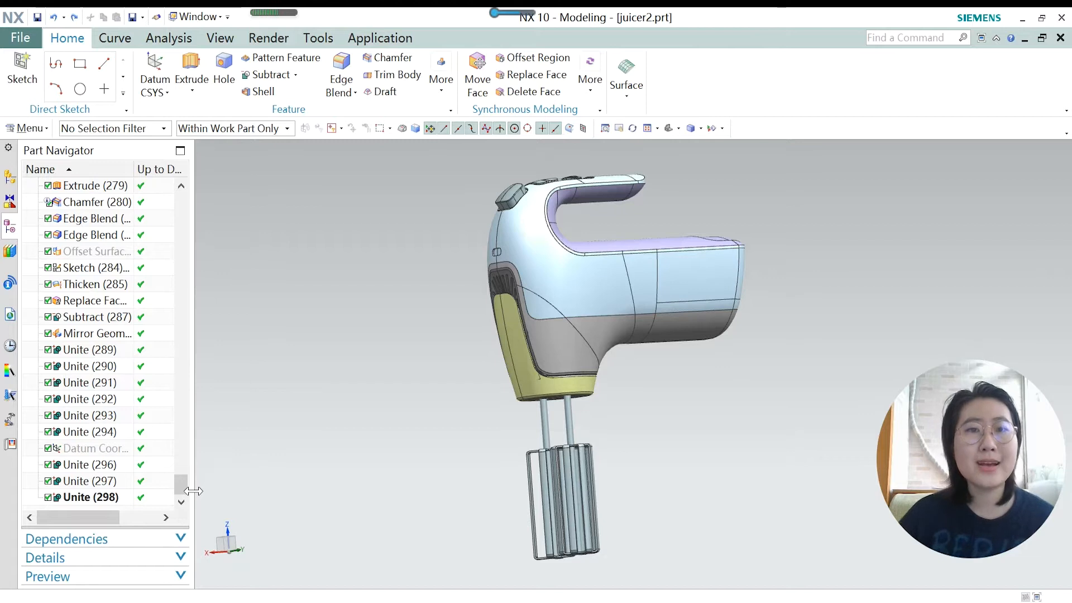
Roll the model history back to the initial Datum Coordinate System (0) by making it the current feature.
left_click_drag(184, 491, 189, 195)
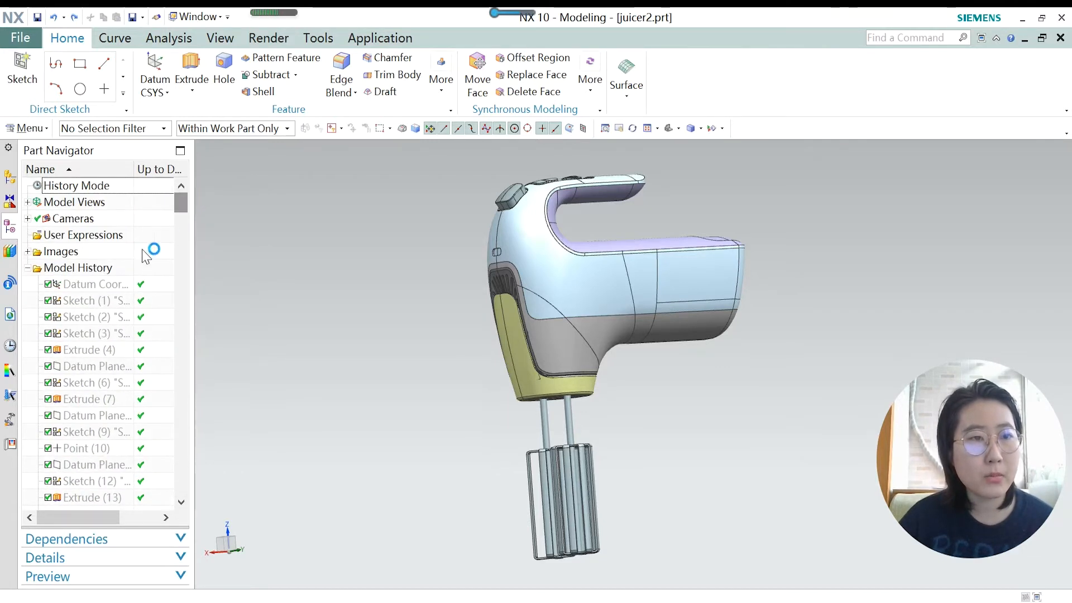
right_click(110, 286)
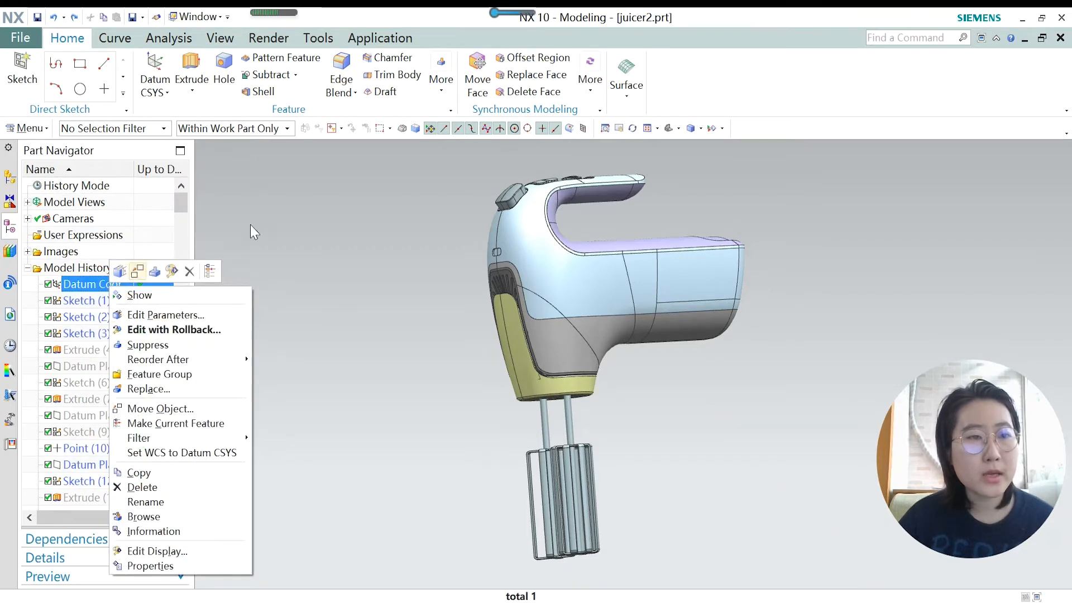
left_click(455, 278)
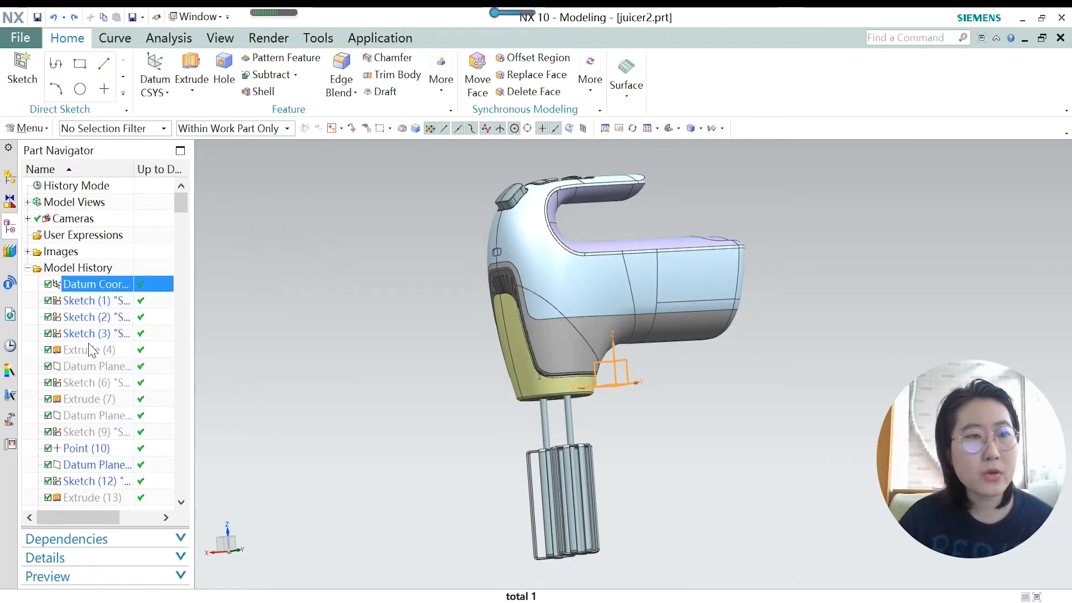
mouse_move(179, 205)
left_mouse_down()
mouse_move(180, 488)
mouse_move(180, 194)
left_mouse_up()
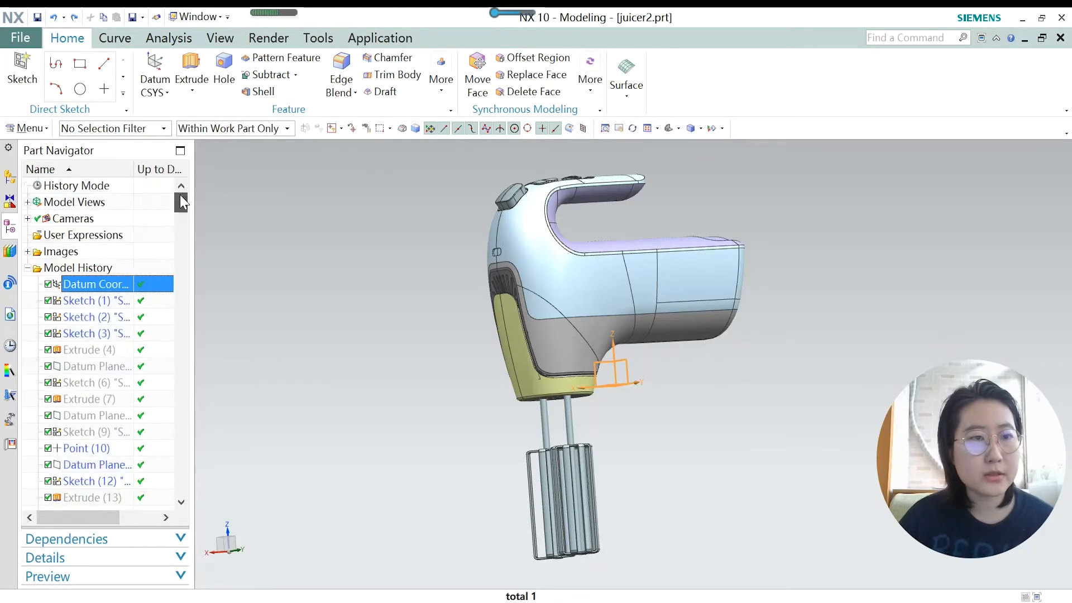
left_click(109, 286)
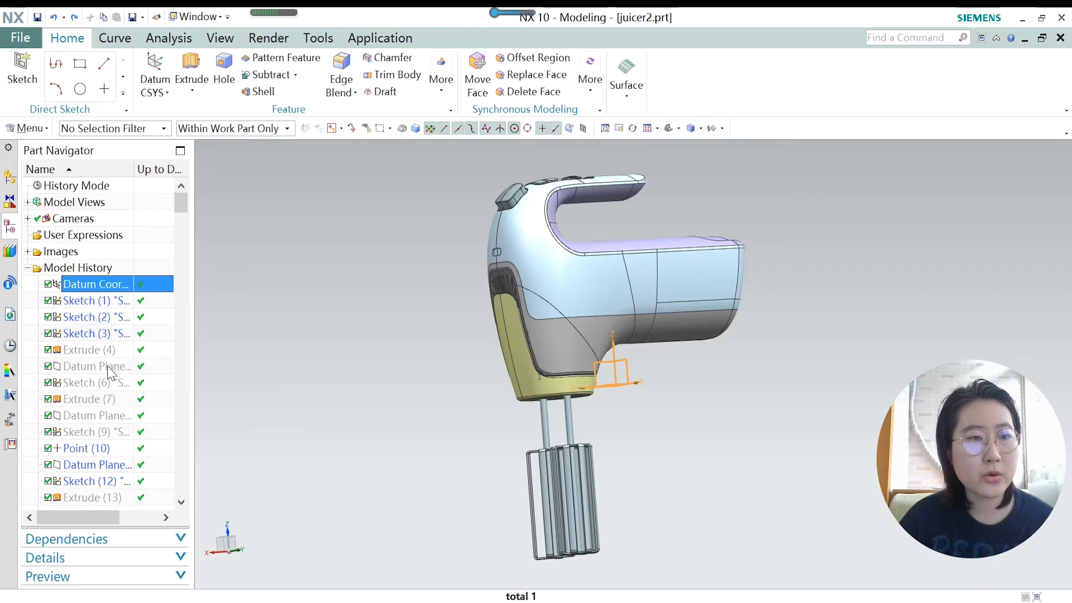
right_click(95, 290)
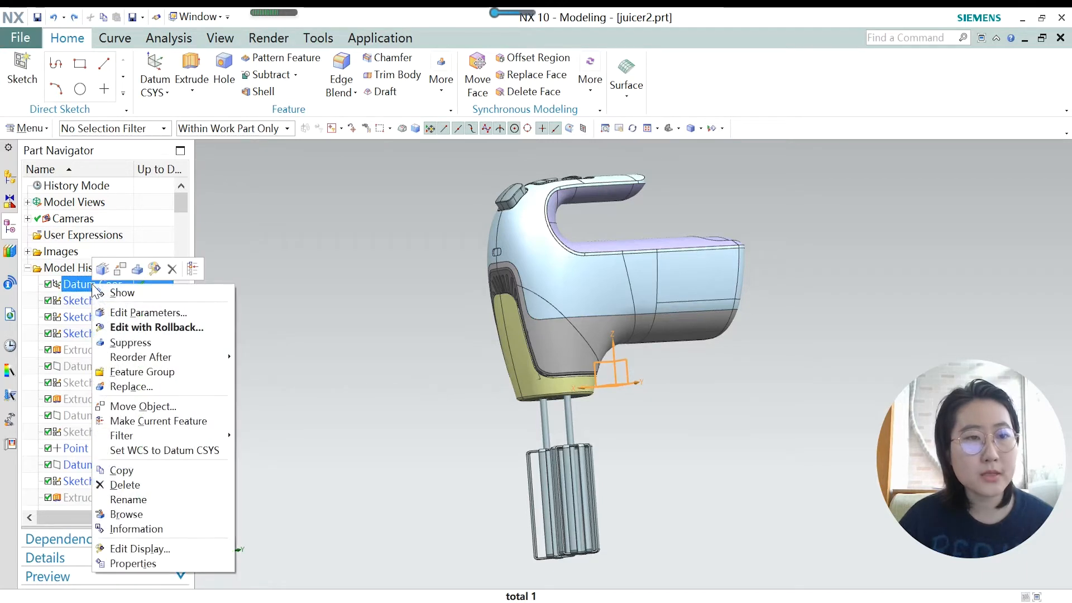
left_click(170, 422)
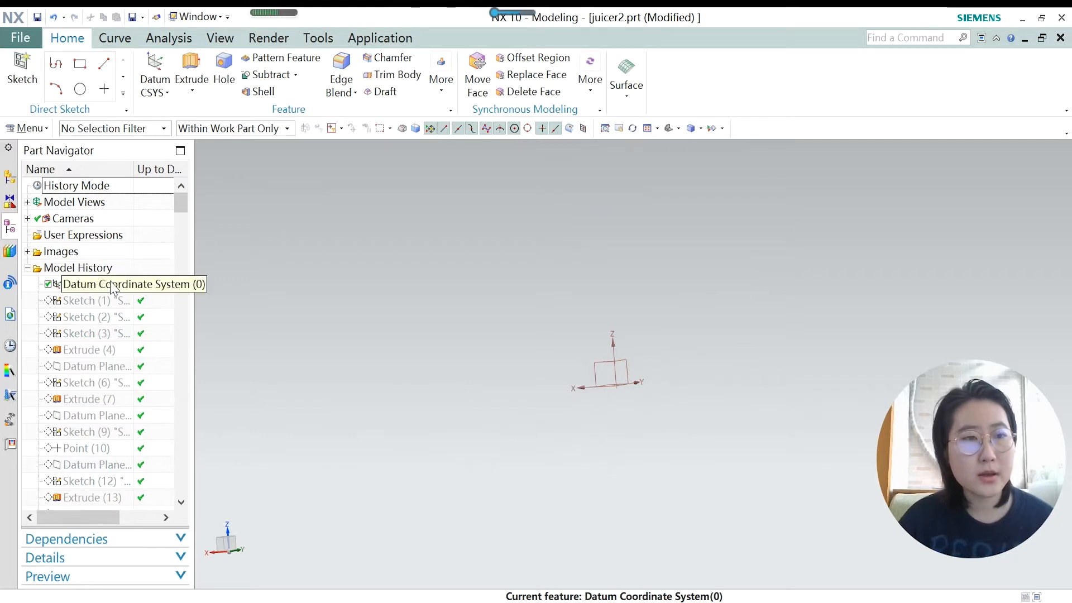
Advance the model history to Sketch (1) by making it the current feature, and inspect its rectangle.
right_click(96, 307)
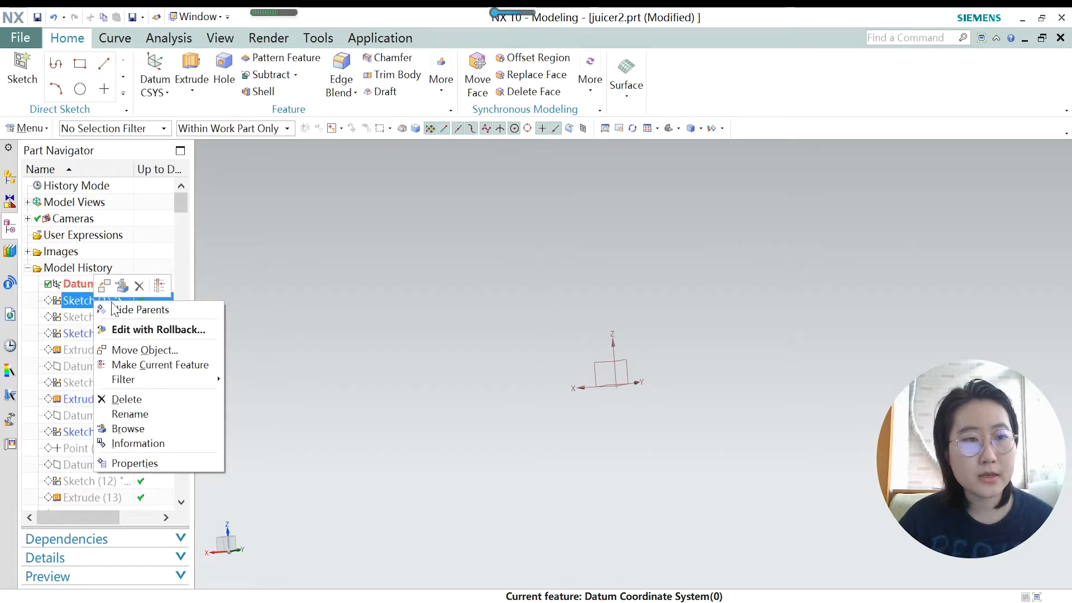
left_click(156, 366)
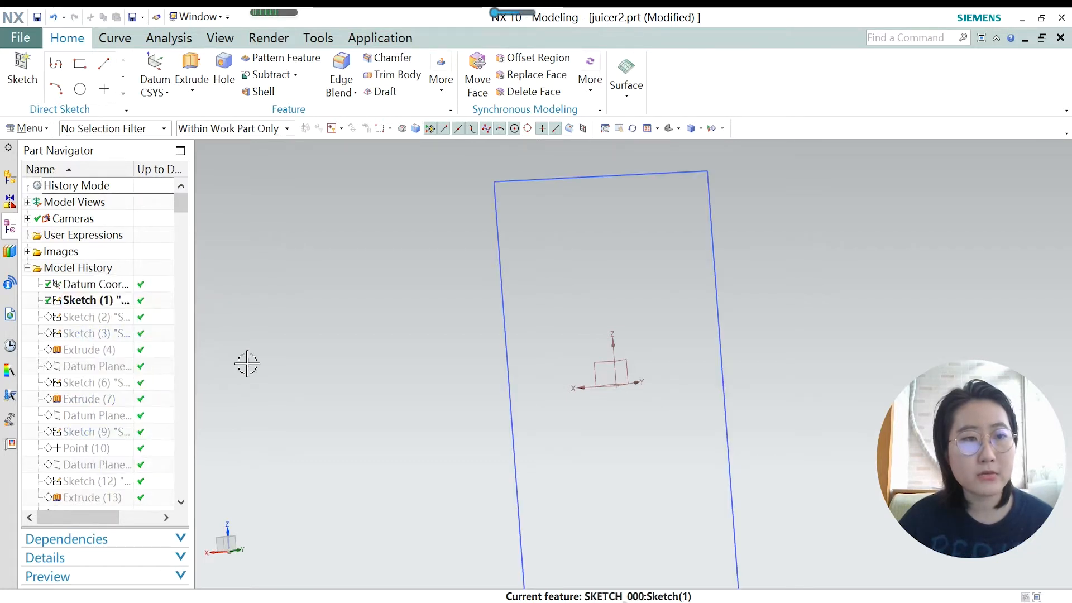
scroll(399, 305, "down", 2)
middle_click_drag(702, 396, 692, 420)
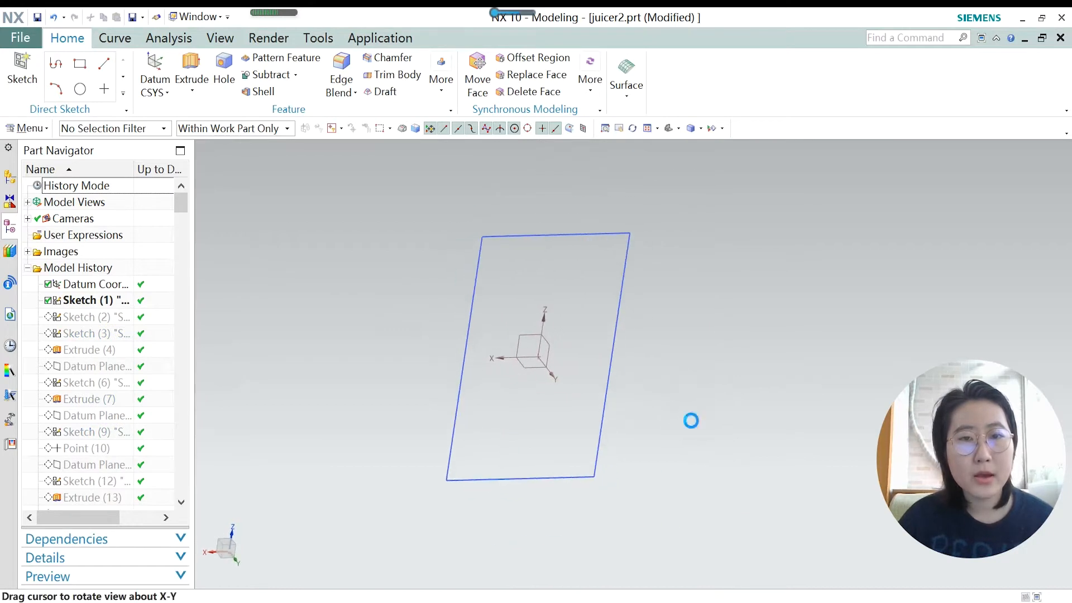
middle_click_drag(584, 349, 580, 363)
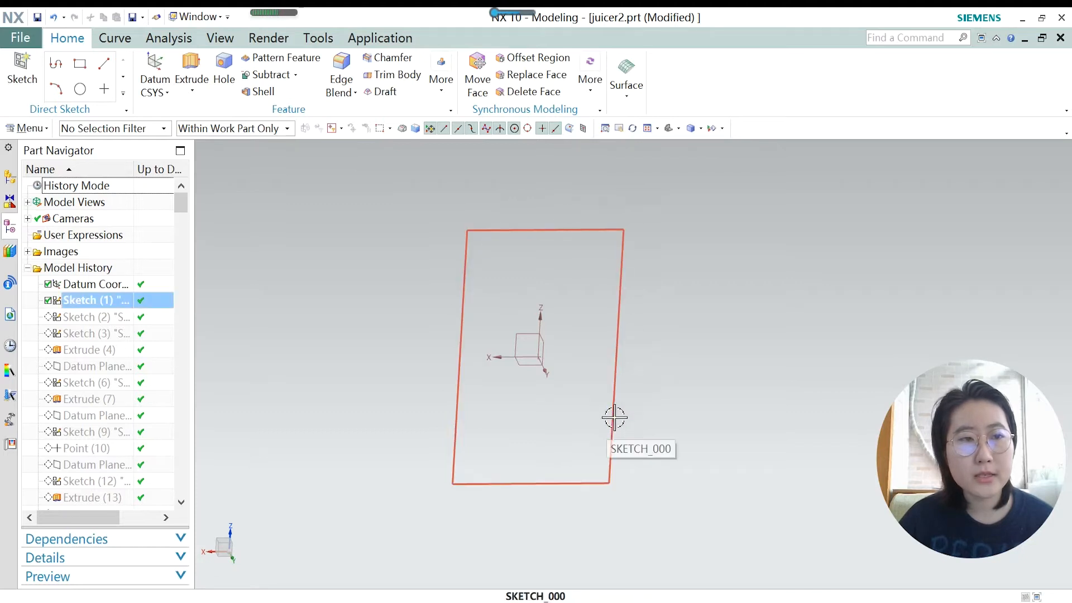
mouse_move(629, 421)
middle_mouse_down()
mouse_move(610, 390)
mouse_move(626, 387)
mouse_move(619, 396)
middle_mouse_up()
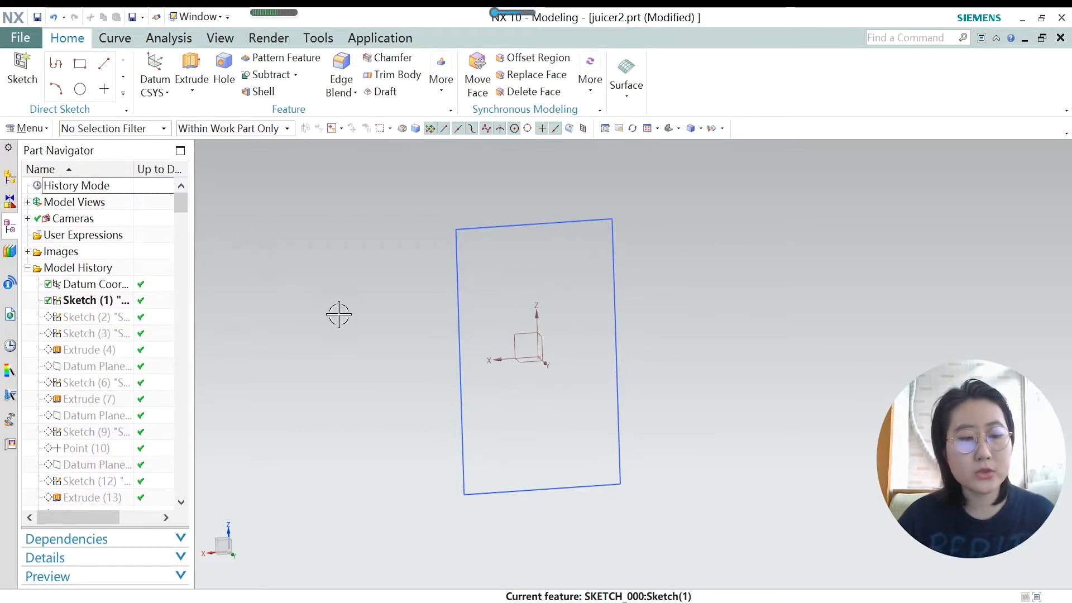
Show the model's raster images and inspect the mixer reference pictures beside the sketch rectangle.
key("ctrl+w")
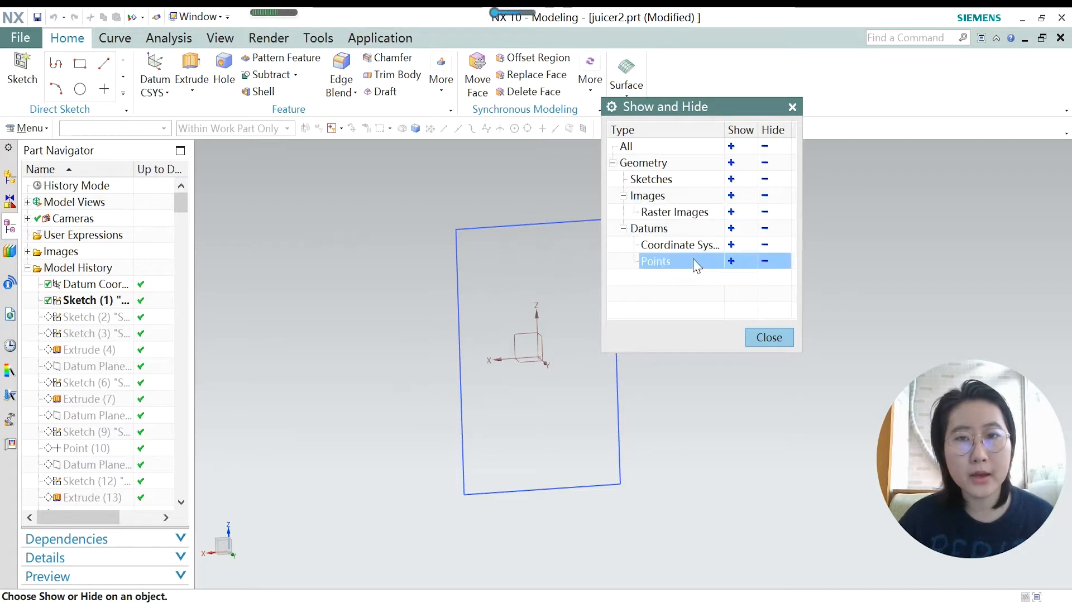
left_click(732, 213)
scroll(600, 364, "up", 2)
scroll(600, 364, "up", 1)
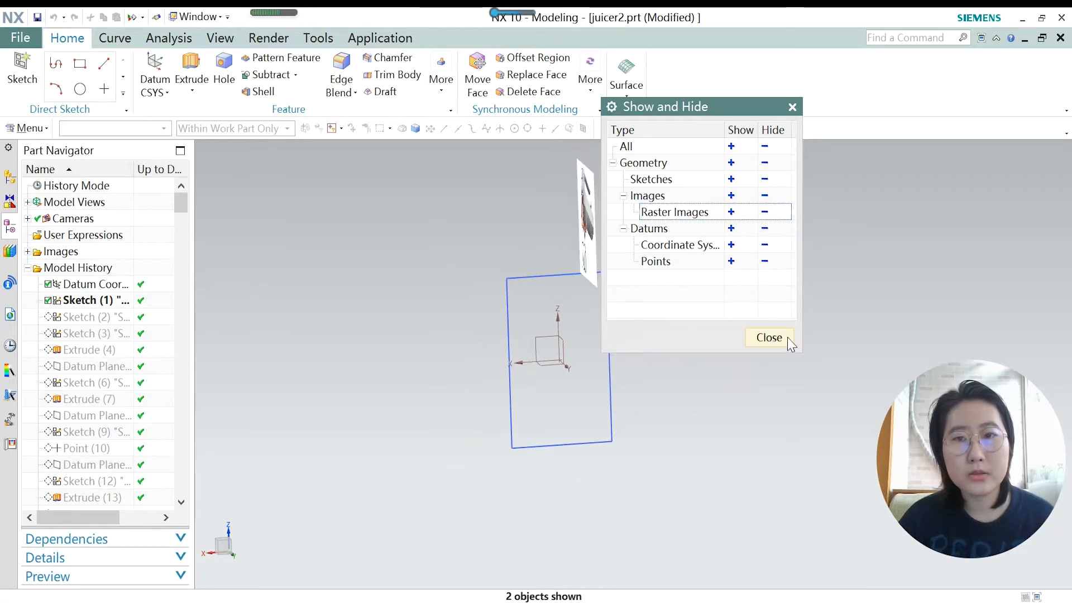
left_click(768, 338)
mouse_move(770, 333)
middle_mouse_down()
mouse_move(696, 333)
mouse_move(712, 323)
middle_mouse_up()
middle_click_drag(608, 254, 647, 347)
scroll(712, 296, "down", 5)
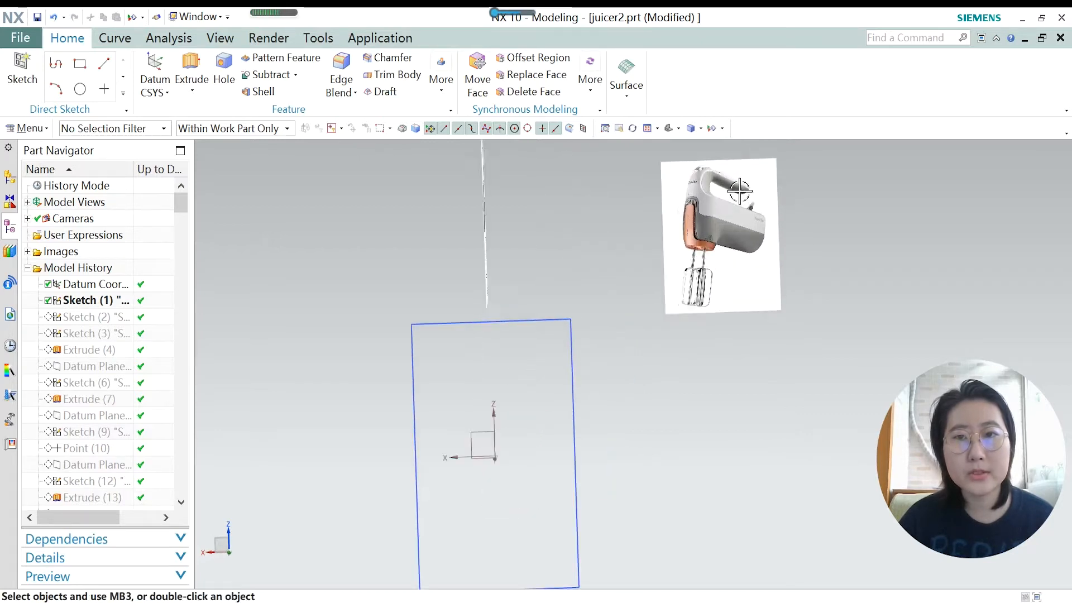
scroll(691, 306, "up", 3)
mouse_move(583, 357)
middle_mouse_down()
mouse_move(579, 407)
mouse_move(579, 395)
mouse_move(501, 465)
mouse_move(510, 467)
middle_mouse_up()
scroll(567, 423, "up", 3)
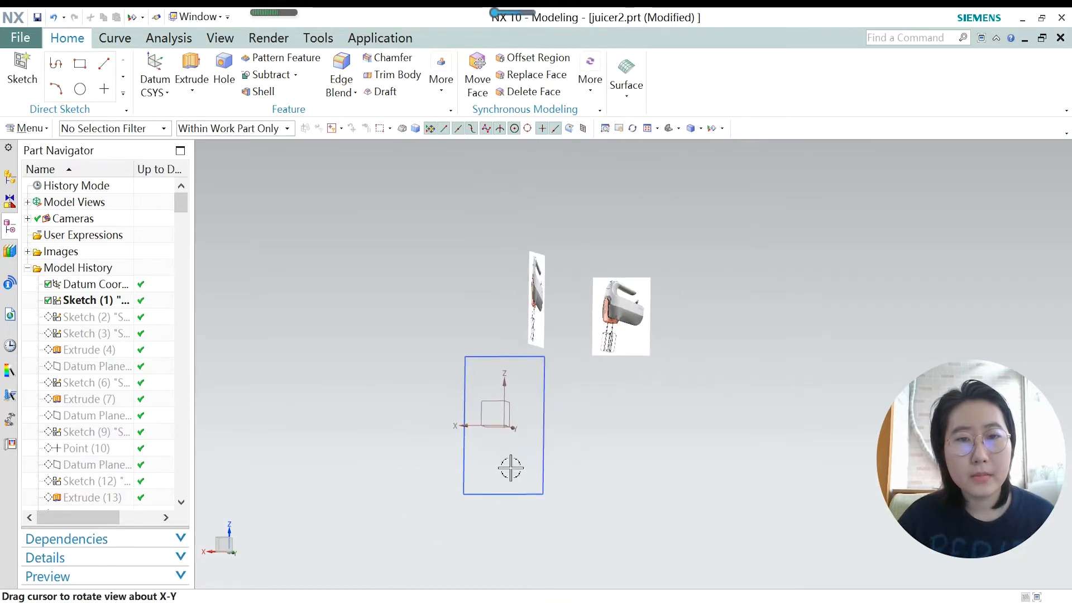
scroll(510, 467, "down", 2)
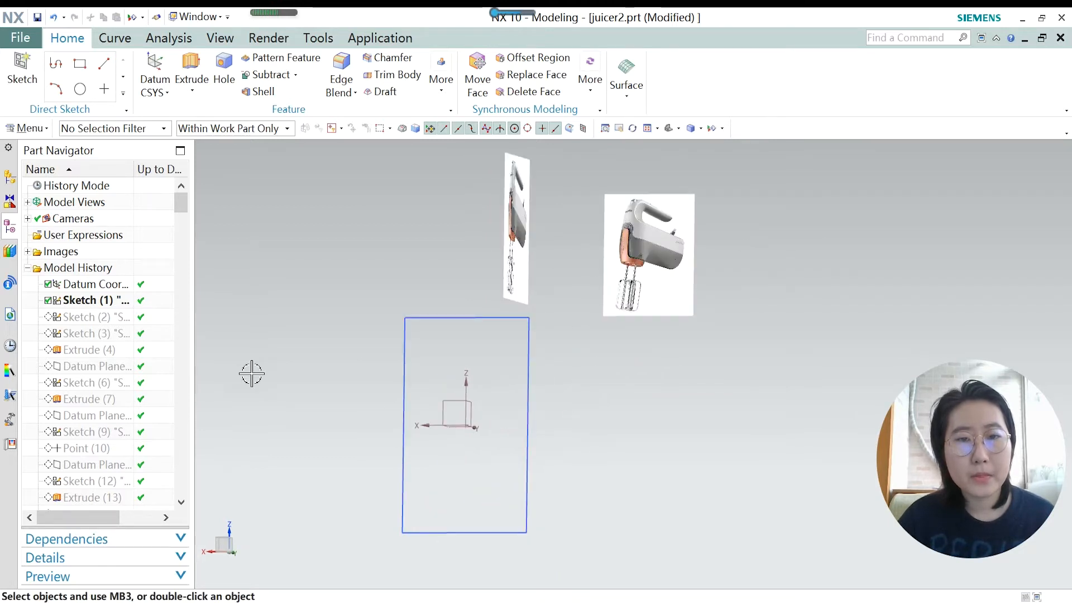
Make Sketch (2) the current feature and open it for editing, viewed square to its plane.
right_click(79, 320)
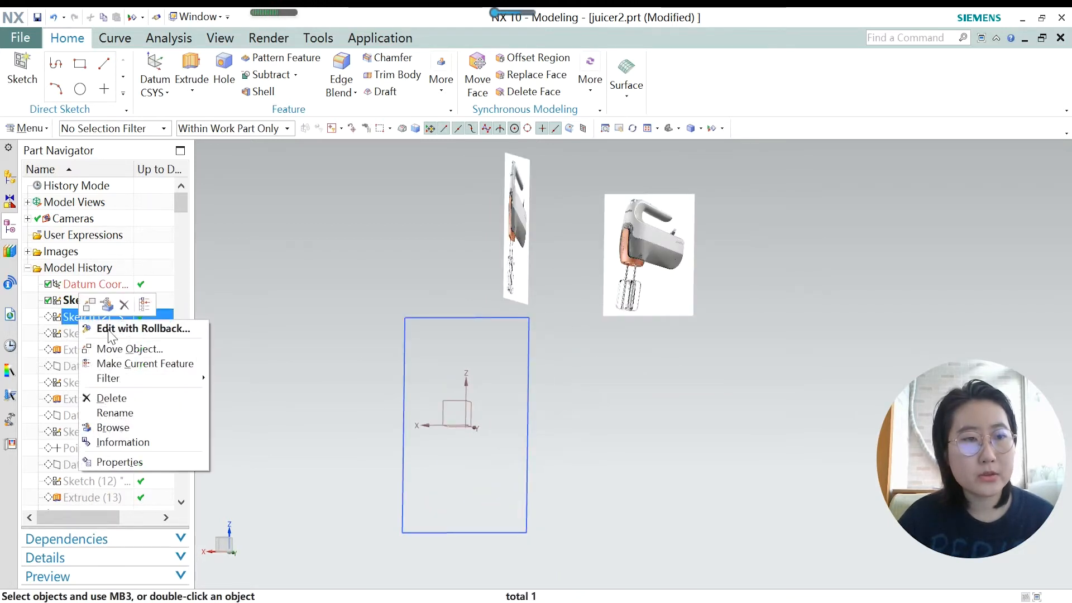
left_click(131, 365)
mouse_move(447, 414)
middle_mouse_down()
mouse_move(470, 413)
mouse_move(491, 447)
mouse_move(626, 444)
middle_mouse_up()
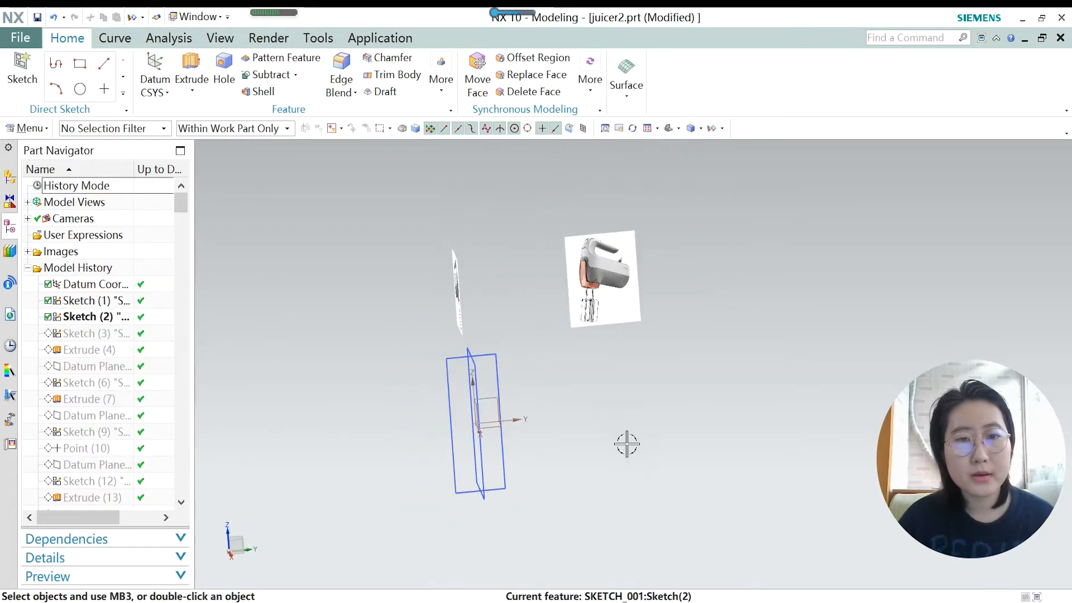
key("F8")
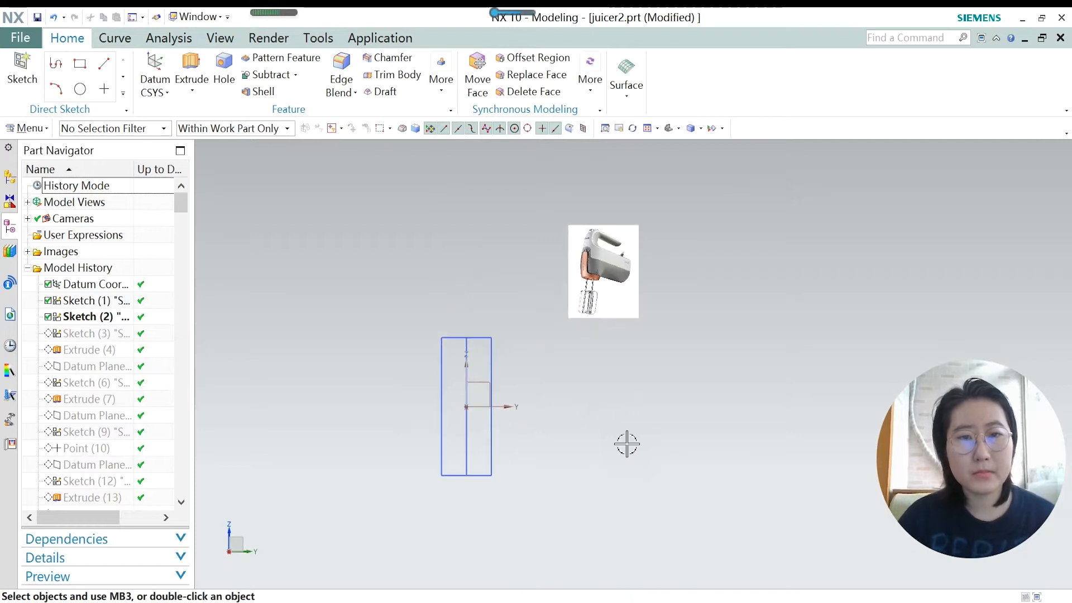
scroll(511, 376, "up", 3)
scroll(512, 366, "down", 3)
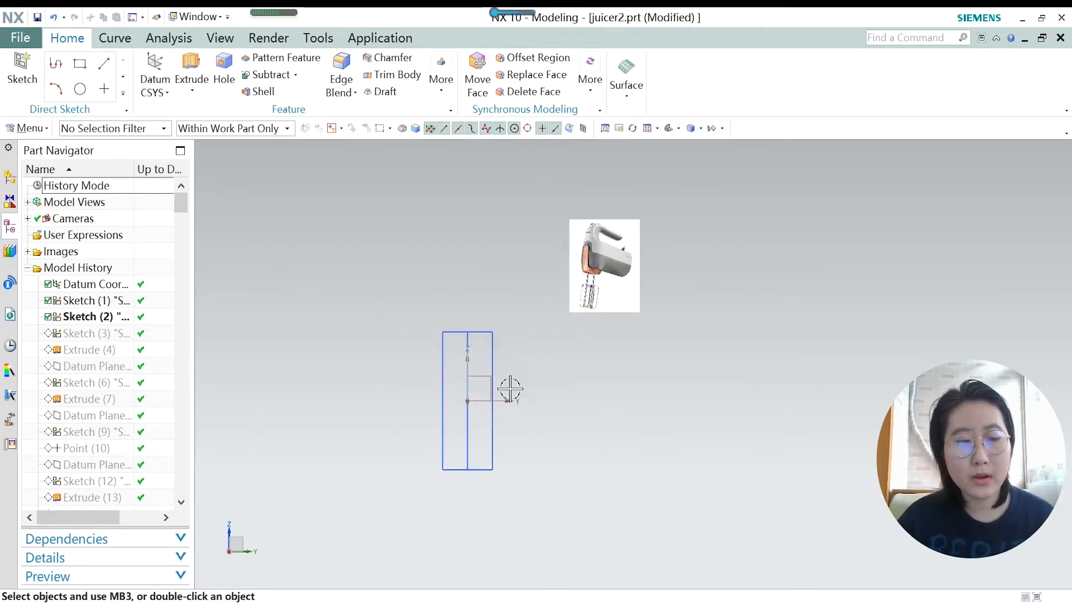
scroll(464, 360, "up", 1)
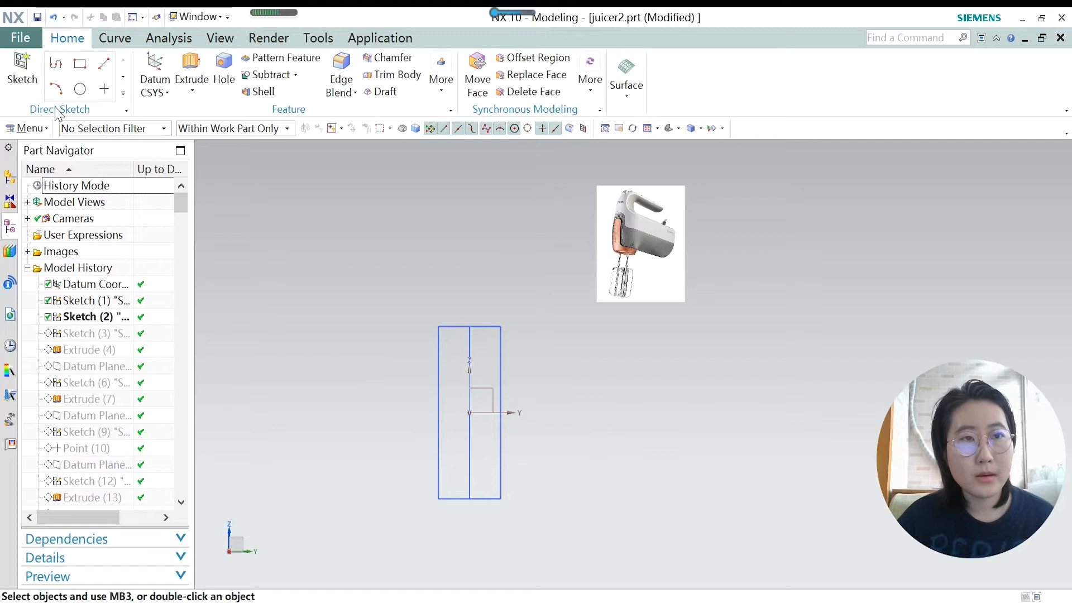
right_click(101, 317)
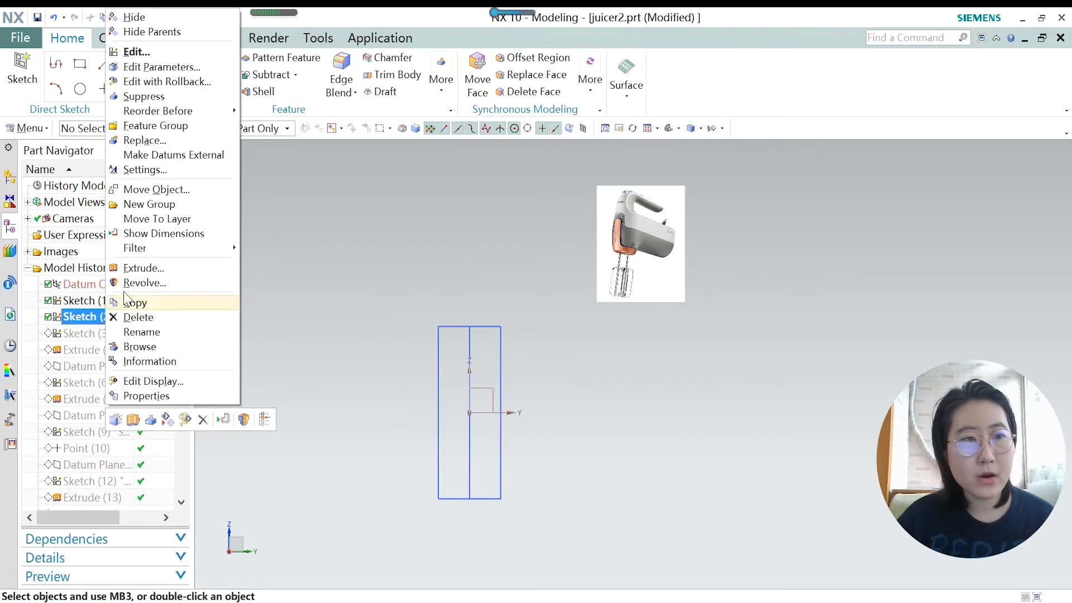
left_click(137, 52)
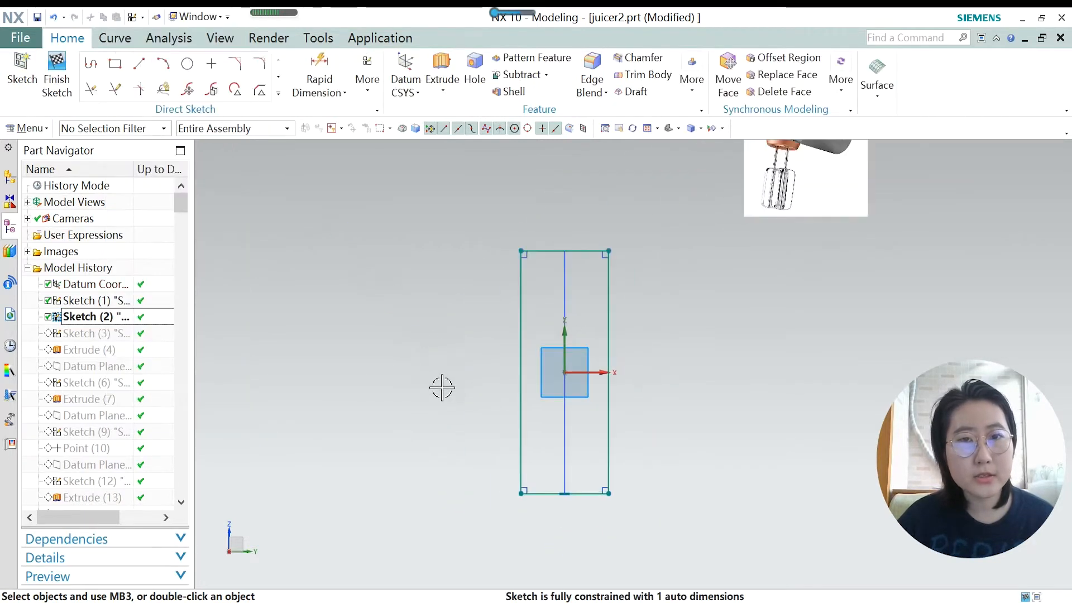
Check the rectangle's width with a Rapid Dimension between its two upper corners, and undo the dimension.
left_click(311, 92)
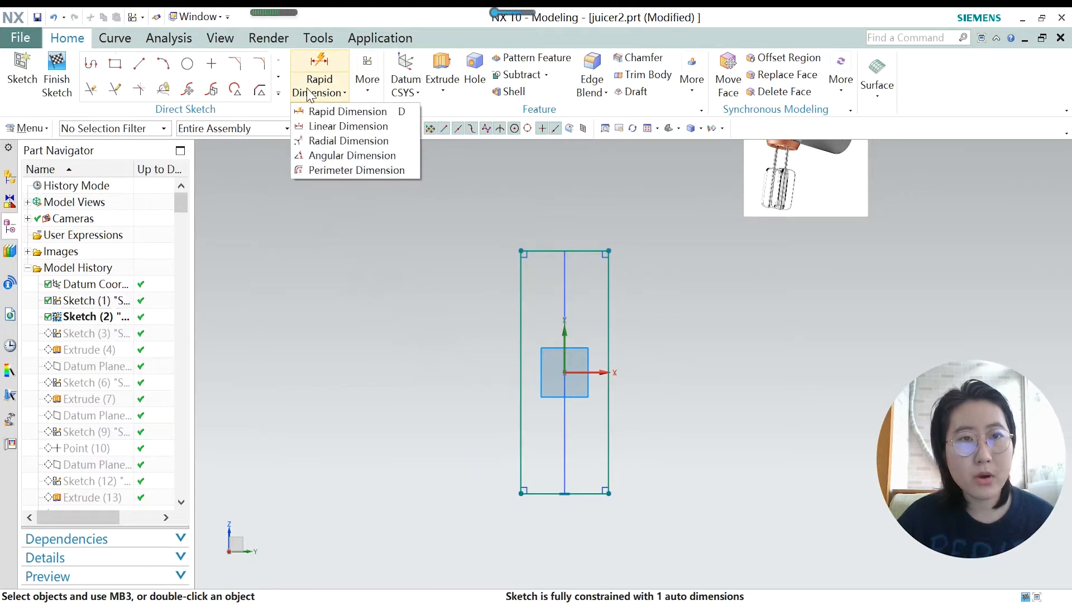
left_click(320, 110)
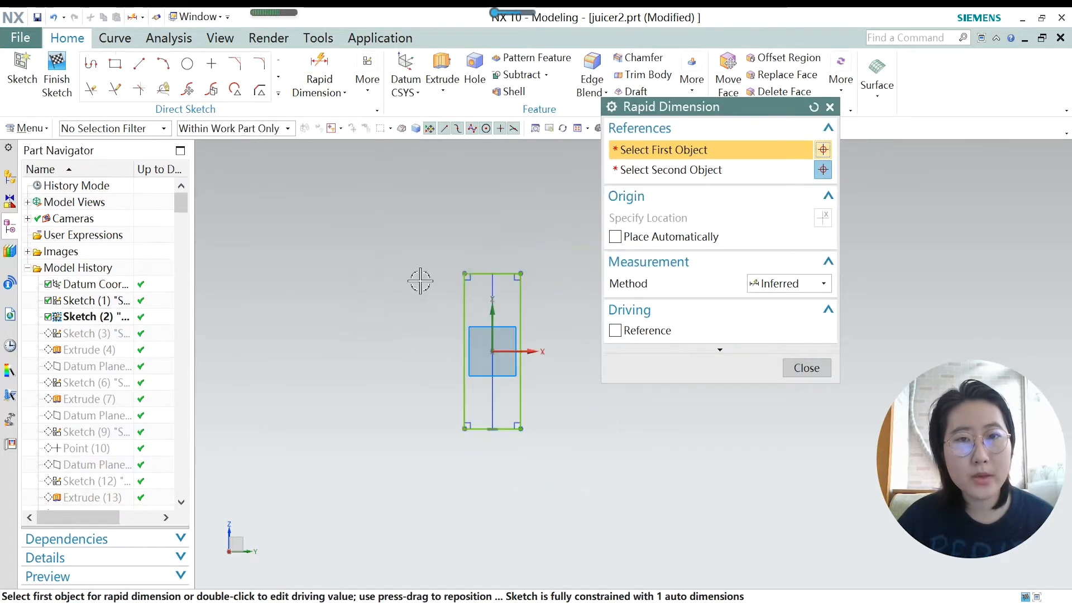
left_click(467, 272)
left_click(520, 273)
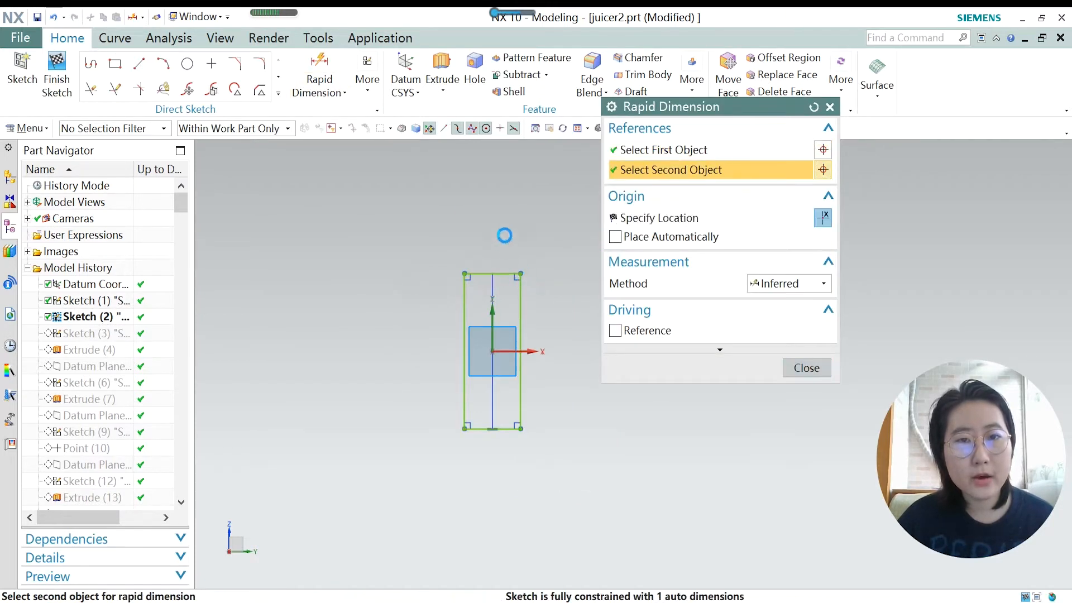
scroll(489, 244, "up", 5)
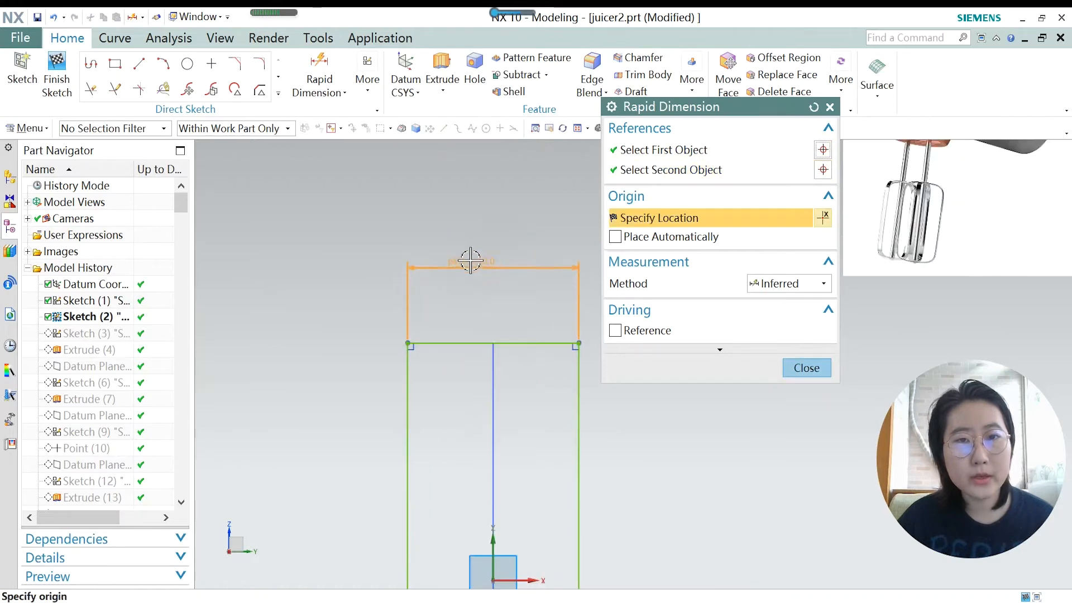
scroll(456, 252, "down", 5)
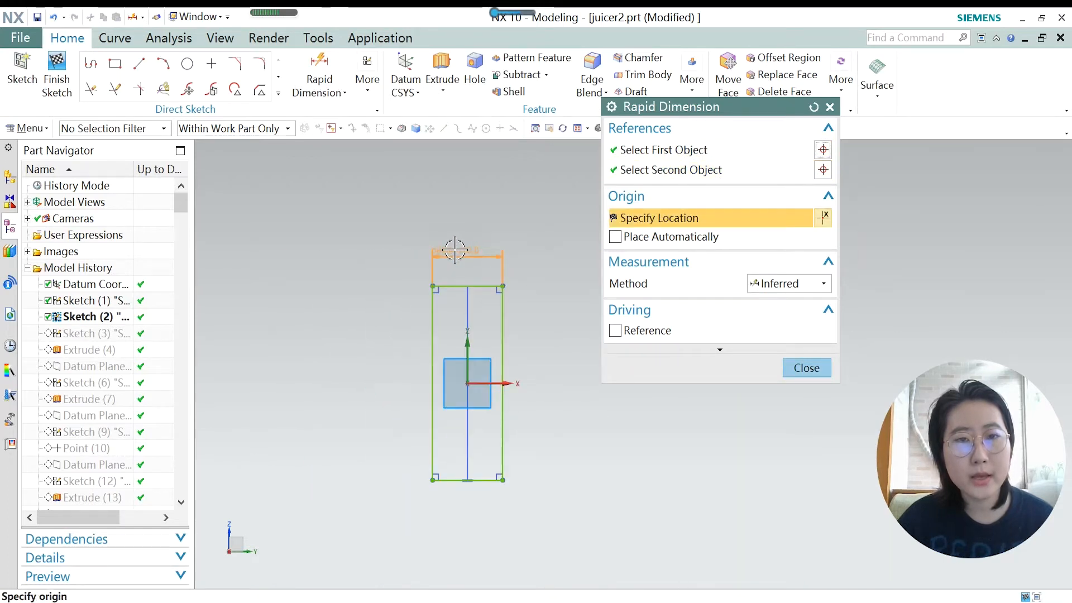
left_click(474, 253)
left_click(536, 364)
left_click(806, 367)
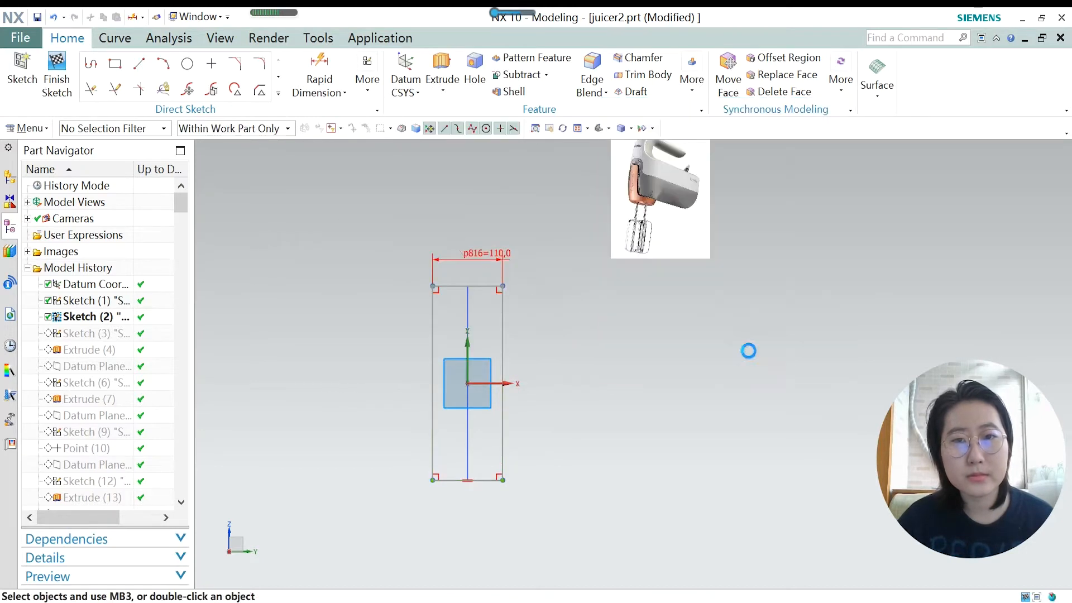
key("ctrl+z")
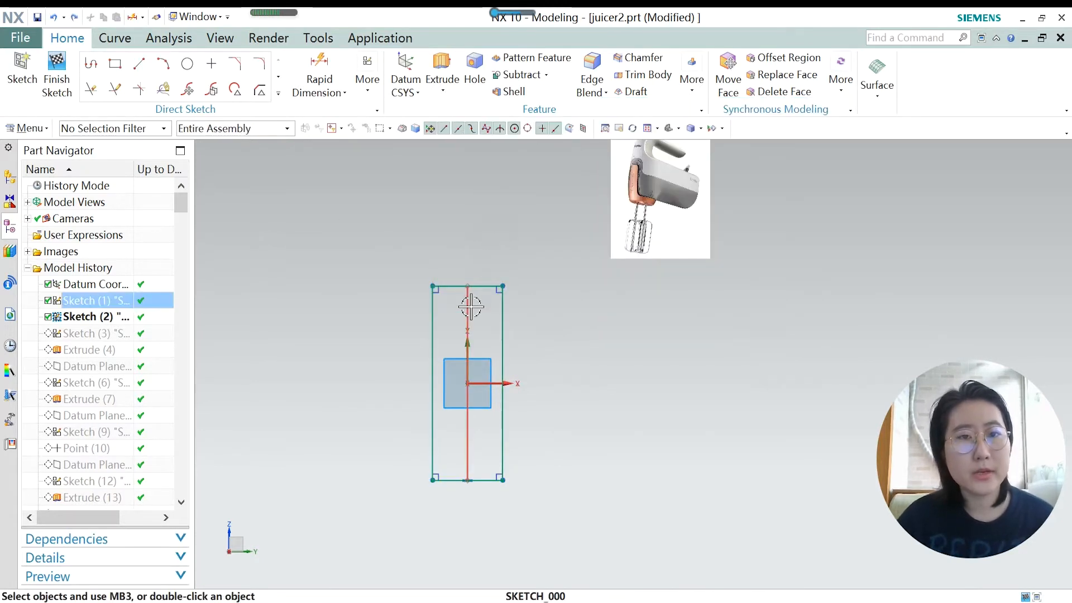
Preview the rectangle's height with a Rapid Dimension between two corners of one long side, without placing the dimension.
left_click(338, 92)
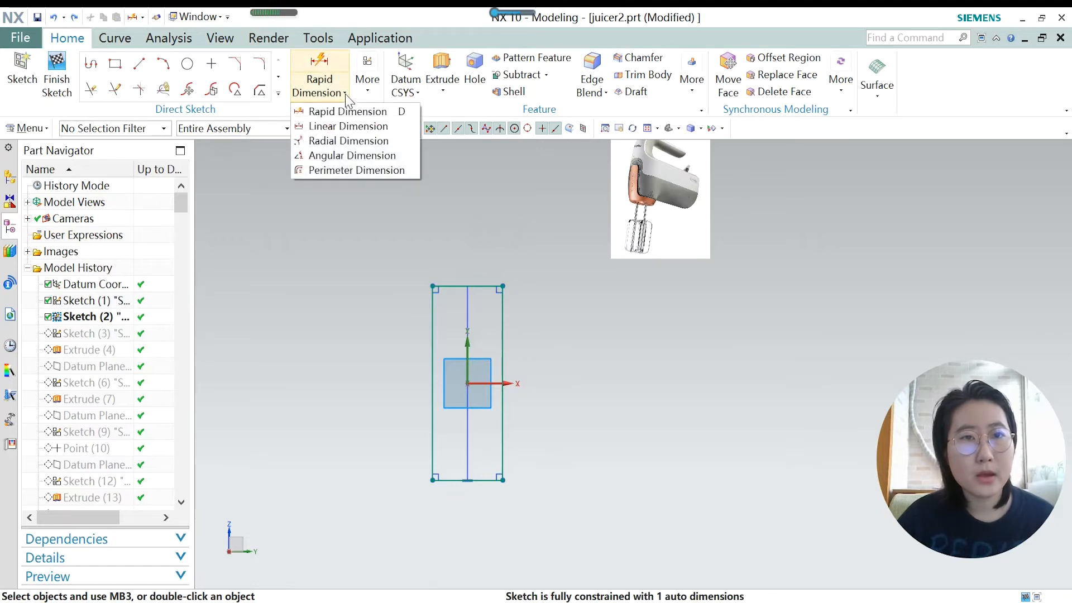
left_click(385, 110)
left_click(433, 286)
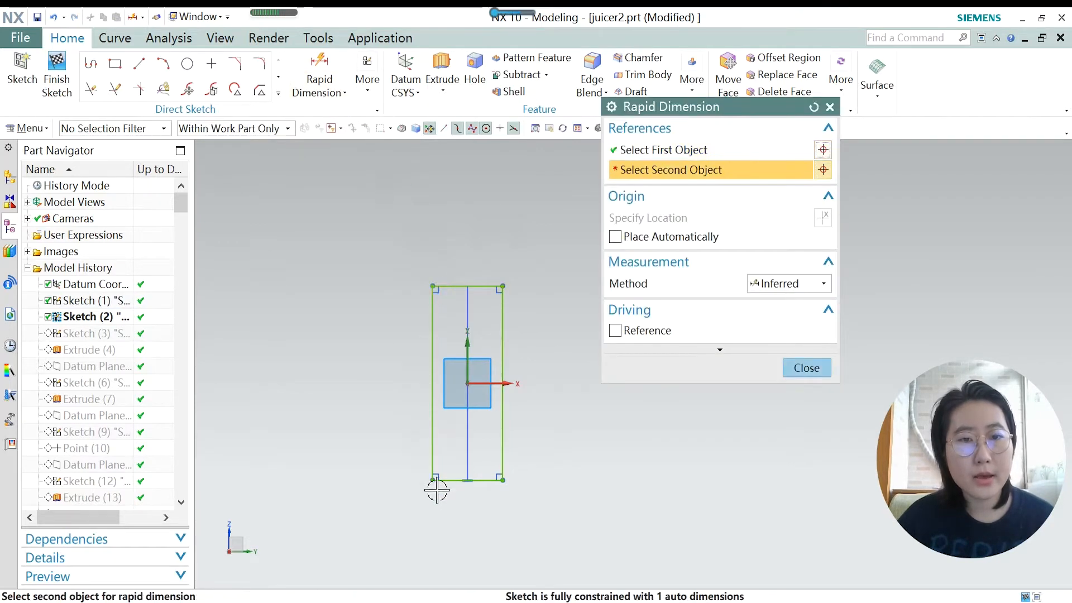
left_click(434, 479)
scroll(374, 401, "up", 3)
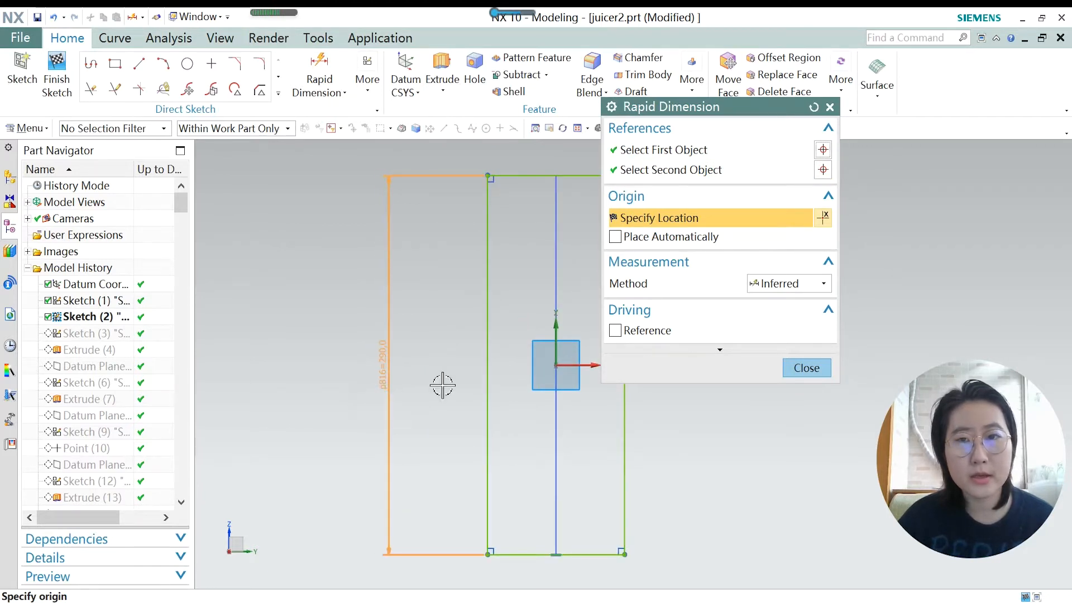
left_click(809, 369)
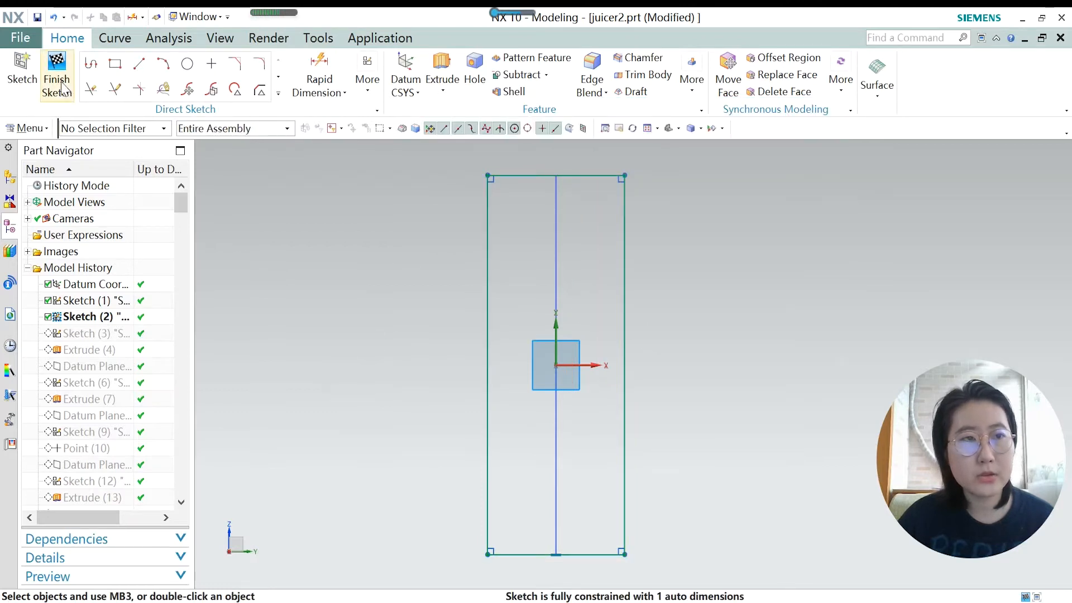
Finish editing Sketch (2) and make Sketch (3) the current feature in the model history.
left_click(56, 78)
left_click(101, 333)
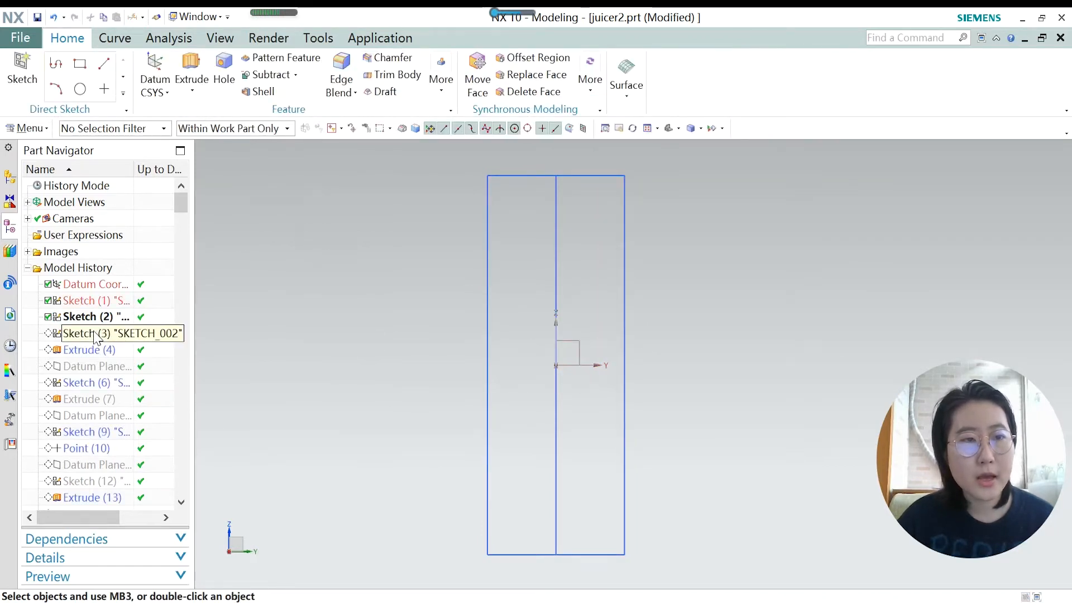
right_click(99, 334)
left_click(151, 394)
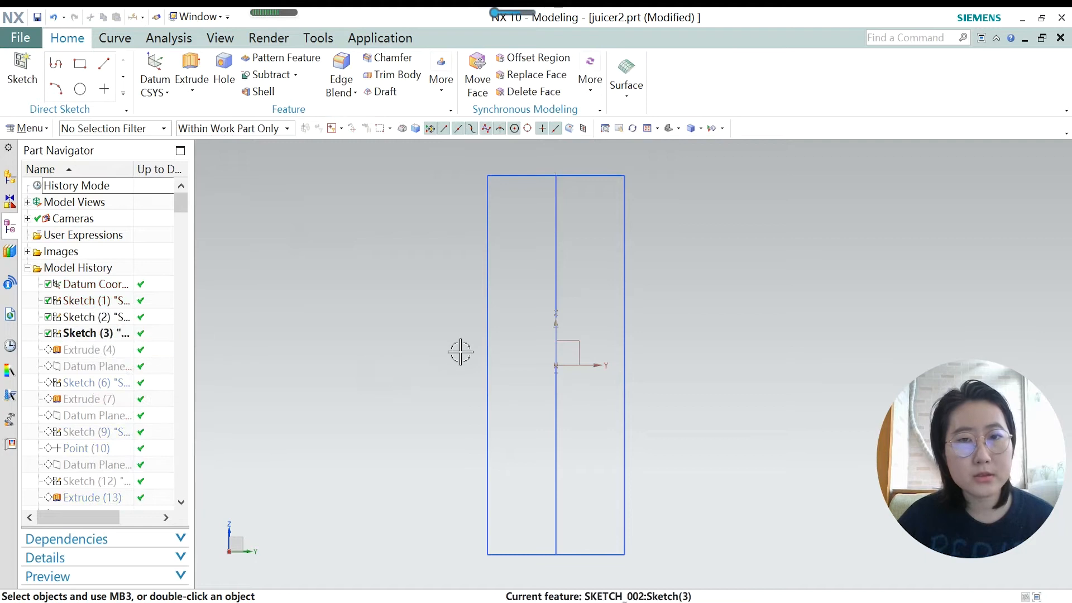
Examine the curved body profile of Sketch (3) within the rectangles, in 3D and square to its plane.
middle_click_drag(539, 314, 521, 331)
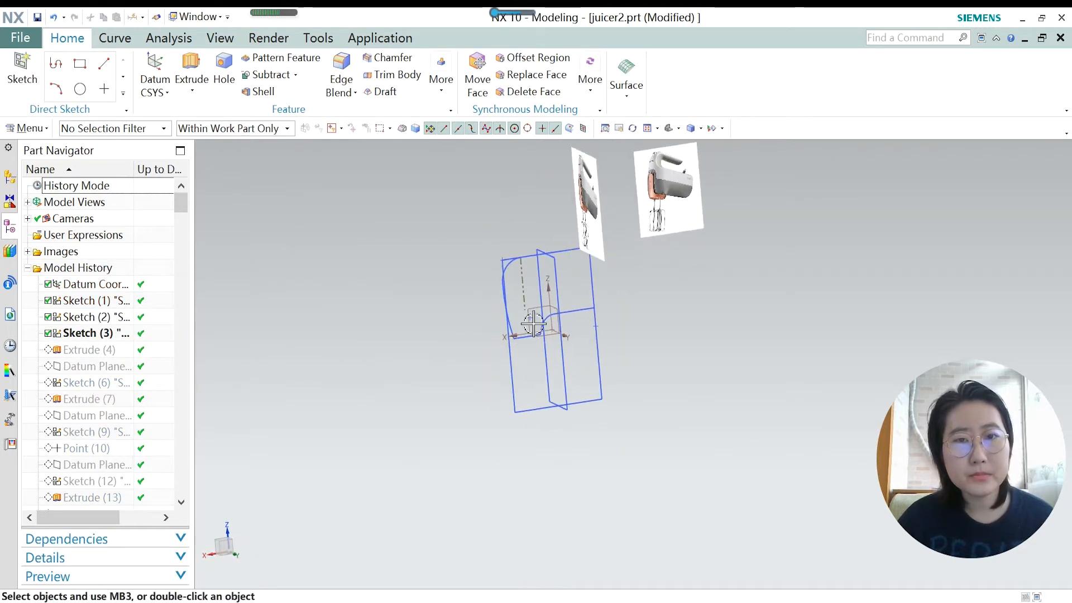
scroll(470, 389, "up", 2)
mouse_move(470, 389)
middle_mouse_down()
mouse_move(450, 361)
mouse_move(463, 375)
mouse_move(481, 282)
middle_mouse_up()
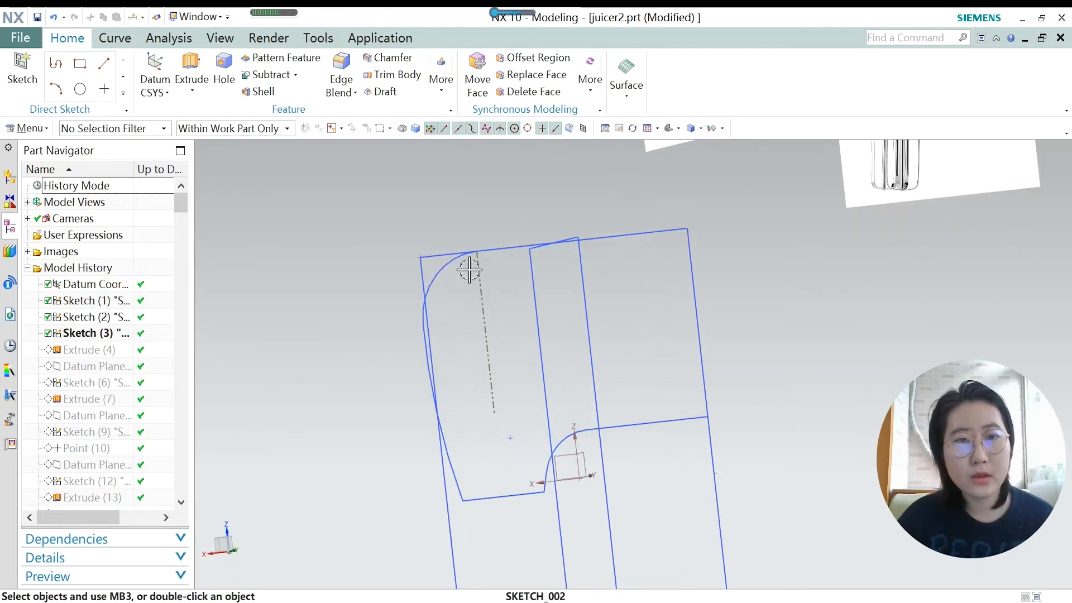
left_click(440, 267)
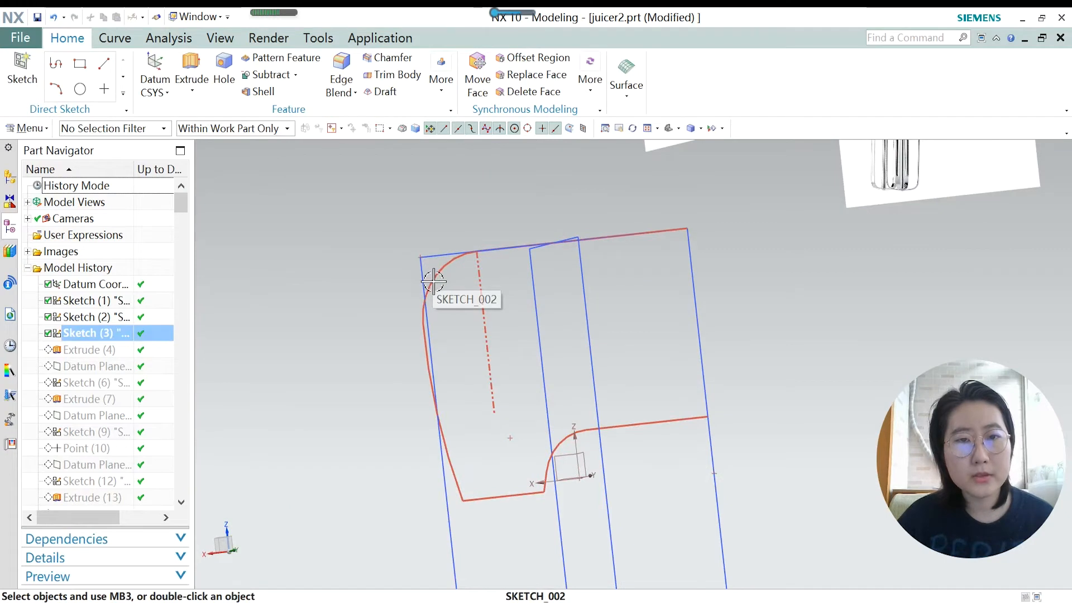
scroll(453, 383, "down", 4)
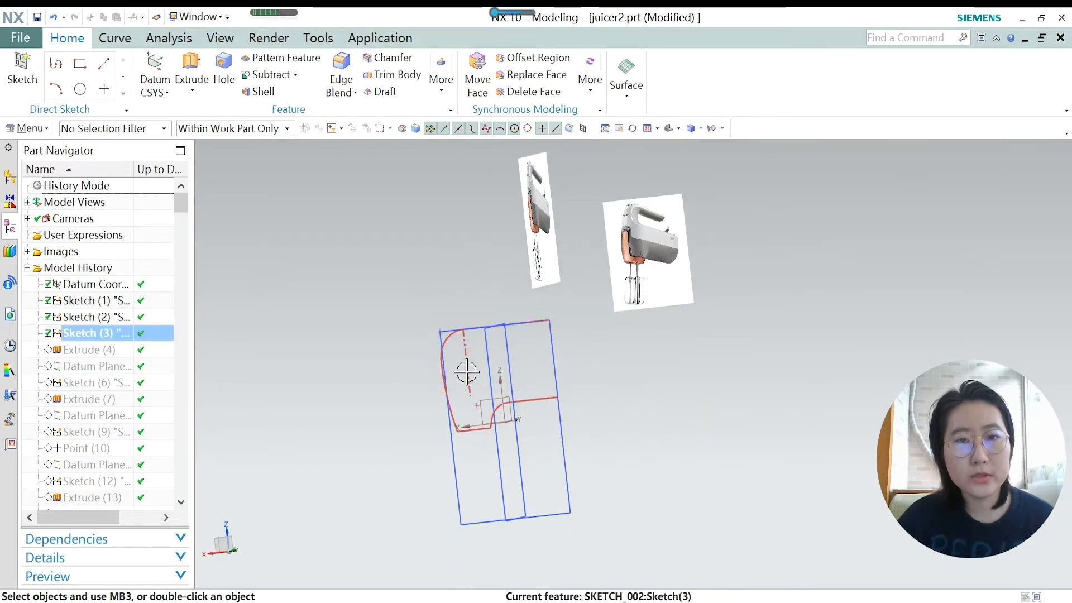
middle_click_drag(469, 373, 455, 371)
key("F8")
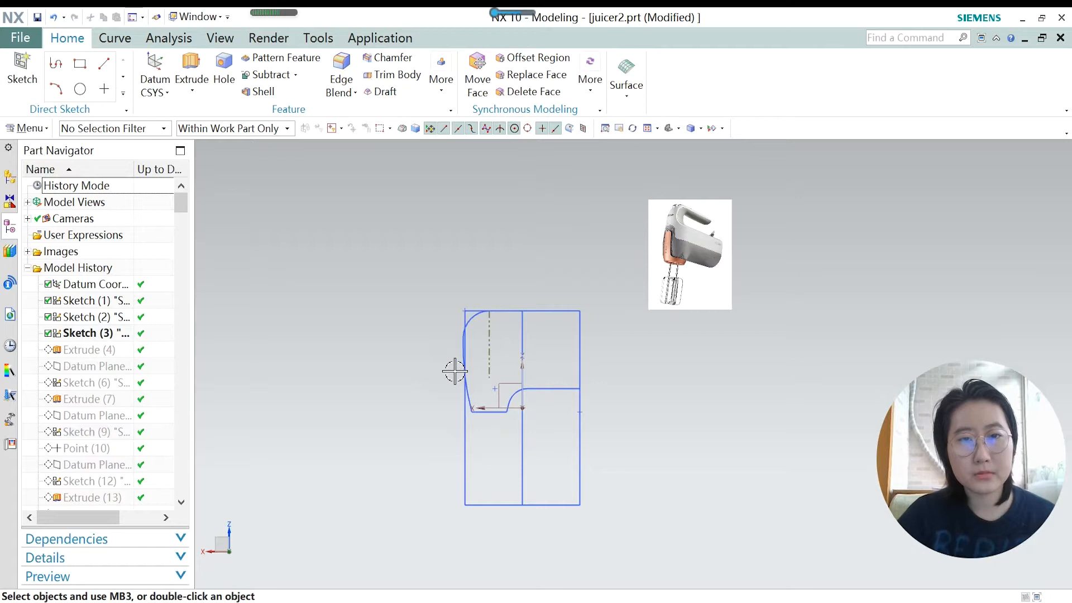
Make Extrude (4) the current feature in the model history.
left_click(99, 350)
right_click(99, 349)
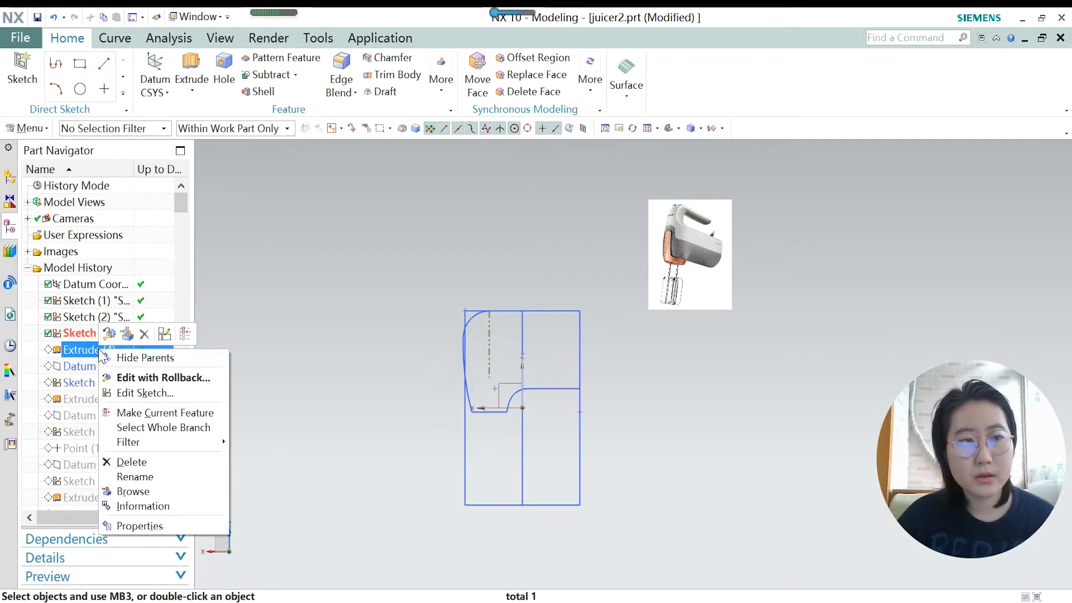
left_click(152, 414)
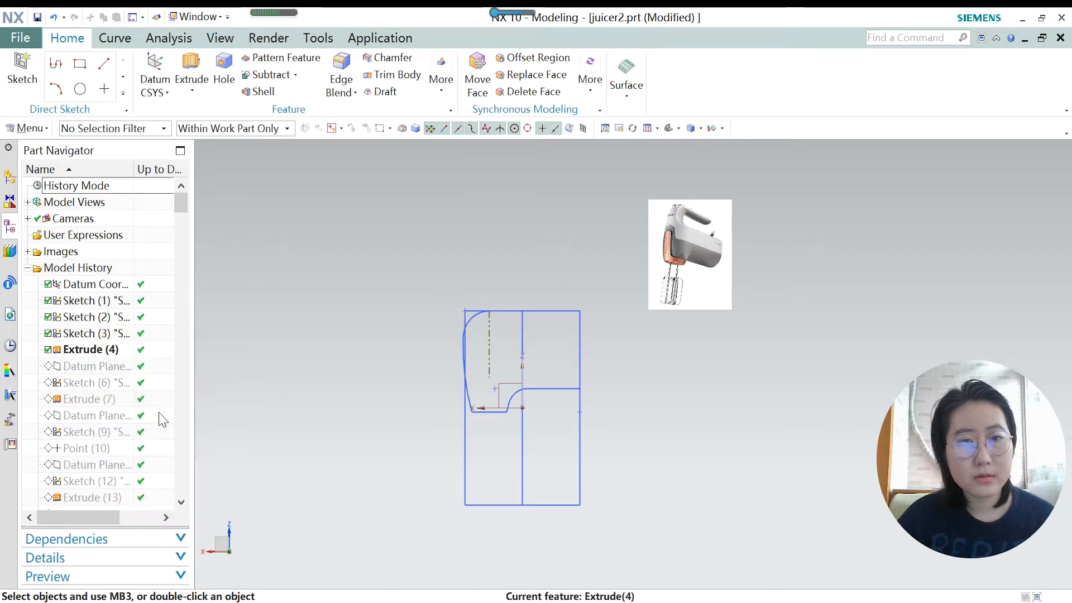
Highlight Extrude (4) and examine the narrow strip along the short lower line of the body profile.
left_click(103, 349)
middle_click_drag(414, 344, 445, 378)
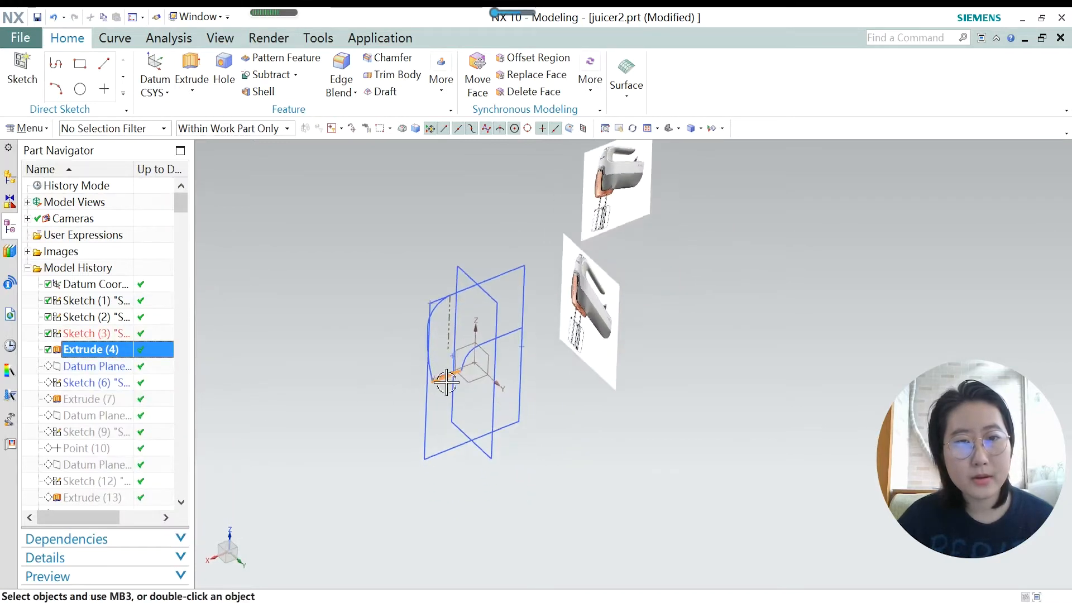
scroll(444, 376, "up", 8)
scroll(511, 434, "down", 3)
scroll(479, 419, "up", 2)
middle_click_drag(477, 448, 457, 410)
middle_click_drag(467, 450, 442, 418)
scroll(352, 388, "up", 4)
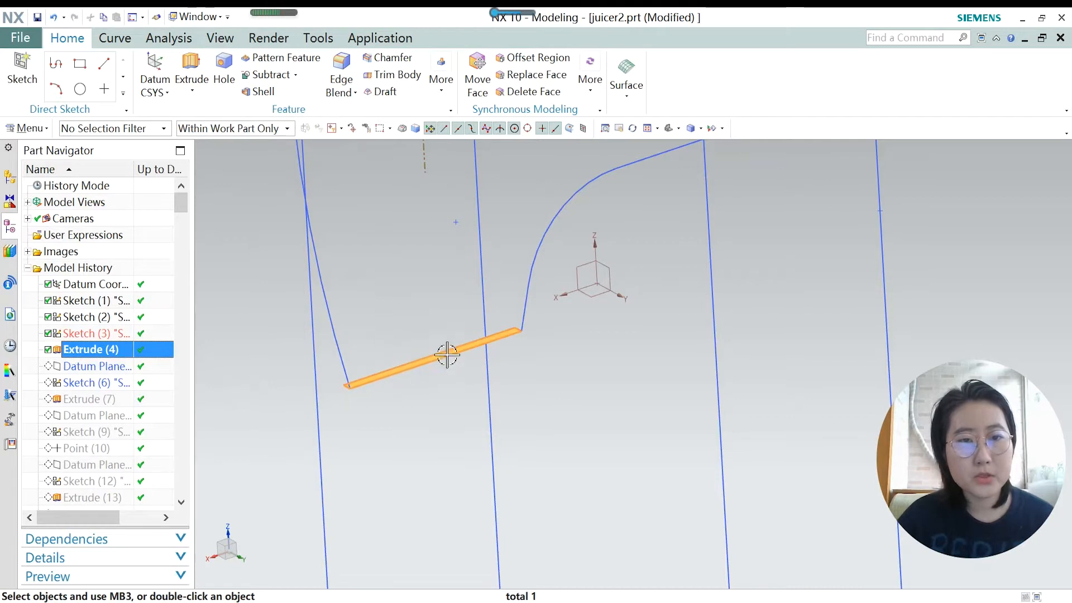
Make Datum Plane (5) the current feature and inspect it around the lower strip of Extrude (4).
left_click(92, 368)
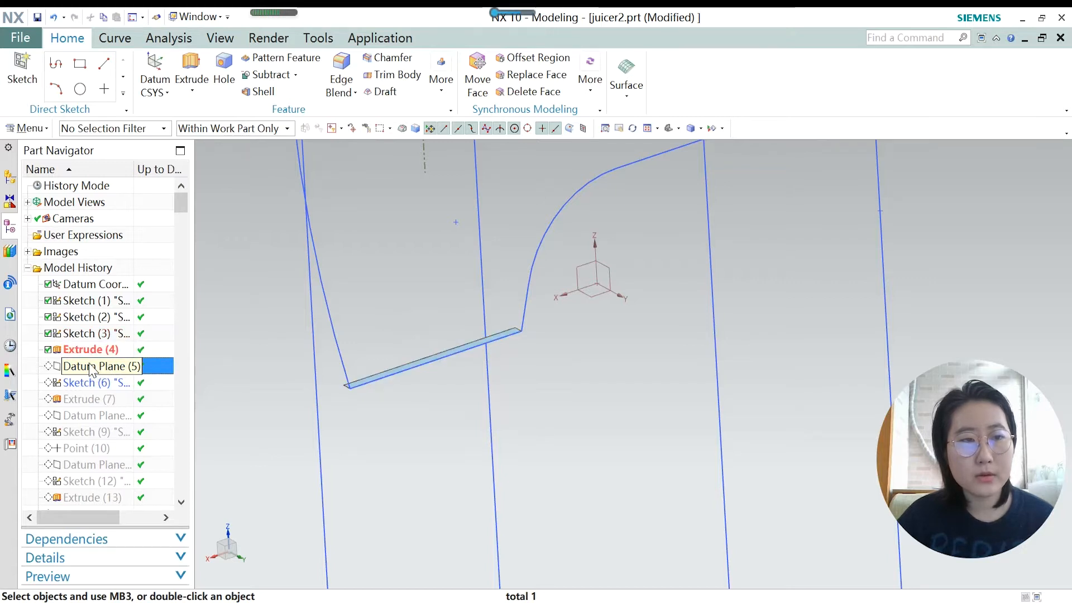
right_click(92, 370)
left_click(143, 426)
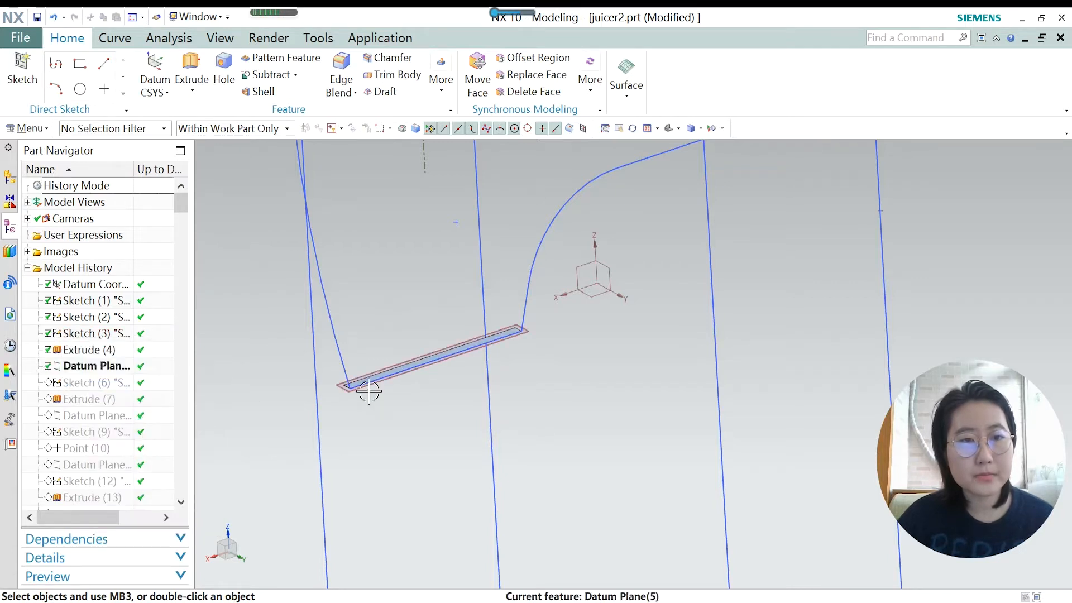
scroll(320, 390, "up", 5)
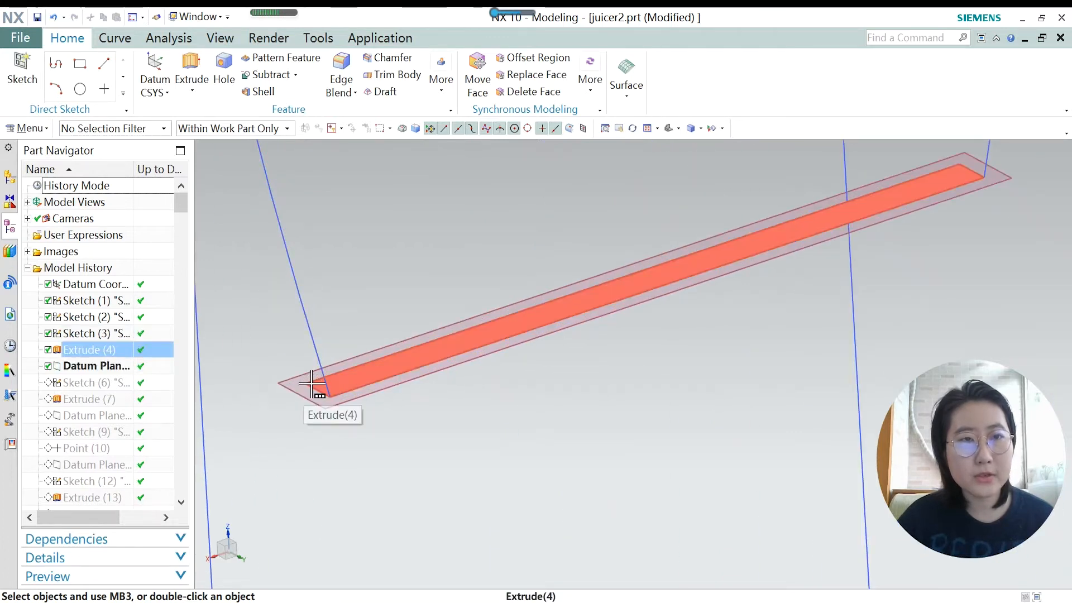
left_click(166, 93)
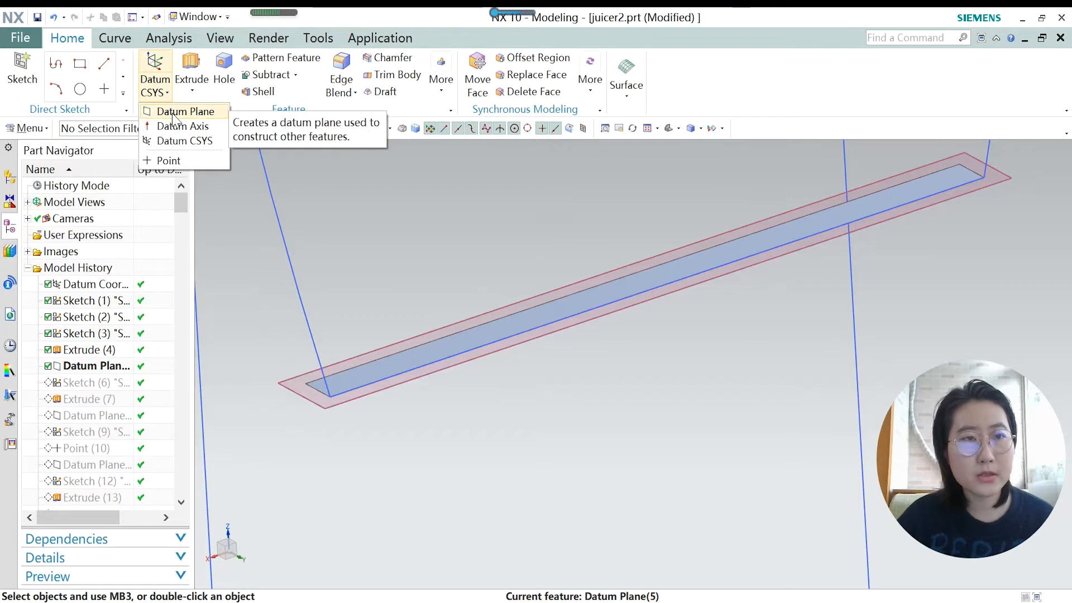
left_click(178, 113)
scroll(421, 371, "up", 2)
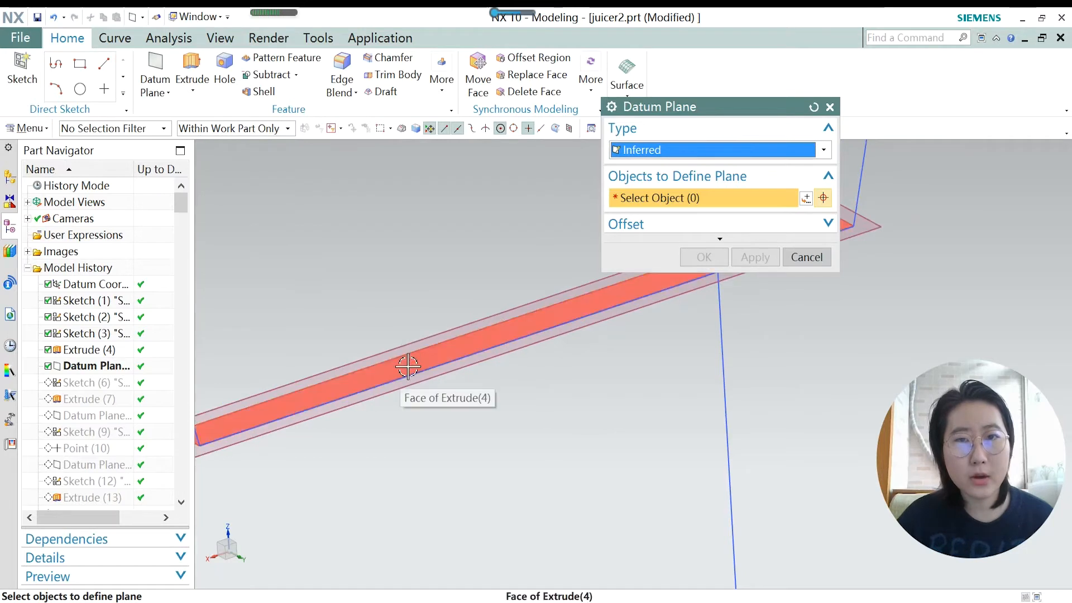
scroll(474, 337, "down", 3)
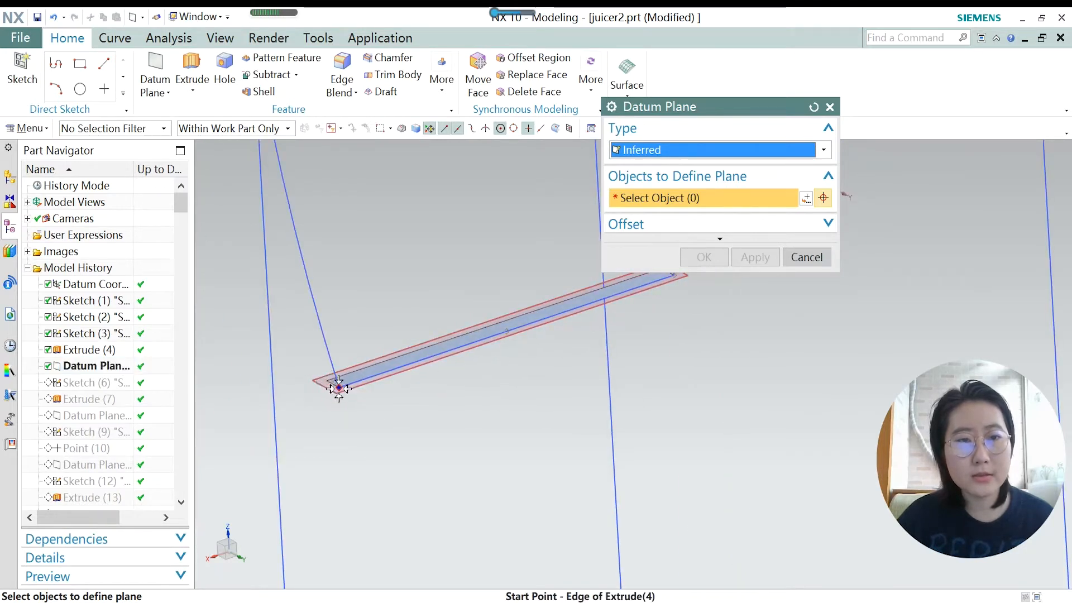
scroll(341, 385, "up", 1)
scroll(342, 385, "up", 1)
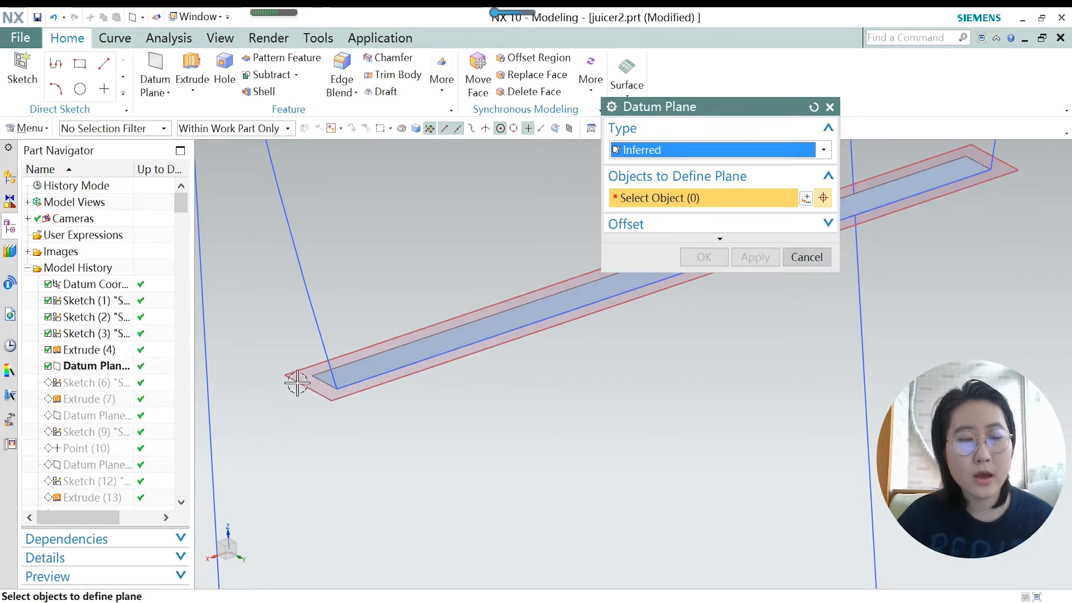
scroll(291, 388, "down", 2)
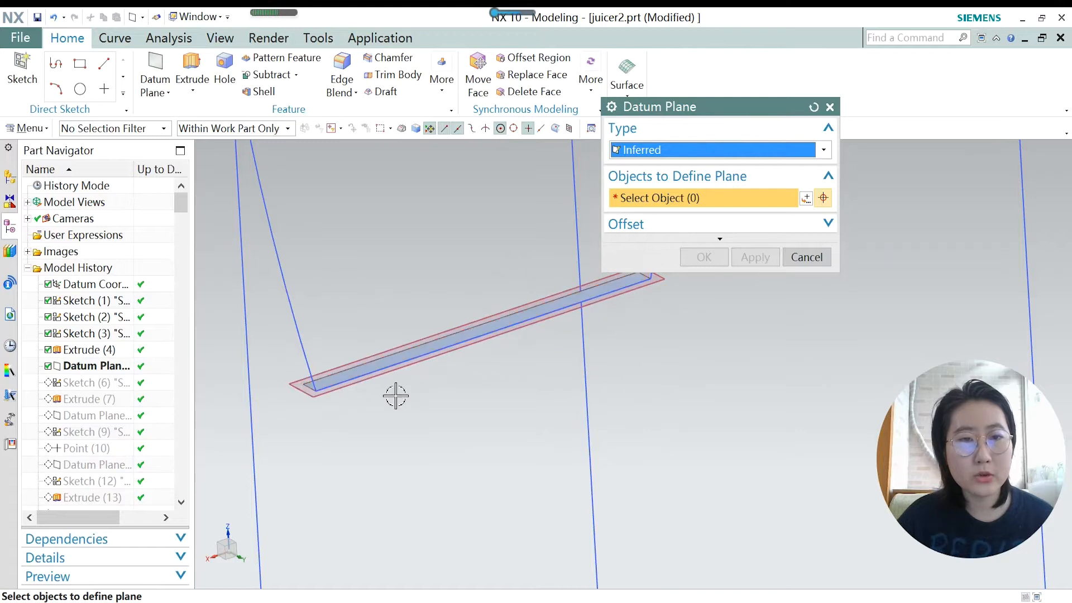
left_click(806, 257)
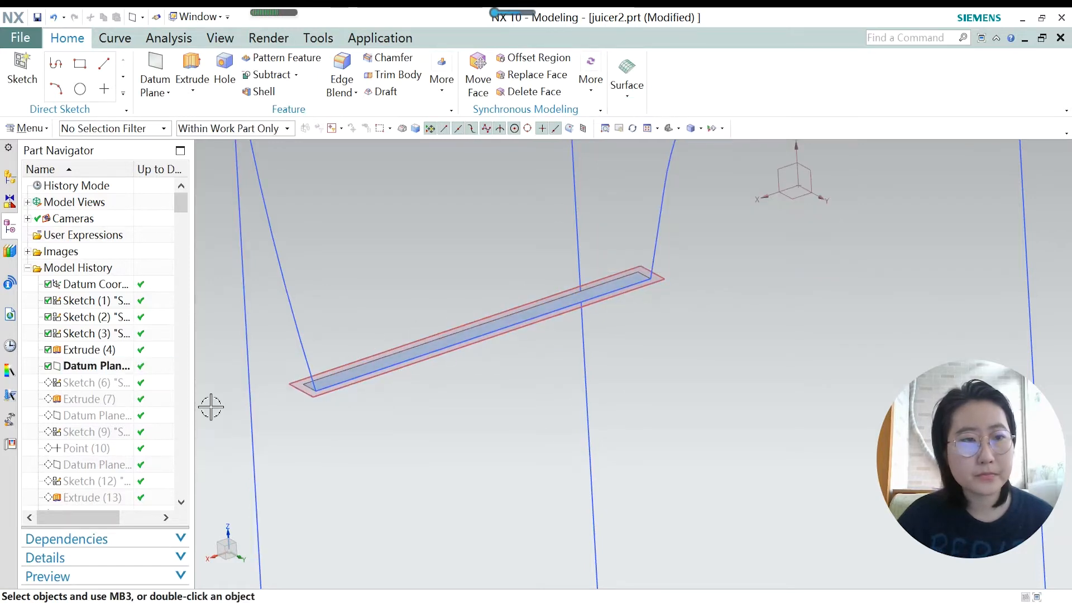
Make Sketch (6) the current feature and inspect its closed curve around the lower strip.
right_click(109, 388)
left_click(168, 450)
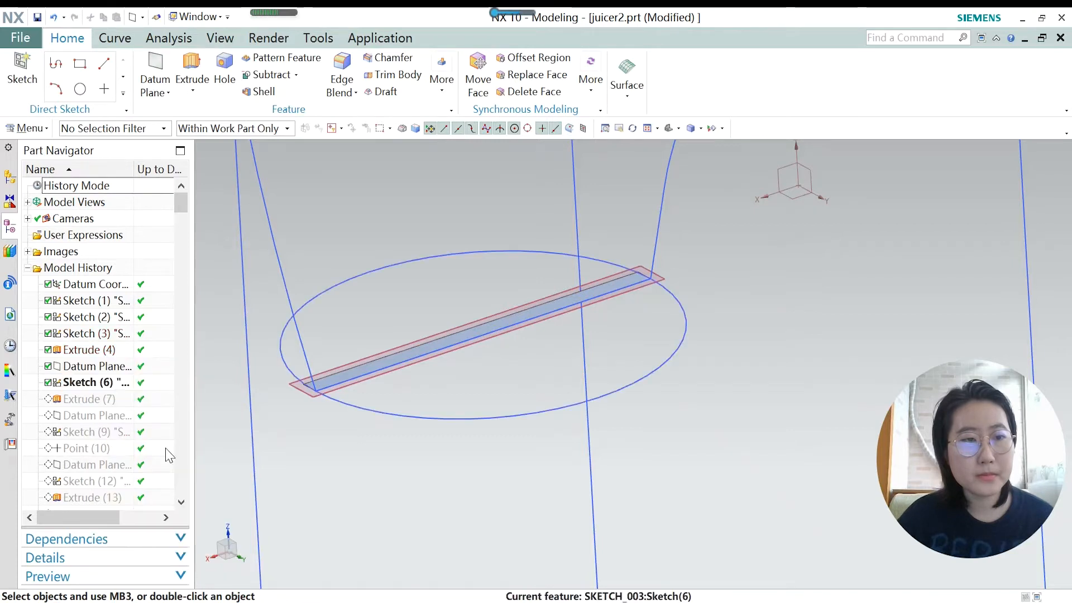
scroll(366, 475, "down", 3)
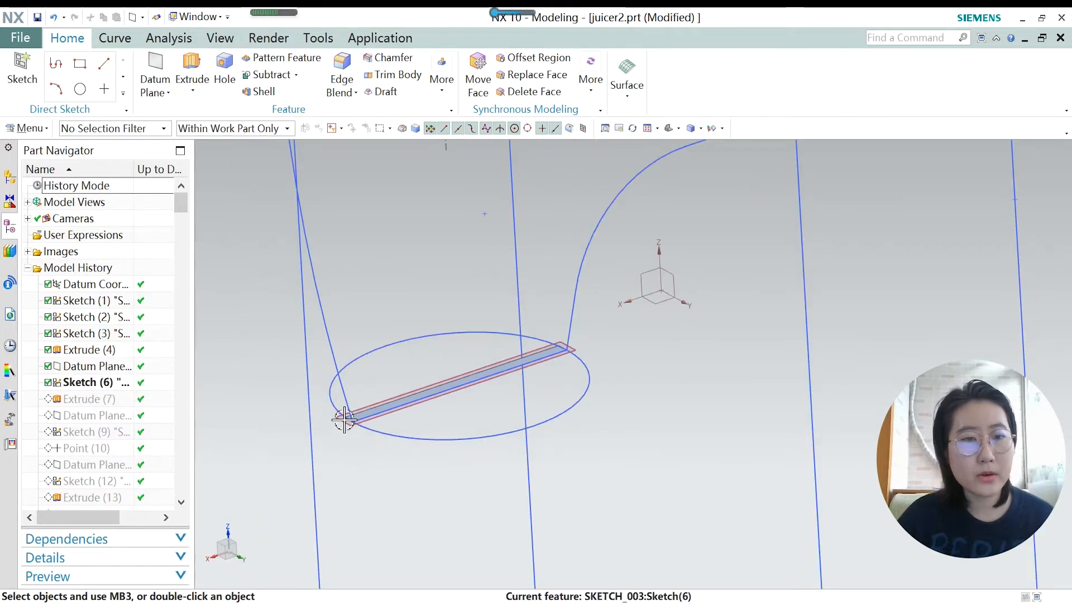
scroll(345, 421, "up", 2)
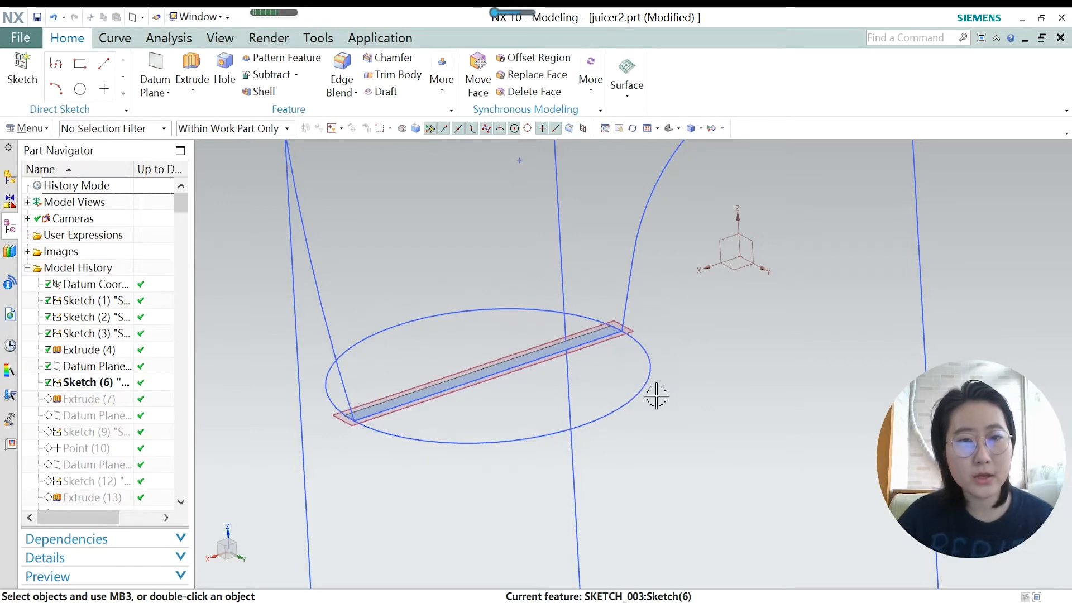
scroll(360, 426, "up", 3)
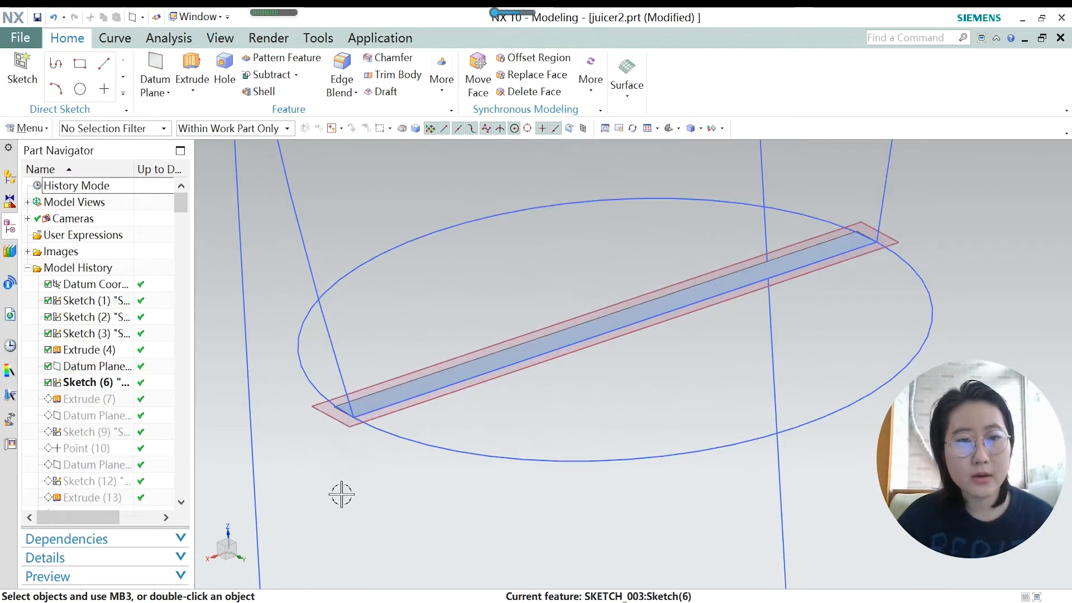
scroll(342, 495, "down", 3)
Make Extrude (7) the current feature in the model history.
left_click(105, 403)
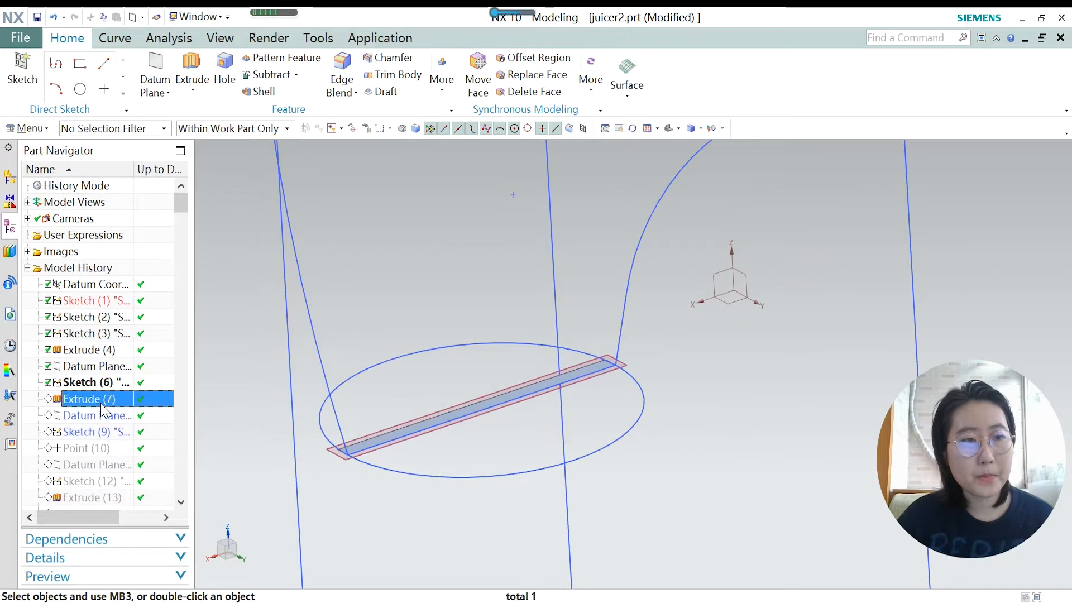
right_click(105, 403)
left_click(156, 465)
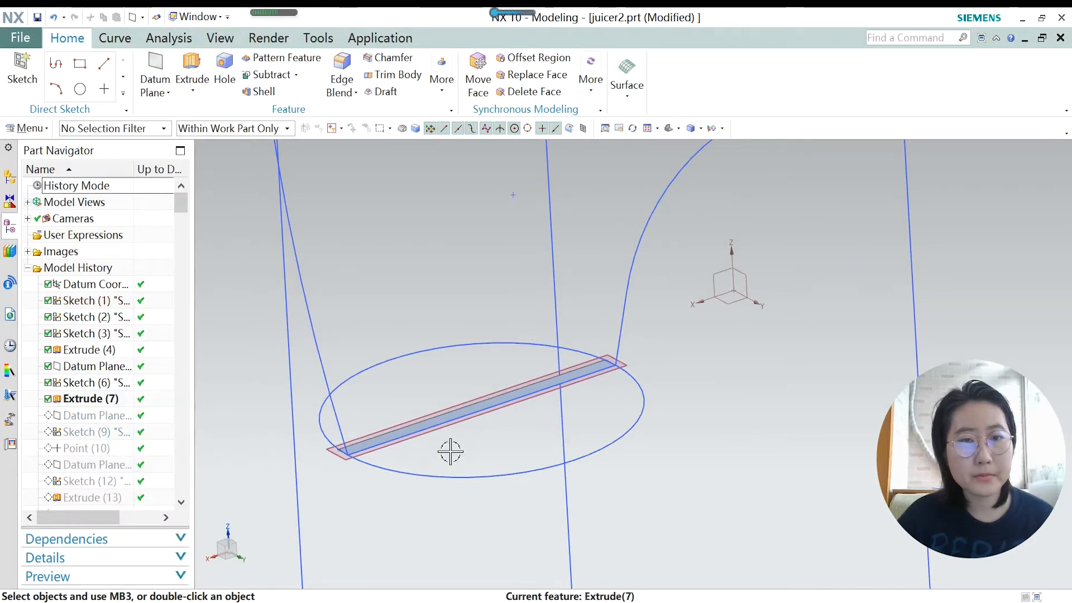
Highlight Extrude (7) and examine the narrow strip along the long vertical edge of the Sketch (1) rectangle.
scroll(447, 447, "down", 5)
left_click(101, 399)
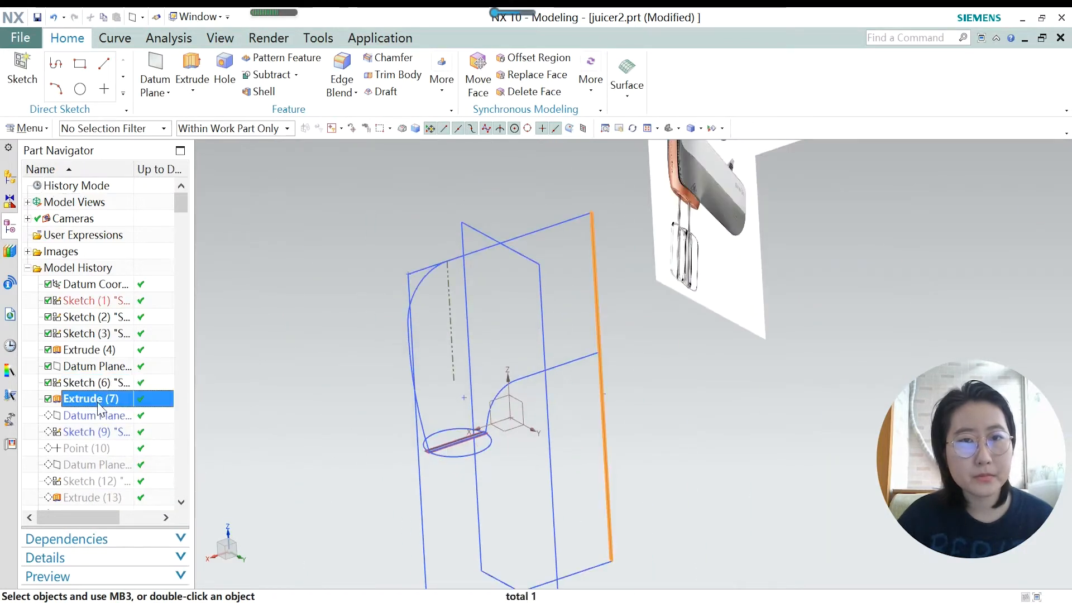
mouse_move(471, 387)
middle_mouse_down()
mouse_move(490, 383)
mouse_move(485, 391)
middle_mouse_up()
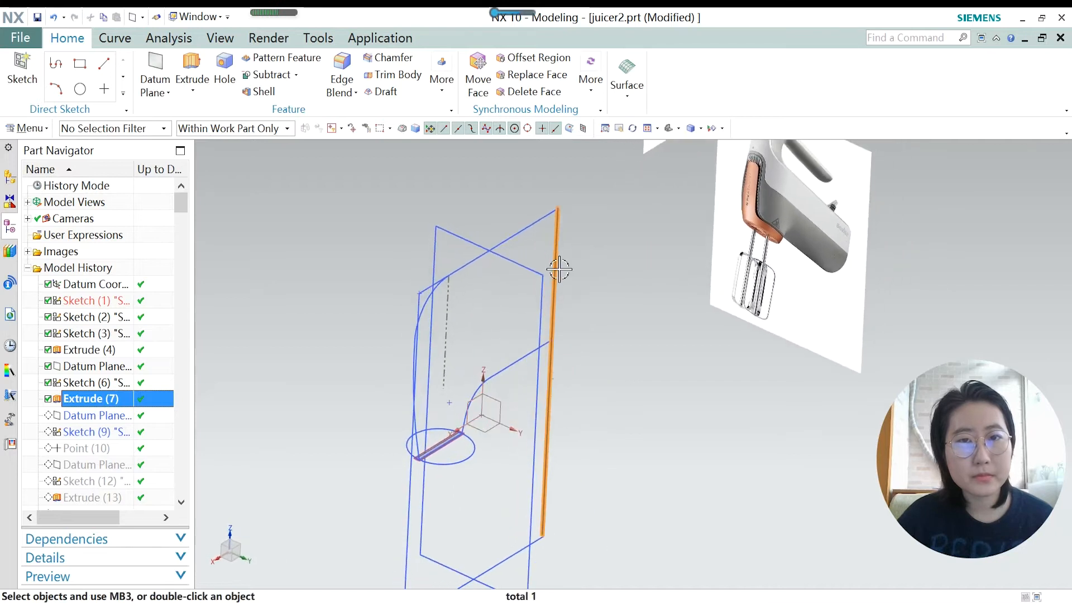
mouse_move(572, 330)
middle_mouse_down()
mouse_move(581, 337)
mouse_move(557, 246)
mouse_move(555, 278)
middle_mouse_up()
scroll(568, 232, "up", 3)
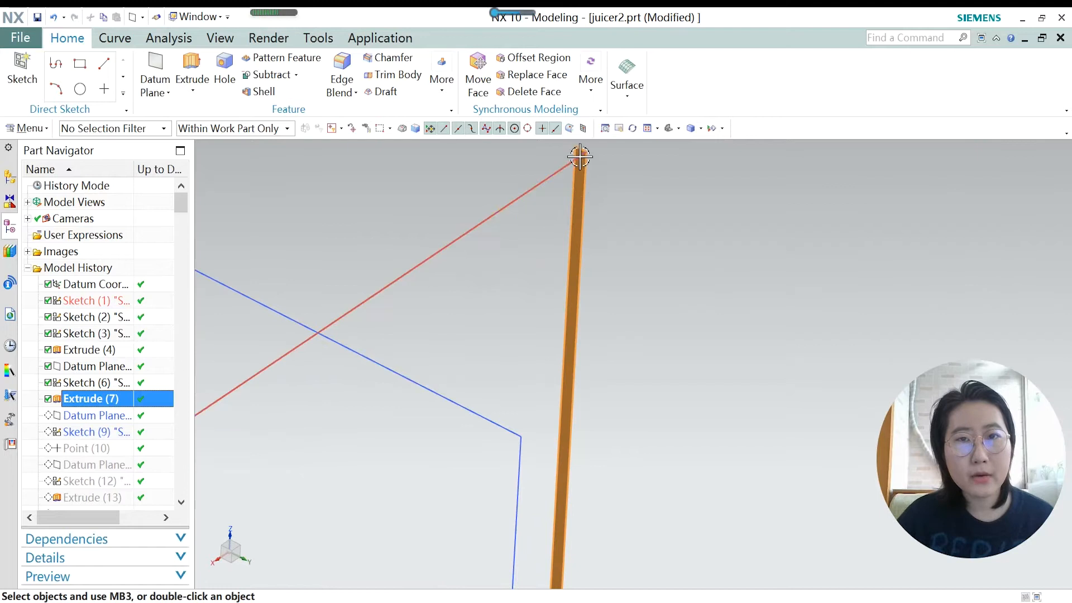
scroll(556, 391, "down", 5)
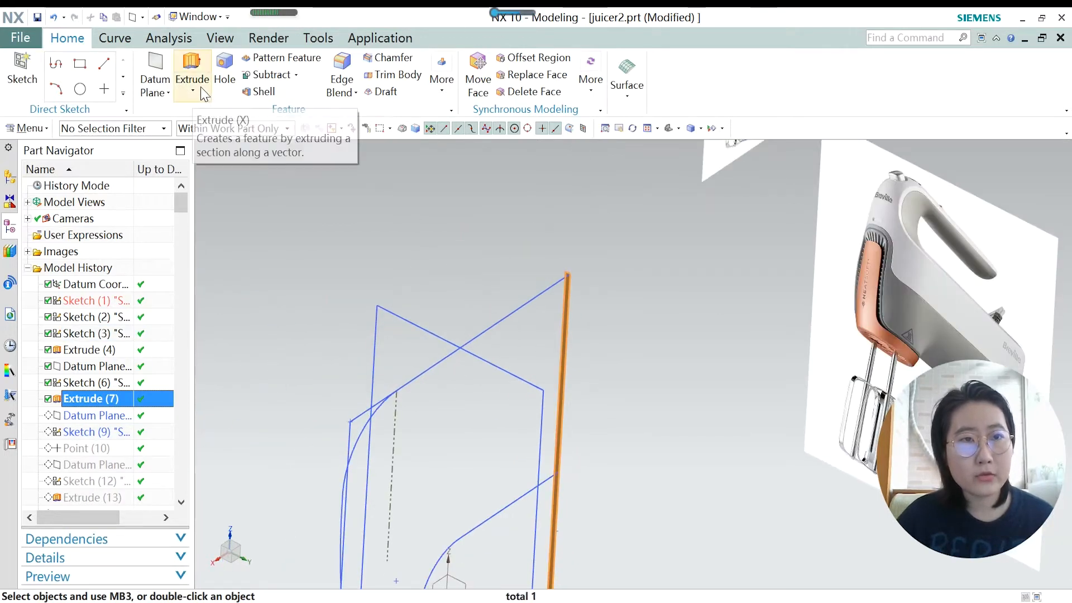
middle_click_drag(514, 280, 566, 304)
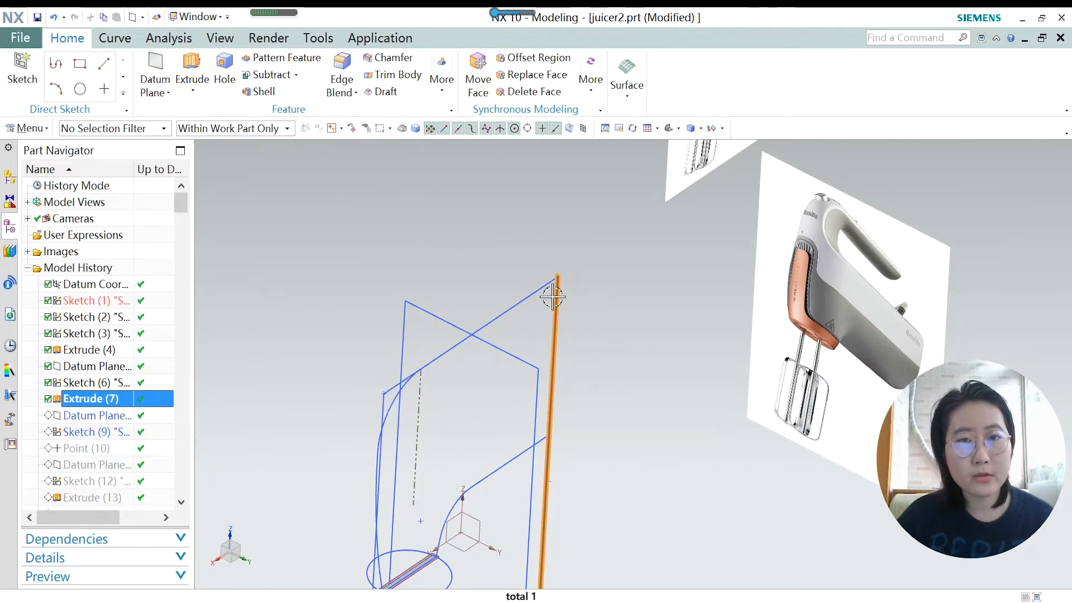
scroll(552, 296, "up", 2)
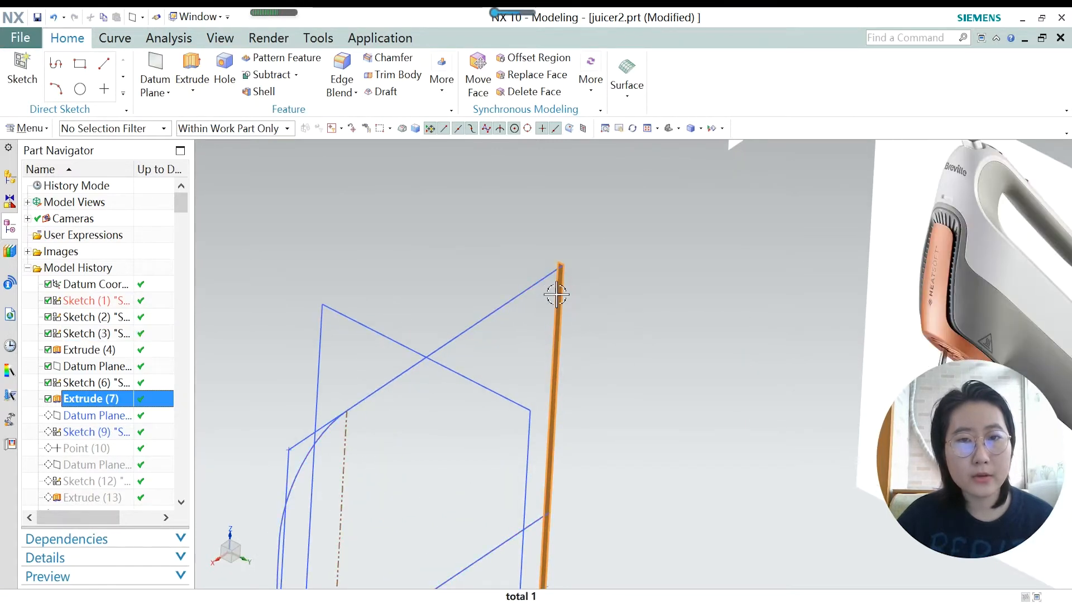
Make Datum Plane (8) the current feature in the model history.
left_click(99, 418)
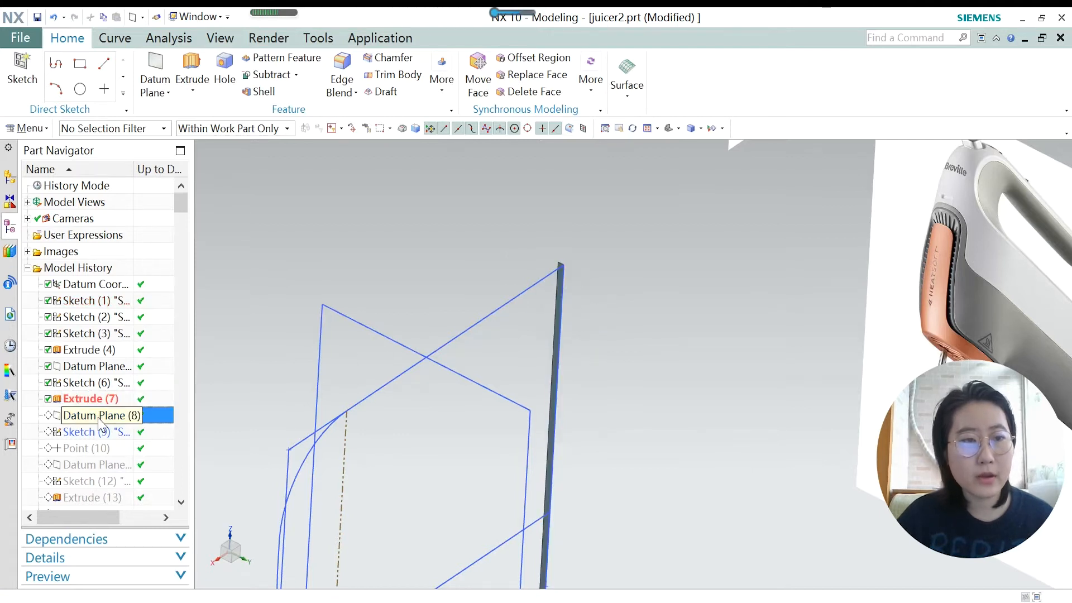
right_click(99, 419)
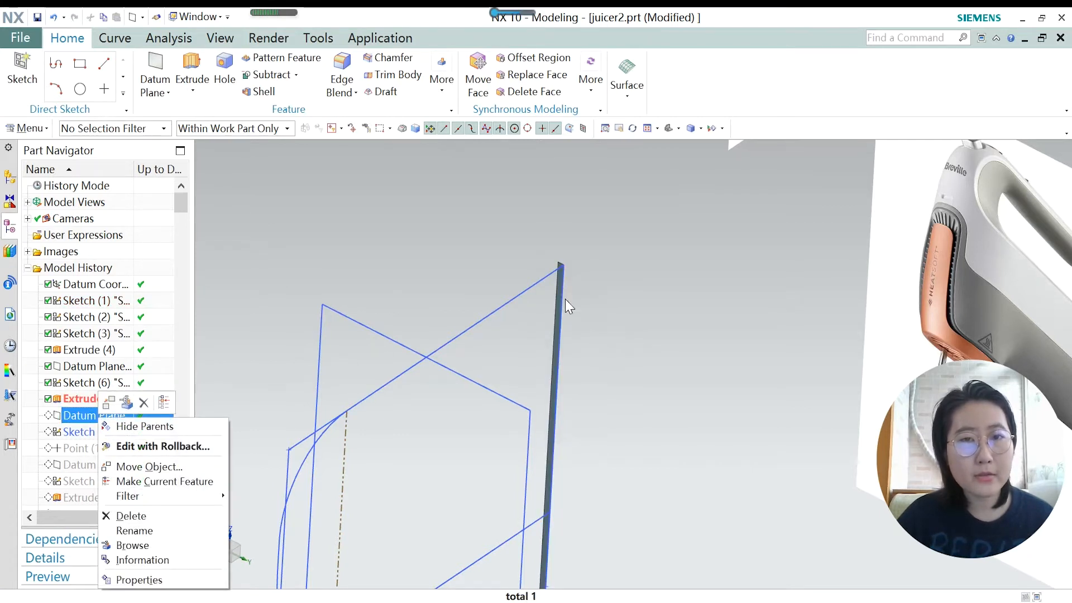
left_click(165, 481)
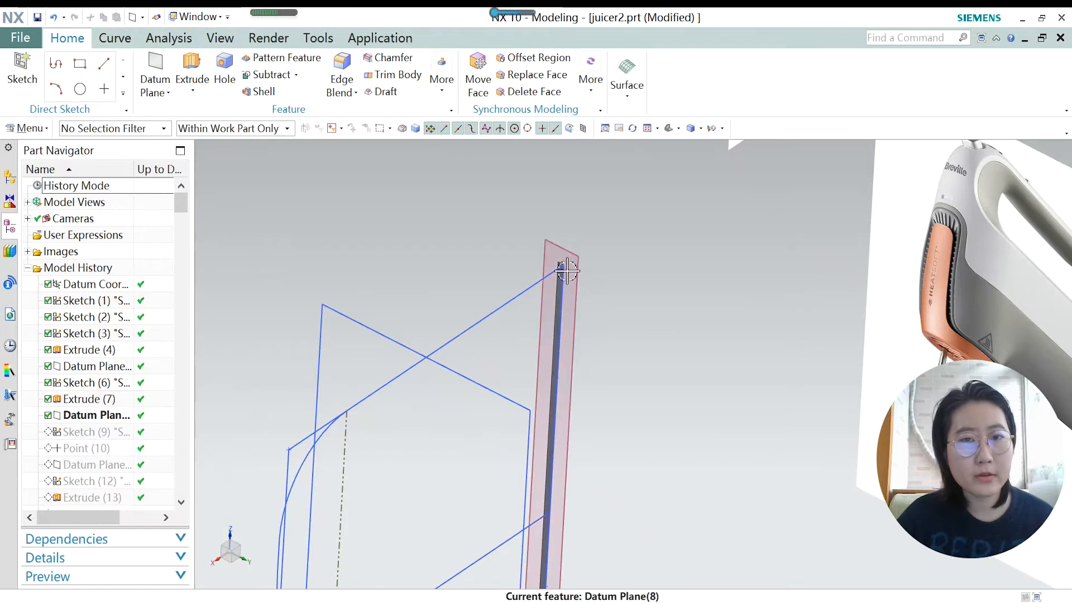
Make Sketch (9) the current feature in the model history.
scroll(555, 266, "up", 2)
scroll(549, 233, "up", 1)
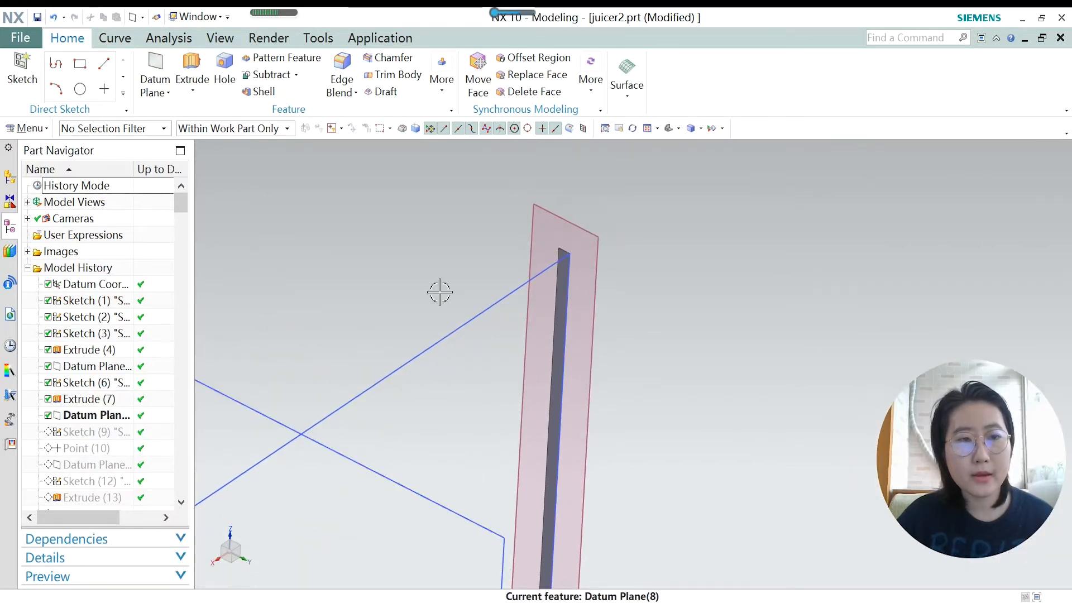
left_click(75, 432)
right_click(78, 432)
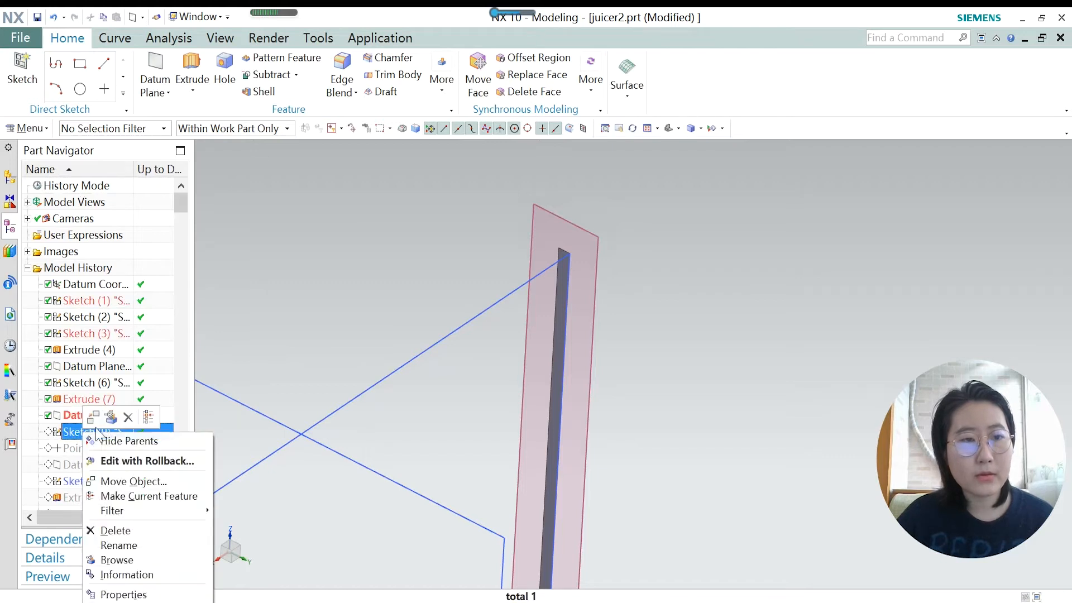
left_click(140, 497)
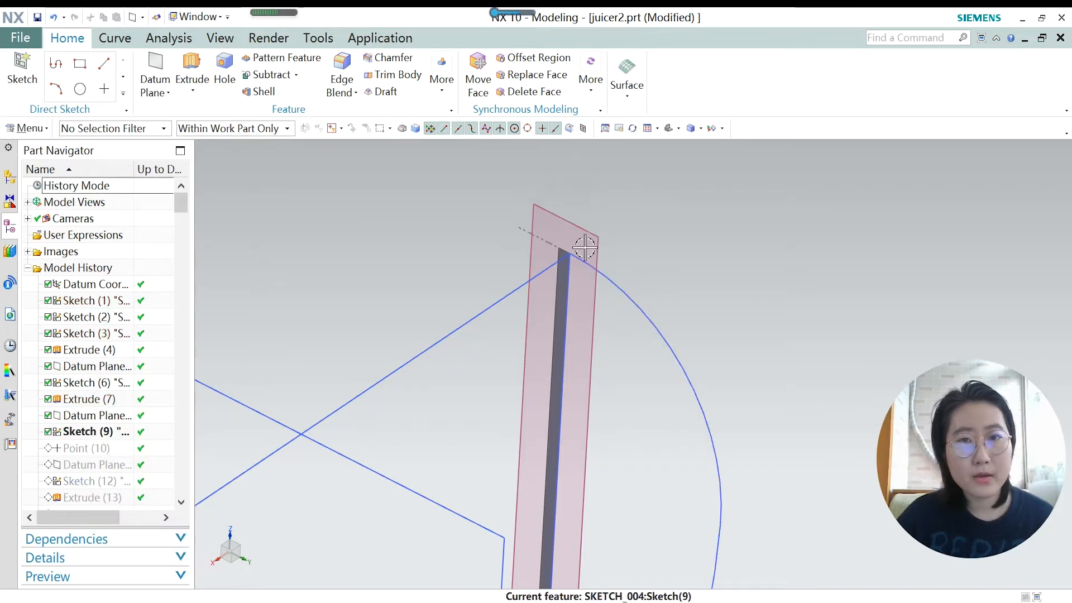
Highlight Sketch (9) and examine its curve on the datum plane at the long vertical edge of the Sketch (1) rectangle.
scroll(576, 233, "down", 2)
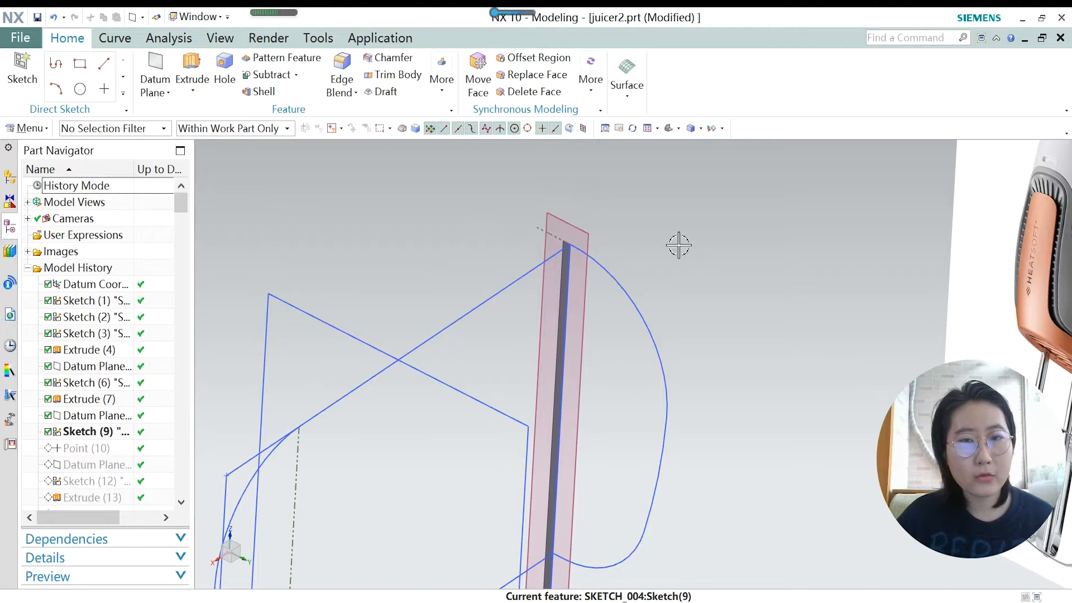
scroll(568, 239, "down", 1)
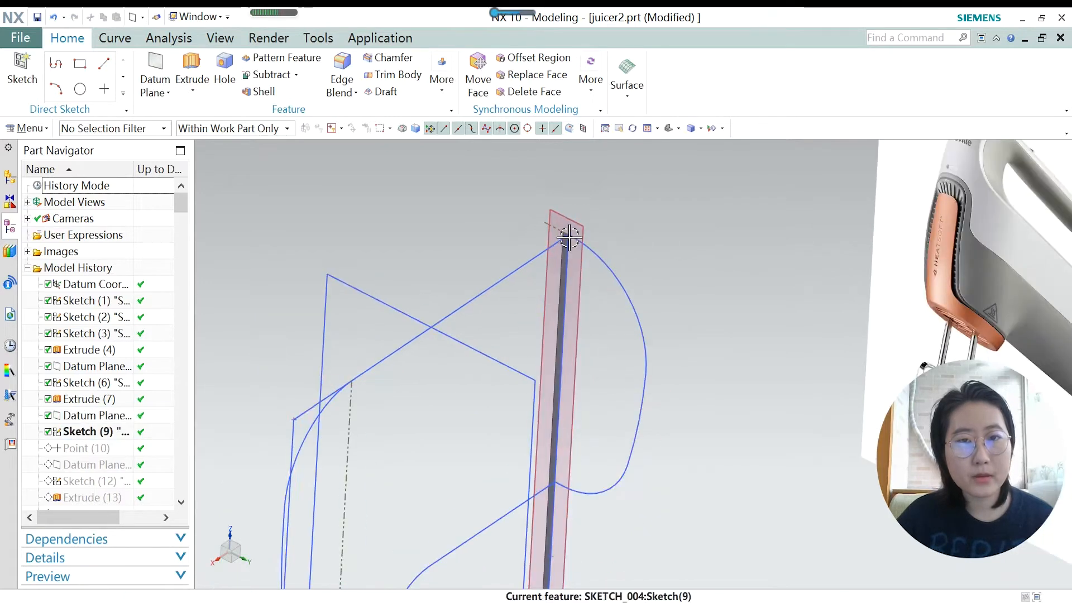
left_click(102, 437)
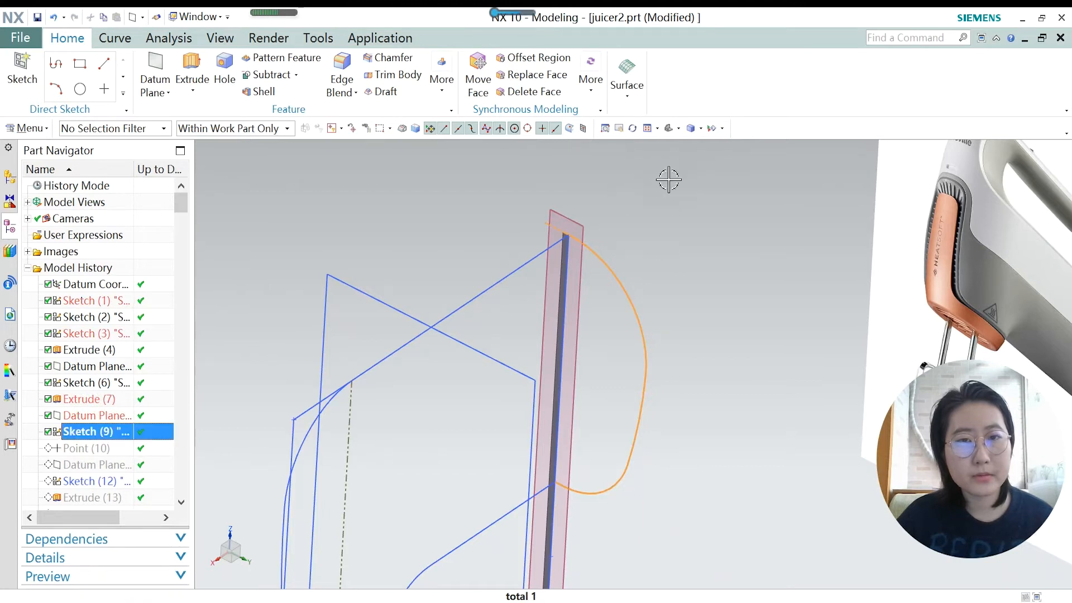
scroll(665, 175, "down", 1)
middle_click_drag(700, 272, 672, 251)
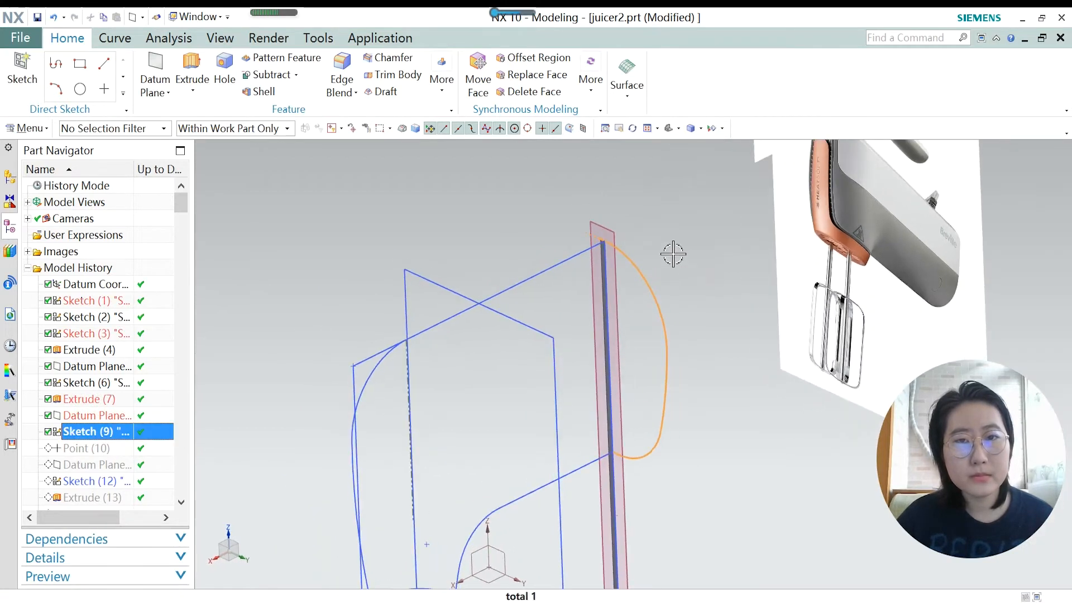
left_click(629, 98)
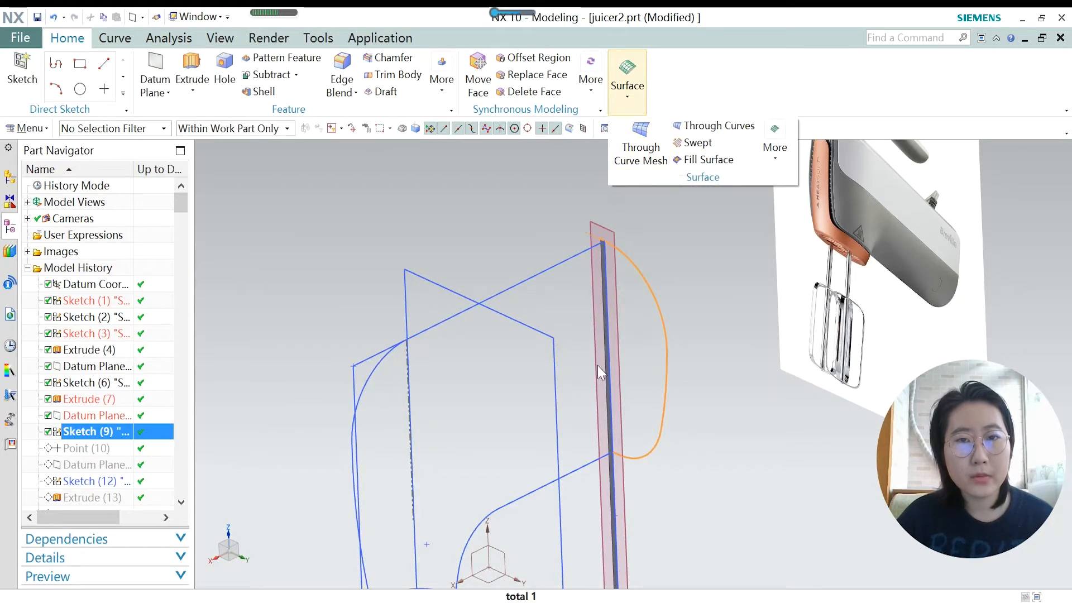
left_click(640, 315)
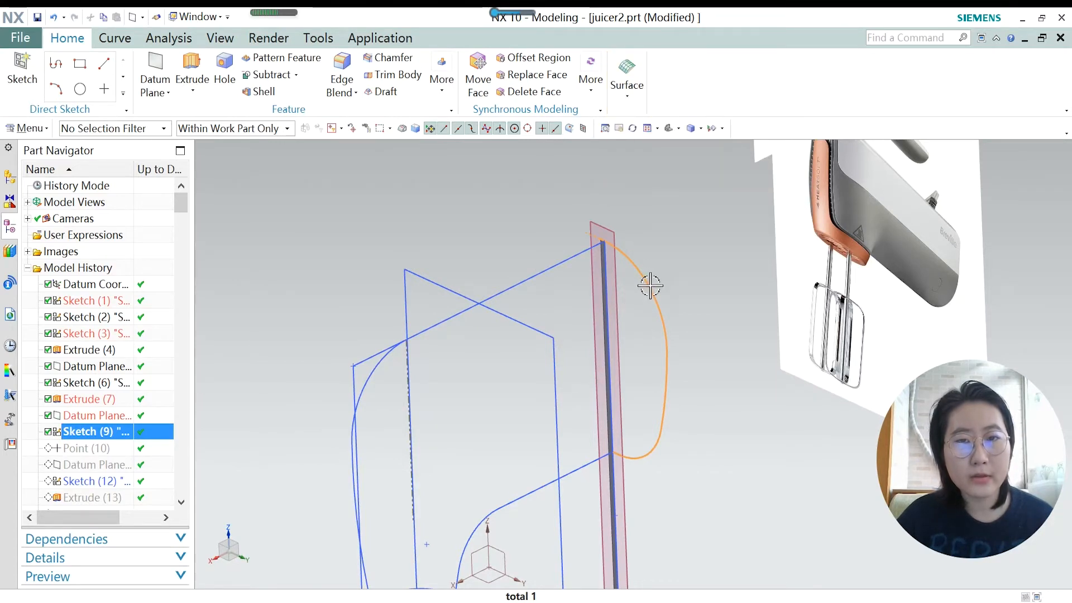
Make Point (10) the current feature and highlight it in the model history.
right_click(83, 447)
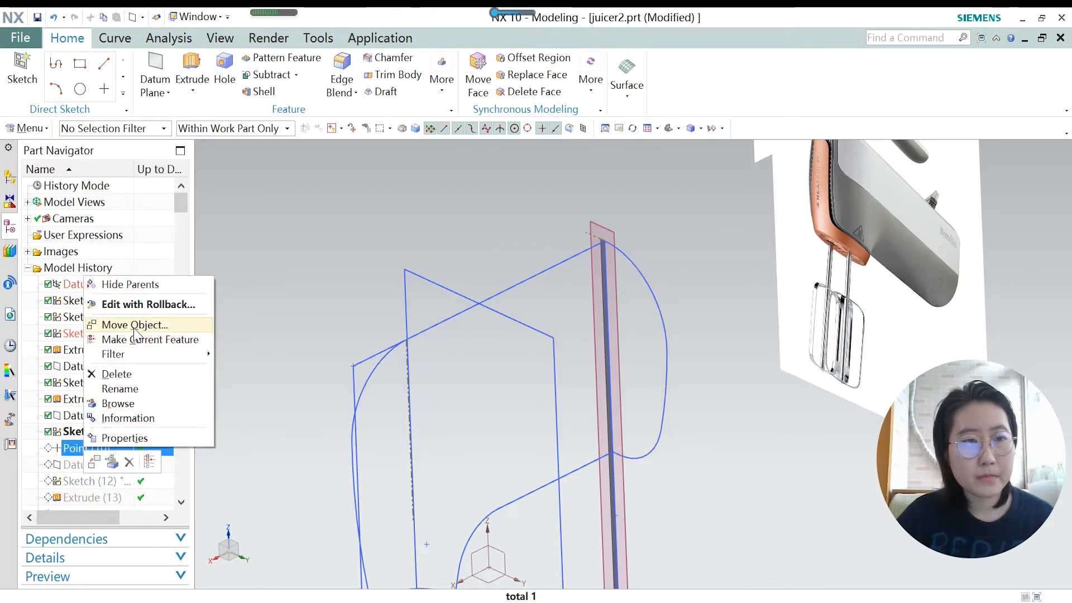
left_click(147, 339)
scroll(411, 246, "down", 2)
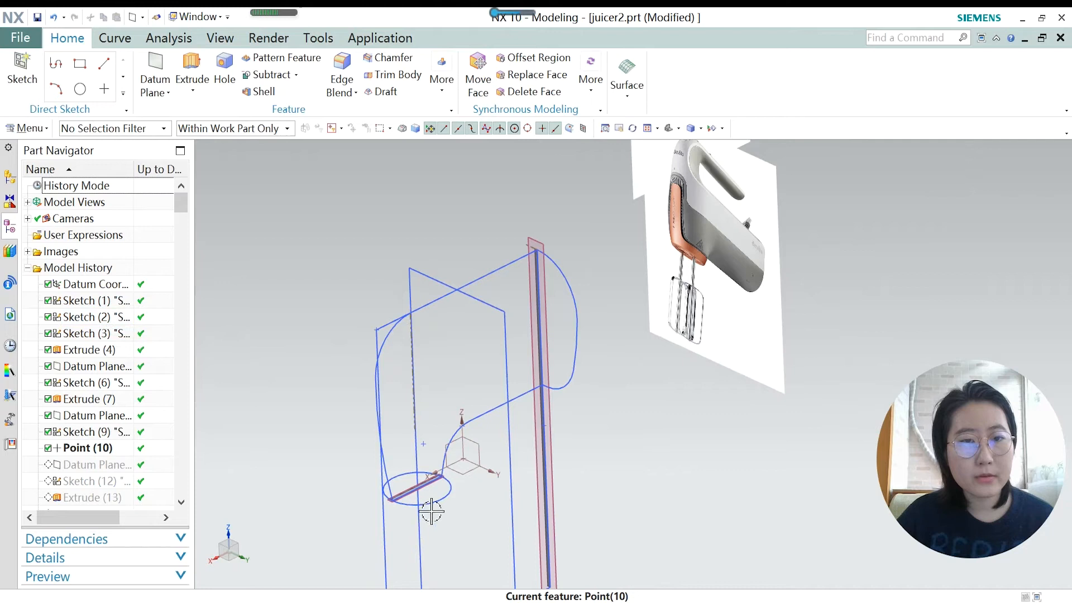
left_click(78, 449)
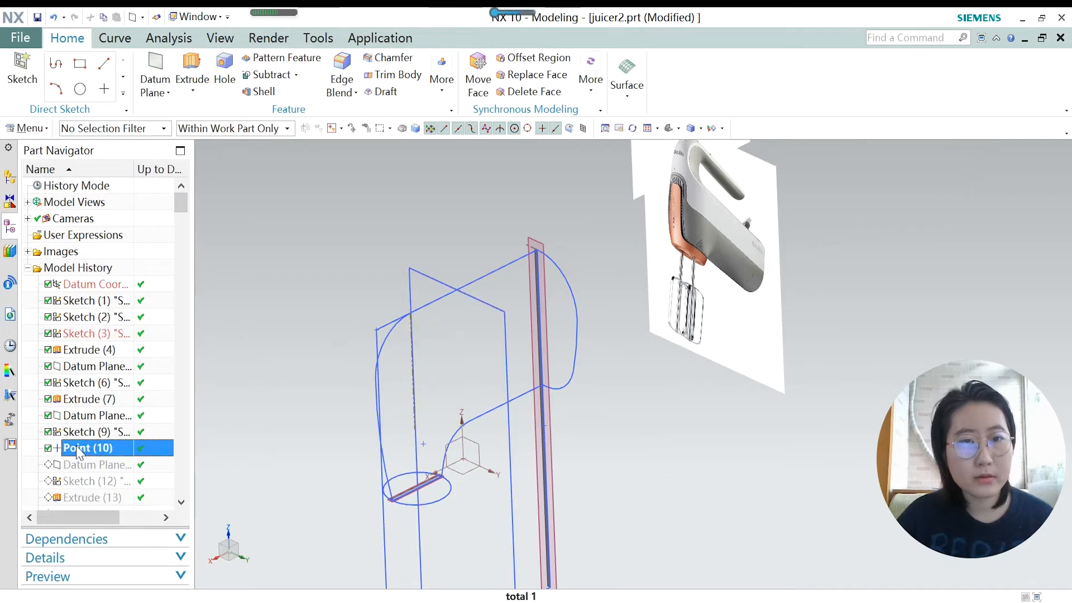
middle_click_drag(456, 405, 437, 395)
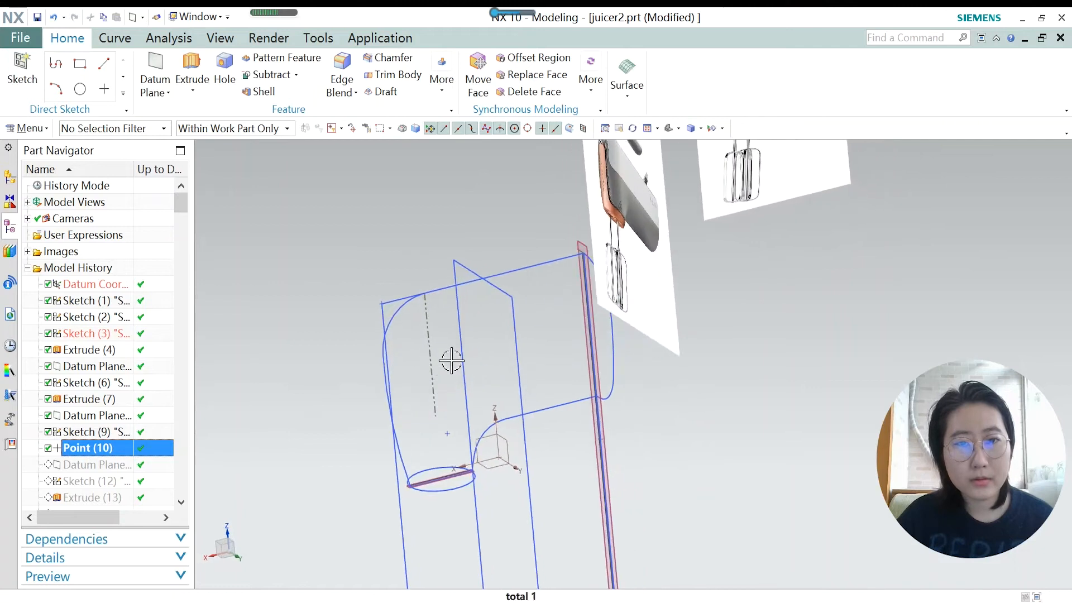
Open Point (10) for editing, review its Intersection Point definition, and close it without changes.
double_click(97, 450)
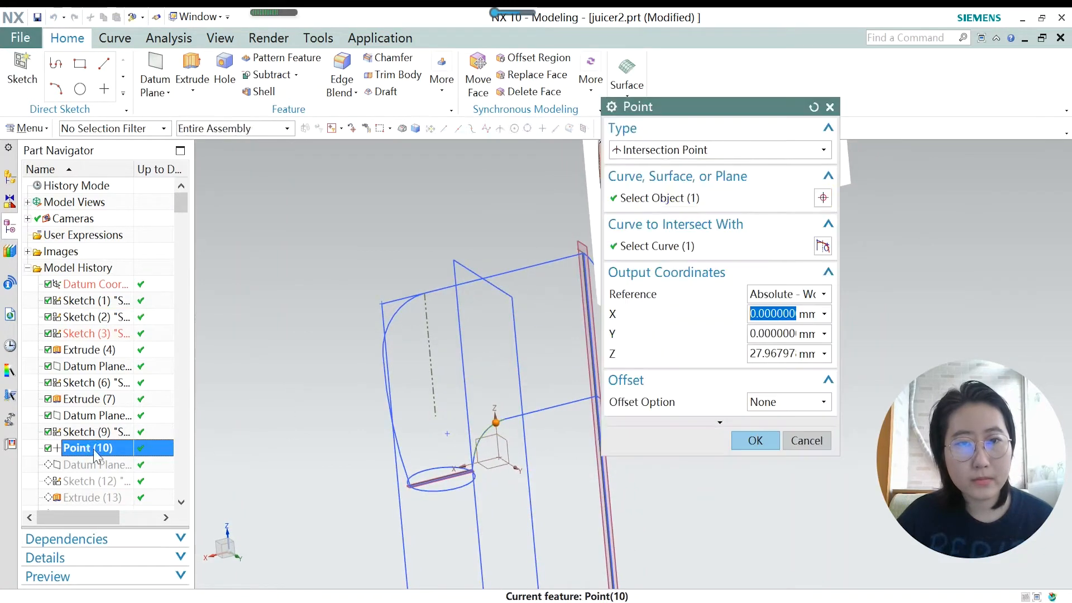
scroll(516, 432, "up", 2)
scroll(517, 432, "up", 2)
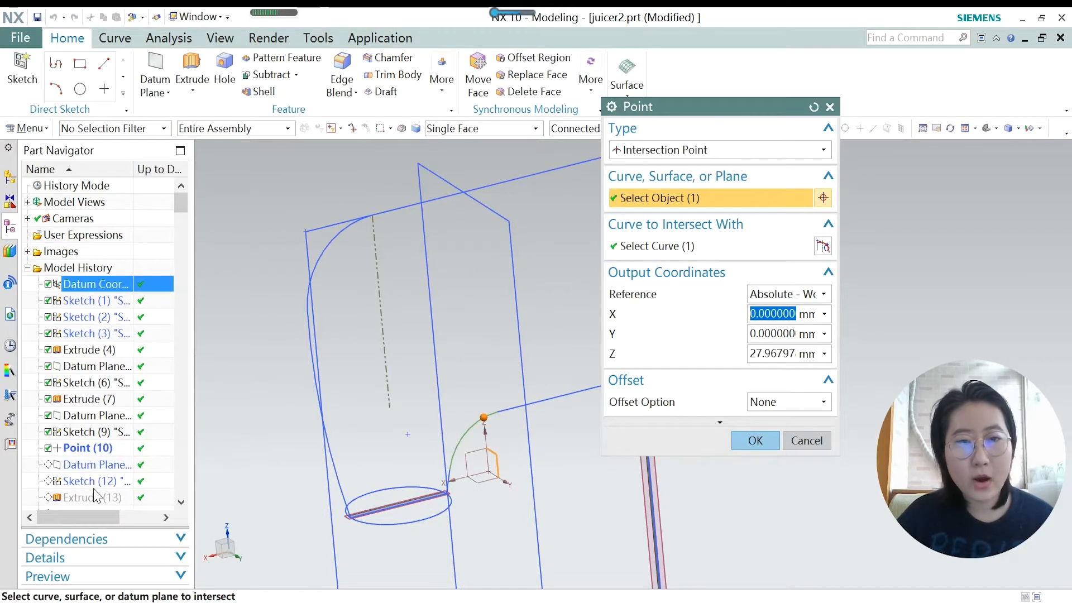
left_click(806, 441)
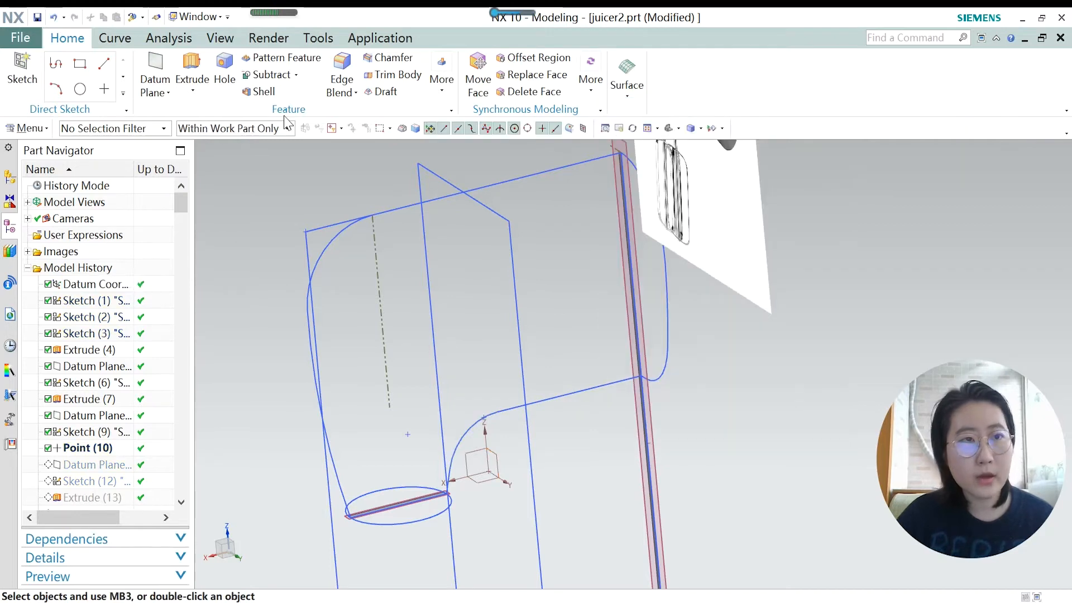
Start an Intersection Point to examine the datum system's YZ plane and the profile's lower arc as its inputs, and cancel it.
left_click(128, 45)
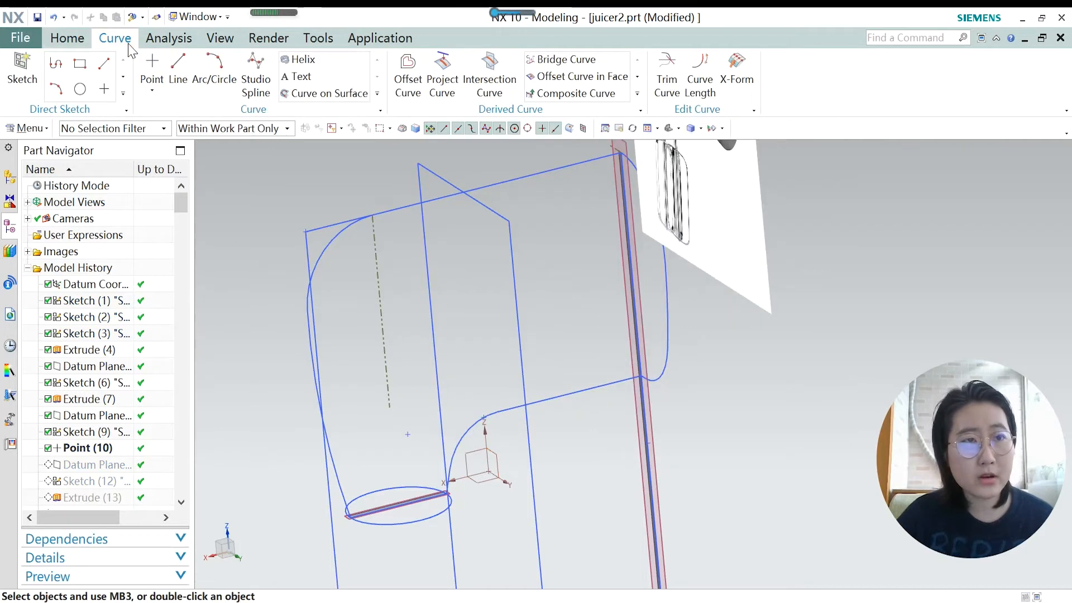
left_click(158, 78)
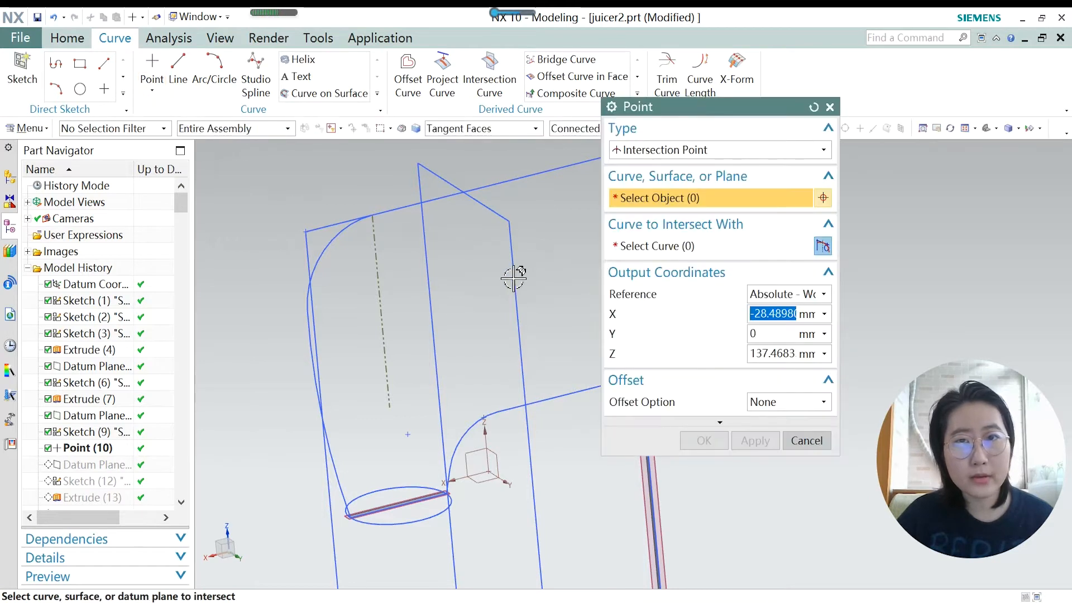
middle_click_drag(513, 277, 563, 229)
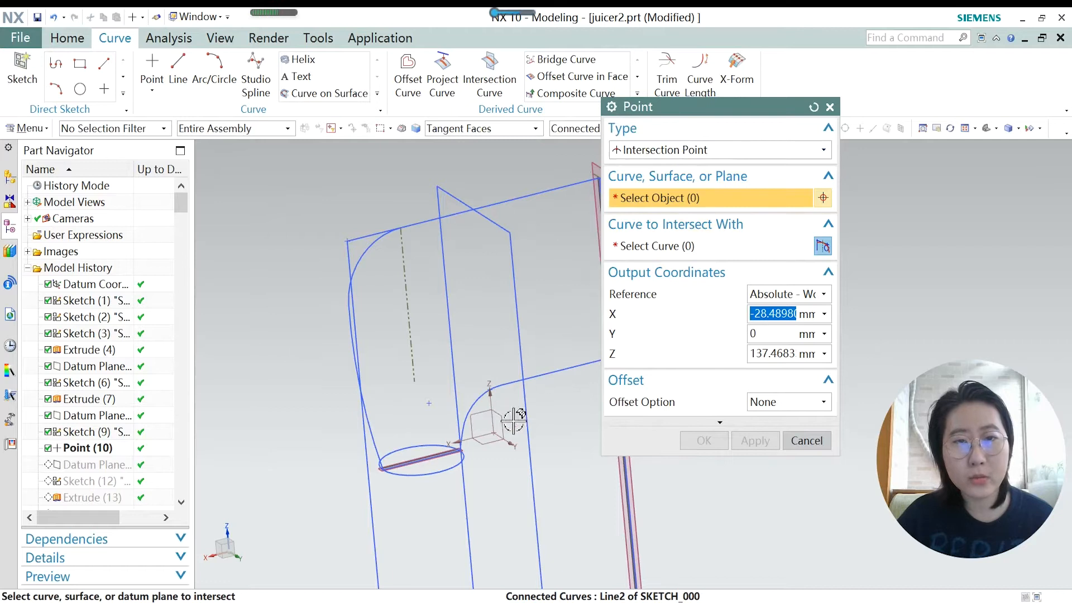
middle_click_drag(393, 432, 402, 418)
scroll(497, 406, "up", 3)
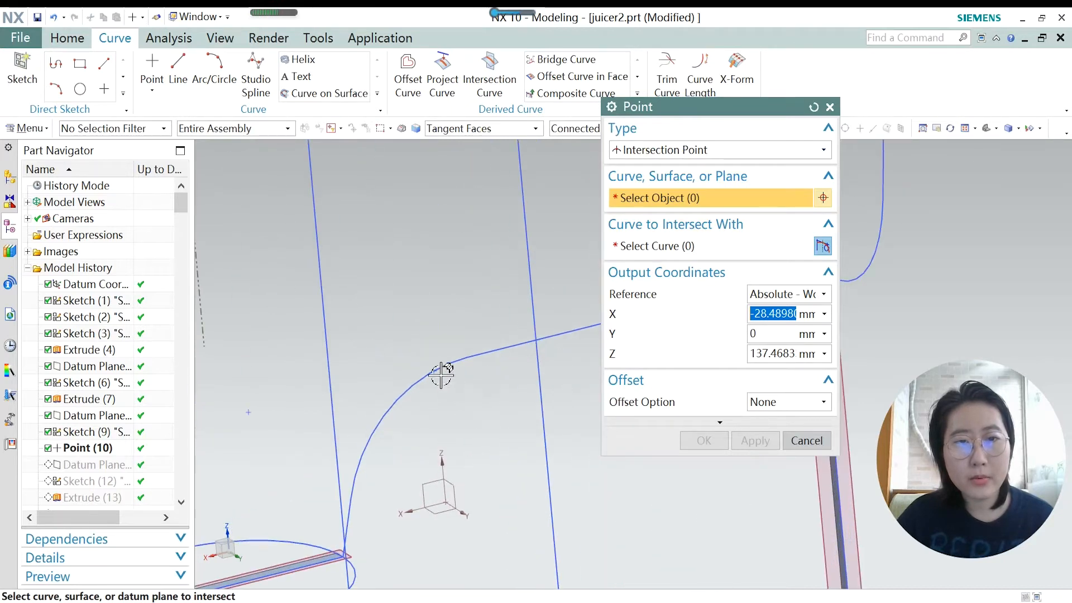
scroll(447, 388, "down", 4)
mouse_move(454, 379)
middle_mouse_down()
mouse_move(466, 390)
mouse_move(471, 371)
middle_mouse_up()
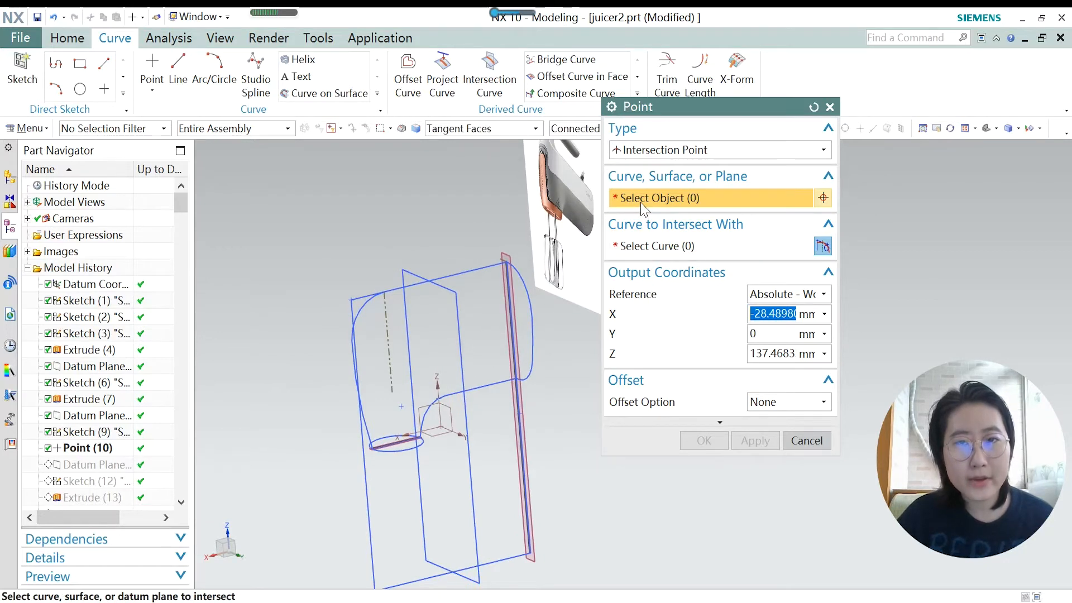
scroll(452, 447, "up", 2)
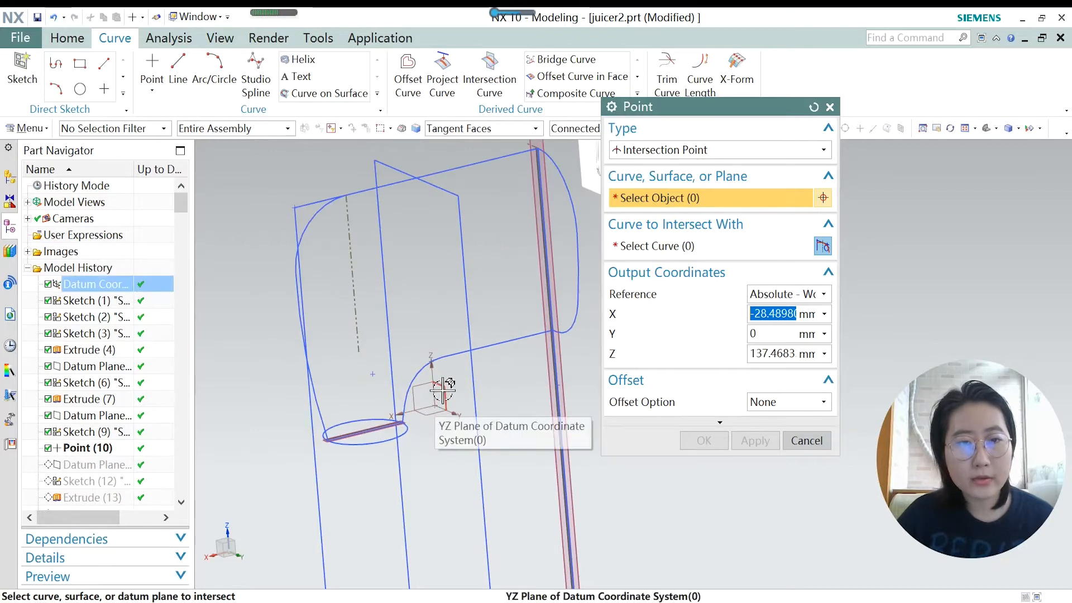
scroll(441, 385, "up", 2)
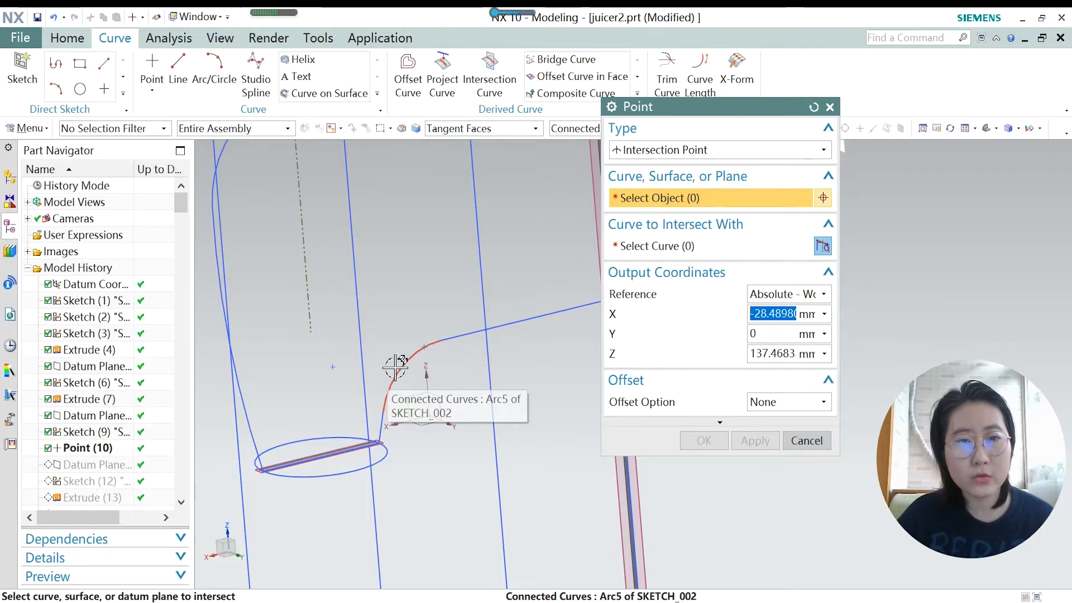
scroll(416, 354, "up", 3)
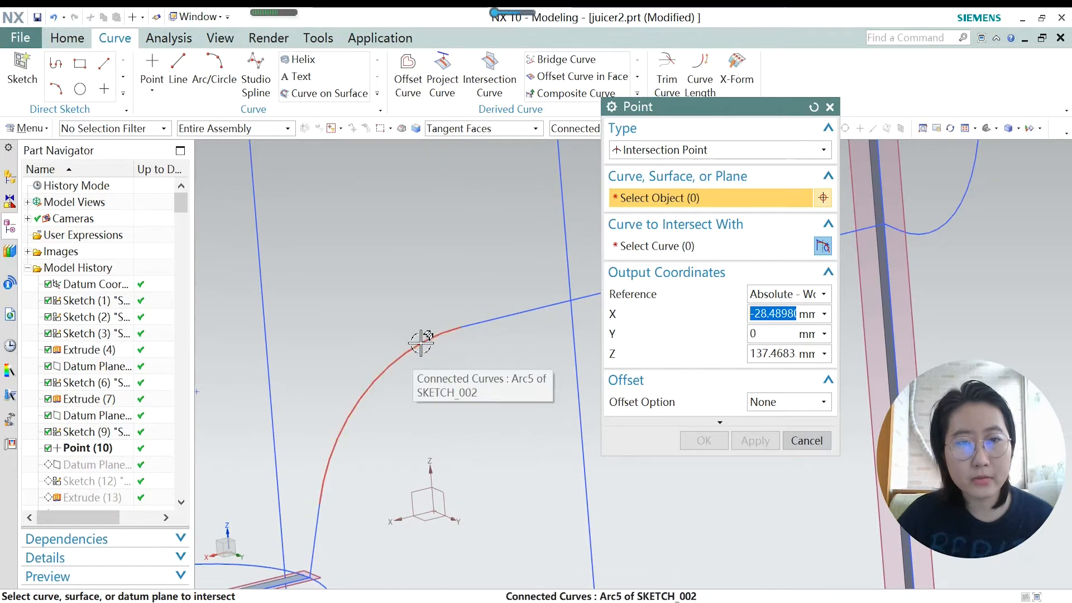
left_click(806, 440)
Make Datum Plane (11) the current feature and inspect the small plane beside the datum coordinate system.
scroll(536, 442, "down", 3)
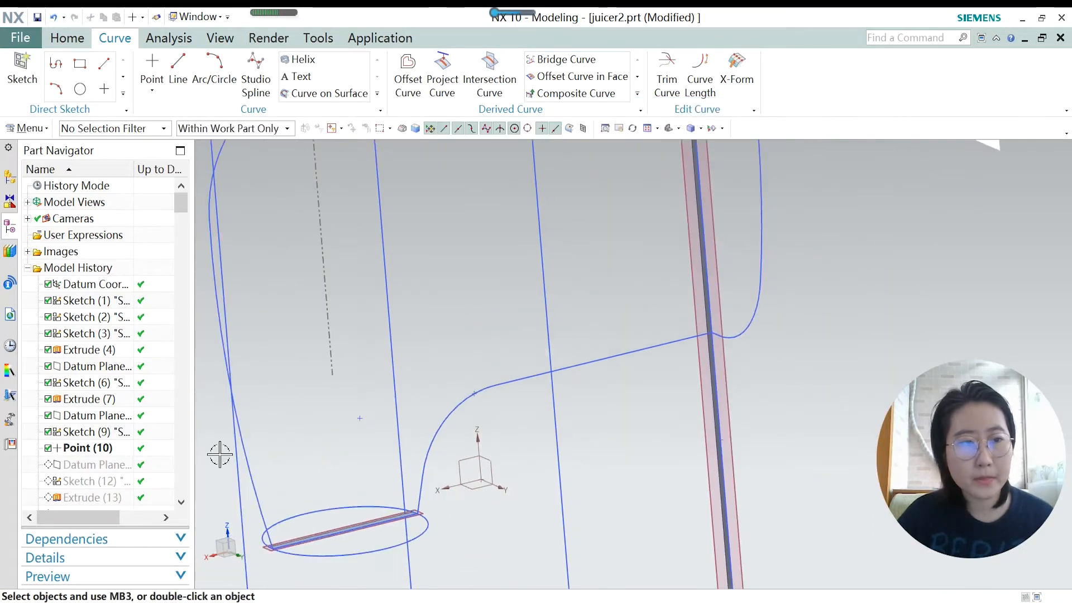
right_click(110, 472)
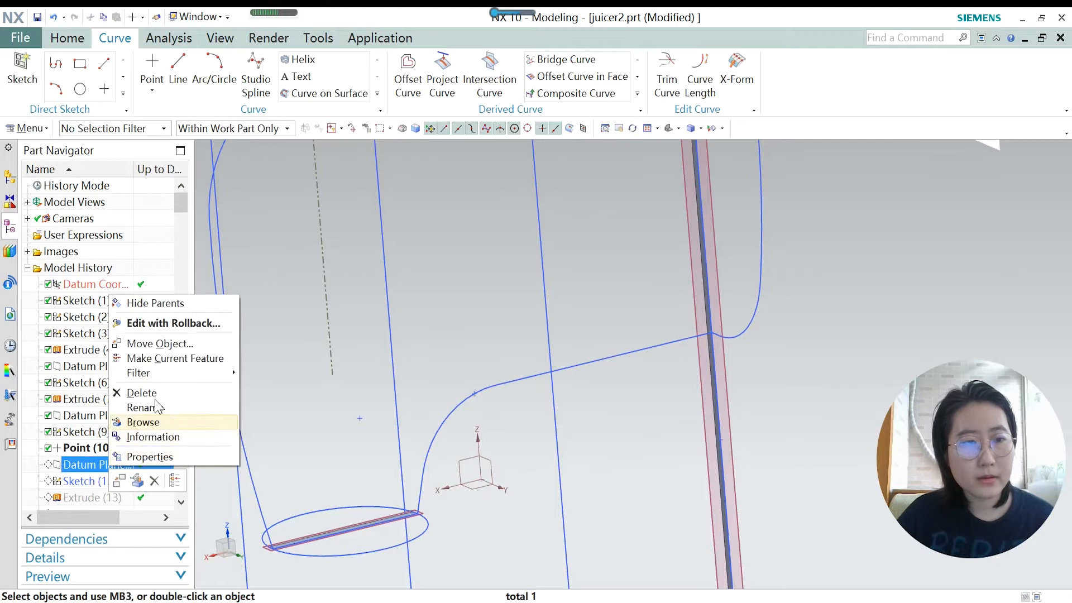
left_click(167, 358)
middle_click_drag(494, 459, 562, 445)
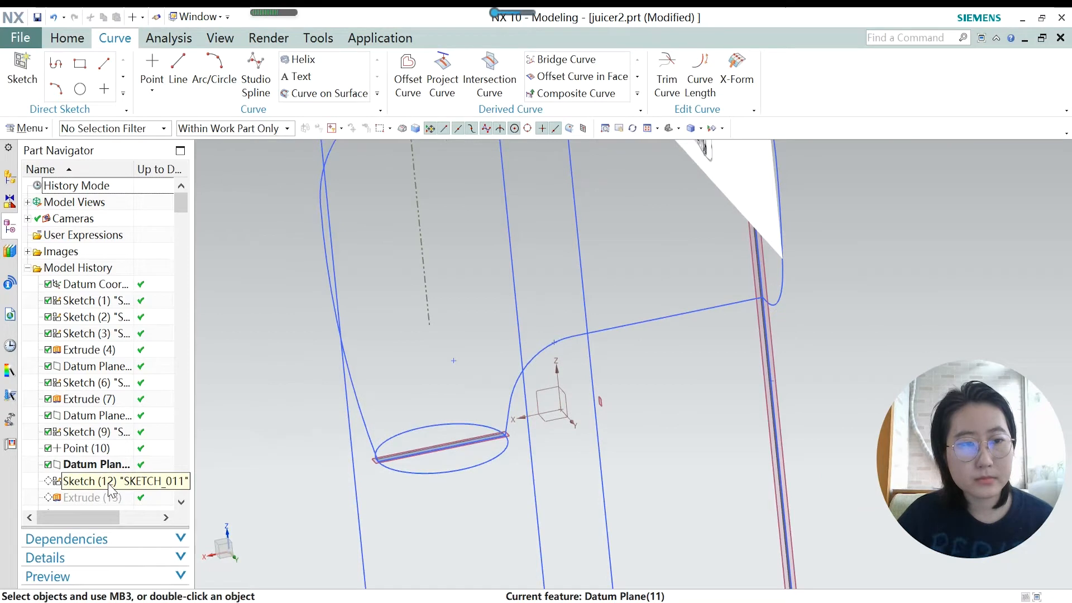
middle_click_drag(547, 477, 556, 417)
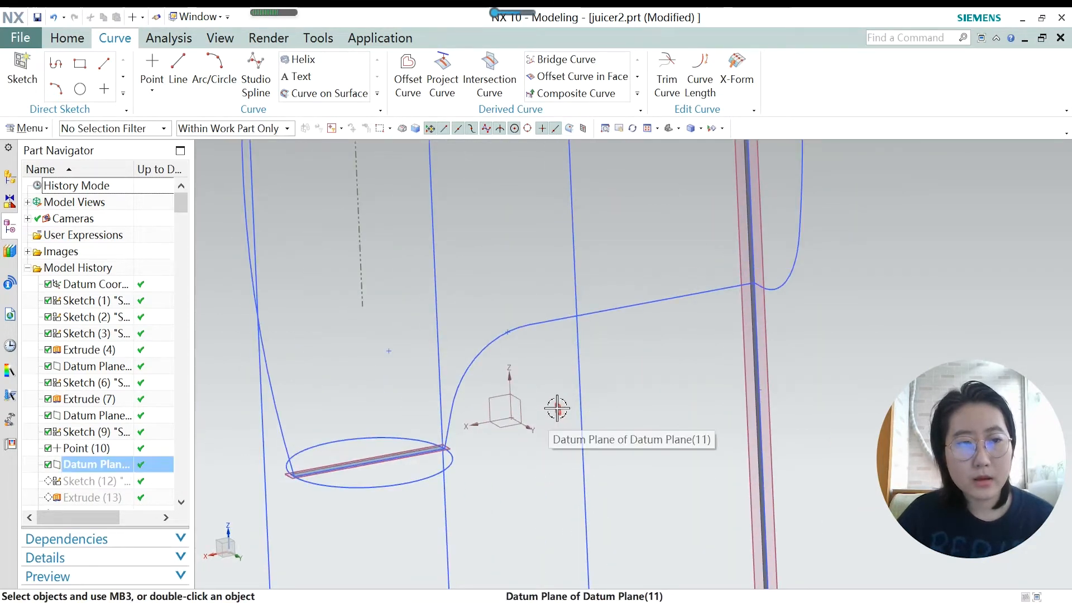
left_click(557, 407)
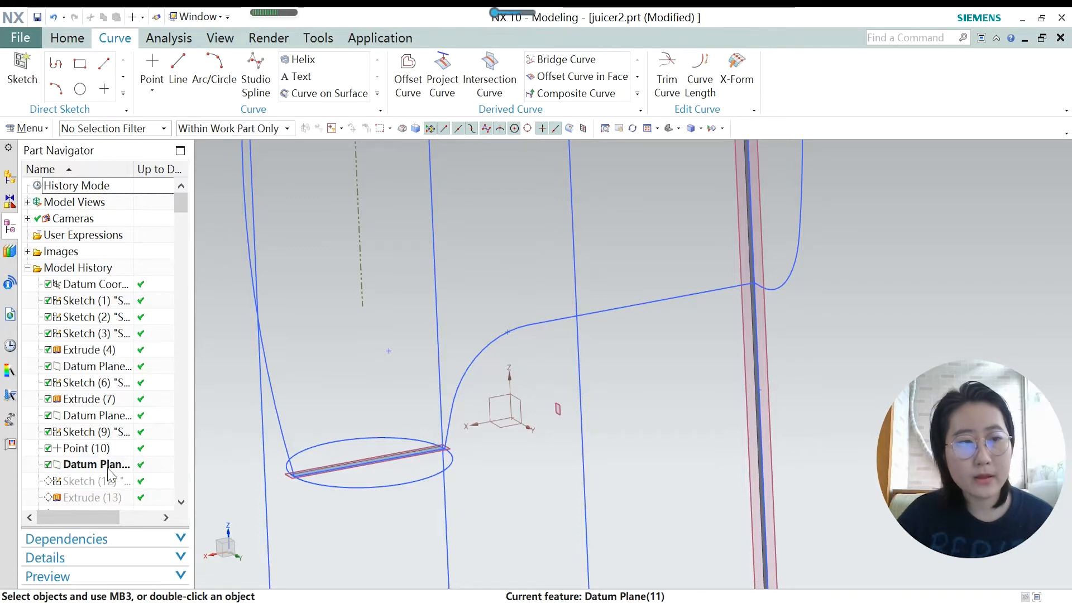
Make Sketch (12) the current feature in the model history.
left_click(80, 485)
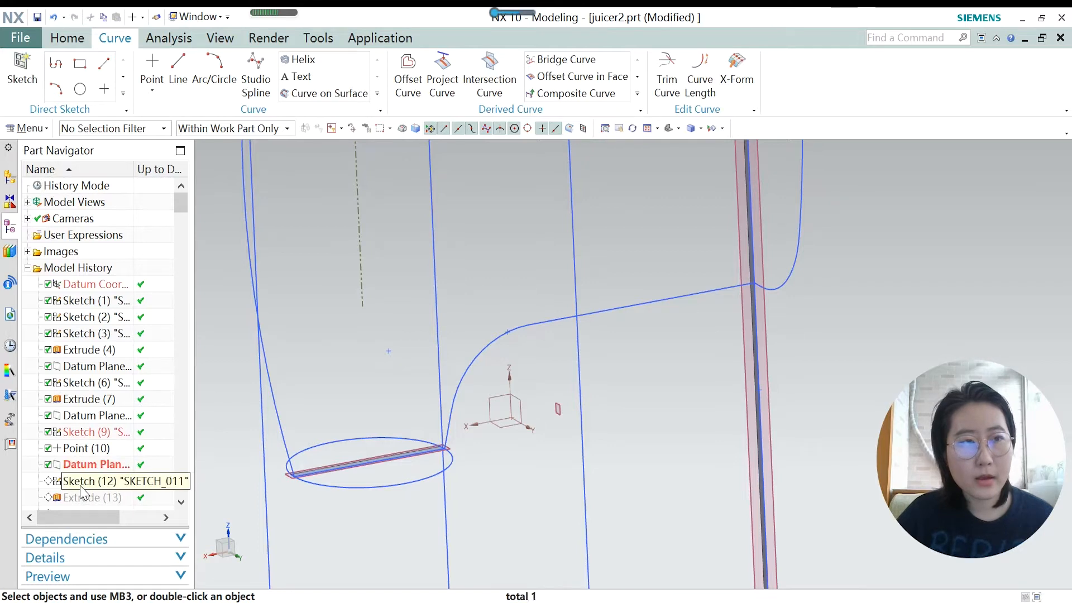
right_click(82, 491)
left_click(232, 375)
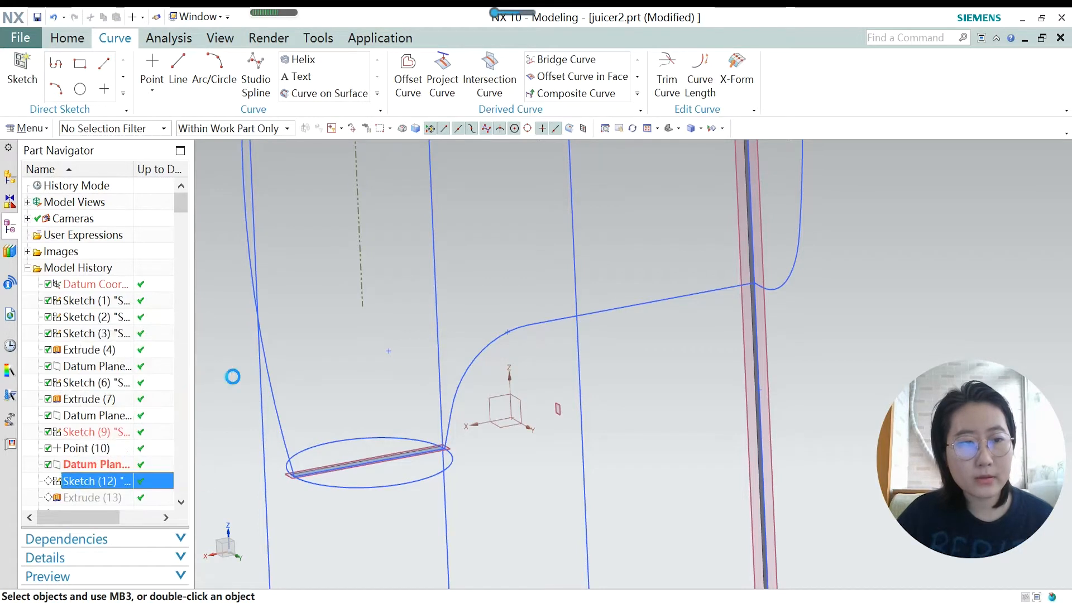
Examine the Sketch (12) curve and its lower end near the body profile's arc and Point (10).
mouse_move(514, 389)
middle_mouse_down()
mouse_move(532, 395)
mouse_move(527, 383)
mouse_move(531, 393)
middle_mouse_up()
scroll(535, 363, "up", 6)
scroll(553, 414, "down", 6)
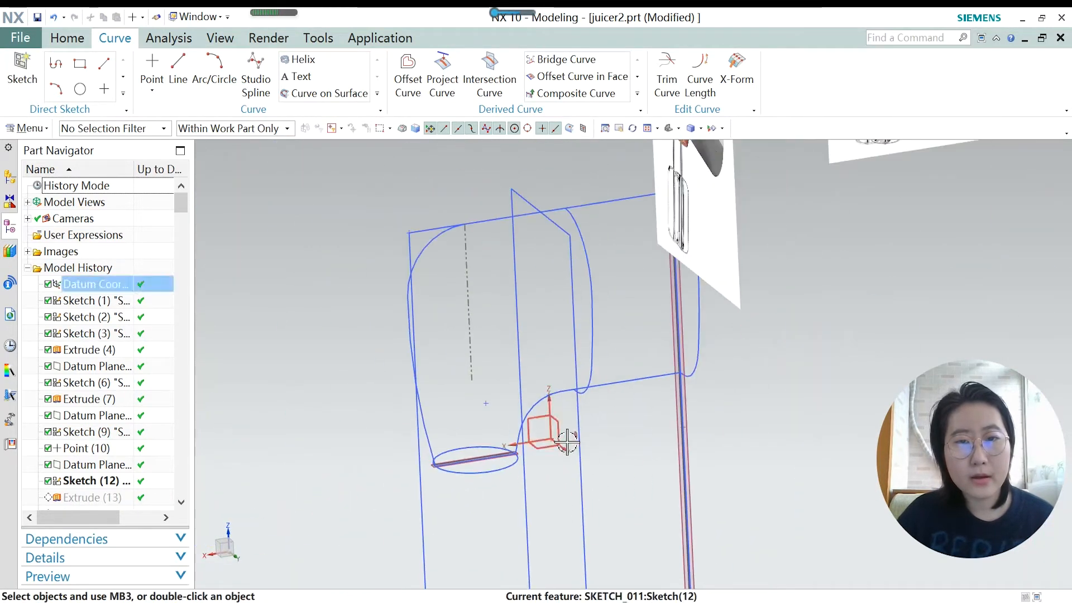
scroll(577, 411, "up", 3)
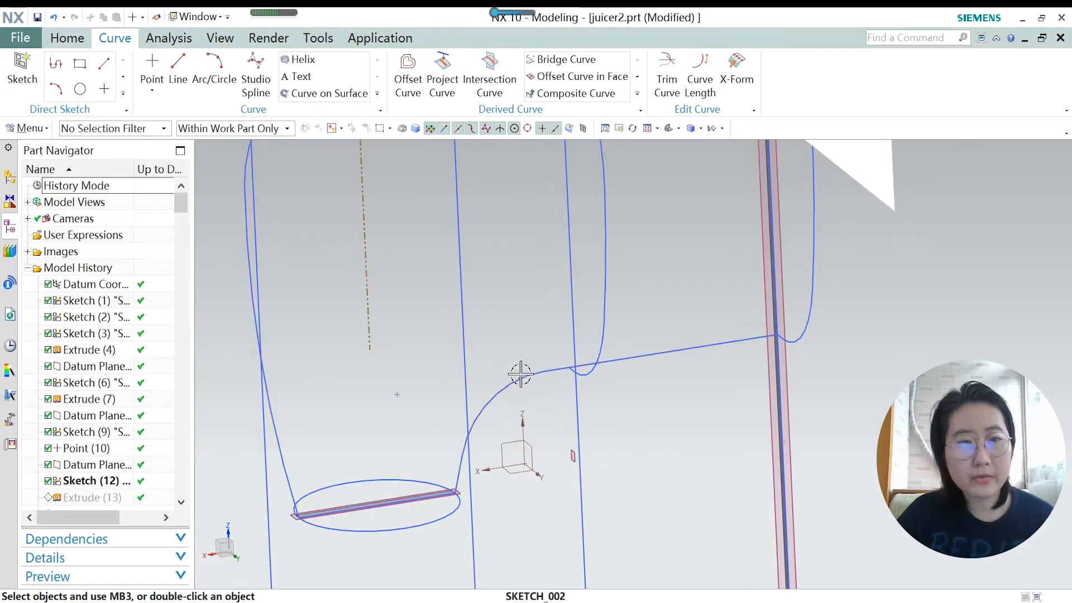
scroll(521, 374, "up", 2)
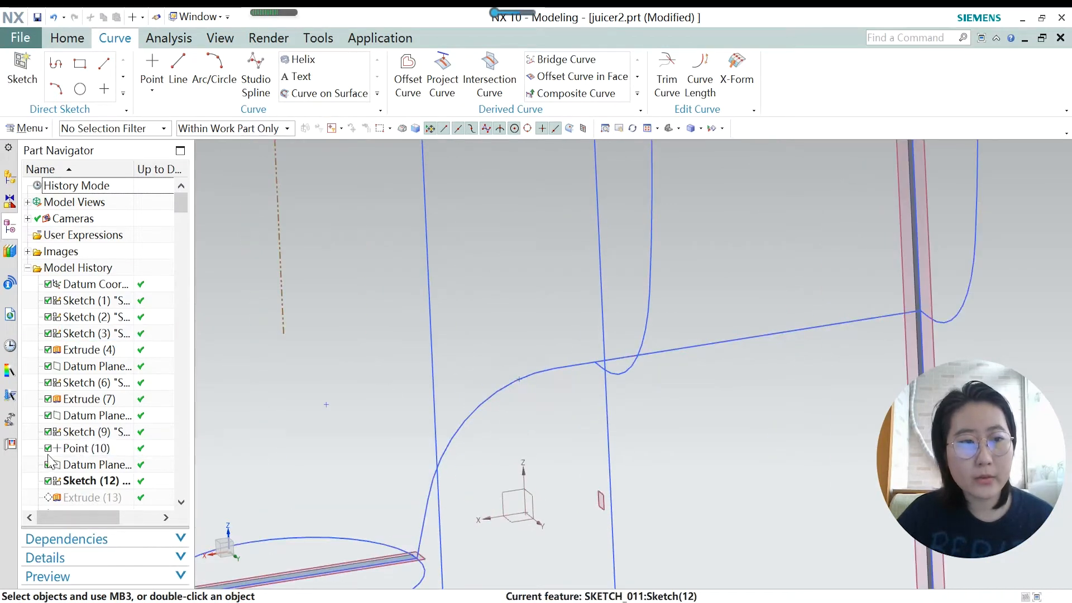
scroll(516, 400, "down", 1)
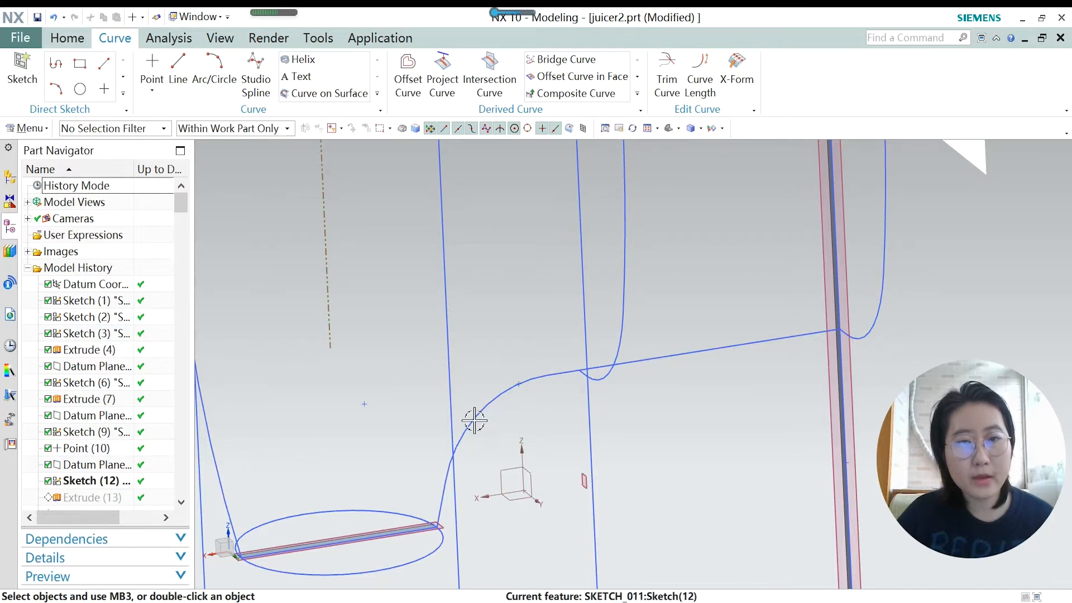
Open Datum Plane (11) to review its At Distance definition relative to the datum system's plane, and accept the definition.
left_click(92, 465)
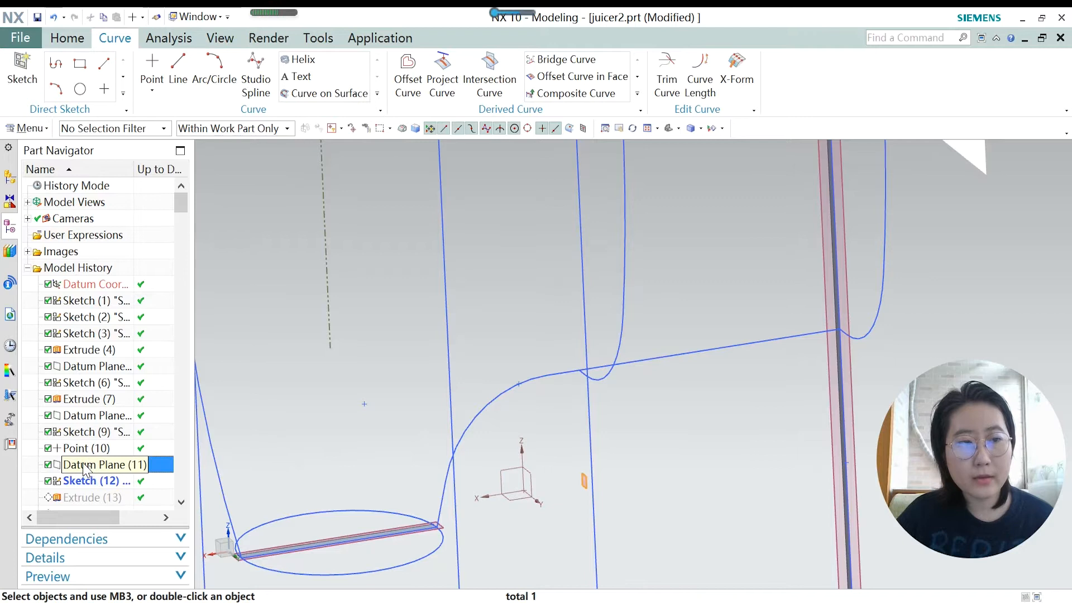
double_click(83, 466)
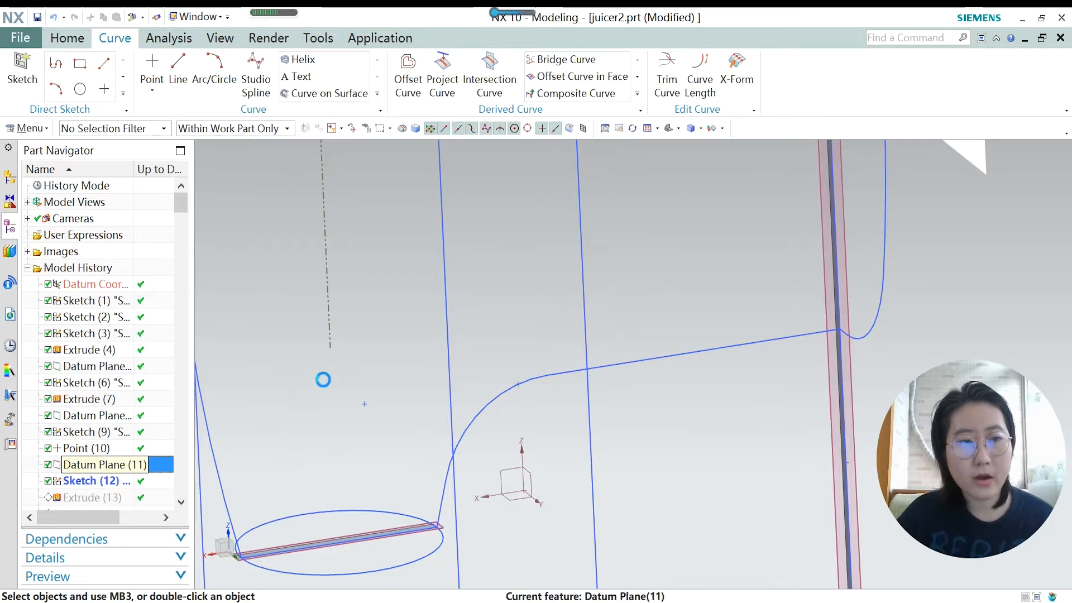
scroll(342, 418, "down", 1)
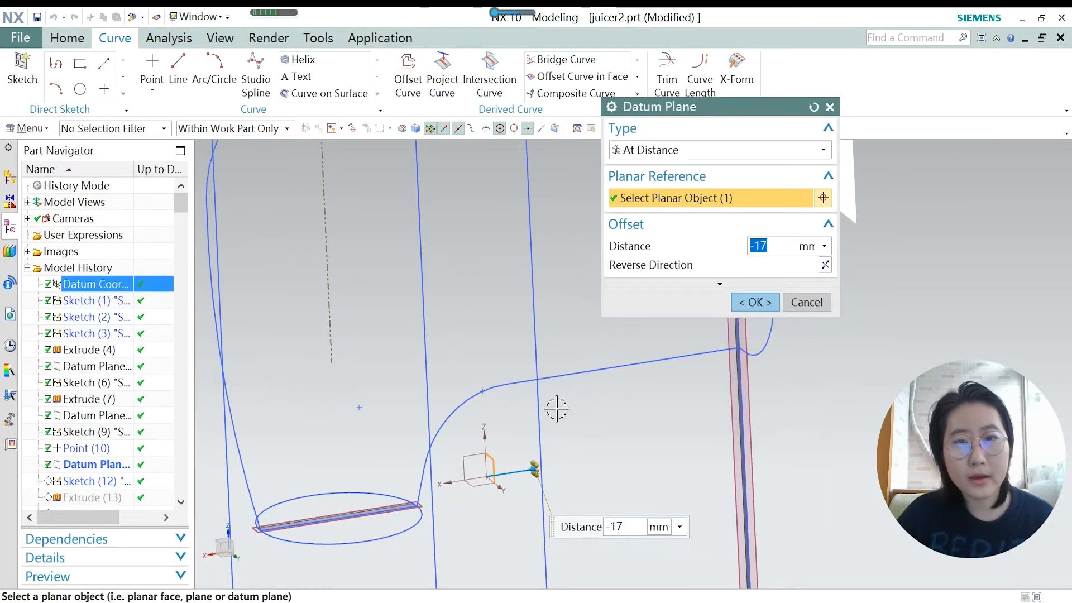
scroll(511, 478, "up", 1)
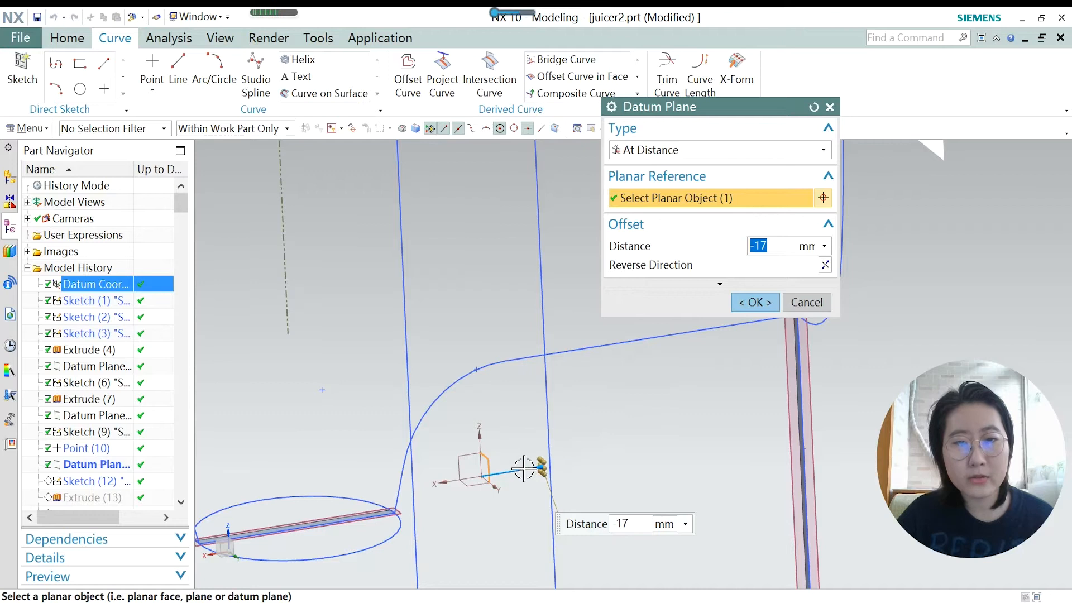
scroll(544, 484, "up", 1)
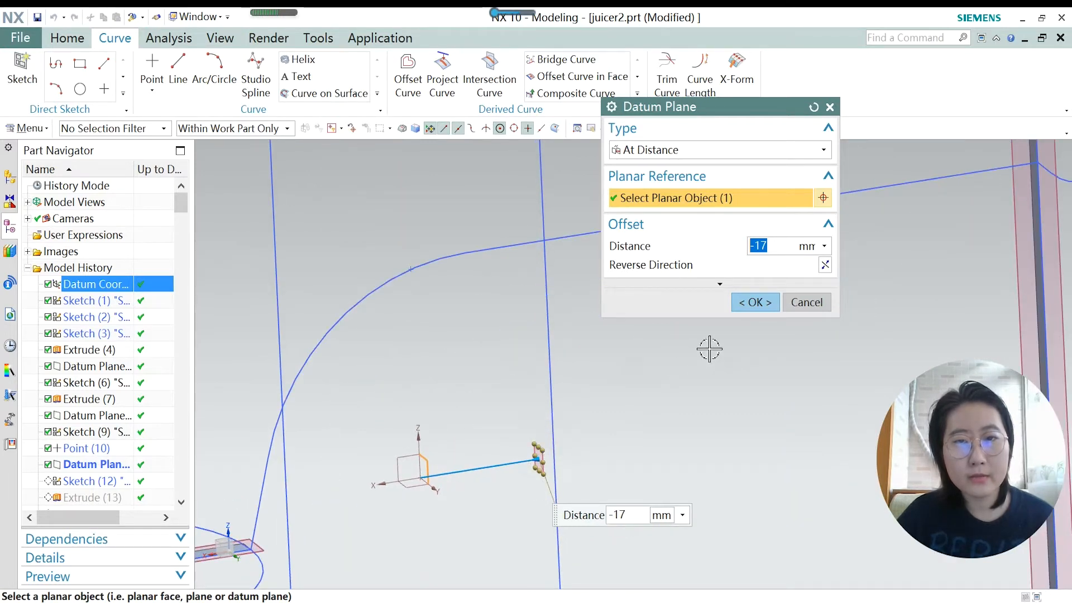
left_click(756, 303)
scroll(571, 418, "down", 2)
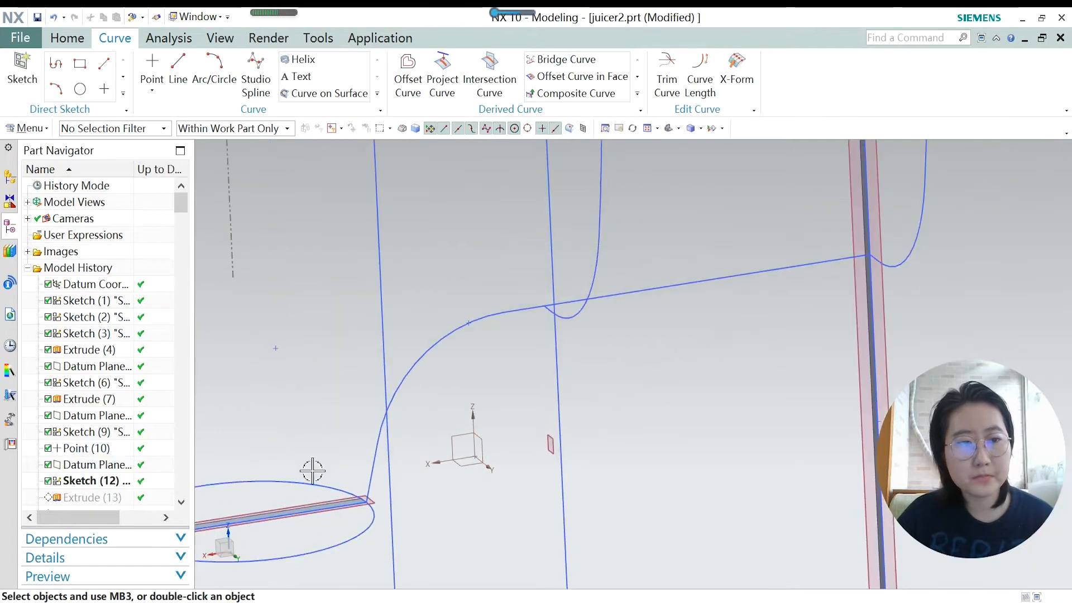
Open Sketch (12) for editing to examine its curve and sketch plane against the body profile.
scroll(598, 415, "down", 1)
scroll(567, 448, "up", 2)
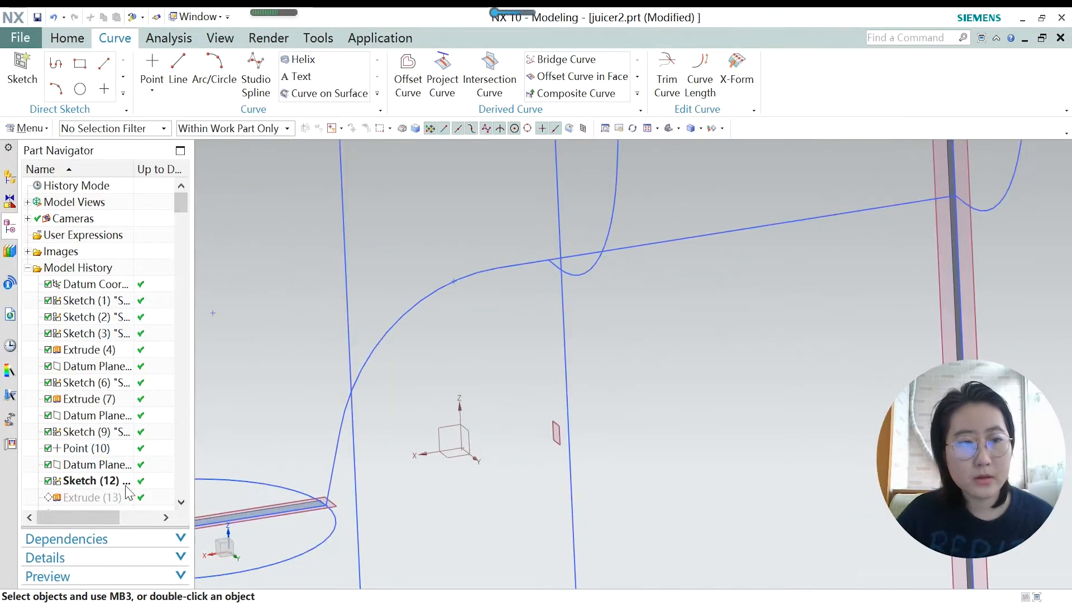
scroll(115, 485, "down", 1)
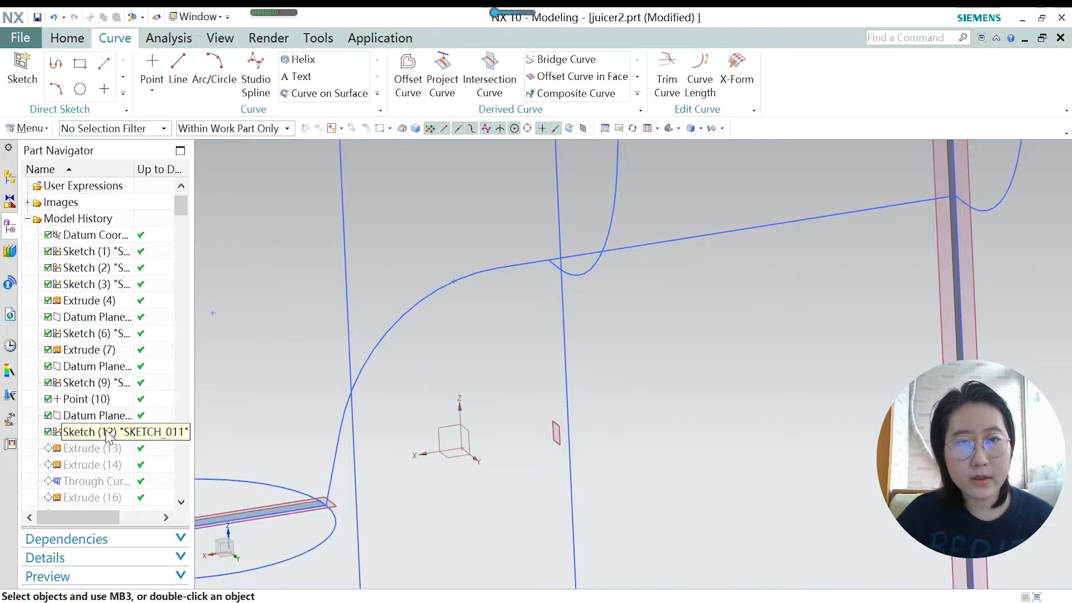
scroll(335, 497, "down", 1)
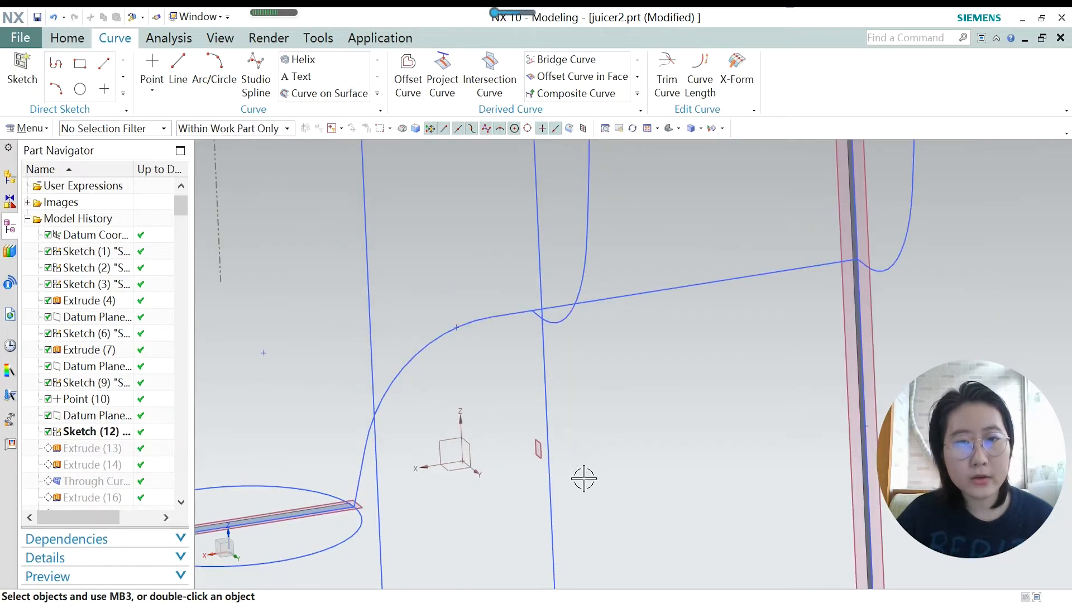
scroll(538, 454, "up", 1)
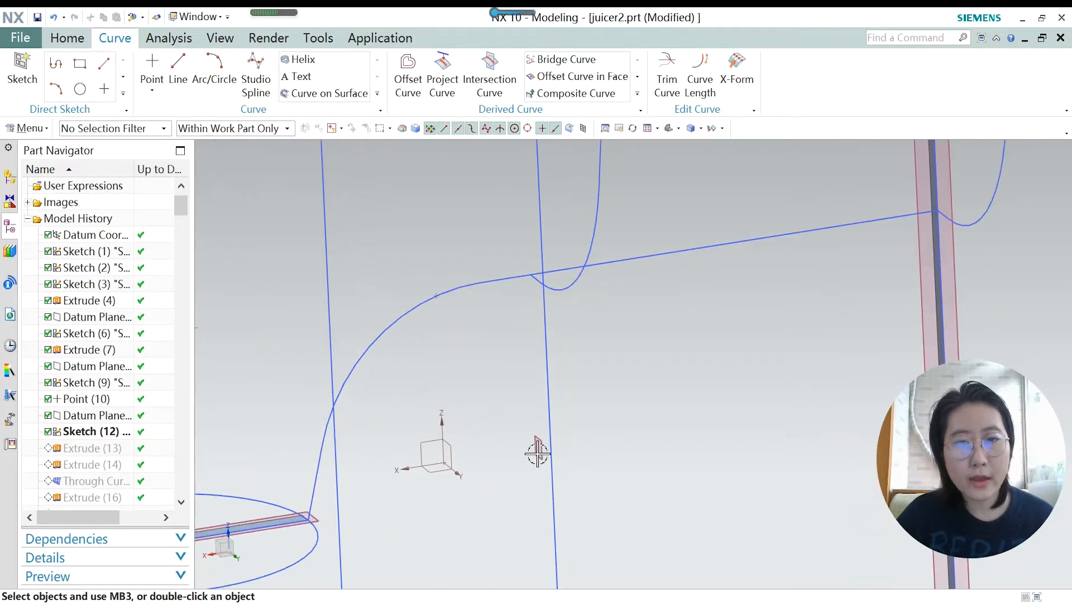
double_click(107, 433)
mouse_move(572, 444)
middle_mouse_down()
mouse_move(586, 390)
mouse_move(580, 402)
mouse_move(519, 391)
mouse_move(512, 402)
middle_mouse_up()
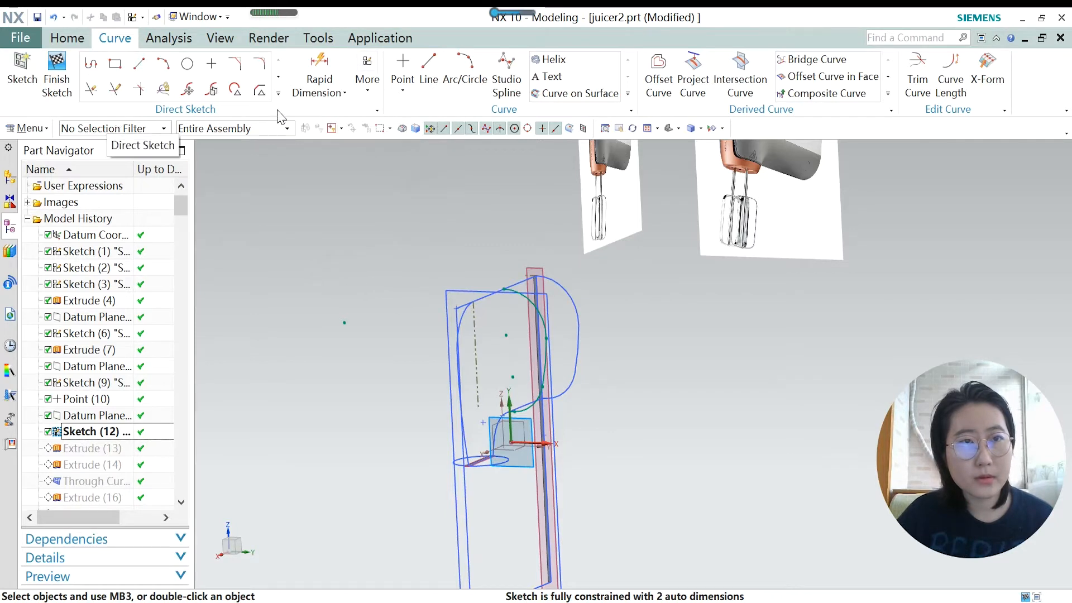
Examine the Offset Curve sketch command and the larger Sketch (9) curve beside the Sketch (12) curve, and finish the sketch.
left_click(278, 93)
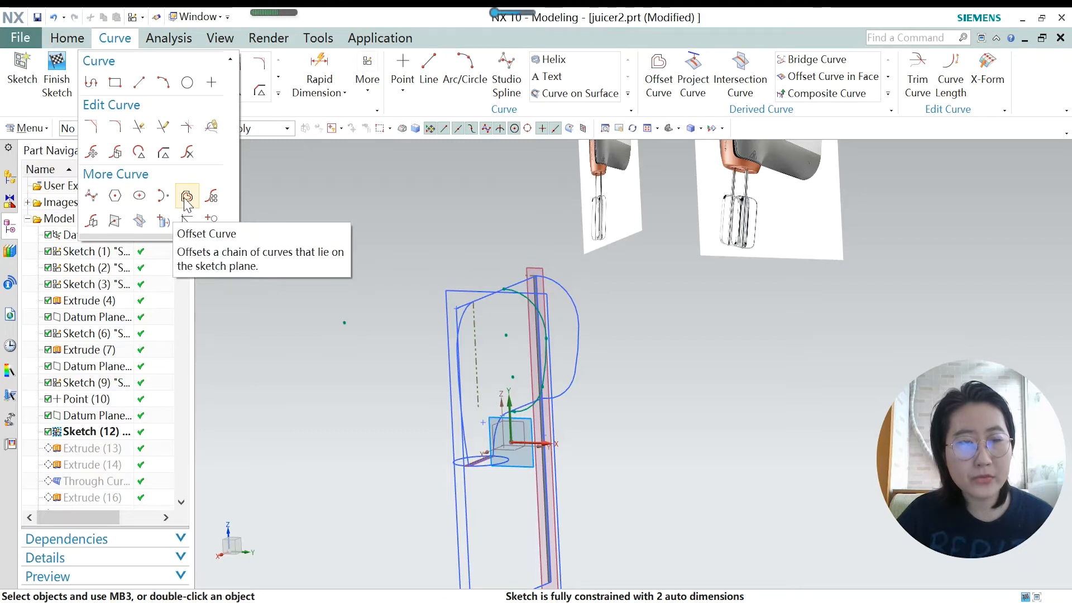
scroll(560, 264, "up", 2)
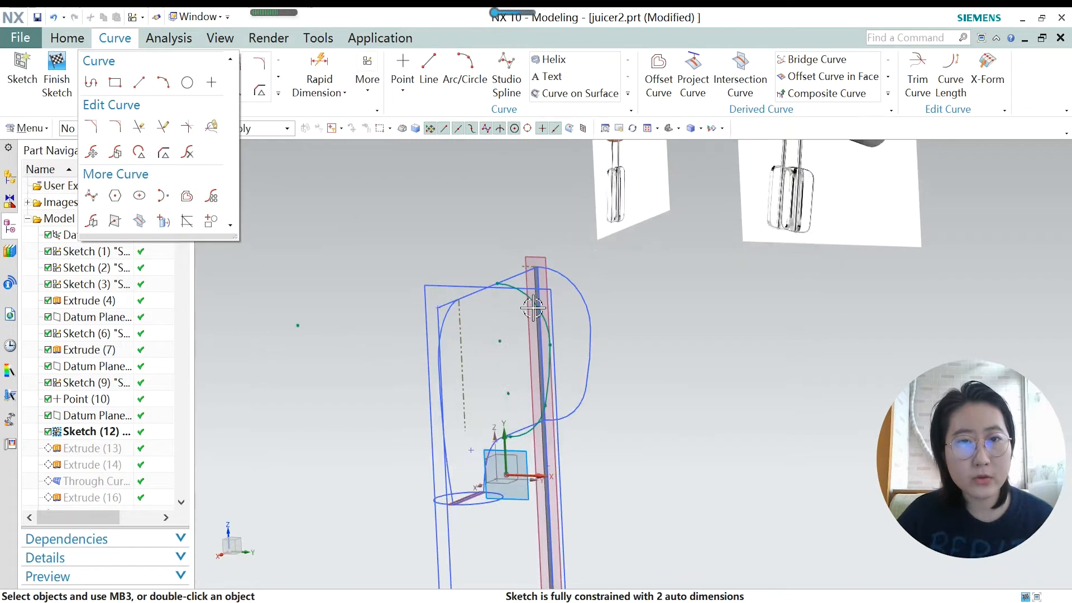
left_click(569, 263)
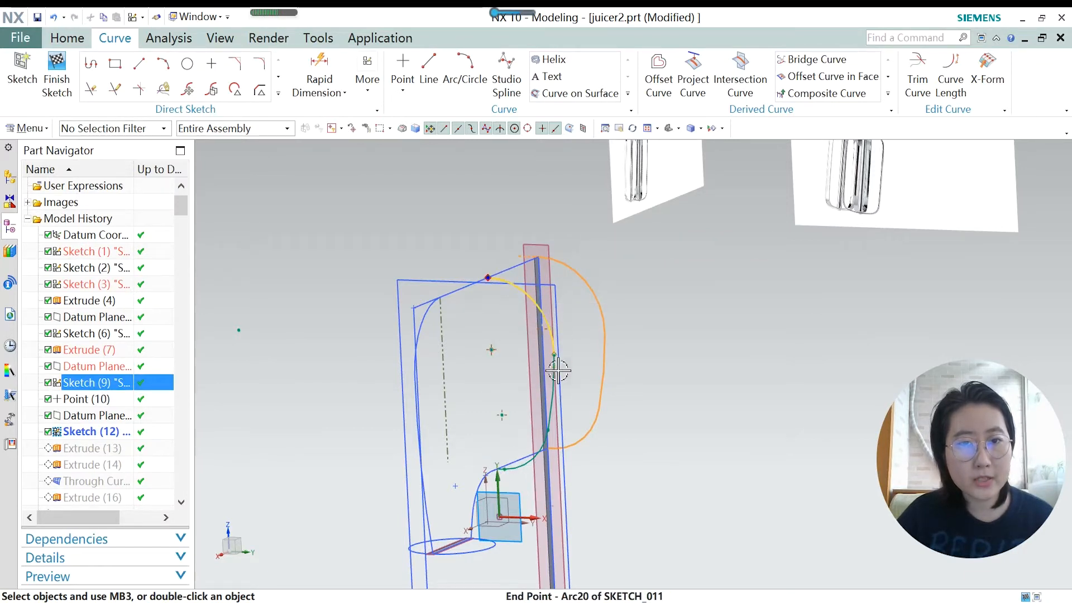
scroll(523, 509, "up", 2)
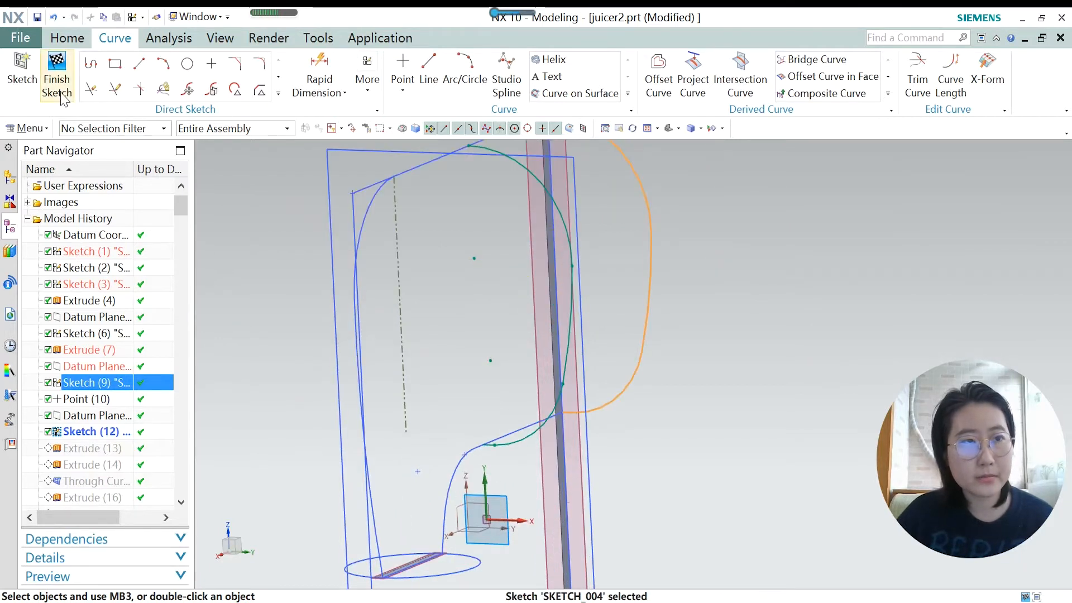
left_click(56, 72)
Make Extrude (13) the current feature and inspect the surface strips along the body profile.
mouse_move(276, 332)
middle_mouse_down()
mouse_move(394, 259)
mouse_move(359, 323)
mouse_move(445, 306)
mouse_move(413, 335)
middle_mouse_up()
left_click(89, 448)
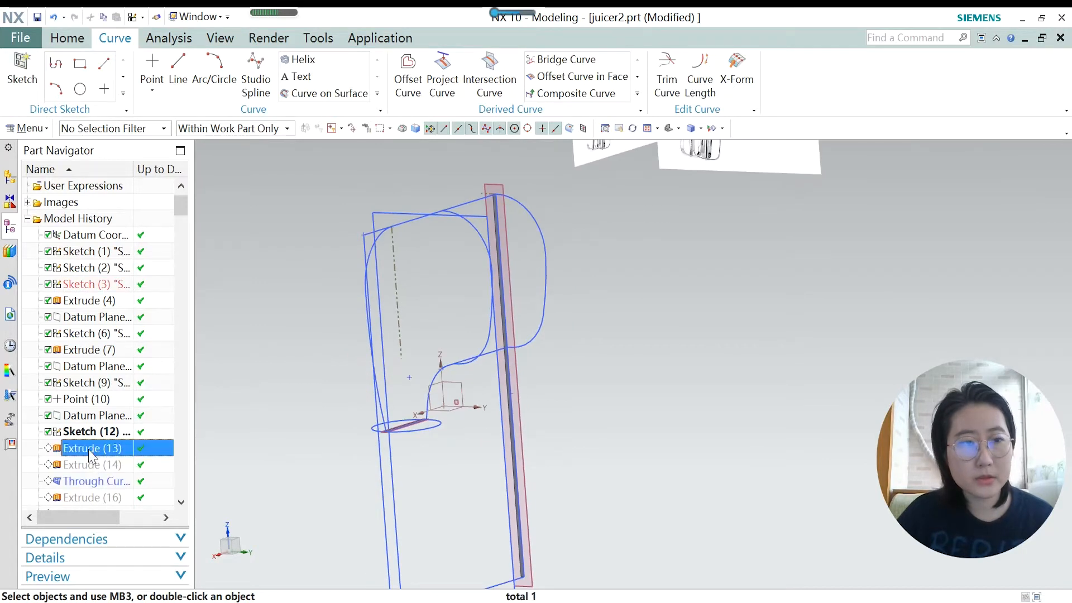
right_click(91, 454)
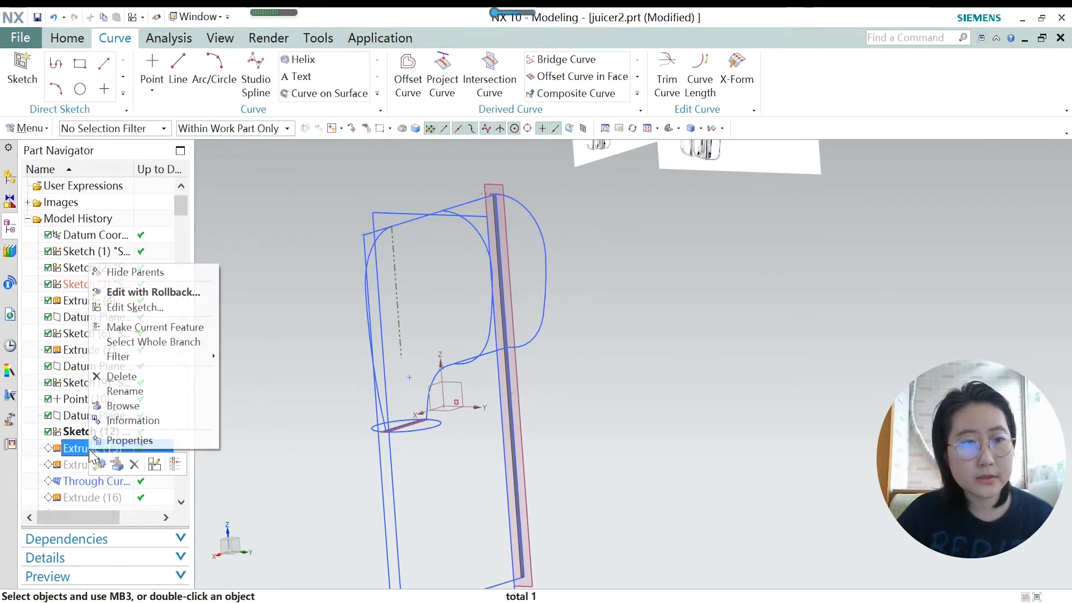
left_click(148, 327)
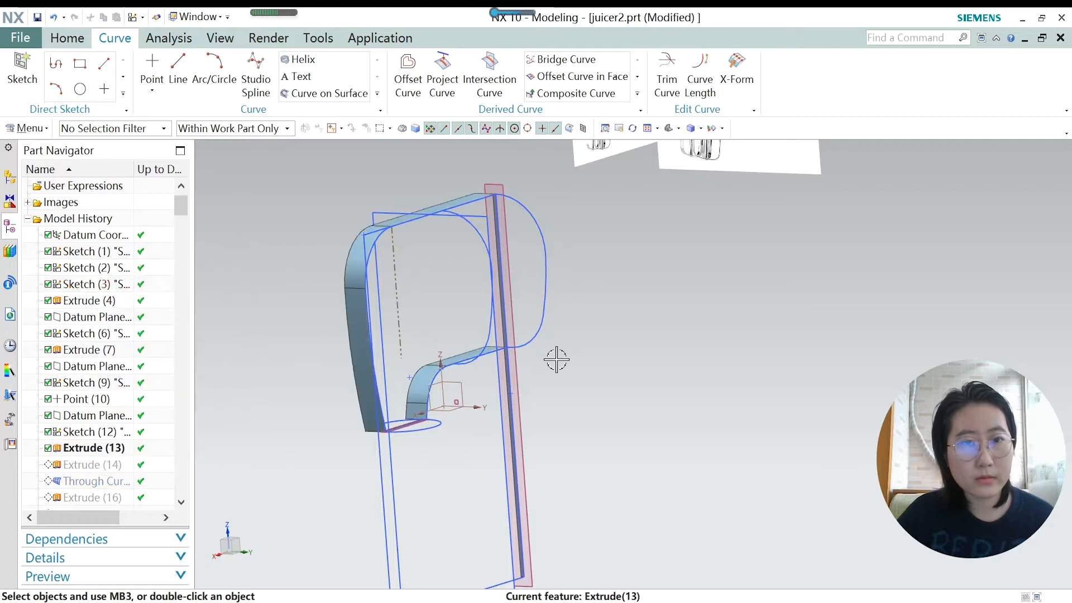
middle_click_drag(451, 316, 433, 299)
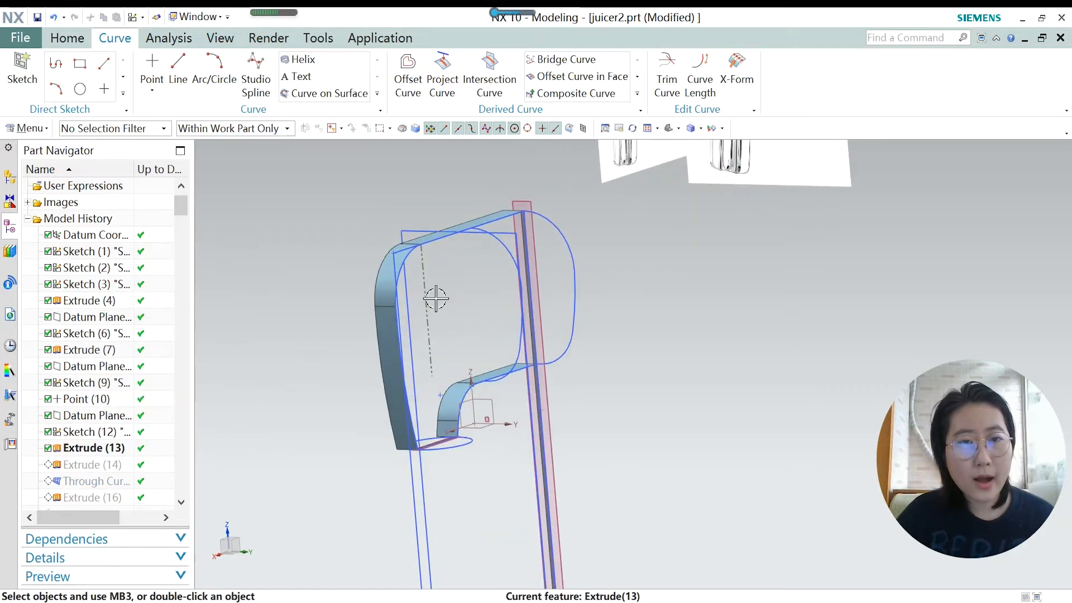
scroll(427, 252, "up", 1)
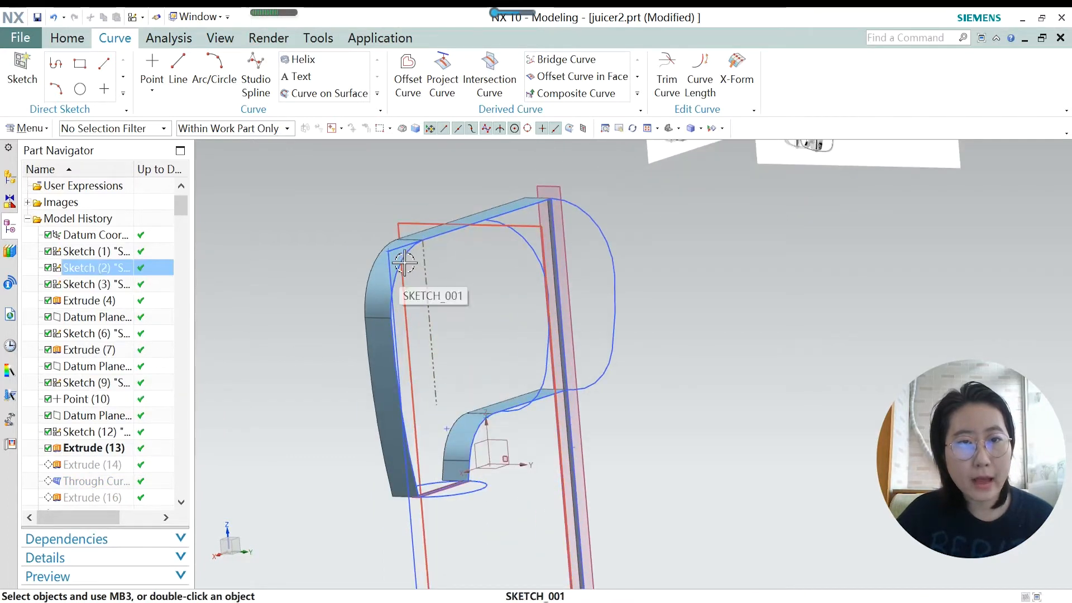
scroll(437, 297, "down", 1)
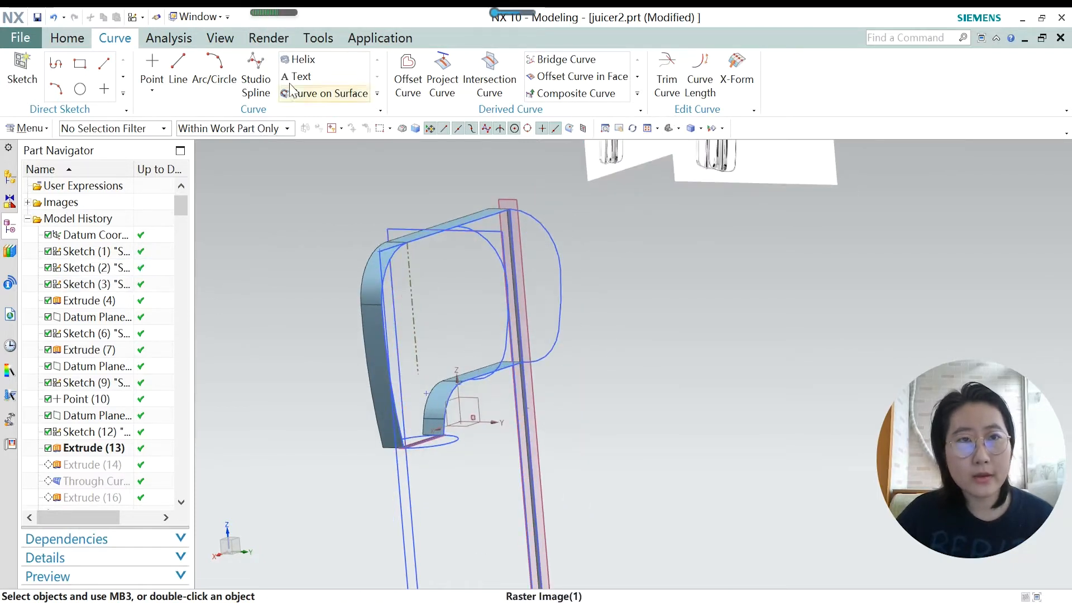
Review the available surface commands and examine the Sketch (12) curve between the upper and lower Extrude (13) strips.
left_click(67, 37)
left_click(627, 75)
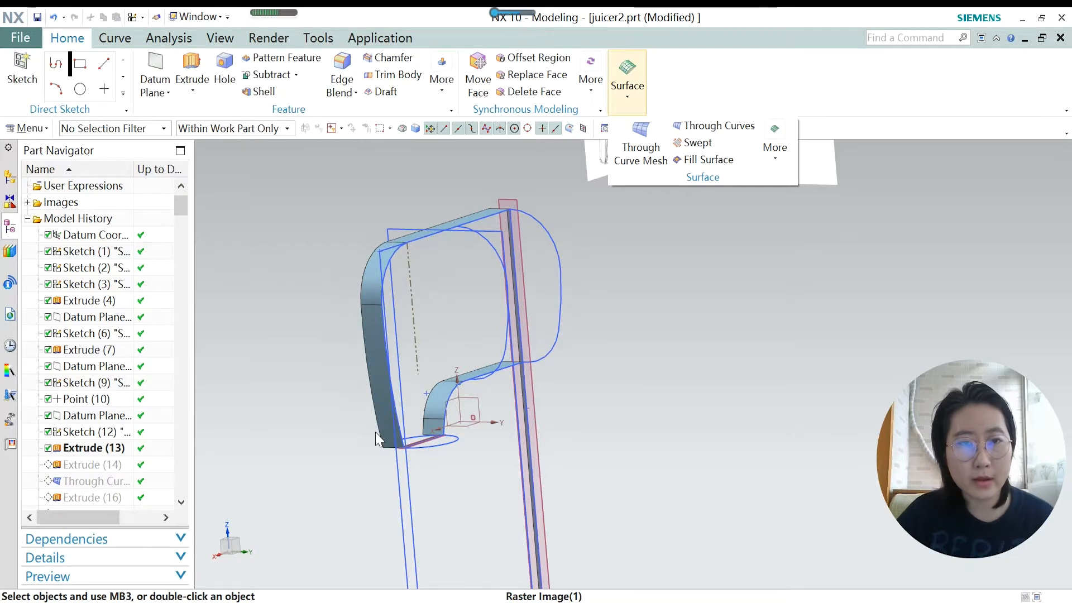
scroll(413, 246, "up", 2)
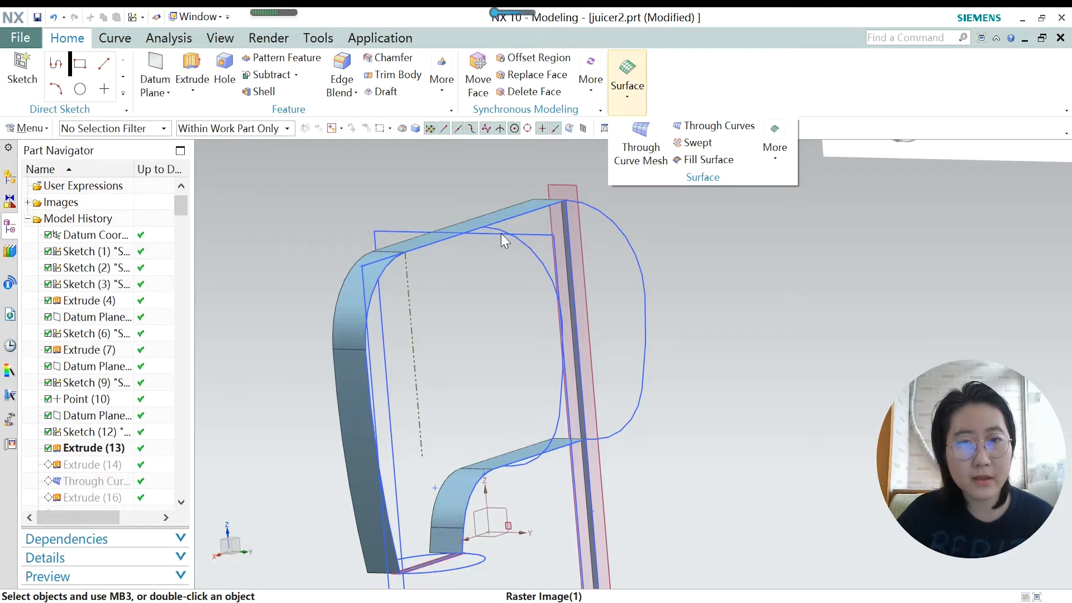
middle_click_drag(511, 262, 476, 246)
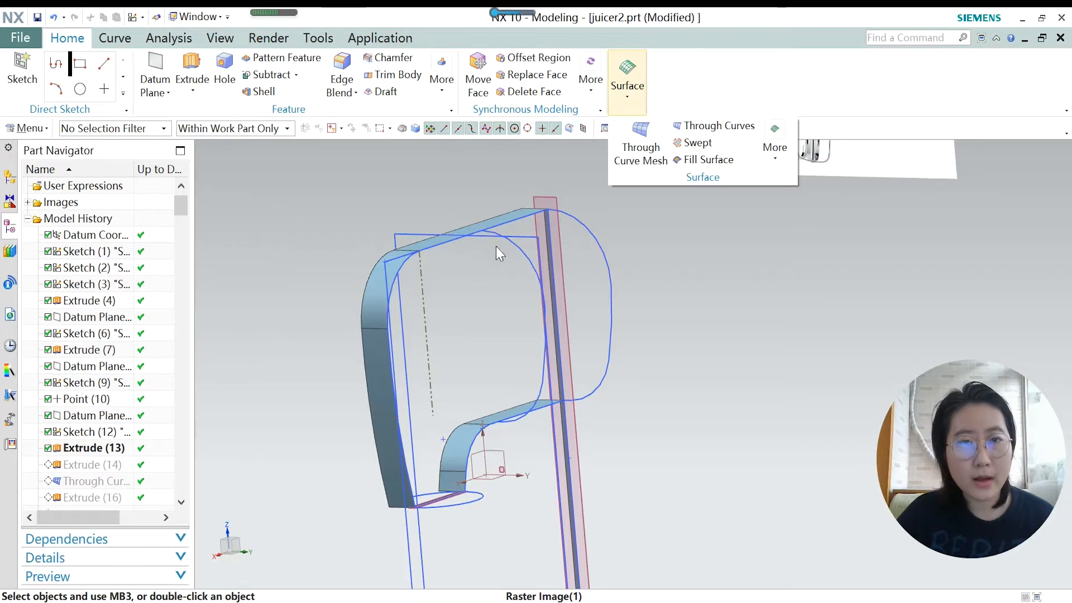
scroll(484, 230, "up", 1)
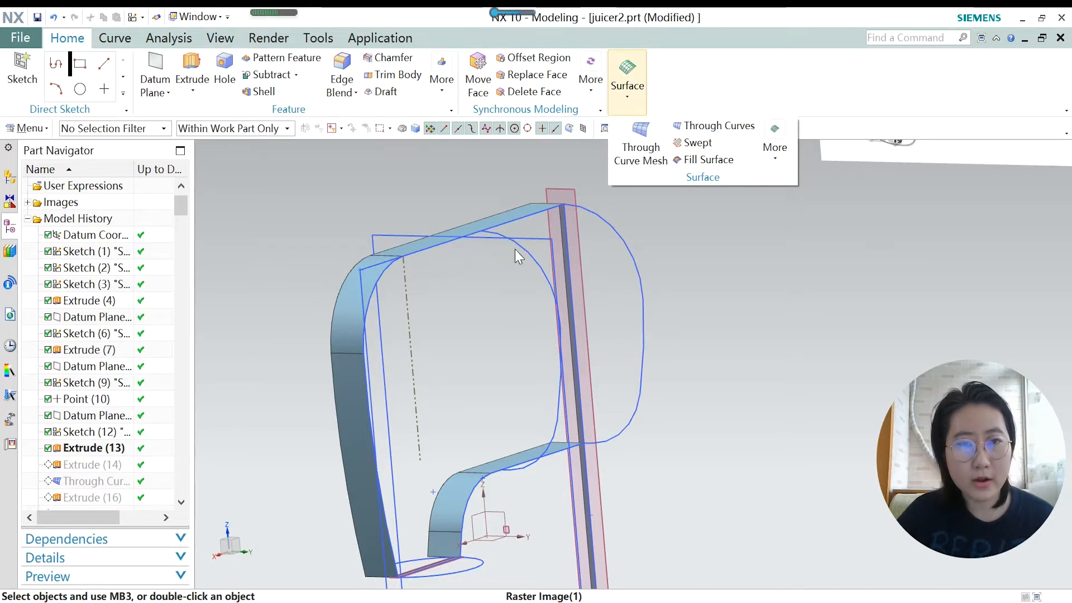
scroll(514, 249, "down", 2)
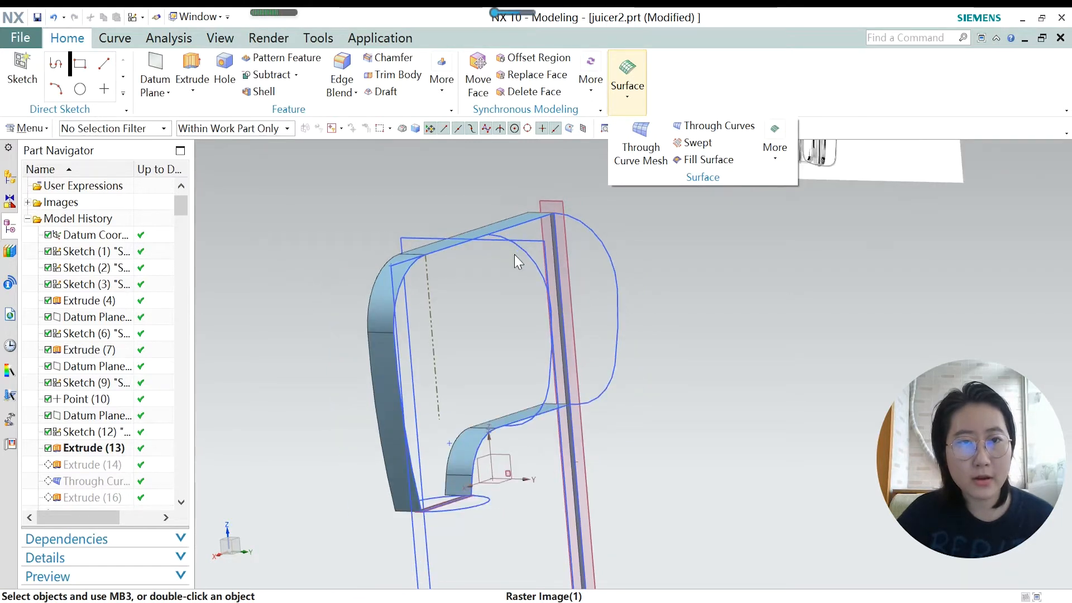
Make Extrude (14) the current feature and inspect the strip along the Sketch (12) curve.
left_click(100, 463)
right_click(100, 463)
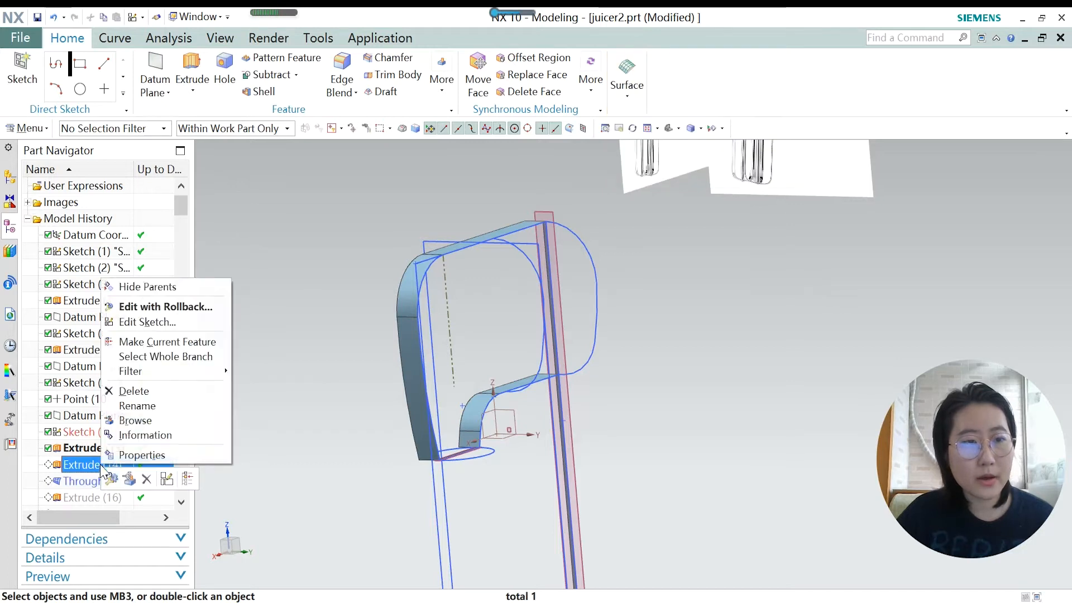
left_click(162, 342)
middle_click_drag(445, 316, 438, 303)
scroll(505, 233, "up", 2)
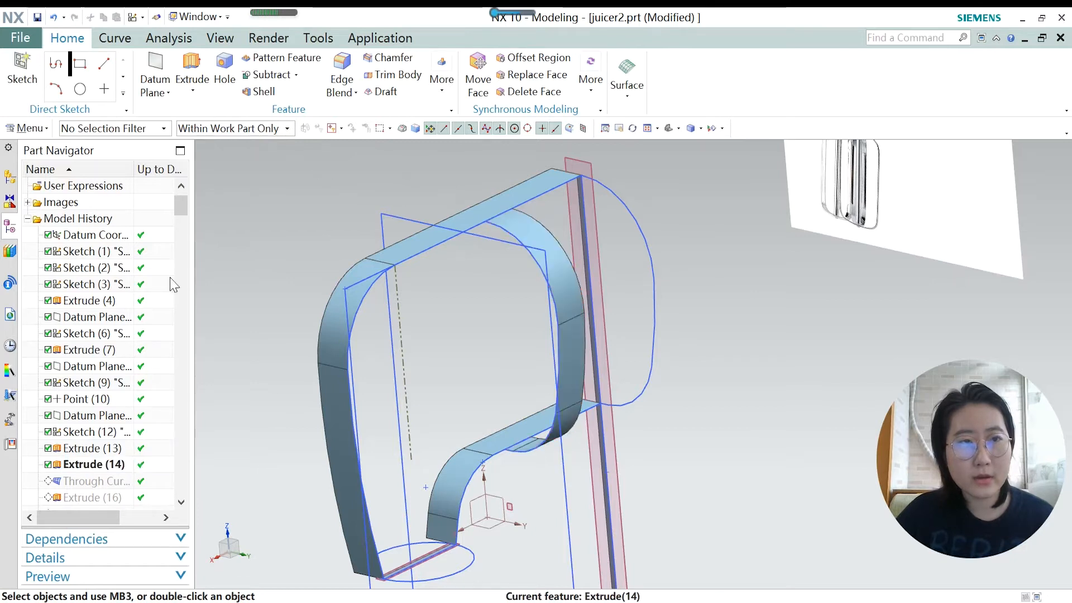
Open Extrude (14) to review its section curves and distance limits, and accept the definition.
double_click(89, 464)
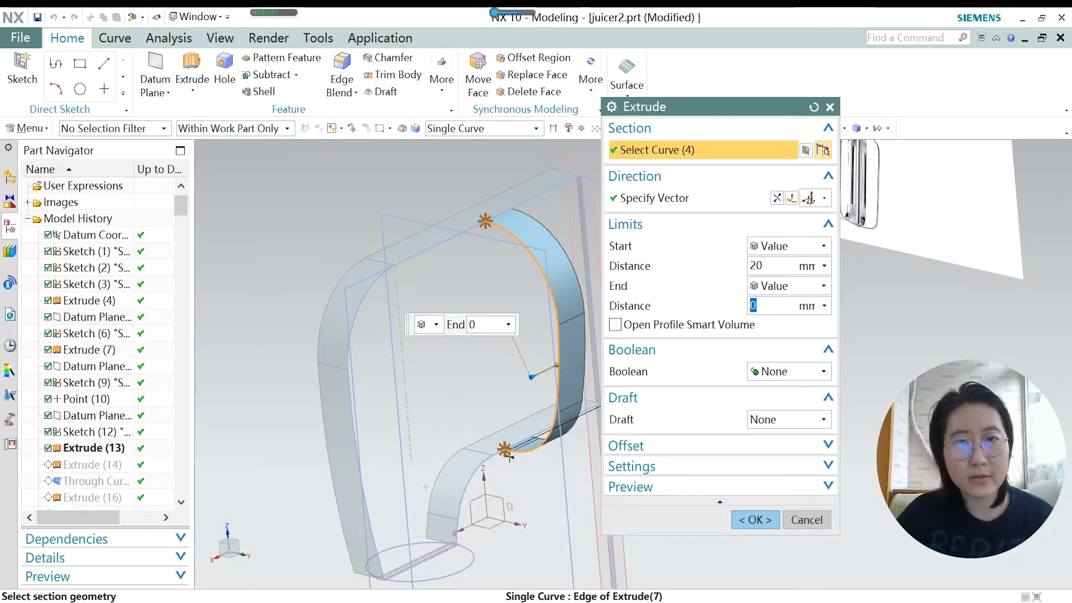
left_click(755, 519)
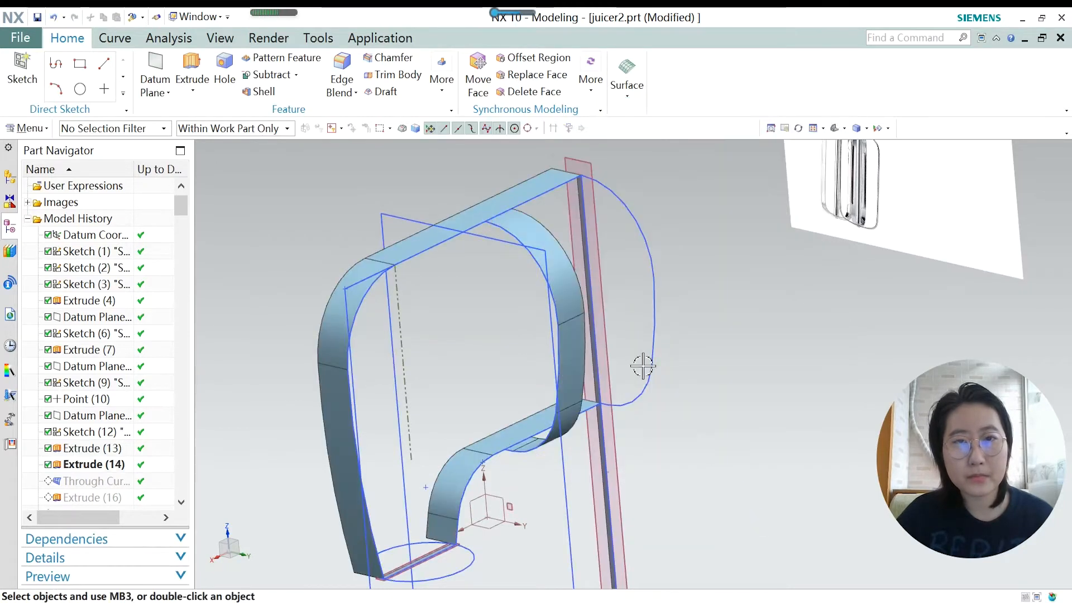
middle_click_drag(641, 364, 571, 300)
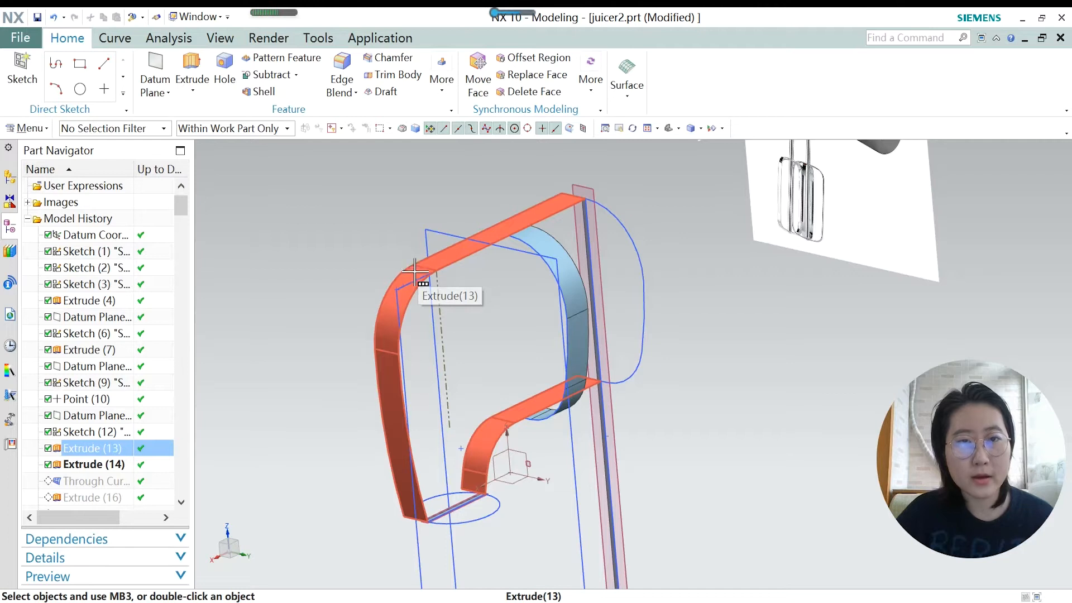
Review the surface commands, including Through Curve Mesh, against the boundary curves of the Extrude (13) and Extrude (14) strips.
scroll(534, 377, "up", 1)
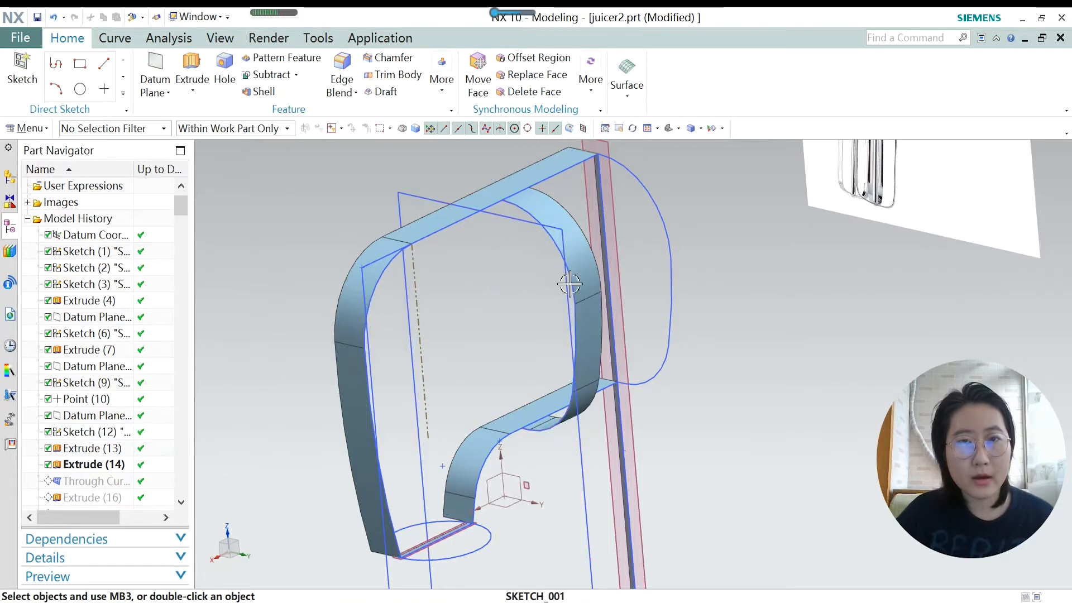
left_click(626, 78)
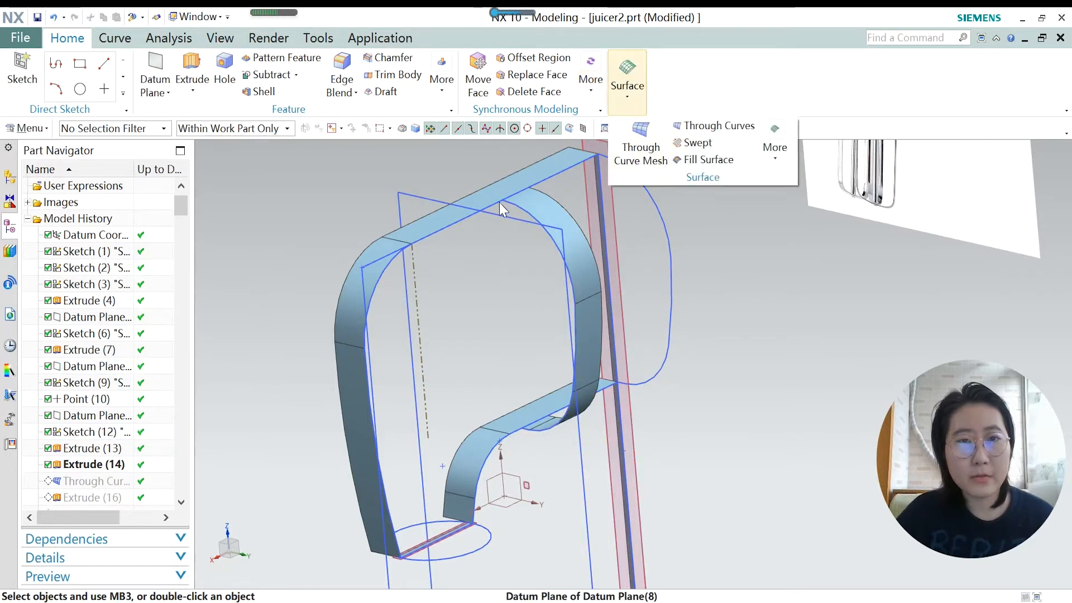
left_click(498, 368)
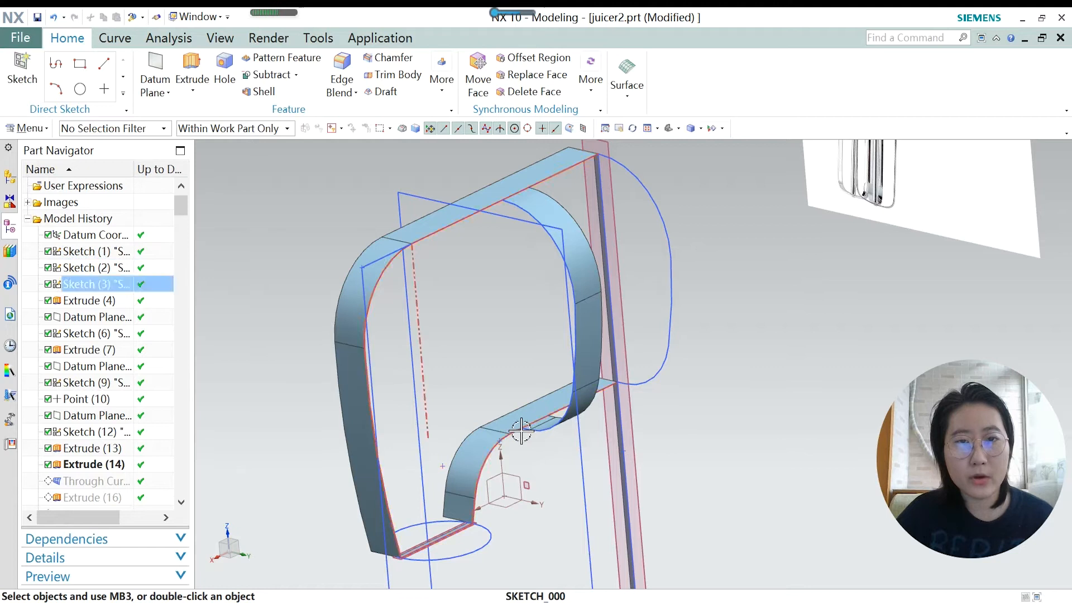
Make Through Curve Mesh (15) the current feature and inspect the body surface spanning the extruded strips.
left_click(84, 481)
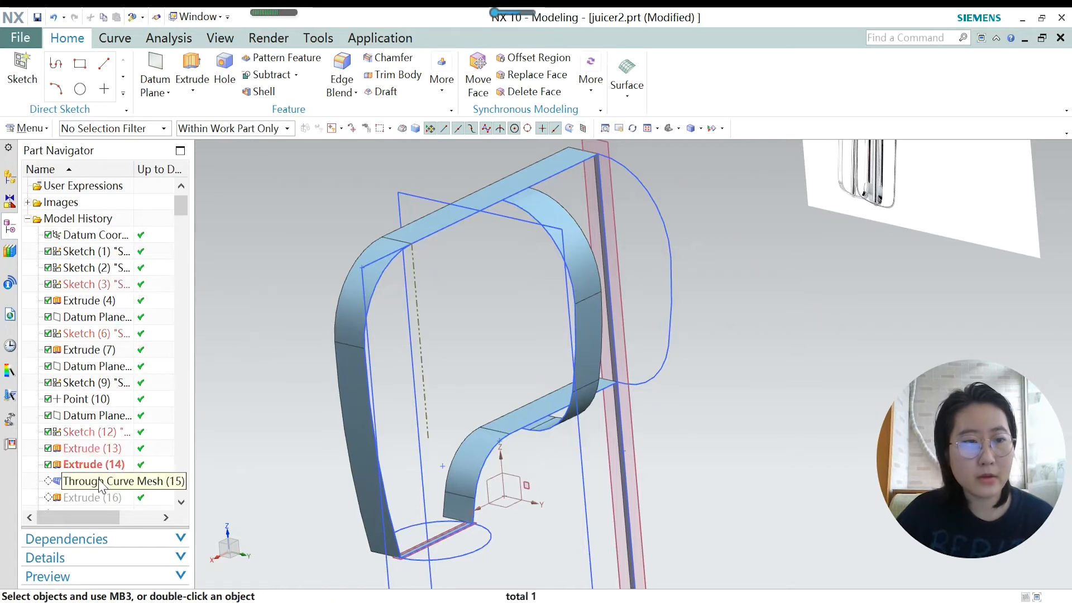
right_click(83, 481)
left_click(146, 357)
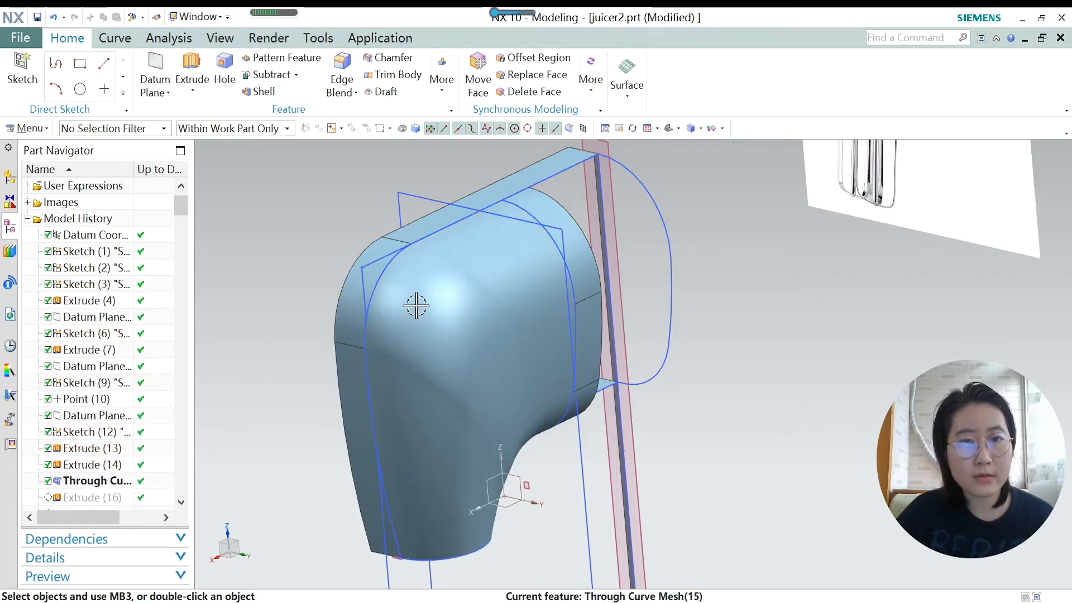
middle_click_drag(462, 354, 445, 353)
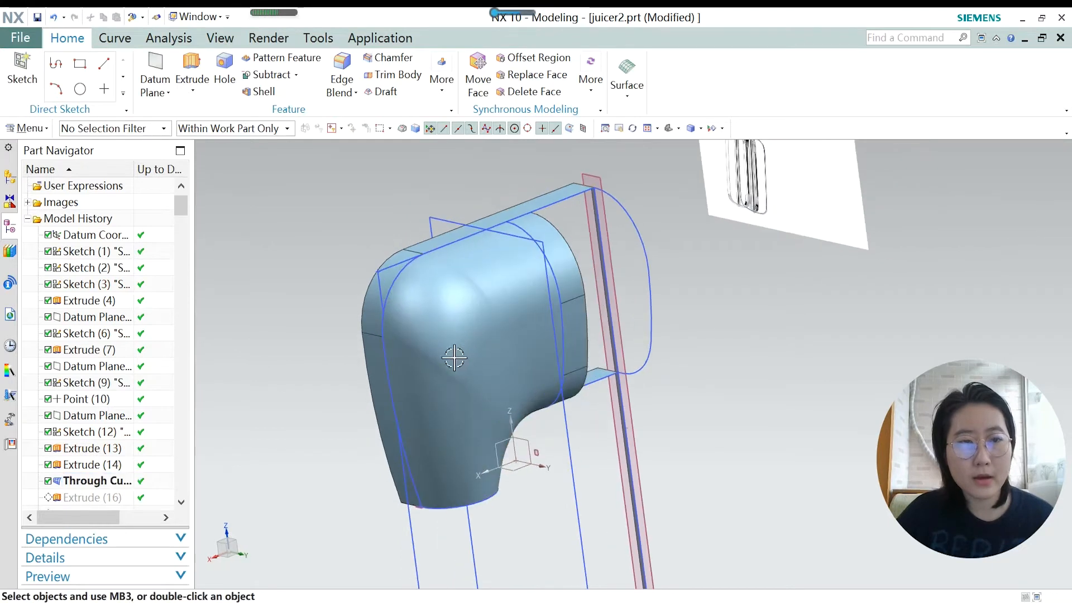
Open the Through Curve Mesh (15) definition and review the curve selection rules available for its primary curves.
double_click(96, 481)
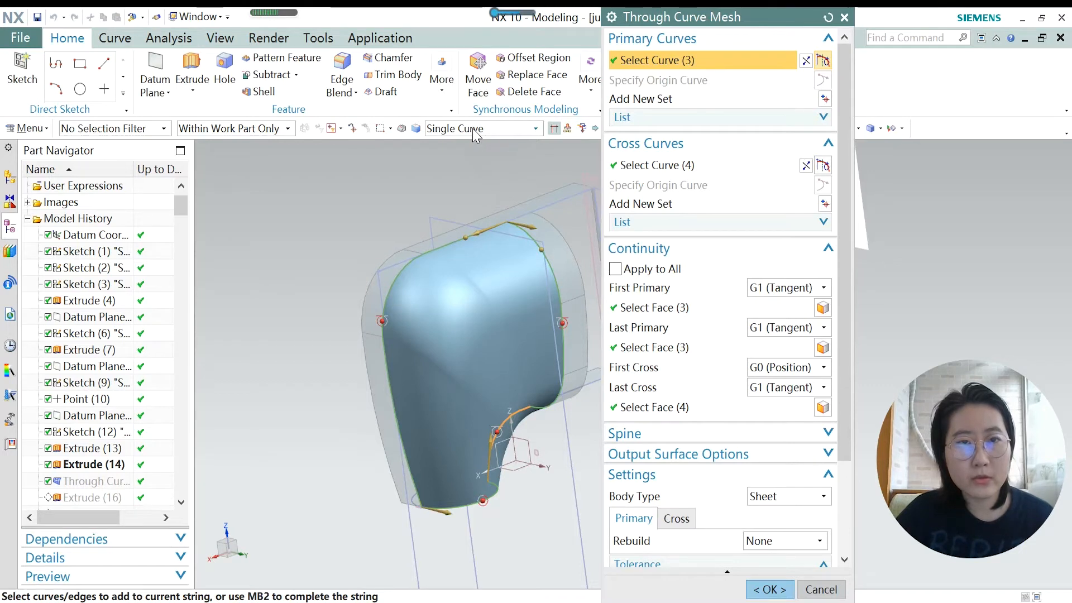
left_click(553, 130)
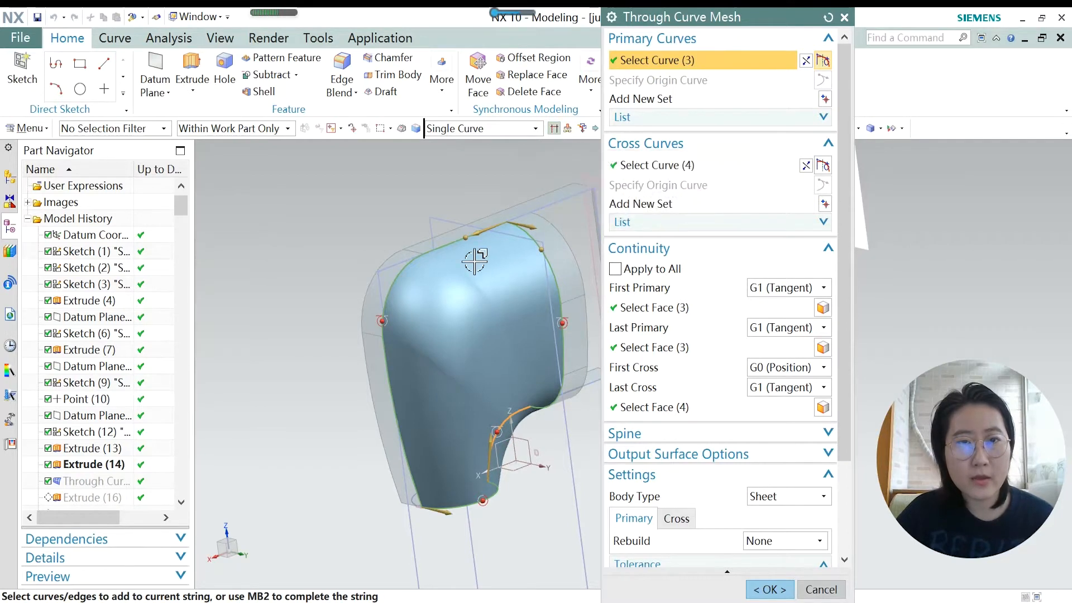
left_click(471, 234)
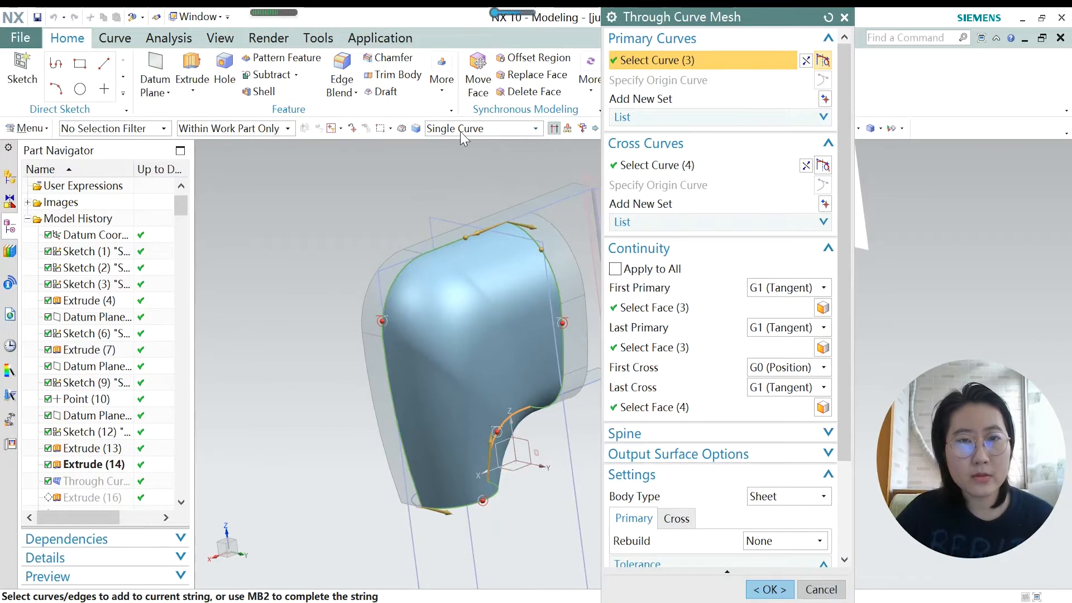
left_click(536, 128)
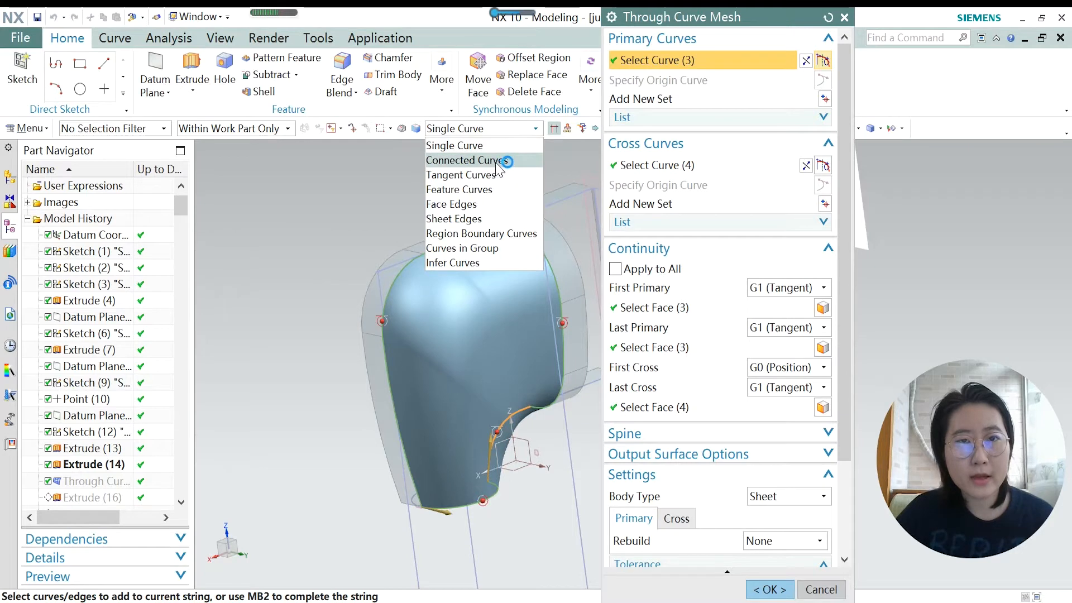
left_click(534, 130)
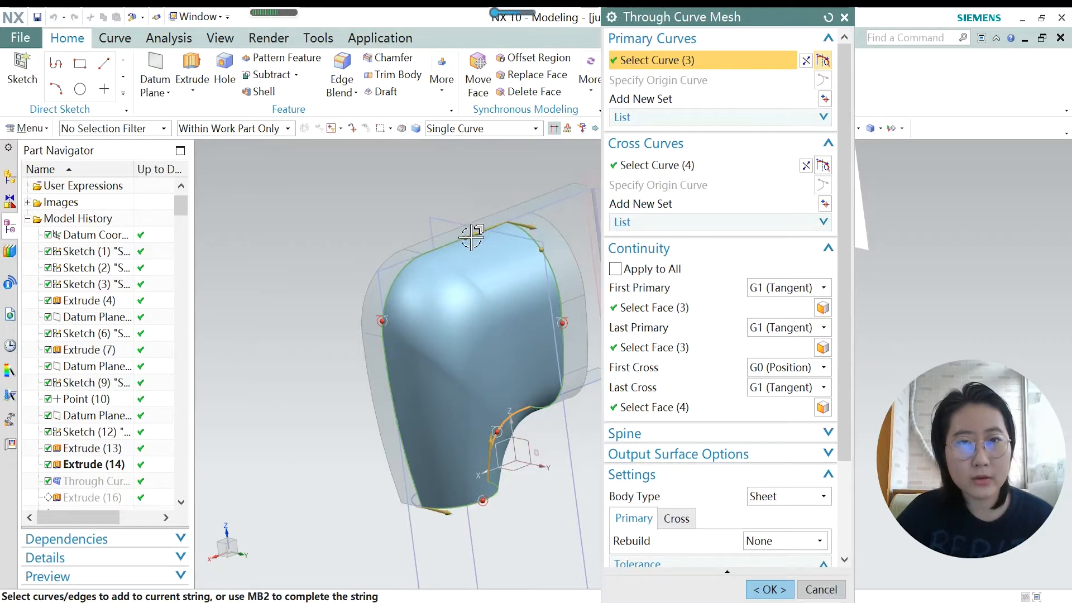
Examine the primary curves of the mesh, from the outer profile edge to the inner curved edge.
scroll(426, 255, "down", 1)
scroll(533, 218, "up", 1)
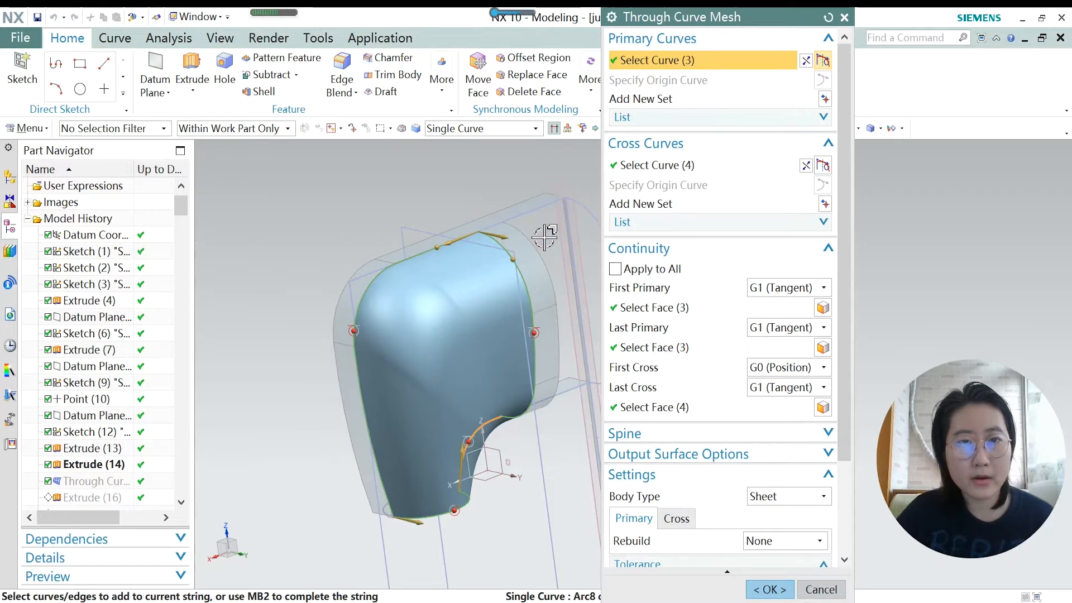
scroll(539, 241, "down", 1)
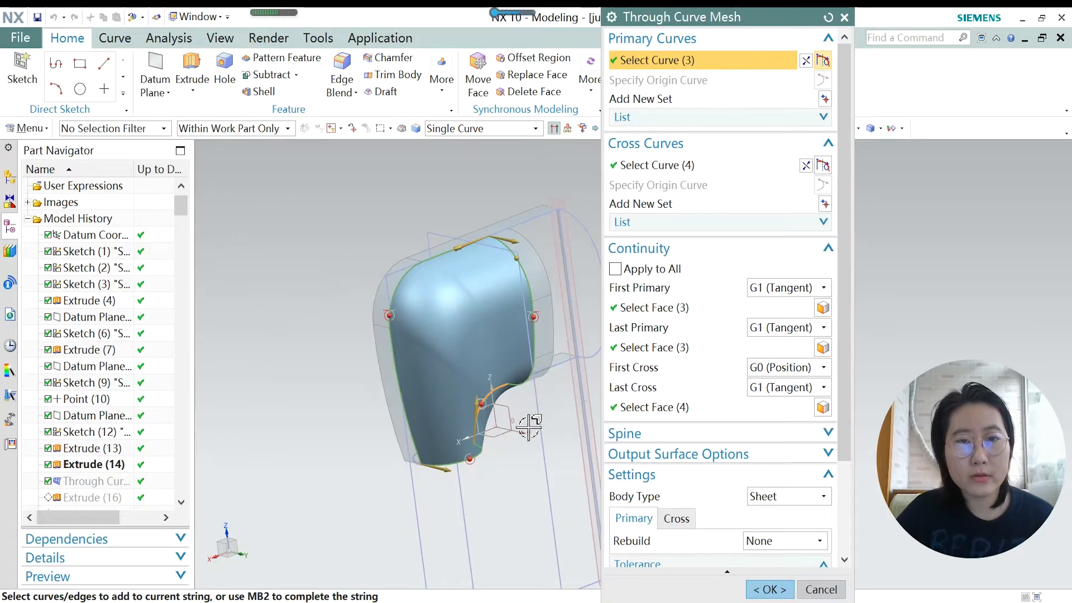
middle_click_drag(514, 409, 485, 335)
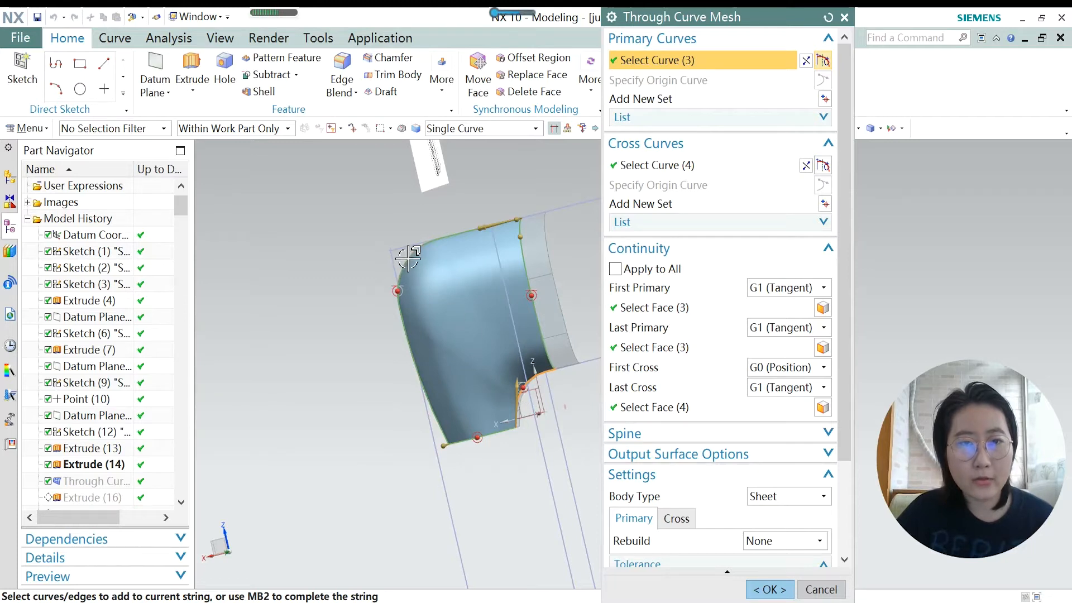
scroll(532, 389, "up", 3)
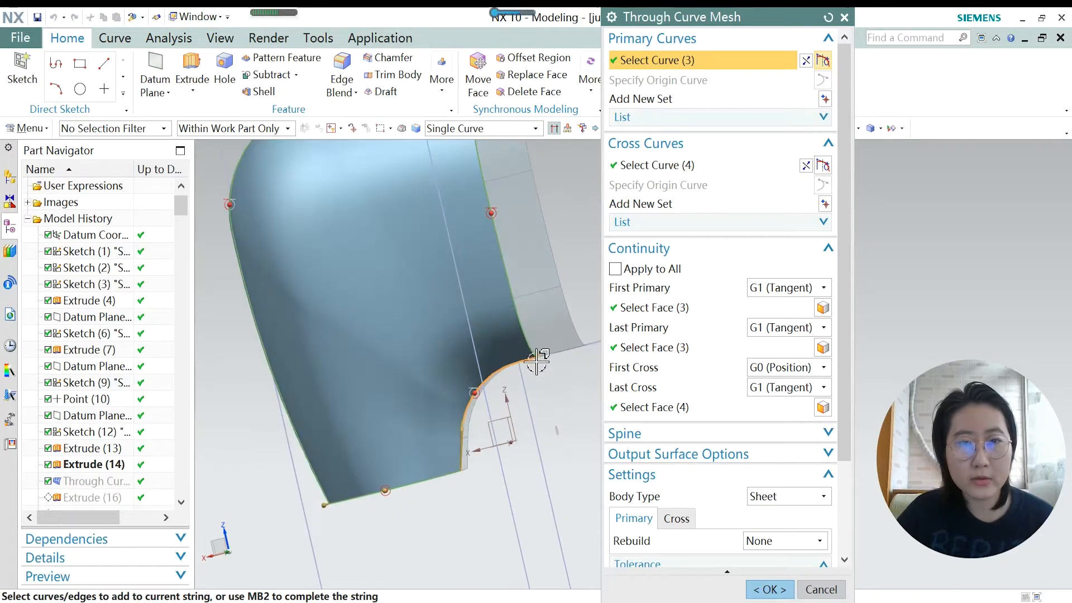
scroll(424, 352, "down", 5)
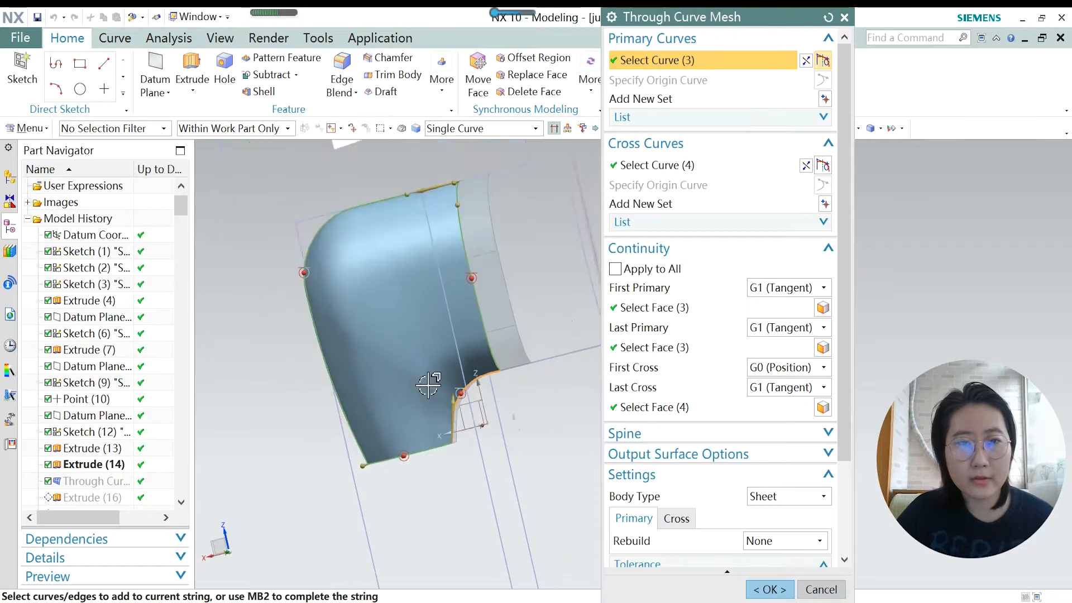
scroll(512, 291, "down", 1)
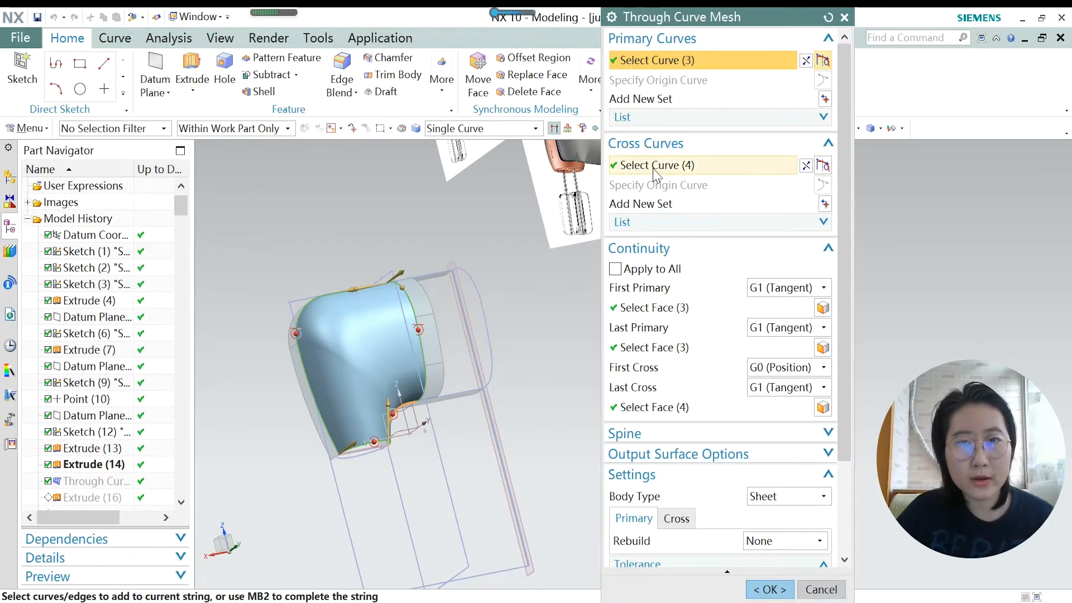
Examine the mesh's cross curves along the lower opening and the Extrude (14) side edge.
scroll(434, 384, "up", 5)
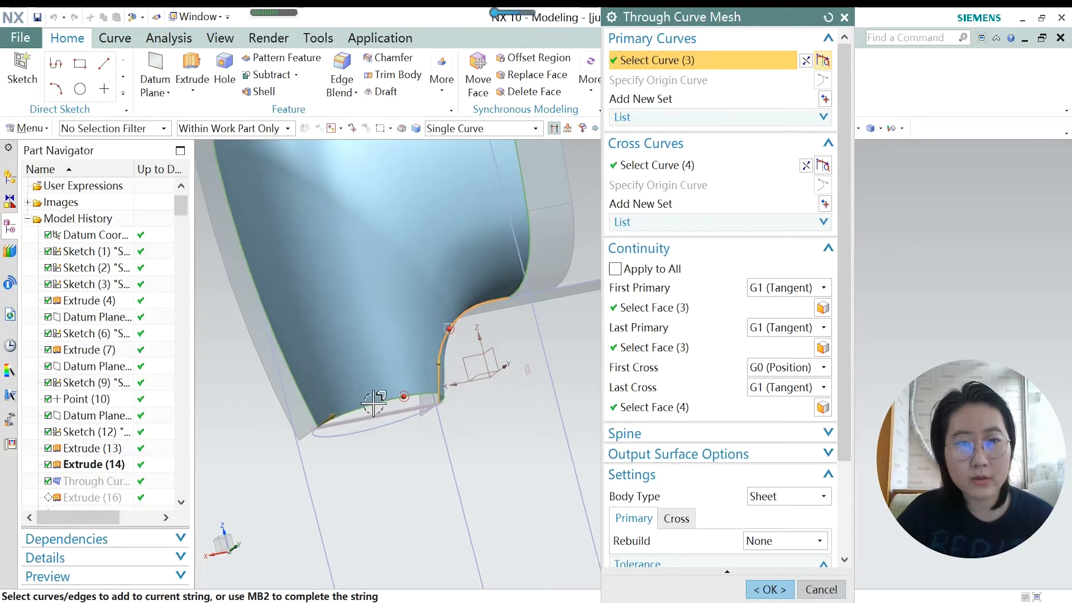
scroll(391, 449, "down", 2)
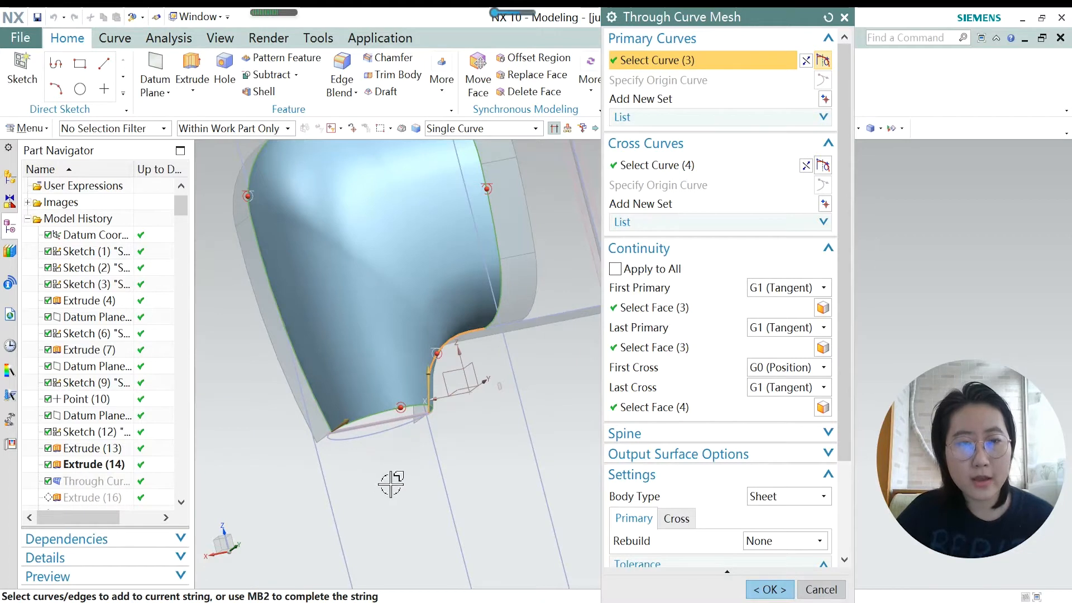
scroll(390, 486, "down", 2)
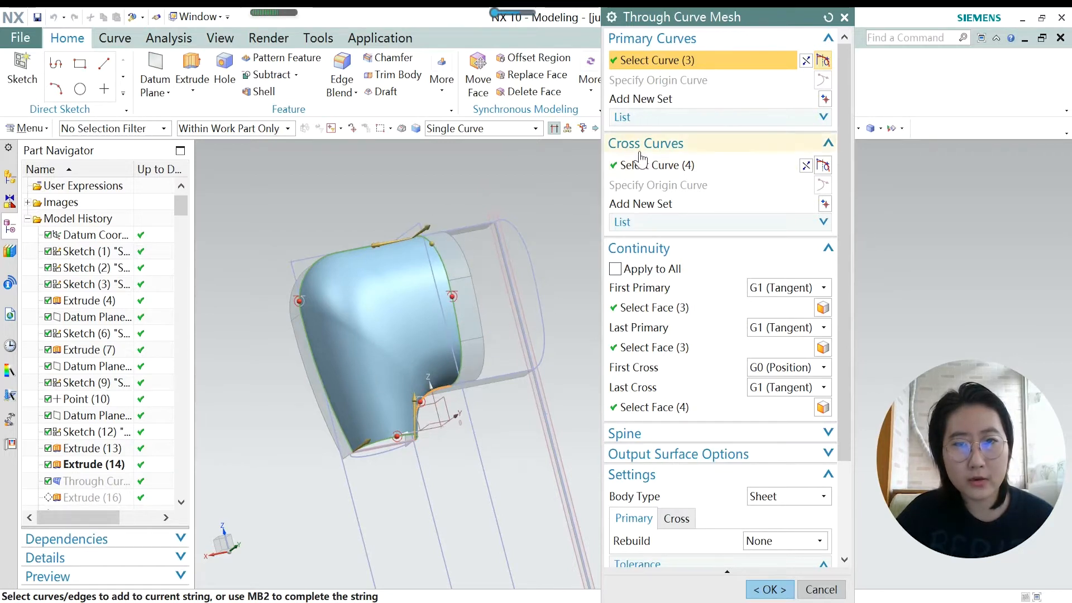
middle_click_drag(446, 272, 434, 335)
Review the First Primary continuity options G0 (Position), G1 (Tangent) and G2 (Curvature), keeping G1 (Tangent).
left_click(824, 288)
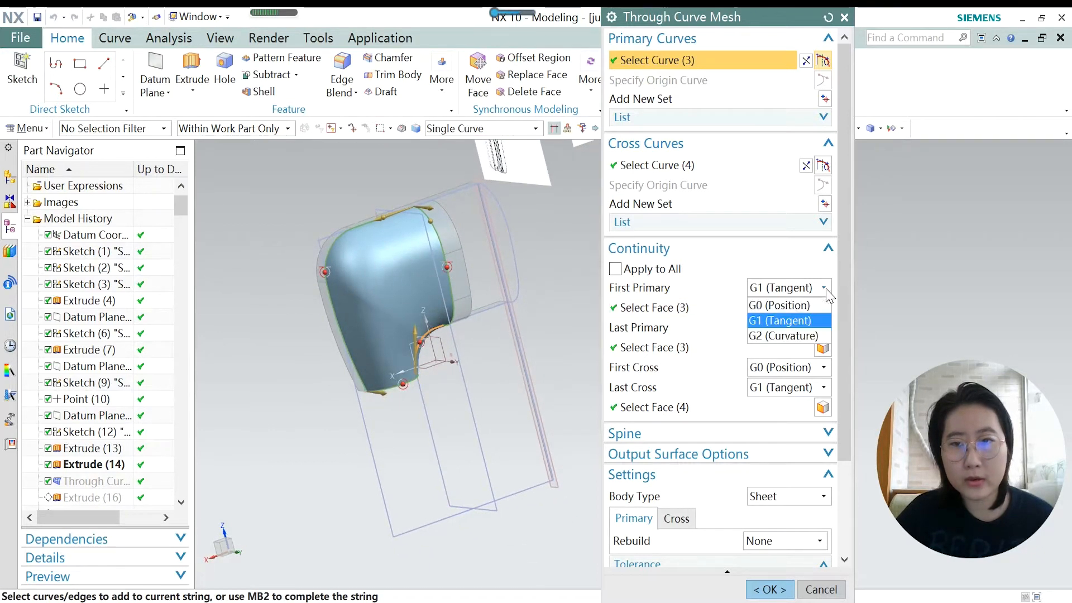
left_click(794, 267)
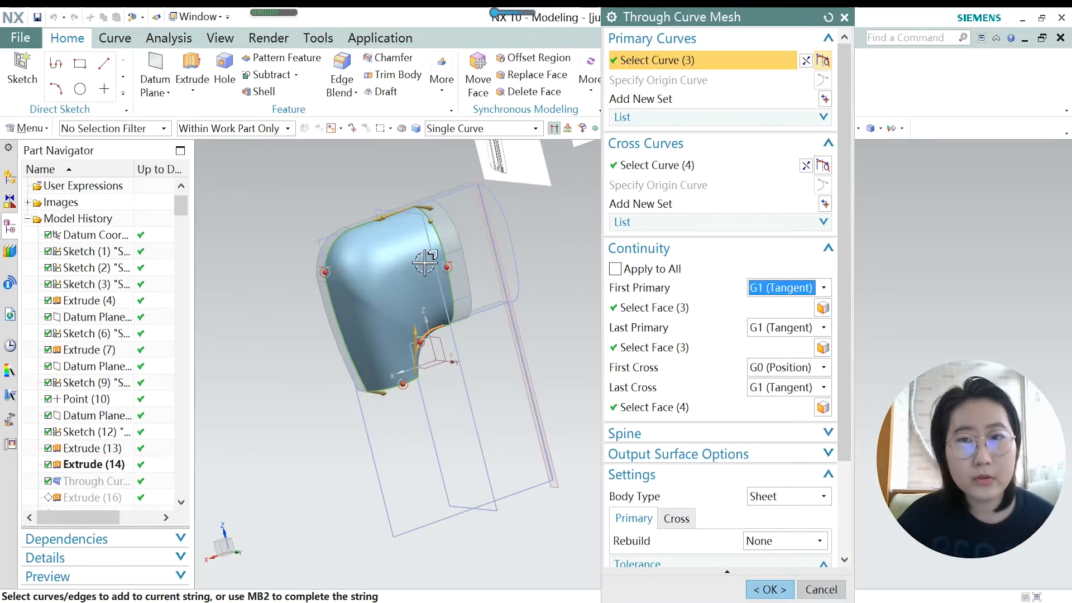
left_click(824, 289)
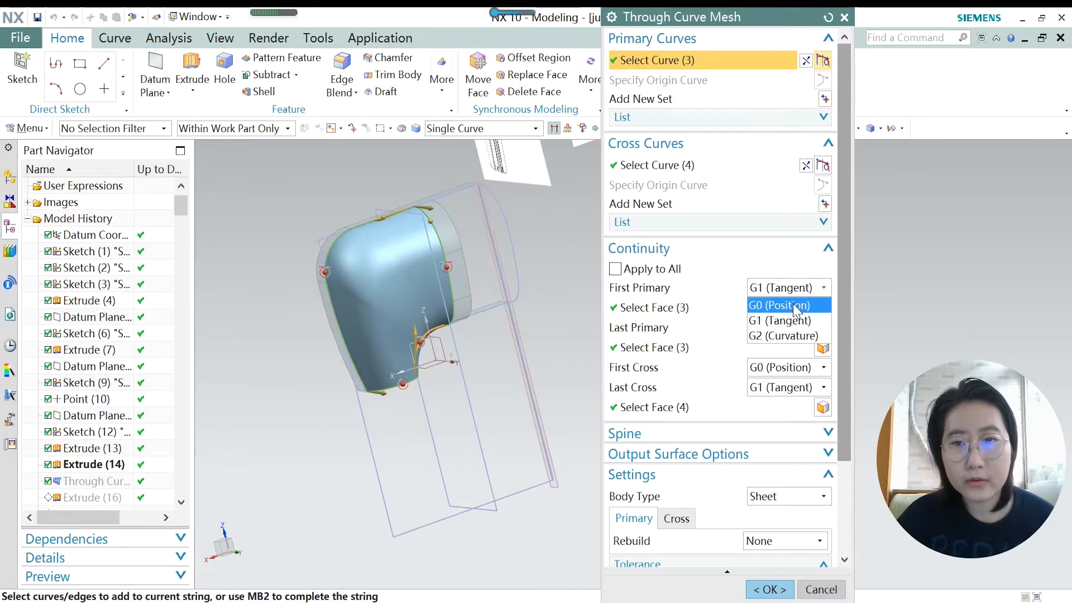
left_click(788, 289)
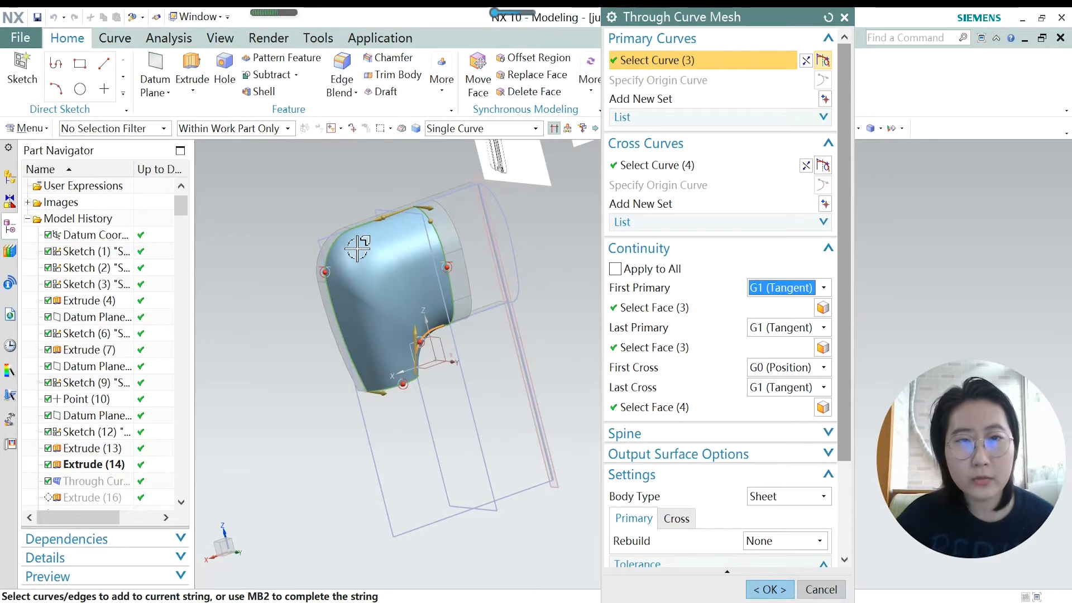
Inspect how the mesh surface meets the extruded strip along the outer primary edge and rounded upper corner.
middle_click_drag(370, 267, 388, 270)
scroll(331, 237, "up", 2)
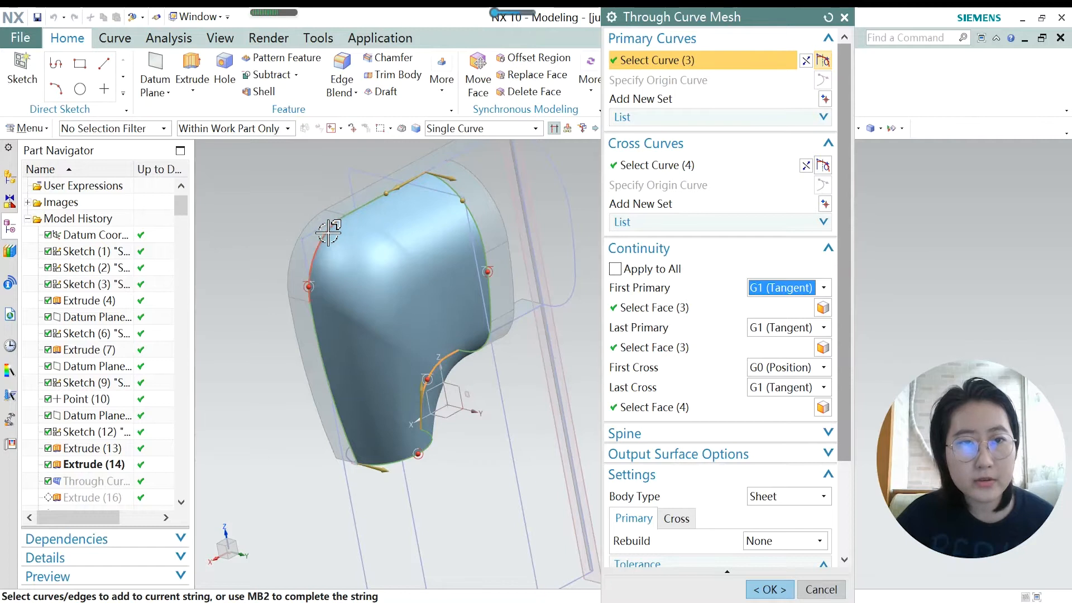
scroll(360, 257, "up", 2)
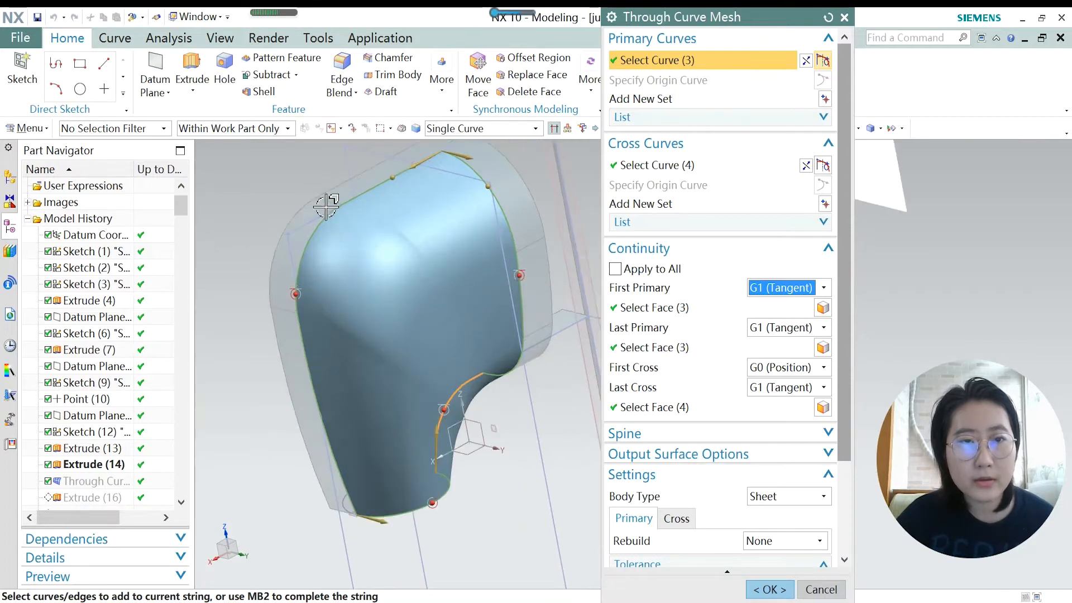
scroll(404, 208, "up", 1)
scroll(459, 269, "down", 1)
scroll(344, 205, "up", 2)
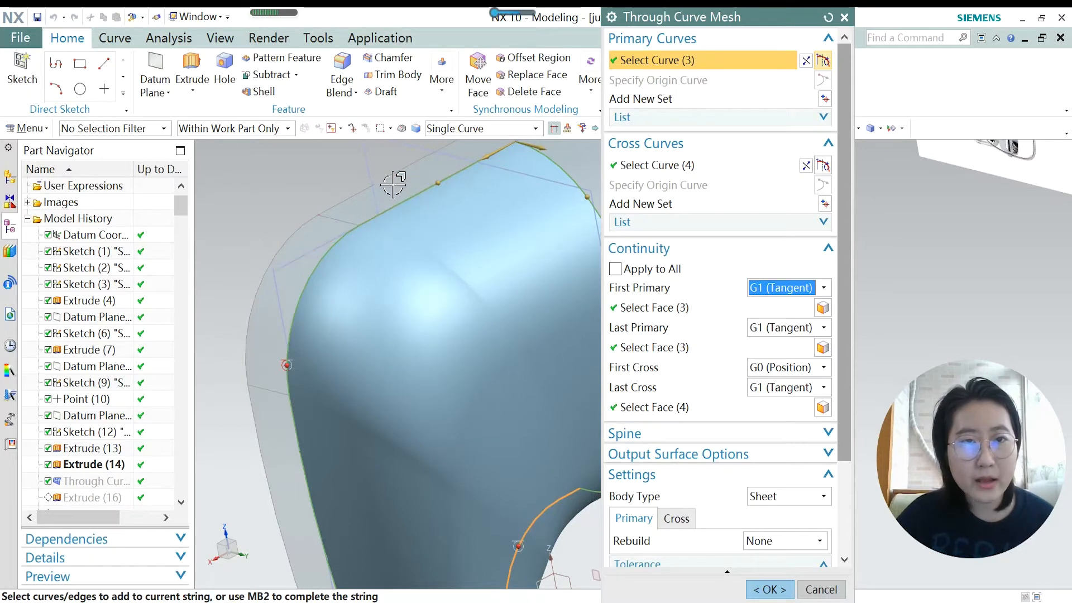
scroll(417, 270, "down", 2)
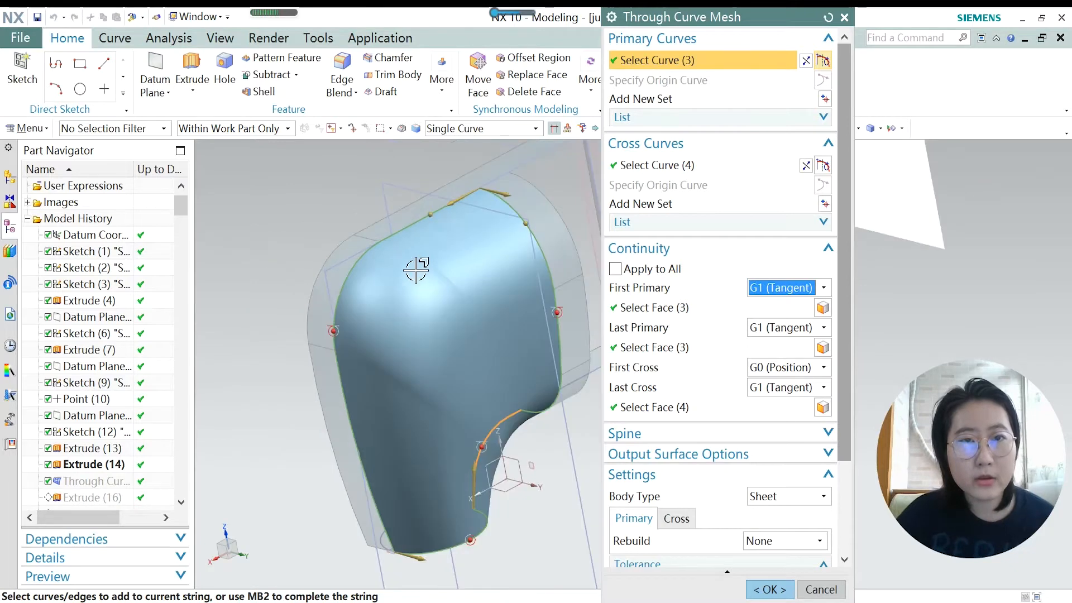
scroll(421, 240, "up", 2)
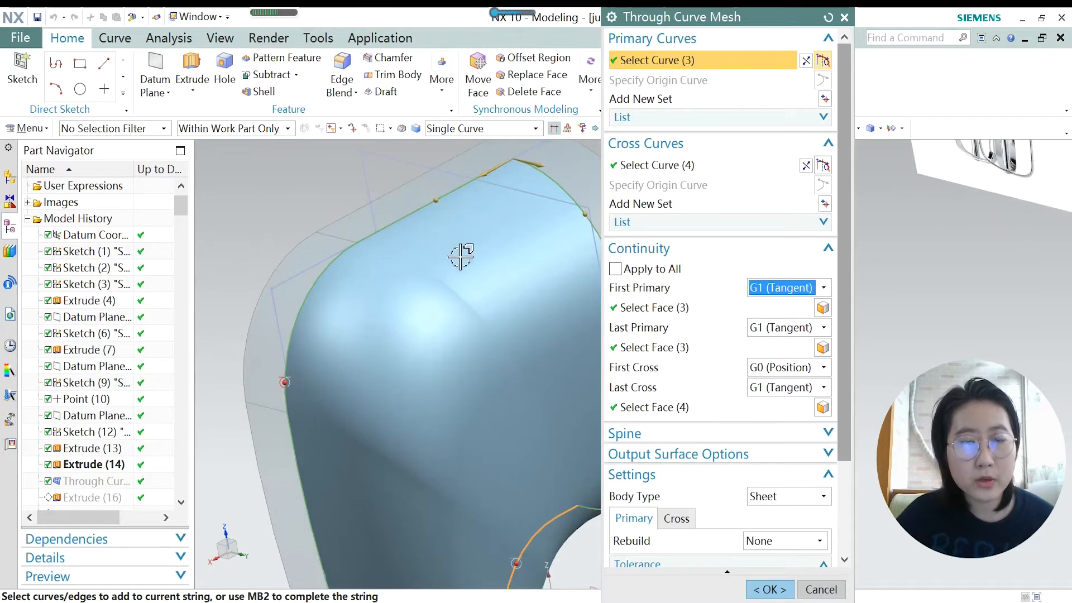
scroll(474, 244, "down", 1)
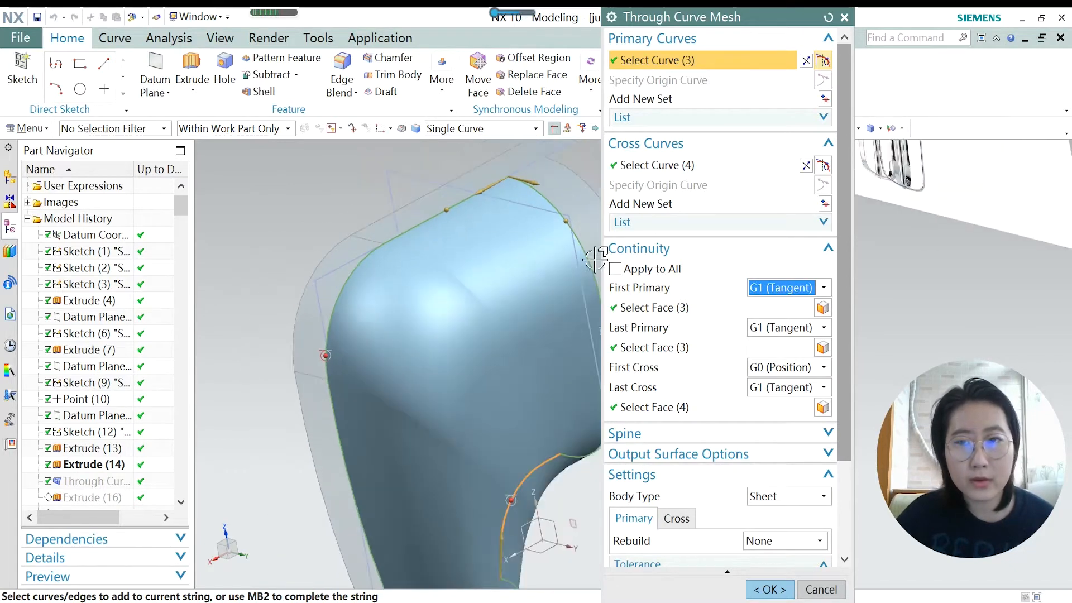
Compare the First Primary continuity choices again, keep G1 (Tangent), and check the surface boundaries down to the lower opening.
left_click(824, 289)
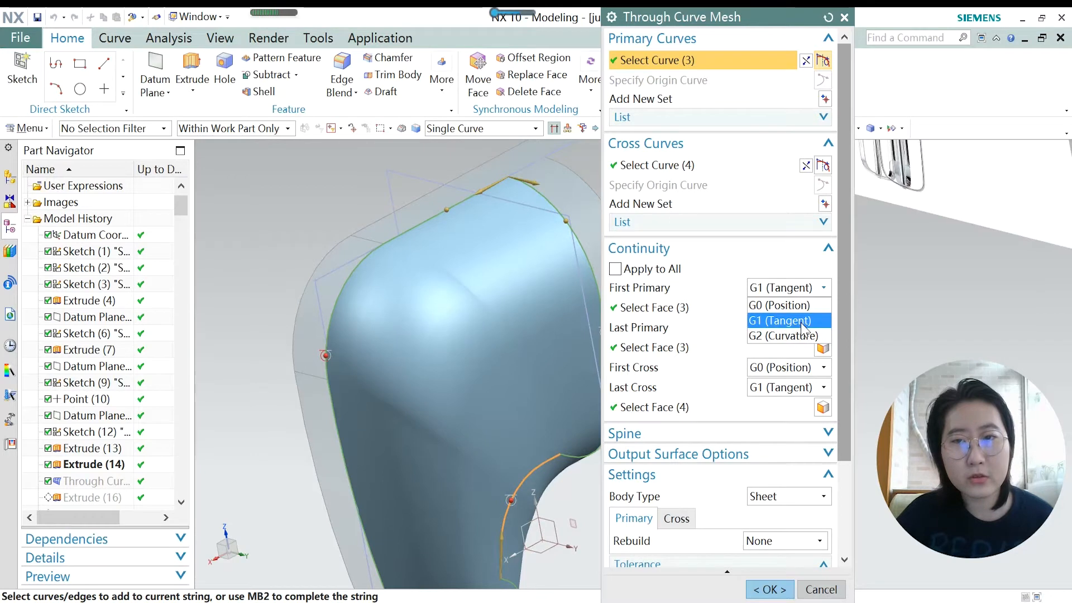
left_click(769, 263)
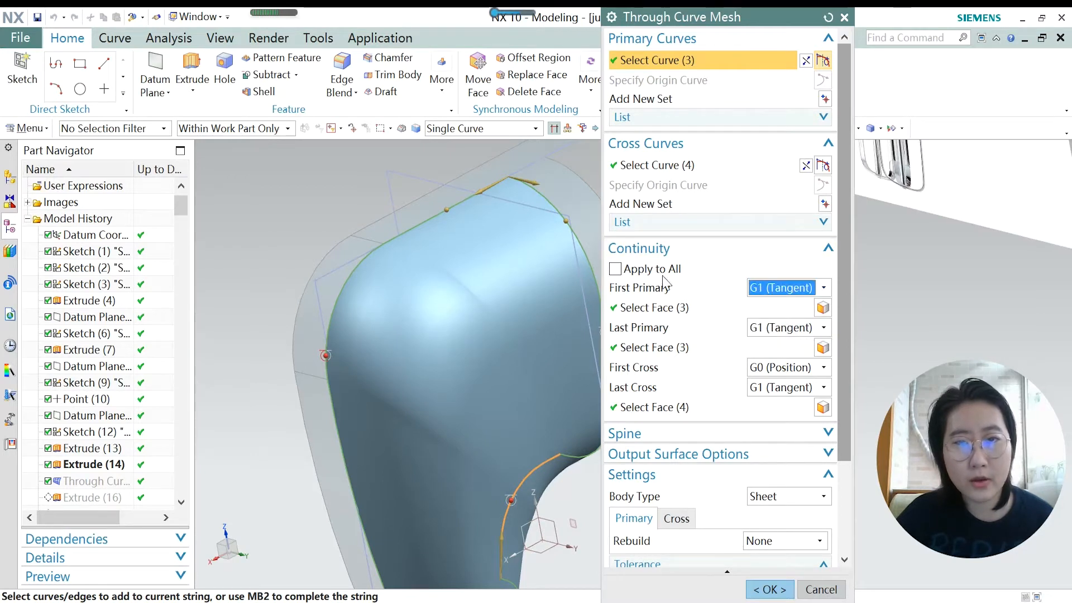
middle_click_drag(431, 296, 491, 295)
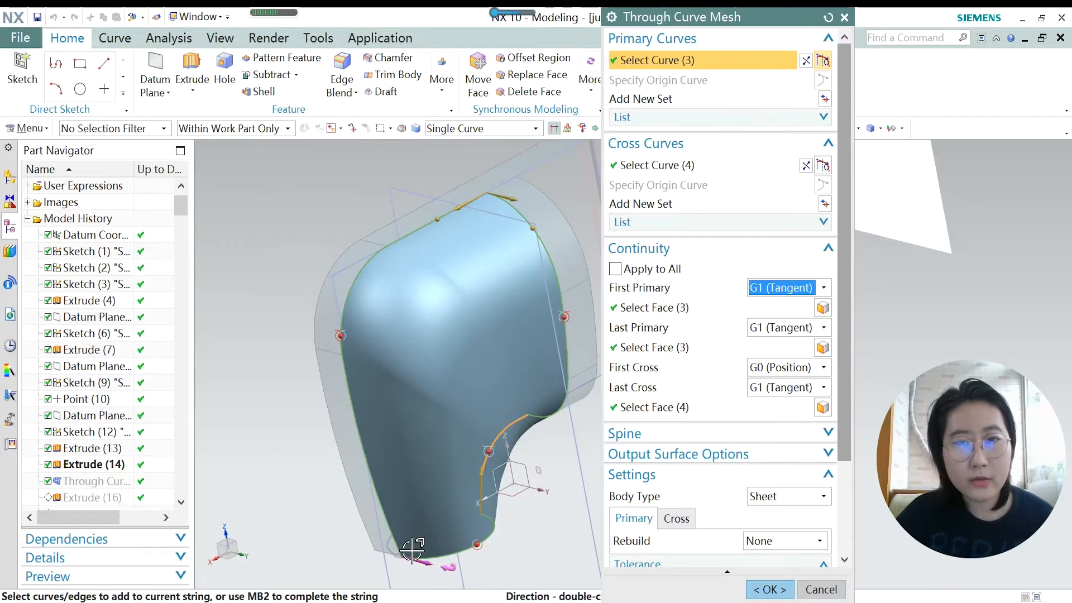
Review the First Primary constraint faces on the outer strip and the available face selection rules, keeping Tangent Faces.
left_click(654, 311)
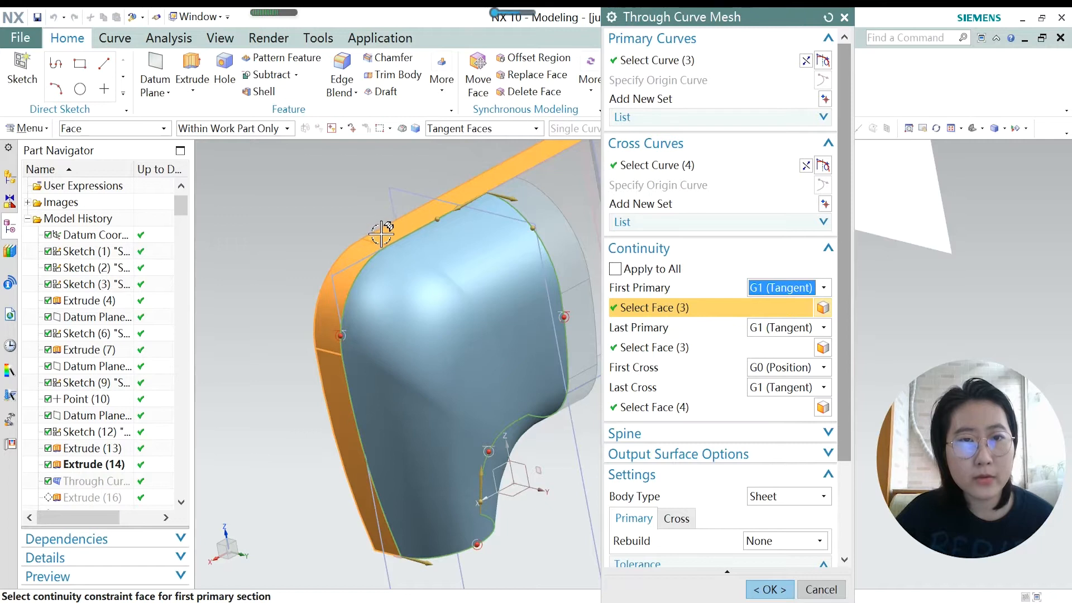
left_click(536, 129)
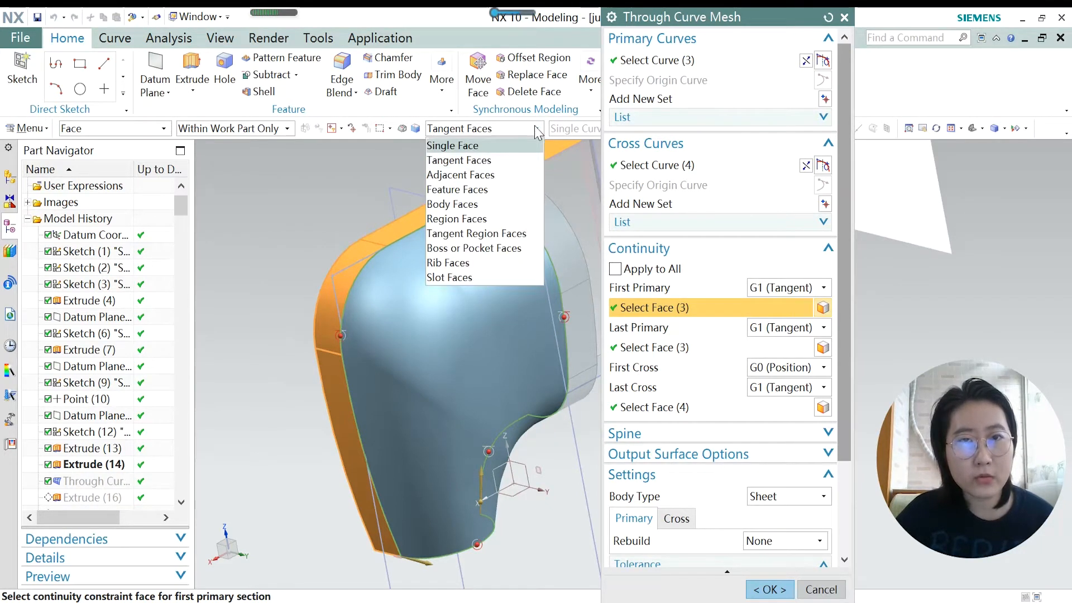
left_click(537, 132)
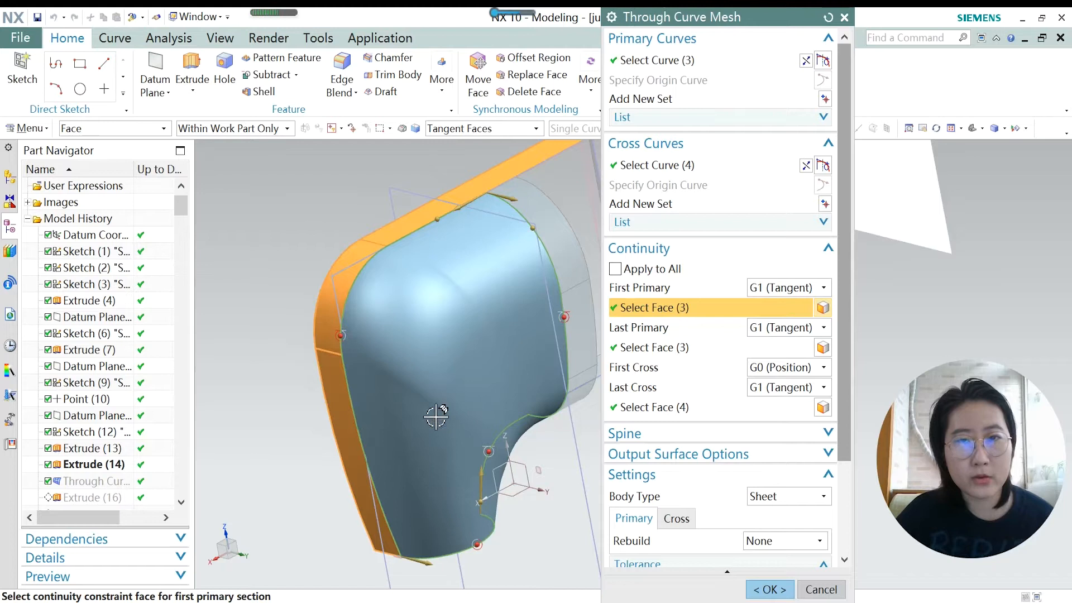
Review the Last Primary constraint faces on the lower Extrude (13) strip from several view angles.
left_click(660, 355)
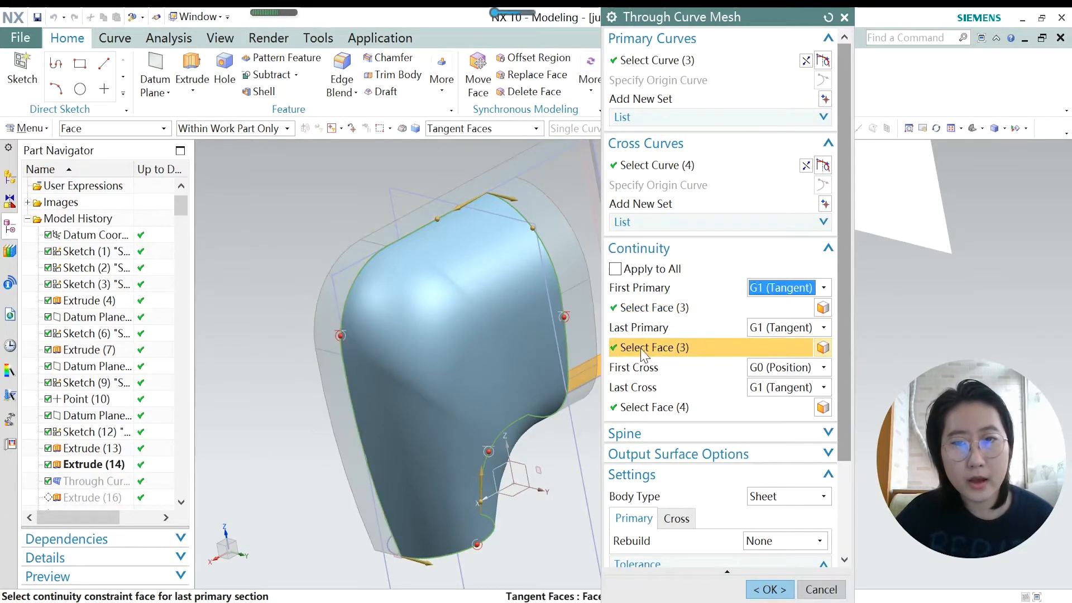
middle_click_drag(426, 378, 370, 304)
scroll(371, 304, "down", 6)
middle_click_drag(519, 349, 513, 353)
scroll(515, 385, "up", 1)
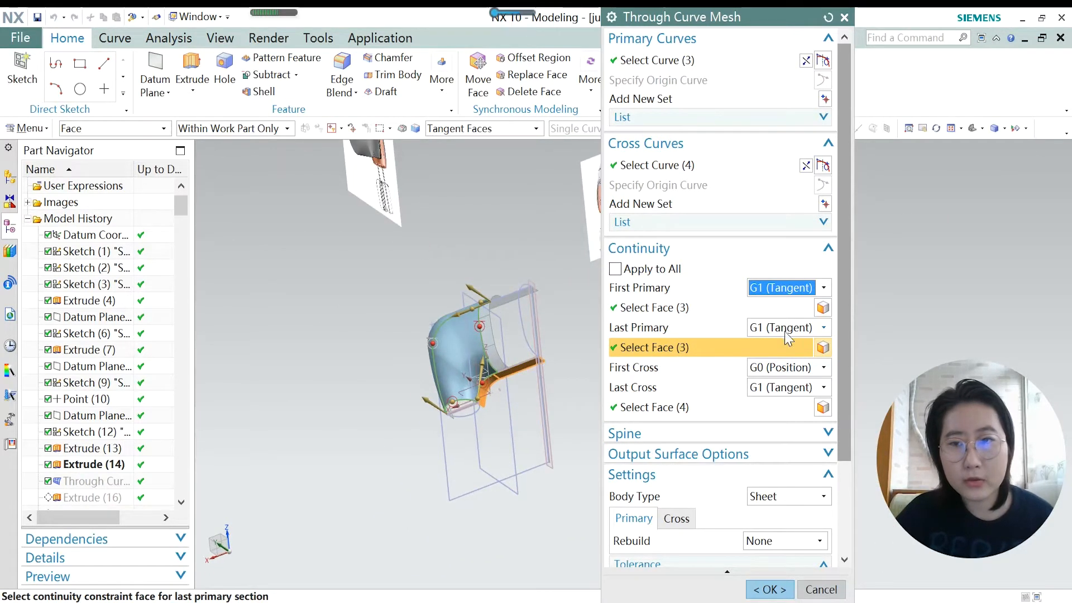
Inspect the Last Primary constraint faces up close where the curved lower strip meets the mesh surface.
scroll(491, 397, "up", 3)
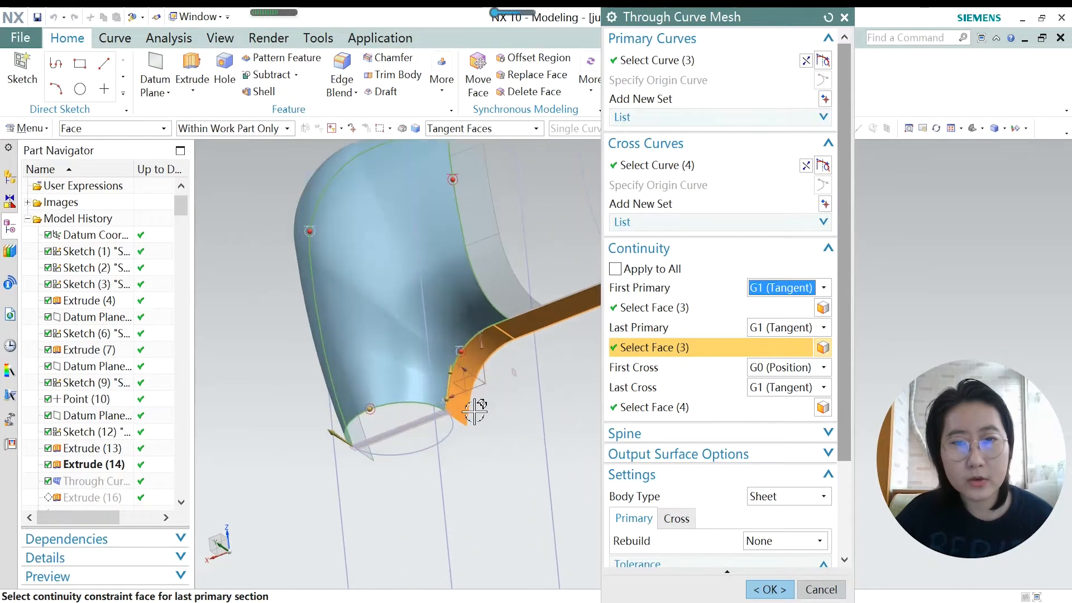
scroll(483, 385, "up", 3)
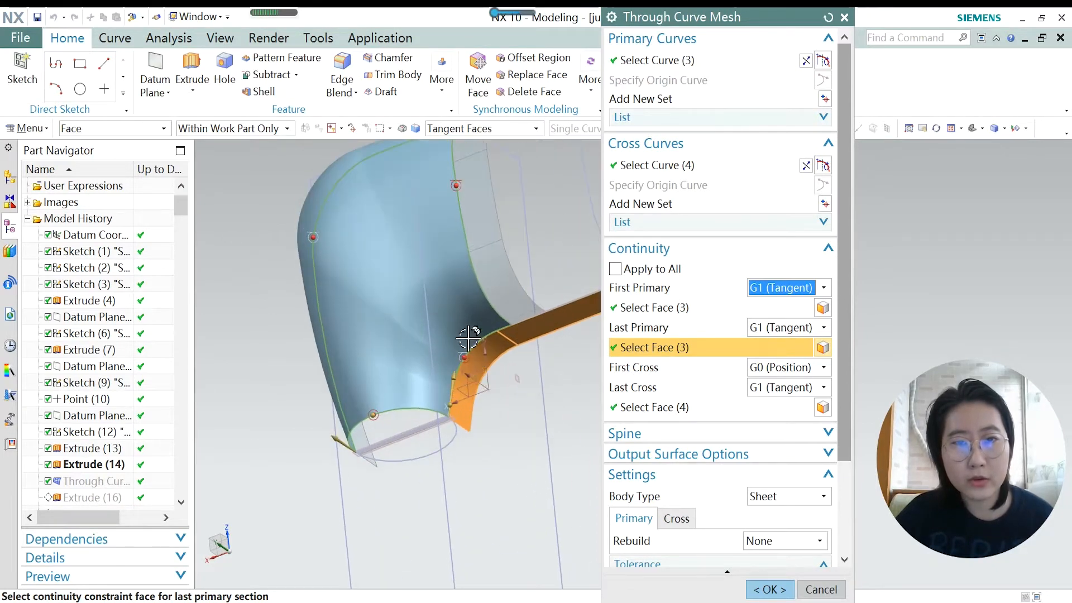
scroll(471, 366, "down", 2)
scroll(469, 374, "up", 2)
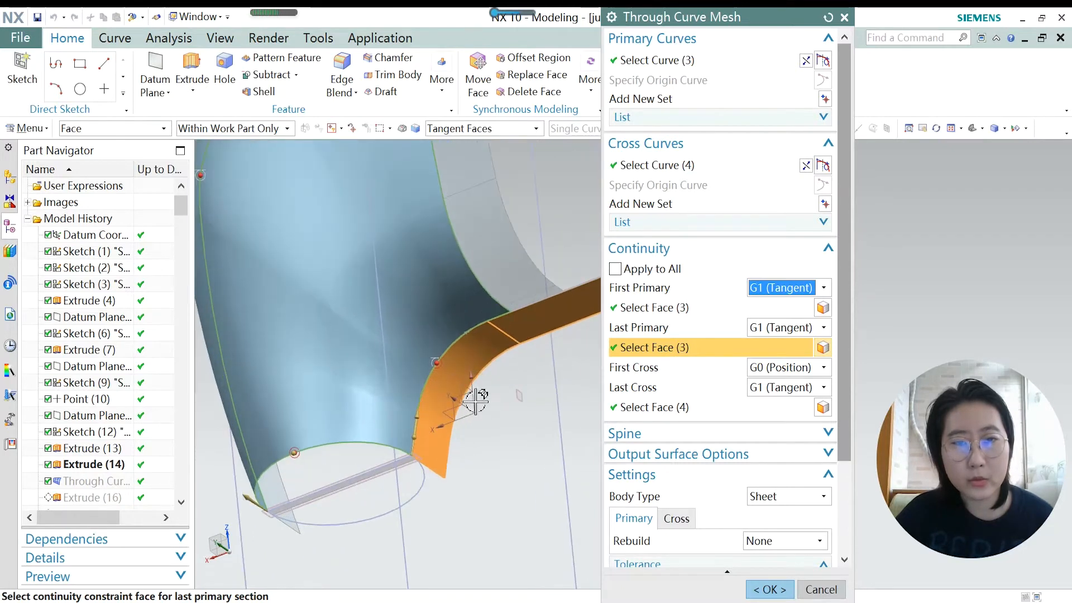
scroll(426, 346, "down", 2)
scroll(433, 363, "up", 5)
scroll(539, 409, "down", 4)
scroll(511, 395, "up", 1)
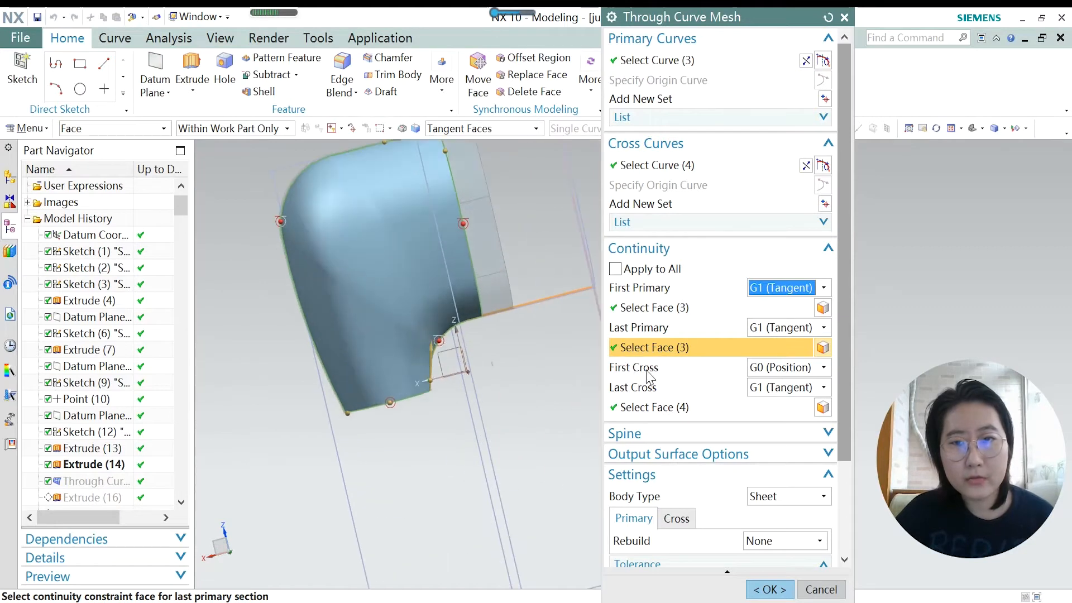
Review the First Cross continuity, keeping G0 (Position), and examine the mesh edge at the lower opening.
left_click(780, 368)
left_click(681, 411)
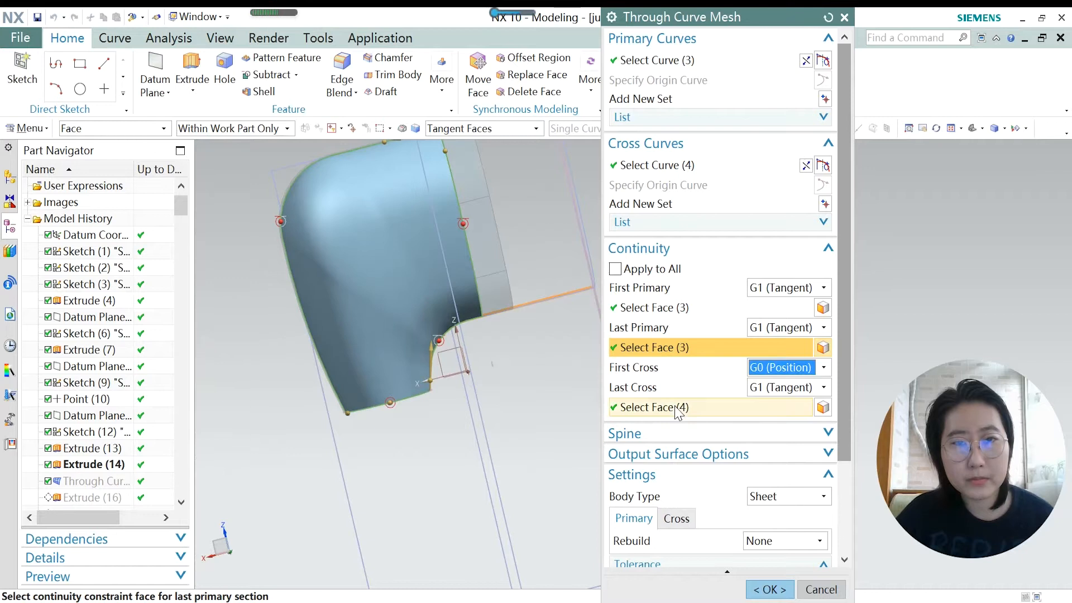
scroll(533, 418, "down", 2)
middle_click_drag(531, 409, 526, 417)
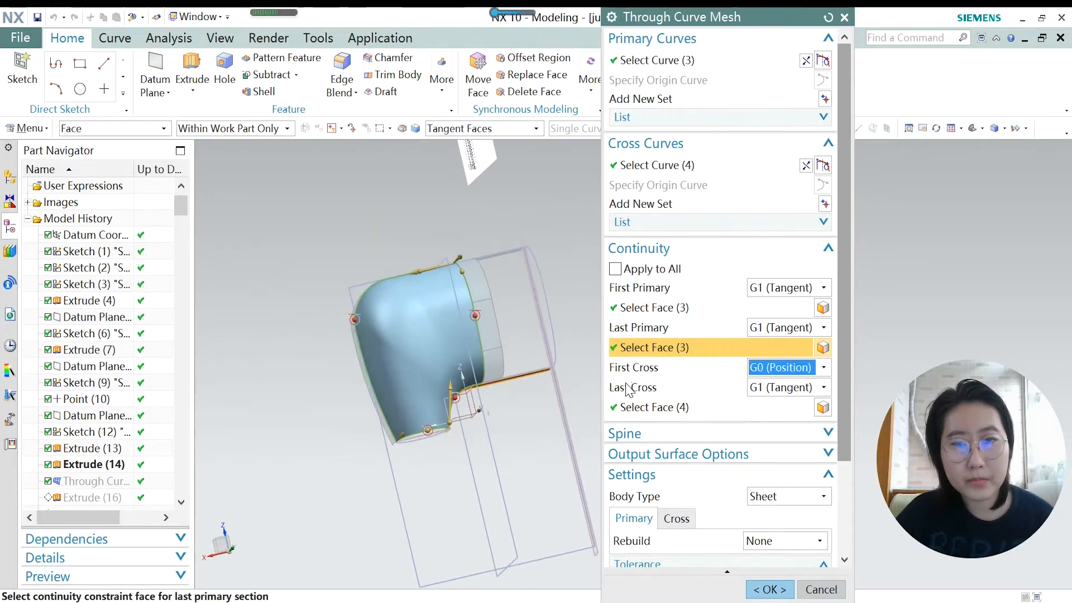
scroll(429, 435, "up", 5)
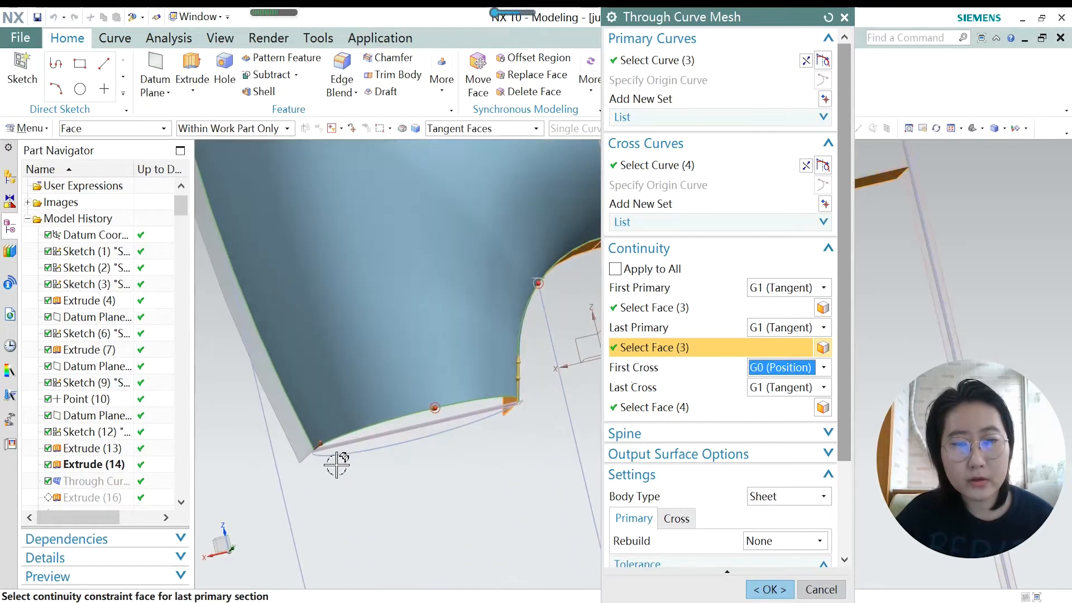
scroll(340, 463, "down", 2)
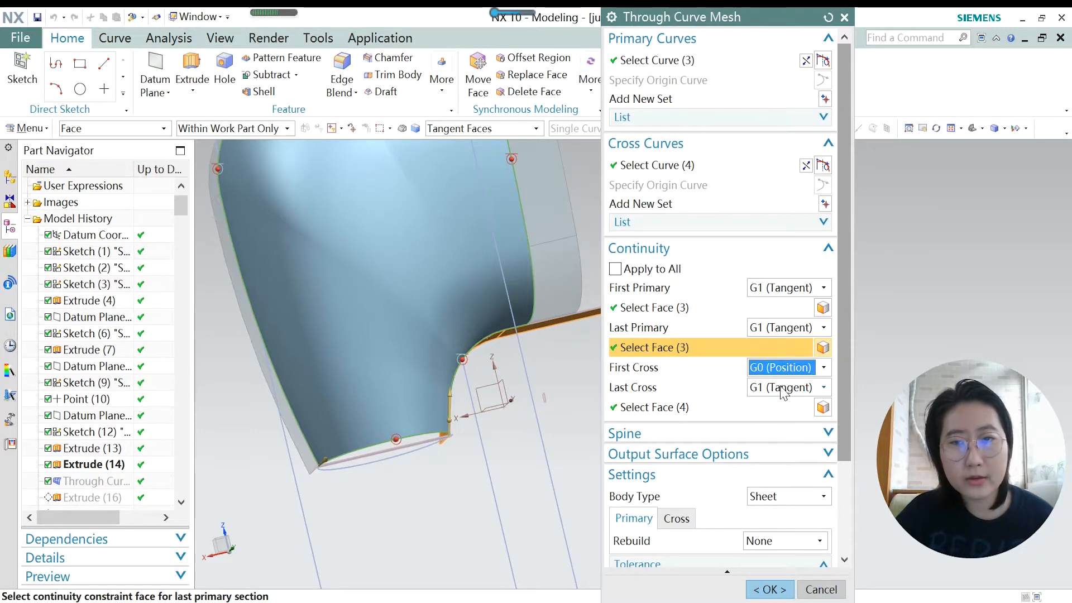
Review the Last Cross constraint faces on the extruded band and accept the Through Curve Mesh definition.
left_click(671, 412)
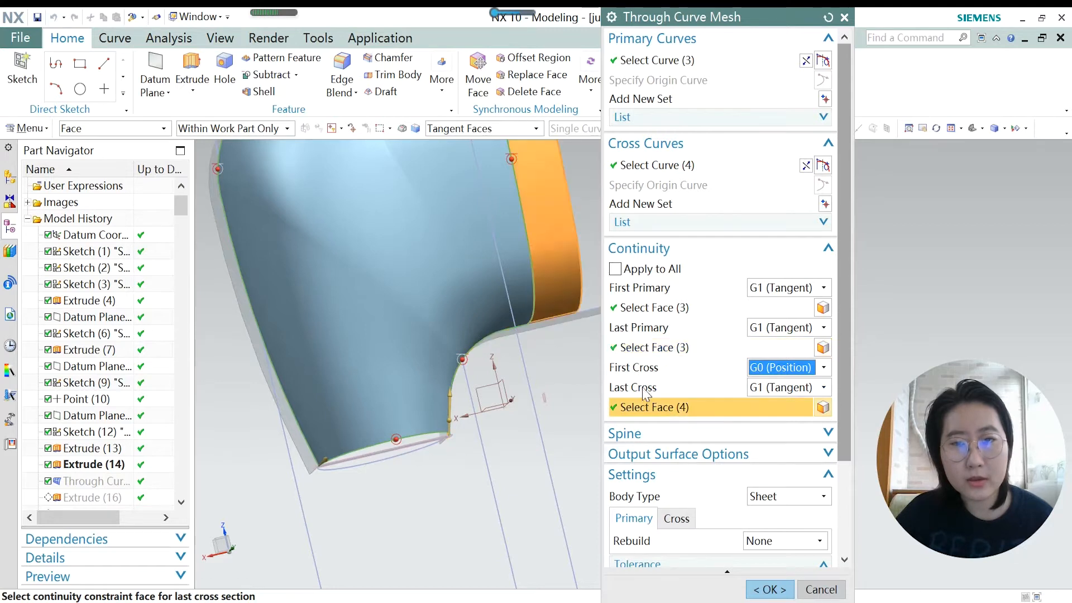
scroll(481, 416, "down", 2)
scroll(488, 175, "up", 1)
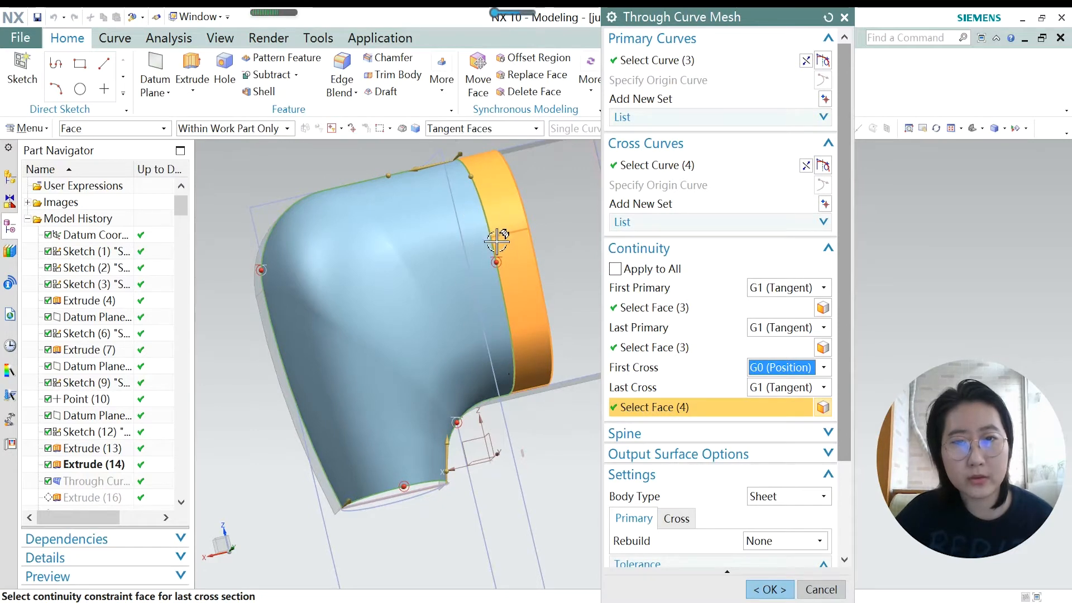
left_click(769, 590)
Inspect the completed Through Curve Mesh (15) surface beside the extruded strips, leaving nothing selected.
middle_click_drag(558, 391, 507, 363)
scroll(402, 268, "up", 1)
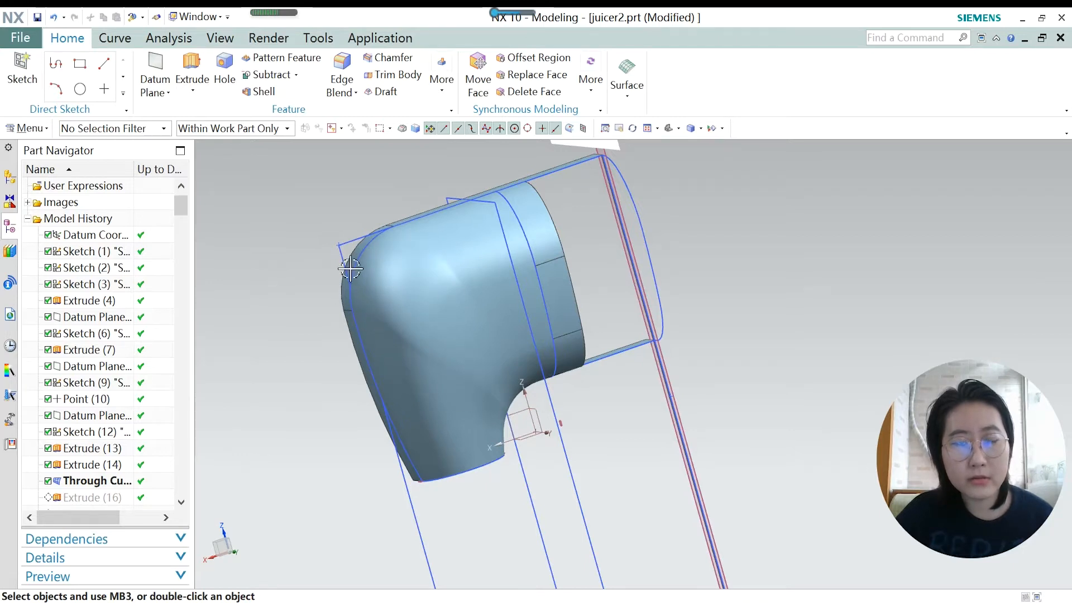
left_click(512, 350)
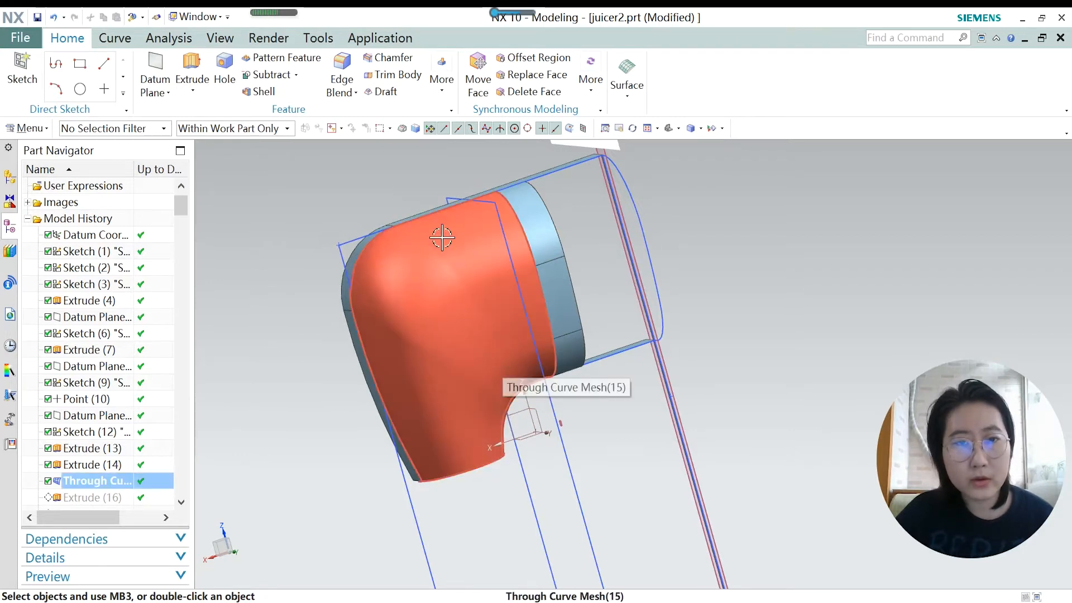
key("Escape")
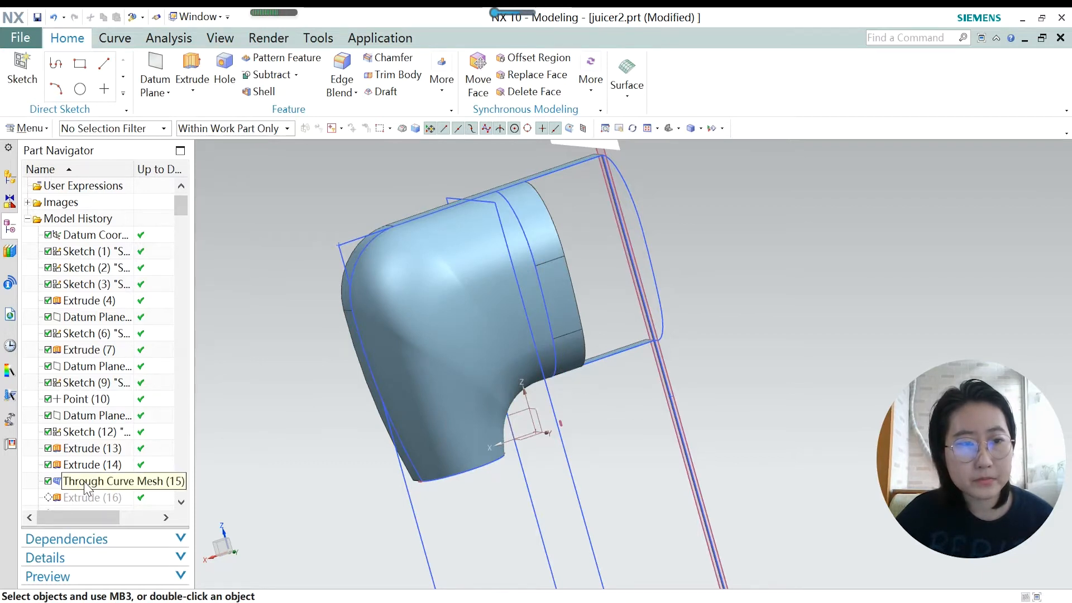
Make Extrude (16) the current feature in the model history.
scroll(86, 489, "down", 1)
left_click(82, 450)
right_click(83, 457)
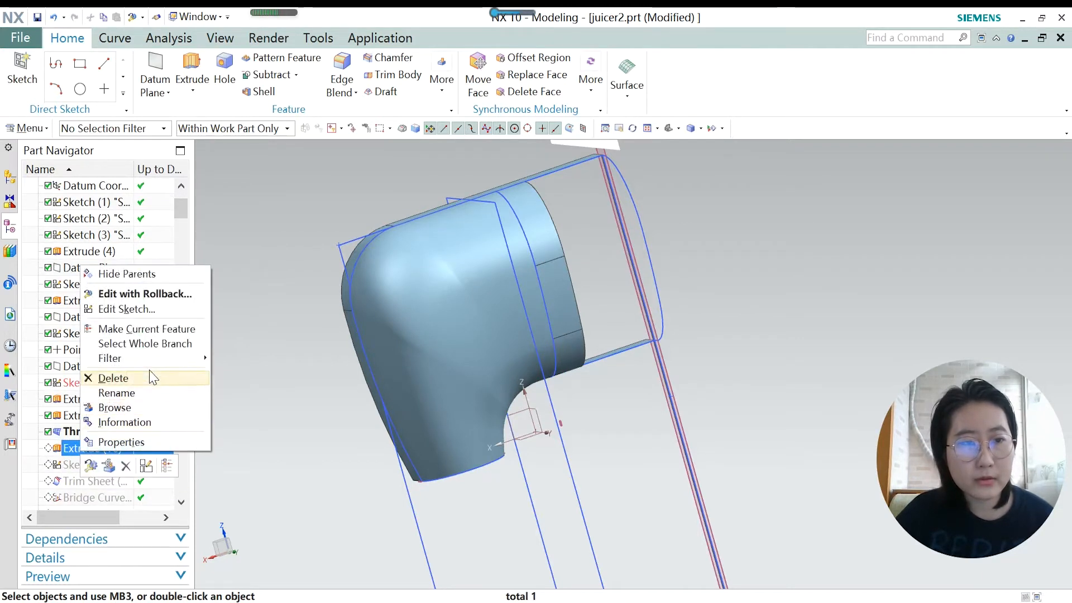
left_click(139, 328)
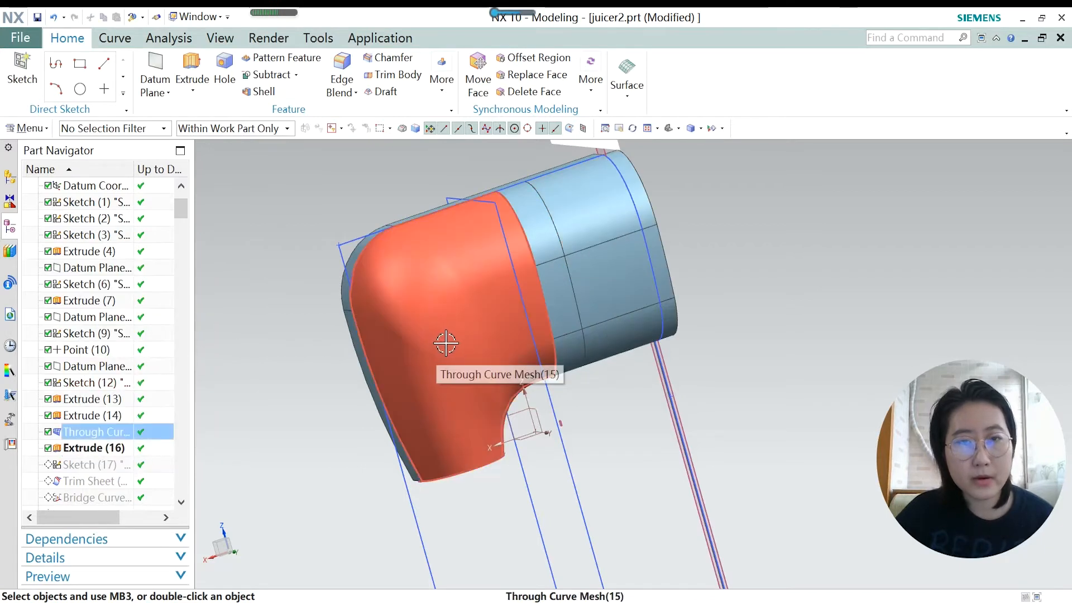
Examine how Extrude (16) continues the mesh body, using an axis-aligned view and an angled close-up of the Sketch (12) curve.
scroll(488, 435, "up", 1)
middle_click_drag(517, 304, 559, 372)
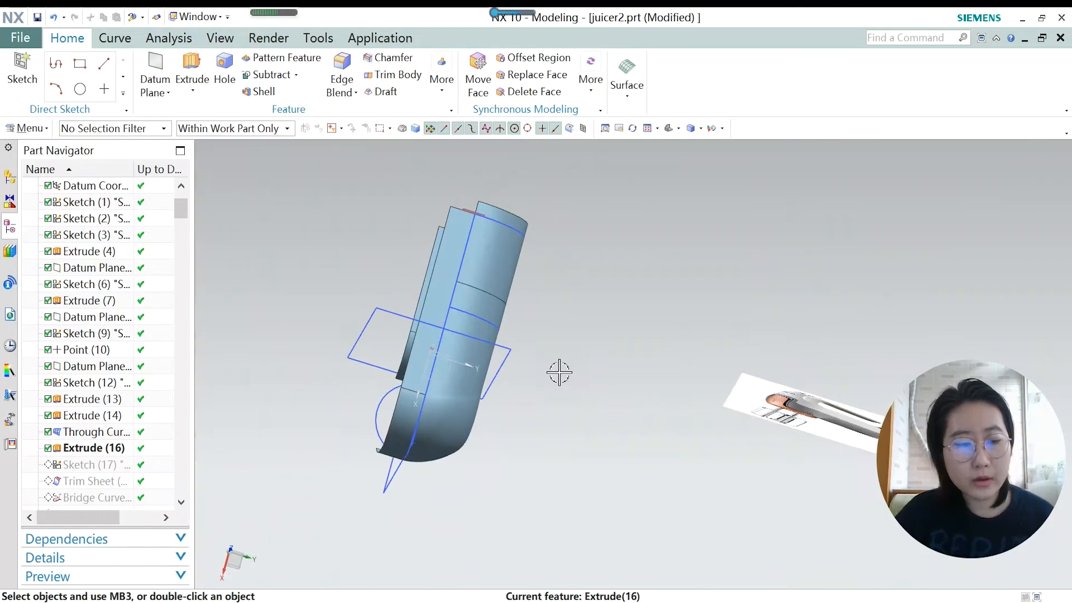
key("F8")
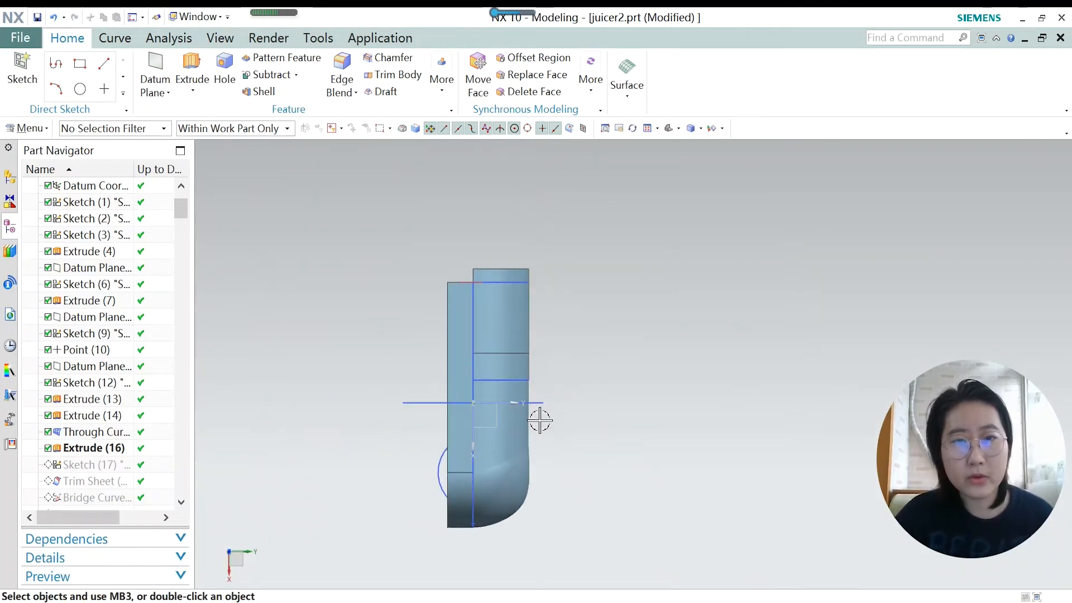
scroll(539, 420, "up", 3)
scroll(521, 471, "down", 1)
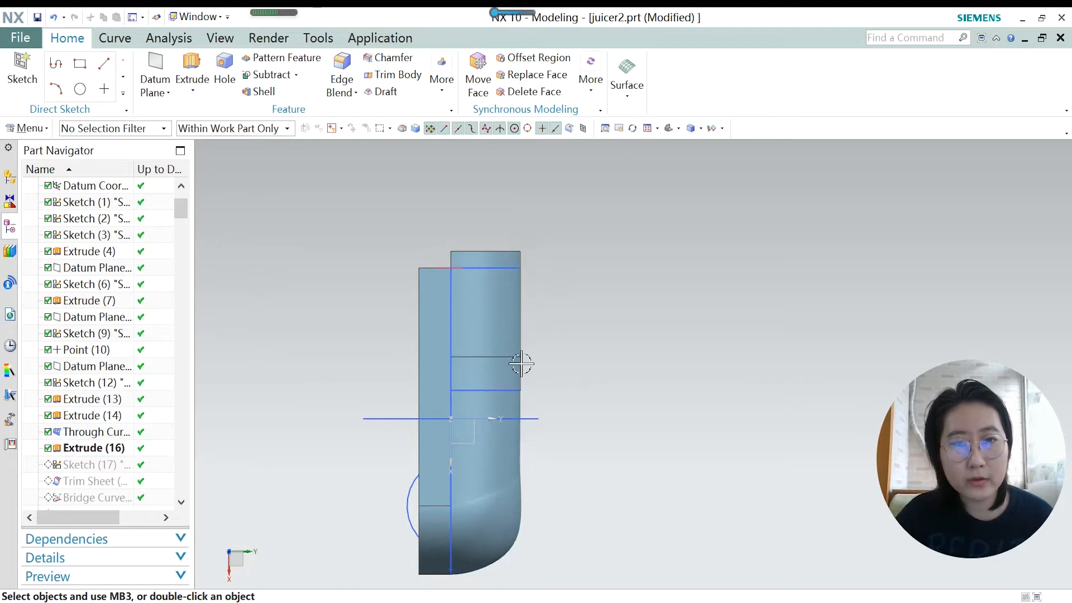
scroll(521, 419, "up", 2)
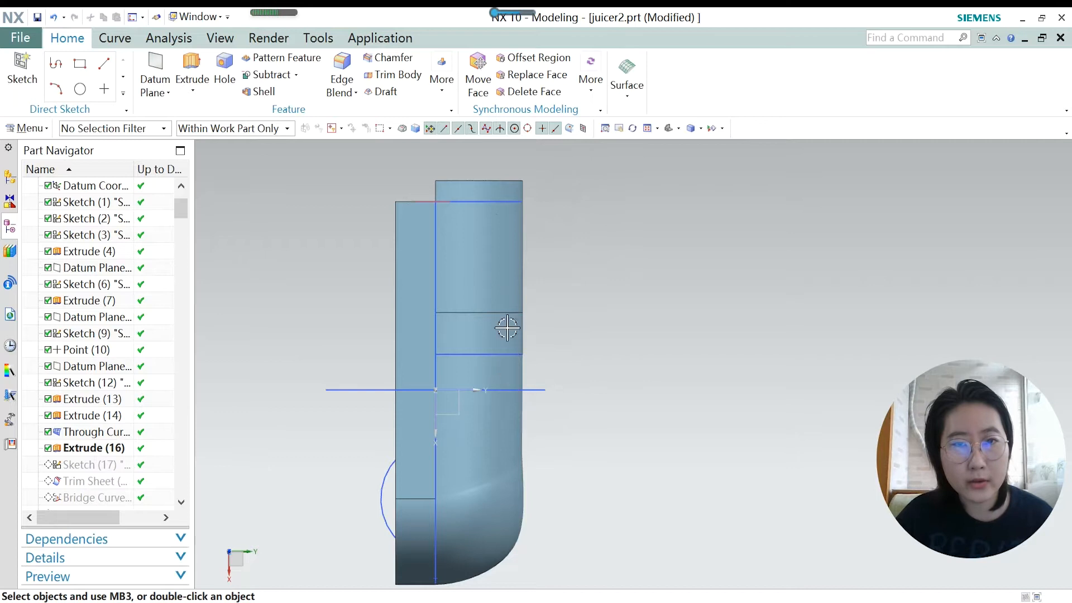
middle_click_drag(491, 212, 502, 305)
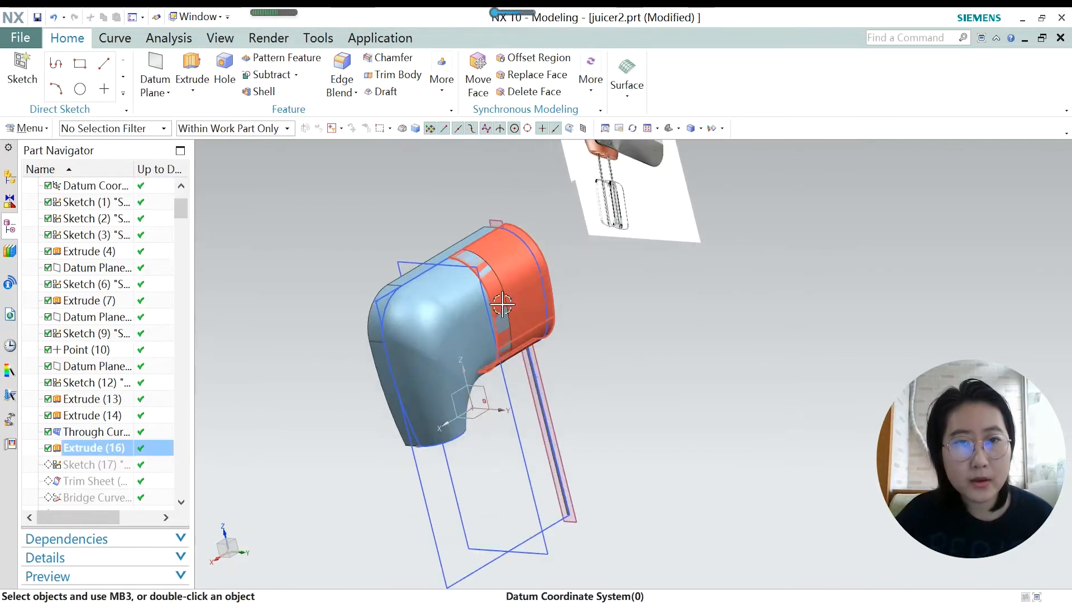
scroll(502, 305, "up", 1)
scroll(458, 254, "up", 2)
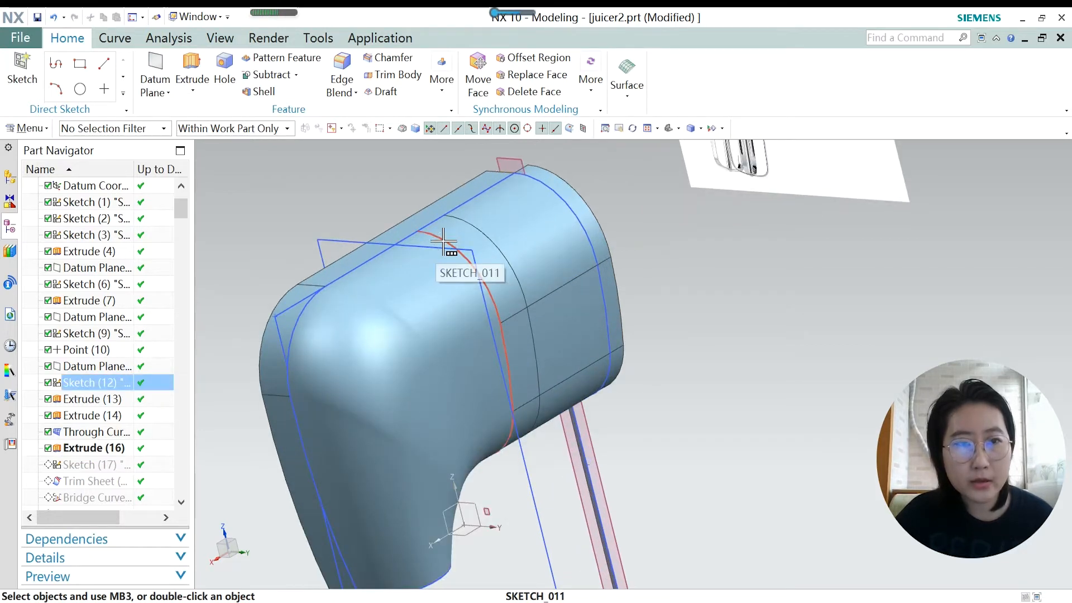
Open Extrude (16) for editing, review its section curves, direction and limits, and accept the definition unchanged.
left_click(192, 78)
left_click(476, 458)
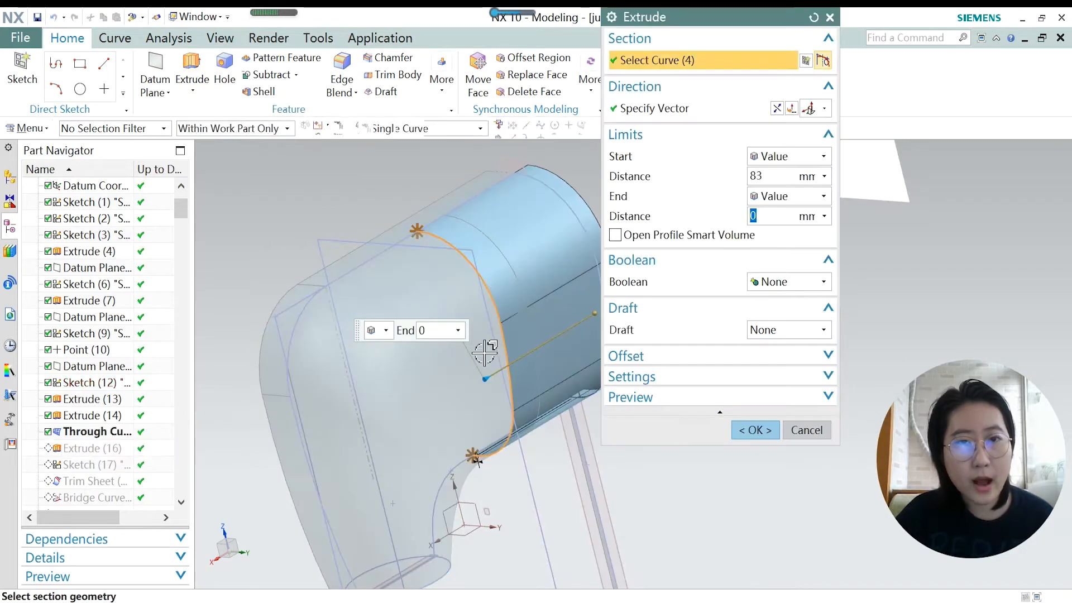
scroll(476, 459, "down", 2)
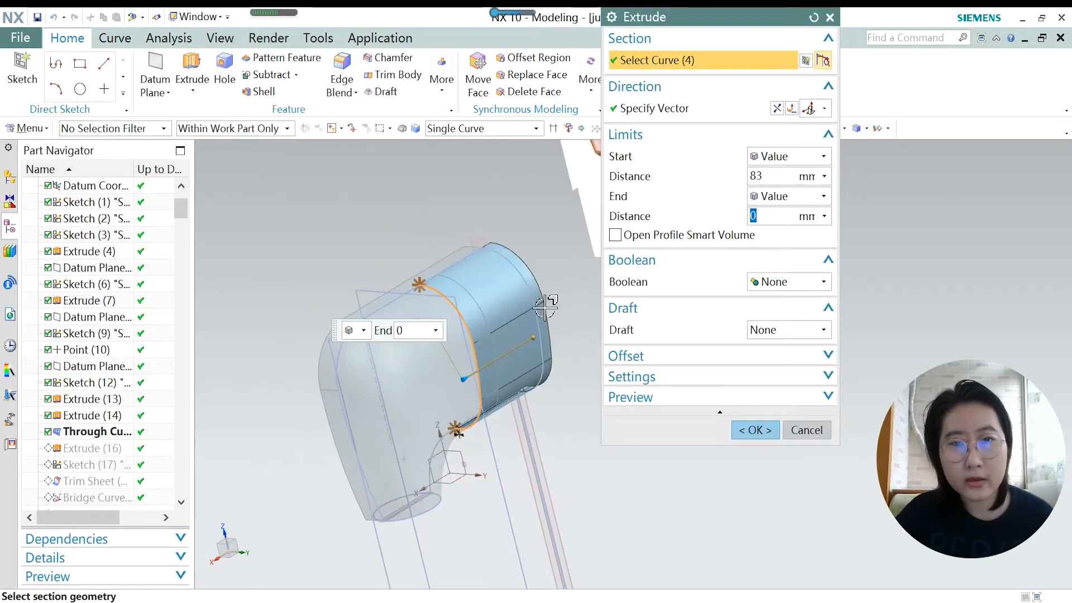
middle_click_drag(544, 333, 458, 385)
scroll(459, 385, "down", 3)
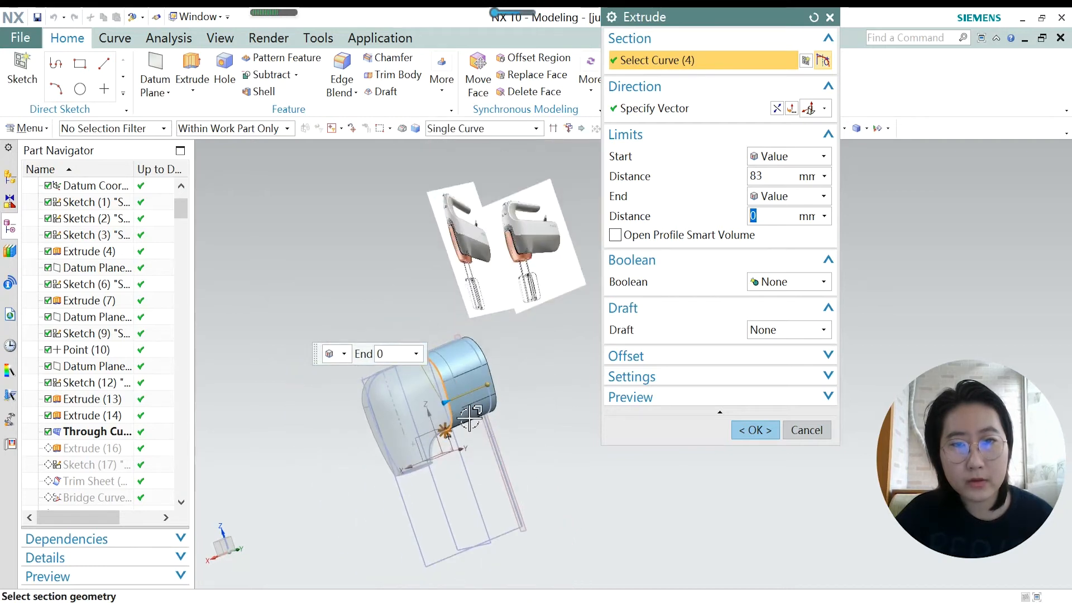
scroll(470, 417, "up", 2)
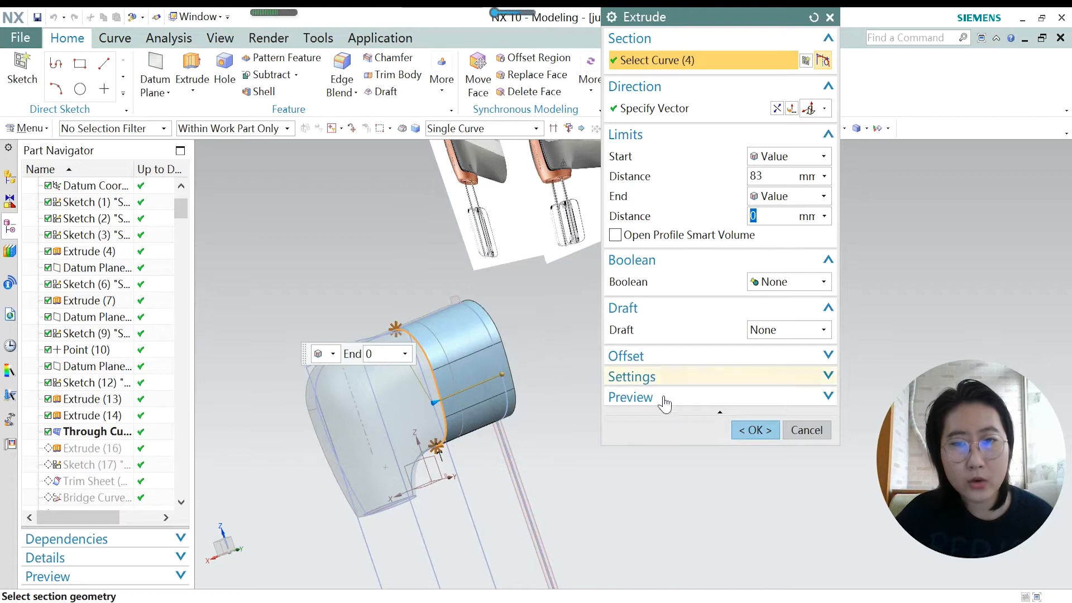
left_click(751, 430)
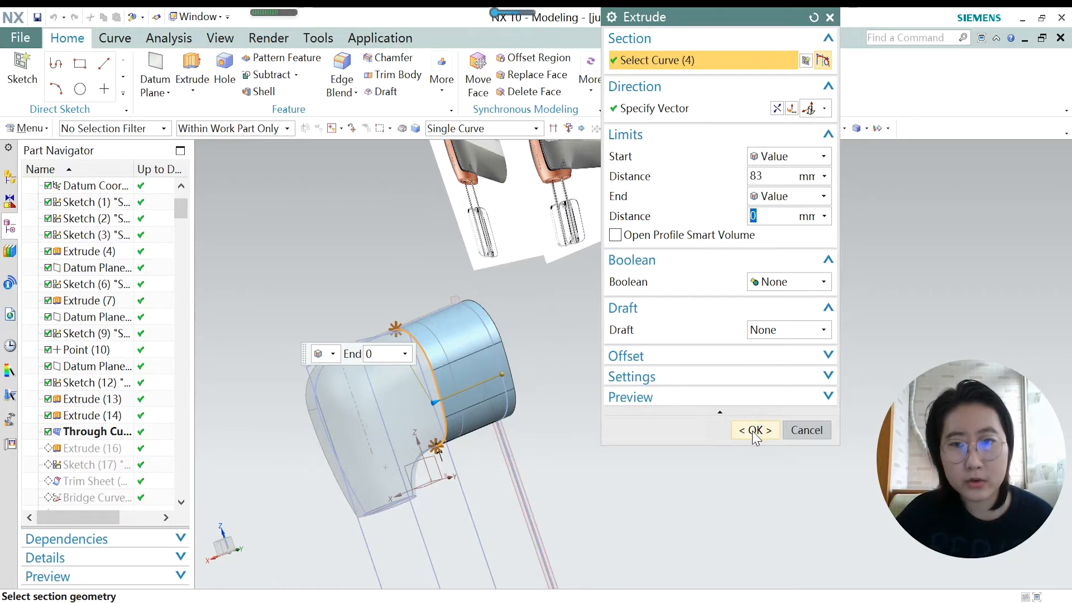
Make Sketch (17) the current feature and examine its lines around the body's inner corner.
right_click(102, 471)
left_click(156, 357)
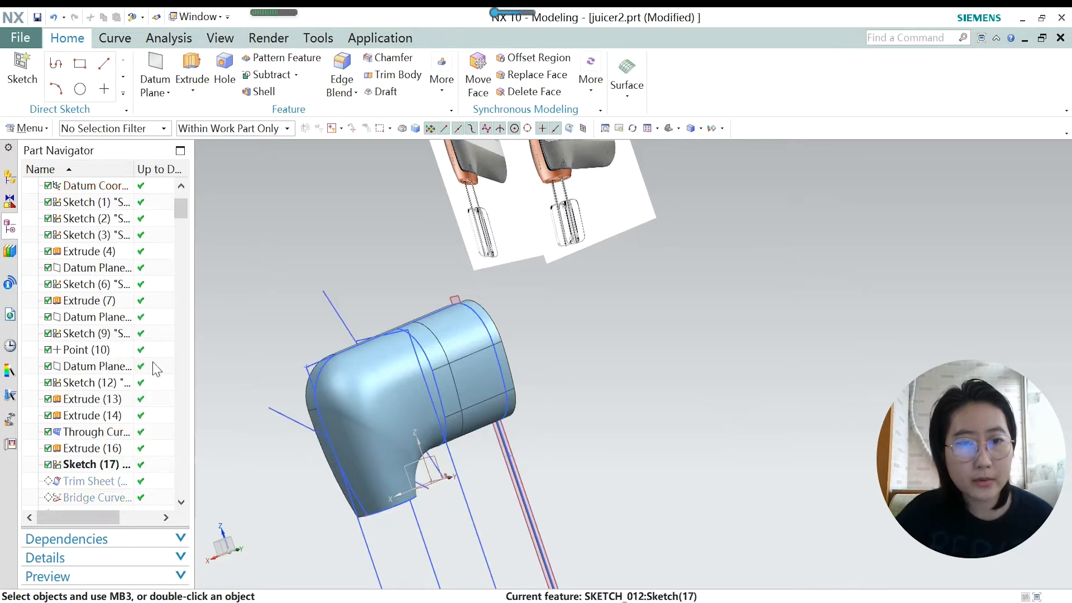
middle_click_drag(426, 395, 344, 307)
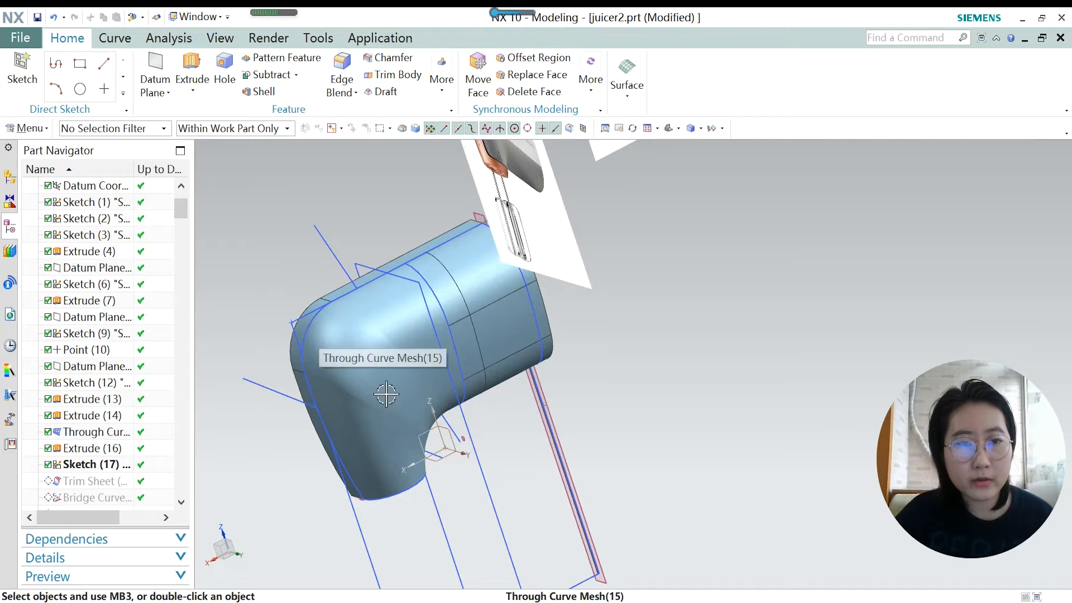
middle_click_drag(413, 419, 400, 417)
left_click(400, 418)
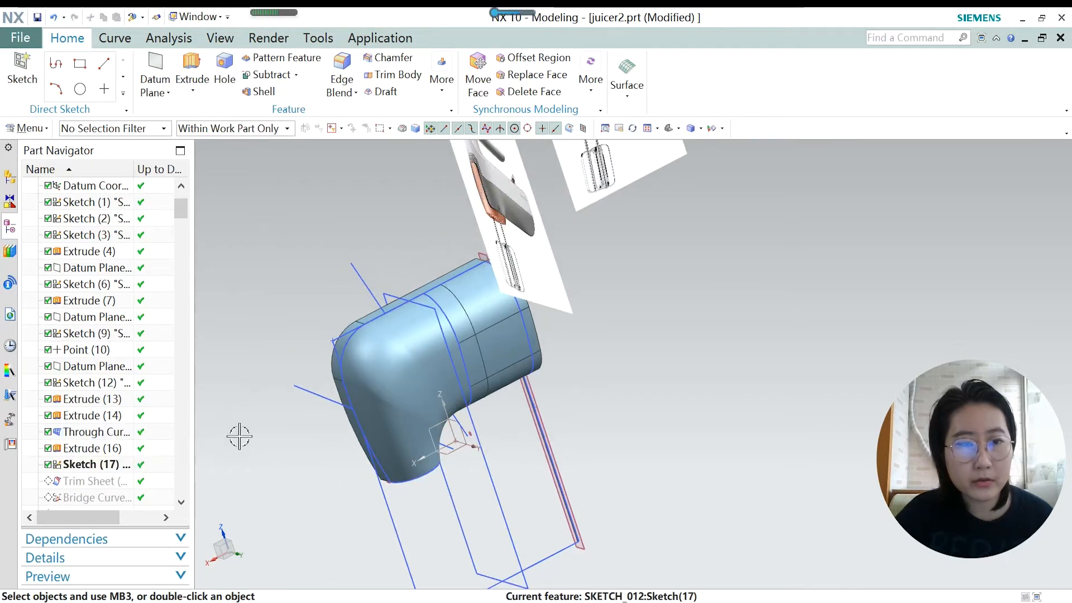
scroll(445, 409, "up", 2)
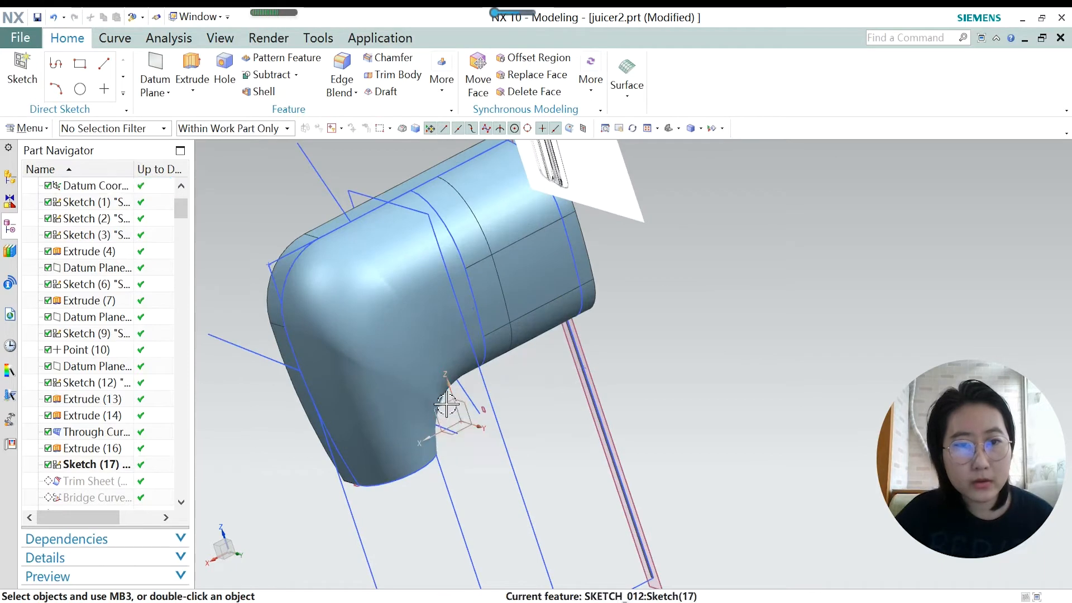
scroll(445, 406, "up", 3)
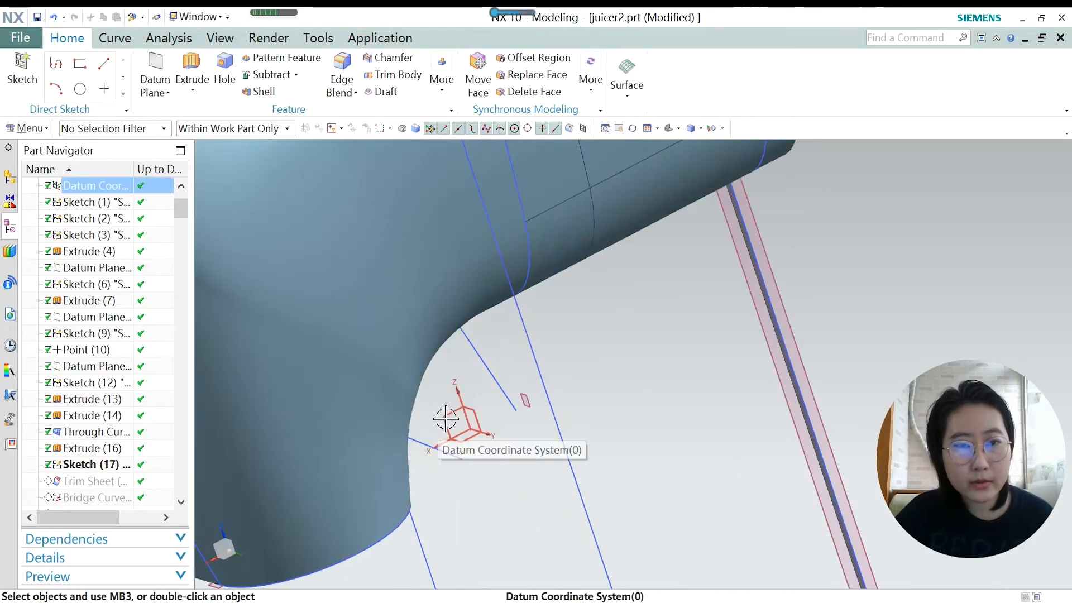
scroll(444, 413, "down", 3)
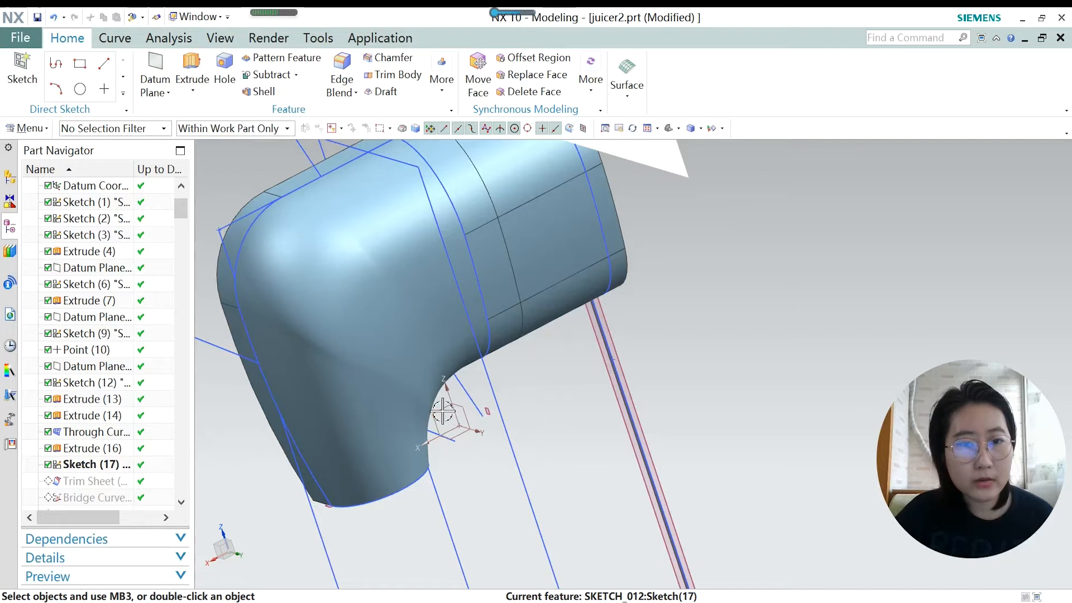
Open Sketch (17) for editing and examine its two slanted lines against the body from the front and at an angle.
double_click(93, 465)
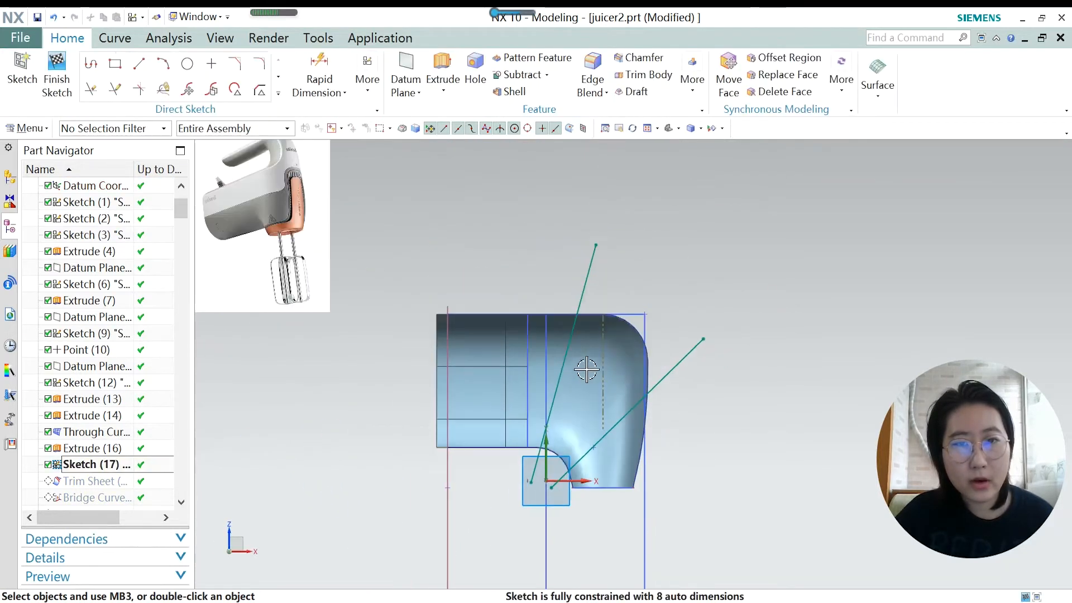
scroll(702, 469, "up", 2)
scroll(518, 450, "down", 2)
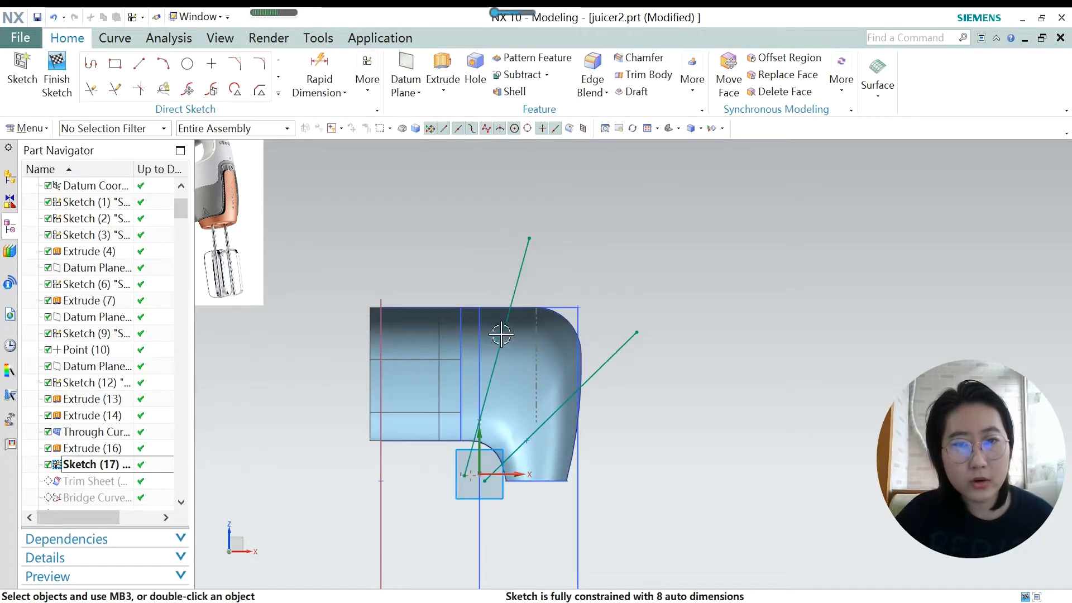
scroll(503, 329, "down", 3)
mouse_move(394, 375)
middle_mouse_down()
mouse_move(333, 378)
mouse_move(407, 378)
mouse_move(411, 360)
mouse_move(412, 390)
mouse_move(423, 398)
middle_mouse_up()
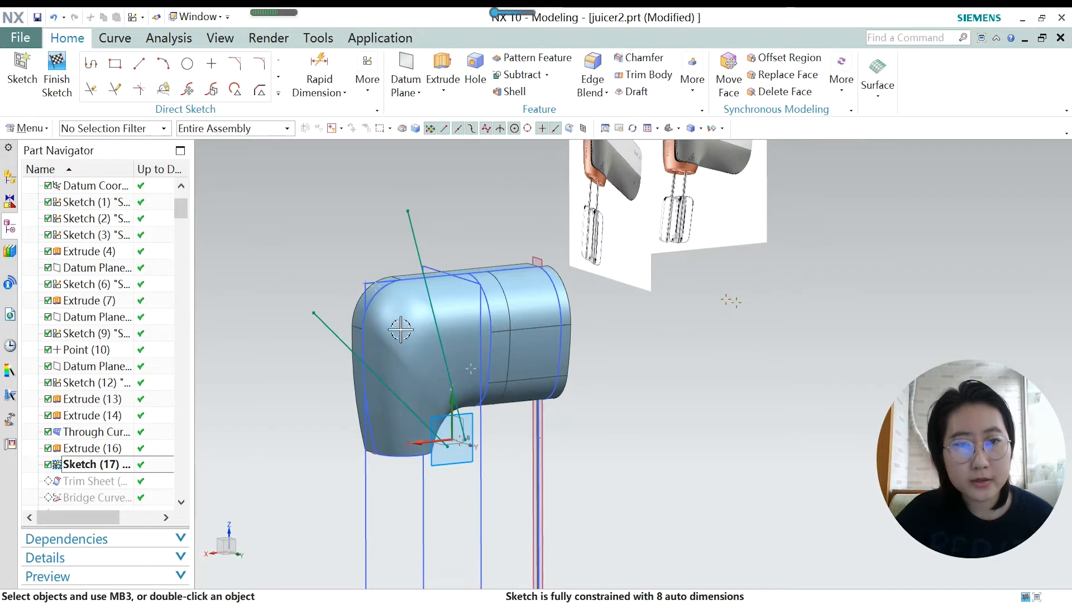
Finish editing Sketch (17) and make Trim Sheet (18) the current feature.
scroll(418, 376, "up", 2)
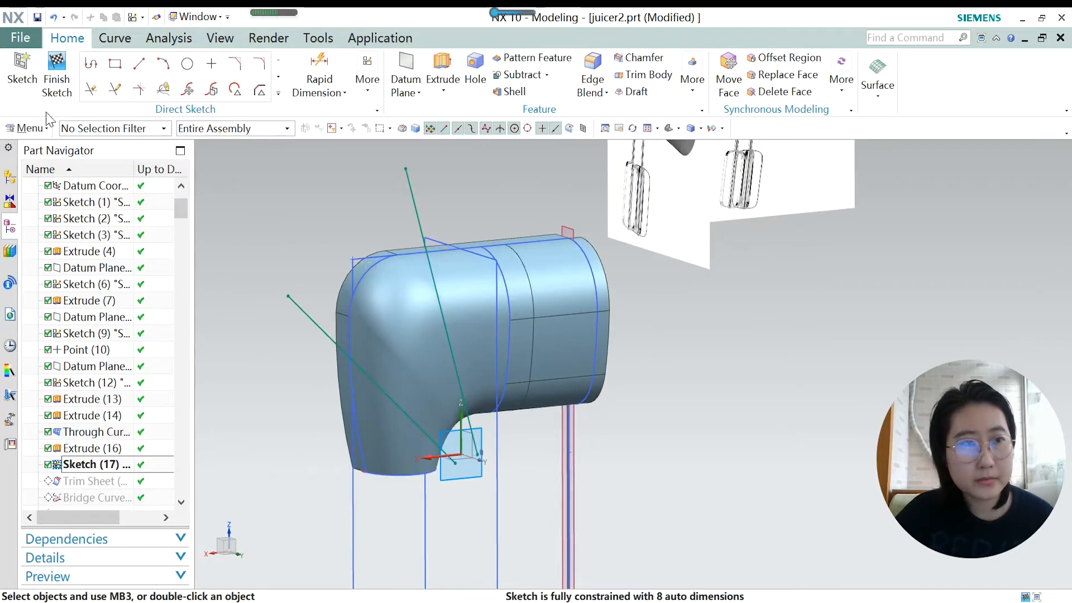
left_click(56, 73)
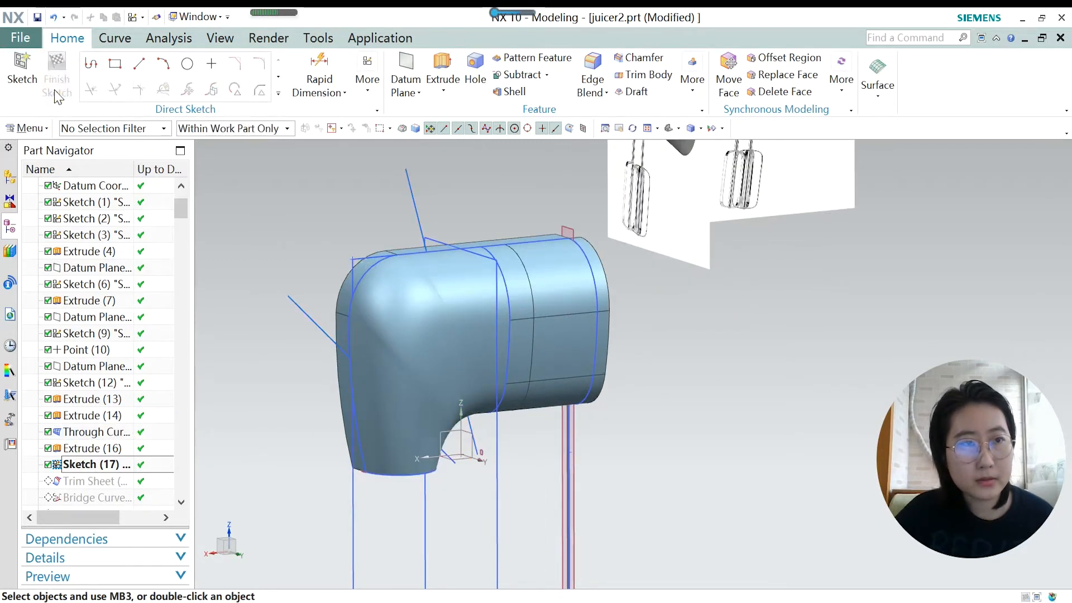
right_click(82, 486)
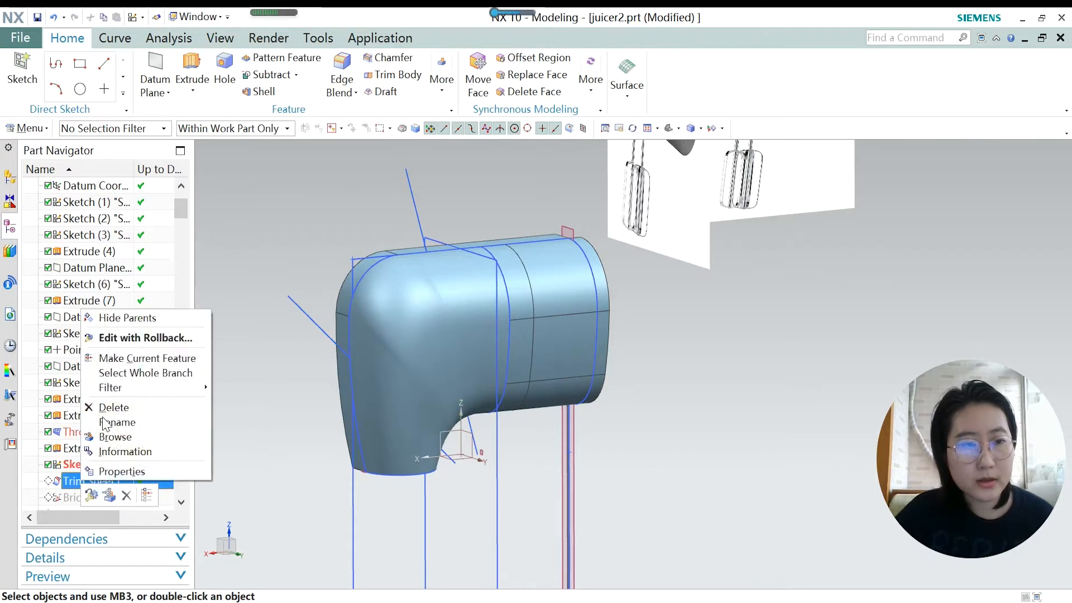
left_click(129, 360)
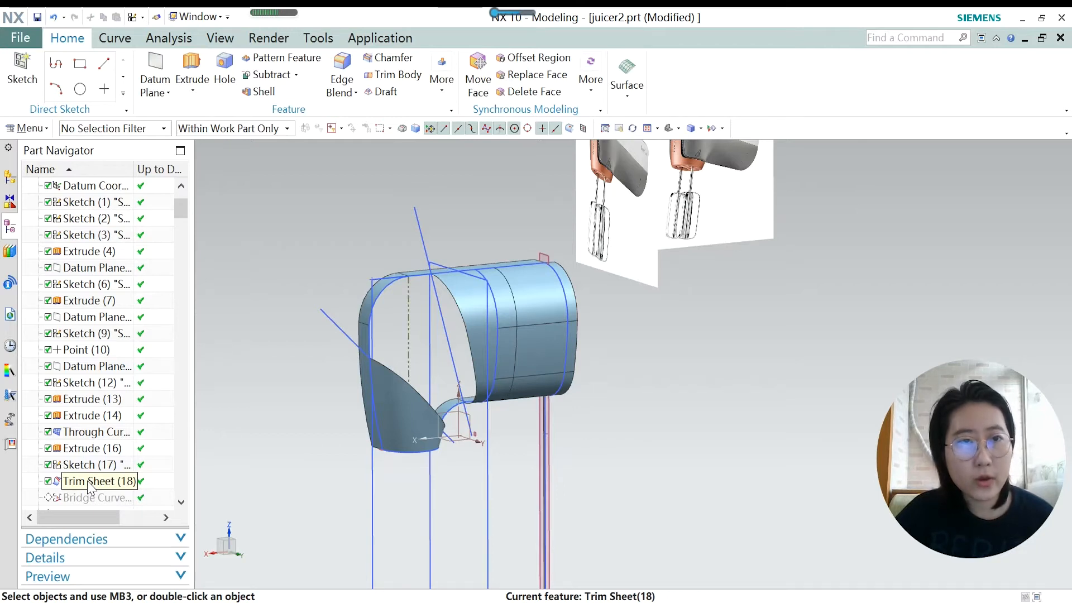
Find the Trim Sheet command among the additional feature commands and examine the trimmed corner of the body.
left_click(442, 90)
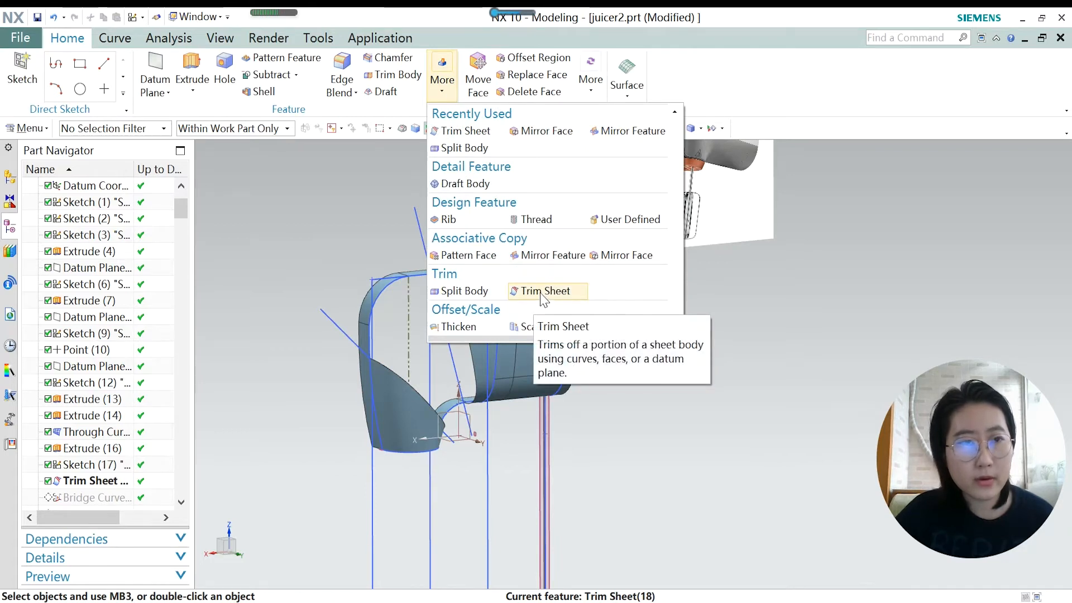
left_click(263, 232)
scroll(433, 425, "up", 1)
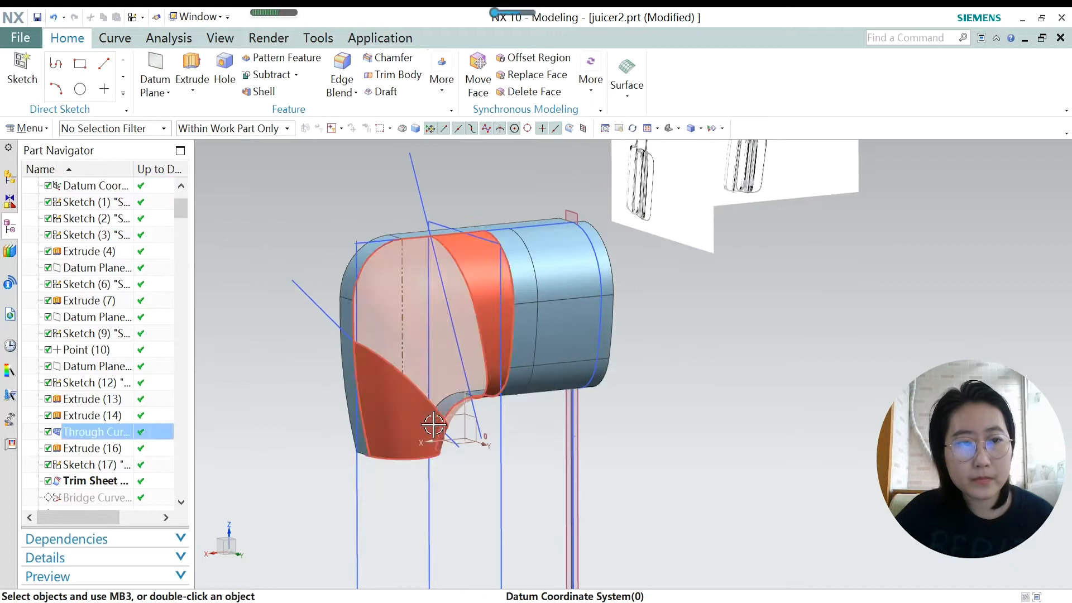
Open Trim Sheet (18) for editing and review its target sheet, two boundary lines and projection direction options.
double_click(95, 481)
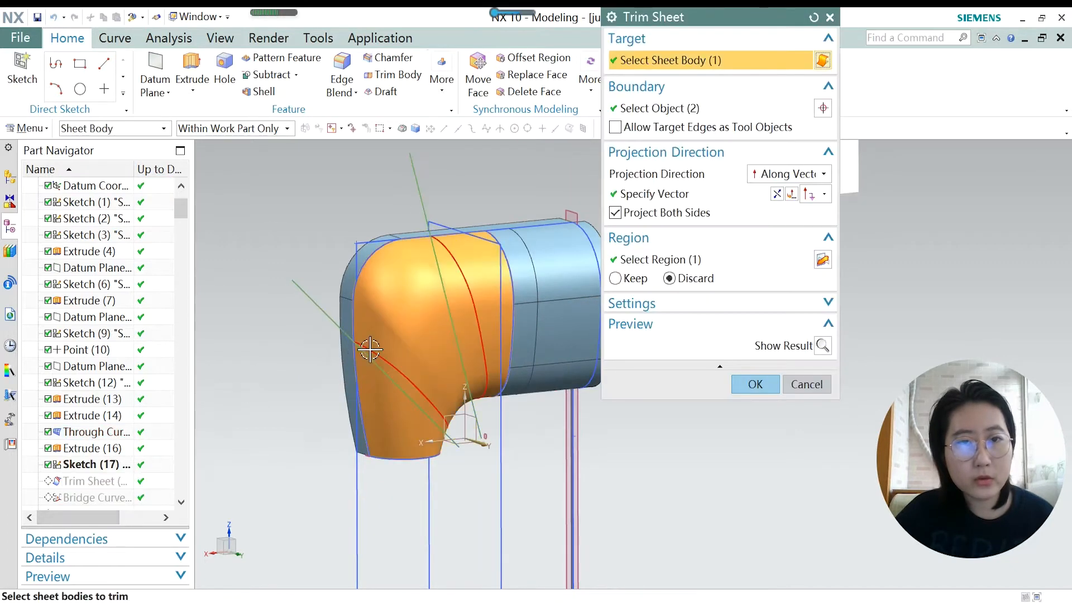
scroll(357, 443, "down", 1)
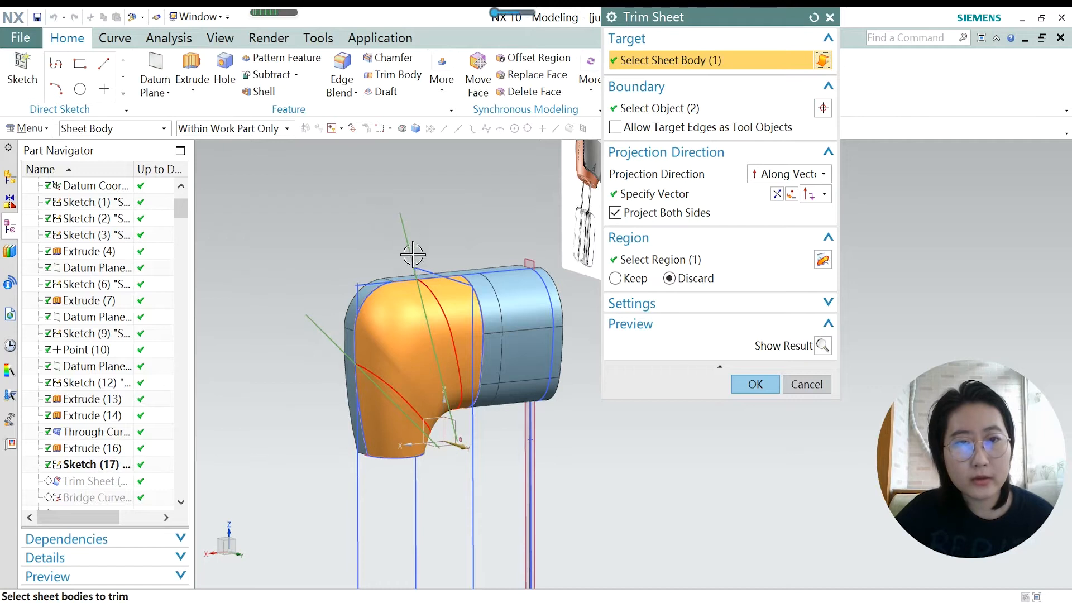
left_click(824, 175)
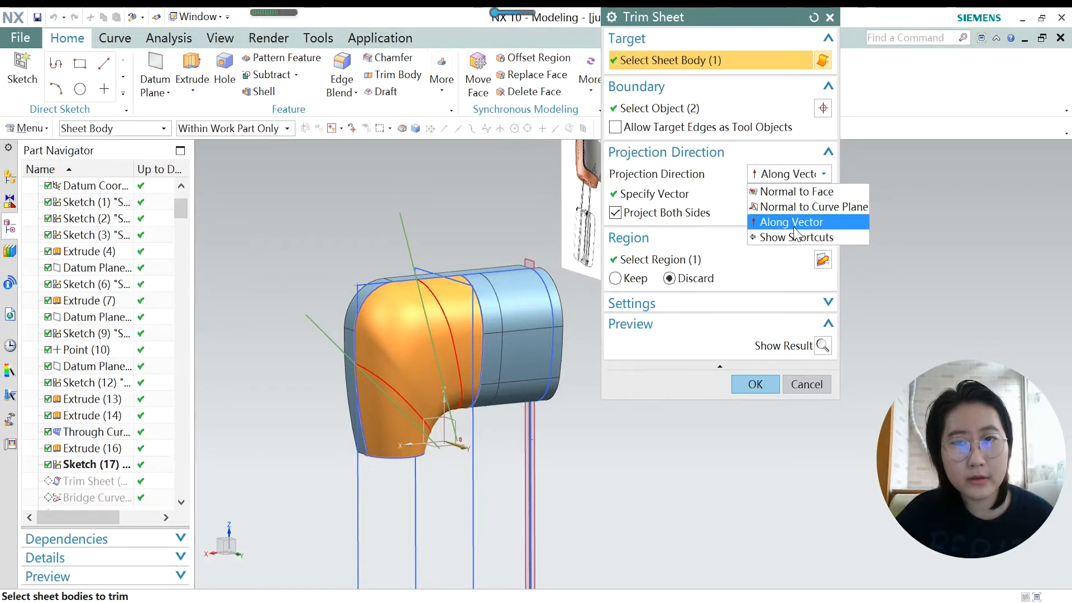
left_click(770, 265)
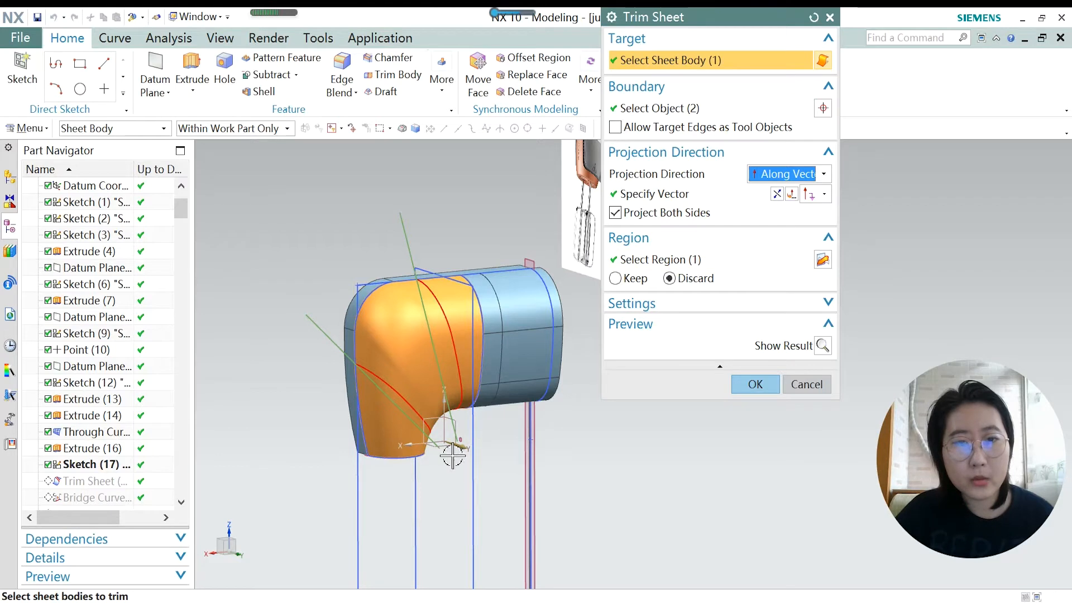
Review the projection vector choices and the discarded region of Trim Sheet (18), and accept the definition unchanged.
left_click(824, 195)
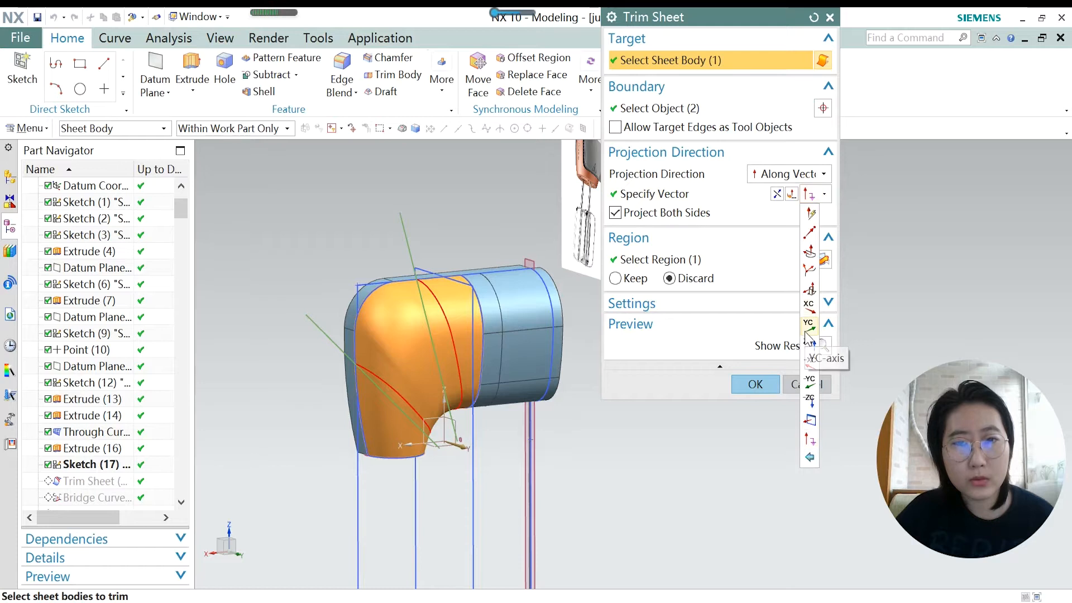
left_click(760, 221)
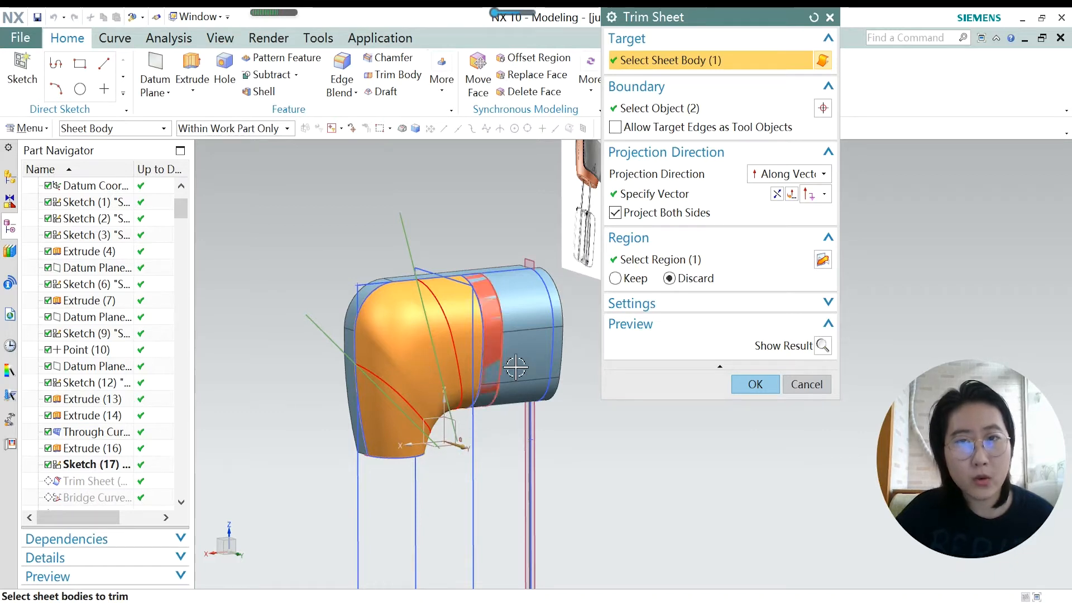
left_click(824, 195)
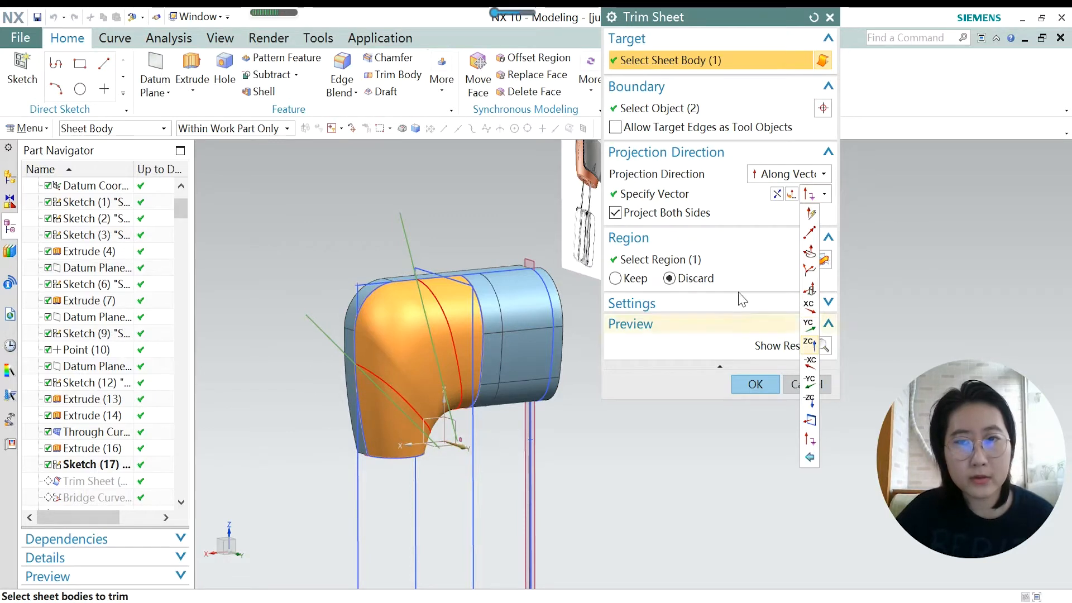
left_click(754, 265)
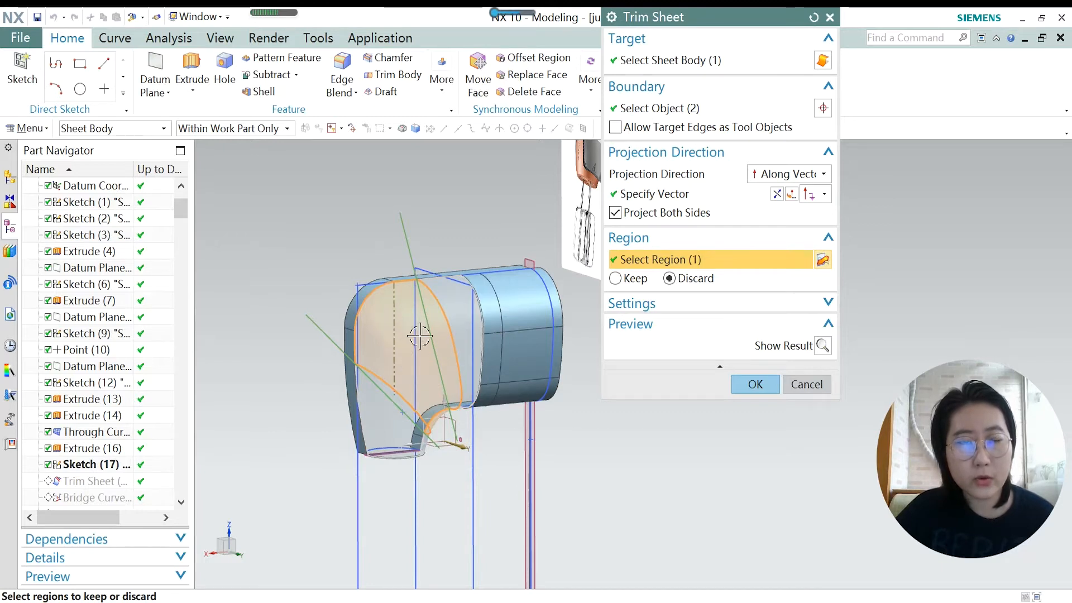
left_click(755, 384)
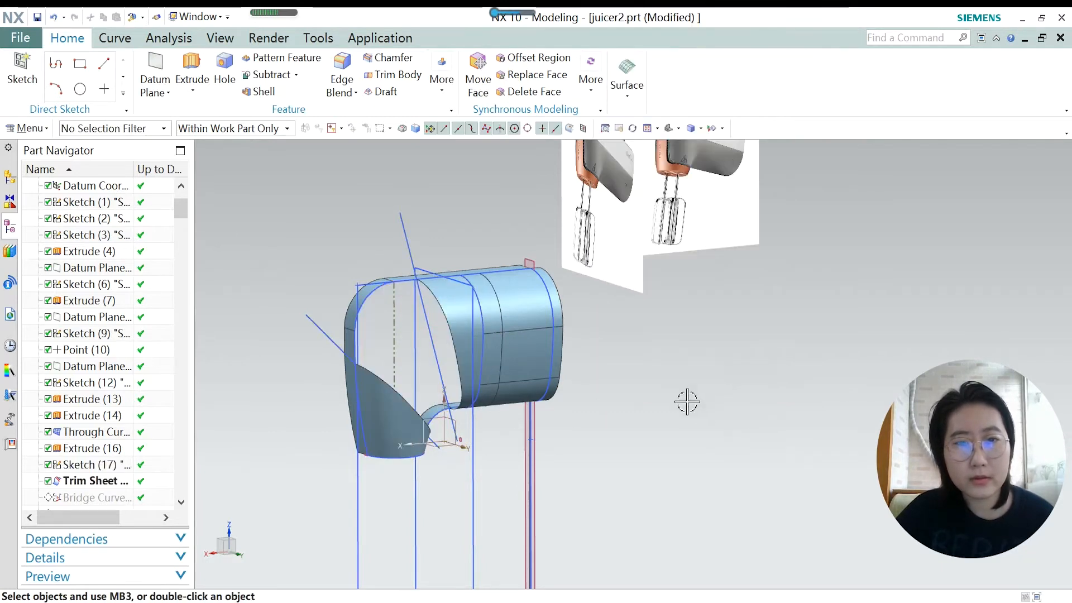
Make Bridge Curve (19) the current feature and examine the curve across the trimmed opening from a close angle.
left_click(95, 450)
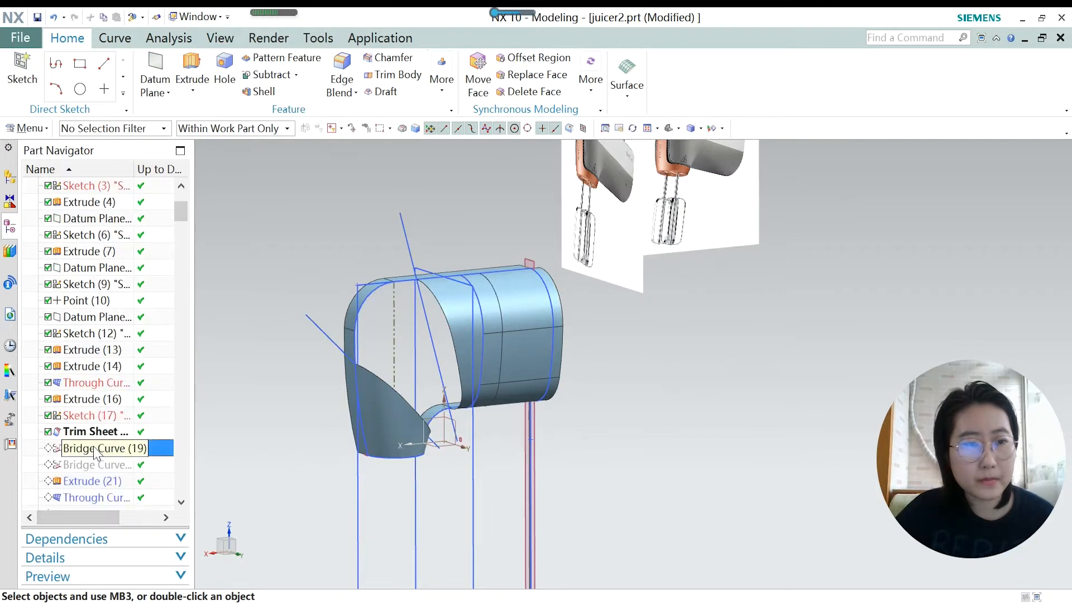
right_click(94, 450)
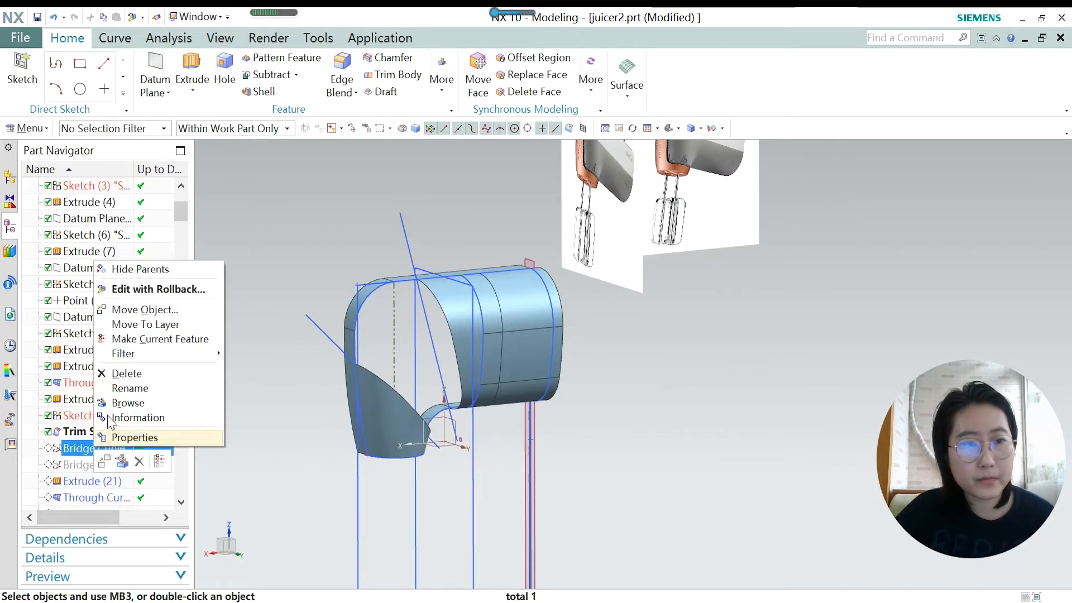
left_click(148, 340)
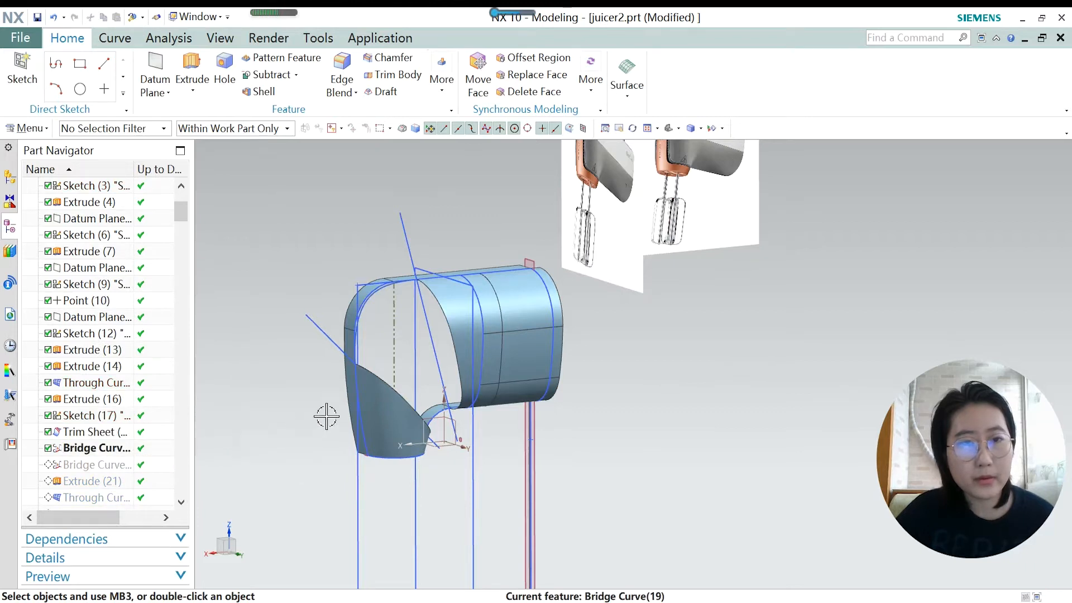
scroll(401, 394, "up", 2)
middle_click_drag(401, 394, 371, 358)
scroll(357, 307, "up", 2)
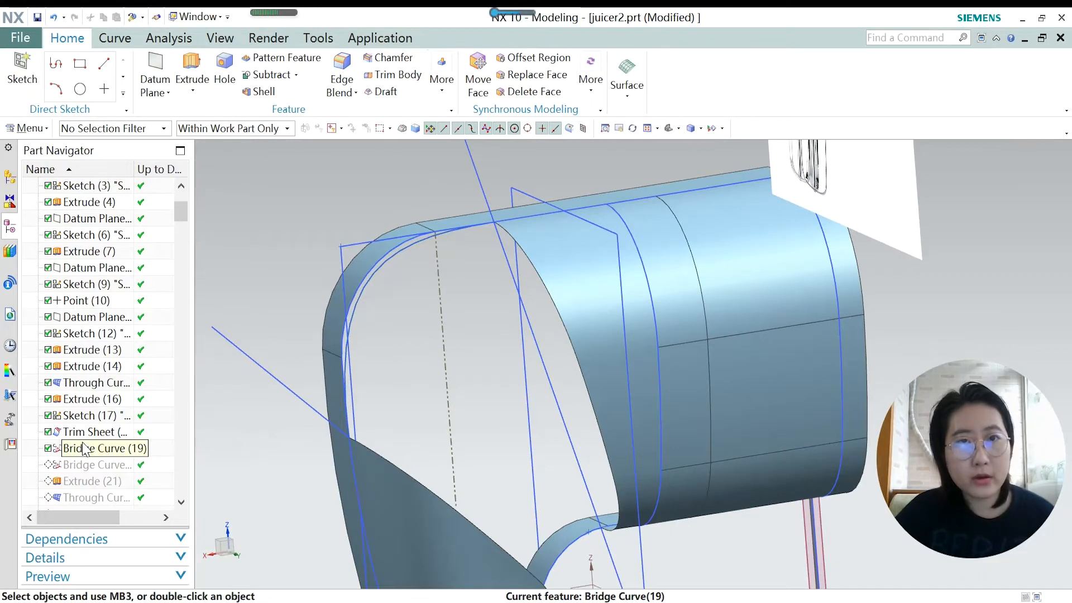
Find the Bridge Curve command among the derived curve commands and examine the bridged outline of the opening.
left_click(115, 41)
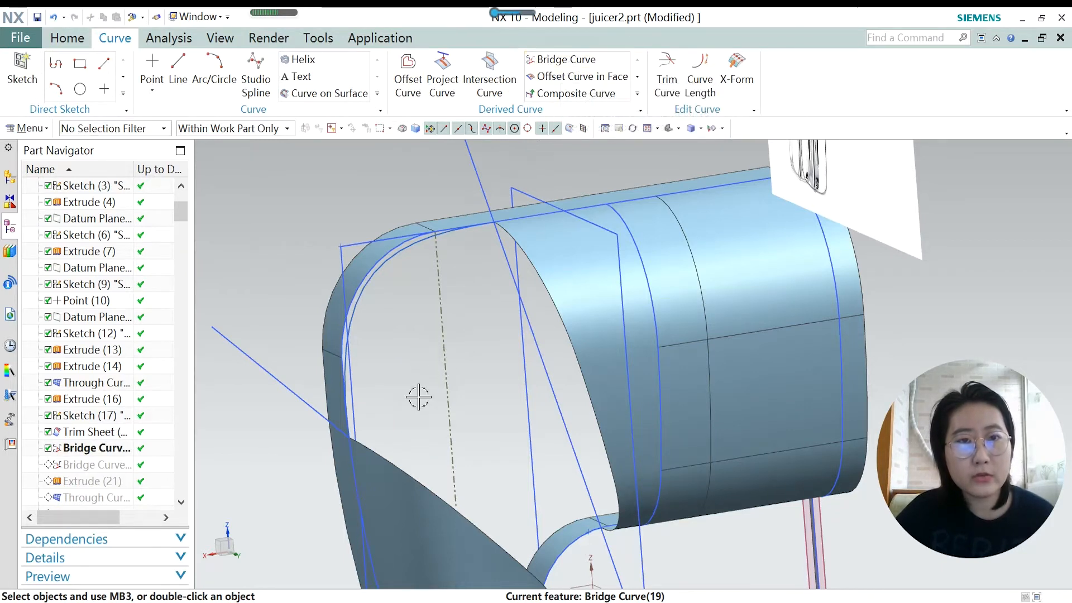
scroll(418, 396, "down", 1)
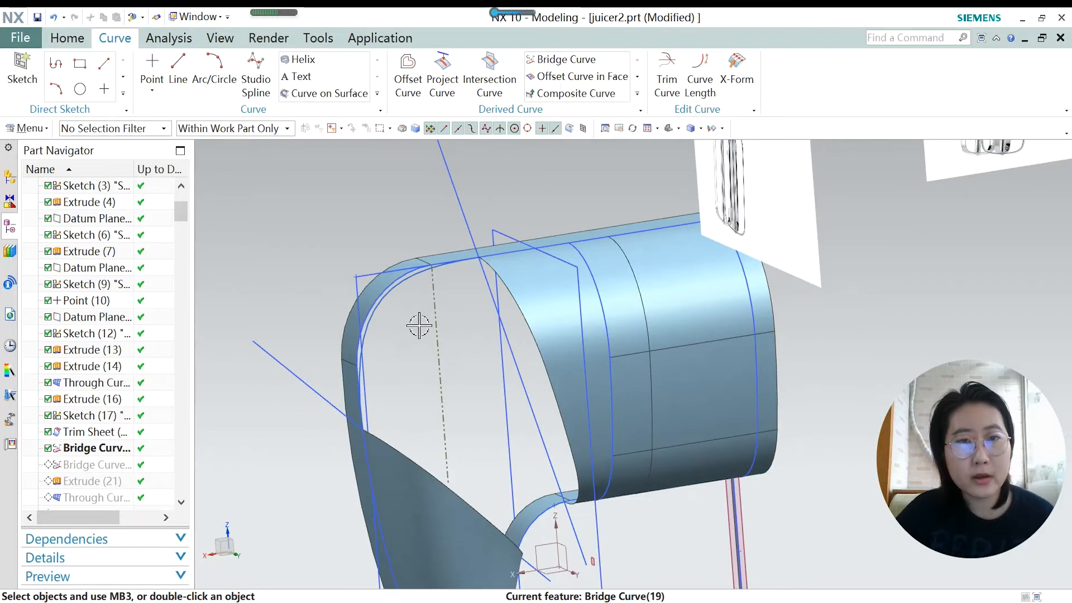
scroll(381, 342, "up", 1)
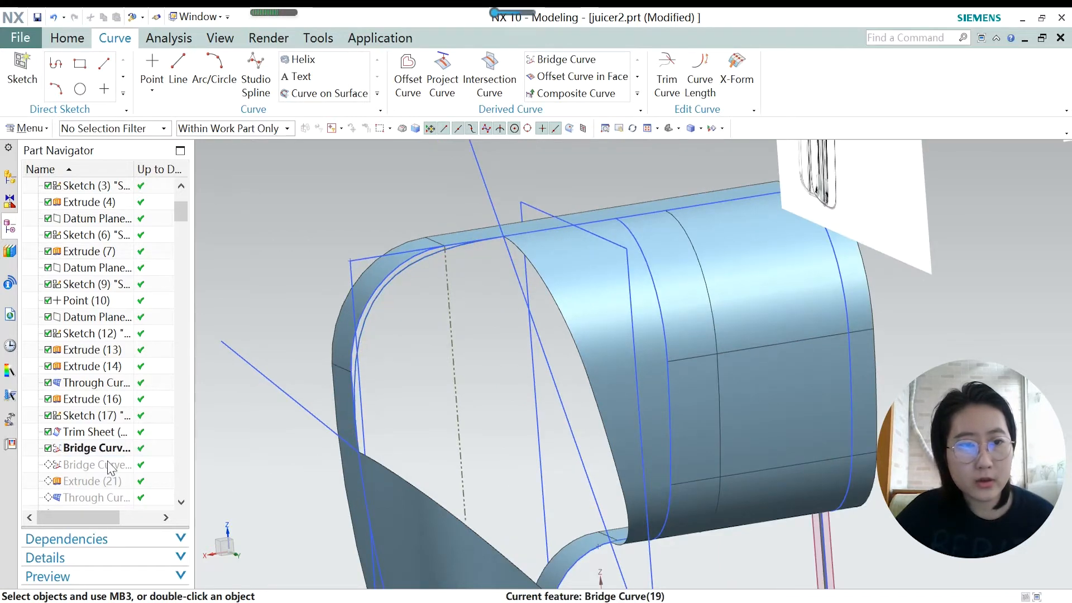
Open Bridge Curve (19) for editing and examine its start and end connection points up close.
double_click(93, 452)
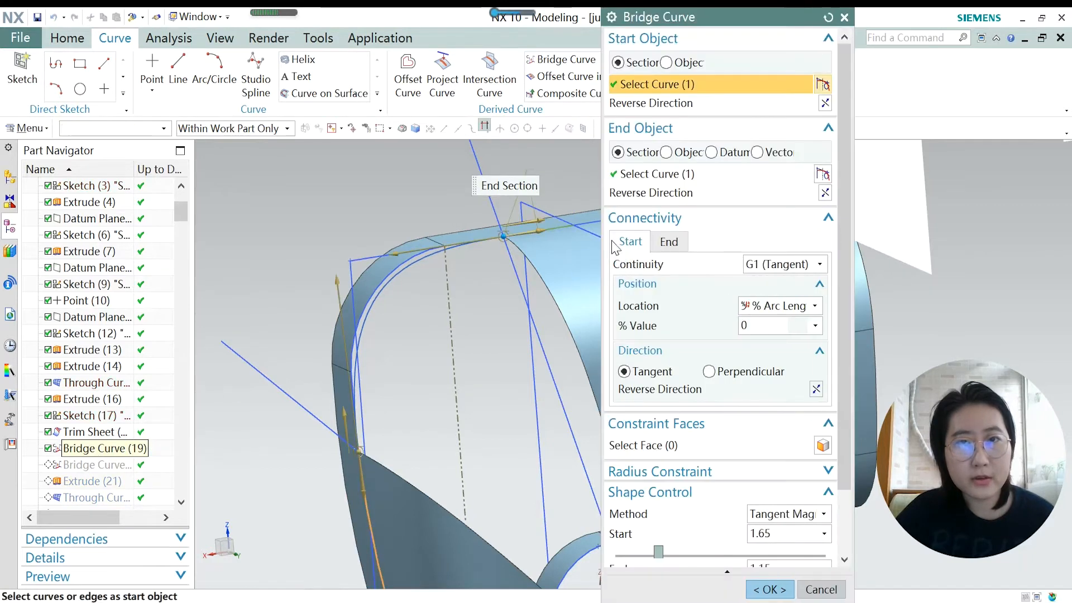
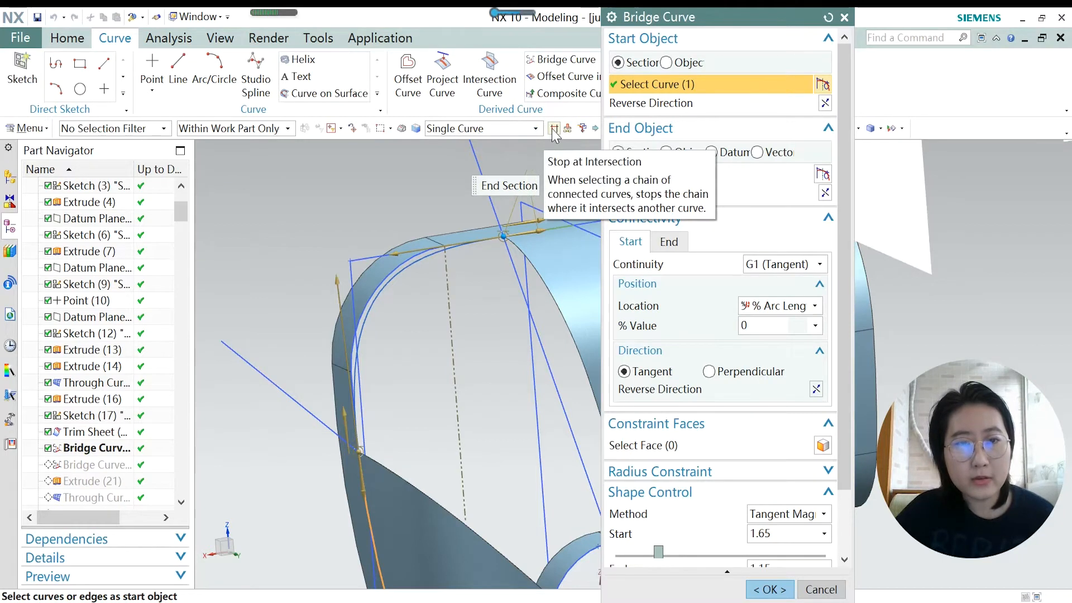
scroll(363, 458, "up", 5)
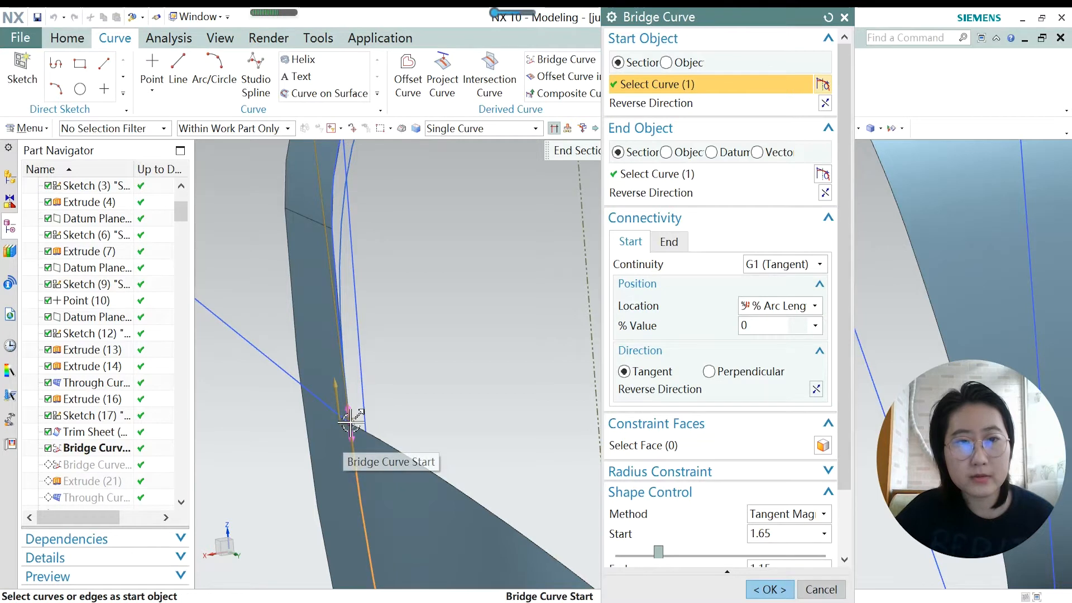
scroll(372, 497, "down", 3)
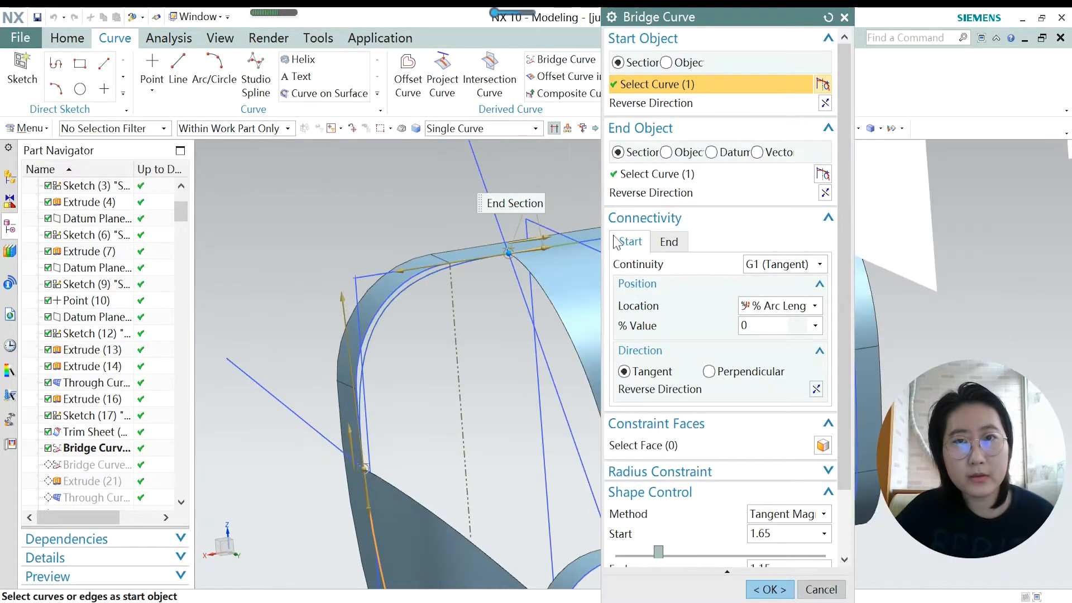
scroll(524, 243, "up", 5)
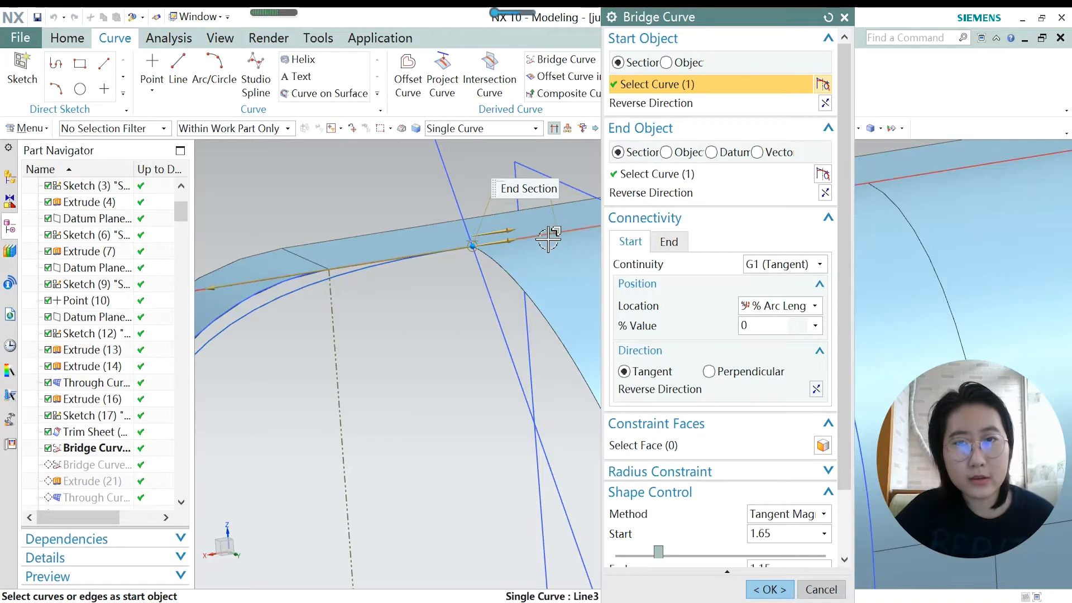
scroll(538, 234, "down", 5)
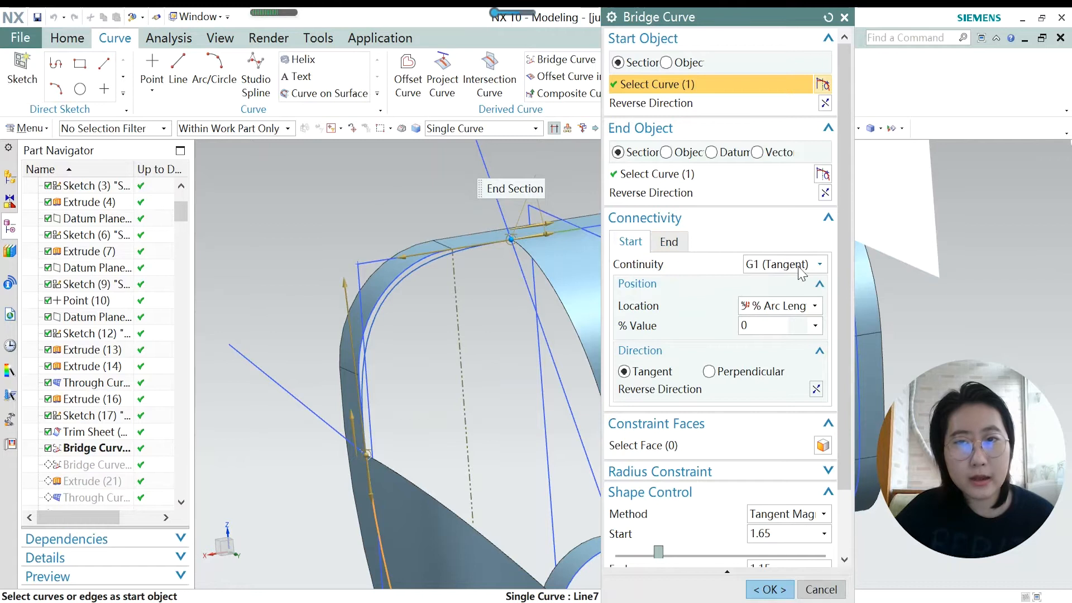
Review the continuity options and the start and end connectivity of Bridge Curve (19), and accept the definition unchanged.
left_click(819, 266)
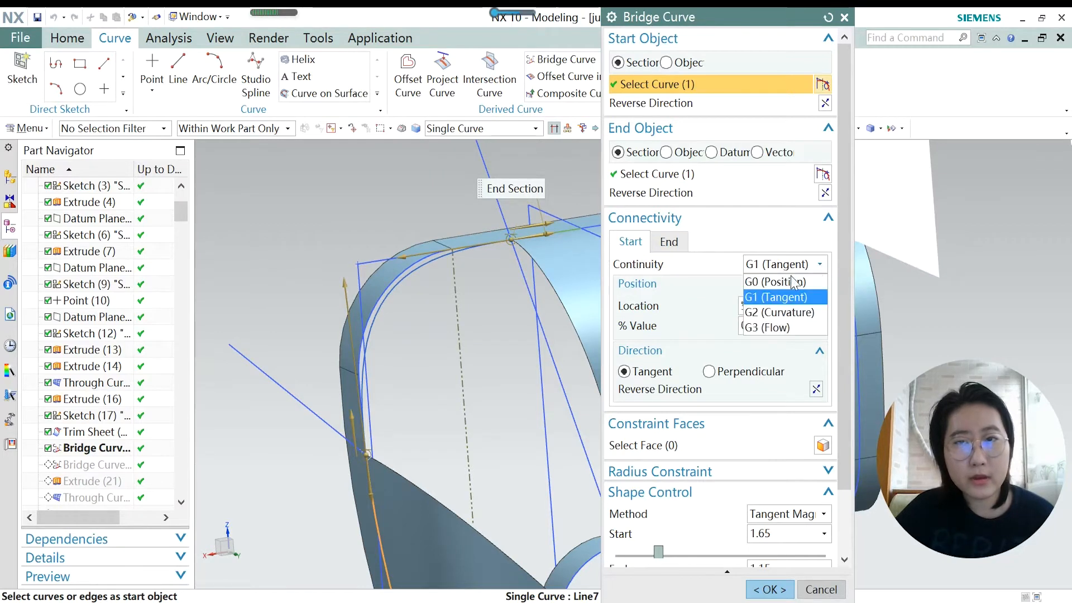
left_click(747, 258)
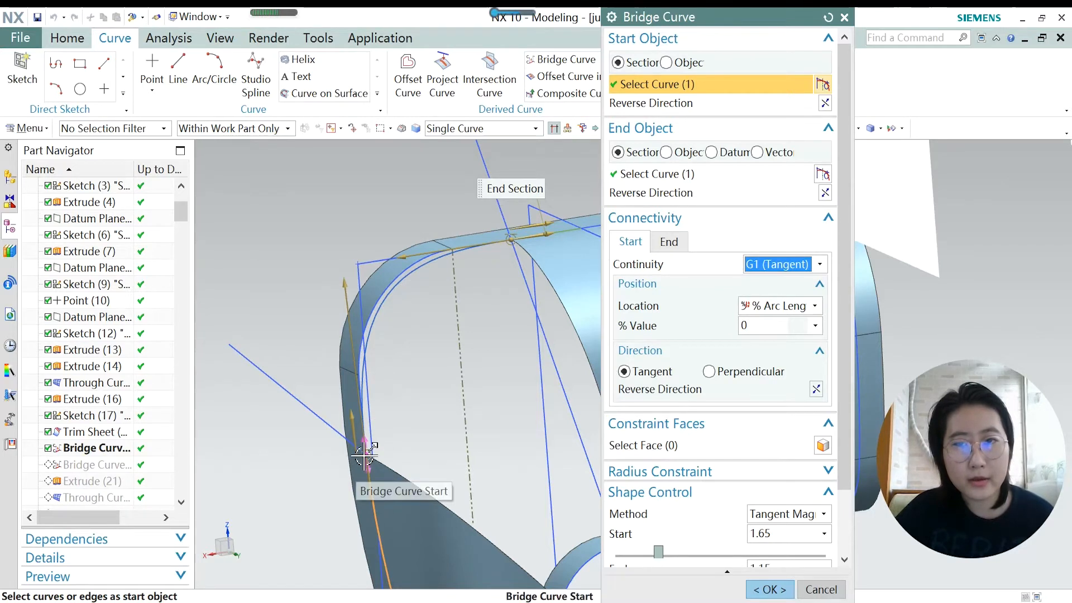
left_click(820, 267)
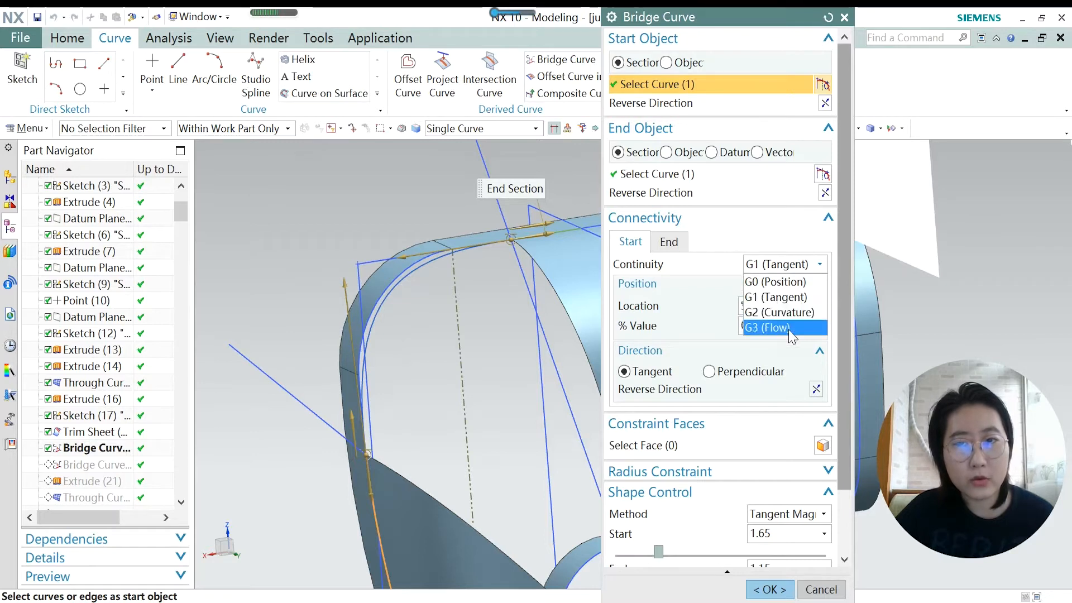
left_click(766, 234)
left_click(669, 241)
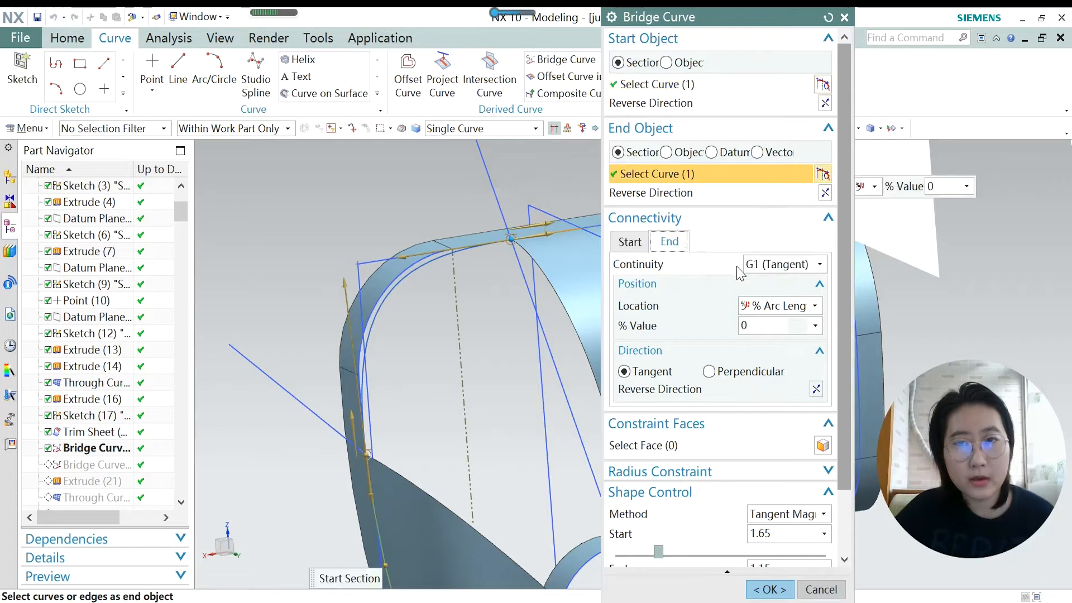
left_click(639, 245)
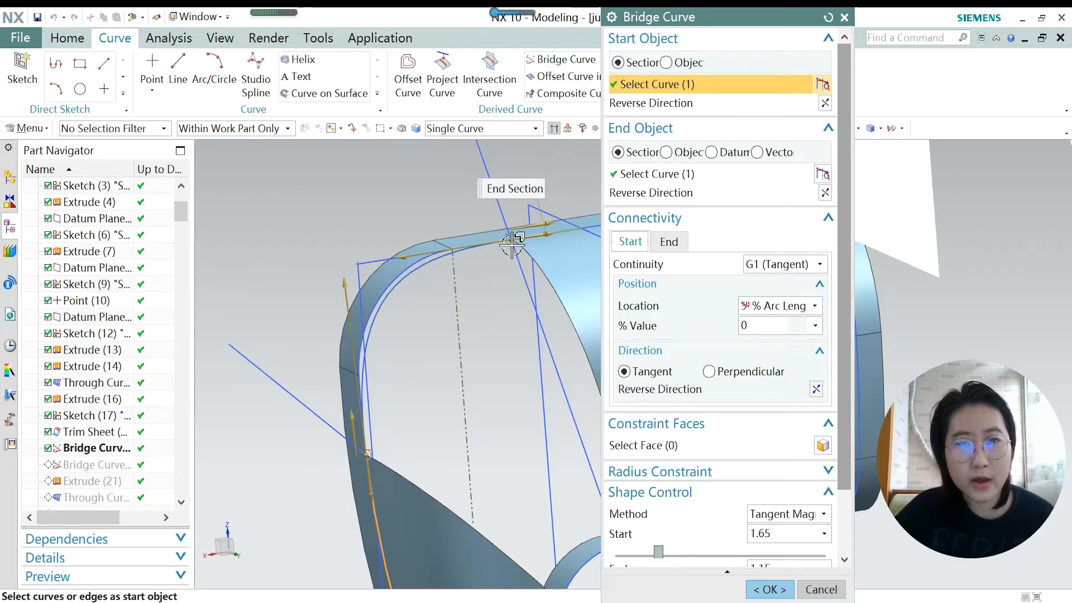
left_click(769, 589)
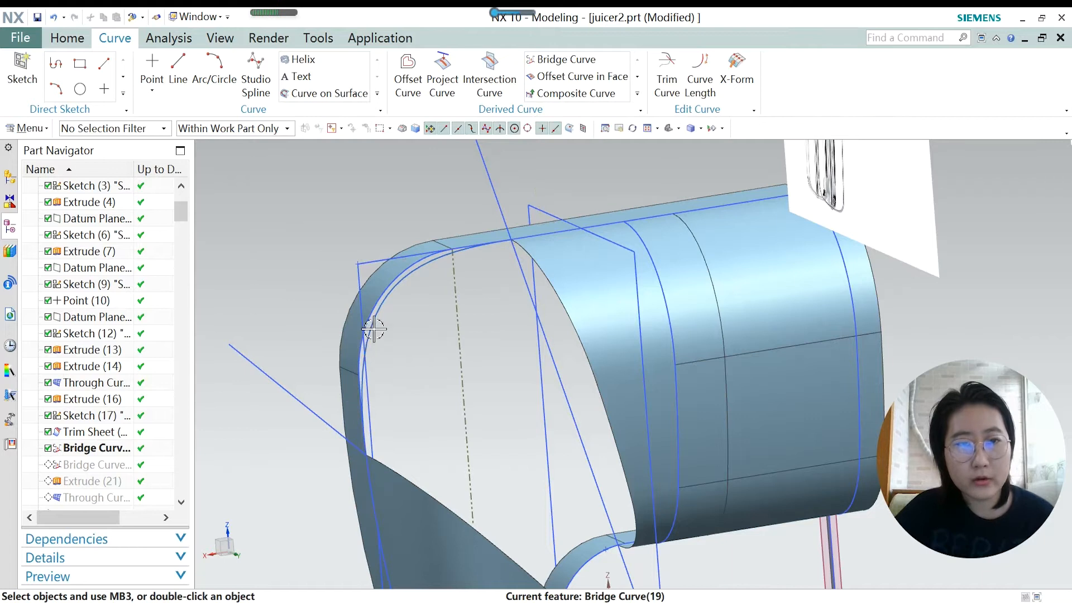
Make Bridge Curve (20) the current feature and examine the curve at the inner bend beneath the opening.
right_click(92, 464)
left_click(149, 359)
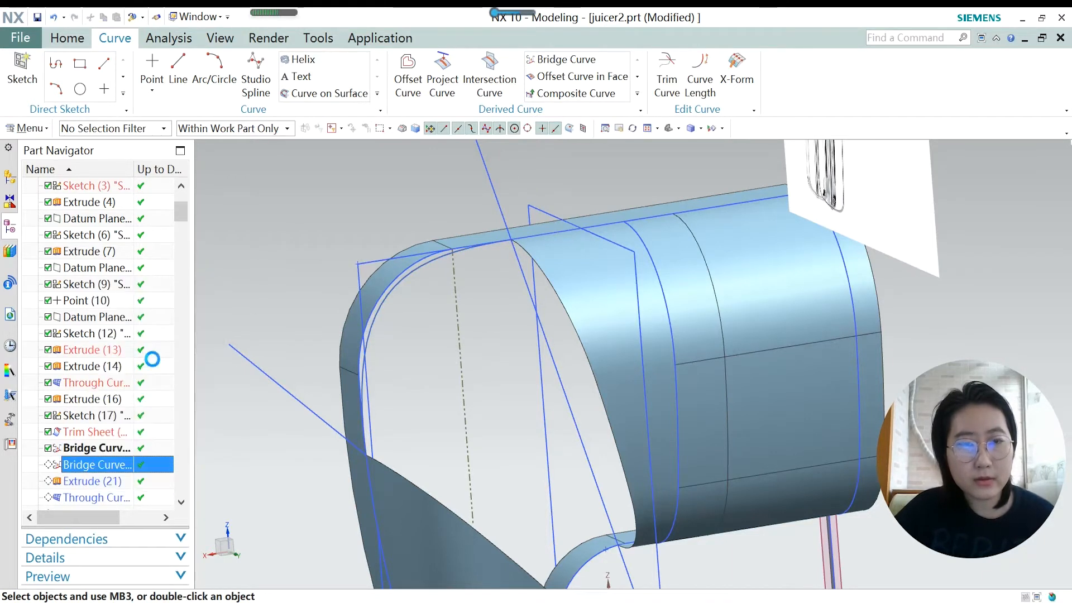
scroll(483, 240, "down", 2)
middle_click_drag(584, 474, 508, 385)
scroll(507, 385, "down", 2)
scroll(588, 498, "up", 9)
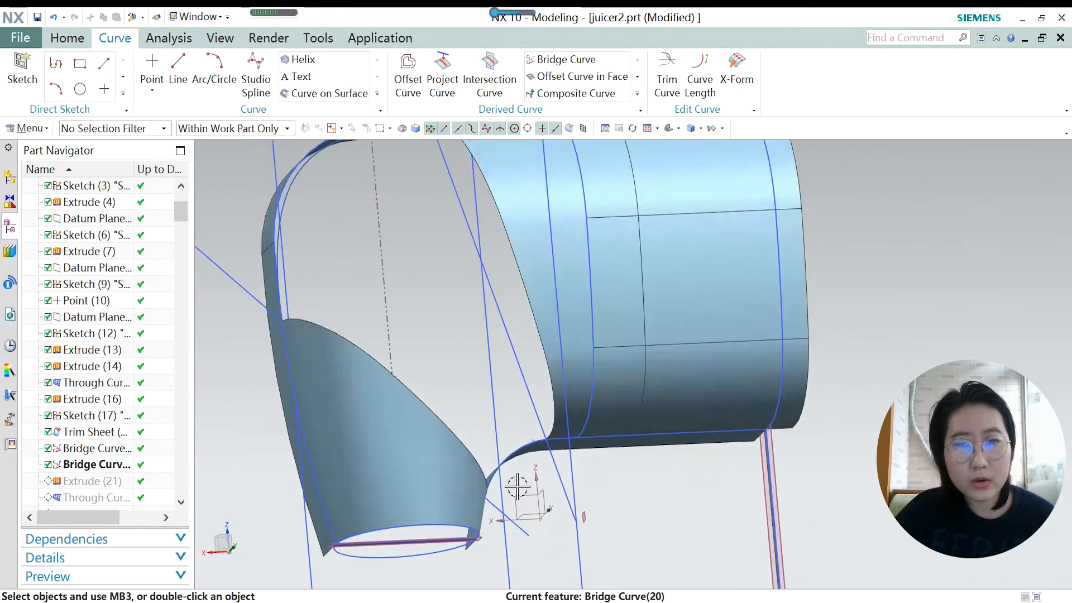
middle_click_drag(502, 495, 392, 394)
scroll(522, 444, "down", 4)
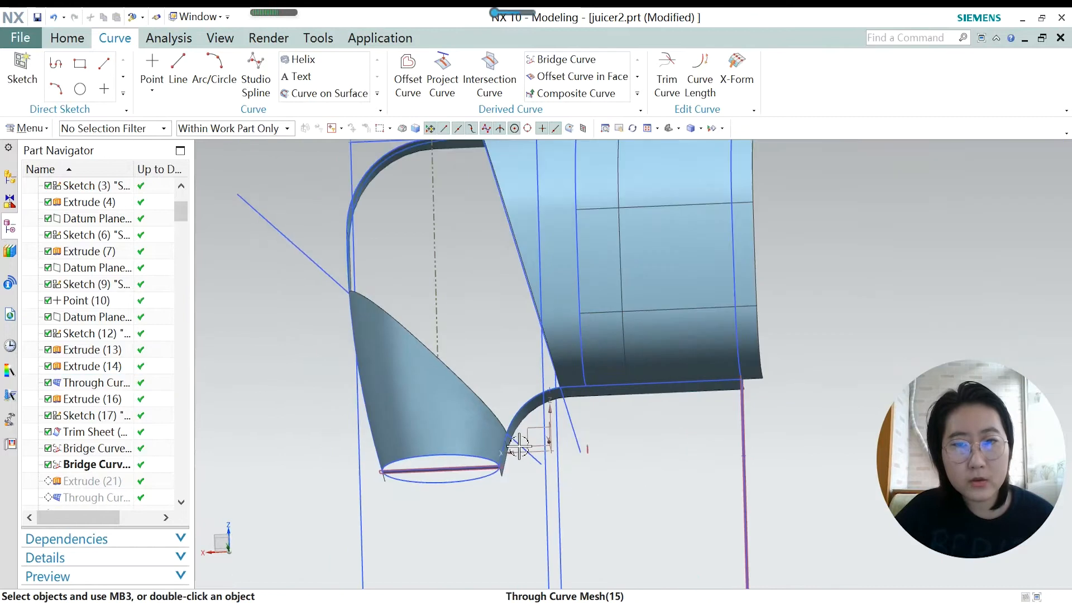
scroll(455, 463, "up", 3)
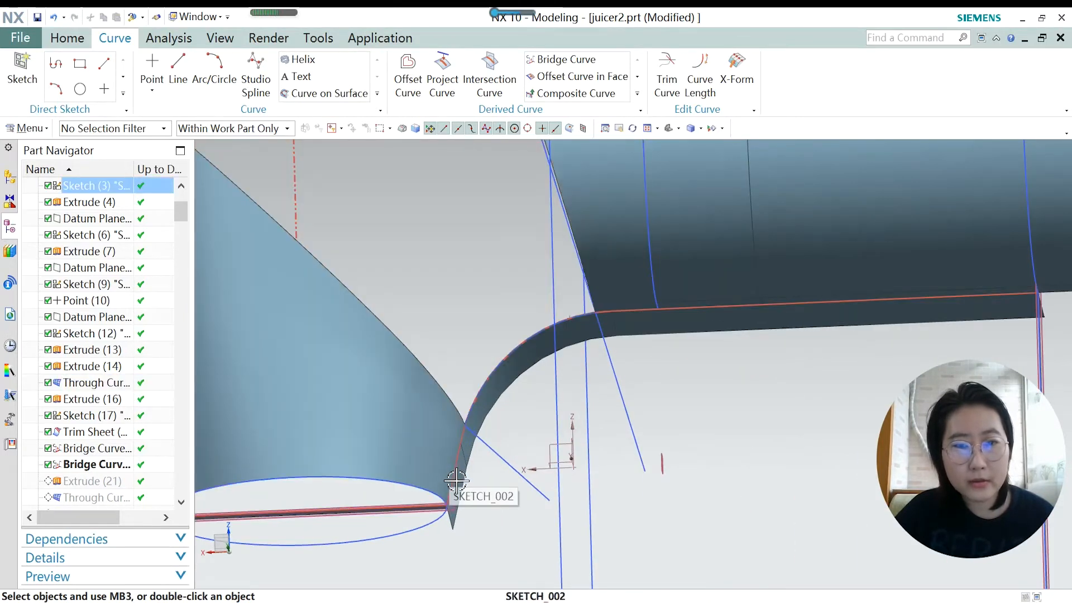
Open Bridge Curve (20) for editing and examine its start and end sections and tangent directions at the inner bend.
left_click(101, 464)
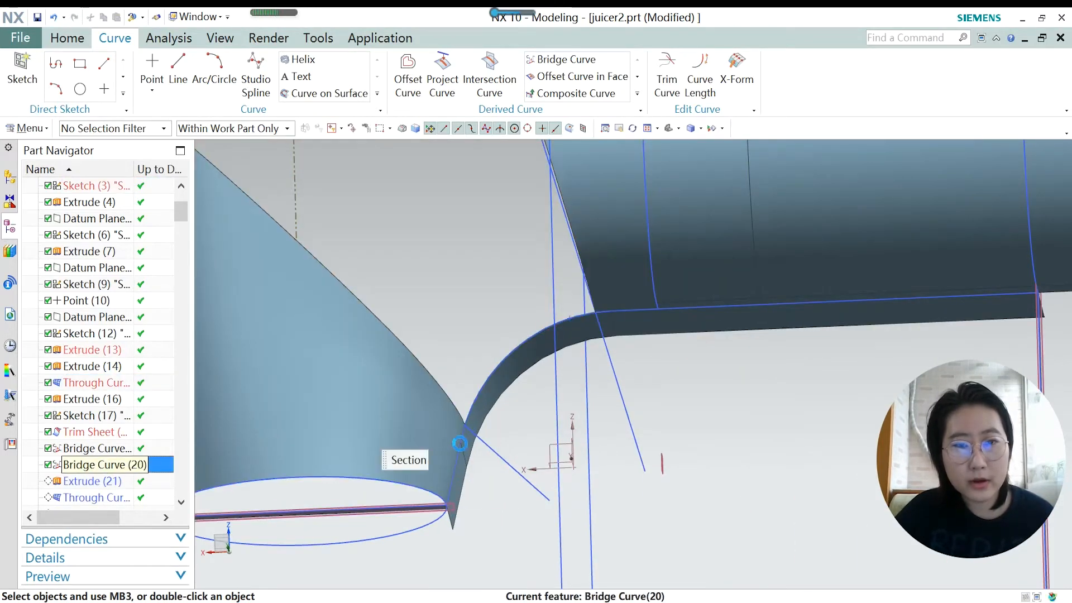
scroll(325, 409, "down", 2)
scroll(494, 419, "up", 2)
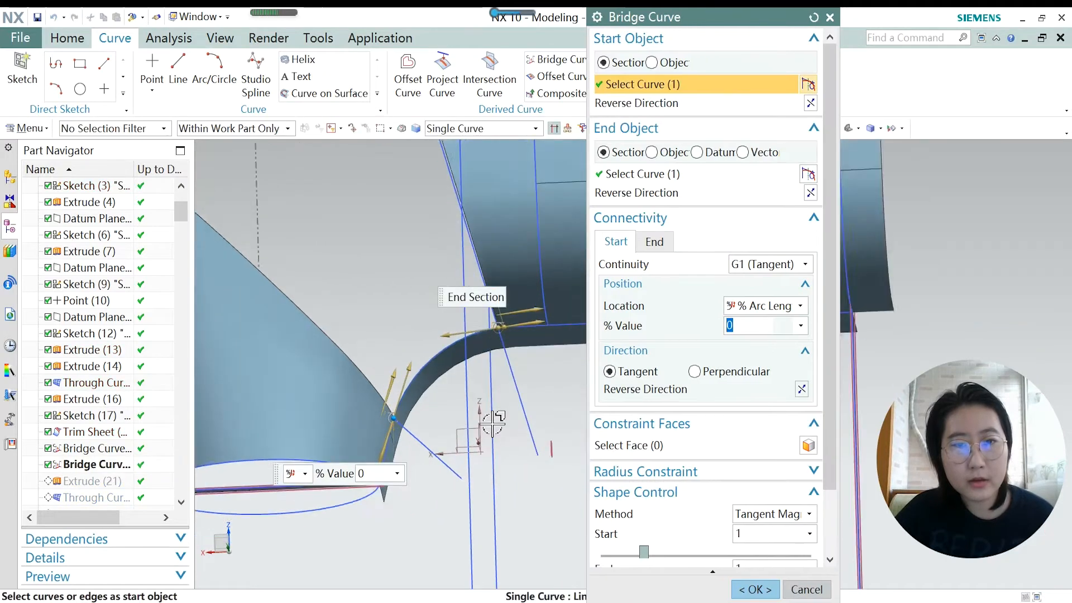
scroll(364, 464, "up", 1)
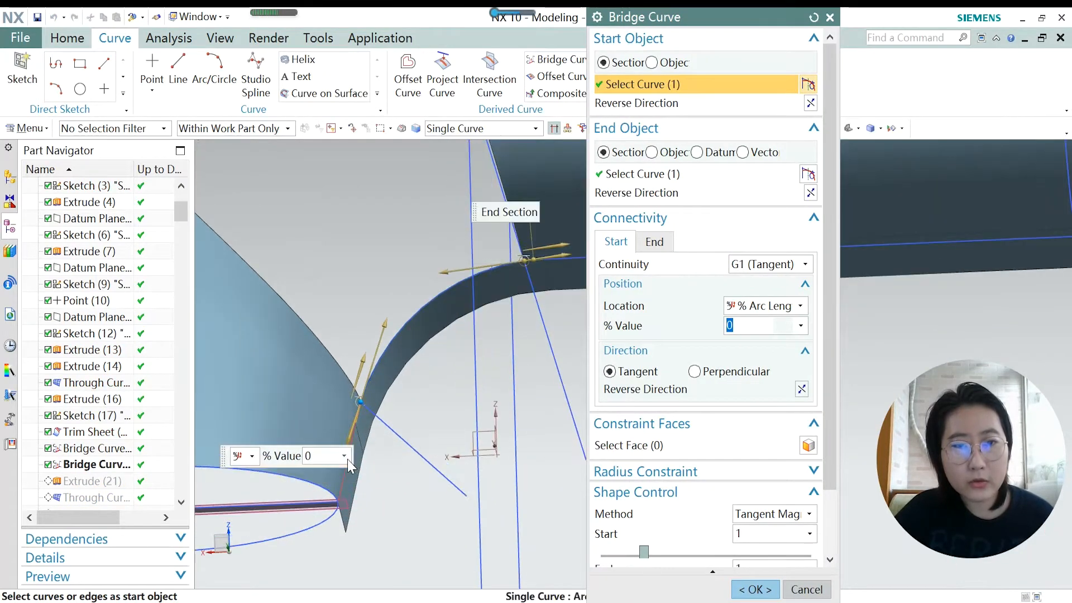
scroll(363, 478, "down", 2)
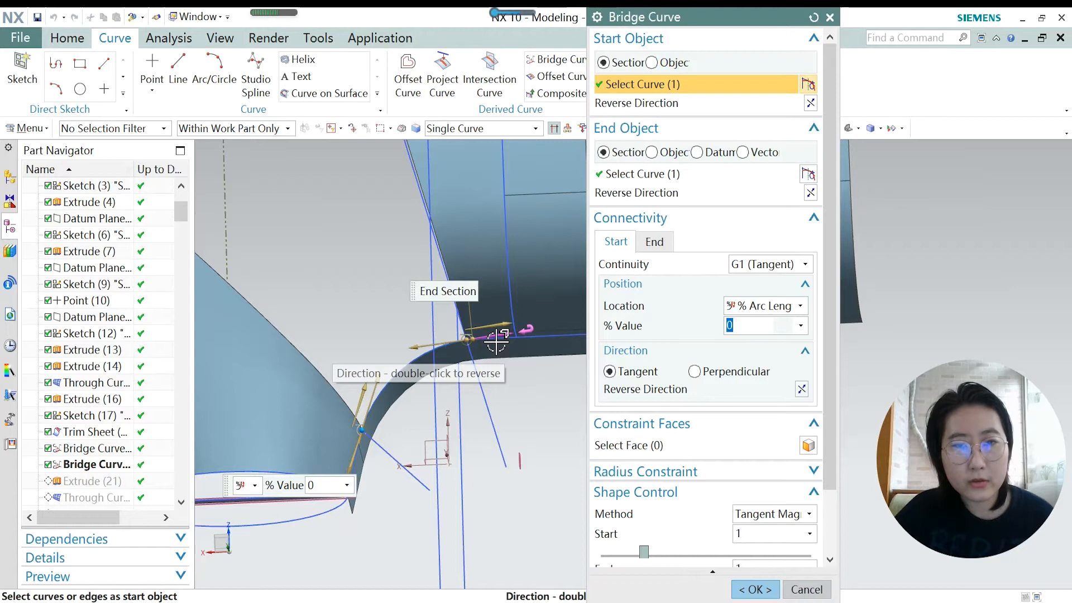
scroll(428, 393, "up", 3)
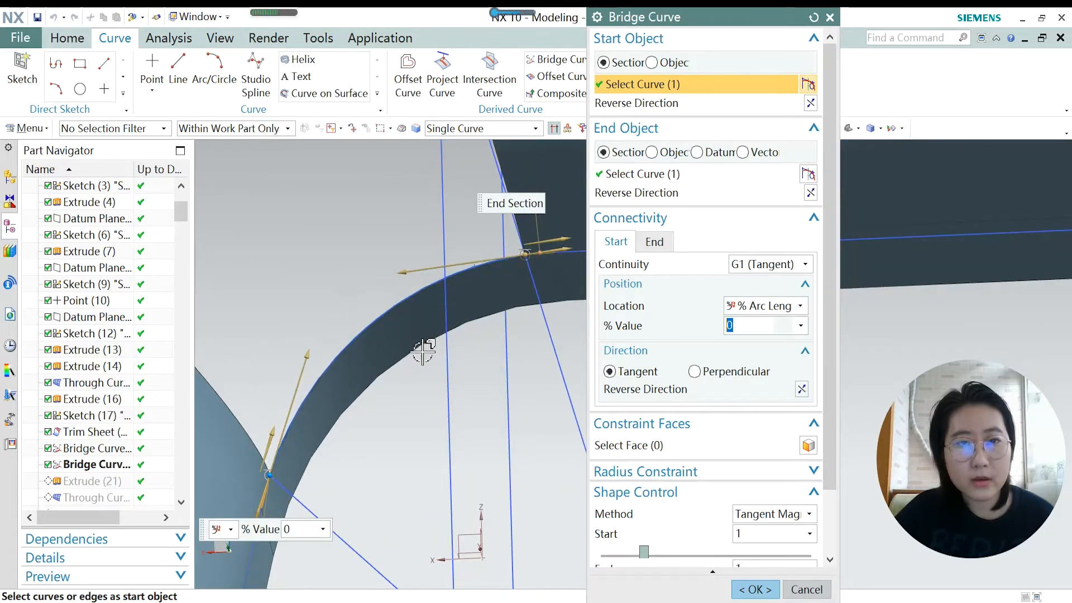
scroll(422, 352, "down", 2)
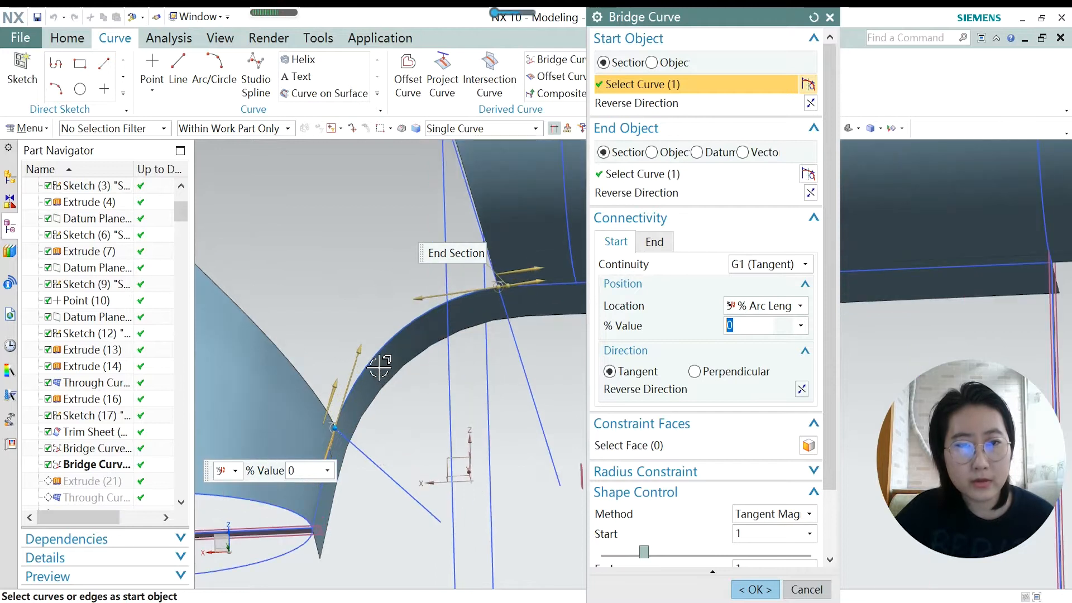
Compare Bridge Curve (20) with the neighbouring sketch arc up close, and accept the existing definition.
scroll(375, 357, "up", 5)
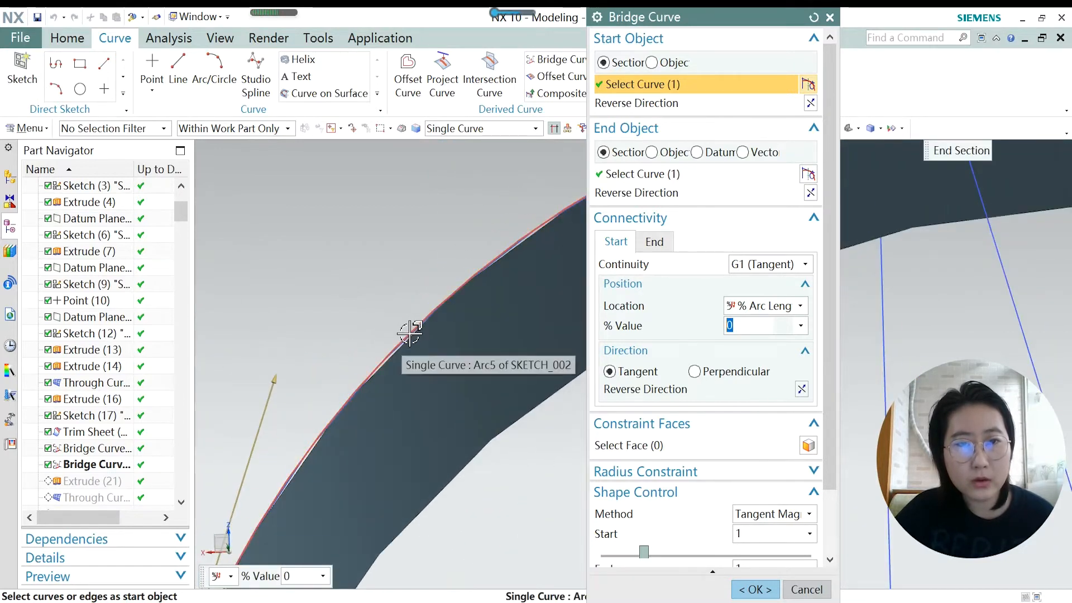
scroll(406, 331, "up", 3)
scroll(401, 335, "down", 5)
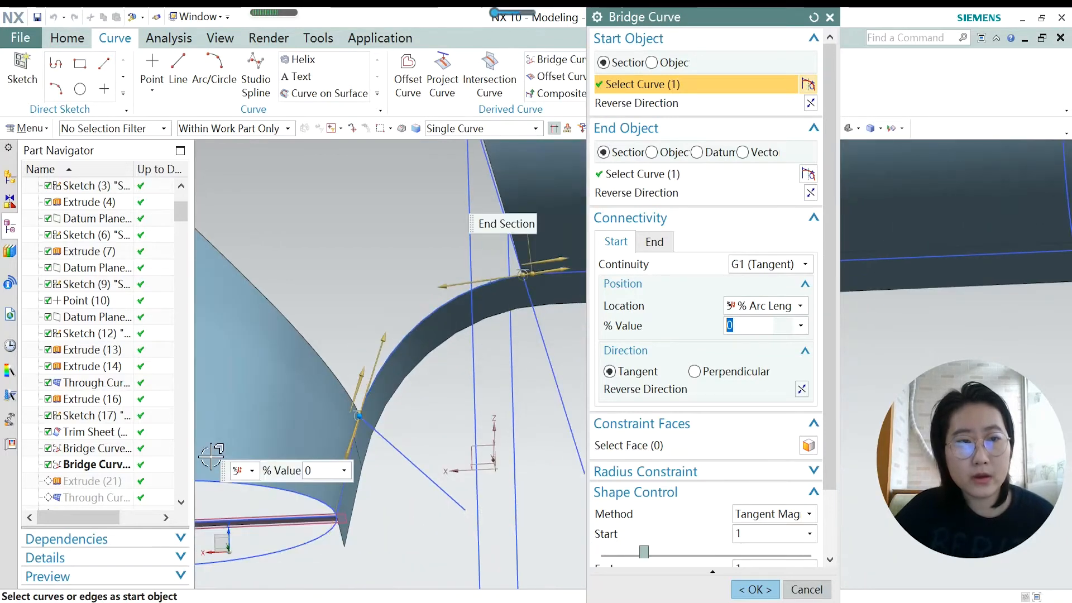
scroll(362, 410, "down", 4)
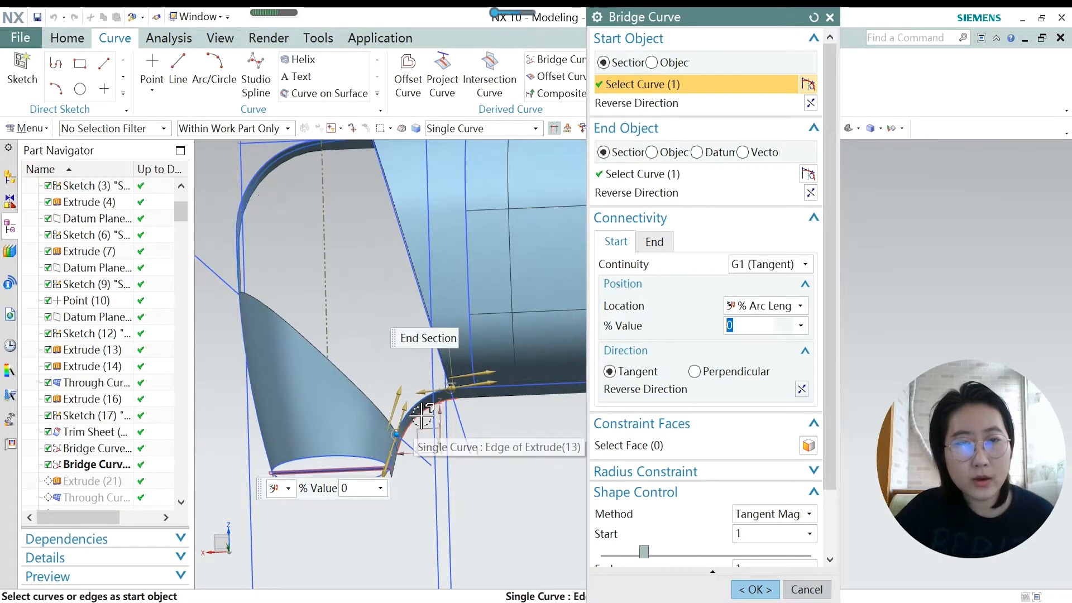
scroll(422, 415, "down", 2)
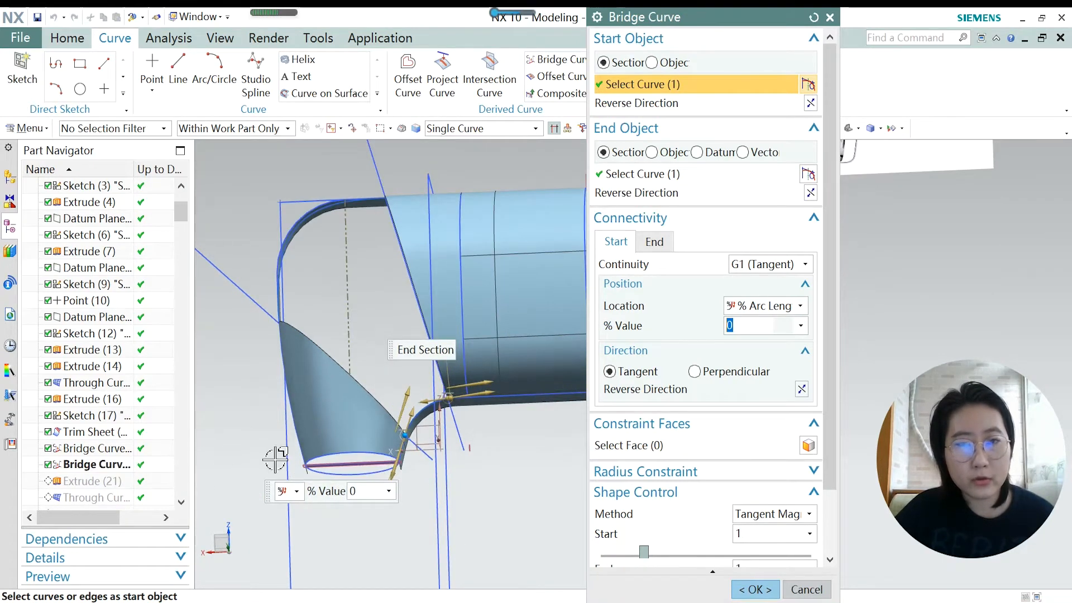
left_click(760, 590)
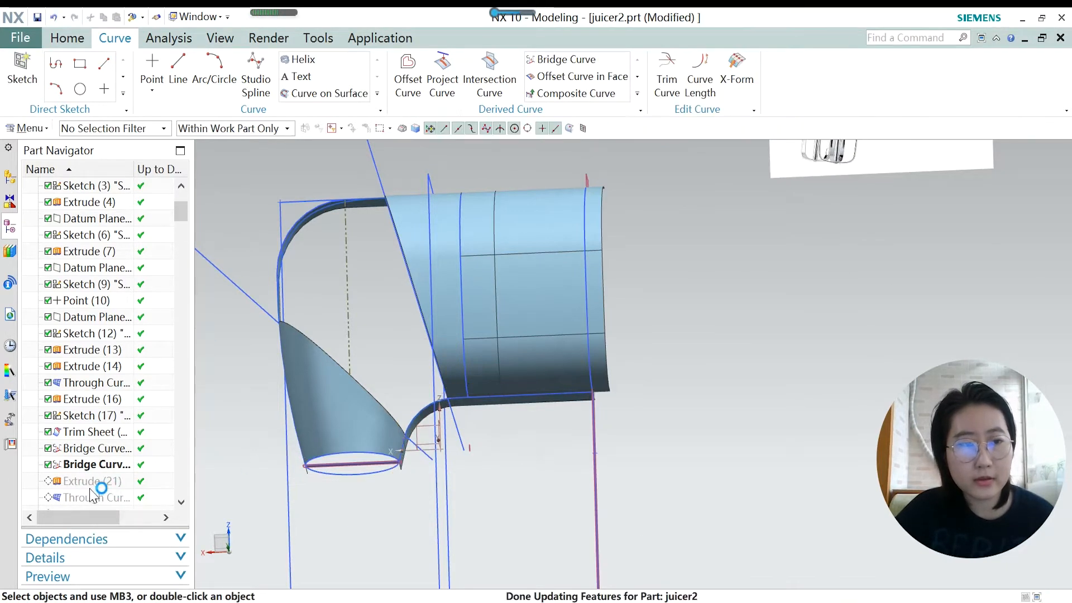
Make Extrude (21) the current feature and examine the narrow strips extruded from the two bridge curves.
right_click(96, 485)
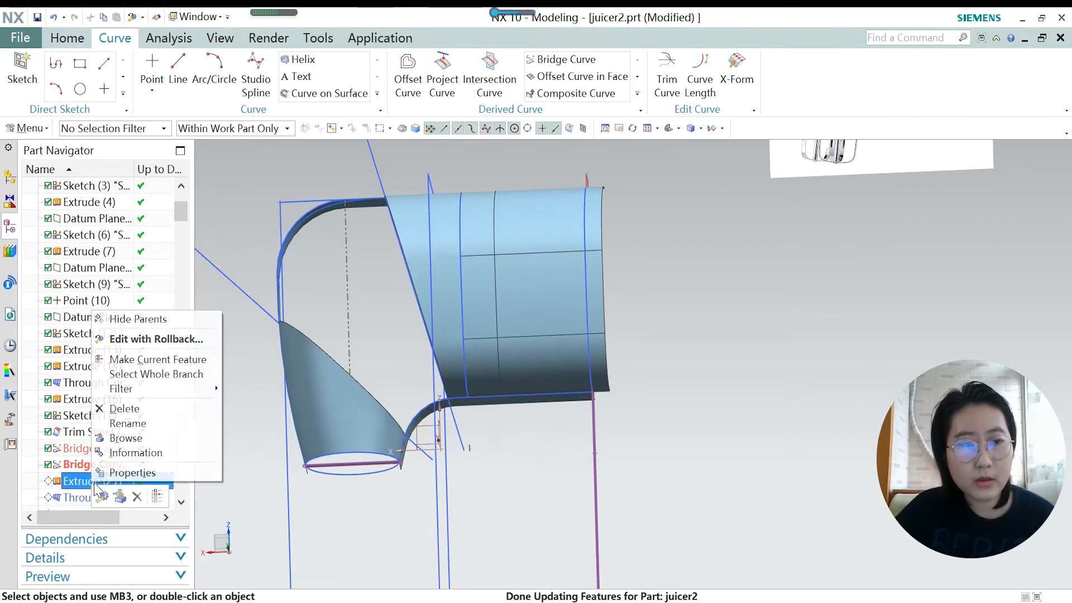
left_click(157, 361)
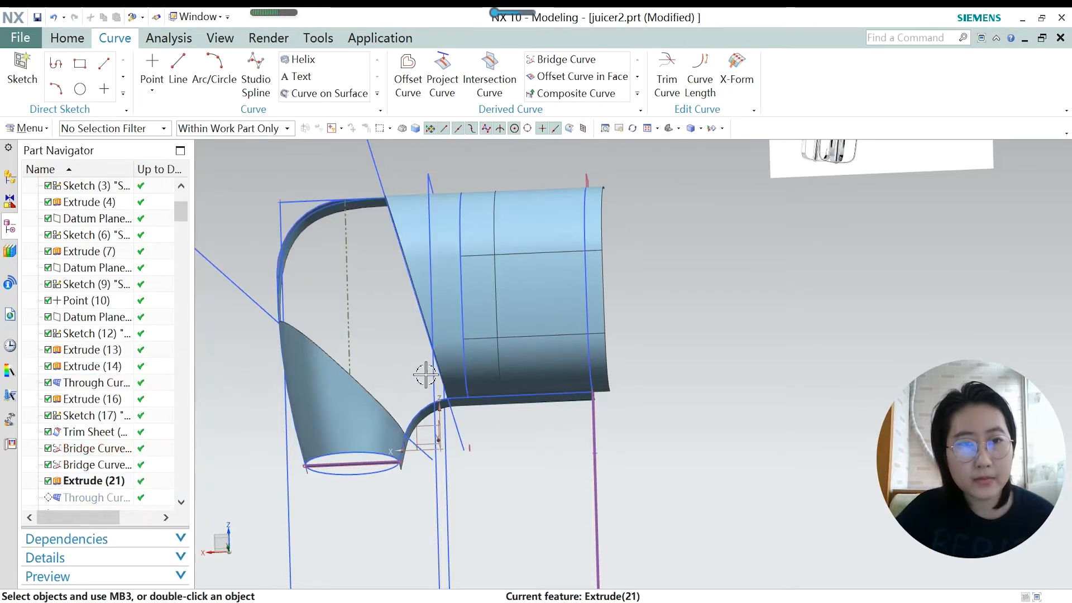
middle_click_drag(419, 374, 459, 388)
left_click(94, 480)
scroll(521, 432, "down", 3)
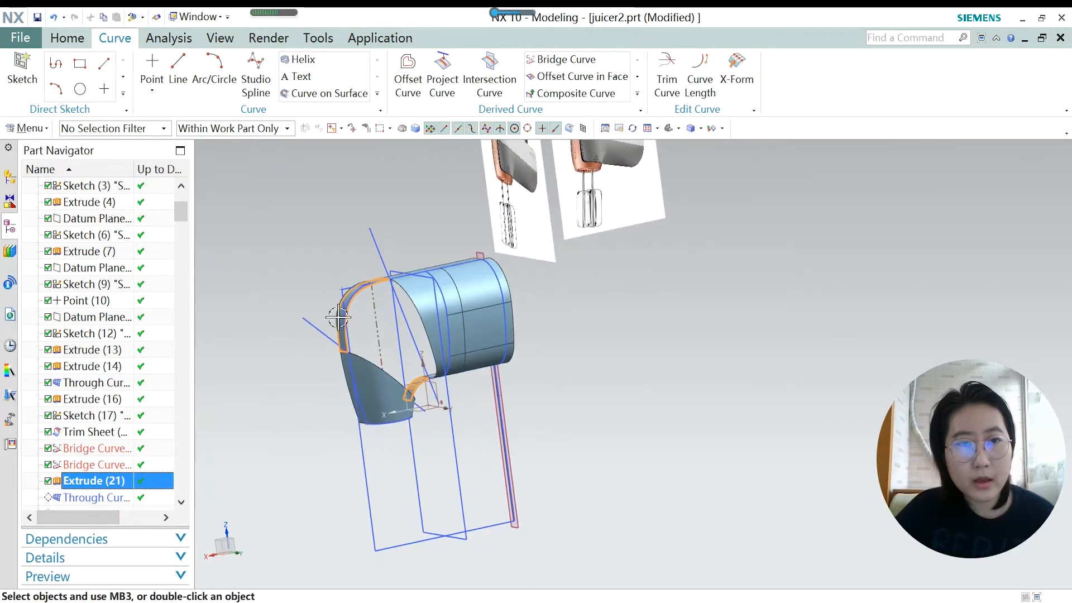
scroll(342, 317, "up", 5)
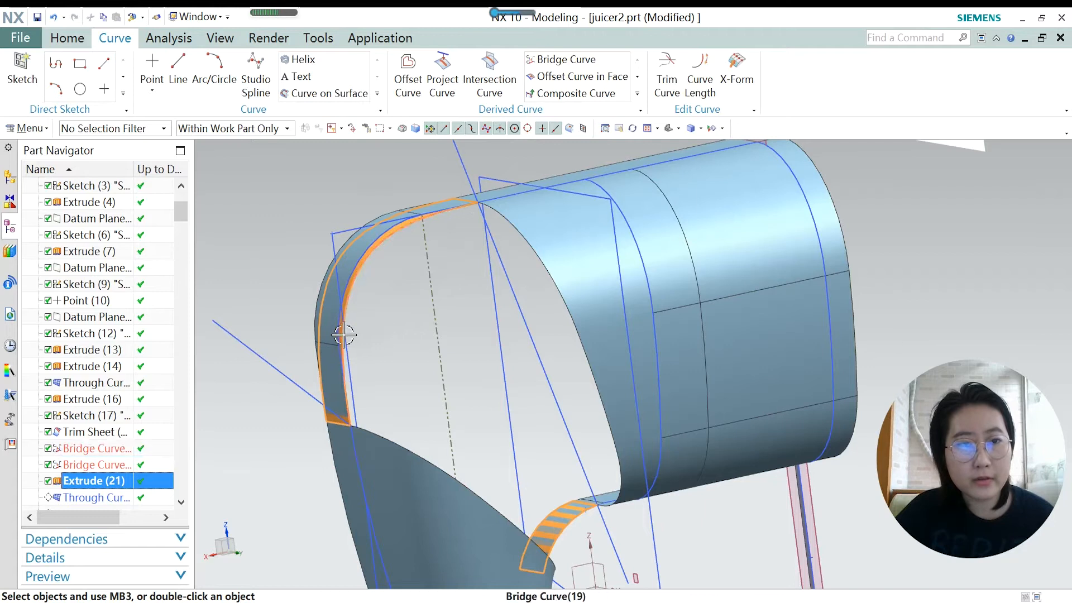
left_click(349, 307)
scroll(386, 335, "down", 2)
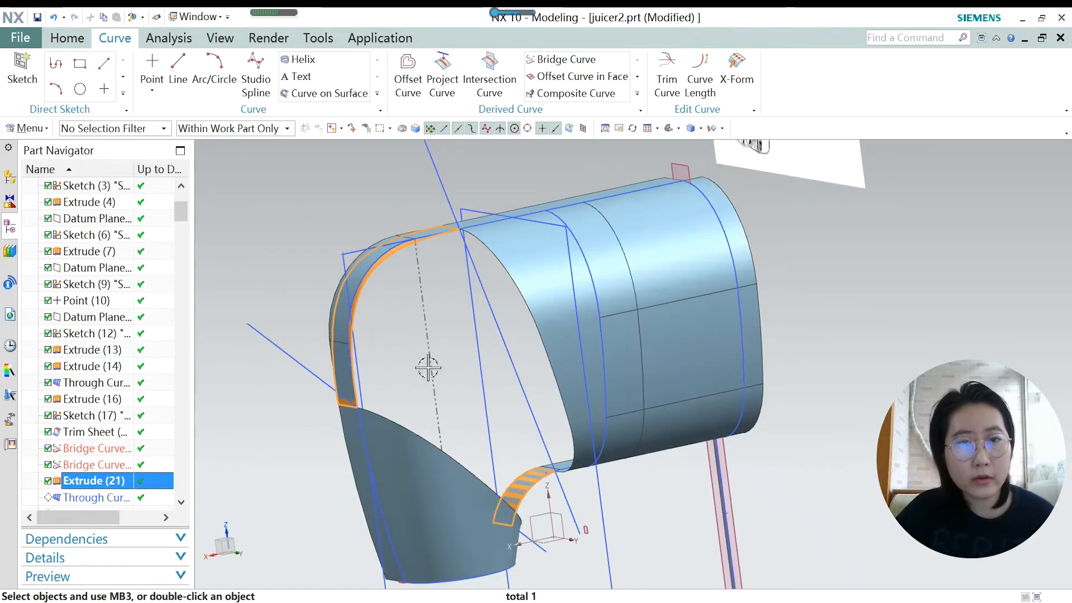
scroll(379, 282, "up", 2)
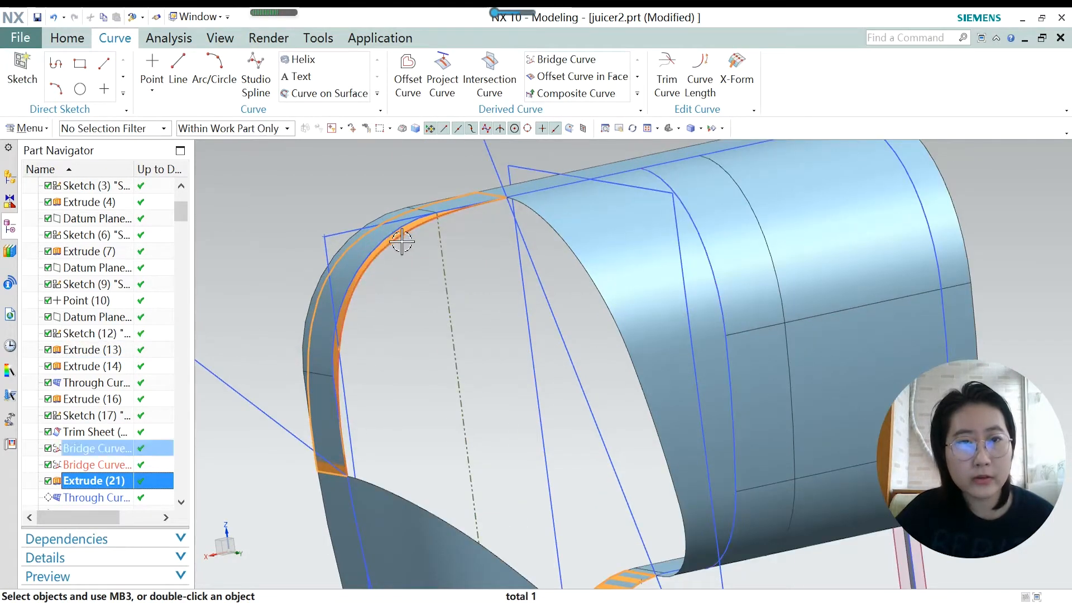
scroll(388, 251, "up", 2)
scroll(86, 405, "down", 2)
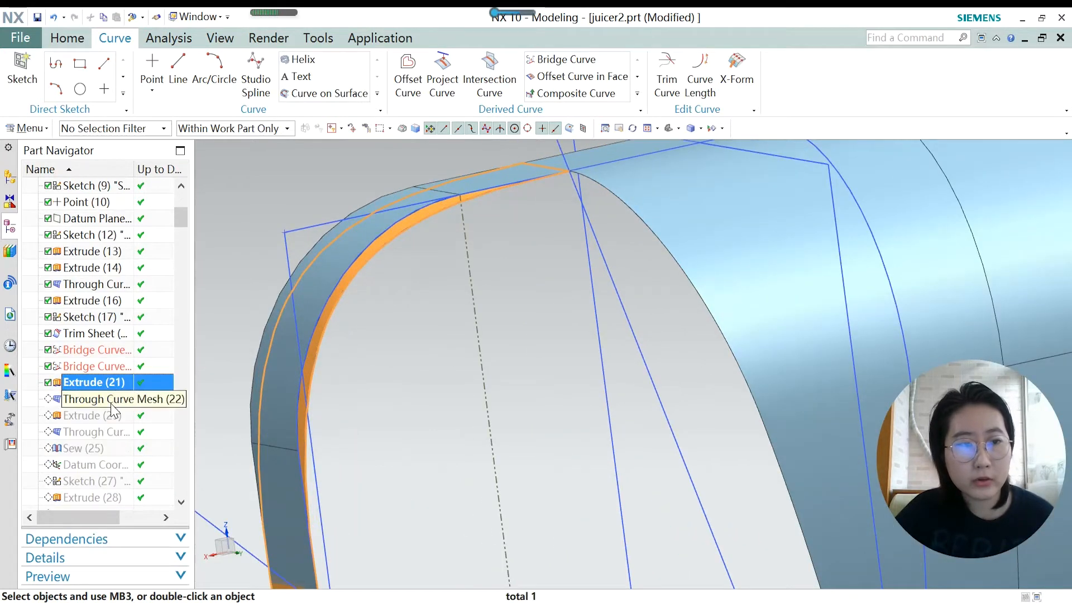
Make Through Curve Mesh (22) the current feature and examine the corner surface where it meets the adjoining faces.
right_click(89, 406)
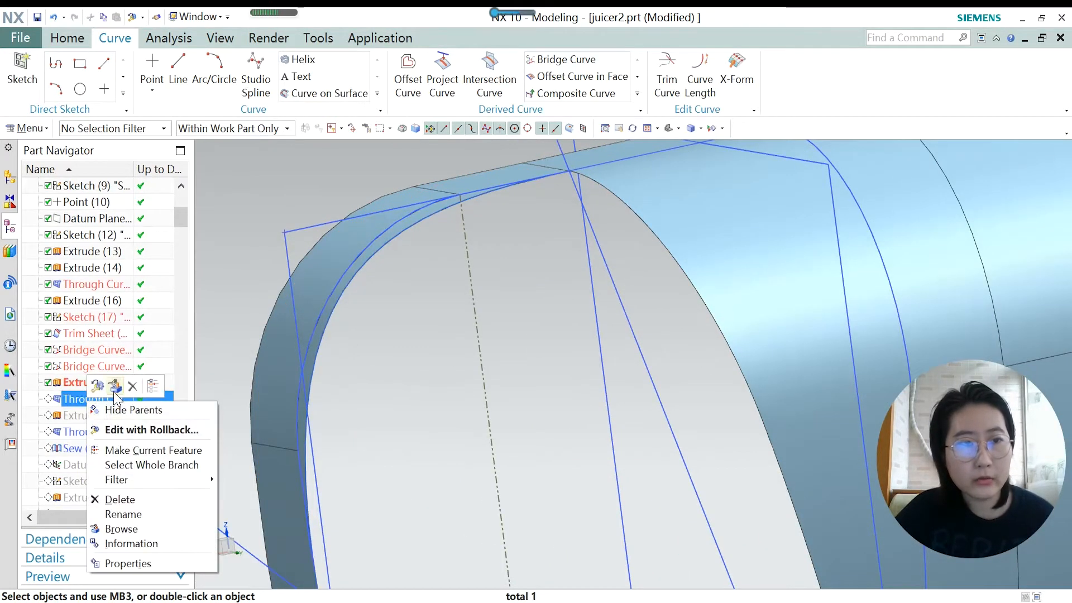
left_click(144, 447)
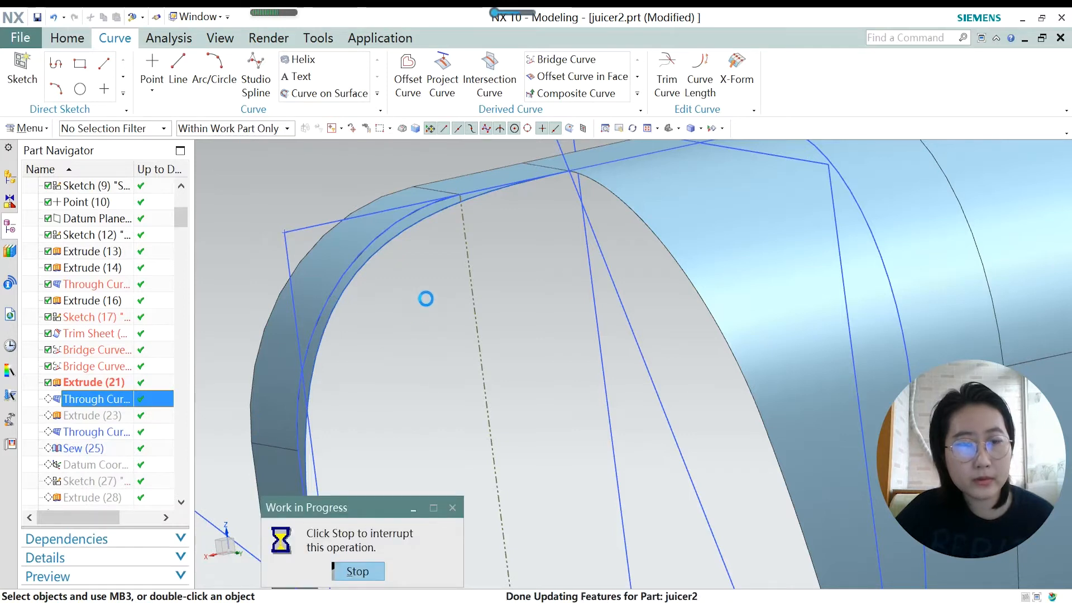
scroll(424, 278, "down", 5)
middle_click_drag(458, 378, 496, 358)
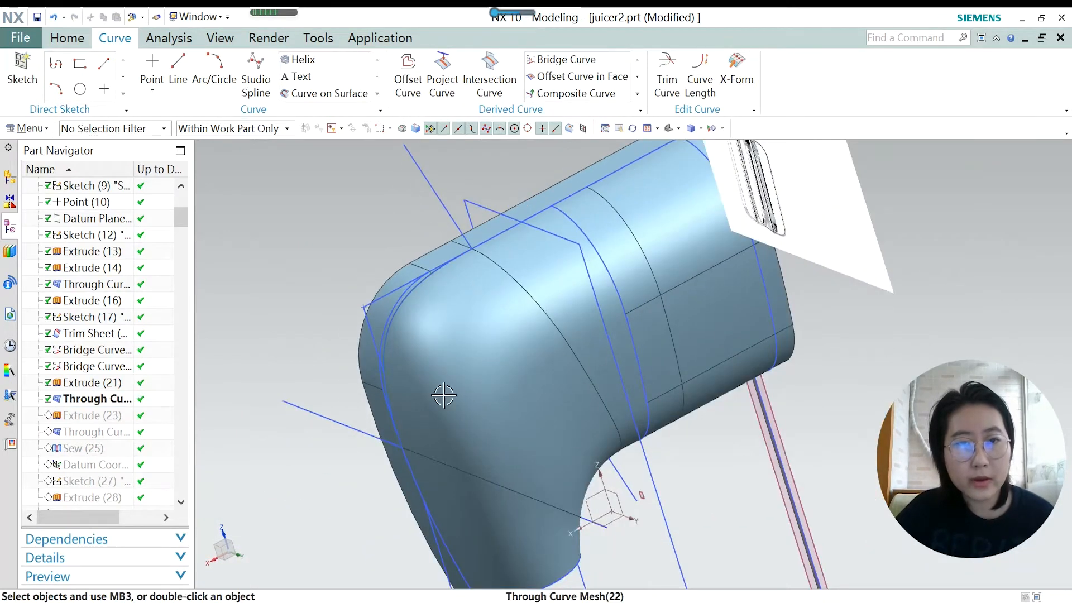
middle_click_drag(443, 395, 485, 291)
scroll(536, 279, "up", 3)
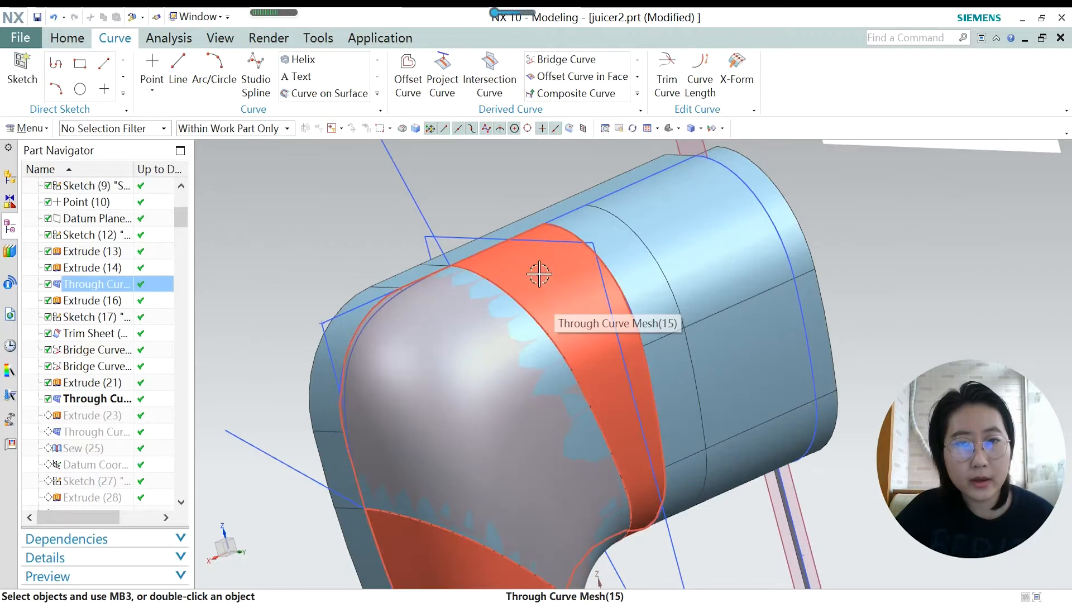
Open Through Curve Mesh (22), review its primary and cross curves and G1 (Tangent) continuity settings, and accept the existing definition.
double_click(102, 403)
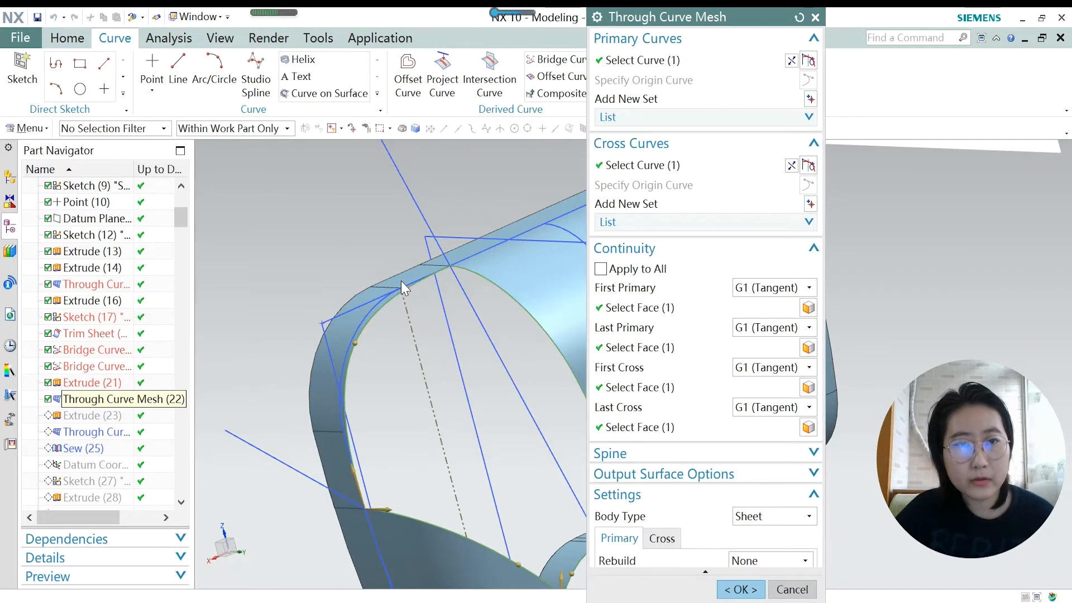
scroll(401, 280, "down", 4)
scroll(433, 310, "up", 1)
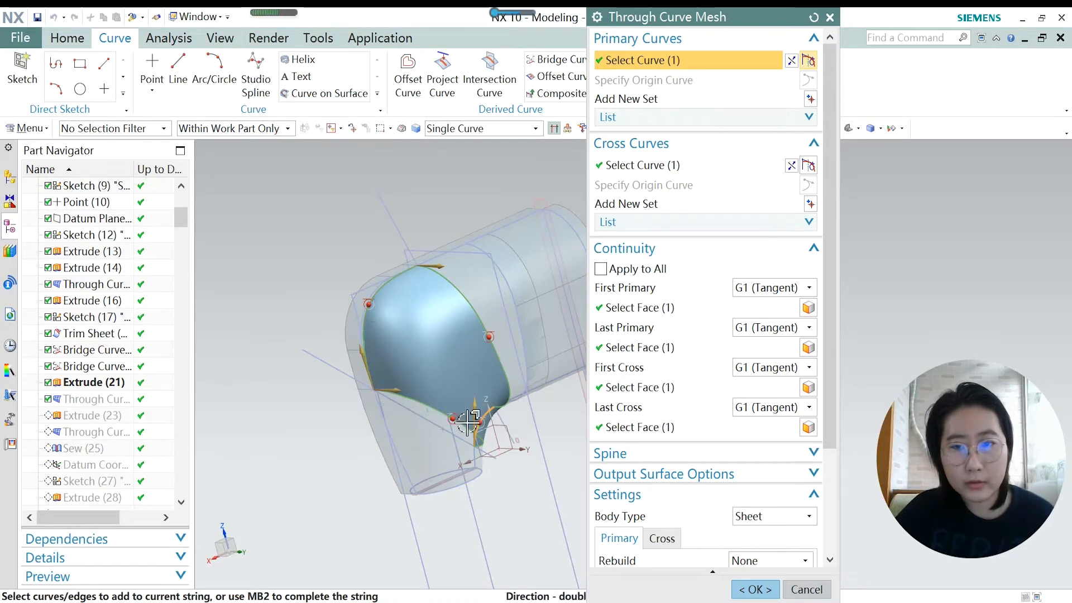
left_click(756, 589)
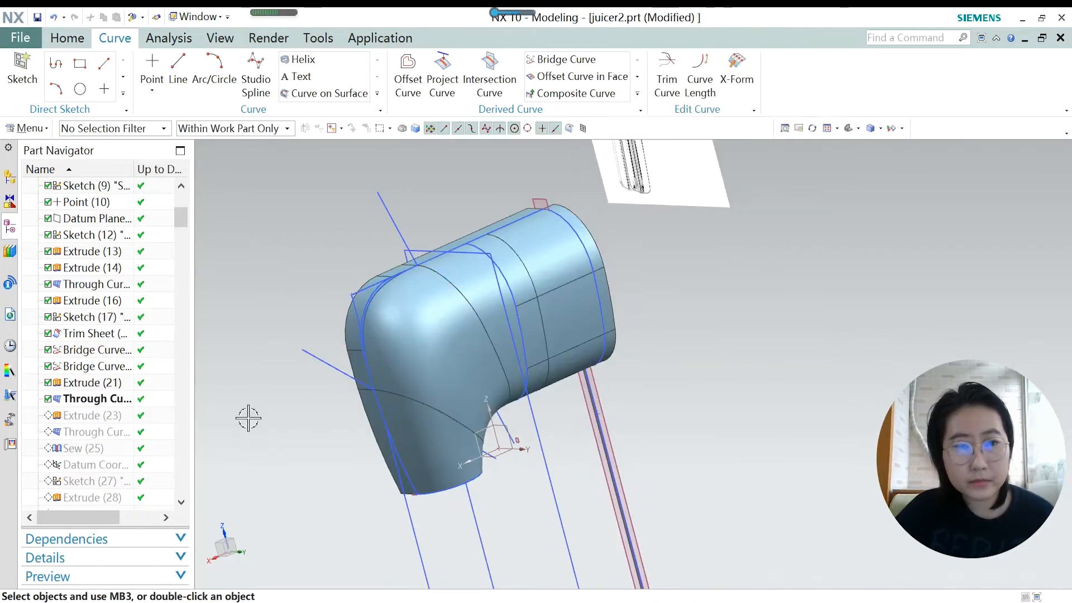
Hide Extrude (13) and examine the corner surface's edge along Bridge Curve (19) against the original sketch outline.
scroll(349, 326, "up", 4)
left_click(373, 268)
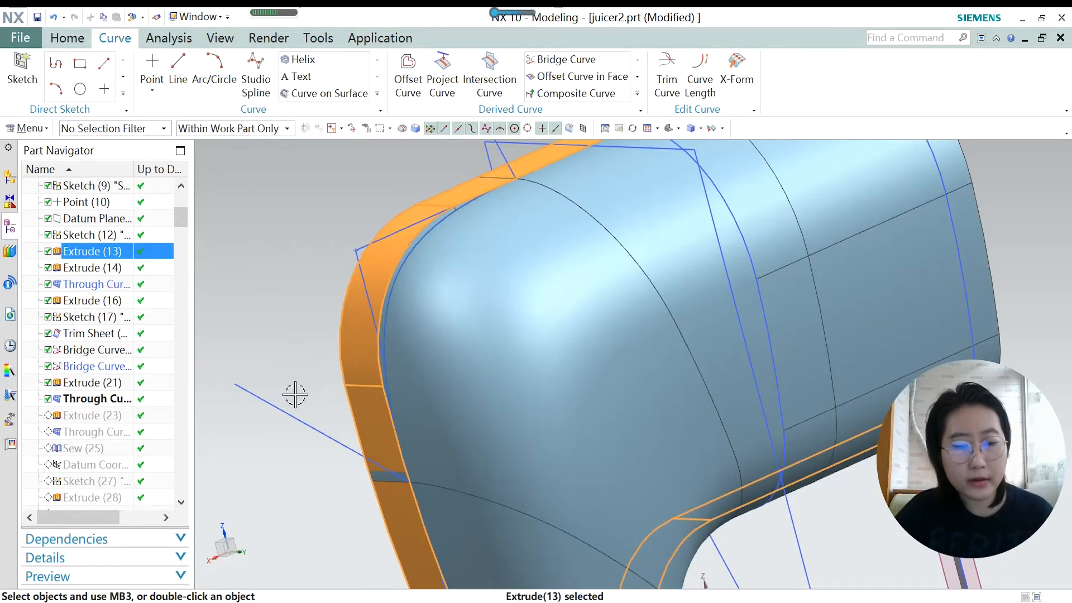
key("ctrl+b")
middle_click_drag(393, 306, 406, 325)
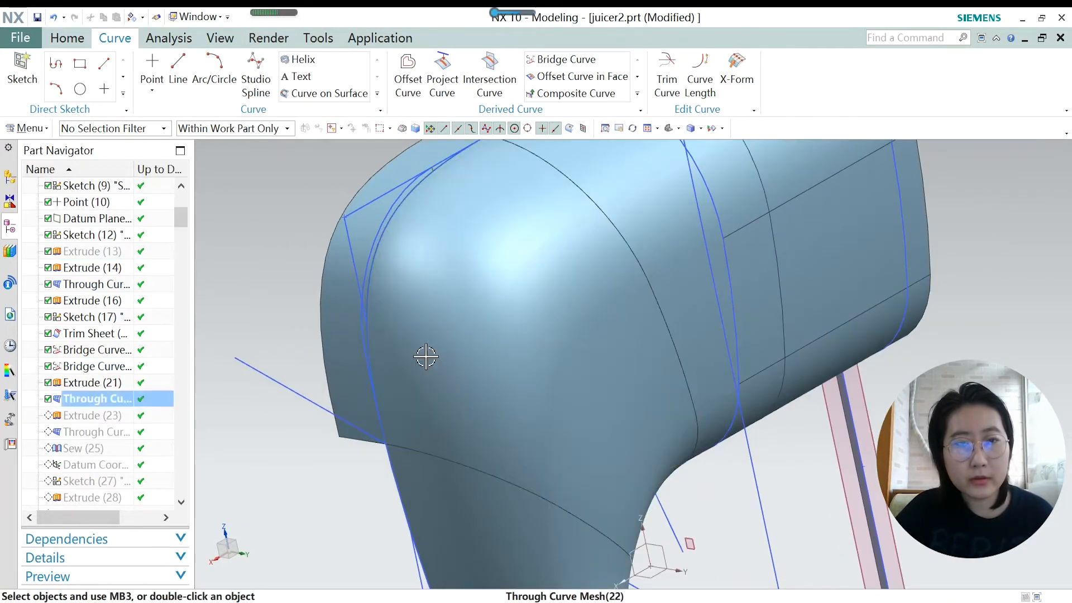
scroll(424, 354, "up", 2)
scroll(391, 252, "up", 2)
scroll(415, 242, "down", 3)
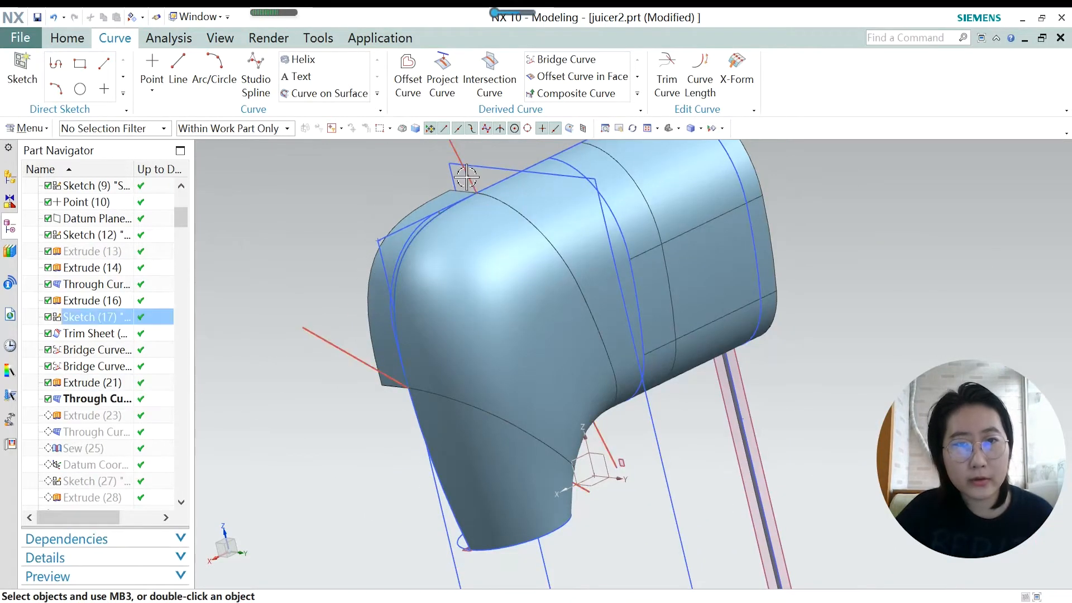
scroll(467, 187, "up", 1)
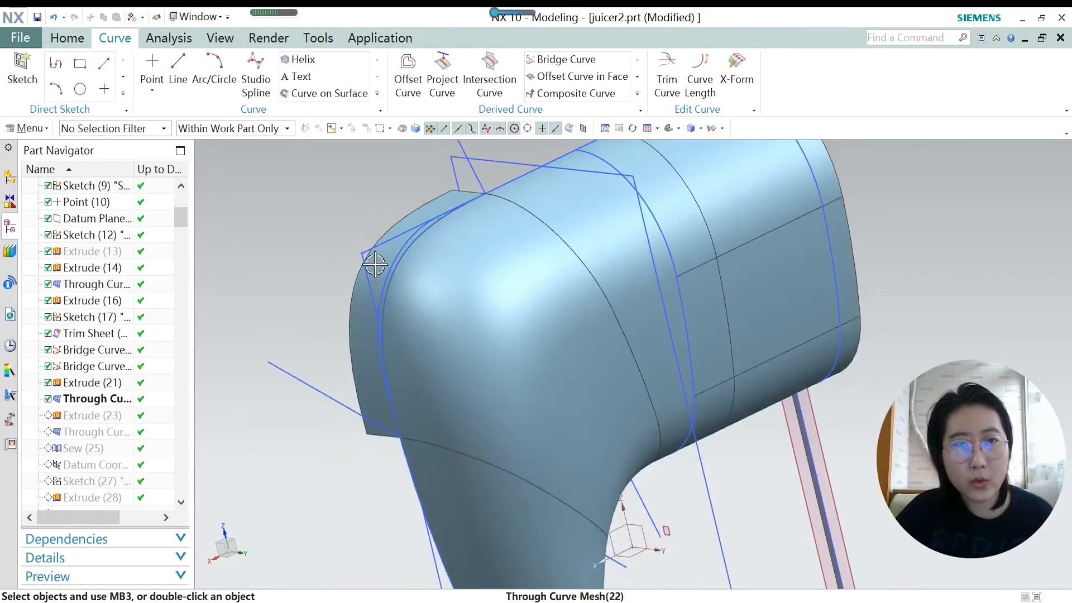
scroll(366, 268, "up", 1)
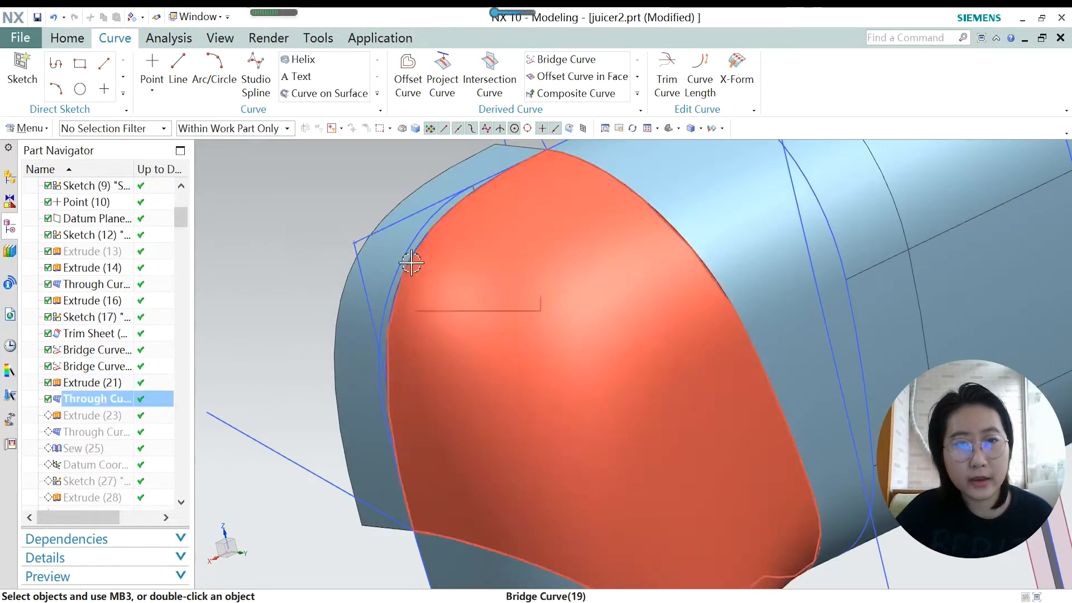
scroll(424, 260, "down", 2)
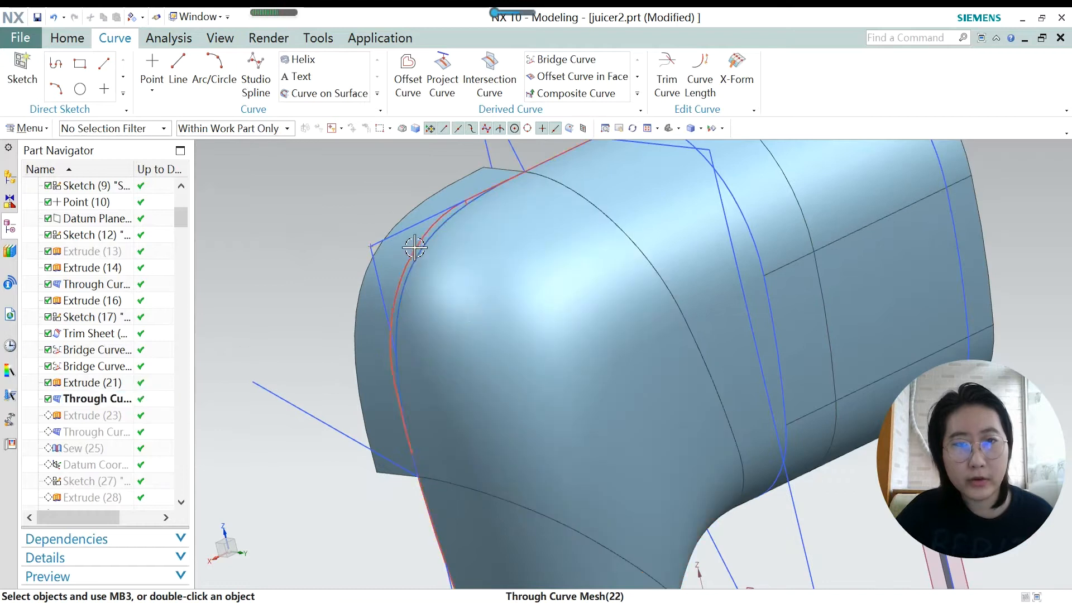
Make Extrude (23) the current feature and highlight its strips on the mixer's lower neck.
scroll(471, 304, "down", 3)
middle_click_drag(462, 335, 454, 307)
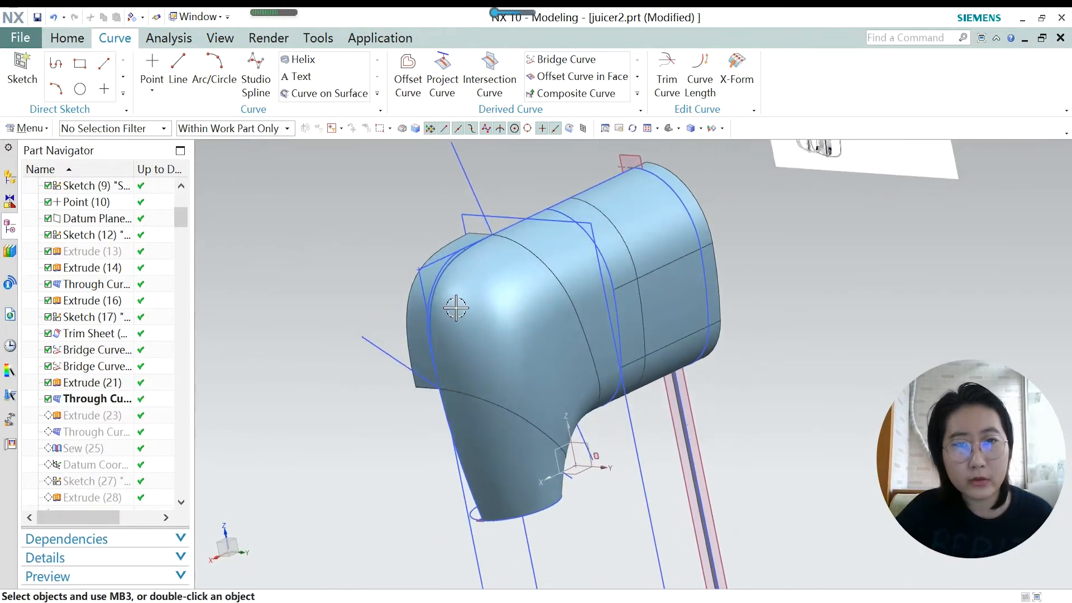
scroll(452, 304, "up", 2)
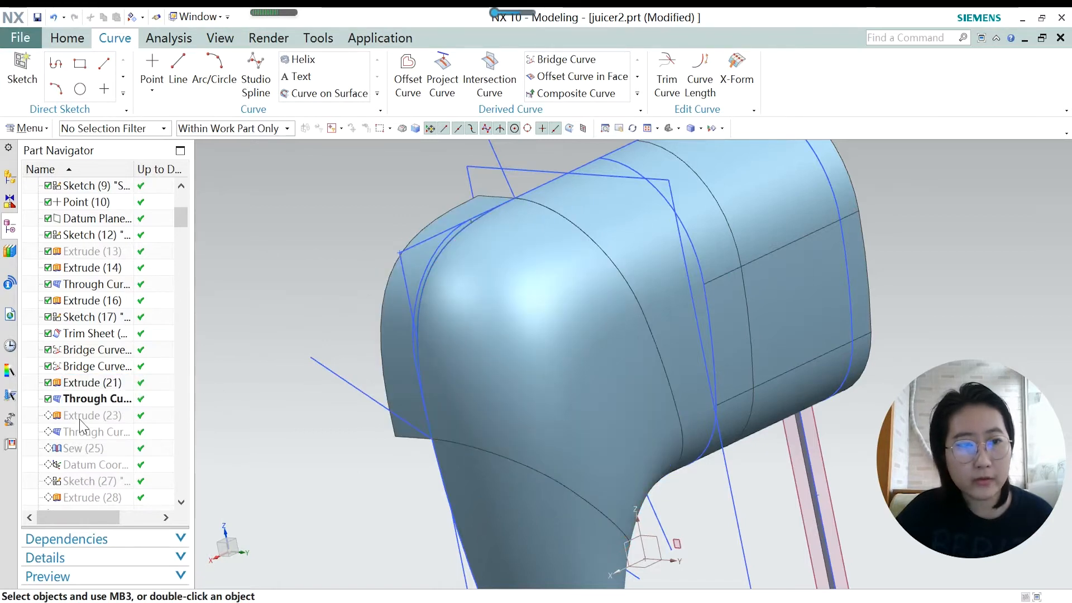
left_click(80, 420)
right_click(82, 414)
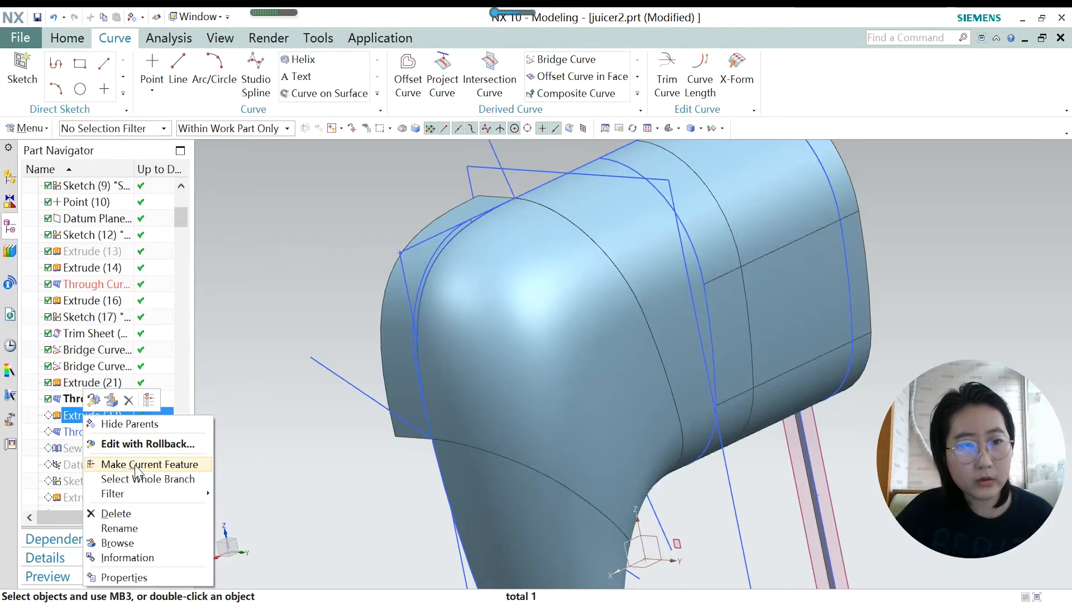
left_click(137, 465)
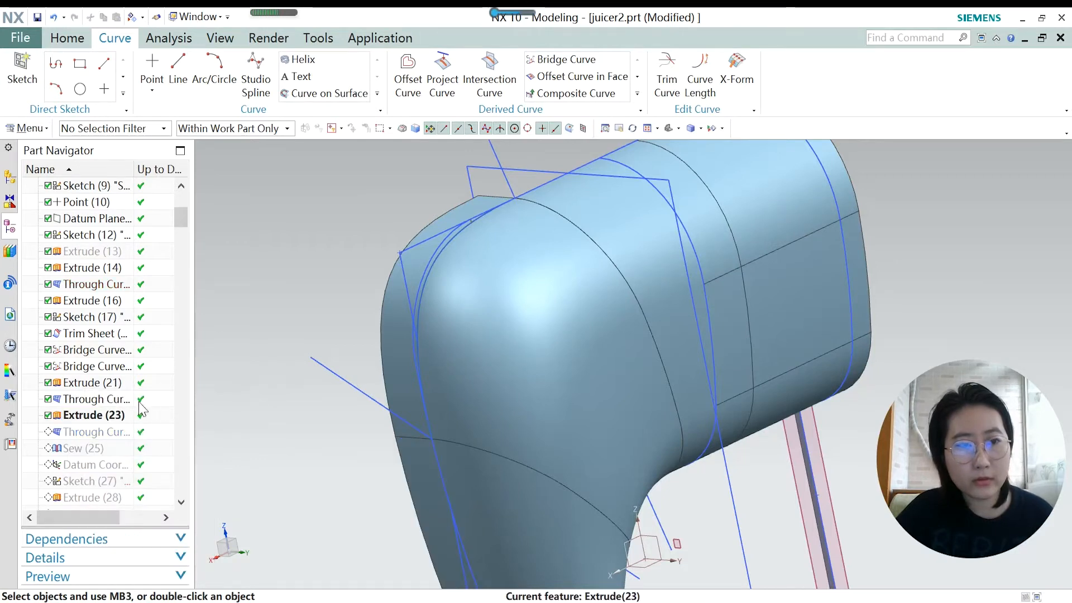
left_click(94, 414)
Examine the two narrow strips of Extrude (23) along the side edges of the lower neck.
scroll(461, 243, "down", 2)
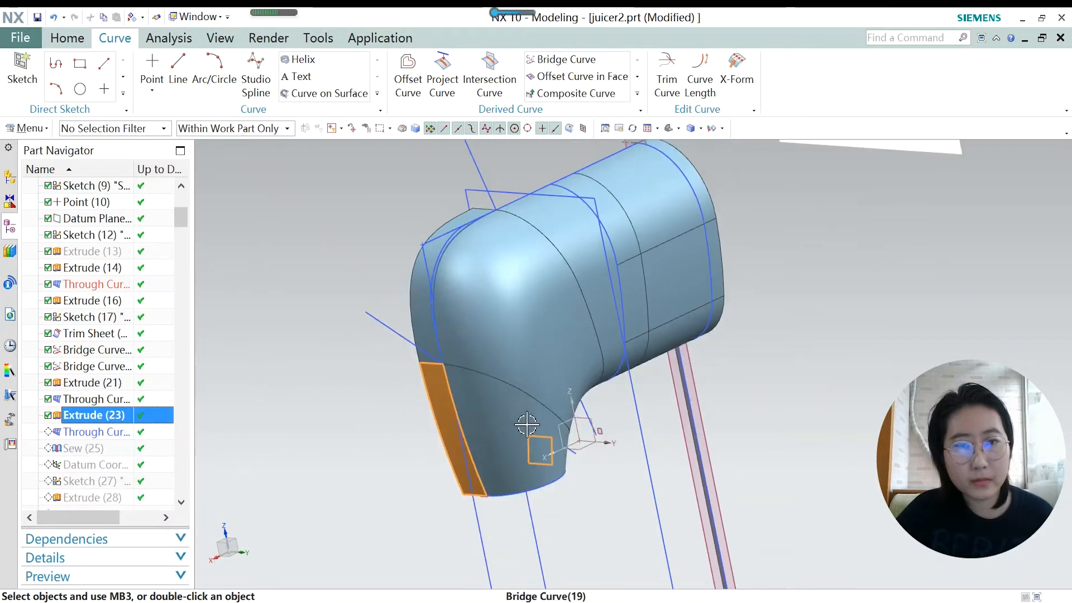
scroll(526, 424, "up", 2)
scroll(469, 304, "down", 3)
middle_click_drag(483, 373, 470, 369)
scroll(583, 407, "up", 2)
scroll(582, 407, "up", 1)
middle_click_drag(404, 370, 354, 349)
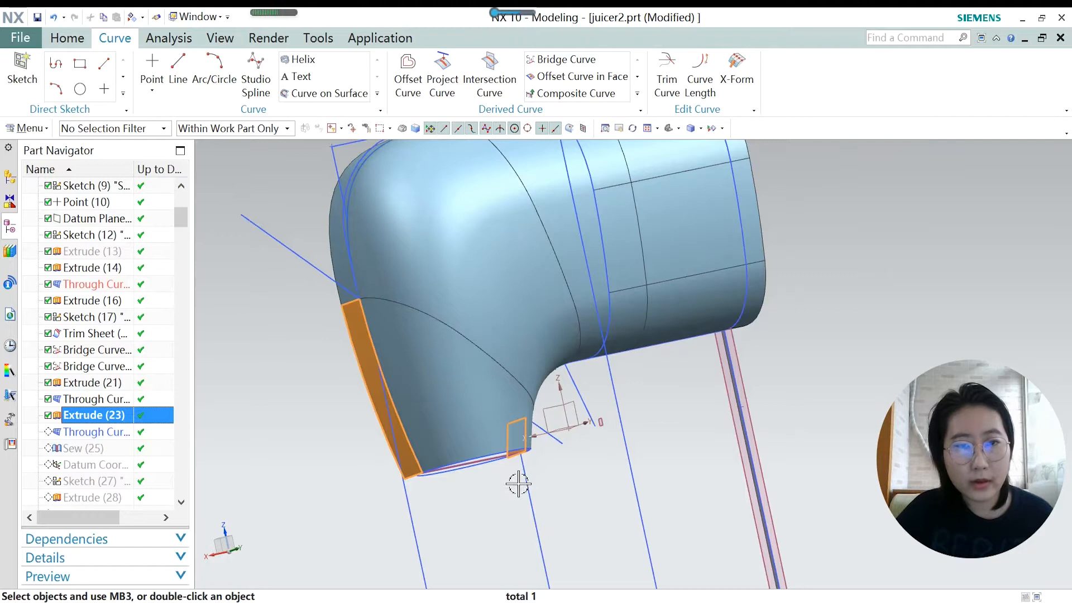
scroll(472, 424, "up", 1)
scroll(502, 380, "down", 2)
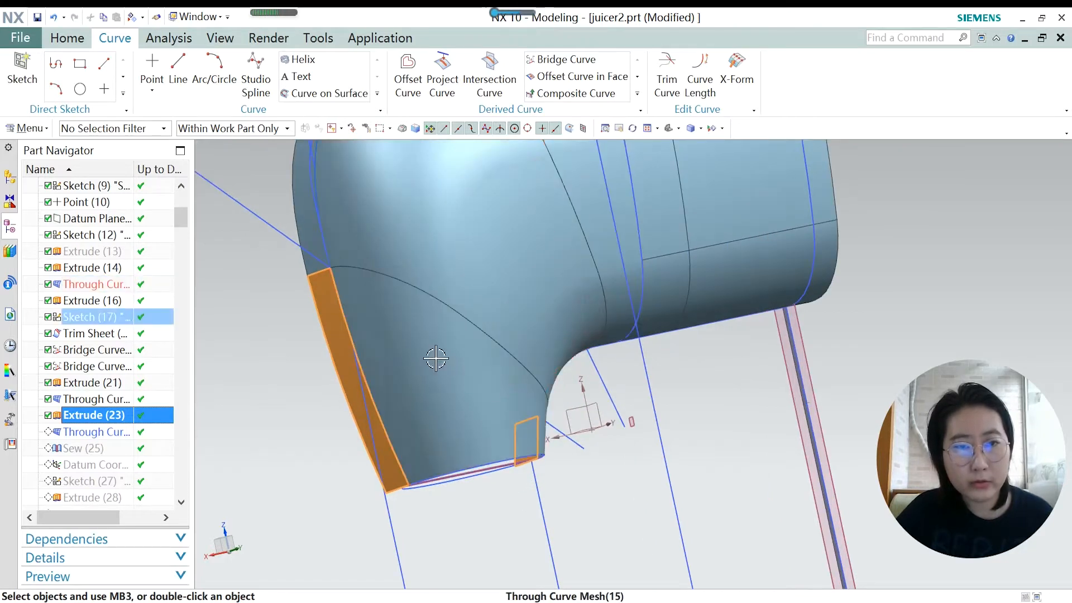
Examine the neck's open lower end and how the Extrude (23) strips meet the surface and bottom curve.
middle_click_drag(495, 394, 354, 403)
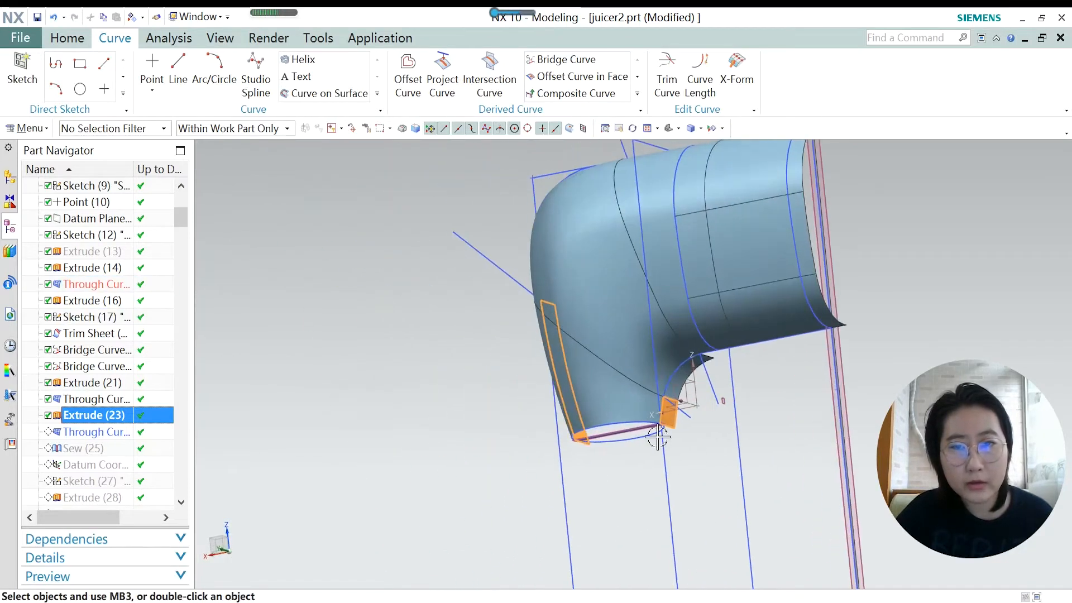
scroll(658, 439, "up", 2)
left_click(618, 483)
scroll(675, 376, "up", 2)
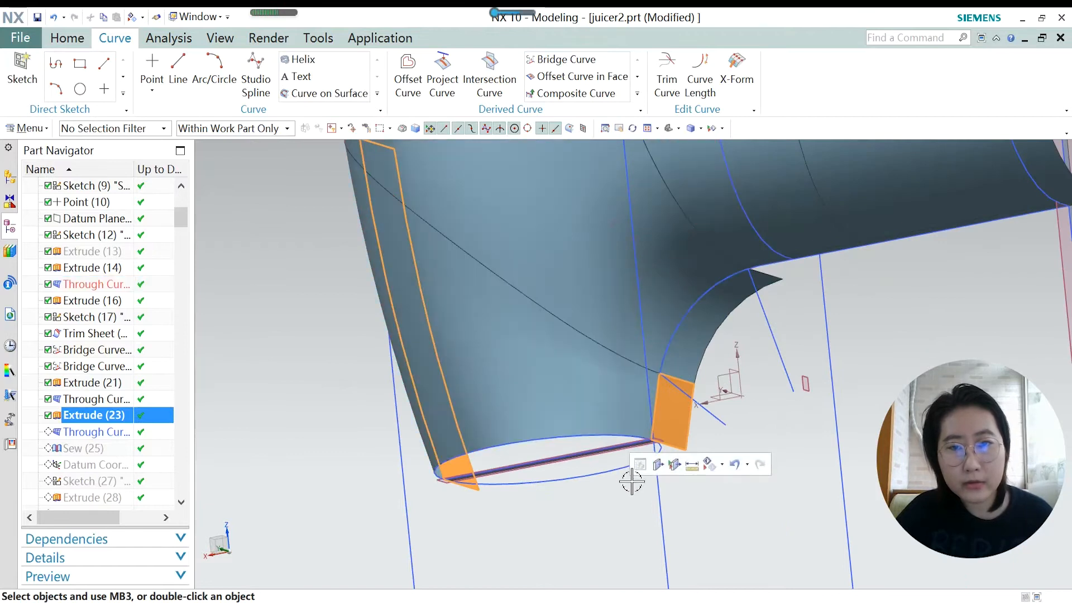
middle_click_drag(631, 481, 562, 464)
scroll(553, 400, "down", 2)
scroll(734, 361, "up", 4)
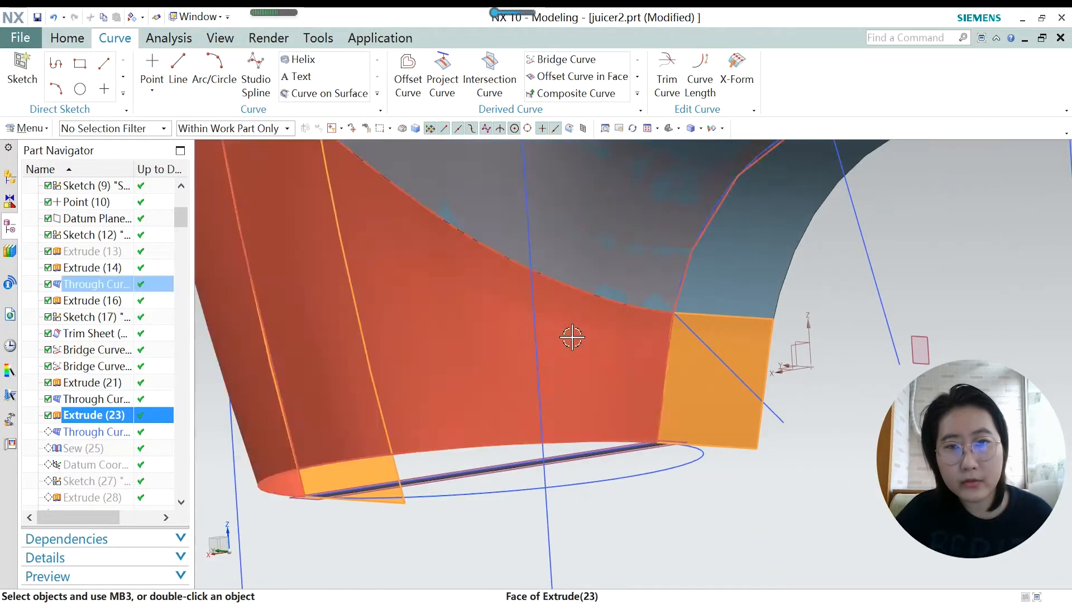
scroll(467, 445, "down", 4)
middle_click_drag(467, 445, 553, 433)
scroll(636, 436, "down", 2)
scroll(357, 472, "up", 3)
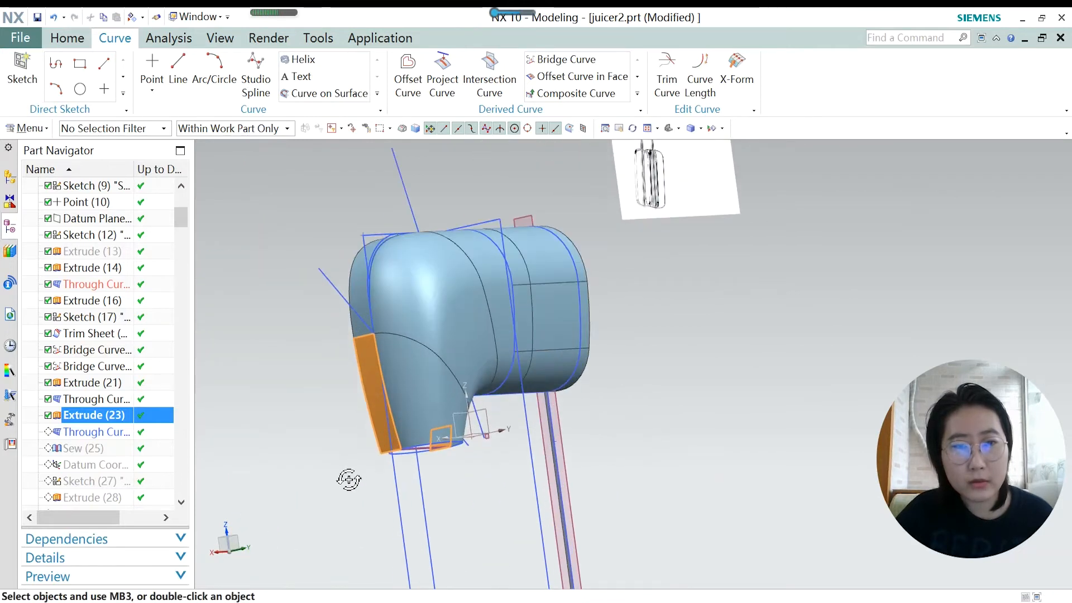
Make Through Curve Mesh (24) the current feature to bring in the lower neck surface.
left_click(87, 435)
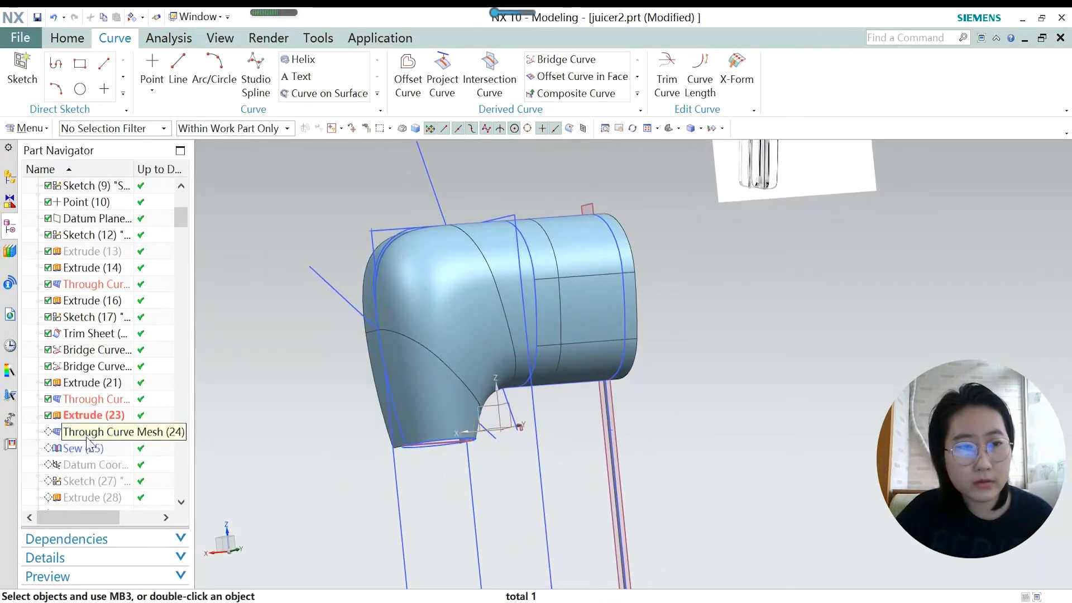
right_click(87, 437)
left_click(146, 313)
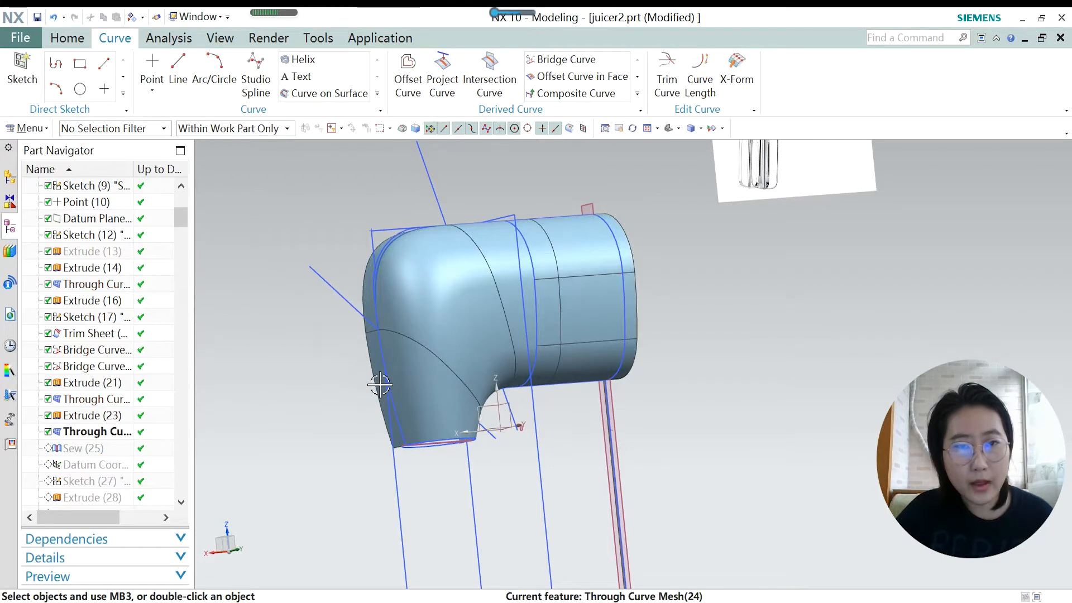
scroll(381, 401, "up", 3)
Open Through Curve Mesh (24), review its primary curves, cross curves and boundary continuity settings, and accept the existing definition.
double_click(86, 432)
middle_click_drag(493, 474, 485, 385)
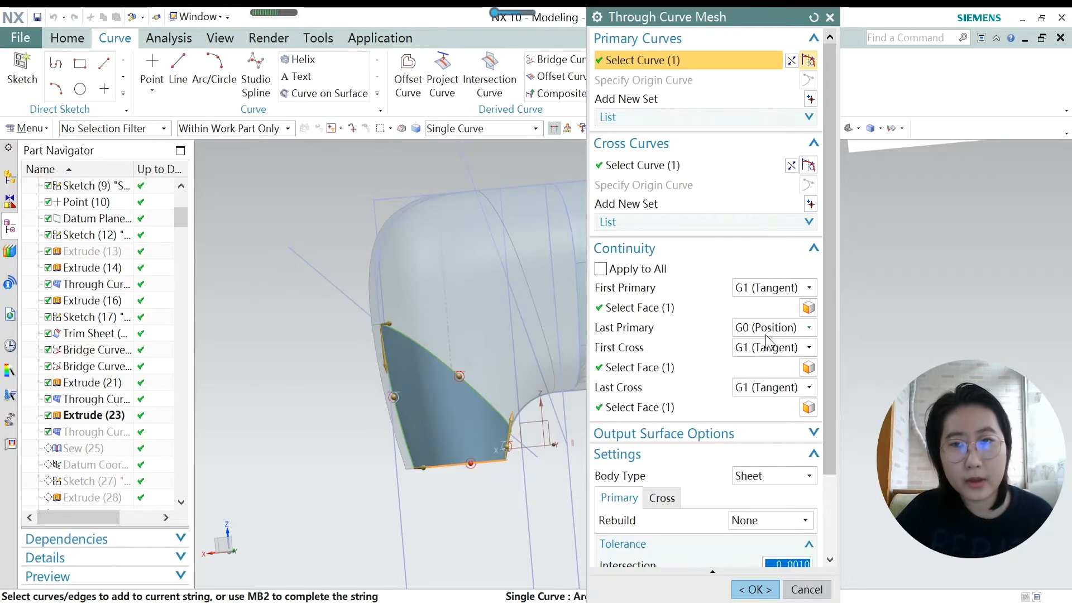
scroll(441, 469, "up", 1)
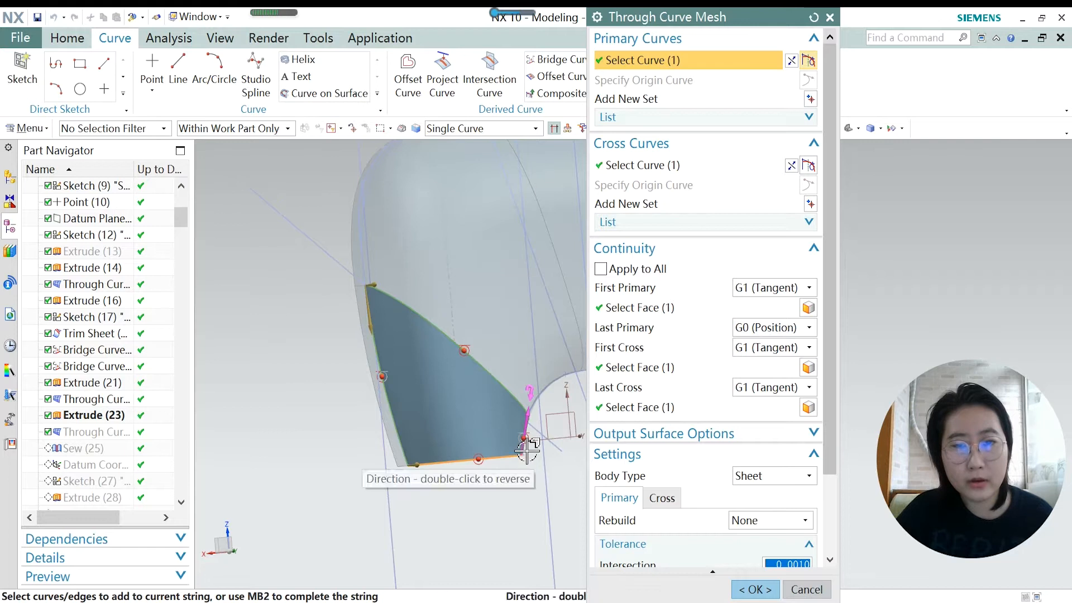
scroll(522, 455, "up", 2)
scroll(515, 462, "up", 1)
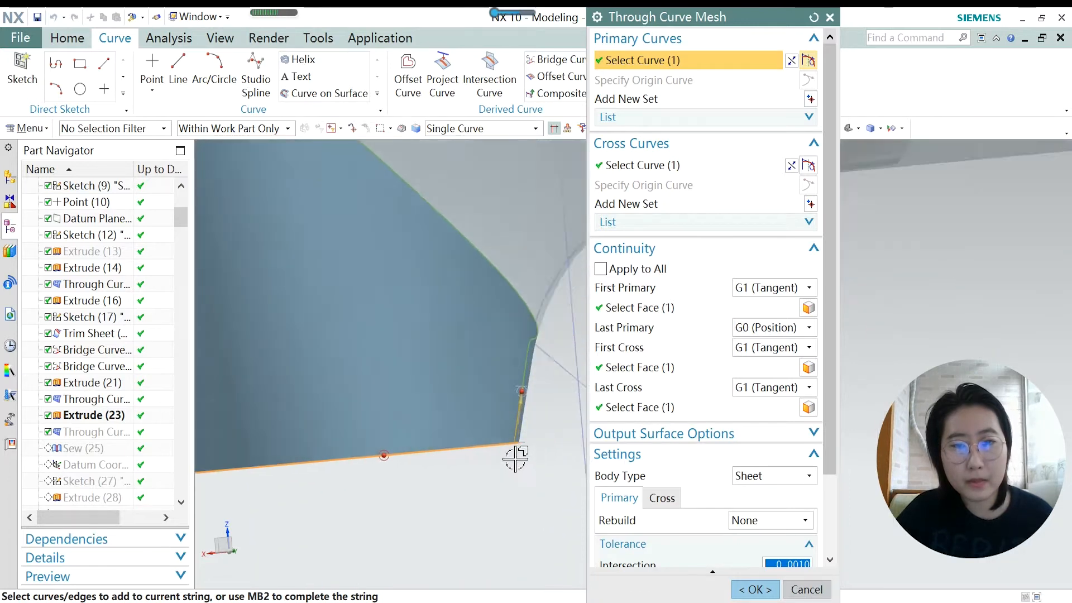
scroll(514, 463, "down", 3)
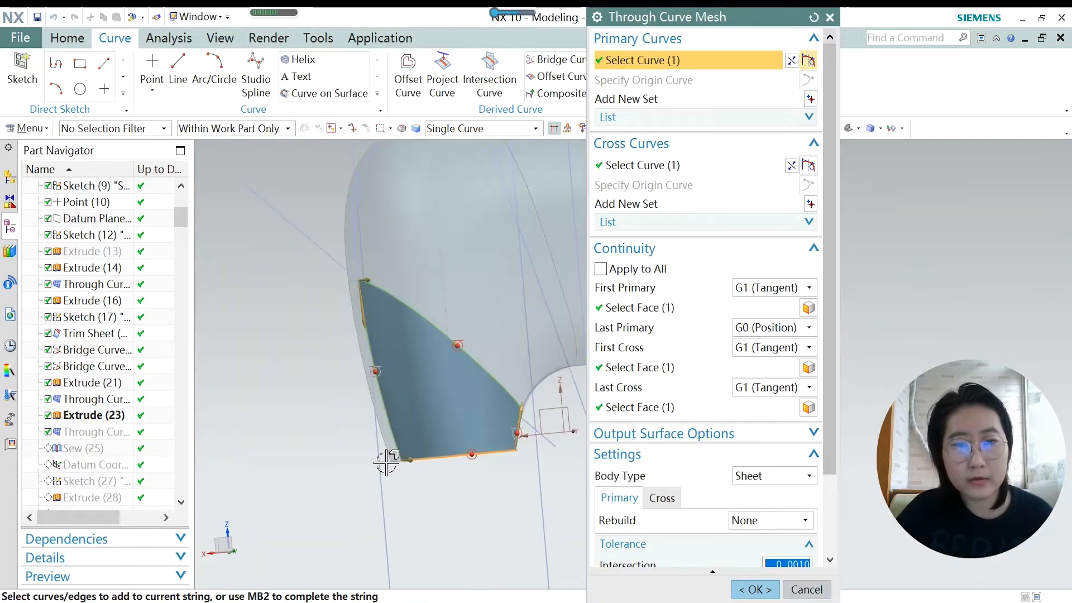
left_click(754, 589)
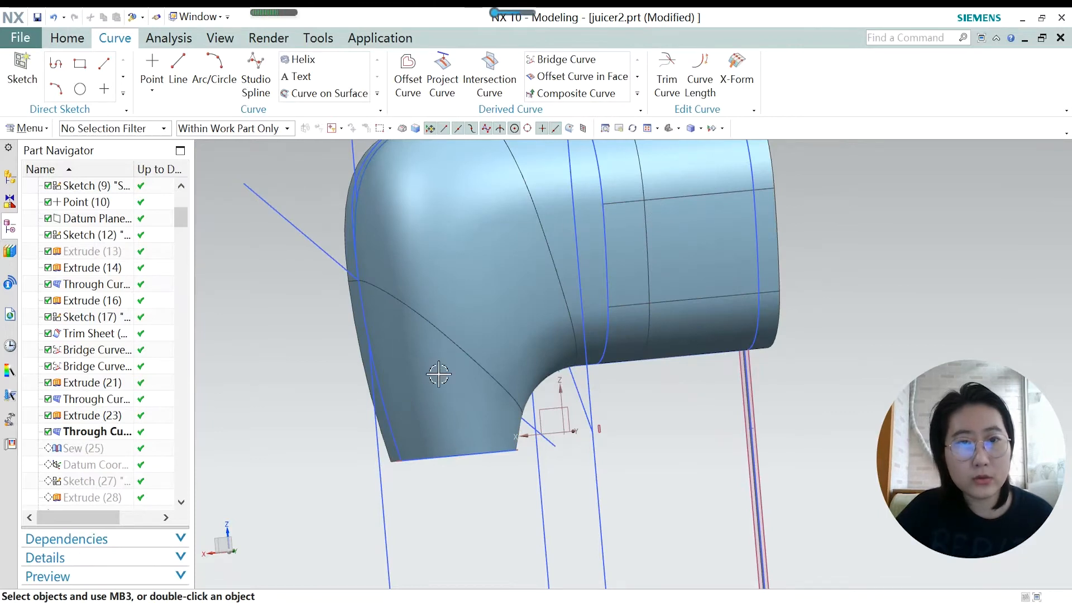
Locate the Through Curve Mesh command among the surface modelling tools.
left_click(73, 40)
left_click(627, 77)
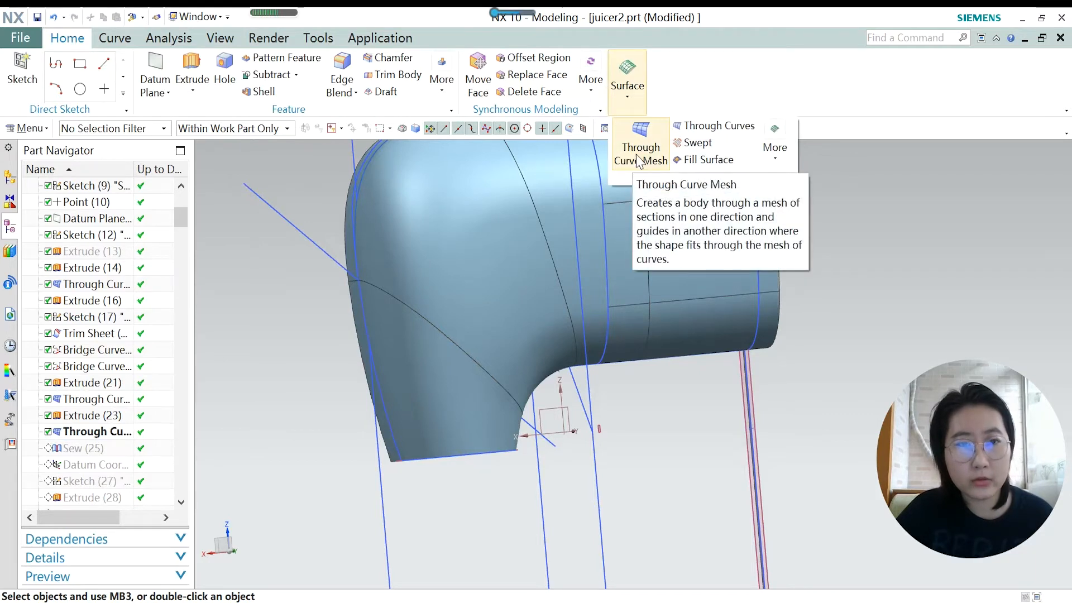
Step the history between Through Curve Mesh (24) and Sew (25), leaving Sew (25) as the current feature.
double_click(85, 448)
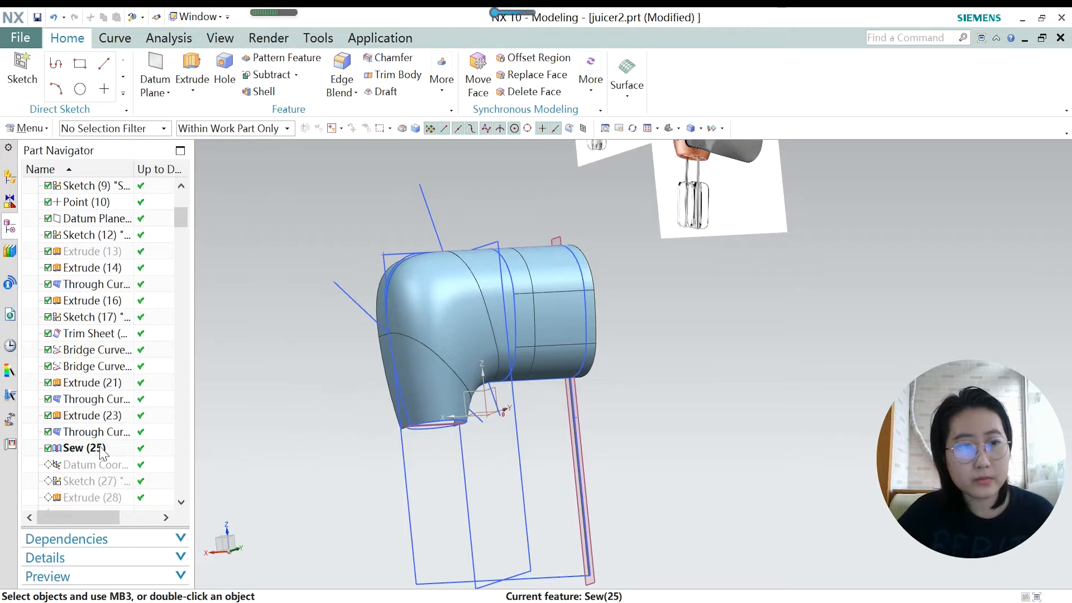
right_click(94, 438)
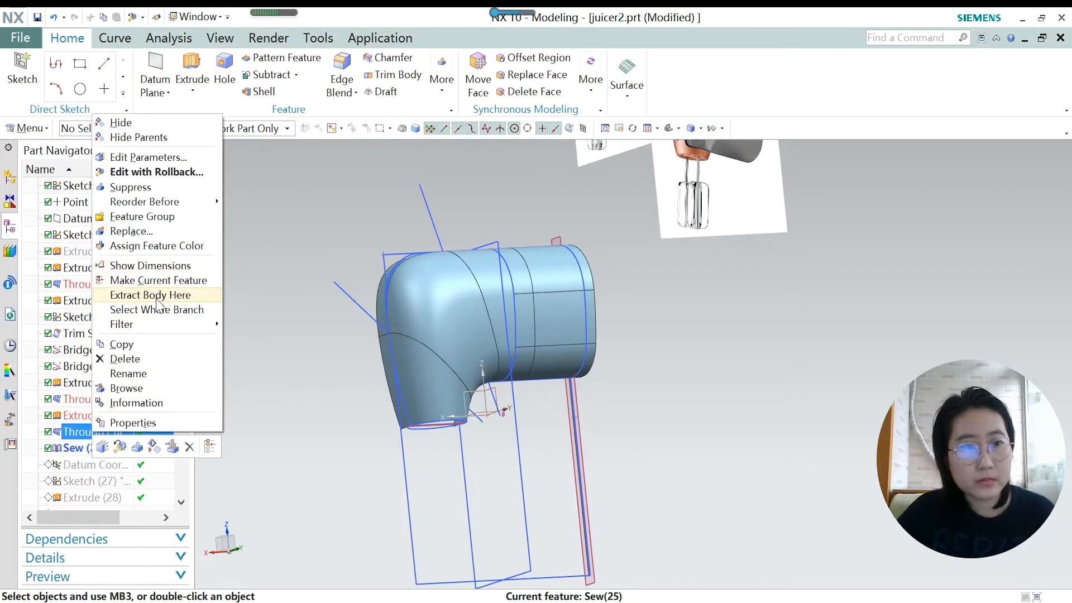
left_click(147, 297)
right_click(92, 447)
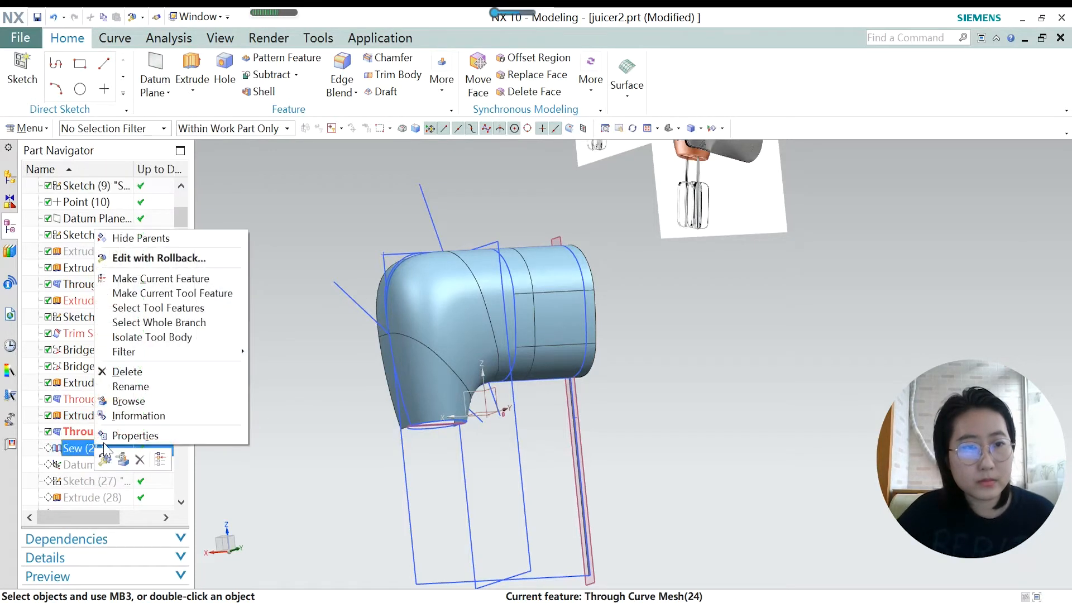
left_click(161, 278)
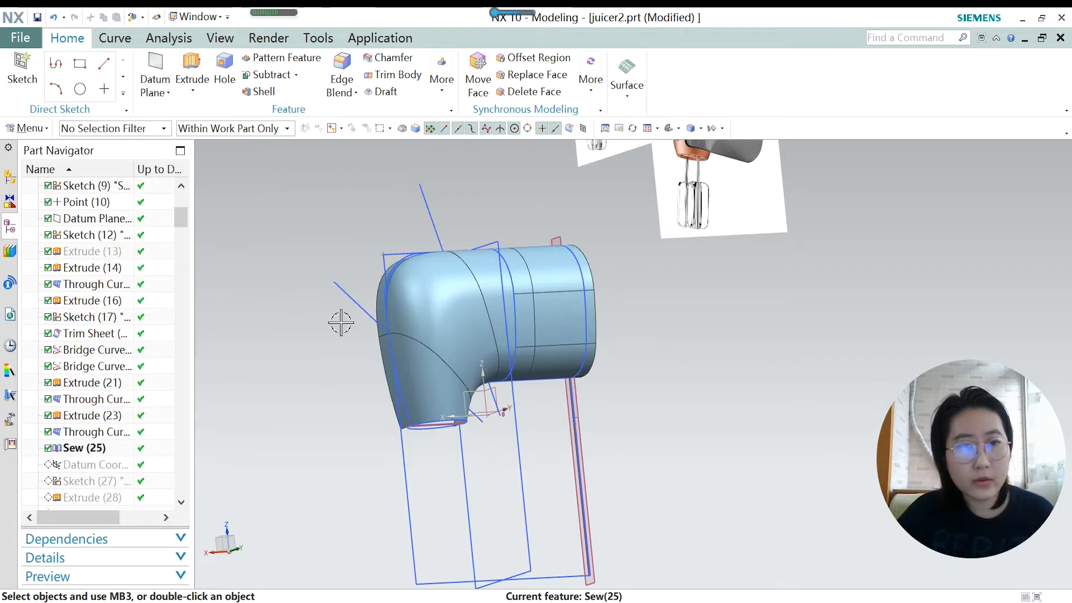
middle_click_drag(407, 336, 206, 405)
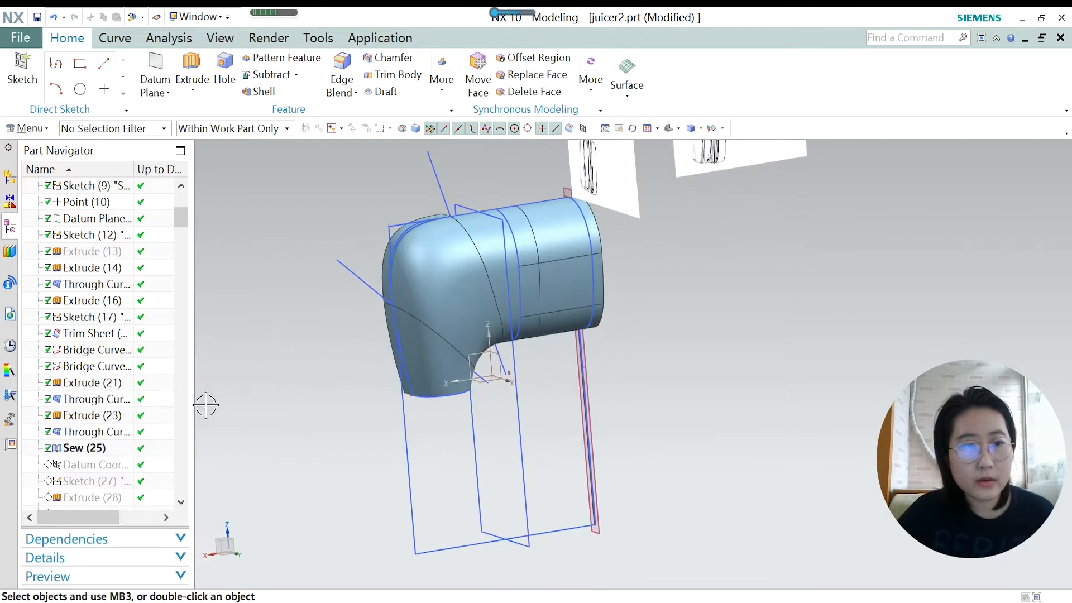
Roll back to Through Curve Mesh (24) and preview body selection with Hide to check the unsewn sheets, hiding nothing.
right_click(106, 431)
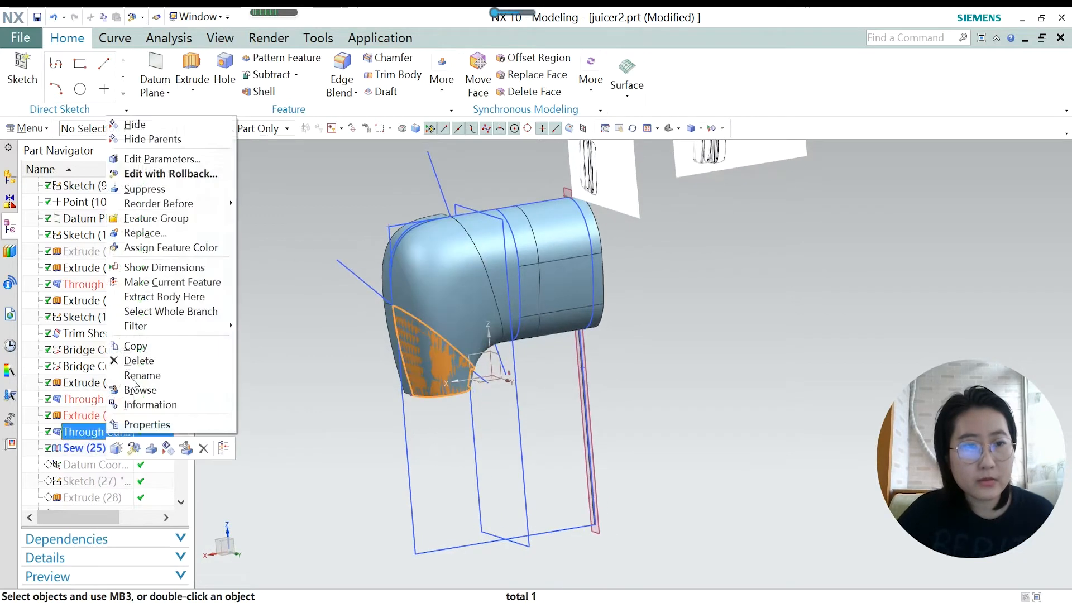
left_click(177, 283)
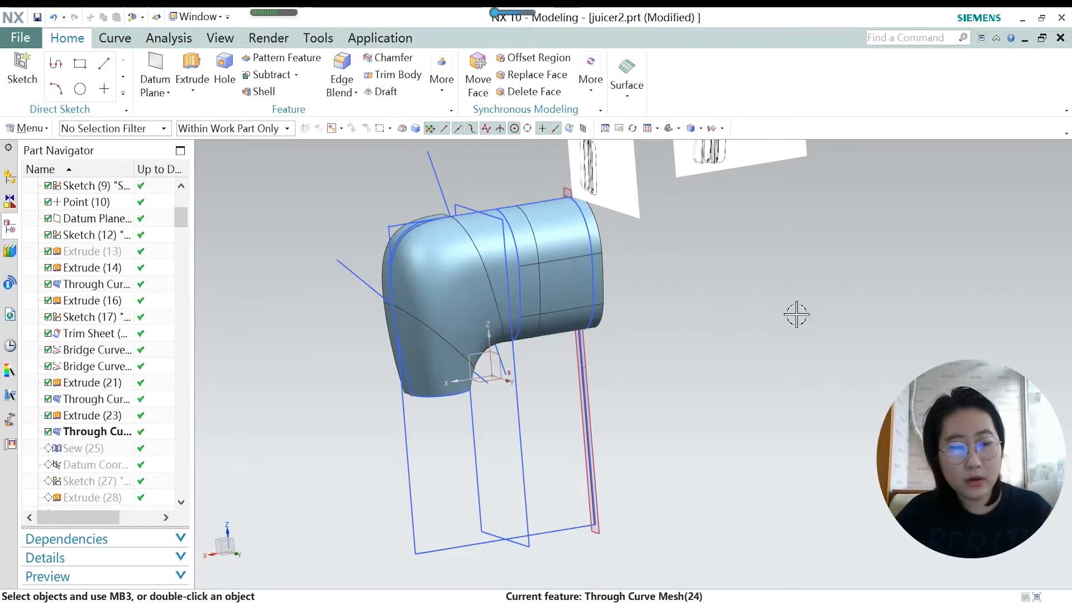
key("ctrl+b")
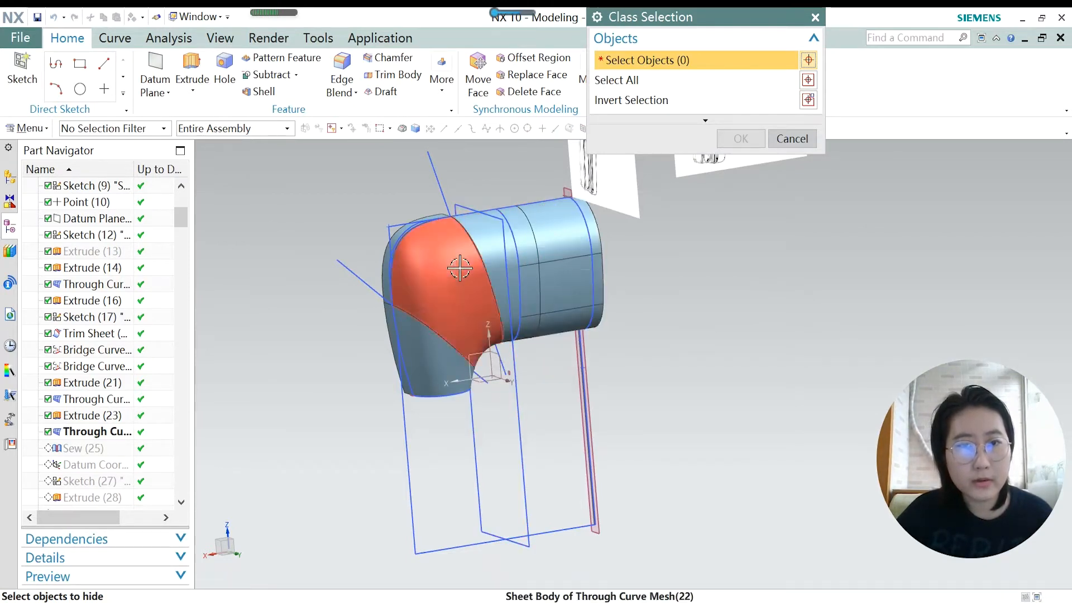
left_click(791, 138)
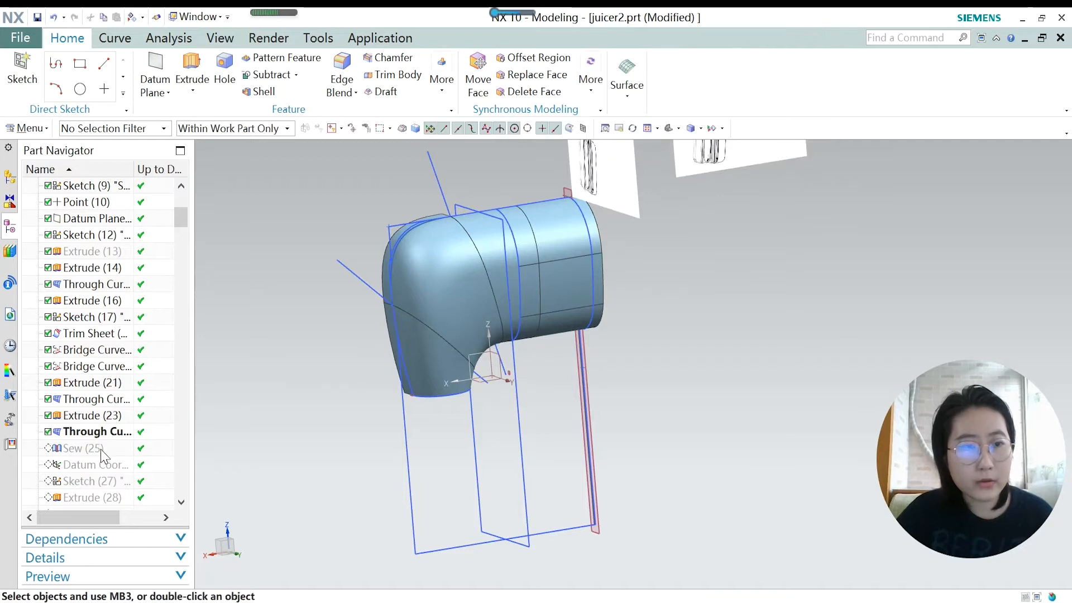
Make Sew (25) the current feature and preview body selection with Hide to check the sewn sheets, hiding nothing.
right_click(102, 453)
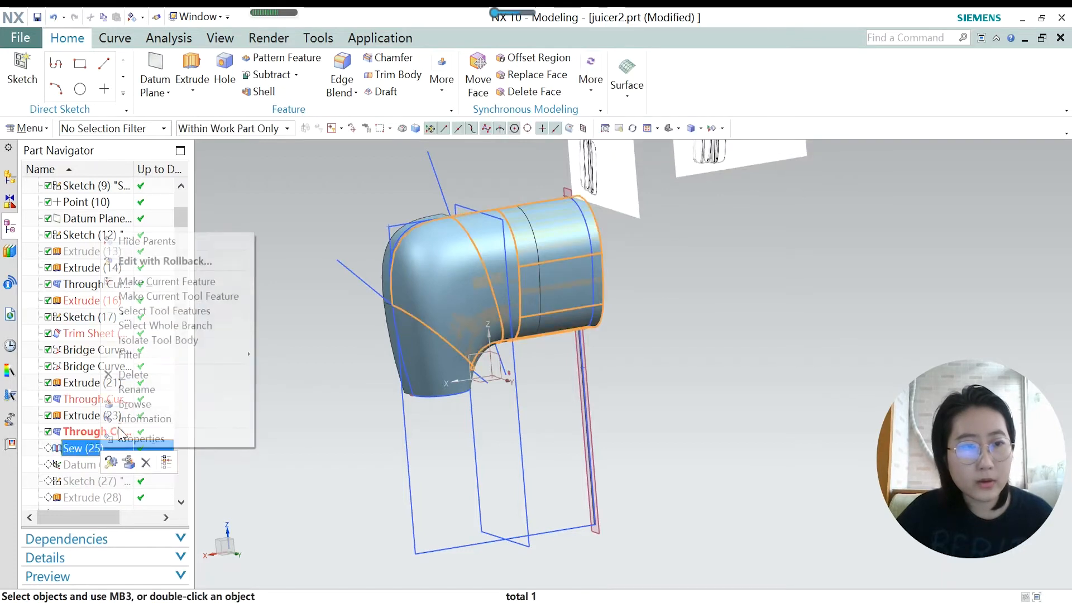
left_click(167, 281)
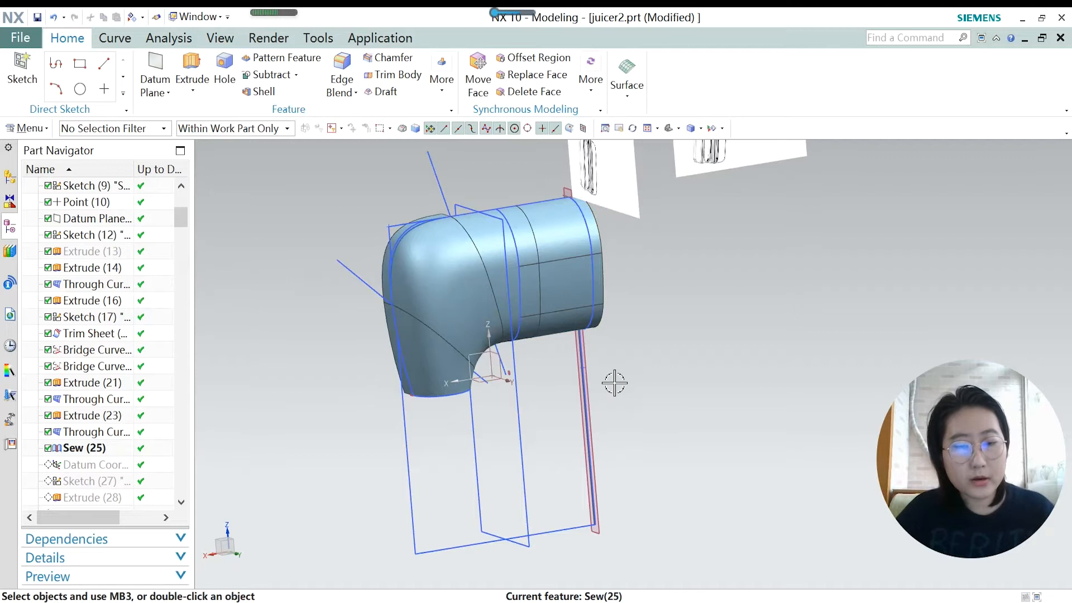
key("ctrl+b")
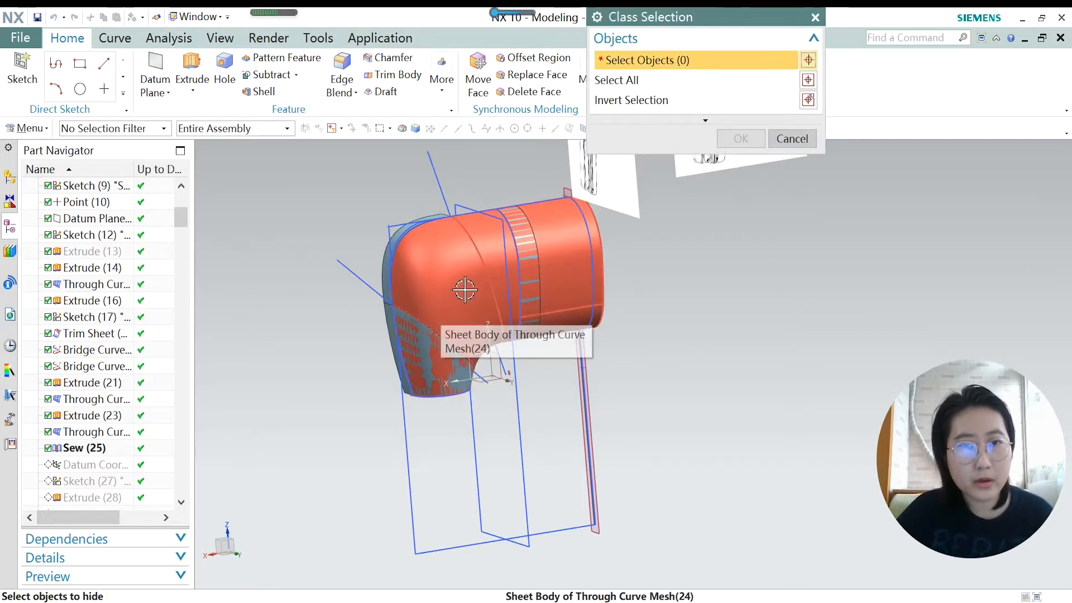
left_click(790, 137)
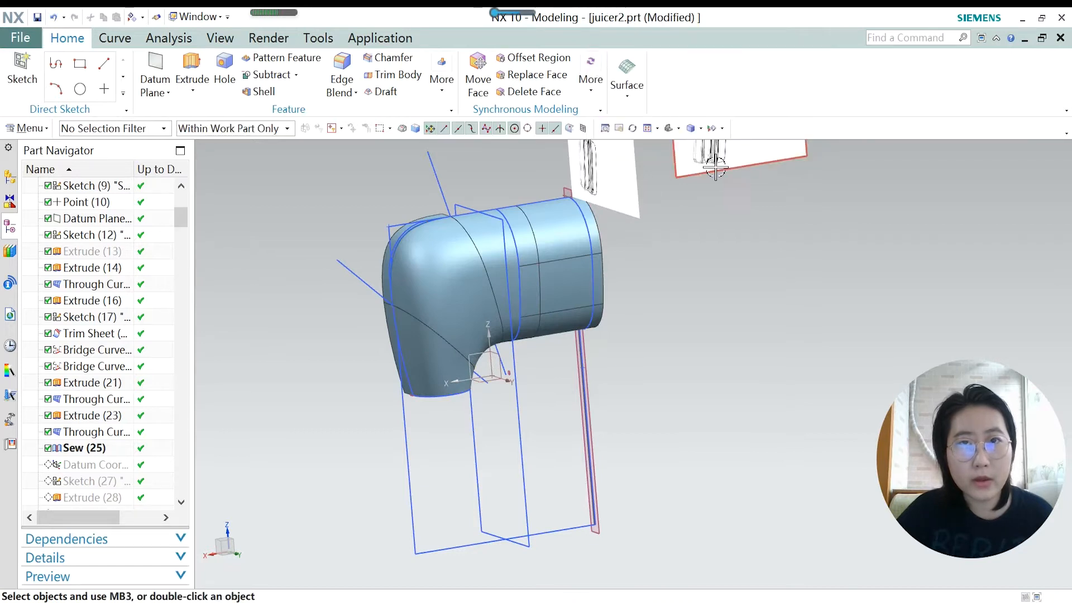
Open the Sew command and examine the seam between the Through Curve Mesh (15) and (24) sheets, closing it without sewing.
left_click(25, 129)
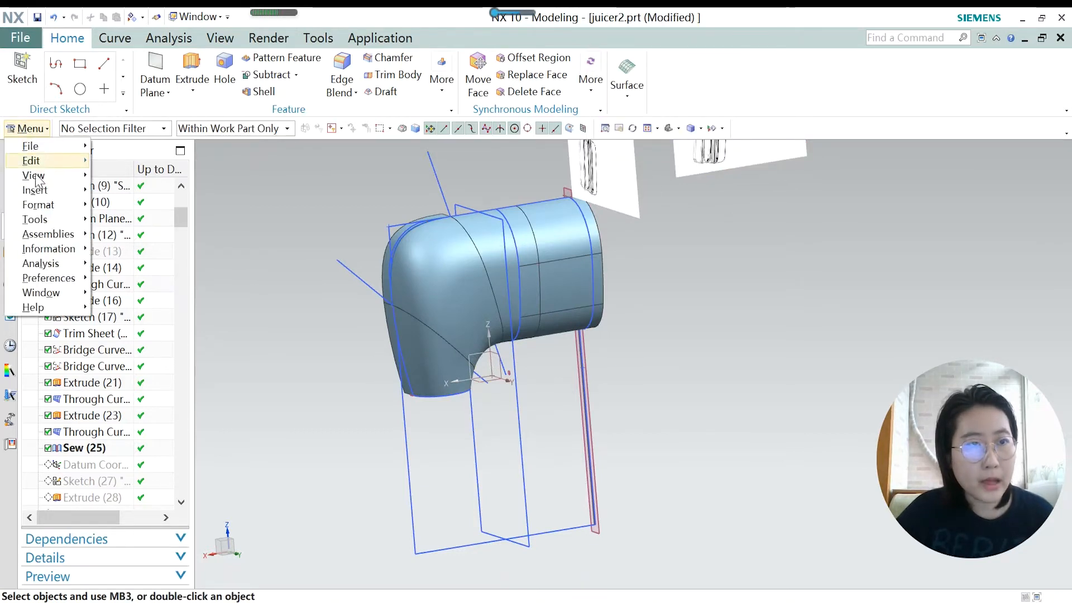
mouse_move(37, 192)
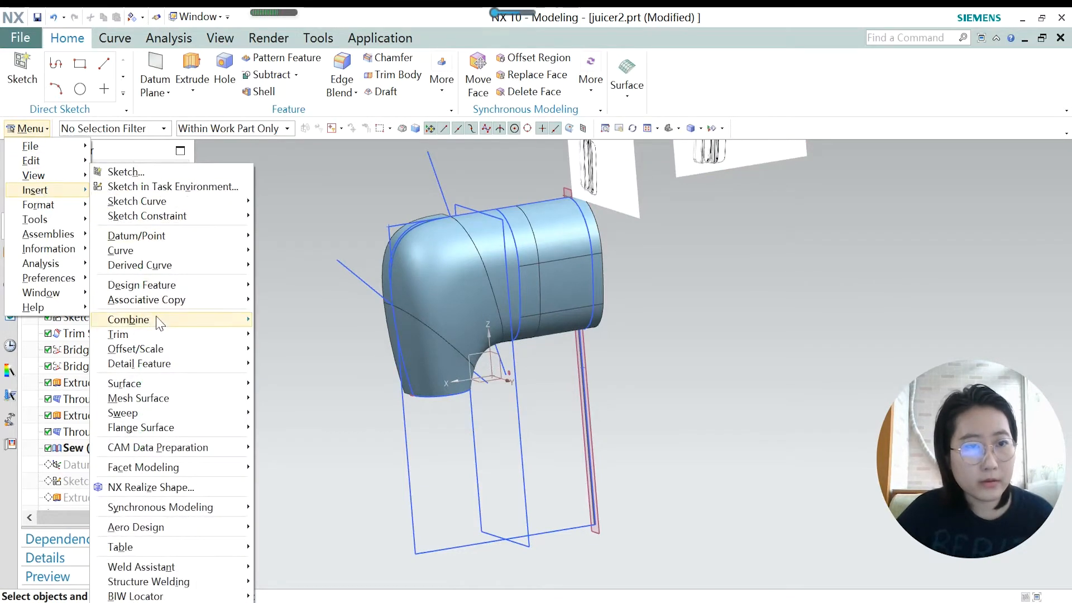
mouse_move(162, 320)
left_click(283, 405)
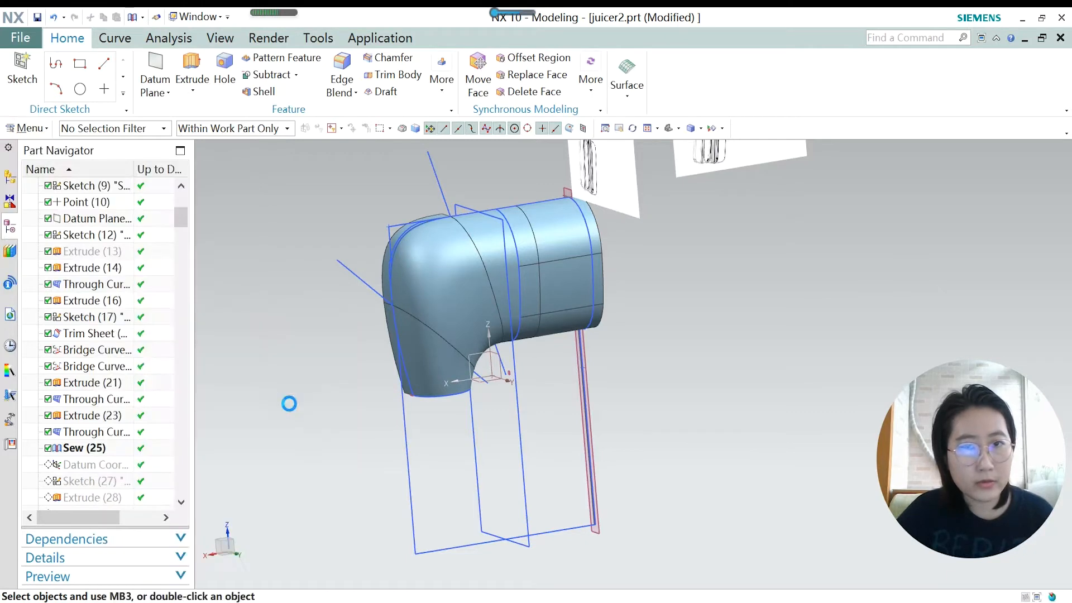
scroll(352, 356, "down", 2)
scroll(353, 356, "up", 3)
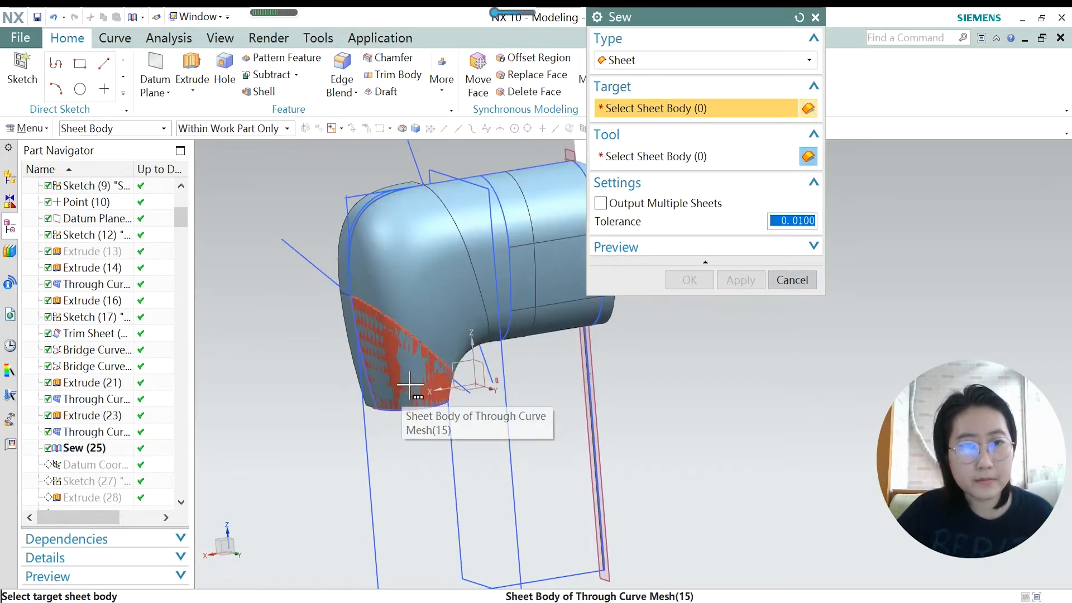
scroll(410, 386, "down", 2)
scroll(397, 345, "up", 2)
scroll(377, 321, "up", 1)
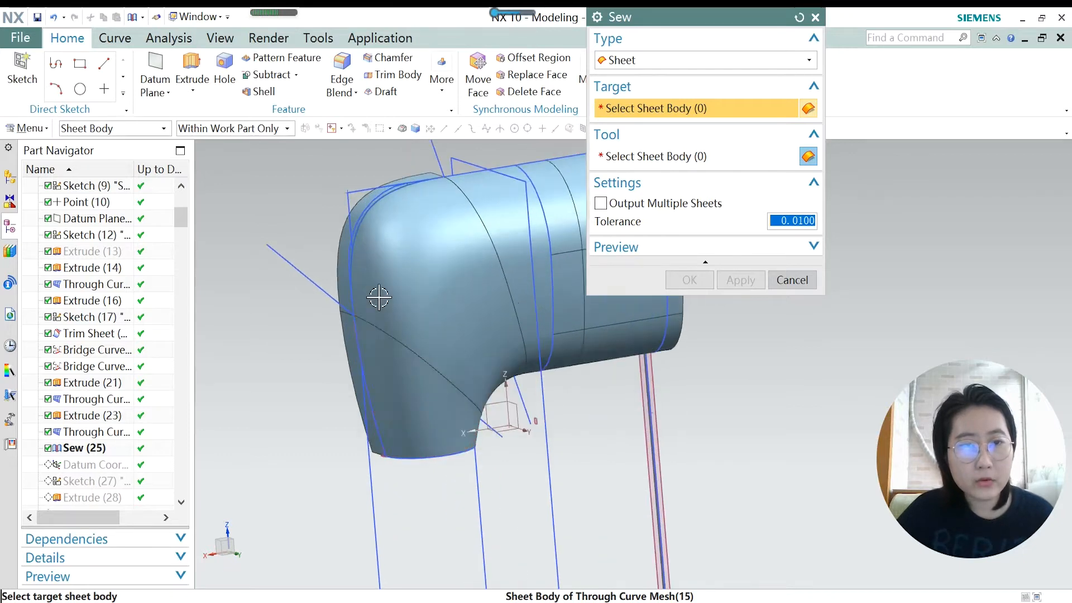
scroll(354, 313, "up", 5)
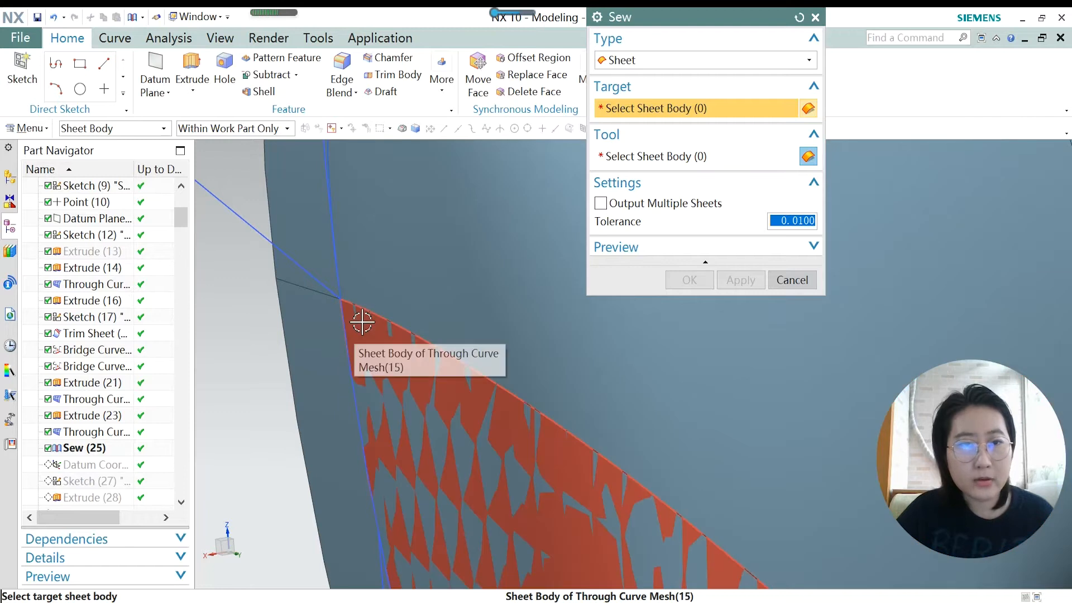
scroll(361, 322, "down", 3)
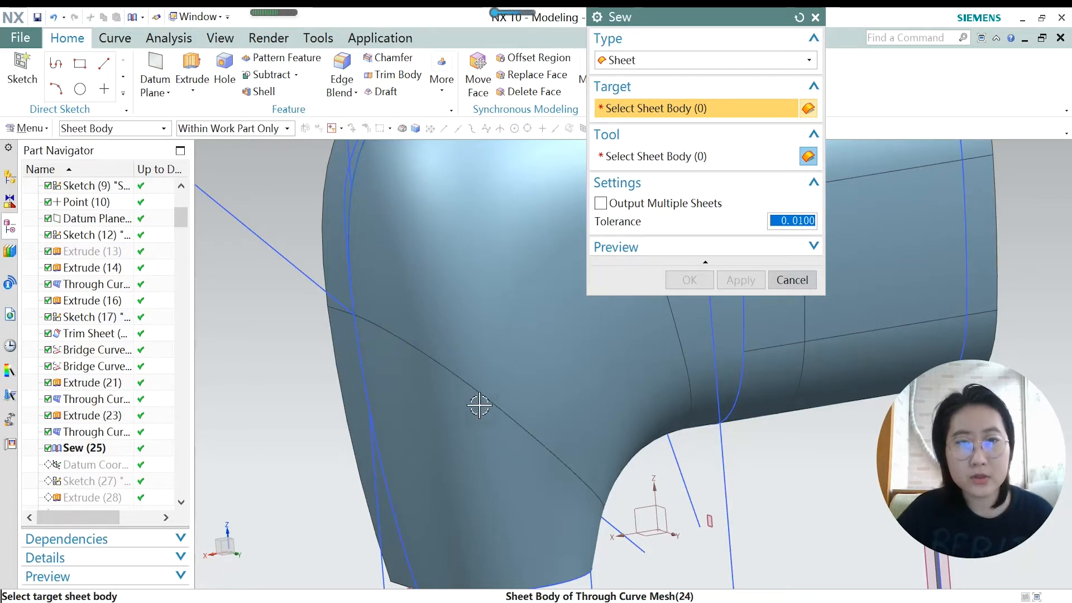
scroll(478, 406, "down", 3)
scroll(400, 371, "up", 6)
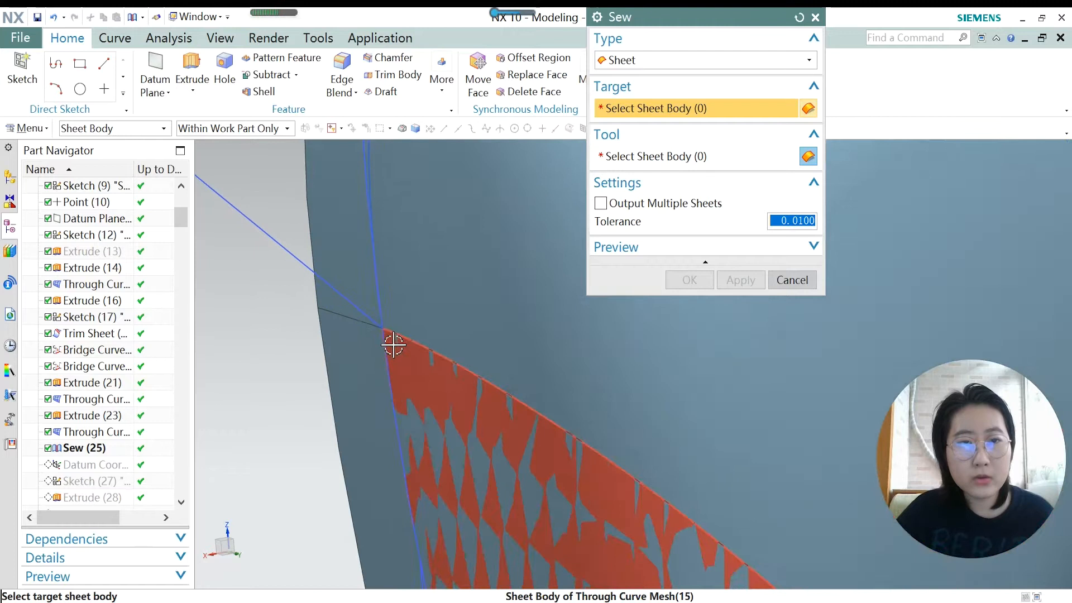
scroll(393, 345, "down", 3)
scroll(474, 360, "up", 3)
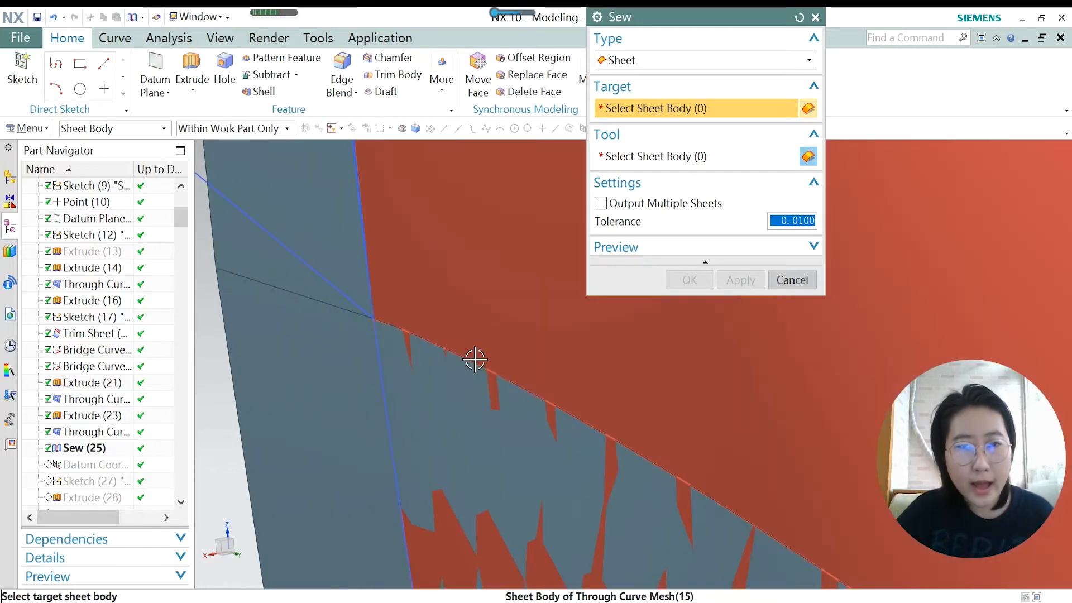
scroll(460, 335, "down", 2)
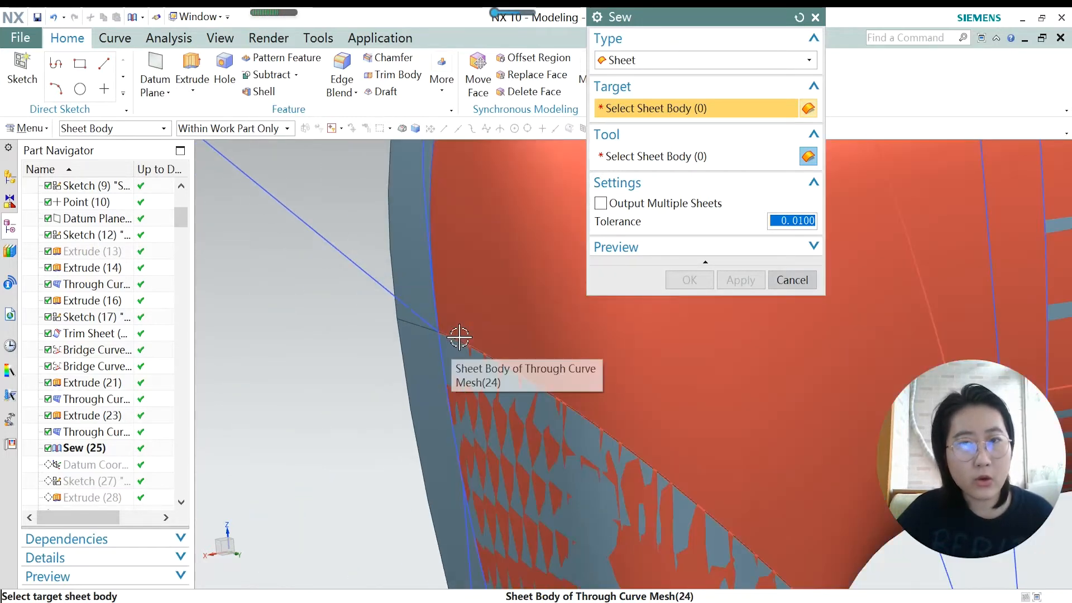
left_click(790, 280)
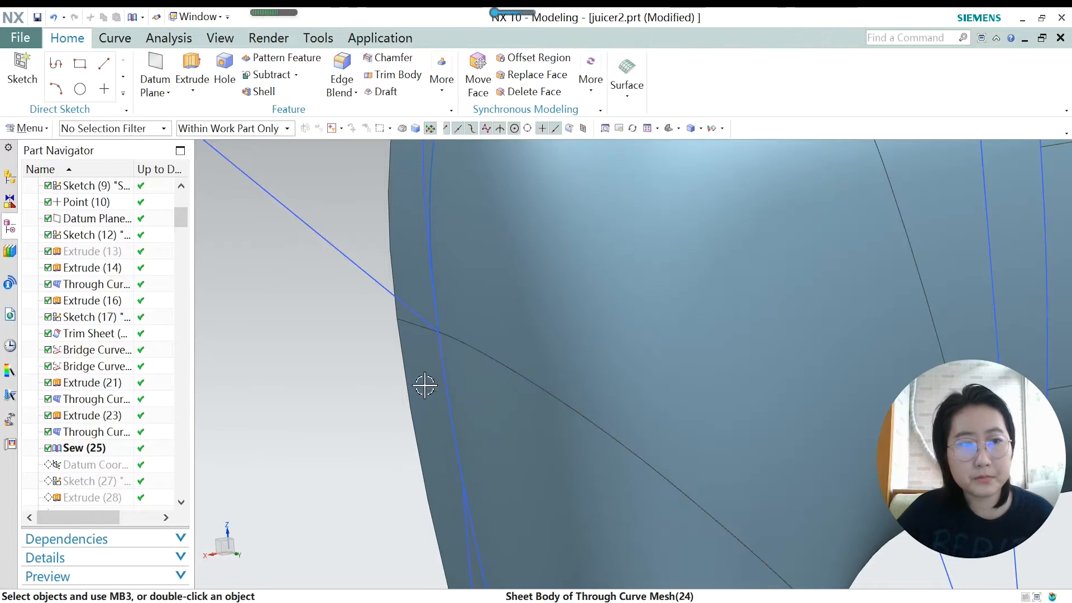
Make Datum Coordinate System (26), the feature following Sew (25), the current feature in the model history.
right_click(80, 468)
left_click(139, 341)
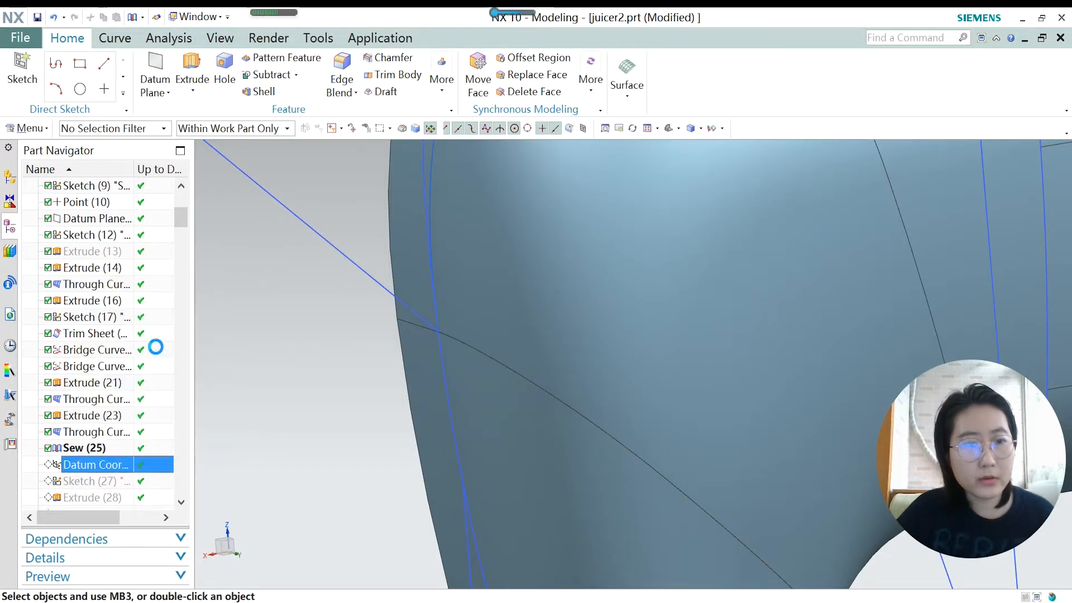
scroll(359, 359, "down", 3)
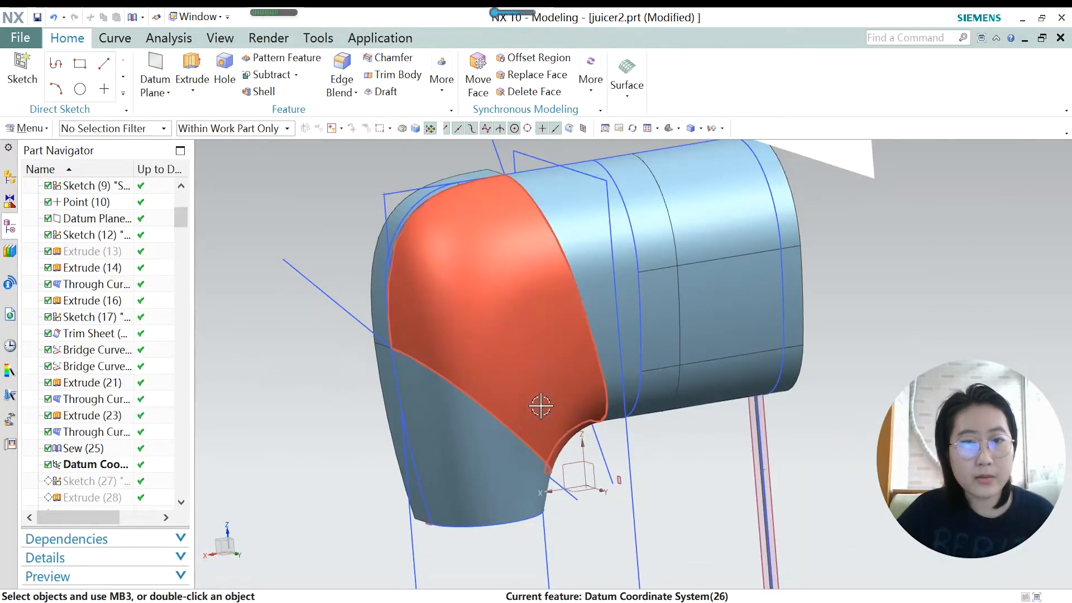
scroll(575, 504, "up", 1)
scroll(578, 463, "down", 2)
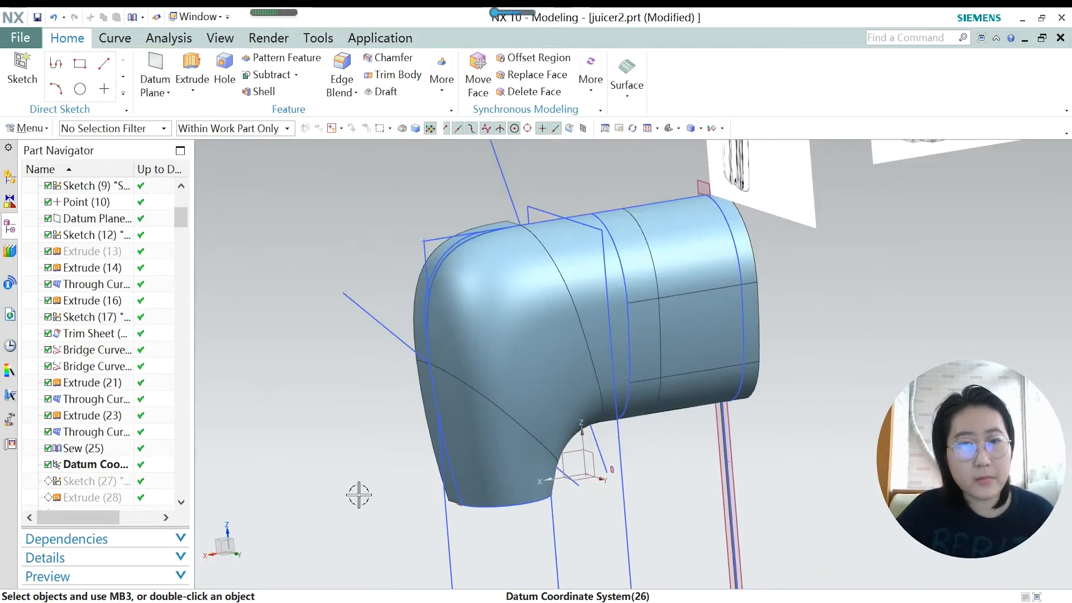
scroll(582, 469, "up", 1)
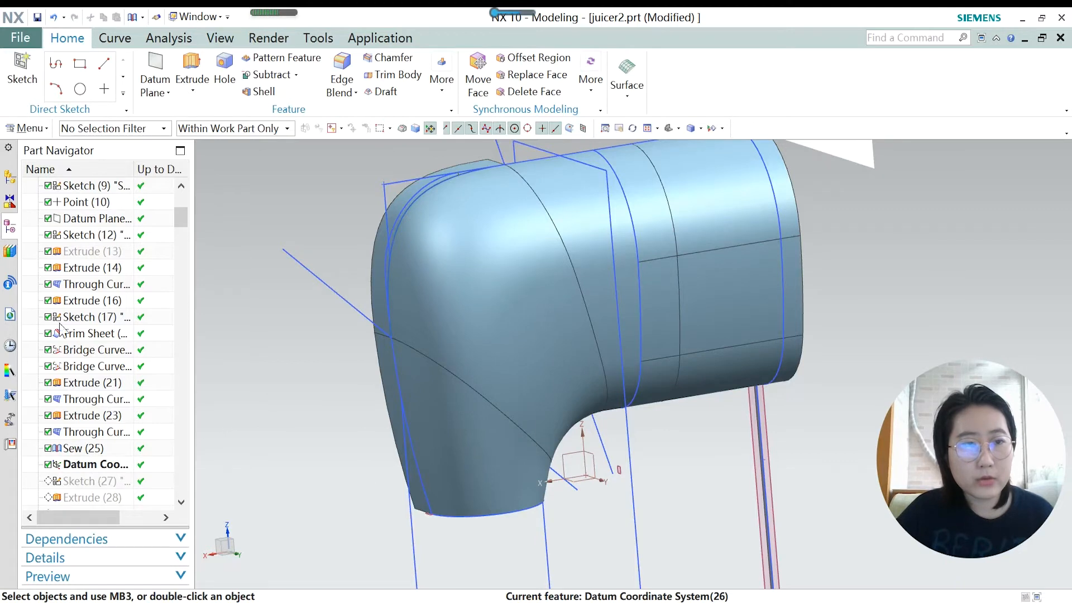
Advance the model history to Sketch (27), making it the current feature.
left_click(78, 222)
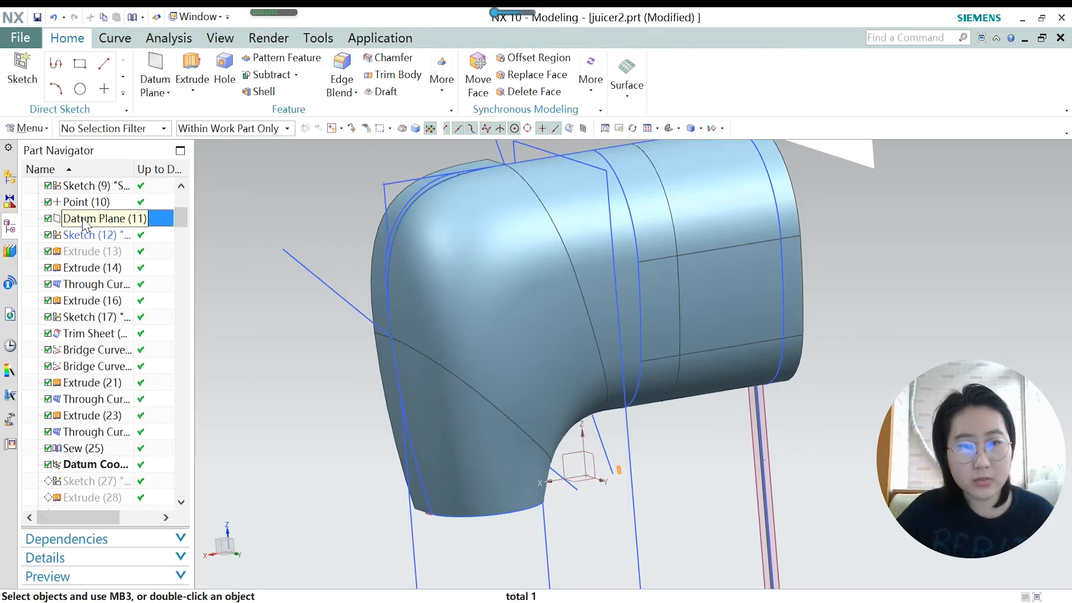
left_click(89, 481)
right_click(94, 483)
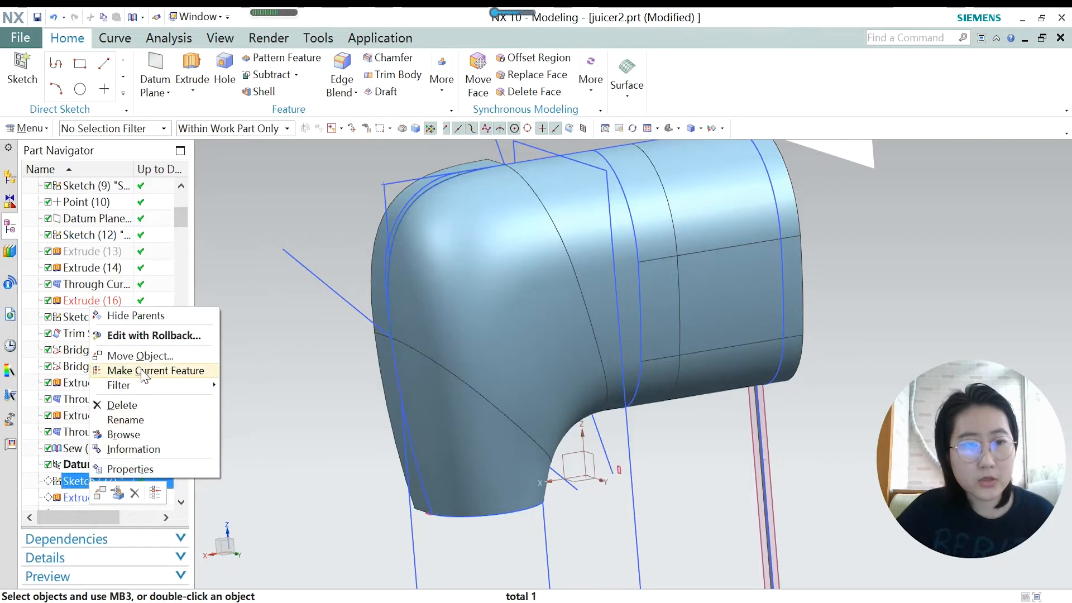
left_click(155, 371)
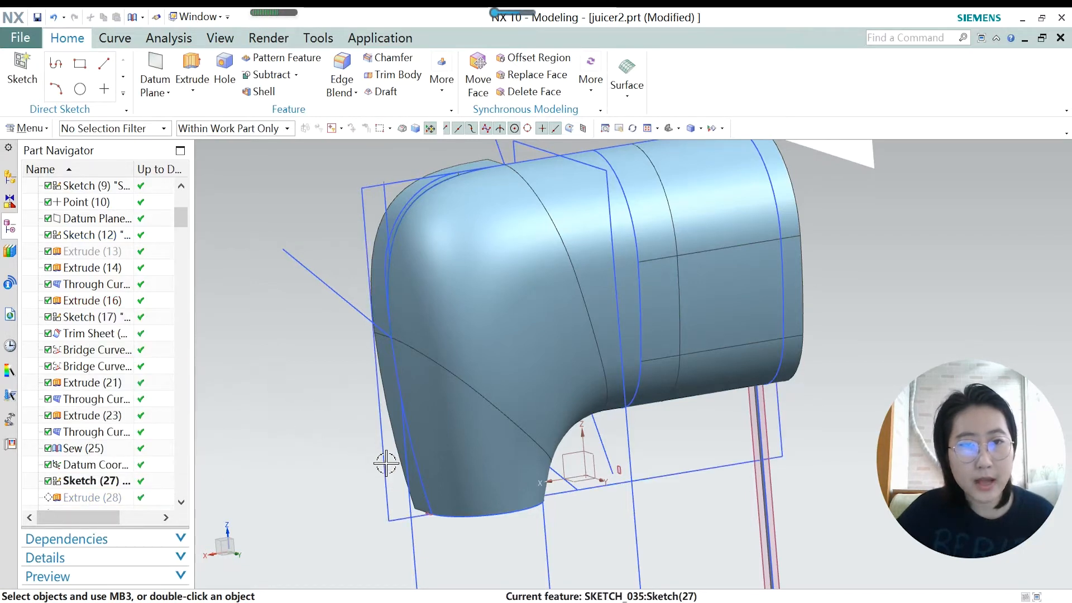
Highlight Sketch (27) and examine its rectangle around the mixer body and the nearby datum coordinate system.
left_click(572, 455)
scroll(569, 455, "up", 5)
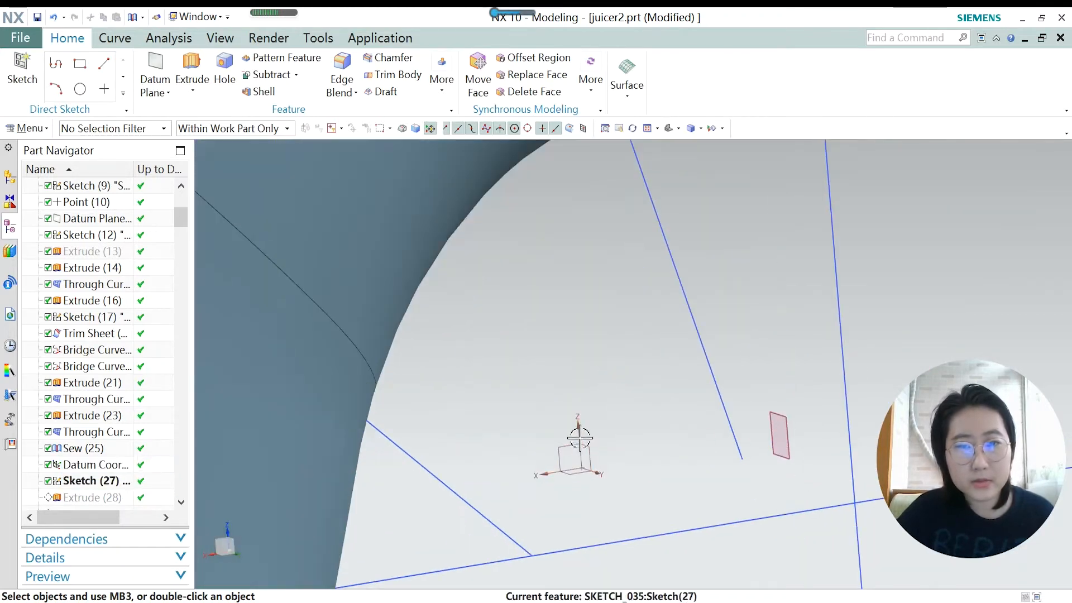
scroll(526, 502, "down", 8)
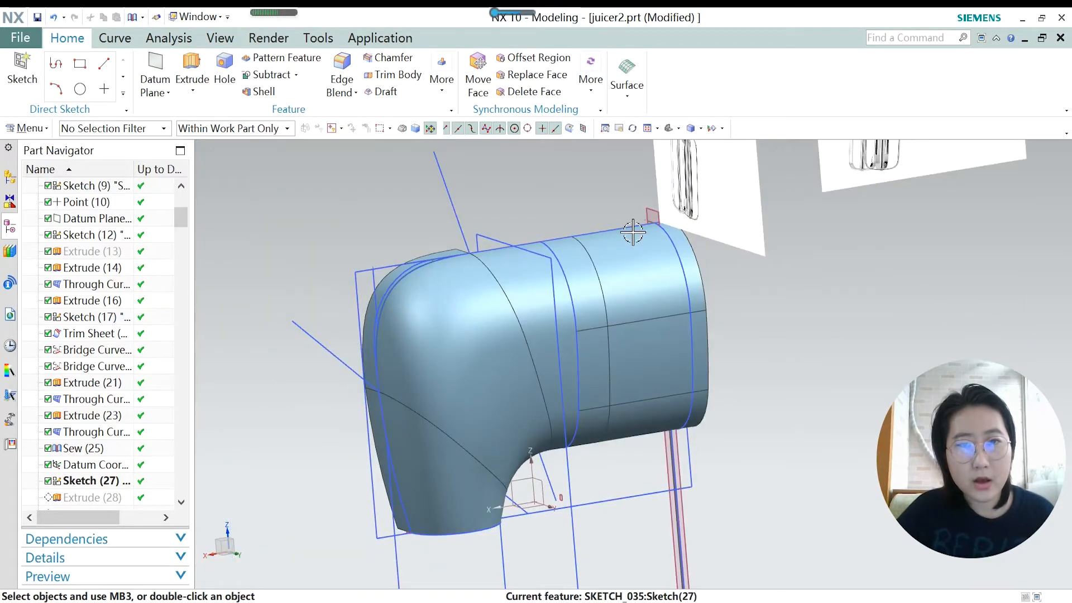
scroll(696, 345, "down", 1)
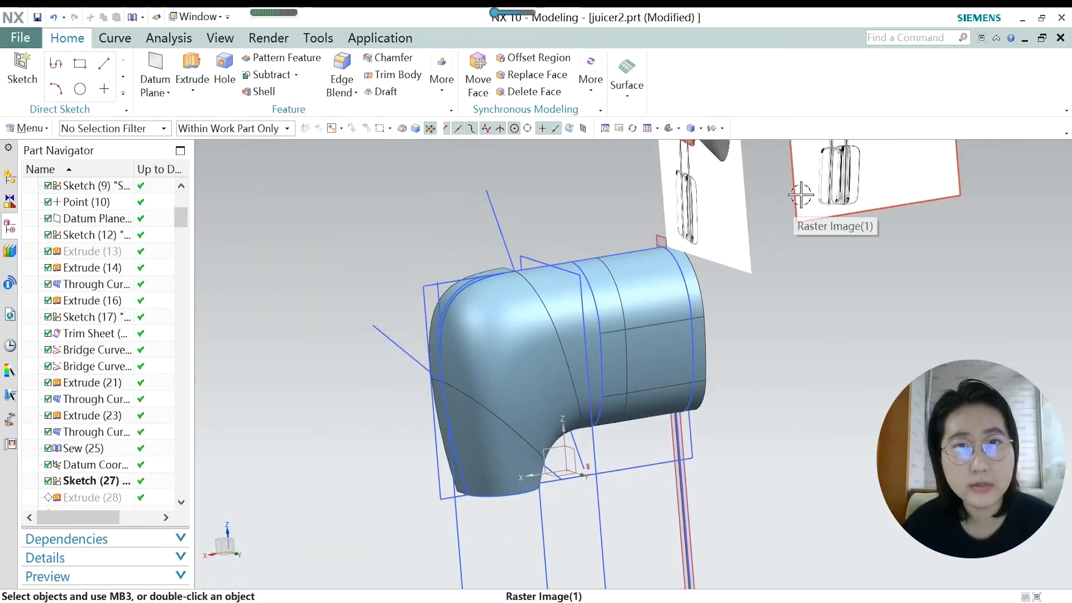
left_click(88, 483)
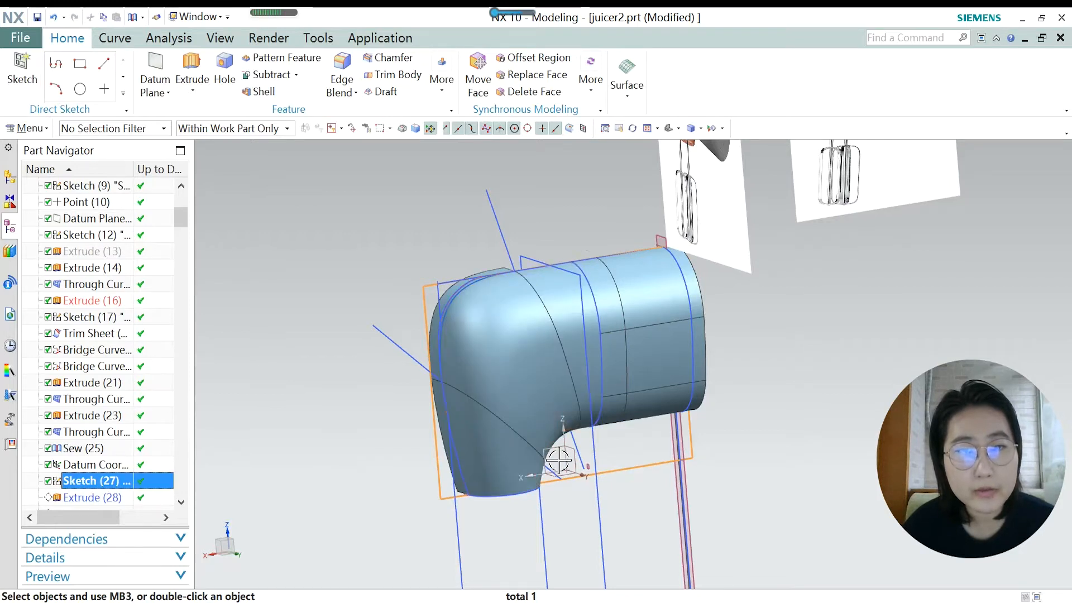
scroll(556, 455, "up", 3)
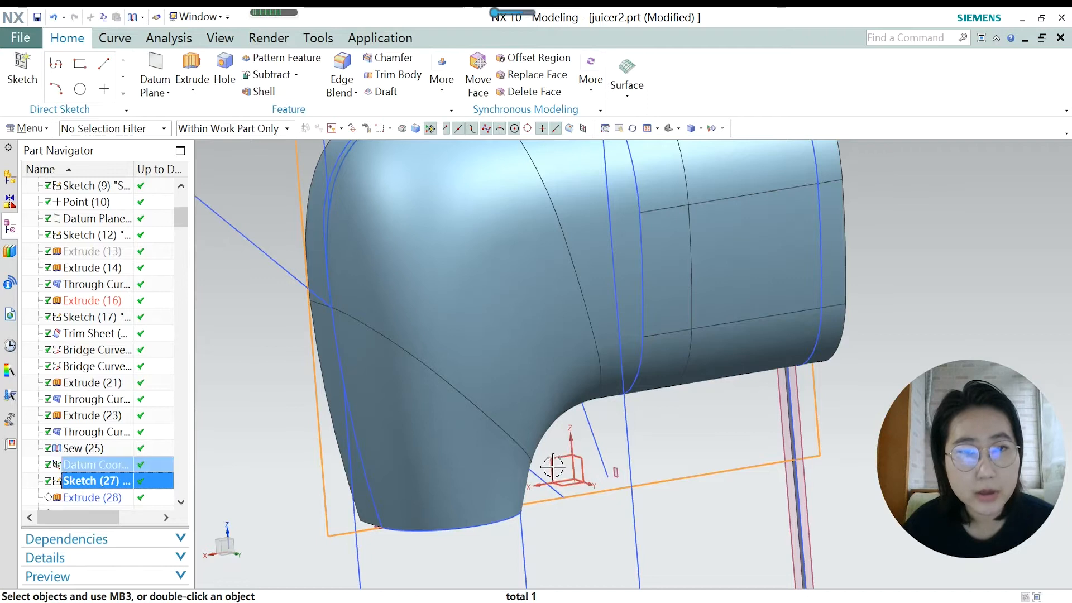
scroll(569, 468, "down", 1)
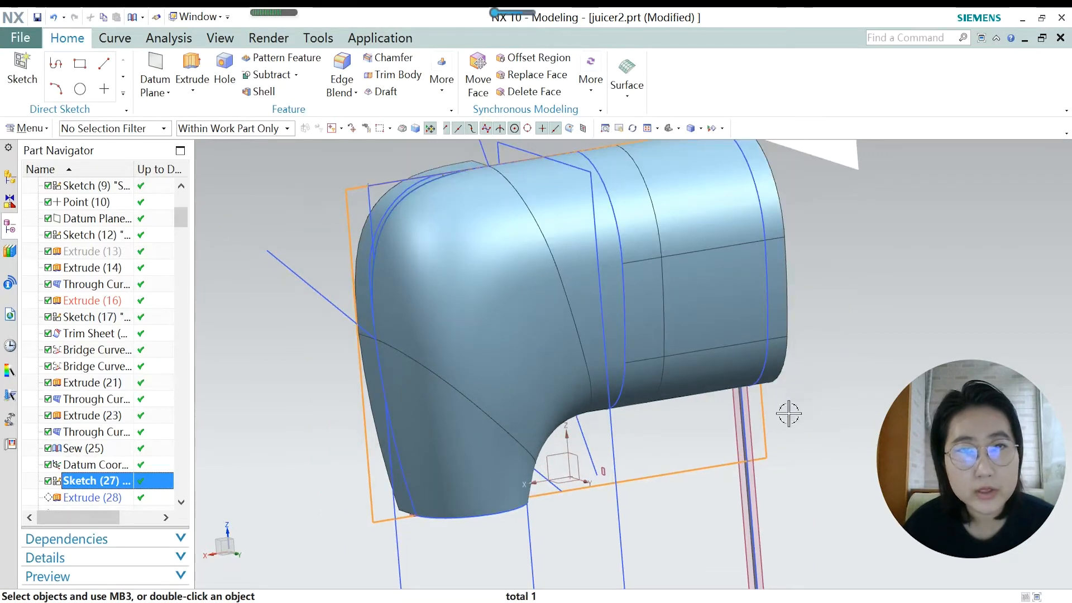
Make Extrude (28) the current feature to bring in the block extruded from the rectangular sketch.
left_click(103, 499)
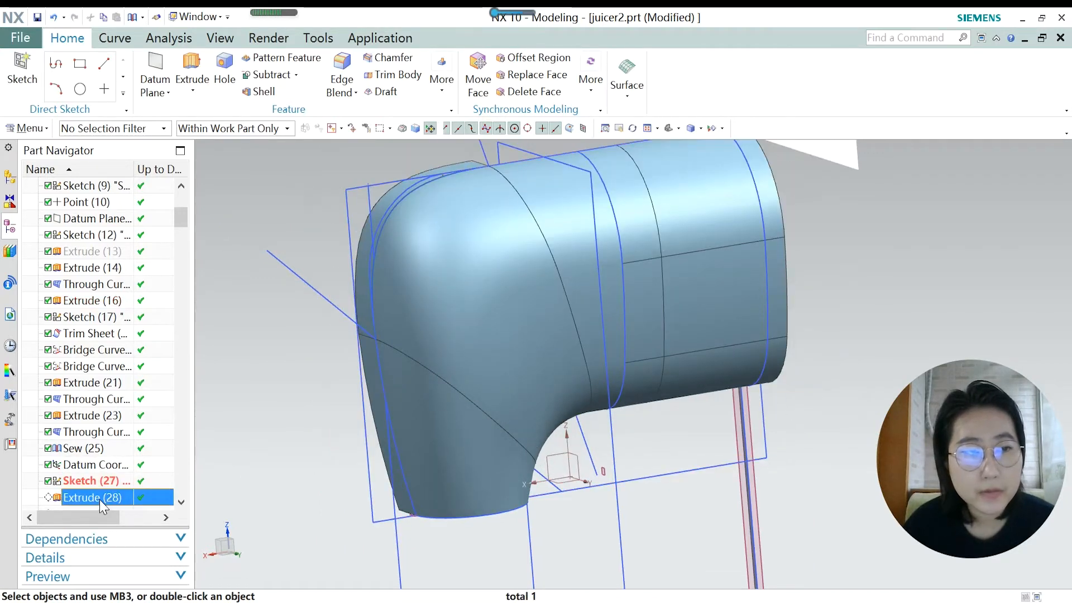
right_click(99, 499)
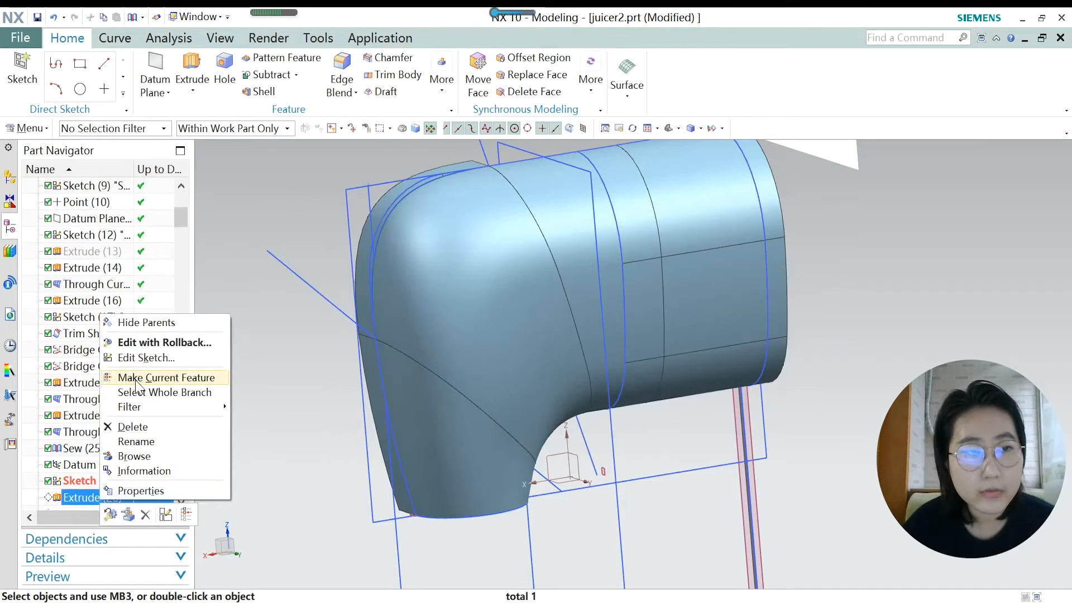
left_click(157, 378)
mouse_move(454, 378)
middle_mouse_down()
mouse_move(441, 363)
mouse_move(464, 375)
middle_mouse_up()
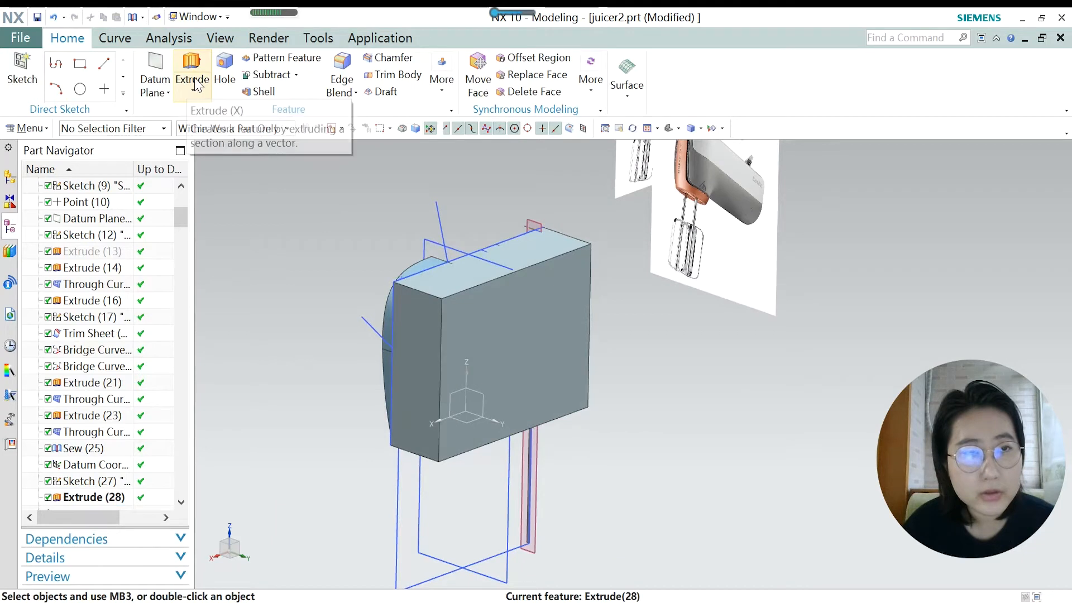
Open Extrude (28) for editing and review its section, direction and distance limits, keeping its settings.
double_click(93, 498)
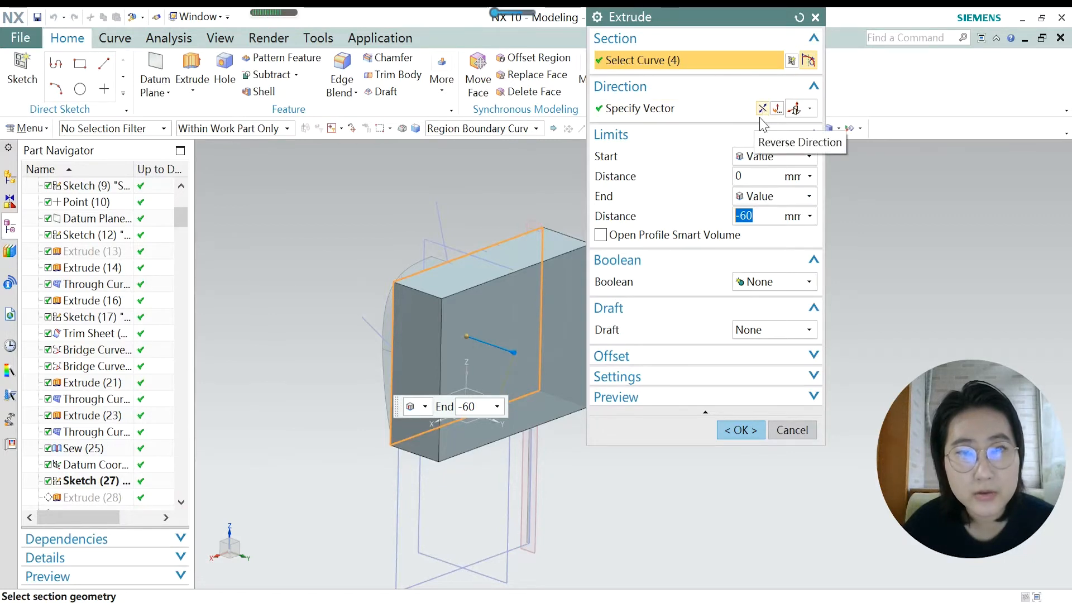
middle_click_drag(413, 251, 505, 313)
middle_click_drag(421, 251, 480, 287)
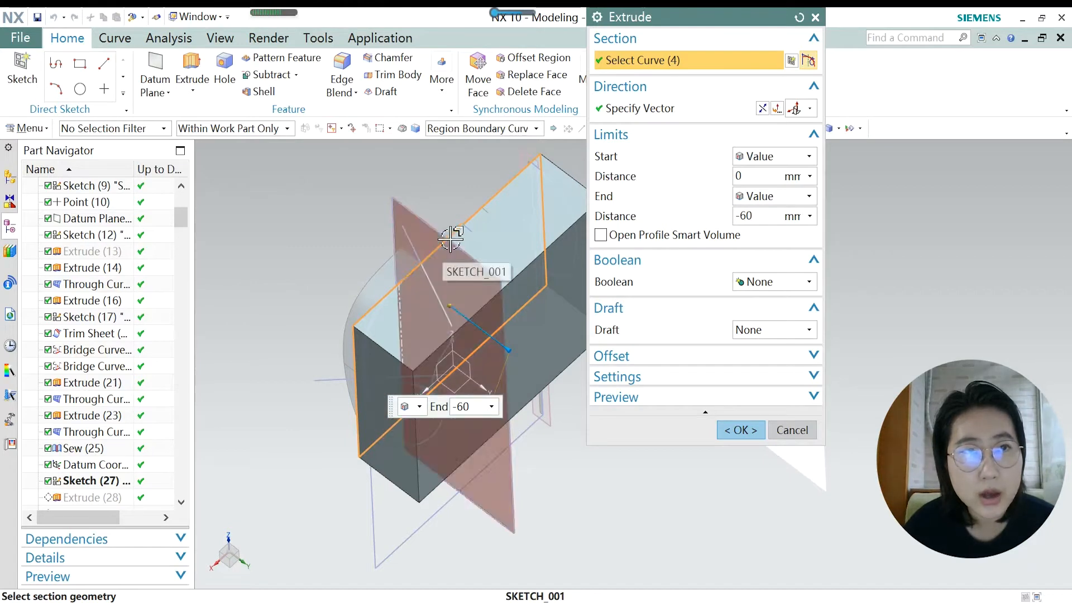
left_click(738, 430)
Open the Trim Body feature after Extrude (28) and review its target body and Face or Plane tool selection, keeping its settings.
middle_click_drag(515, 378, 195, 479)
scroll(134, 441, "down", 3)
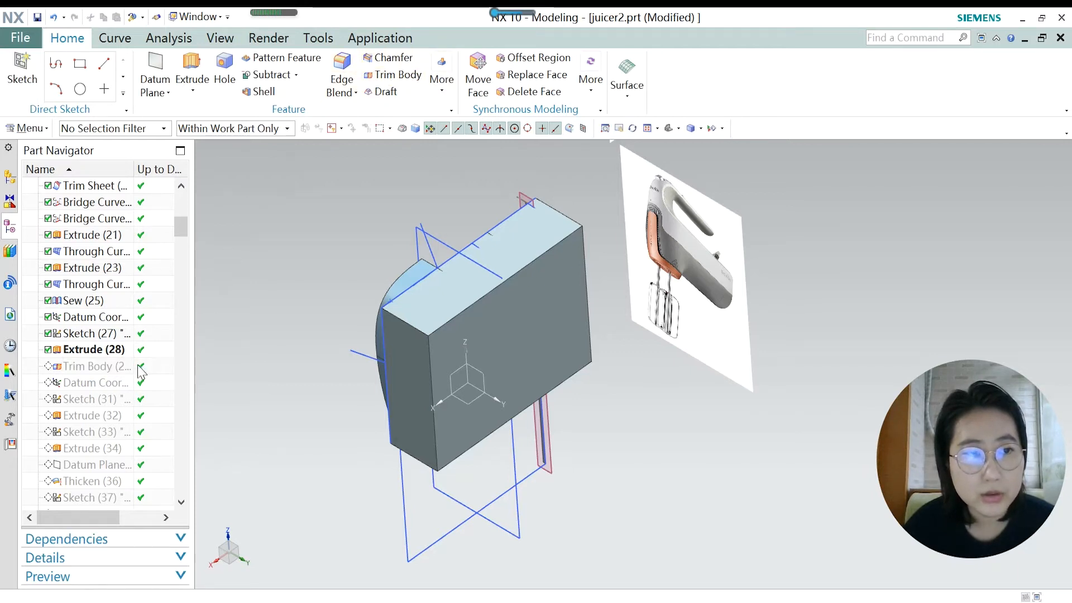
left_click(93, 365)
double_click(92, 365)
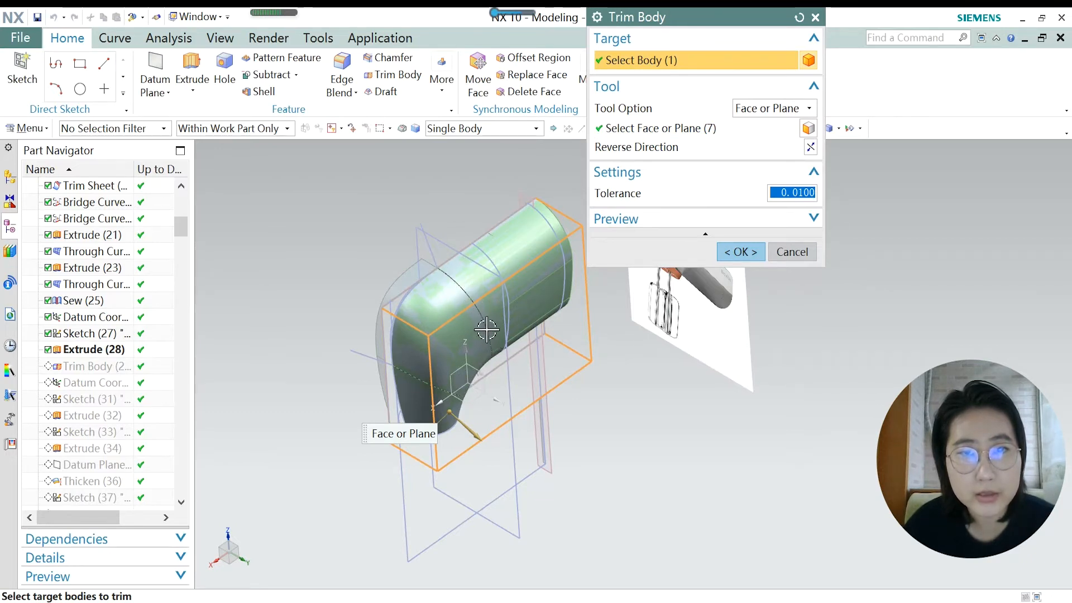
left_click(807, 108)
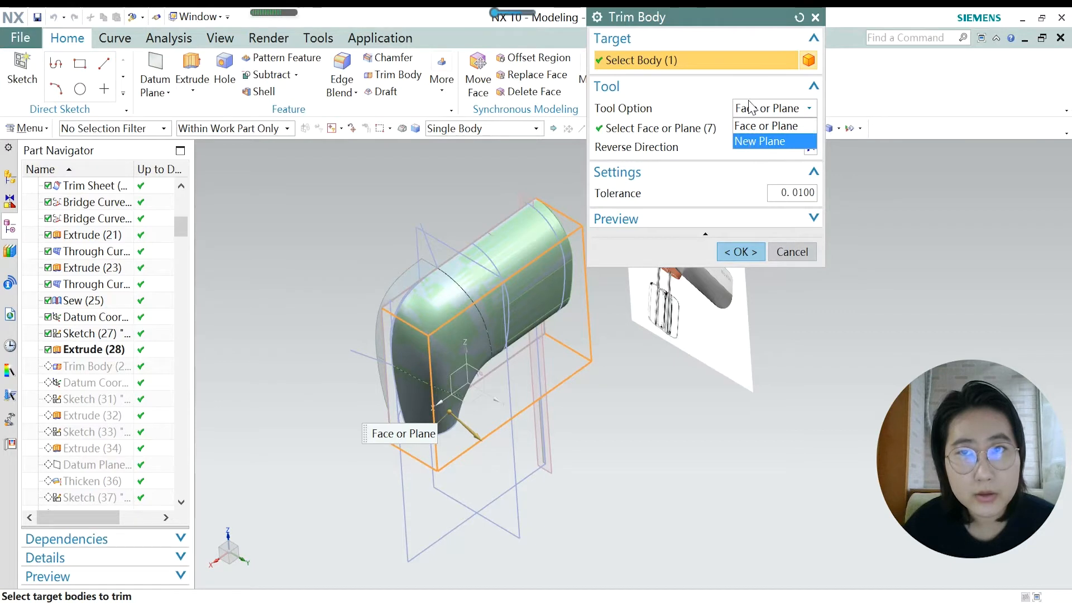
left_click(742, 24)
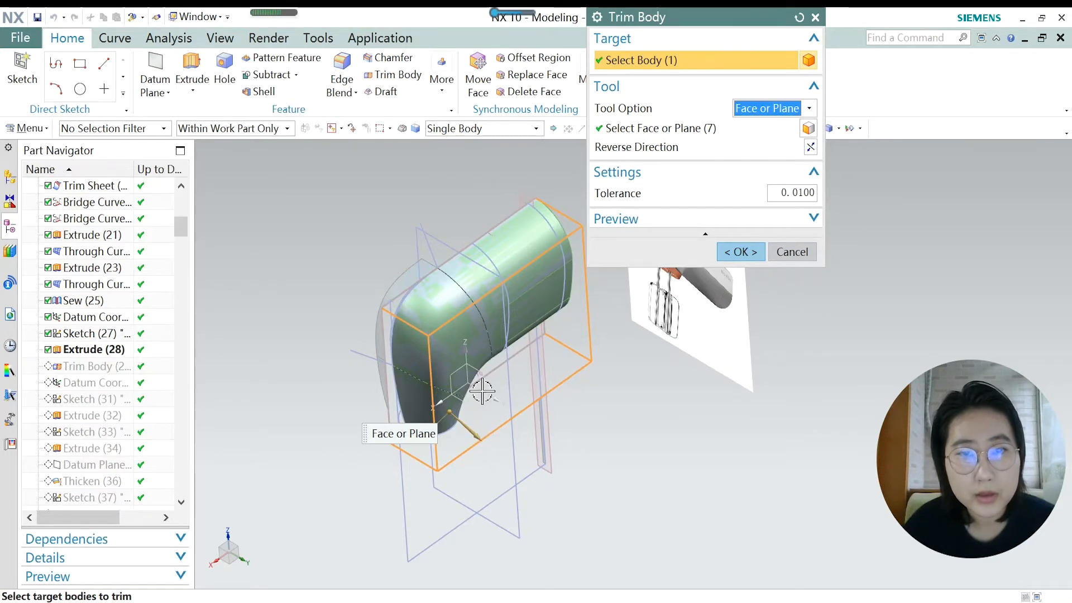
left_click(168, 94)
left_click(652, 132)
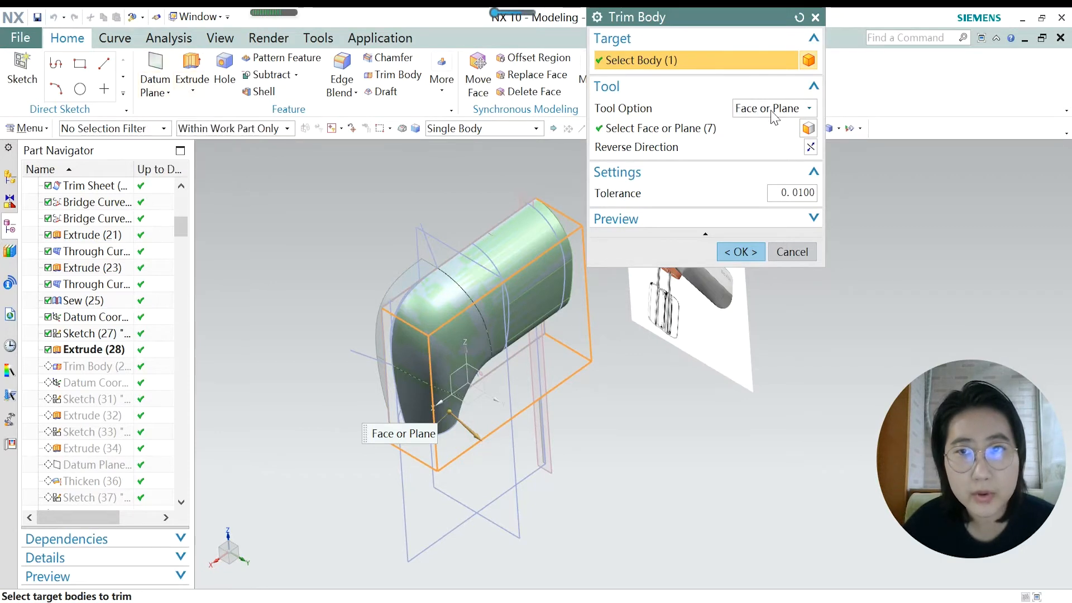
left_click(751, 253)
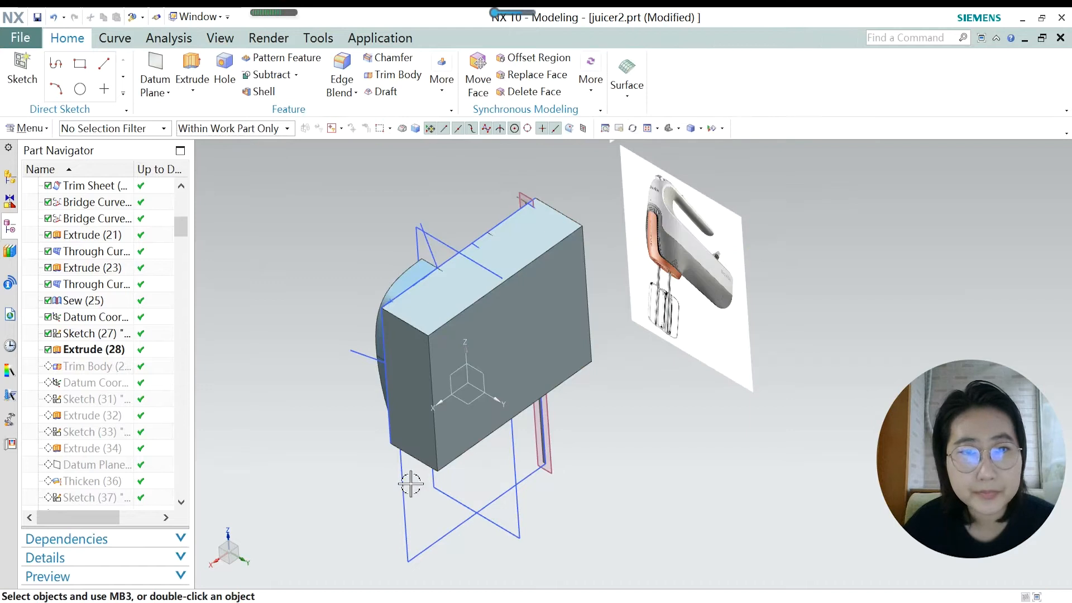
Review the limits of Extrude (28), and examine the Trim Body preview on the block from both sides, keeping all settings.
double_click(89, 349)
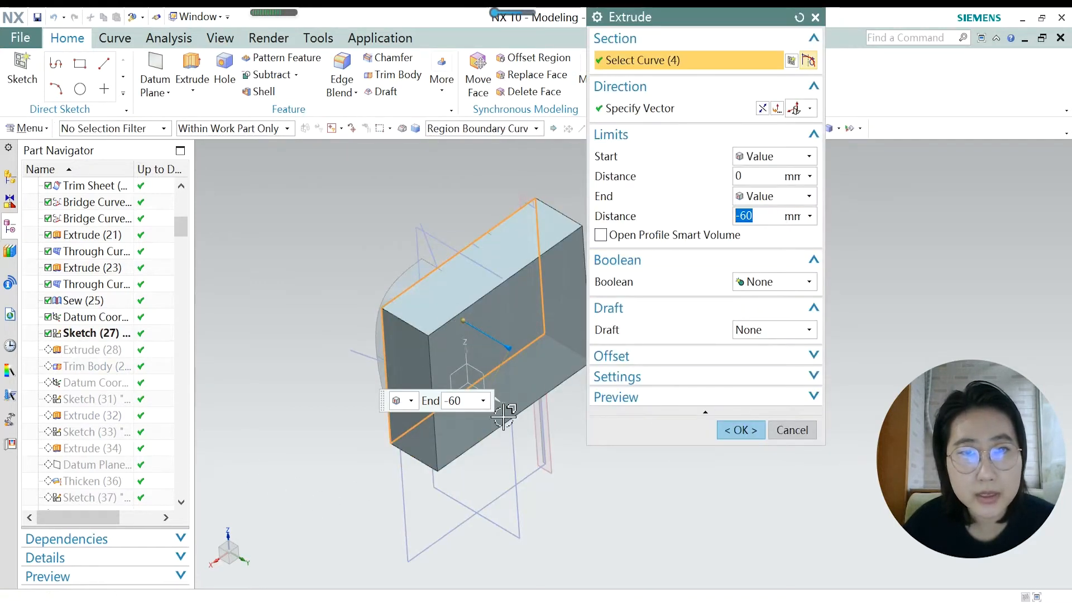
middle_click(521, 371)
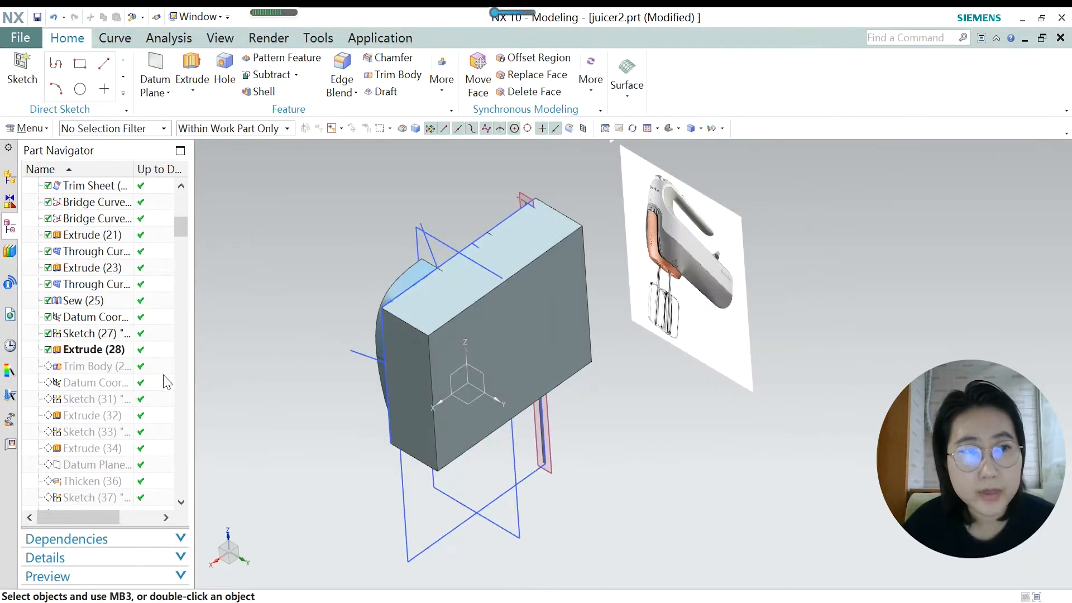
double_click(97, 366)
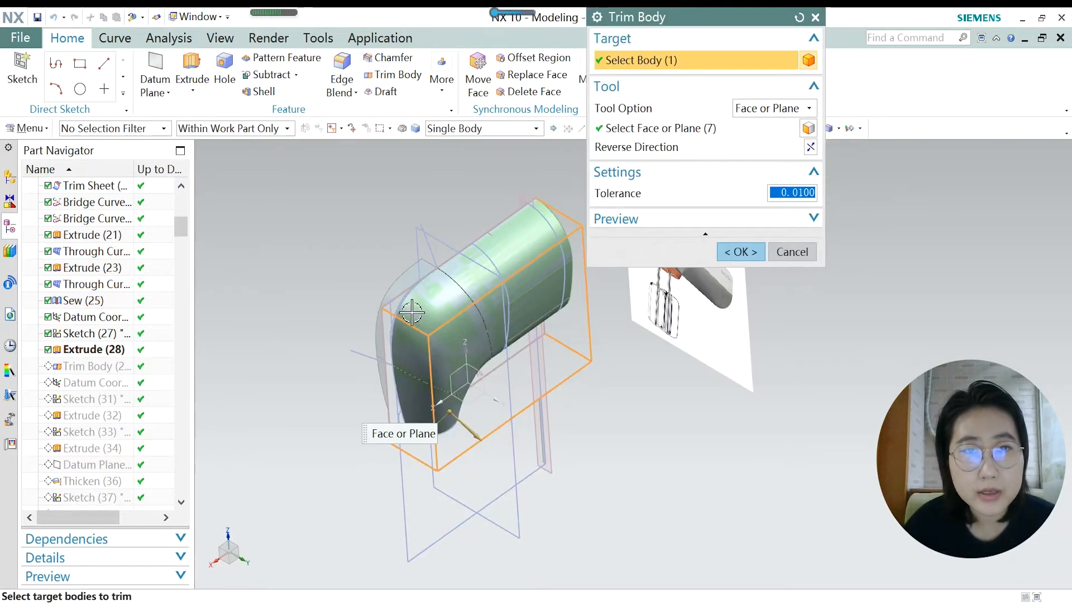
middle_click_drag(524, 375, 541, 322)
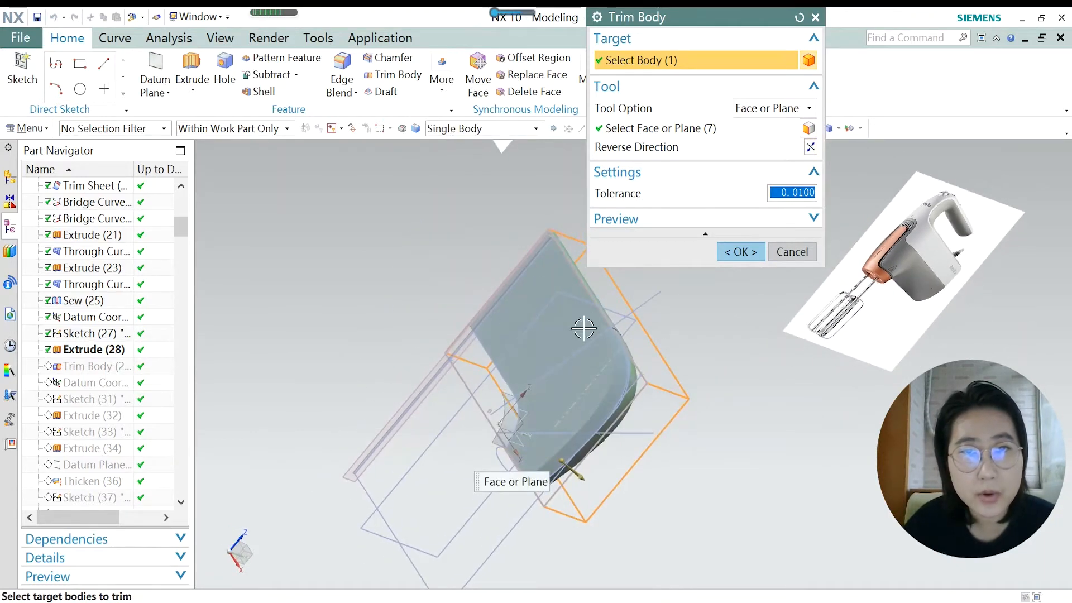
middle_click_drag(555, 366, 555, 319)
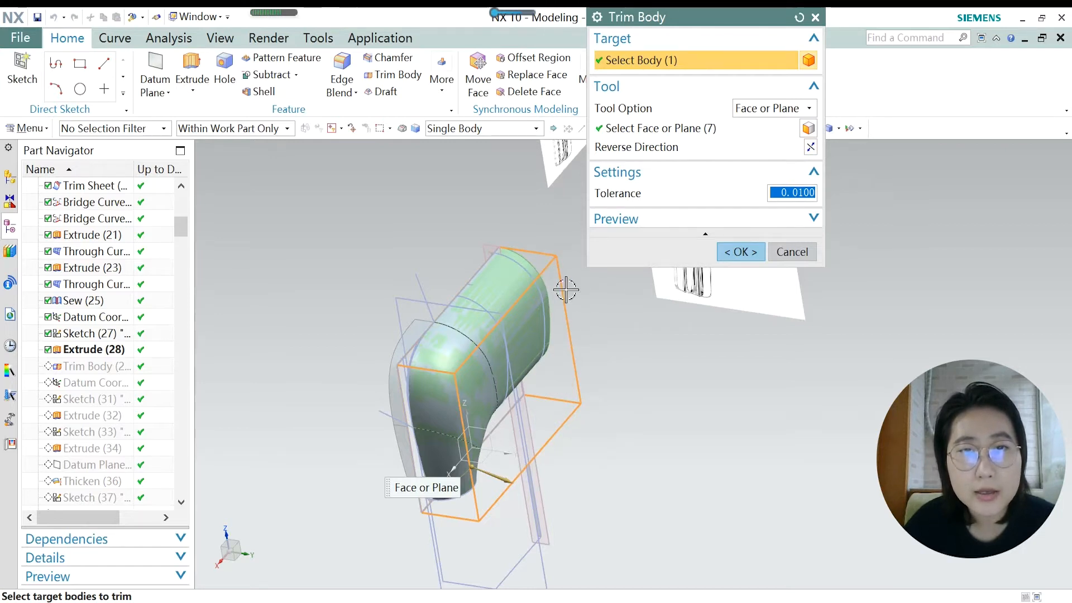
middle_click_drag(493, 422, 497, 351)
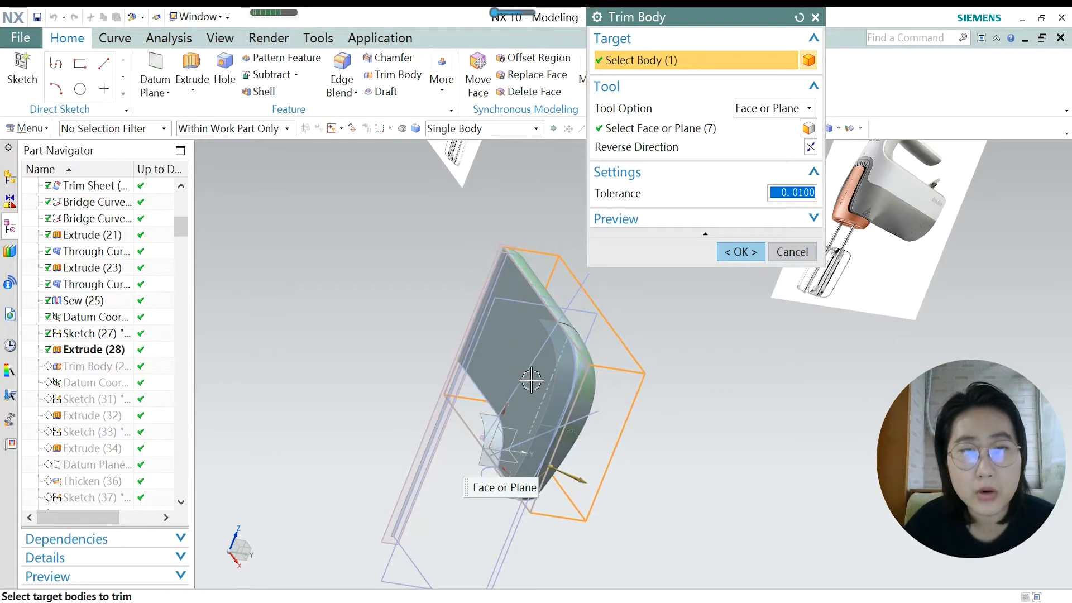
left_click(742, 252)
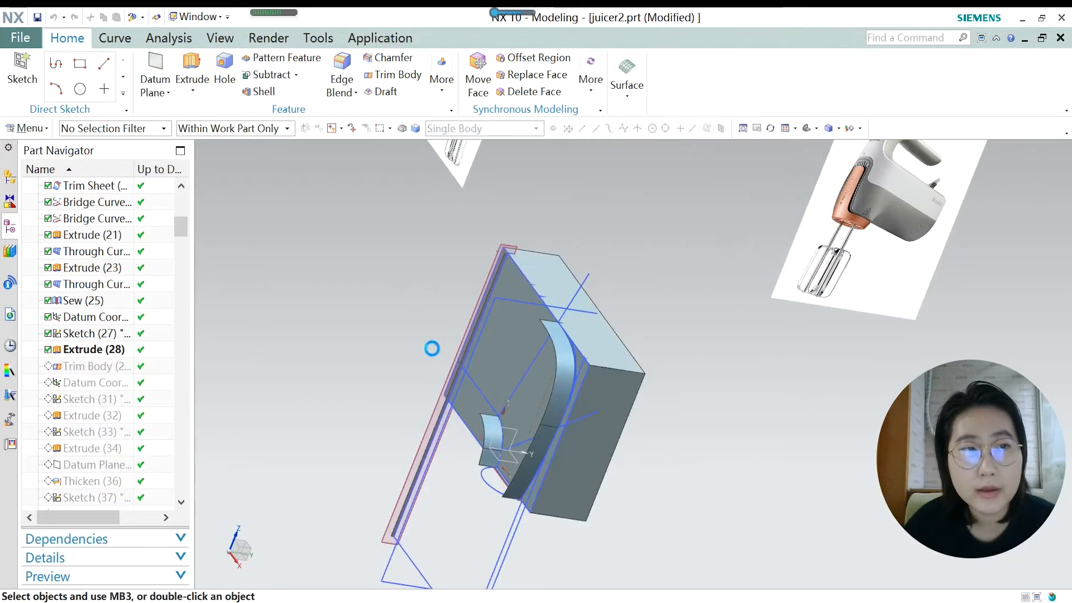
Make Trim Body (29) the current feature and examine the trimmed mixer body from its flat and curved sides.
left_click(91, 368)
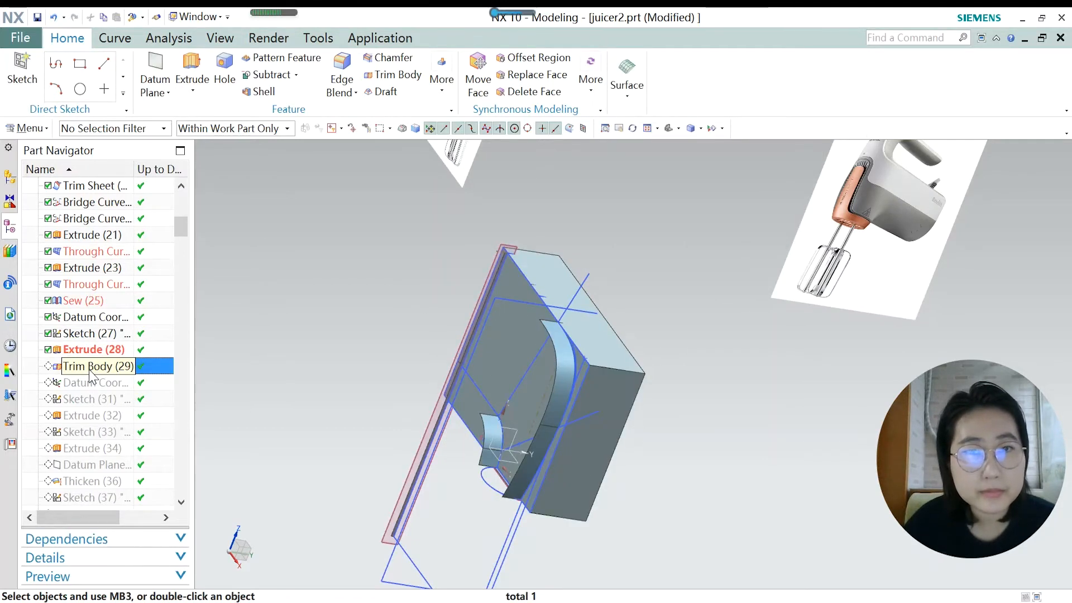
right_click(91, 376)
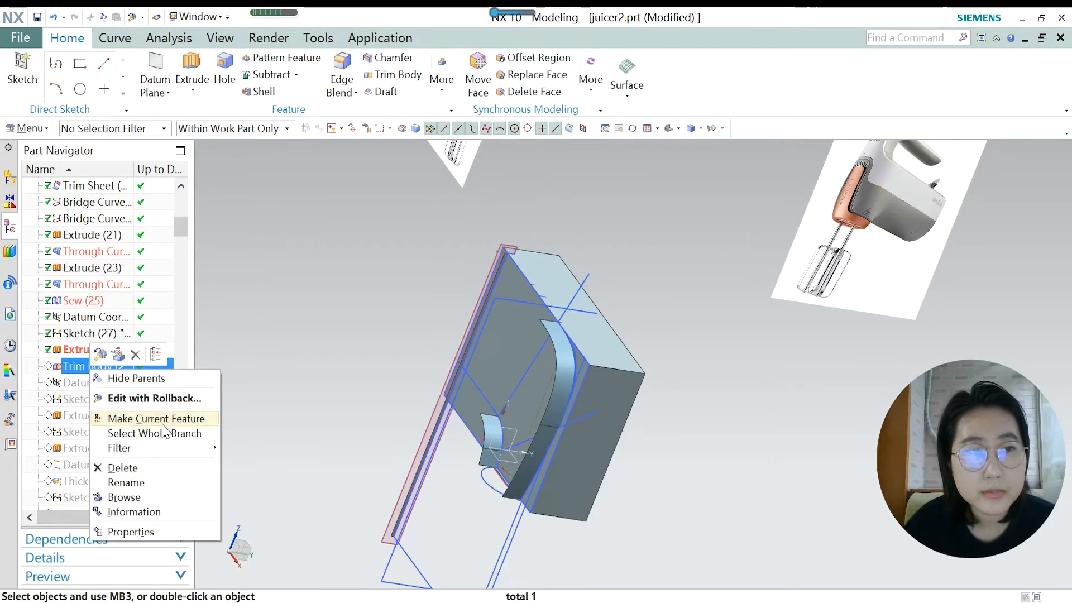
left_click(139, 418)
middle_click_drag(509, 412, 467, 412)
middle_click_drag(426, 383, 504, 291)
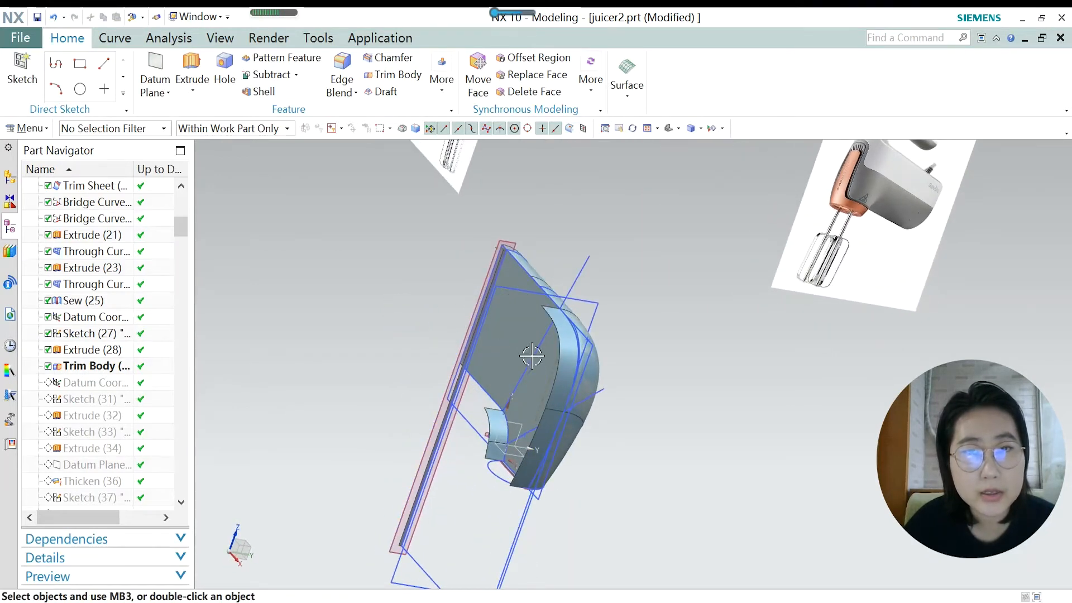
middle_click_drag(562, 407, 435, 362)
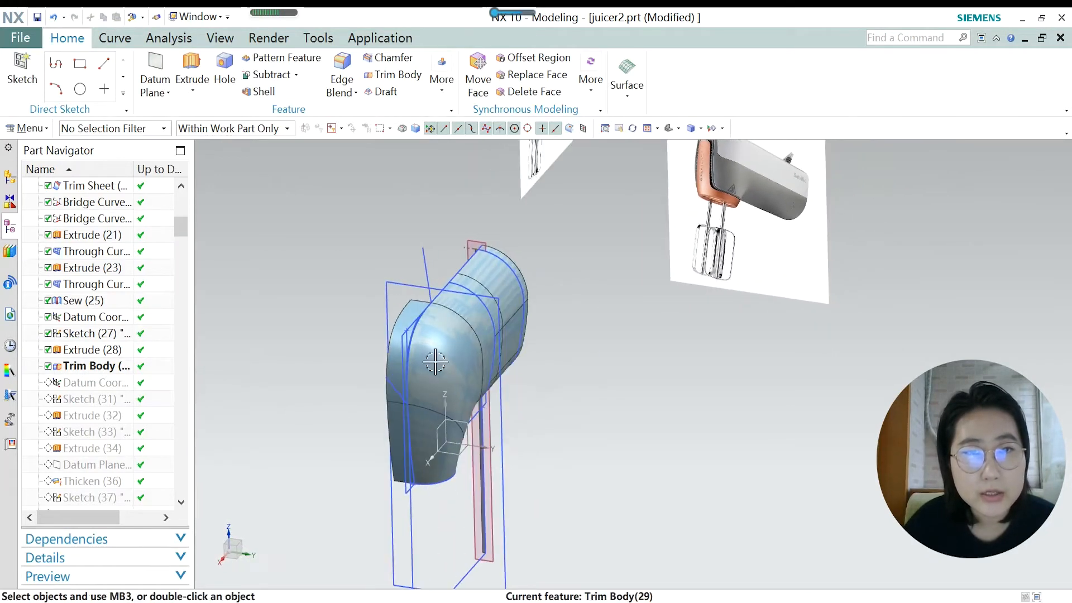
Hide the sheet body overlapping the Extrude (28) solid and inspect the remaining trimmed solid body.
key("ctrl+b")
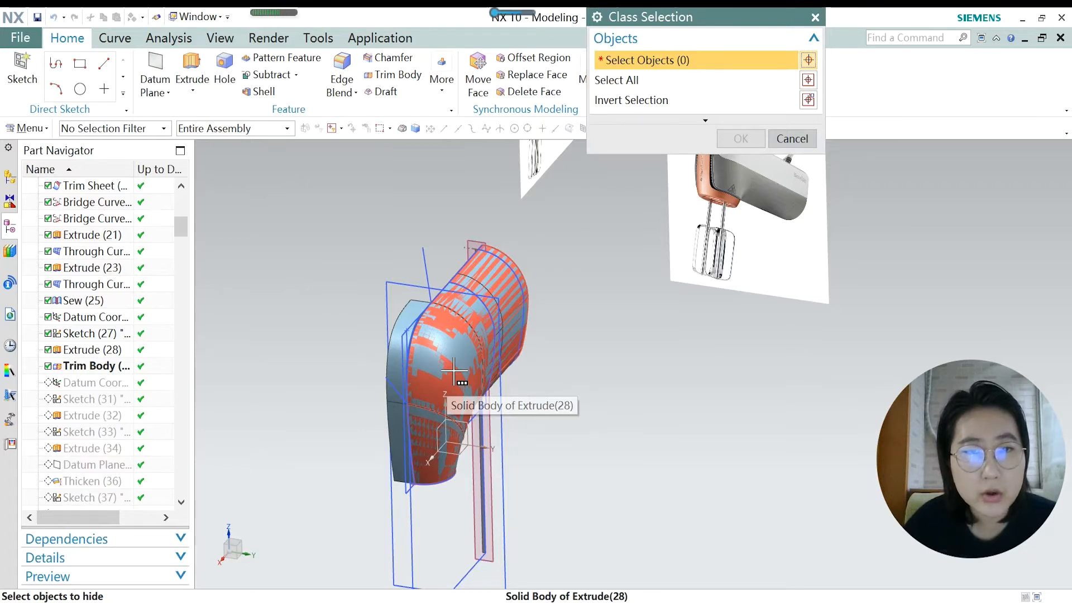
left_click(453, 370)
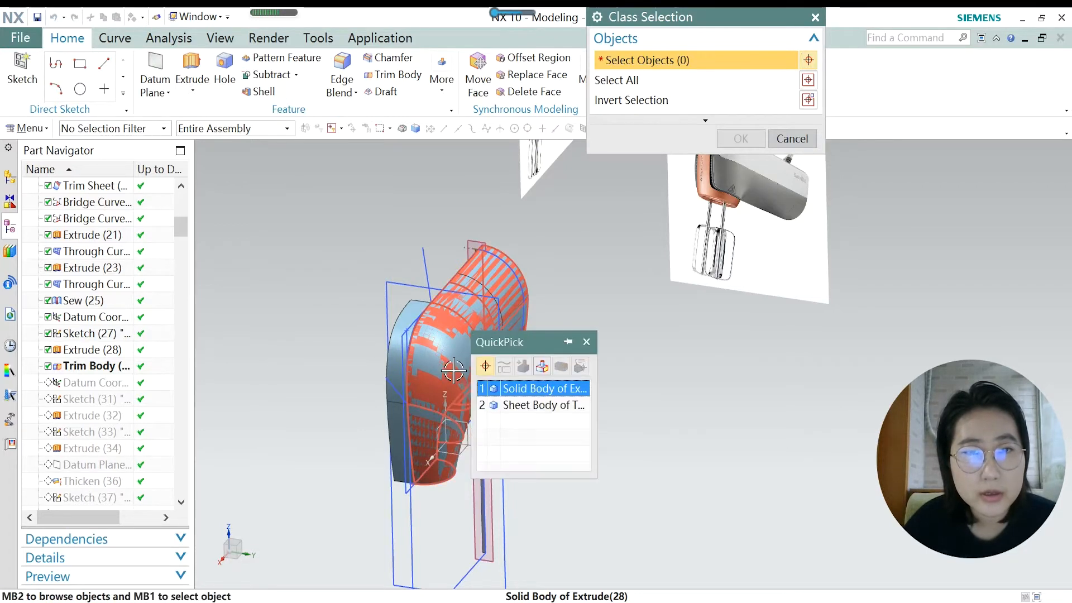
left_click(524, 411)
left_click(741, 138)
middle_click_drag(634, 401, 611, 388)
scroll(495, 407, "up", 2)
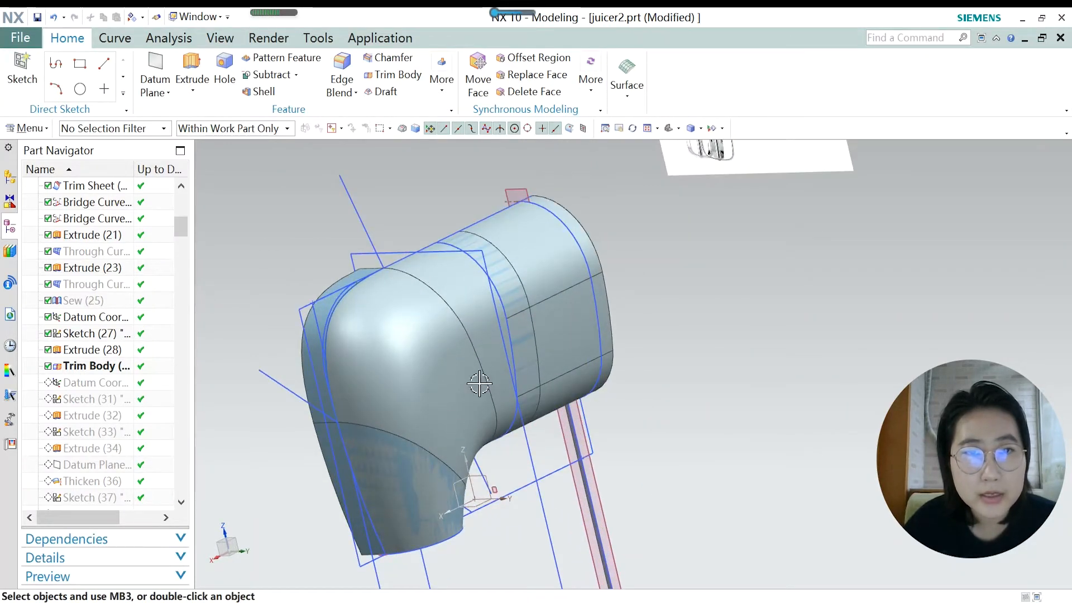
left_click(421, 322)
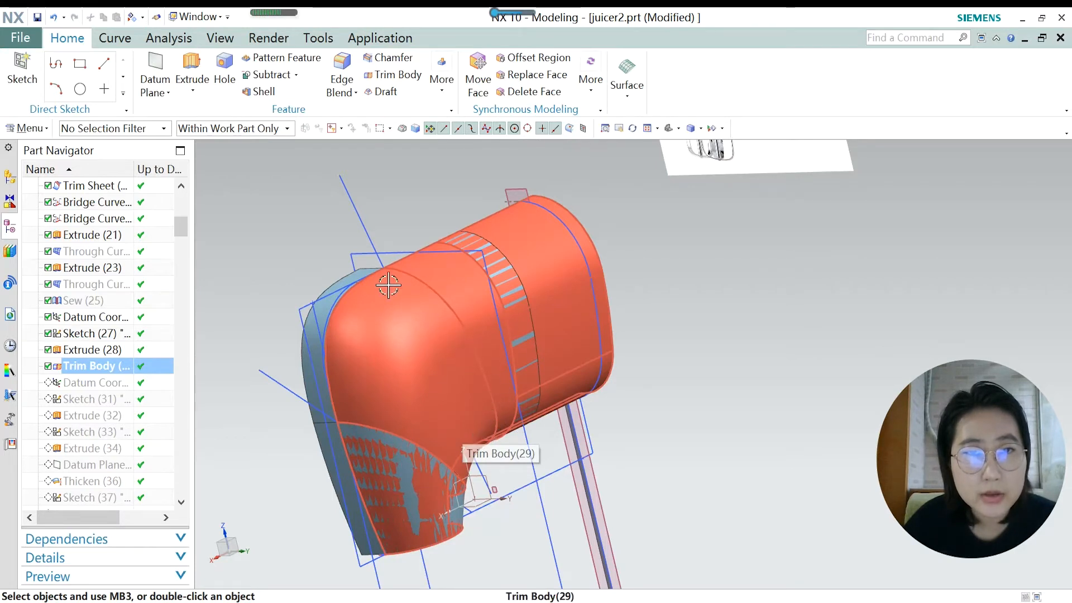
scroll(512, 426, "down", 1)
Make Datum Coordinate System (30) the current feature.
left_click(82, 386)
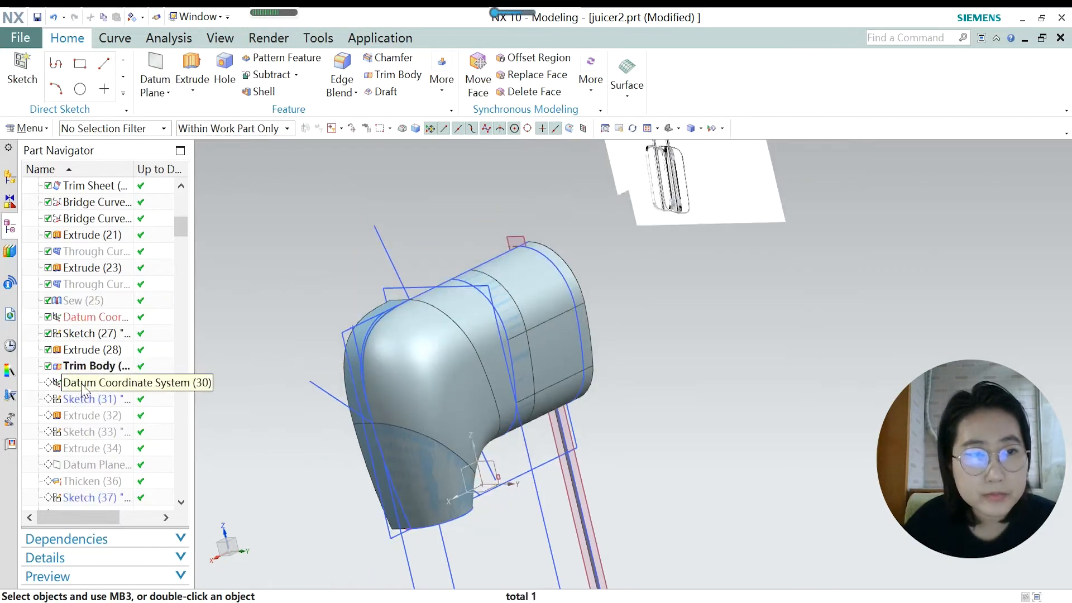
right_click(82, 388)
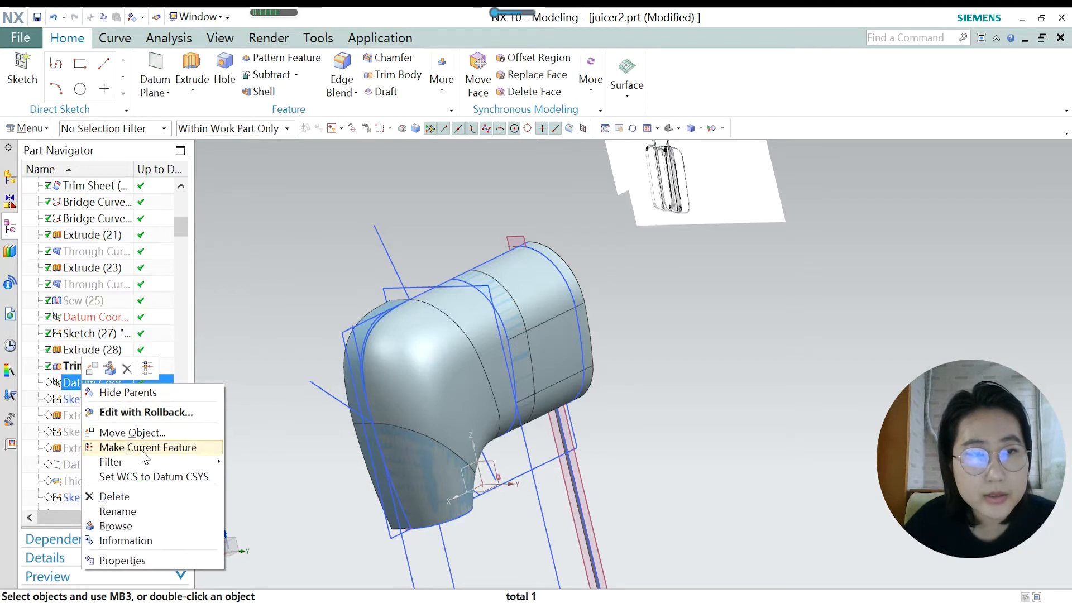
left_click(144, 448)
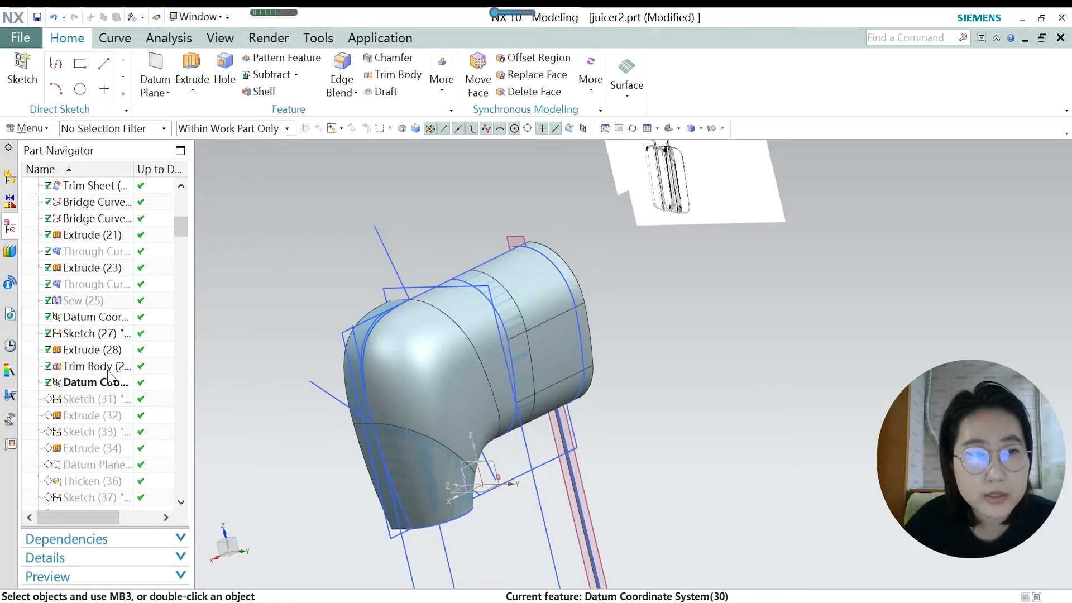
Make Sketch (31) the current feature and examine its profile on the body's flat side and the nearby datum coordinate system.
right_click(92, 399)
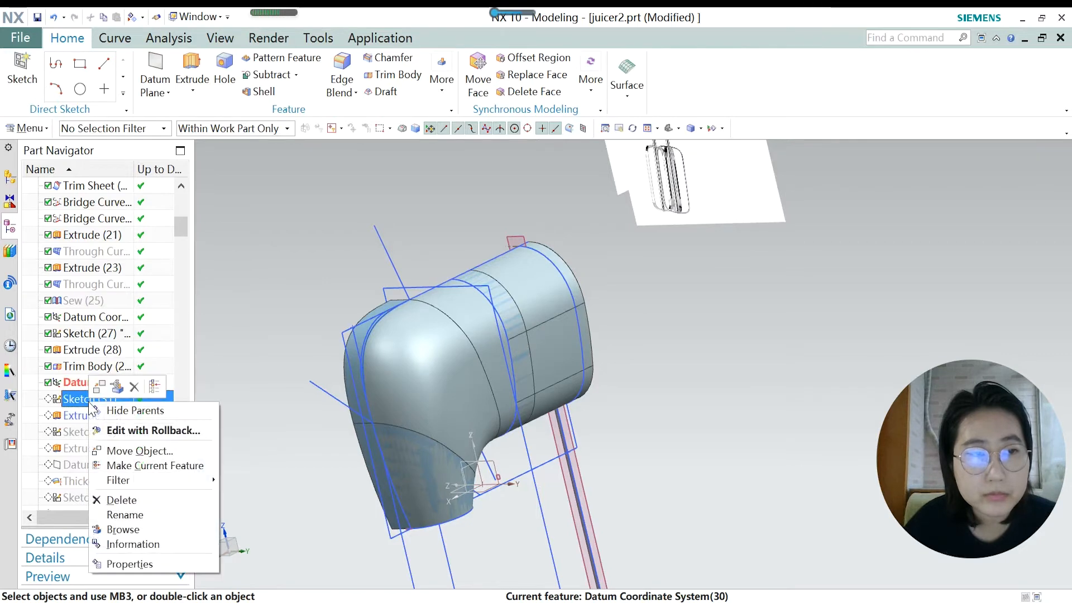
left_click(151, 468)
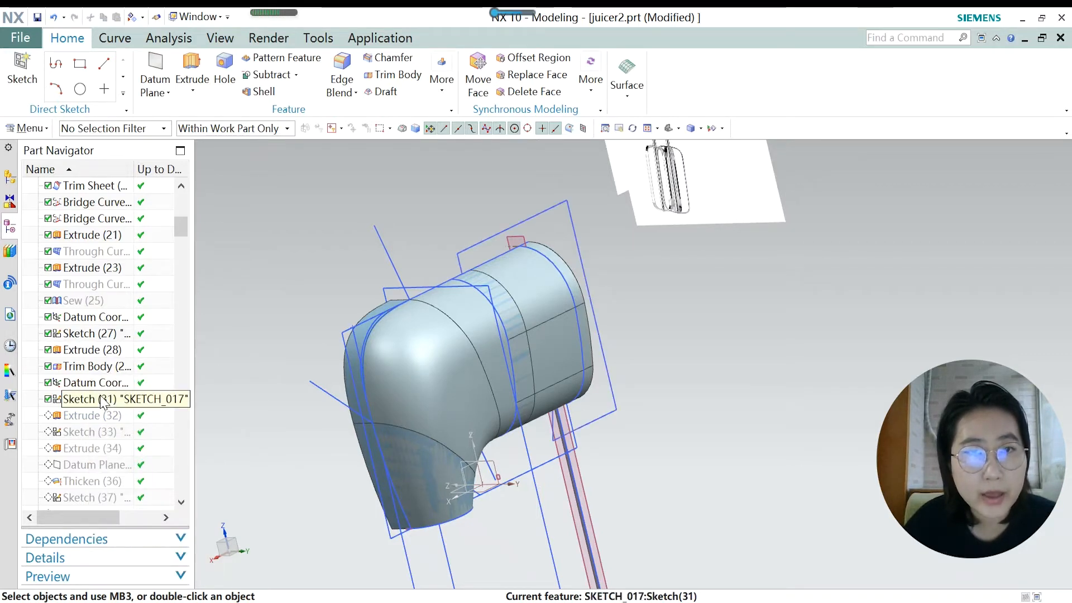
middle_click_drag(474, 452, 478, 430)
scroll(447, 358, "down", 5)
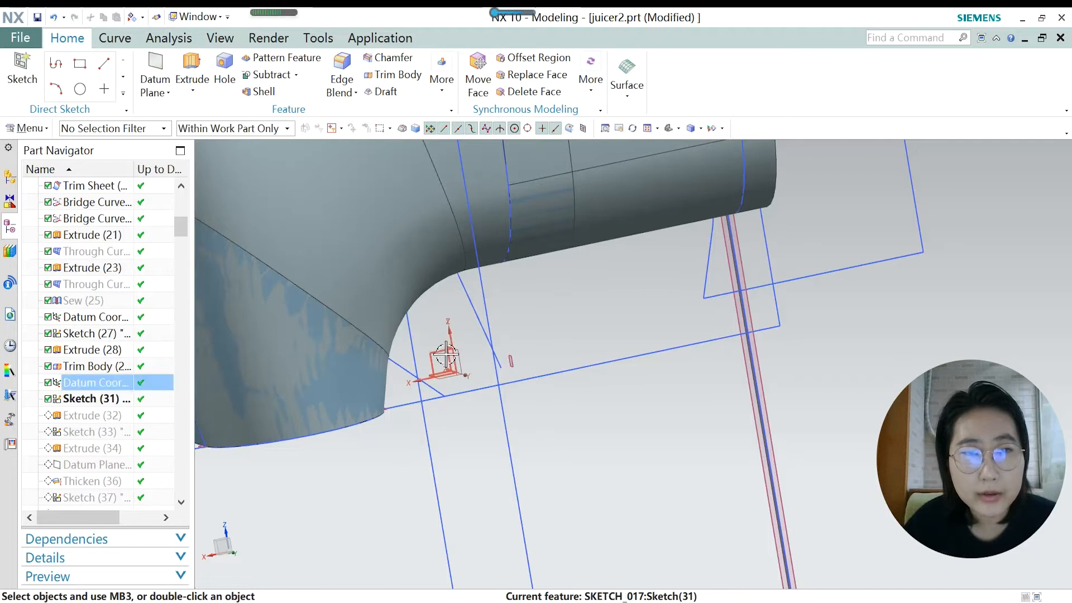
scroll(470, 463, "up", 5)
mouse_move(468, 461)
middle_mouse_down()
mouse_move(555, 462)
mouse_move(586, 351)
middle_mouse_up()
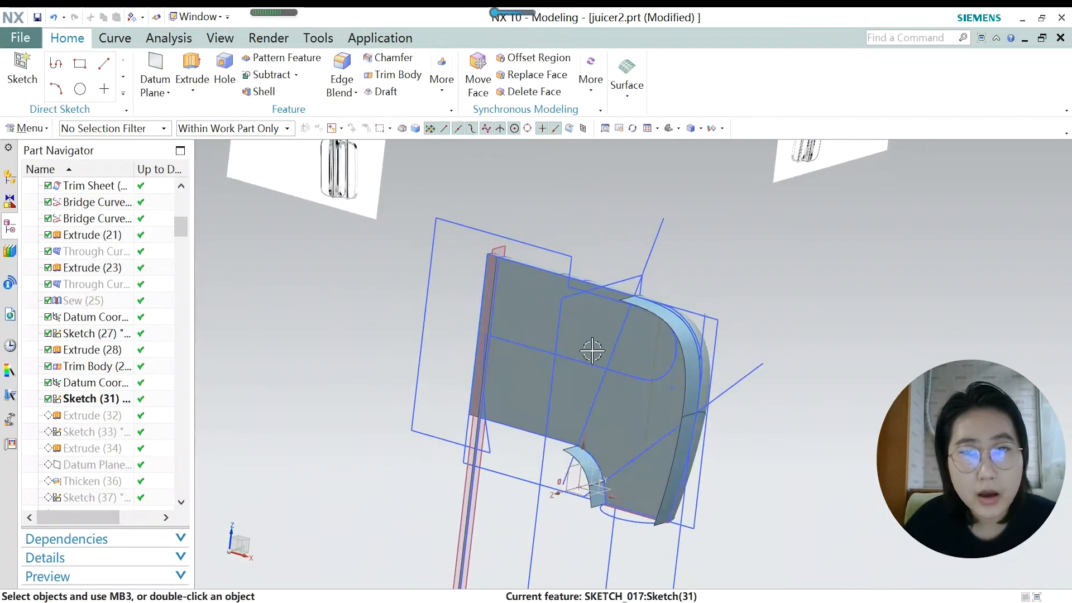
Open Sketch (31) for editing and view its whole rounded-end profile against the mixer body.
double_click(541, 349)
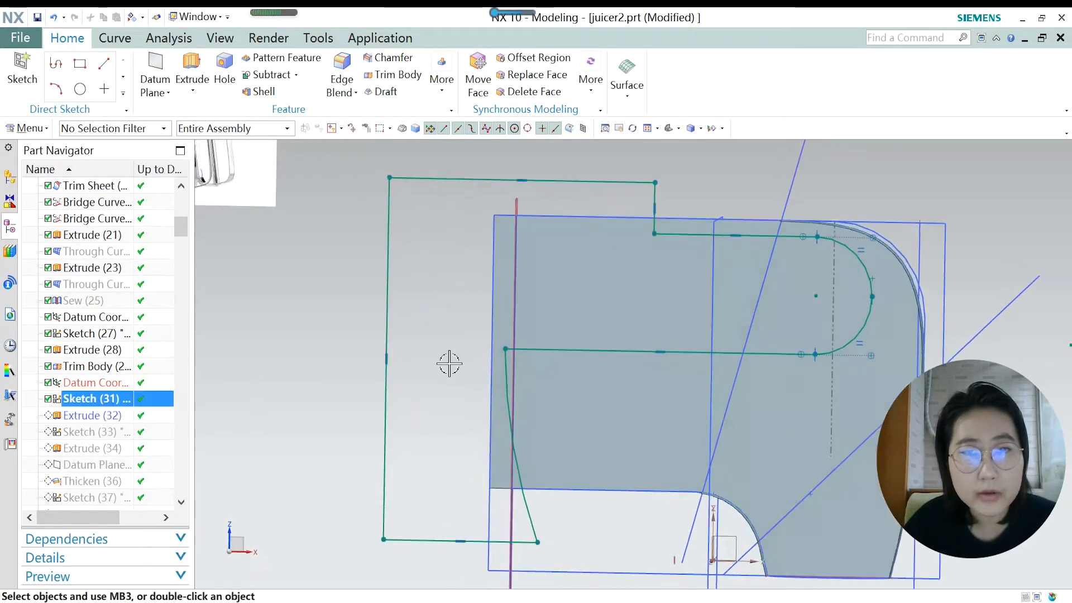
scroll(461, 371, "up", 1)
scroll(410, 371, "up", 1)
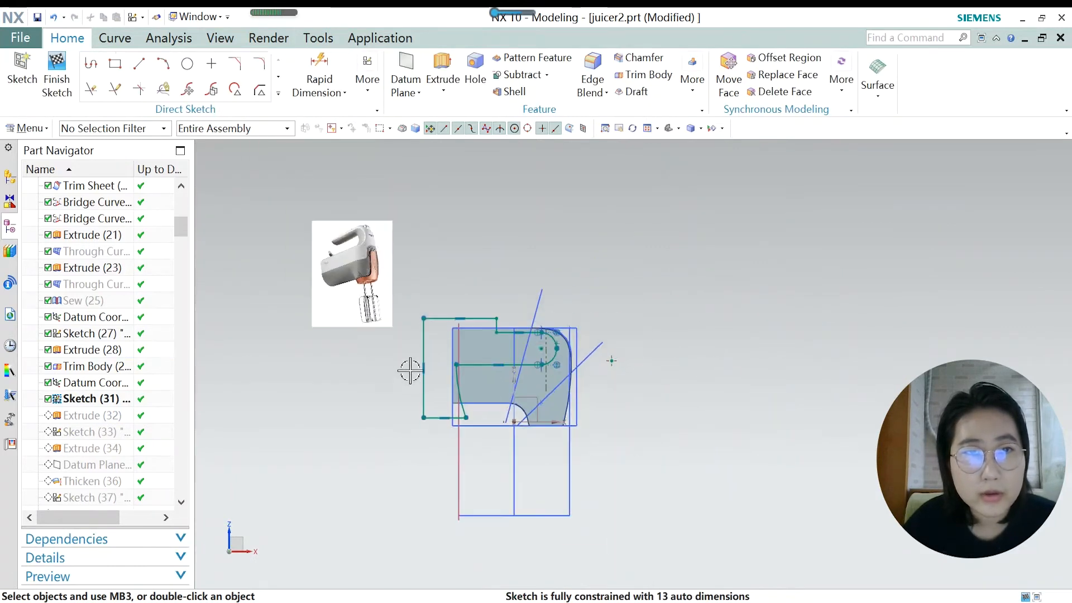
scroll(347, 235, "down", 1)
scroll(343, 223, "down", 1)
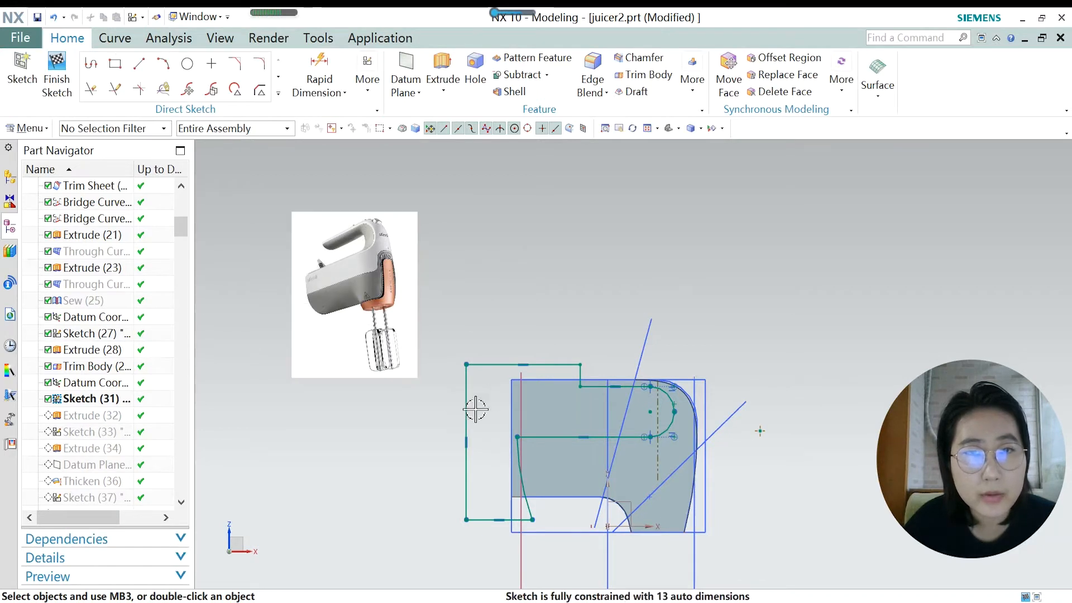
scroll(475, 379, "up", 2)
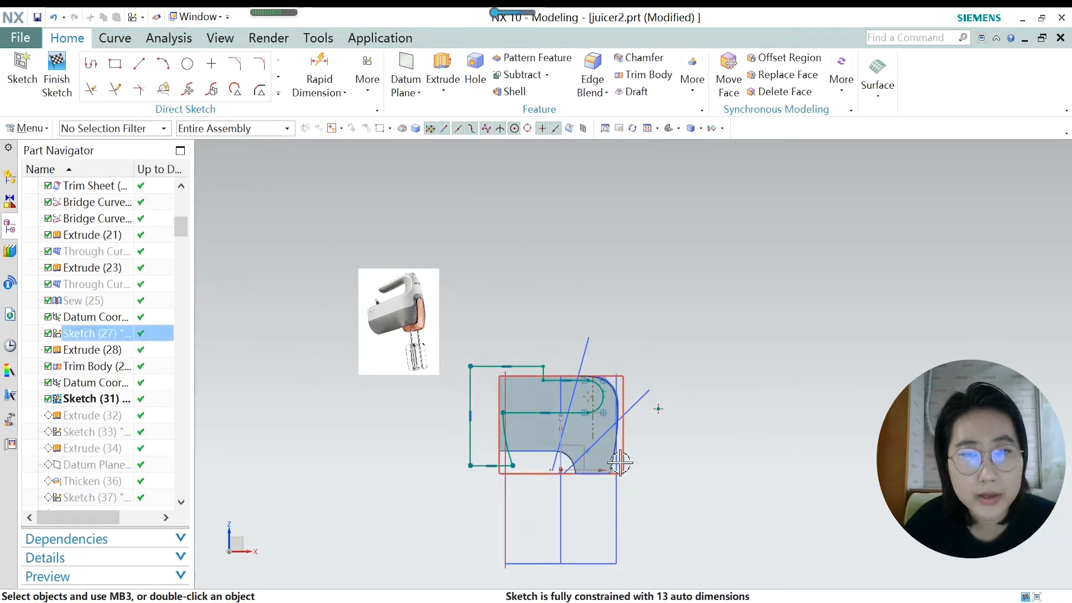
scroll(575, 446, "down", 3)
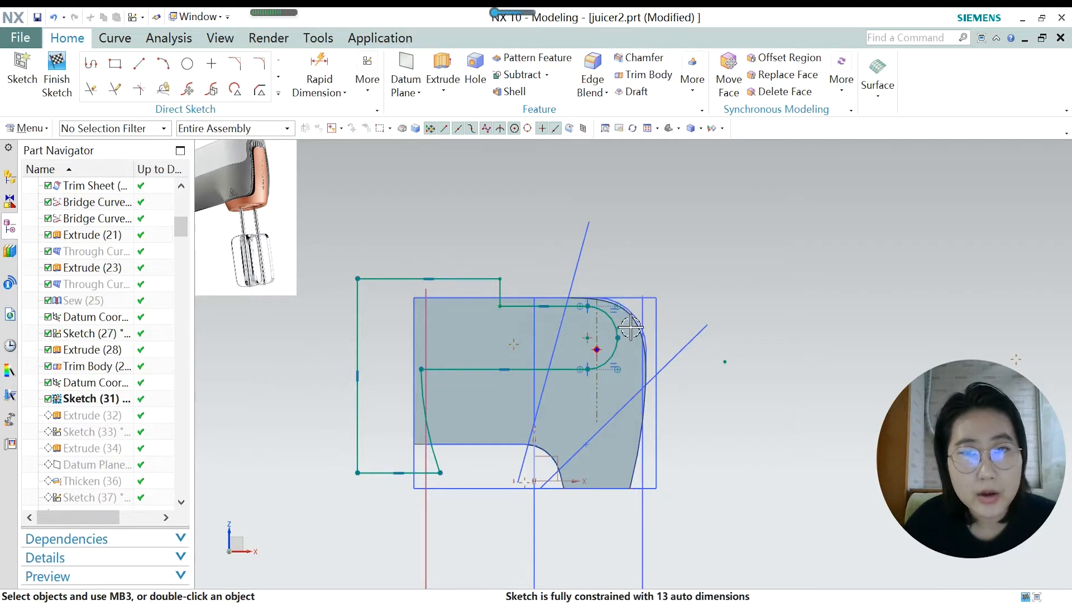
scroll(630, 327, "up", 2)
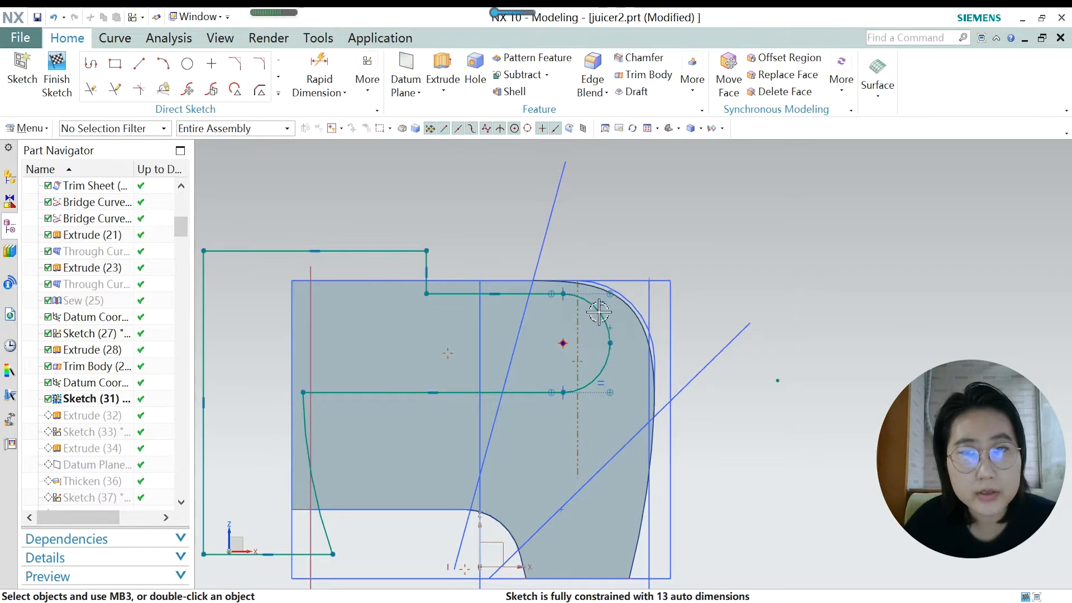
left_click(310, 96)
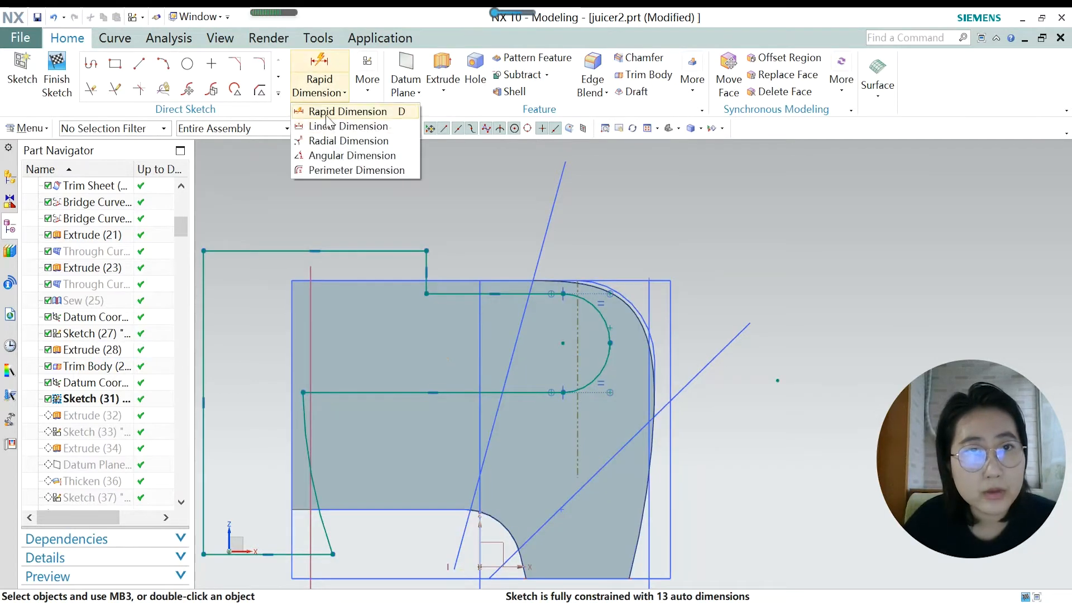
left_click(327, 110)
left_click(603, 313)
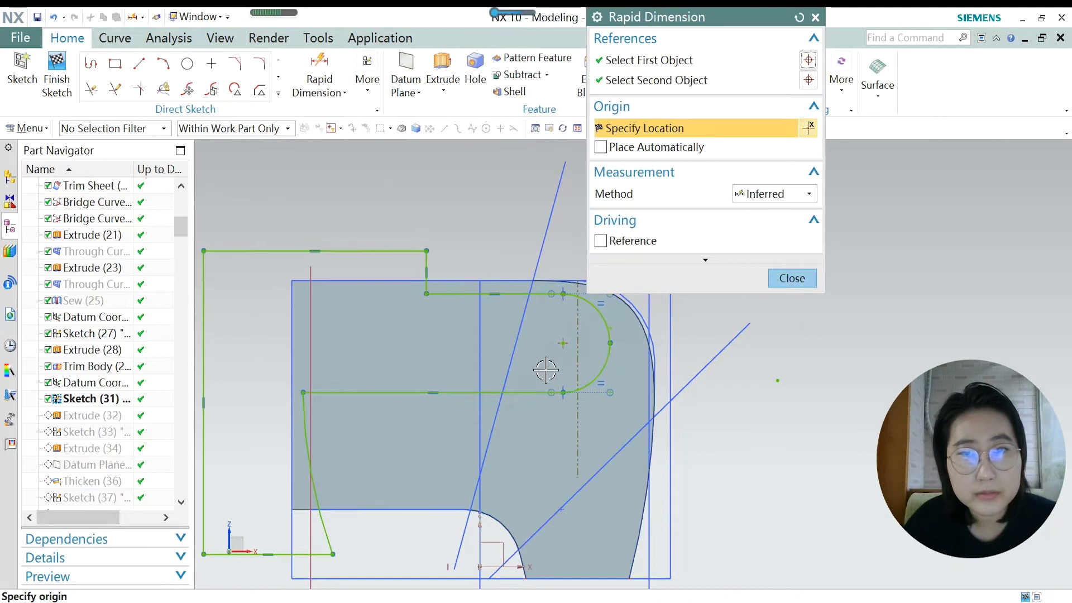
scroll(547, 371, "down", 2)
left_click(790, 277)
Check the radius of the upper arc at the handle cutout's rounded end with Radial Dimension, without placing the dimension.
left_click(316, 86)
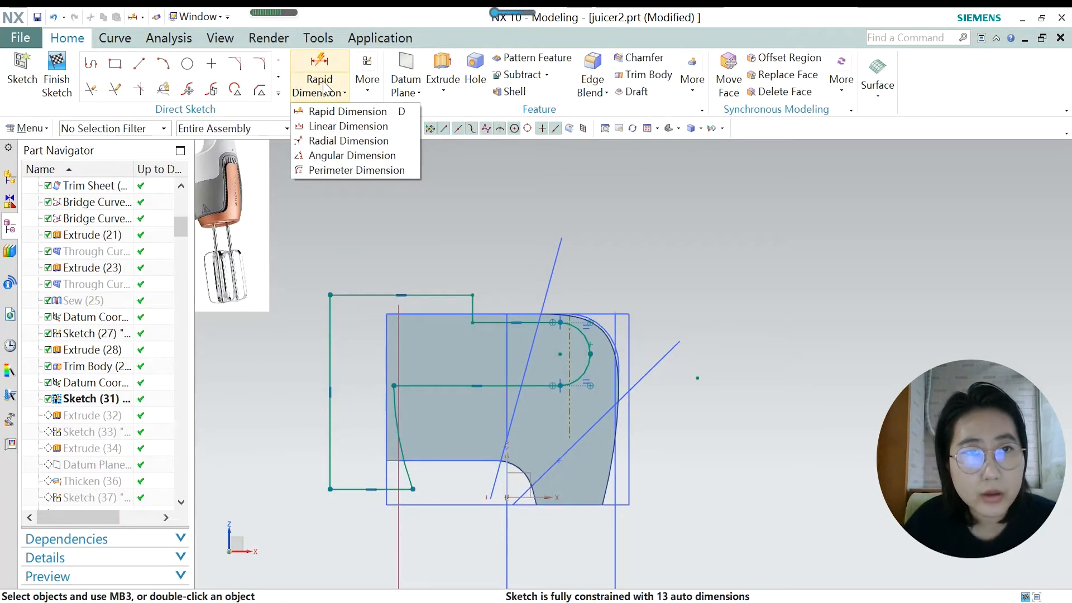
left_click(339, 143)
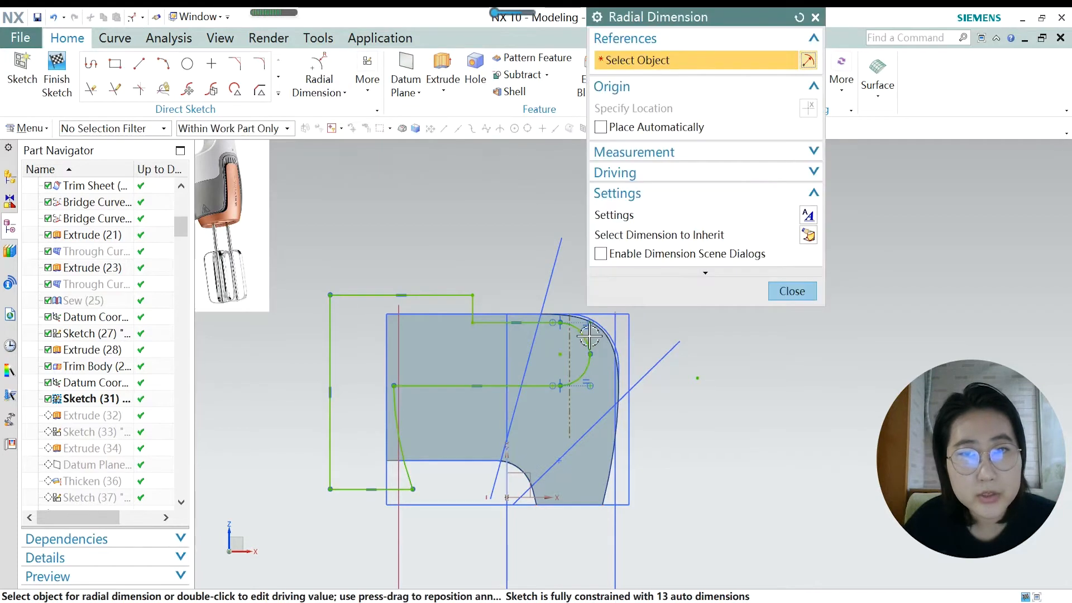
scroll(586, 335, "up", 3)
left_click(578, 327)
scroll(494, 403, "down", 3)
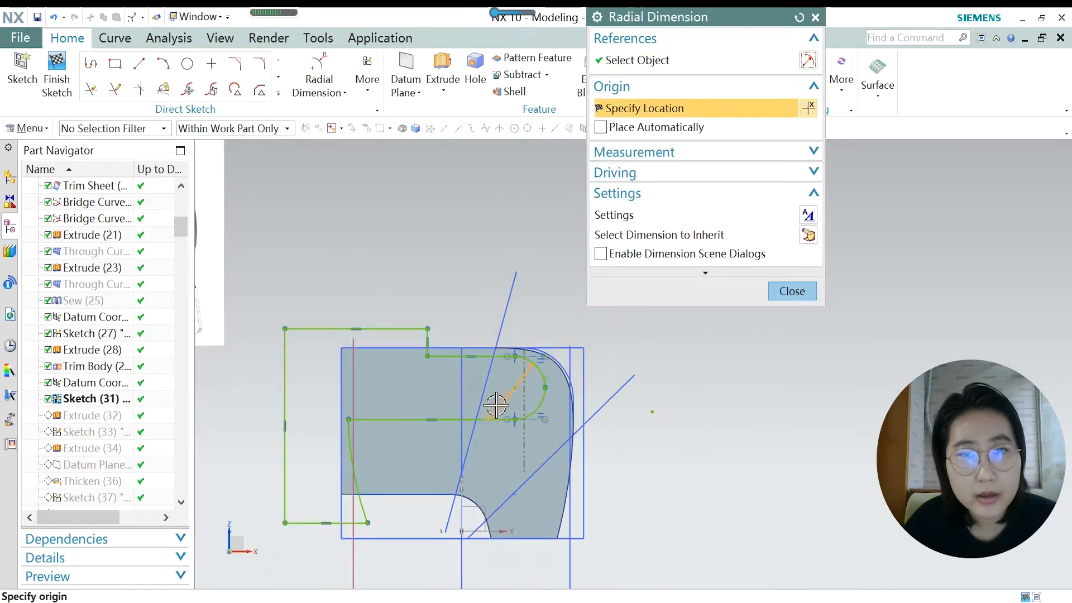
scroll(582, 337, "up", 5)
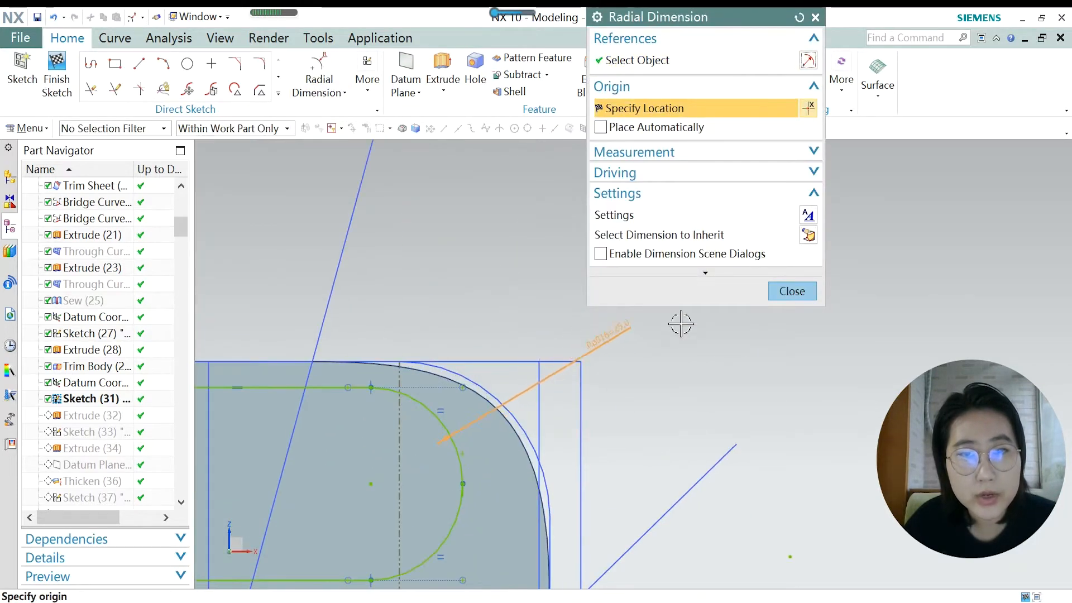
left_click(790, 291)
Finish the cutout sketch and make Extrude (32) the current feature.
scroll(610, 313, "down", 3)
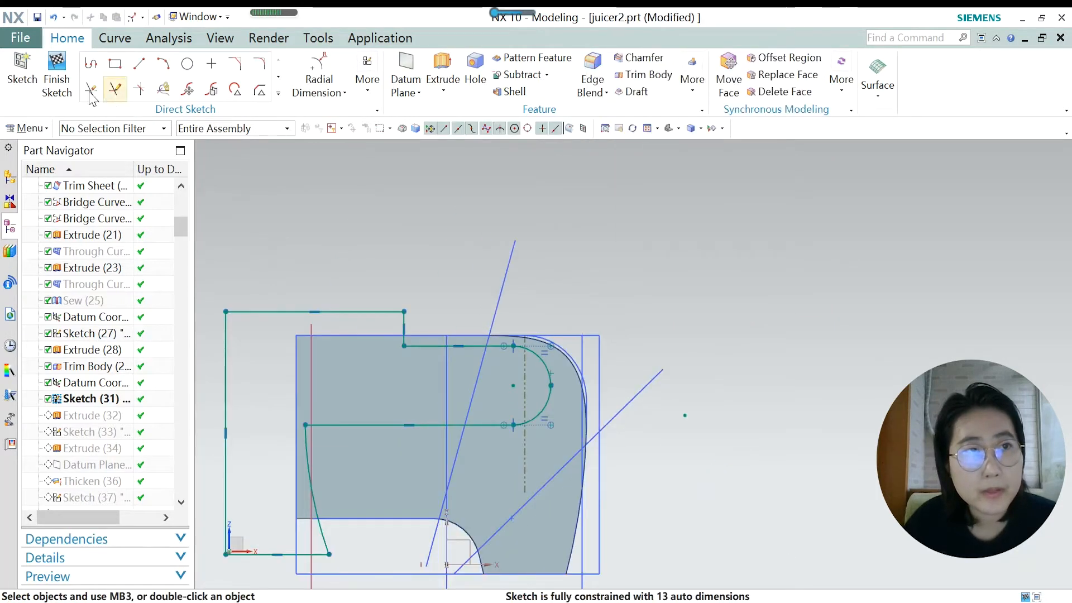
left_click(56, 79)
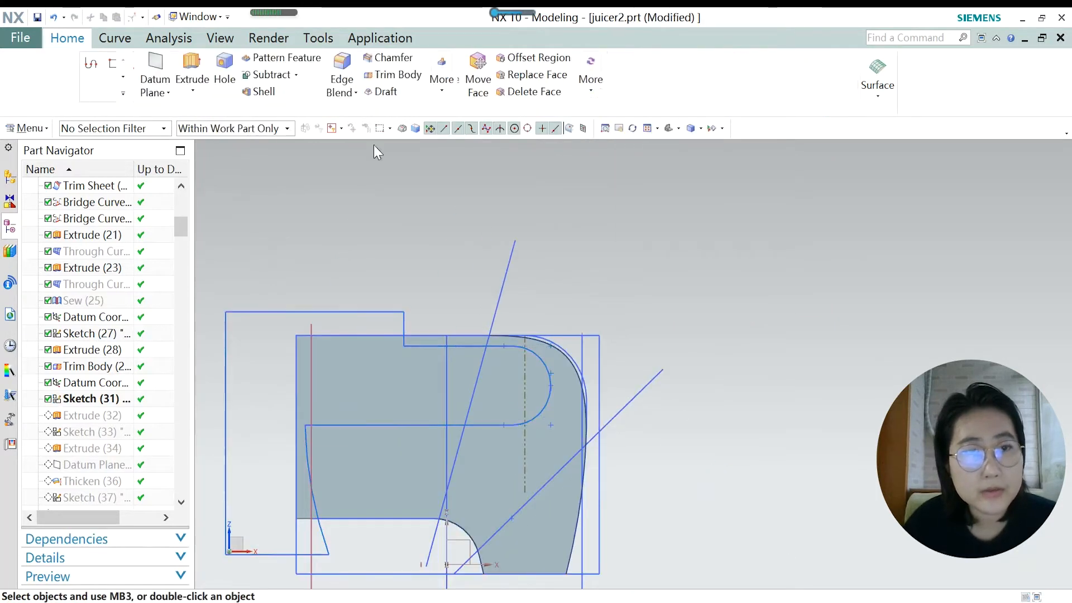
left_click(106, 416)
right_click(115, 415)
left_click(206, 300)
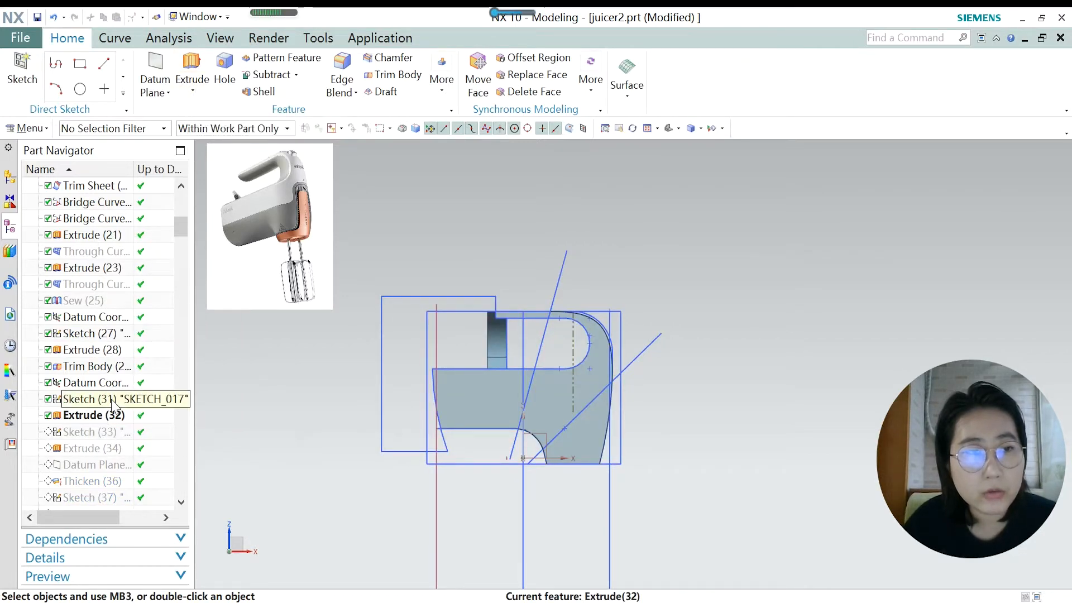
Open Extrude (32) for editing, review its limits, Boolean setting and cut preview, and accept it with the existing values.
middle_click_drag(529, 359, 575, 340)
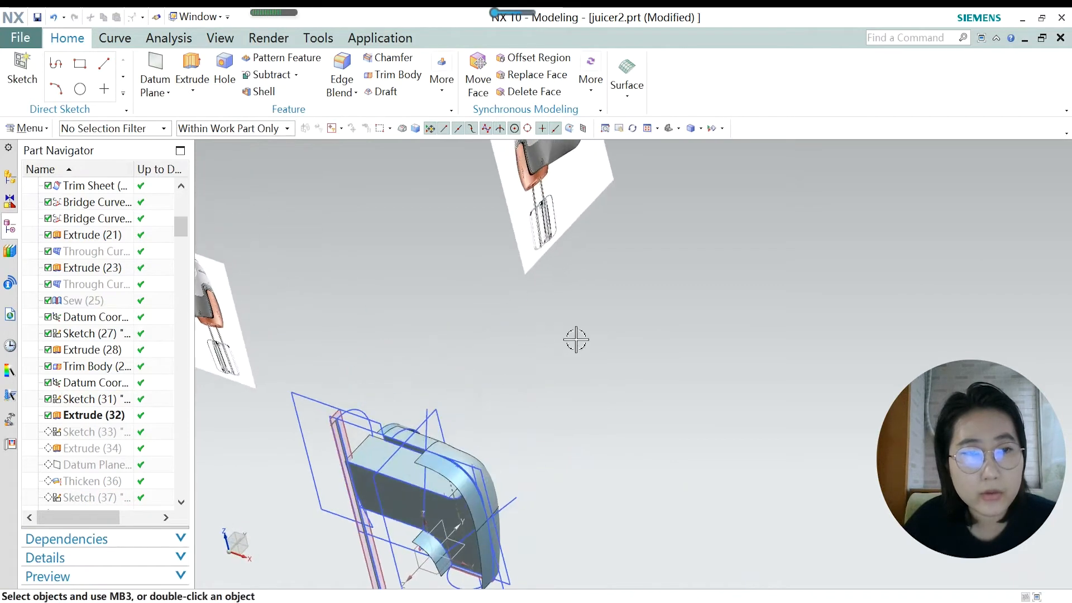
double_click(95, 414)
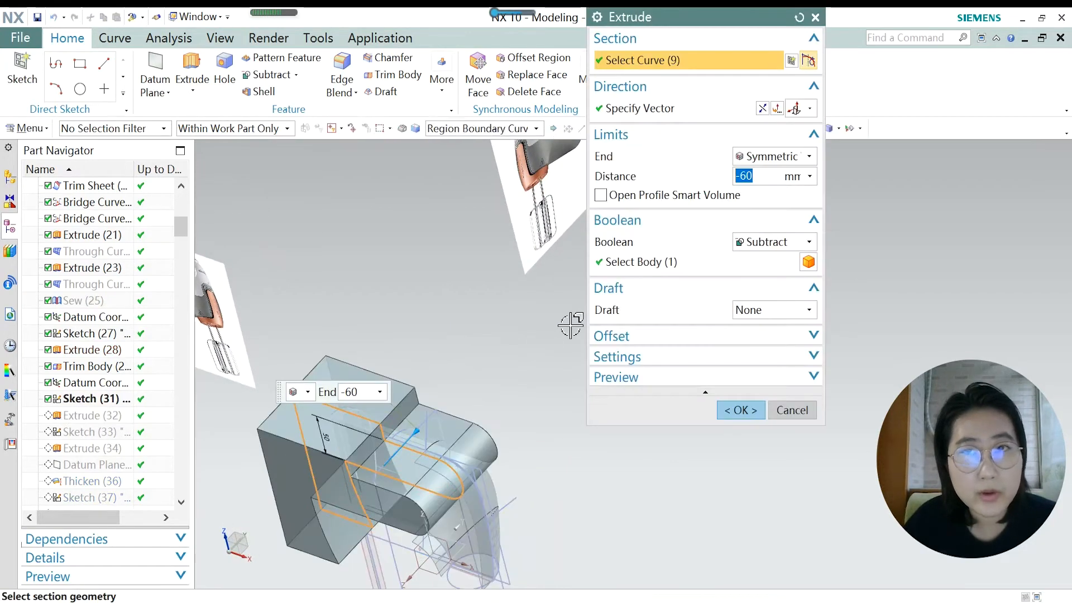
left_click(804, 158)
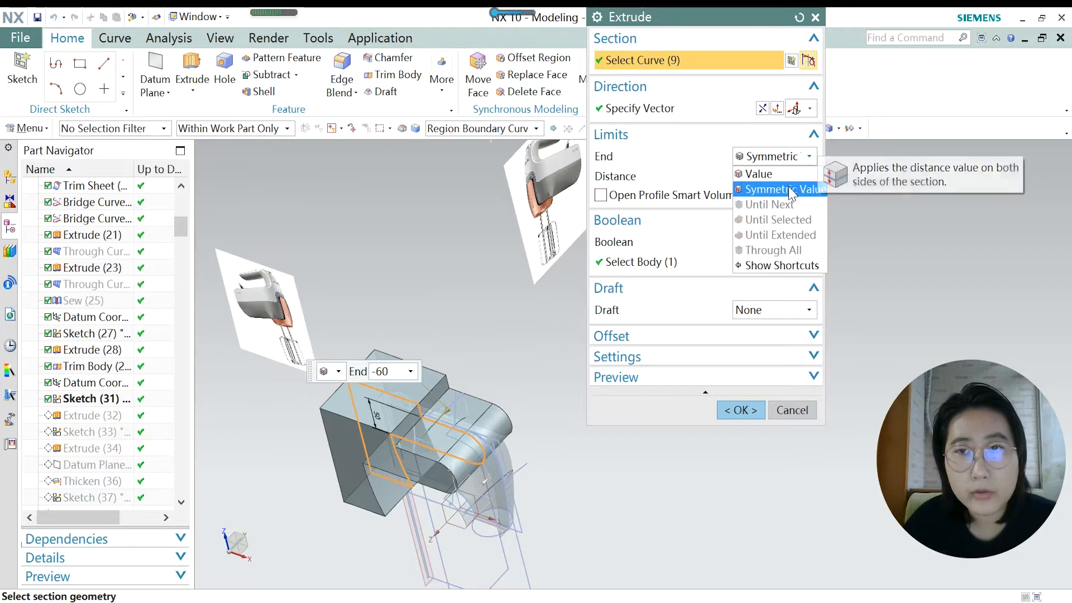
left_click(807, 159)
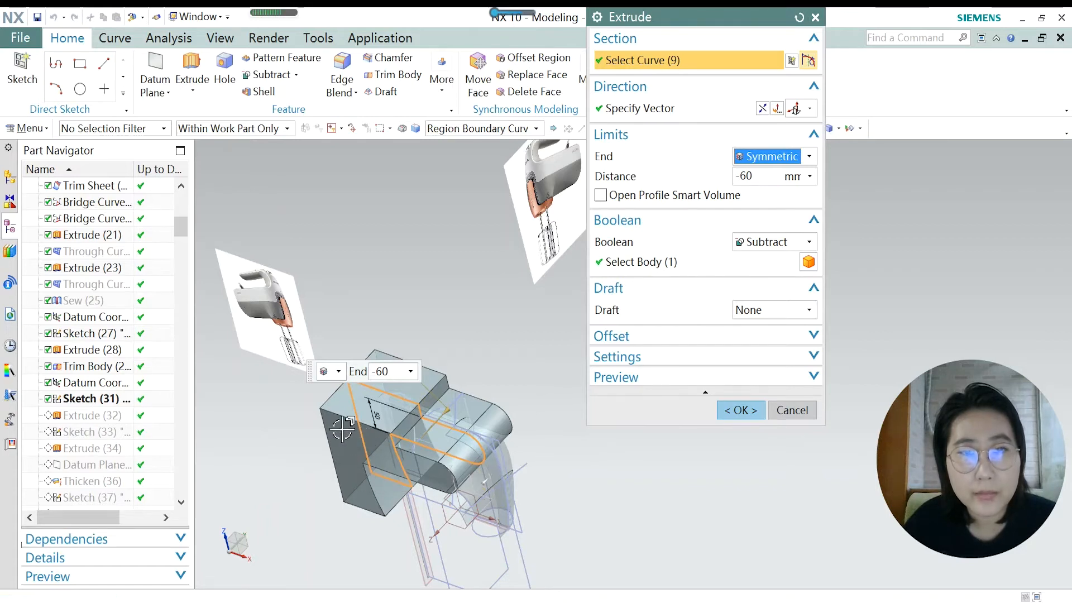
middle_click_drag(332, 441, 399, 405)
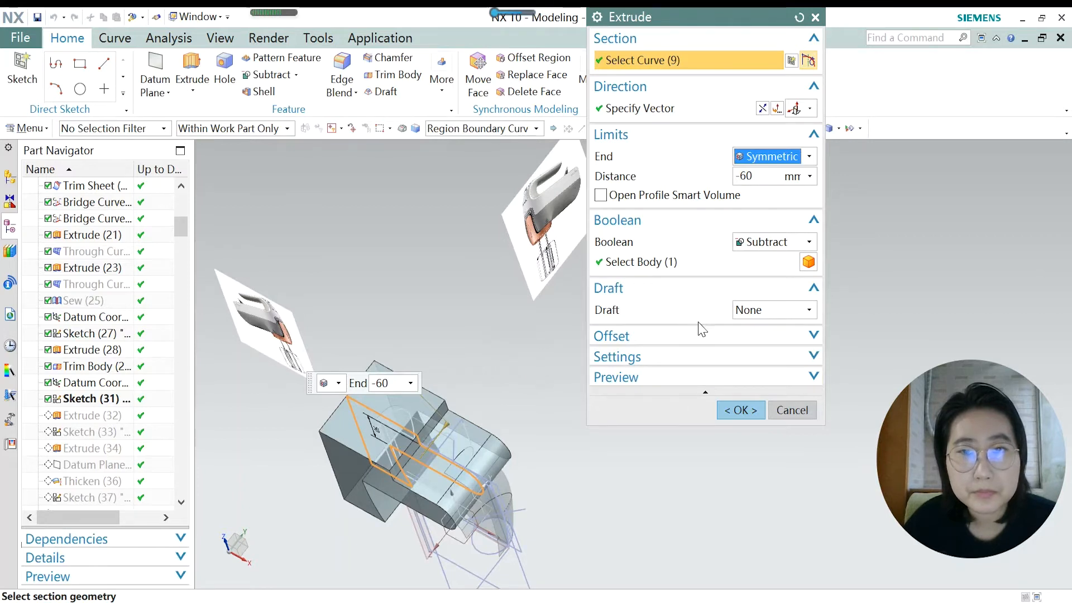
middle_click_drag(443, 416, 456, 394)
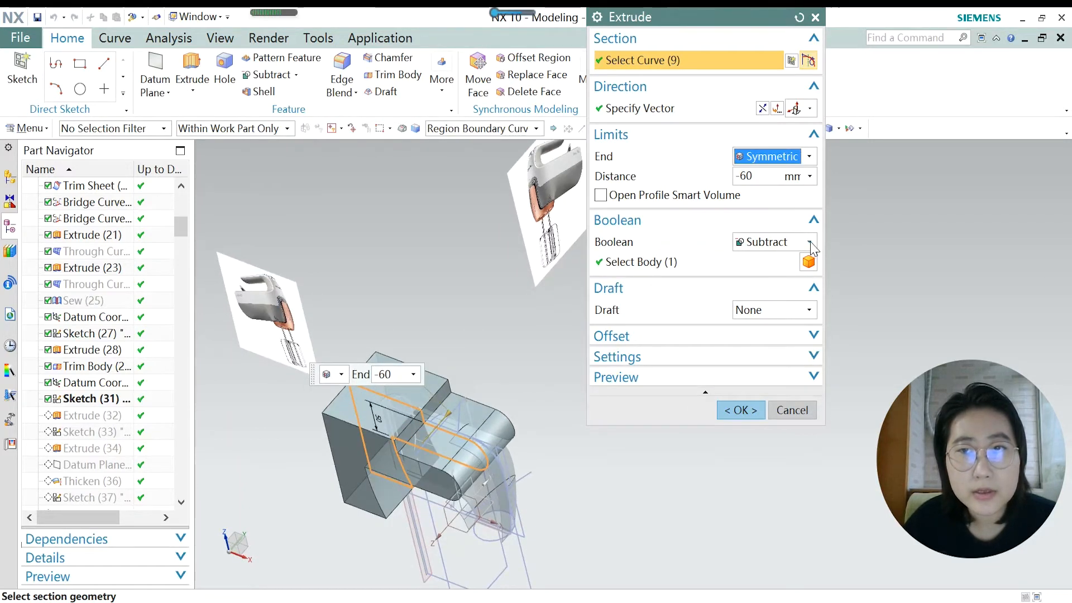
middle_click_drag(503, 399, 461, 418)
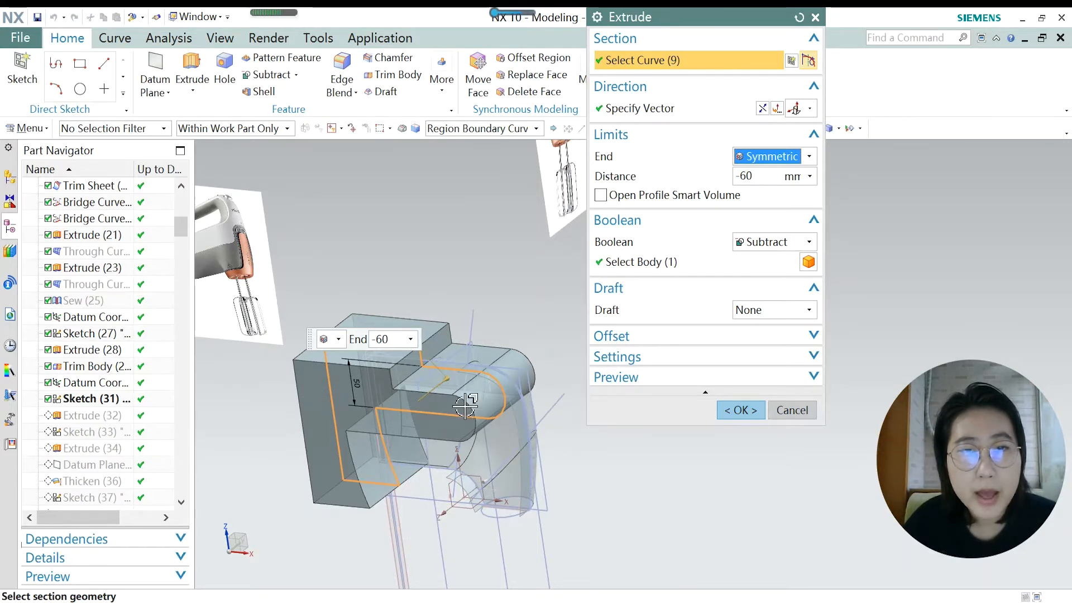
middle_click_drag(507, 468, 493, 418)
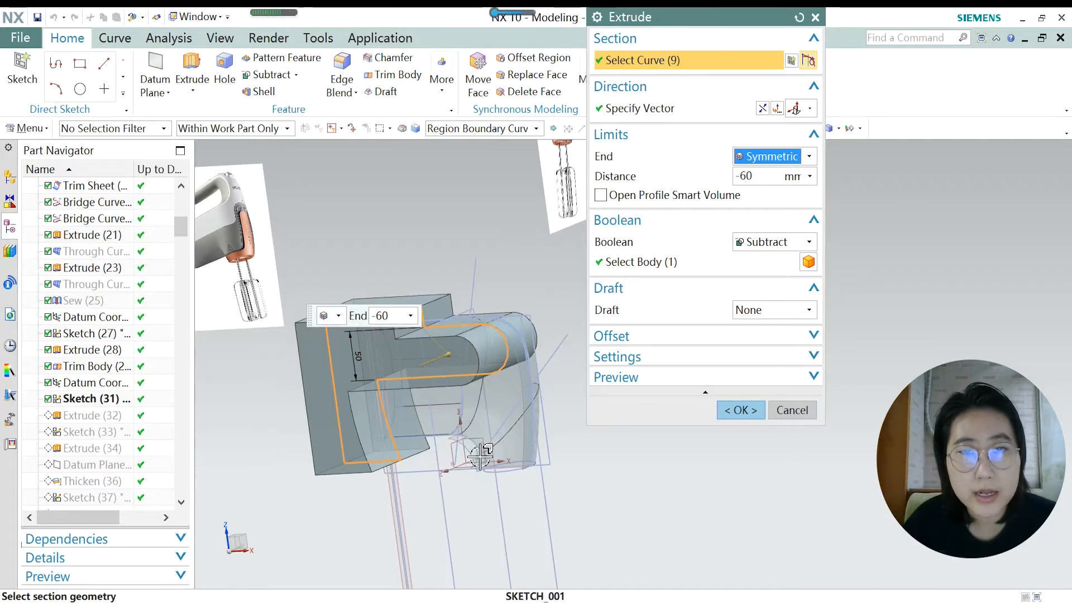
middle_click_drag(480, 456, 468, 477)
scroll(468, 480, "up", 2)
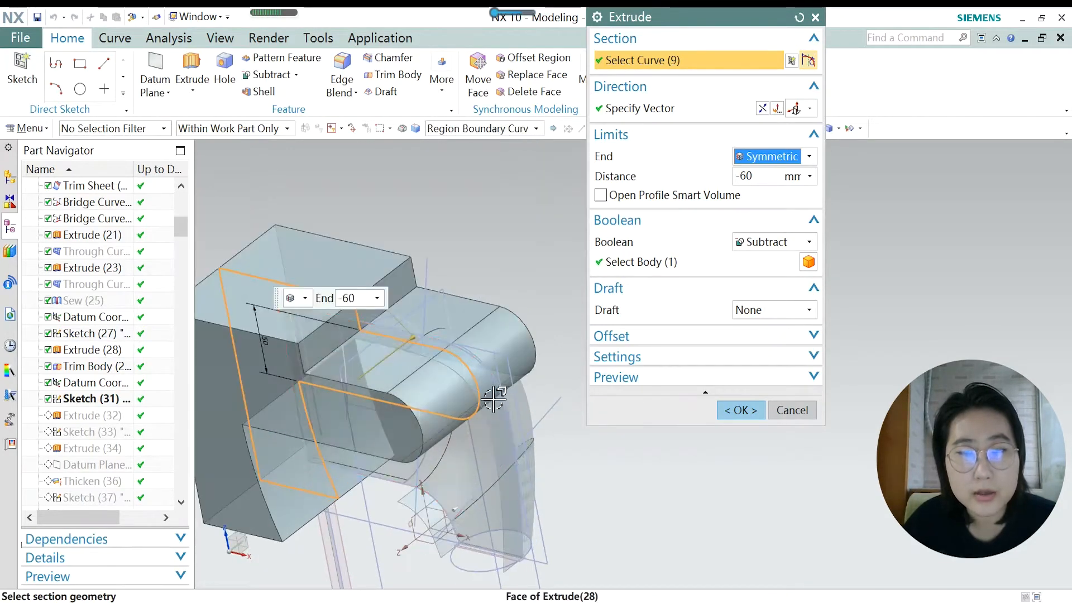
scroll(494, 398, "down", 2)
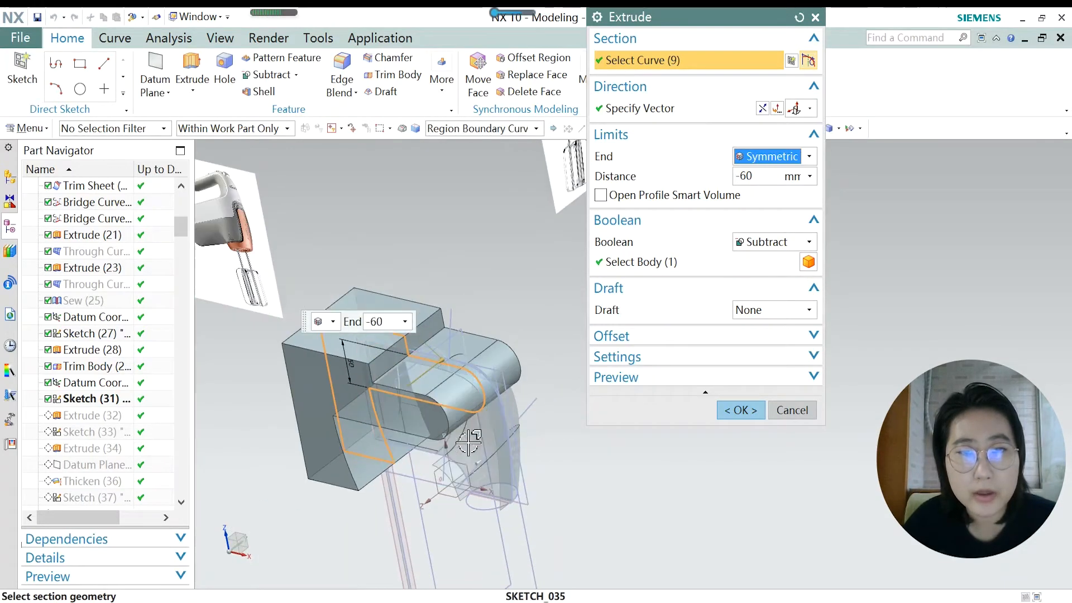
left_click(740, 411)
Hide all sheet bodies so that only the solid mixer body stays displayed.
middle_click_drag(617, 447, 518, 447)
scroll(558, 438, "up", 5)
scroll(516, 485, "down", 2)
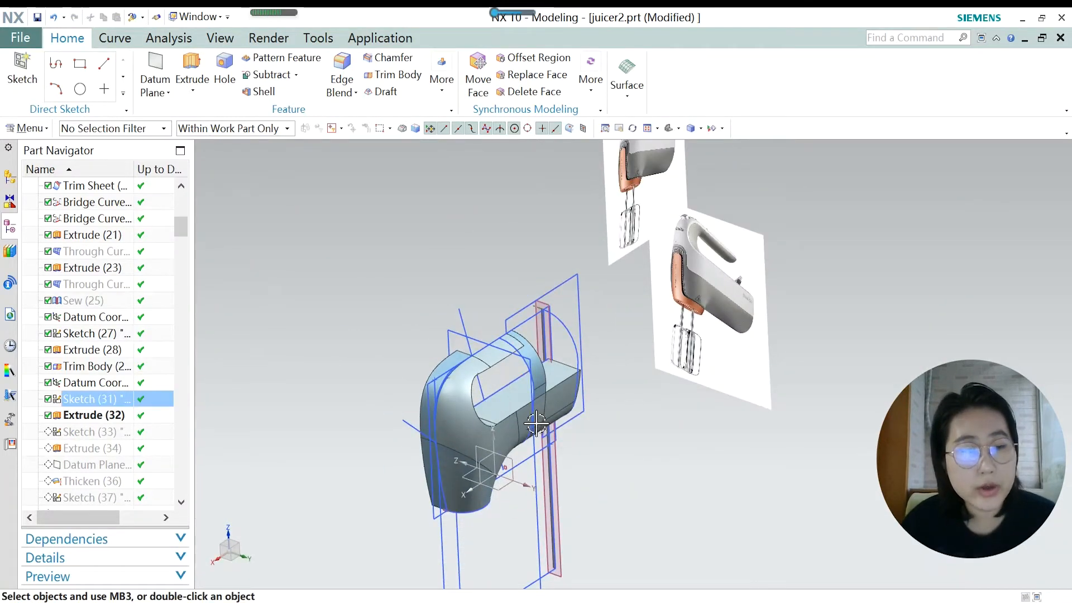
key("ctrl+shift+k")
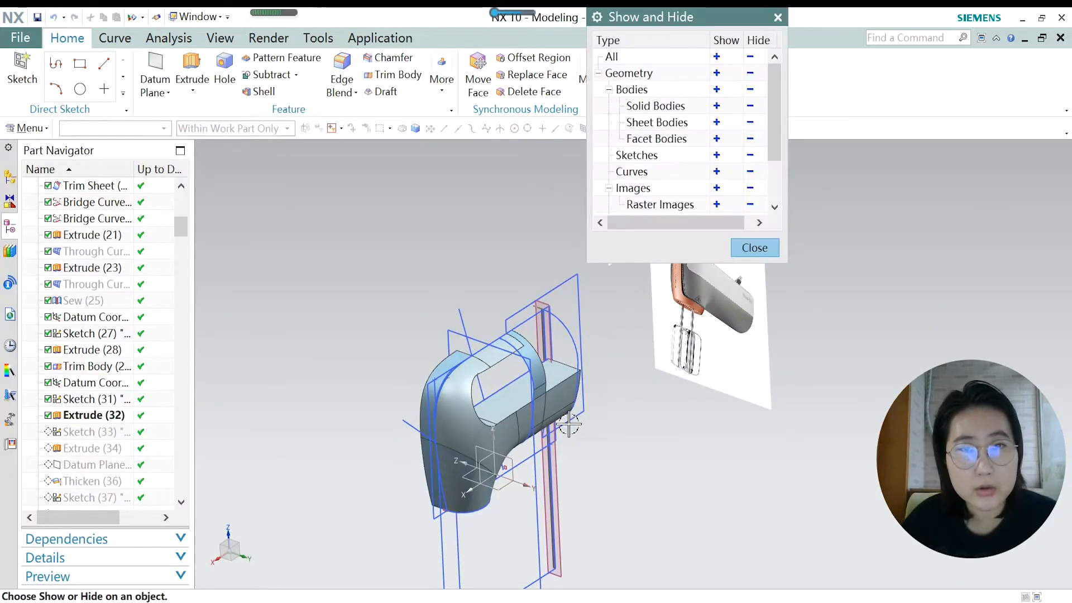
left_click(751, 122)
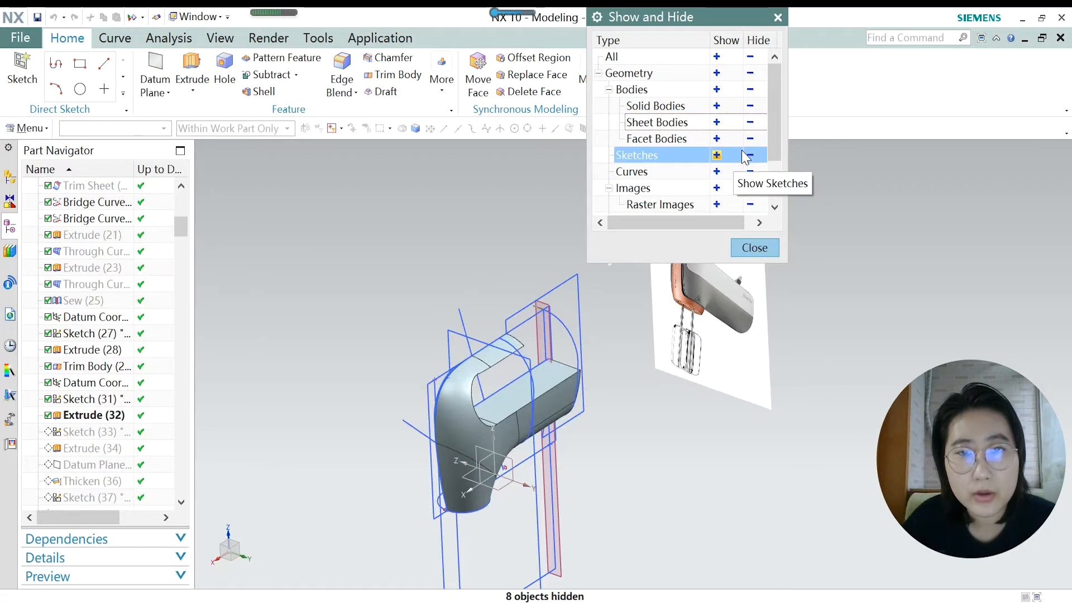
left_click(754, 247)
Make Sketch (33) the current feature.
middle_click_drag(626, 370, 432, 310)
scroll(547, 456, "down", 4)
scroll(544, 473, "up", 4)
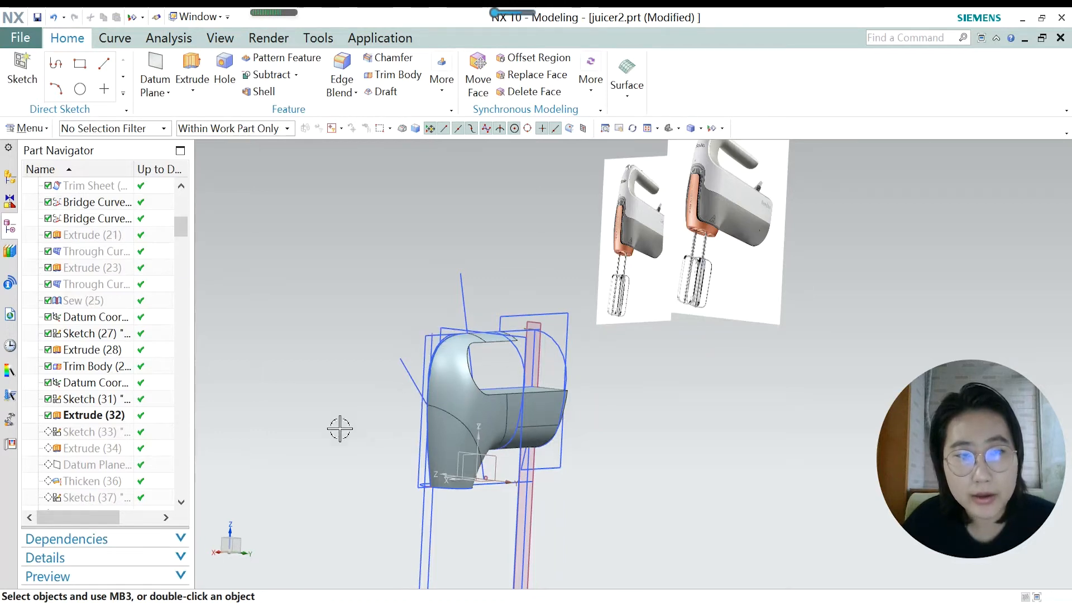
right_click(90, 431)
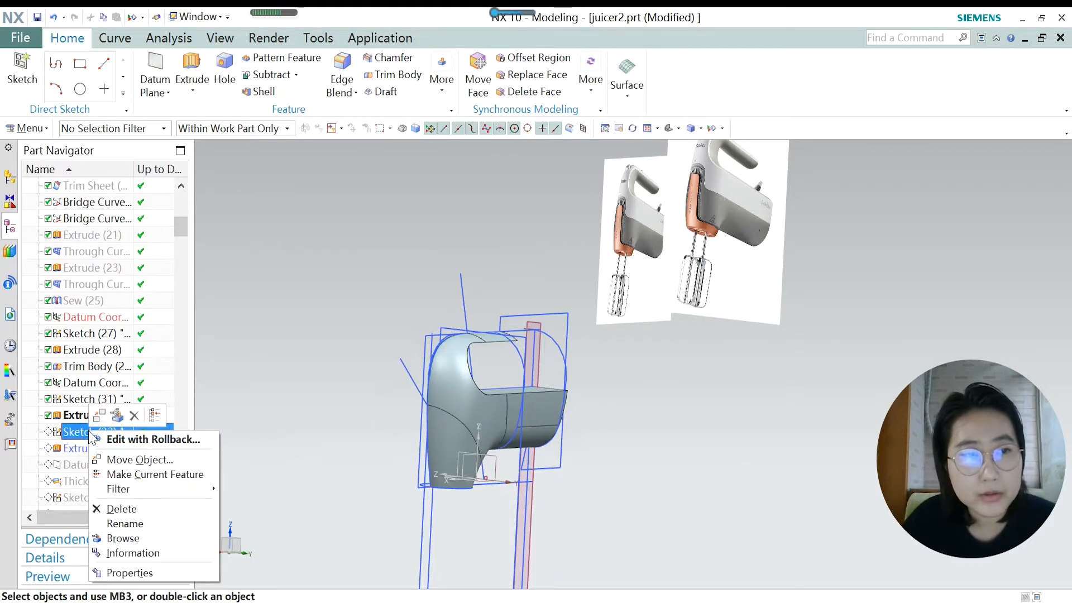
left_click(140, 475)
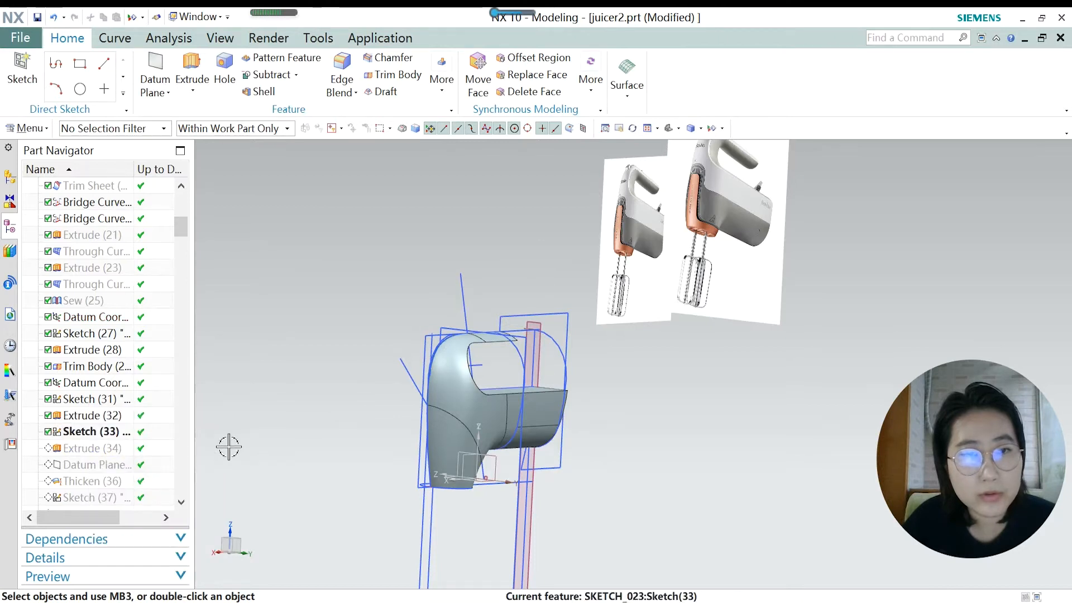
Highlight Sketch (33) and examine where its line lies inside the handle opening.
left_click(99, 433)
middle_click_drag(410, 416, 373, 409)
scroll(373, 409, "up", 5)
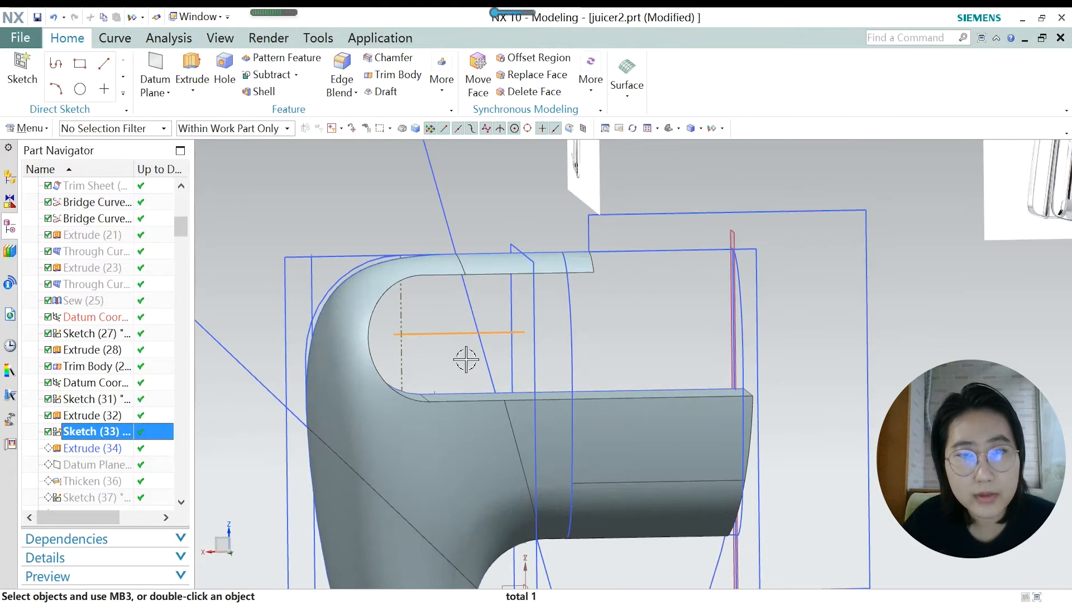
scroll(499, 450, "down", 4)
scroll(499, 449, "up", 4)
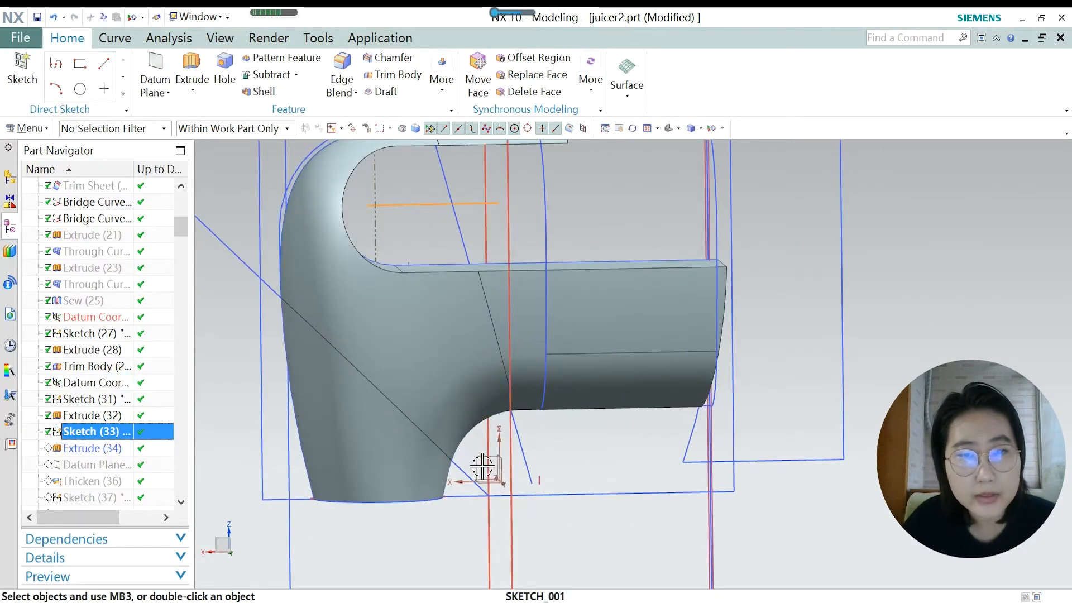
scroll(510, 499, "down", 3)
scroll(435, 323, "up", 1)
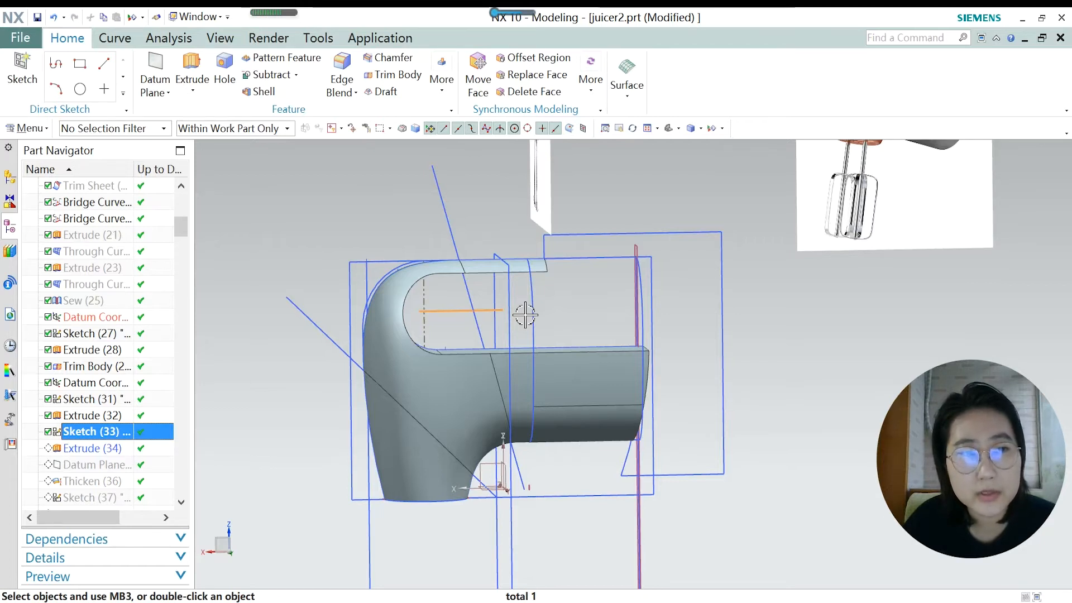
Make Extrude (34) the current feature to bring in the sheet extruded from the line in the handle opening.
left_click(98, 448)
right_click(98, 448)
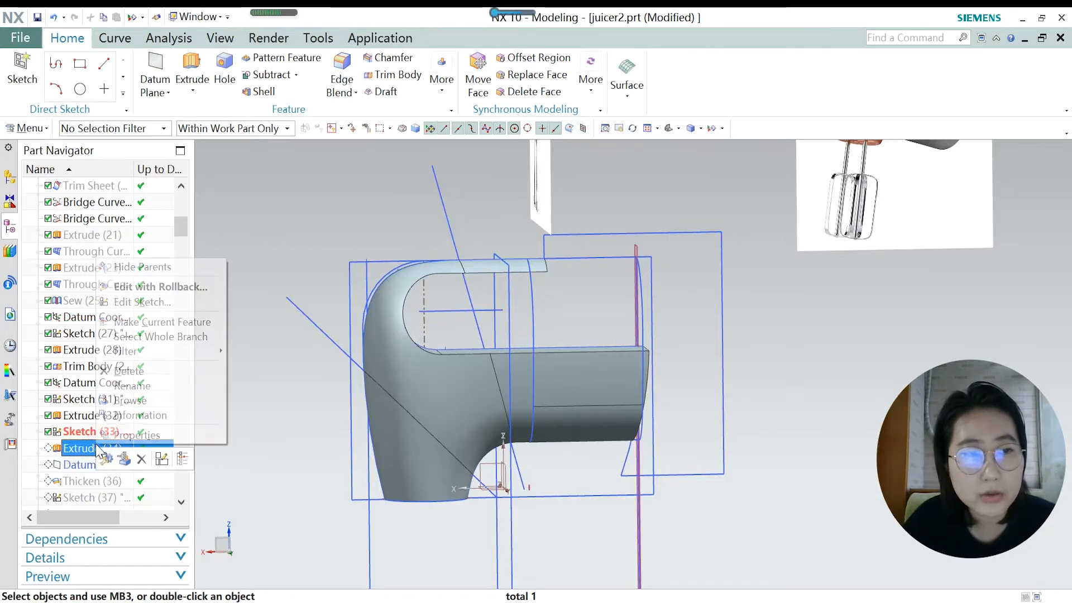
left_click(240, 323)
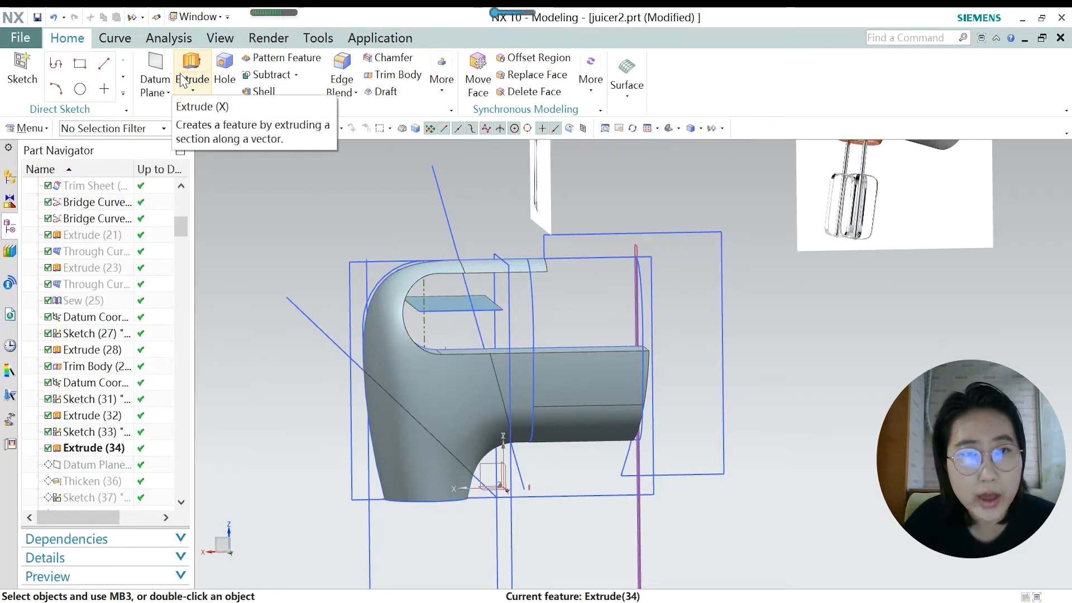
left_click(444, 296)
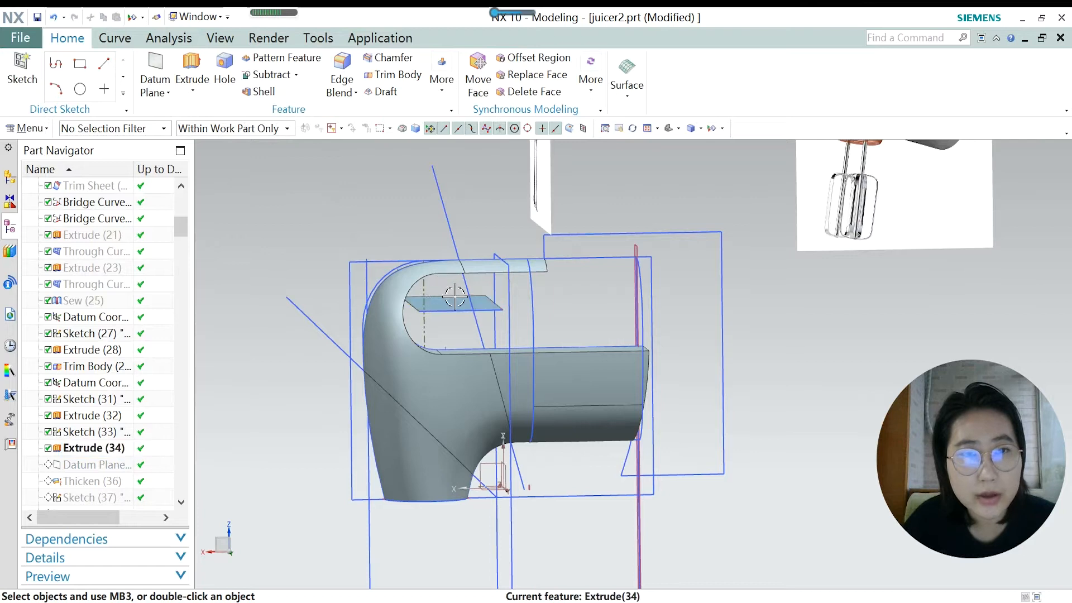
Make Datum Plane (35) the current feature to bring in the plane lying on the sheet inside the handle opening.
left_click(111, 465)
right_click(111, 466)
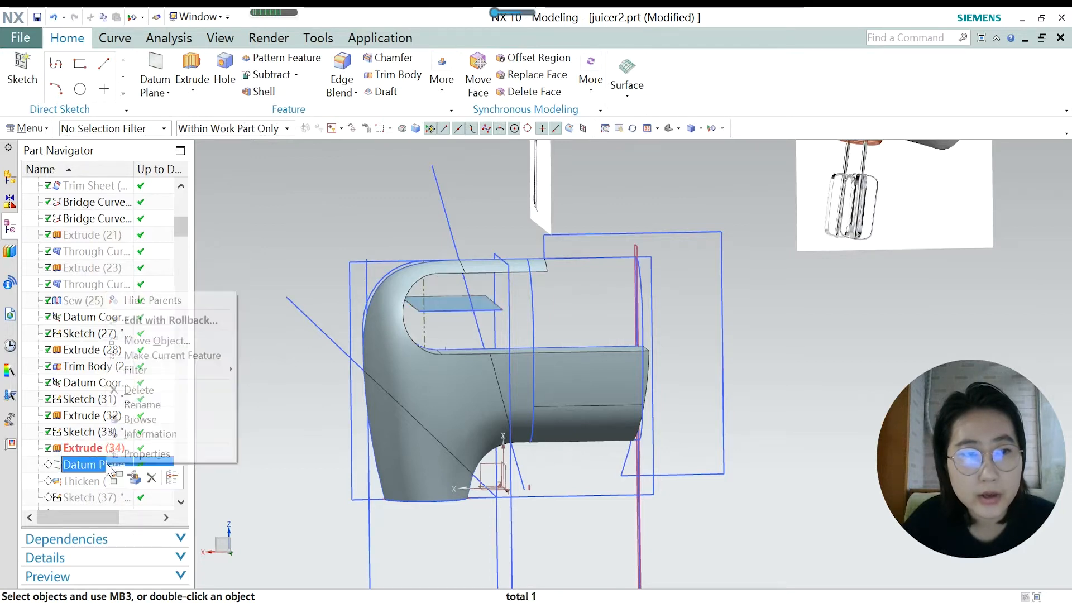
left_click(167, 359)
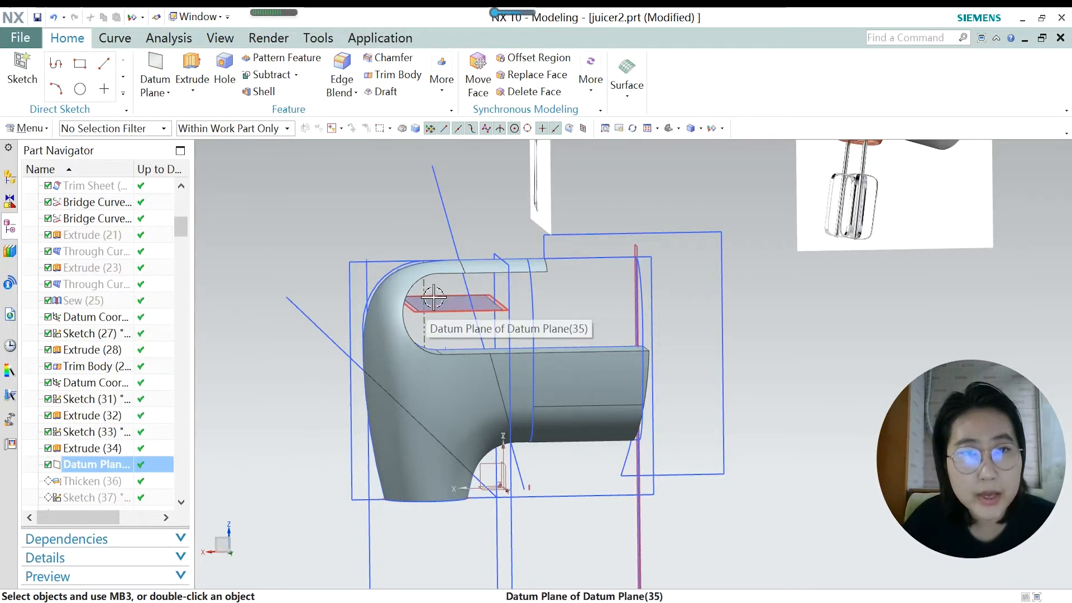
left_click(169, 94)
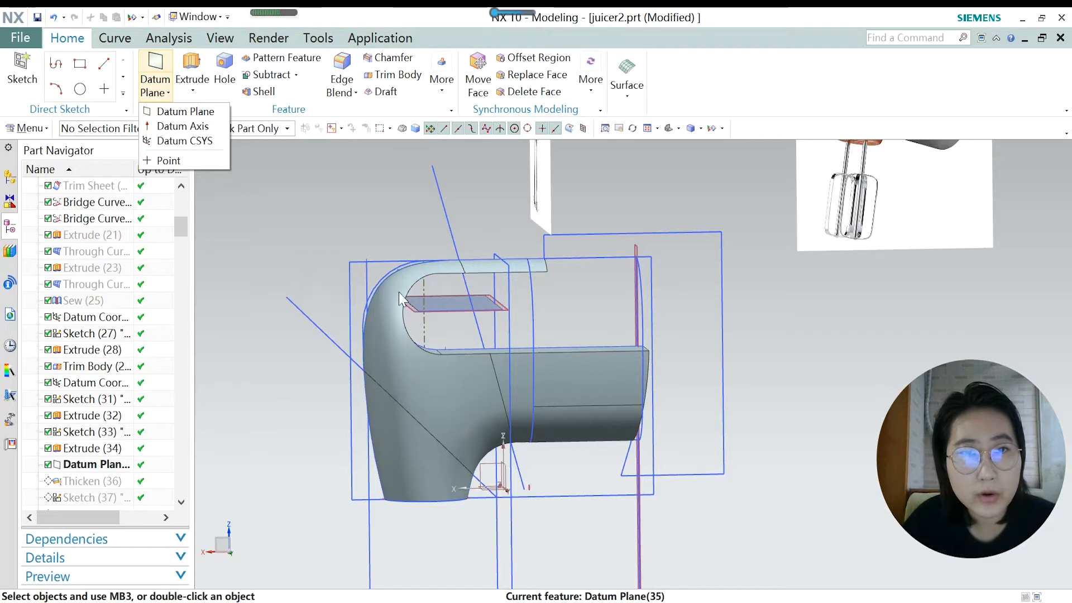
Make Thicken (36) the current feature to bring in the thickened lining of the handle opening.
left_click(123, 483)
right_click(122, 483)
left_click(150, 360)
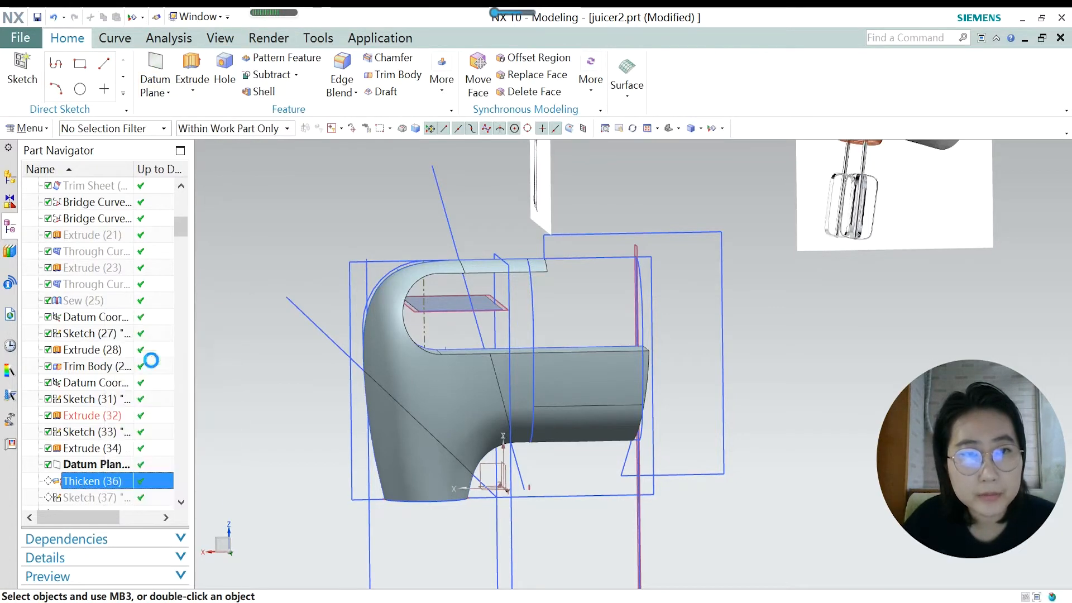
Compare the handle in the mixer reference image with the thickened lining along the model's handle opening.
middle_click_drag(429, 405, 390, 402)
scroll(390, 402, "down", 2)
scroll(595, 327, "up", 4)
scroll(532, 355, "down", 4)
middle_click_drag(521, 313, 586, 266)
scroll(629, 246, "down", 3)
scroll(652, 217, "up", 4)
scroll(652, 217, "up", 5)
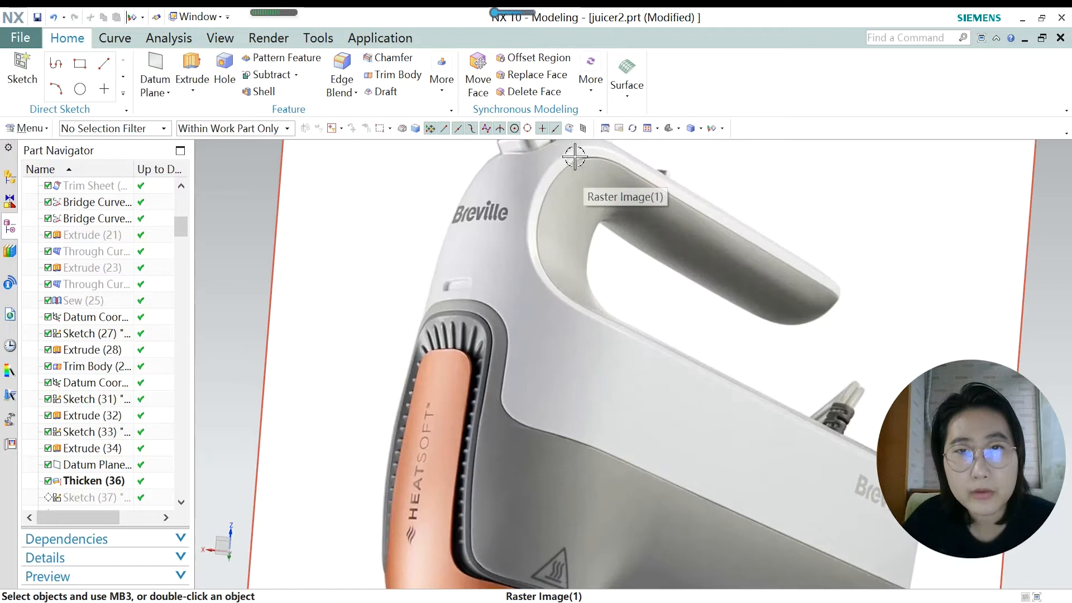
scroll(651, 208, "down", 4)
middle_click_drag(536, 338, 445, 441)
scroll(486, 403, "down", 2)
scroll(406, 447, "up", 3)
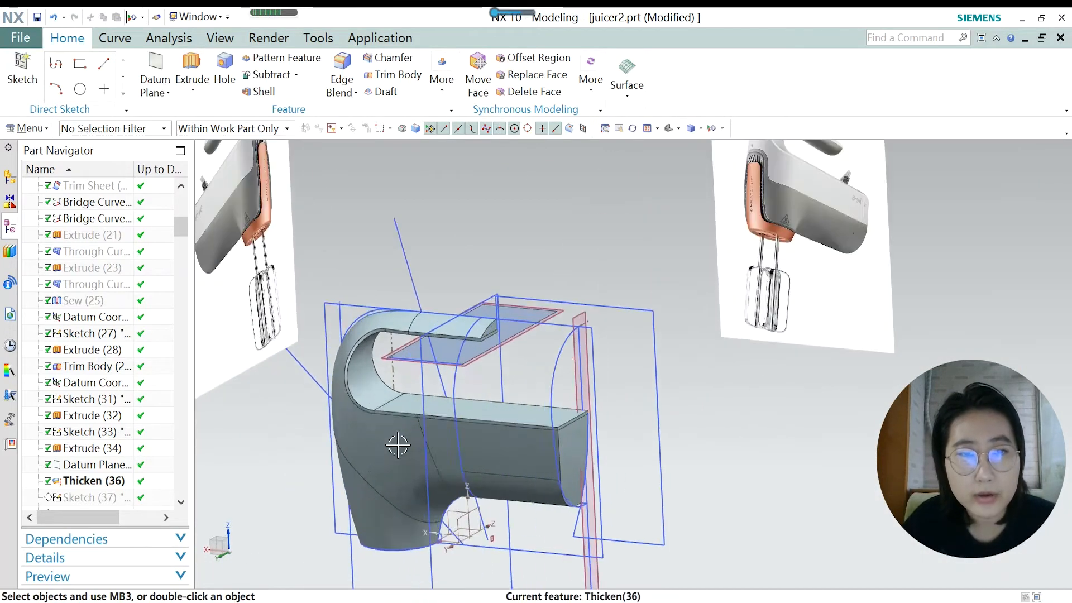
scroll(394, 329, "up", 2)
scroll(394, 330, "up", 1)
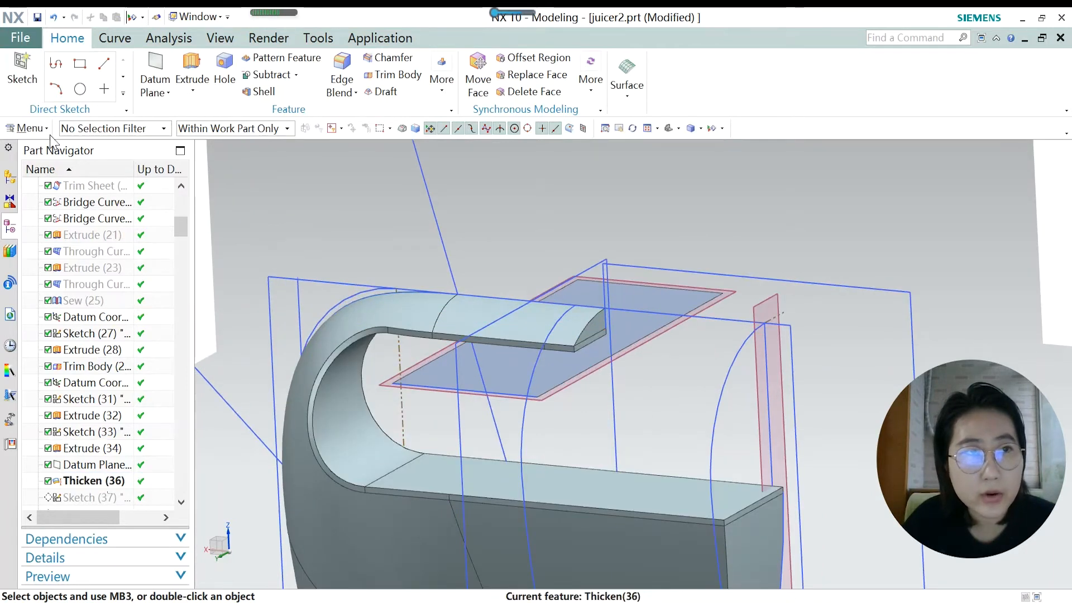
left_click(31, 128)
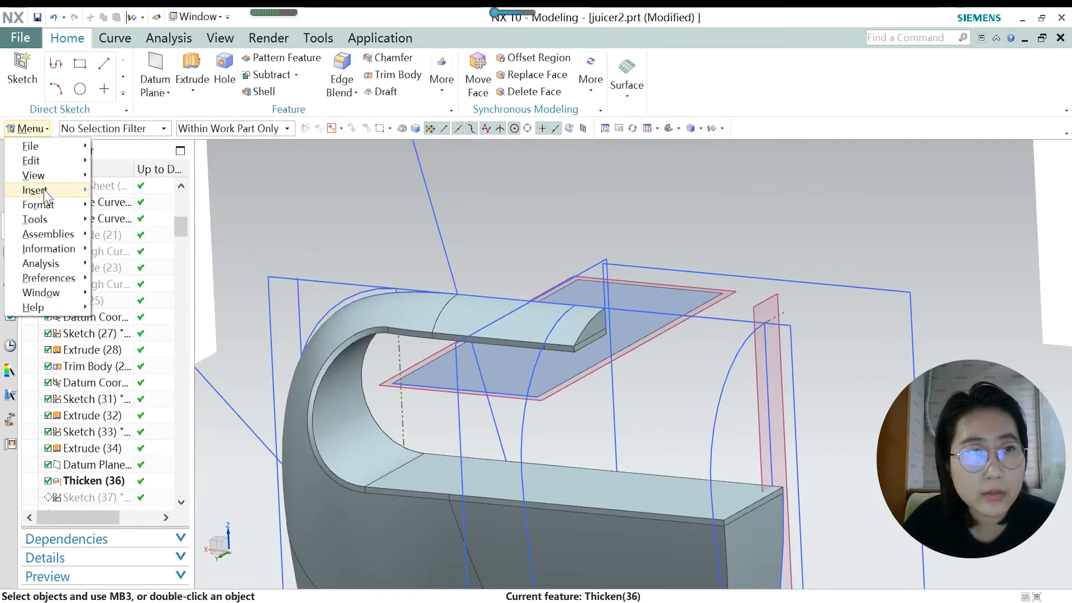
mouse_move(56, 190)
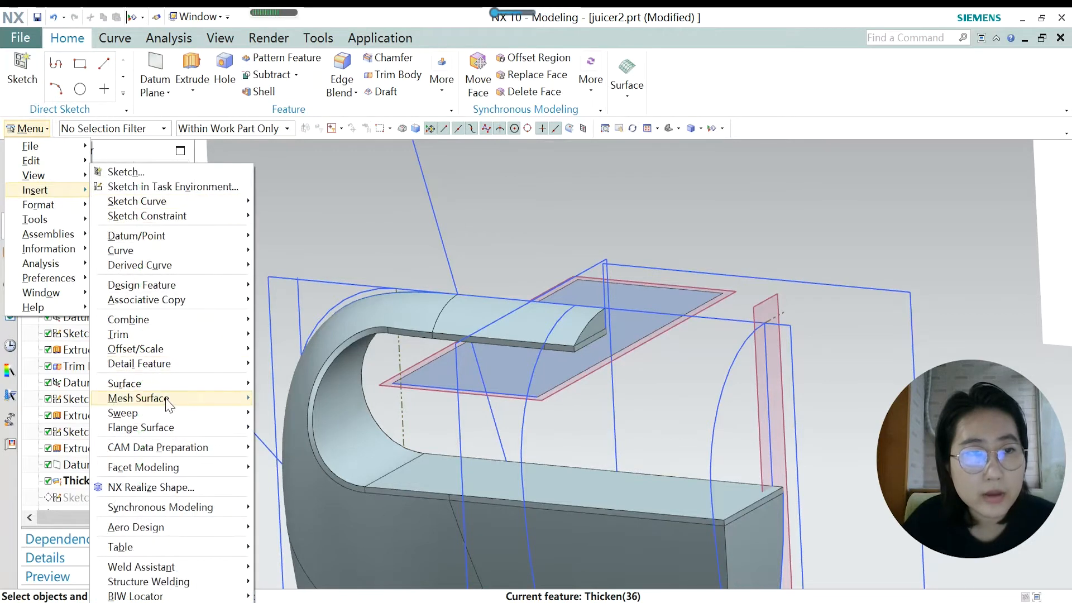
mouse_move(167, 356)
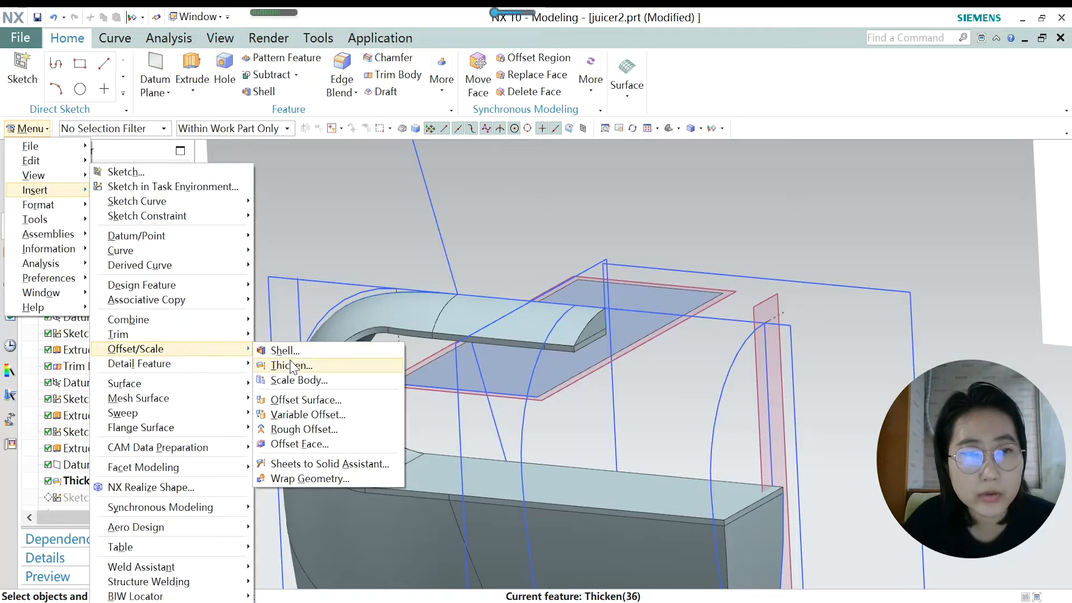
left_click(313, 220)
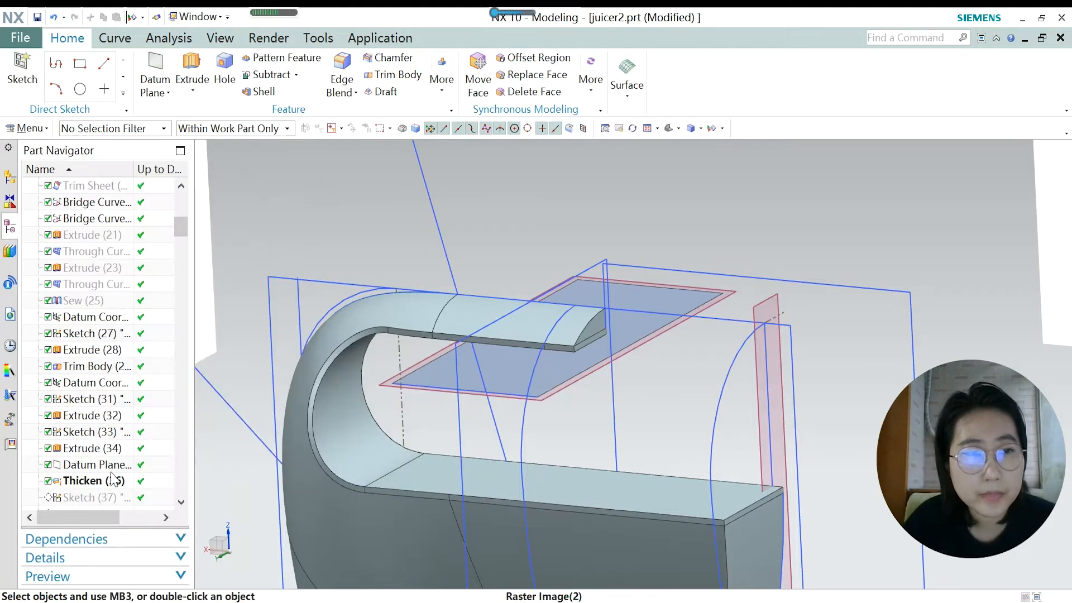
Open Thicken (36) for editing and examine the selected handle opening faces and their offset settings.
left_click(92, 483)
double_click(91, 483)
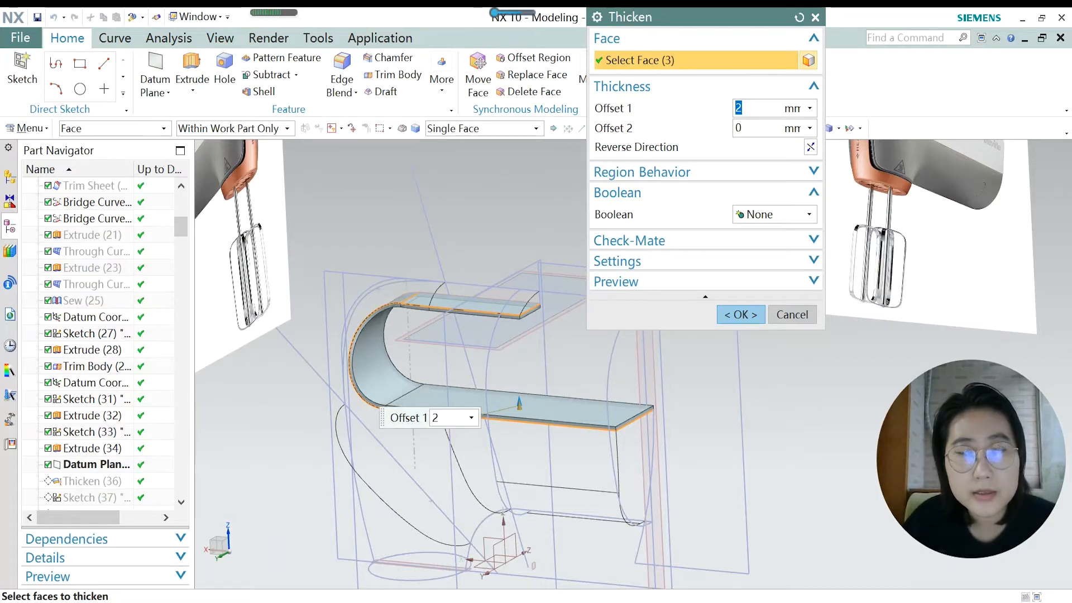
scroll(413, 321, "up", 4)
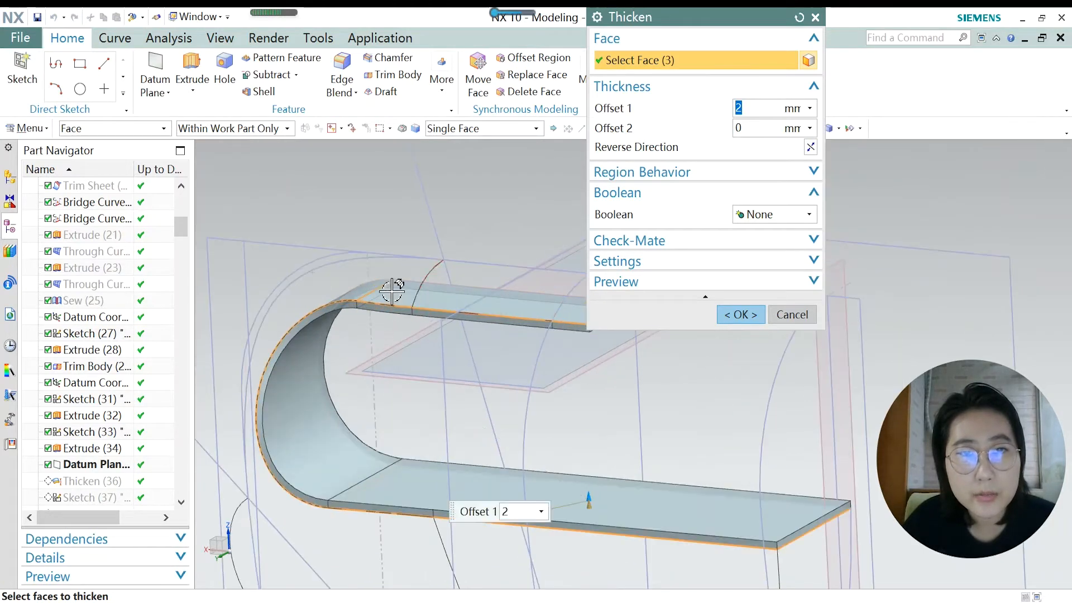
middle_click_drag(399, 334, 503, 311)
scroll(500, 317, "down", 1)
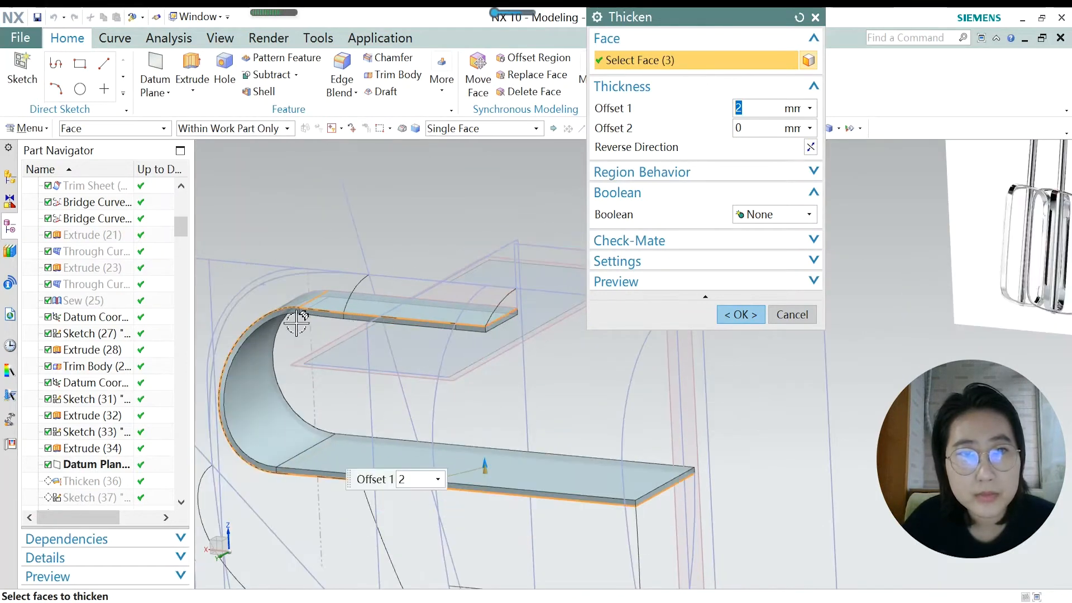
scroll(293, 320, "up", 1)
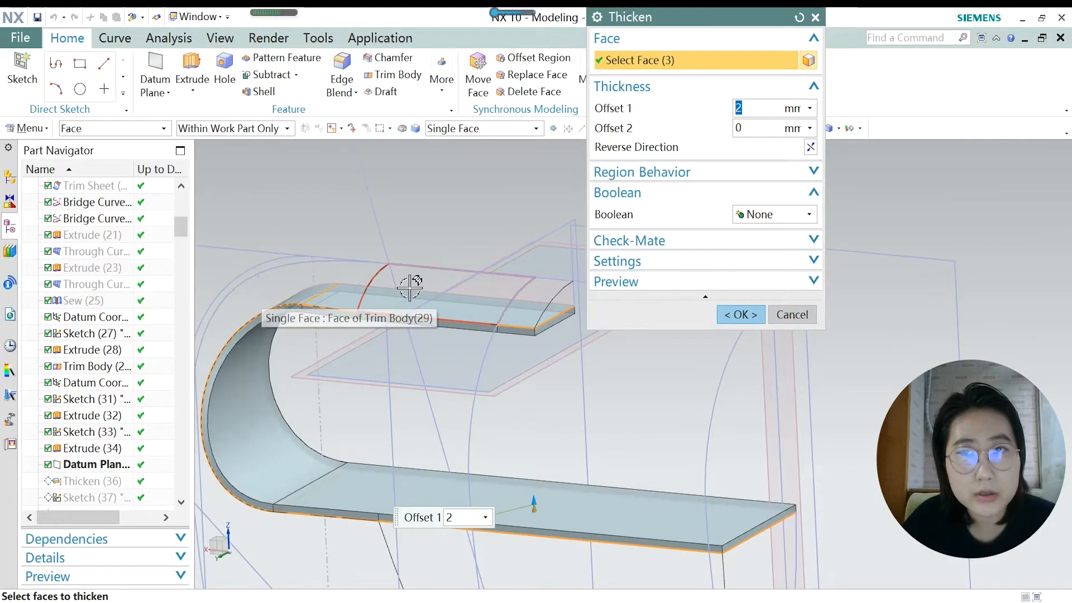
scroll(407, 284, "down", 1)
scroll(335, 299, "up", 1)
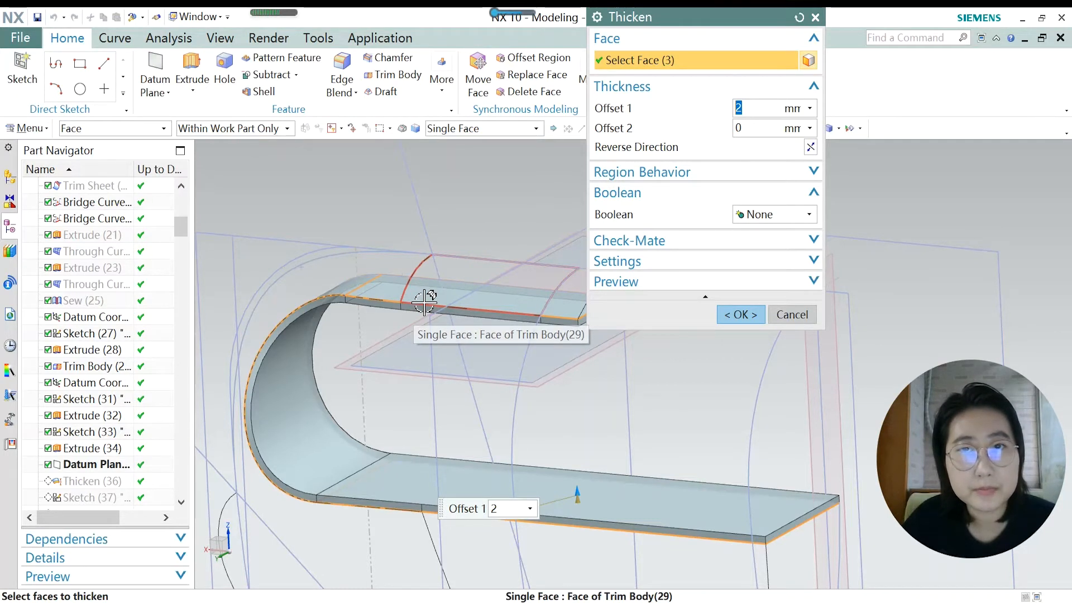
scroll(424, 301, "down", 2)
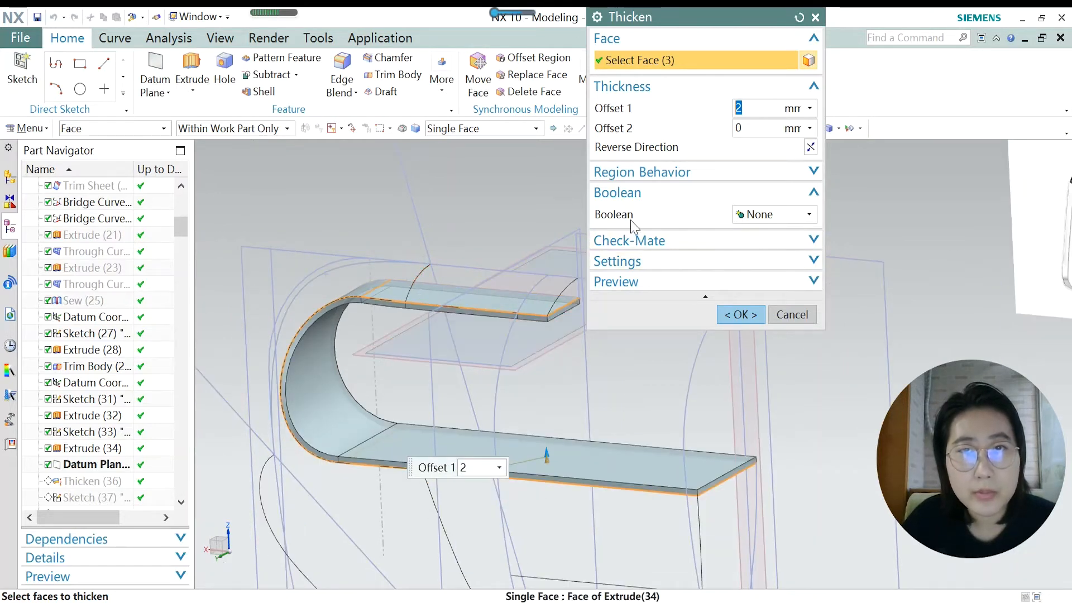
Review the Boolean choices for the thickened lining against the reference image, keep None and accept the feature.
left_click(764, 218)
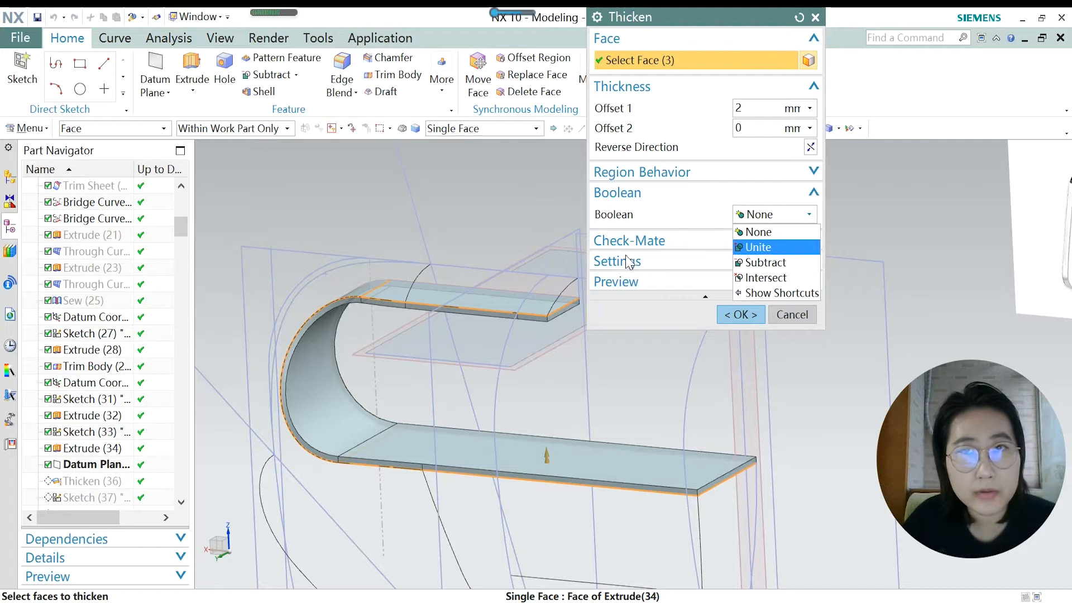
left_click(695, 215)
scroll(960, 253, "down", 5)
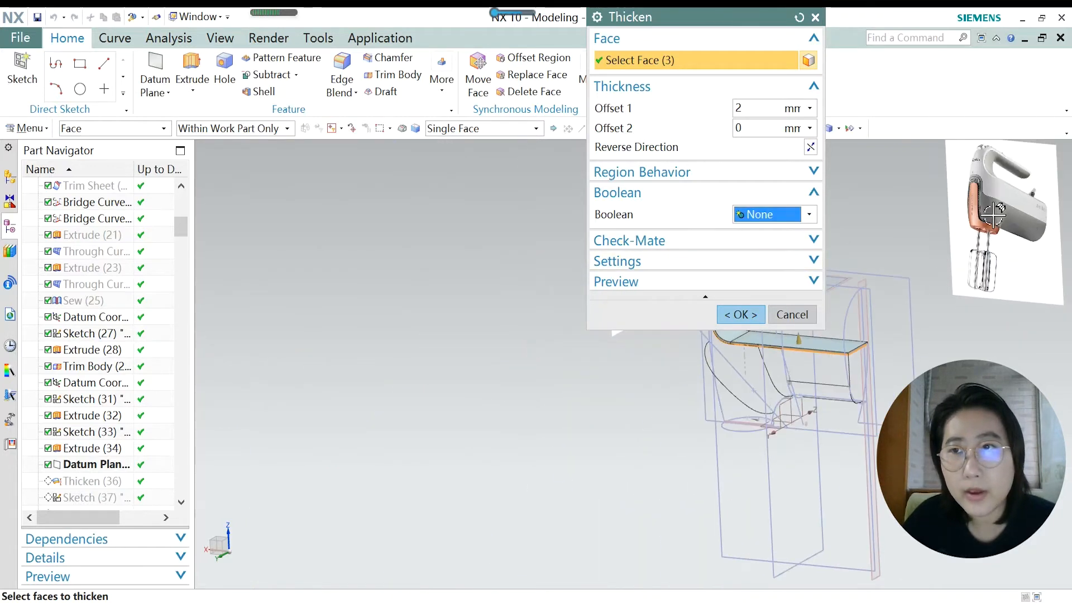
scroll(991, 158, "up", 3)
scroll(971, 156, "down", 3)
scroll(951, 154, "up", 5)
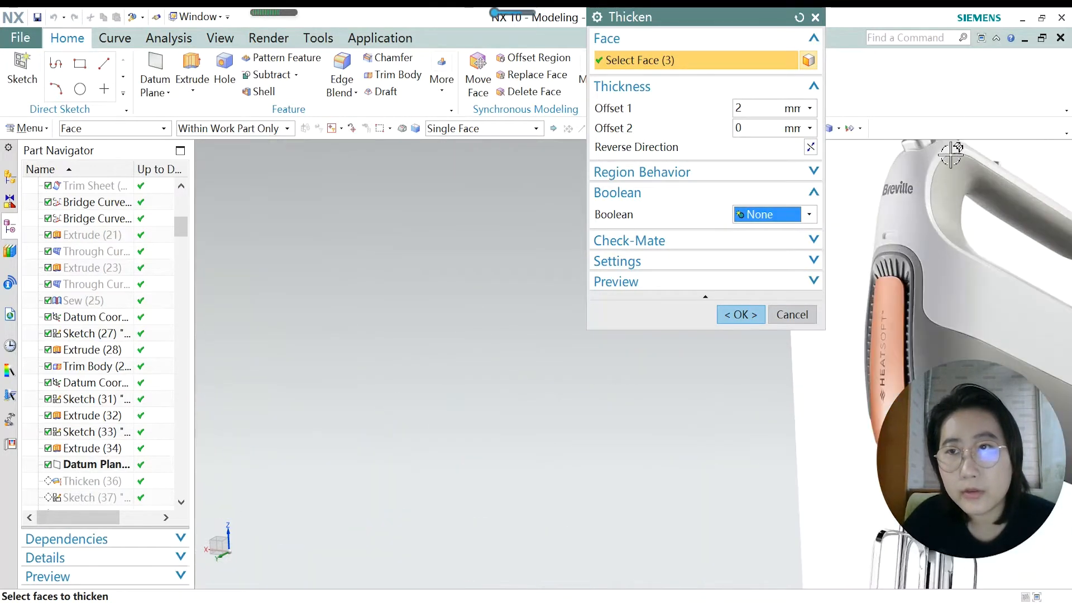
scroll(963, 151, "down", 5)
scroll(482, 390, "up", 6)
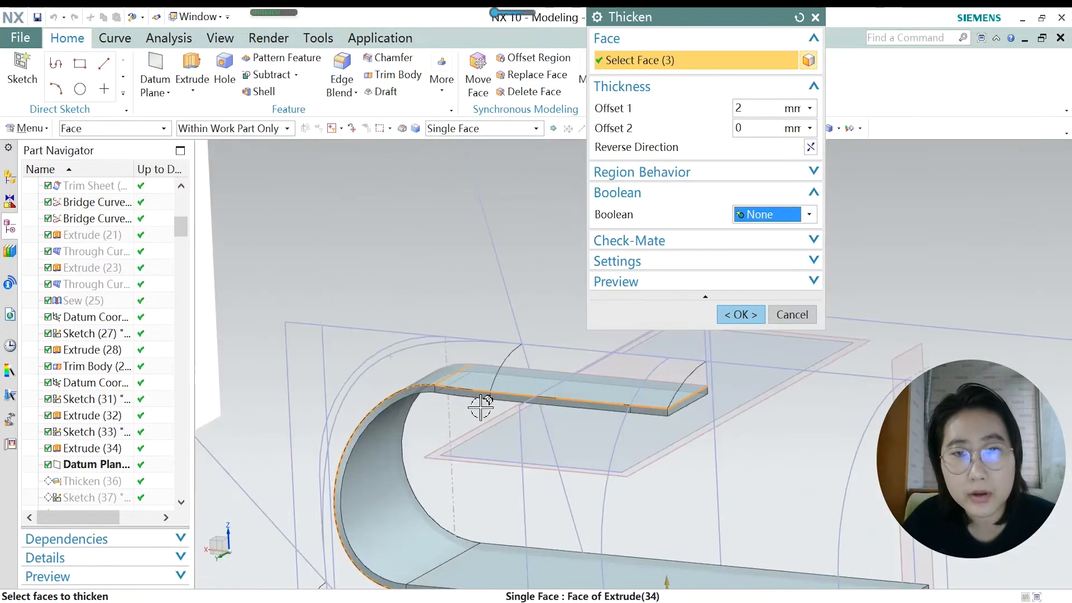
left_click(813, 218)
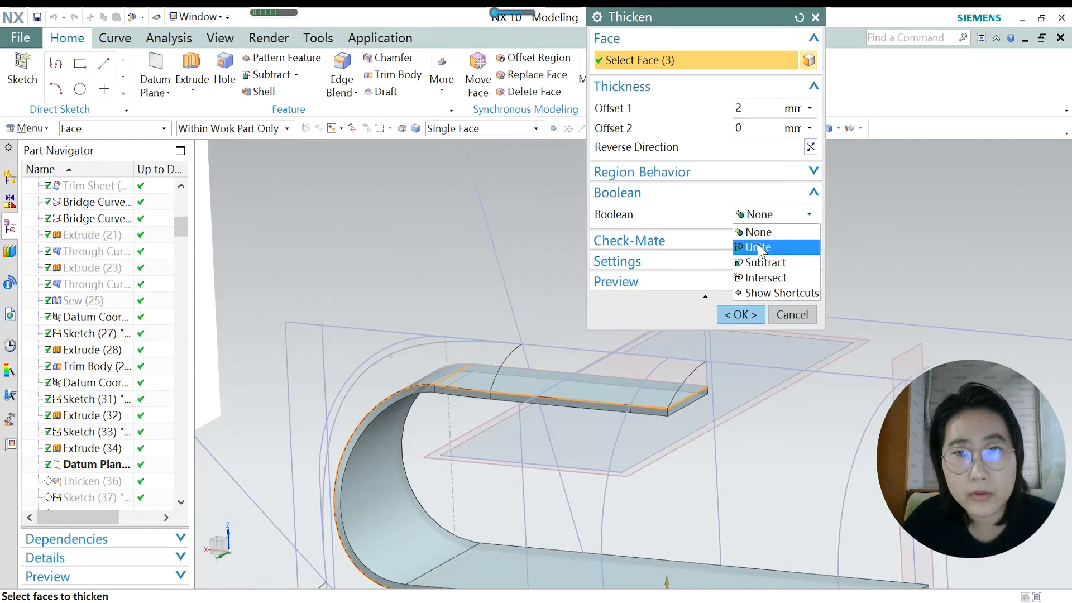
left_click(634, 305)
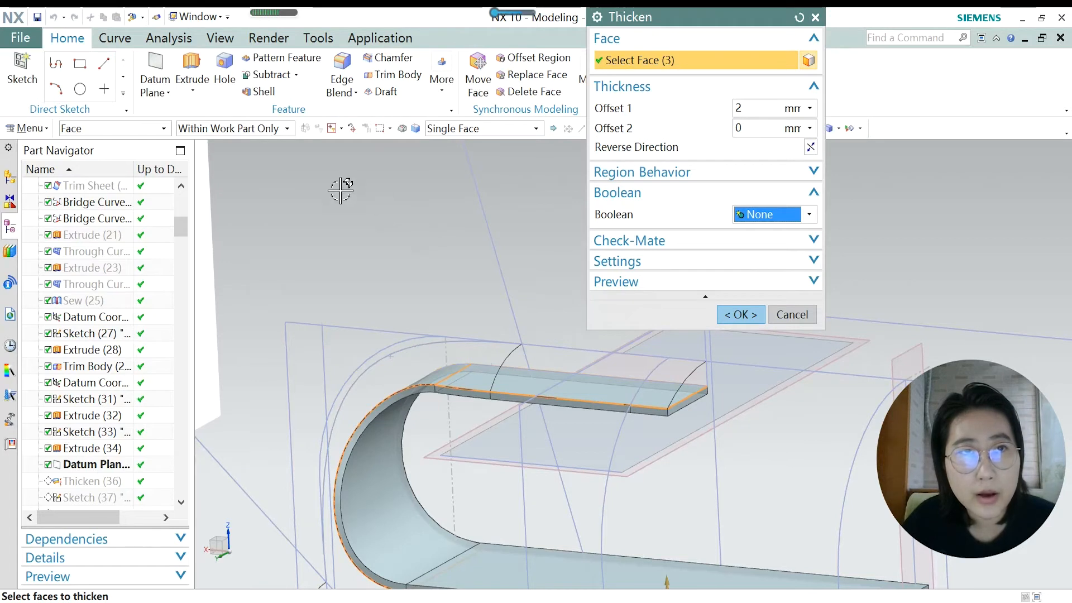
left_click(741, 313)
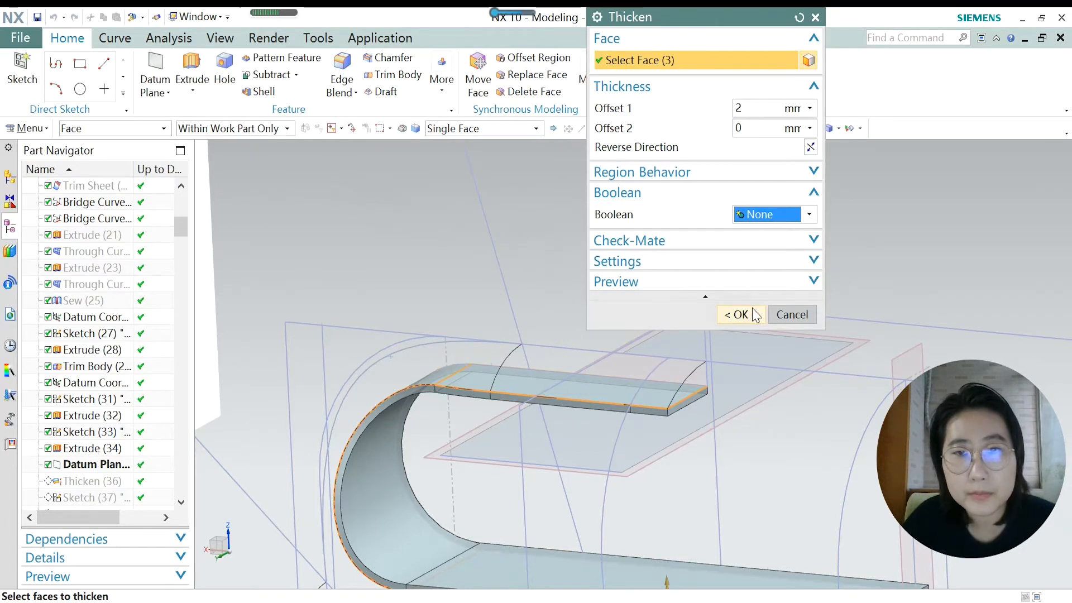
Make Sketch (37) the current feature.
scroll(534, 302, "down", 2)
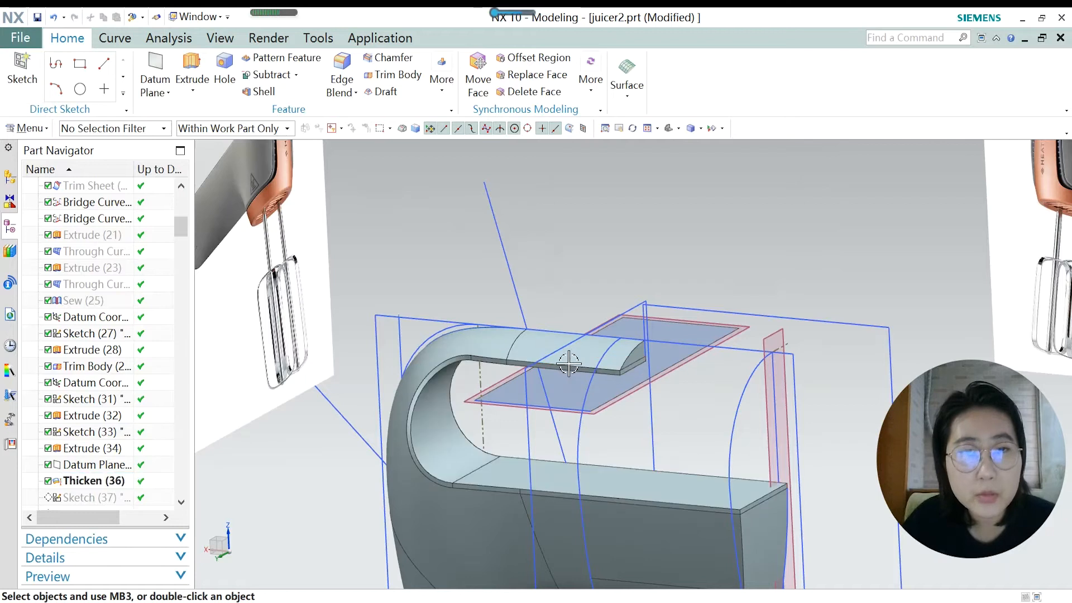
scroll(95, 465, "down", 1)
right_click(84, 448)
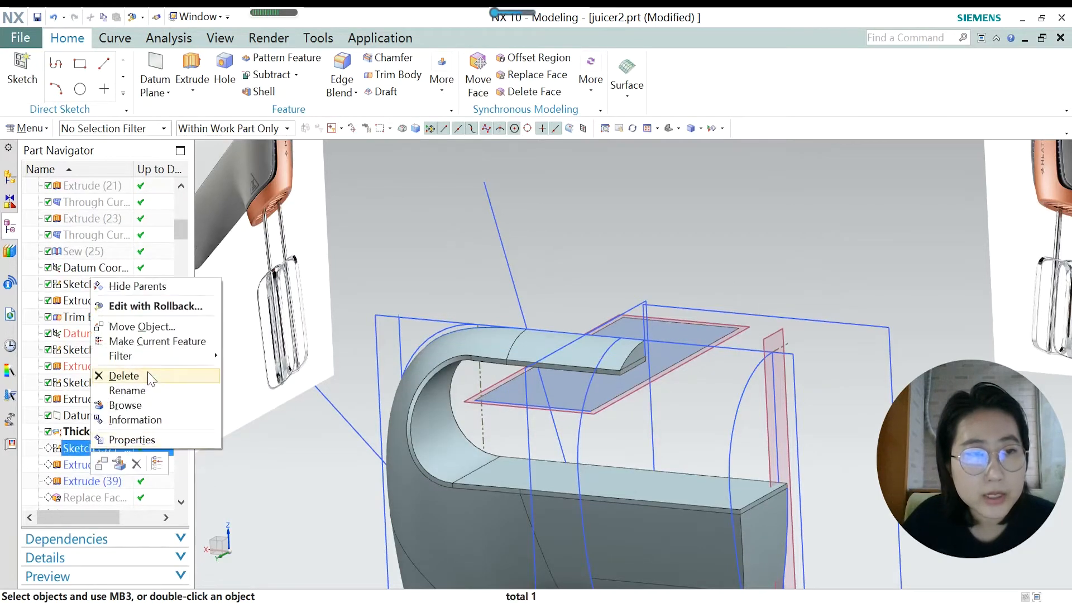
left_click(168, 341)
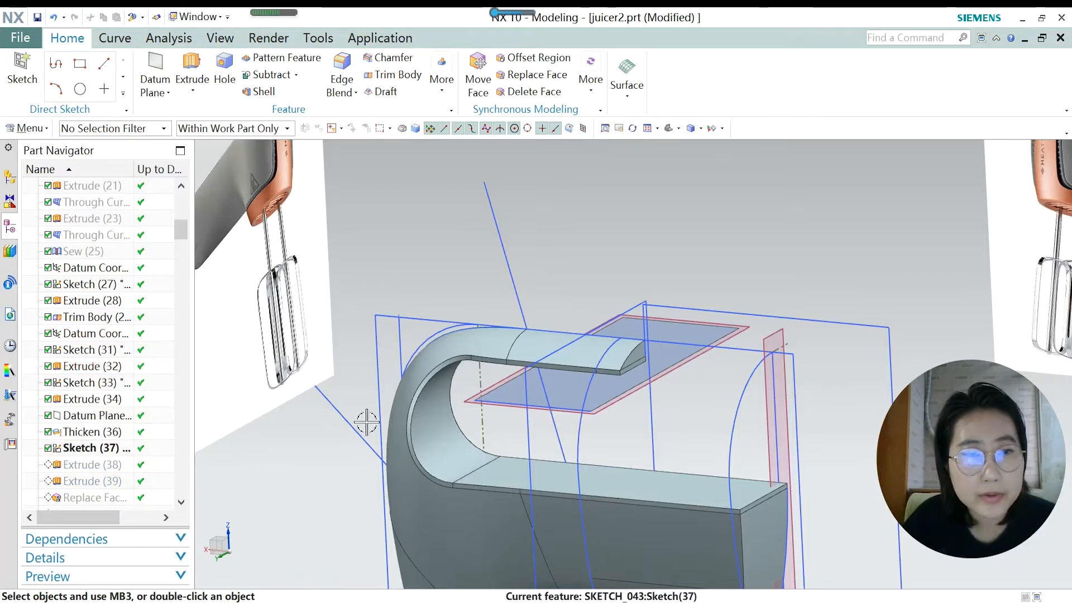
Highlight Sketch (37) and examine where its profile lies at the base of the mixer body relative to the datum coordinate system.
left_click(82, 449)
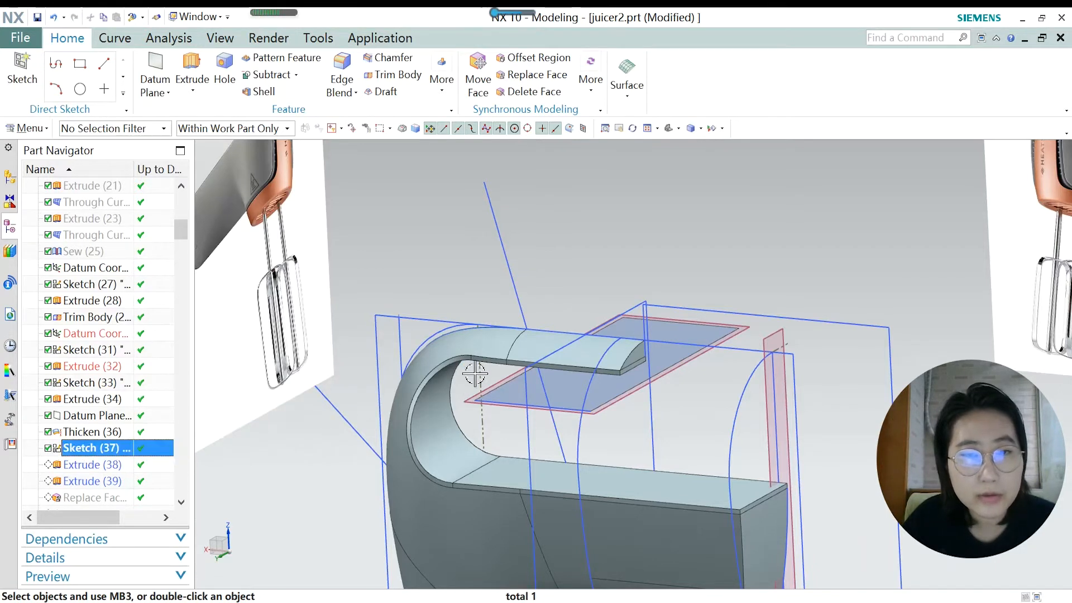
scroll(477, 368, "down", 2)
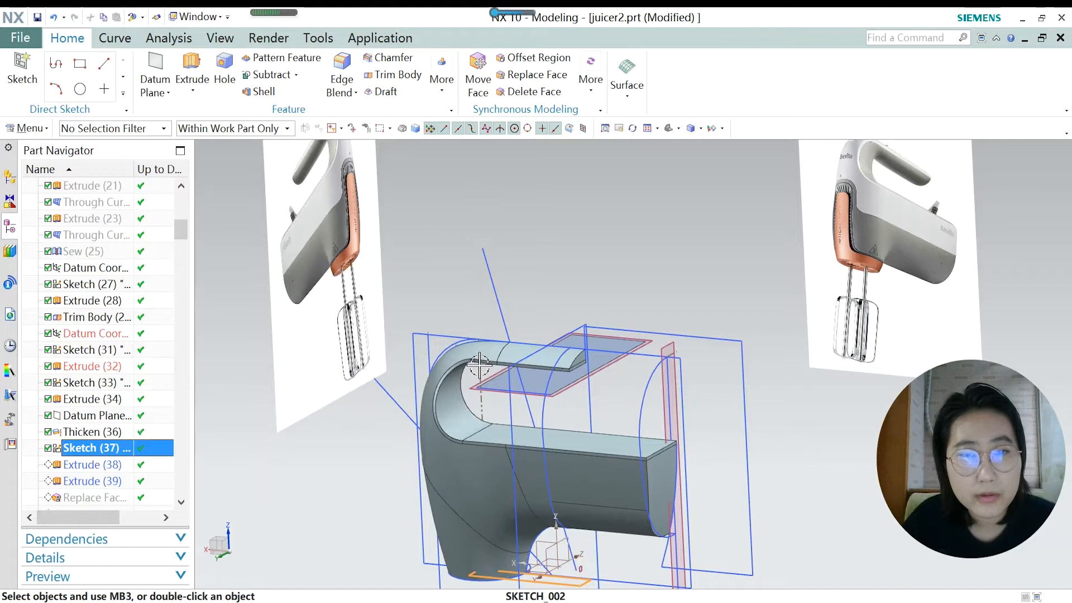
scroll(552, 355, "down", 1)
middle_click_drag(586, 482, 558, 474)
scroll(526, 387, "down", 2)
scroll(503, 449, "up", 7)
scroll(544, 446, "down", 2)
middle_click_drag(533, 429, 610, 313)
scroll(618, 247, "up", 2)
mouse_move(509, 402)
middle_mouse_down()
mouse_move(523, 394)
mouse_move(512, 397)
middle_mouse_up()
scroll(512, 396, "down", 4)
scroll(560, 313, "up", 4)
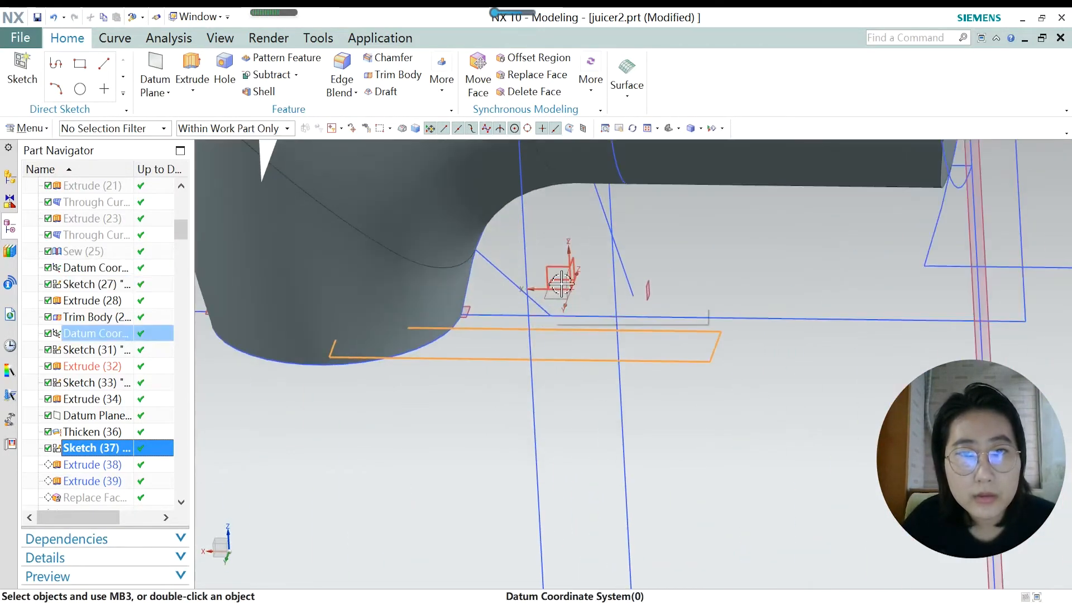
scroll(558, 301, "up", 2)
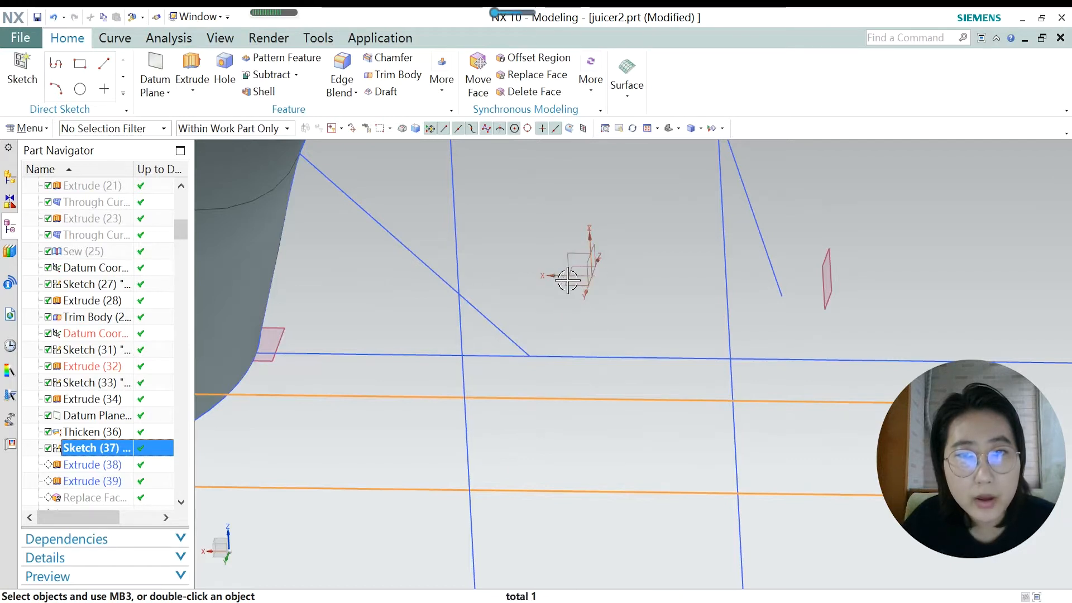
Open Sketch (37) to inspect its rectangle in plan view, and finish the sketch without editing it.
scroll(536, 329, "down", 6)
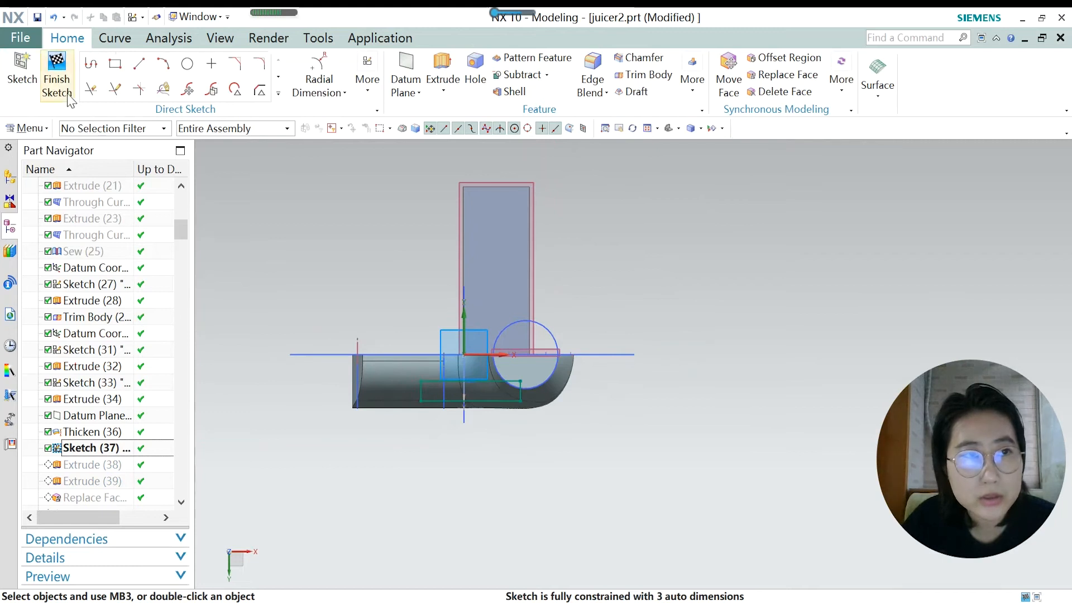
left_click(56, 72)
middle_click_drag(497, 422, 610, 441)
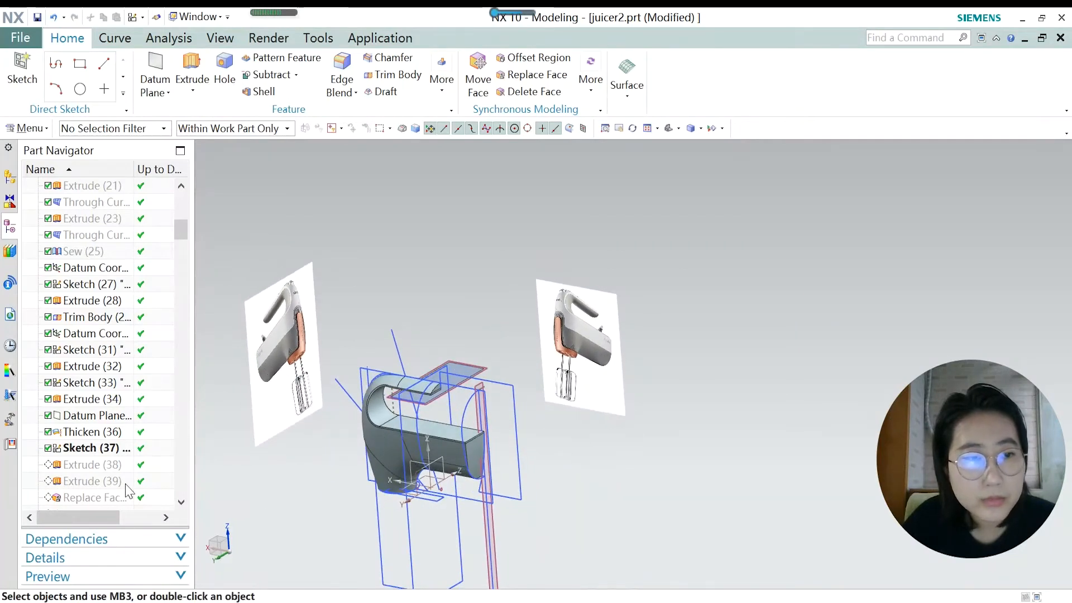
Make Extrude (38) the current feature to bring in the block extruded through the handle.
left_click(114, 465)
right_click(123, 465)
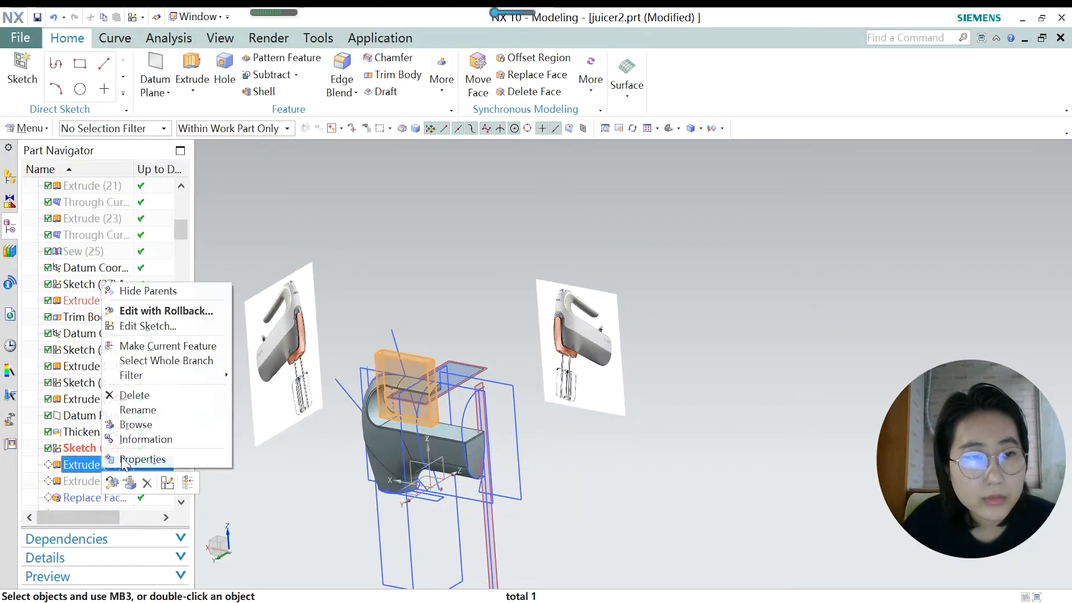
left_click(154, 349)
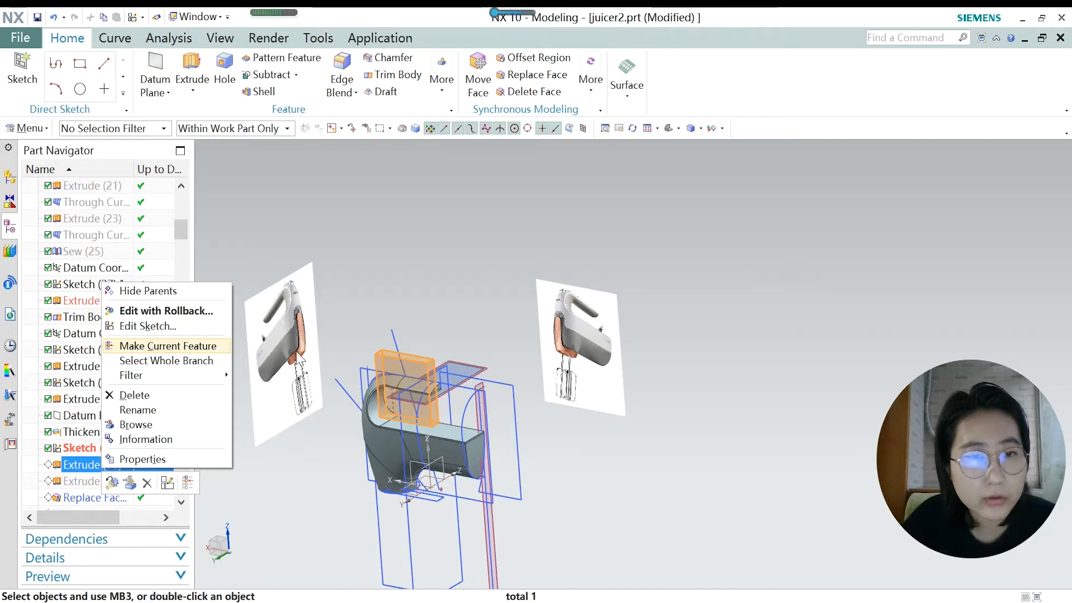
Examine in plan view and at an angle how the highlighted Extrude (38) block overlaps the handle grip and opening.
middle_click_drag(475, 316, 415, 454)
scroll(403, 403, "up", 8)
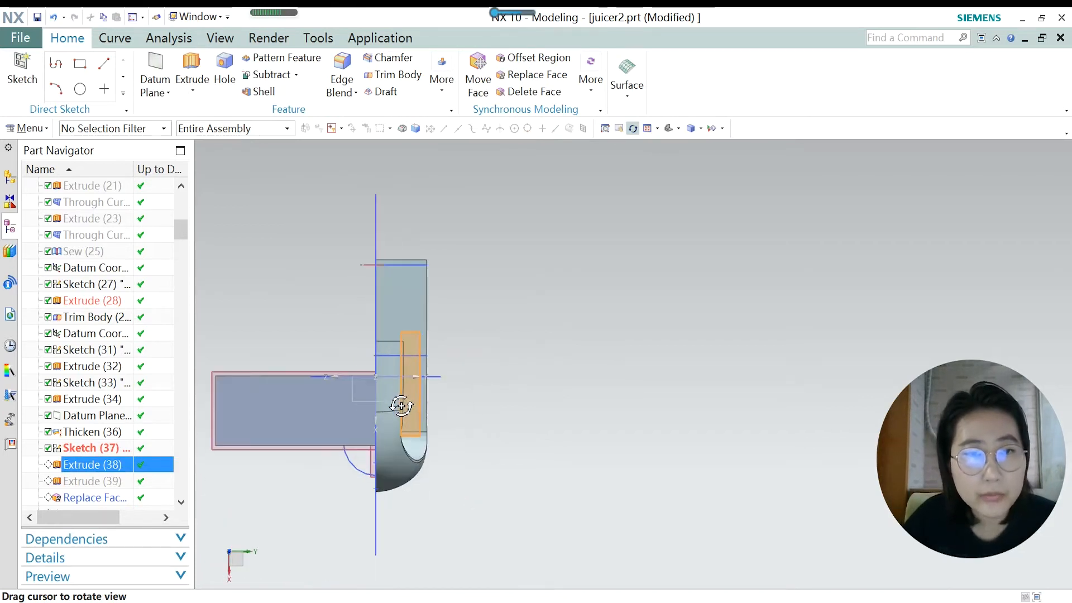
scroll(416, 495, "down", 3)
scroll(411, 429, "up", 3)
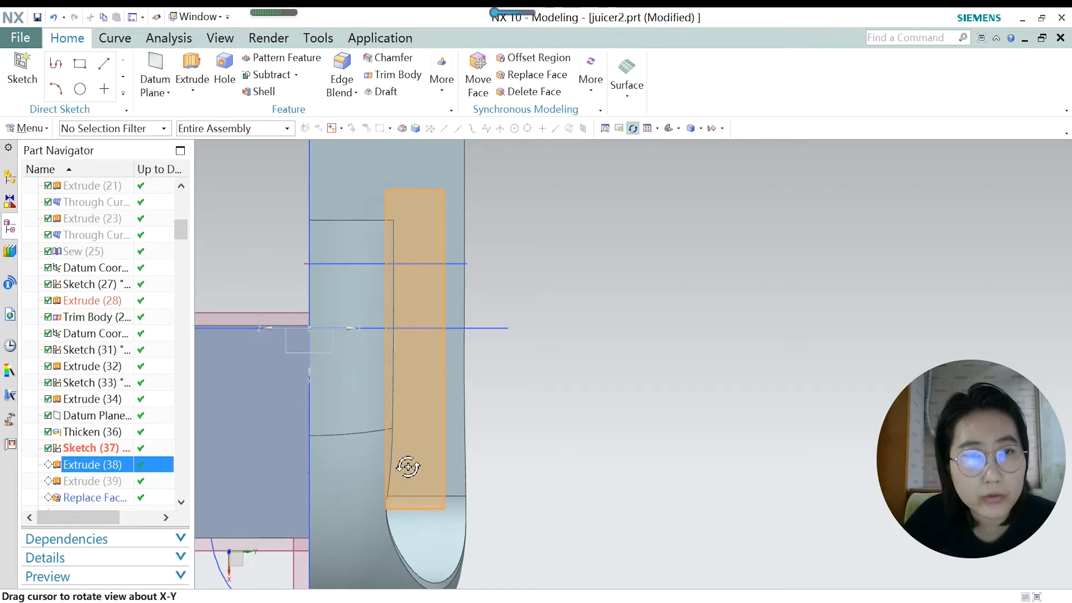
scroll(408, 467, "down", 3)
left_click_drag(402, 449, 398, 416)
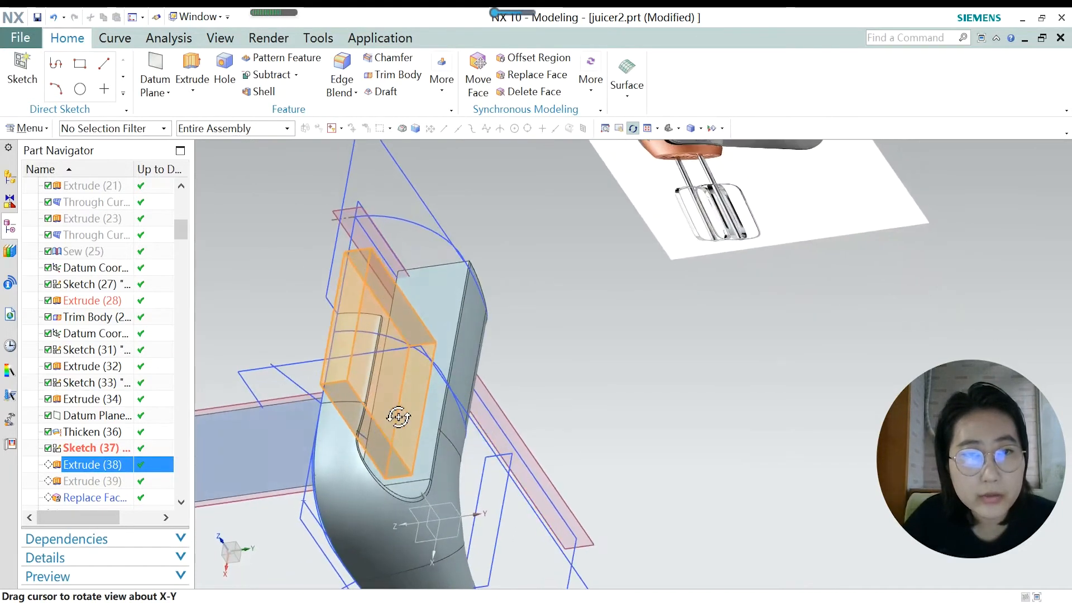
scroll(444, 339, "down", 3)
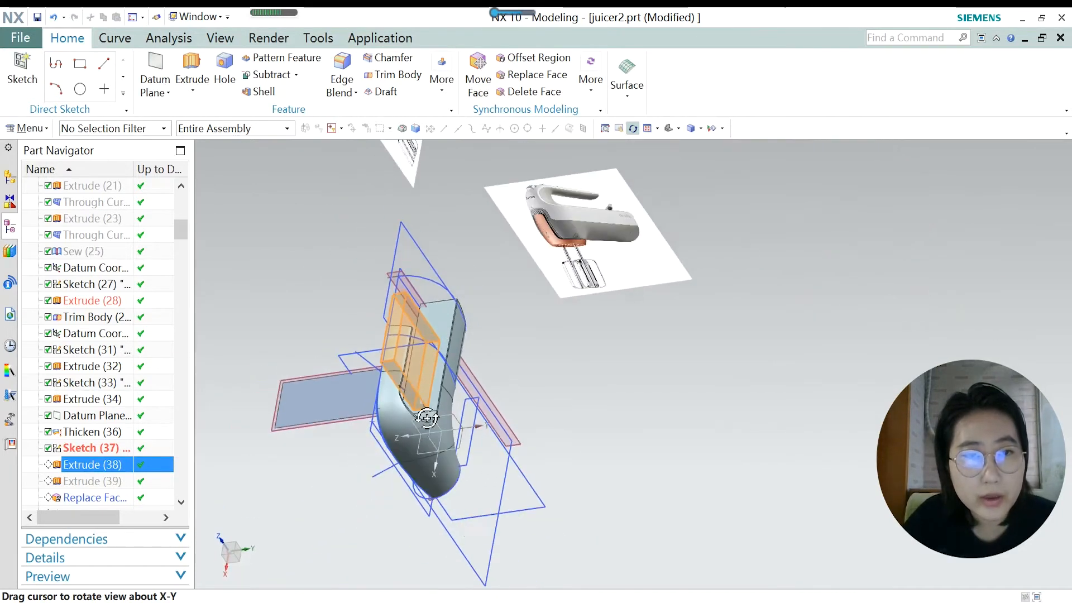
Open Extrude (38) to inspect its section, limits and Subtract target around the handle opening, and accept it without editing.
double_click(94, 467)
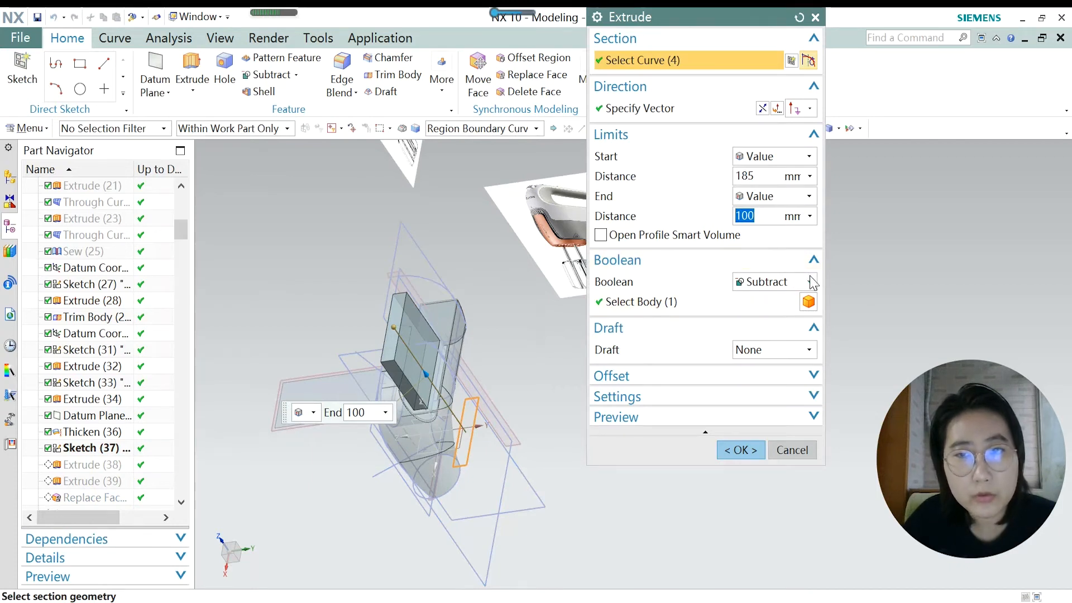
scroll(389, 362, "up", 5)
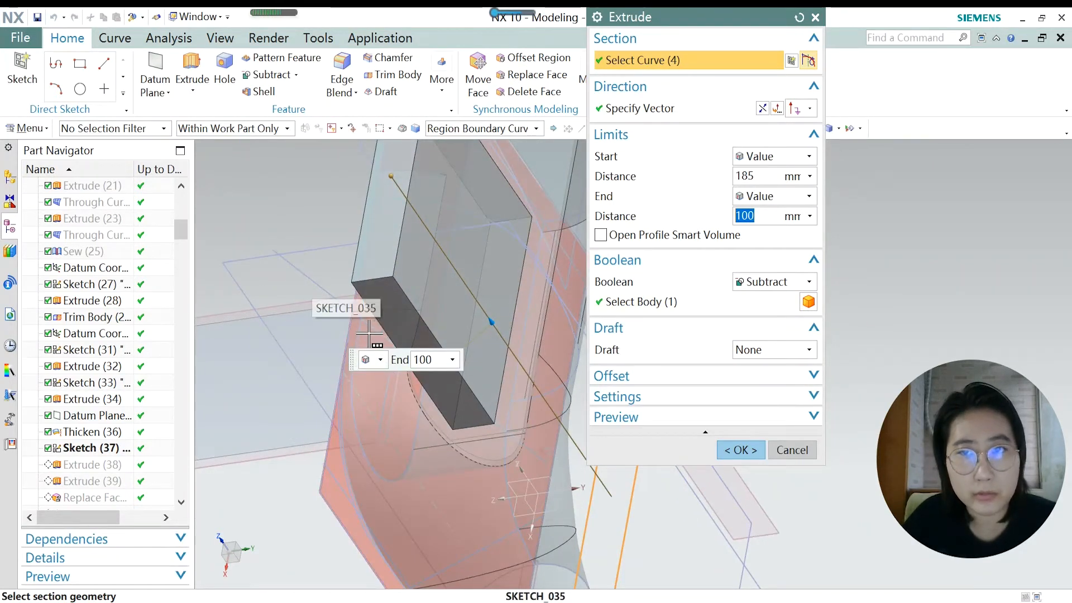
middle_click_drag(369, 335, 521, 435)
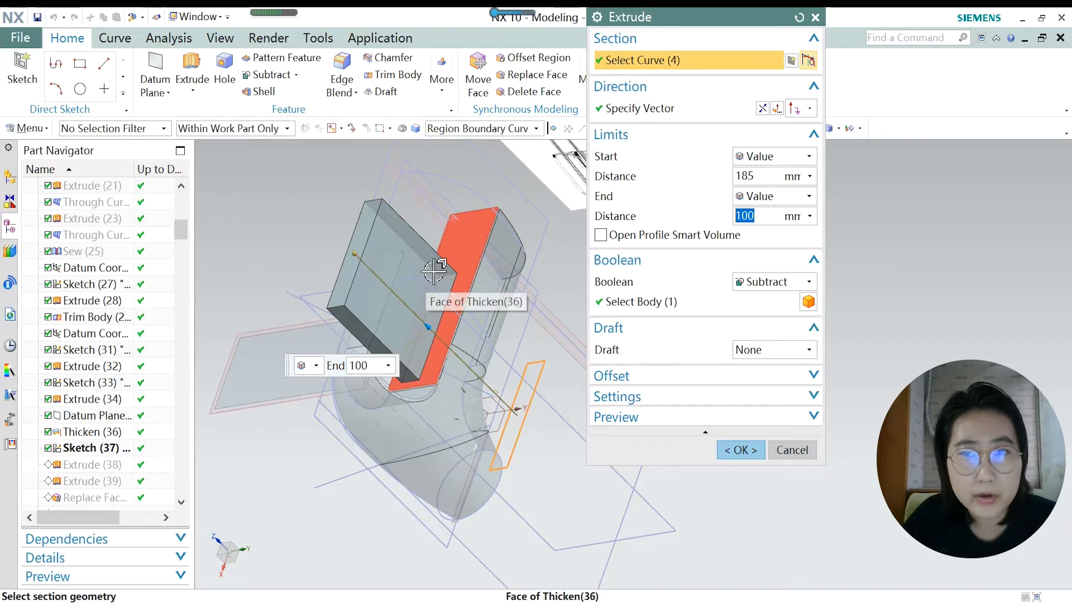
left_click(740, 449)
Make Extrude (38) the current feature and inspect its cut along the handle opening's thickened lining and the adjacent body.
left_click(96, 467)
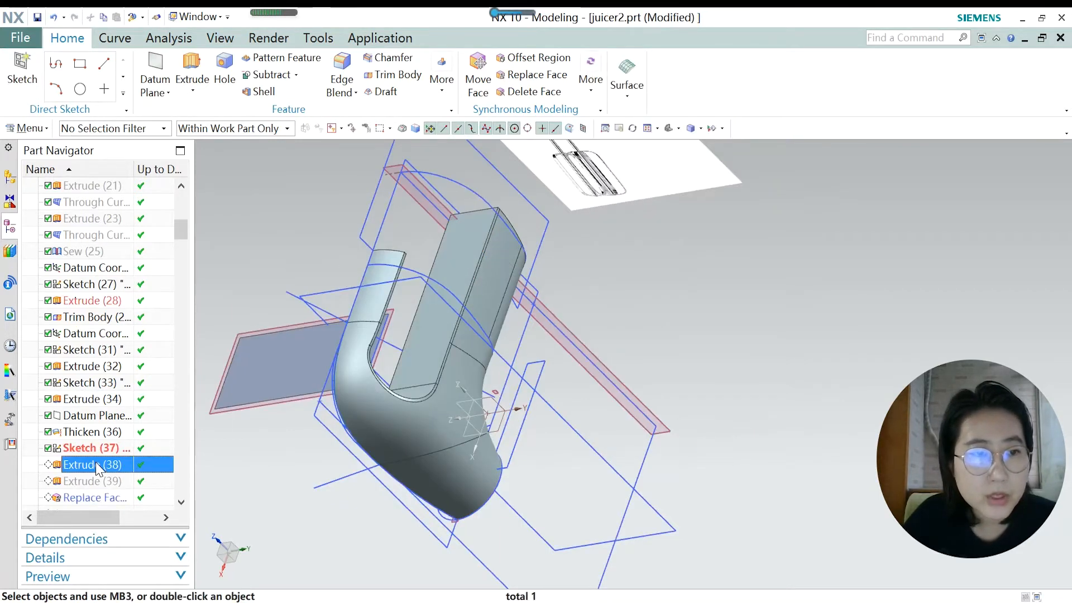
right_click(96, 466)
left_click(189, 340)
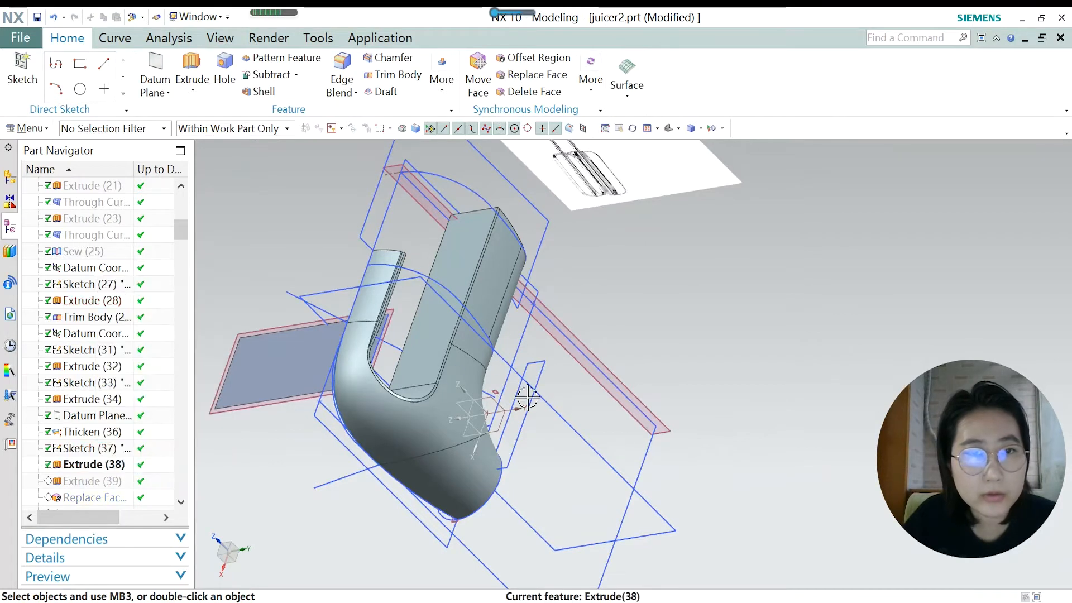
scroll(402, 298, "up", 3)
scroll(427, 378, "down", 2)
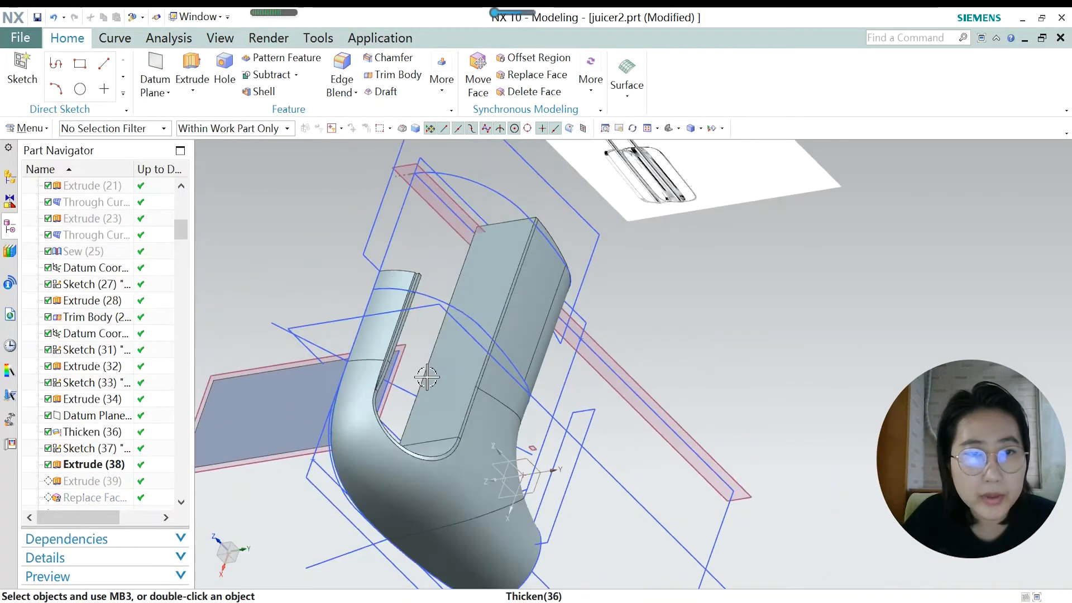
scroll(427, 377, "up", 3)
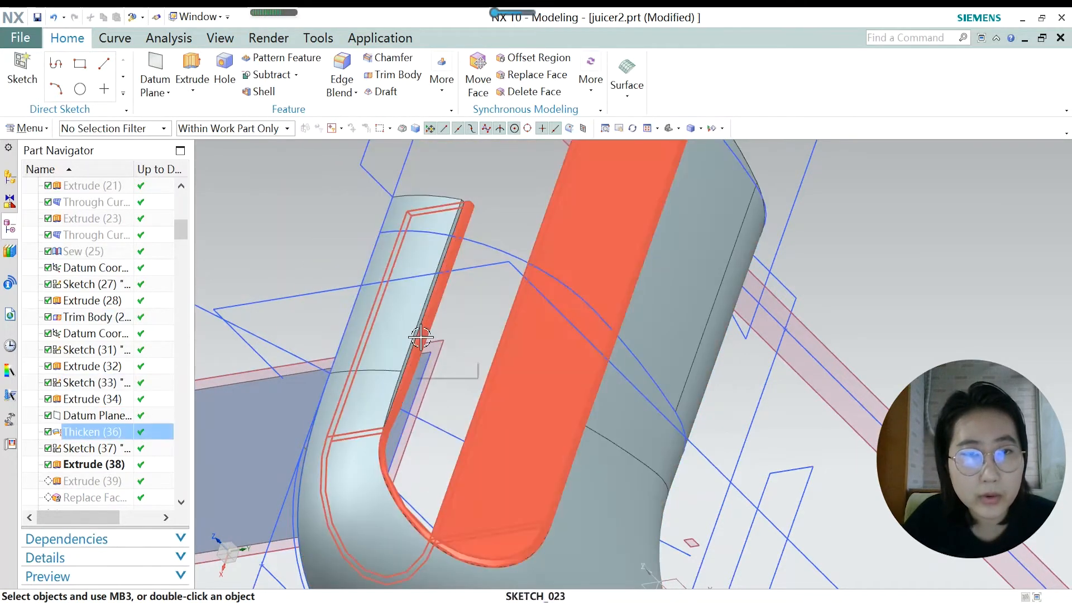
scroll(424, 343, "down", 2)
scroll(413, 342, "up", 2)
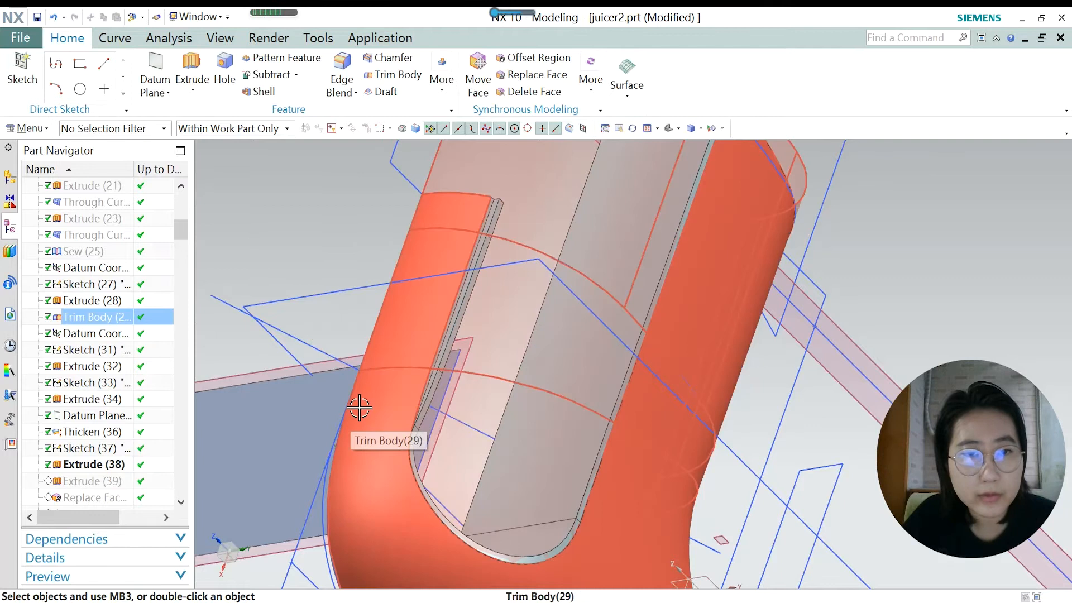
Make Extrude (39) the current feature and examine its cut along the handle grip, at an angle and in plan view.
right_click(98, 481)
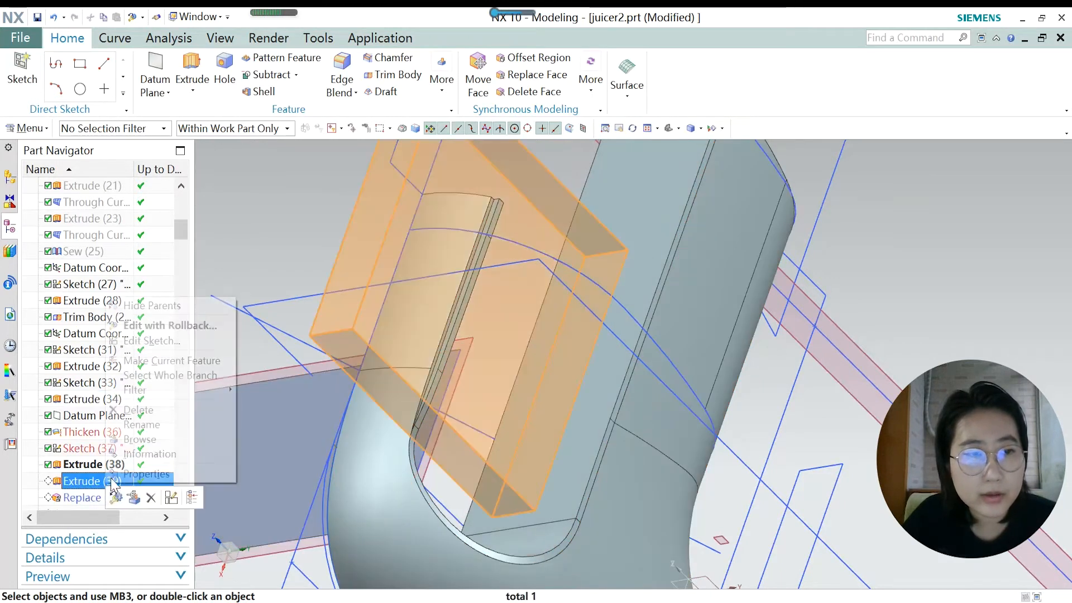
left_click(162, 361)
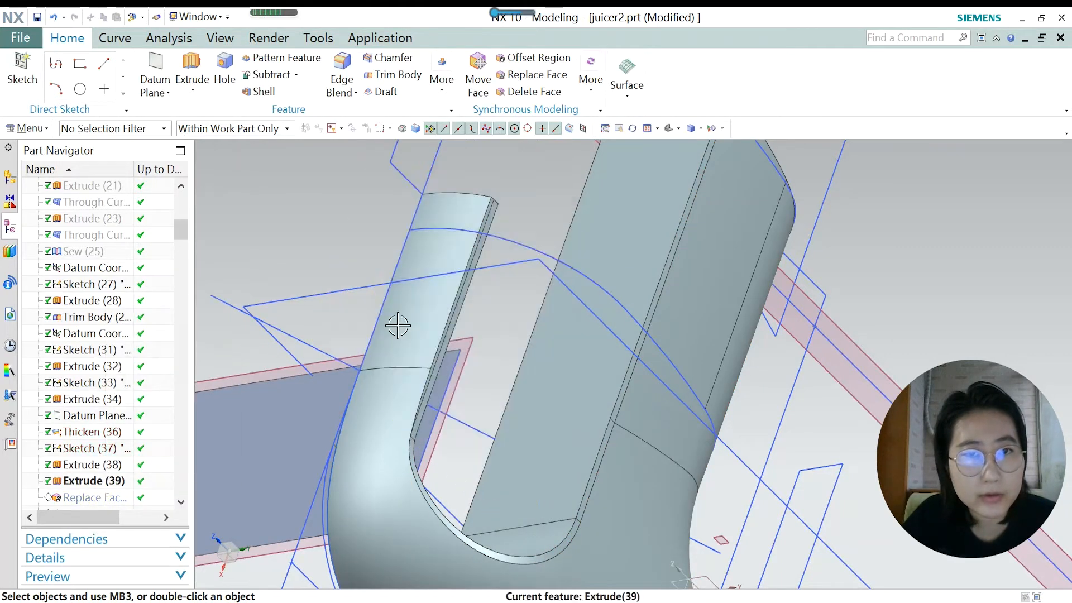
scroll(447, 384, "up", 2)
left_click(435, 355)
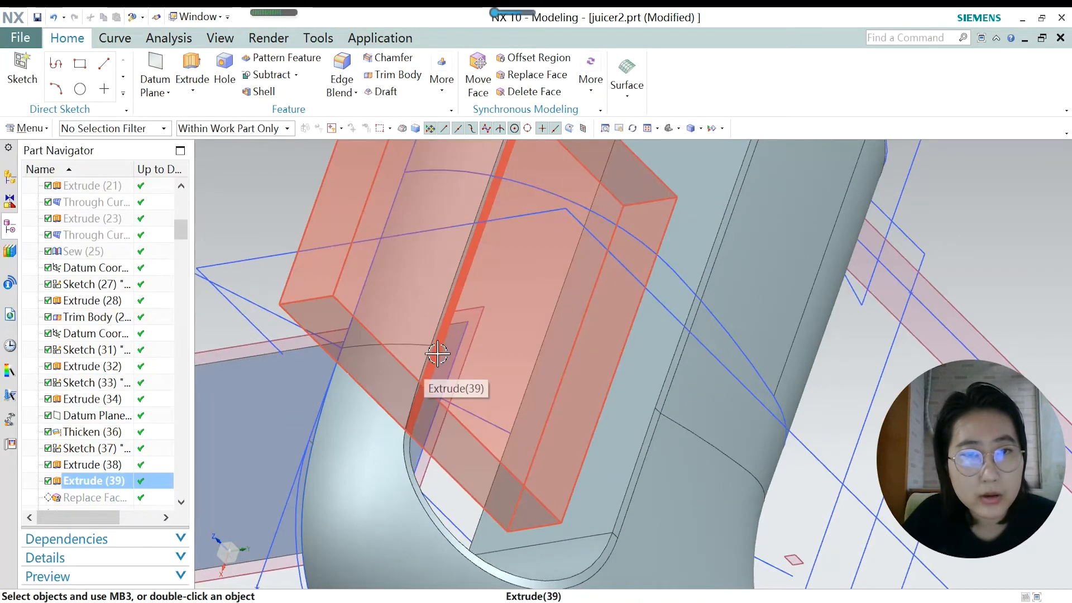
scroll(438, 355, "down", 1)
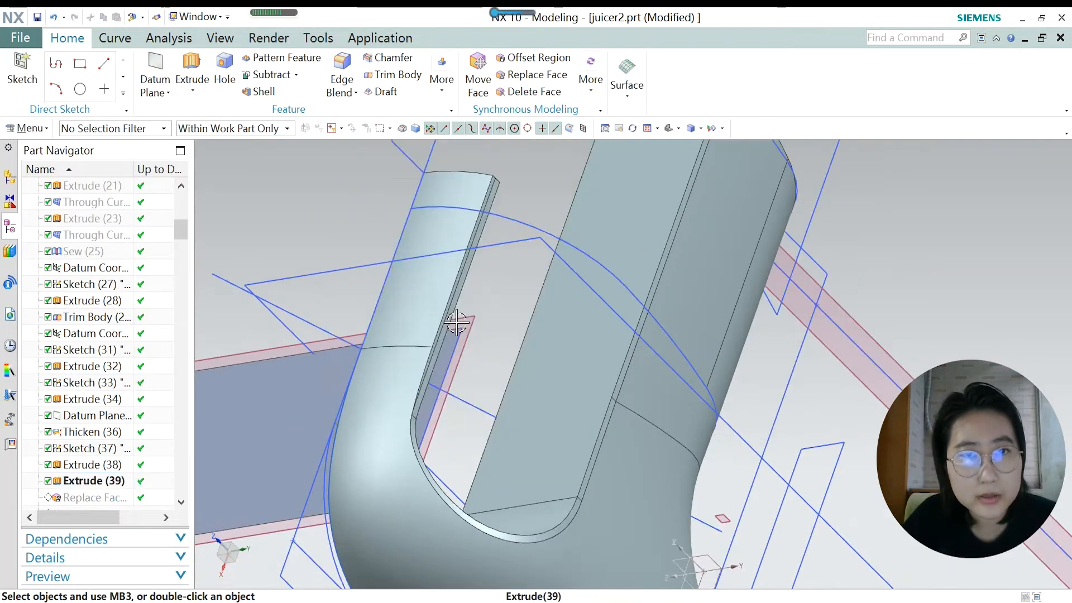
key("Escape")
middle_click_drag(466, 299, 503, 455)
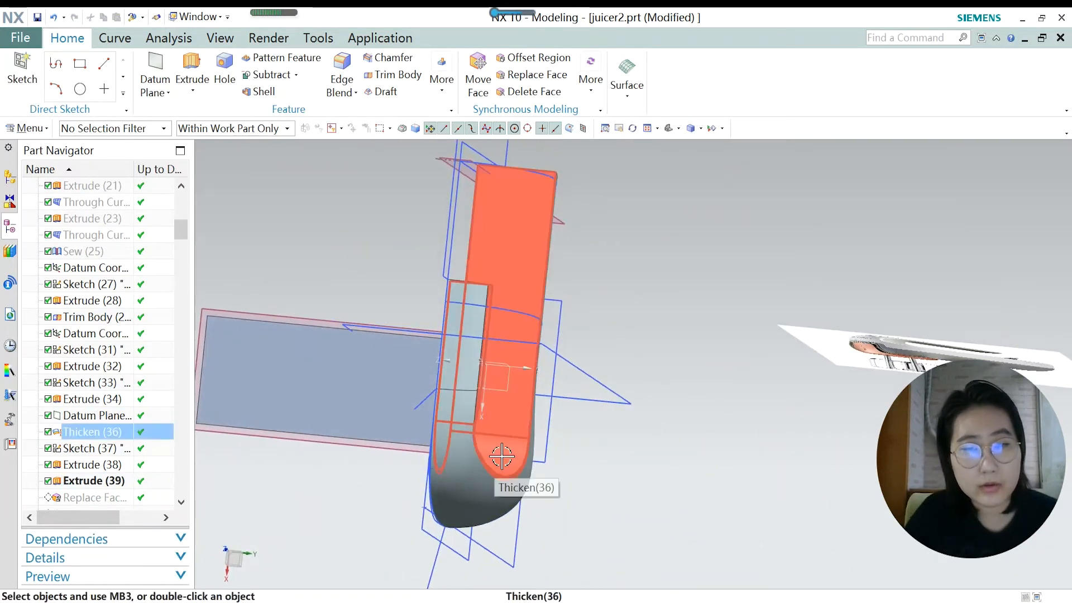
key("F8")
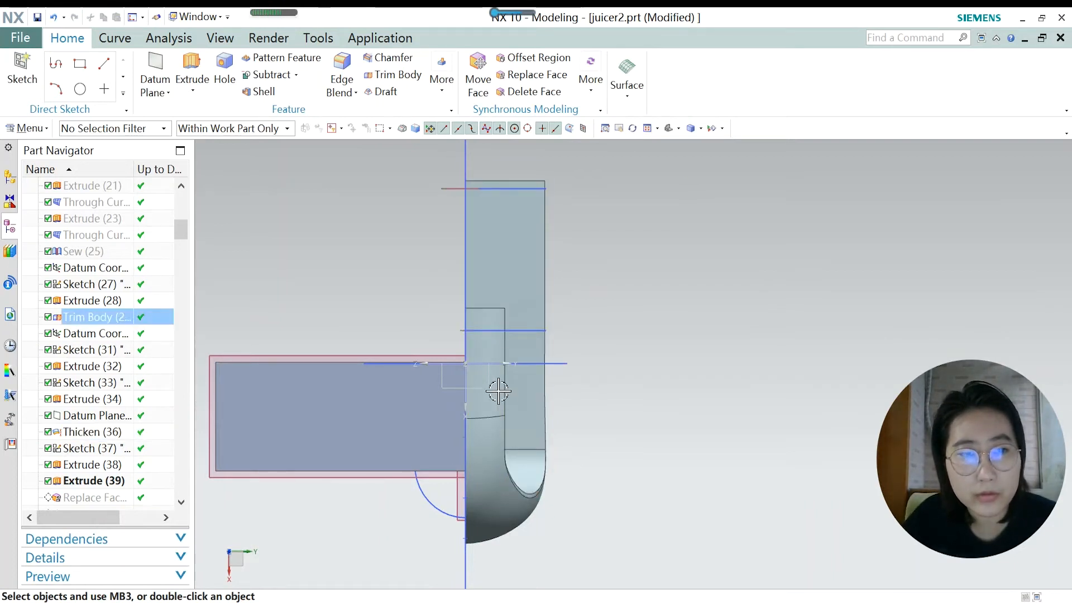
scroll(497, 390, "down", 1)
middle_click_drag(505, 450, 462, 433)
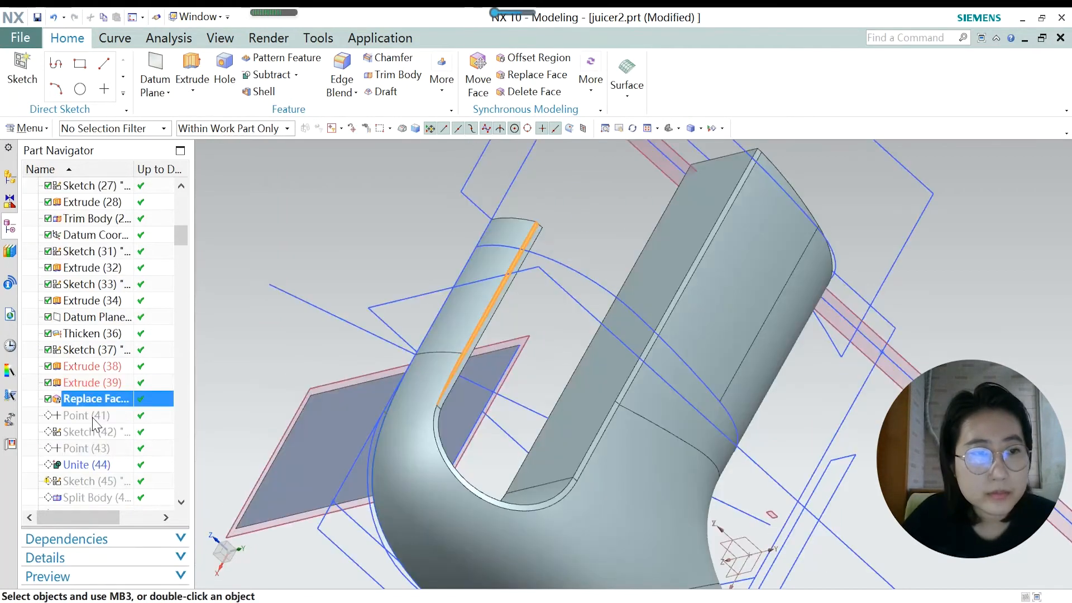
Make Point (41) the current feature and highlight it to see where it lies on the handle opening.
left_click(93, 418)
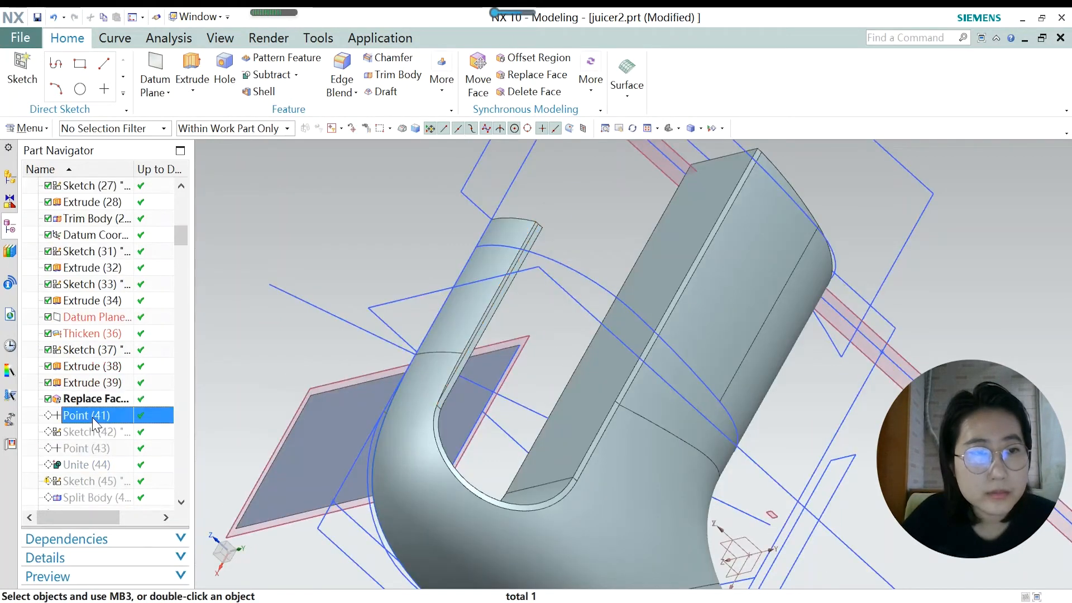
right_click(93, 419)
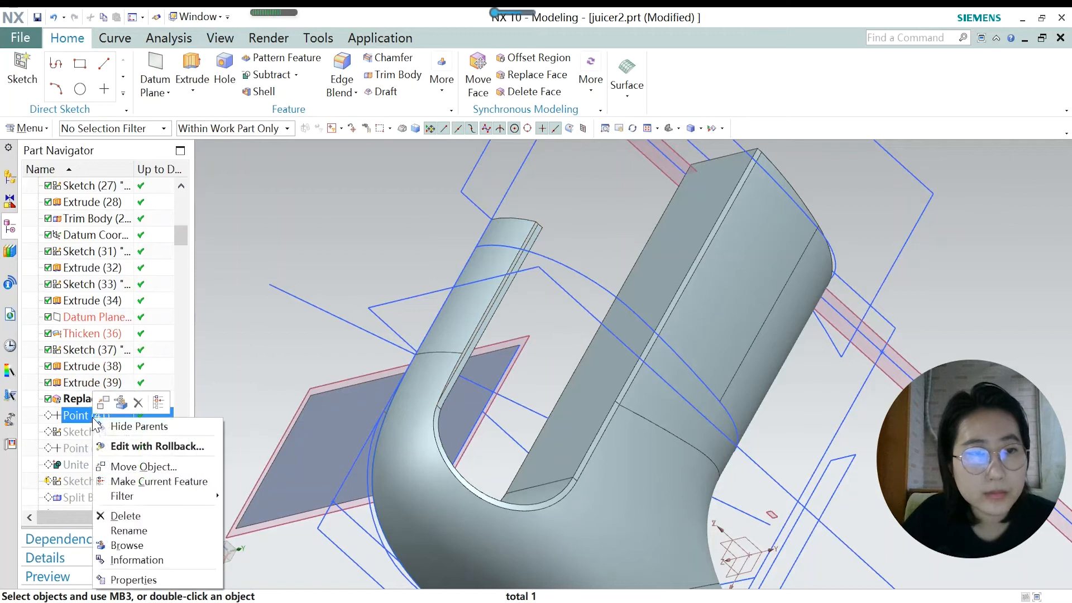
left_click(154, 478)
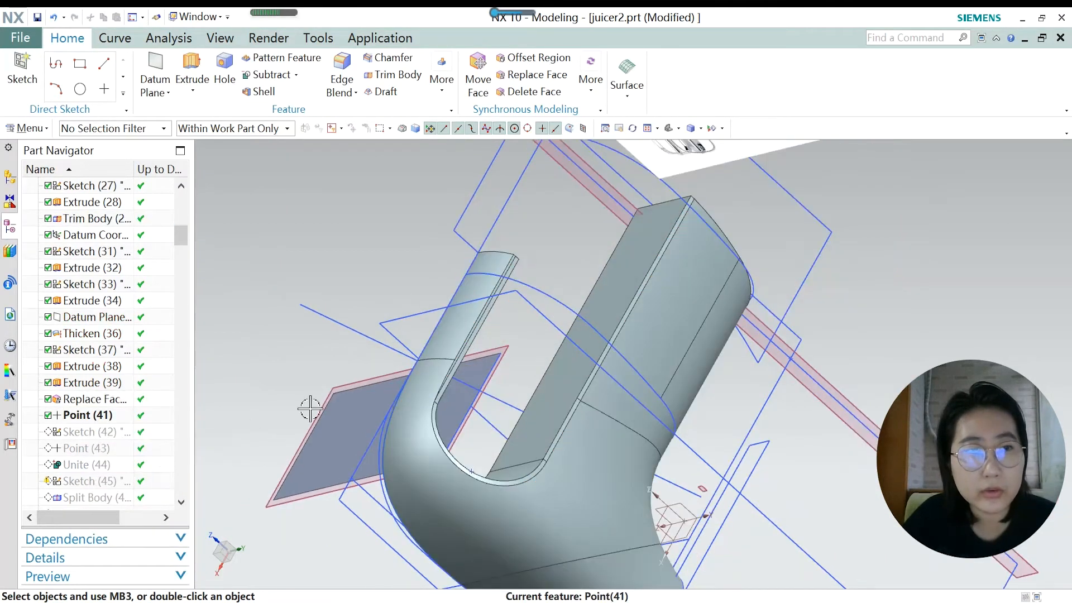
left_click(85, 416)
scroll(454, 383, "up", 3)
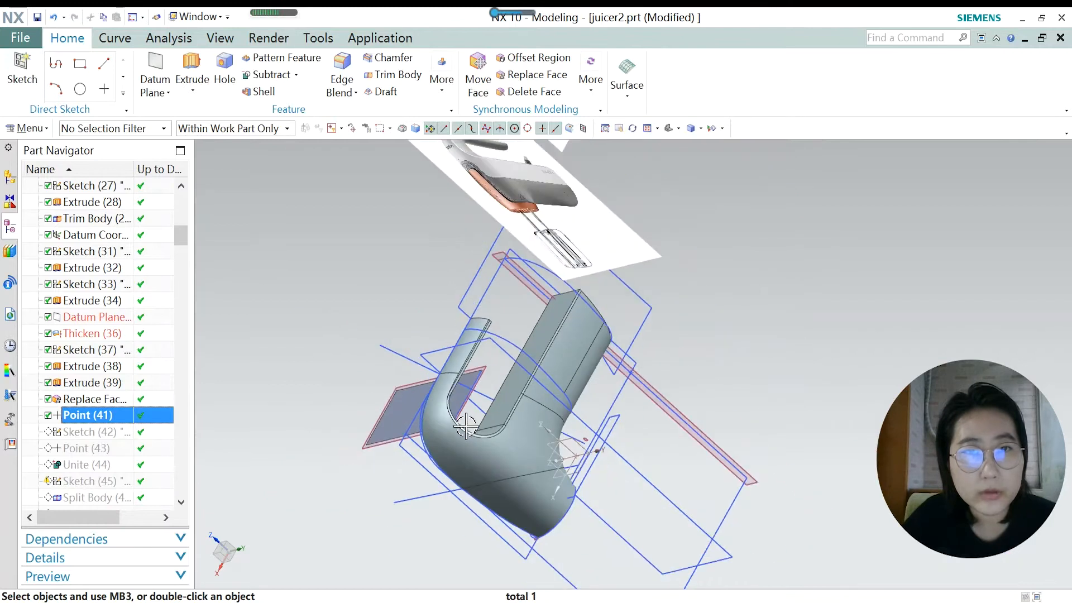
middle_click_drag(471, 479, 302, 452)
Open Point (41) to examine the datum plane and opening edge that define its intersection point, and cancel without editing.
double_click(95, 415)
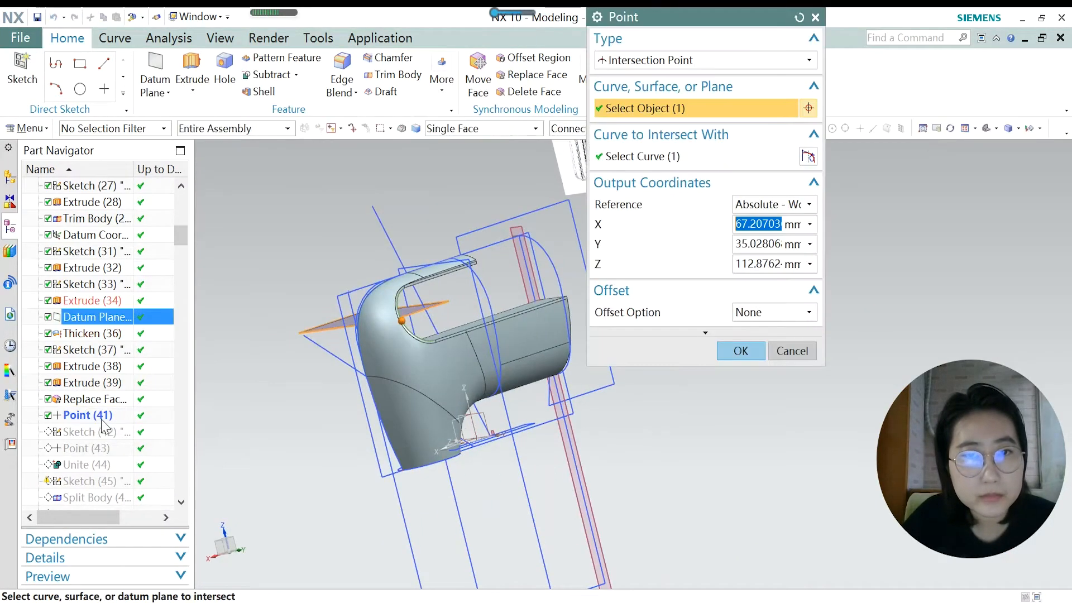
scroll(413, 356, "down", 3)
scroll(413, 356, "up", 3)
middle_click_drag(421, 440, 380, 453)
scroll(377, 444, "up", 3)
scroll(450, 324, "down", 4)
scroll(435, 390, "down", 5)
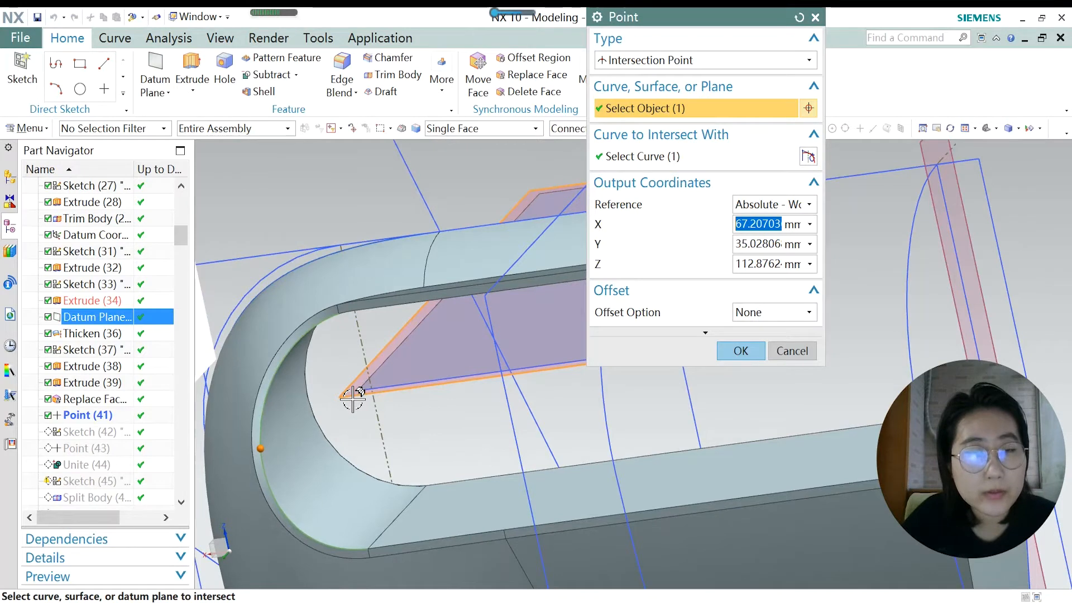
scroll(352, 400, "up", 2)
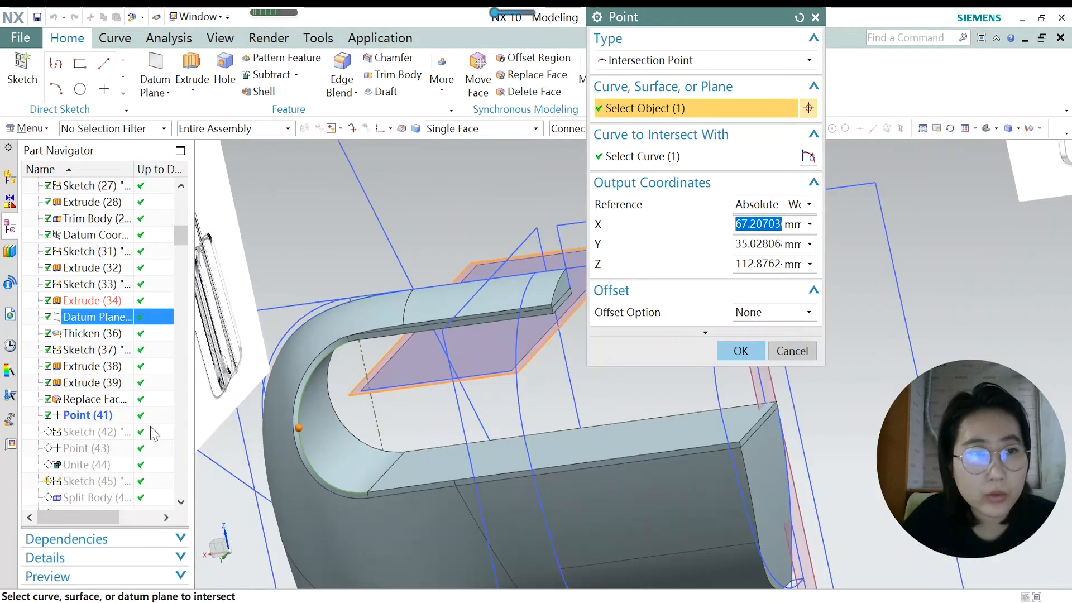
left_click(791, 350)
Locate the Point command among the curve tools, and reopen Point (41) to review its Intersection Point definition on the opening's rounded edge.
left_click(115, 37)
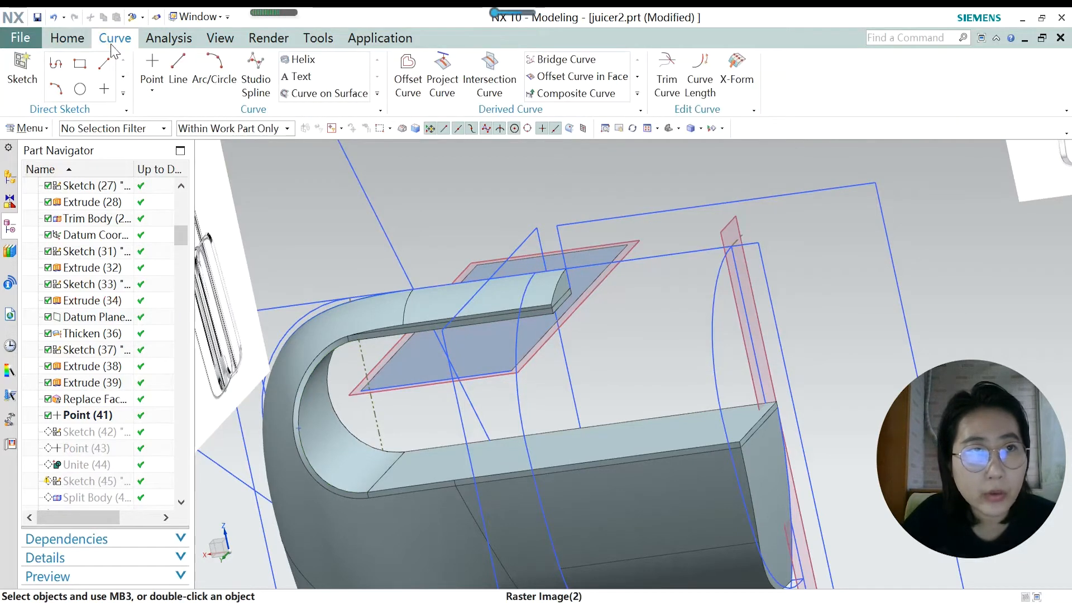
left_click(153, 91)
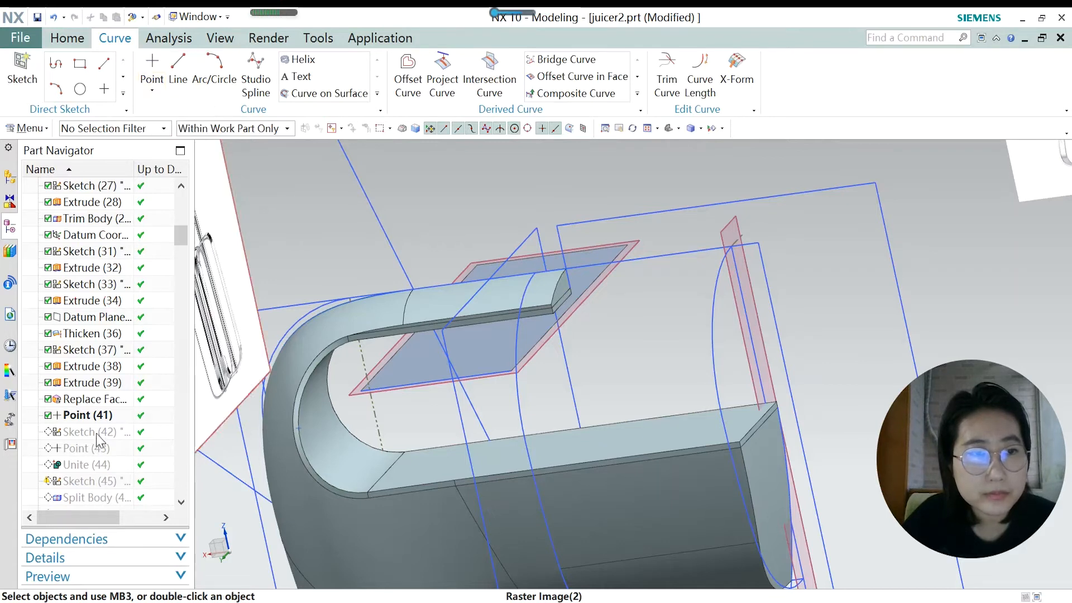
double_click(88, 415)
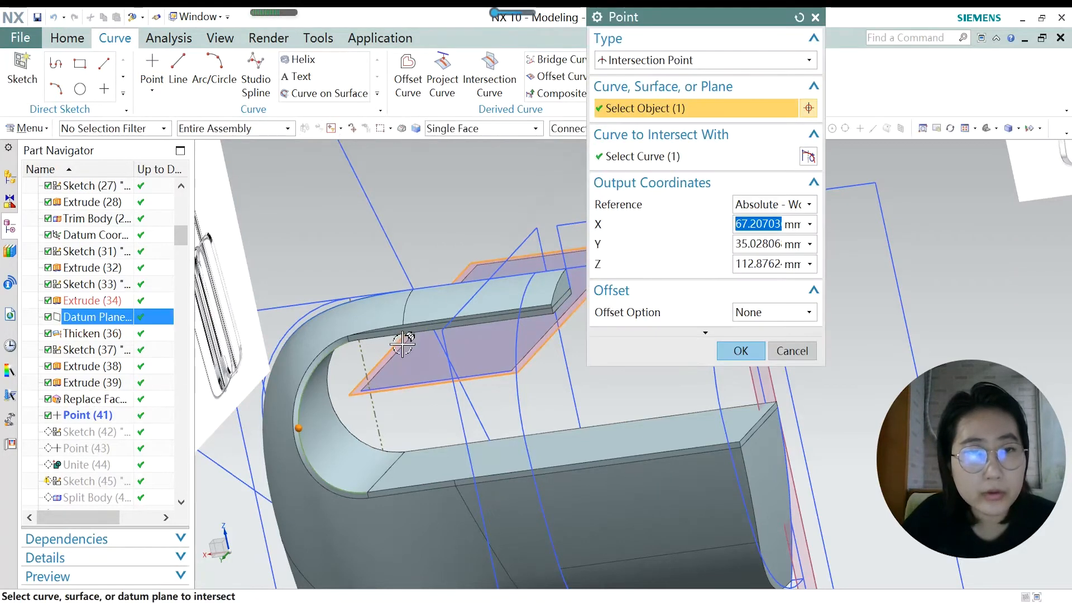
scroll(402, 344, "down", 1)
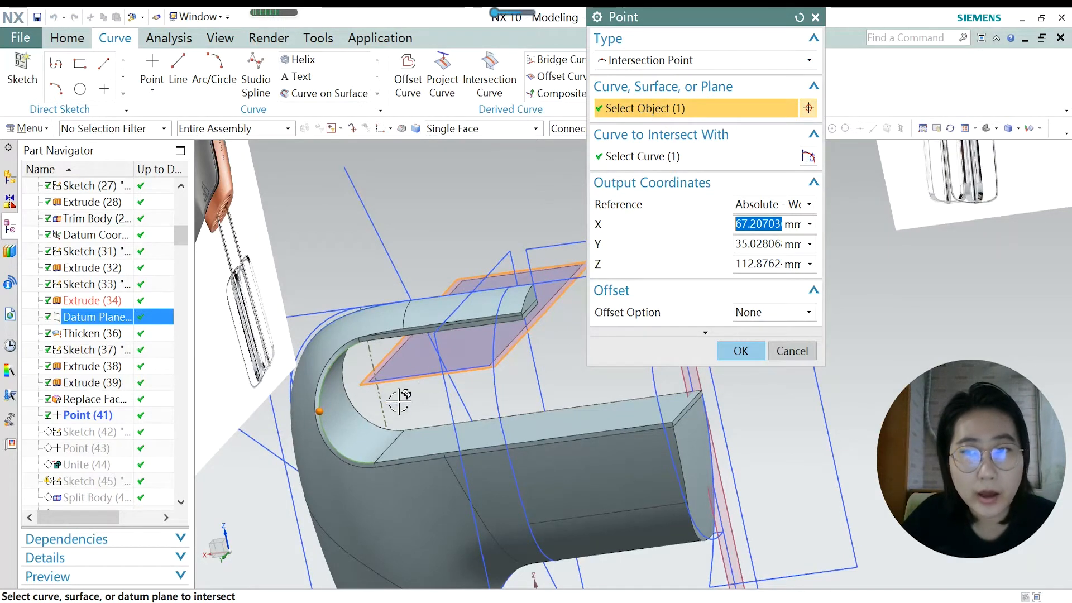
scroll(364, 385, "up", 1)
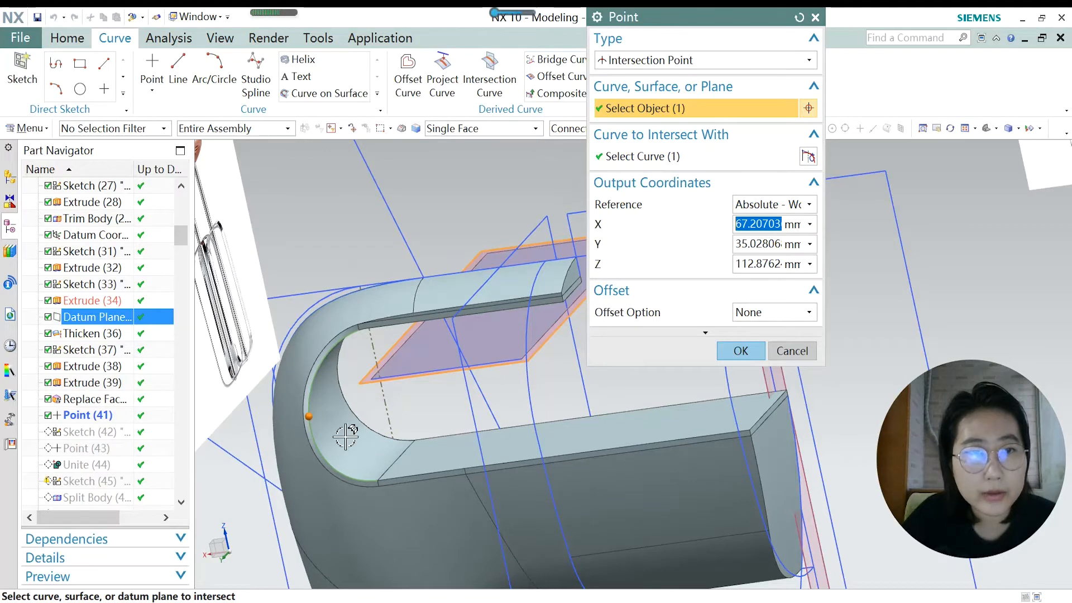
scroll(329, 441, "up", 1)
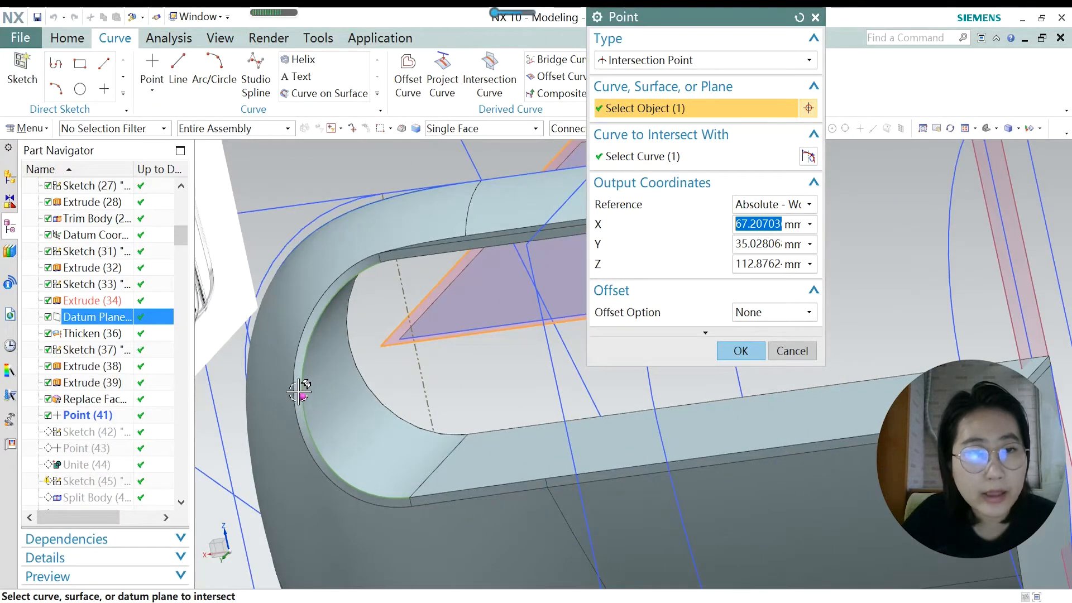
scroll(301, 393, "up", 1)
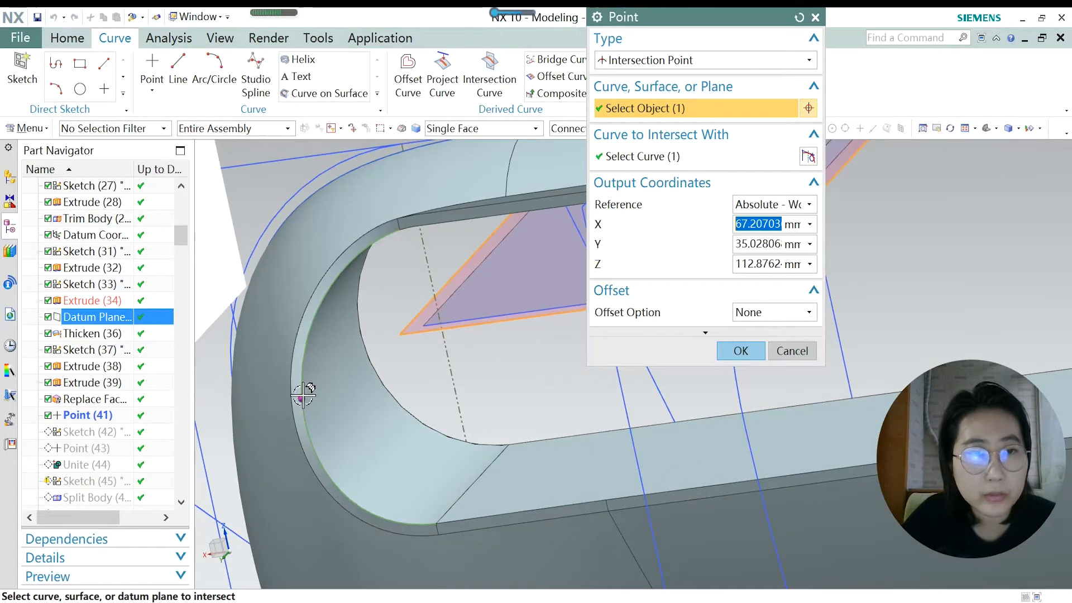
left_click(740, 352)
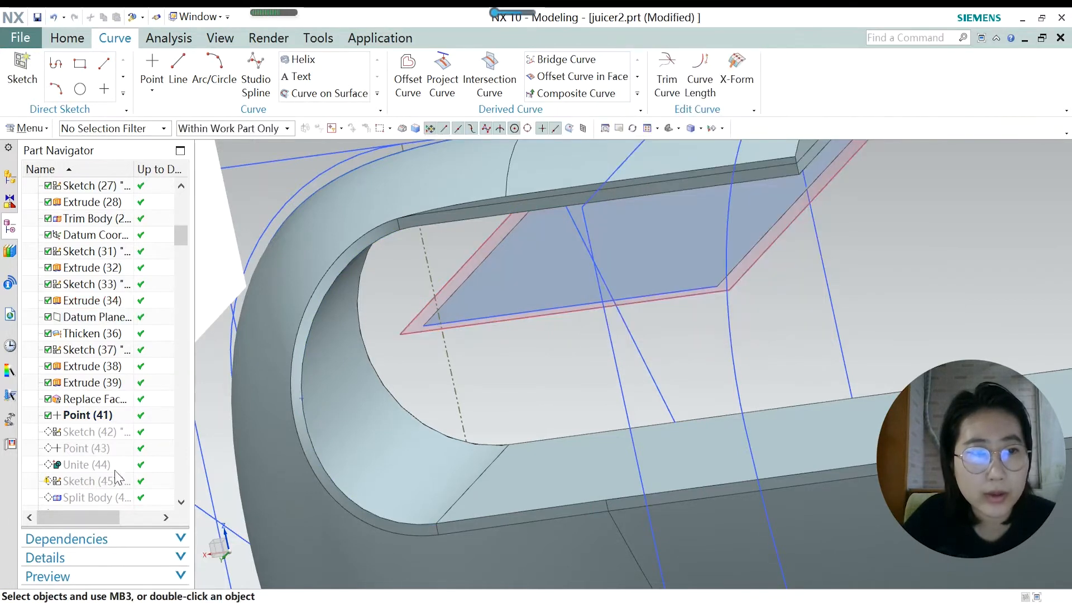
Make Unite (44) the current feature, reopening it to review the target and tool bodies around the handle opening before accepting it.
right_click(81, 465)
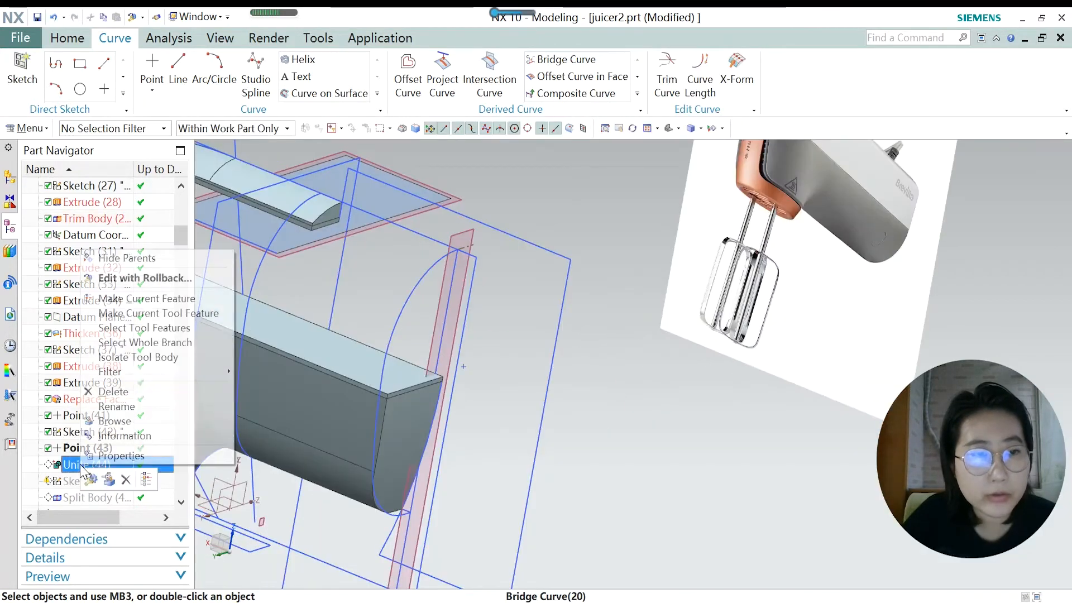
left_click(151, 299)
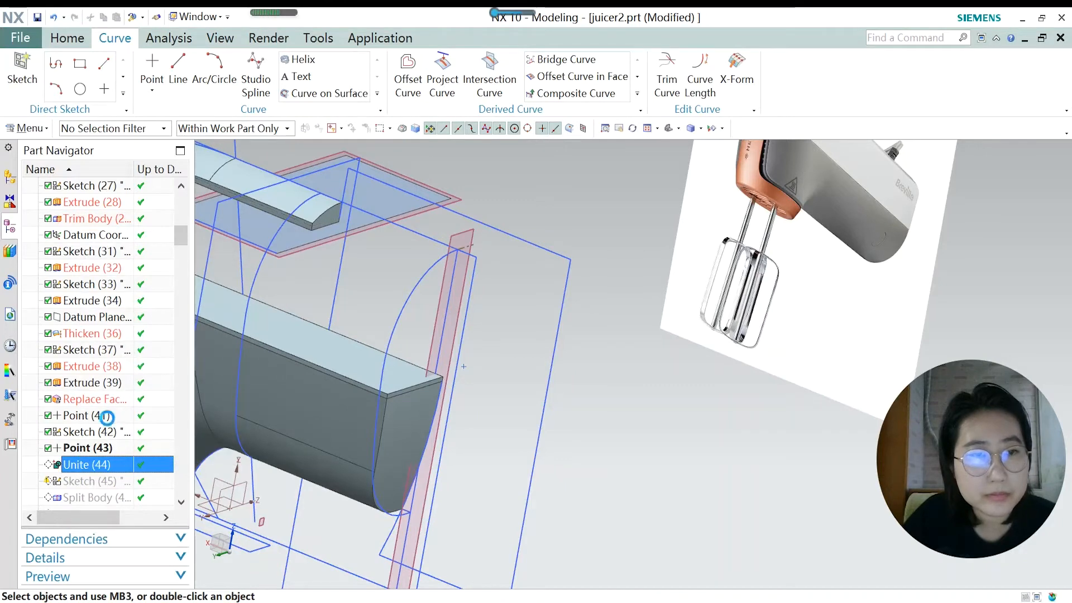
double_click(81, 464)
middle_click_drag(576, 335, 364, 382)
scroll(364, 382, "up", 3)
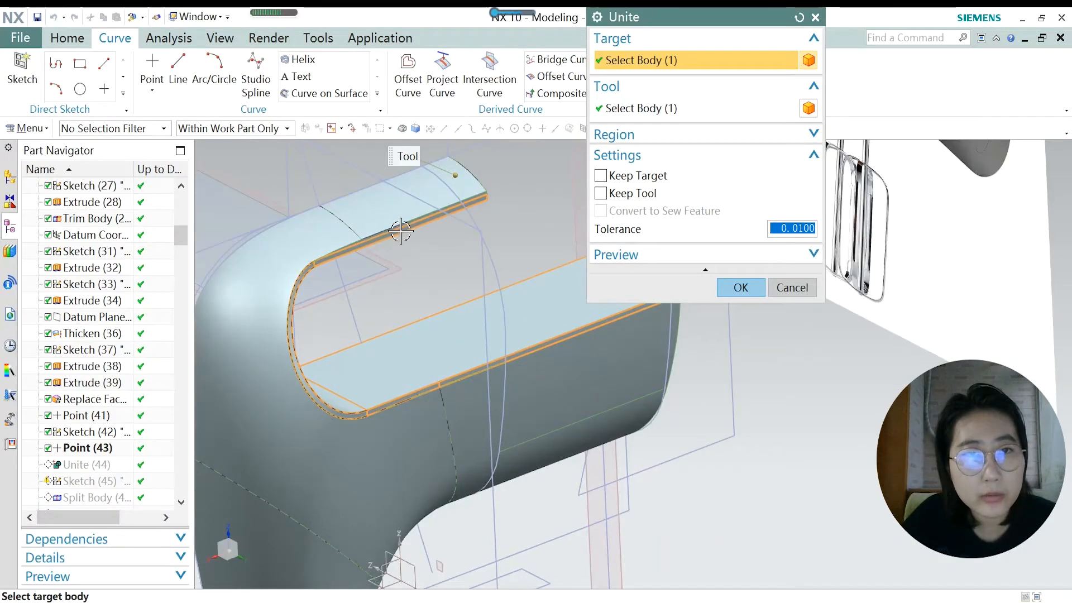
scroll(354, 242, "up", 2)
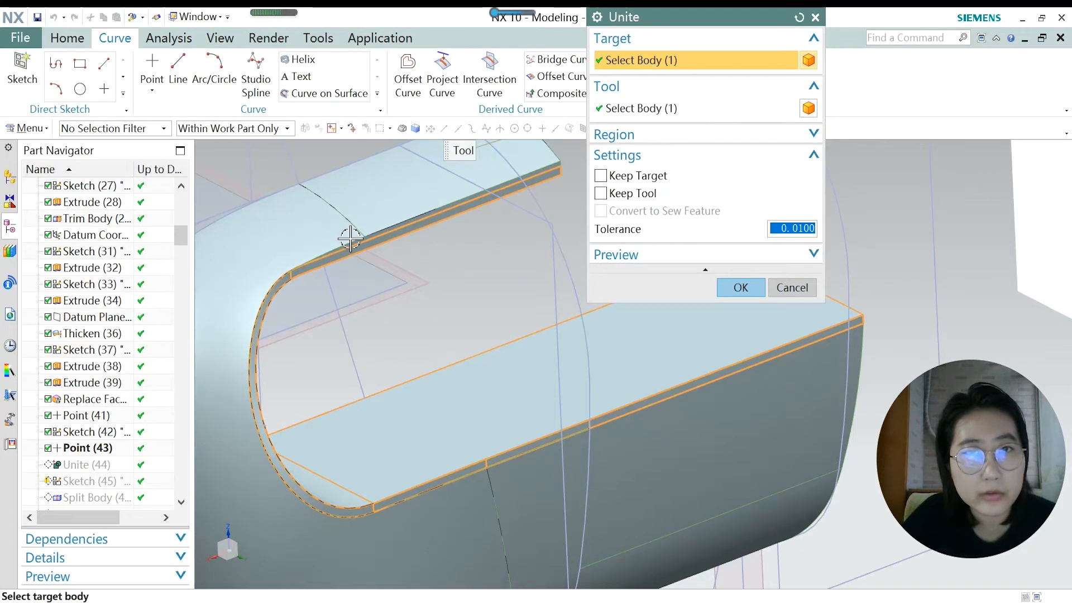
left_click(734, 285)
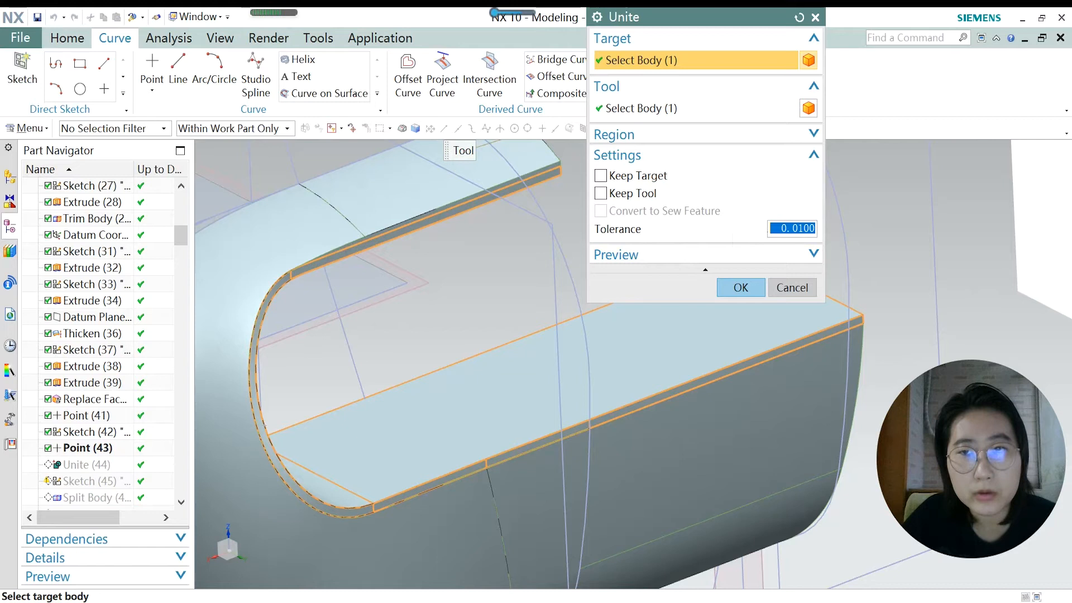
left_click(740, 287)
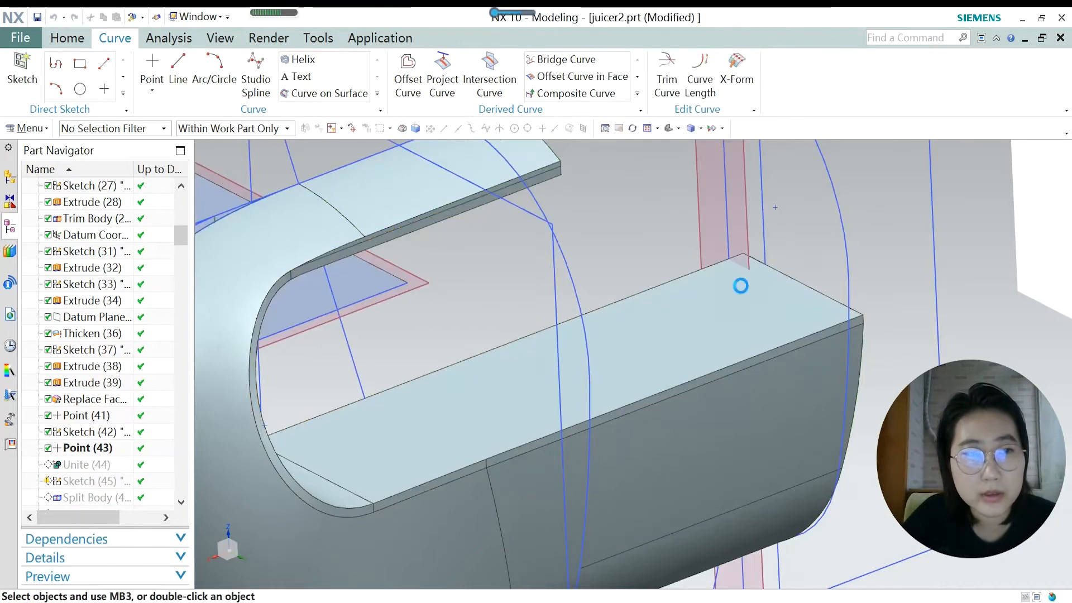
Make Sketch (45) the current feature and bring the whole mixer body into view.
double_click(101, 488)
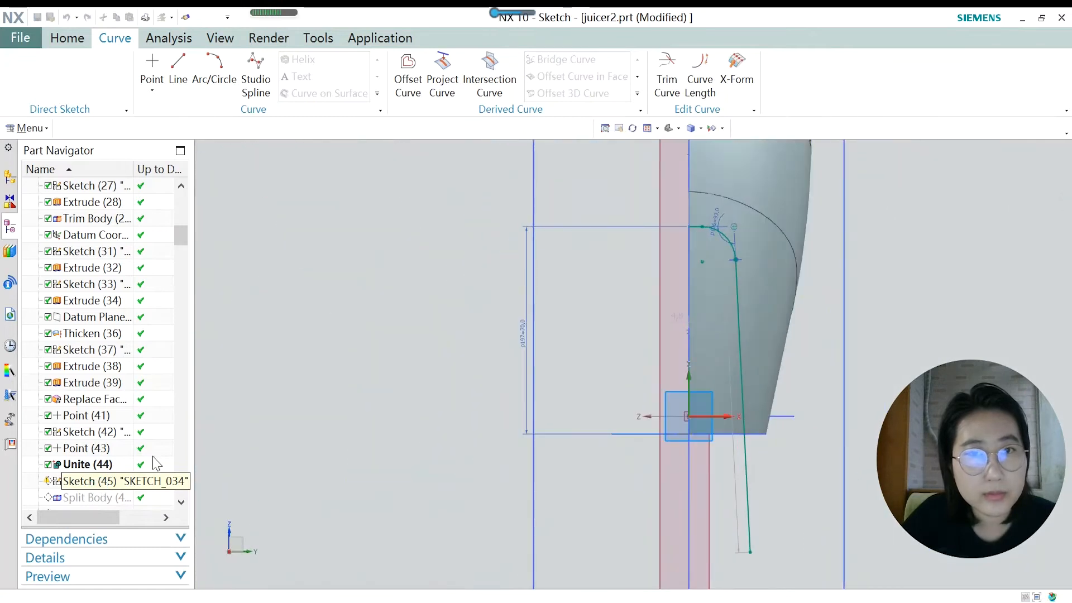
left_click(20, 69)
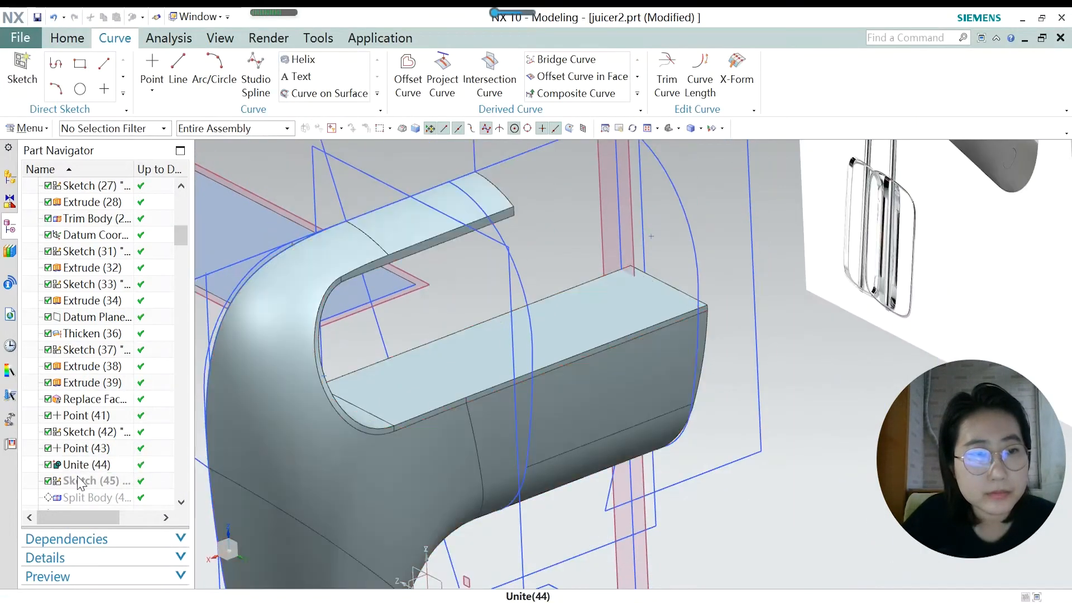
right_click(141, 481)
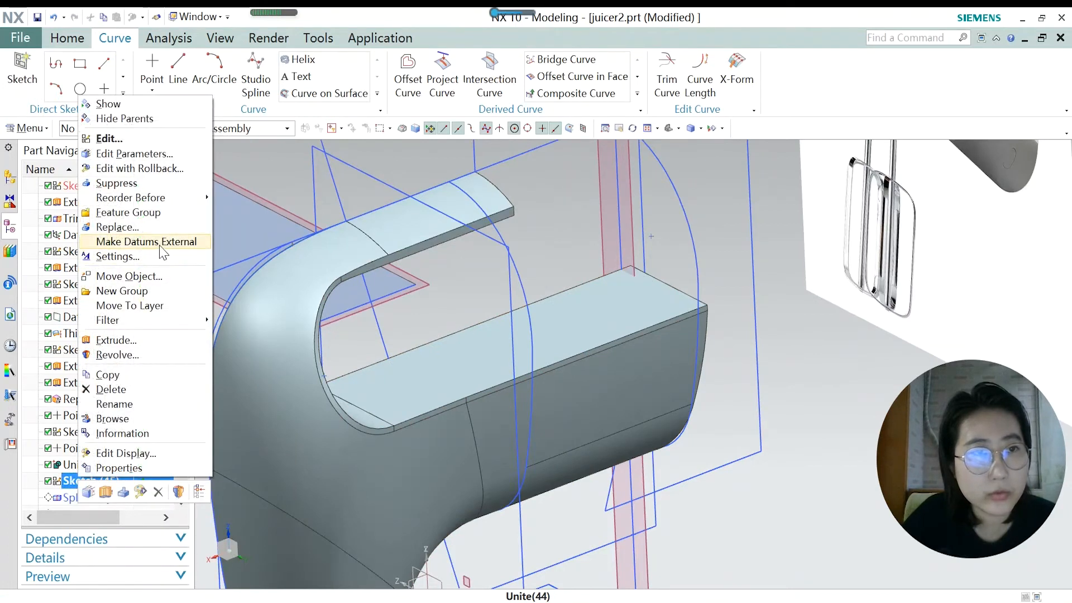
left_click(386, 305)
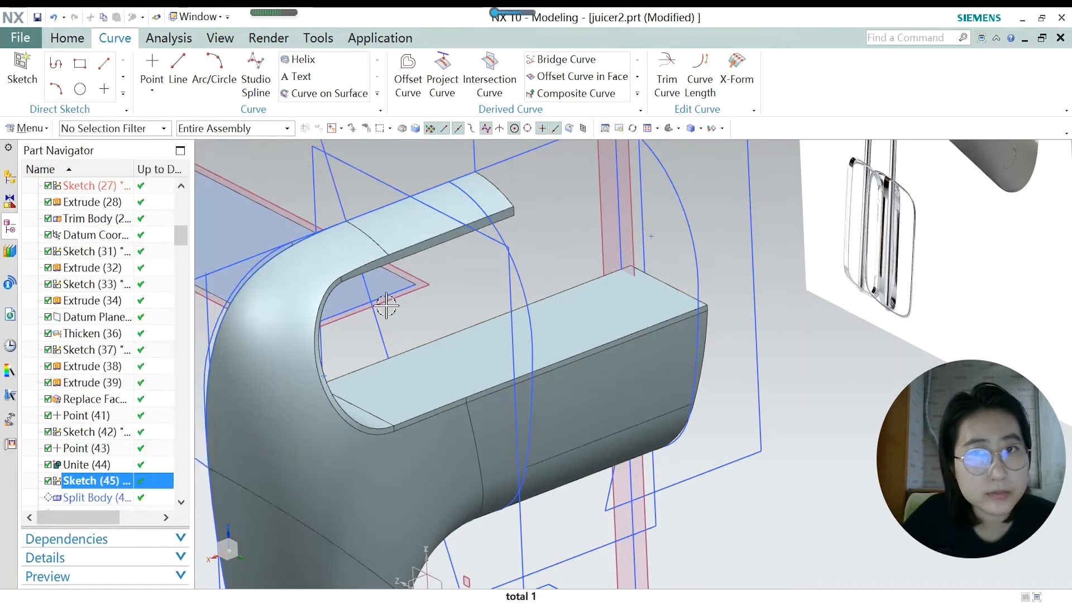
scroll(416, 343, "down", 2)
scroll(88, 478, "down", 1)
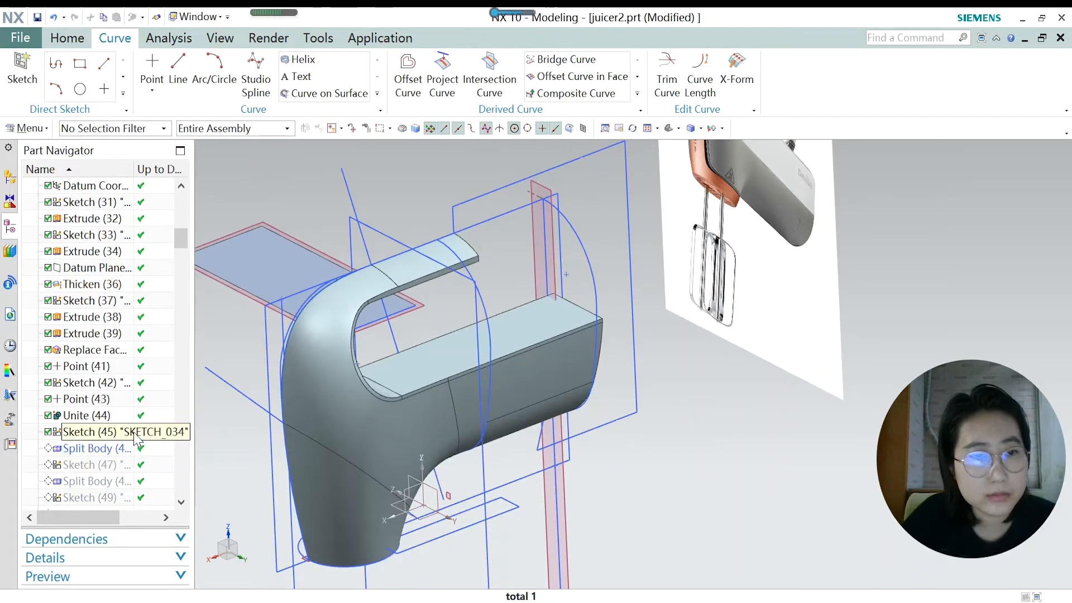
Open Sketch (45) and examine its rounded profile on the mixer's front, both at an angle and square to the sketch plane.
double_click(109, 433)
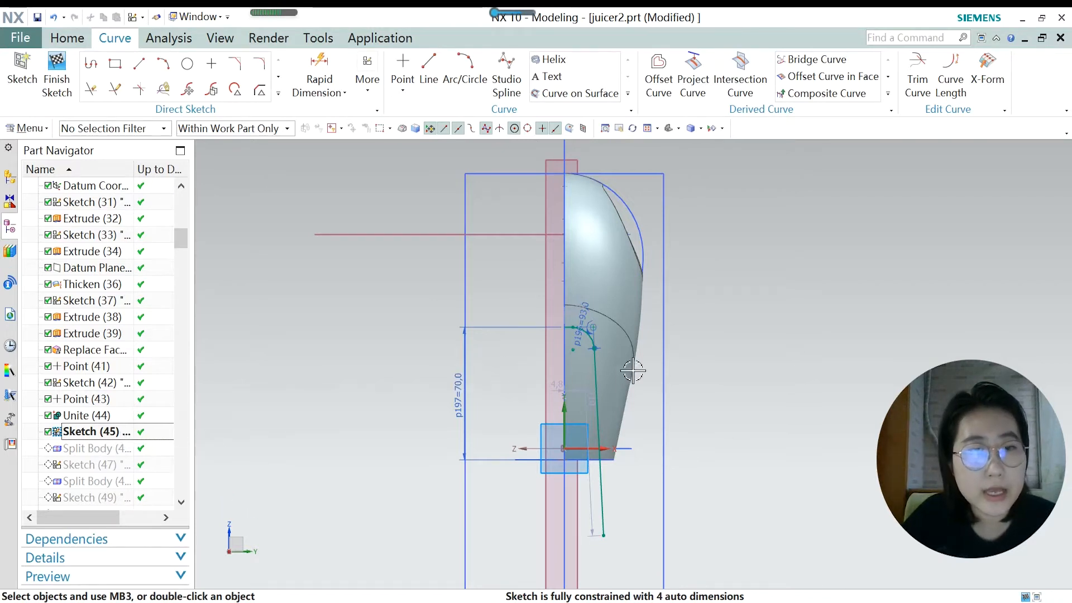
scroll(525, 351, "down", 2)
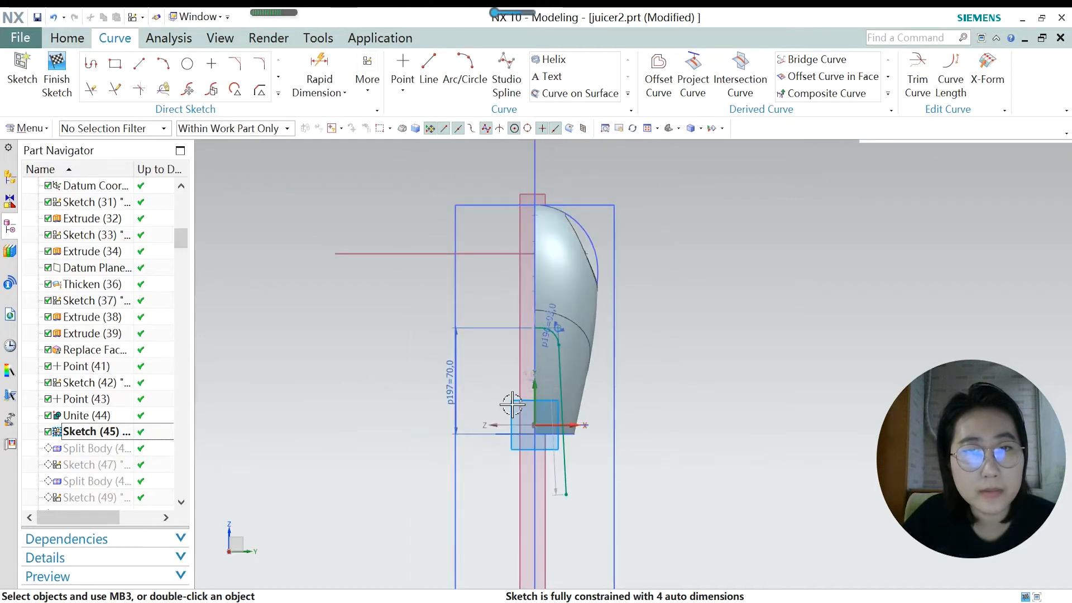
middle_click_drag(519, 411, 666, 477)
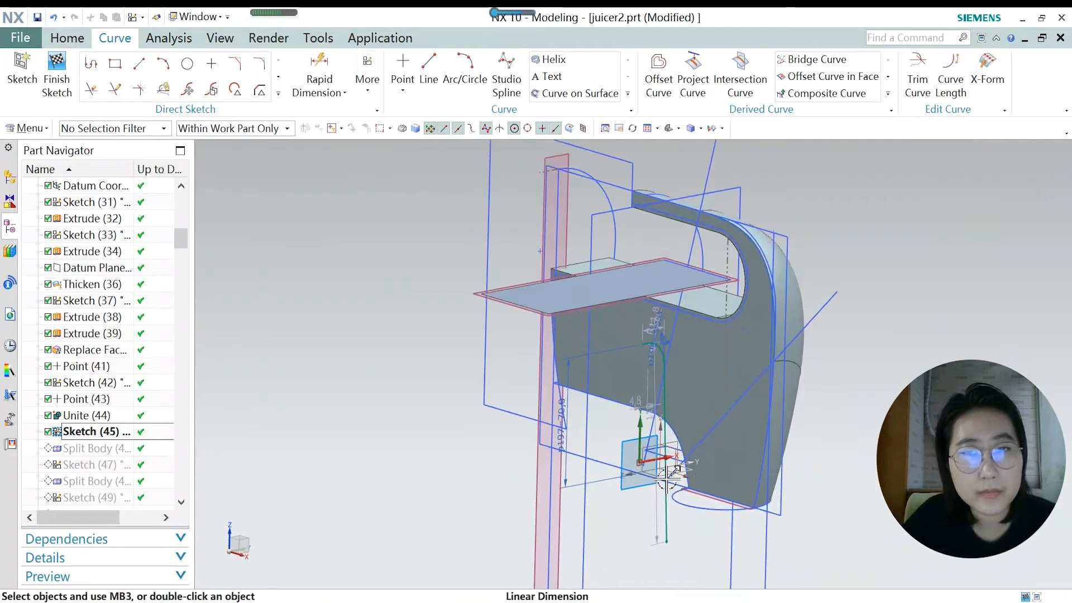
mouse_move(545, 449)
middle_mouse_down()
mouse_move(552, 440)
mouse_move(554, 459)
middle_mouse_up()
key("F8")
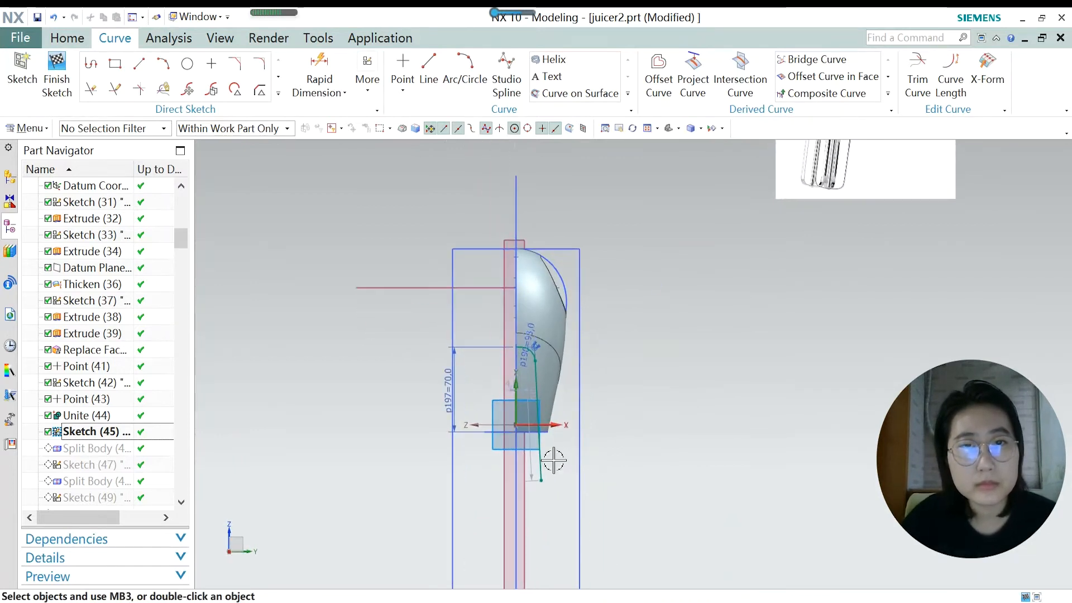
Compare the copper front panel in the reference photo with the sketch profile's rounded corner arc.
scroll(531, 506, "down", 3)
scroll(659, 302, "up", 5)
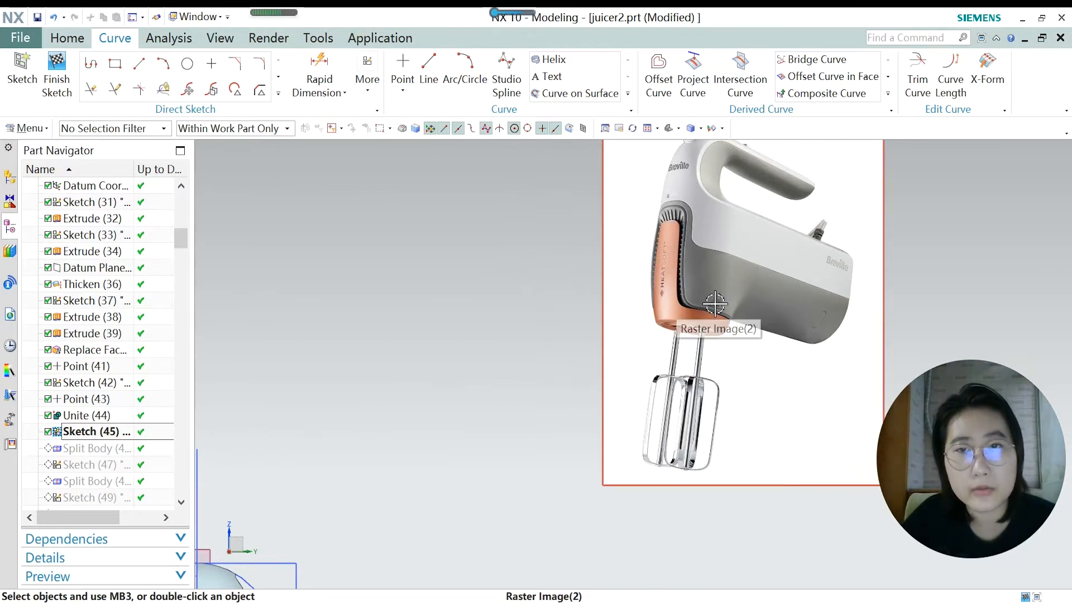
scroll(586, 257, "down", 6)
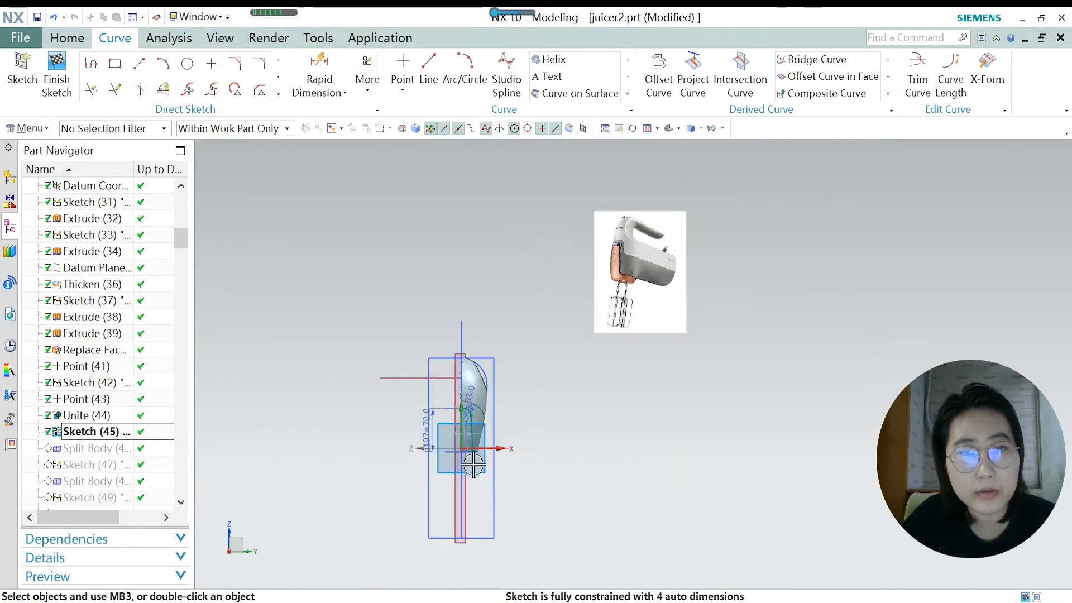
scroll(472, 411, "up", 5)
scroll(471, 412, "up", 1)
scroll(475, 297, "up", 2)
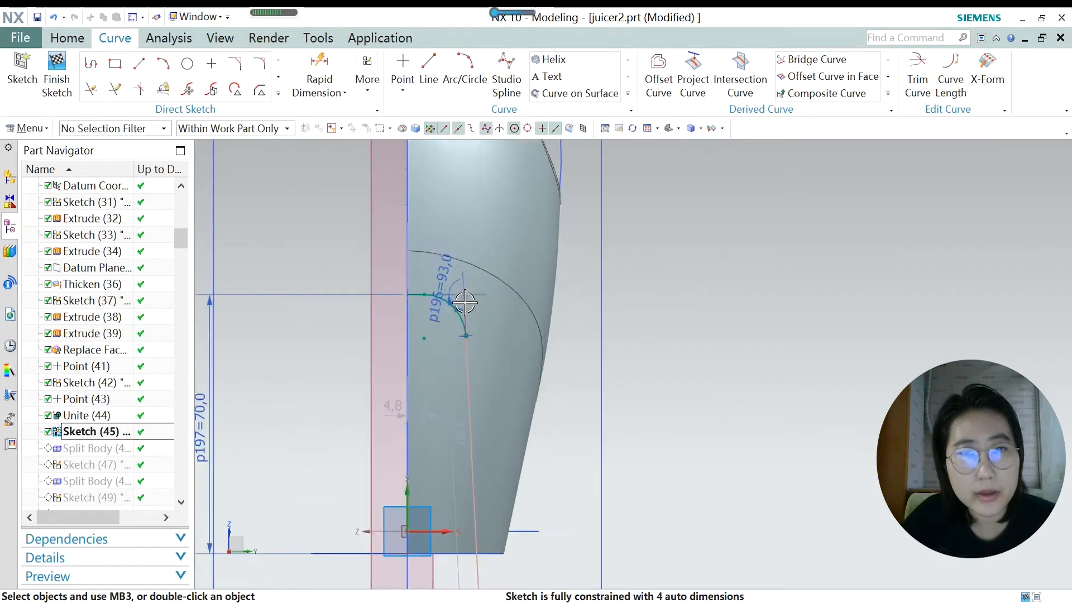
scroll(459, 306, "up", 2)
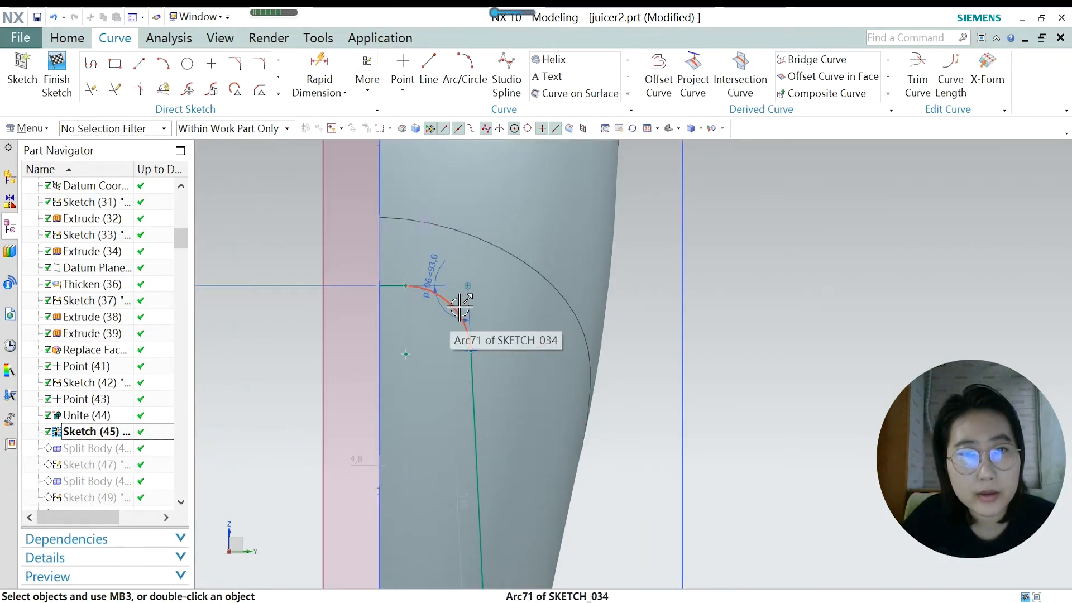
Preview a Radial Dimension on the profile's corner arc, close it without placing, and finish the sketch.
left_click(343, 93)
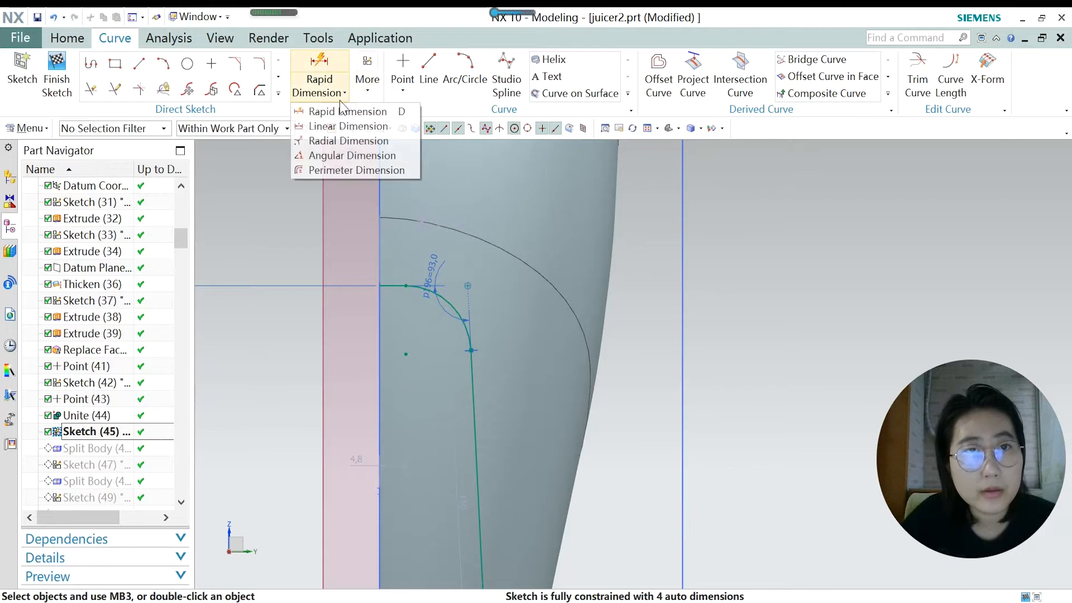
left_click(329, 143)
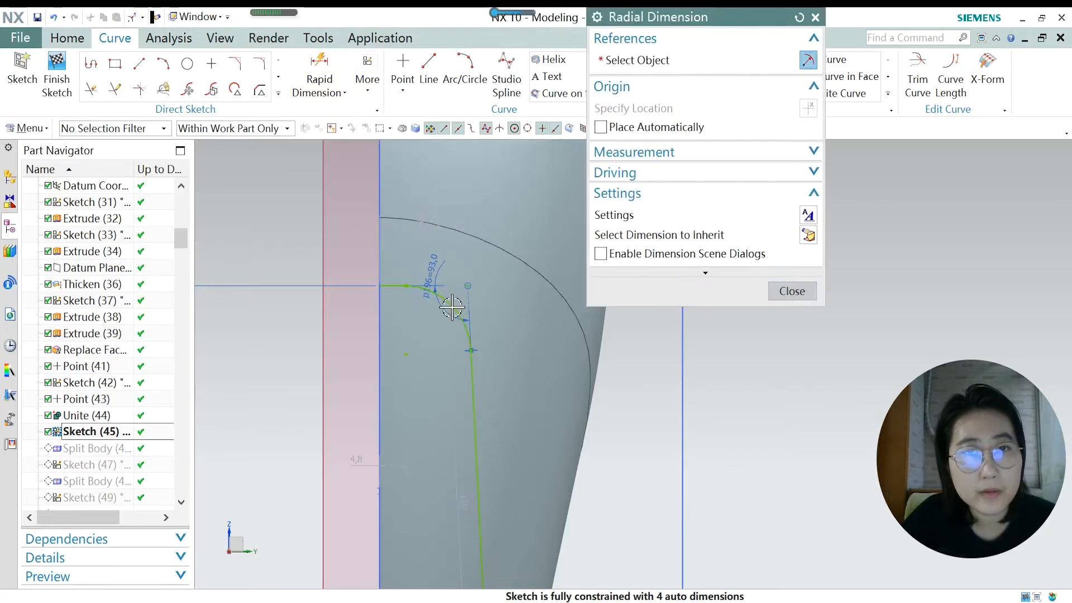
left_click(492, 243)
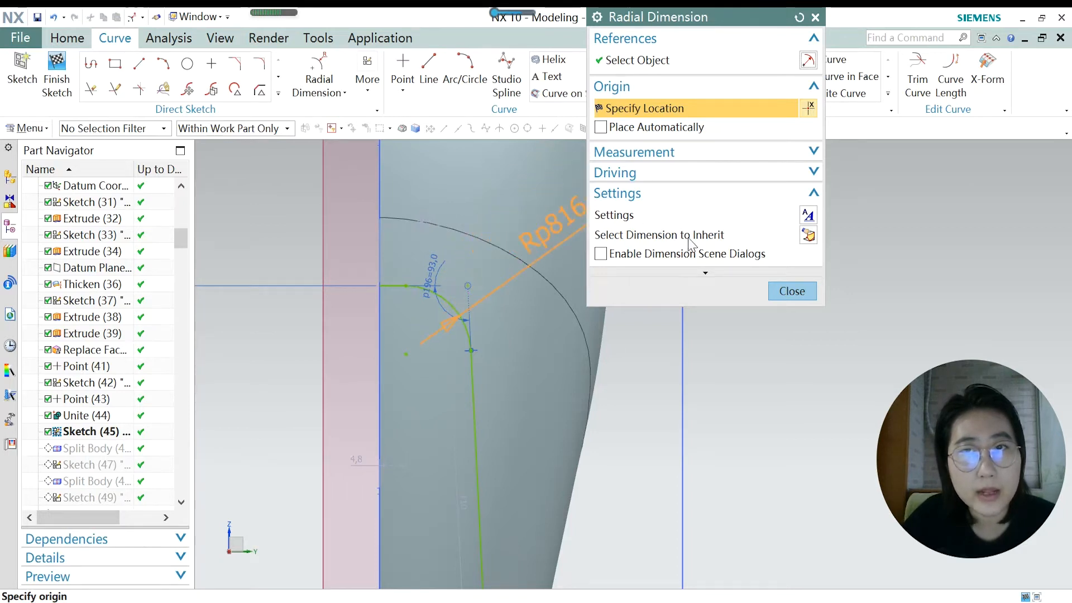
left_click(790, 291)
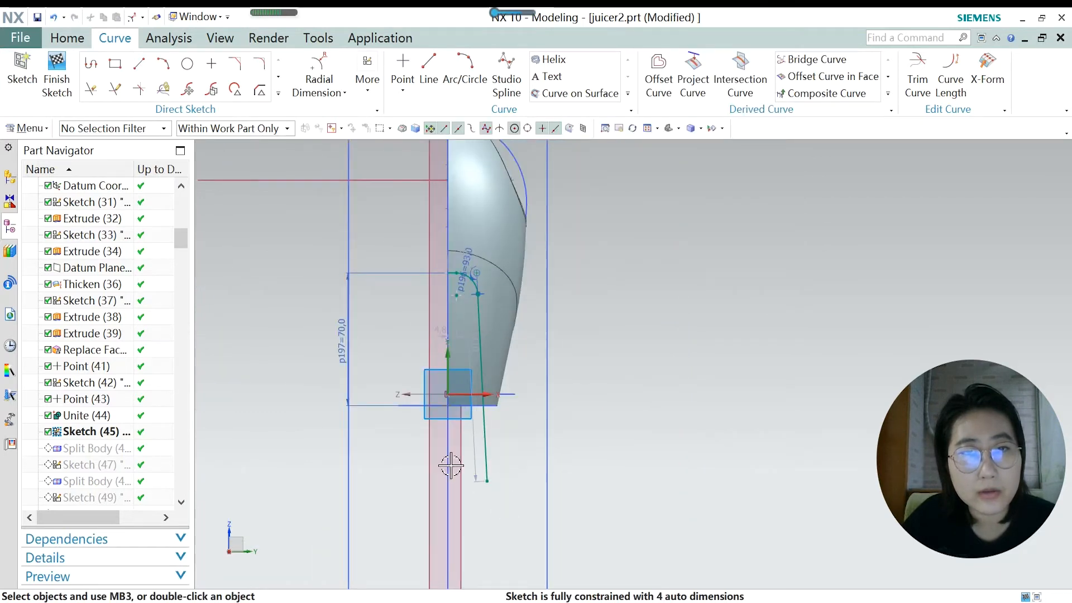
left_click(57, 78)
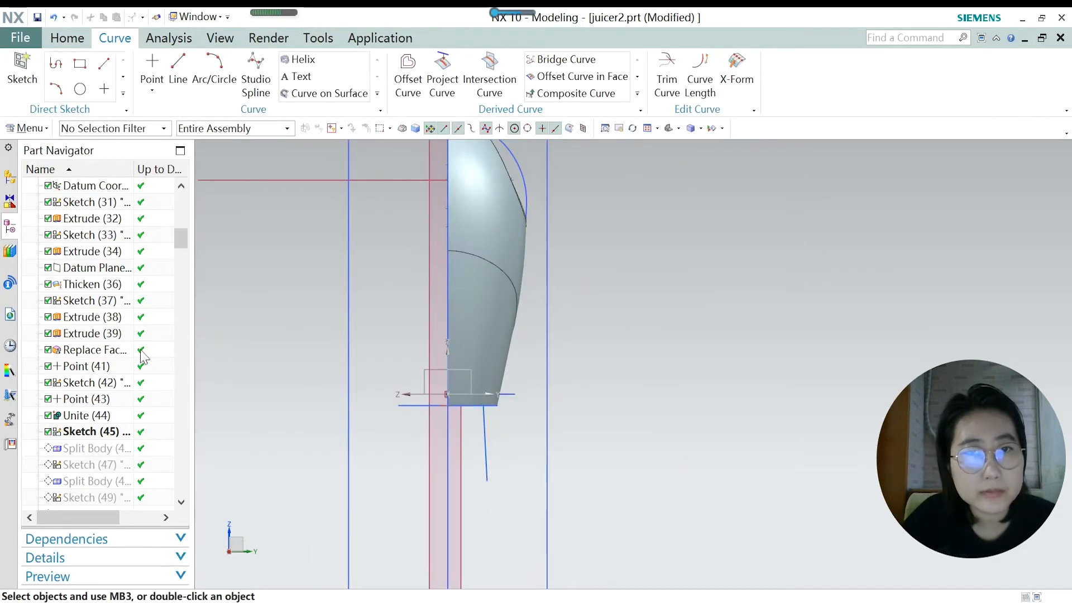
Make Split Body (46) the current feature and locate the Split Body command among the feature tools.
left_click(90, 450)
right_click(90, 450)
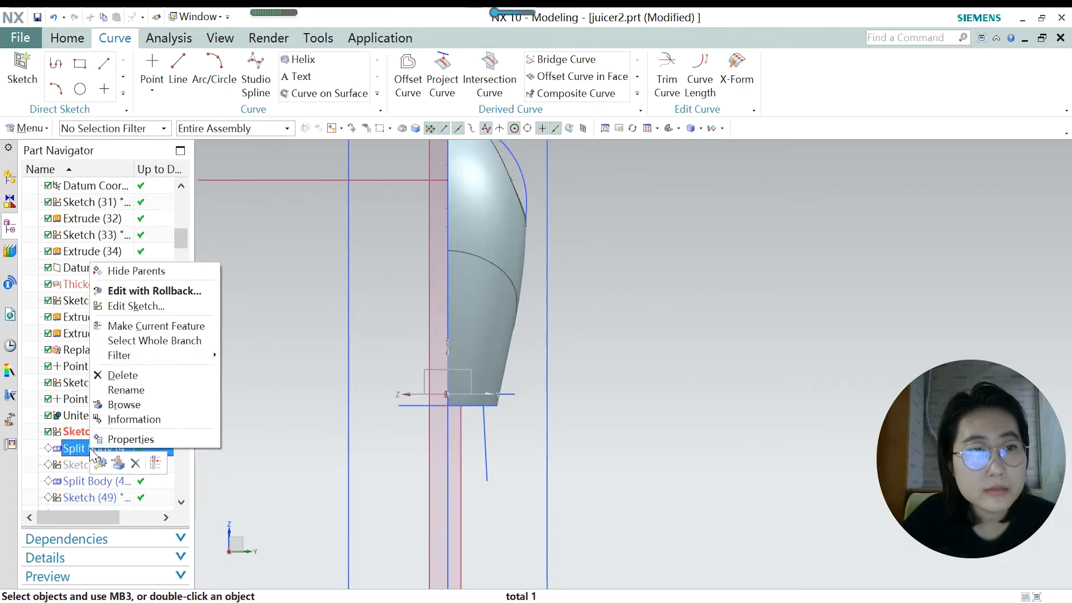
left_click(148, 329)
scroll(452, 450, "down", 1)
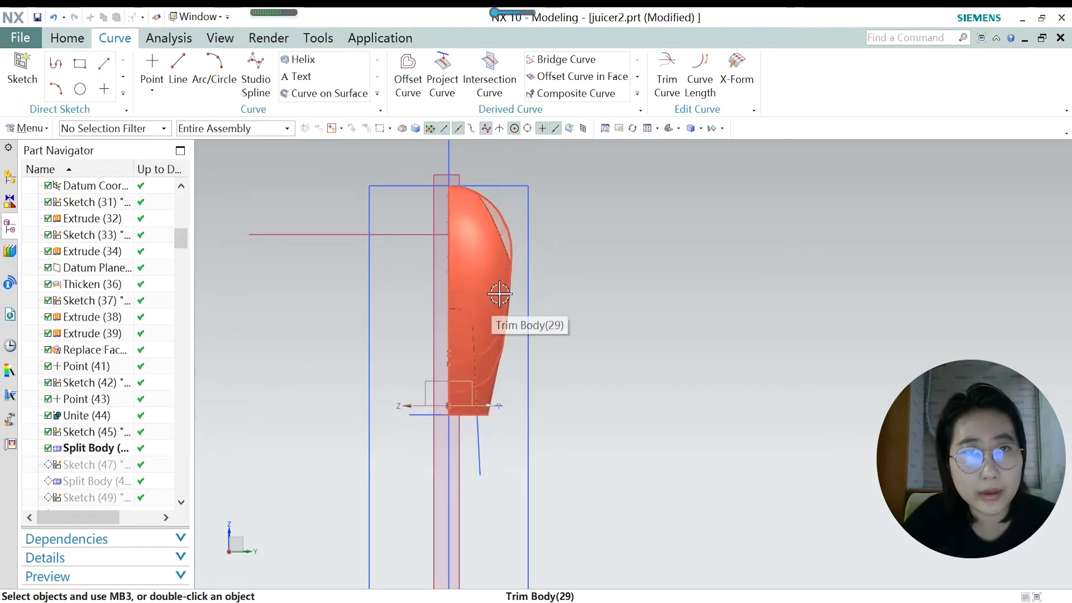
left_click(67, 38)
left_click(441, 95)
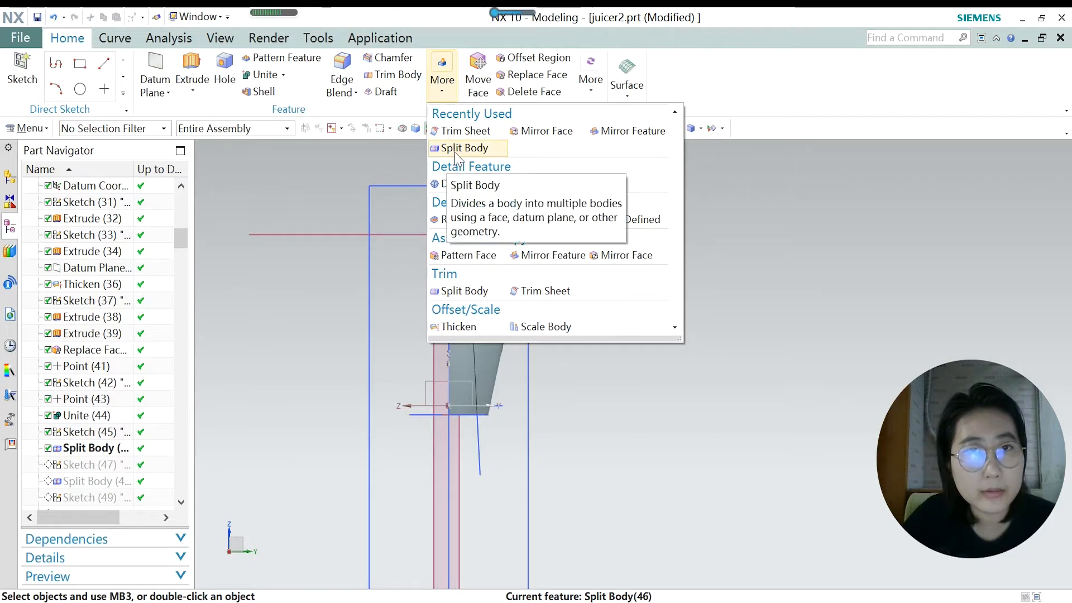
left_click(295, 349)
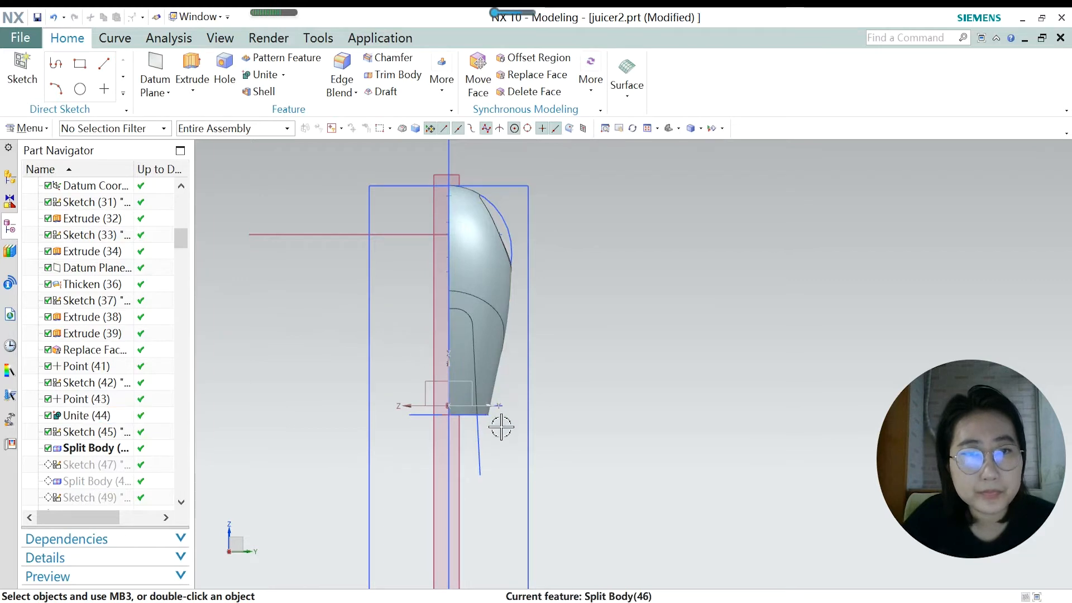
Make Sketch (47) the current feature and open it for editing.
right_click(93, 465)
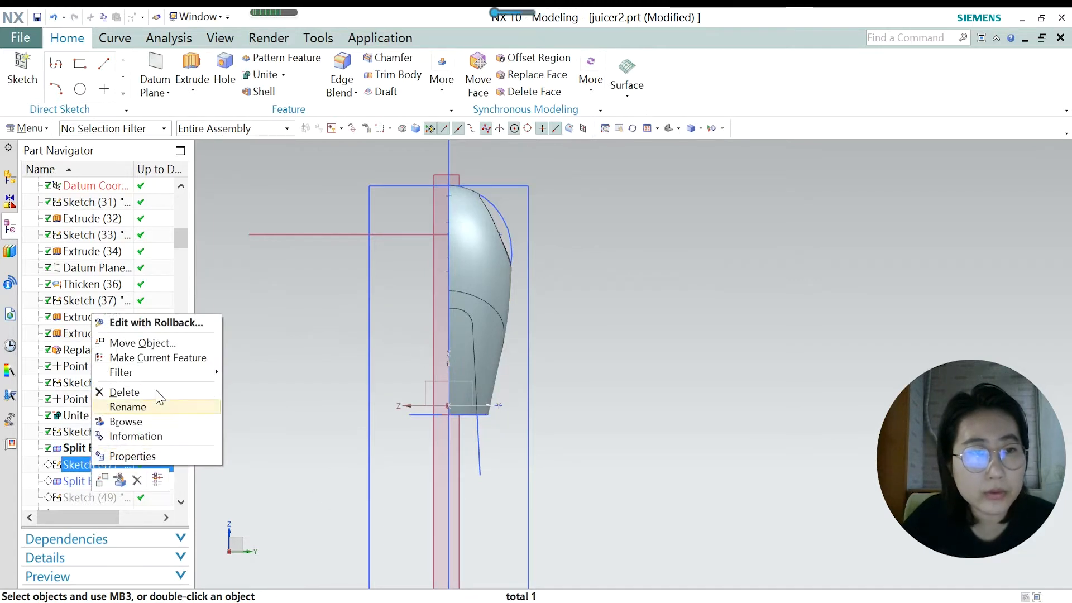
left_click(168, 357)
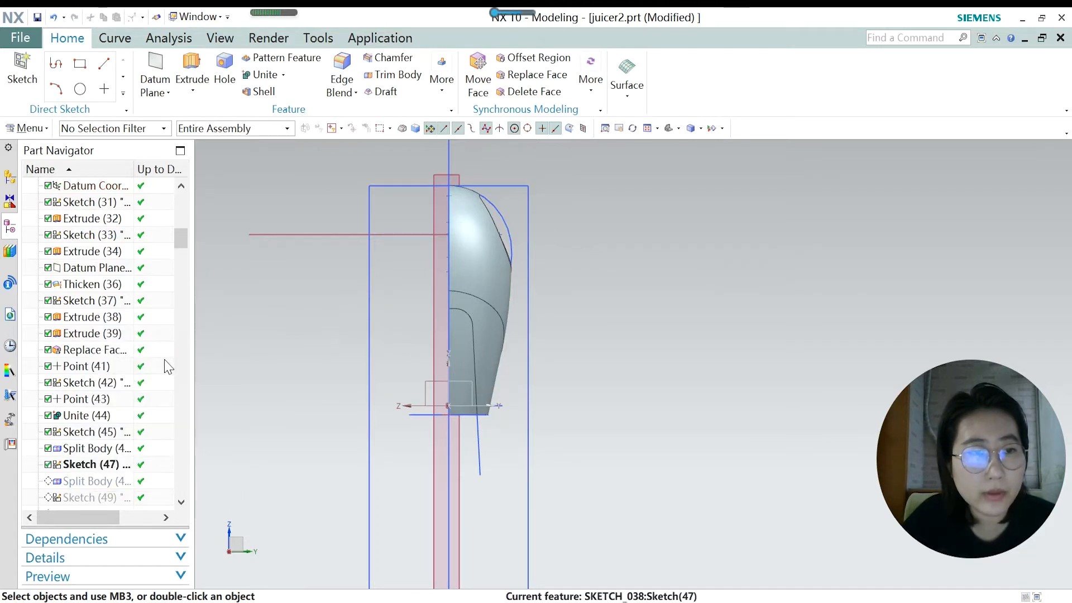
left_click(95, 466)
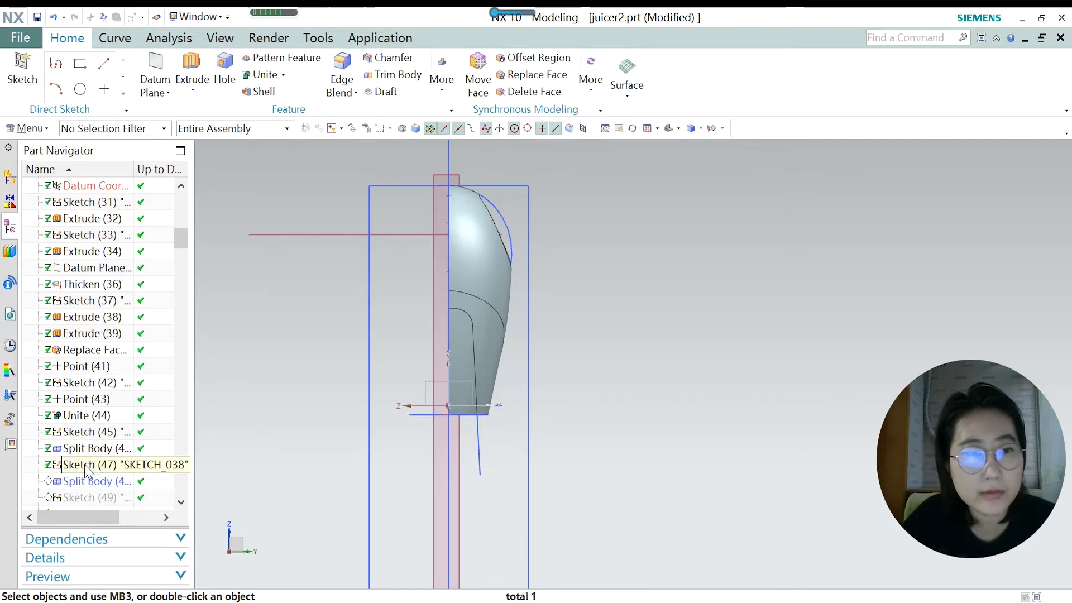
double_click(86, 470)
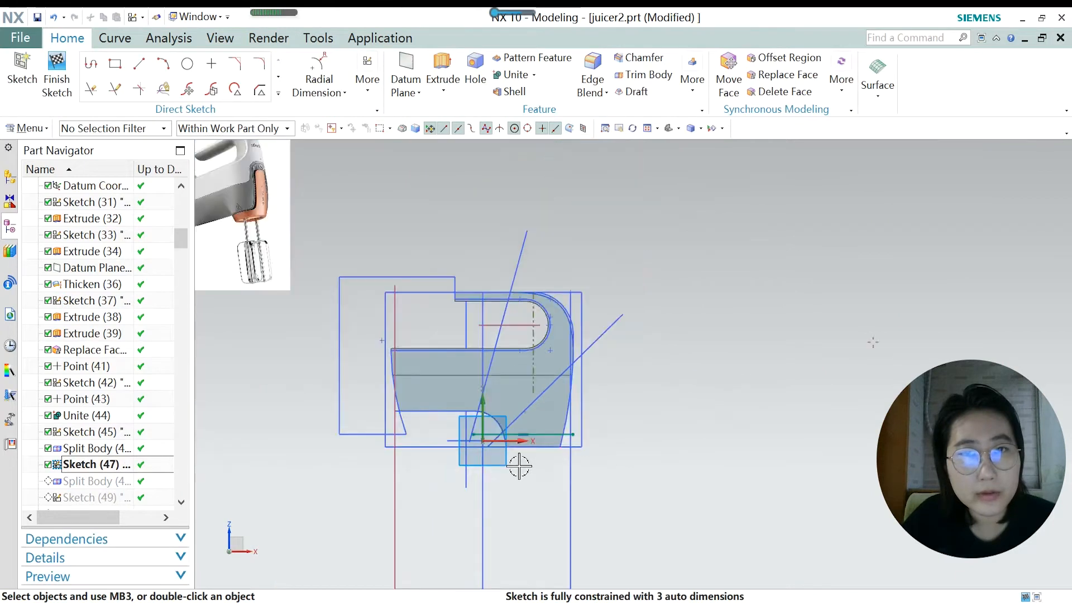
Compare the sketch line near the mixer body's lower edge with the bottom of the copper panel in the reference photo.
scroll(575, 441, "down", 3)
scroll(388, 378, "up", 1)
scroll(388, 377, "up", 2)
scroll(363, 324, "down", 2)
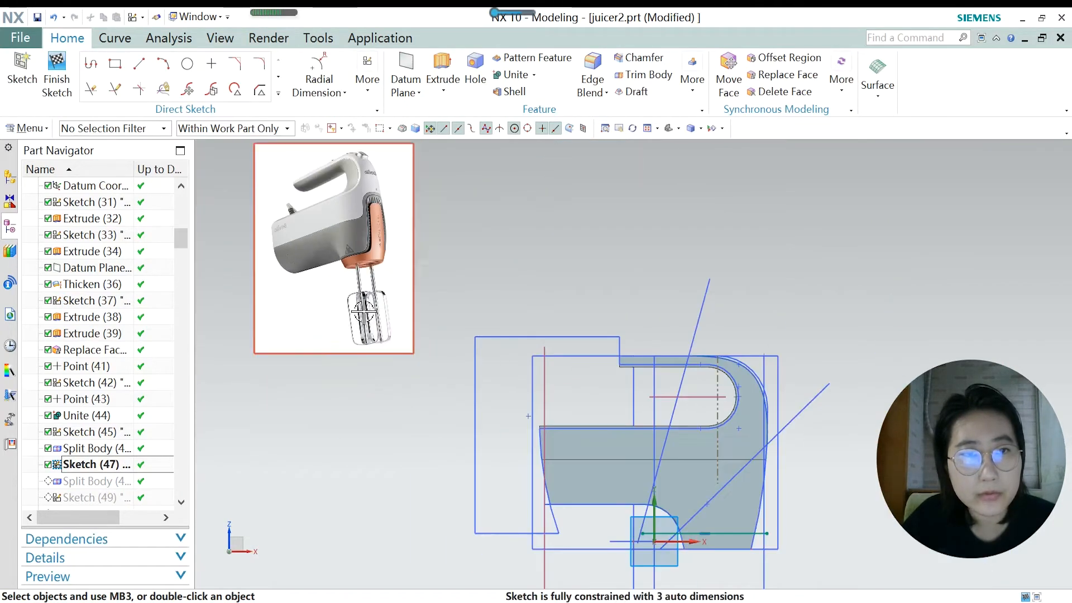
scroll(336, 269, "up", 3)
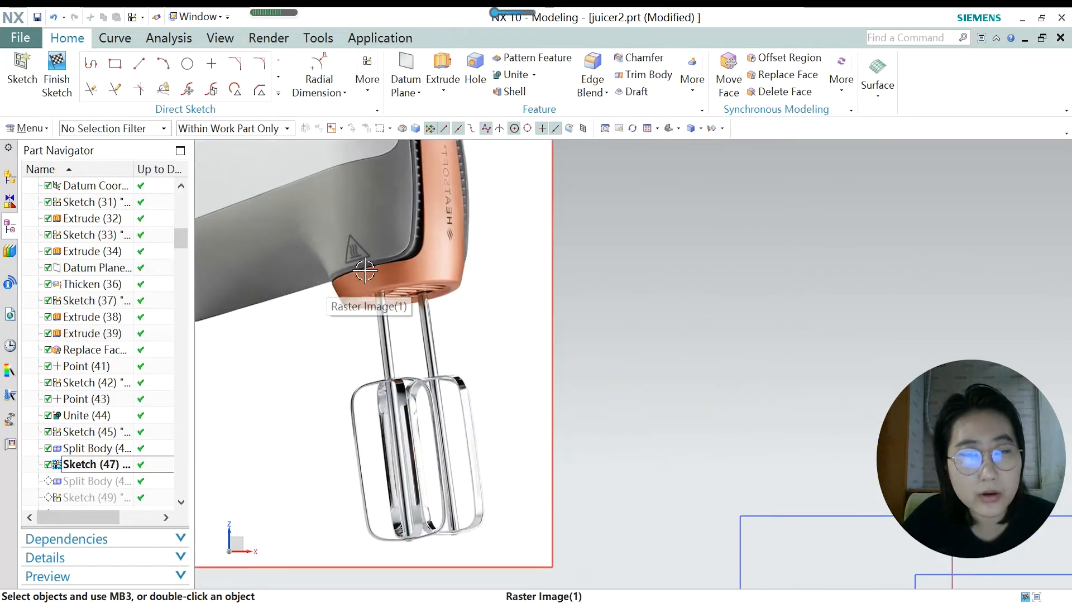
scroll(364, 271, "down", 5)
scroll(366, 273, "up", 2)
scroll(440, 265, "down", 1)
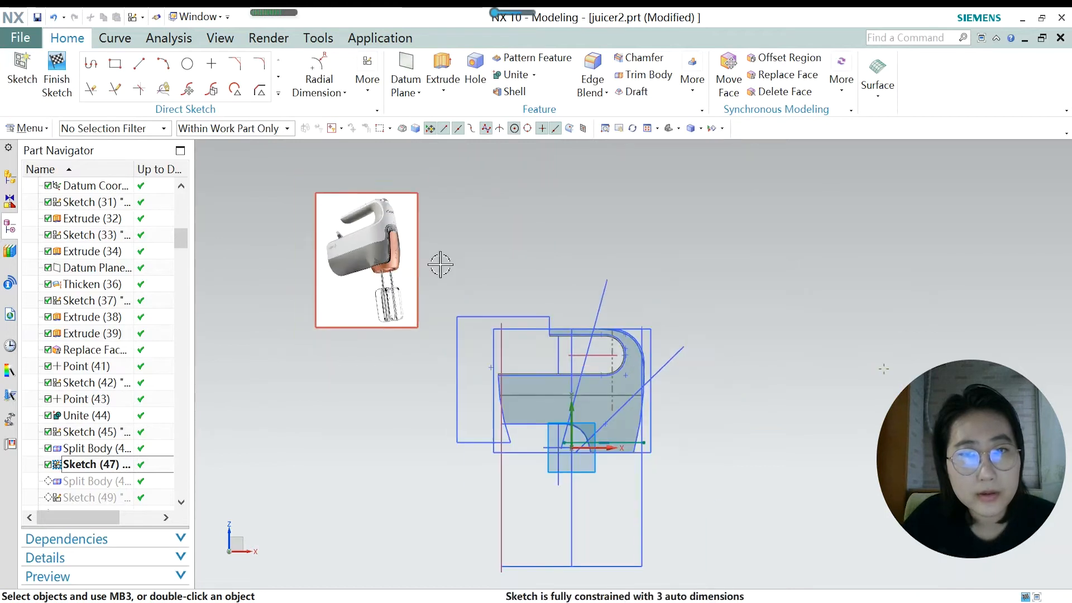
Finish the open sketch and make Split Body (48) the current feature.
scroll(662, 449, "up", 5)
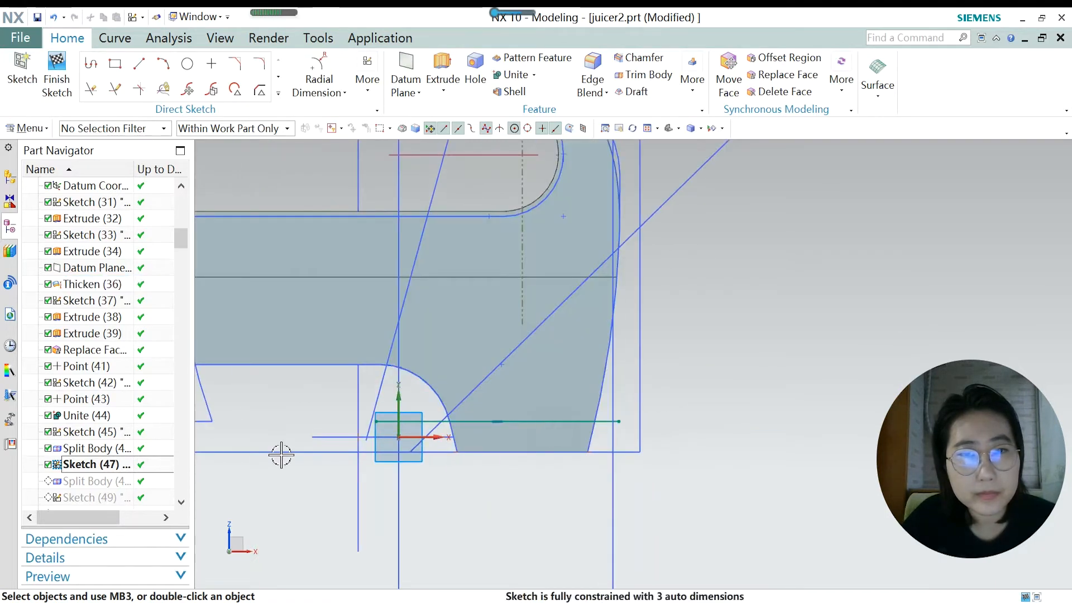
left_click(57, 78)
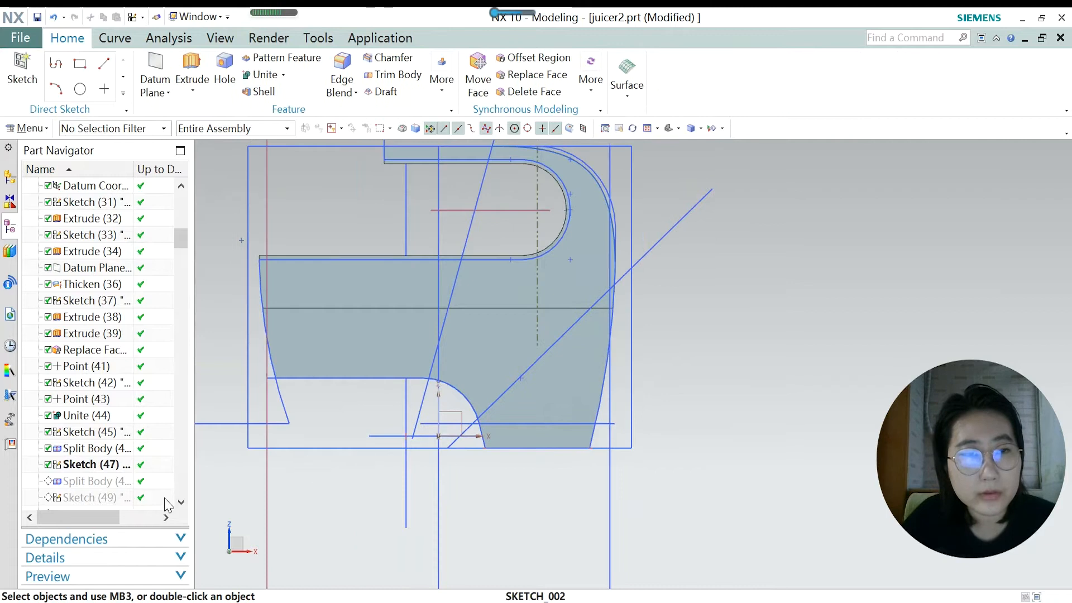
right_click(86, 488)
left_click(134, 360)
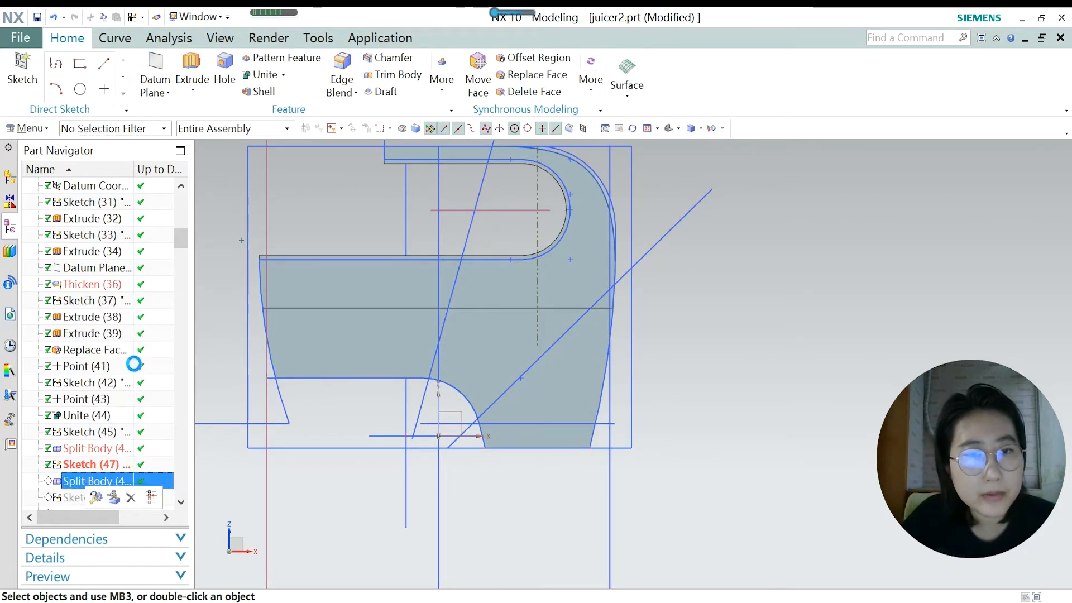
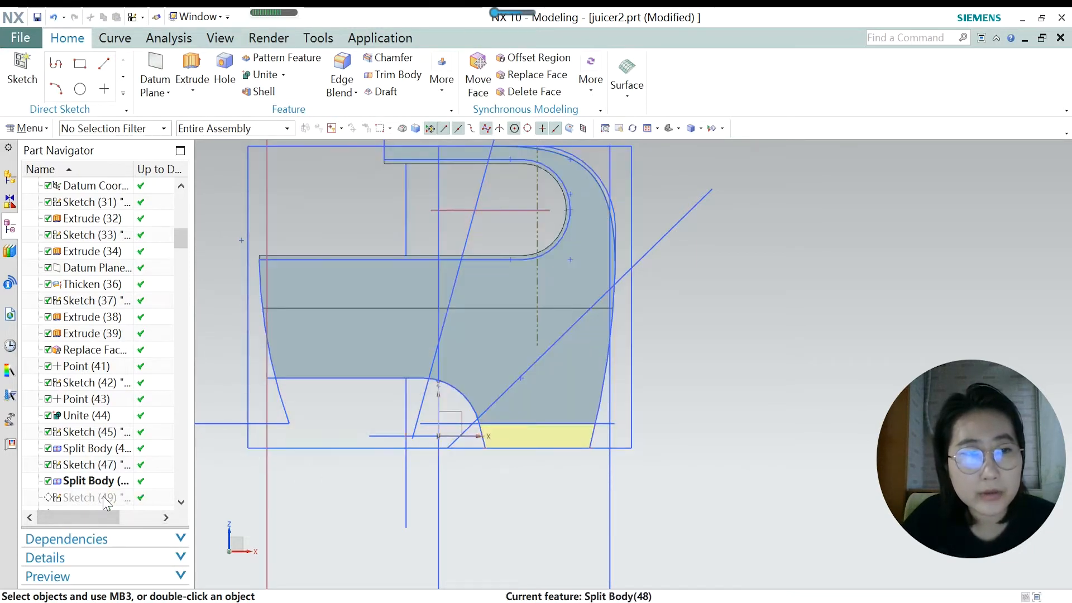
Make Sketch (49) the current feature and highlight its profile on the lower front of the mixer body.
right_click(101, 504)
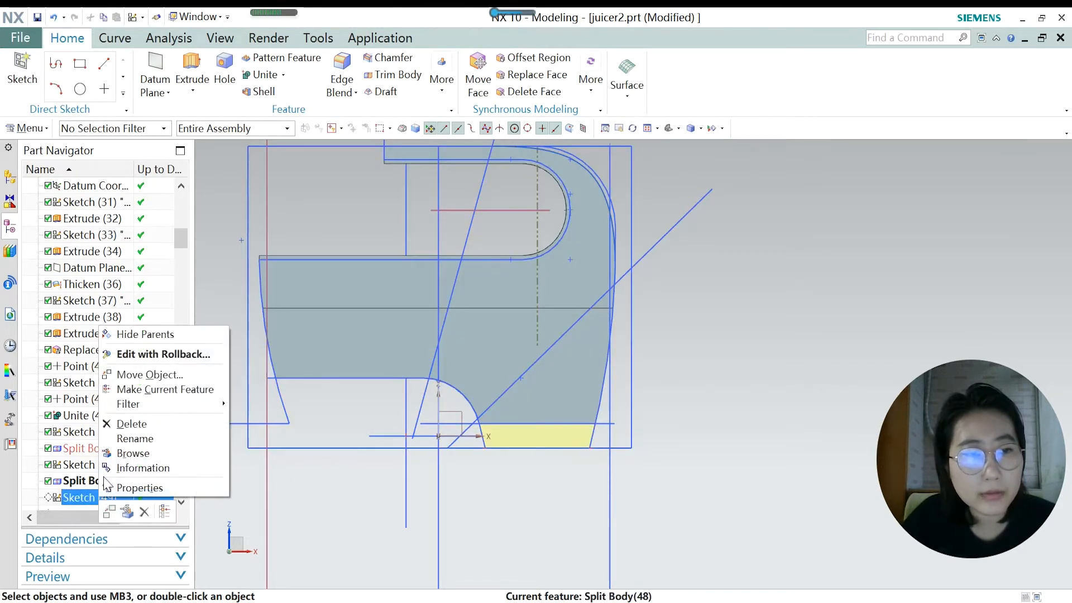
left_click(142, 391)
left_click(92, 497)
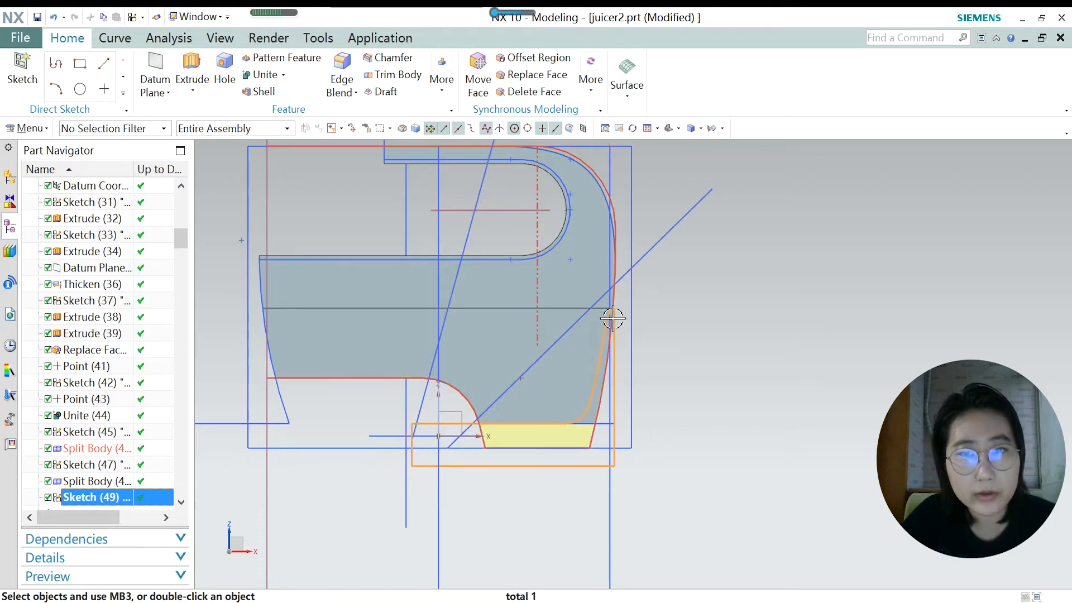
Make Offset Surface (50) the current feature and open it for editing.
scroll(98, 468, "down", 2)
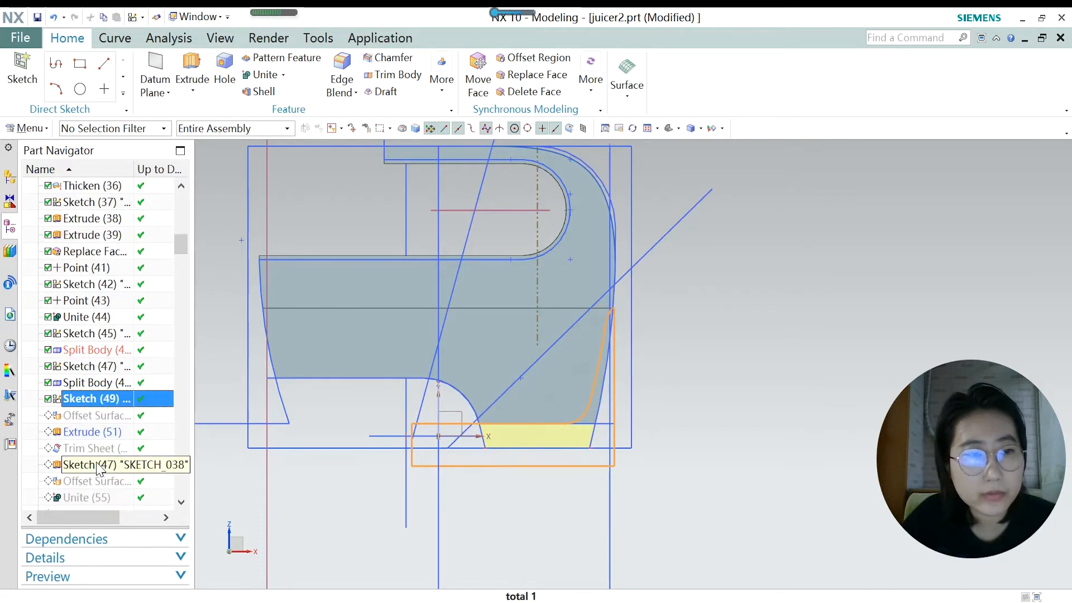
right_click(89, 423)
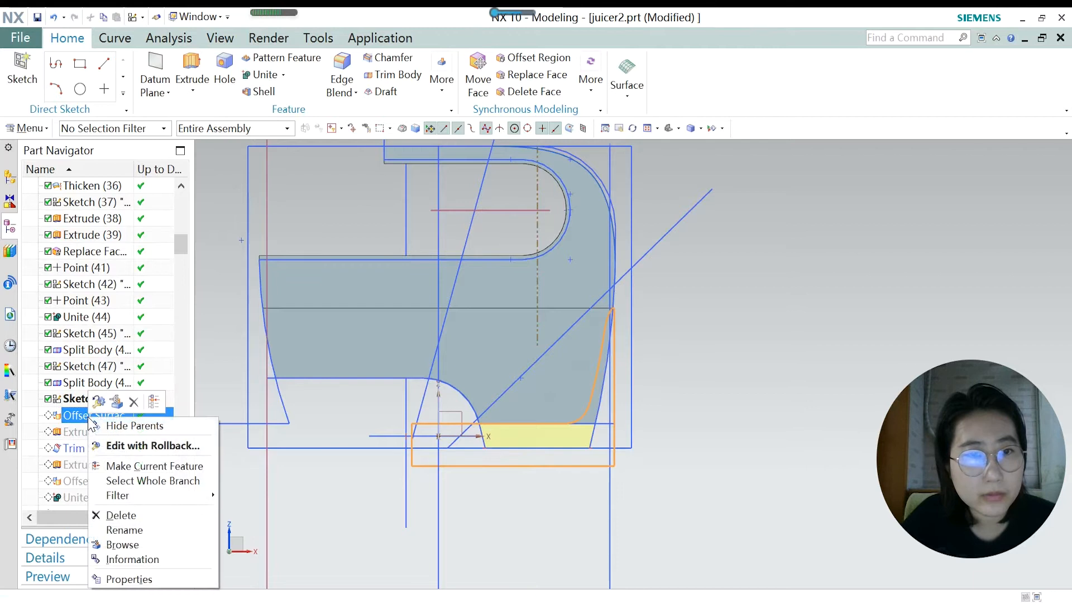
left_click(136, 466)
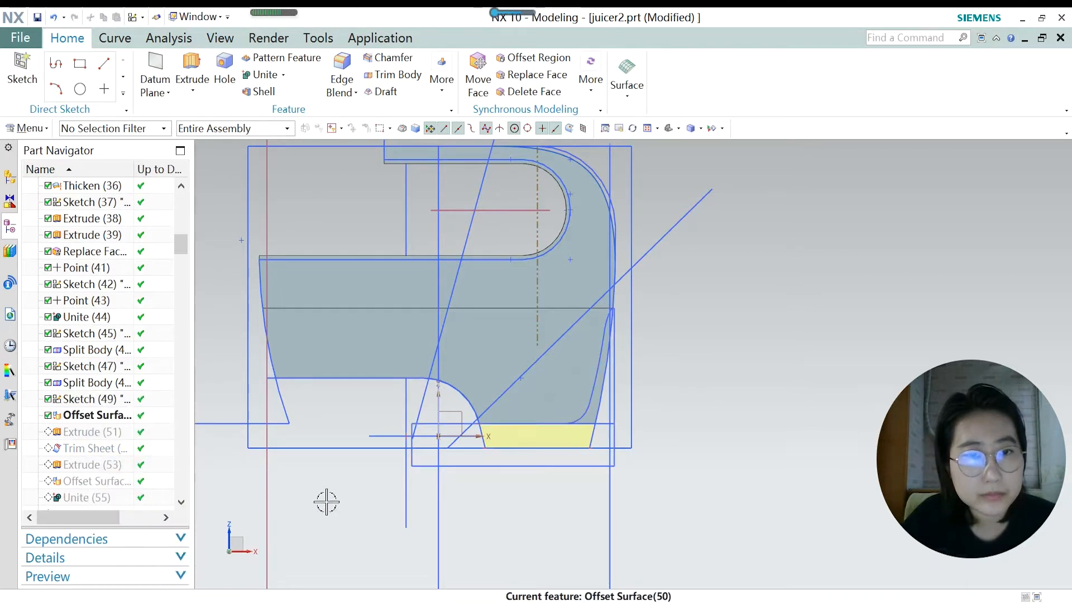
double_click(106, 422)
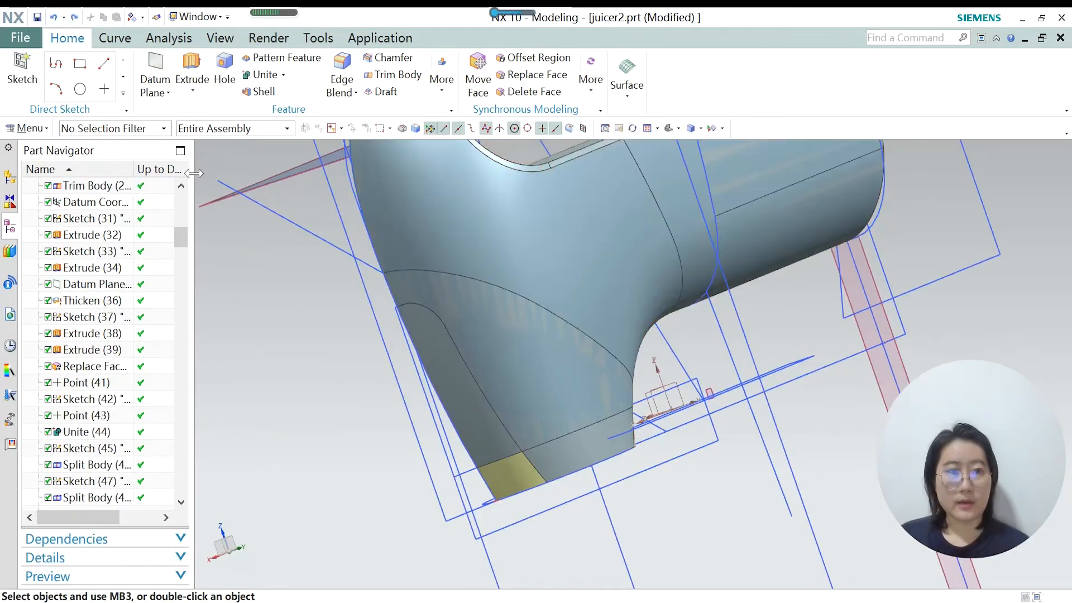
Highlight Offset Surface (50) on the model and examine which outer faces of the mixer body it covers.
scroll(119, 391, "down", 3)
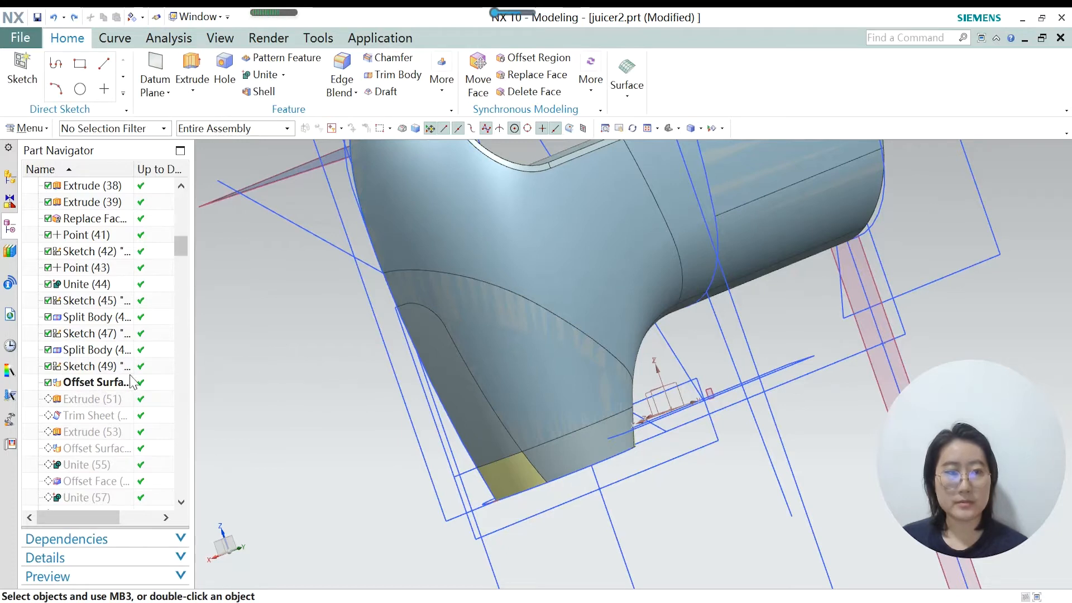
left_click(132, 383)
scroll(549, 428, "up", 3)
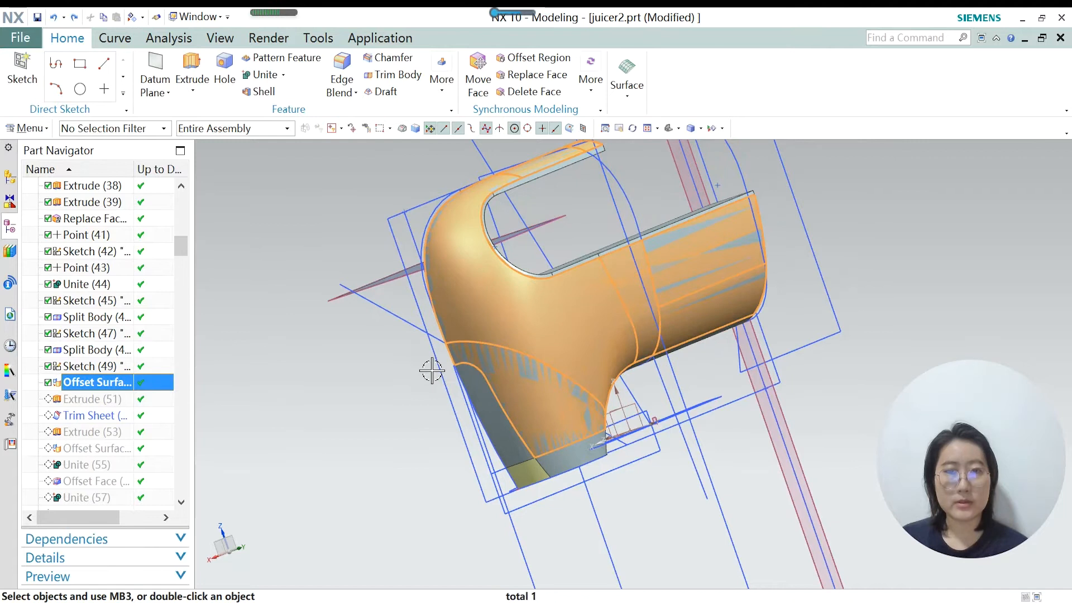
mouse_move(438, 353)
middle_mouse_down()
mouse_move(509, 371)
mouse_move(427, 363)
middle_mouse_up()
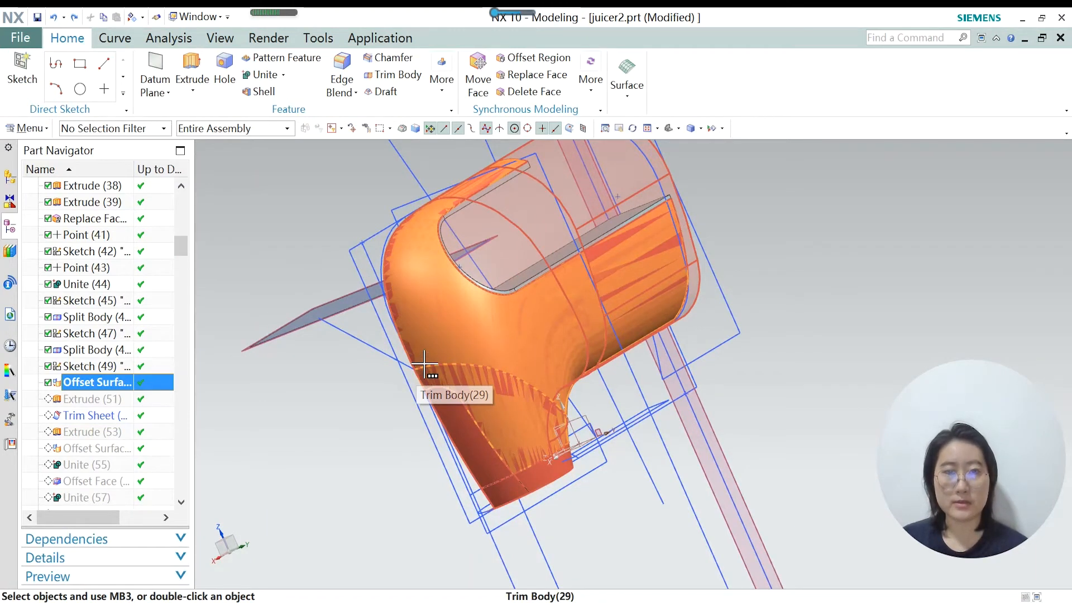
left_click(424, 364)
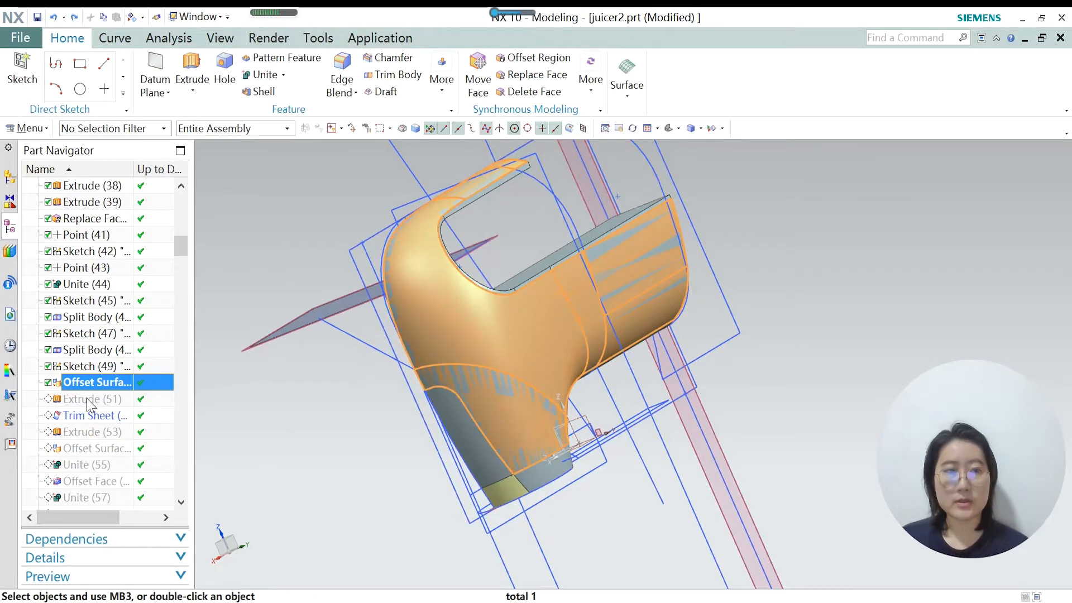
Make Extrude (51) the current feature and inspect the lower front of the mixer body from the cut side.
left_click(87, 398)
right_click(87, 398)
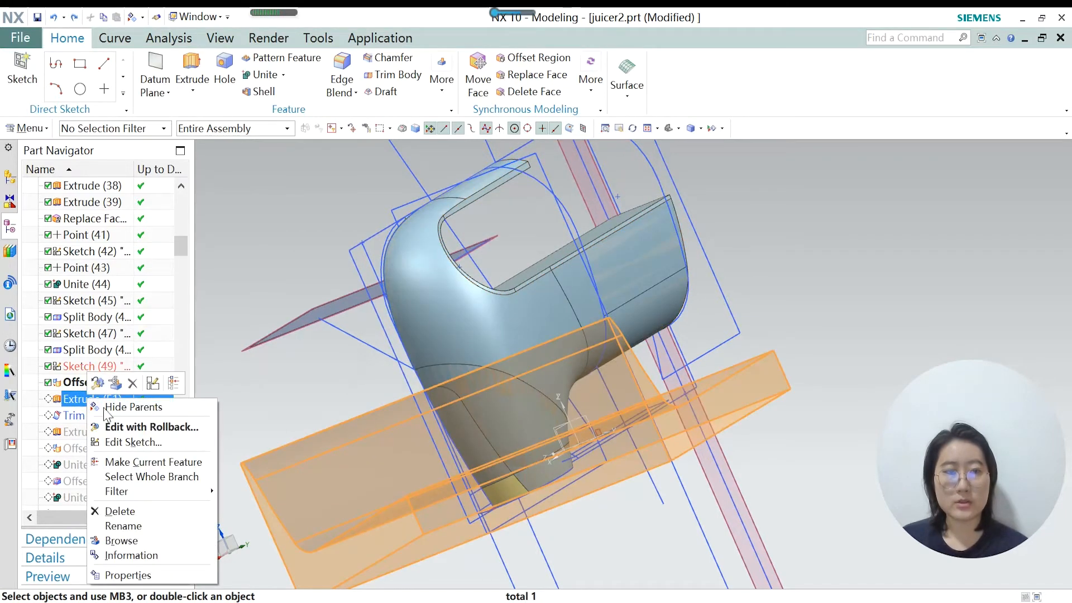
left_click(136, 465)
middle_click_drag(424, 433, 506, 433)
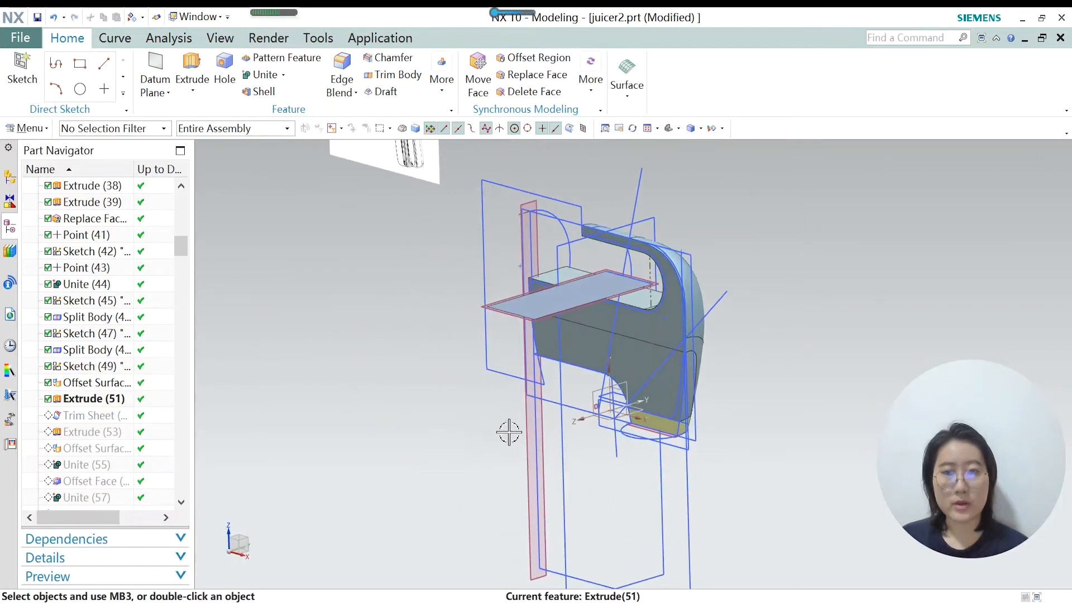
scroll(560, 437, "up", 5)
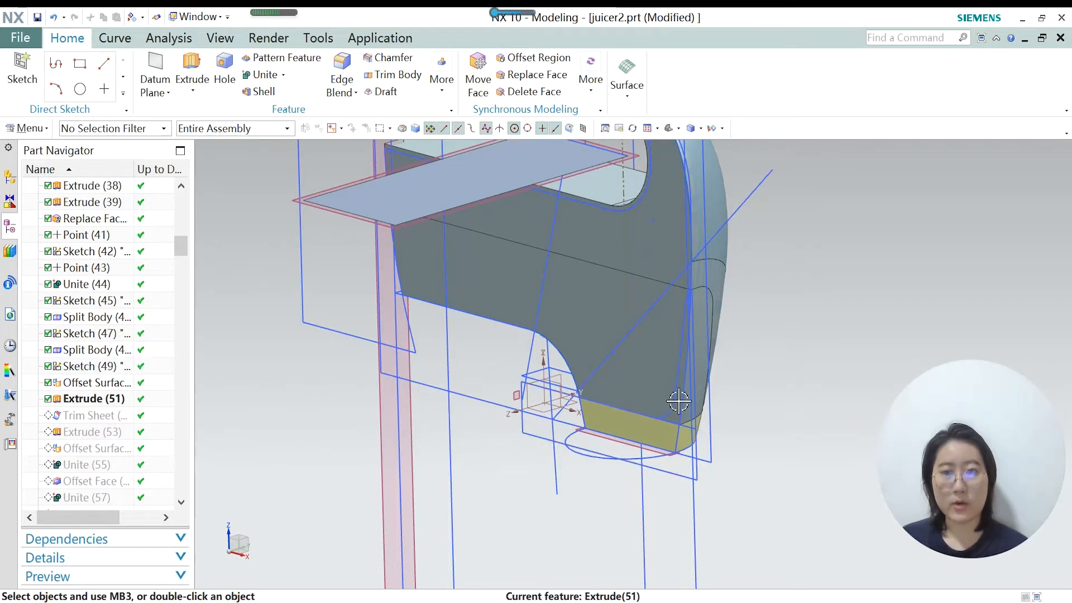
Open Extrude (51) for editing, examine its section and symmetric subtract settings around the body, and cancel without changes.
double_click(85, 400)
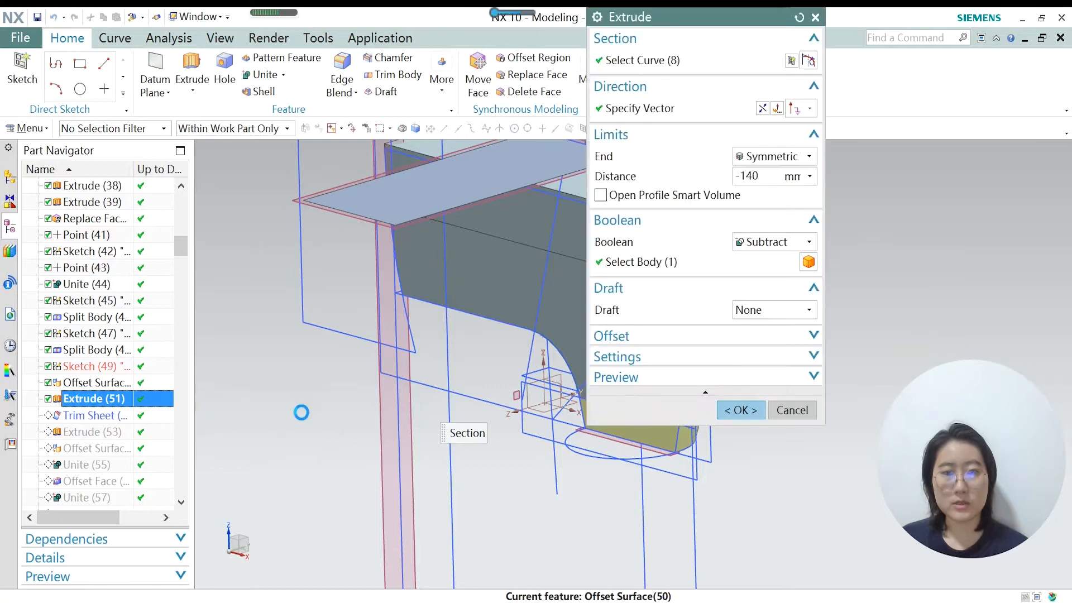
middle_click_drag(499, 454, 409, 454)
scroll(435, 414, "up", 3)
scroll(455, 399, "up", 2)
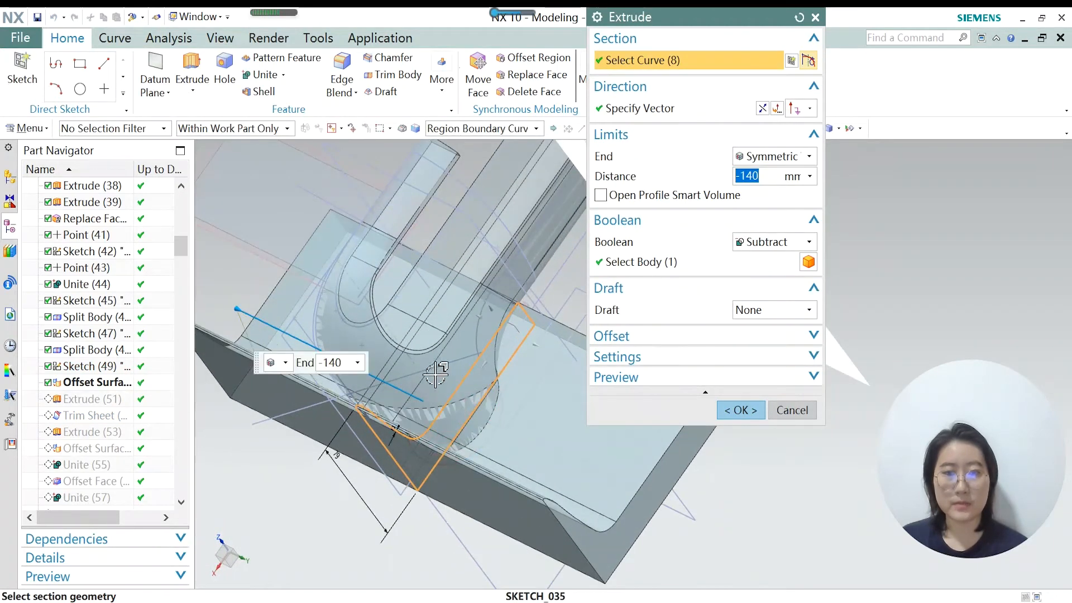
scroll(431, 489, "down", 2)
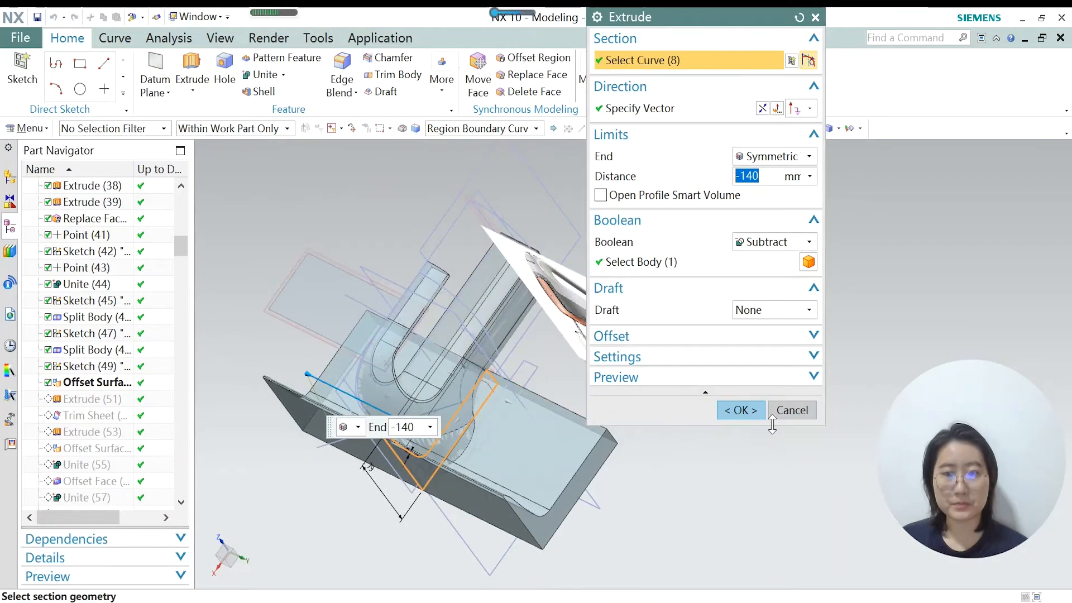
left_click(791, 410)
Highlight Offset Surface (50) and compare the panel area at the body's lower front with the copper panel in the reference photo.
middle_click_drag(444, 478, 412, 458)
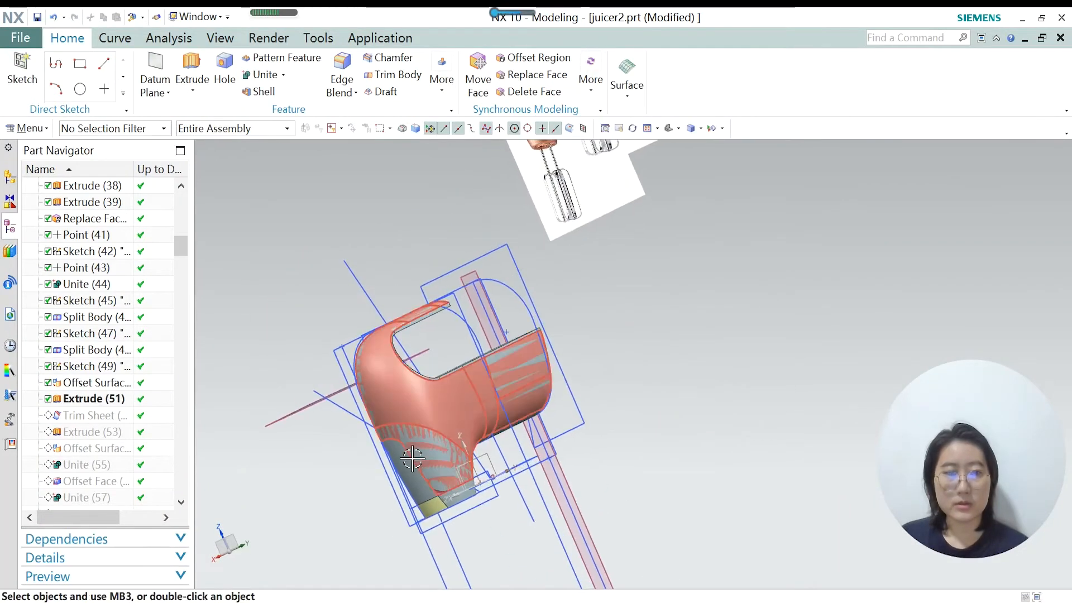
right_click(87, 386)
left_click(354, 557)
scroll(467, 481, "up", 3)
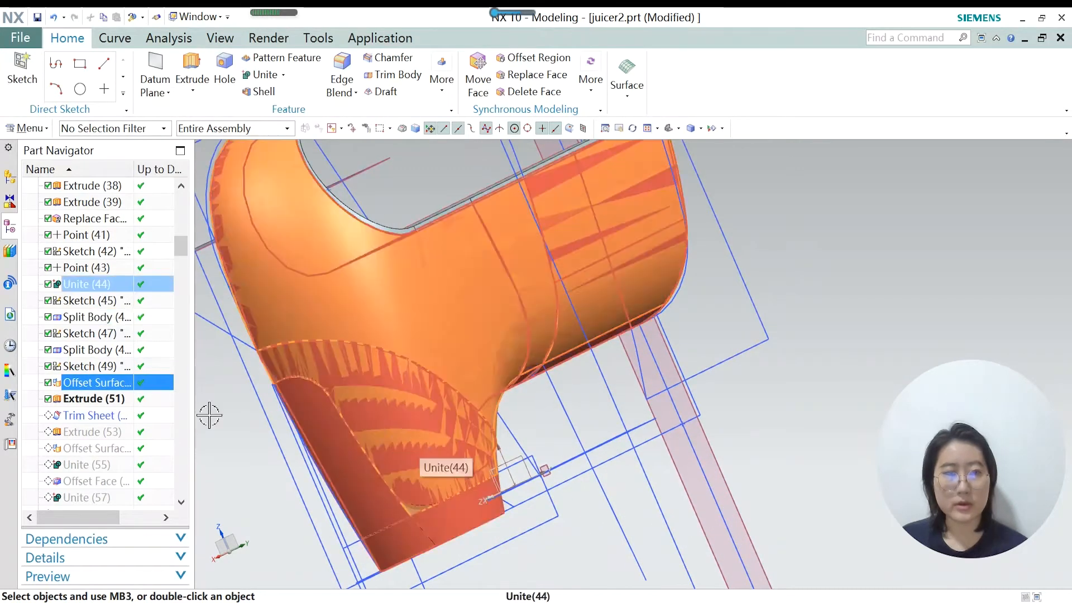
scroll(424, 474, "down", 5)
middle_click_drag(588, 270, 583, 274)
scroll(559, 290, "up", 5)
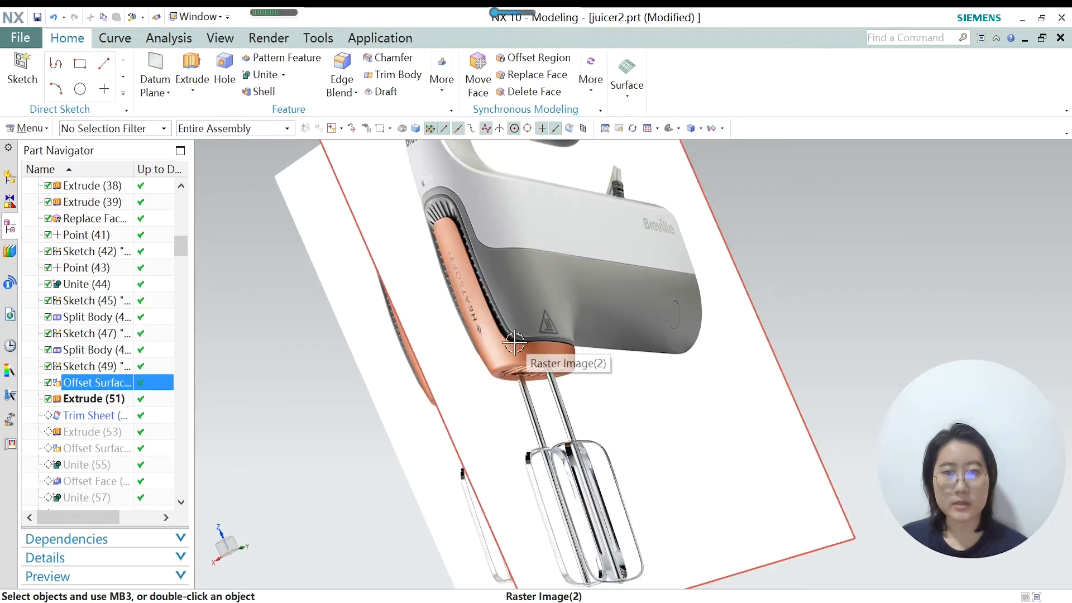
scroll(575, 282, "down", 8)
scroll(544, 390, "up", 10)
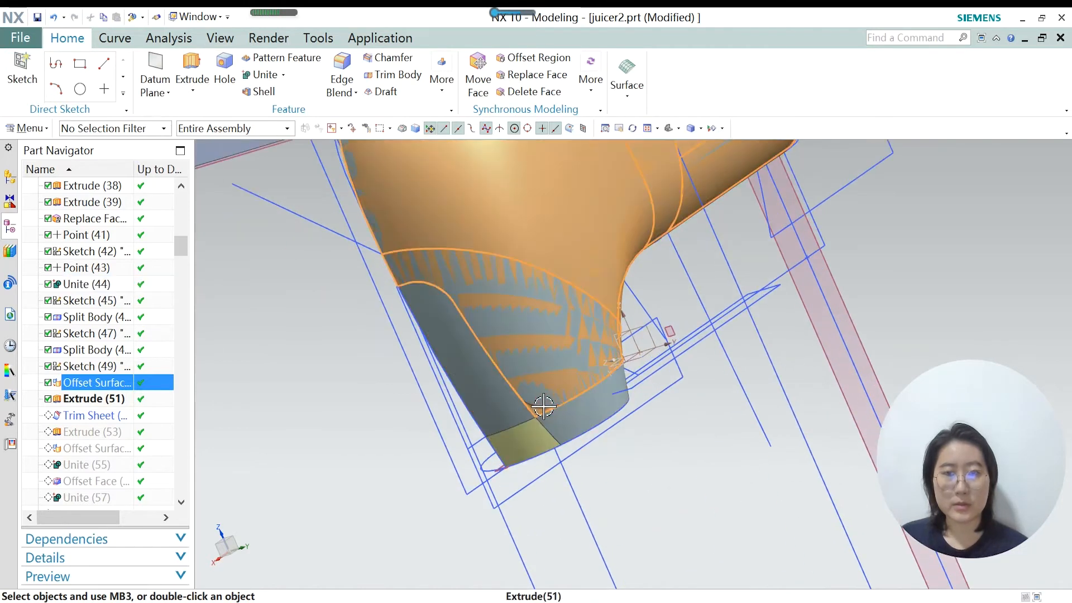
middle_click_drag(330, 400, 311, 400)
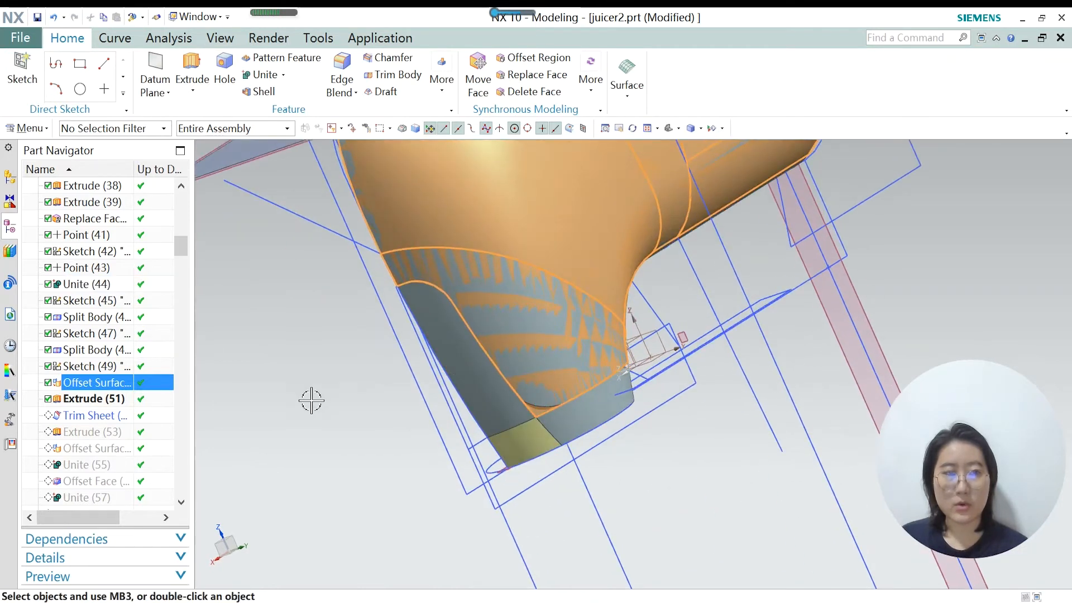
Roll the model back to Offset Surface (50), and forward again to Extrude (51), to compare the panel before and after the cut.
right_click(100, 389)
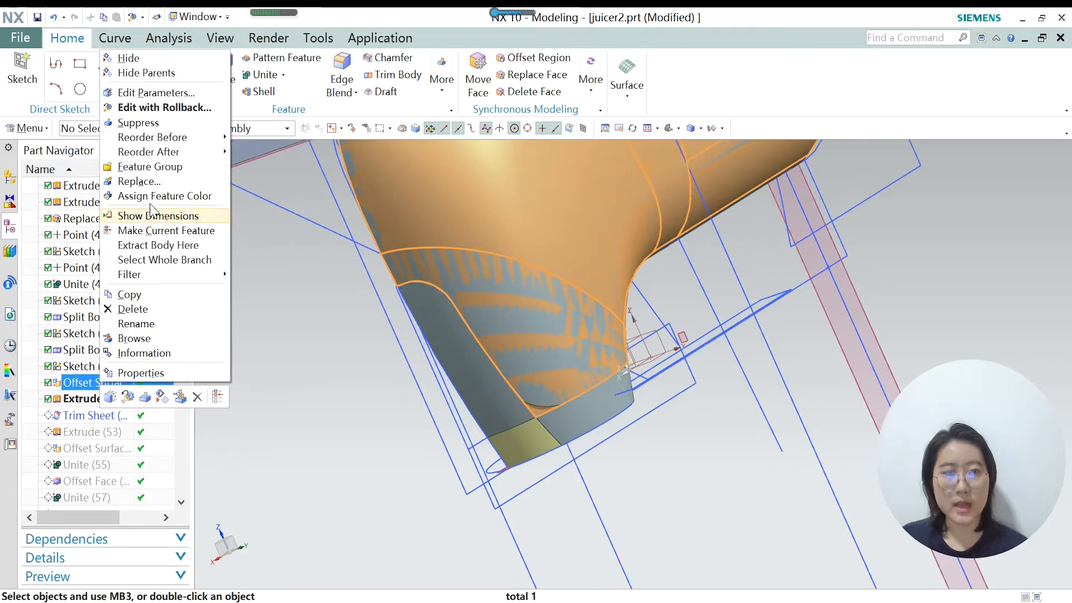
left_click(168, 231)
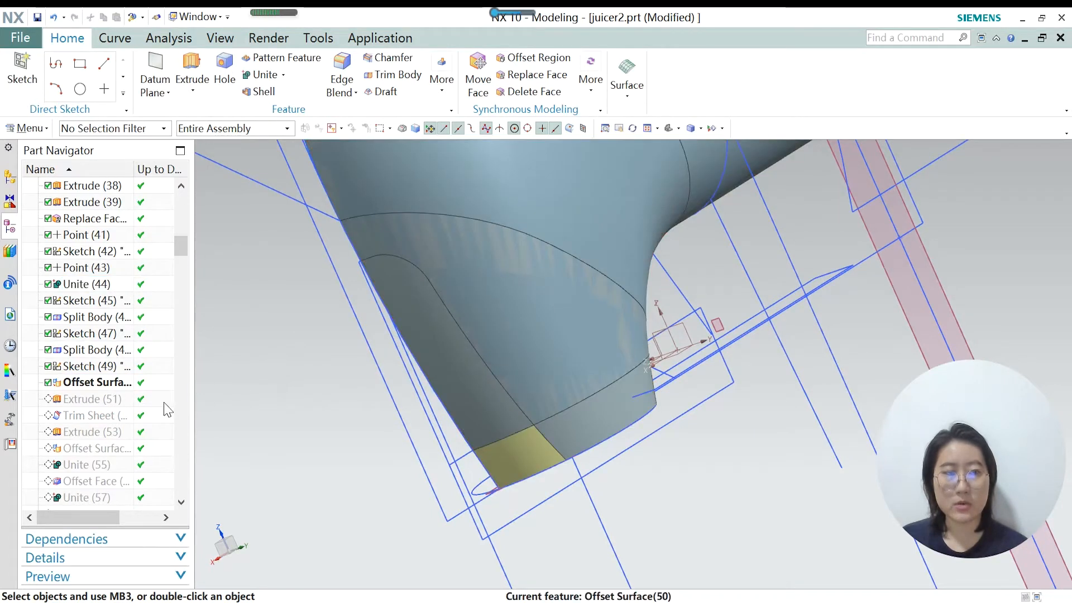
right_click(108, 406)
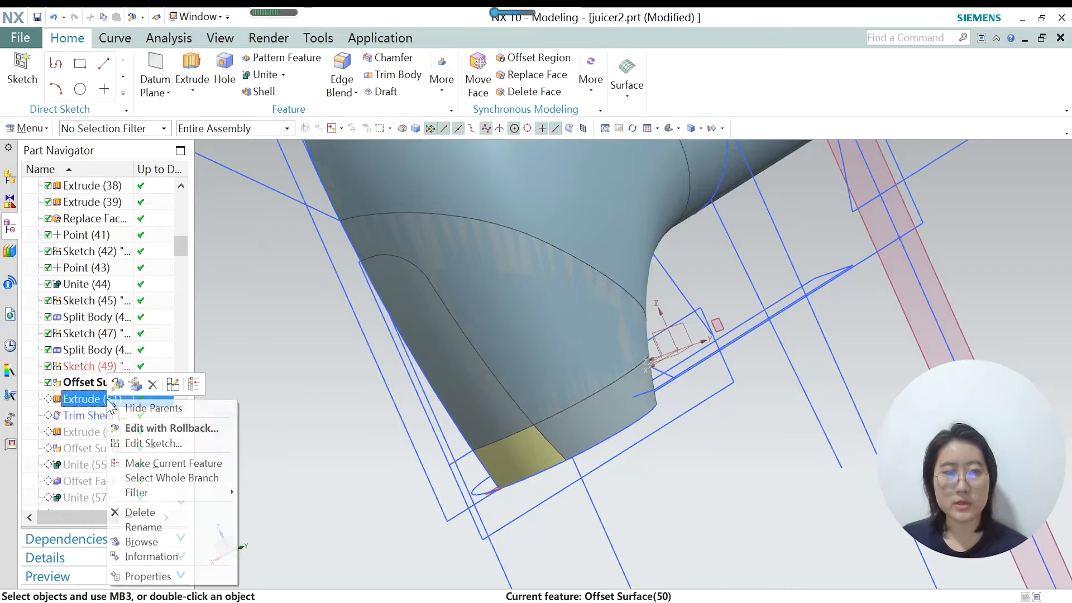
left_click(162, 462)
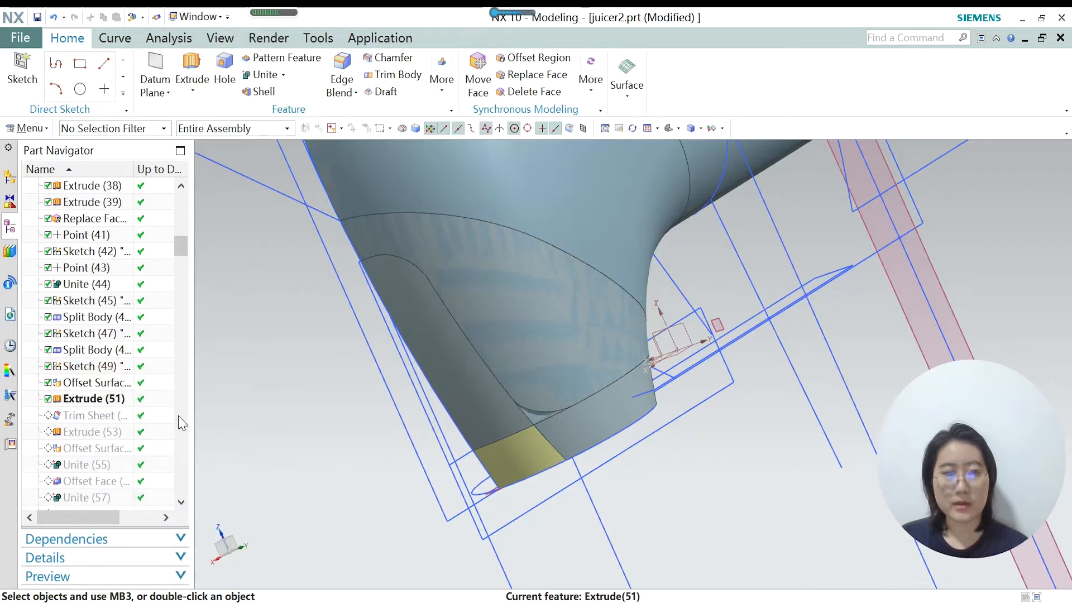
Review the Extrude (51) settings again, close them without changes, and examine the rounded cut near the panel's lower corner.
double_click(111, 398)
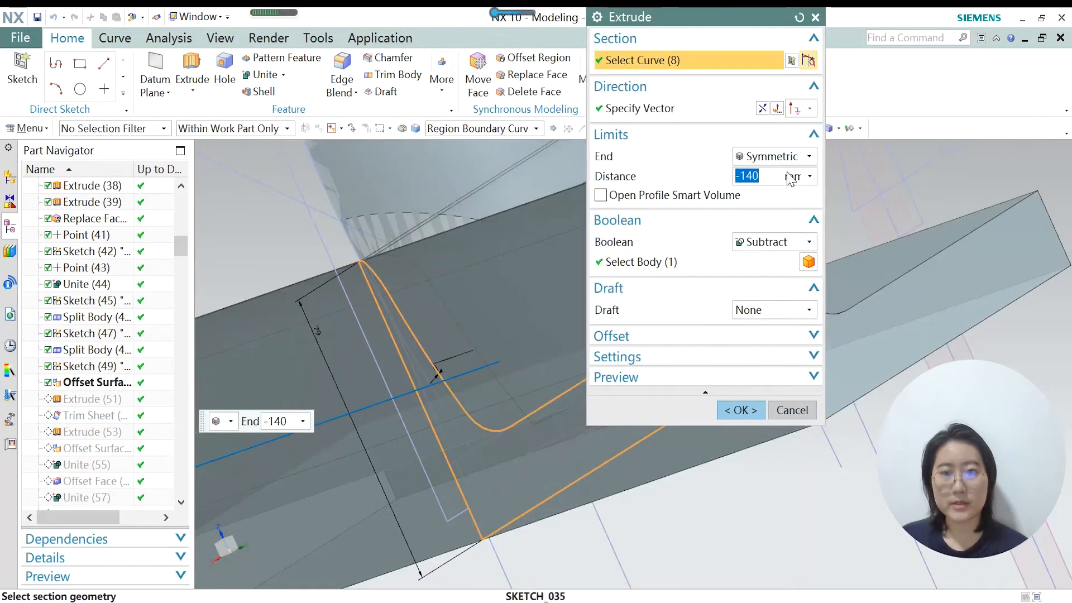
left_click(815, 18)
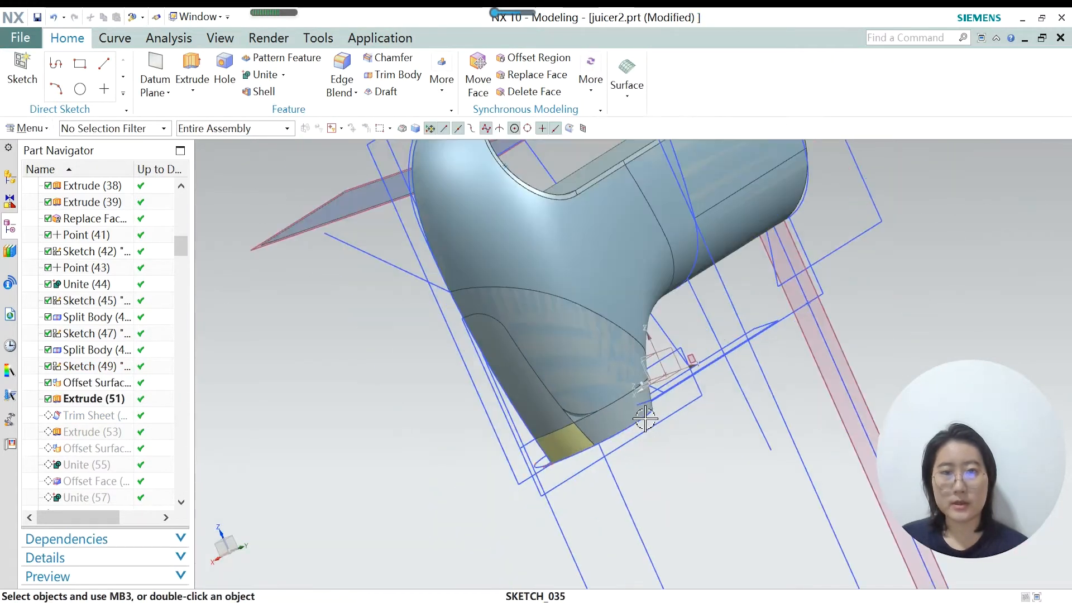
scroll(613, 411, "up", 3)
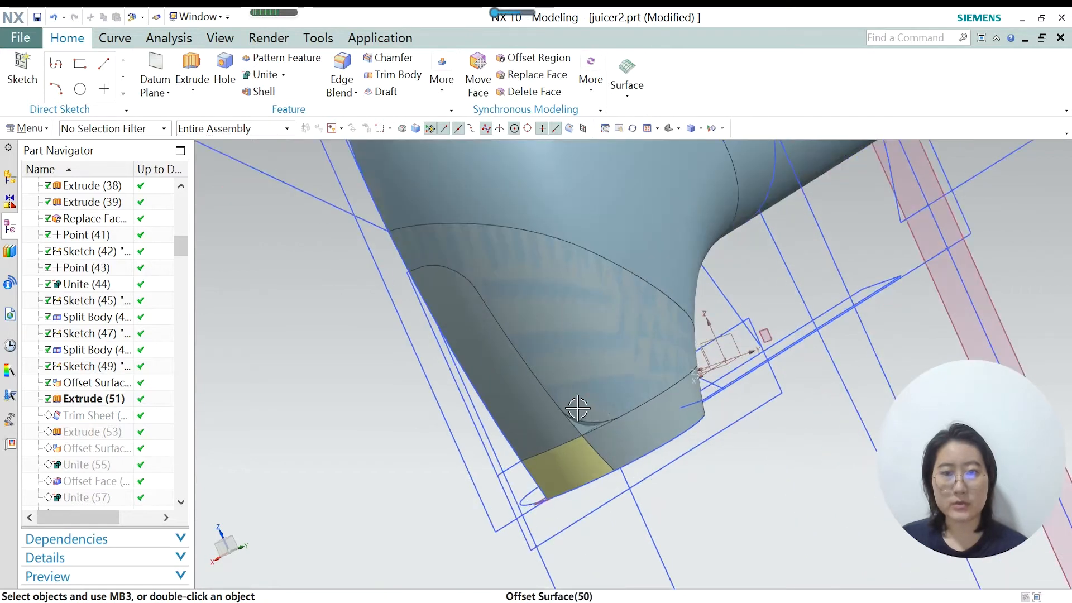
scroll(613, 424, "up", 1)
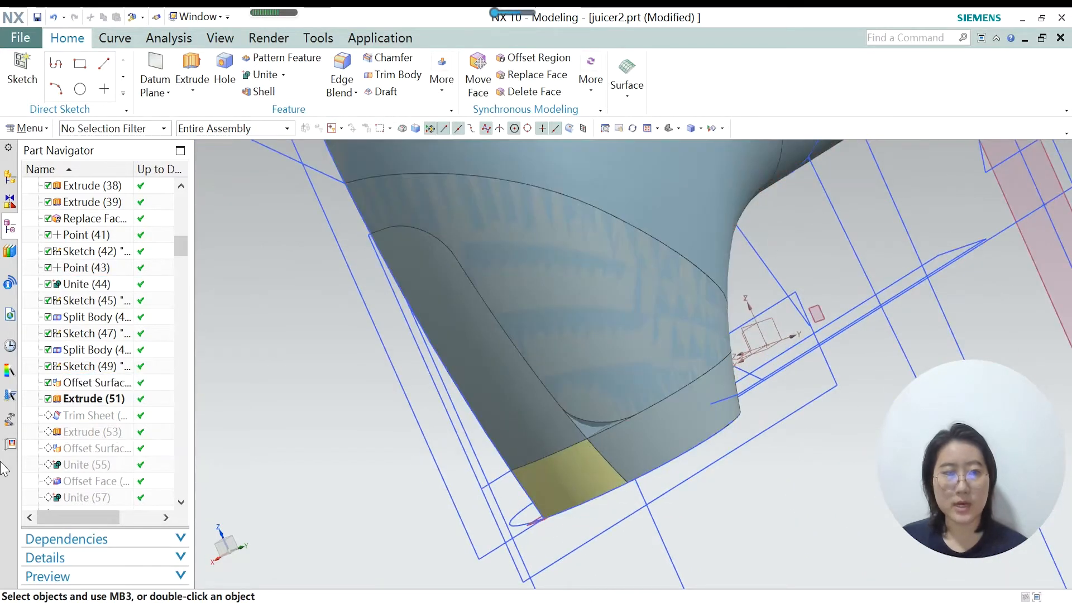
Review the target, boundary and region settings of Trim Sheet (52), cancel the edit, and make it the current feature.
double_click(70, 415)
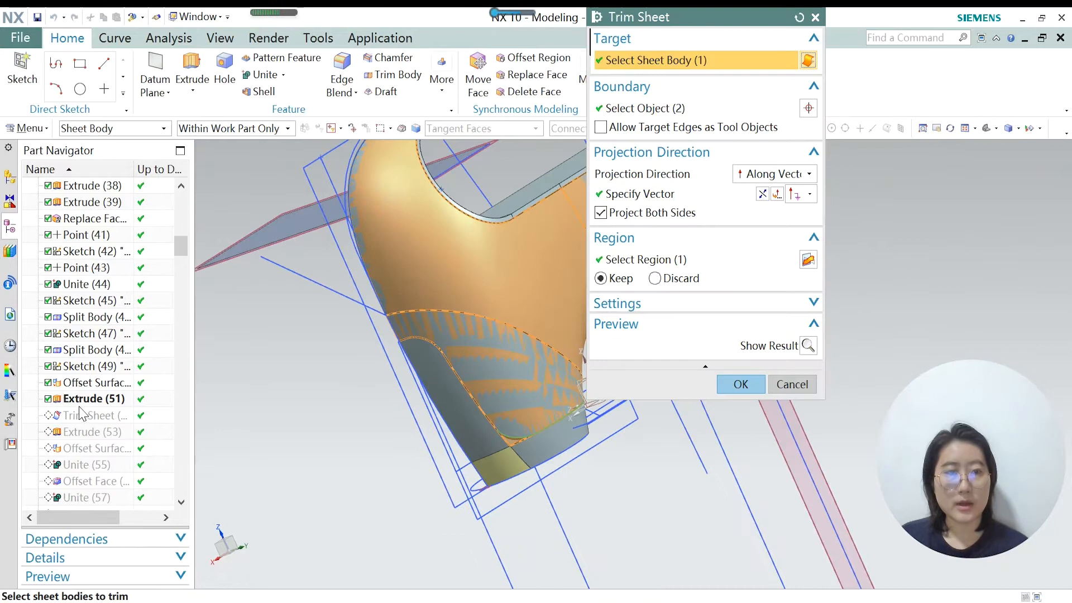
left_click(807, 390)
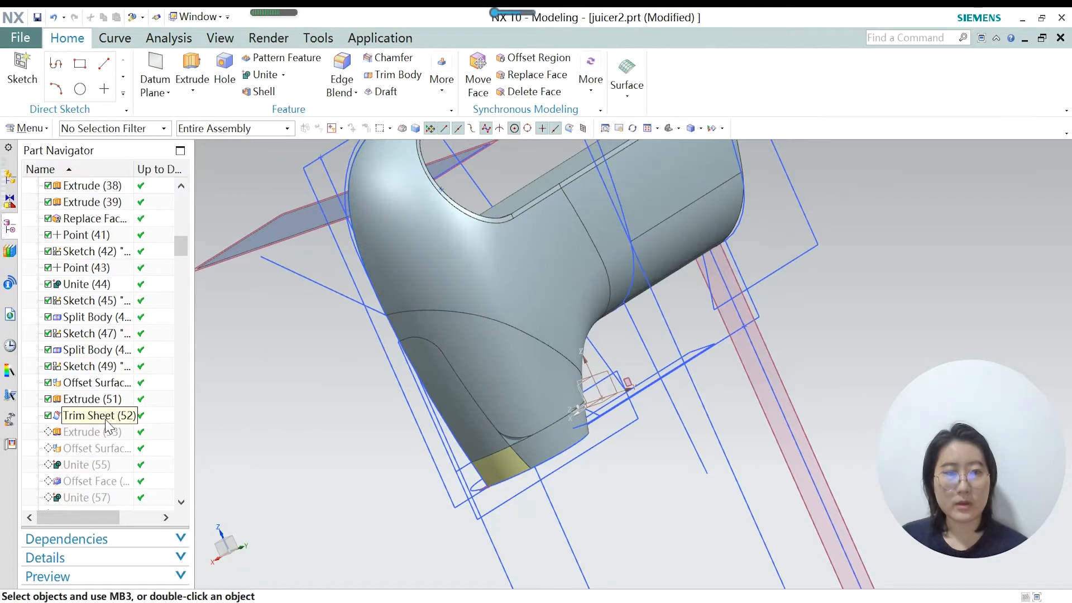
Reopen Trim Sheet (52), examine its boundary curve, projection and kept region near the panel's lower corner, and close the settings without changes.
left_click(99, 386)
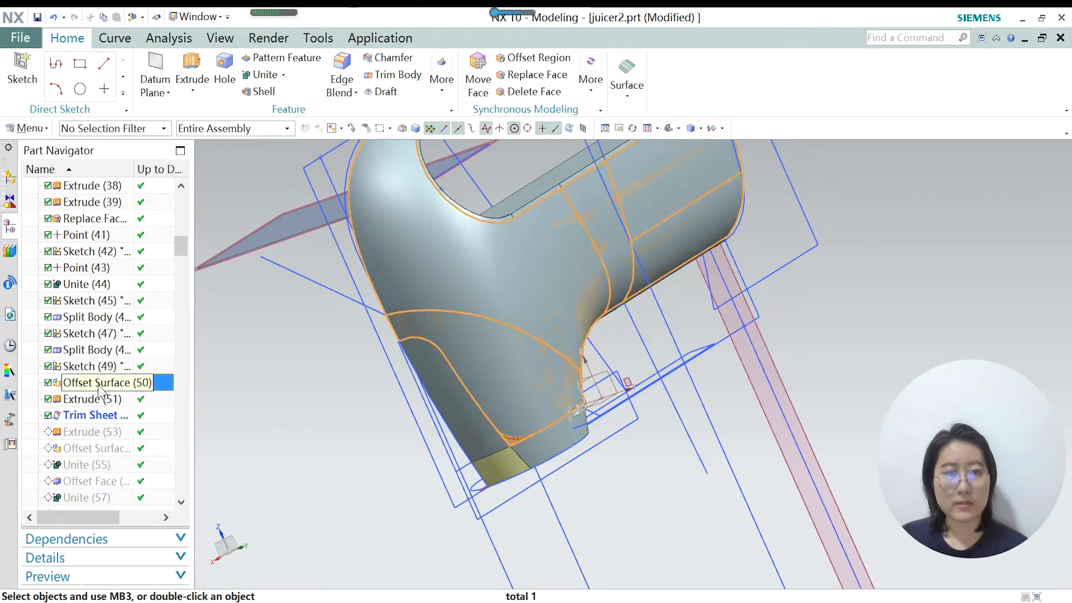
right_click(99, 391)
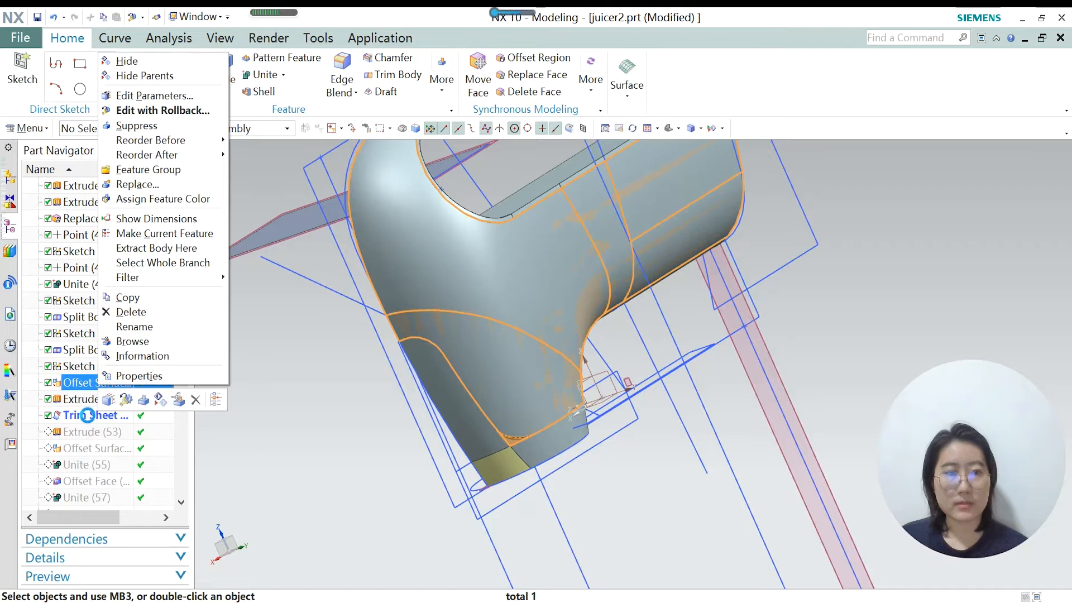
double_click(92, 415)
middle_click_drag(552, 445, 455, 453)
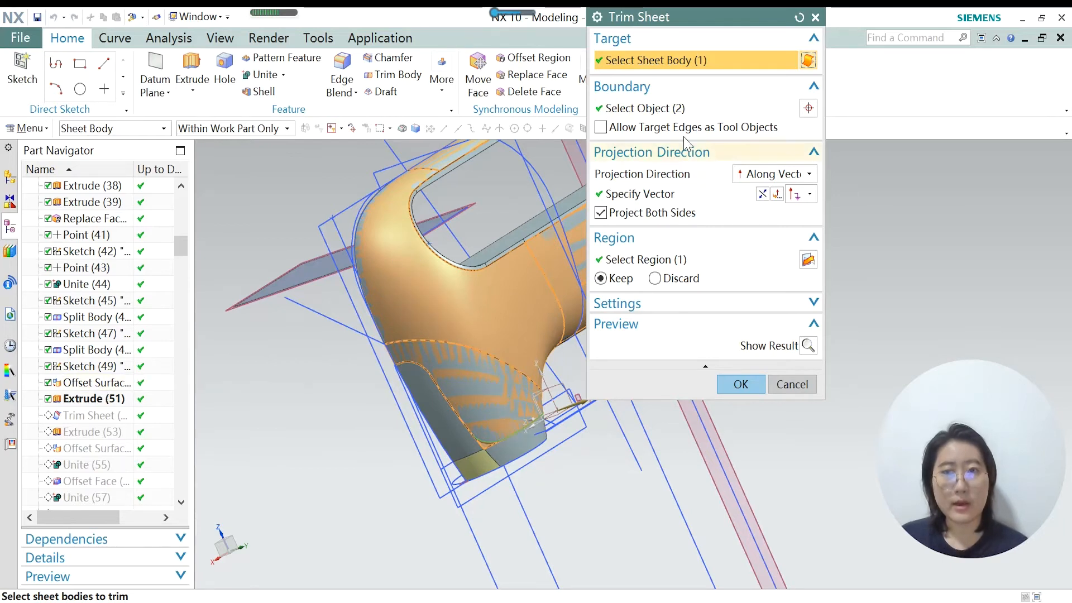
left_click(654, 109)
scroll(510, 443, "down", 5)
middle_click_drag(495, 431, 501, 449)
scroll(497, 432, "up", 4)
scroll(493, 353, "down", 4)
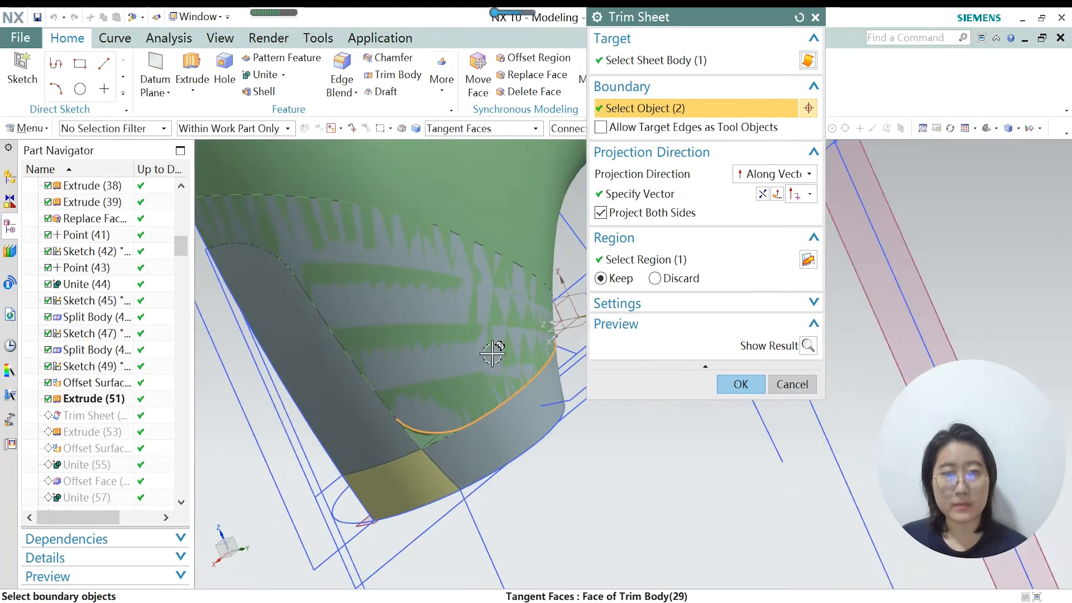
scroll(477, 460, "up", 1)
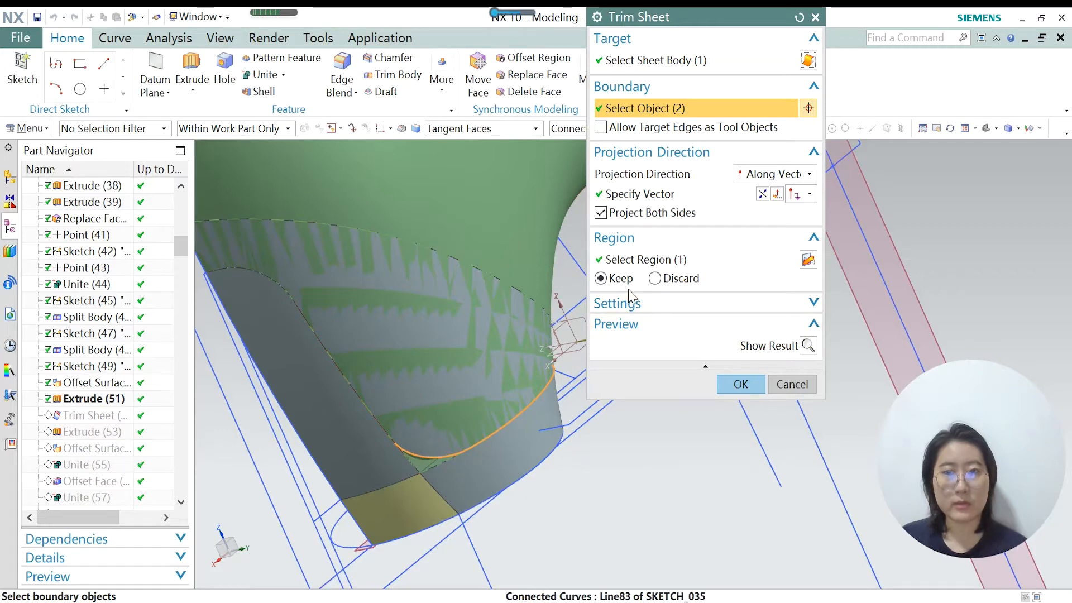
scroll(437, 447, "up", 5)
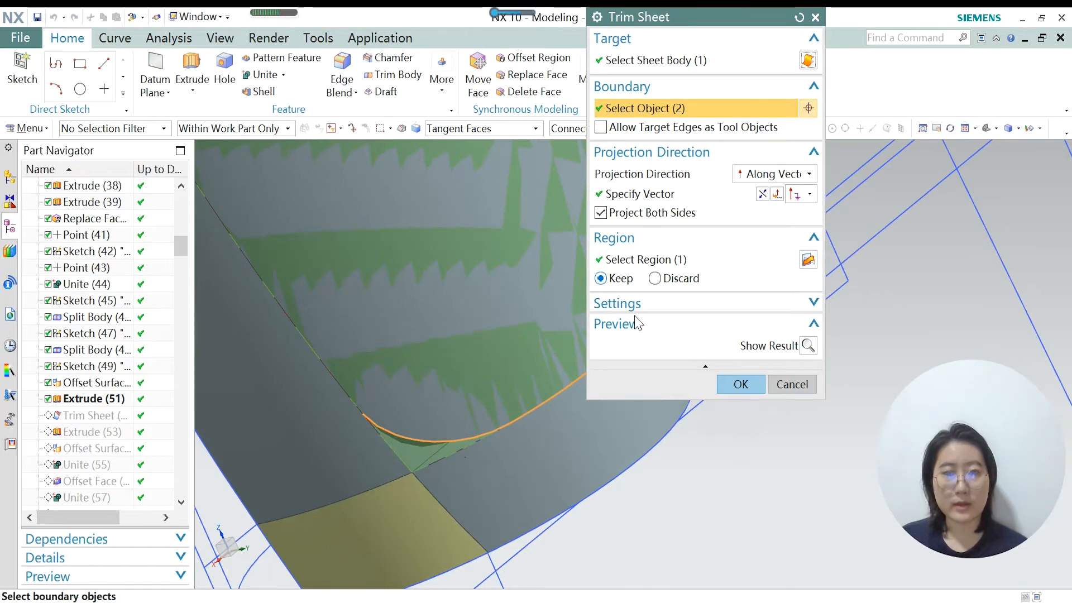
left_click(741, 383)
Examine the small exposed area of Offset Surface (50) at the panel's lower corner.
scroll(629, 471, "down", 3)
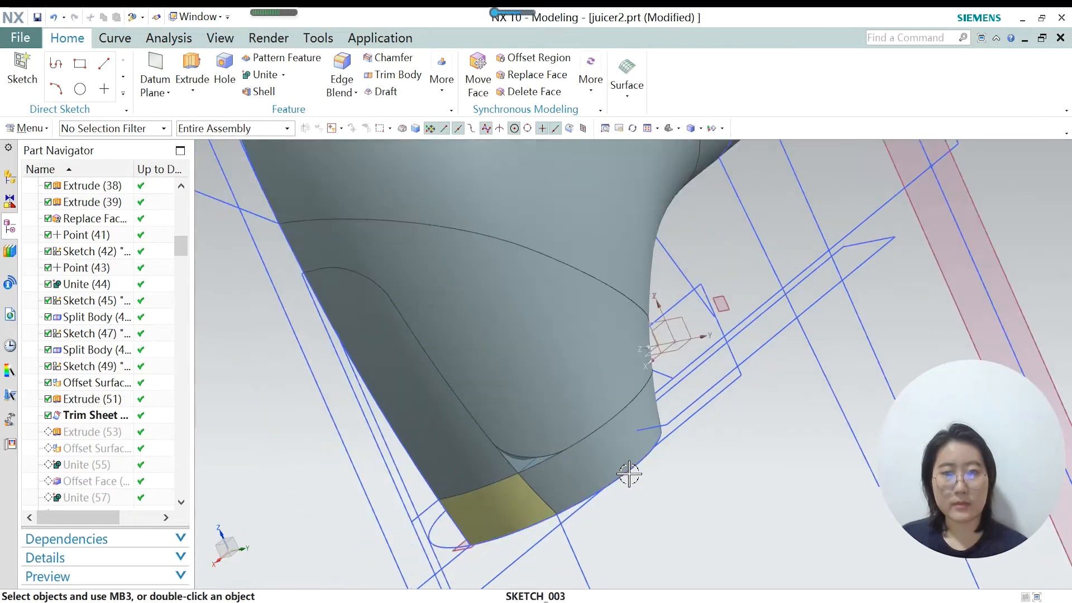
scroll(620, 441, "up", 5)
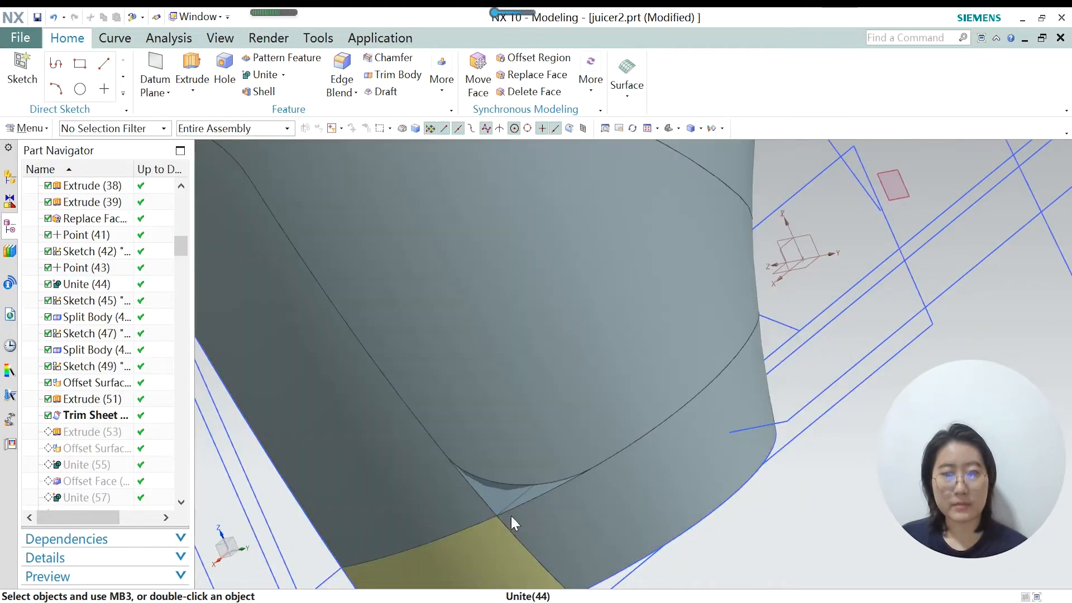
middle_click_drag(513, 523, 504, 499)
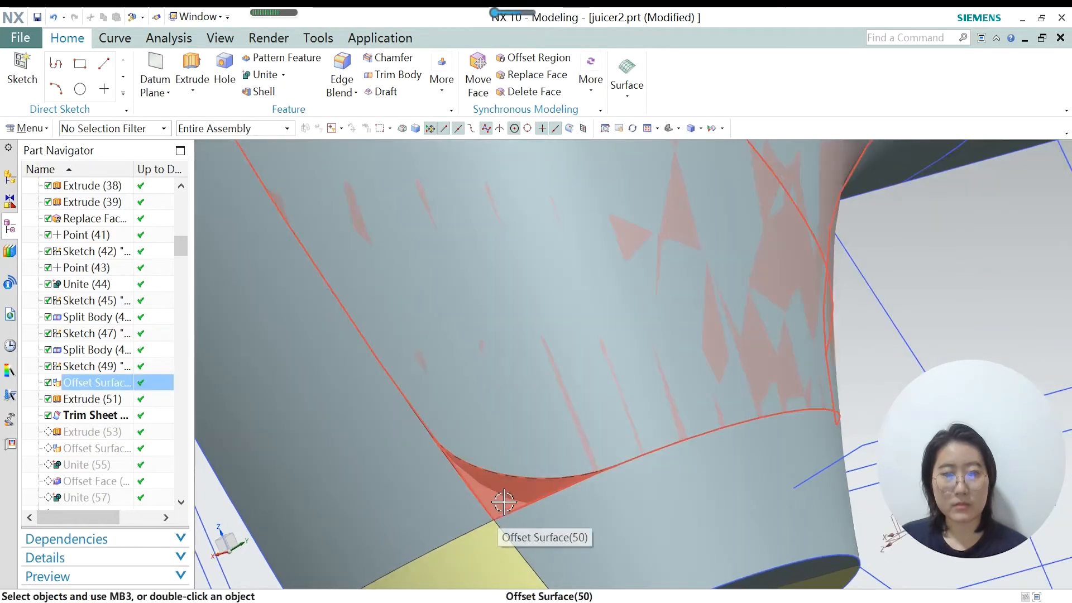
scroll(502, 491, "down", 5)
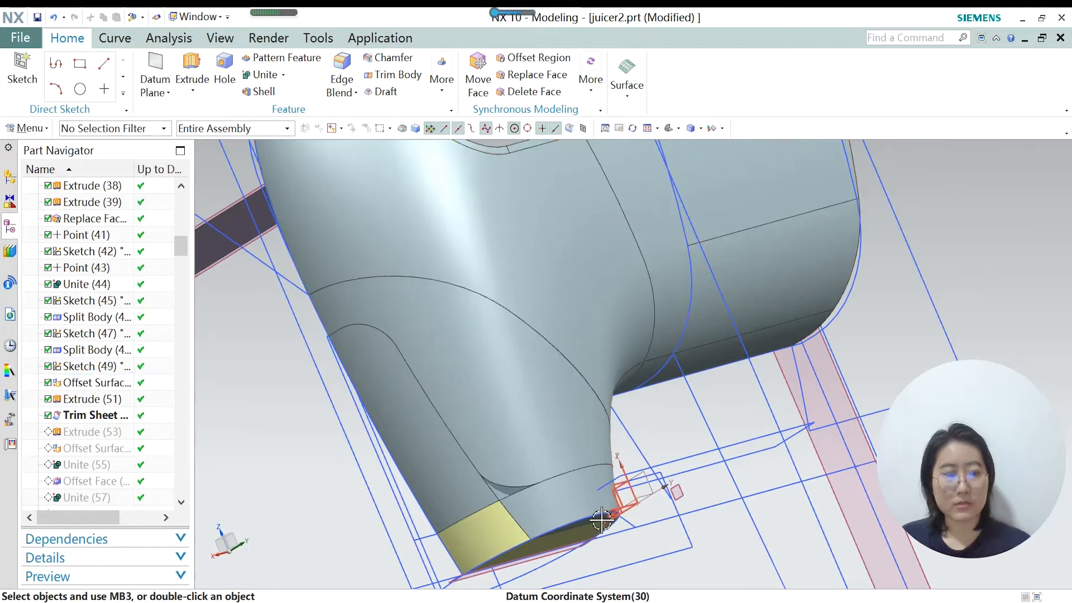
key("ctrl+b")
scroll(497, 494, "up", 2)
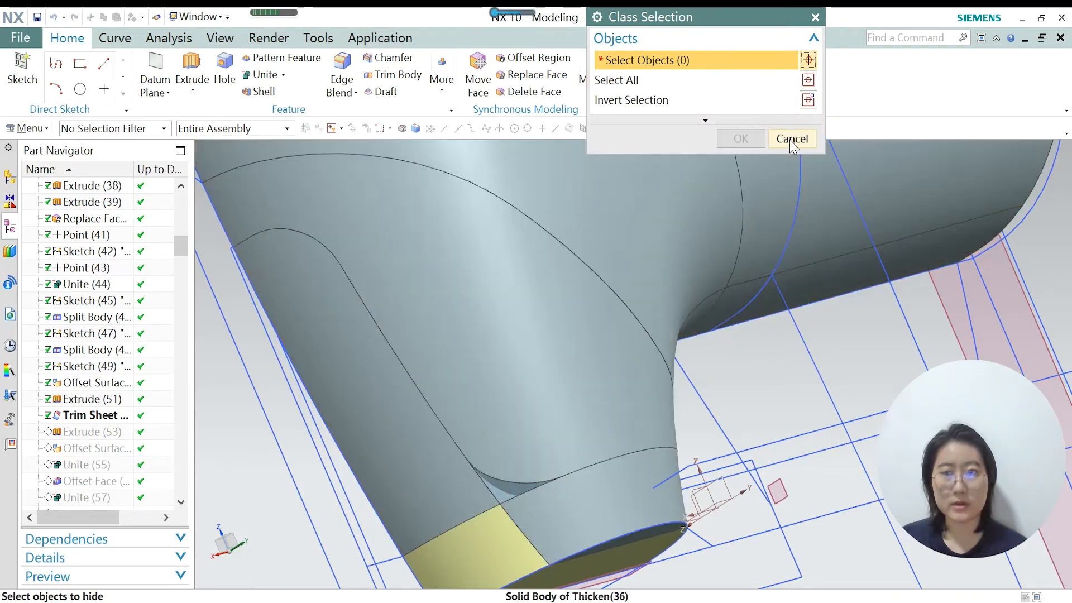
left_click(790, 140)
Make Extrude (53) the current feature and view the front panel on the mixer's lower body.
left_click(83, 431)
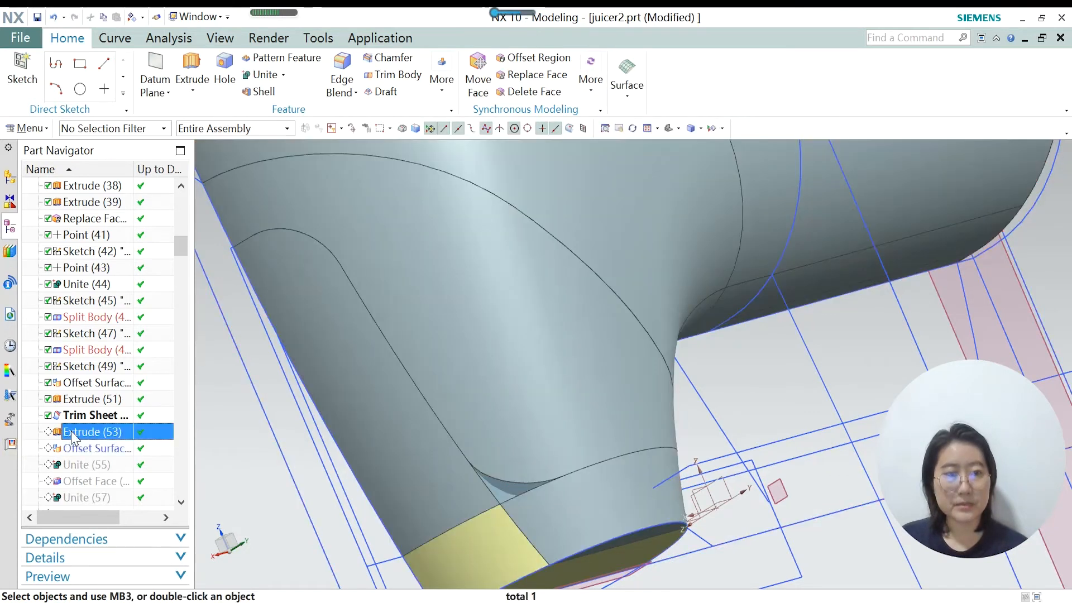
right_click(72, 432)
left_click(119, 480)
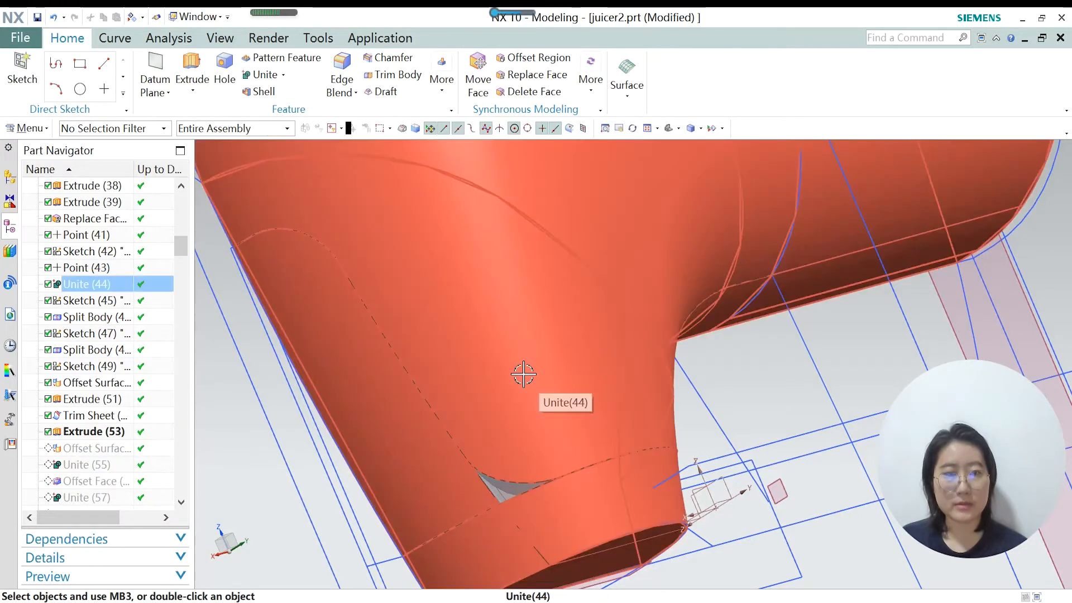
scroll(511, 373, "down", 1)
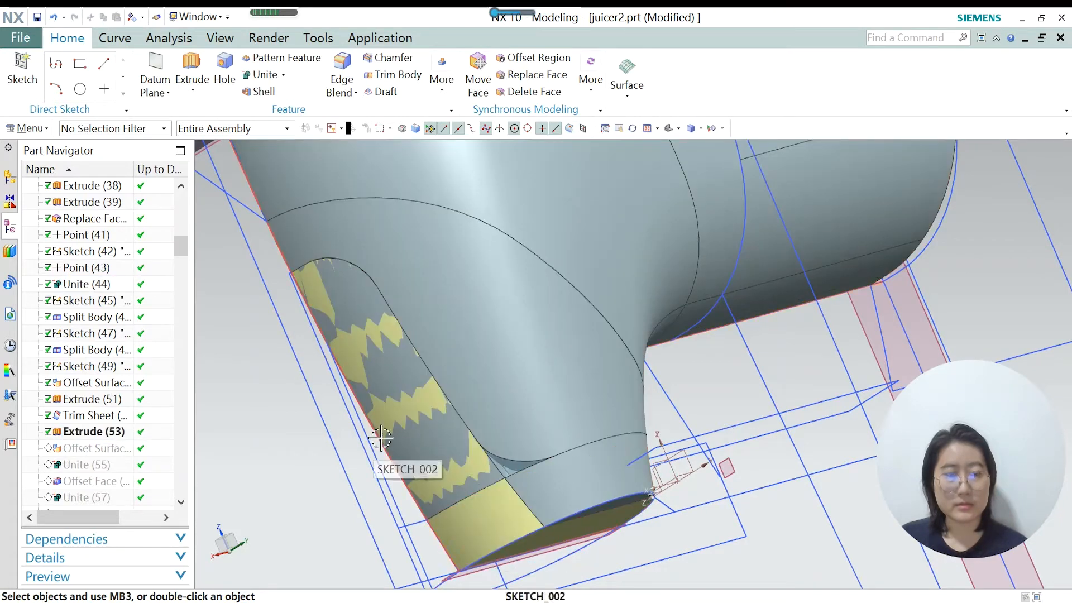
Review the section edges of Extrude (53) and the available curve rules, and cancel the edit.
double_click(94, 433)
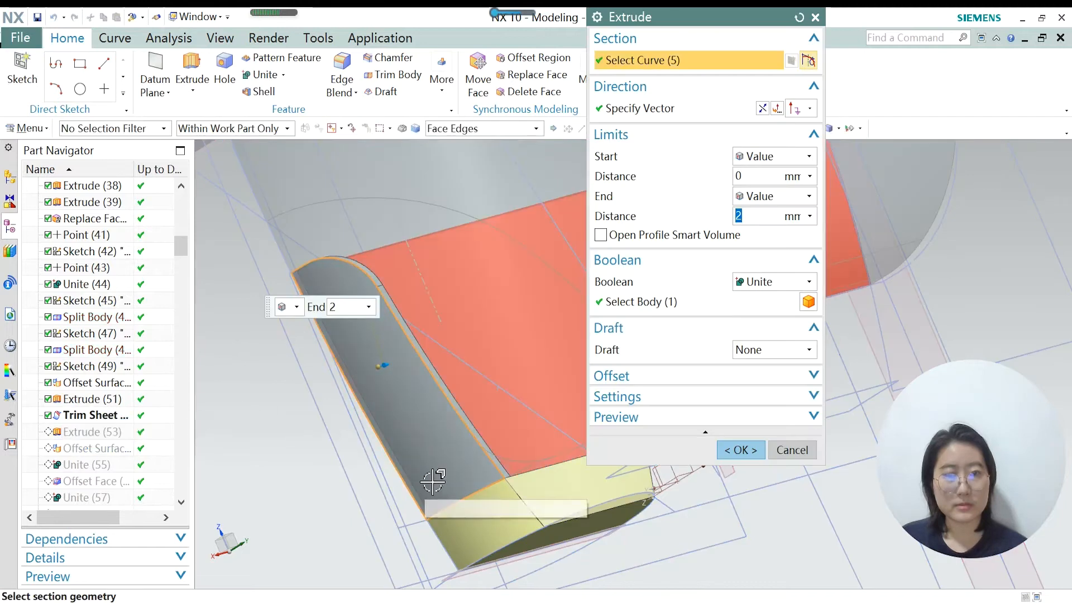
middle_click_drag(432, 481, 396, 518)
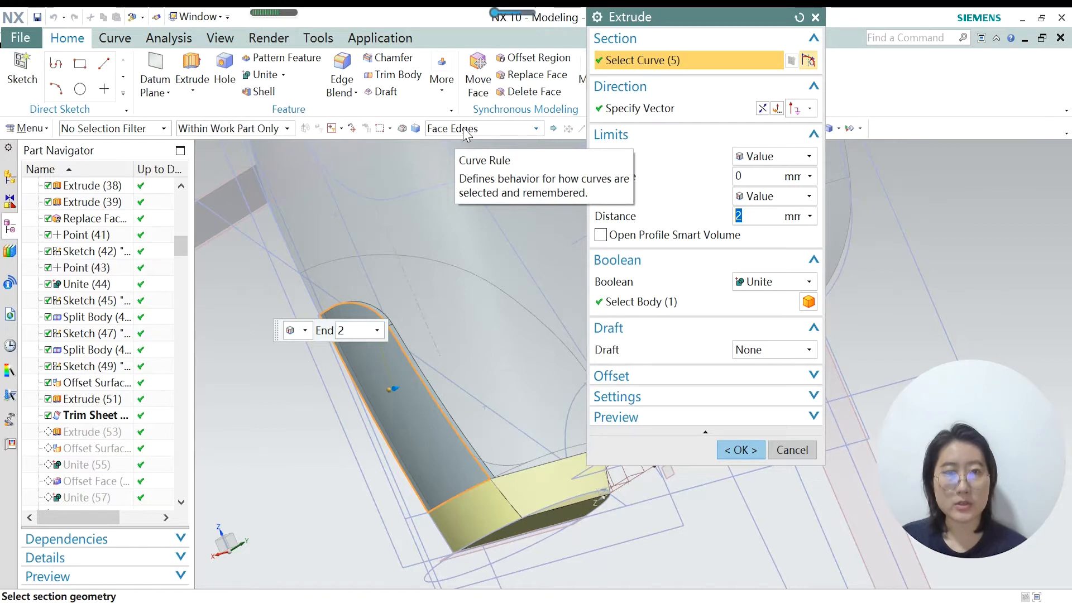
left_click(536, 128)
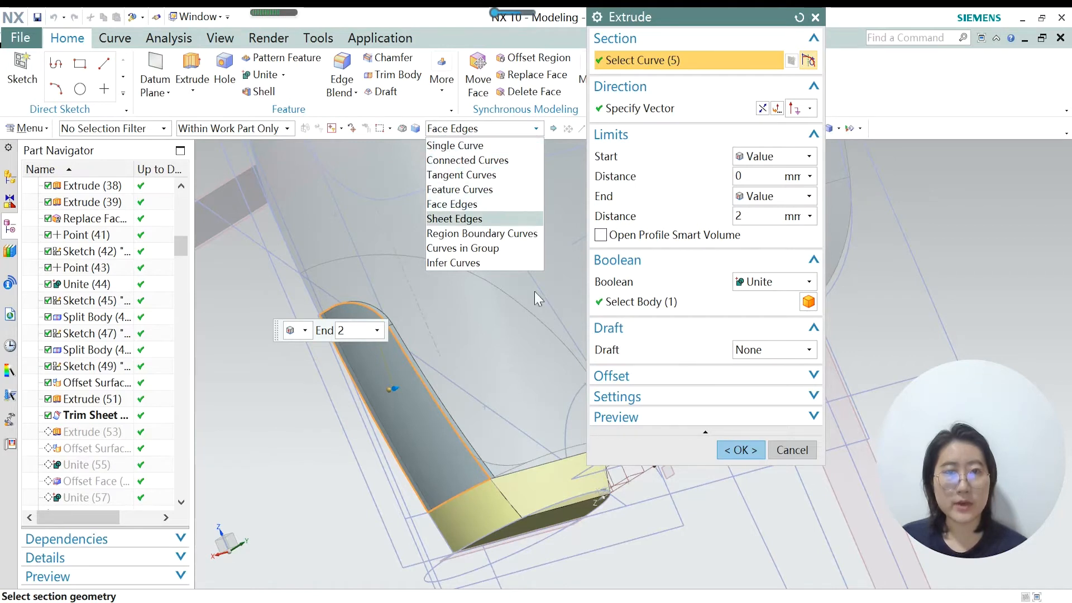
left_click(785, 446)
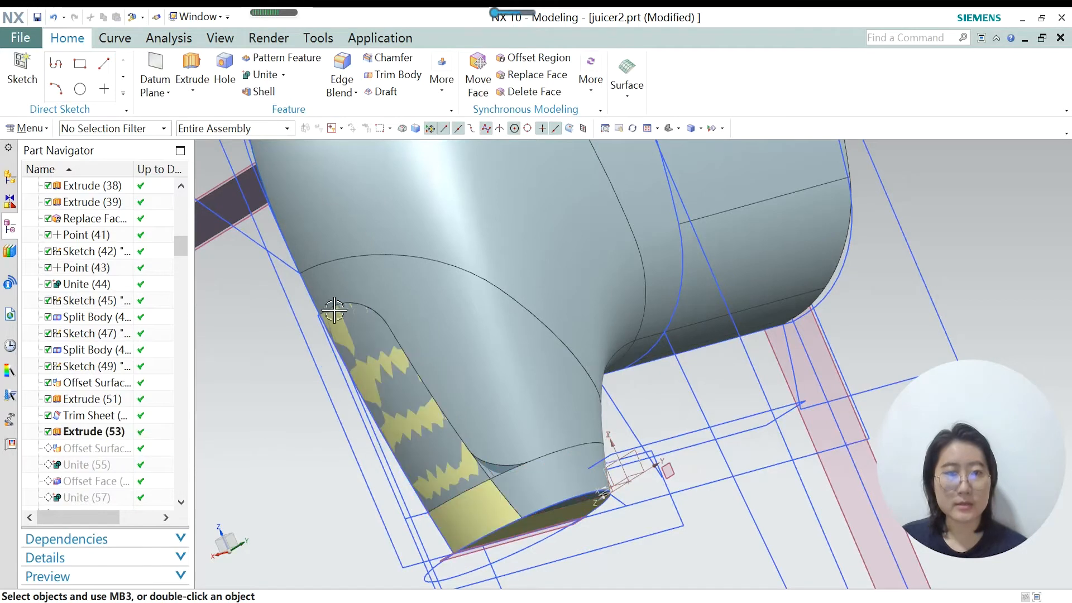
Reopen the Extrude (53) settings and review its face-edge section, distance limits and Unite option.
double_click(120, 431)
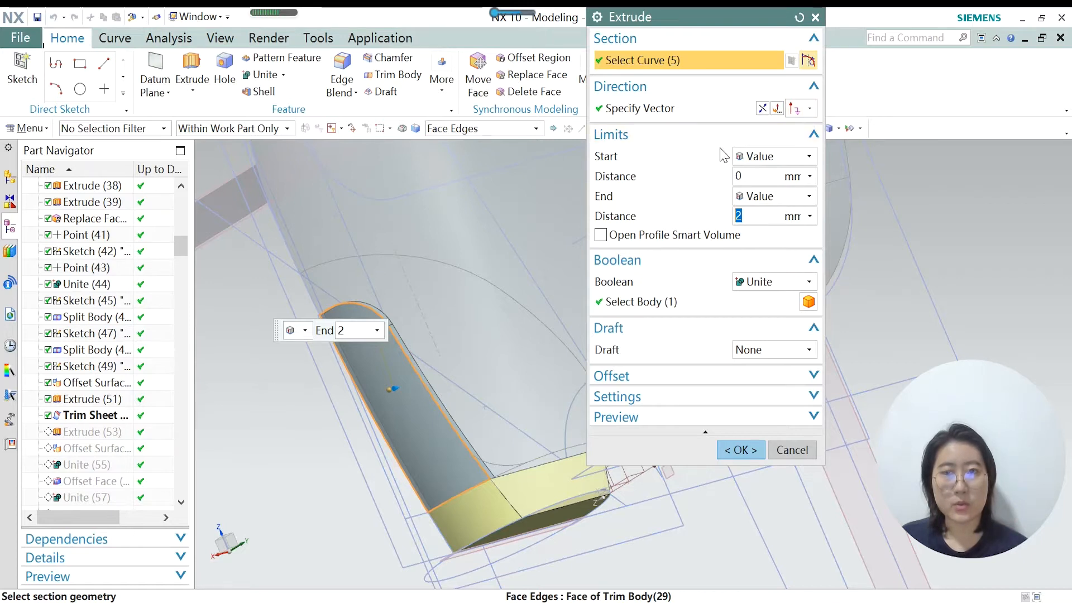
scroll(366, 469, "down", 2)
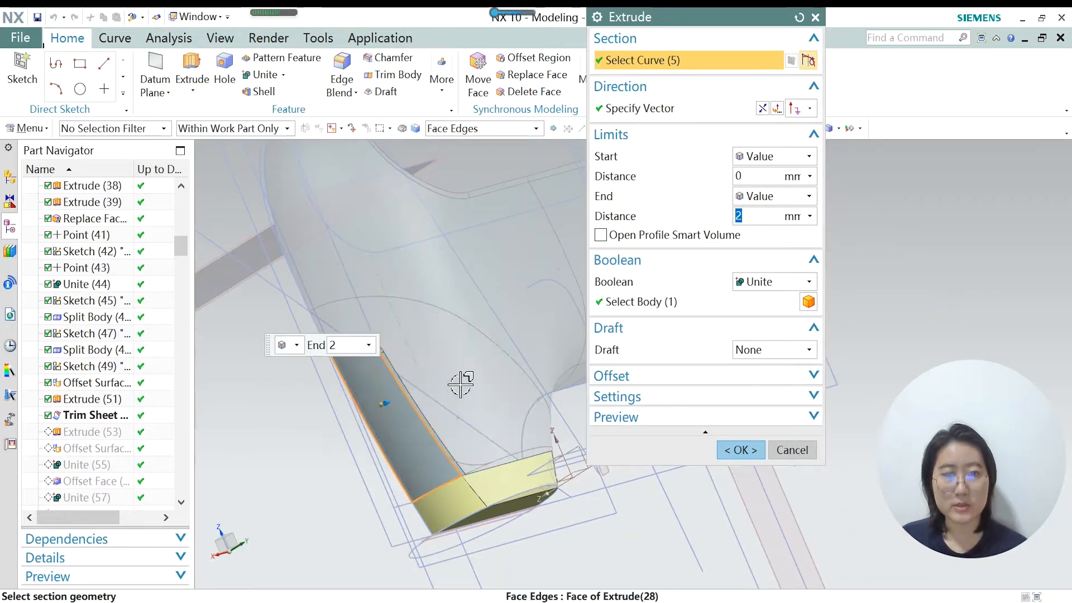
scroll(251, 466, "down", 2)
scroll(296, 446, "up", 2)
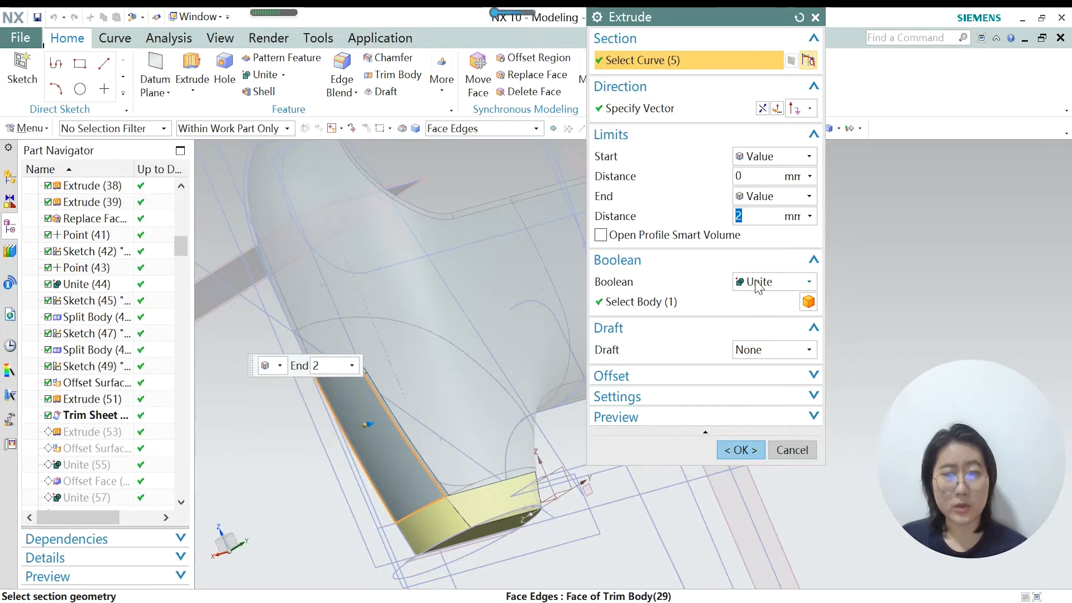
Highlight the Unite target body of Extrude (53), compare it with the copper part in the reference photo, and close the settings without changes.
left_click(615, 301)
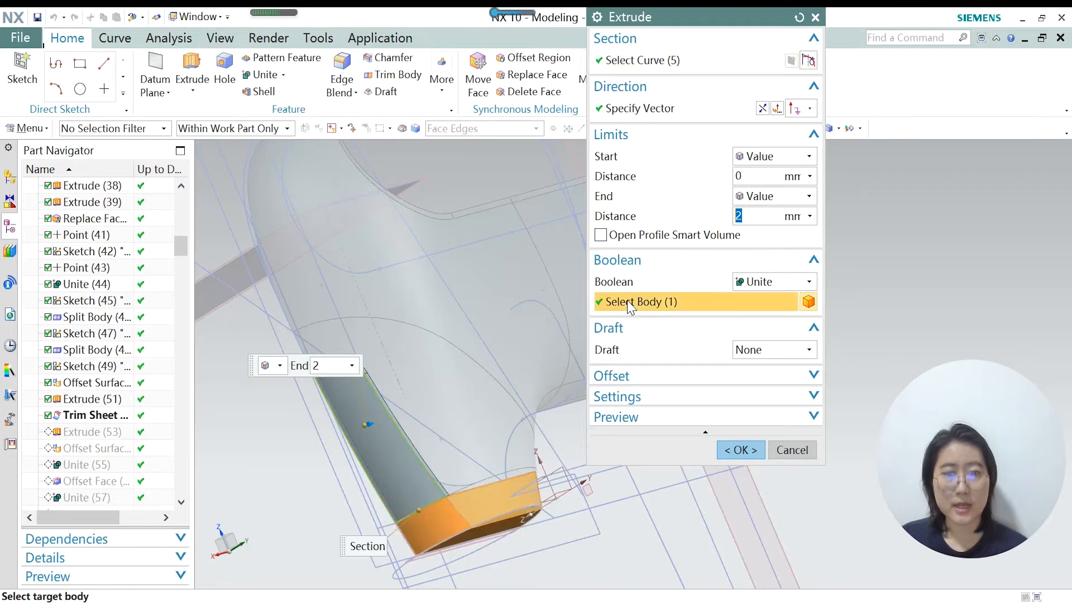
scroll(445, 528, "down", 5)
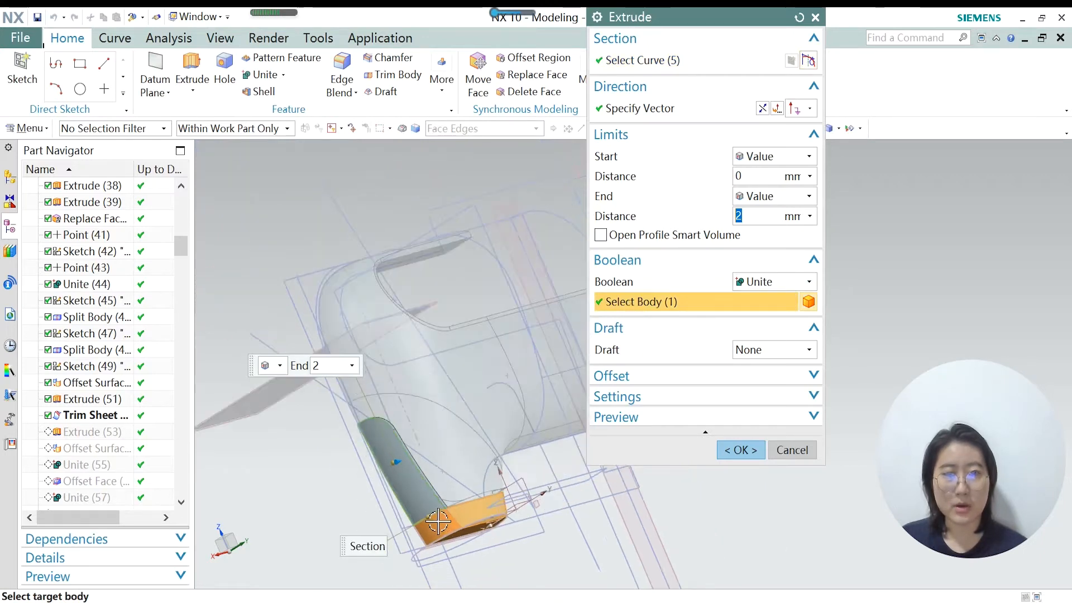
scroll(547, 274, "up", 4)
scroll(538, 273, "up", 1)
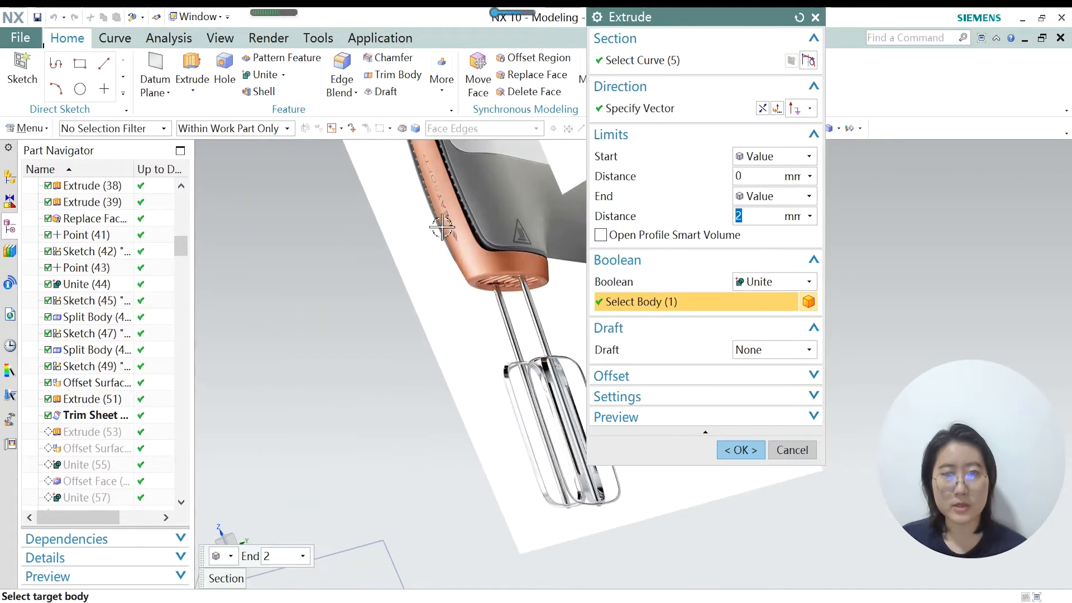
scroll(471, 304, "up", 1)
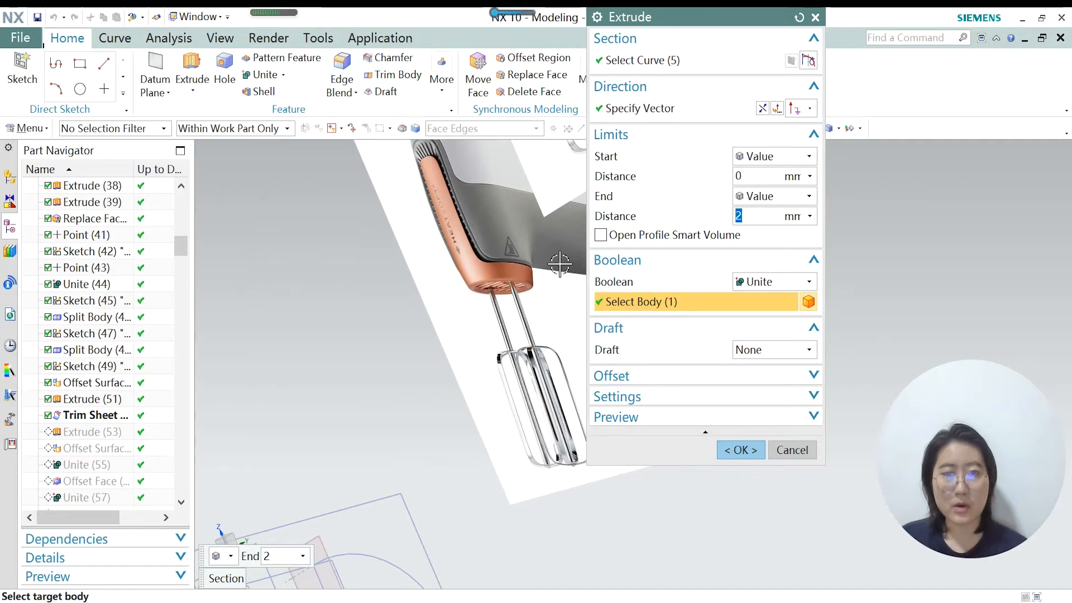
scroll(560, 264, "down", 5)
scroll(466, 451, "up", 5)
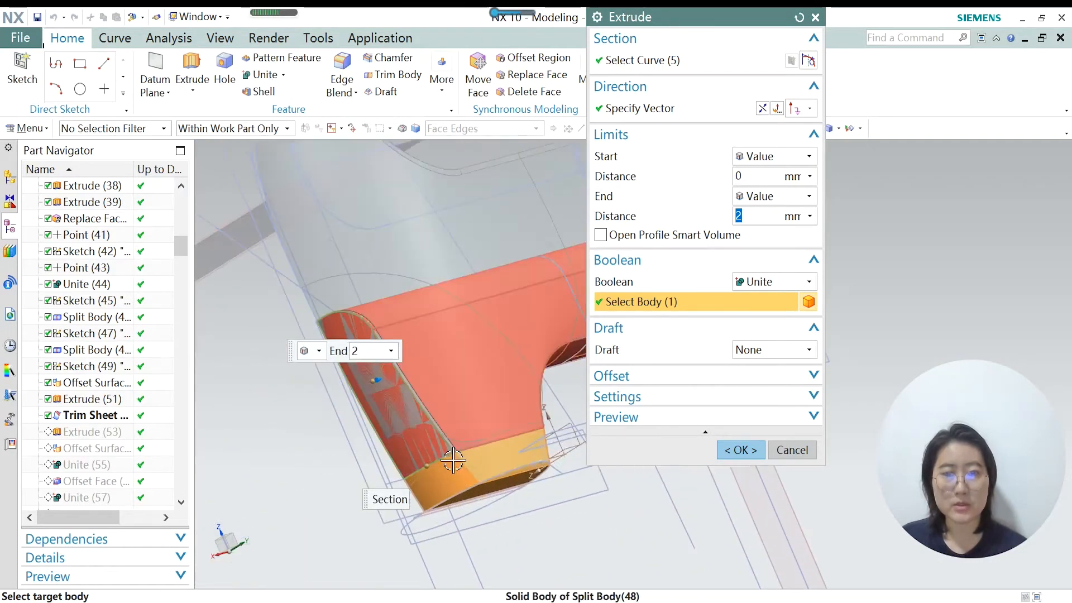
left_click(742, 449)
Hide the united lower front body to inspect the shell beneath it, and undo the hiding.
middle_click_drag(535, 497, 476, 430)
scroll(469, 396, "up", 3)
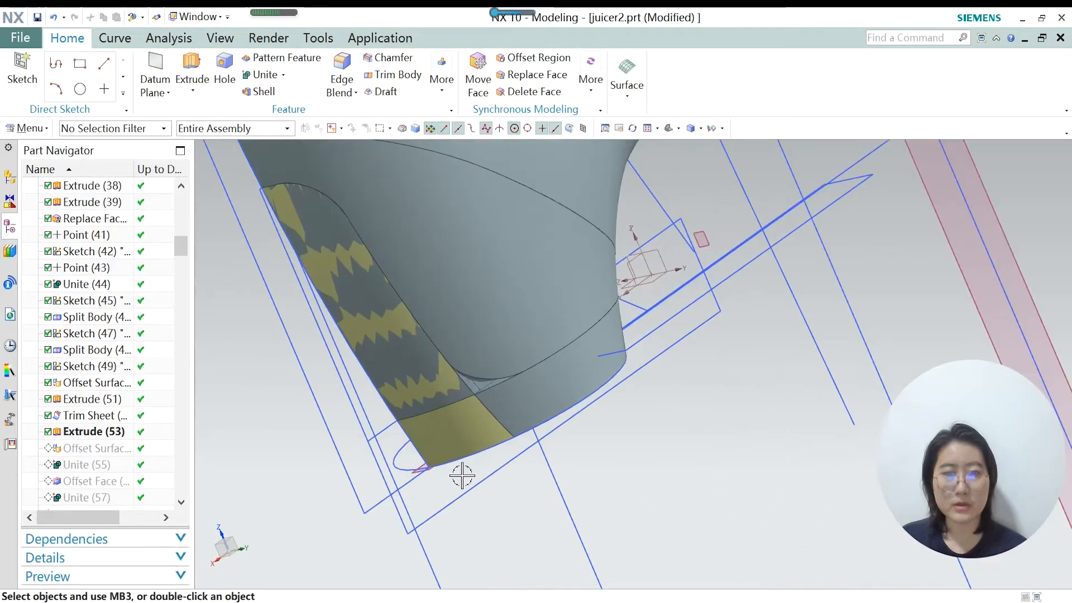
middle_click_drag(491, 521, 457, 496)
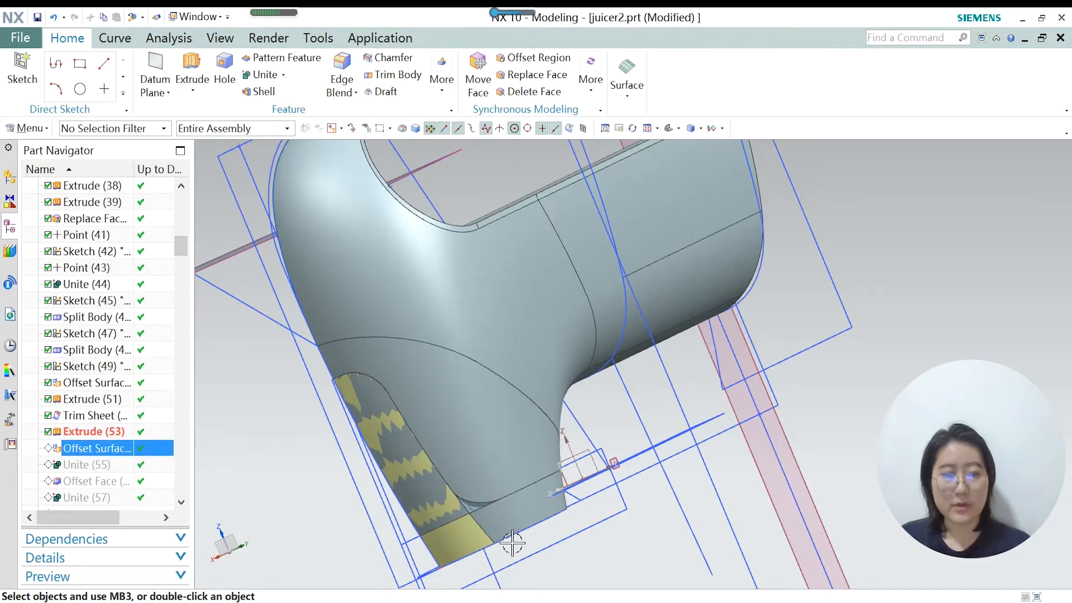
key("ctrl+b")
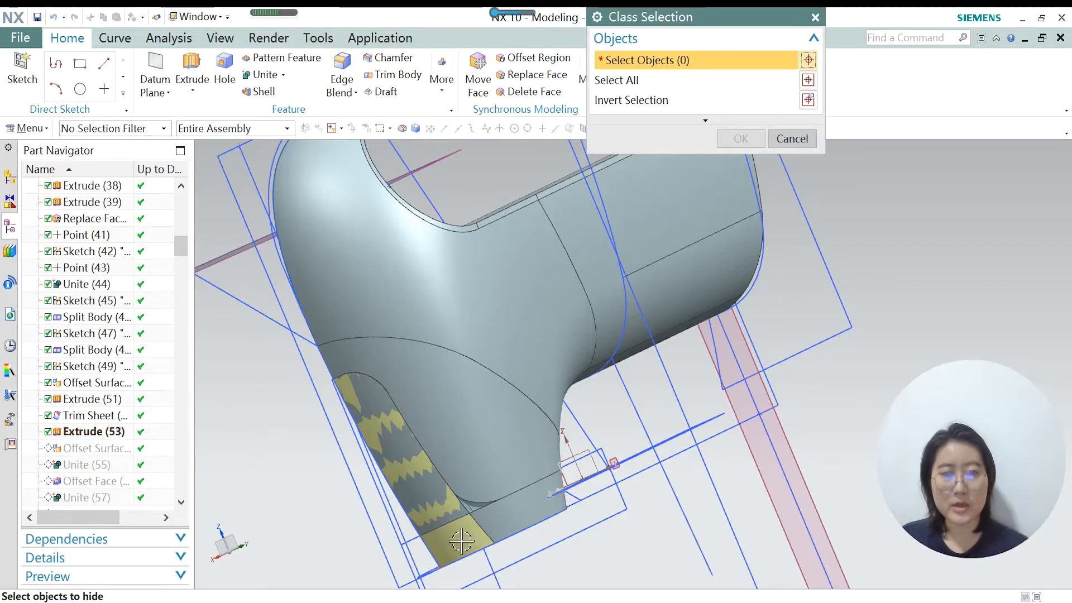
scroll(461, 541, "up", 4)
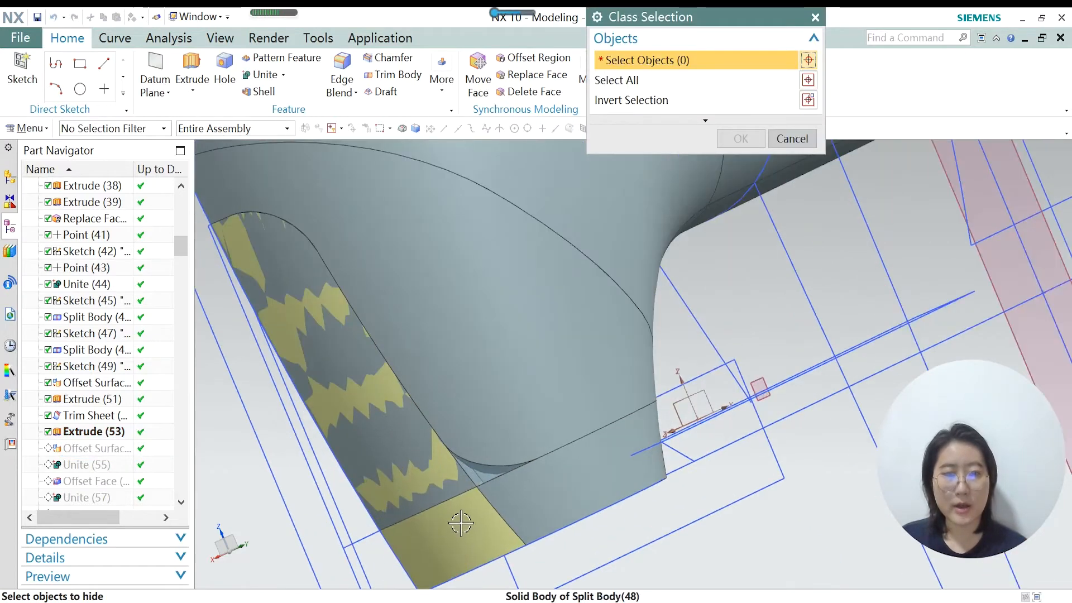
left_click(461, 533)
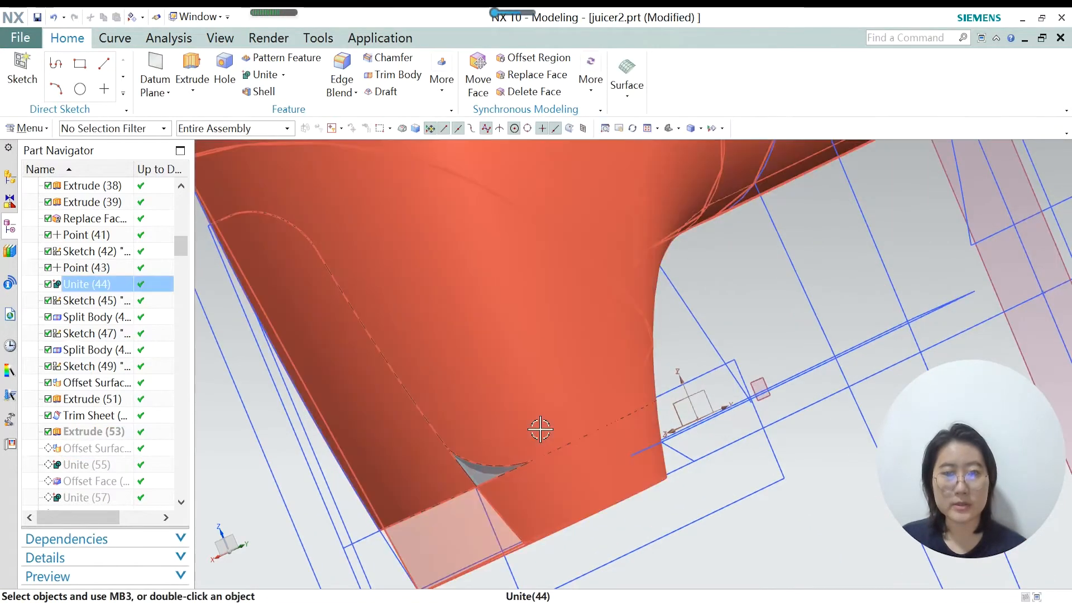
scroll(544, 436, "down", 3)
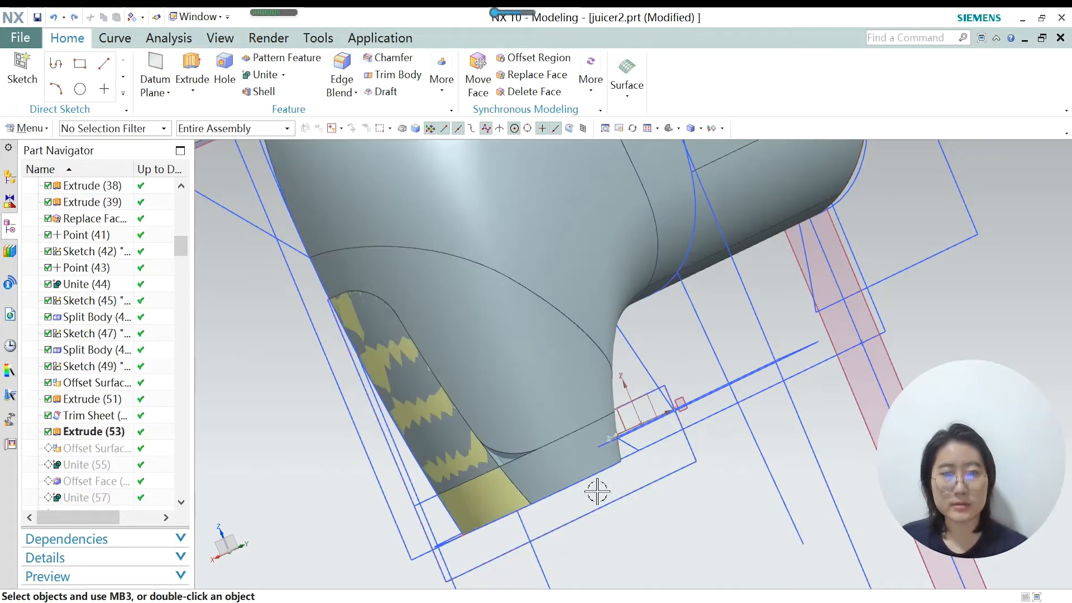
Reopen Extrude (53), inspect the panel section and the lower band it joins from below, and close the settings without changes.
double_click(96, 433)
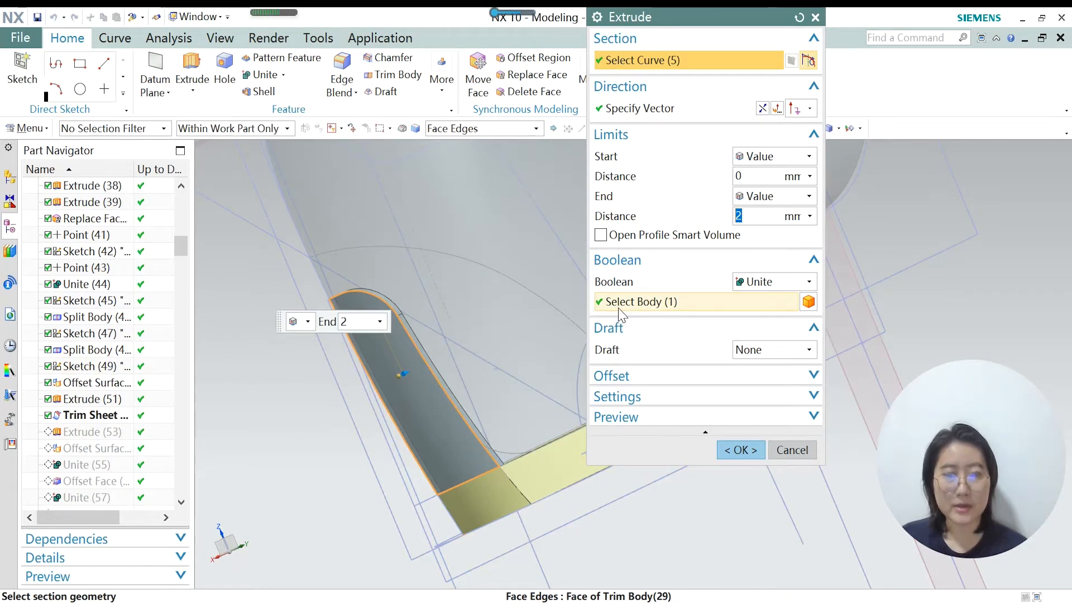
middle_click_drag(392, 381, 510, 373)
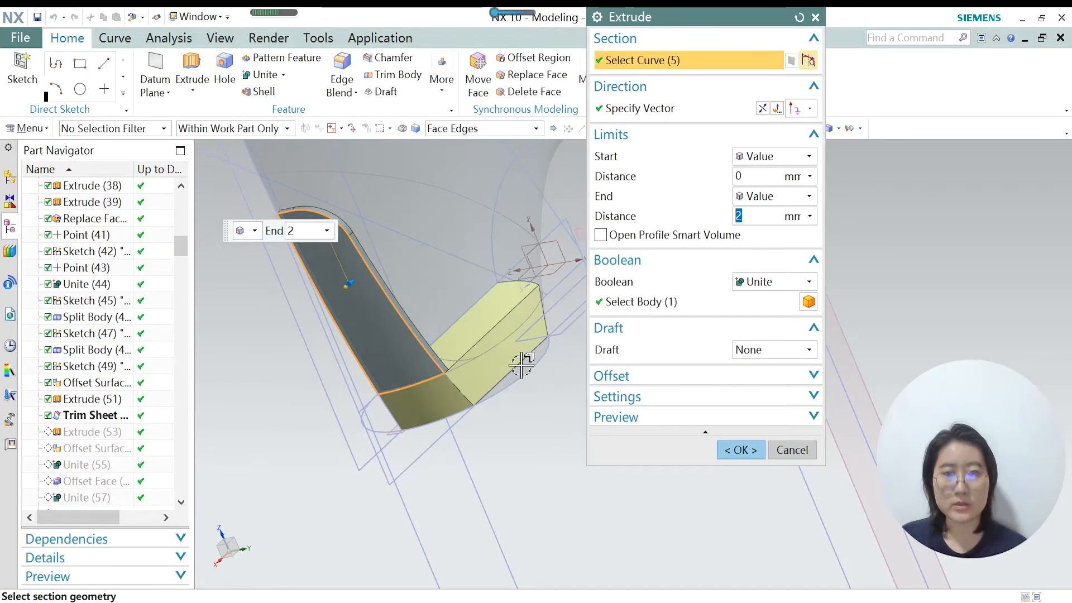
left_click(733, 450)
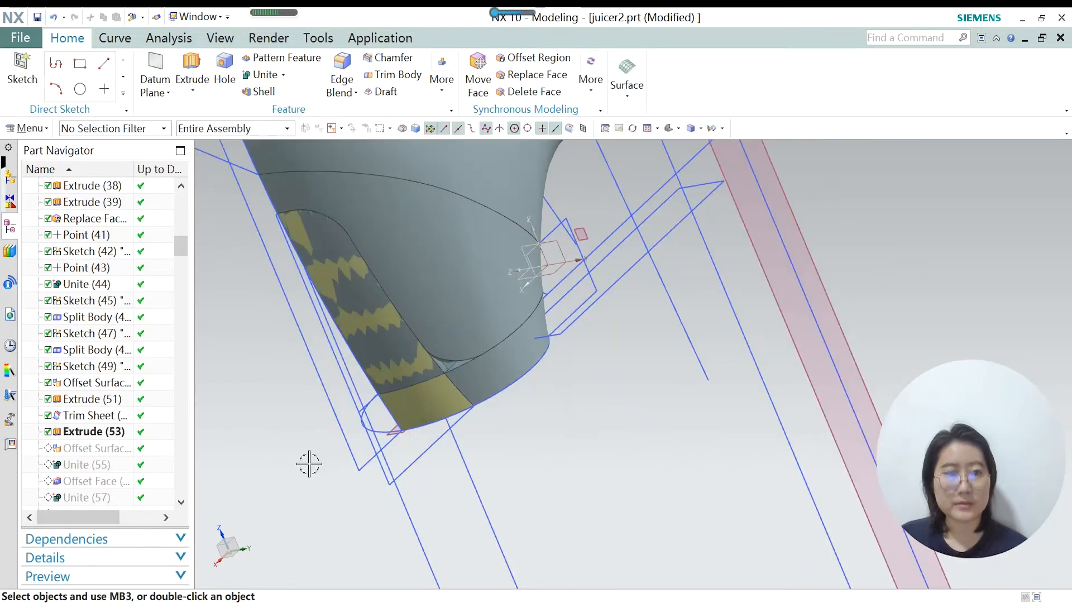
Make Offset Surface (54) the current feature, highlight it, and inspect its outline on the lower front of the body.
left_click(100, 449)
right_click(100, 449)
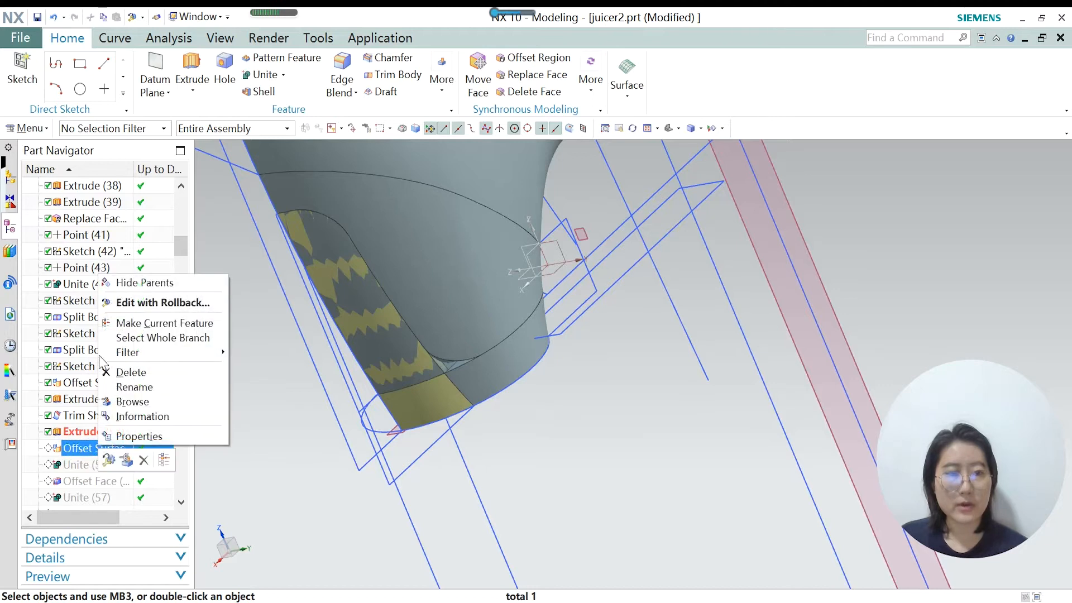
left_click(106, 323)
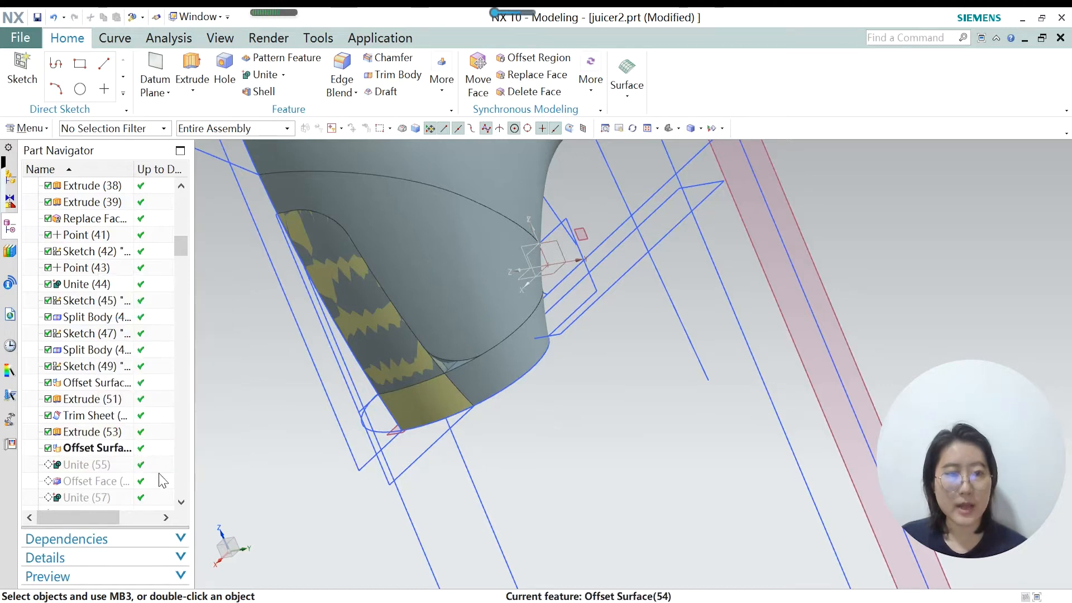
left_click(93, 452)
middle_click_drag(525, 486, 501, 496)
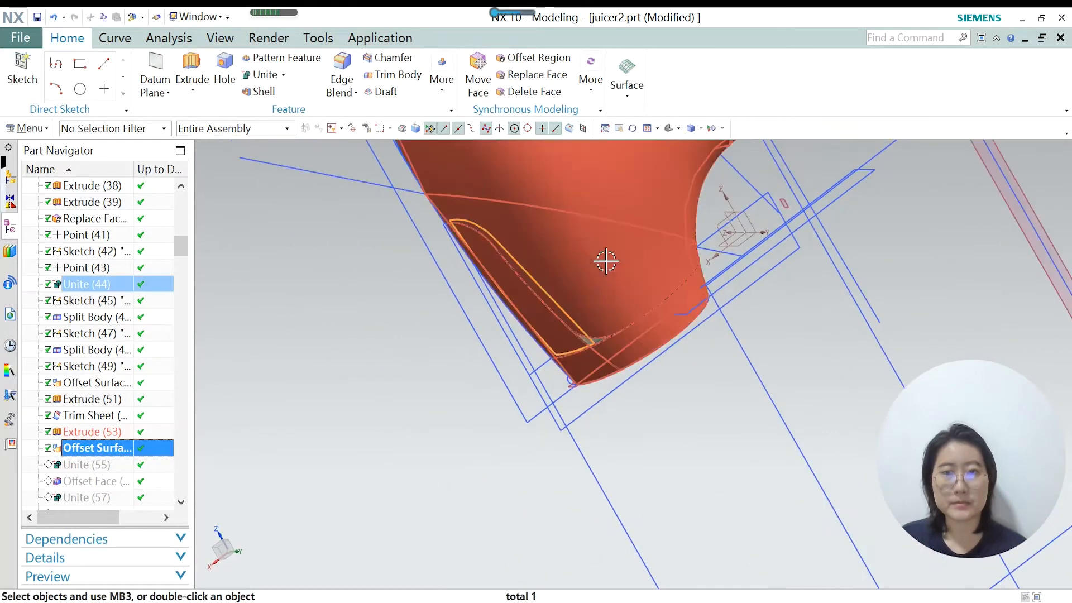
middle_click_drag(610, 259, 604, 271)
scroll(578, 389, "down", 2)
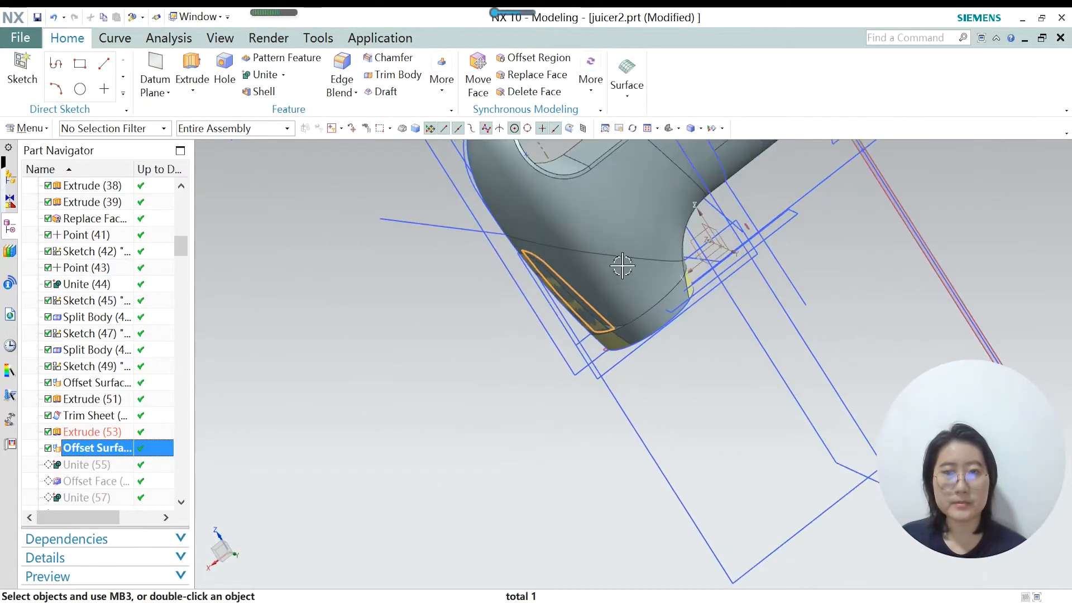
scroll(607, 252, "up", 2)
scroll(612, 324, "up", 1)
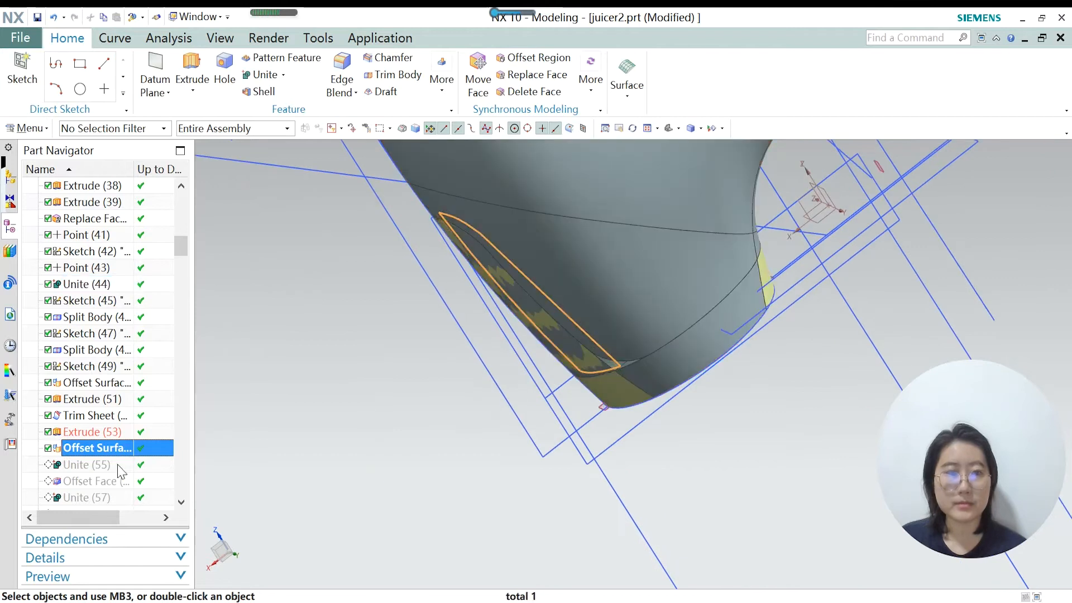
Reopen Offset Surface (54), review its selected face and offset distance on the front panel, and close the settings without changes.
double_click(98, 447)
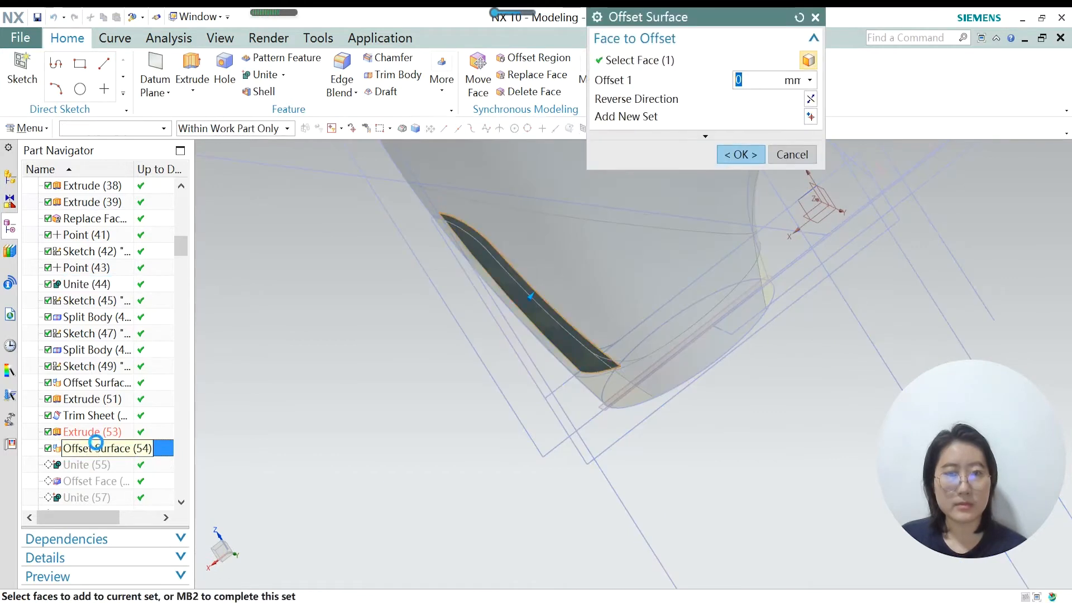
scroll(394, 425, "down", 1)
middle_click_drag(414, 412, 423, 402)
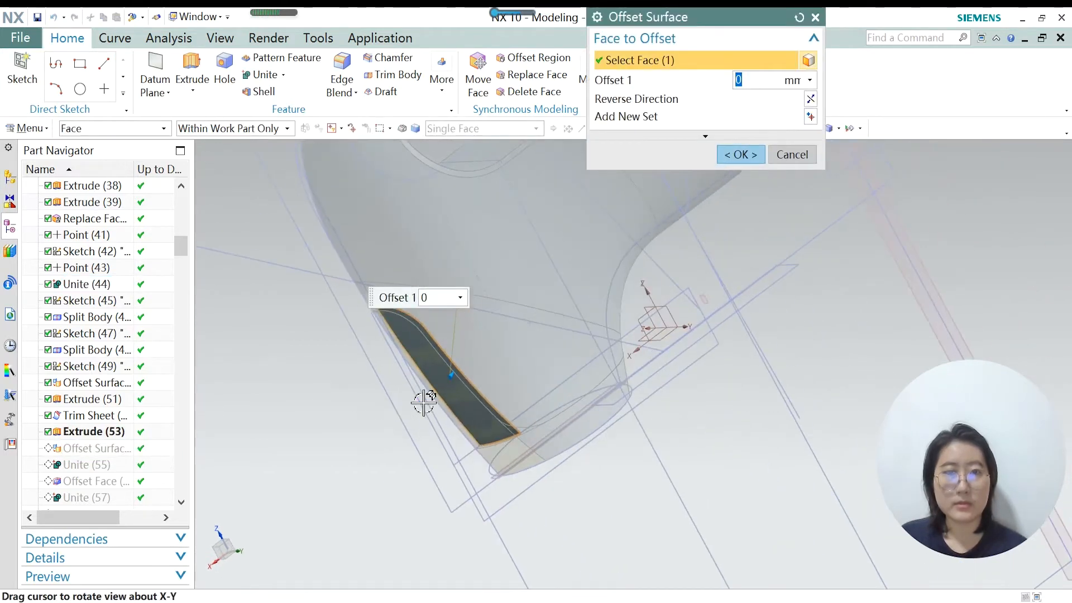
scroll(418, 321, "up", 1)
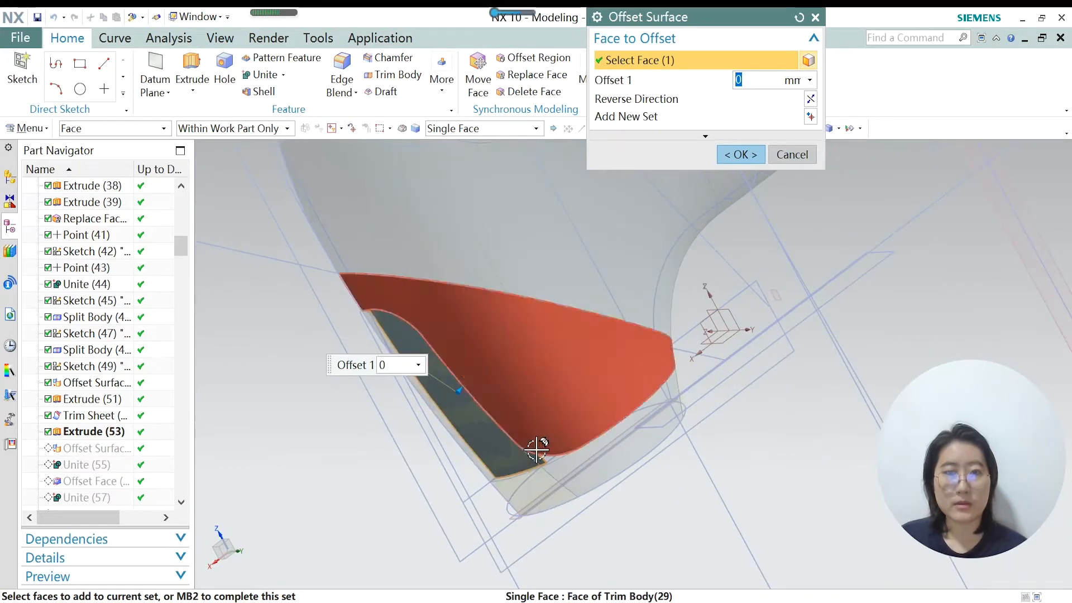
scroll(535, 454, "down", 1)
scroll(479, 390, "up", 1)
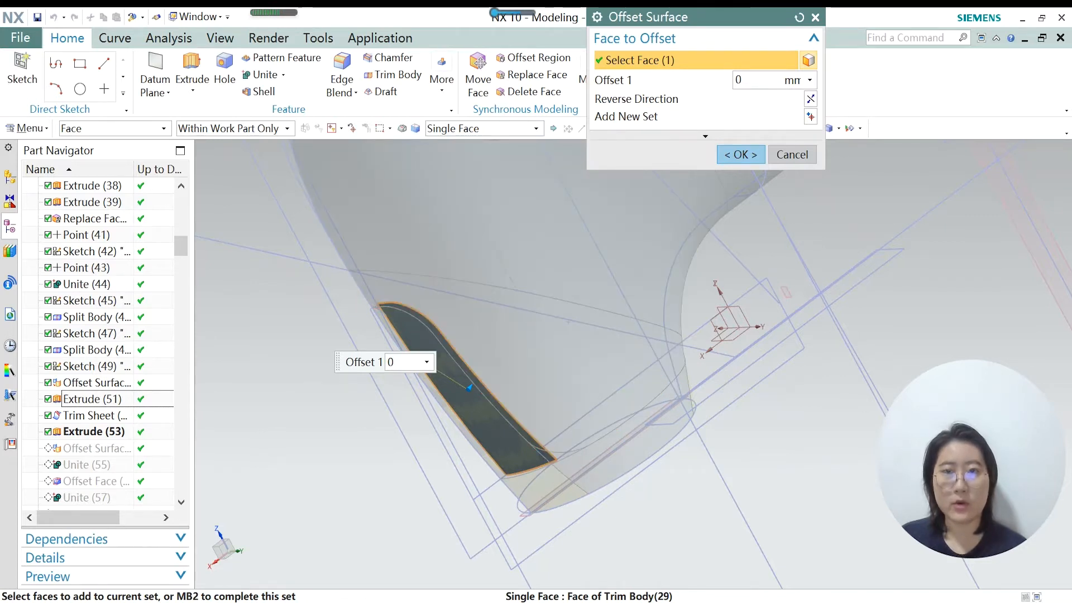
left_click(737, 154)
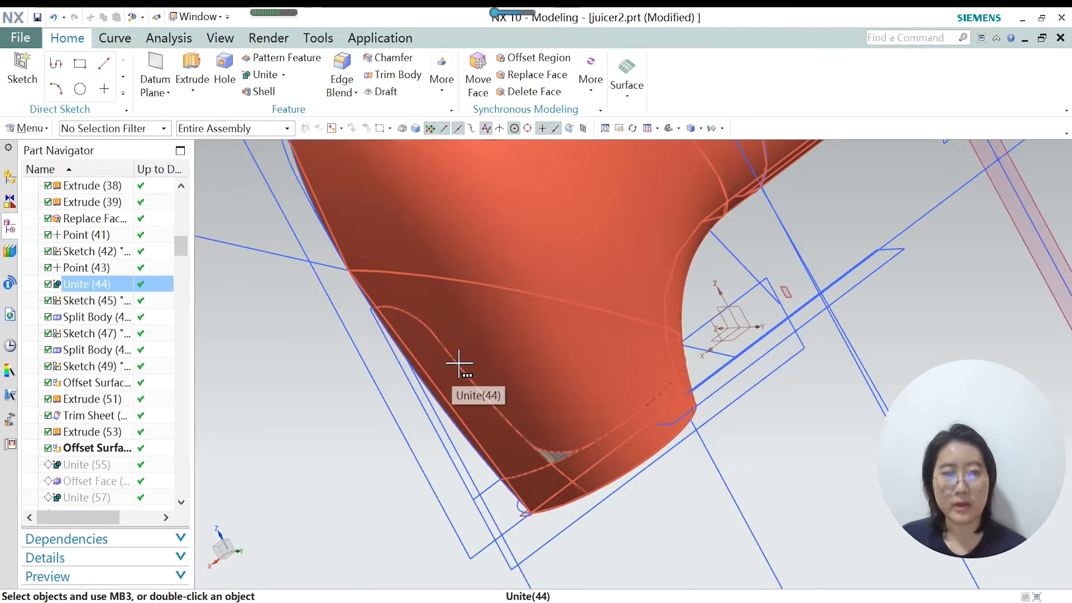
Make Unite (55) the current feature, review its target and tool bodies, and close the settings without changes.
left_click(81, 466)
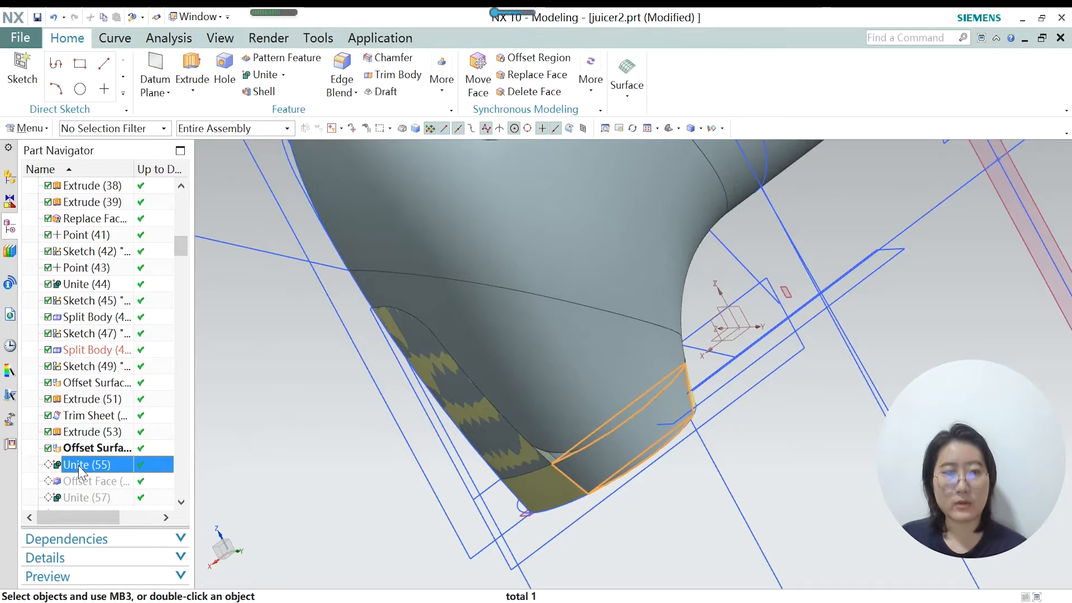
right_click(79, 467)
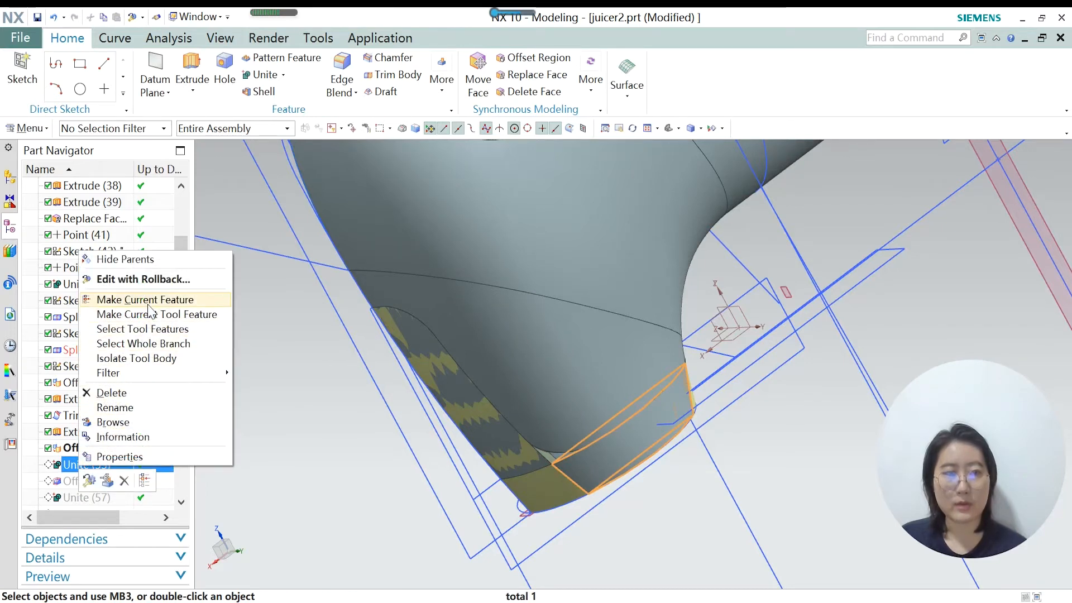
left_click(148, 303)
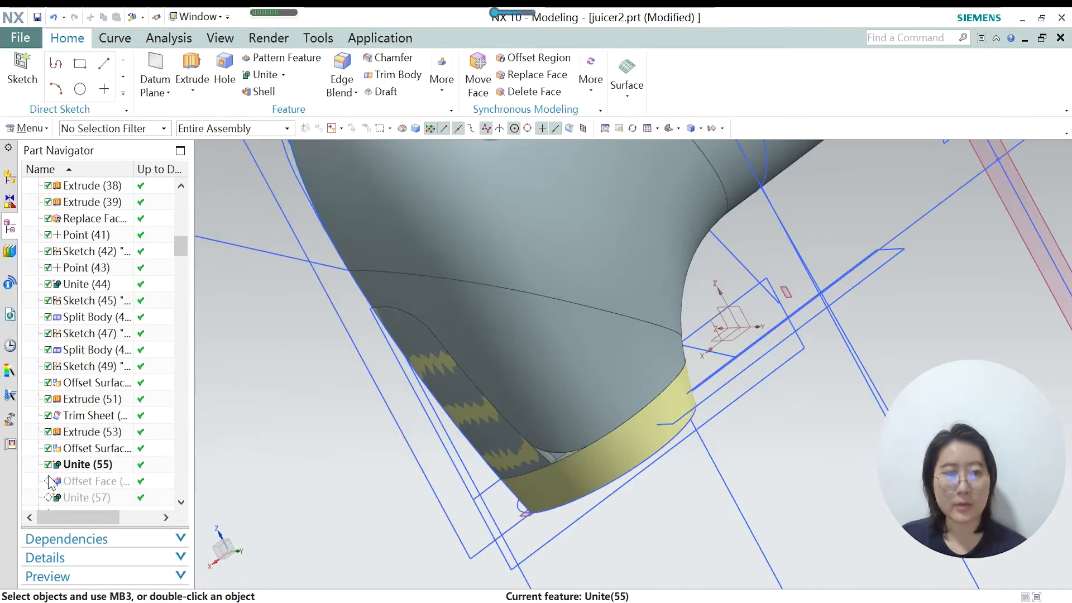
double_click(89, 465)
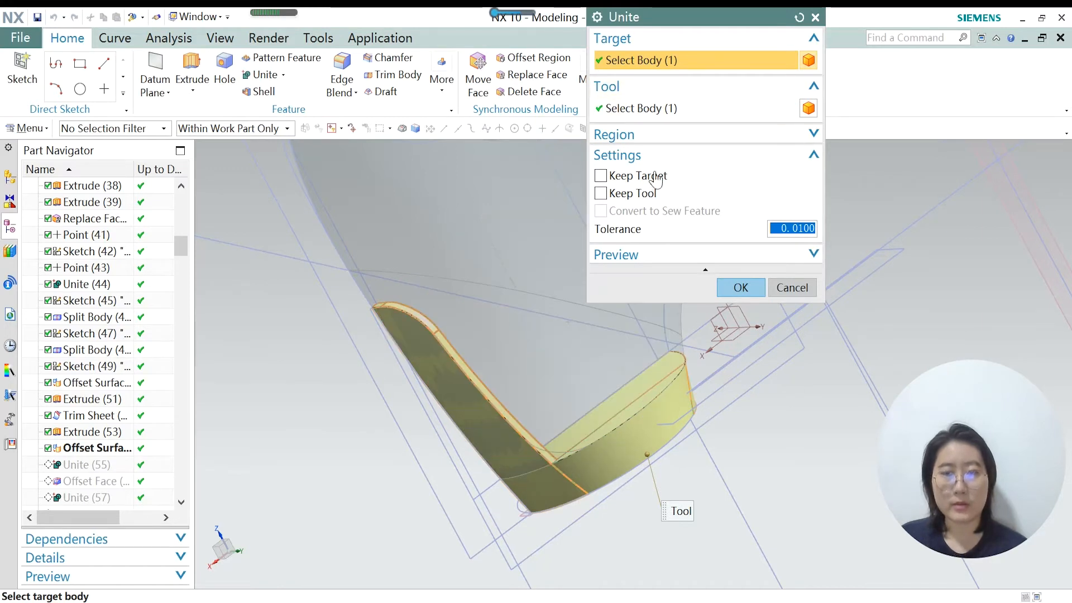
left_click(740, 288)
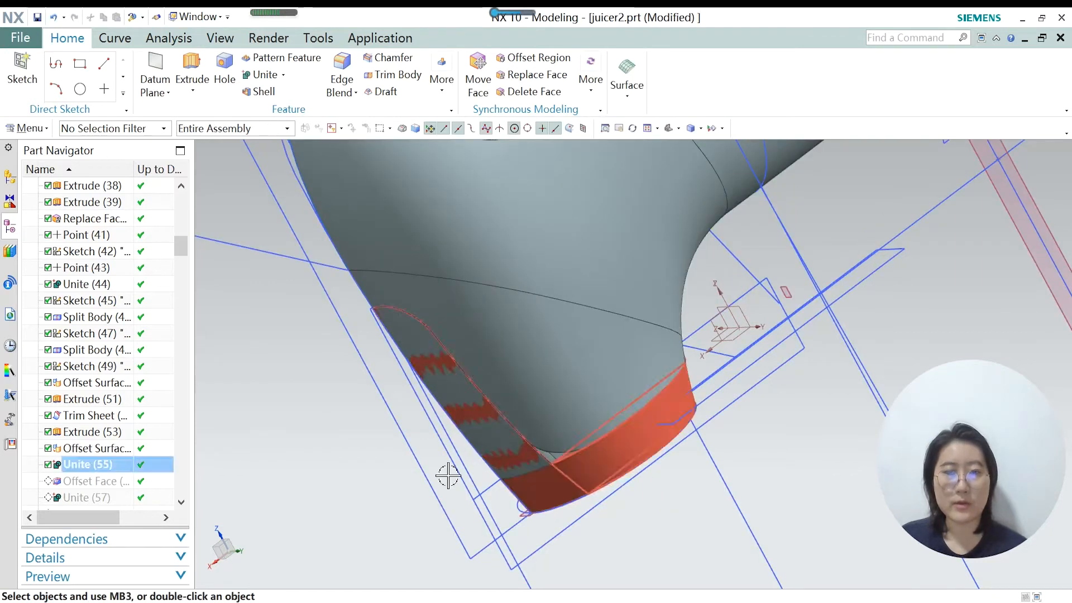
Make Offset Face (56) the current feature, review its offset panel face from the inner side, and close the settings without changes.
right_click(109, 487)
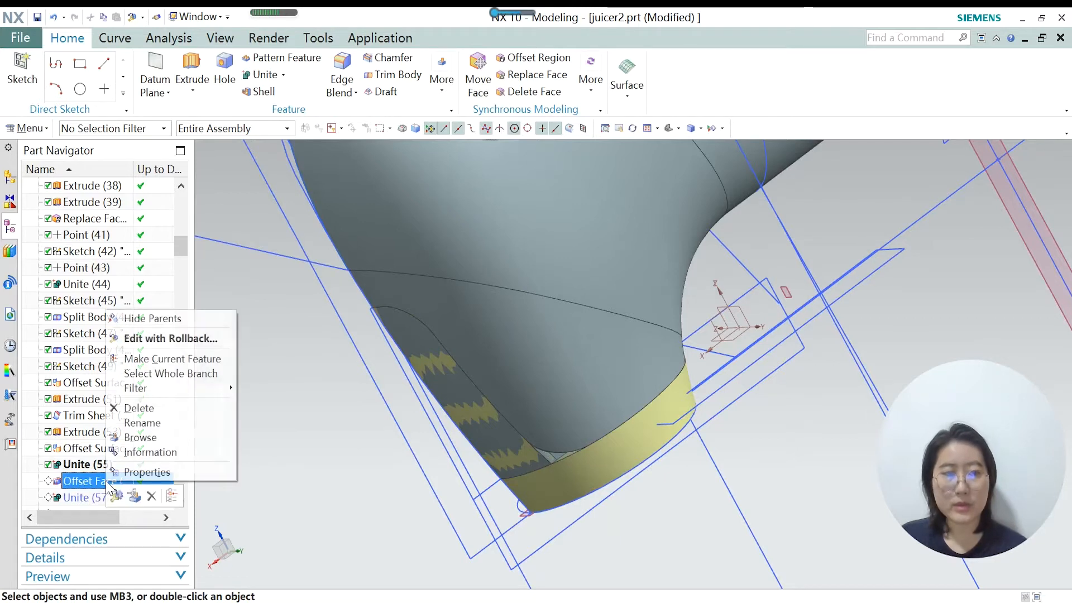
left_click(178, 360)
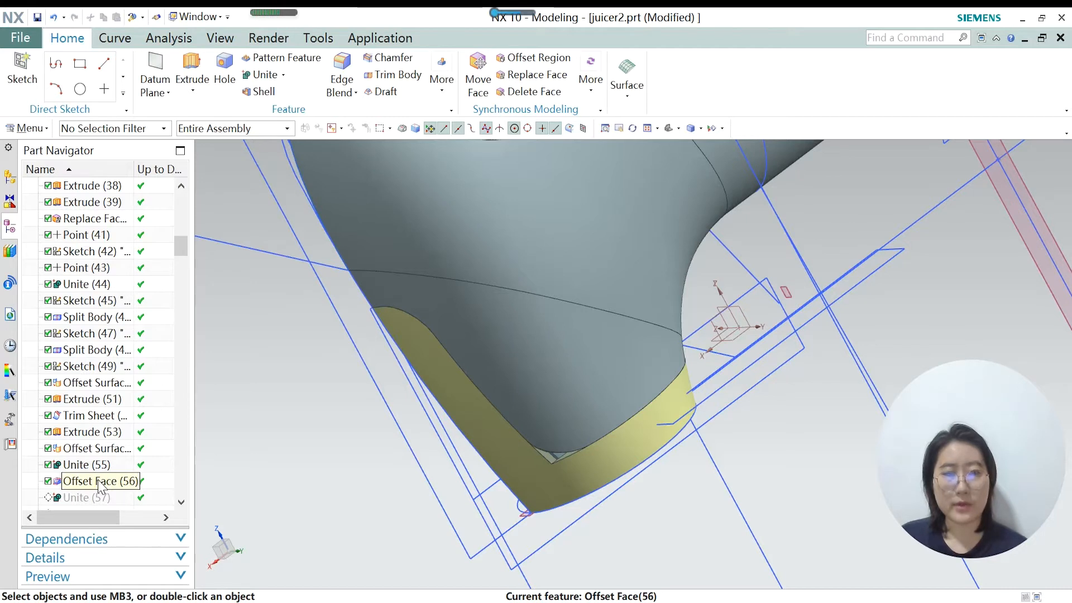
double_click(99, 483)
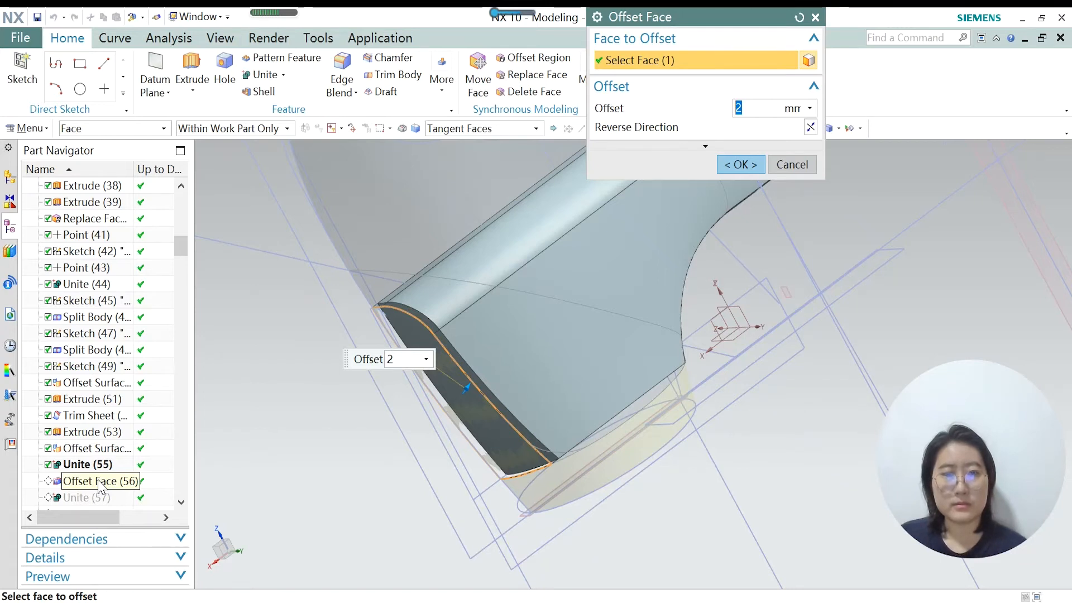
middle_click_drag(476, 388, 605, 333)
scroll(536, 366, "up", 2)
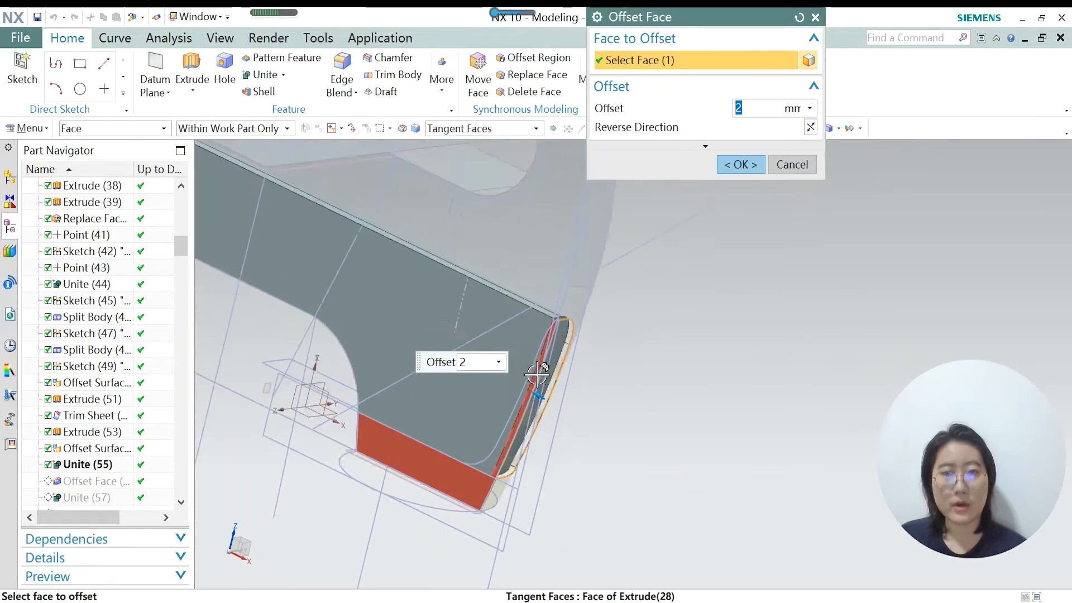
scroll(617, 457, "down", 1)
scroll(554, 385, "up", 2)
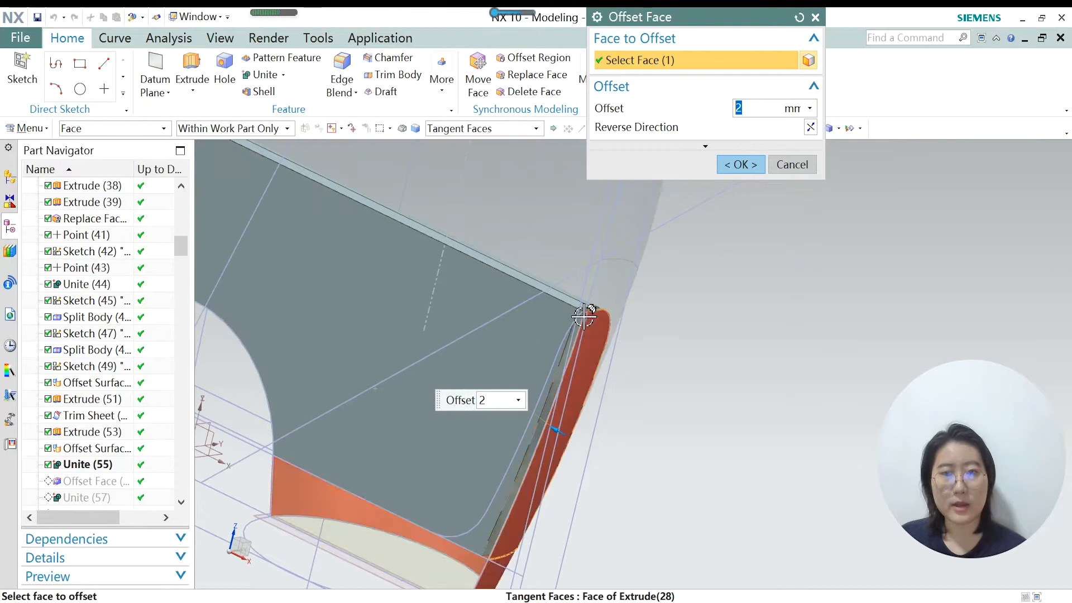
scroll(585, 311, "down", 1)
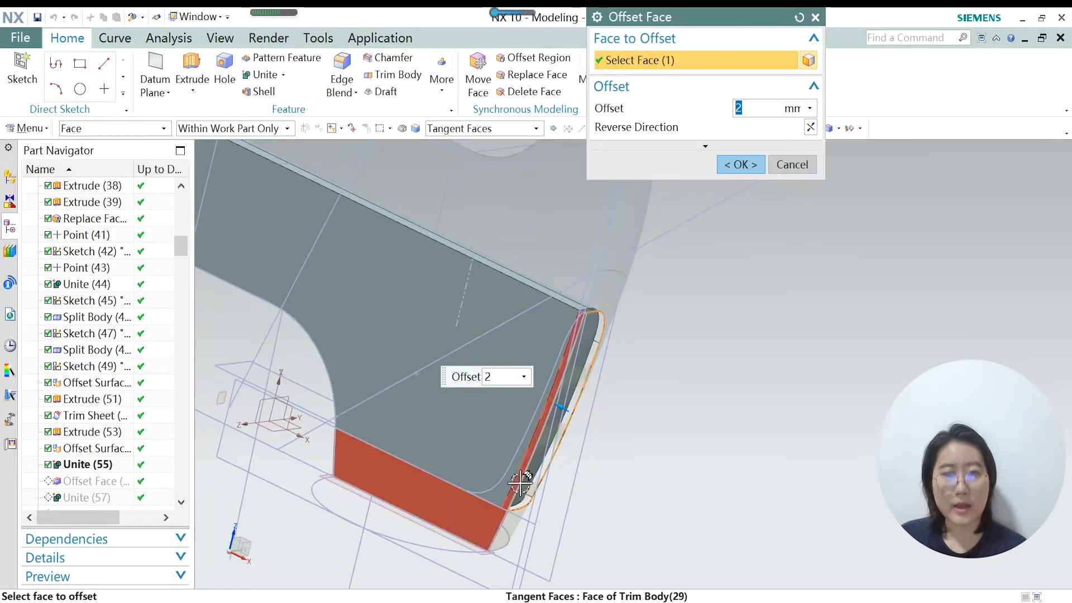
scroll(572, 370, "up", 1)
scroll(589, 320, "up", 1)
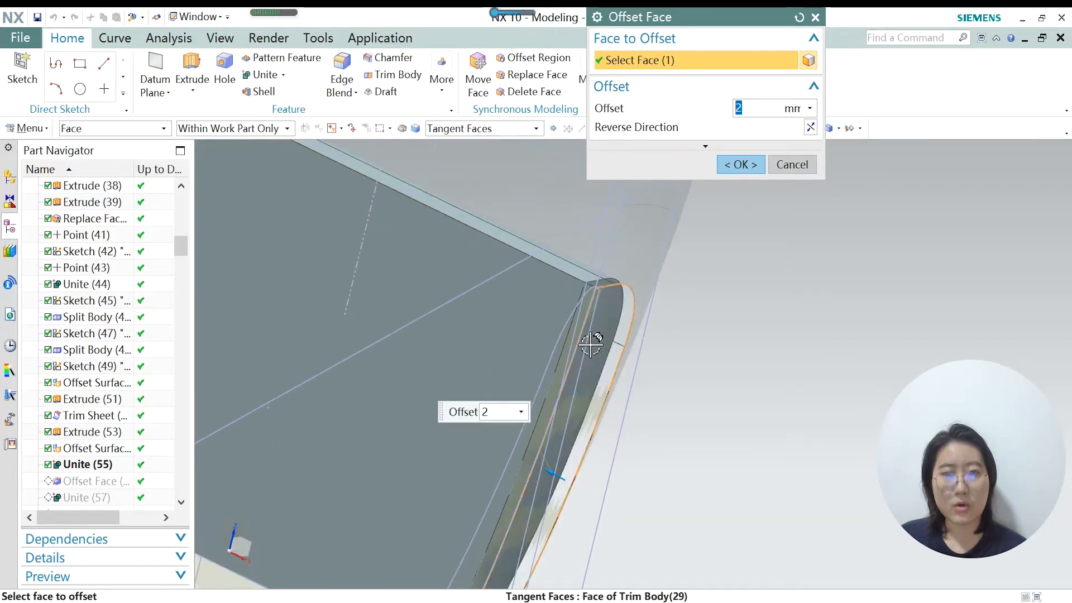
left_click(738, 164)
Compare the front panel before and after the face offset by rolling back to Unite (55) and forward to Offset Face (56).
scroll(679, 250, "down", 2)
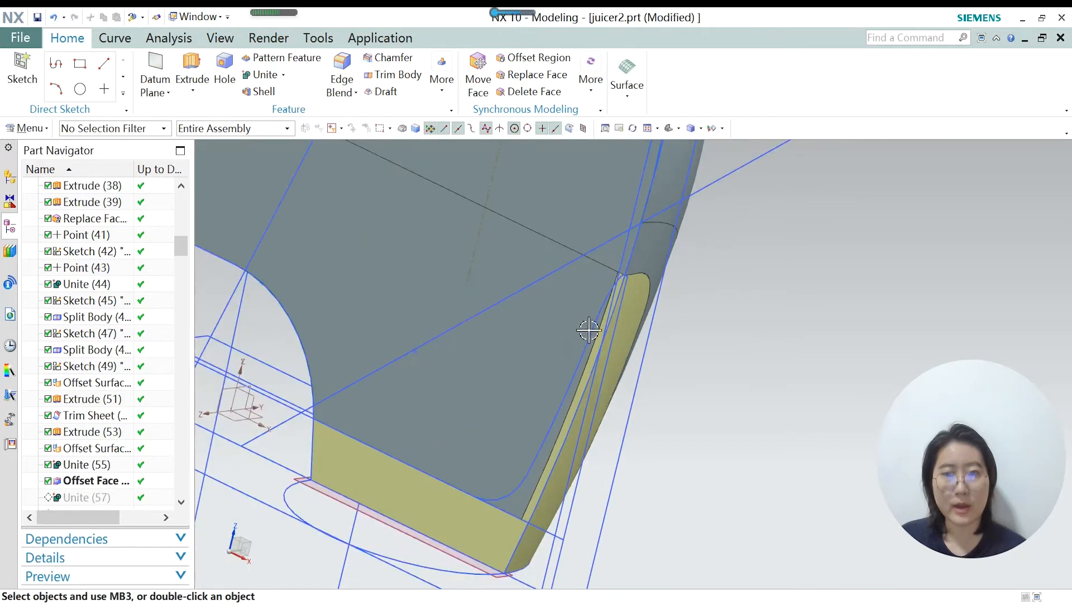
scroll(588, 329, "down", 2)
scroll(633, 353, "up", 2)
scroll(601, 341, "up", 1)
scroll(602, 441, "down", 1)
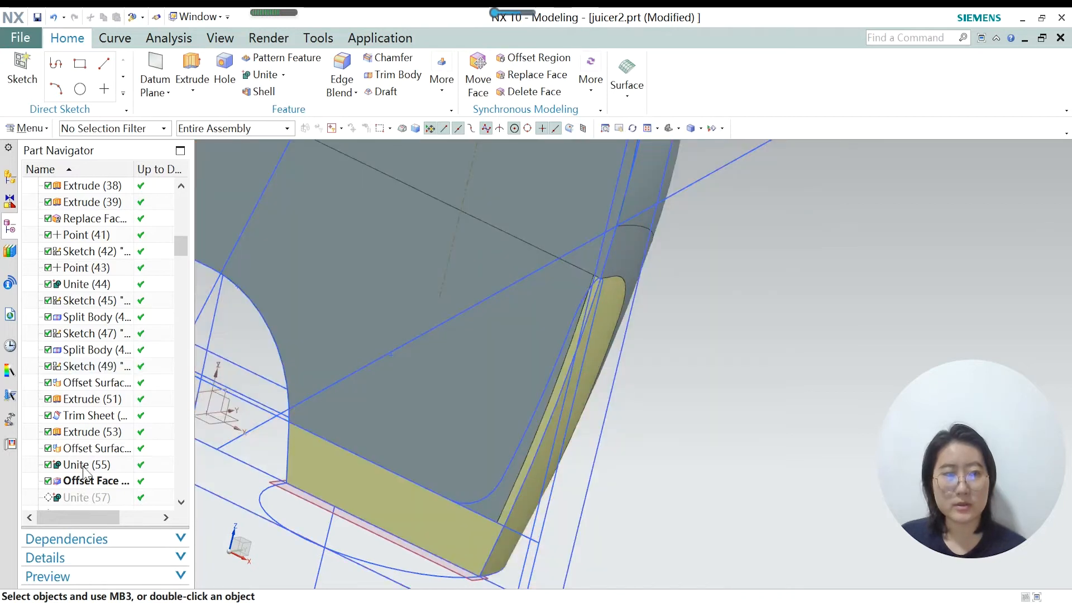
right_click(83, 468)
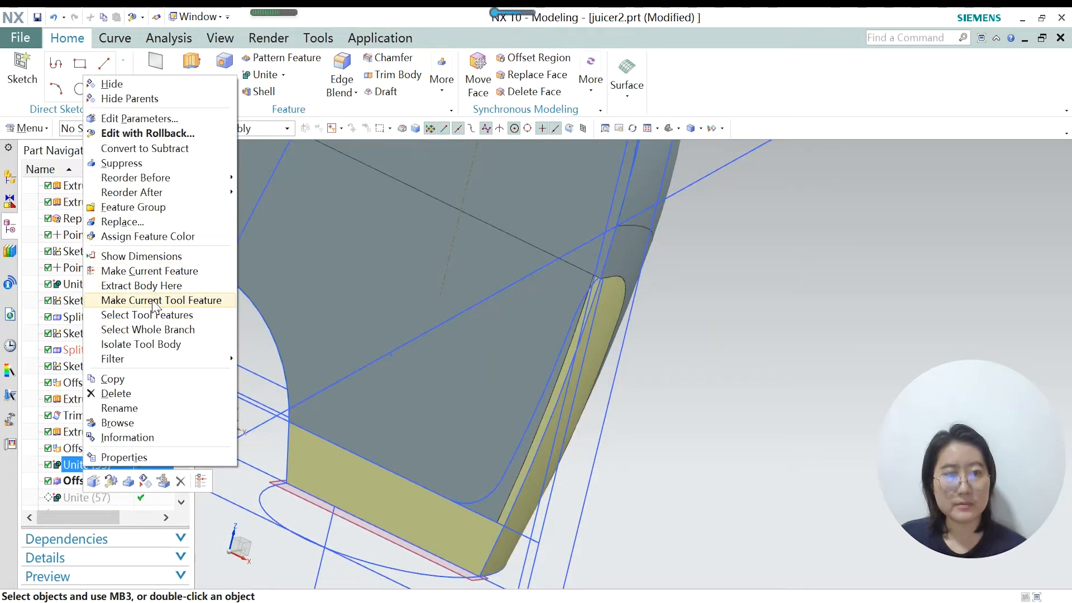
left_click(153, 271)
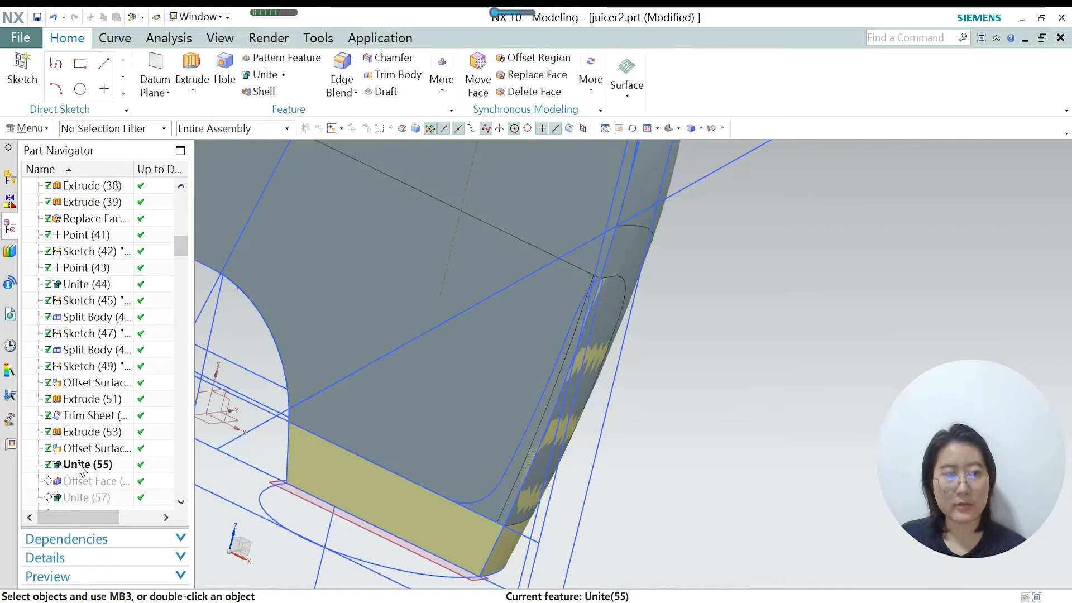
left_click(75, 481)
right_click(77, 481)
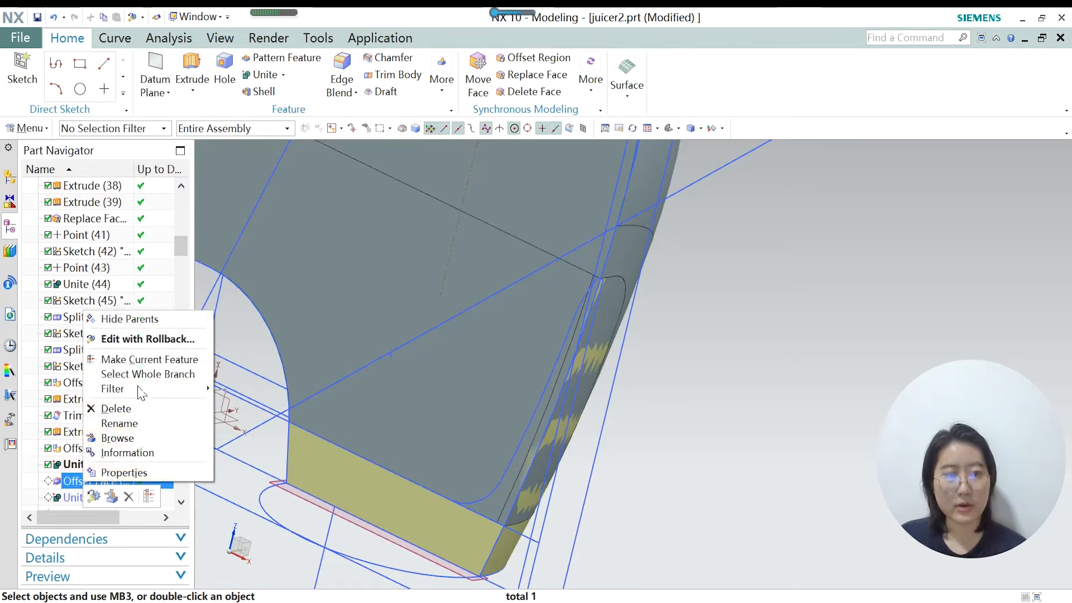
left_click(148, 360)
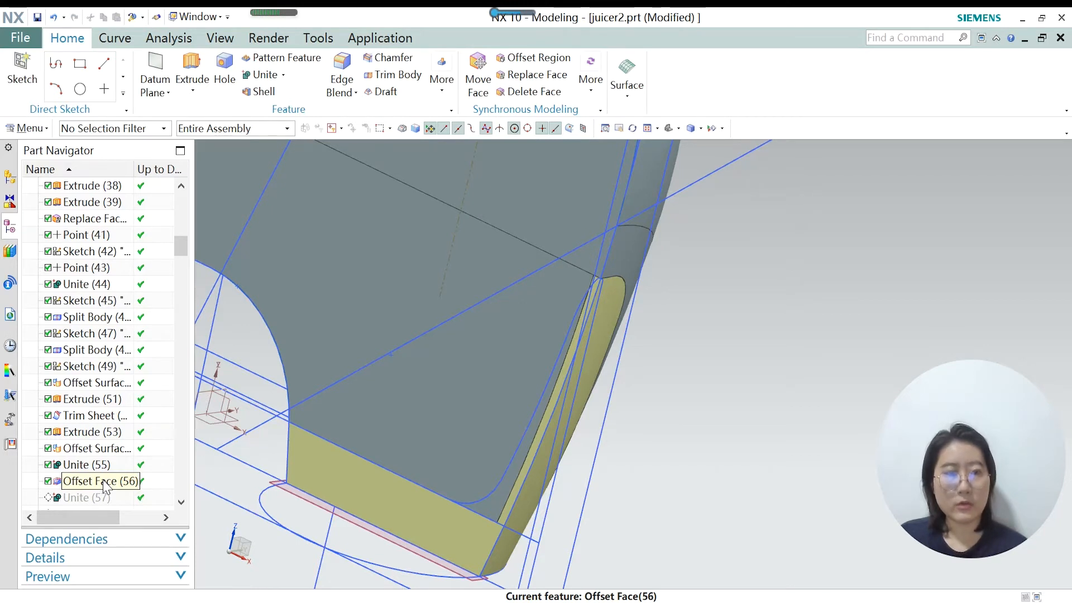
Locate the Offset Face command among the Offset/Scale commands without starting it.
left_click(27, 128)
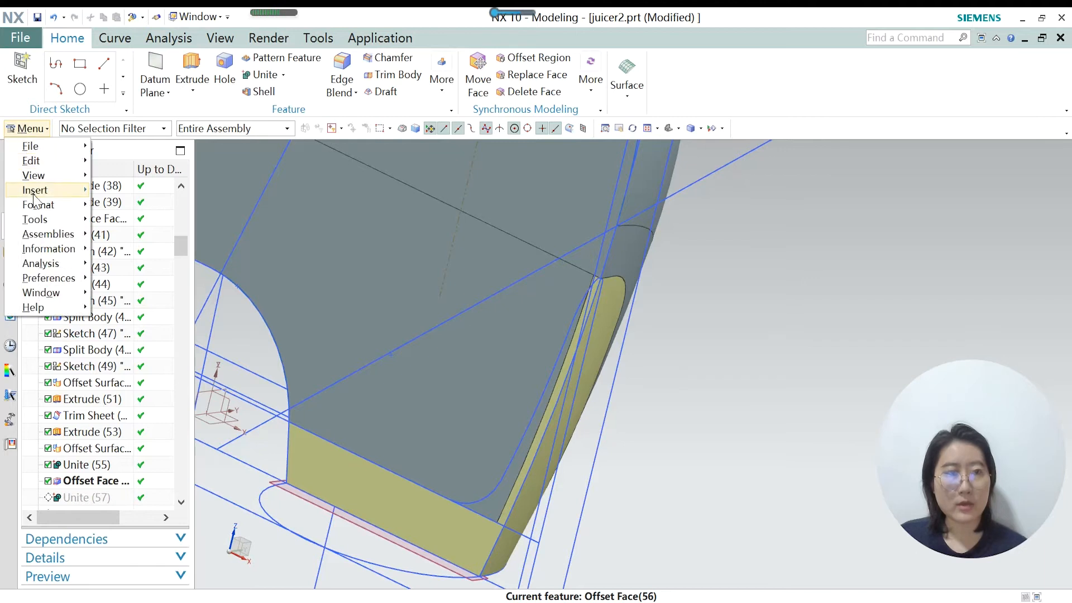
mouse_move(34, 195)
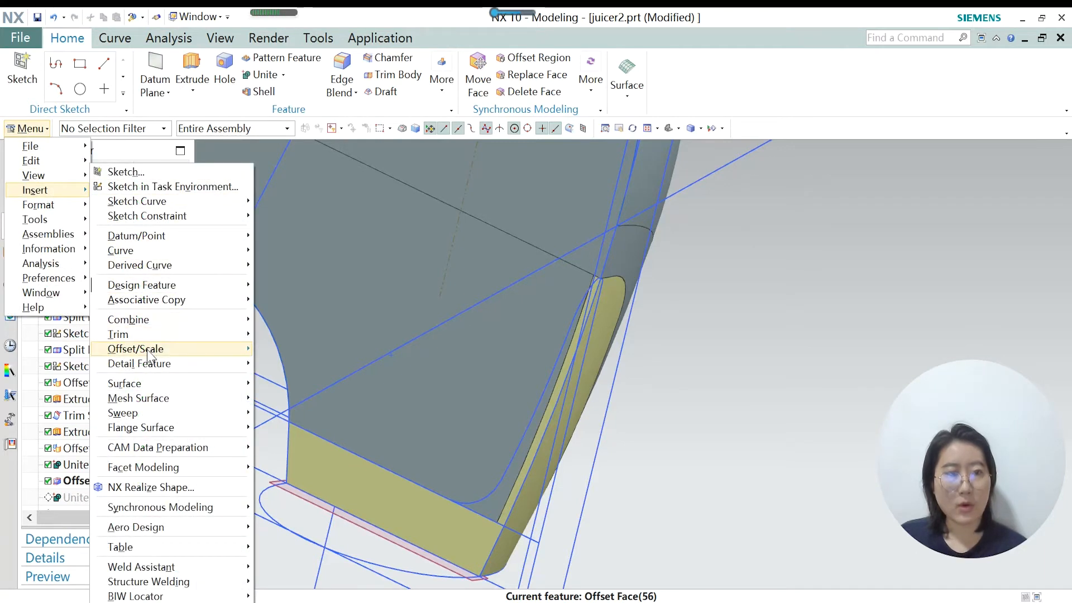
mouse_move(151, 356)
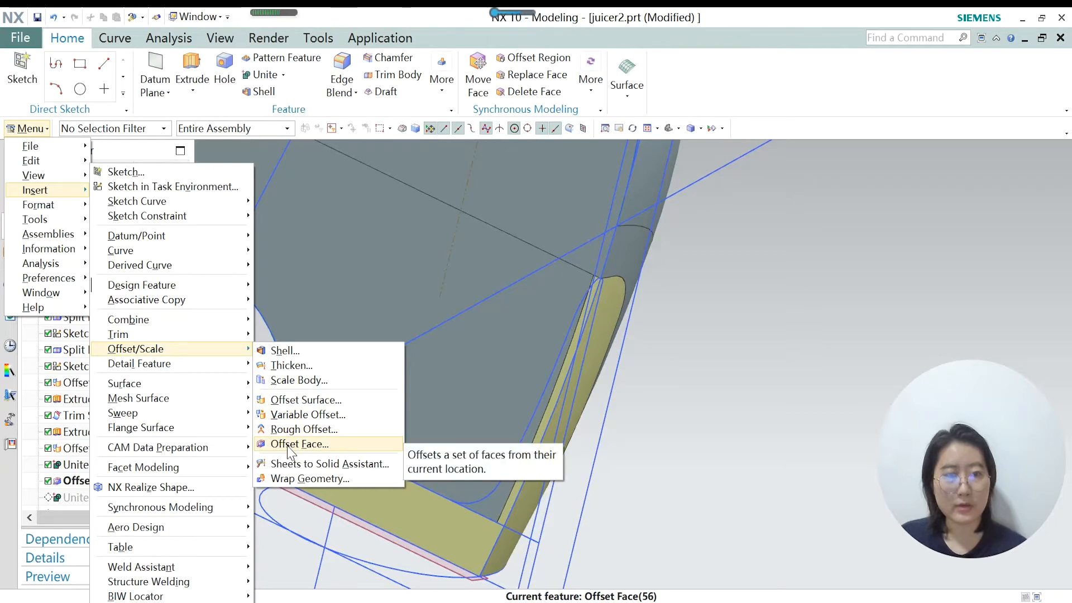
left_click(702, 408)
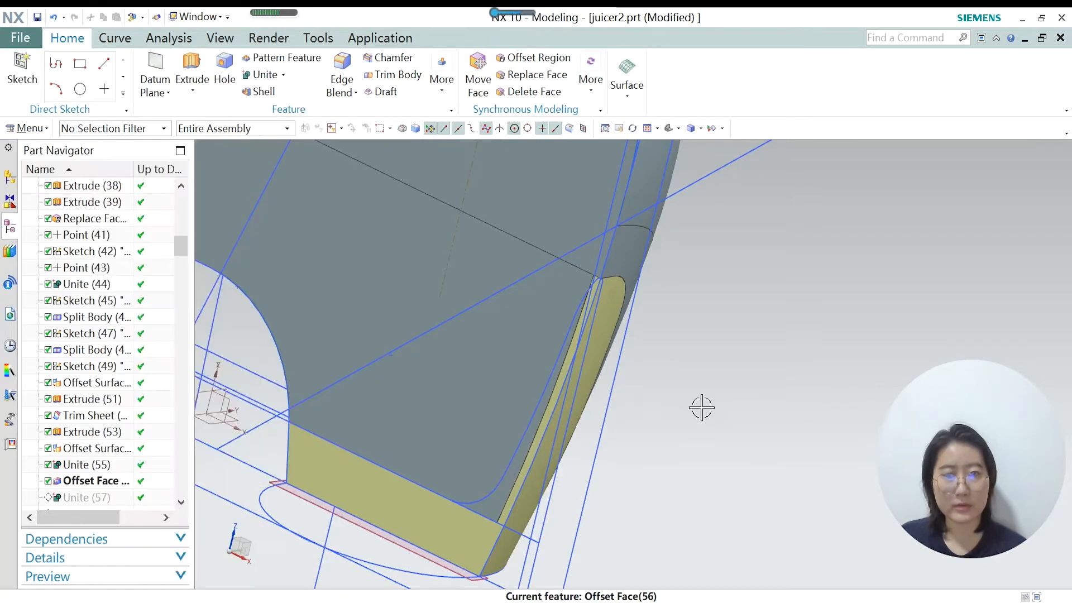
Make Unite (57) the current feature, with the whole lower front of the body in view.
scroll(641, 418, "down", 3)
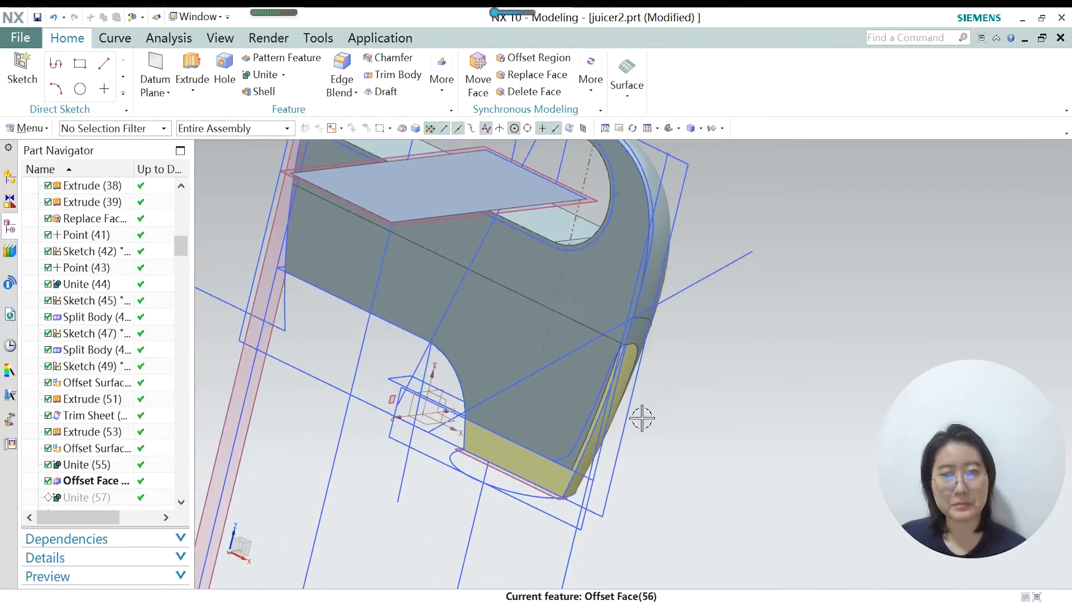
right_click(90, 498)
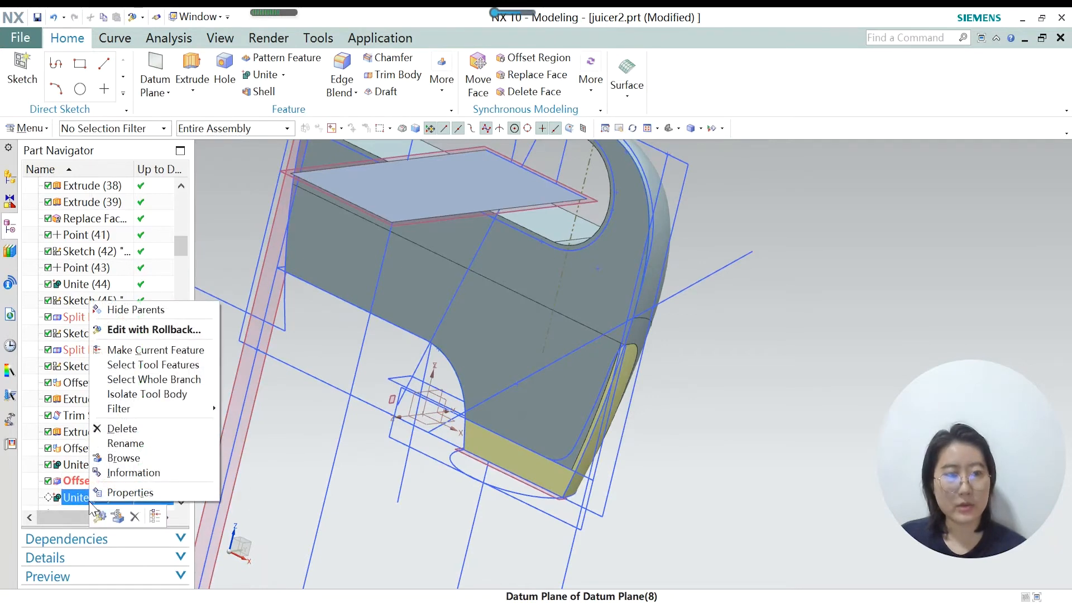
left_click(155, 349)
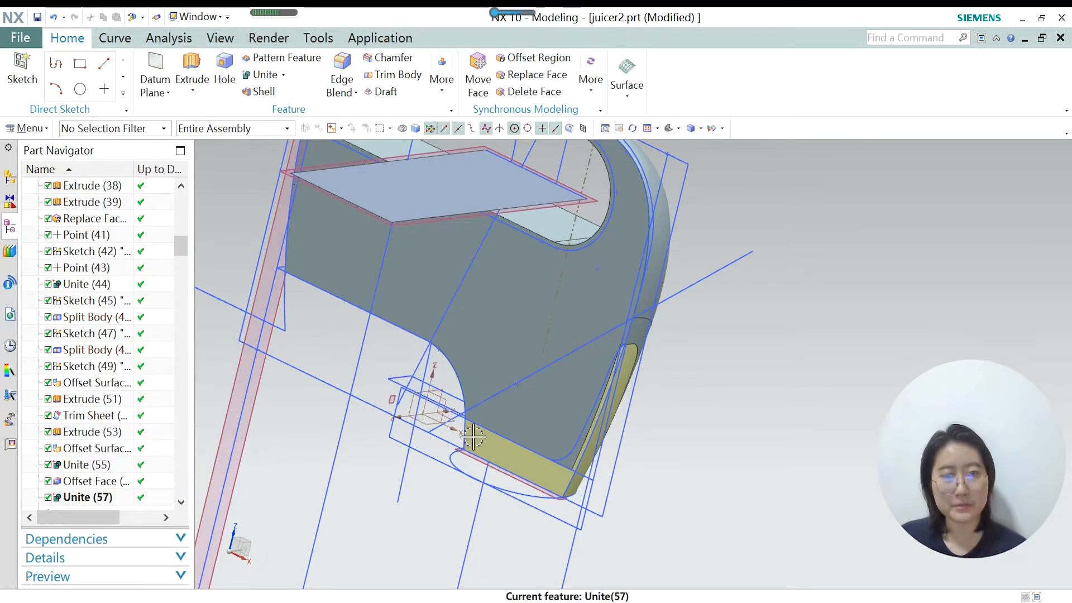
Review the target and tool body selections of Unite (57) on the lower front, and close its settings without changes.
double_click(95, 497)
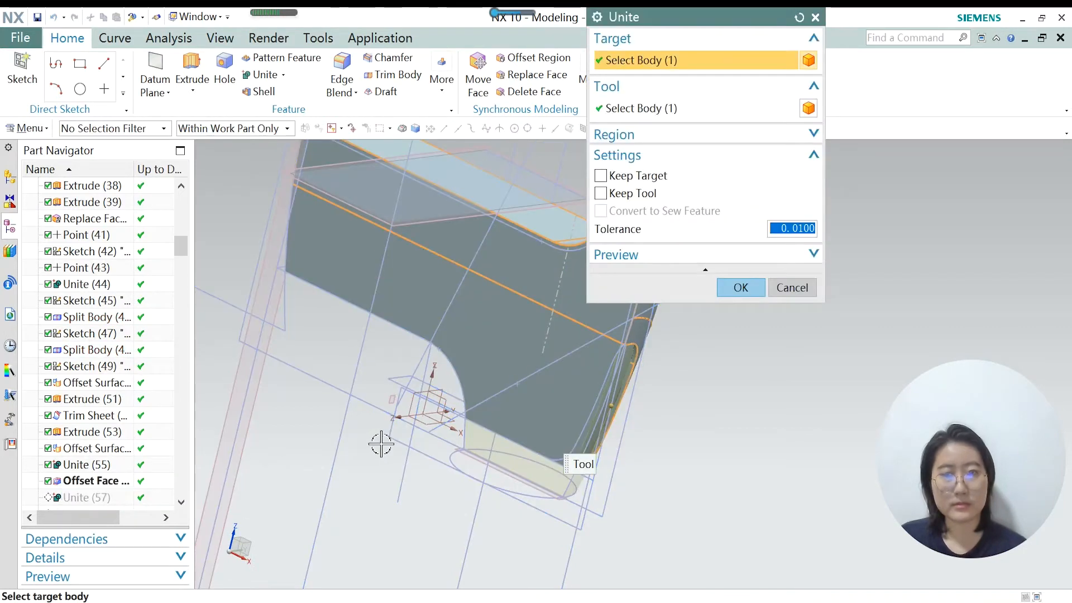
scroll(424, 438, "down", 3)
middle_click_drag(426, 437, 476, 434)
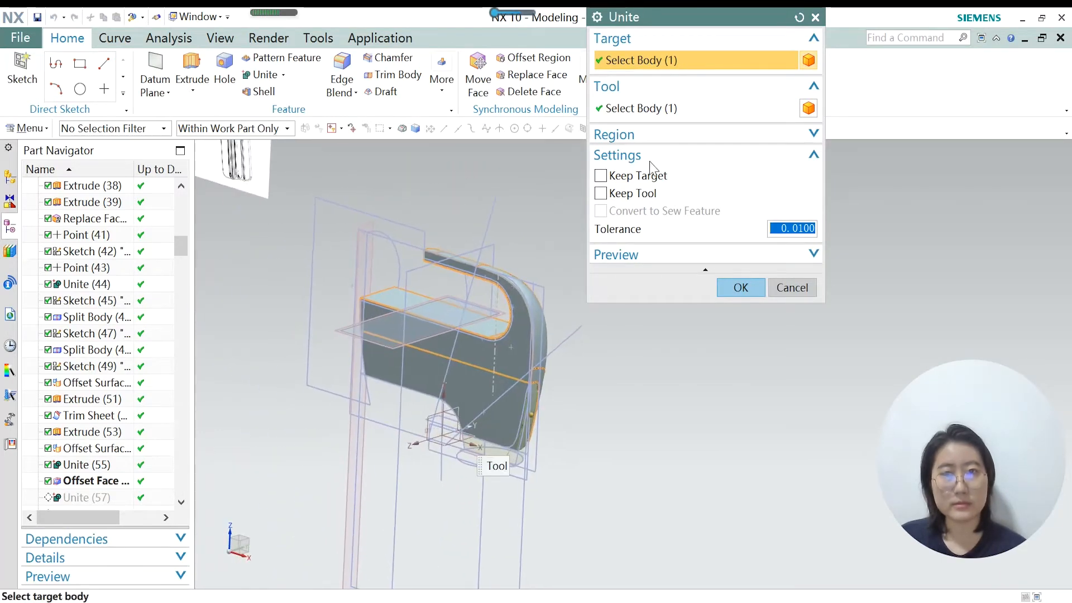
left_click(652, 109)
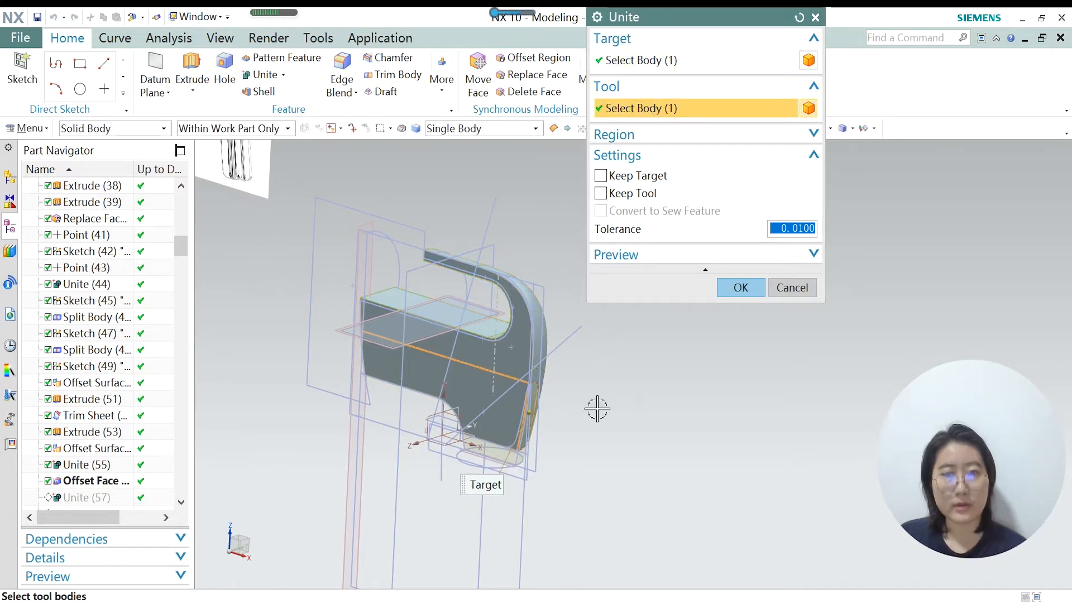
scroll(502, 416, "up", 4)
scroll(533, 439, "down", 2)
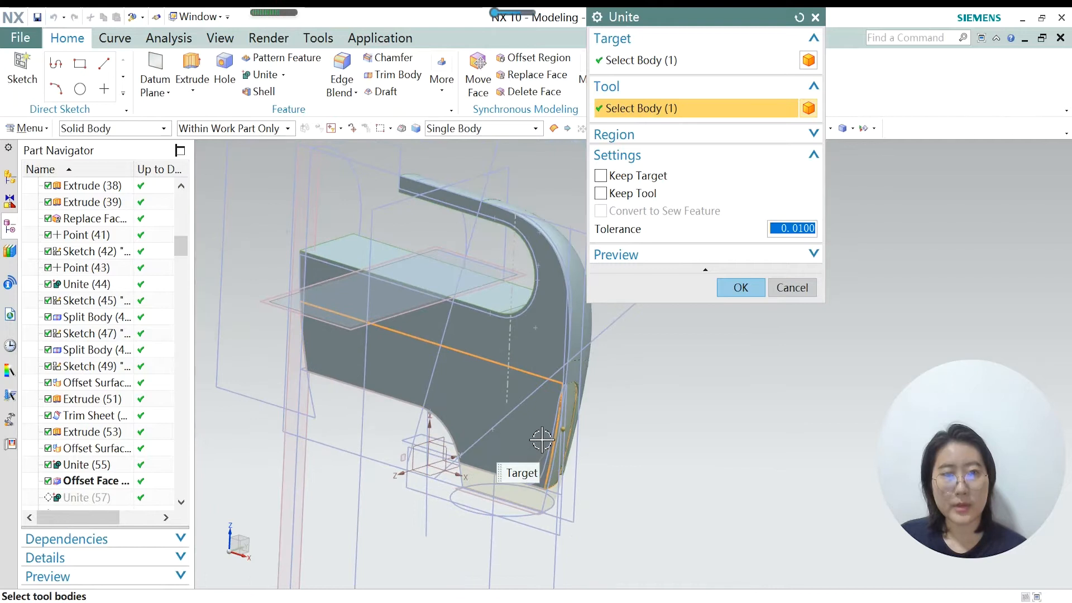
left_click(741, 288)
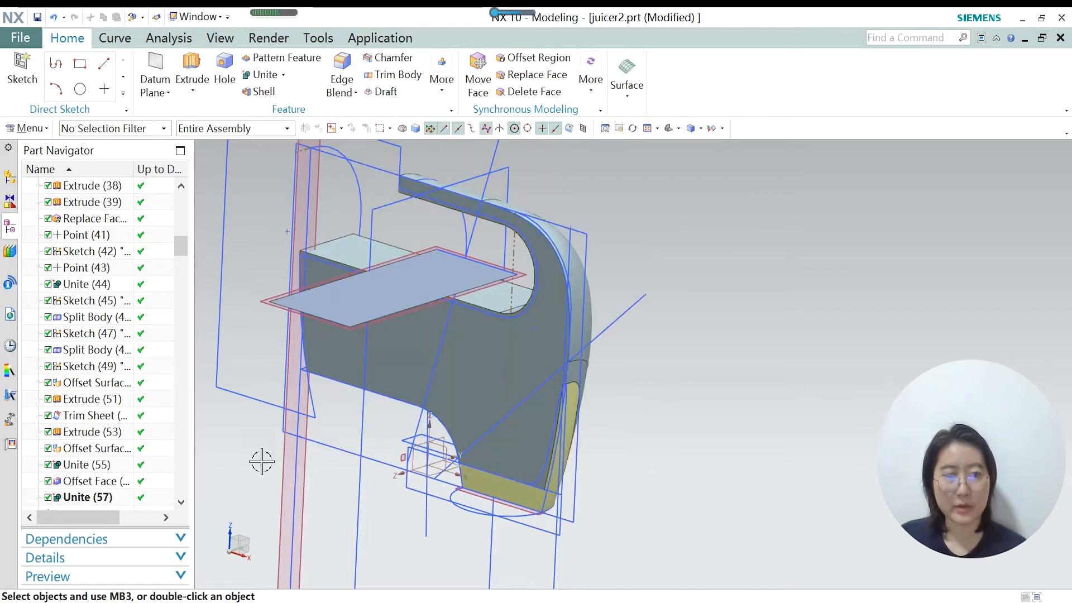
Make Extrude (58) the current feature and open its settings to examine the section at the front panel's inner corner.
scroll(89, 491, "down", 1)
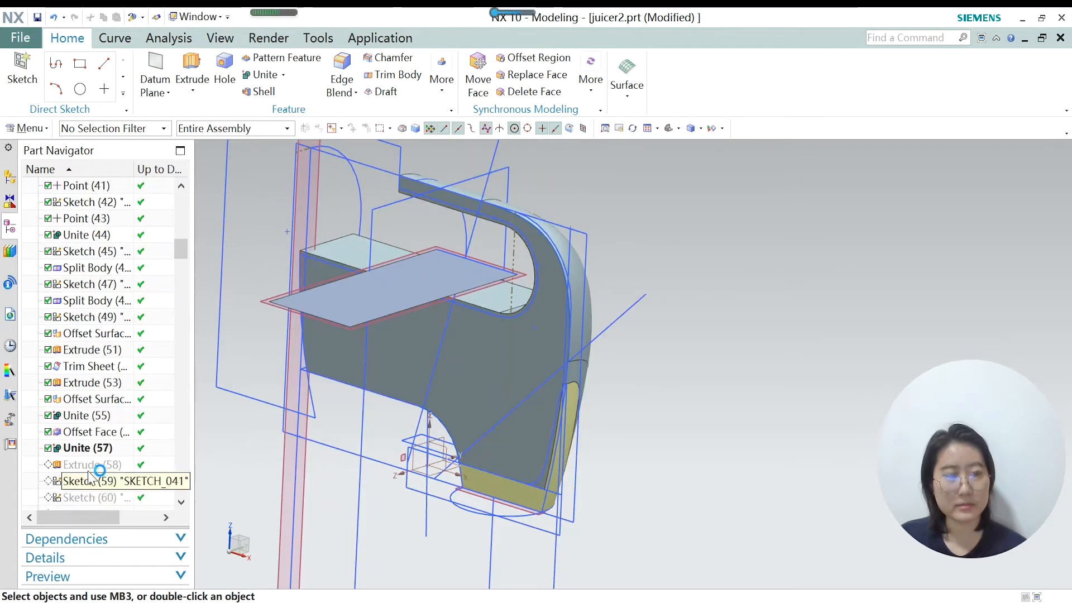
right_click(87, 470)
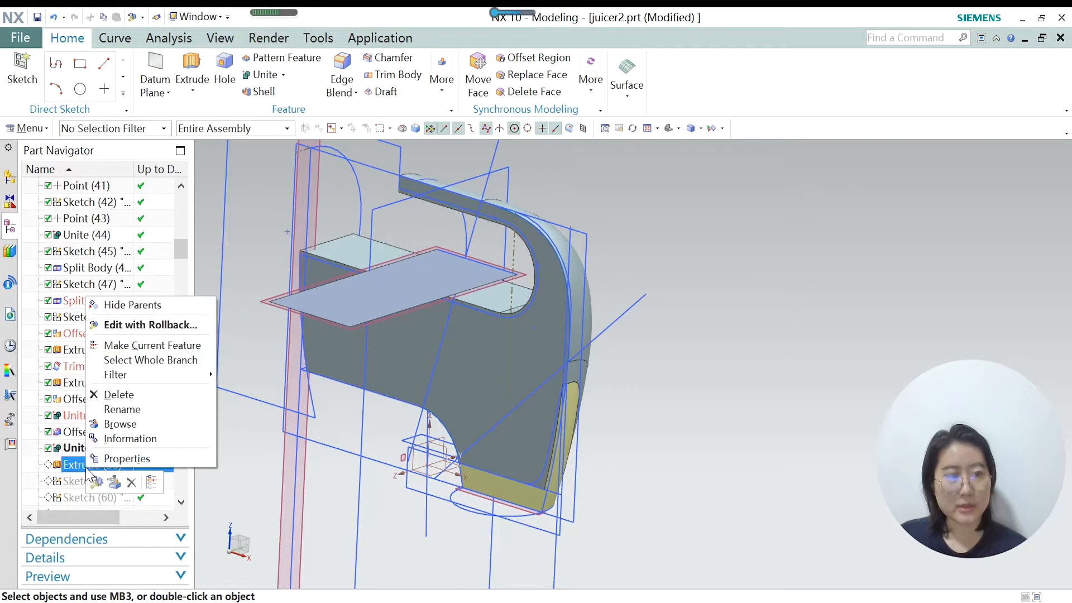
left_click(146, 346)
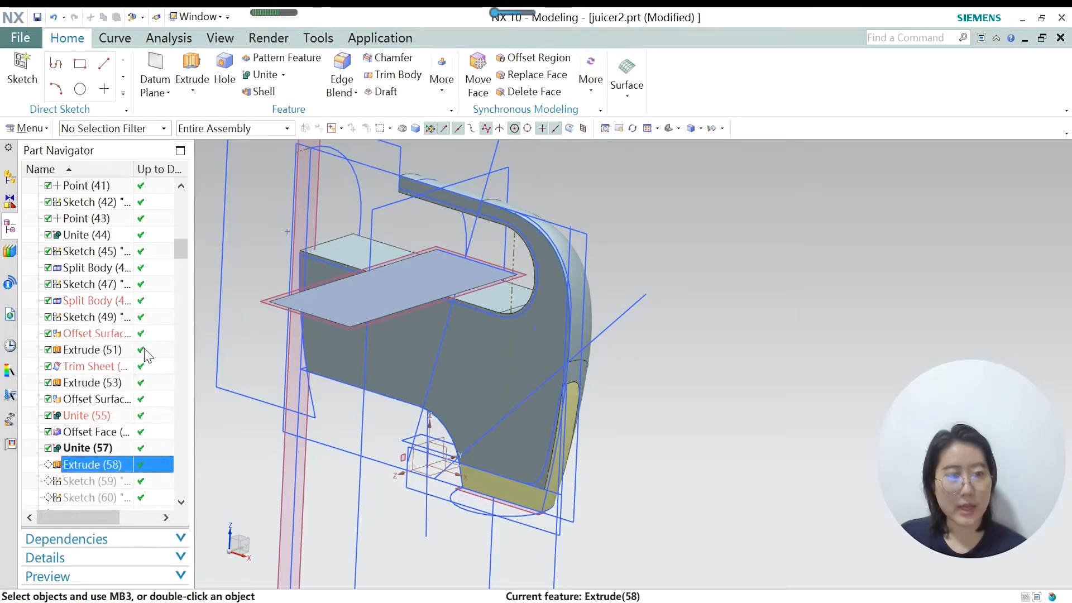
double_click(98, 467)
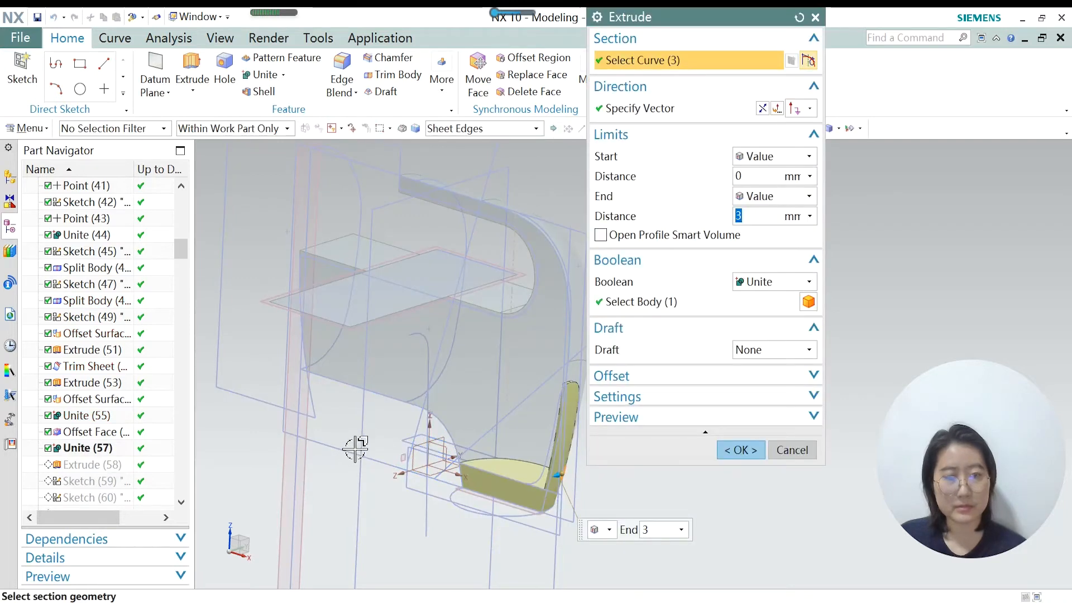
middle_click_drag(444, 488, 455, 430)
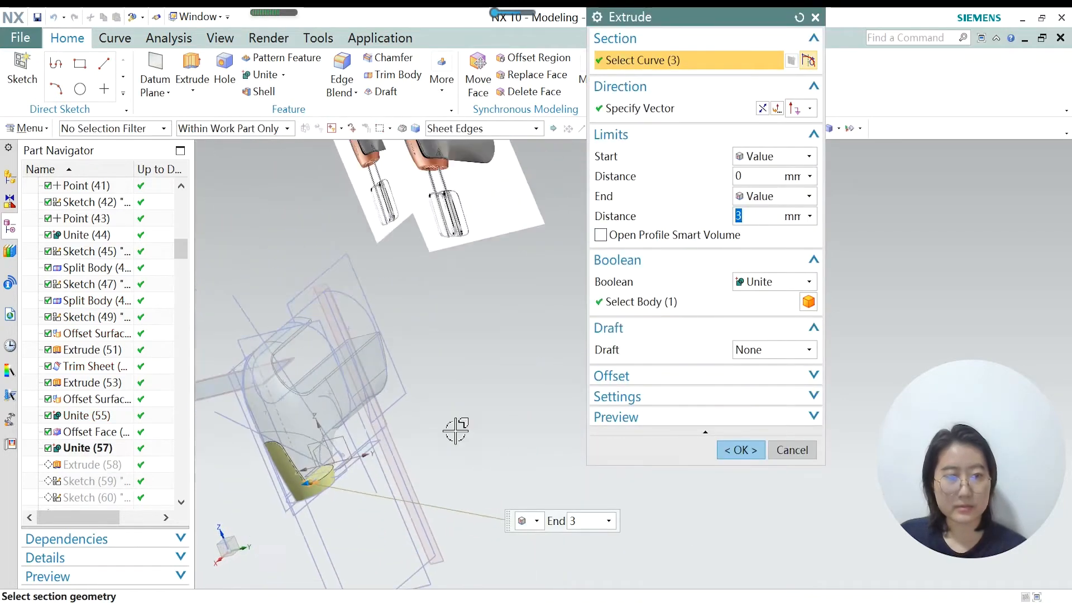
scroll(342, 416, "up", 8)
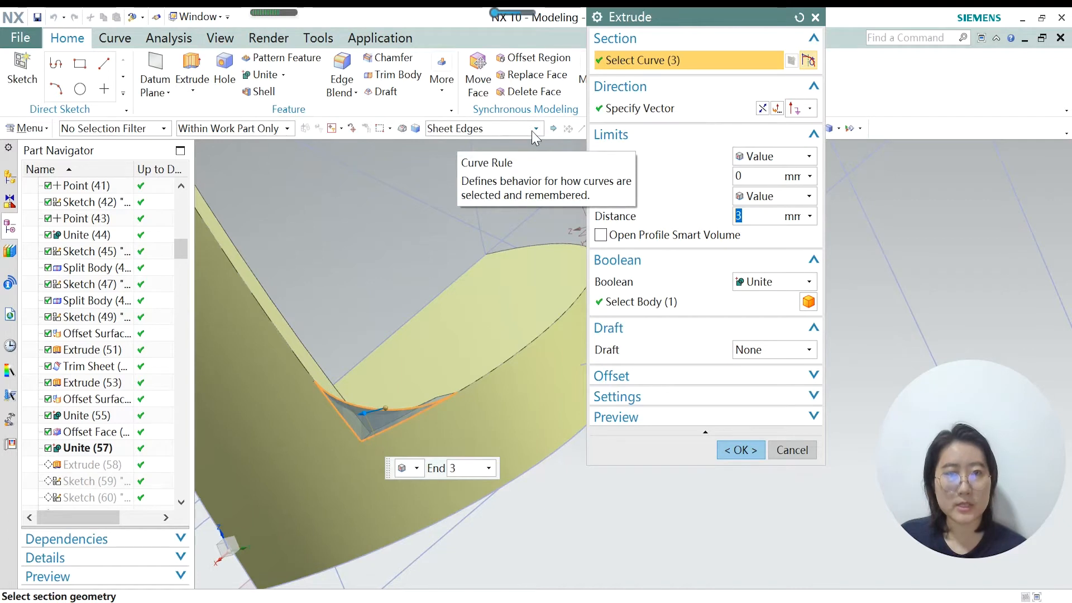
middle_click_drag(351, 491, 338, 453)
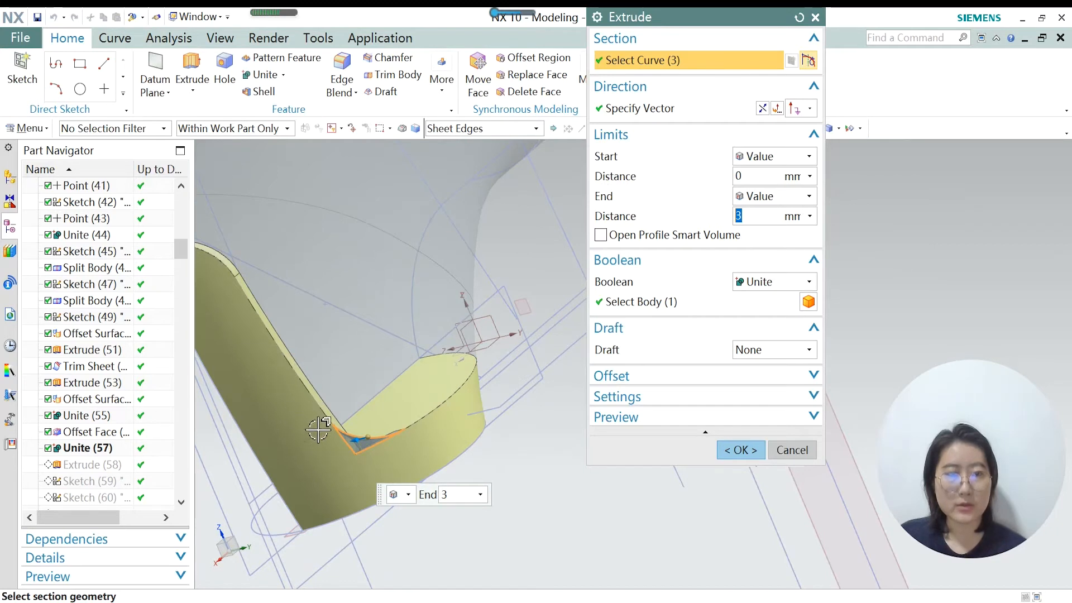
Review the curve rule choices and the Boolean target body of Extrude (58), and close its settings without changes.
left_click(536, 129)
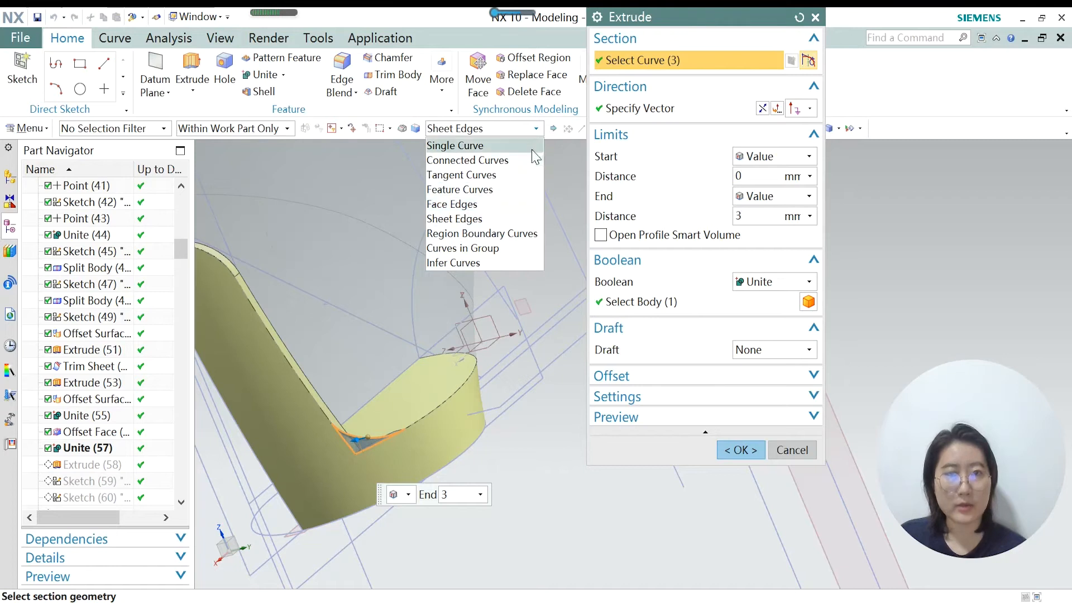
left_click(535, 132)
scroll(358, 456, "up", 2)
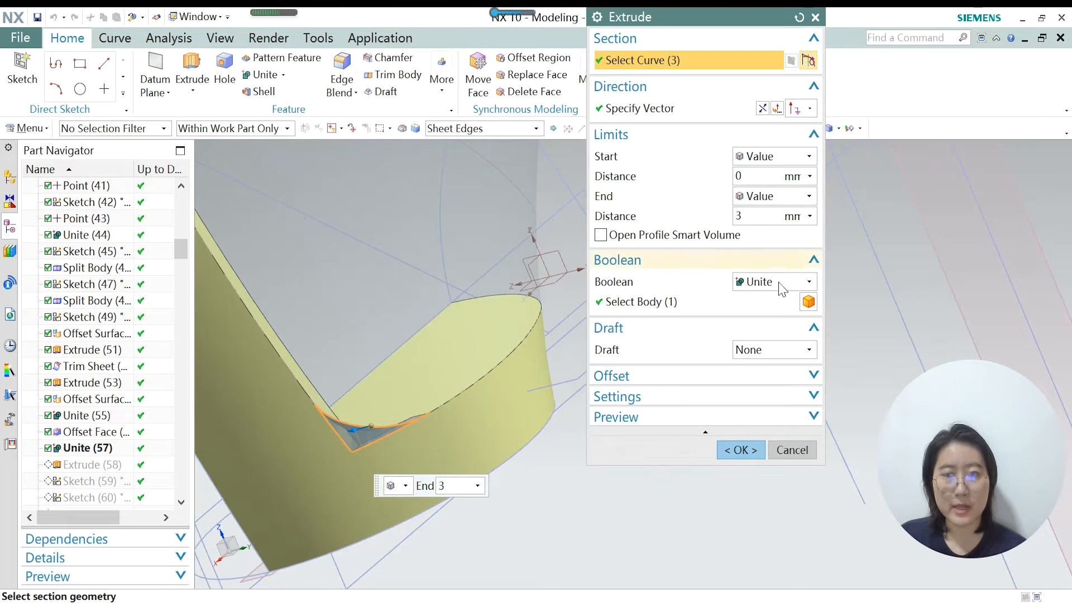
left_click(659, 306)
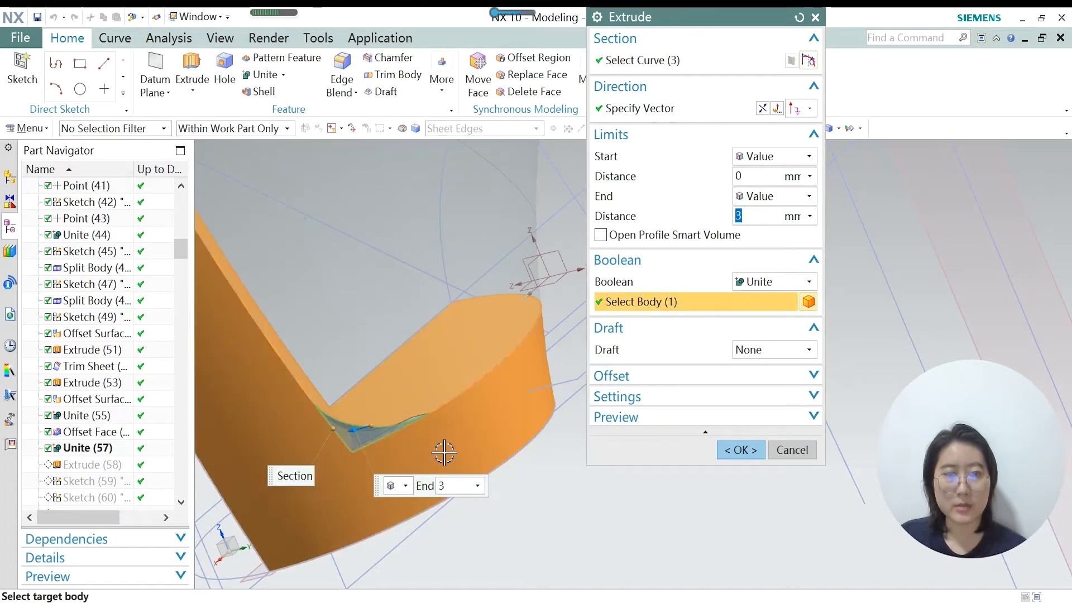
scroll(444, 453, "down", 2)
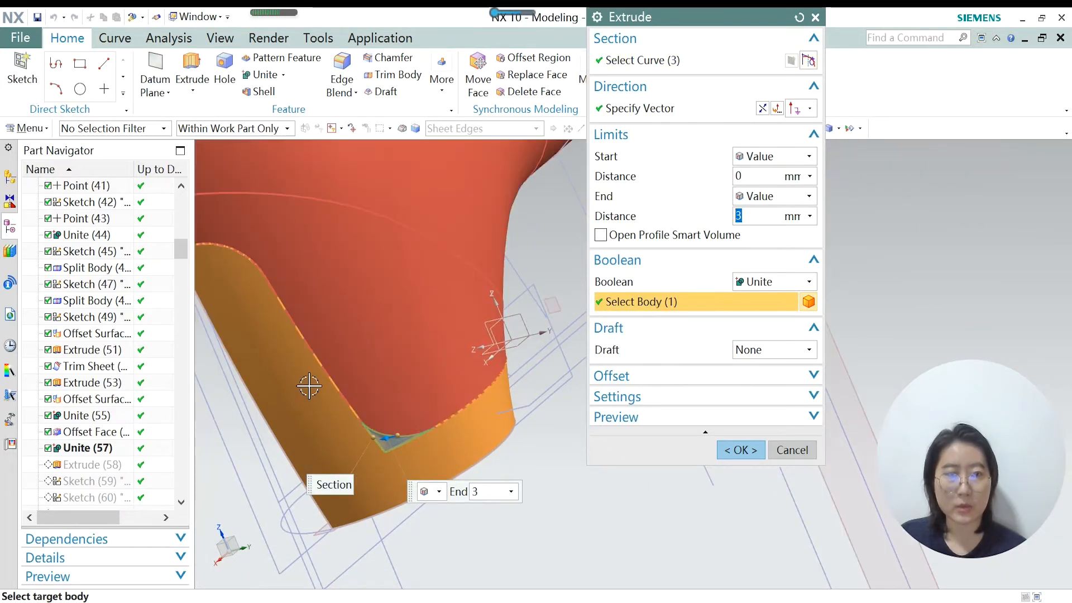
left_click(740, 450)
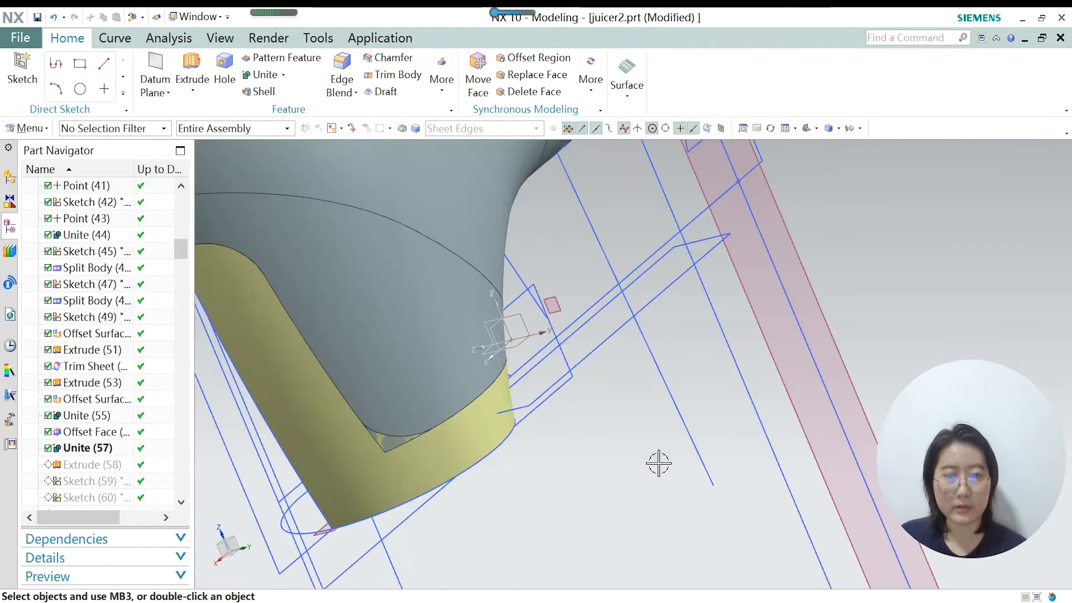
Make Sketch (59) the current feature and open it for editing, comparing its curve with the hand mixer reference image.
right_click(86, 485)
left_click(132, 377)
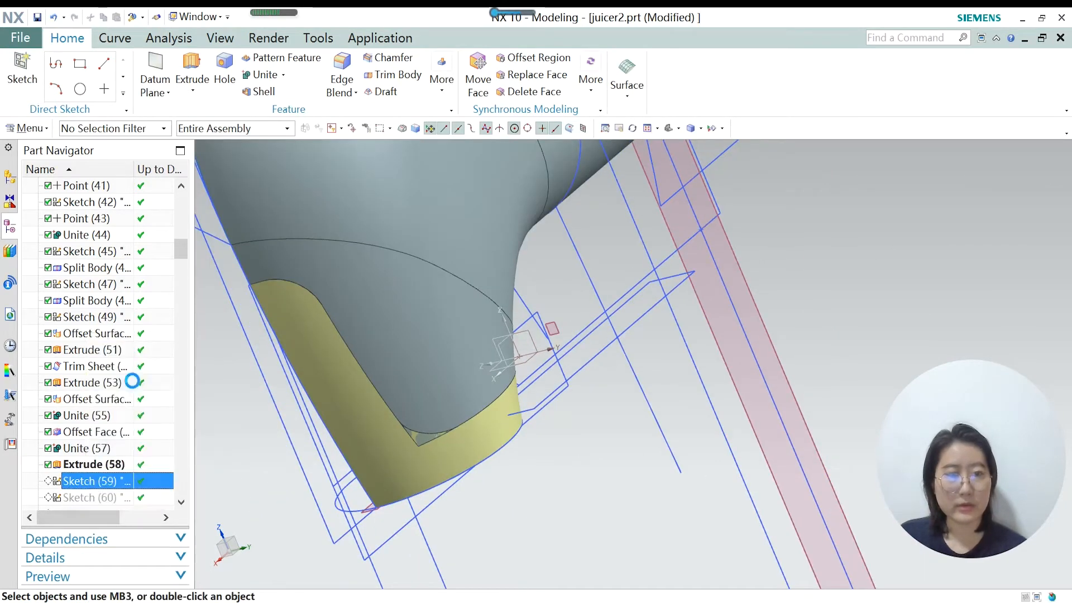
double_click(86, 484)
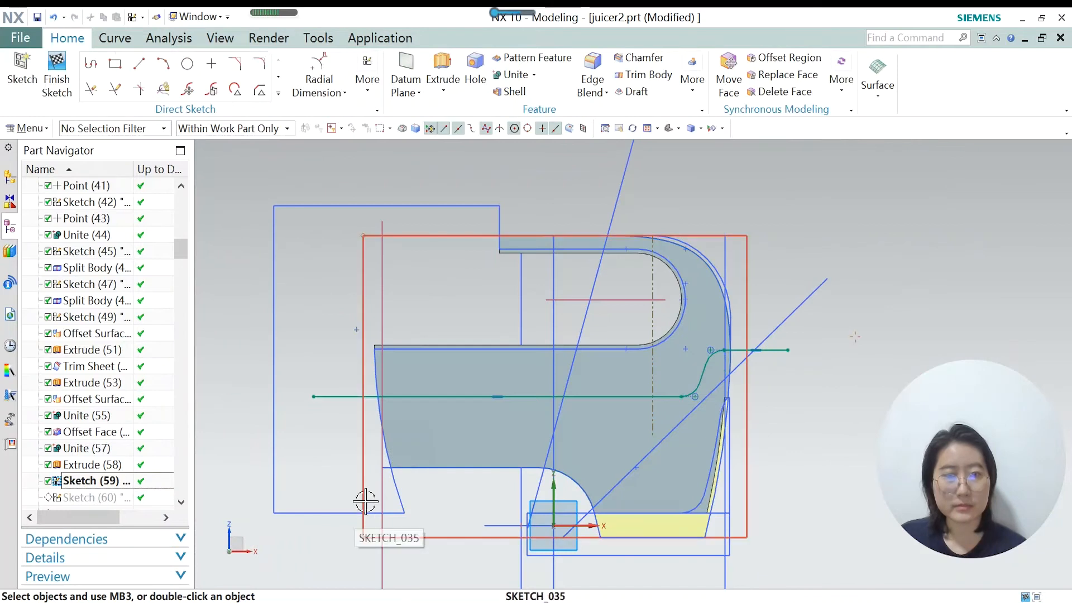
scroll(478, 491, "down", 4)
scroll(340, 347, "up", 3)
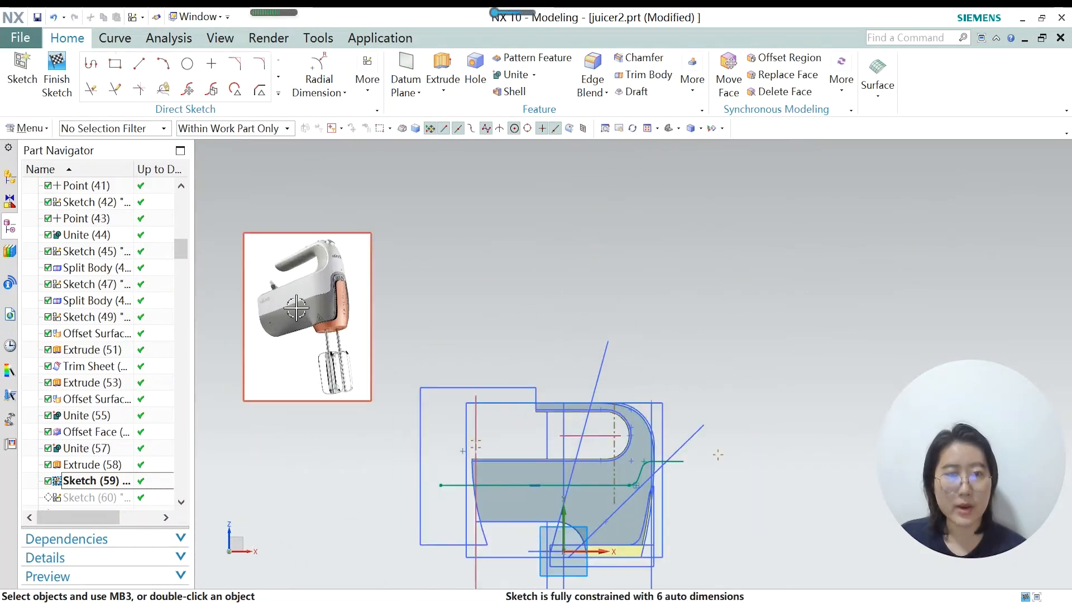
scroll(391, 274, "down", 1)
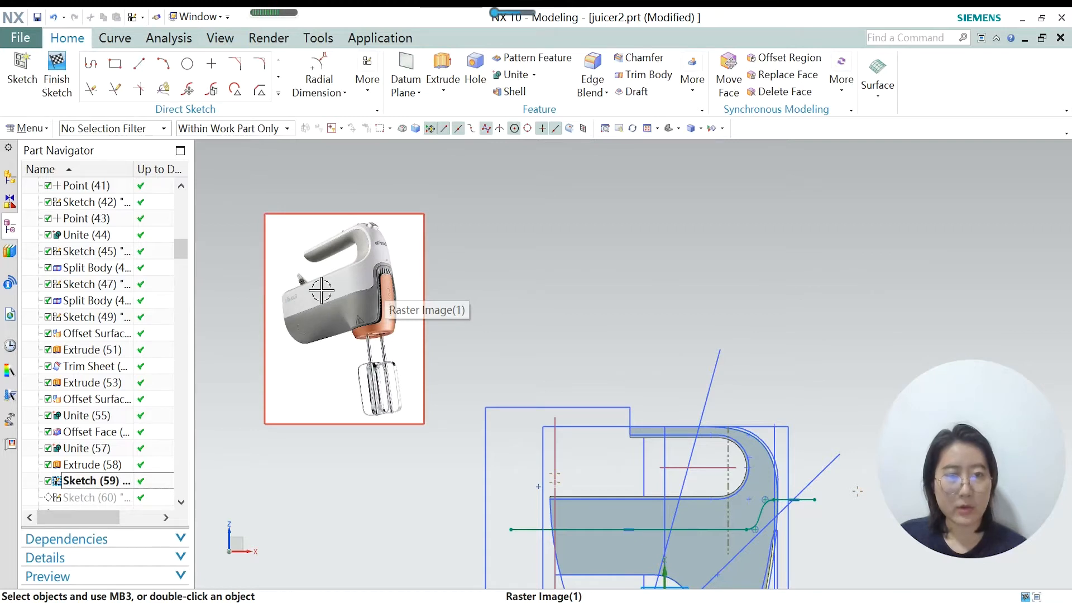
scroll(326, 298, "down", 3)
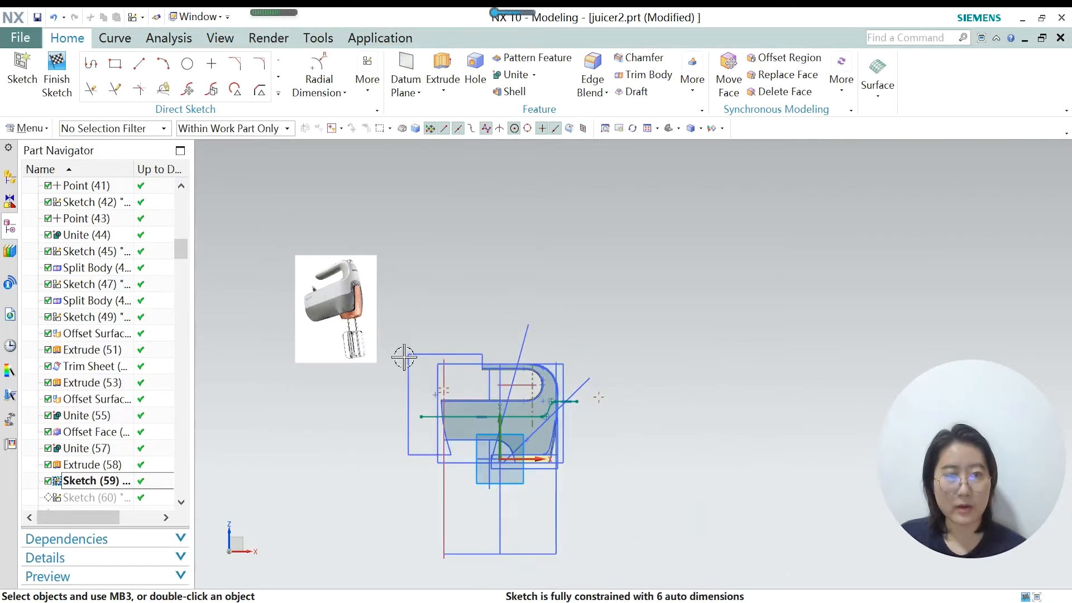
Examine the stepped curve of Sketch (59) across the mixer body's side, and finish the sketch without changes.
scroll(480, 441, "up", 2)
scroll(480, 441, "up", 1)
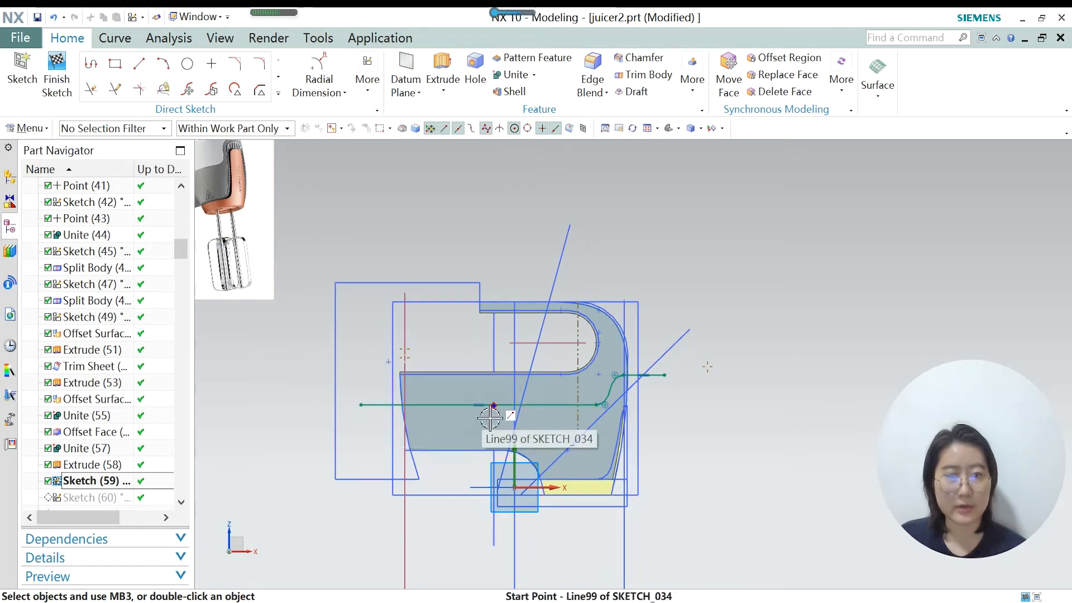
scroll(499, 483, "up", 2)
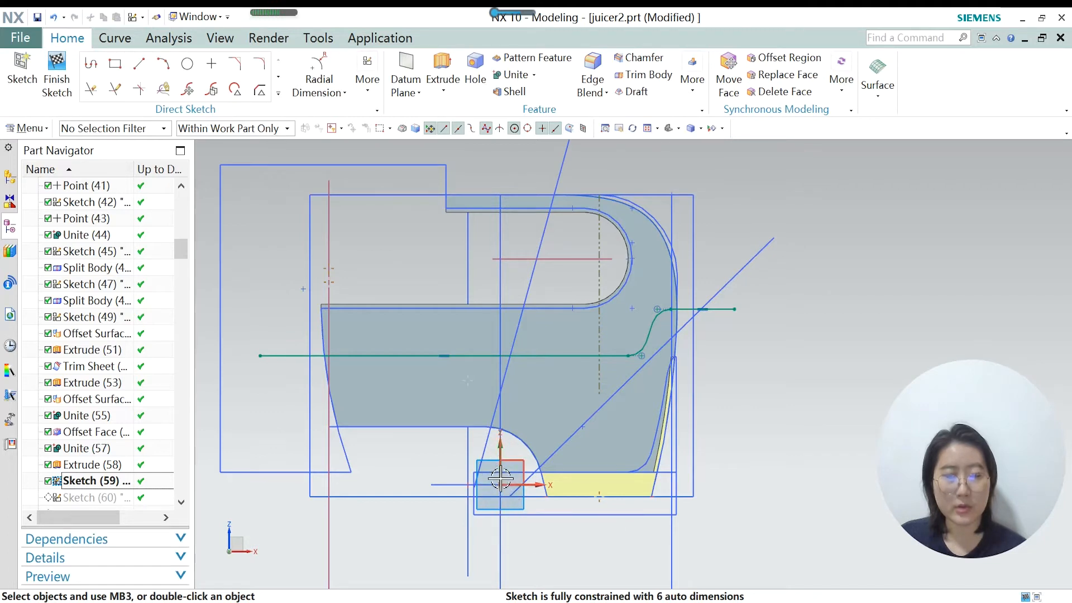
scroll(500, 479, "down", 1)
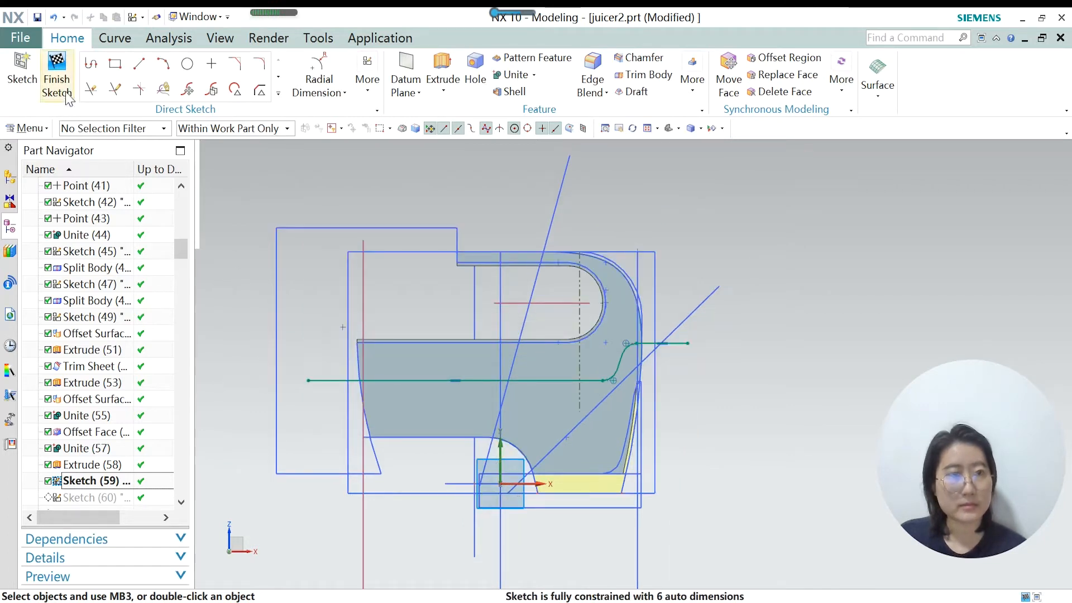
left_click(57, 73)
Open Sketch (60) for a brief look, finish it without changes, and make it the current feature.
scroll(102, 483, "down", 1)
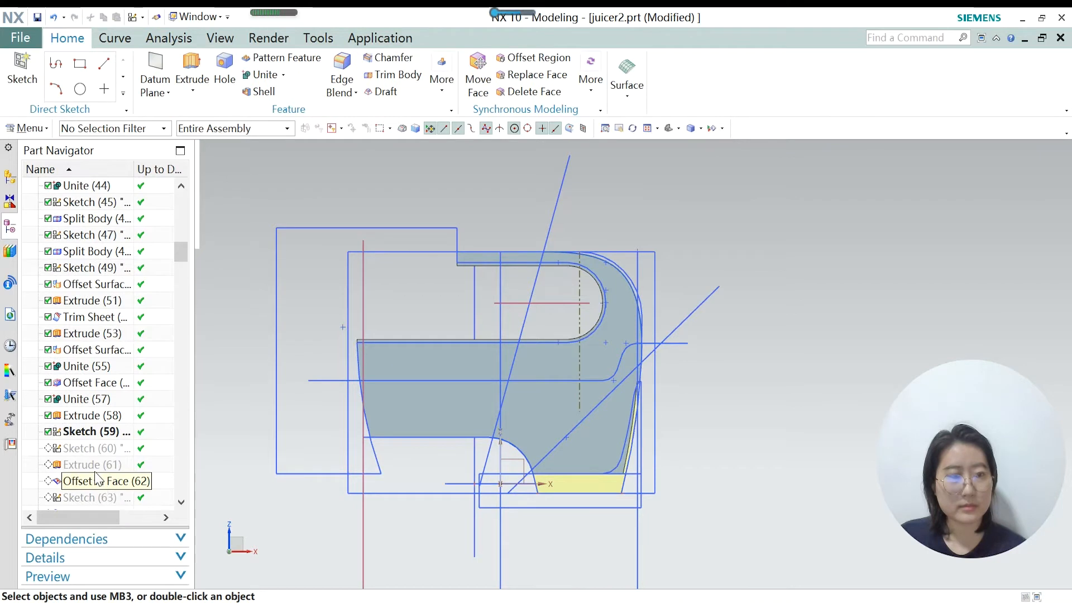
double_click(88, 448)
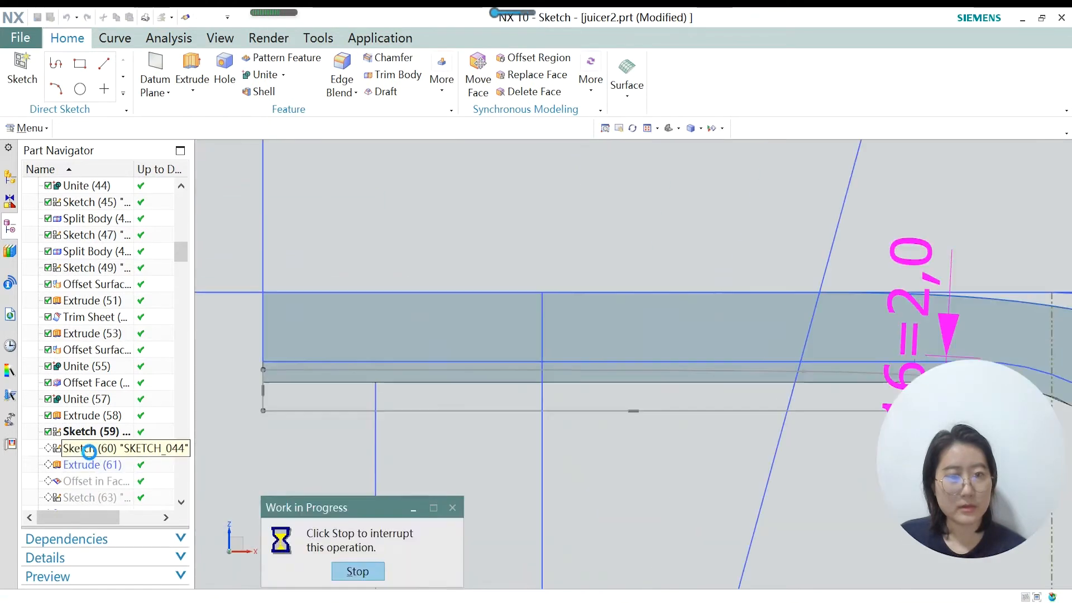
left_click(538, 357)
left_click(20, 66)
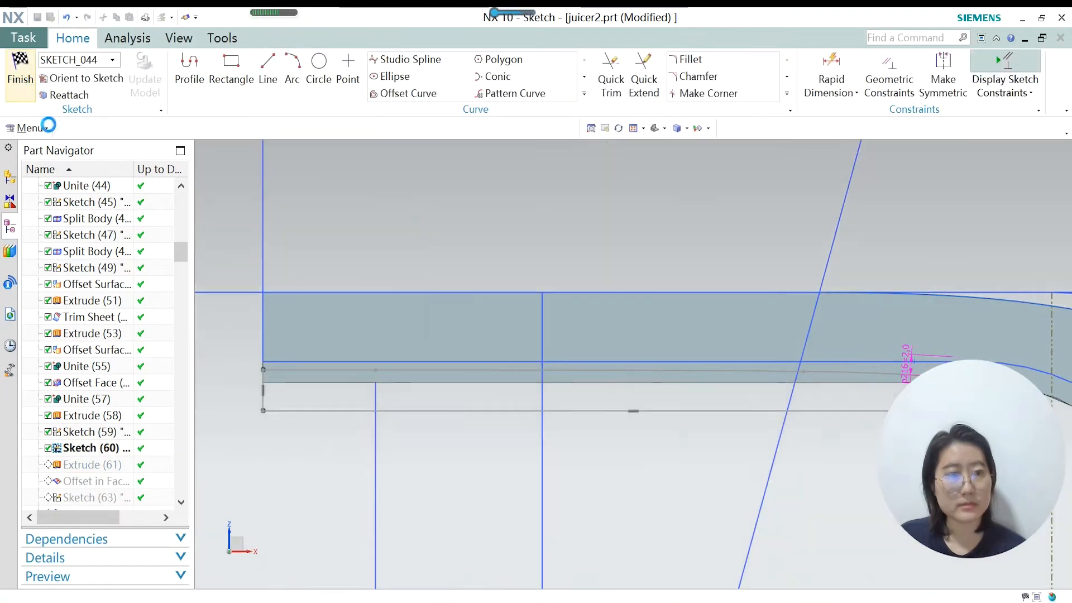
right_click(110, 451)
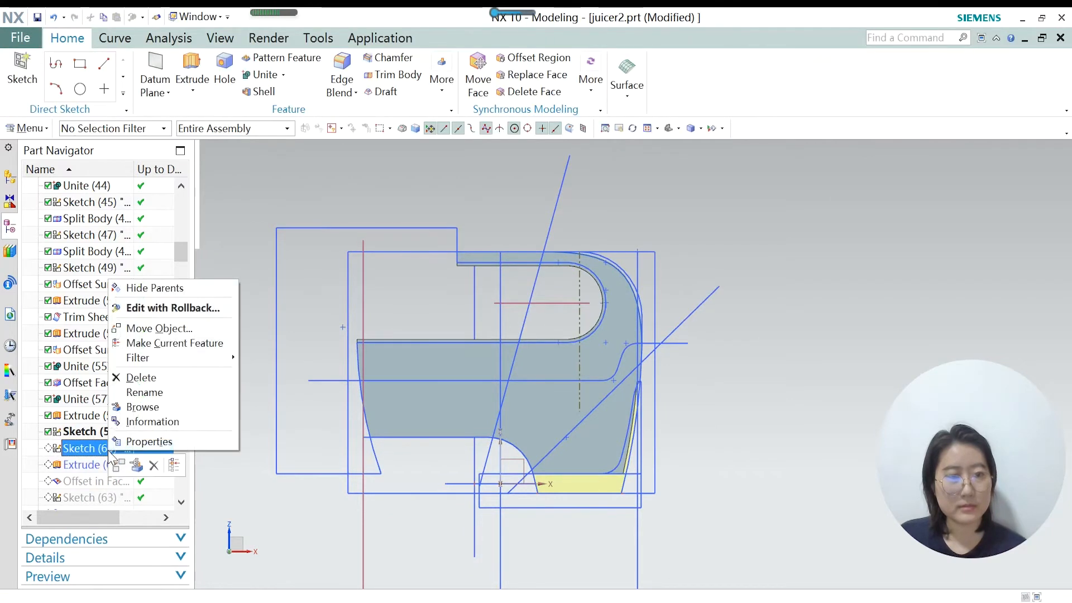
left_click(174, 344)
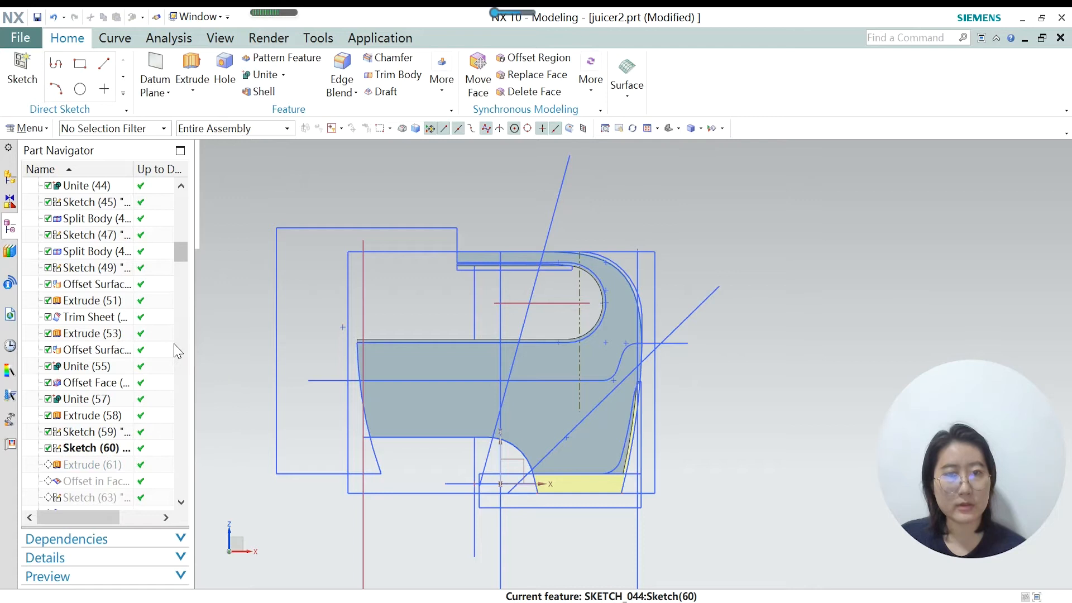
Examine the Sketch (60) rectangle beneath the handle's underside in the side view of the mixer body.
scroll(554, 254, "up", 1)
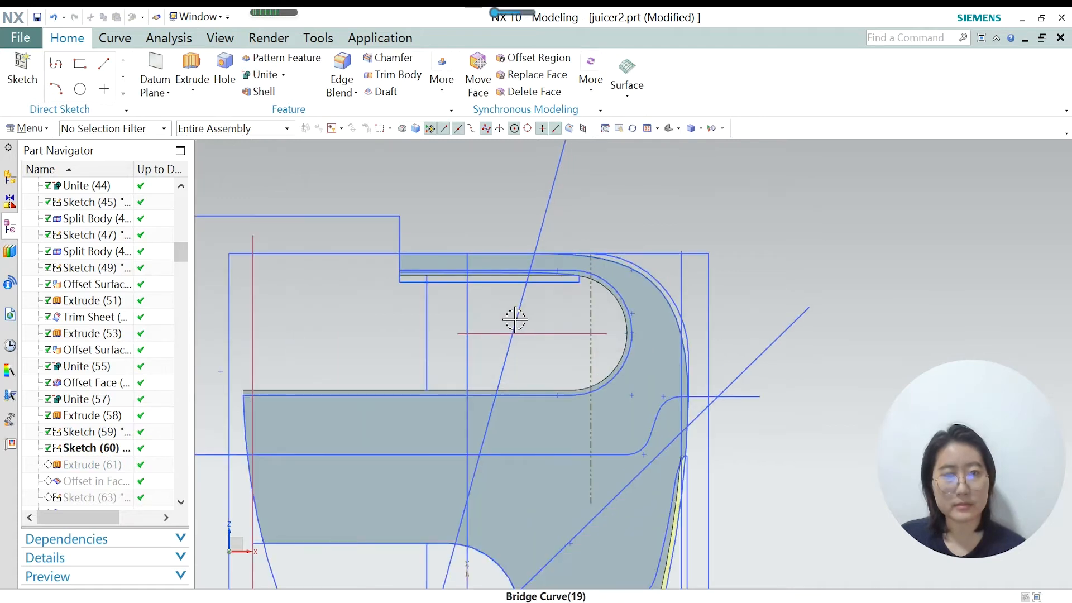
scroll(540, 273, "up", 2)
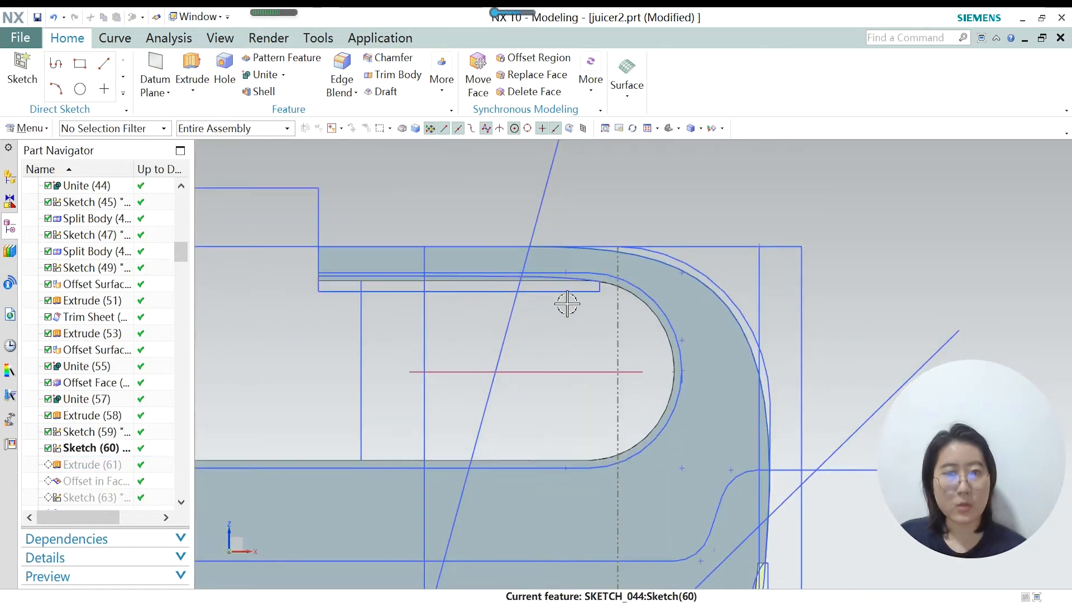
scroll(469, 293, "down", 4)
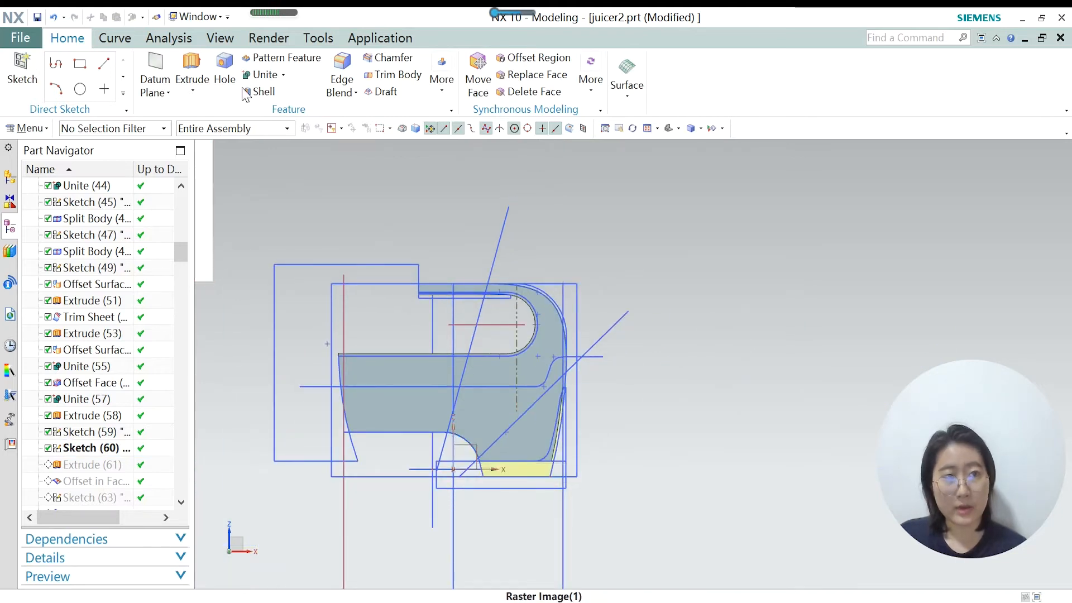
scroll(447, 296, "up", 2)
scroll(481, 276, "up", 3)
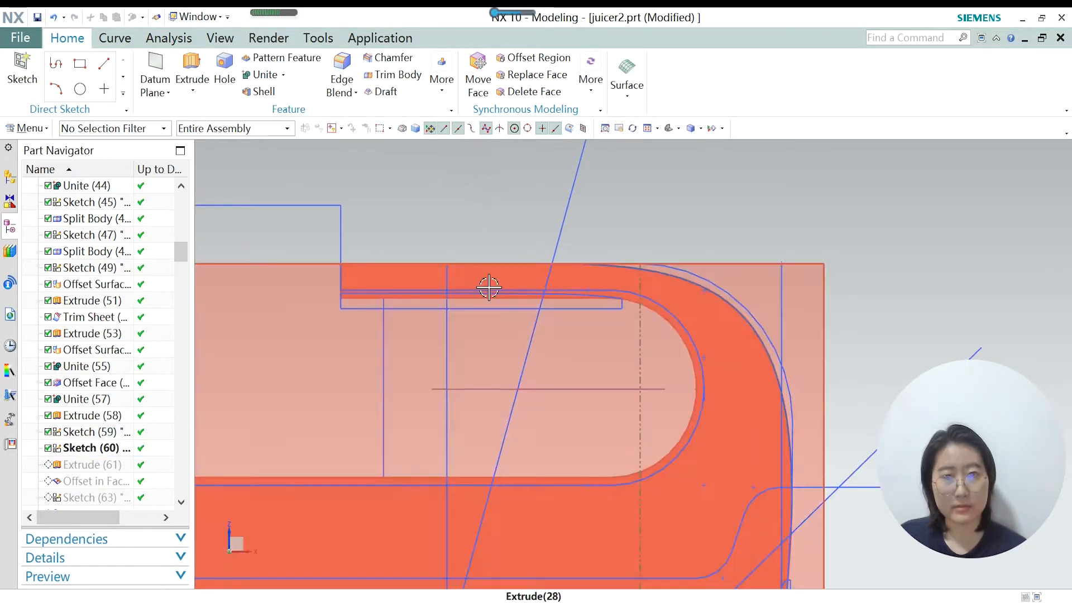
scroll(313, 306, "down", 3)
View the body from its outer side, square to the screen, and inspect the Replace Face (40) strip under the handle.
middle_click_drag(313, 307, 450, 334)
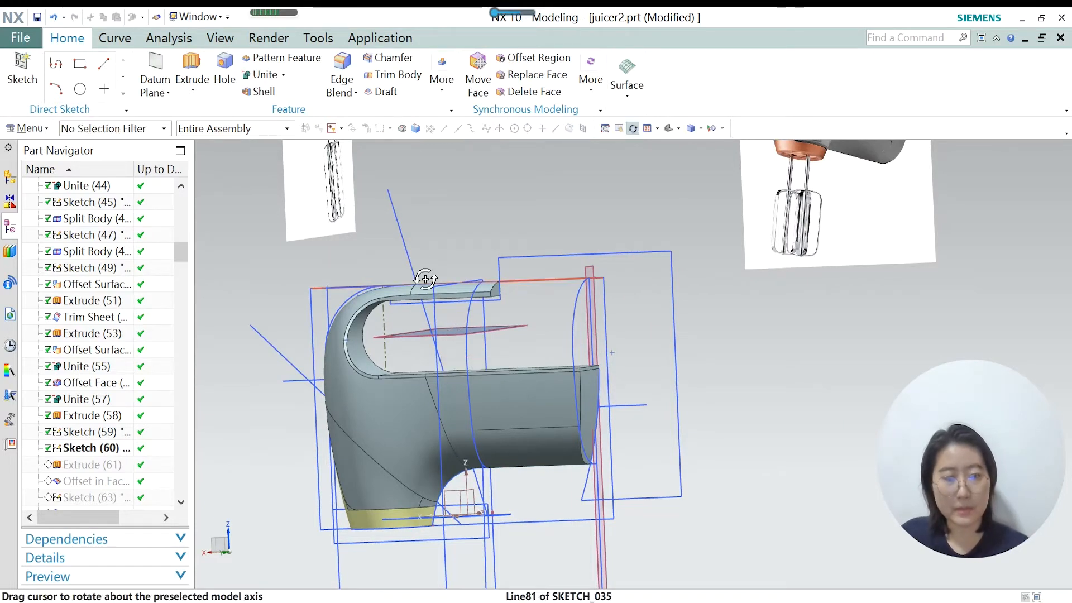
key("Escape")
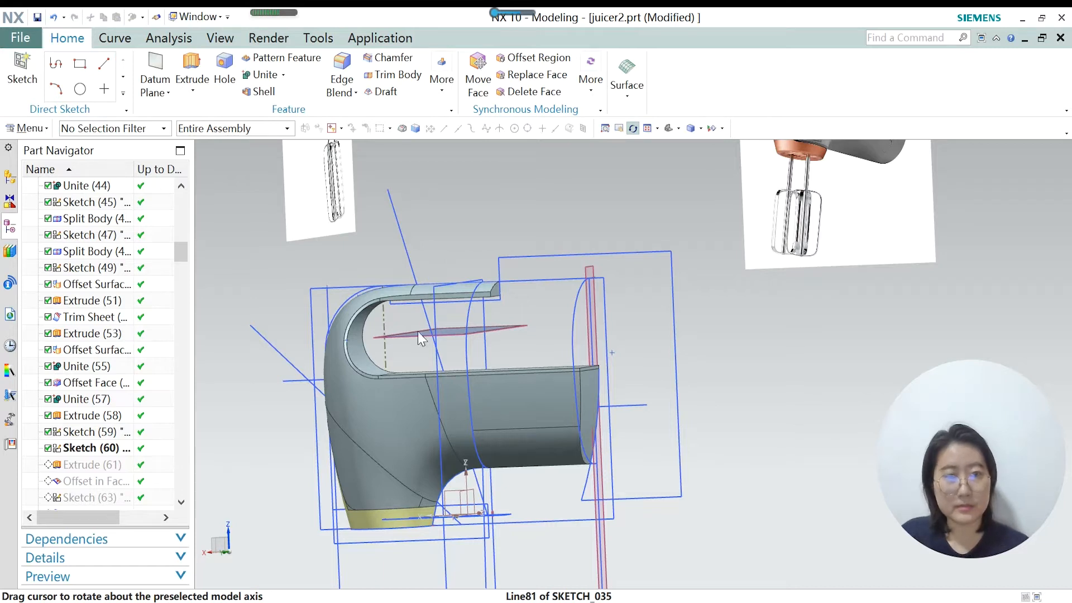
key("Escape")
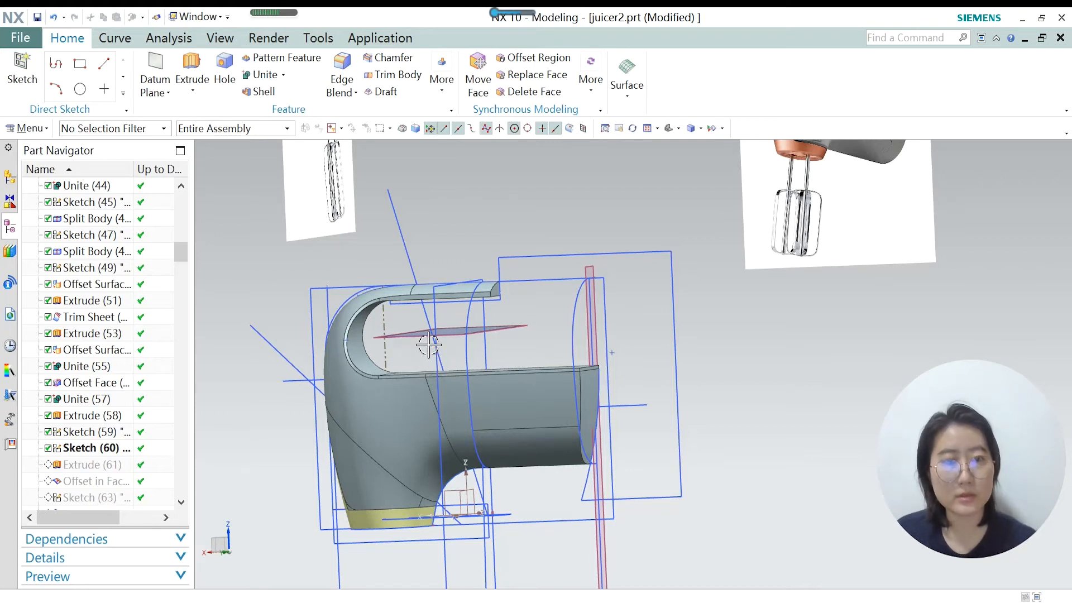
mouse_move(391, 337)
middle_mouse_down()
mouse_move(428, 359)
mouse_move(403, 343)
middle_mouse_up()
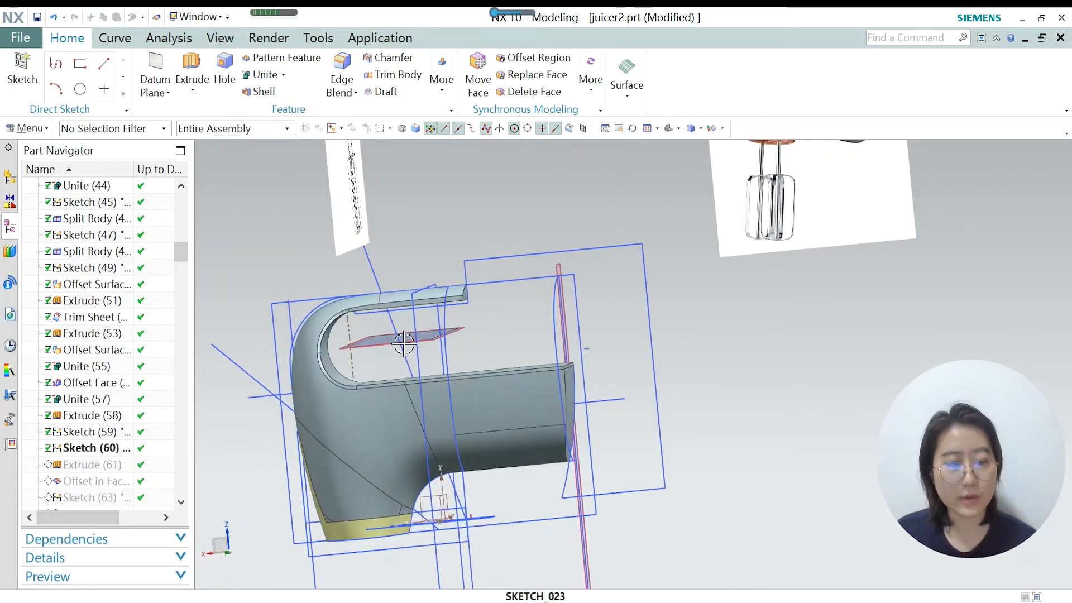
key("F8")
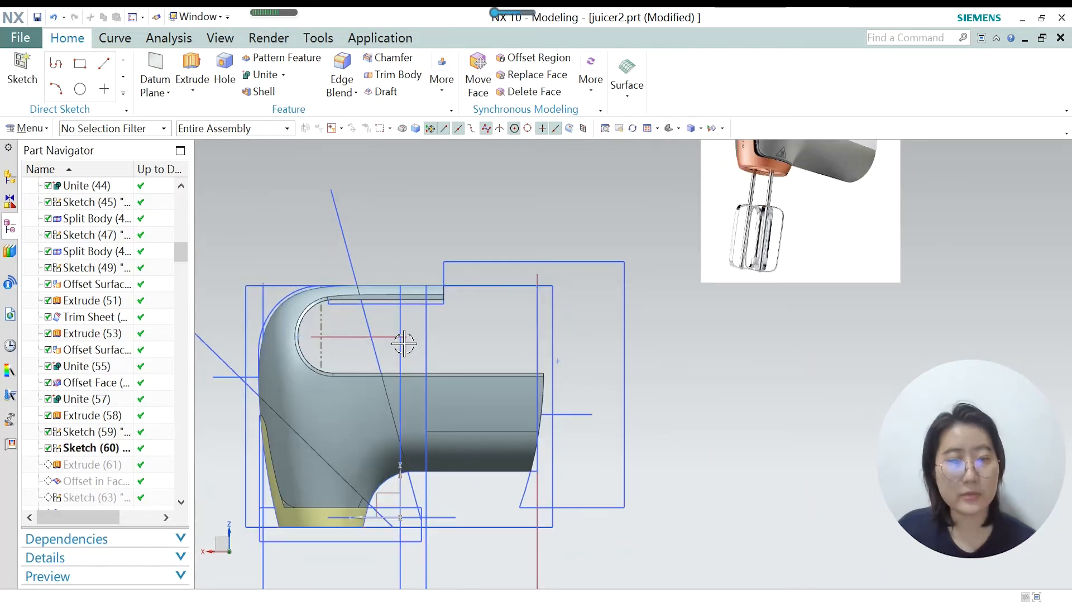
scroll(335, 304, "up", 3)
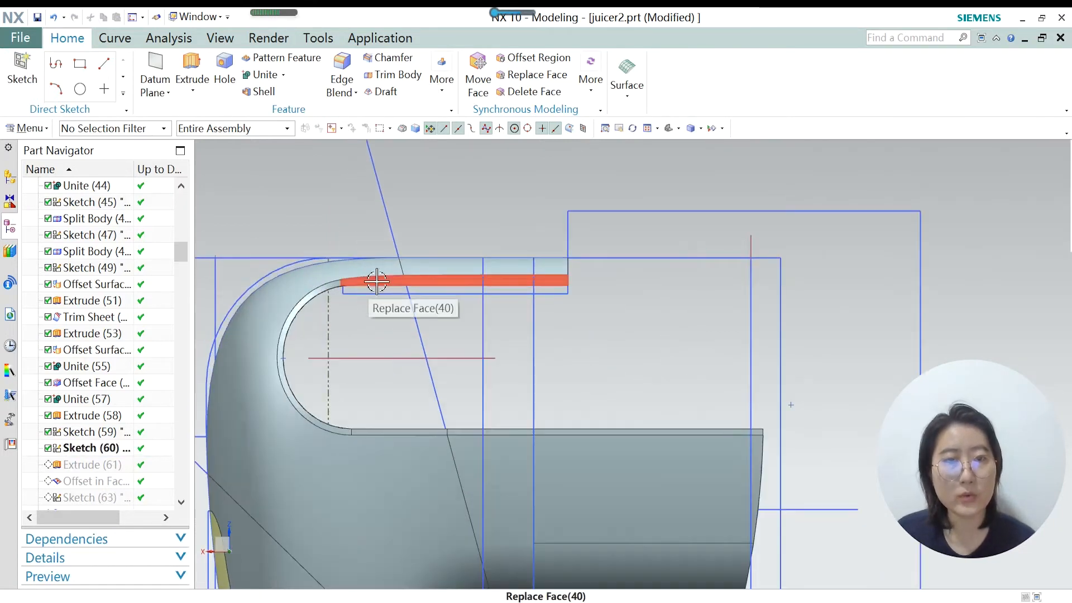
scroll(370, 283, "up", 2)
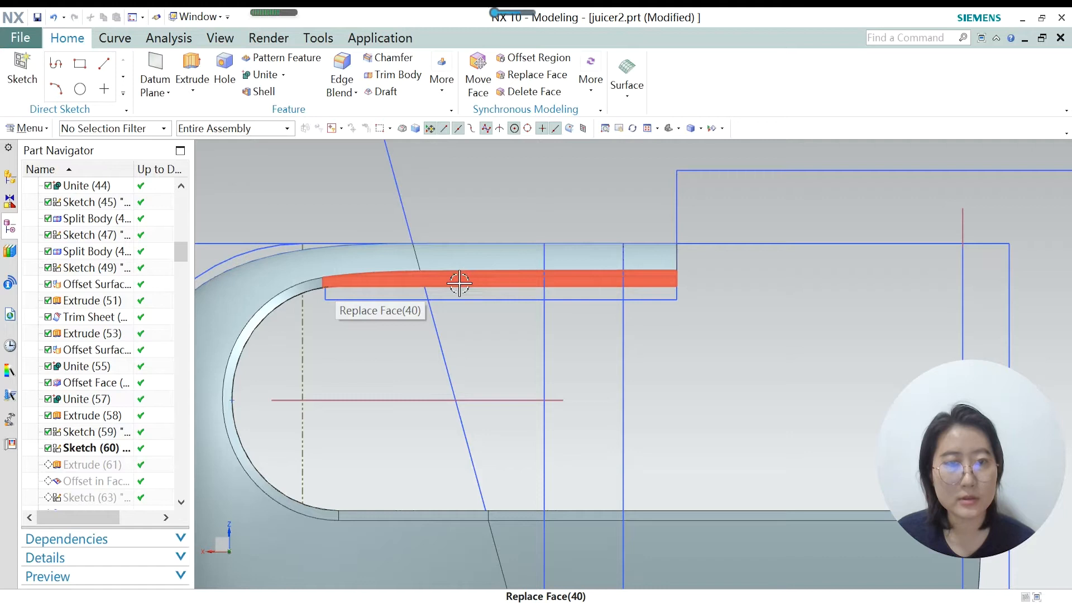
Reopen Sketch (60), dismiss the constraint notice, compare its profile with the handle's underside from both sides, and finish the sketch.
left_click(360, 297)
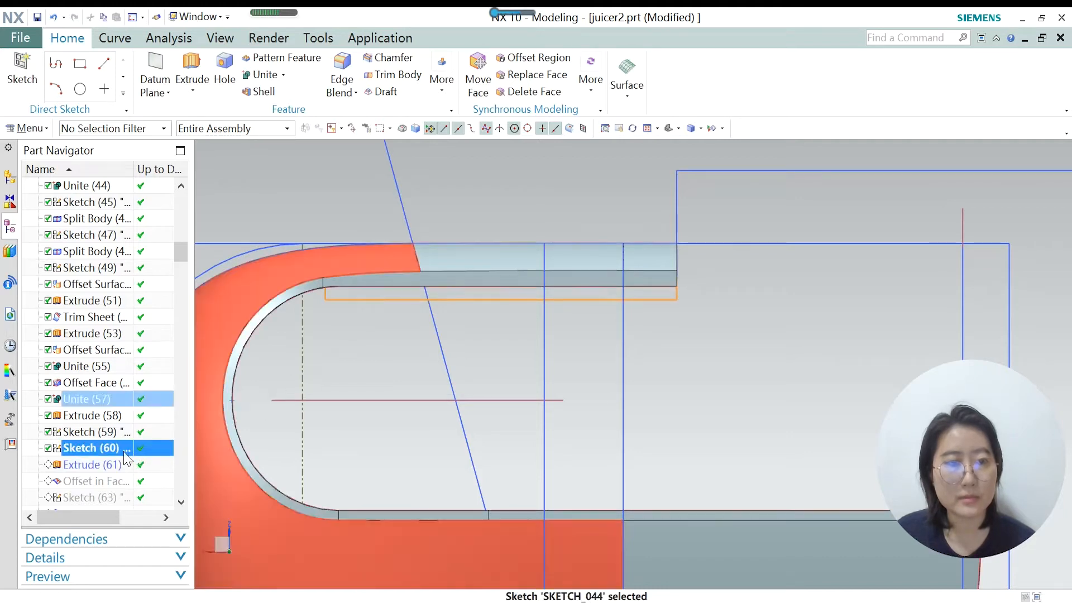
double_click(92, 448)
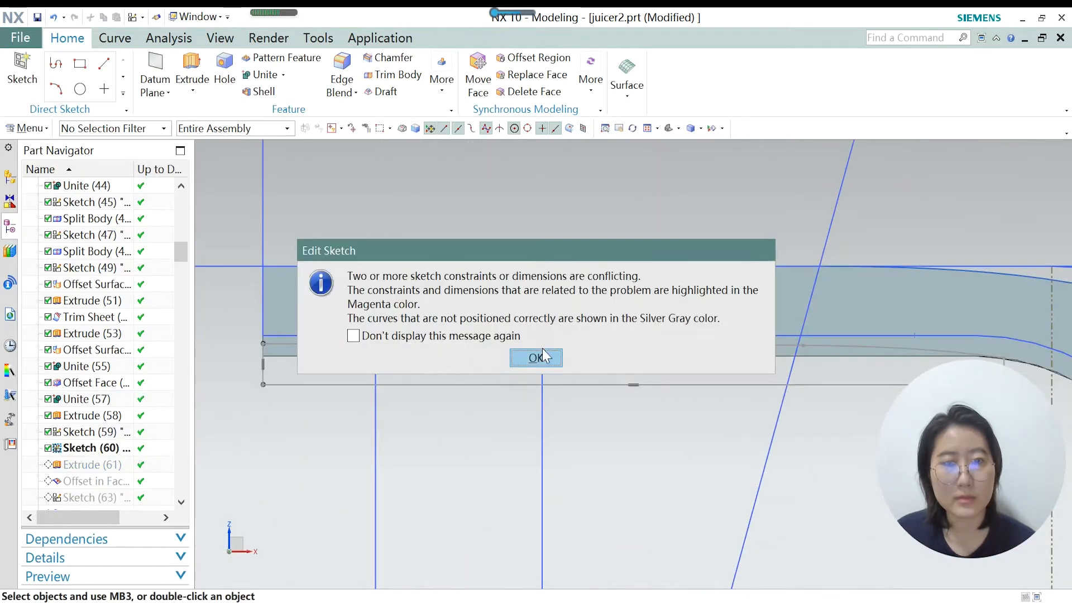
left_click(537, 357)
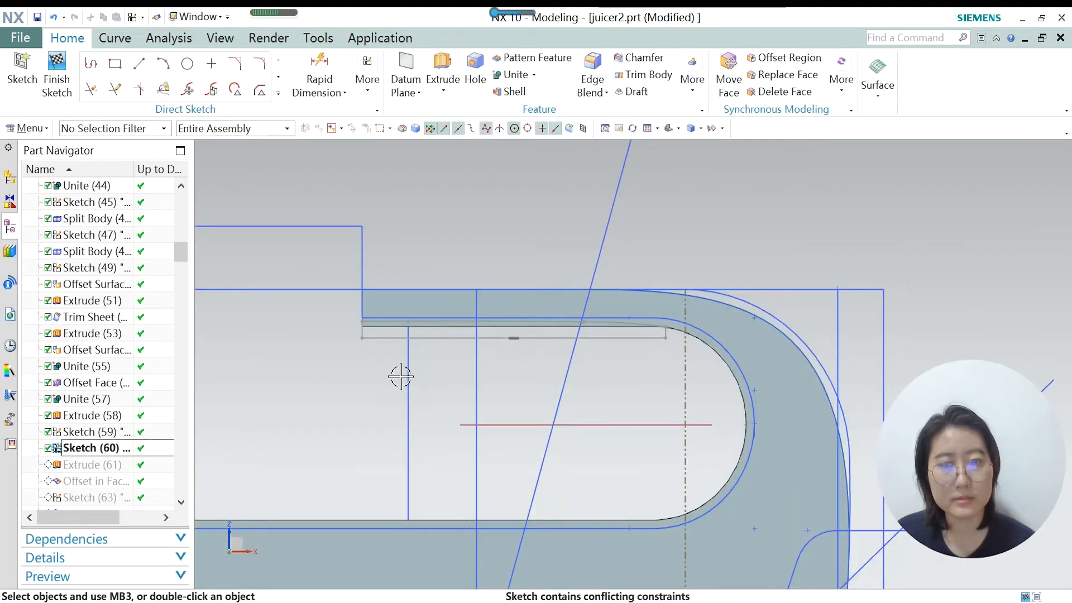
mouse_move(400, 376)
middle_mouse_down()
mouse_move(569, 377)
mouse_move(555, 388)
middle_mouse_up()
key("F8")
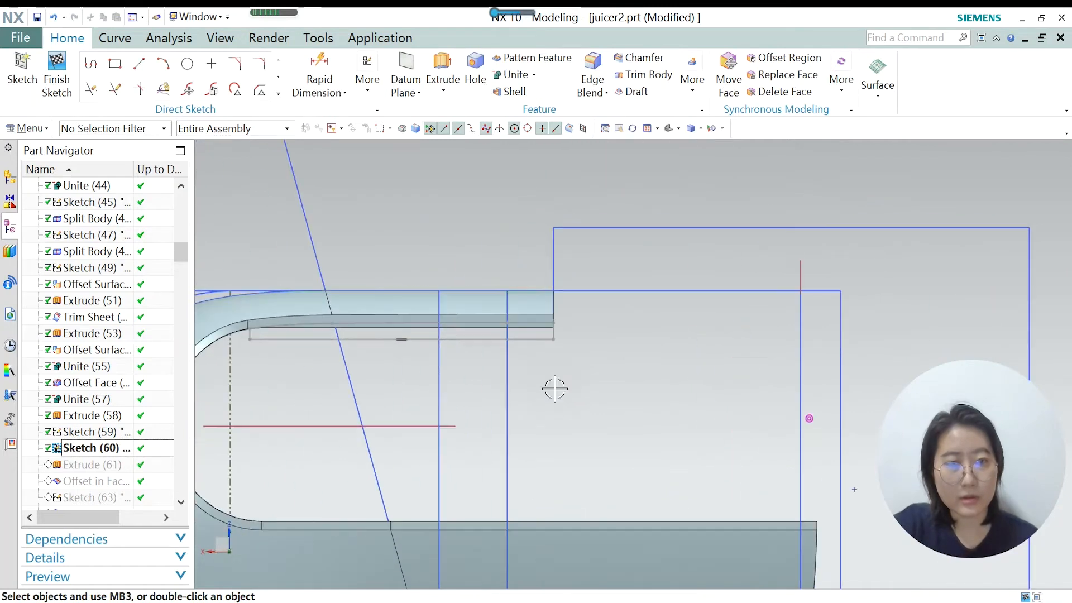
scroll(555, 389, "down", 3)
scroll(411, 363, "up", 4)
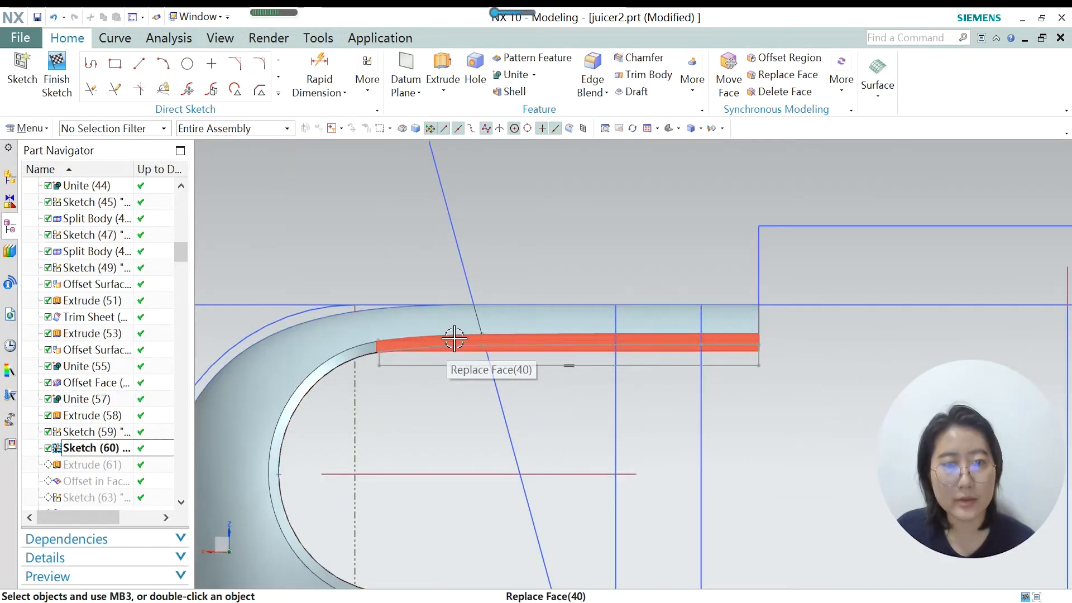
left_click(431, 332)
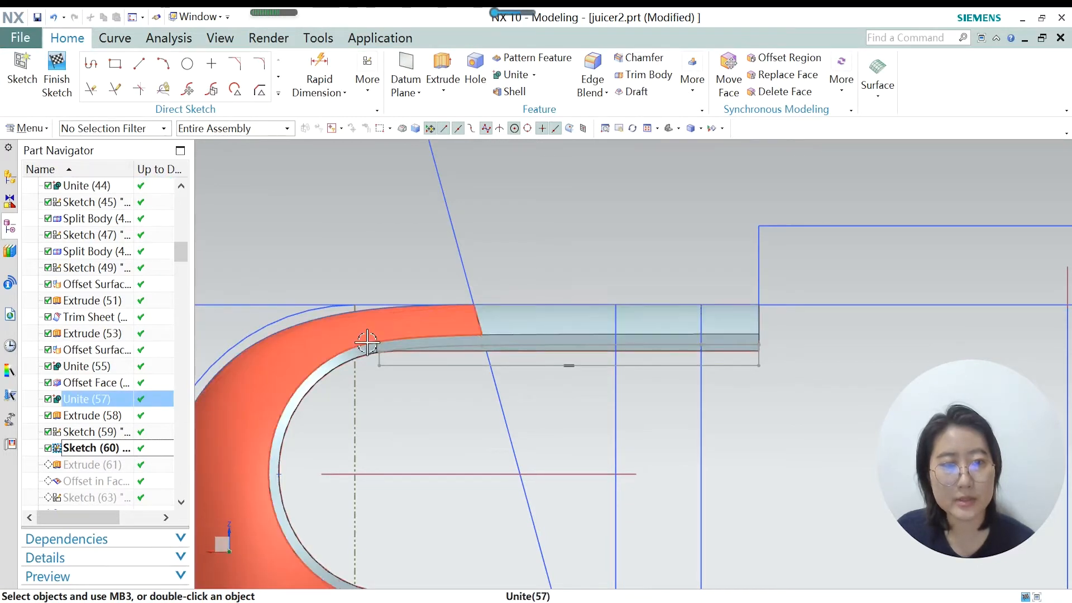
left_click(57, 78)
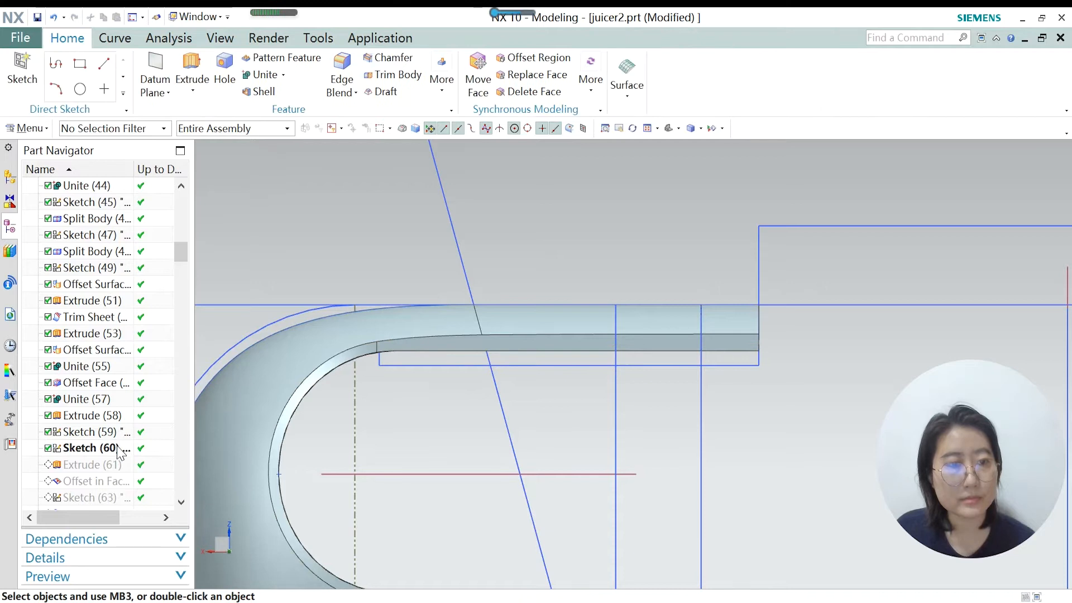
Make Extrude (61) the current feature, review its section, limits and Boolean settings, and accept them.
right_click(110, 467)
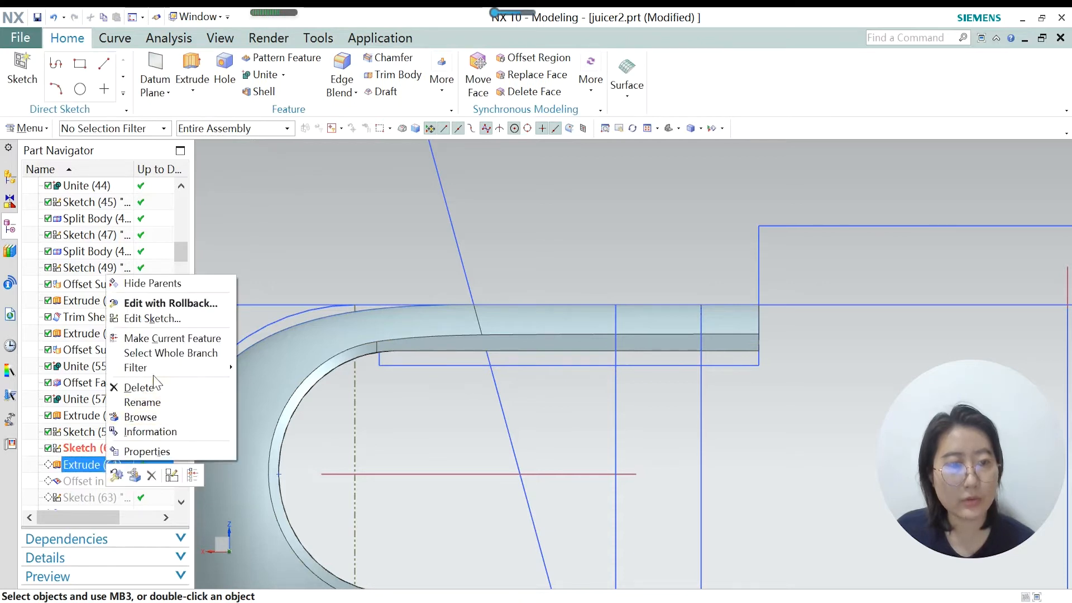
left_click(168, 338)
scroll(480, 360, "down", 3)
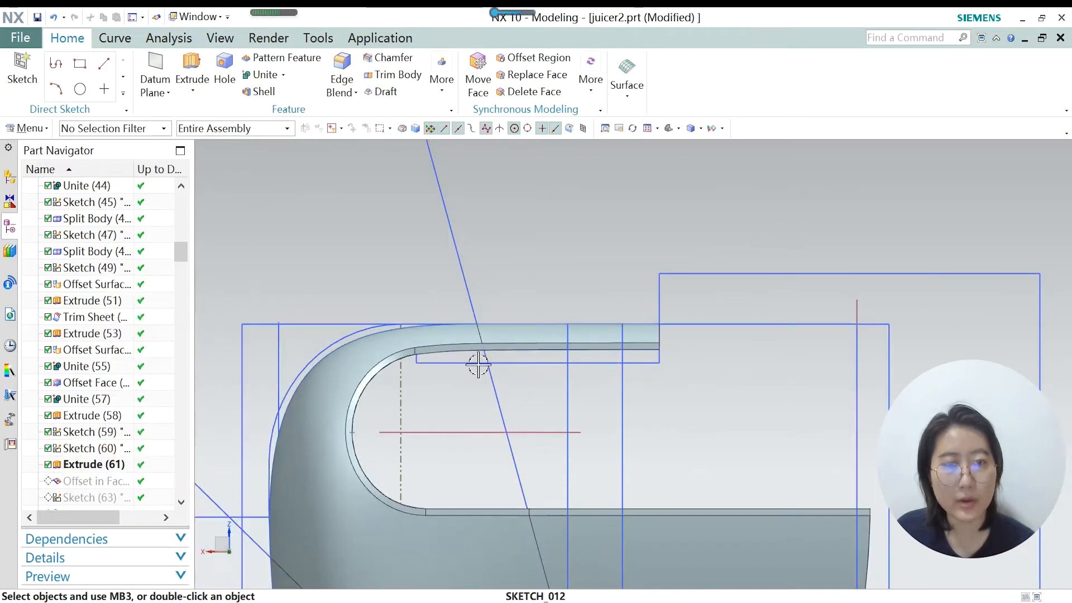
double_click(93, 466)
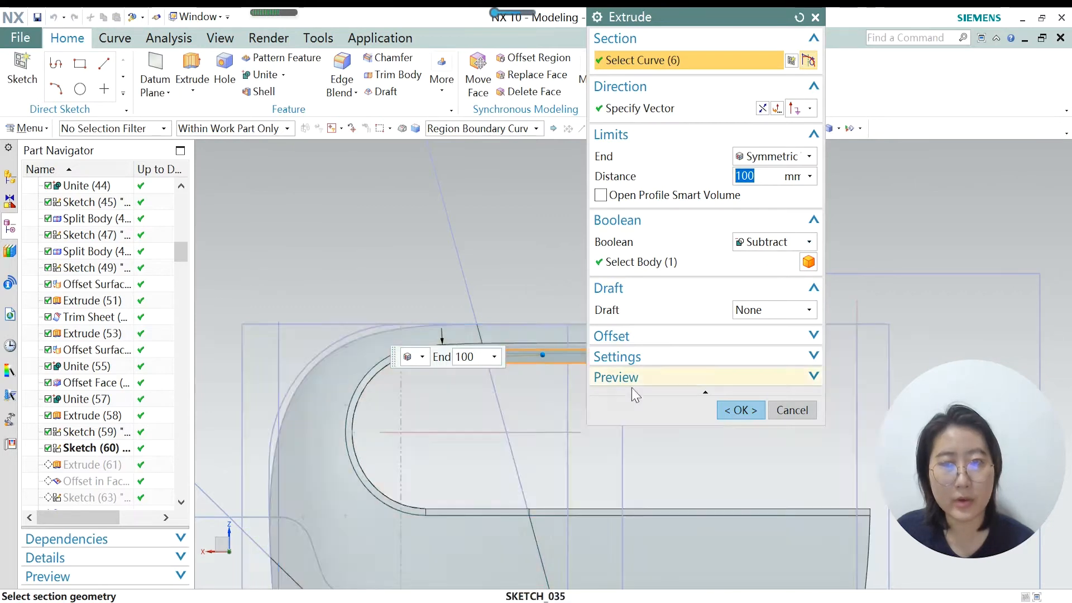
left_click(740, 409)
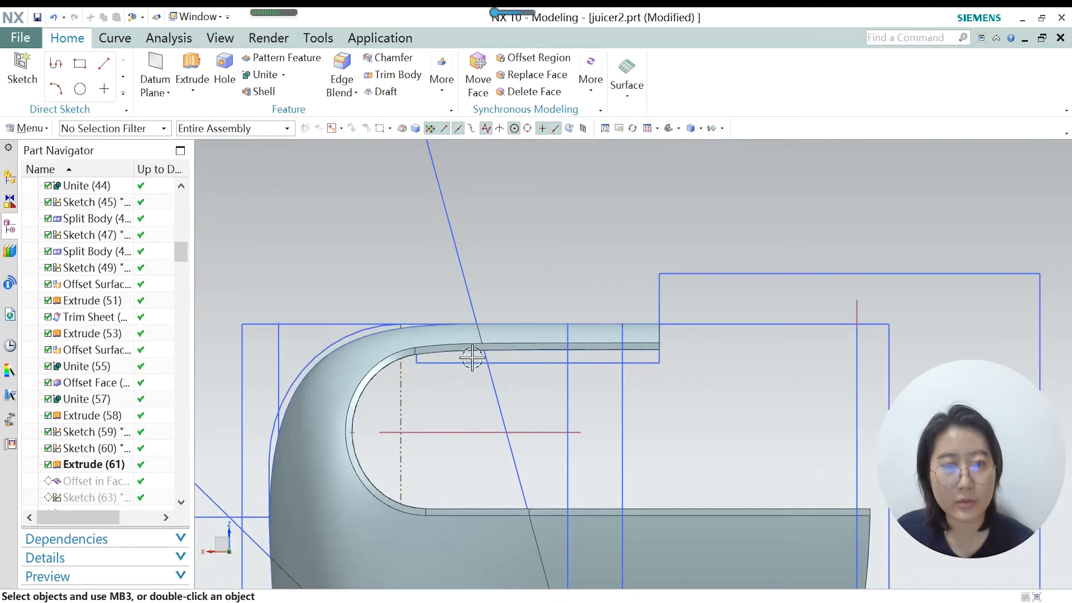
Make Offset in Face (62) the current feature, review its curve, offset and face settings, and cancel the edit.
right_click(83, 483)
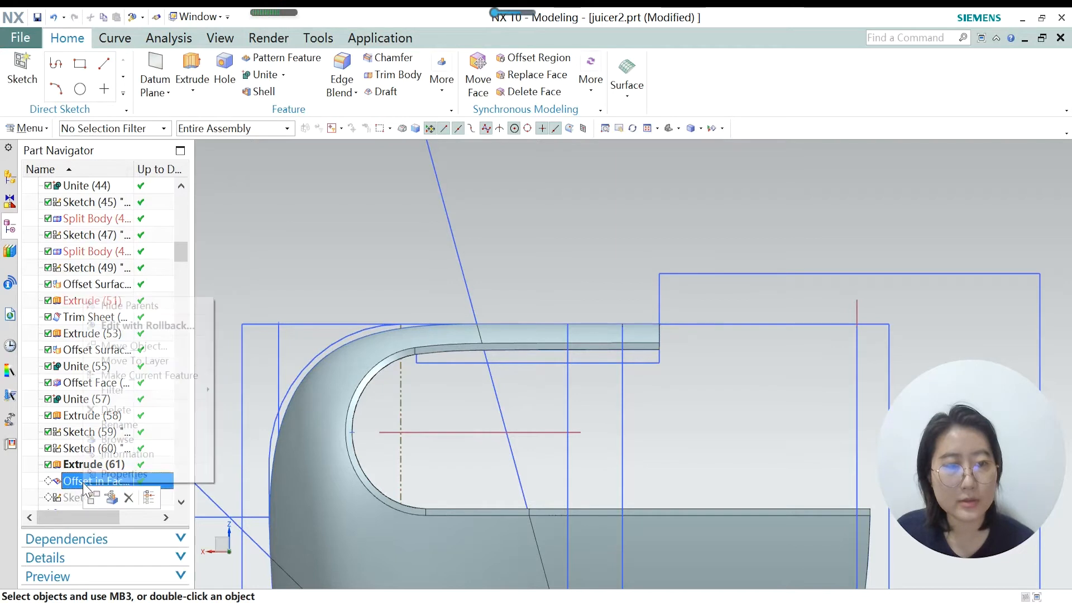
left_click(151, 381)
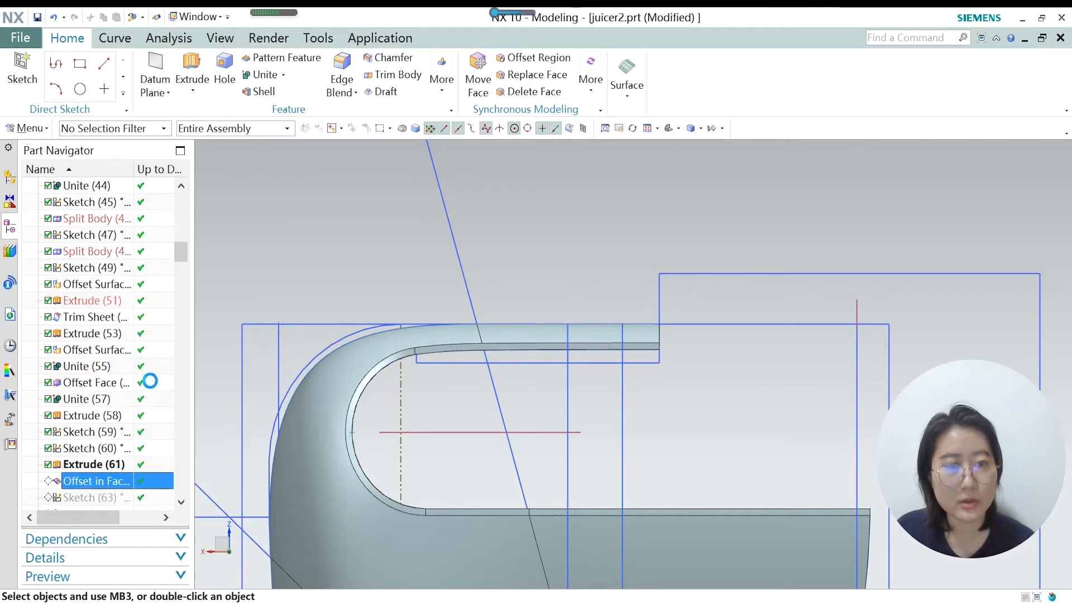
left_click(104, 484)
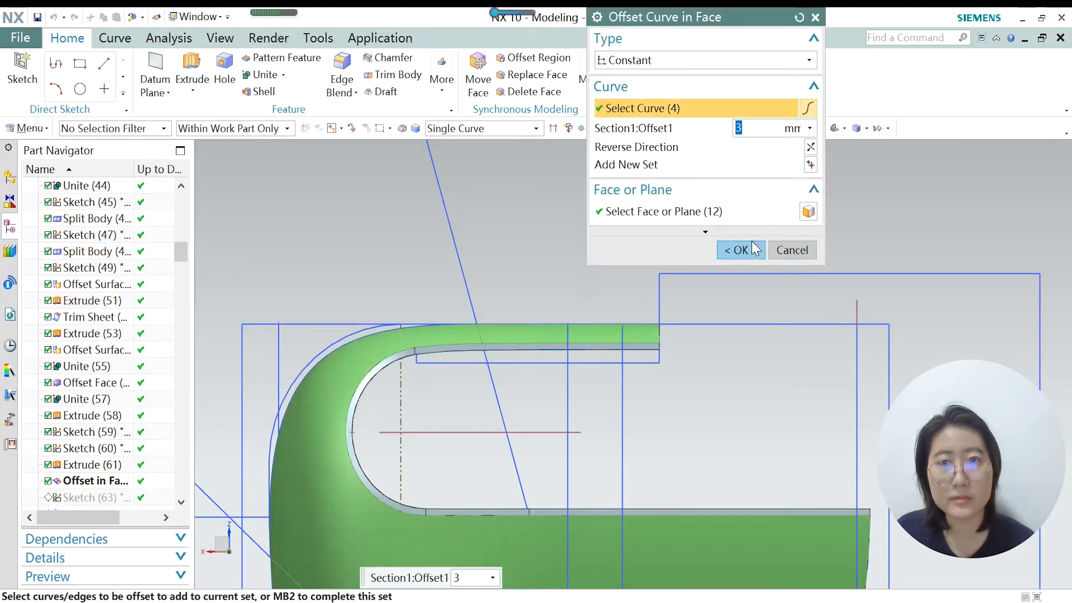
left_click(802, 254)
Highlight the Offset in Face (62) curve and compare it with the copper panel's edge in the hand mixer reference image.
scroll(486, 282, "down", 3)
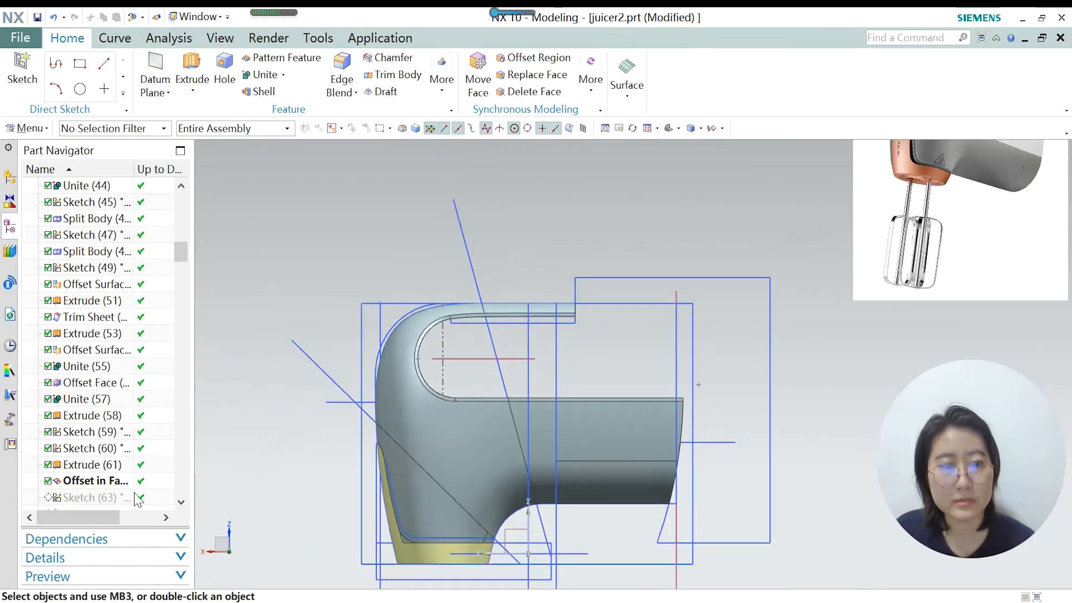
left_click(103, 482)
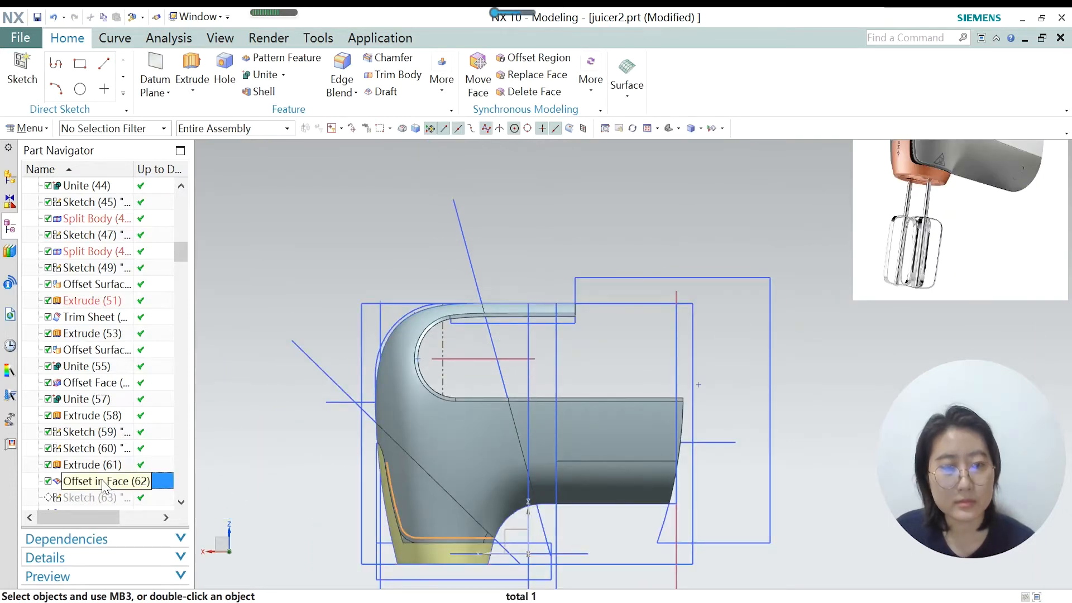
scroll(424, 422, "down", 2)
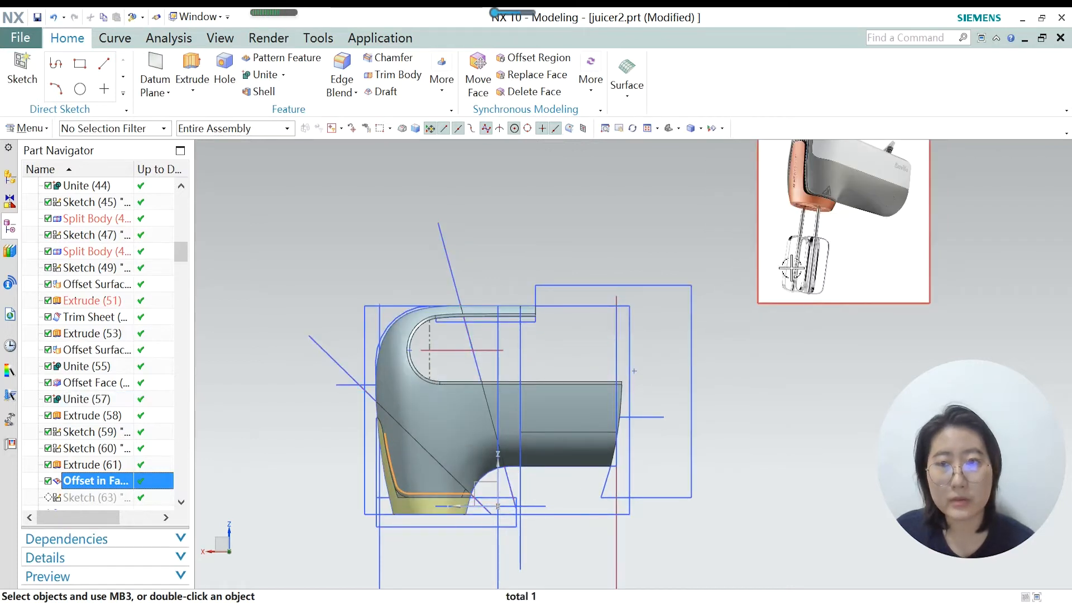
scroll(805, 214, "down", 1)
scroll(805, 214, "up", 2)
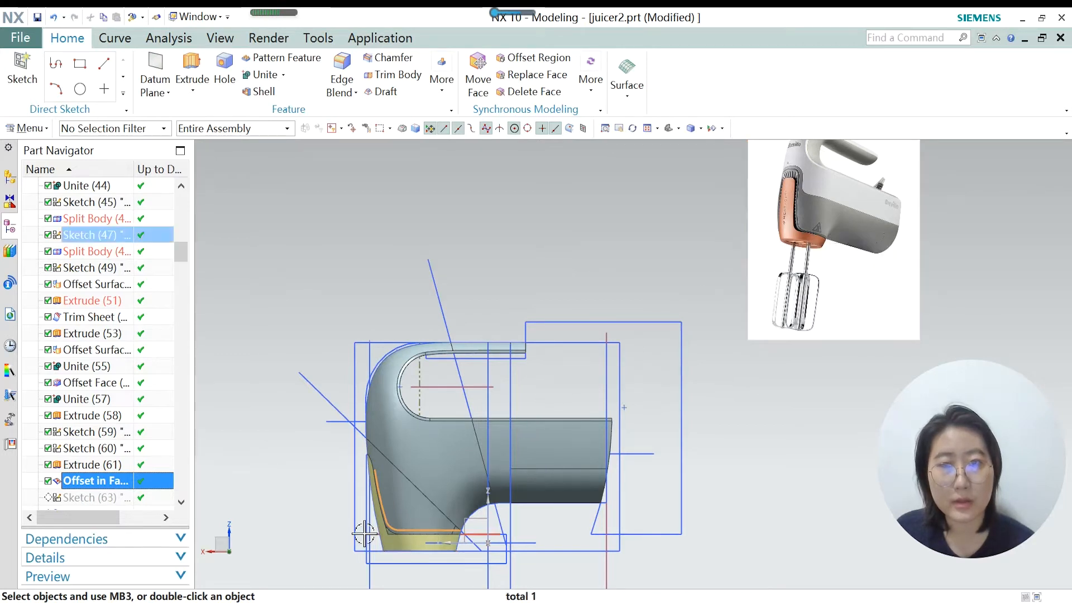
scroll(809, 234, "up", 6)
scroll(808, 240, "up", 1)
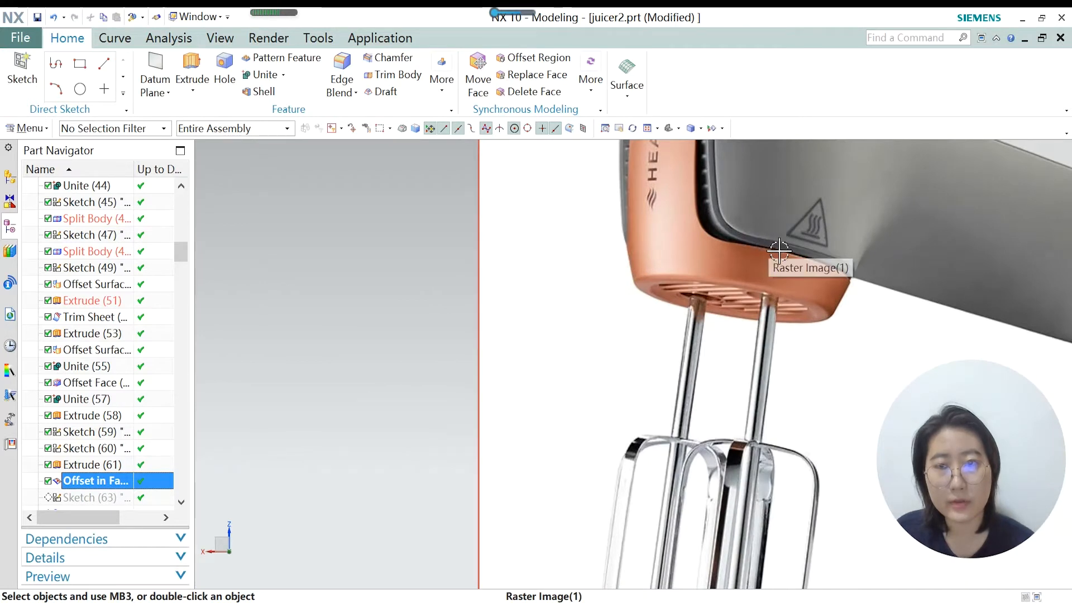
scroll(775, 244, "down", 5)
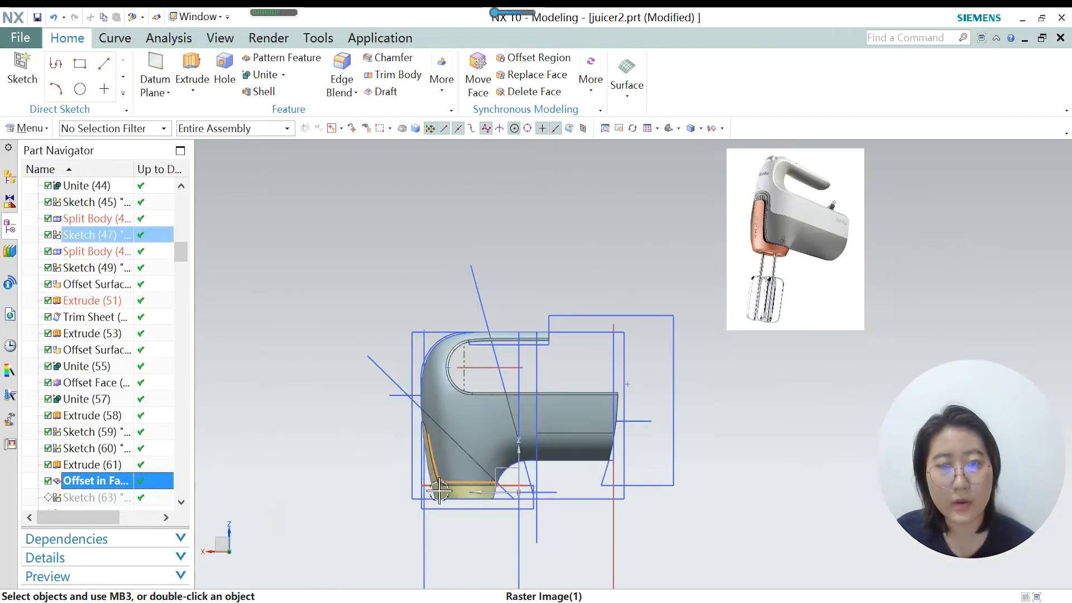
Examine the highlighted offset curve from several angles where it follows the edge of the yellow lower front panel.
scroll(435, 486, "up", 2)
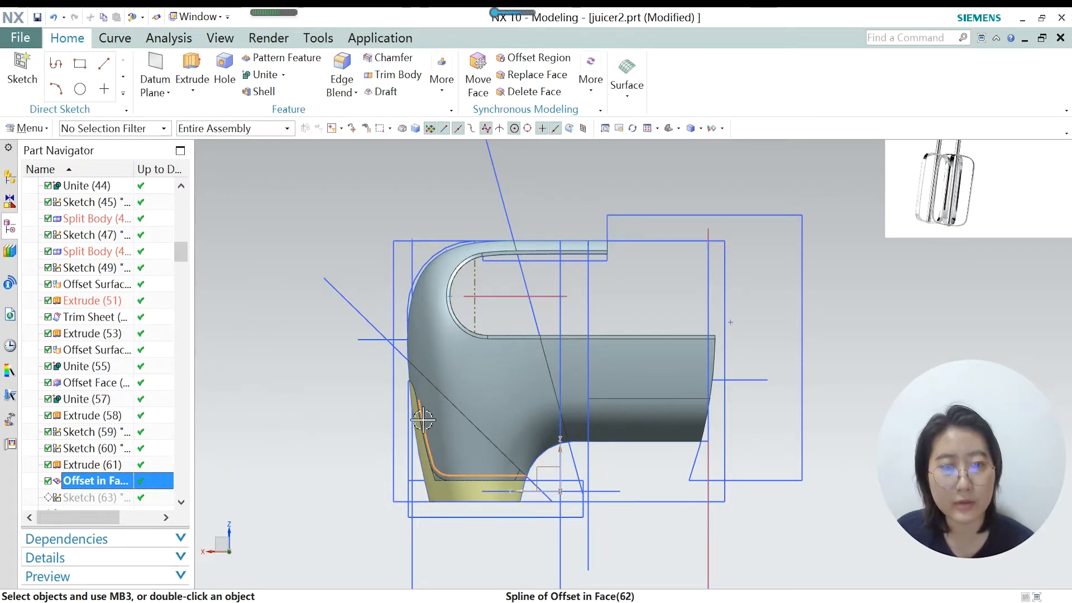
scroll(419, 403, "up", 2)
left_click(435, 489)
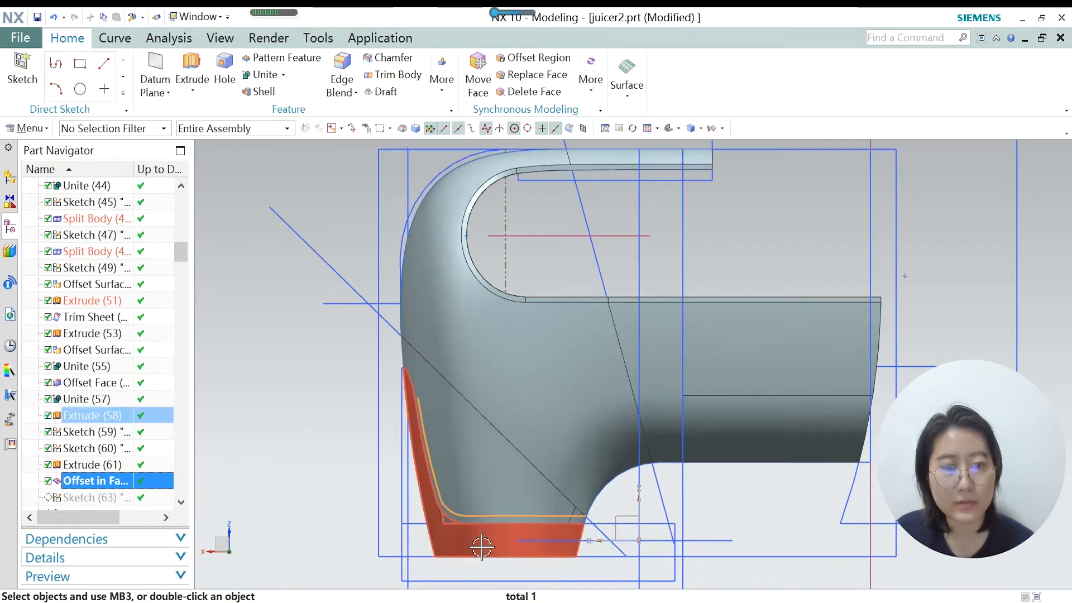
scroll(482, 545, "up", 2)
scroll(421, 258, "down", 2)
middle_click_drag(447, 307, 476, 342)
scroll(475, 343, "down", 2)
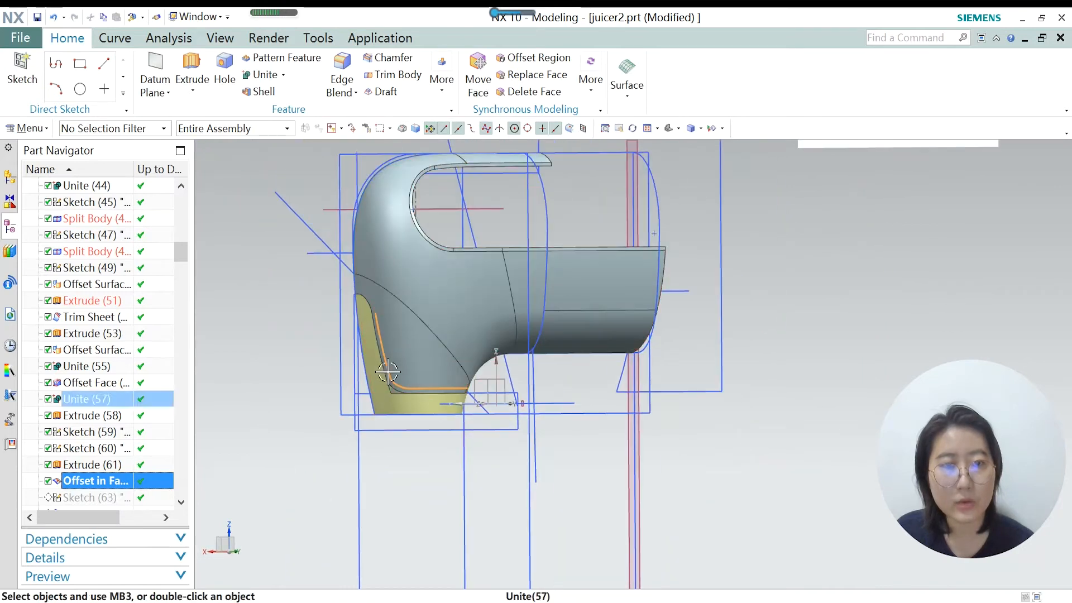
scroll(357, 347, "up", 1)
scroll(600, 437, "down", 1)
scroll(537, 397, "up", 2)
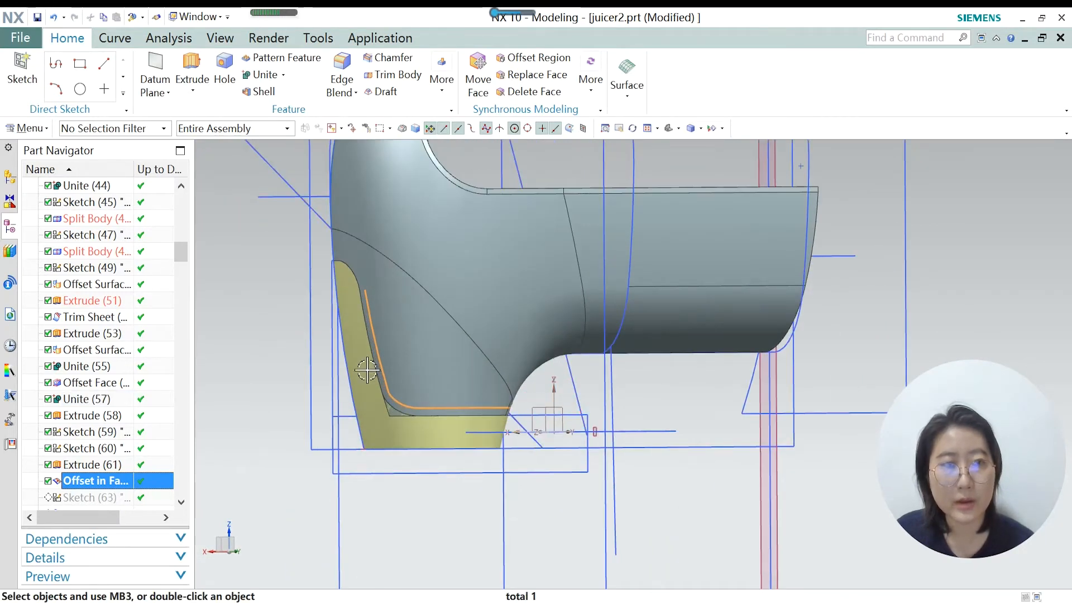
Open Offset in Face (62) for editing, examine its offset curve along the yellow front panel's edge, and accept the settings.
scroll(433, 359, "down", 1)
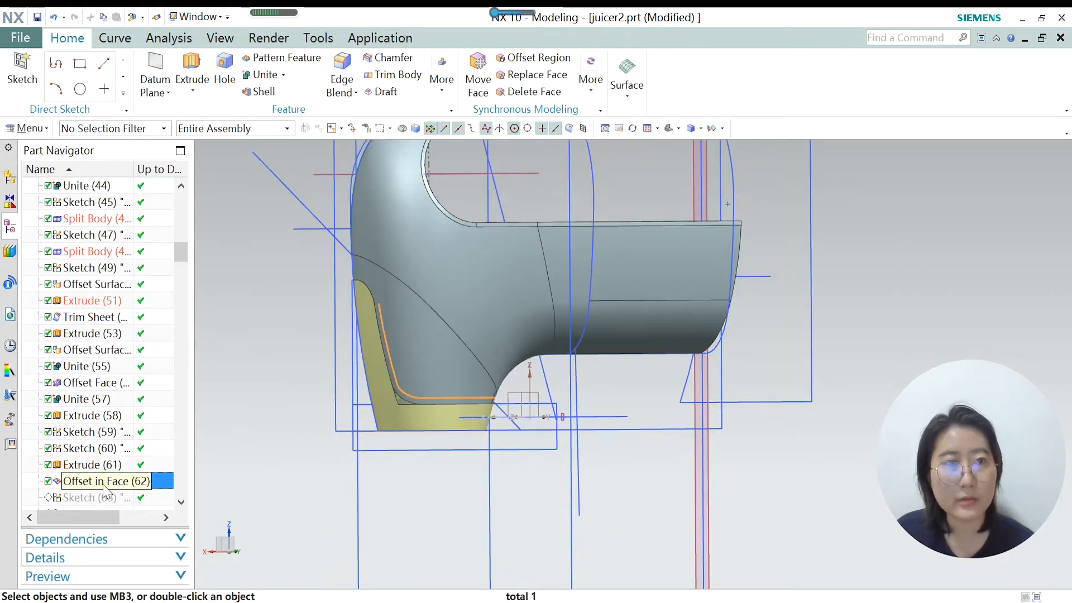
left_click(115, 38)
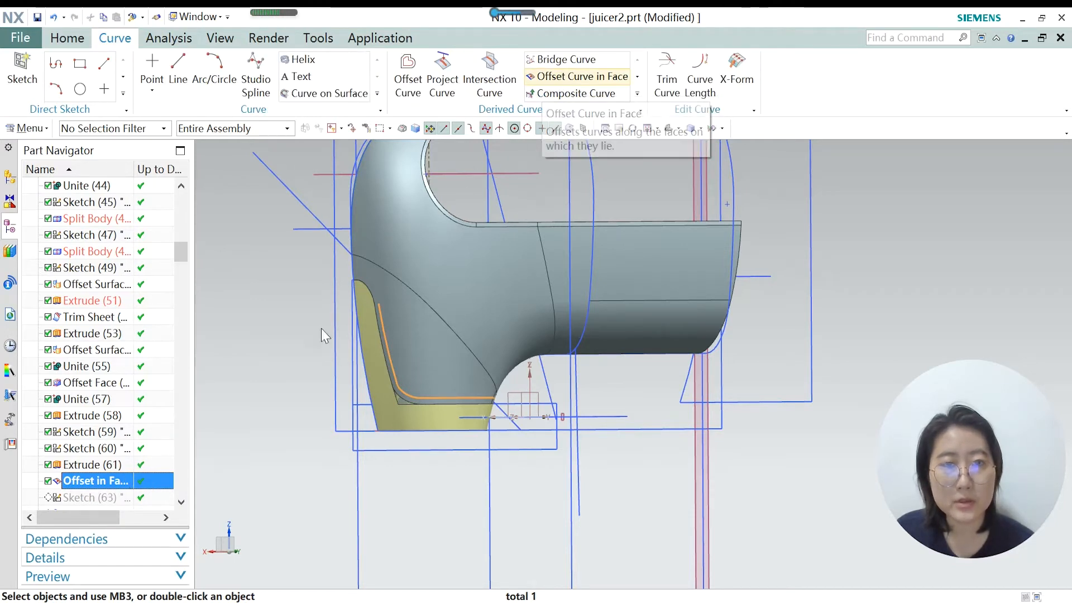
double_click(131, 483)
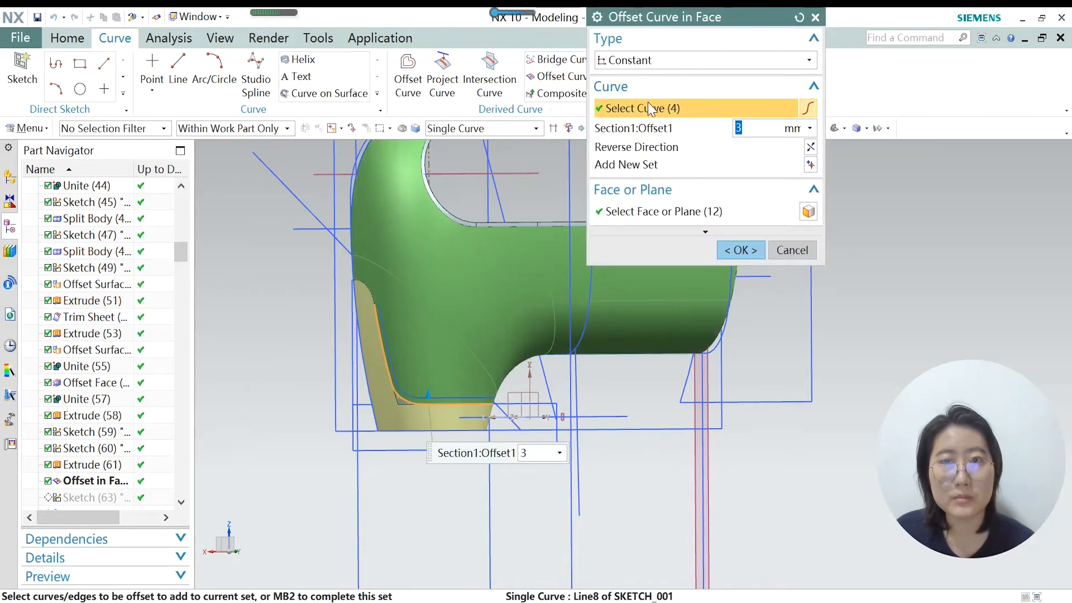
scroll(385, 385, "down", 4)
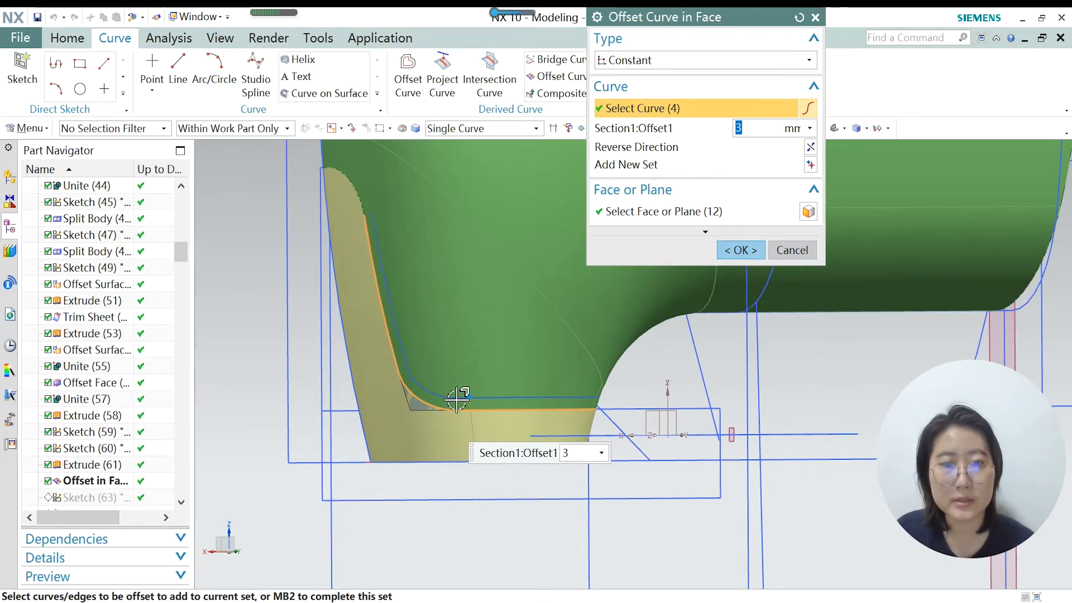
scroll(440, 400, "down", 2)
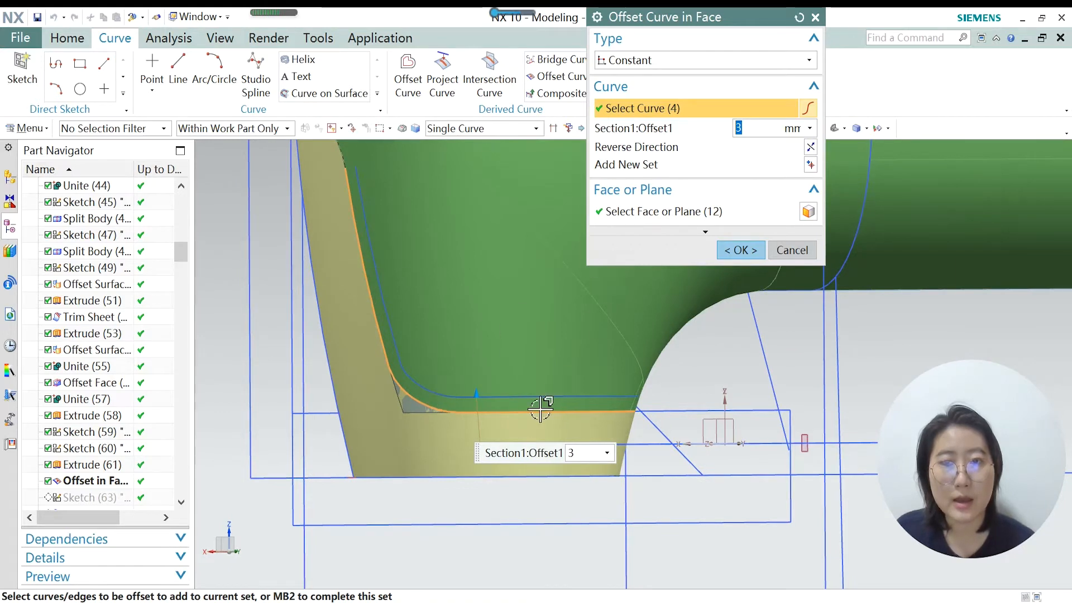
scroll(516, 444, "up", 2)
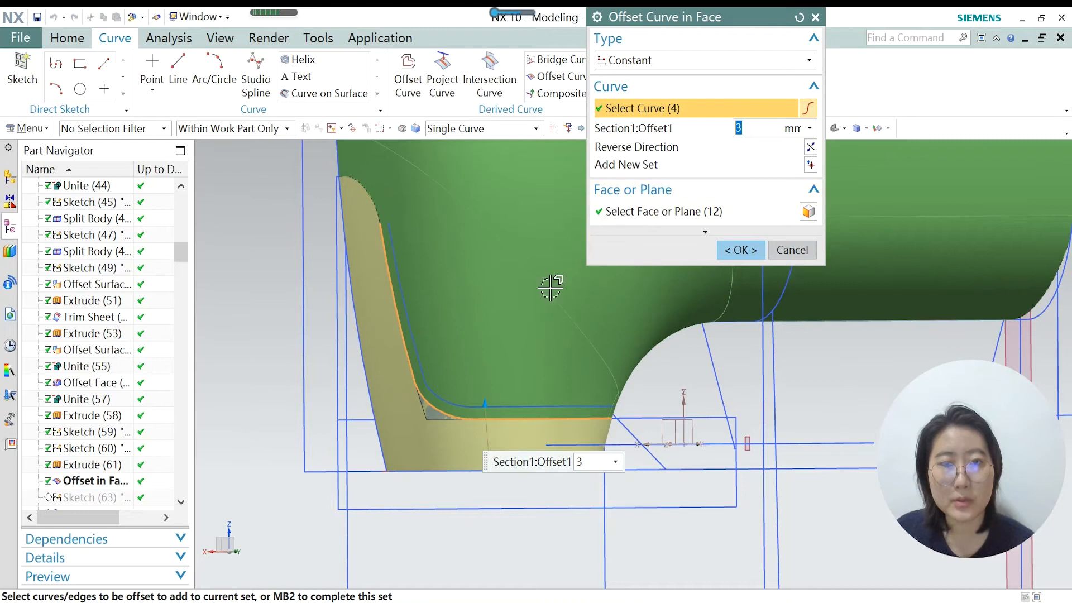
scroll(478, 383, "up", 2)
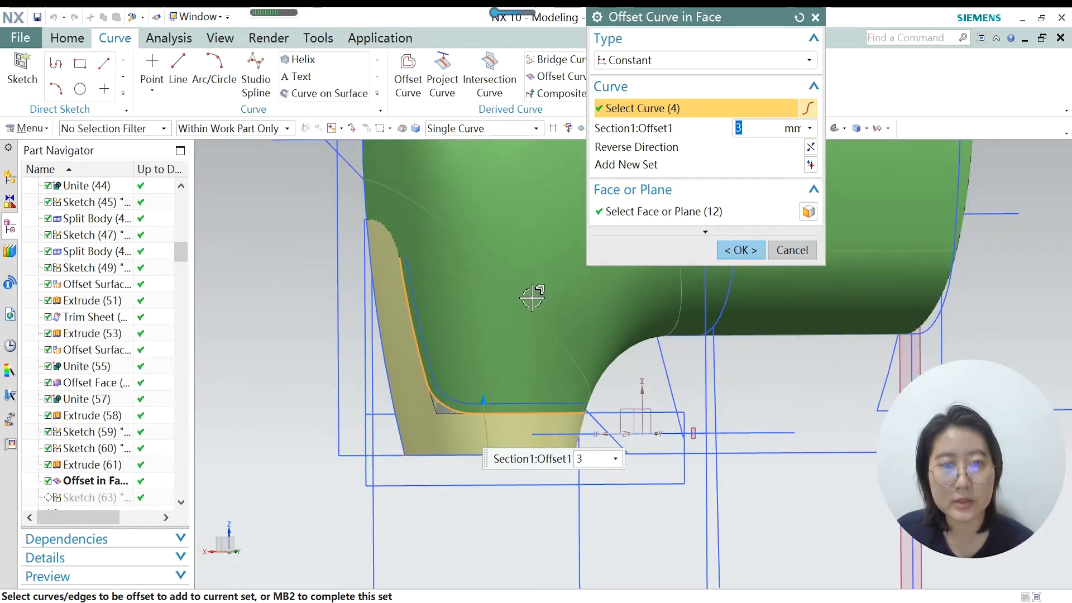
scroll(472, 374, "up", 1)
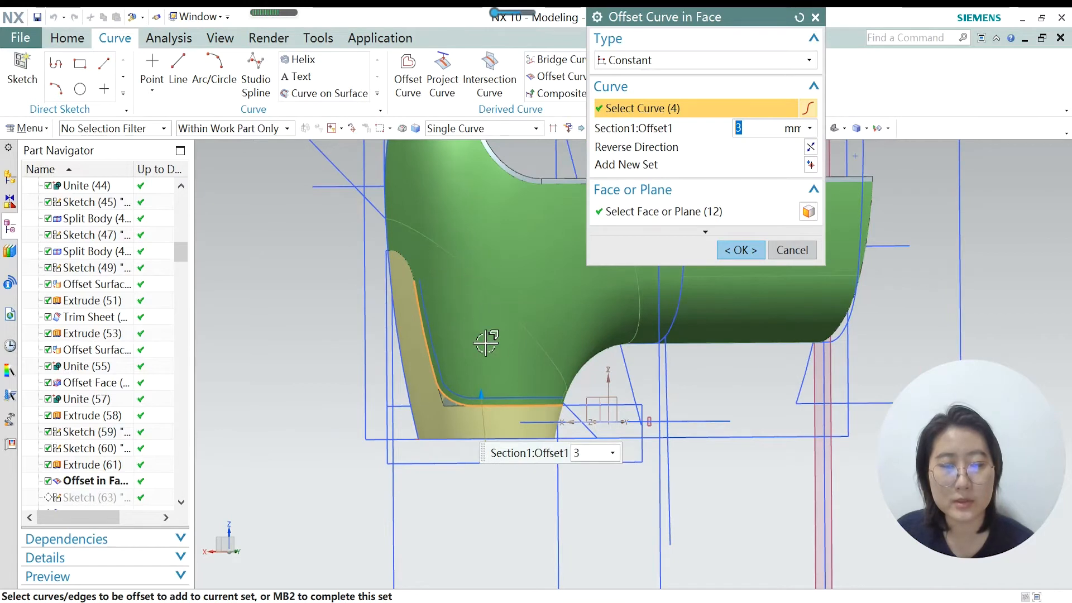
scroll(450, 360, "down", 1)
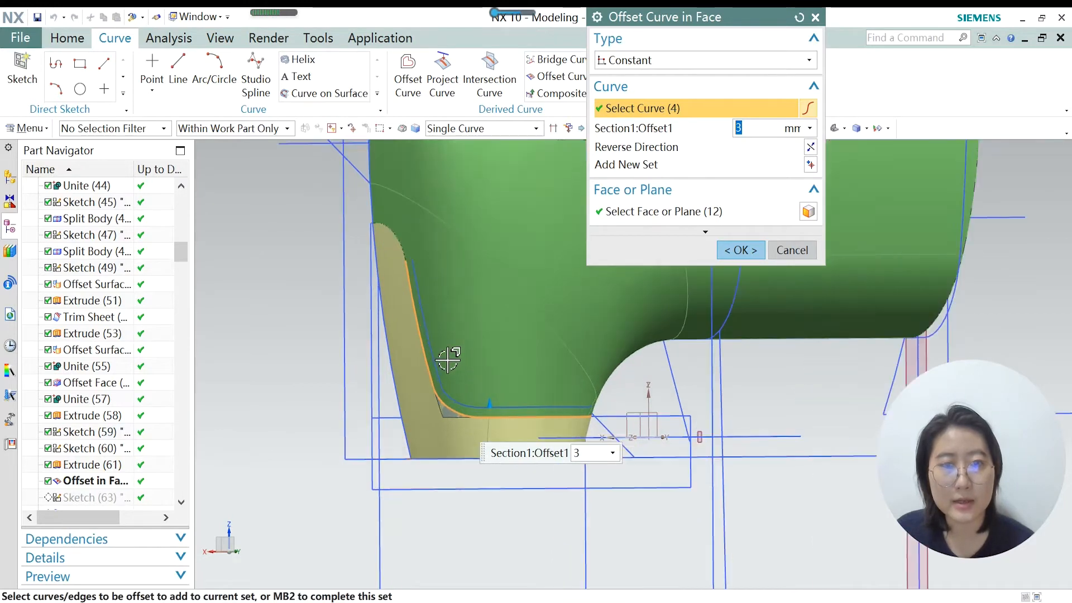
left_click(751, 251)
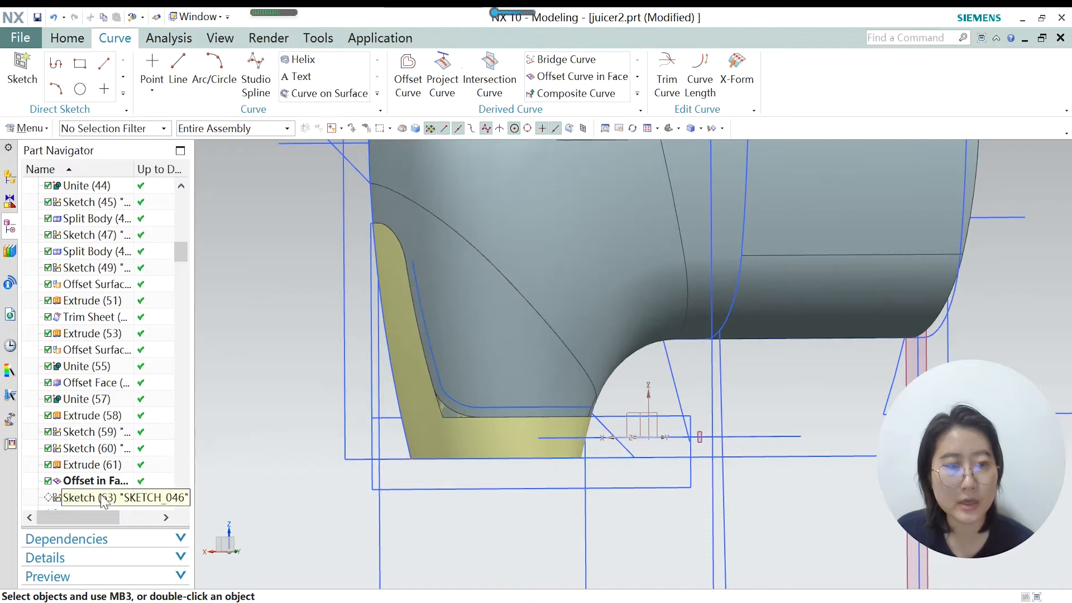
Make Sketch (63) the current feature and open it for editing with its short horizontal line in view.
right_click(103, 501)
left_click(162, 386)
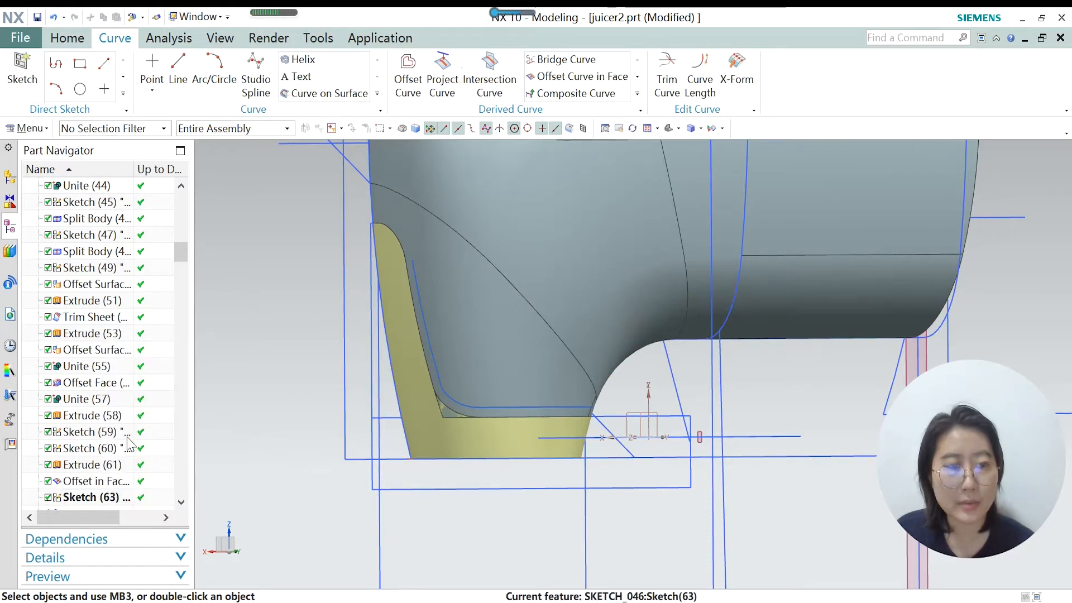
double_click(92, 496)
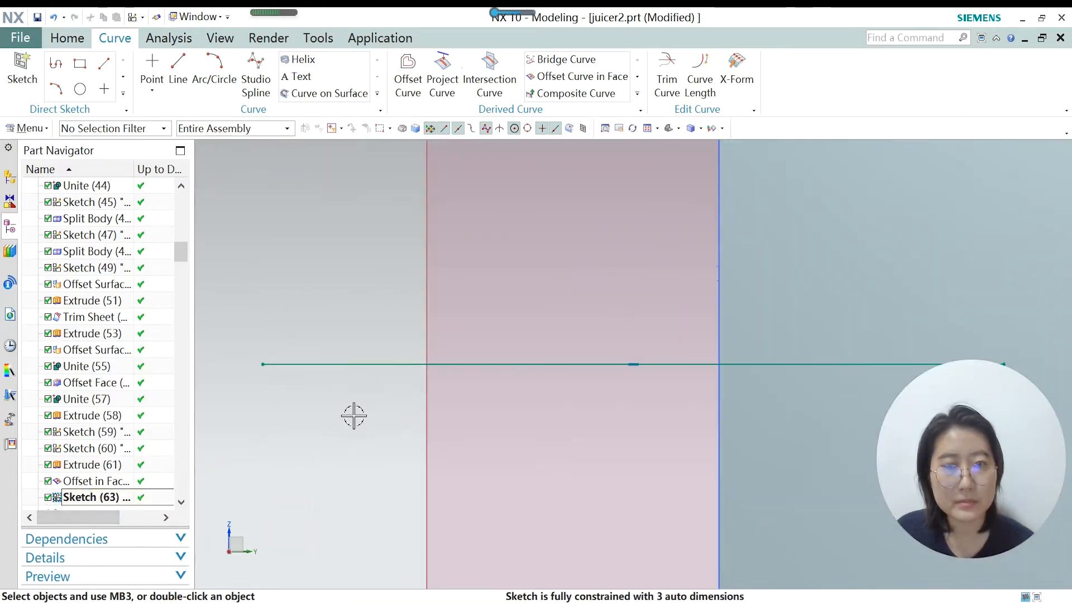
scroll(386, 349, "down", 8)
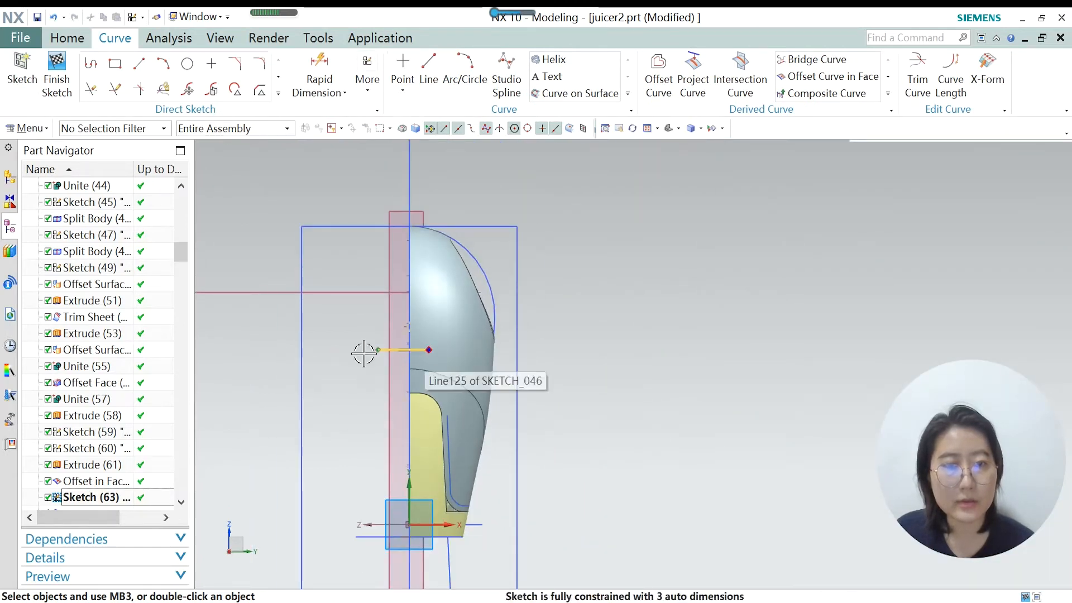
scroll(374, 497, "down", 1)
scroll(374, 496, "down", 2)
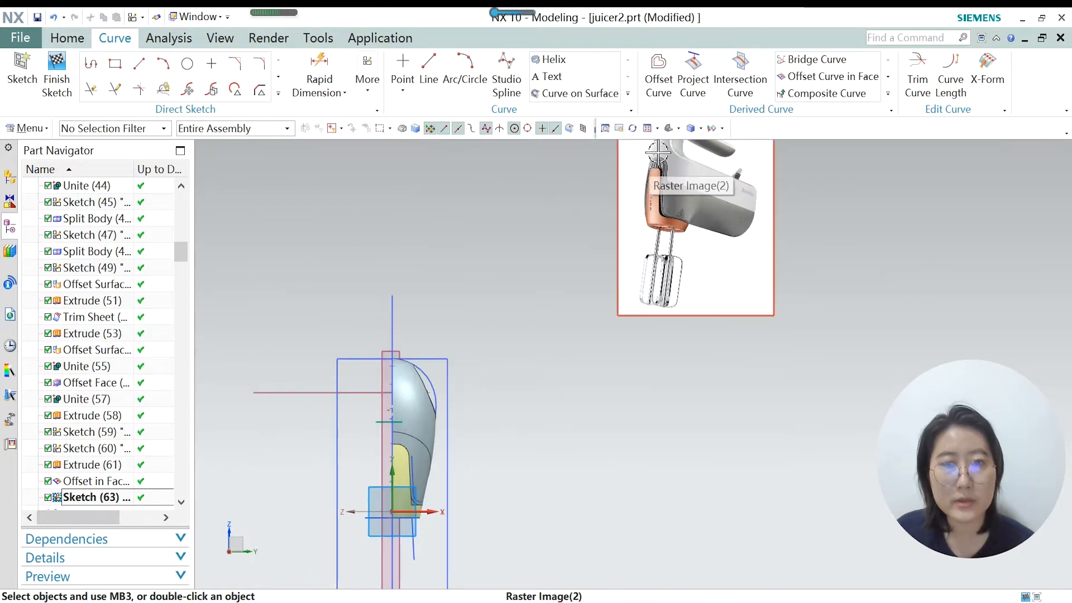
Examine the sketch line's position above the yellow front panel from several angles and return to the straight-on view.
middle_click_drag(386, 408, 412, 402)
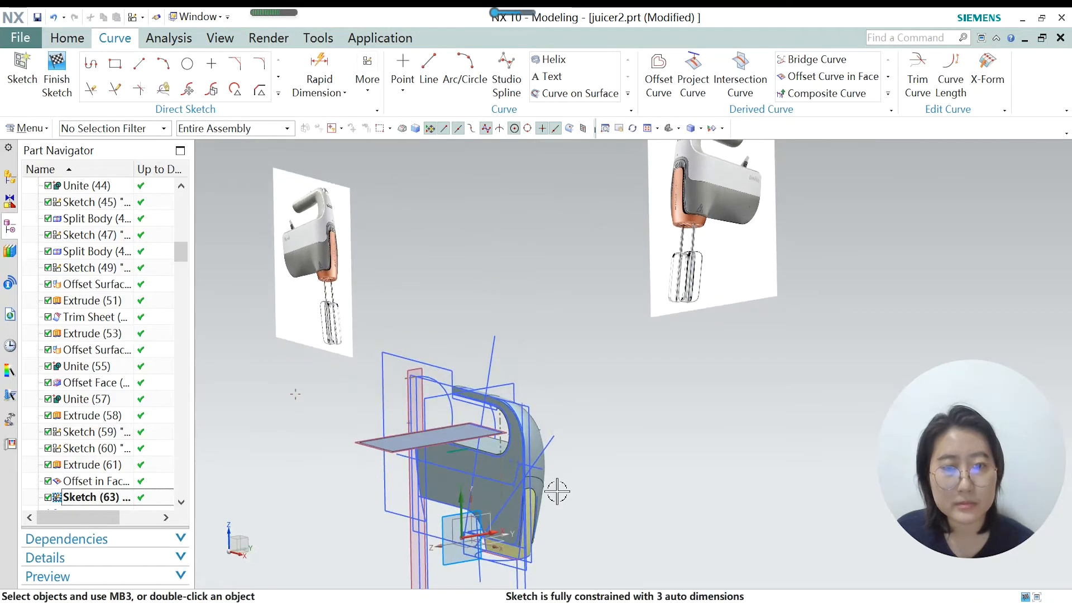
scroll(519, 461, "up", 5)
scroll(520, 460, "down", 2)
middle_click_drag(521, 460, 427, 448)
scroll(446, 449, "down", 4)
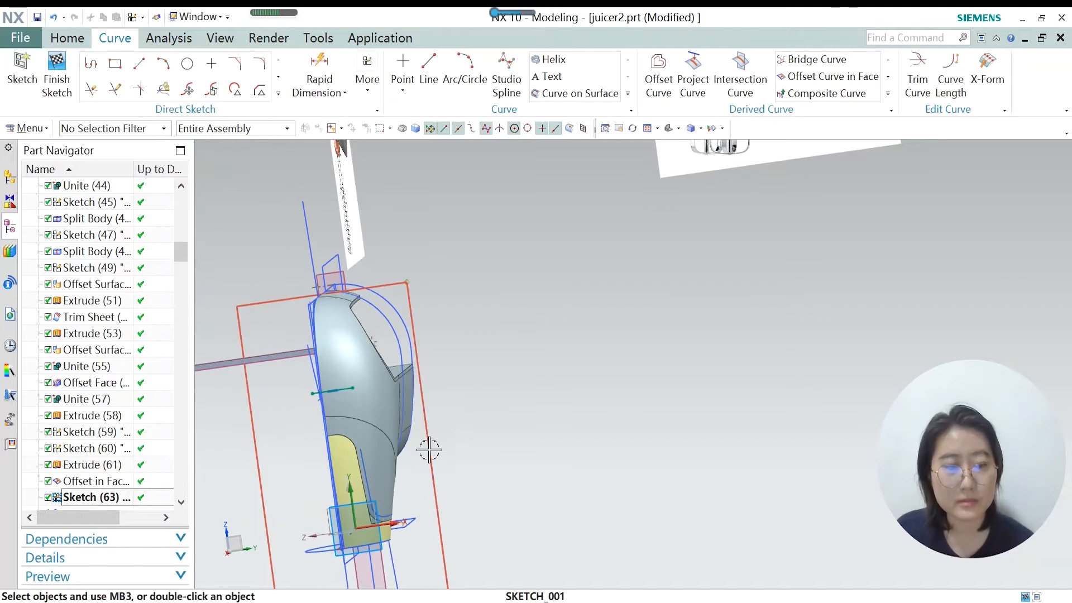
key("F8")
scroll(428, 447, "down", 4)
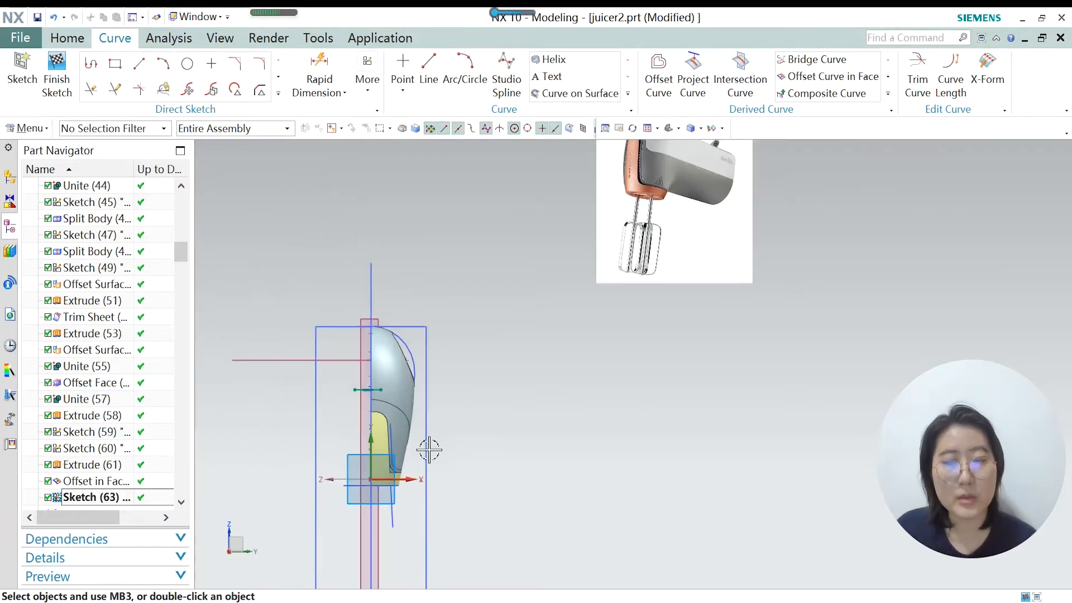
Compare the sketch line with the area above the copper panel in the hand mixer reference image, and finish the sketch.
scroll(535, 297, "up", 3)
scroll(535, 298, "up", 1)
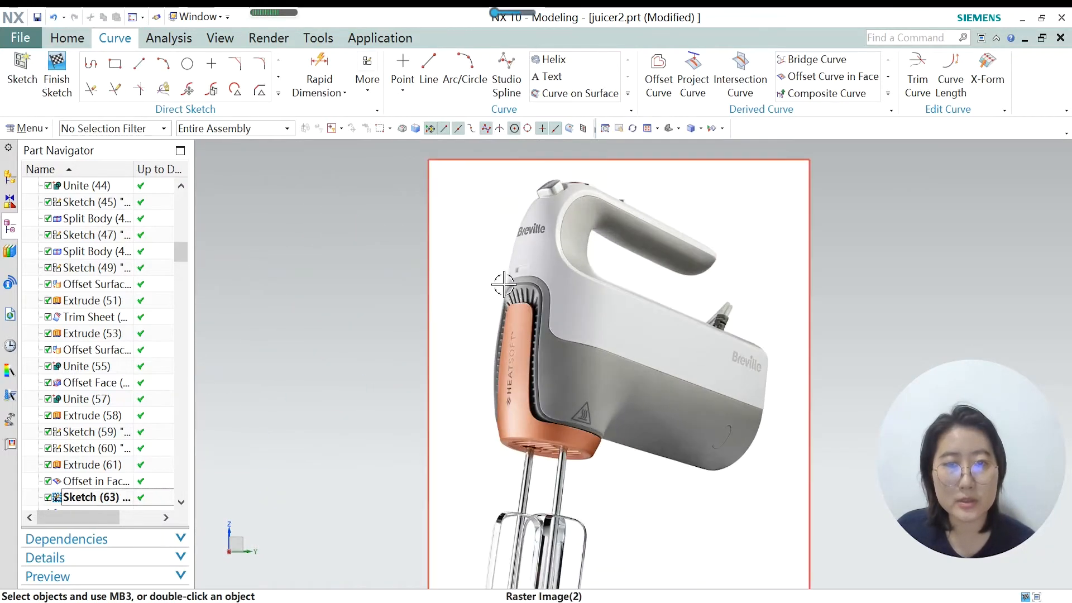
scroll(543, 288, "up", 3)
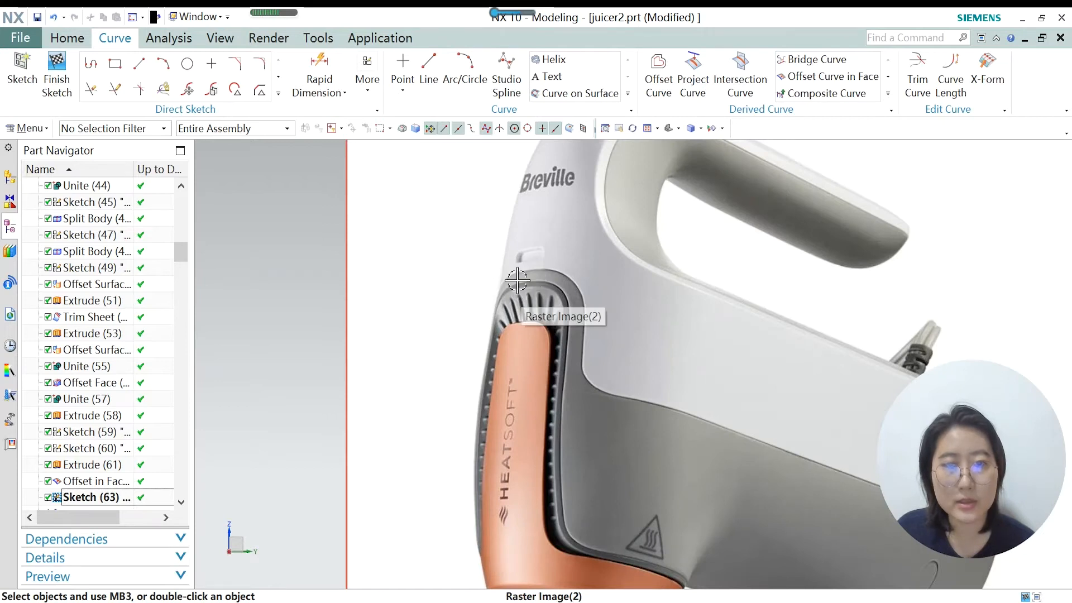
scroll(543, 278, "down", 5)
scroll(418, 413, "up", 5)
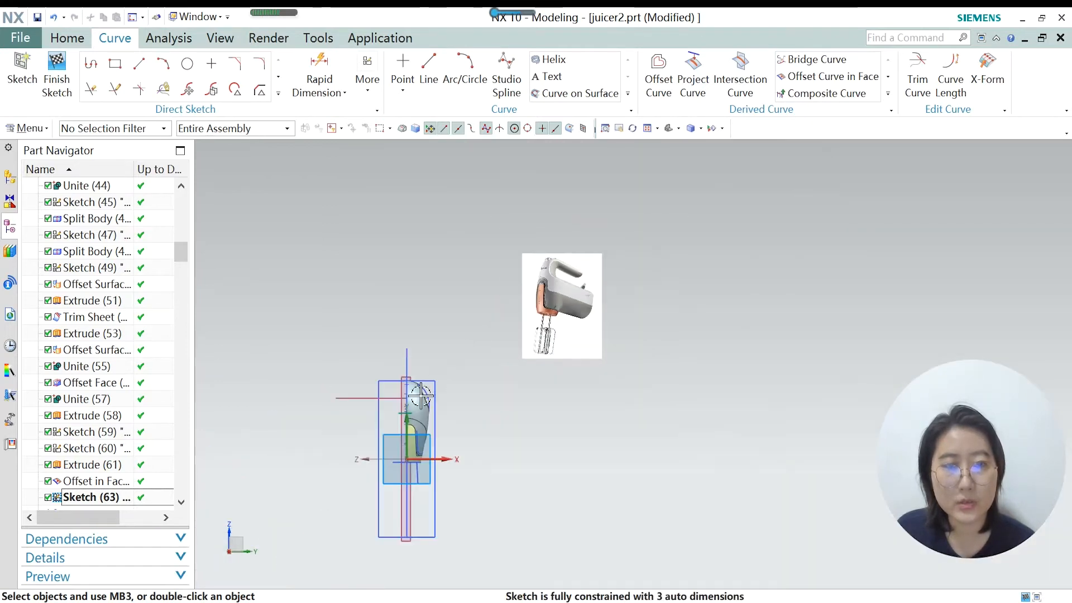
scroll(400, 389, "down", 2)
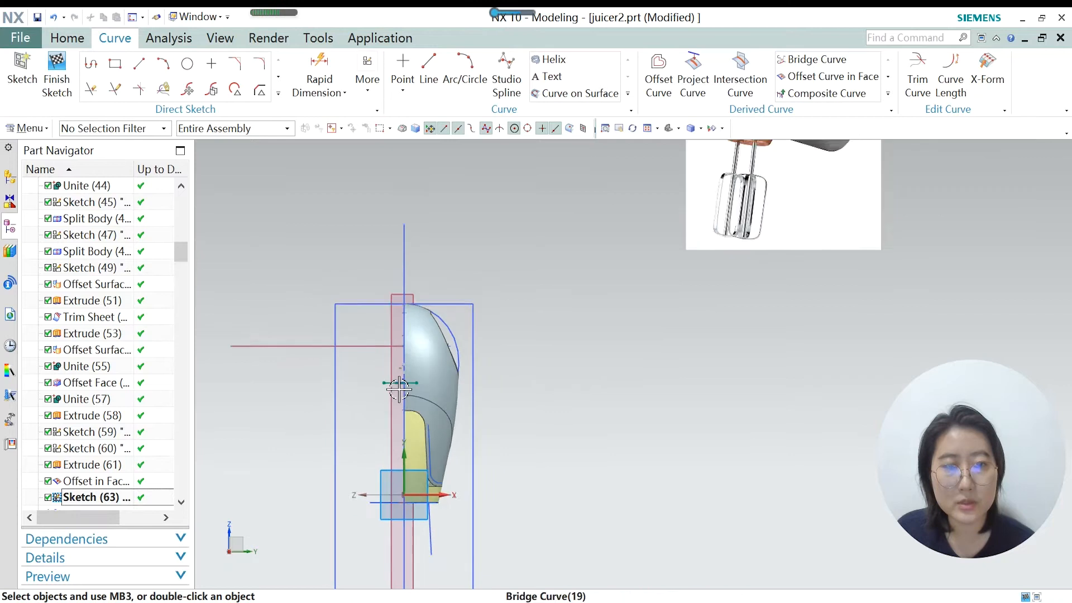
scroll(395, 395, "up", 2)
scroll(417, 379, "down", 3)
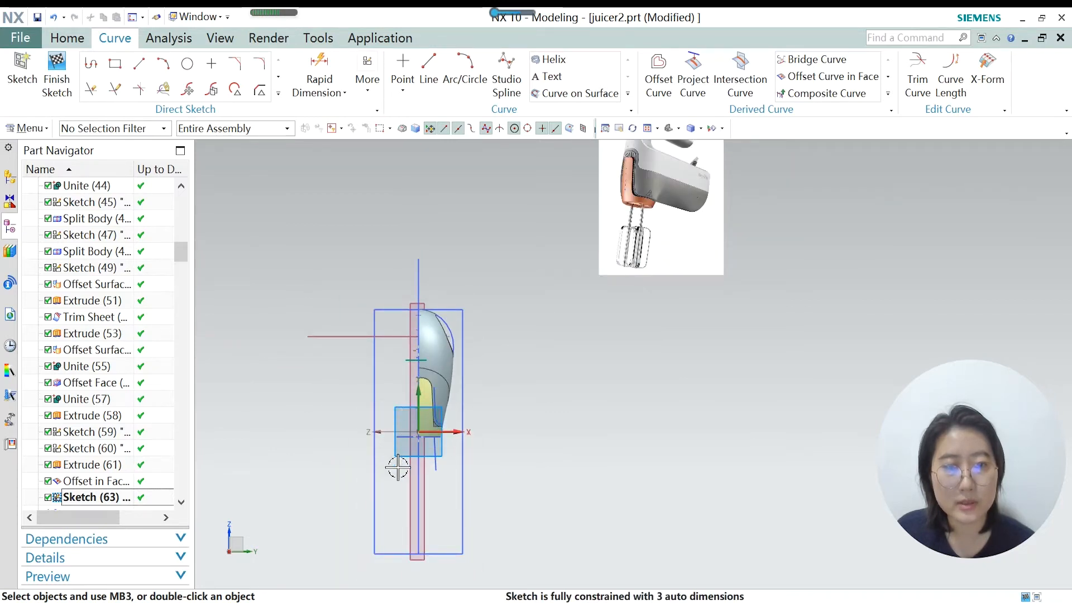
mouse_move(414, 463)
middle_mouse_down()
mouse_move(402, 464)
mouse_move(434, 461)
middle_mouse_up()
key("F8")
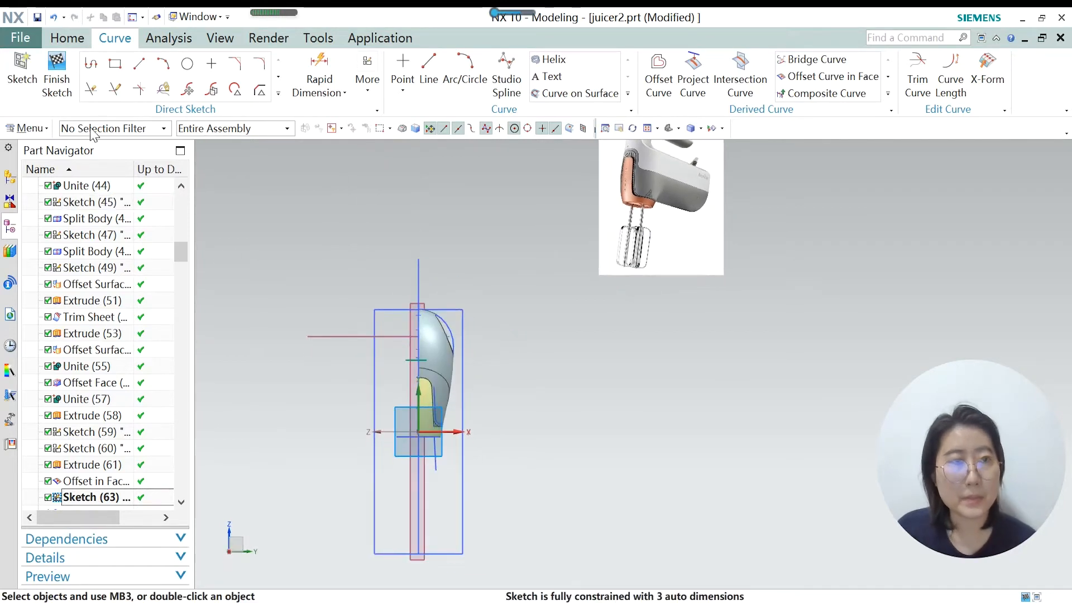
left_click(54, 83)
Make Projected Curve (64) the current feature and open it for editing with the model shown at an angle.
scroll(44, 384, "down", 3)
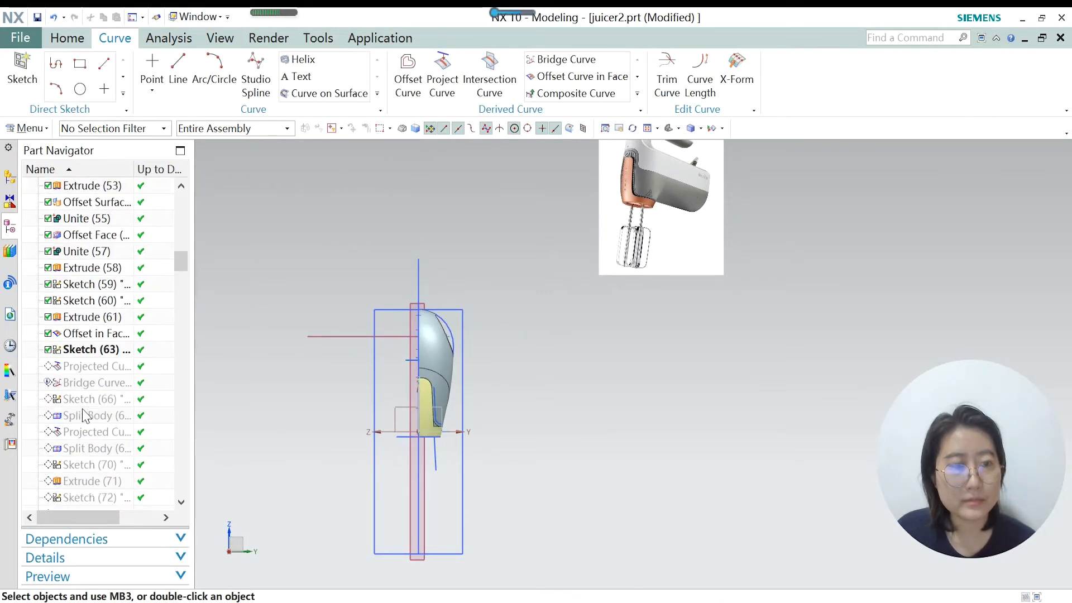
left_click(101, 369)
right_click(101, 373)
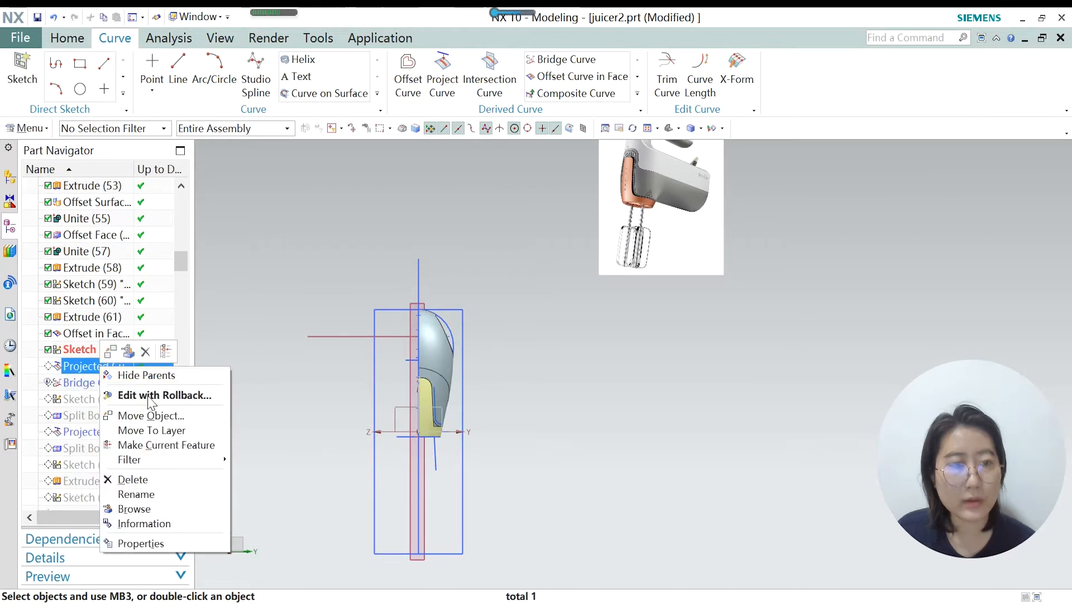
left_click(162, 444)
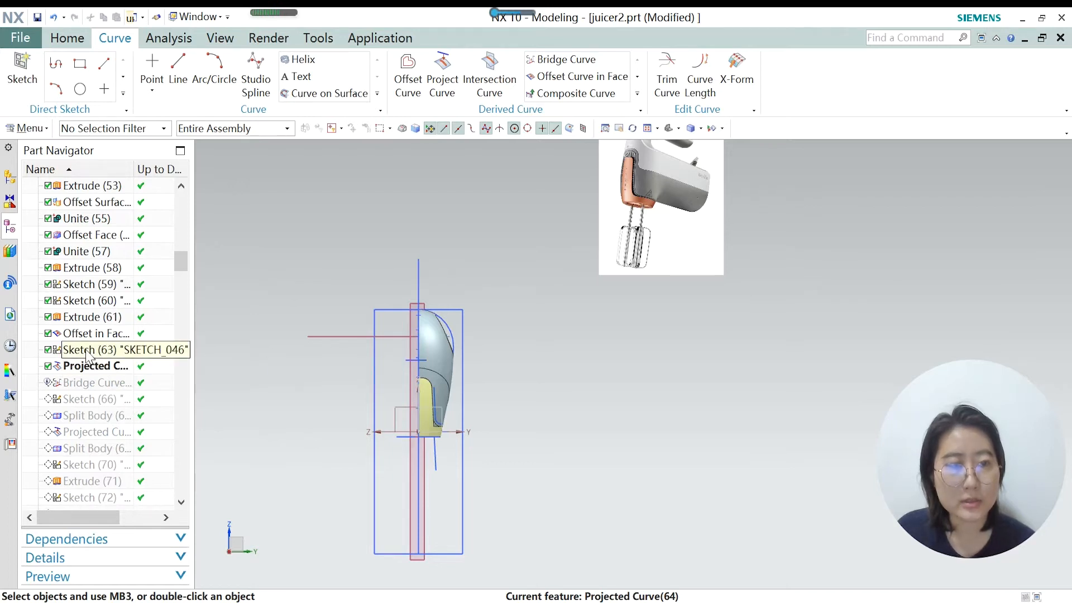
double_click(90, 366)
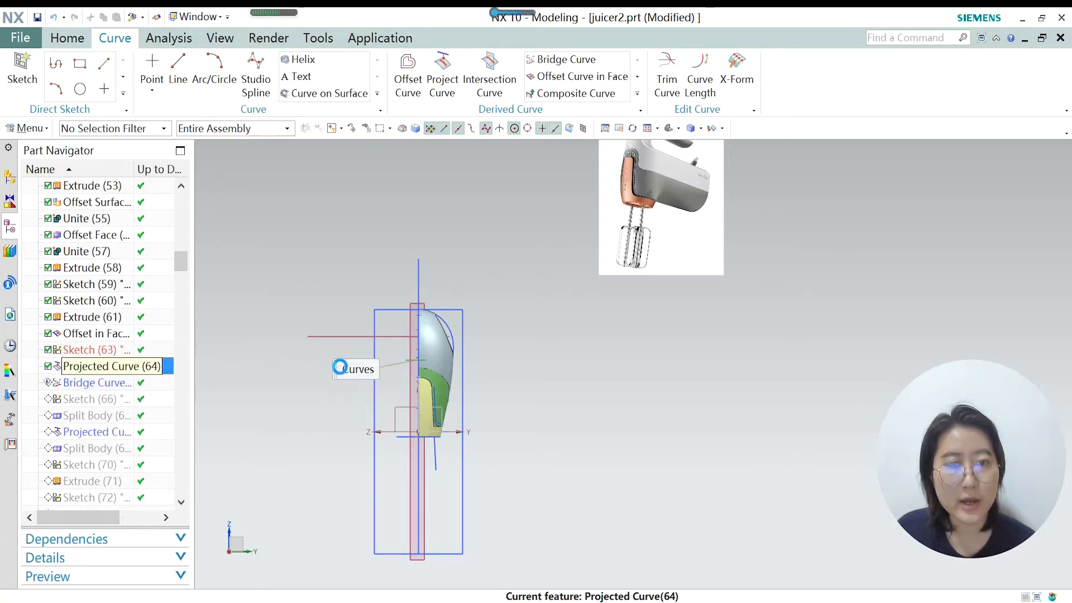
middle_click_drag(554, 320, 353, 406)
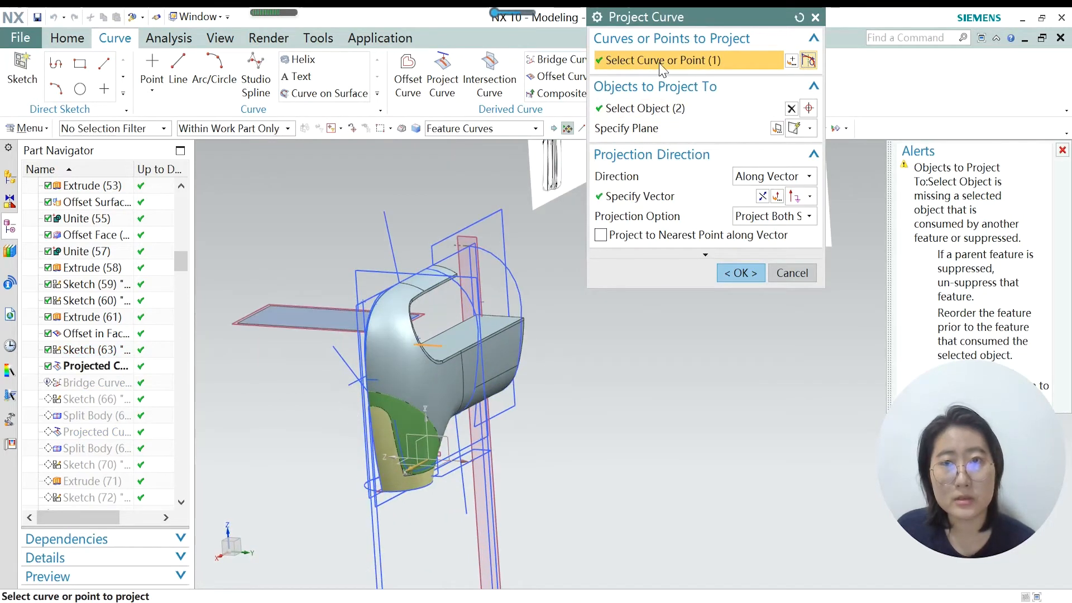
Activate the projection's target object selection and examine the highlighted faces around the yellow front panel.
left_click(650, 108)
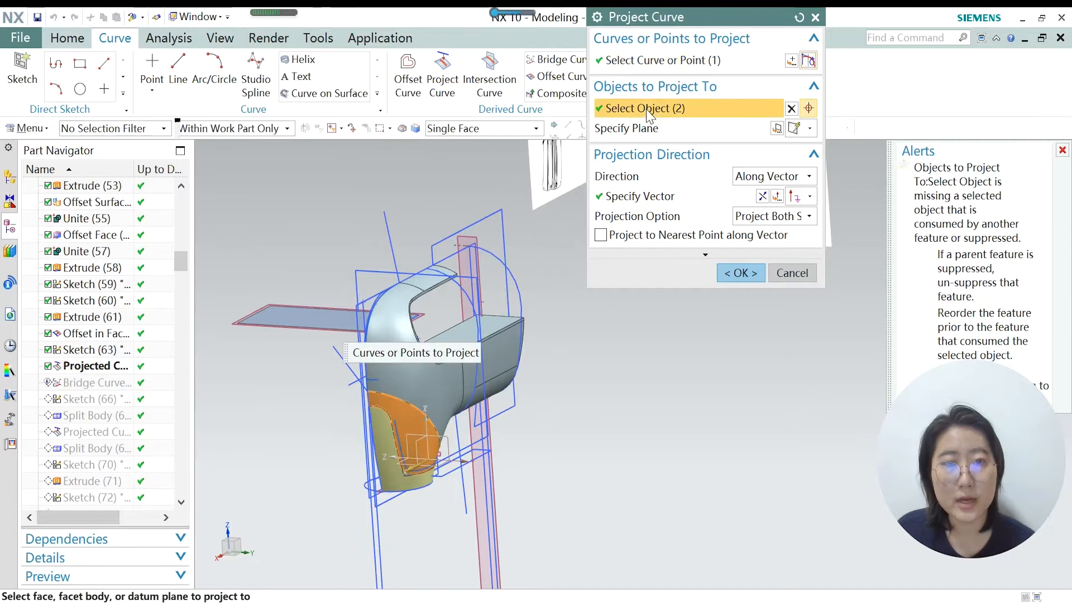
scroll(394, 402, "up", 2)
scroll(393, 402, "up", 3)
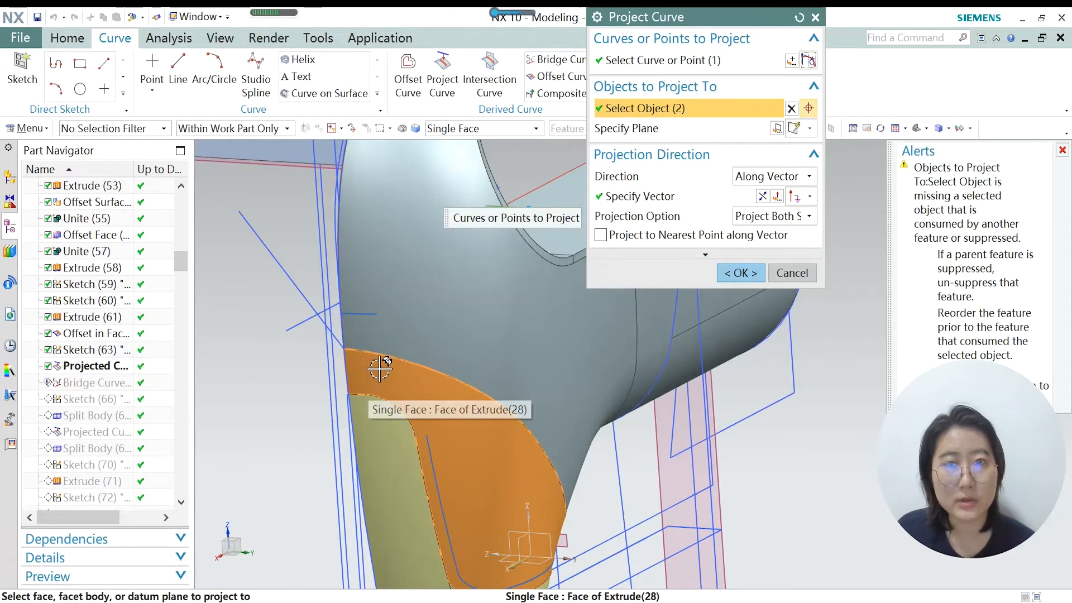
scroll(380, 368, "down", 4)
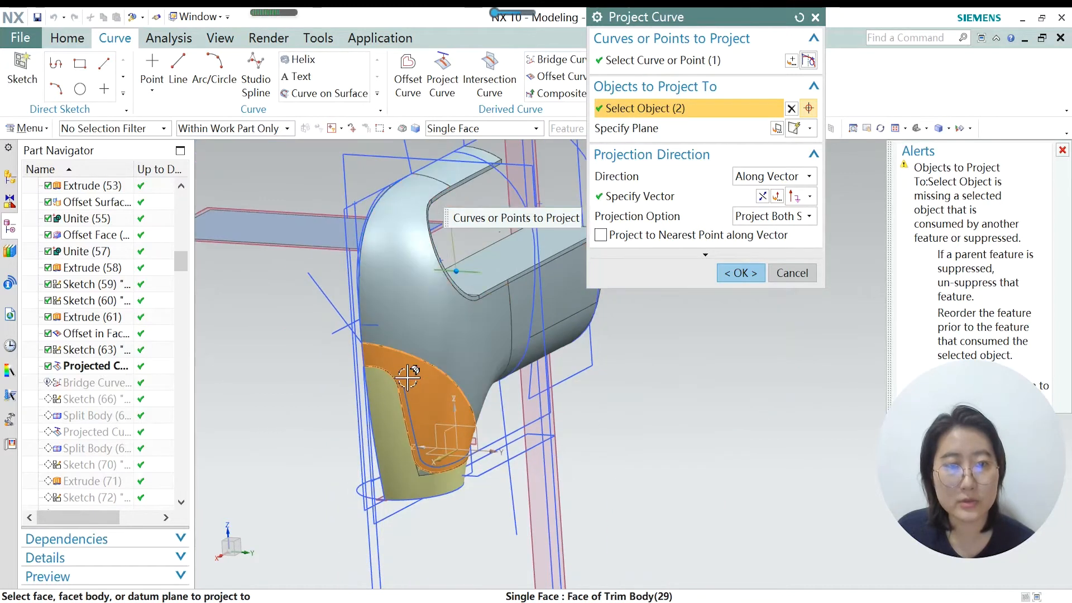
scroll(407, 377, "up", 2)
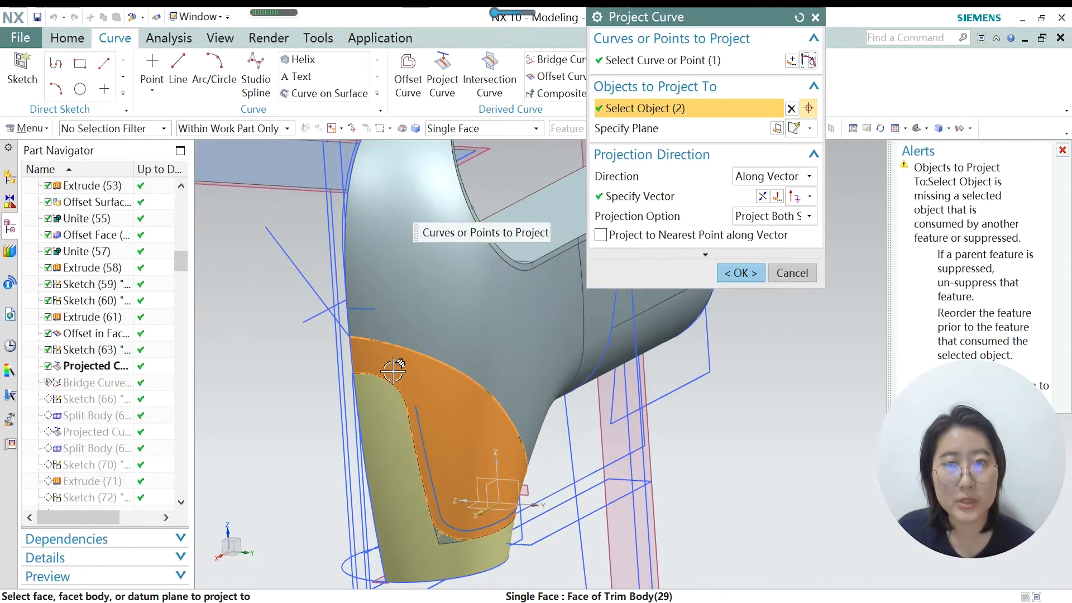
Review the projection direction options, keep Along Vector, and accept the projected curve.
left_click(810, 177)
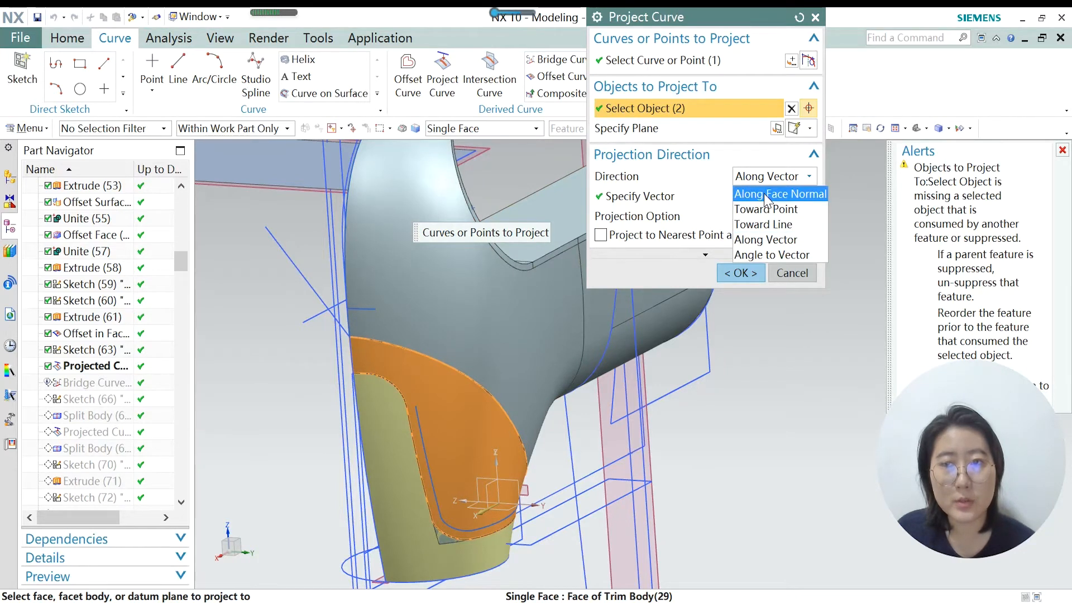
left_click(715, 176)
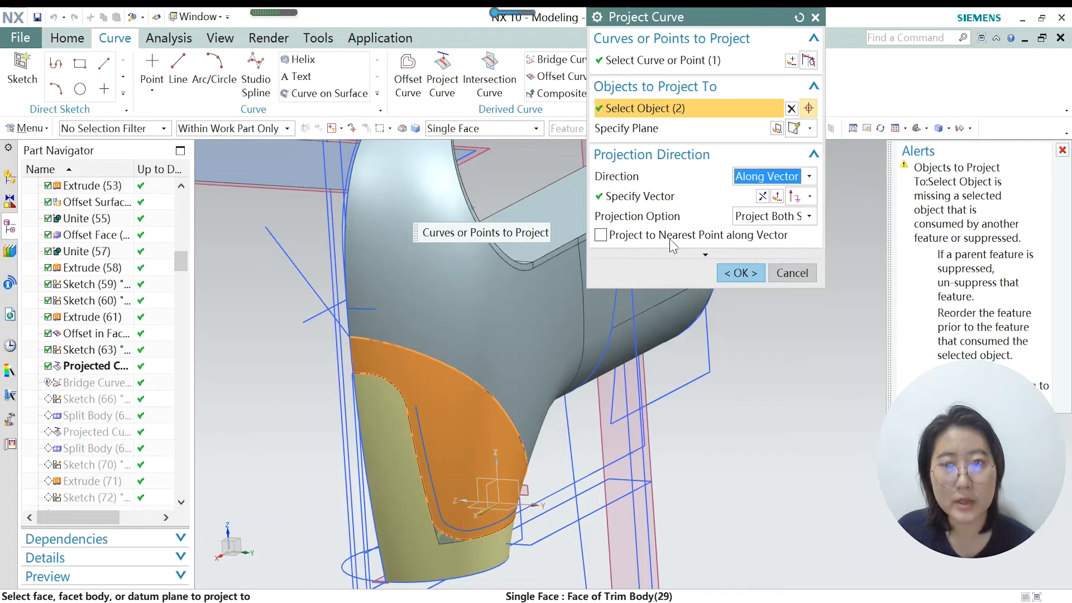
scroll(516, 359, "down", 5)
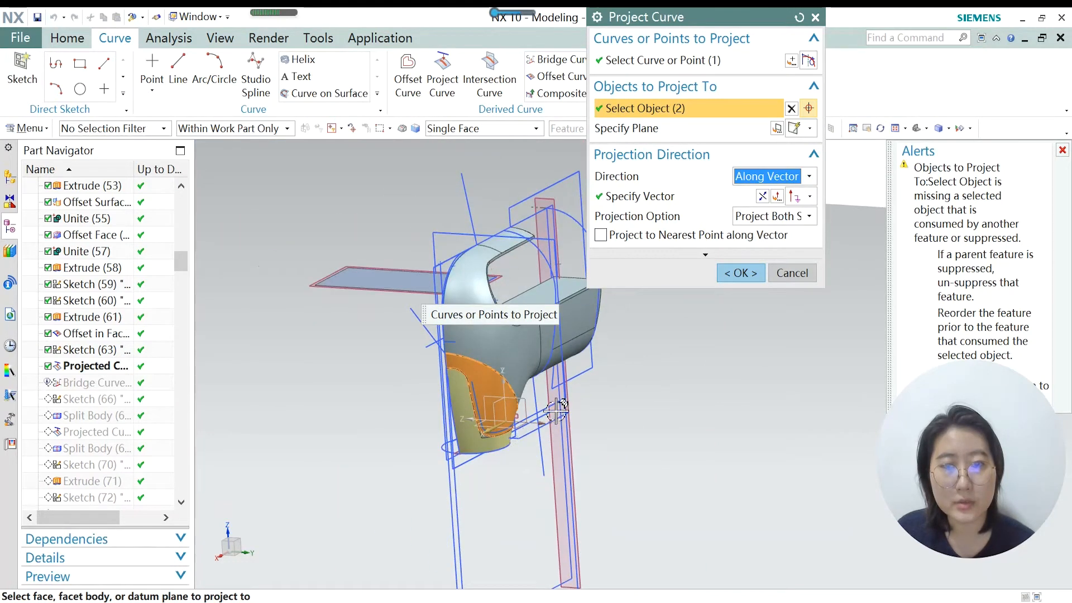
scroll(531, 442, "up", 3)
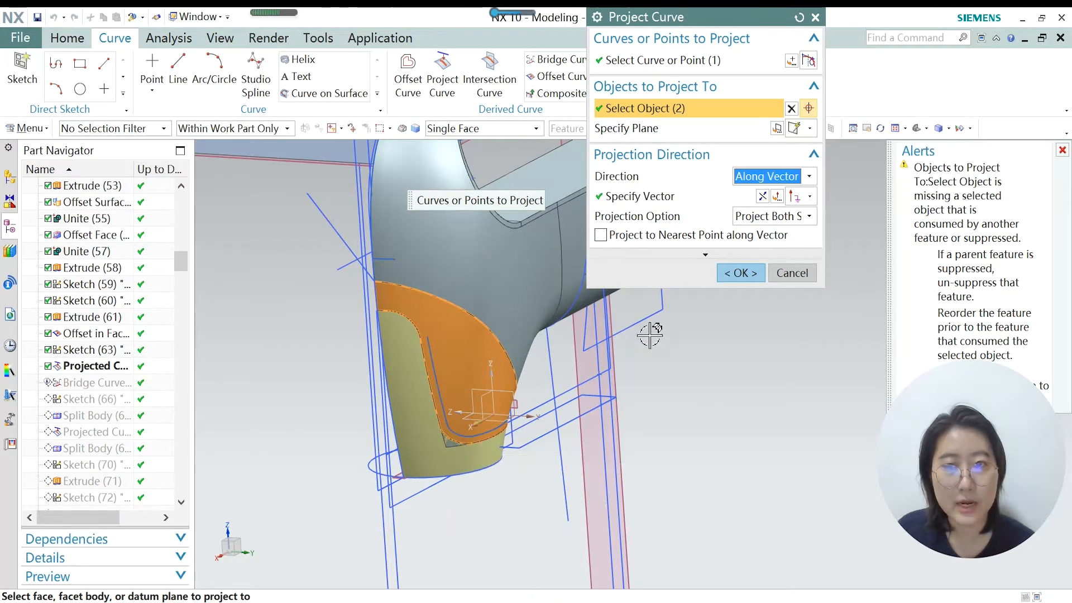
left_click(746, 272)
Make Bridge Curve (65) the current feature and inspect the curve around the yellow front panel up close.
right_click(110, 383)
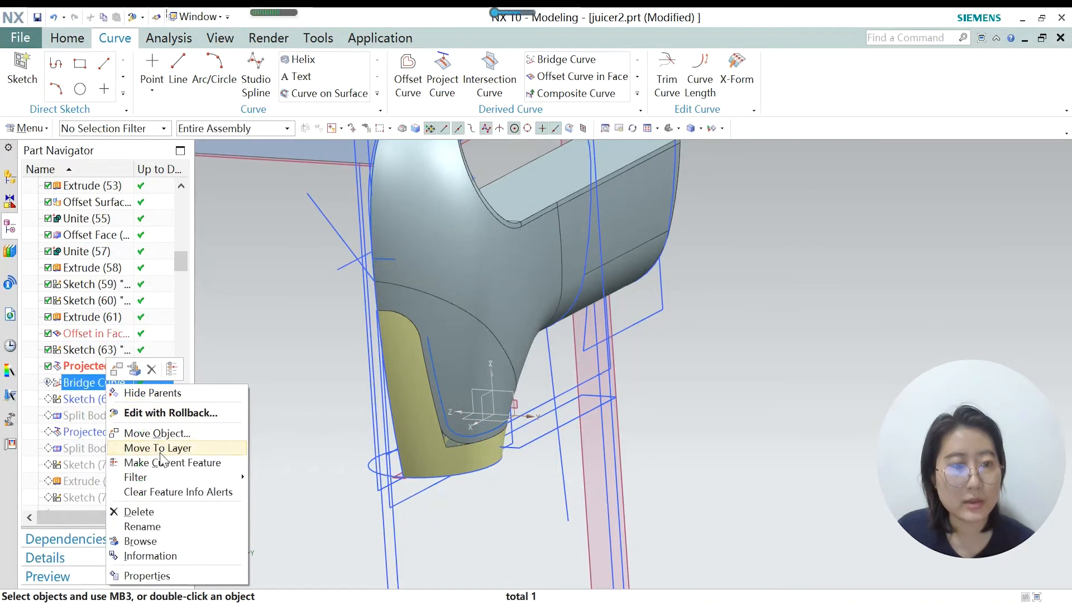
left_click(162, 462)
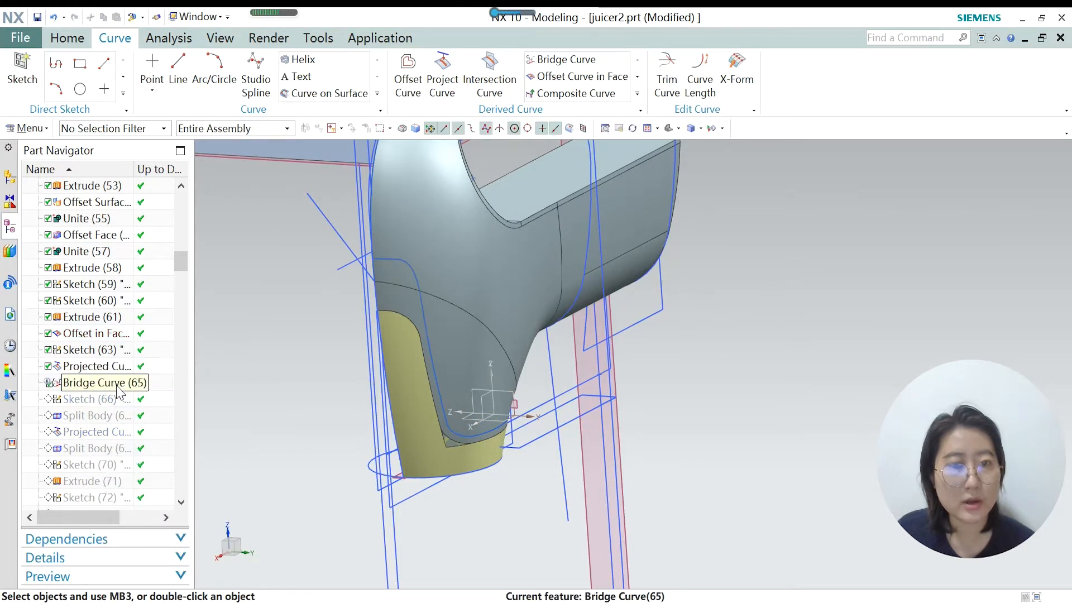
double_click(101, 383)
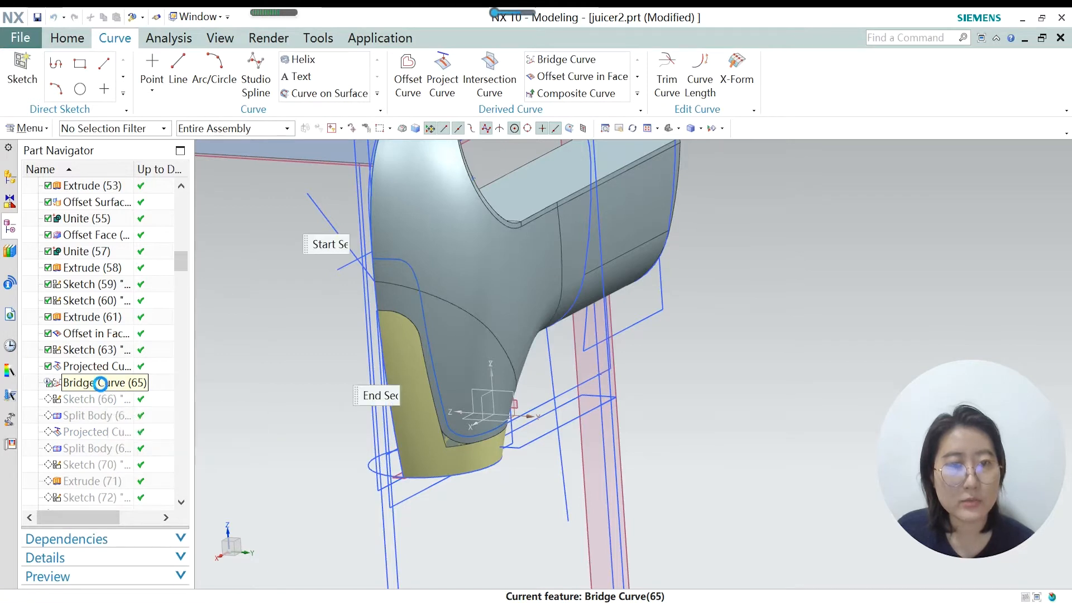
scroll(377, 256, "up", 3)
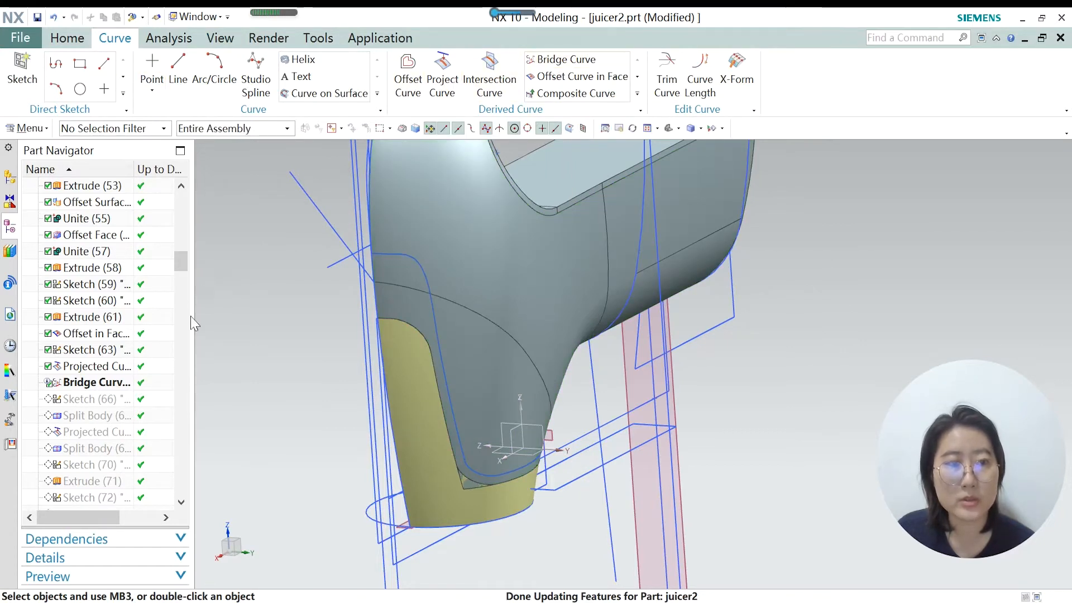
Open Bridge Curve (65) for editing, review its connectivity, constraint faces and shape control settings, and accept the dialog.
double_click(95, 383)
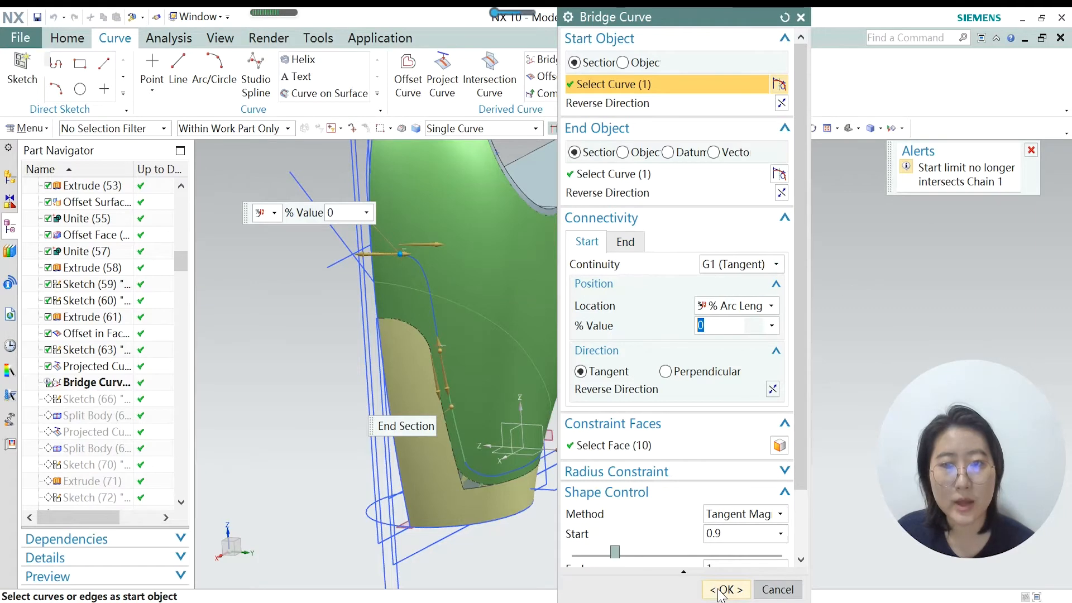
scroll(670, 502, "down", 2)
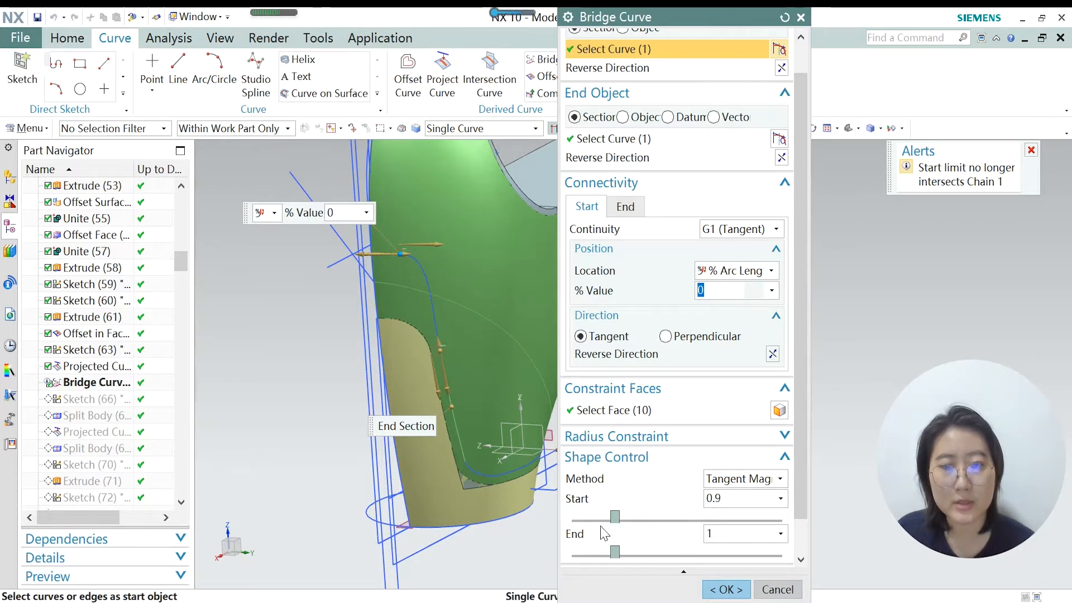
left_click(710, 590)
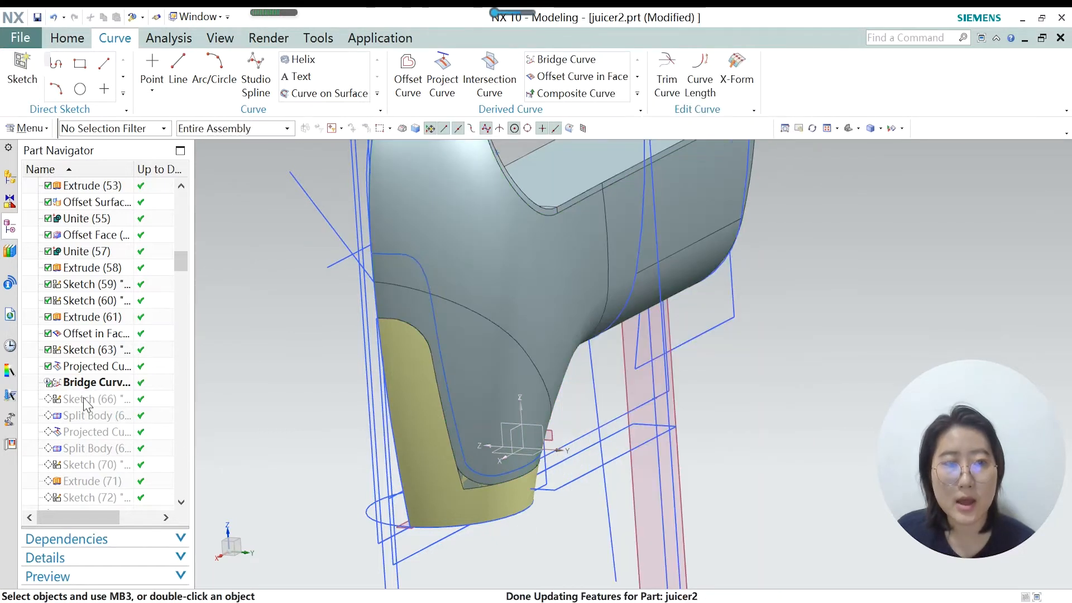
Open Sketch (66) for editing and examine its stepped curve outside the bridge curve on the mixer body.
double_click(83, 400)
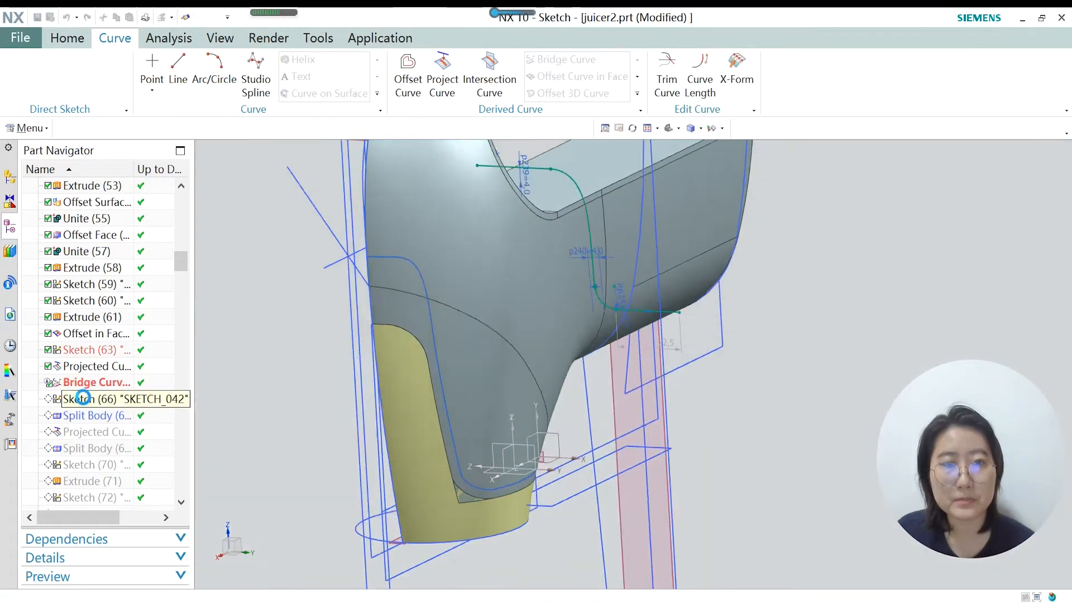
scroll(343, 304, "down", 2)
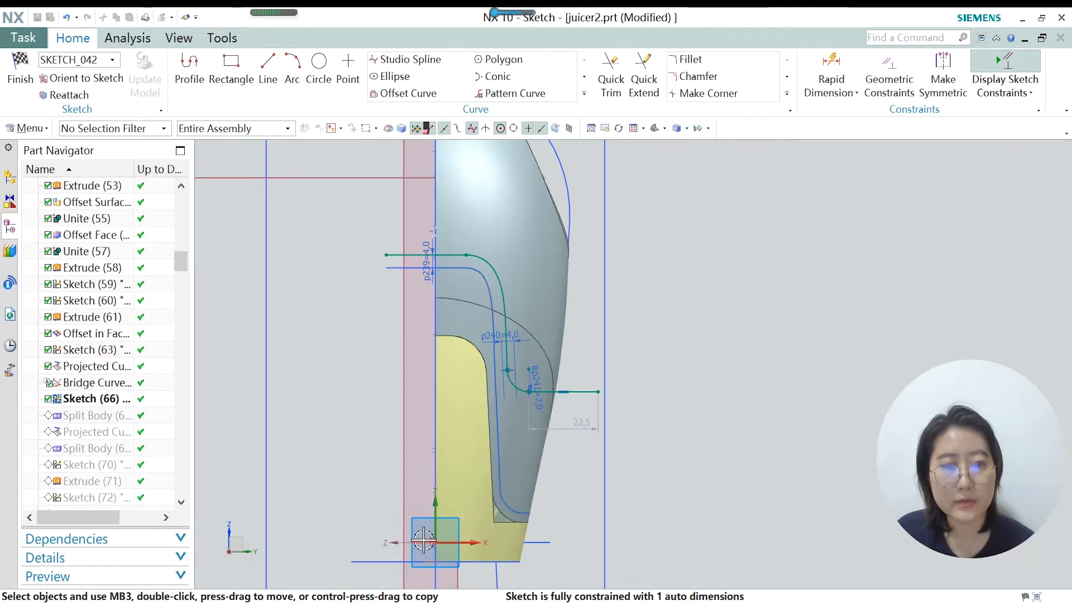
scroll(423, 540, "down", 2)
scroll(467, 389, "down", 1)
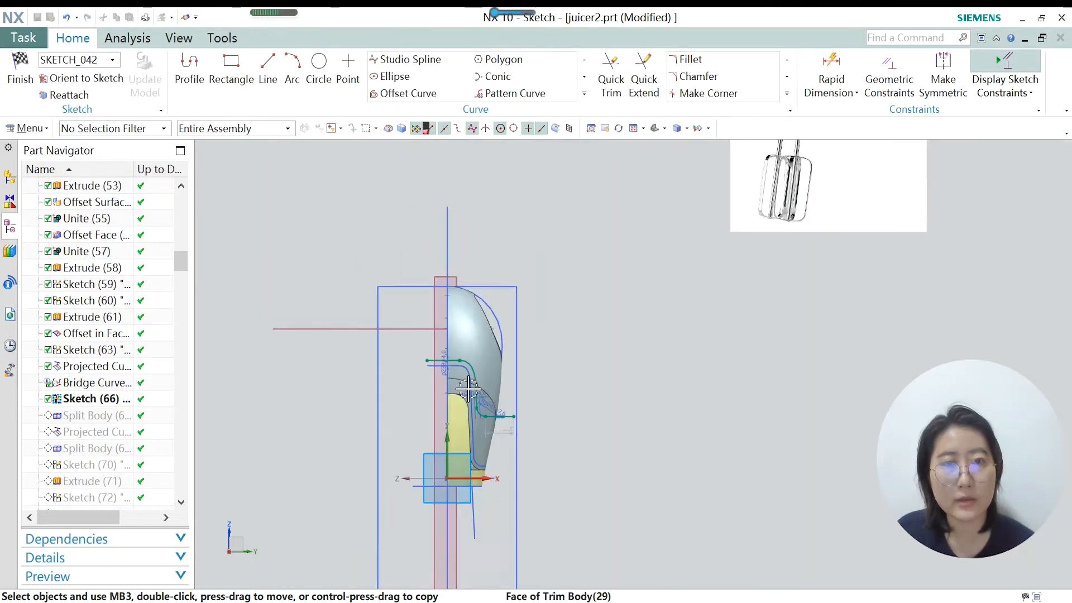
Compare the sketch's curve with the grey surround of the copper panel in the mixer reference image, and finish the sketch.
scroll(468, 389, "down", 2)
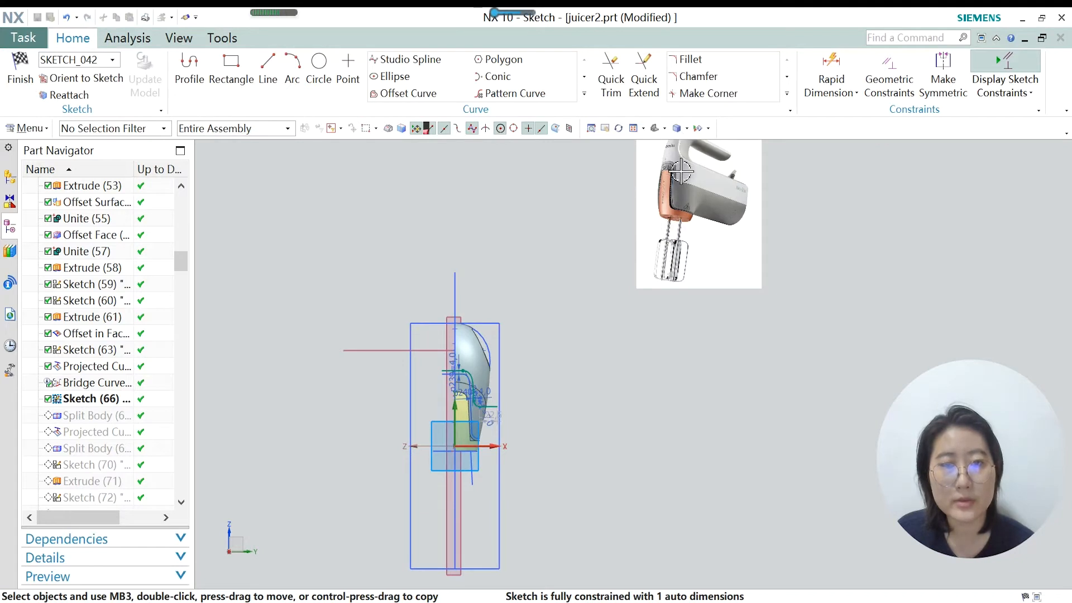
scroll(673, 150, "up", 5)
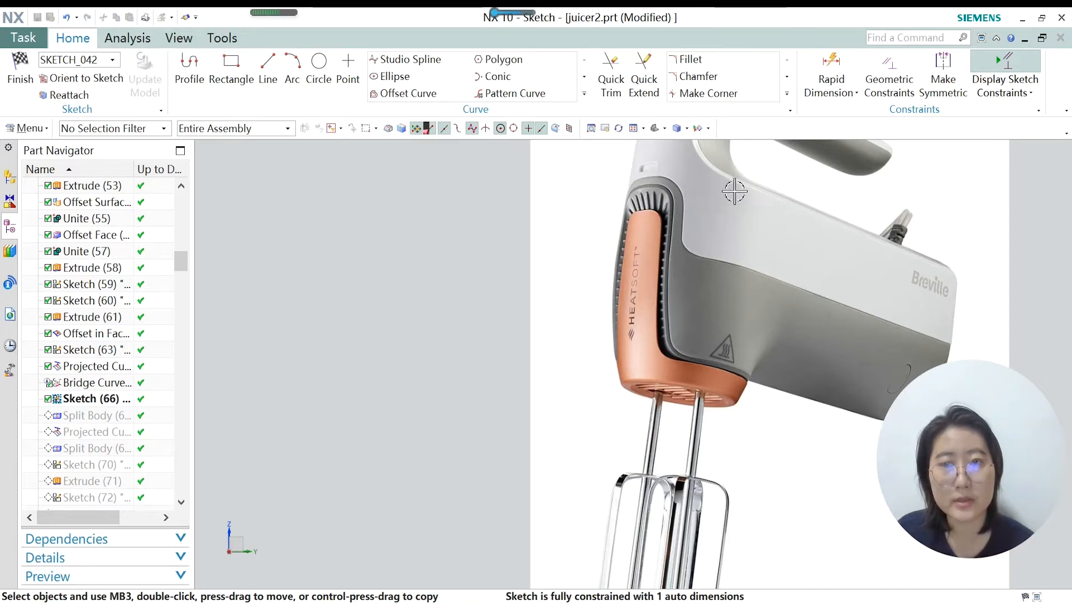
scroll(697, 189, "down", 5)
scroll(476, 455, "up", 2)
scroll(476, 446, "up", 4)
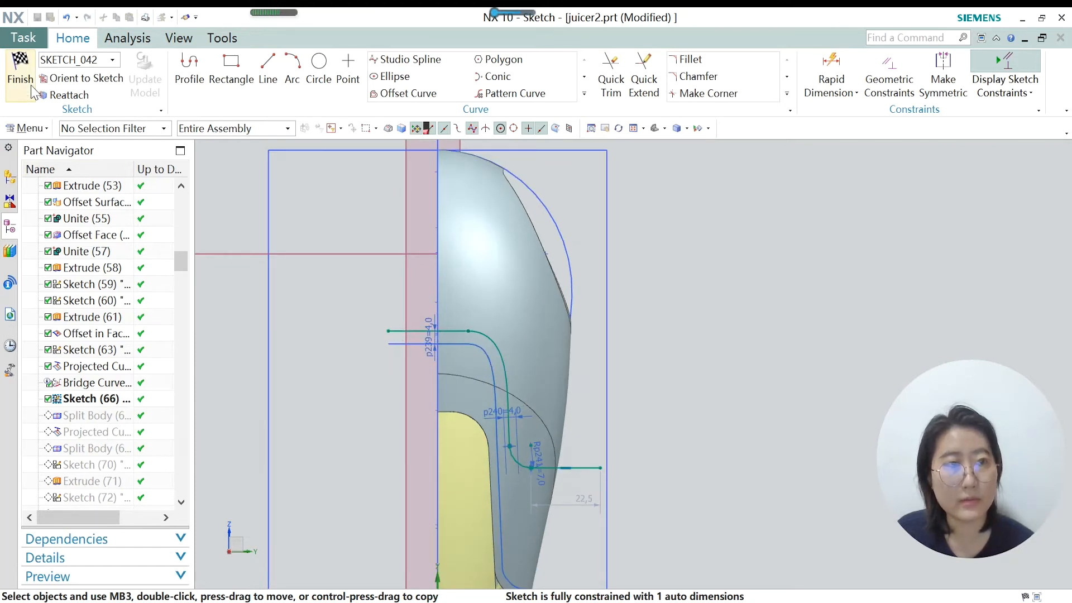
left_click(20, 69)
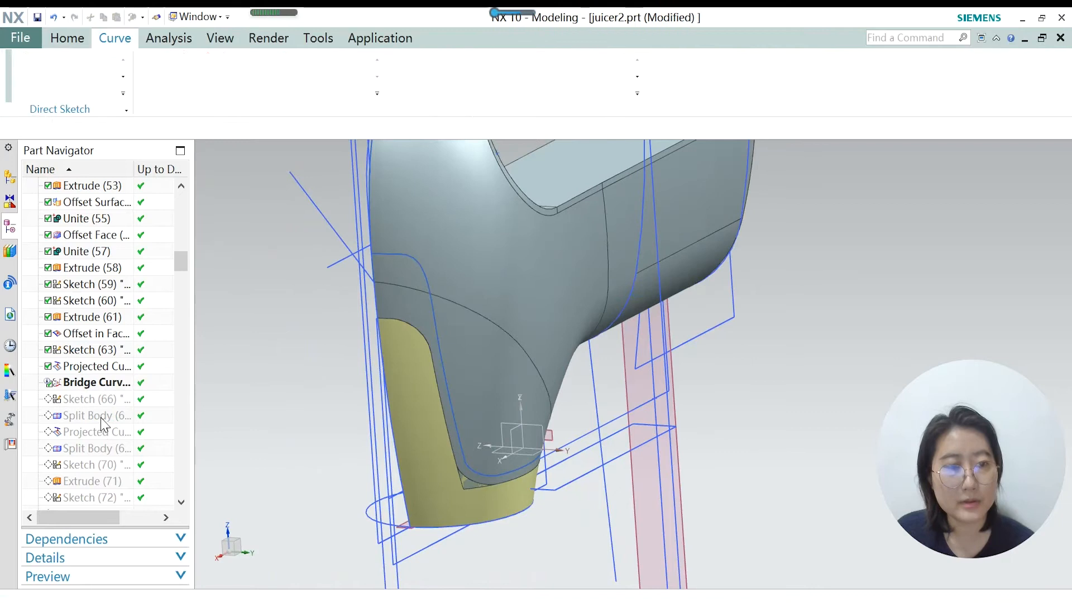
Make Sketch (66) the current feature.
left_click(93, 400)
right_click(93, 400)
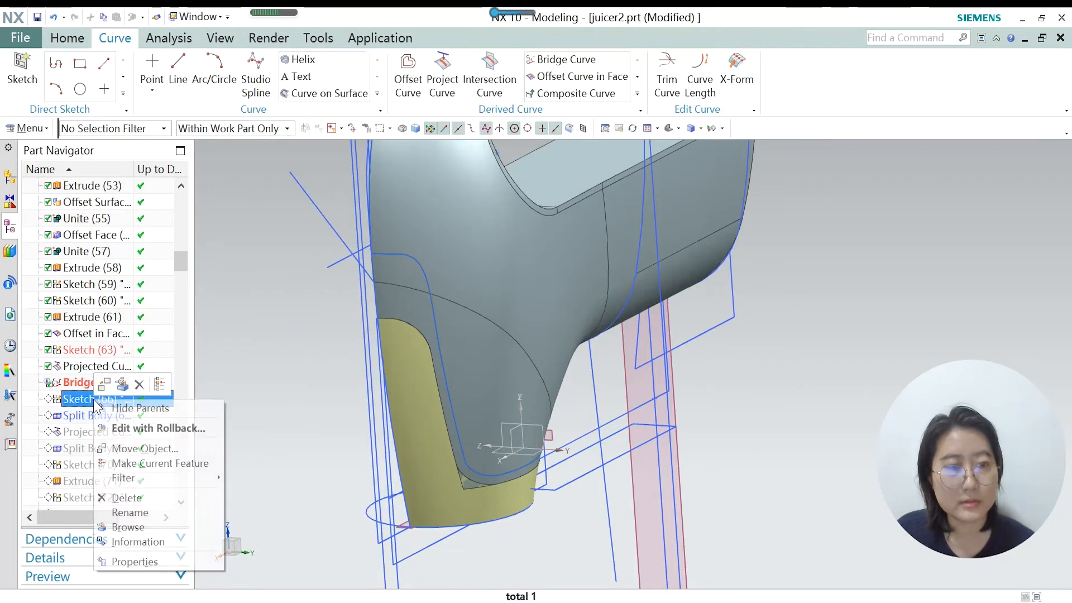
left_click(137, 460)
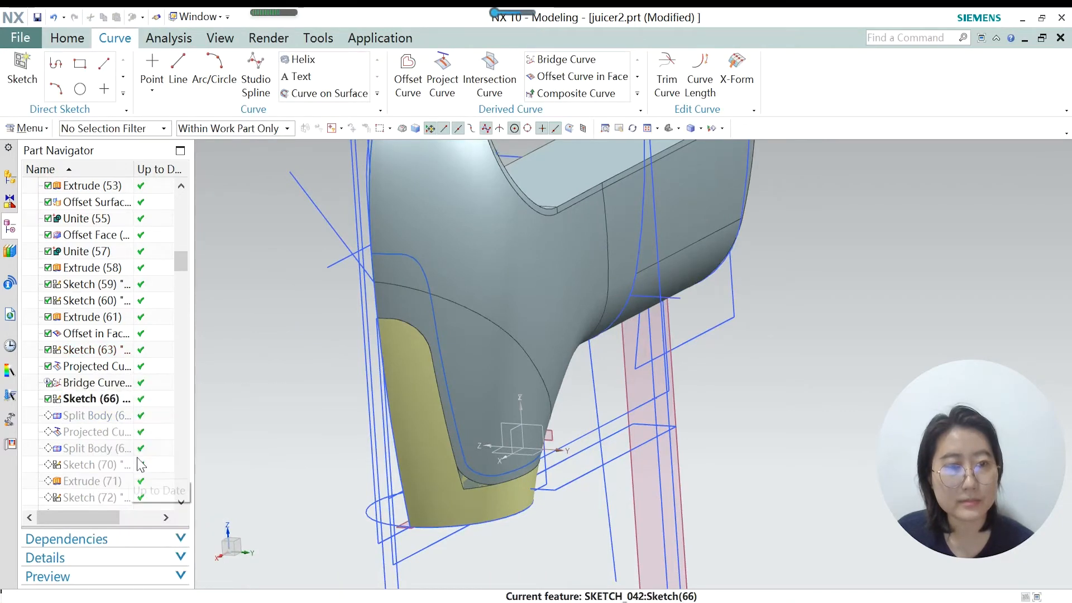
Open Split Body (67) for editing, review its target body, Extrude tool option, section curves and direction, and close it.
left_click(76, 421)
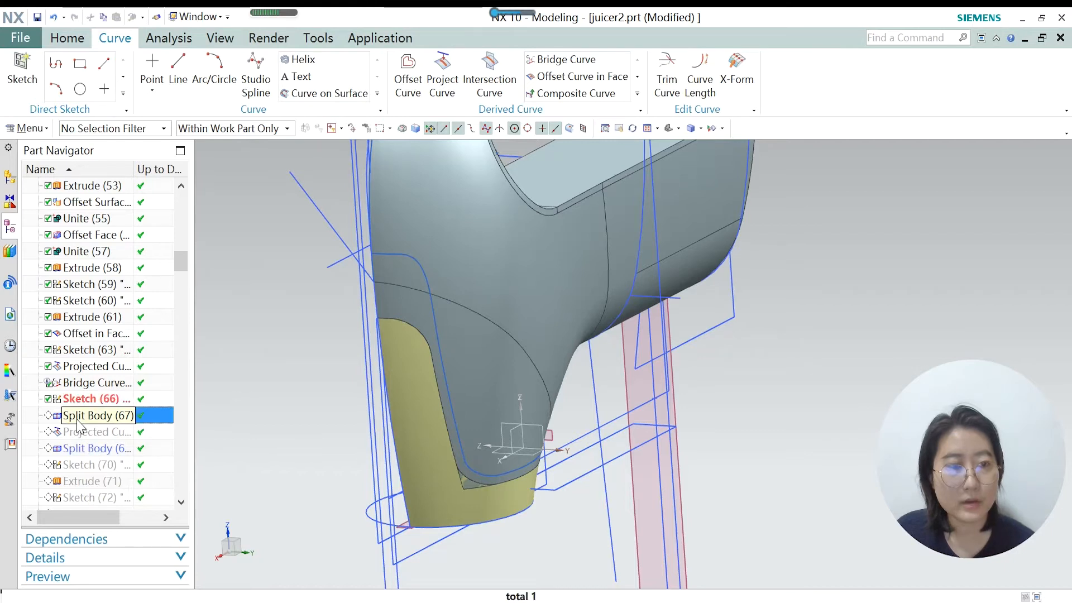
double_click(77, 415)
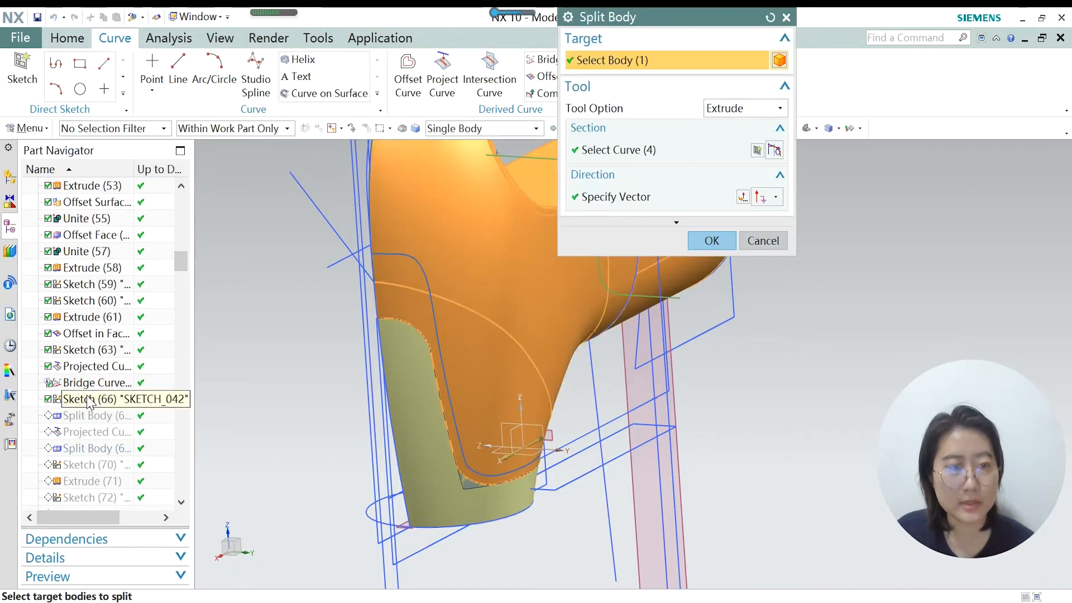
middle_click_drag(359, 407, 504, 273)
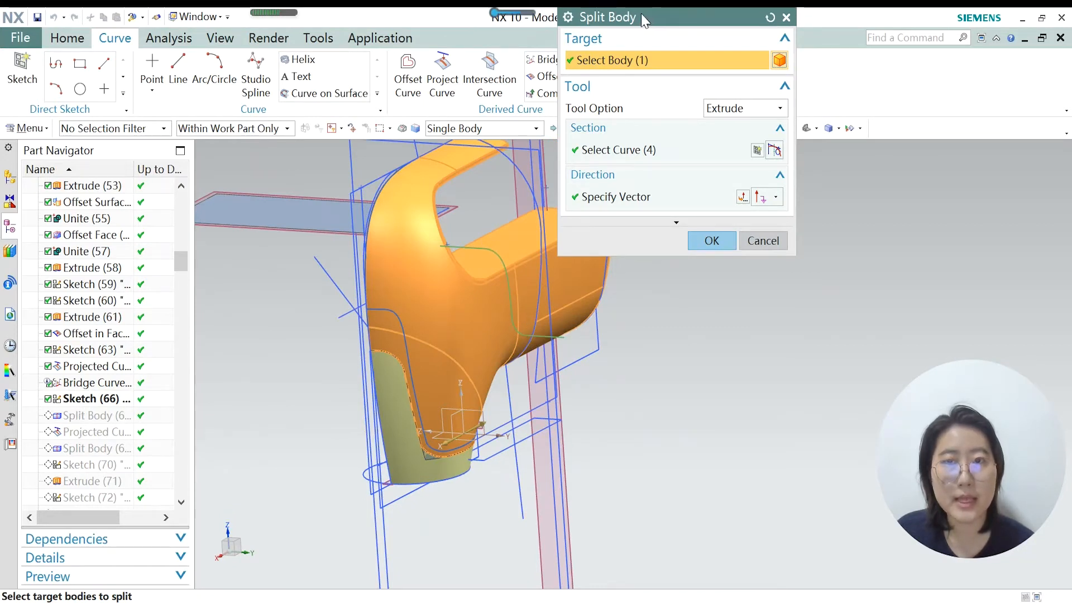
left_click(711, 245)
Locate the Split Body command among the trim features, close the command list, and inspect the bridge curve.
left_click(67, 38)
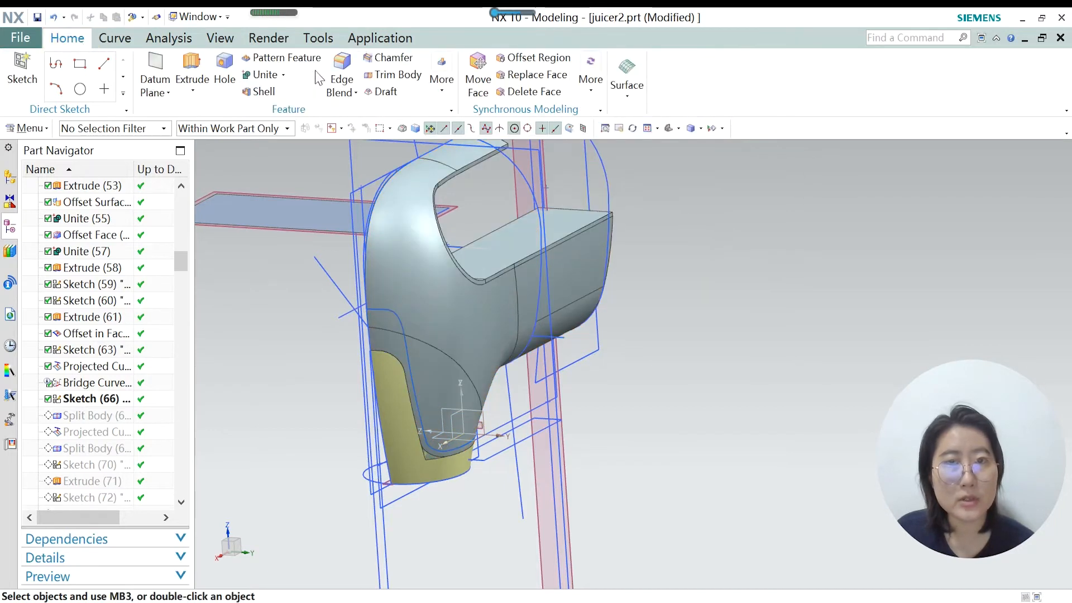
left_click(444, 100)
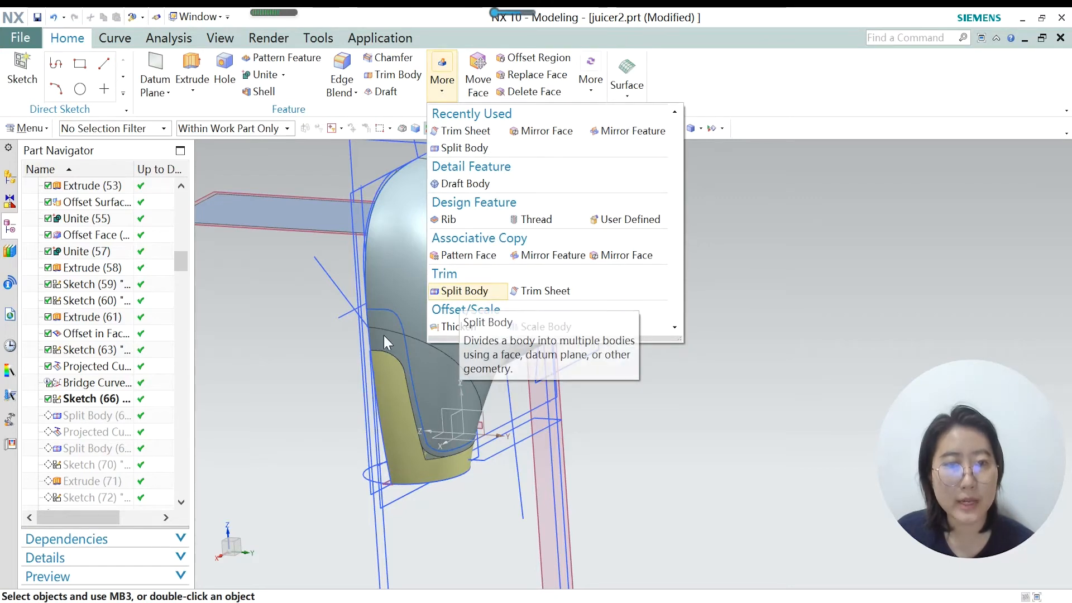
left_click(292, 393)
scroll(405, 378, "up", 1)
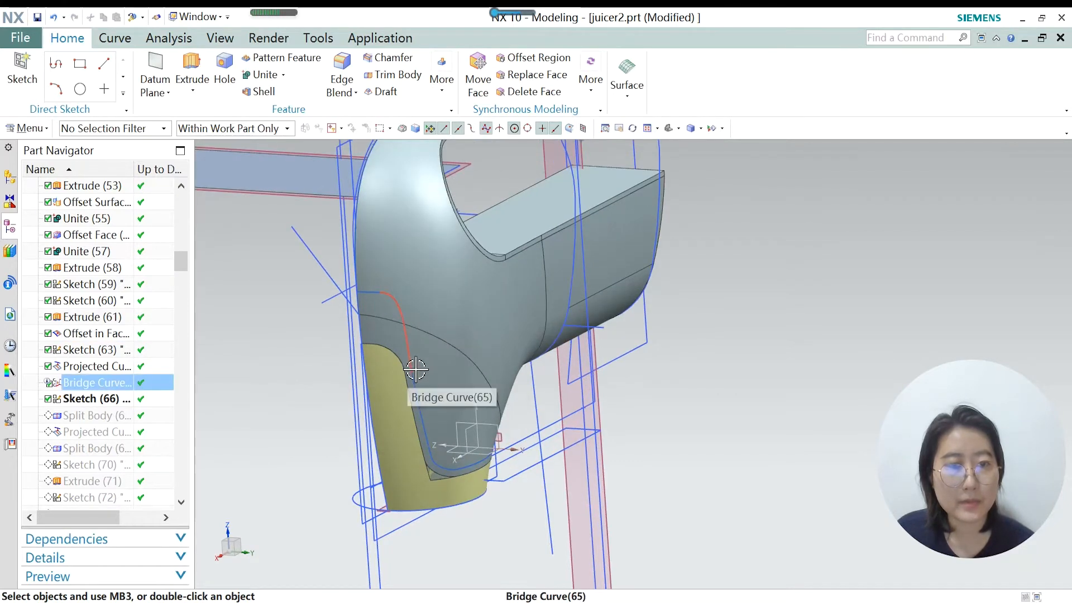
Make Split Body (67) the current feature to divide the mixer body along the sketched curve.
left_click(87, 415)
right_click(87, 416)
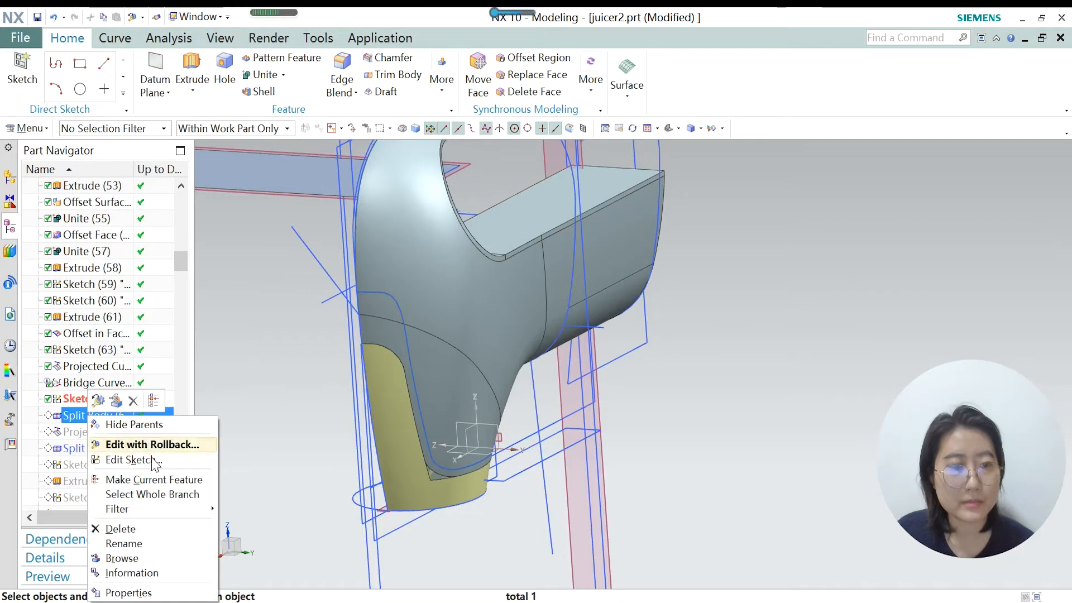
left_click(150, 478)
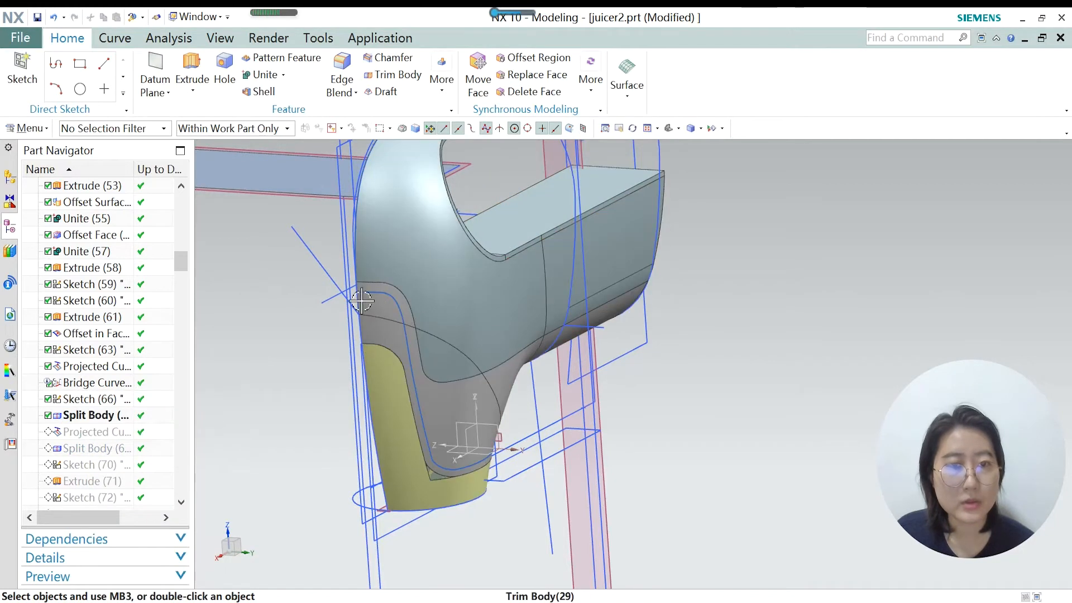
Open the Split Body (67) feature and examine its target body, section curves and direction, keeping the settings as they are.
scroll(445, 282, "down", 2)
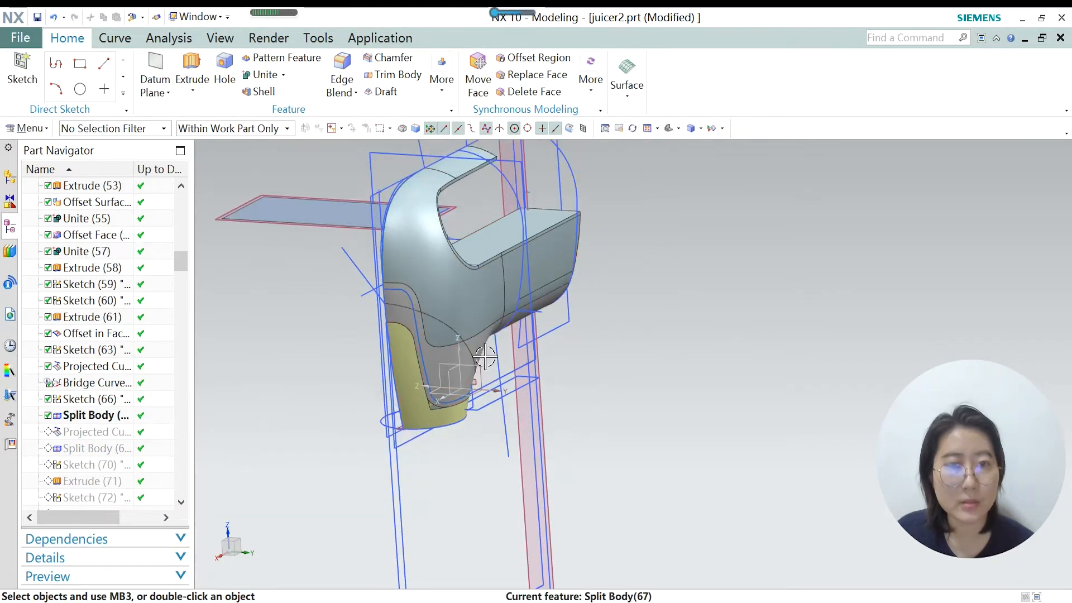
scroll(403, 327, "up", 1)
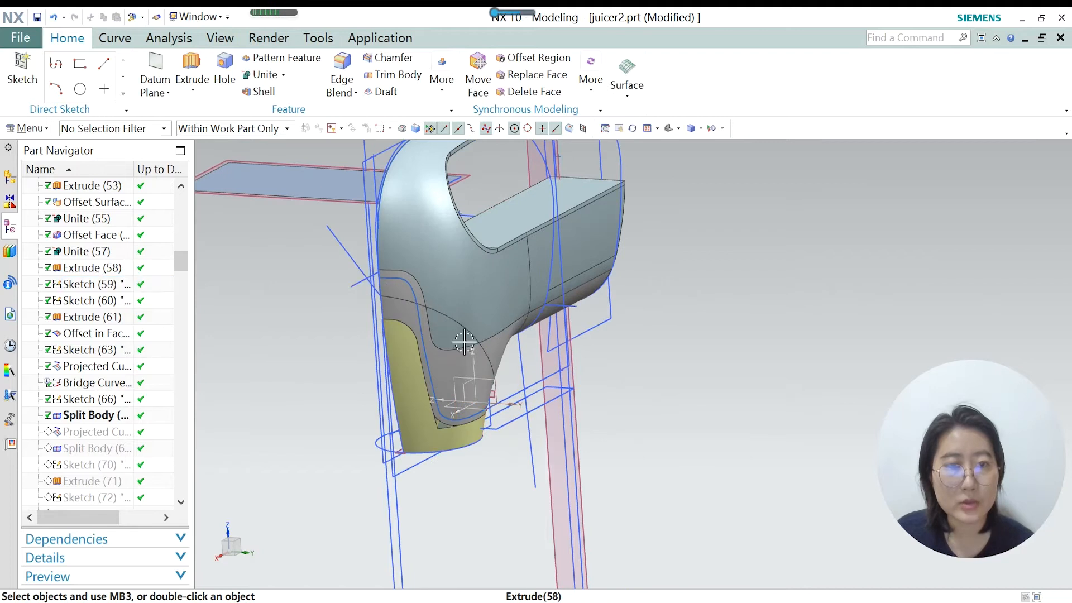
double_click(127, 416)
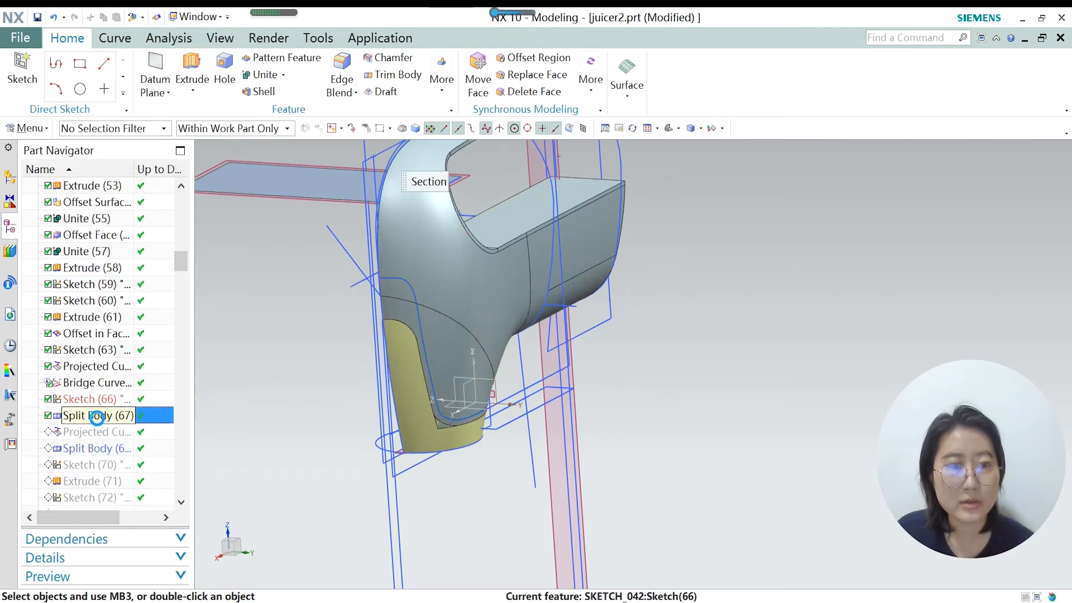
scroll(664, 371, "down", 1)
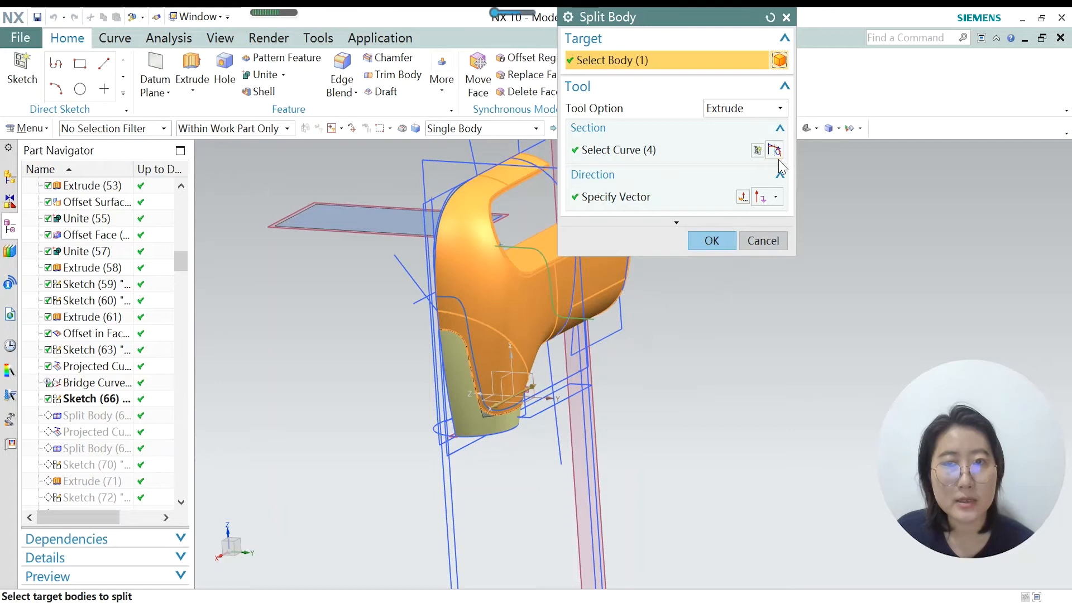
scroll(449, 326, "up", 1)
scroll(449, 325, "down", 4)
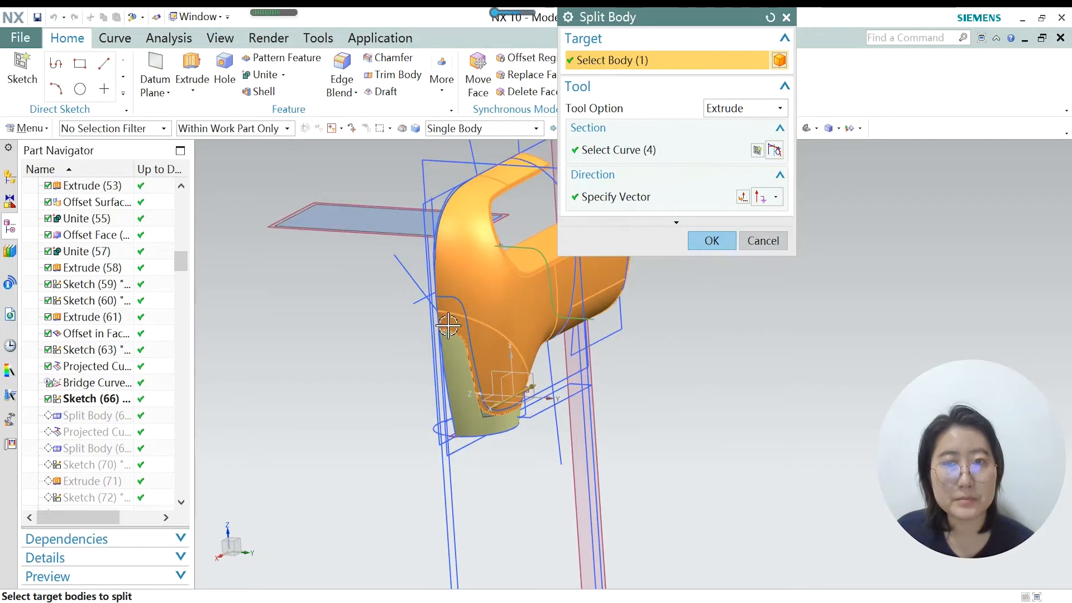
scroll(552, 305, "up", 3)
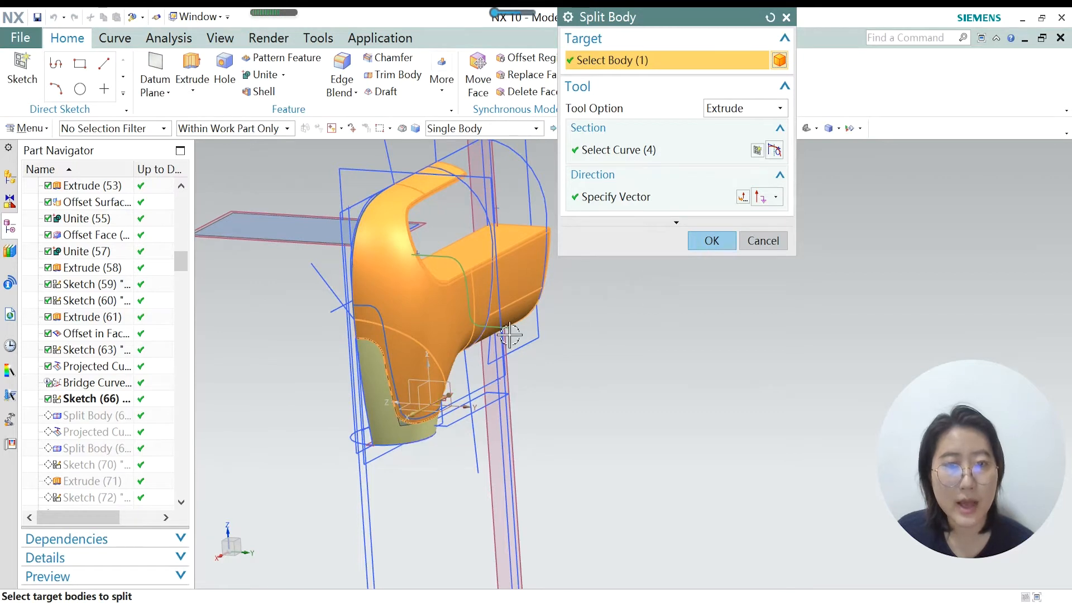
scroll(431, 425, "up", 3)
scroll(383, 430, "down", 3)
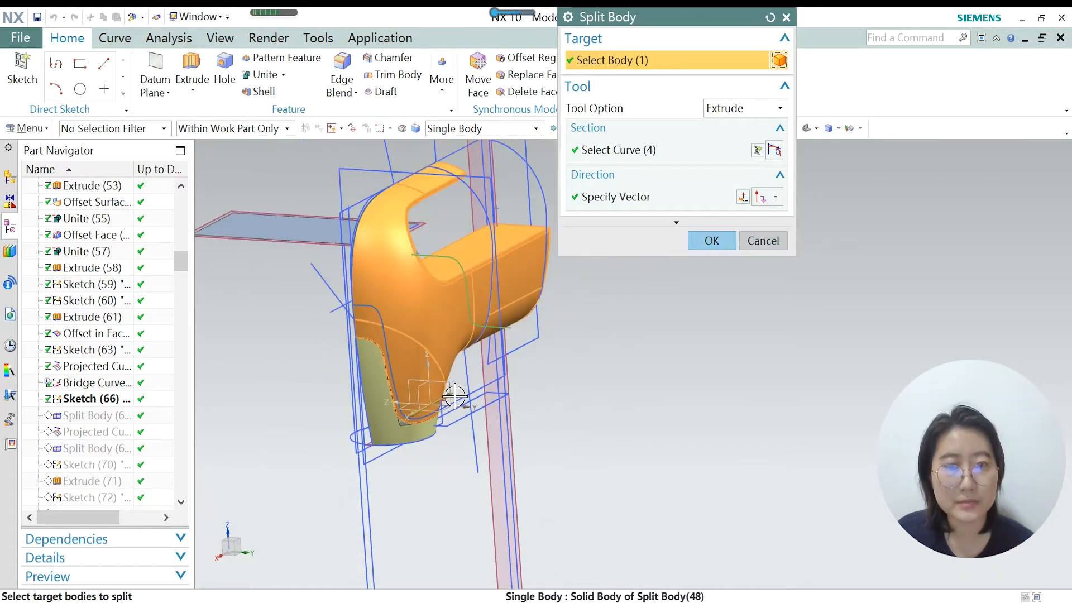
left_click(711, 240)
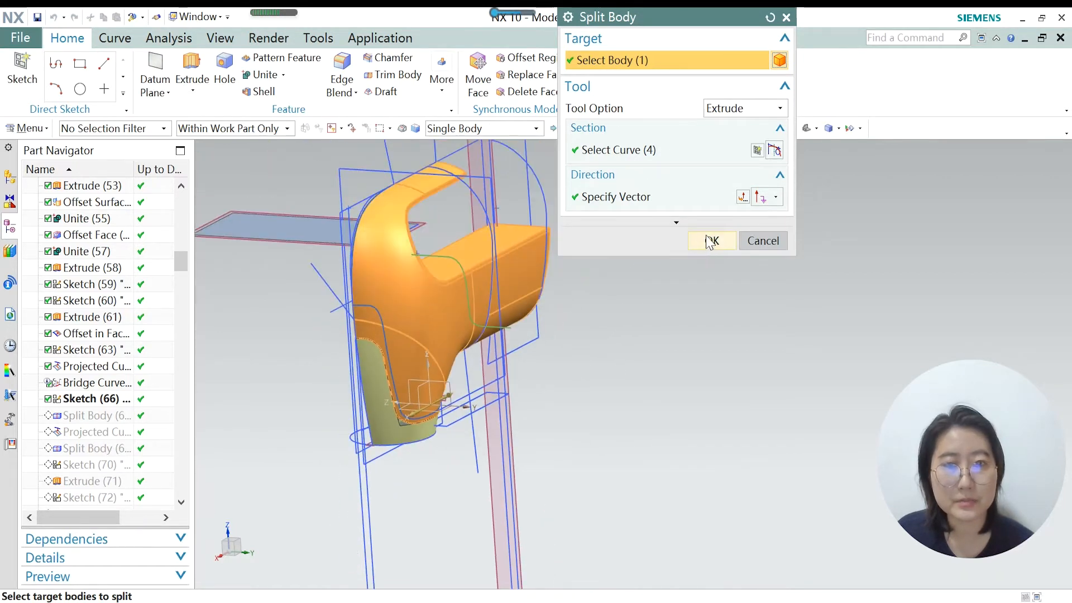
Make Projected Curve (68) the current feature and inspect its projection settings, closing them without changes.
right_click(89, 431)
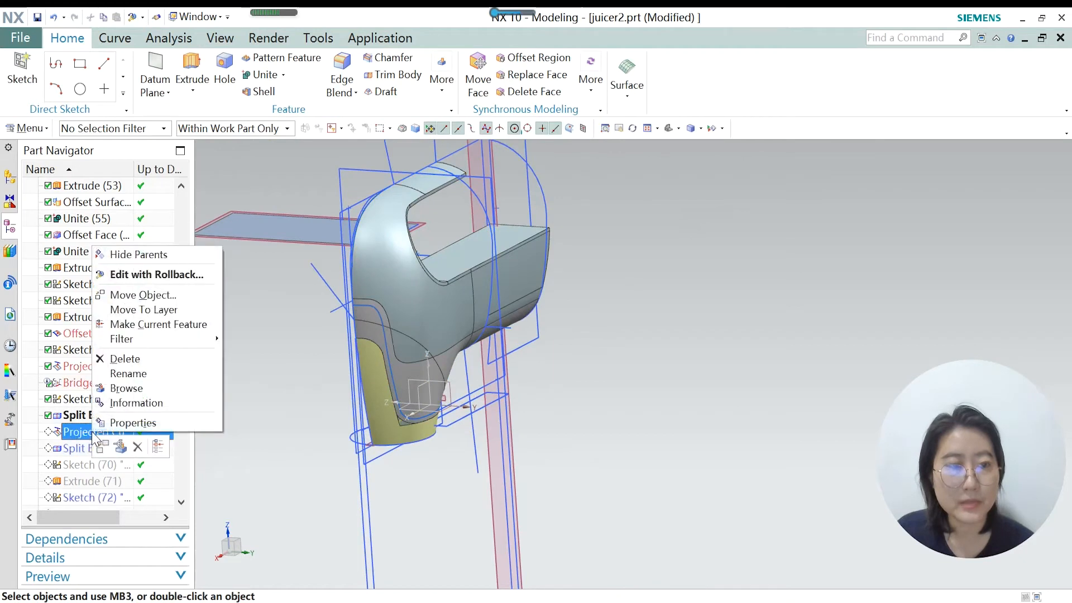
left_click(136, 324)
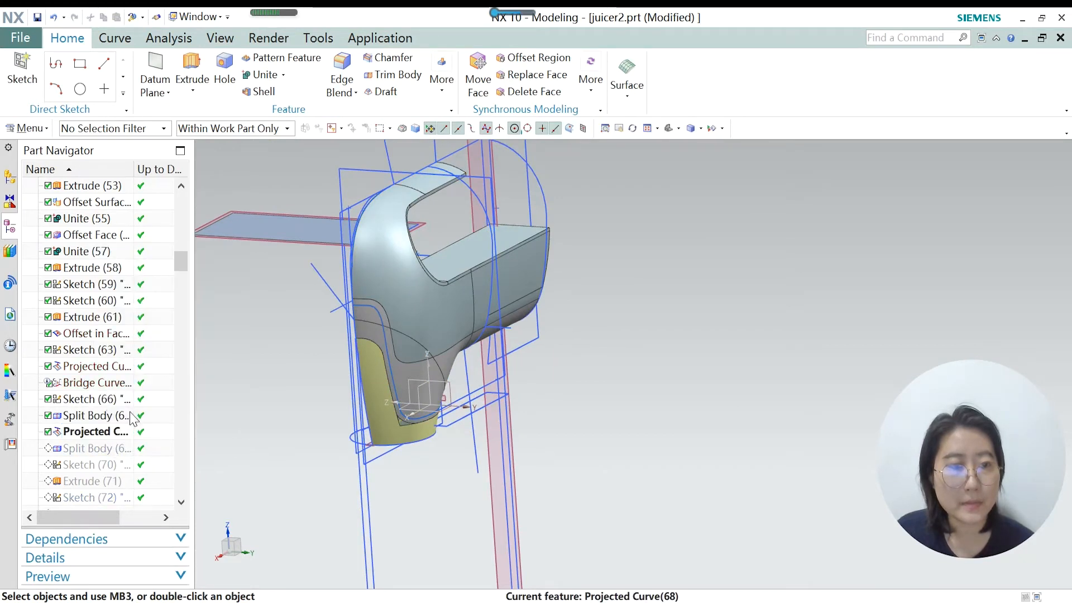
double_click(100, 432)
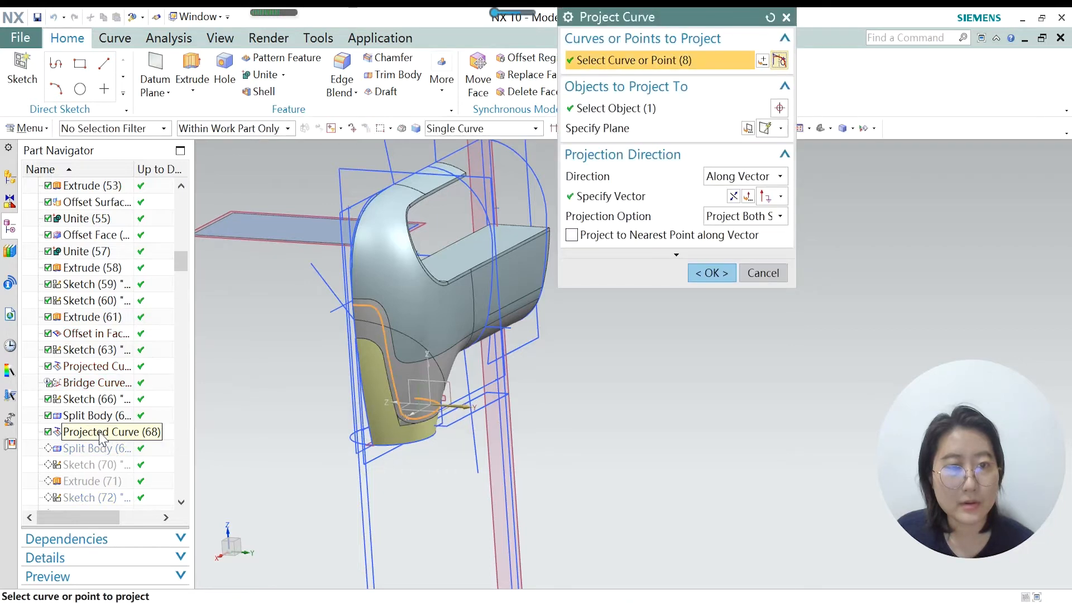
scroll(449, 404, "up", 3)
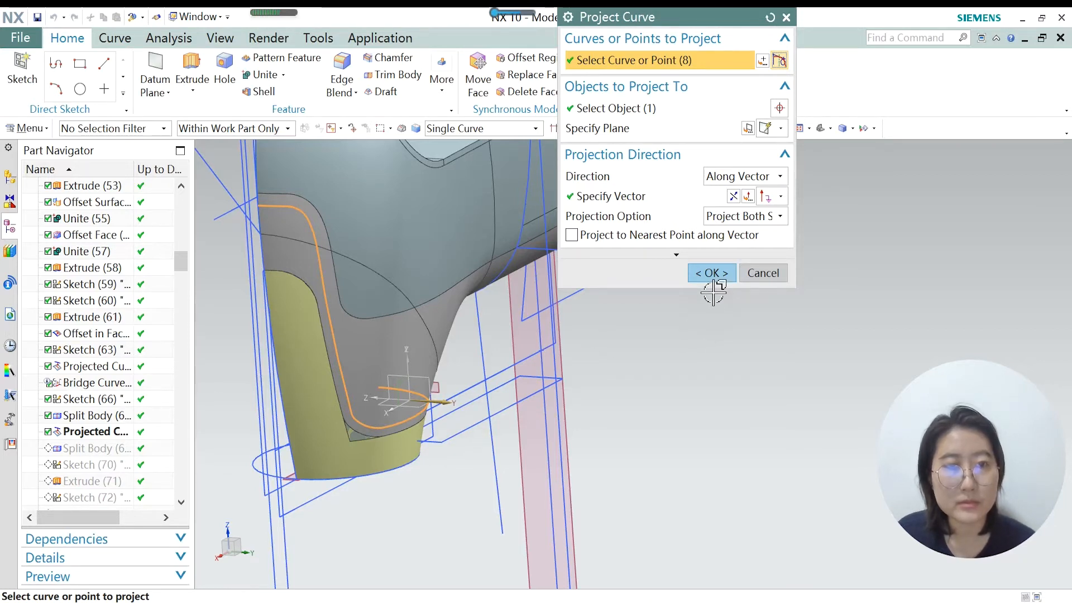
left_click(762, 272)
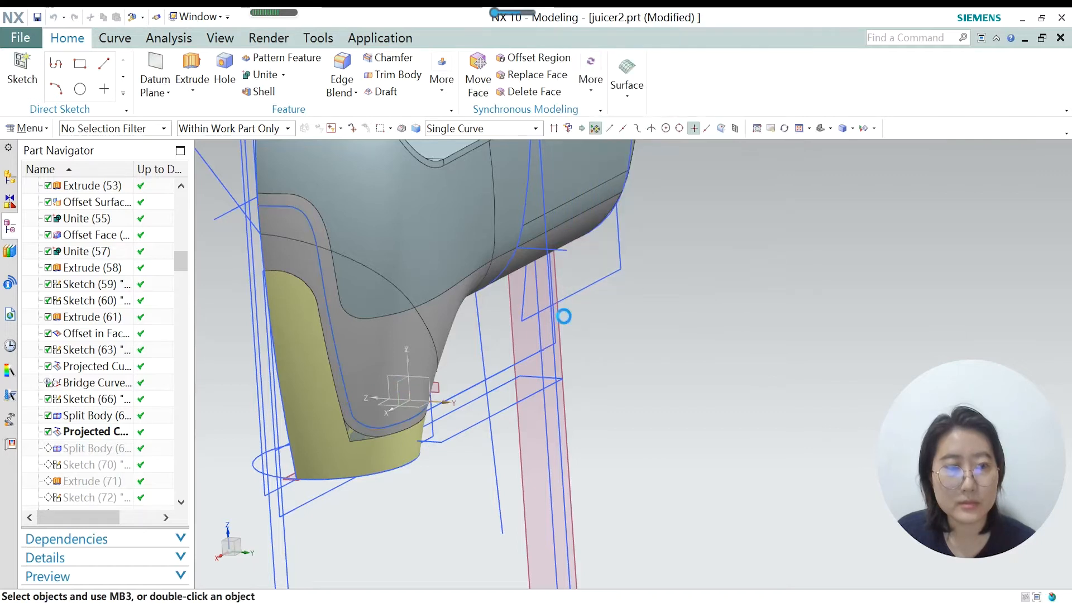
Roll the model back to Split Body (67), and make Projected Curve (68) the current feature again.
right_click(95, 415)
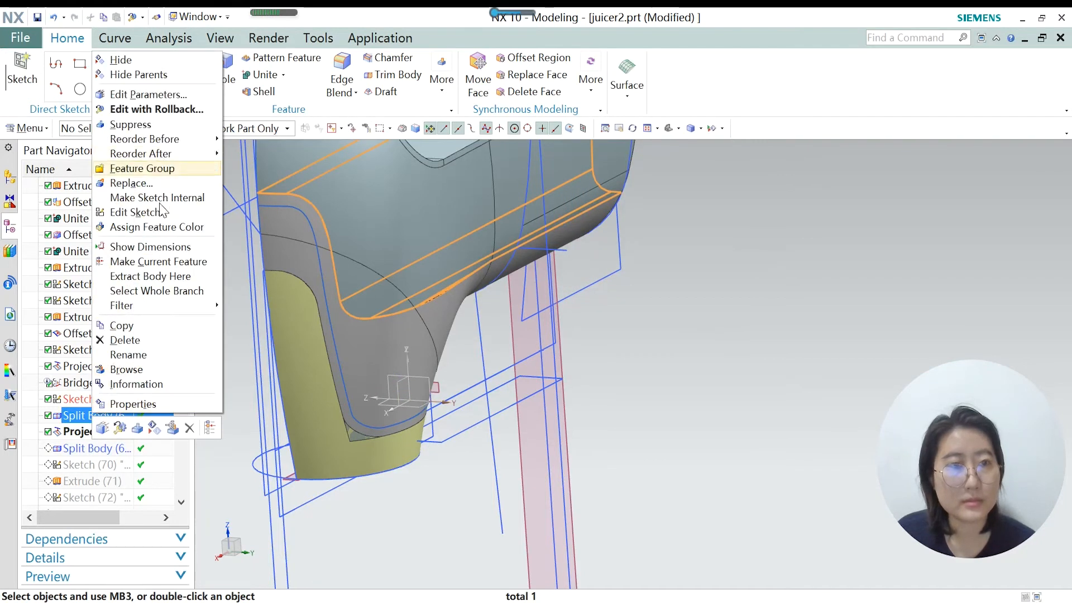
left_click(156, 261)
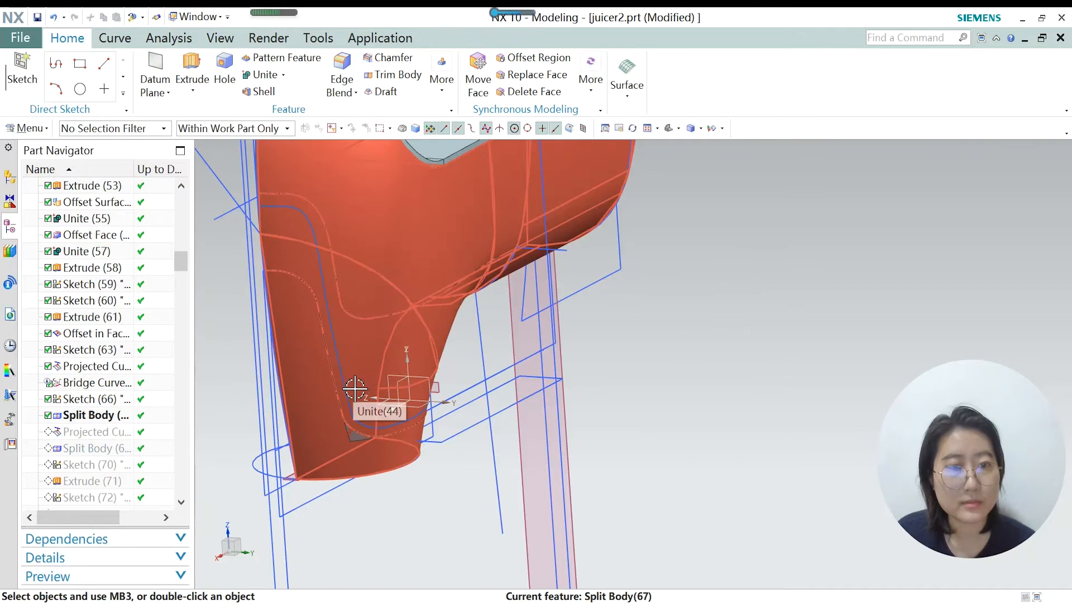
left_click(119, 433)
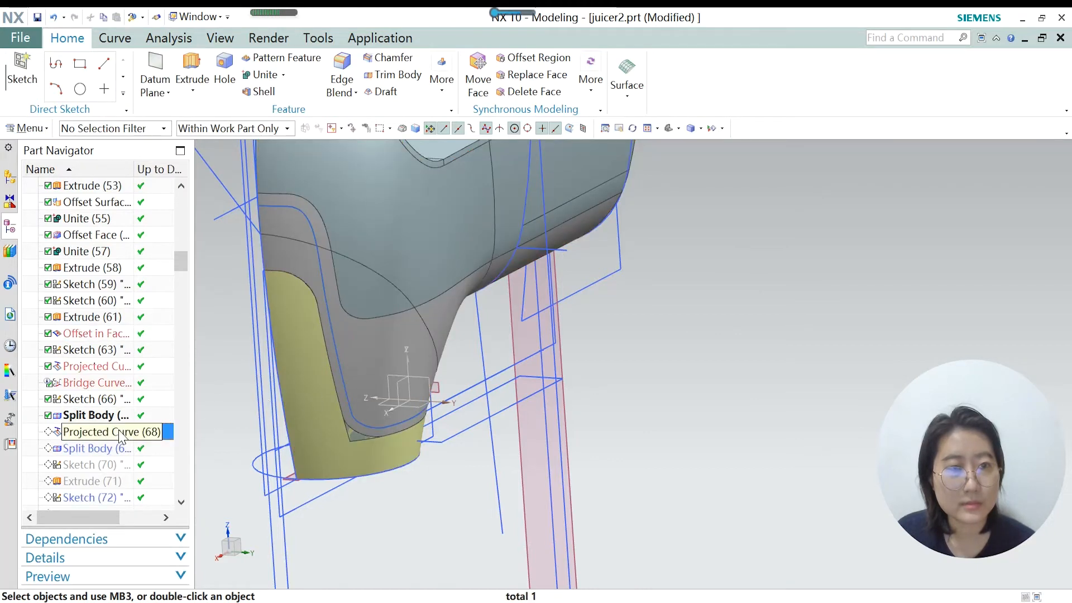
right_click(120, 433)
left_click(180, 327)
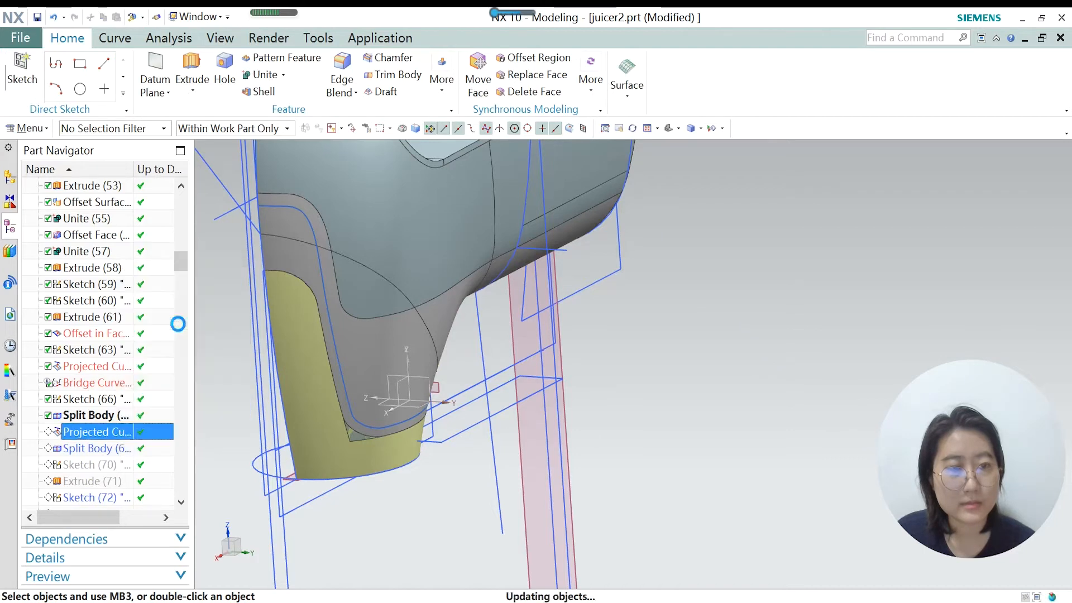
Reopen the Projected Curve (68) definition and examine its source curves along the lower housing.
double_click(102, 433)
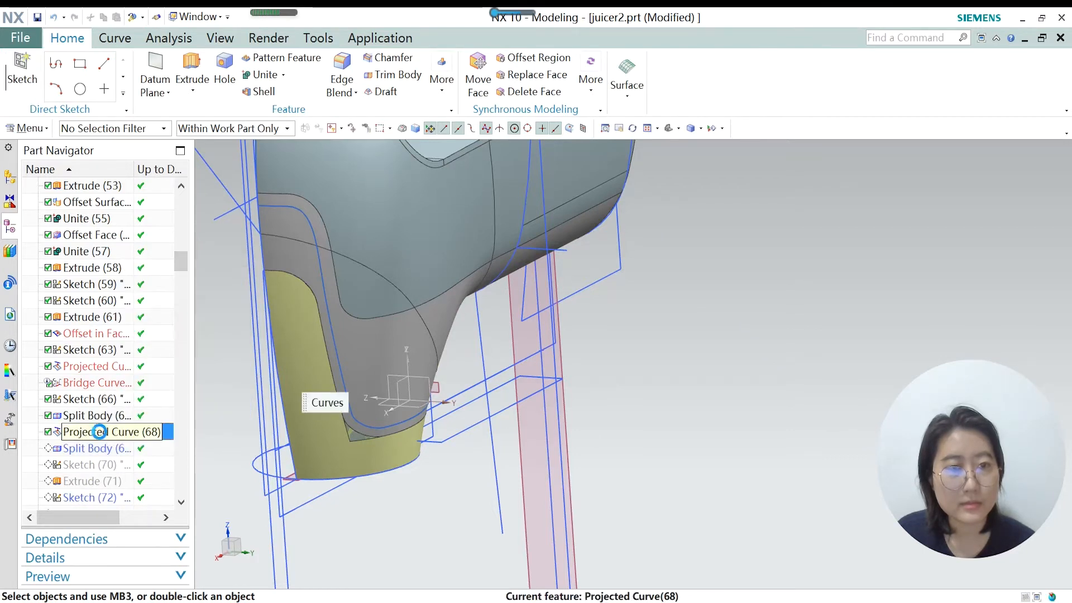
middle_click_drag(352, 423, 322, 284)
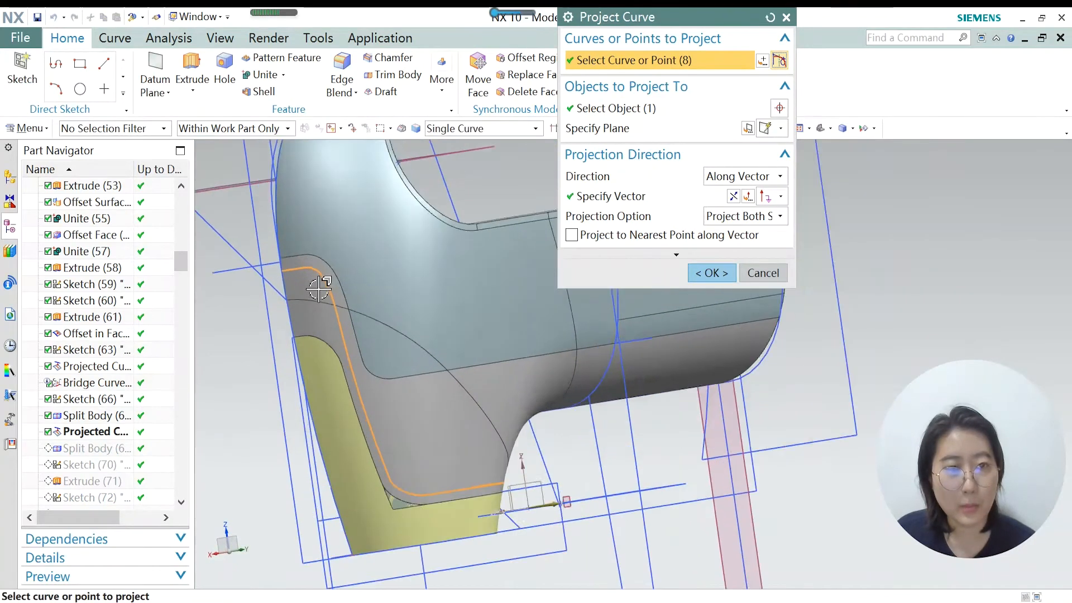
scroll(323, 282, "up", 3)
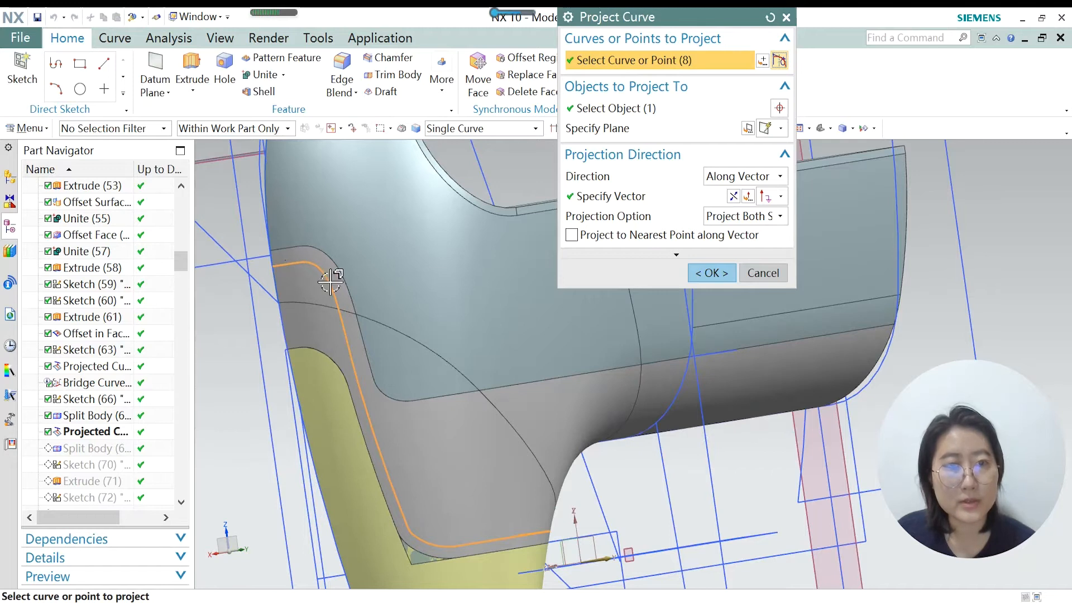
Examine the target object of Projected Curve (68) around the base of the housing and accept the existing projection settings.
left_click(614, 114)
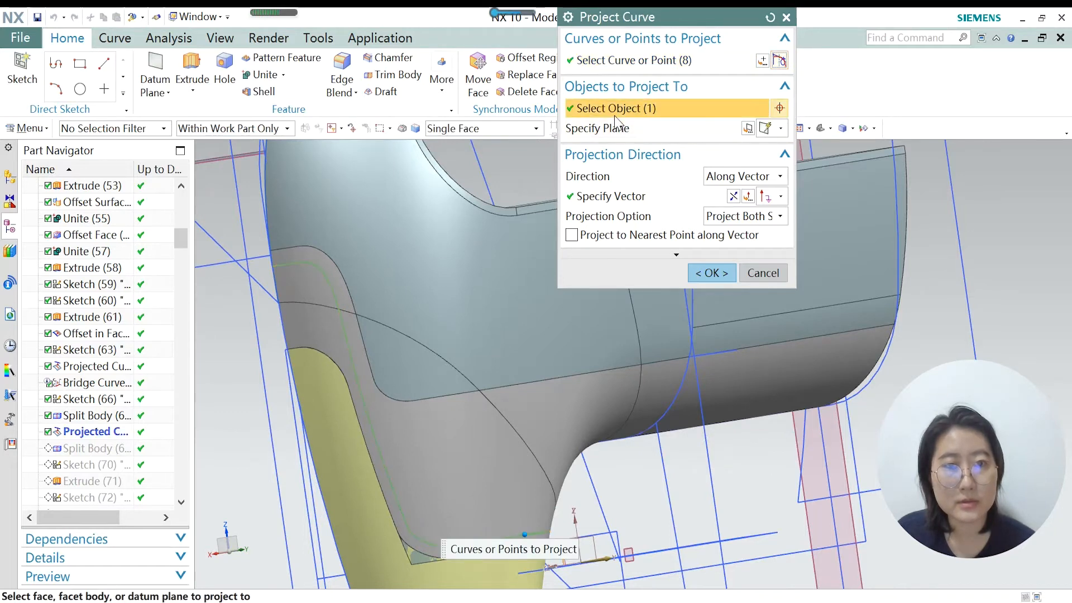
scroll(454, 426, "down", 3)
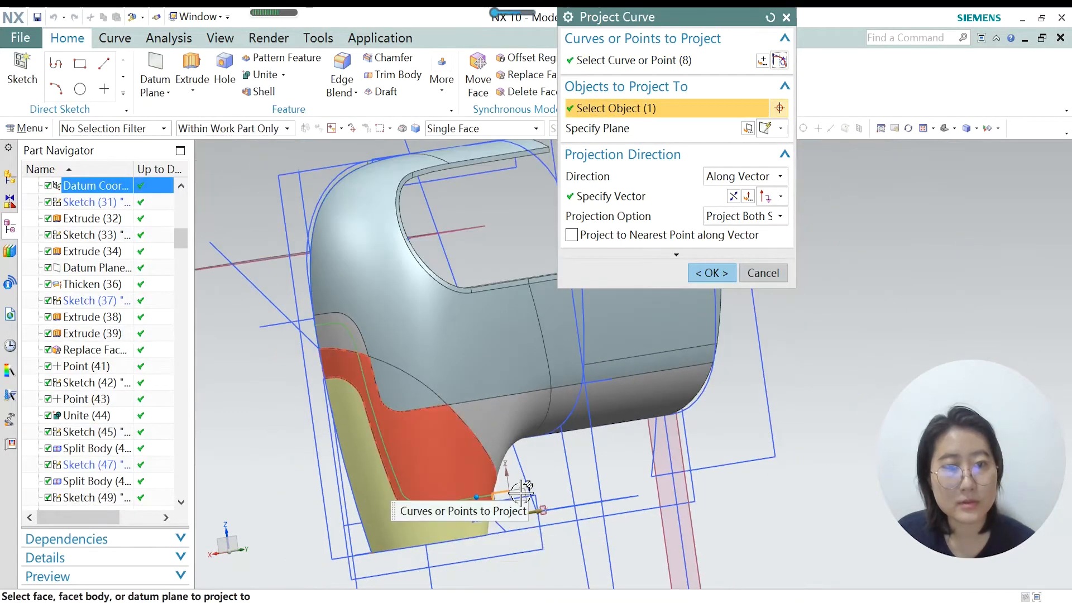
middle_click_drag(455, 430, 444, 447)
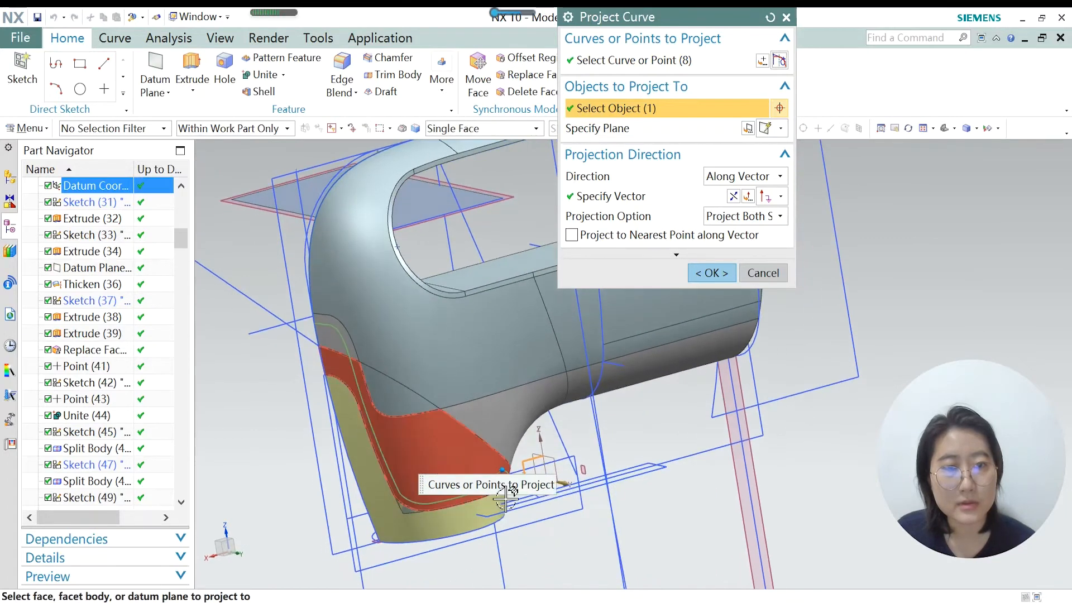
scroll(502, 474, "up", 2)
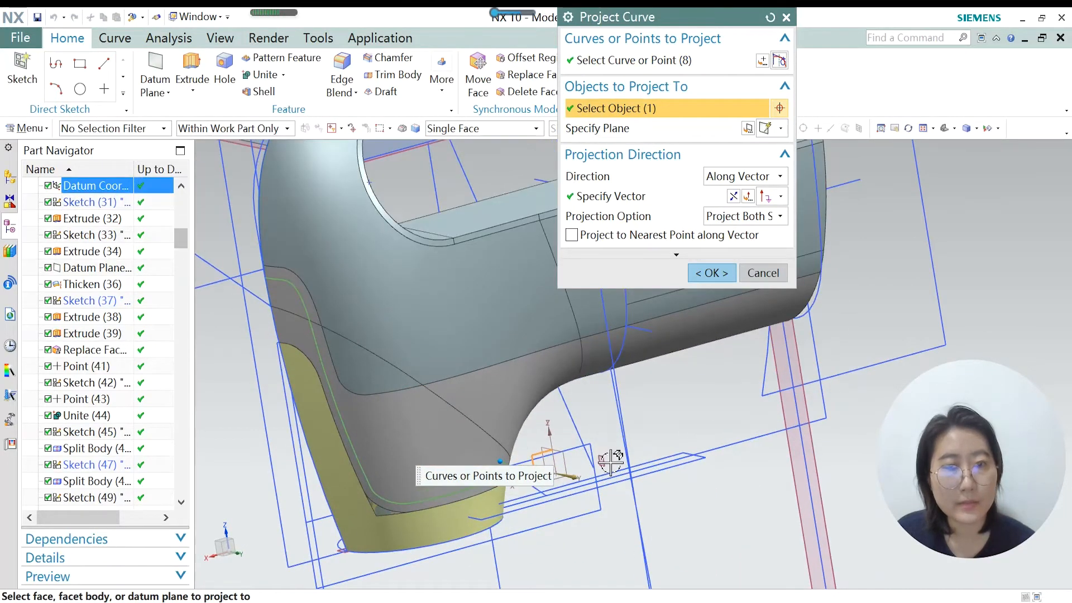
scroll(555, 472, "up", 1)
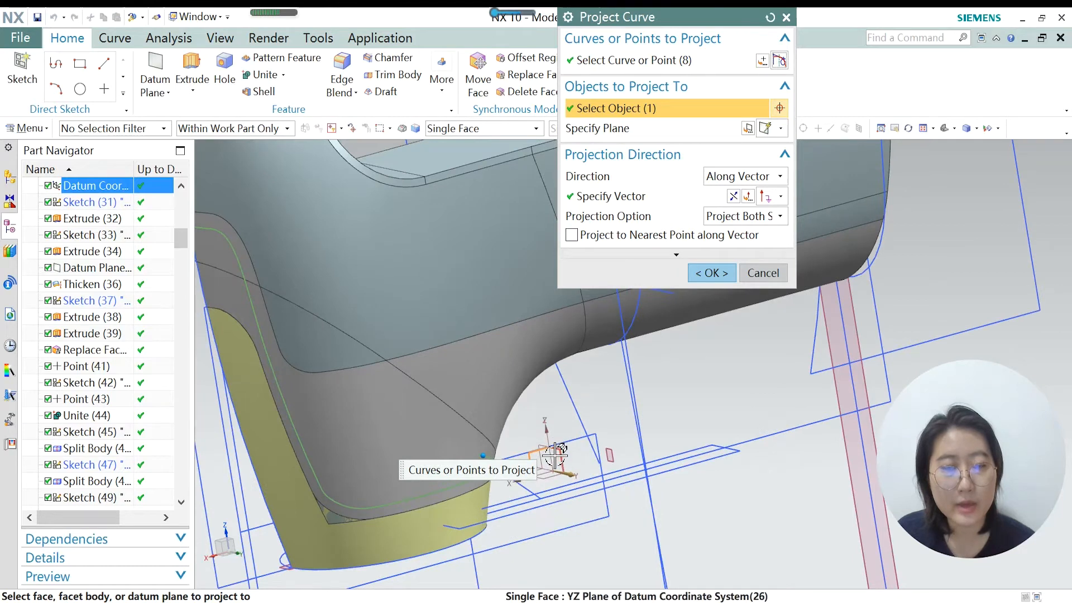
scroll(555, 471, "down", 2)
mouse_move(424, 418)
middle_mouse_down()
mouse_move(411, 411)
mouse_move(472, 415)
mouse_move(411, 407)
middle_mouse_up()
scroll(353, 350, "down", 1)
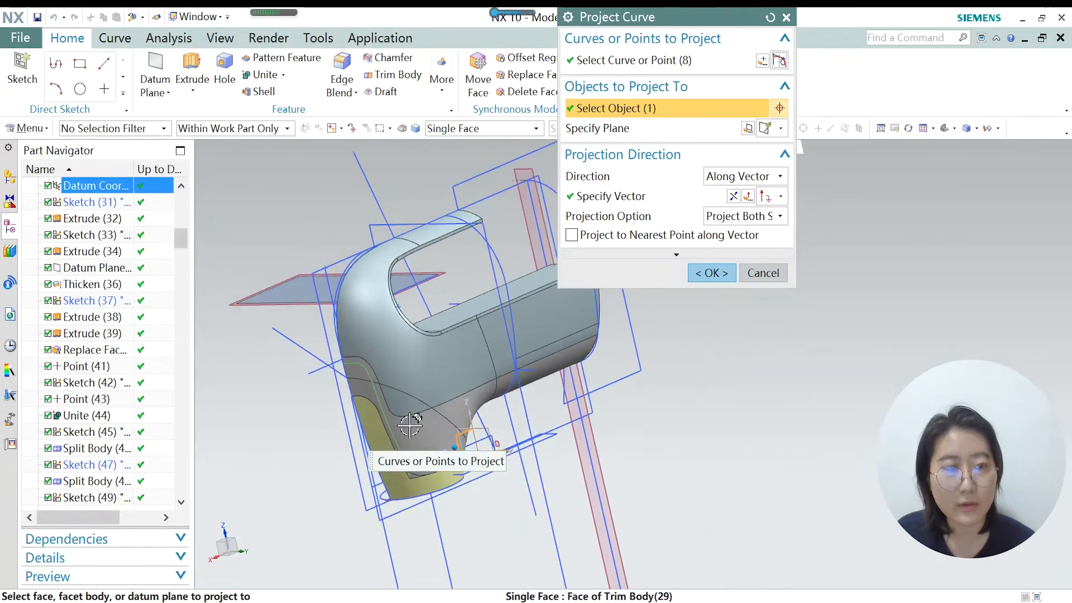
left_click(712, 274)
Highlight Projected Curve (68) on the flat inner side of the housing and locate the Project Curve command.
middle_click_drag(420, 442, 281, 457)
scroll(96, 505, "down", 3)
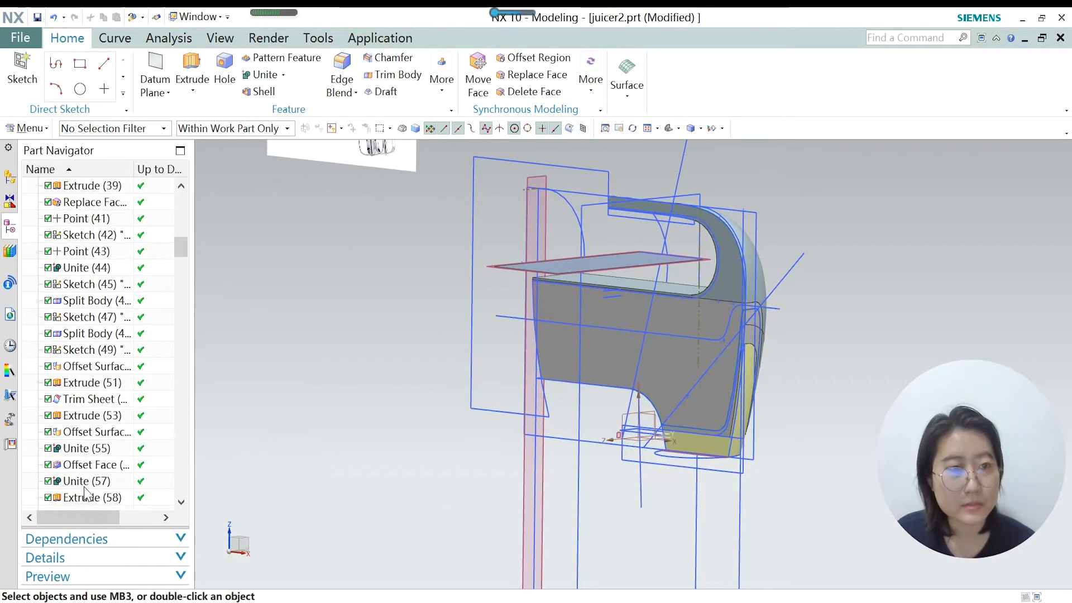
scroll(85, 491, "down", 8)
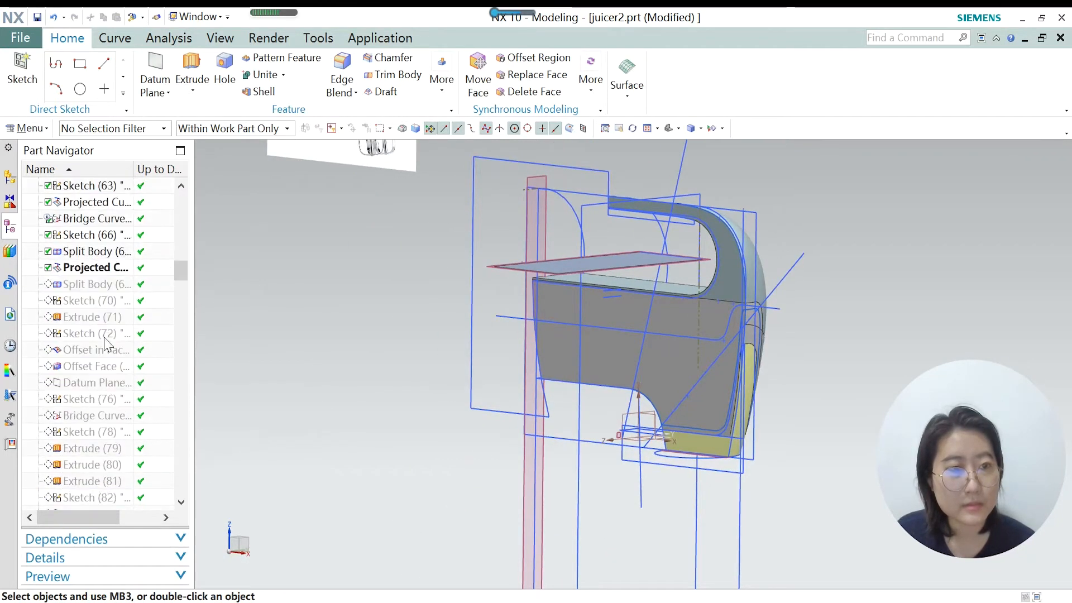
left_click(95, 267)
scroll(793, 387, "up", 3)
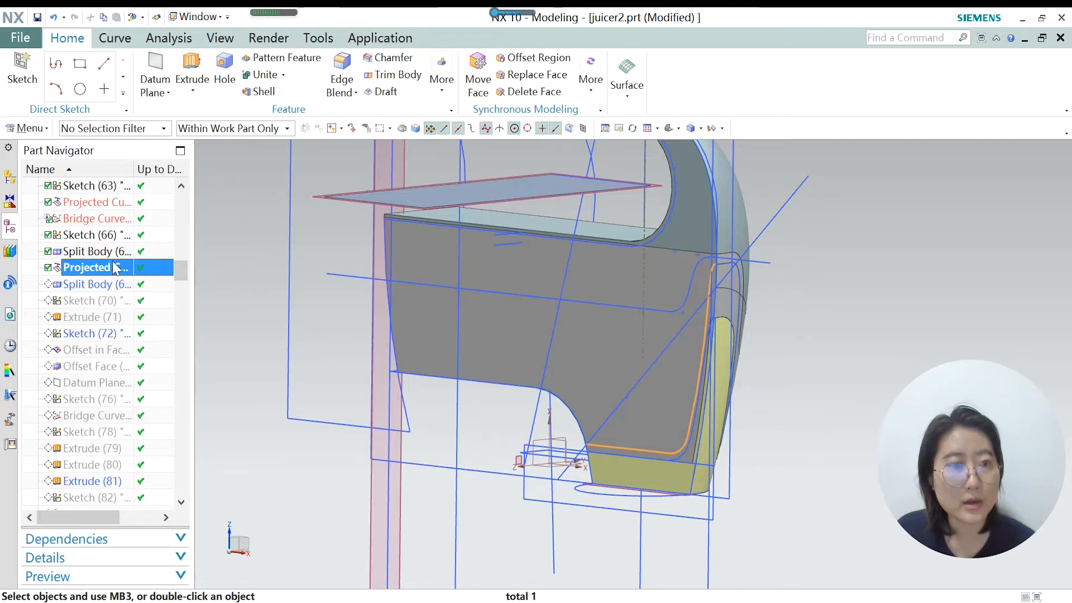
left_click(115, 38)
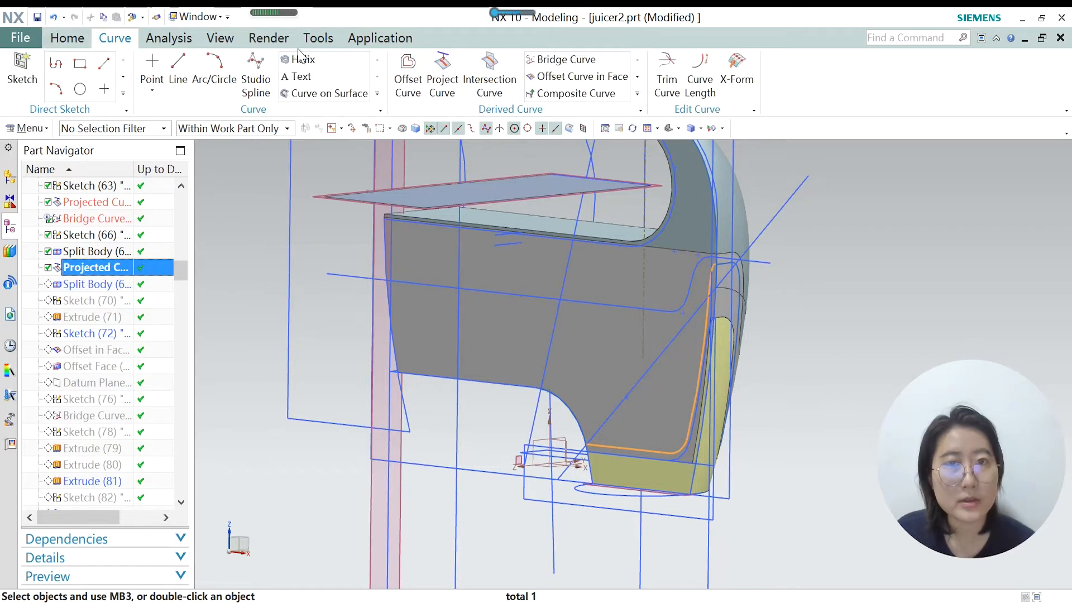
left_click(441, 103)
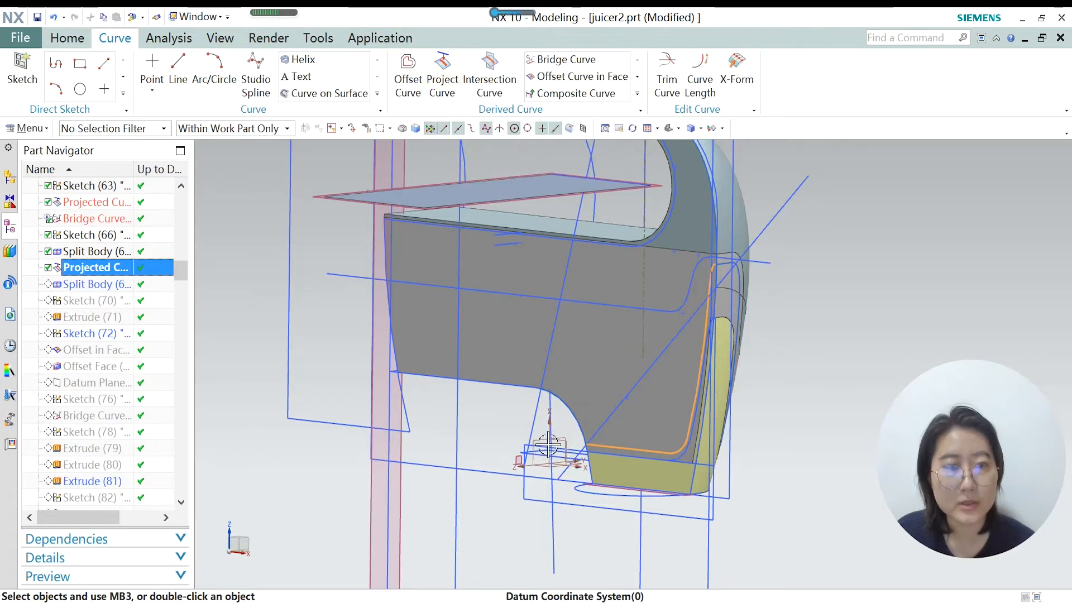
Make Split Body (69) the current feature and highlight Projected Curve (68) to inspect it along the split edge.
right_click(99, 287)
left_click(147, 331)
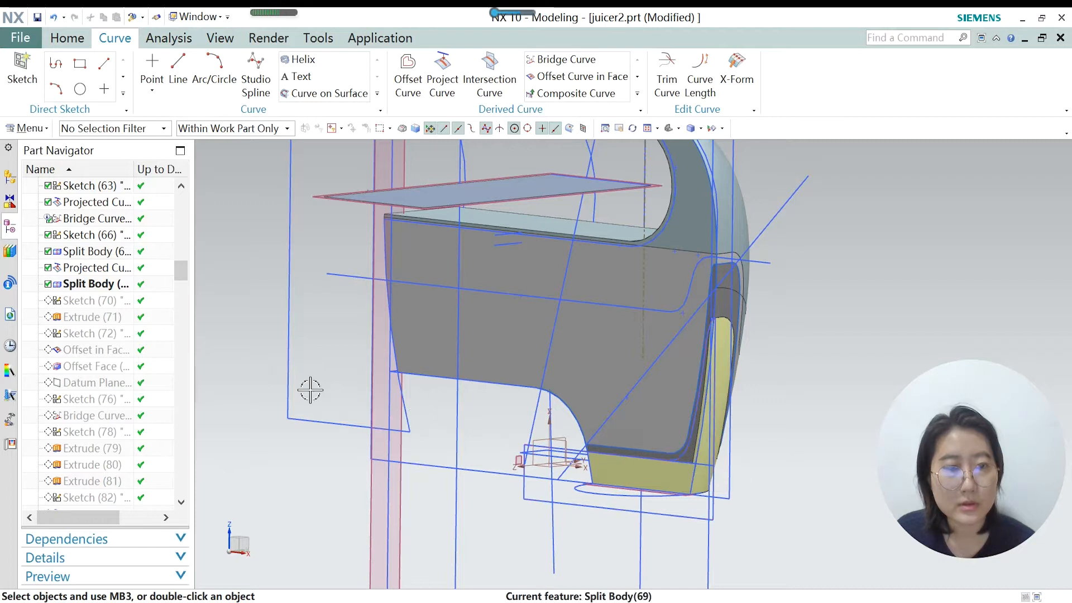
left_click(89, 272)
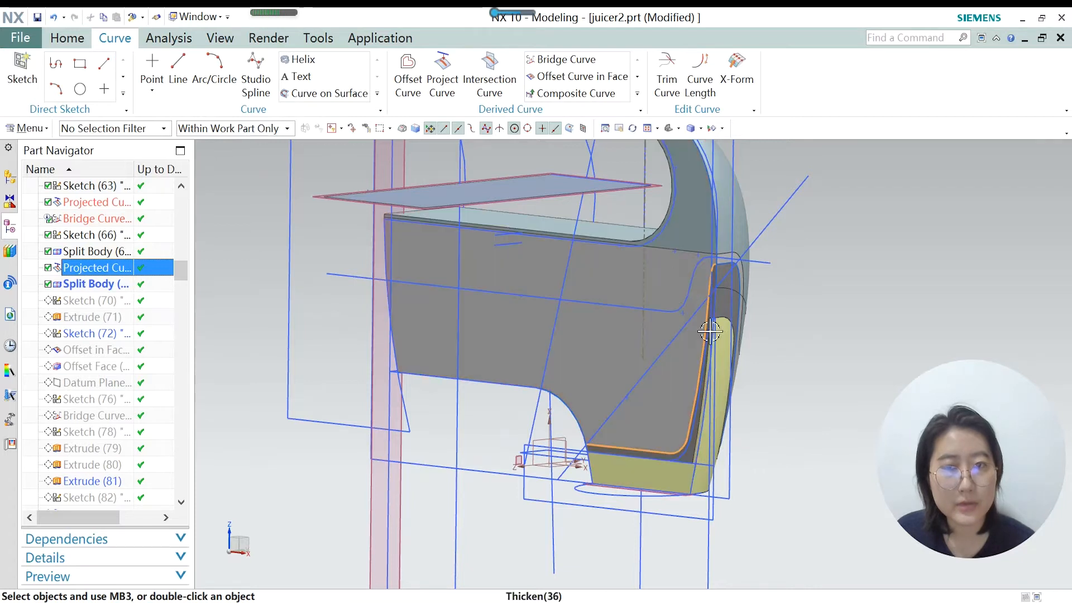
scroll(734, 288, "up", 4)
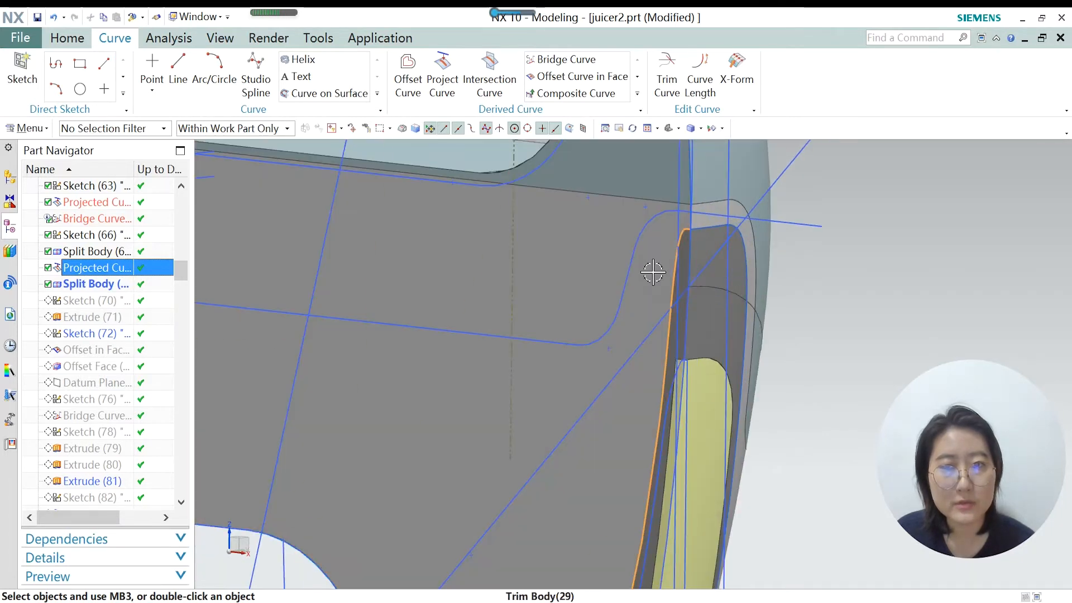
scroll(713, 294, "down", 3)
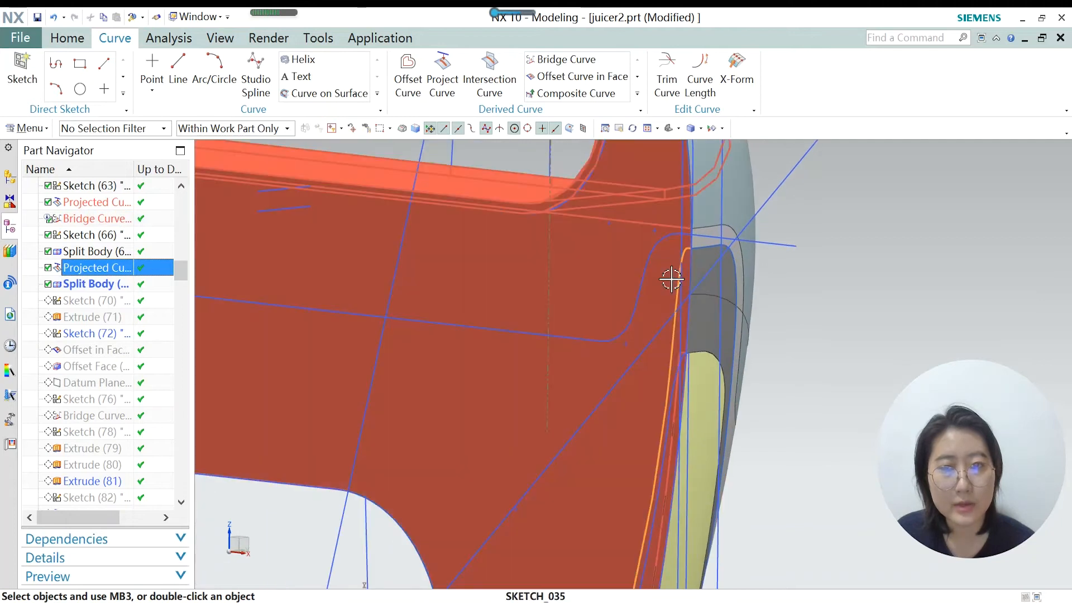
Make Sketch (70) the current feature and examine its profile near the base of the housing.
scroll(693, 282, "up", 3)
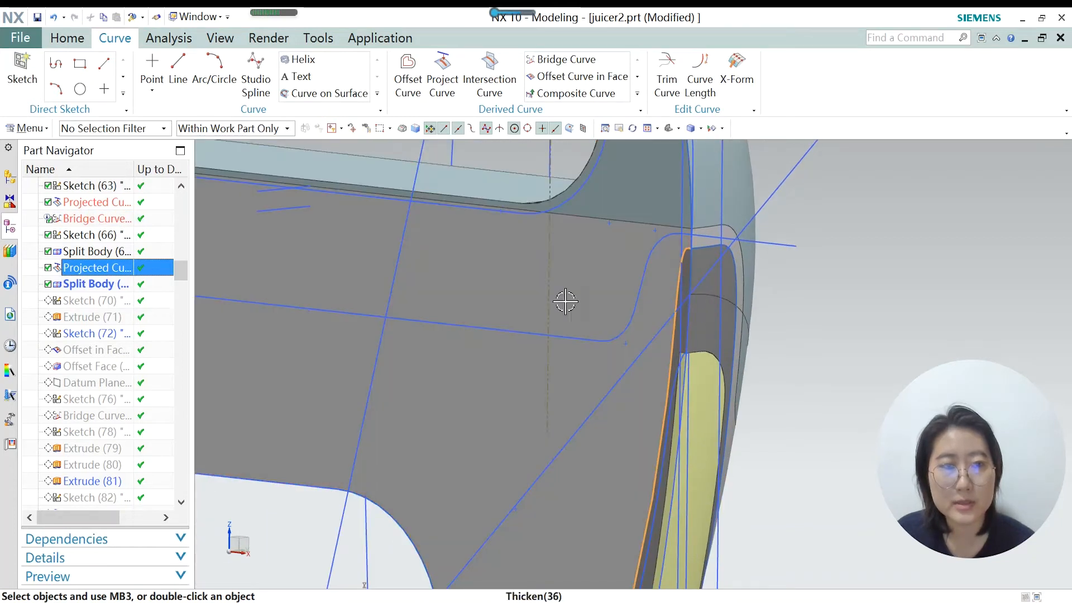
left_click(93, 309)
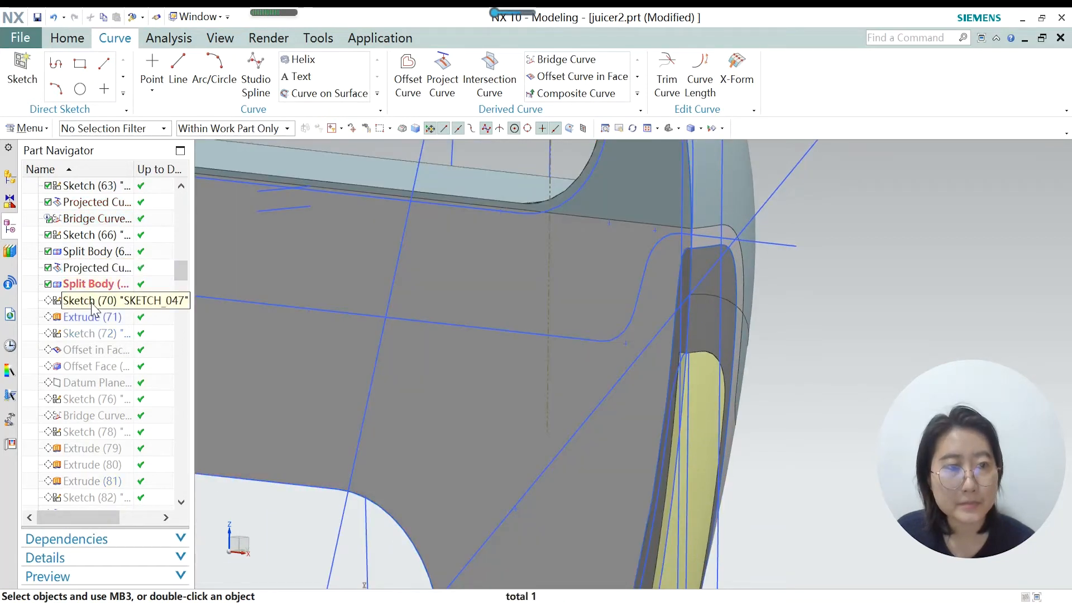
right_click(92, 309)
left_click(159, 366)
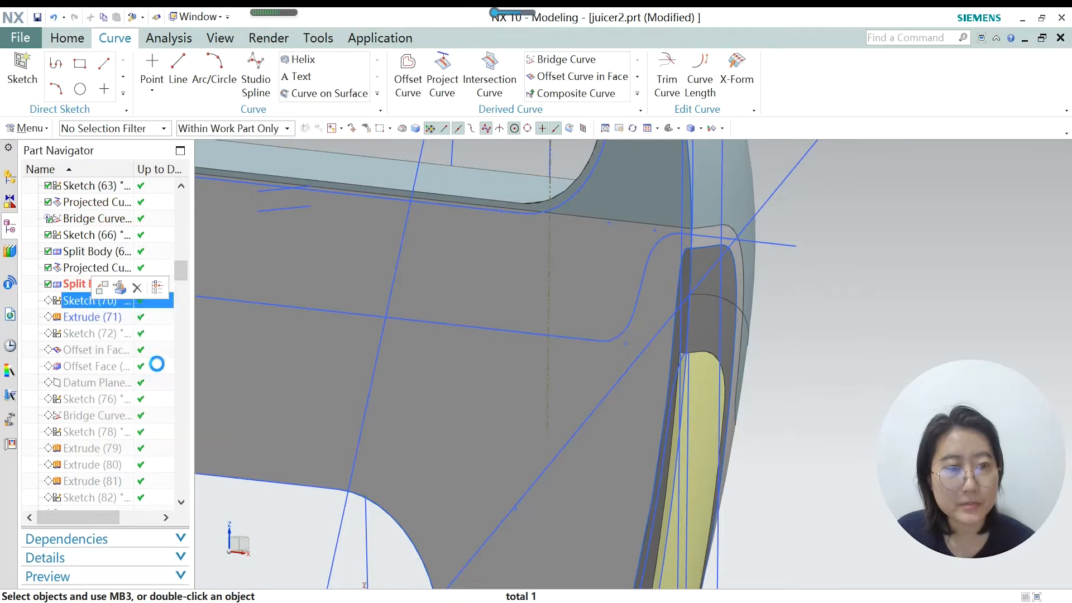
scroll(480, 338, "down", 5)
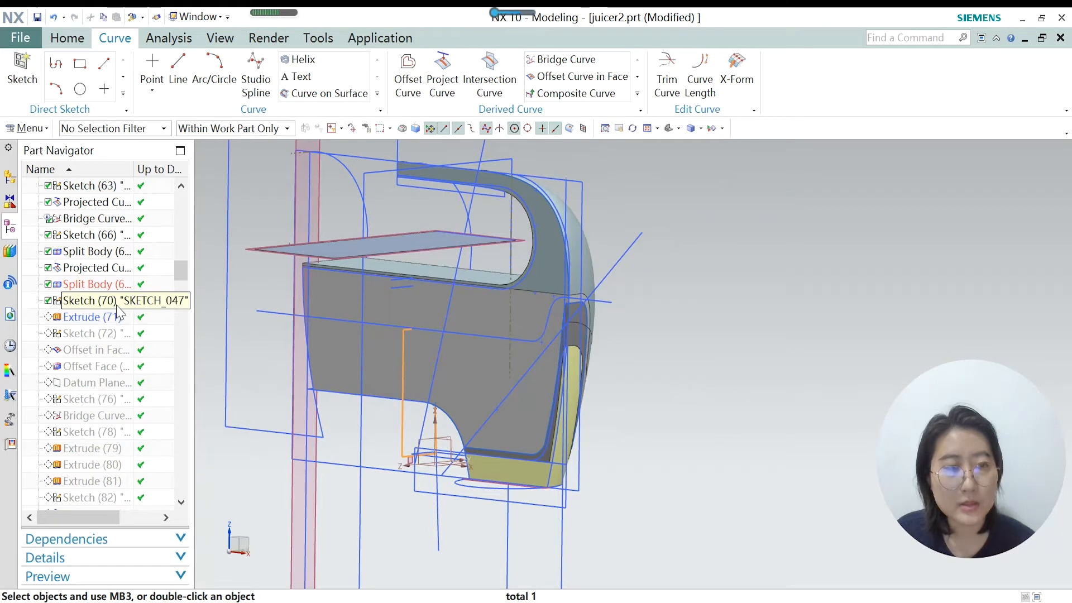
middle_click_drag(424, 482, 435, 514)
scroll(436, 524, "up", 4)
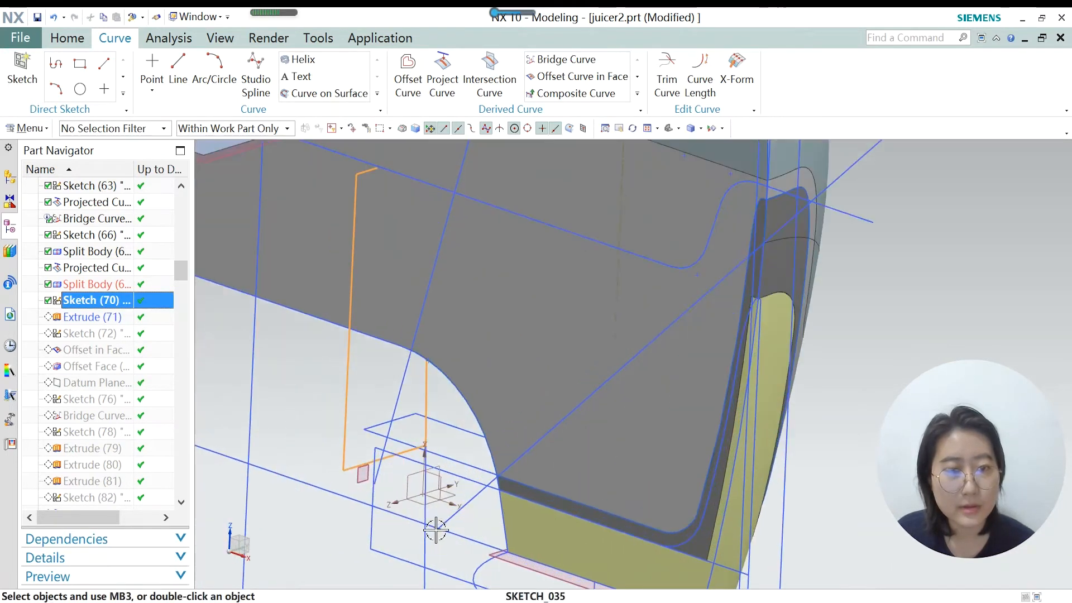
middle_click_drag(416, 456, 444, 451)
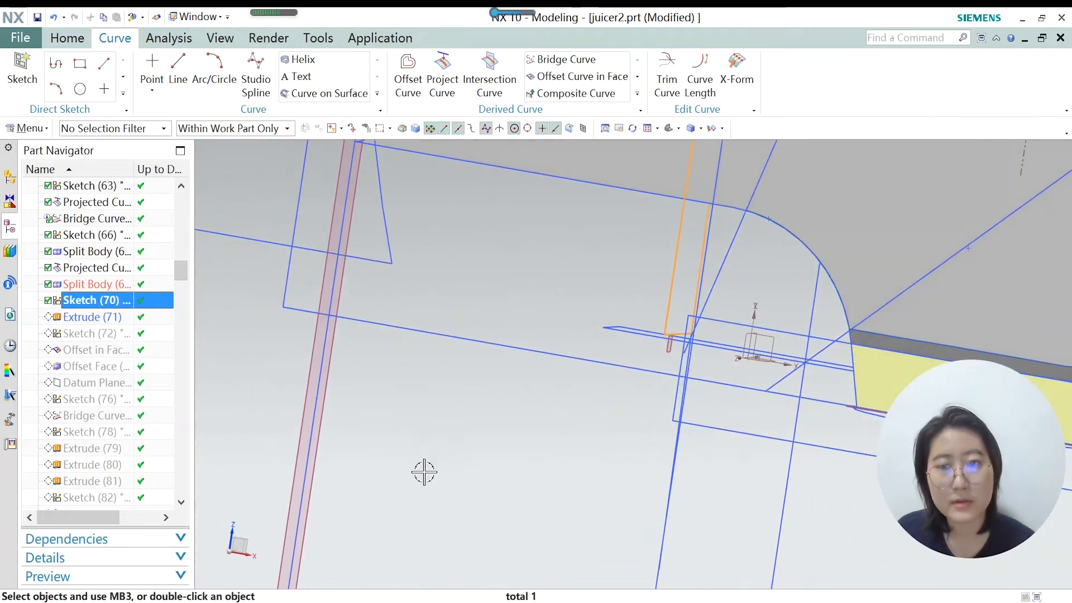
Highlight the datum plane beneath the Sketch (70) profile and inspect its position relative to the housing.
scroll(423, 472, "down", 3)
scroll(572, 433, "up", 2)
scroll(560, 415, "up", 2)
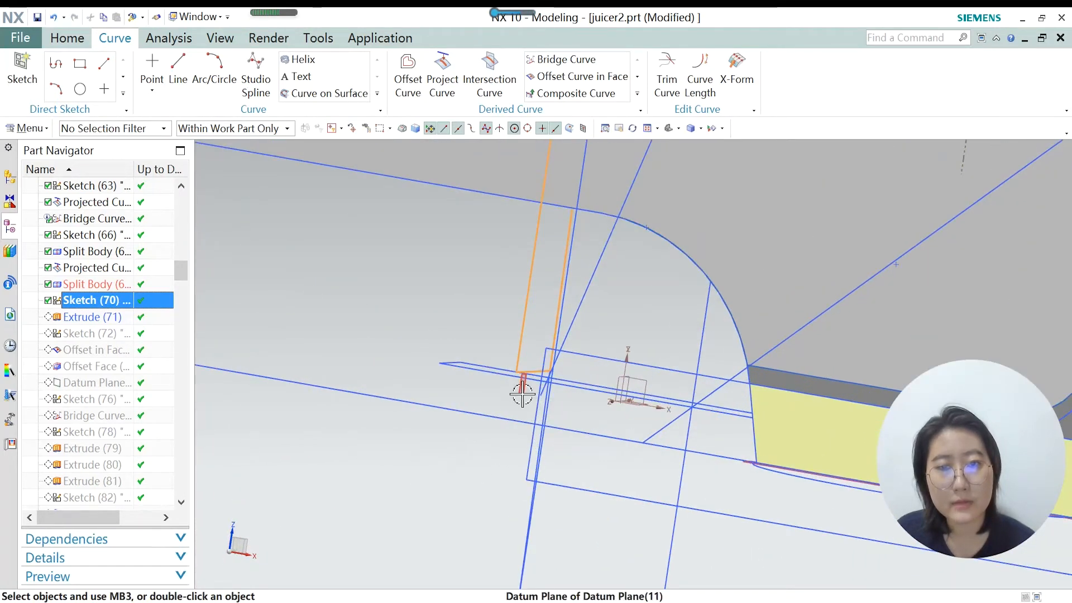
left_click(522, 387)
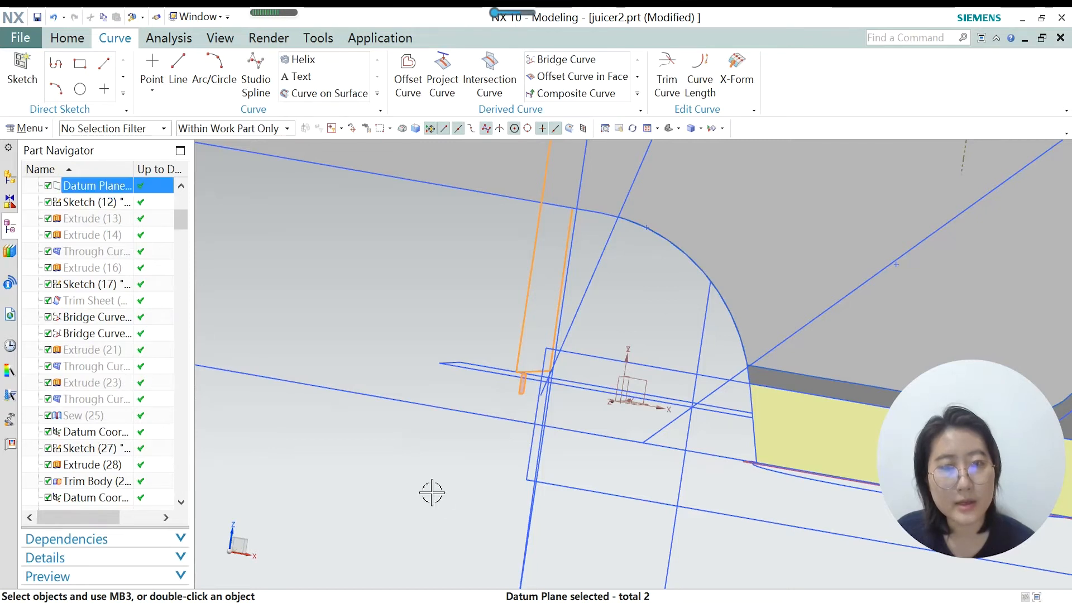
scroll(469, 478, "down", 4)
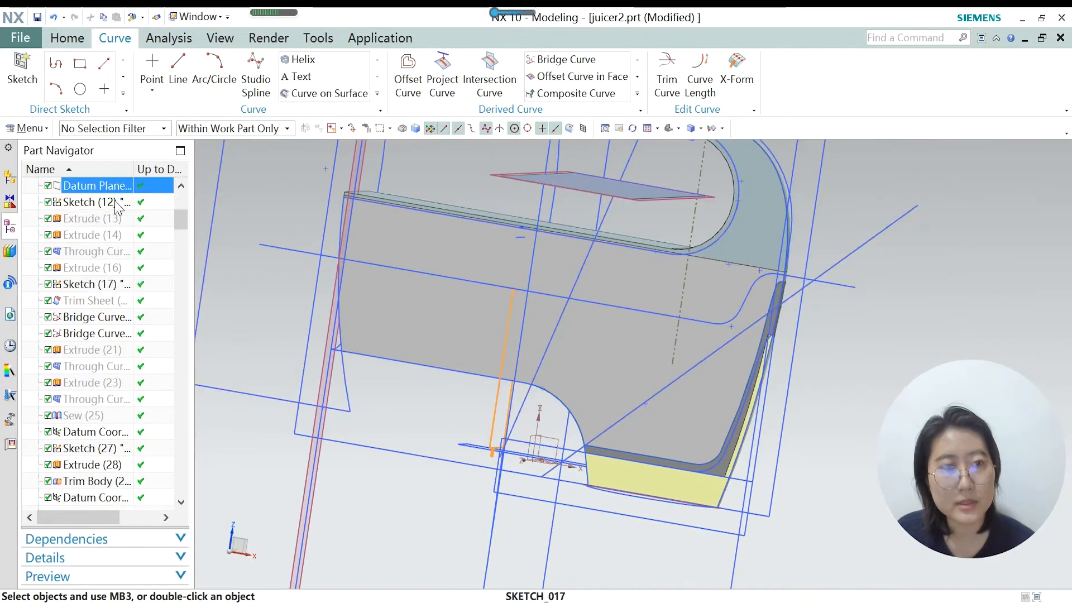
middle_click_drag(483, 472, 376, 435)
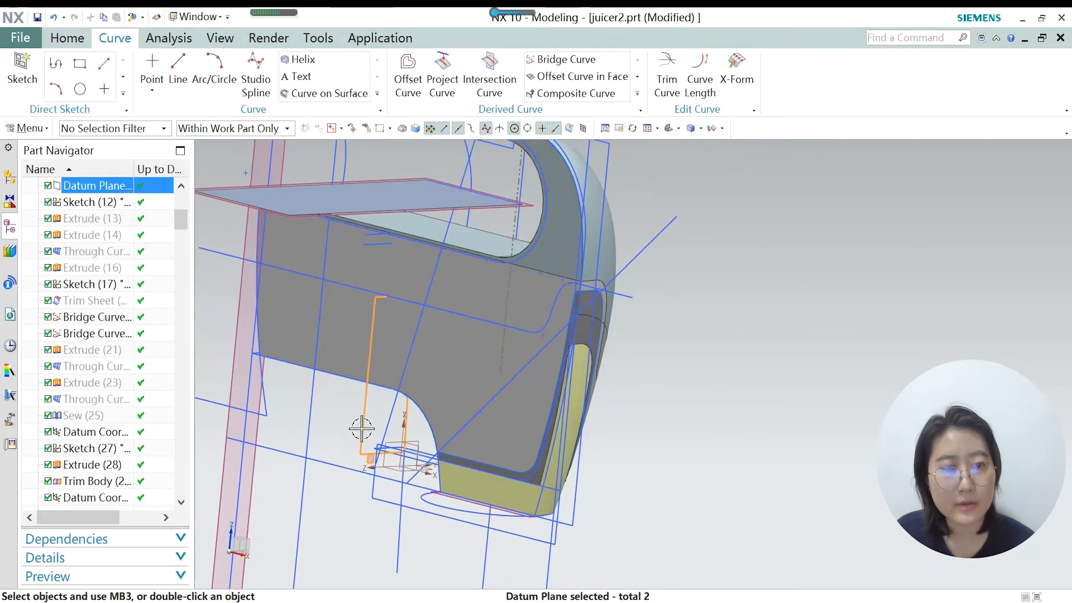
Make Extrude (71) the current feature and open its definition to view the source section.
scroll(134, 471, "down", 10)
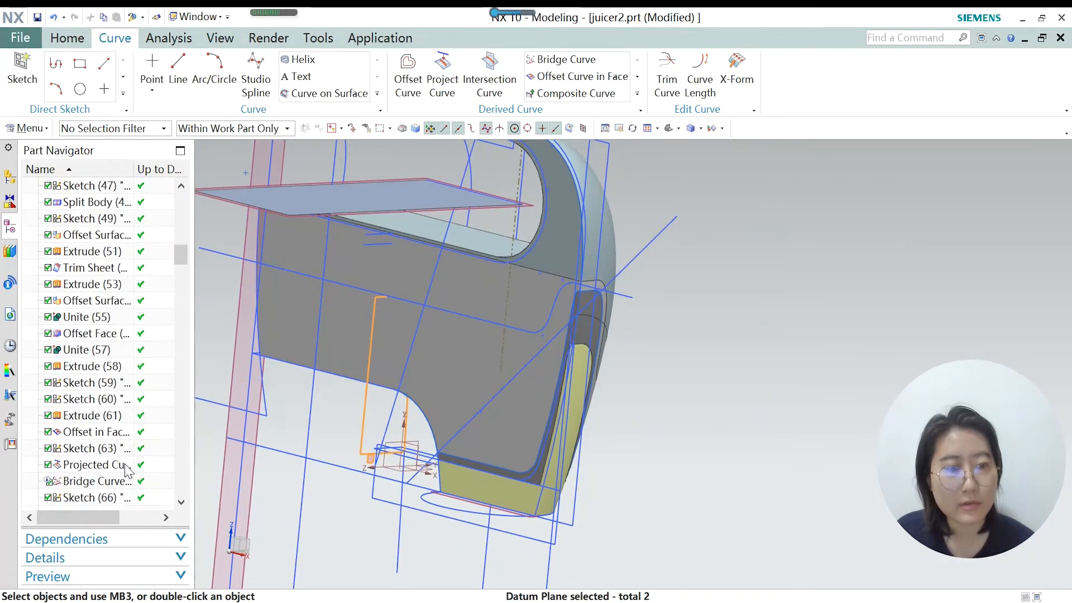
left_click(110, 384)
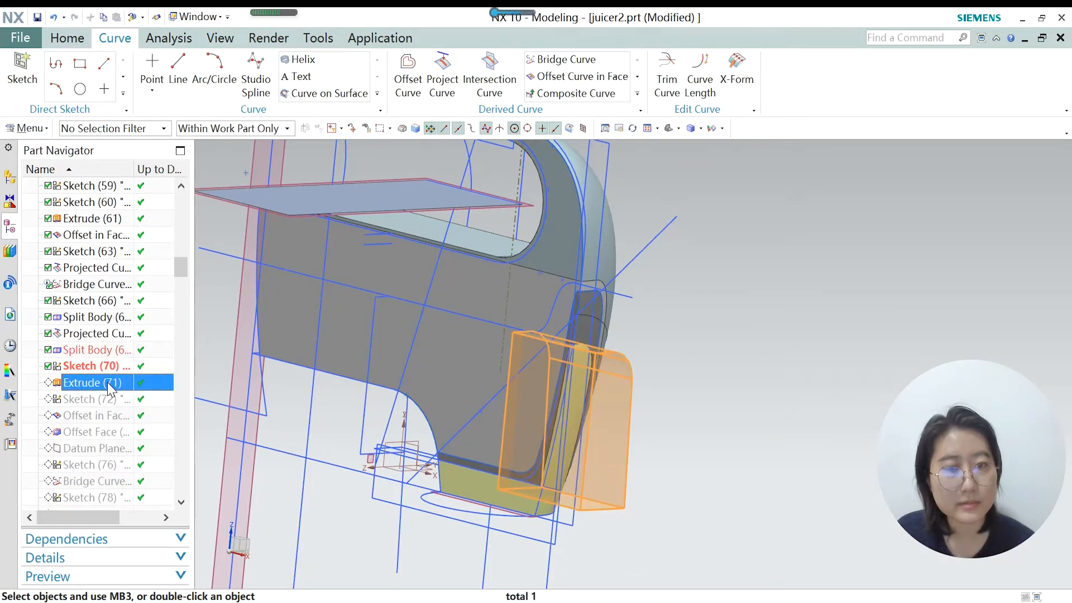
right_click(108, 385)
left_click(162, 446)
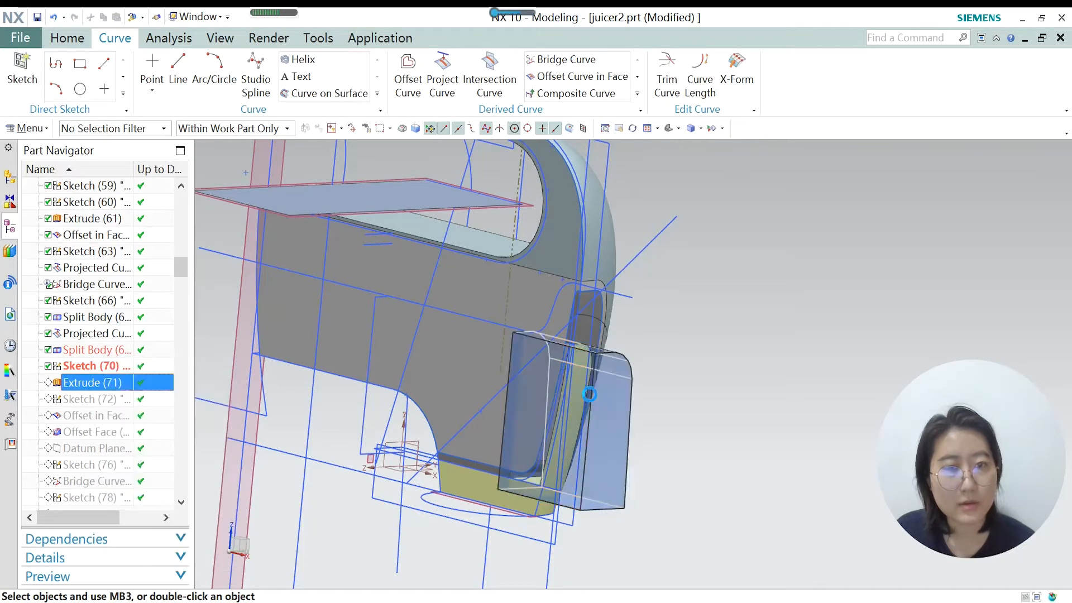
double_click(92, 384)
scroll(379, 425, "down", 2)
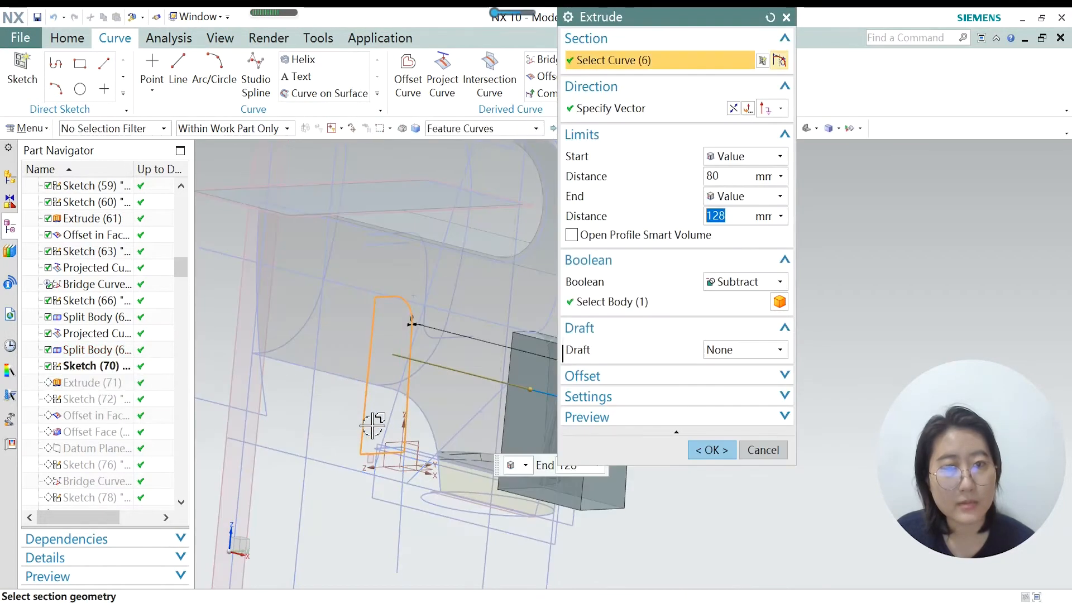
middle_click(430, 474)
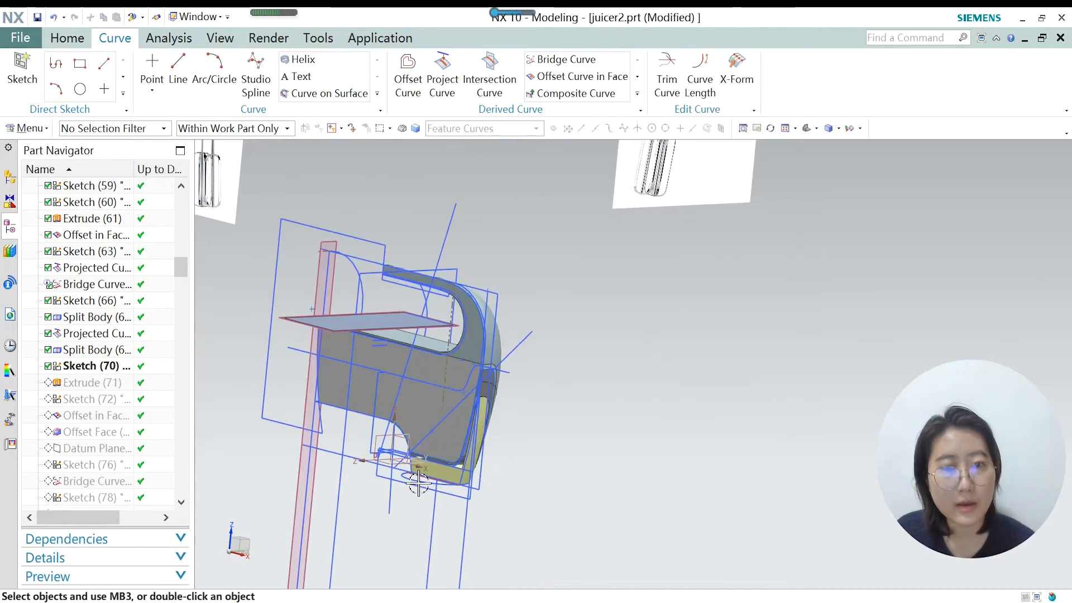
Reopen the Extrude (71) definition, examine its limits and Subtract target body, and accept the existing settings.
double_click(98, 386)
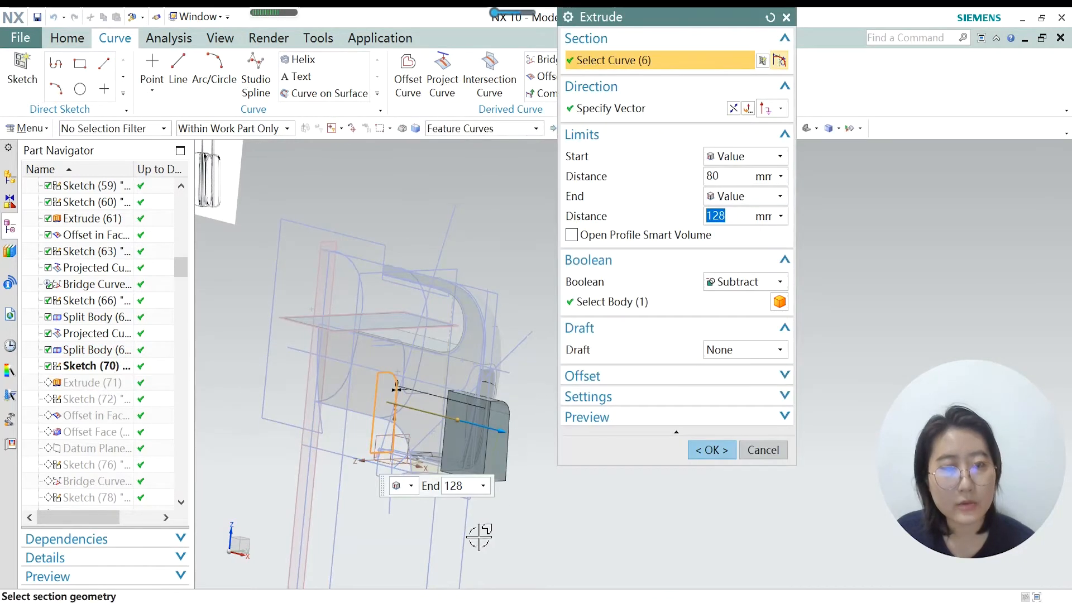
middle_click_drag(477, 546, 456, 538)
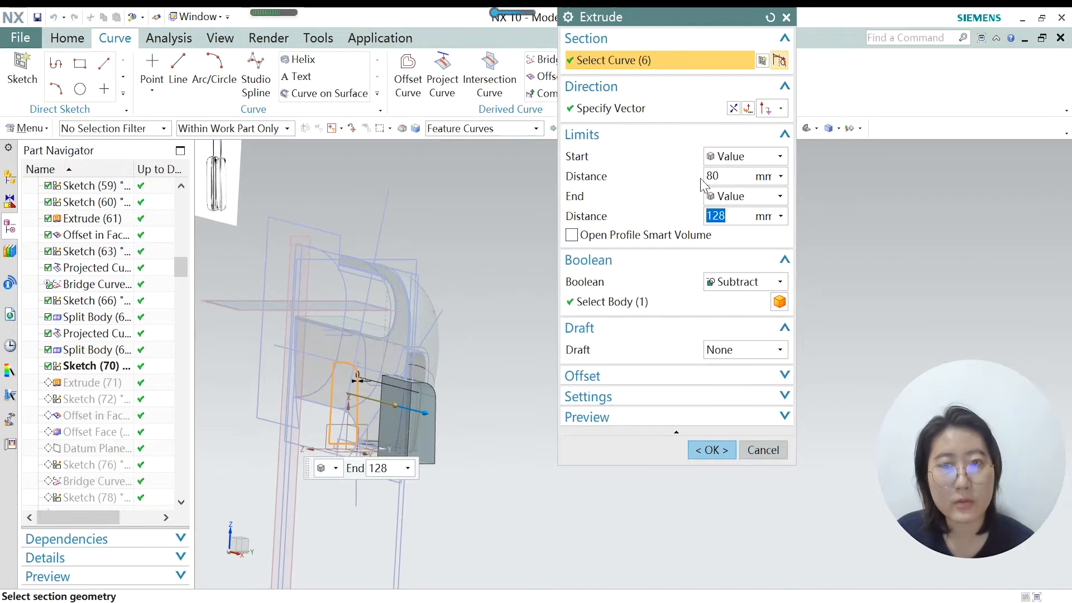
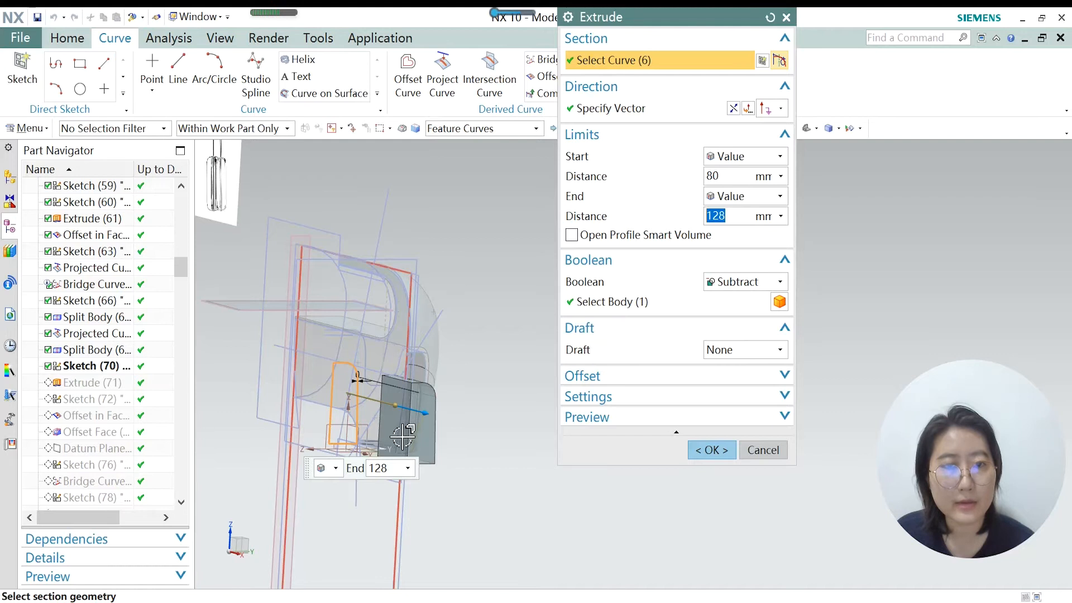
scroll(403, 435, "up", 3)
left_click(594, 307)
scroll(419, 328, "up", 2)
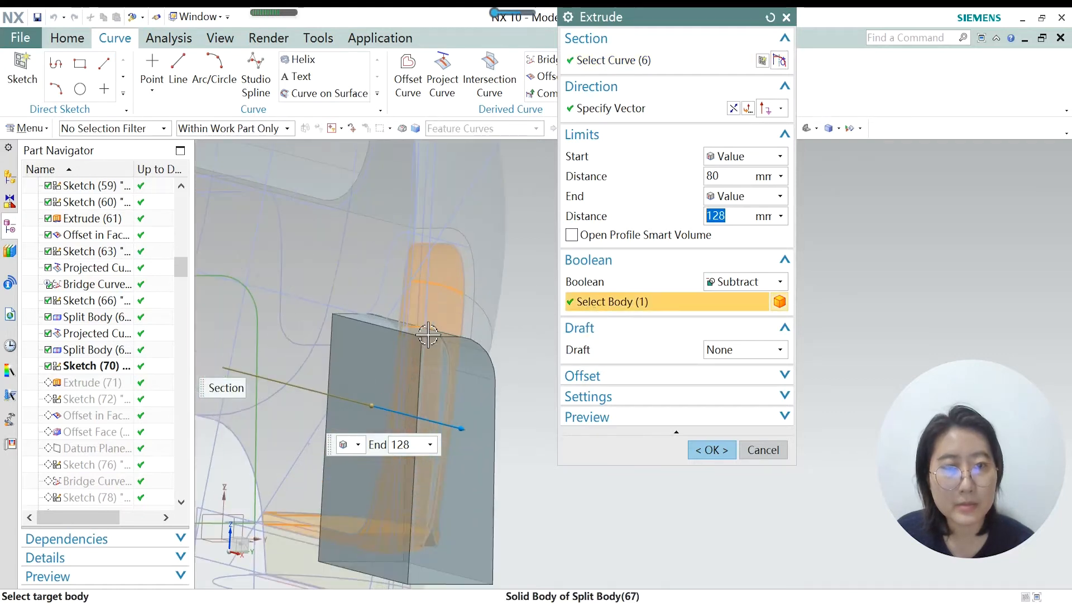
scroll(433, 306, "down", 2)
left_click(713, 449)
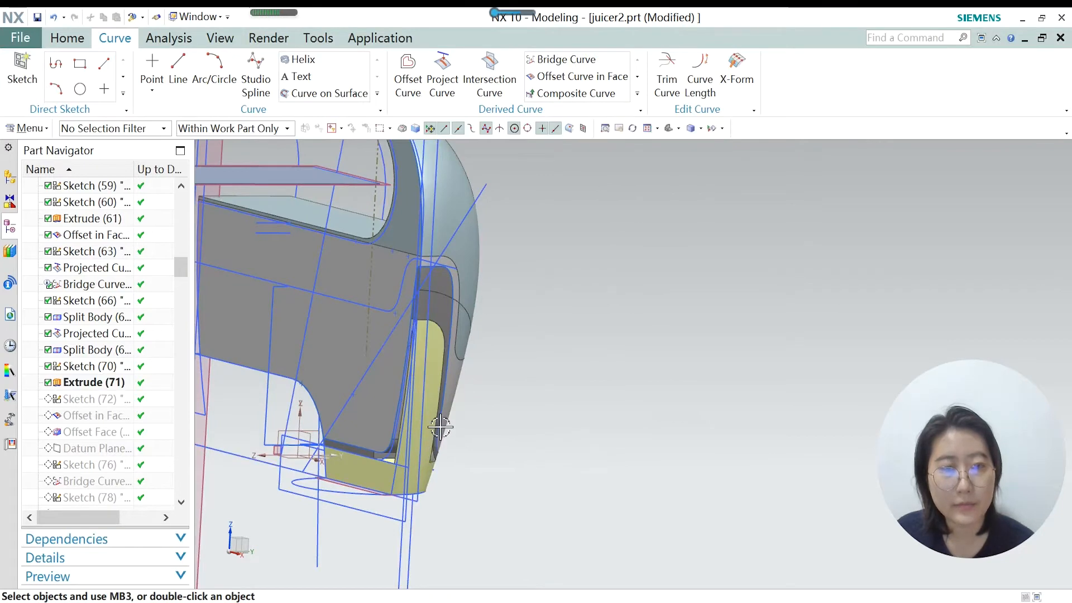
scroll(438, 418, "up", 3)
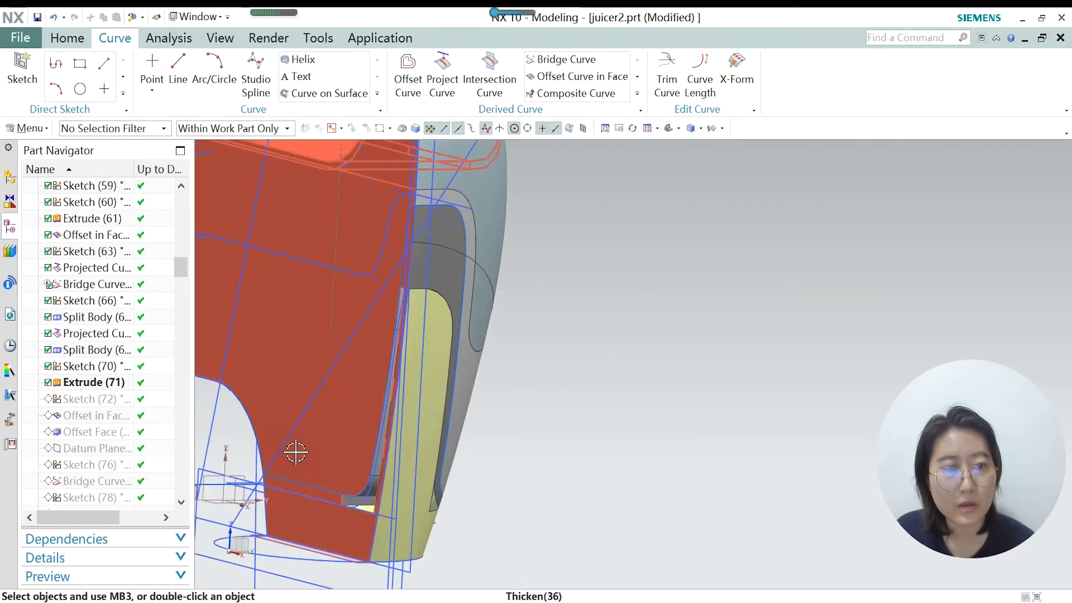
Roll the model back to Sketch (70) and inspect the lower housing strip without the extruded cut.
right_click(98, 366)
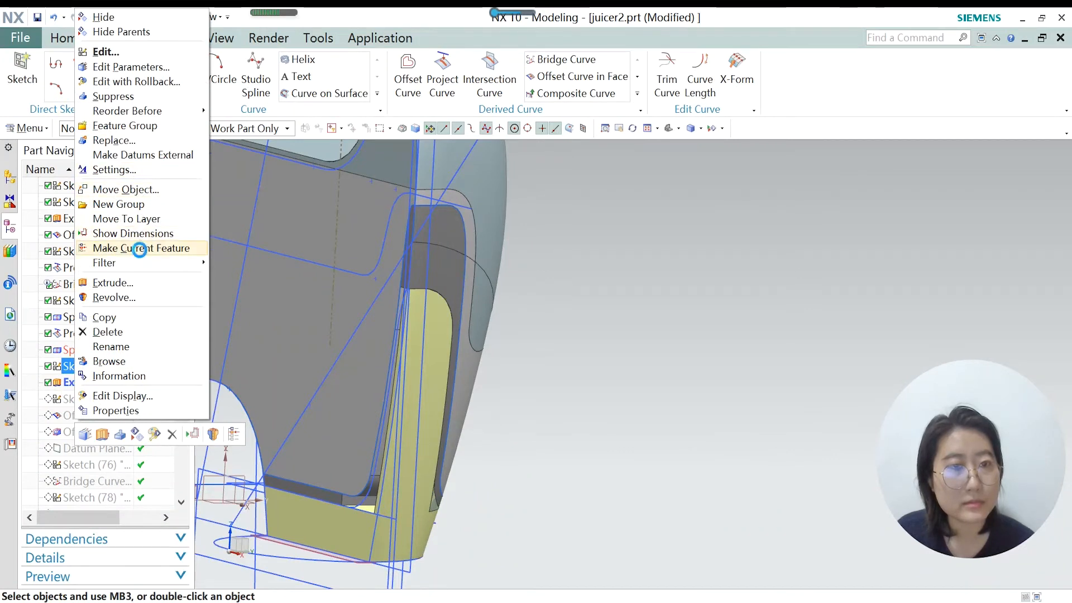
left_click(141, 249)
middle_click_drag(409, 352, 391, 409)
scroll(650, 312, "up", 6)
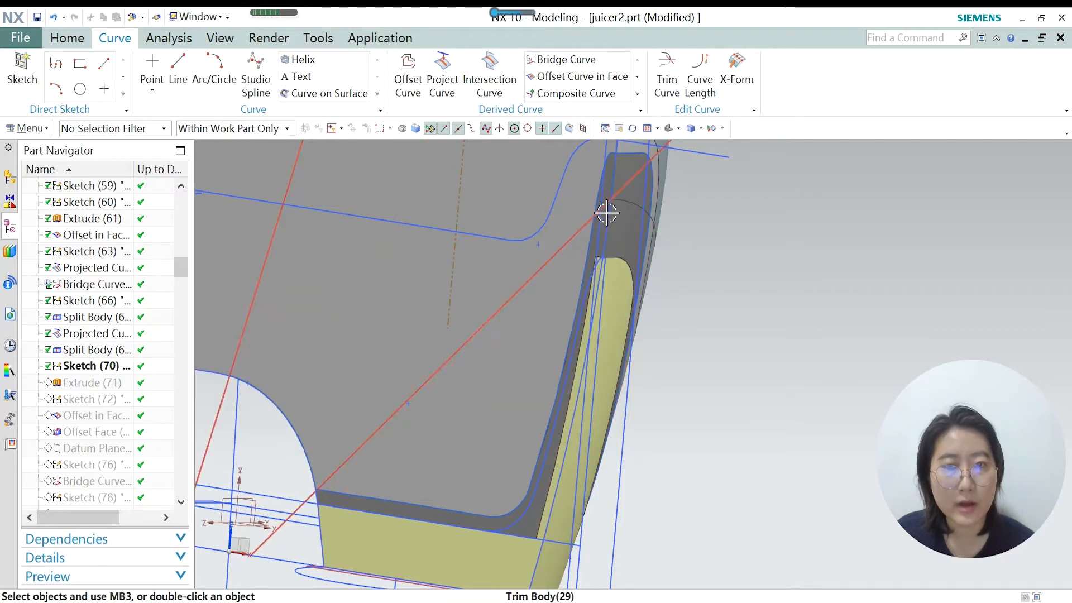
scroll(597, 257, "down", 1)
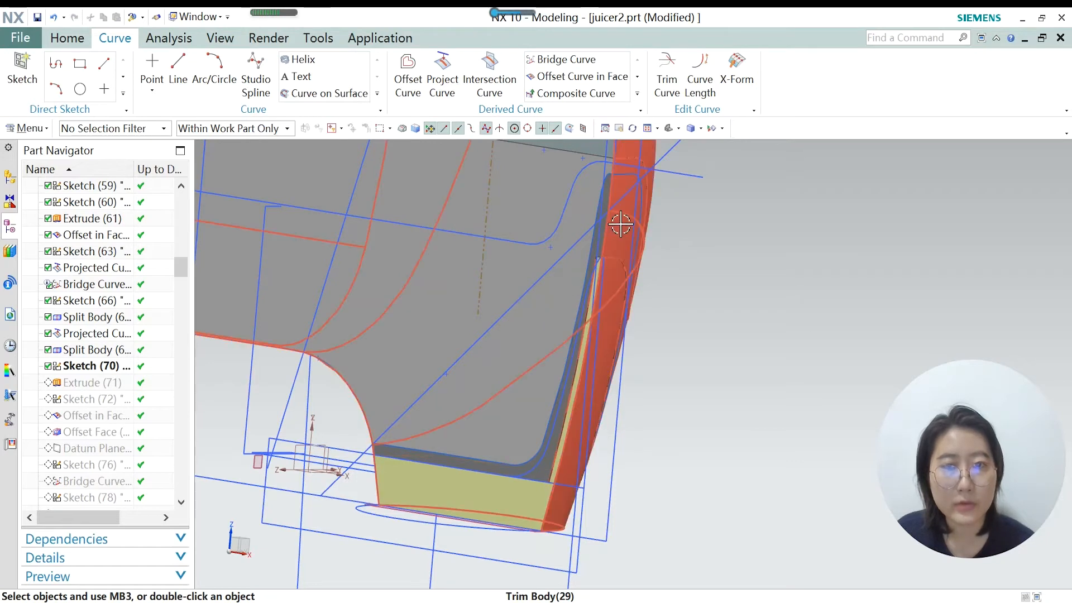
Make Extrude (71) the current feature again and inspect the cut along the housing's lower strip.
right_click(103, 384)
left_click(143, 446)
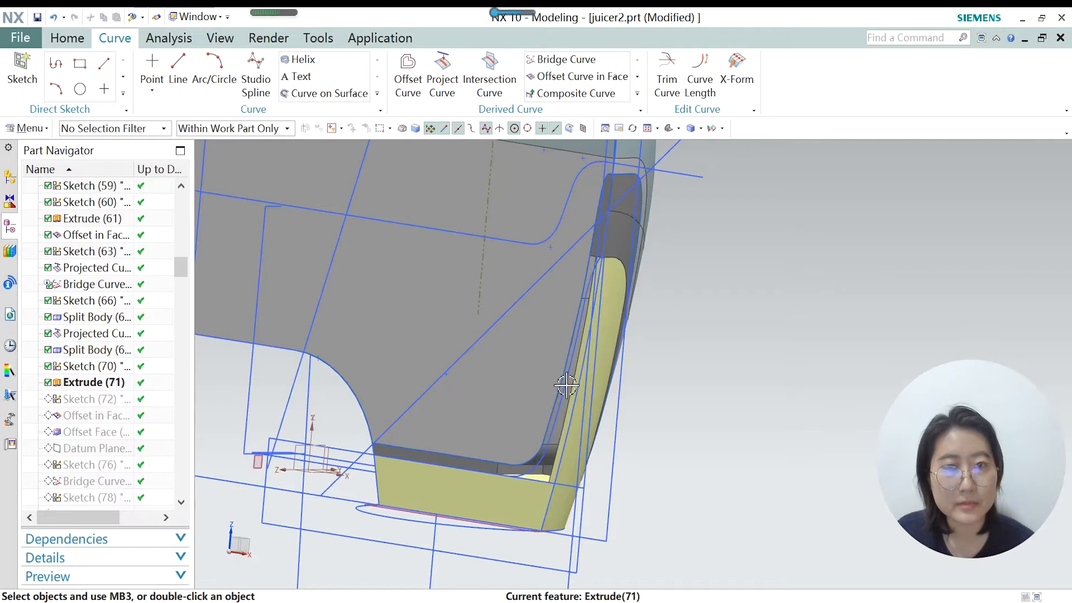
scroll(674, 264, "up", 2)
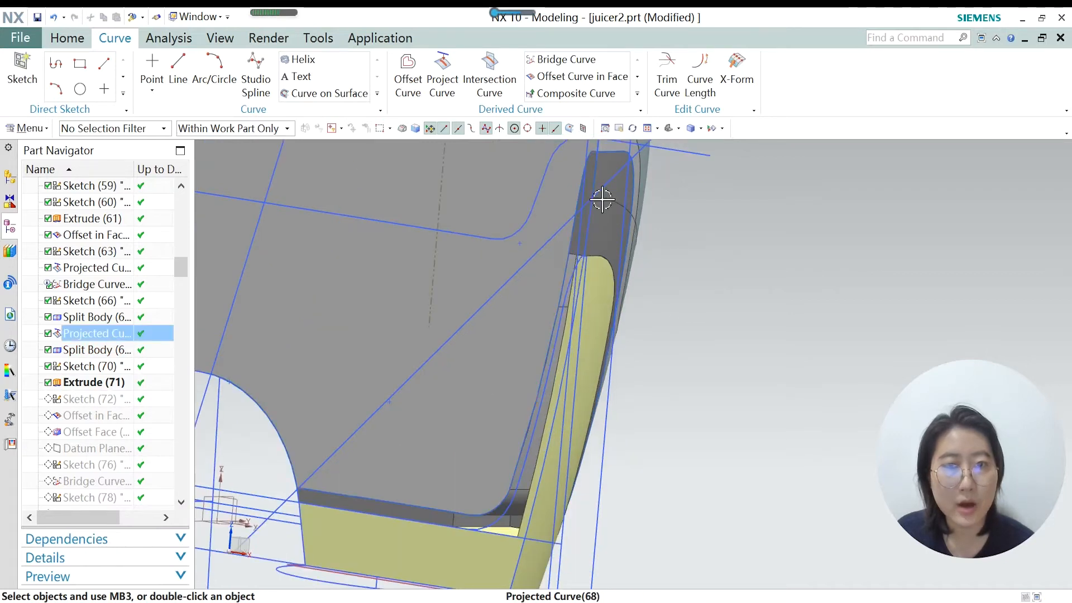
Make Sketch (72) the current feature and view the housing together with the reference images.
right_click(103, 398)
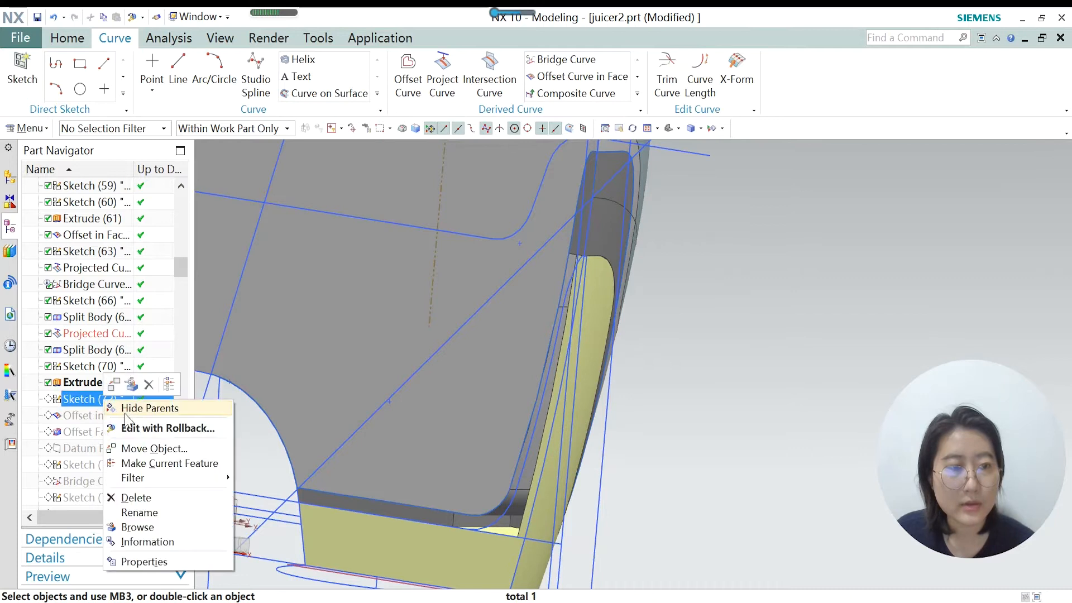
left_click(143, 463)
scroll(518, 453, "down", 5)
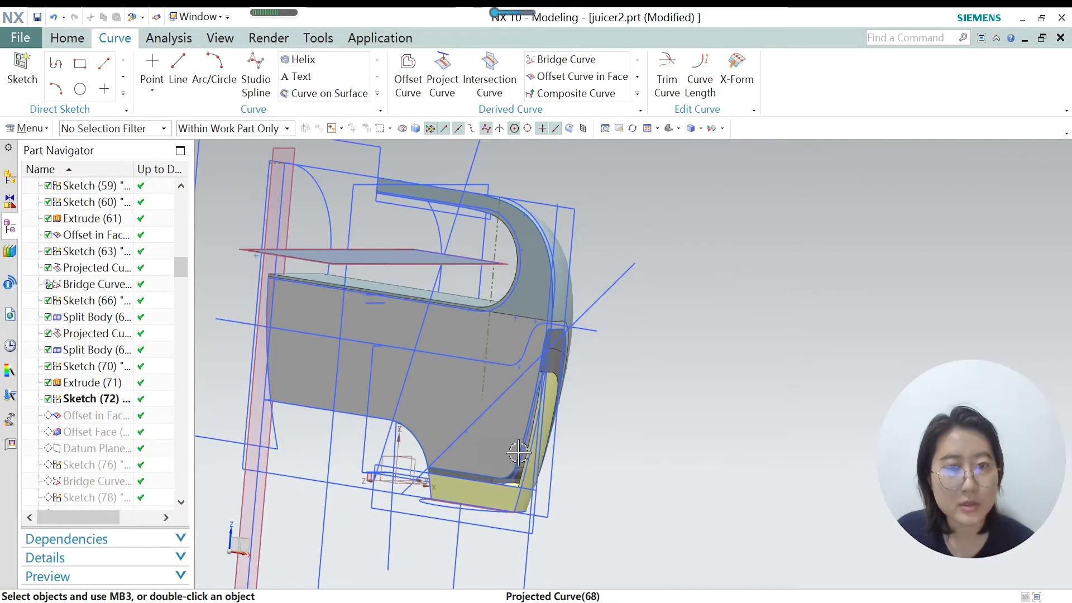
scroll(451, 462, "down", 2)
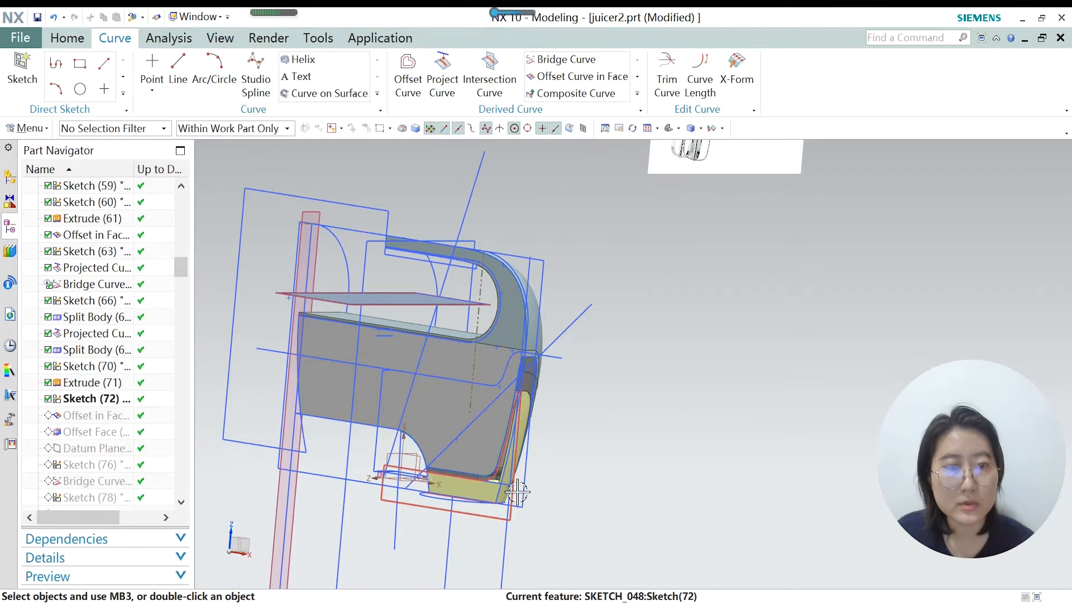
scroll(275, 477, "down", 3)
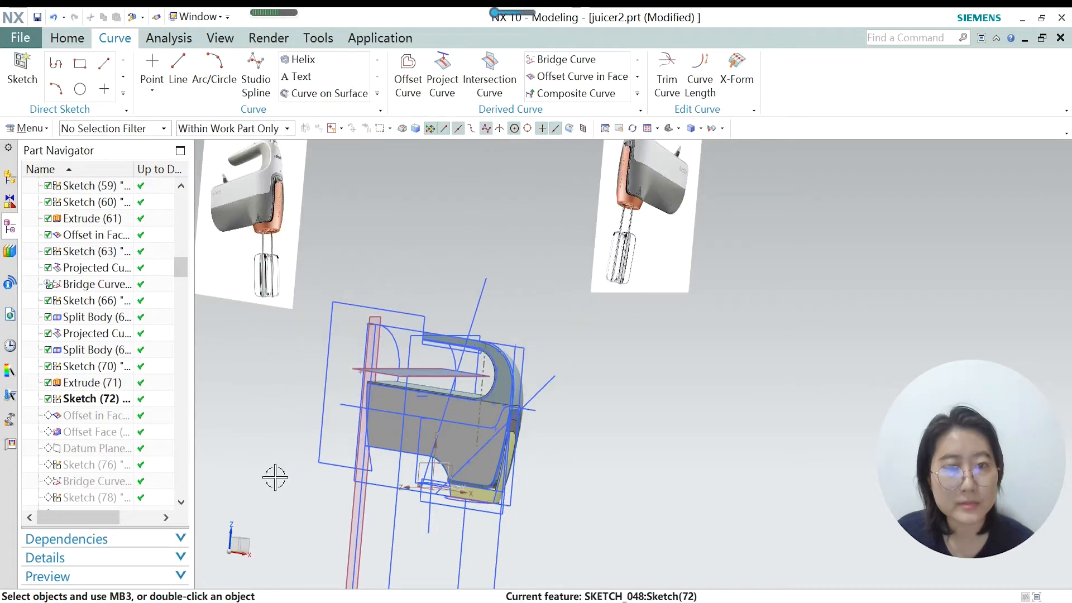
Open Sketch (72) for editing and examine its arc against Projected Curve (68) and the grip in the reference image.
double_click(91, 404)
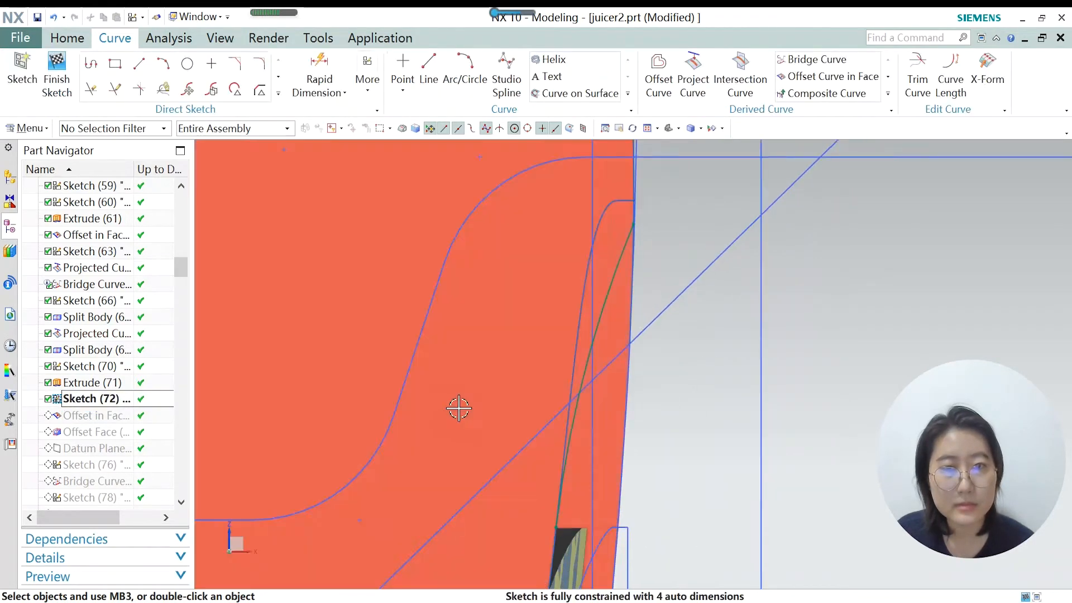
scroll(516, 292, "down", 2)
scroll(583, 402, "up", 1)
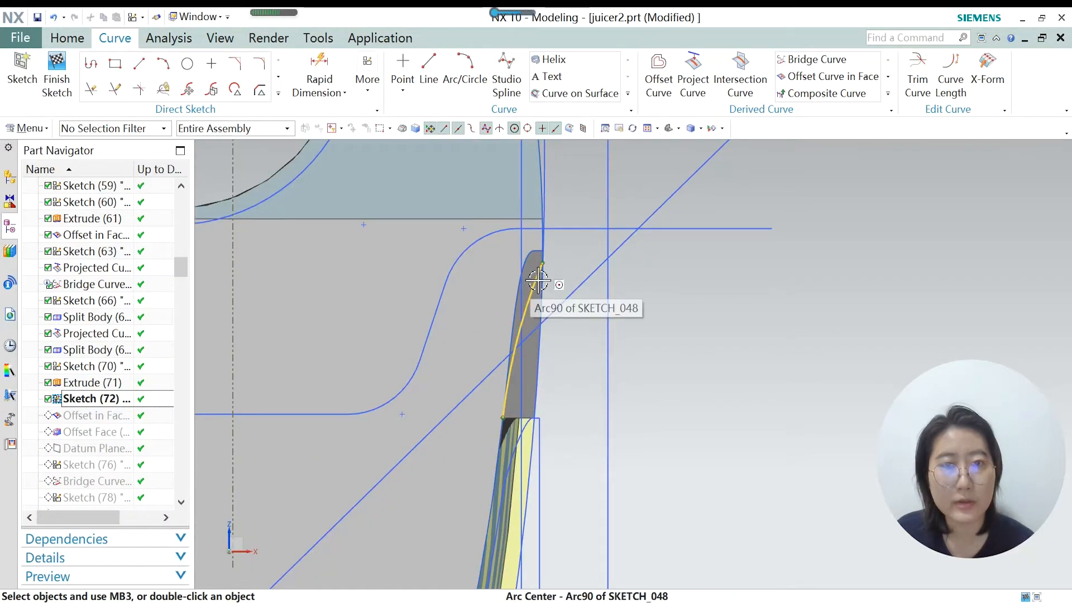
left_click(499, 422)
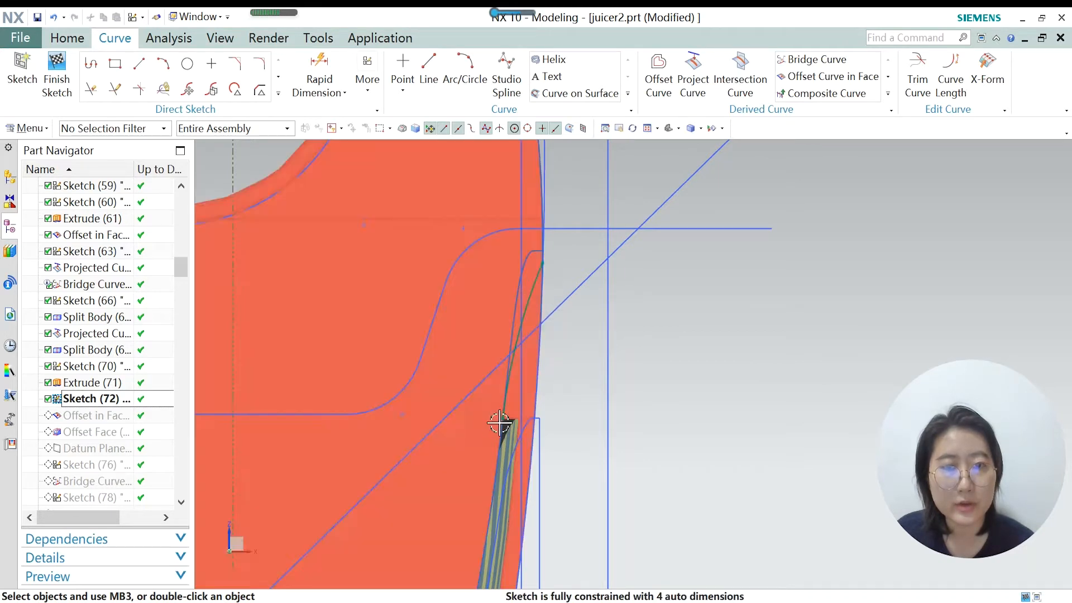
left_click(514, 337)
scroll(506, 387, "down", 6)
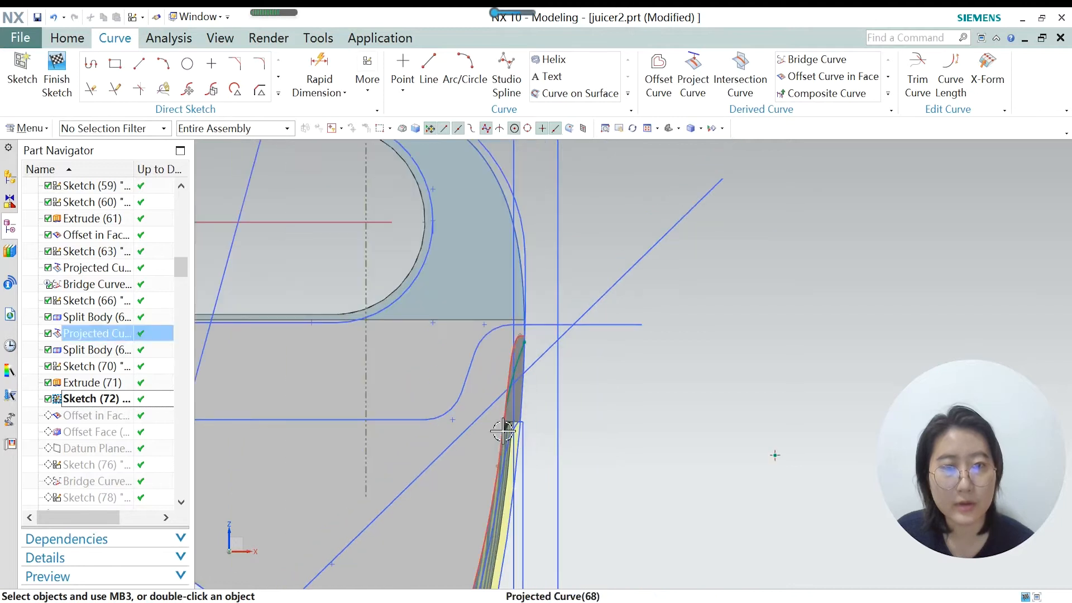
scroll(279, 291, "up", 10)
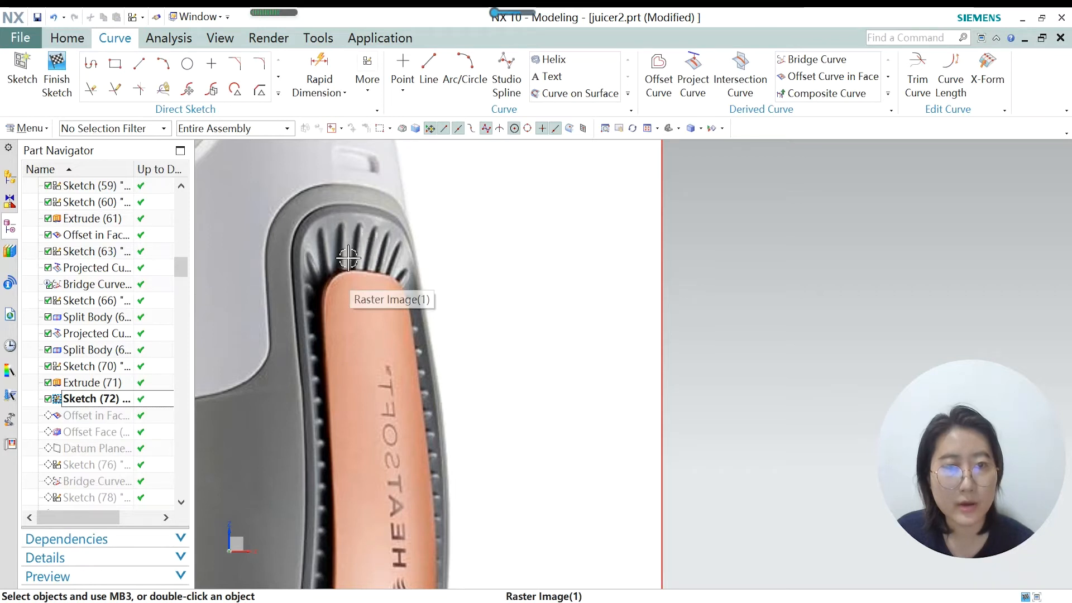
Make Offset in Face (73) the current feature and open its parameters for editing.
scroll(350, 246, "down", 6)
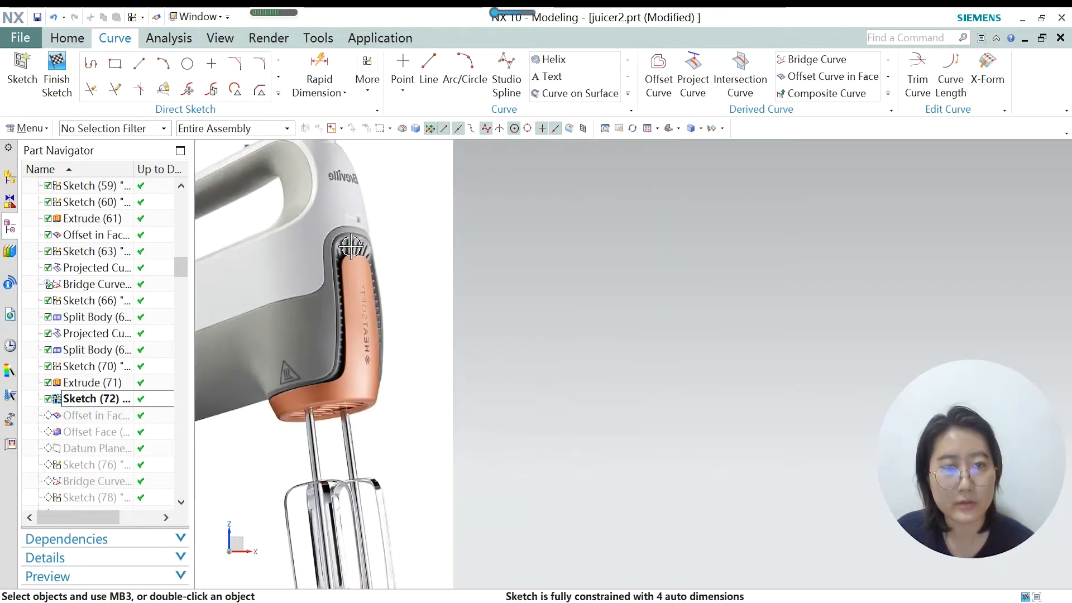
scroll(594, 410, "up", 6)
scroll(594, 410, "up", 5)
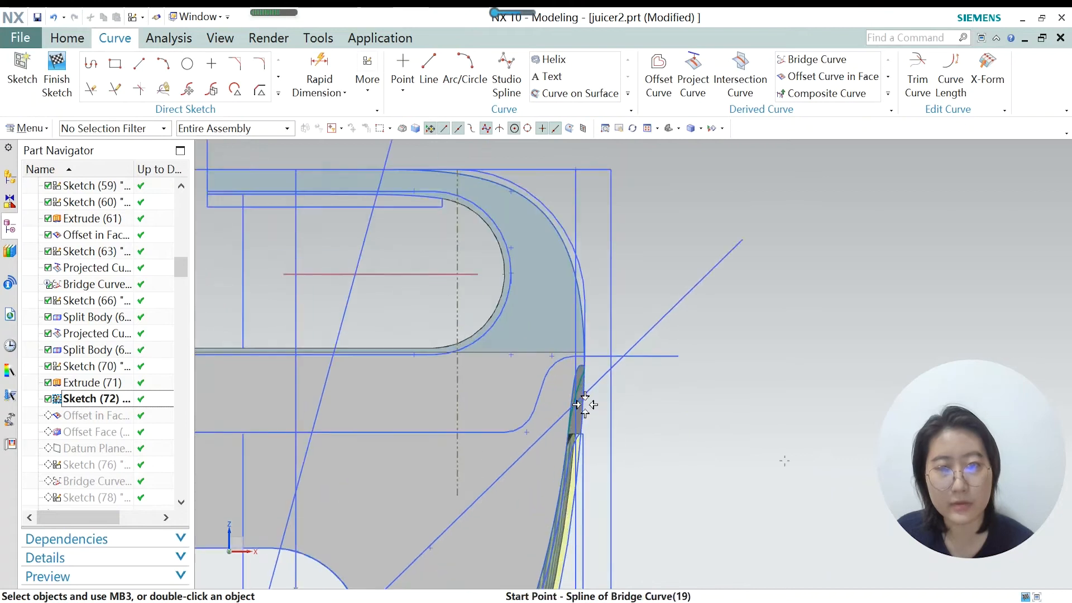
right_click(80, 425)
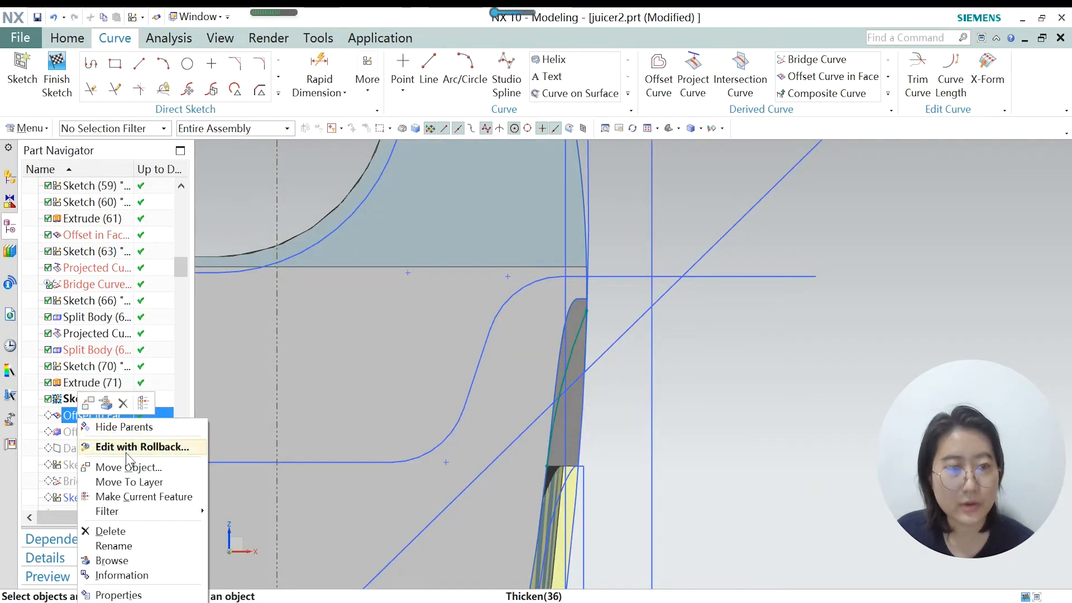
left_click(138, 497)
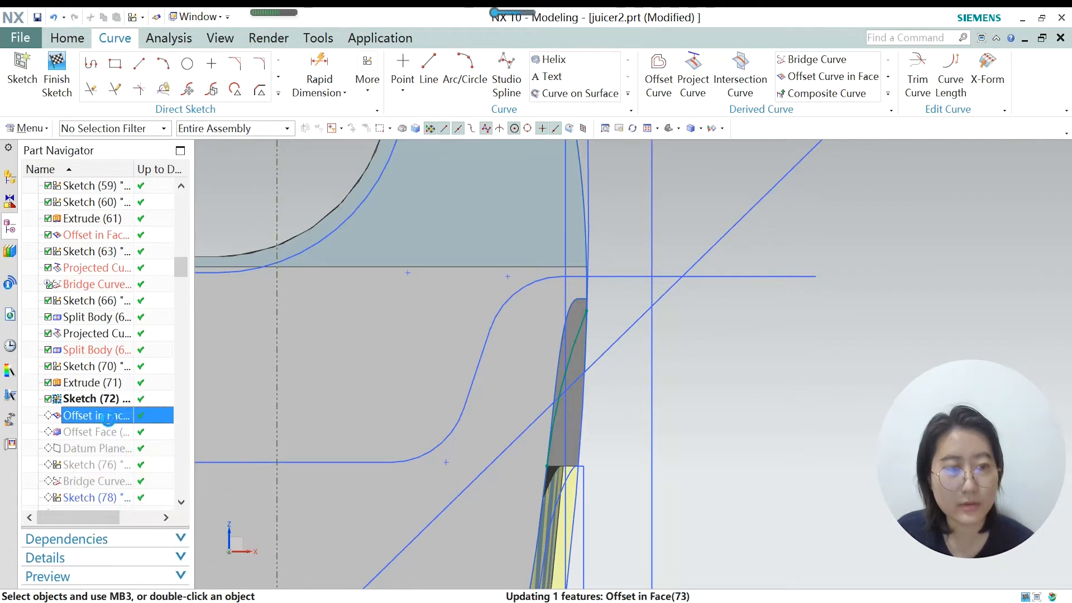
double_click(91, 414)
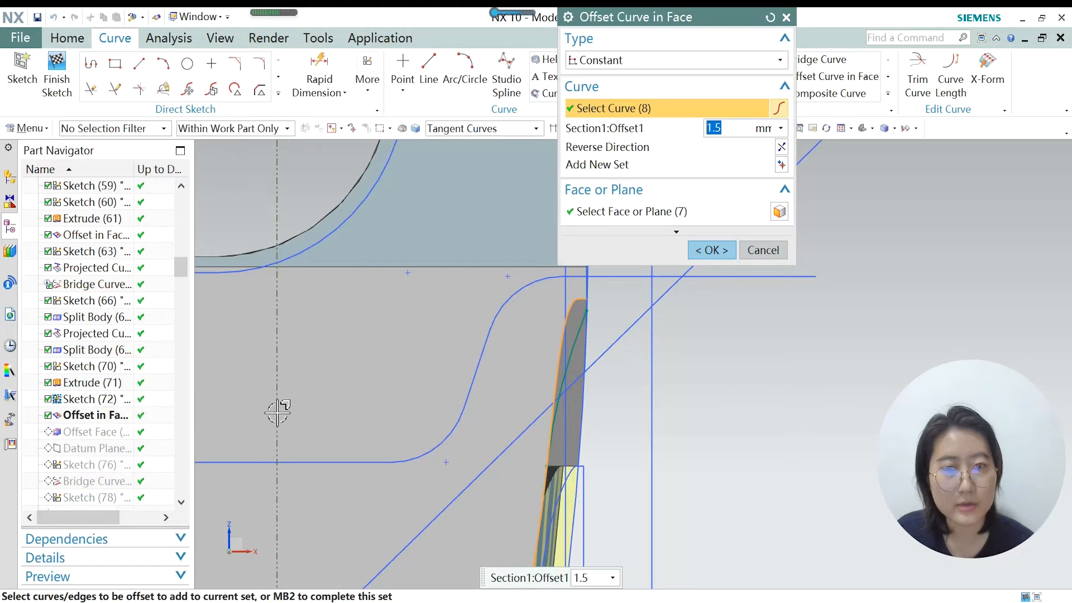
Examine the offset curve running along the edge of the grip recess from the side and the outer face.
scroll(472, 331, "down", 2)
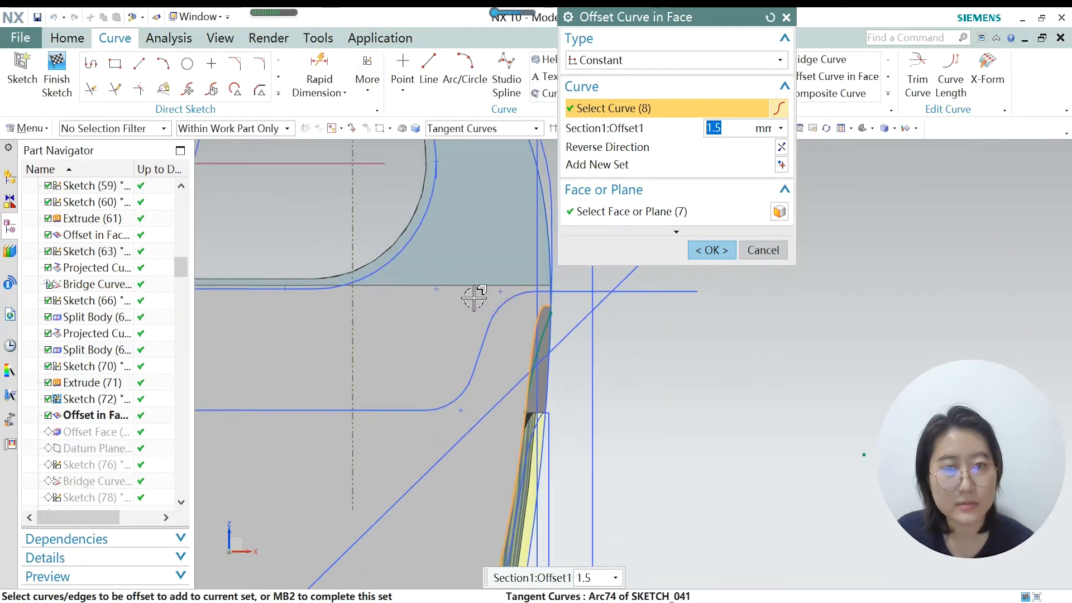
scroll(575, 437, "down", 1)
scroll(536, 428, "down", 1)
middle_click_drag(536, 428, 487, 441)
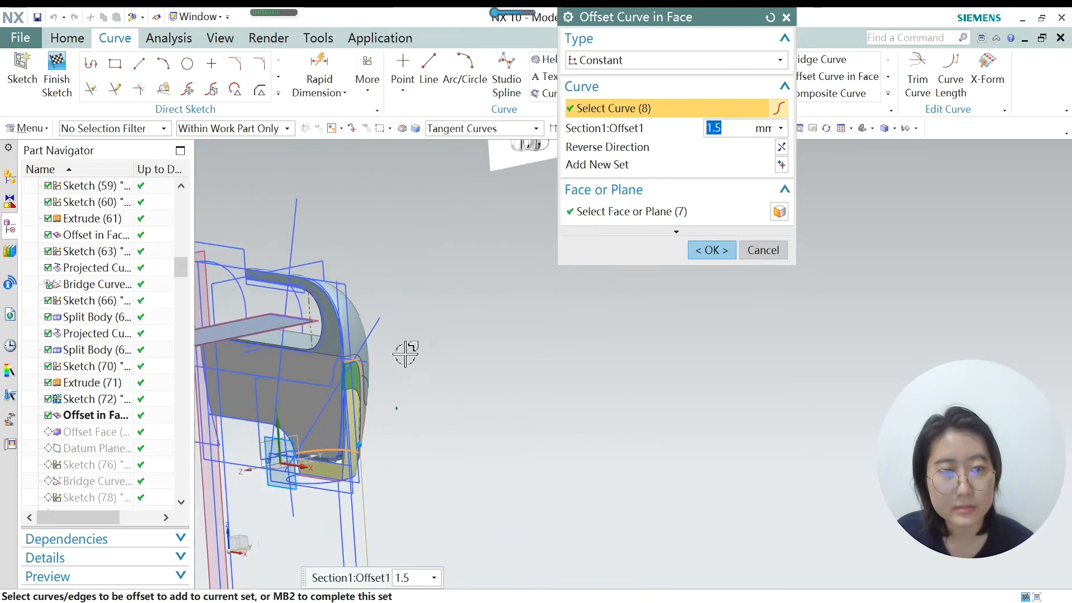
middle_click_drag(357, 404, 314, 404)
scroll(474, 378, "down", 2)
middle_click_drag(383, 406, 307, 382)
scroll(317, 376, "up", 5)
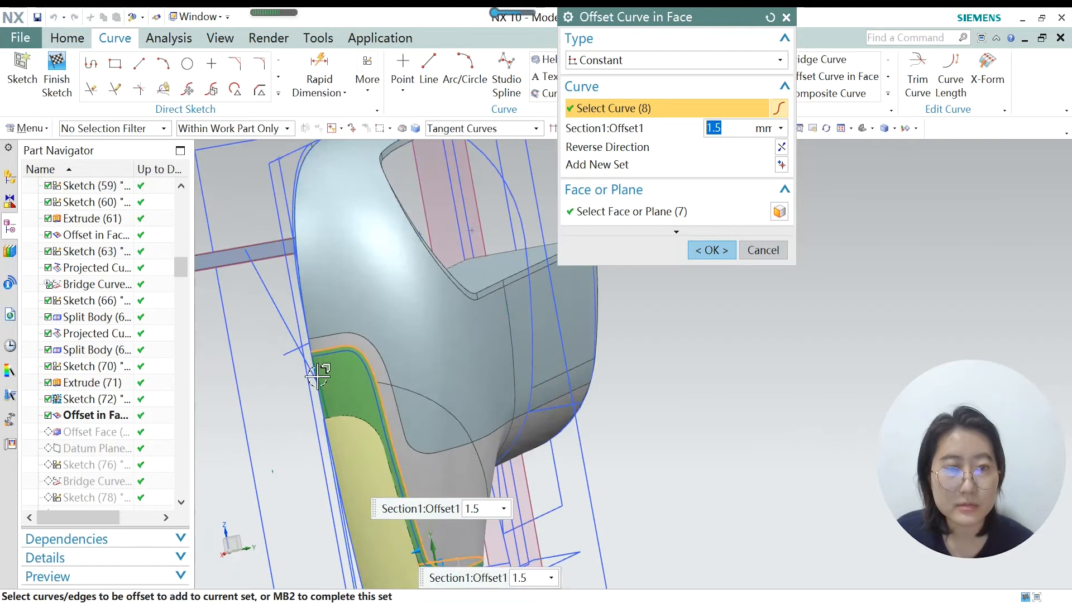
scroll(317, 375, "up", 2)
scroll(337, 263, "down", 2)
scroll(368, 346, "down", 1)
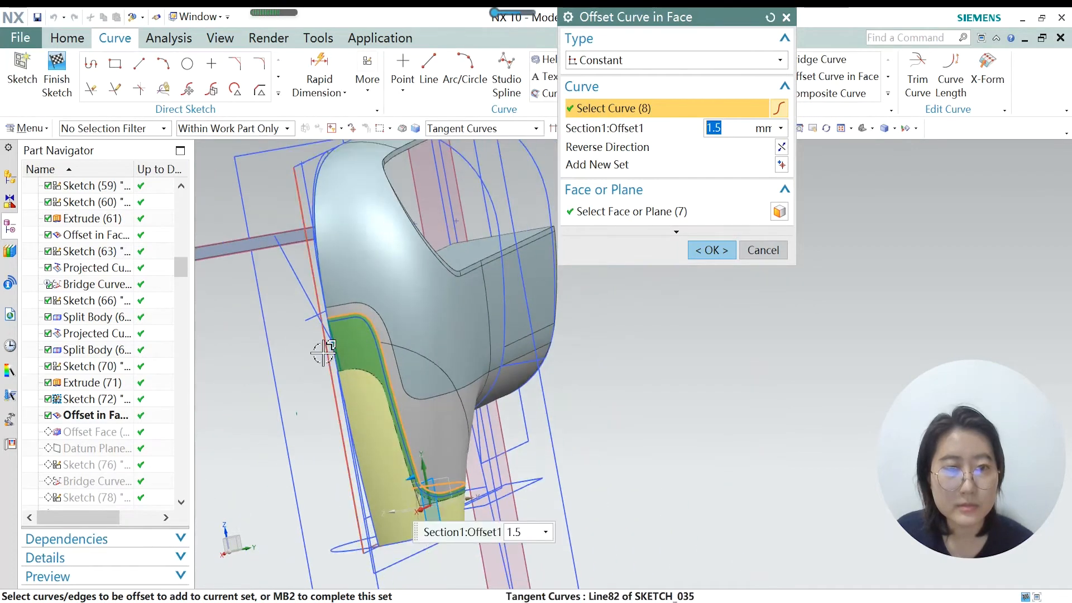
scroll(362, 279, "up", 3)
scroll(359, 282, "up", 2)
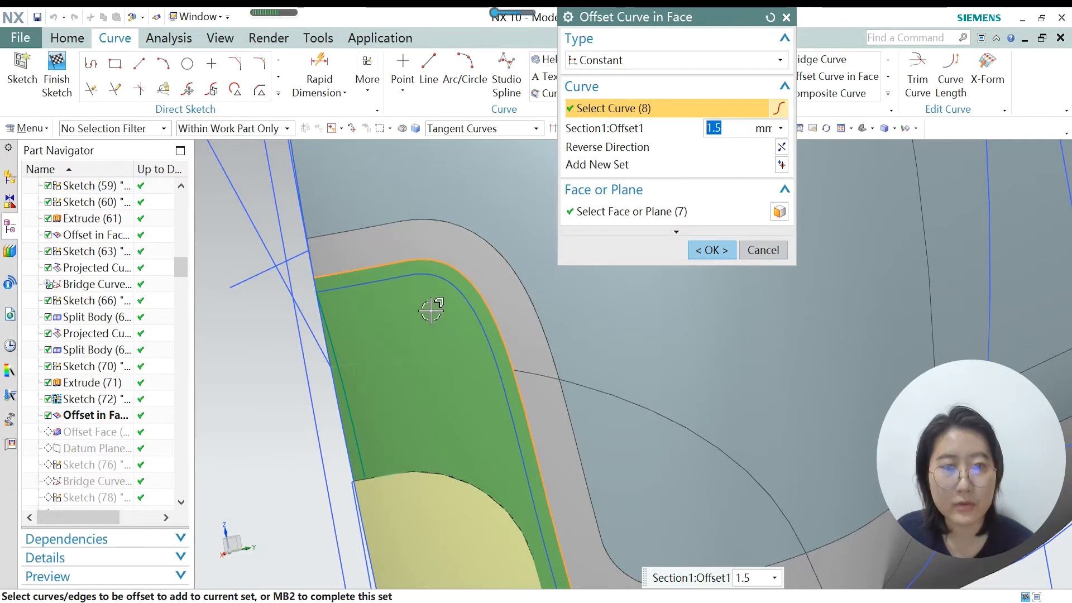
Compare the offset curve with the grip recess in the reference image, and close the curve offset settings.
scroll(410, 414, "down", 10)
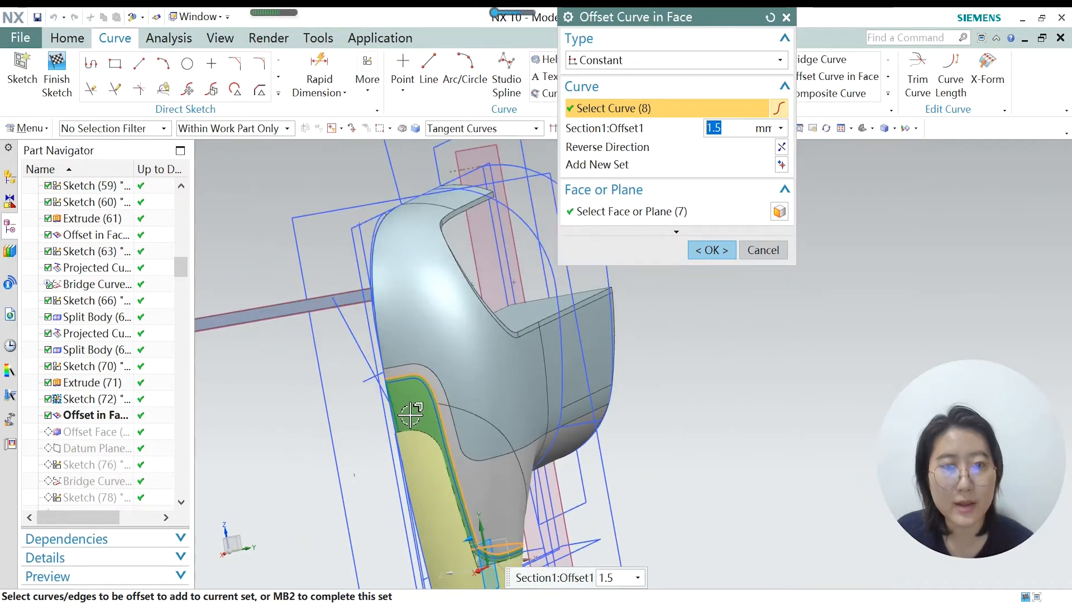
scroll(483, 265, "up", 10)
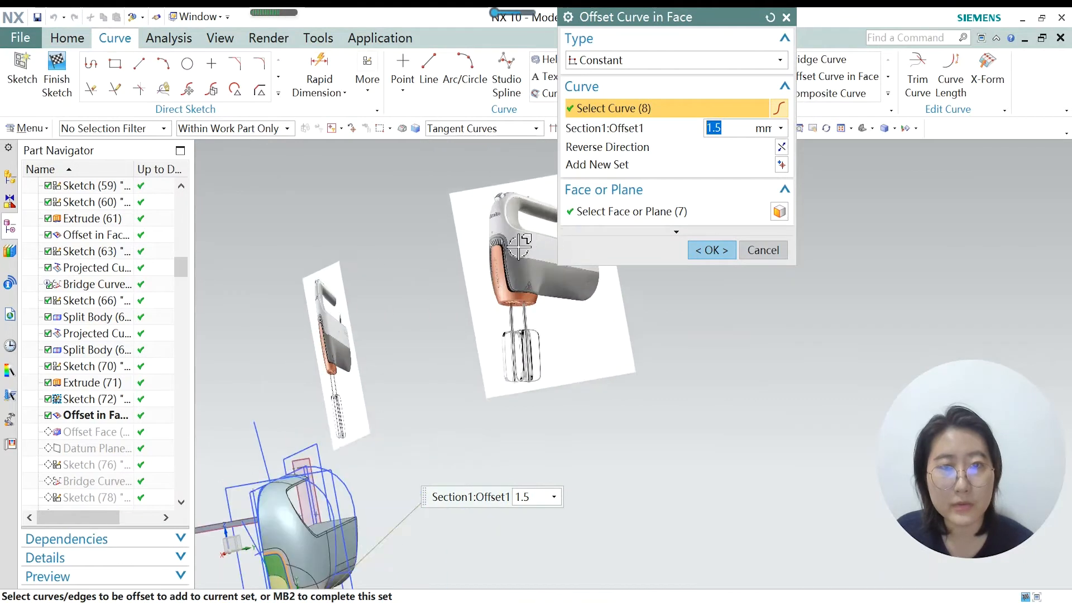
scroll(432, 187, "up", 2)
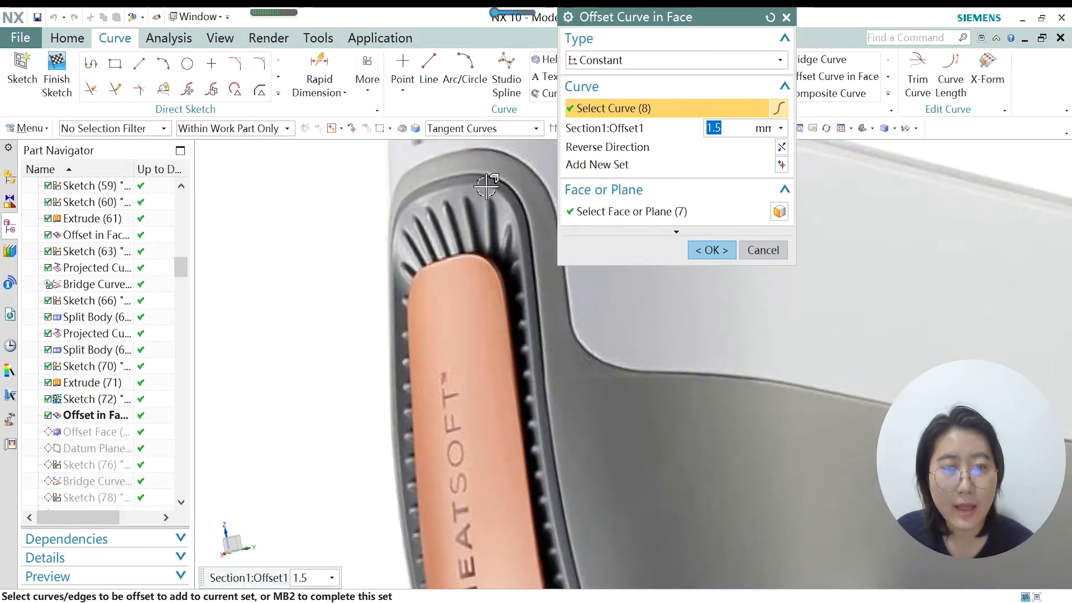
scroll(497, 181, "down", 10)
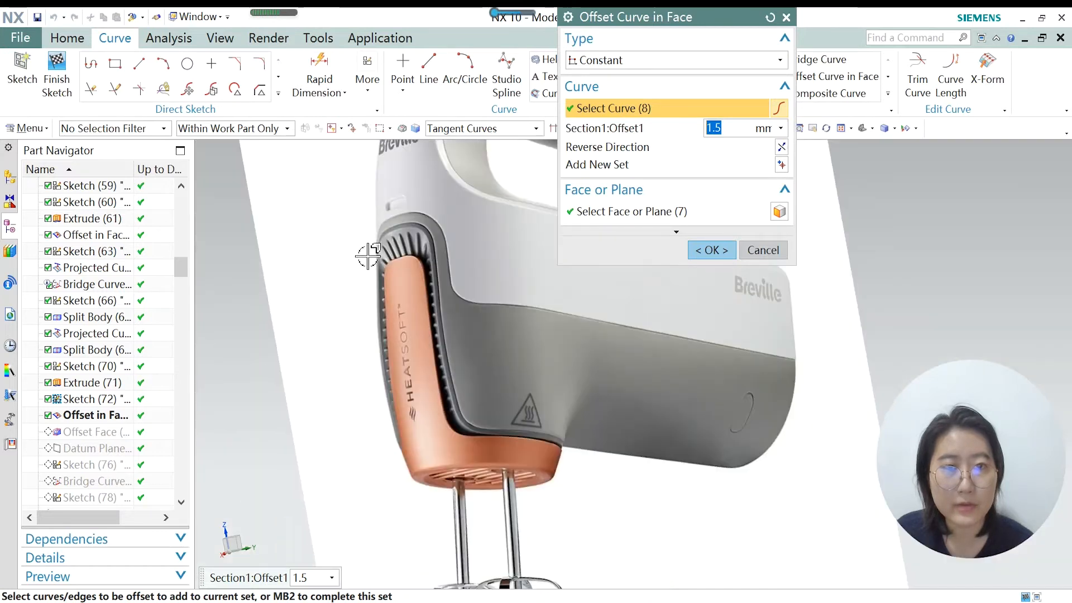
scroll(267, 413, "up", 10)
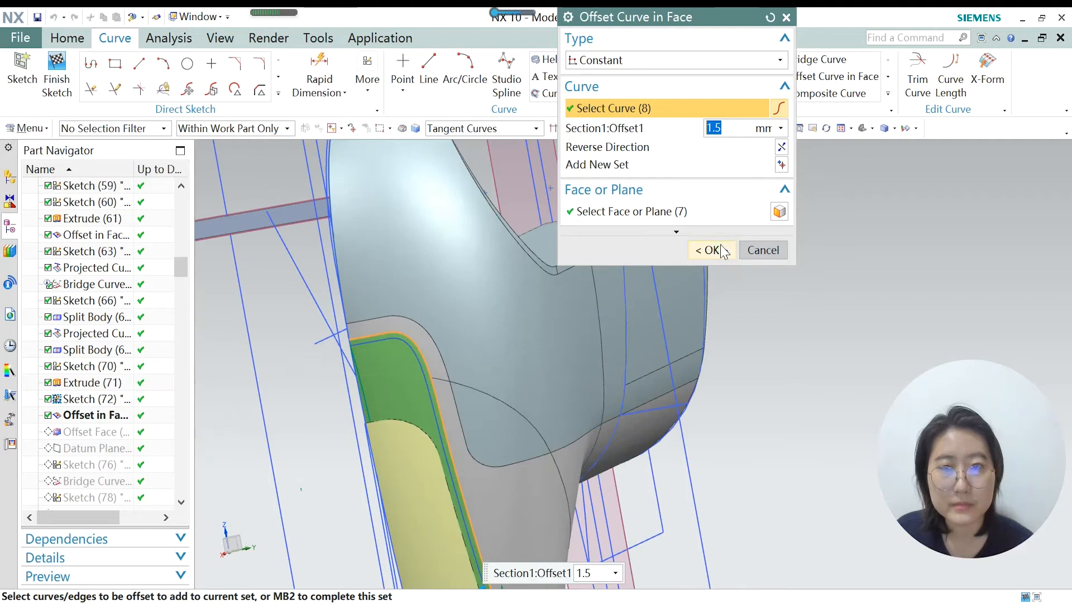
left_click(711, 250)
Finish the active sketch and make Offset Face (74) the current feature.
left_click(98, 428)
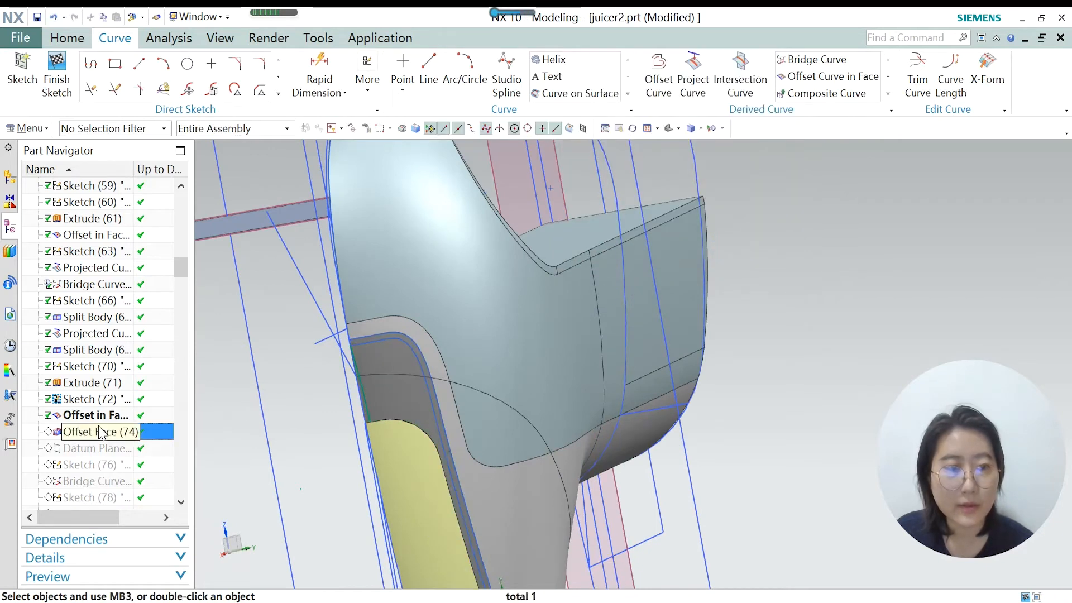
right_click(101, 432)
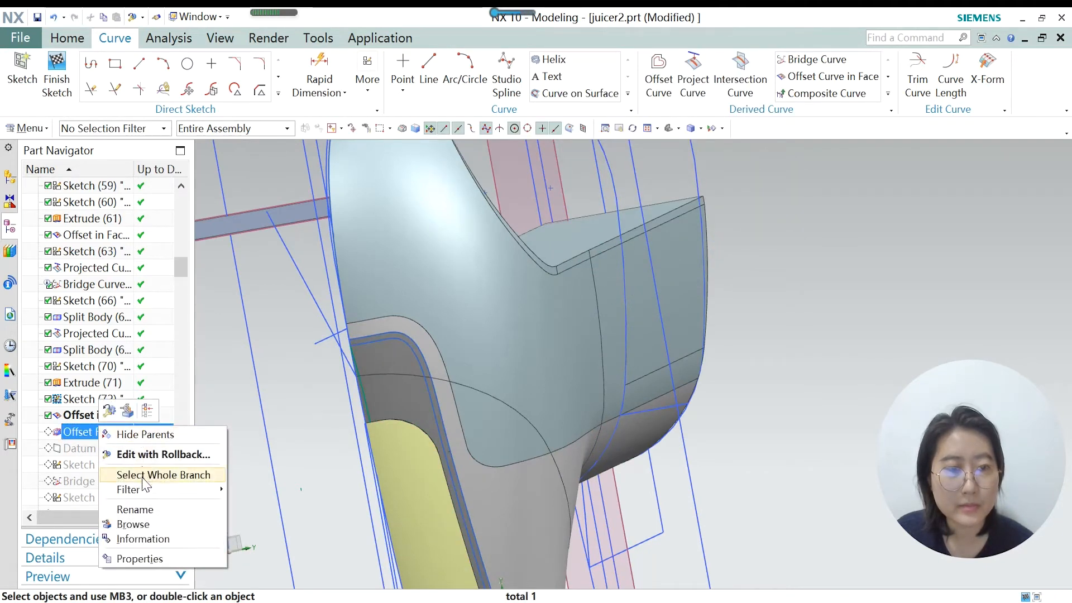
right_click(70, 430)
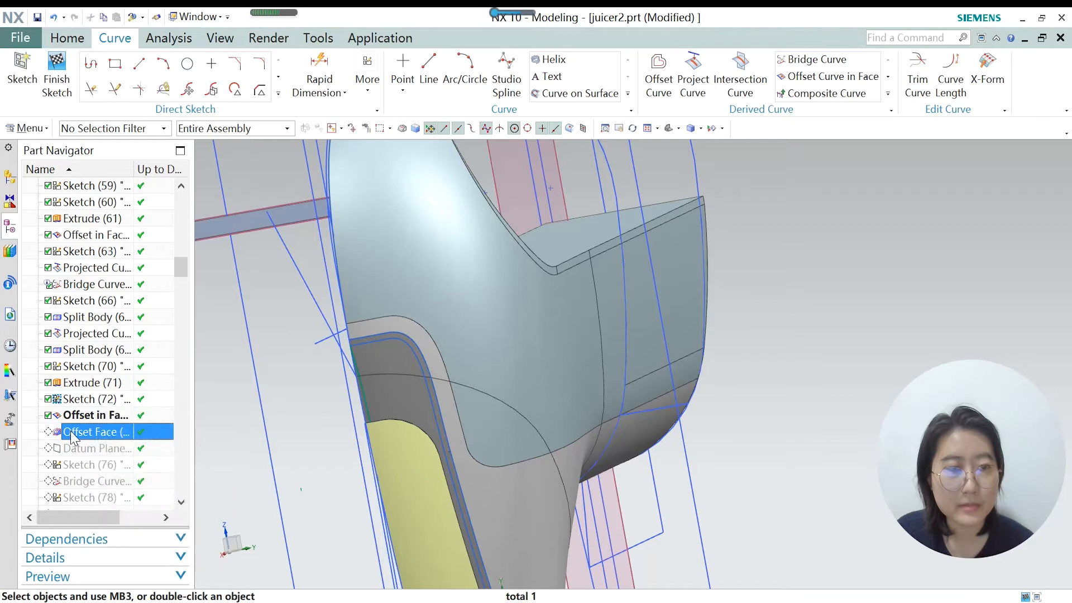
left_click(252, 362)
left_click(63, 92)
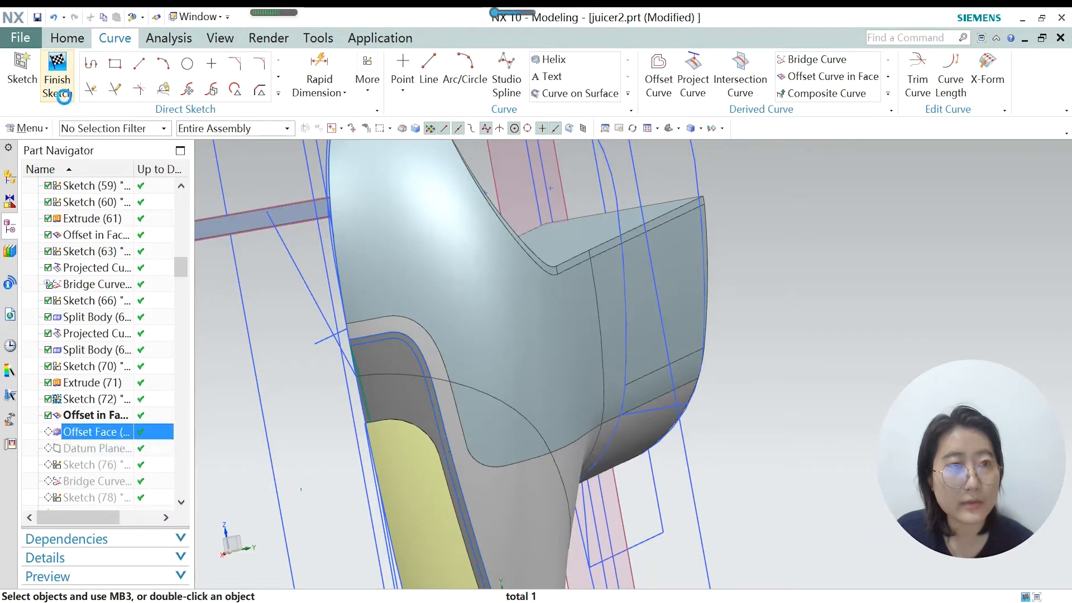
right_click(73, 437)
left_click(120, 481)
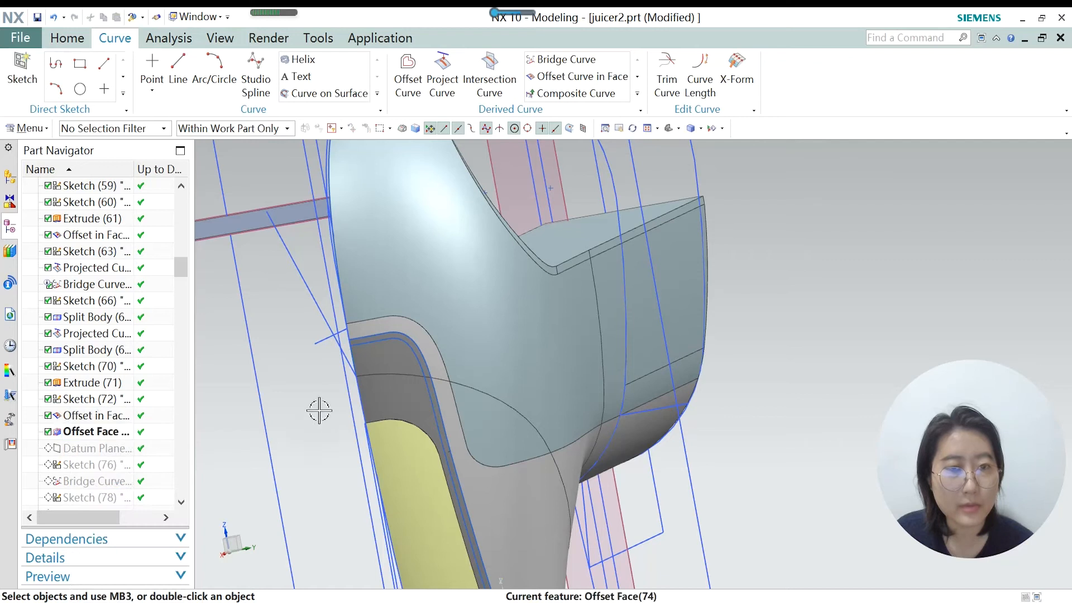
Open Offset Face (74) for editing and examine the selected grip face near its rounded upper end.
left_click(93, 432)
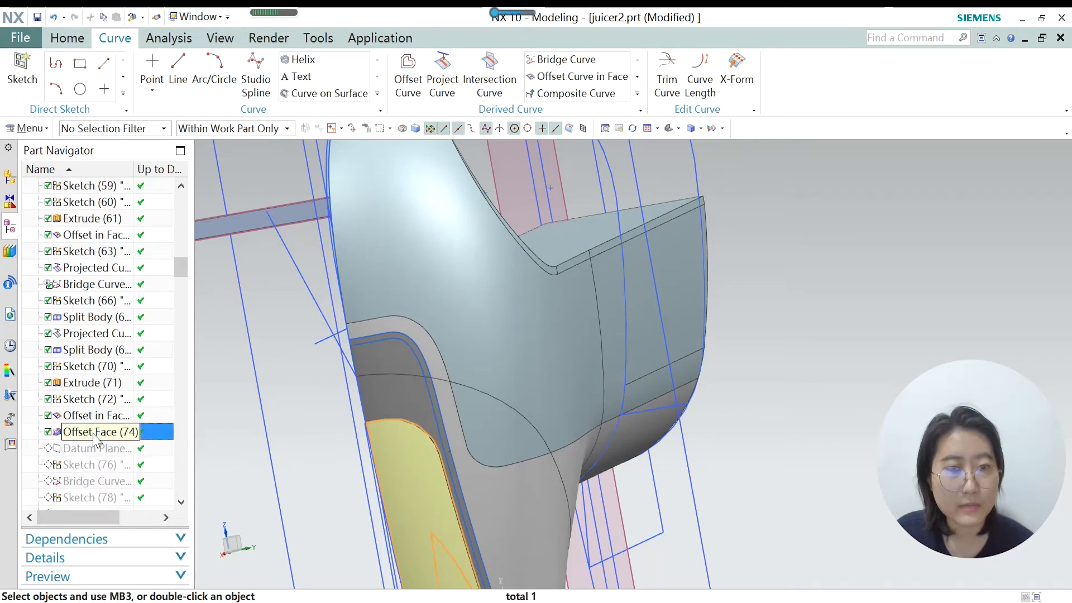
scroll(430, 326, "down", 2)
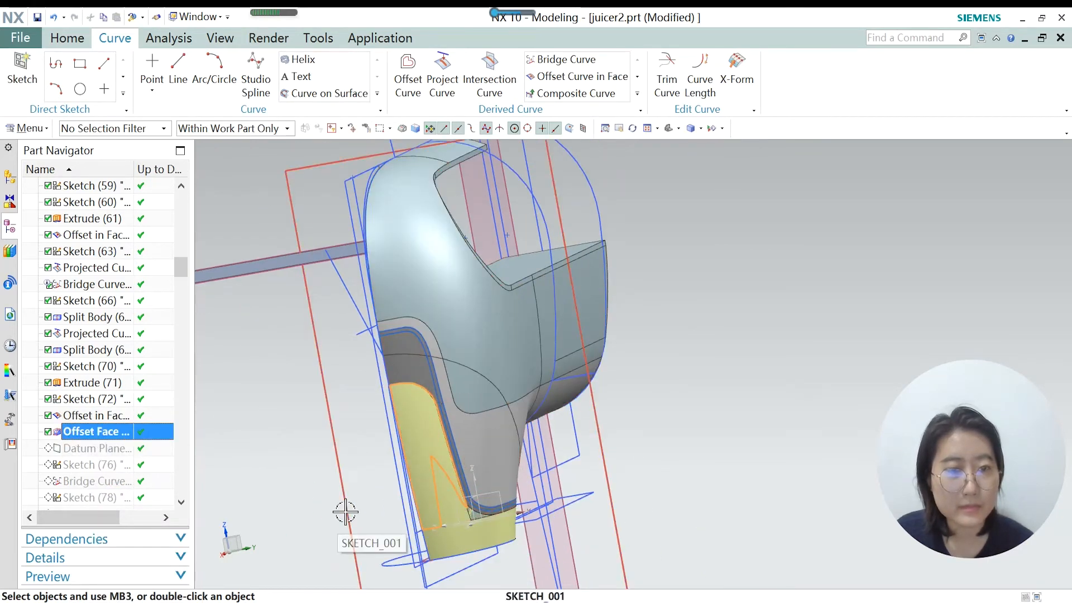
double_click(110, 433)
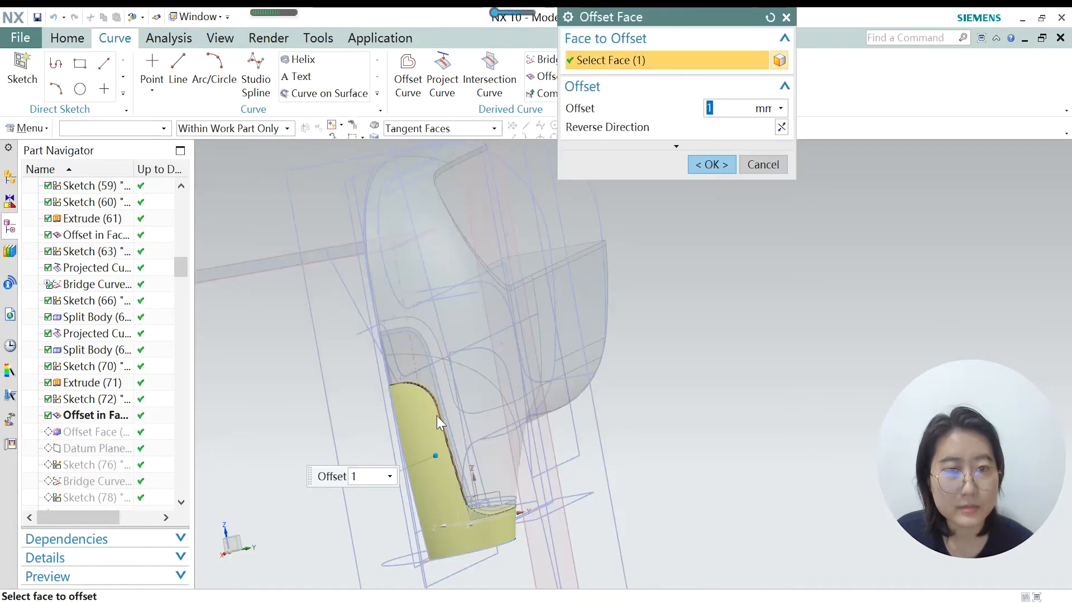
middle_click_drag(454, 441, 432, 449)
scroll(495, 395, "down", 2)
scroll(304, 433, "up", 4)
scroll(404, 379, "up", 2)
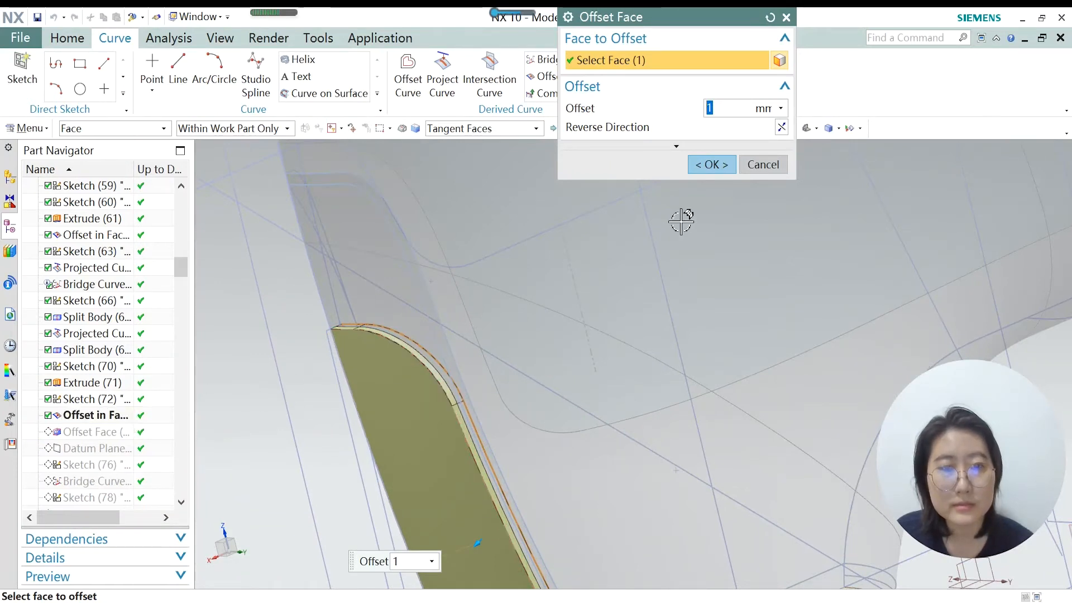
Reverse the face offset direction and switch it back to compare the preview on the grip.
left_click(782, 128)
left_click(782, 128)
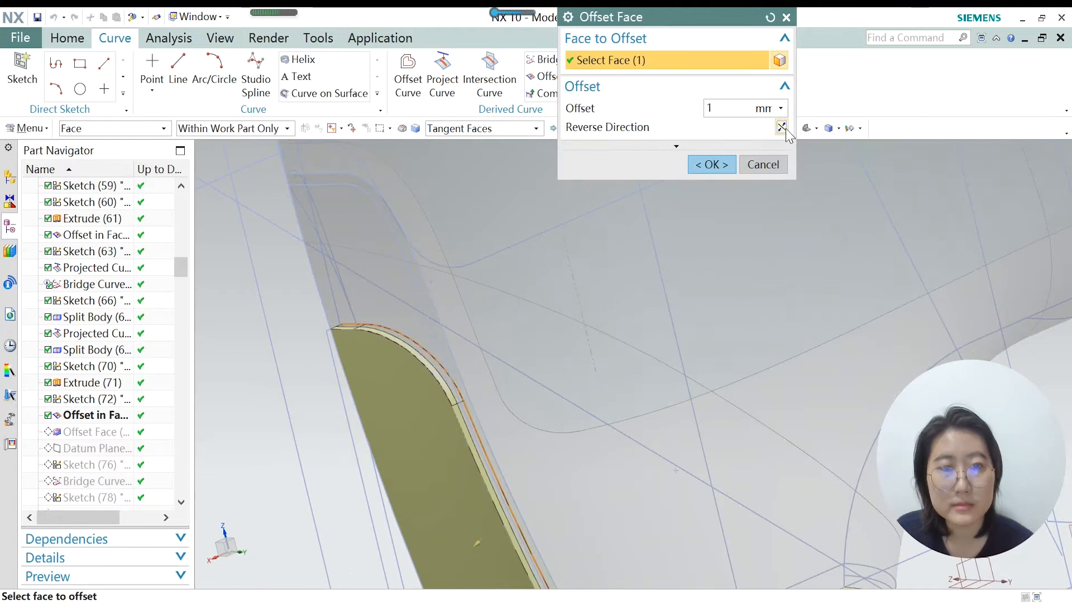
scroll(397, 323, "down", 3)
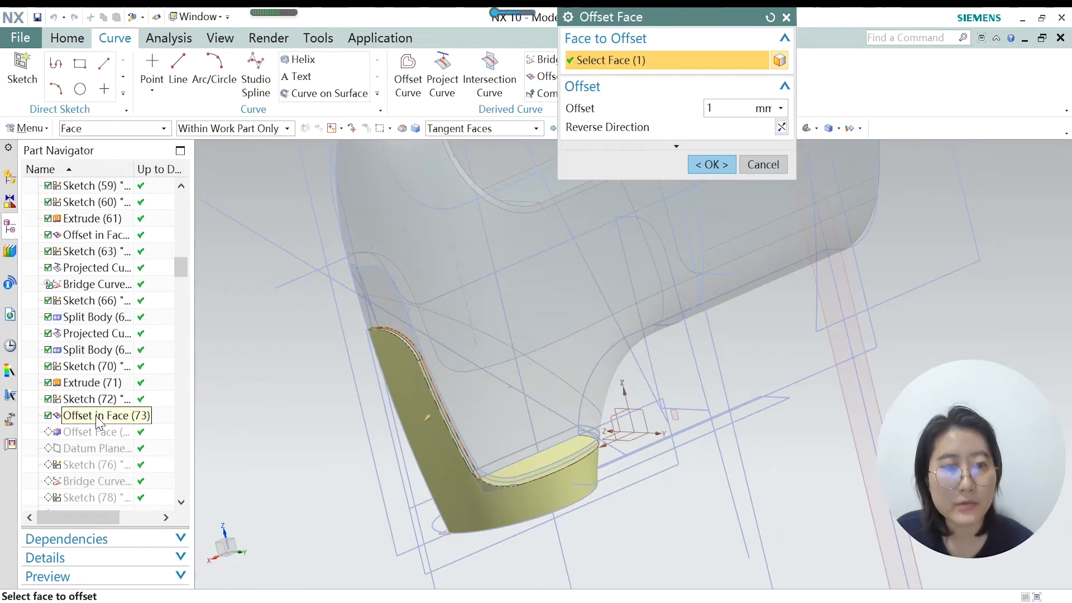
Examine the offset face between grip and housing from the side, accept the face offset and inspect the resulting edge.
middle_click_drag(299, 411, 437, 426)
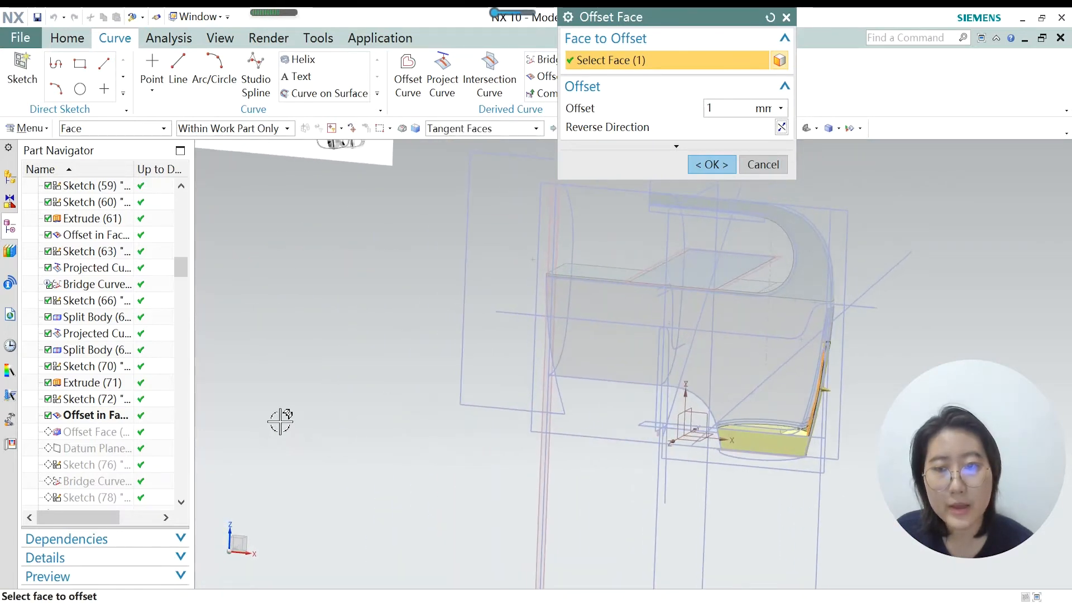
scroll(280, 420, "down", 2)
scroll(654, 383, "up", 6)
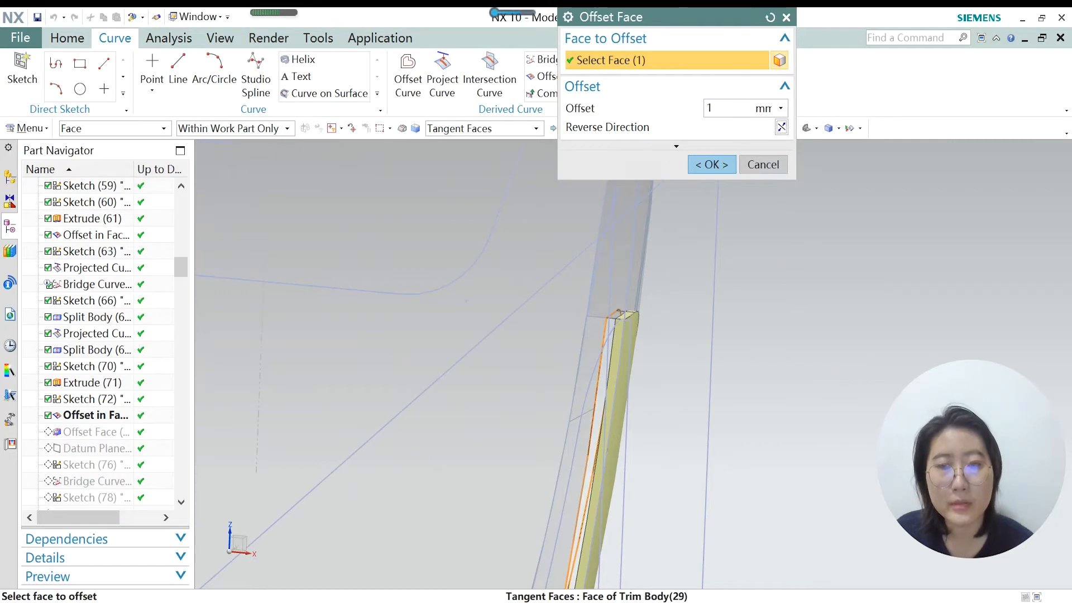
scroll(483, 427, "down", 3)
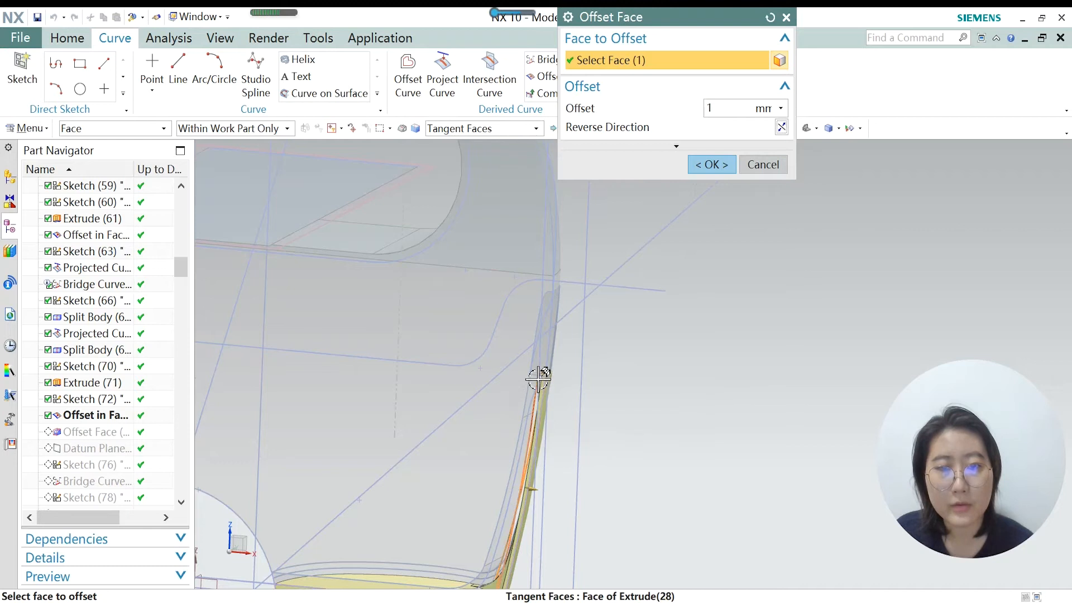
scroll(533, 396, "up", 4)
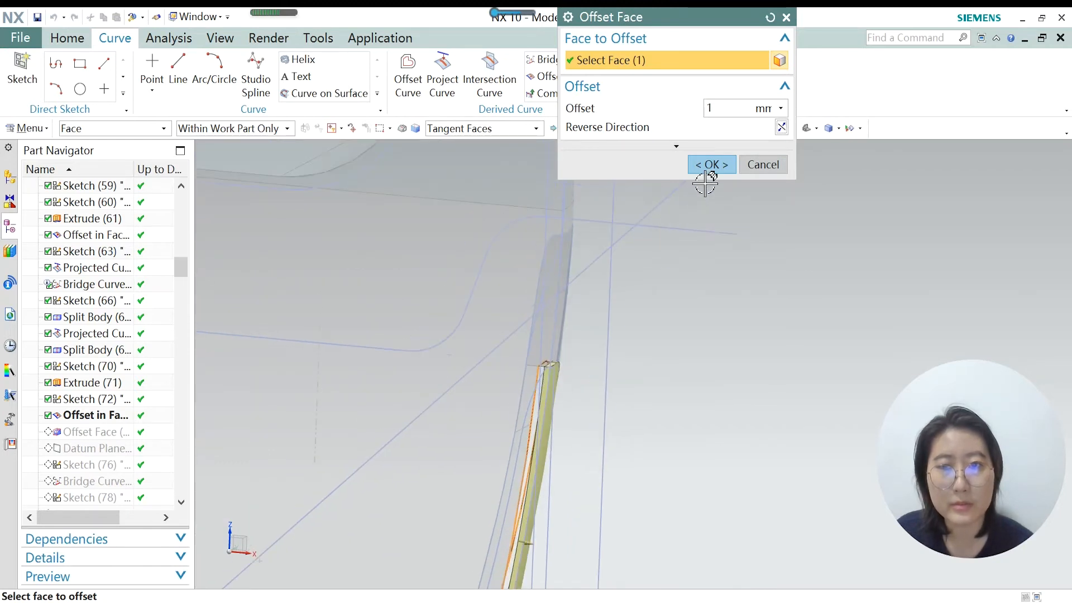
left_click(712, 166)
scroll(677, 283, "down", 3)
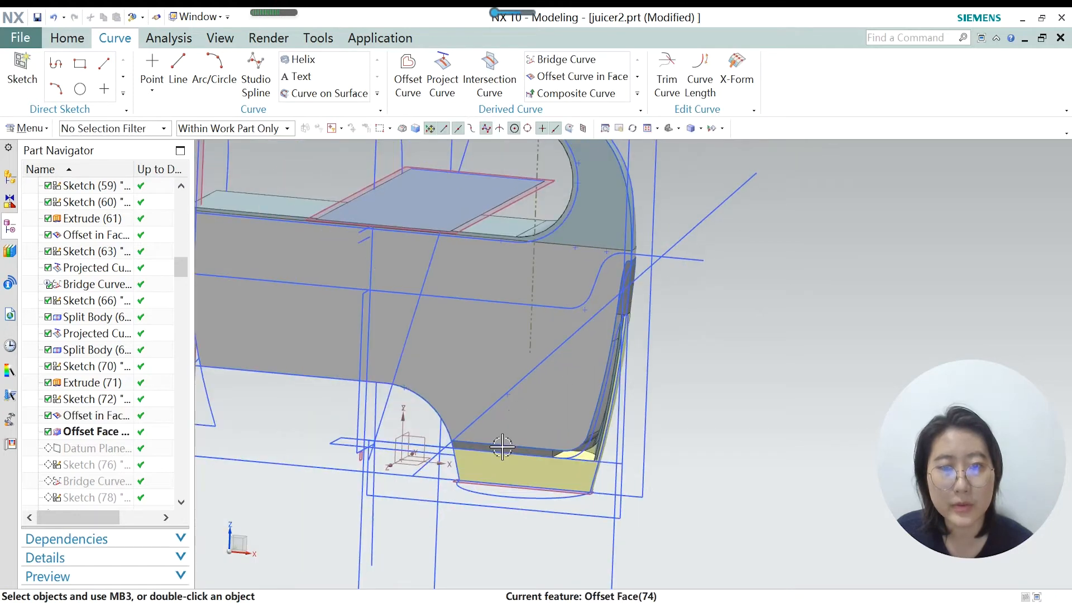
scroll(625, 382, "up", 4)
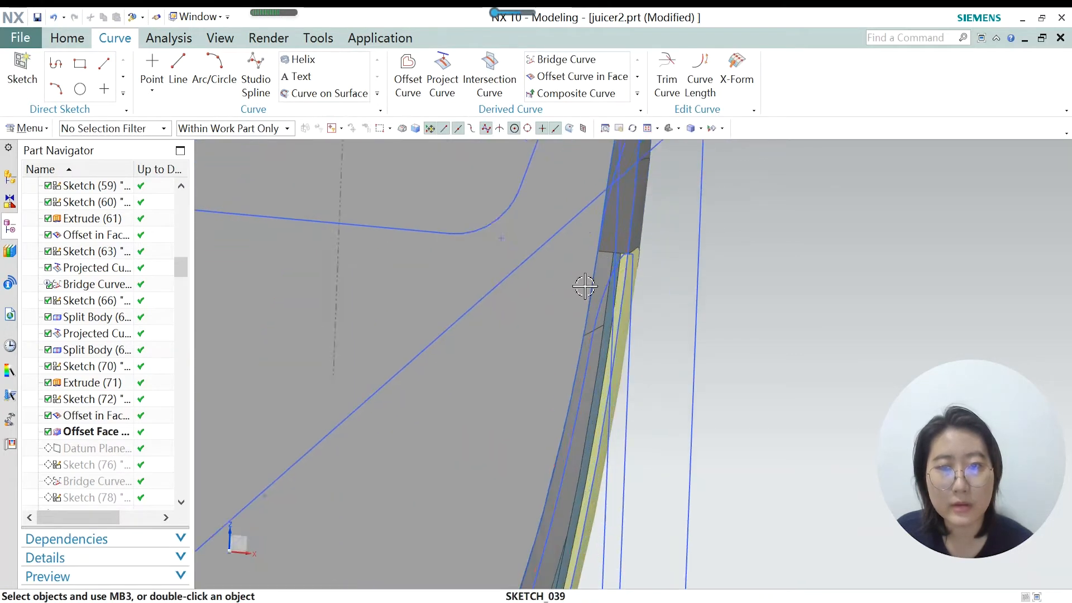
Check the tangent definition of Datum Plane (75), and make that datum plane the current feature.
left_click(104, 452)
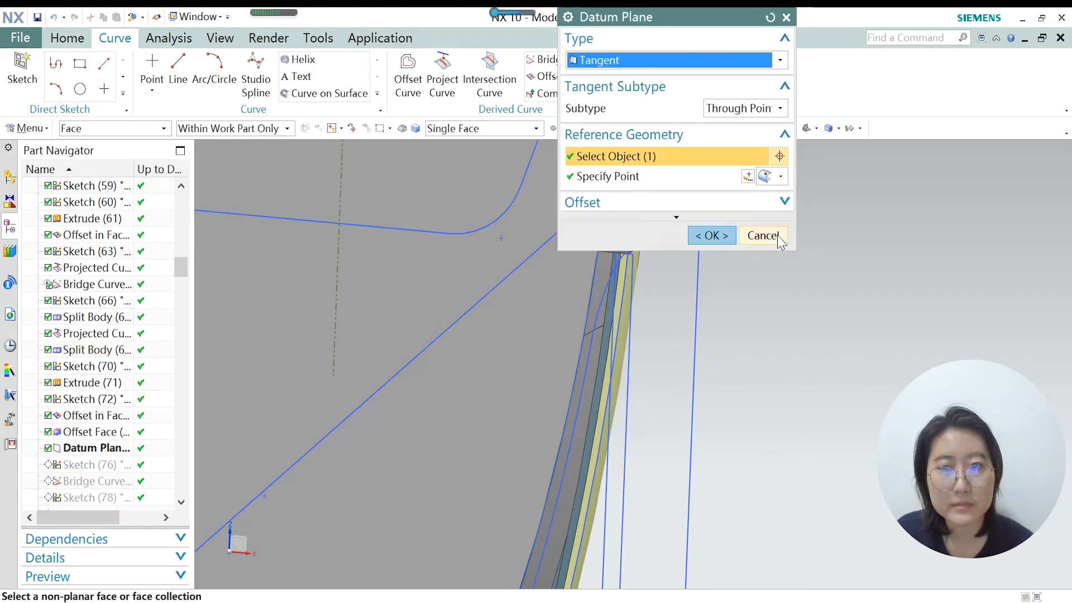
left_click(777, 237)
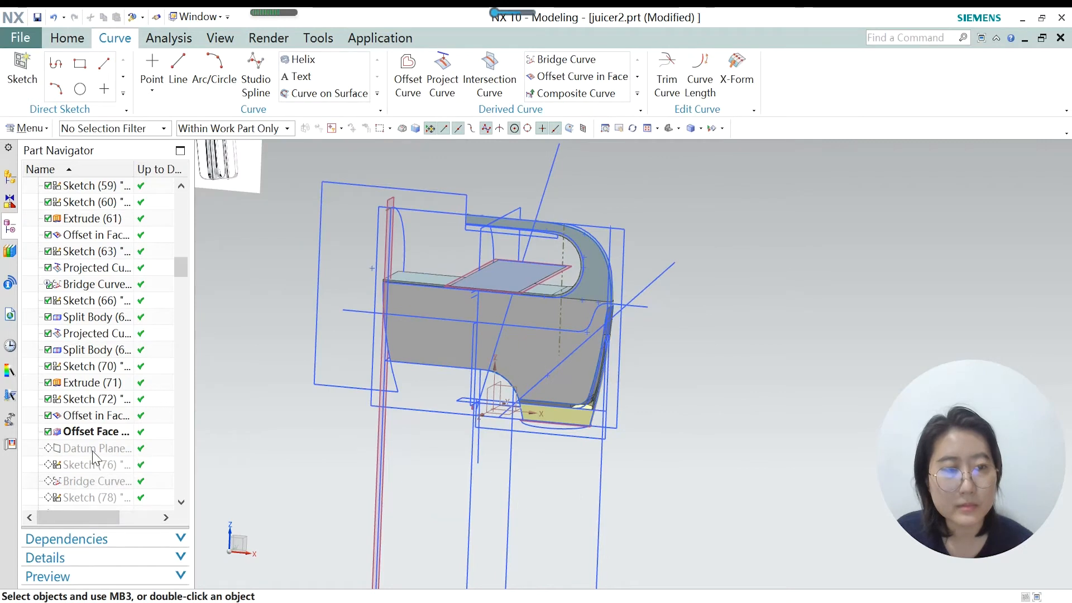
right_click(95, 455)
left_click(150, 344)
left_click(93, 450)
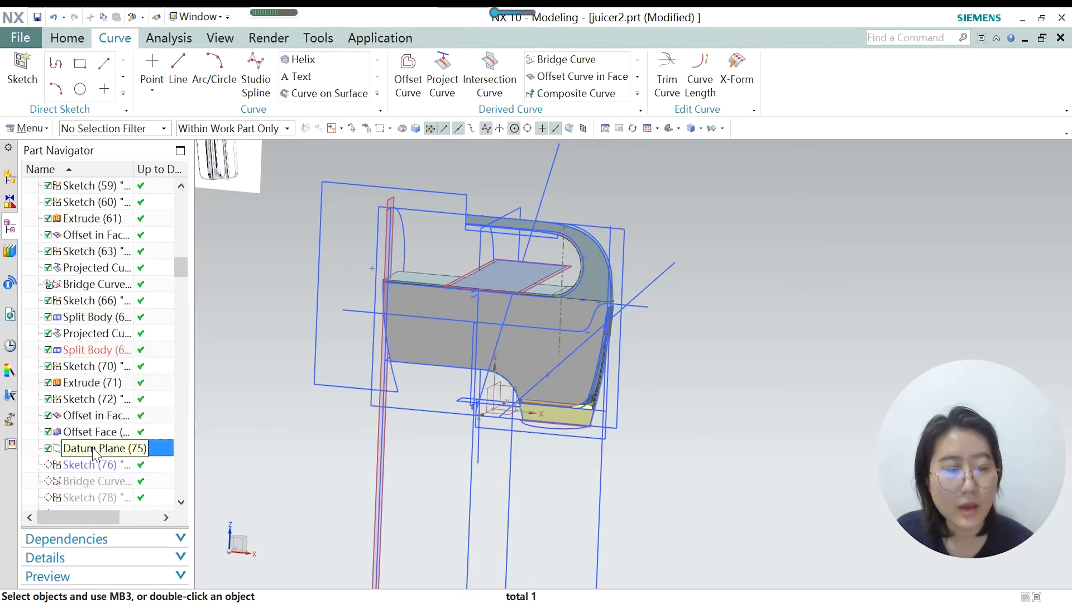
Make Sketch (76) the current feature and open it for editing.
scroll(487, 441, "down", 5)
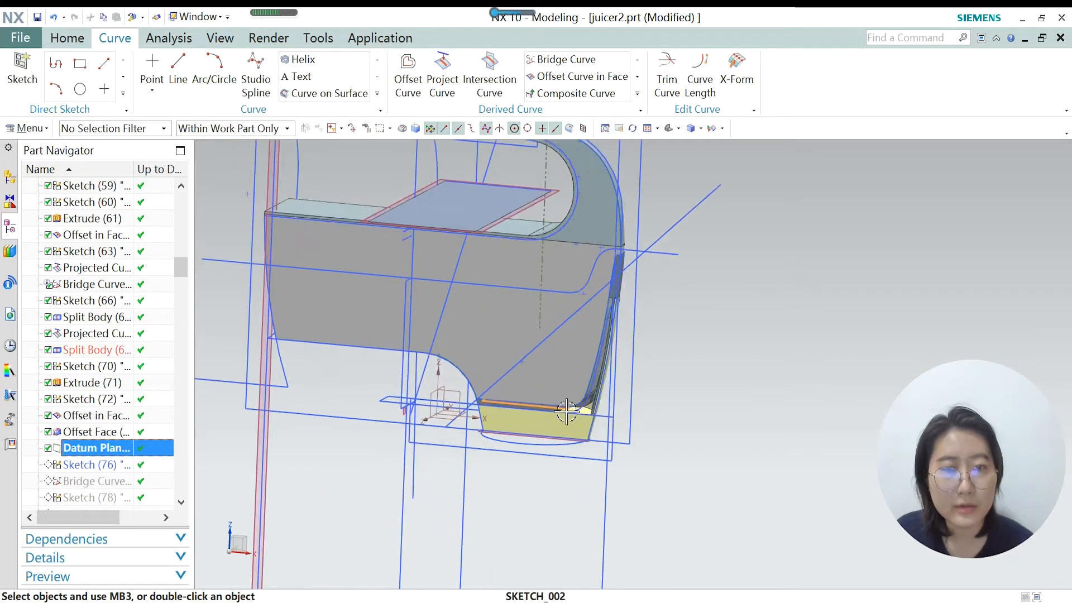
middle_click_drag(487, 440, 534, 378)
scroll(463, 379, "up", 3)
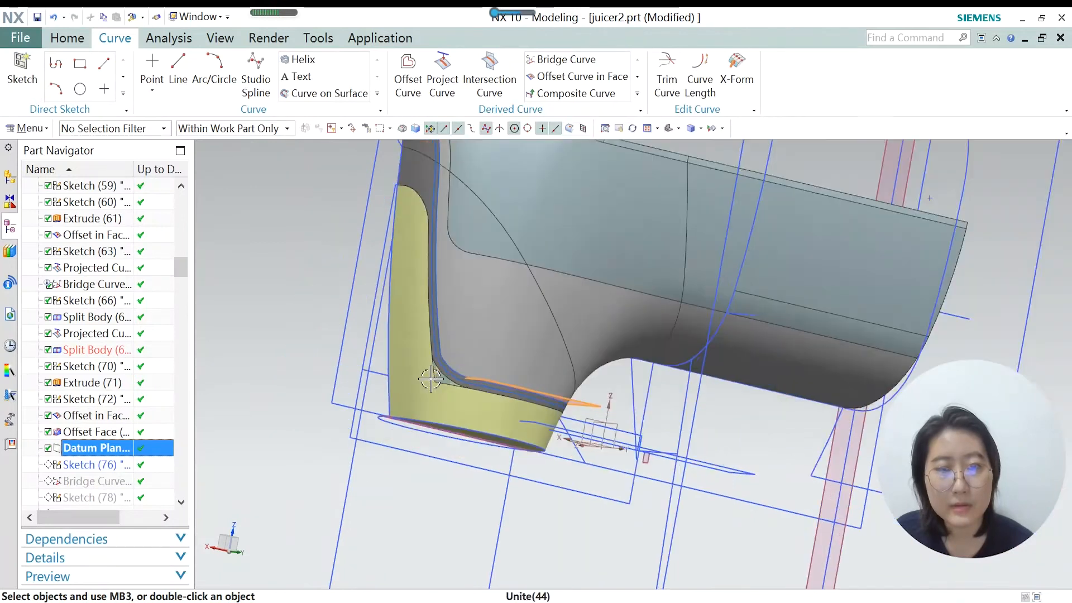
scroll(488, 383, "down", 2)
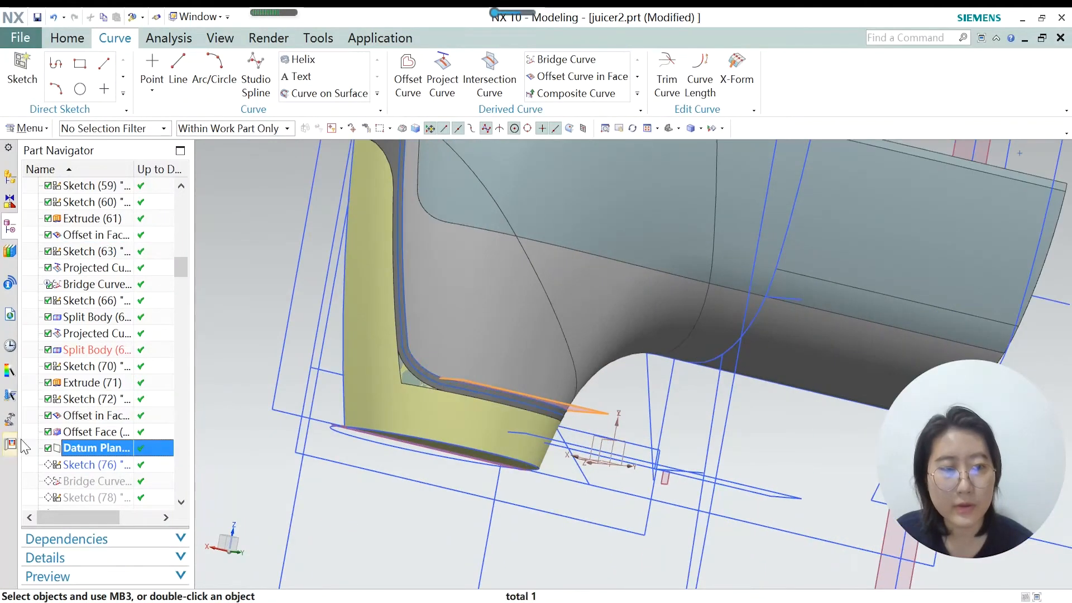
left_click(109, 466)
right_click(101, 472)
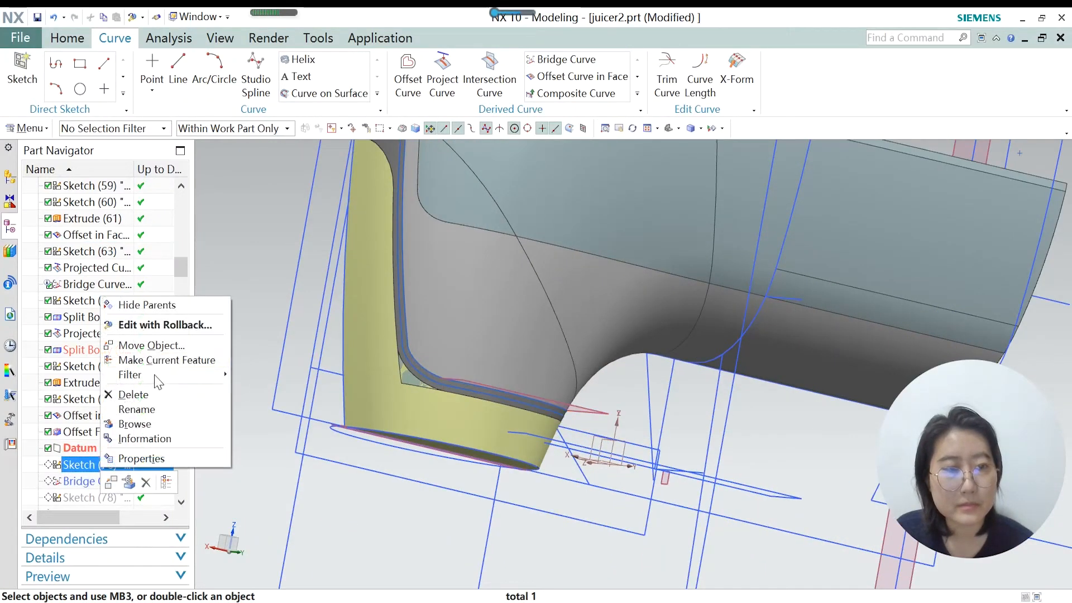
left_click(160, 360)
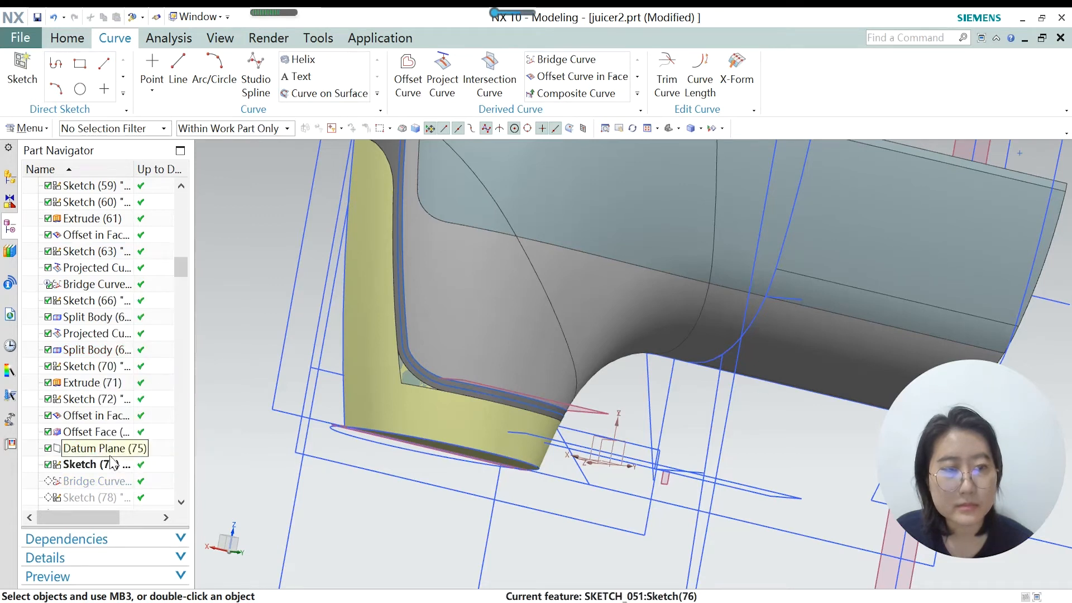
left_click(85, 466)
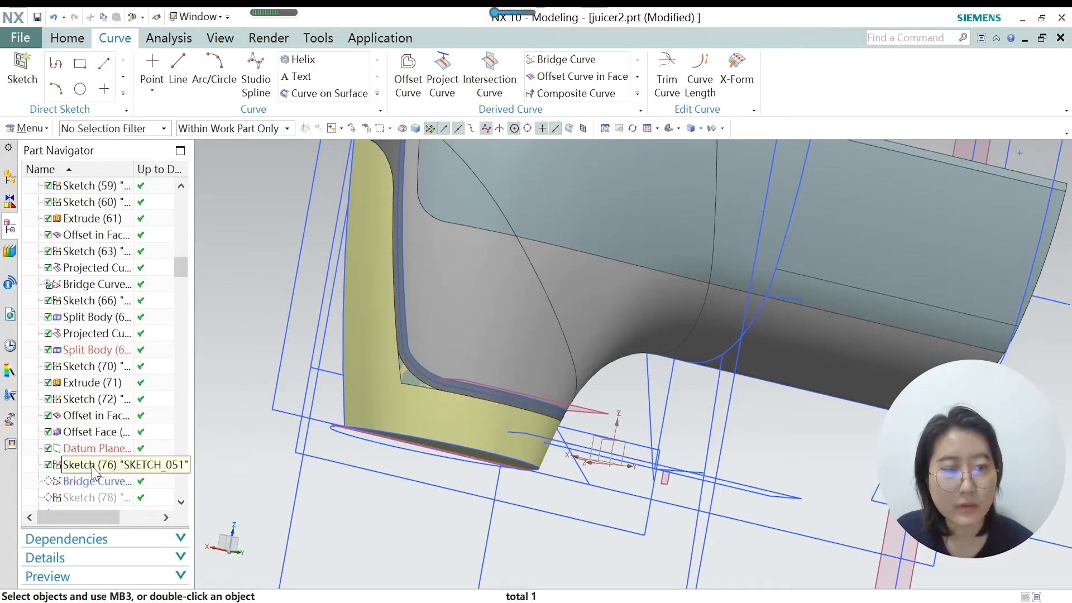
double_click(91, 464)
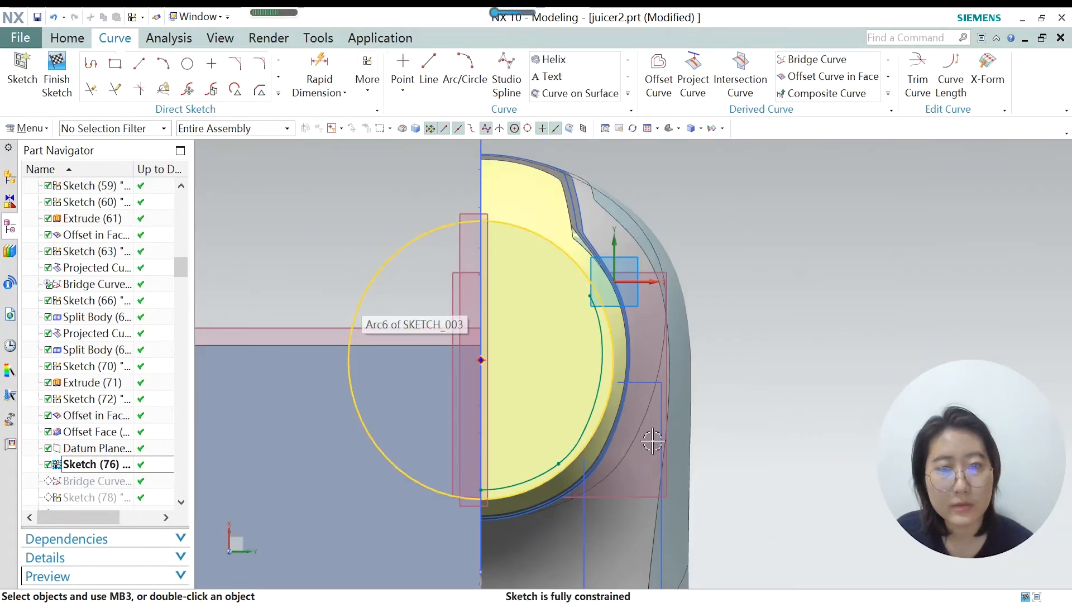
Examine the curve of Sketch (76) against the base circle and the lower housing's outline in plan view.
scroll(609, 499, "down", 2)
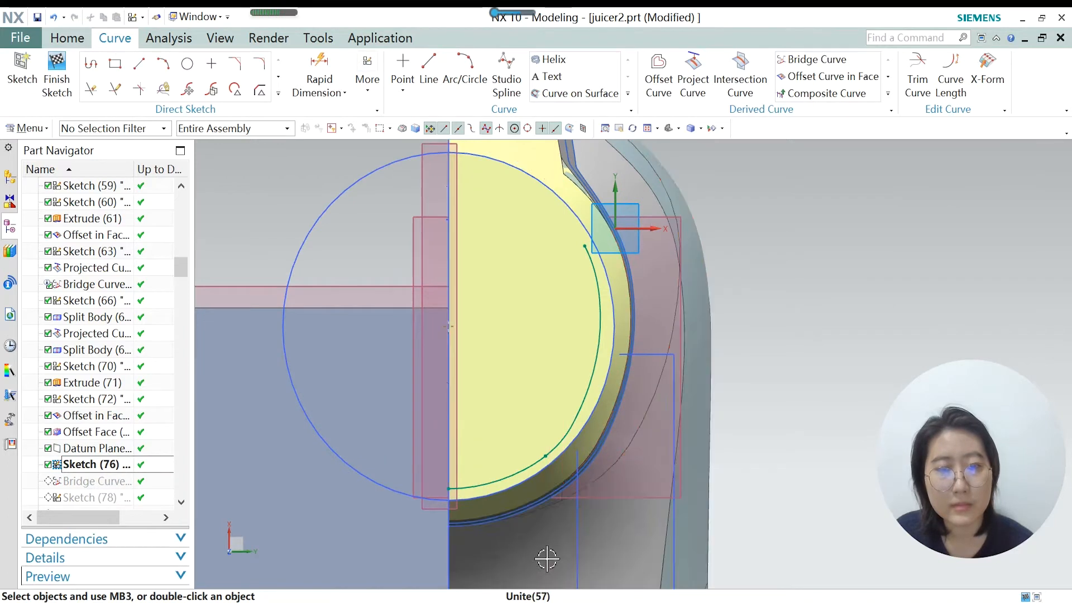
scroll(528, 511, "up", 2)
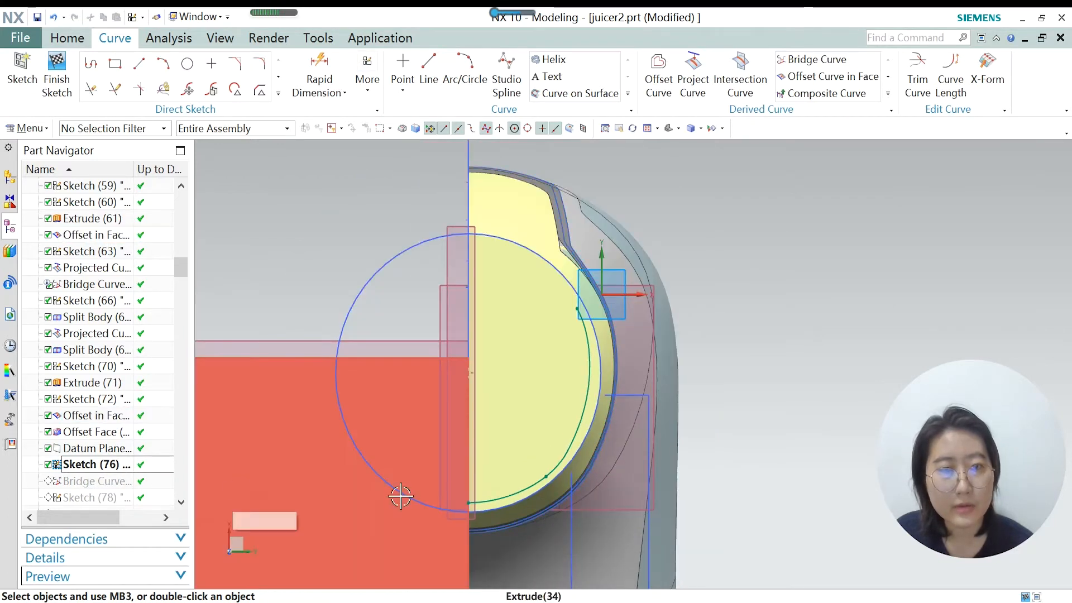
scroll(556, 522, "down", 2)
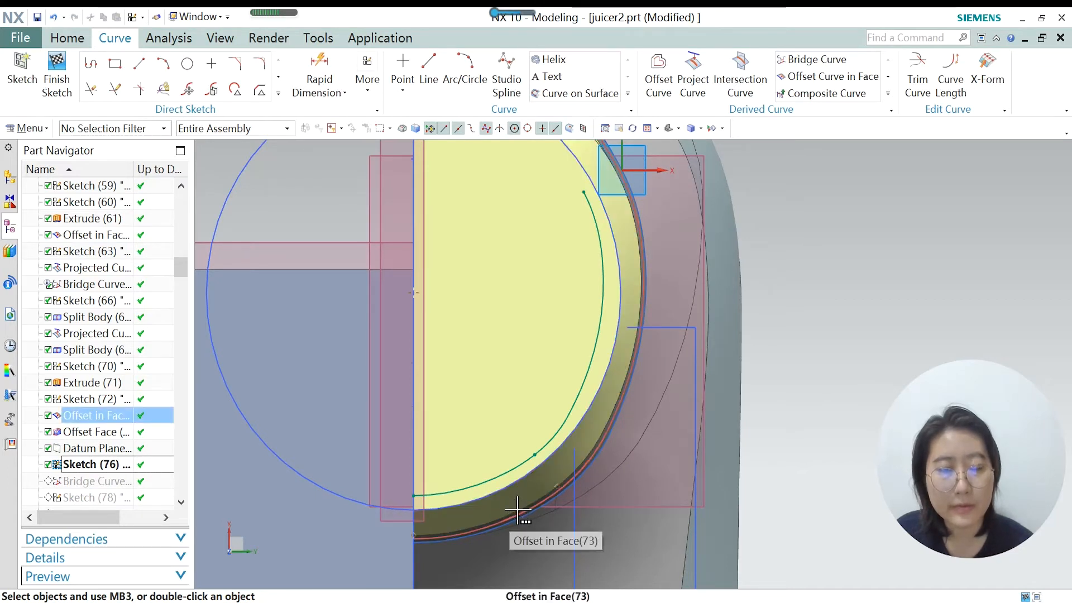
scroll(517, 509, "up", 3)
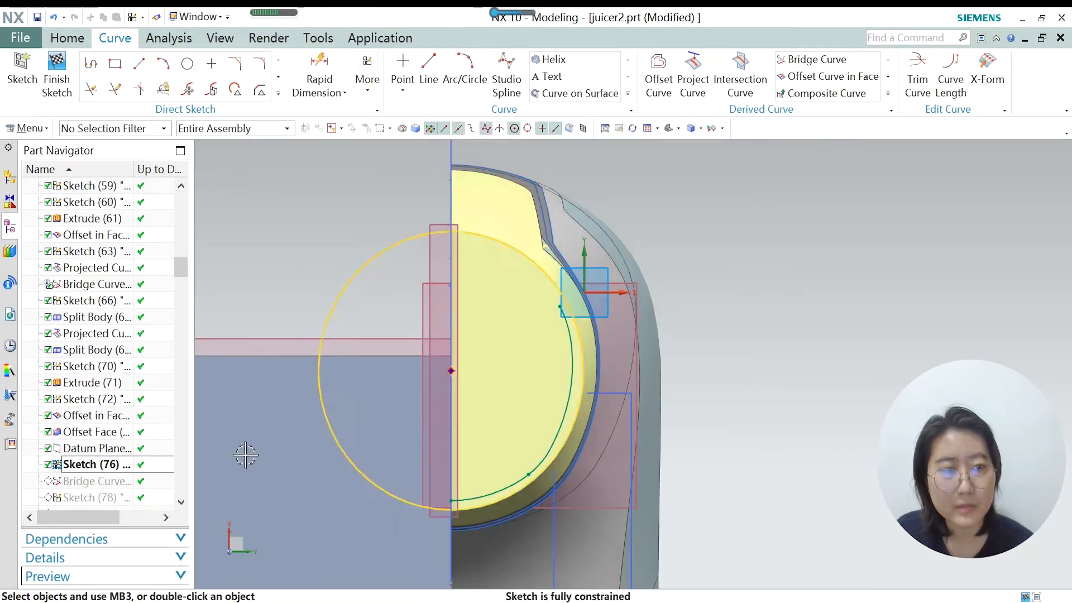
Examine from an angle where the spline of Sketch (76) lies along the lower housing edge, and finish the sketch.
middle_click_drag(424, 320, 249, 466)
scroll(270, 480, "down", 5)
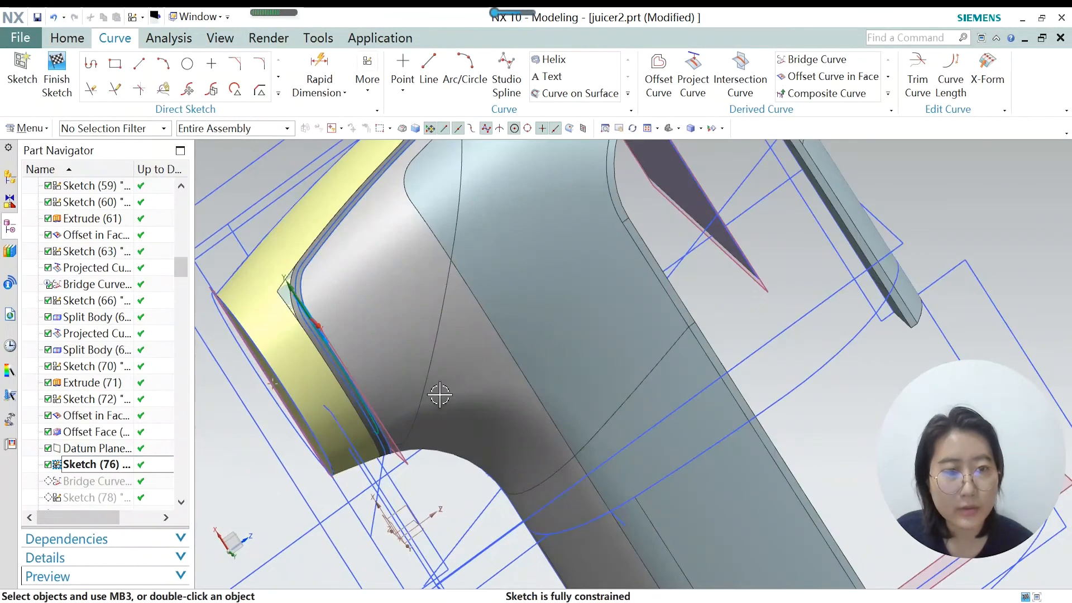
scroll(439, 394, "up", 2)
middle_click_drag(349, 431, 347, 411)
scroll(349, 412, "down", 1)
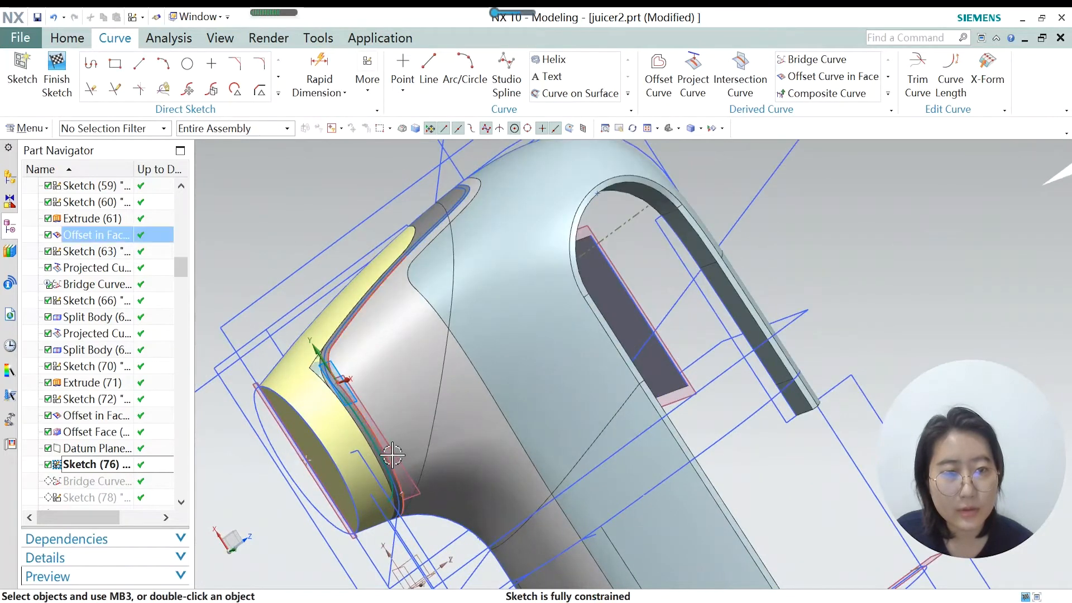
left_click(106, 464)
scroll(390, 496, "down", 2)
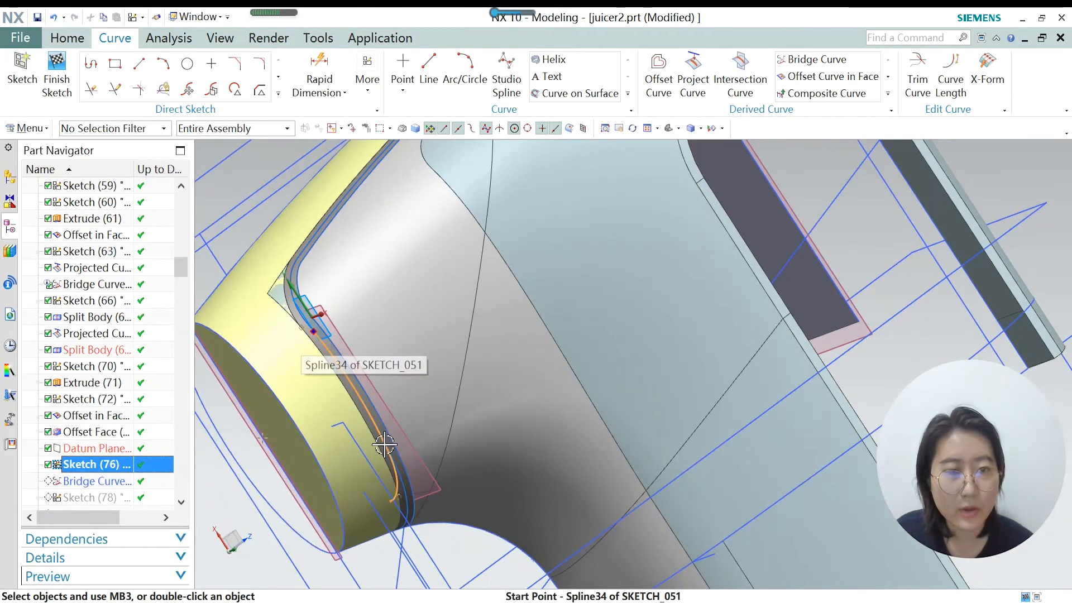
scroll(366, 453, "up", 5)
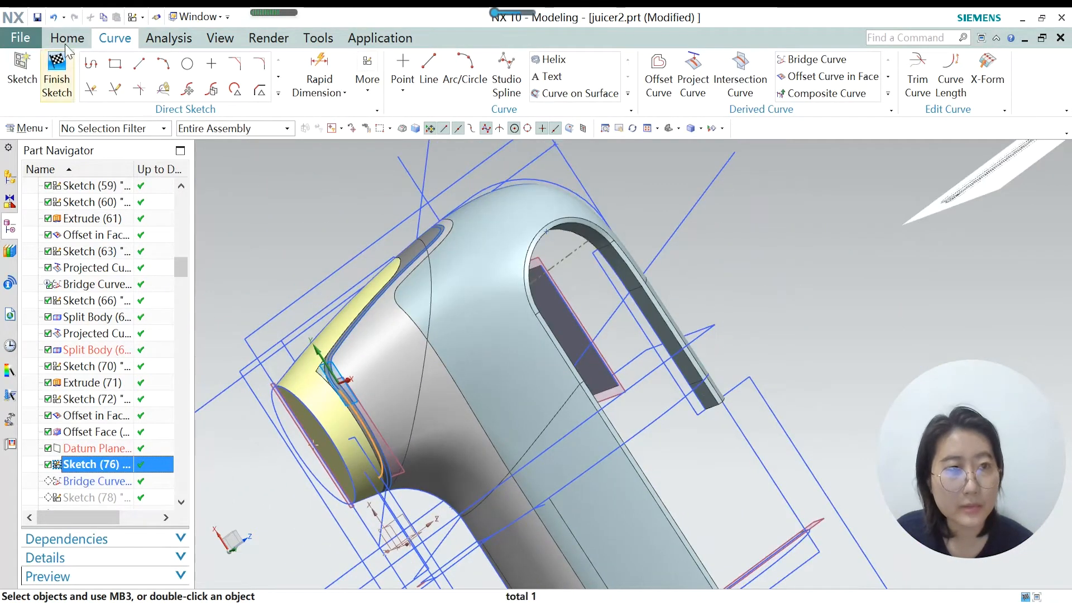
left_click(56, 73)
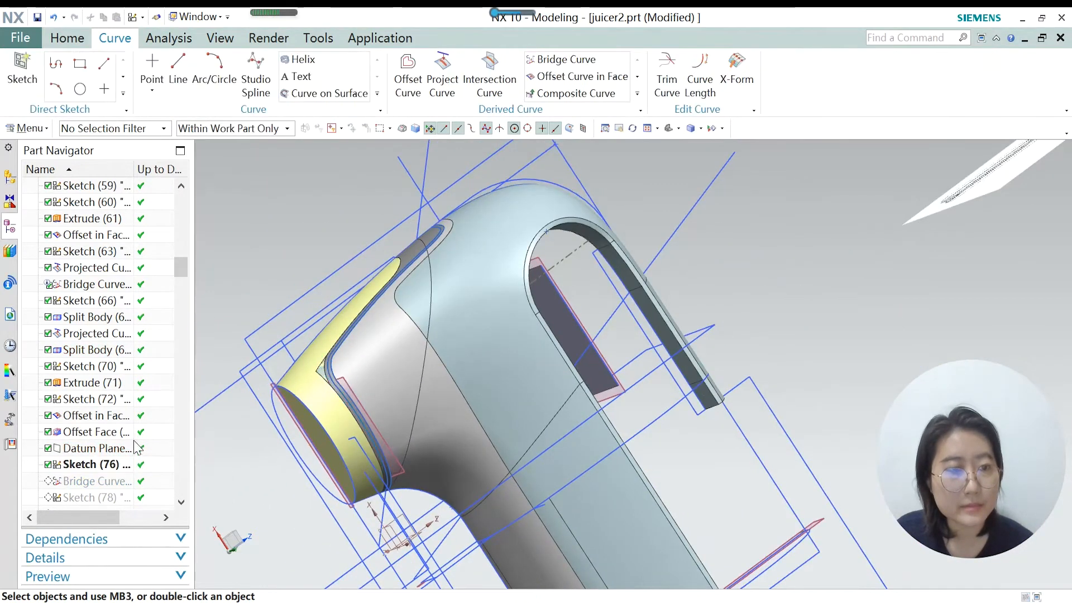
Make Bridge Curve (77) the current feature, view its definition at the housing corner, and close it without changes.
right_click(108, 484)
left_click(166, 378)
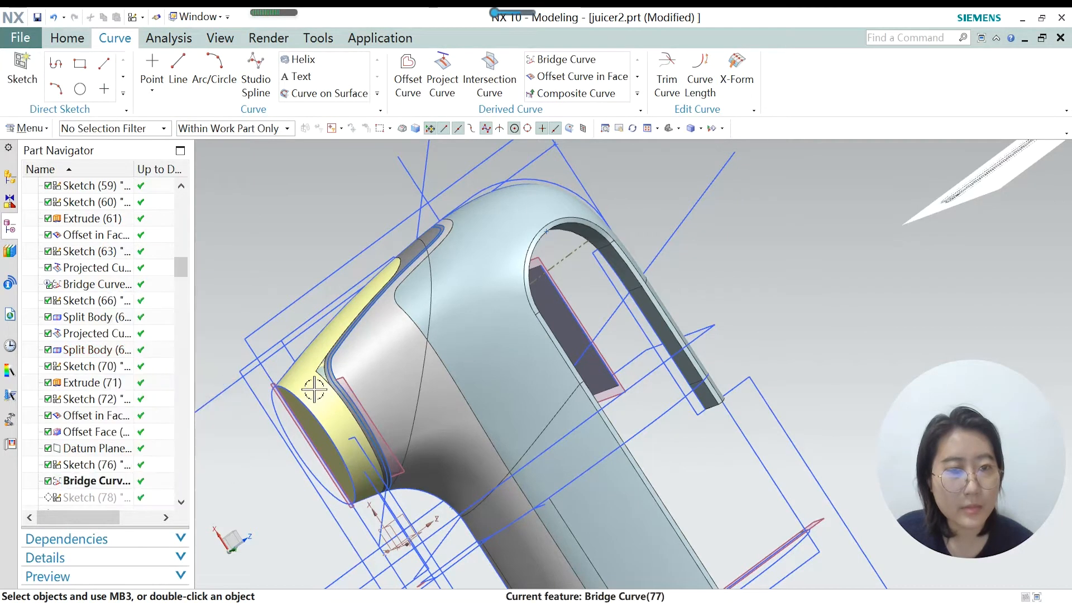
double_click(91, 483)
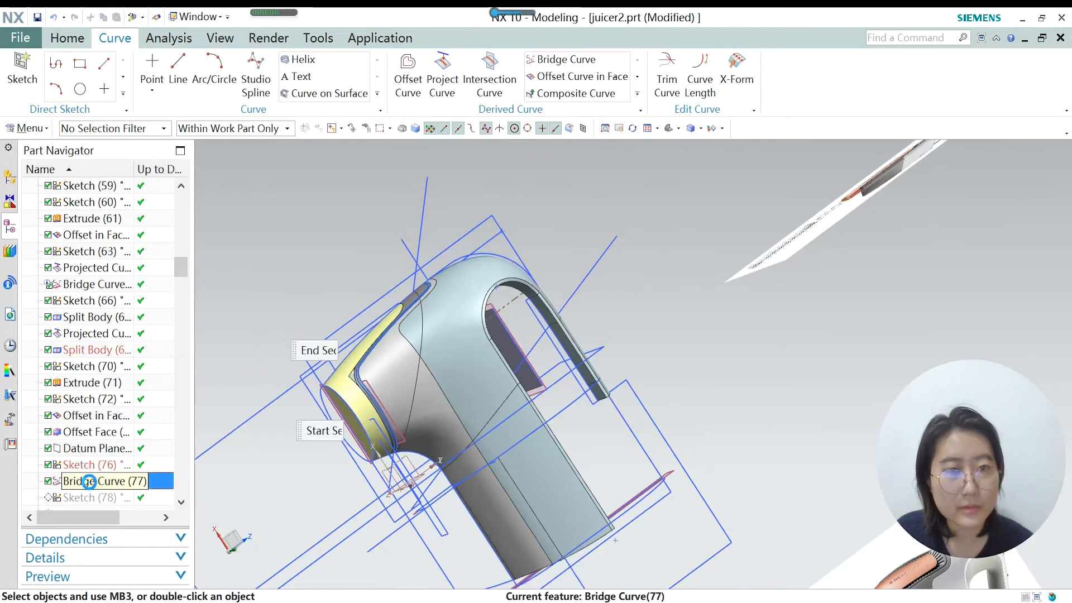
middle_click_drag(370, 350, 364, 410)
scroll(364, 411, "up", 2)
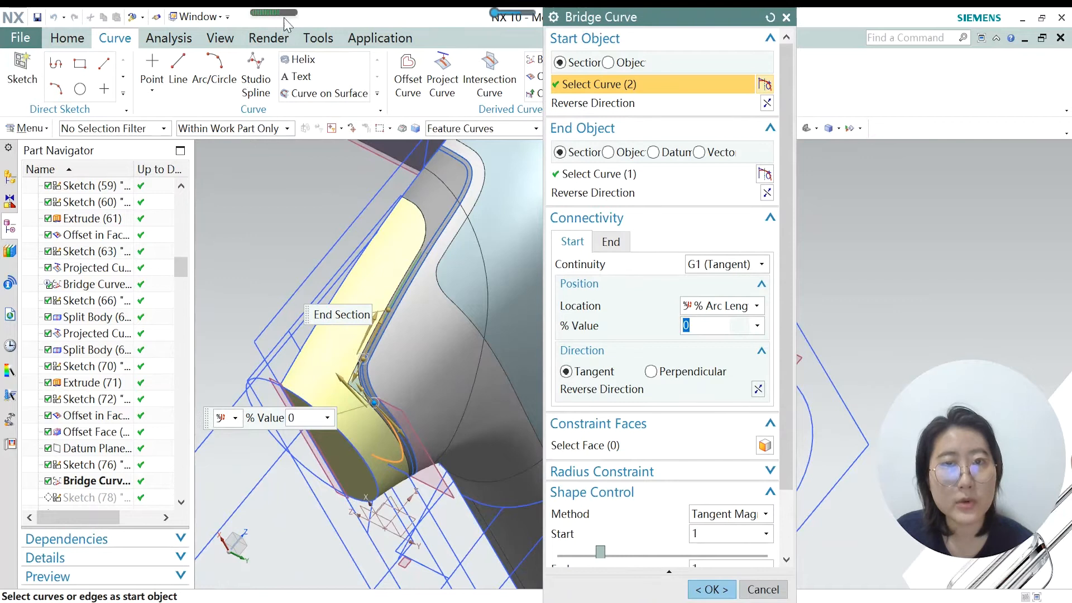
left_click(787, 17)
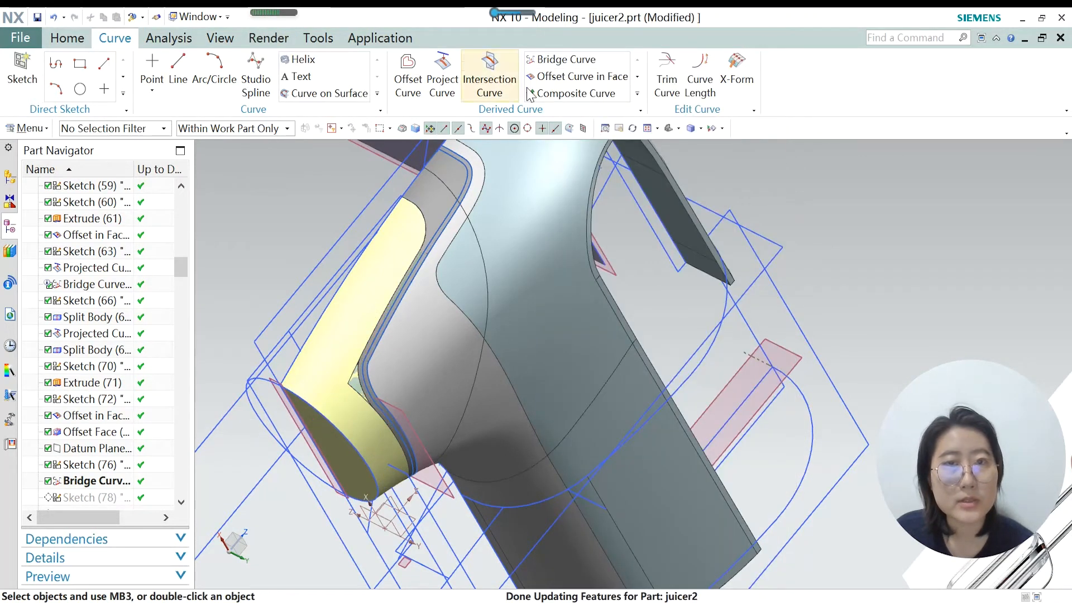
Reopen Bridge Curve (77), examine its start and end connections and tangent continuity, accept it and fit the model in view.
left_click(101, 480)
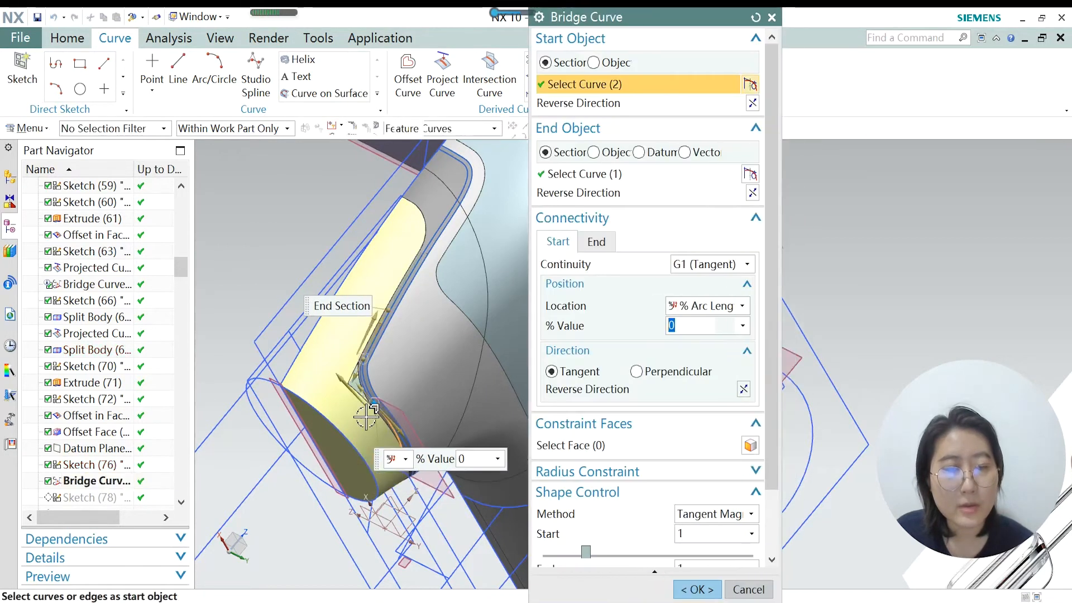
scroll(389, 423, "up", 5)
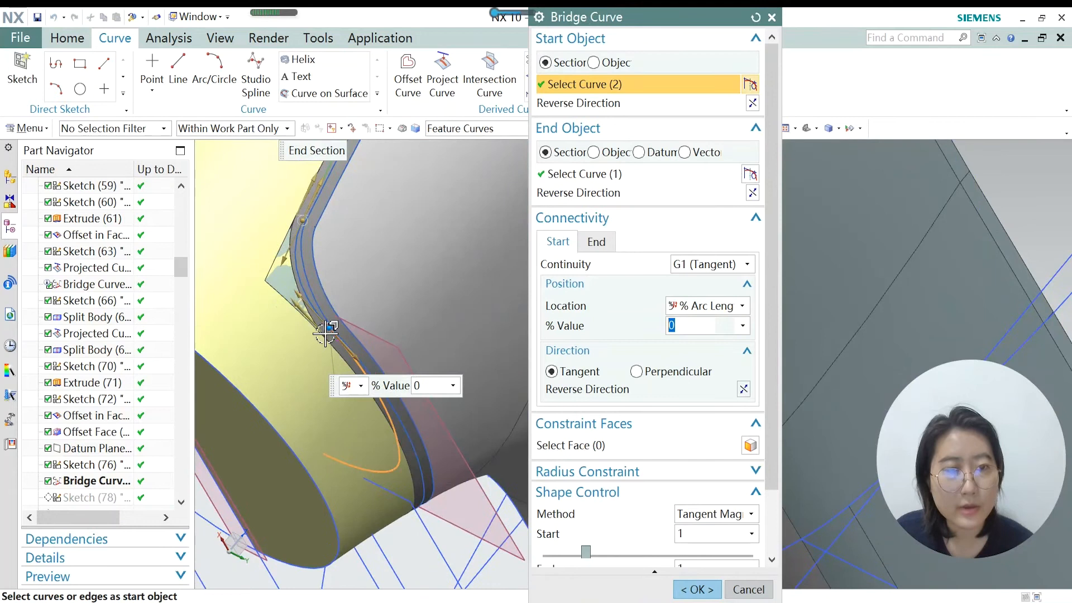
scroll(326, 329, "down", 5)
scroll(371, 243, "up", 5)
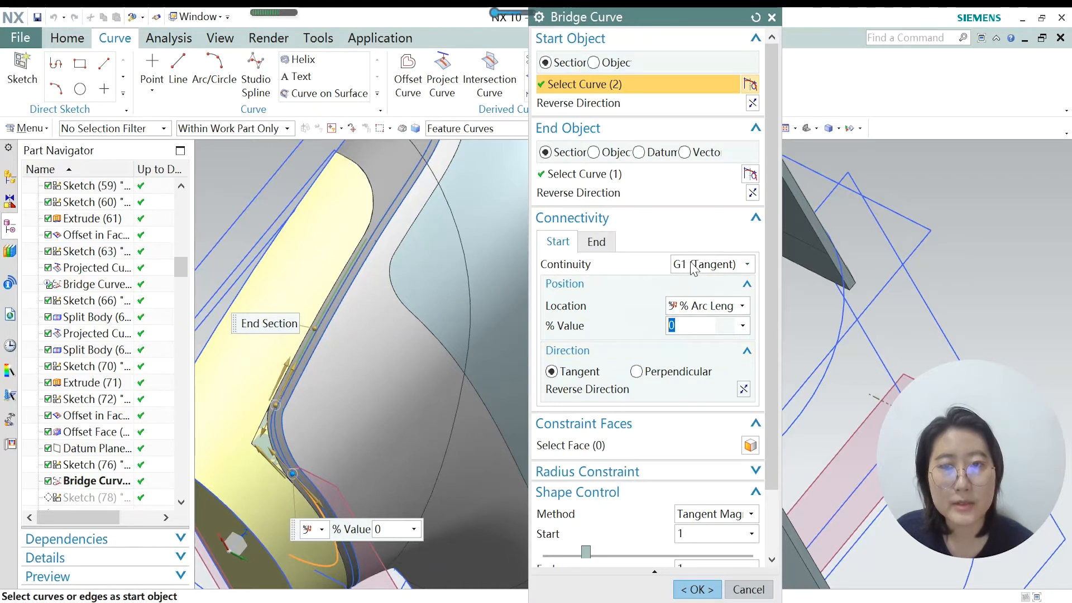
left_click(685, 595)
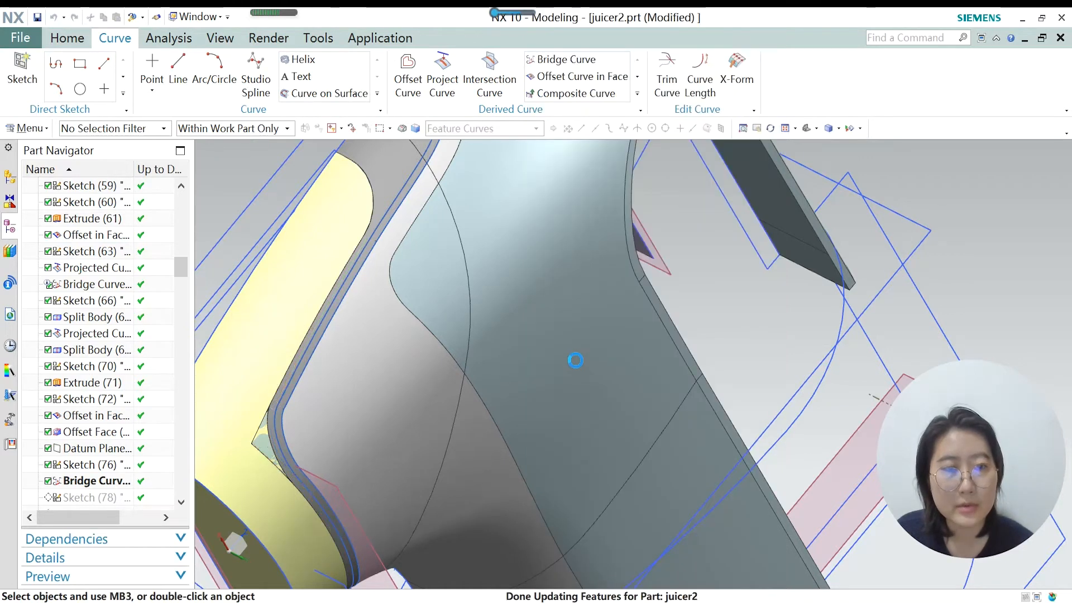
key("ctrl+f")
Make Sketch (78) the current feature and open it for editing.
scroll(87, 490, "down", 1)
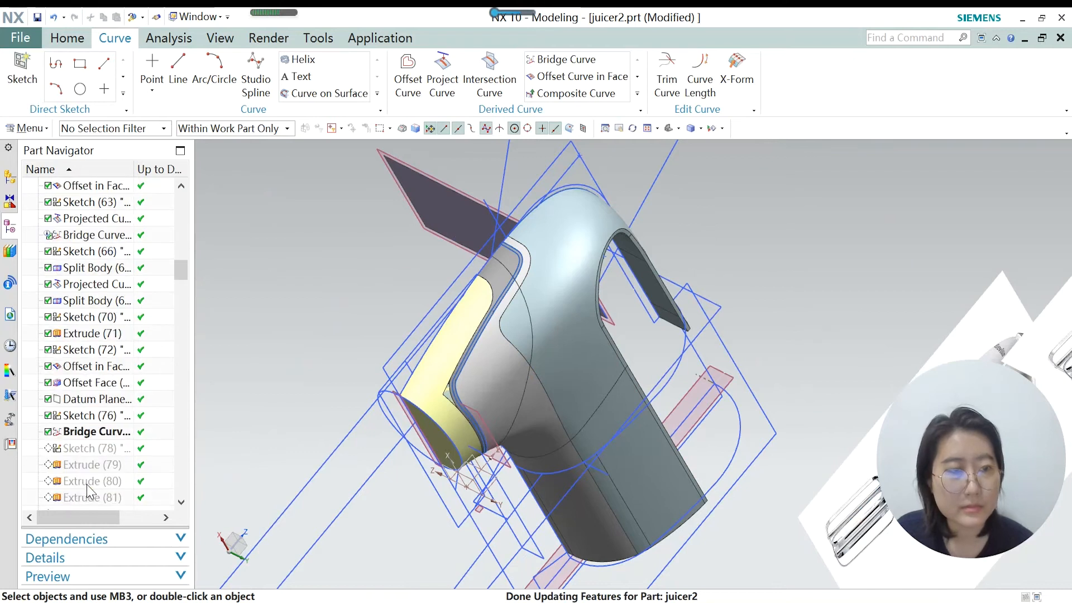
right_click(89, 456)
left_click(184, 343)
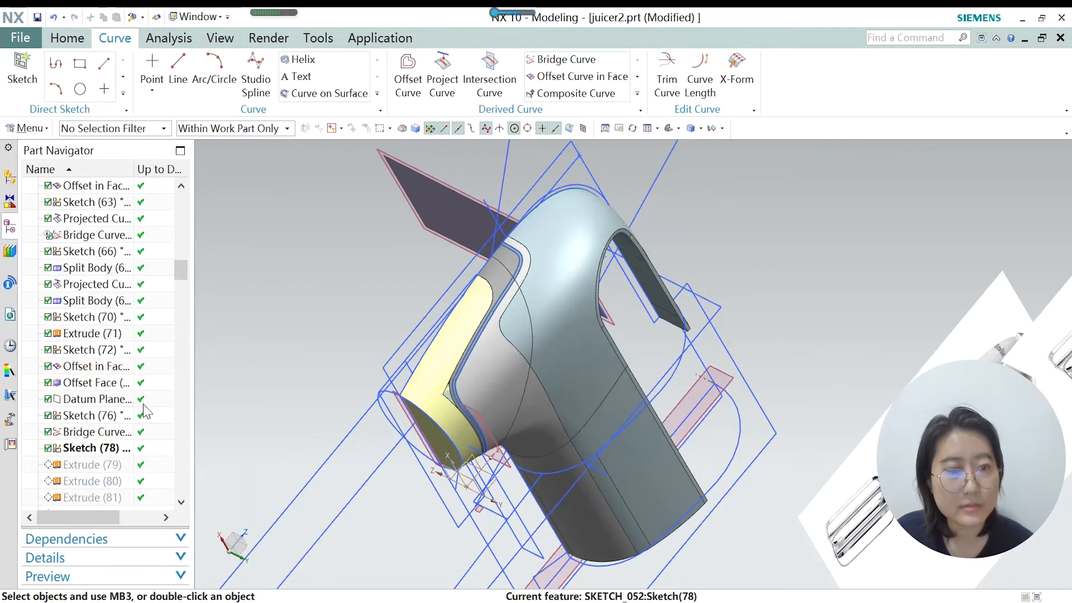
double_click(84, 450)
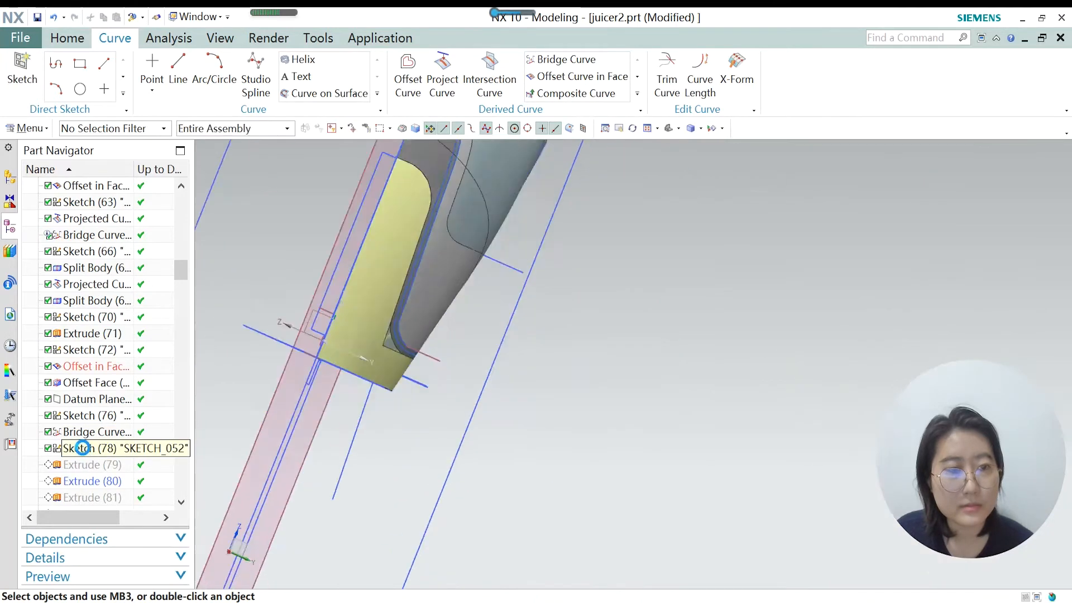
Examine the short curve of Sketch (78) where the thin strip meets the housing's arched cutout, and finish the sketch.
scroll(460, 423, "down", 6)
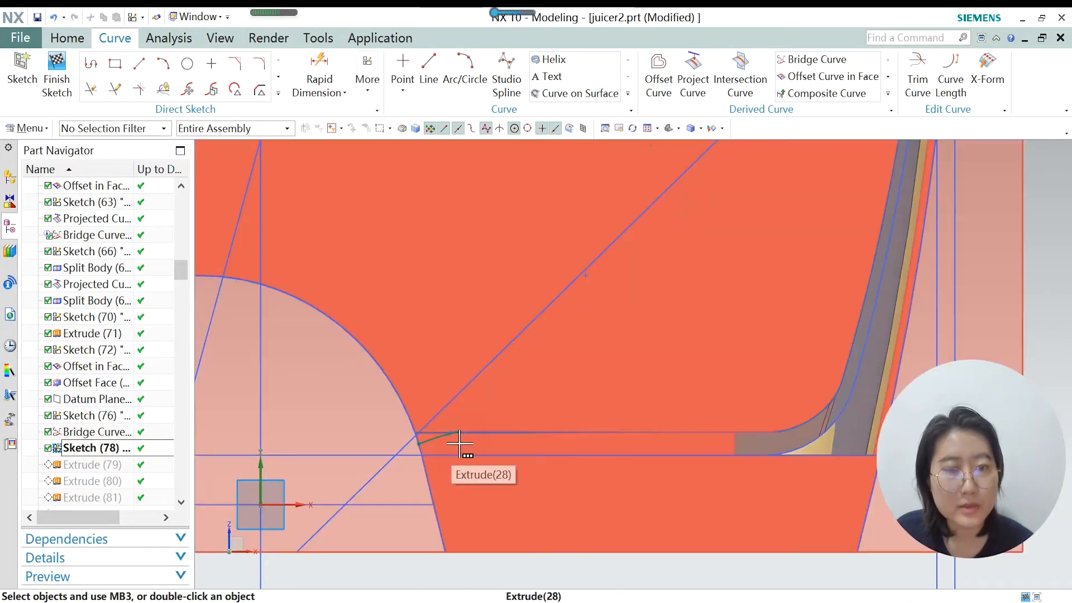
scroll(441, 438, "up", 3)
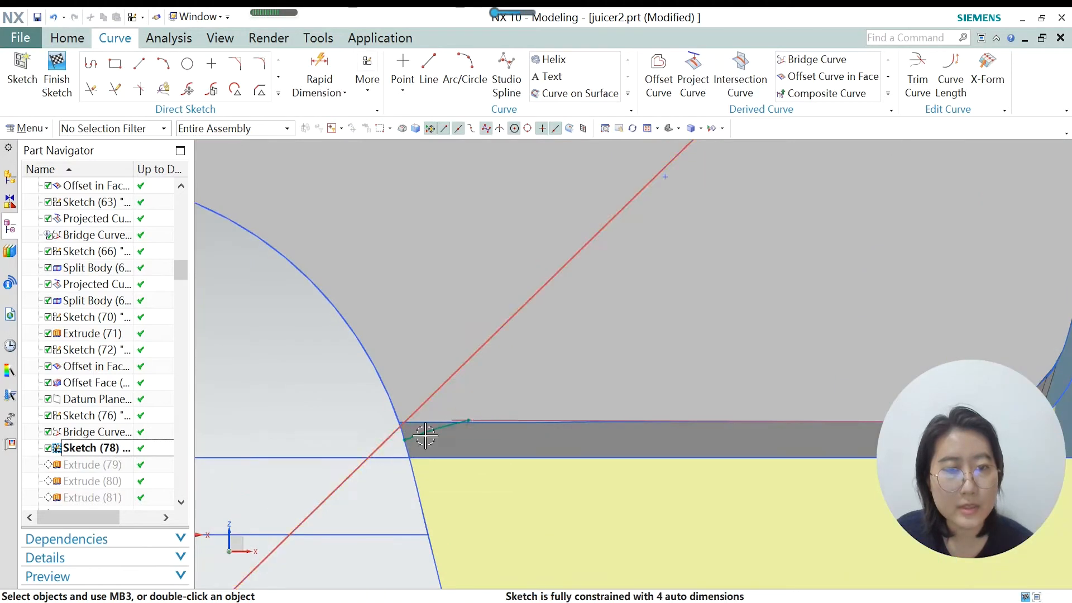
scroll(406, 475, "down", 3)
scroll(413, 477, "up", 3)
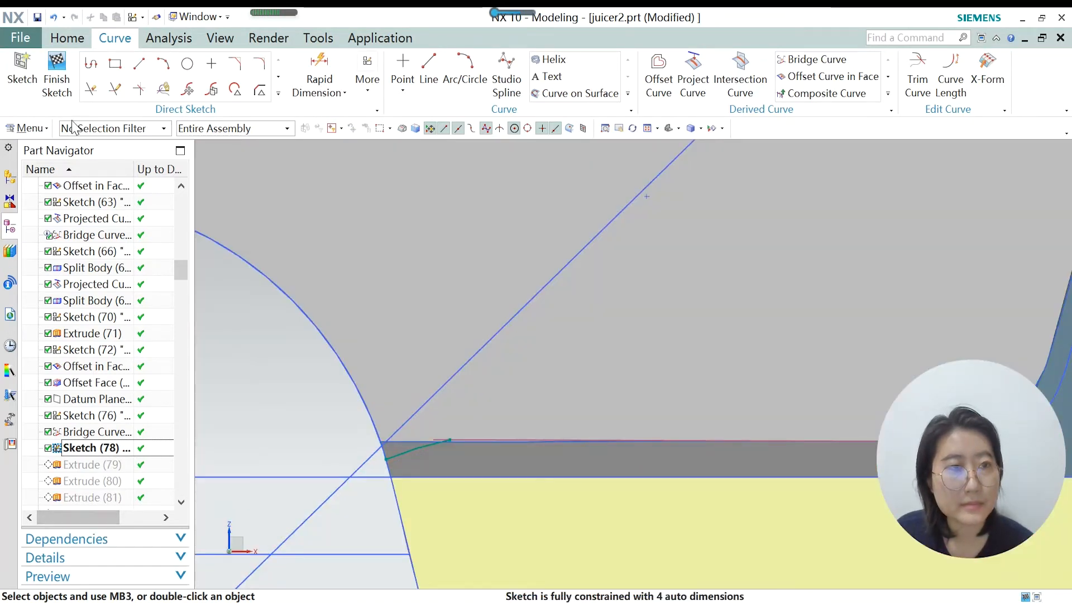
left_click(57, 71)
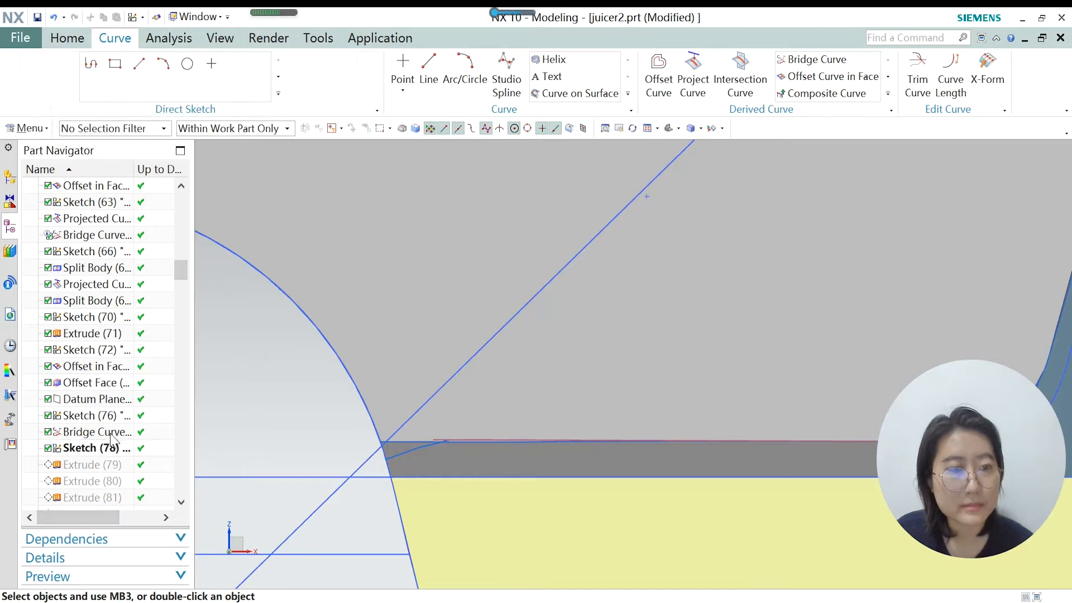
Make Extrude (79) the current feature, review its section and 20 mm to 0 mm limits from an angle, and accept it.
right_click(96, 470)
left_click(134, 343)
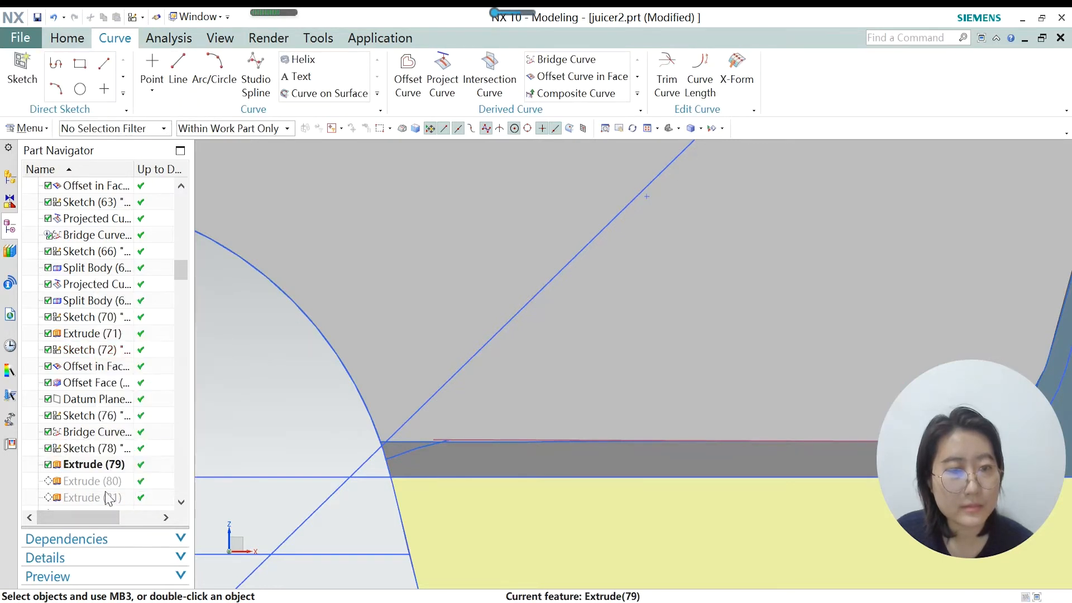
double_click(94, 470)
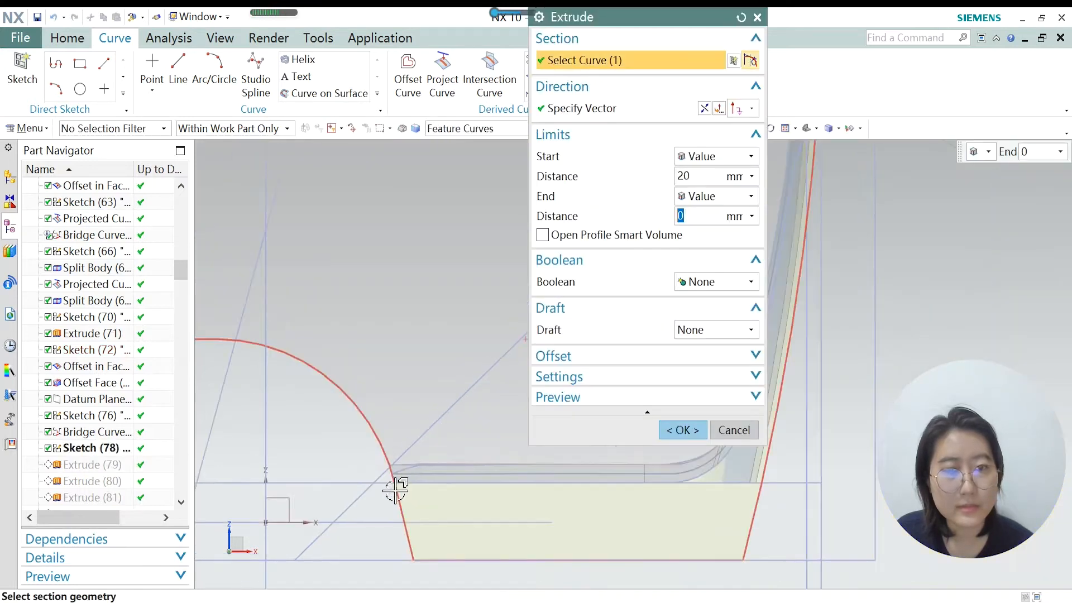
scroll(498, 362, "up", 3)
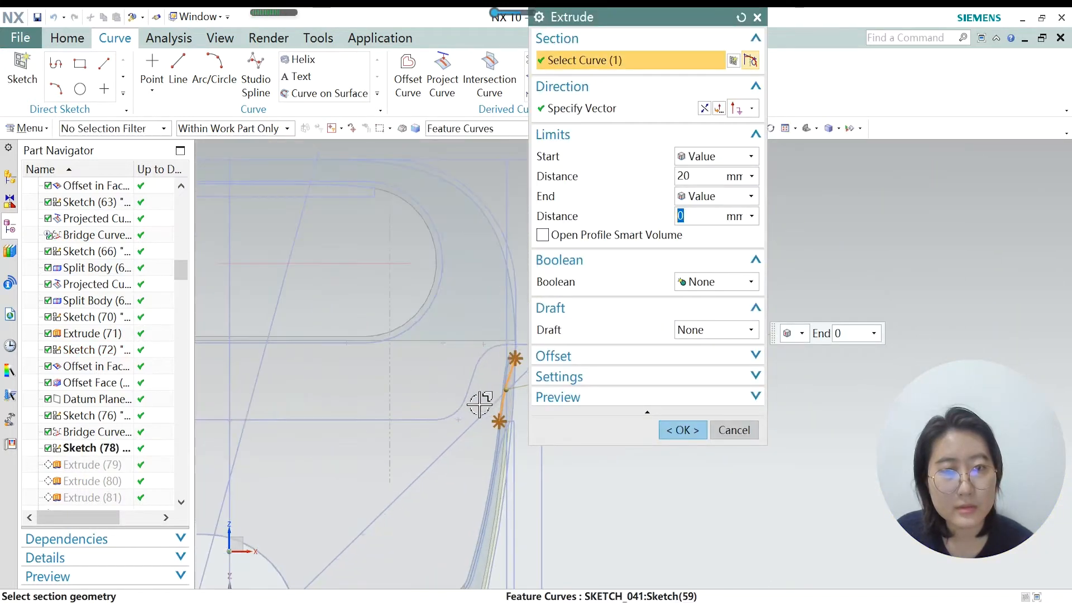
scroll(460, 402, "down", 3)
middle_click_drag(457, 402, 349, 467)
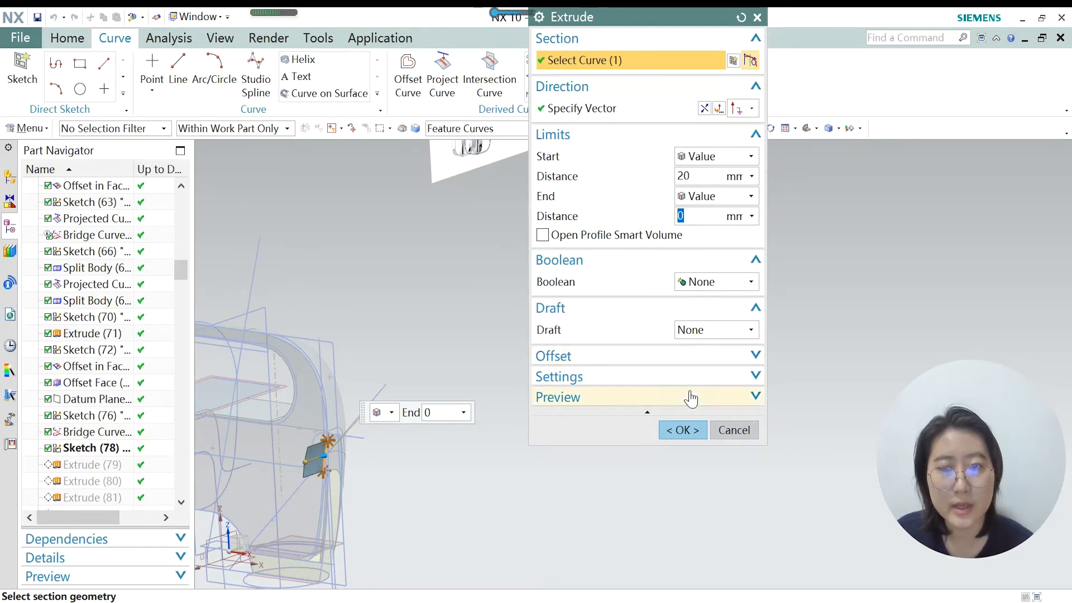
left_click(679, 433)
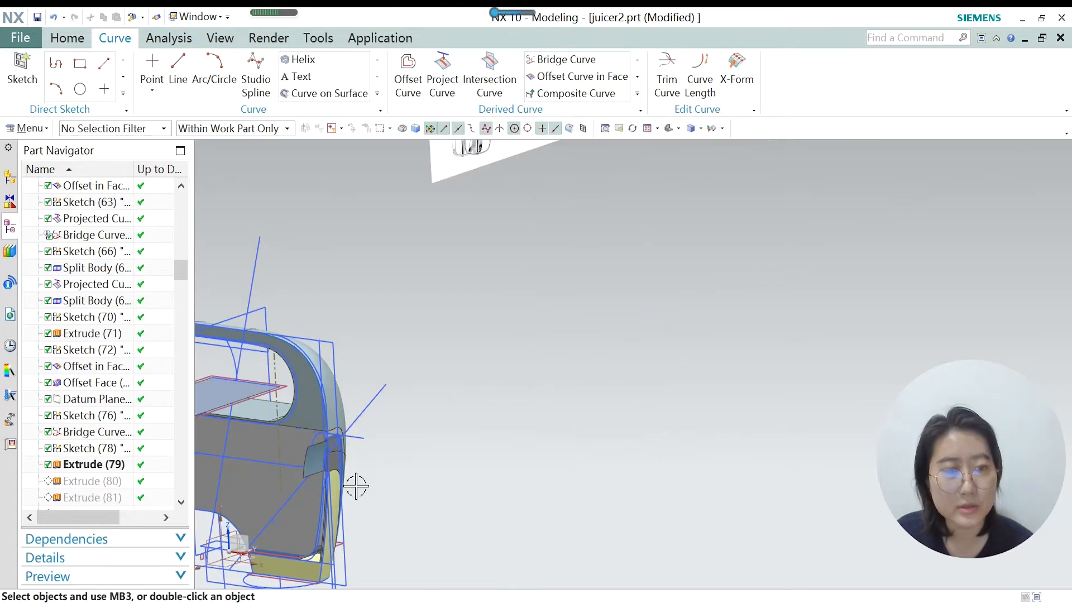
Open the definition of Extrude (80), view it, and close it without changes.
double_click(92, 482)
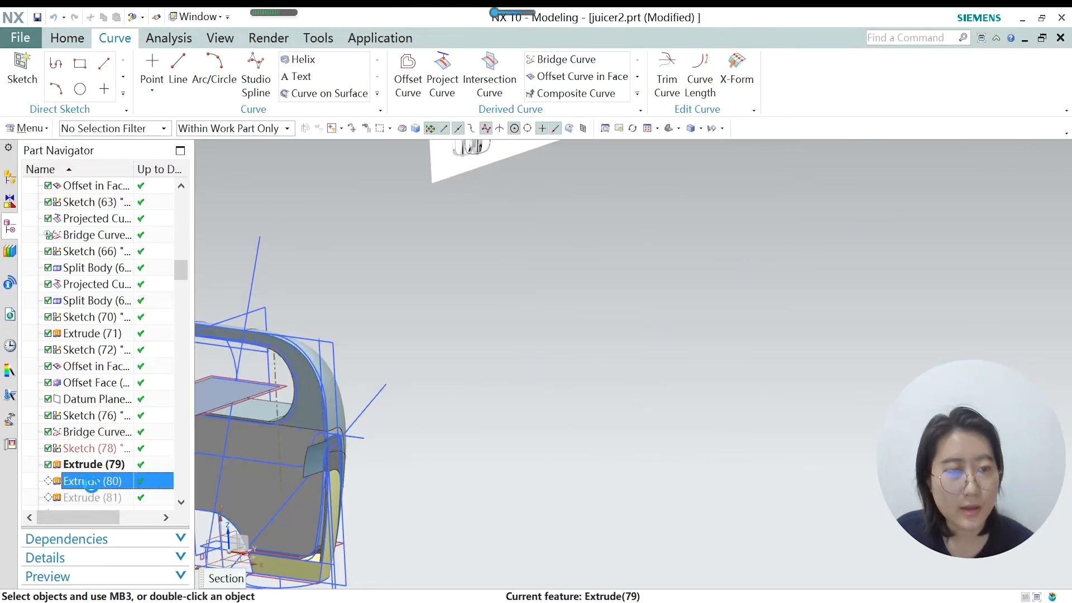
middle_click_drag(490, 448, 490, 446)
left_click(734, 430)
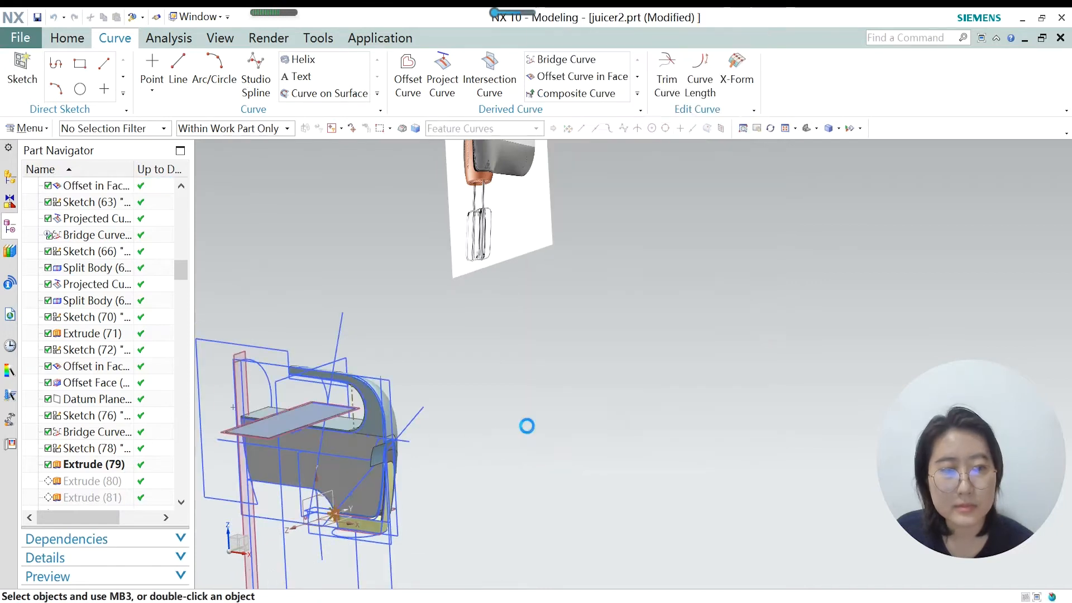
Make Extrude (80) the current feature and examine its small surface where the strip meets the housing's arched cutout.
right_click(85, 480)
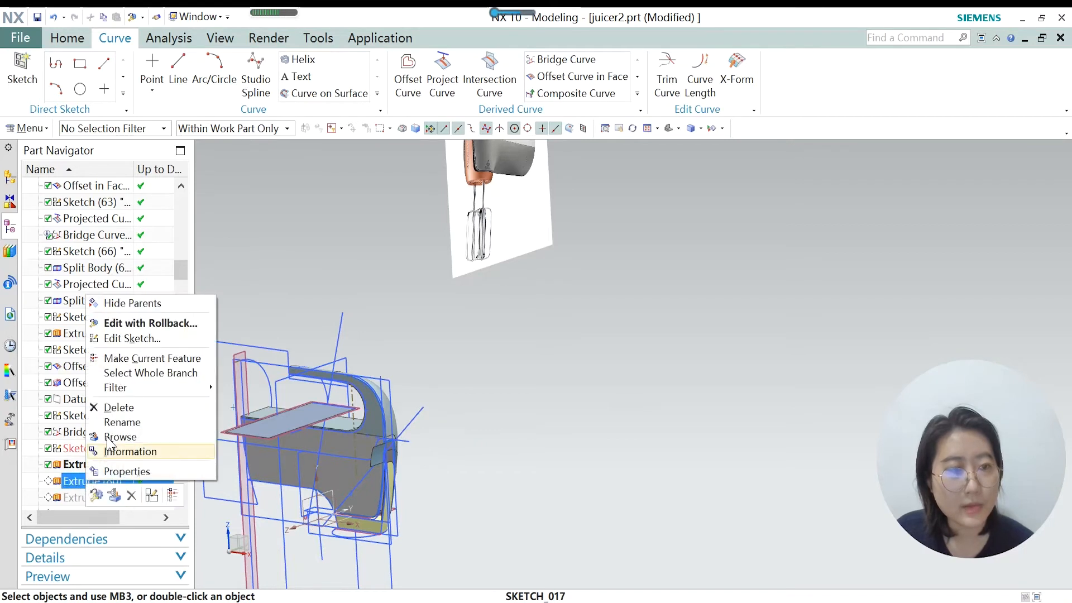
left_click(144, 362)
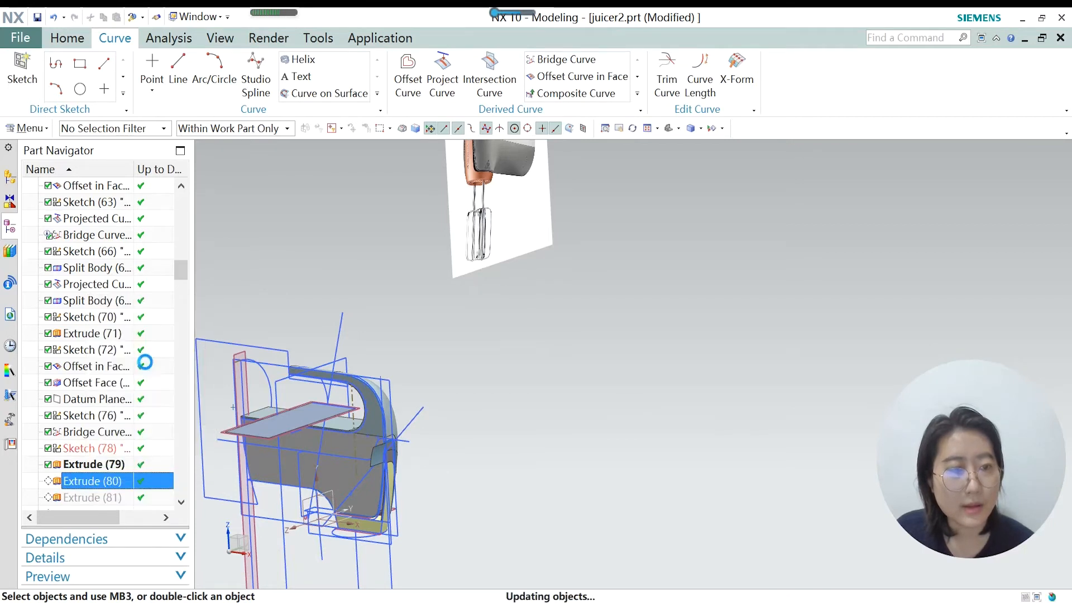
left_click(92, 481)
scroll(330, 527, "up", 10)
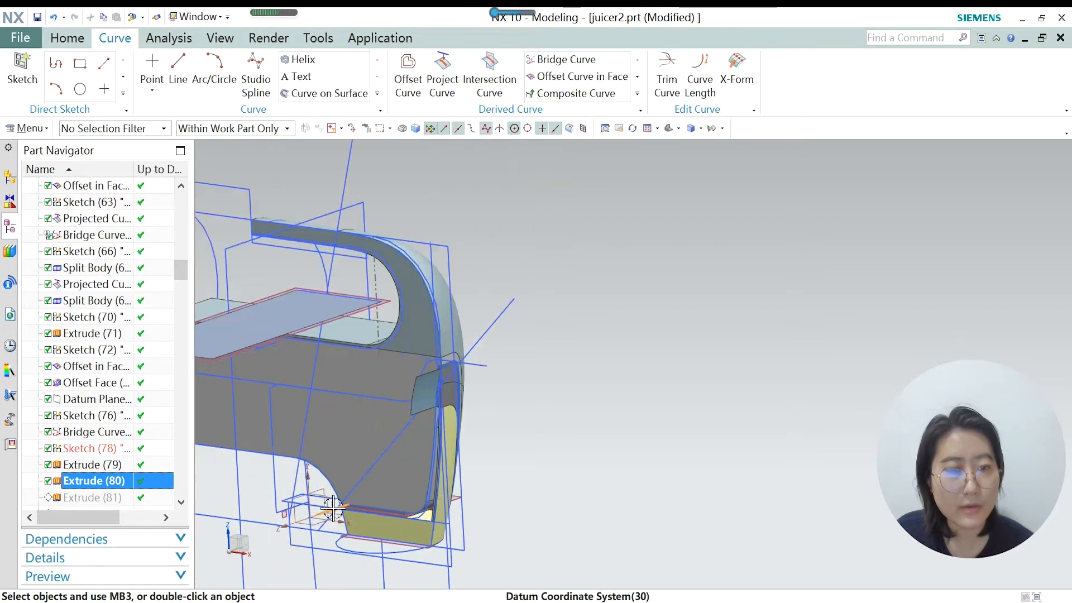
scroll(313, 533, "down", 10)
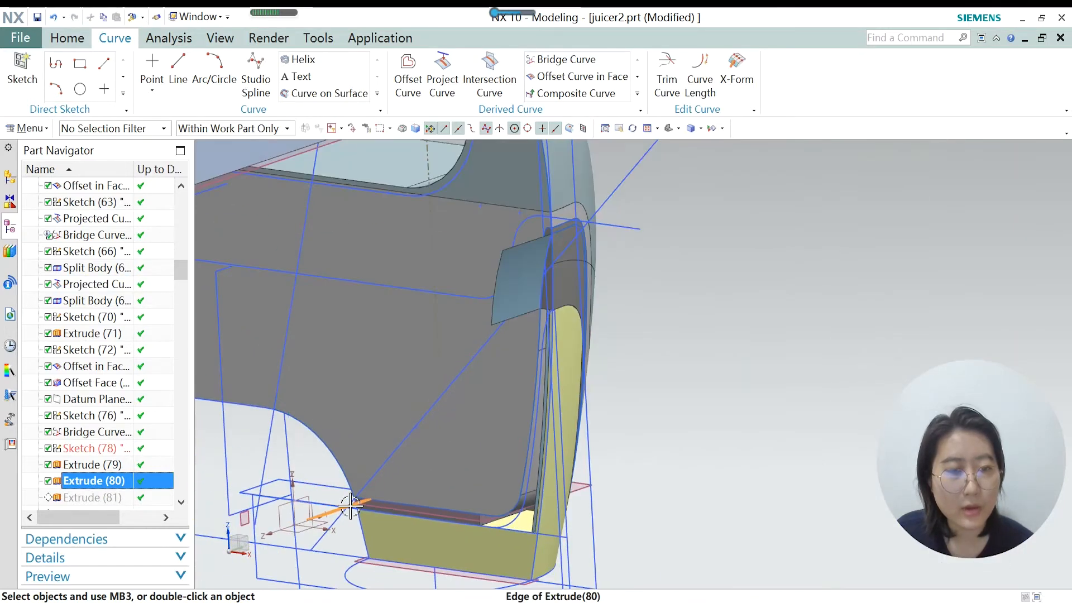
middle_click_drag(291, 557, 336, 563)
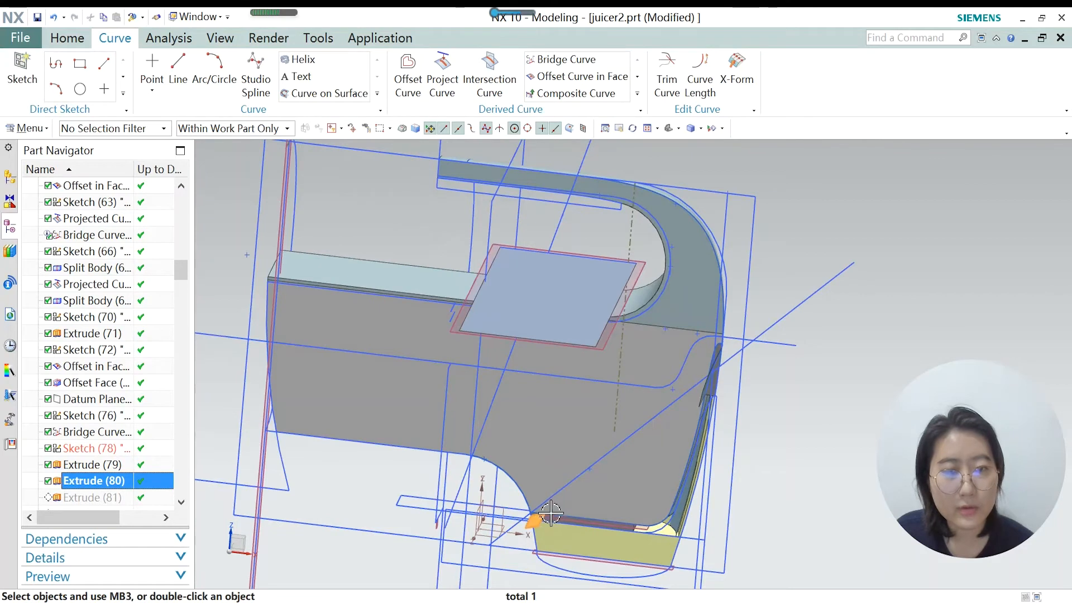
scroll(534, 519, "up", 5)
scroll(221, 453, "down", 3)
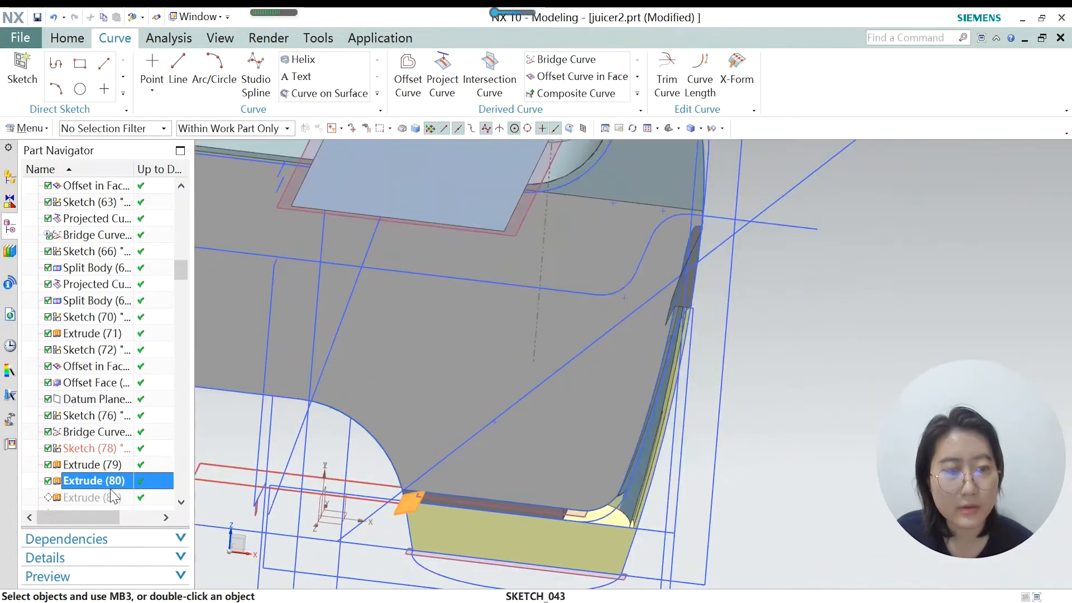
Make Extrude (81) the current feature and examine its curved sheet along the housing's lower corner and beside the Extrude (79) sheet.
scroll(93, 474, "down", 1)
right_click(98, 455)
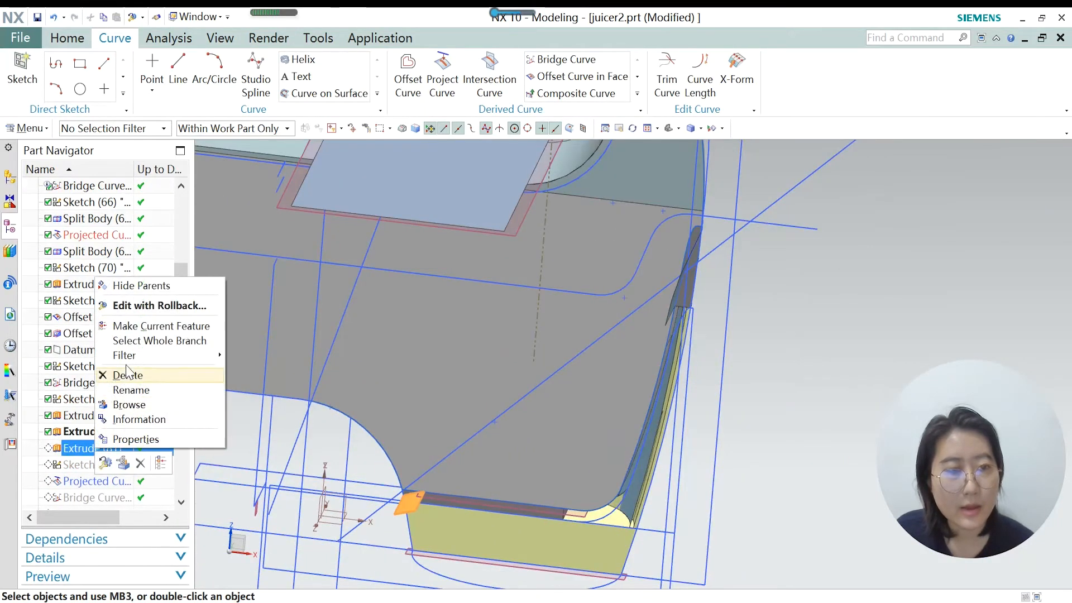
left_click(184, 325)
scroll(485, 497, "down", 3)
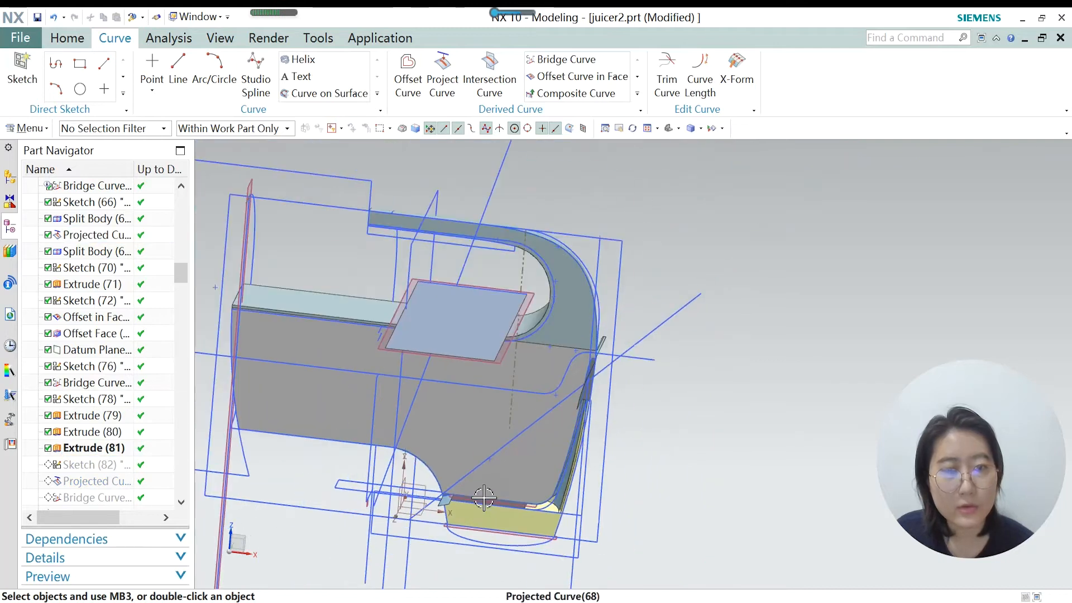
middle_click_drag(471, 497, 445, 496)
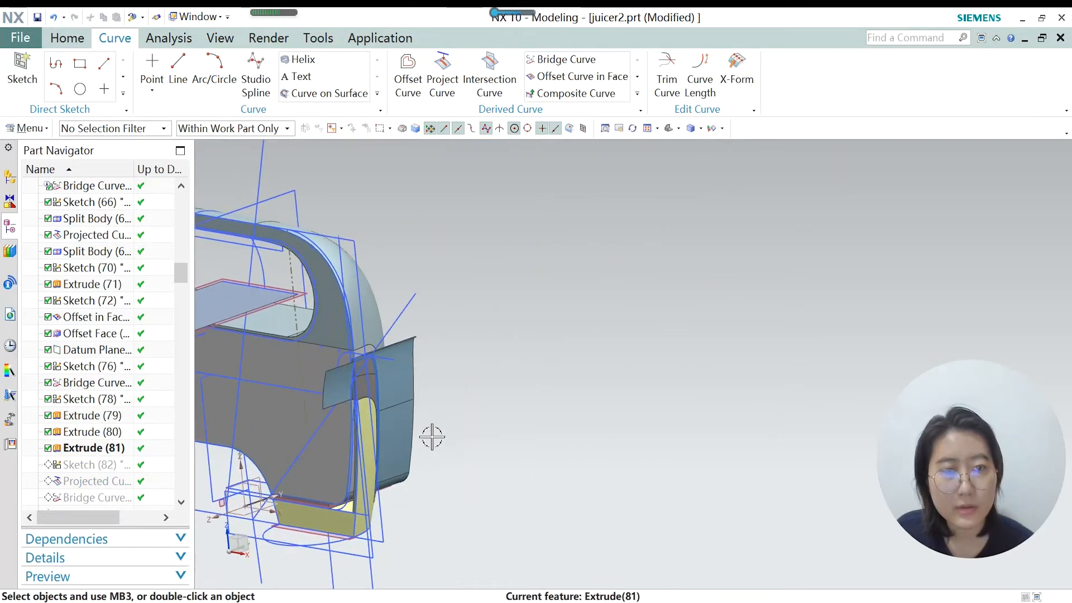
scroll(430, 435, "up", 4)
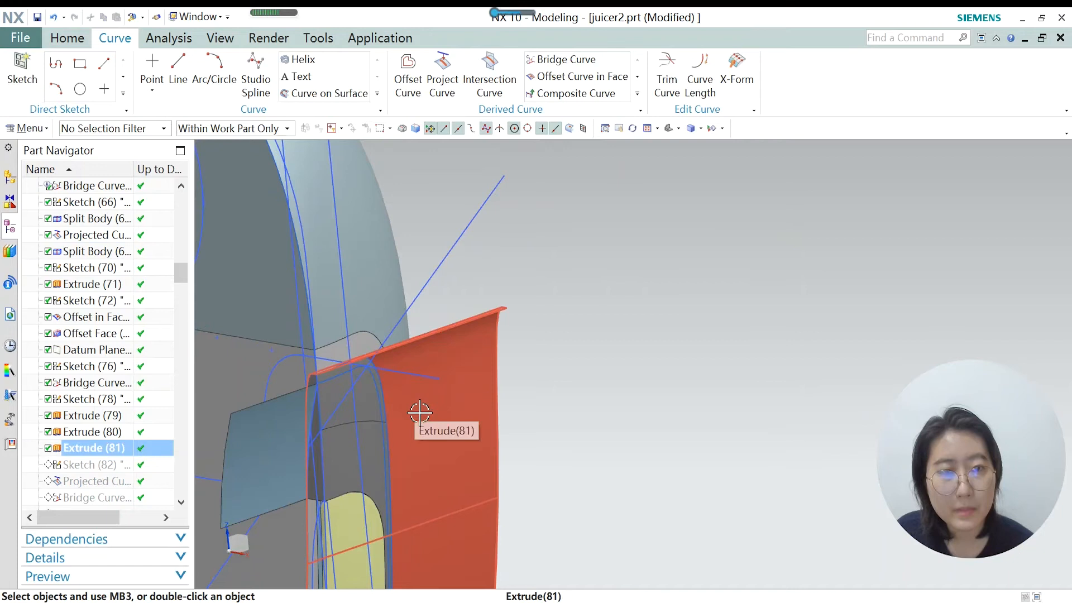
scroll(408, 391, "up", 3)
scroll(414, 356, "down", 2)
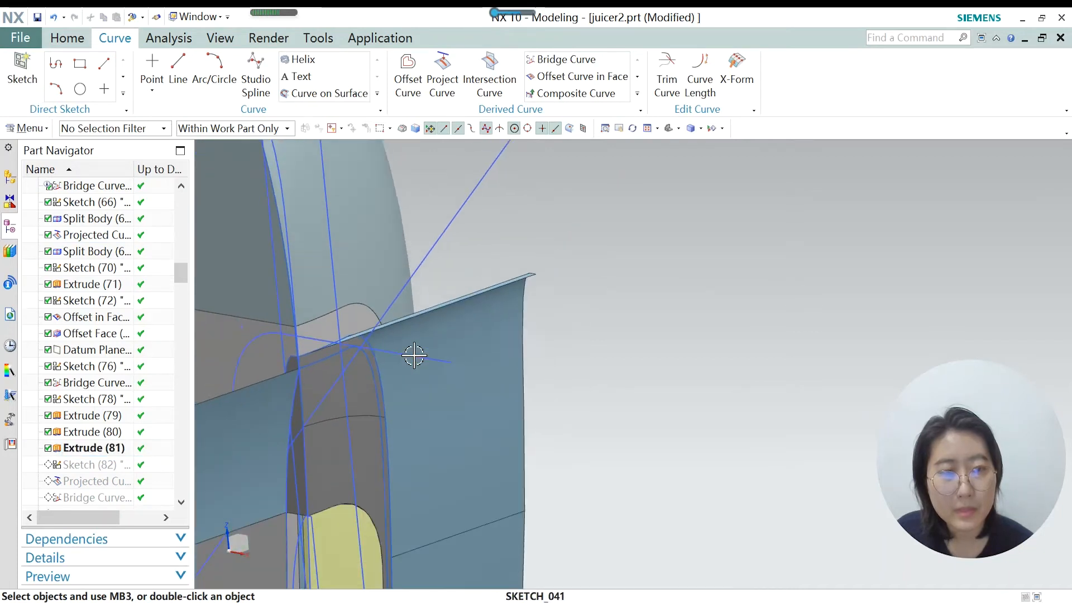
scroll(413, 355, "down", 3)
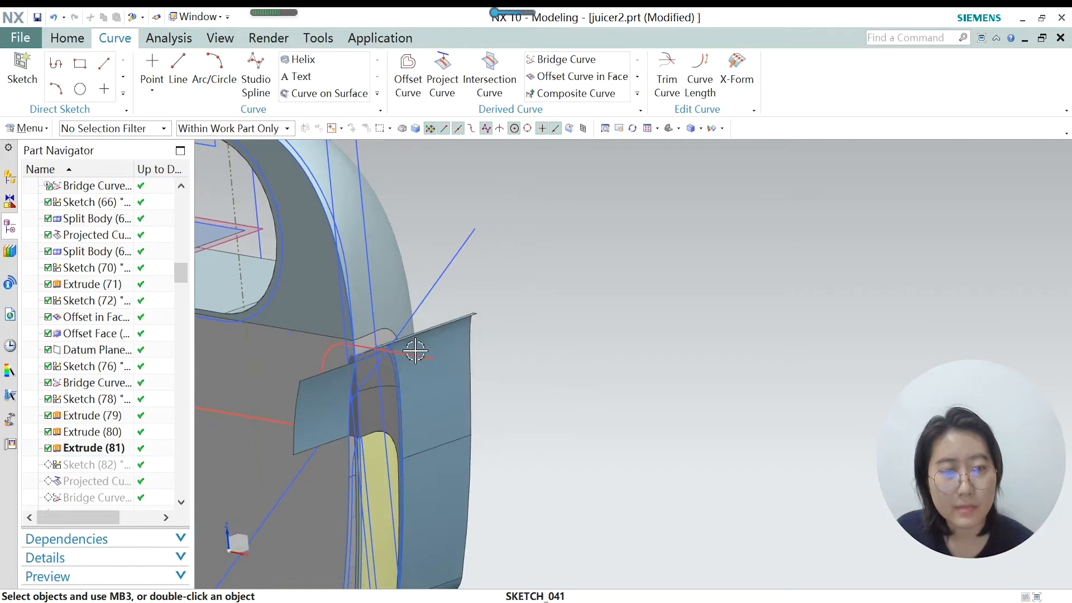
scroll(416, 380, "down", 3)
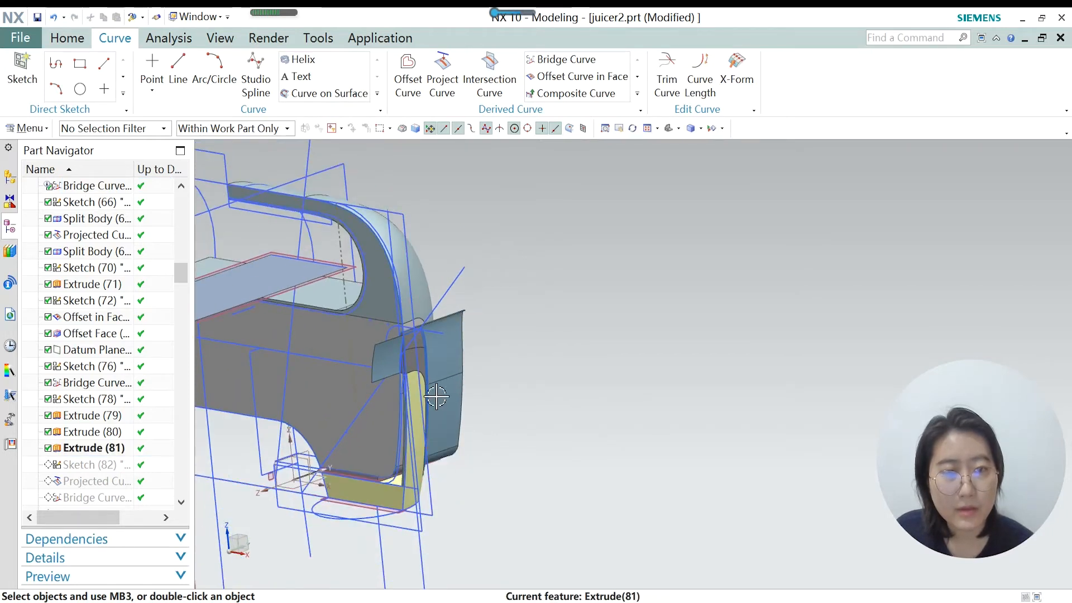
scroll(435, 397, "up", 2)
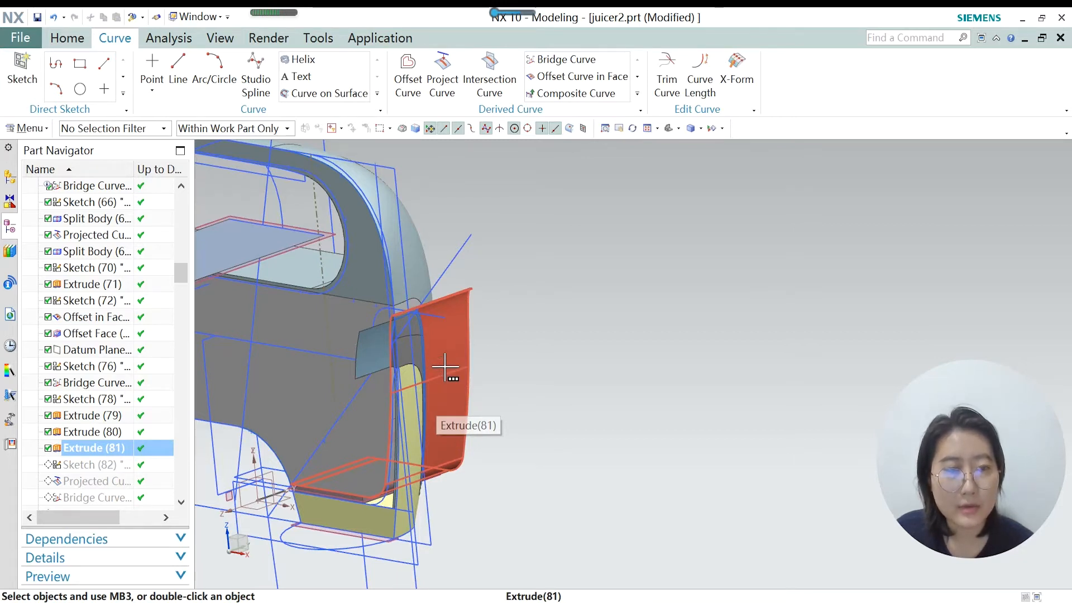
Make Sketch (82) the current feature and open it for editing.
right_click(118, 470)
left_click(187, 353)
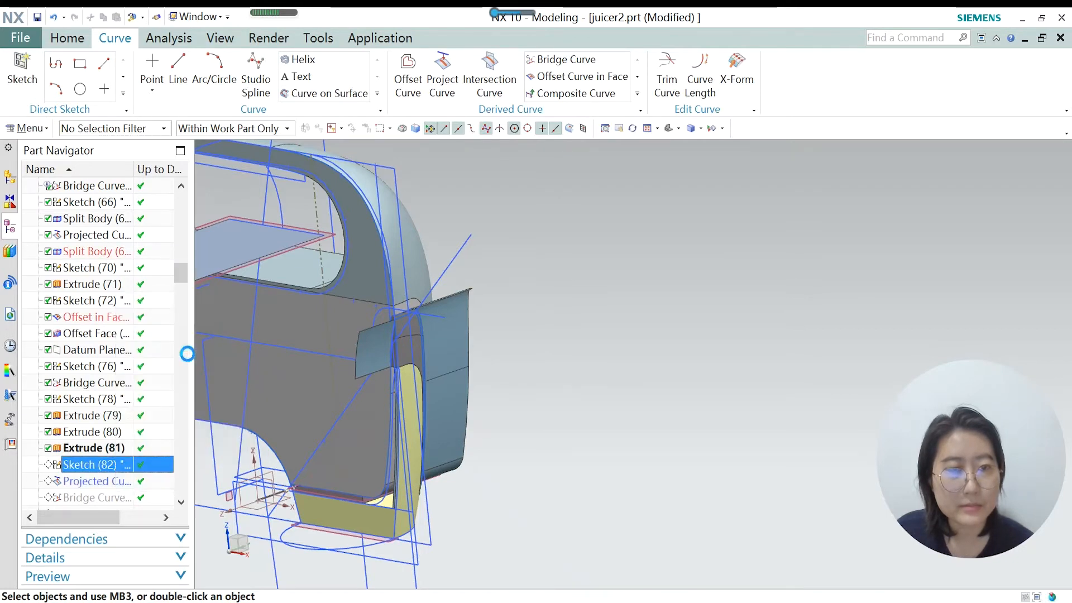
double_click(108, 463)
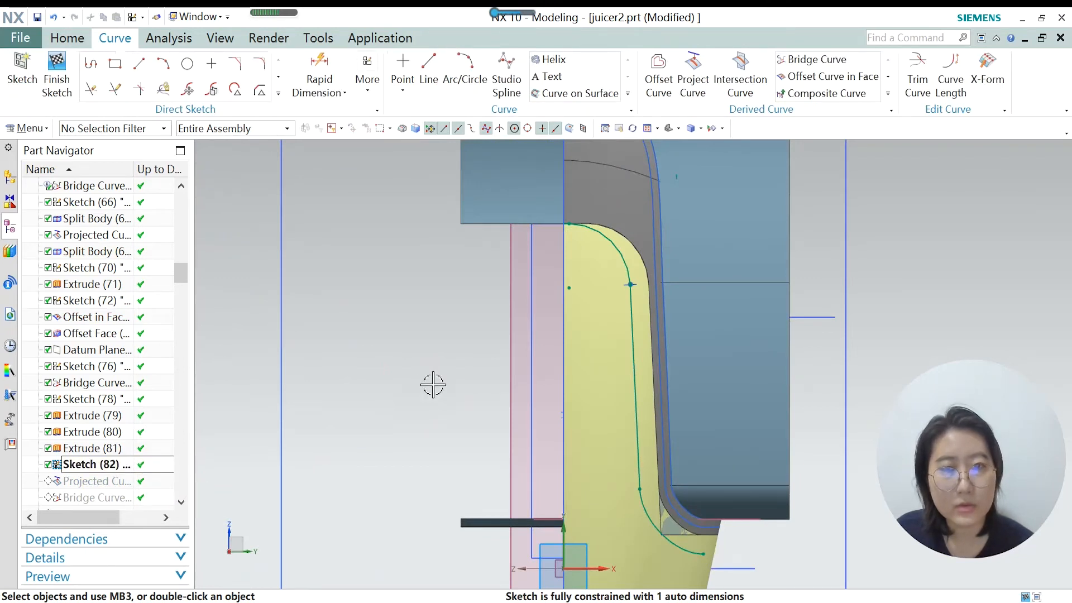
Examine the Sketch (82) profile's arcs and slanted line against the lower housing's inner panel, and finish the sketch.
scroll(433, 385, "down", 2)
scroll(567, 344, "up", 1)
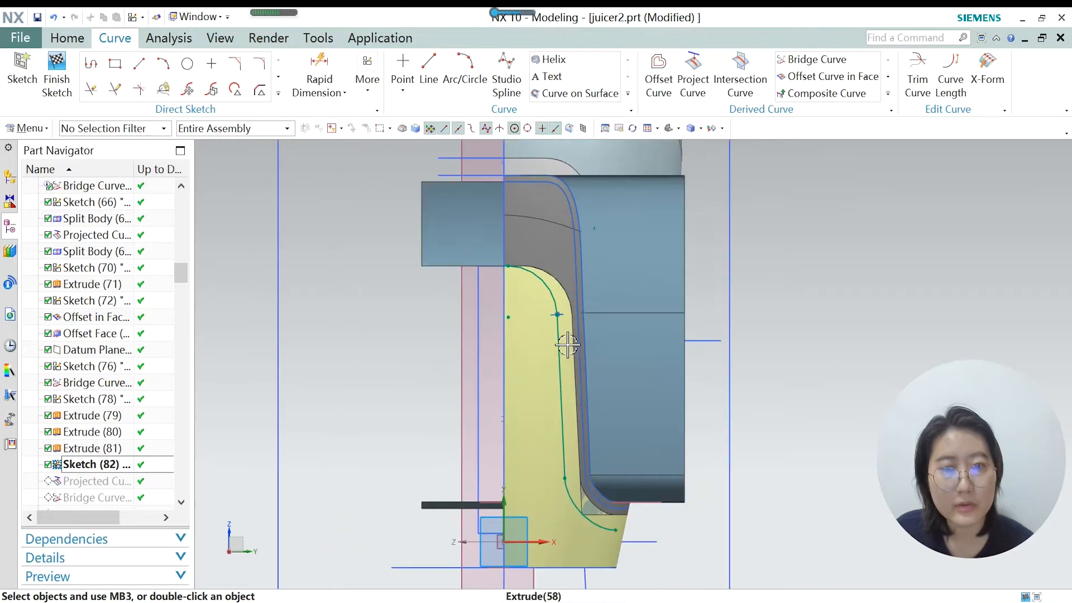
scroll(564, 304, "up", 1)
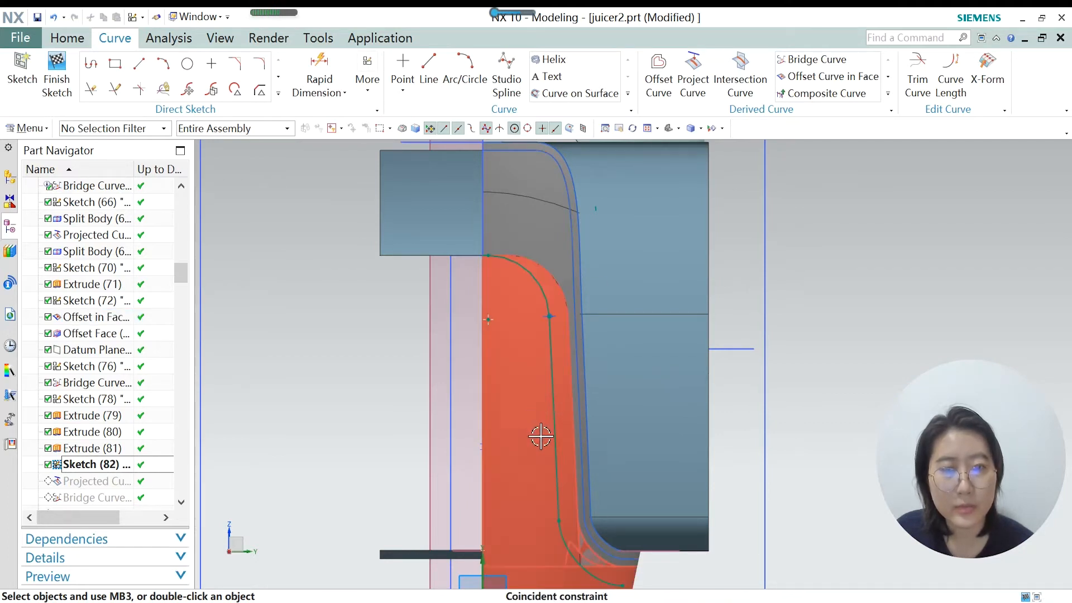
scroll(539, 391, "down", 3)
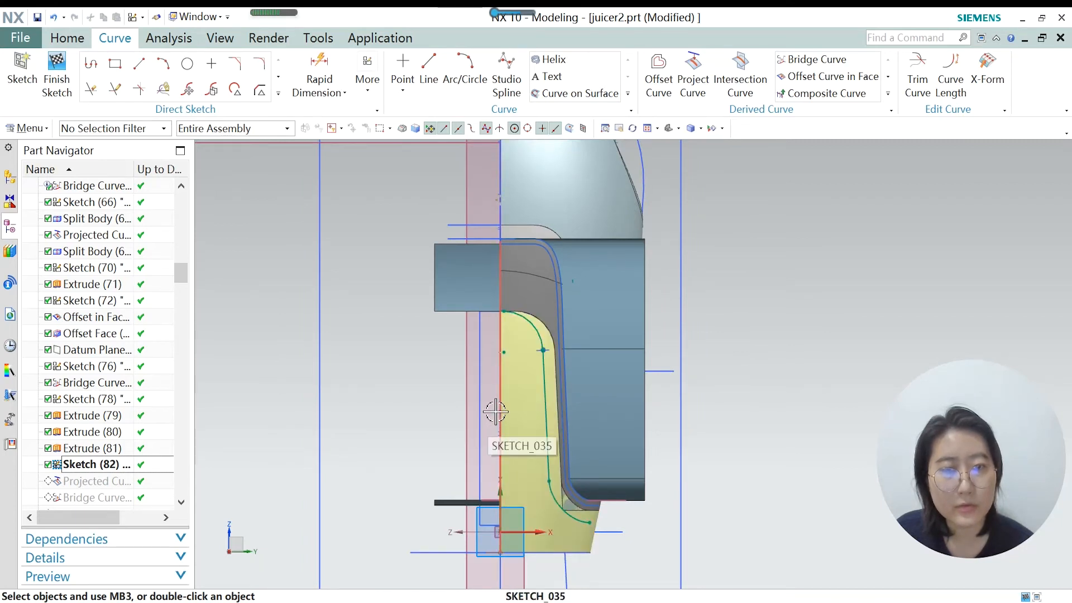
scroll(495, 413, "down", 1)
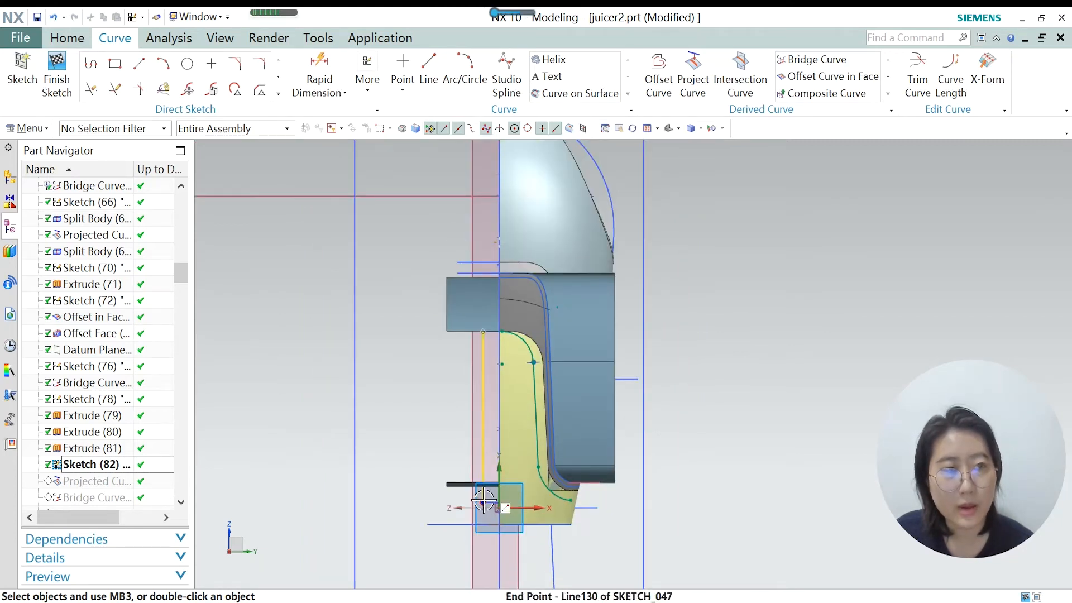
left_click(521, 344)
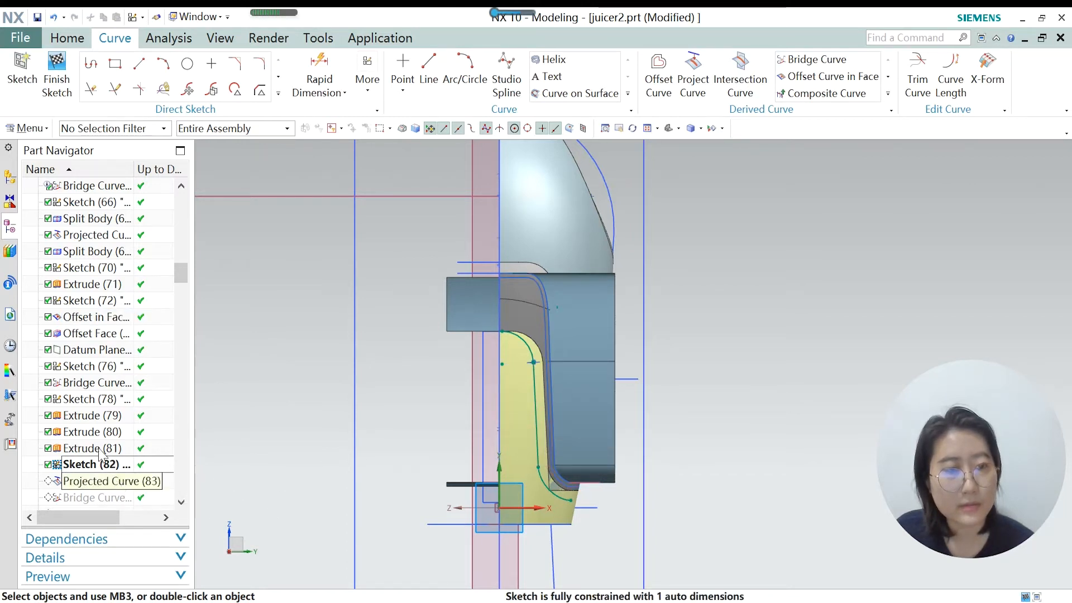
left_click(56, 83)
Make Projected Curve (83) the current feature, review its source curves, target faces and Along Vector direction, and accept it.
left_click(109, 484)
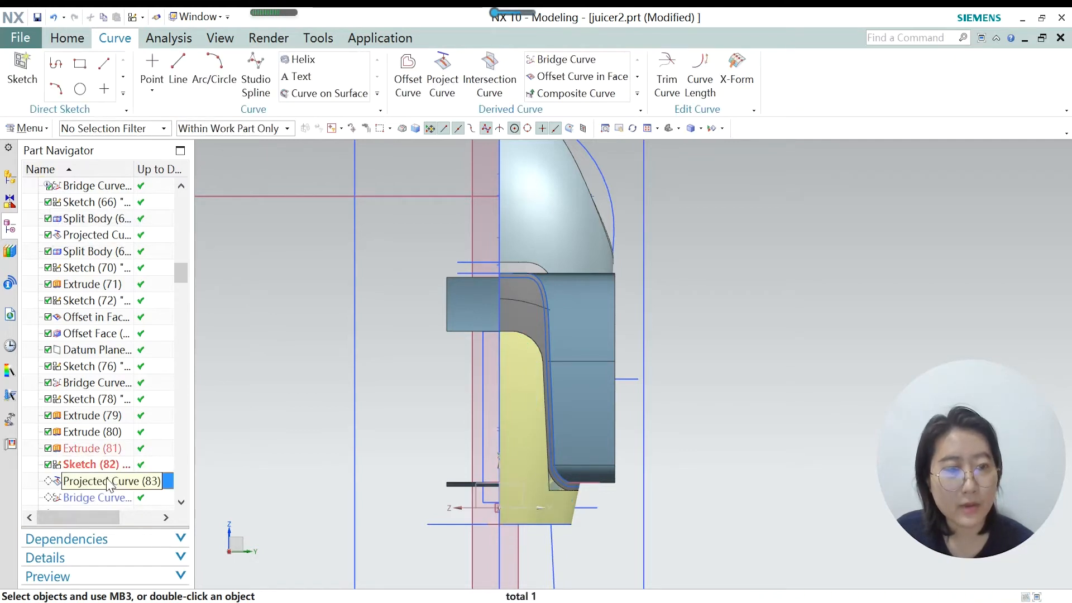
right_click(109, 484)
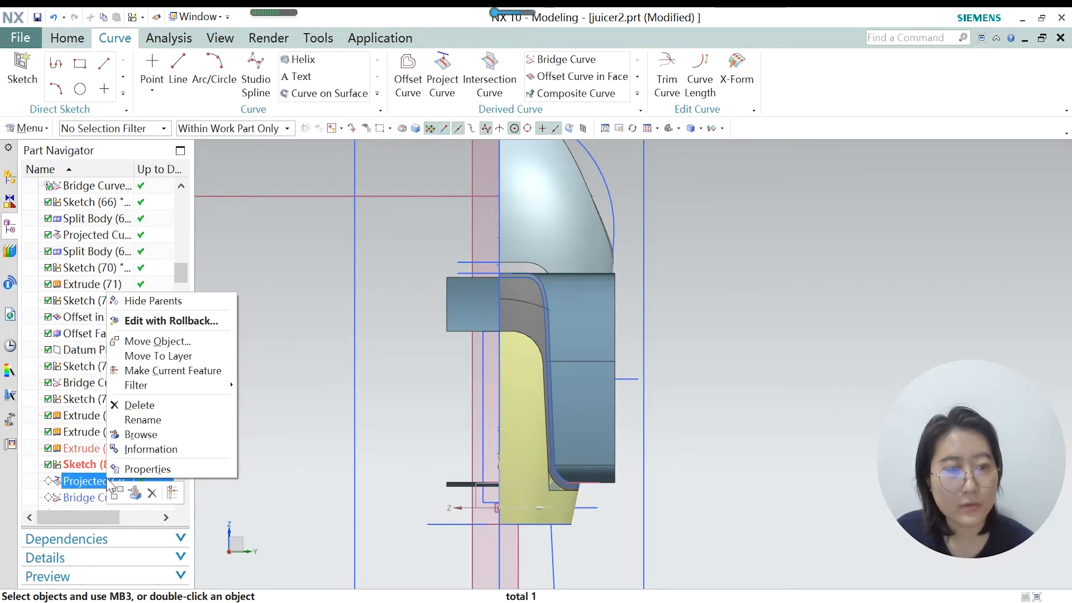
left_click(161, 370)
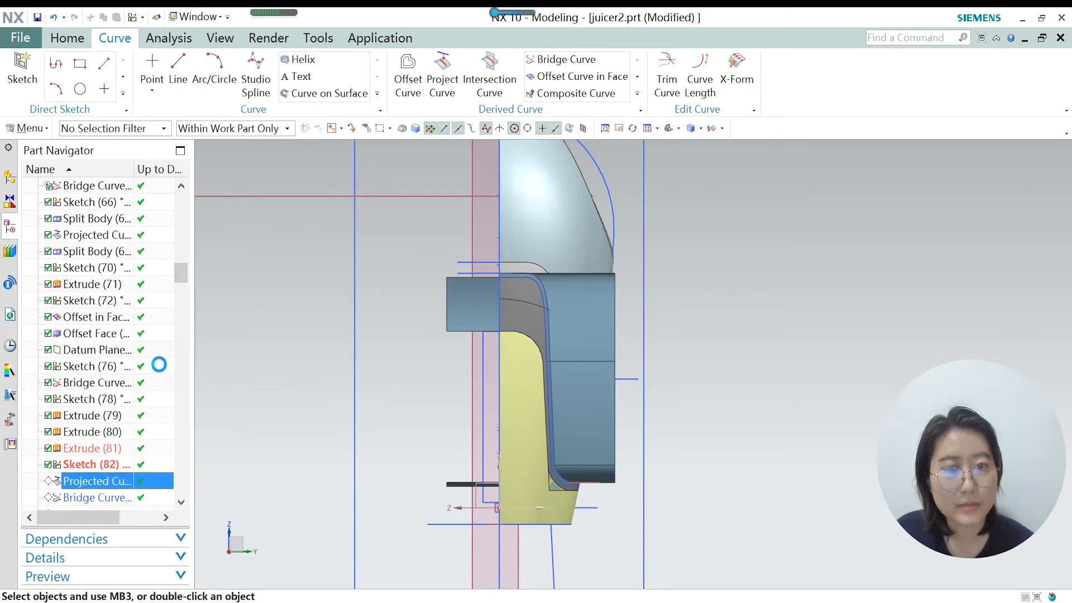
double_click(93, 483)
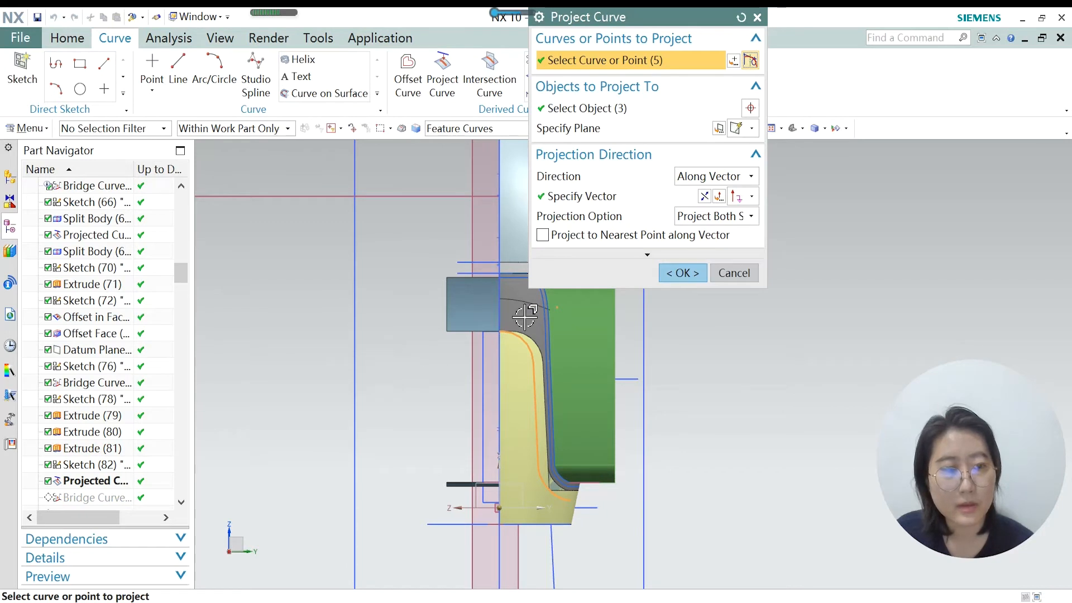
left_click(715, 276)
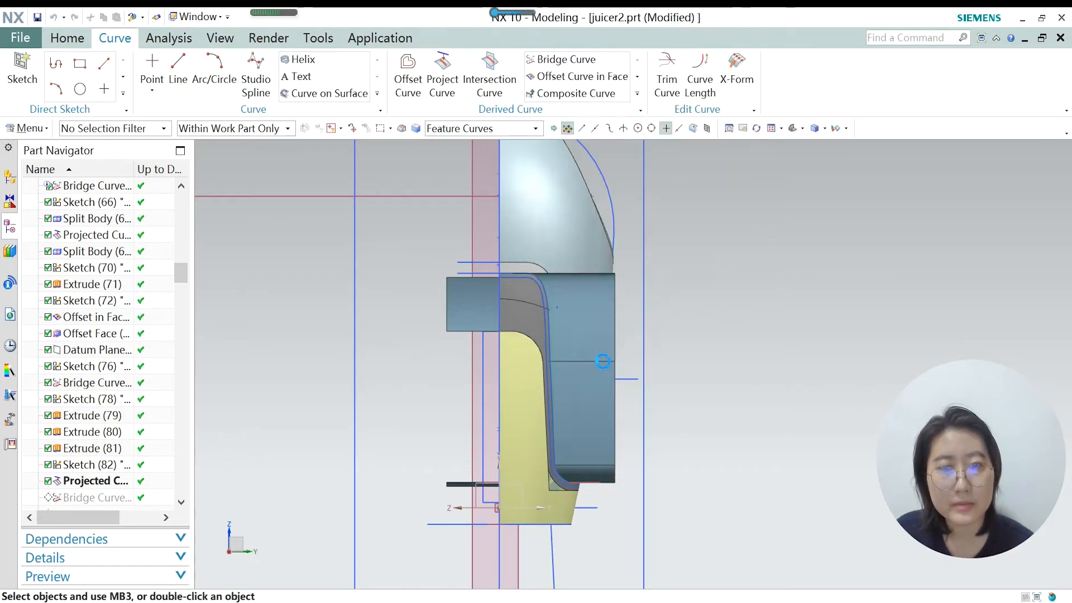
Select Sketch (82) in the feature history and examine its curve against the lower housing from an angled view.
middle_click_drag(550, 407, 274, 468)
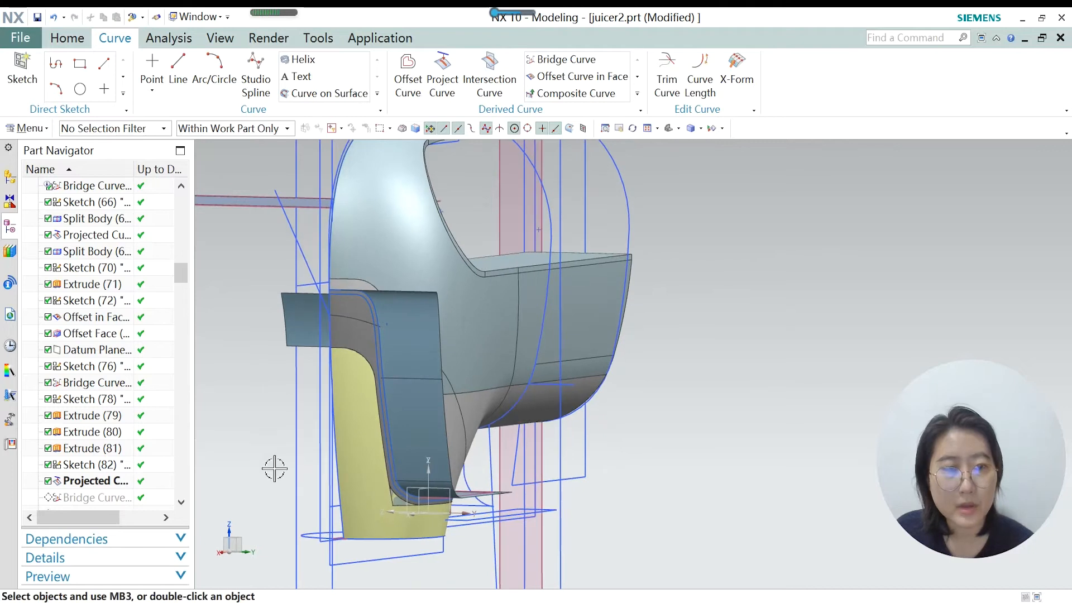
left_click(108, 467)
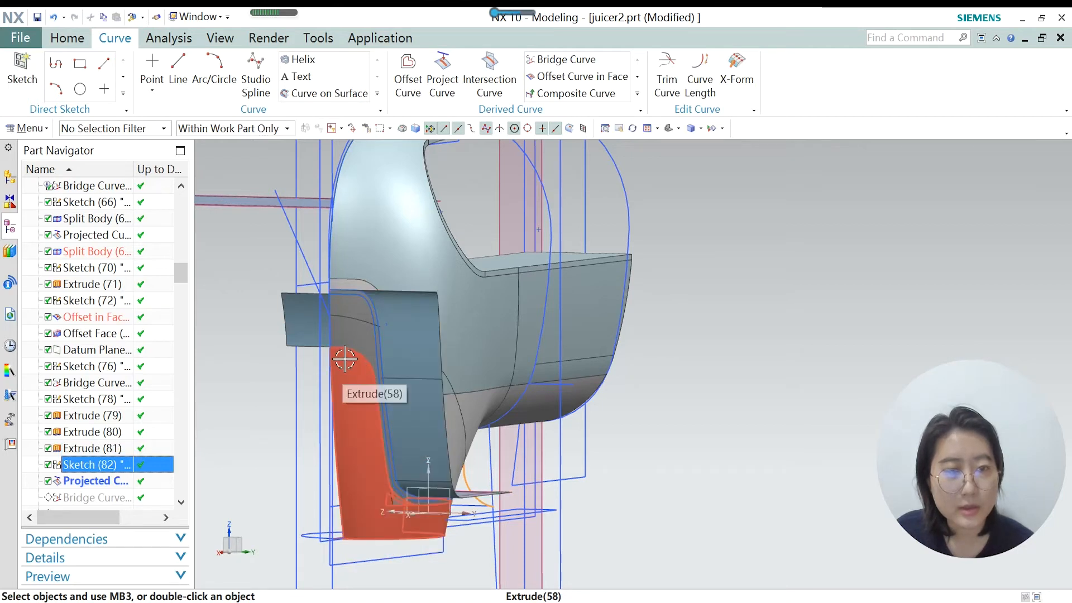
Make Bridge Curve (84) the current feature and open it for editing.
scroll(351, 369, "up", 1)
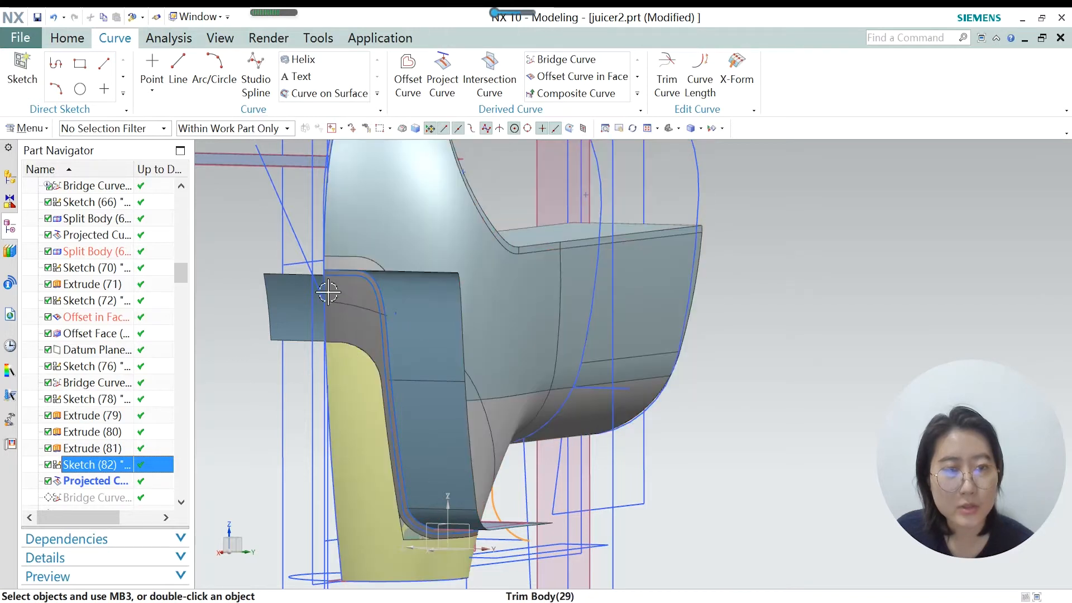
left_click(337, 346)
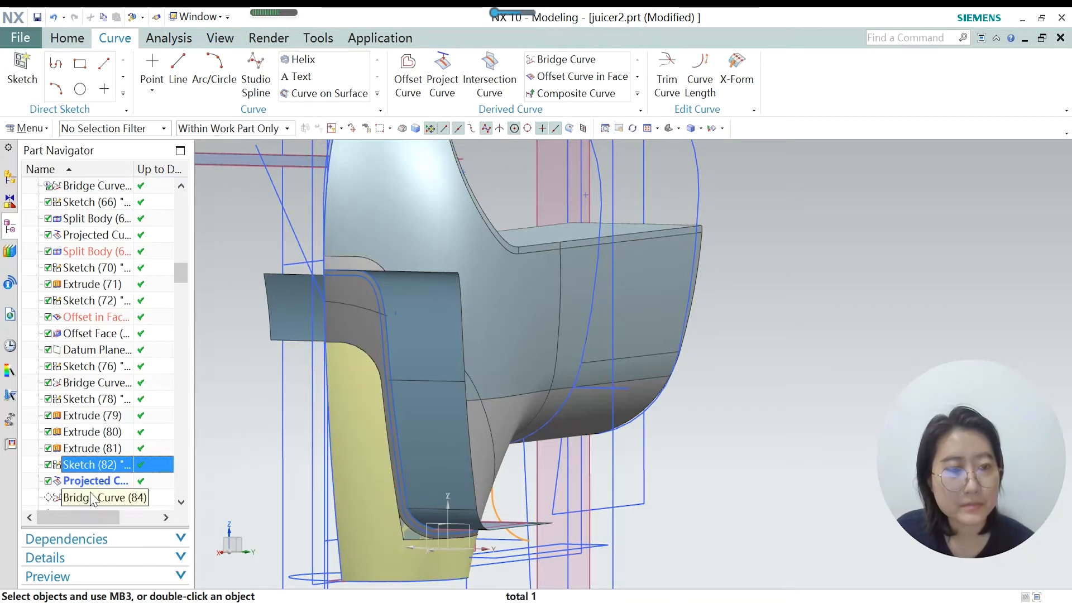
left_click(104, 499)
right_click(103, 500)
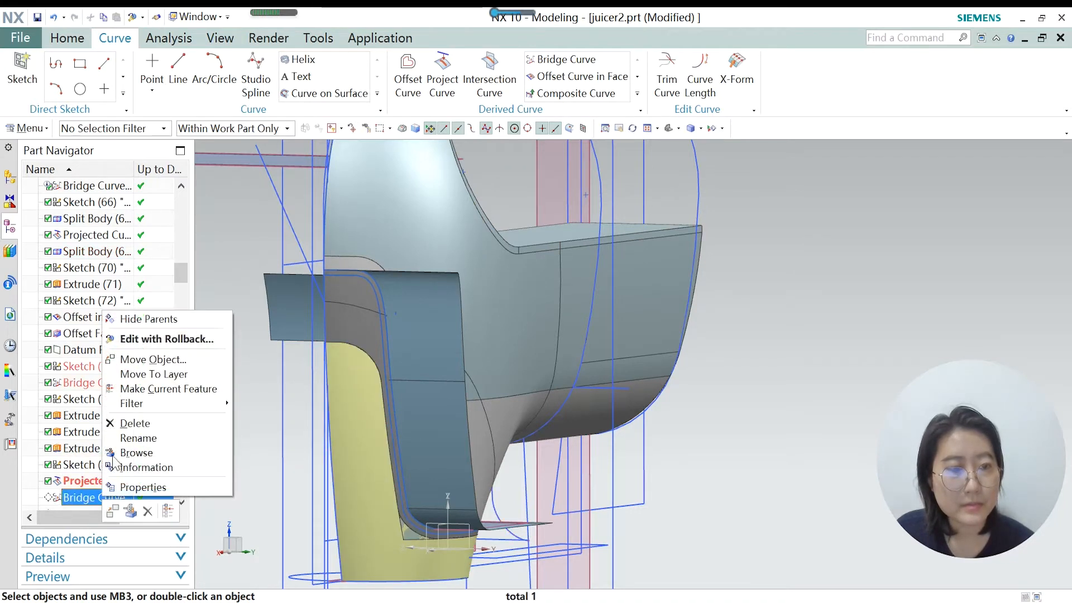
left_click(150, 389)
left_click(97, 497)
double_click(97, 497)
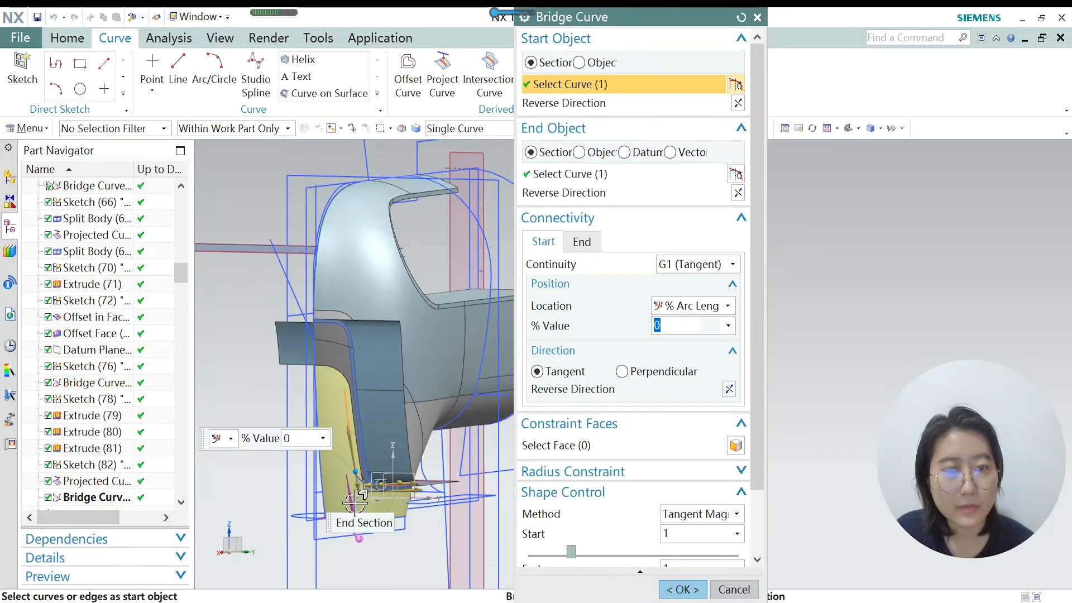
Examine Bridge Curve (84)'s start and end sections and tangent connection on the lower housing's yellow panel, and close its settings.
middle_click_drag(367, 476, 357, 385)
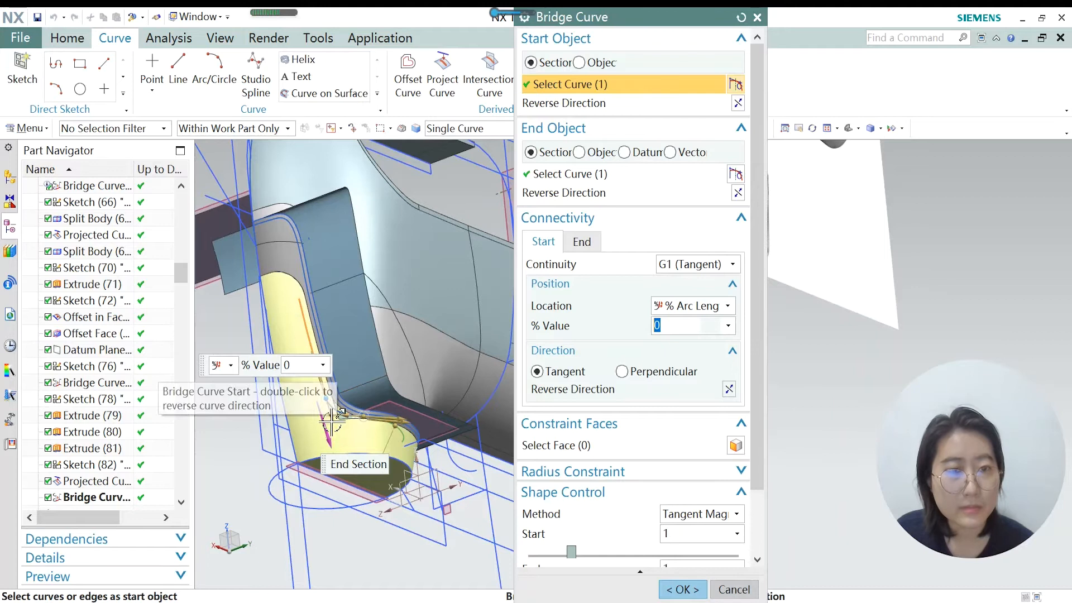
scroll(332, 430, "up", 5)
scroll(339, 401, "down", 1)
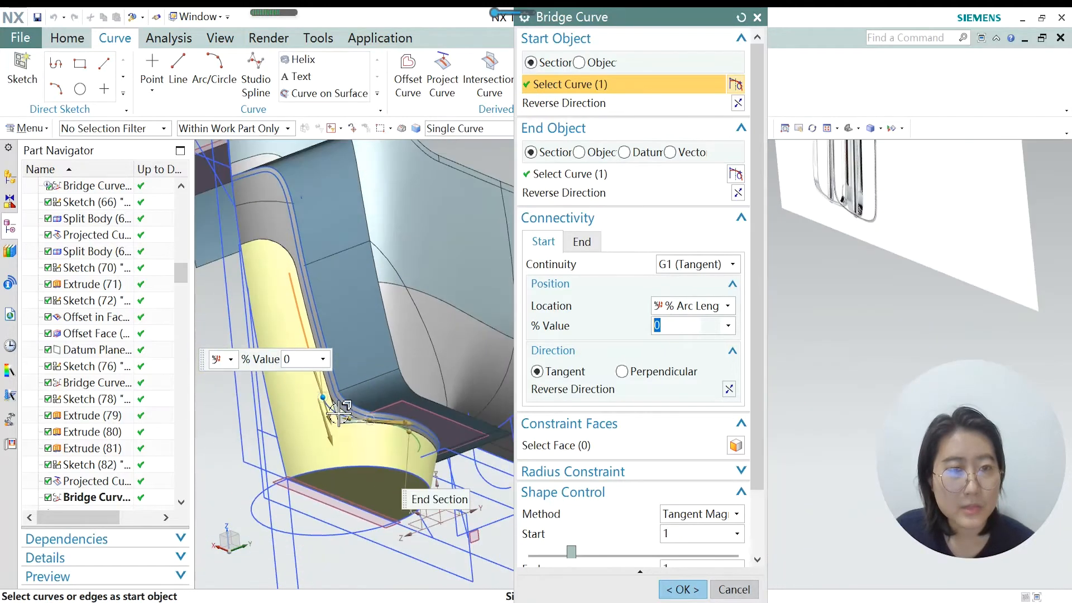
scroll(335, 410, "down", 1)
scroll(333, 413, "down", 1)
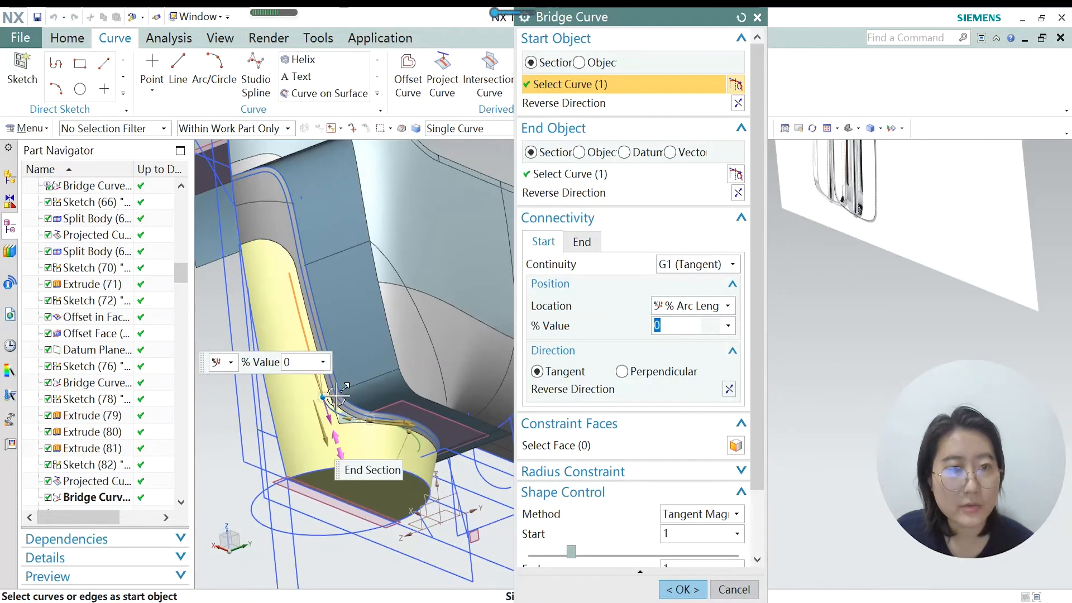
scroll(297, 312, "down", 2)
scroll(295, 250, "down", 1)
middle_click_drag(304, 305, 304, 306)
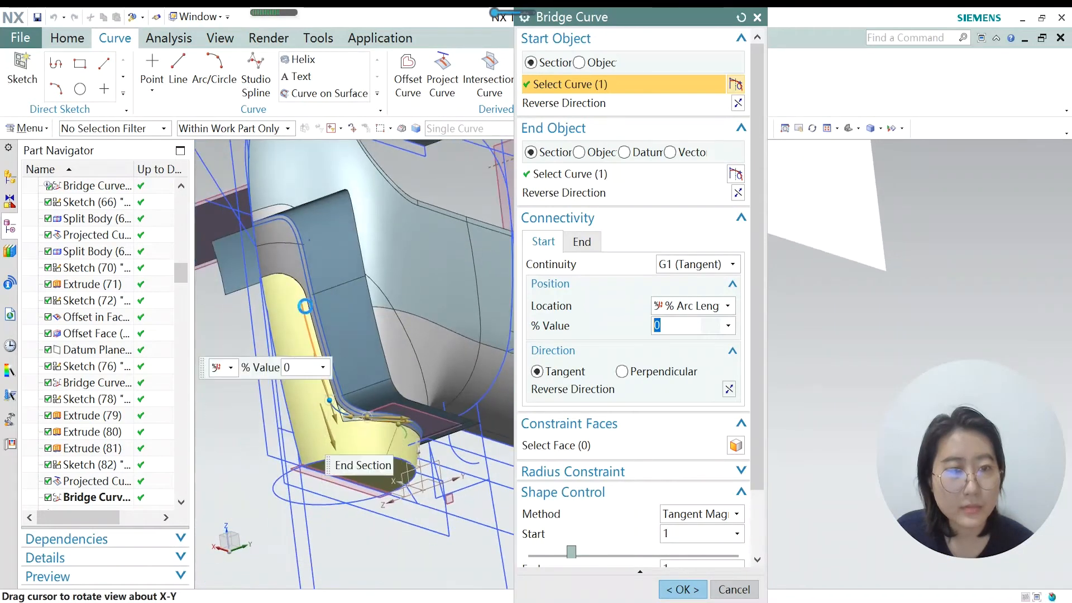
scroll(337, 433, "up", 1)
scroll(341, 430, "up", 1)
scroll(341, 430, "up", 1)
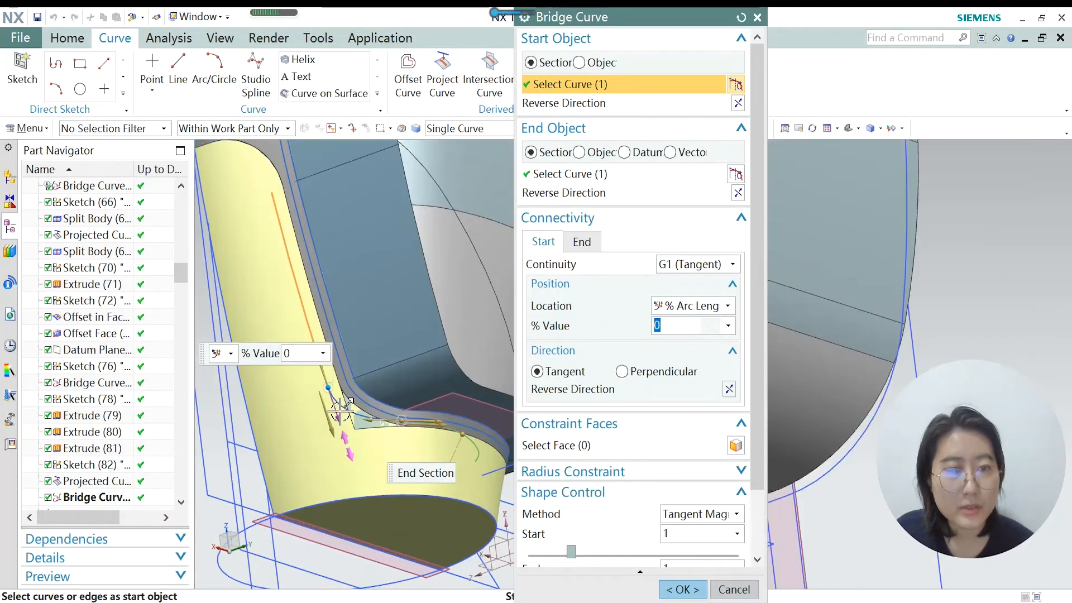
scroll(290, 257, "down", 2)
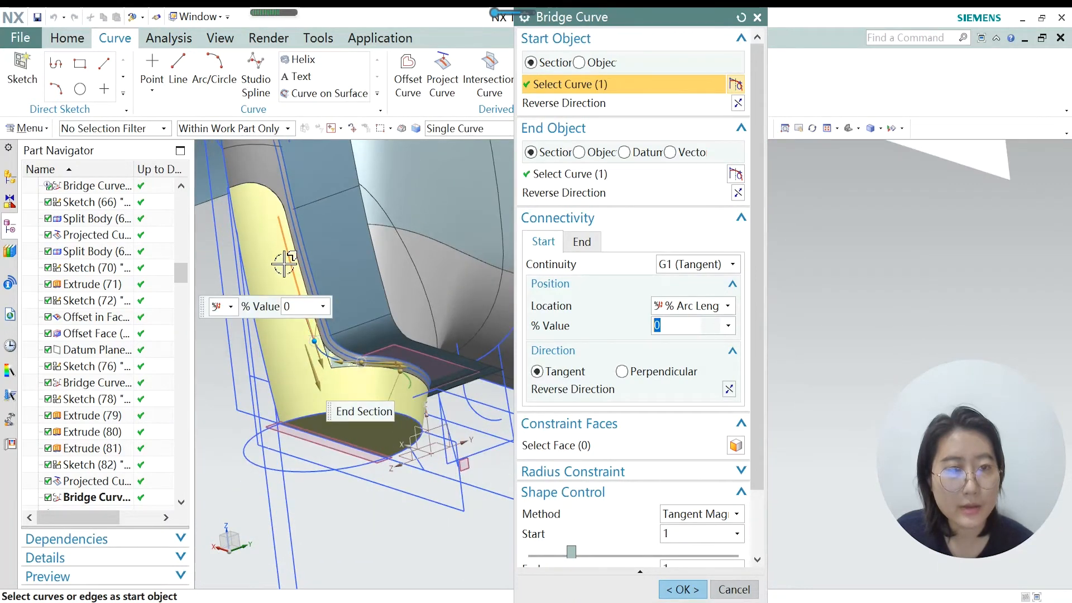
middle_click(360, 369)
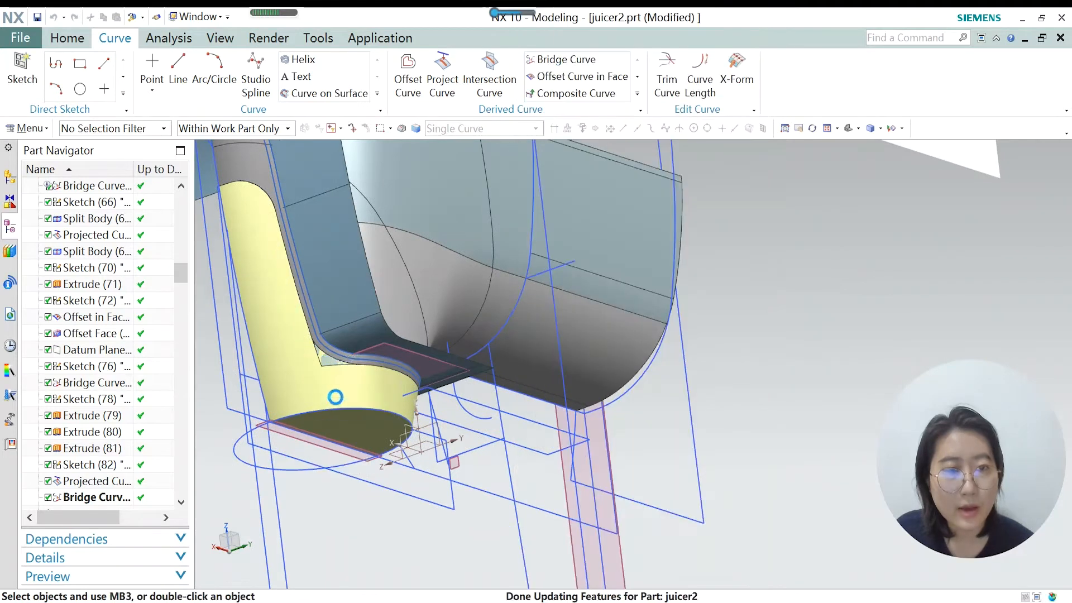
Reopen Bridge Curve (84), inspect from an angled view how it joins the curve around the panel's base, and accept it.
left_click(107, 496)
left_click(106, 495)
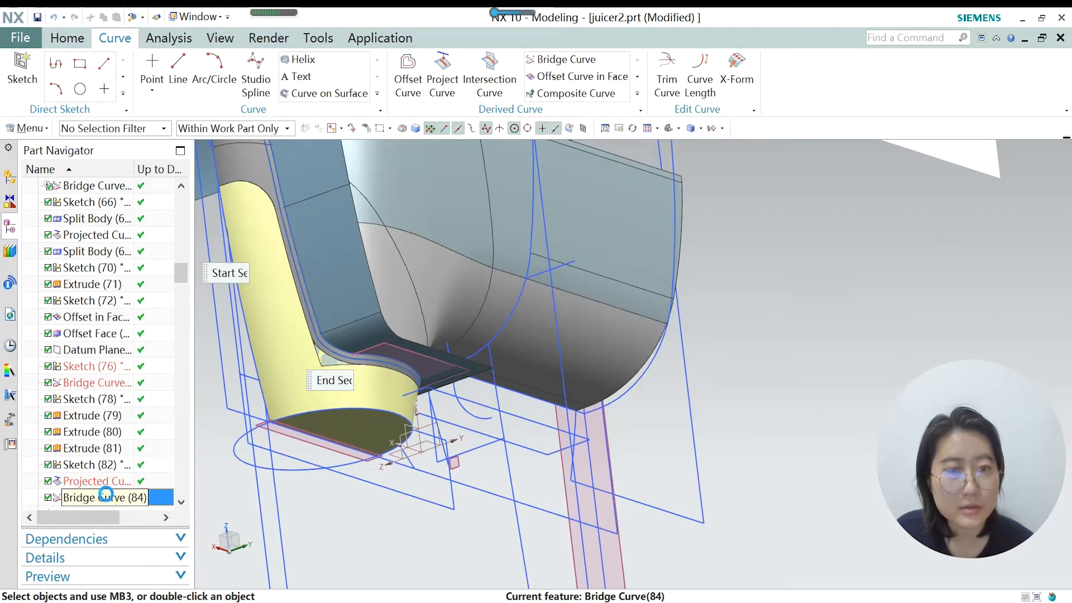
double_click(106, 495)
scroll(341, 418, "up", 3)
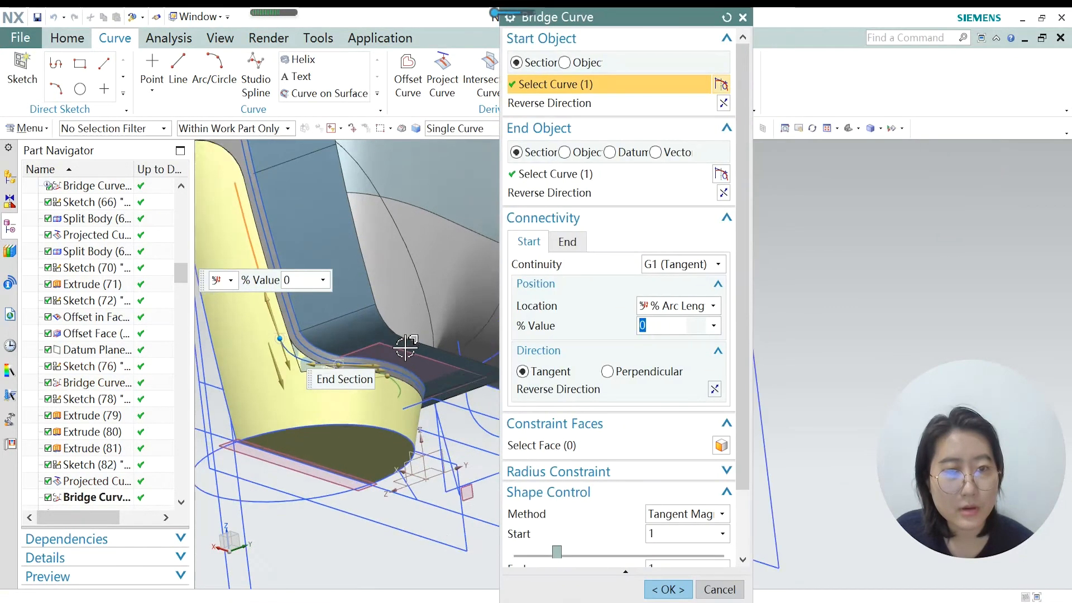
middle_click_drag(343, 424, 354, 347)
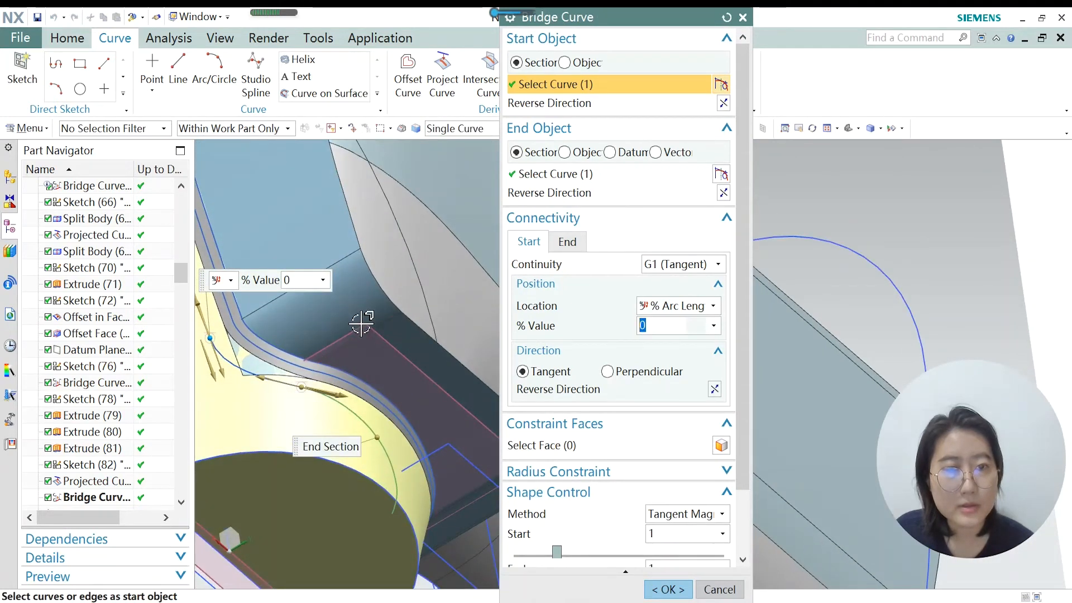
scroll(394, 347, "down", 4)
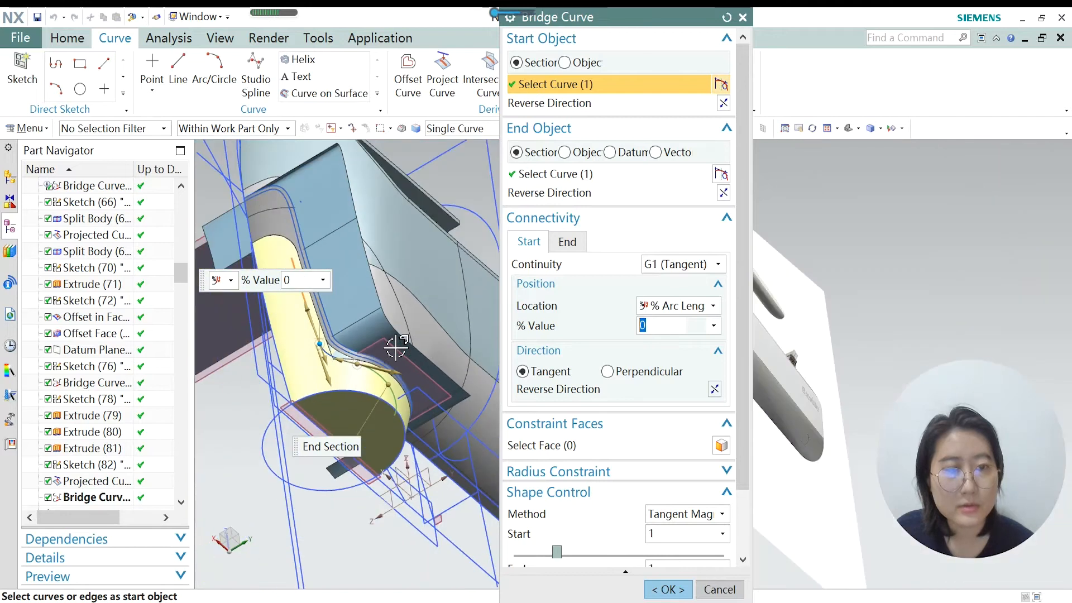
left_click(667, 589)
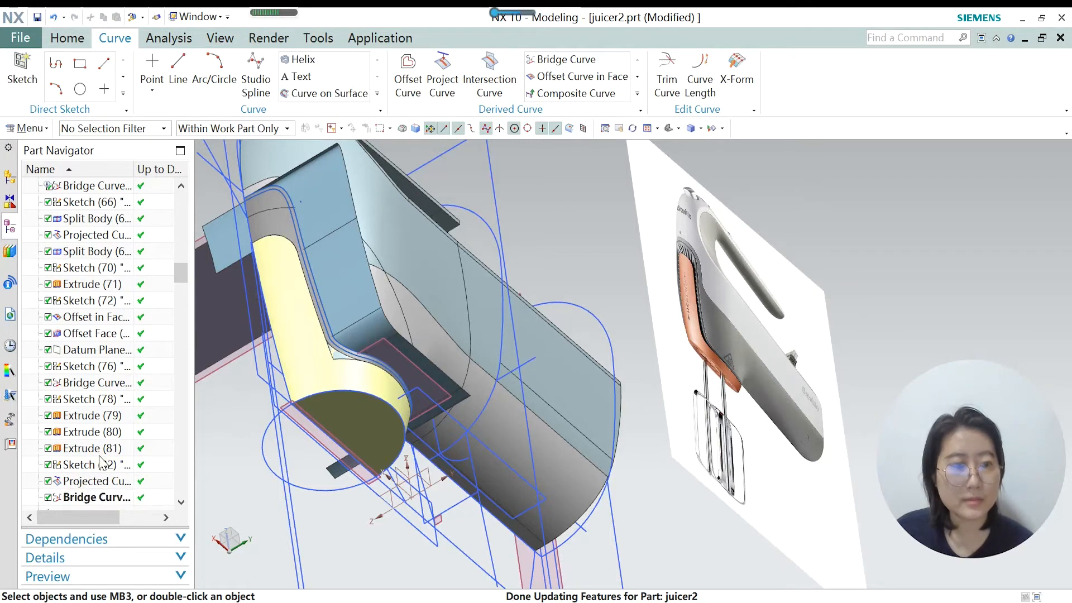
Make Through Curve Mesh (85) the current feature and open it for editing.
scroll(101, 462, "down", 1)
right_click(94, 472)
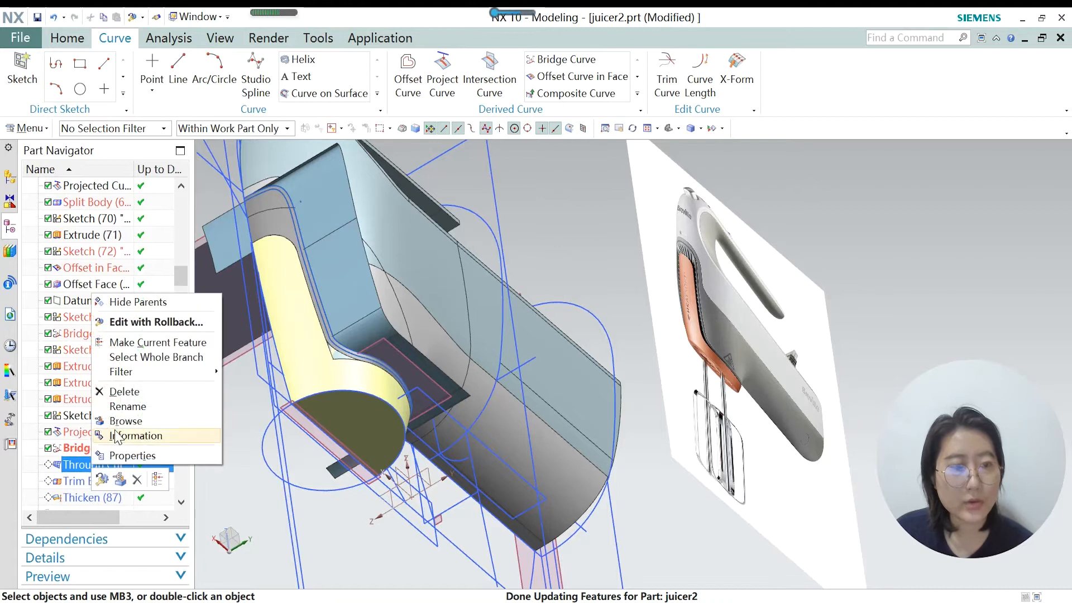
left_click(148, 346)
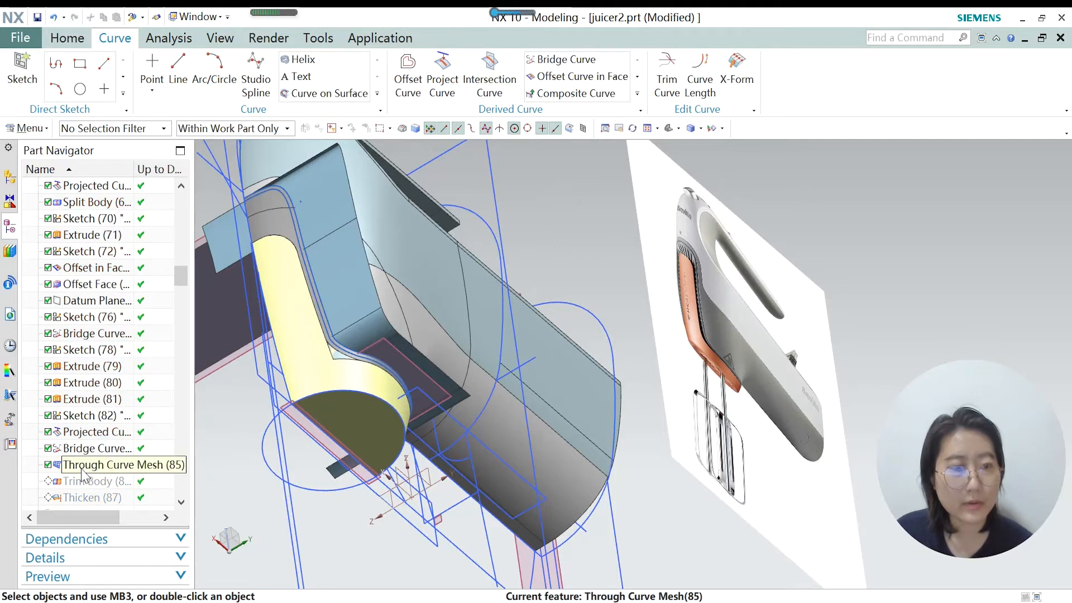
double_click(56, 468)
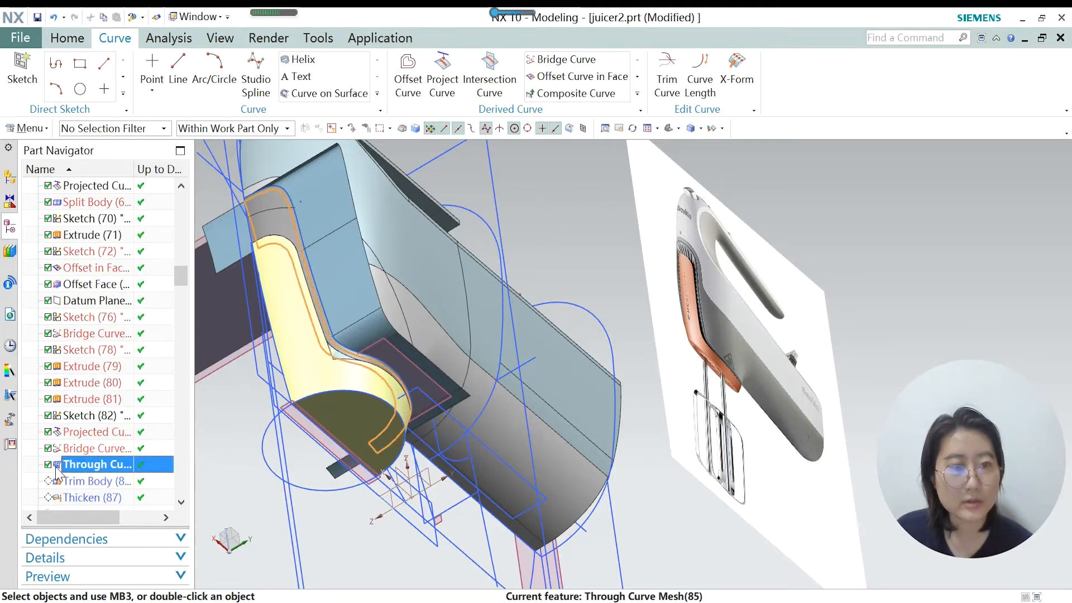
Examine Through Curve Mesh (85)'s primary curves, cross curves and cross-face continuity around the grip recess, and accept the feature.
middle_click_drag(295, 335, 302, 386)
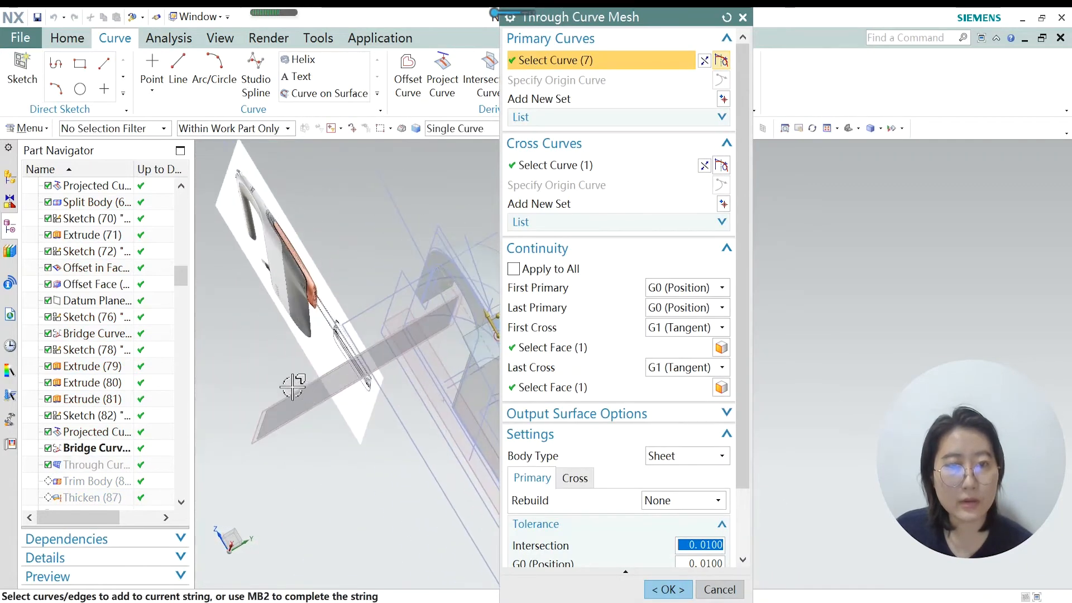
scroll(302, 386, "down", 3)
scroll(475, 397, "up", 1)
scroll(408, 359, "up", 2)
scroll(407, 359, "up", 1)
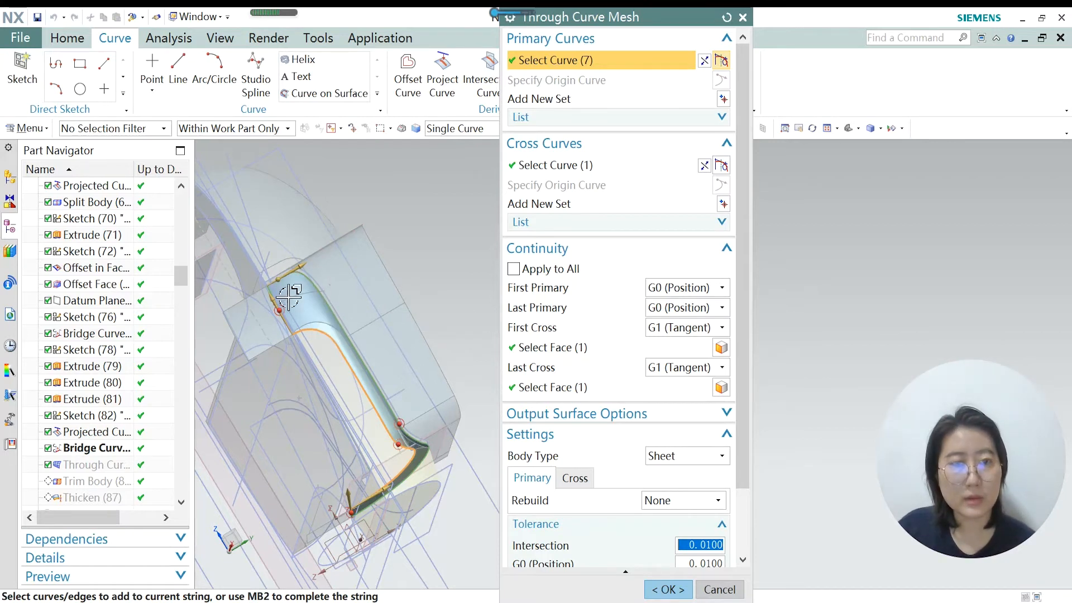
middle_click_drag(298, 309, 292, 283)
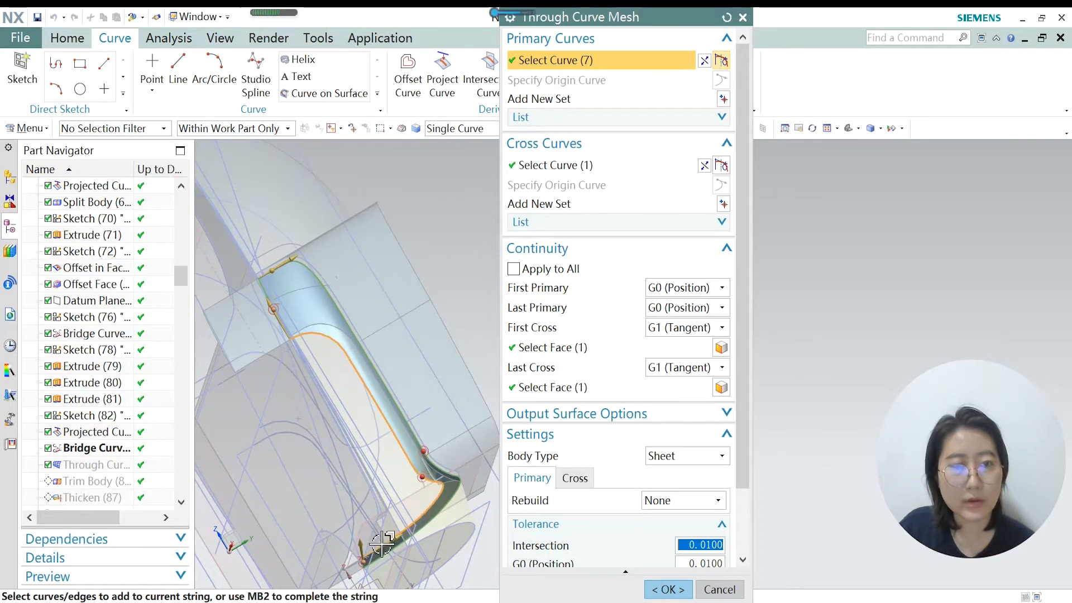
scroll(248, 301, "up", 2)
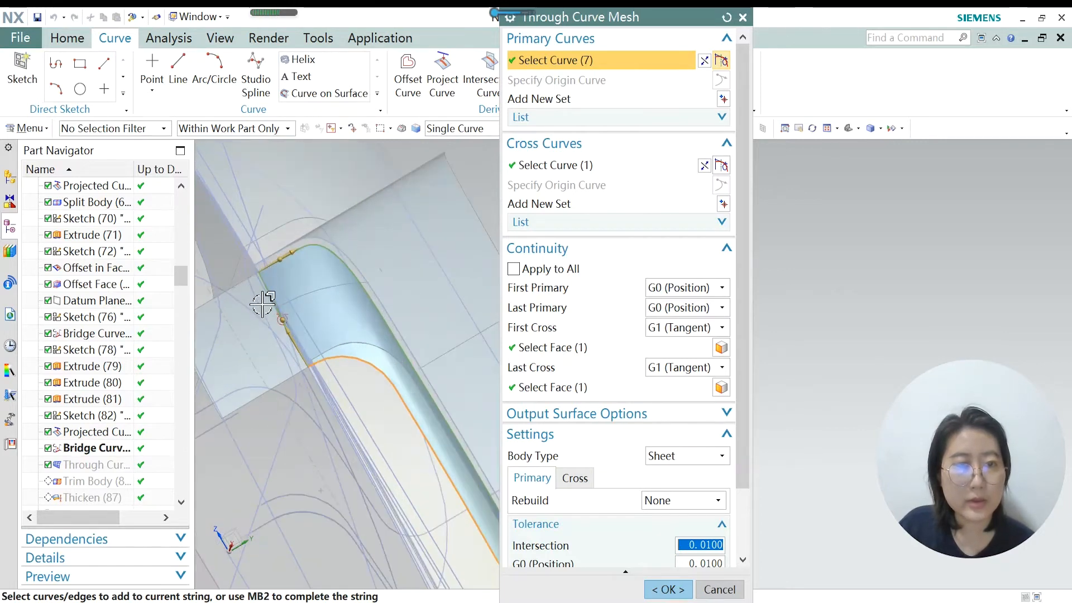
scroll(306, 358, "down", 3)
mouse_move(307, 362)
middle_mouse_down()
mouse_move(311, 374)
mouse_move(302, 369)
middle_mouse_up()
scroll(413, 394, "up", 5)
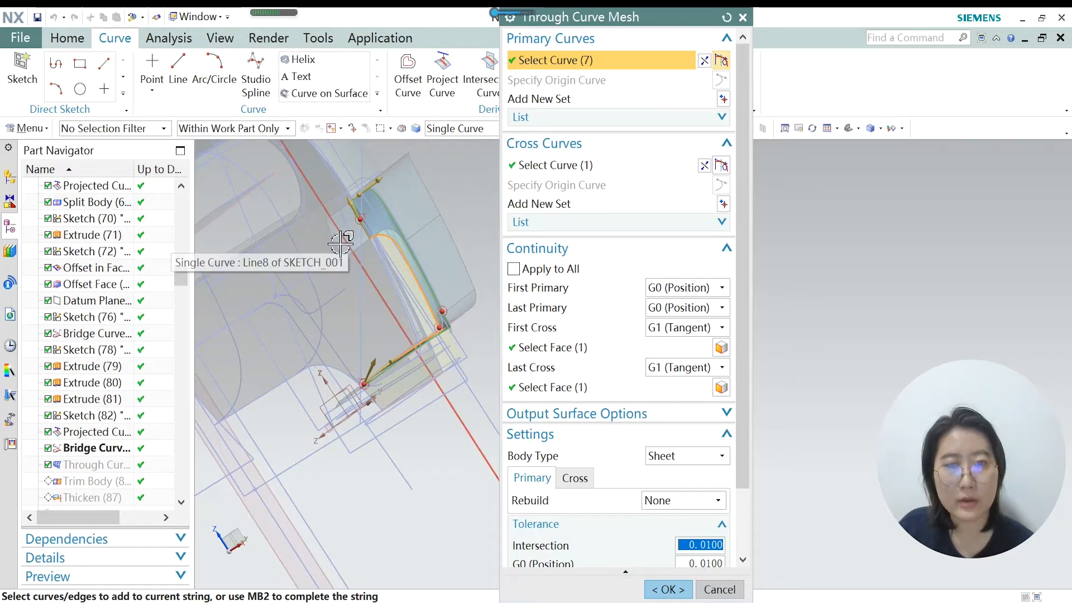
left_click(668, 590)
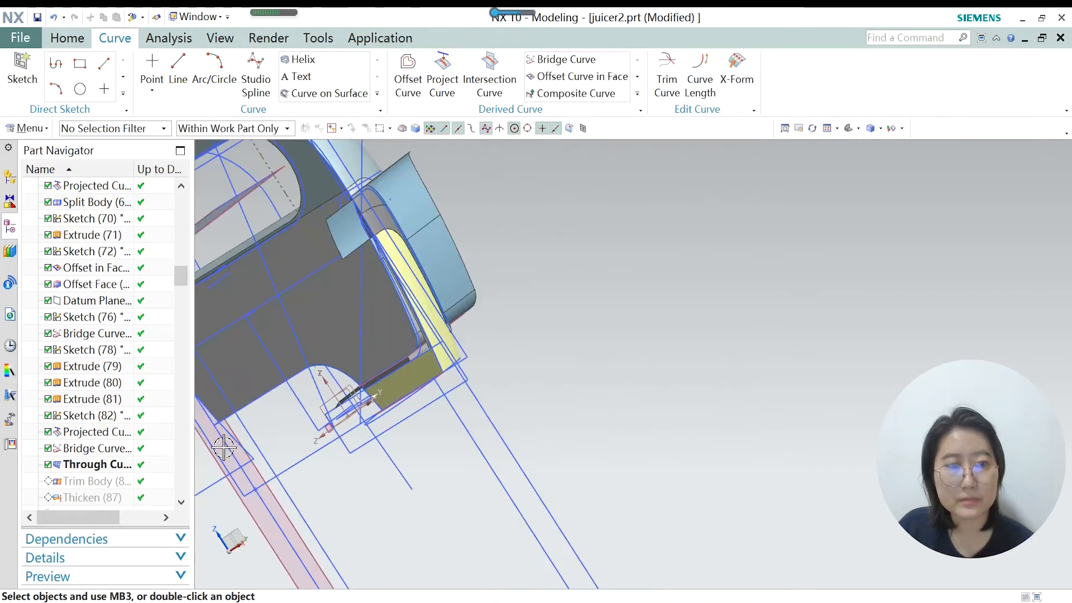
Make the Trim Body feature following Through Curve Mesh (85) the current feature and open it for editing.
right_click(87, 491)
left_click(147, 362)
middle_click_drag(465, 210, 367, 341)
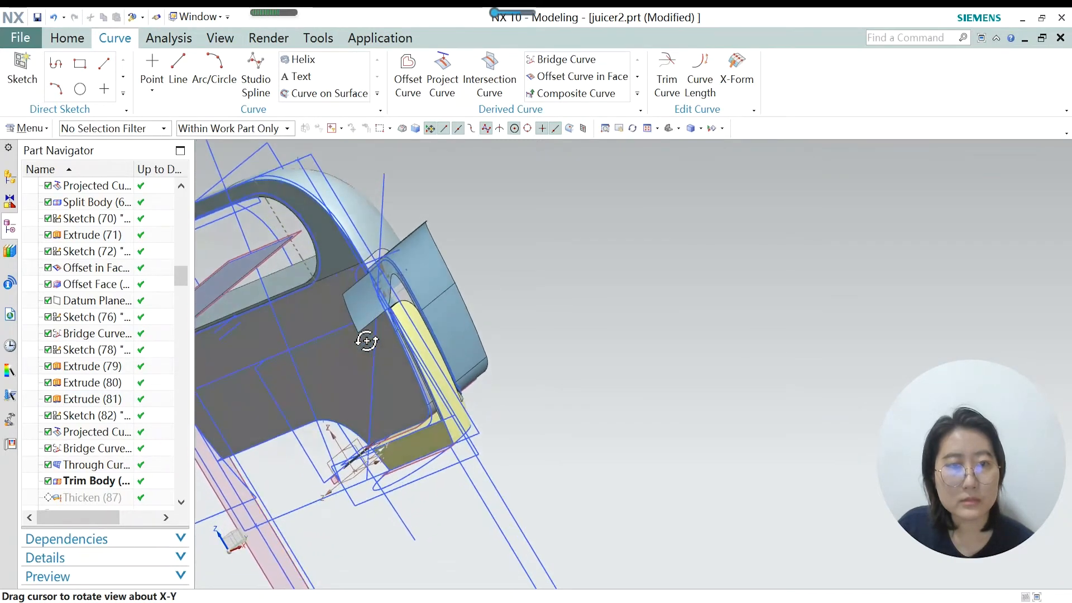
double_click(90, 481)
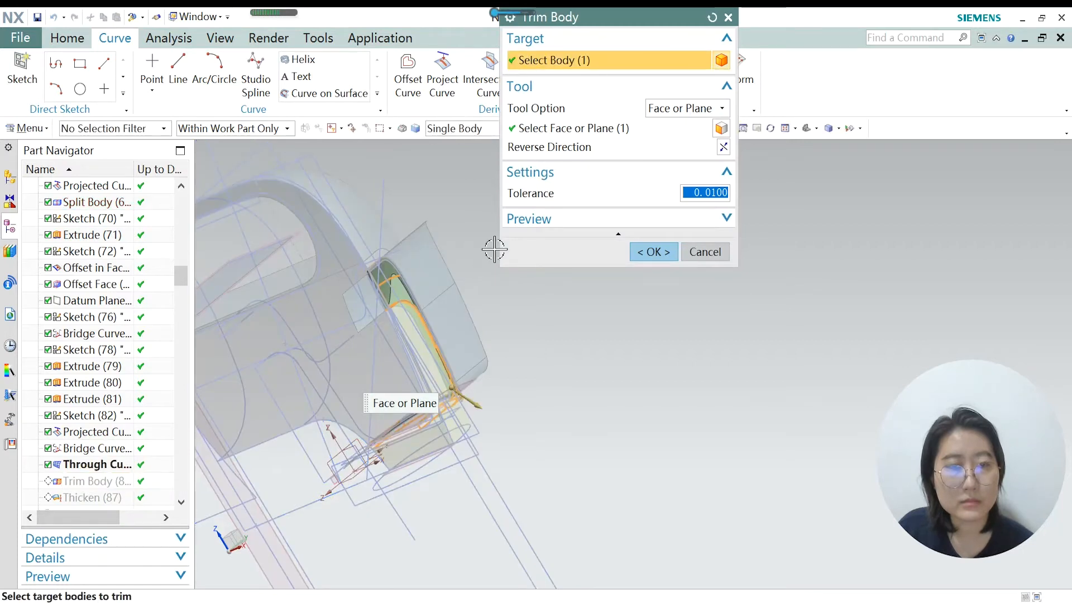
Examine the Trim Body's target body and Face or Plane tool at the upper end of the grip recess, and accept it.
scroll(394, 285, "up", 3)
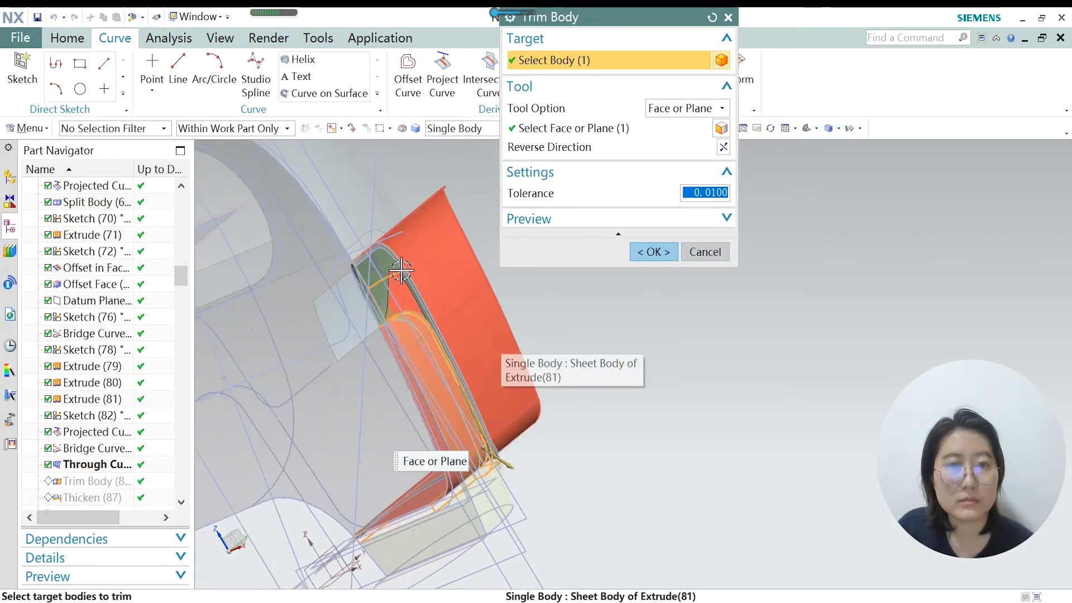
scroll(371, 268, "up", 3)
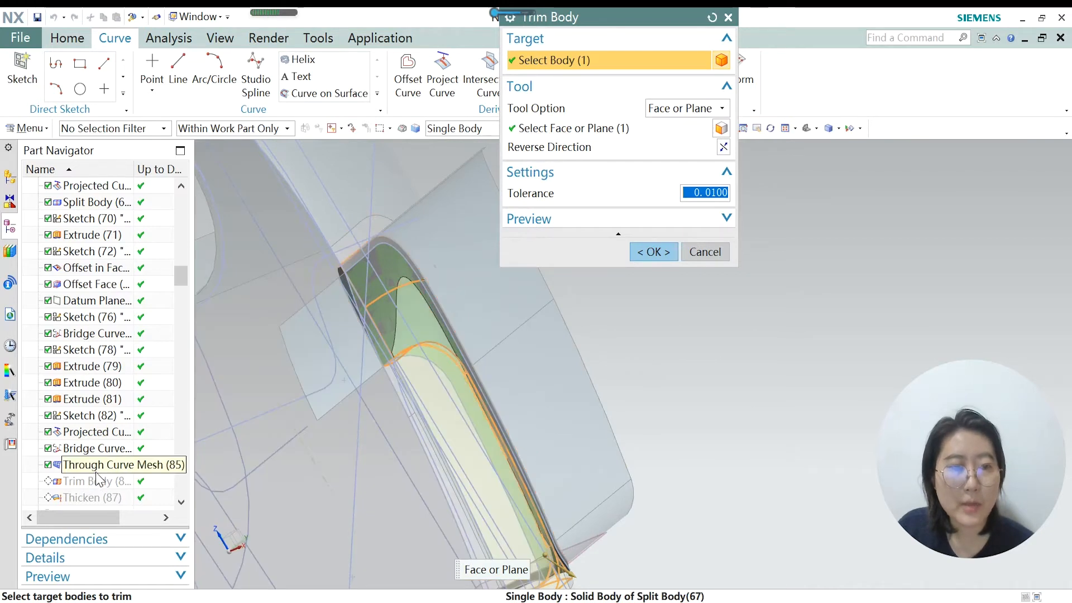
scroll(368, 255, "up", 3)
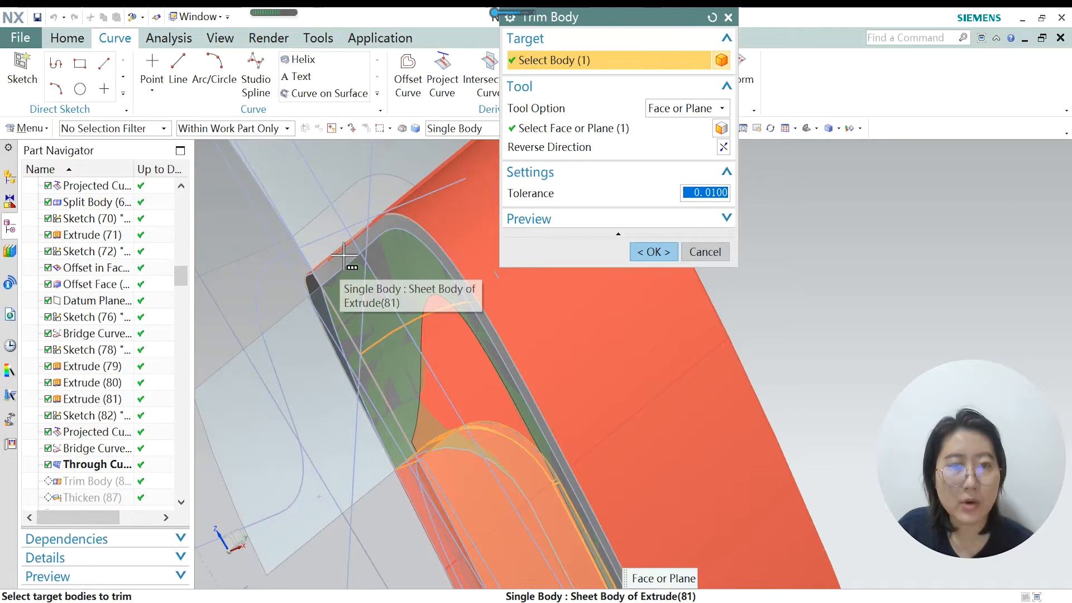
left_click(634, 256)
Hide the Extrude (79) and Extrude (81) sheets and the Through Curve Mesh (85) surface around the upper end of the grip recess.
scroll(648, 262, "up", 4)
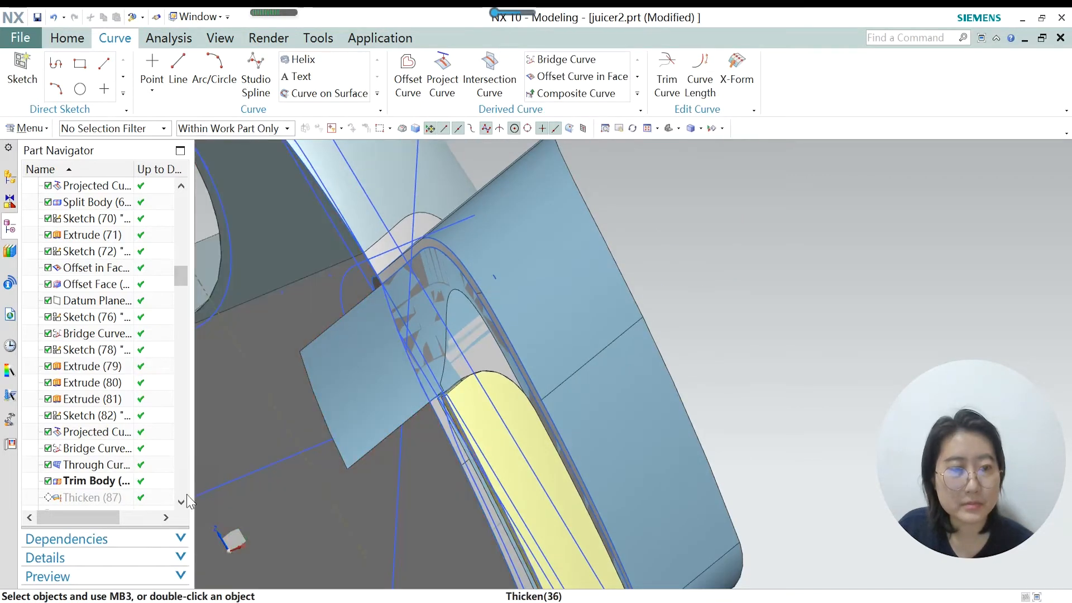
left_click(352, 348)
key("ctrl+b")
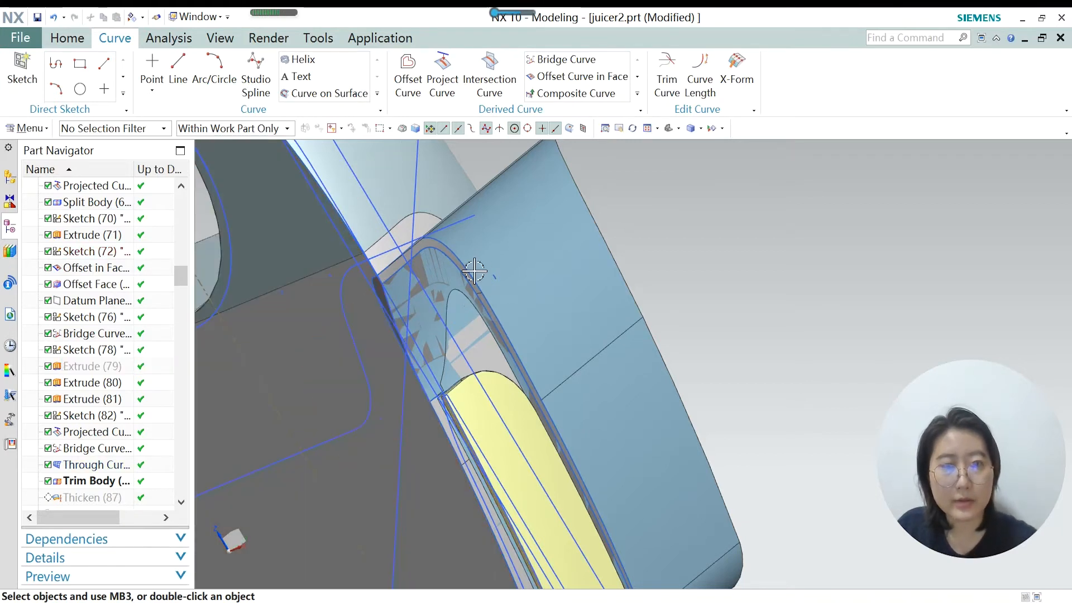
left_click(527, 241)
key("ctrl+b")
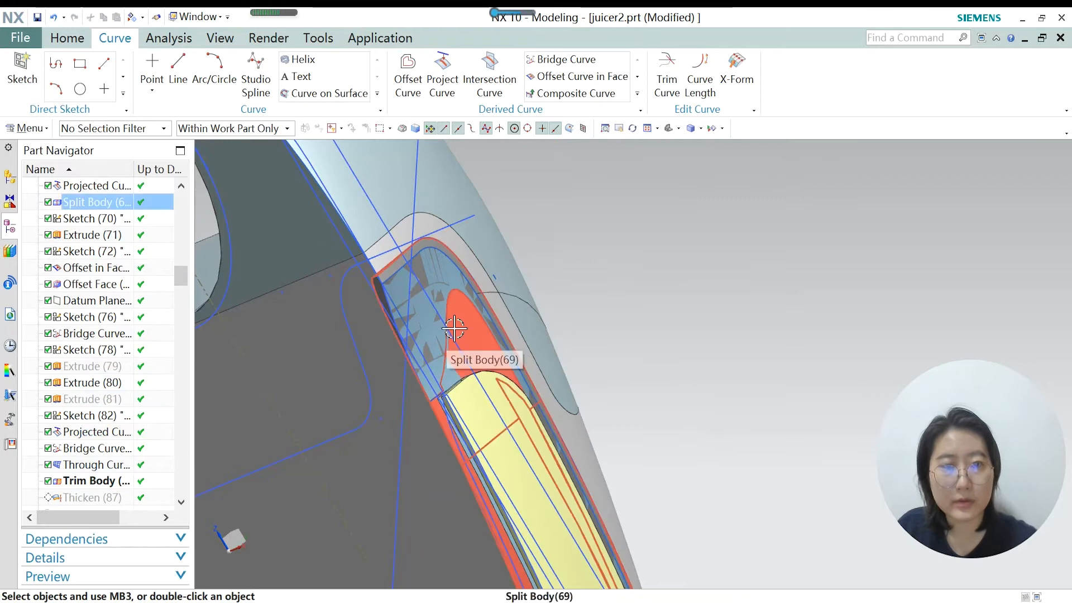
left_click(425, 326)
key("ctrl+b")
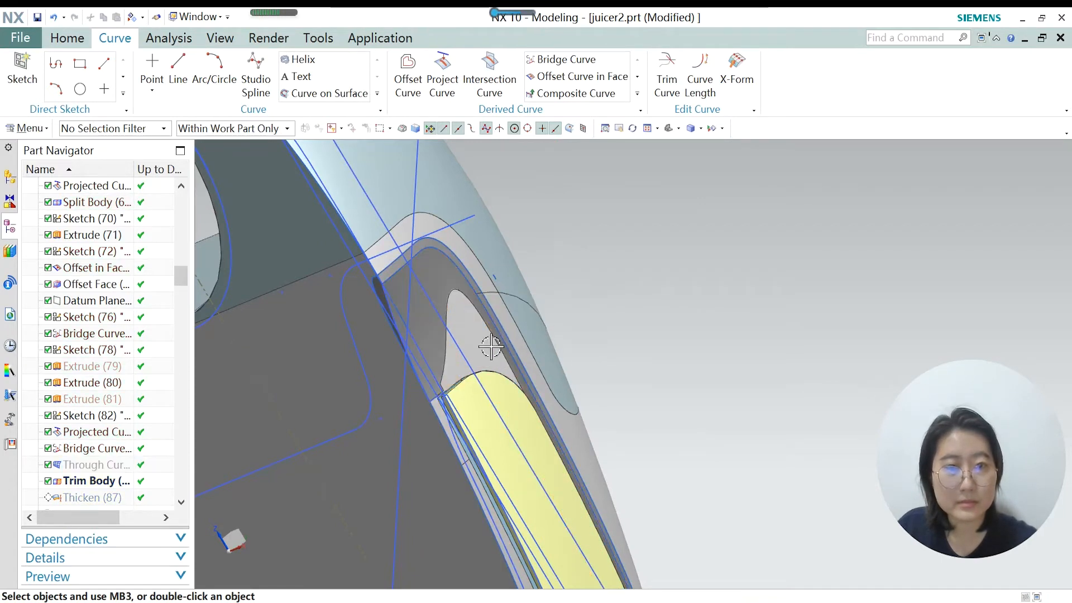
Hide the housing body beside the grip recess and undo the hiding.
left_click(474, 335)
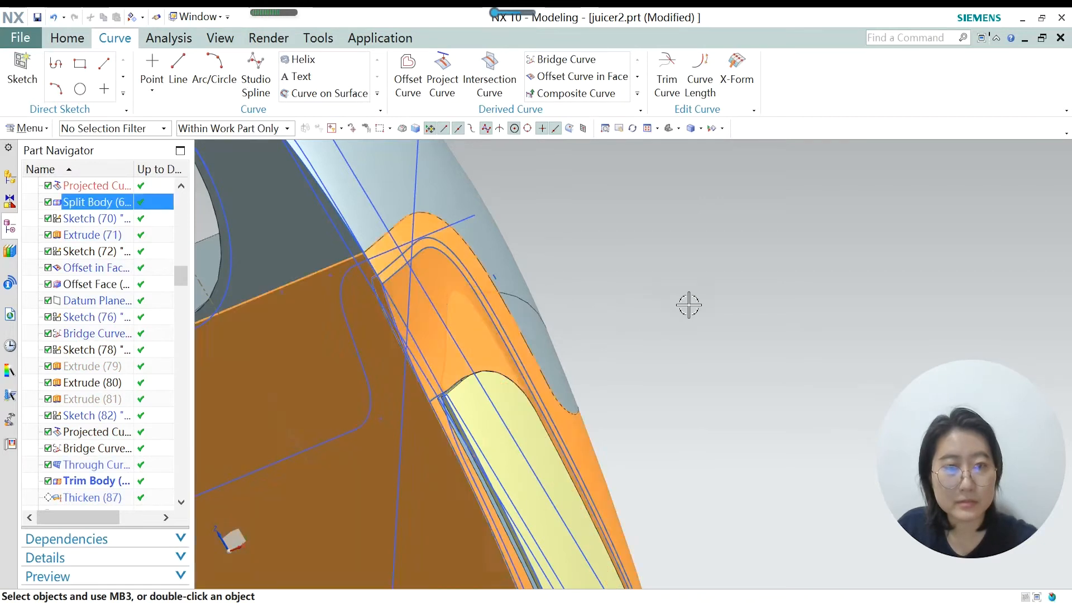
key("ctrl+b")
key("ctrl+z")
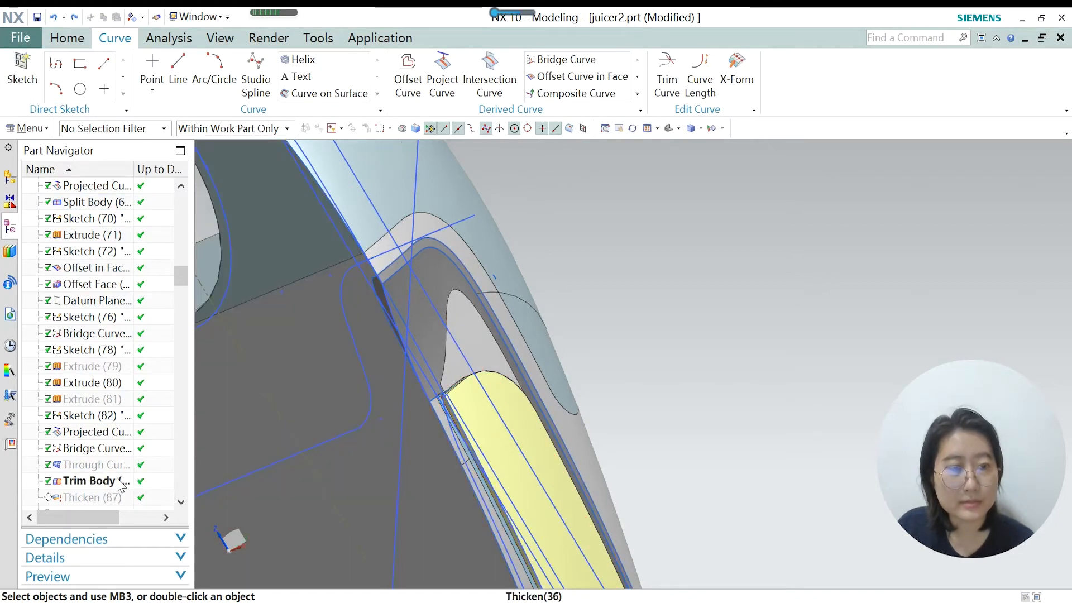
Make Thicken (87) the current feature and open it for editing.
left_click(104, 496)
right_click(103, 495)
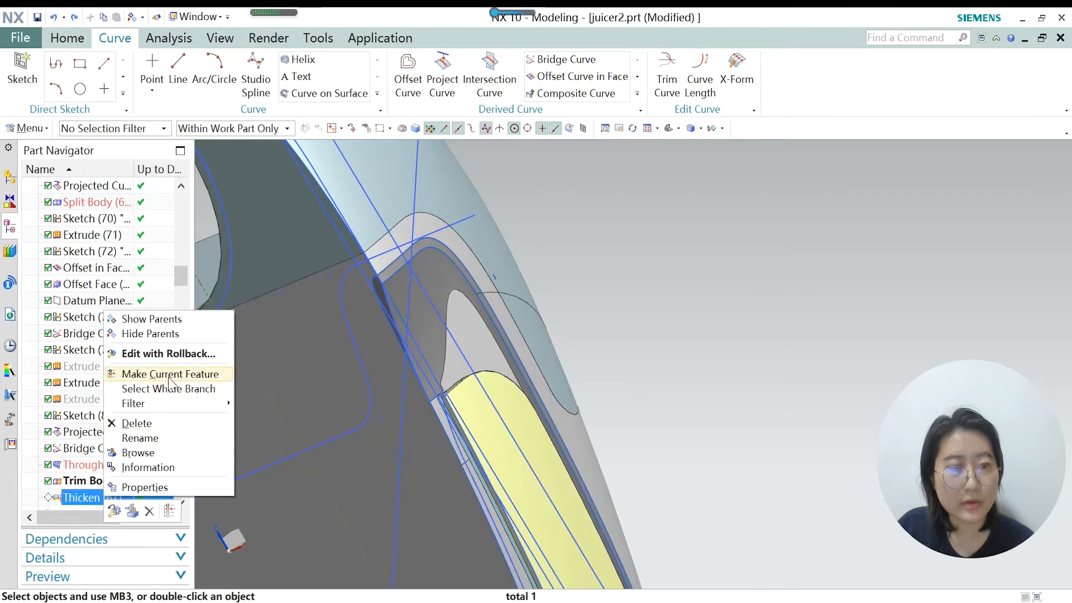
left_click(169, 375)
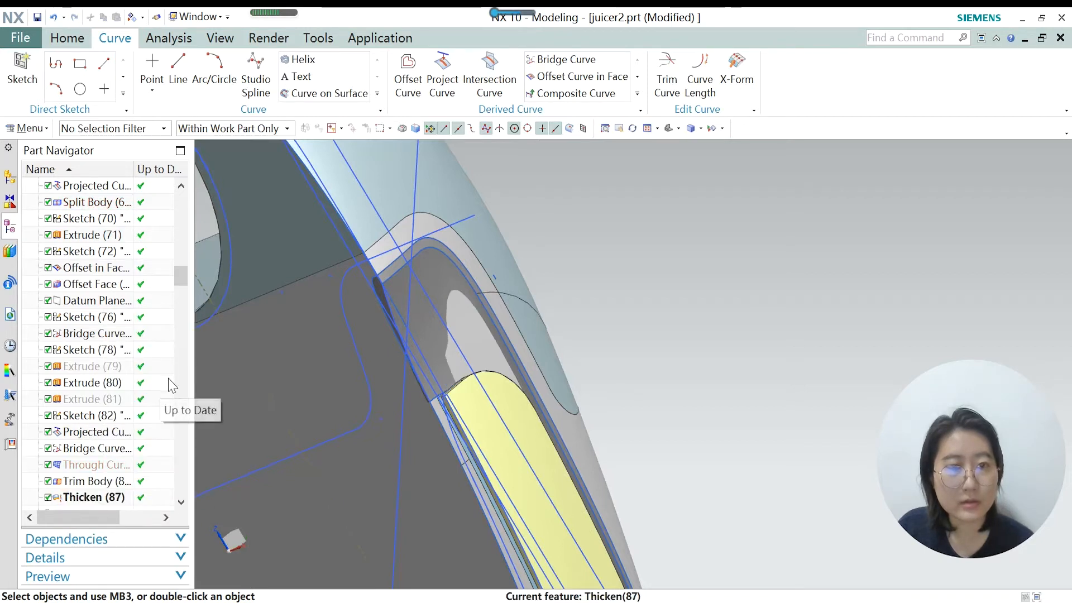
left_click(93, 496)
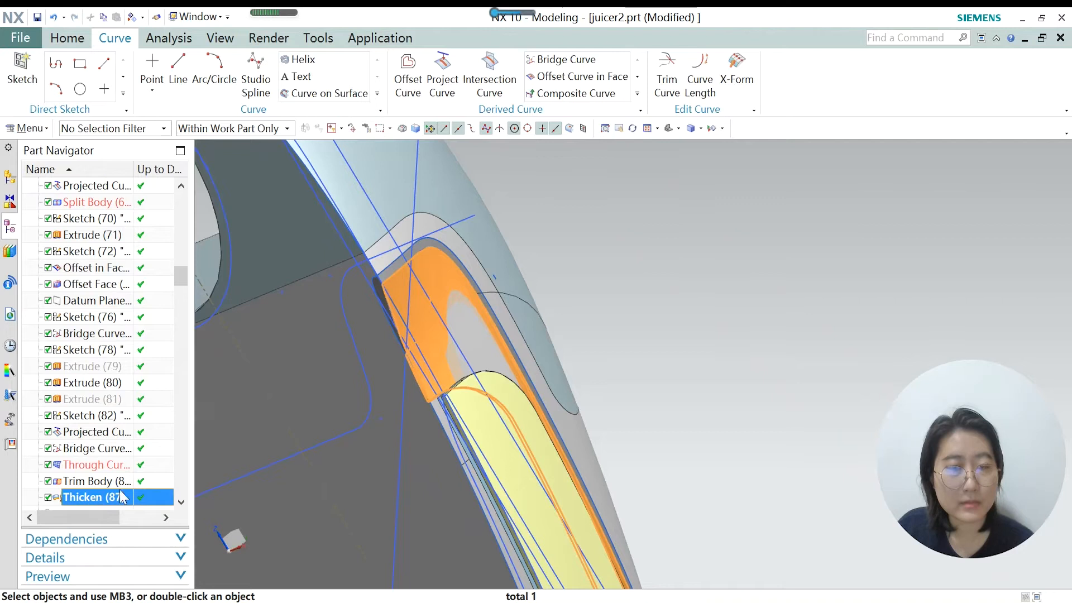
middle_click_drag(461, 407, 500, 403)
scroll(470, 412, "down", 4)
scroll(647, 306, "up", 5)
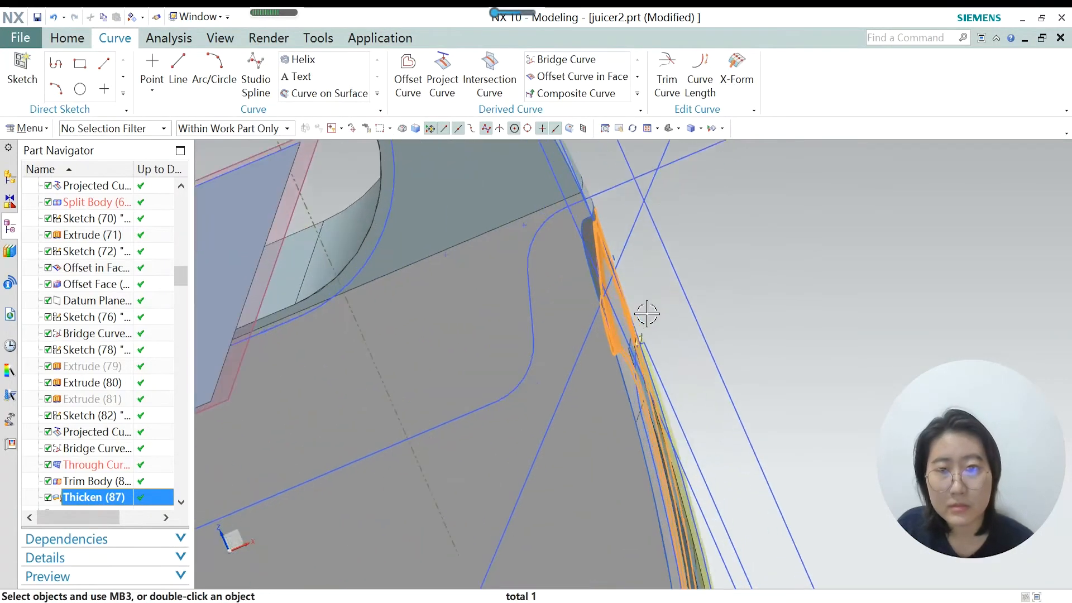
middle_click_drag(574, 387, 562, 390)
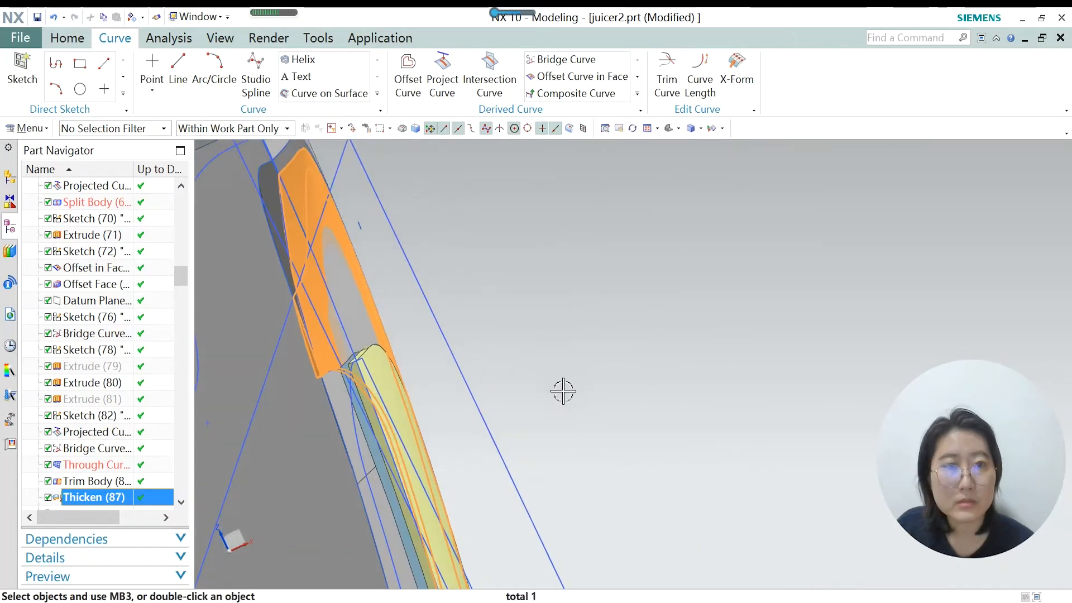
scroll(562, 390, "down", 2)
double_click(81, 497)
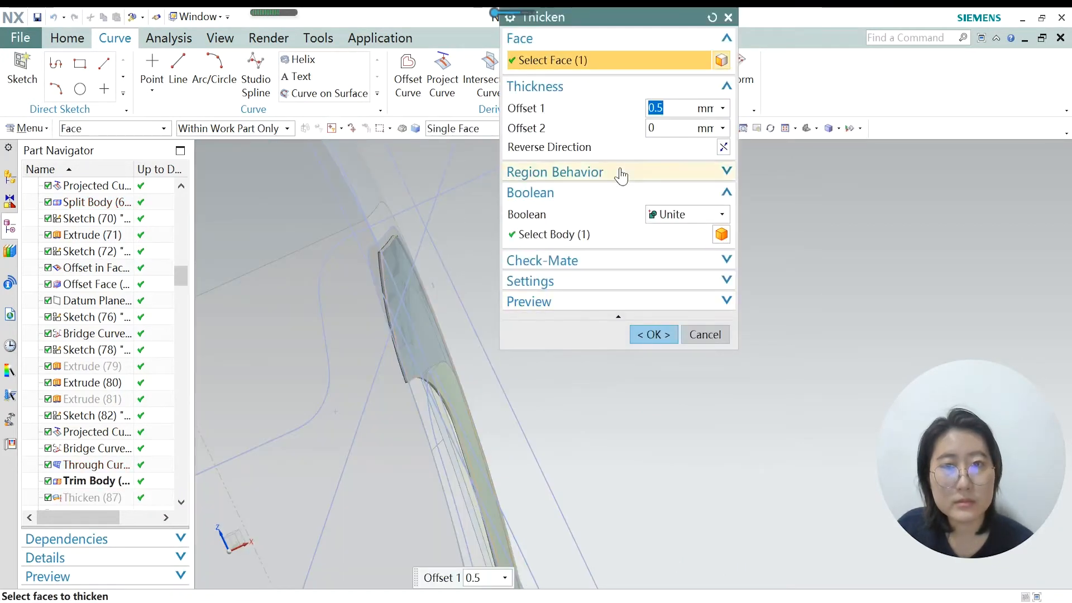
Examine Thicken (87)'s selected face, offsets and Unite target at the upper end of the grip recess, and accept the feature.
scroll(387, 264, "up", 1)
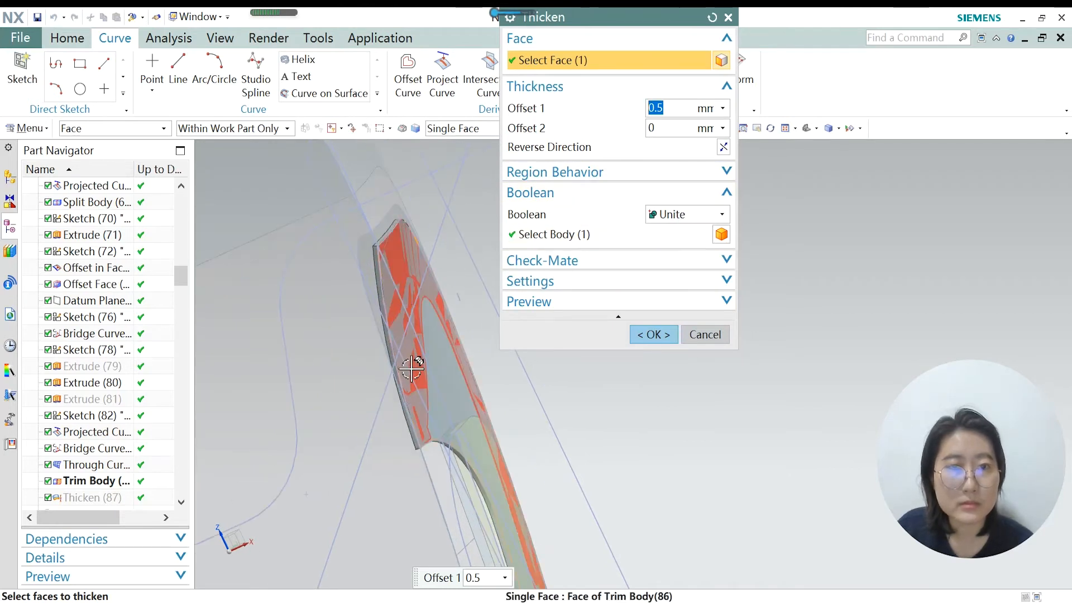
scroll(450, 408, "up", 2)
middle_click_drag(426, 396, 391, 366)
scroll(463, 341, "up", 1)
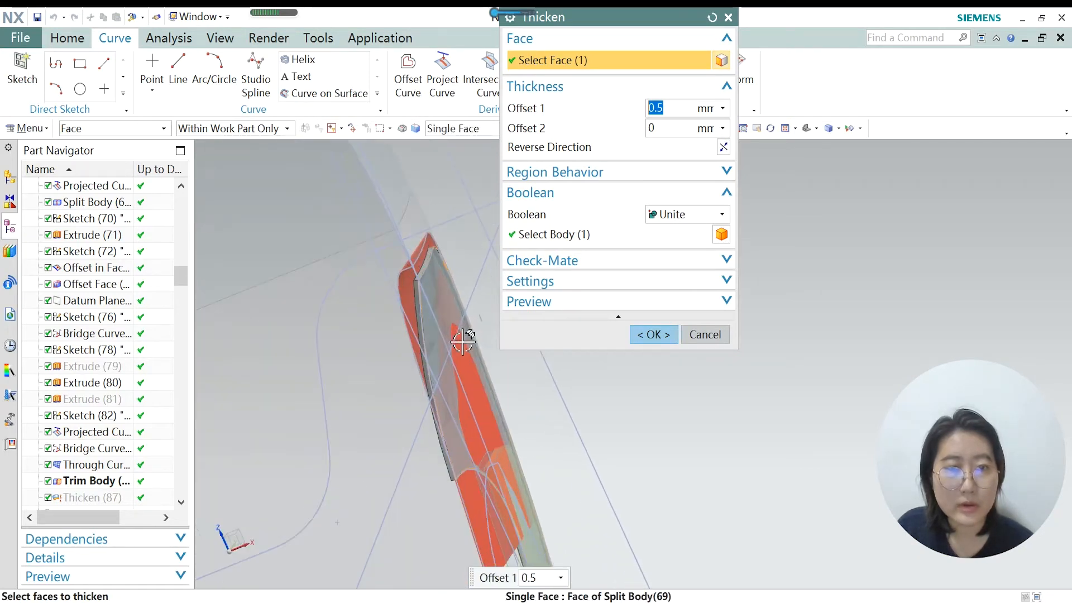
scroll(447, 302, "up", 1)
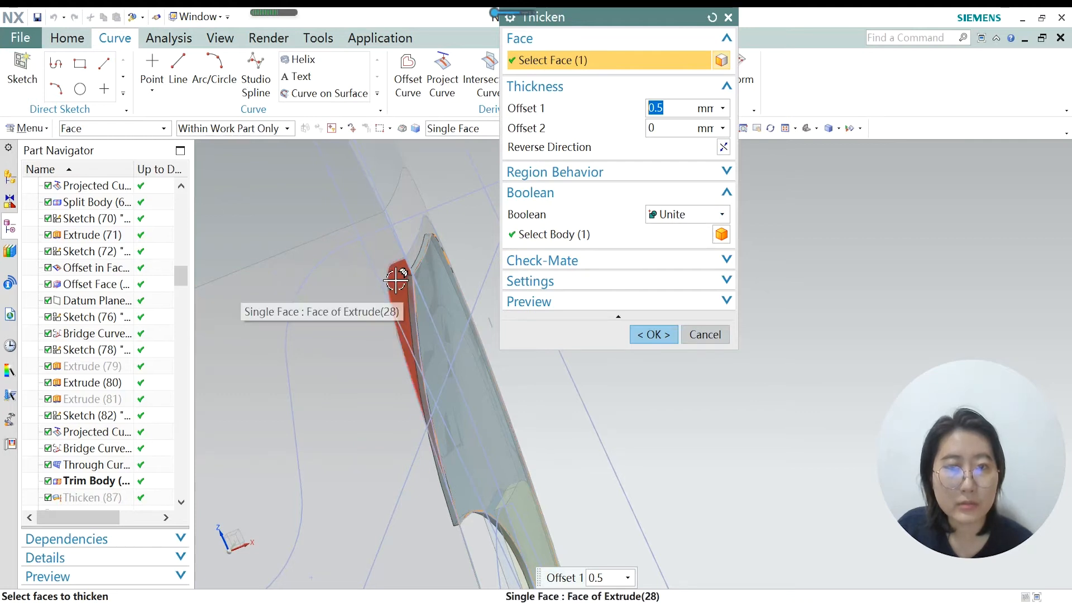
left_click(647, 335)
Temporarily hide the solid housing body surrounding the thickened patch at the grip recess.
middle_click_drag(643, 330, 507, 383)
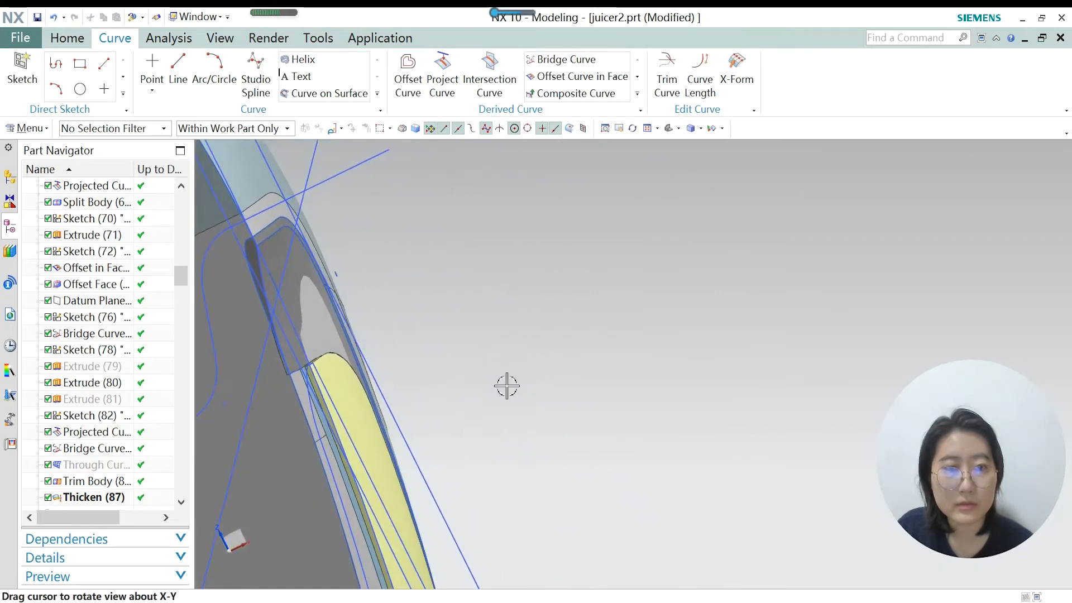
scroll(526, 309, "down", 3)
scroll(379, 365, "up", 2)
scroll(379, 364, "up", 1)
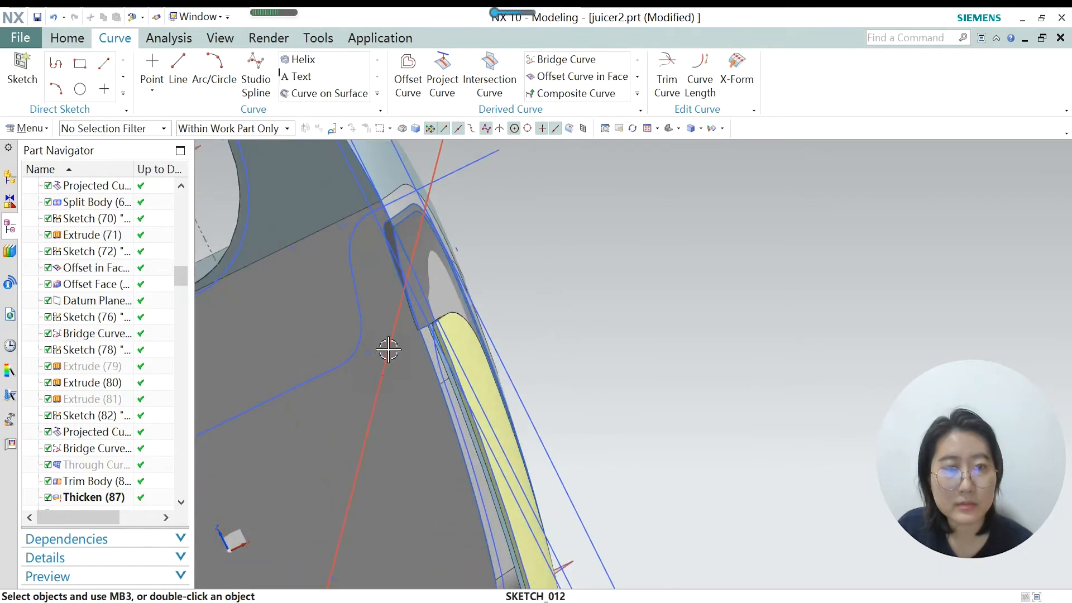
left_click(439, 291)
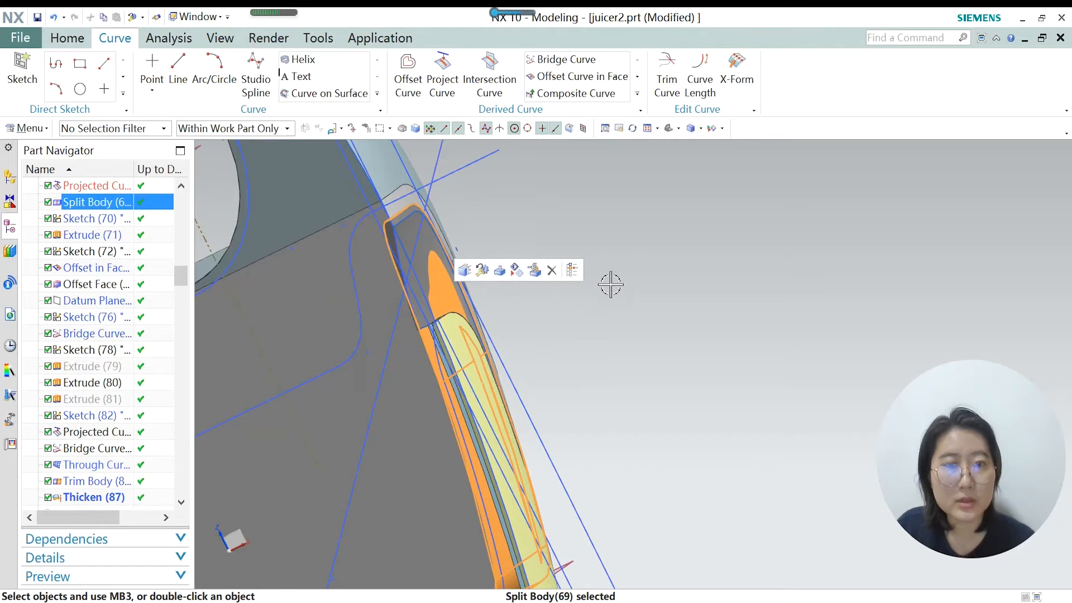
key("ctrl+b")
left_click(425, 288)
key("ctrl+b")
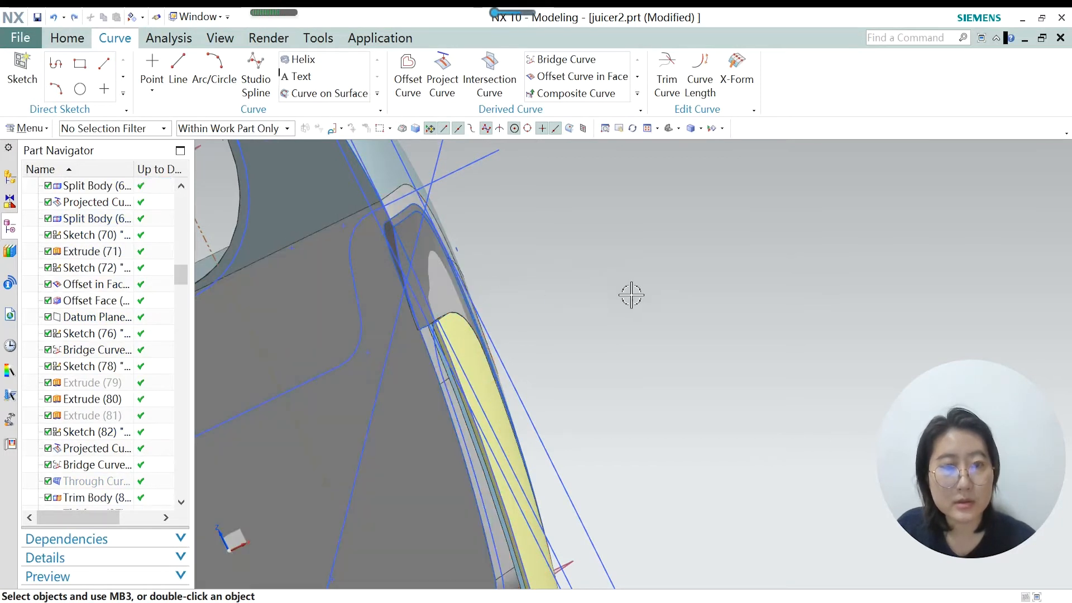
key("ctrl+b")
left_click(438, 286)
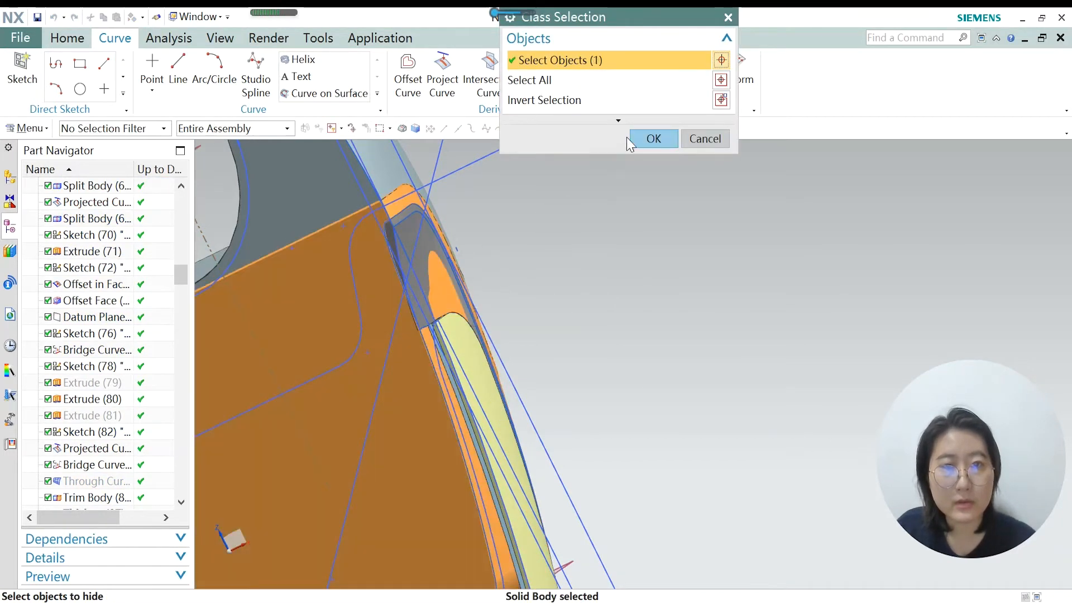
left_click(653, 138)
Examine the thickened patch and the faces around the upper end of the grip recess from several angles.
middle_click_drag(518, 336, 447, 380)
scroll(701, 459, "up", 3)
scroll(520, 272, "down", 2)
scroll(519, 272, "down", 2)
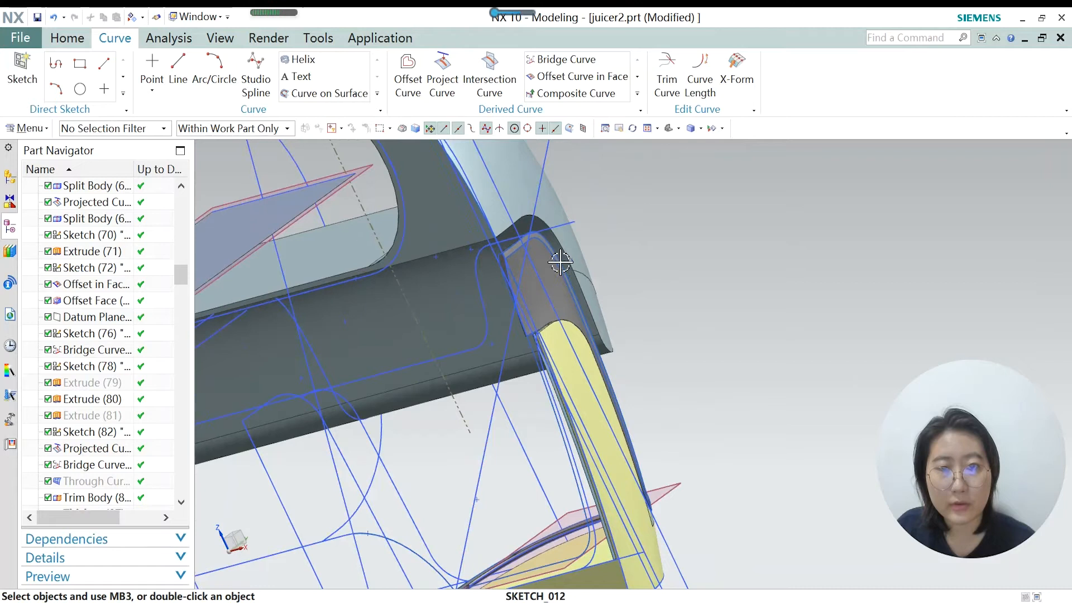
scroll(693, 292, "up", 2)
scroll(560, 304, "up", 2)
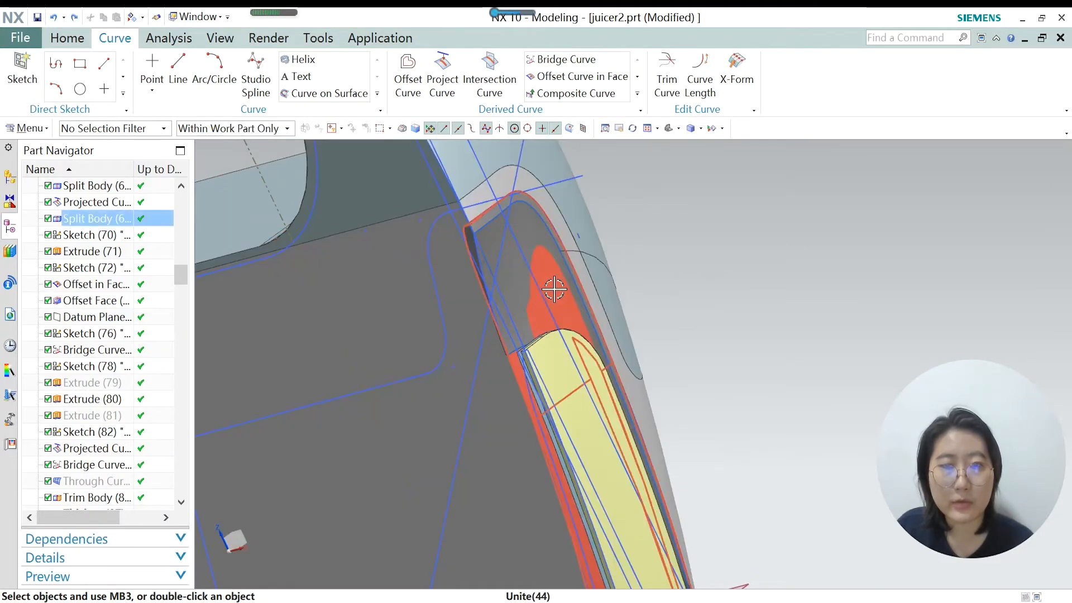
scroll(447, 258, "down", 1)
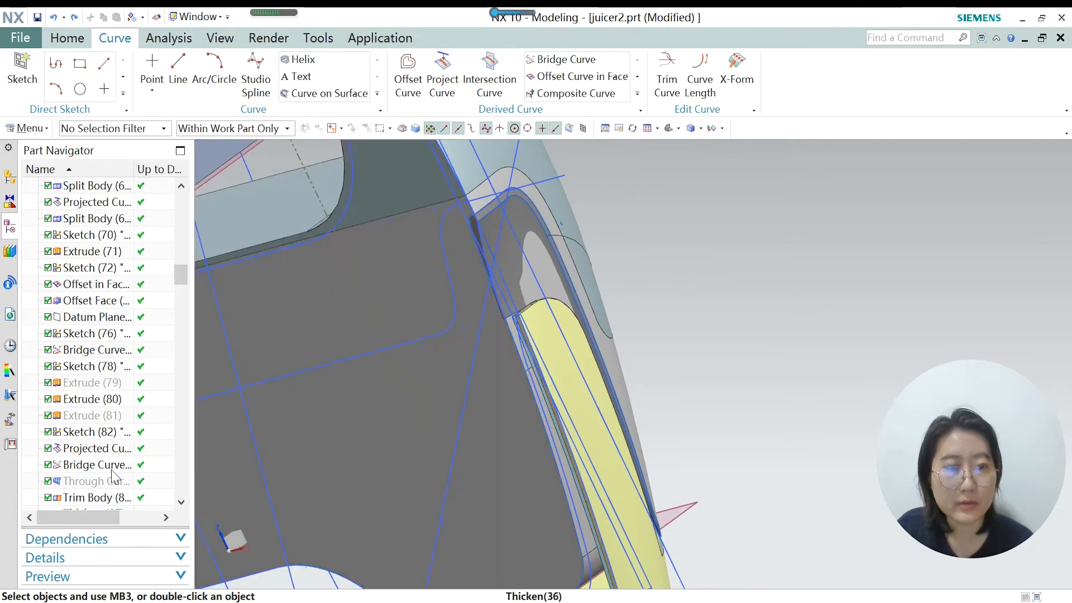
Make Replace Face (88) the current feature and open it for editing.
scroll(113, 478, "down", 2)
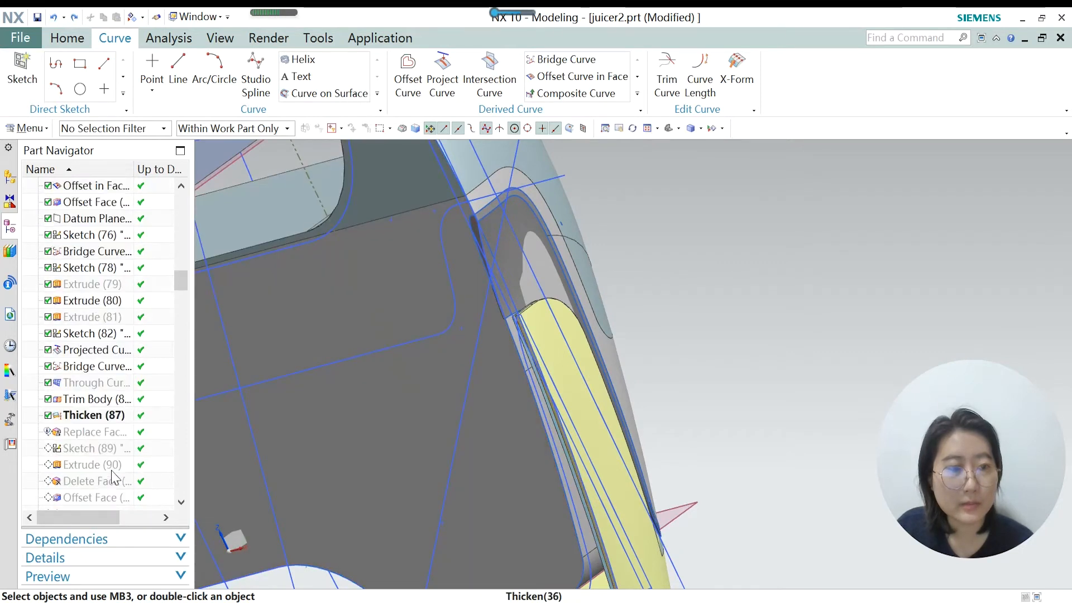
left_click(102, 437)
right_click(102, 437)
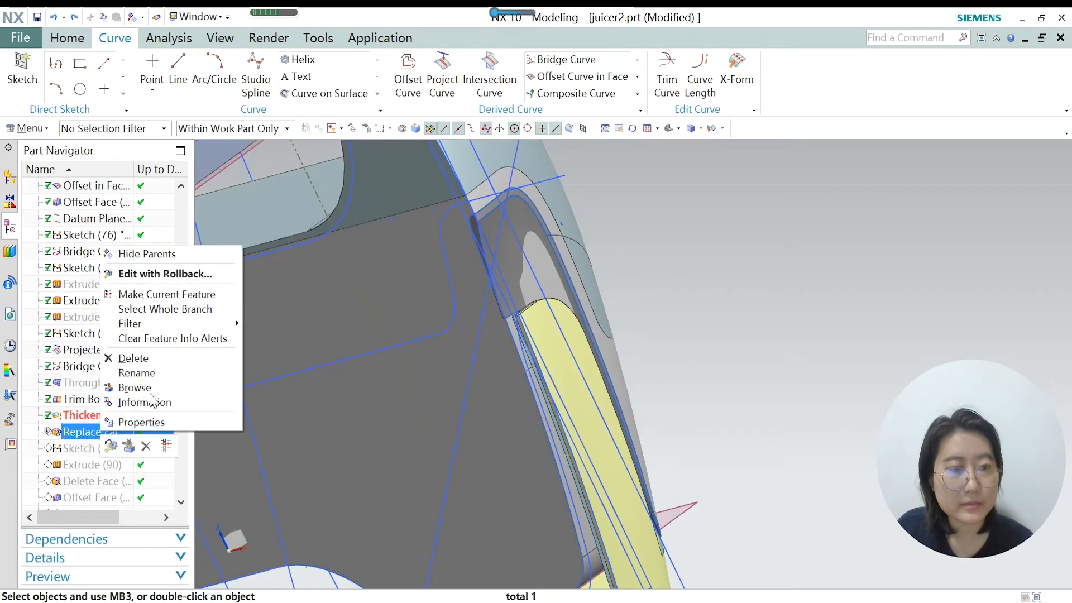
left_click(185, 295)
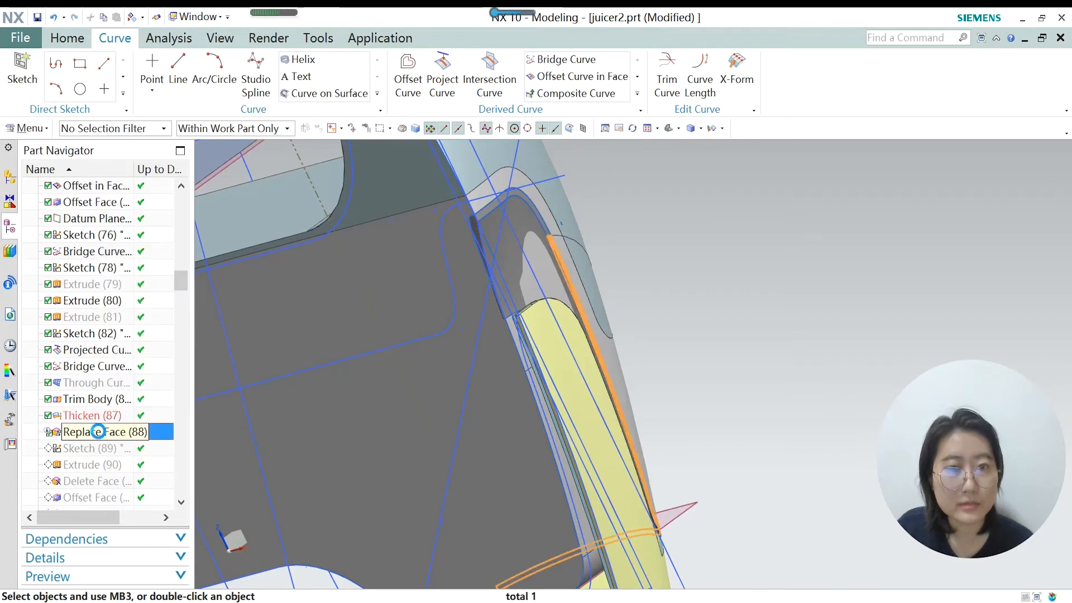
double_click(152, 433)
Examine Replace Face (88)'s face to replace and replacement face along the recess's lower corner, and close the feature without changes.
middle_click_drag(435, 410, 293, 391)
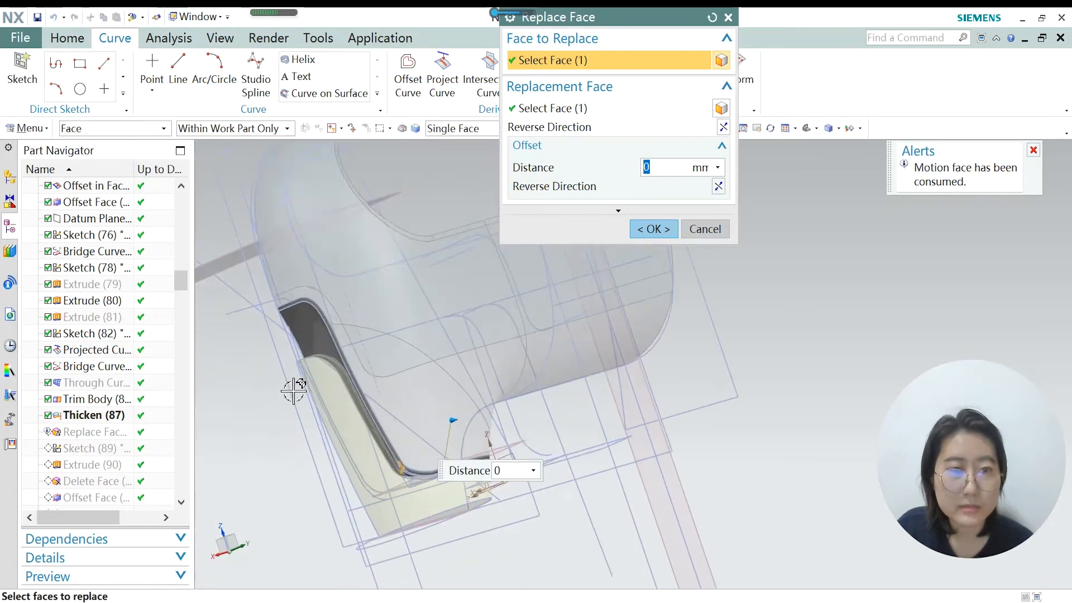
scroll(293, 391, "up", 1)
middle_click_drag(371, 450, 382, 449)
scroll(409, 539, "up", 5)
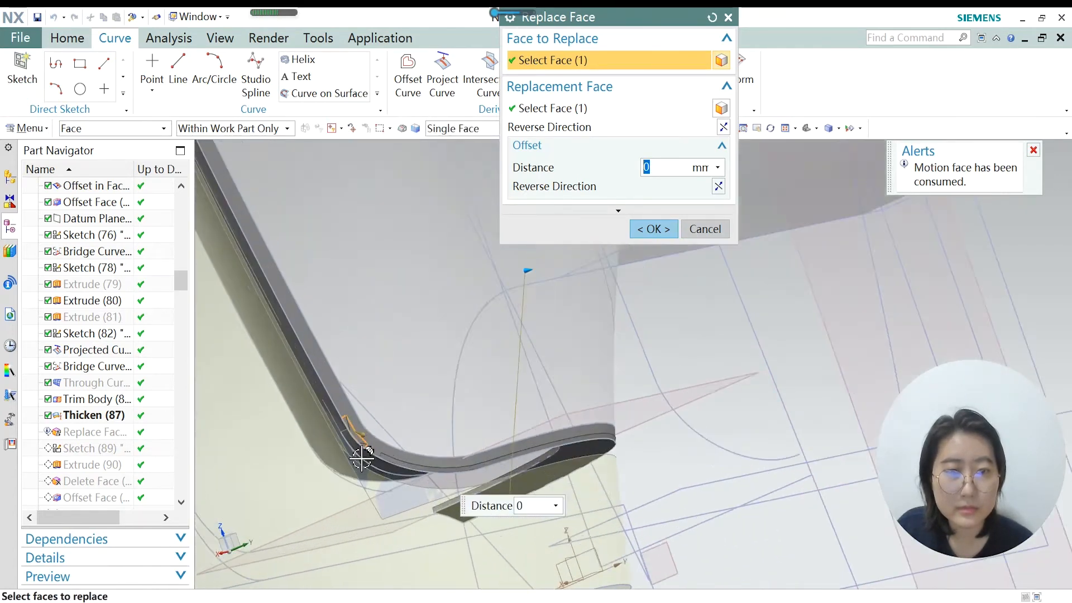
scroll(335, 433, "up", 2)
scroll(371, 421, "up", 3)
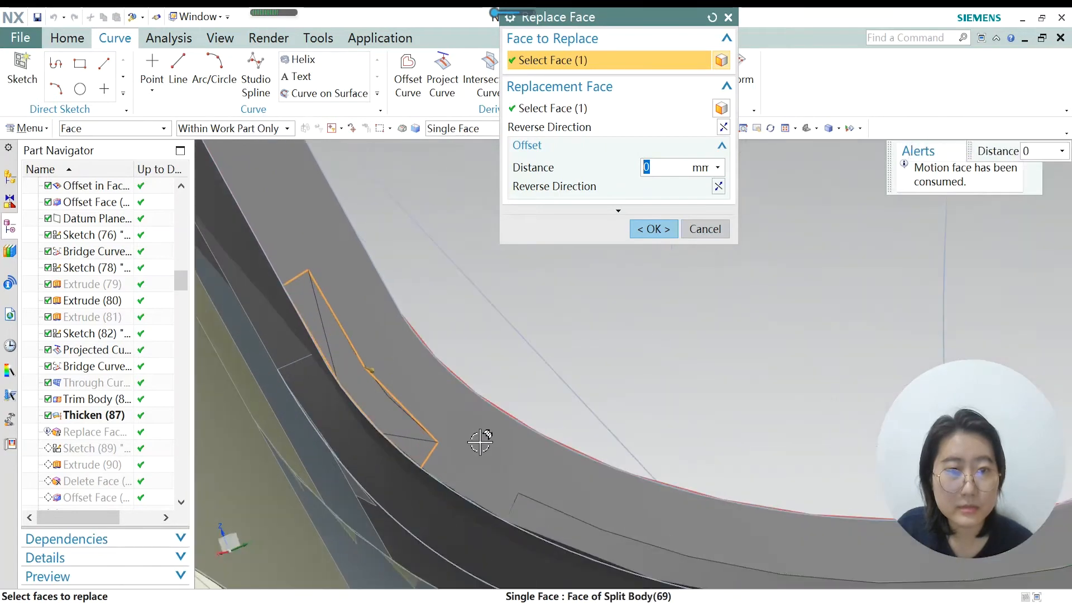
scroll(479, 441, "down", 3)
left_click(704, 234)
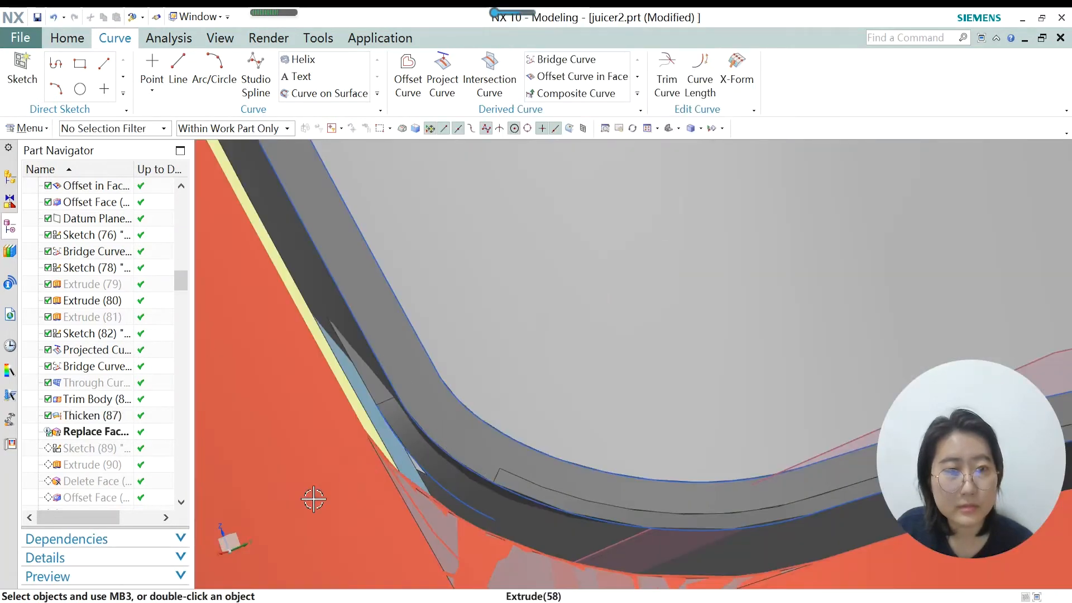
Roll the model back by making Thicken (87) the current feature.
left_click(105, 433)
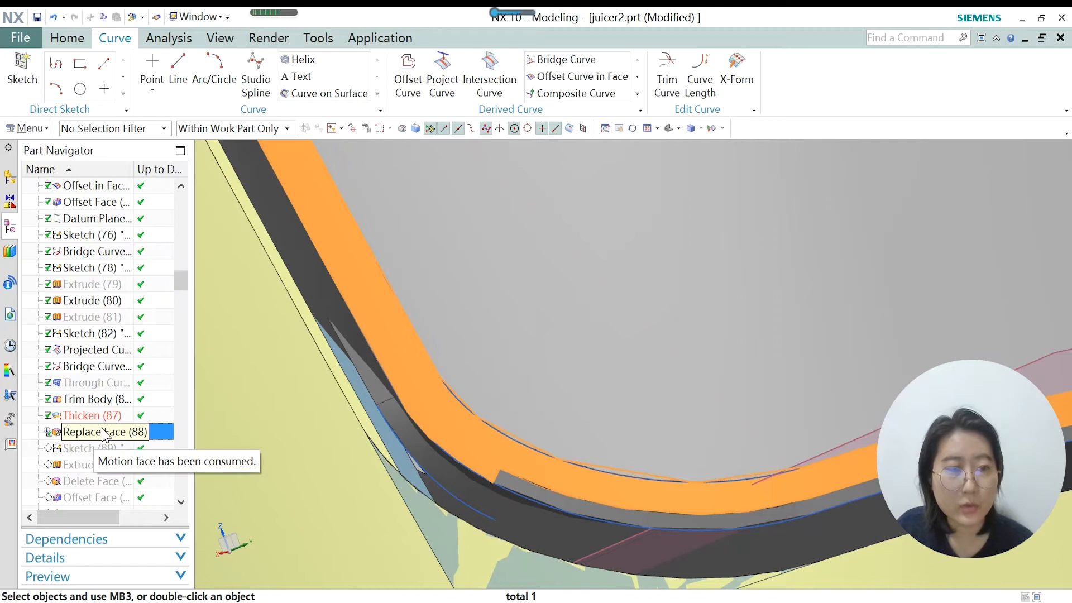
left_click(98, 416)
right_click(99, 416)
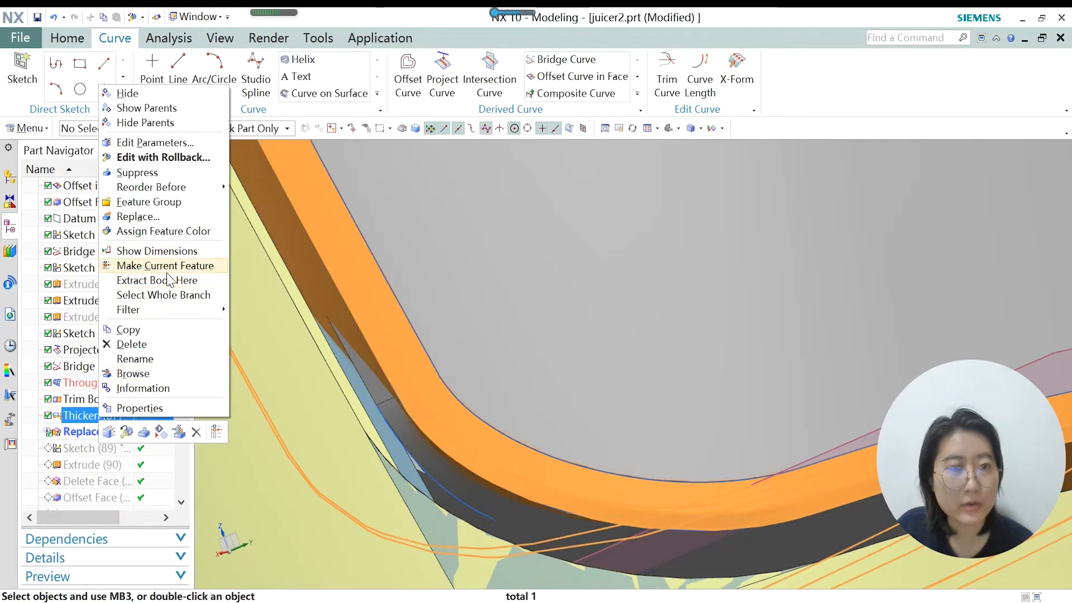
left_click(165, 266)
left_click(400, 389)
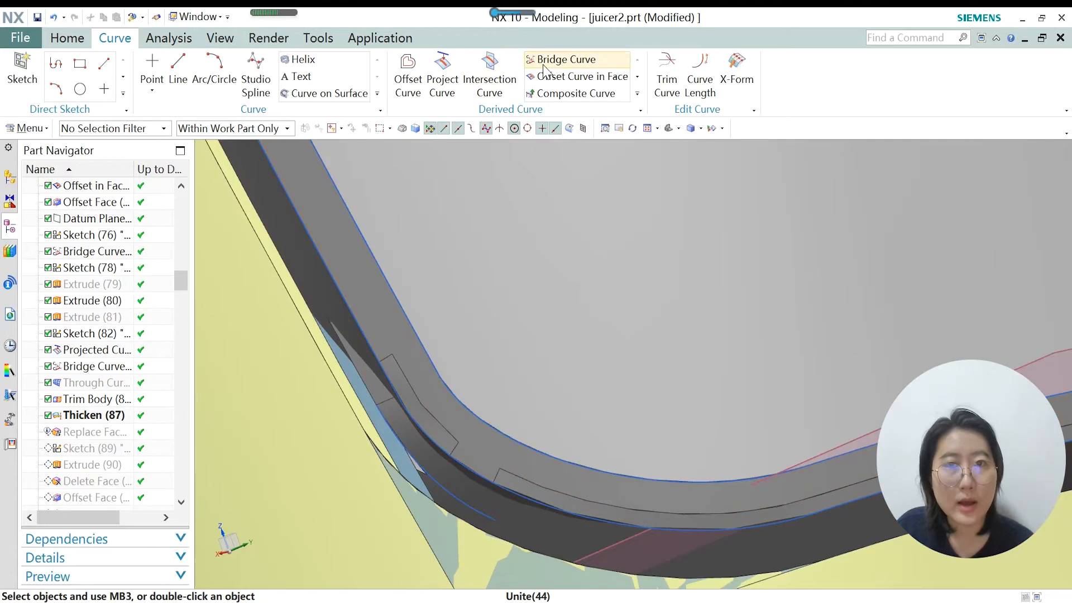
Reopen Replace Face (88) to review its face selections and offset distance, and accept it.
left_click(75, 42)
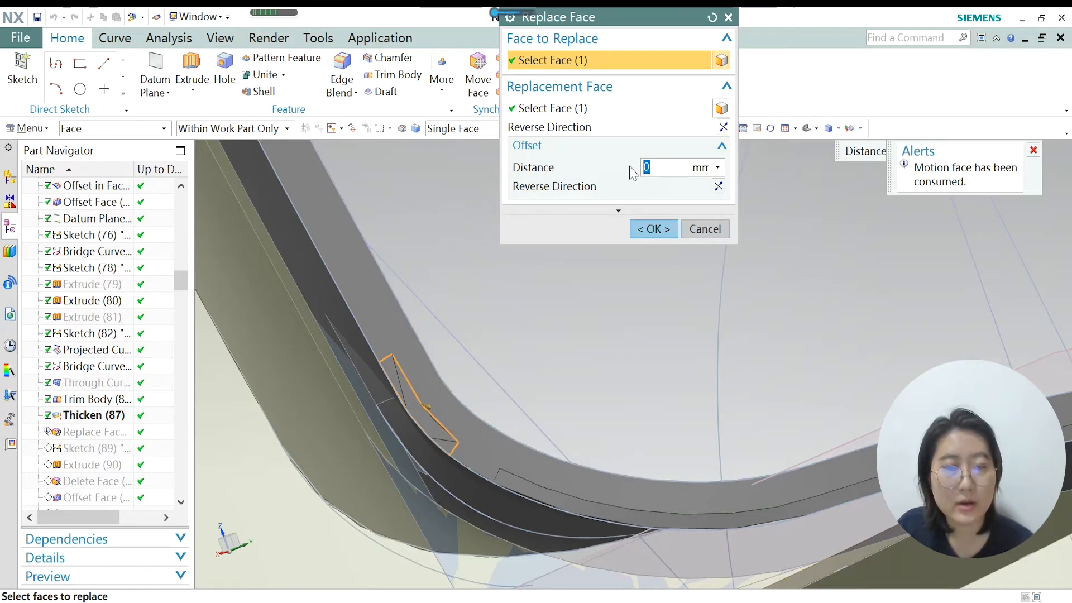
left_click(654, 229)
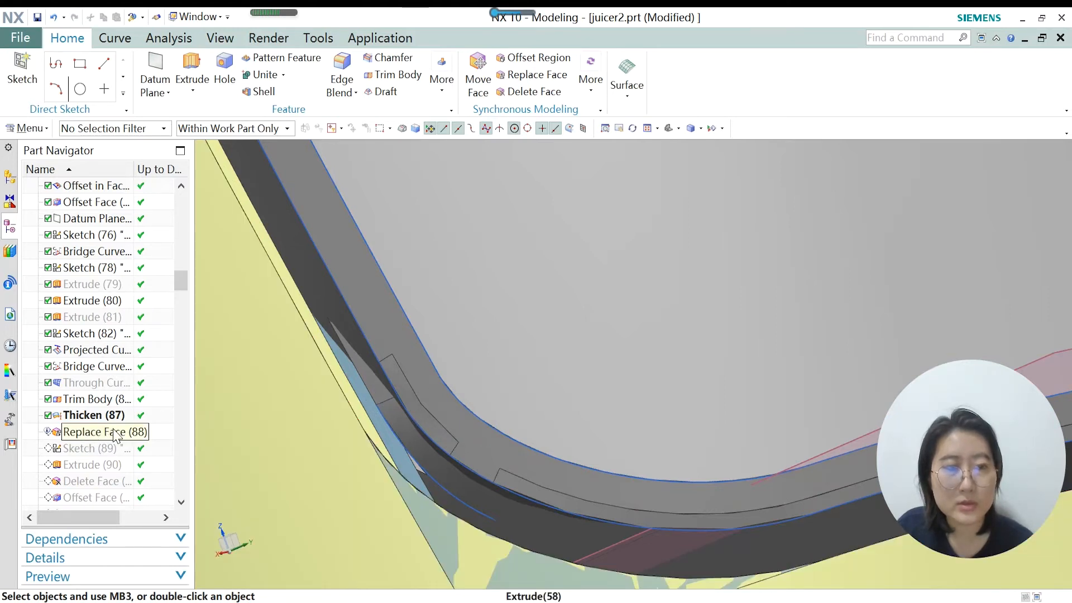
Make Replace Face (88) the current feature.
mouse_move(98, 434)
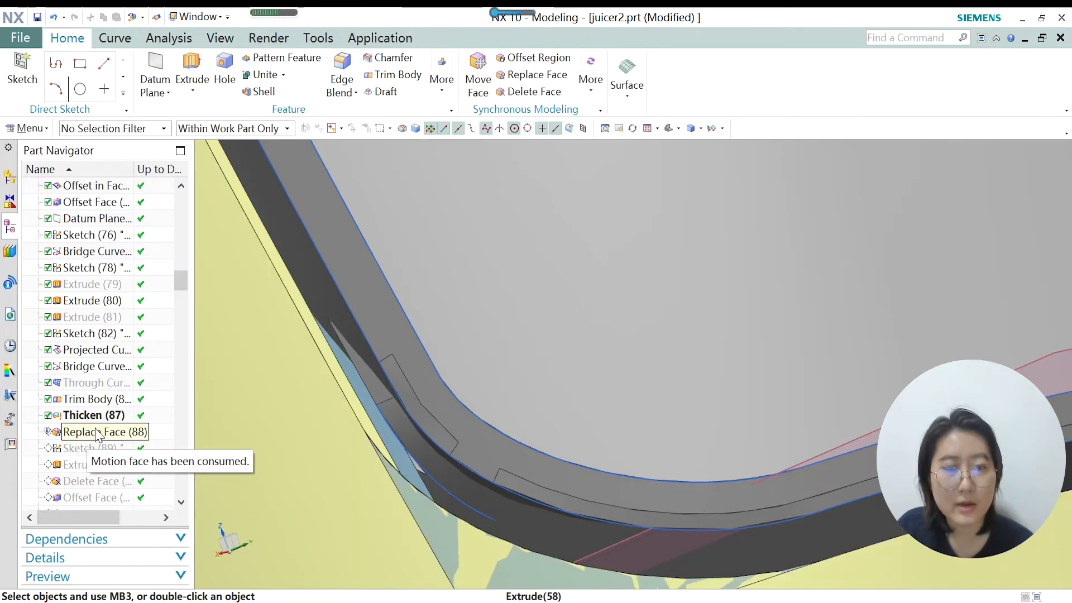
right_click(87, 457)
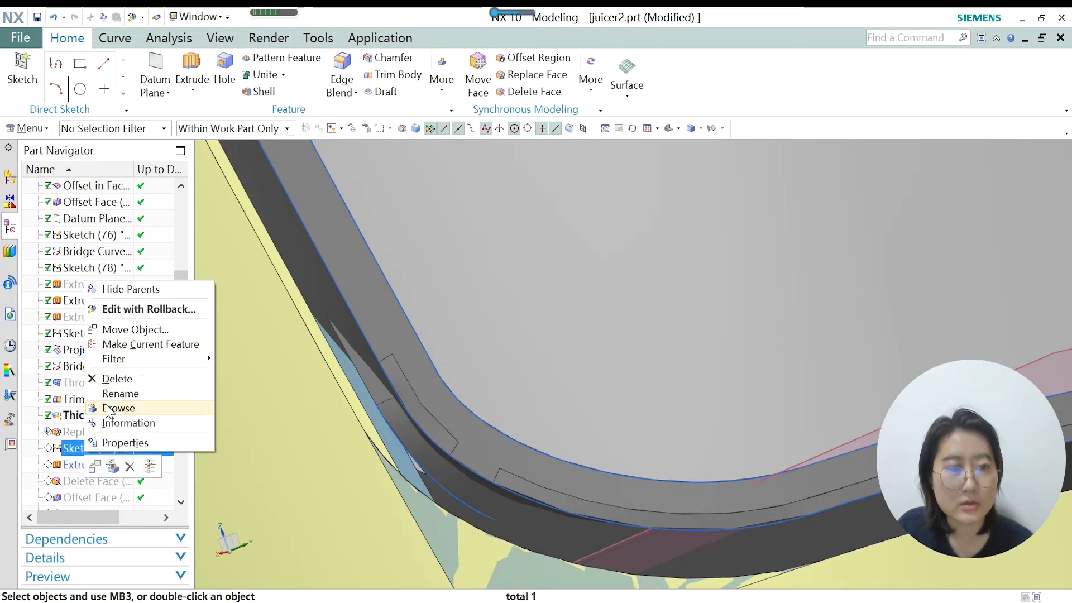
left_click(72, 435)
right_click(72, 433)
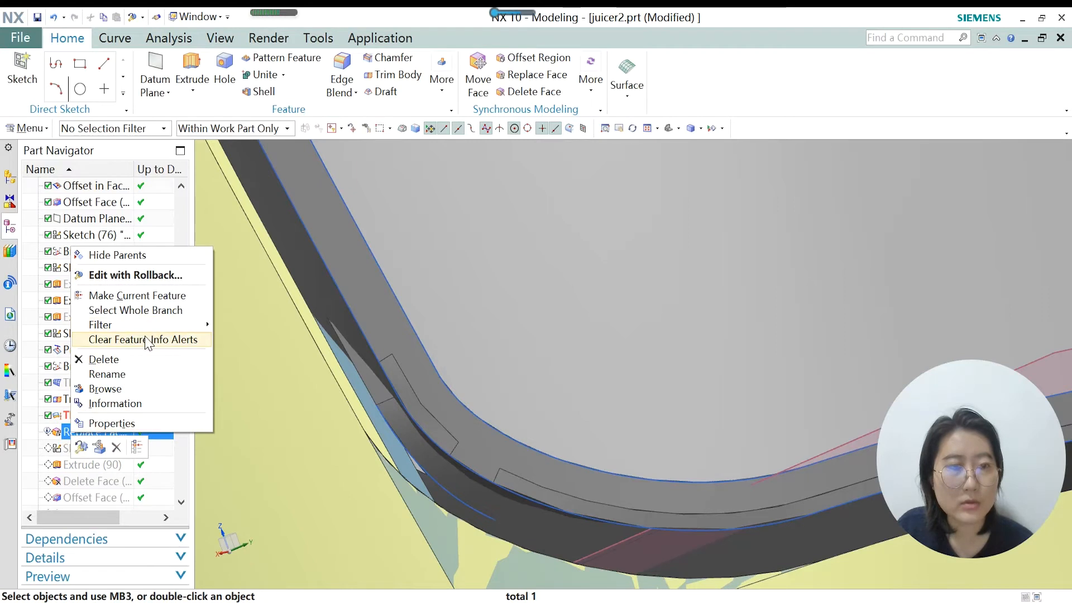
left_click(137, 295)
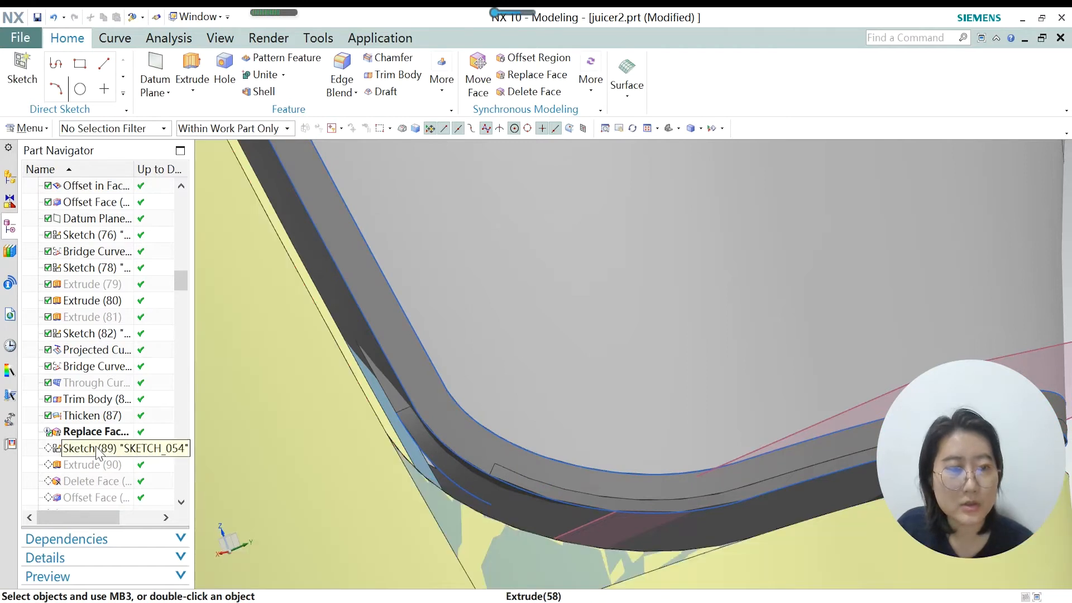
Make Sketch (89) the current feature and open it for editing.
right_click(97, 449)
left_click(146, 337)
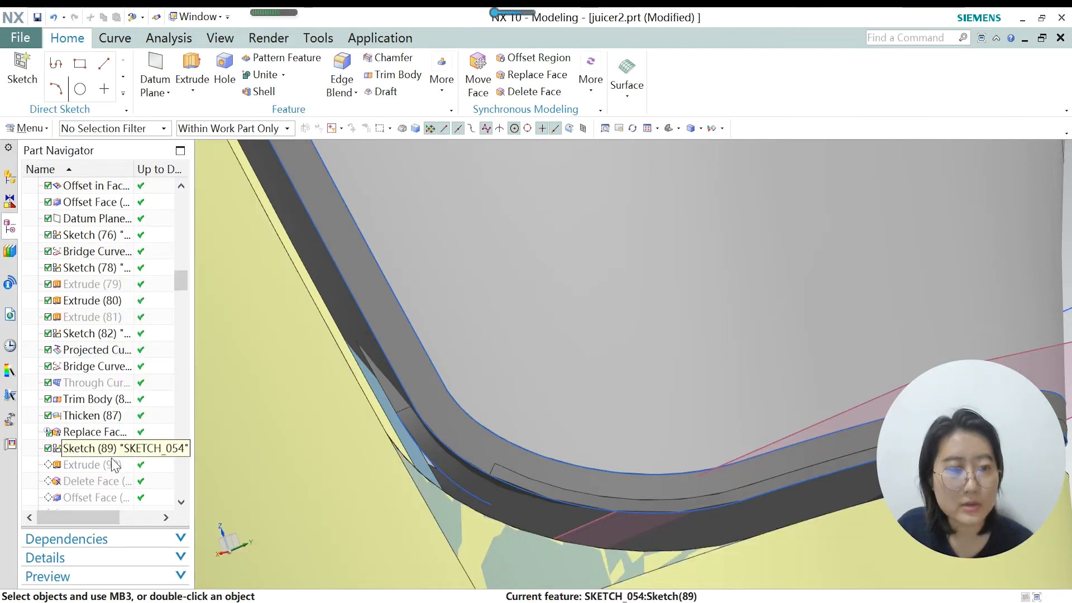
double_click(93, 447)
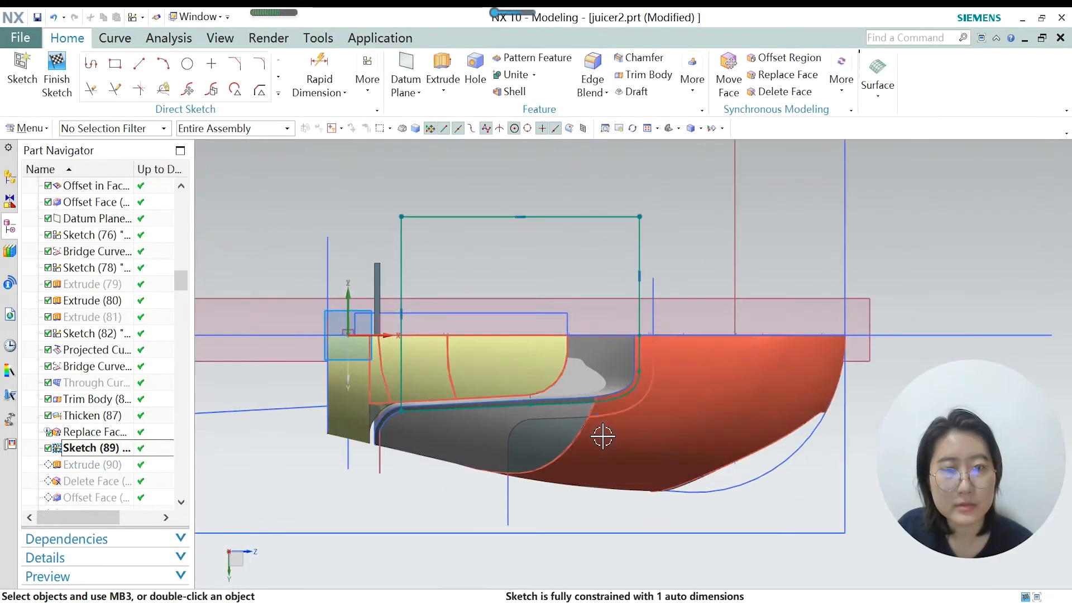
Examine Sketch (89)'s closed profile around the grip recess, orienting the view squarely to it, and finish the sketch without changes.
scroll(602, 436, "up", 1)
scroll(487, 406, "down", 1)
middle_click_drag(520, 483, 573, 454)
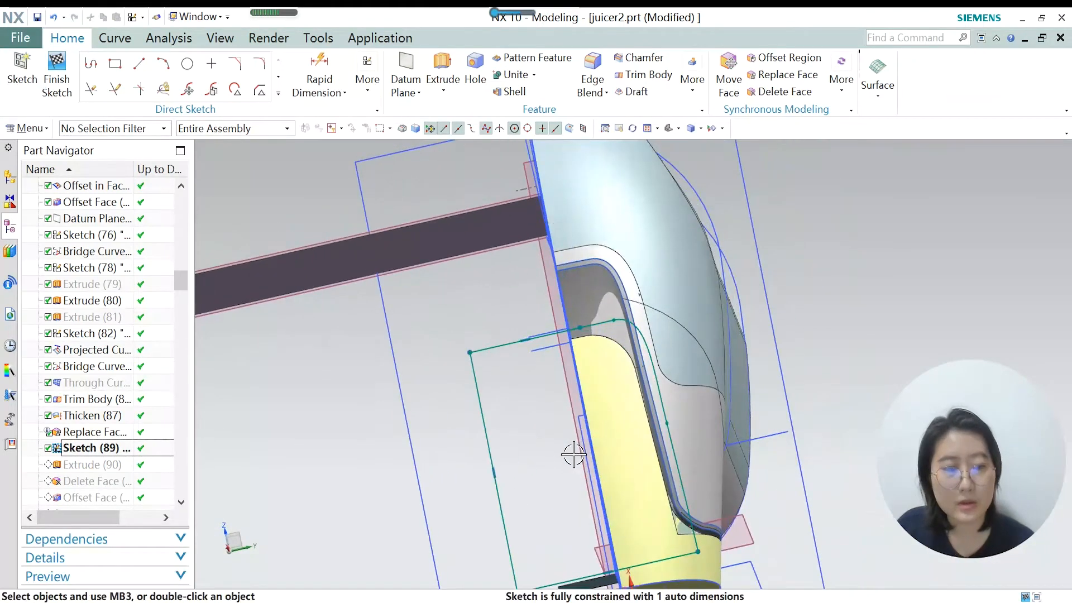
key("F8")
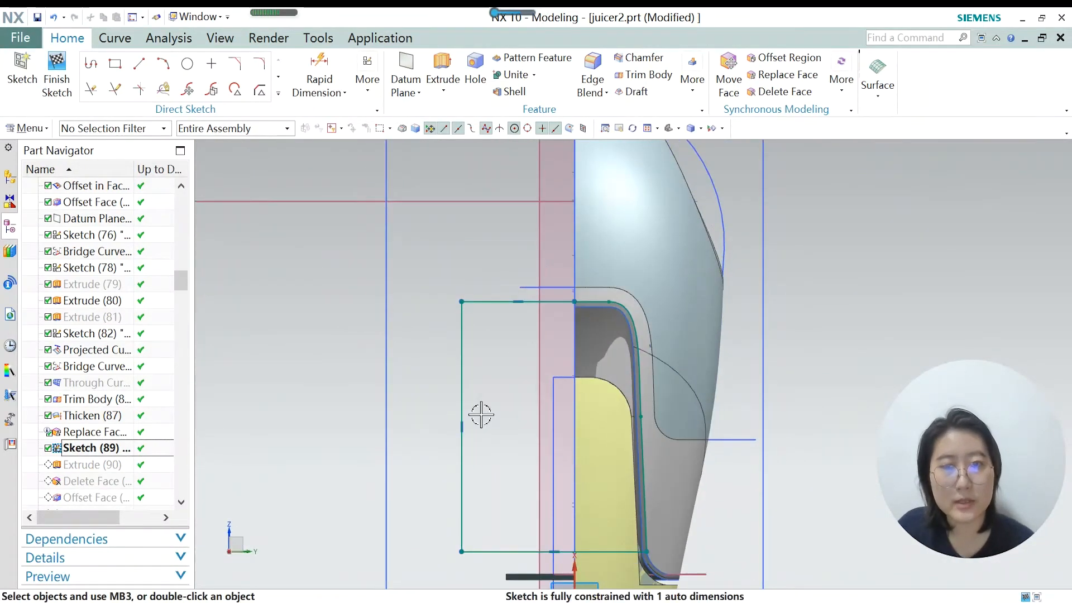
scroll(603, 536, "up", 1)
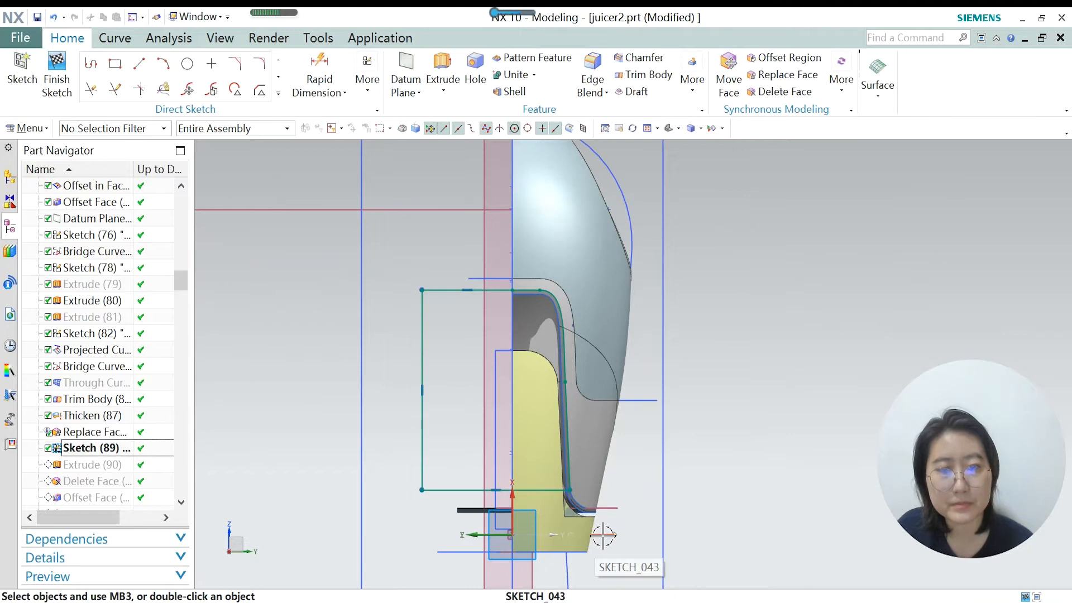
scroll(603, 536, "up", 1)
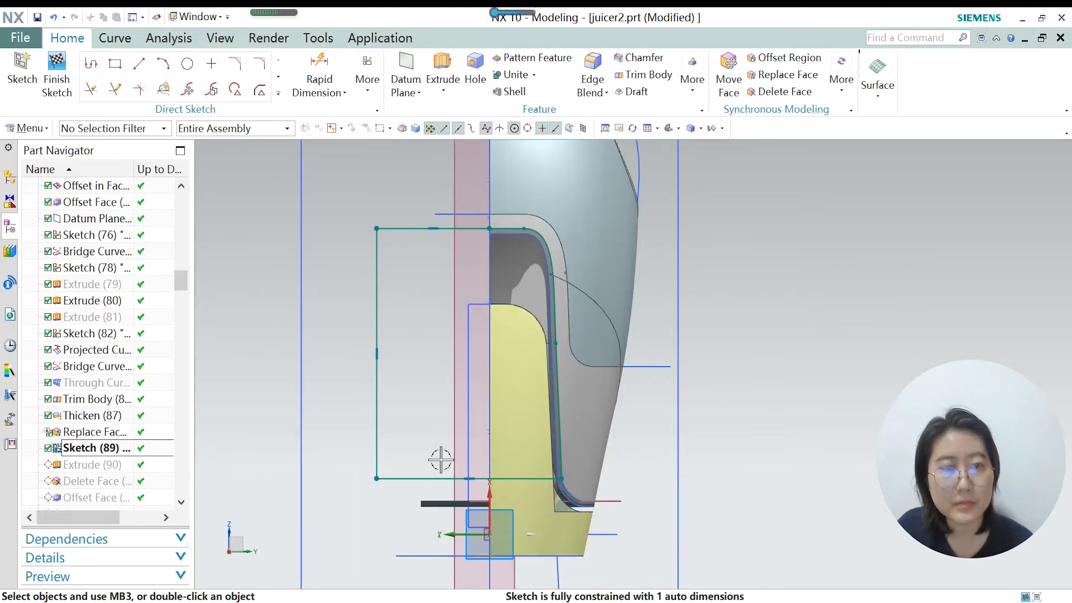
scroll(497, 519, "down", 1)
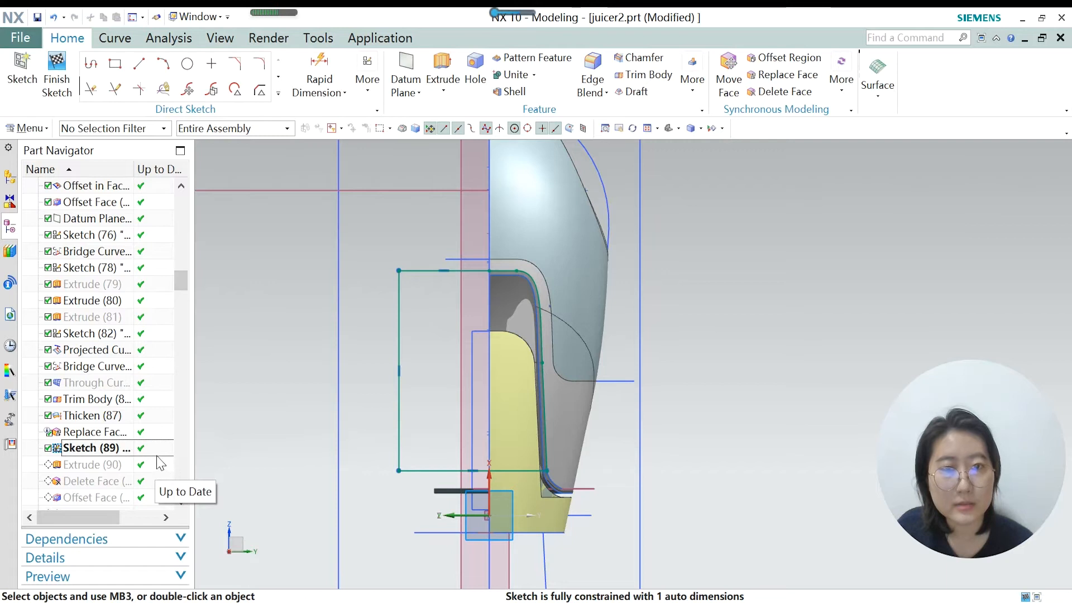
left_click(54, 99)
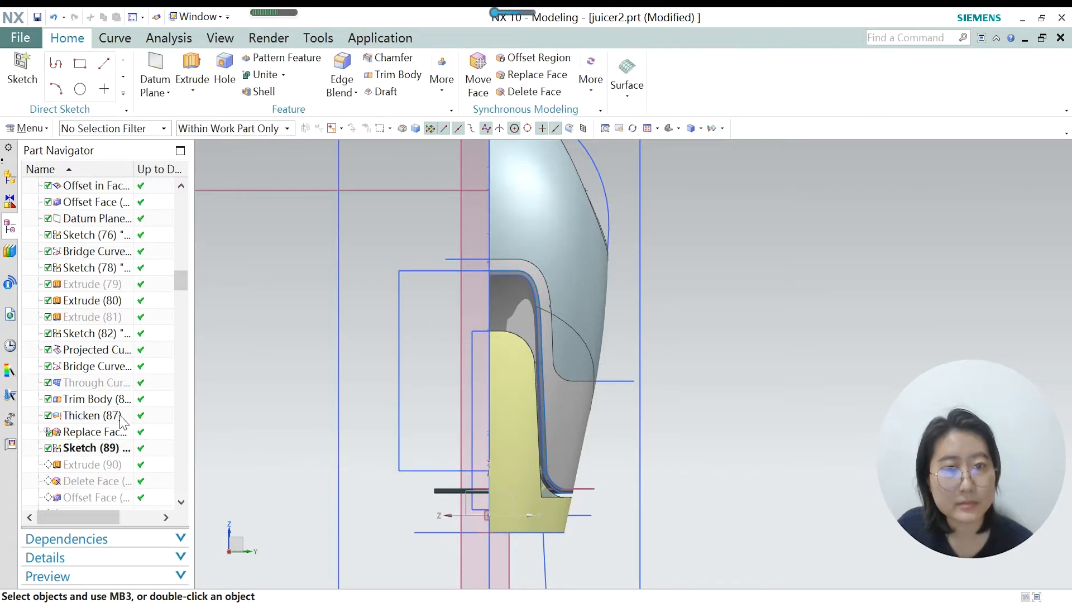
Make Extrude (90) the current feature and turn the model to show the cut side.
left_click(99, 469)
right_click(101, 469)
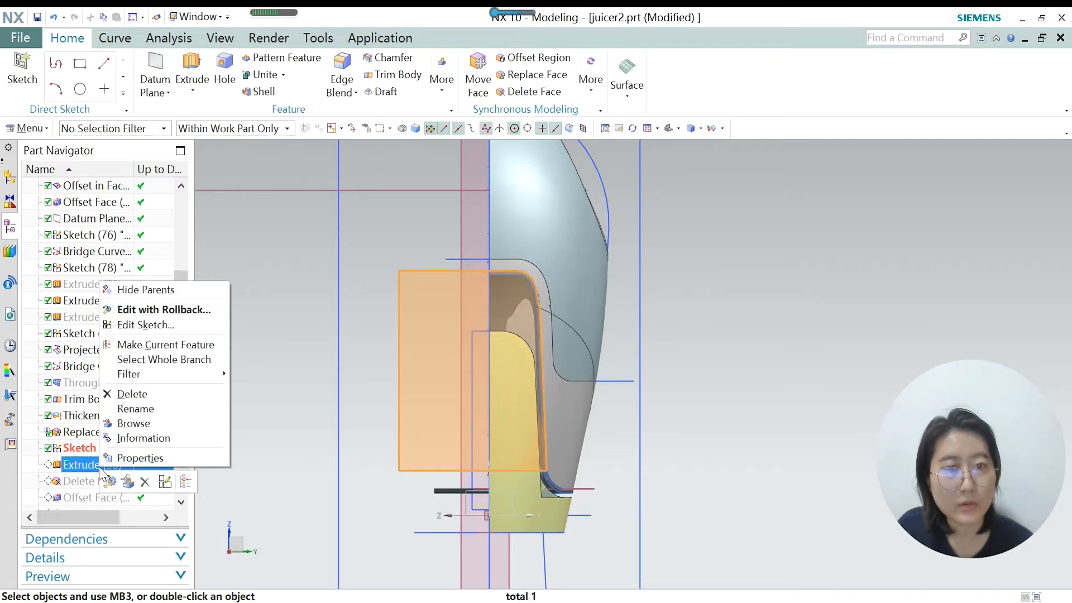
left_click(153, 346)
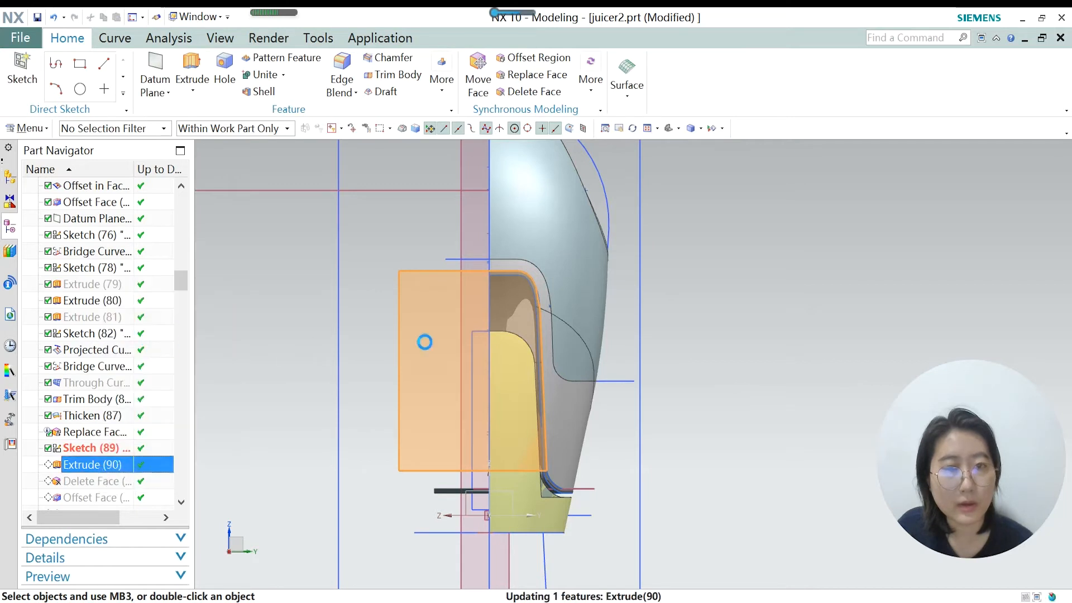
scroll(389, 324, "down", 1)
middle_click_drag(374, 320, 400, 328)
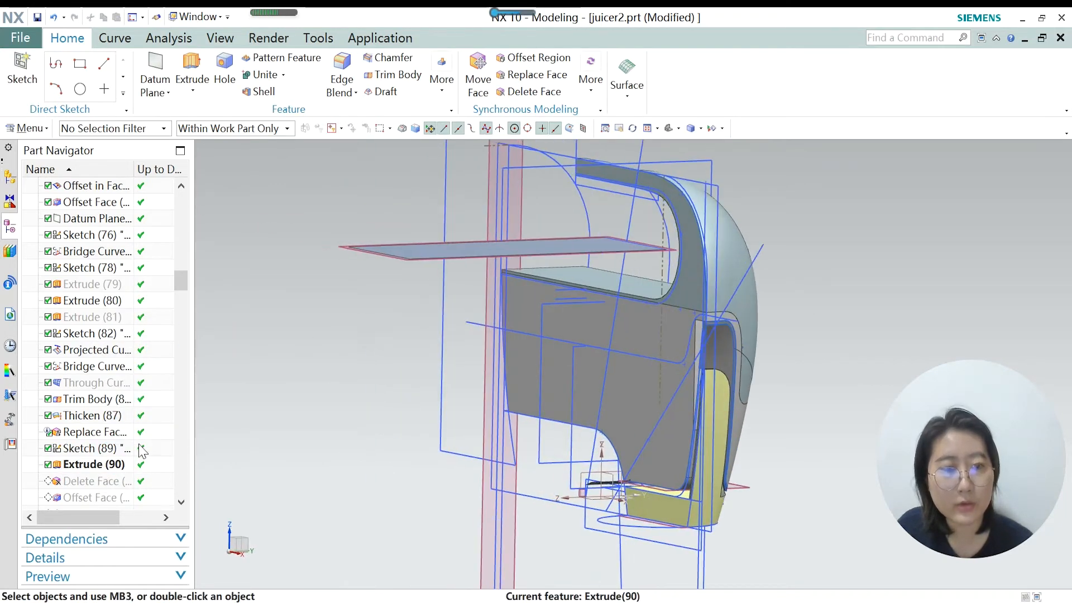
Open Extrude (90) to review its section, limits and Subtract setting, and accept it unchanged.
double_click(82, 471)
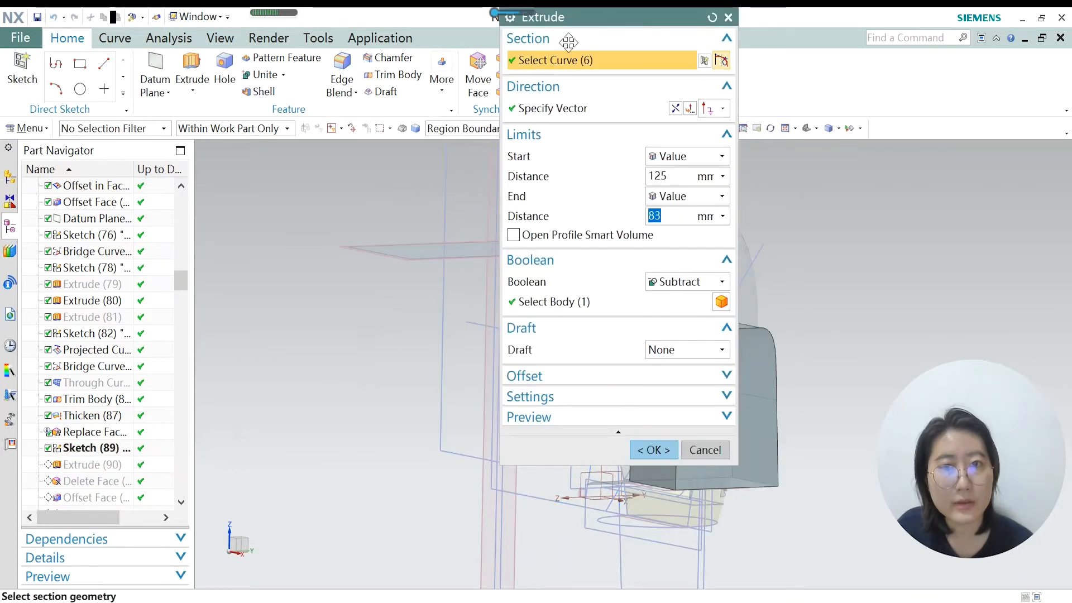
left_click_drag(568, 42, 368, 84)
scroll(687, 313, "up", 2)
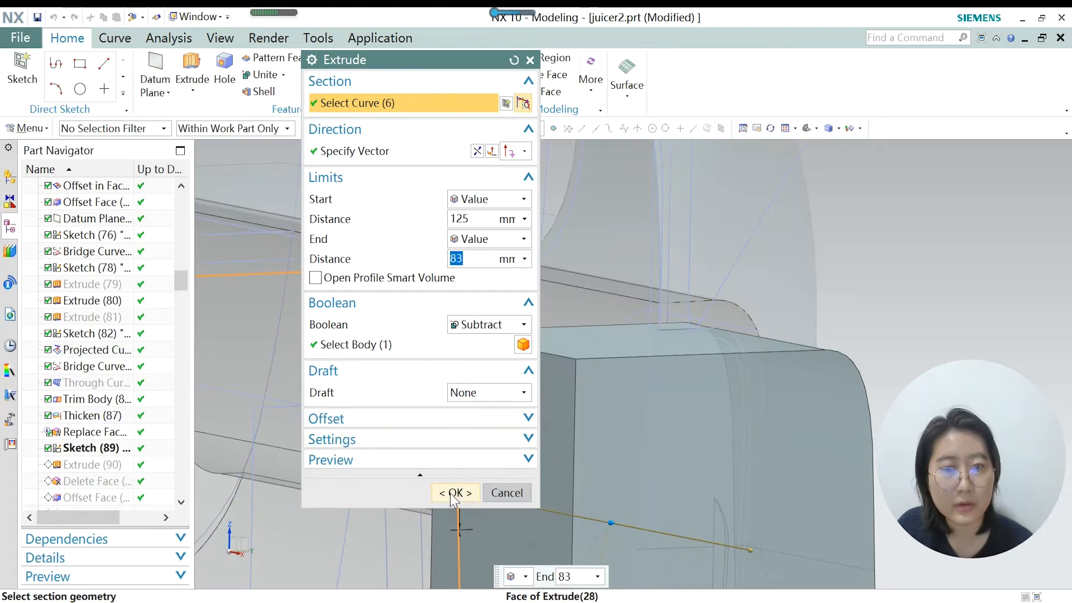
left_click(451, 493)
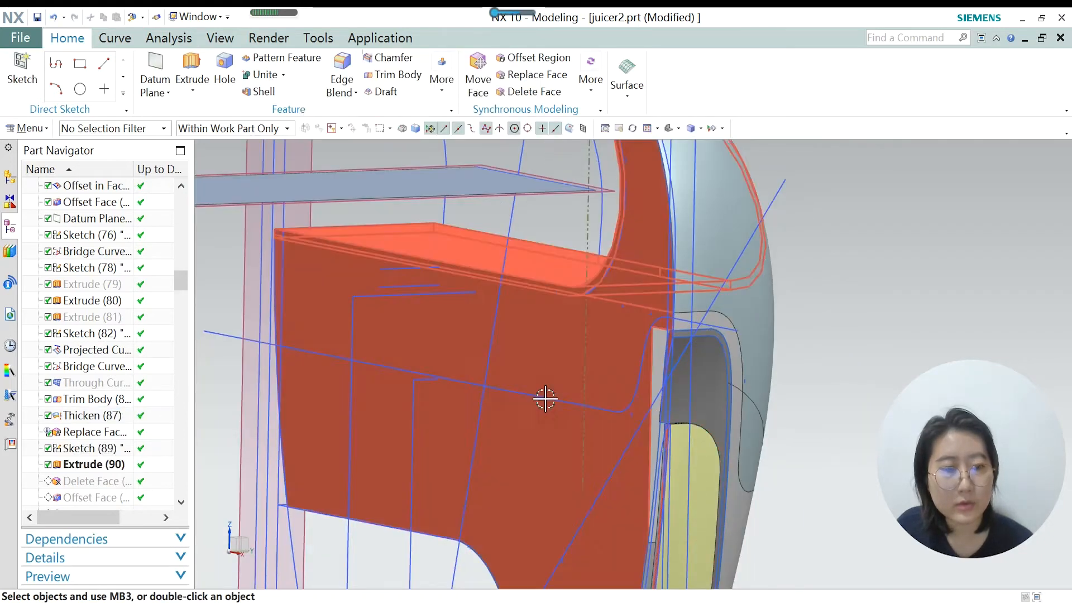
Undo the advance to Extrude (90), and make Extrude (90) the current feature again to compare the cut.
key("ctrl+z")
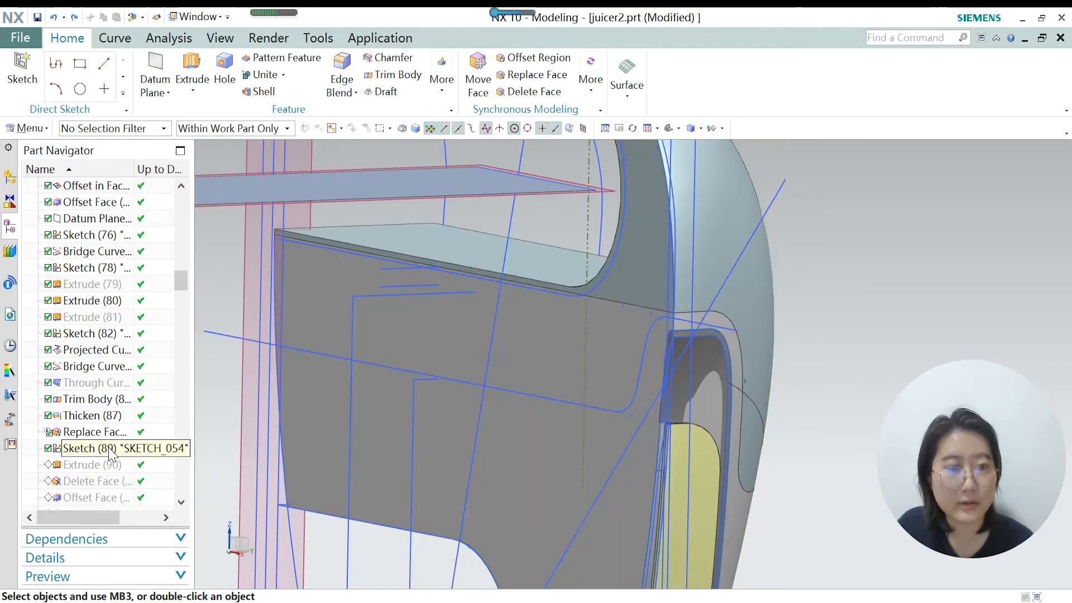
right_click(110, 448)
right_click(85, 464)
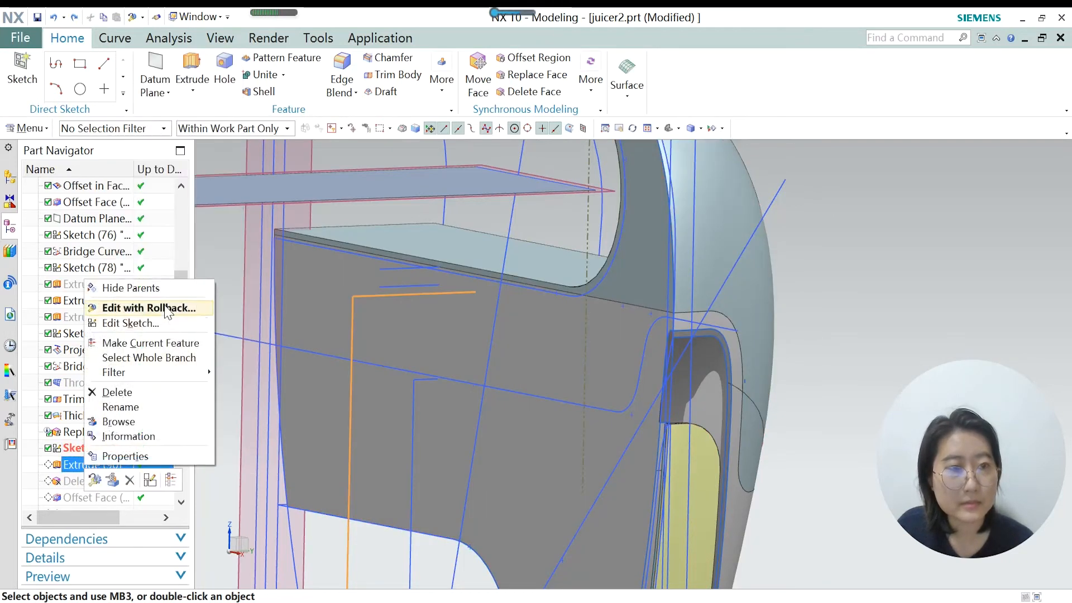
left_click(150, 343)
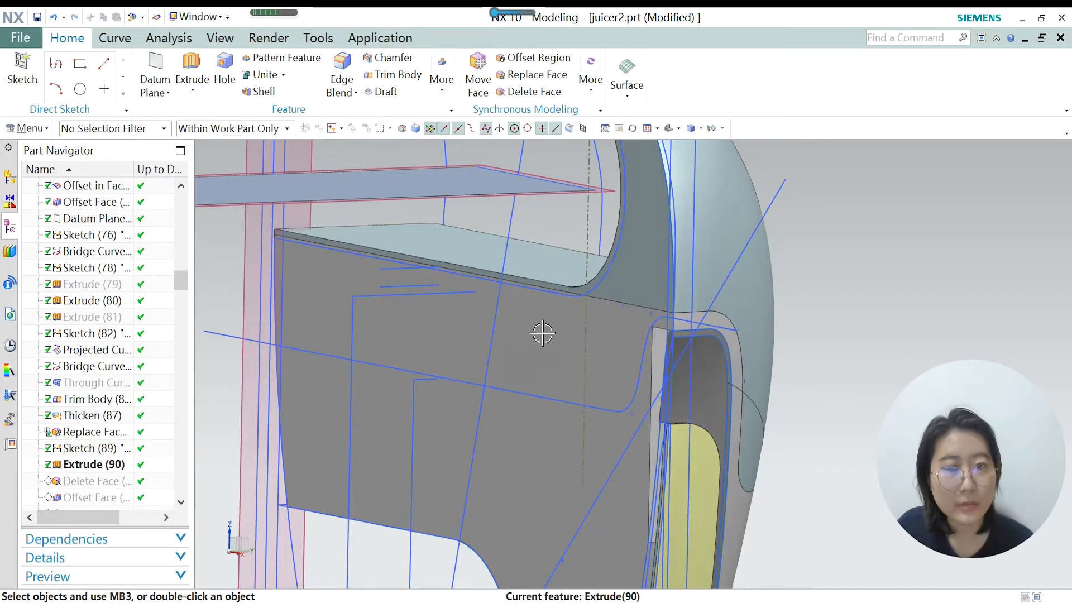
Examine from several angles the gap that Extrude (90) cuts between the housing wall and the grip recess.
scroll(544, 330, "down", 3)
middle_click_drag(556, 395, 525, 322)
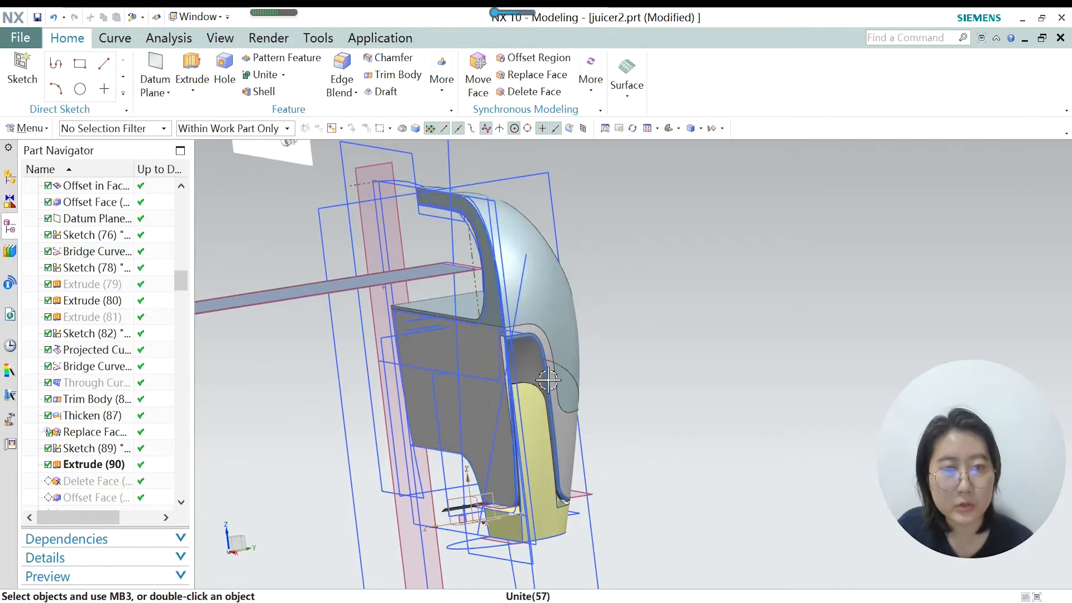
middle_click_drag(539, 388, 574, 369)
scroll(629, 364, "down", 3)
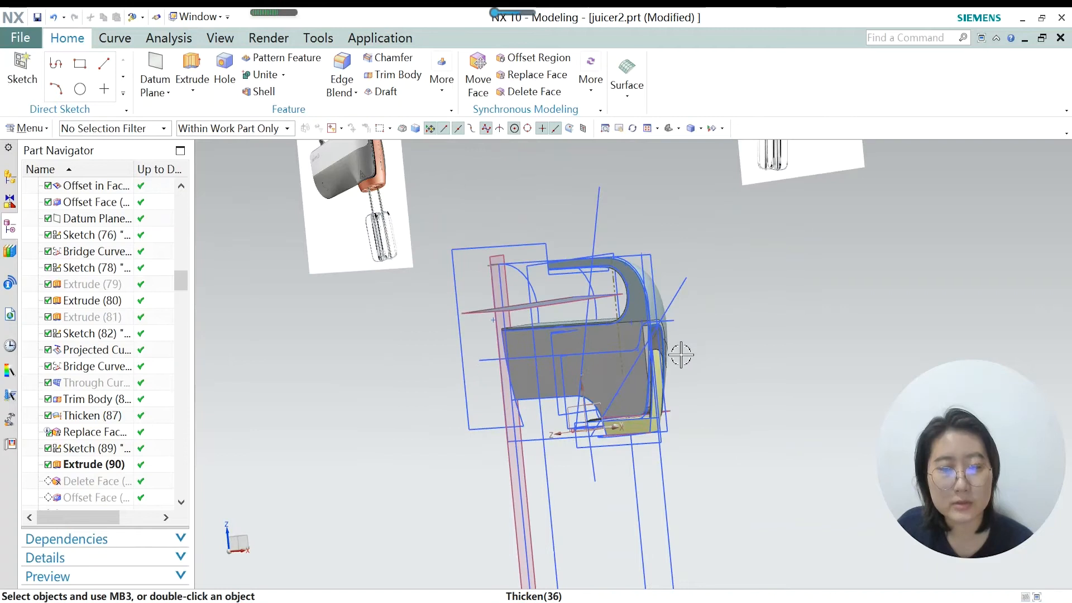
scroll(681, 355, "up", 5)
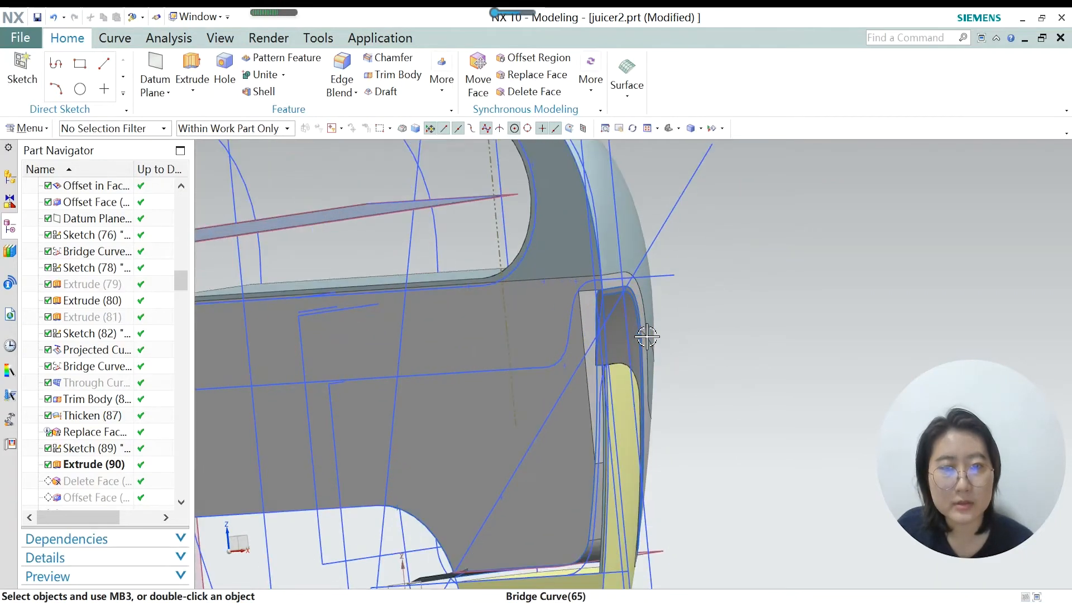
scroll(627, 342, "up", 3)
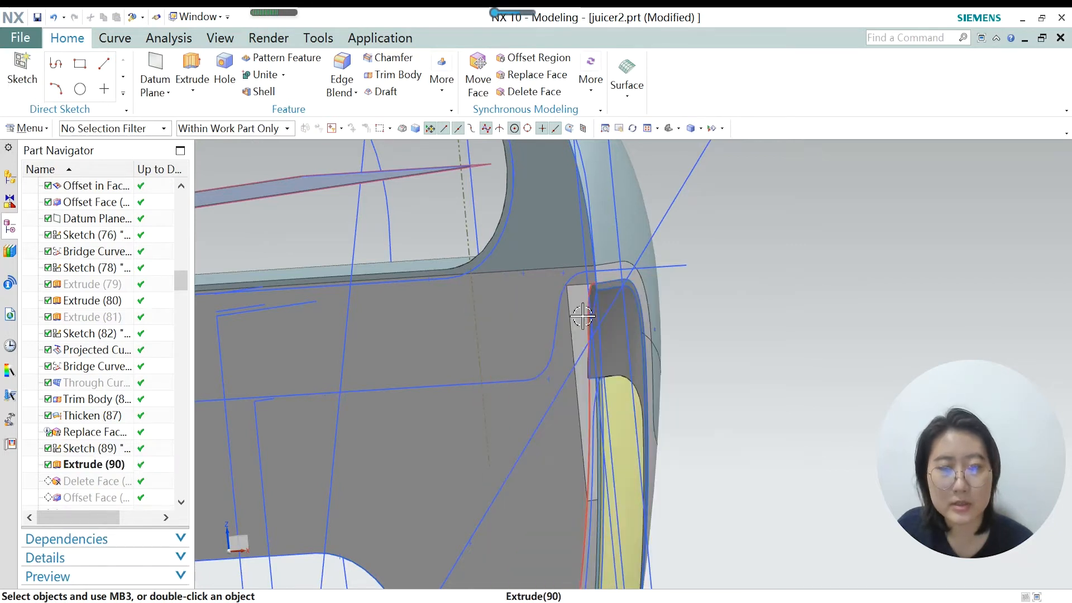
scroll(593, 316, "down", 1)
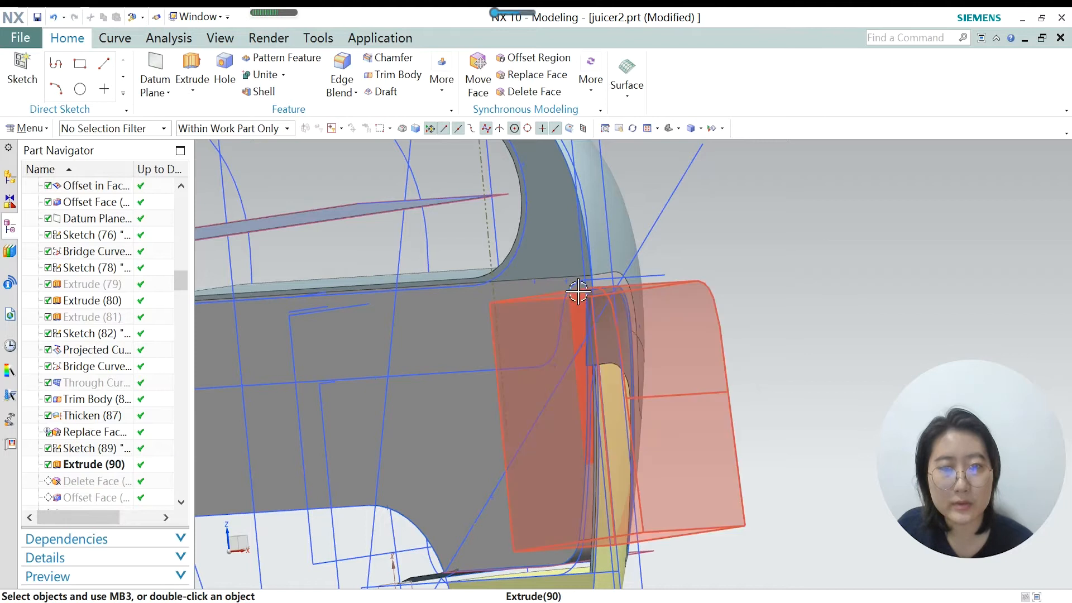
middle_click_drag(570, 384, 524, 478)
scroll(485, 501, "up", 2)
scroll(576, 353, "down", 2)
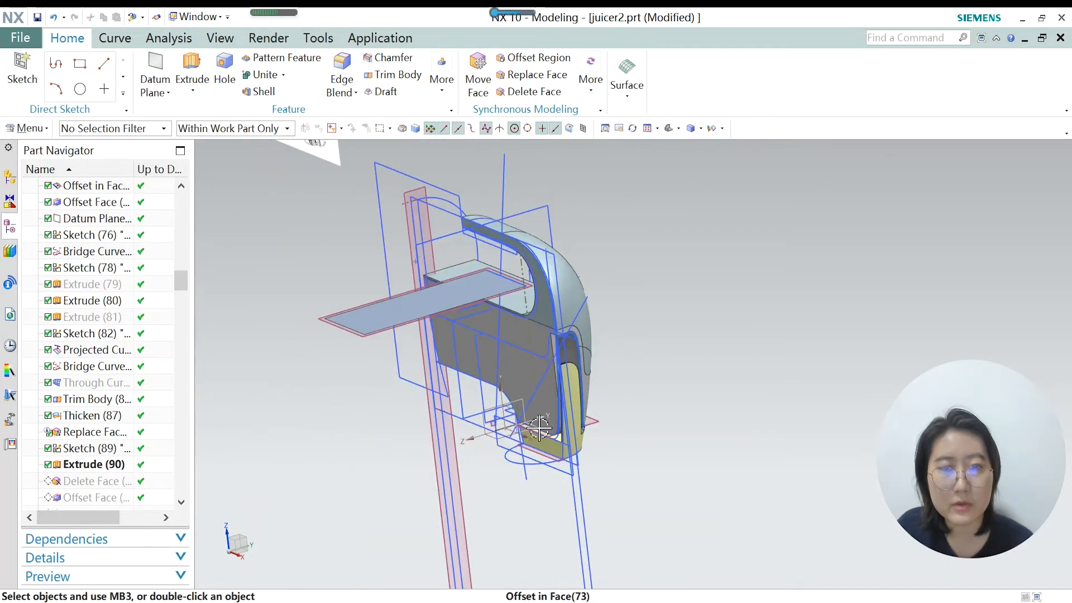
scroll(539, 428, "up", 2)
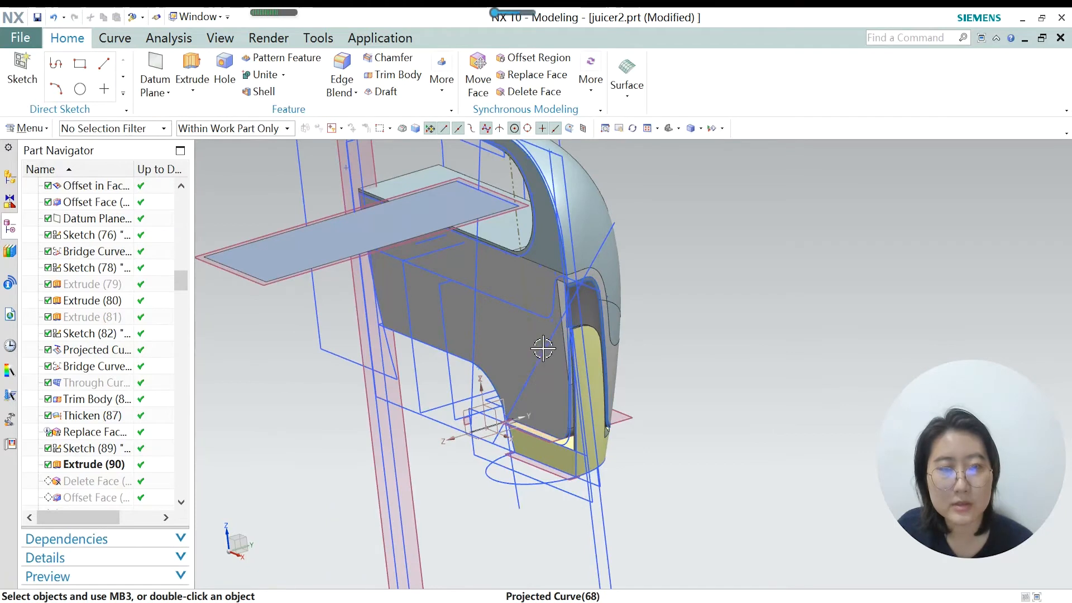
scroll(554, 412, "up", 1)
scroll(564, 319, "up", 1)
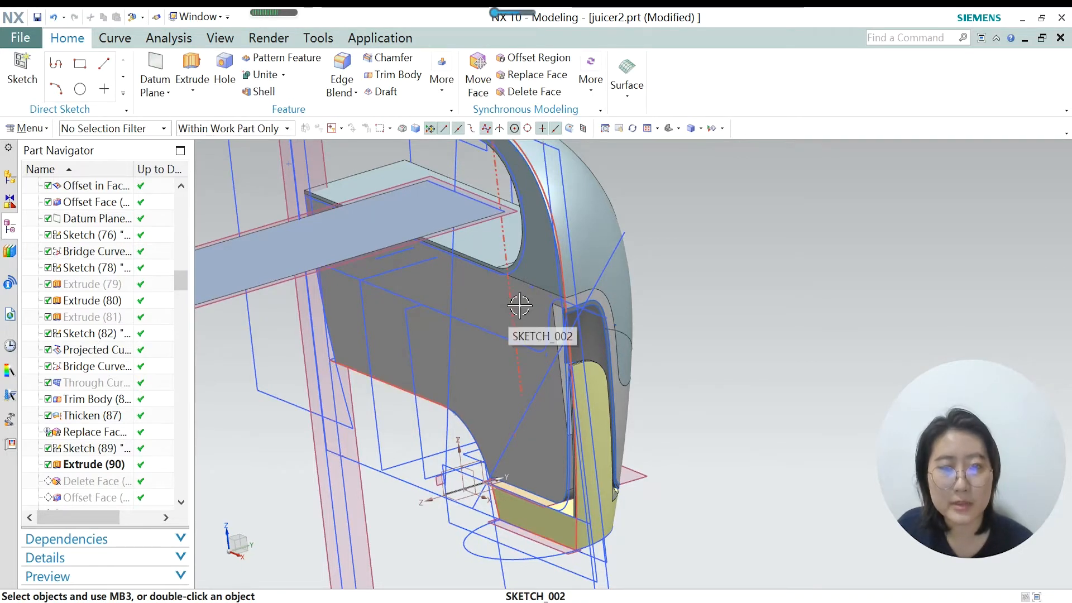
Make Delete Face (91) the current feature to see its effect, and undo that change.
right_click(103, 485)
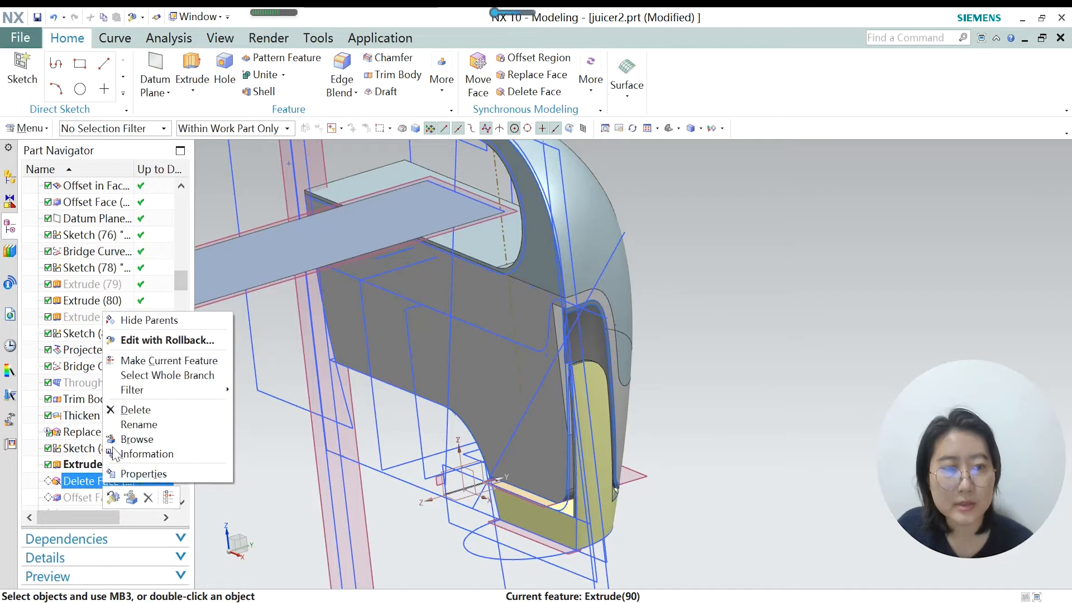
right_click(87, 483)
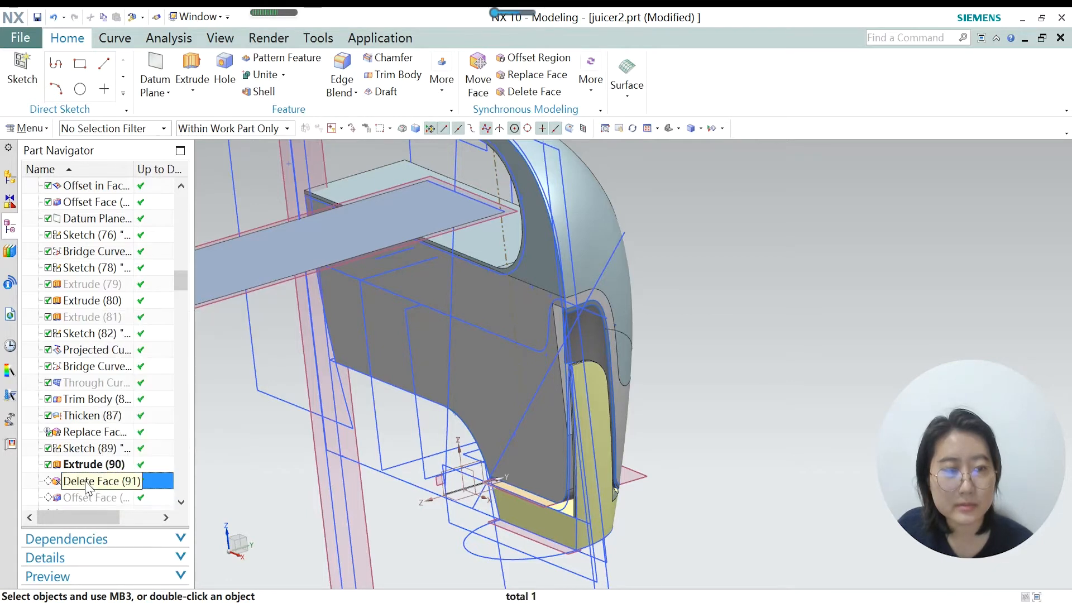
left_click(140, 359)
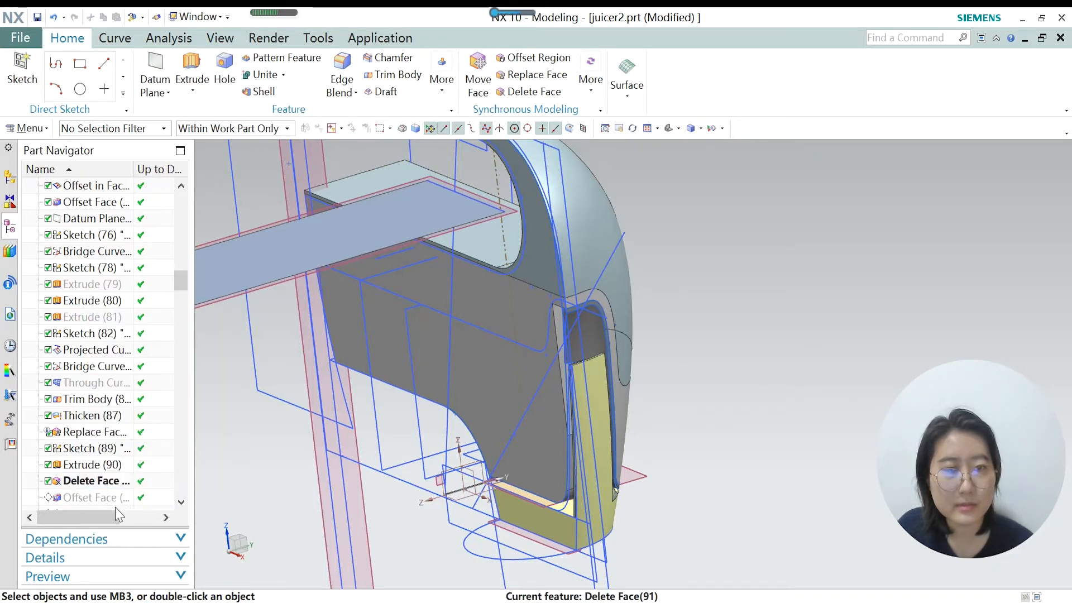
key("ctrl+z")
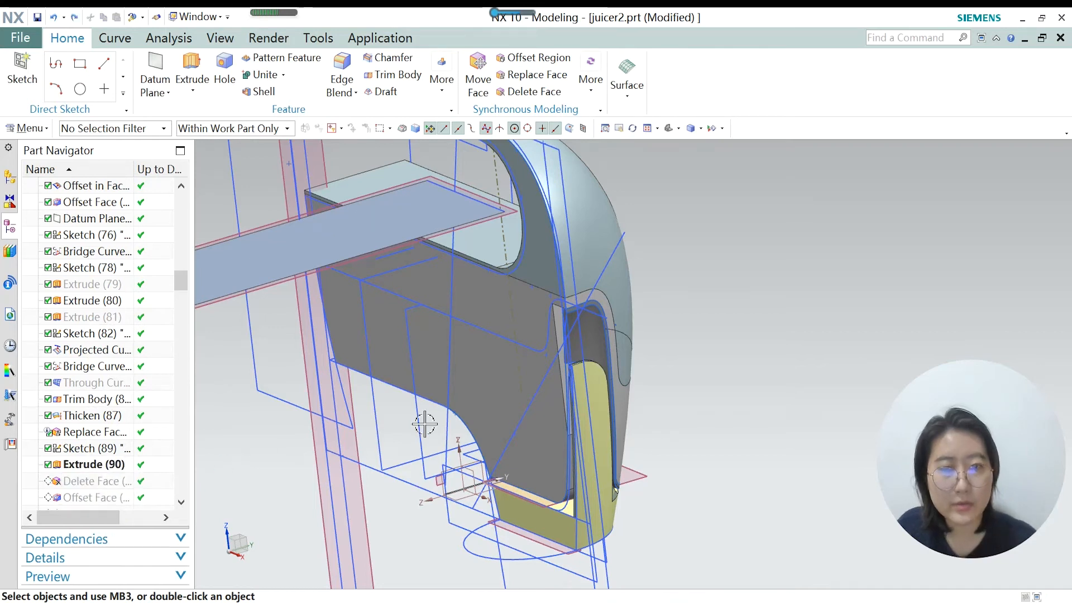
Examine the rounded upper end of the yellow grip body and its gap to the recess wall from several angles.
scroll(625, 356, "down", 2)
middle_click_drag(579, 422, 534, 422)
scroll(534, 423, "down", 2)
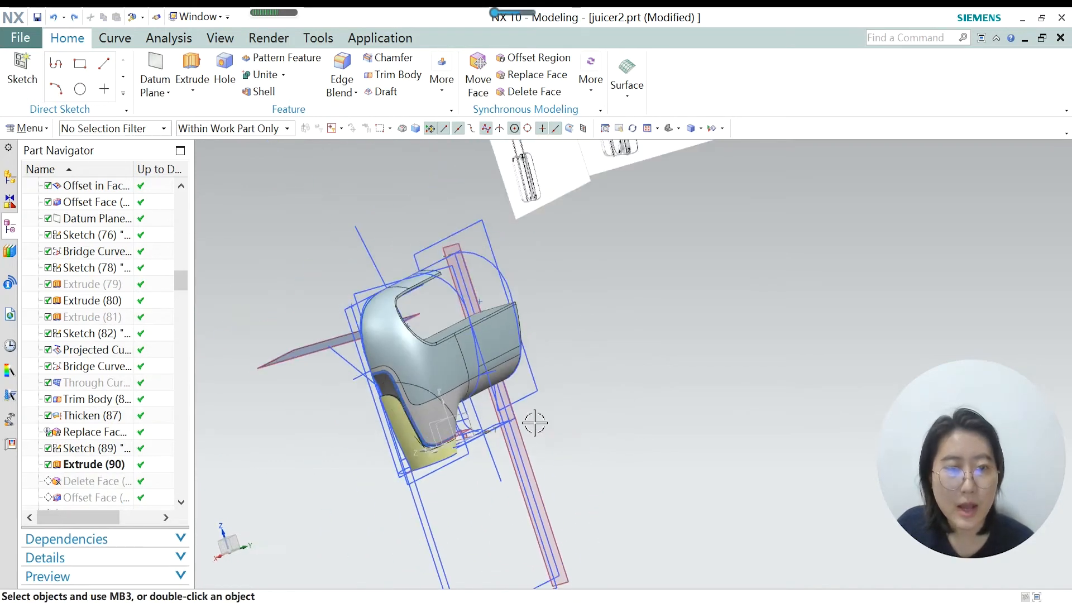
scroll(365, 401, "up", 1)
scroll(365, 401, "up", 5)
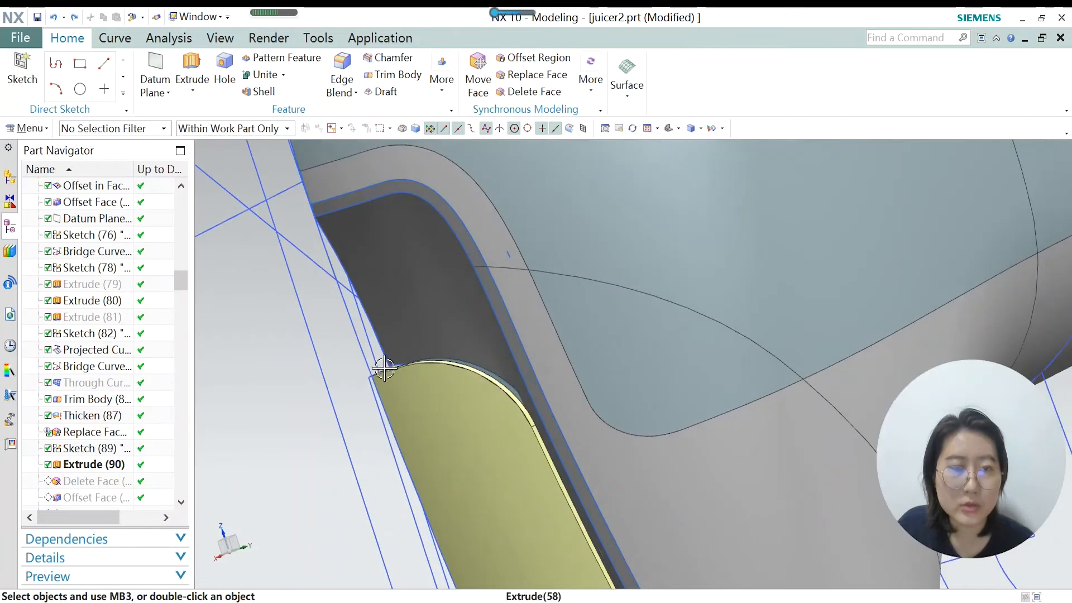
middle_click_drag(463, 452, 468, 454)
scroll(421, 412, "down", 2)
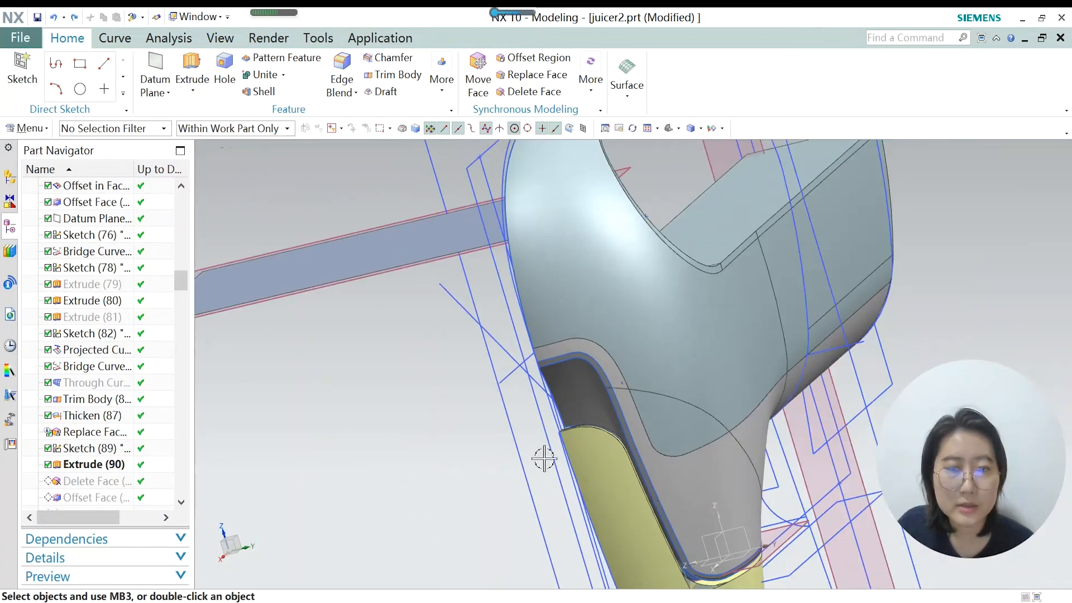
scroll(596, 426, "up", 1)
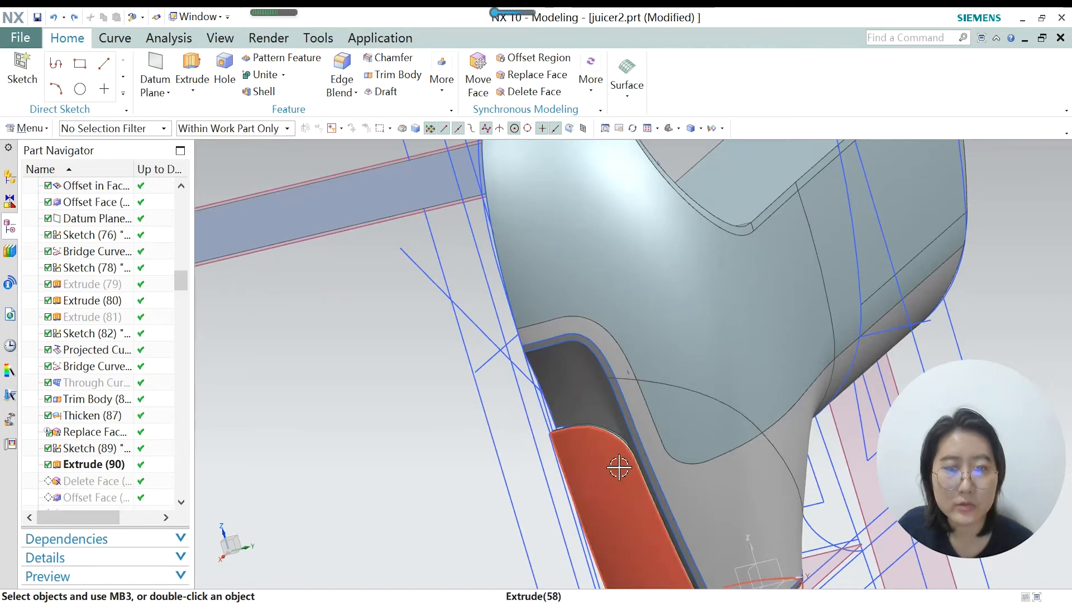
scroll(620, 441, "up", 1)
scroll(621, 455, "up", 1)
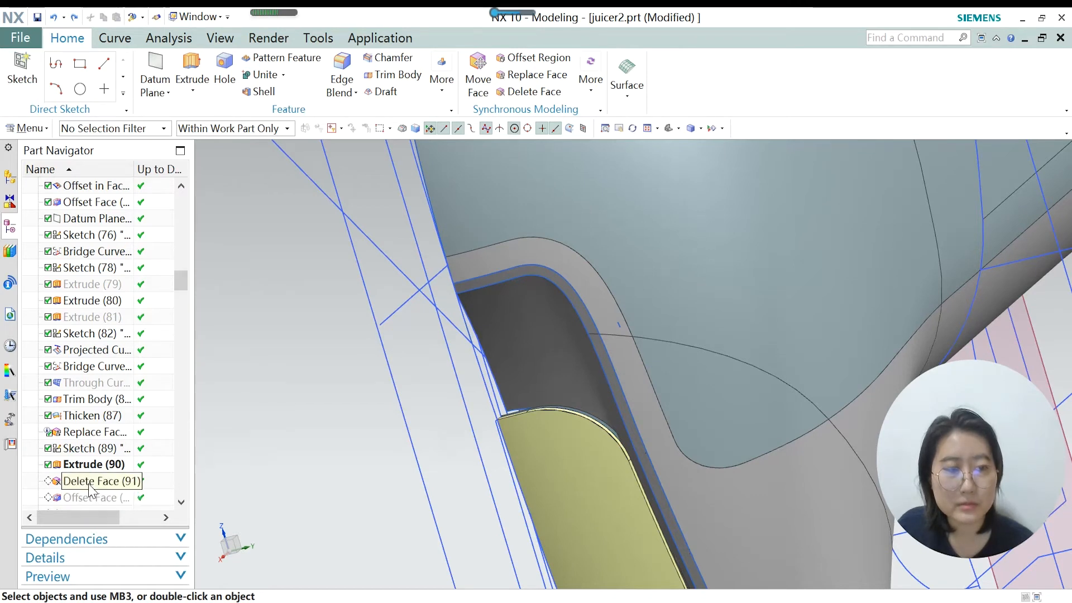
Make Delete Face (91) the current feature, stepping back once to compare the grip body's upper end with and without it.
right_click(91, 491)
left_click(144, 363)
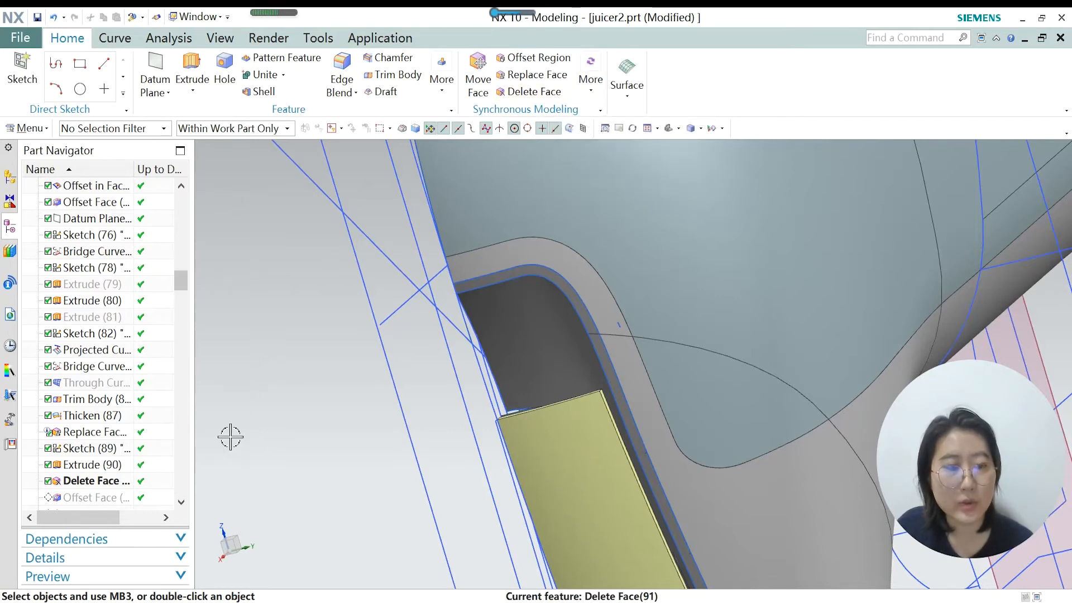
key("ctrl+shift+Left")
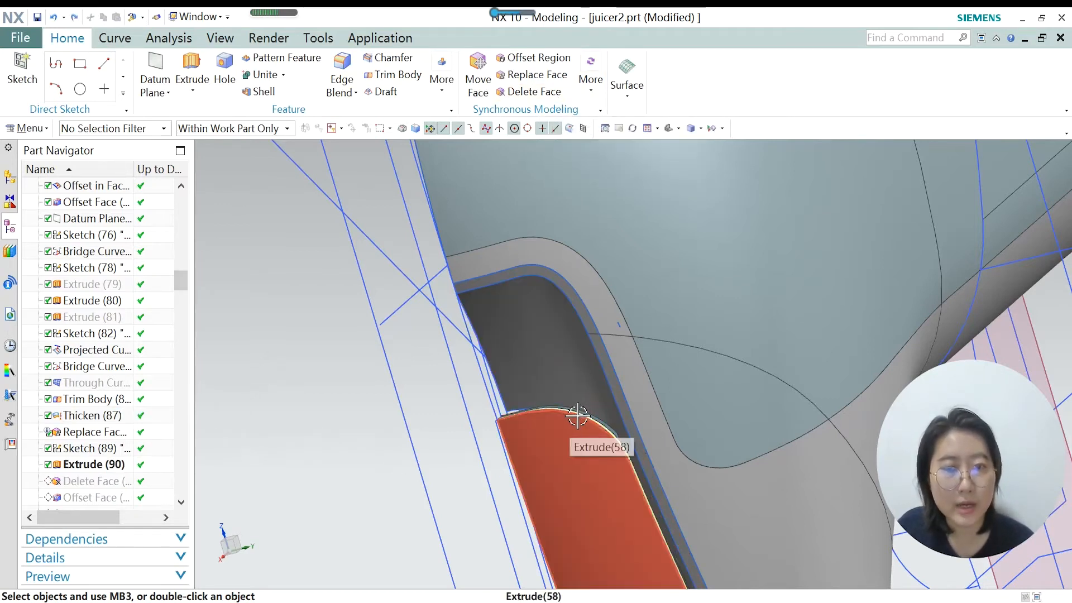
right_click(100, 481)
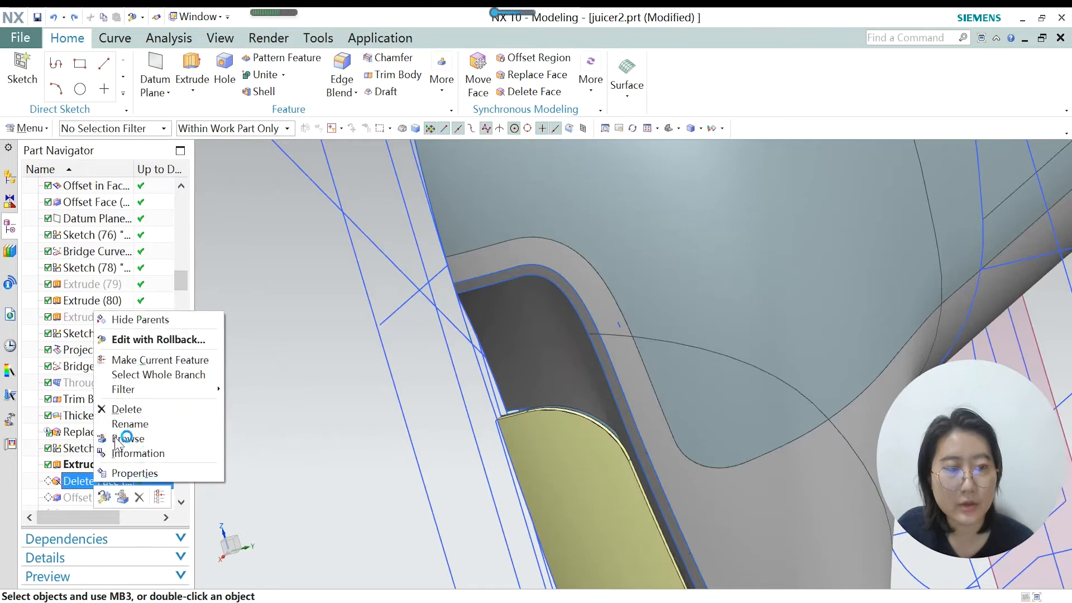
left_click(150, 359)
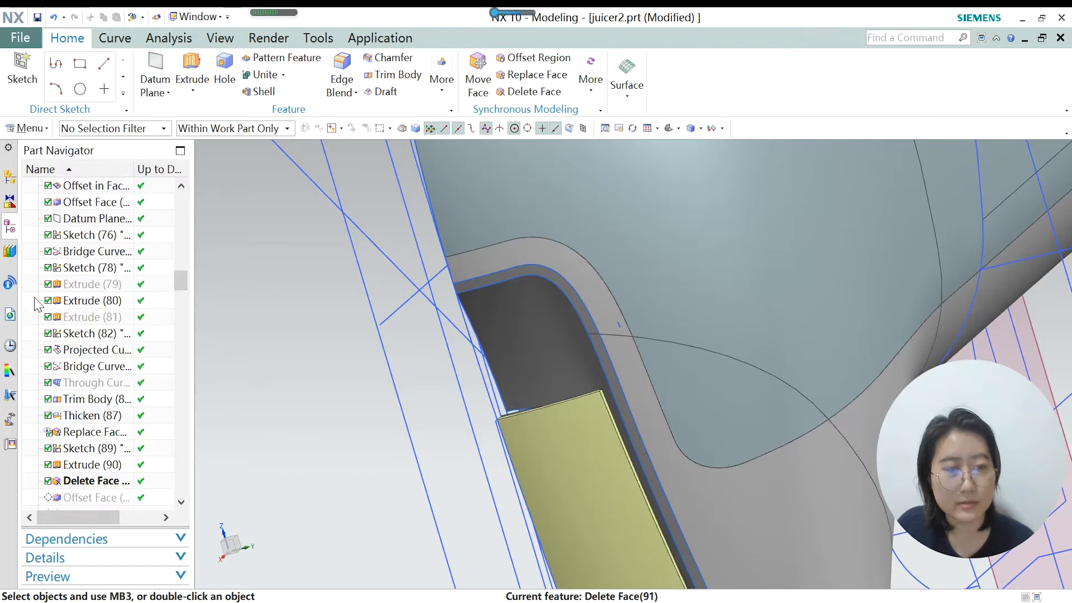
Make the Offset Face feature after Delete Face (91) current, review its face and offset settings, and accept them unchanged.
left_click(29, 128)
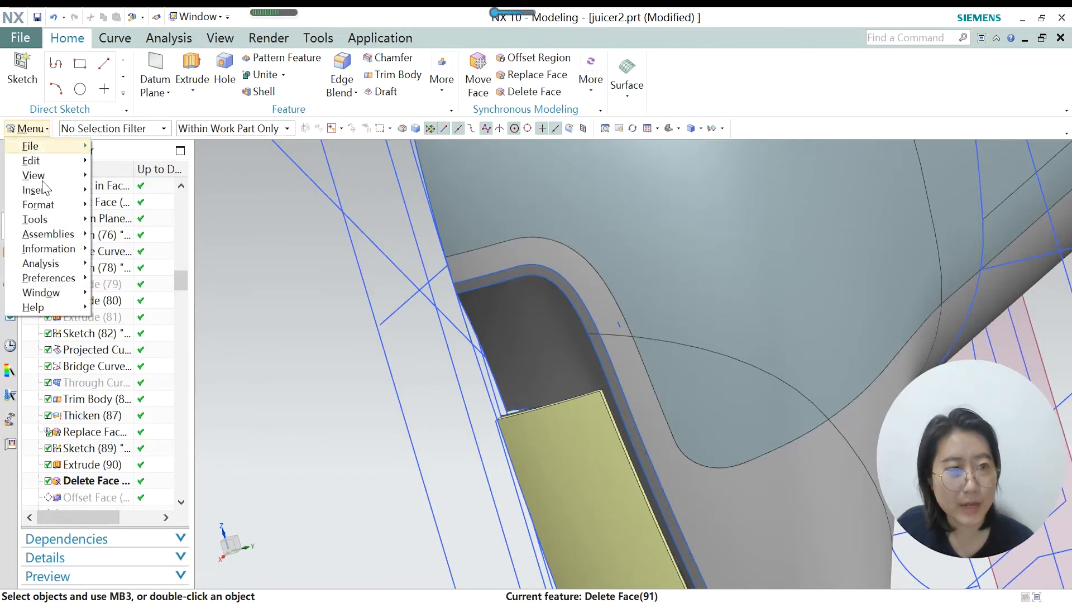
mouse_move(43, 200)
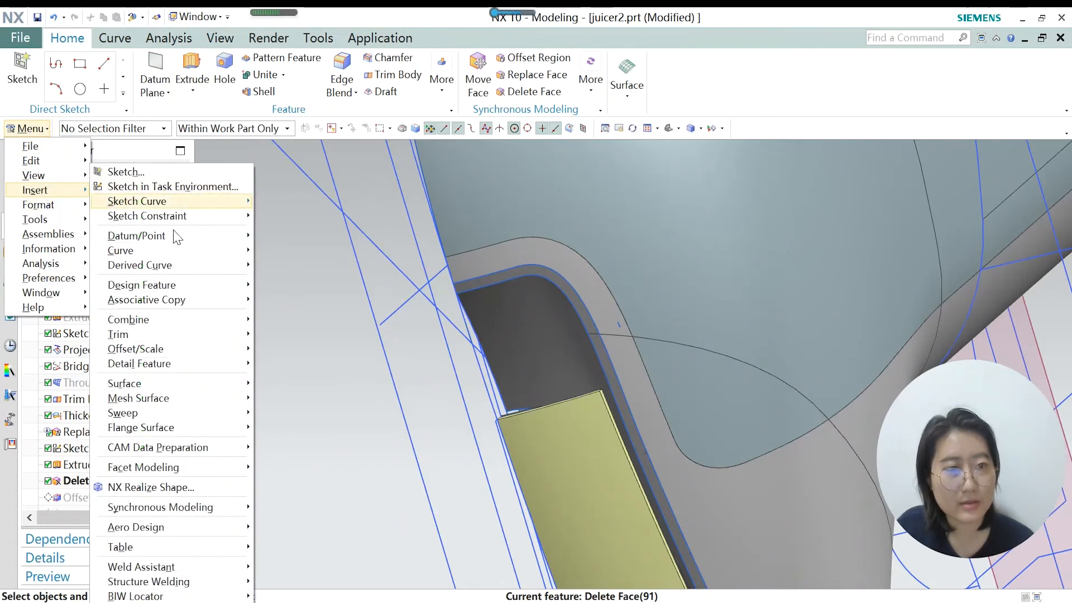
mouse_move(175, 355)
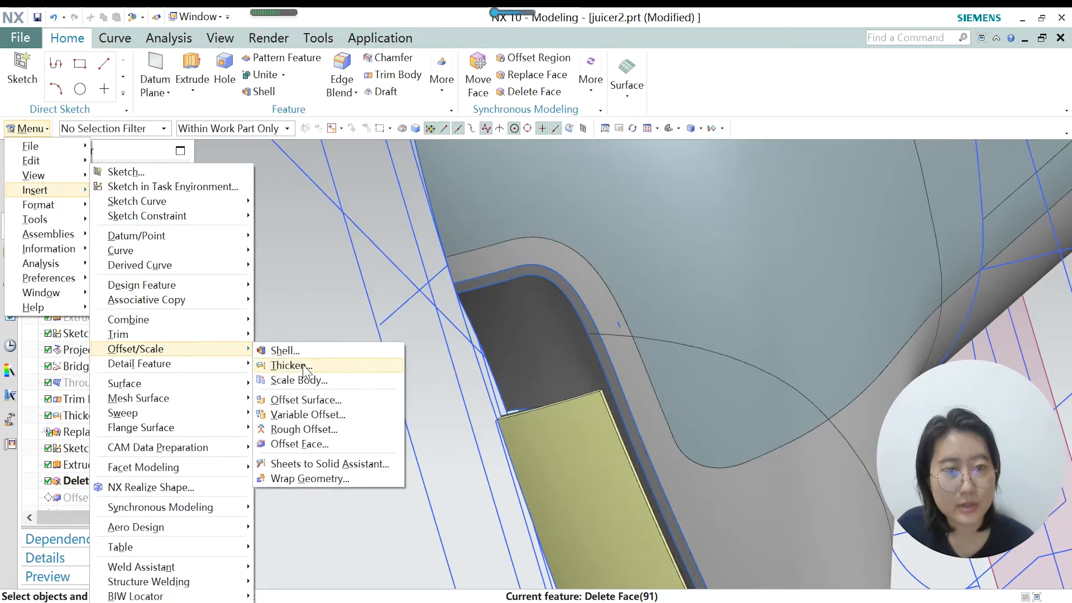
left_click(299, 444)
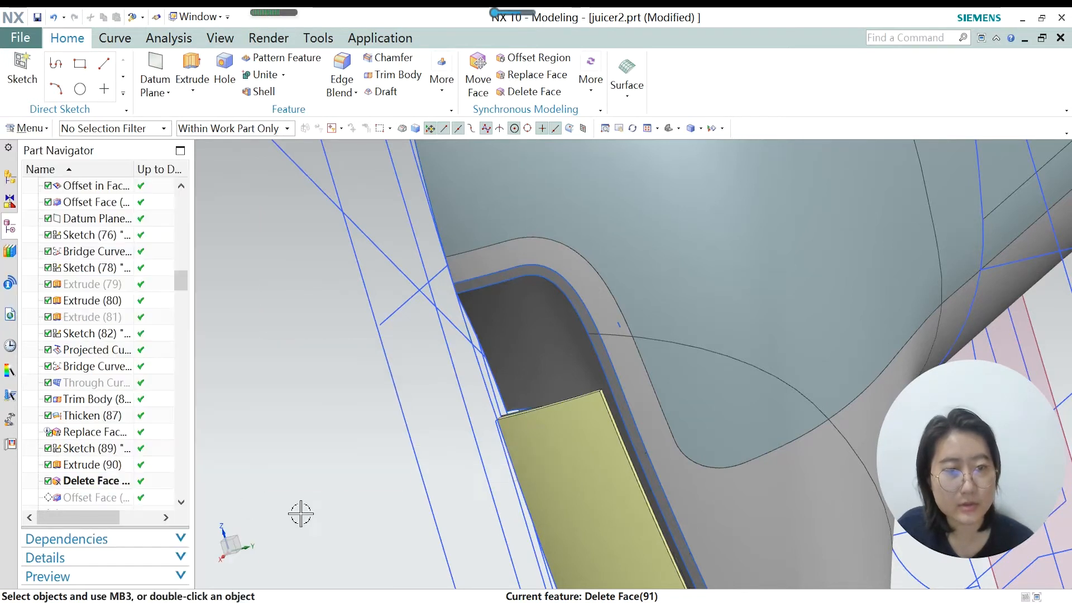
right_click(98, 498)
left_click(151, 370)
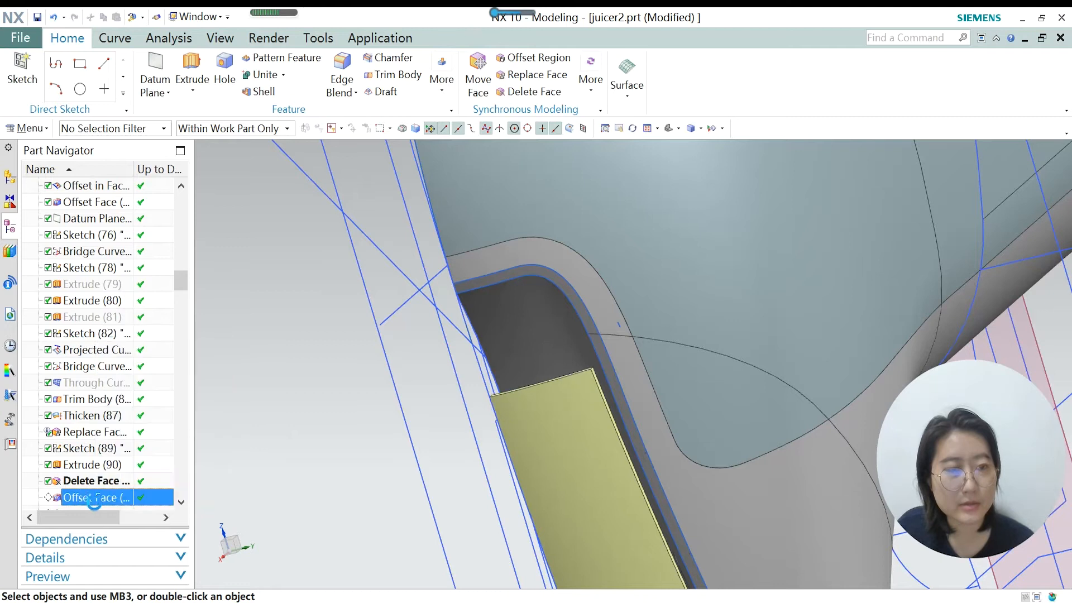
double_click(89, 499)
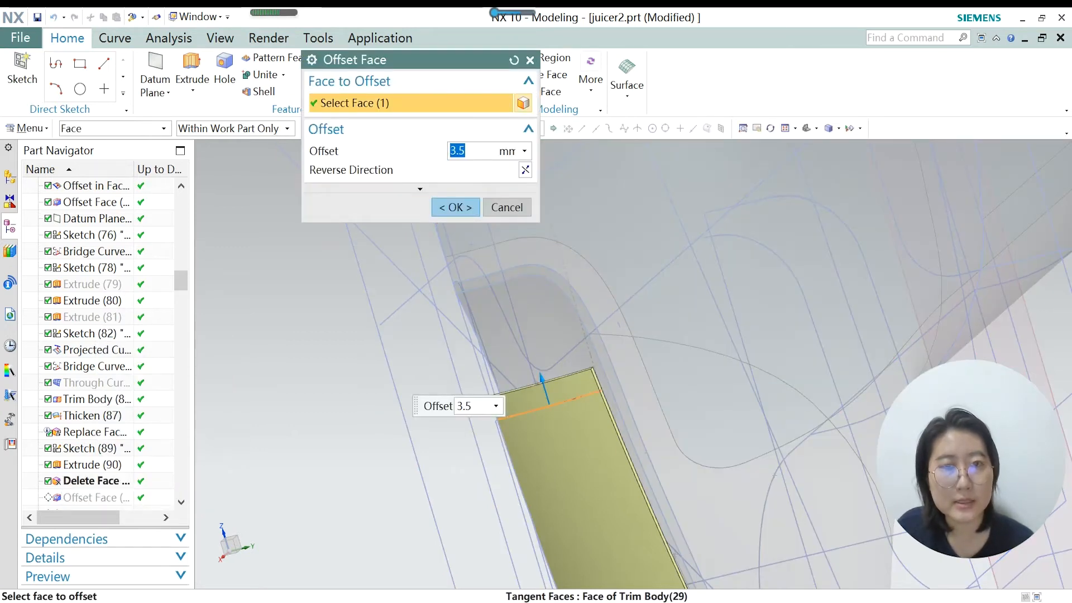
left_click(455, 208)
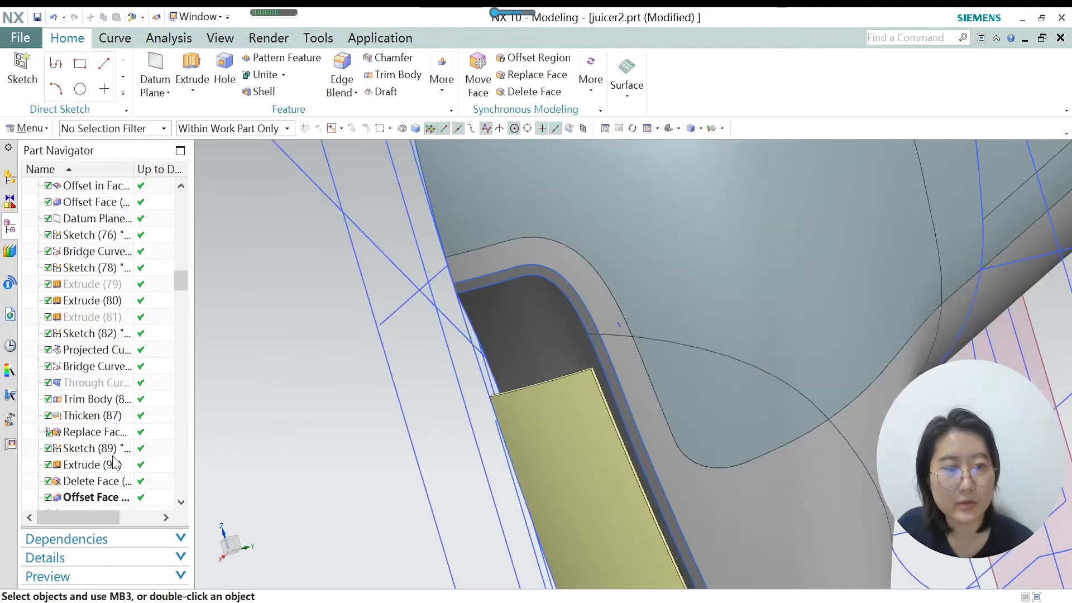
Make Edge Blend (93) the current feature, review its edge and radius settings, and accept them unchanged.
scroll(101, 471, "down", 1)
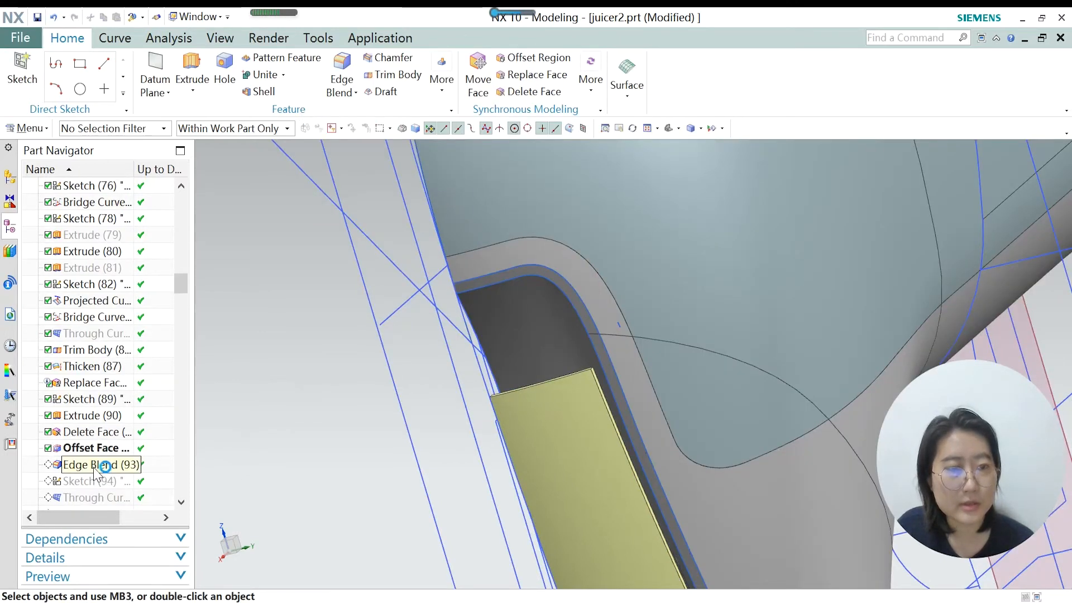
right_click(95, 469)
left_click(165, 346)
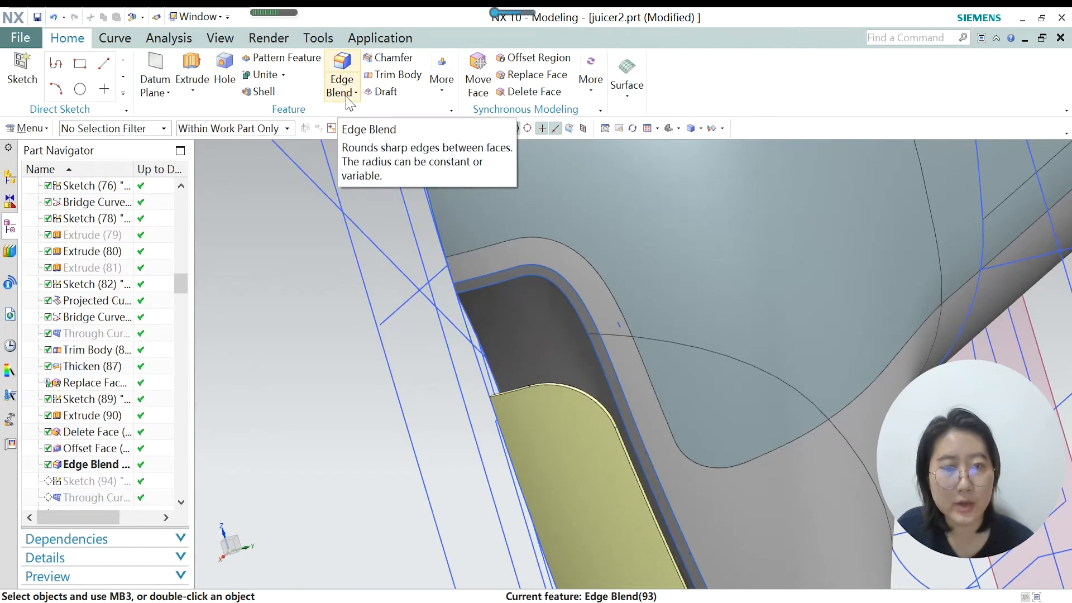
double_click(95, 464)
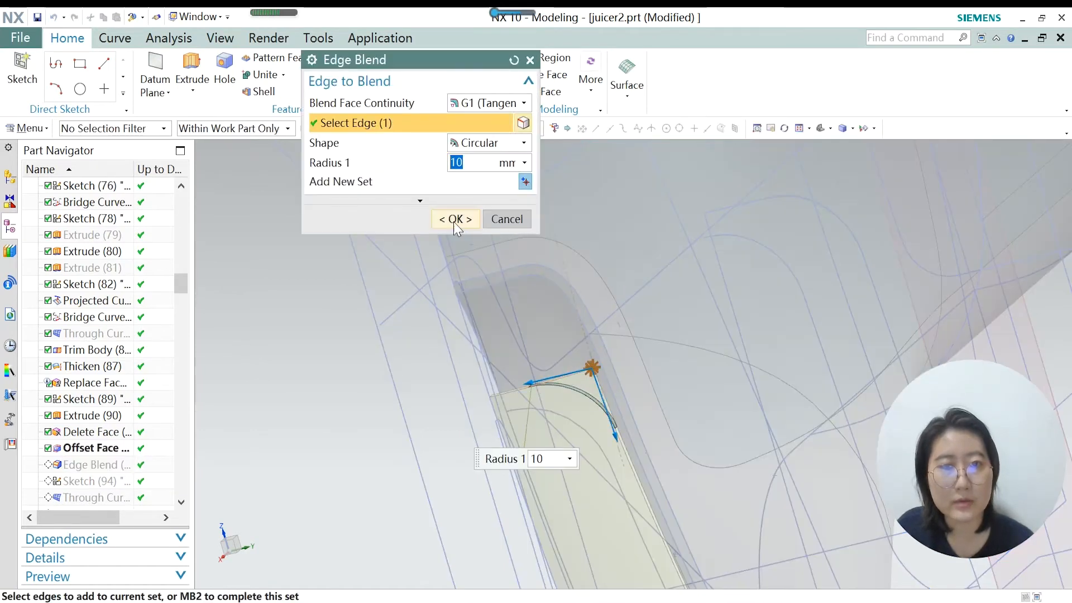
left_click(453, 219)
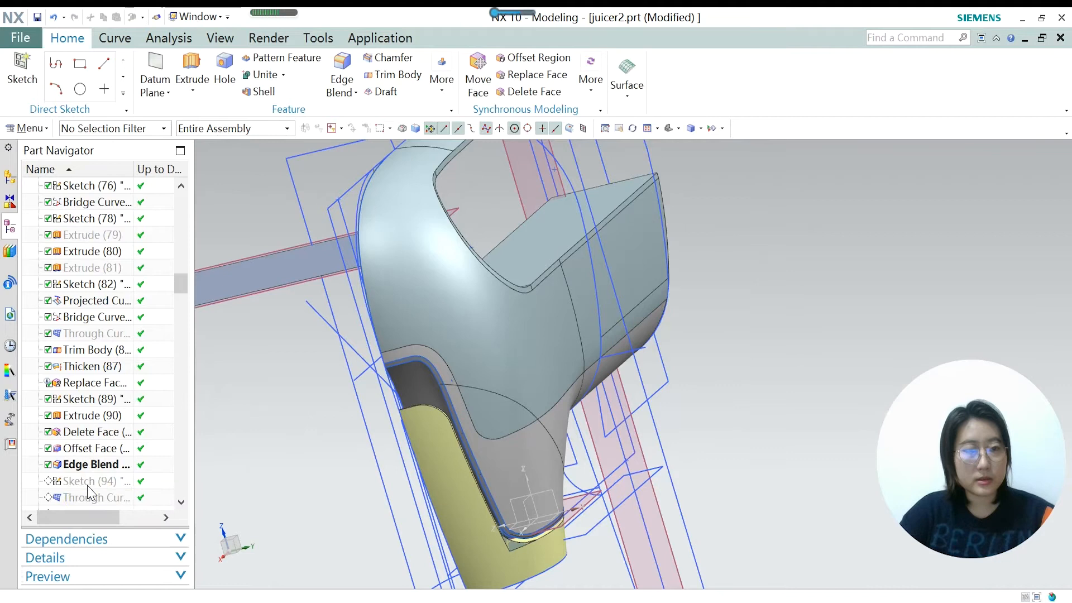
Advance the current feature through Sketch (94) to Through Curve Mesh (95), and accept the mesh's settings unchanged.
right_click(62, 481)
left_click(142, 376)
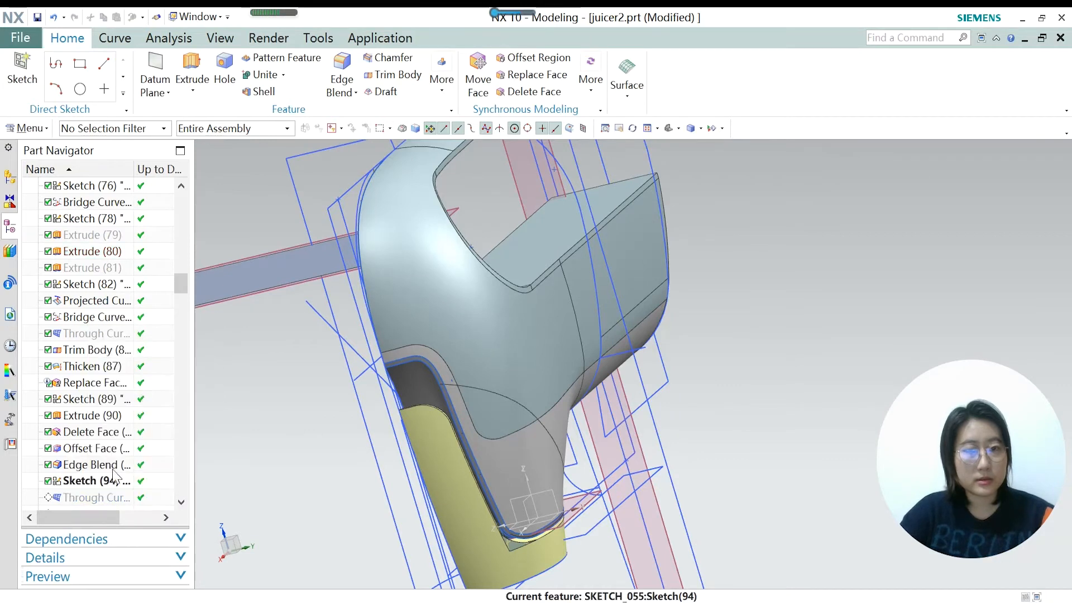
right_click(92, 507)
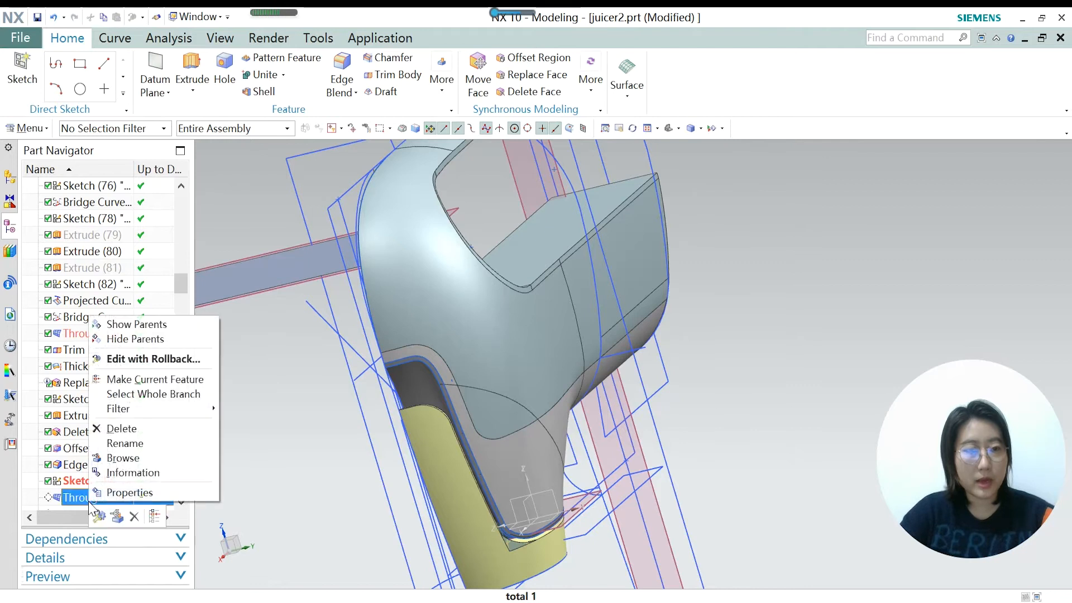
left_click(157, 383)
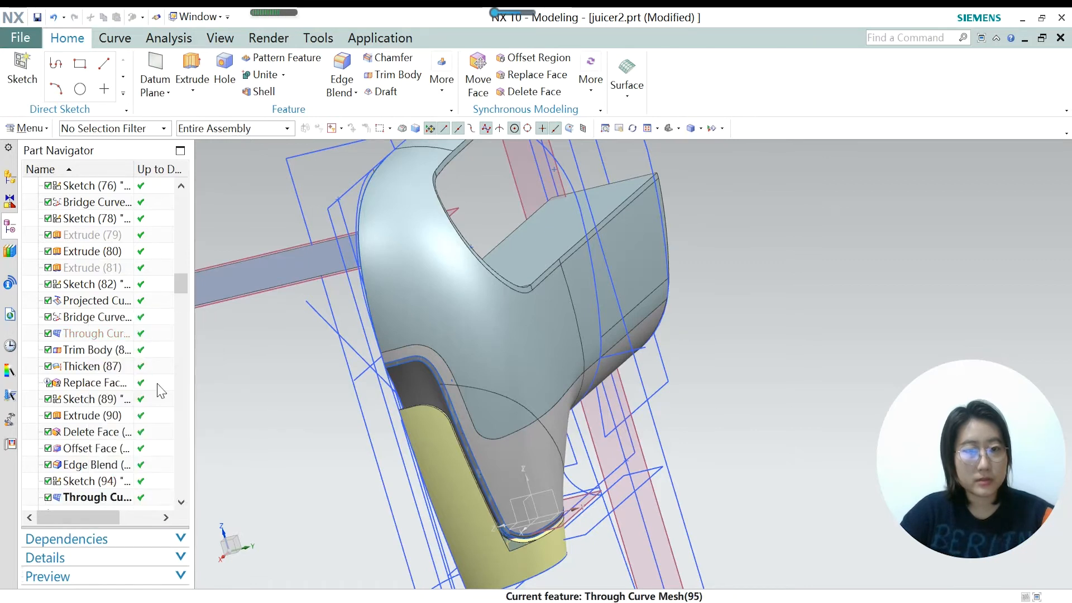
double_click(106, 499)
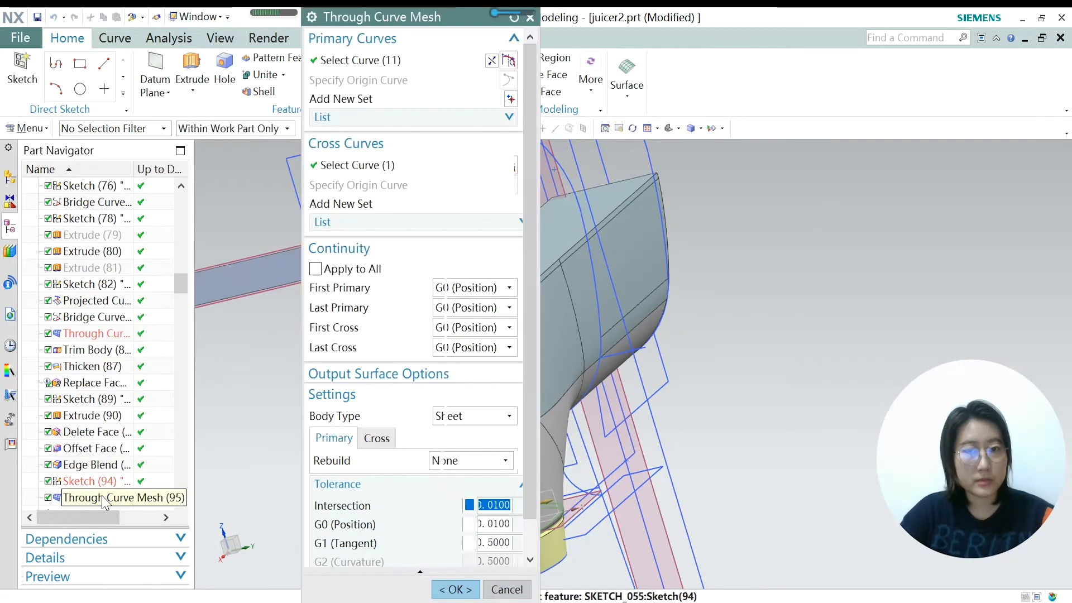
left_click(470, 588)
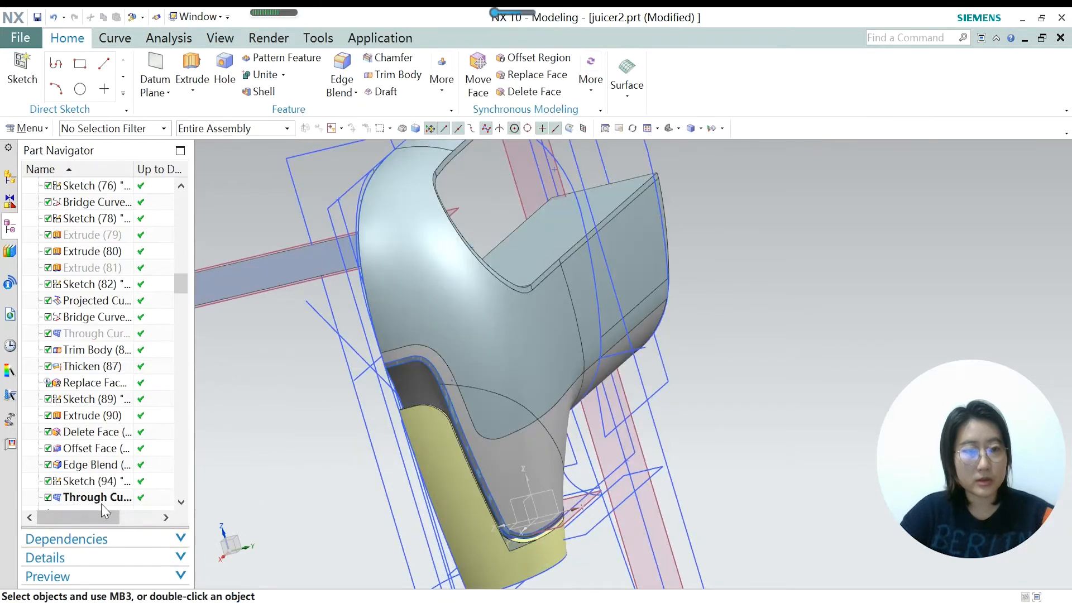
Reopen Through Curve Mesh (95) and examine the primary curves running along the recess rim.
double_click(96, 500)
mouse_move(433, 19)
left_mouse_down()
mouse_move(739, 40)
mouse_move(769, 24)
left_mouse_up()
scroll(561, 547, "up", 2)
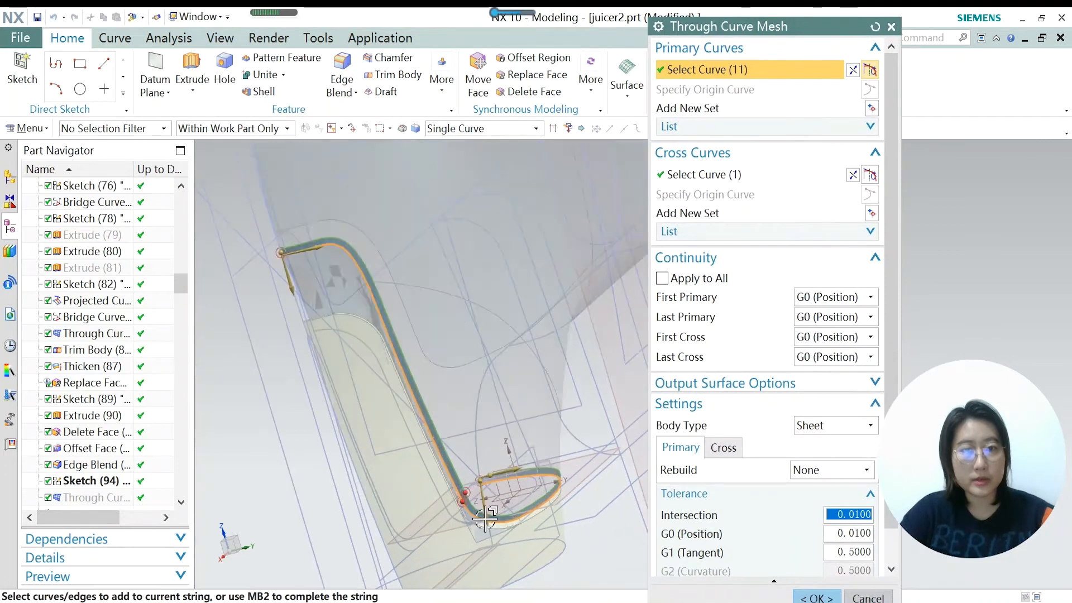
scroll(446, 446, "down", 2)
scroll(445, 402, "up", 1)
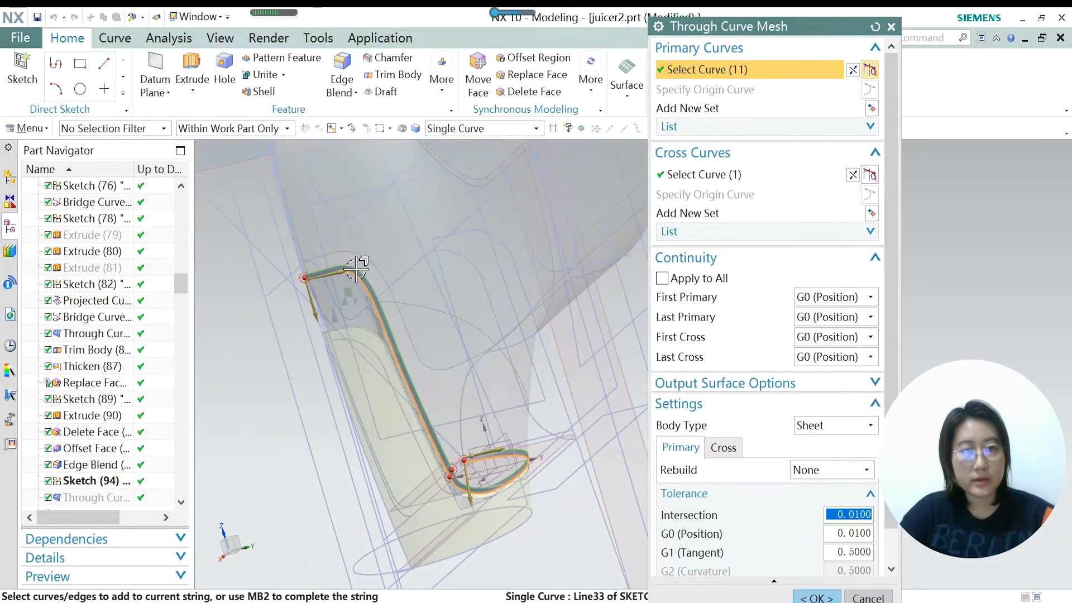
scroll(462, 491, "up", 2)
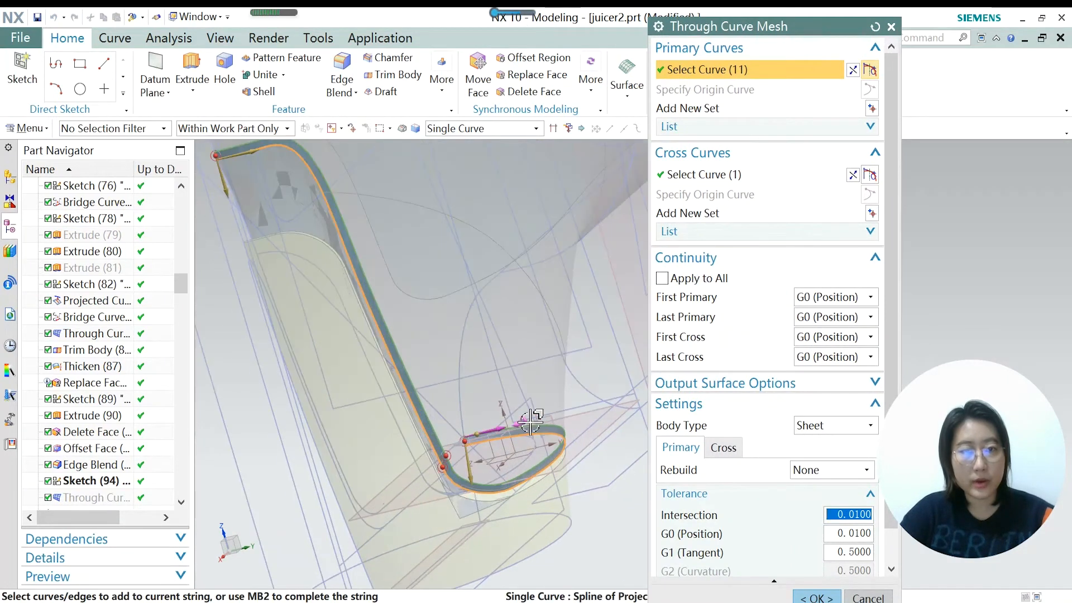
scroll(466, 491, "down", 1)
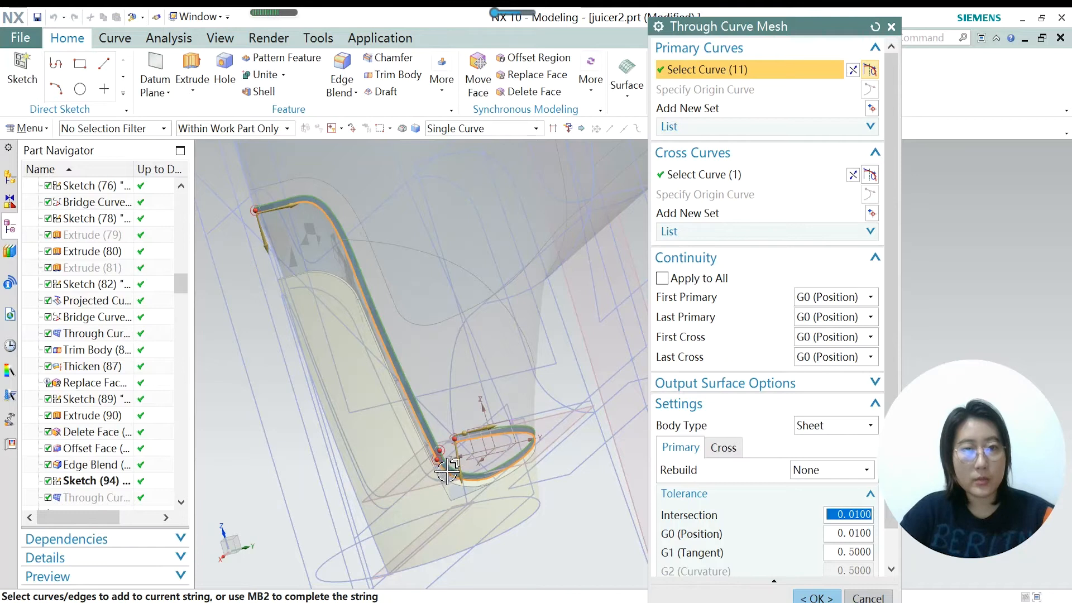
scroll(447, 472, "down", 1)
scroll(336, 257, "up", 1)
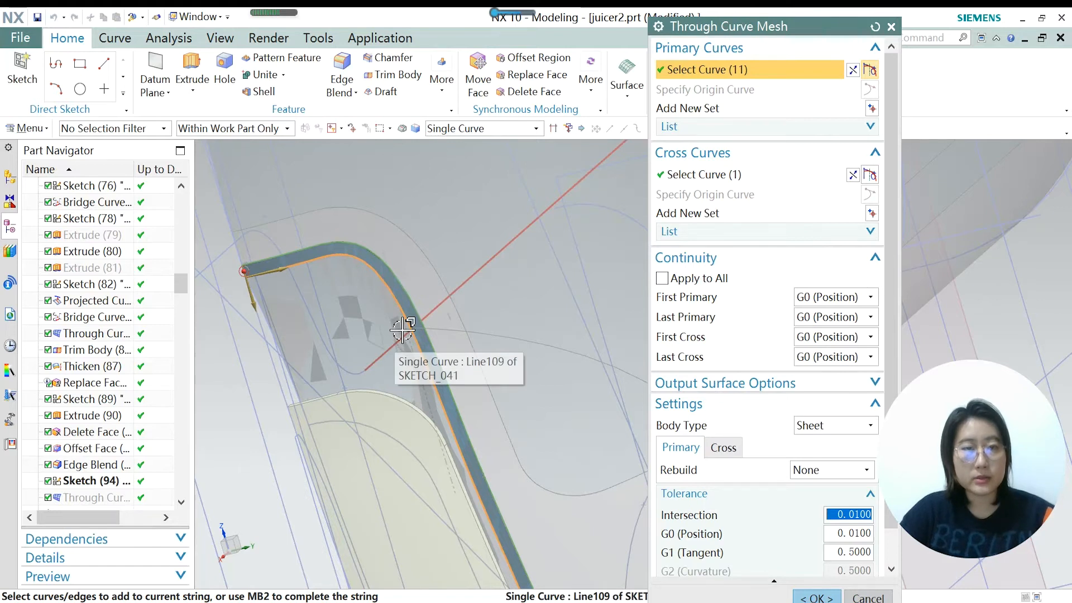
scroll(402, 330, "down", 5)
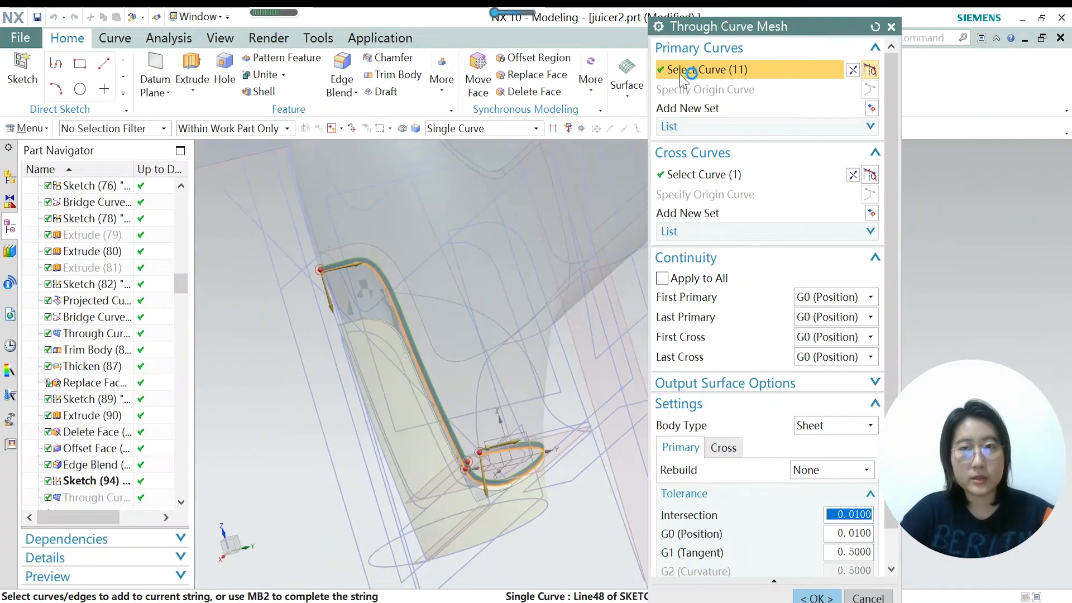
scroll(368, 266, "up", 3)
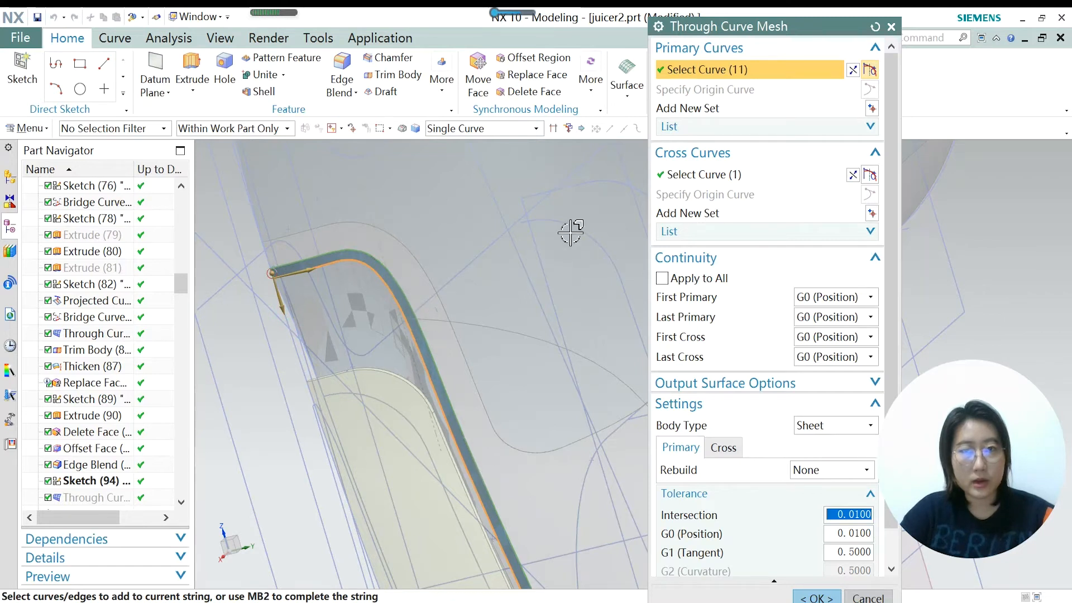
Examine the cross curves at both ends of the Through Curve Mesh (95) strip, and accept the mesh unchanged.
scroll(238, 260, "down", 3)
middle_click_drag(245, 268, 365, 313)
scroll(363, 321, "up", 5)
scroll(360, 320, "up", 3)
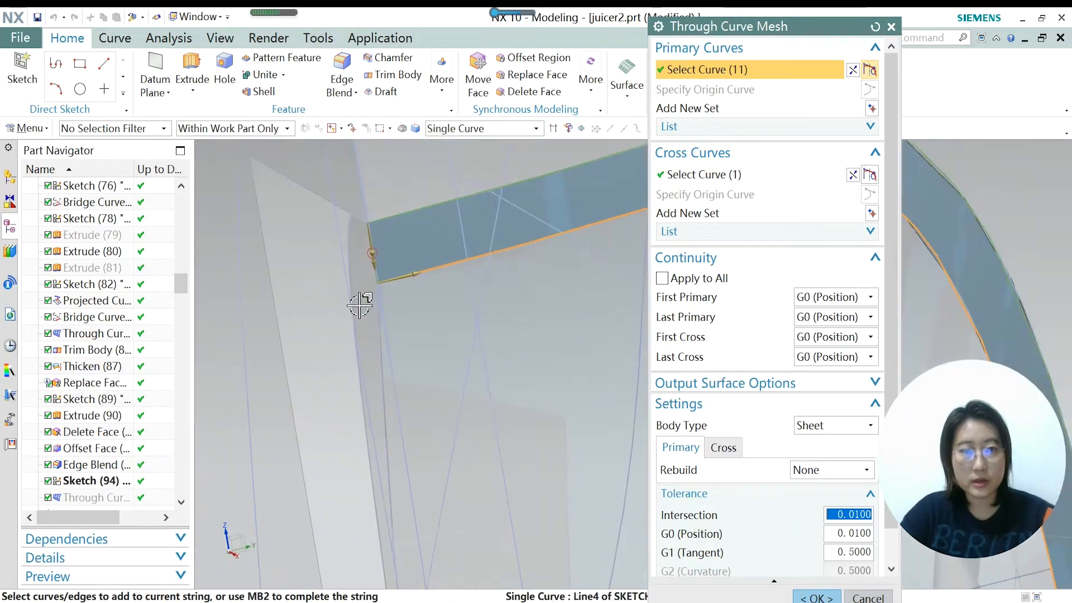
scroll(375, 213, "down", 3)
scroll(375, 212, "down", 3)
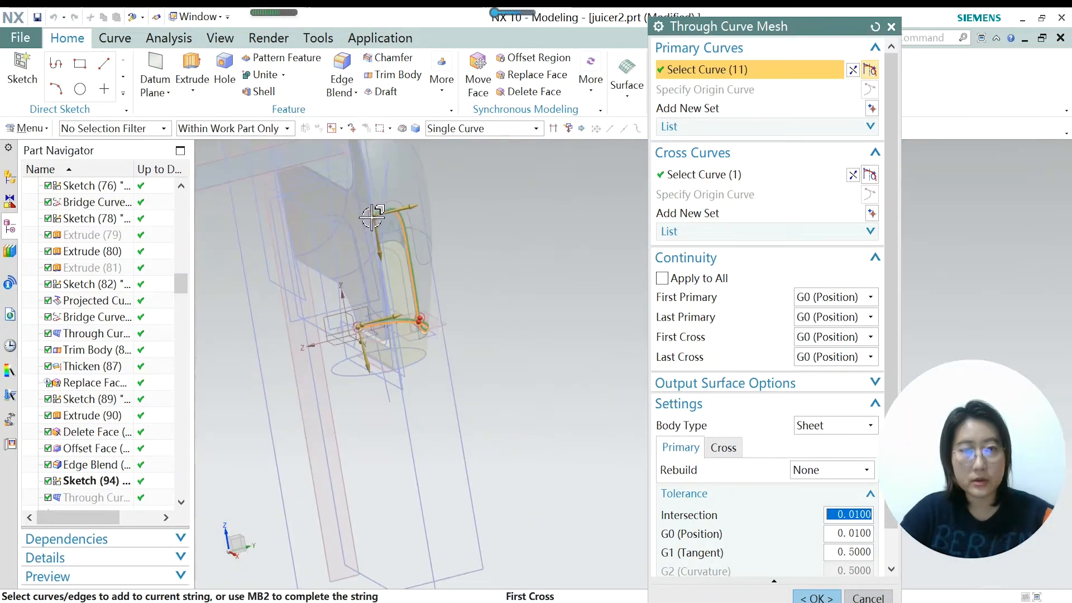
middle_click_drag(441, 343, 331, 365)
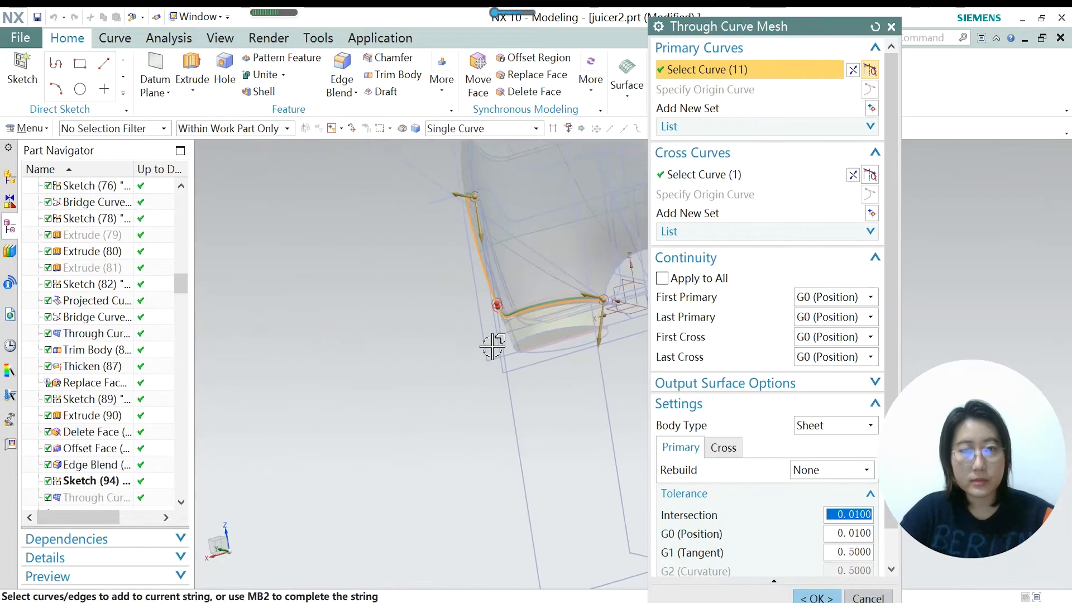
scroll(517, 300, "up", 5)
scroll(516, 301, "up", 6)
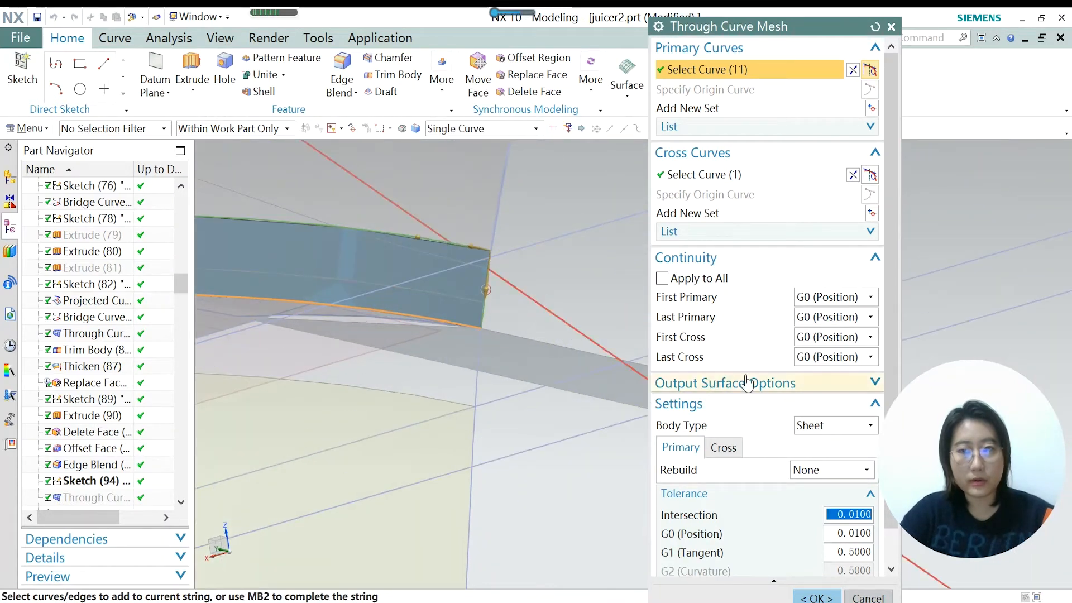
scroll(605, 367, "down", 6)
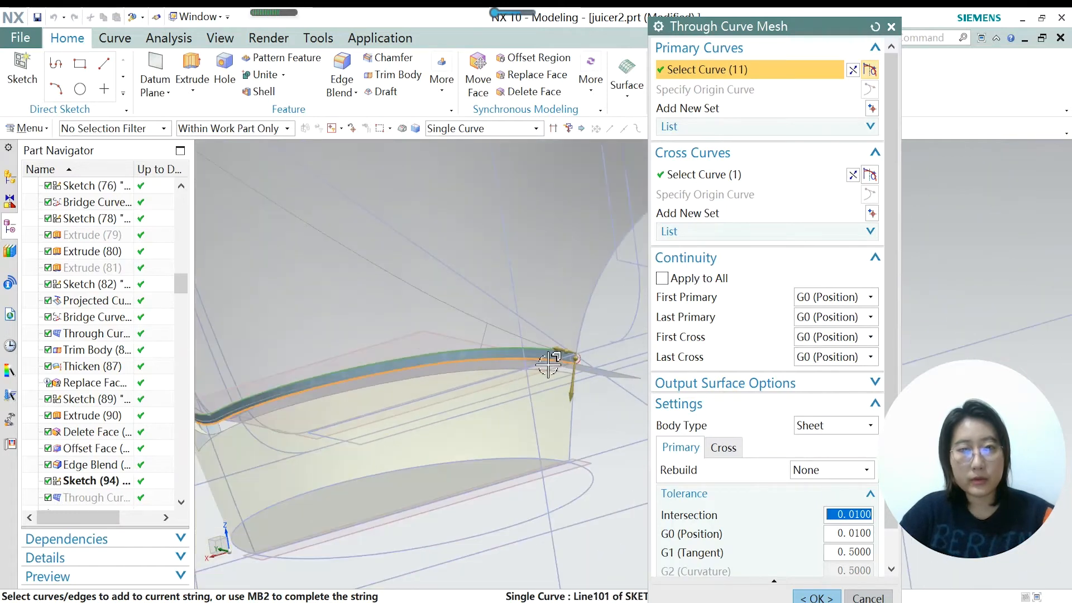
scroll(578, 359, "up", 5)
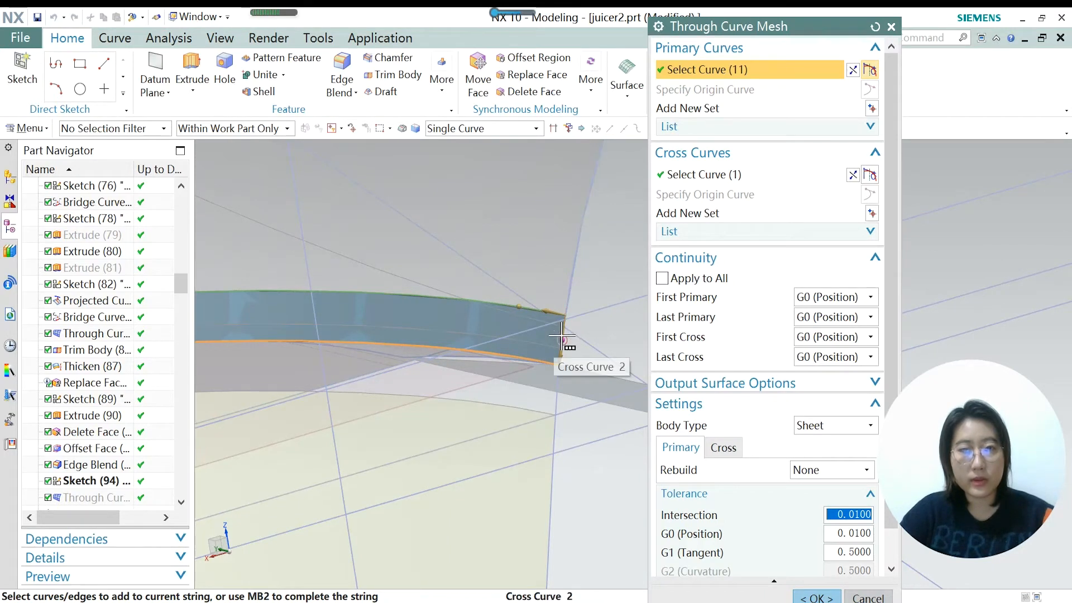
middle_click_drag(508, 364, 570, 373)
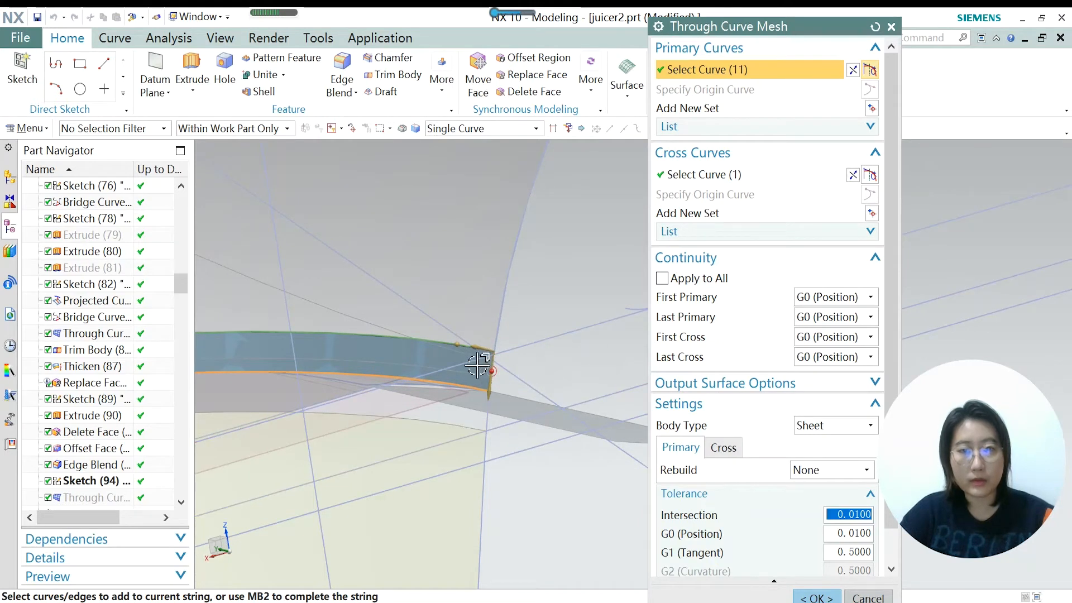
middle_click_drag(531, 378, 564, 369)
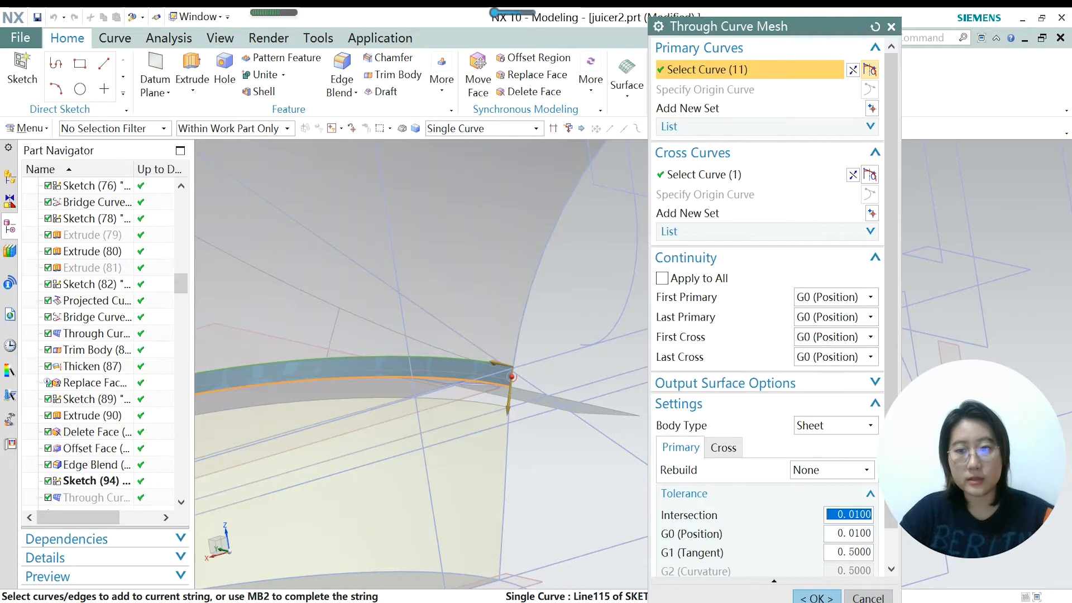
left_click(815, 597)
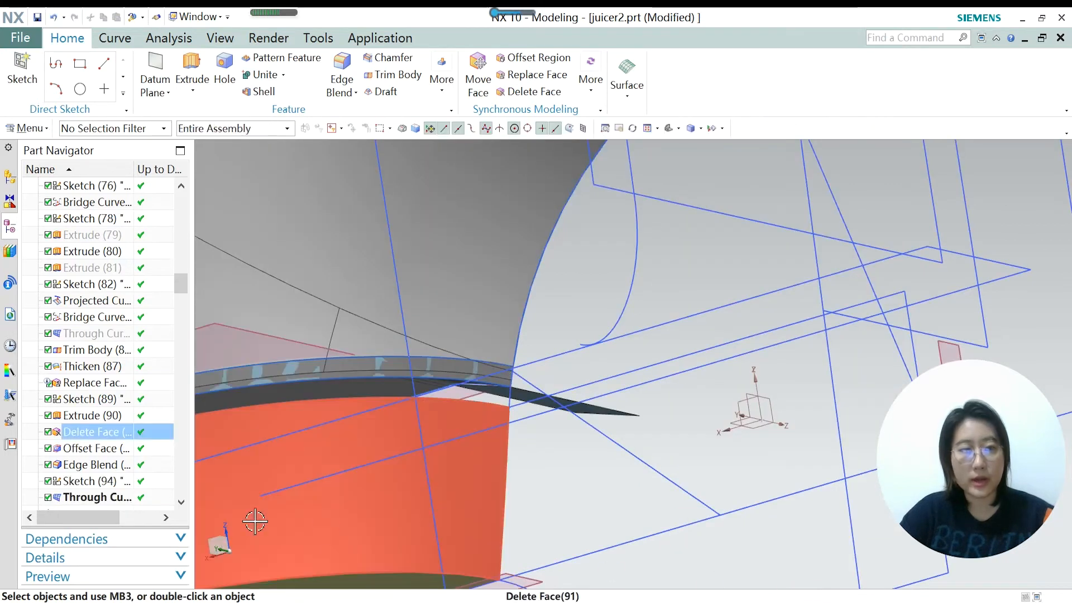
Open Thicken (96) to examine the strip face it thickens along the recess rim, and cancel without changes.
left_click(92, 464)
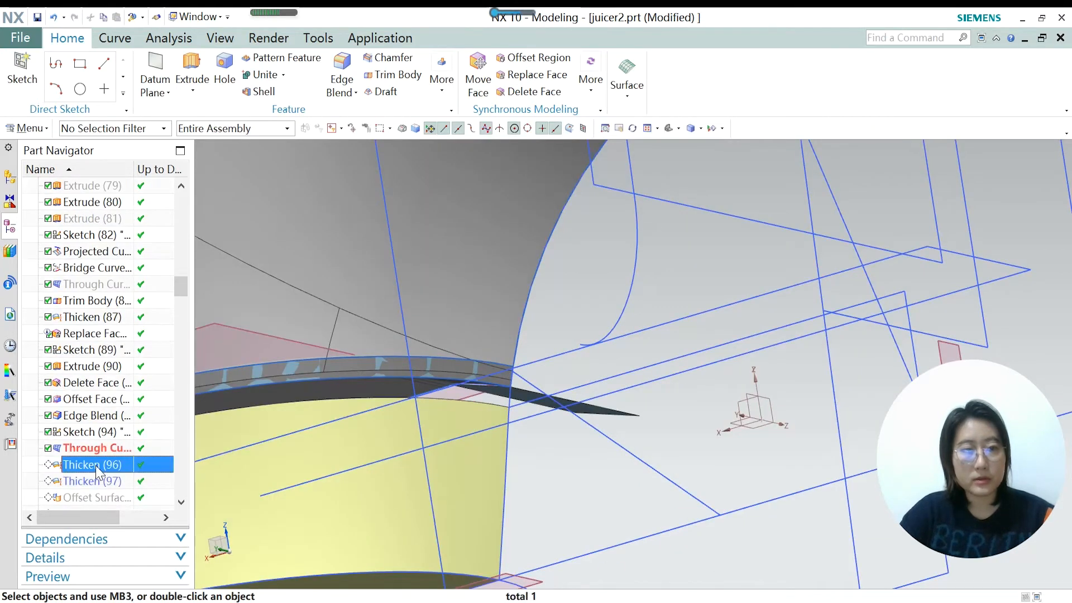
middle_click_drag(653, 419, 656, 421)
middle_click_drag(477, 451, 647, 449)
scroll(650, 449, "down", 4)
scroll(410, 430, "up", 5)
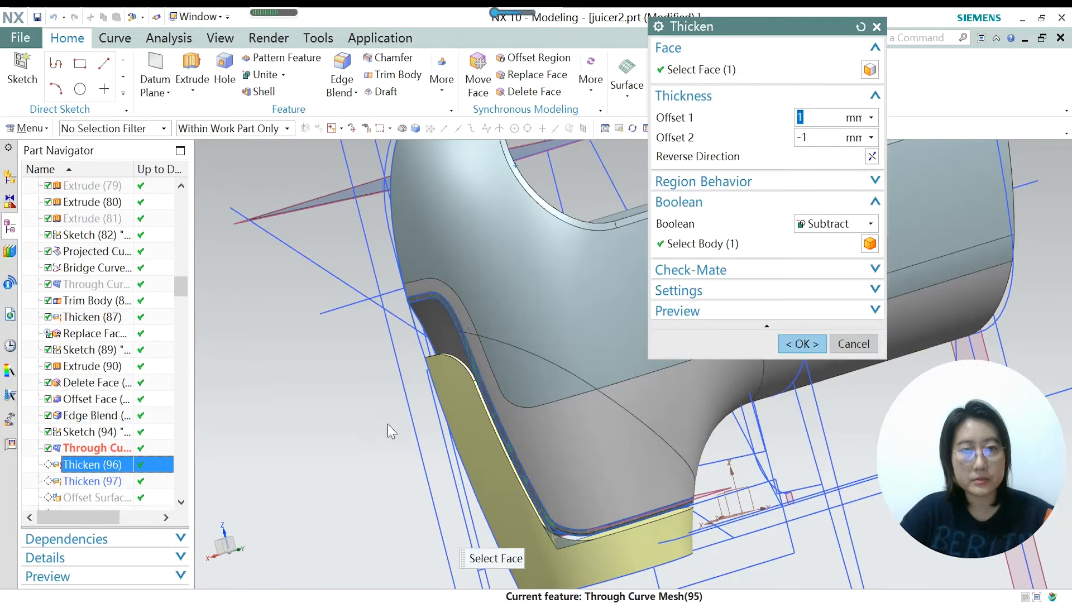
scroll(411, 432, "down", 2)
scroll(439, 331, "up", 2)
scroll(411, 368, "up", 1)
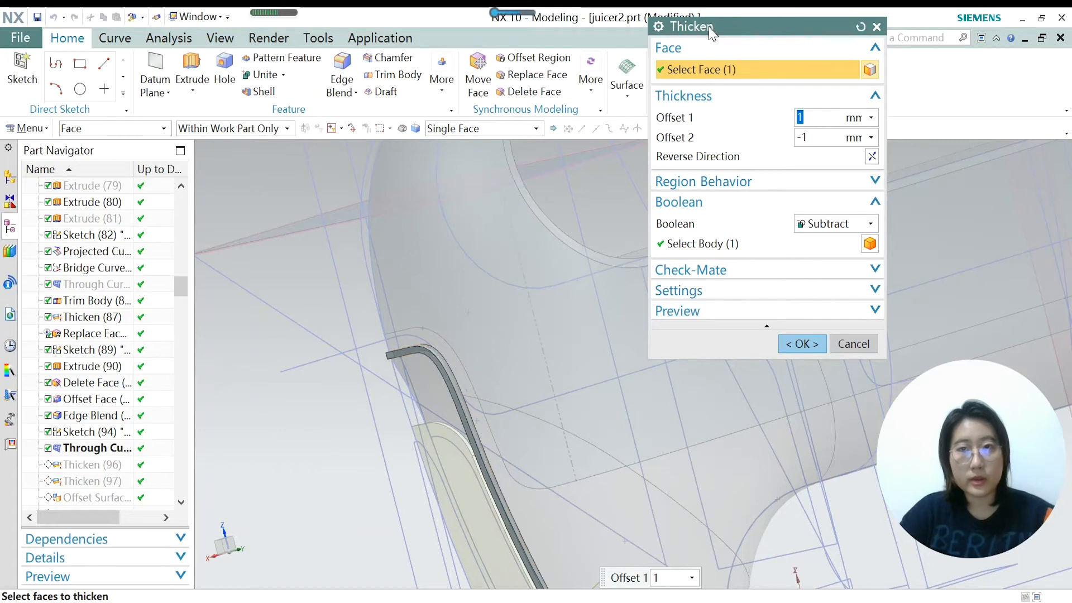
left_click(849, 350)
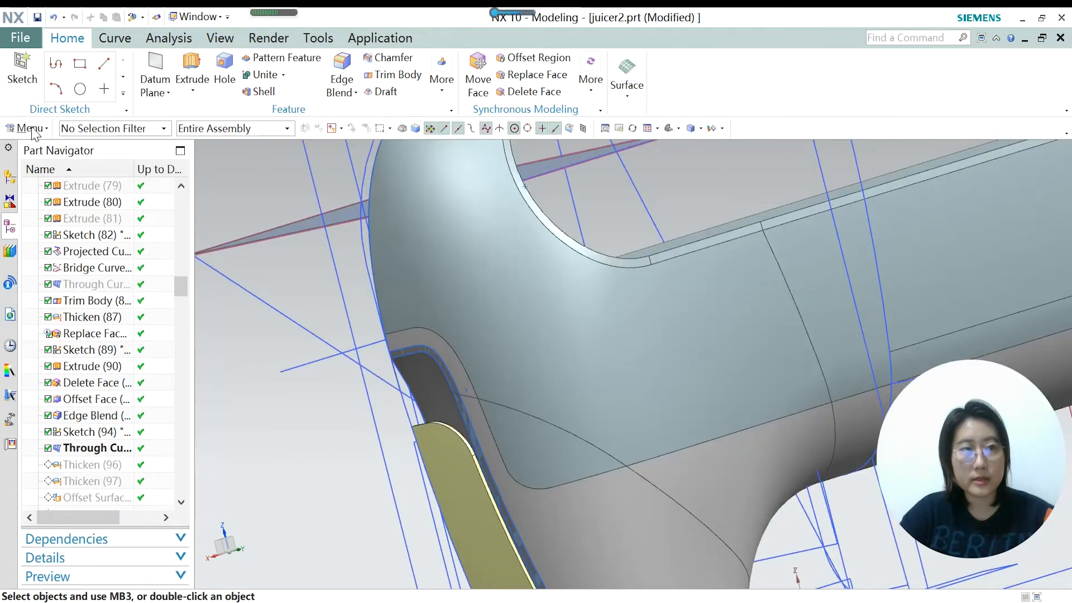
left_click(31, 129)
mouse_move(35, 190)
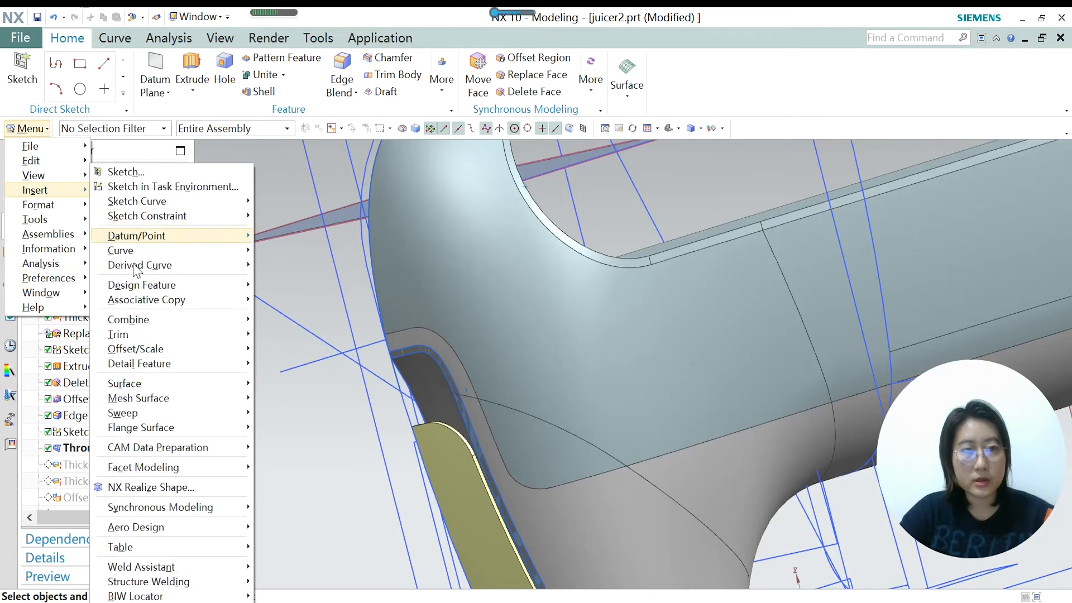
mouse_move(150, 355)
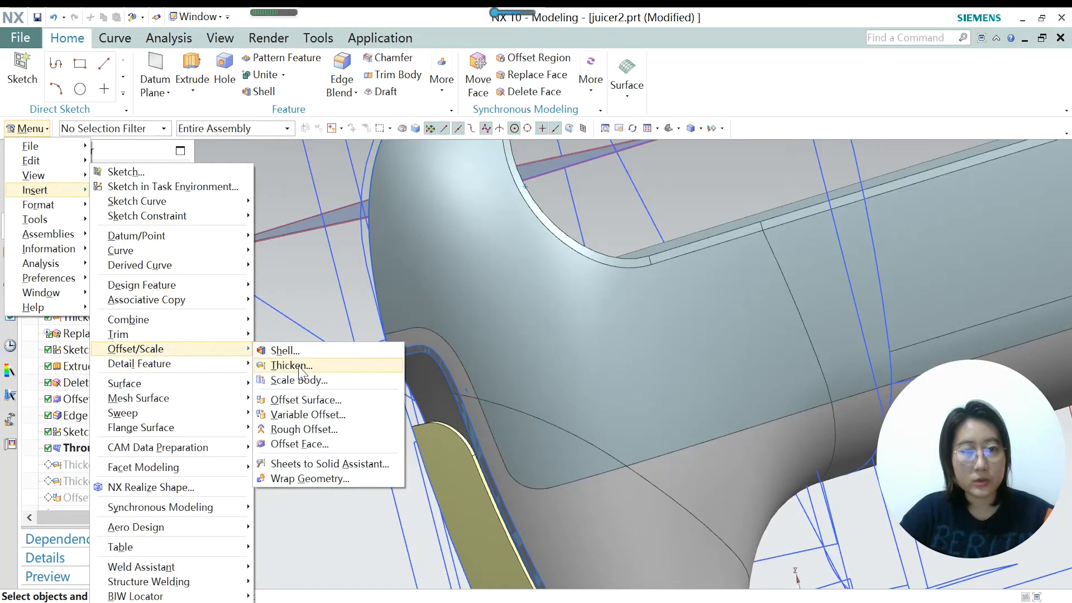
left_click(310, 289)
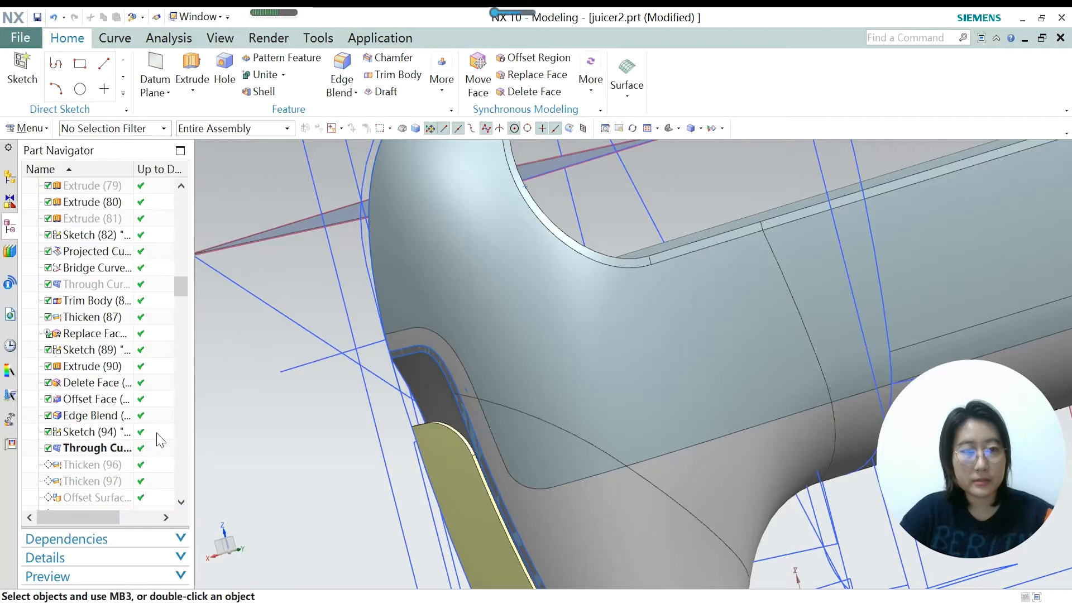
Make Thicken (96) the current feature, review its face, offsets and subtract target body, and accept them unchanged.
right_click(80, 465)
left_click(138, 341)
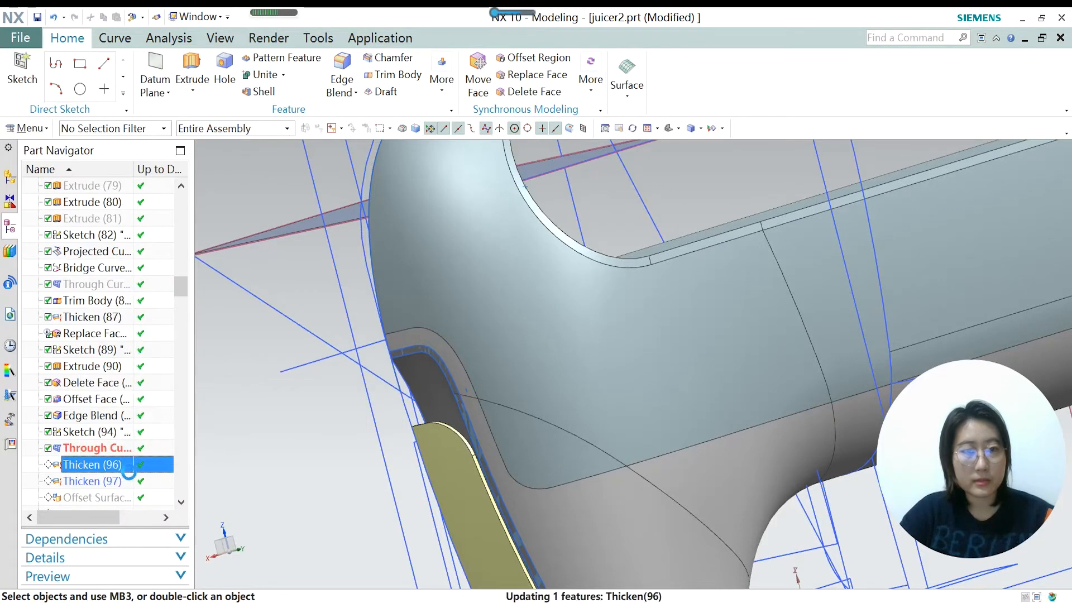
double_click(91, 465)
scroll(465, 346, "up", 3)
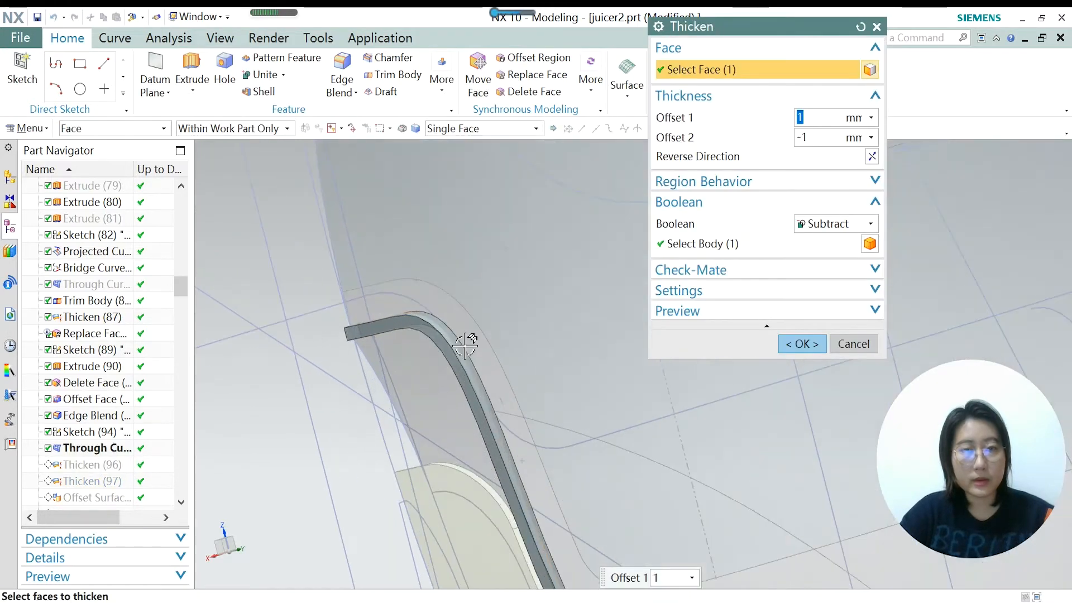
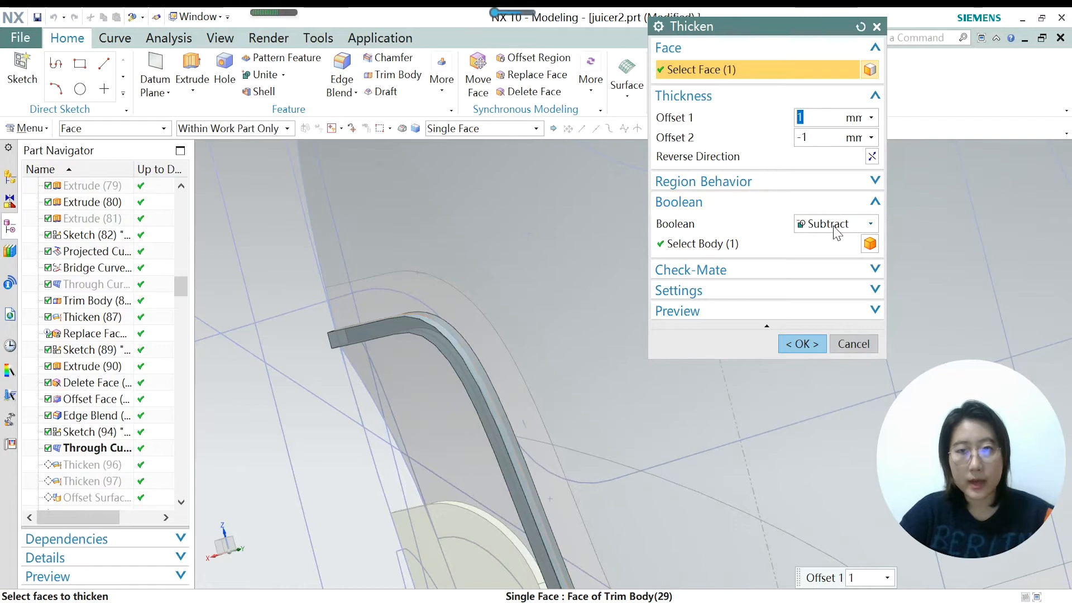
left_click(729, 249)
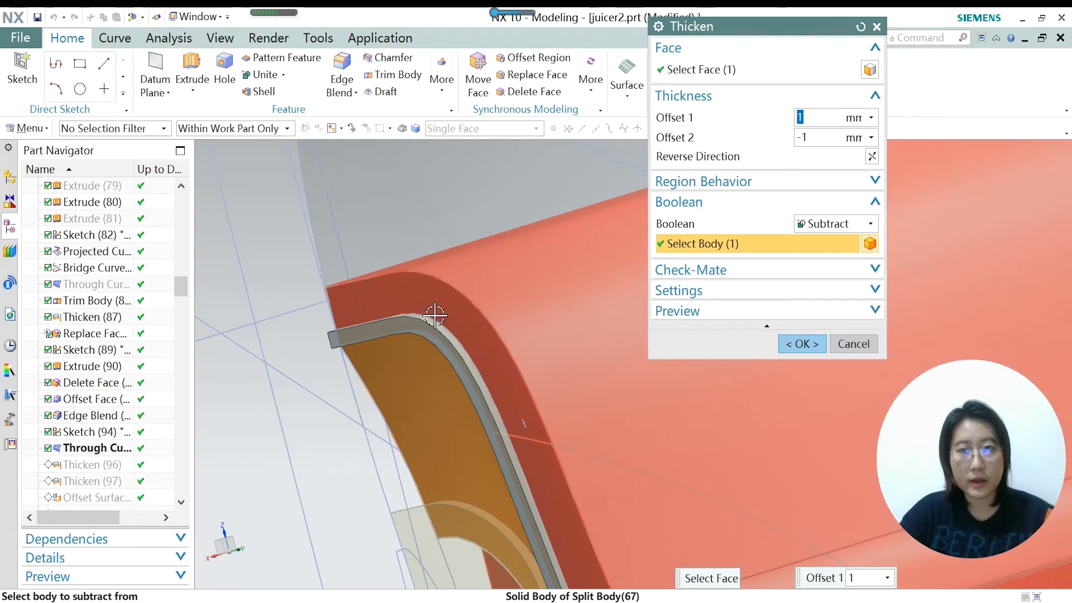
scroll(429, 319, "up", 1)
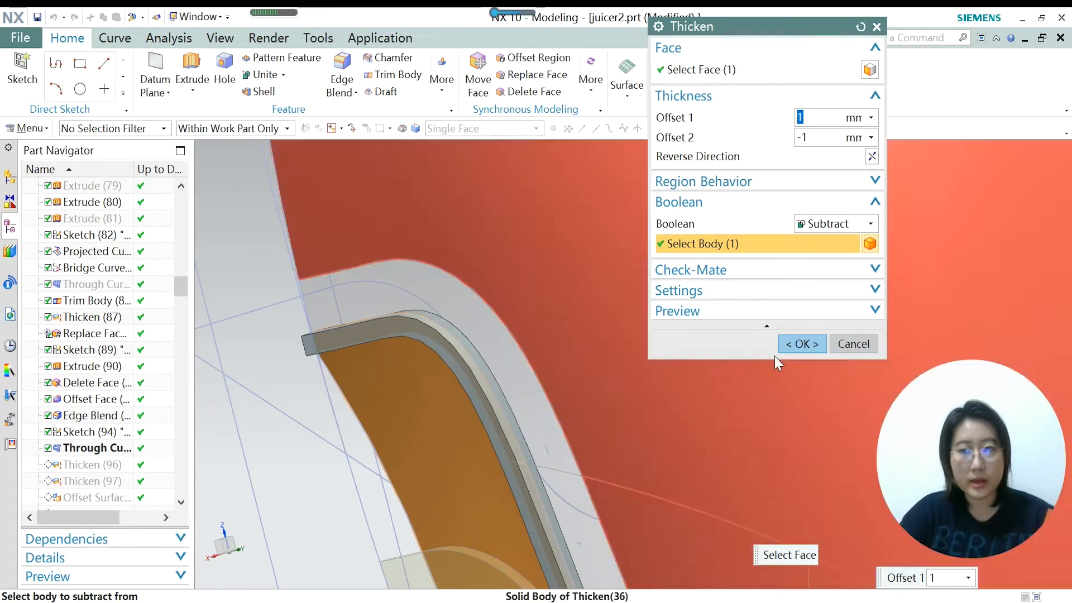
left_click(802, 344)
Examine the groove cut by Thicken (96) at the upper end of the recess rim.
middle_click_drag(517, 361, 477, 342)
scroll(476, 342, "down", 6)
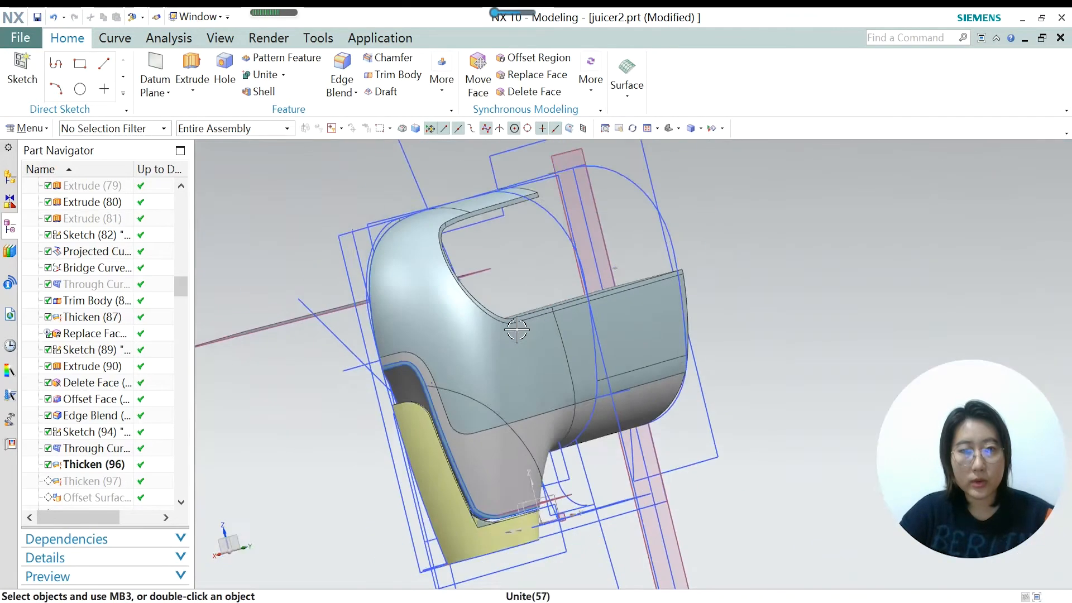
middle_click_drag(454, 402, 652, 342)
scroll(651, 342, "up", 10)
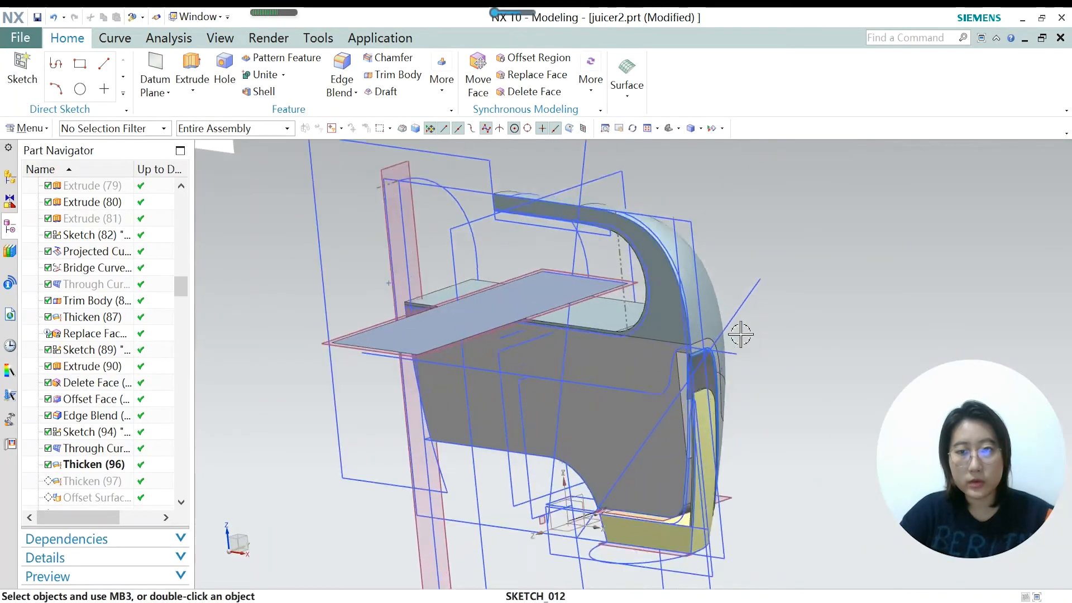
scroll(646, 341, "up", 2)
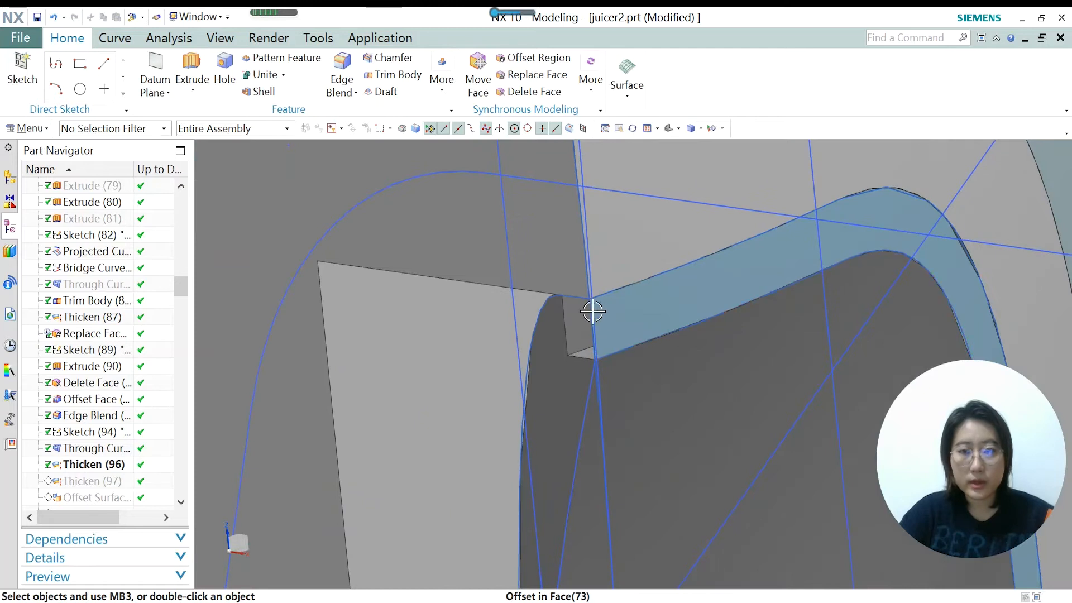
left_click(582, 323)
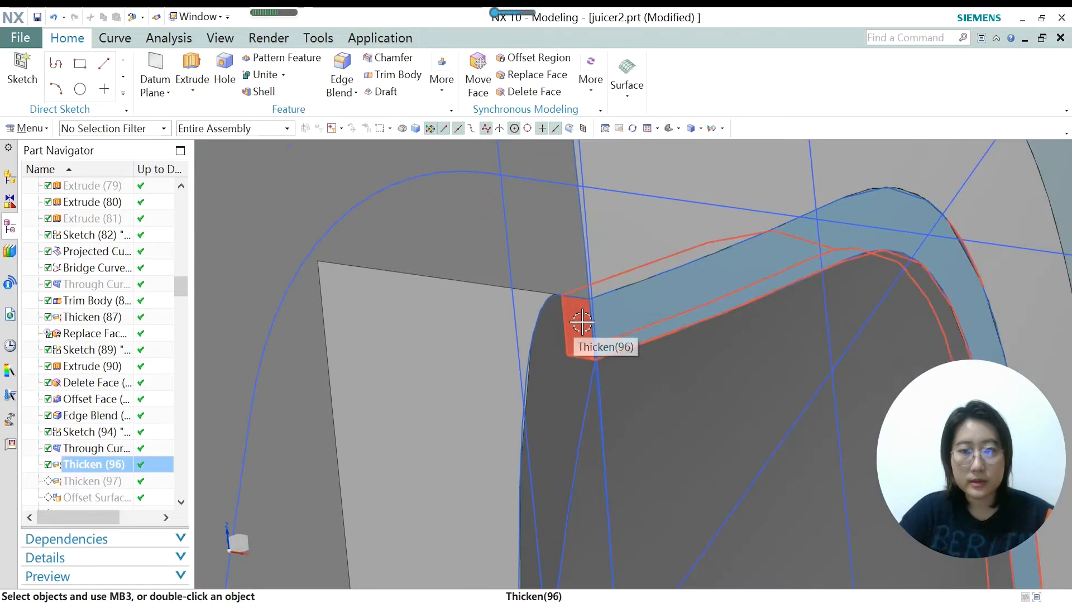
key("Escape")
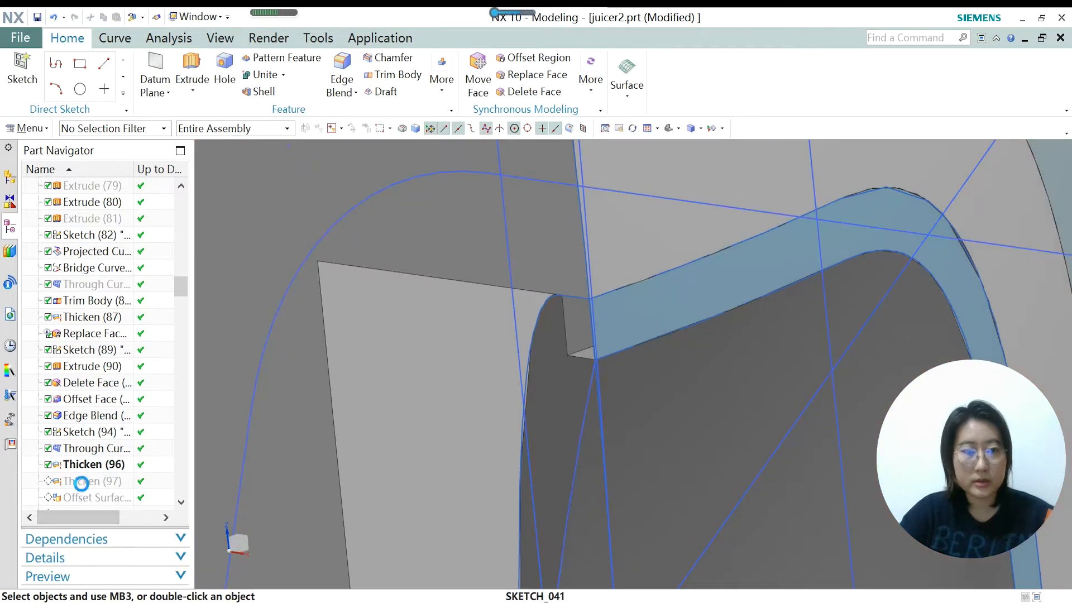
Make Thicken (97) the current feature, review its face, offsets and unite target body, and accept them unchanged.
left_click(84, 483)
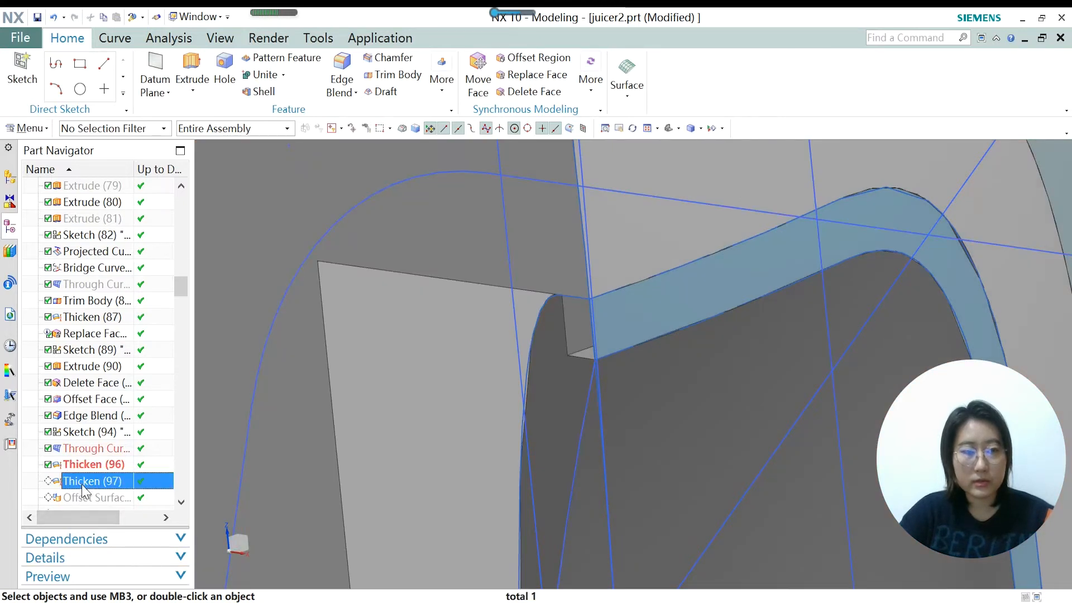
right_click(84, 491)
left_click(137, 363)
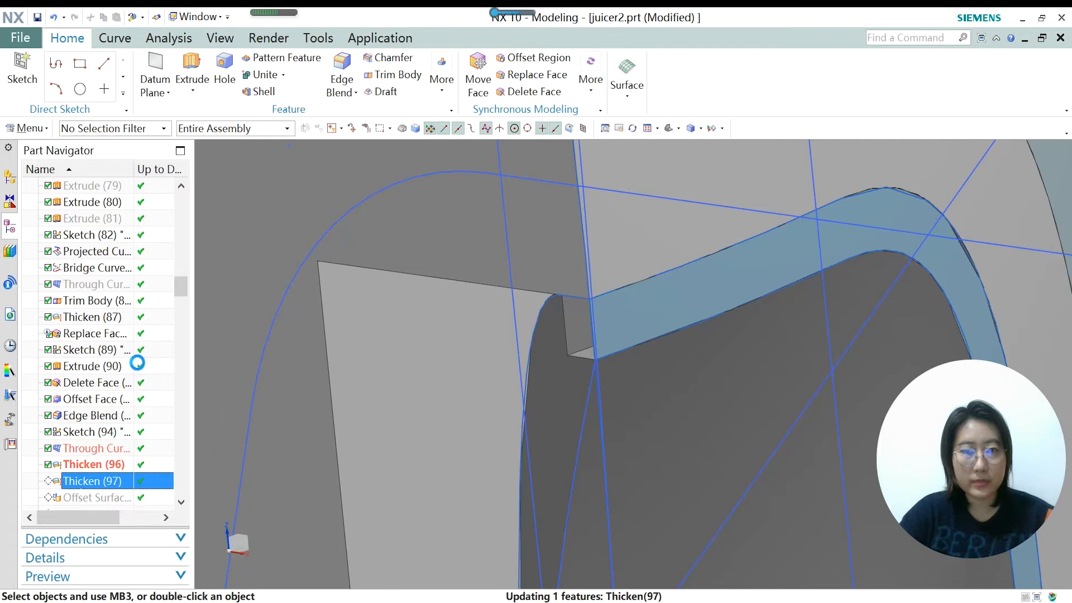
double_click(92, 487)
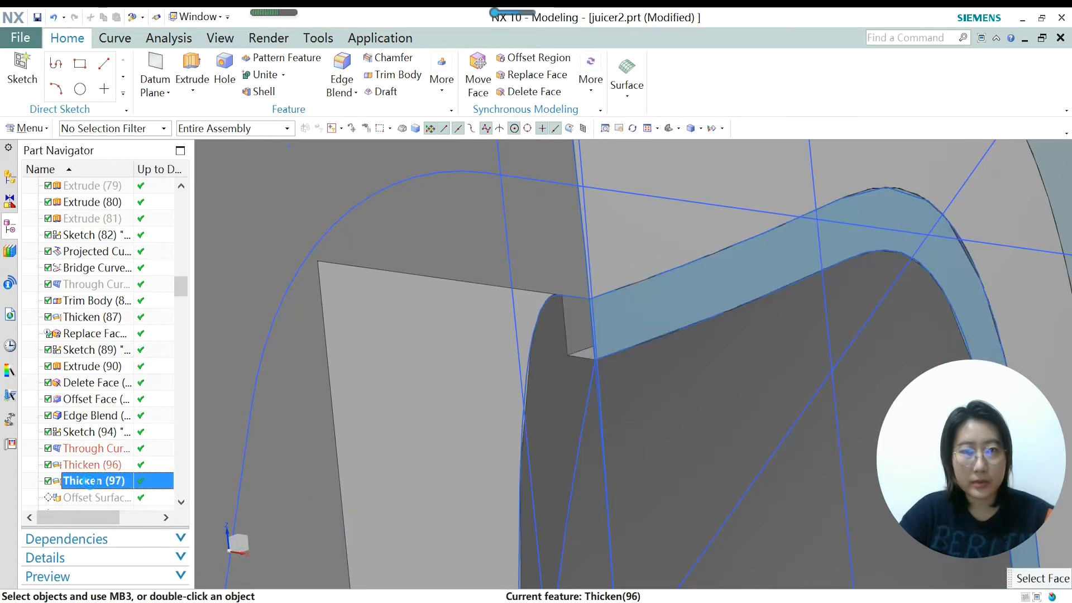
scroll(572, 323, "up", 2)
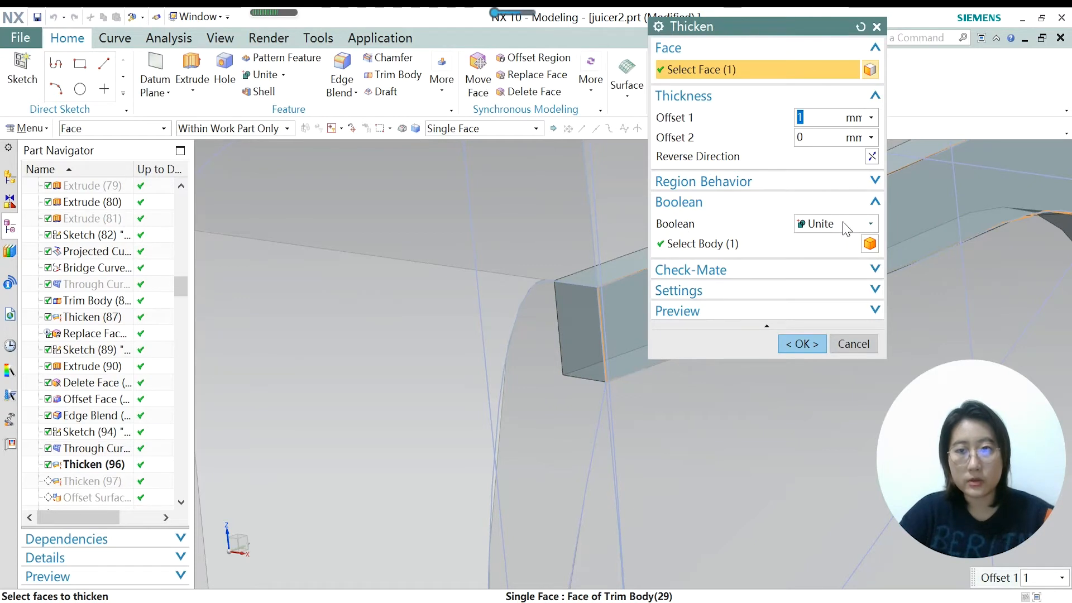
middle_click_drag(564, 311, 560, 385)
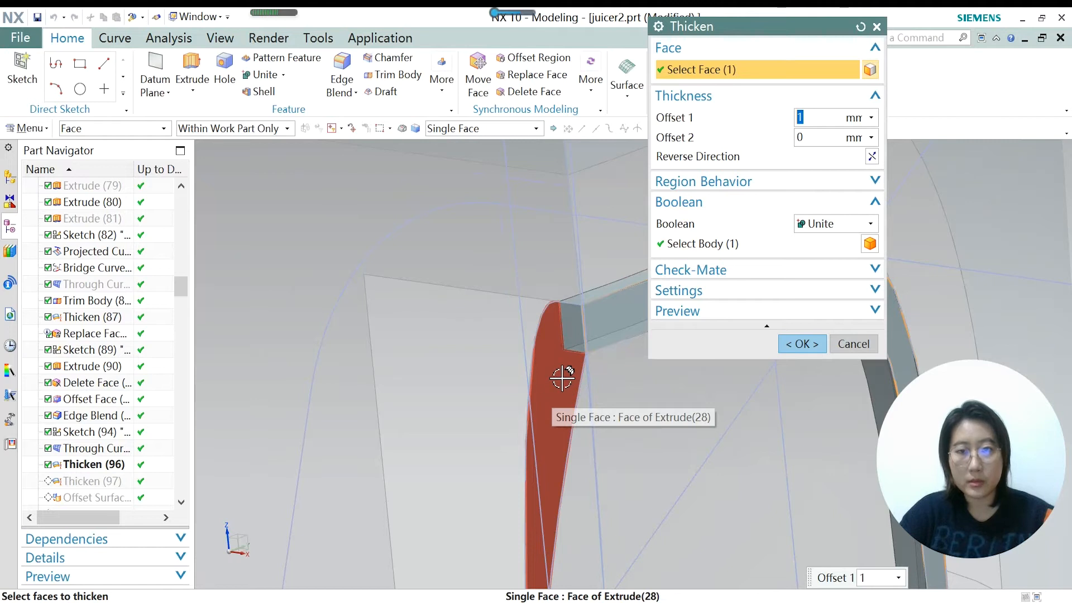
left_click(802, 343)
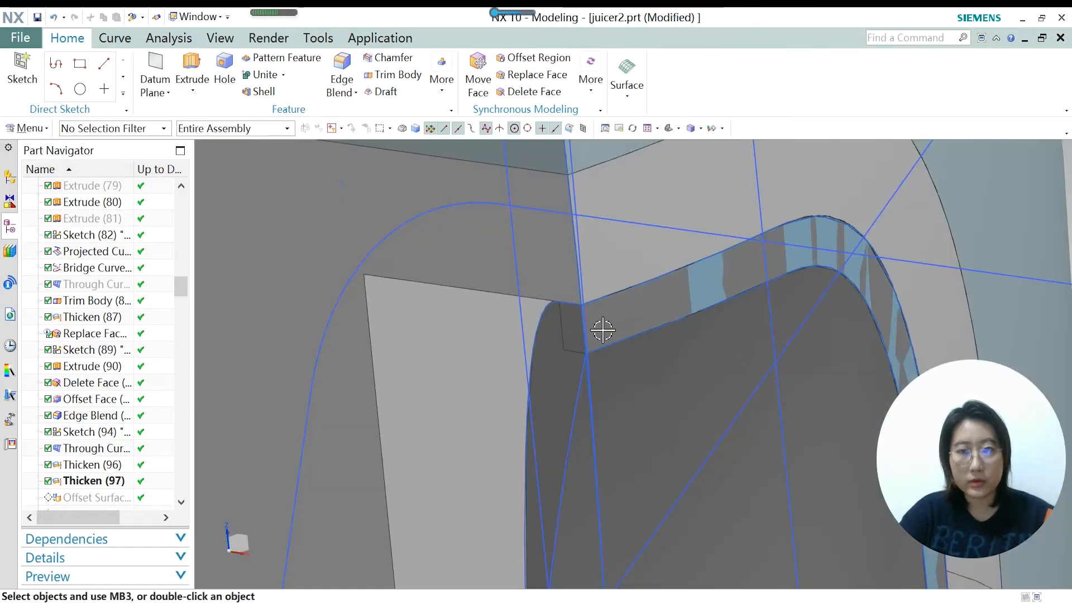
Hide the sheet body of Through Curve Mesh (95) along the recess rim.
scroll(647, 301, "up", 2)
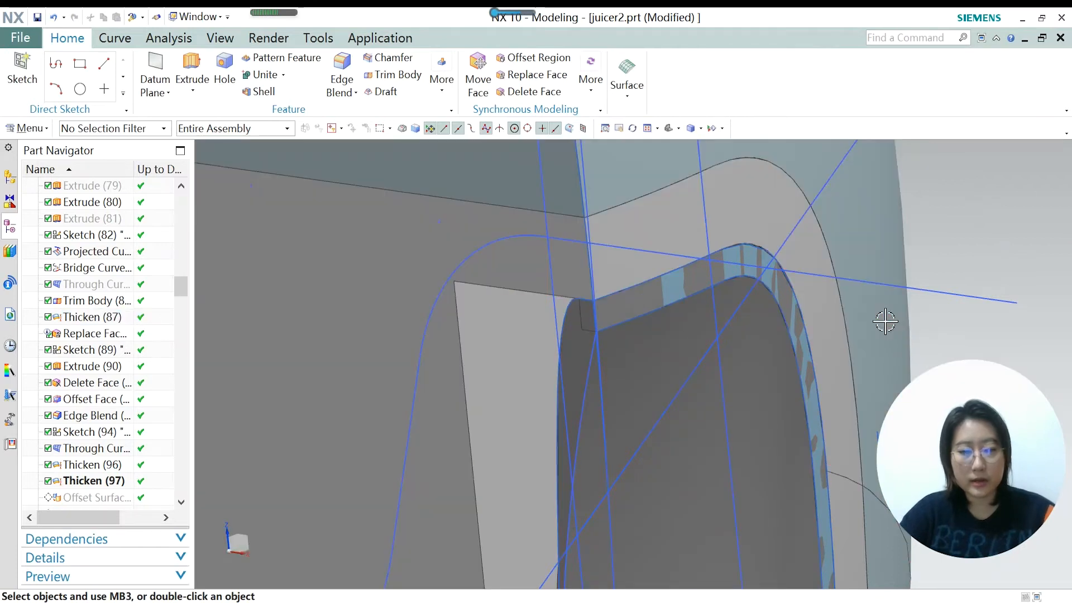
key("ctrl+b")
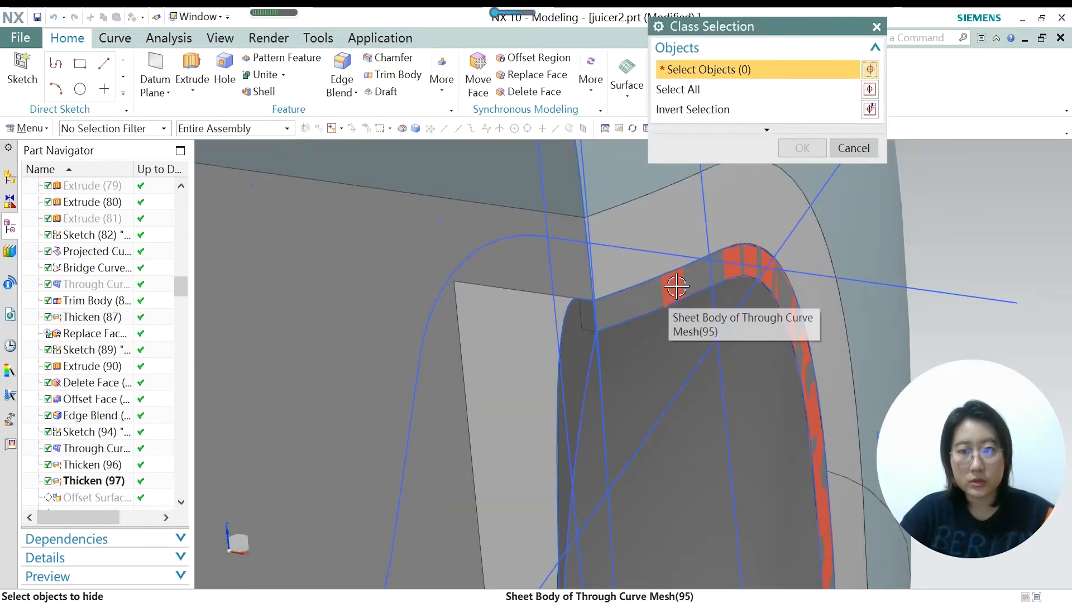
left_click(676, 287)
left_click(801, 148)
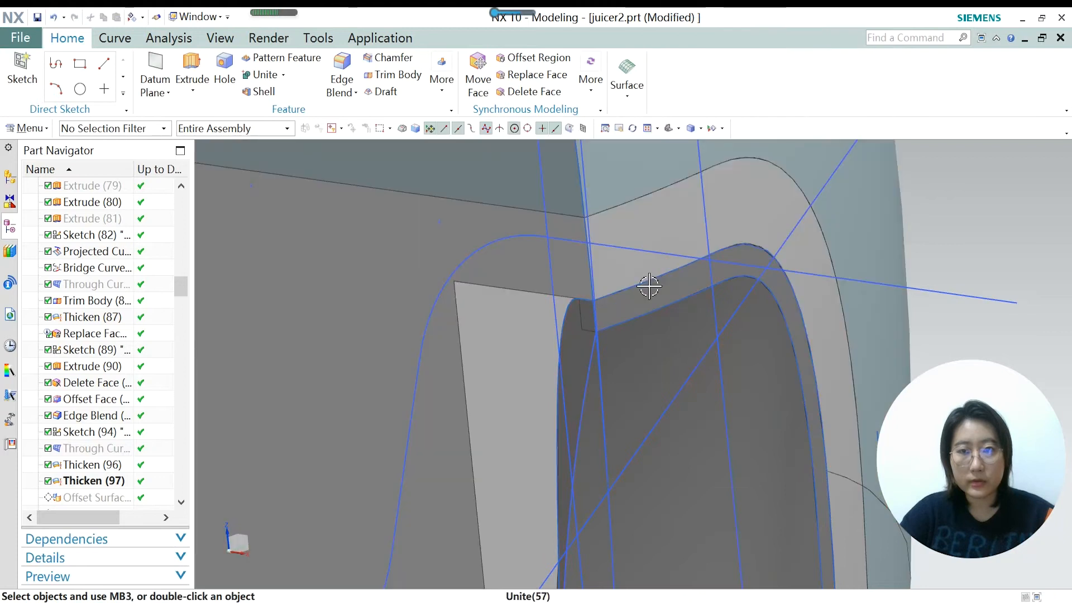
Examine the grip recess, its rim and the adjoining yellow body from inside and outside the housing.
scroll(730, 395, "down", 1)
middle_click_drag(730, 395, 707, 401)
scroll(707, 402, "down", 4)
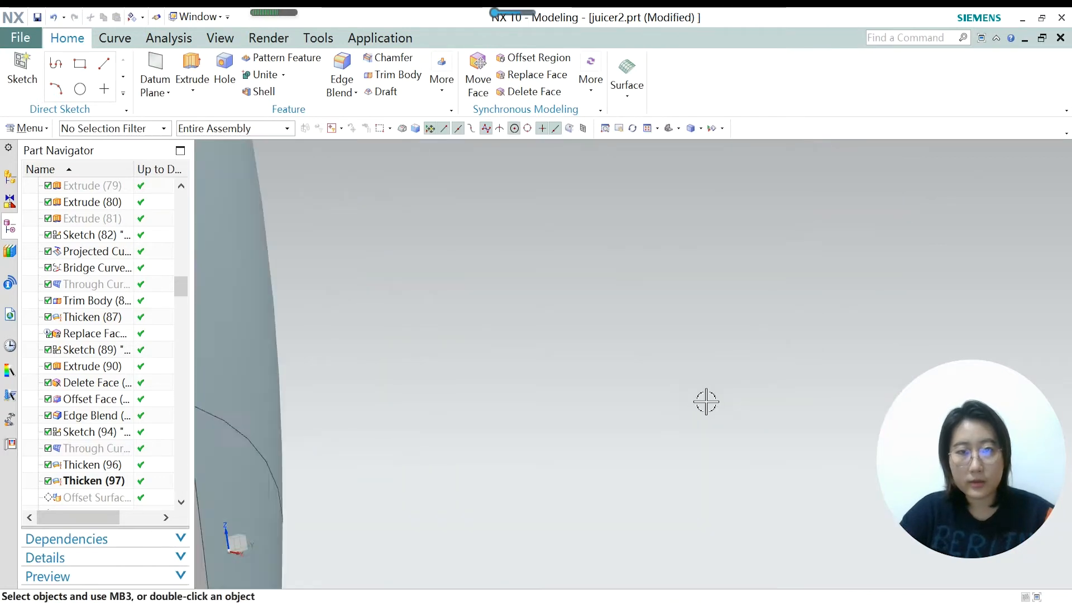
scroll(430, 421, "down", 6)
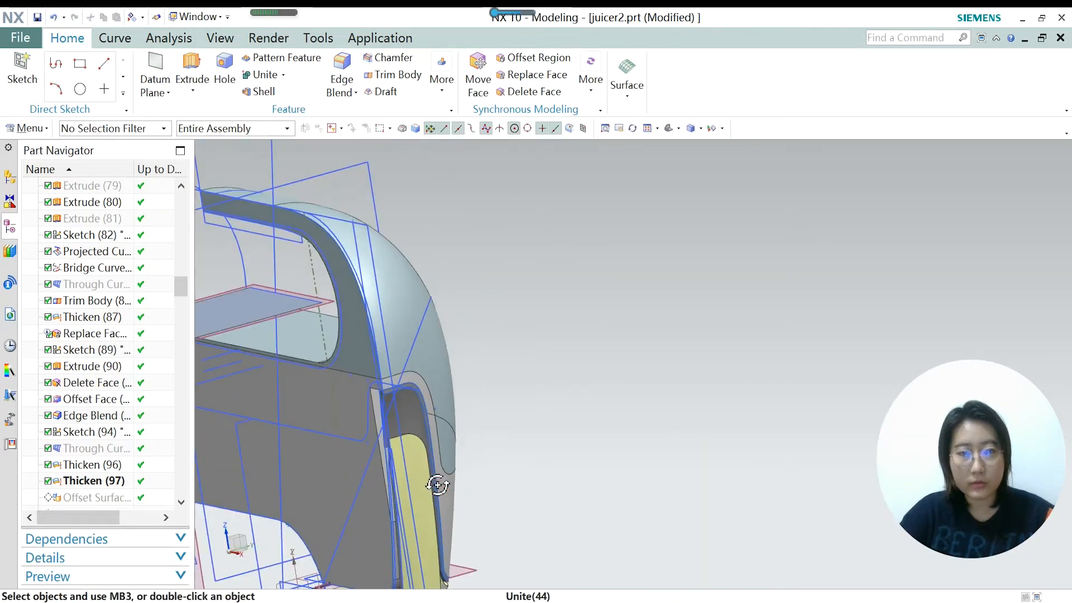
scroll(291, 424, "up", 5)
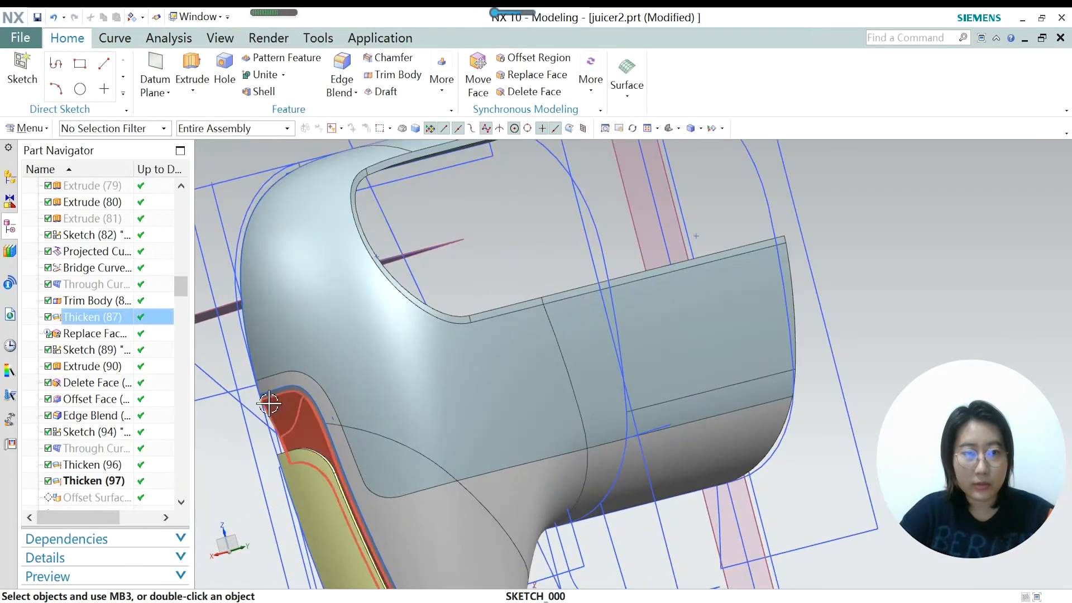
scroll(310, 402, "down", 2)
middle_click_drag(311, 402, 475, 483)
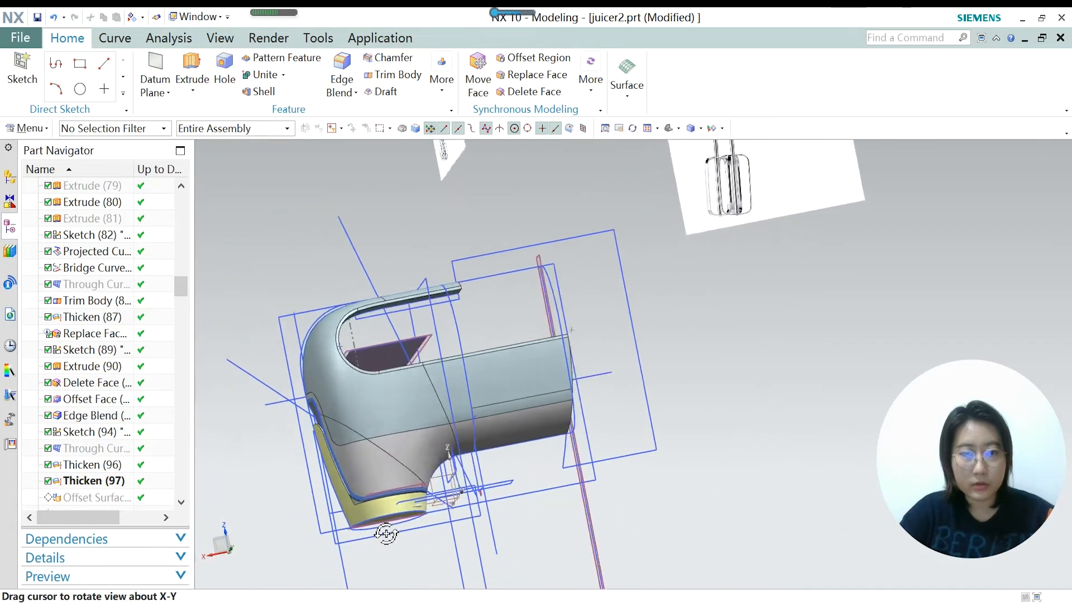
scroll(475, 483, "up", 6)
scroll(475, 484, "down", 8)
middle_click_drag(480, 447, 507, 430)
scroll(507, 430, "down", 3)
Make Offset Surface (98) the current feature and highlight its sheet in the model.
scroll(120, 492, "down", 1)
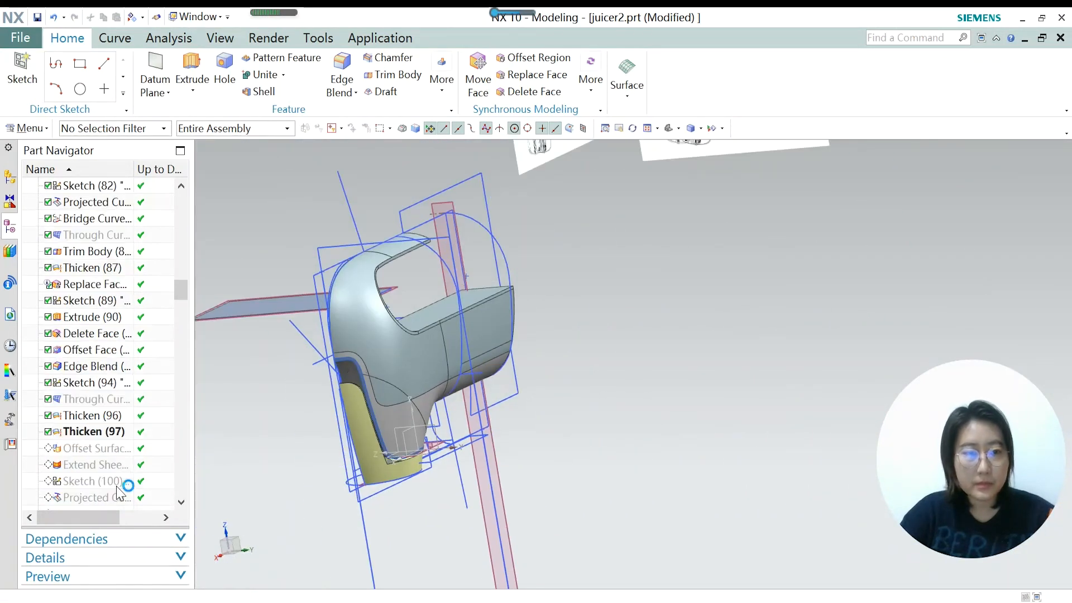
left_click(93, 448)
right_click(94, 451)
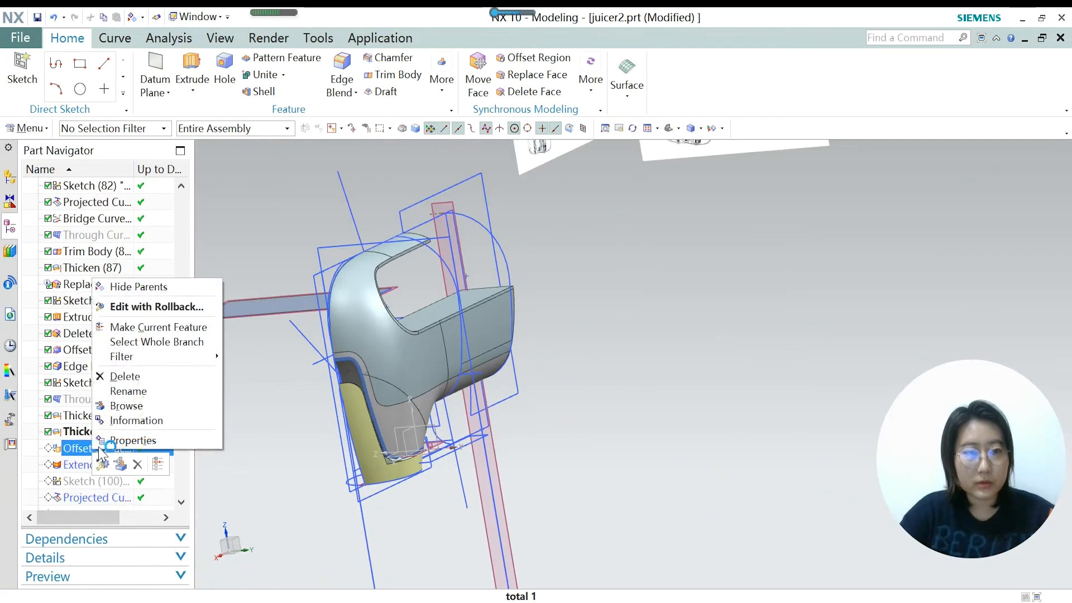
left_click(159, 326)
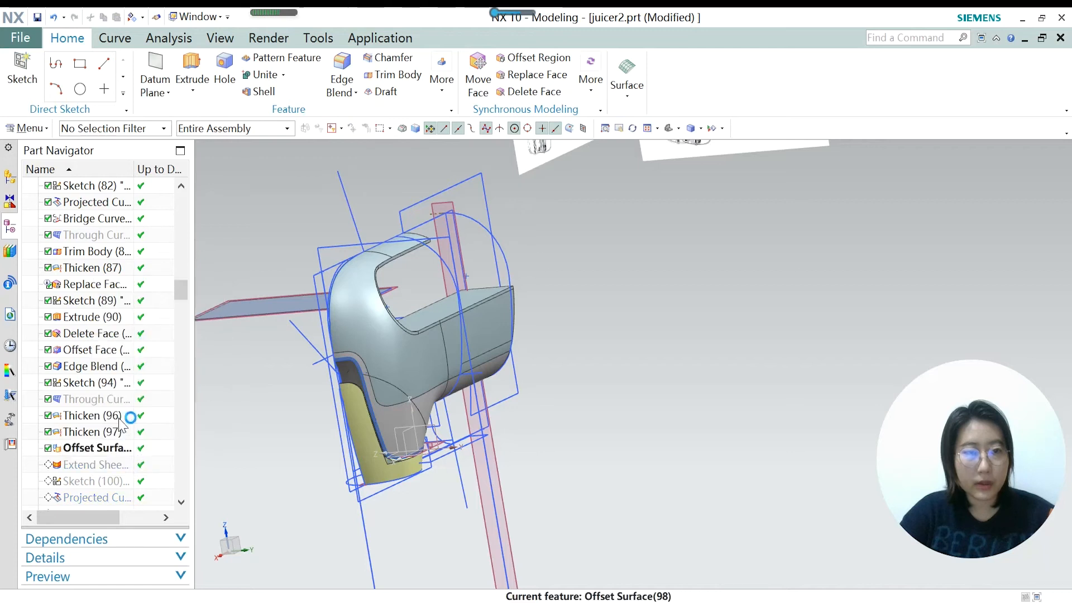
left_click(106, 455)
Examine the offset sheet within the yellow body's edge and review its face and offset without making changes.
scroll(335, 424, "up", 5)
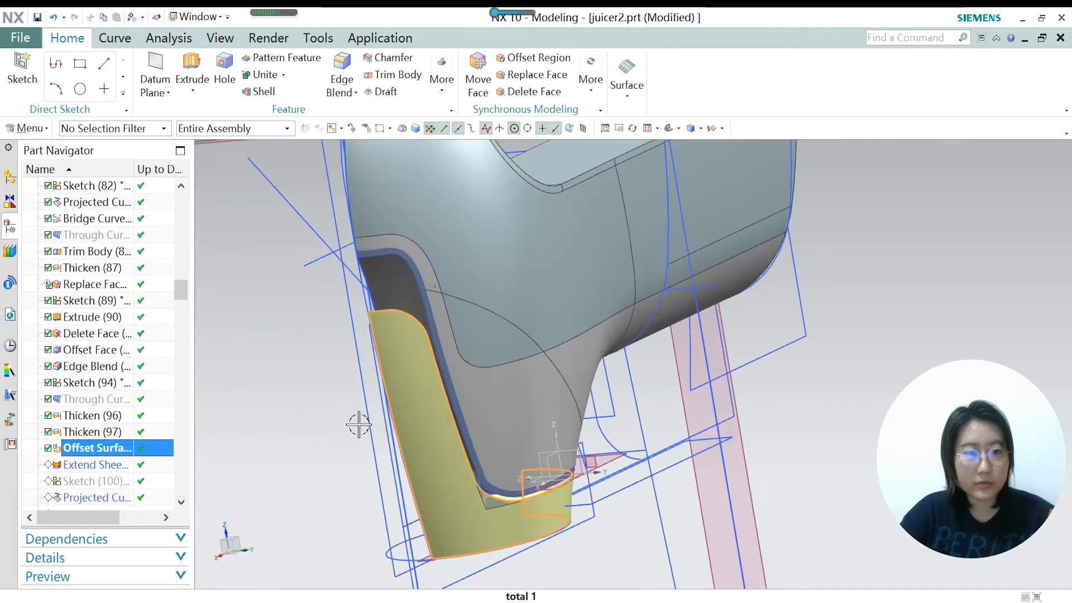
middle_click_drag(386, 290, 385, 437)
scroll(768, 441, "up", 3)
scroll(517, 435, "down", 2)
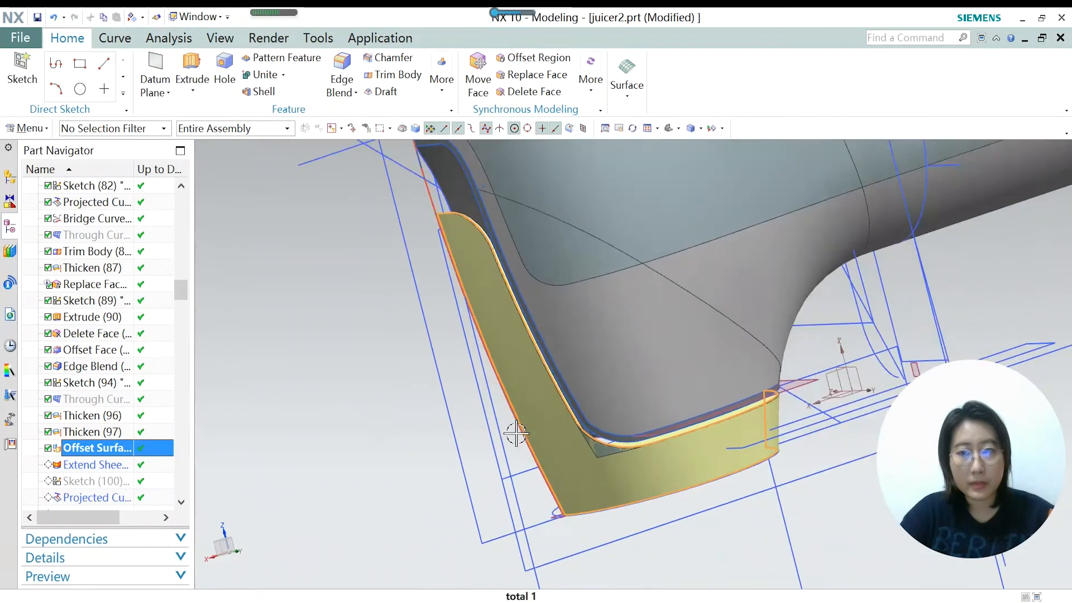
scroll(504, 181, "up", 2)
middle_click_drag(450, 239, 439, 259)
scroll(407, 371, "down", 4)
scroll(409, 242, "up", 6)
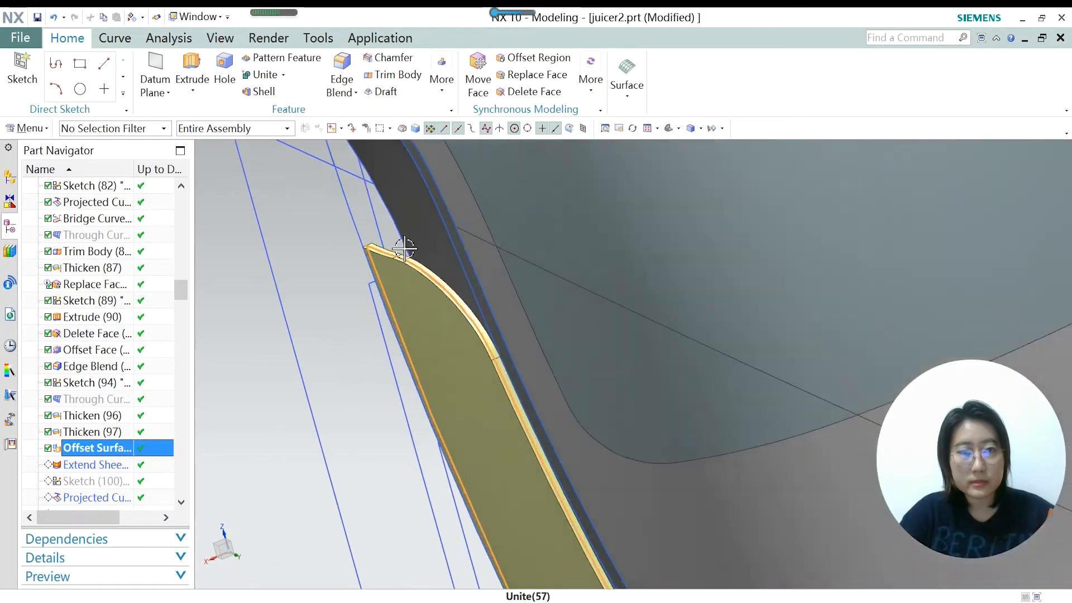
double_click(93, 449)
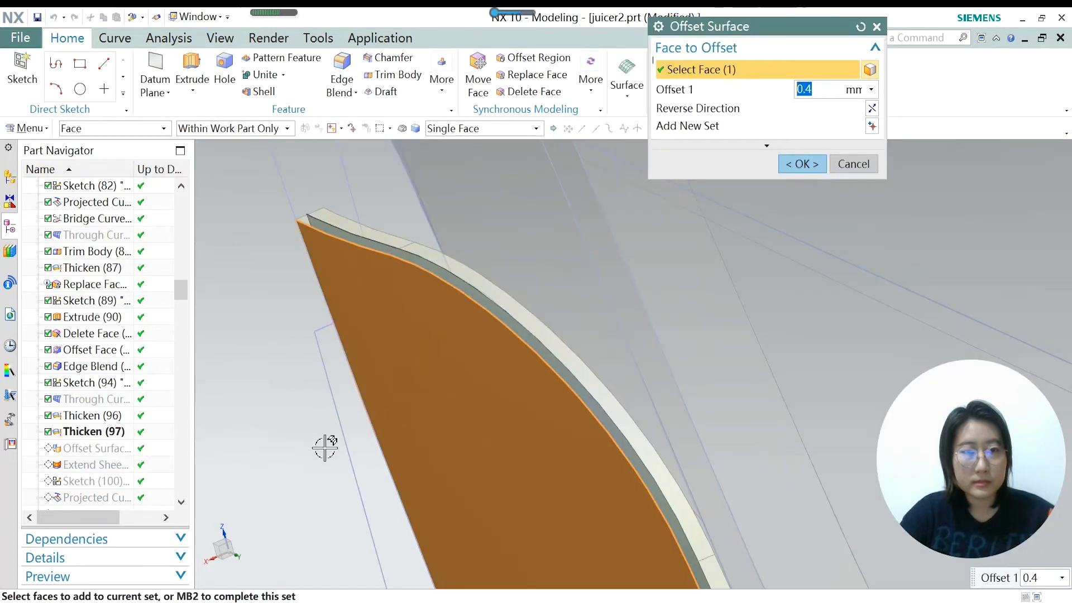
left_click(842, 165)
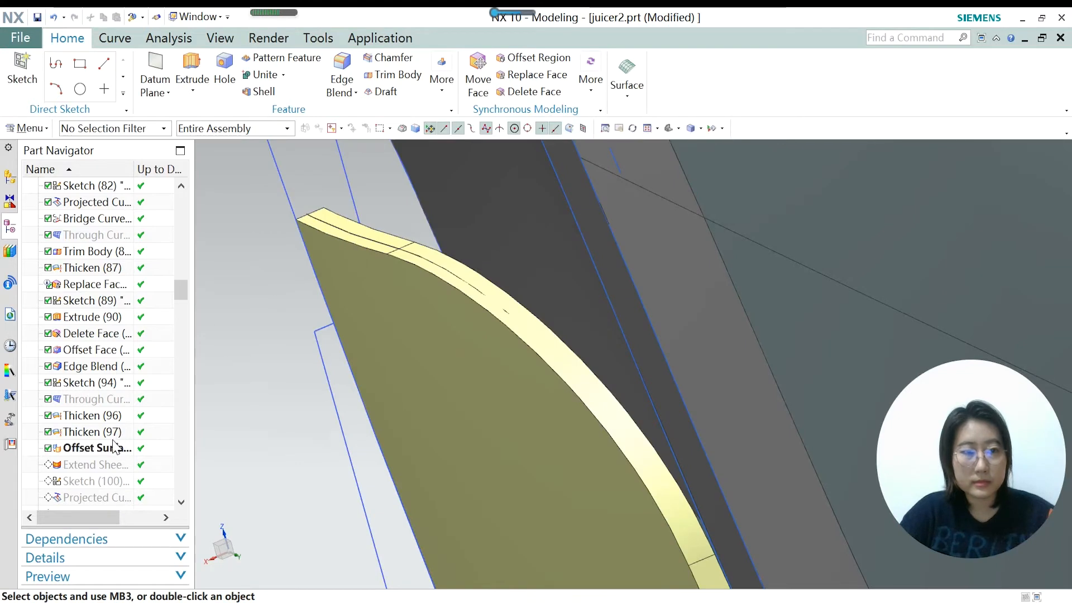
Roll the model back to Thicken (97) and forward to Offset Surface (98) to compare the yellow body's edge.
right_click(94, 432)
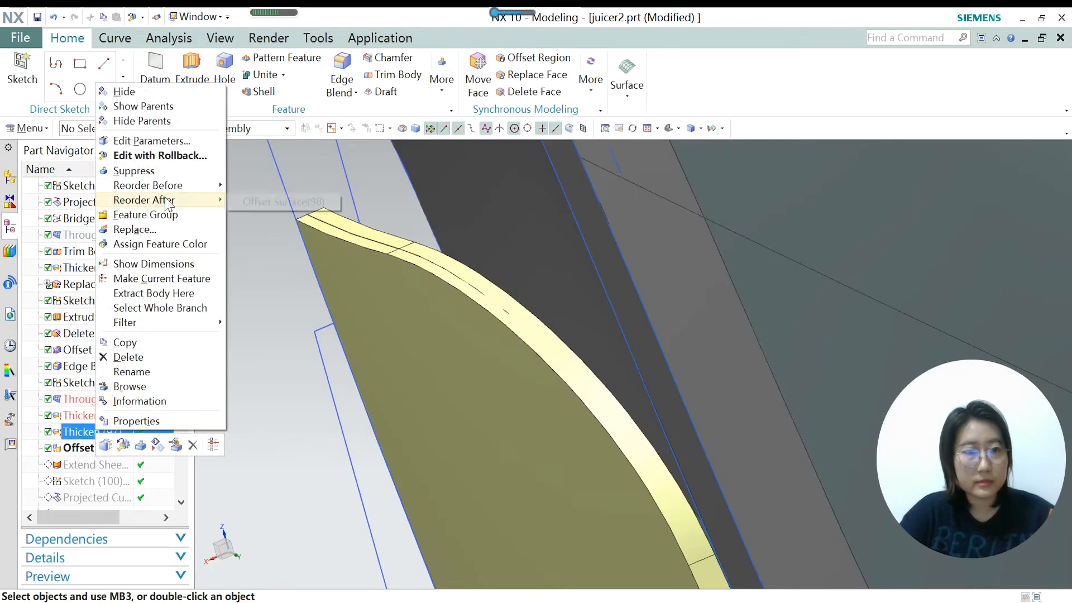
left_click(165, 278)
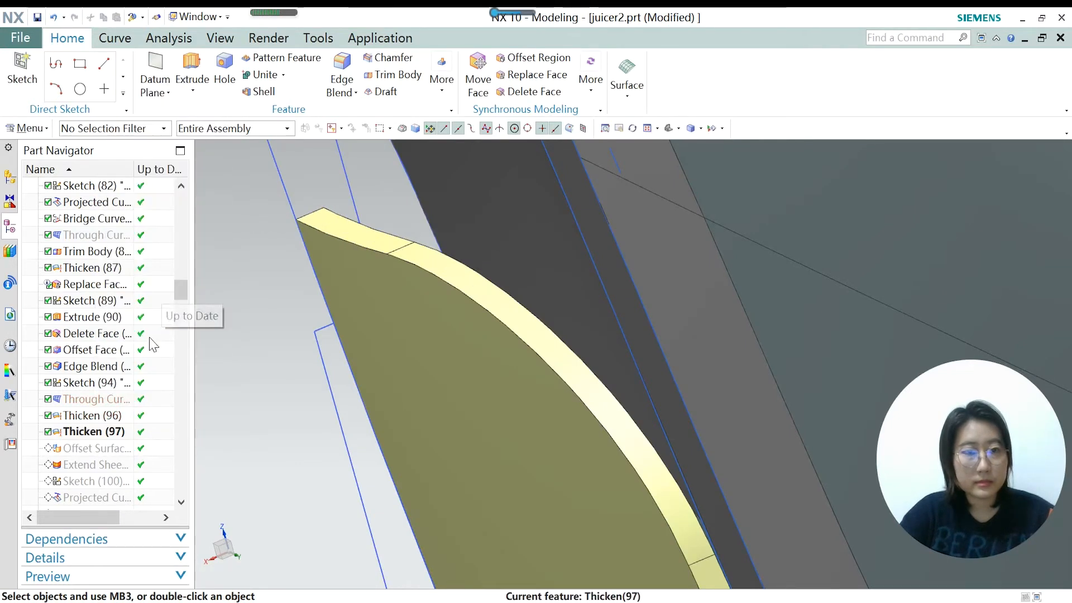
right_click(97, 452)
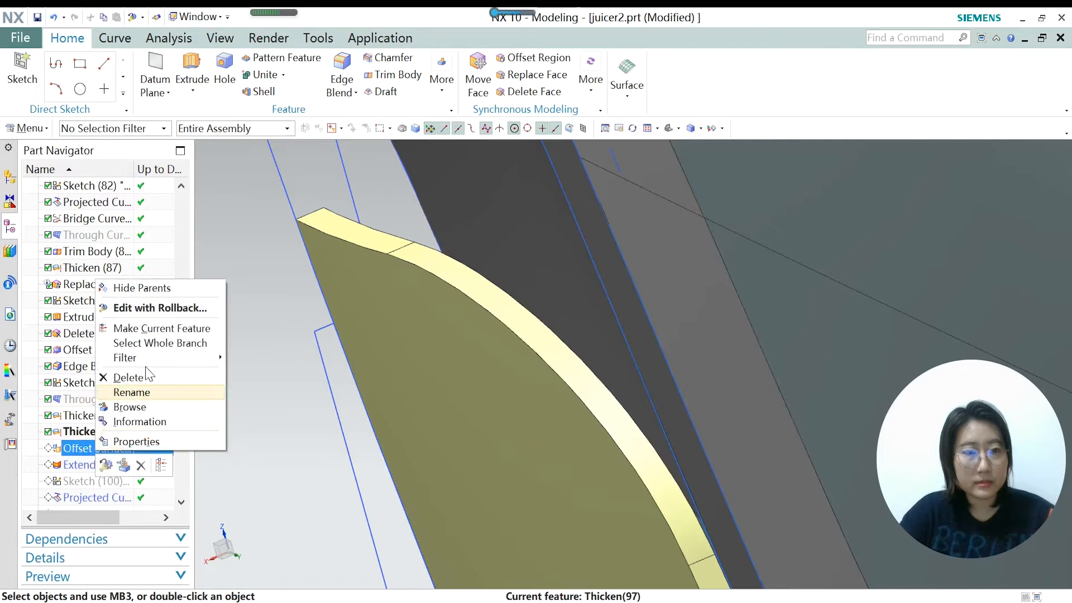
left_click(167, 327)
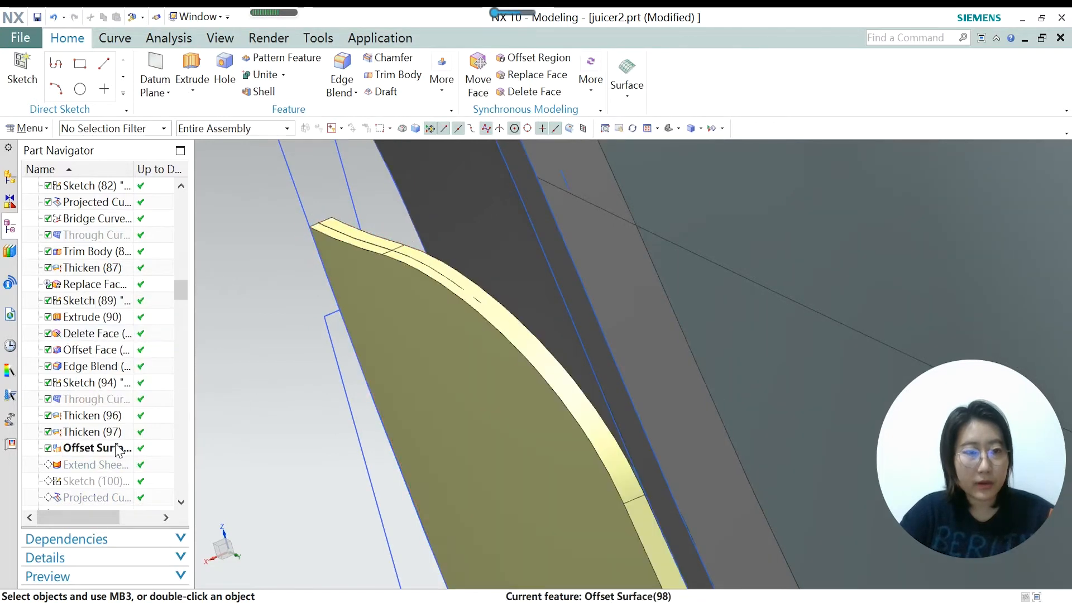
Review the source face and offset distance of Offset Surface (98), and accept them unchanged.
double_click(153, 447)
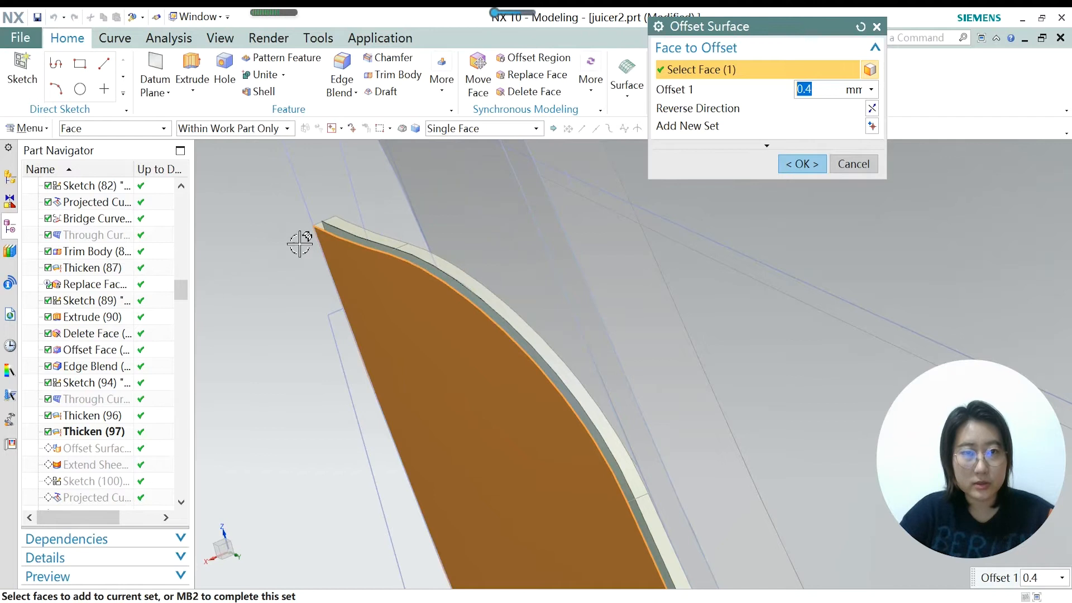
scroll(326, 247, "up", 1)
scroll(324, 249, "up", 2)
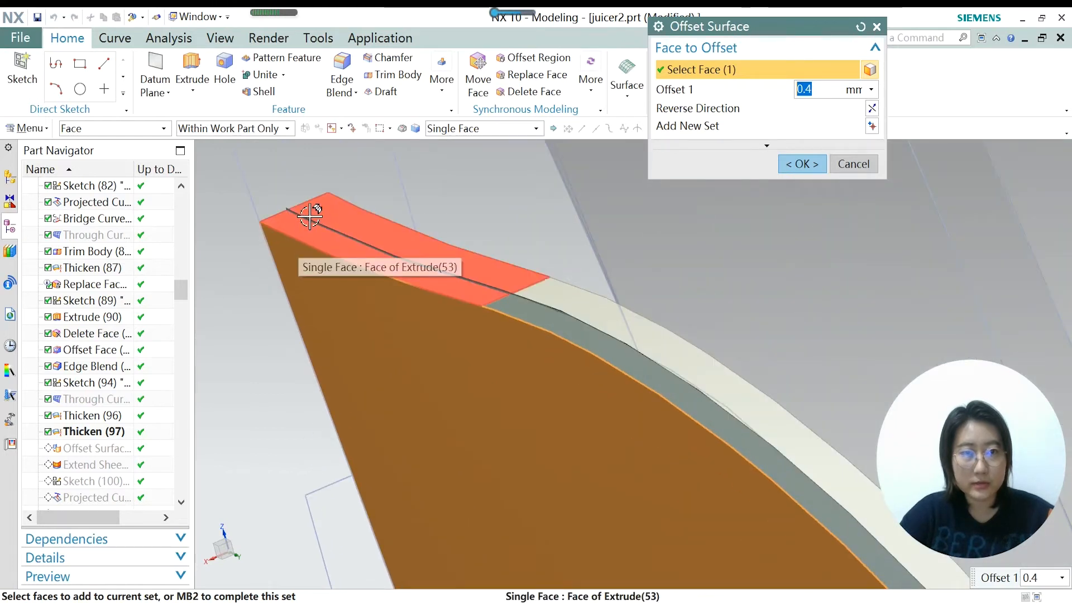
left_click(802, 163)
scroll(549, 217, "down", 2)
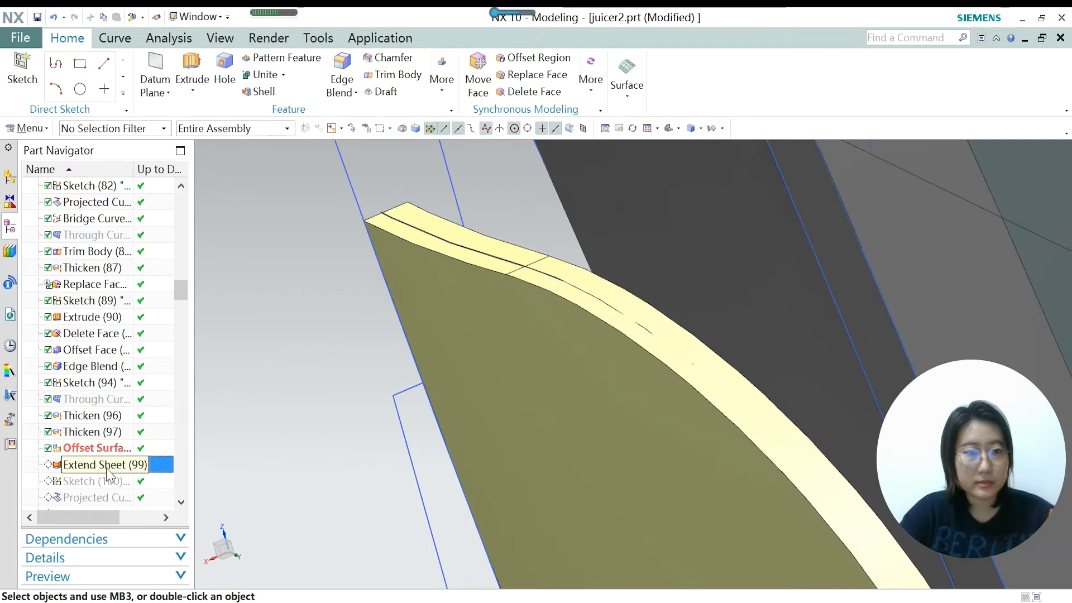
Make Extend Sheet (99) the current feature and review its boundary edges and offset limit without making changes.
right_click(109, 474)
left_click(178, 346)
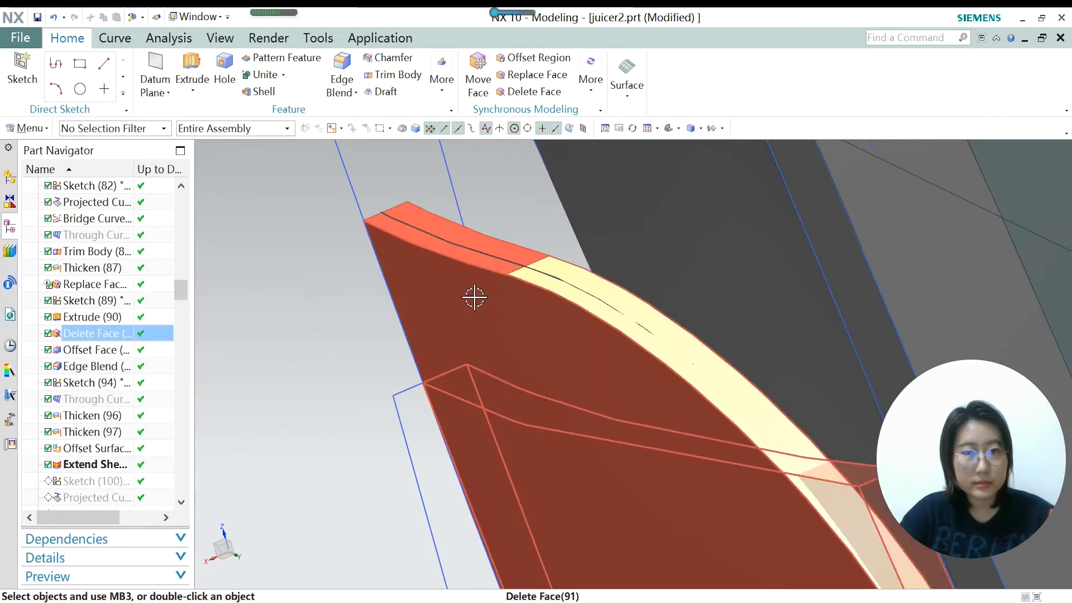
left_click(95, 473)
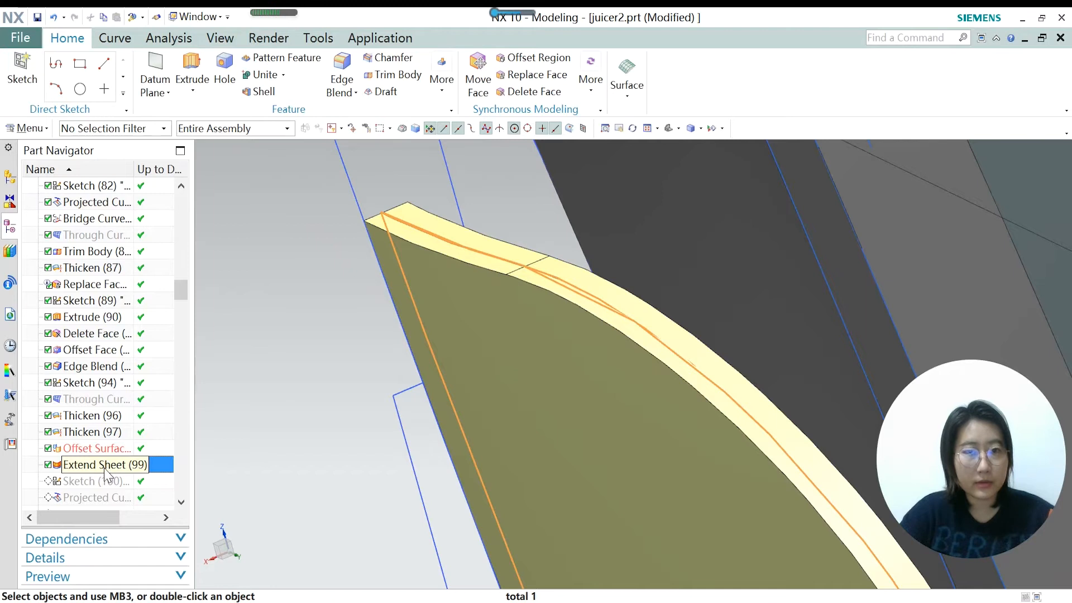
double_click(106, 469)
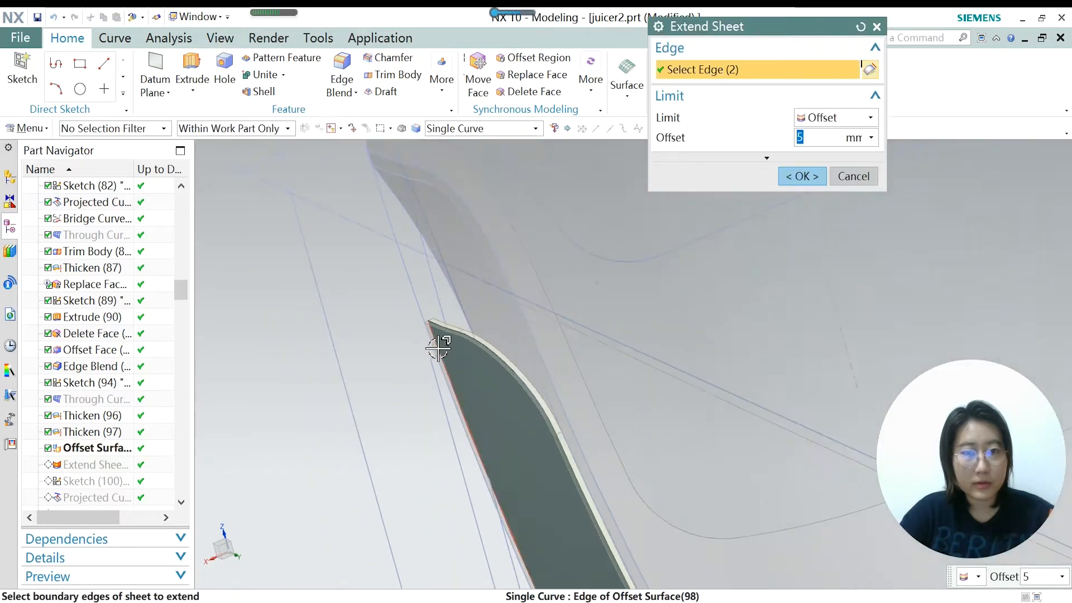
scroll(438, 348, "down", 6)
scroll(577, 537, "up", 6)
scroll(515, 475, "down", 2)
scroll(506, 463, "up", 2)
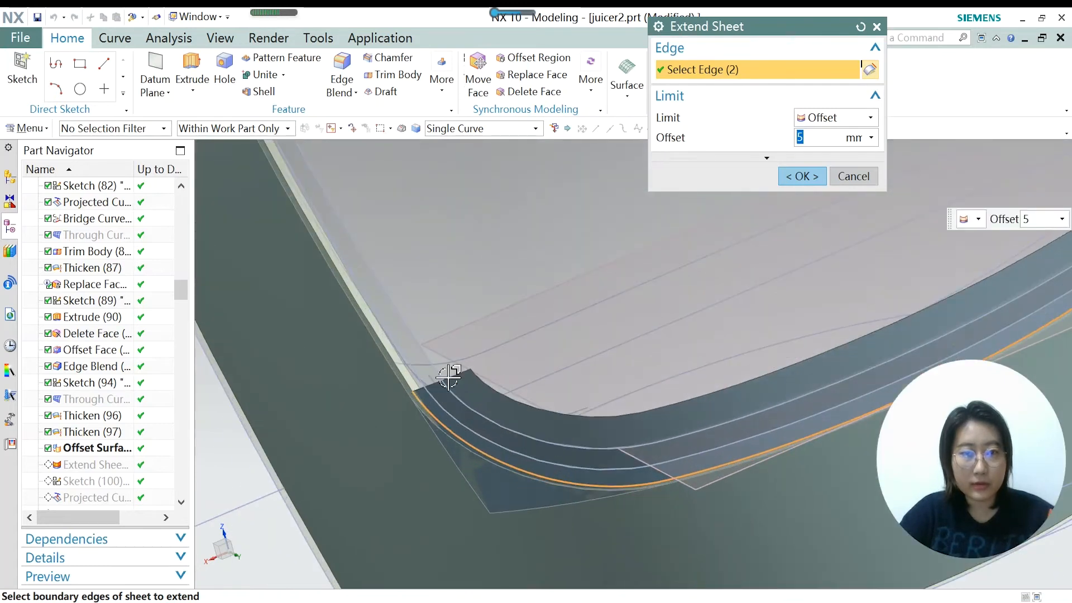
left_click(854, 176)
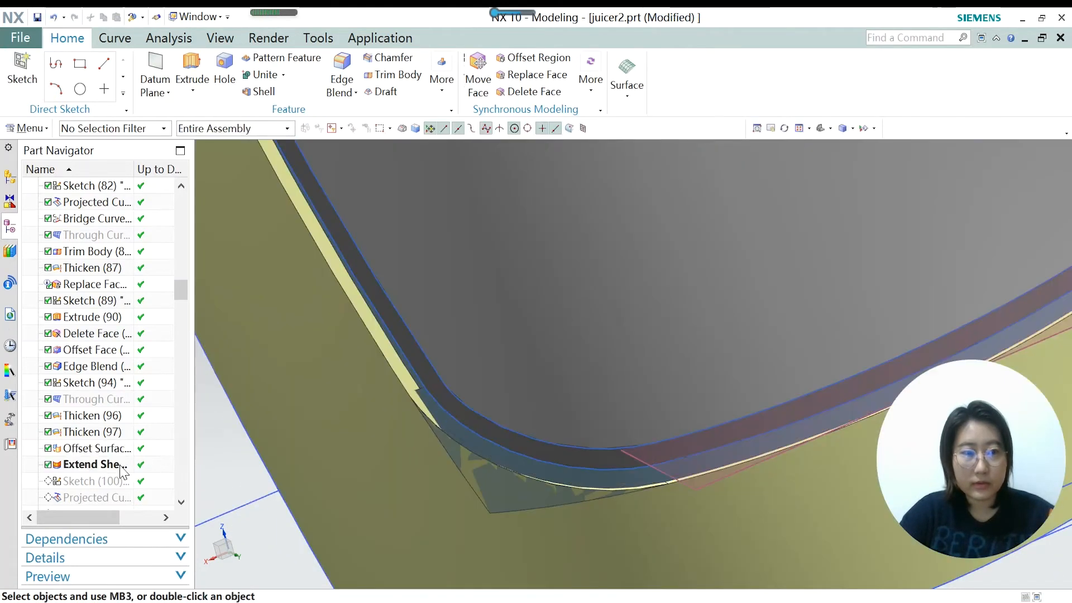
Roll back to Offset Surface (98), recheck the edges and offset of Extend Sheet (99), and make Extend Sheet (99) current again.
right_click(104, 453)
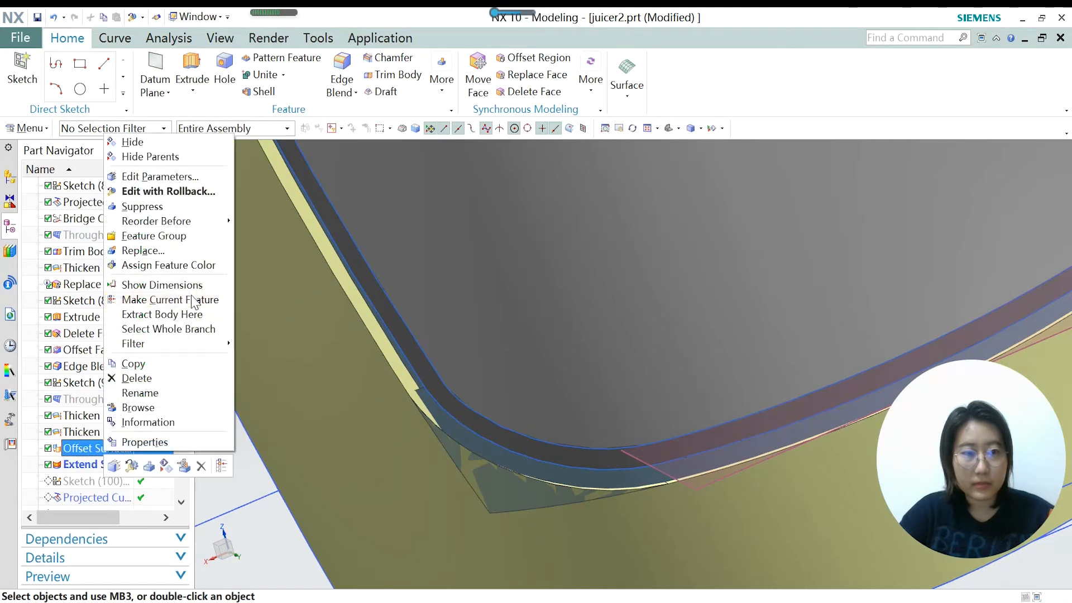
left_click(169, 300)
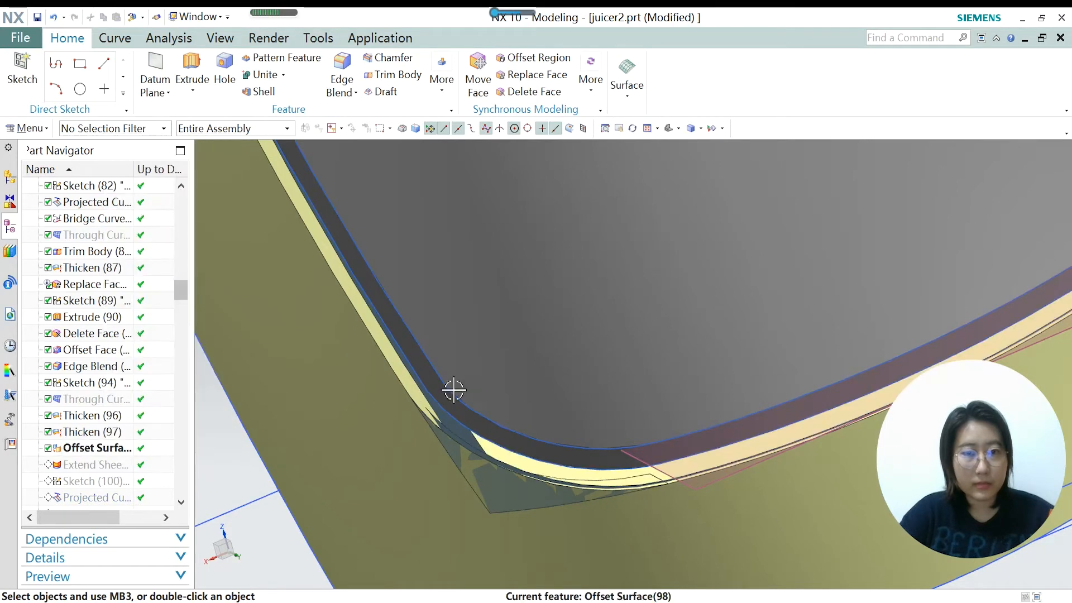
double_click(116, 466)
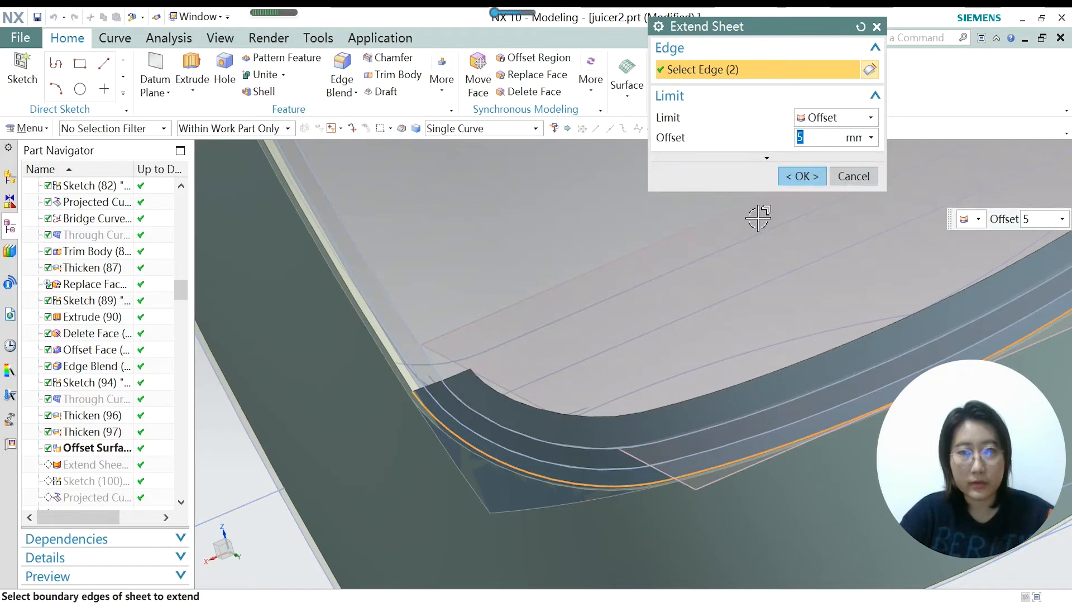
left_click(803, 178)
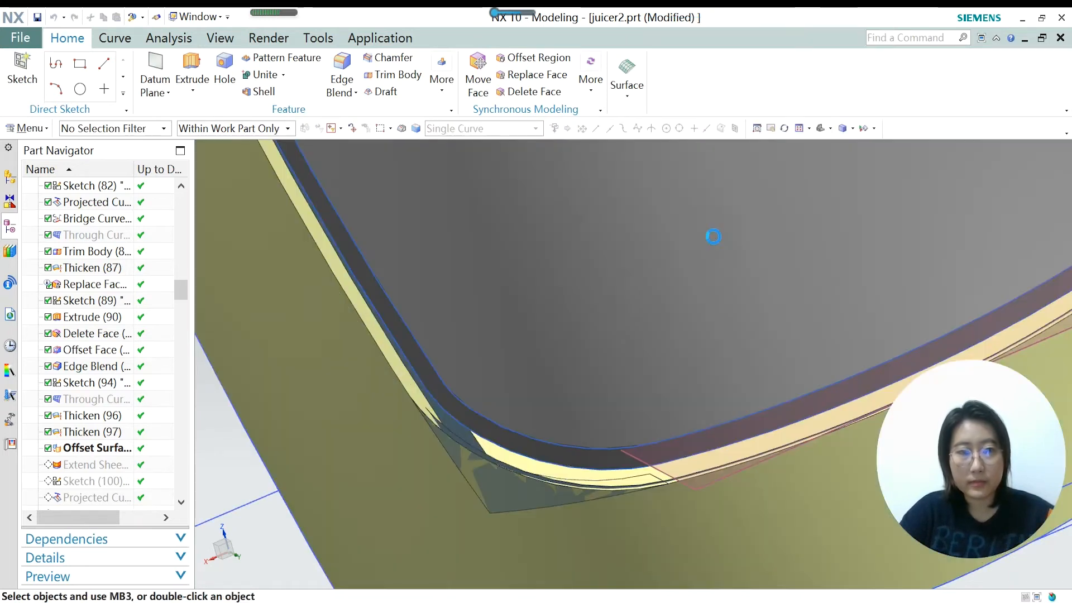
right_click(124, 466)
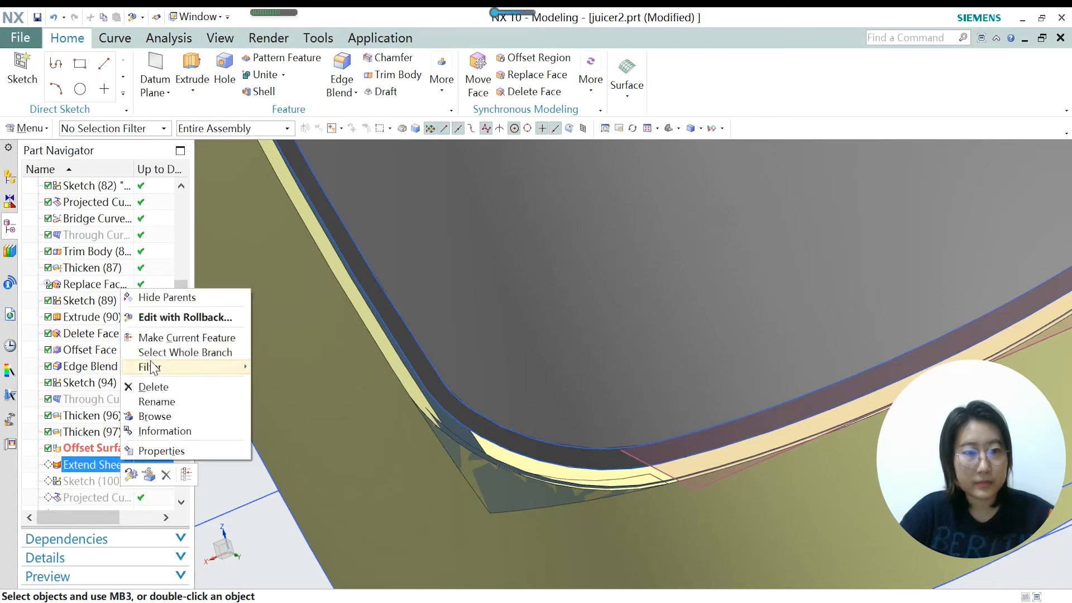
left_click(179, 336)
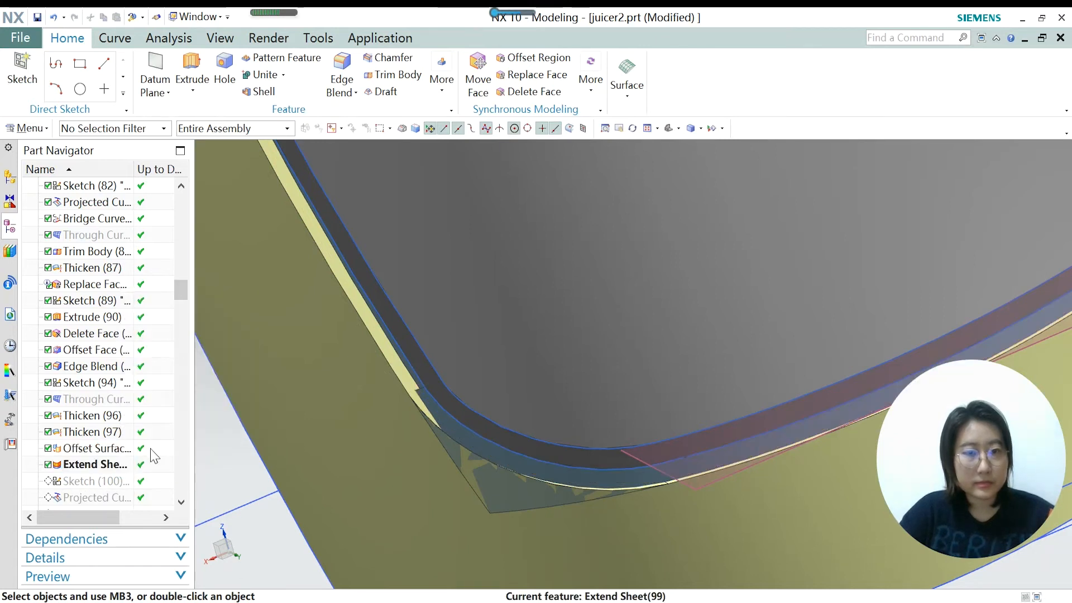
Make Sketch (100) the current feature and open it for editing.
right_click(107, 486)
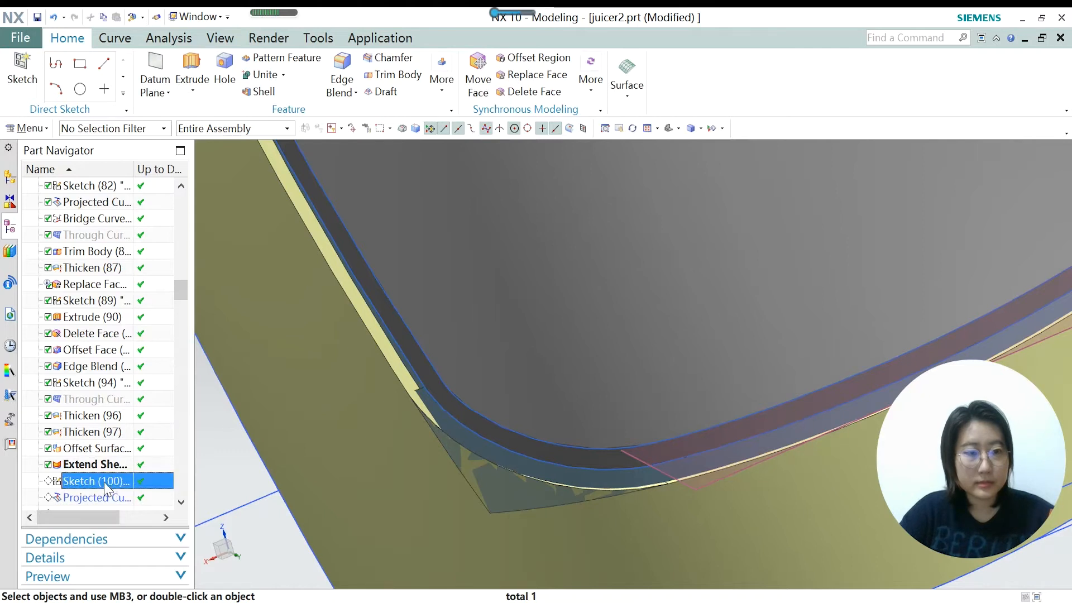
left_click(164, 375)
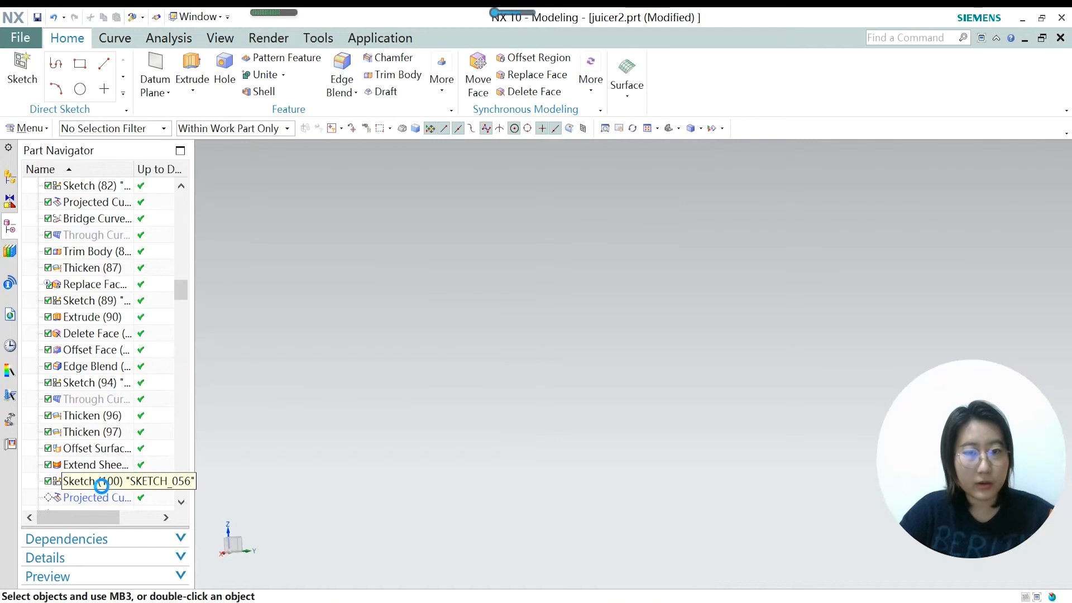
double_click(101, 484)
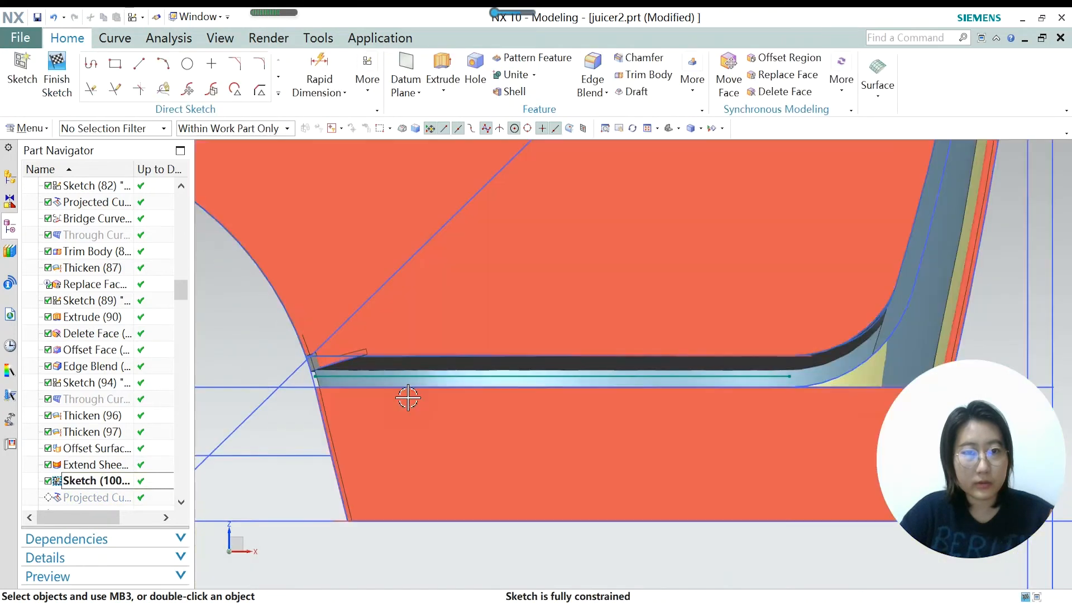
Examine the straight line of Sketch (100) along the lower offset surface from both sides of the body, and finish the sketch.
scroll(509, 461, "down", 2)
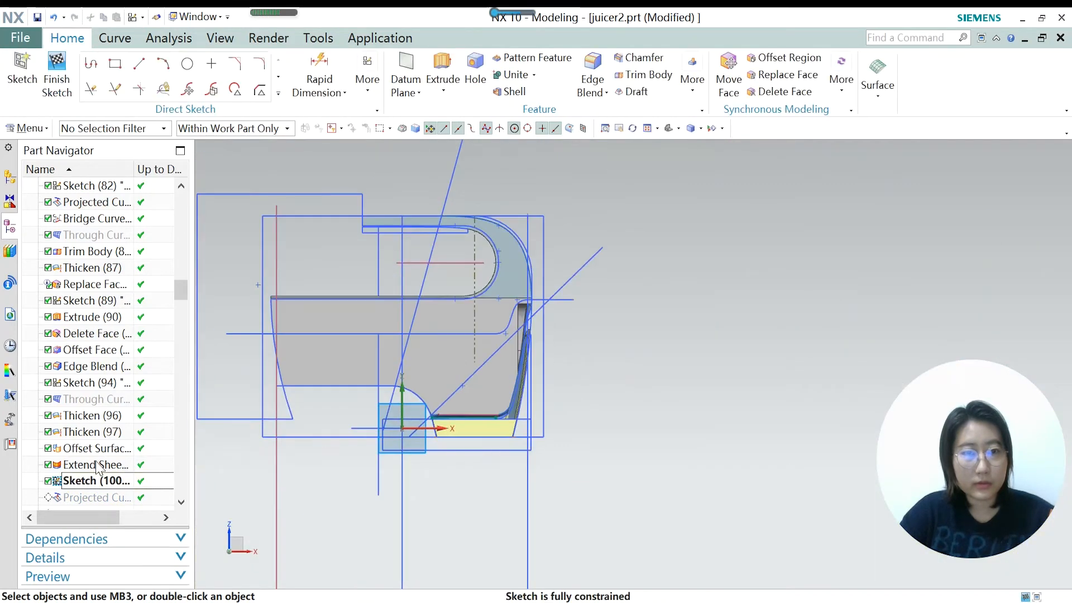
left_click(89, 481)
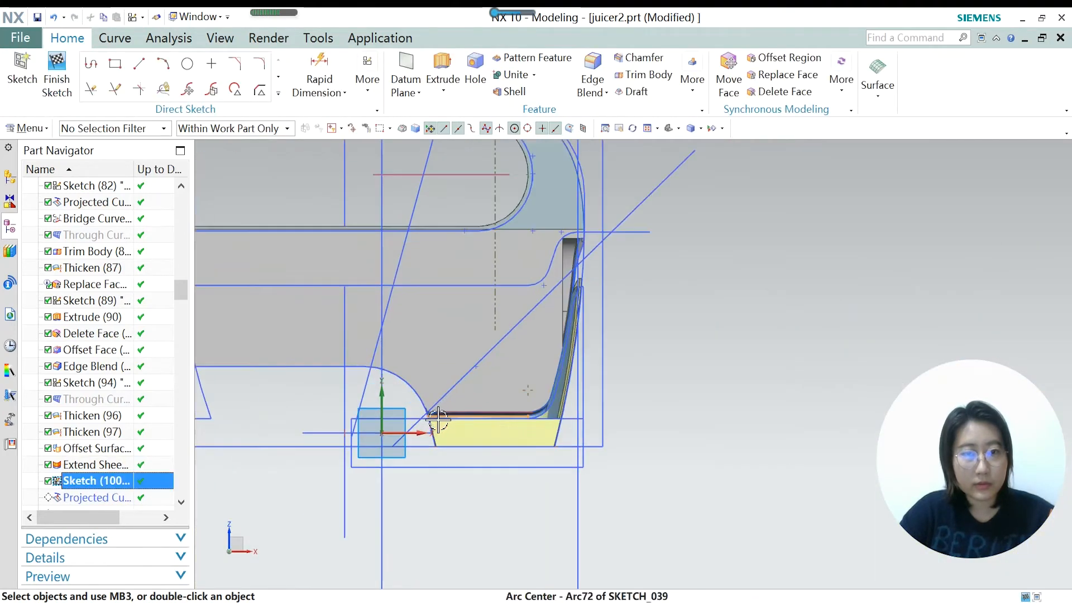
scroll(433, 420, "up", 4)
scroll(486, 443, "up", 2)
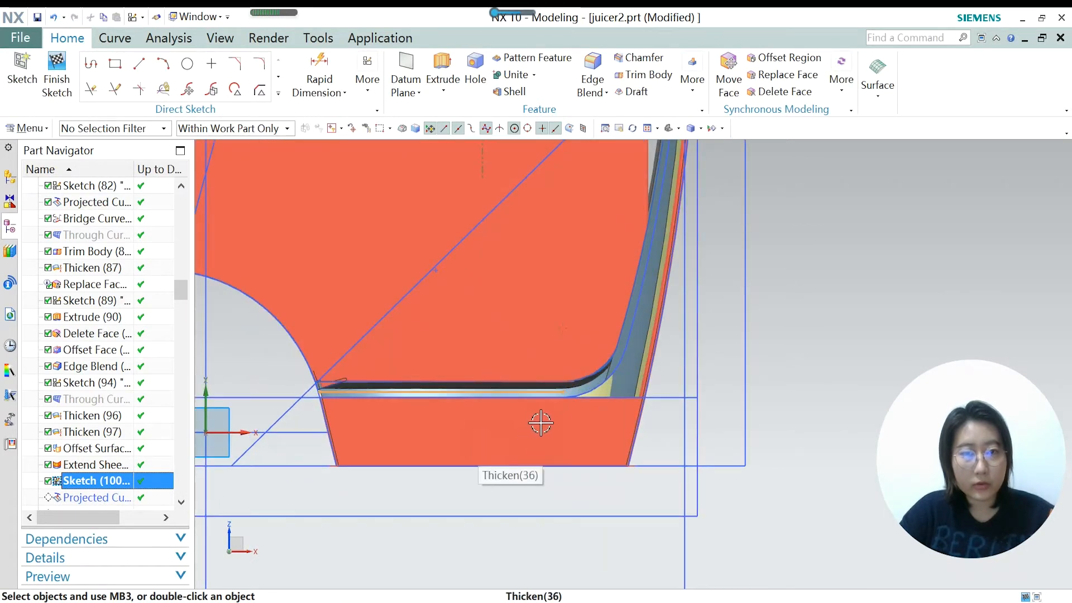
scroll(540, 423, "down", 2)
middle_click_drag(541, 421, 415, 437)
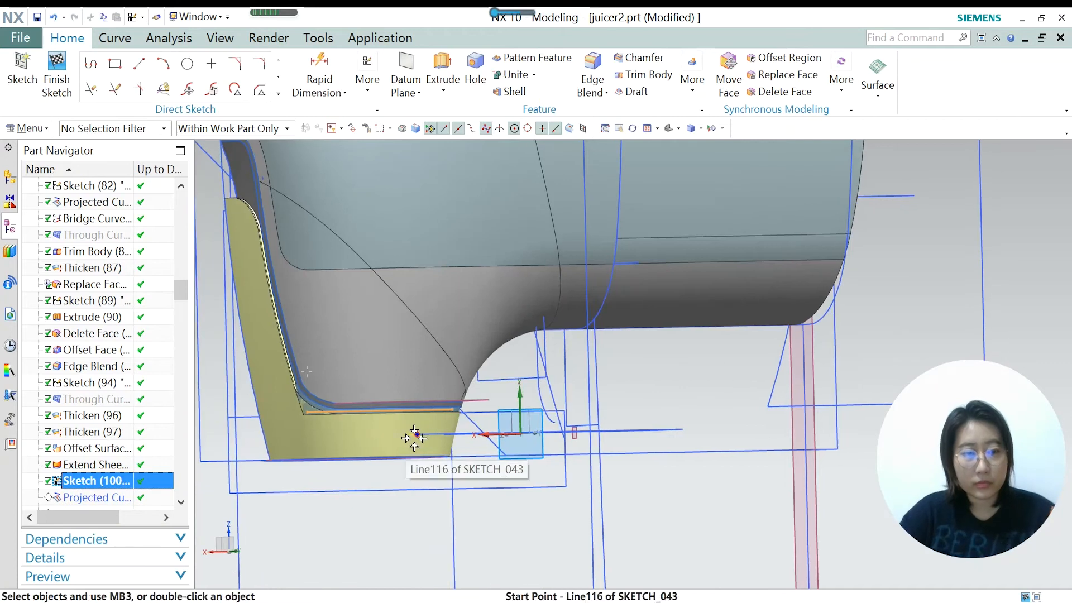
key("F8")
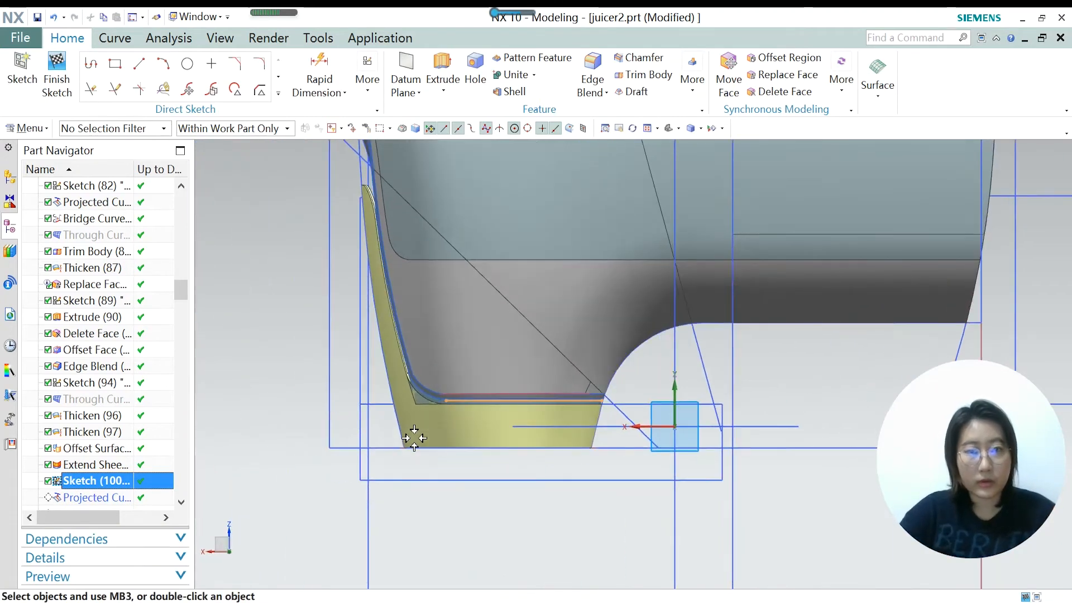
scroll(371, 490, "up", 2)
scroll(354, 436, "up", 3)
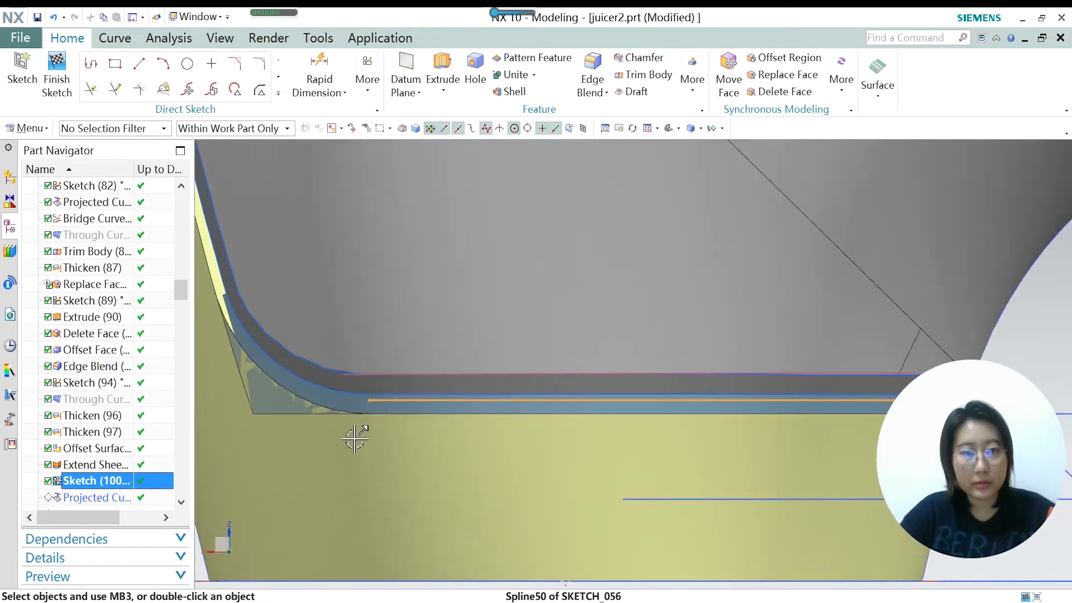
scroll(354, 439, "down", 3)
scroll(354, 436, "down", 1)
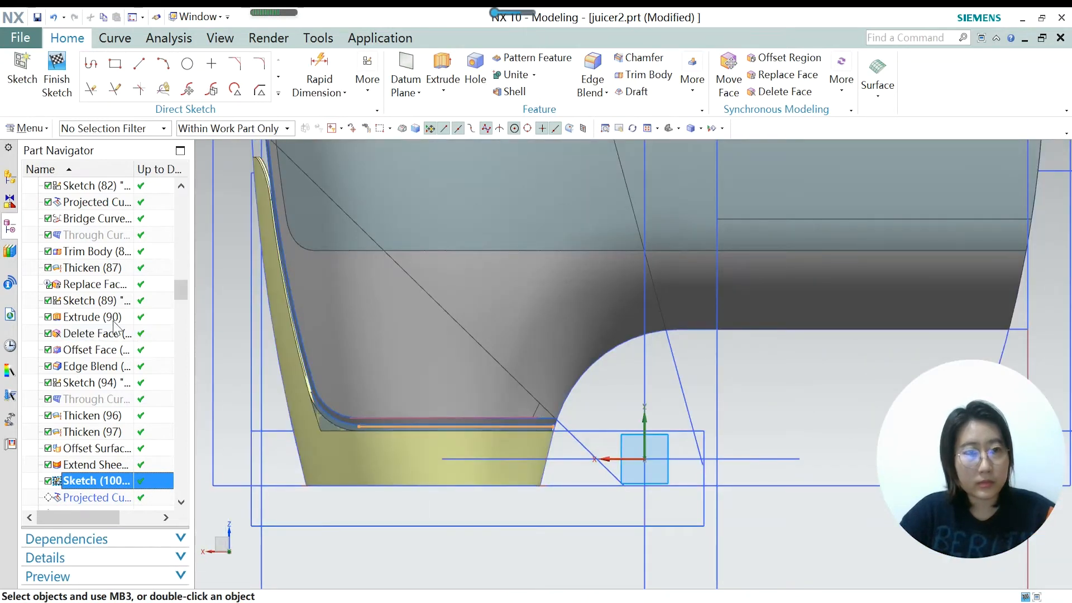
scroll(376, 432, "up", 3)
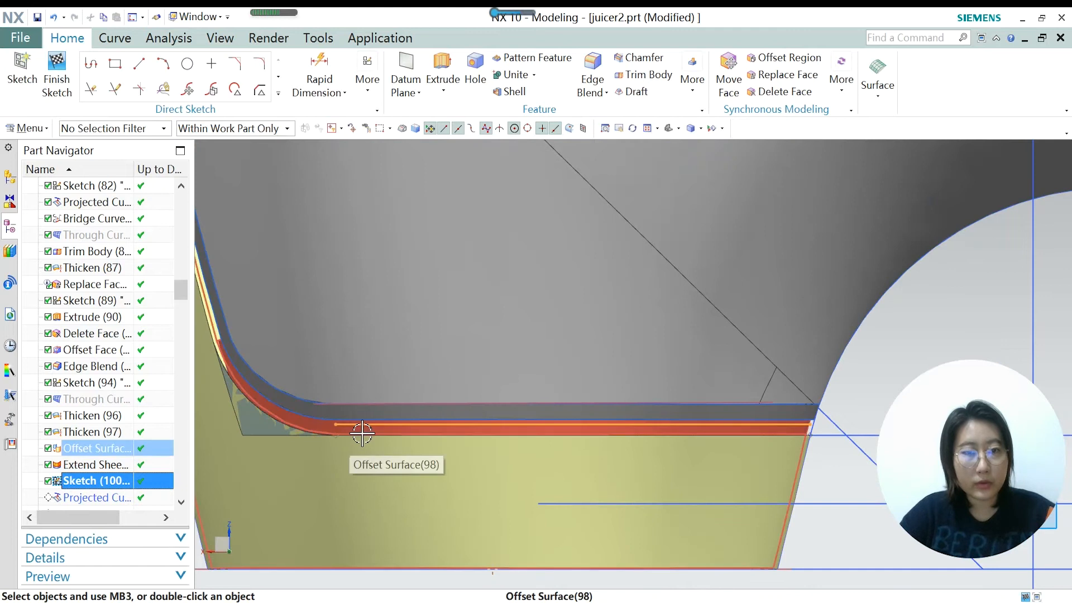
scroll(377, 471, "down", 2)
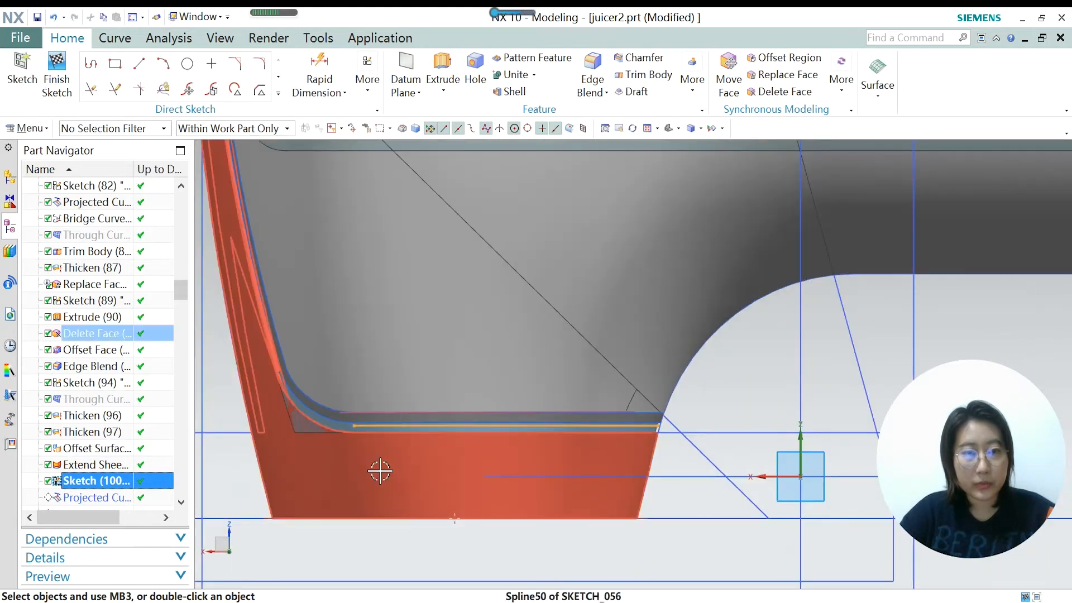
scroll(371, 430, "up", 3)
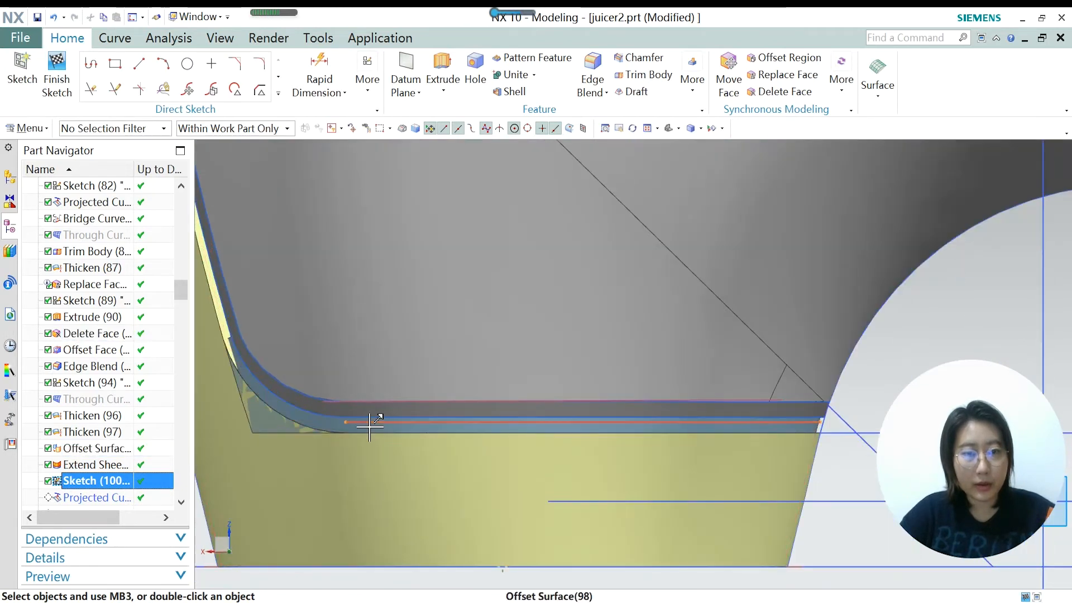
left_click(56, 73)
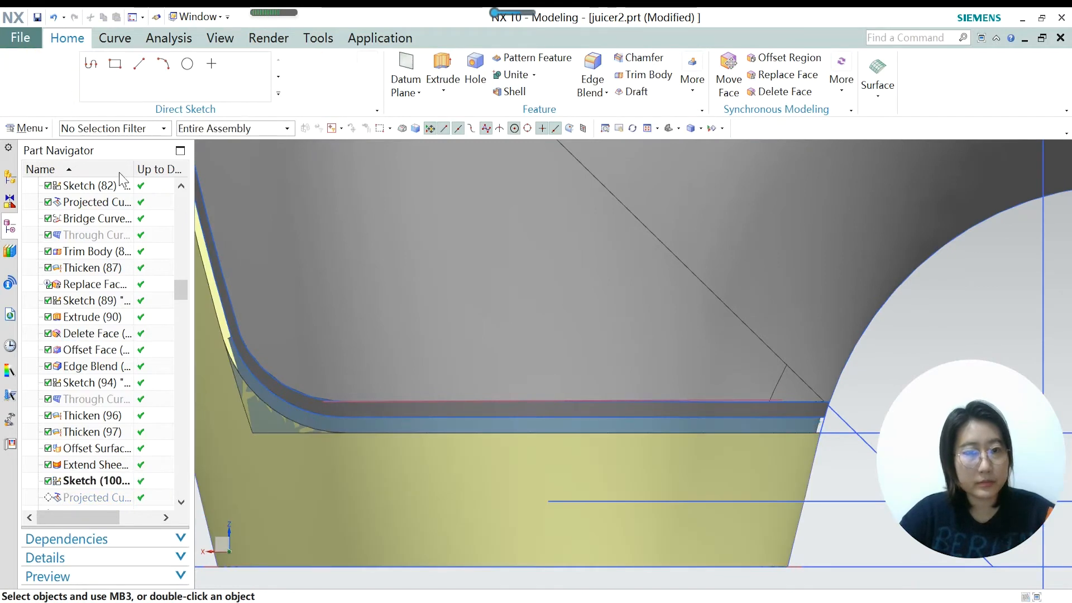
Make Projected Curve (101) the current feature and inspect the projected line on the lower offset surface.
right_click(97, 498)
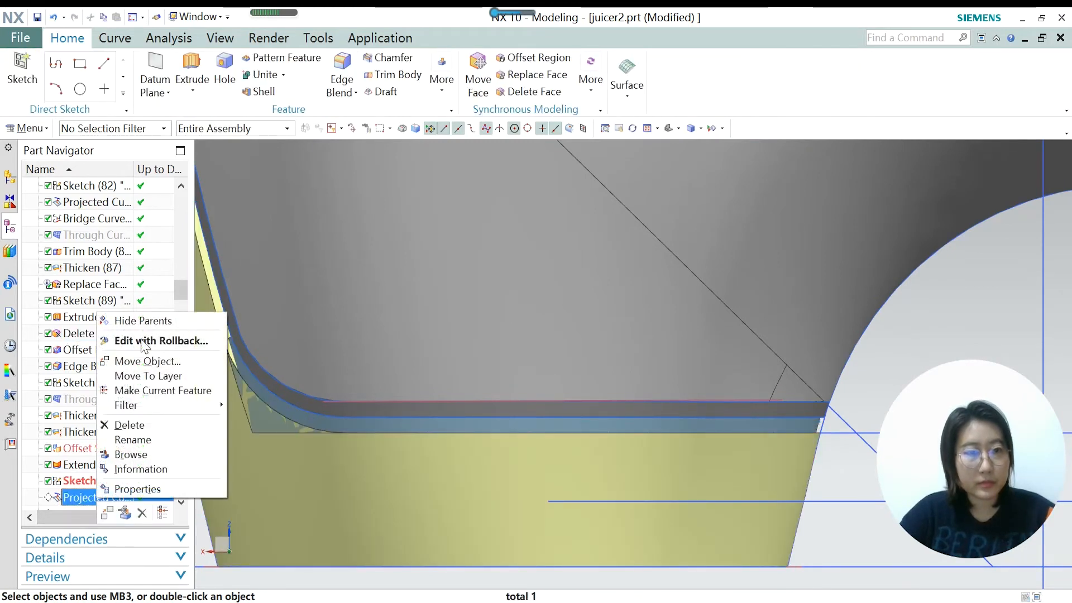
left_click(162, 391)
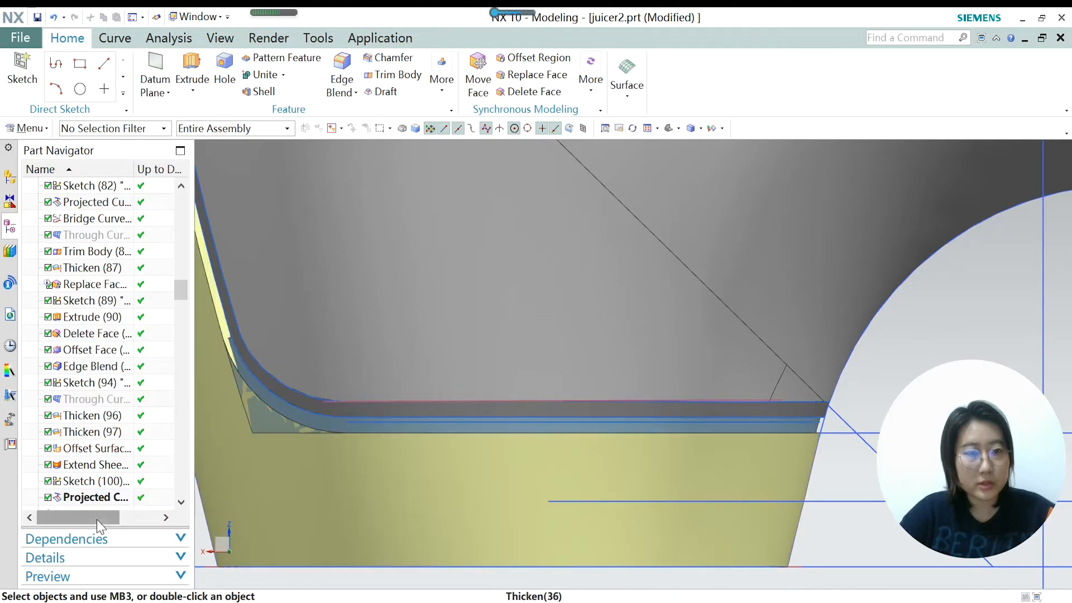
scroll(370, 408, "down", 2)
middle_click_drag(352, 471, 361, 474)
scroll(532, 483, "down", 3)
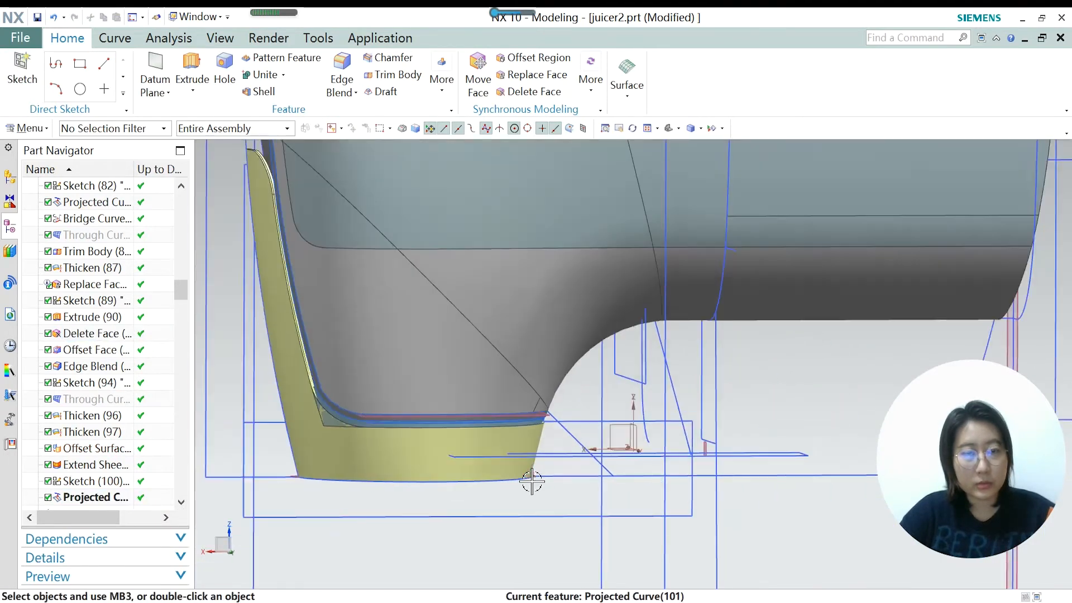
scroll(379, 437, "up", 1)
scroll(385, 436, "up", 3)
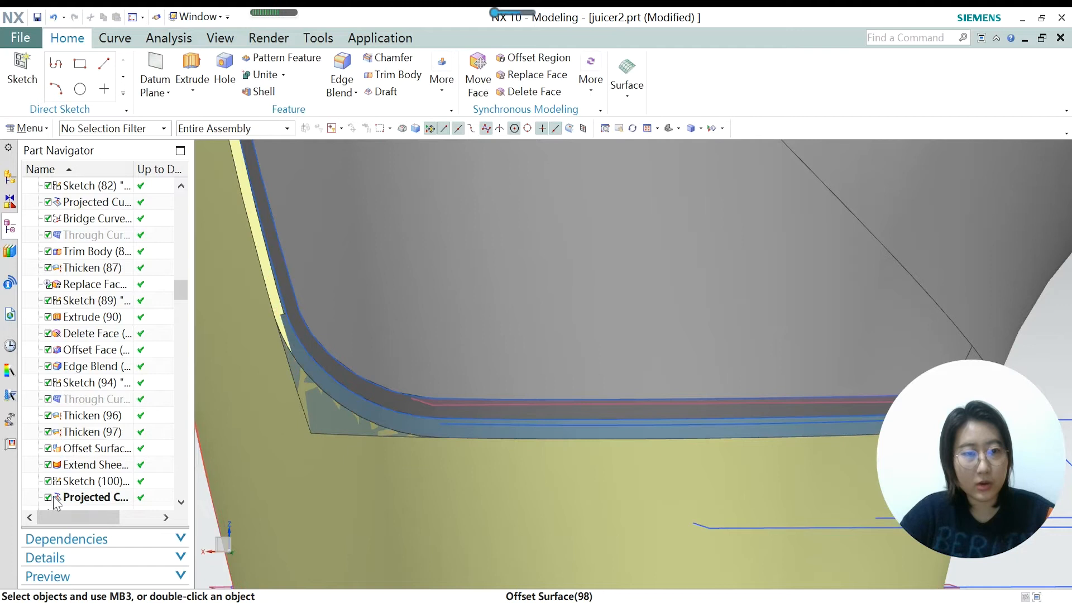
Make Sketch (102) the current feature and open it for editing.
scroll(87, 498, "down", 1)
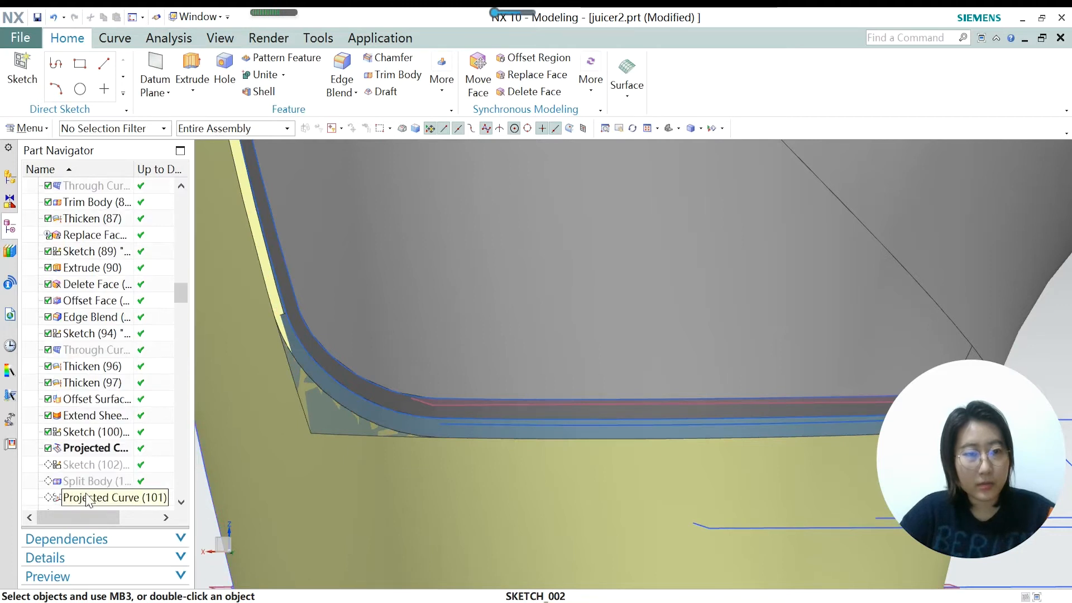
right_click(93, 465)
left_click(158, 356)
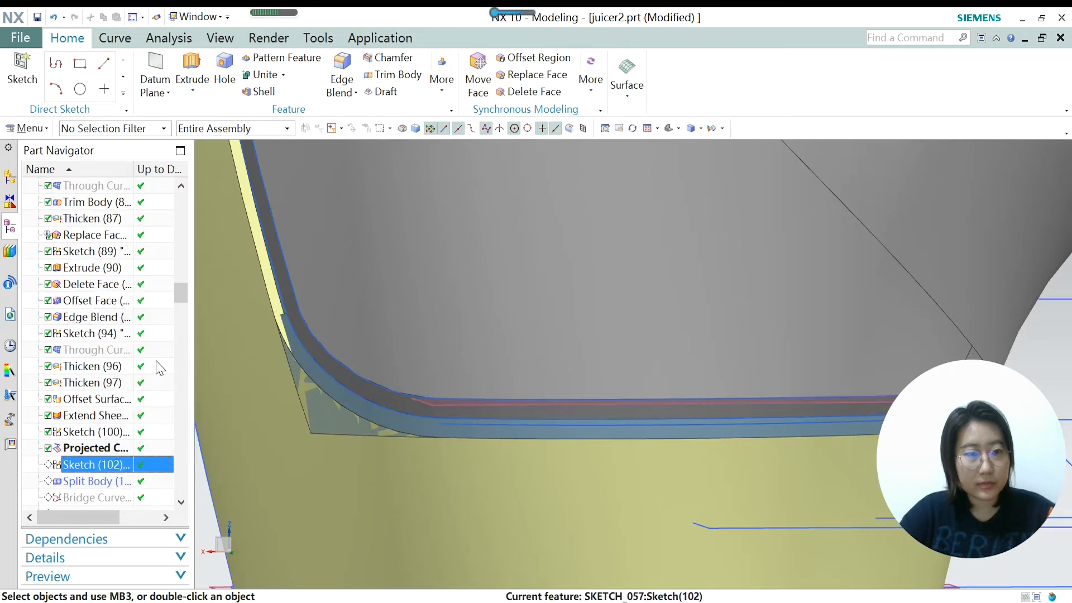
double_click(103, 466)
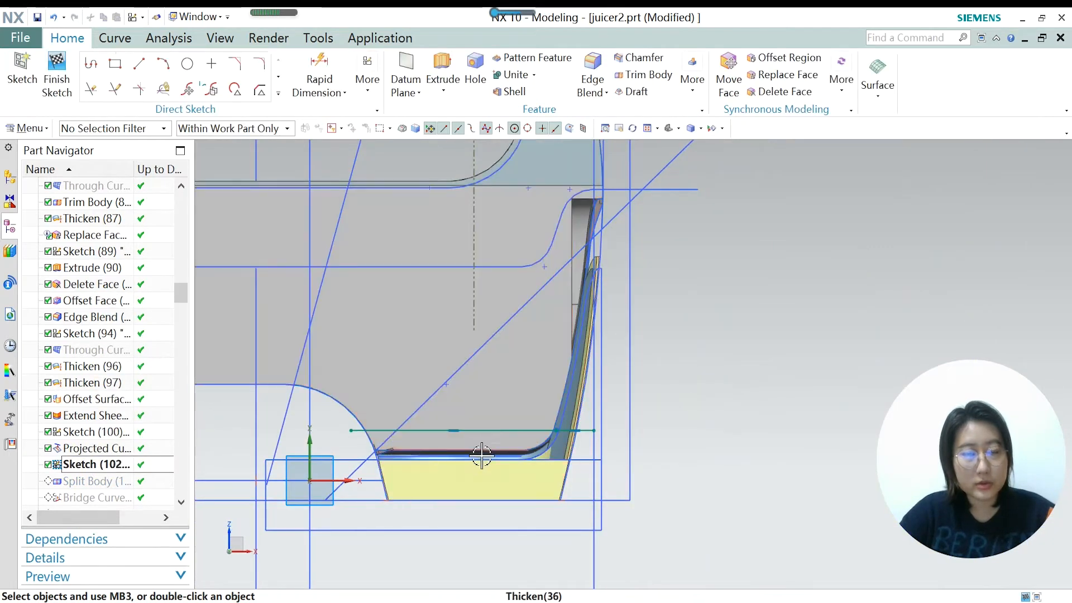
Examine the horizontal line of Sketch (102) against the whole mixer body and its lower trim, and finish the sketch.
scroll(460, 459, "up", 1)
scroll(378, 495, "down", 1)
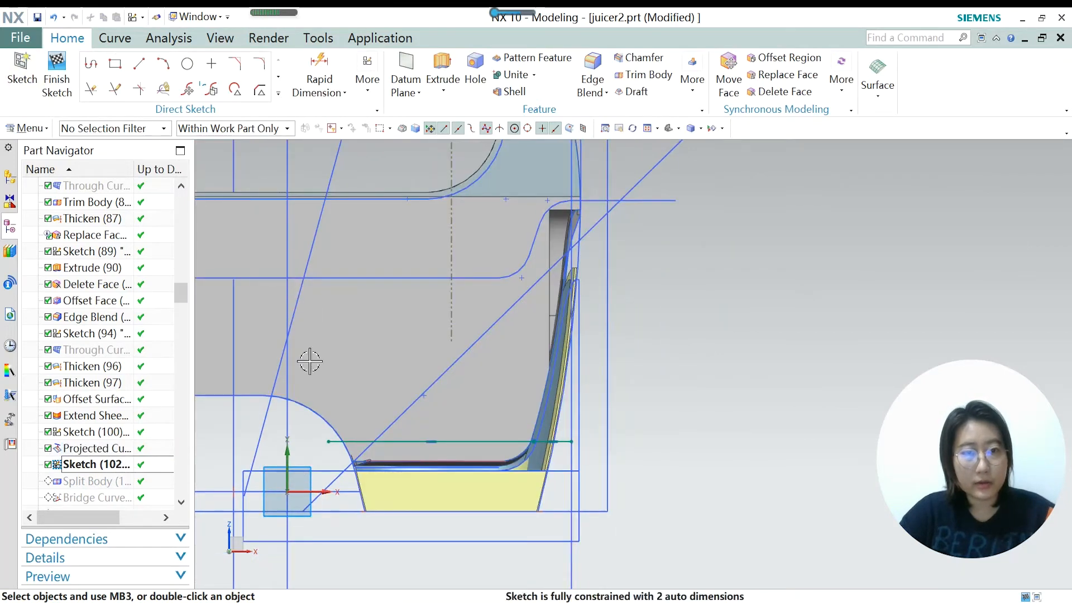
middle_click_drag(607, 383, 503, 442)
scroll(505, 443, "down", 4)
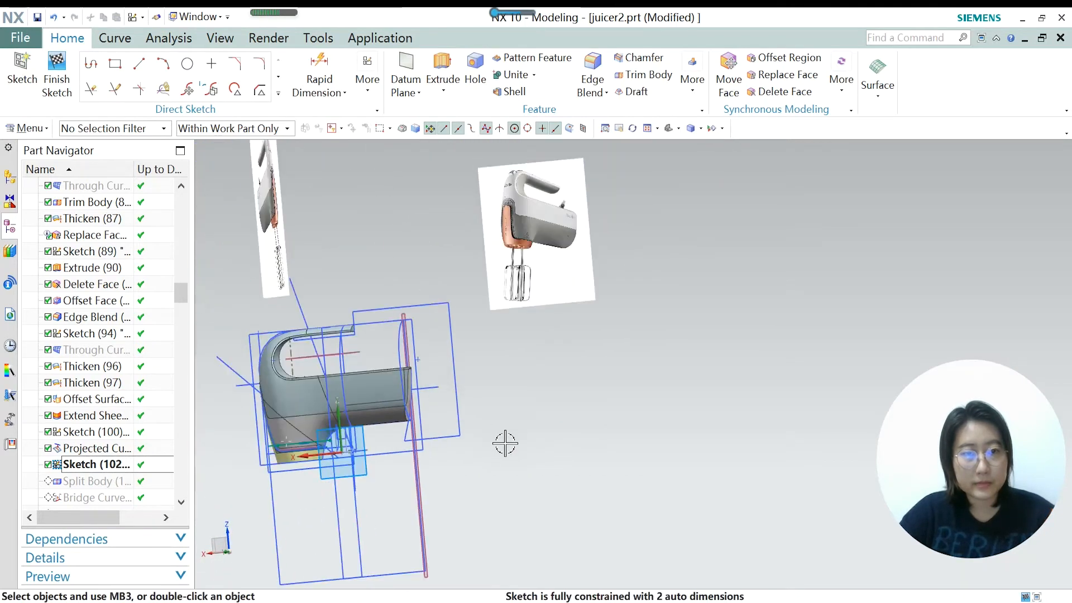
key("F8")
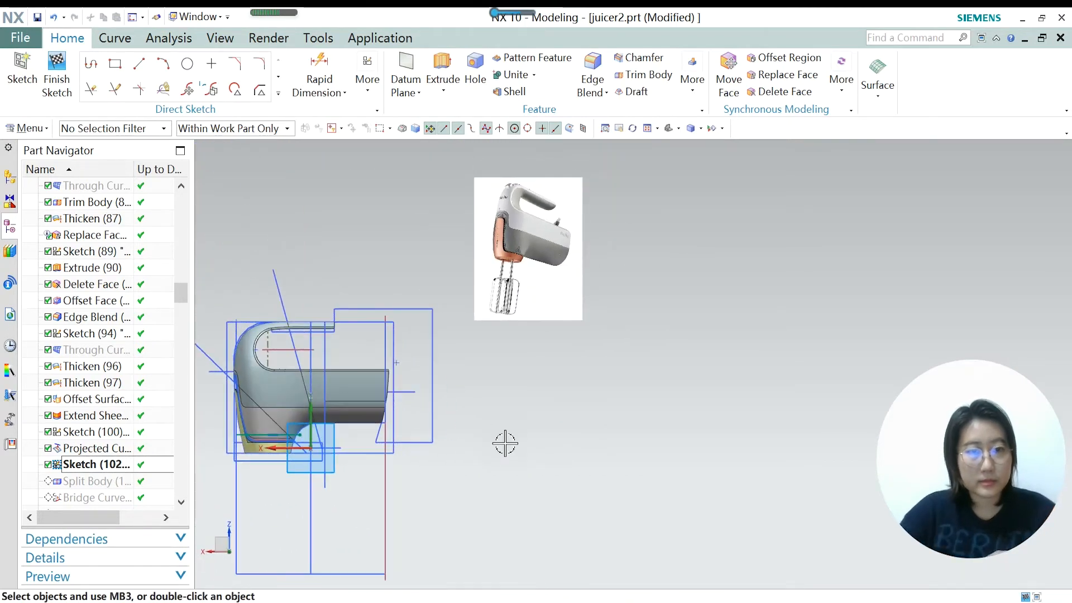
scroll(505, 443, "down", 3)
scroll(312, 441, "up", 10)
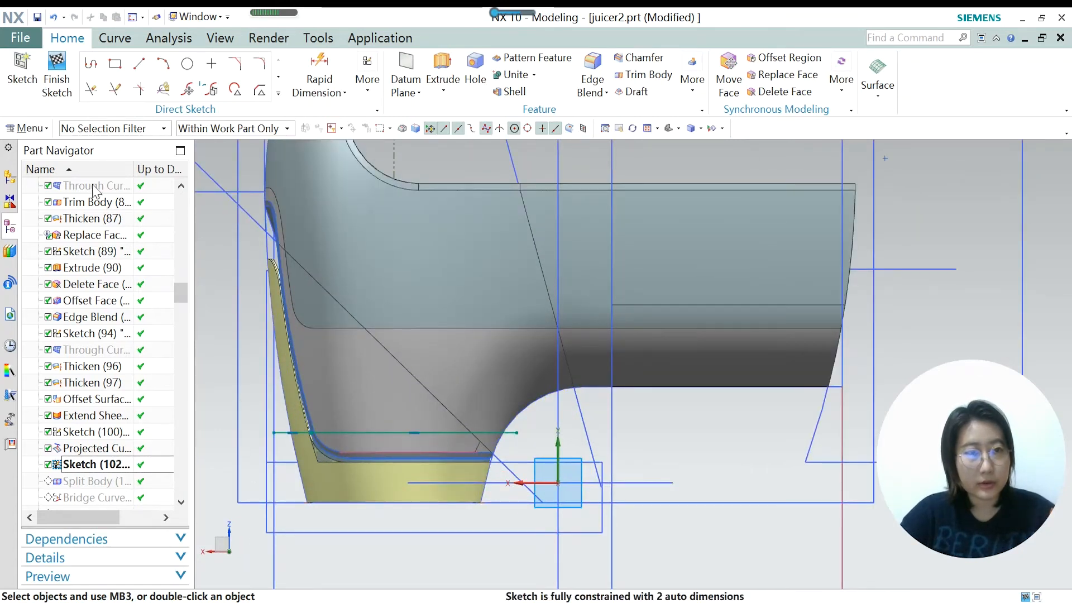
left_click(57, 85)
Make Split Body (103) the current feature, review its target body and extruded section curves, and accept the definition.
left_click(98, 483)
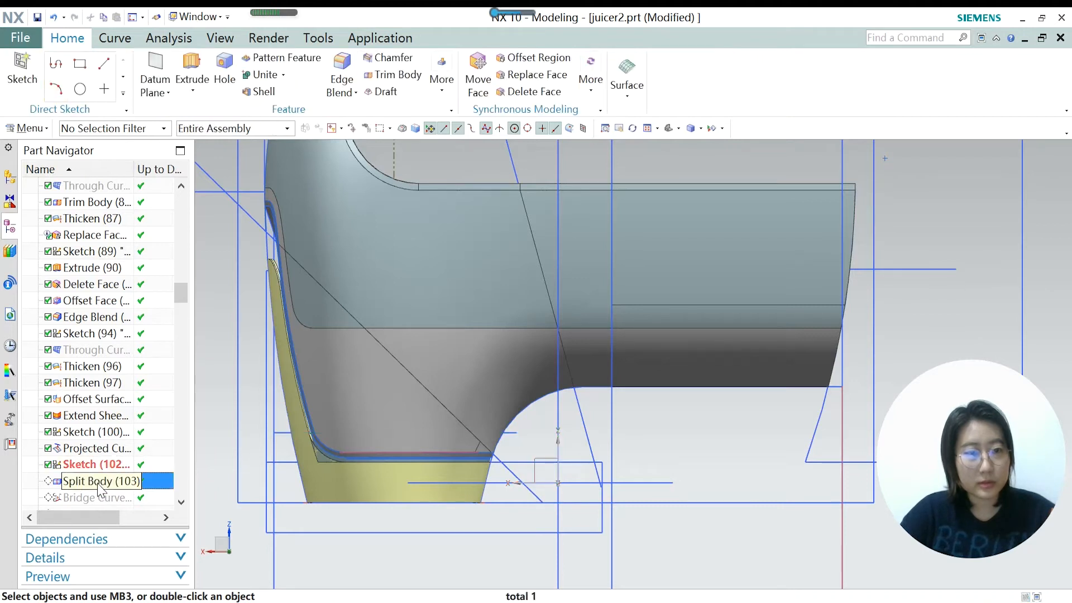
right_click(98, 482)
left_click(186, 363)
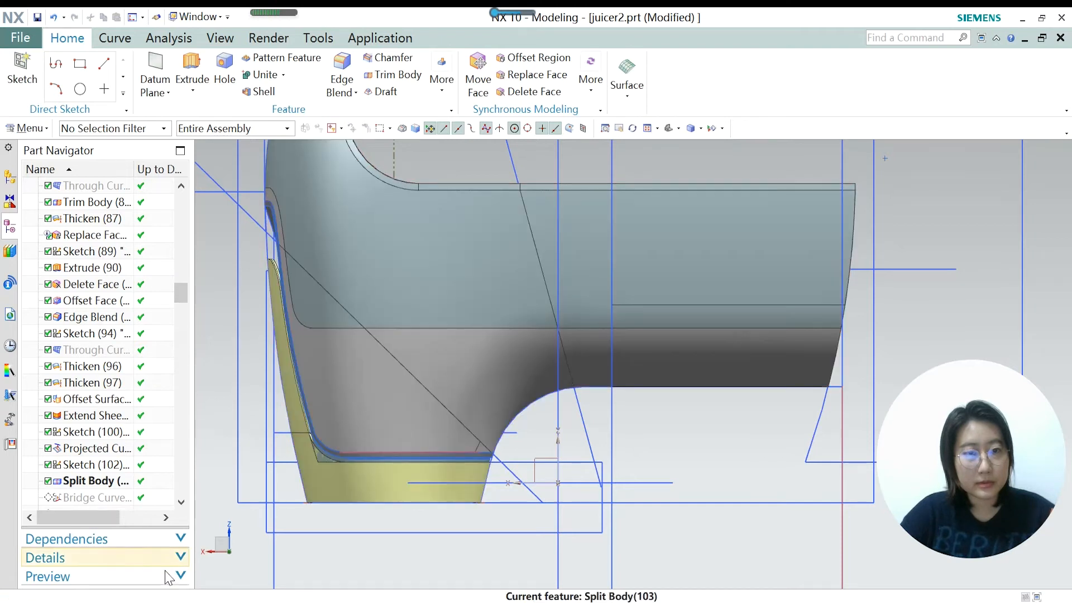
double_click(99, 482)
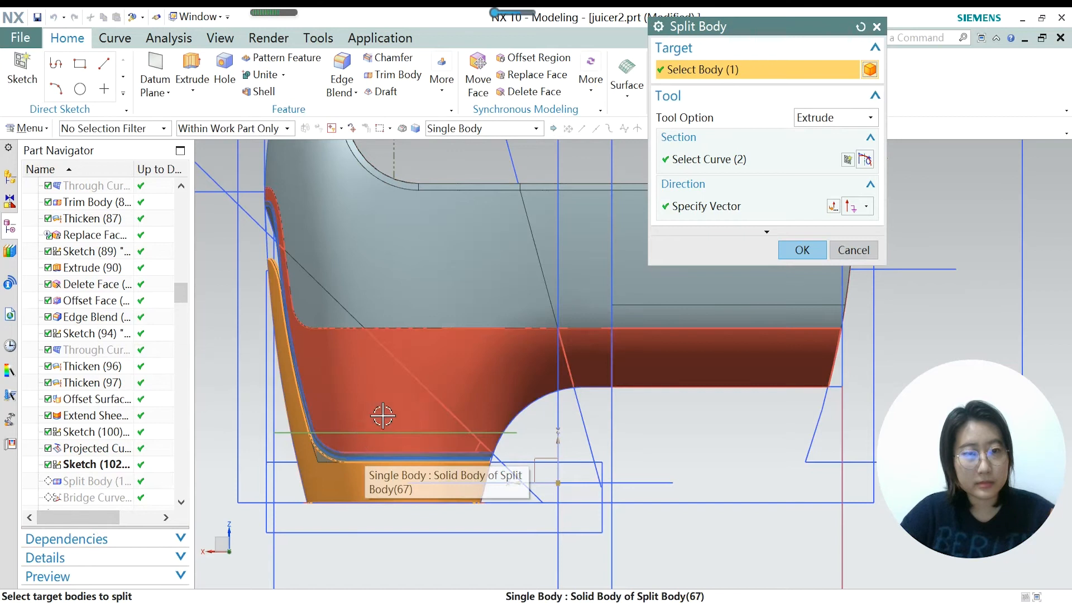
scroll(292, 465, "up", 1)
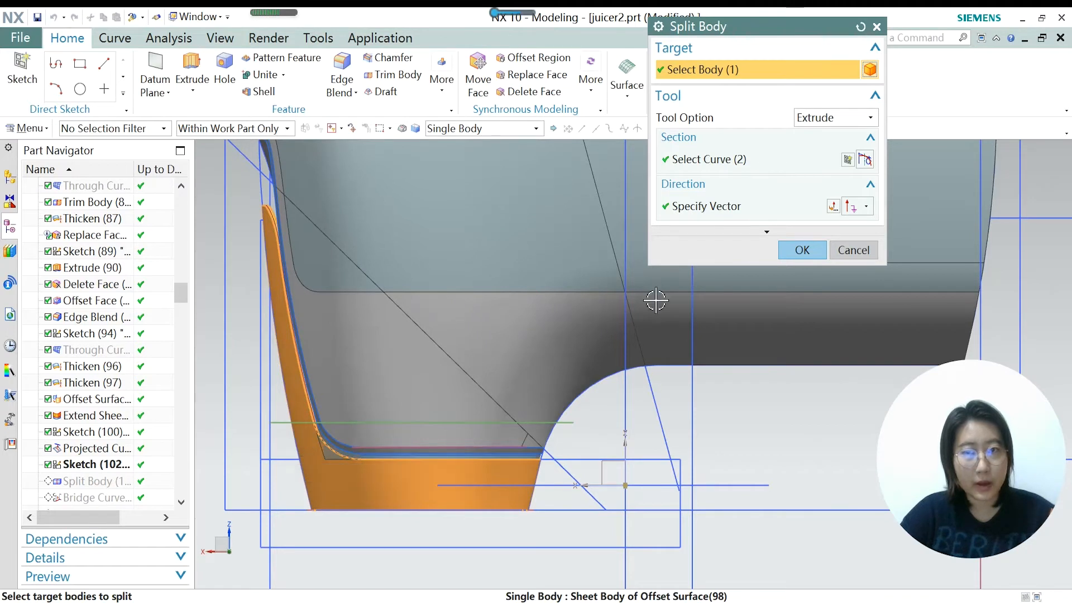
left_click(799, 250)
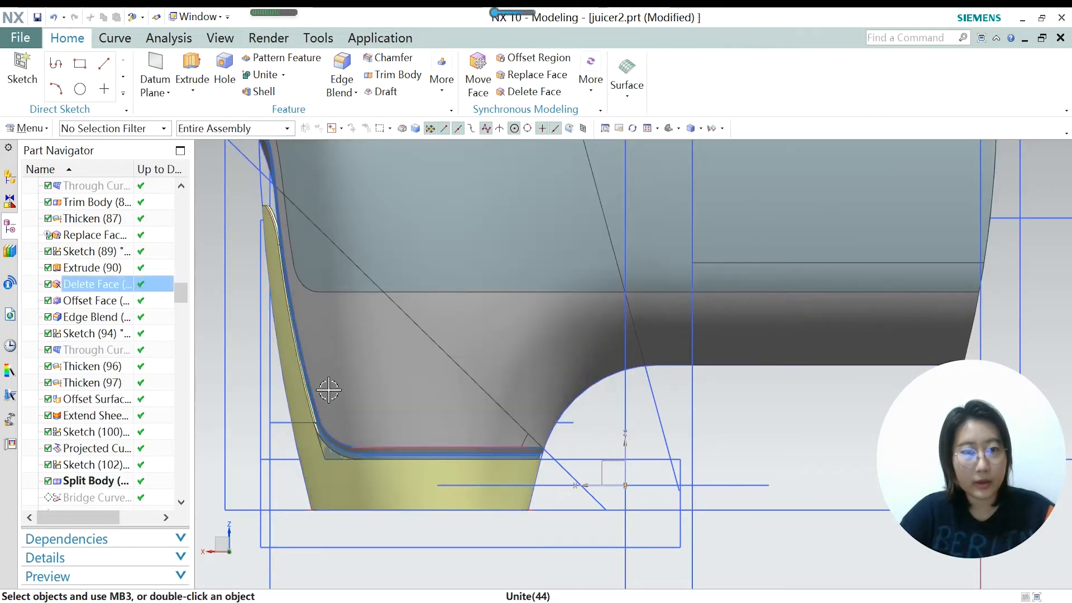
scroll(329, 391, "down", 1)
scroll(305, 417, "up", 1)
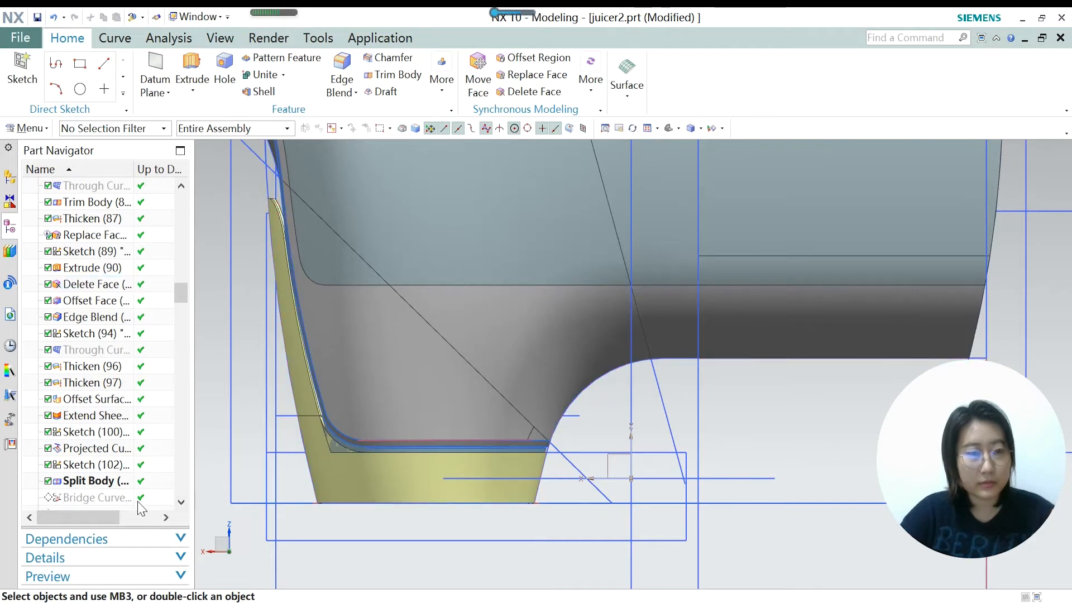
Make Bridge Curve (104) the current feature and open its definition.
right_click(106, 498)
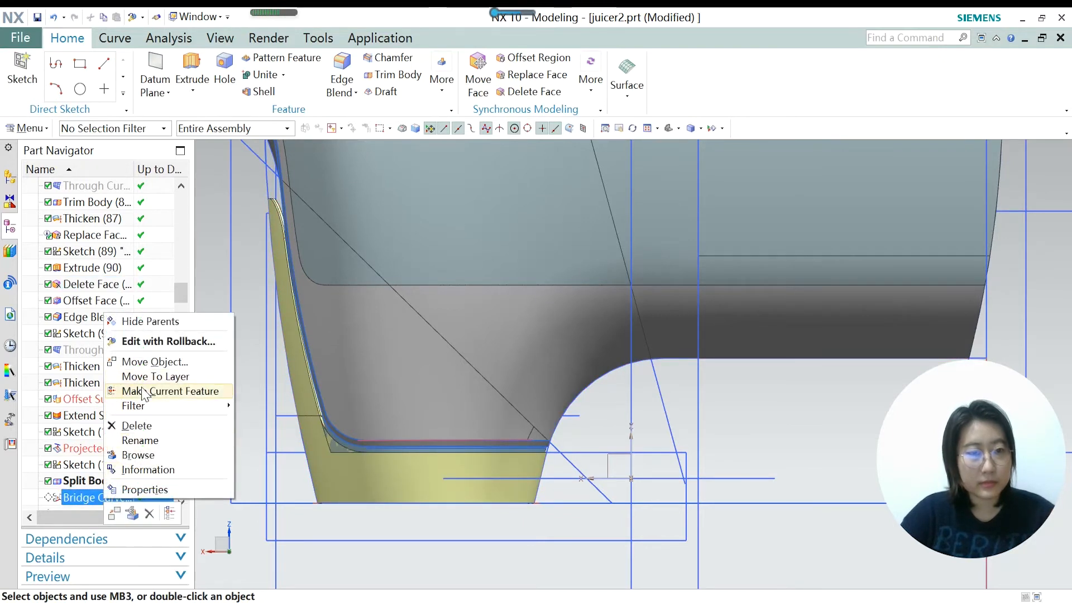
left_click(168, 390)
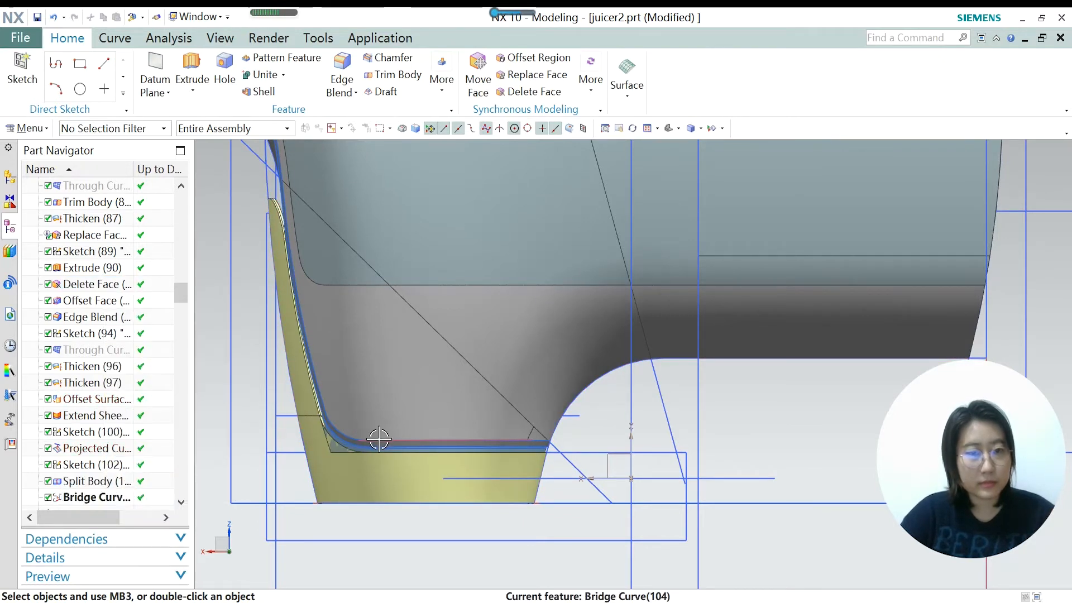
double_click(98, 498)
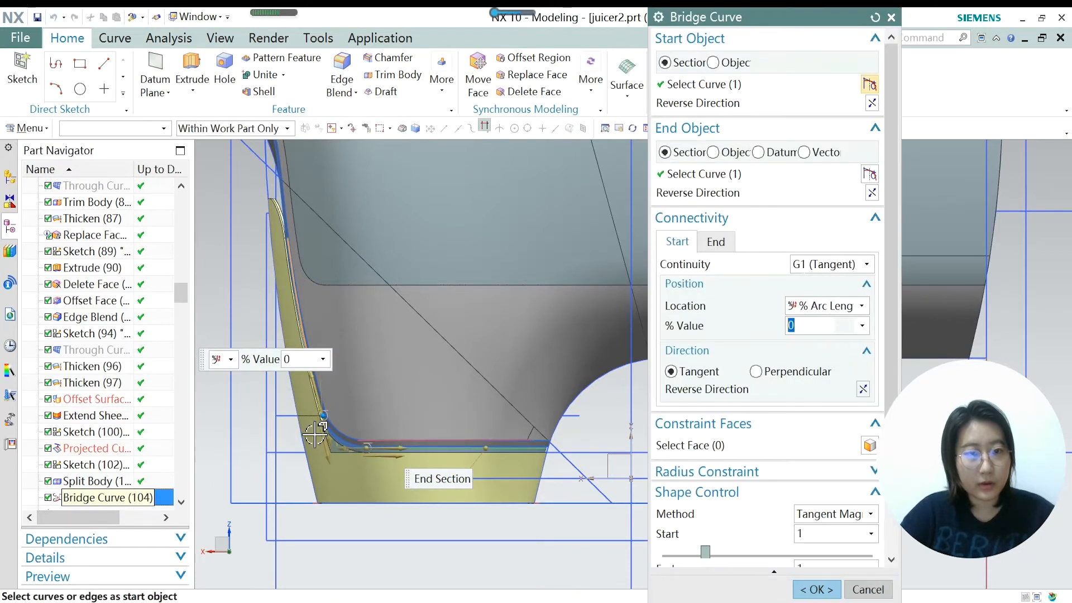
Examine the start and end sections of Bridge Curve (104) at the lower trim's rounded corner, and close the definition.
scroll(302, 480, "up", 2)
middle_click_drag(301, 480, 330, 468)
scroll(330, 468, "down", 3)
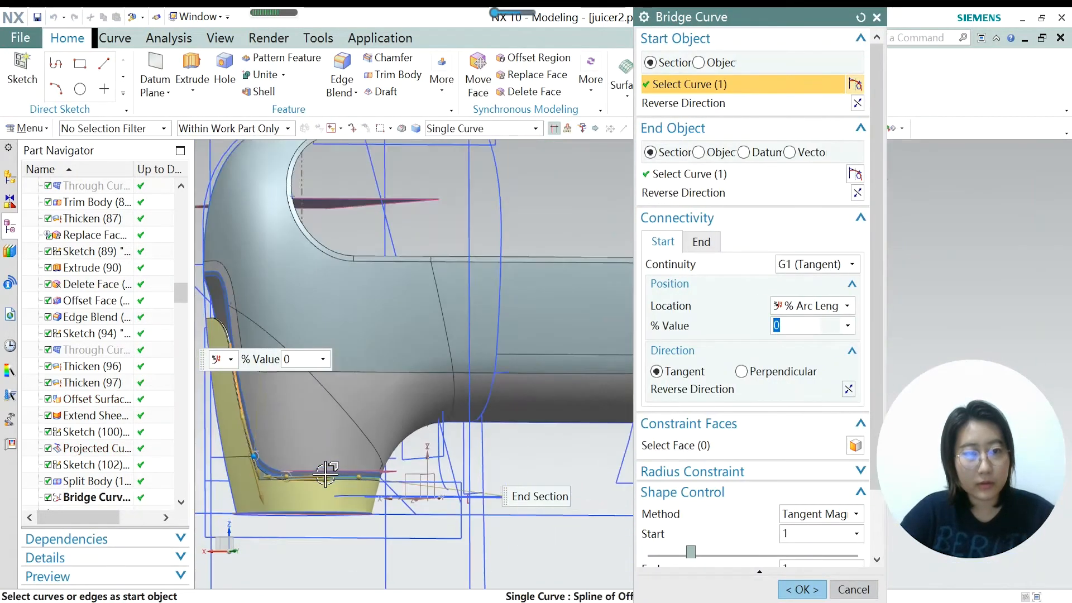
scroll(243, 469, "up", 2)
scroll(283, 416, "up", 4)
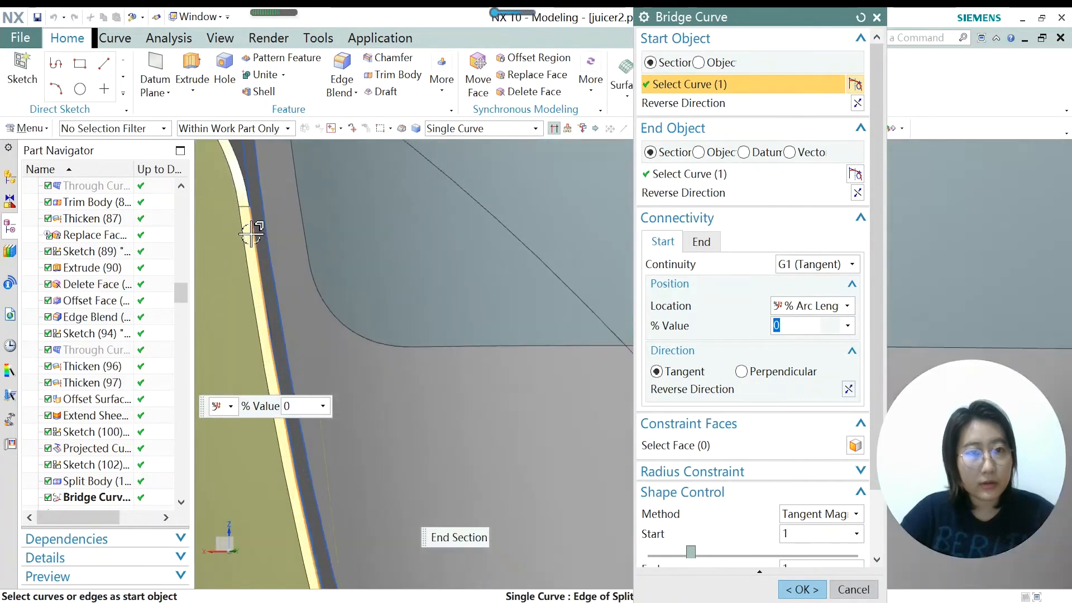
scroll(255, 218, "down", 5)
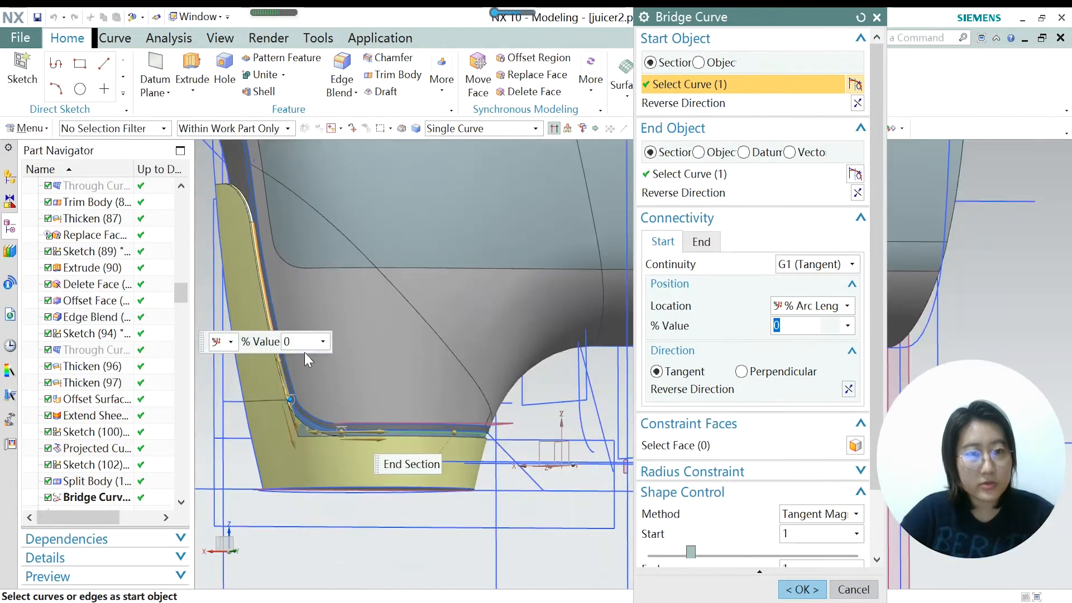
scroll(316, 356, "up", 3)
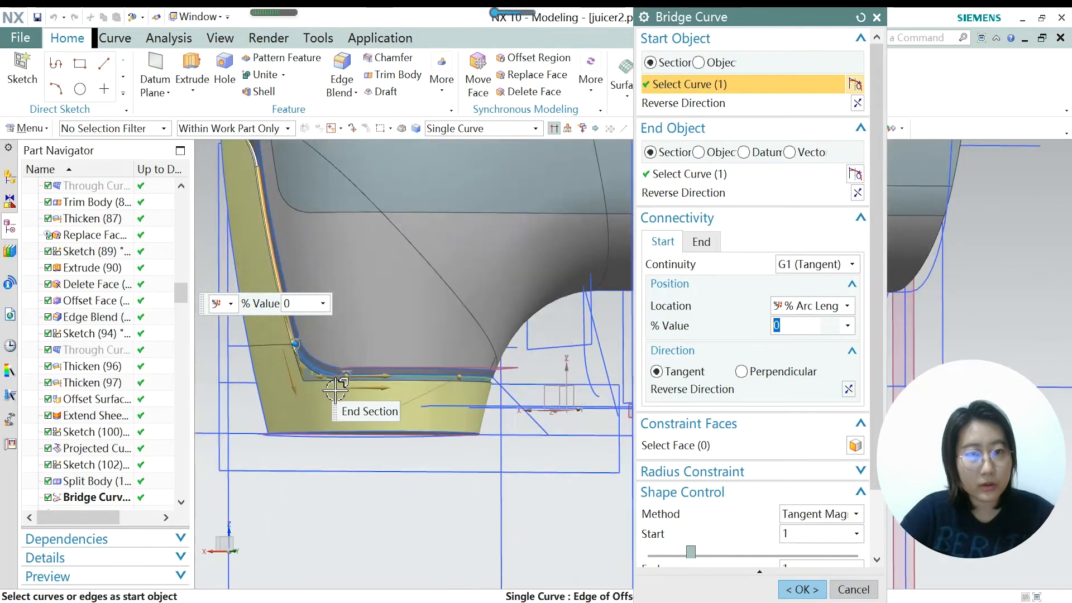
middle_click(335, 412)
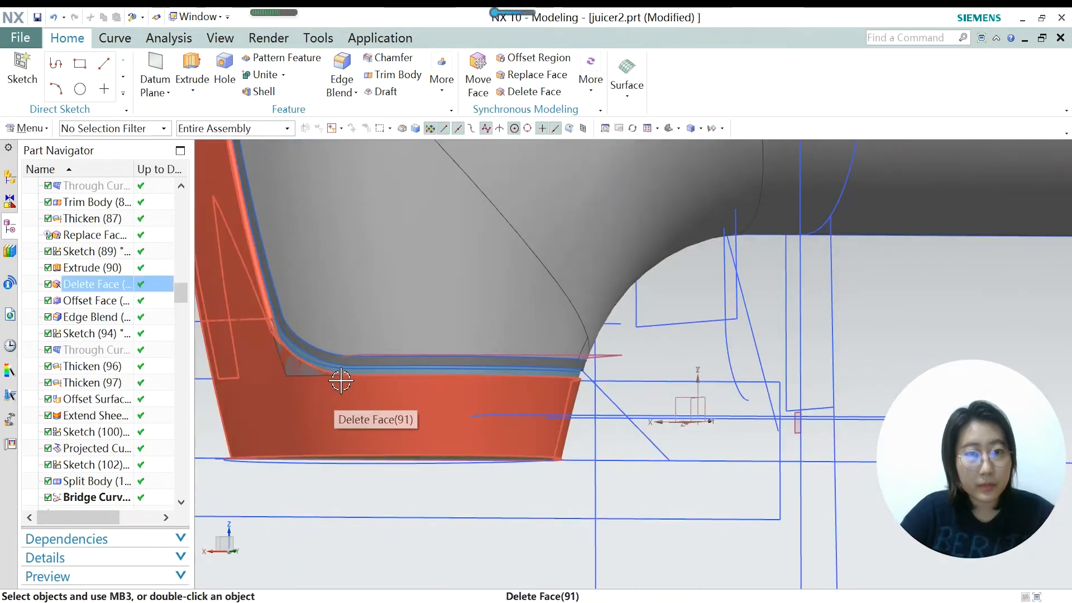
Hide the Offset Surface (98) sheet along the lower trim and inspect the exposed bridge curve at the corner.
scroll(350, 376, "up", 2)
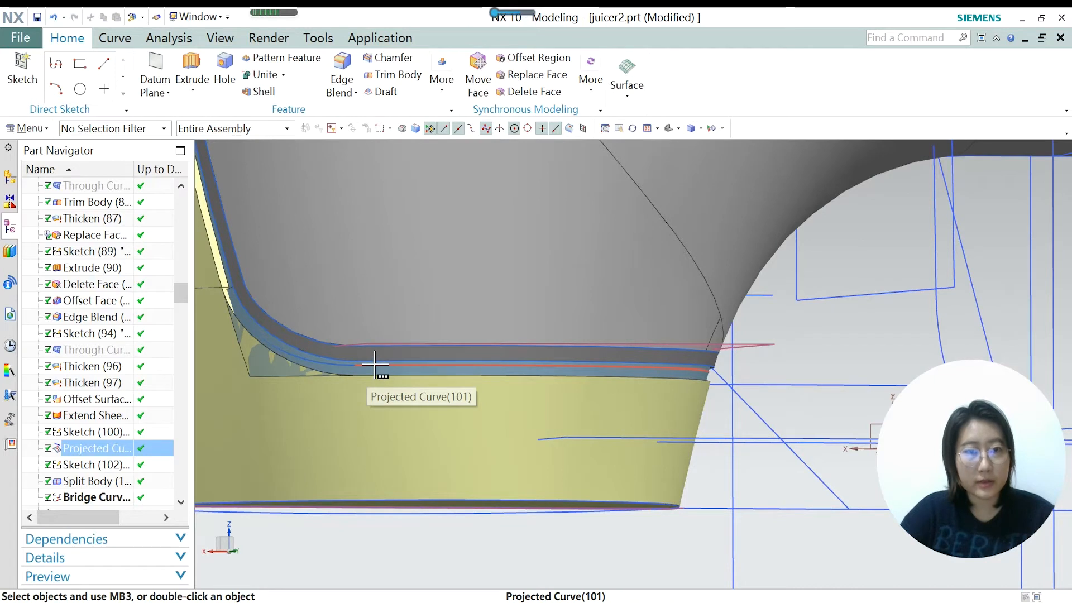
middle_click_drag(374, 365, 426, 311)
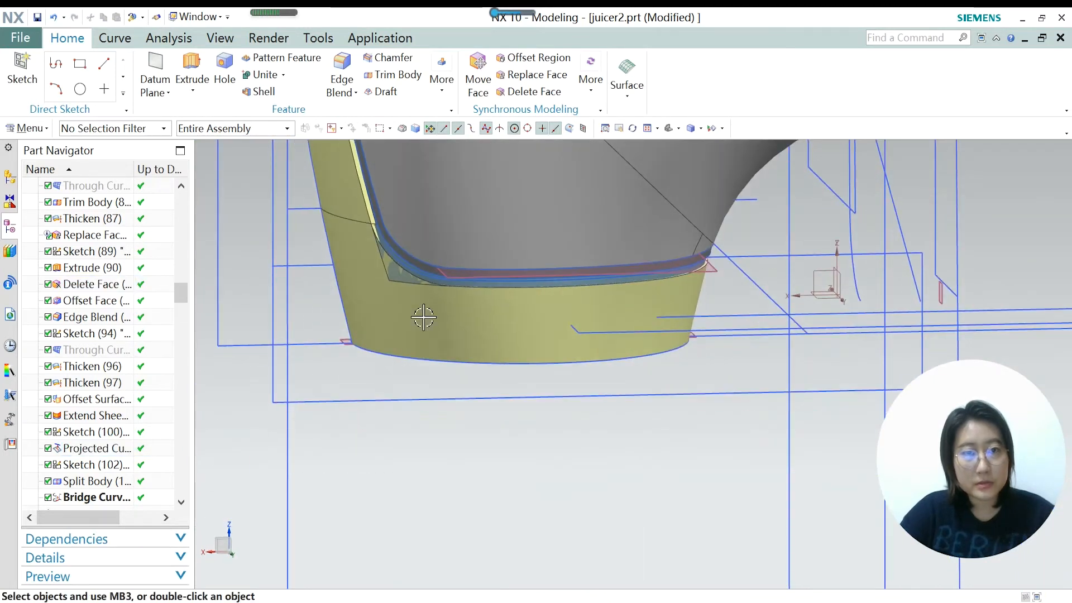
scroll(389, 245, "up", 2)
scroll(385, 250, "up", 1)
left_click(347, 287)
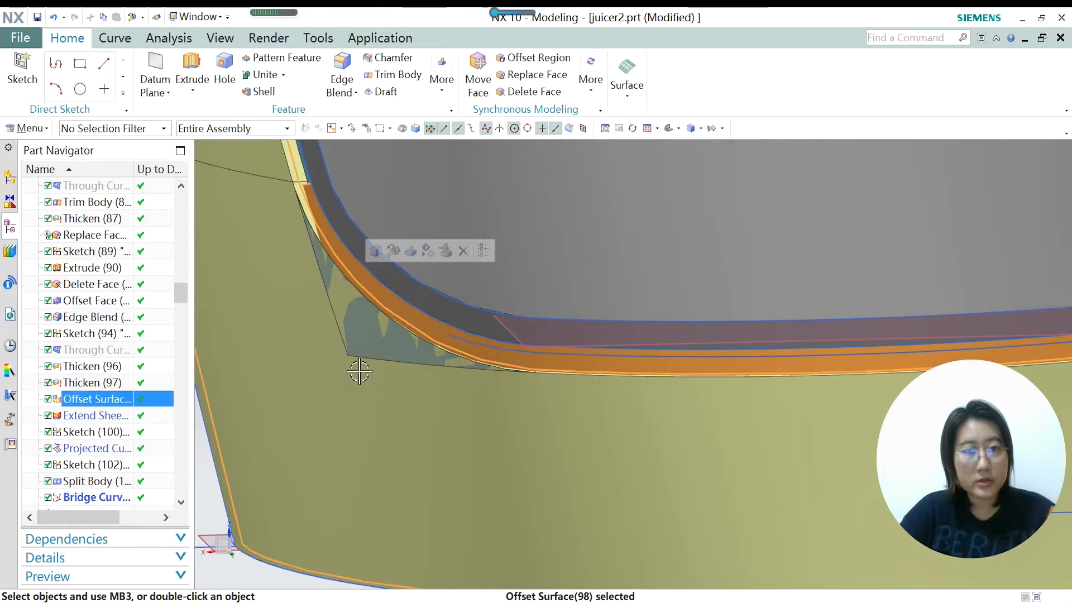
key("ctrl+b")
scroll(363, 382, "down", 2)
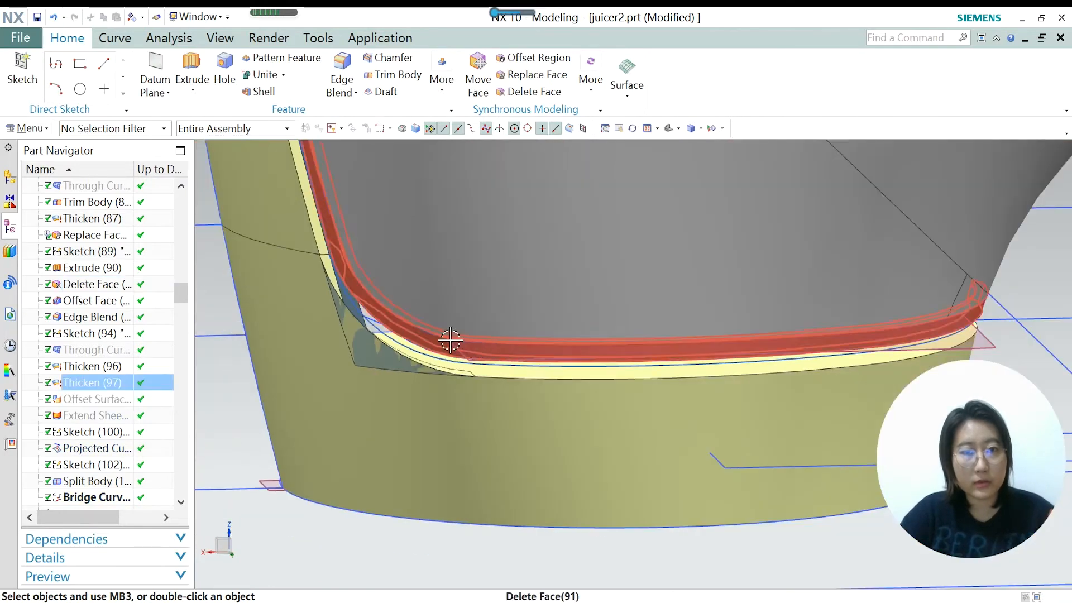
scroll(416, 311, "up", 2)
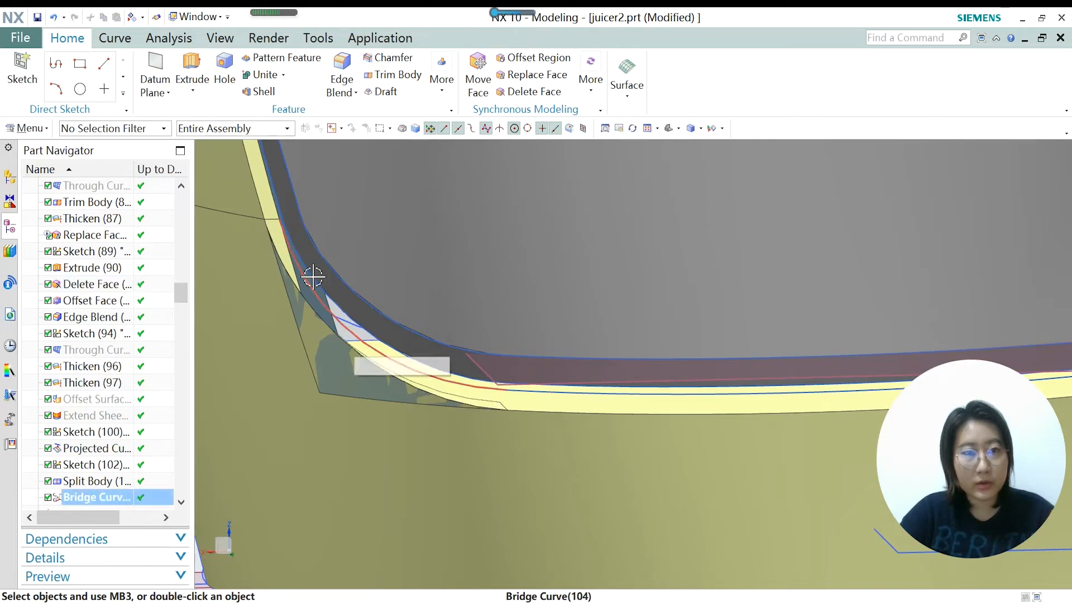
Make Sketch (105) the current feature and open it for editing.
scroll(479, 393, "down", 2)
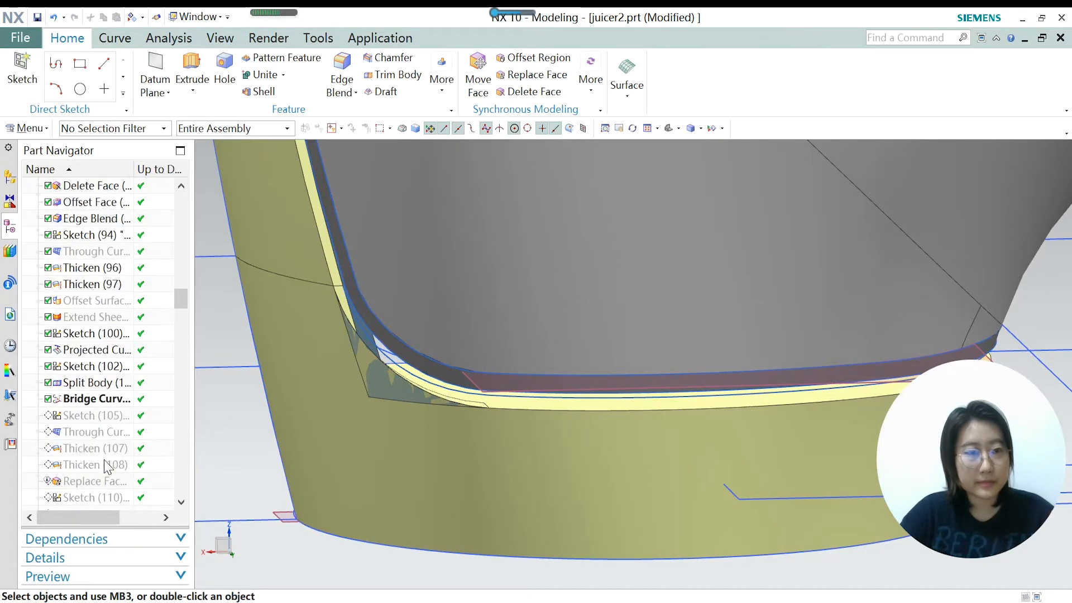
right_click(111, 415)
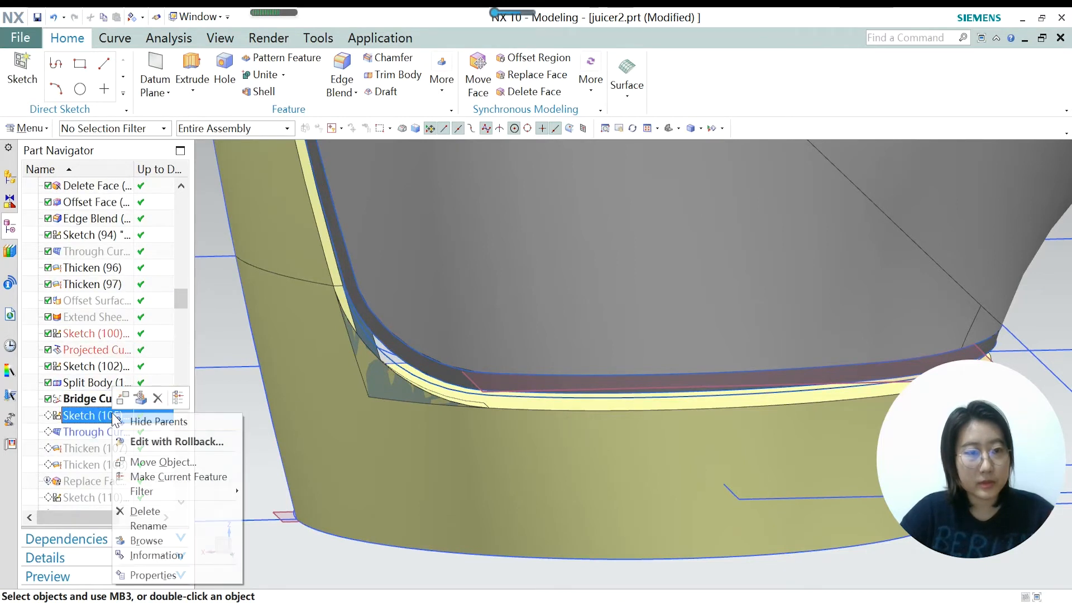
left_click(174, 477)
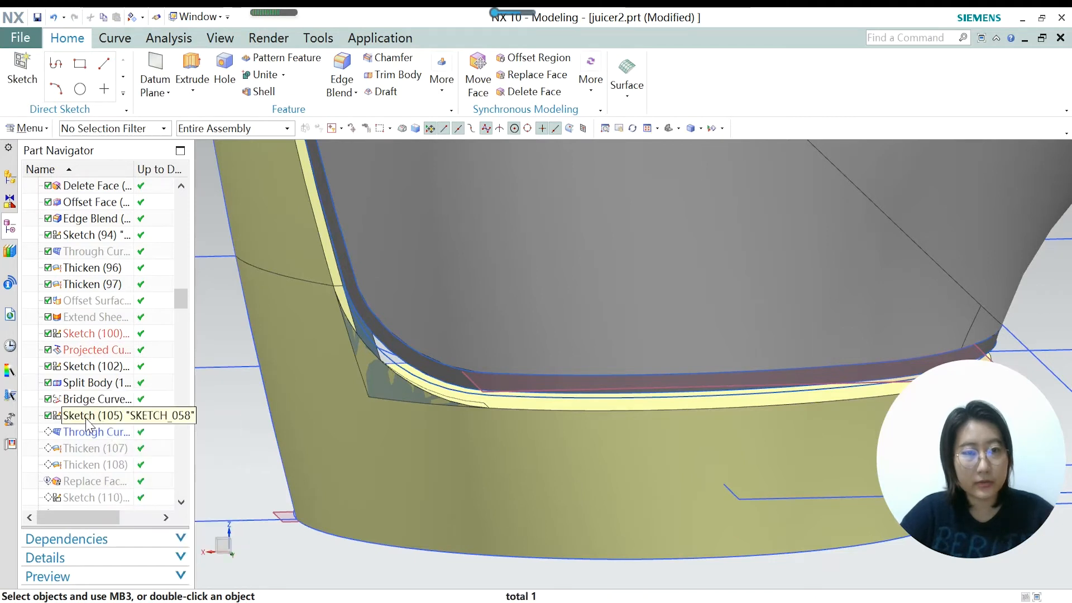
double_click(86, 416)
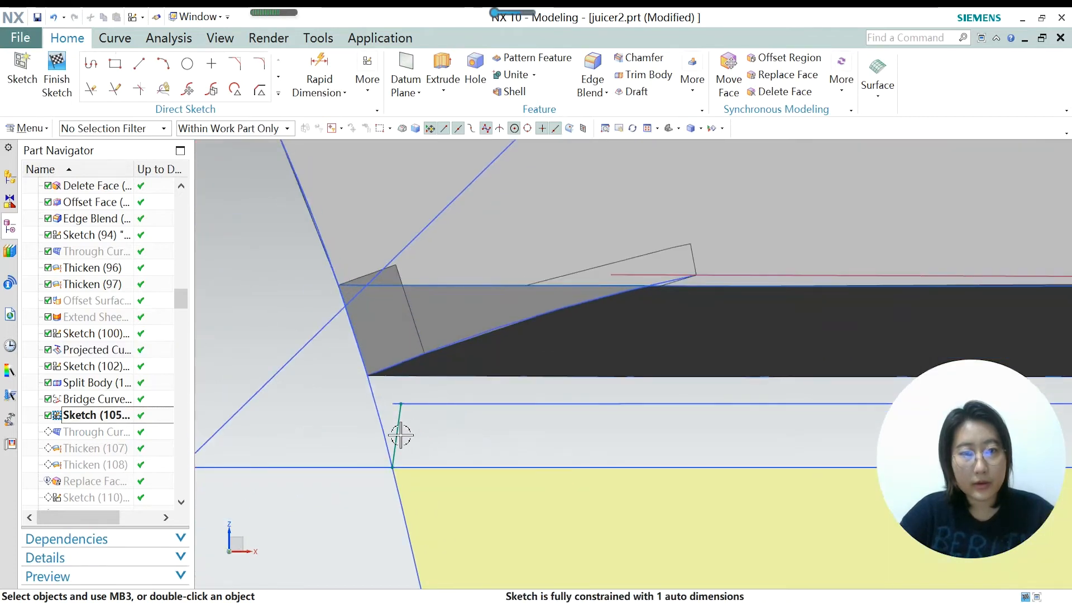
Examine the short slanted line of Sketch (105) against the lower trim and the split edge, and finish the sketch.
scroll(401, 435, "down", 10)
scroll(397, 516, "up", 6)
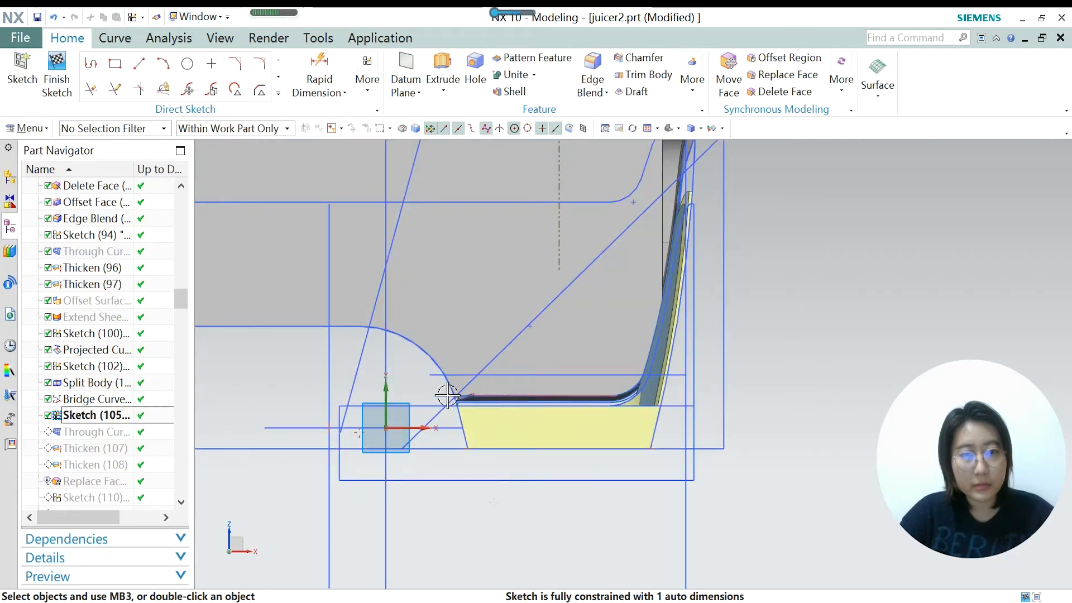
scroll(447, 394, "up", 8)
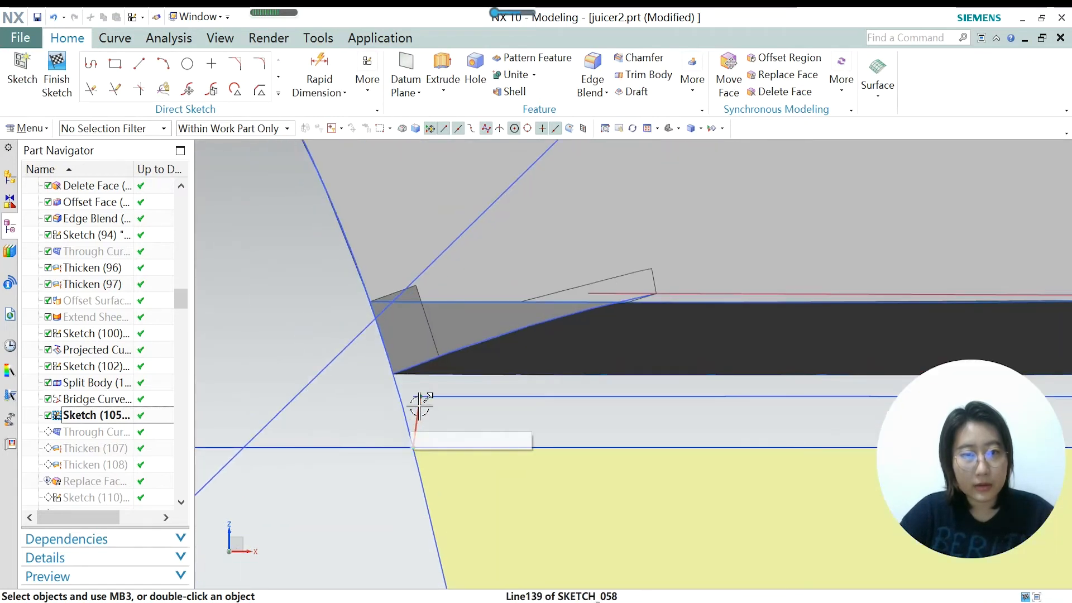
scroll(410, 416, "down", 2)
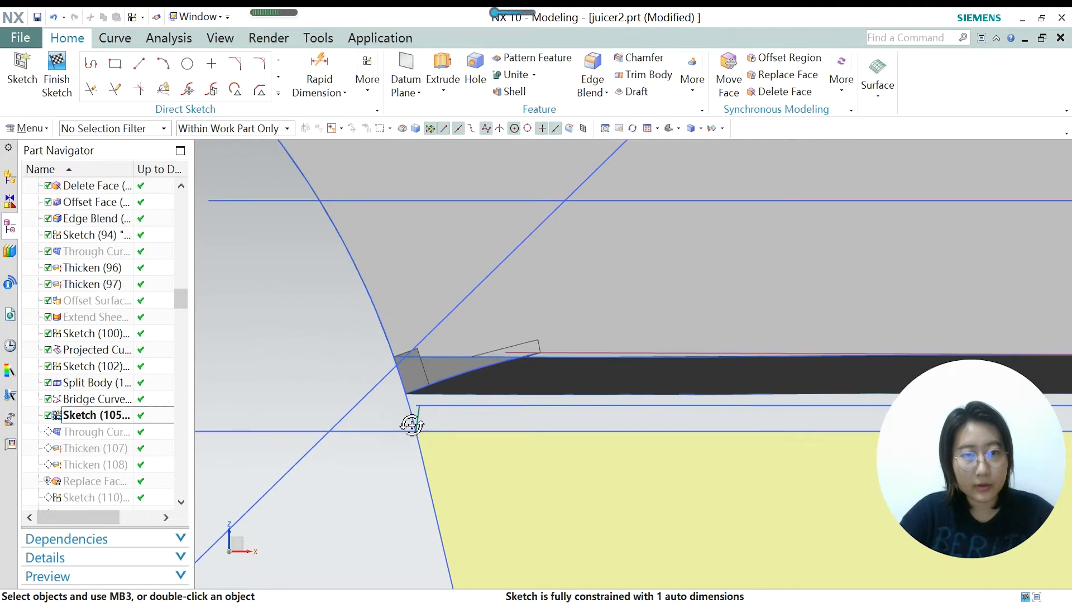
scroll(411, 424, "down", 5)
middle_click_drag(519, 464, 570, 460)
mouse_move(498, 457)
middle_mouse_down()
mouse_move(500, 399)
mouse_move(494, 455)
middle_mouse_up()
scroll(493, 454, "down", 2)
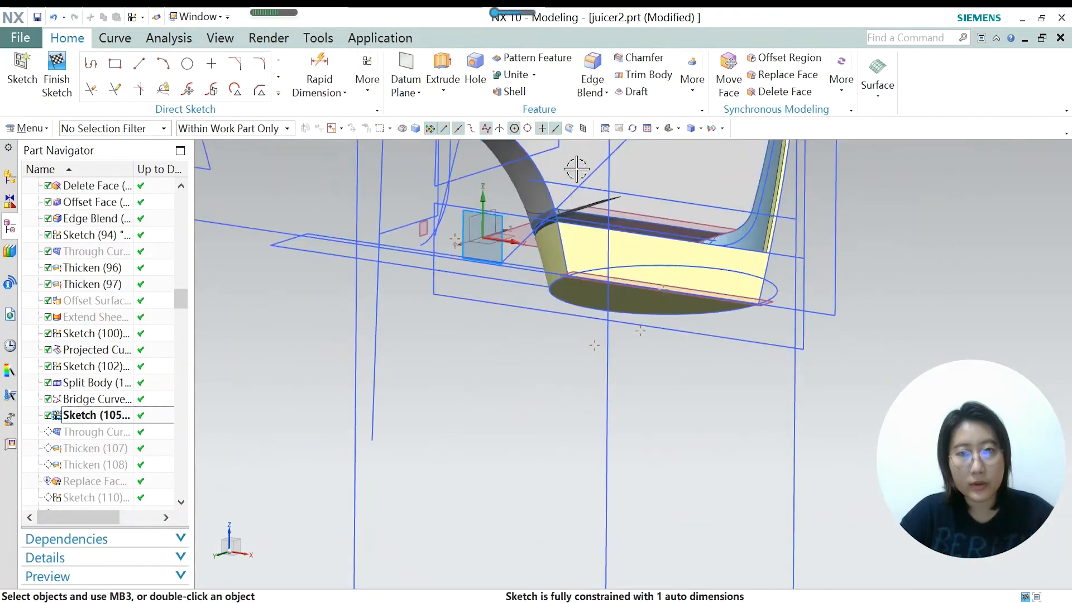
scroll(545, 248, "up", 5)
middle_click_drag(543, 256, 520, 310)
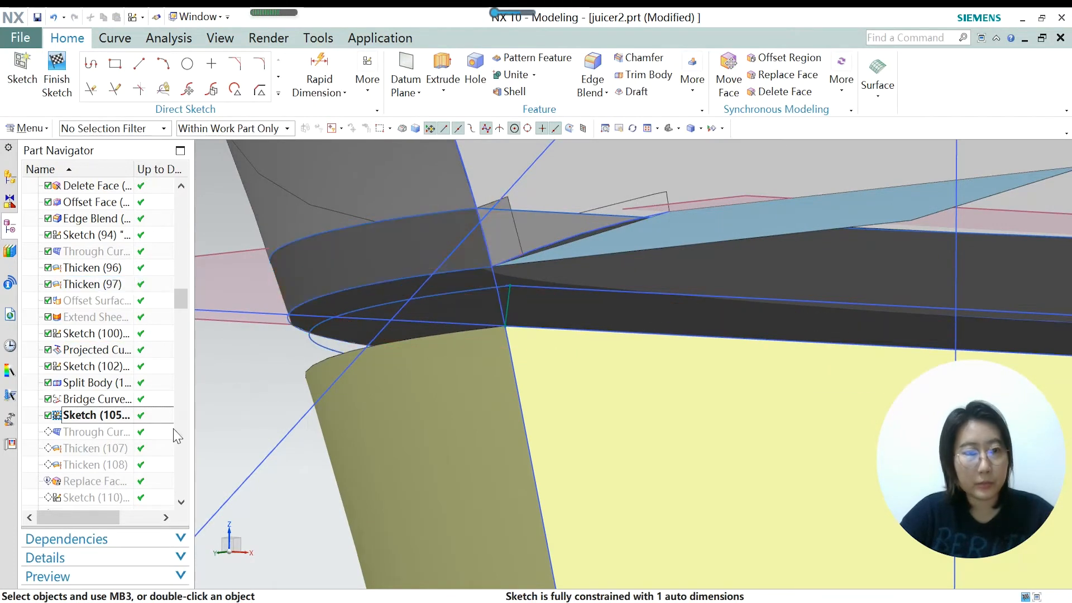
left_click(56, 75)
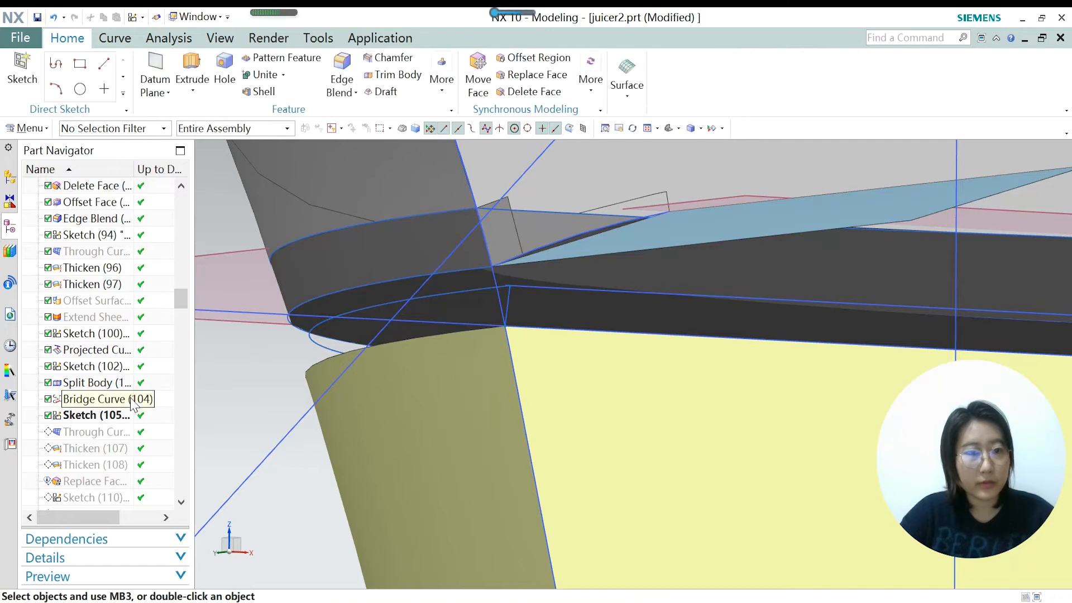
Make Through Curve Mesh (106) the current feature and look up the Through Curve Mesh command among the surface tools.
right_click(92, 431)
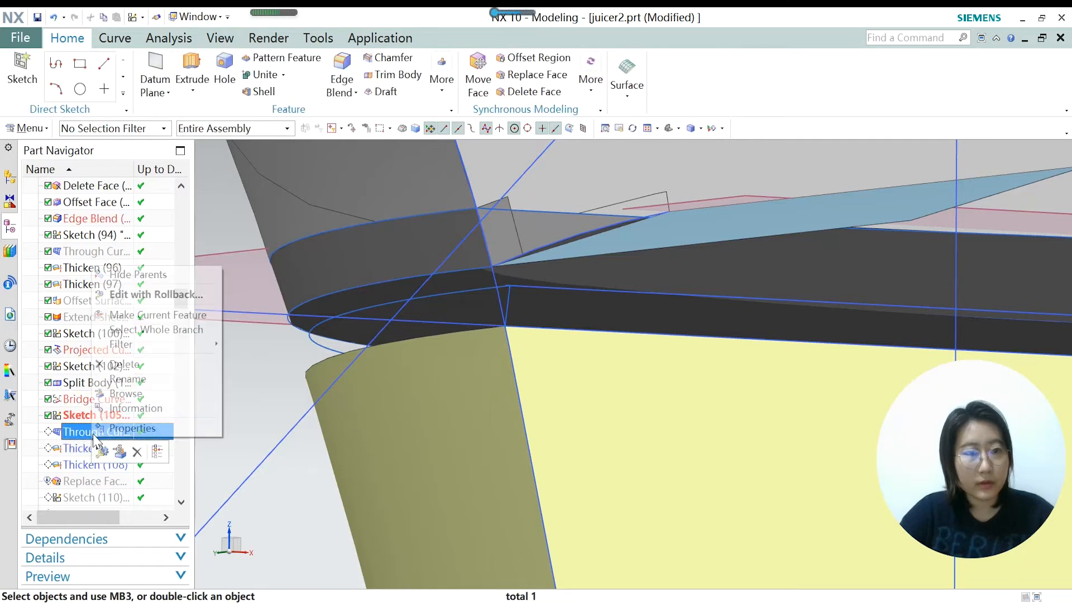
left_click(143, 316)
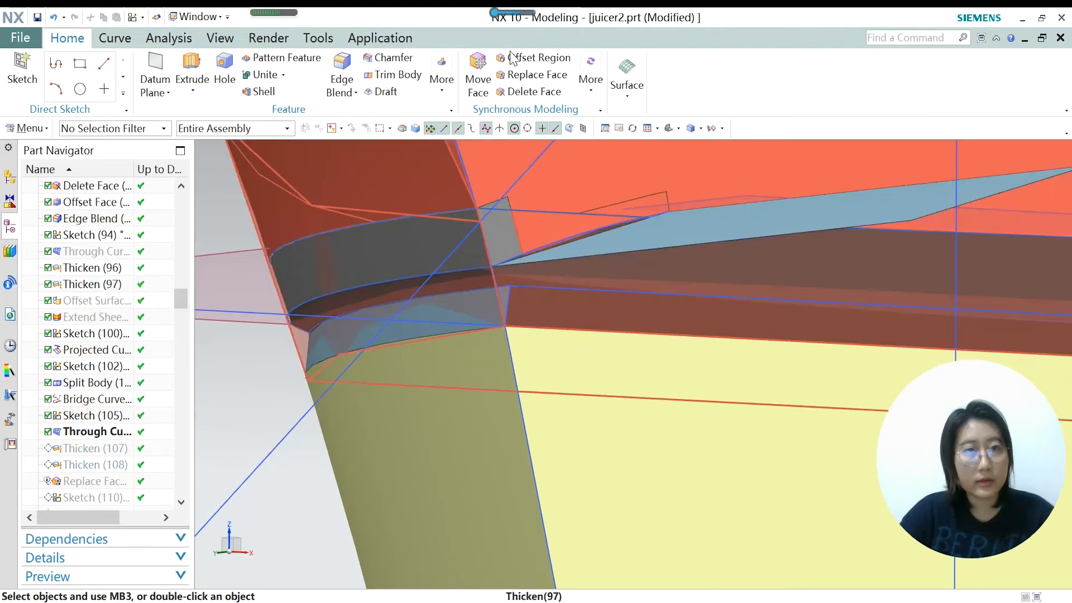
left_click(627, 78)
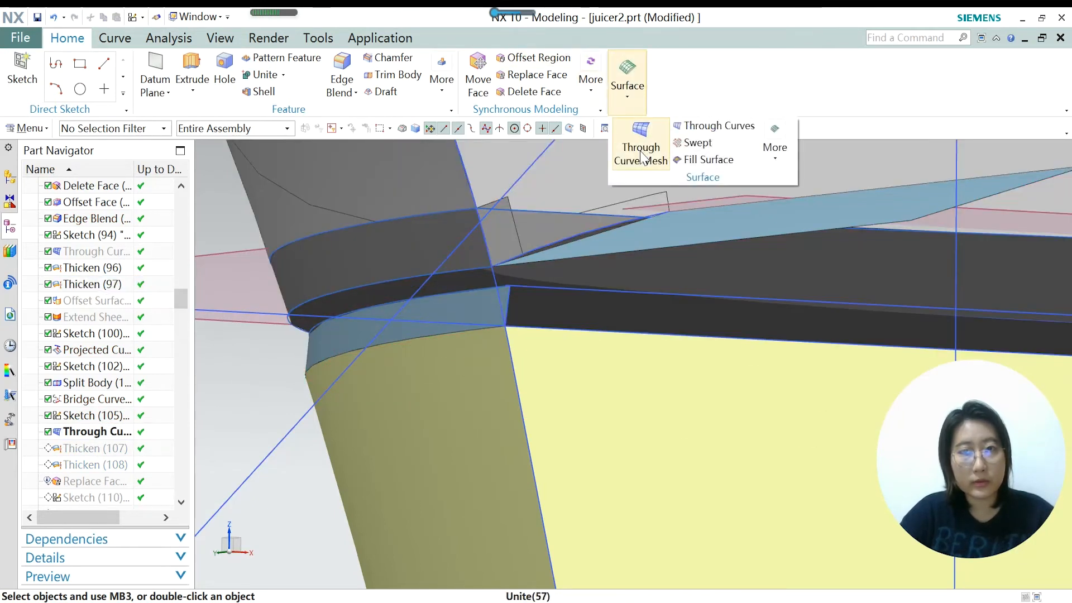
left_click(466, 312)
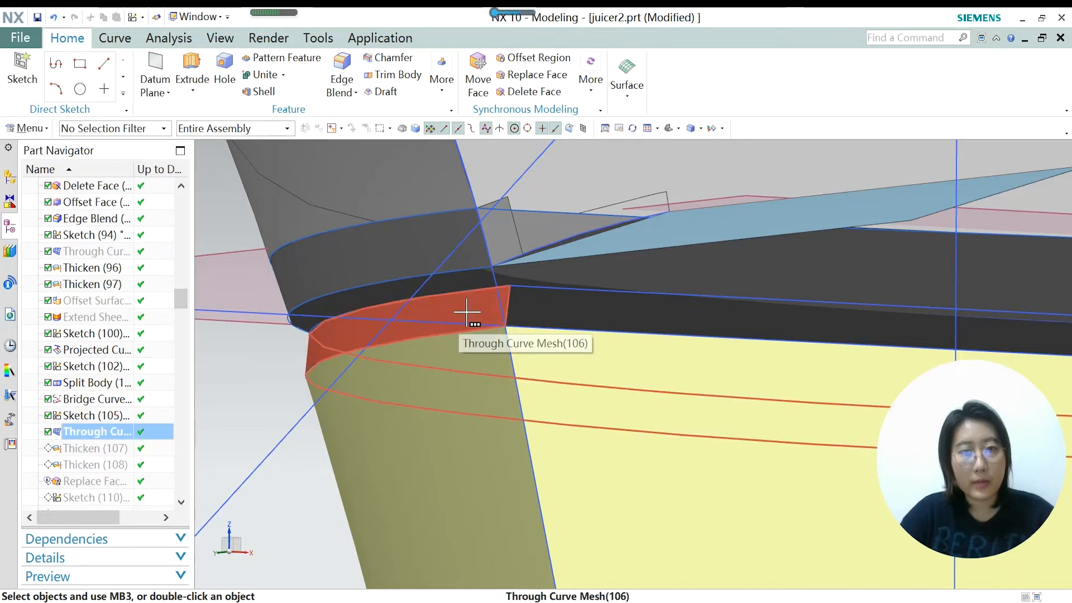
Make Thicken (107) the current feature and open its definition.
left_click(103, 450)
right_click(104, 450)
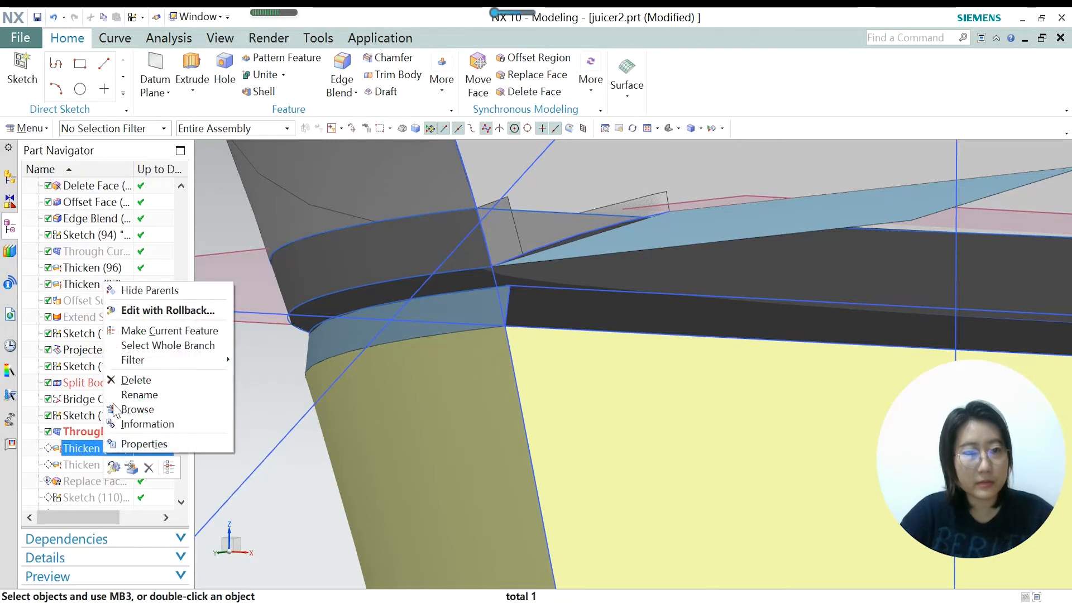
left_click(120, 332)
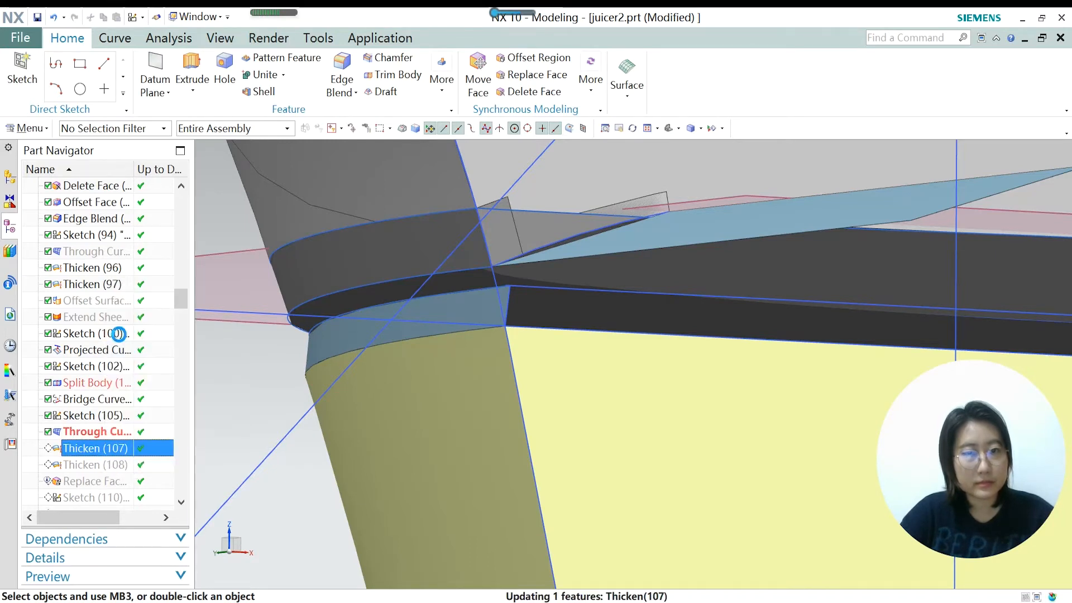
double_click(89, 447)
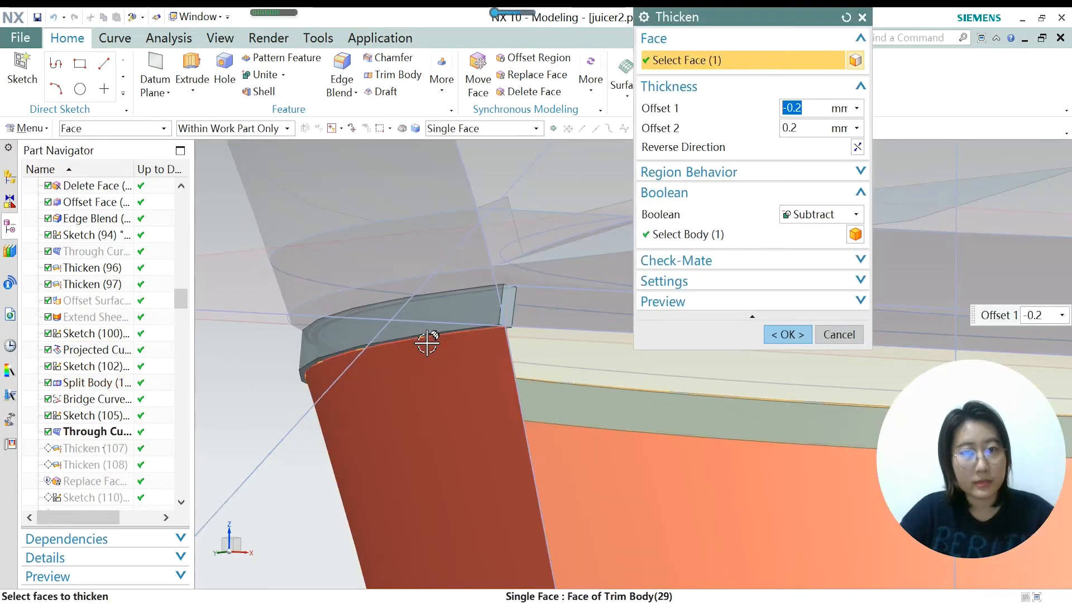
Review the thickened face and the body it is subtracted from around the trim corner, and accept the Thicken (107) definition.
scroll(508, 312, "up", 5)
scroll(505, 327, "down", 2)
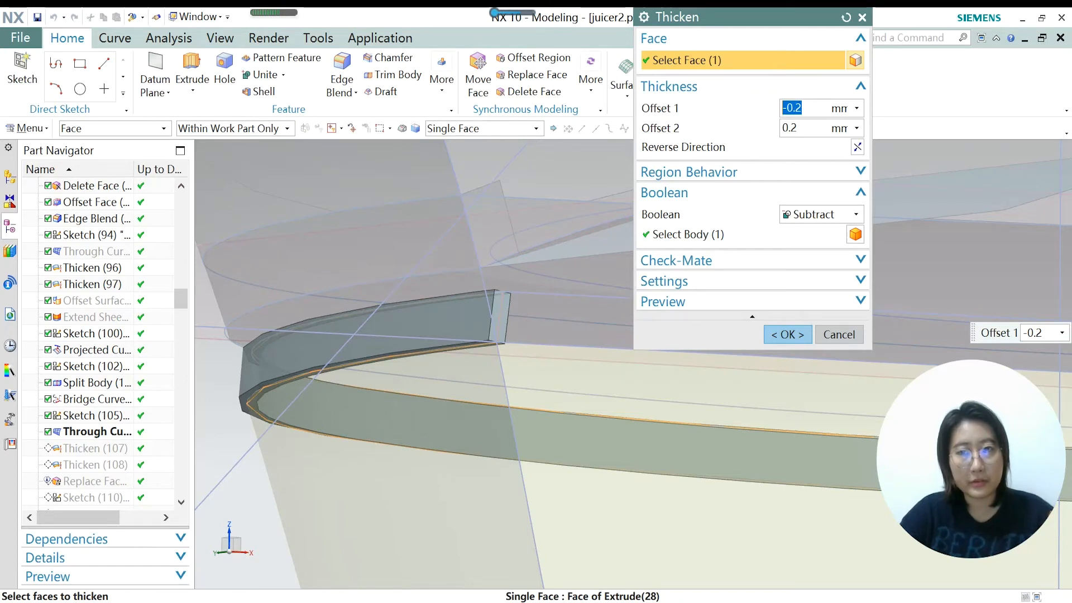
left_click(703, 235)
middle_click_drag(479, 365, 538, 396)
scroll(597, 412, "up", 6)
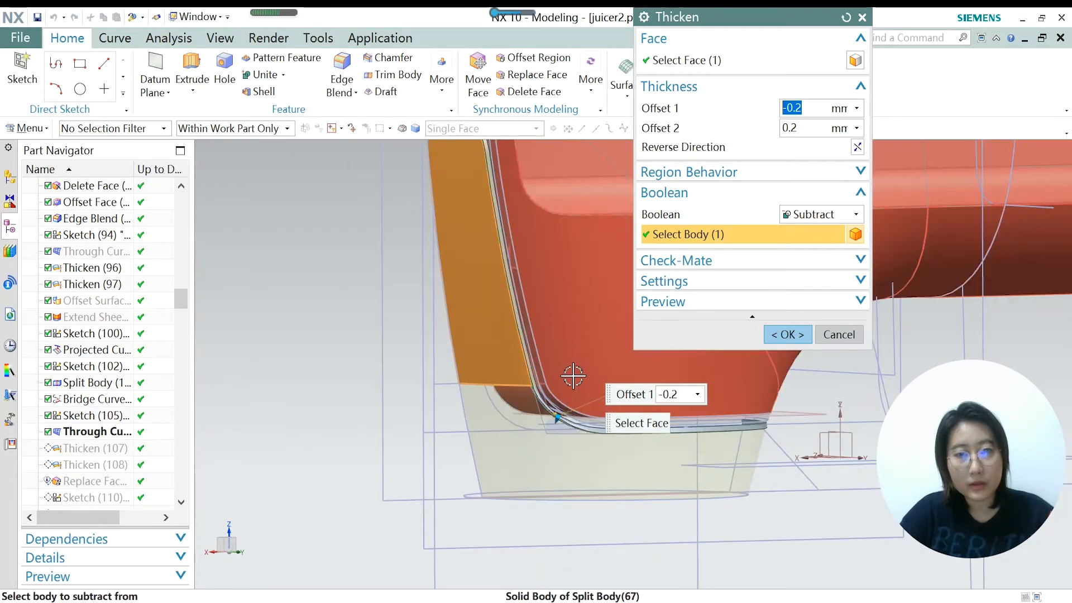
scroll(491, 346, "up", 3)
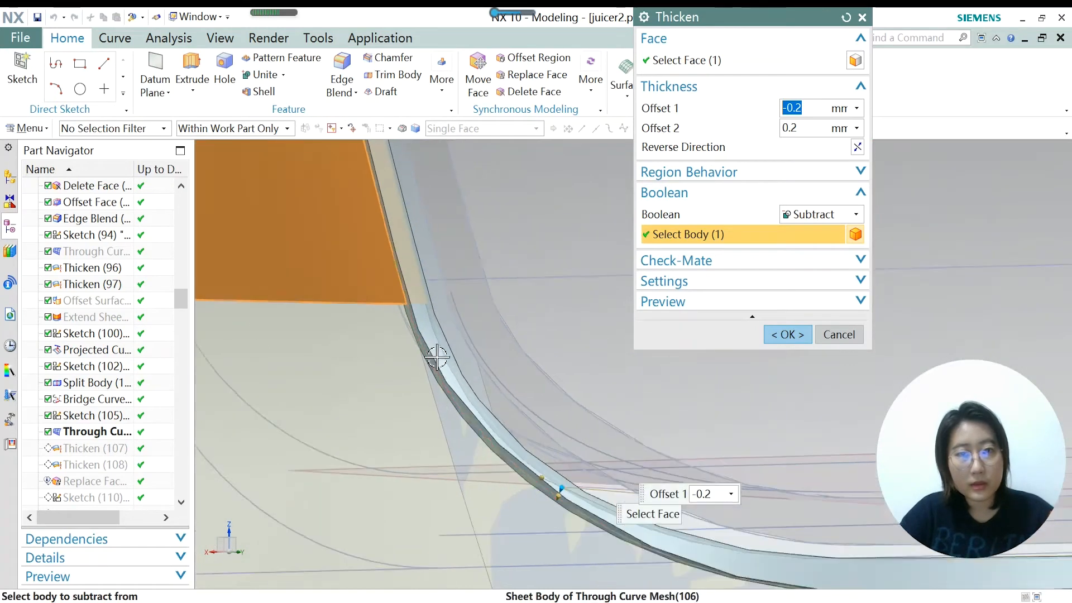
scroll(413, 315, "up", 4)
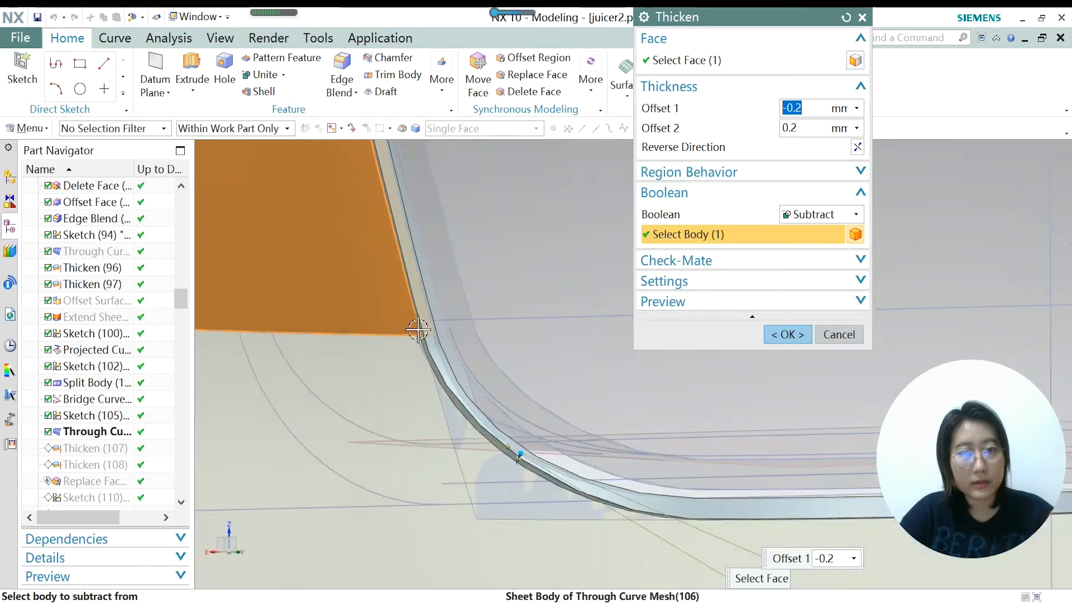
scroll(425, 347, "down", 4)
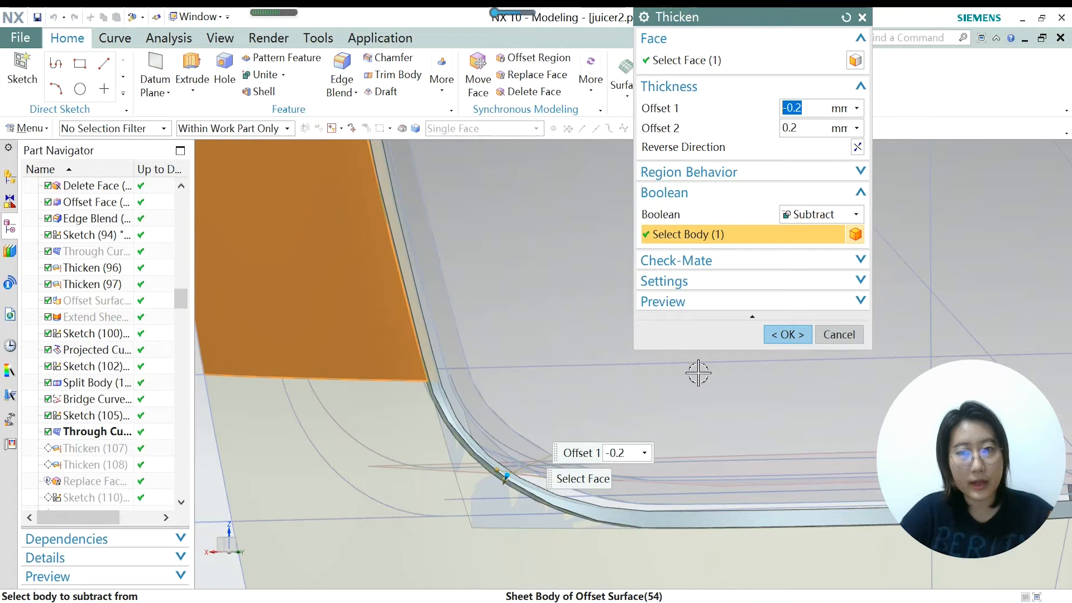
left_click(785, 336)
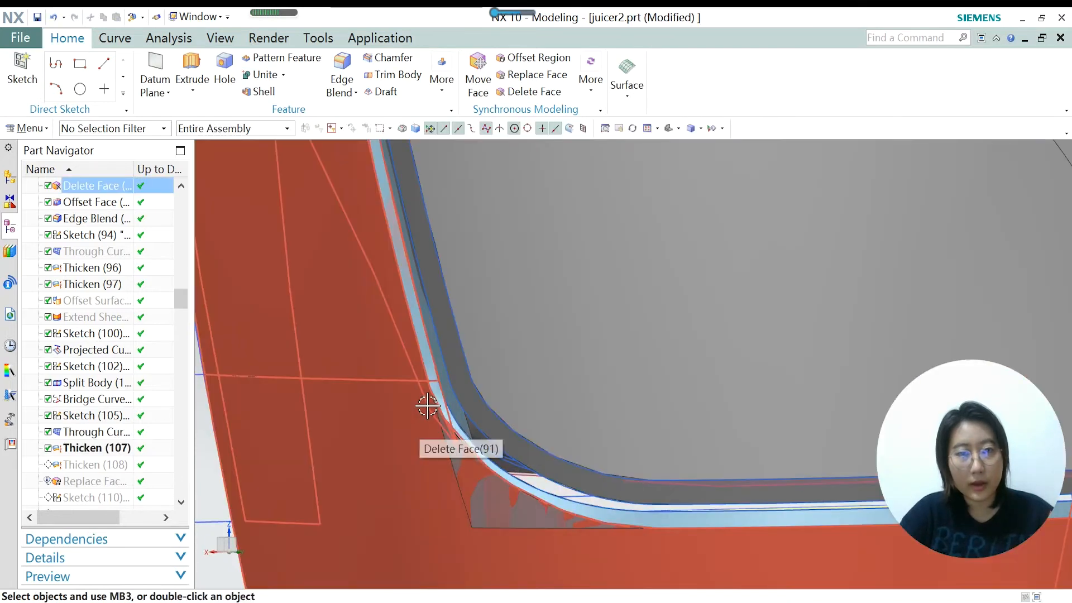
Make Thicken (108) the current feature, review the body it is united with, and accept its definition.
scroll(438, 385, "up", 2)
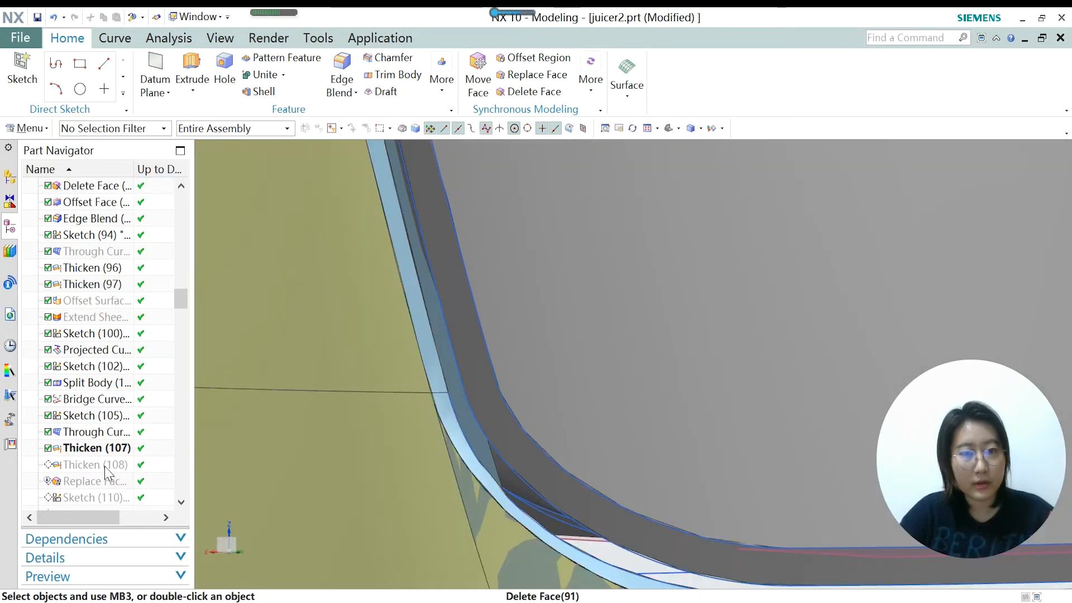
right_click(108, 473)
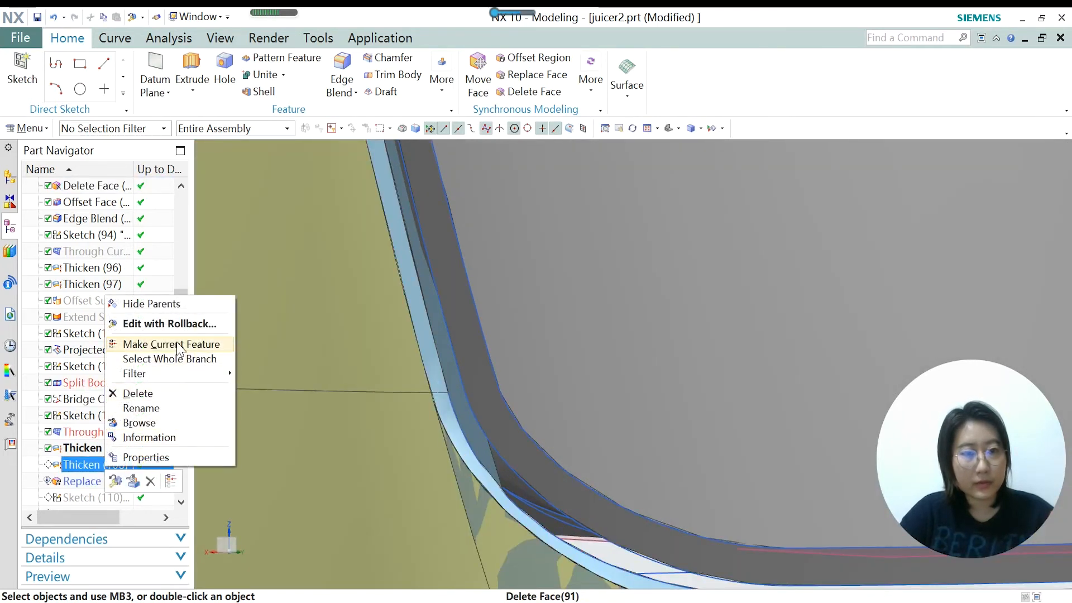
left_click(192, 343)
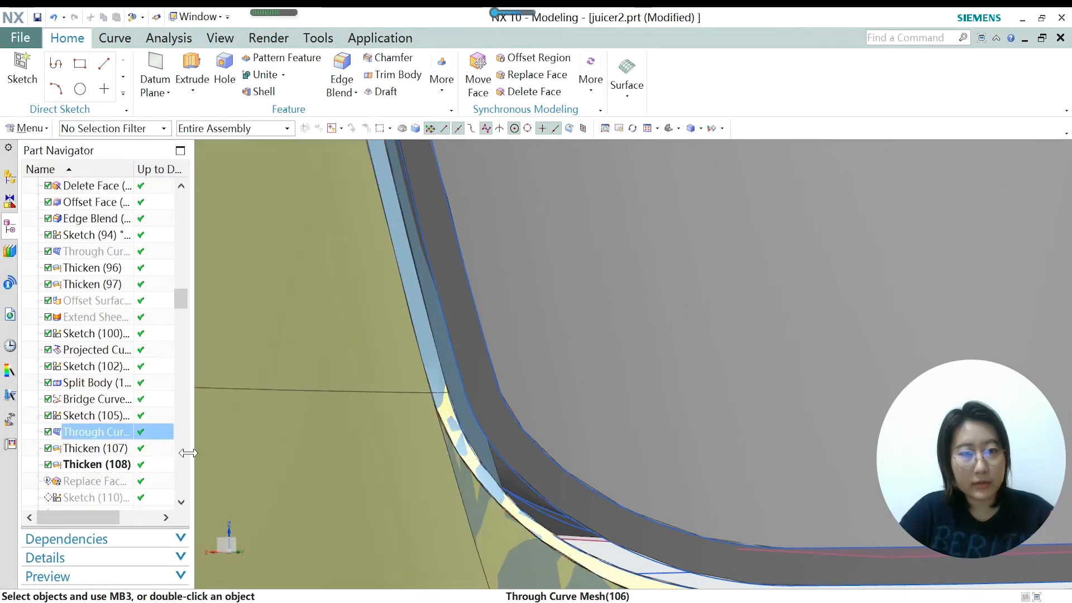
double_click(106, 467)
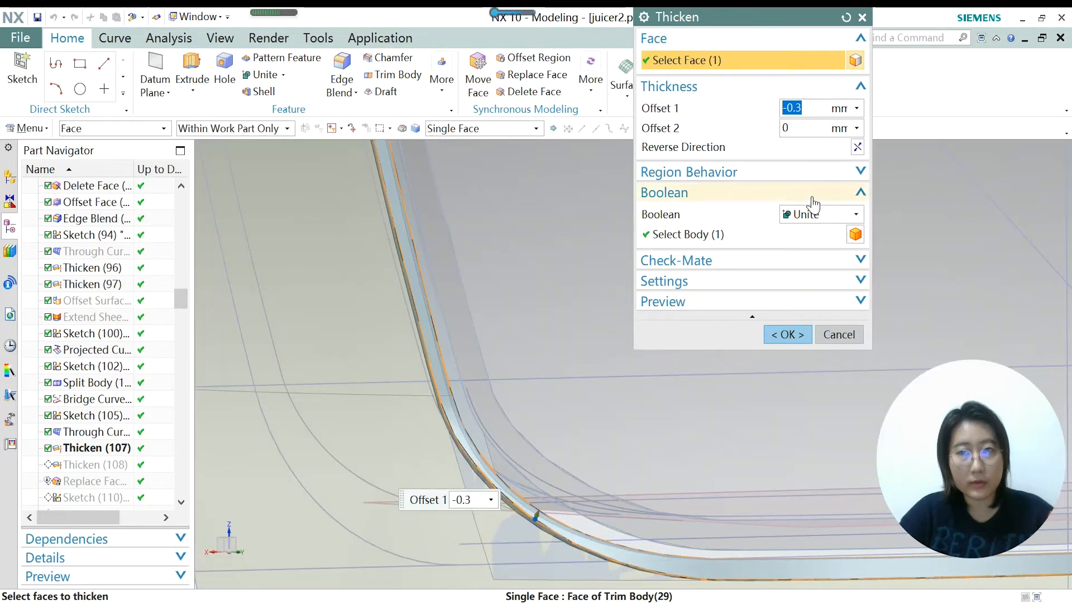
left_click(684, 235)
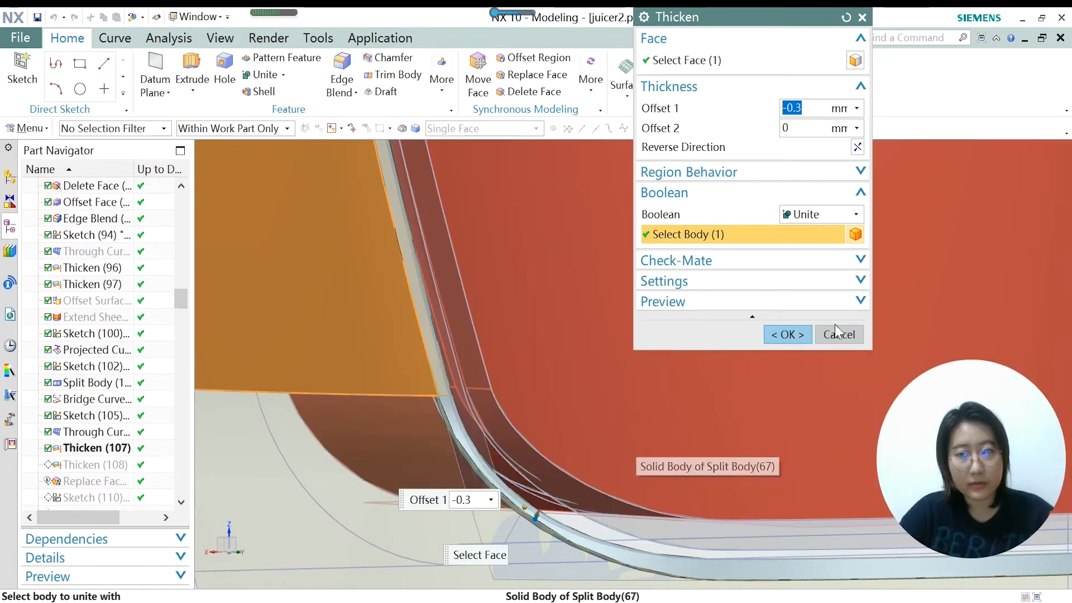
left_click(787, 333)
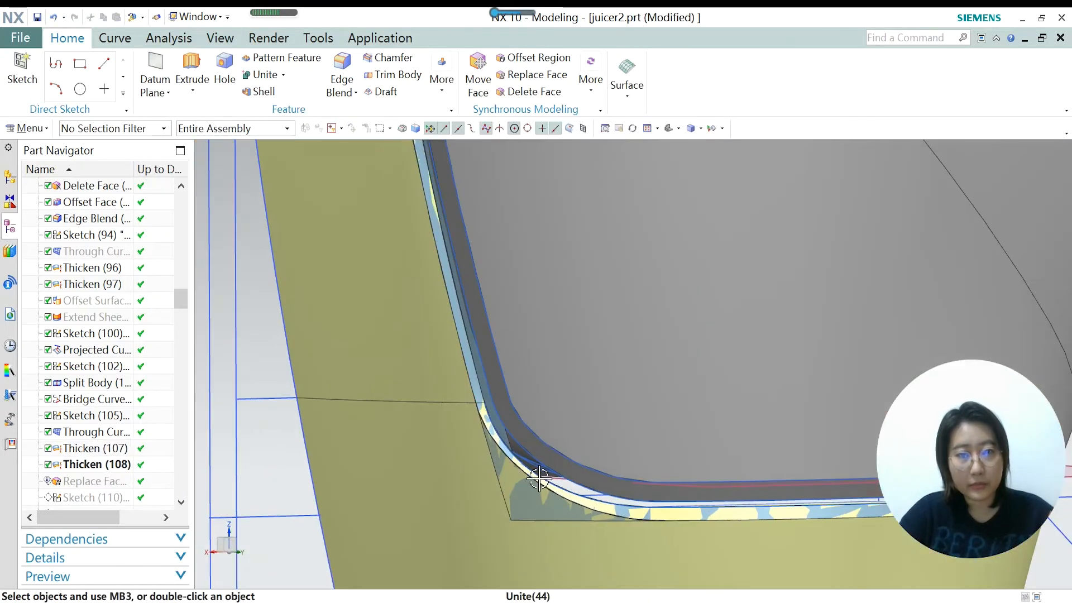
Hide the Offset Surface (50) sheet body at the lower trim's corner.
scroll(540, 479, "down", 3)
middle_click_drag(525, 503, 550, 431)
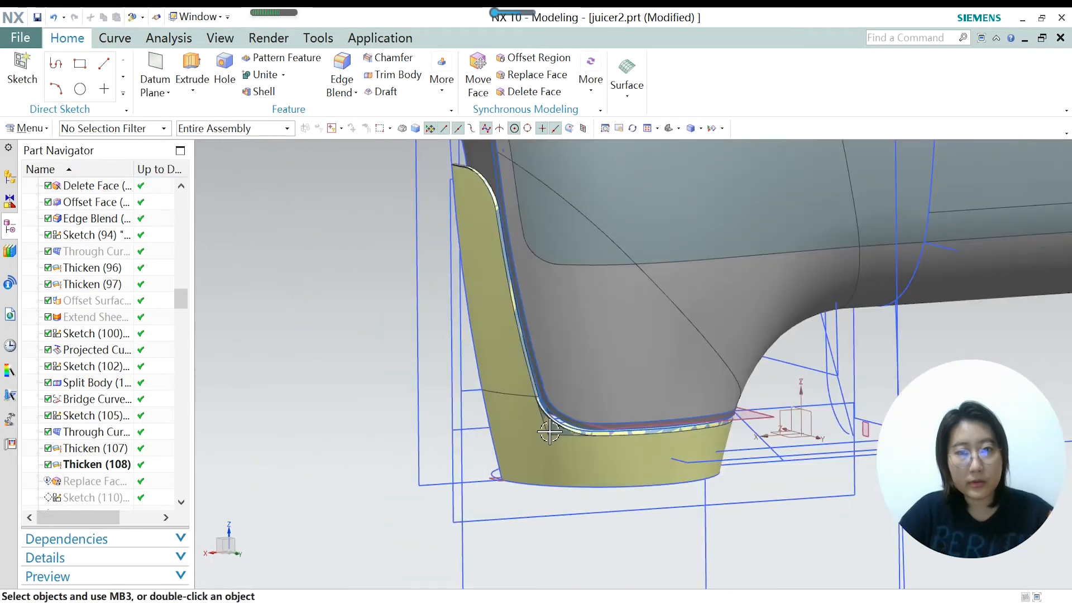
scroll(549, 432, "up", 5)
key("ctrl+b")
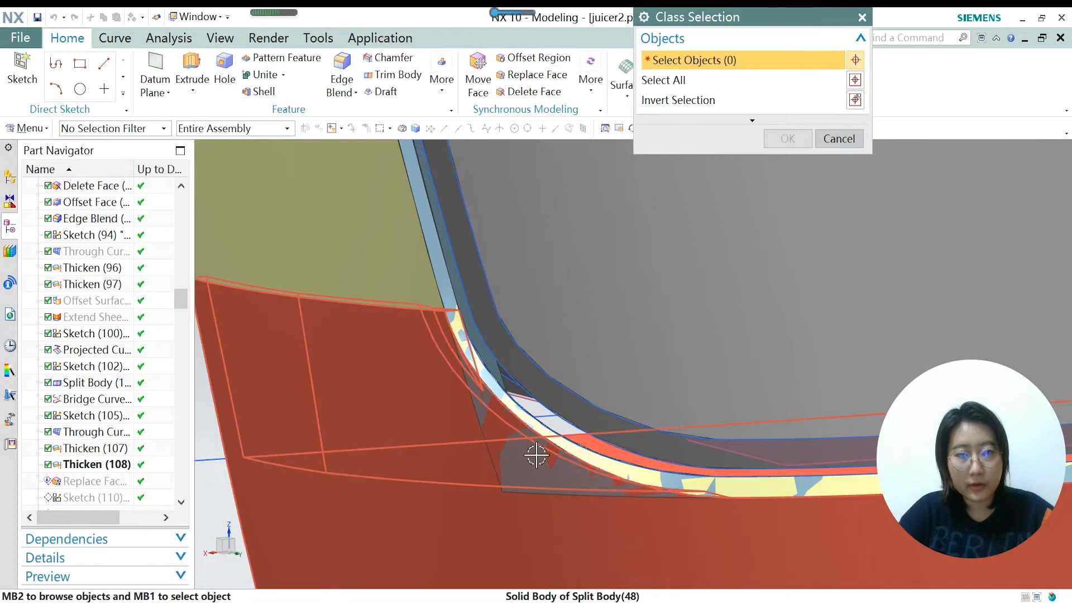
left_click(535, 455)
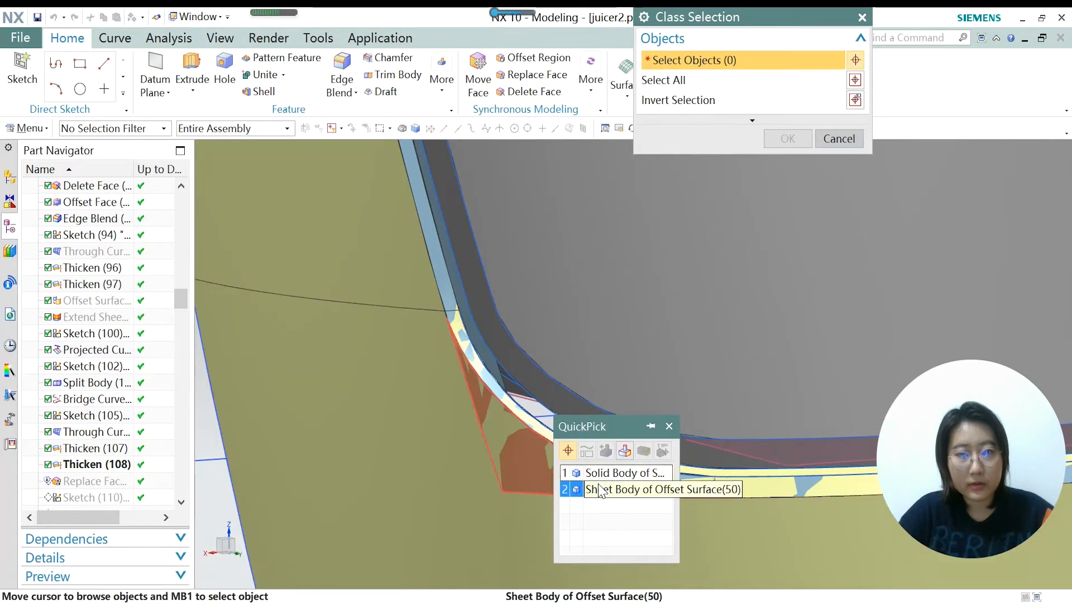
left_click(614, 489)
left_click(786, 139)
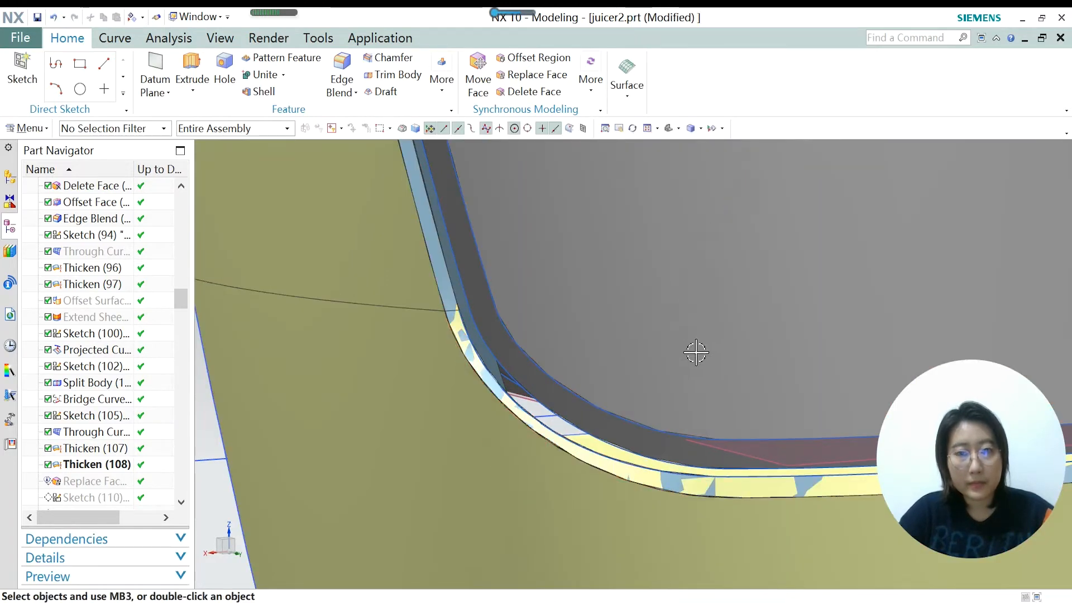
Hide the Through Curve Mesh (106) sheet body along the lower trim's edge.
left_click(696, 488)
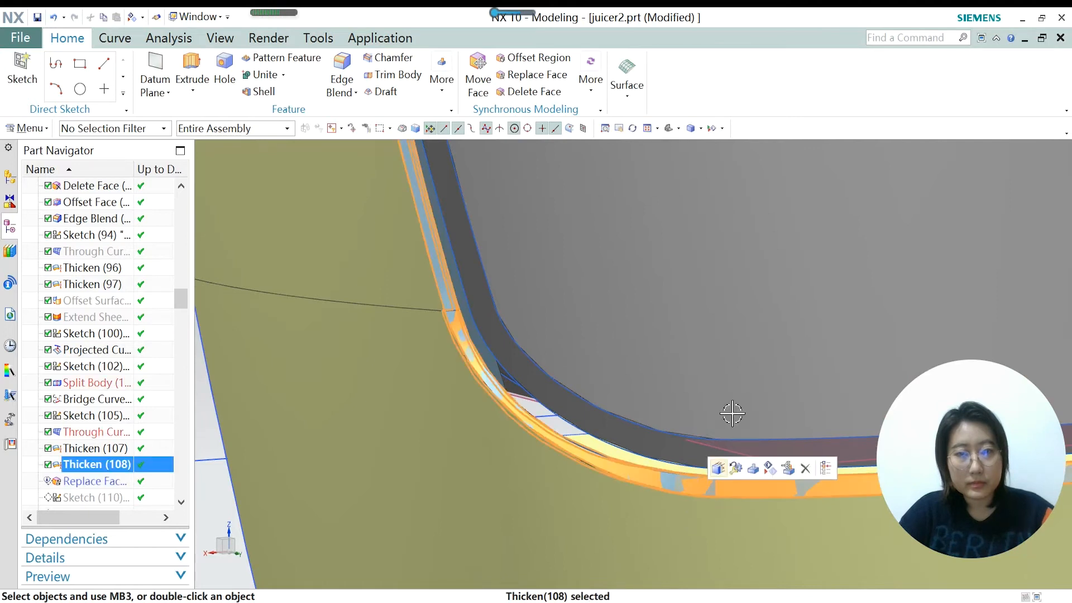
key("Escape")
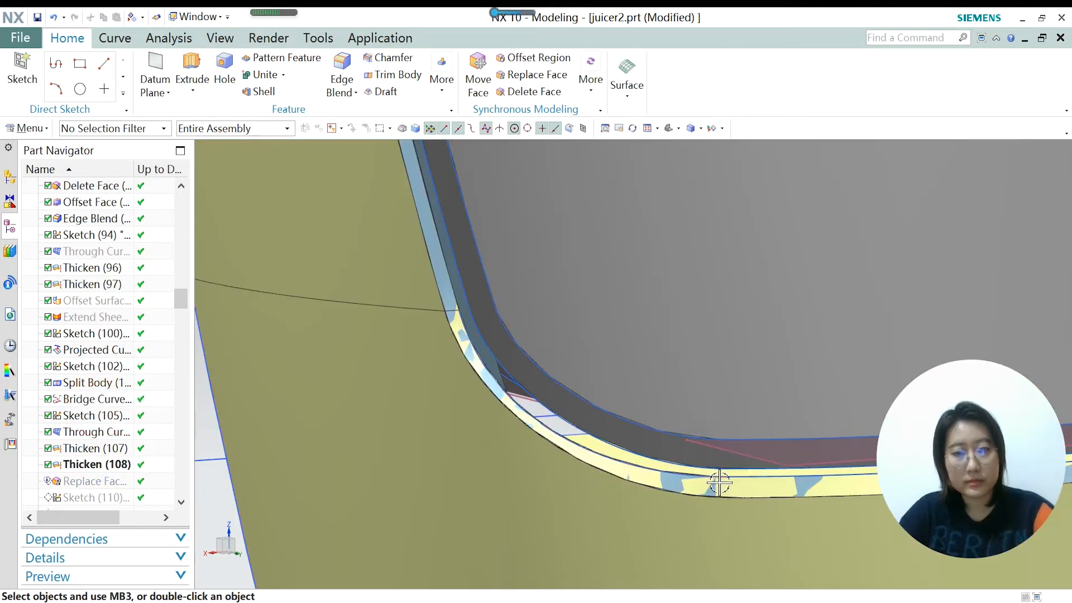
key("ctrl+b")
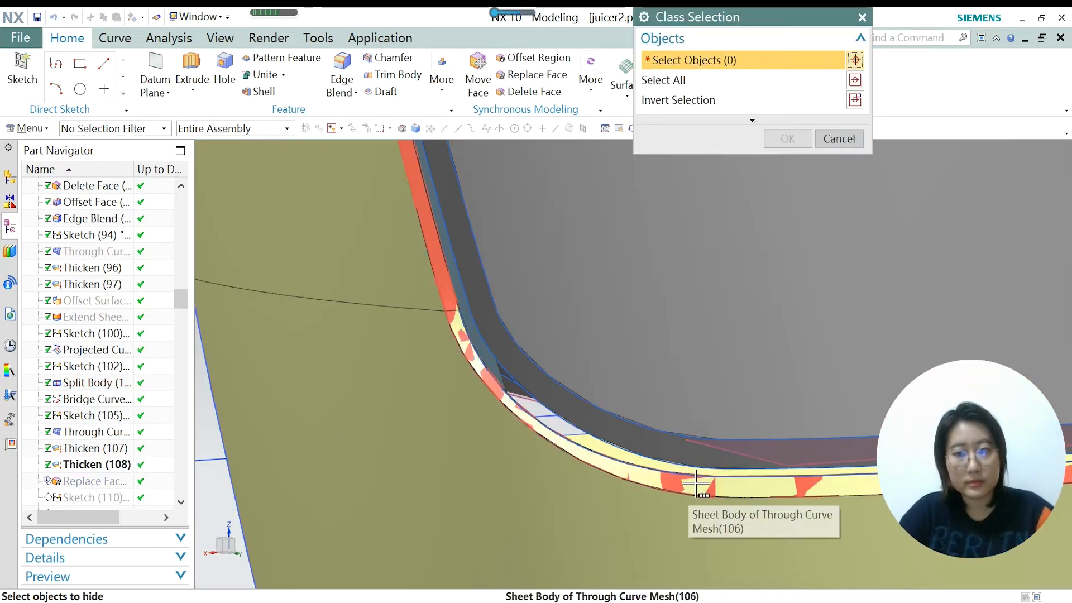
left_click(696, 483)
left_click(737, 500)
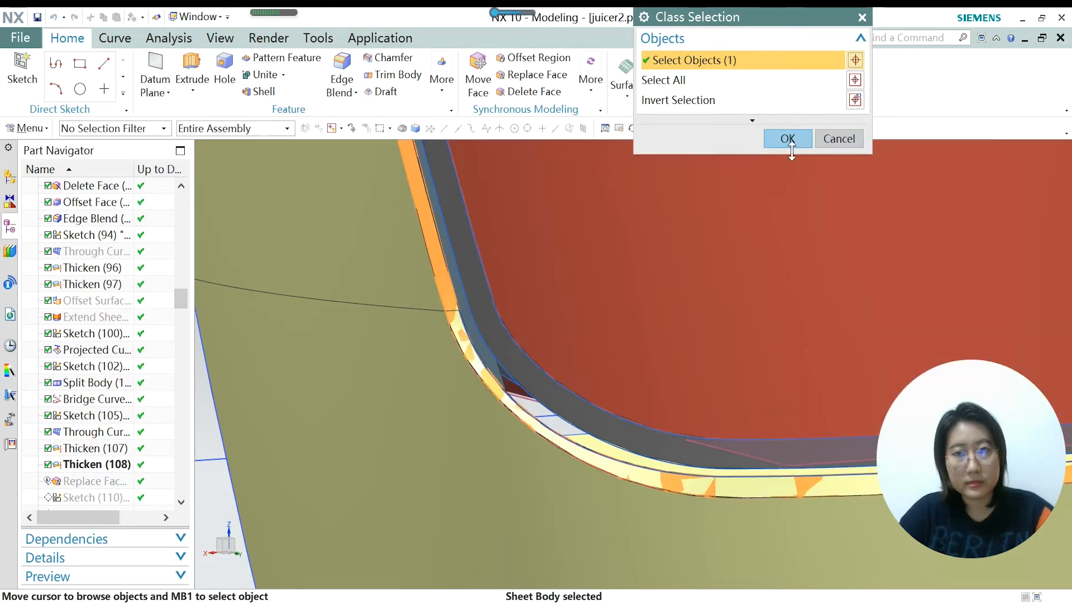
left_click(790, 142)
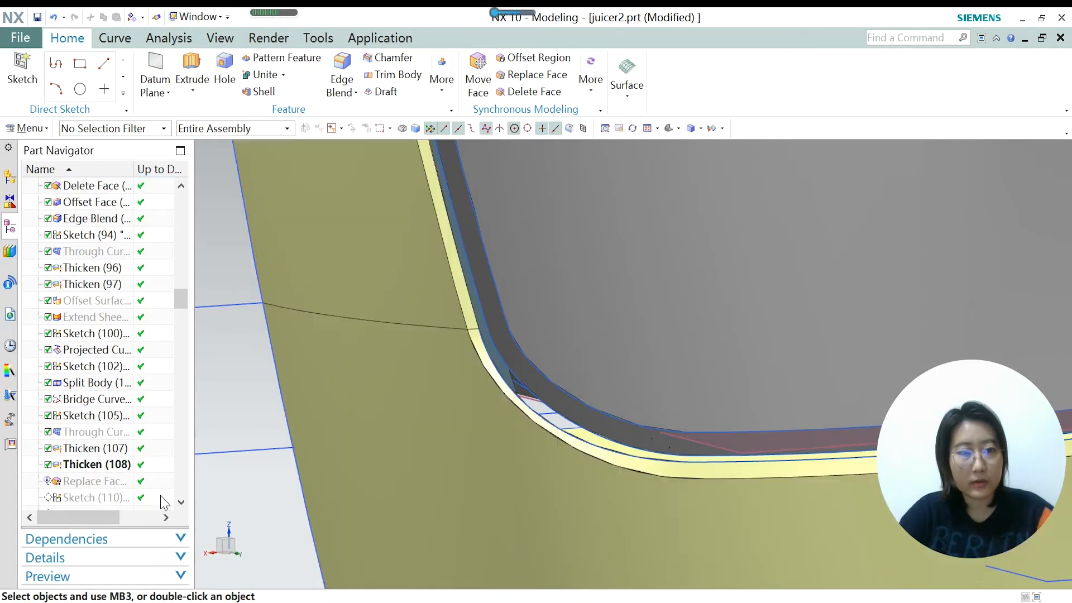
Make Replace Face (109) the current feature, view its definition on the lower trim, and close it without changes.
right_click(98, 487)
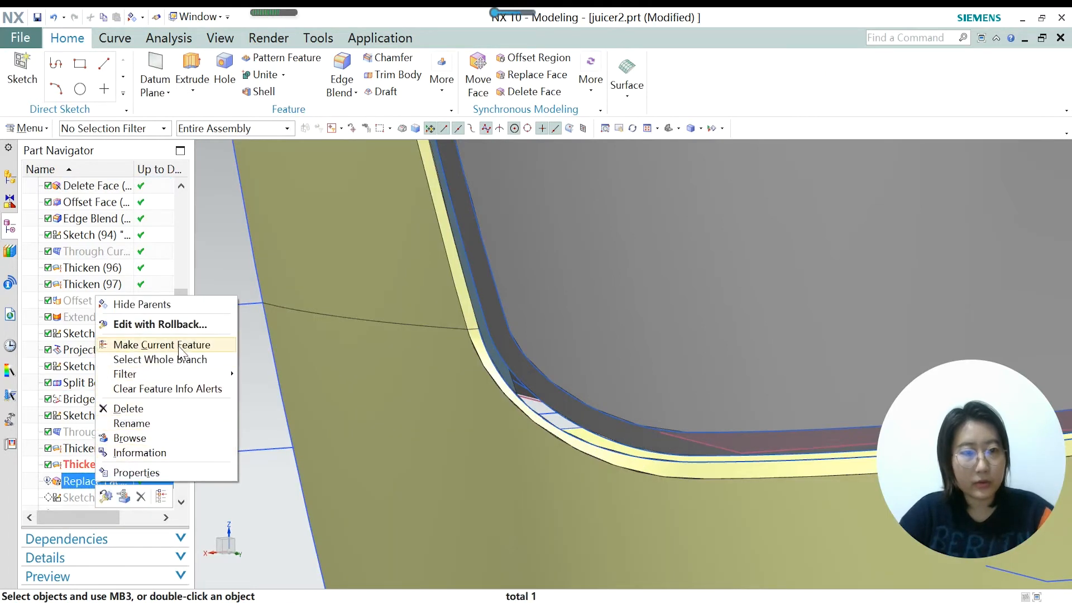
left_click(151, 344)
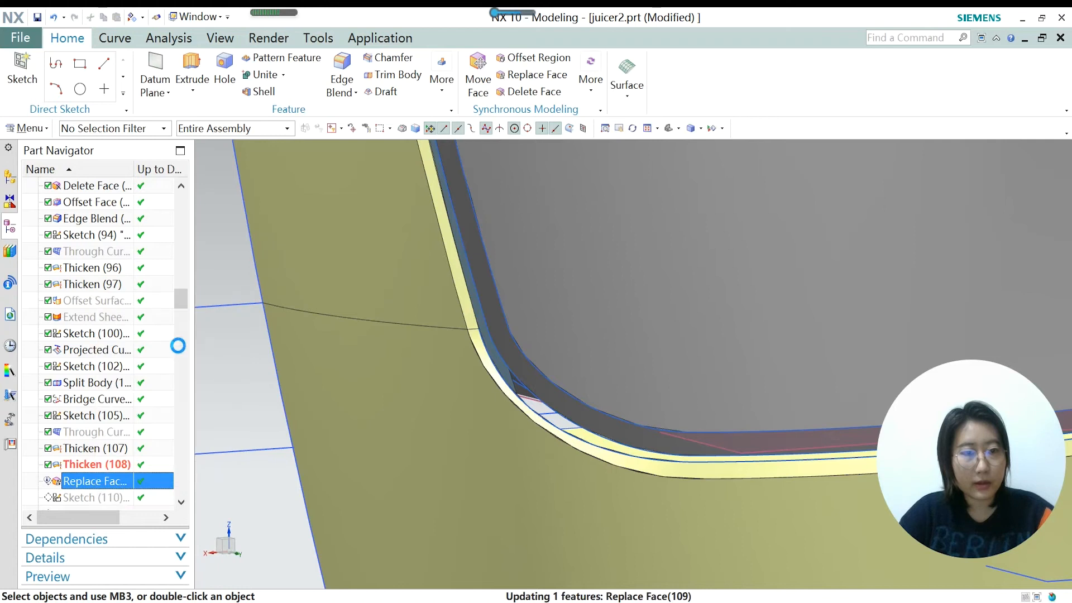
double_click(121, 481)
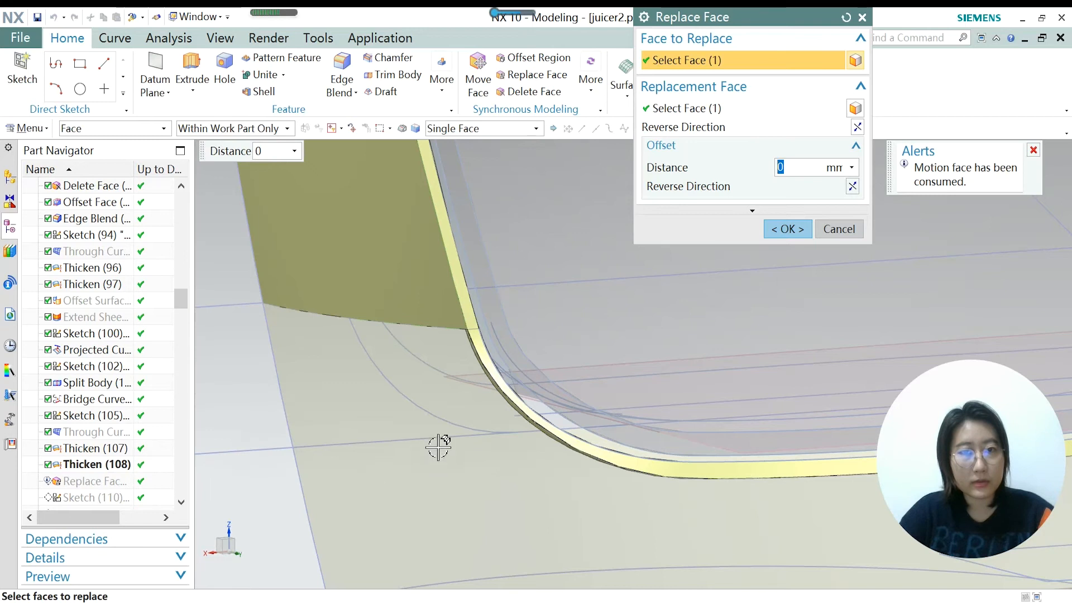
scroll(438, 447, "down", 5)
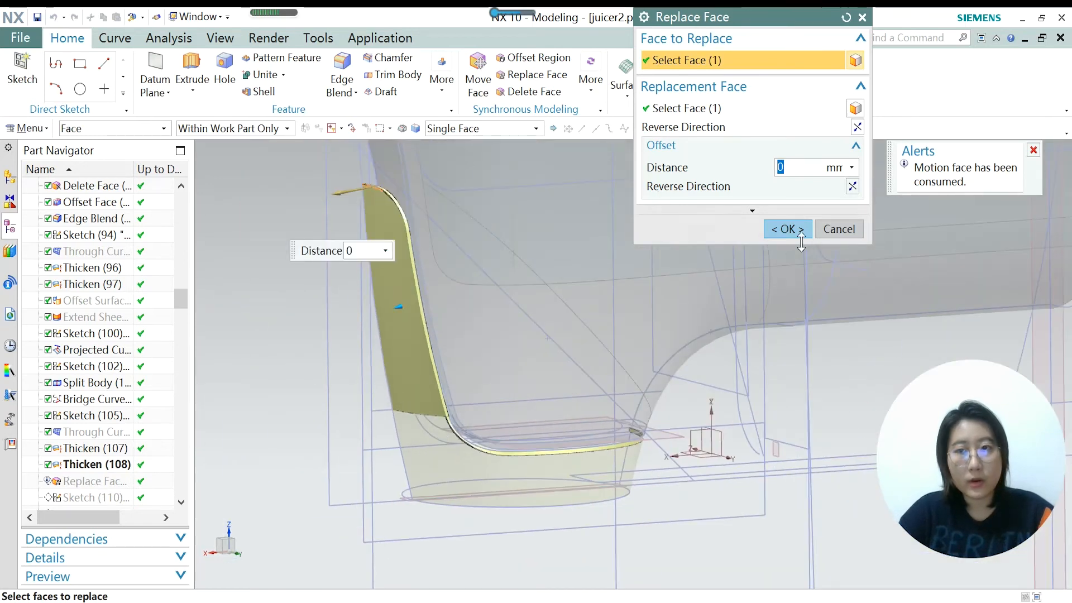
left_click(838, 231)
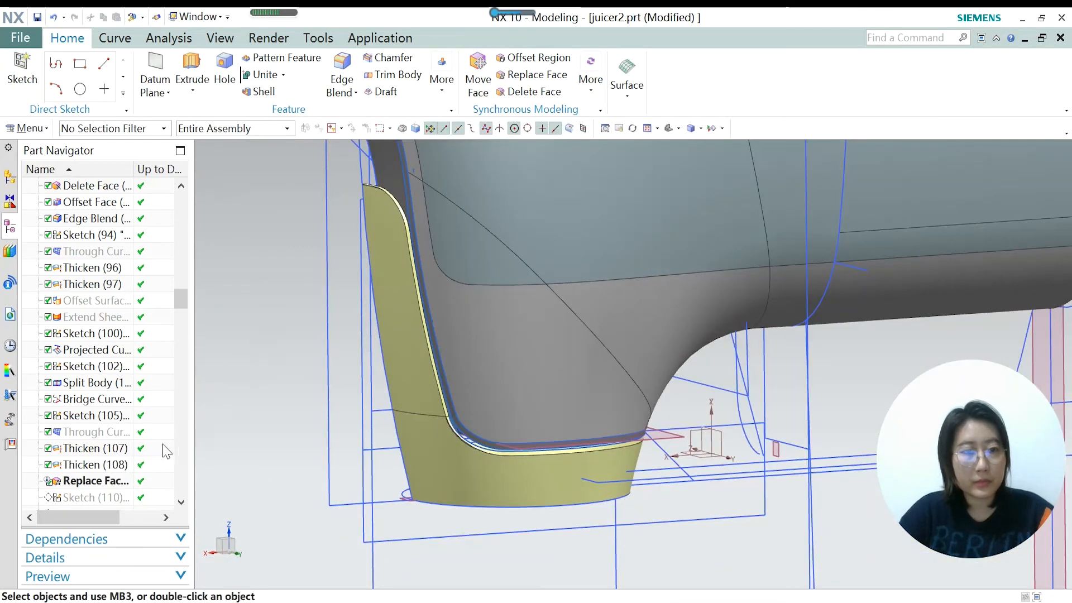
Roll the model back to Thicken (108) and examine the thin leftover faces at the trim's upper end.
right_click(106, 464)
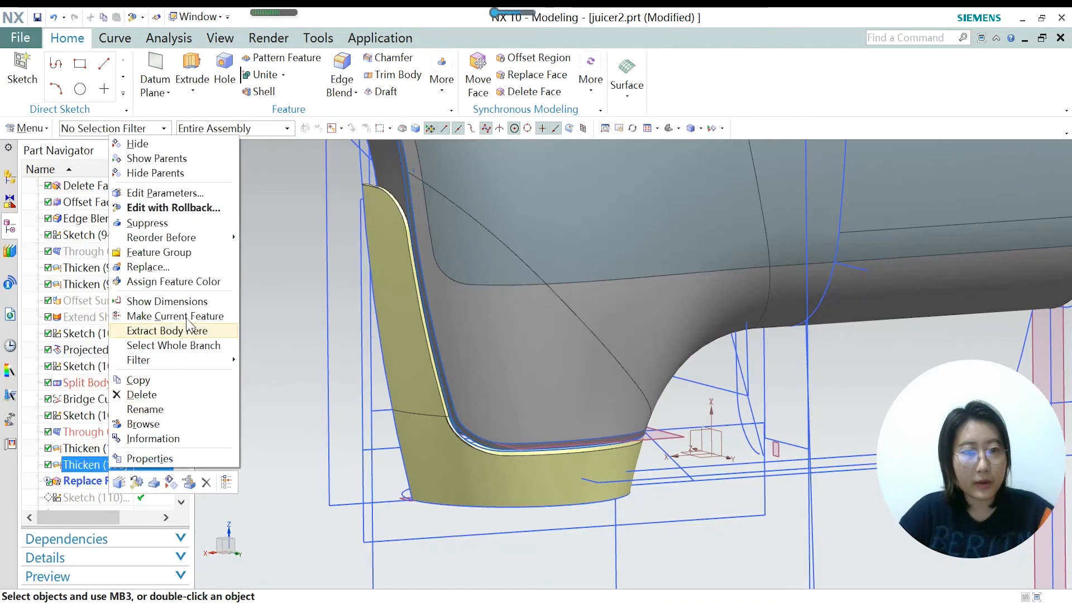
left_click(162, 315)
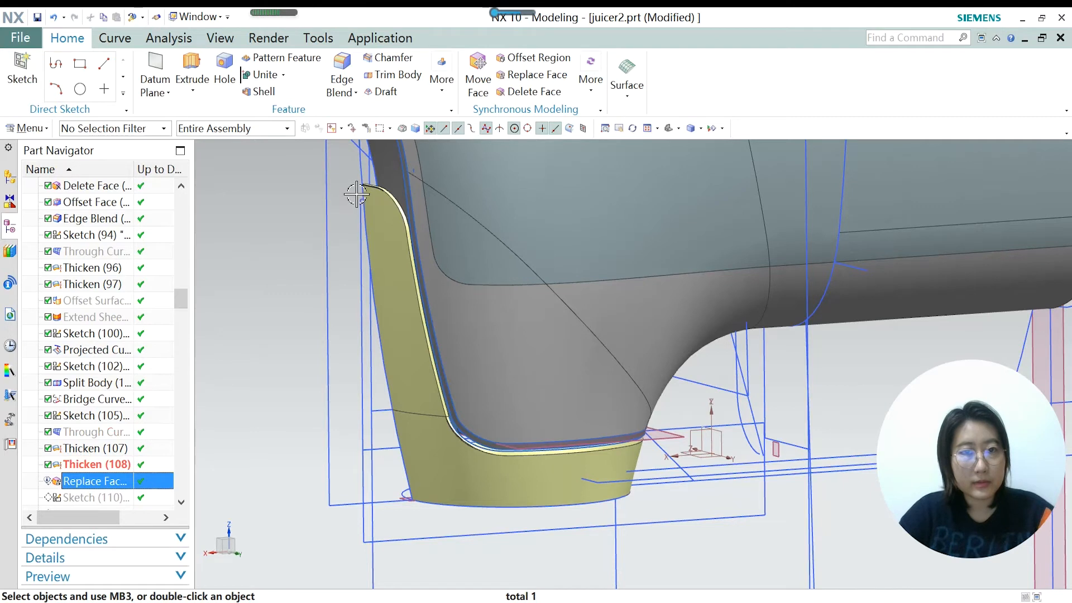
scroll(358, 193, "up", 8)
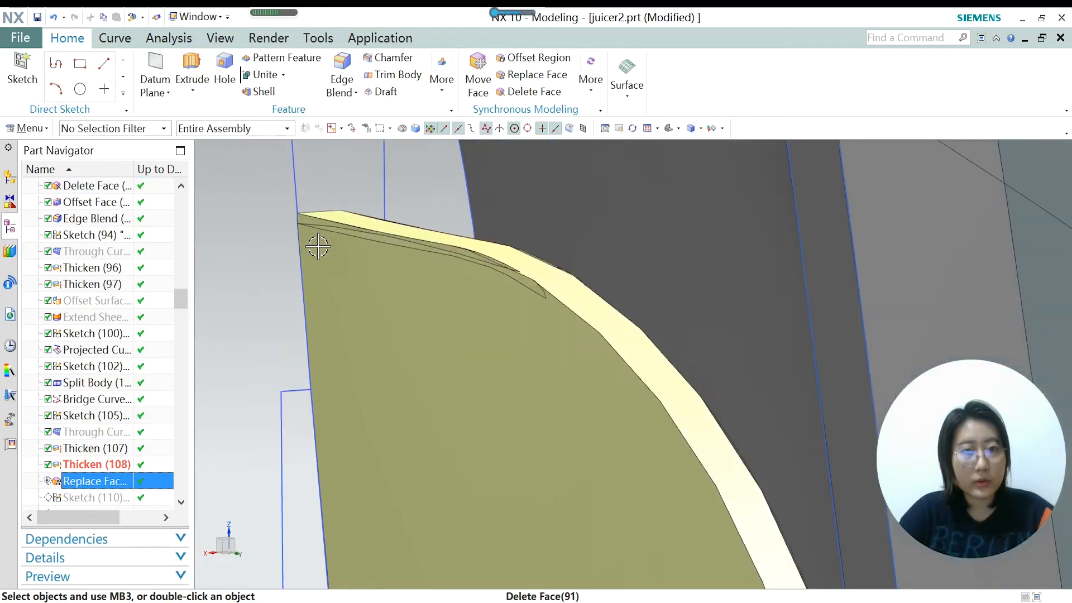
scroll(304, 232, "up", 2)
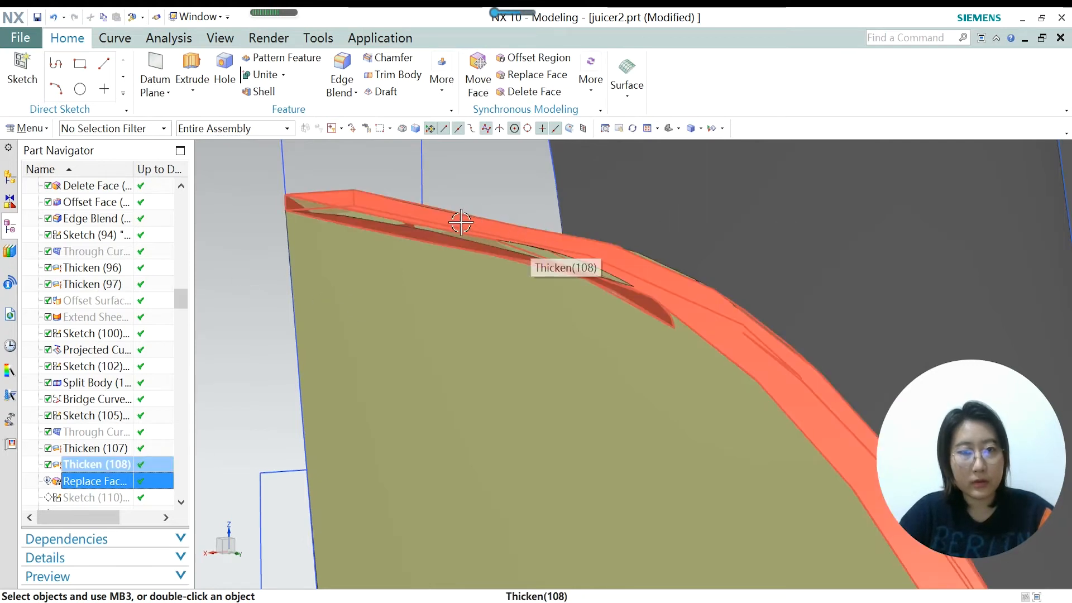
left_click(353, 204)
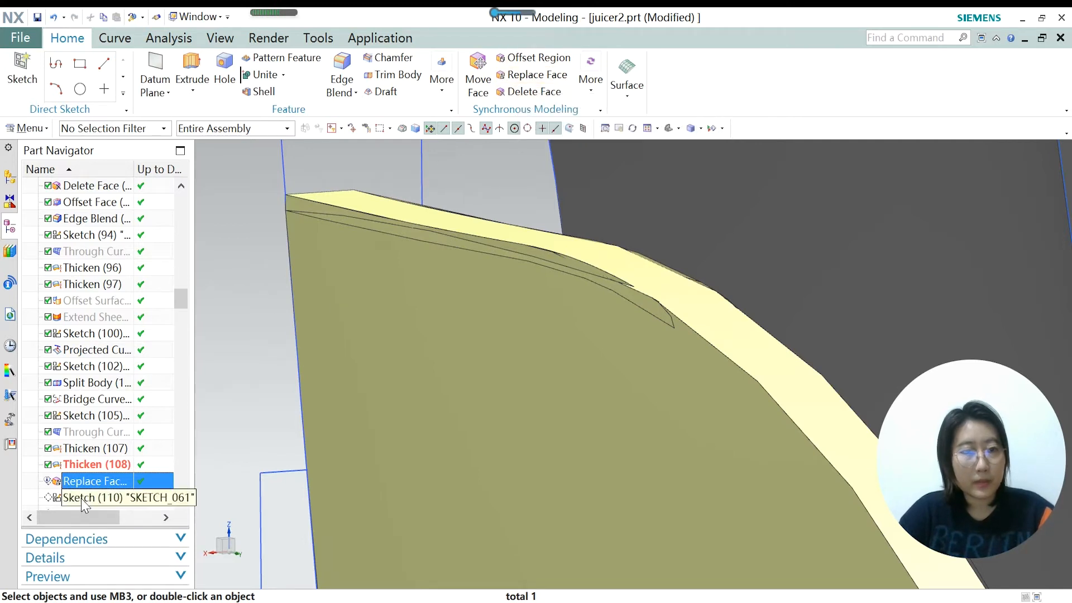
Review the face to replace and the replacement face of Replace Face (109), and accept the definition.
double_click(83, 474)
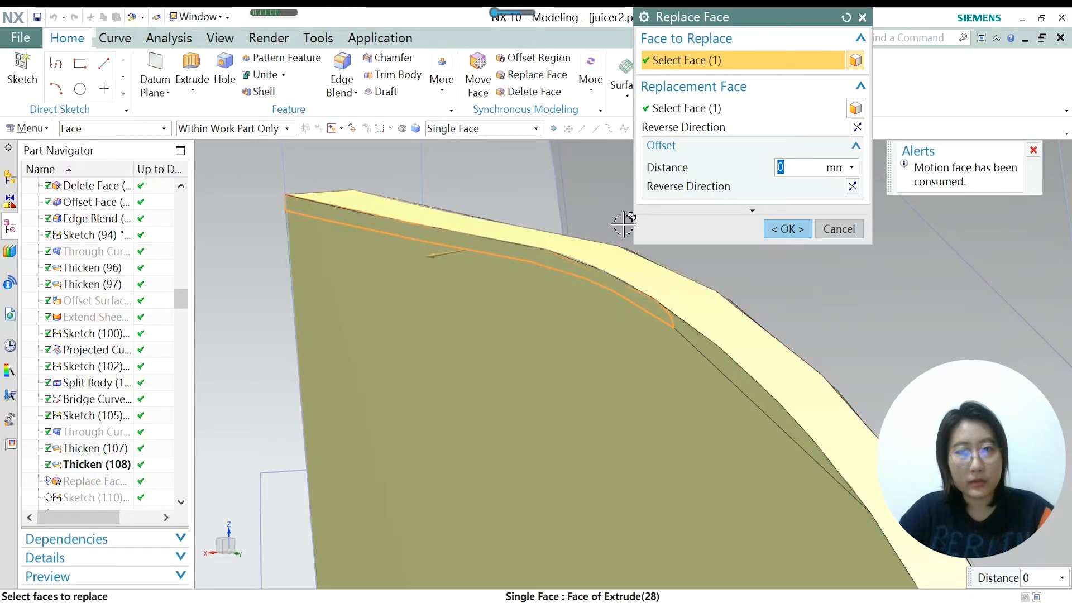
left_click(707, 112)
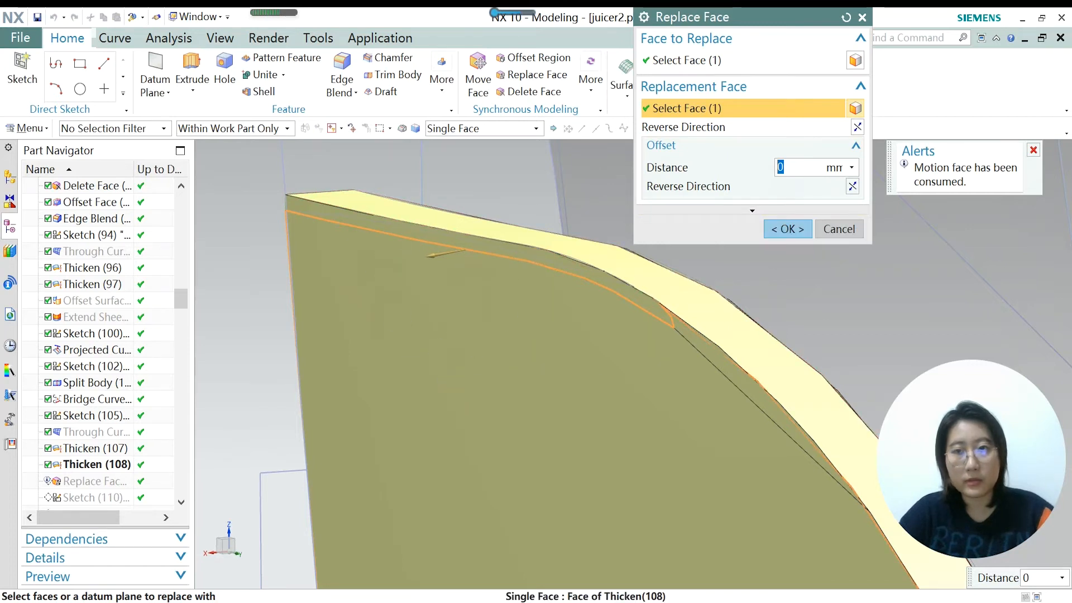
left_click(795, 234)
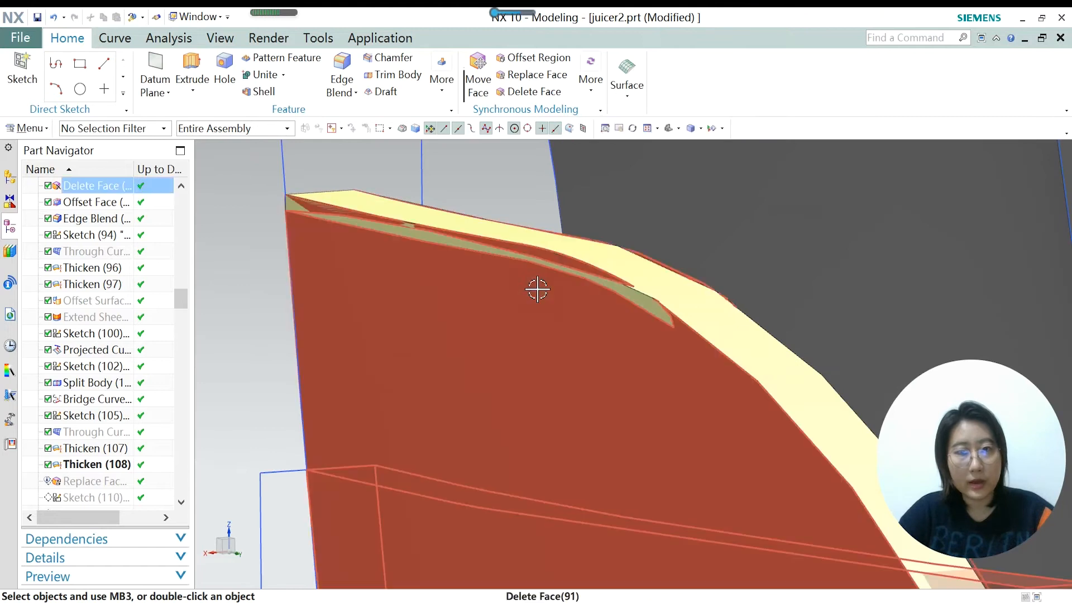
Make Replace Face (109) the current feature again and inspect the replaced face at the trim's upper end.
right_click(115, 483)
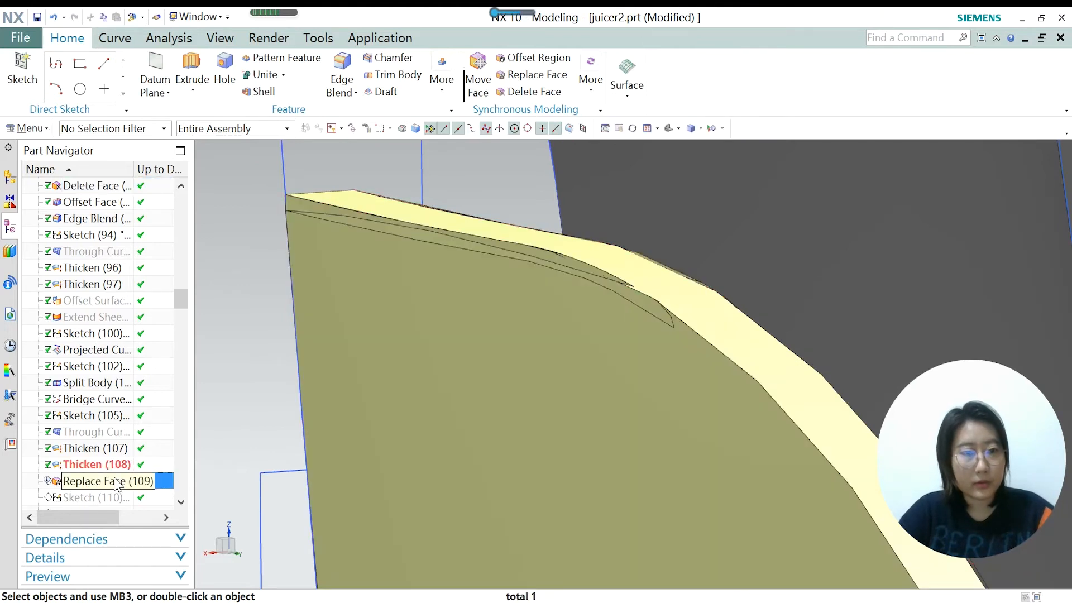
left_click(198, 340)
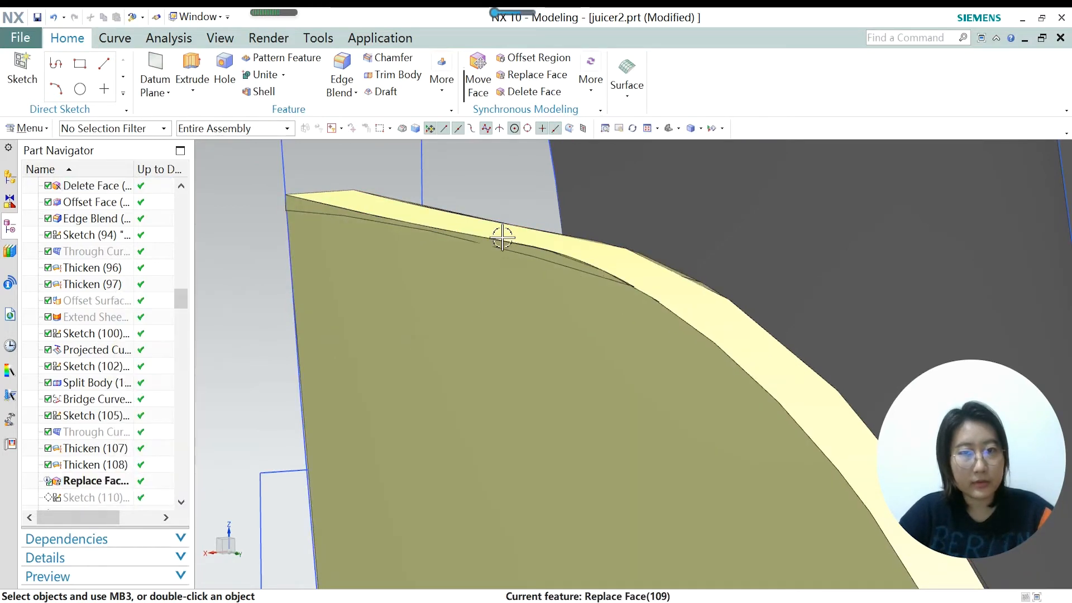
scroll(469, 244, "down", 2)
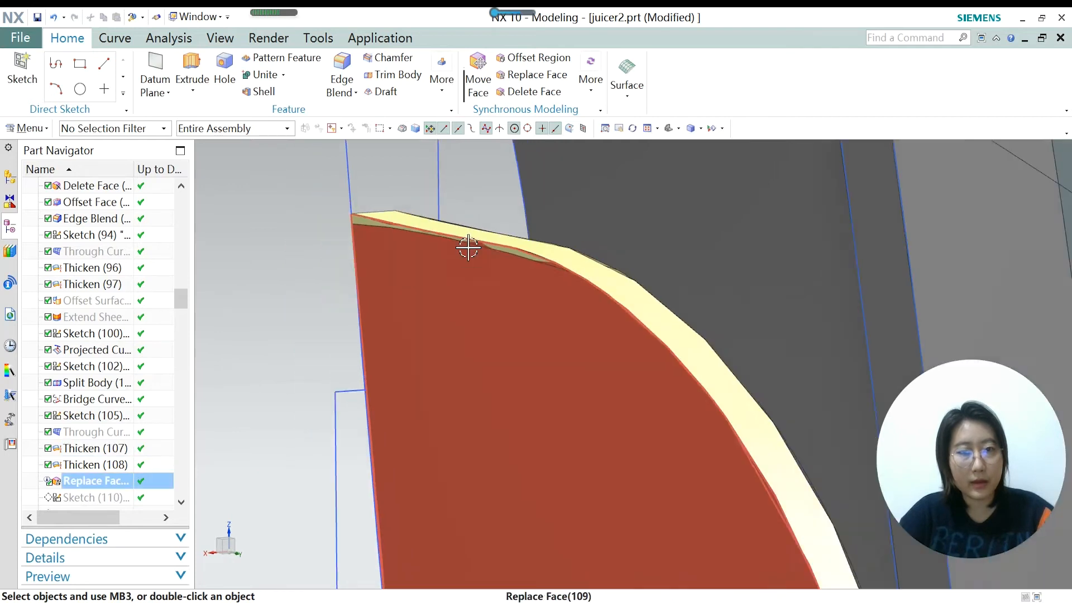
scroll(468, 248, "down", 2)
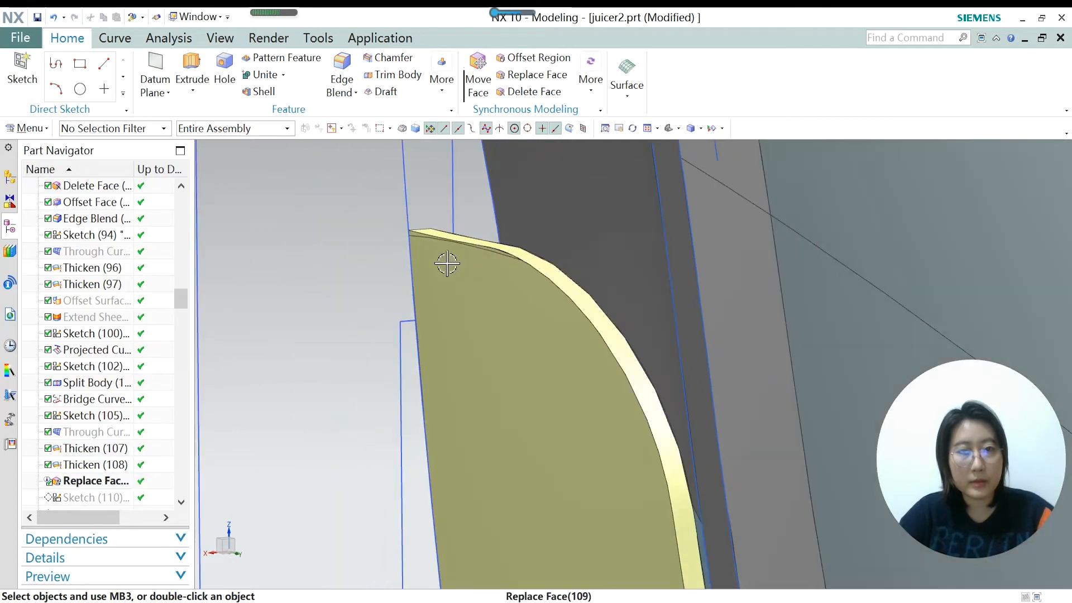
Make Sketch (110) the current feature and open it for editing.
right_click(95, 503)
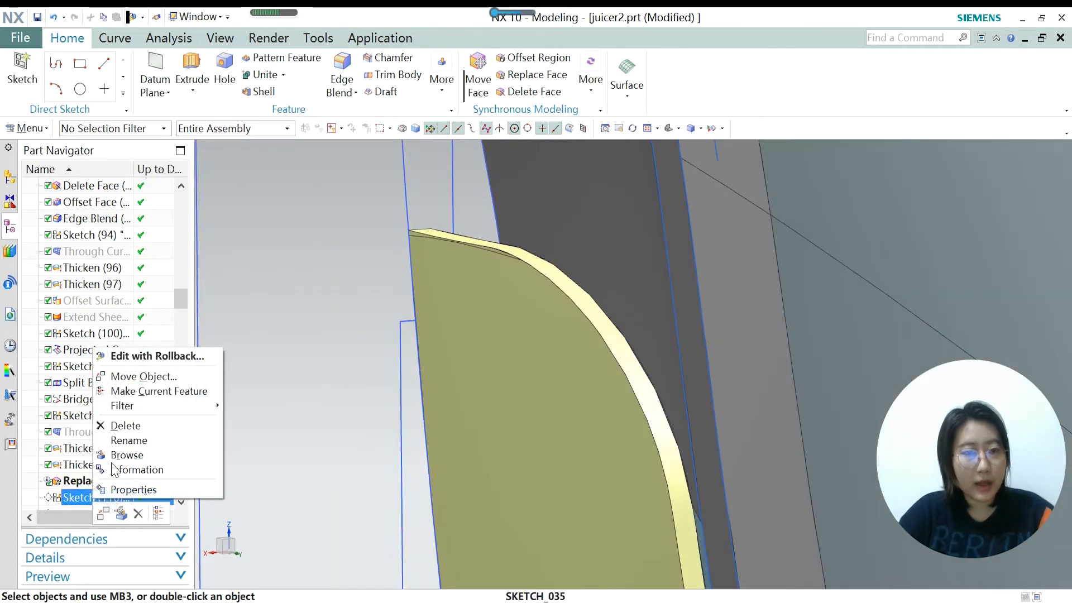
left_click(157, 392)
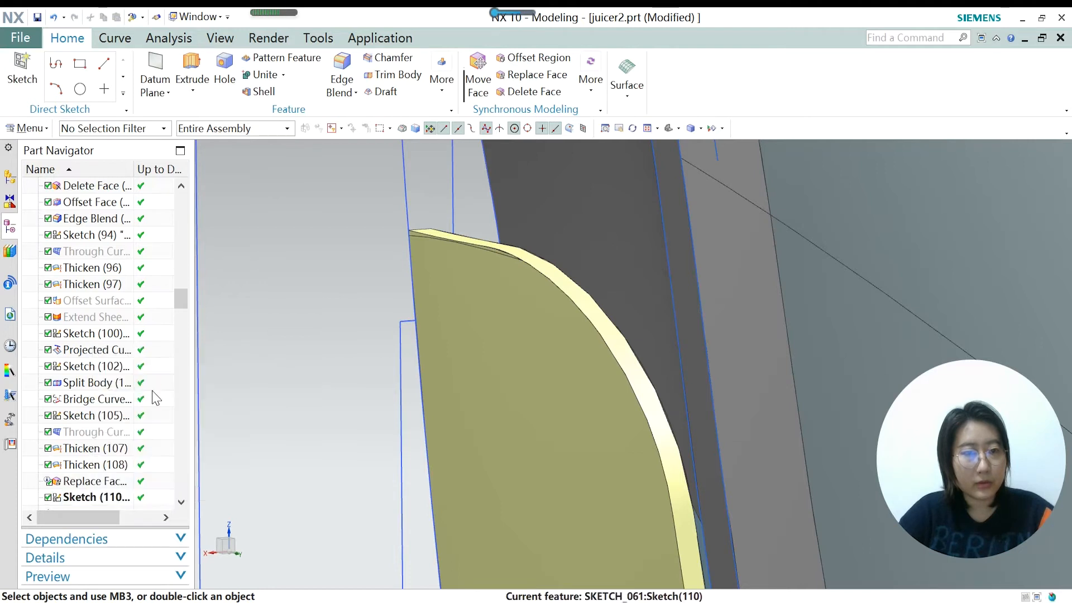
double_click(85, 498)
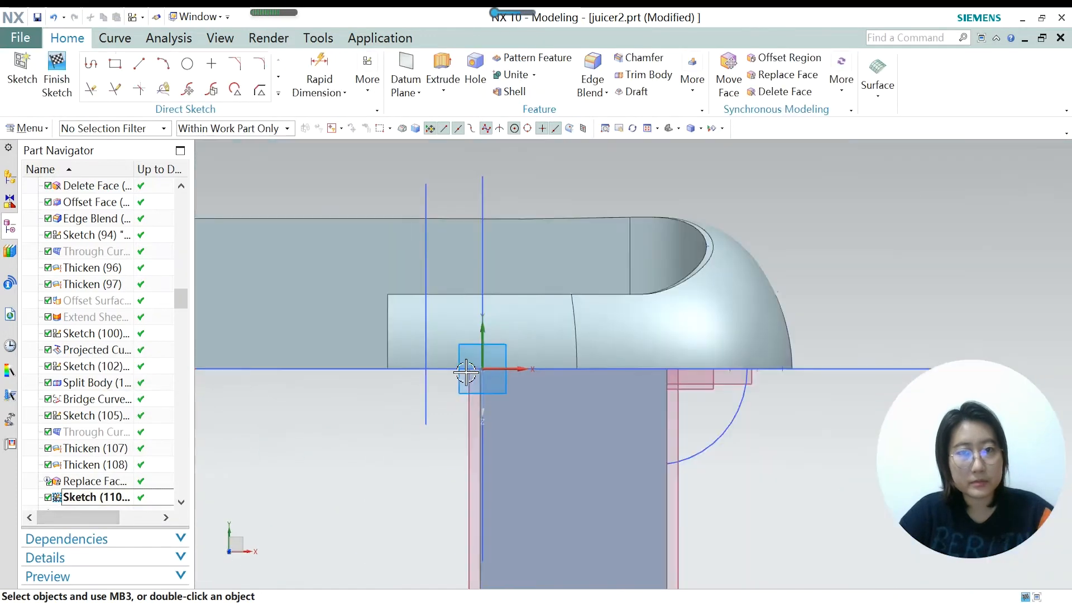
Examine the curves of Sketch (110) against the trim and housing, and finish the sketch.
scroll(466, 372, "down", 3)
scroll(525, 371, "up", 4)
scroll(598, 361, "down", 2)
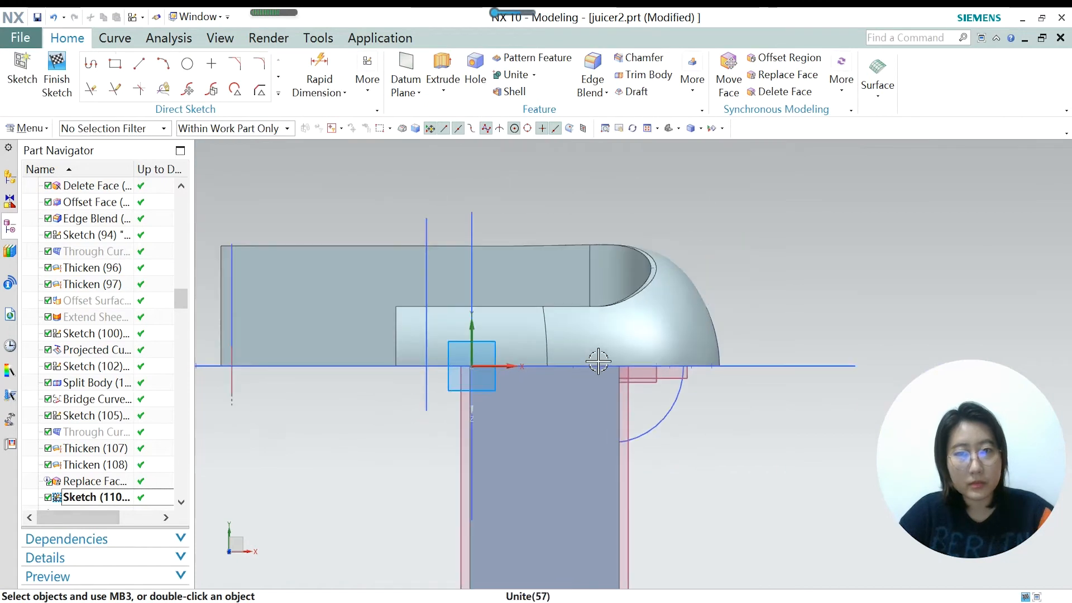
scroll(598, 361, "down", 2)
scroll(522, 370, "up", 2)
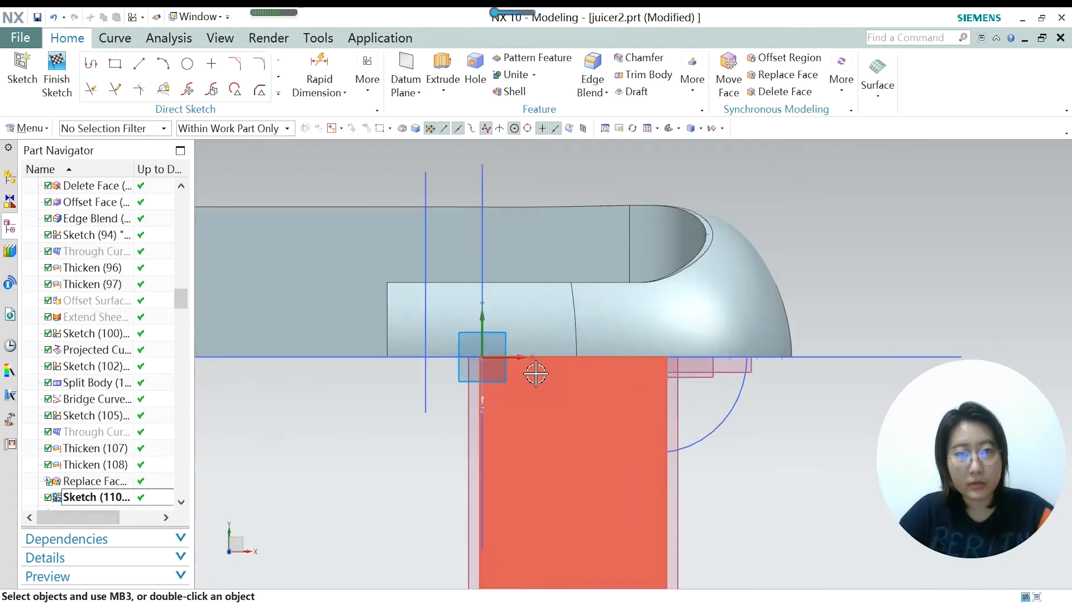
scroll(533, 373, "down", 3)
scroll(422, 363, "up", 3)
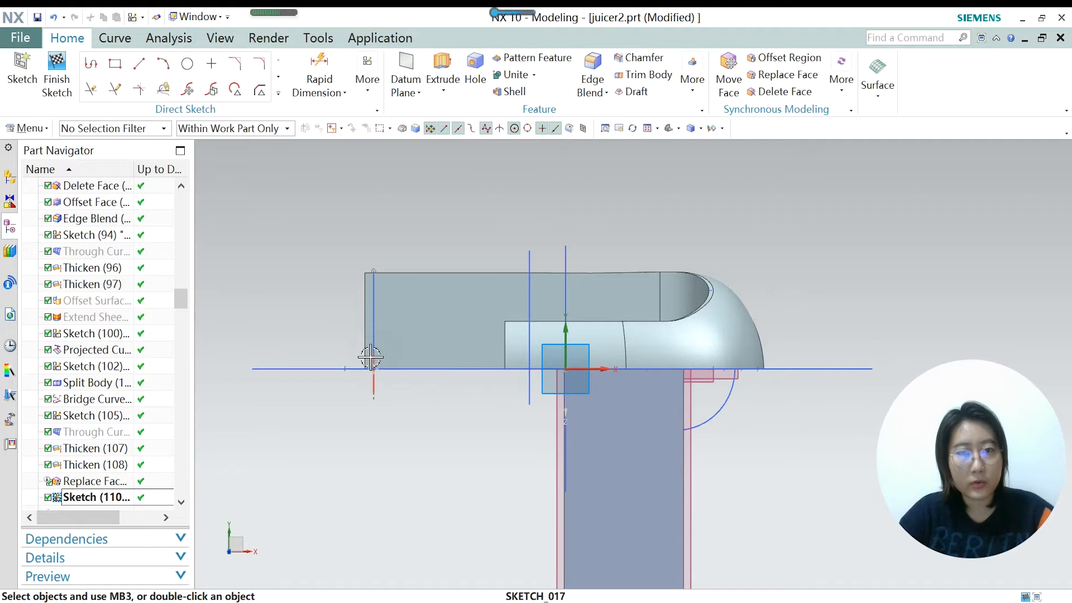
left_click(55, 97)
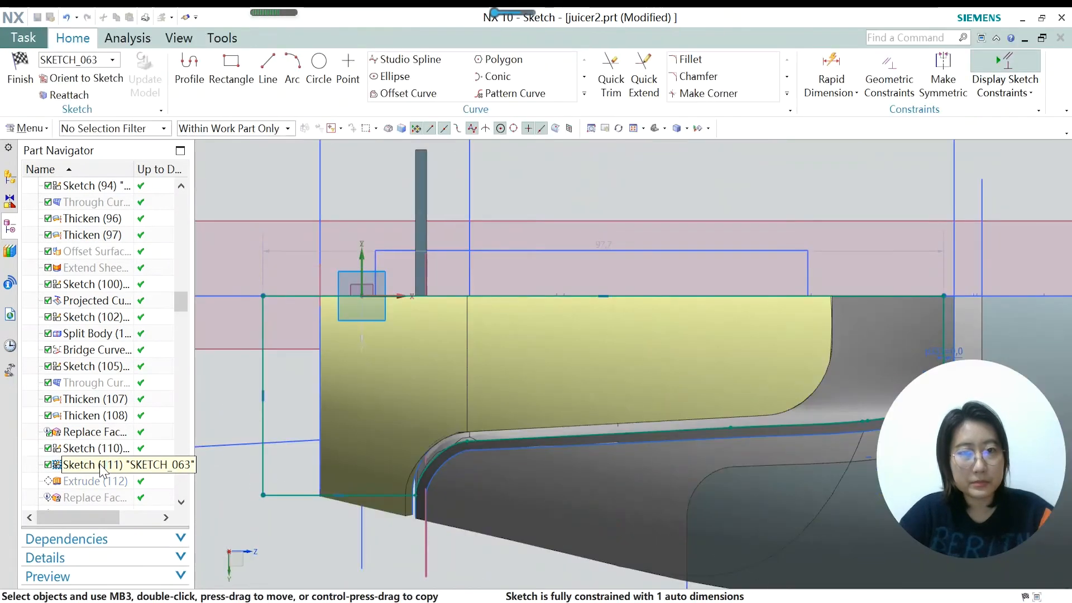
Review the closed profile of Sketch (111) that follows the trim's stepped edge, and finish the sketch.
scroll(280, 411, "up", 4)
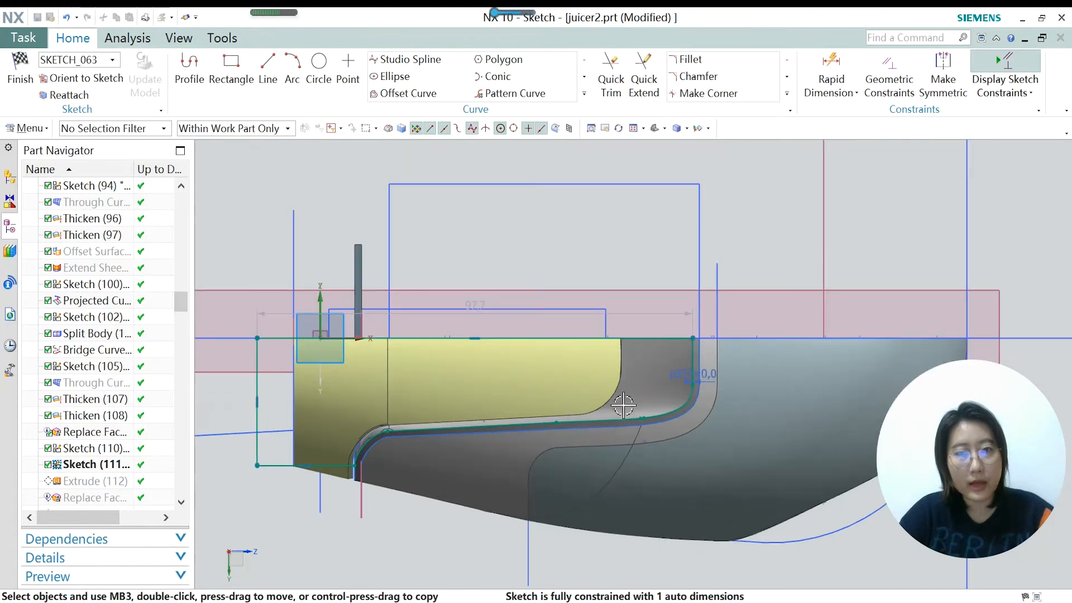
scroll(465, 430, "up", 2)
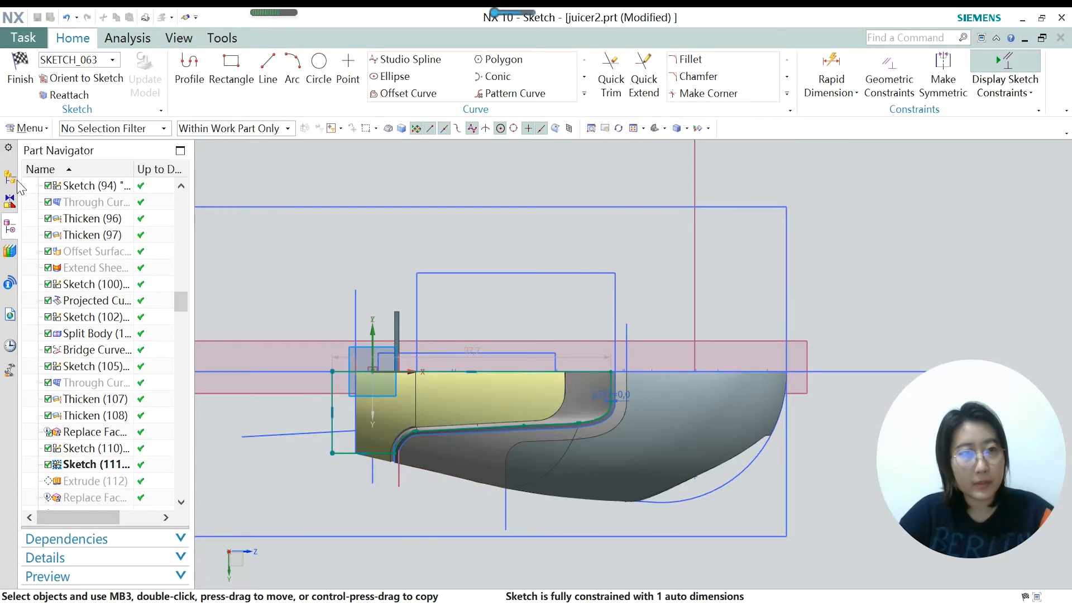
left_click(22, 67)
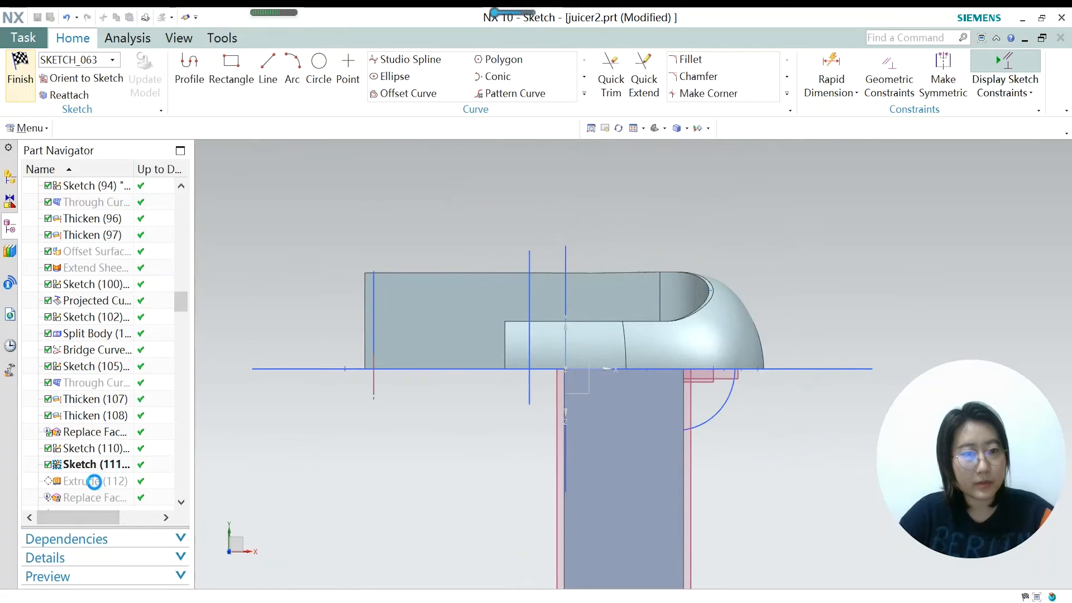
Advance the current feature through Sketch (111) to Extrude (112) and turn the model to show the housing's inner side.
right_click(96, 465)
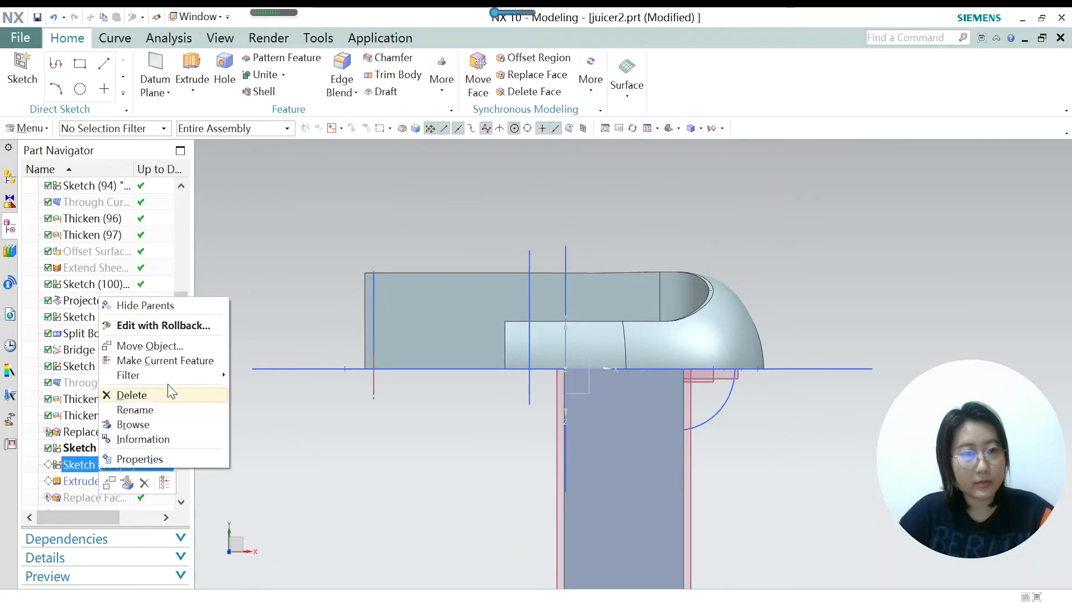
left_click(203, 359)
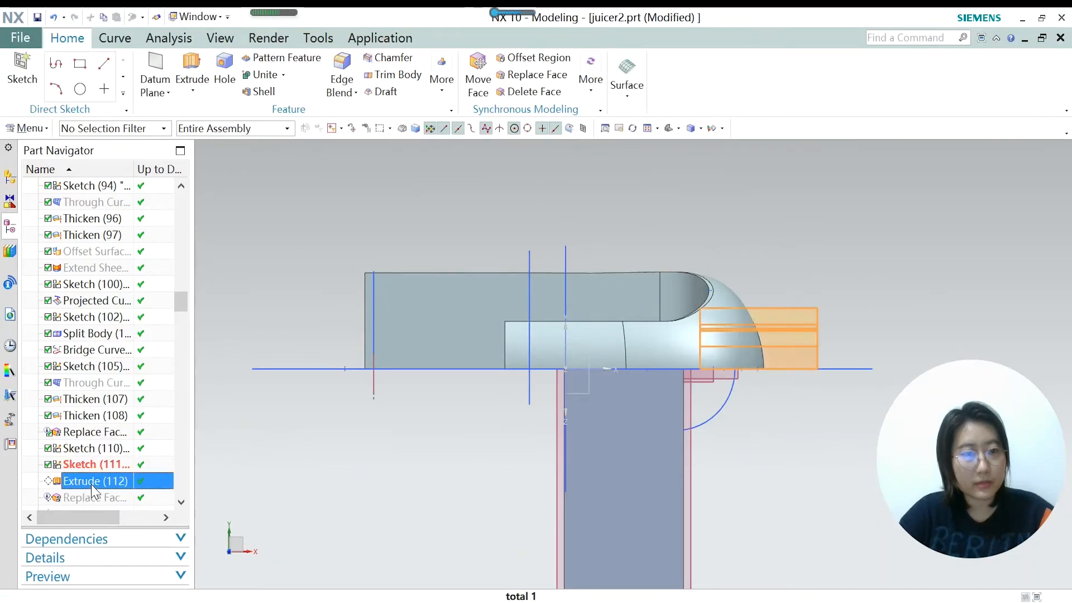
right_click(92, 481)
left_click(167, 362)
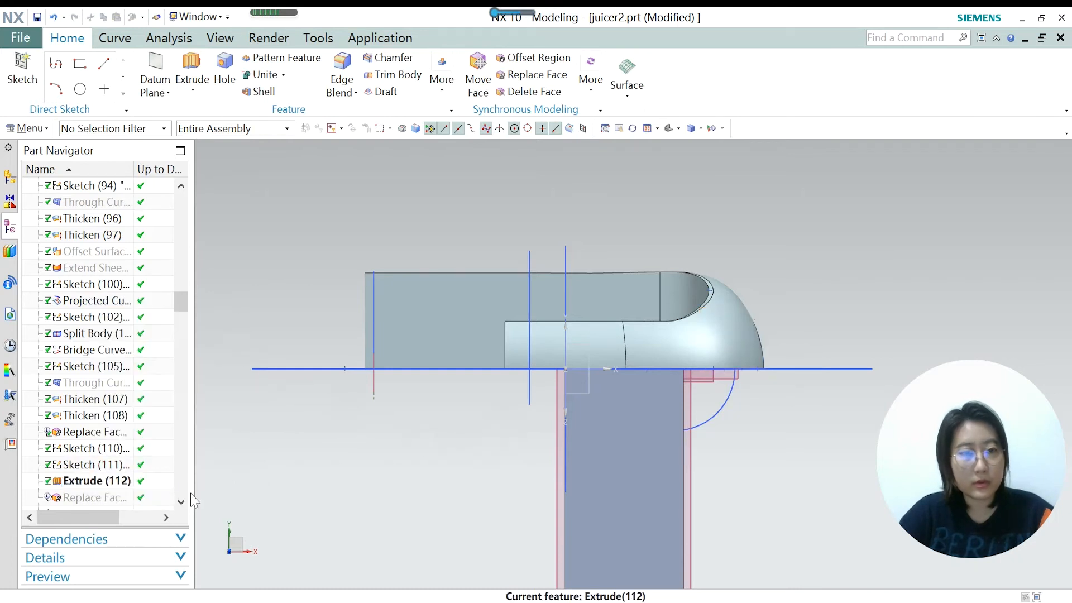
middle_click_drag(426, 473, 275, 471)
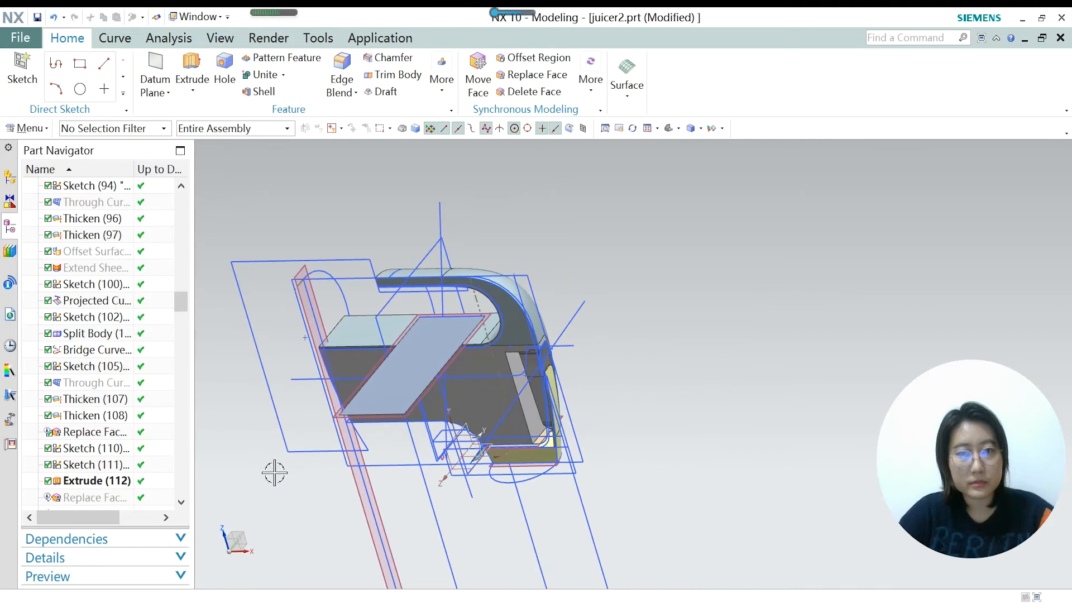
Review the section, limits and subtract target body of Extrude (112), and accept the definition.
double_click(98, 482)
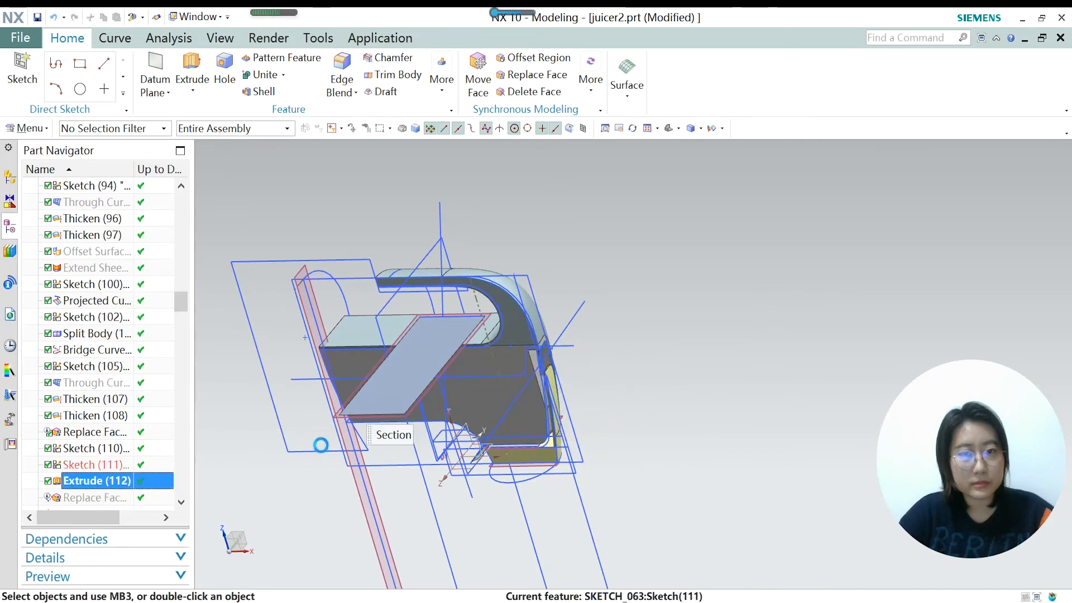
mouse_move(516, 408)
middle_mouse_down()
mouse_move(483, 421)
mouse_move(504, 404)
middle_mouse_up()
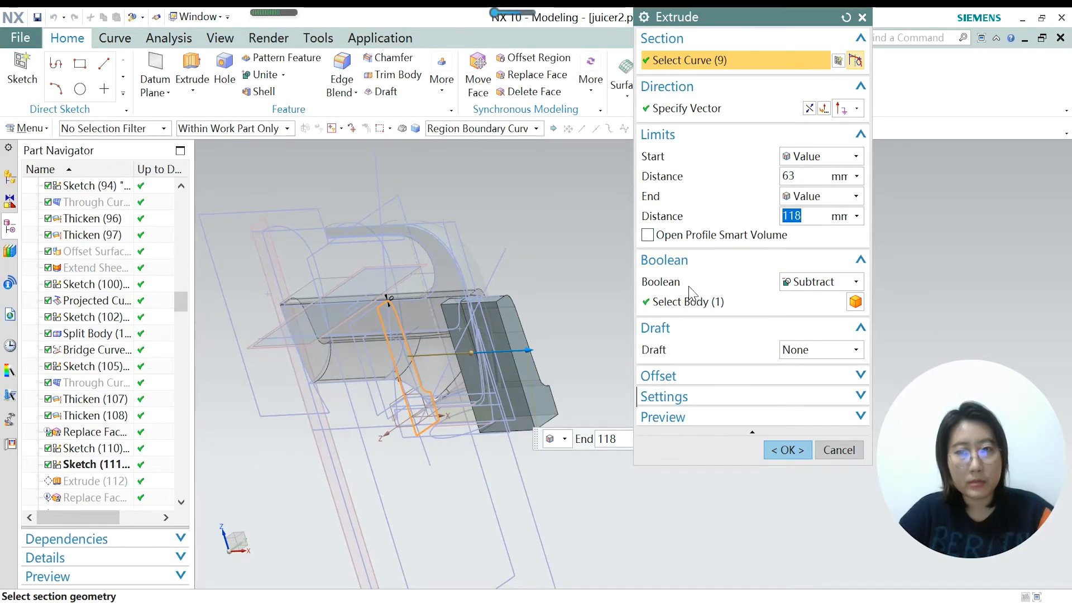
left_click(729, 302)
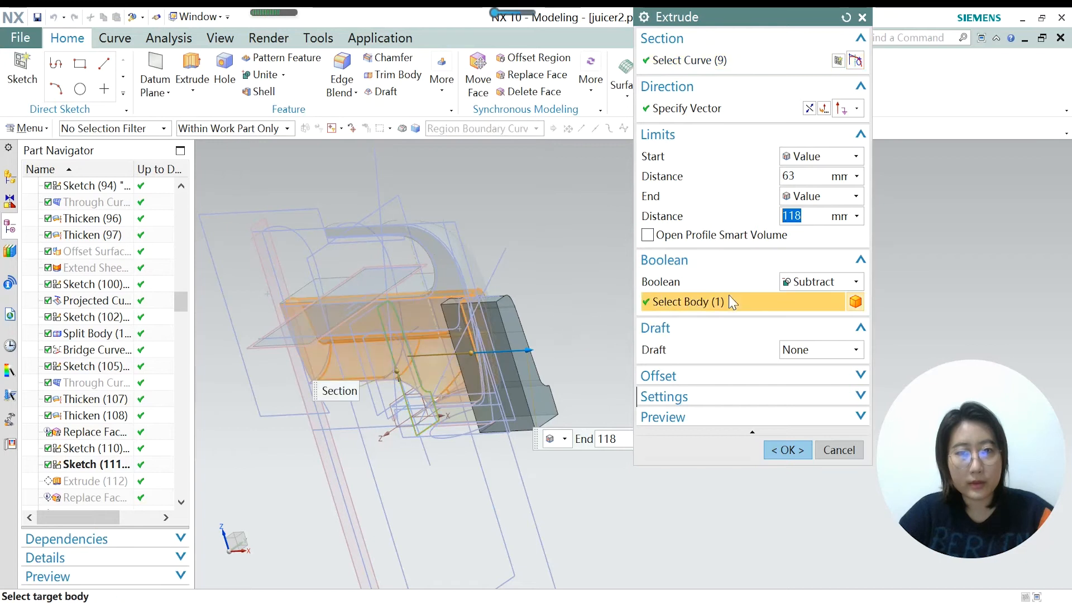
middle_click_drag(496, 324, 418, 402)
scroll(351, 363, "up", 5)
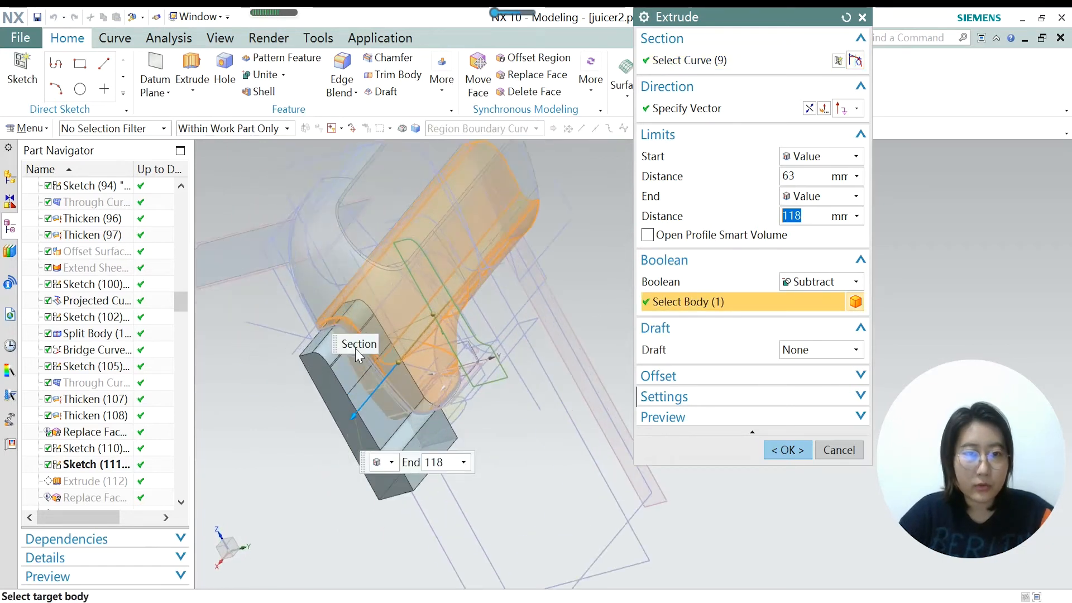
scroll(351, 363, "down", 3)
middle_click_drag(351, 363, 429, 353)
left_click(776, 450)
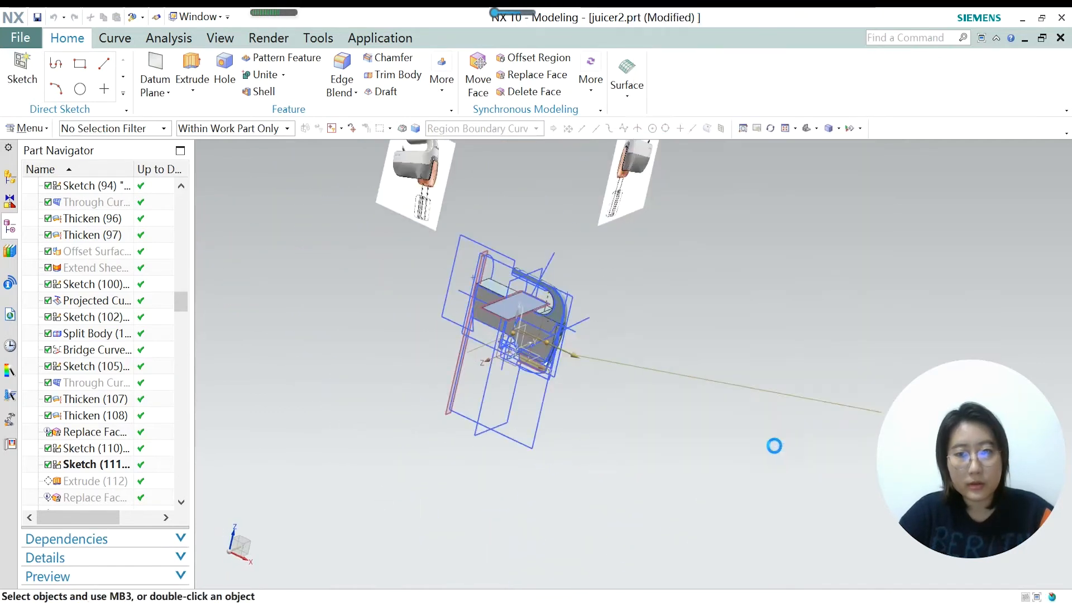
Inspect the recess that Extrude (112) cuts into the housing beside the lower trim.
scroll(523, 283, "up", 6)
middle_click_drag(485, 369, 507, 334)
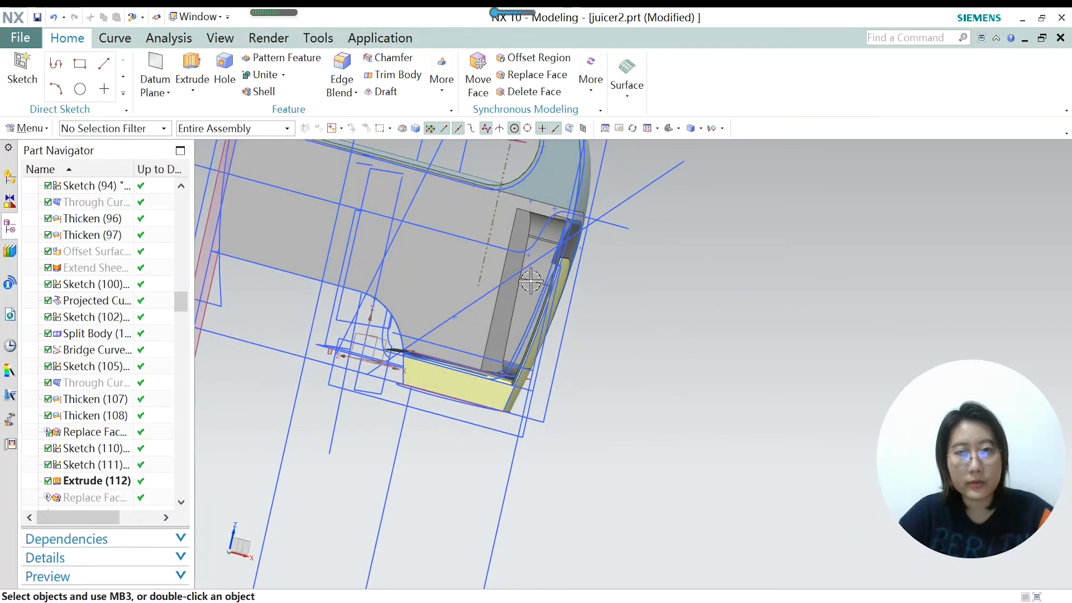
scroll(575, 218, "up", 3)
scroll(538, 259, "down", 4)
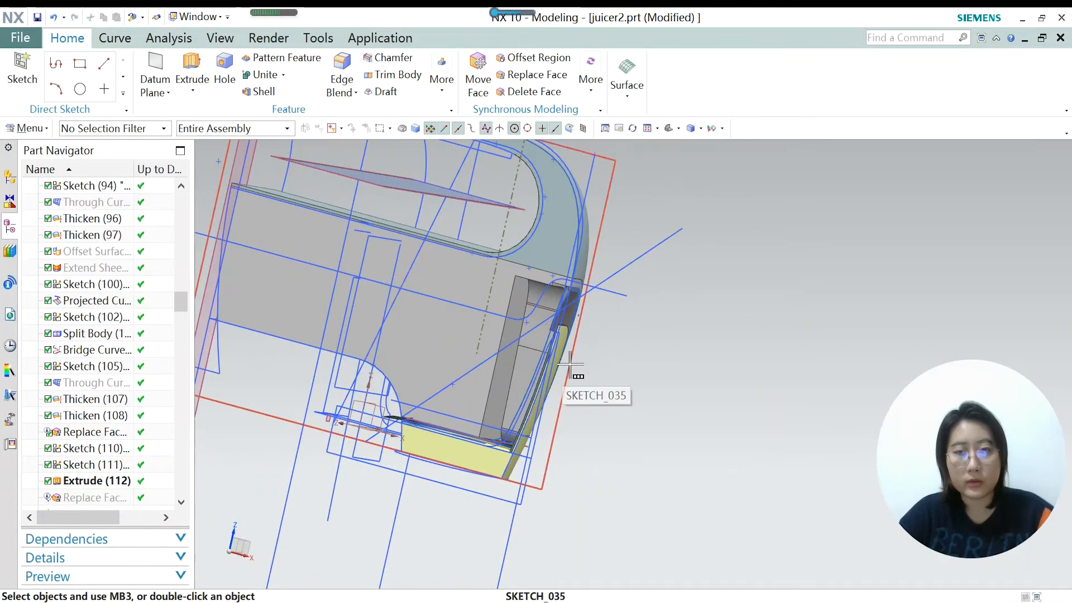
scroll(531, 291, "up", 2)
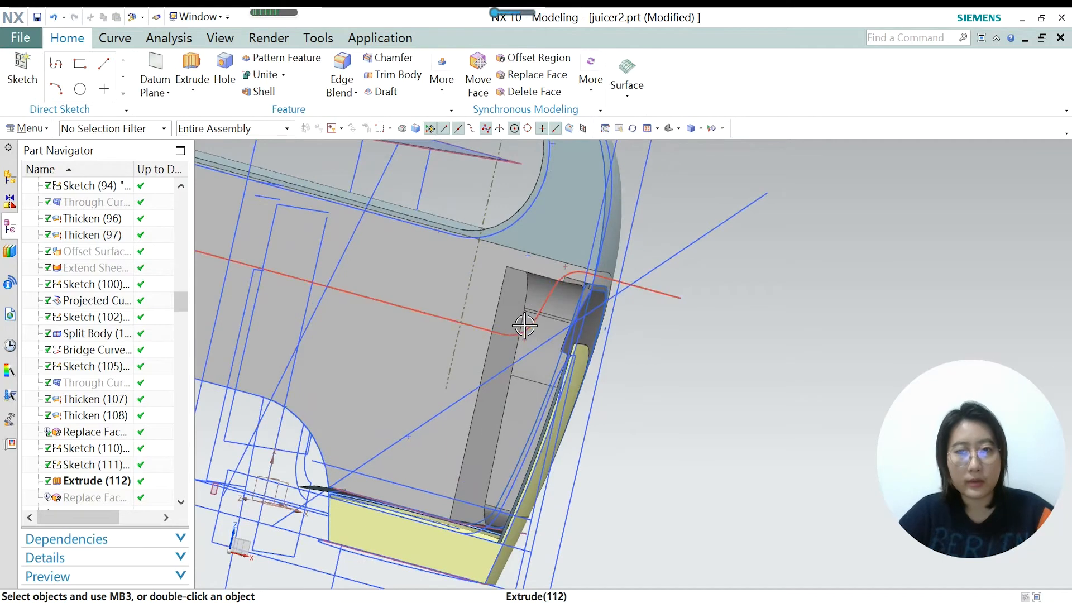
left_click(521, 314)
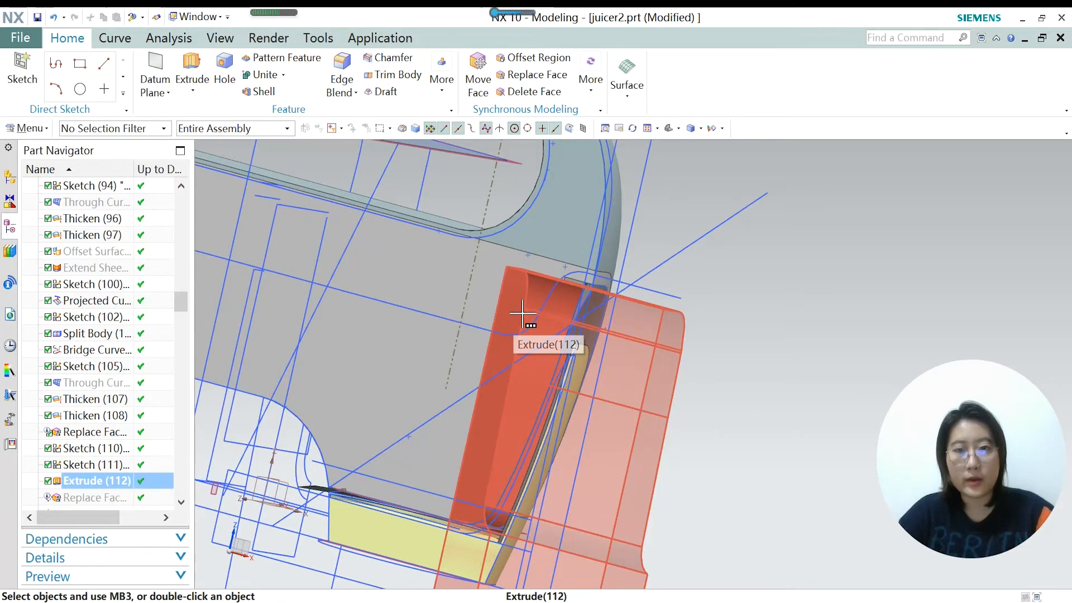
key("Escape")
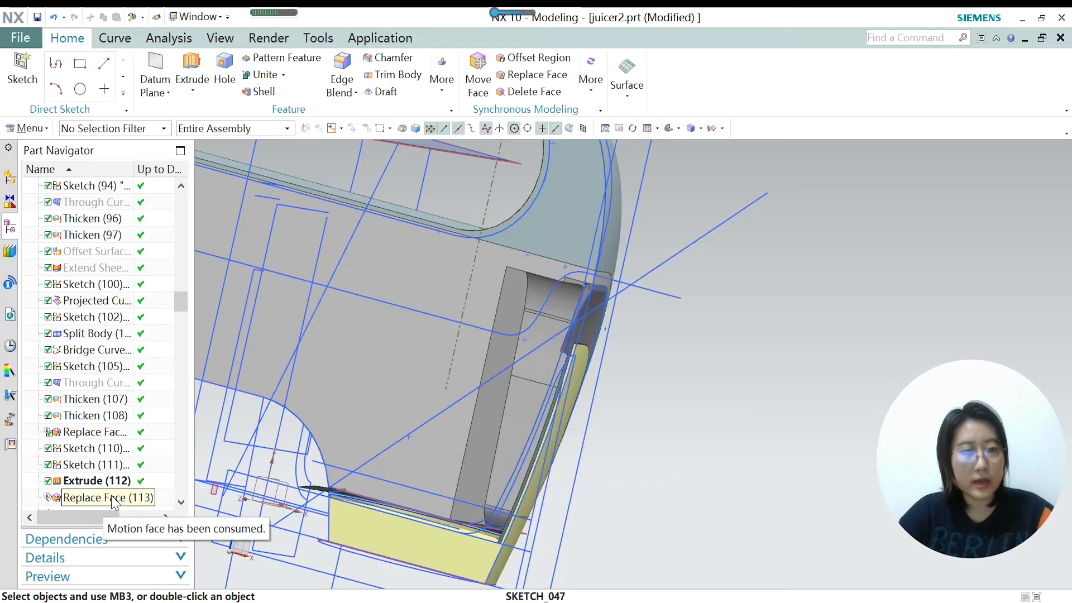
Advance the current feature through Replace Face (113) to Sketch (114), and open that sketch for editing.
right_click(112, 497)
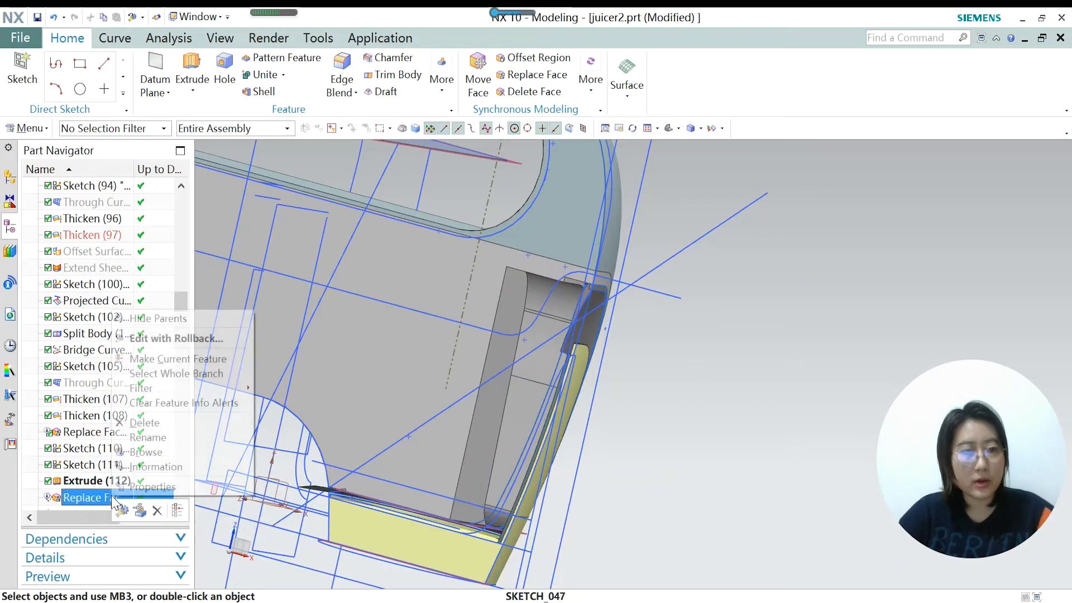
left_click(177, 359)
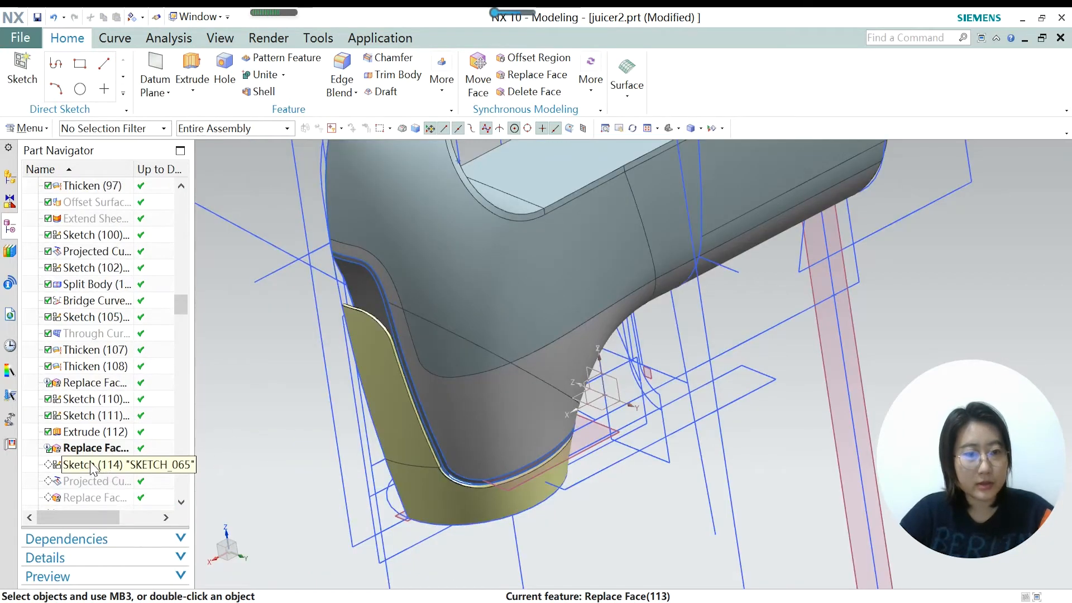
right_click(93, 468)
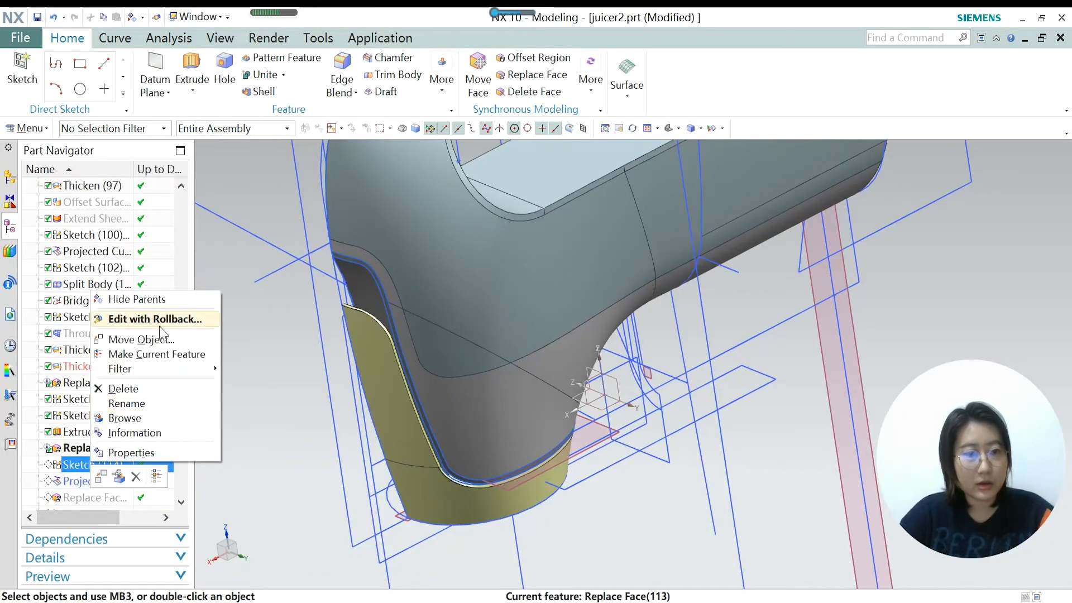
left_click(161, 355)
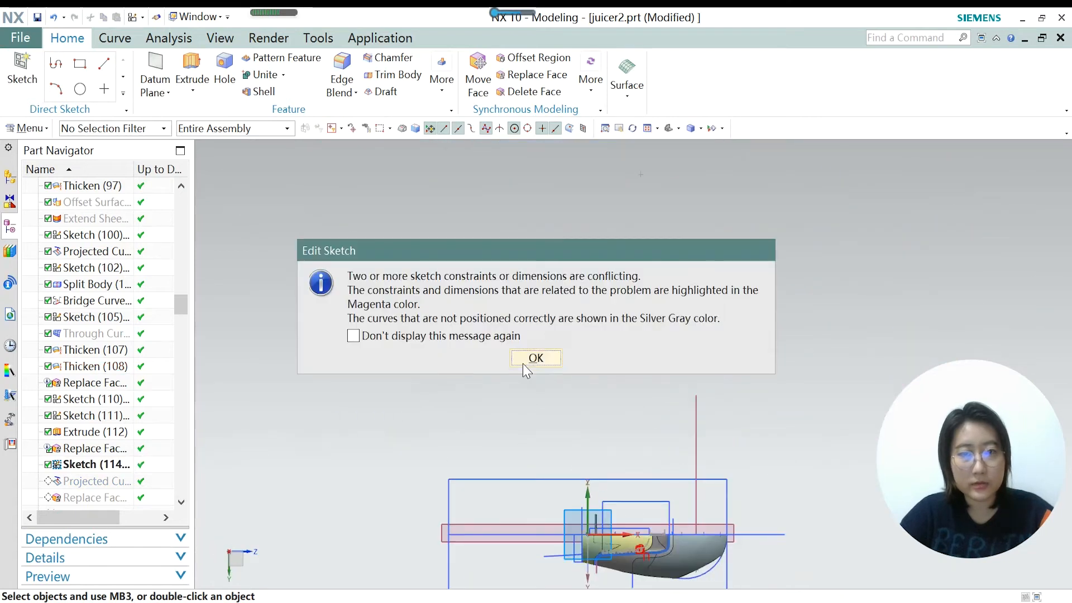
left_click(533, 359)
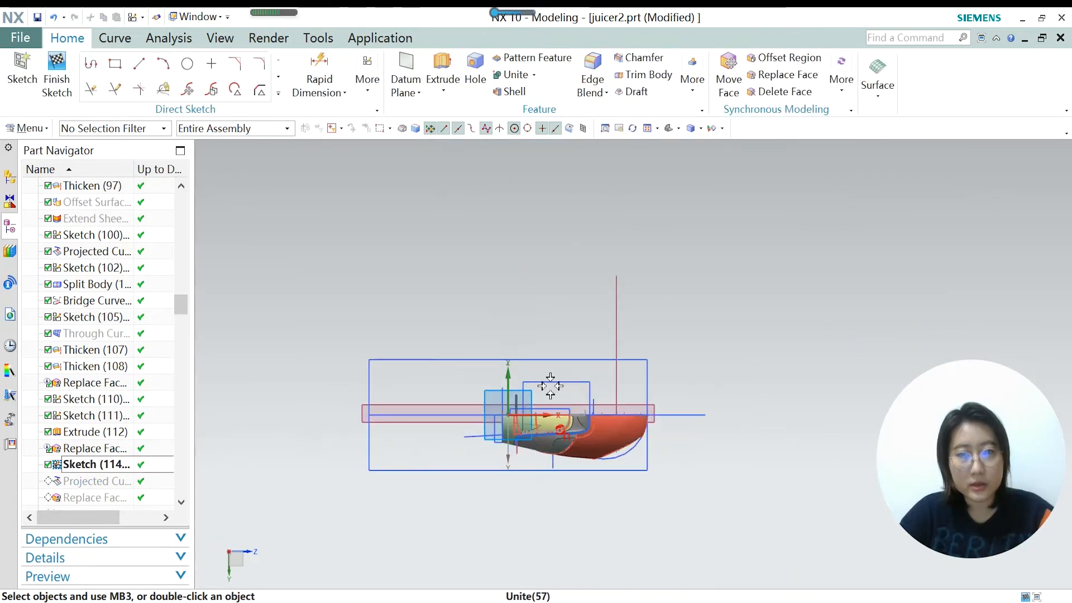
Examine the row of small slots in Sketch (114) along the trim's edge, and finish the sketch.
scroll(647, 441, "up", 10)
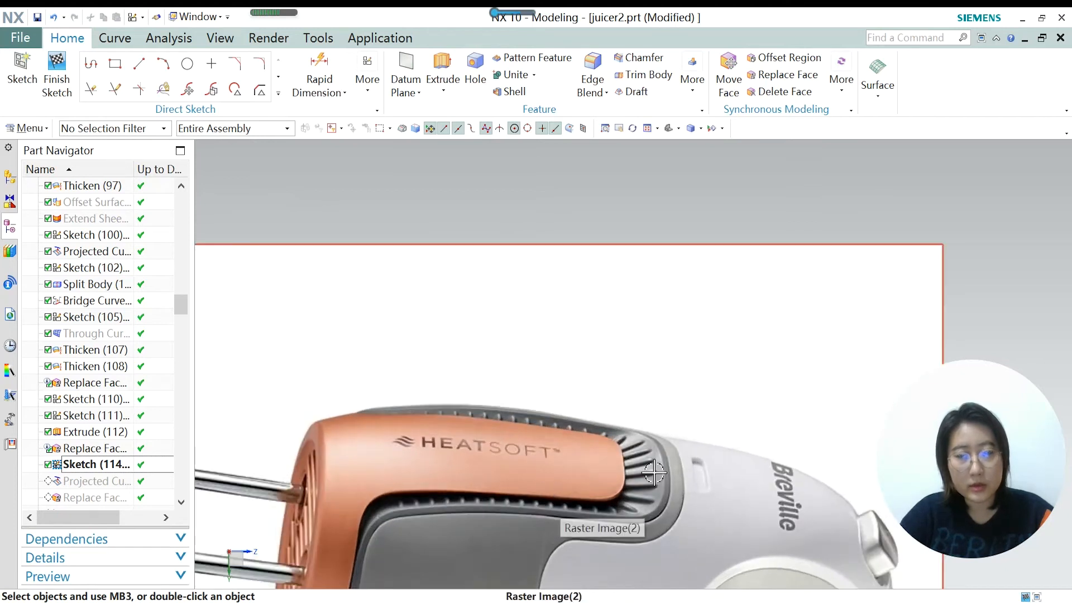
scroll(654, 472, "down", 6)
scroll(528, 368, "up", 3)
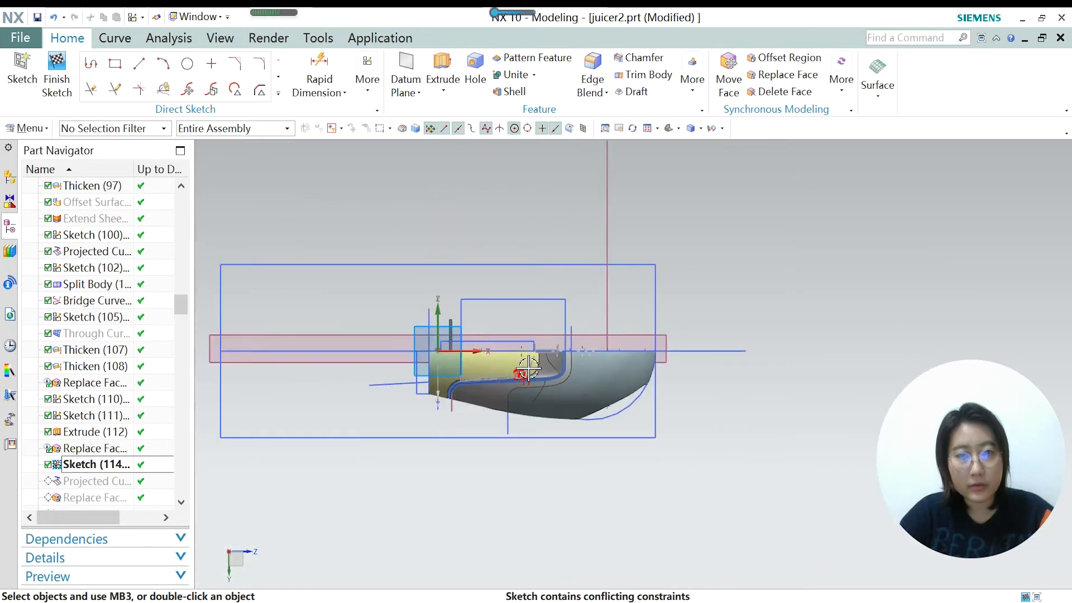
scroll(528, 368, "up", 6)
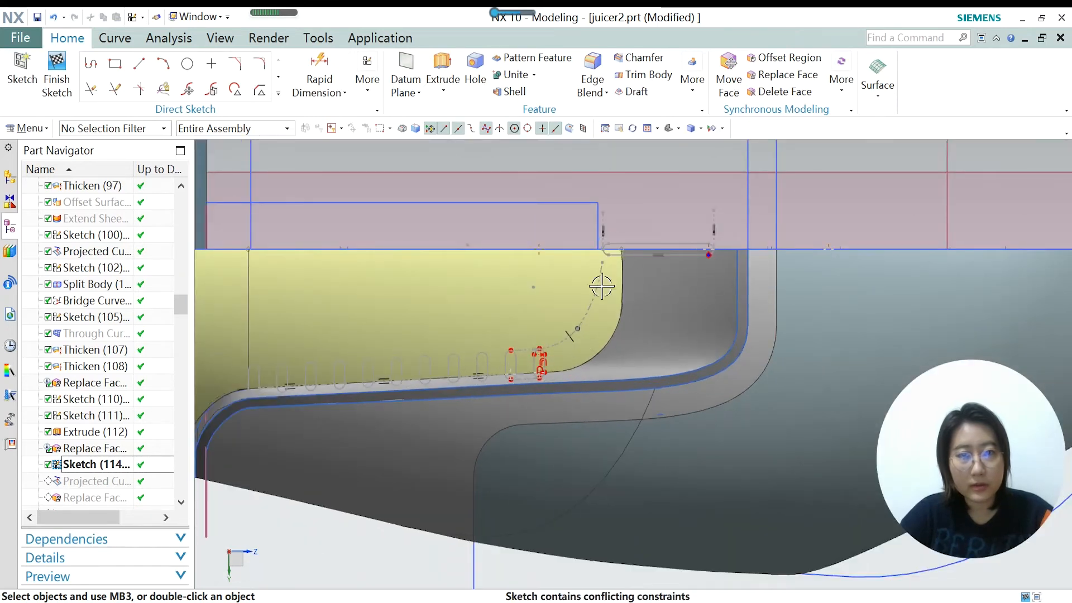
scroll(525, 374, "up", 2)
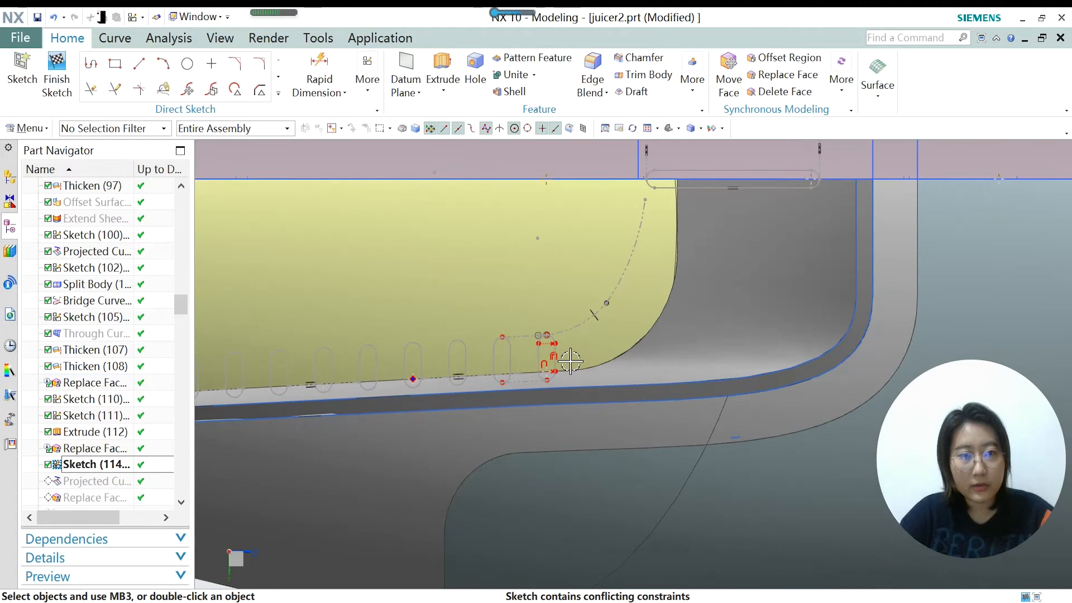
scroll(731, 364, "down", 2)
left_click(278, 93)
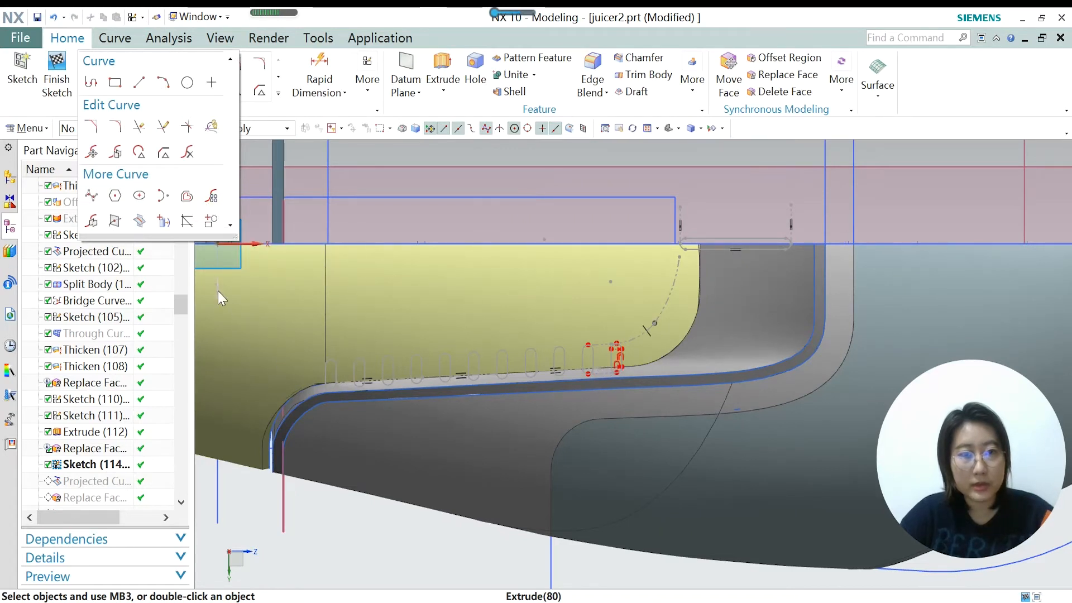
left_click(57, 78)
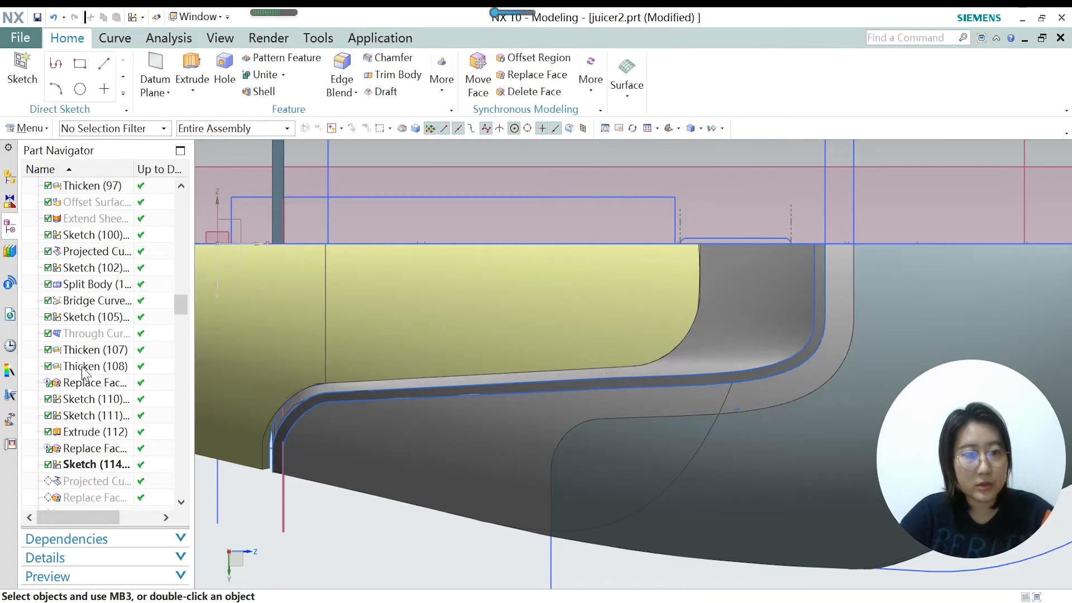
Make Projected Curve (115) the current feature and inspect the slot curves projected along the trim's groove.
right_click(88, 491)
left_click(145, 378)
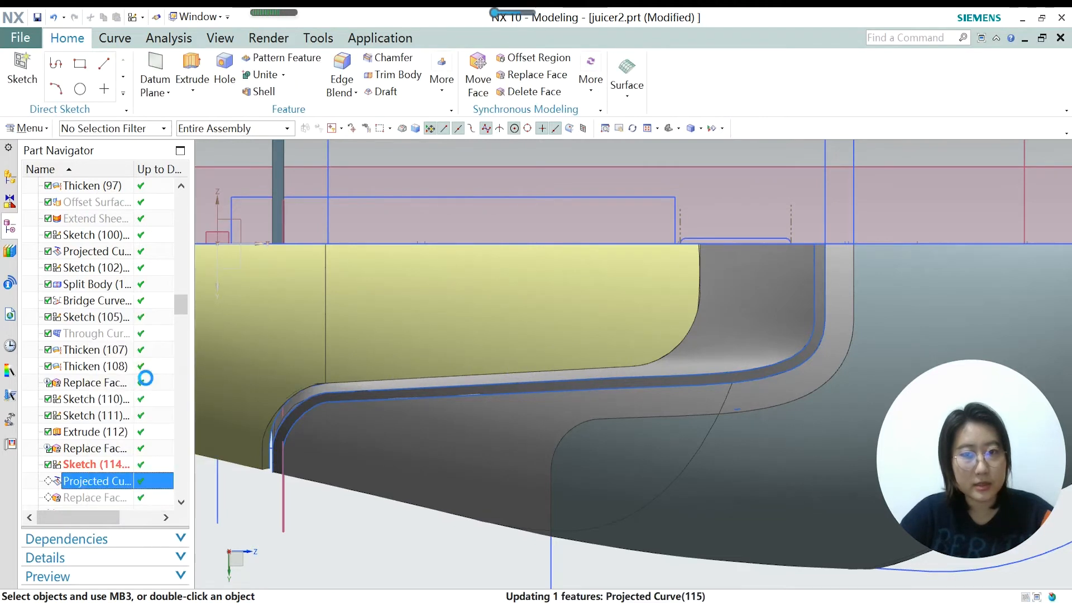
scroll(586, 373, "up", 2)
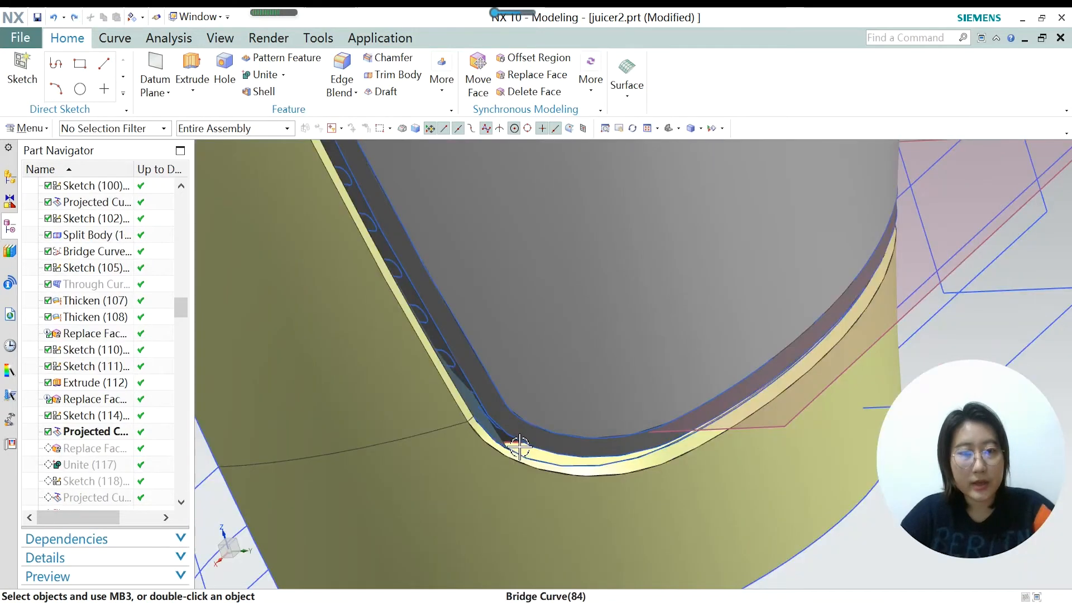
scroll(517, 445, "down", 1)
scroll(499, 499, "up", 1)
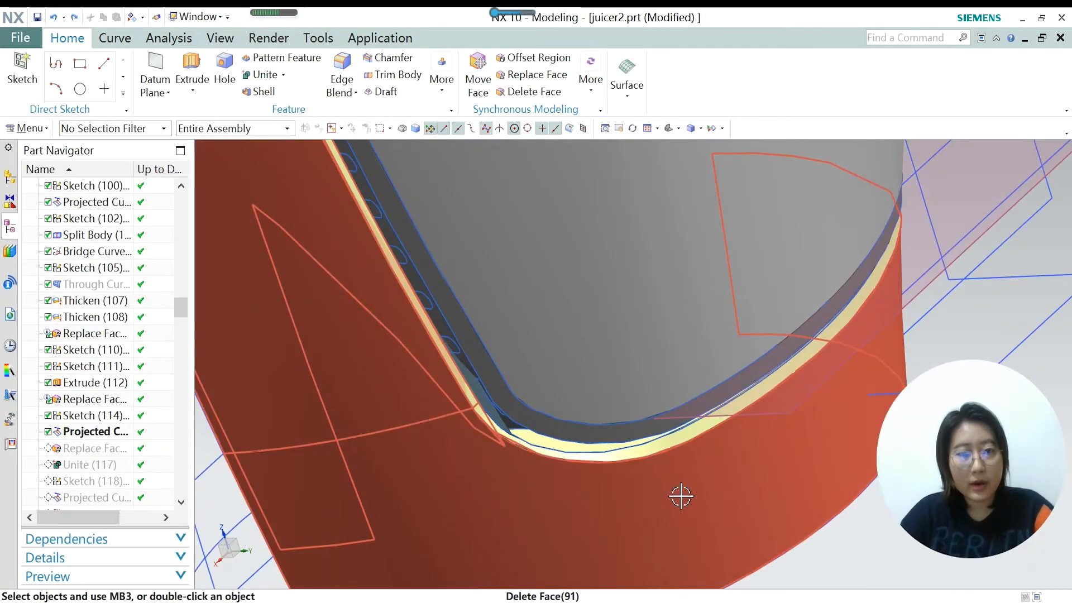
Hide the lower housing body to inspect the trim rim behind it, and restore the body.
key("ctrl+b")
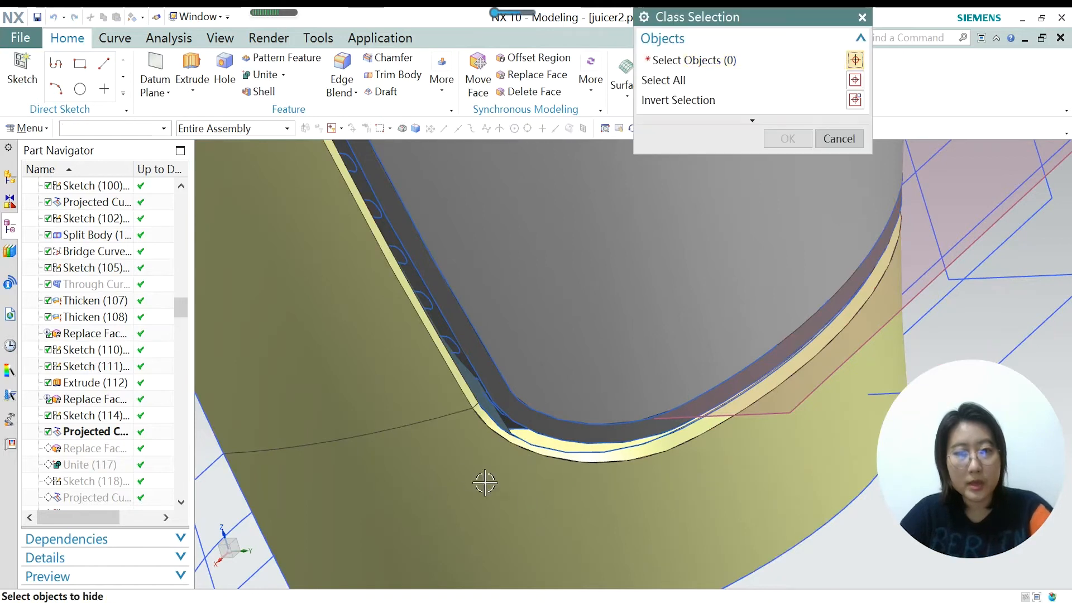
left_click(469, 472)
left_click(788, 138)
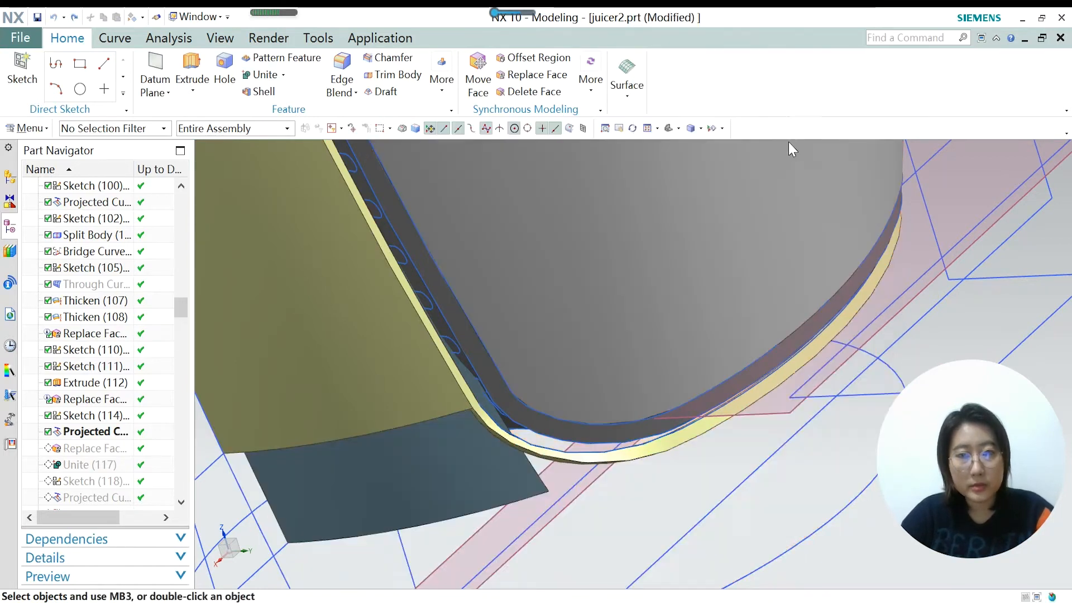
scroll(510, 460, "up", 1)
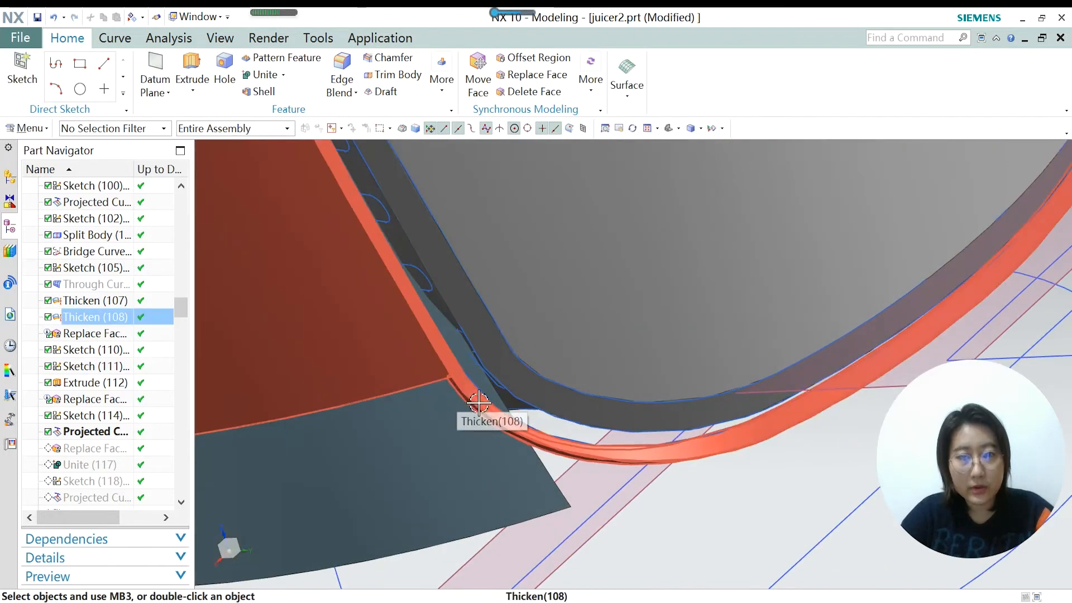
key("ctrl+z")
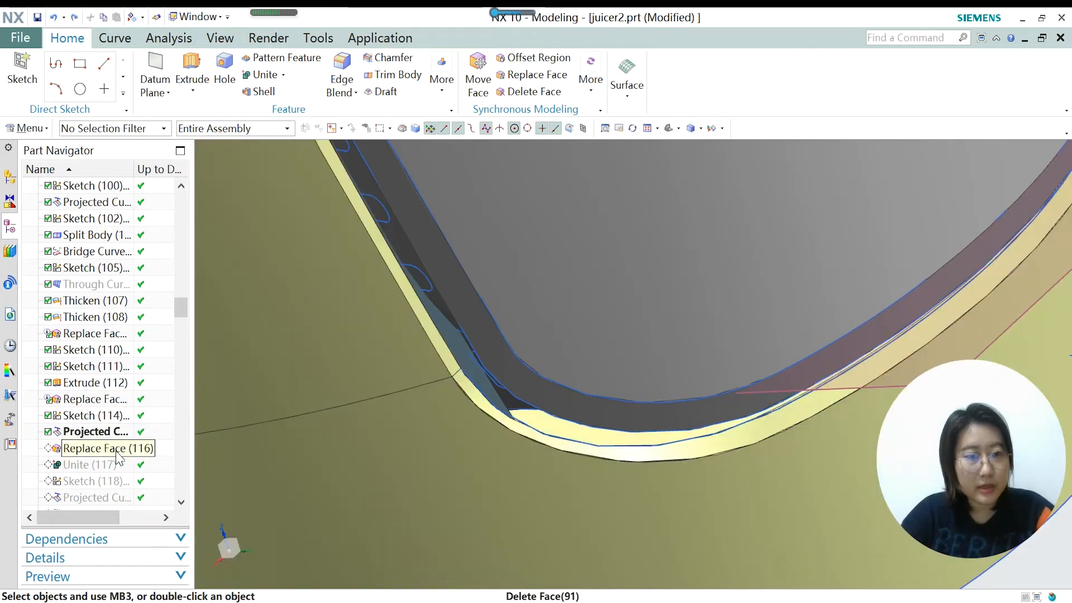
Make Replace Face (116) the current feature, and hide the lower housing body to inspect the replaced face.
right_click(118, 452)
left_click(200, 333)
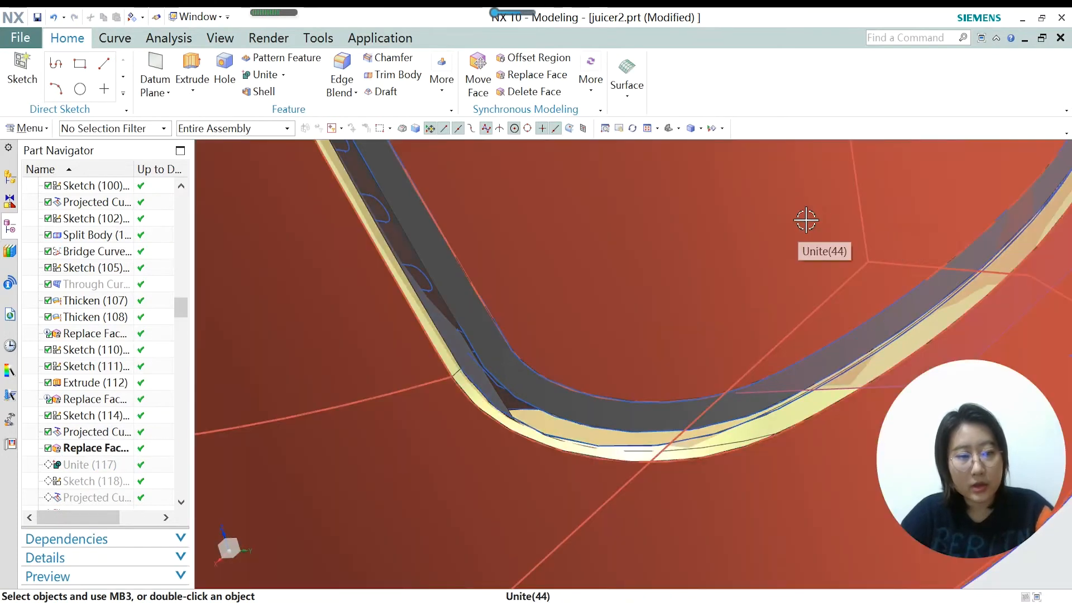
key("ctrl+b")
left_click(441, 426)
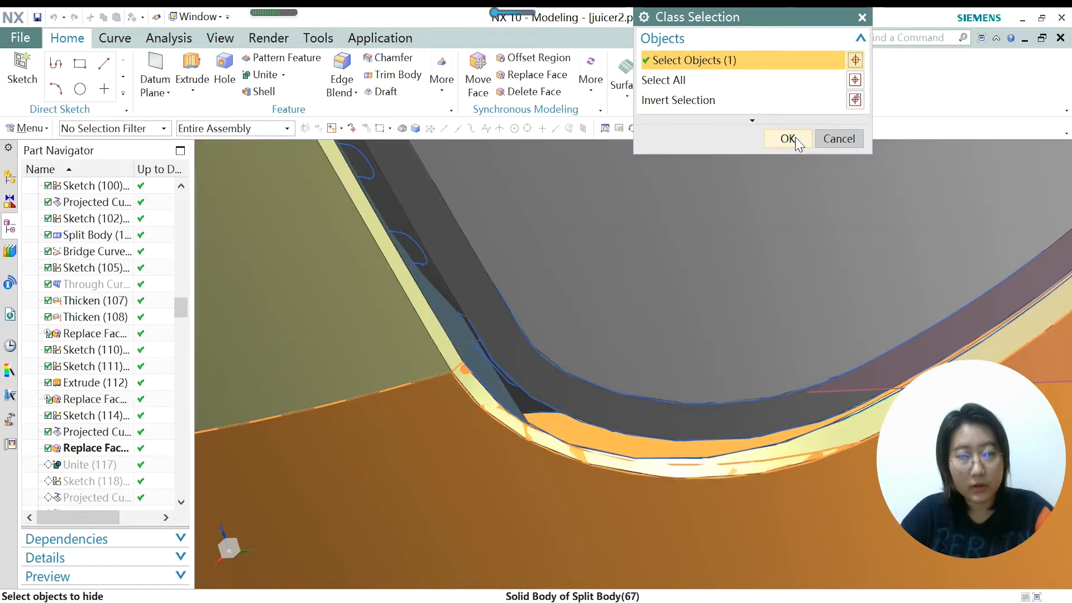
left_click(786, 138)
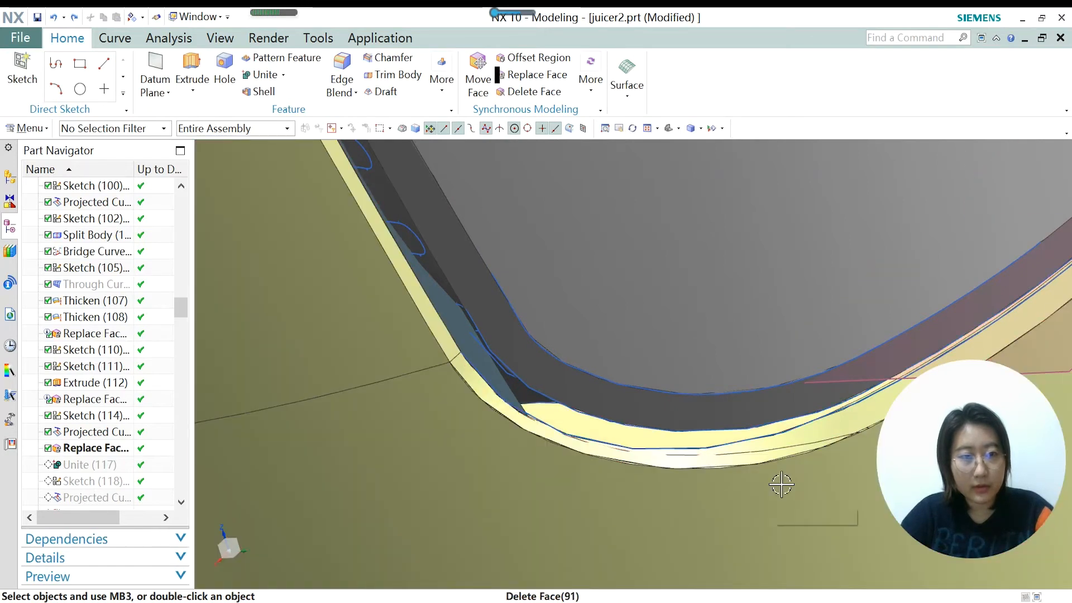
Make Unite (117) the current feature, and review its target and tool bodies.
left_click(92, 465)
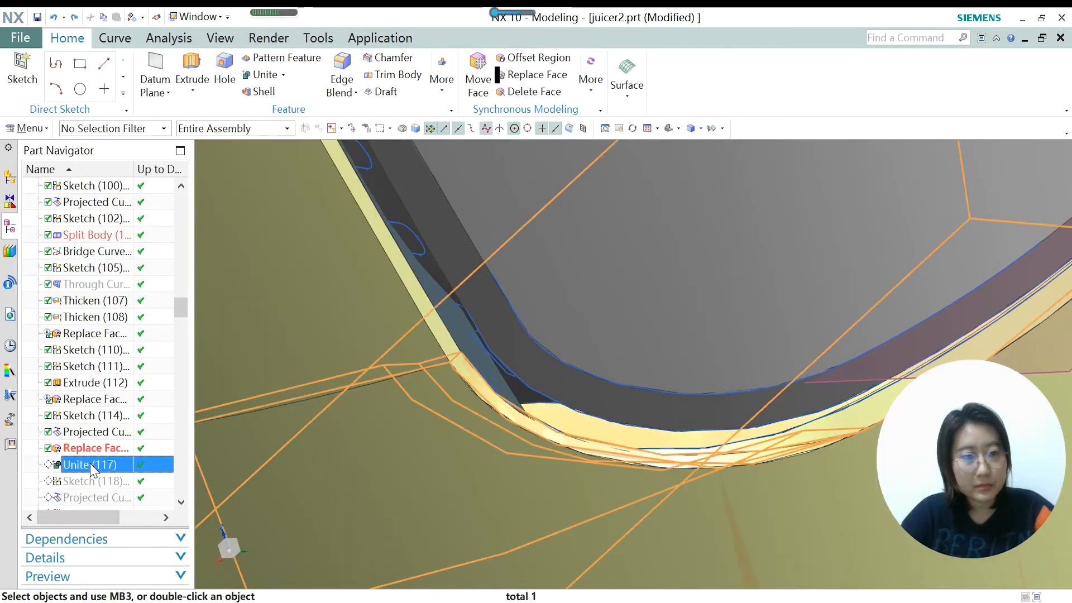
right_click(90, 464)
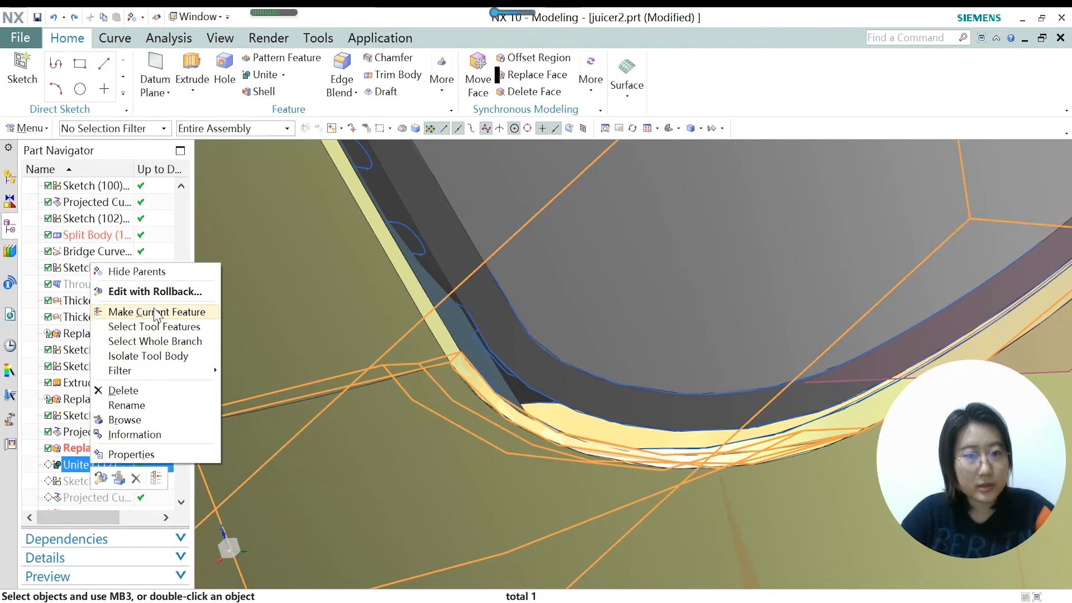
left_click(173, 311)
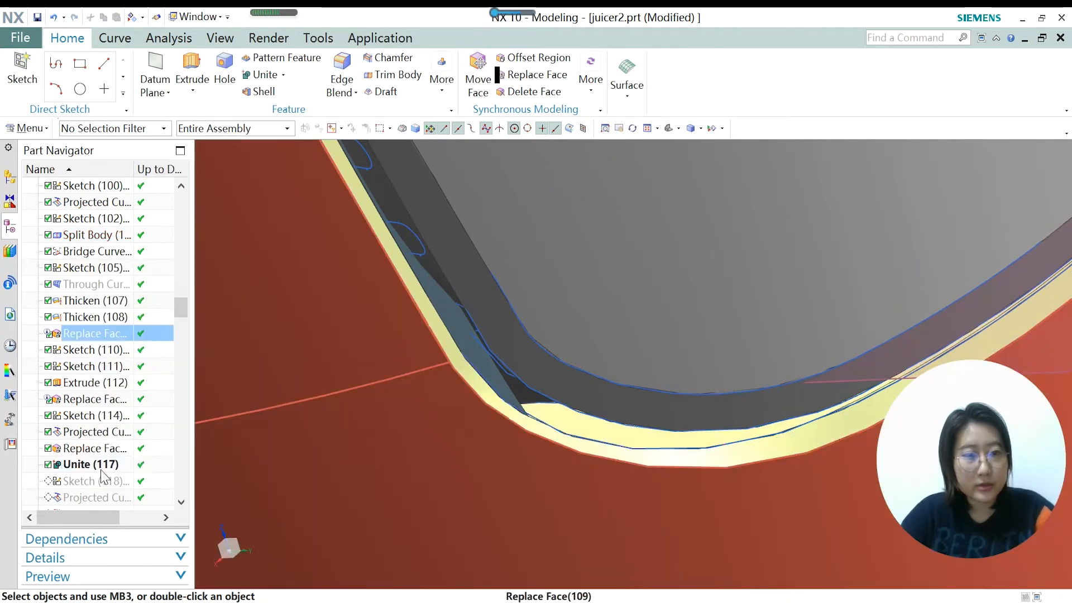
right_click(101, 469)
double_click(75, 467)
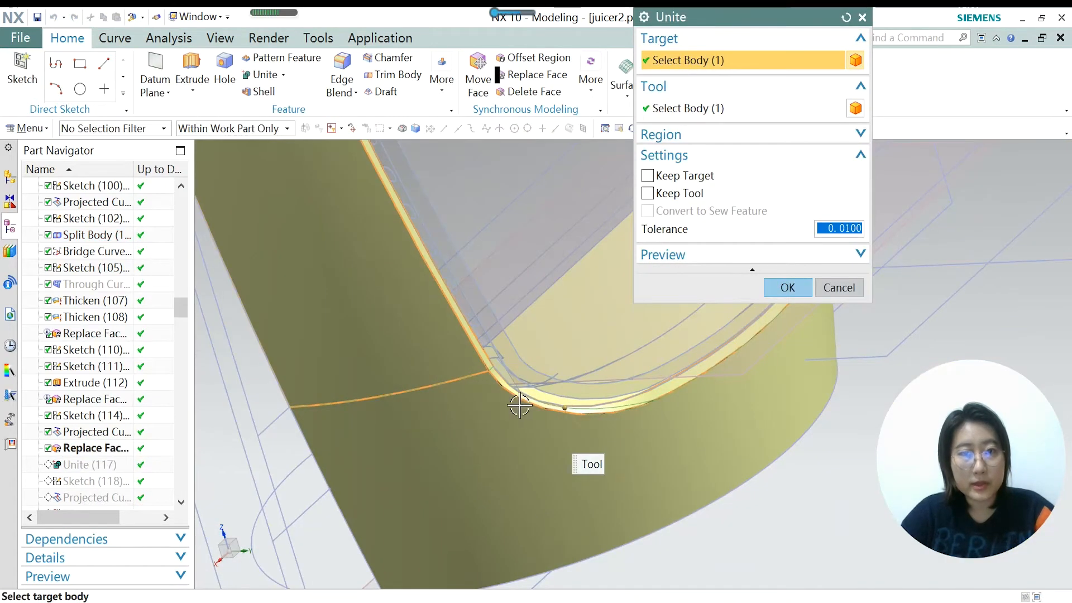
left_click(708, 112)
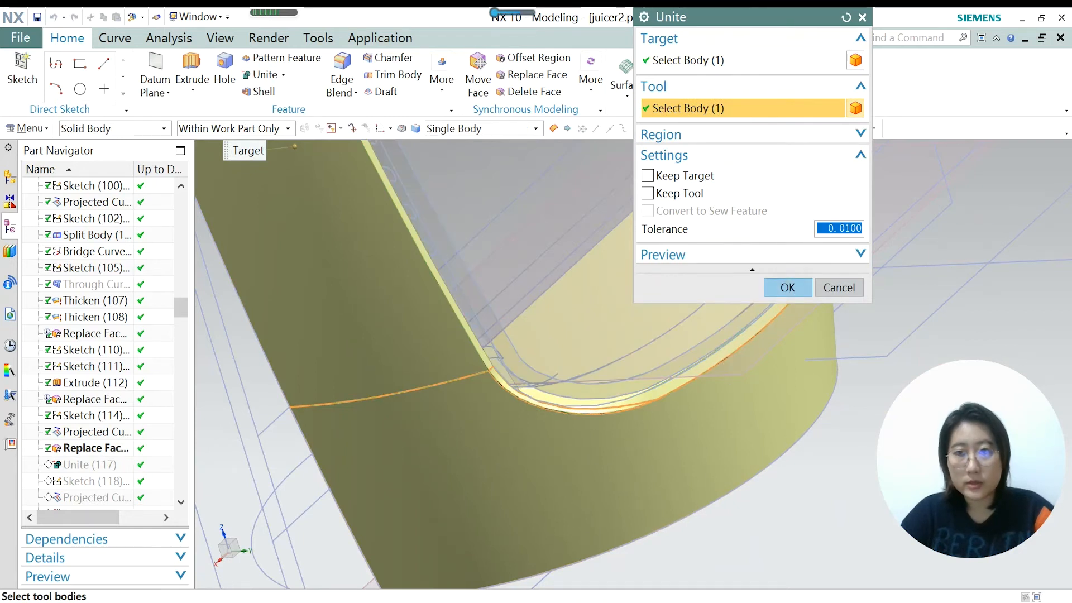
left_click(787, 287)
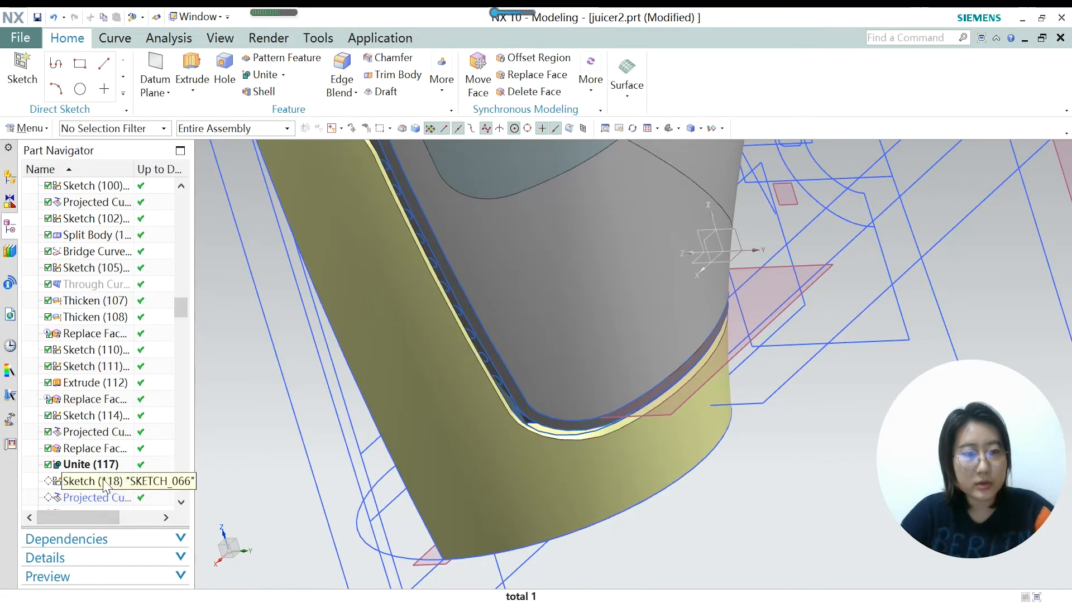
Open Sketch (118) for editing, examine its fan of elongated slots at the recess's rounded corner, and finish the sketch.
double_click(104, 481)
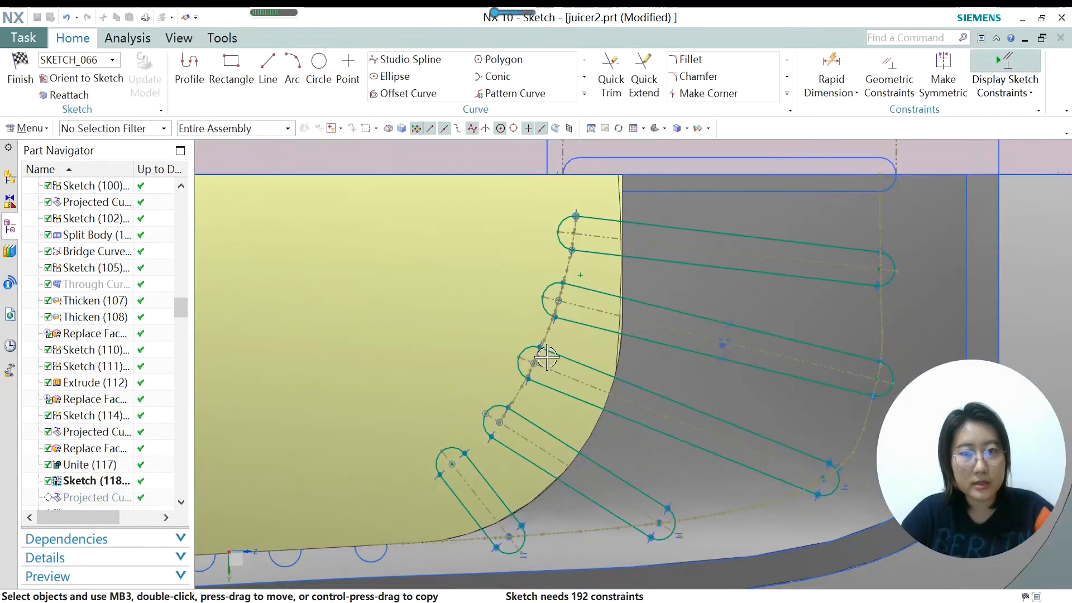
scroll(554, 285, "down", 3)
scroll(751, 291, "up", 1)
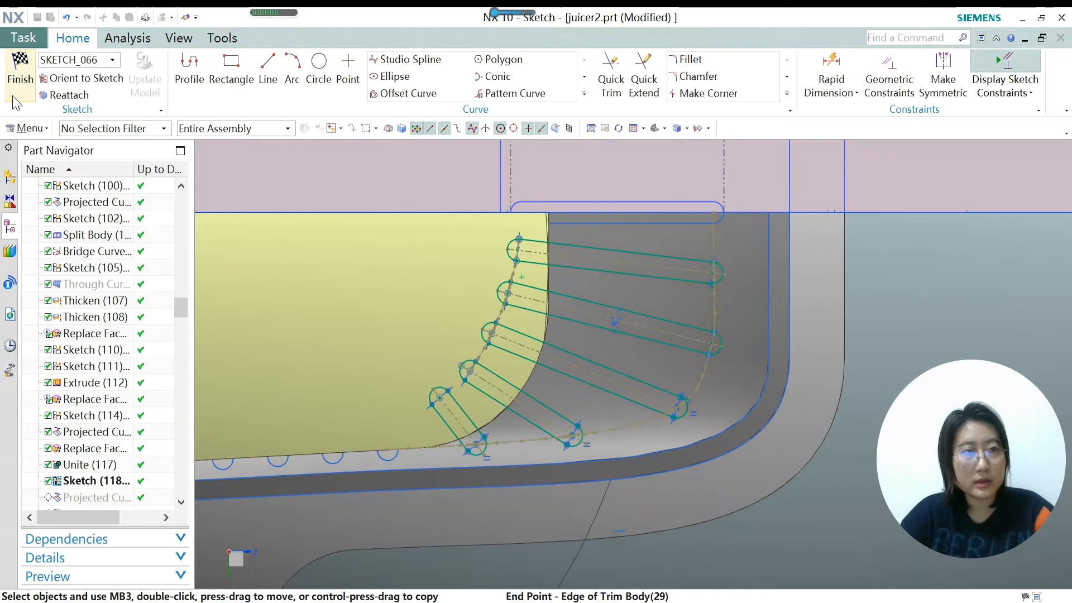
left_click(18, 99)
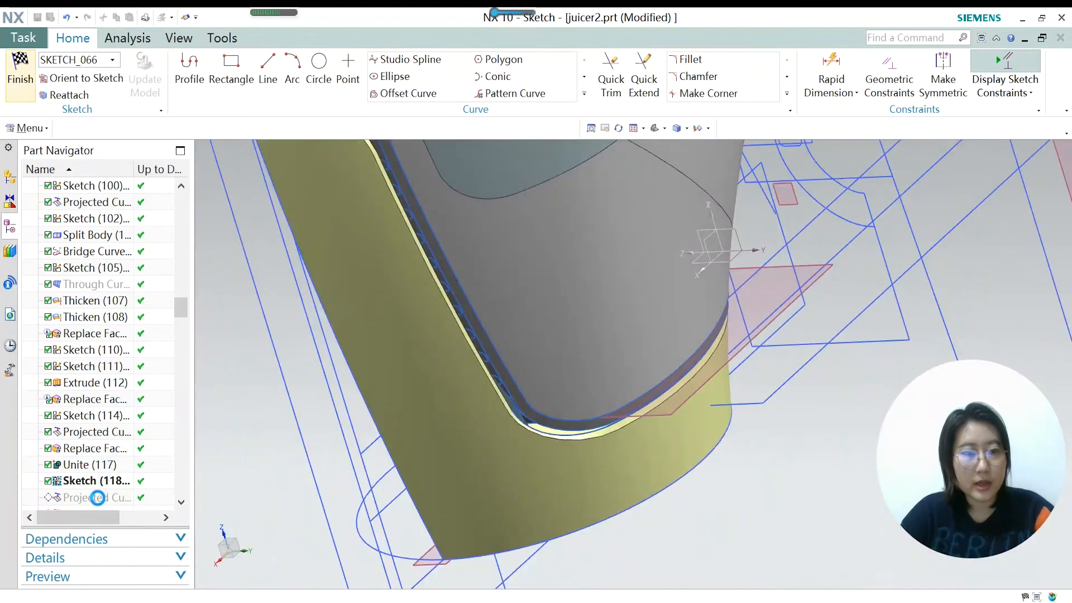
Advance the current feature through Sketch (118) to Projected Curve (119), and inspect the slot curves projected into the recess.
right_click(95, 481)
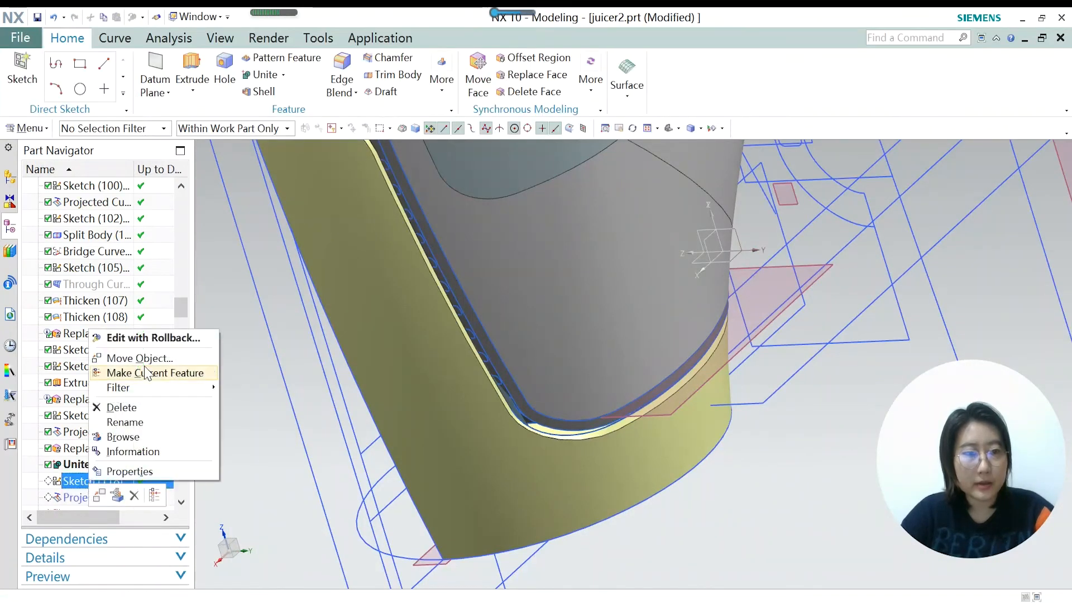
left_click(167, 371)
right_click(98, 500)
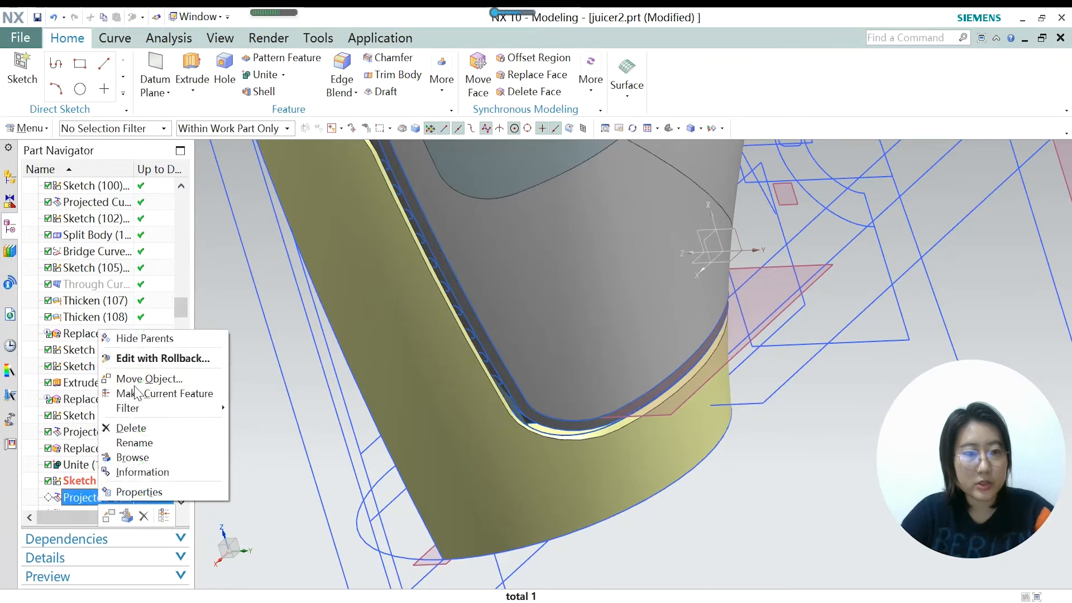
left_click(161, 394)
scroll(418, 350, "down", 3)
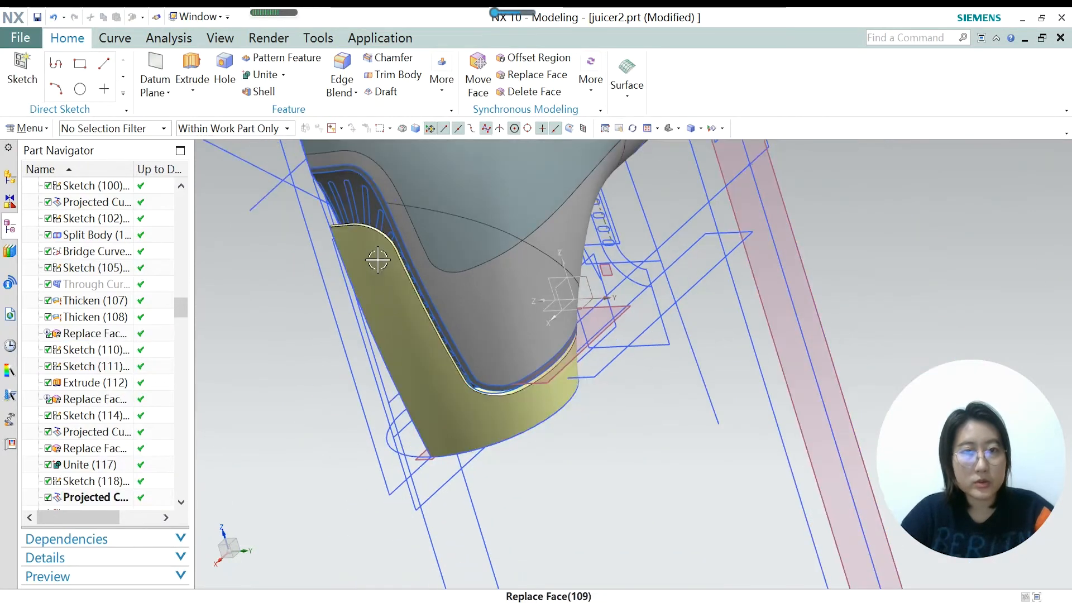
scroll(350, 188, "up", 3)
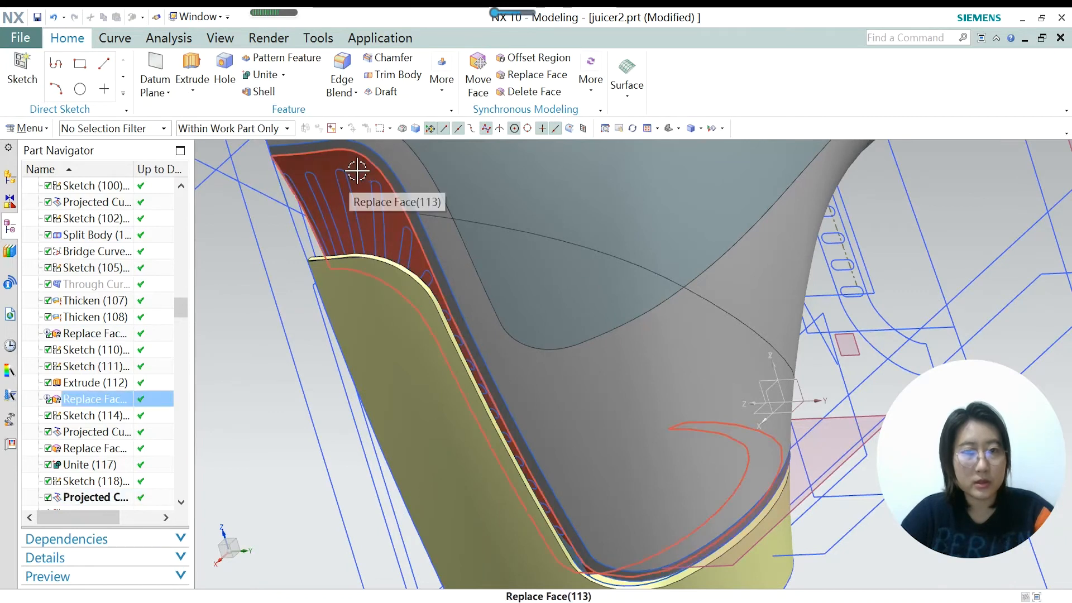
scroll(517, 397, "down", 2)
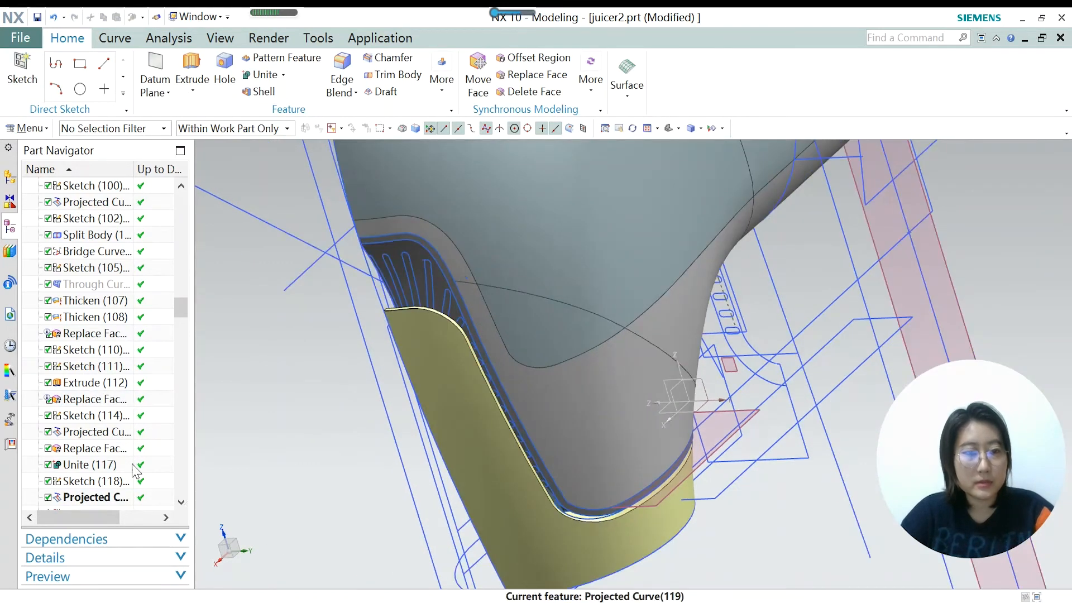
scroll(134, 471, "down", 1)
Make Body (120) the current feature, and review the Move Object settings for copying that body.
right_click(106, 465)
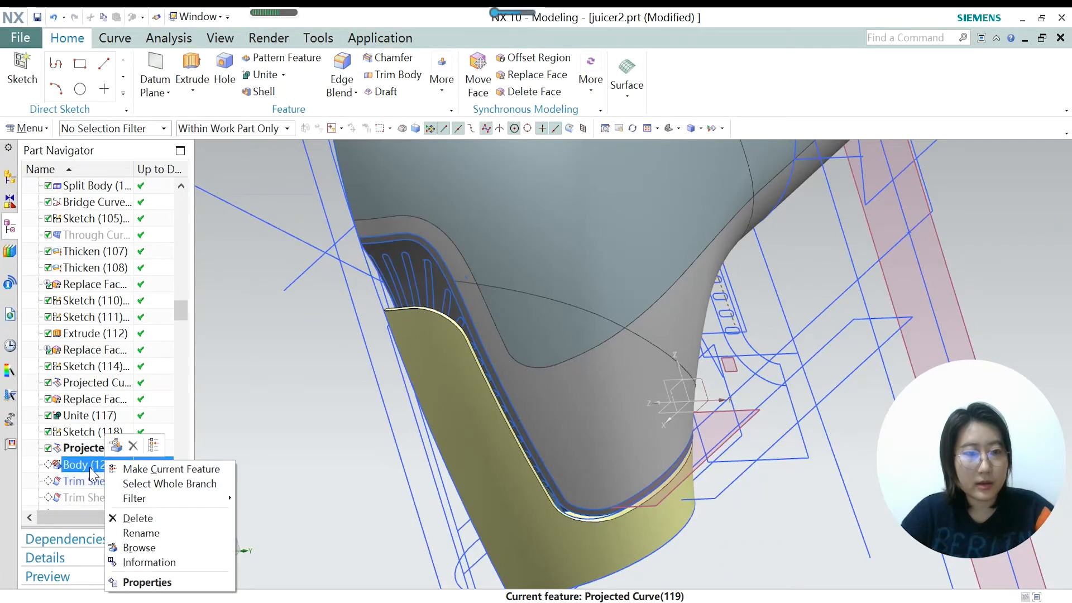
left_click(130, 469)
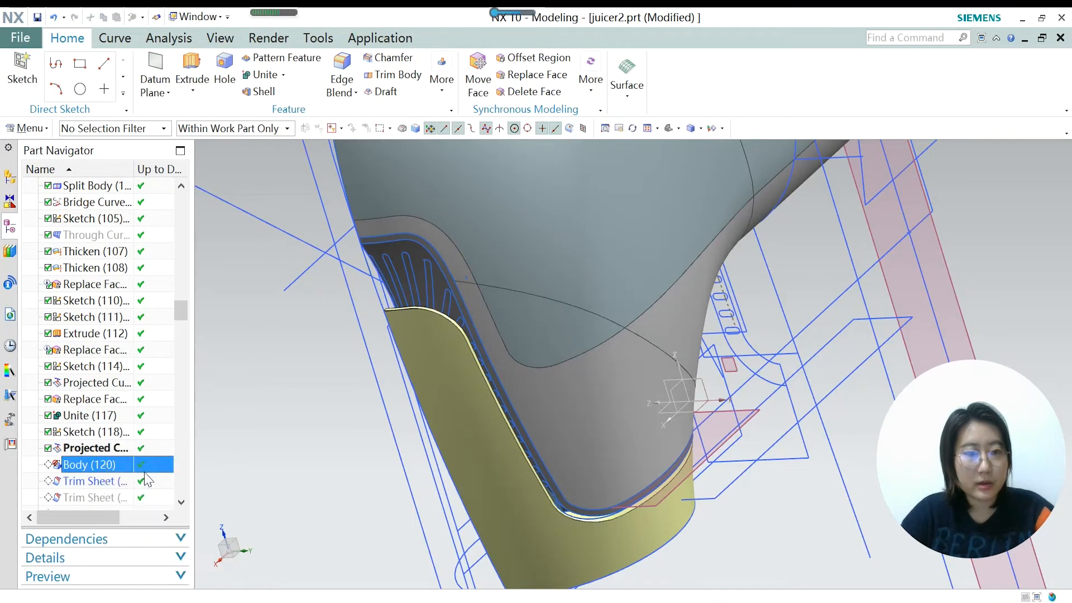
left_click(91, 463)
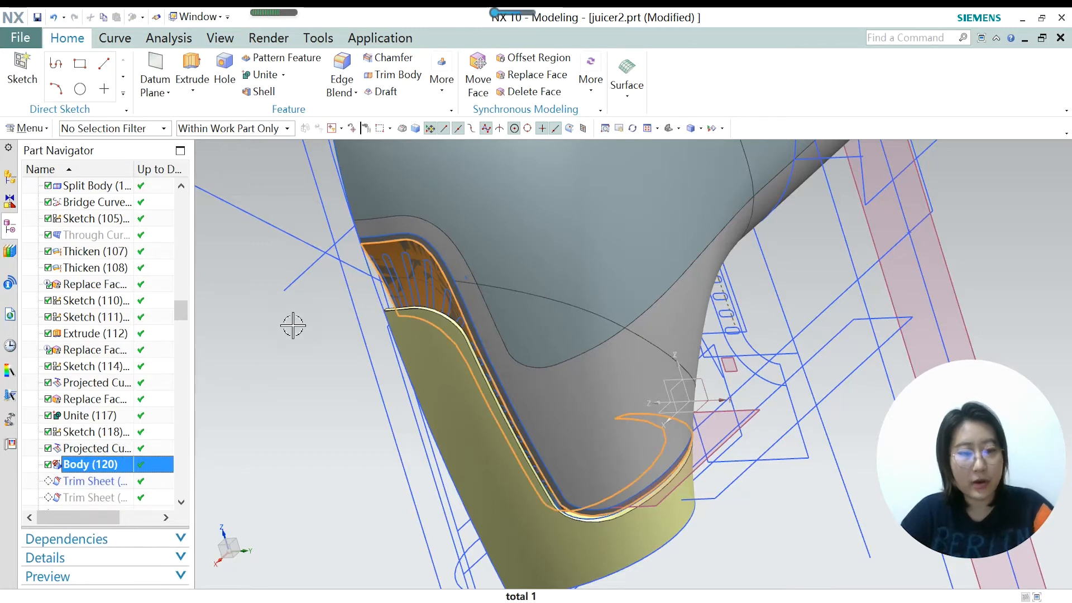
key("ctrl+t")
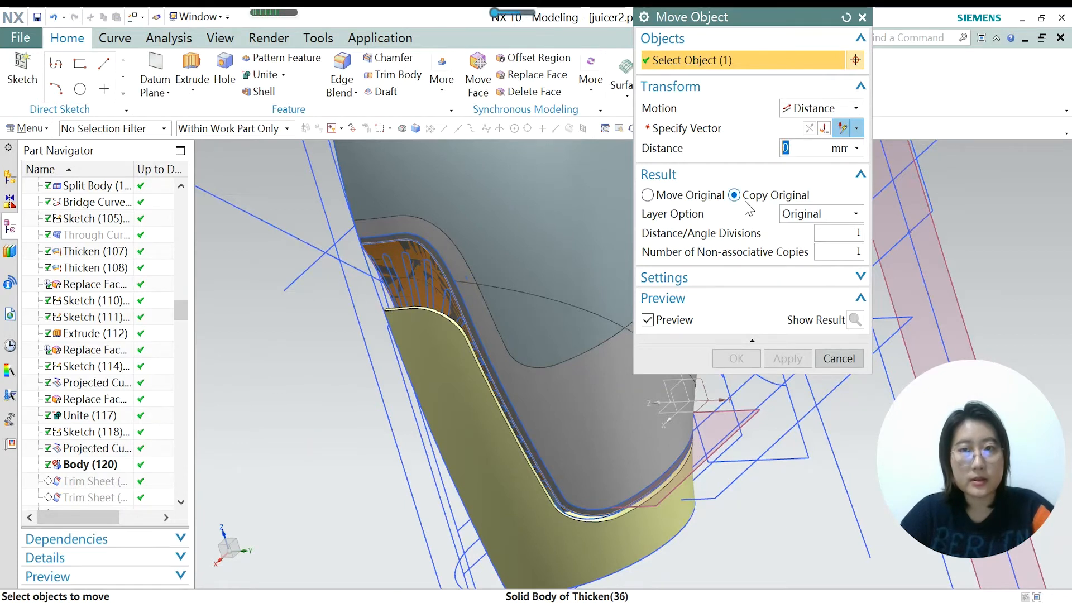
left_click(837, 359)
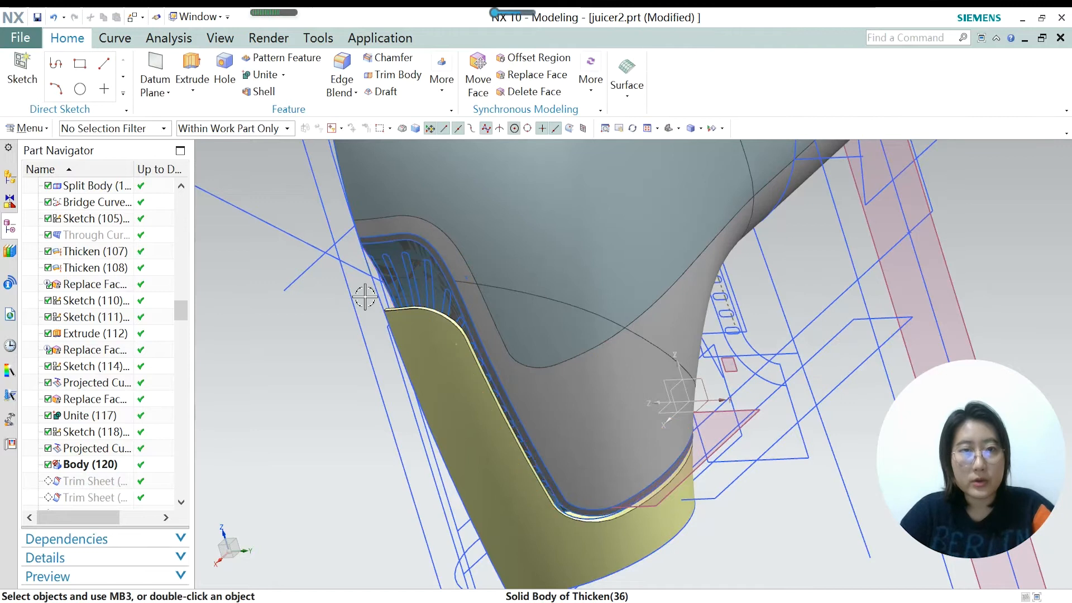
scroll(357, 254, "up", 3)
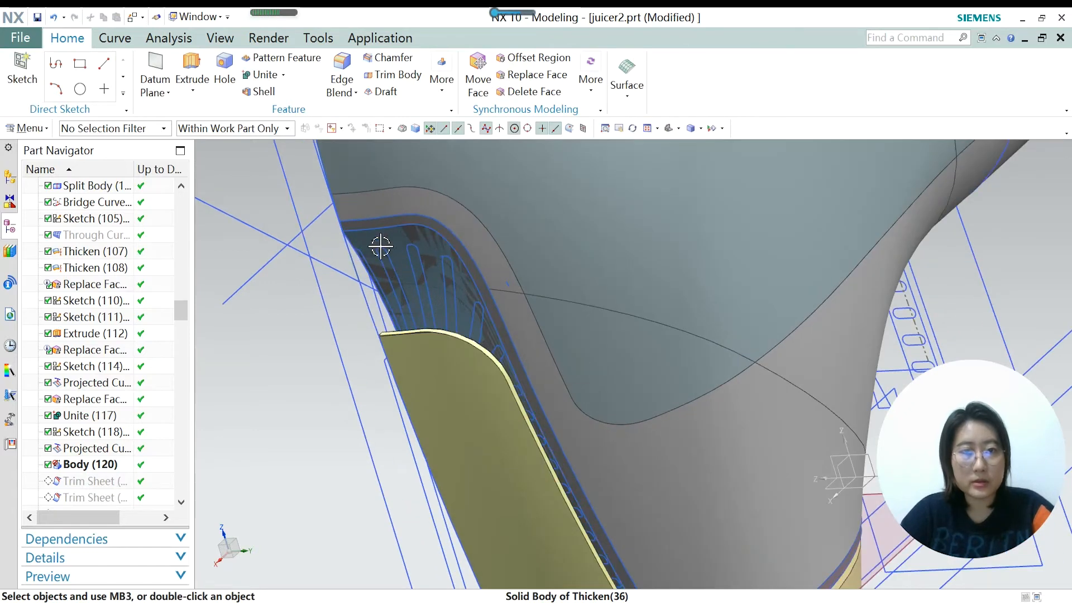
Make Trim Sheet (121) the current feature, and review its slot-curve boundary and discarded region.
right_click(88, 488)
left_click(156, 362)
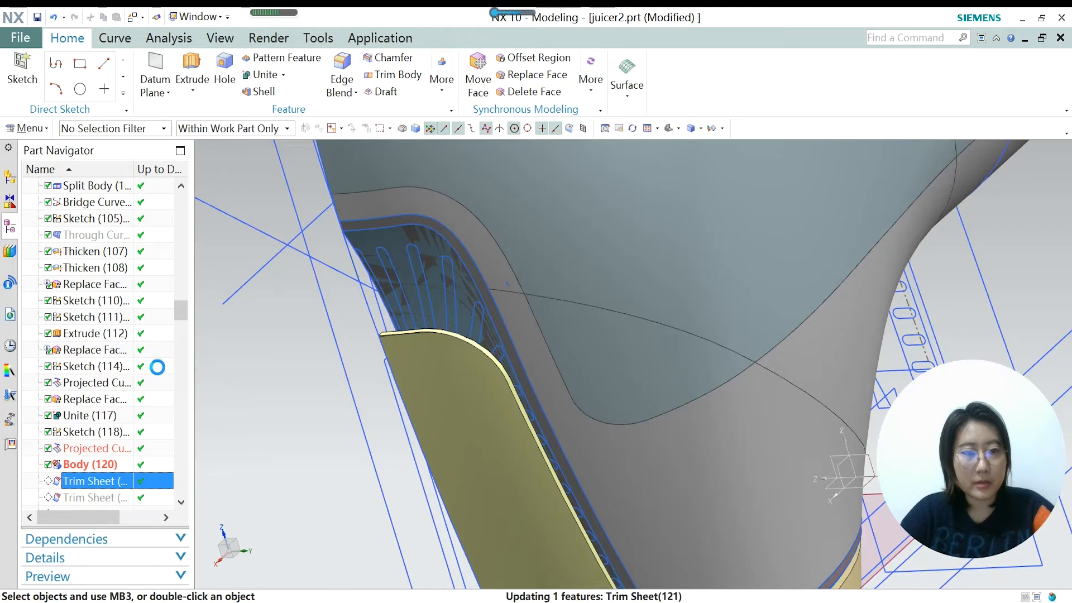
double_click(105, 480)
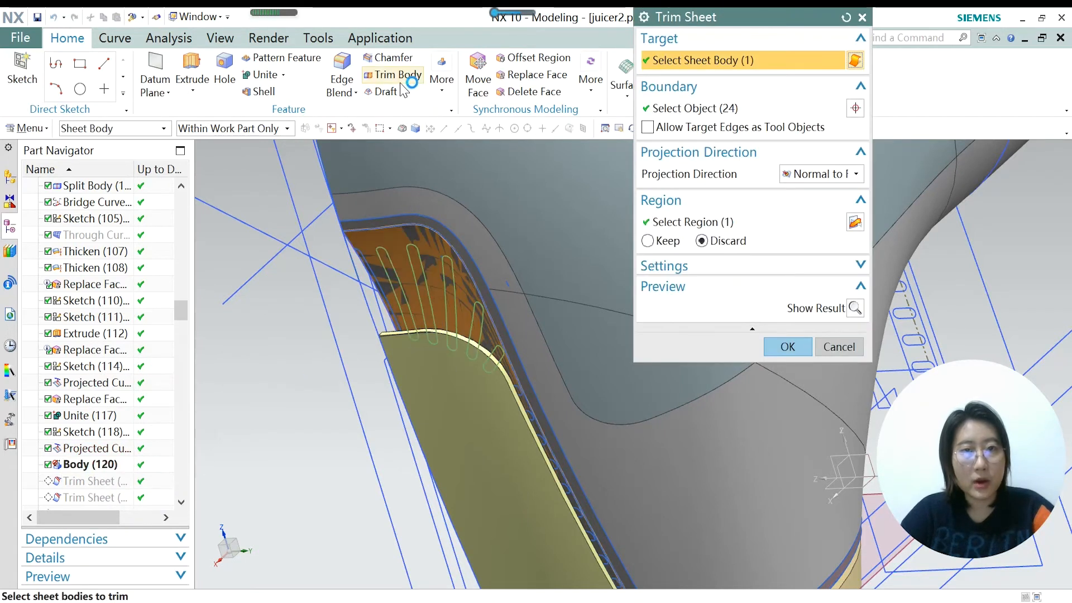
left_click(452, 100)
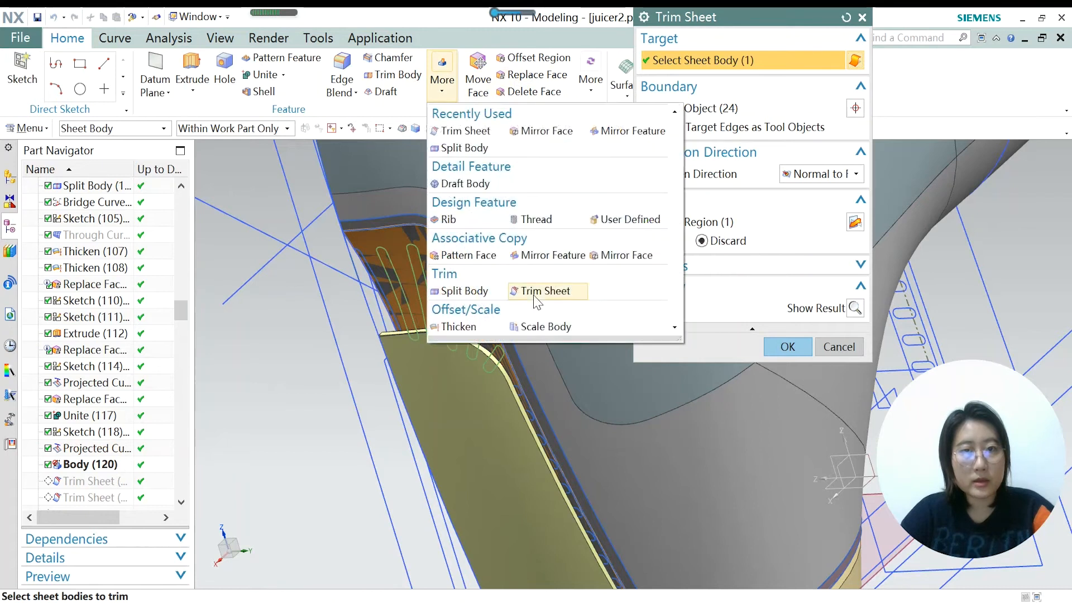
left_click(455, 39)
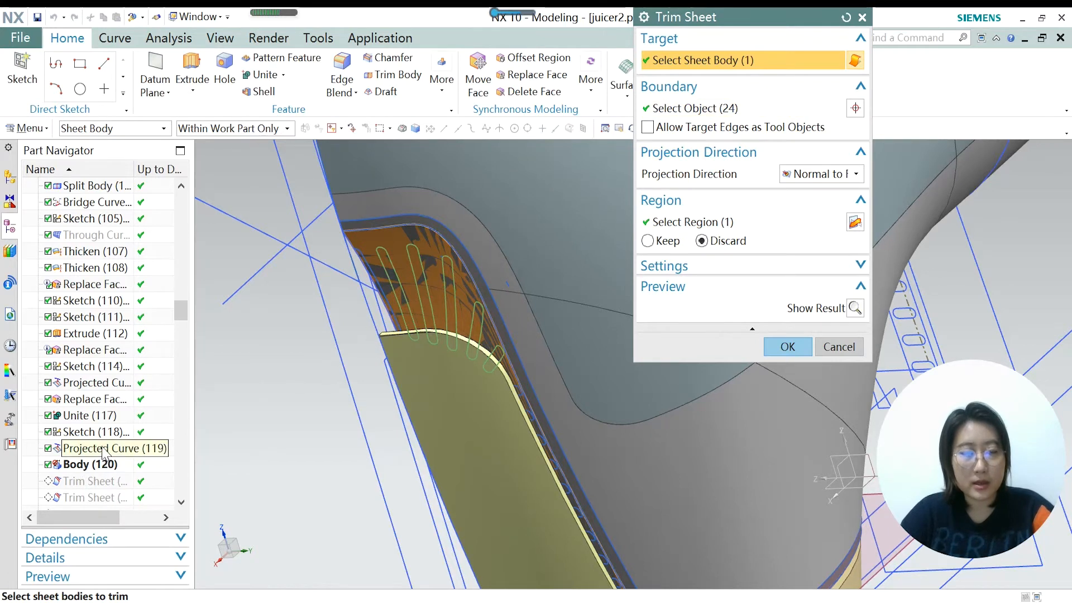
scroll(390, 258, "down", 2)
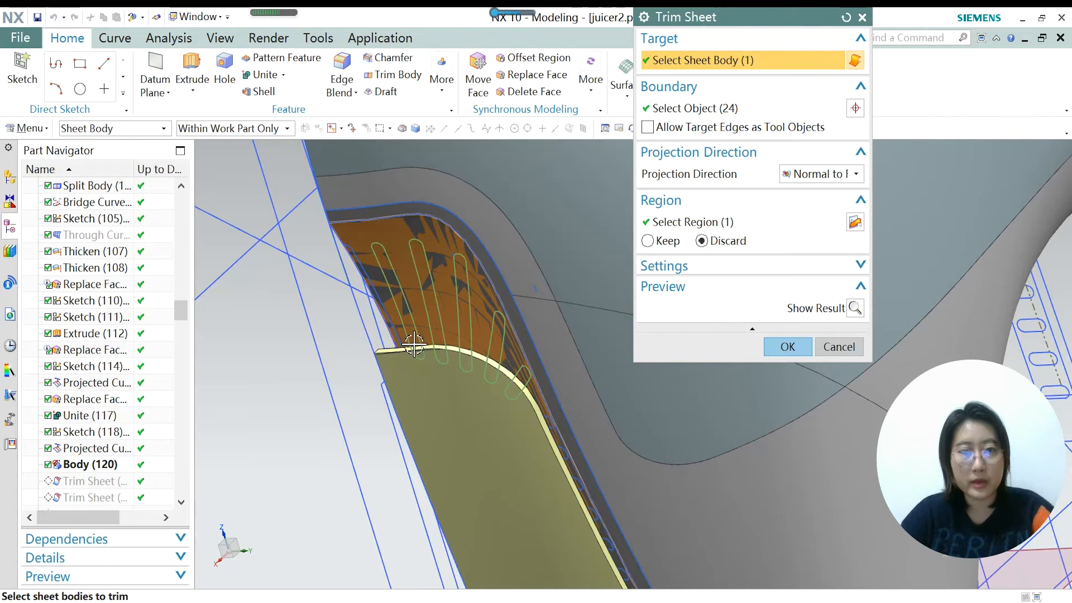
left_click(787, 347)
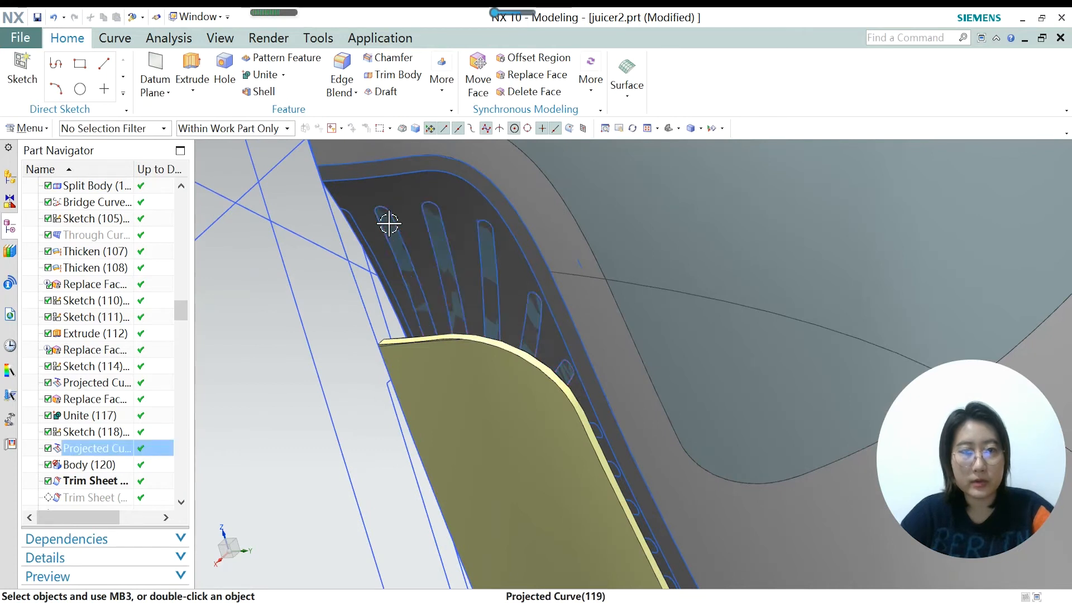
Make Trim Sheet (122) the current feature.
right_click(86, 497)
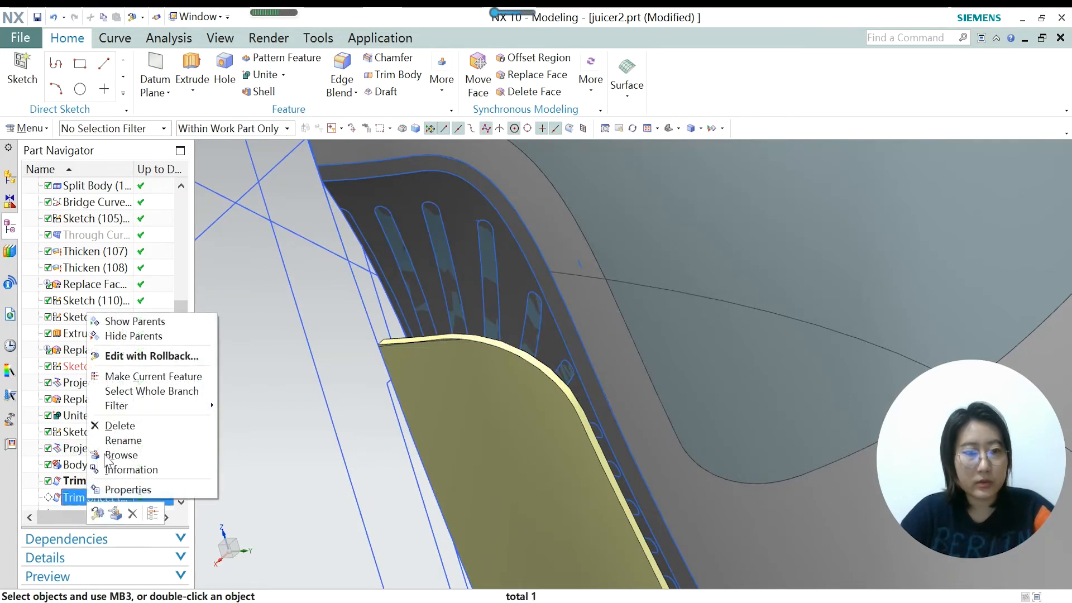
left_click(134, 377)
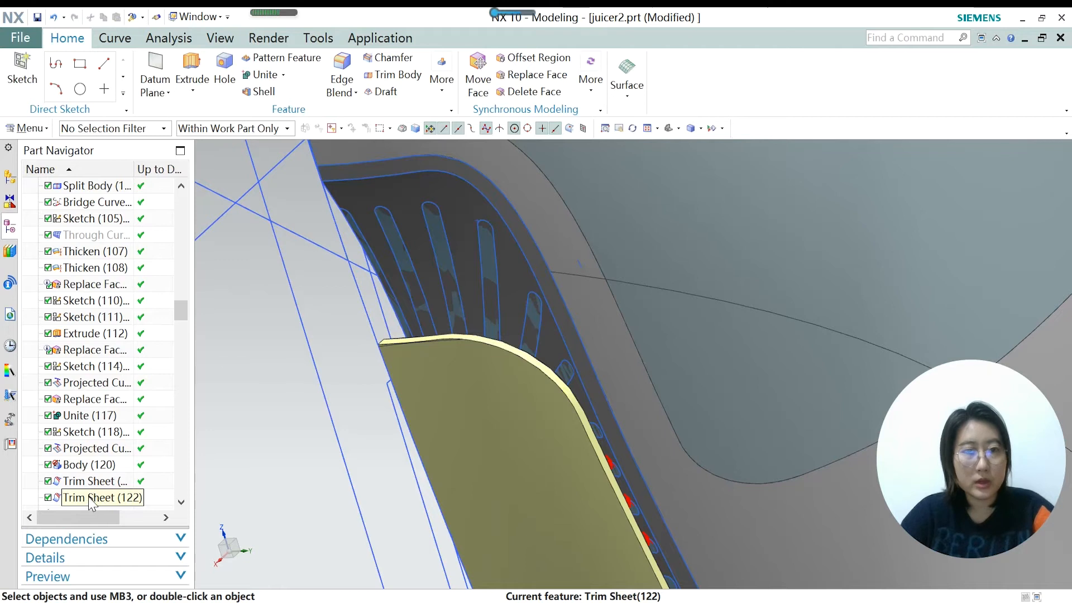
Inspect the trimmed slot regions along the recess and the Thicken features following Trim Sheet (122), and look up the Offset/Scale commands.
scroll(351, 222, "up", 3)
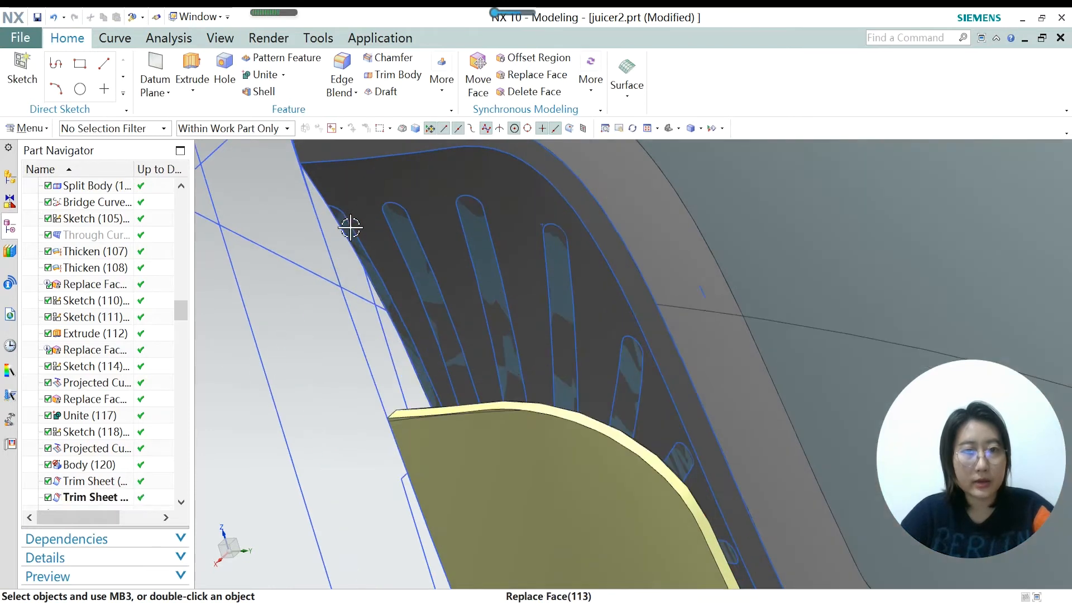
scroll(424, 268, "up", 5)
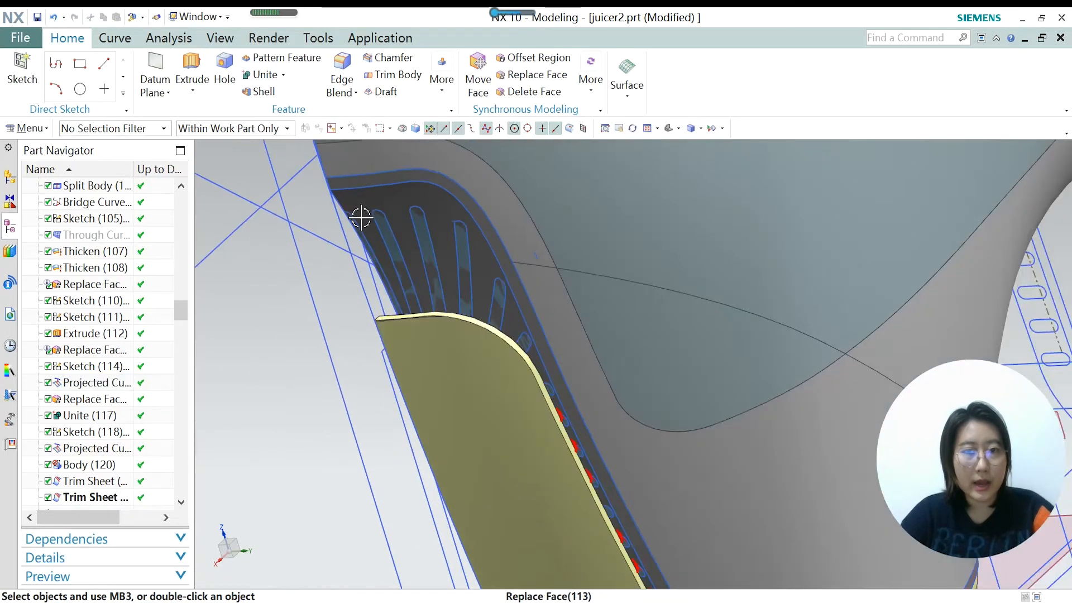
scroll(439, 276, "up", 2)
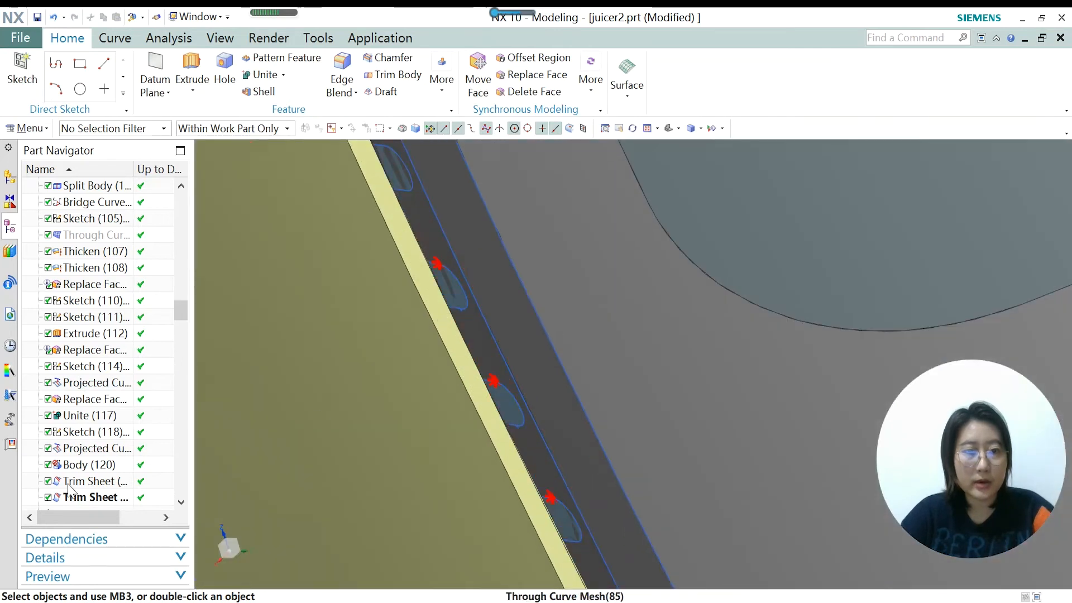
scroll(71, 479, "down", 2)
scroll(72, 478, "down", 3)
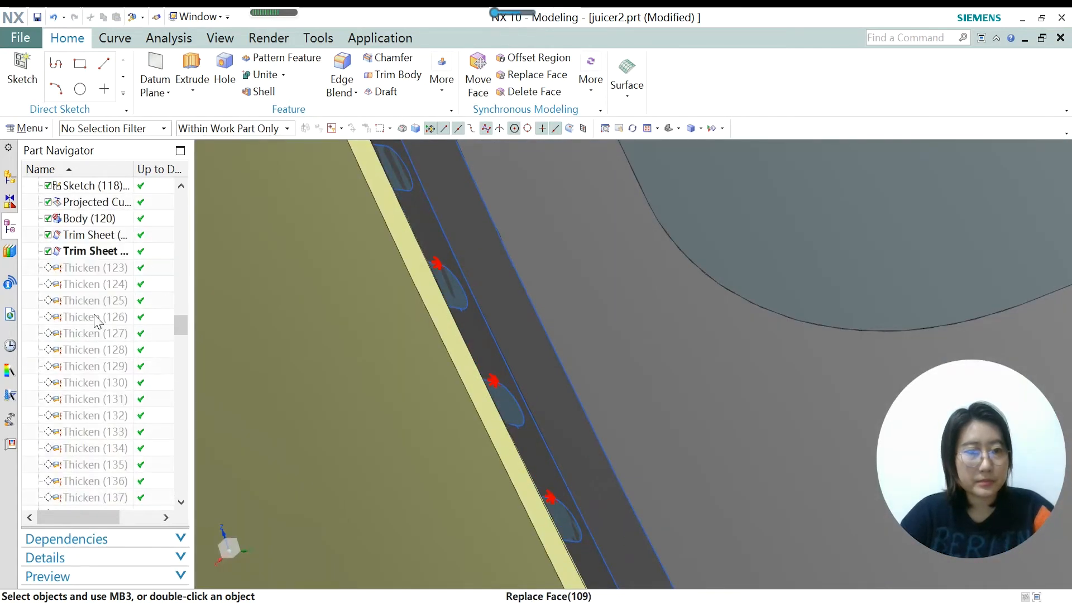
scroll(558, 385, "down", 3)
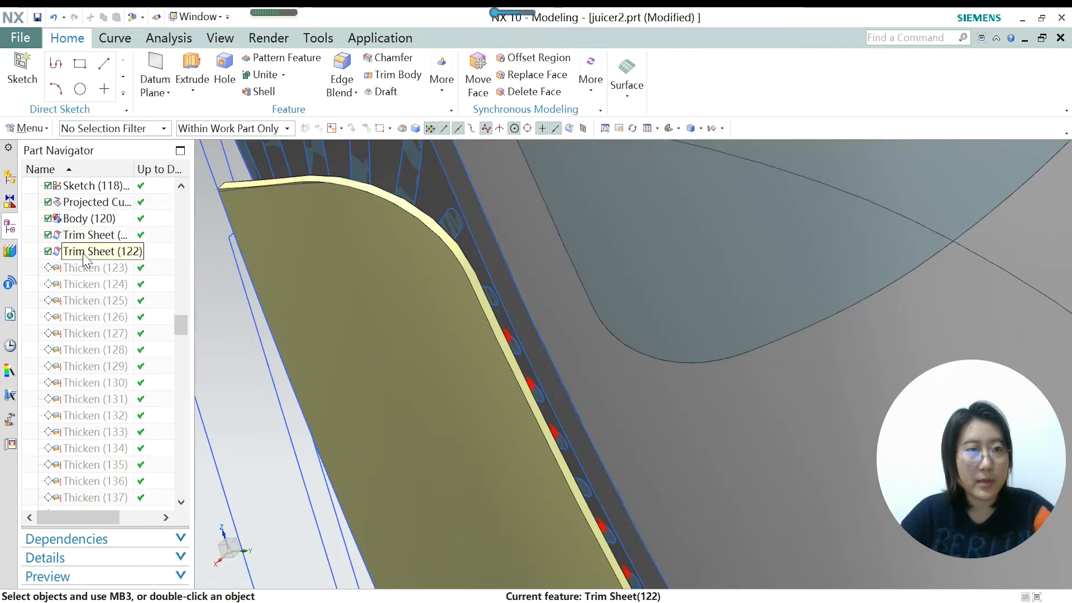
left_click(32, 130)
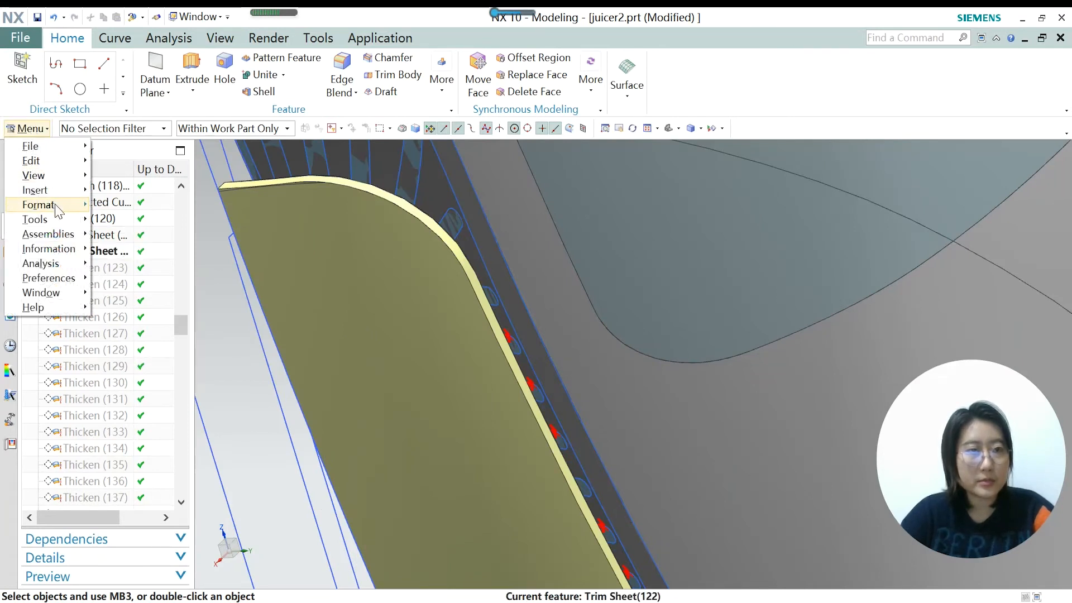
mouse_move(63, 195)
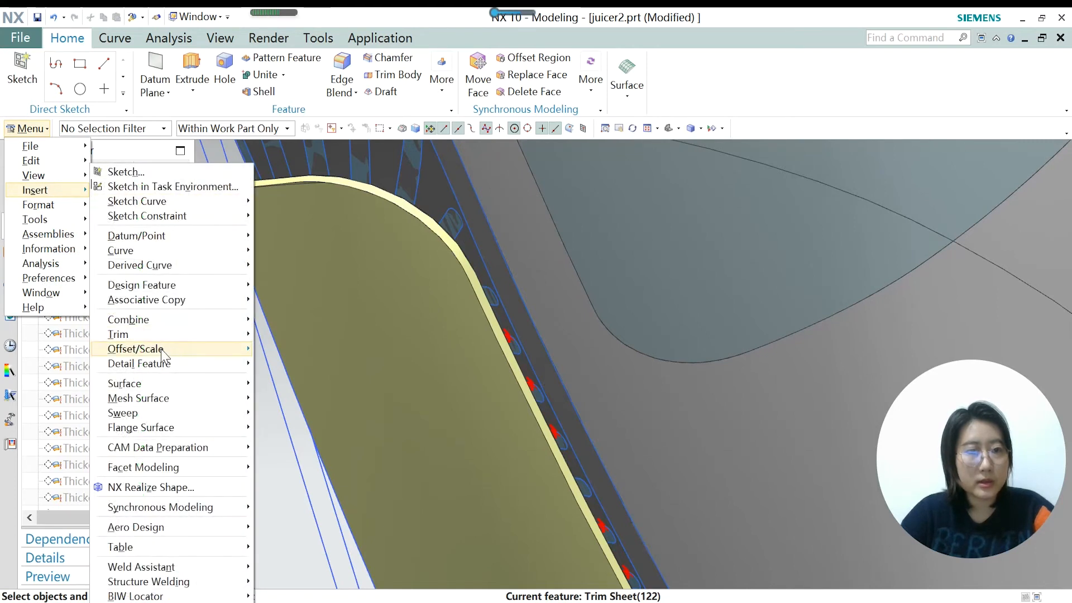
mouse_move(168, 349)
left_click(683, 84)
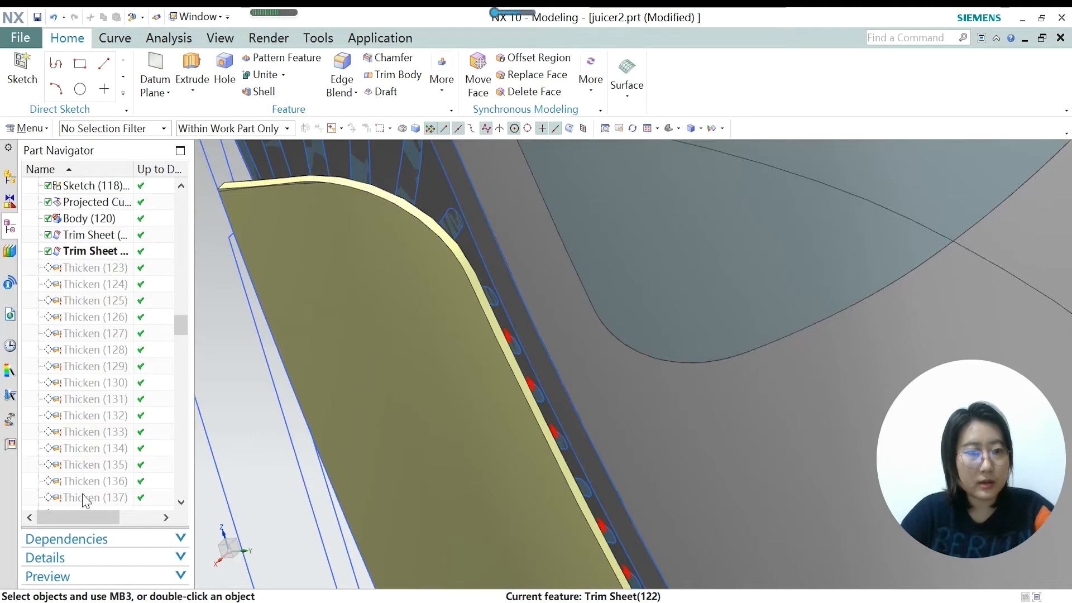
Make Thicken (138) the current feature so that all slot thickenings are included.
scroll(81, 441, "down", 1)
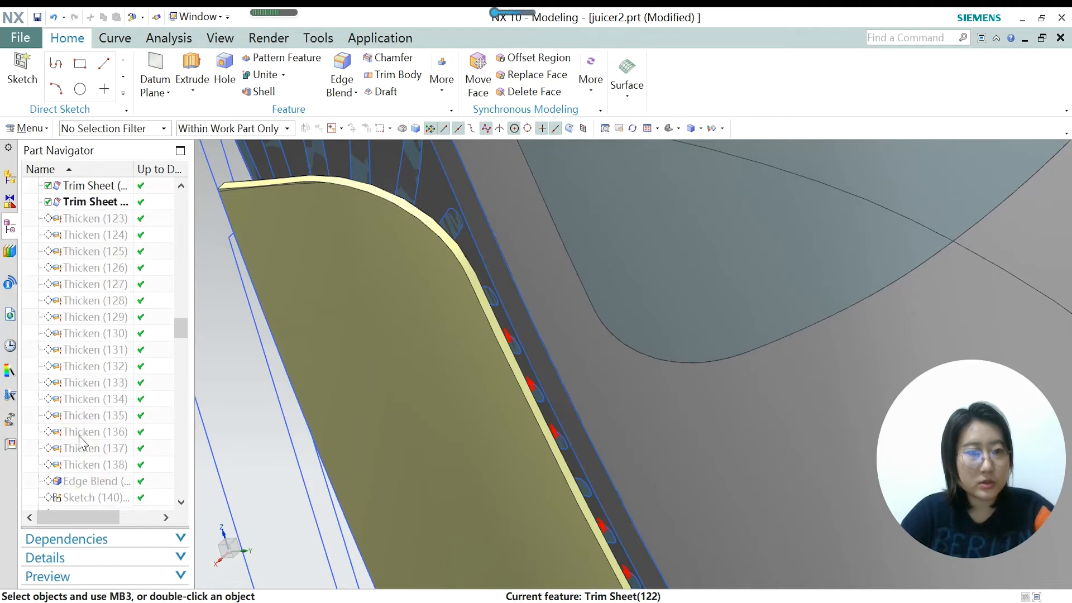
right_click(94, 466)
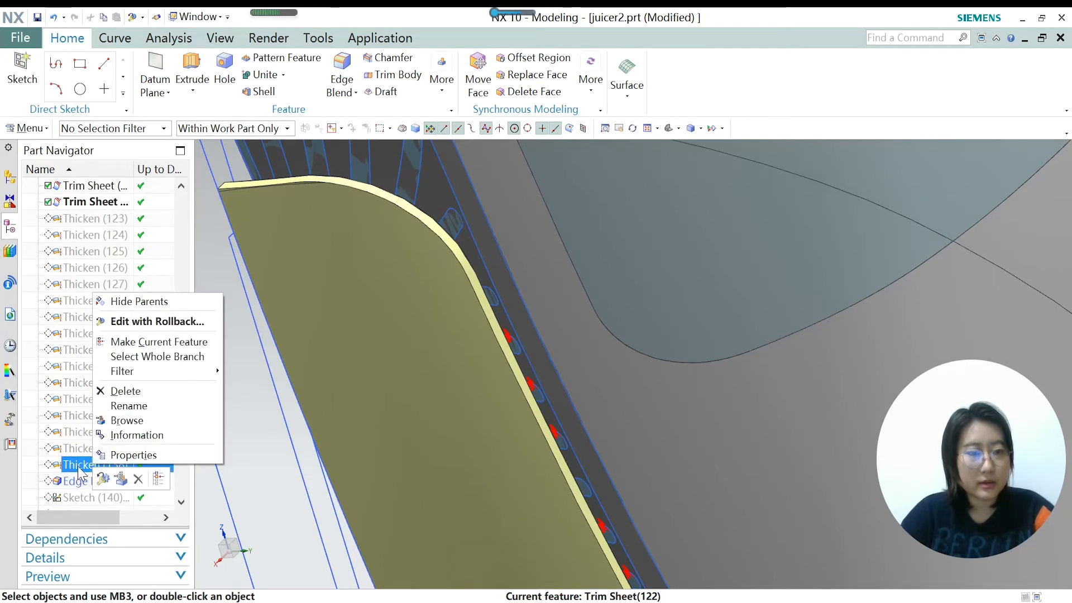
left_click(144, 342)
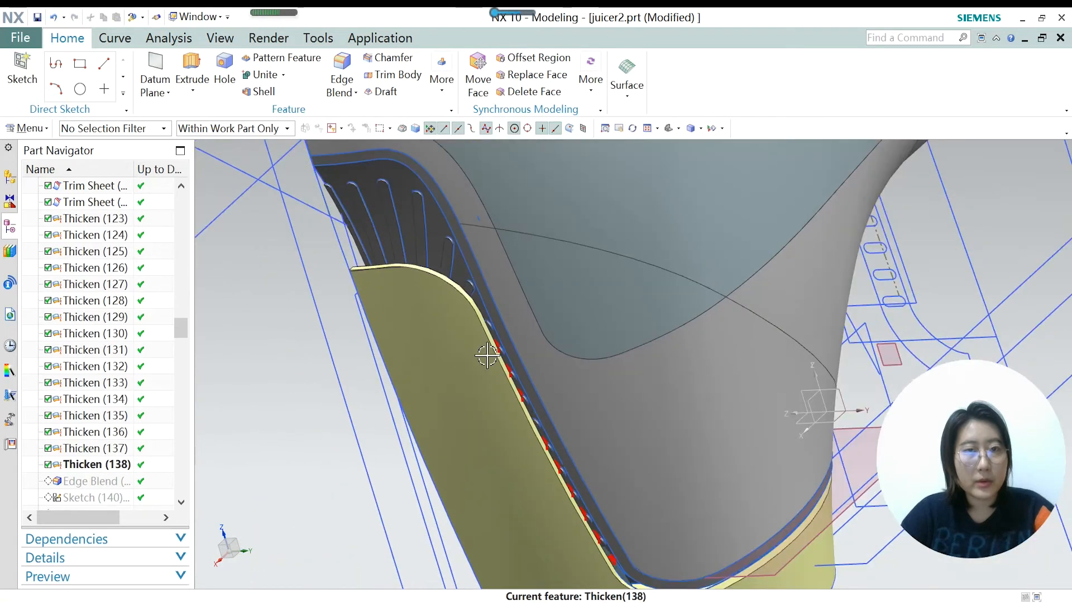
Review the slot face, offset and Unite target body settings of Thicken (138), and close its definition.
double_click(96, 466)
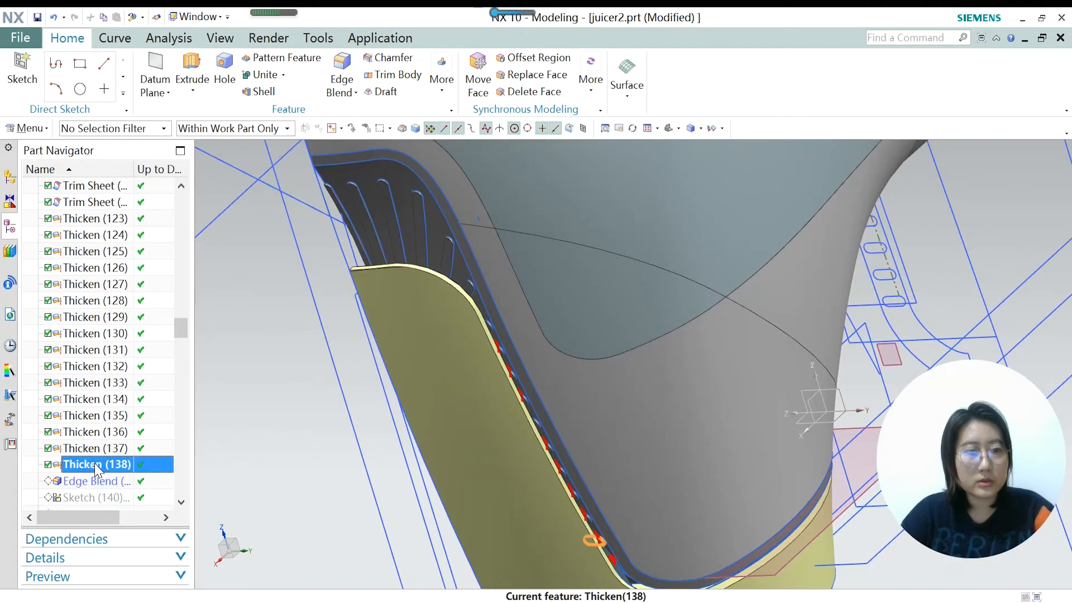
scroll(469, 315, "down", 2)
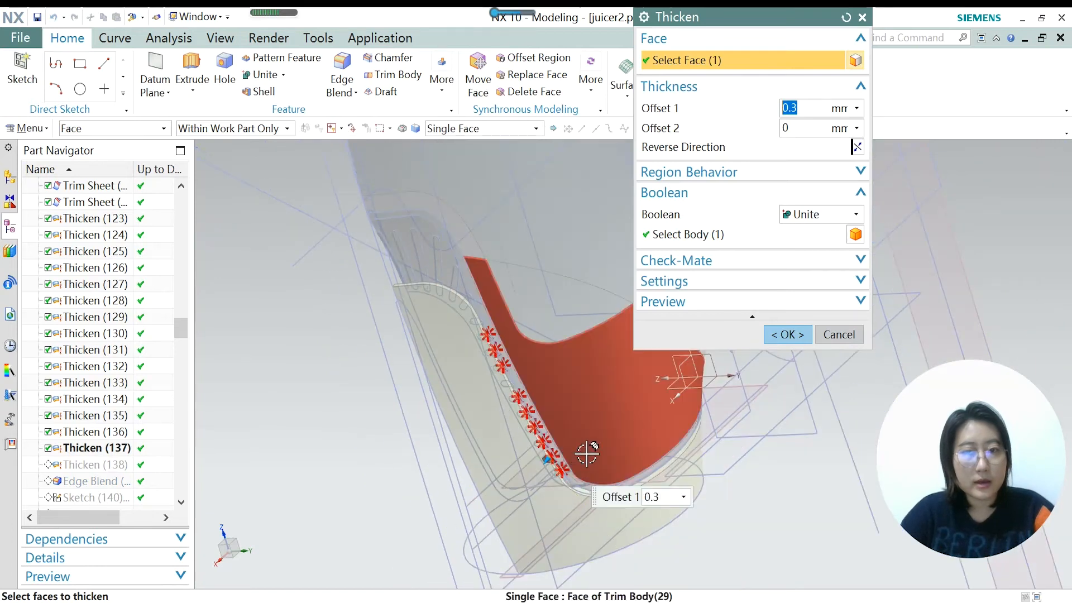
scroll(584, 472, "up", 2)
scroll(534, 449, "up", 3)
scroll(570, 446, "up", 3)
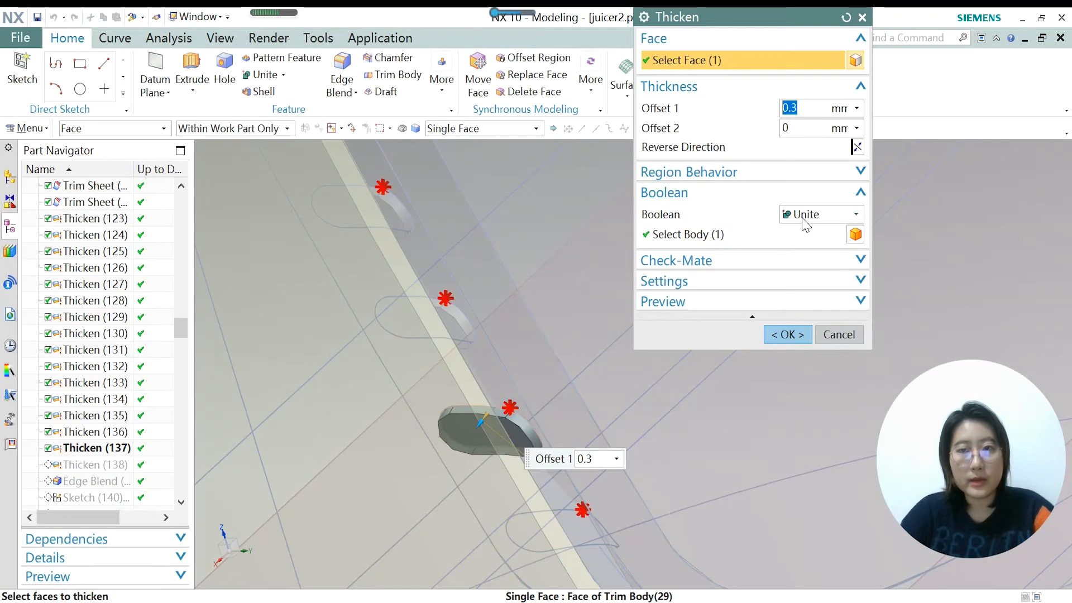
scroll(626, 363, "down", 3)
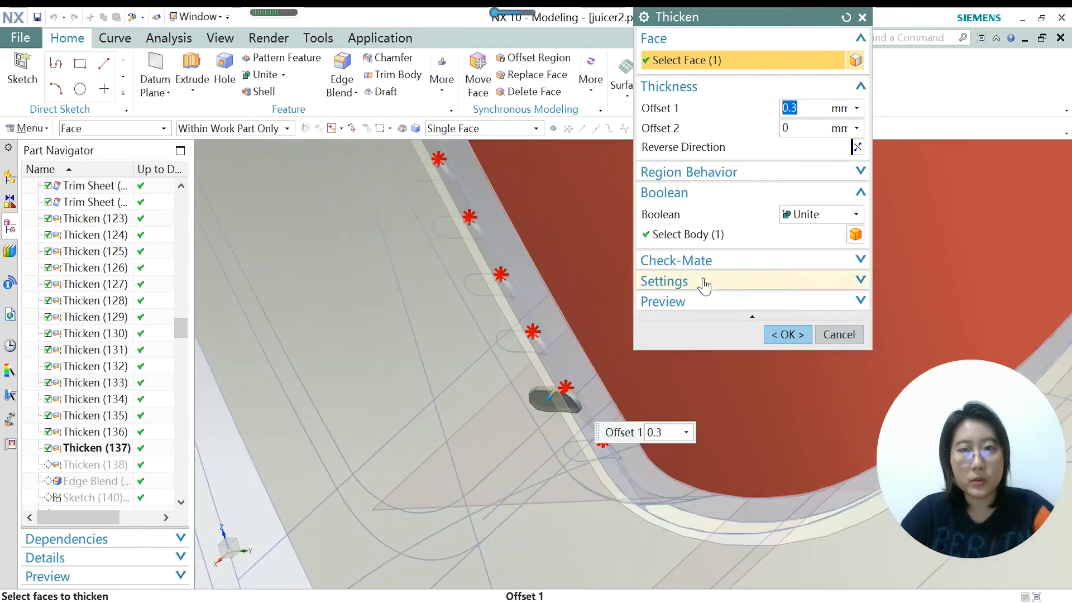
left_click(692, 235)
scroll(431, 418, "down", 3)
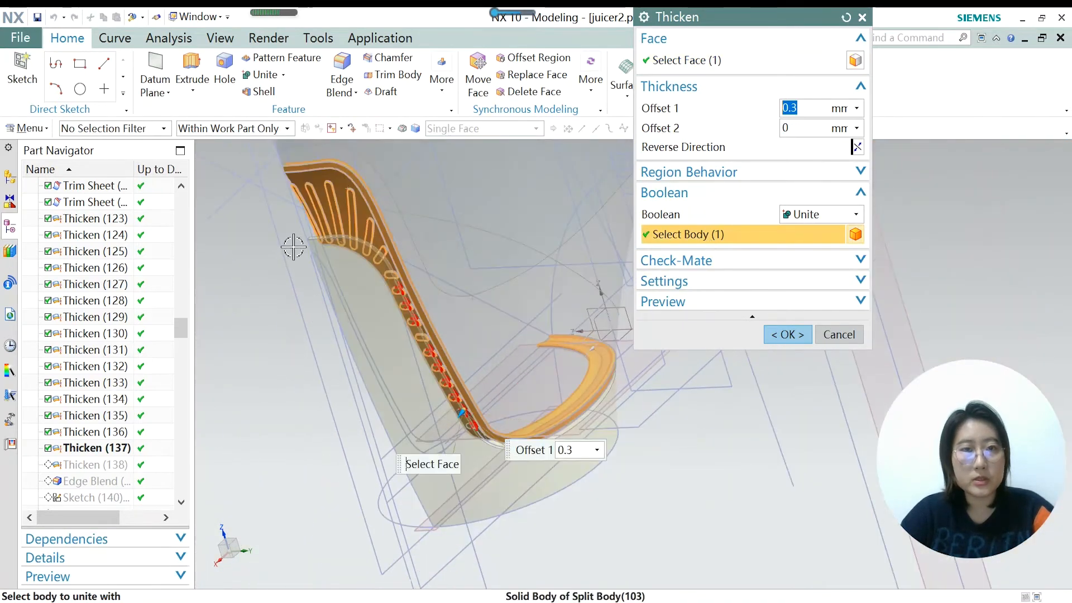
scroll(339, 234, "up", 2)
scroll(339, 235, "down", 2)
scroll(368, 230, "up", 3)
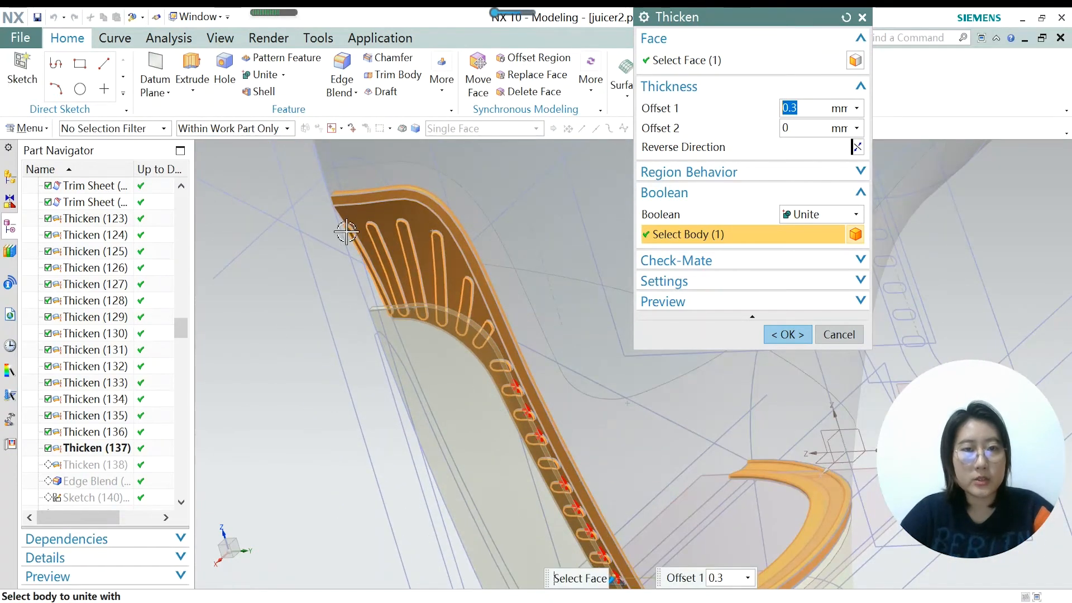
left_click(788, 334)
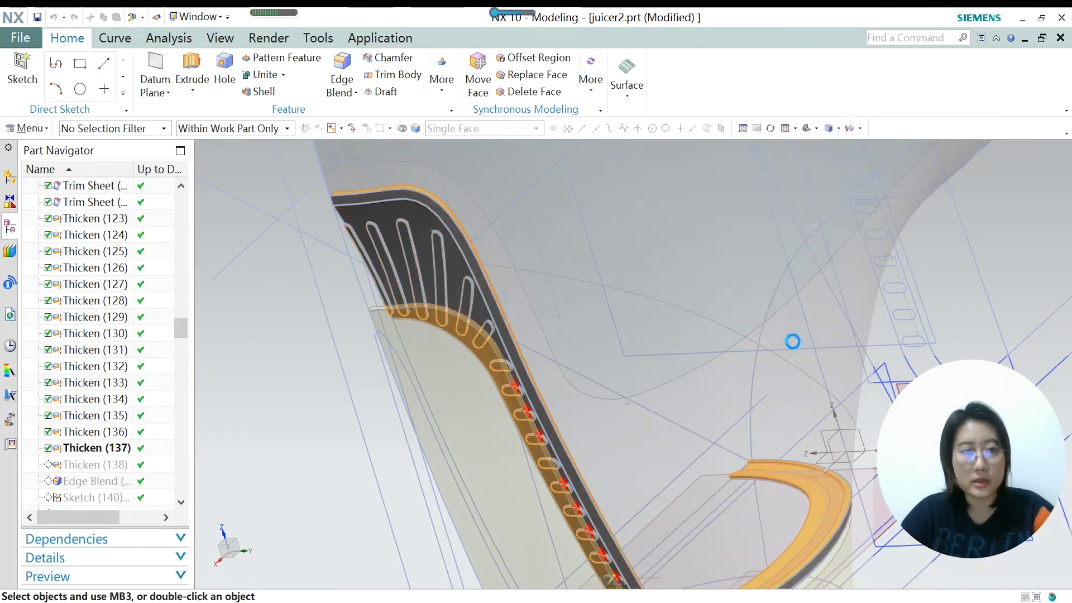
Make Edge Blend (139) the current feature and inspect the rounded slot edges up close.
left_click(100, 484)
right_click(101, 483)
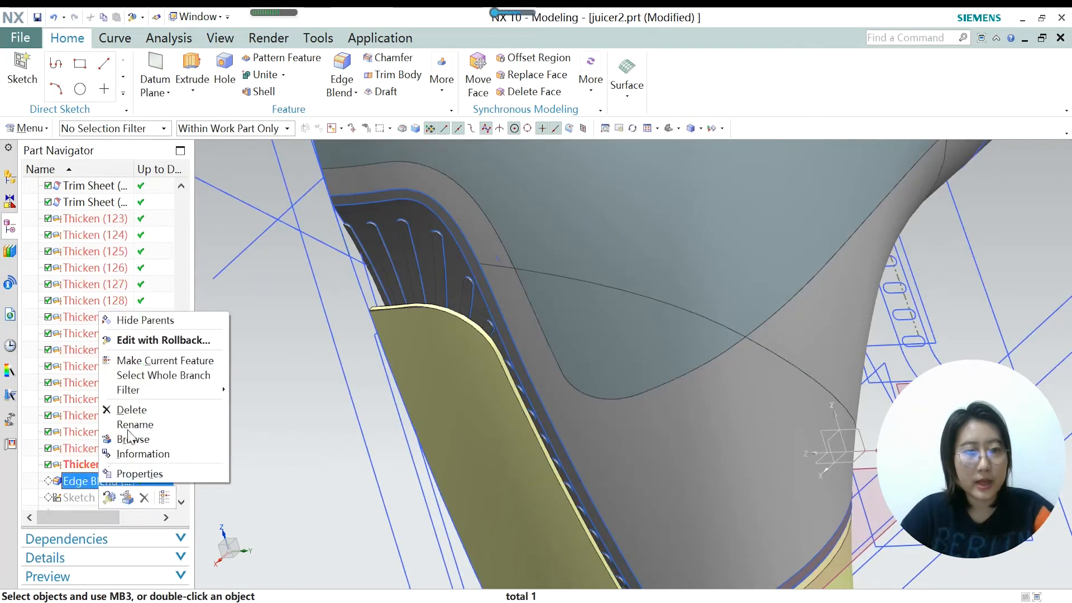
left_click(173, 362)
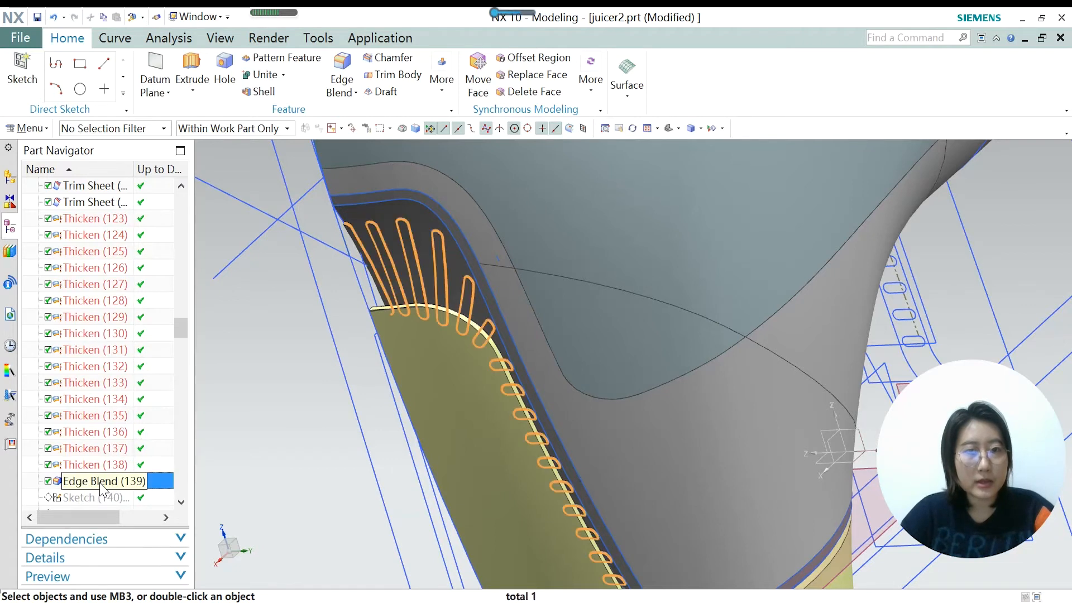
scroll(413, 223, "up", 5)
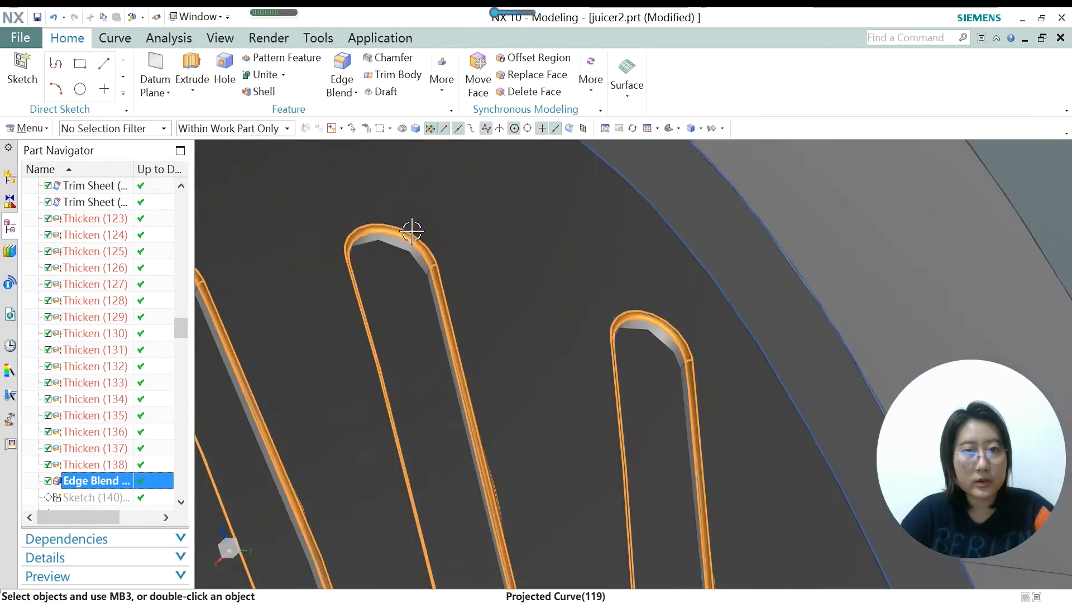
scroll(412, 231, "up", 2)
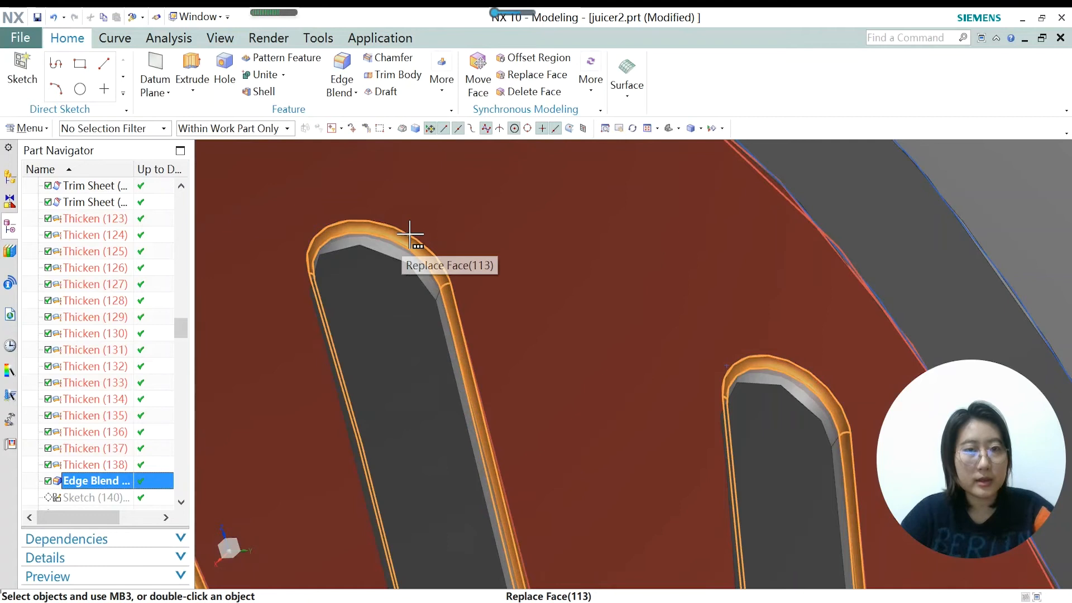
Review the edge selection and radius settings of Edge Blend (139), and close its definition.
double_click(92, 481)
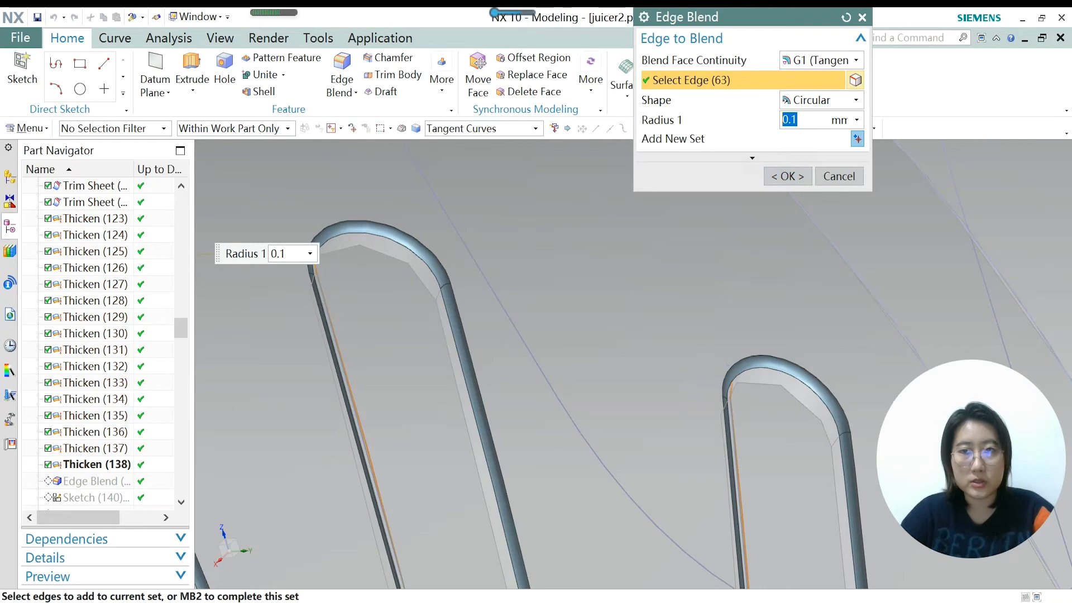
left_click(786, 176)
scroll(463, 225, "down", 4)
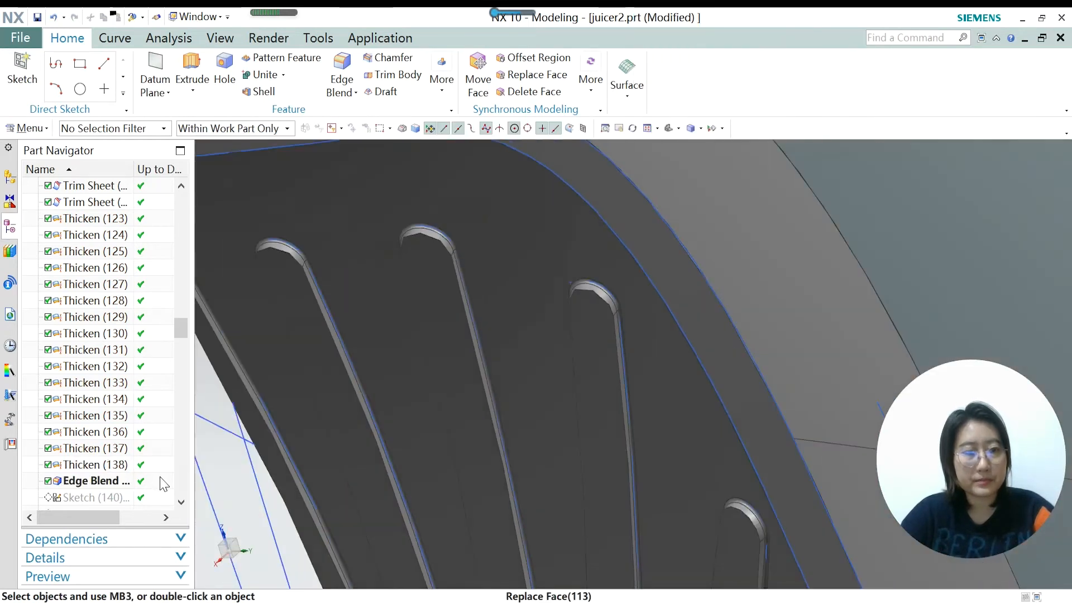
Make Sketch (140) the current feature and open the sketch for editing.
scroll(88, 509, "down", 1)
left_click(88, 500)
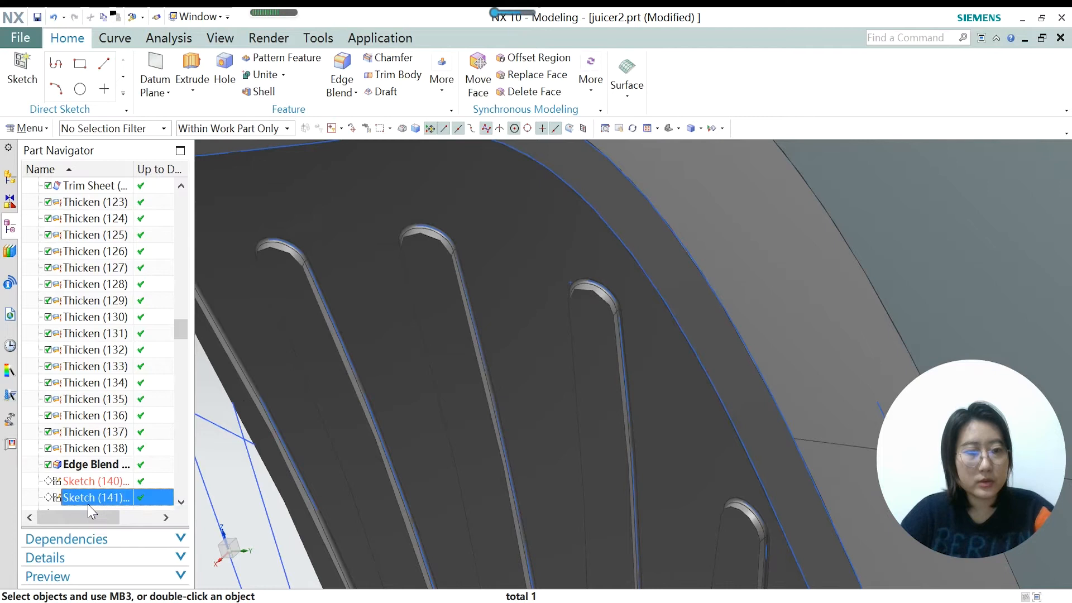
right_click(95, 481)
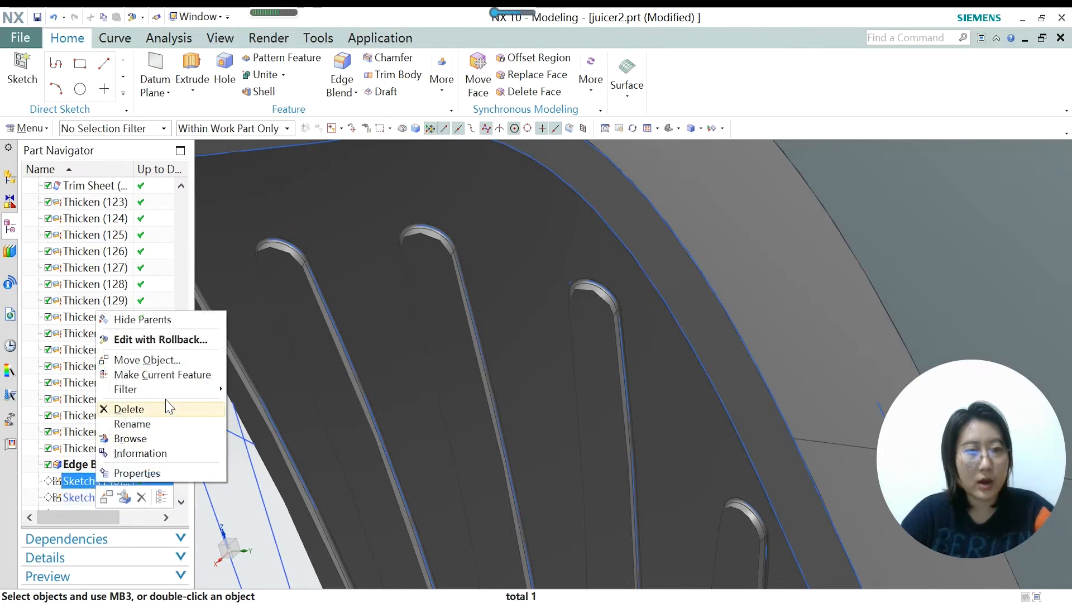
left_click(162, 372)
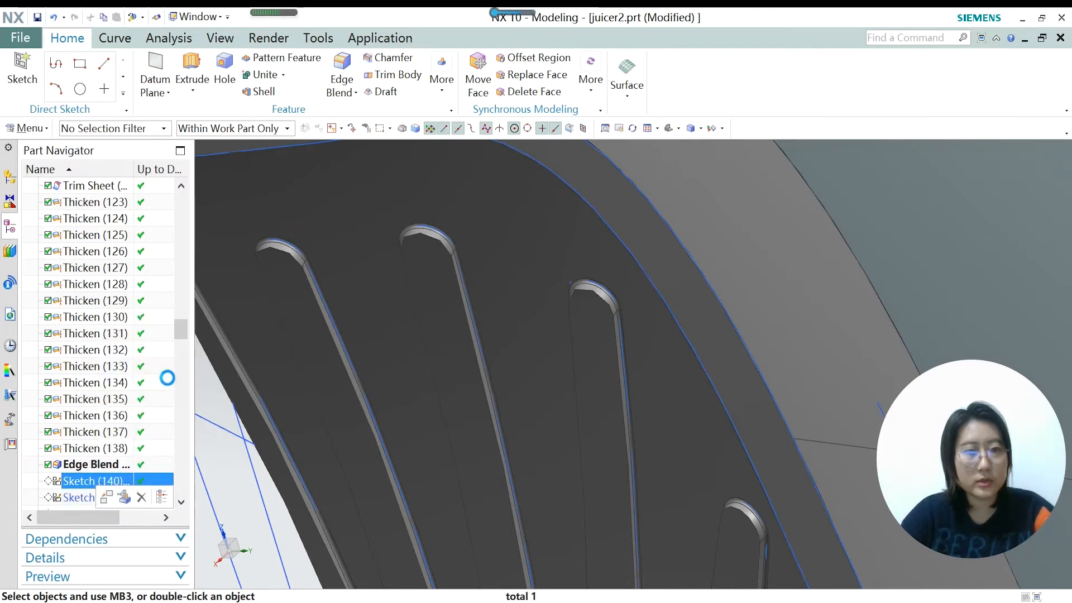
double_click(98, 481)
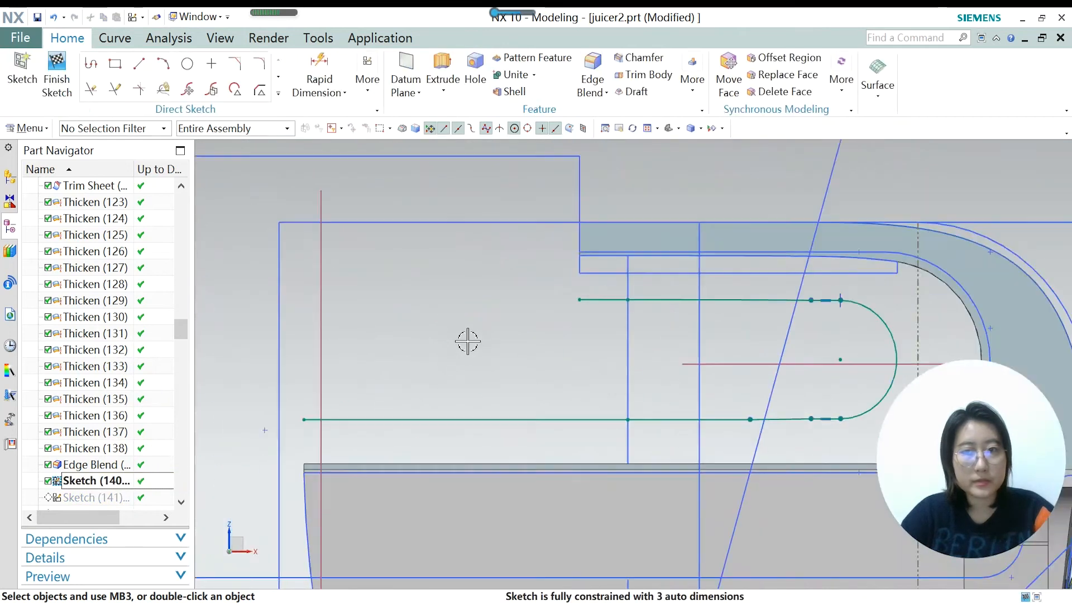
Examine the U-shaped handle profile in Sketch (140) against the handle in the hand mixer reference image.
scroll(468, 341, "down", 6)
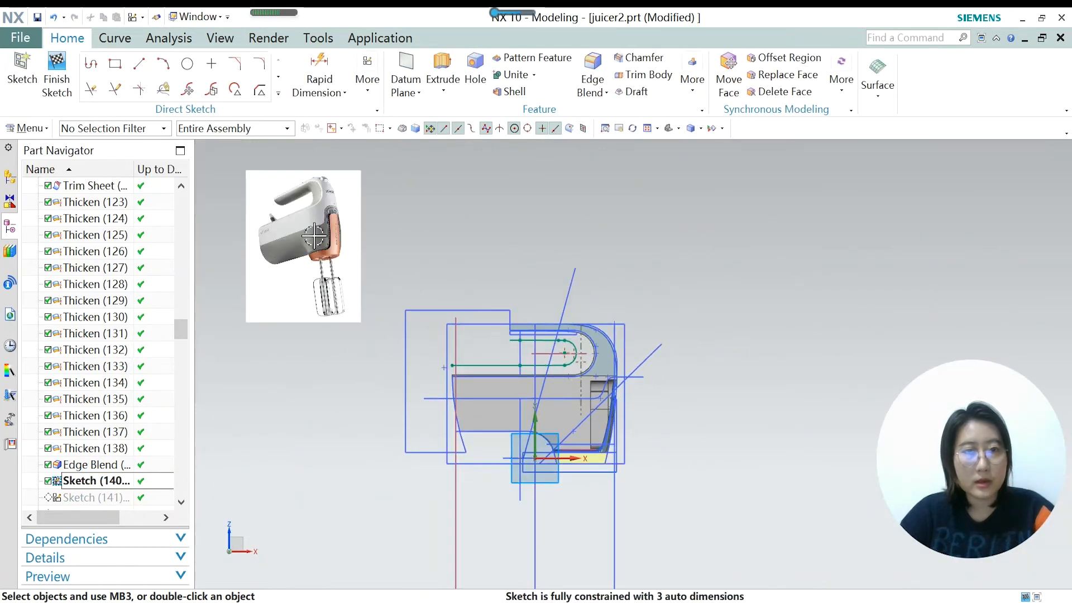
scroll(278, 198, "up", 4)
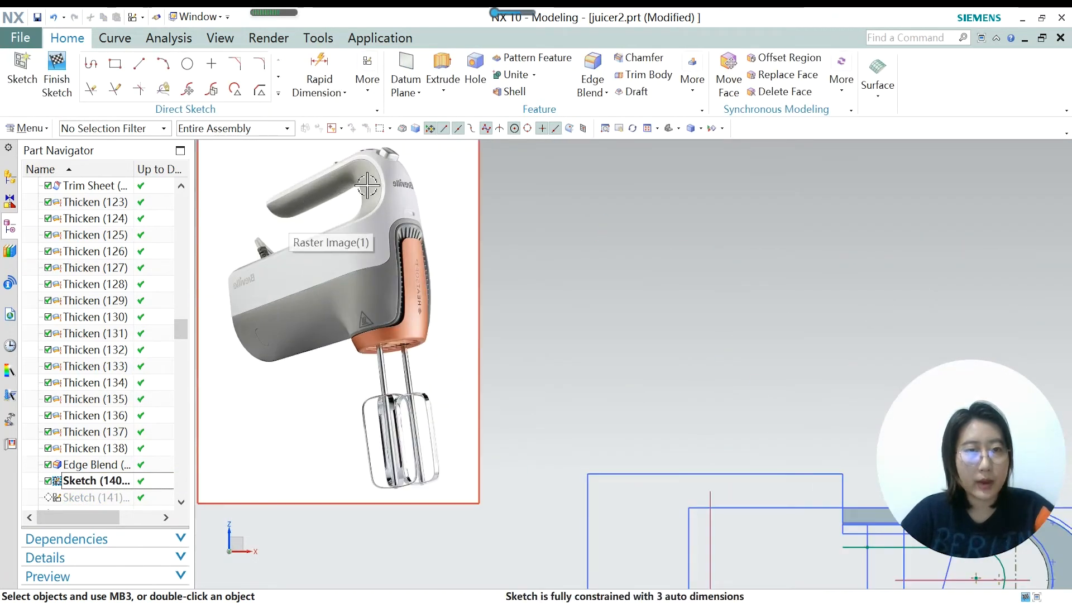
scroll(311, 203, "down", 5)
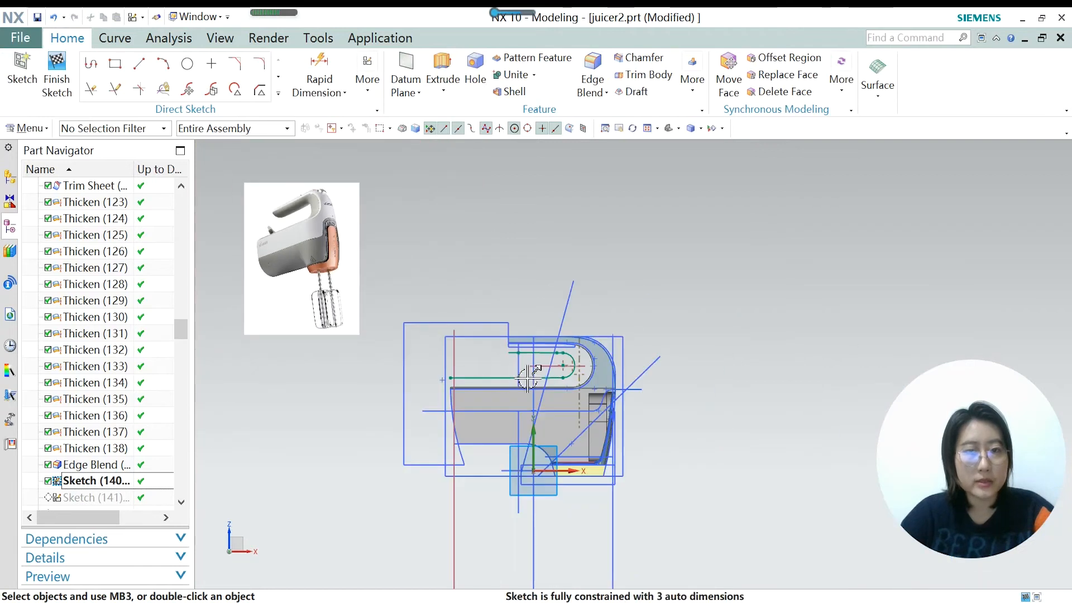
scroll(528, 378, "up", 3)
scroll(440, 470, "down", 2)
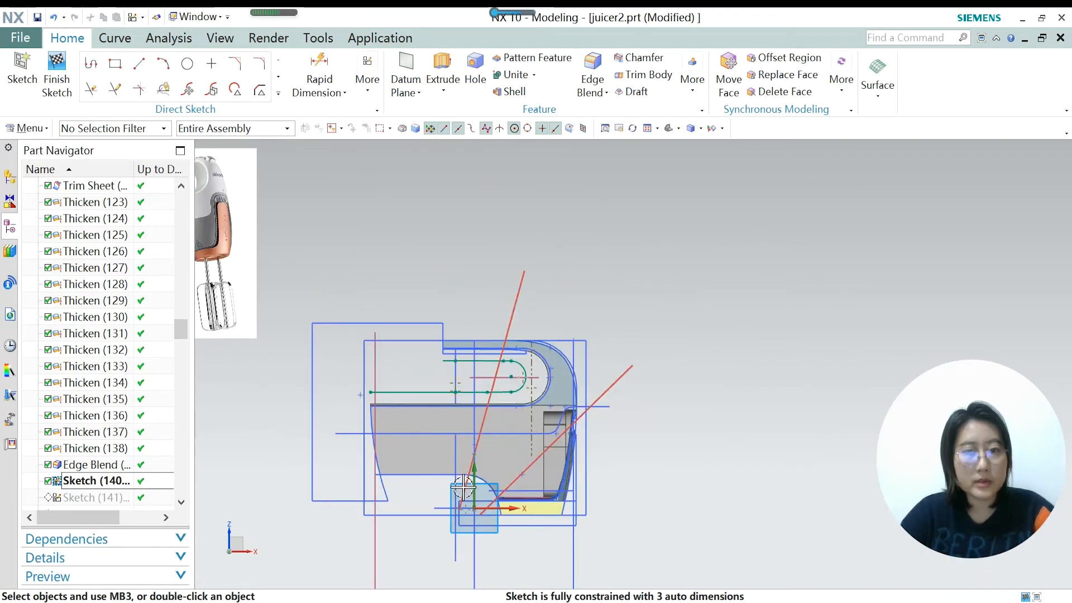
scroll(467, 358, "up", 2)
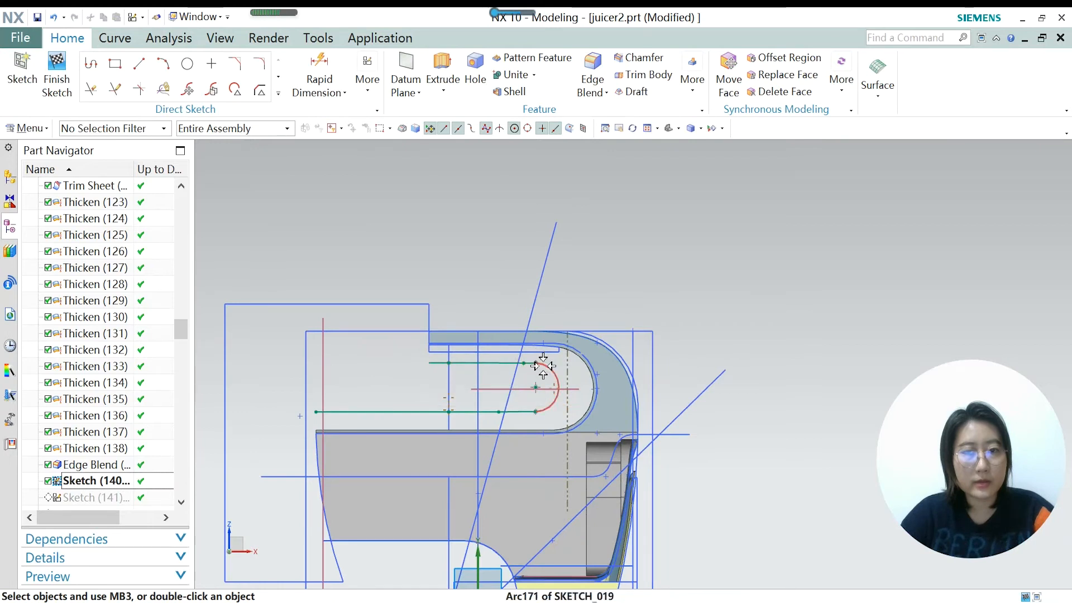
scroll(569, 395, "up", 3)
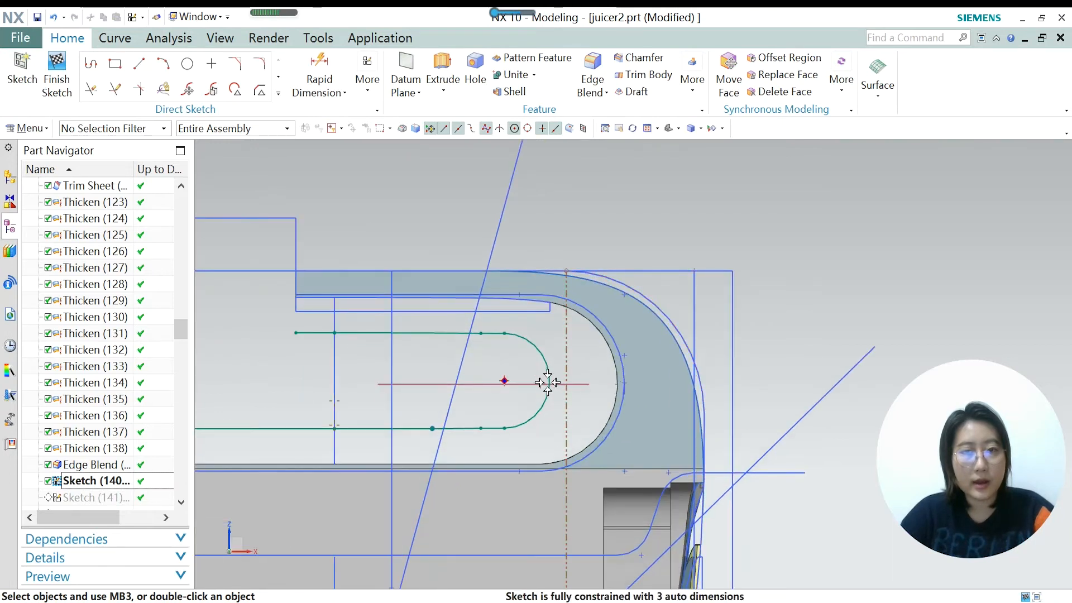
scroll(360, 328, "up", 1)
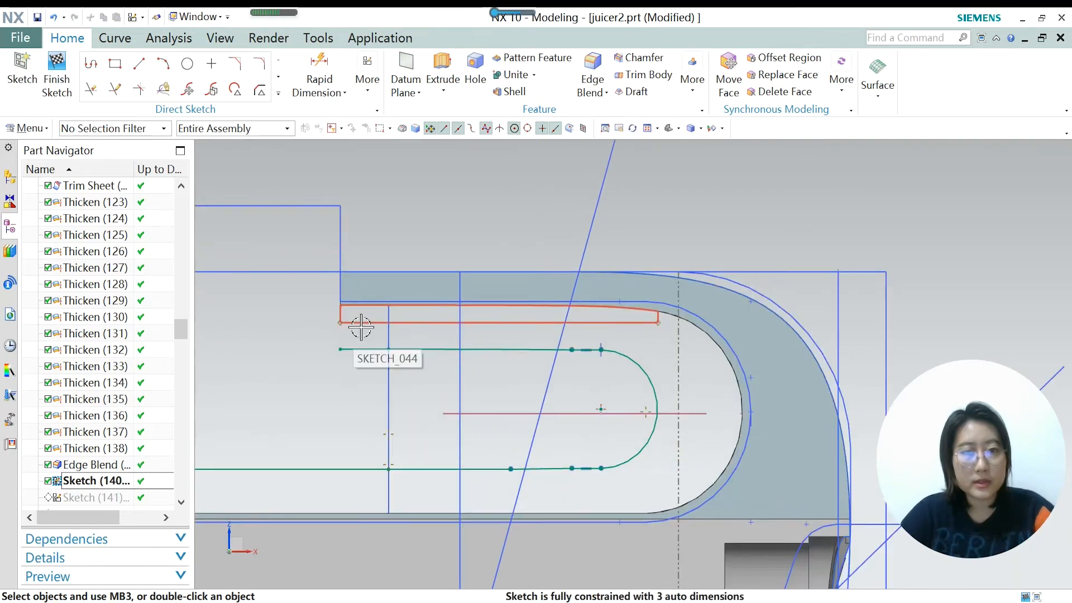
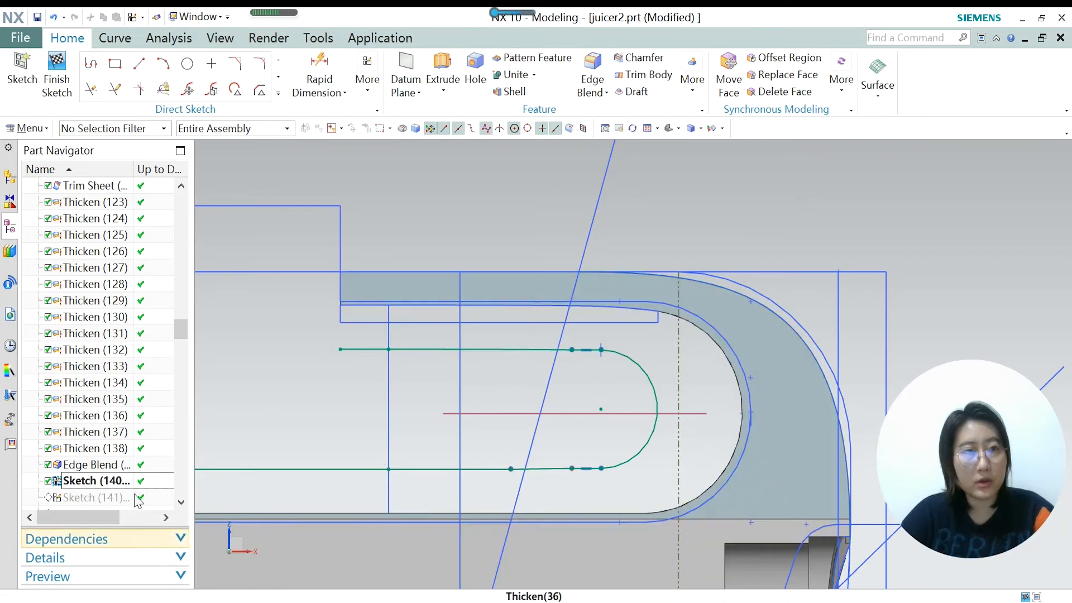
Close Sketch (140), open Sketch (141) and examine its curved arc beneath the handle end, and finish the sketch.
left_click(56, 84)
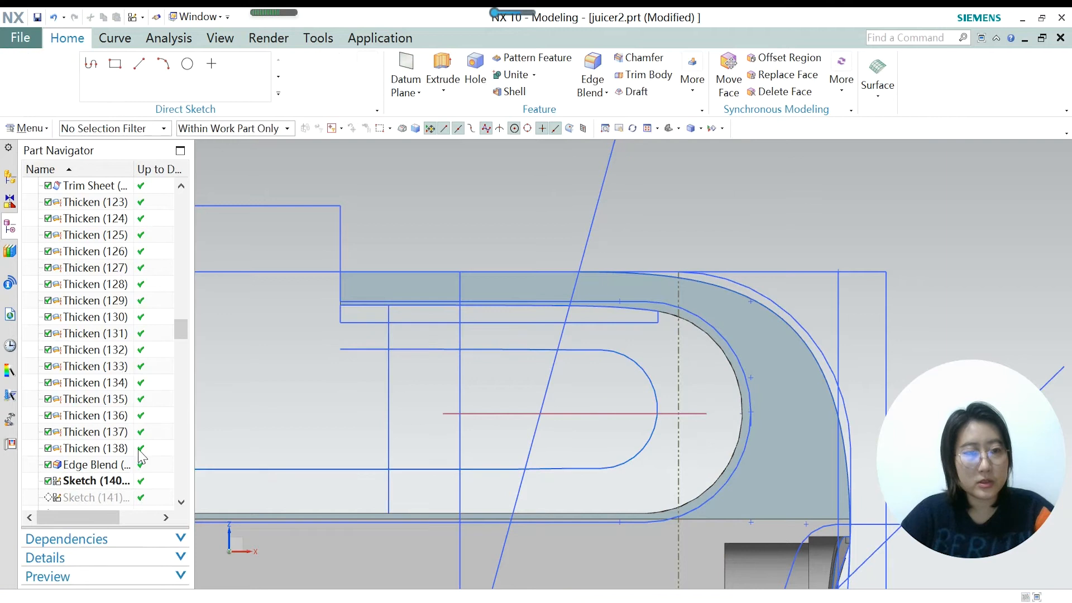
double_click(88, 497)
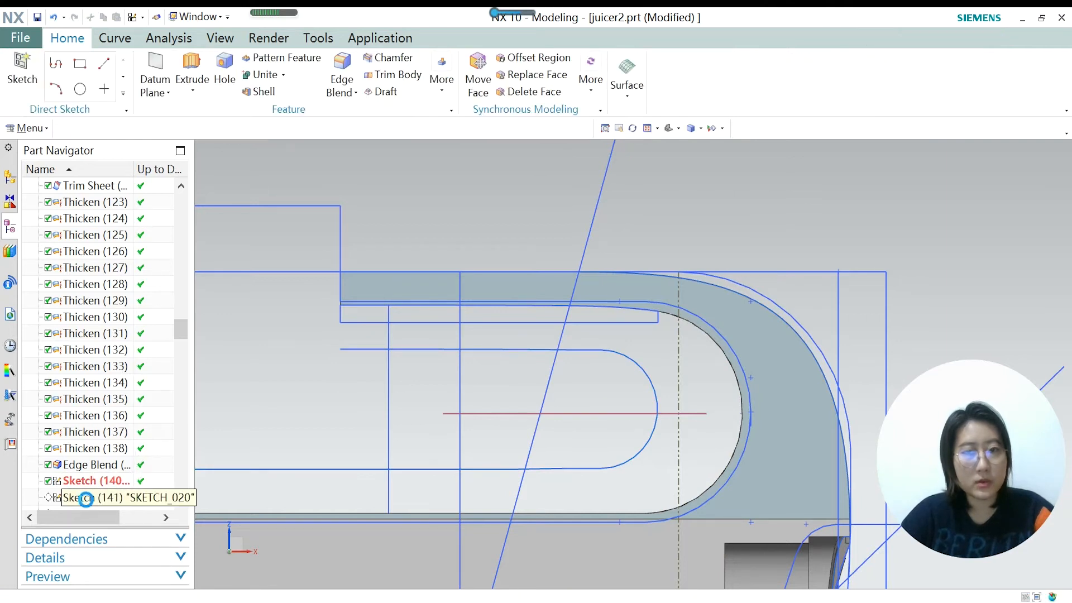
scroll(395, 346, "down", 5)
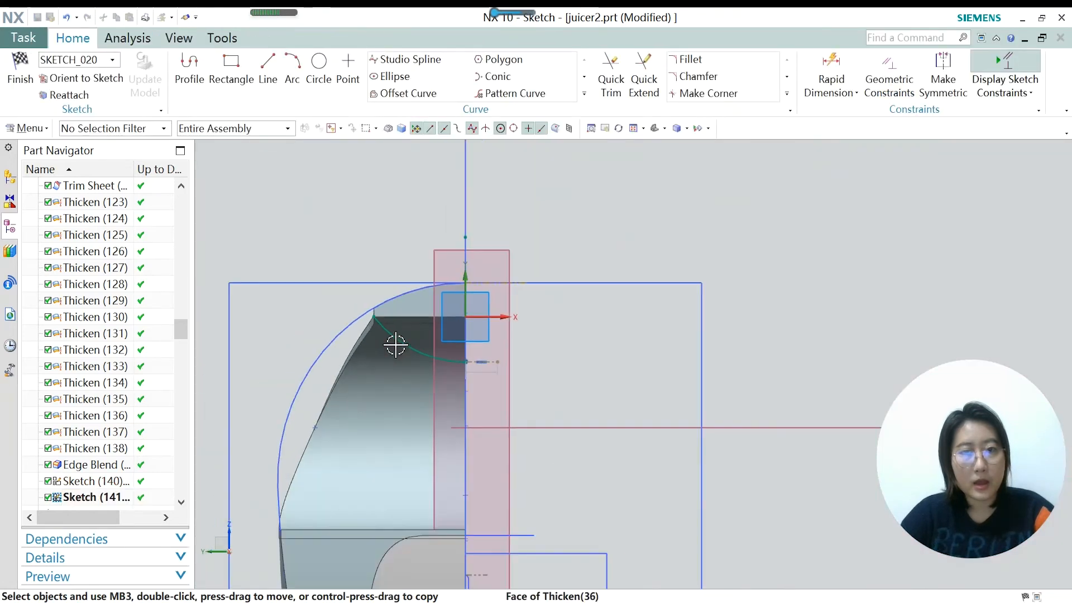
middle_click_drag(407, 399, 431, 401)
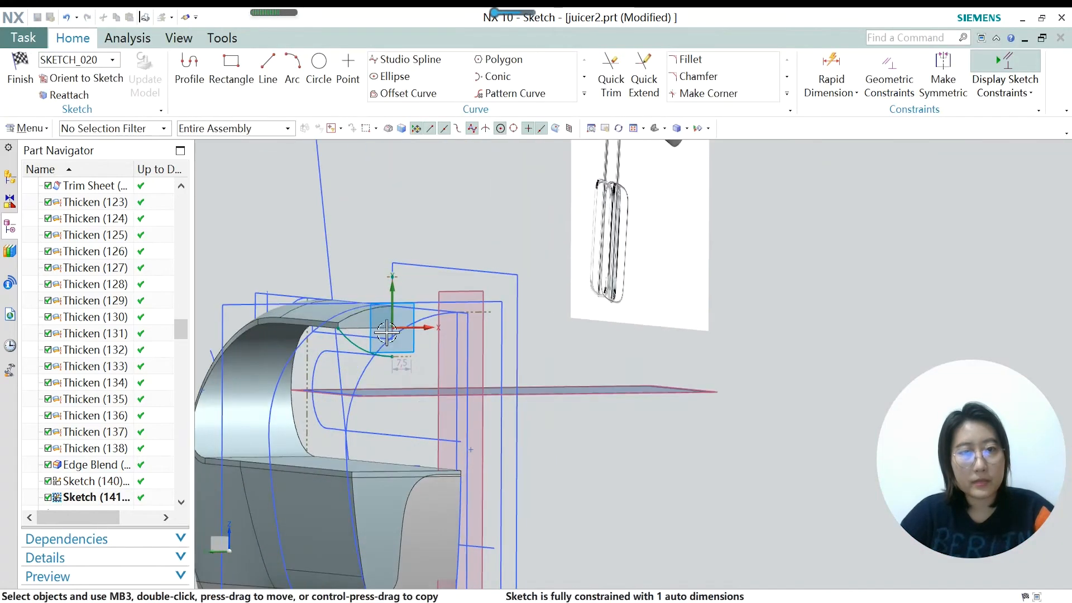
scroll(352, 320, "up", 2)
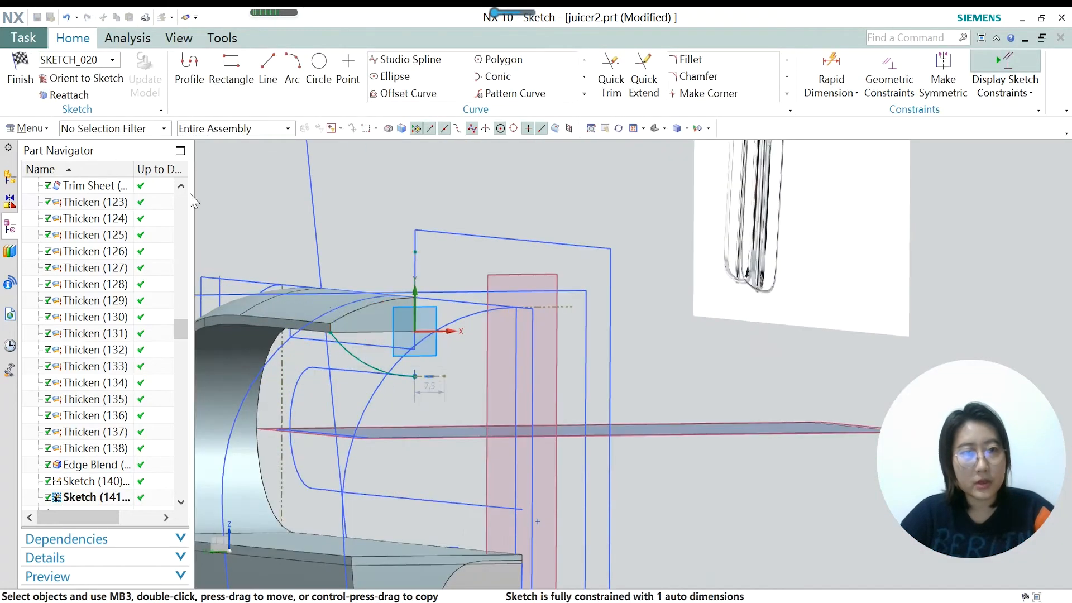
scroll(397, 396, "up", 3)
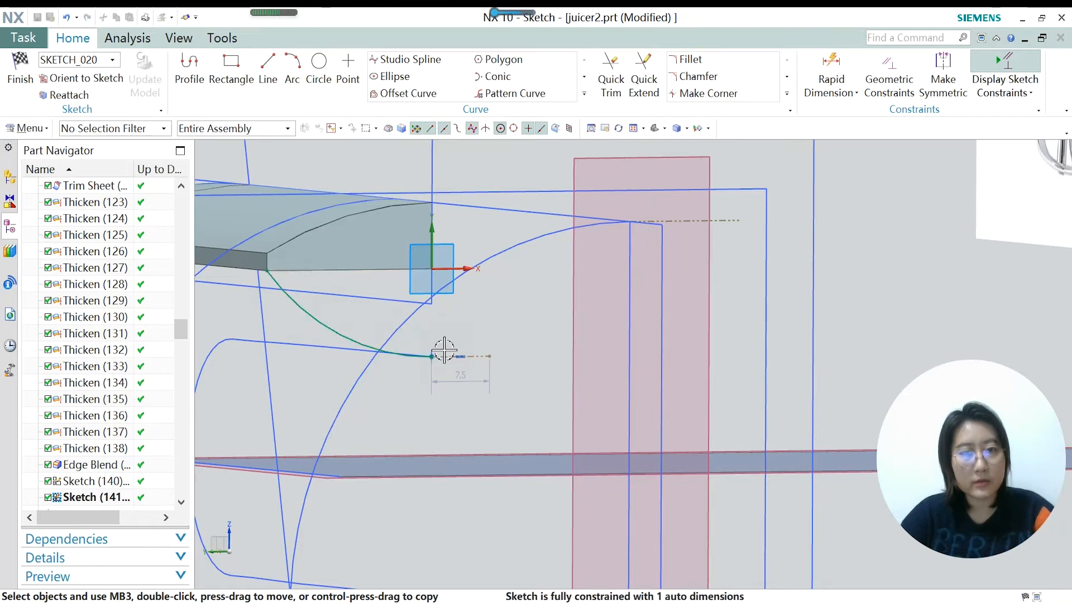
scroll(445, 350, "up", 1)
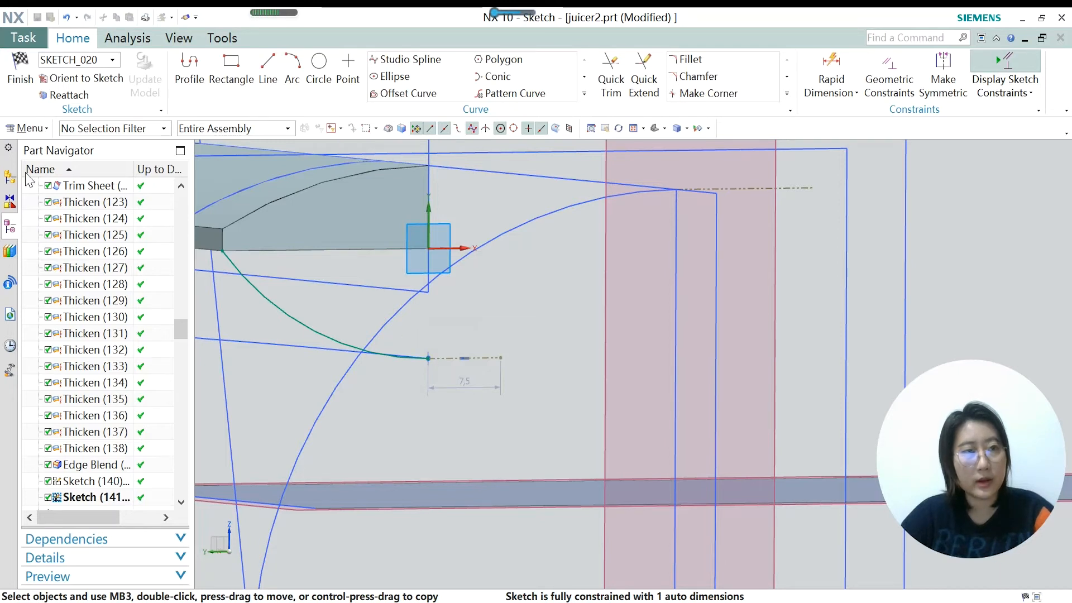
left_click(19, 72)
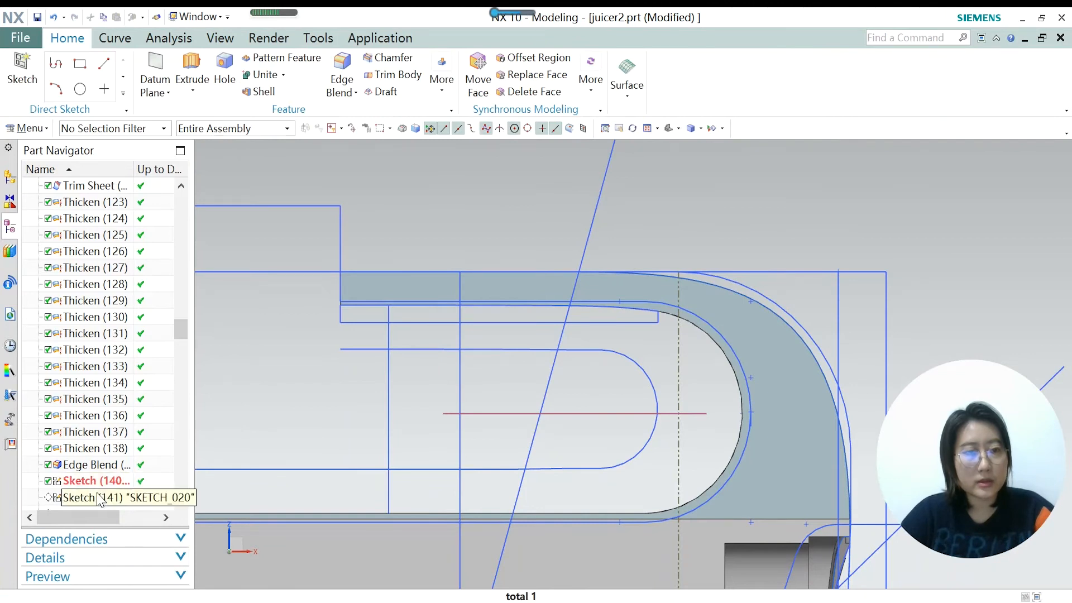
Make Sketch (141) the current feature, open it to check the arc face-on, and finish the sketch.
right_click(98, 498)
left_click(154, 385)
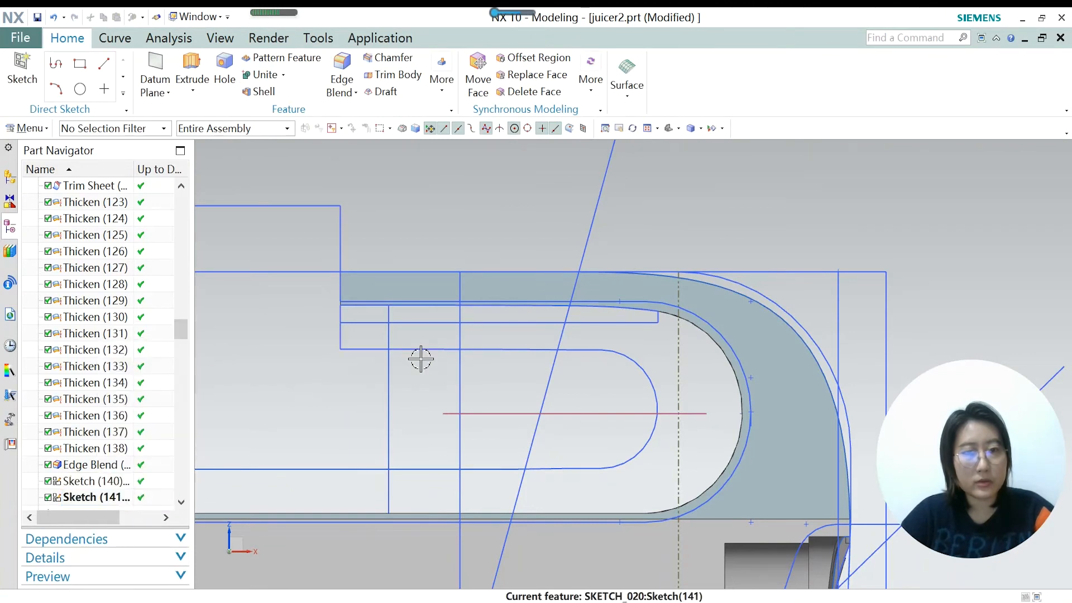
double_click(78, 496)
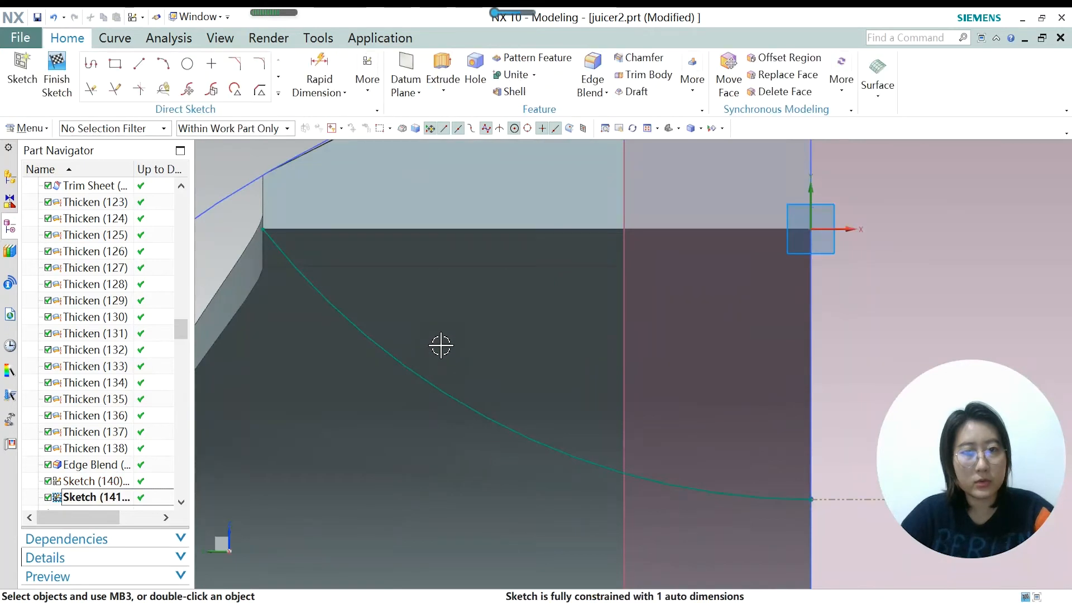
left_click(58, 89)
Make Sketch (142) the current feature and select it so its lines are highlighted in the model.
scroll(111, 485, "down", 1)
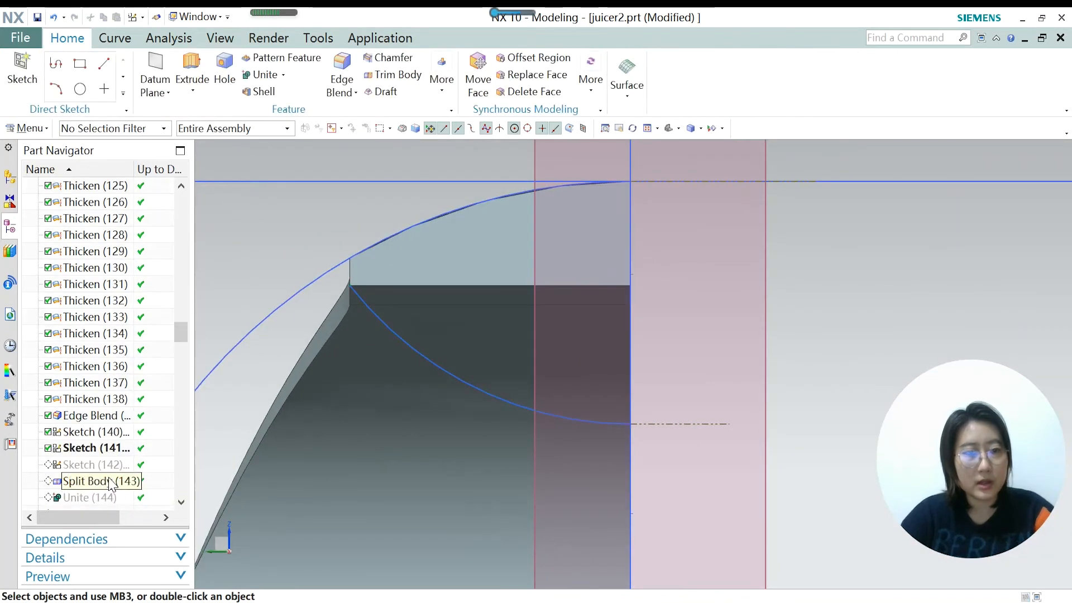
left_click(104, 464)
right_click(105, 464)
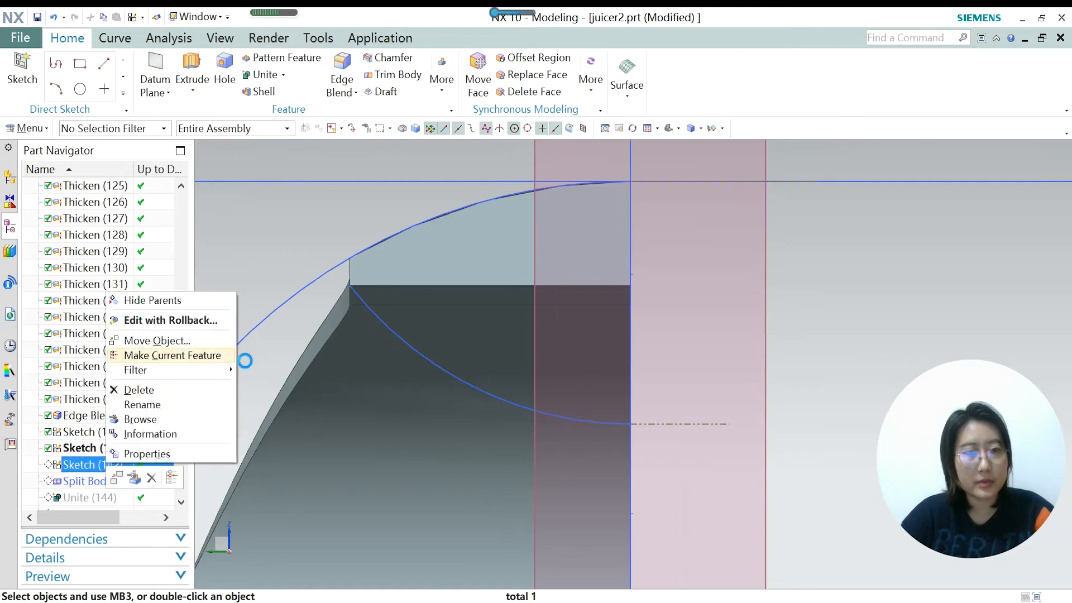
scroll(465, 313, "down", 4)
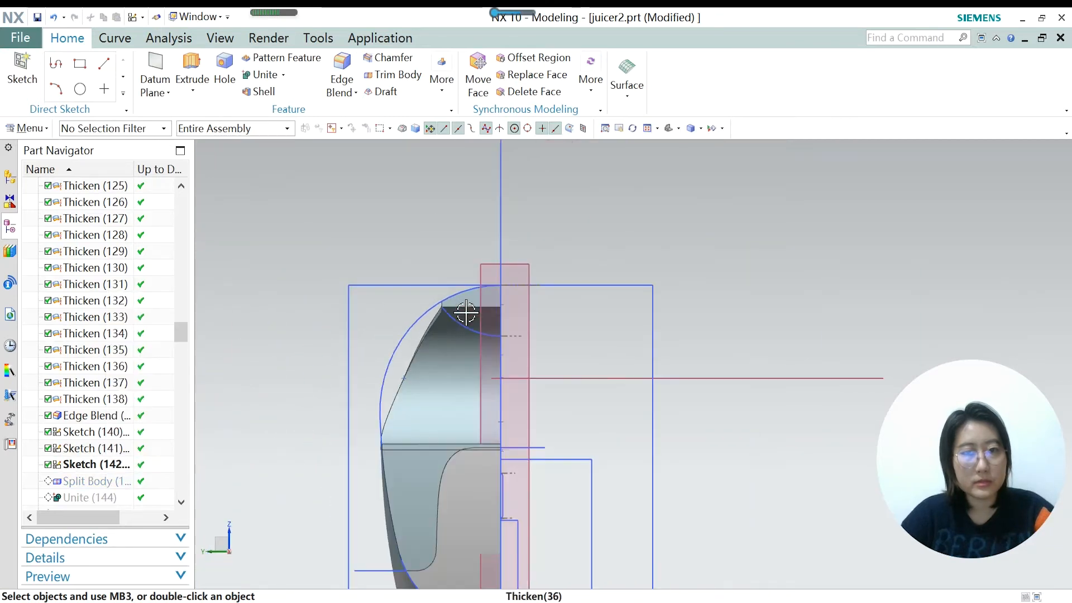
middle_click_drag(453, 402, 460, 408)
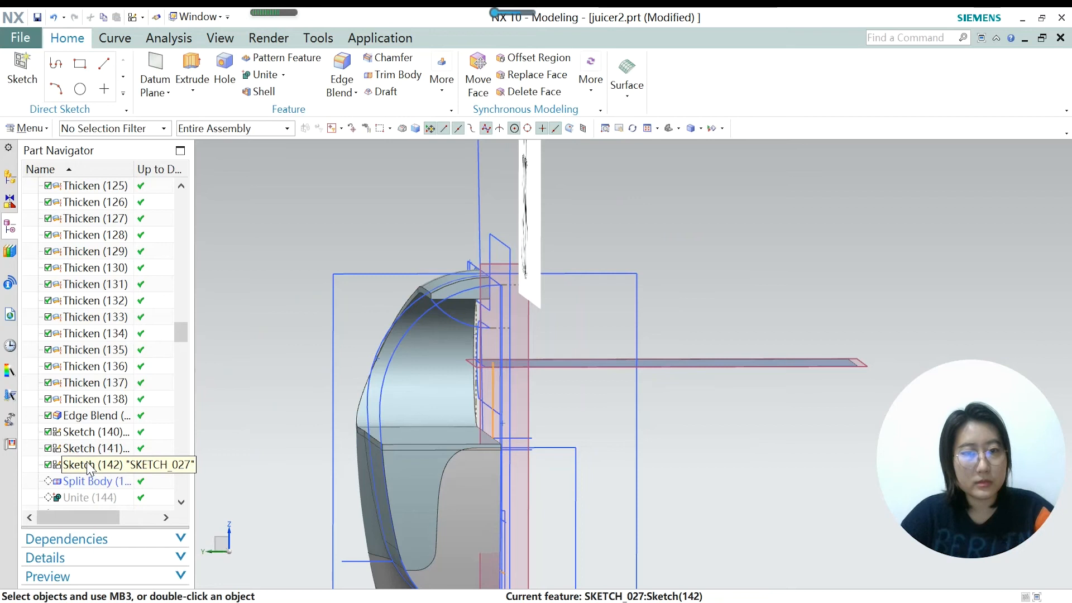
left_click(87, 463)
Examine the selected Sketch (142) lines against the rear end of the mixer housing from several angles.
middle_click_drag(552, 383, 591, 394)
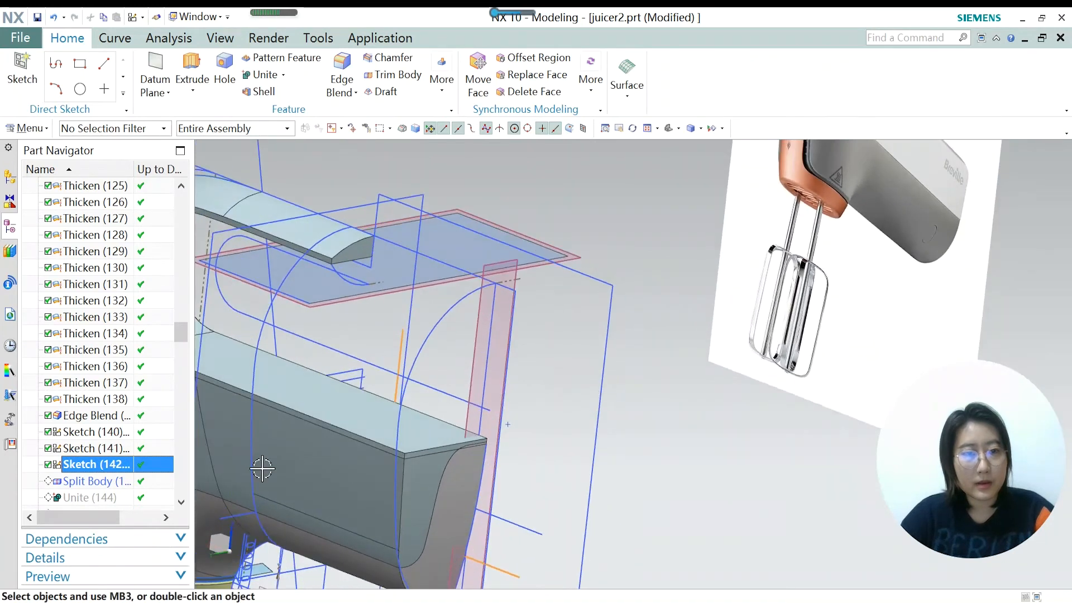
scroll(404, 390, "down", 3)
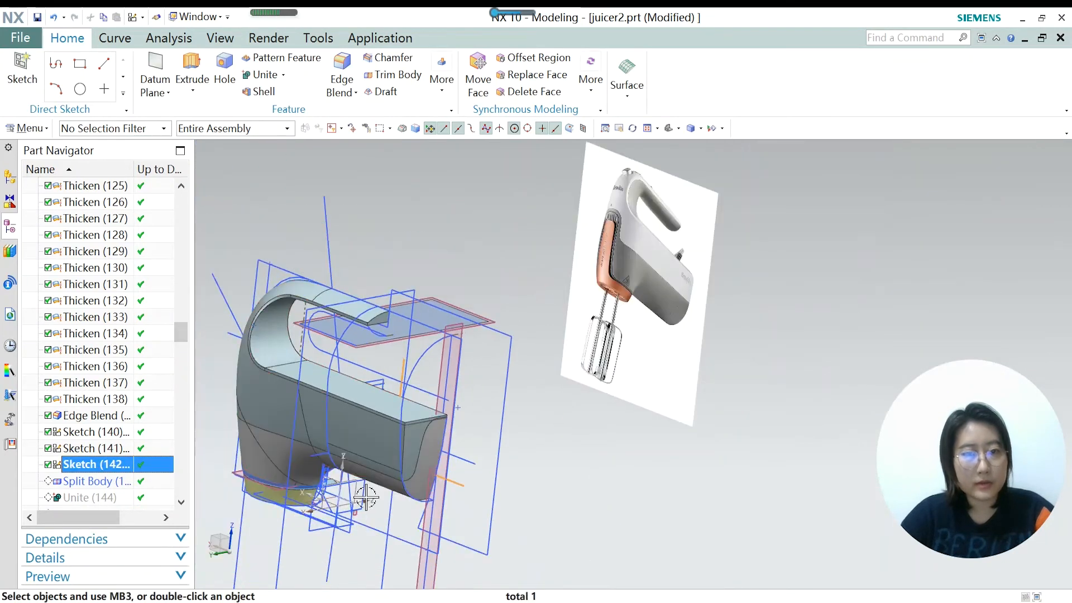
middle_click_drag(357, 526, 397, 526)
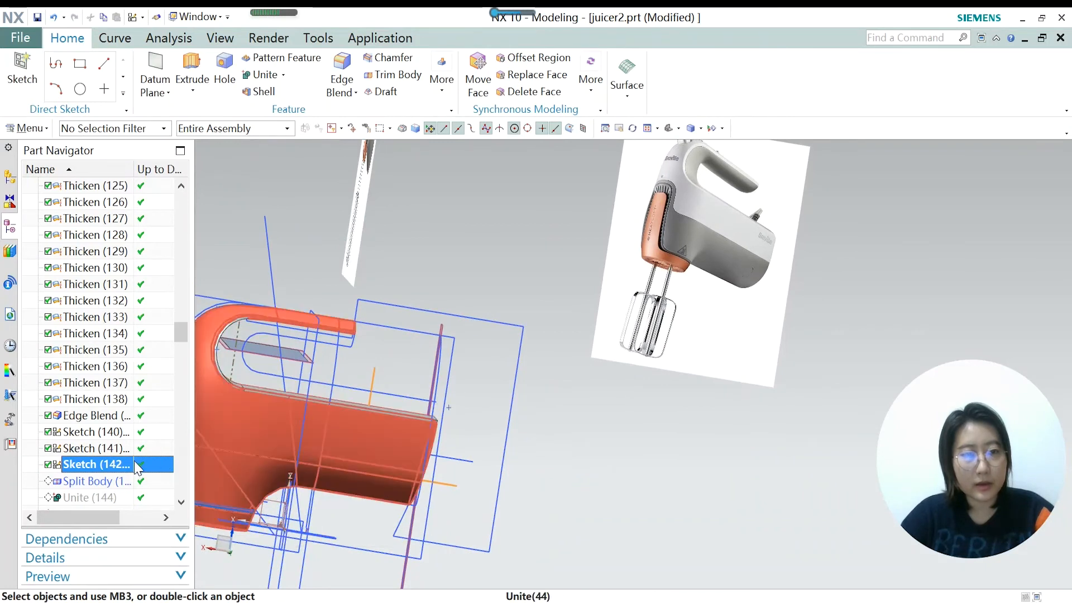
middle_click_drag(403, 437, 359, 437)
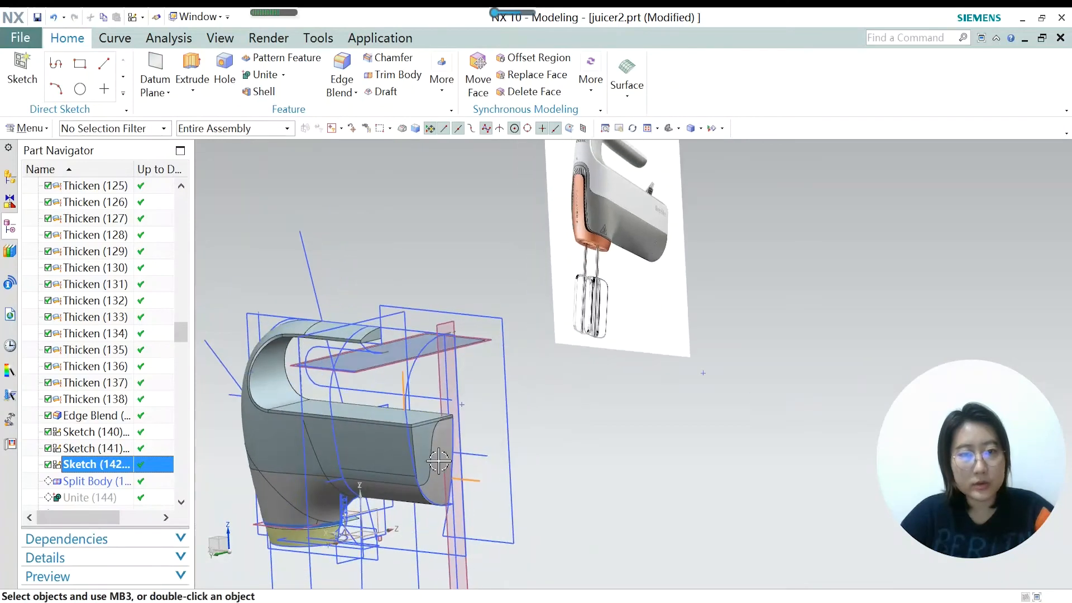
scroll(425, 402, "up", 5)
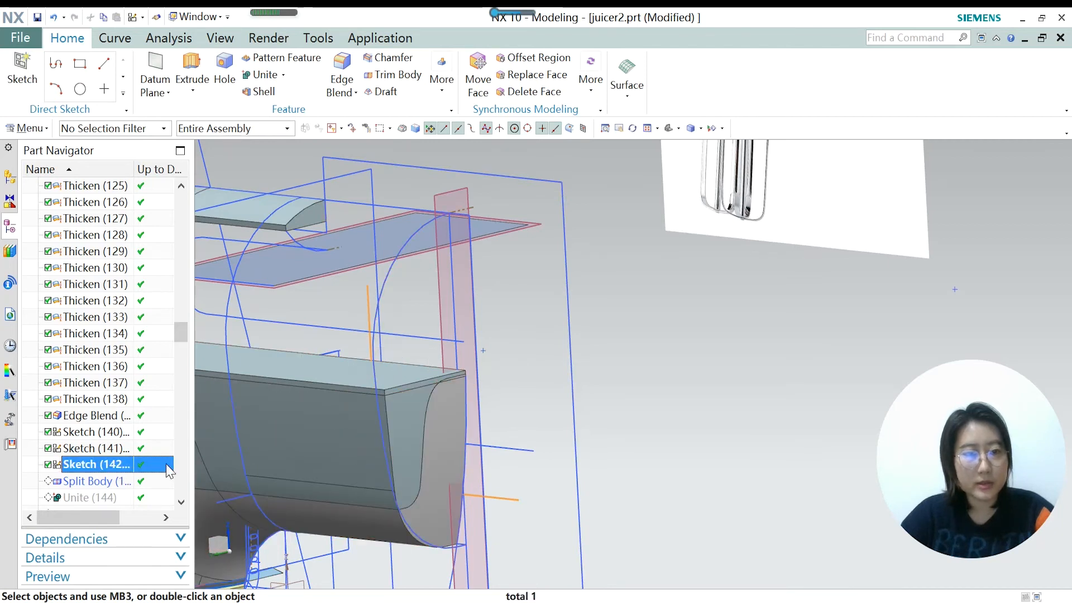
Make Split Body (143) the current feature and open its definition.
right_click(95, 486)
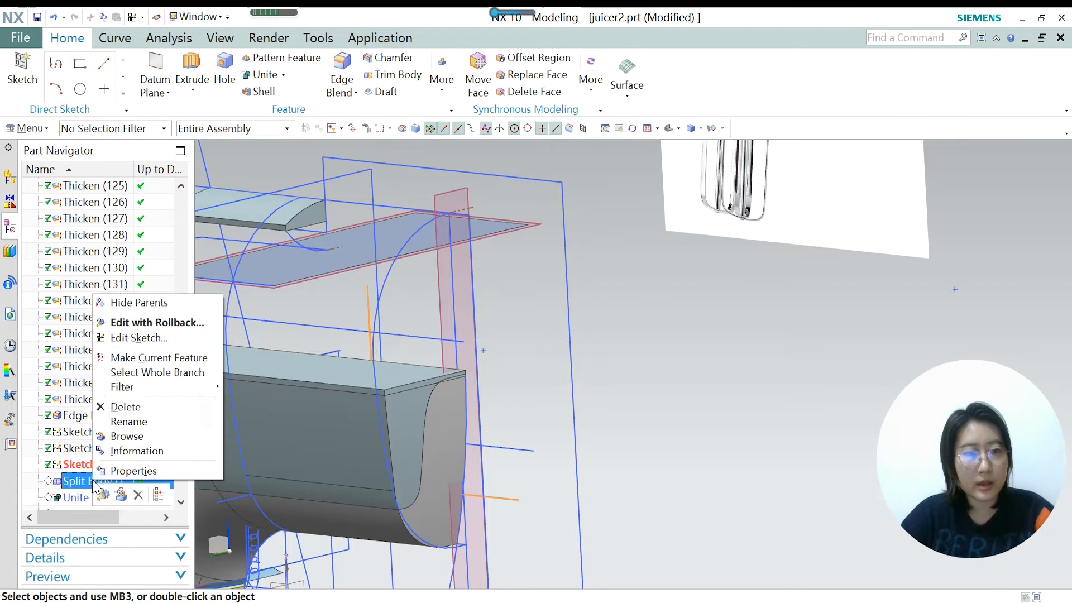
left_click(157, 360)
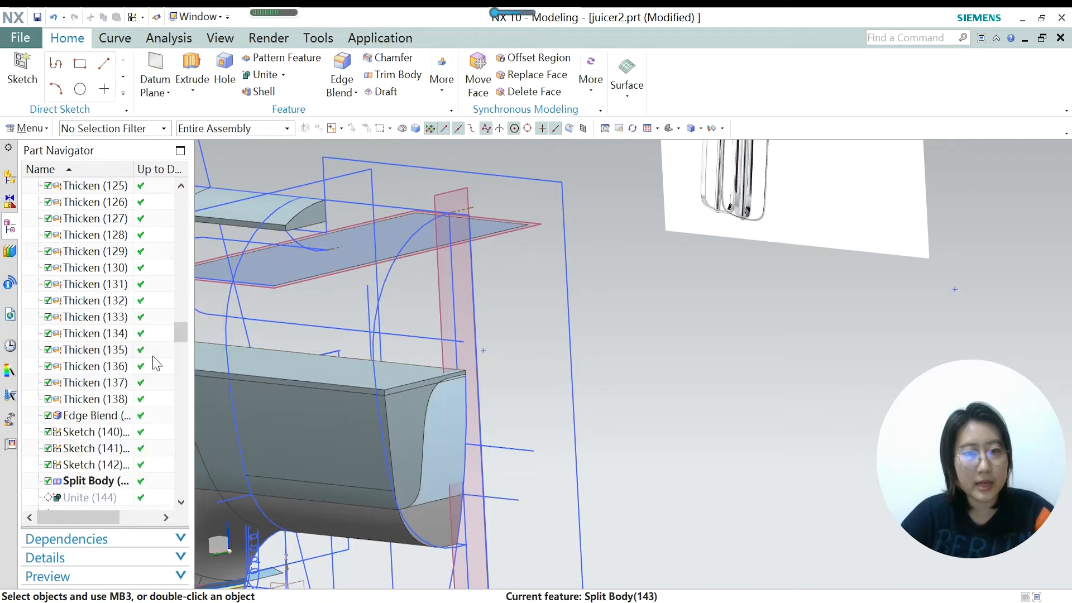
double_click(98, 481)
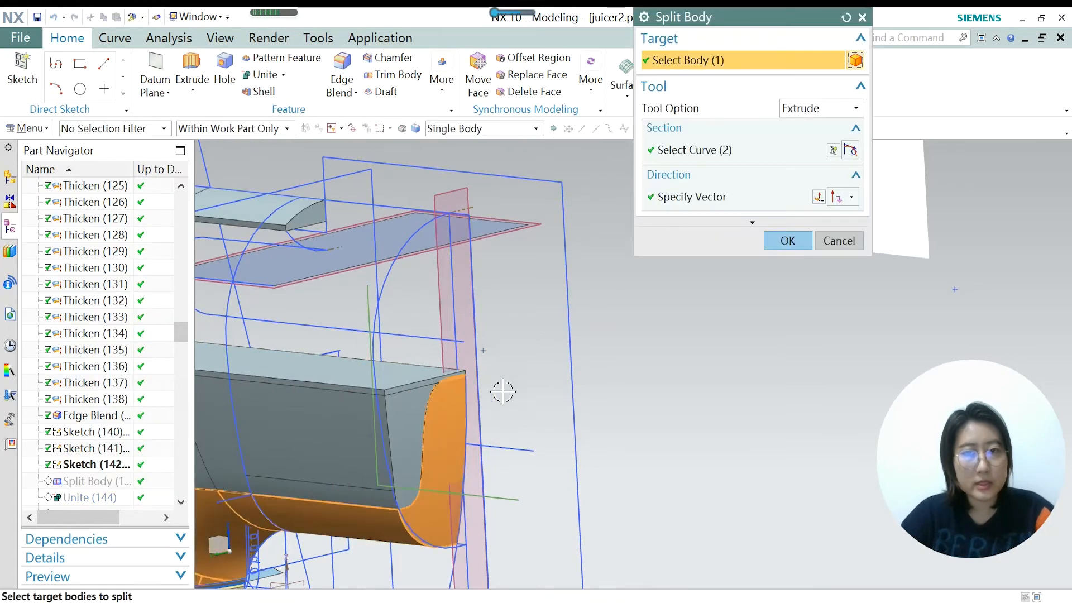
Review the target body, section curves and extrude direction of Split Body (143) on the lower housing, and accept the definition.
middle_click_drag(502, 391, 680, 291)
scroll(581, 324, "down", 2)
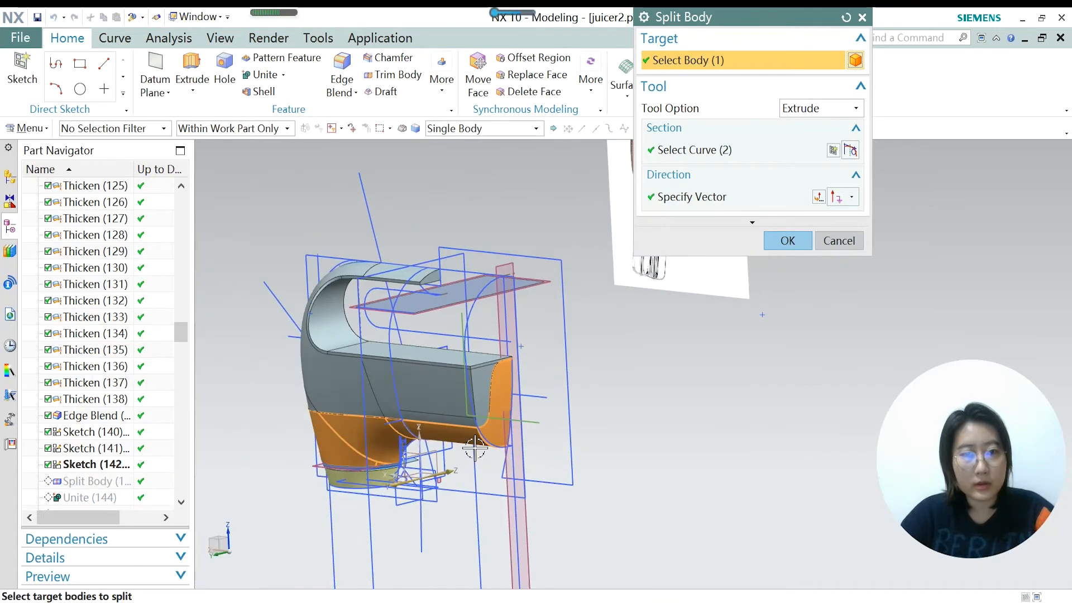
scroll(420, 507, "up", 2)
scroll(392, 475, "up", 3)
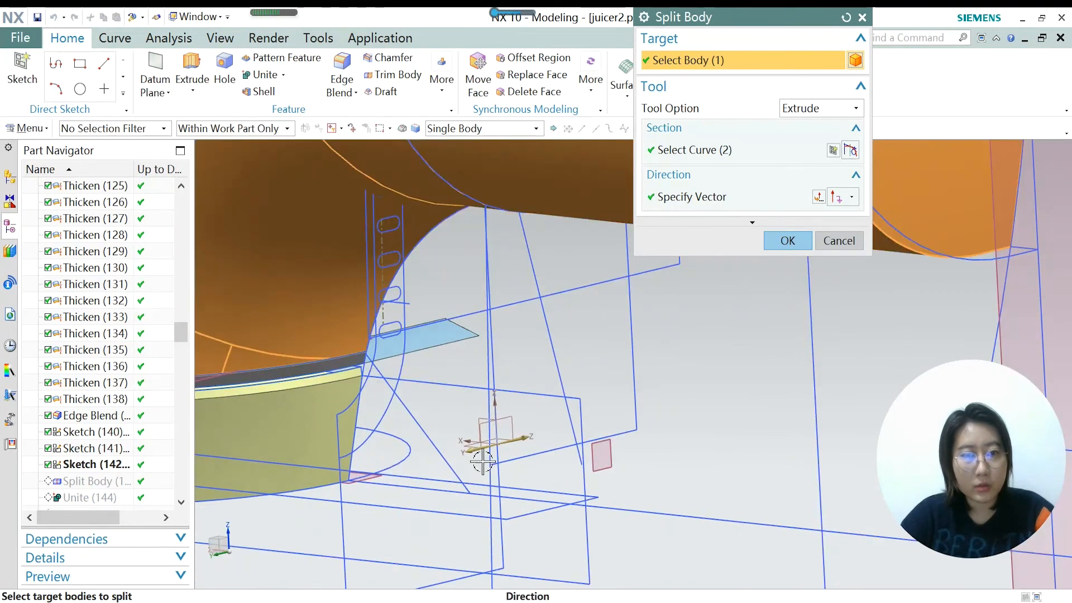
scroll(426, 523, "down", 5)
scroll(505, 425, "up", 3)
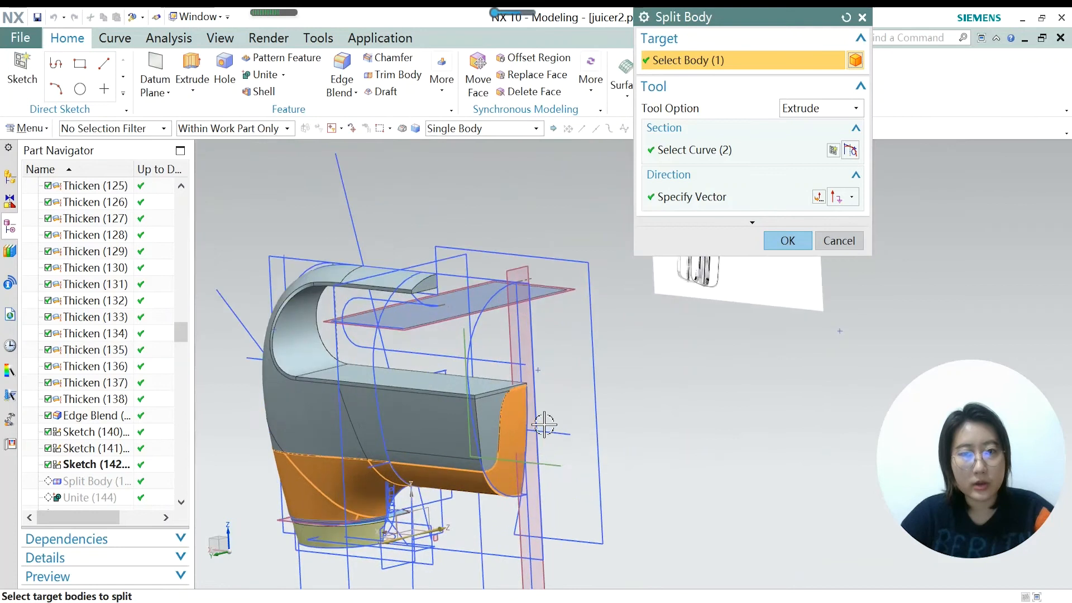
scroll(505, 426, "up", 2)
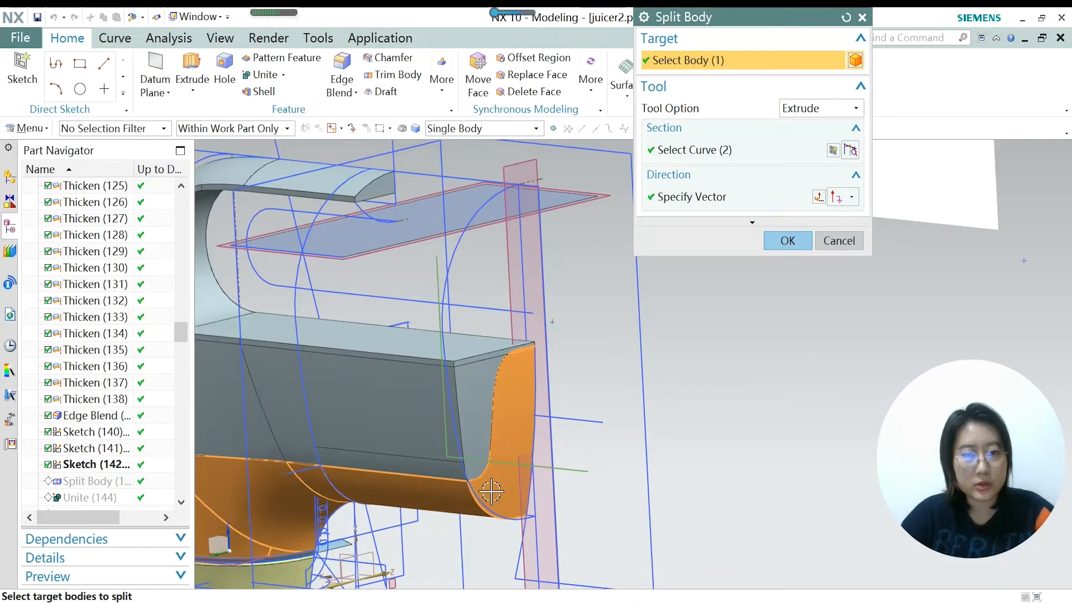
left_click(788, 242)
Inspect the housing pieces separated by Split Body (143) at the mixer's rear end.
scroll(574, 397, "down", 2)
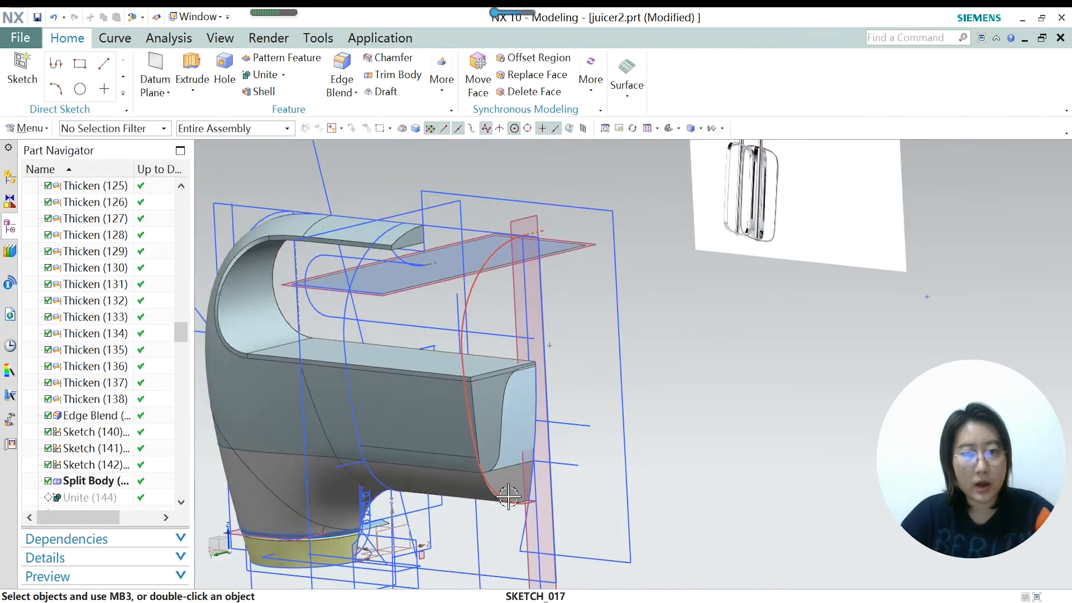
scroll(508, 495, "up", 2)
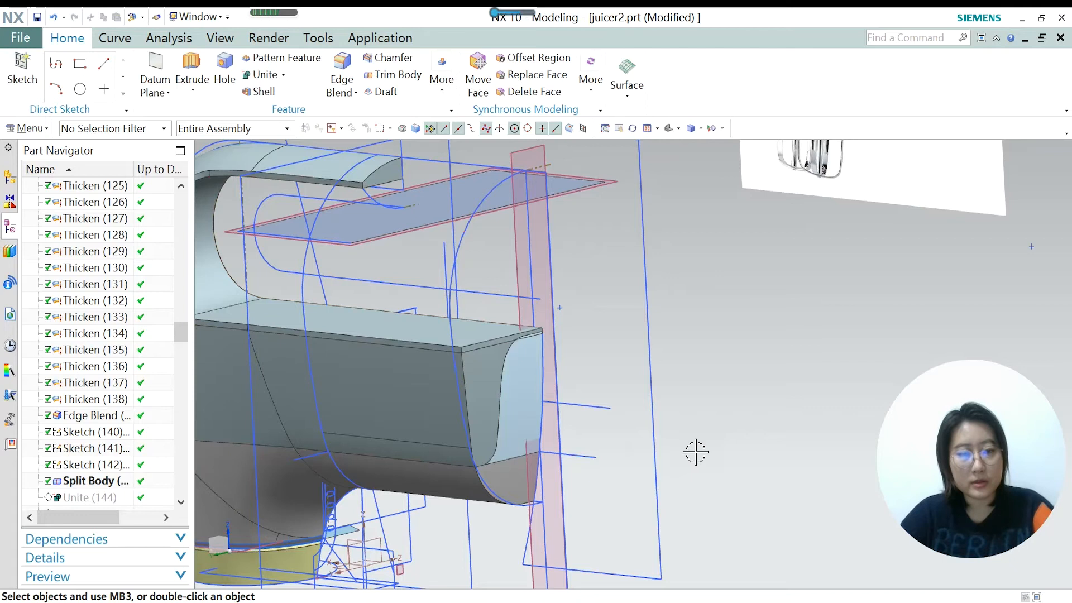
key("ctrl+b")
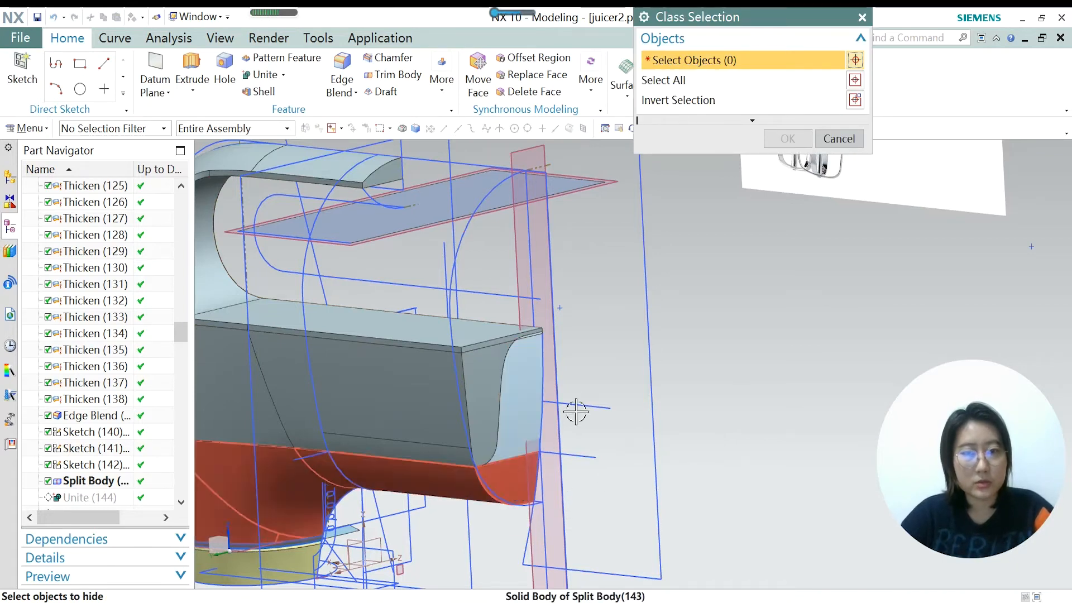
left_click(838, 139)
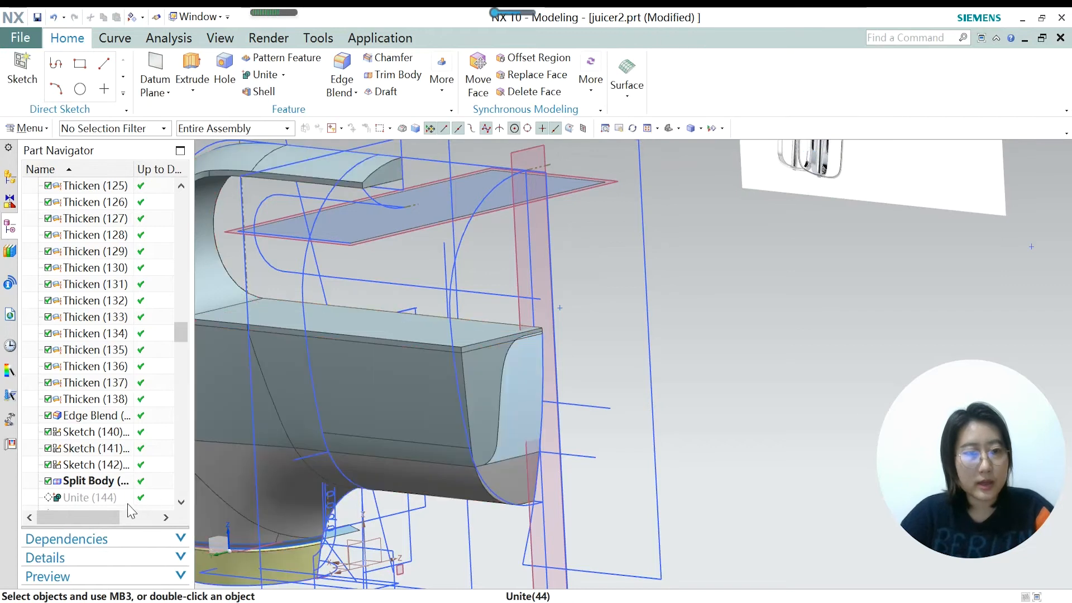
Make Unite (144) the current feature and inspect the combined upper housing and handle body.
left_click(111, 497)
right_click(112, 498)
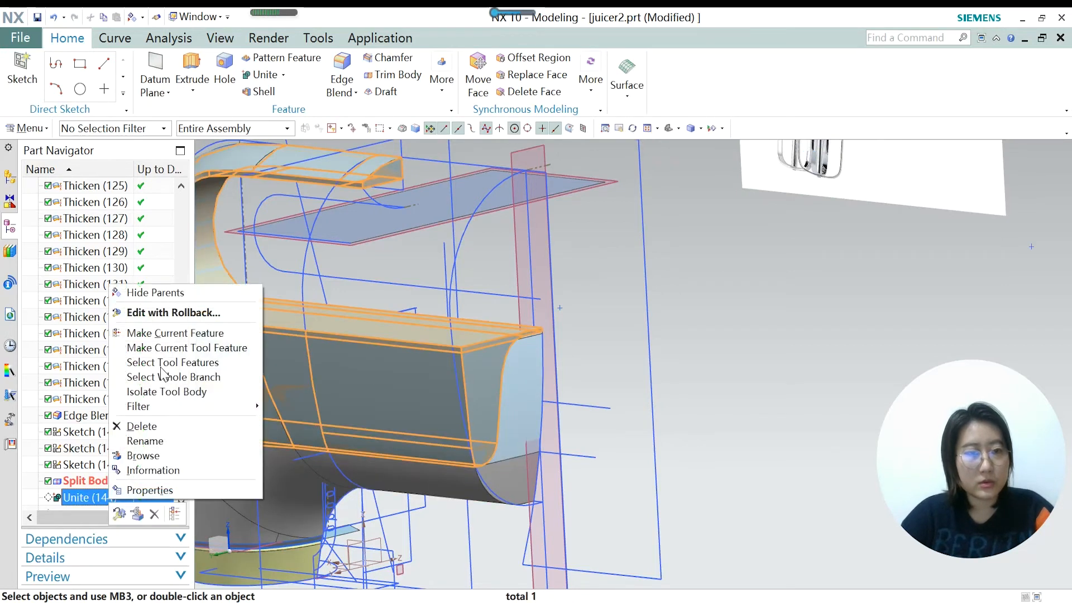
left_click(168, 330)
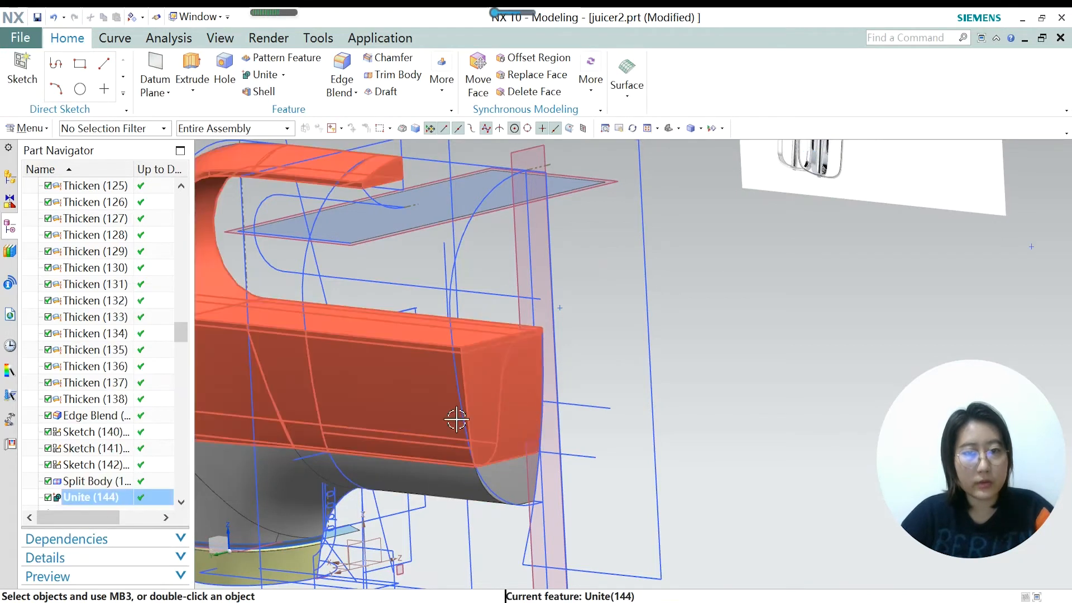
scroll(551, 381, "down", 2)
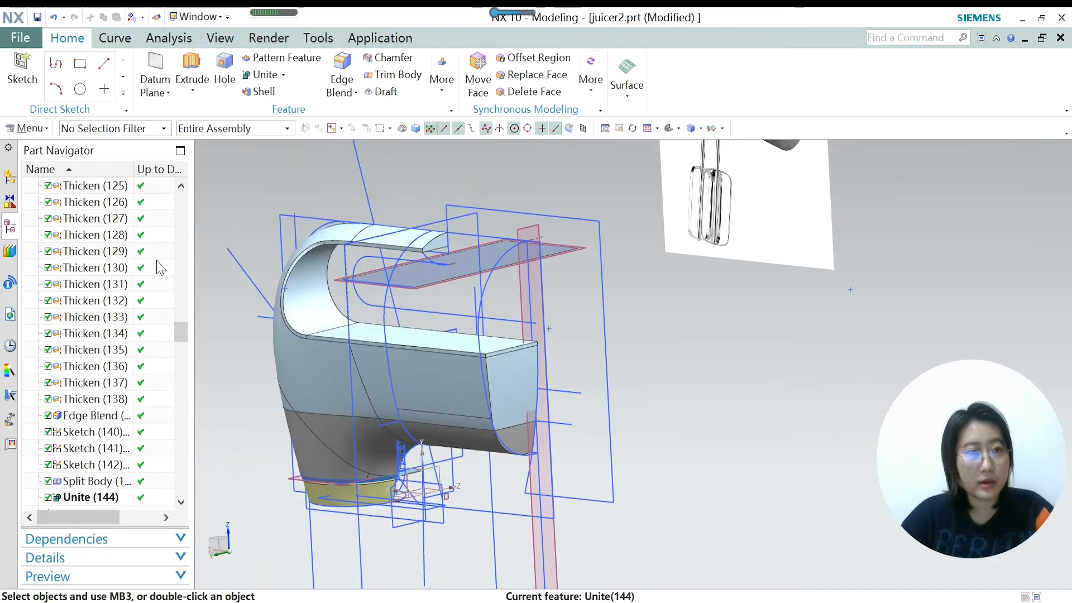
Browse the feature history past Unite (144), from Sketch (145) to the extrude and surface features that follow.
left_click(180, 507)
left_click(180, 507)
left_click(180, 507)
left_click(180, 507)
left_click(180, 507)
left_click(179, 507)
left_click(179, 507)
left_click(180, 502)
left_click(181, 503)
left_click(180, 503)
left_click(181, 502)
left_click(180, 503)
left_click(181, 502)
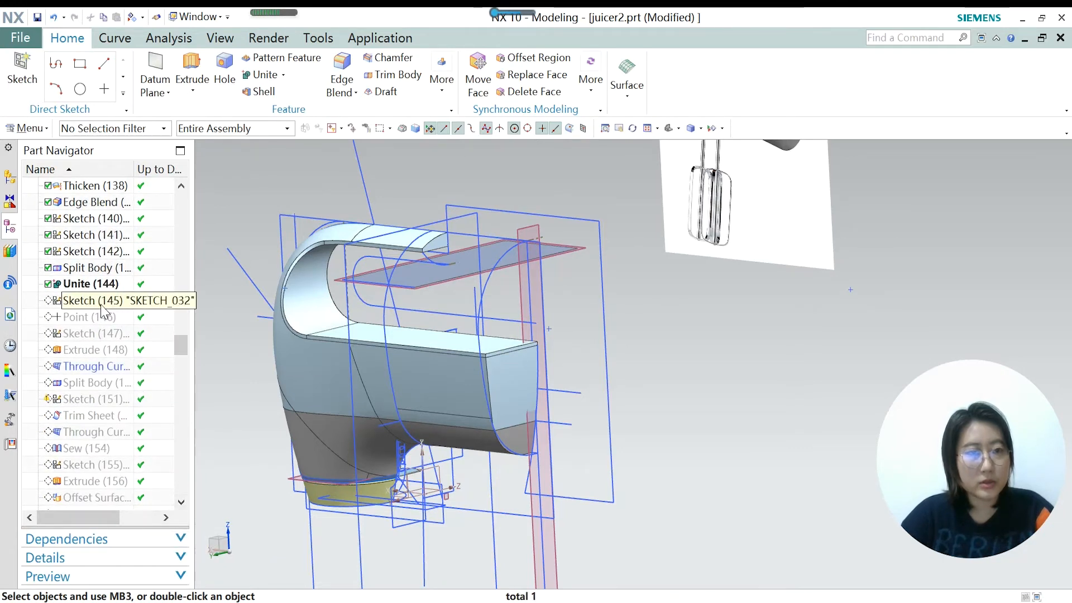
Make Sketch (145) the current feature, open it to inspect its arc at the housing's rear end, and finish the sketch.
right_click(103, 302)
left_click(149, 366)
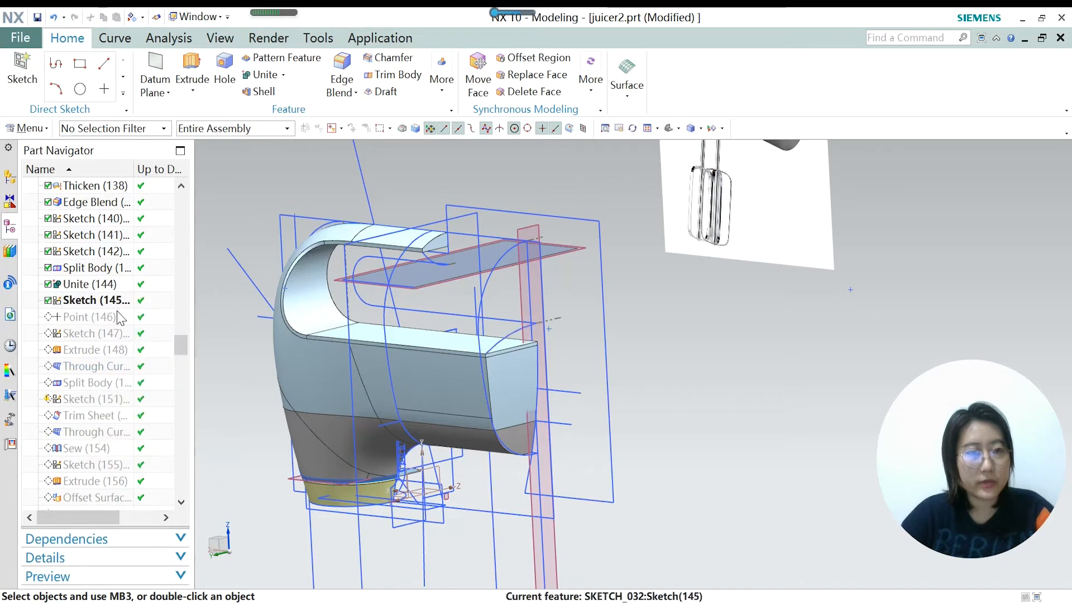
double_click(99, 301)
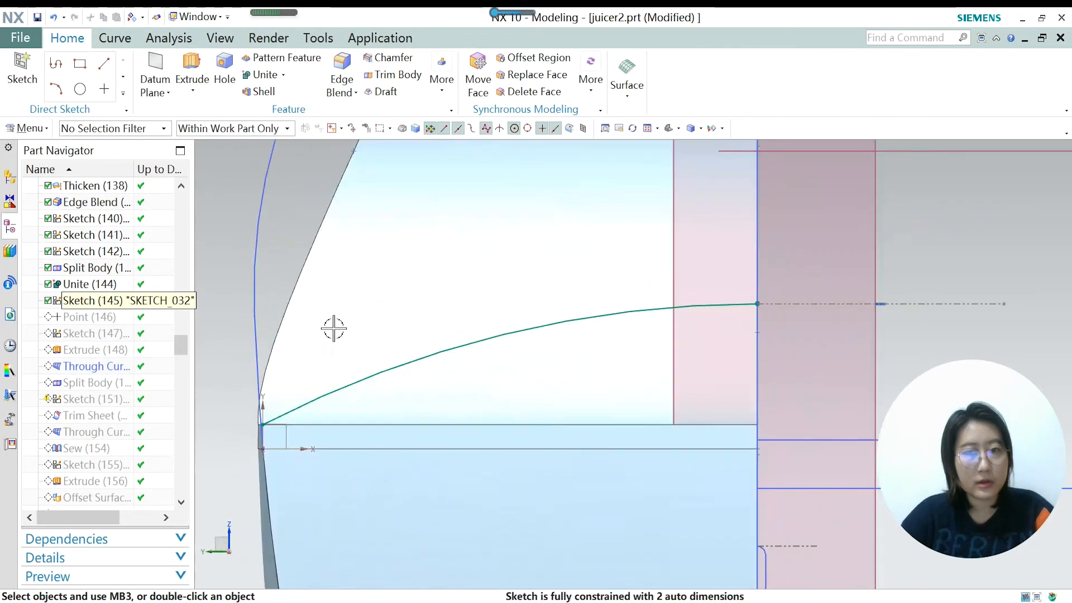
middle_click_drag(391, 350, 411, 359)
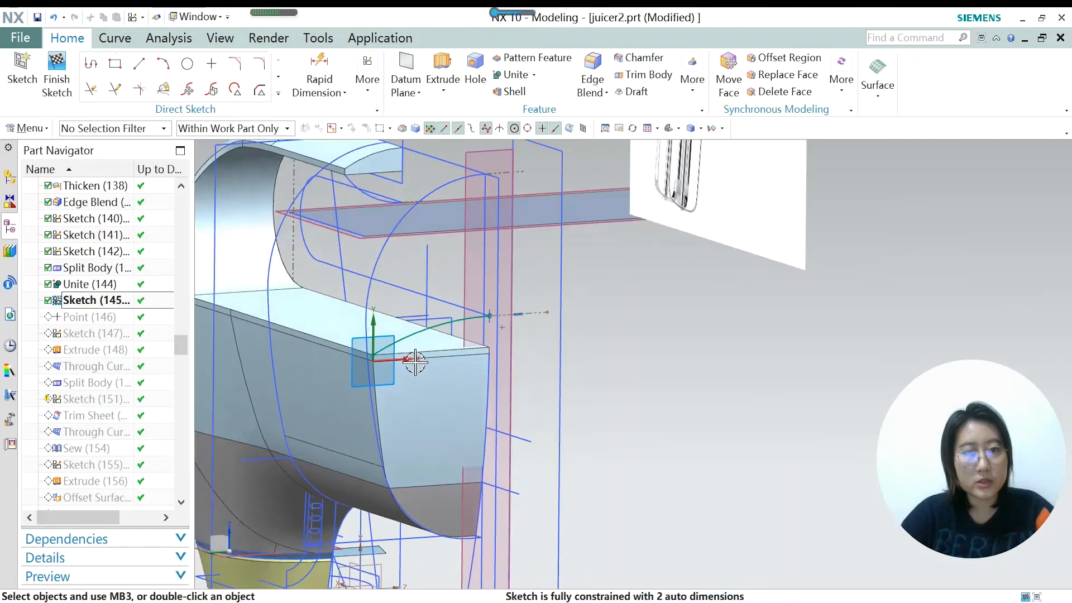
scroll(412, 359, "up", 3)
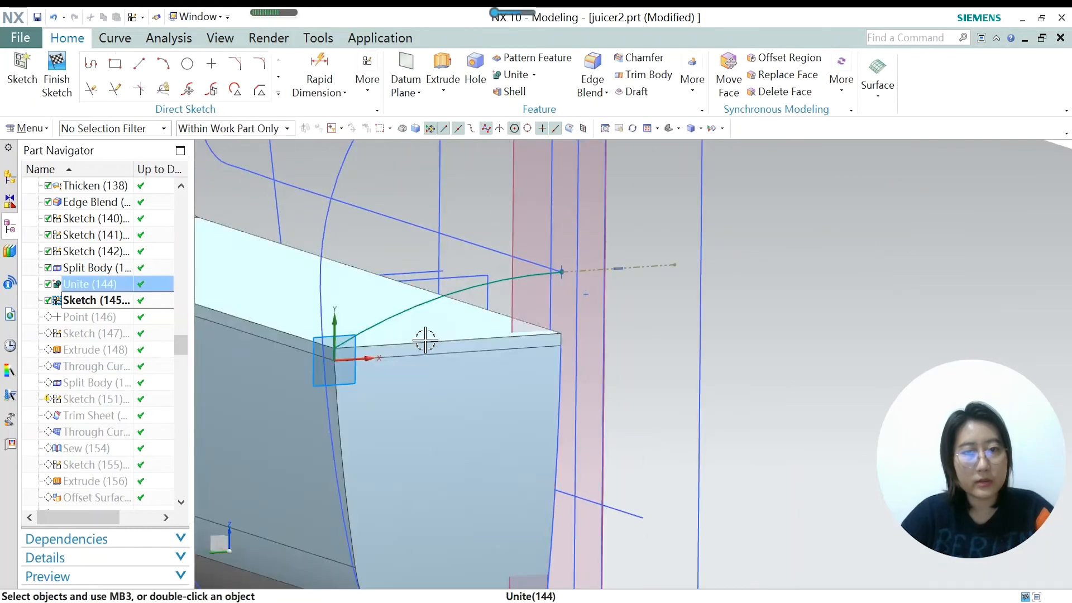
scroll(495, 357, "down", 2)
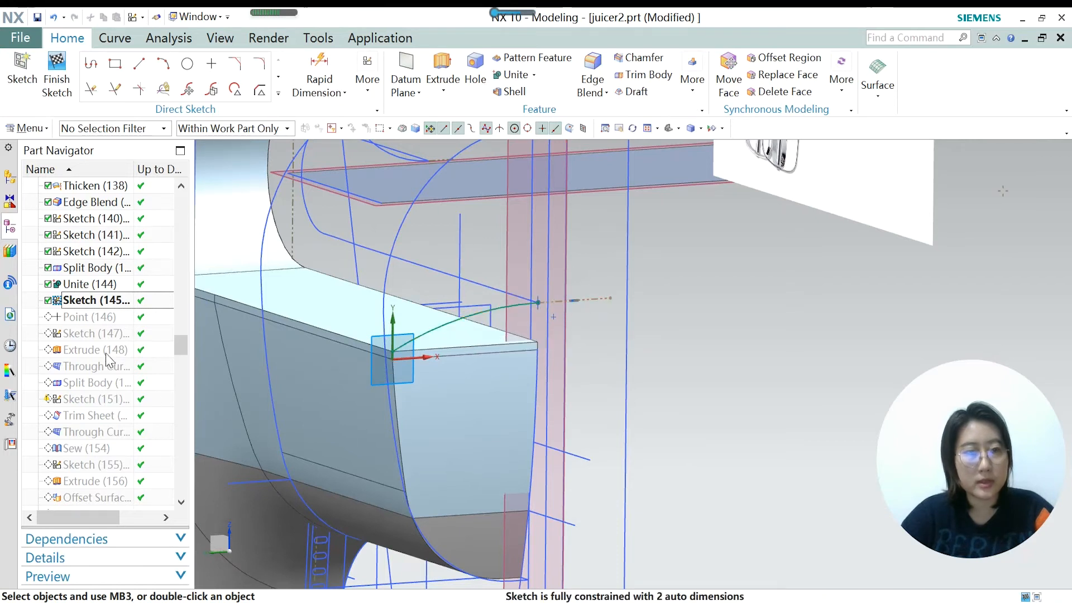
left_click(56, 78)
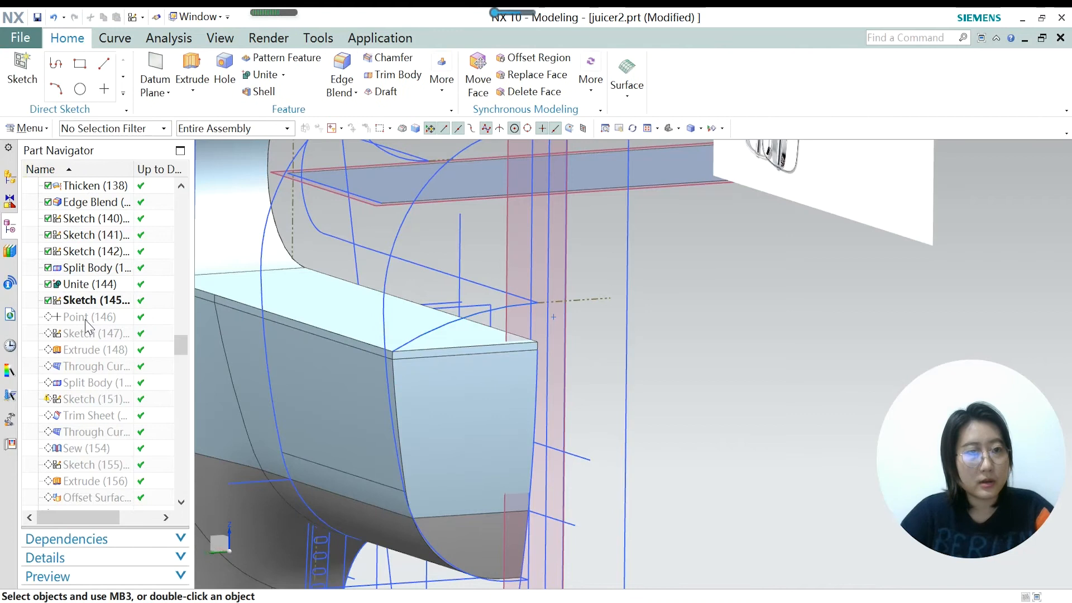
Make Point (146) the current feature, review its Intersection Point definition between the datum plane and the handle curve, and accept it.
right_click(87, 324)
left_click(139, 383)
left_click(99, 319)
double_click(100, 319)
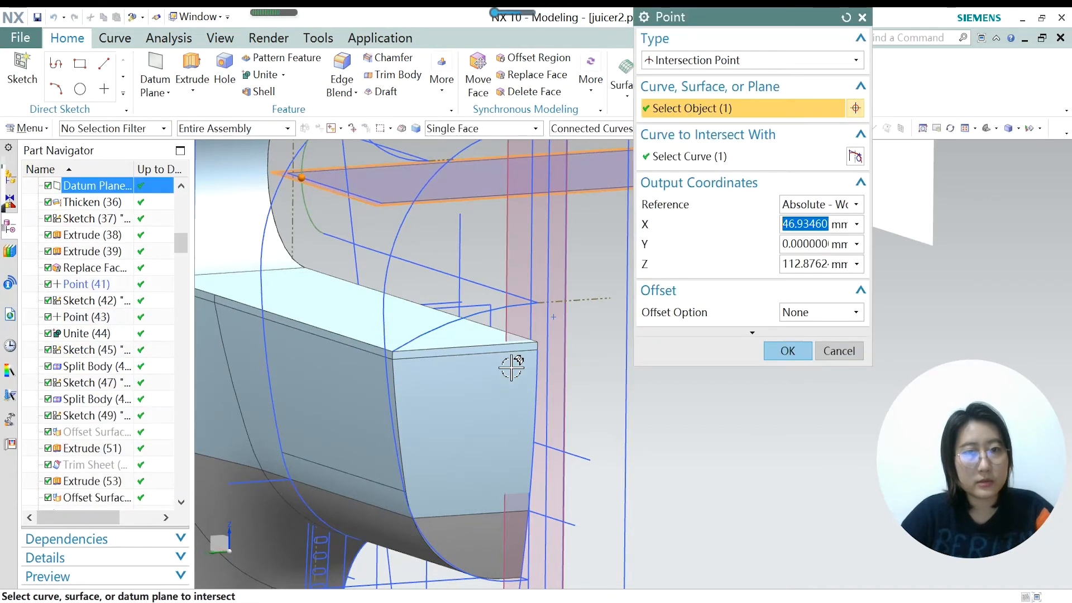
scroll(509, 362, "up", 4)
mouse_move(437, 326)
middle_mouse_down()
mouse_move(457, 333)
mouse_move(443, 333)
middle_mouse_up()
scroll(437, 327, "down", 5)
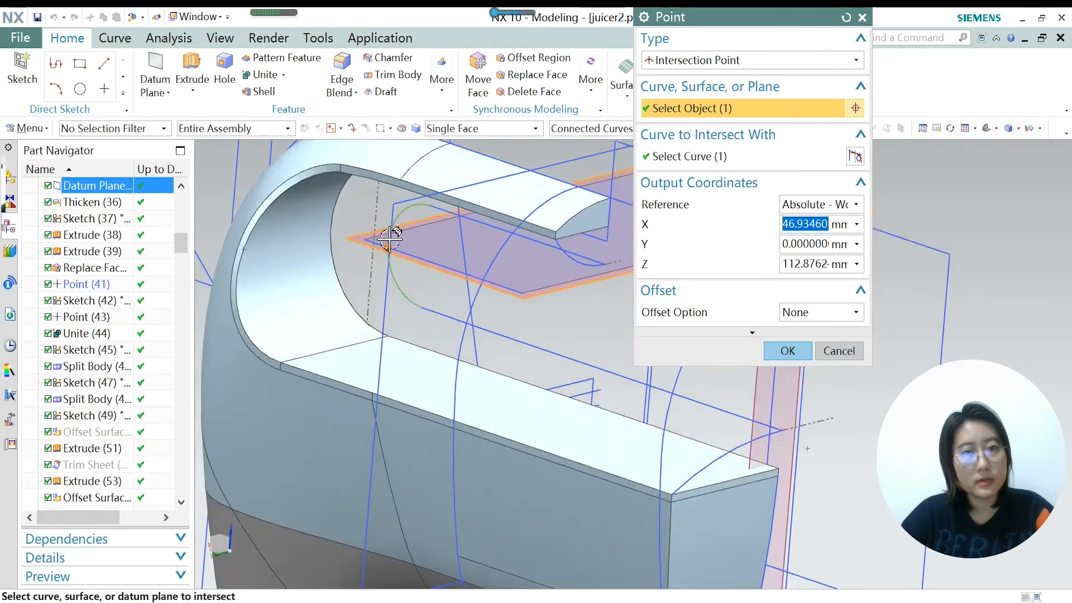
scroll(389, 238, "down", 4)
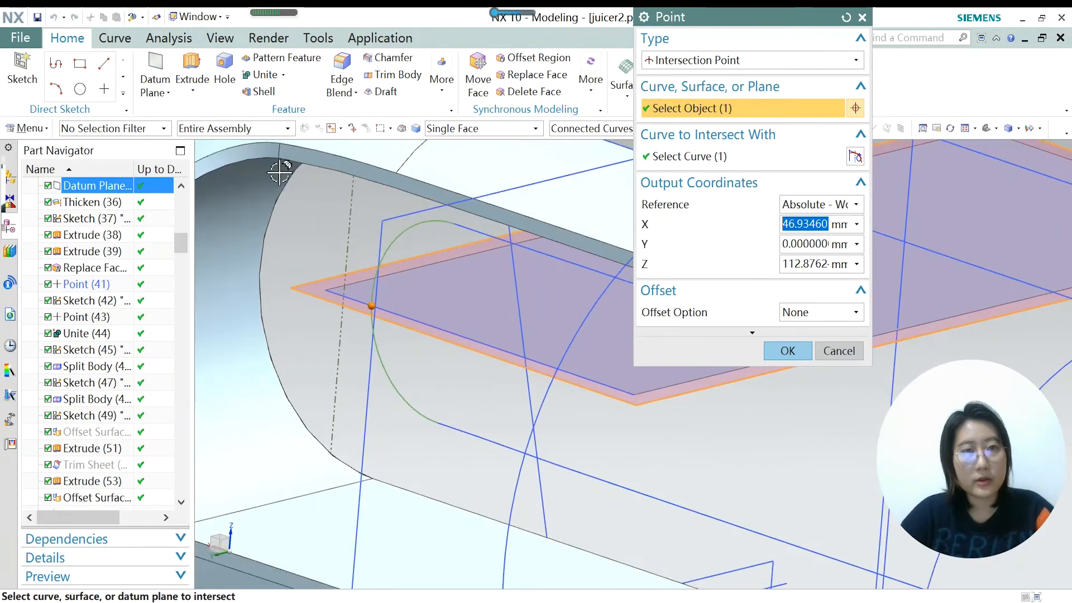
left_click(106, 43)
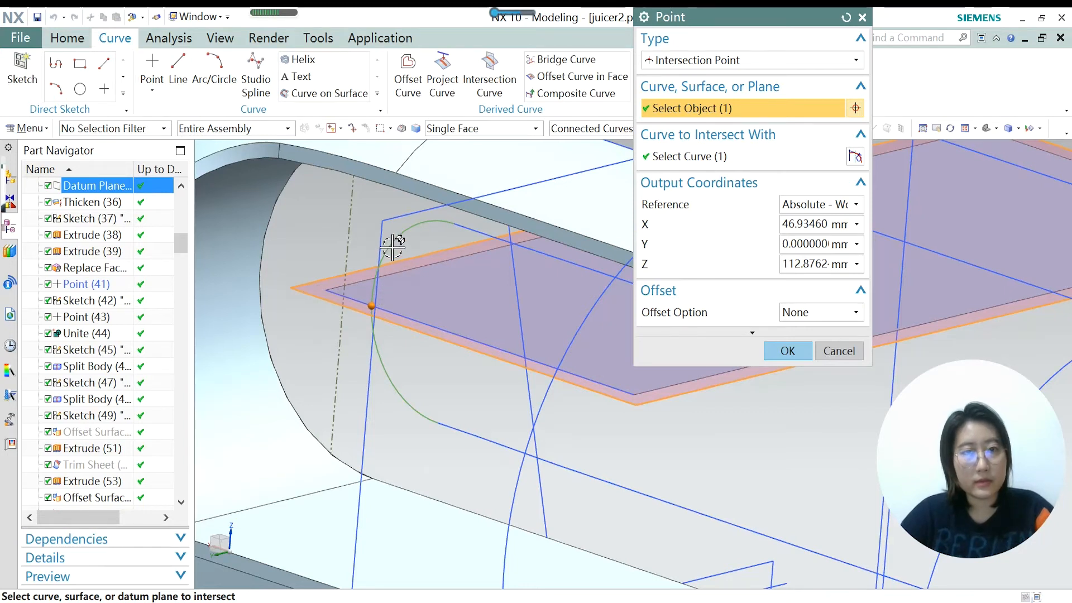
scroll(374, 306, "up", 2)
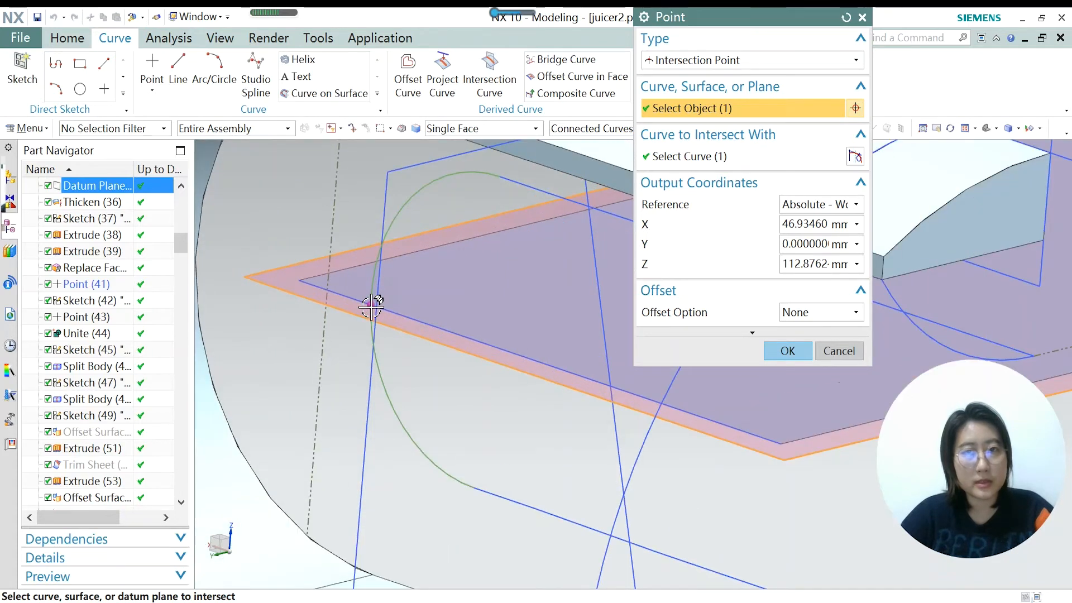
left_click(784, 351)
Return to the features after Point (146) in the history and make Sketch (147) the current feature.
scroll(627, 370, "down", 3)
scroll(108, 440, "down", 3)
scroll(108, 441, "down", 15)
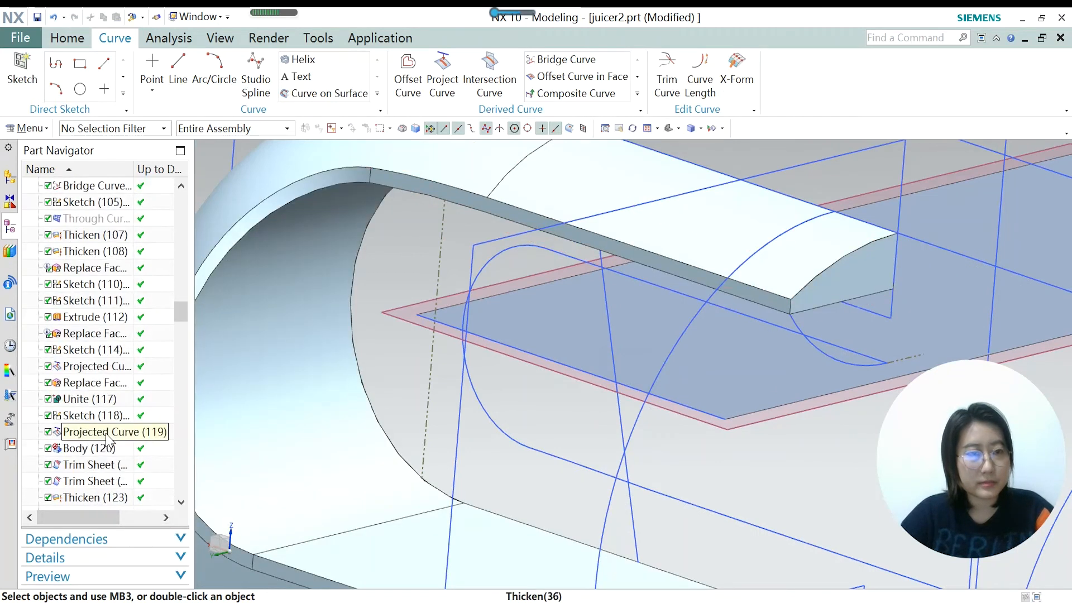
scroll(108, 441, "down", 4)
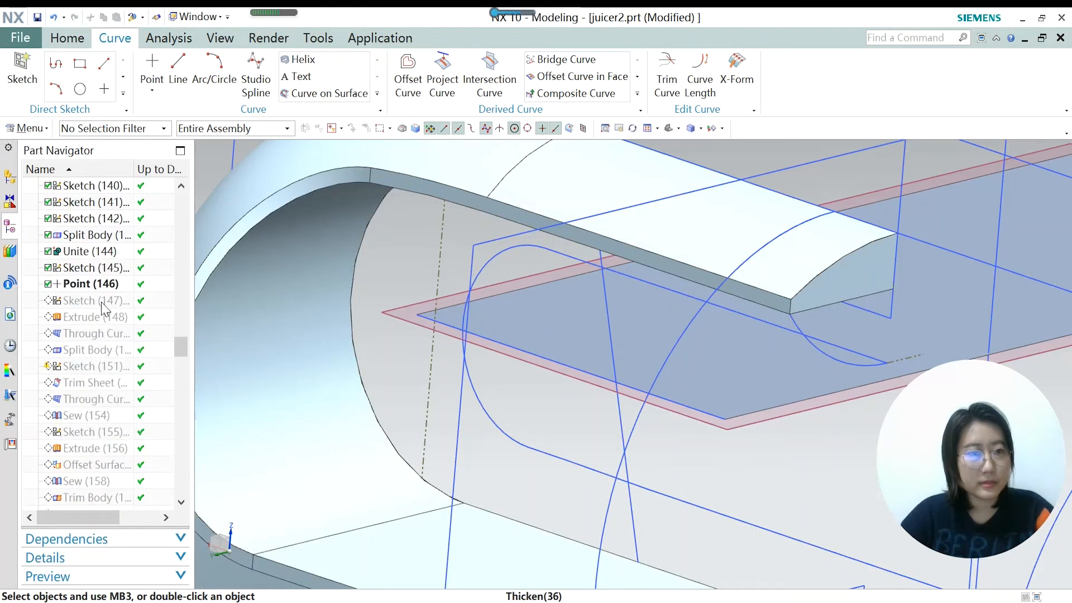
right_click(103, 304)
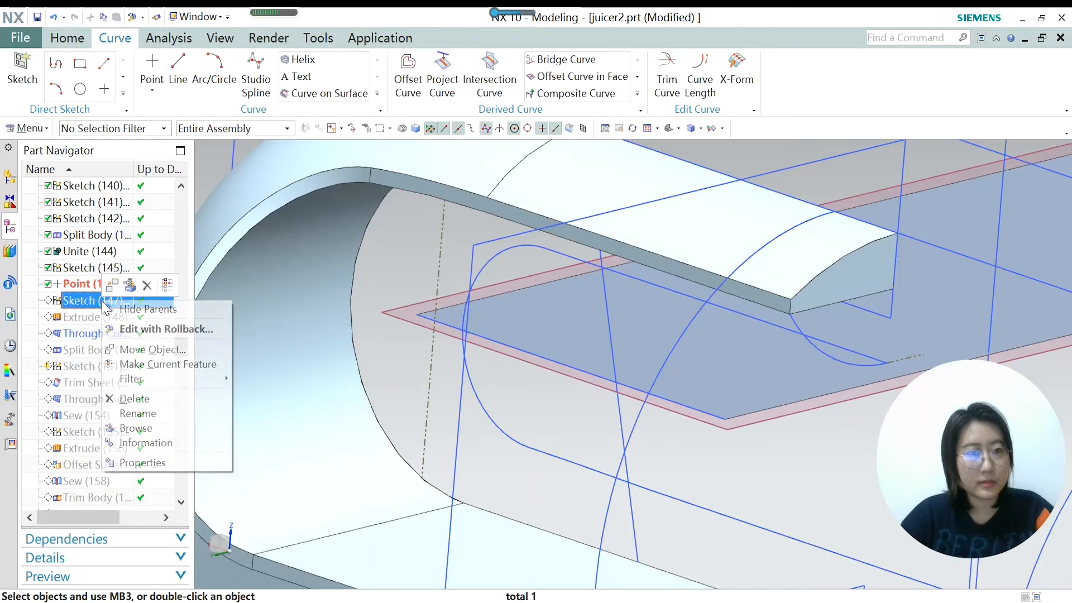
left_click(160, 365)
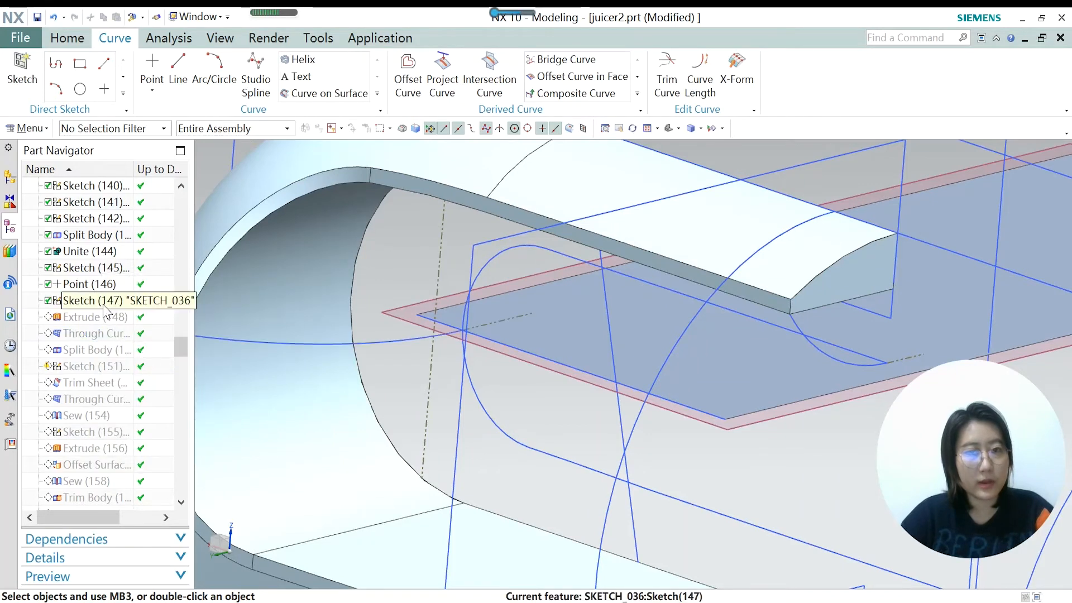
Open Sketch (147), inspect its curve between the handle opening's outer edge and the intersection point, and finish the sketch.
double_click(104, 305)
mouse_move(505, 234)
middle_mouse_down()
mouse_move(503, 363)
mouse_move(491, 334)
mouse_move(478, 334)
mouse_move(629, 379)
middle_mouse_up()
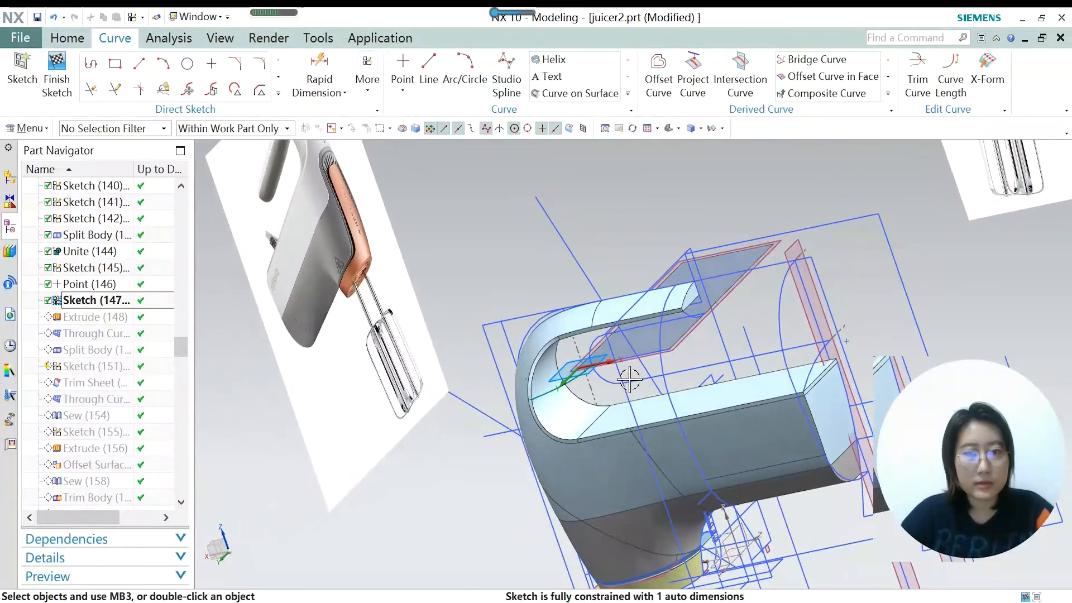
scroll(629, 379, "up", 4)
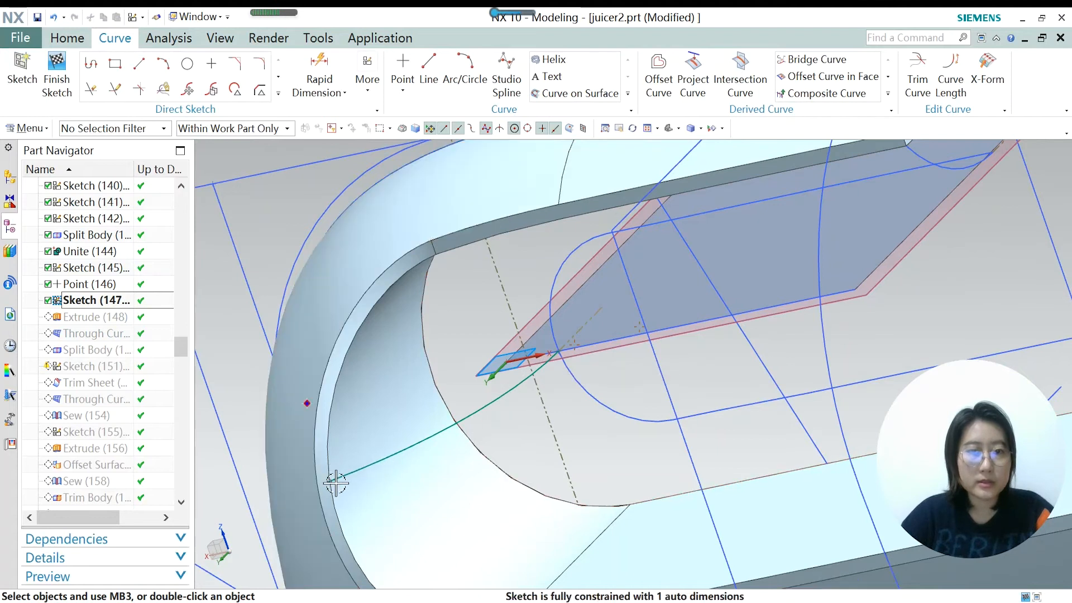
scroll(650, 296, "down", 2)
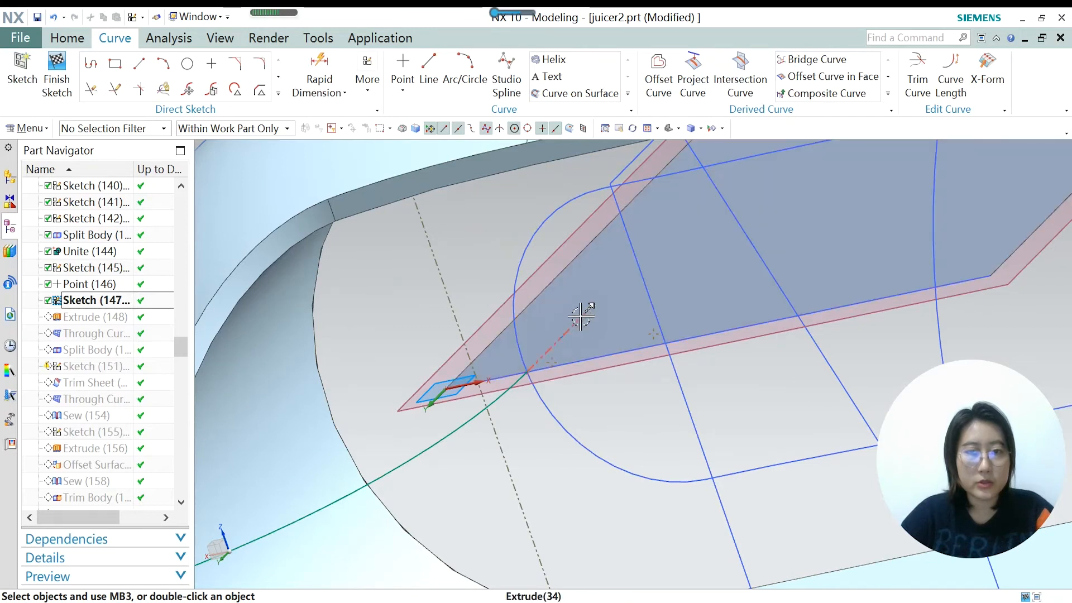
scroll(524, 371, "down", 2)
scroll(540, 328, "up", 2)
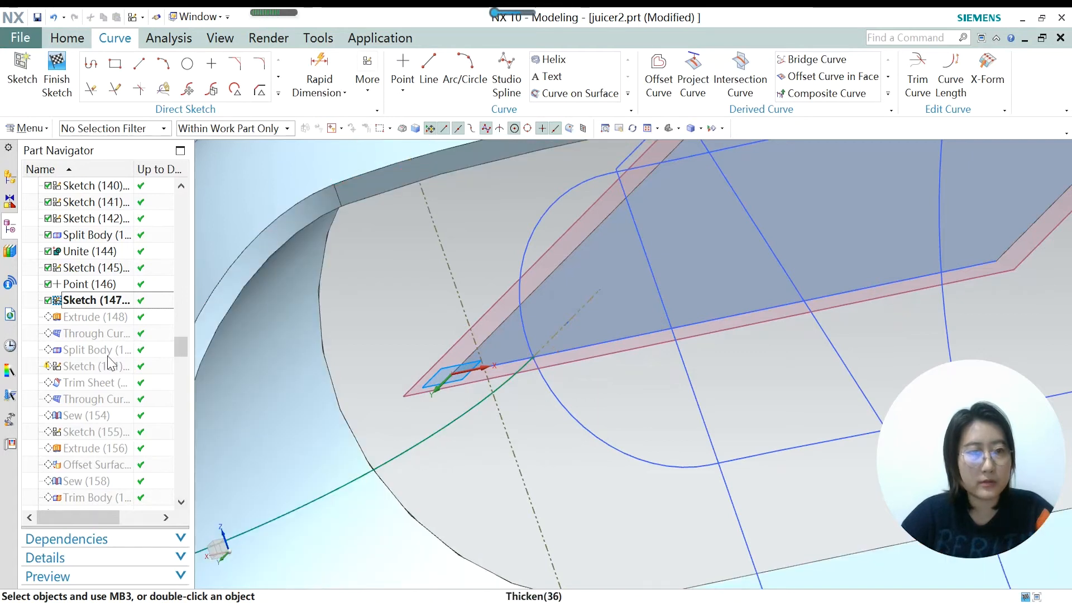
left_click(56, 78)
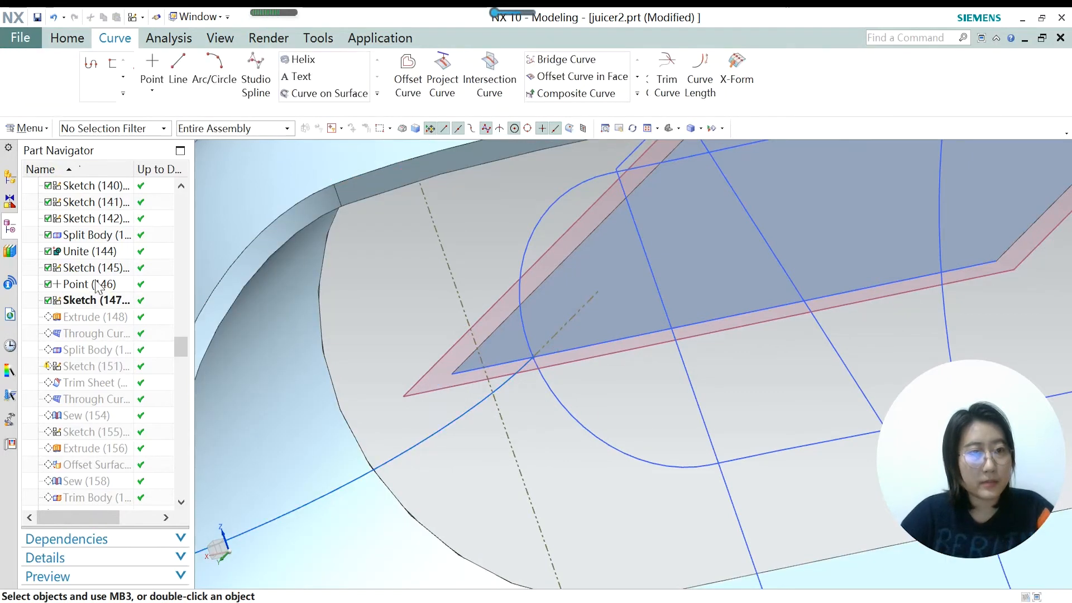
Make Extrude (148) the current feature and inspect the extruded sheet along the inner handle opening.
left_click(95, 317)
right_click(94, 319)
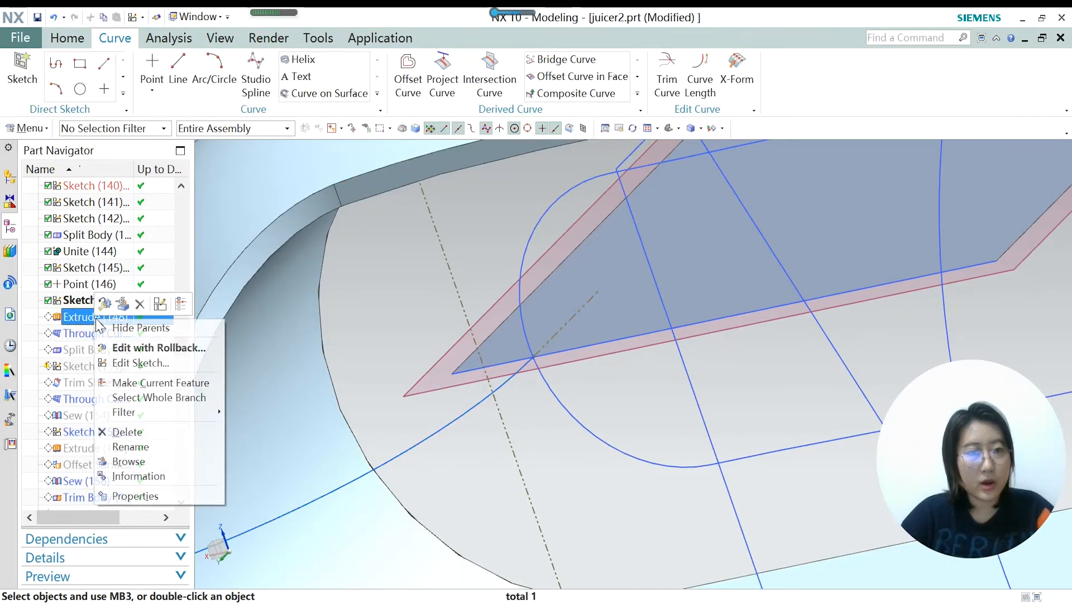
left_click(149, 384)
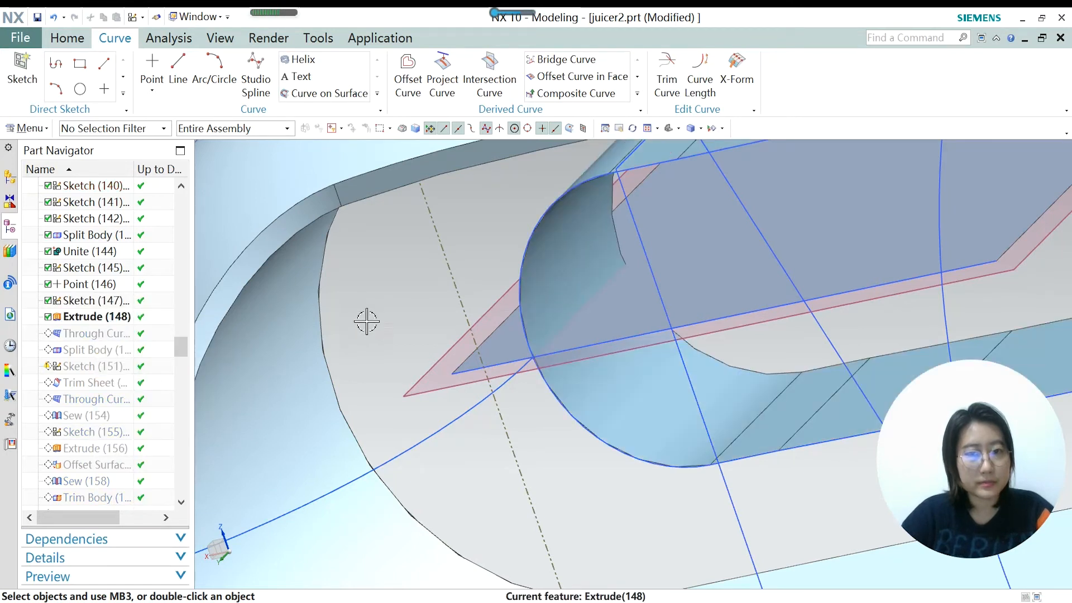
scroll(369, 316, "down", 4)
scroll(390, 324, "up", 3)
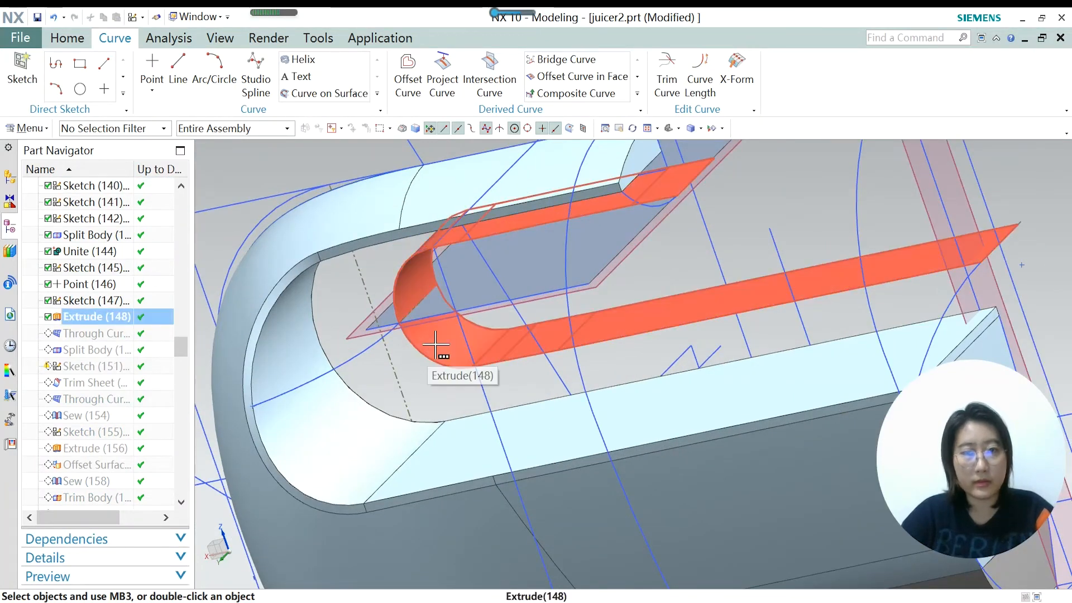
double_click(435, 344)
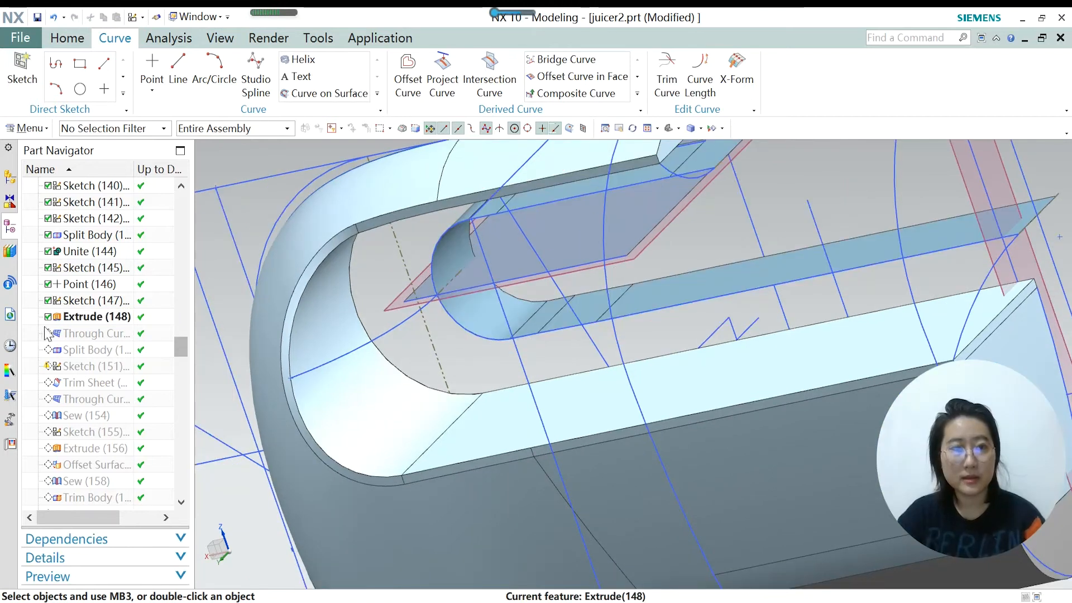
Highlight Extrude (148), Sketch (147) and Sketch (145) in turn to examine the inputs for the handle surface.
left_click(93, 317)
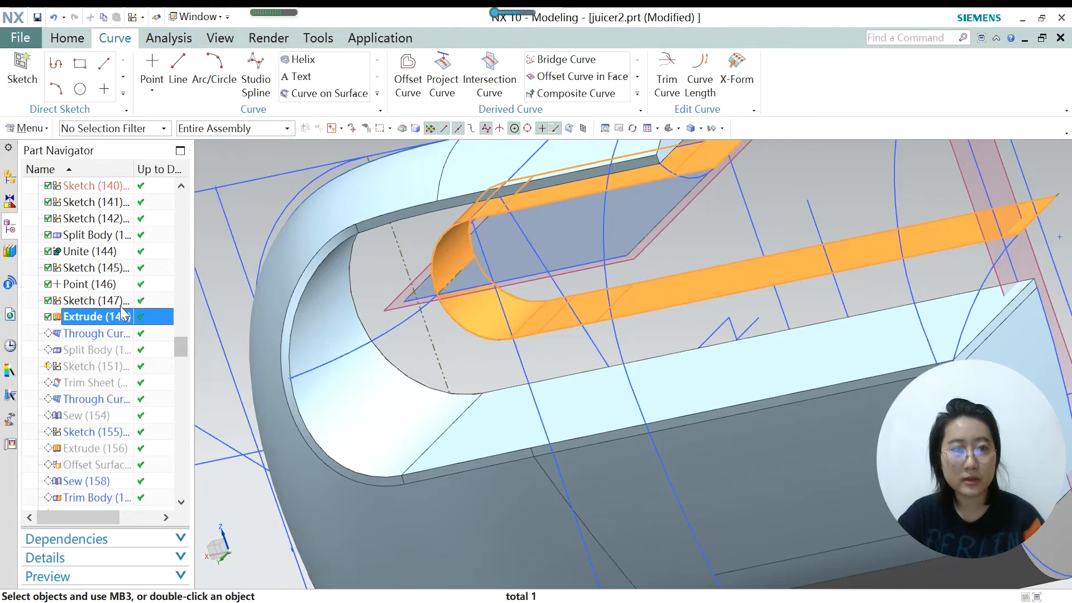
left_click(113, 302)
left_click(89, 269)
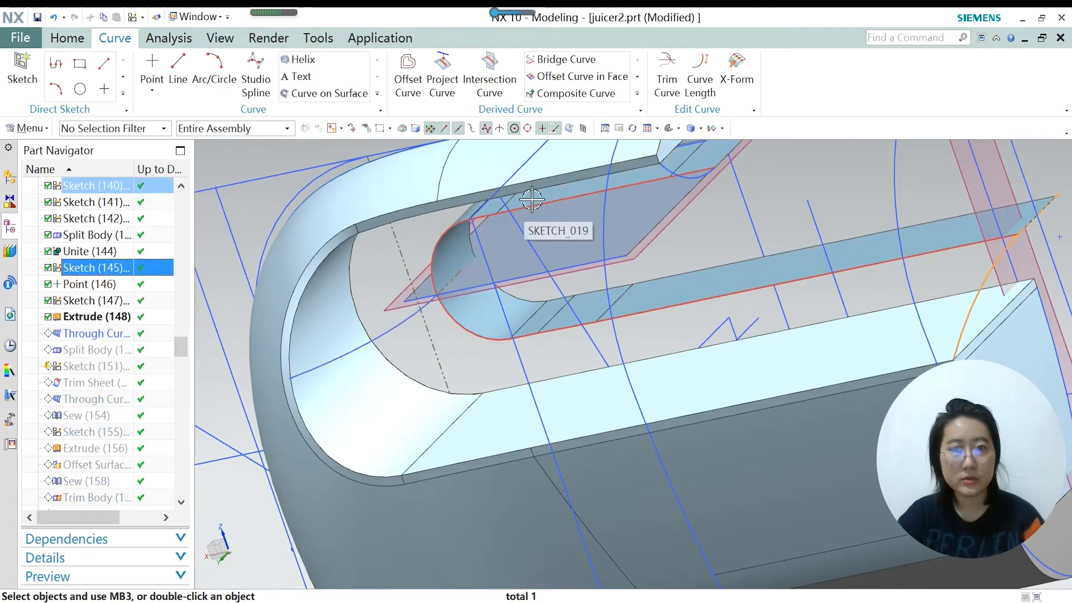
scroll(536, 193, "up", 2)
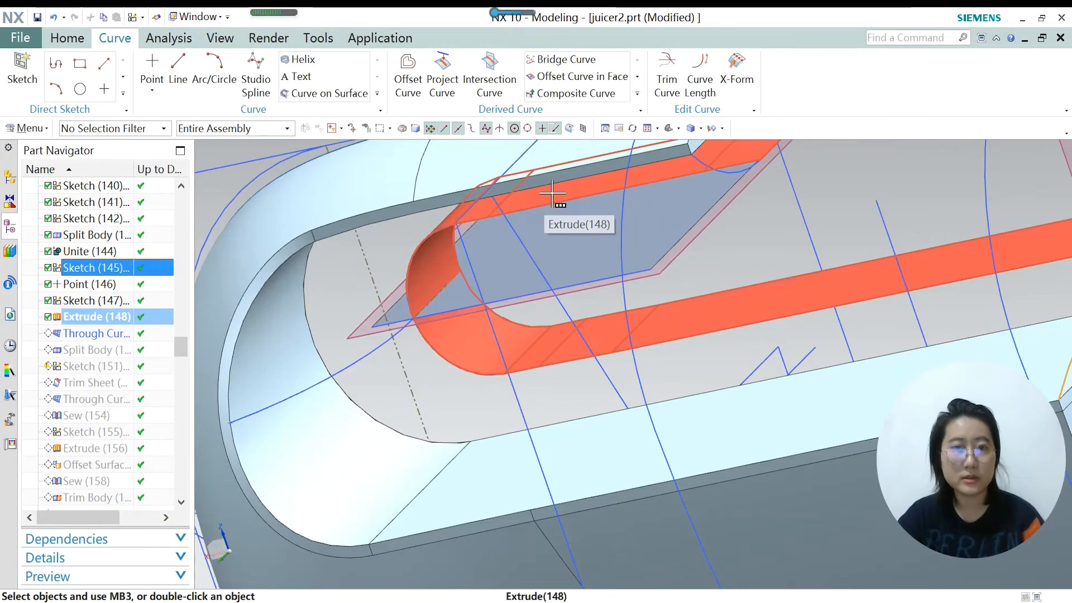
Make Through Curve Mesh (149) the current feature and orient the model towards the handle opening's inner surface.
left_click(97, 335)
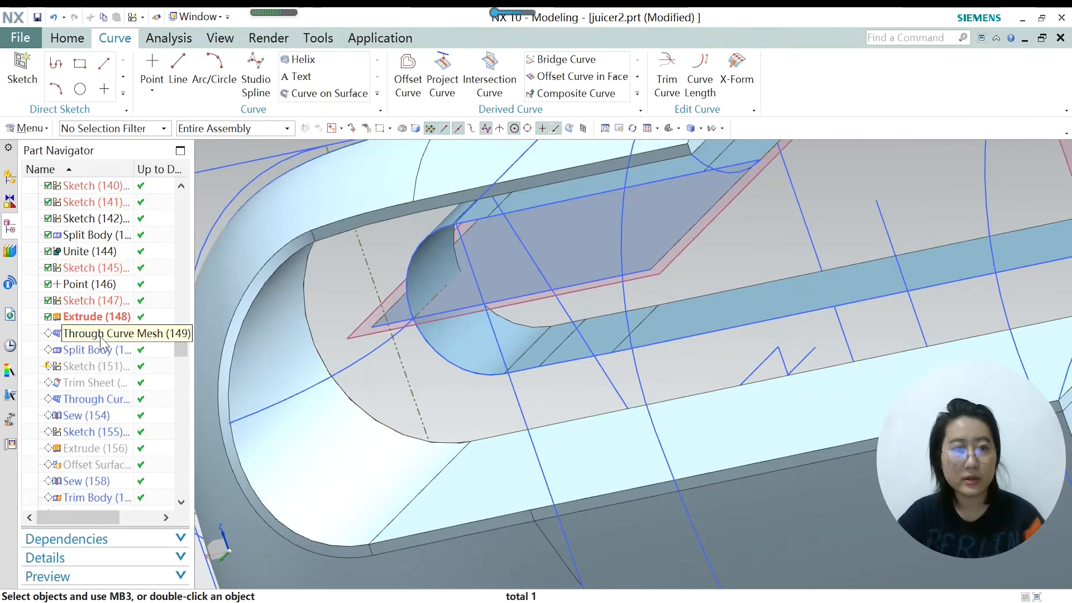
right_click(99, 335)
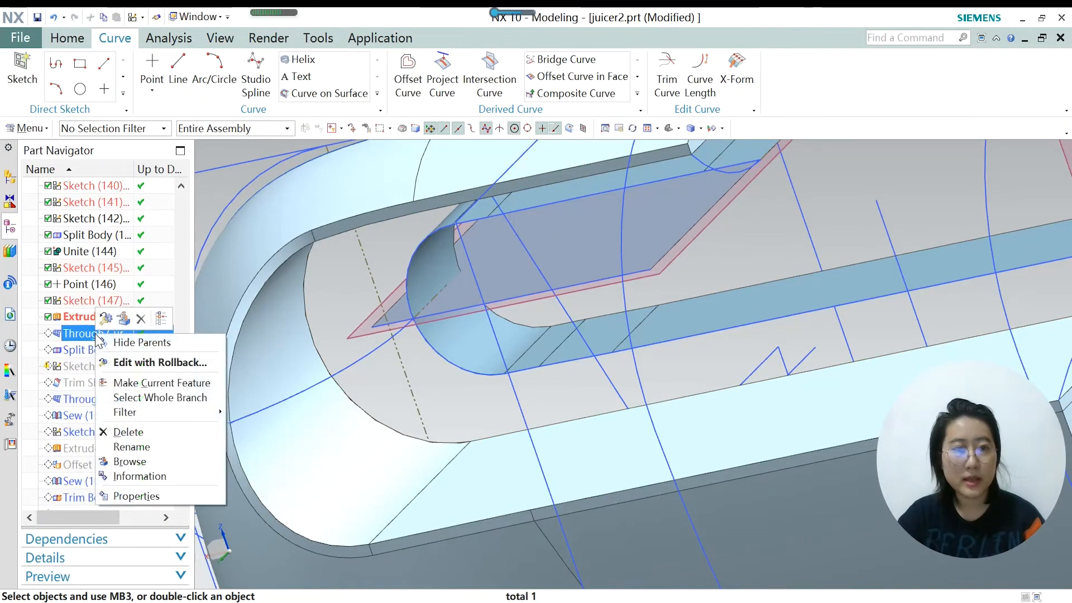
left_click(137, 383)
middle_click_drag(436, 416, 229, 391)
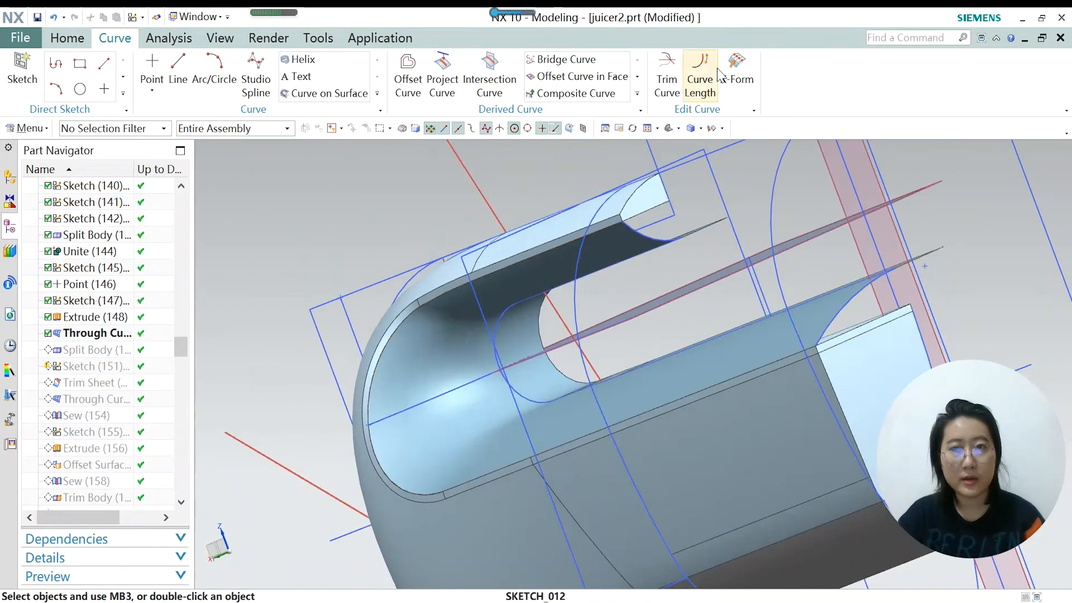
Inspect the Through Curve Mesh (149) surface around the handle opening, including its rounded front end and boundary edges.
left_click(90, 334)
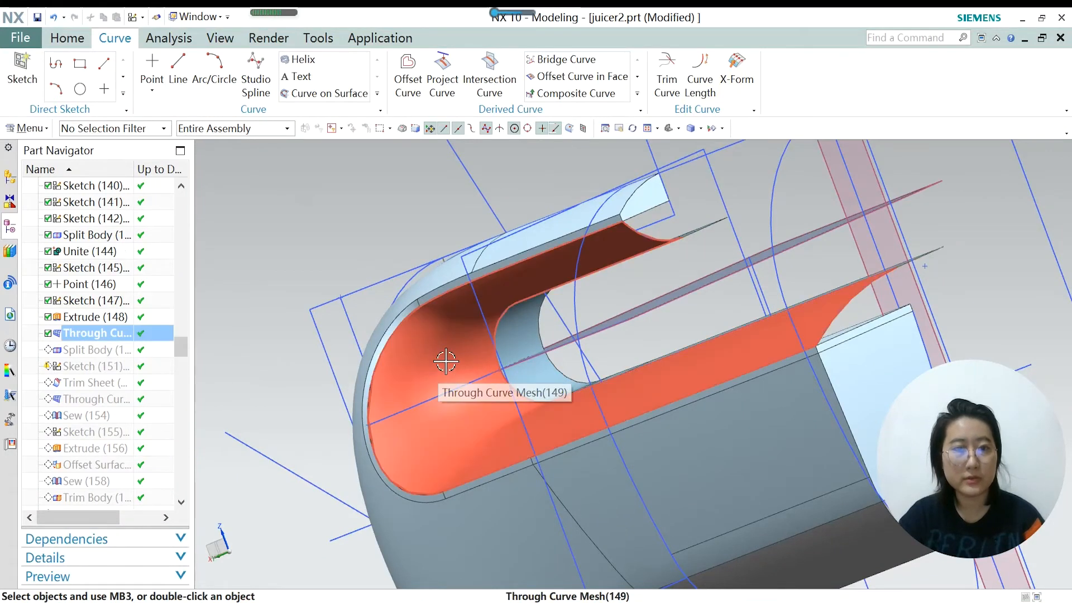
scroll(446, 361, "down", 1)
middle_click_drag(426, 341, 545, 425)
scroll(545, 426, "up", 3)
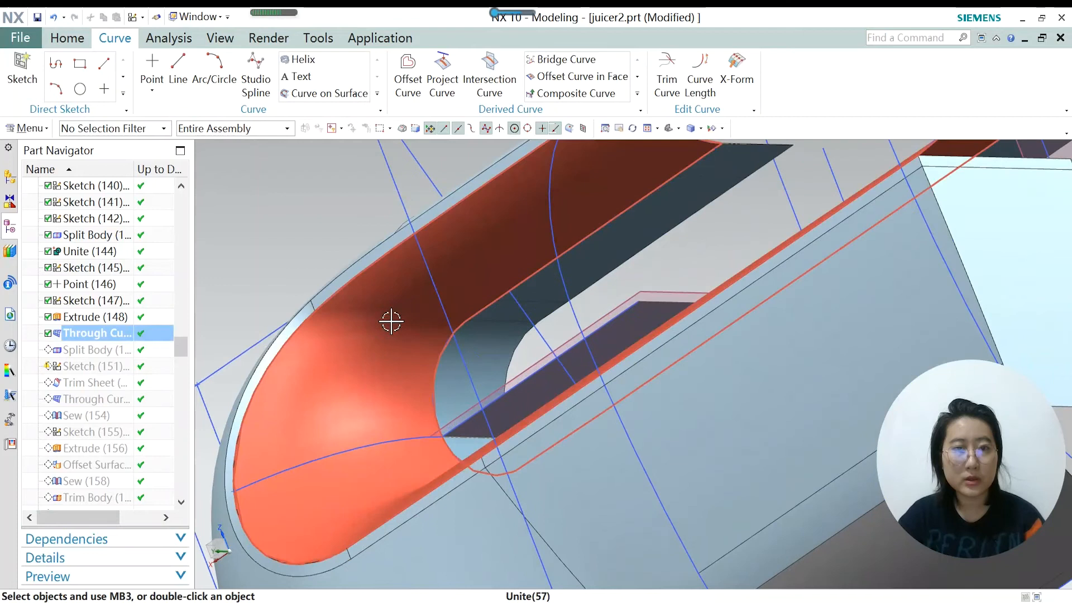
scroll(411, 400, "up", 3)
middle_click_drag(412, 400, 458, 293)
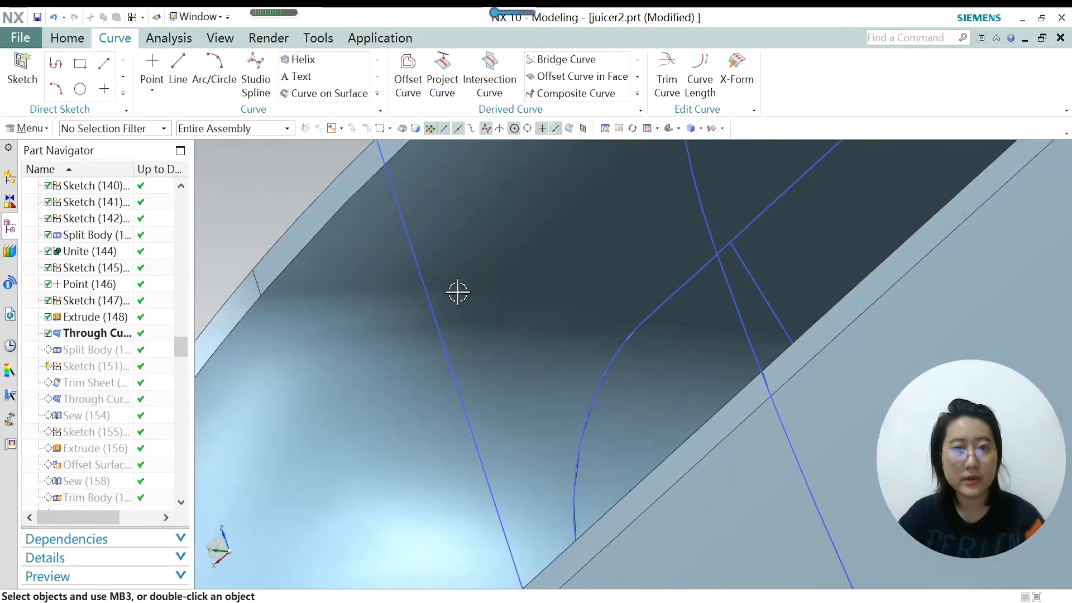
scroll(519, 263, "down", 5)
middle_click_drag(407, 335, 436, 357)
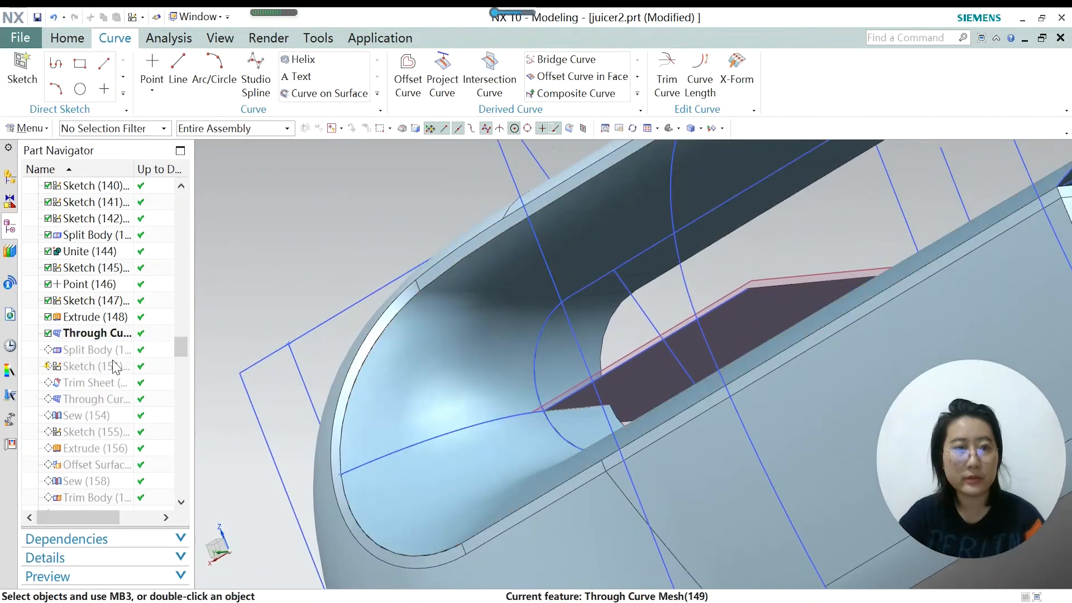
Make Split Body (150) the current feature and inspect the split faces around the handle opening's rounded front end.
right_click(101, 355)
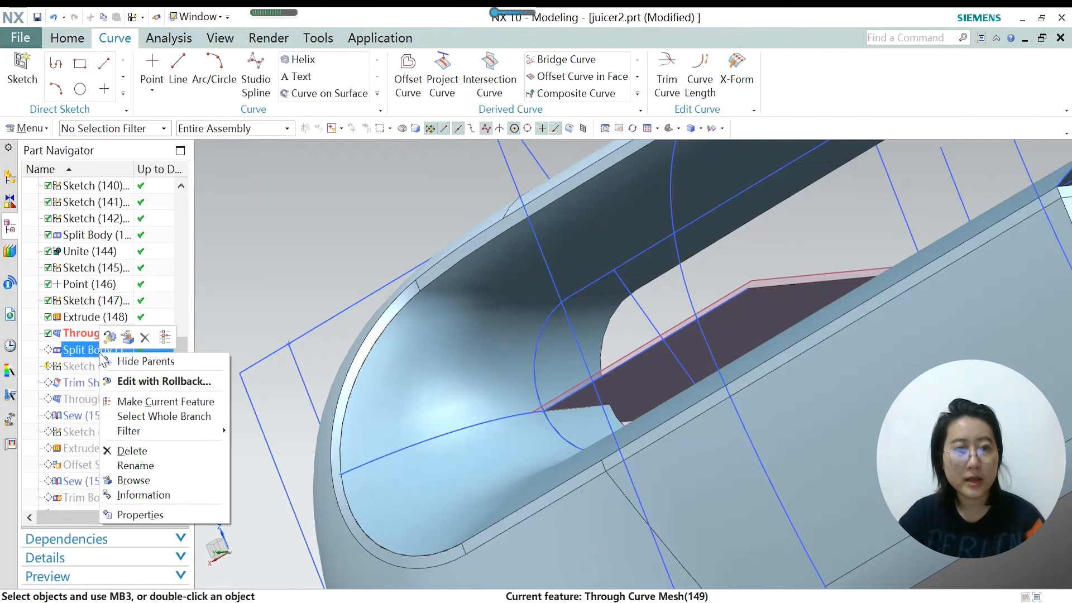
left_click(136, 402)
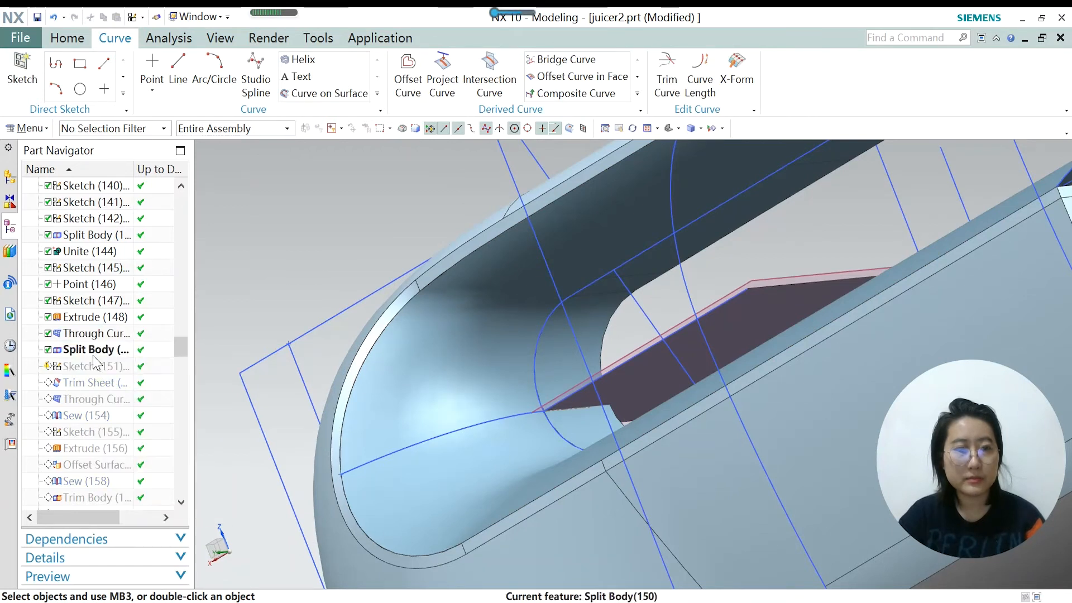
scroll(366, 303, "down", 3)
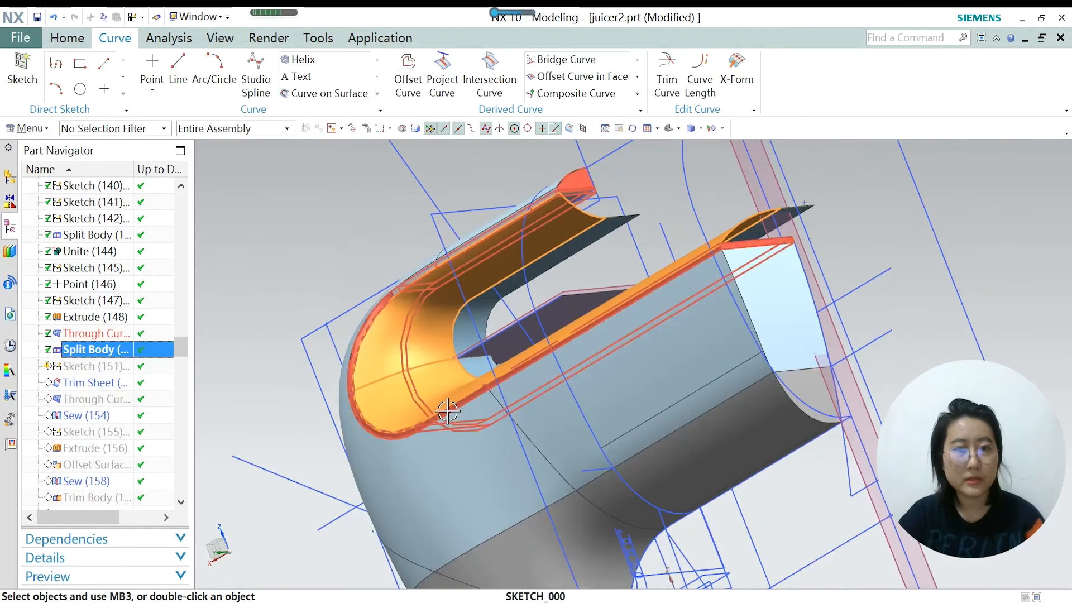
middle_click_drag(445, 414, 446, 394)
scroll(362, 313, "up", 3)
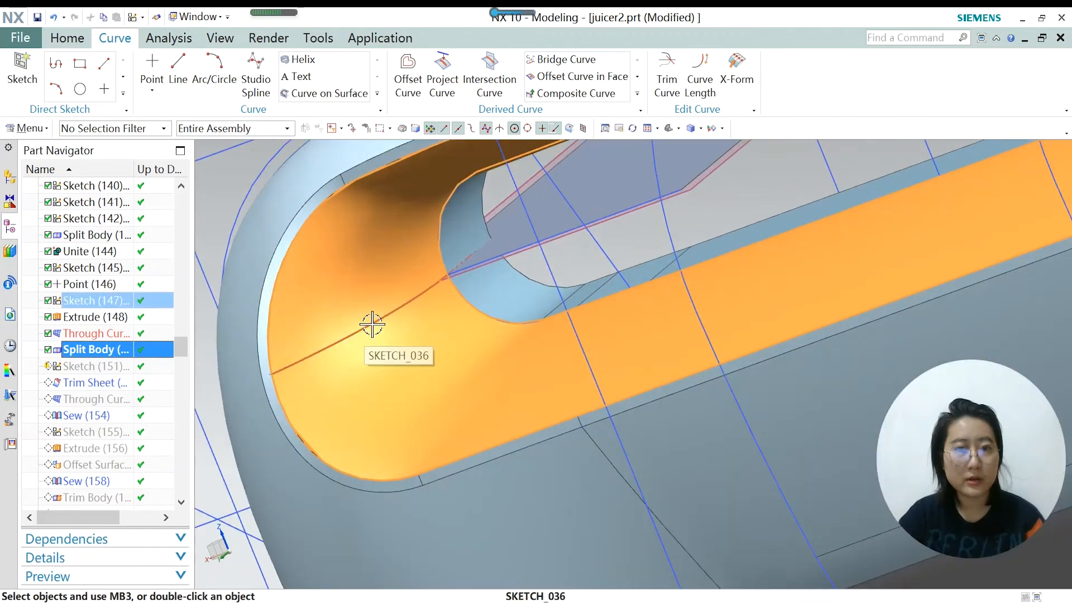
scroll(481, 375, "down", 1)
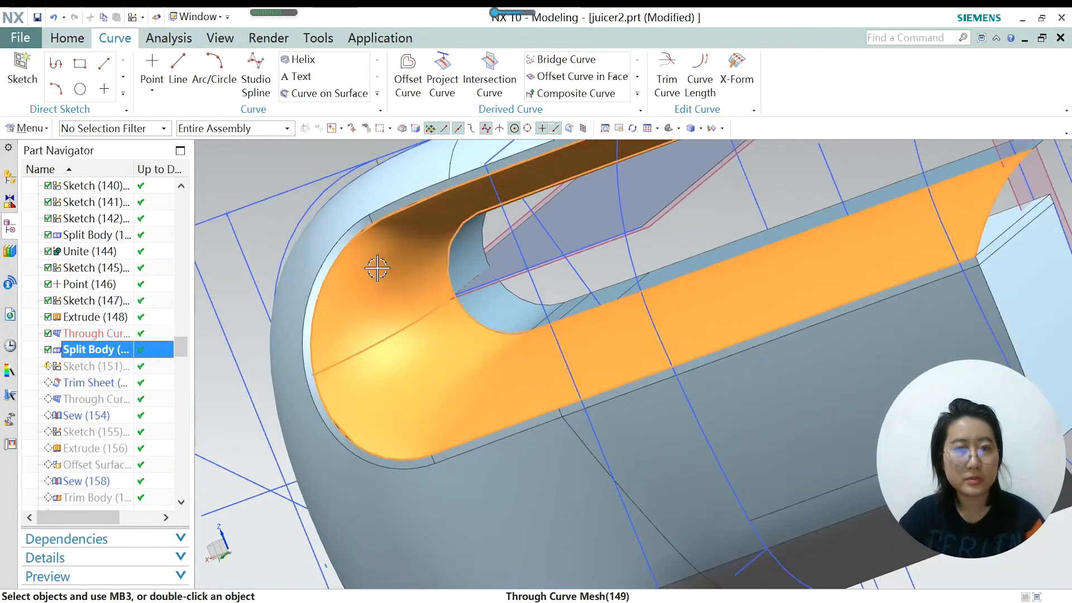
Make Sketch (151) the current feature, open it to view its two trimming lines and finish the sketch.
left_click(92, 366)
right_click(83, 367)
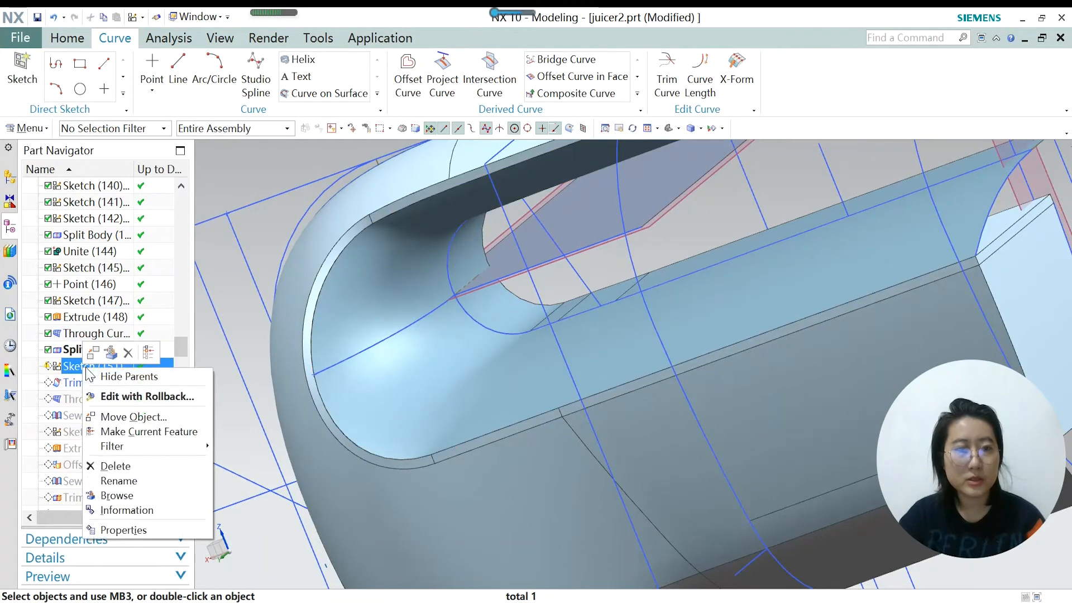
left_click(146, 432)
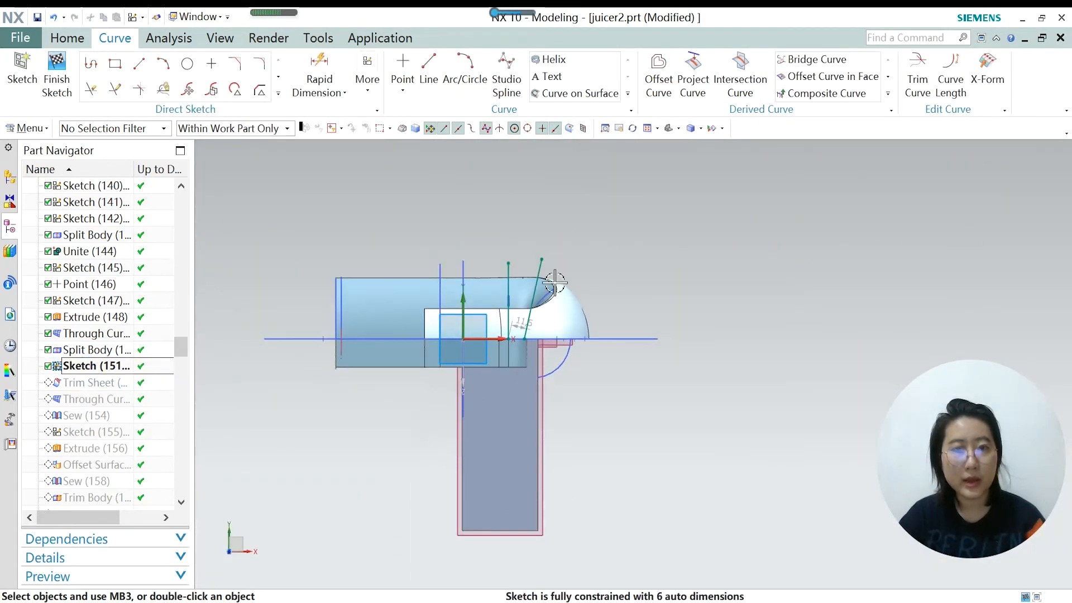
scroll(554, 283, "up", 2)
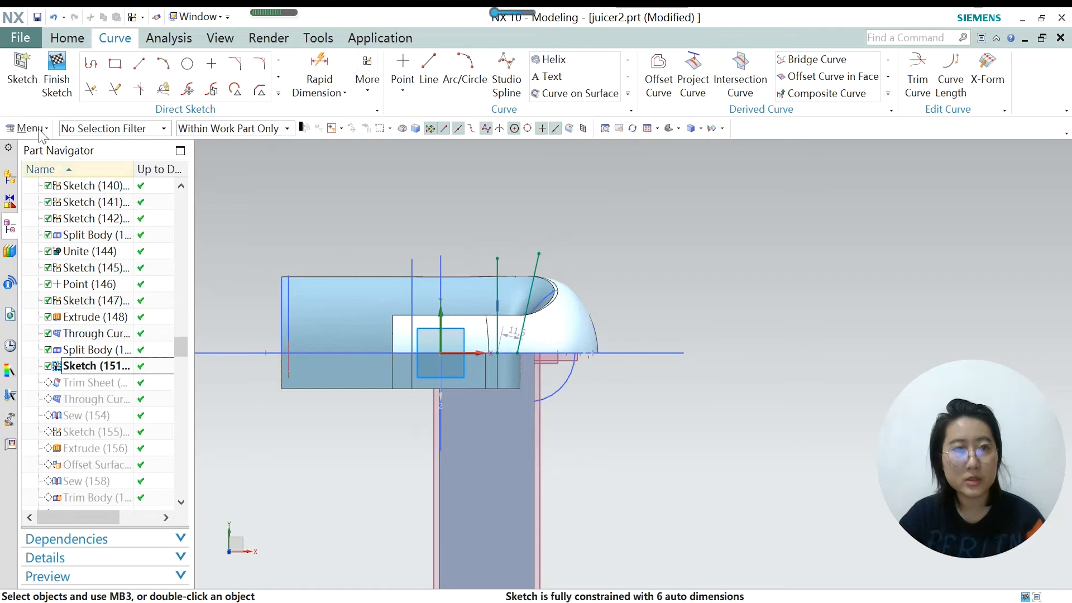
left_click(56, 83)
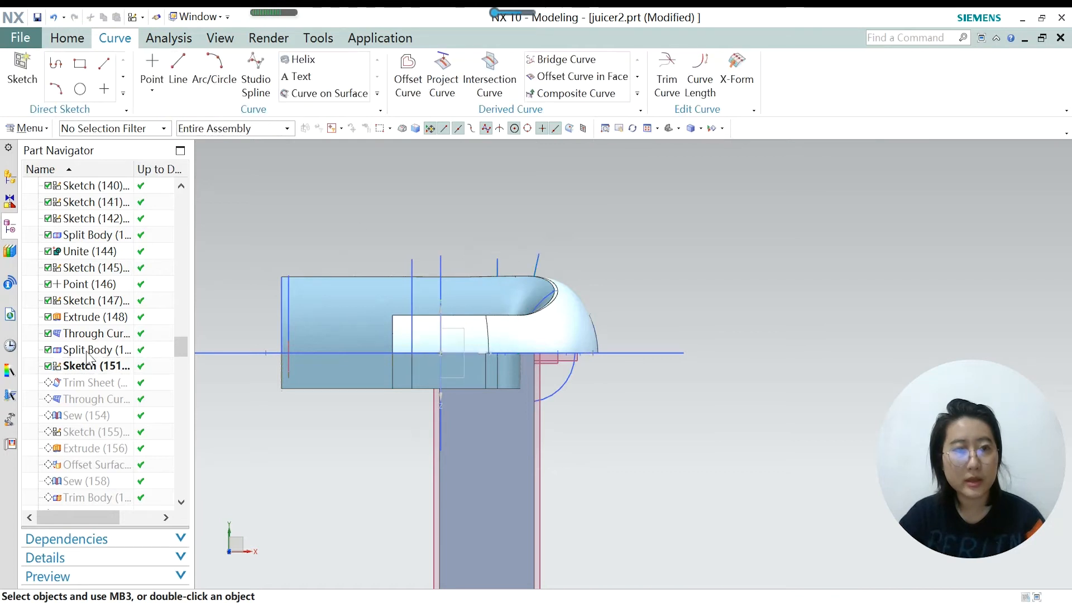
Make Trim Sheet (152) the current feature and review its target sheet, boundary curves, projection direction and discarded region.
right_click(92, 391)
left_click(128, 432)
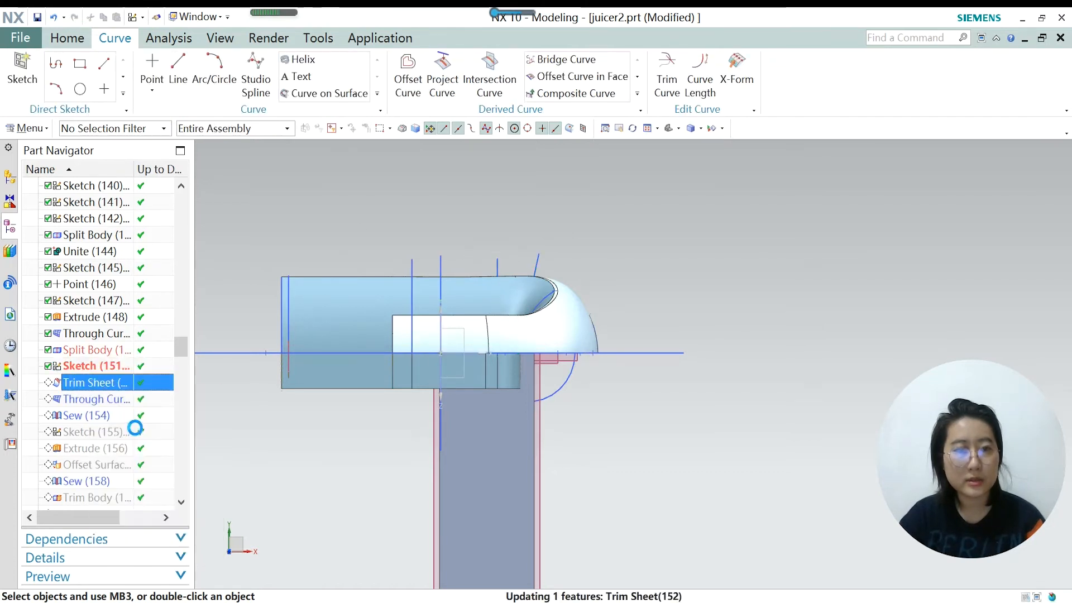
double_click(96, 384)
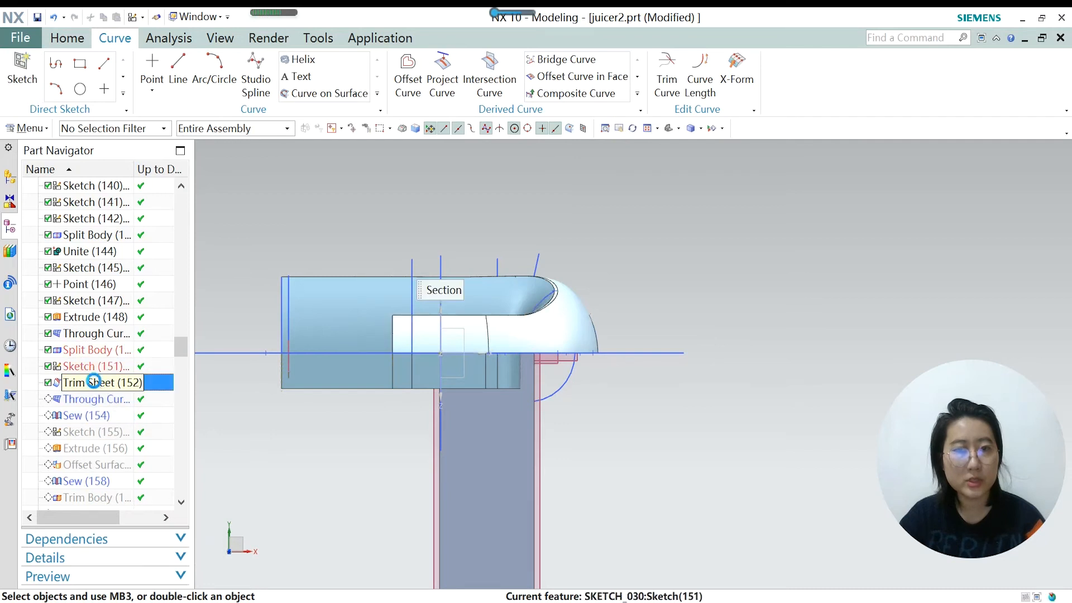
scroll(556, 310, "up", 3)
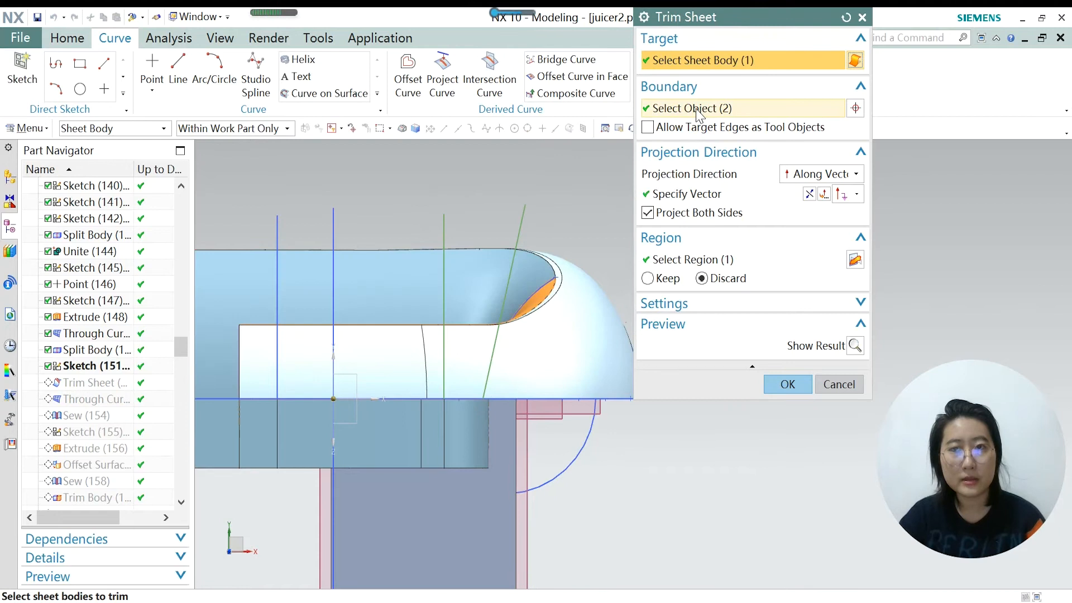
mouse_move(536, 293)
middle_mouse_down()
mouse_move(555, 323)
mouse_move(553, 361)
mouse_move(452, 330)
mouse_move(440, 273)
mouse_move(443, 263)
mouse_move(539, 275)
middle_mouse_up()
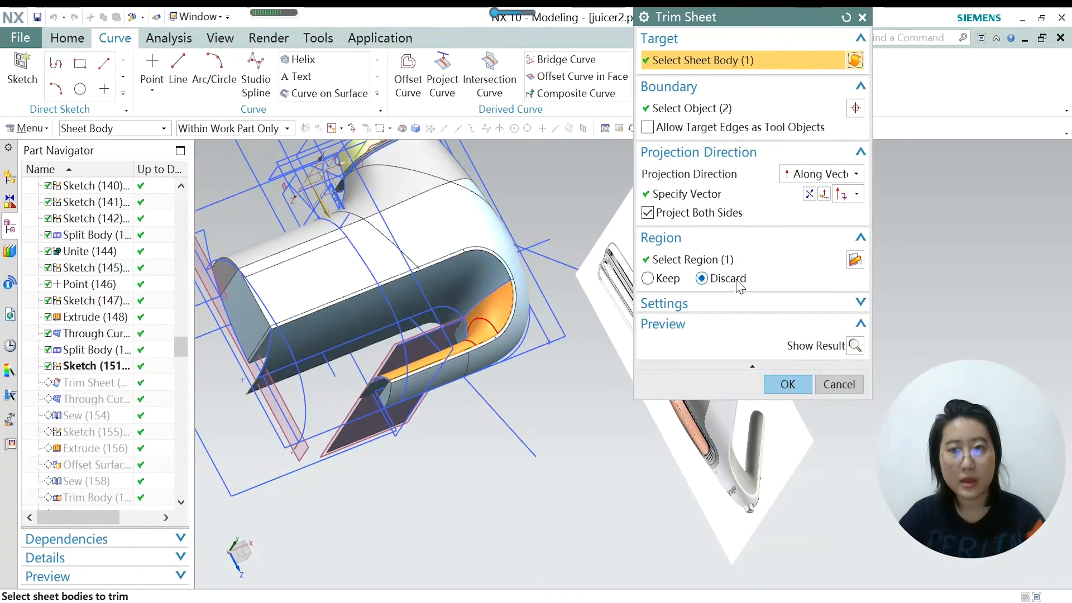
scroll(563, 314, "up", 3)
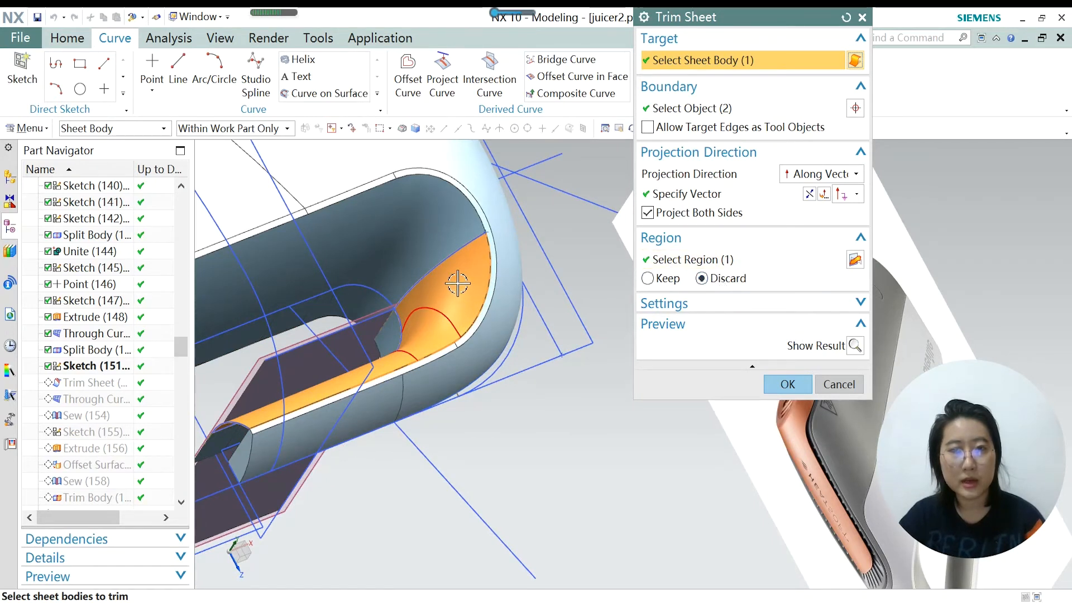
scroll(424, 327, "up", 1)
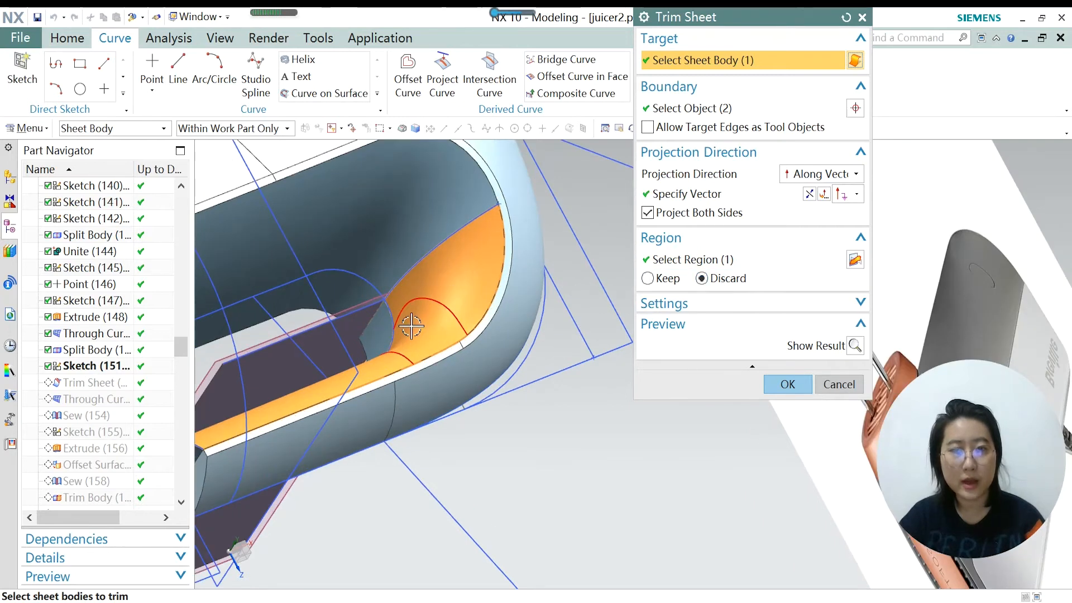
left_click(787, 385)
Make Through Curve Mesh (153) the current feature and review its primary curves, cross curves and continuity settings.
scroll(610, 318, "down", 3)
middle_click_drag(580, 368, 403, 406)
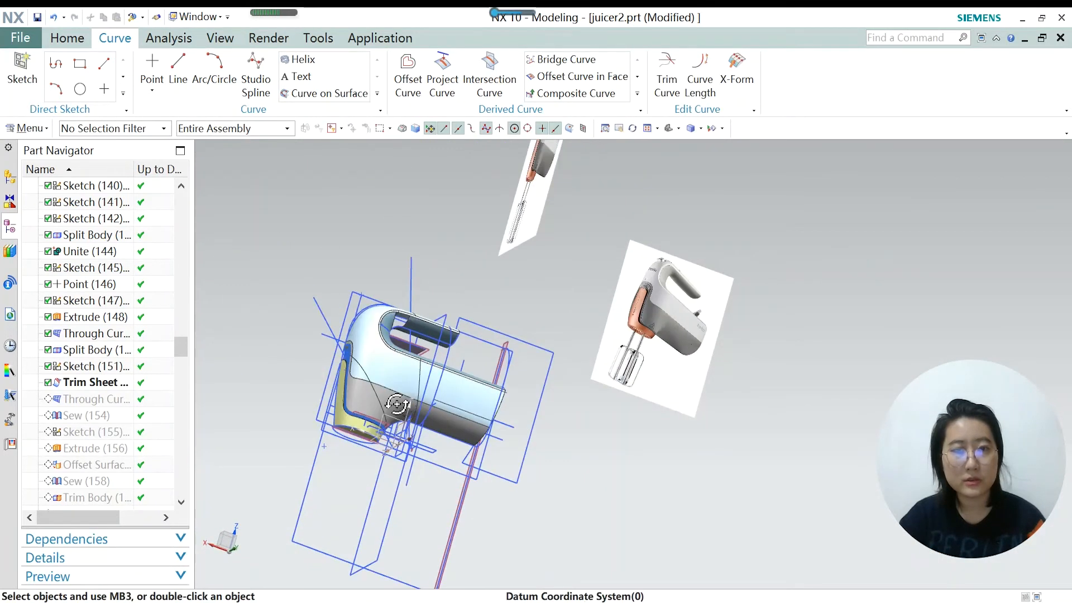
scroll(397, 404, "up", 5)
scroll(399, 488, "down", 2)
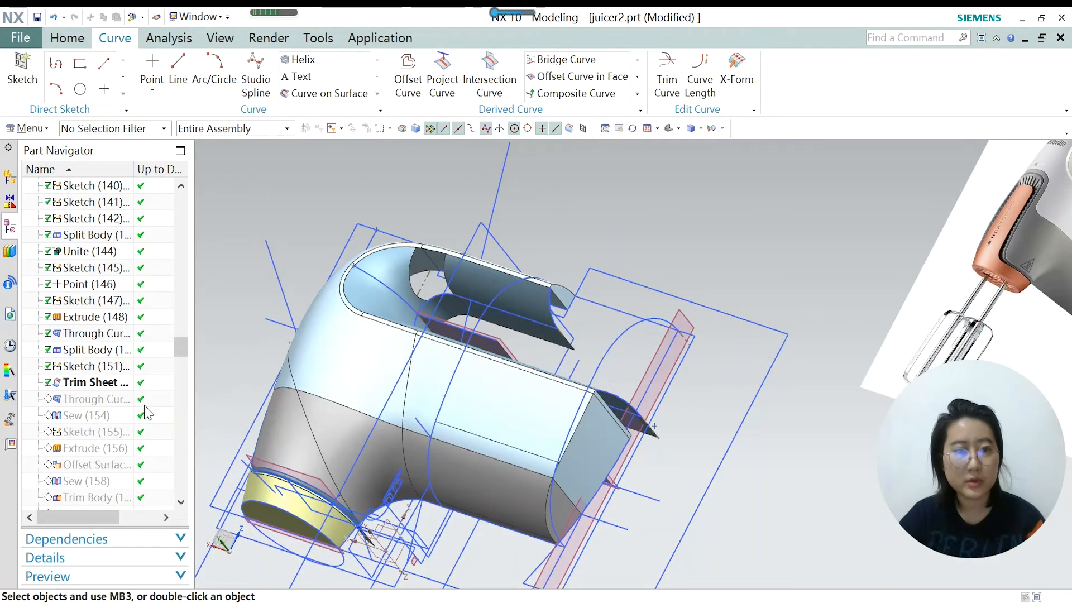
right_click(97, 411)
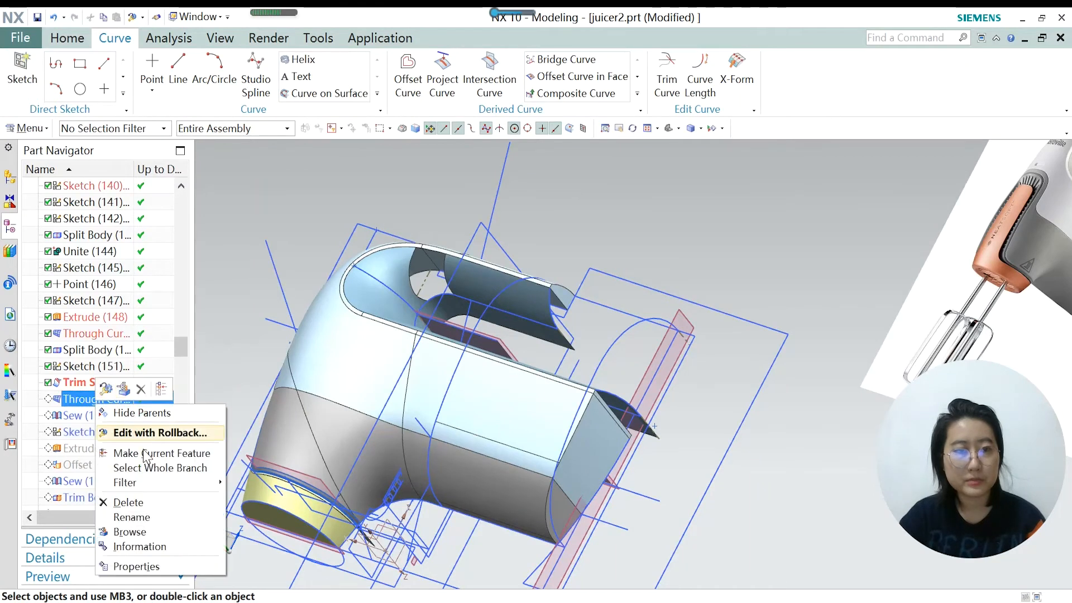
left_click(123, 454)
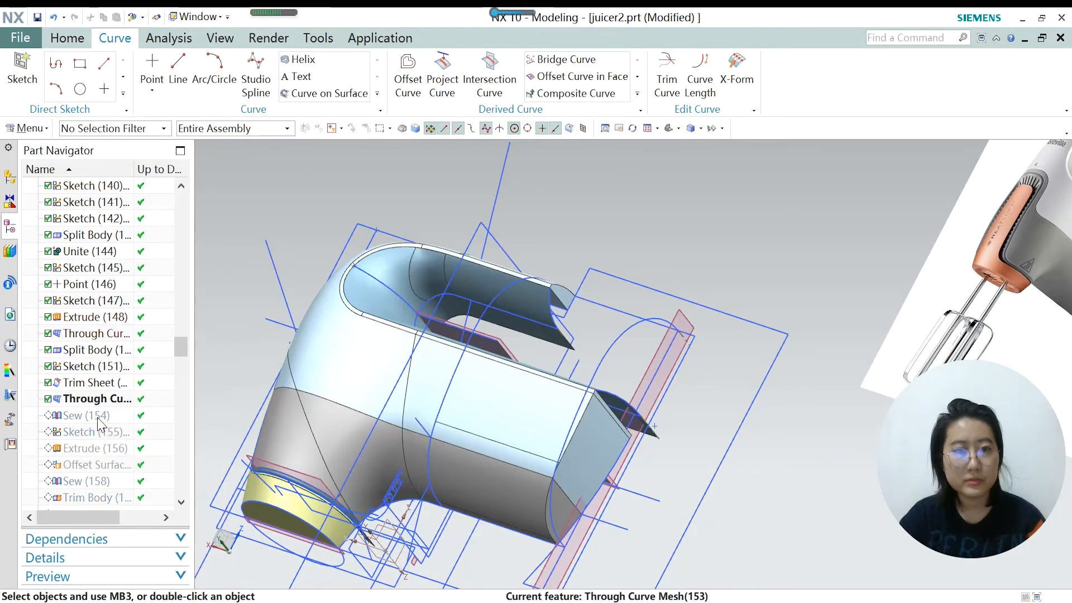
left_click(92, 399)
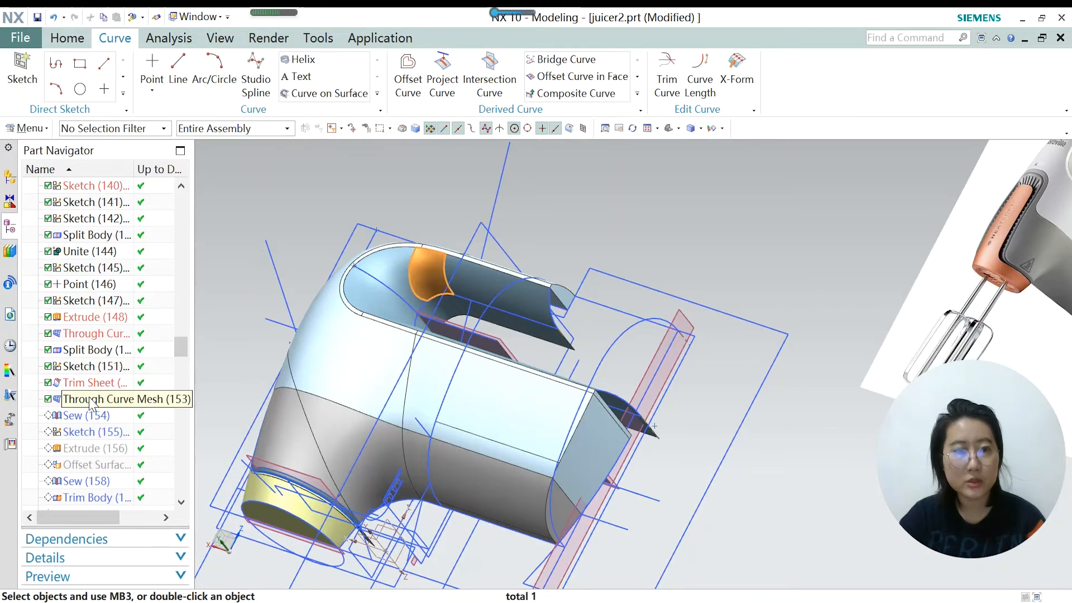
double_click(90, 400)
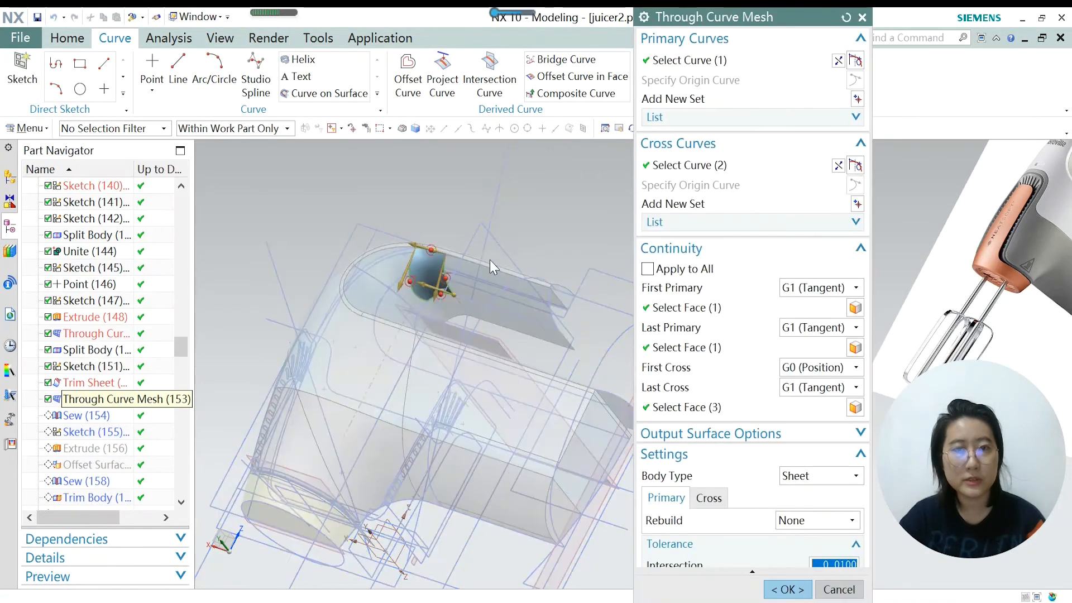
scroll(441, 285, "up", 4)
scroll(436, 285, "down", 2)
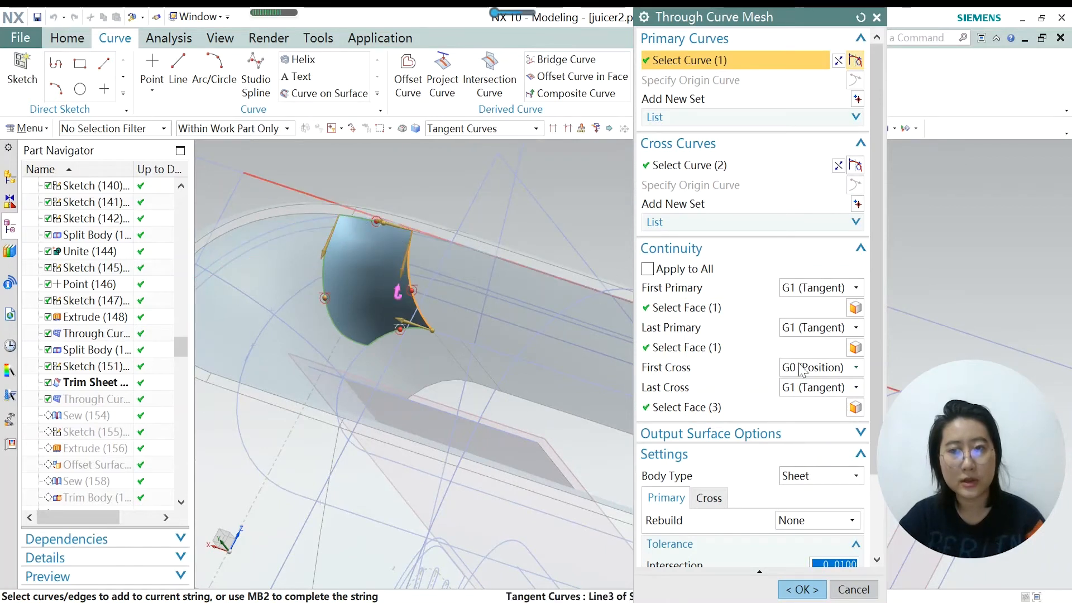
left_click(799, 593)
Examine how the Through Curve Mesh (153) patch blends into the neighbouring inner surfaces of the handle opening.
scroll(485, 213, "down", 1)
middle_click_drag(406, 278, 376, 285)
scroll(558, 341, "up", 4)
scroll(433, 240, "down", 3)
middle_click_drag(441, 288, 466, 287)
scroll(433, 235, "down", 2)
scroll(501, 274, "up", 2)
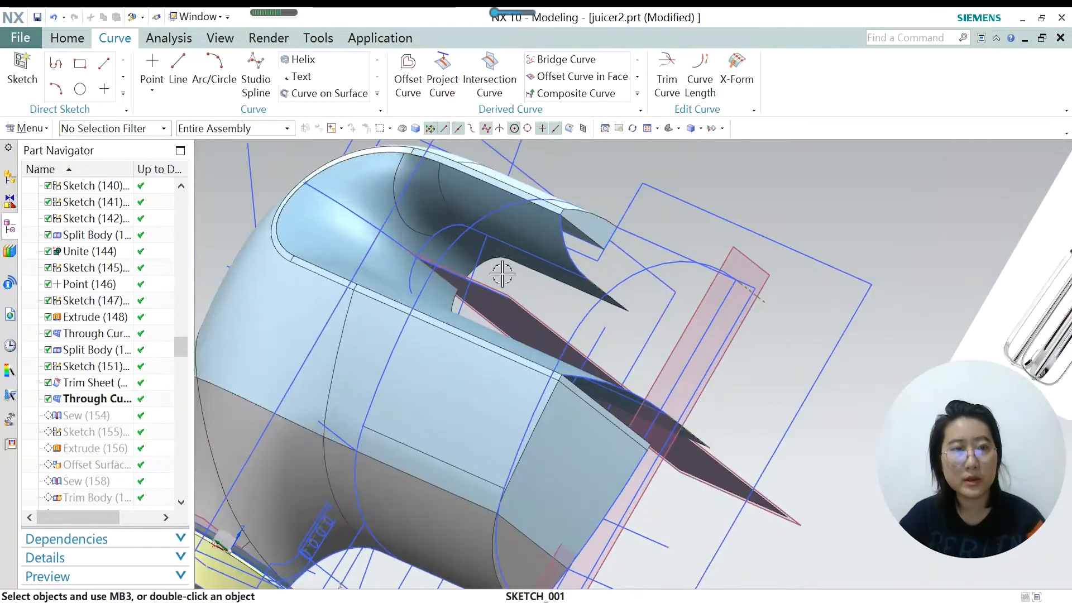
scroll(502, 273, "down", 1)
Make Sew (154) the current feature and highlight the sewn sheet along the inner handle opening.
left_click(95, 422)
right_click(96, 422)
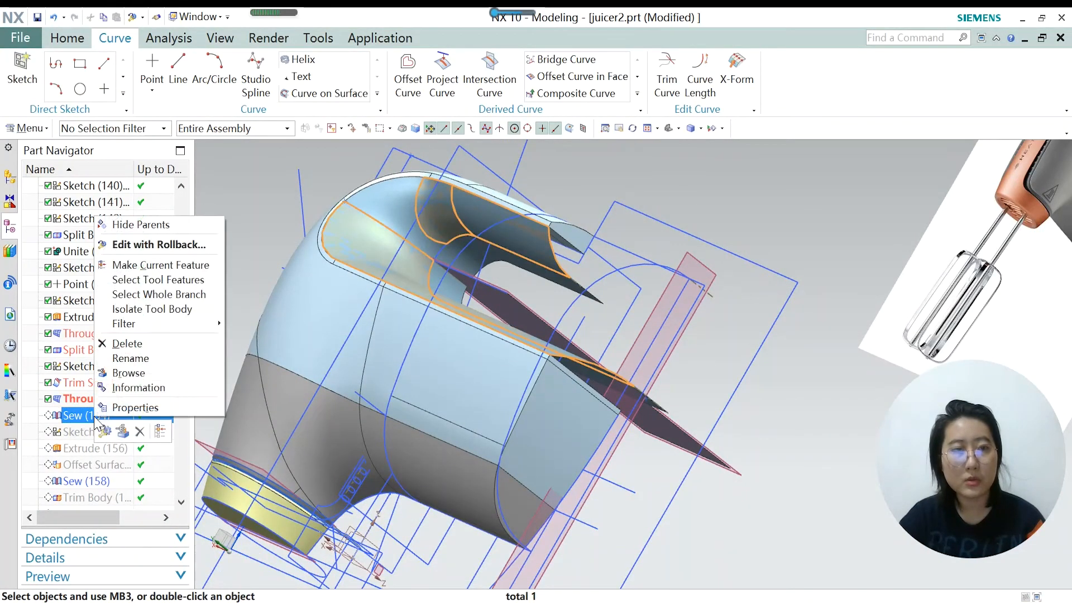
left_click(164, 265)
middle_click_drag(430, 305, 446, 345)
scroll(412, 208, "up", 2)
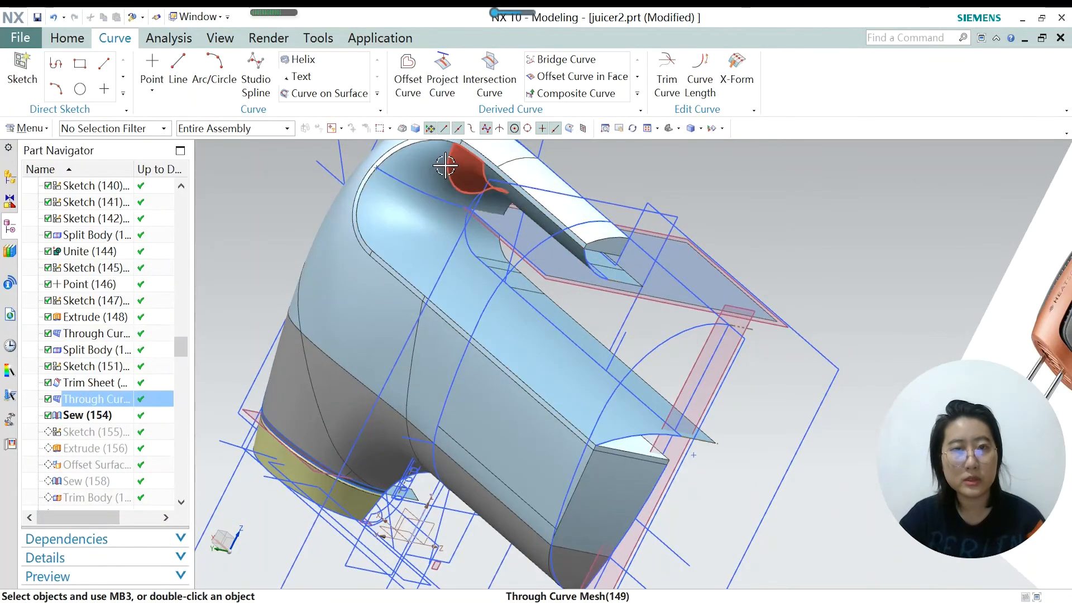
left_click(73, 415)
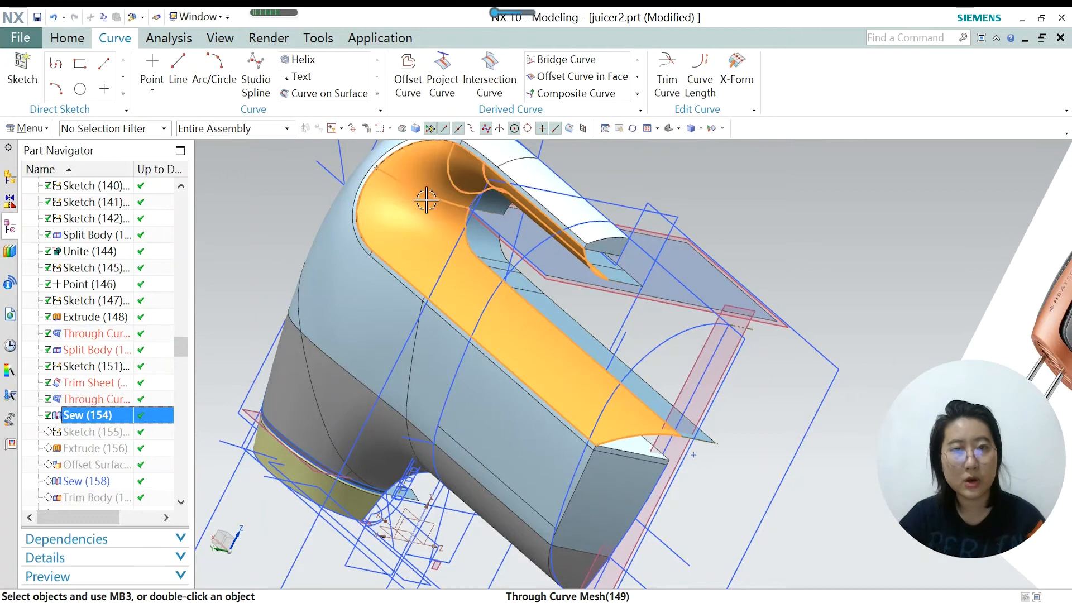
Make Sketch (155) the current feature and open it for editing.
left_click(92, 433)
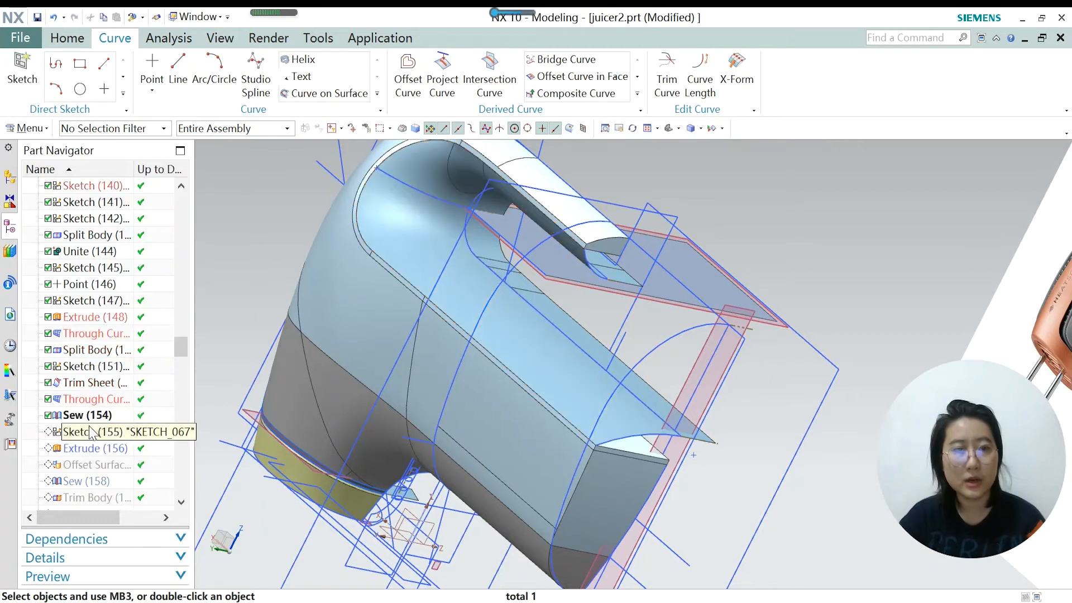
right_click(91, 434)
left_click(140, 492)
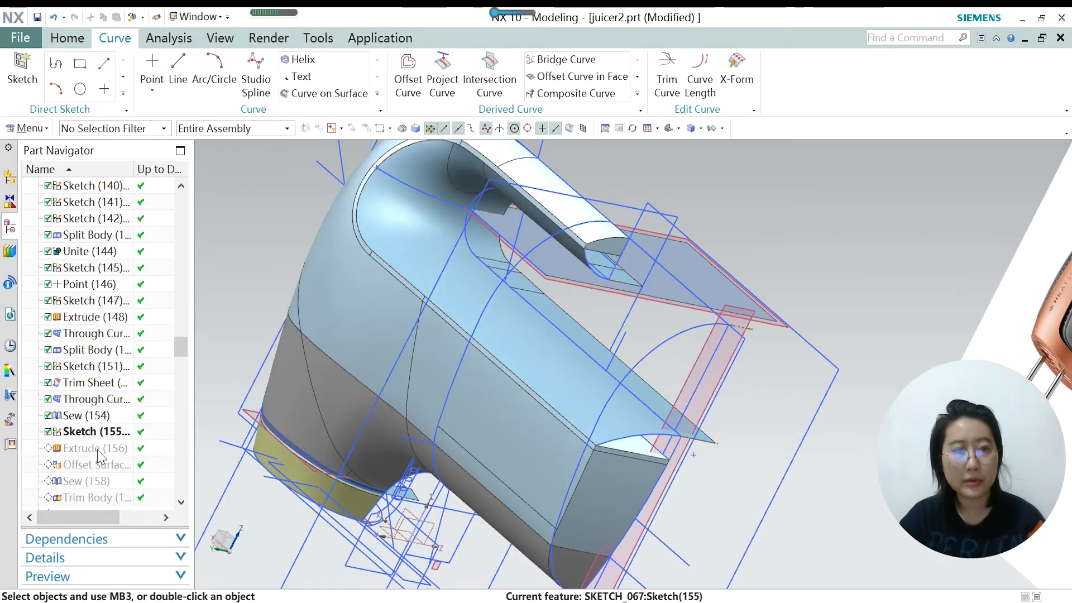
double_click(87, 434)
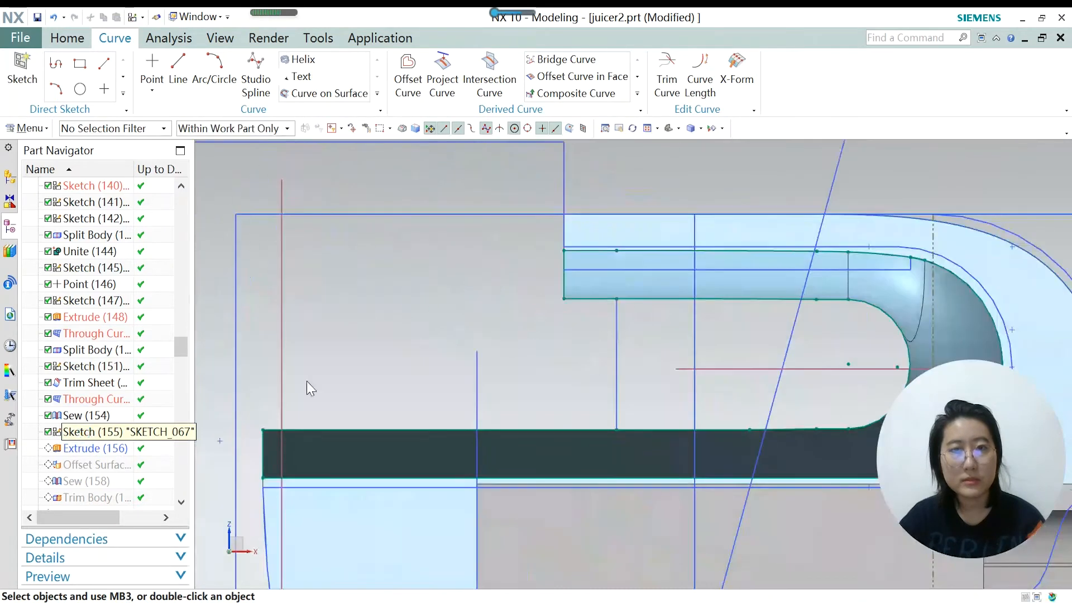
Examine the Sketch (155) outline along the handle opening, then finish the sketch.
left_click(534, 357)
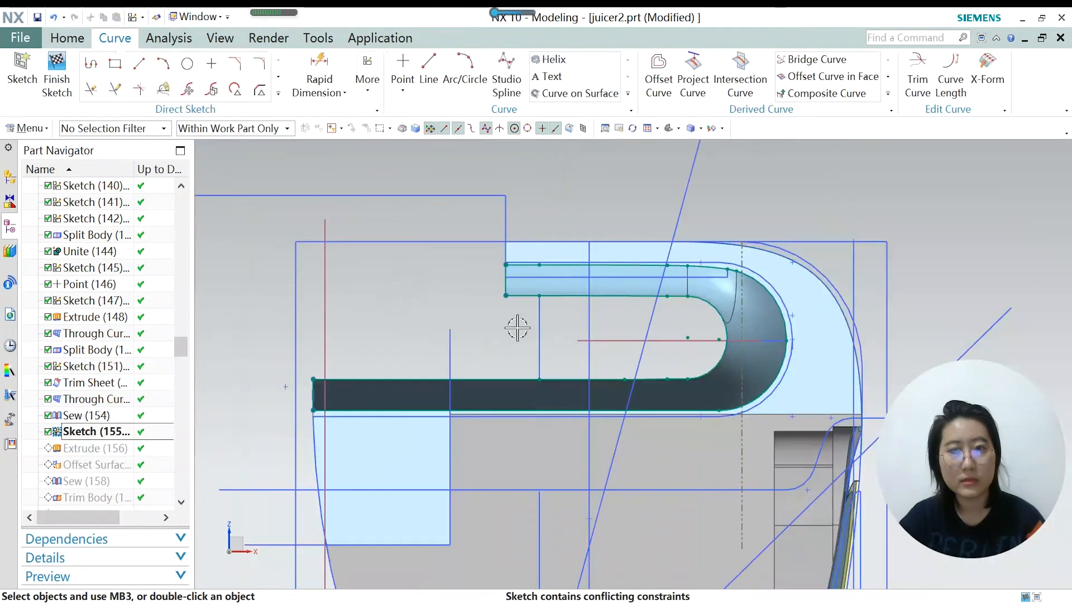
scroll(771, 306, "up", 3)
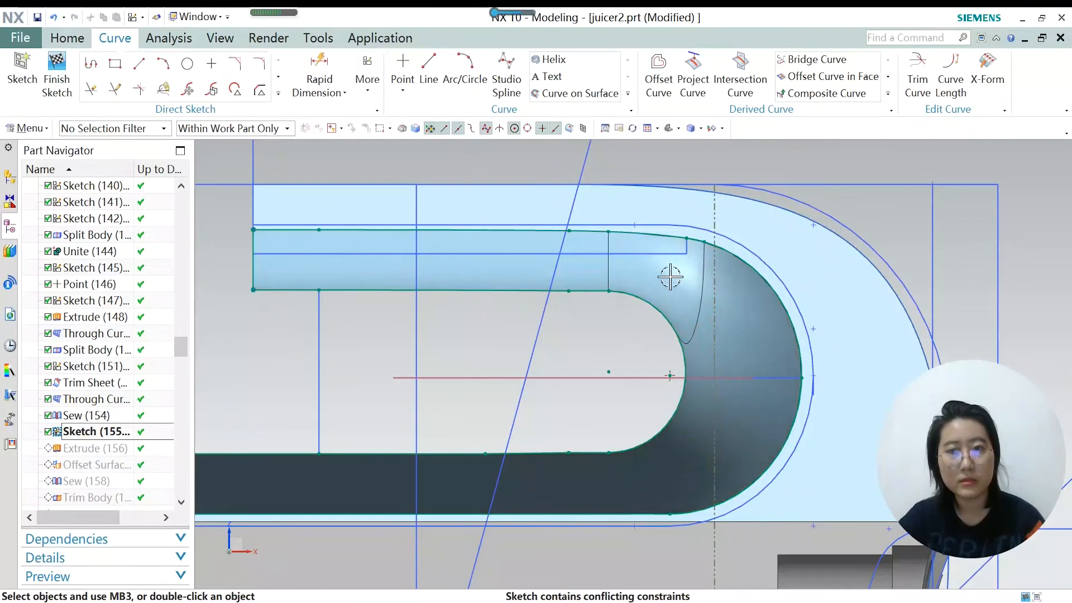
scroll(697, 235, "down", 1)
scroll(553, 237, "down", 2)
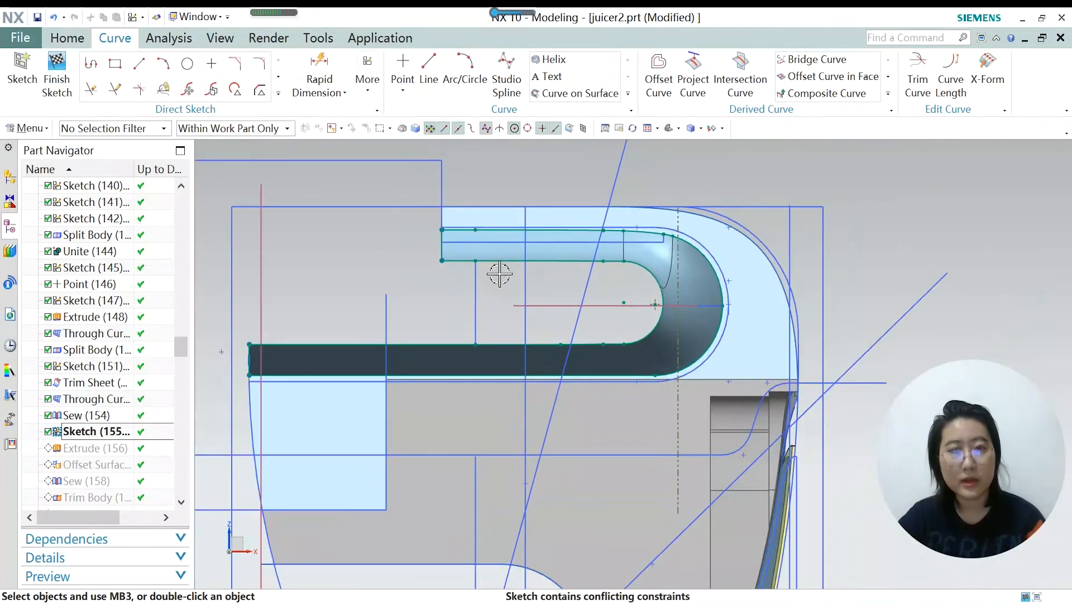
scroll(529, 232, "down", 2)
scroll(529, 232, "down", 1)
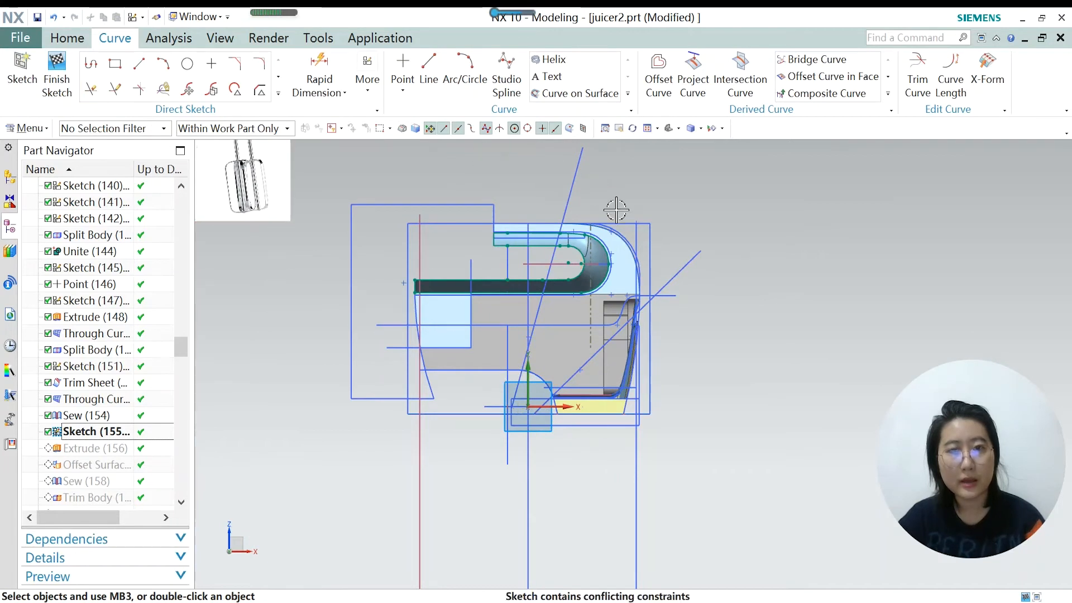
scroll(570, 245, "up", 3)
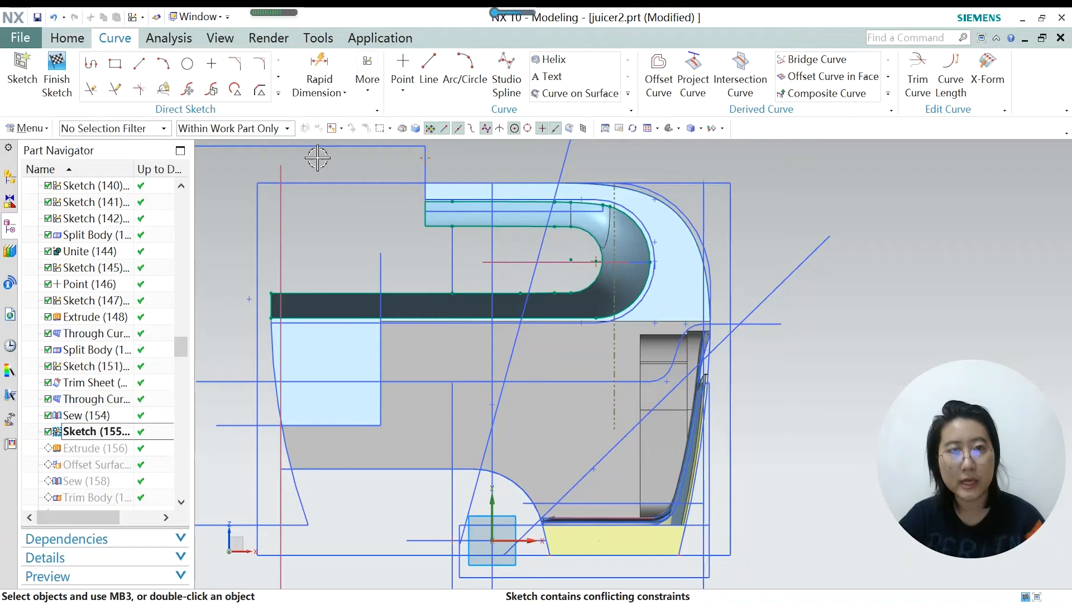
left_click(277, 95)
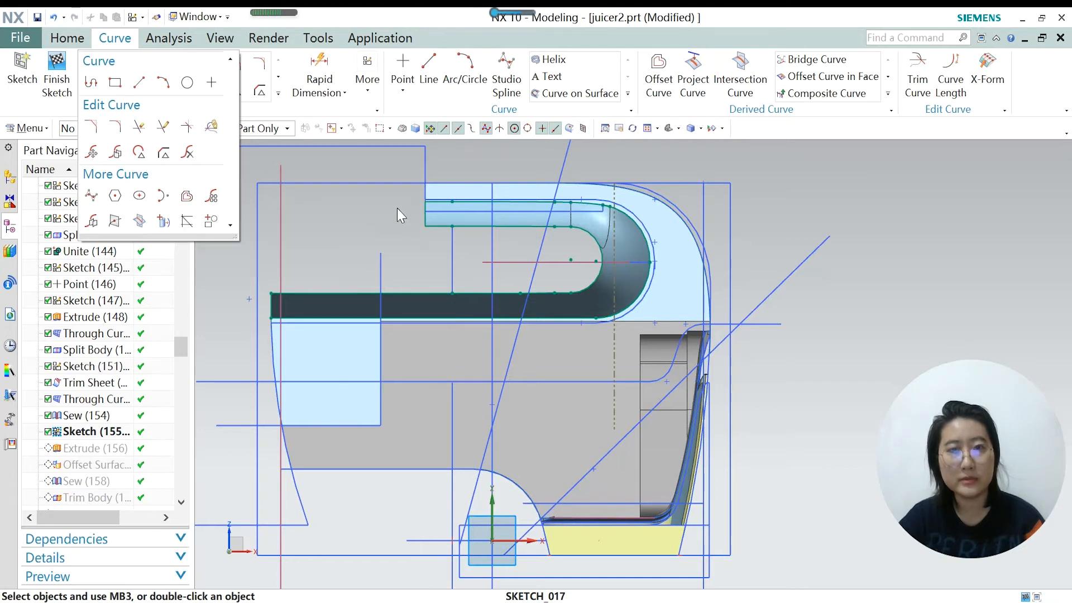
scroll(567, 241, "up", 1)
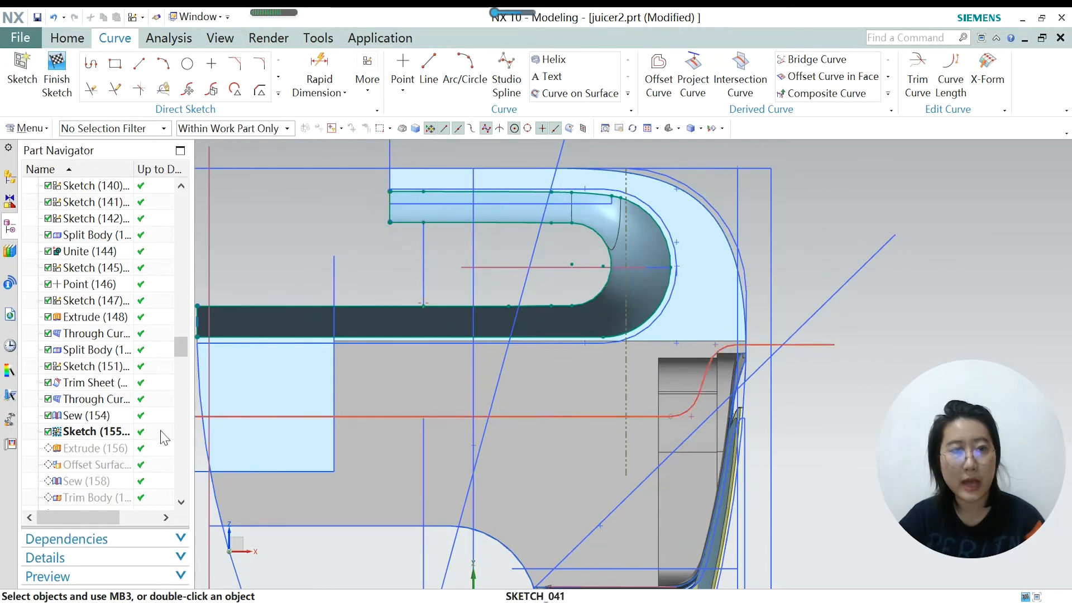
left_click(56, 78)
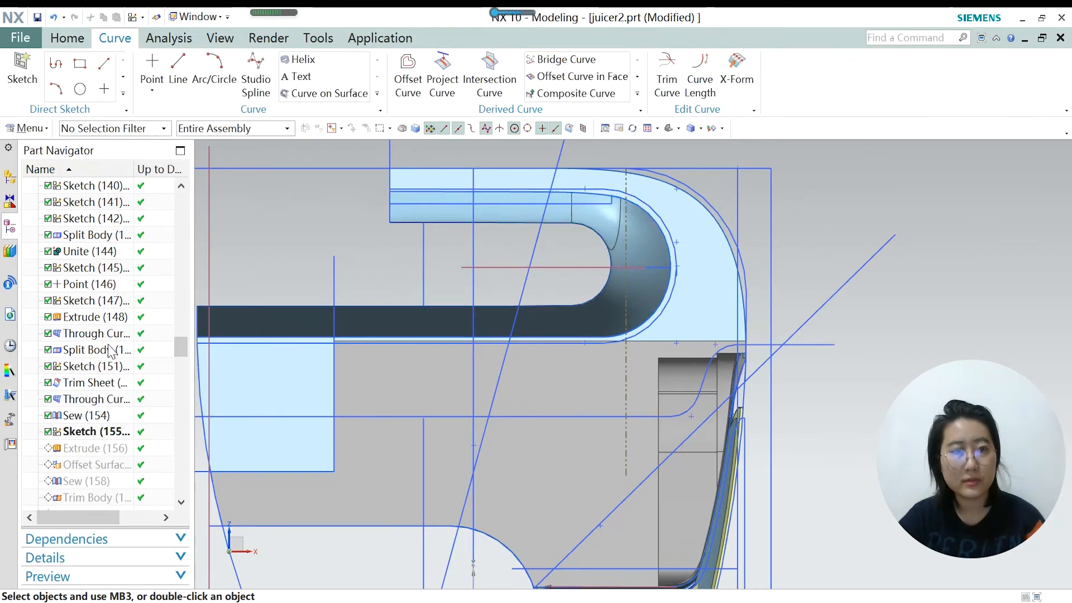
Make Extrude (156) the current feature and view the extruded handle block from an angle.
left_click(82, 449)
right_click(82, 460)
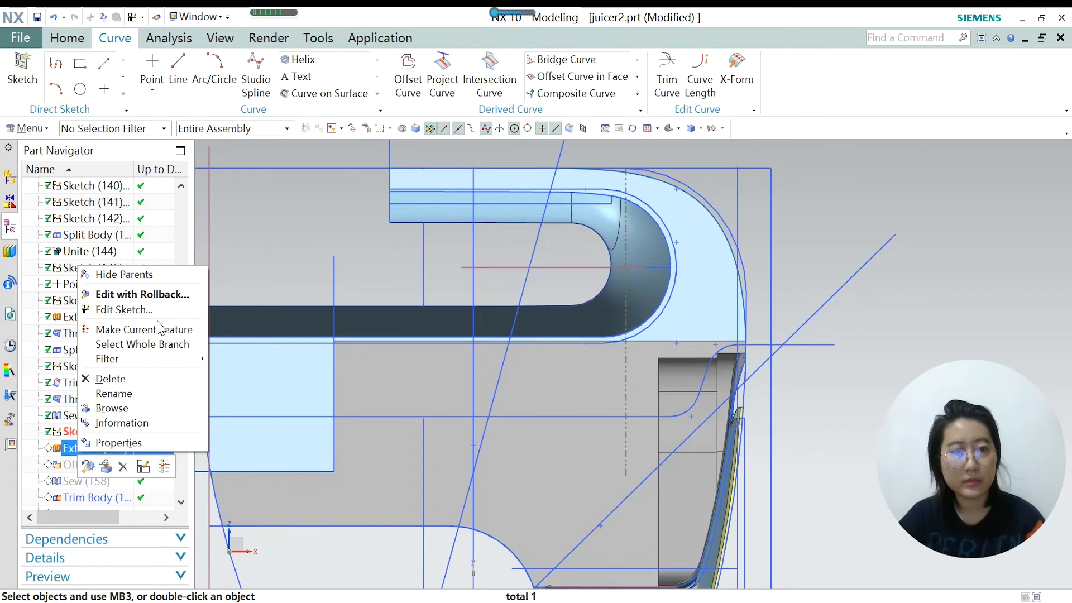
left_click(120, 328)
middle_click_drag(593, 201, 569, 289)
middle_click_drag(411, 282, 441, 268)
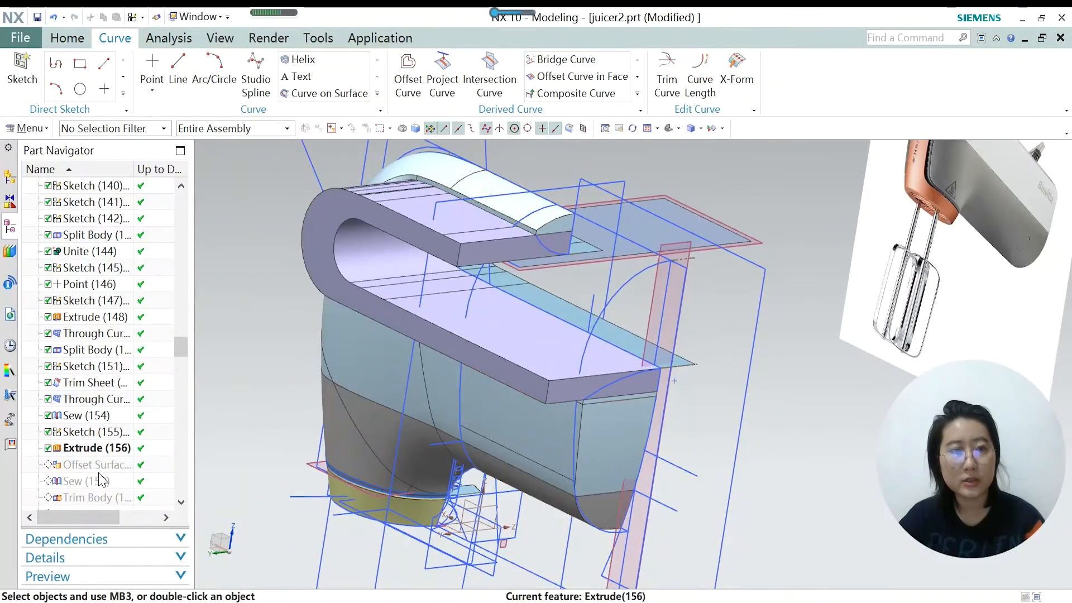
Make Offset Surface (157) the current feature and inspect the highlighted strip along the rim of the handle opening.
left_click(84, 464)
right_click(84, 464)
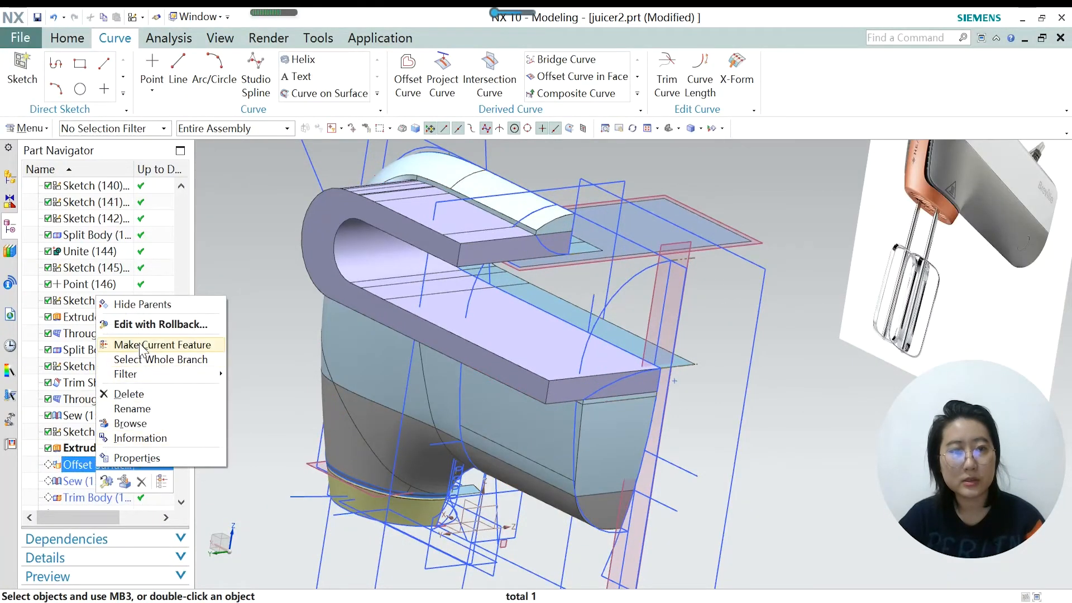
left_click(140, 345)
left_click(120, 470)
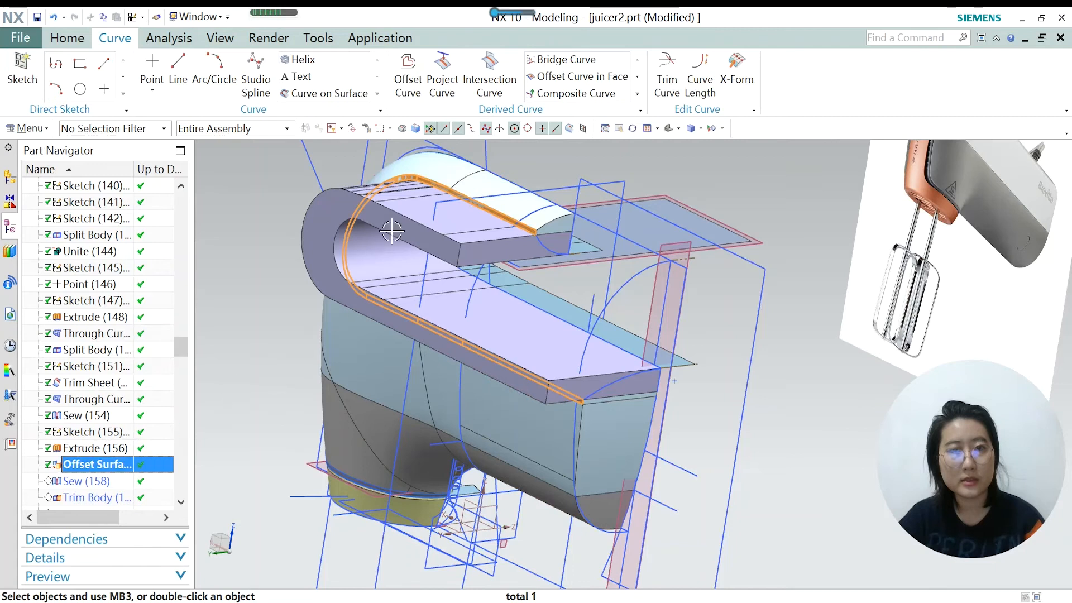
scroll(433, 162, "up", 3)
scroll(481, 251, "down", 4)
middle_click_drag(493, 312, 511, 279)
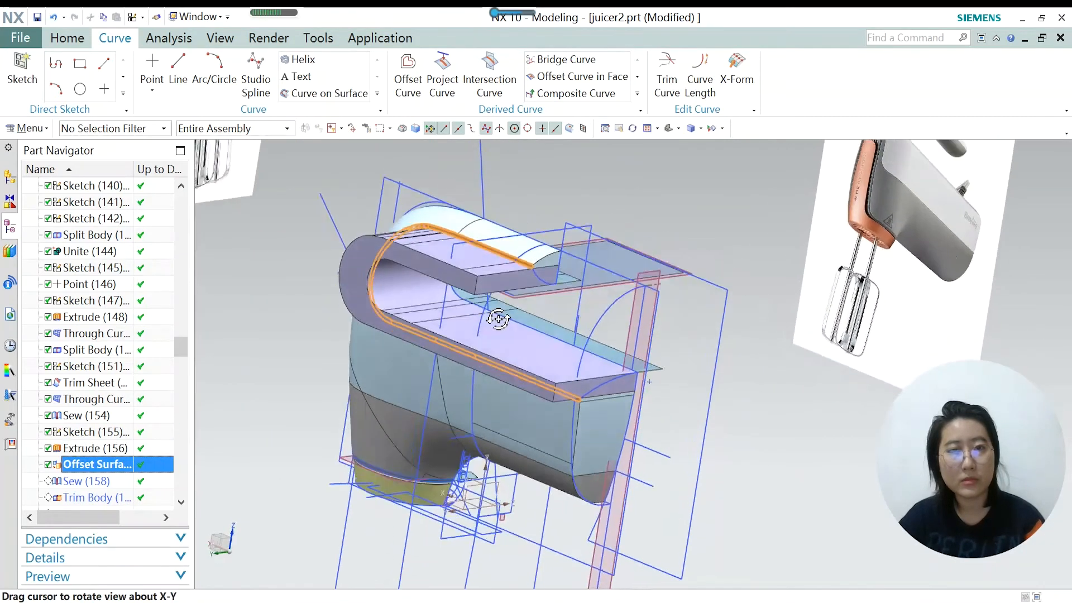
scroll(516, 268, "up", 5)
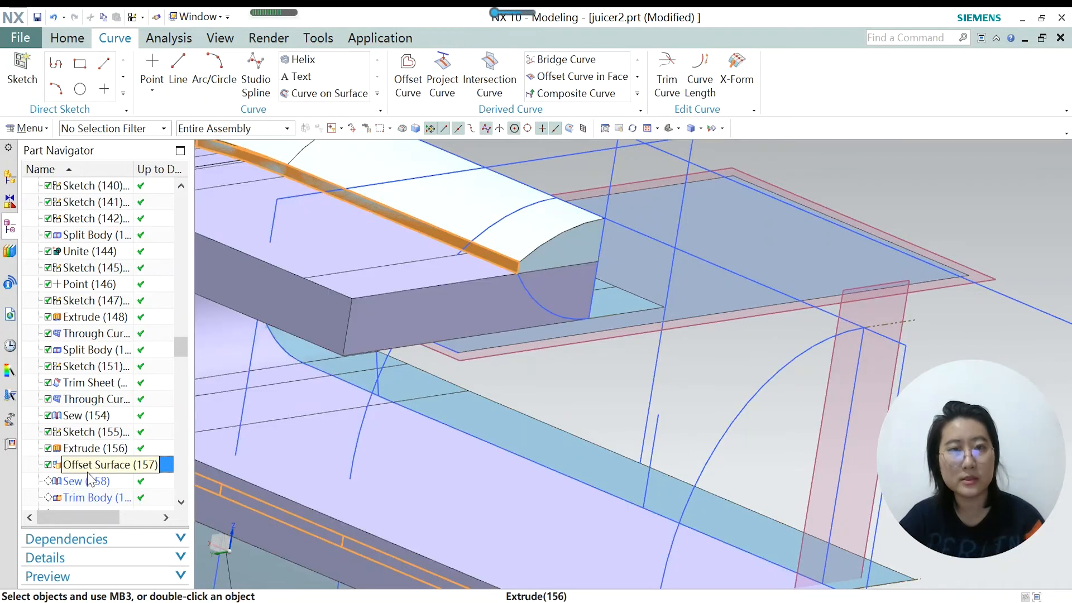
Make Sew (158) the current feature and inspect the offset strip and inner sheets at the handle's open end.
left_click(90, 480)
right_click(91, 481)
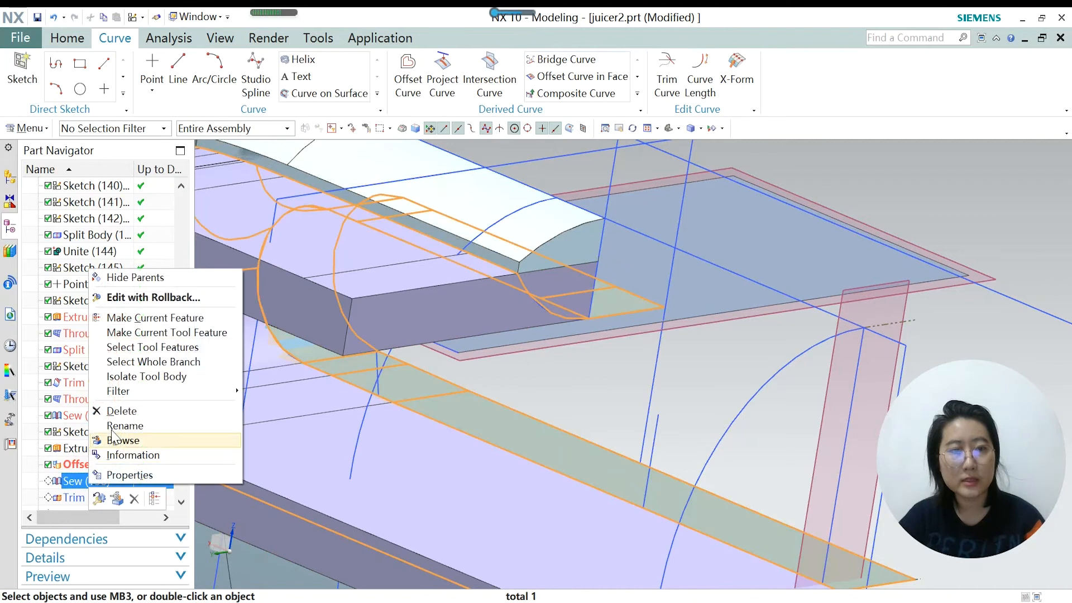
left_click(158, 317)
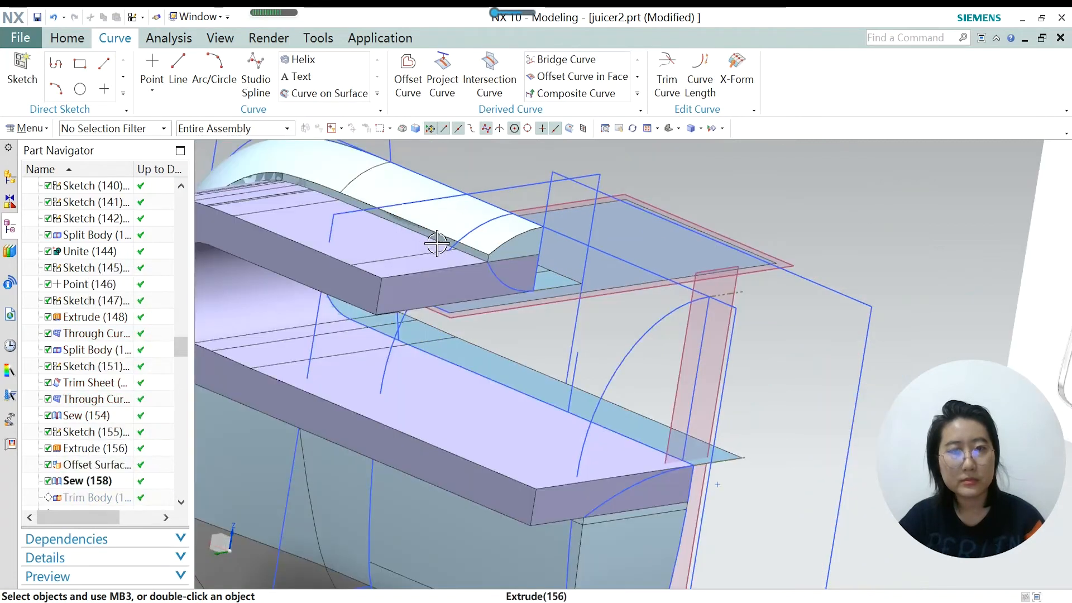
scroll(308, 185, "up", 2)
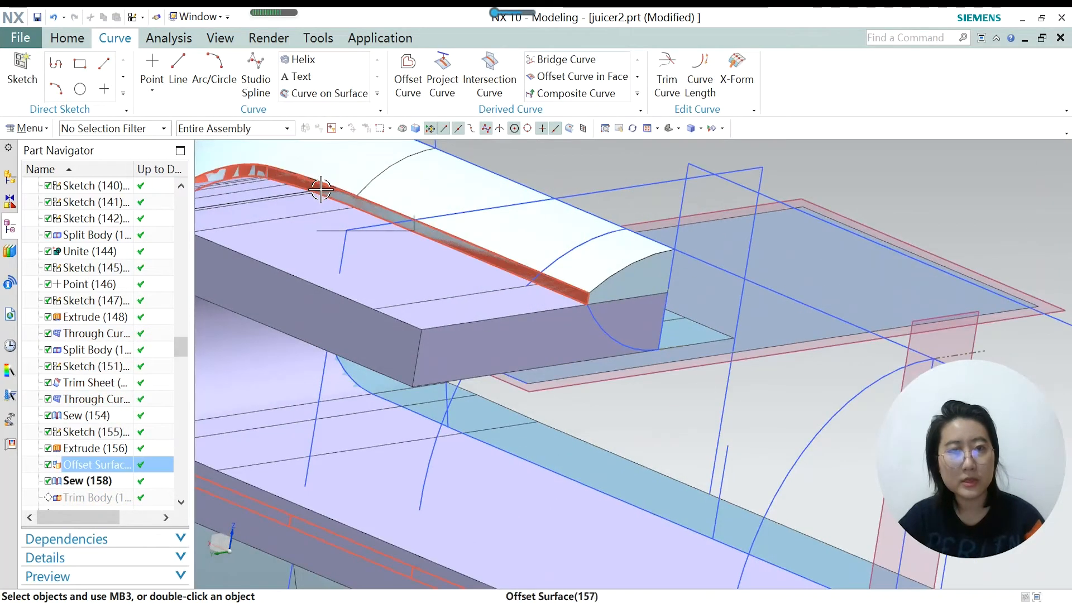
scroll(553, 251, "down", 3)
scroll(560, 272, "up", 2)
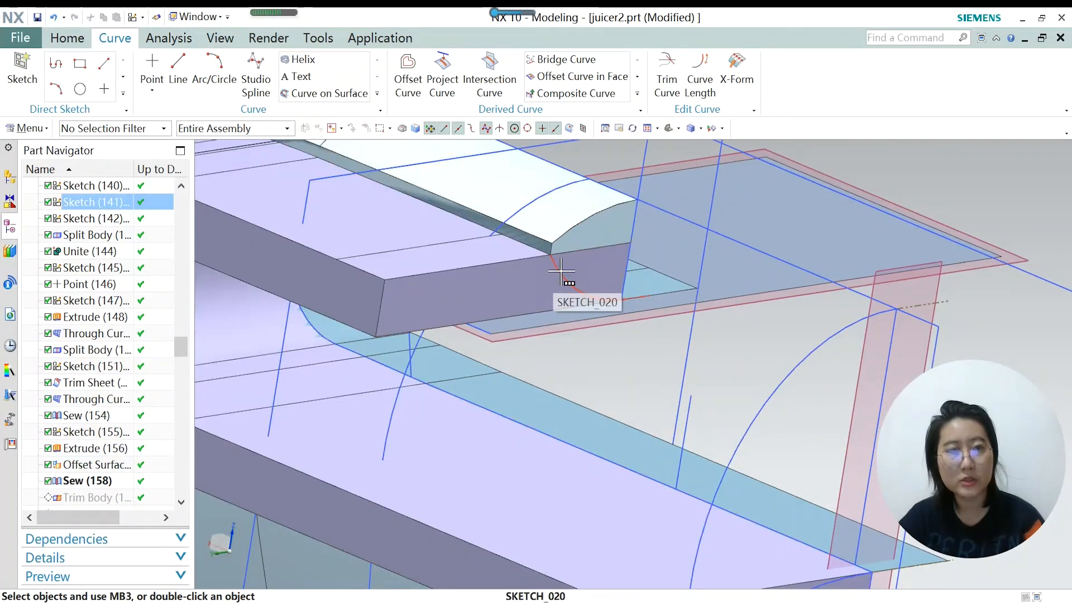
middle_click_drag(653, 296, 691, 315)
scroll(658, 292, "up", 3)
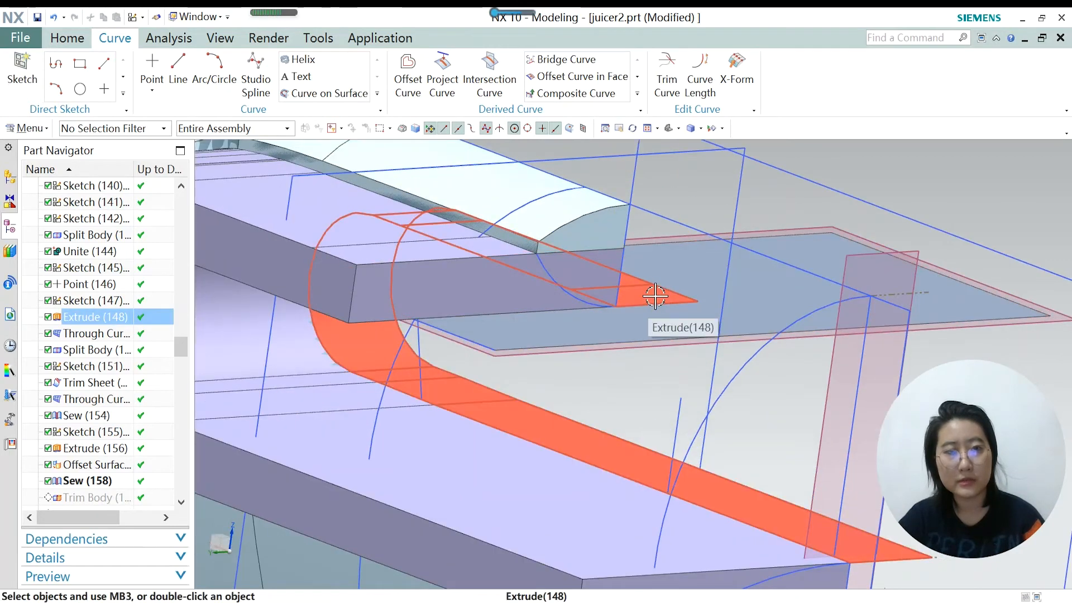
Highlight Sew (158) and view the whole sewn sheet inside the handle opening.
left_click(104, 481)
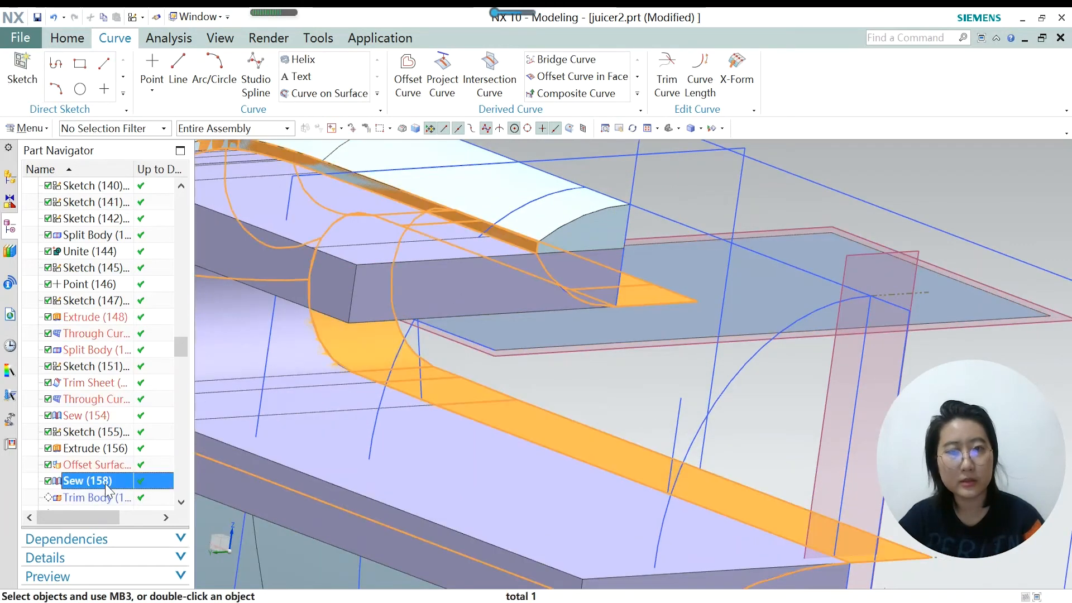
scroll(605, 392, "down", 5)
mouse_move(605, 392)
middle_mouse_down()
mouse_move(586, 363)
mouse_move(607, 391)
mouse_move(605, 369)
mouse_move(609, 386)
middle_mouse_up()
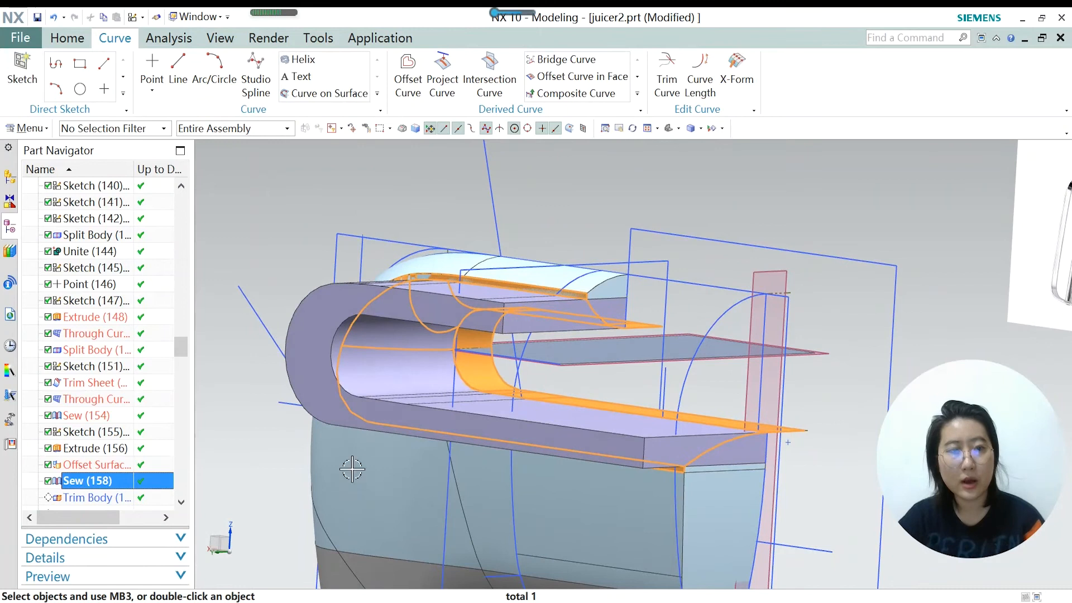
Make Trim Body (159) the current feature and inspect the trimmed block around the inner handle opening.
right_click(93, 499)
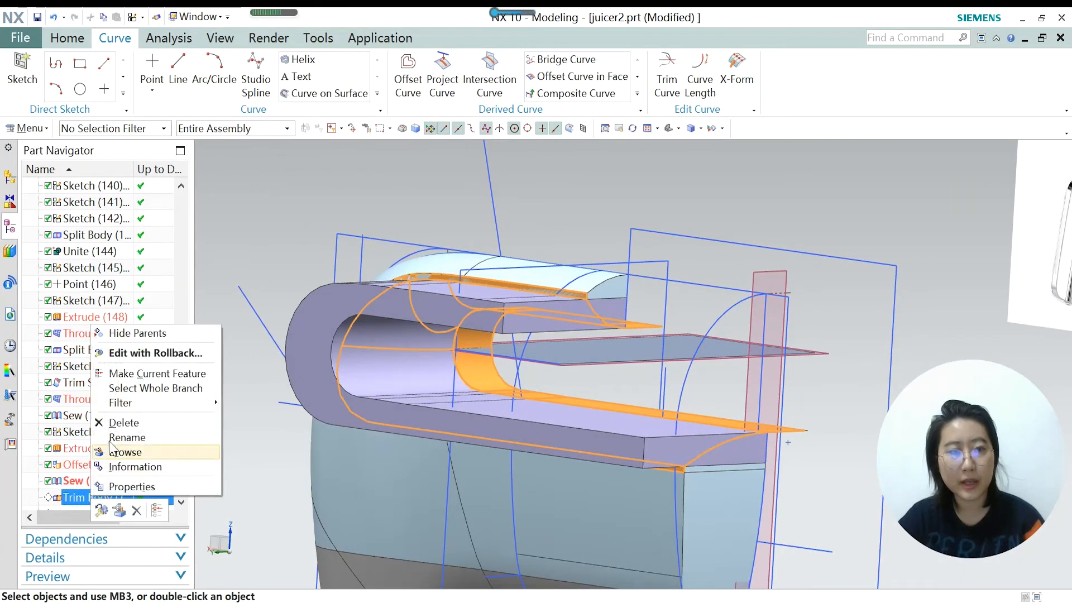
left_click(139, 372)
scroll(474, 315, "up", 2)
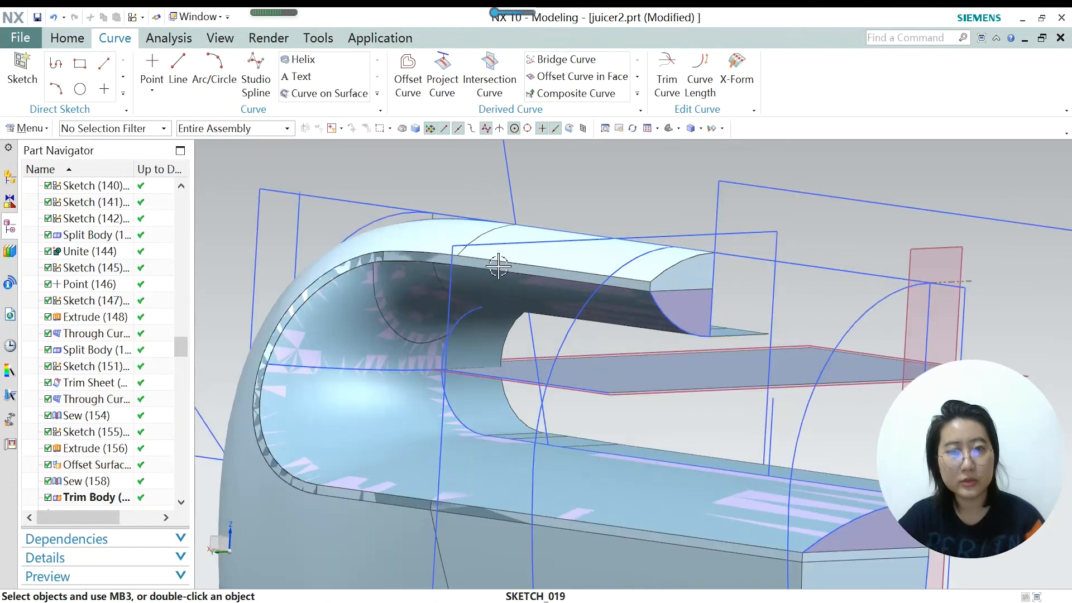
scroll(497, 264, "down", 3)
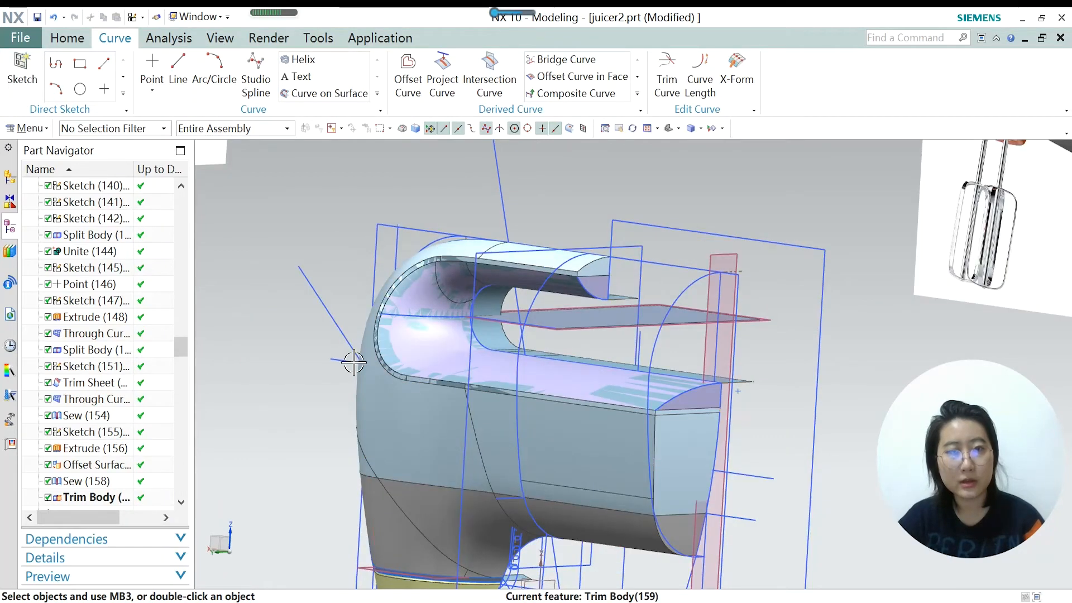
scroll(575, 363, "up", 2)
scroll(413, 294, "down", 2)
middle_click_drag(446, 355, 450, 333)
scroll(446, 330, "up", 1)
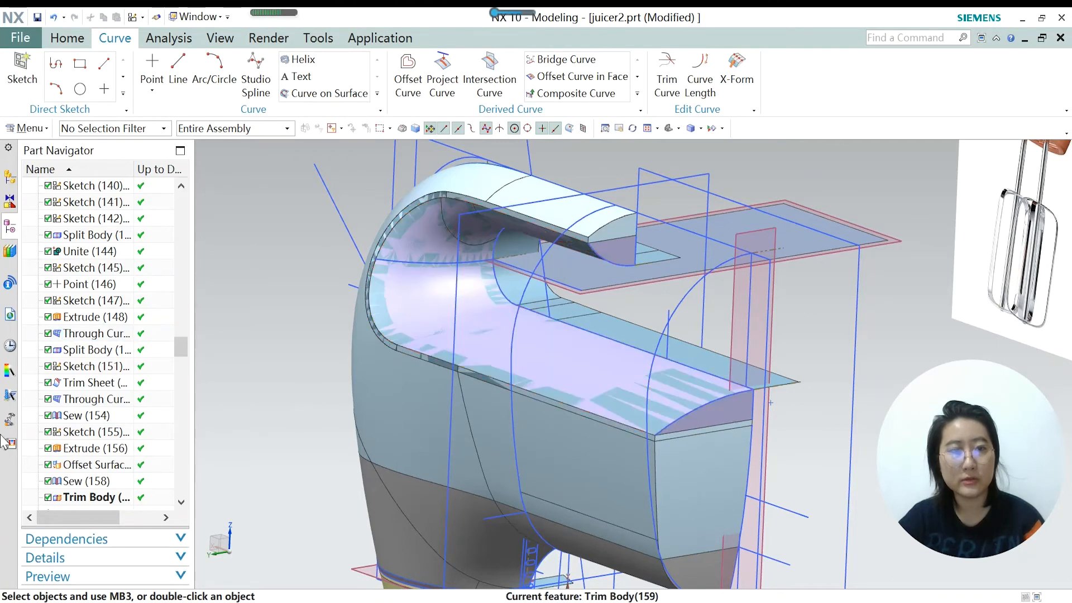
Make Sketch (160) the current feature, open it to review its vertical line across the upper handle, and finish the sketch.
scroll(103, 437, "down", 2)
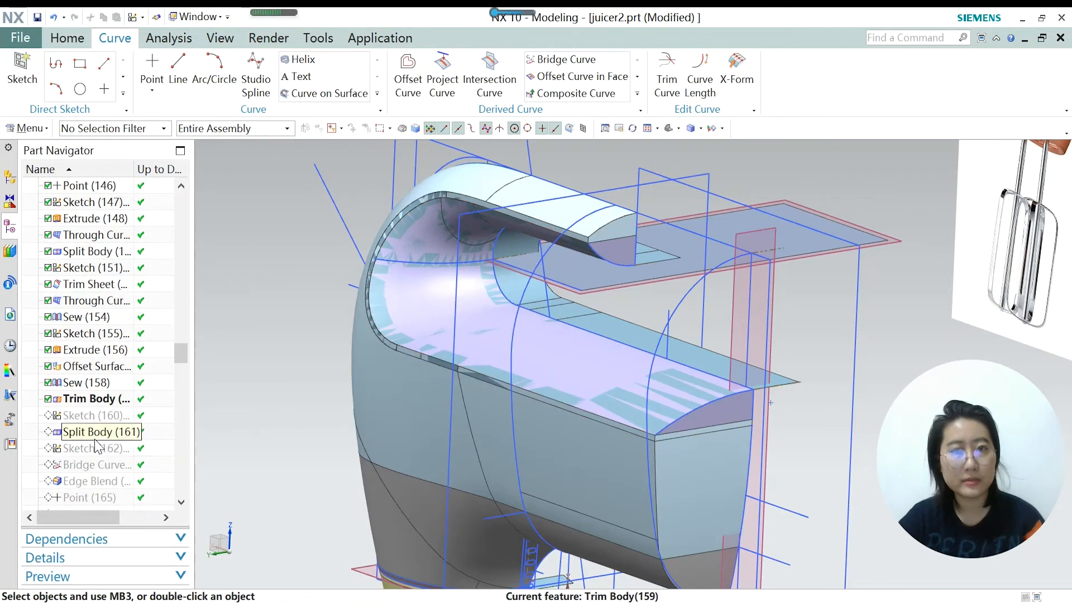
left_click(68, 38)
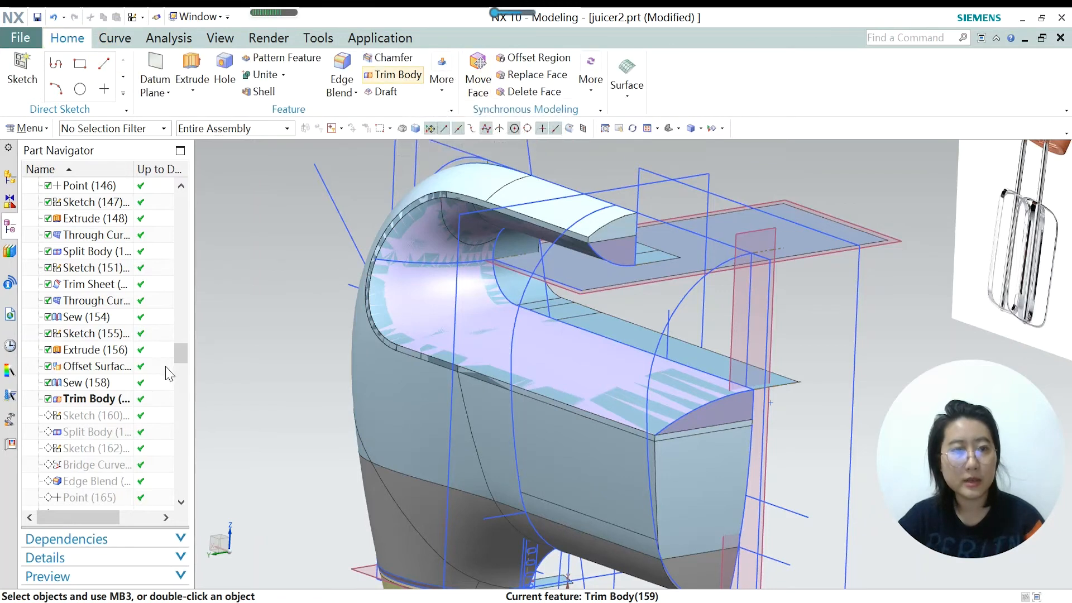
right_click(184, 416)
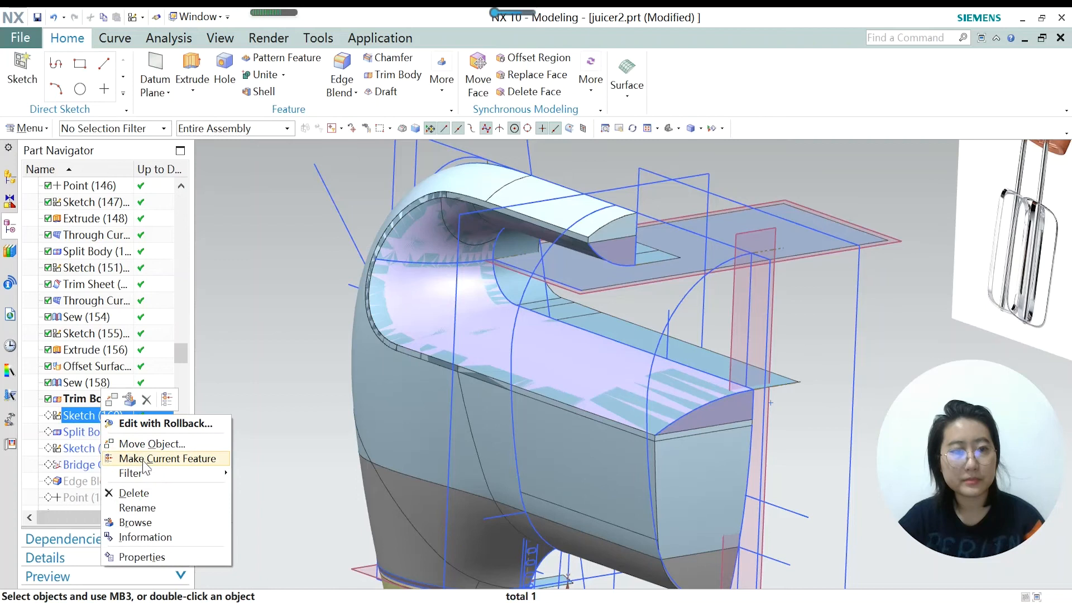
left_click(262, 457)
double_click(97, 415)
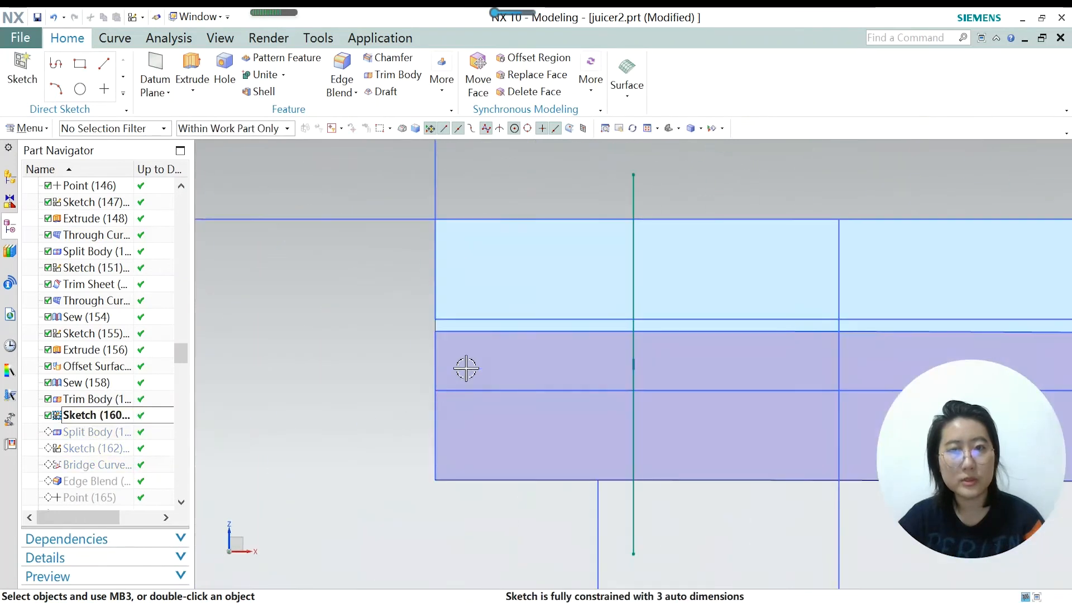
scroll(570, 237, "down", 4)
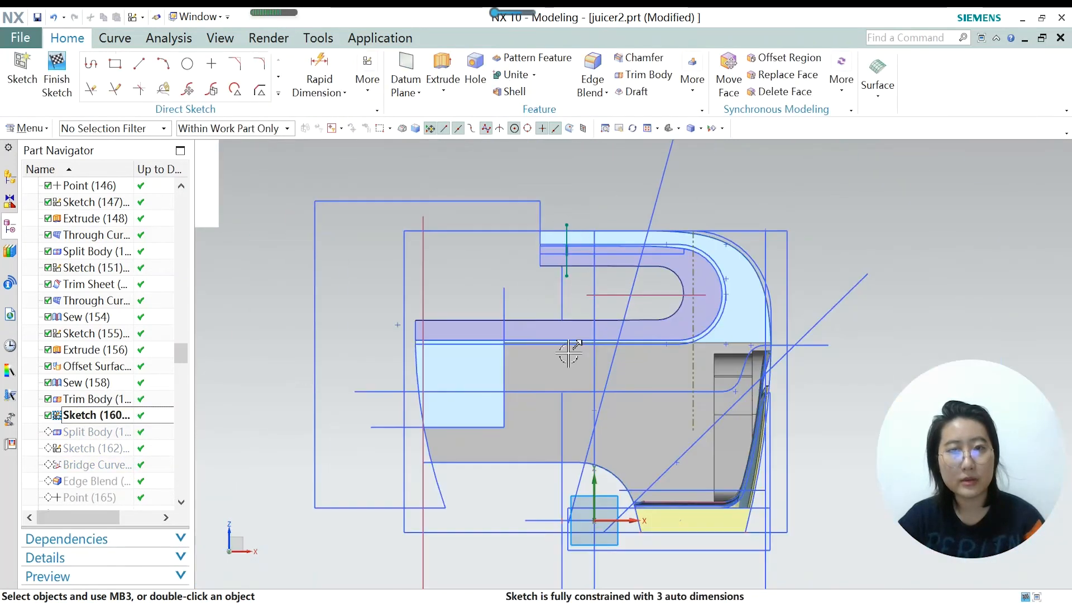
scroll(560, 240, "up", 5)
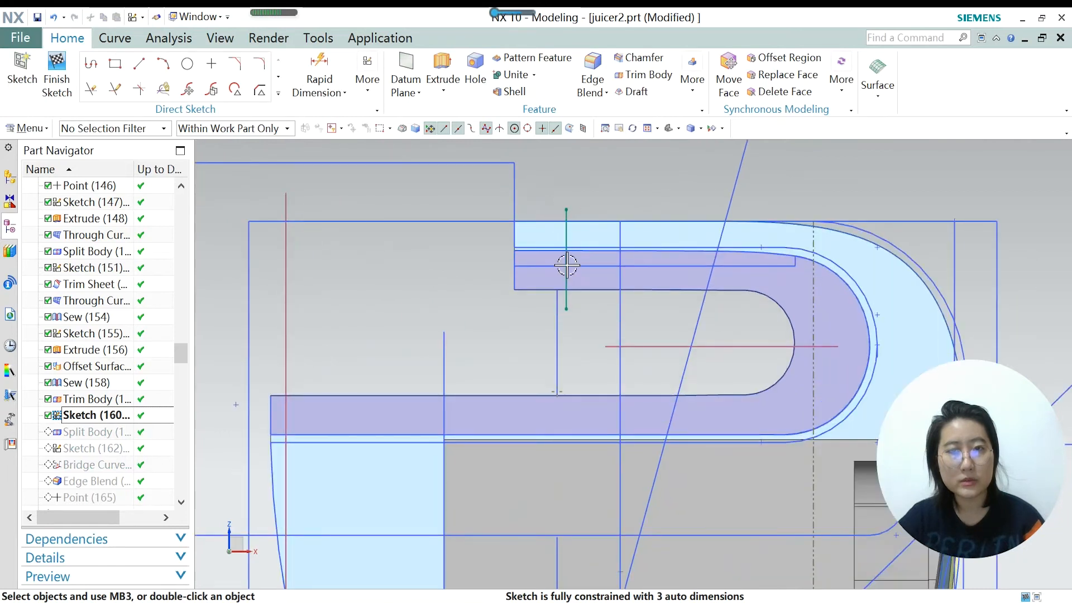
left_click(56, 87)
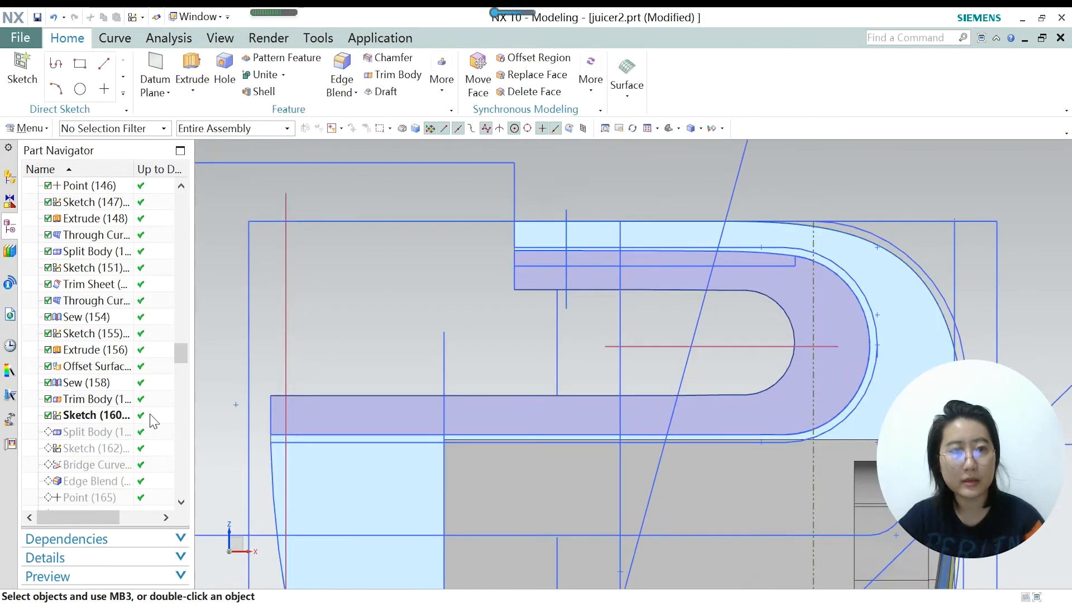
Make Split Body (161) the current feature and check the upper handle end around the splitting line.
right_click(97, 438)
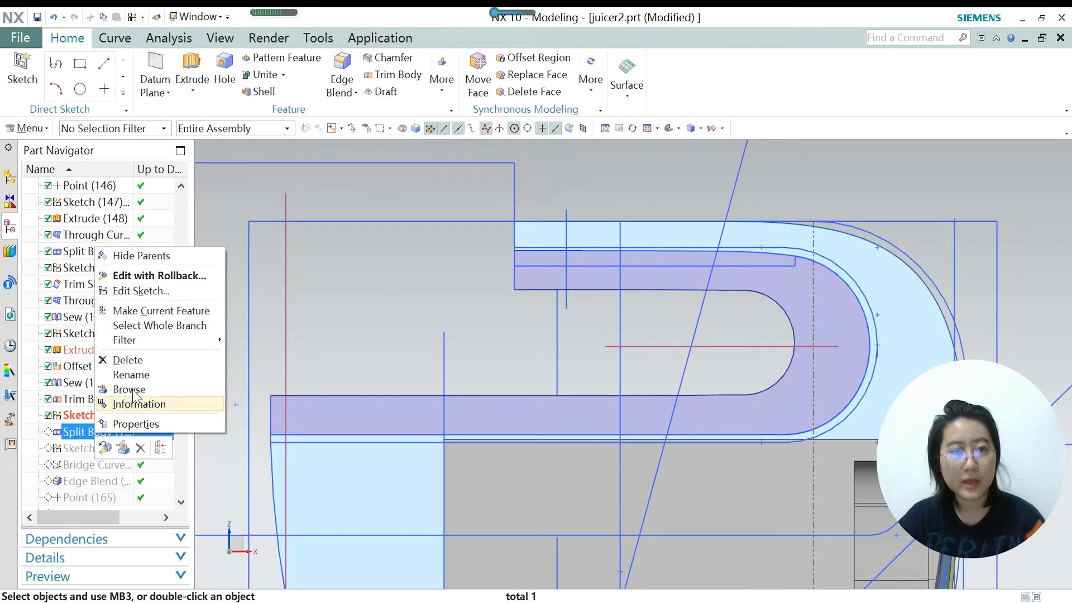
left_click(164, 312)
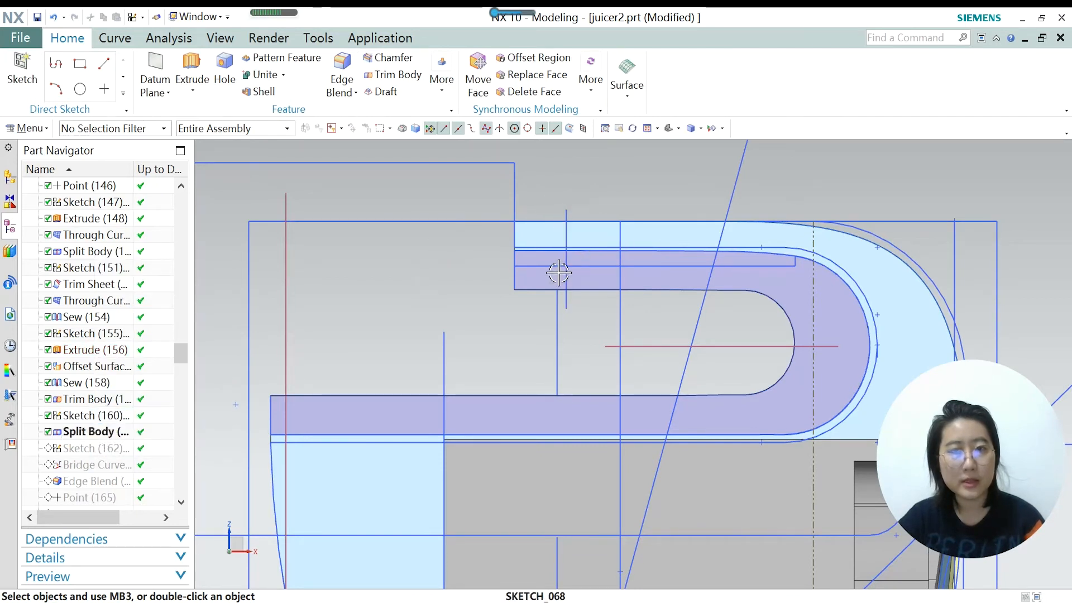
left_click(539, 280)
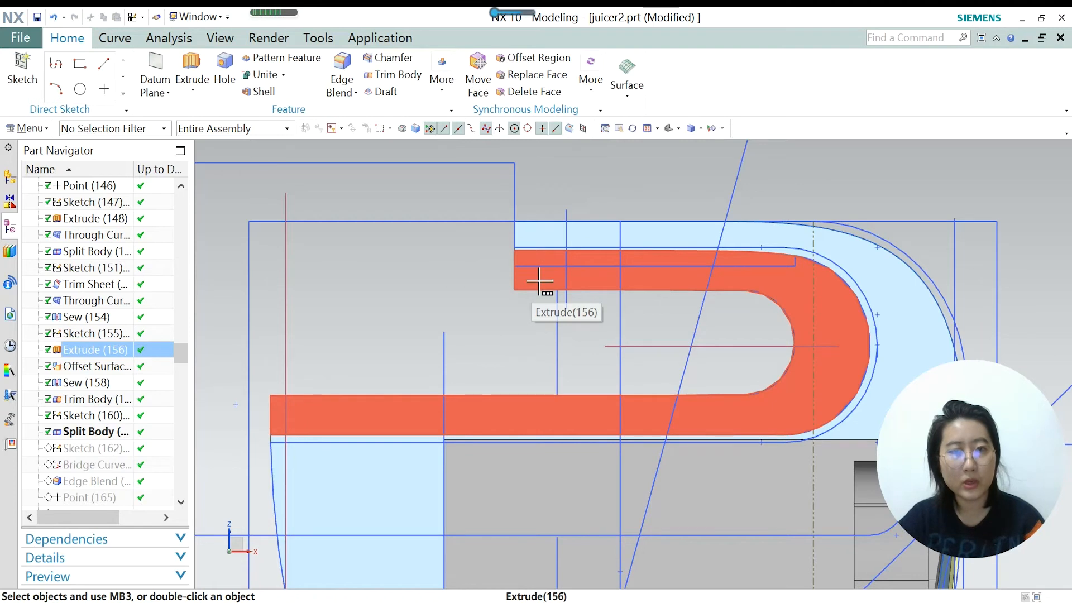
key("Escape")
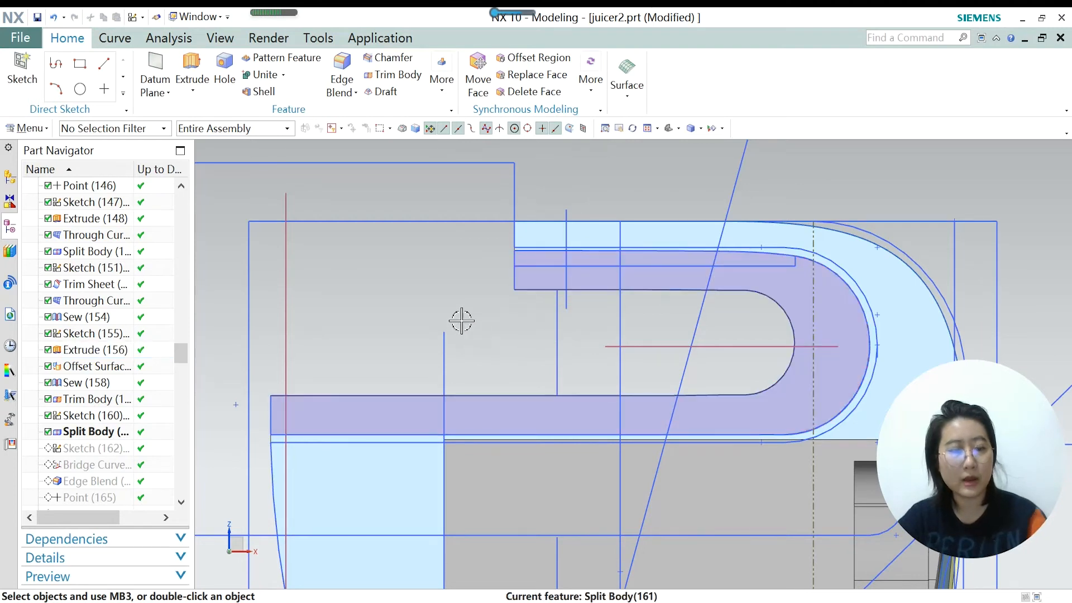
key("ctrl+b")
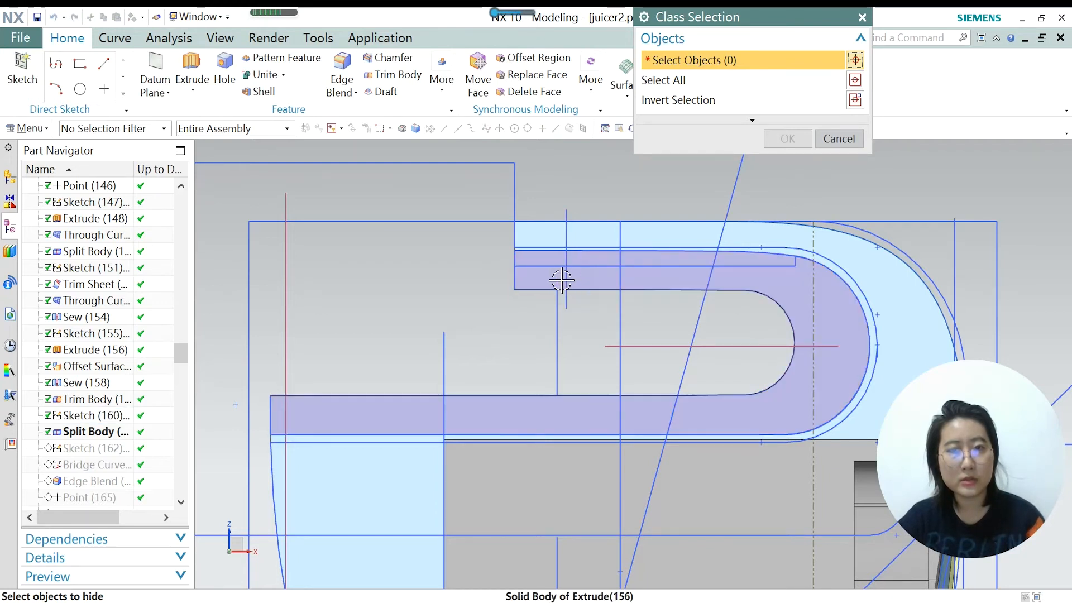
left_click(839, 138)
Make Sketch (162) the current feature and open it for editing at the upper handle end.
right_click(91, 450)
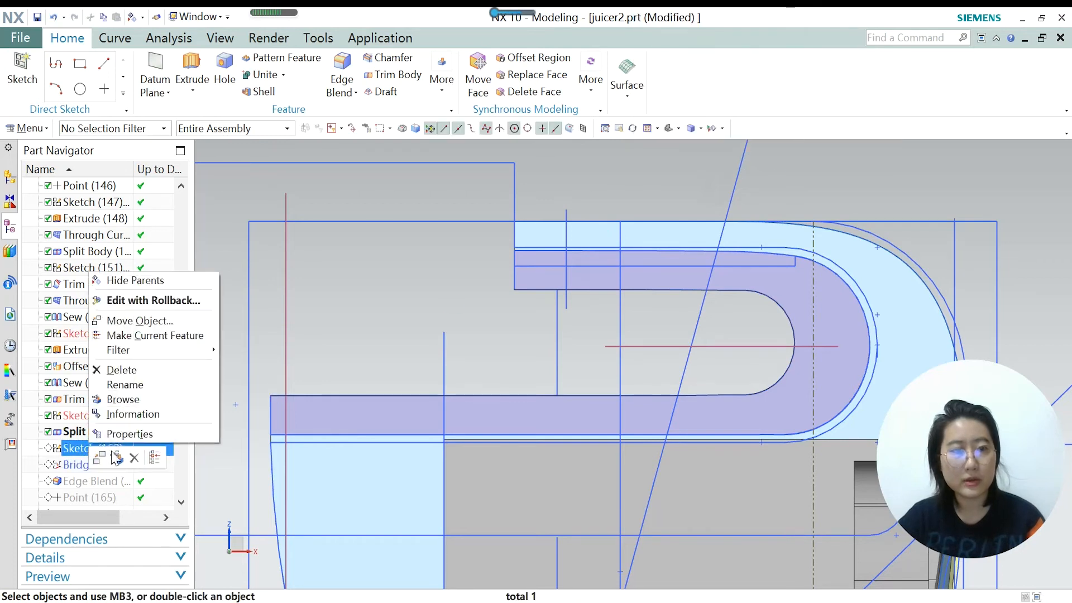
left_click(154, 335)
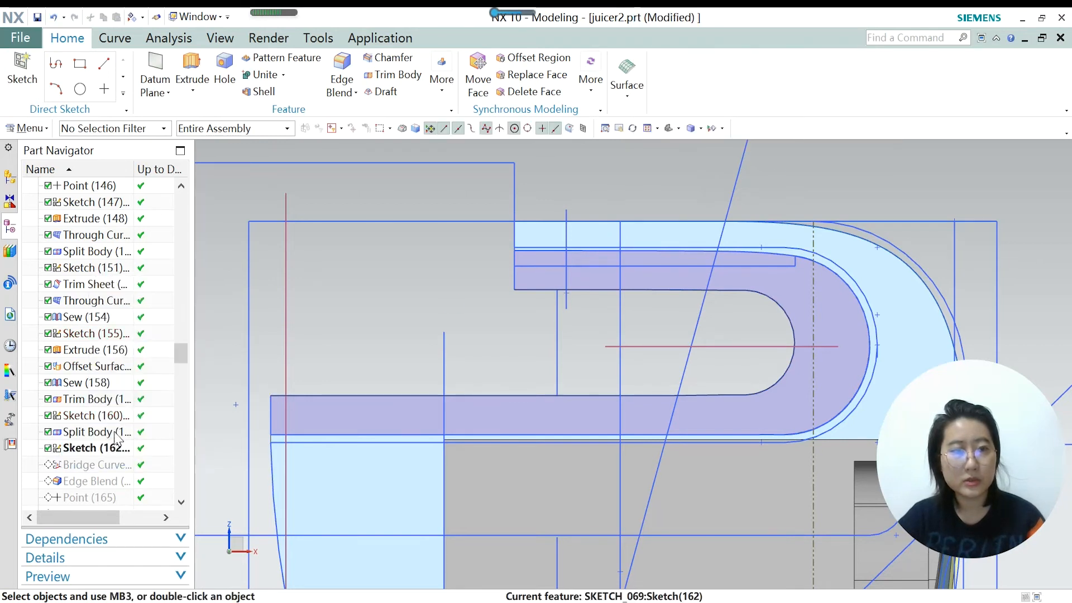
double_click(96, 448)
mouse_move(507, 259)
middle_mouse_down()
mouse_move(495, 287)
mouse_move(530, 313)
middle_mouse_up()
scroll(631, 347, "up", 2)
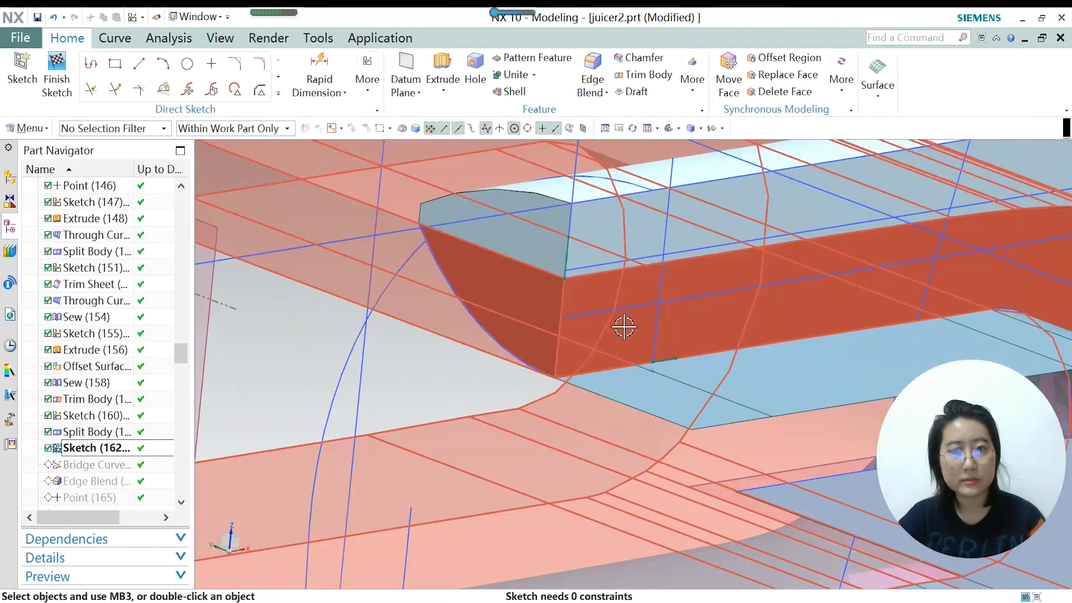
Examine Sketch (162)'s short lines along the end edge and lower edge of the upper handle, and finish the sketch.
scroll(584, 239, "up", 2)
scroll(519, 354, "down", 3)
middle_click_drag(516, 359, 418, 276)
scroll(341, 252, "up", 3)
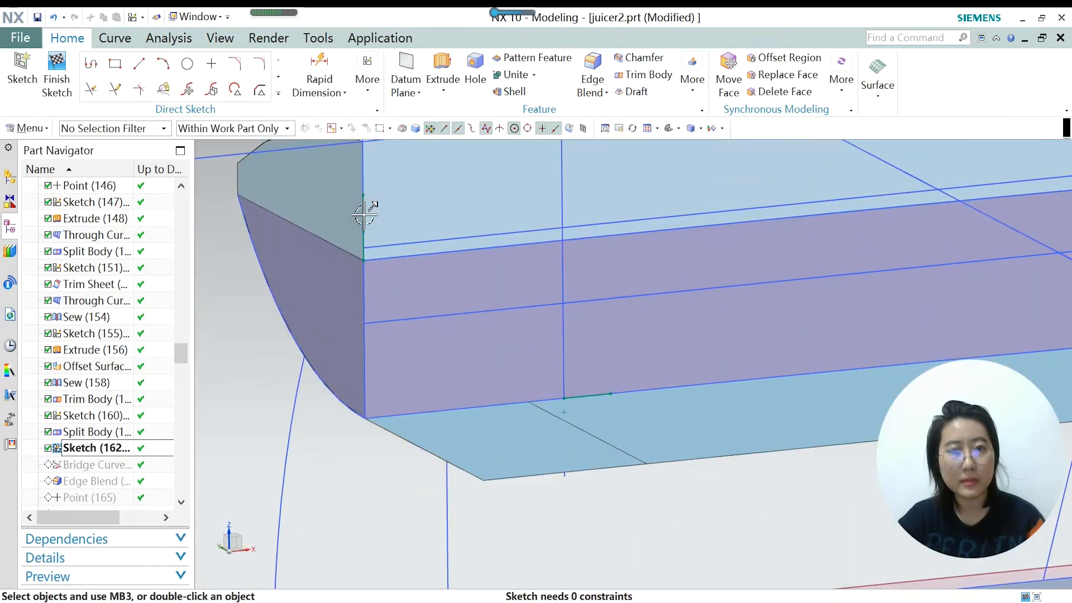
scroll(365, 222, "up", 1)
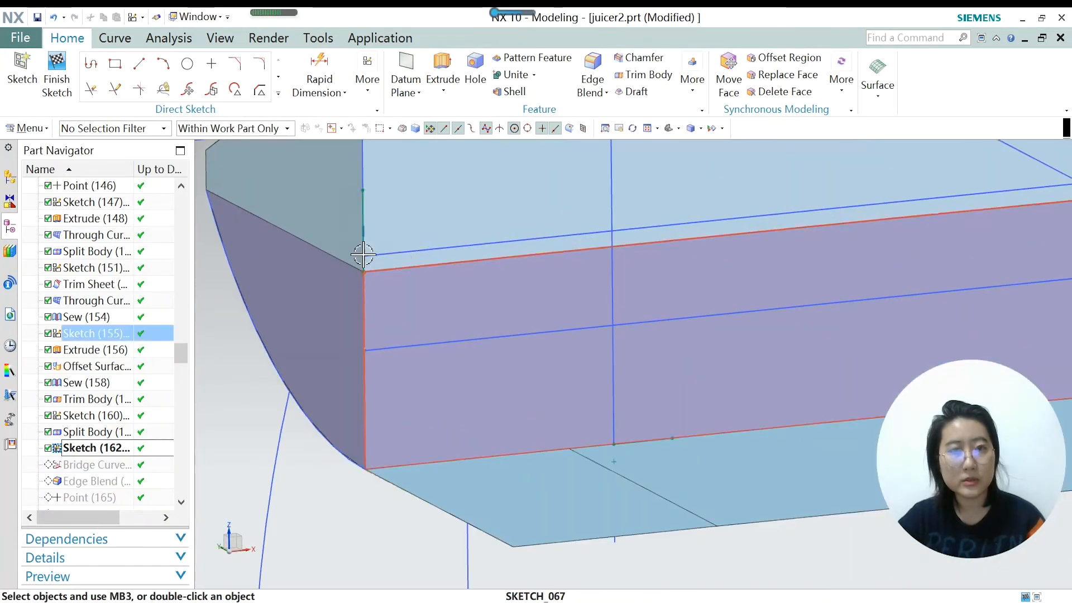
scroll(429, 193, "down", 1)
scroll(429, 189, "down", 1)
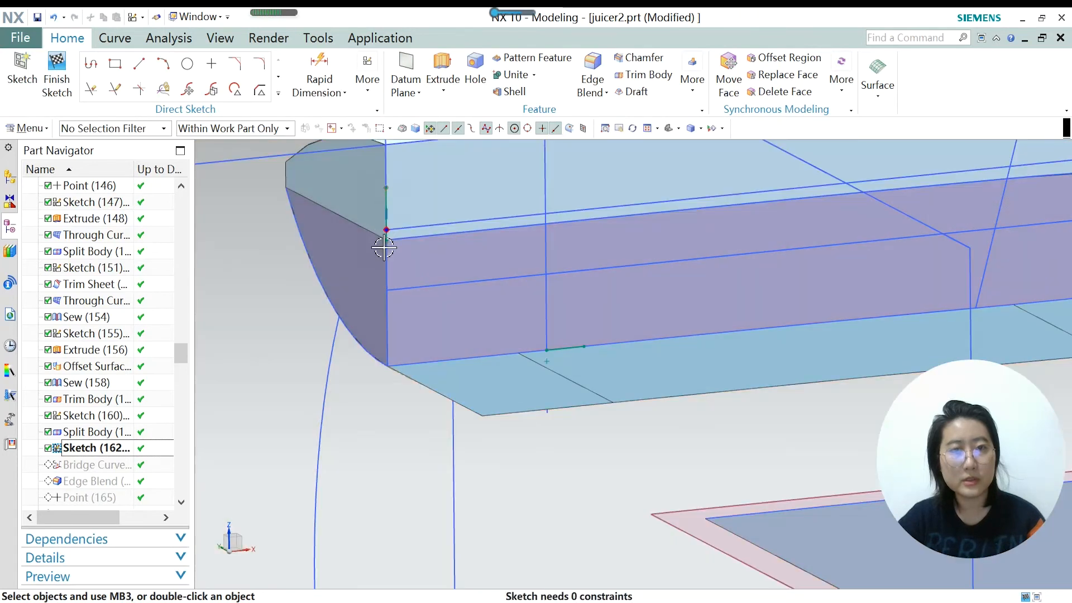
scroll(530, 358, "down", 2)
scroll(445, 253, "up", 2)
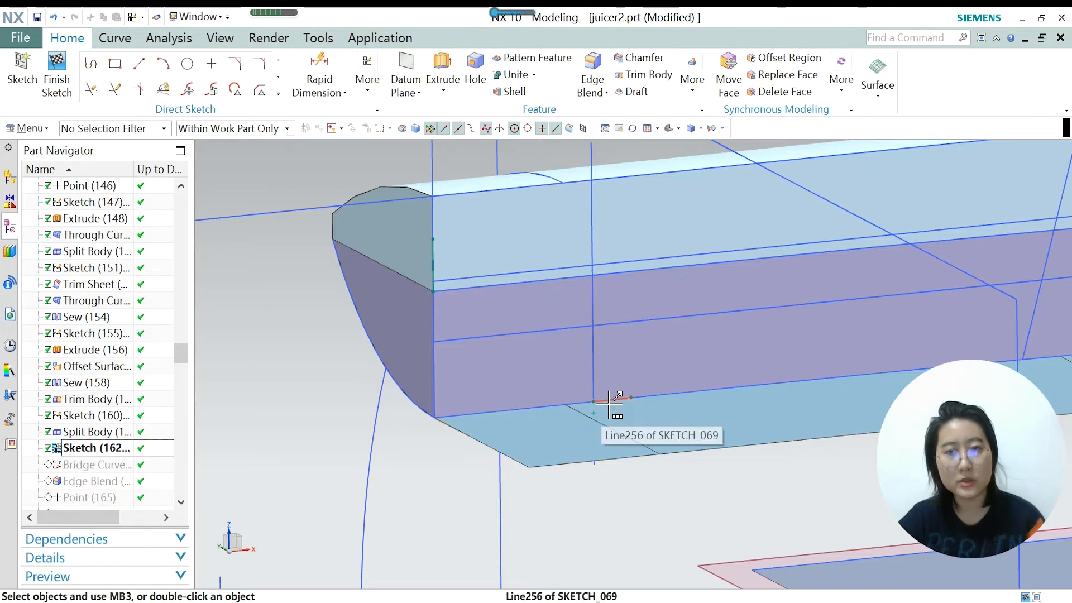
left_click(56, 78)
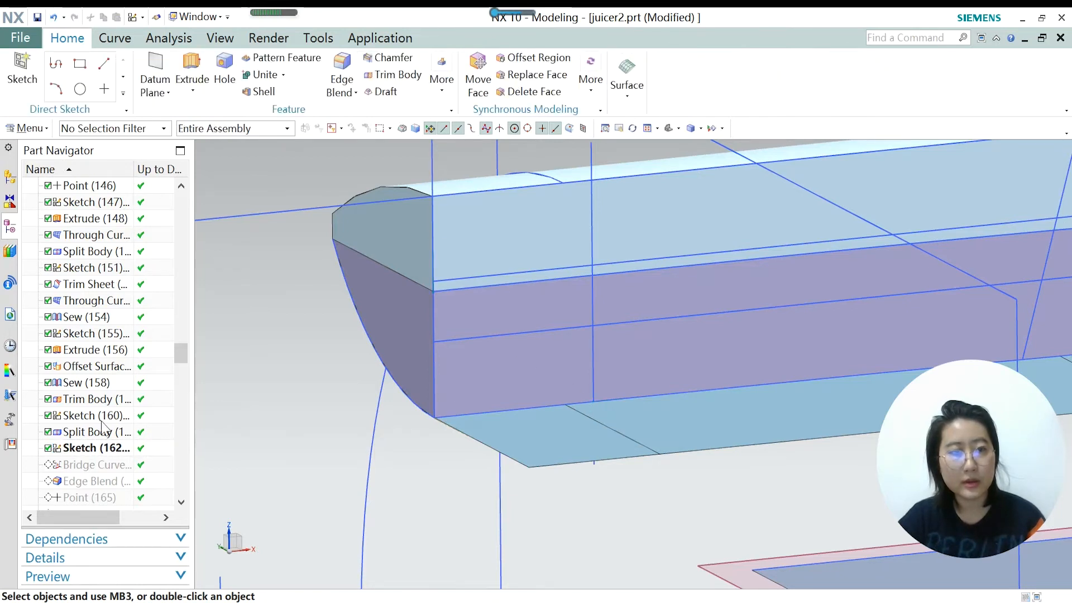
Make Bridge Curve (163) the current feature, review its start and end curves and tangent continuity, and accept the existing settings.
right_click(101, 469)
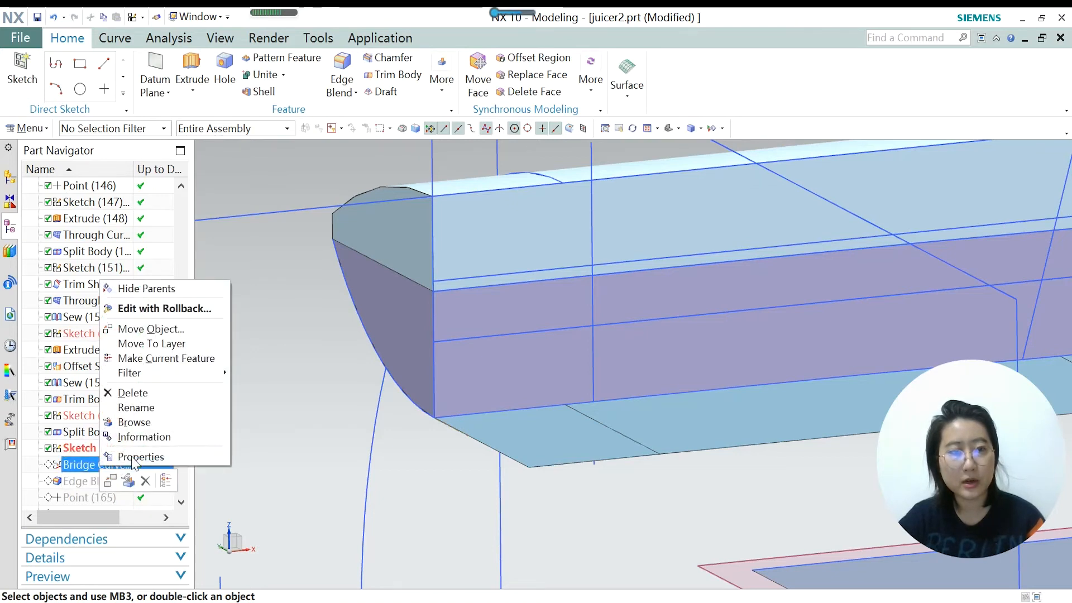
left_click(159, 359)
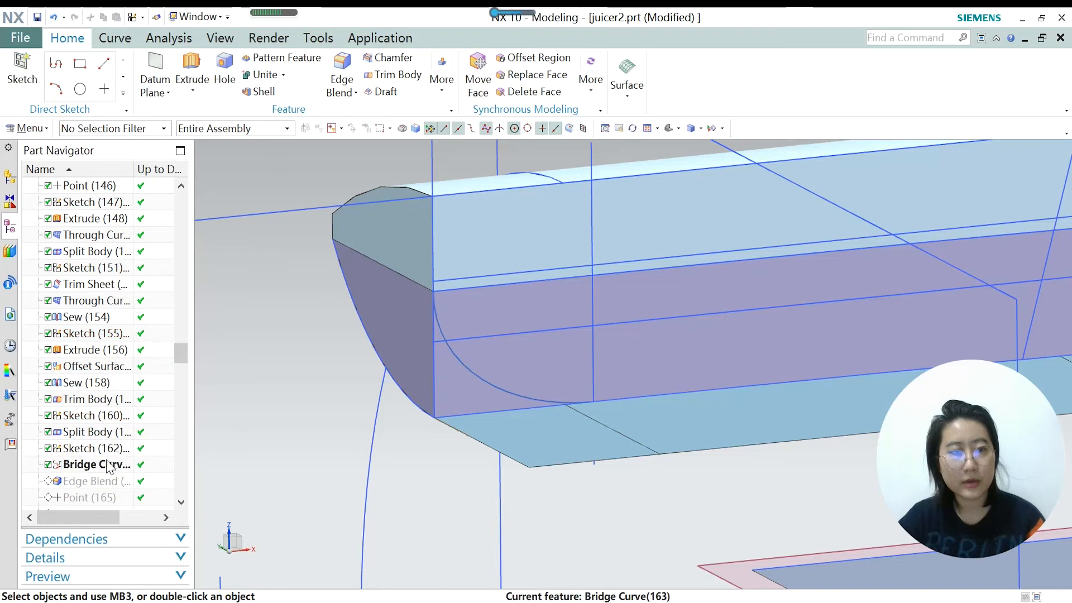
left_click(118, 38)
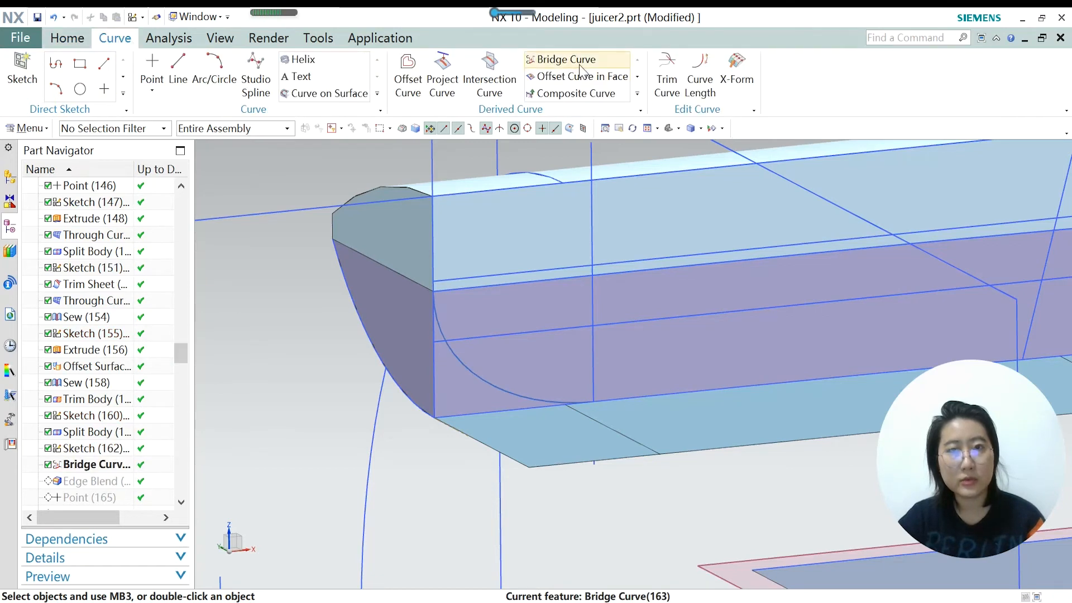
left_click(466, 374)
double_click(477, 393)
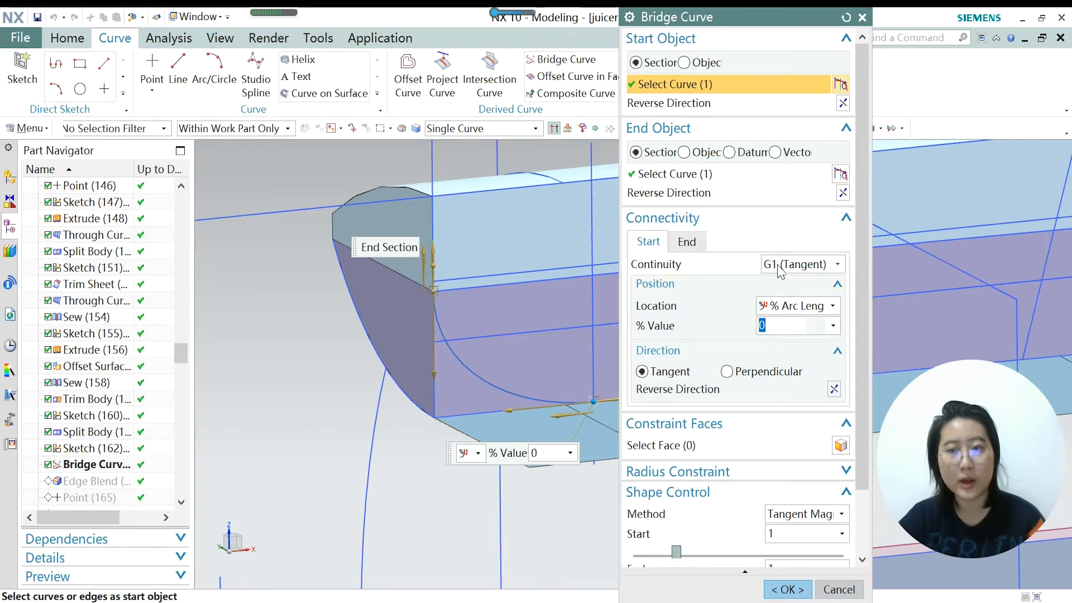
left_click(787, 589)
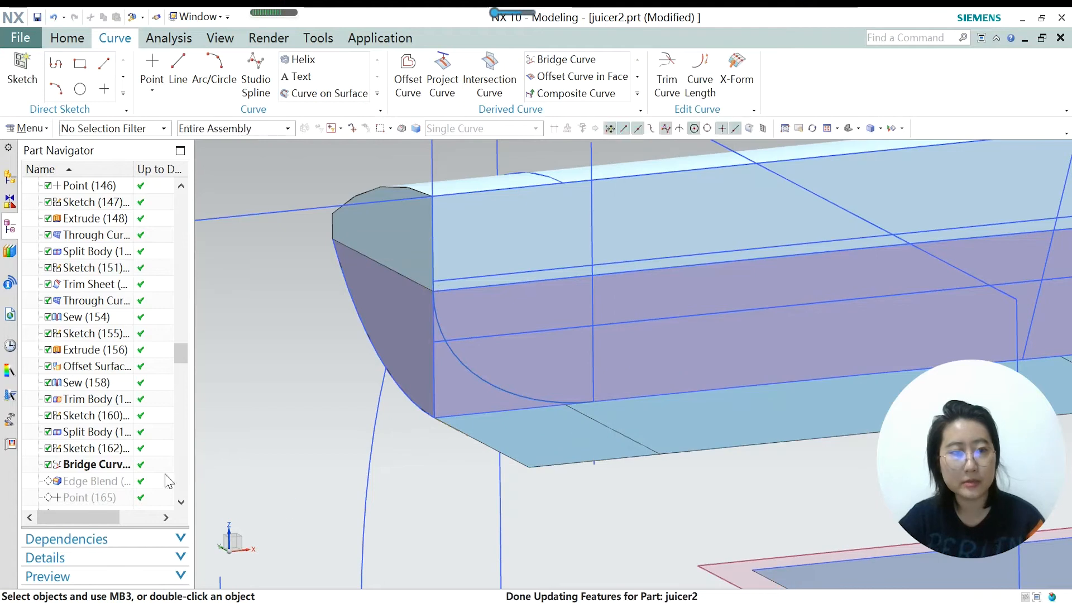
Make Edge Blend (164) the current feature and inspect the blended inner corner at the upper handle end from several angles.
left_click(95, 481)
right_click(95, 481)
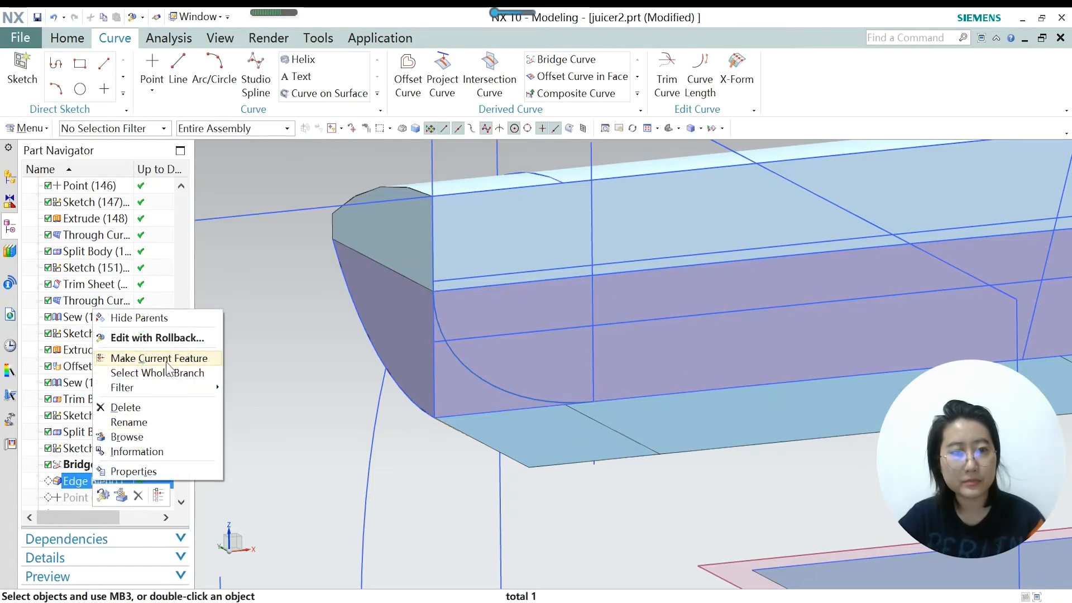
left_click(122, 356)
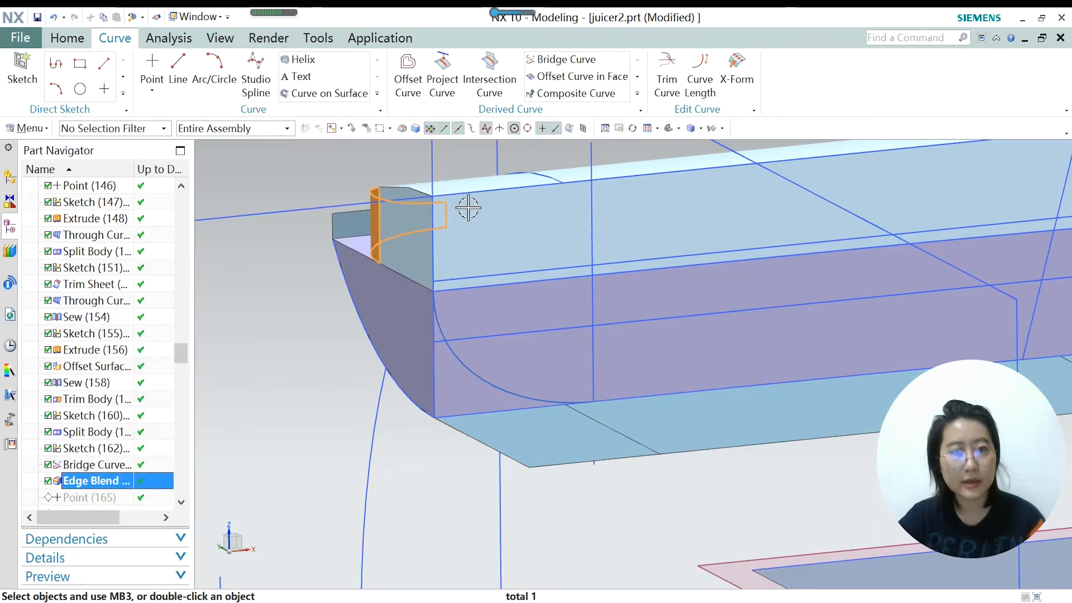
scroll(450, 219, "down", 3)
middle_click_drag(419, 294, 501, 312)
scroll(438, 291, "down", 2)
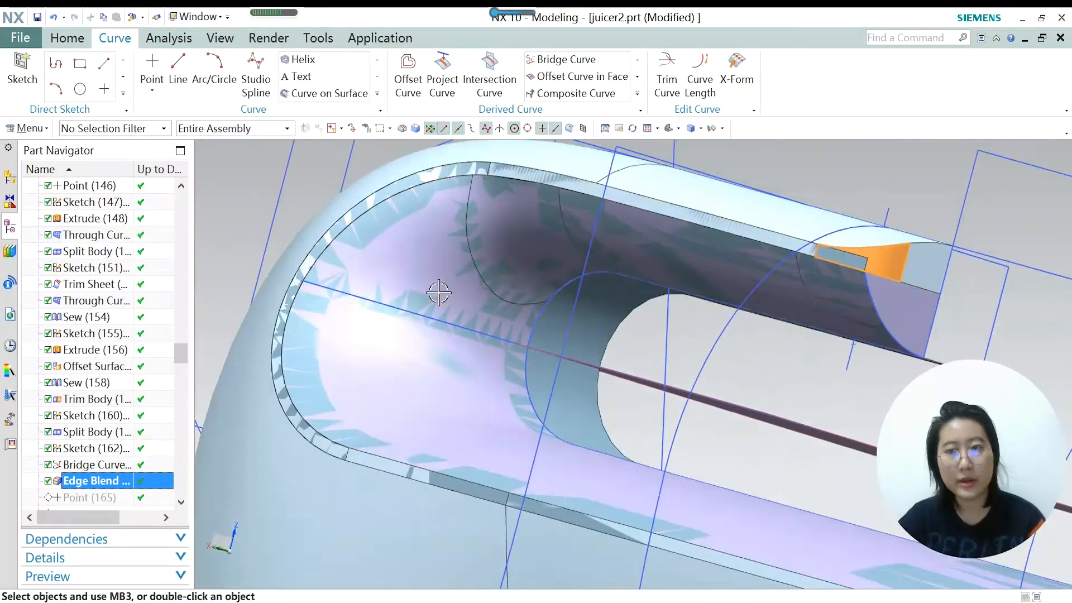
scroll(651, 290, "down", 2)
middle_click_drag(651, 290, 642, 299)
scroll(803, 236, "up", 5)
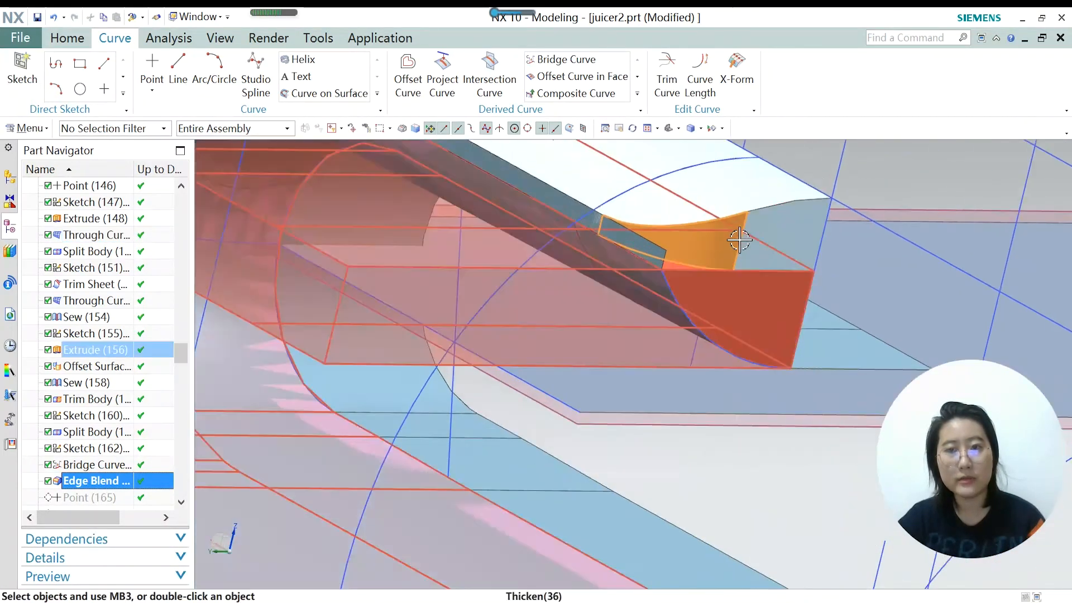
scroll(739, 240, "down", 2)
middle_click_drag(557, 236, 581, 277)
scroll(548, 279, "up", 2)
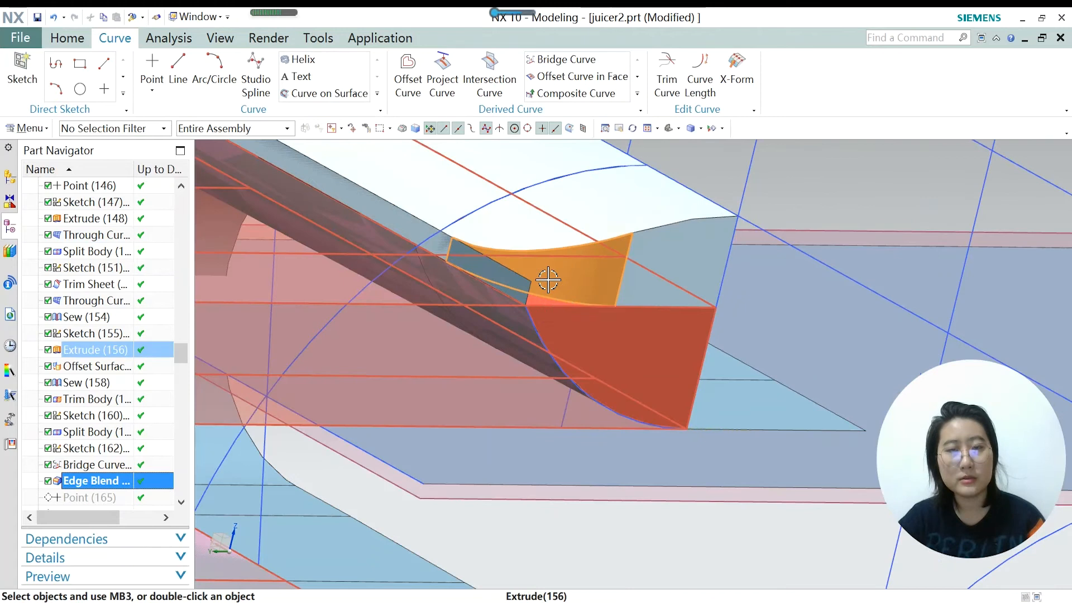
Make Point (165) the current feature, open it to review its Intersection Point definition, and close it without changes.
left_click(89, 496)
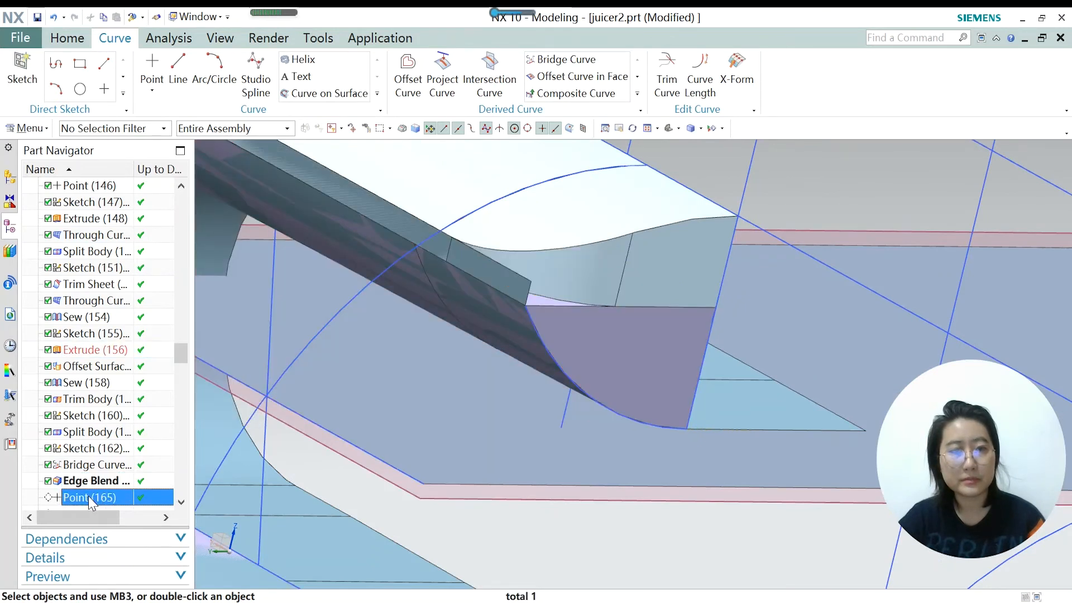
right_click(88, 496)
left_click(129, 389)
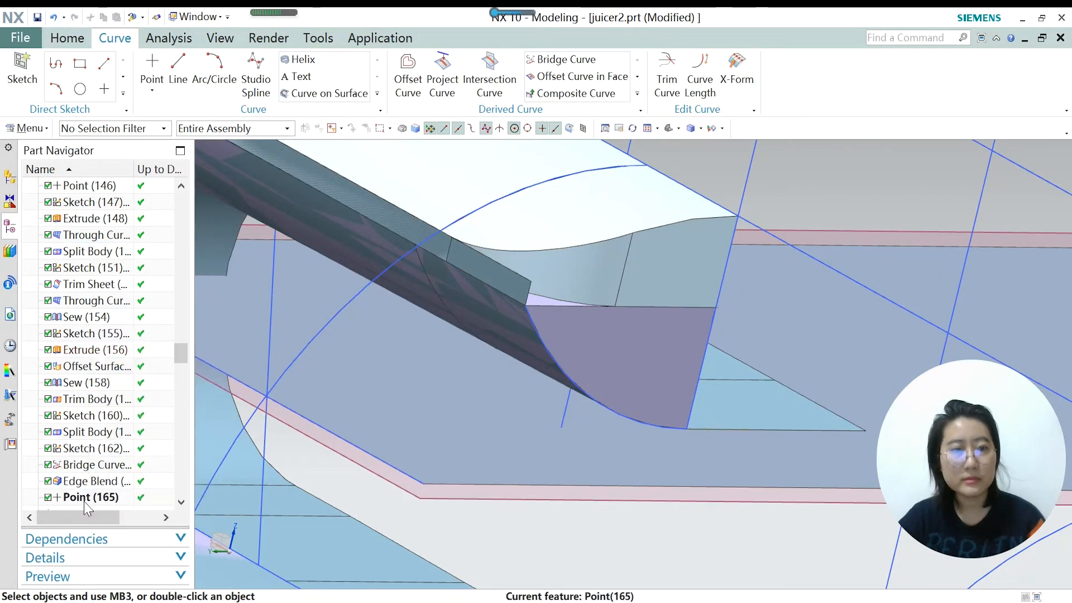
scroll(556, 373, "down", 5)
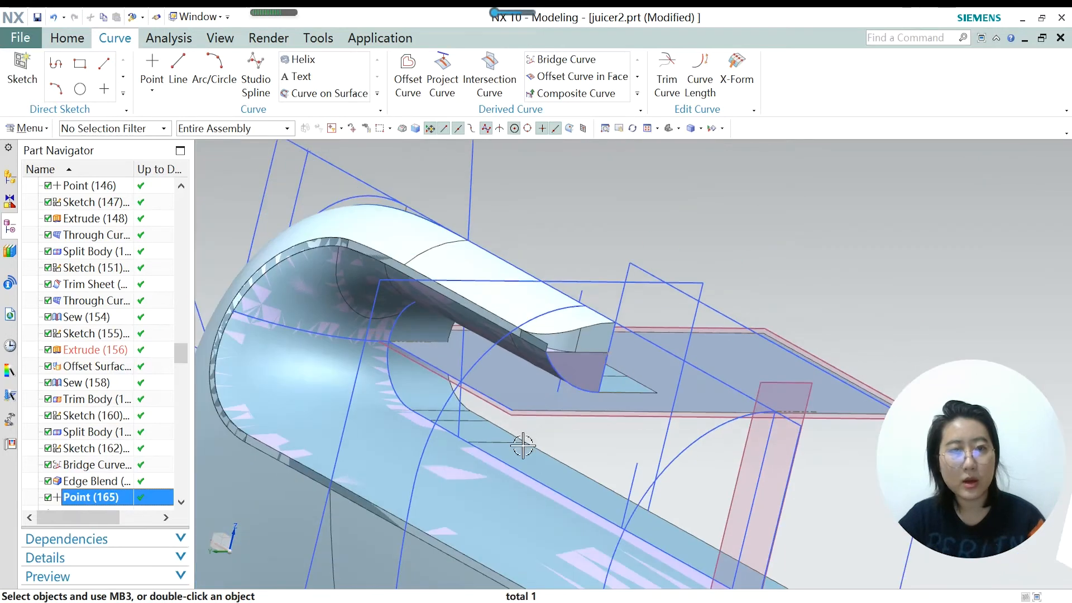
scroll(523, 445, "down", 2)
middle_click_drag(574, 411, 436, 293)
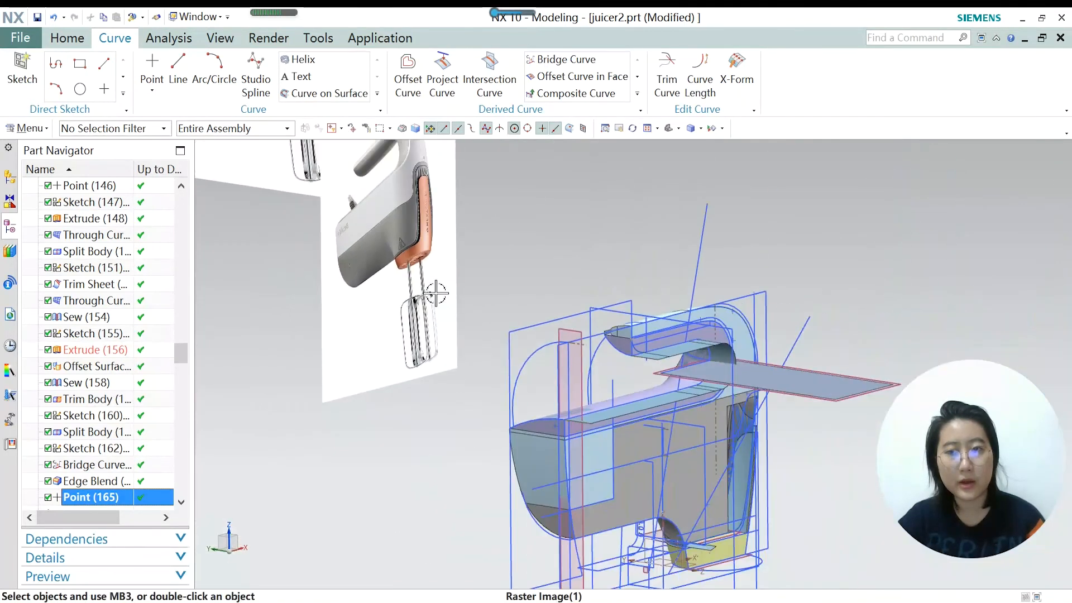
middle_click_drag(657, 381, 204, 521)
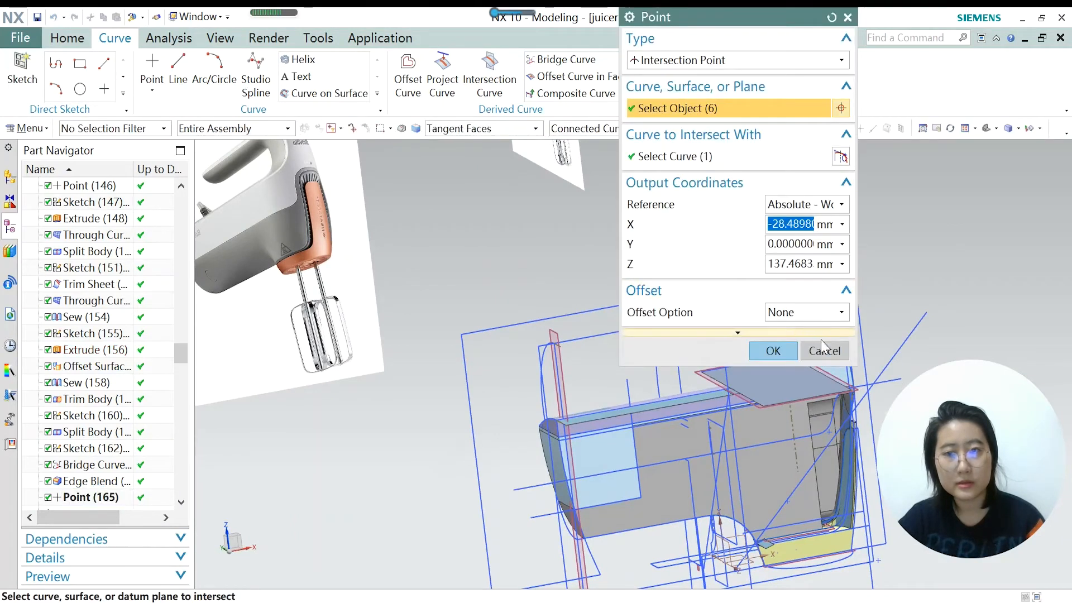
left_click(822, 347)
Make Extrude (166) the current feature and highlight it at the free end of the upper handle.
left_click(102, 492)
scroll(714, 327, "down", 3)
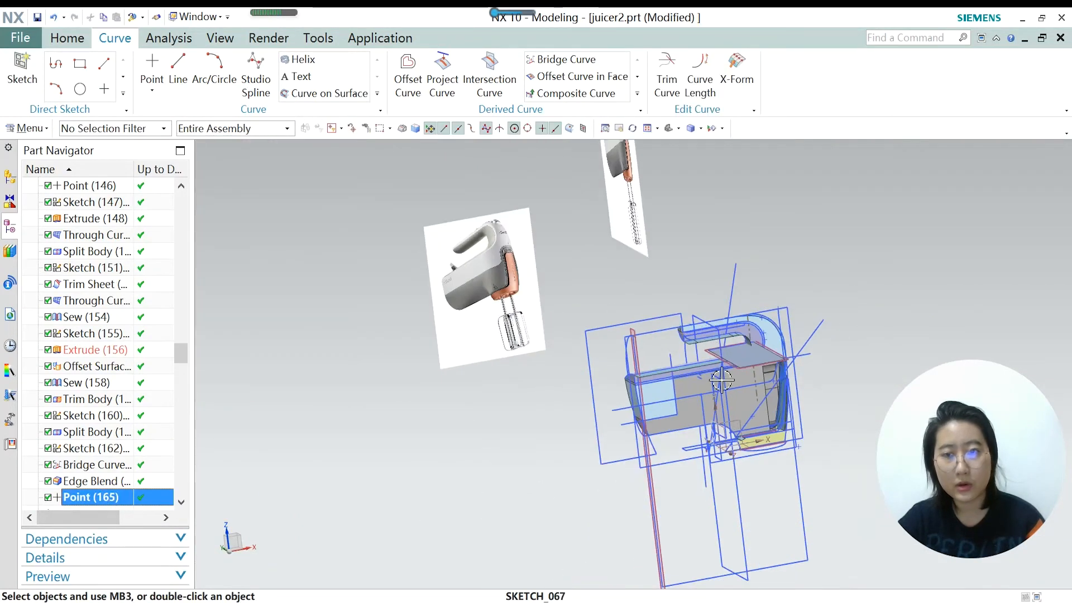
scroll(762, 406, "up", 5)
middle_click_drag(610, 309, 734, 312)
scroll(744, 321, "down", 3)
scroll(123, 443, "down", 3)
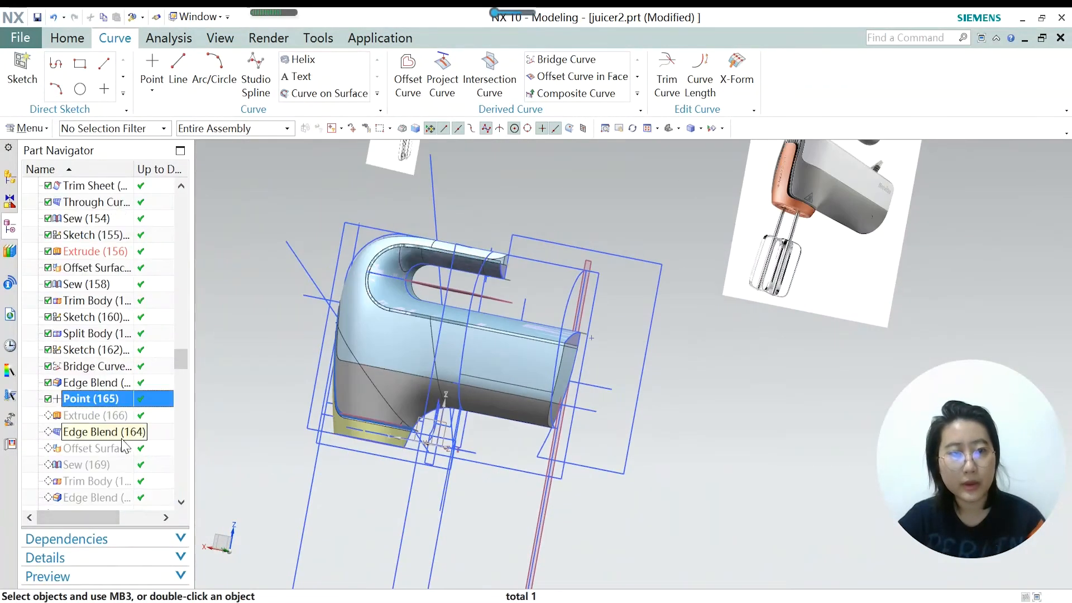
left_click(92, 367)
right_click(92, 368)
left_click(134, 411)
left_click(93, 369)
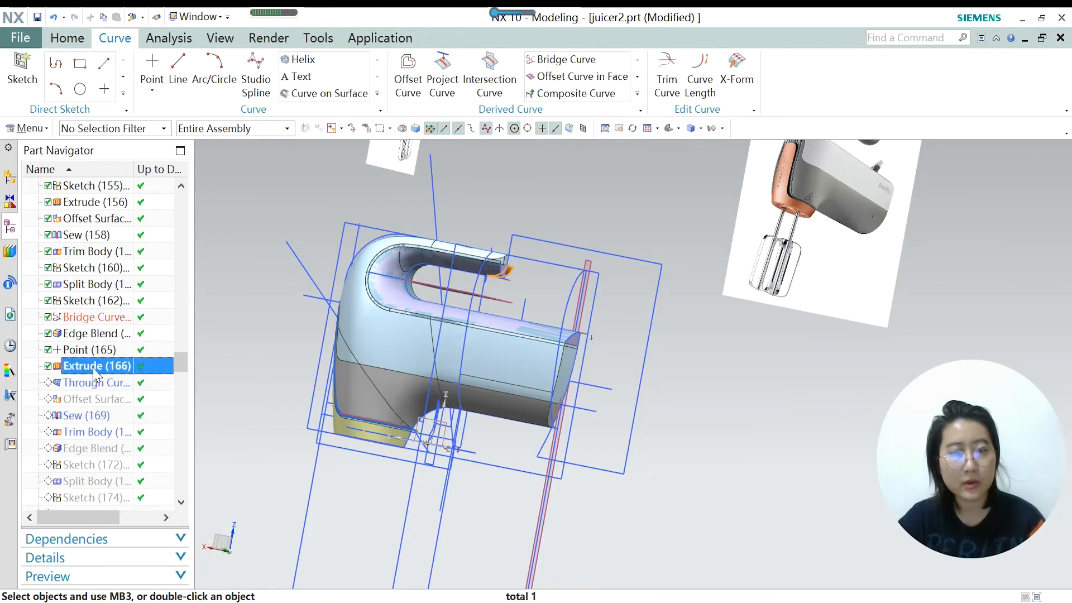
Highlight Point (165), inspect the upper handle end up close, and open the Point command to view its Intersection Point type.
left_click(88, 350)
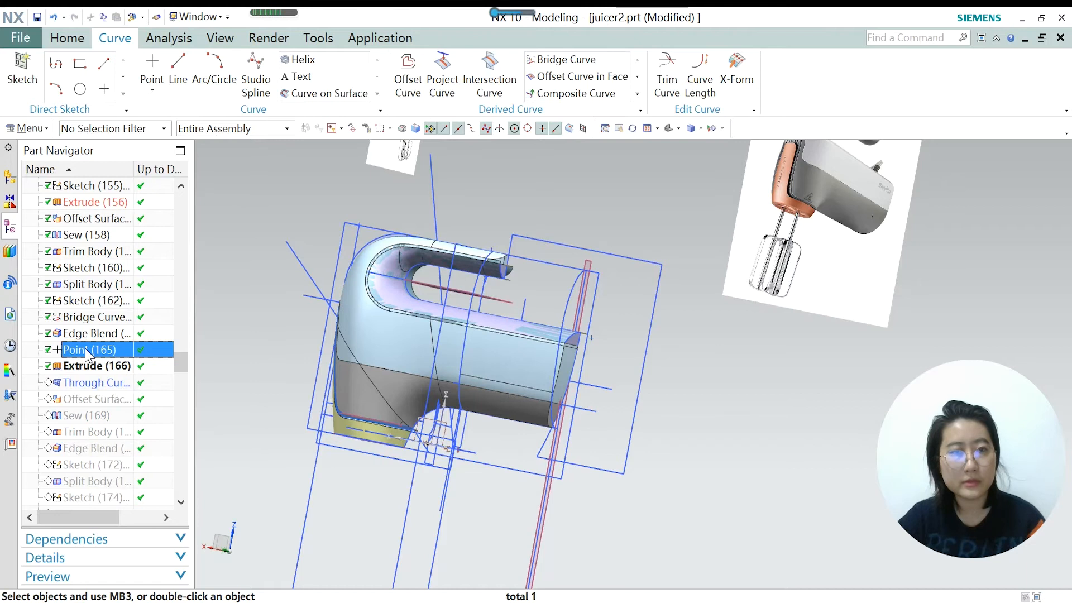
scroll(520, 250, "up", 6)
middle_click_drag(524, 301, 432, 321)
scroll(578, 271, "up", 3)
scroll(613, 233, "up", 3)
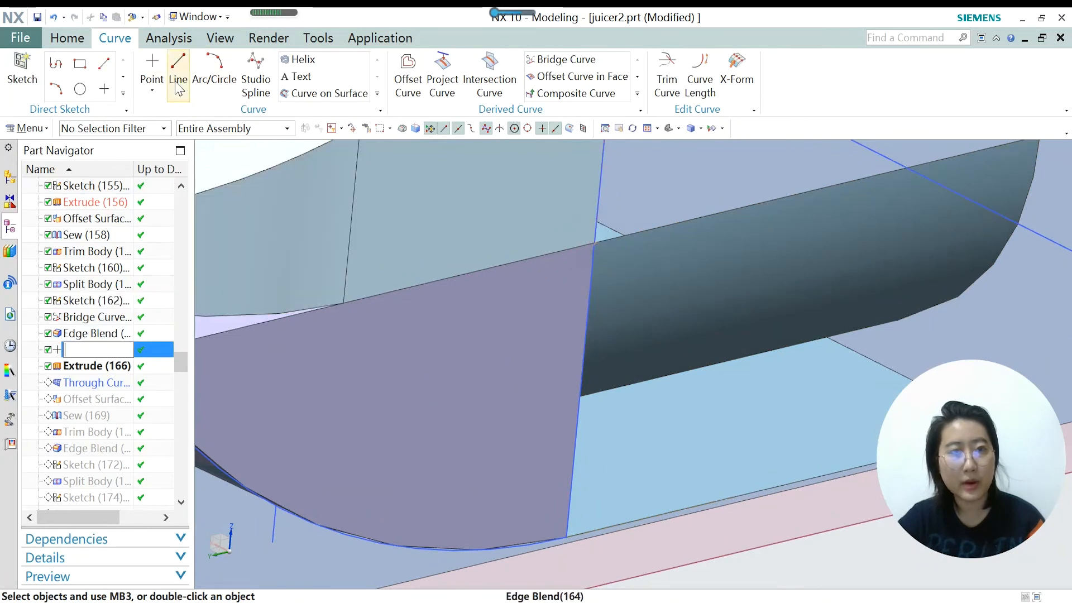
left_click(155, 90)
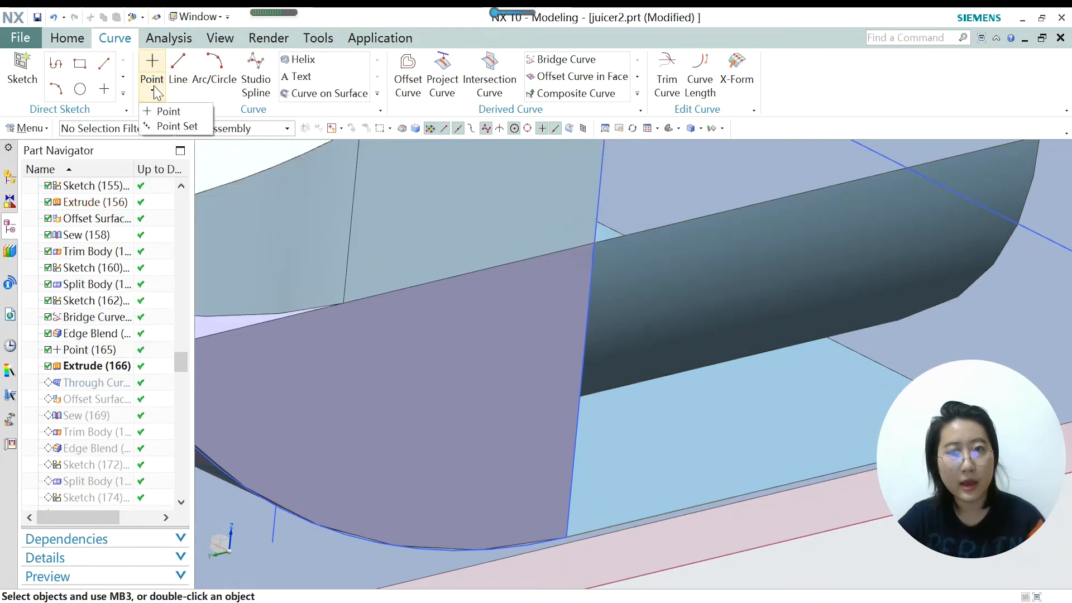
left_click(167, 111)
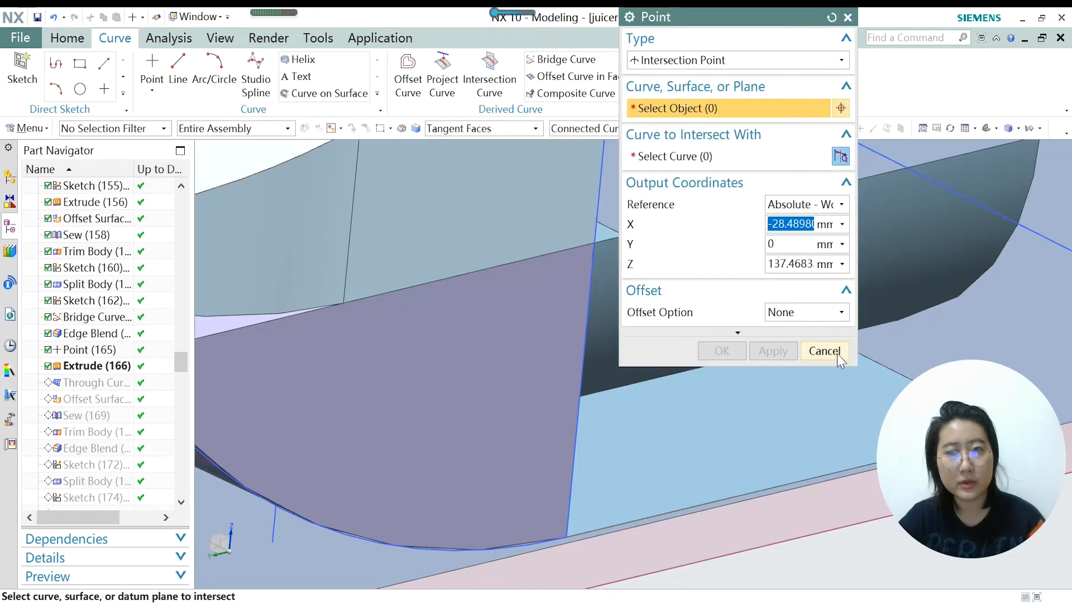
Close the intersection point definition without changes and highlight Extrude (166) to inspect its sheet beside the handle end.
left_click(836, 353)
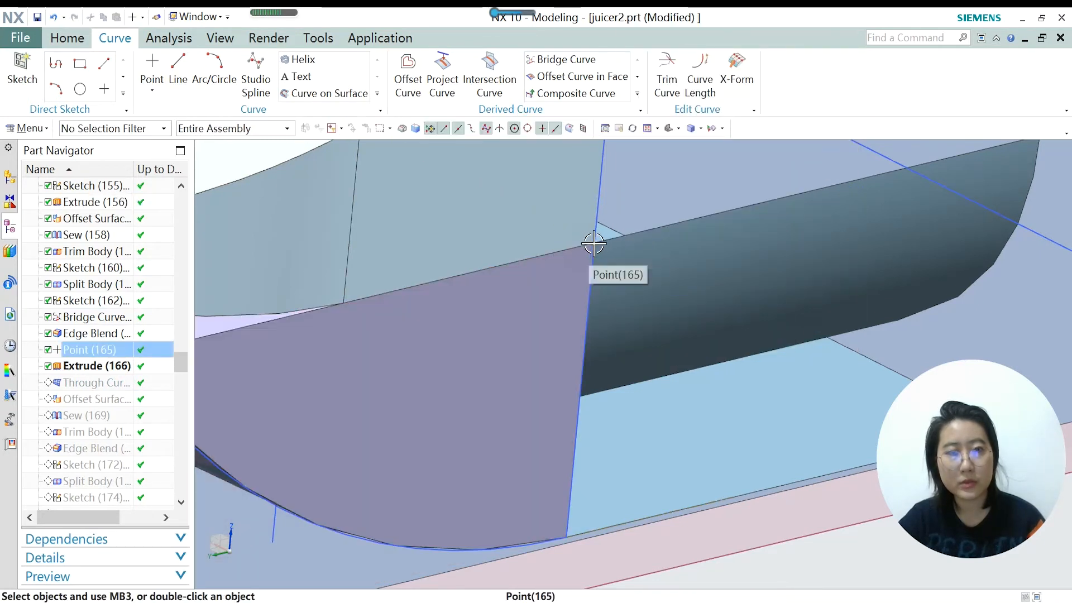
left_click(86, 366)
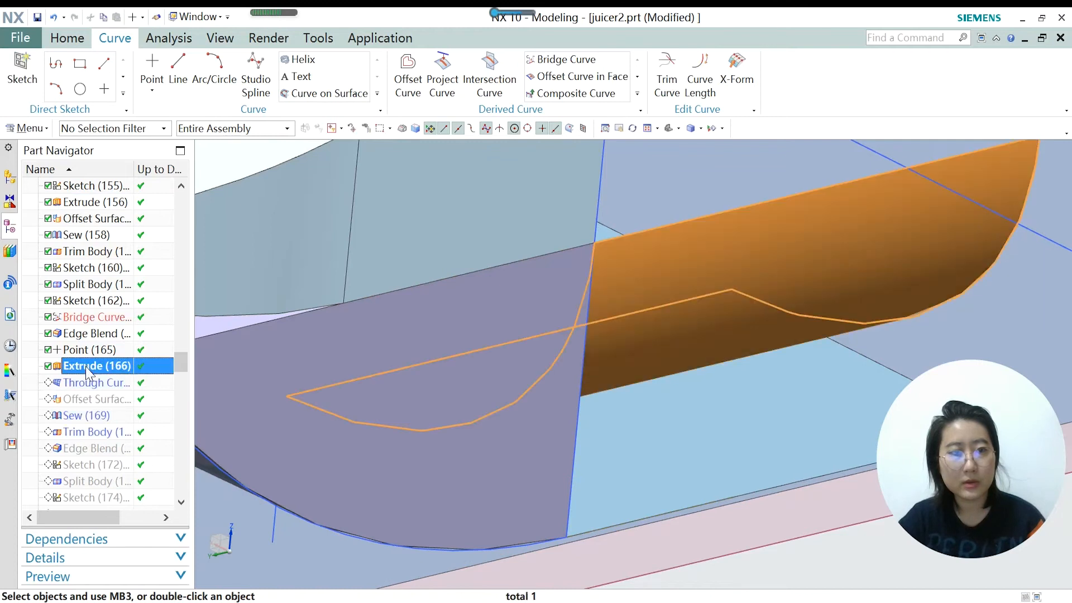
left_click(114, 450)
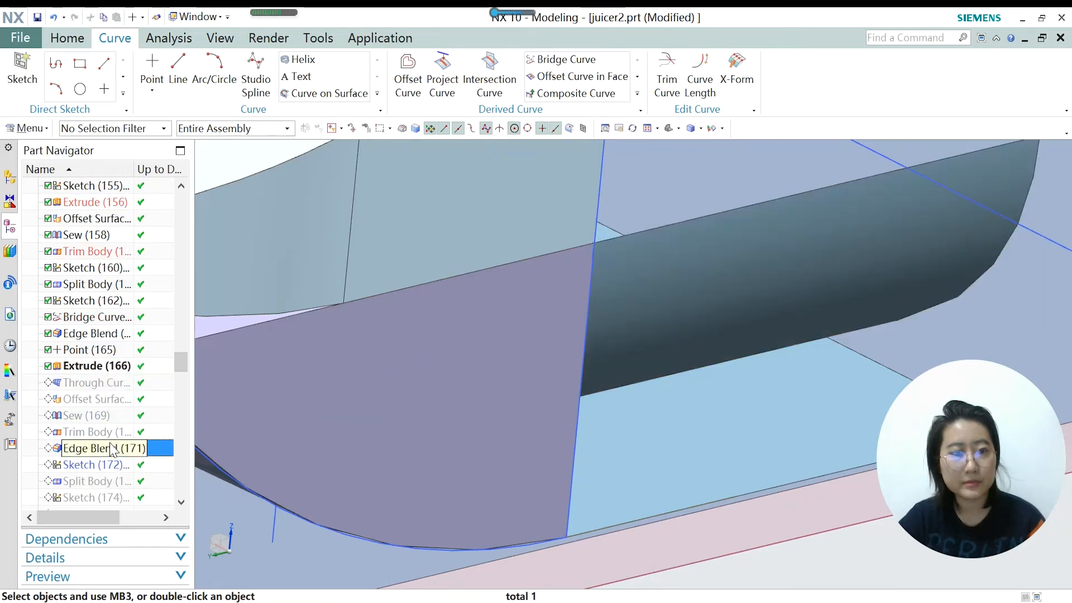
left_click(112, 367)
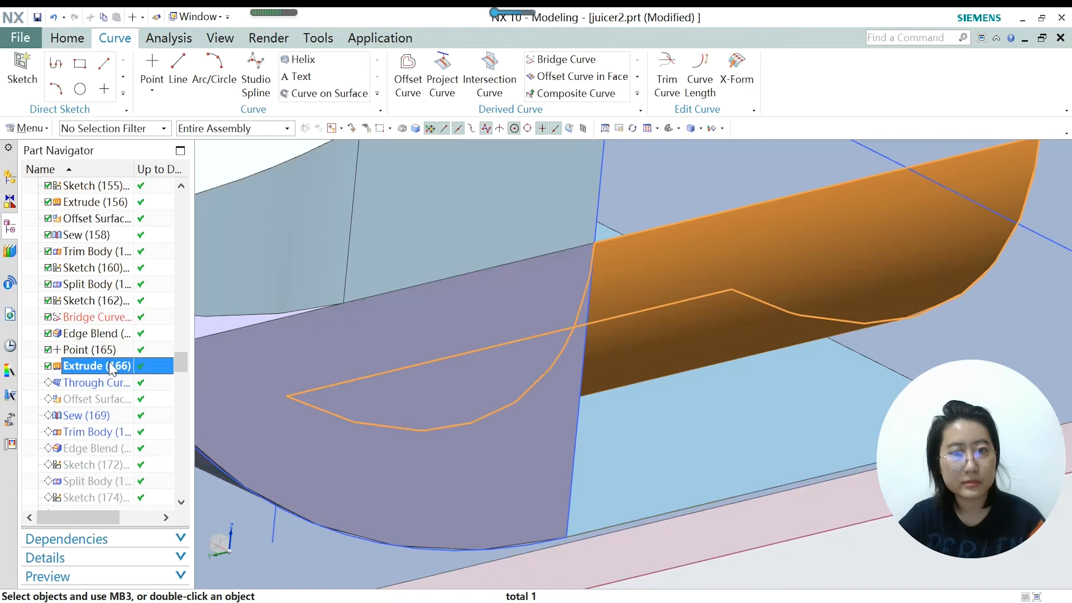
scroll(526, 419, "down", 2)
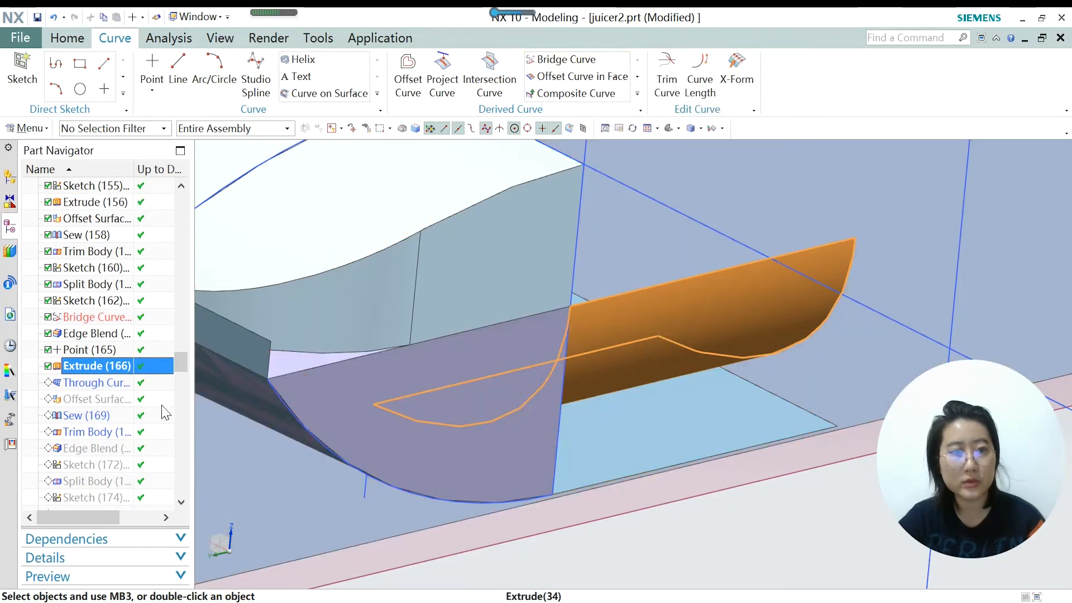
Make the Through Curve Mesh feature that follows Extrude (166) the current feature.
left_click(95, 383)
right_click(95, 384)
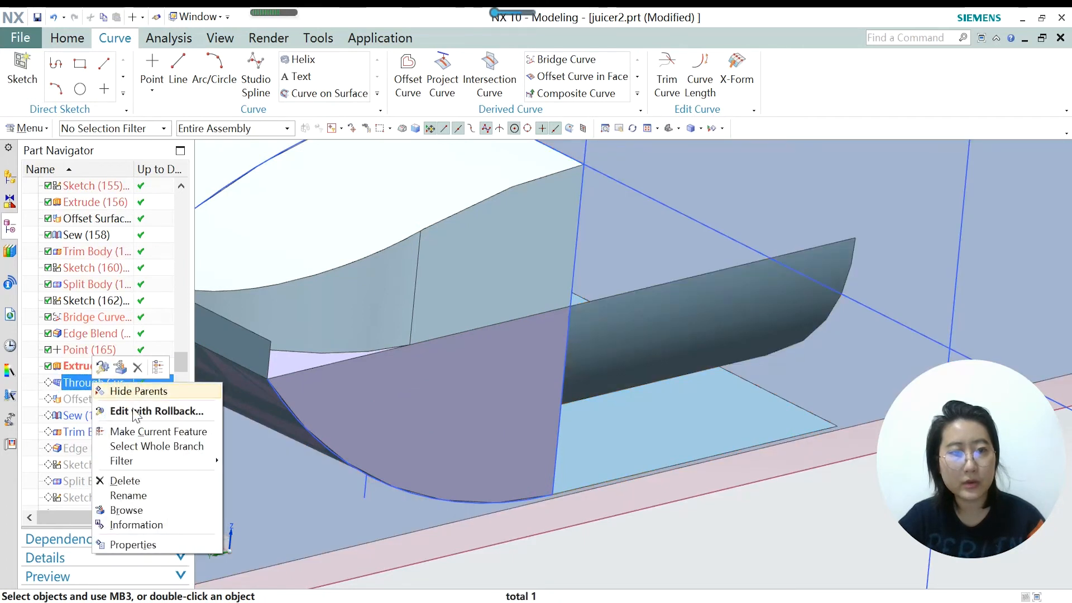
left_click(158, 431)
scroll(534, 337, "down", 3)
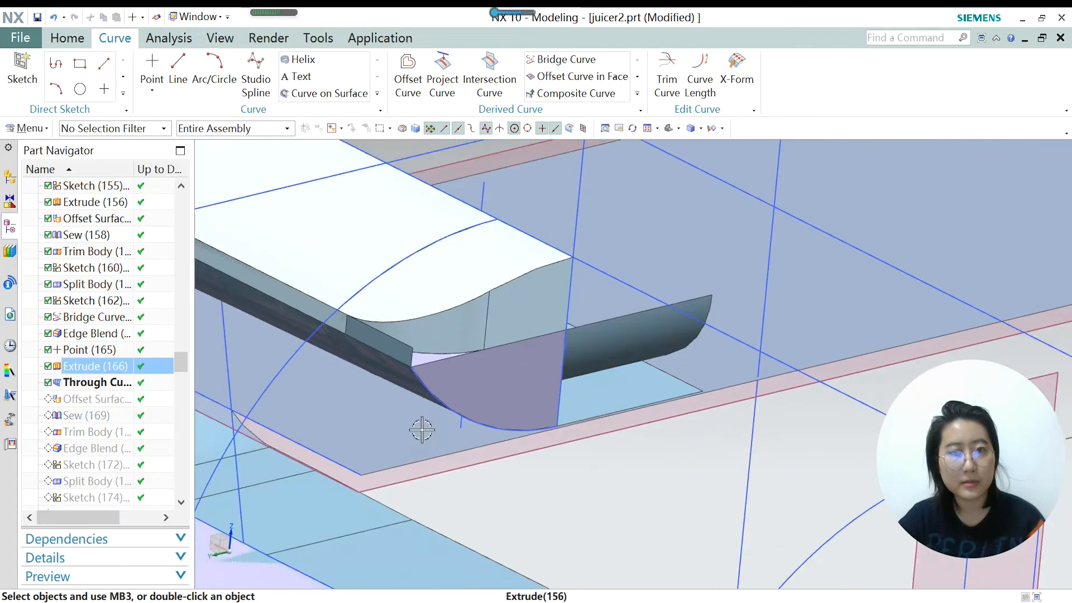
Review the Through Curve Mesh definition after Extrude (166), examining its primary and cross curves and continuity settings, and accept it unchanged.
left_click(89, 383)
middle_click_drag(469, 426, 490, 292)
double_click(93, 387)
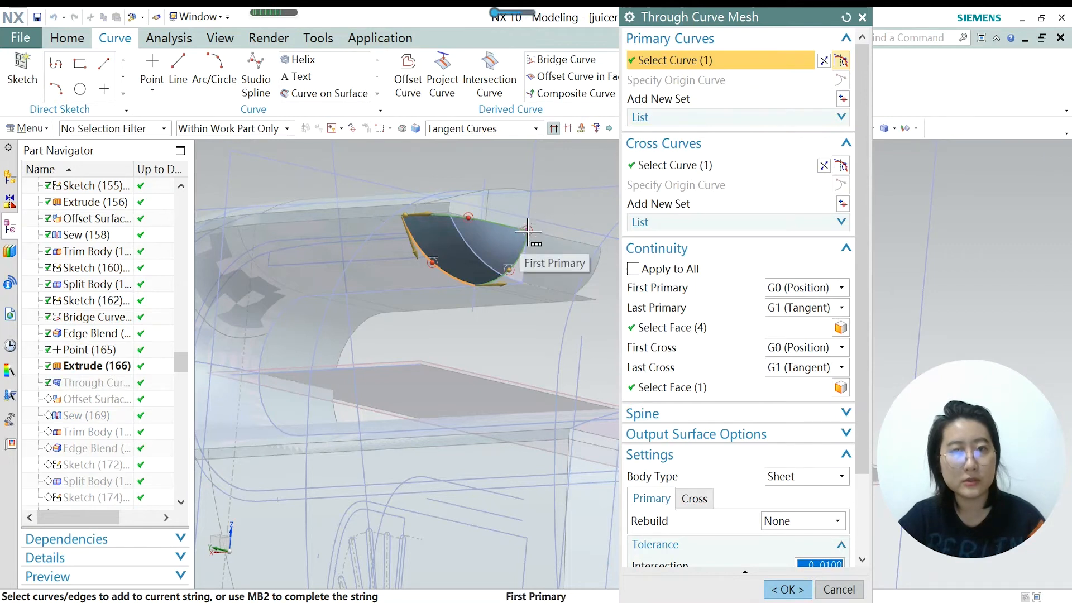
scroll(528, 229, "up", 2)
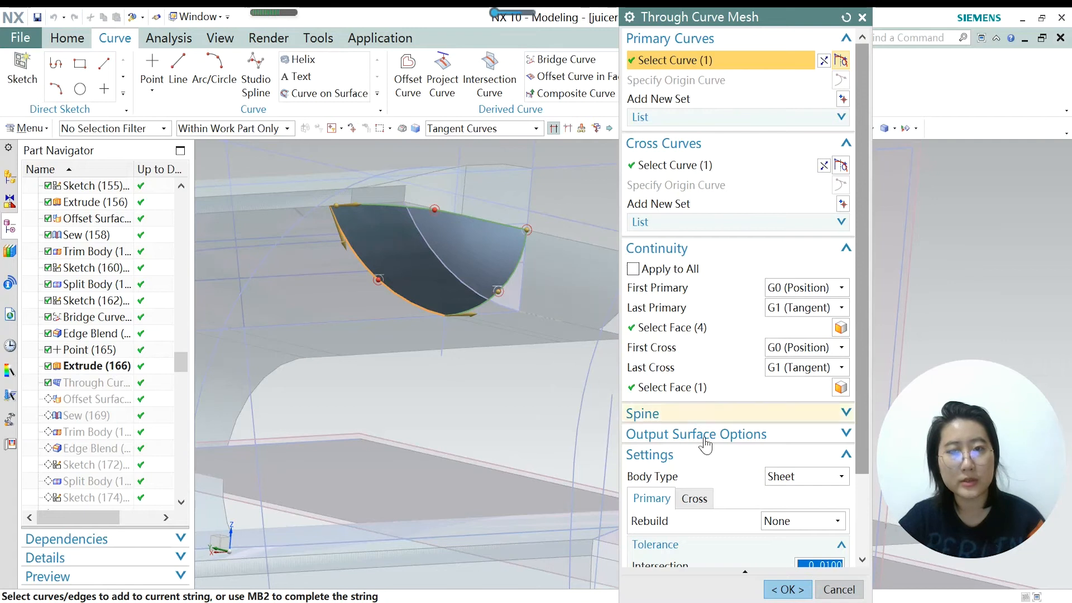
left_click(787, 589)
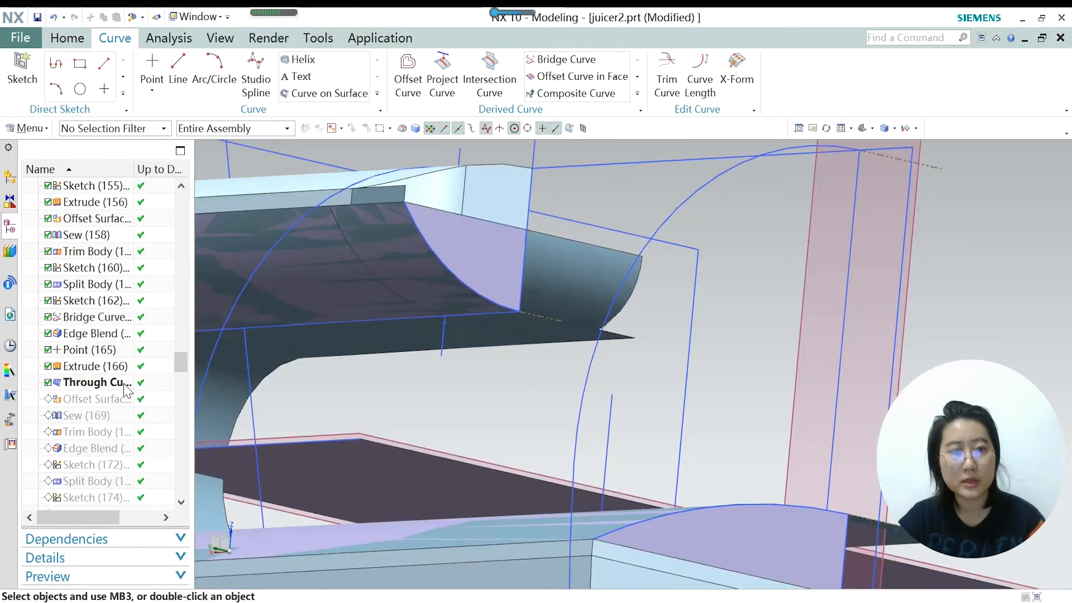
Make Offset Surface (168) the current feature.
left_click(106, 399)
right_click(93, 398)
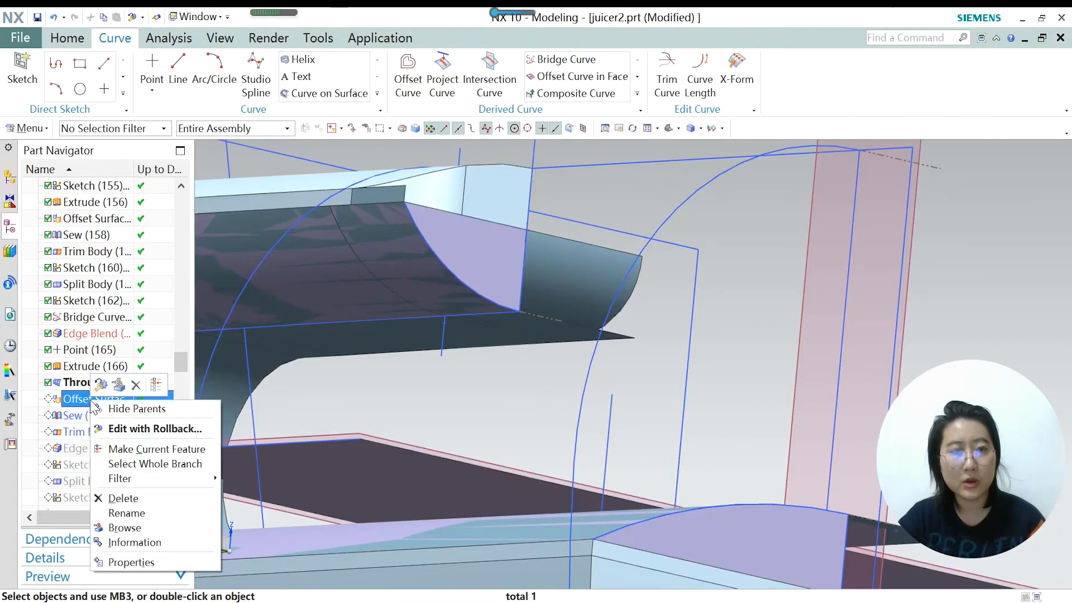
left_click(152, 453)
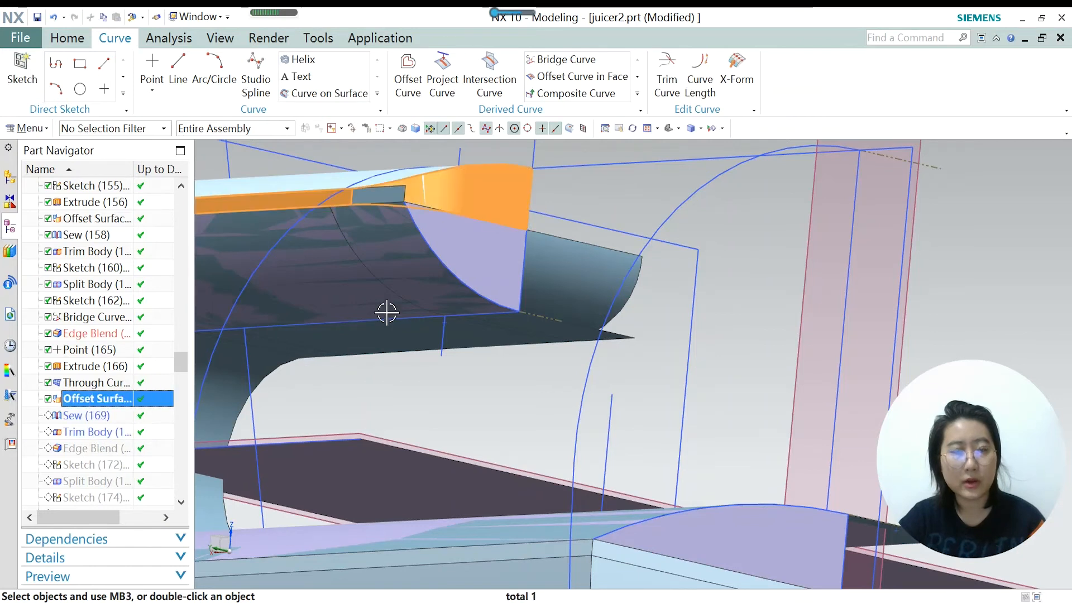
Review the faces and offset distance in the definition of Offset Surface (168) and accept it unchanged.
scroll(487, 215, "down", 2)
middle_click_drag(450, 306, 457, 312)
scroll(436, 273, "down", 2)
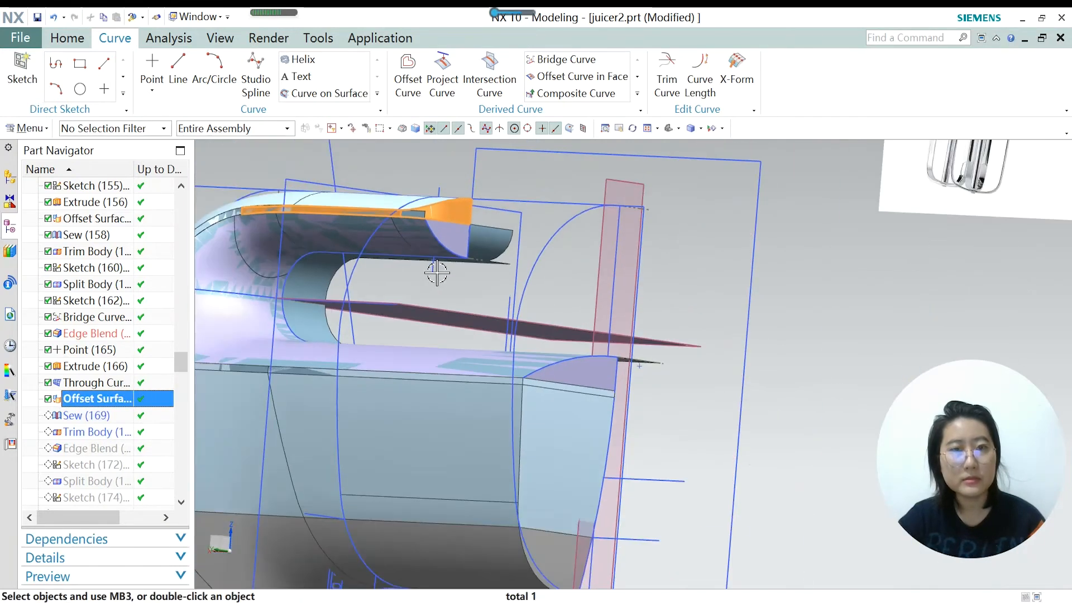
scroll(407, 220, "up", 3)
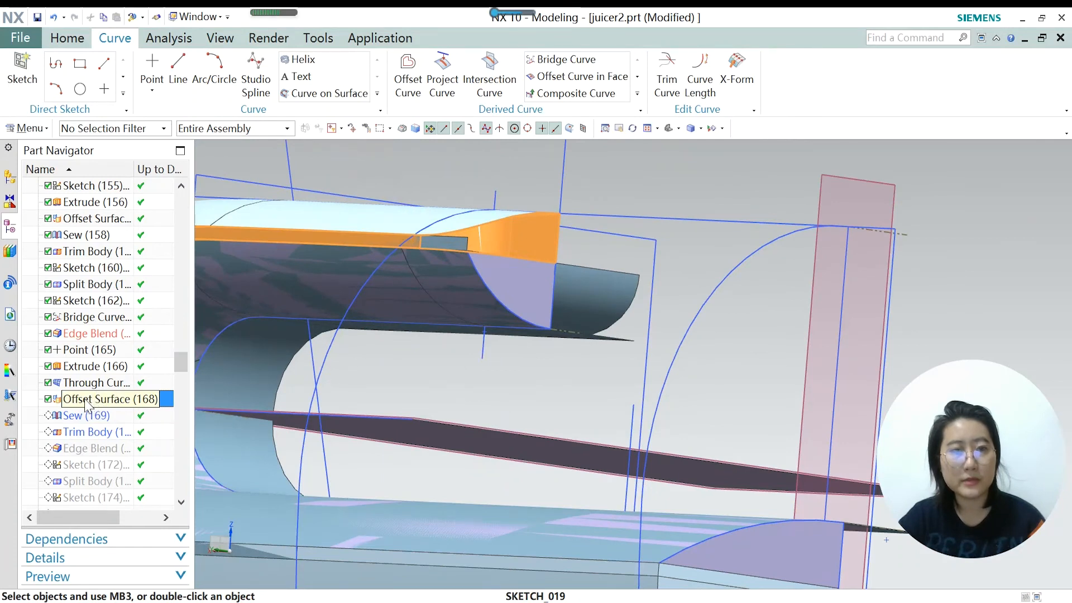
double_click(84, 398)
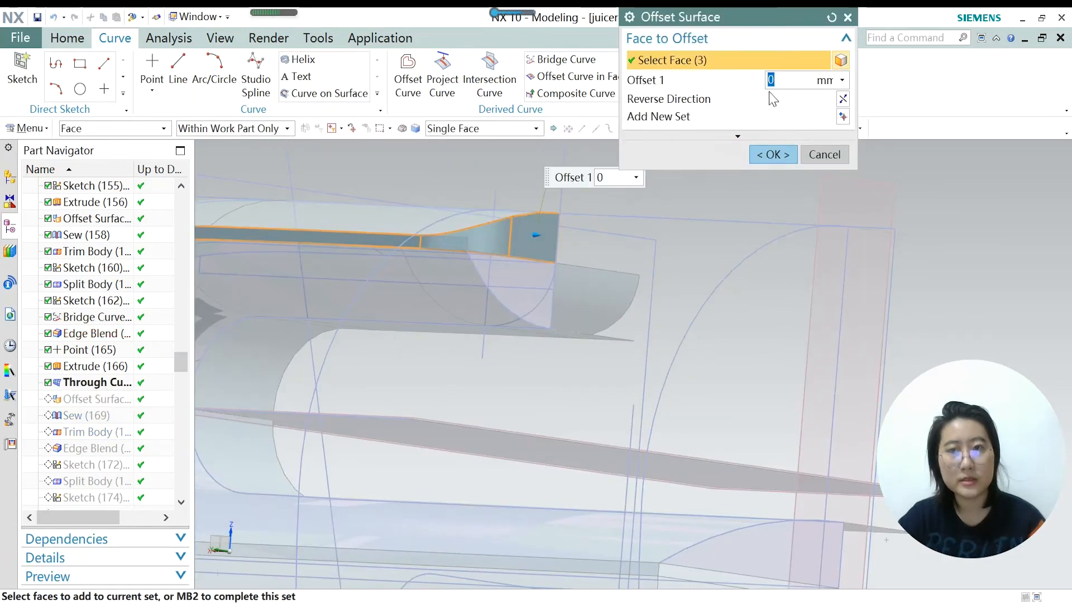
left_click(775, 156)
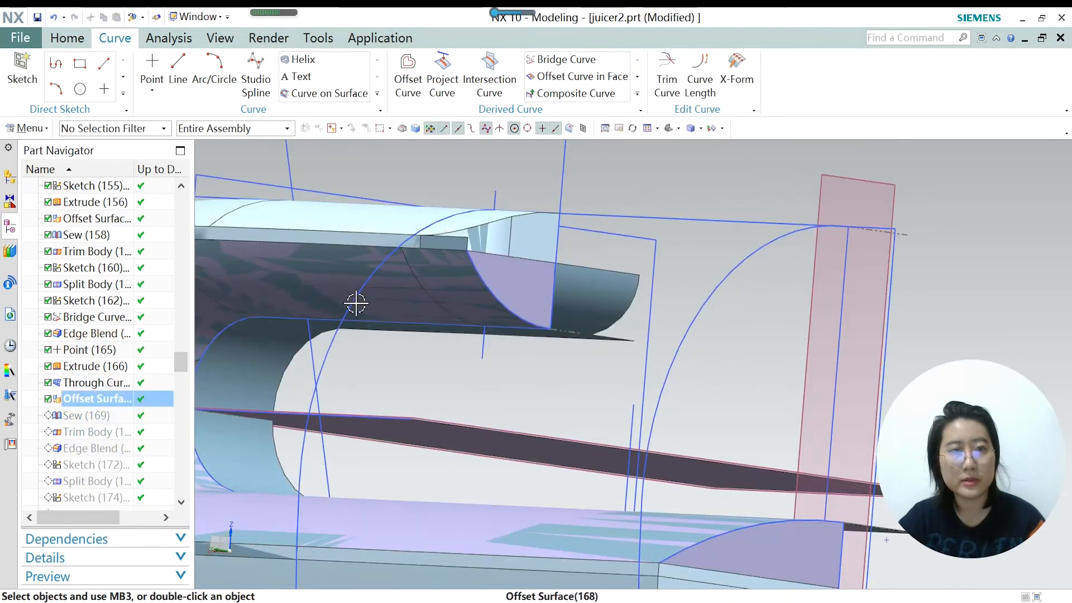
Make Sew (169) the current feature and highlight its joined sheets at the handle end.
right_click(104, 414)
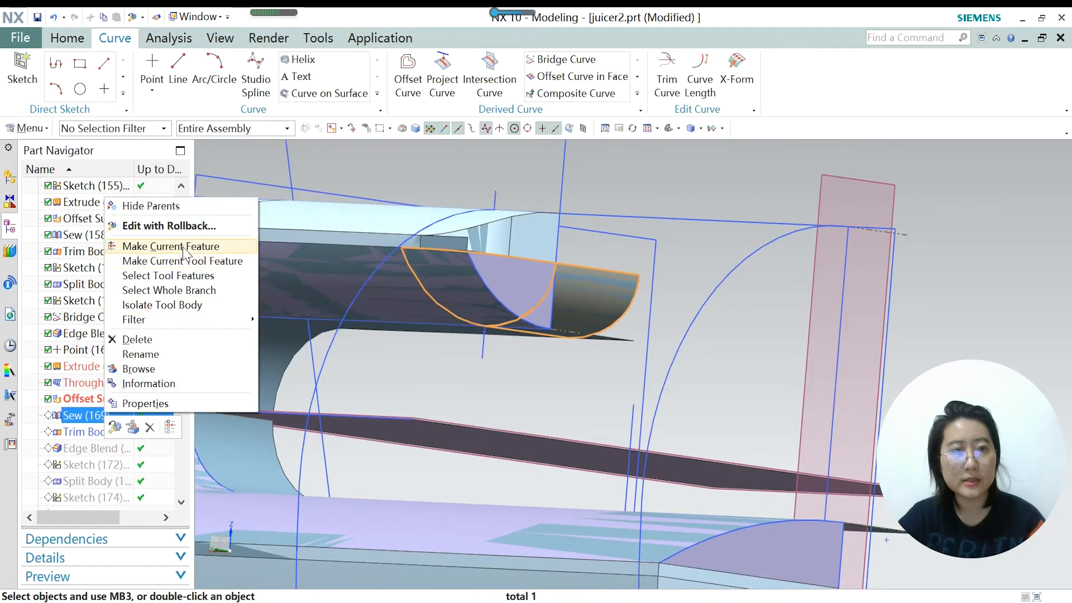
left_click(168, 246)
scroll(509, 237, "up", 2)
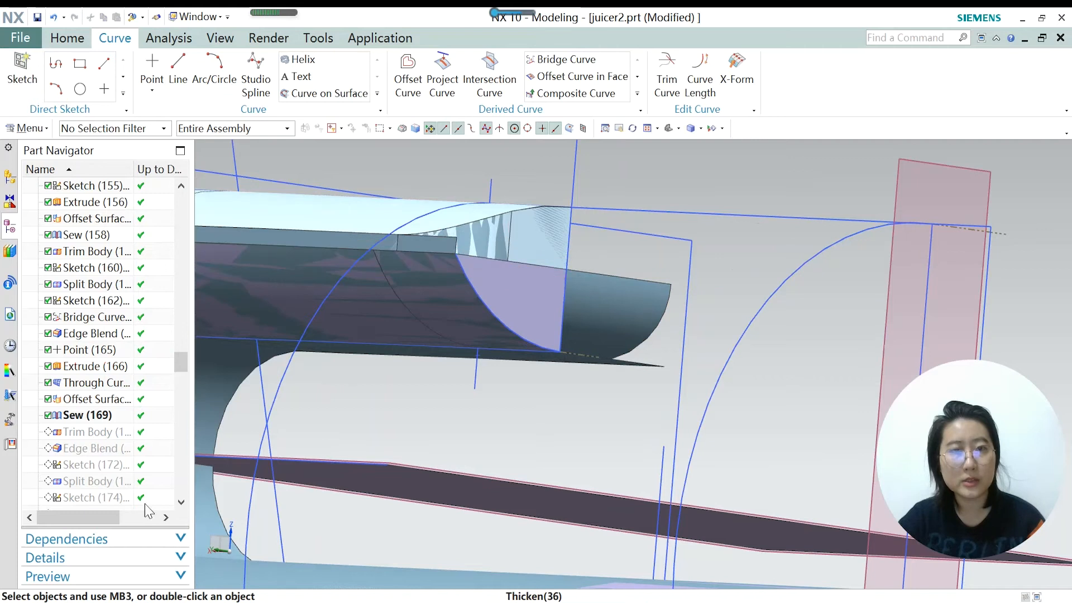
left_click(86, 415)
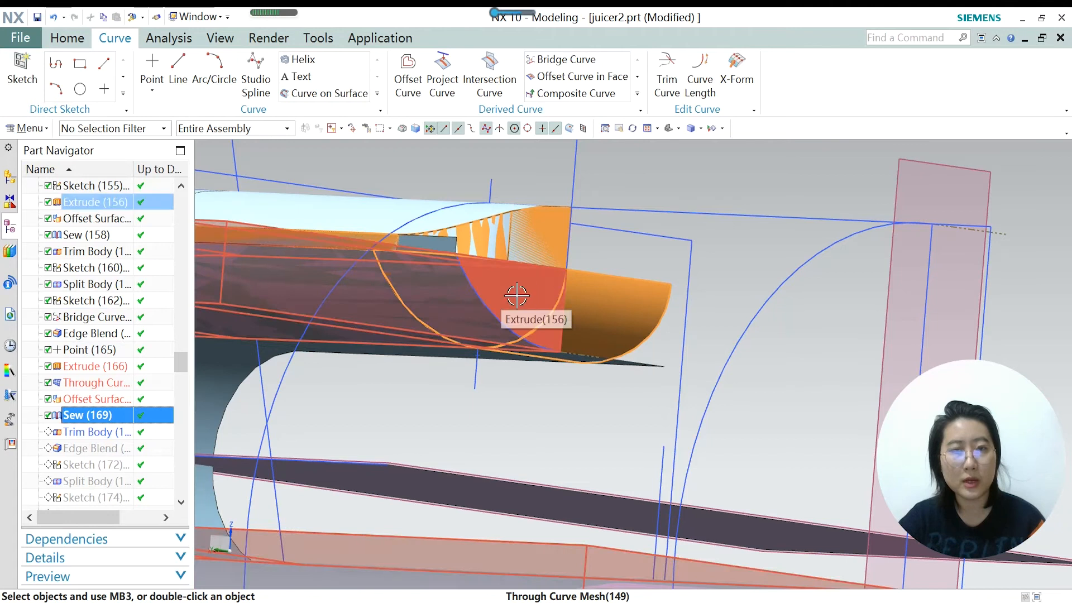
Advance the current feature through Trim Body (170) to Edge Blend (171).
right_click(92, 432)
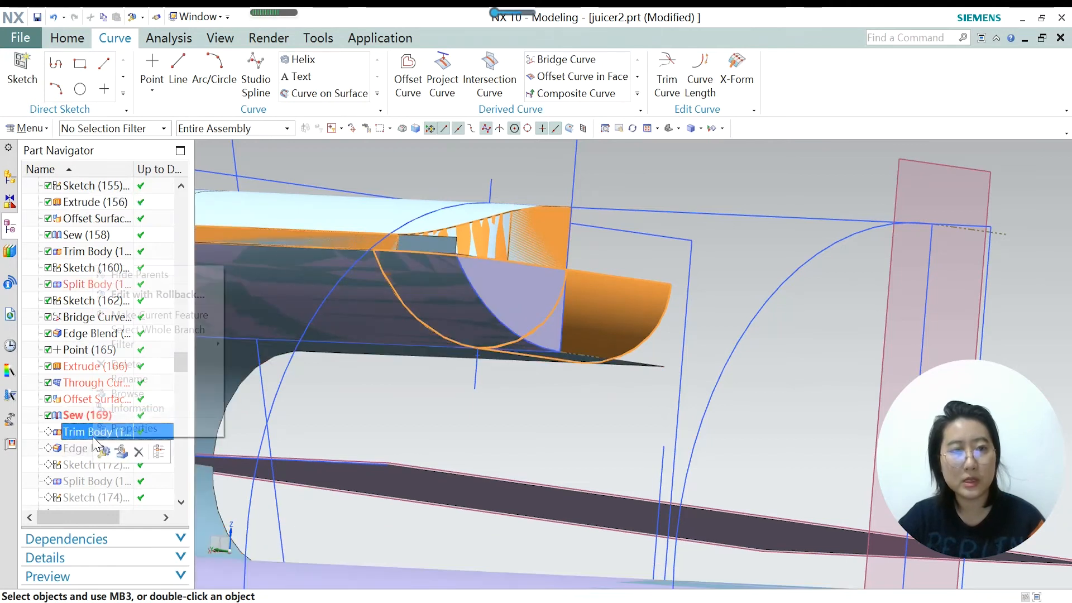
left_click(126, 316)
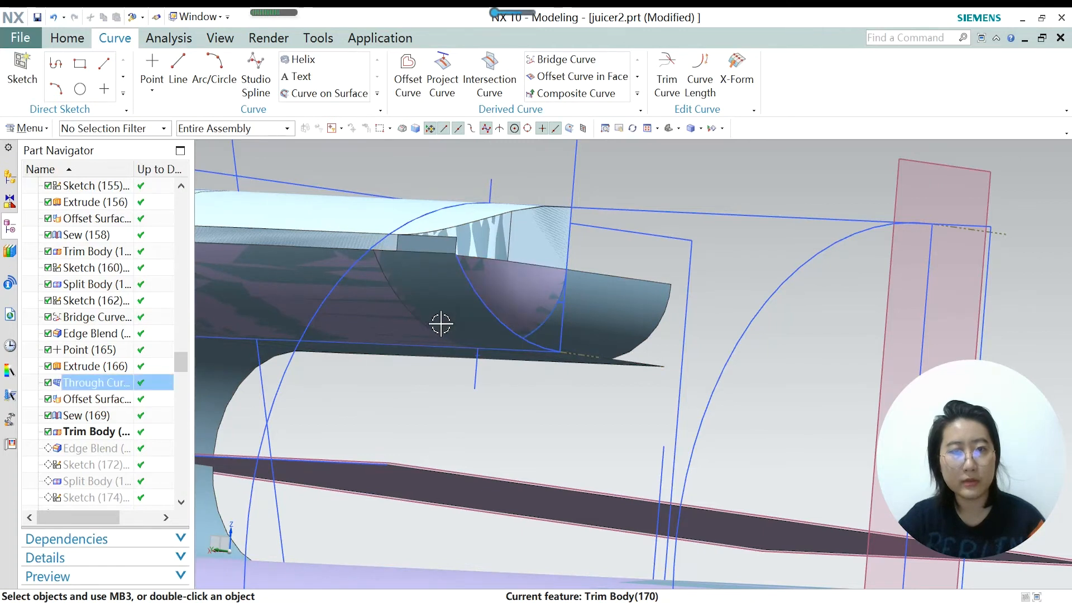
right_click(95, 448)
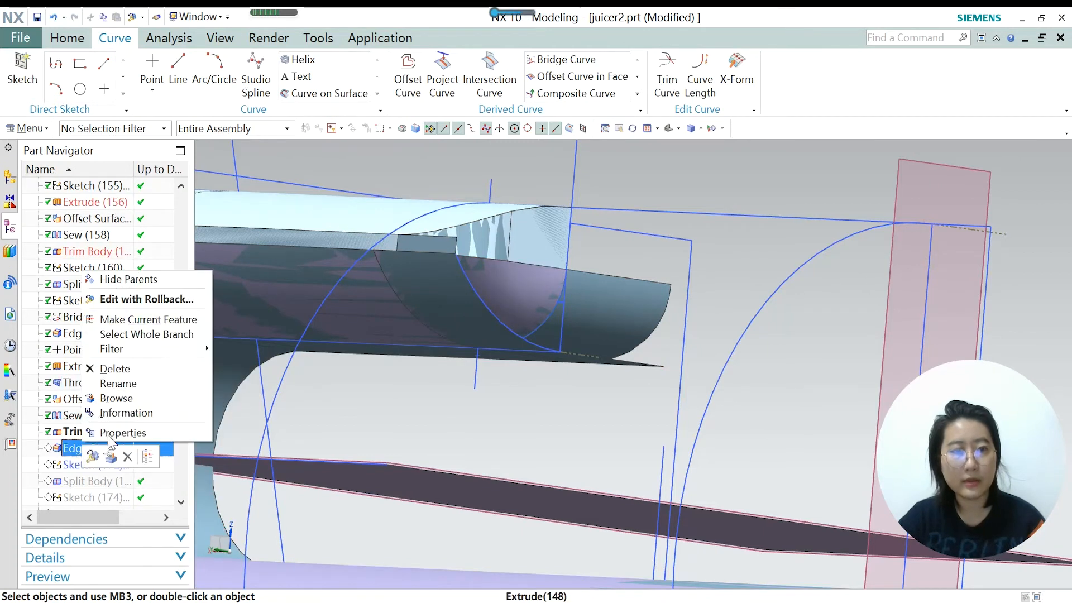
left_click(140, 319)
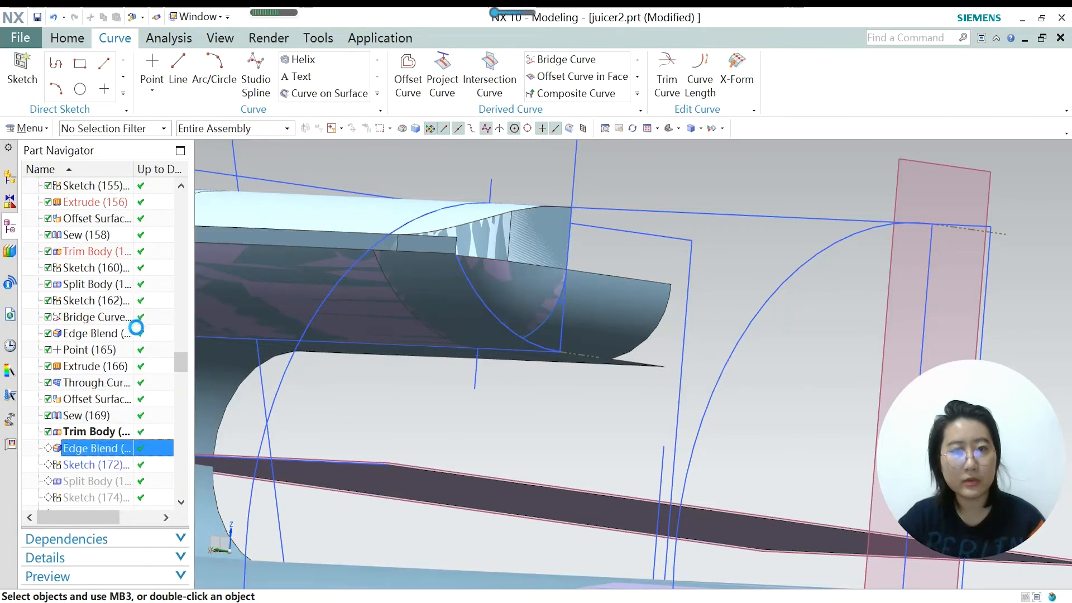
Review the blended edges and radius in the definition of Edge Blend (171) and accept it unchanged.
left_click(79, 452)
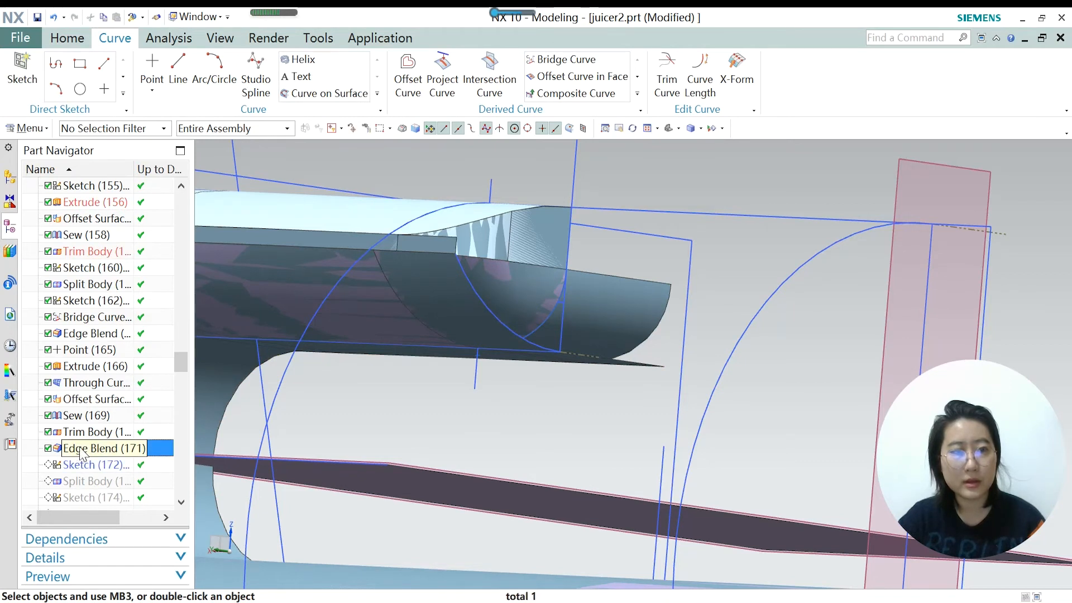
double_click(79, 448)
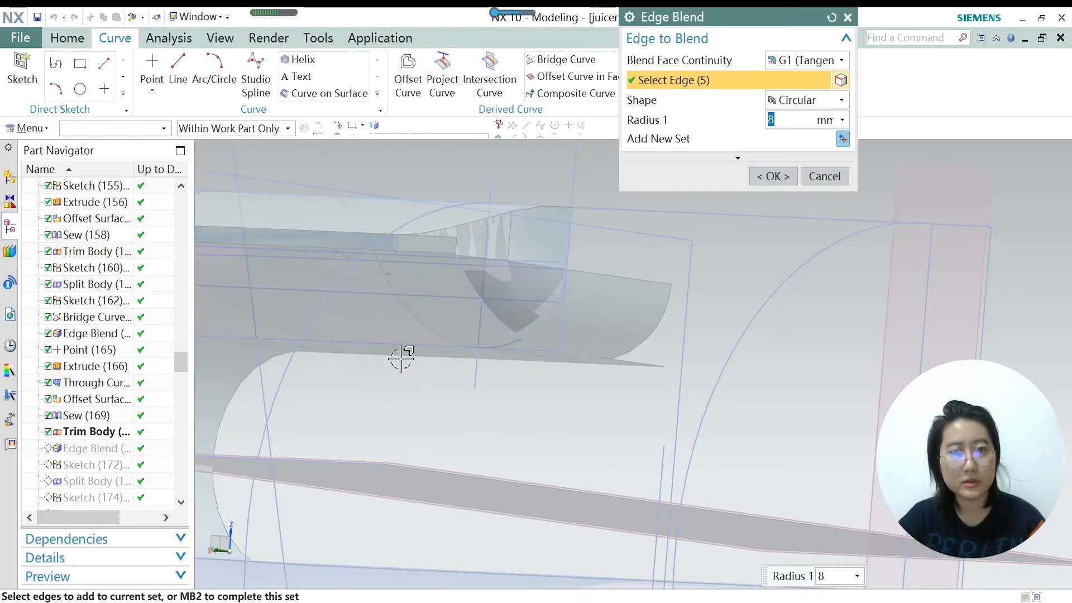
scroll(546, 304, "down", 2)
scroll(541, 286, "down", 2)
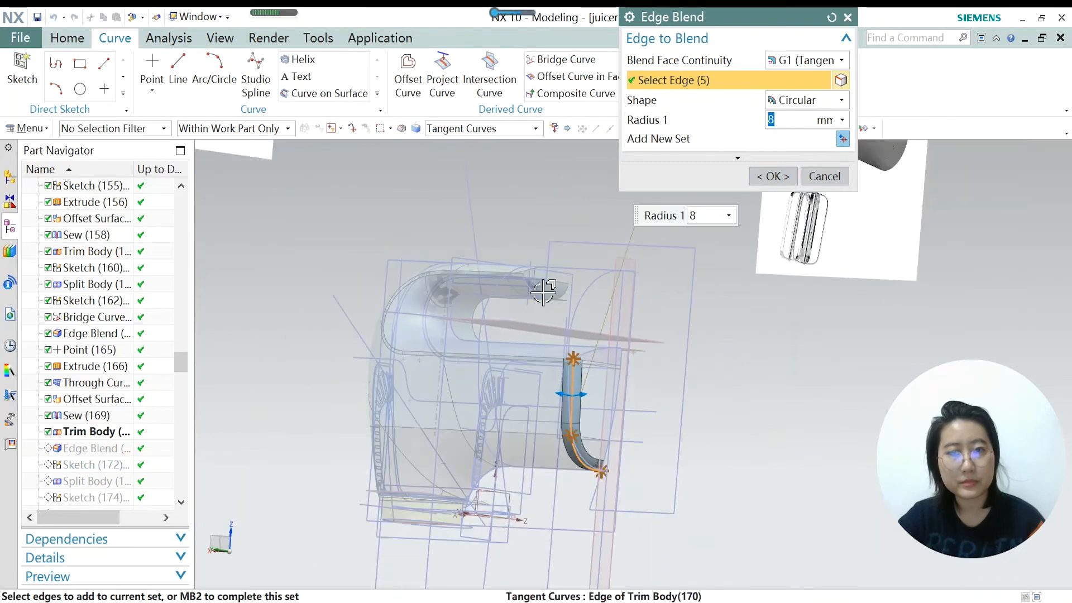
scroll(649, 456, "up", 3)
scroll(530, 469, "up", 1)
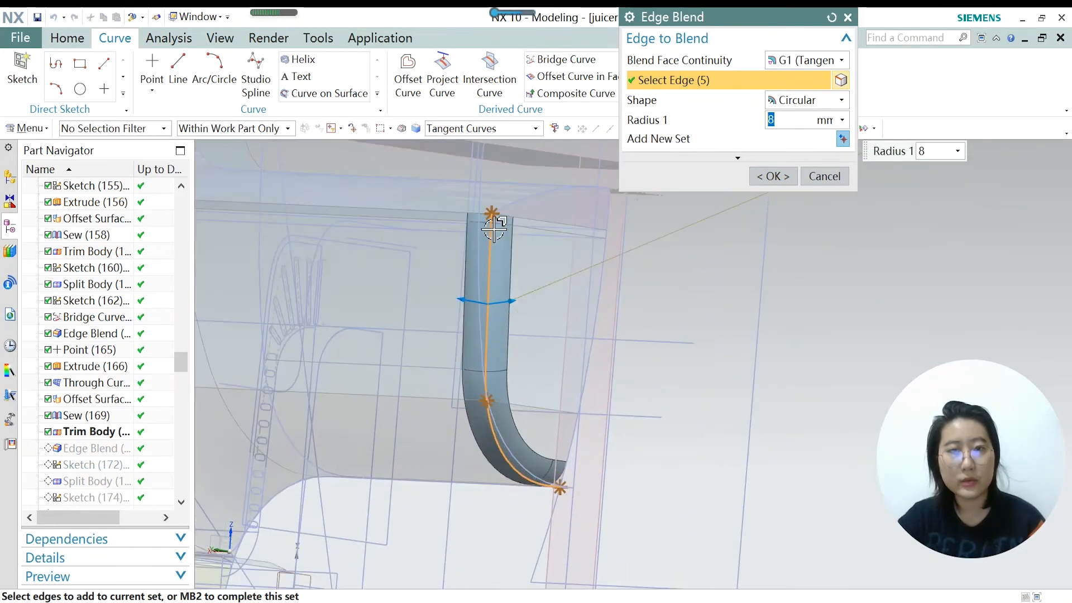
left_click(773, 176)
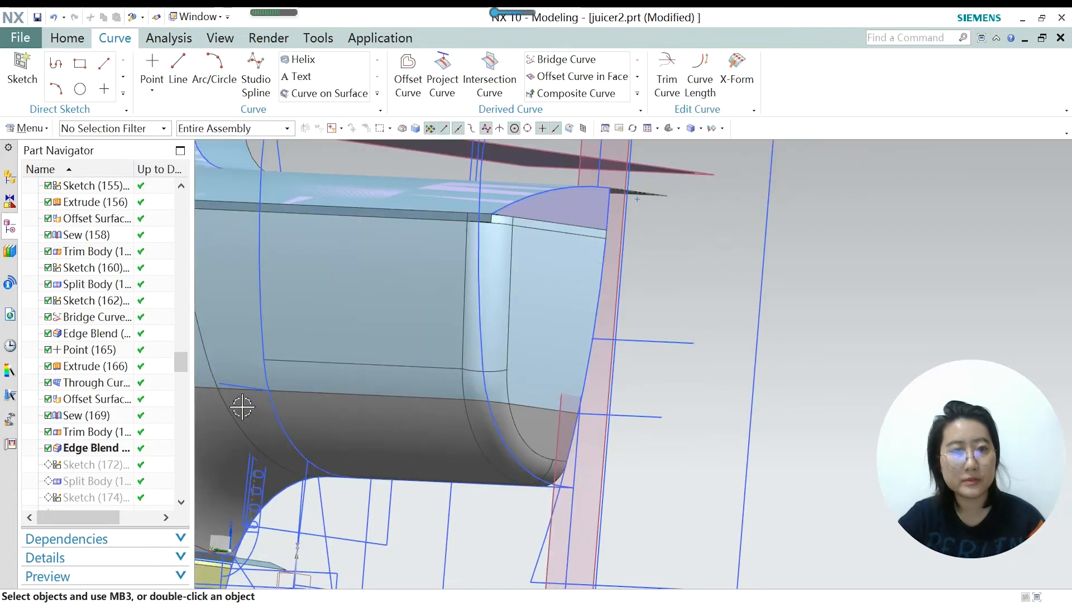
Make Sketch (172) the current feature, inspect its line in the sketch environment and finish the sketch unchanged.
right_click(90, 472)
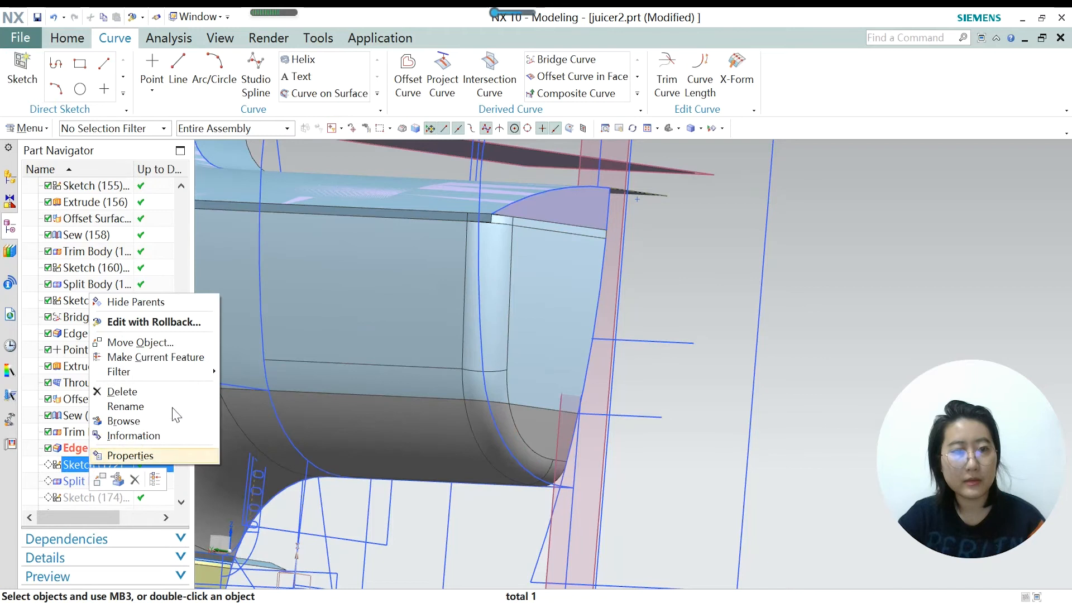
left_click(167, 360)
double_click(103, 470)
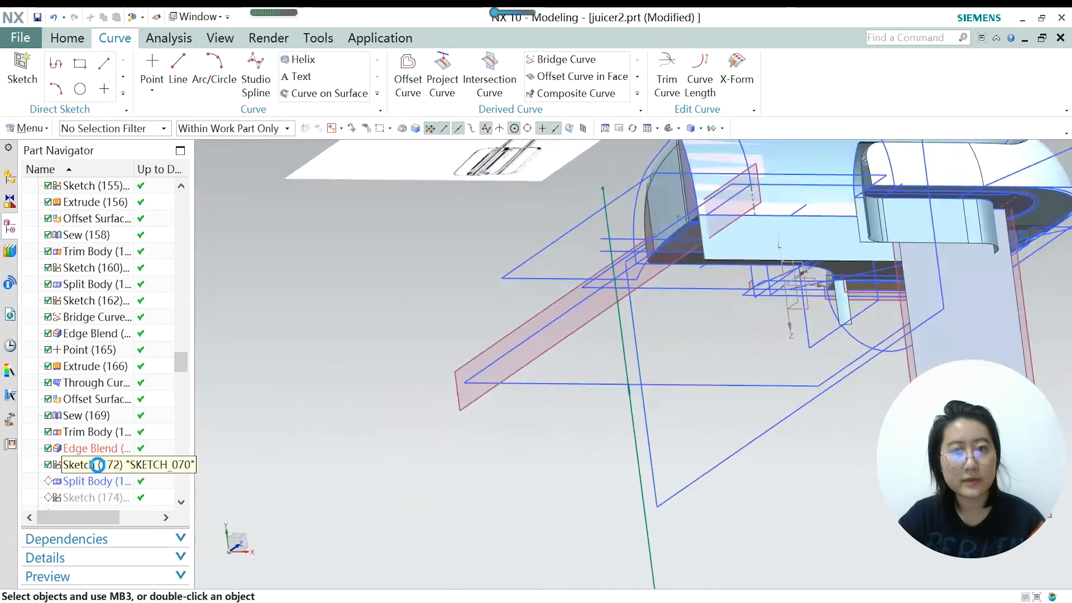
scroll(620, 295, "up", 2)
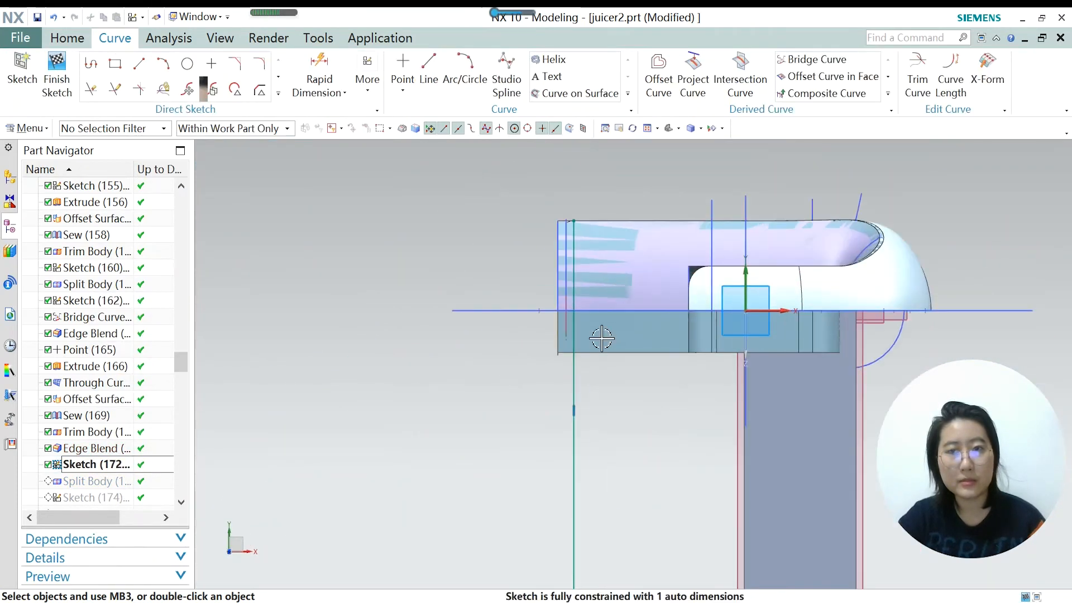
scroll(599, 347, "up", 2)
scroll(563, 342, "down", 2)
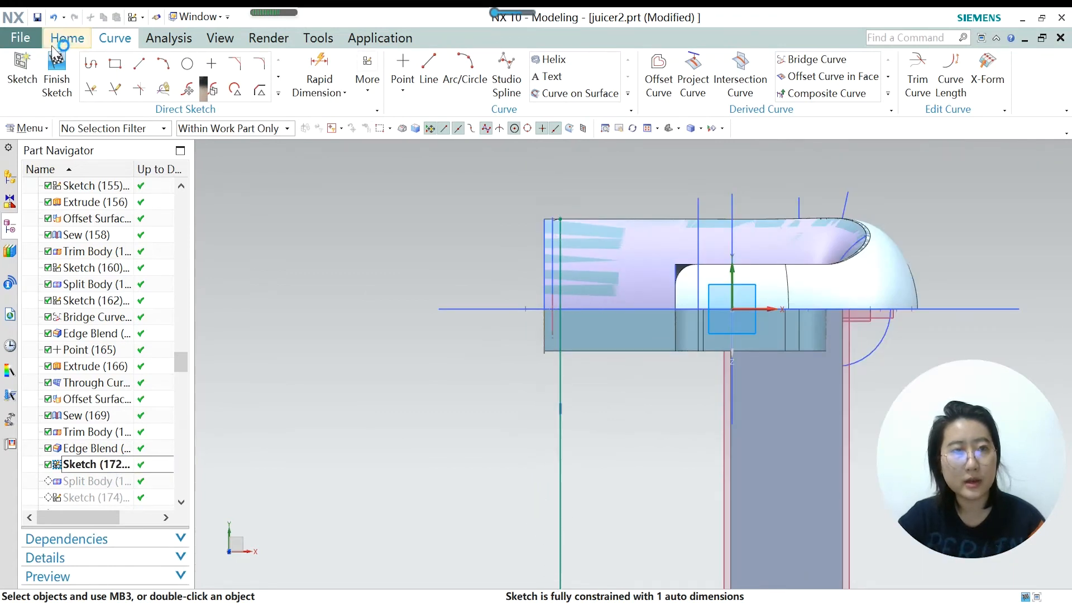
left_click(56, 61)
Make Split Body (173) the current feature and view the split body at an angle.
right_click(97, 481)
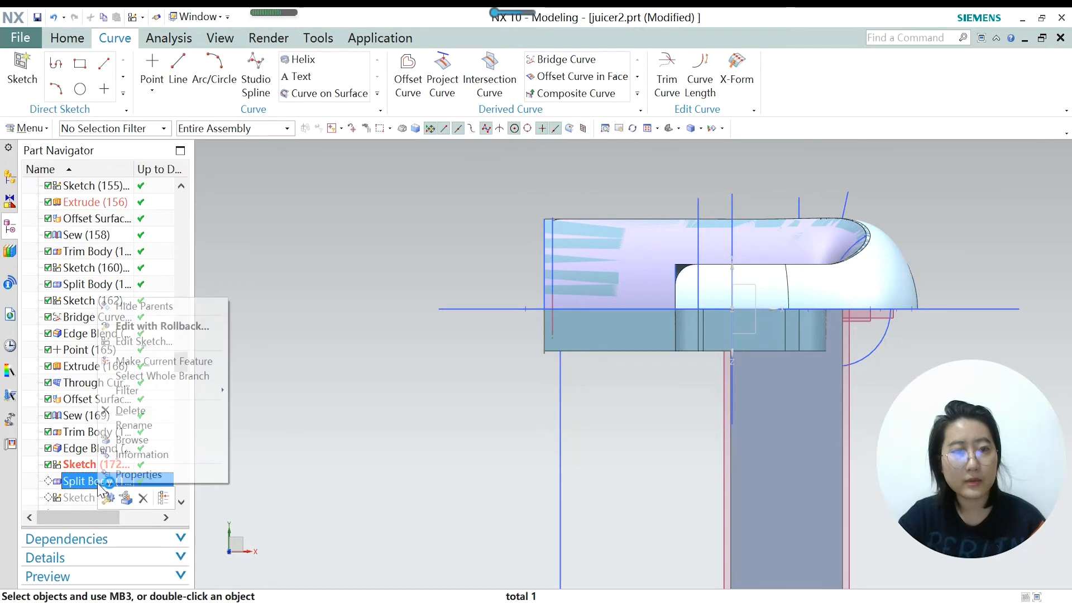
left_click(169, 357)
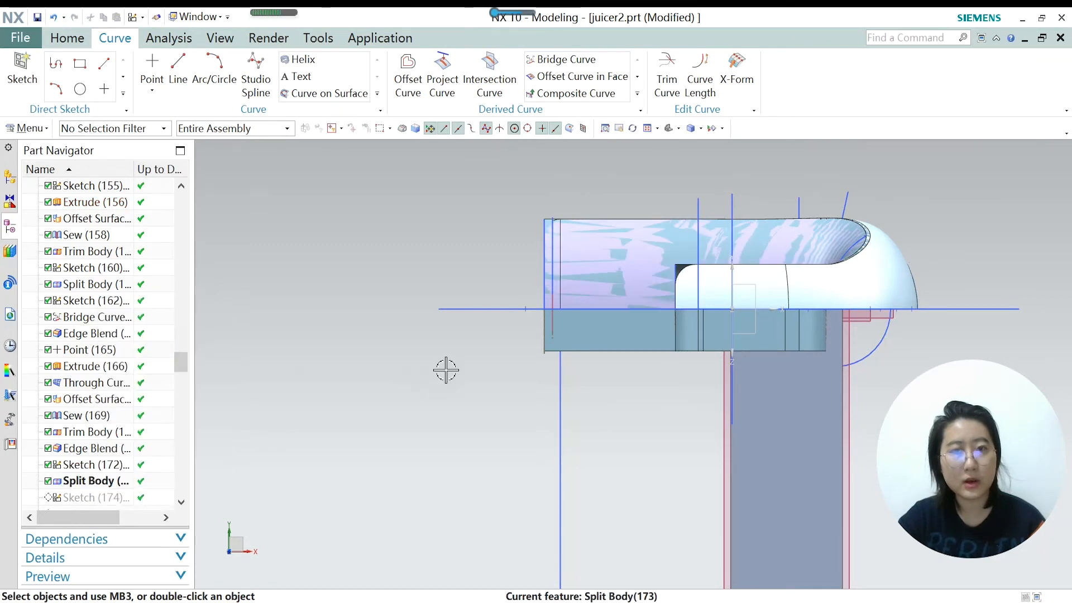
scroll(588, 337, "down", 3)
middle_click_drag(588, 337, 641, 347)
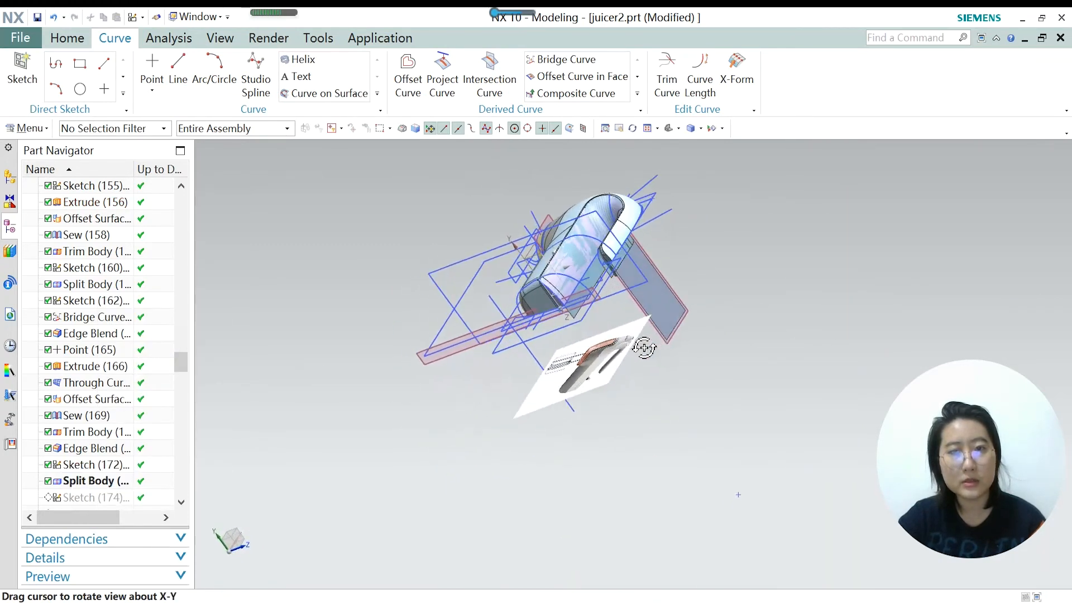
scroll(514, 306, "up", 6)
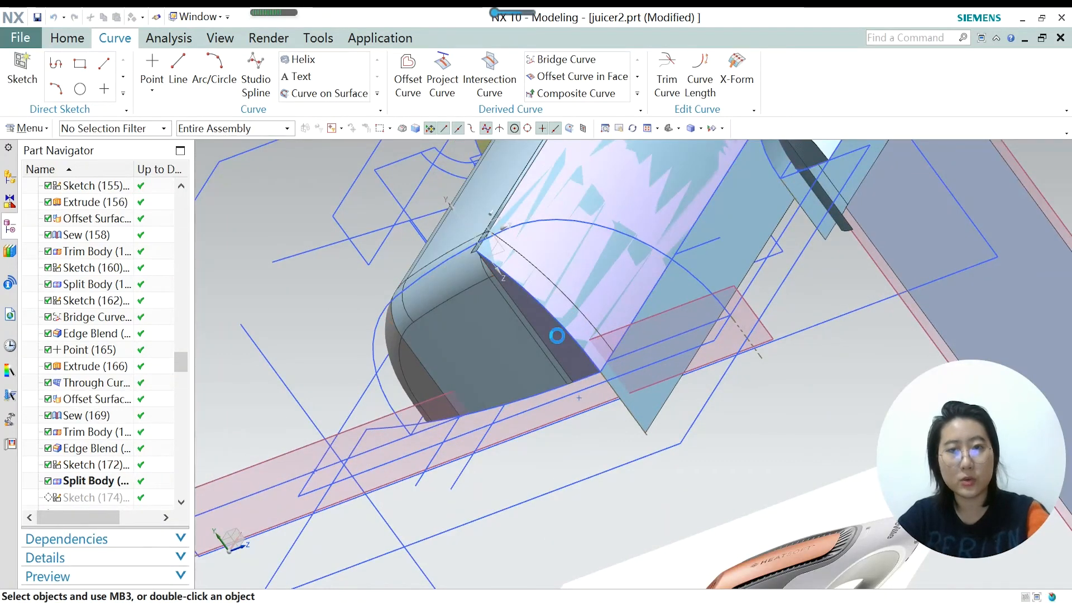
key("ctrl+b")
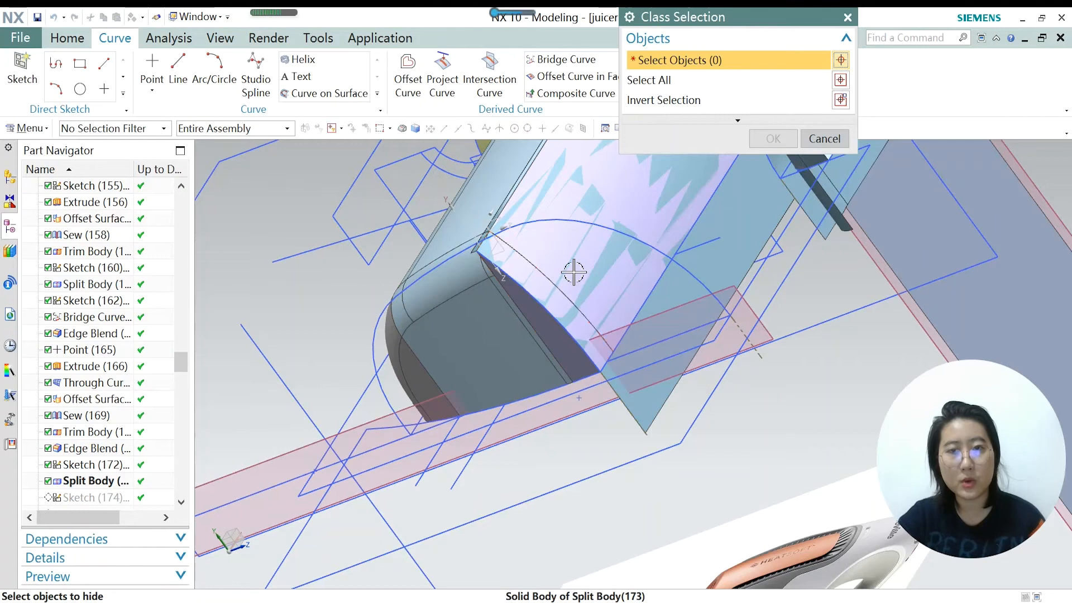
left_click(824, 139)
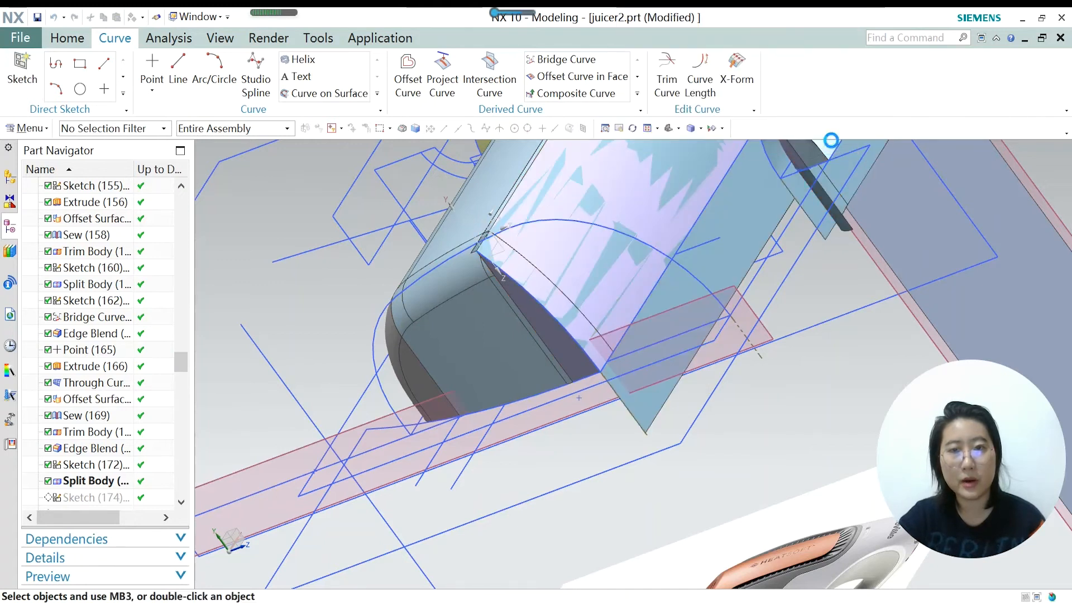
Make Sketch (174) the current feature, inspect its arc across the body's end face and finish the sketch unchanged.
right_click(96, 495)
left_click(145, 388)
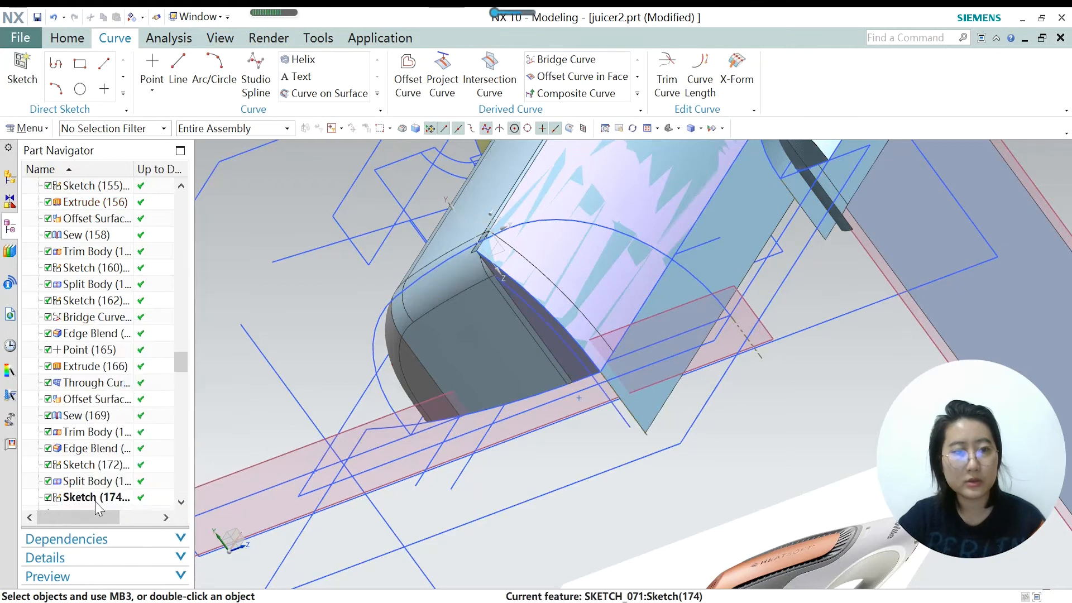
double_click(92, 500)
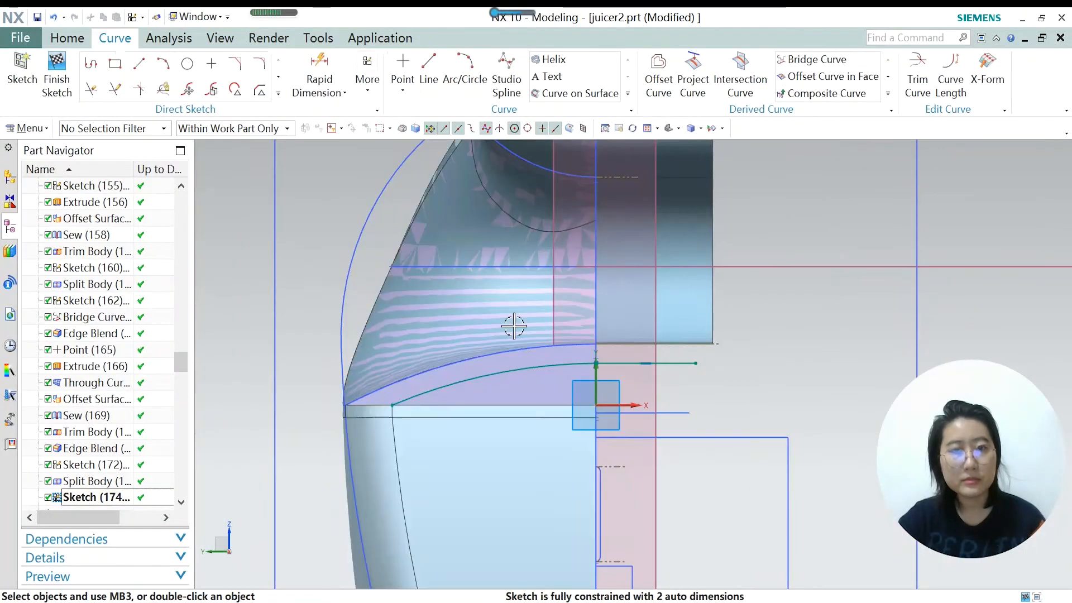
scroll(514, 326, "down", 2)
mouse_move(491, 440)
middle_mouse_down()
mouse_move(514, 448)
mouse_move(525, 472)
middle_mouse_up()
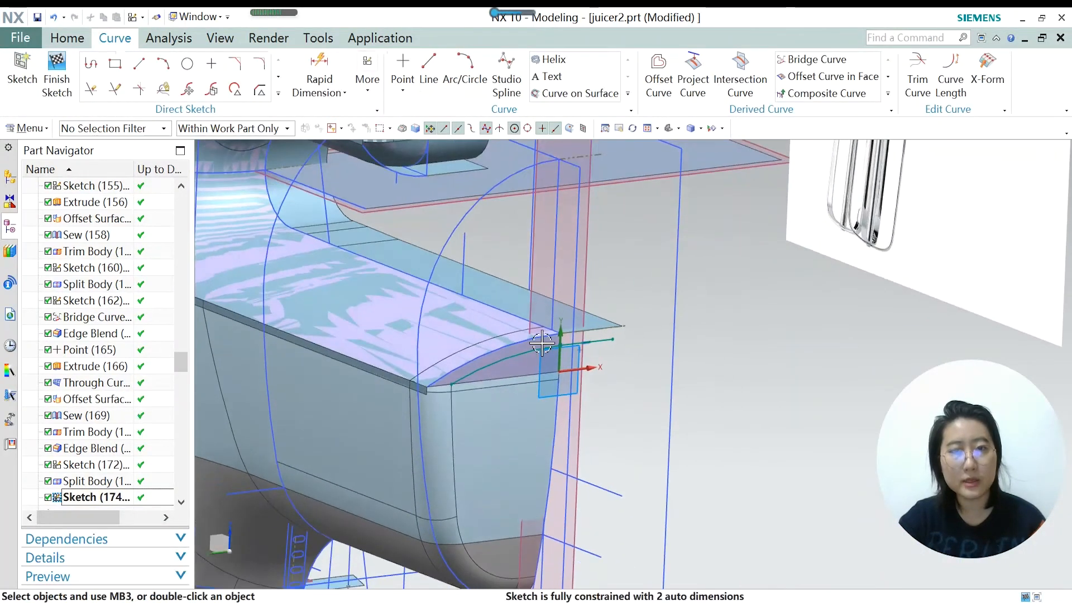
scroll(533, 336, "up", 2)
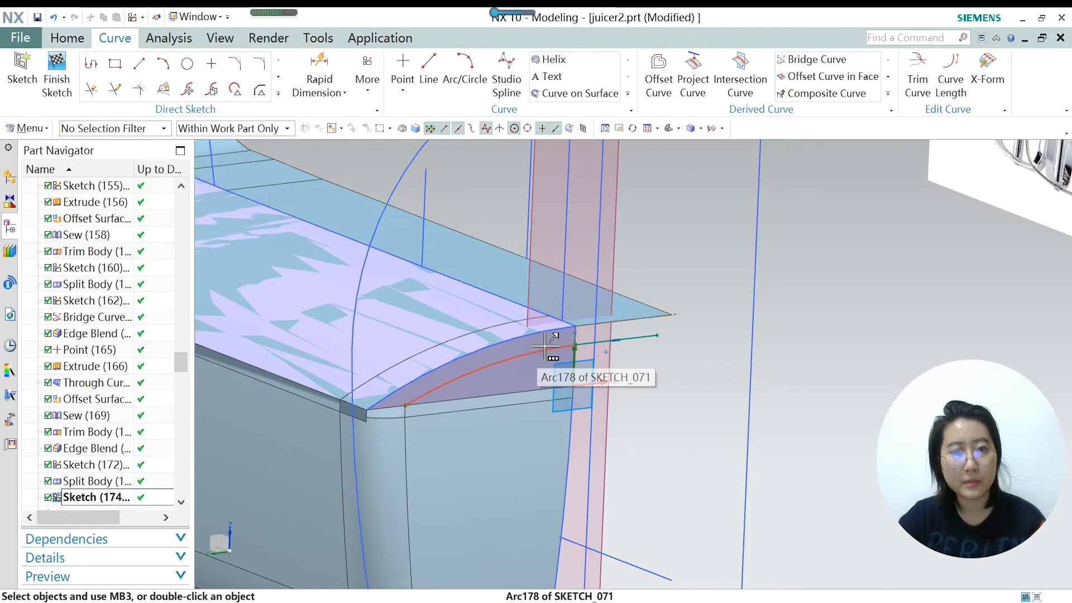
scroll(506, 335, "up", 3)
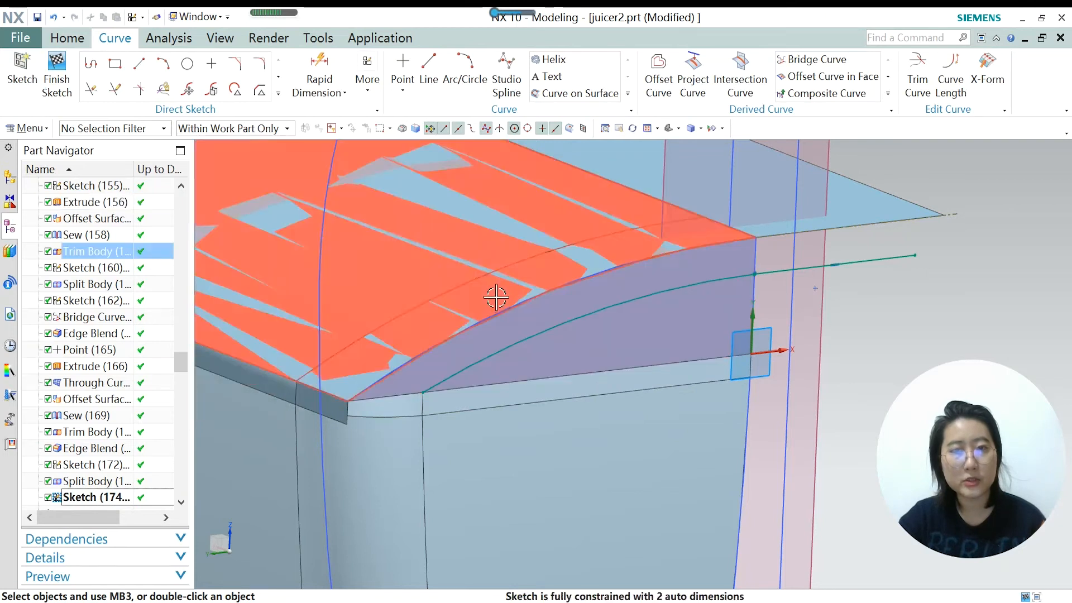
key("ctrl+q")
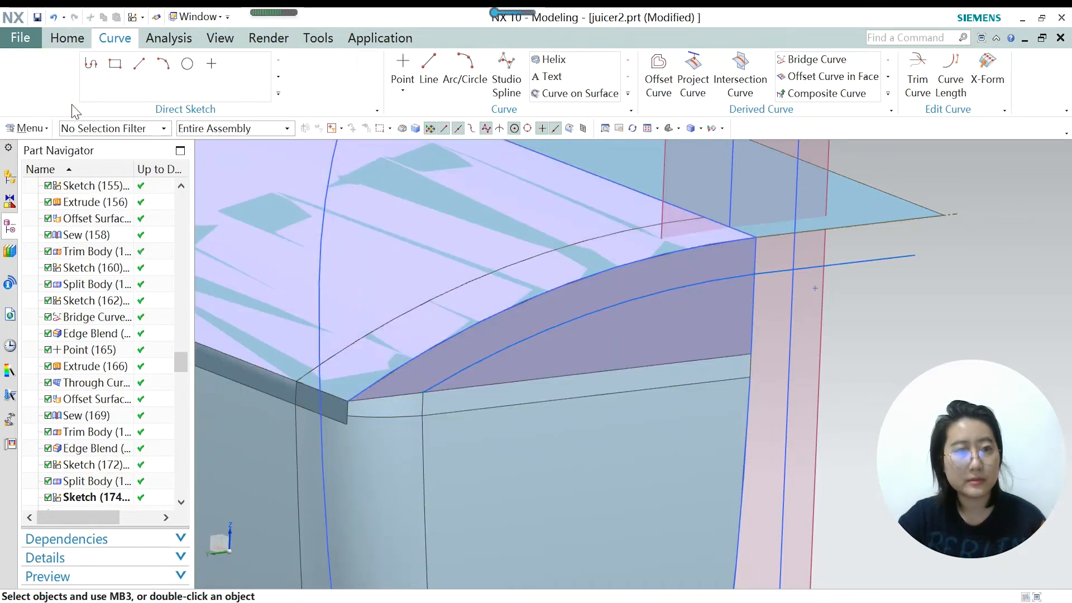
Advance the current feature to Bridge Curve (175).
scroll(109, 427, "down", 1)
left_click(110, 268)
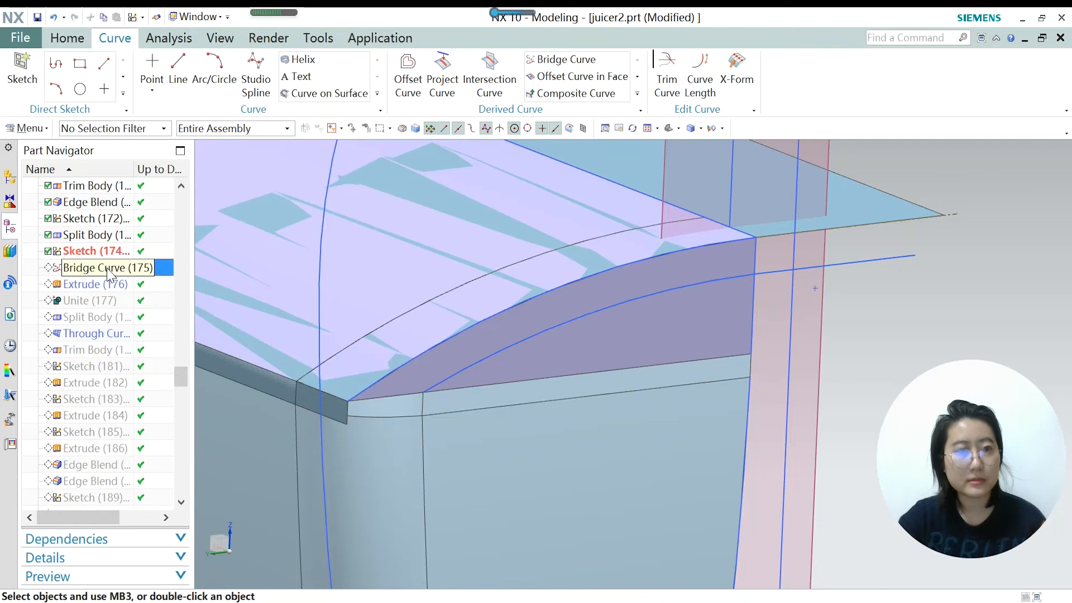
right_click(108, 269)
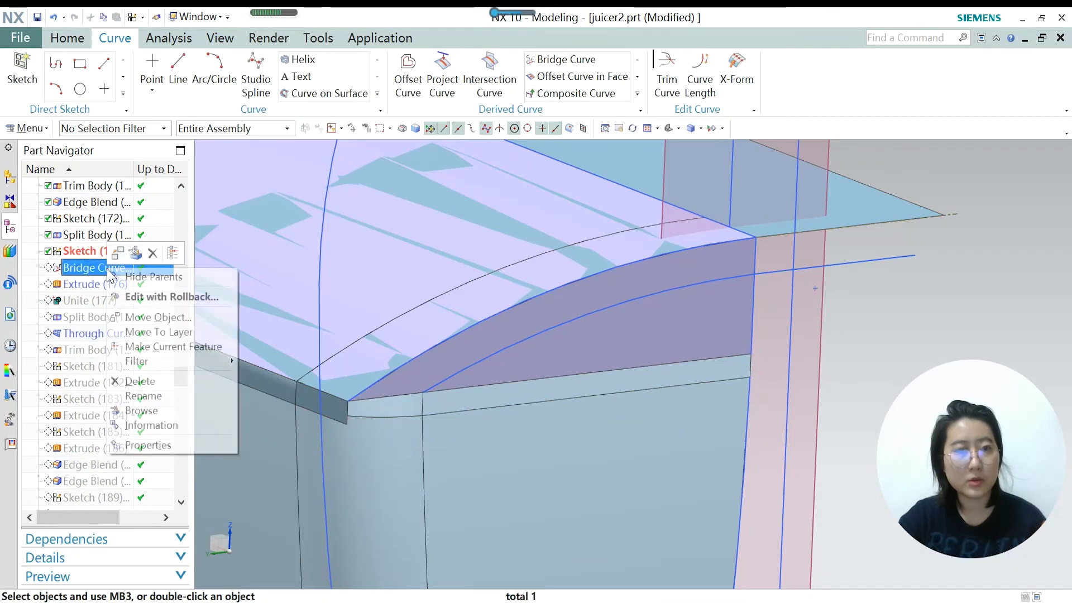
left_click(166, 350)
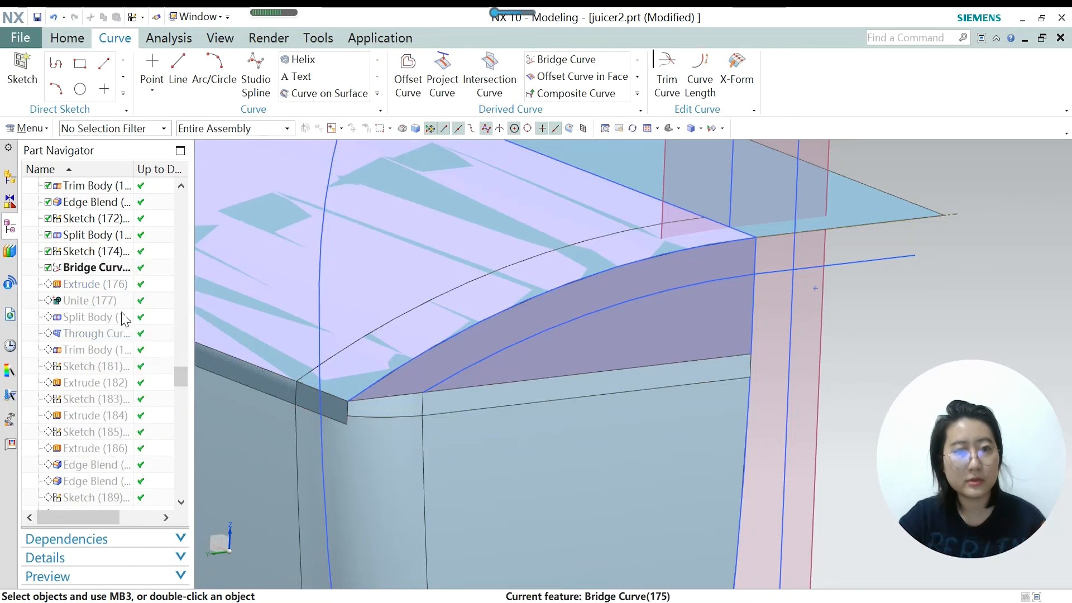
Review the start and end curves and the G1 (Tangent) continuity in the definition of Bridge Curve (175), and accept it unchanged.
double_click(101, 270)
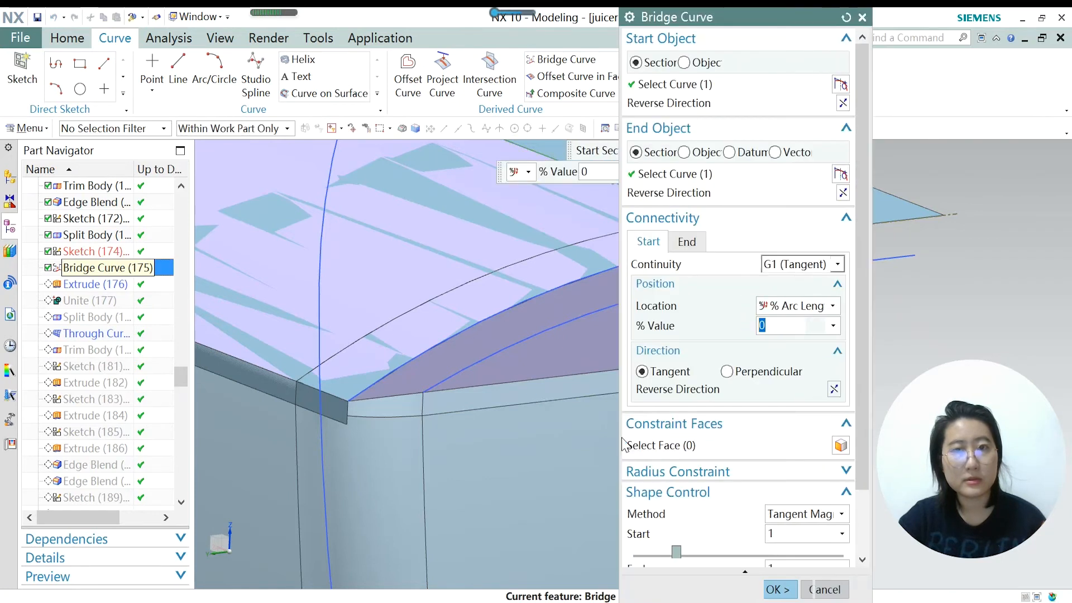
scroll(506, 382, "down", 3)
scroll(506, 381, "up", 3)
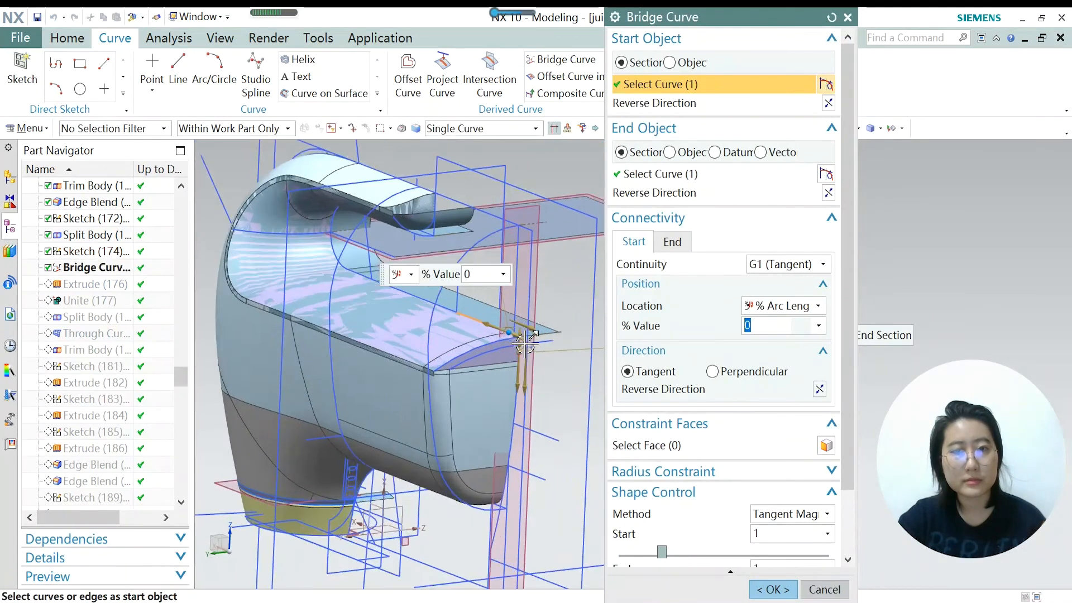
scroll(512, 326, "down", 3)
scroll(512, 326, "down", 3)
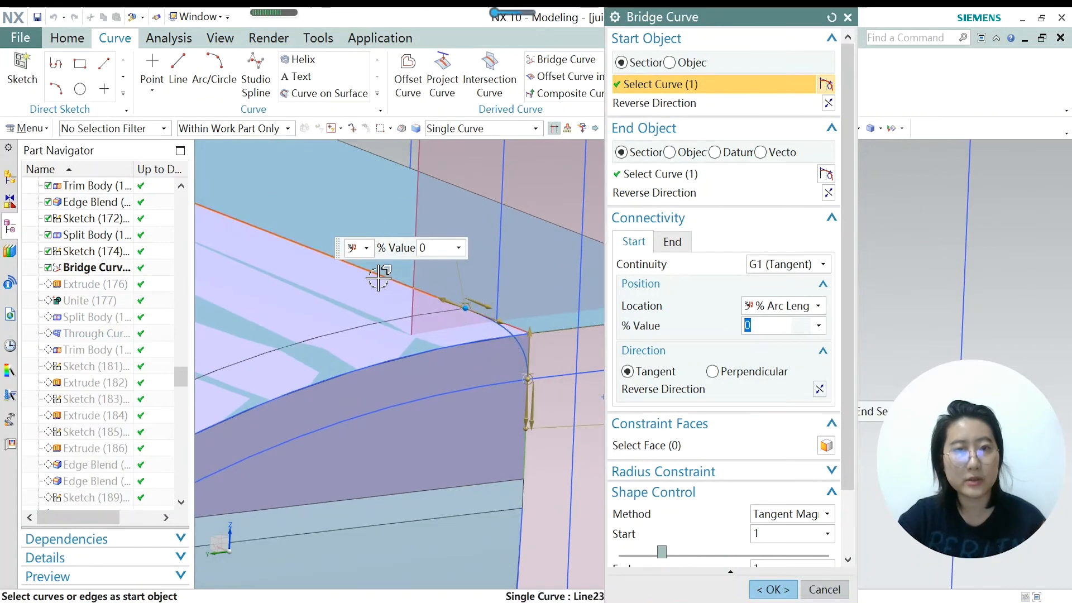
scroll(480, 347, "up", 1)
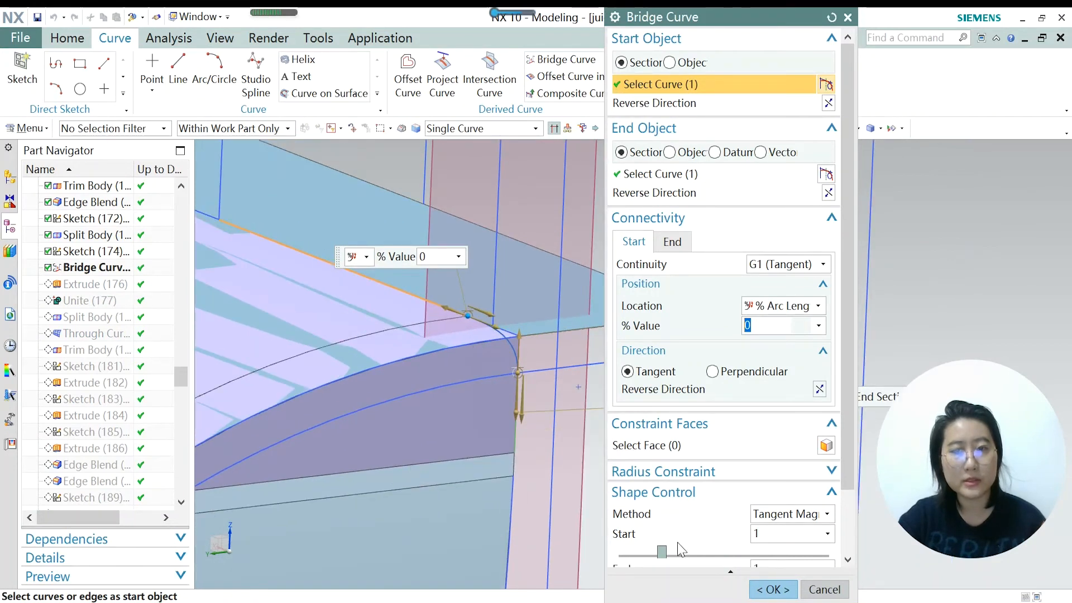
left_click(771, 590)
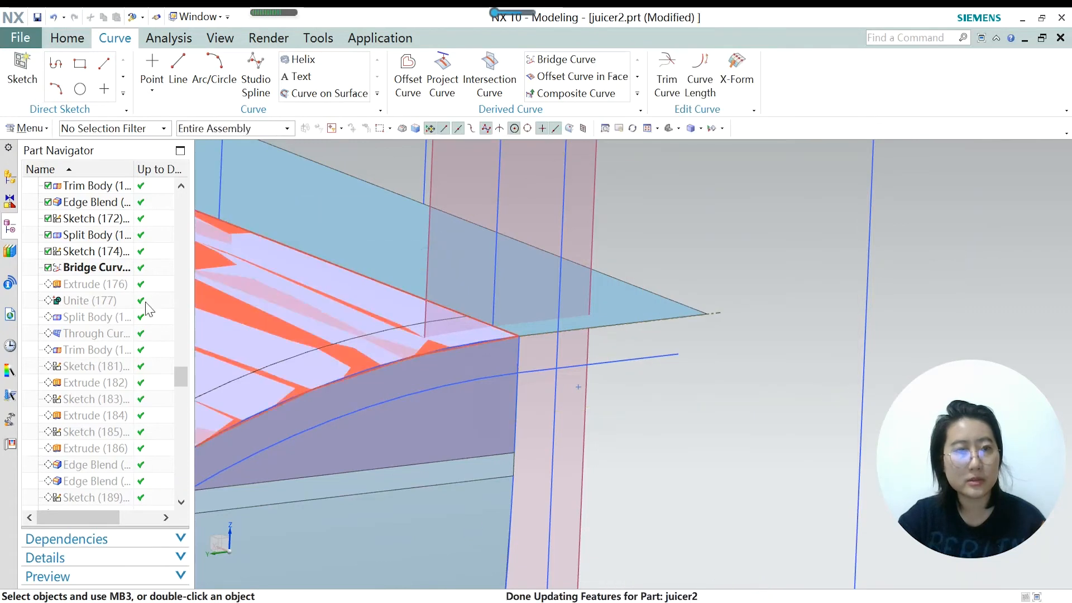
Make Extrude (176) the current feature and highlight its curved surface at the body's end.
right_click(96, 285)
left_click(174, 335)
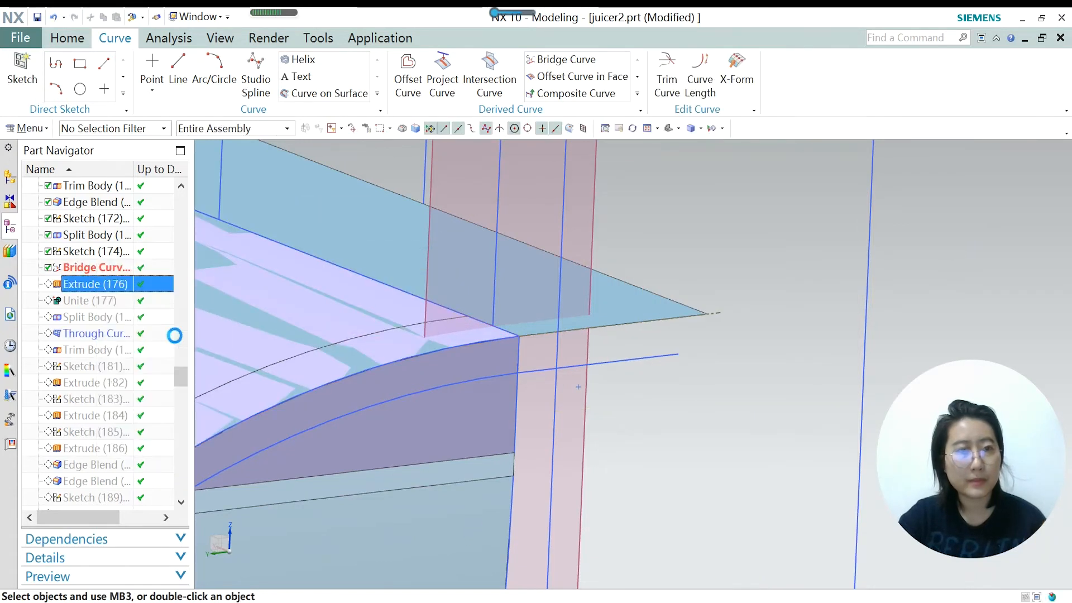
left_click(96, 284)
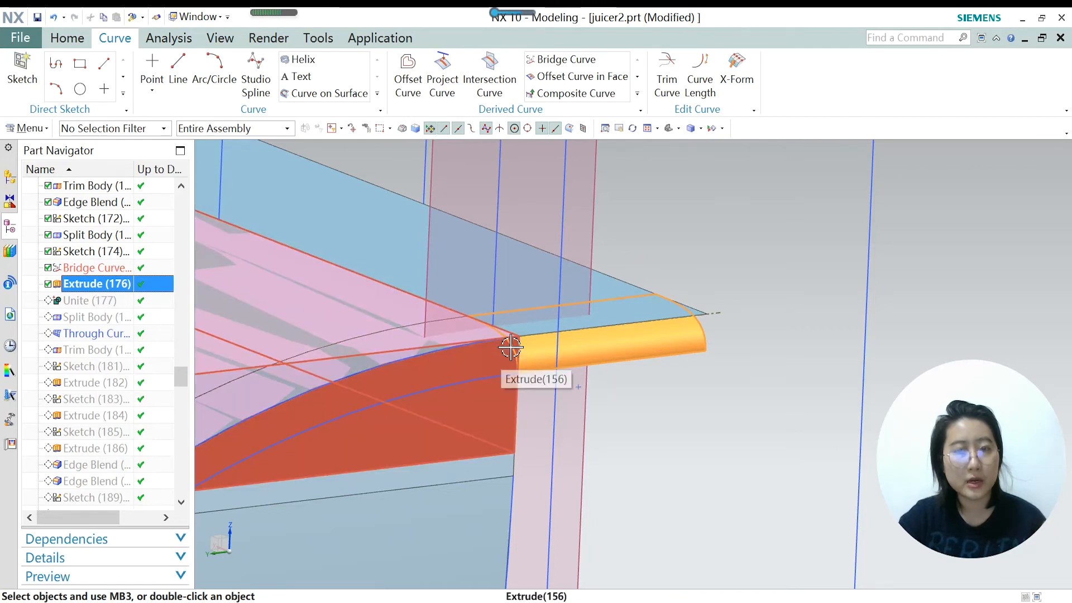
Make Unite (177) the current feature, highlight the united body and examine its end next to the extruded surface.
left_click(115, 302)
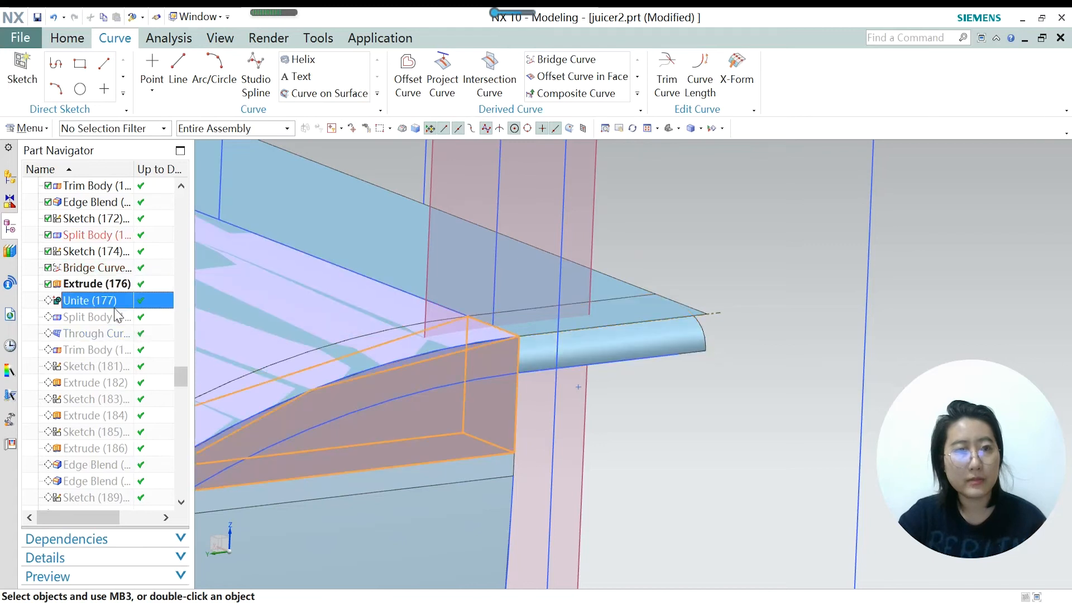
right_click(115, 301)
left_click(162, 357)
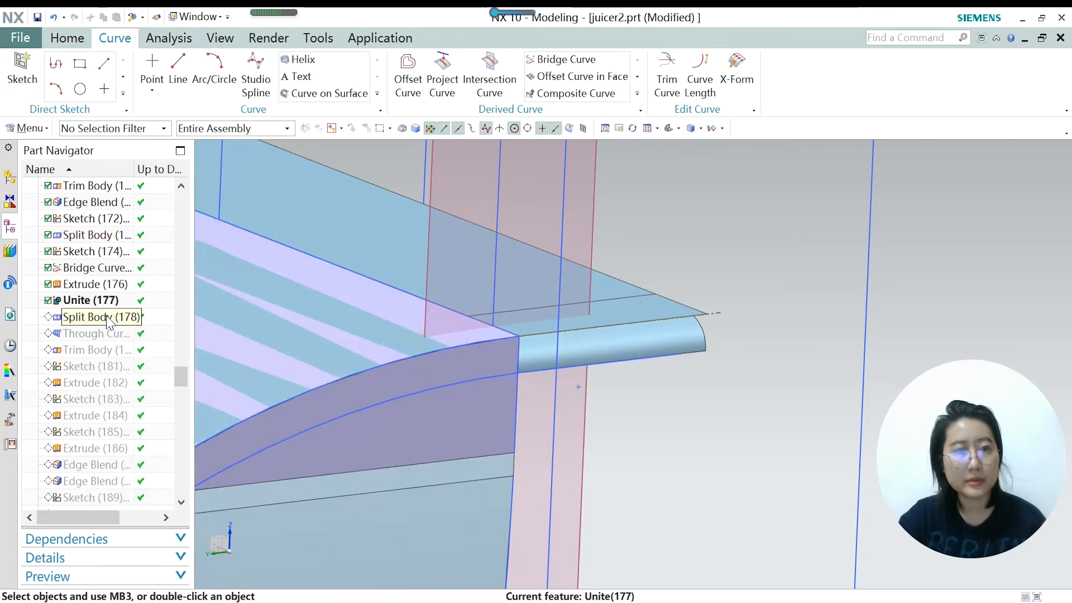
left_click(106, 302)
scroll(698, 348, "down", 2)
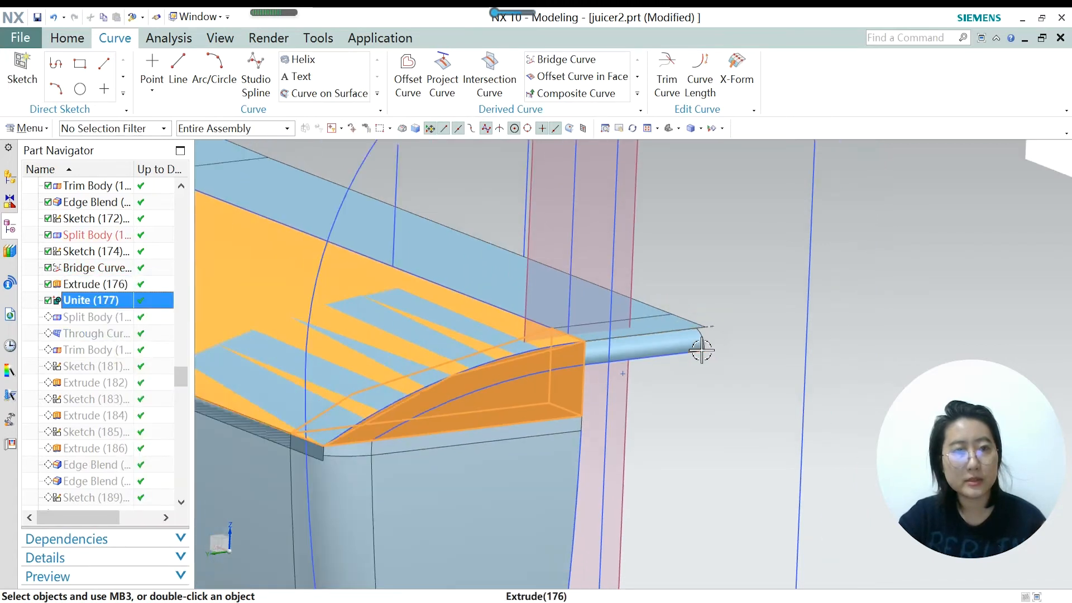
scroll(710, 340, "down", 1)
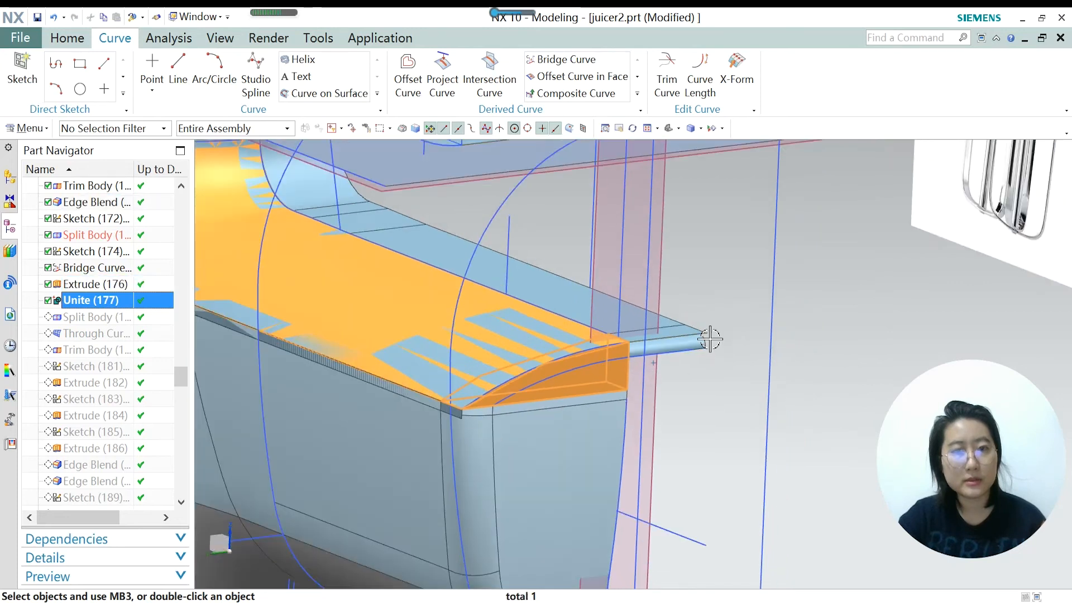
scroll(472, 434, "up", 2)
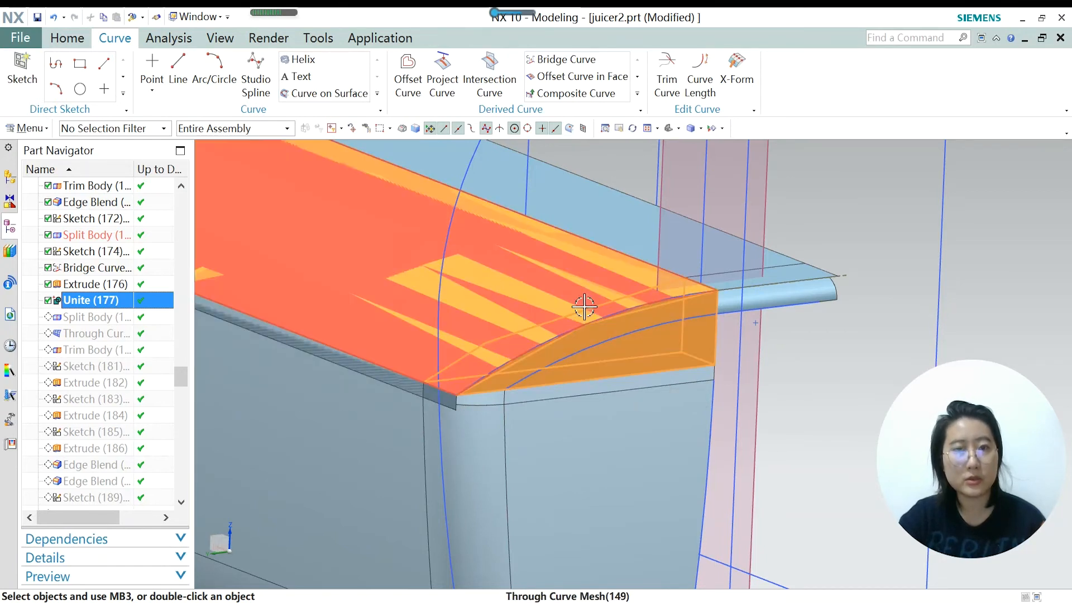
Make Split Body (178) the current feature, highlight it and view the split piece at the body's end at an angle.
right_click(86, 318)
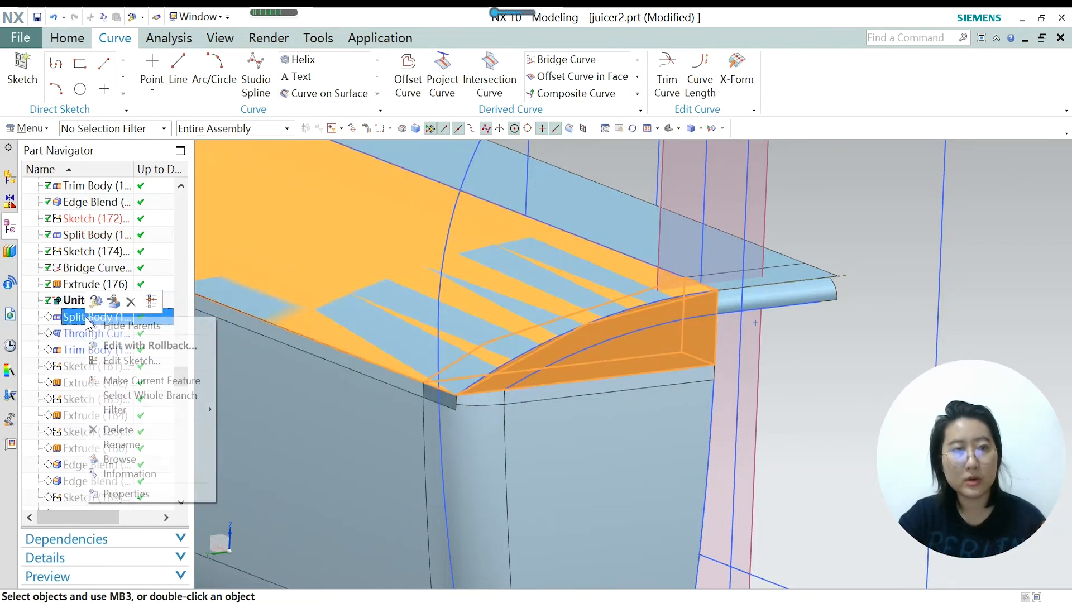
left_click(142, 379)
left_click(99, 318)
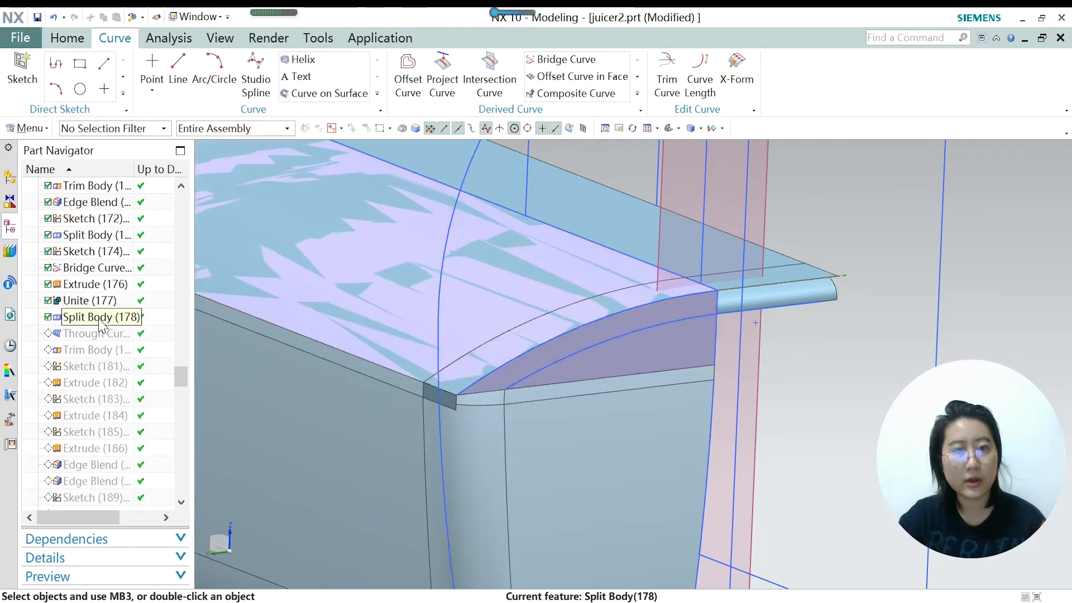
middle_click_drag(581, 311, 637, 367)
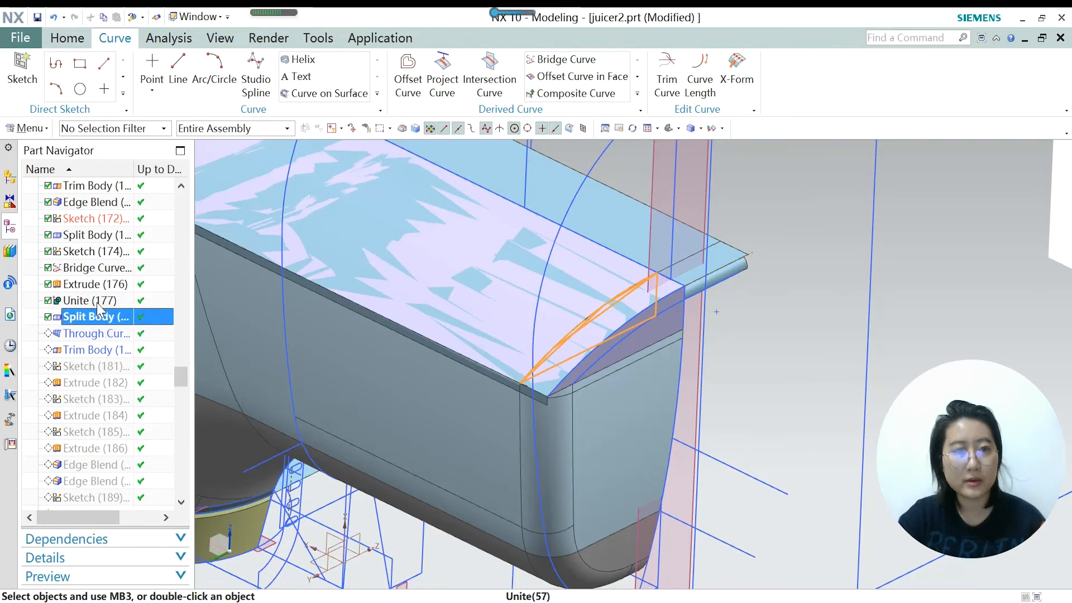
Make Through Curve Mesh (179) the current feature and examine its boundary curves at the body's end.
left_click(101, 333)
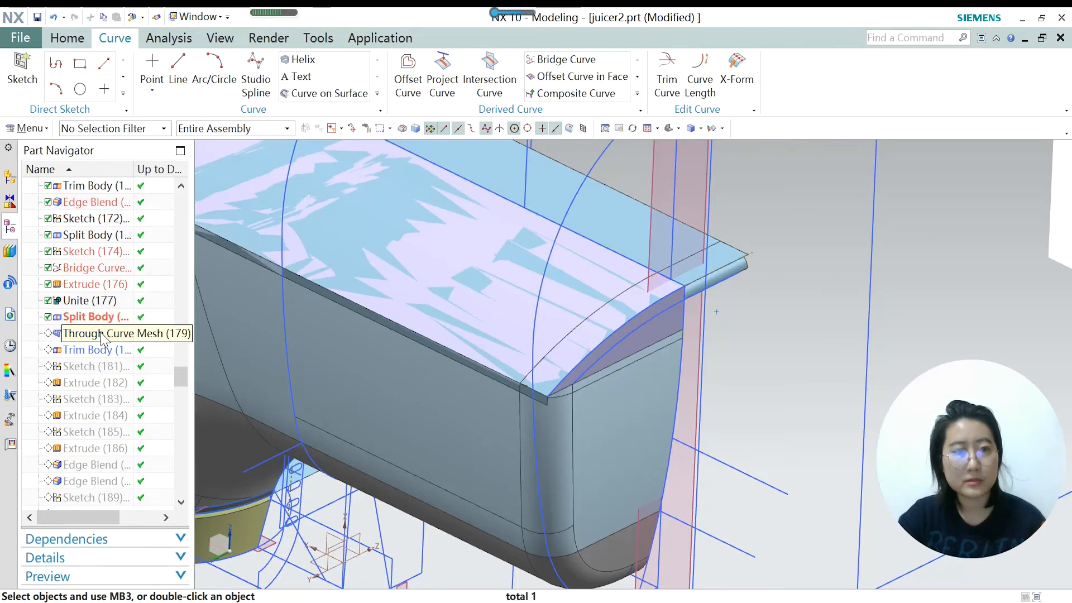
right_click(102, 334)
left_click(167, 383)
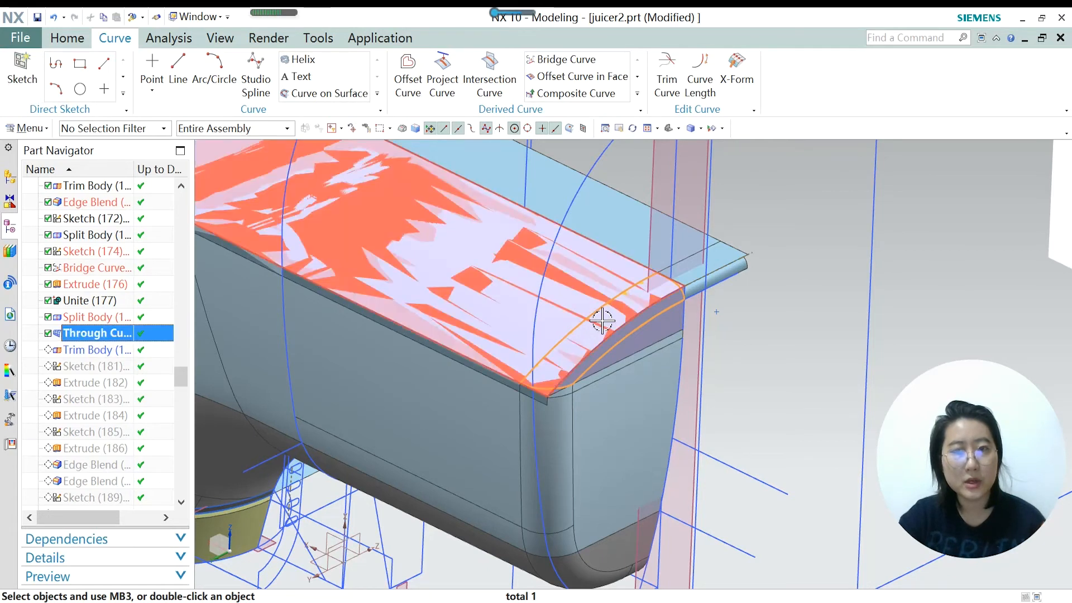
scroll(644, 339, "up", 1)
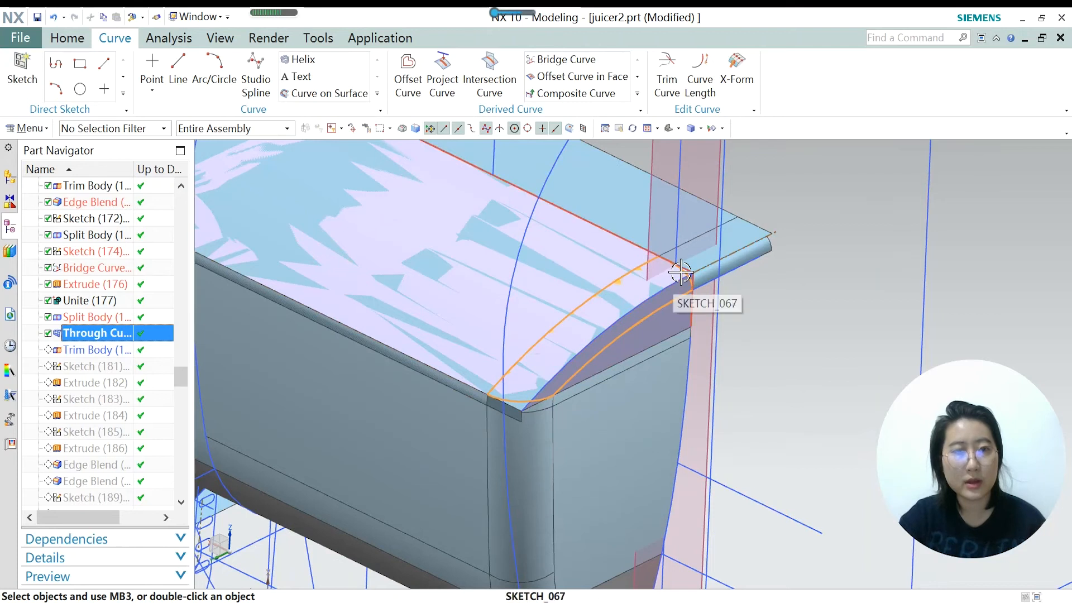
Open Through Curve Mesh (179) for editing, review its first and last primary continuity faces, and close it with the settings kept.
double_click(70, 333)
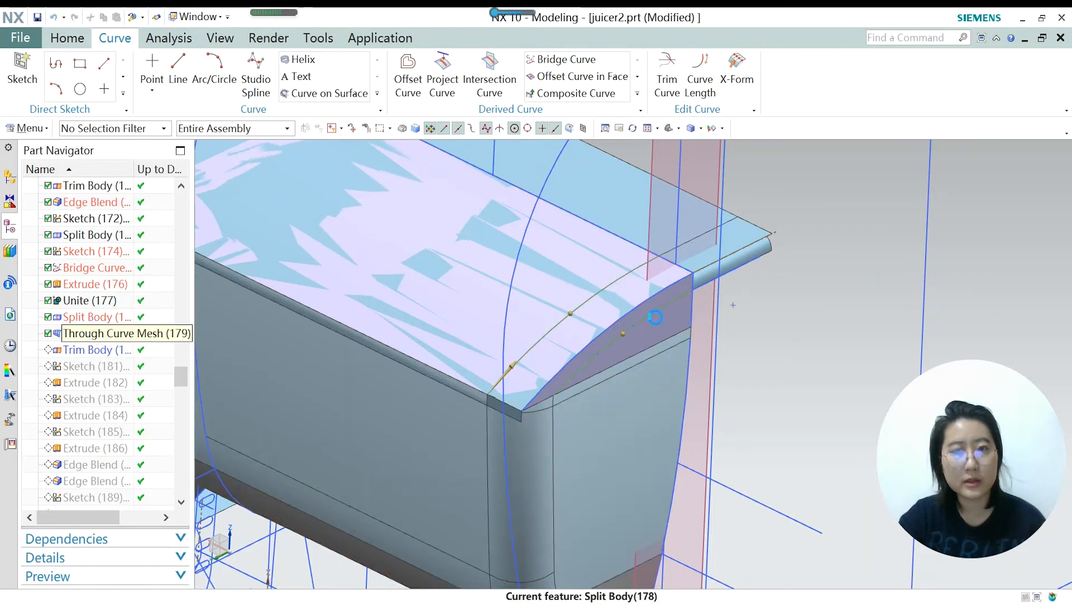
left_click_drag(725, 21, 835, 15)
scroll(583, 171, "down", 1)
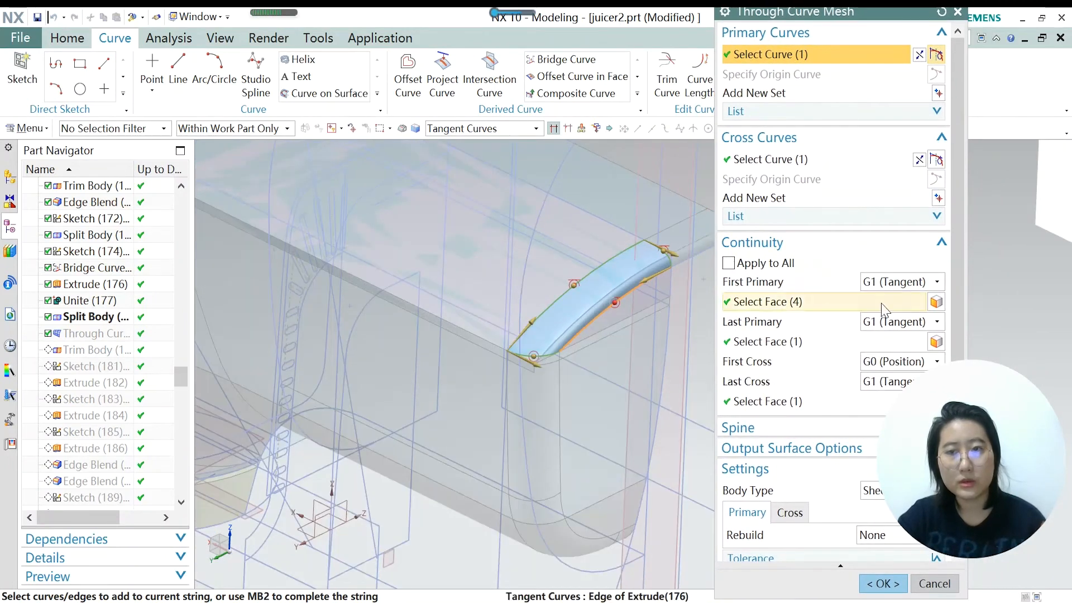
left_click(772, 302)
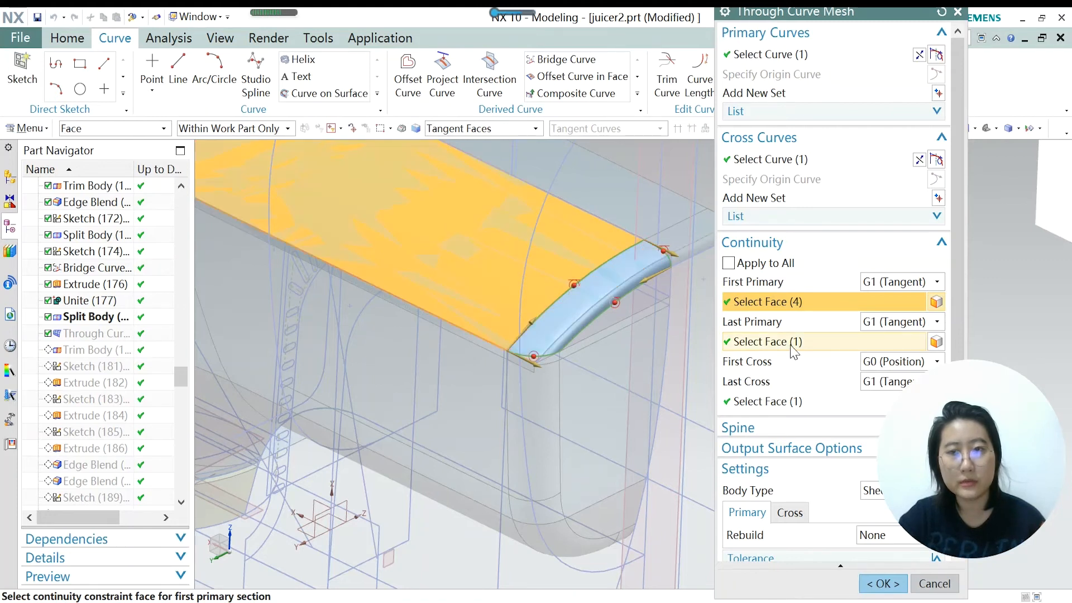
left_click(755, 346)
scroll(670, 313, "up", 4)
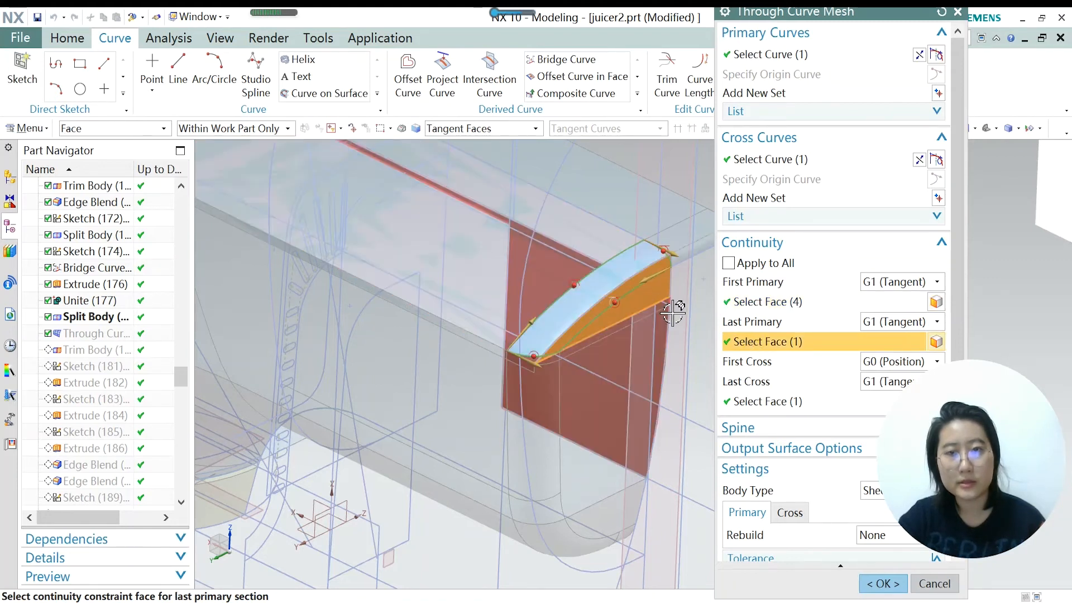
scroll(589, 352, "down", 2)
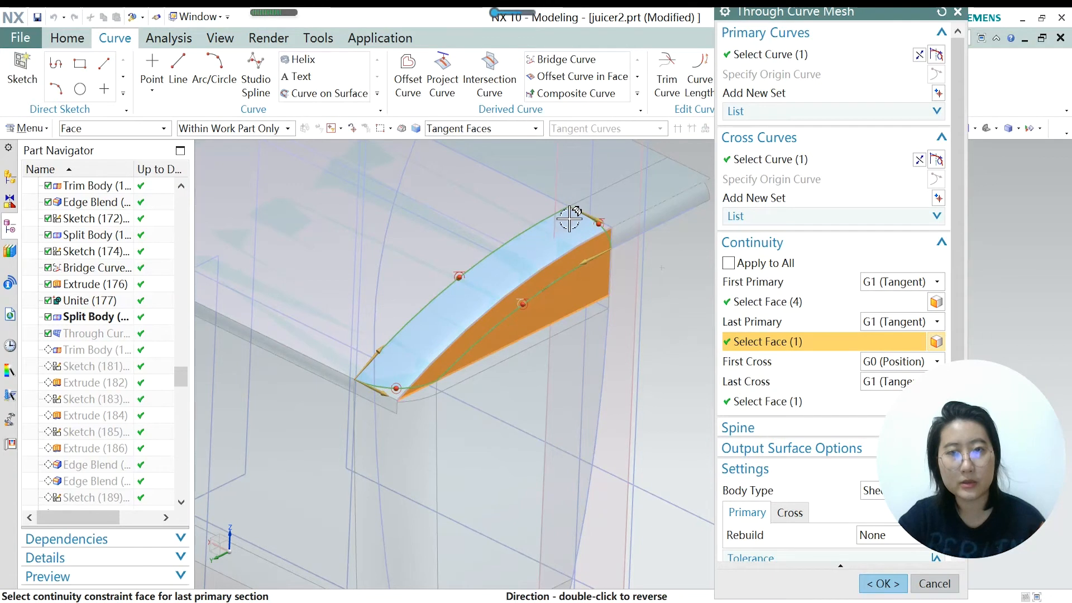
left_click(882, 582)
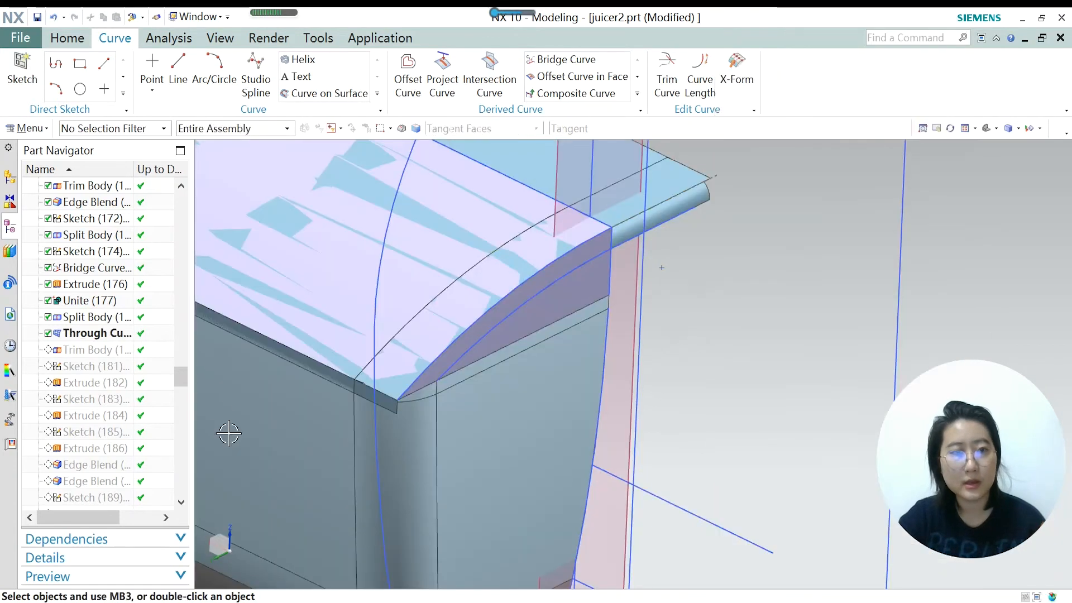
Make Trim Body (180) the current feature, examine the curved corner at the body's end and highlight the trimmed surface.
left_click(83, 349)
right_click(76, 349)
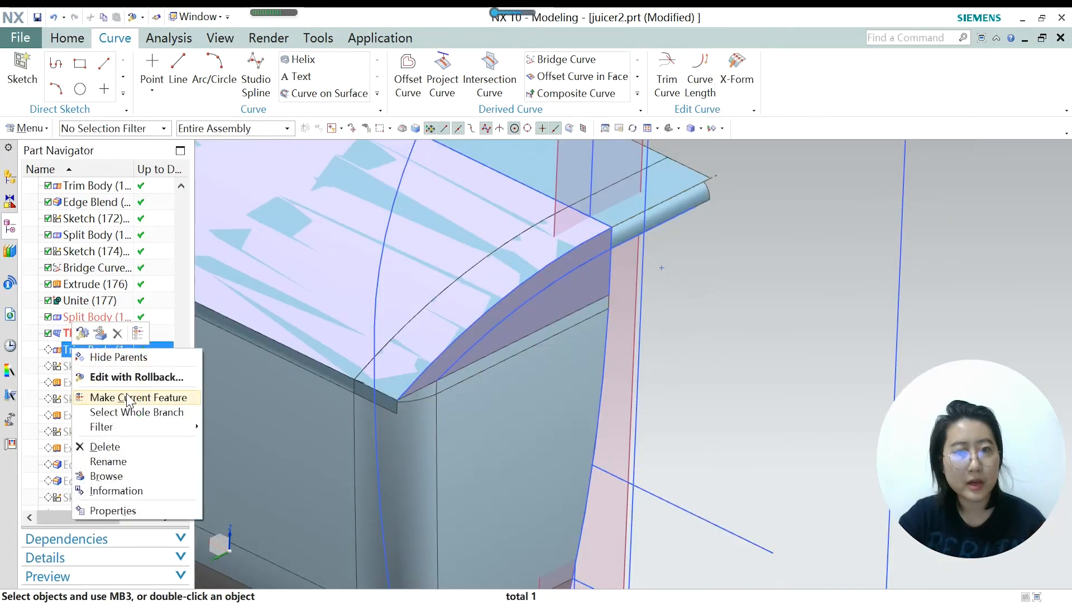
left_click(127, 400)
scroll(787, 299, "down", 2)
scroll(594, 307, "up", 2)
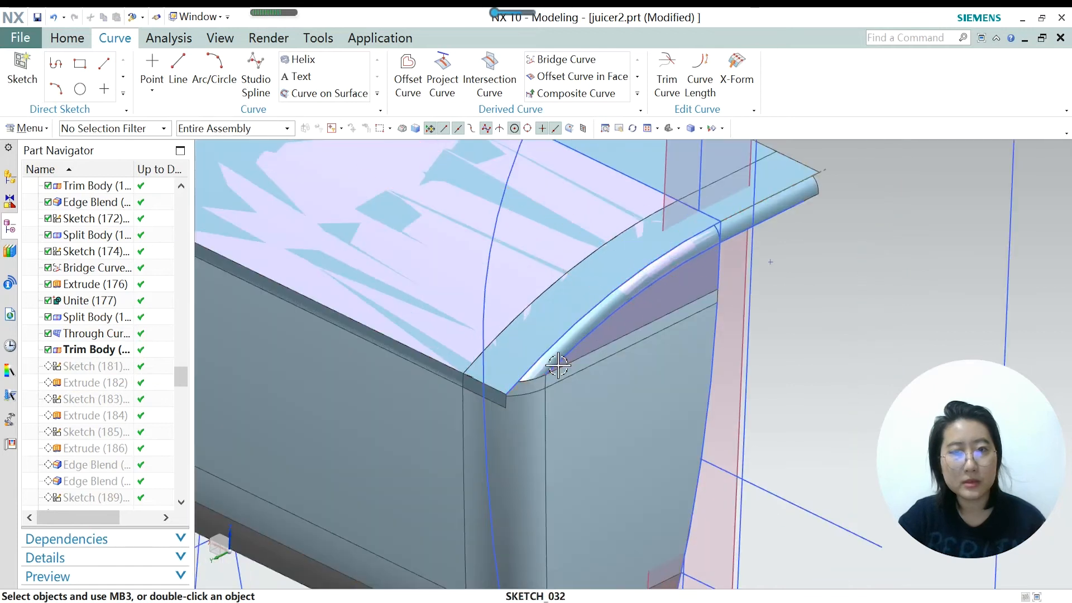
scroll(561, 379, "down", 1)
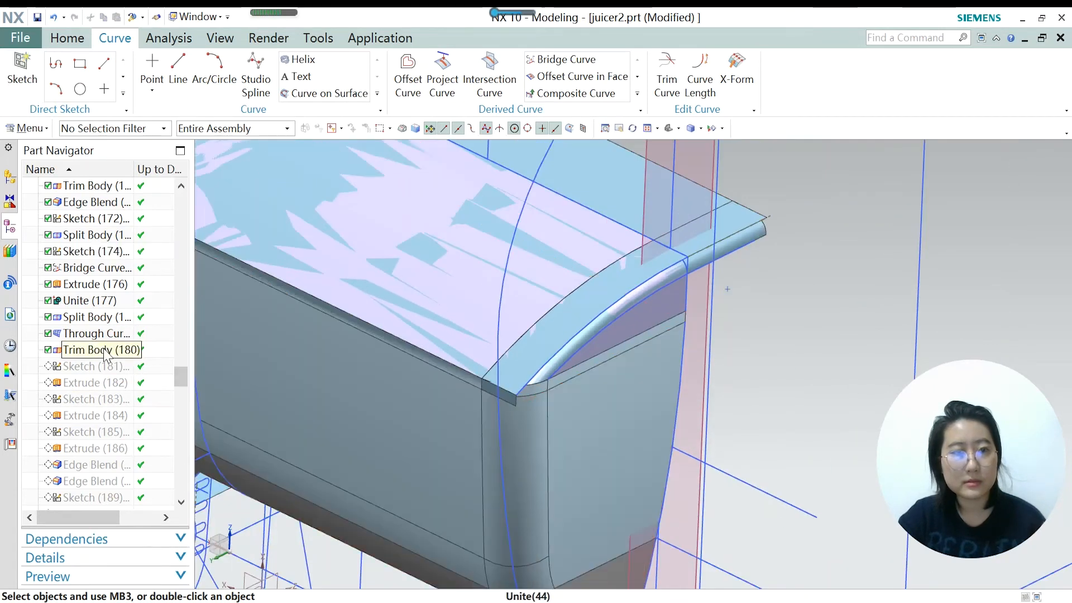
left_click(104, 351)
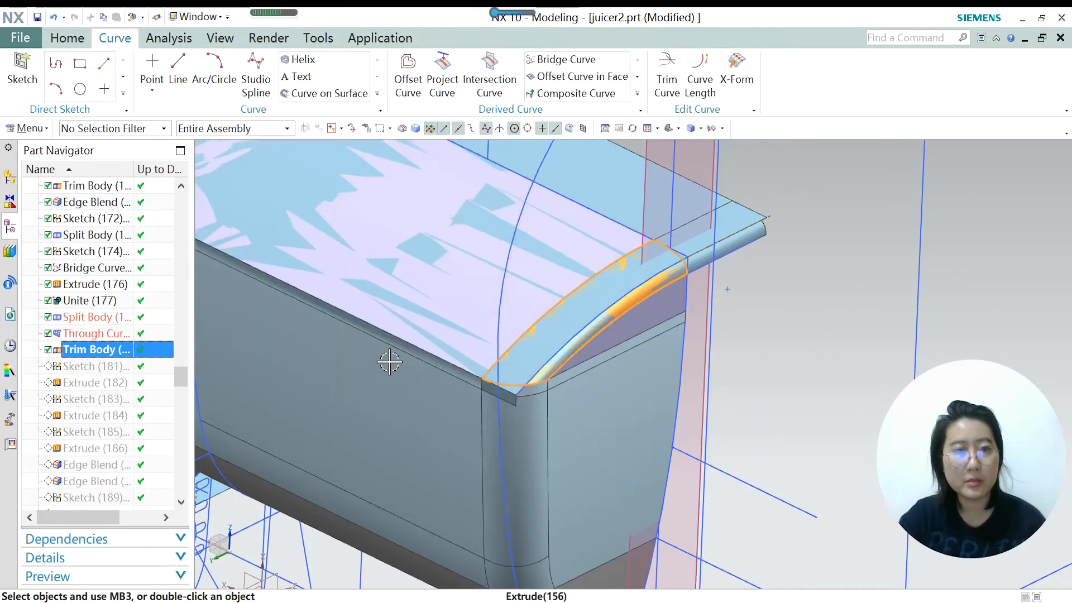
Make Sketch (181) the current feature, open it to review its circle on the handle's end face, and finish the sketch.
right_click(96, 366)
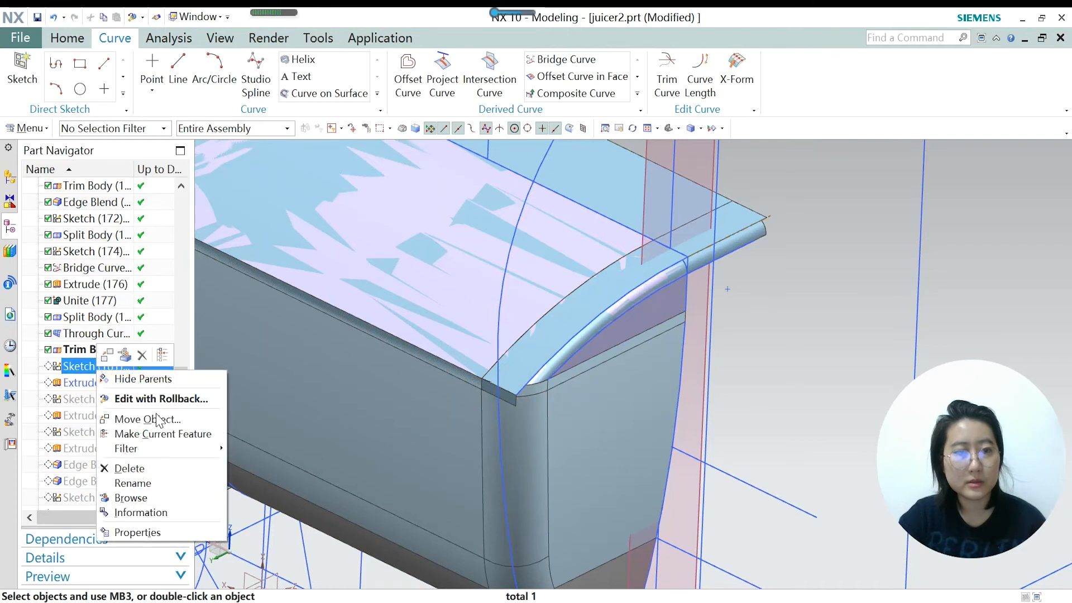
left_click(162, 433)
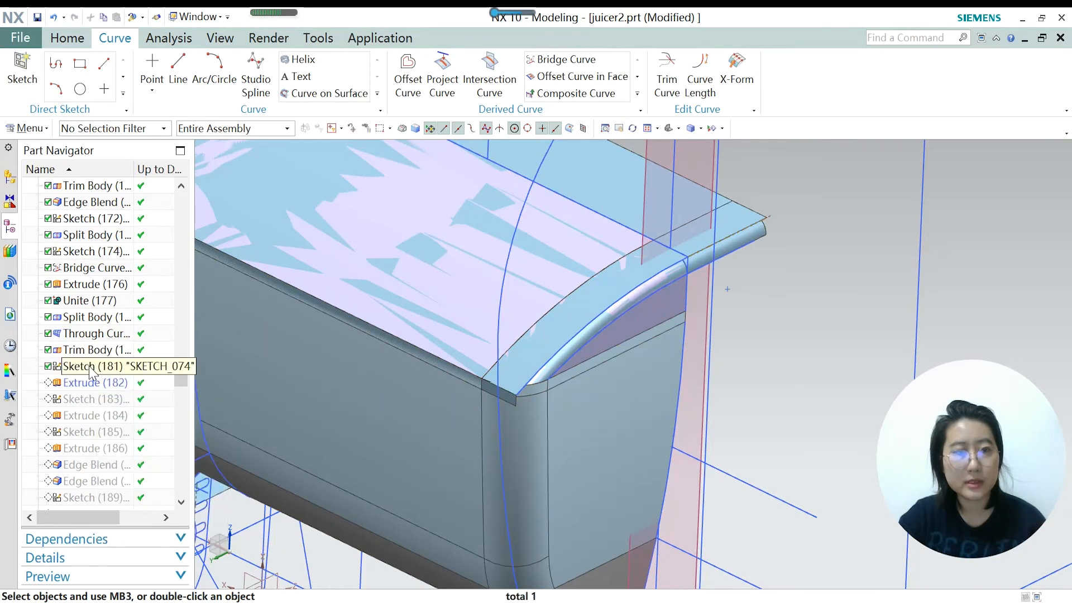
double_click(88, 366)
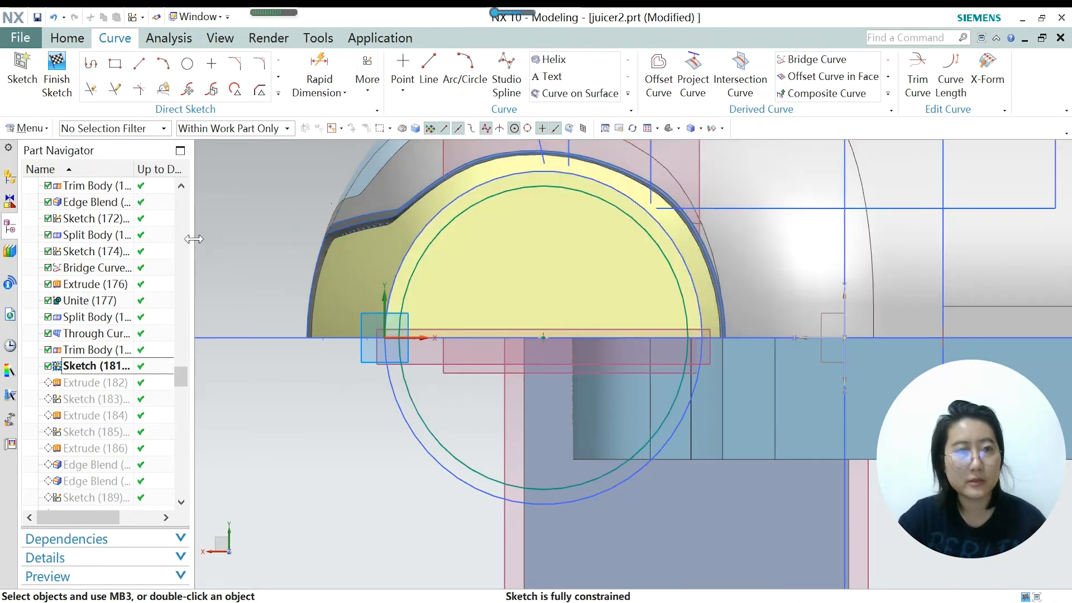
left_click(57, 78)
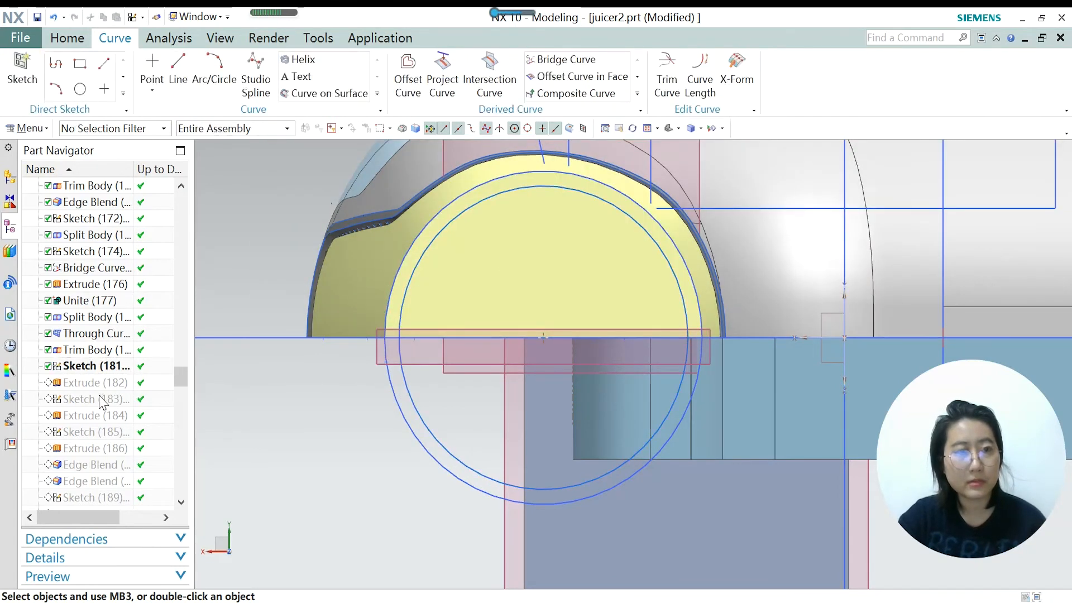
Make Extrude (182) the current feature and review its section, limits and Boolean settings on the handle's end face.
right_click(122, 383)
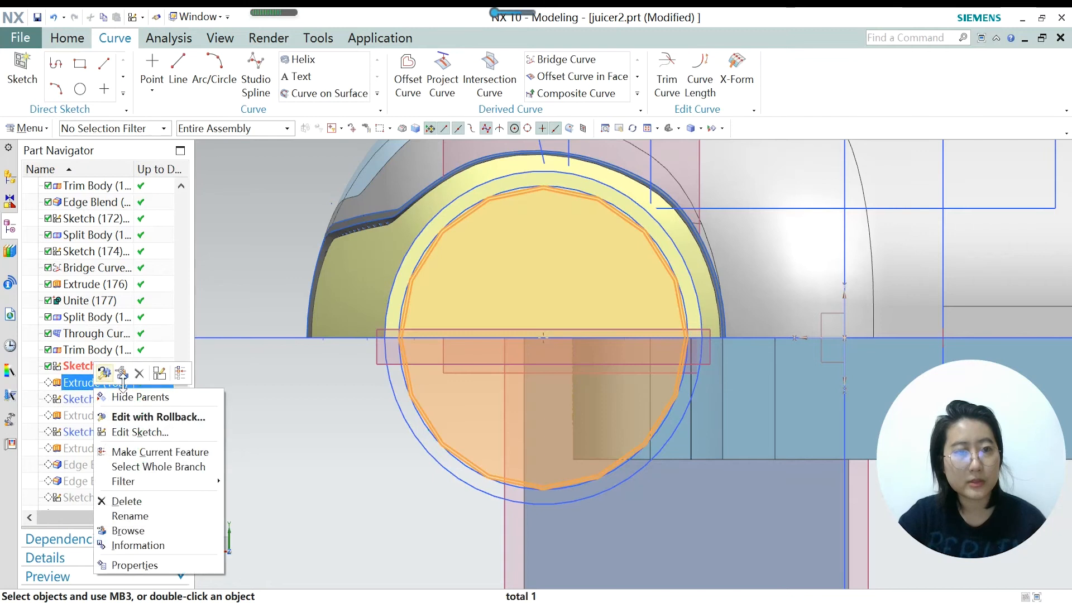
left_click(159, 452)
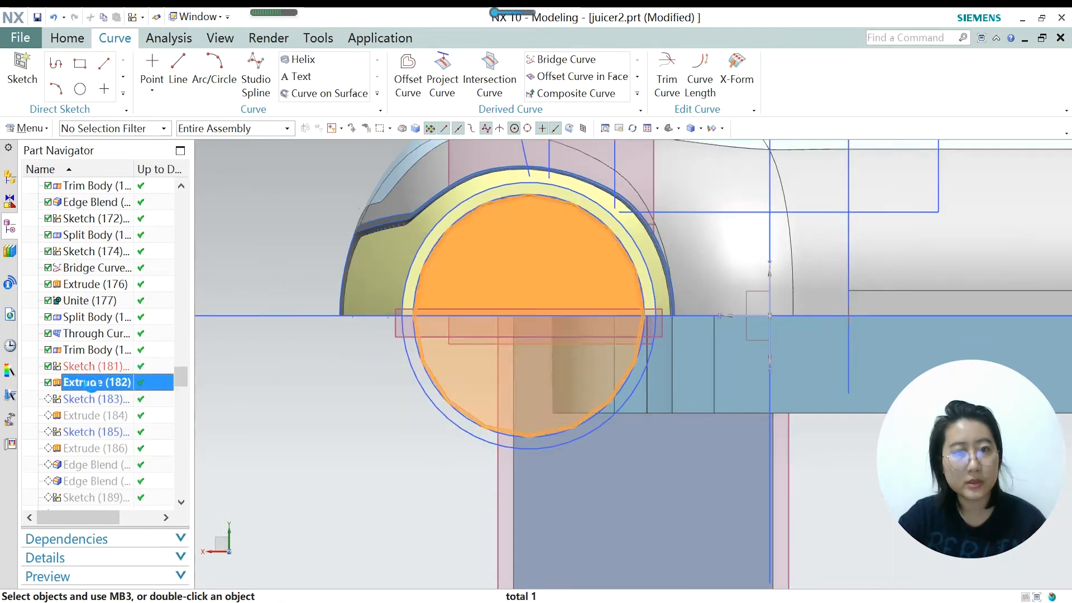
double_click(564, 240)
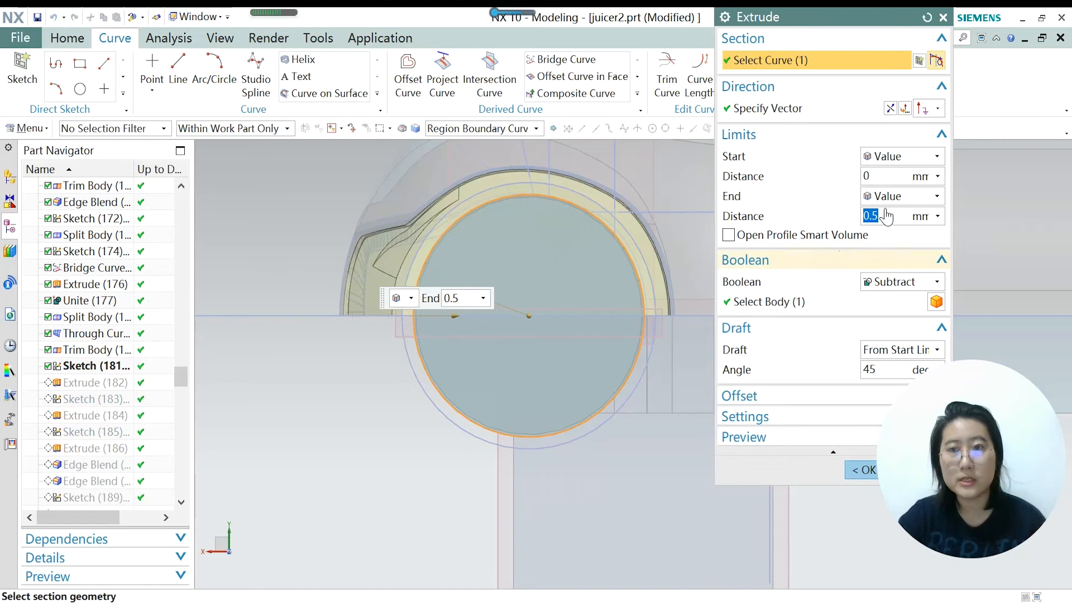
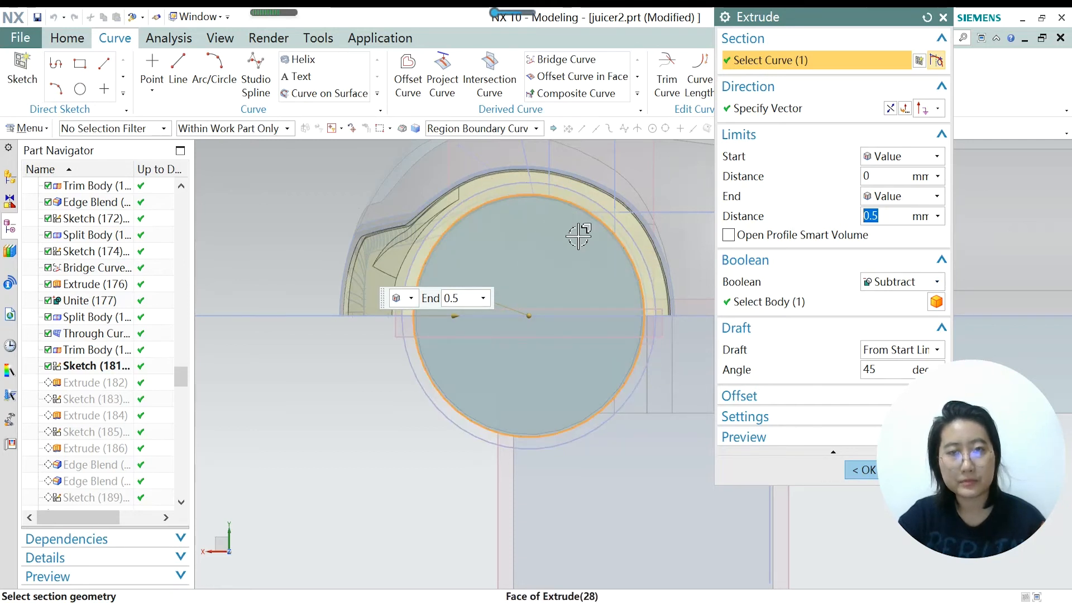
middle_click(593, 265)
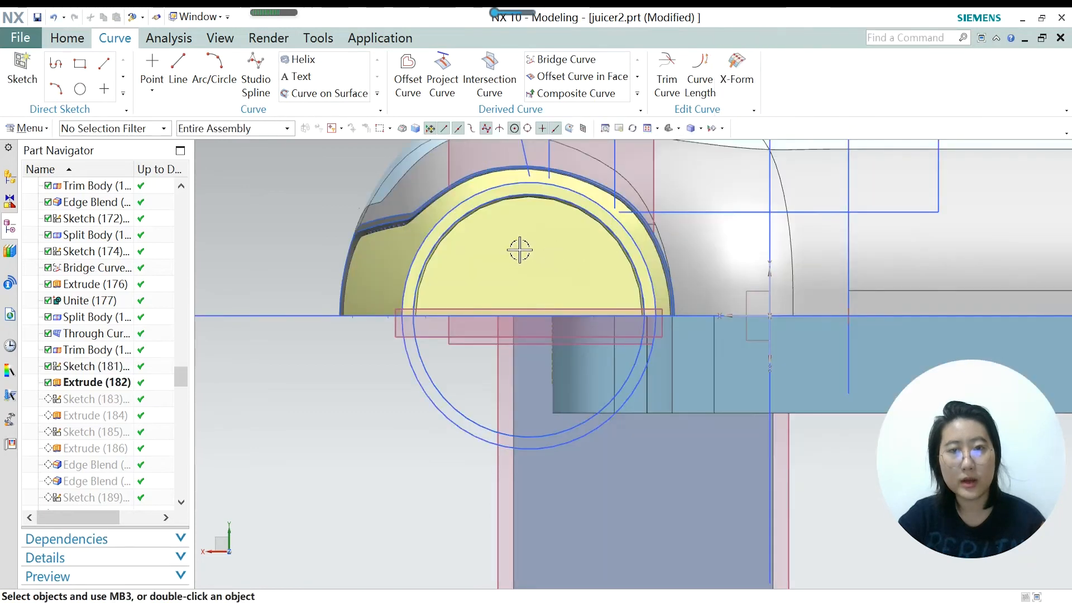
Reopen Extrude (182) to review its draft settings, accept it as is, and examine the circular recess at an angle.
double_click(122, 383)
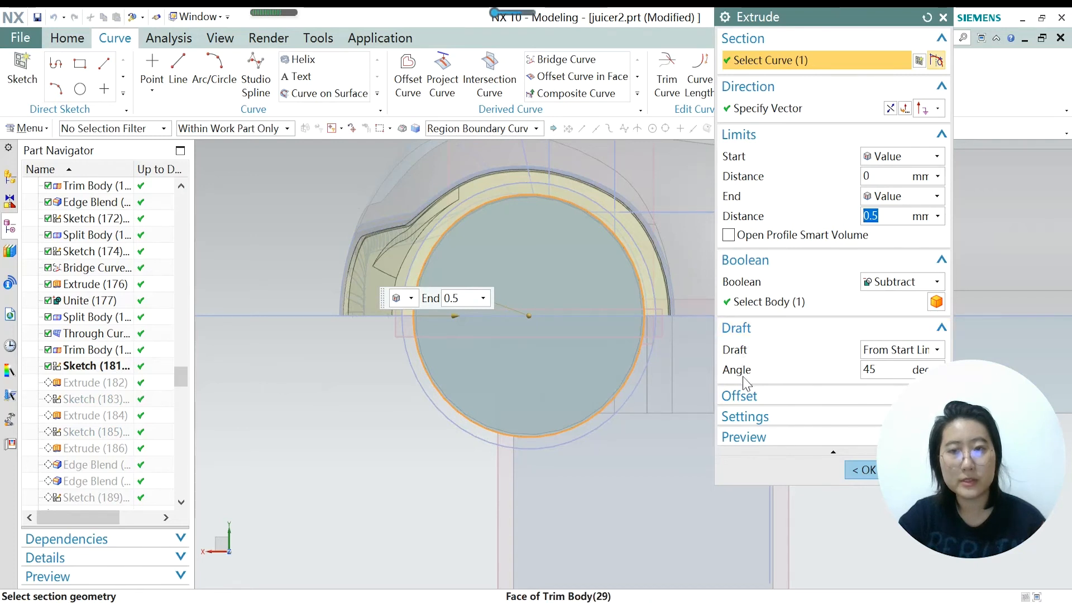
left_click(855, 470)
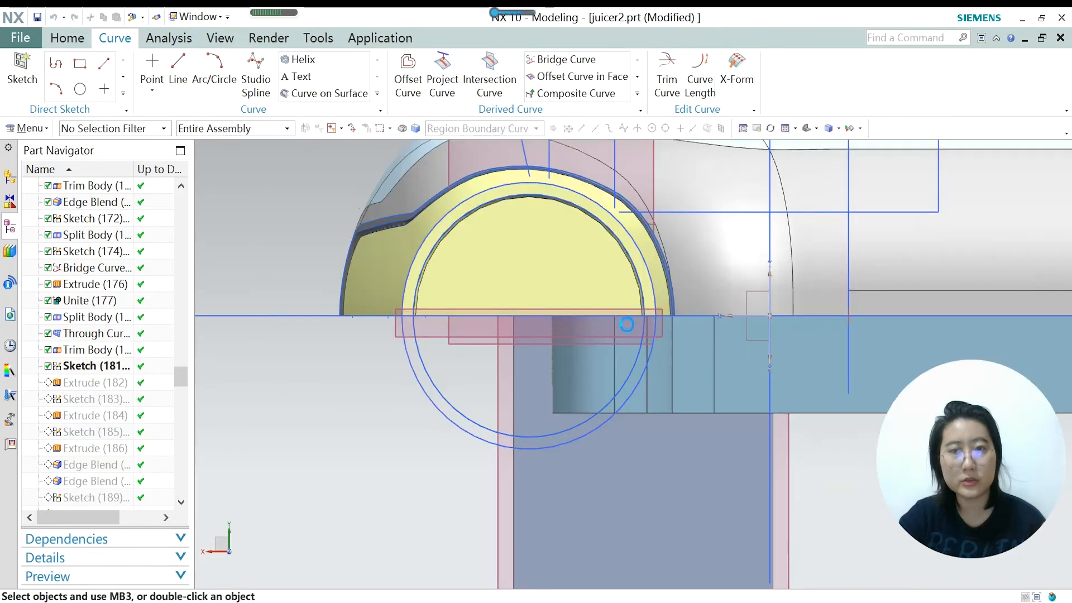
middle_click_drag(619, 288, 612, 303)
scroll(612, 303, "down", 3)
scroll(792, 175, "up", 3)
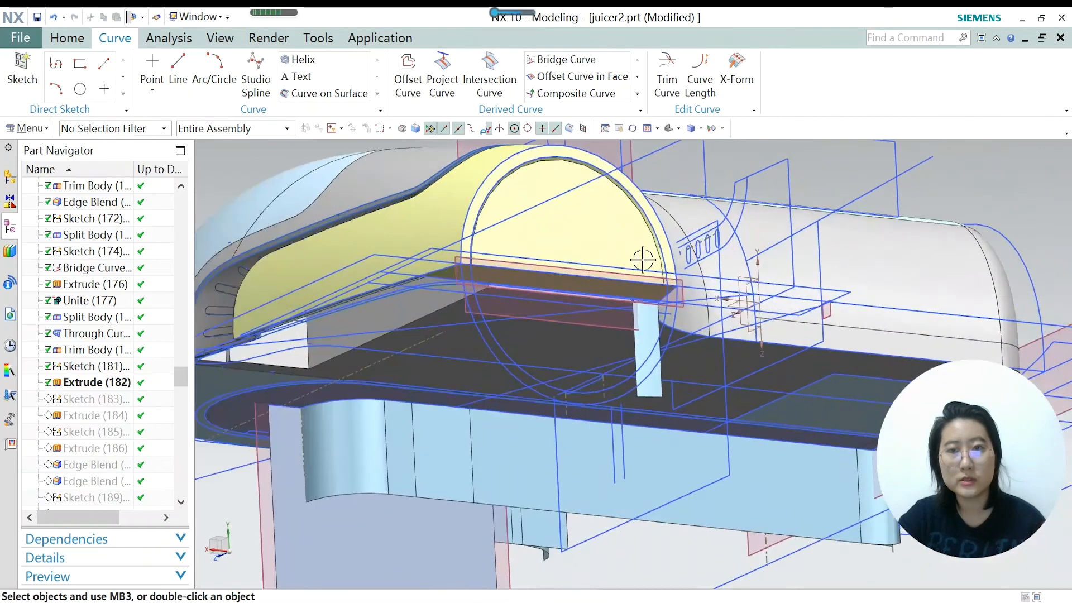
scroll(643, 258, "up", 2)
scroll(677, 238, "down", 3)
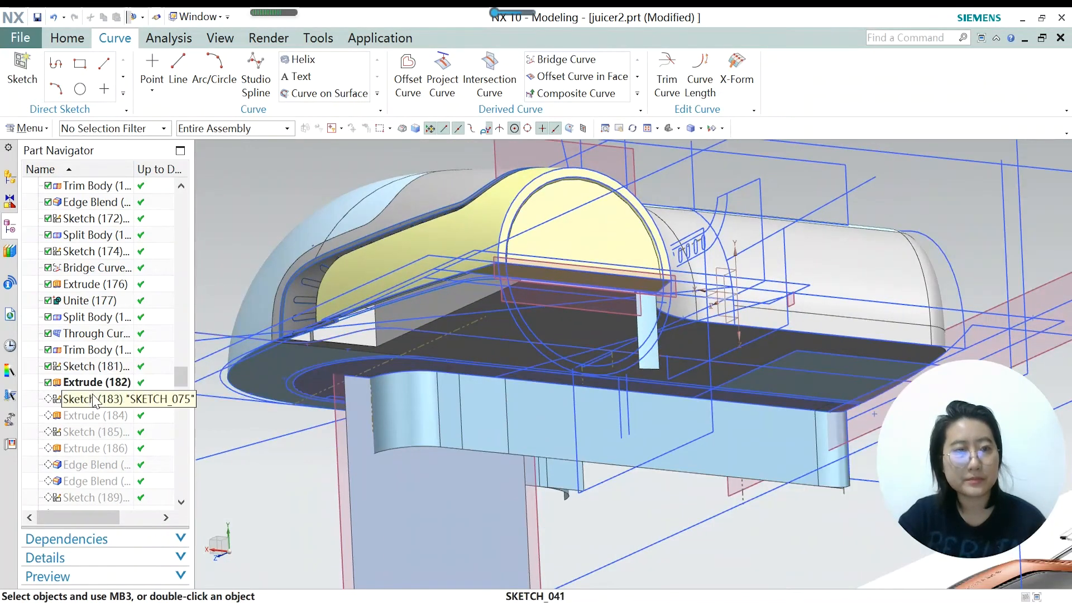
Make Sketch (183) the current feature, inspect its slot profiles on the handle end, and open and finish the sketch.
right_click(91, 401)
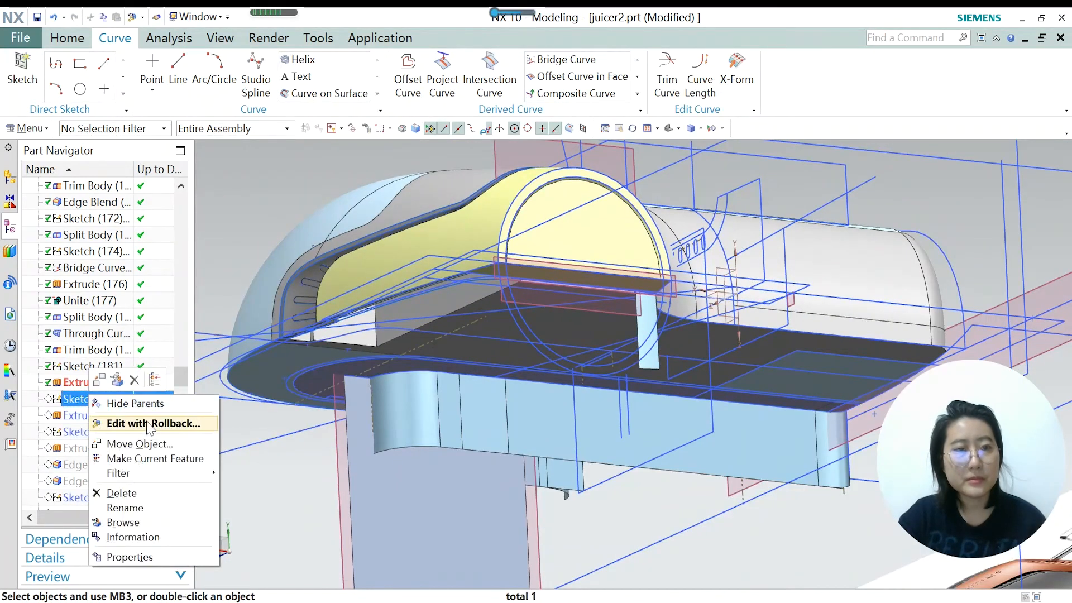
left_click(152, 456)
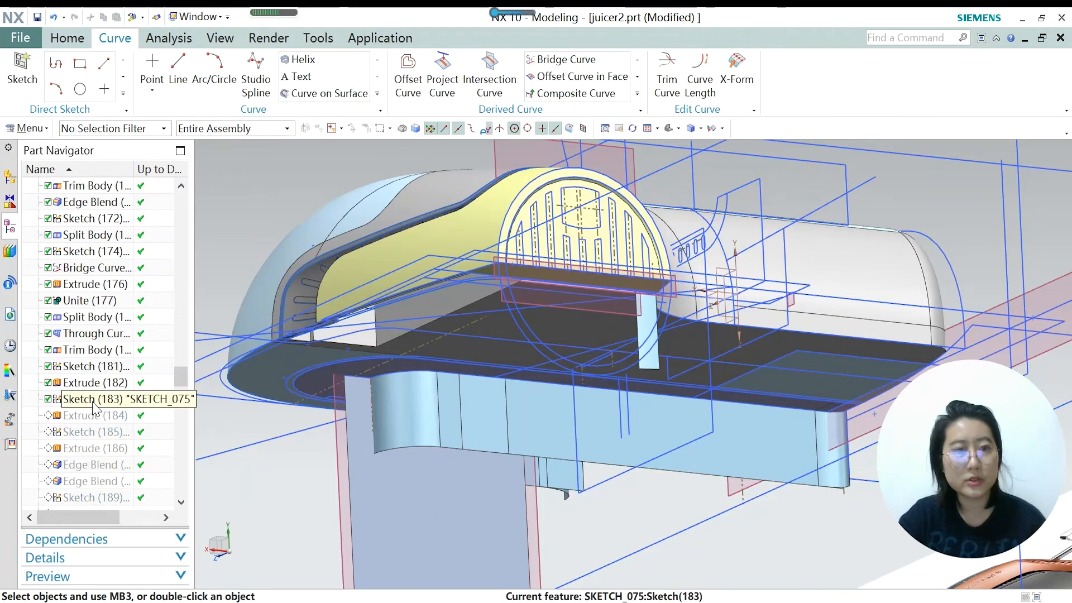
scroll(541, 170, "up", 3)
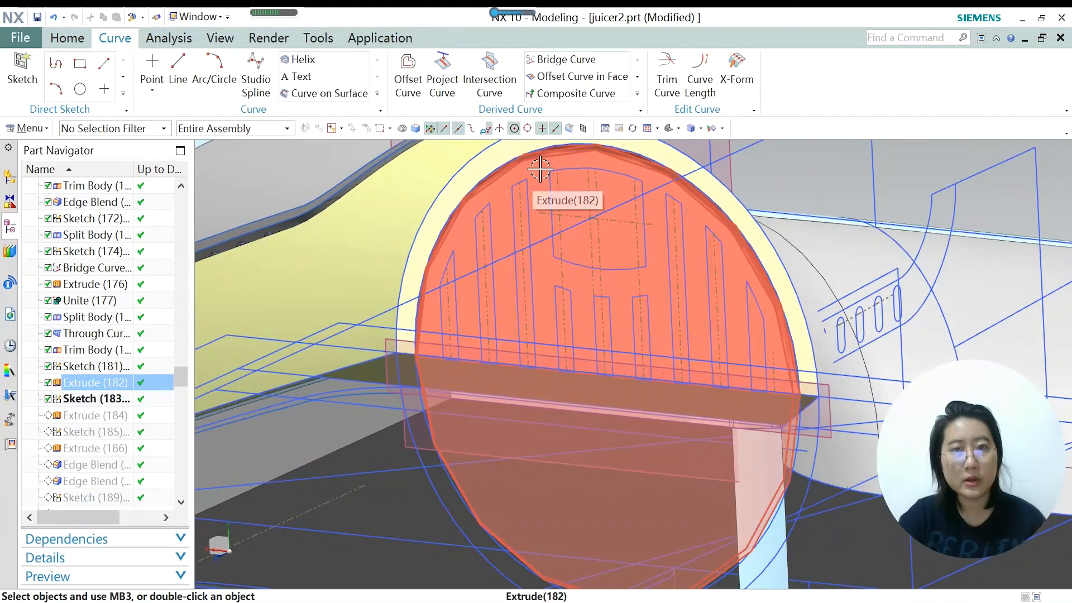
double_click(115, 398)
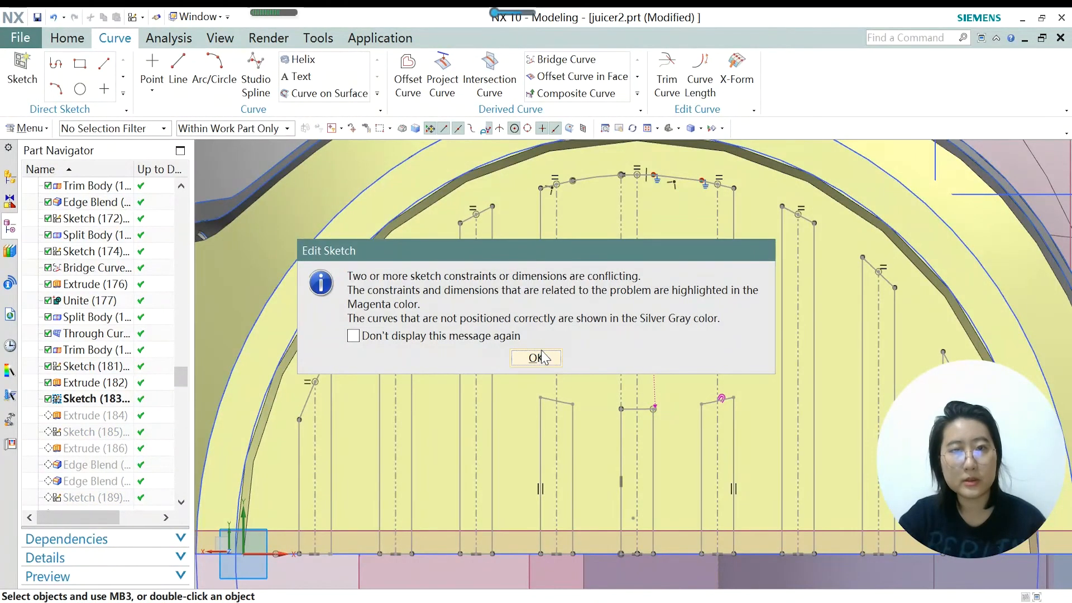
left_click(540, 357)
left_click(67, 93)
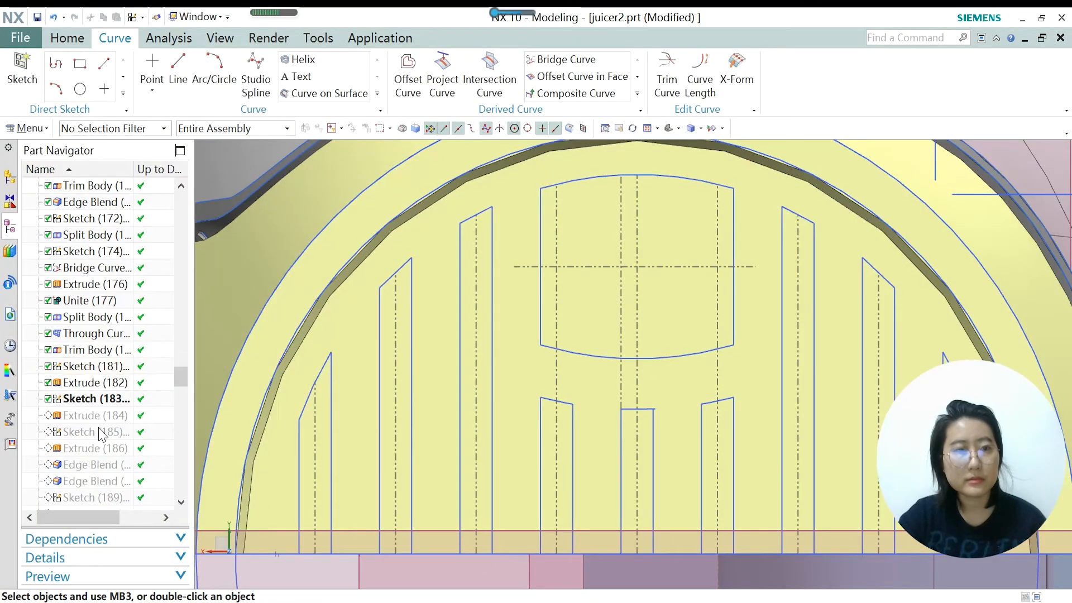
Reopen Sketch (183) to review its constraints and the available sketch curve tools, and finish the sketch without edits.
double_click(91, 401)
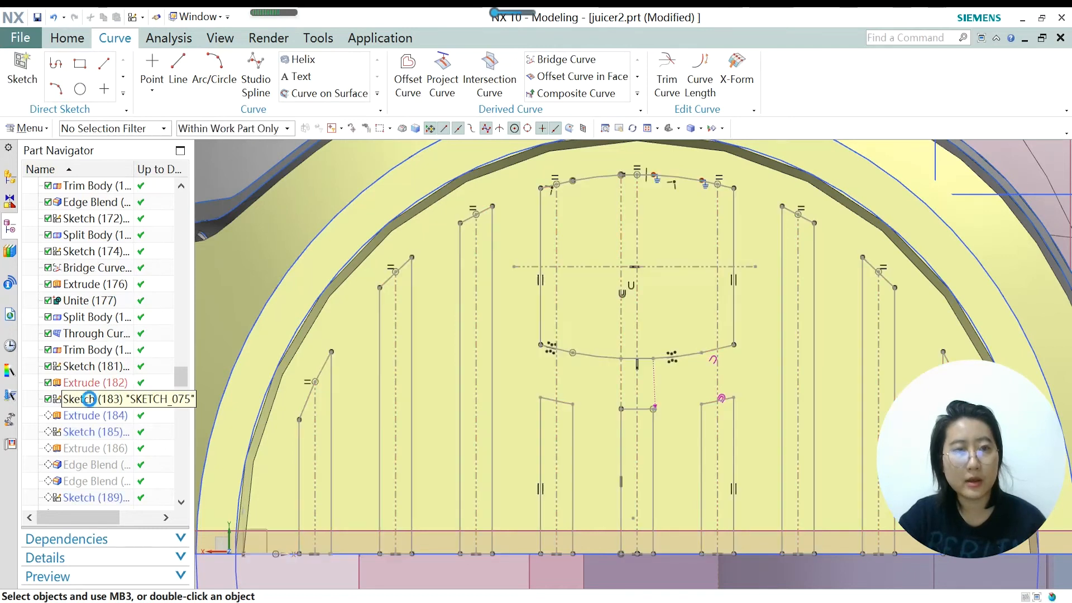
left_click(536, 356)
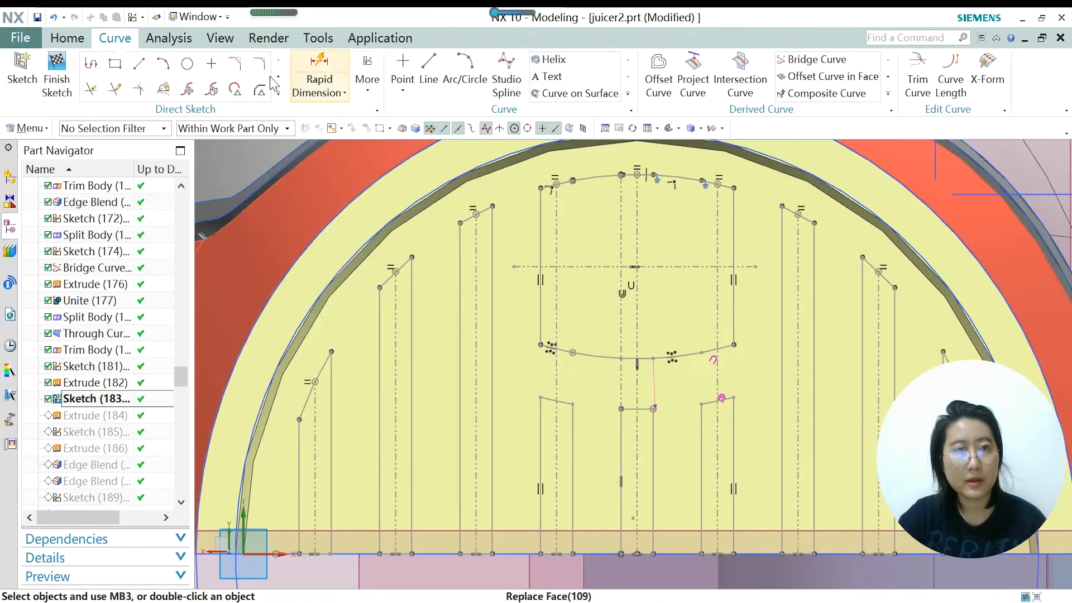
left_click(278, 94)
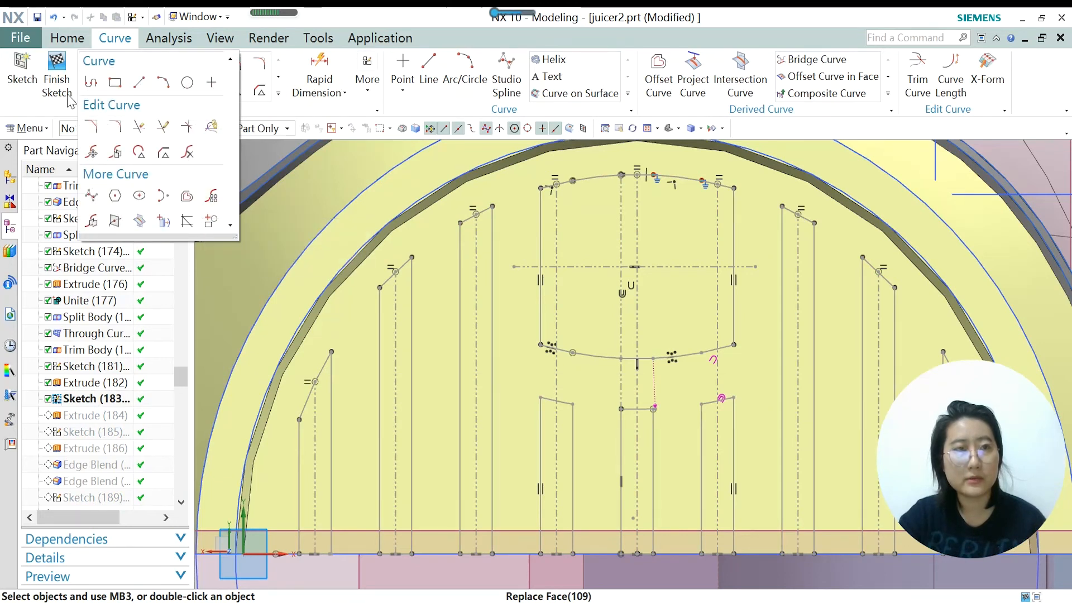
left_click(57, 75)
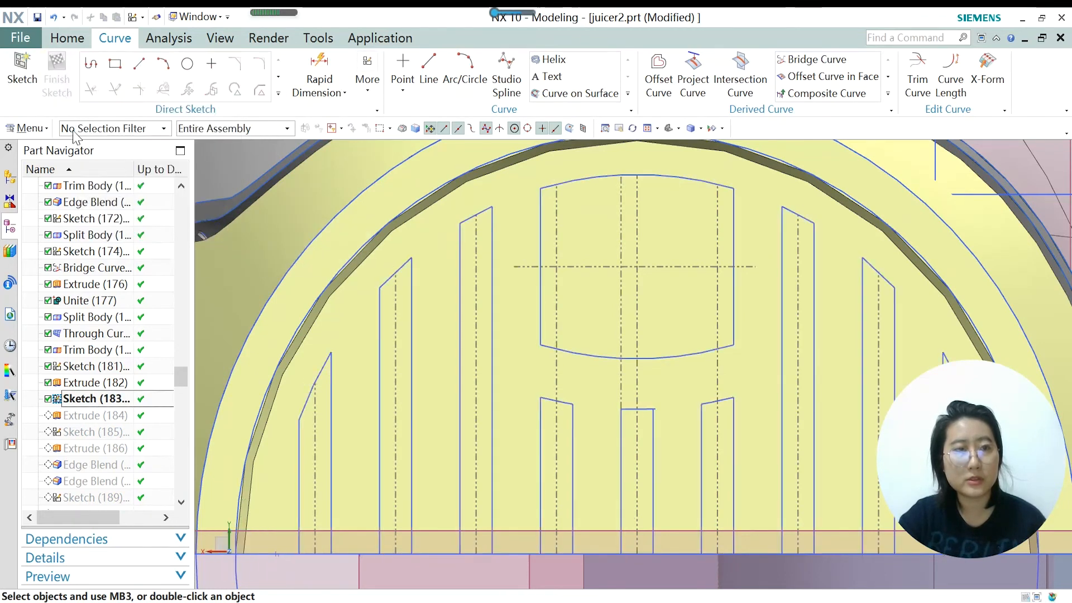
Make Extrude (184) the current feature and examine the grille slots cut into the handle's end face at an angle.
right_click(123, 414)
left_click(187, 475)
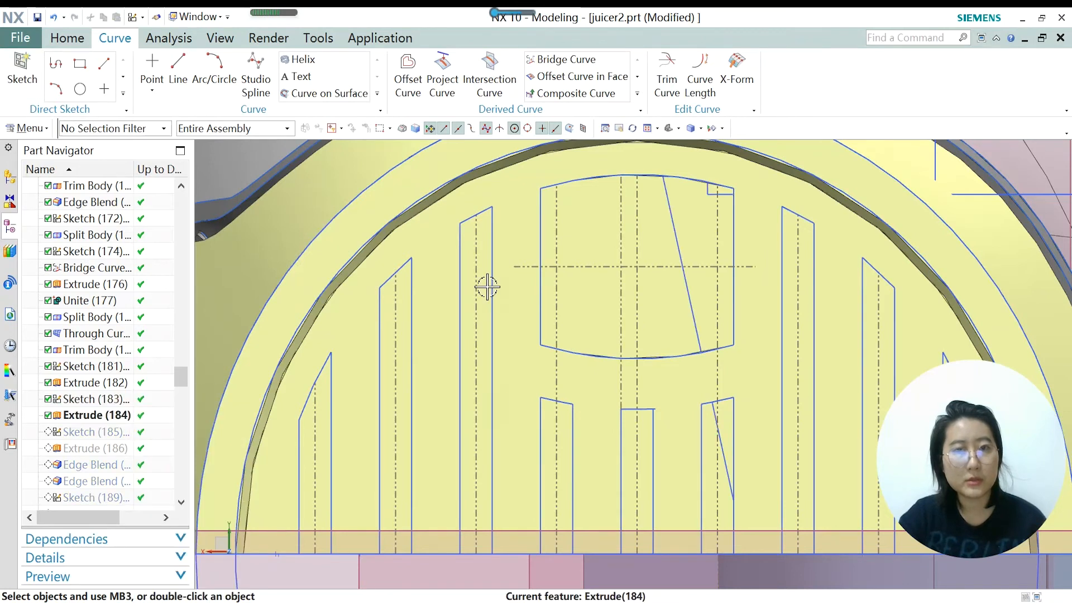
scroll(495, 325, "down", 5)
middle_click_drag(495, 325, 702, 404)
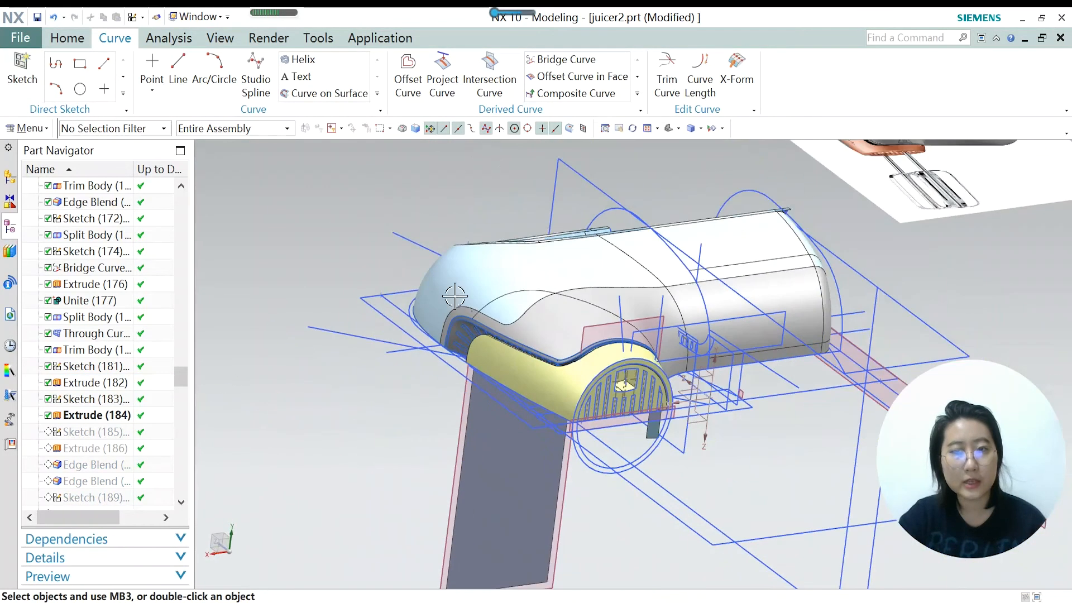
scroll(658, 413, "up", 3)
scroll(658, 413, "up", 4)
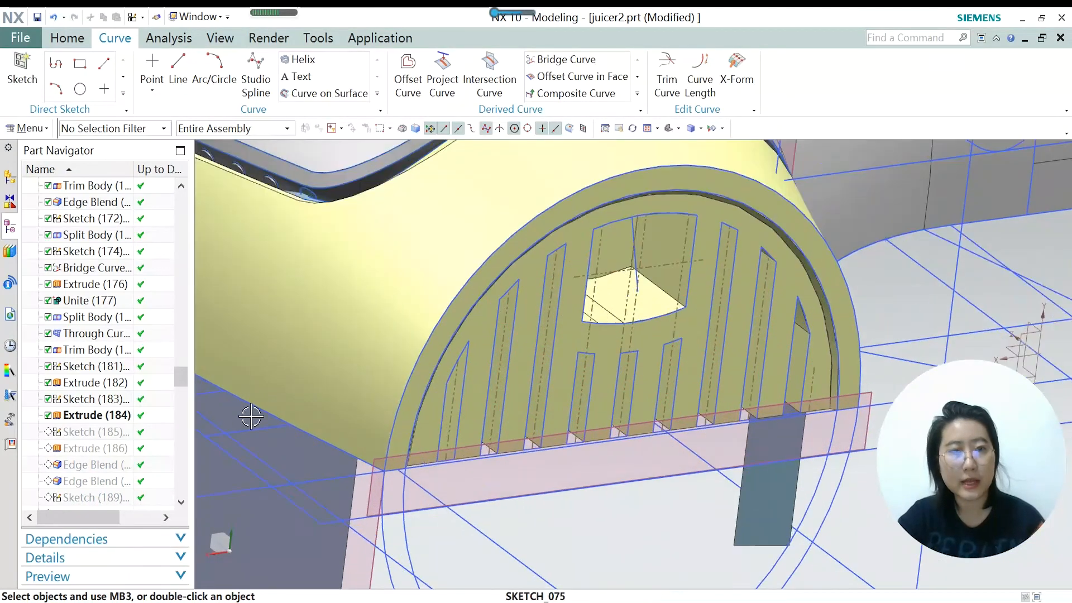
Reopen Extrude (184) to review its limits and Boolean settings for the grille slots, and accept it as is.
double_click(110, 420)
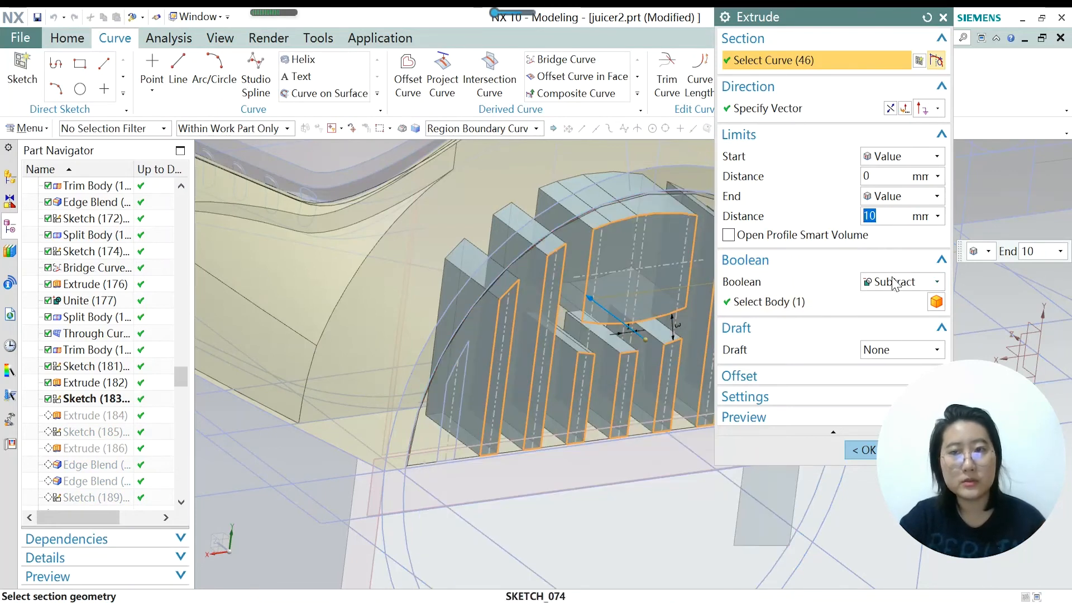
scroll(352, 292, "down", 3)
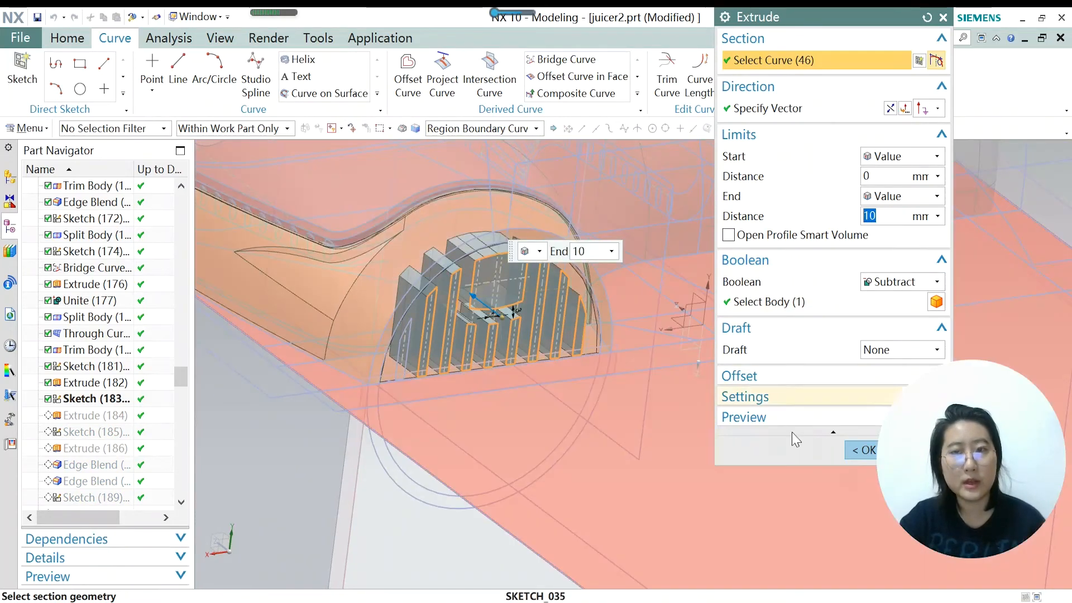
left_click(864, 450)
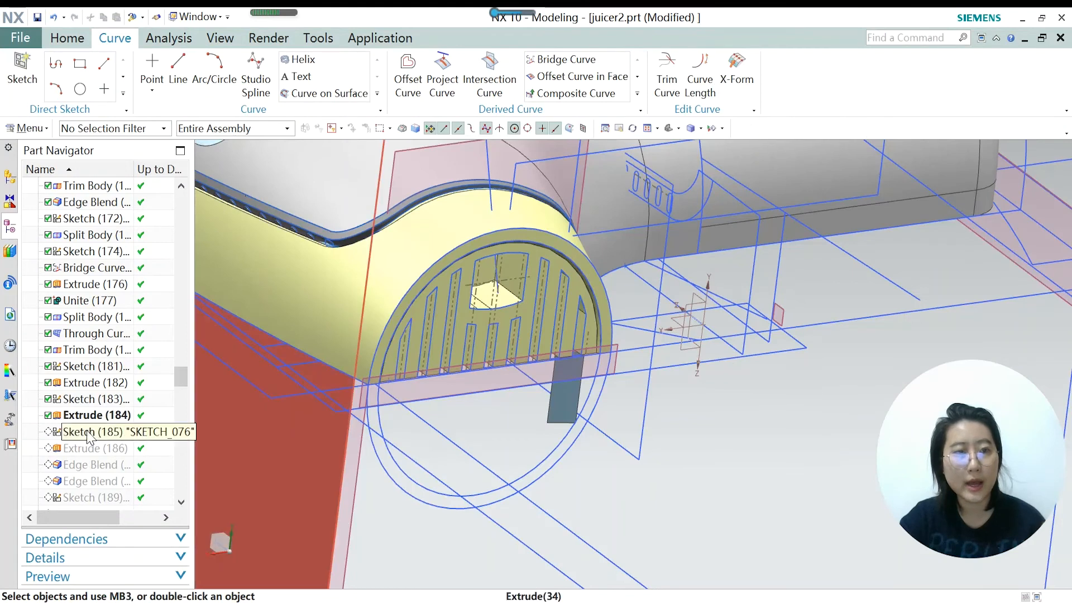
Make Sketch (185) the current feature and compare its single slot profile with the slots cut by Extrude (184).
right_click(88, 431)
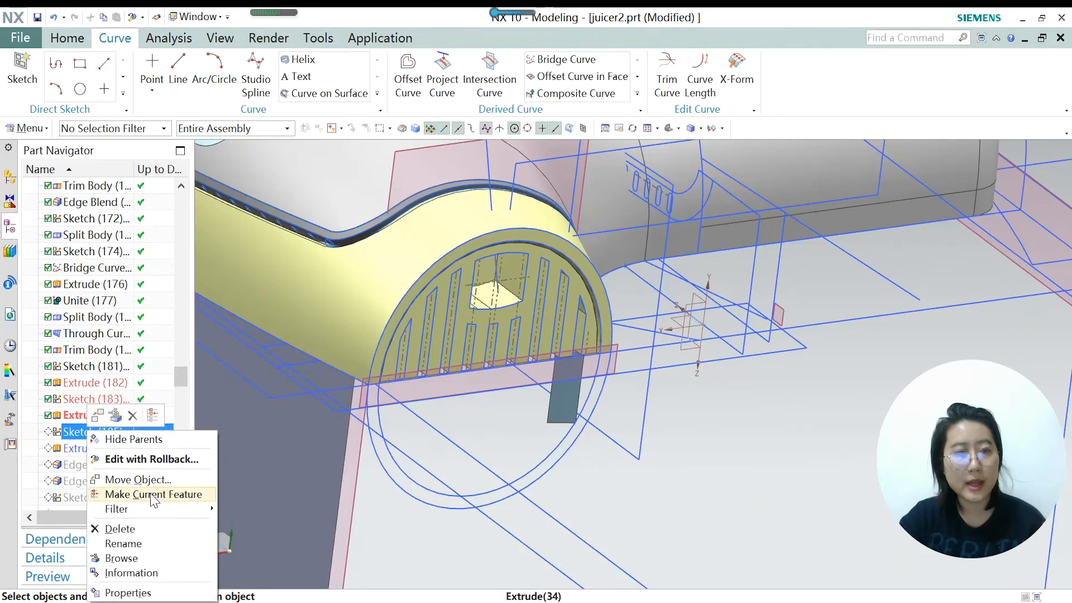
left_click(134, 493)
left_click(87, 436)
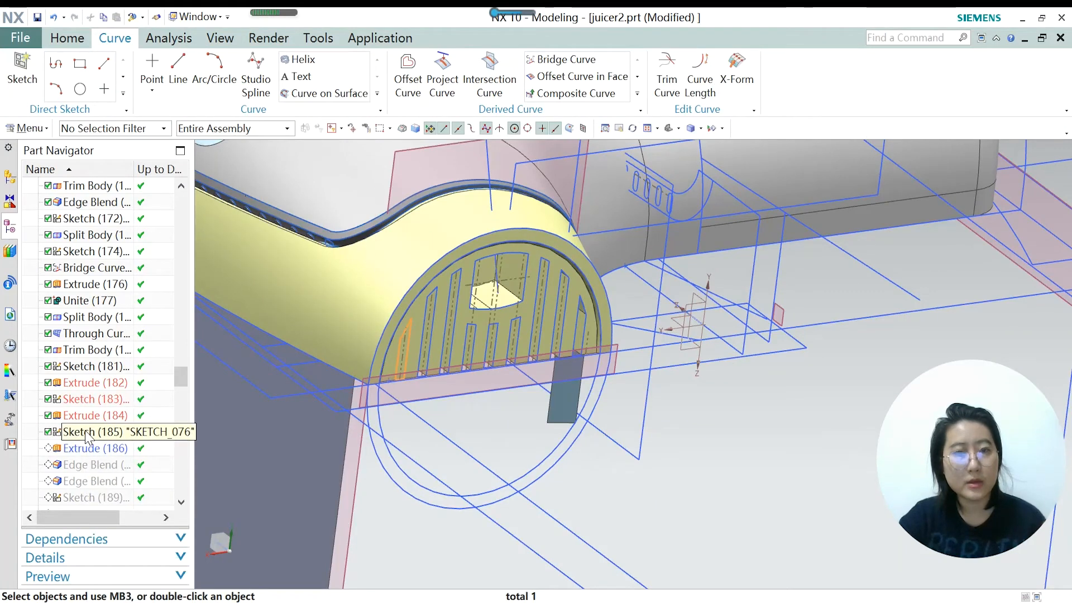
left_click(114, 419)
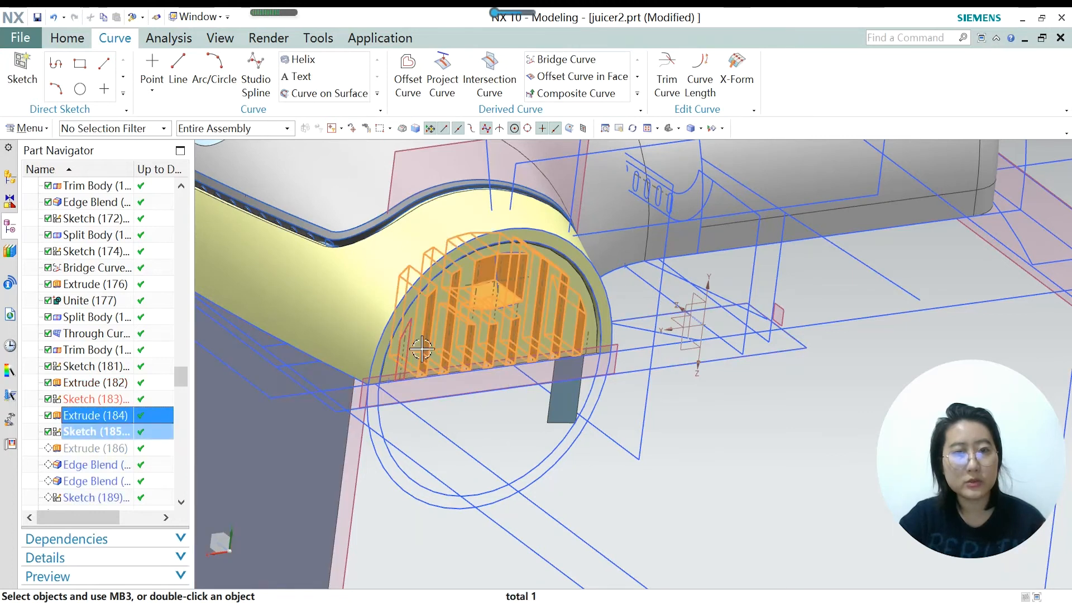
scroll(423, 349, "down", 5)
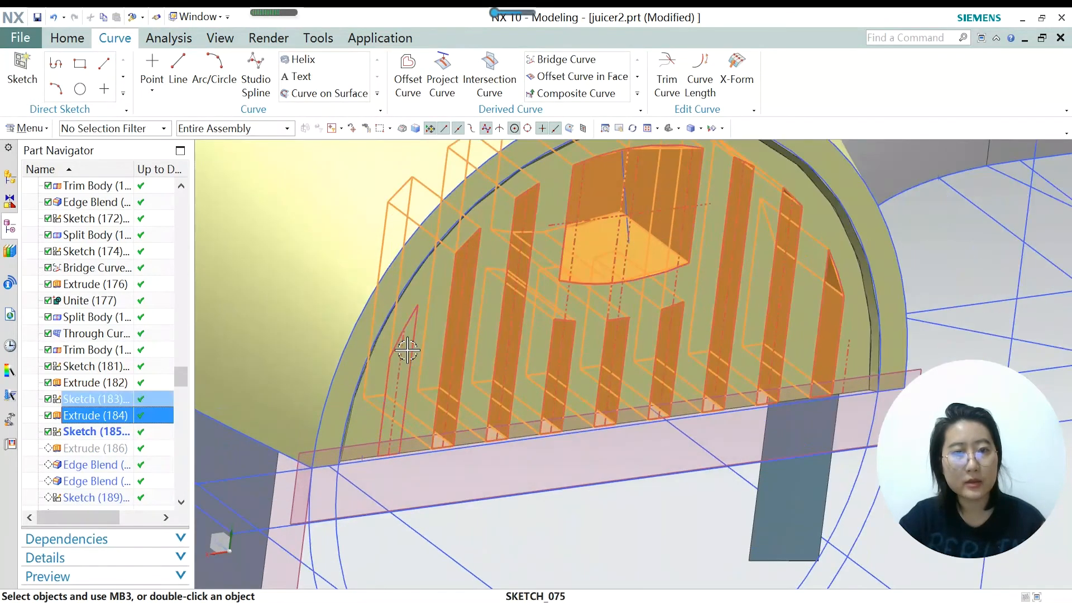
scroll(405, 368, "up", 2)
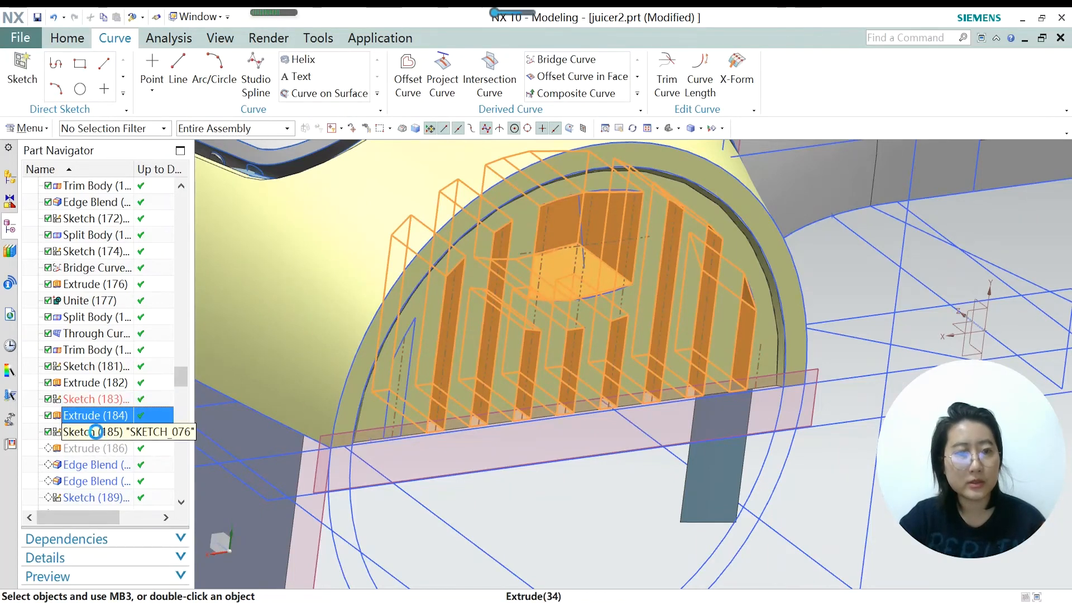
left_click(96, 432)
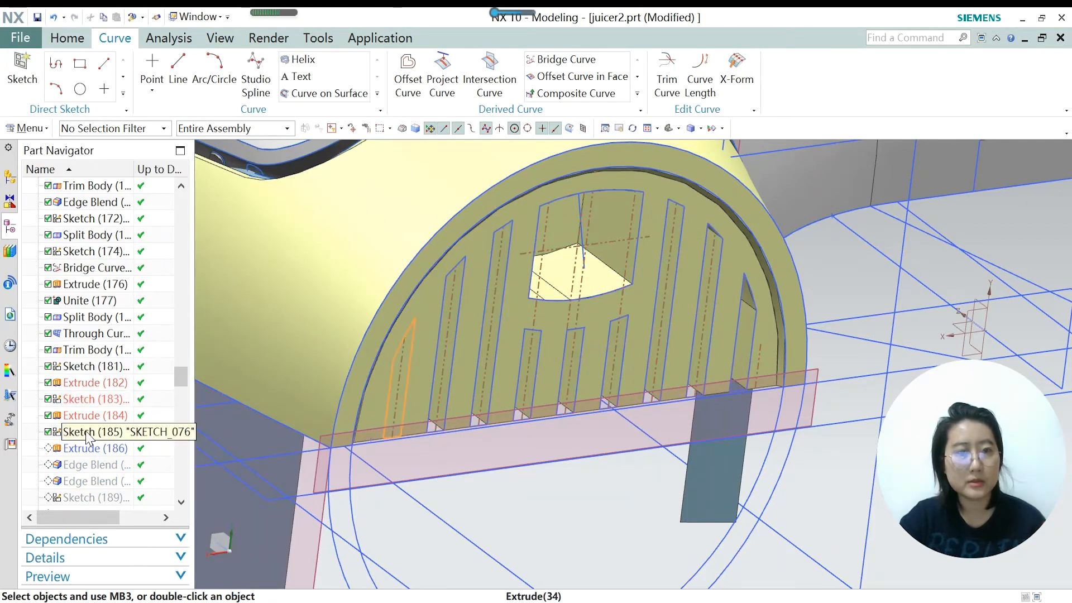
Make Extrude (186) the current feature and examine the outermost slot cut into the handle's end face.
right_click(84, 447)
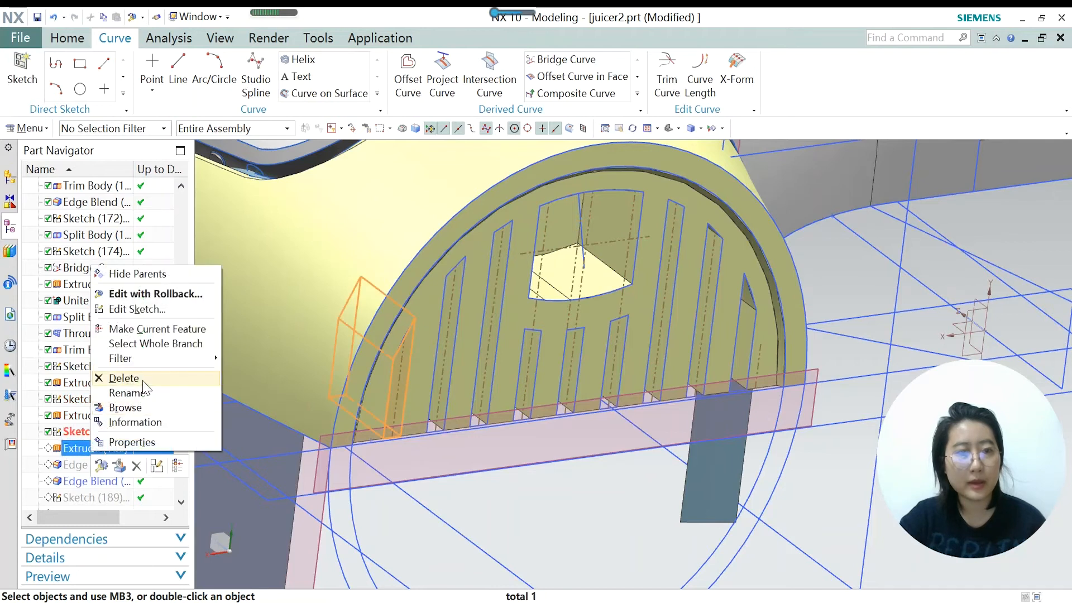
left_click(171, 329)
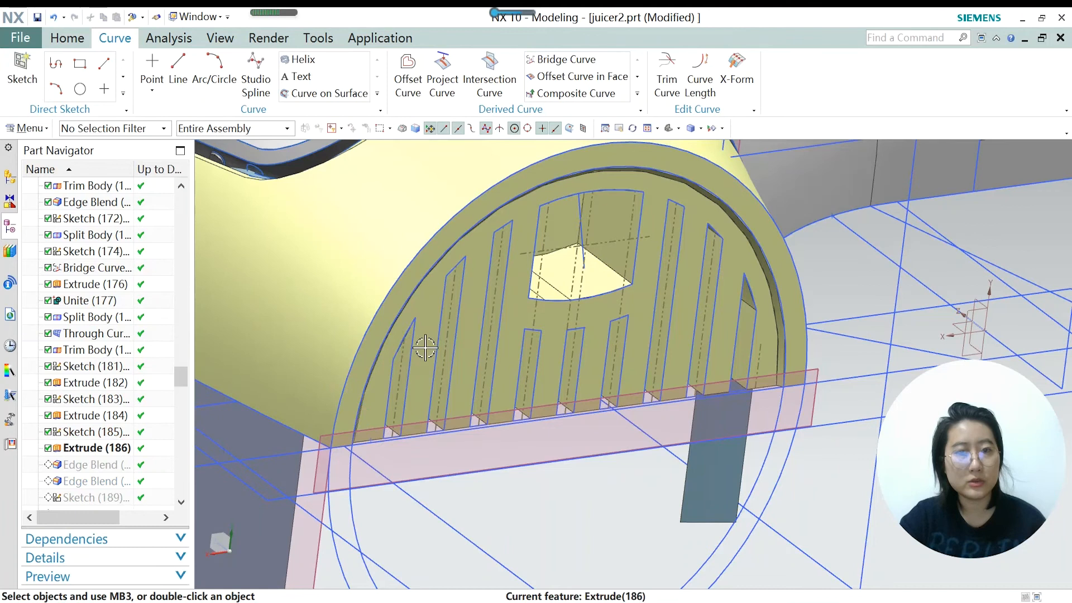
middle_click_drag(431, 335, 221, 384)
Make Edge Blend (187) the current feature, review its radius on the large grille opening's corners, and accept it as is.
left_click(83, 465)
right_click(84, 464)
left_click(157, 341)
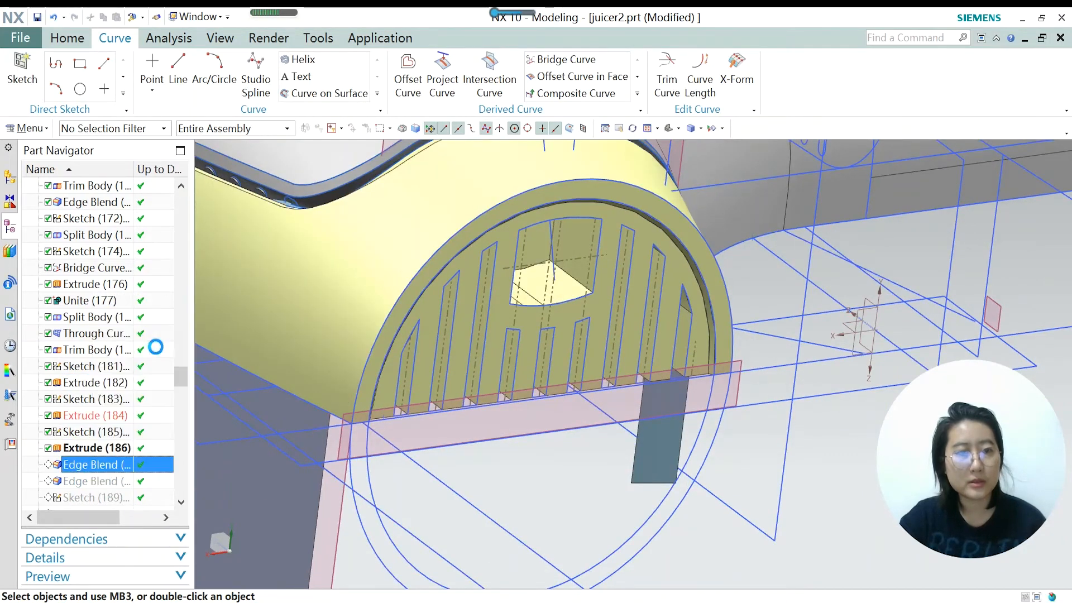
double_click(97, 469)
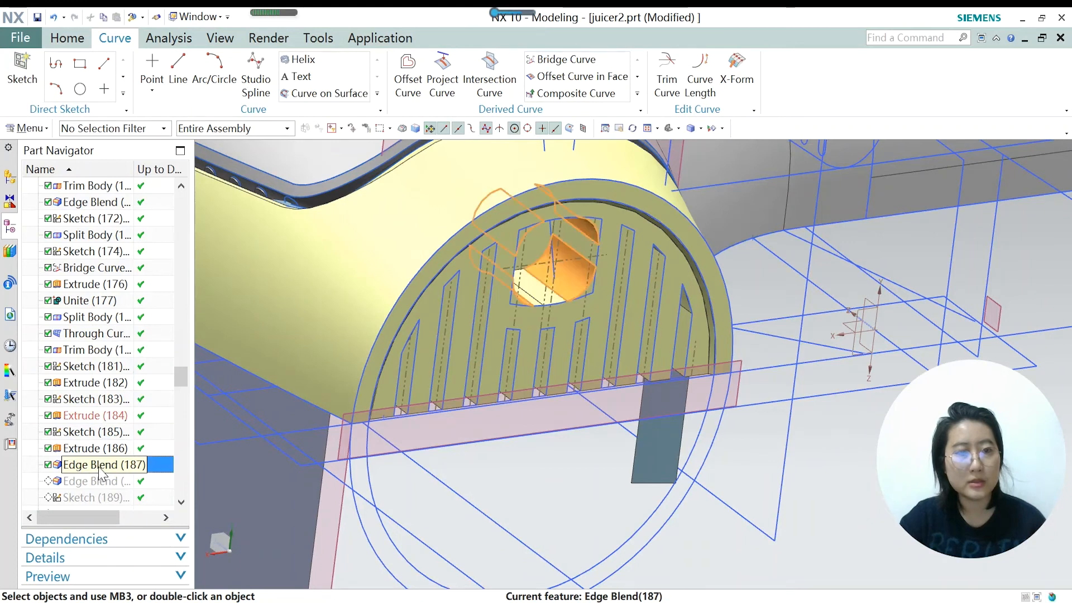
scroll(603, 274, "up", 2)
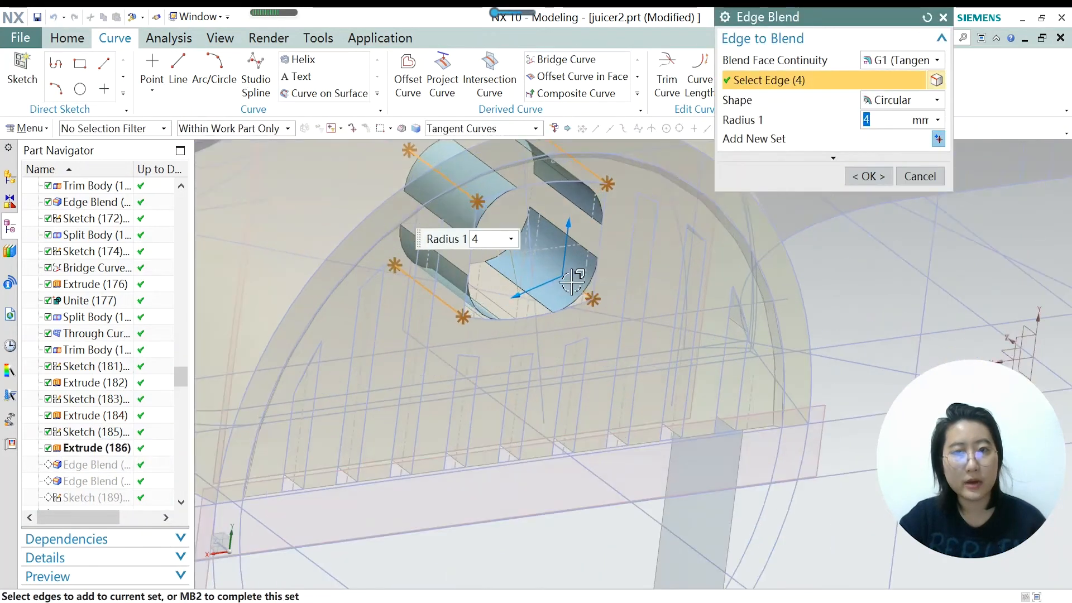
left_click(869, 176)
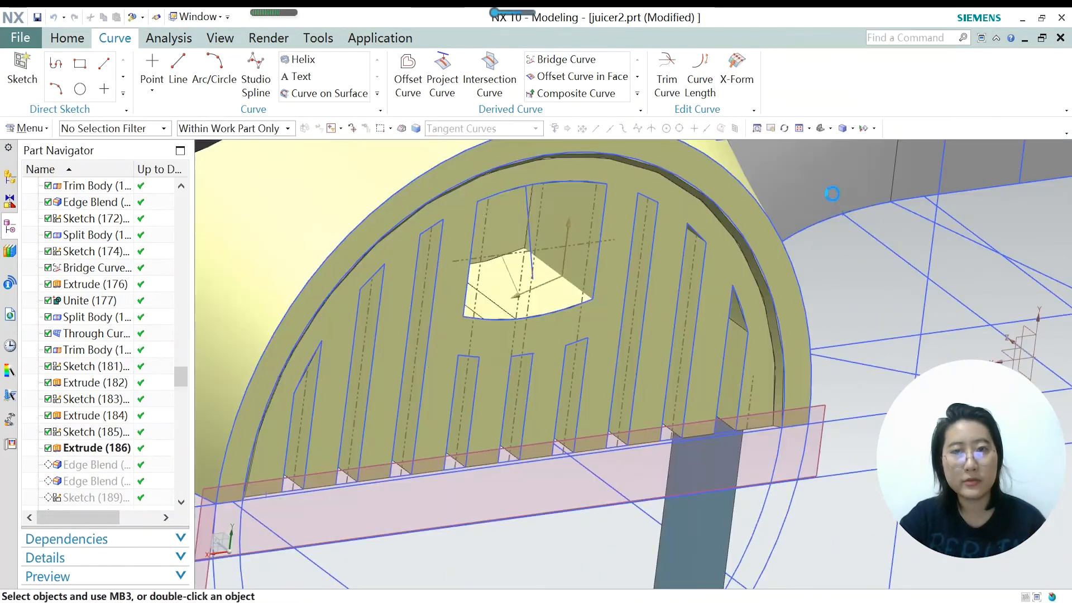
Make Edge Blend (188) the current feature, review its radius sets on the narrow slots' edges, and accept it as is.
left_click(66, 481)
right_click(90, 481)
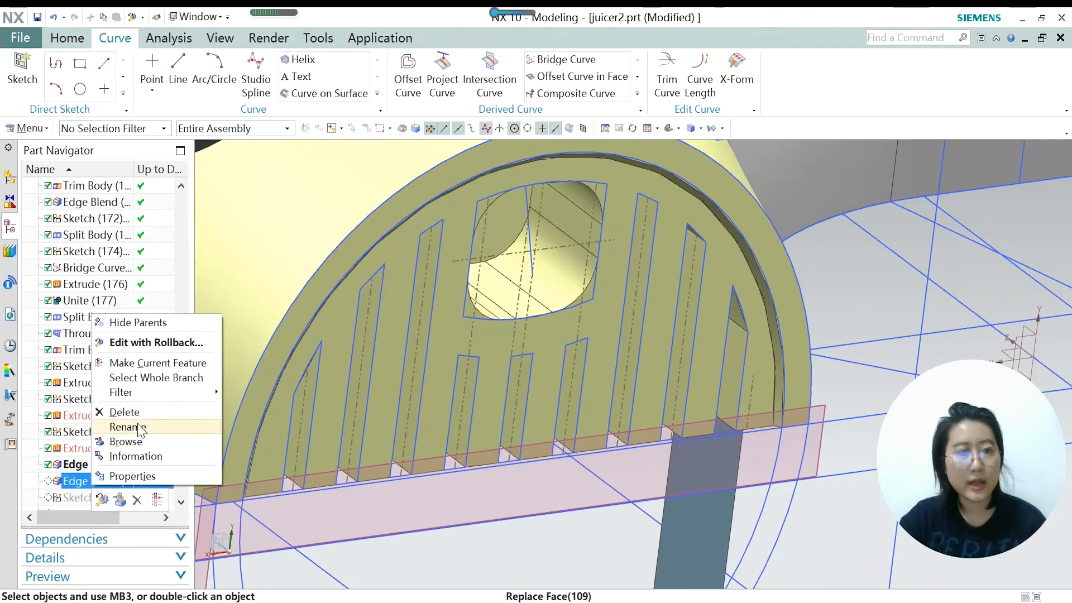
left_click(146, 363)
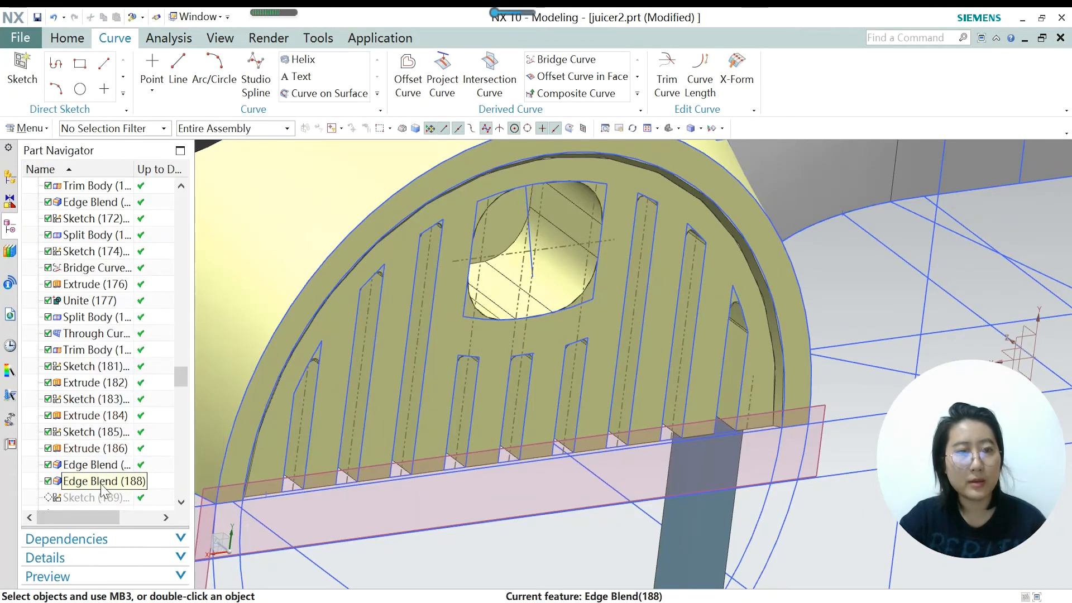
left_click(110, 481)
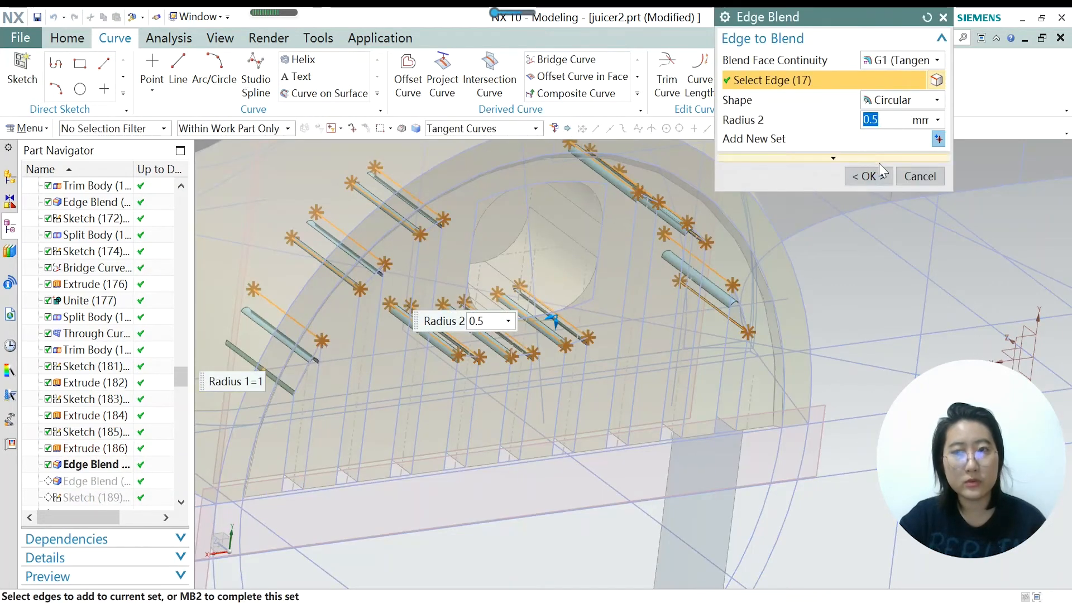
left_click(873, 177)
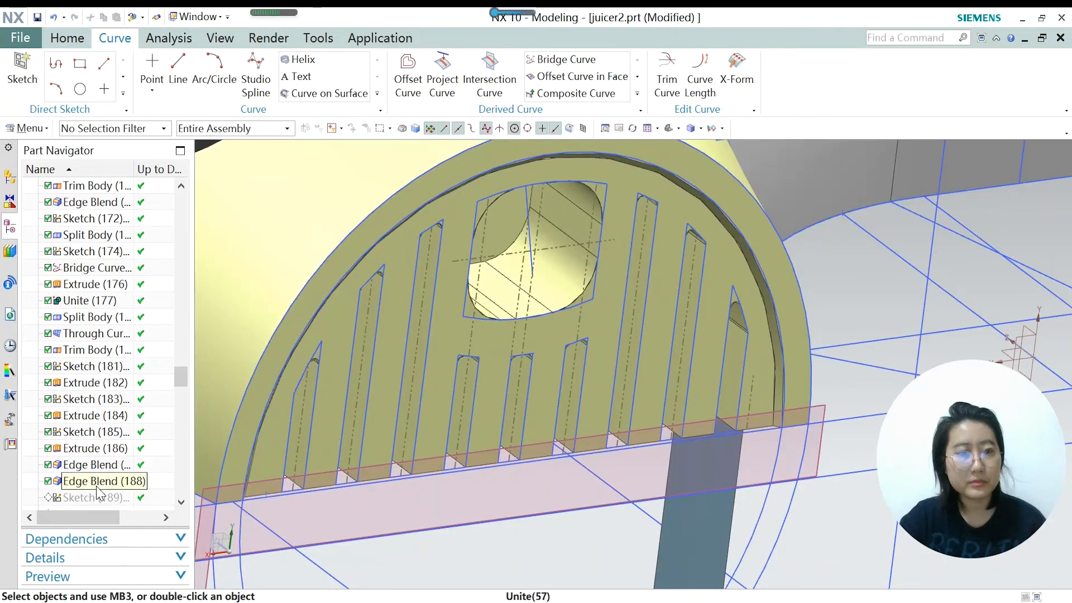
Make Sketch (189) the current feature, open it to inspect the circle inside the large grille opening, and finish the sketch without edits.
scroll(93, 446, "down", 4)
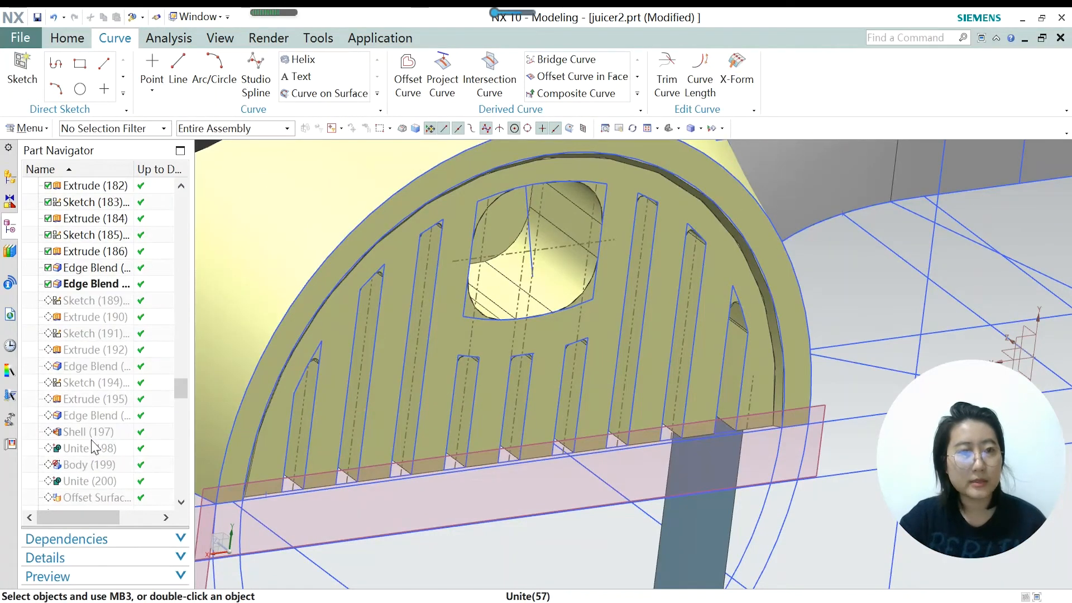
right_click(108, 307)
left_click(170, 368)
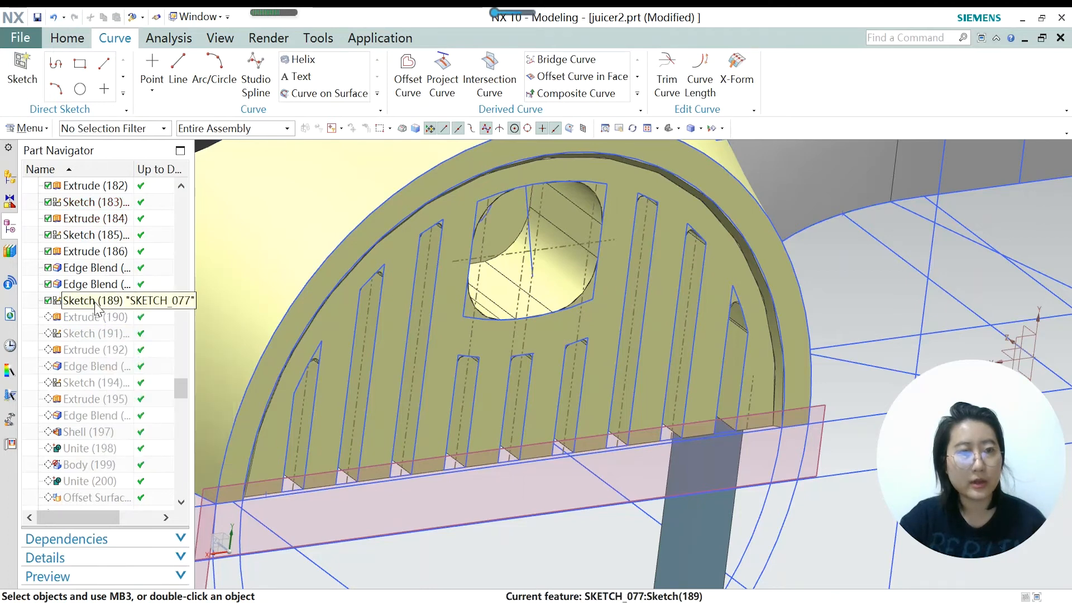
double_click(98, 306)
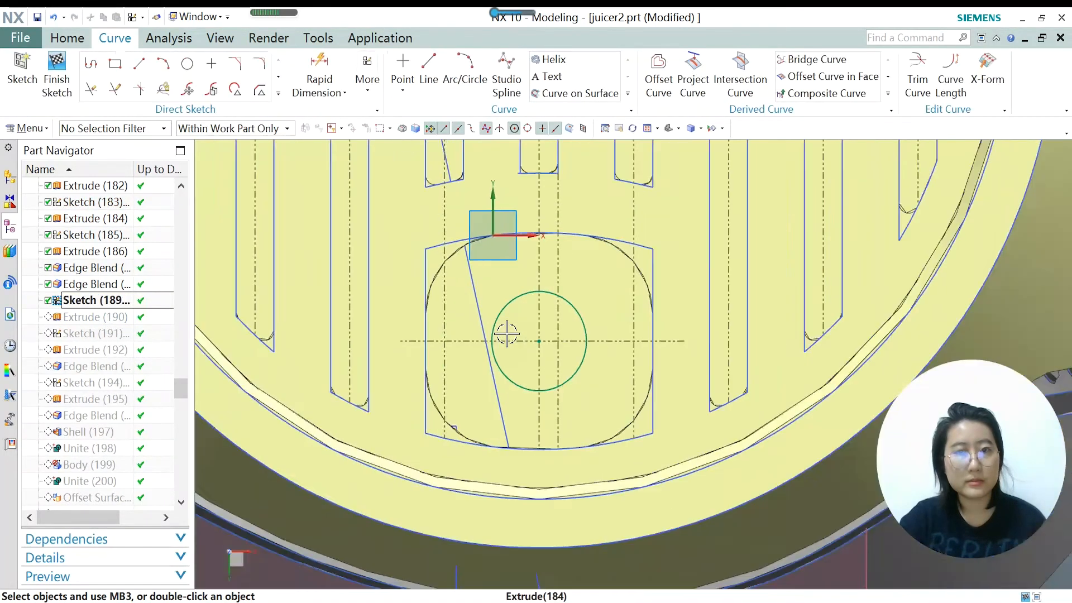
scroll(506, 334, "down", 4)
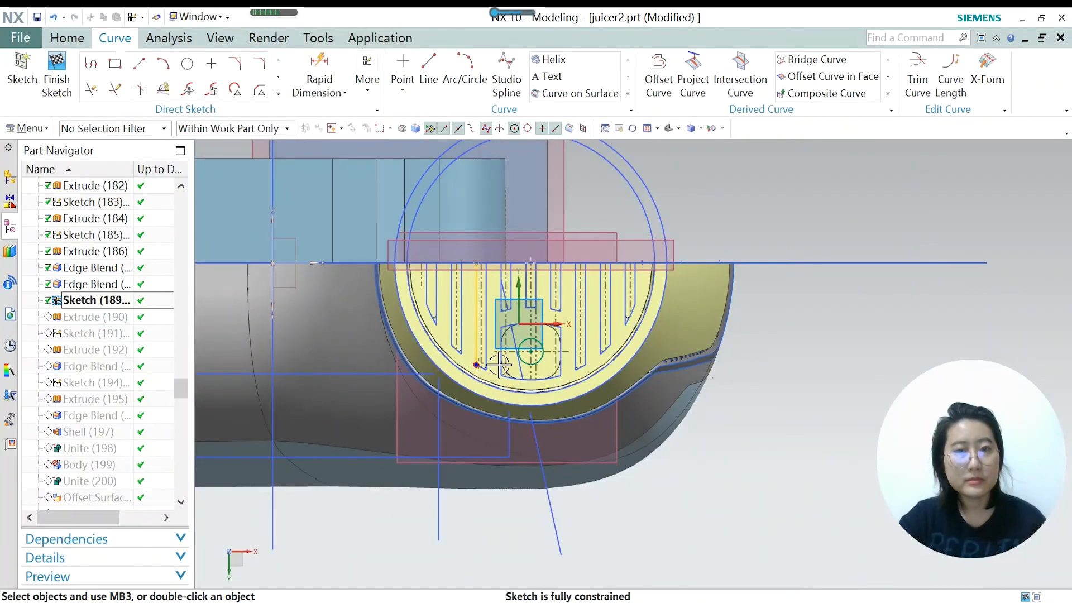
scroll(499, 365, "up", 4)
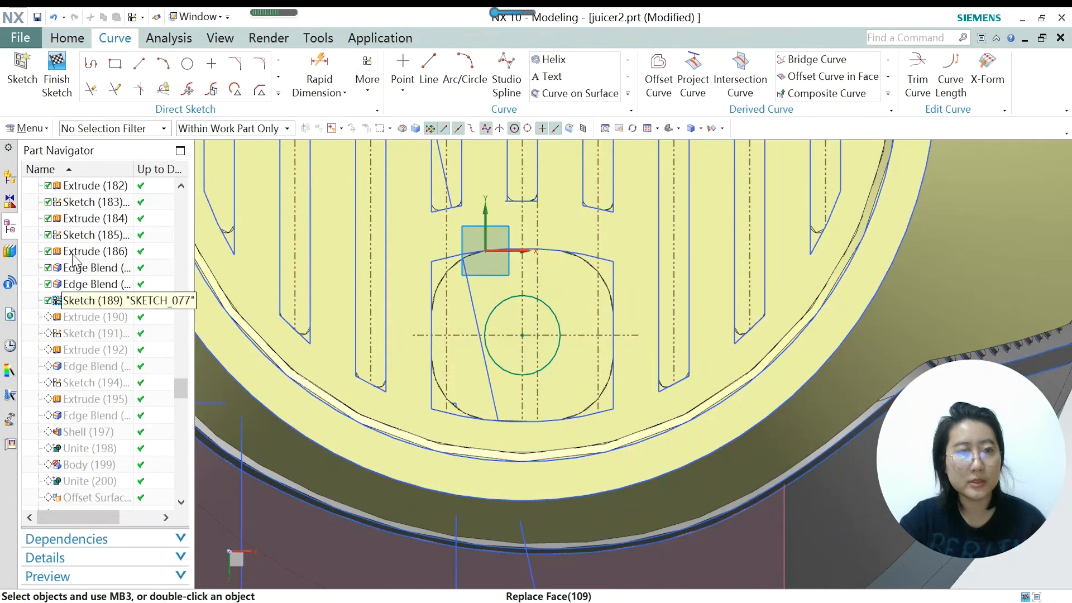
left_click(57, 84)
Make Extrude (190) the current feature, compare the beater rod with the mixer reference image, and review its extrude settings without edits.
right_click(83, 316)
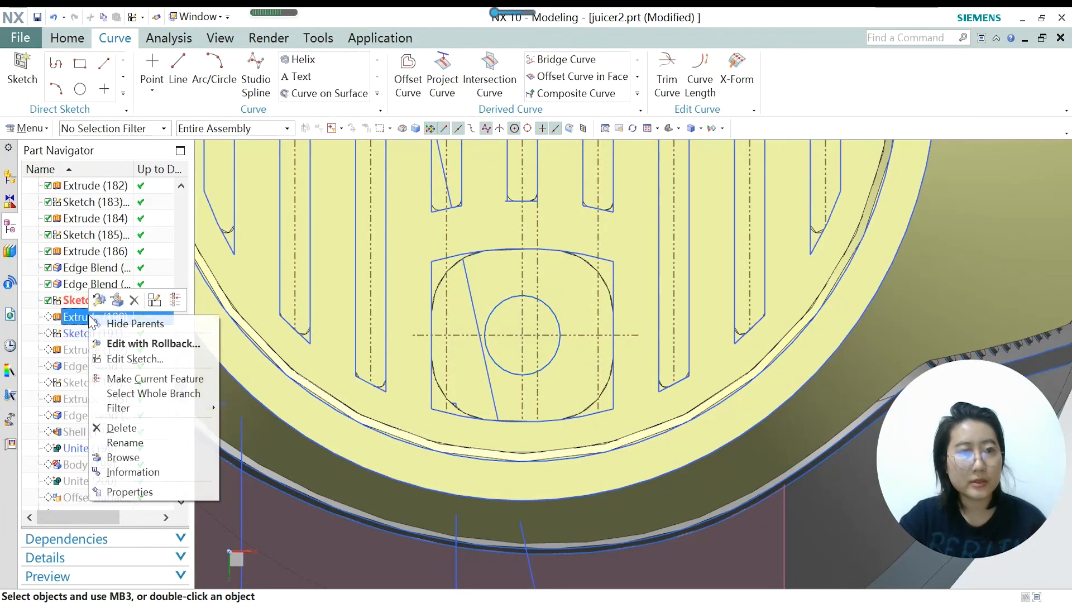
left_click(156, 378)
middle_click_drag(469, 273, 360, 307)
scroll(512, 316, "down", 5)
scroll(526, 336, "down", 4)
scroll(309, 281, "up", 6)
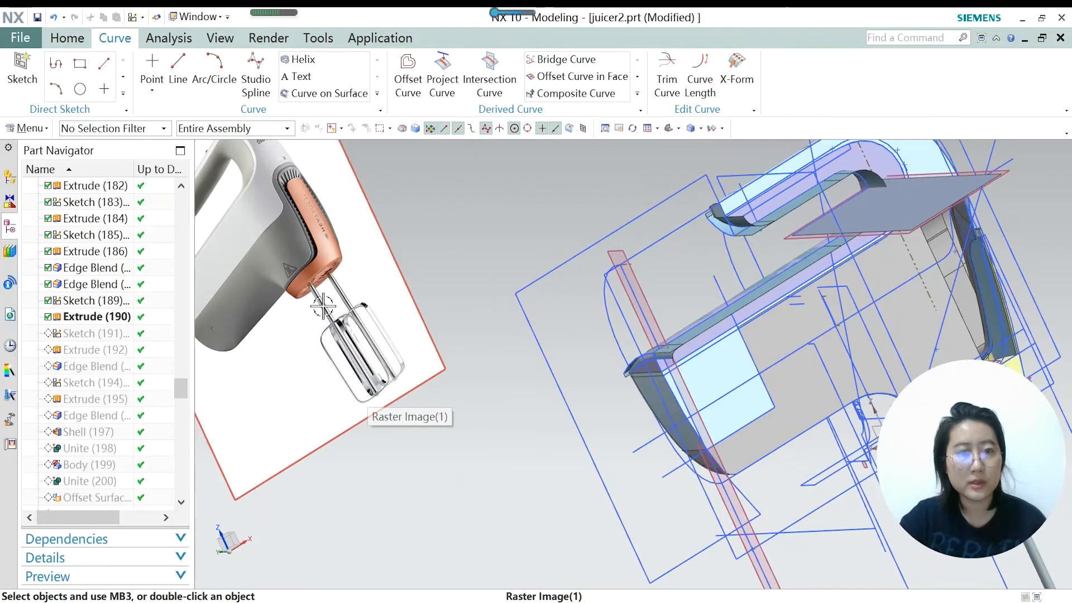
scroll(322, 306, "down", 5)
middle_click_drag(491, 247, 607, 343)
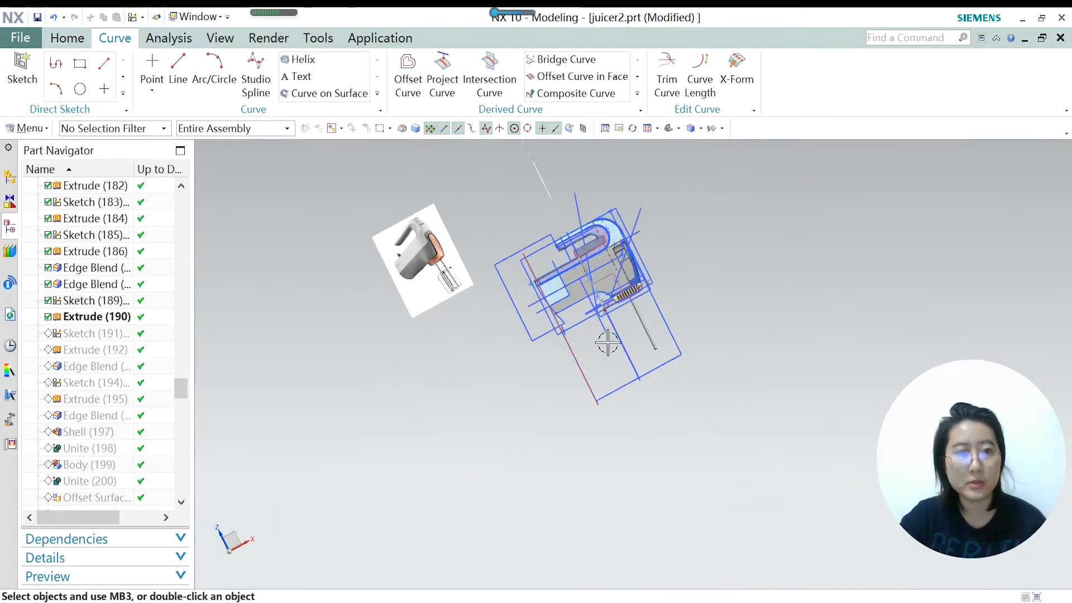
scroll(607, 343, "up", 1)
double_click(103, 318)
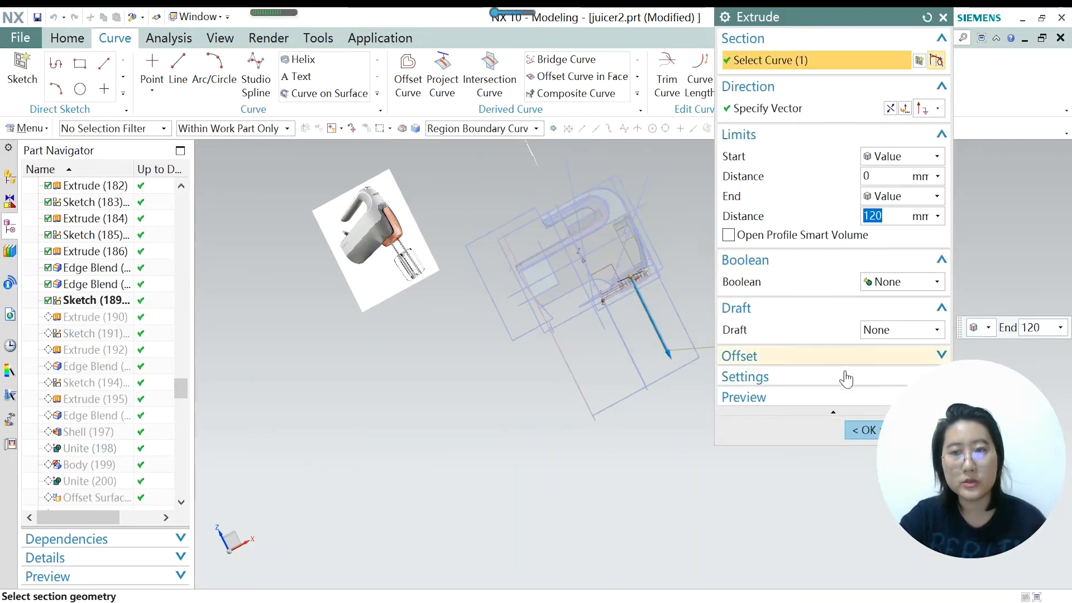
left_click(862, 430)
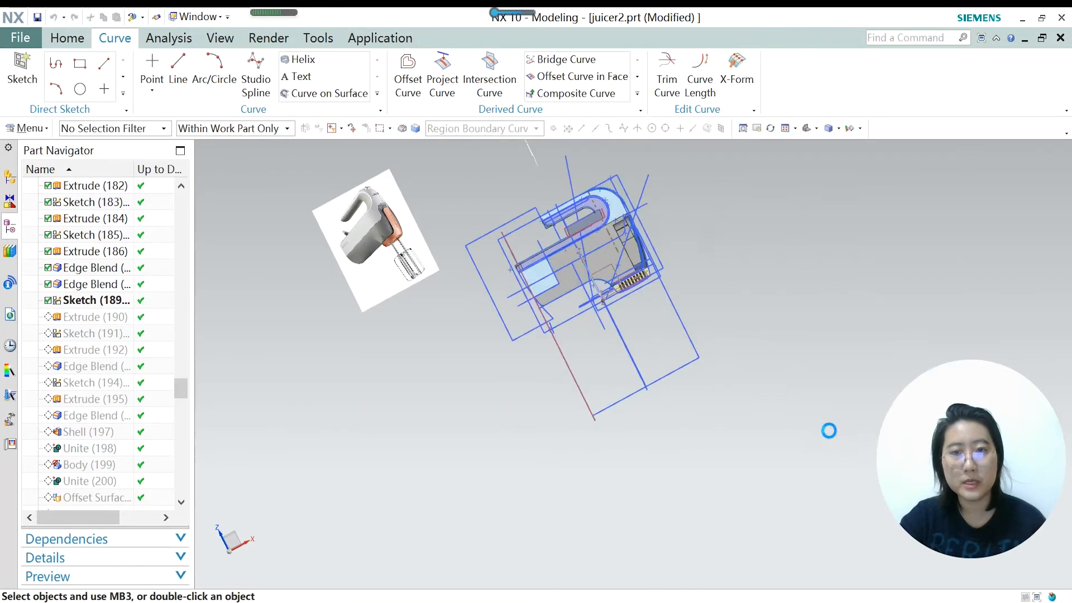
Make Sketch (191) the current feature, inspect its square profile at the rod's free end, and open and finish the sketch without edits.
right_click(66, 338)
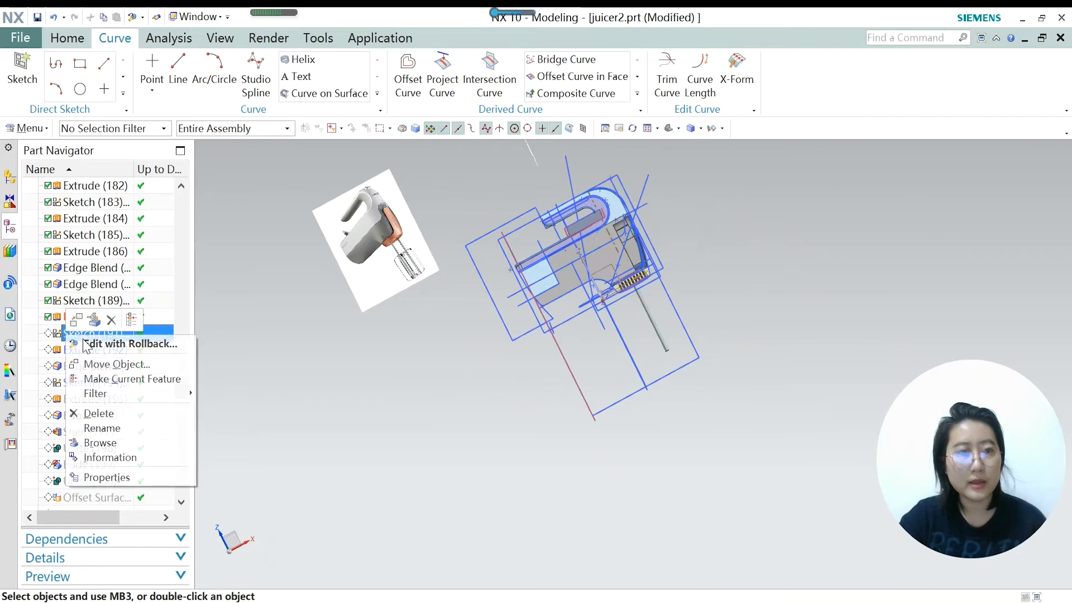
left_click(120, 379)
scroll(641, 366, "up", 5)
middle_click_drag(641, 366, 595, 312)
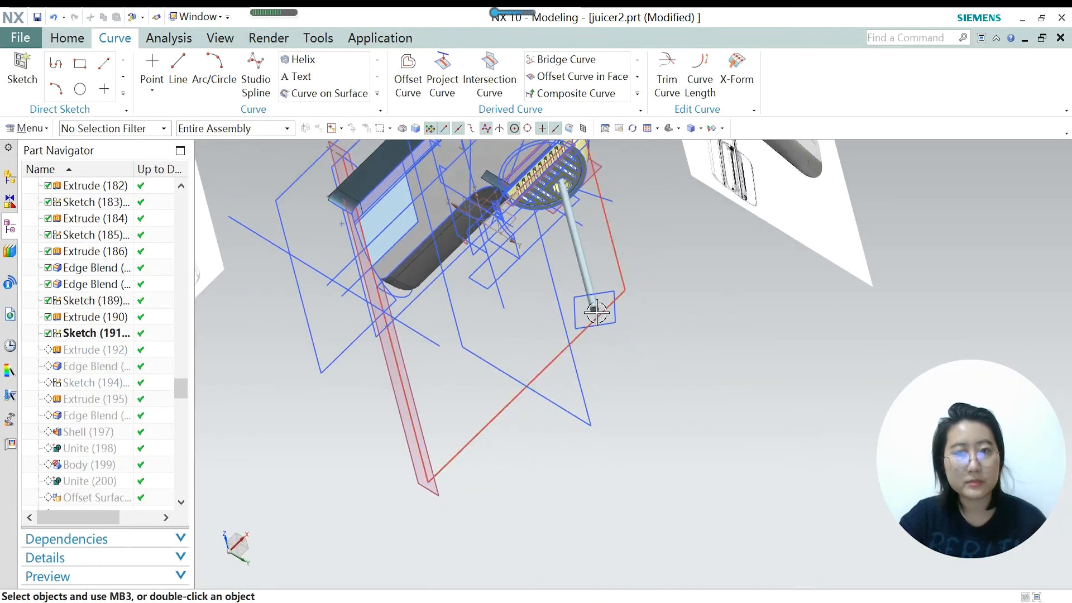
scroll(596, 312, "up", 5)
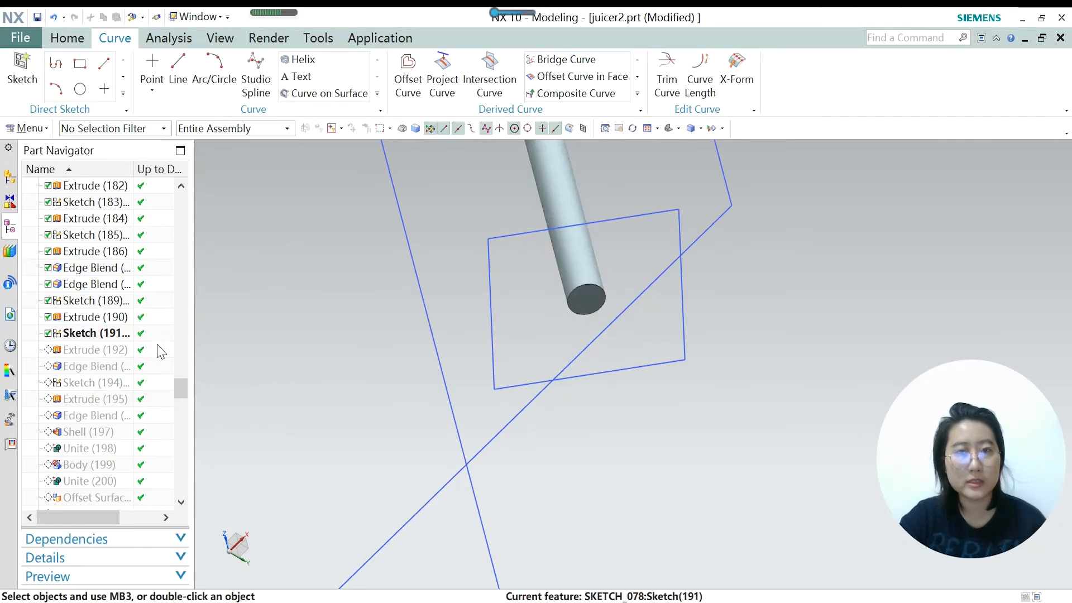
double_click(74, 335)
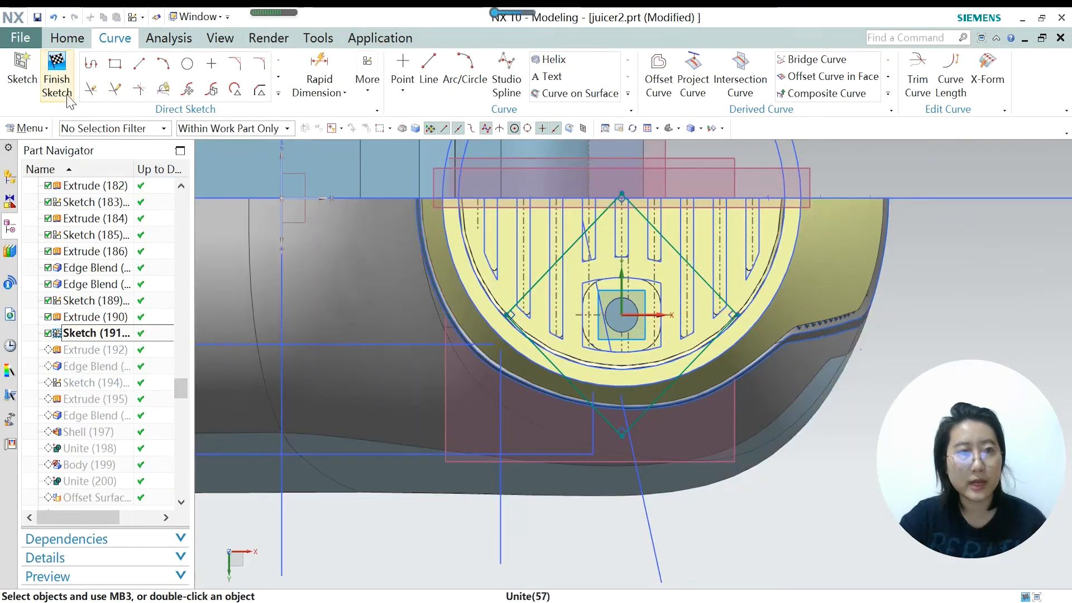
left_click(56, 78)
Make Extrude (192) the current feature to rebuild the solid from the square profile at the rod's end.
right_click(93, 351)
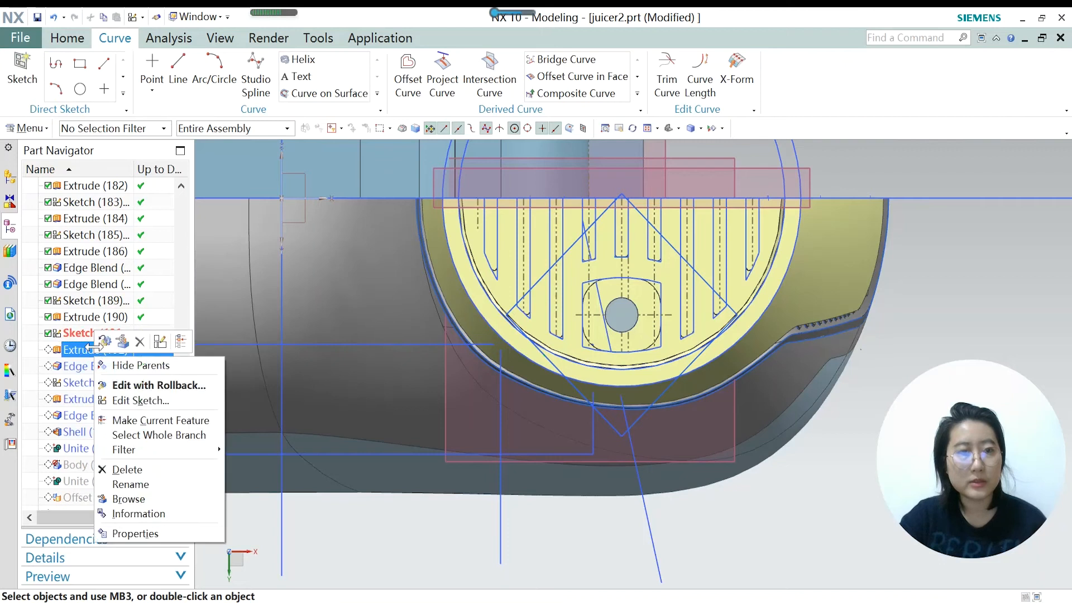
left_click(155, 421)
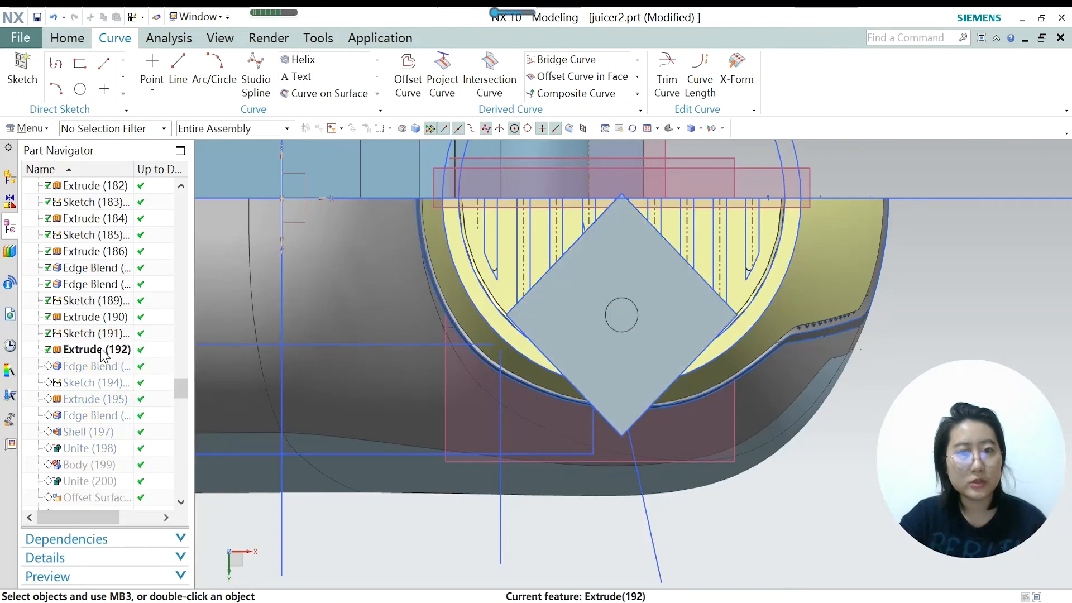
Review the limits and section of Extrude (192), close it without edits, and inspect the square beater solid below the rod.
double_click(101, 352)
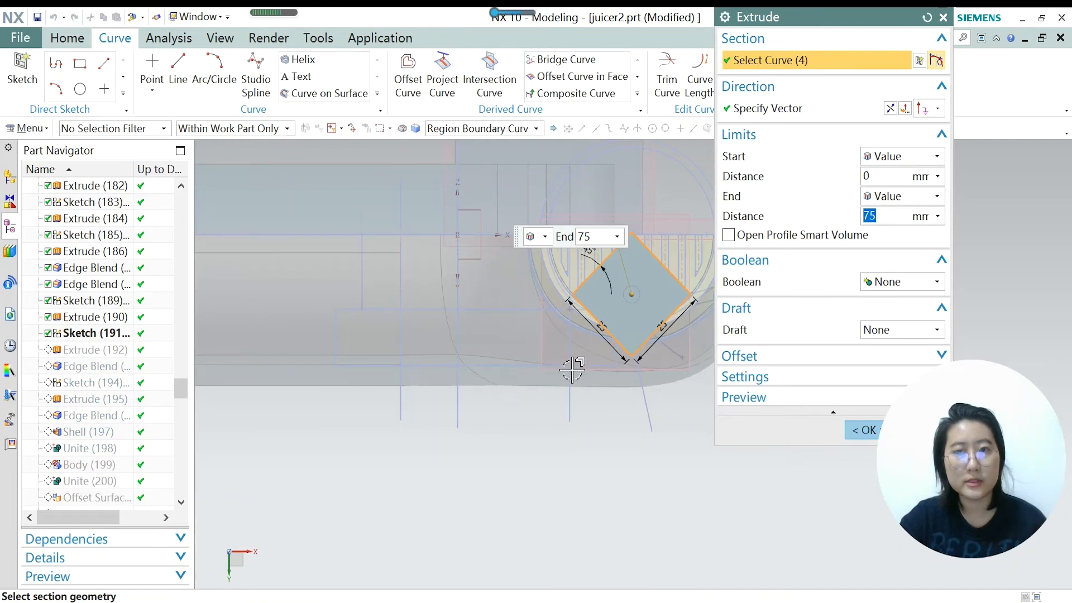
left_click(854, 430)
middle_click_drag(701, 346, 582, 380)
scroll(602, 329, "down", 5)
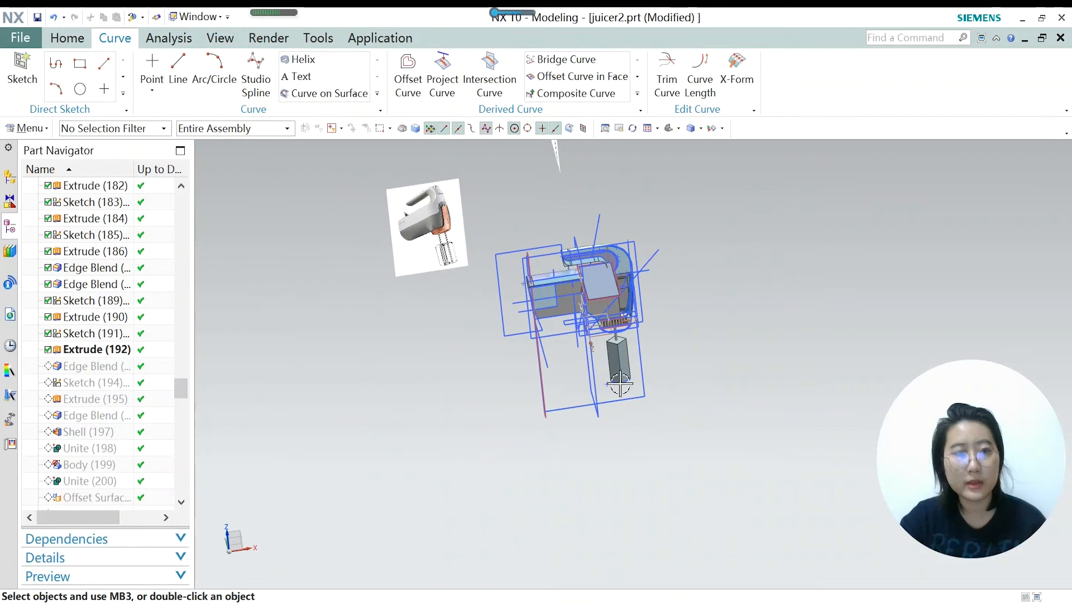
scroll(620, 370, "up", 2)
Make Edge Blend (193) the current feature and review the blended edges and radius on the square beater solid without edits.
right_click(102, 368)
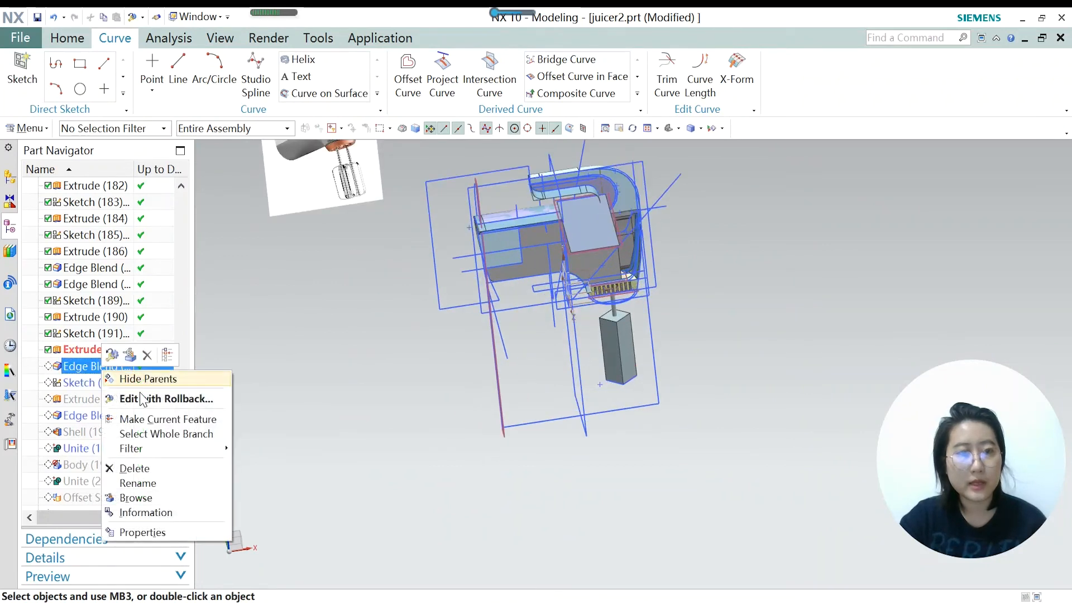
left_click(162, 419)
scroll(616, 333, "up", 5)
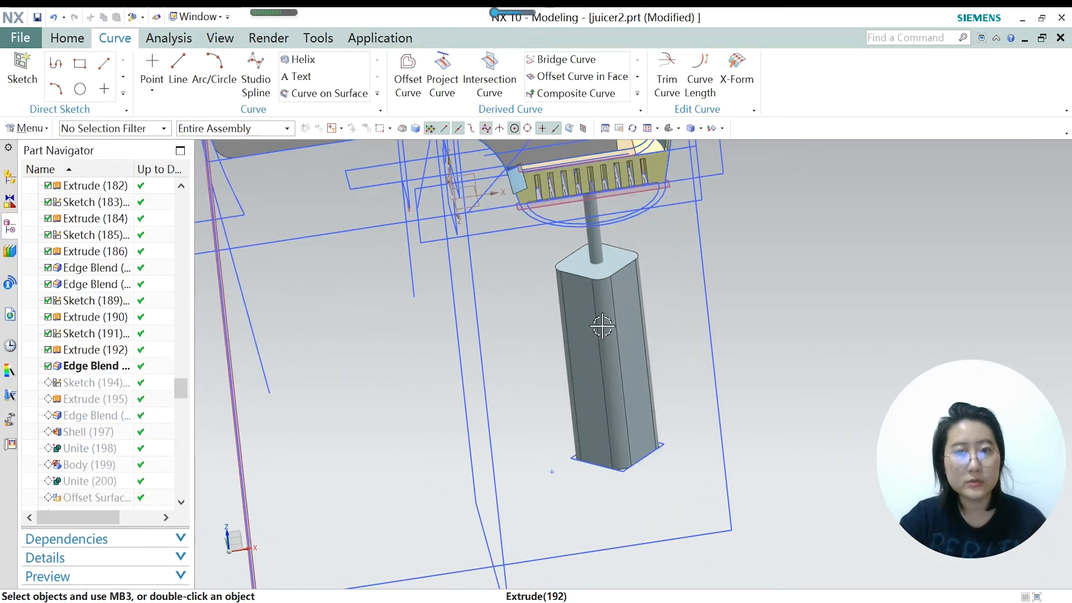
double_click(124, 368)
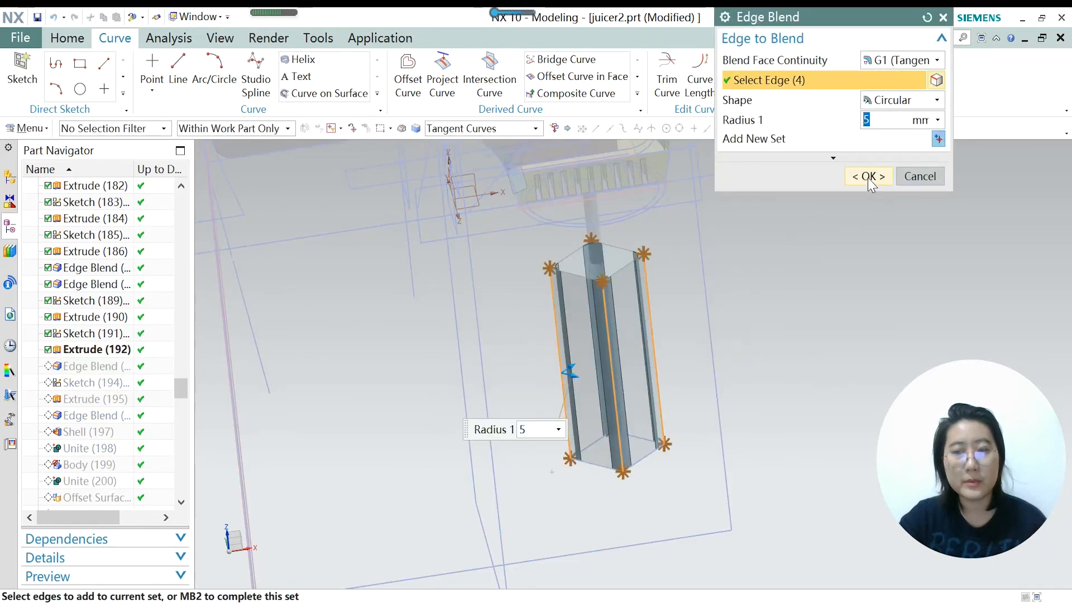
left_click(867, 177)
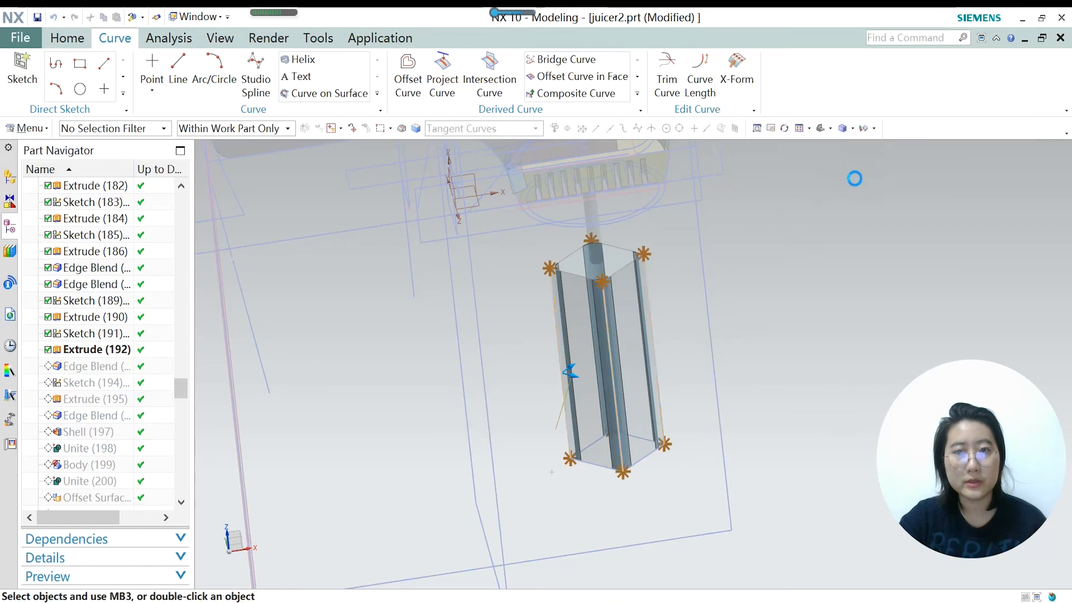
Make Sketch (194) the current feature and inspect its four corner cut profiles on the beater solid's end face.
right_click(105, 385)
left_click(162, 449)
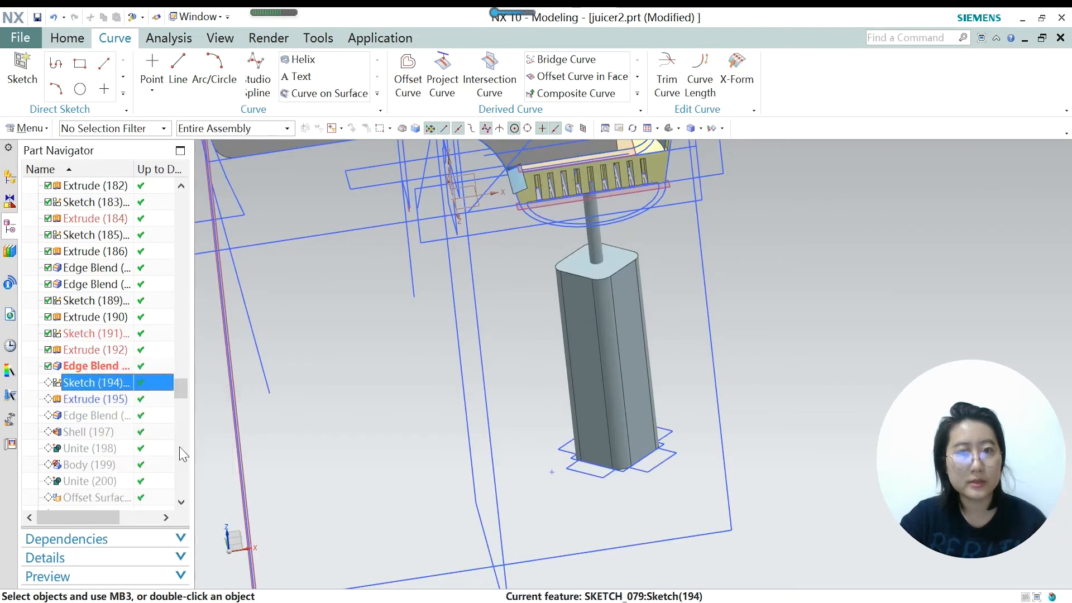
scroll(541, 449, "down", 4)
middle_click_drag(544, 440, 519, 380)
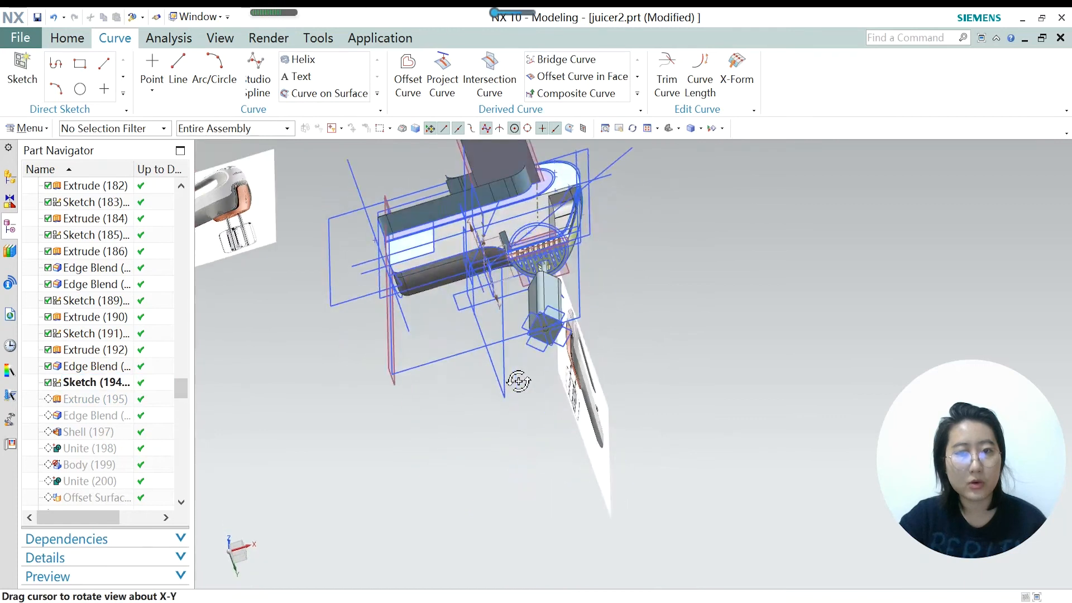
scroll(520, 321, "up", 4)
scroll(591, 330, "up", 3)
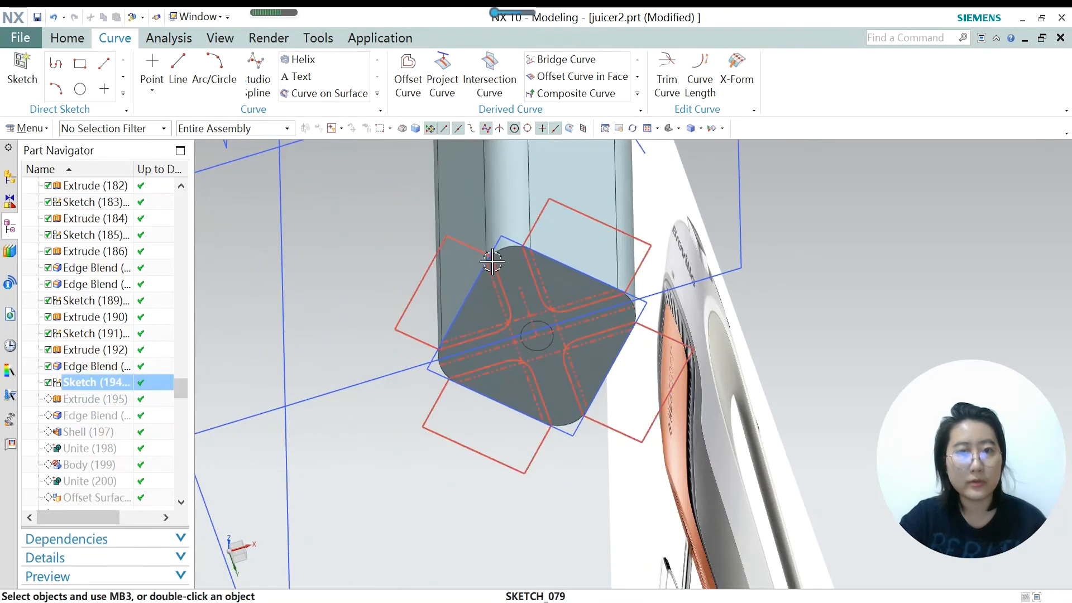
scroll(491, 352, "up", 2)
scroll(519, 354, "down", 3)
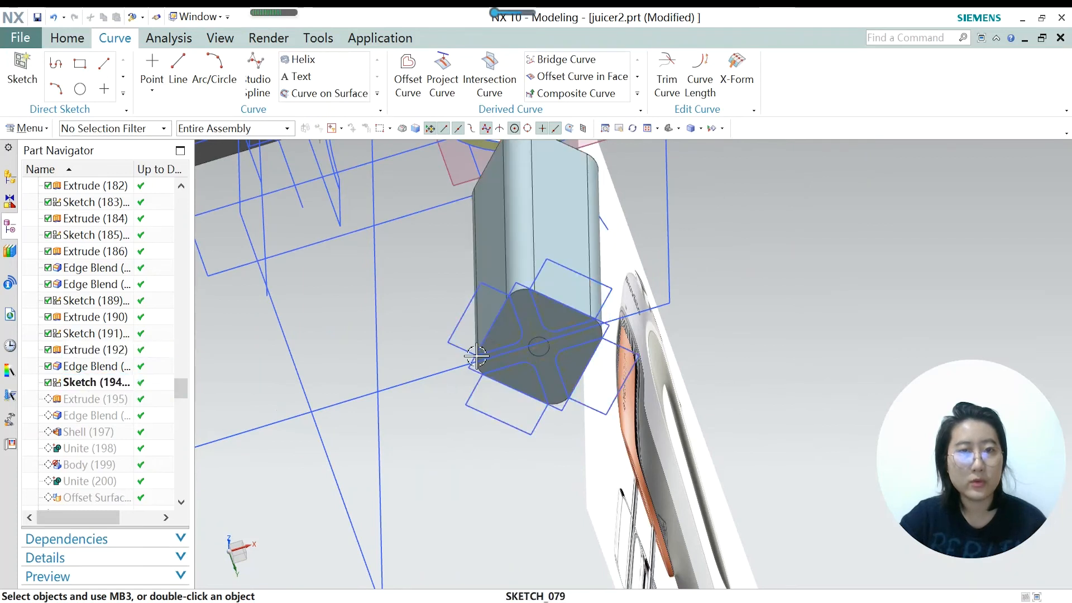
Make Extrude (195) the current feature to cut the beater solid to a cross section, and inspect the resulting shape.
right_click(119, 400)
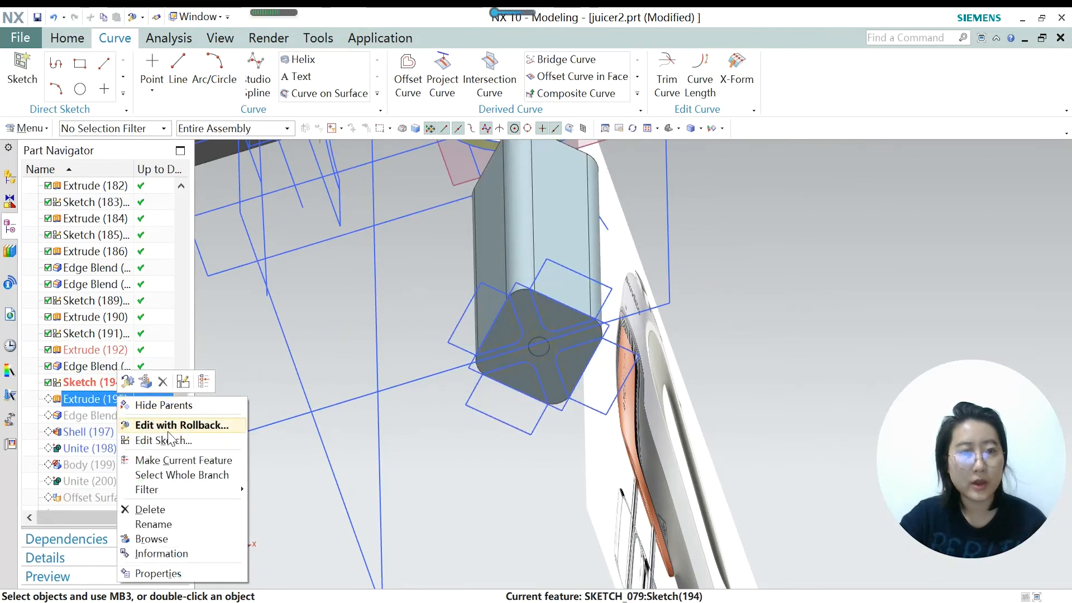
left_click(177, 457)
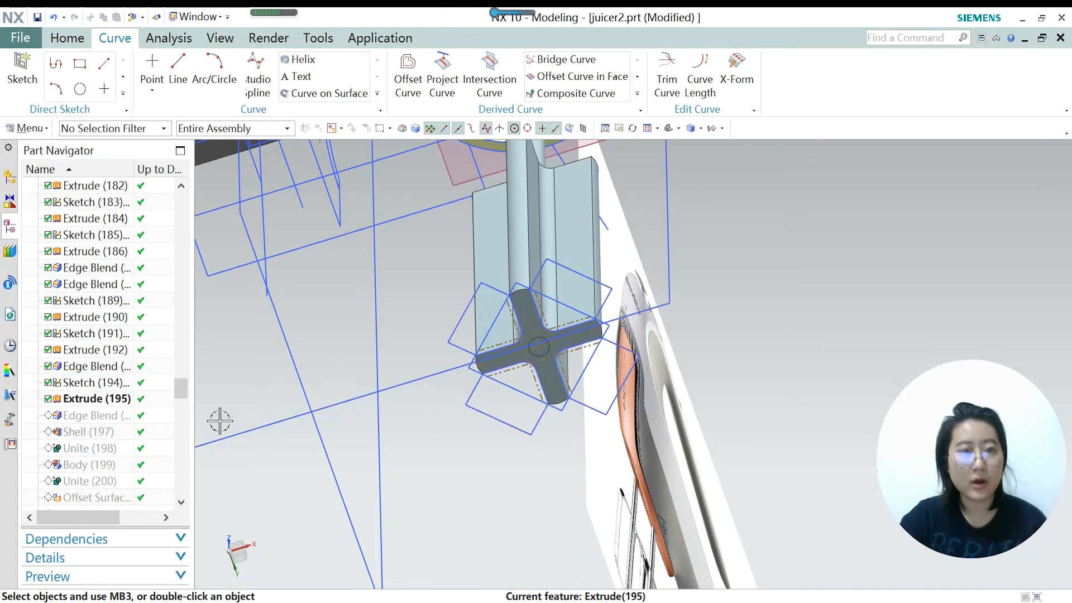
scroll(543, 313, "down", 2)
middle_click_drag(543, 314, 564, 328)
scroll(563, 328, "down", 2)
scroll(752, 427, "up", 2)
scroll(752, 427, "up", 2)
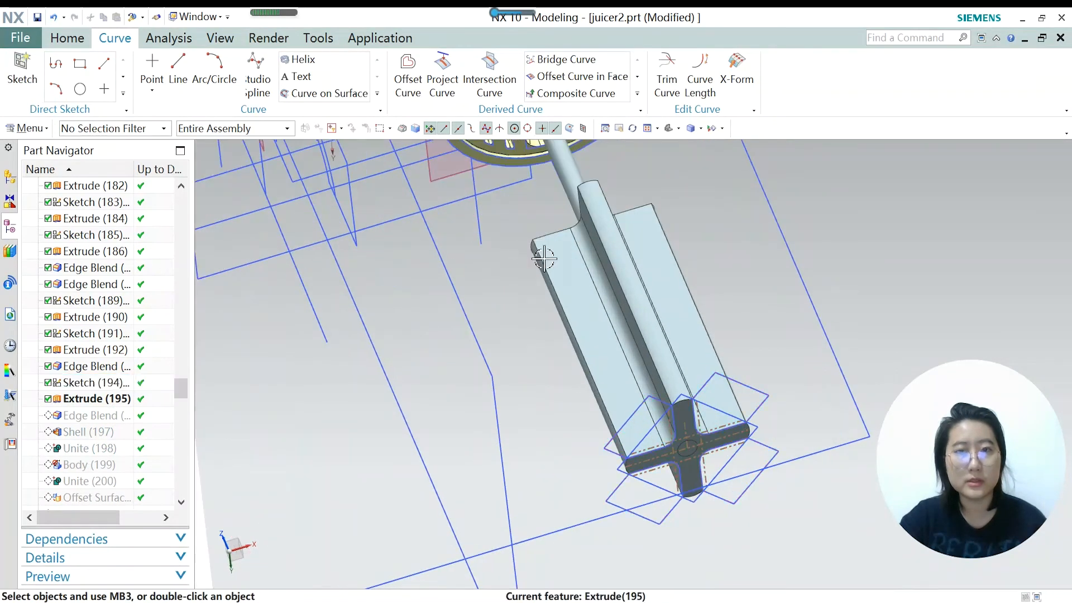
Make Edge Blend (196) the current feature, review its edges and radius without edits, and inspect the blended ends of the cross-shaped beater.
right_click(98, 419)
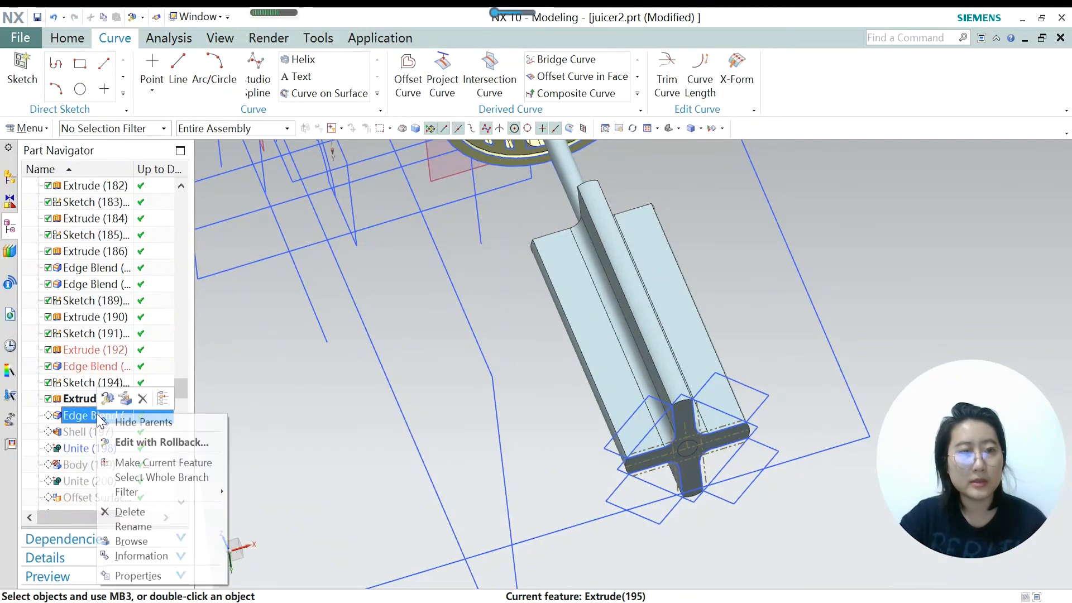
left_click(153, 460)
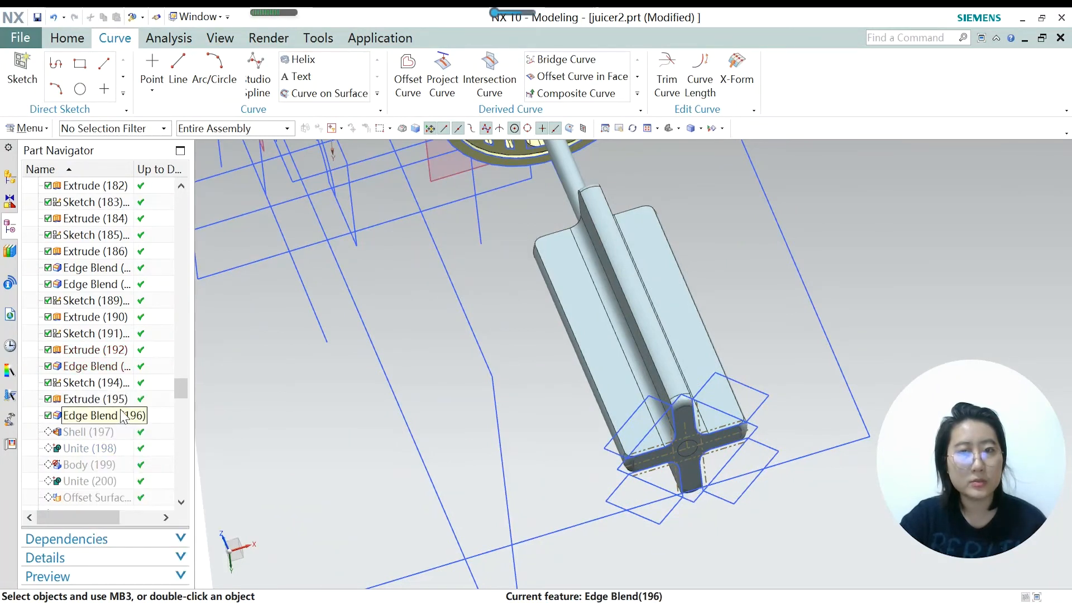
double_click(98, 420)
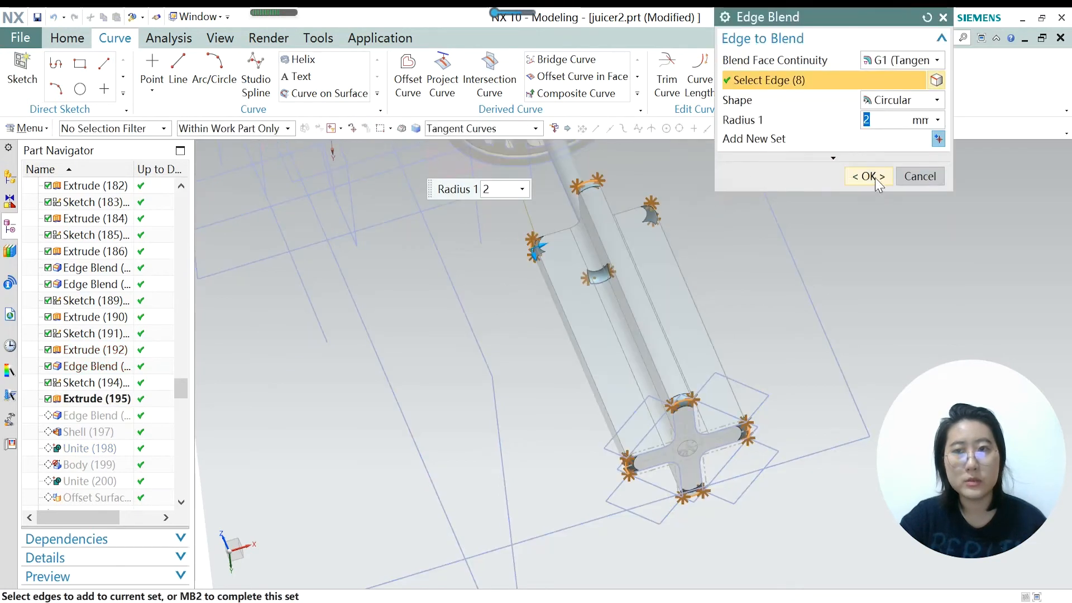
left_click(871, 176)
scroll(688, 426, "up", 5)
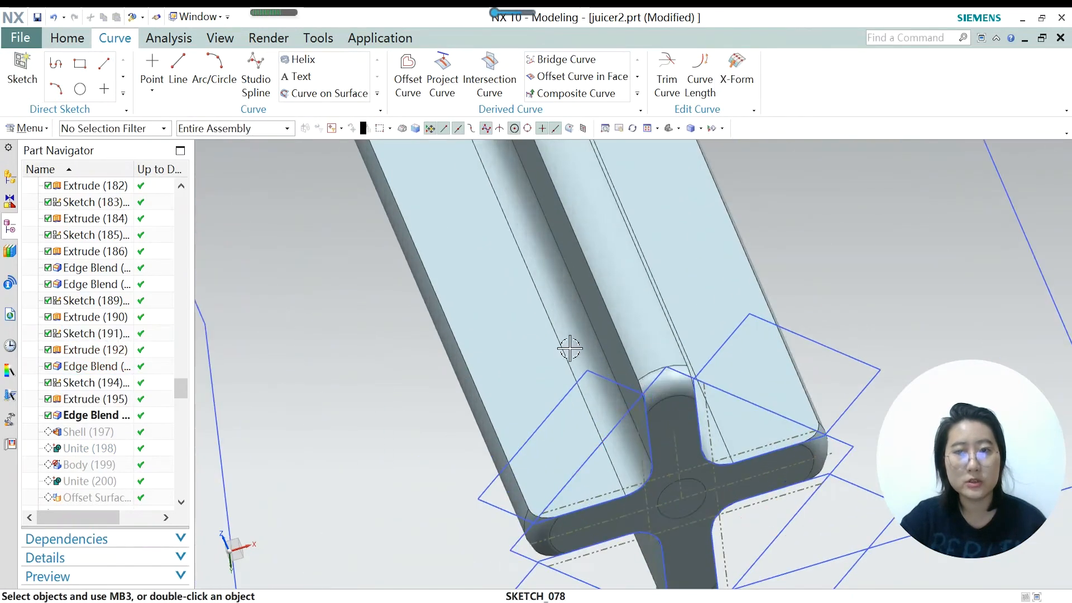
scroll(563, 340, "down", 5)
middle_click_drag(558, 337, 697, 435)
scroll(697, 435, "up", 5)
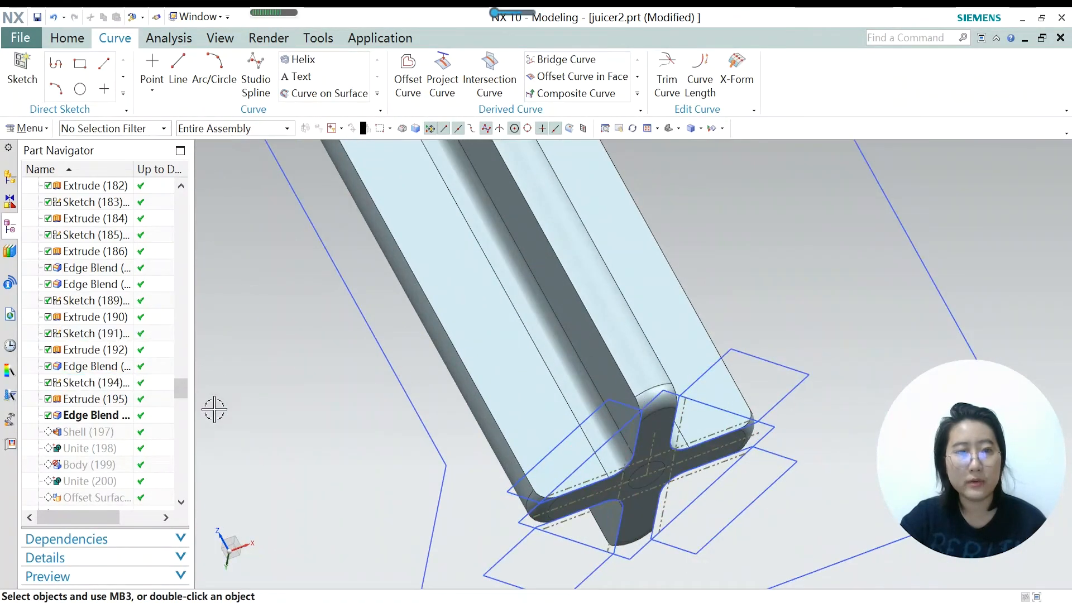
Make Shell (197) the current feature, locate the Shell command, and inspect the hollowed beater frame from several sides.
right_click(109, 435)
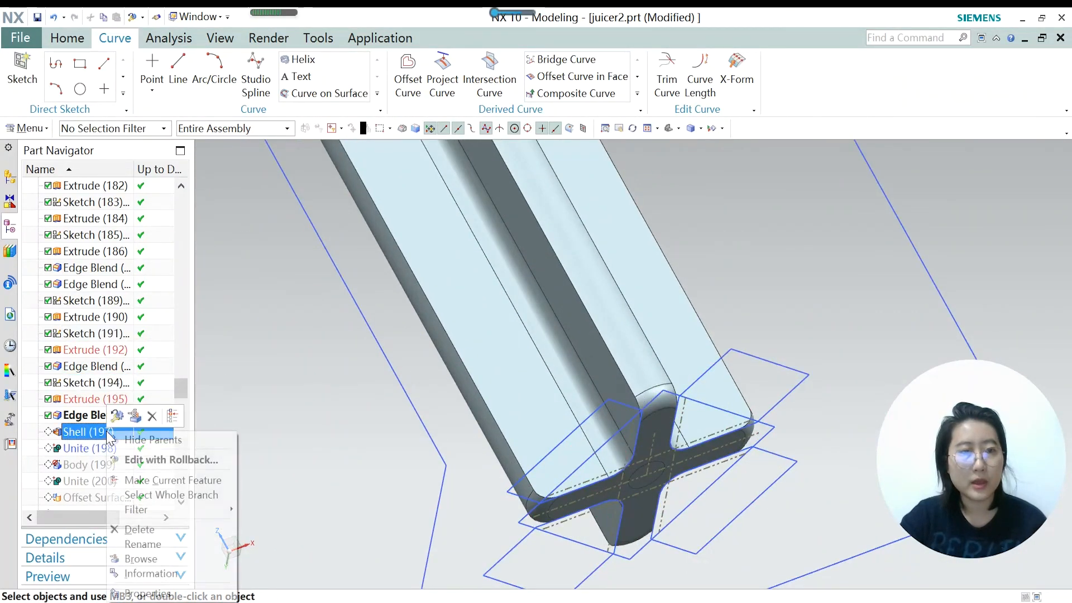
left_click(164, 481)
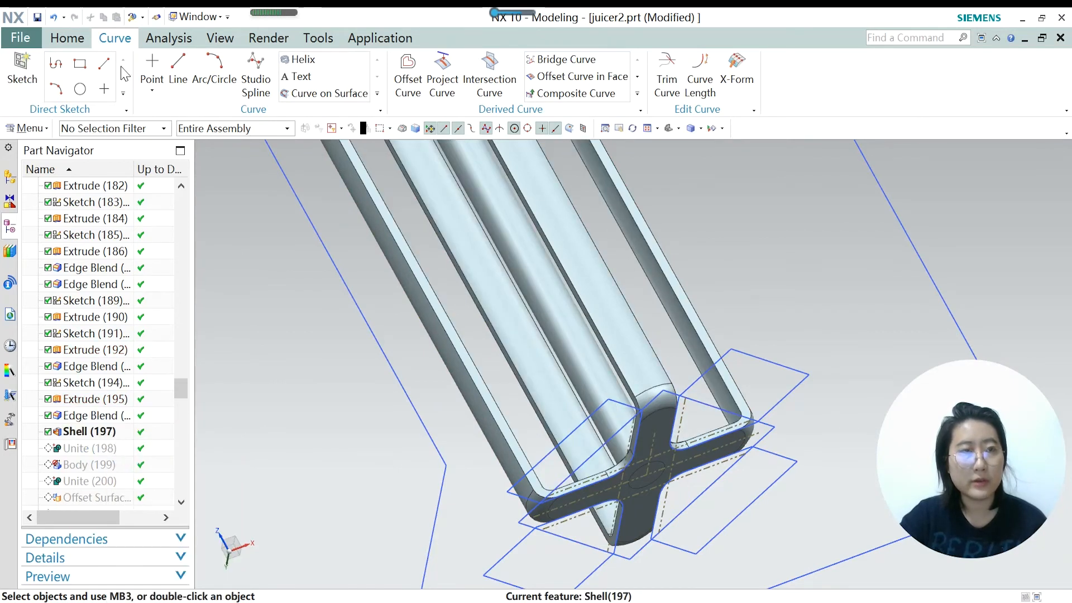
left_click(67, 38)
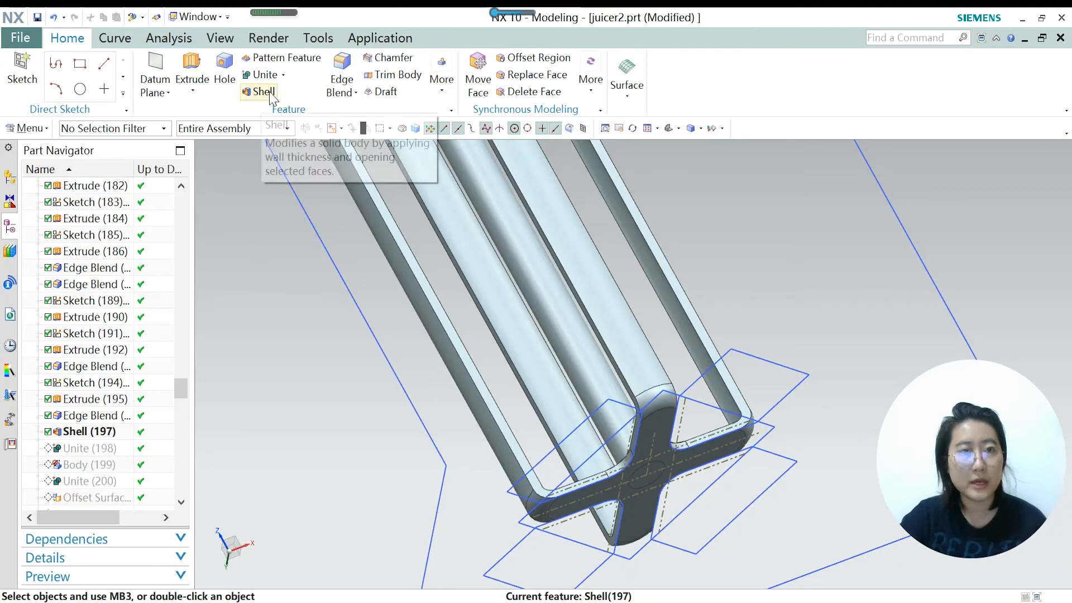
scroll(476, 346, "down", 3)
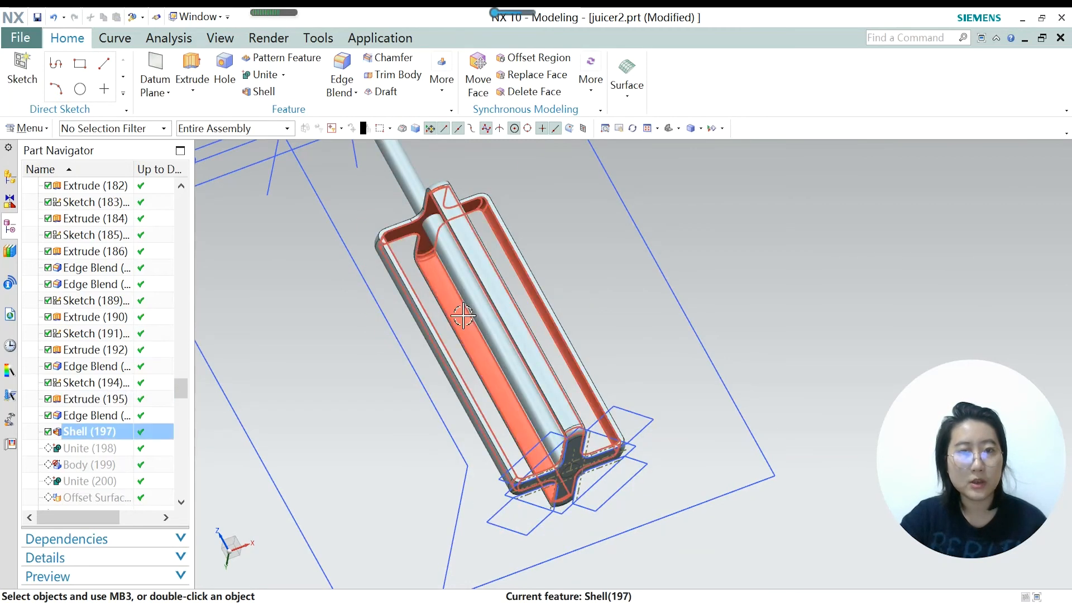
middle_click_drag(528, 405, 567, 209)
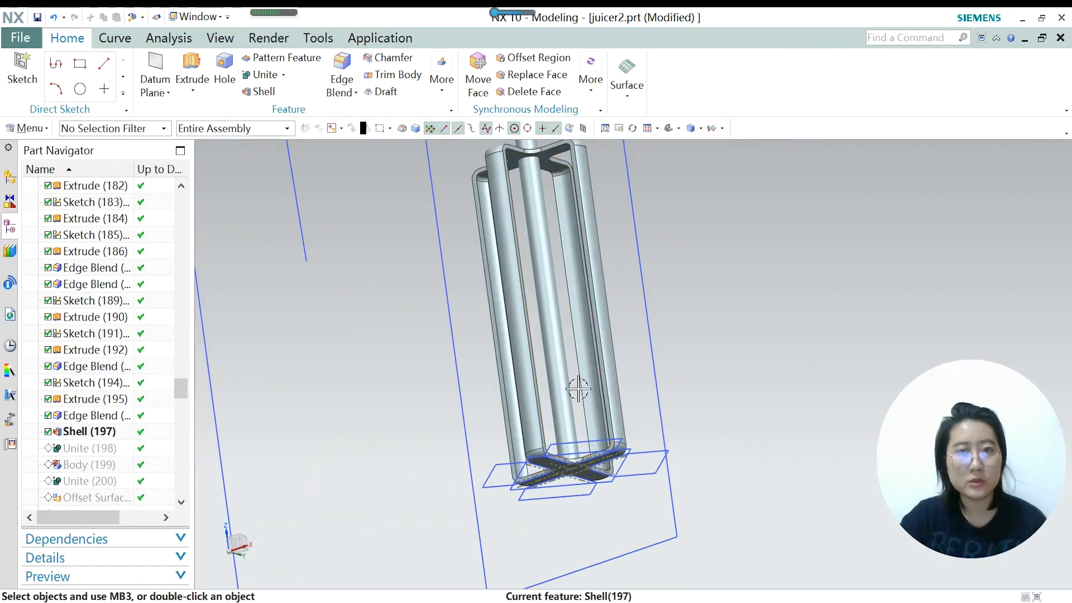
middle_click_drag(576, 282, 581, 222)
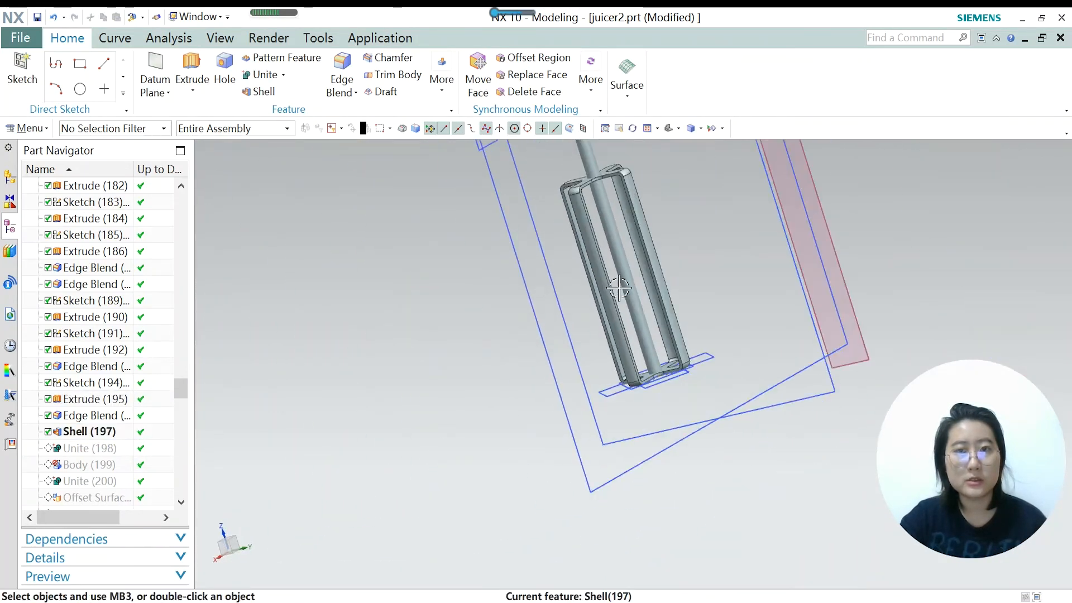
middle_click_drag(619, 288, 625, 357)
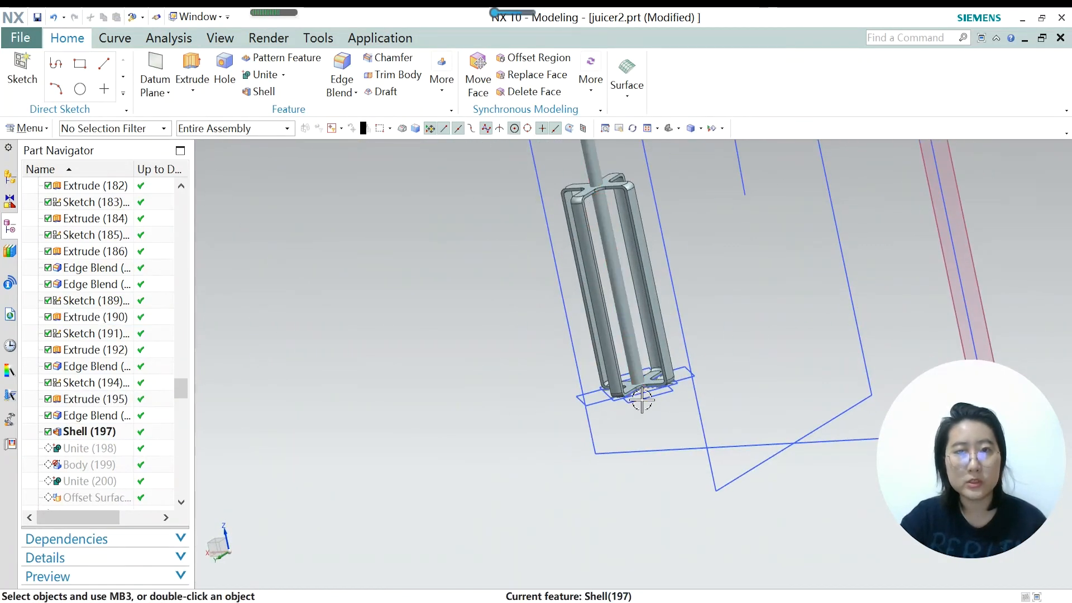
scroll(631, 183, "up", 1)
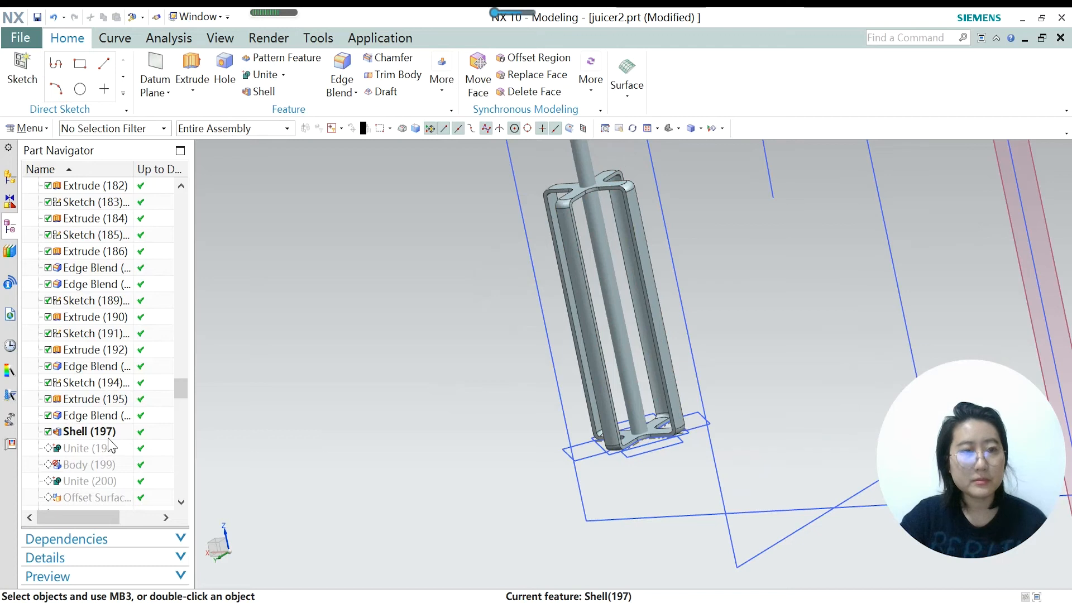
Make Unite (198) the current feature and review its target and tool bodies, the rod and beater frame, without edits.
right_click(109, 452)
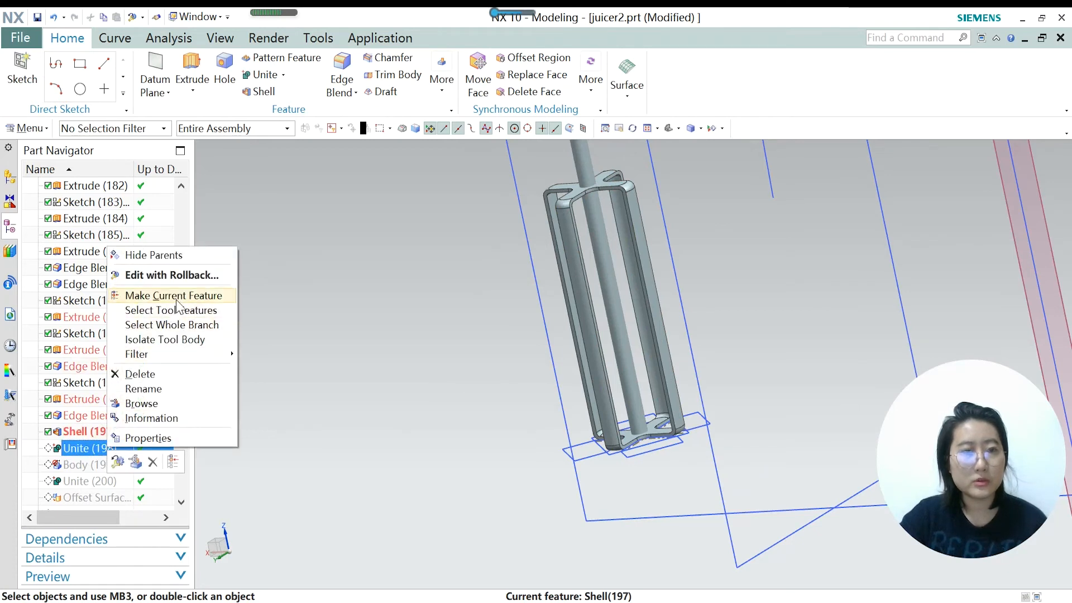
left_click(237, 294)
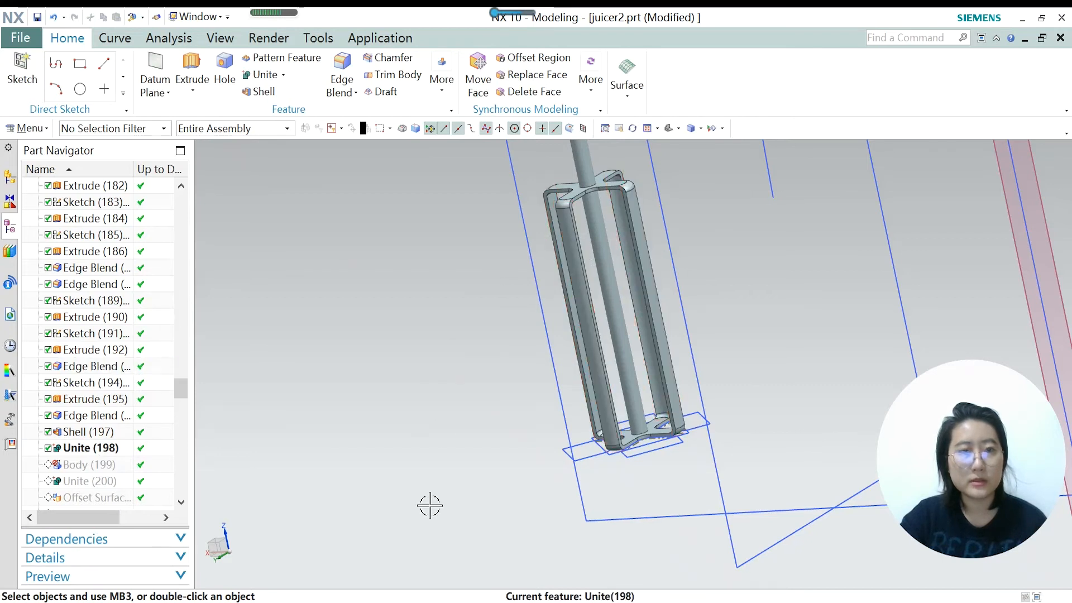
double_click(90, 448)
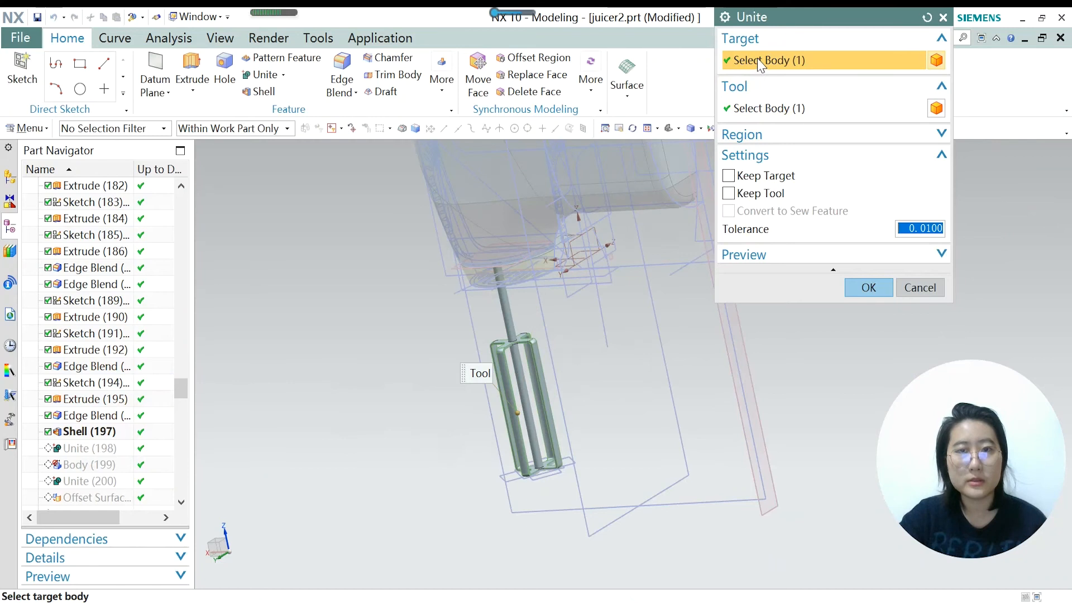
left_click(773, 112)
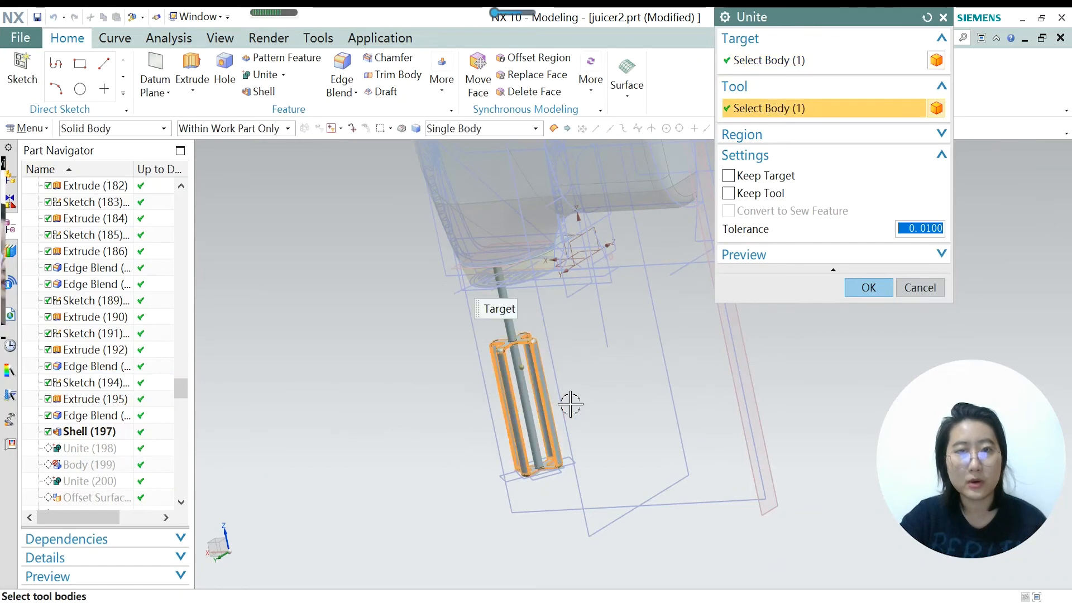
scroll(553, 390, "up", 3)
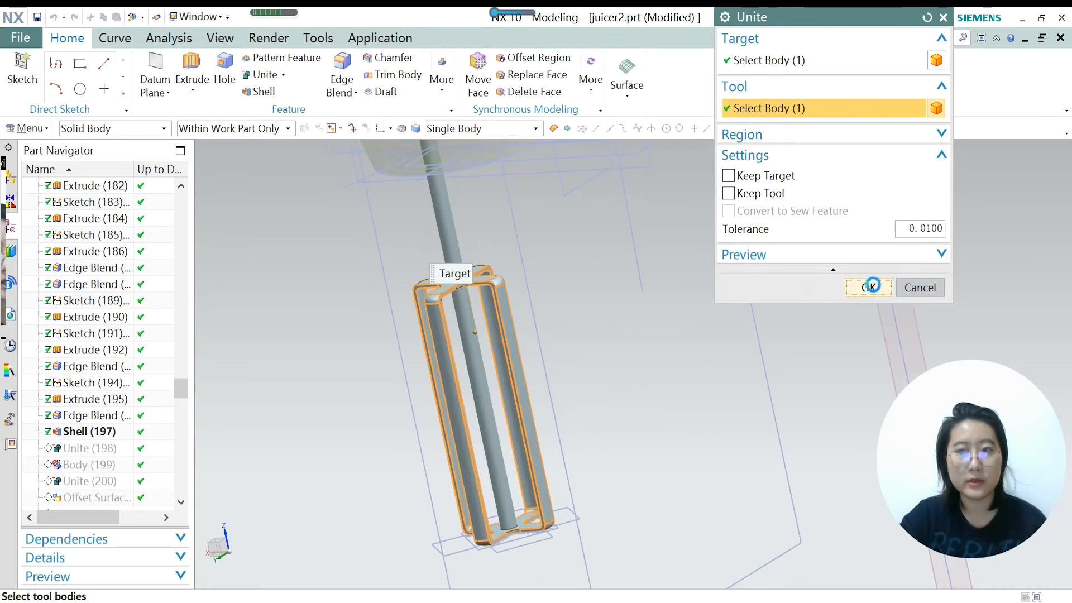
left_click(872, 286)
Make Body (199) the current feature and inspect the additional beater frame around the rod.
right_click(107, 465)
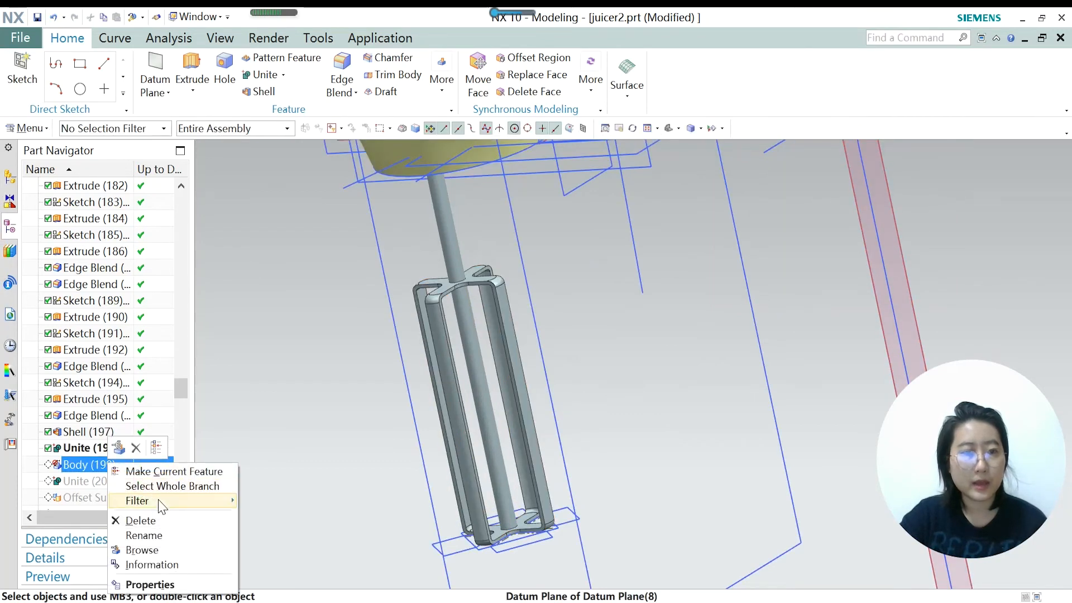
left_click(146, 471)
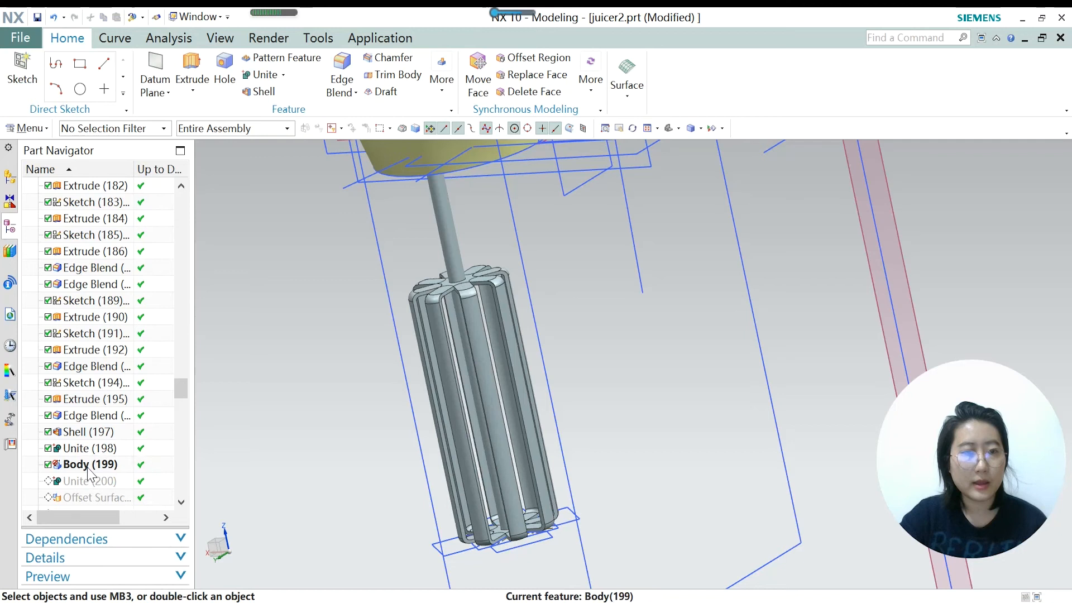
middle_click_drag(509, 379, 485, 265)
scroll(464, 279, "up", 1)
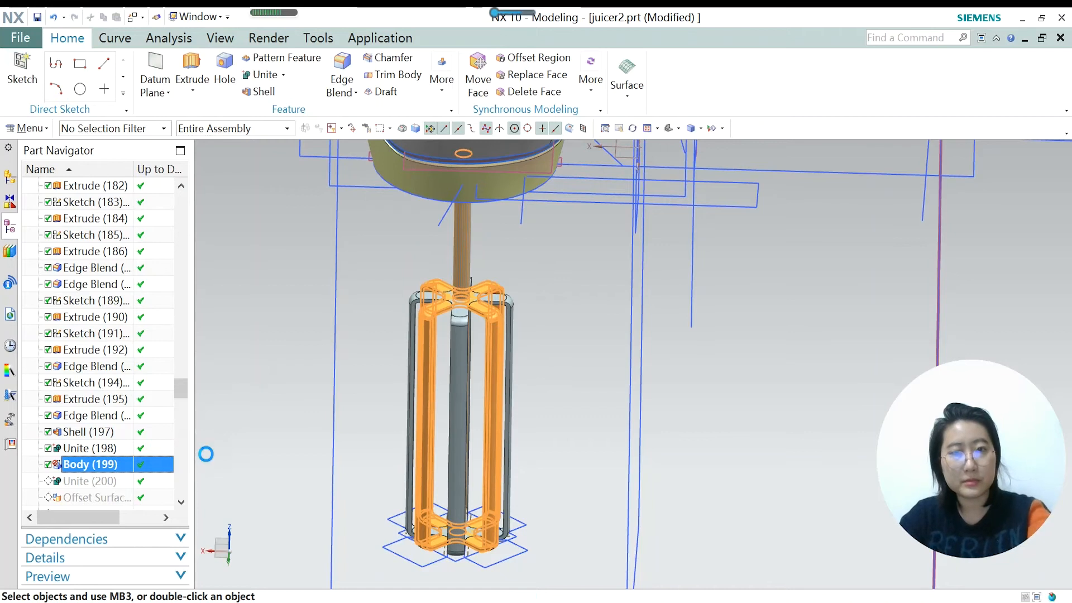
Review the Move Object options for copying the beater body by Angle motion, inspect the beater from several sides, and cancel without moving anything.
key("ctrl+t")
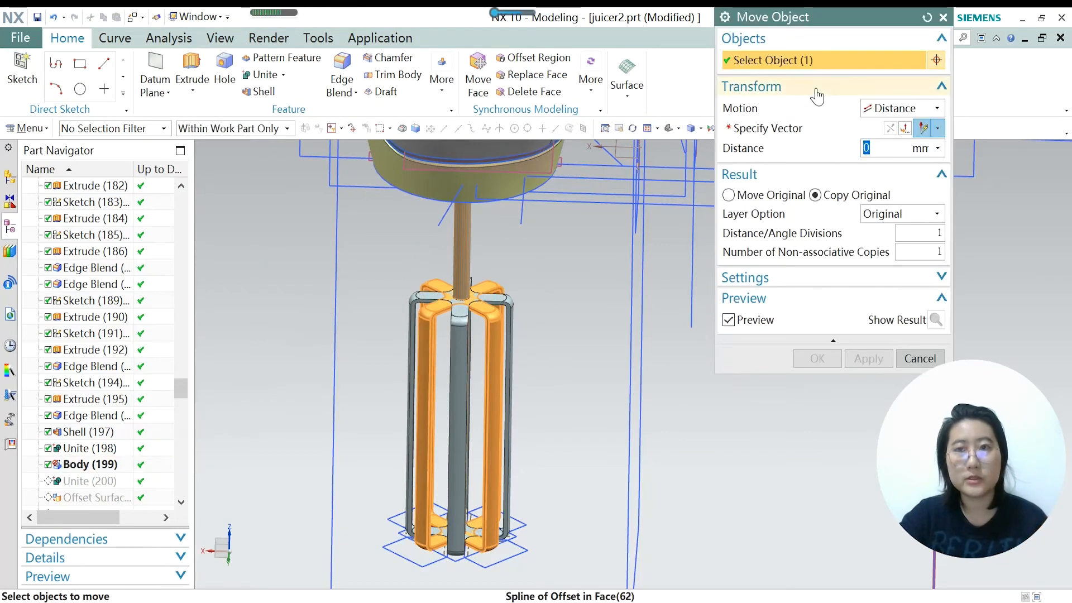
left_click(937, 109)
left_click(900, 149)
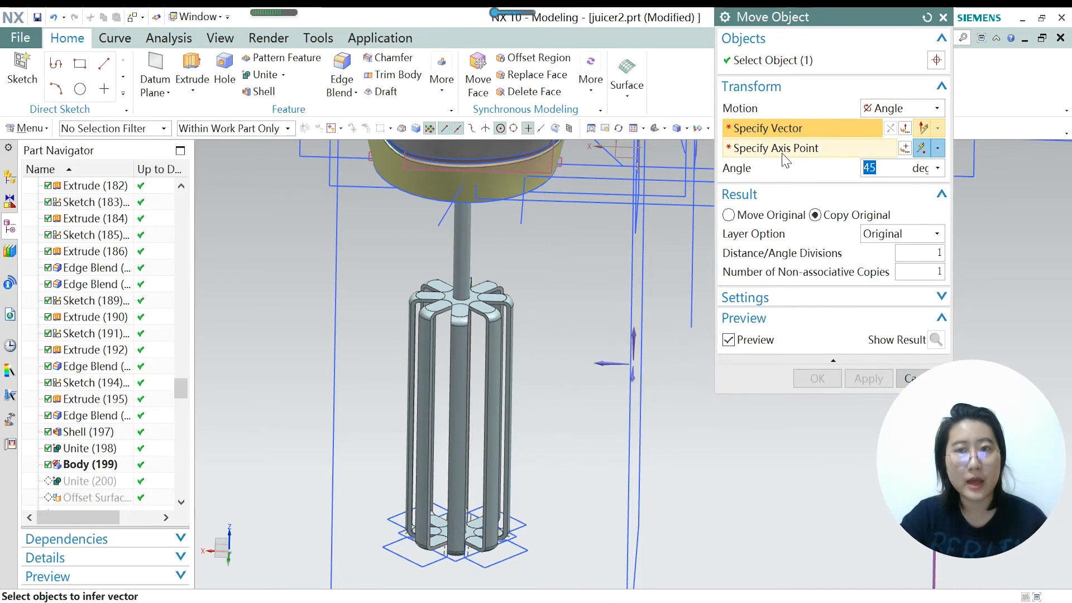
scroll(560, 437, "up", 3)
middle_click_drag(557, 437, 516, 531)
scroll(517, 435, "down", 3)
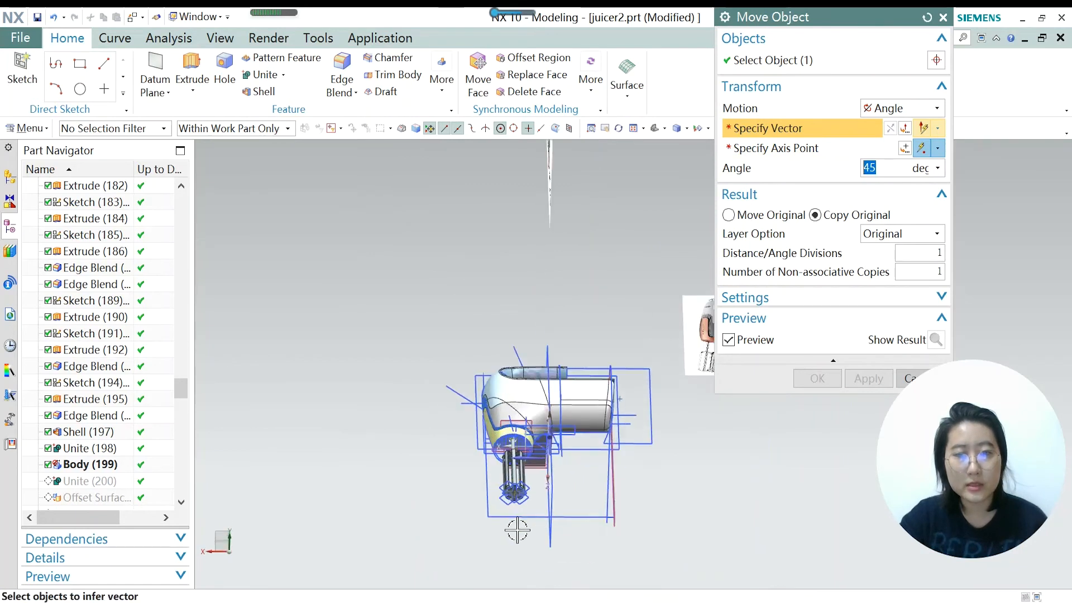
scroll(522, 499, "up", 5)
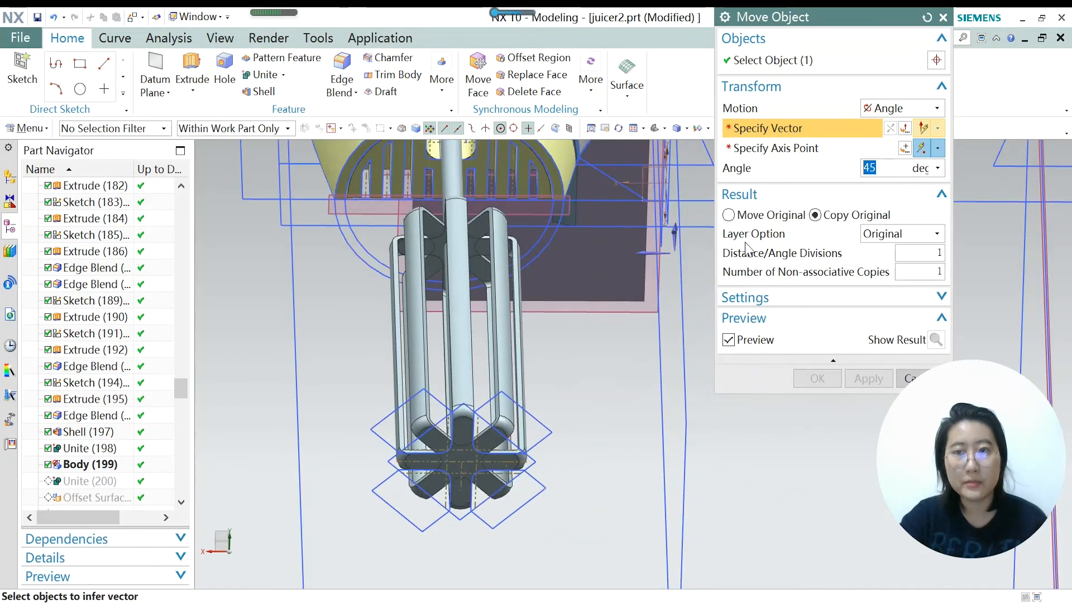
scroll(644, 347, "down", 2)
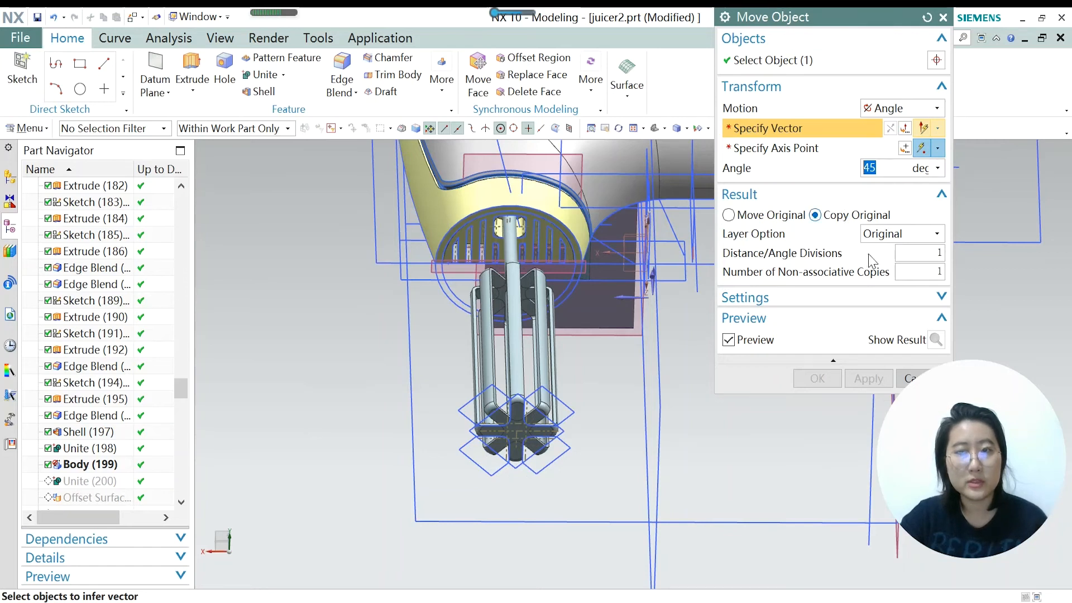
mouse_move(902, 377)
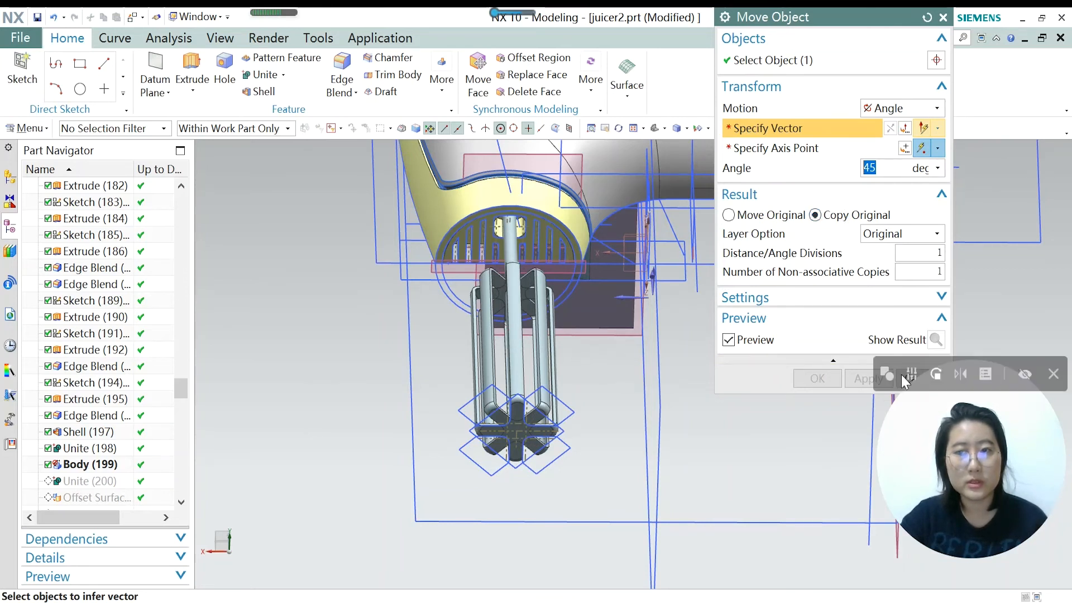
middle_click_drag(551, 329, 560, 340)
scroll(556, 283, "down", 7)
scroll(561, 398, "up", 1)
middle_click_drag(560, 398, 574, 401)
scroll(553, 370, "up", 6)
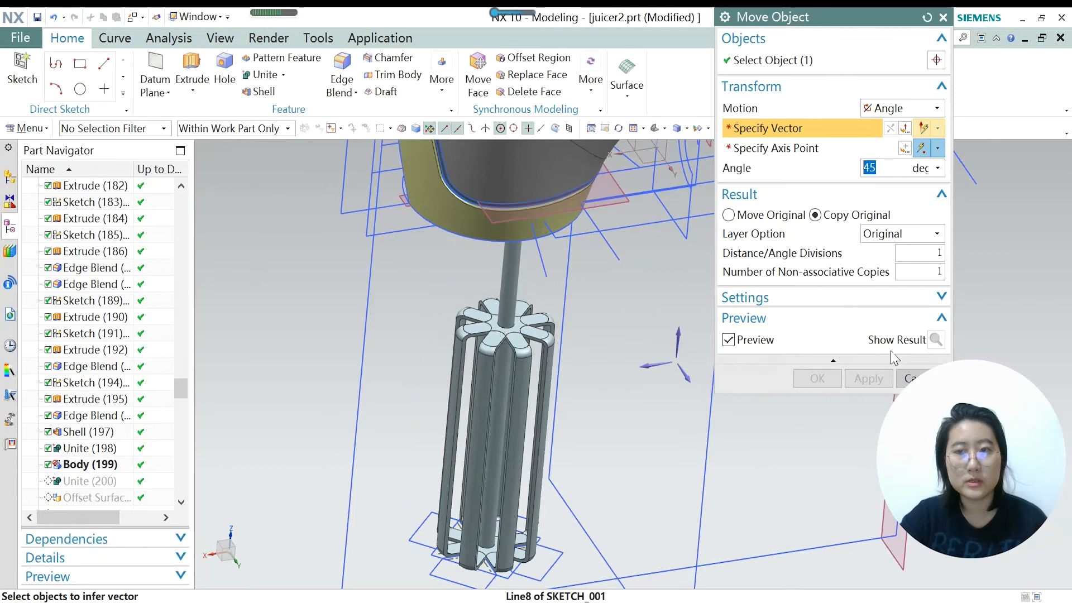
left_click_drag(802, 33, 711, 51)
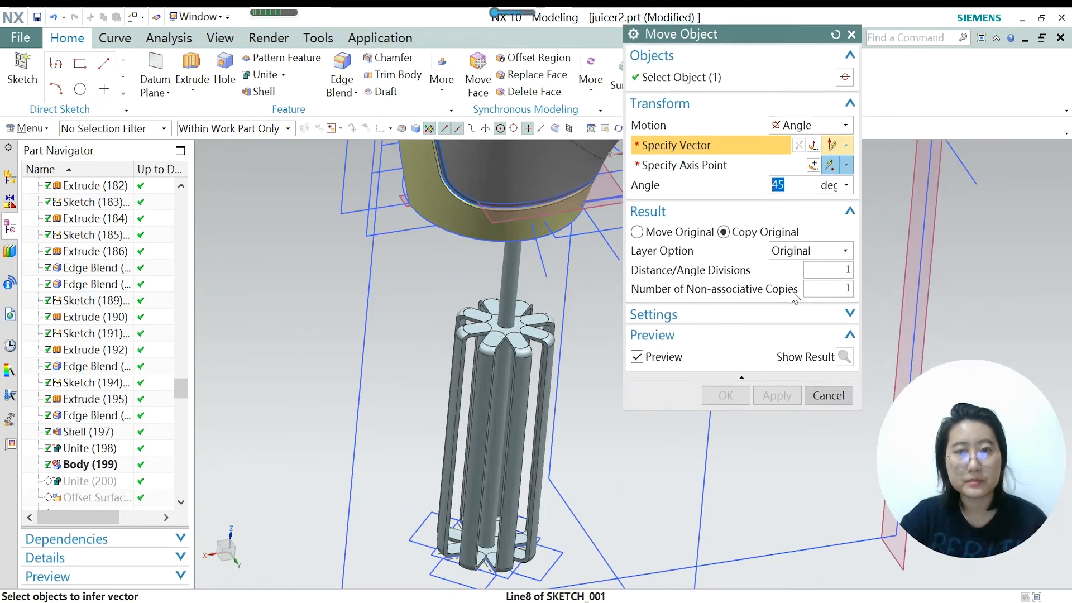
left_click(815, 396)
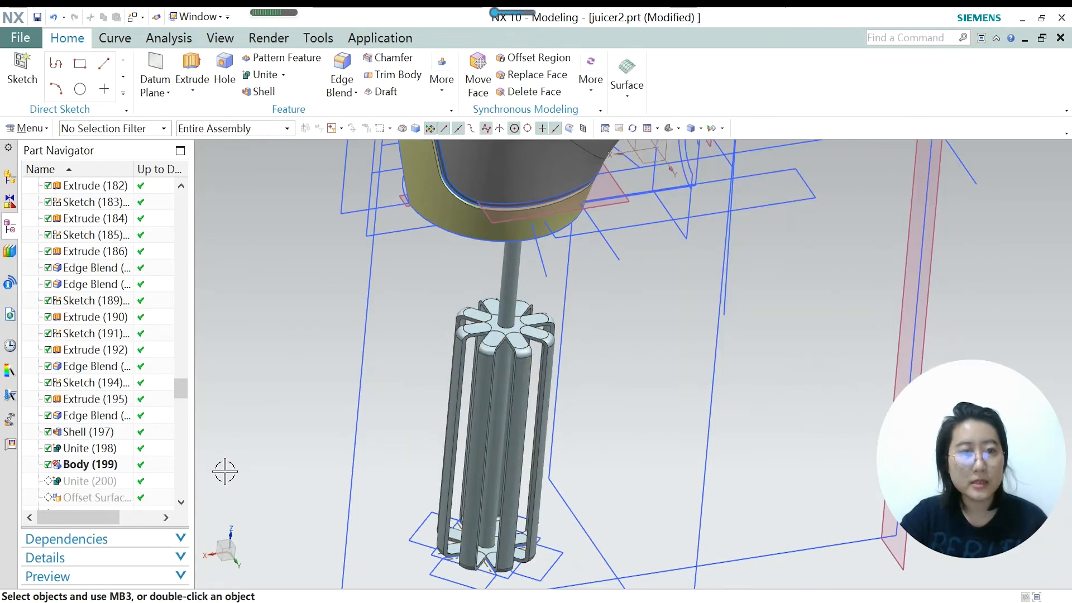
Hide the beater body that originates from Extrude (192), leaving the other beater frame displayed.
scroll(479, 296, "up", 3)
left_click(495, 291)
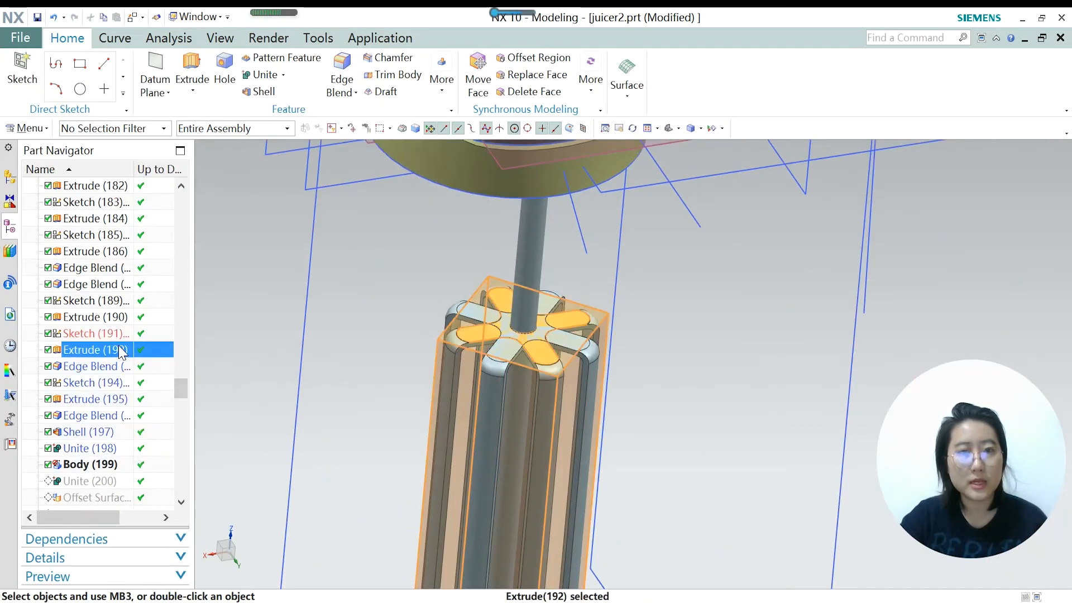
key("ctrl+b")
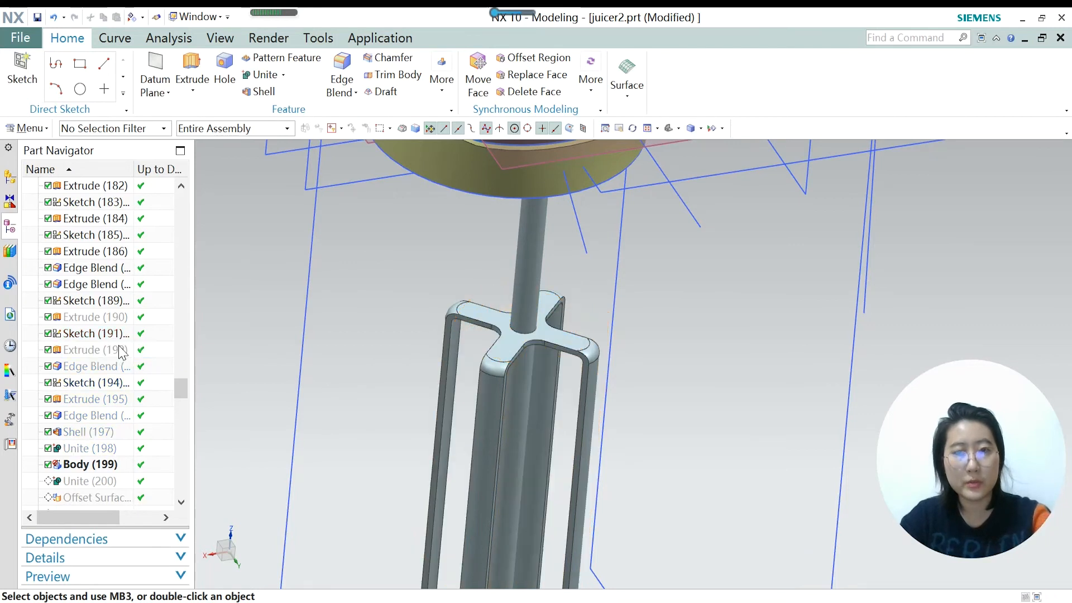
scroll(502, 399, "down", 4)
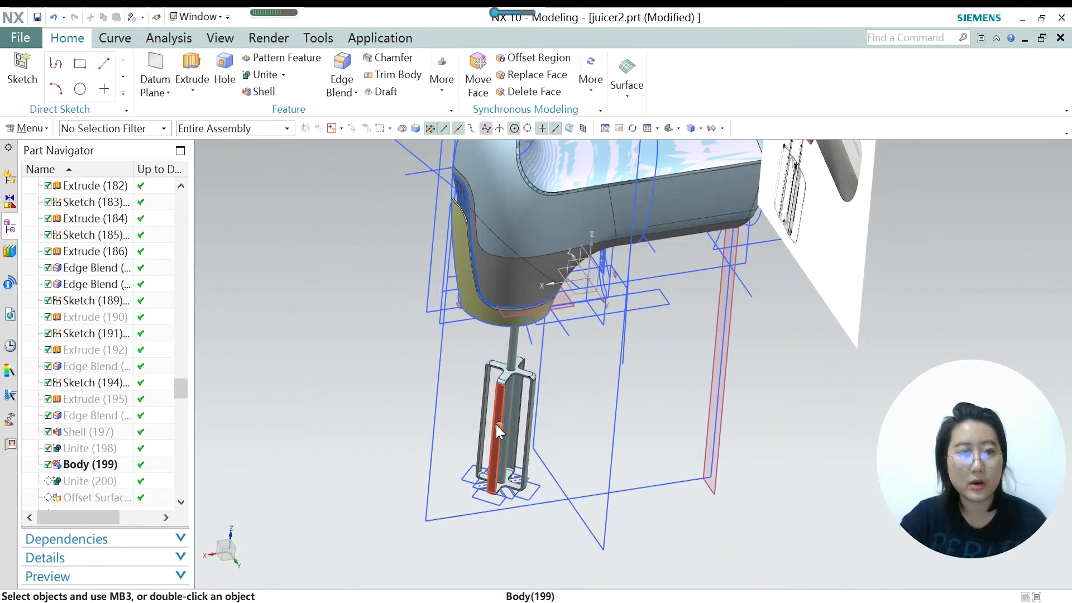
Make Unite (200) the current feature and inspect the rear end of the juicer's main body.
left_click(84, 482)
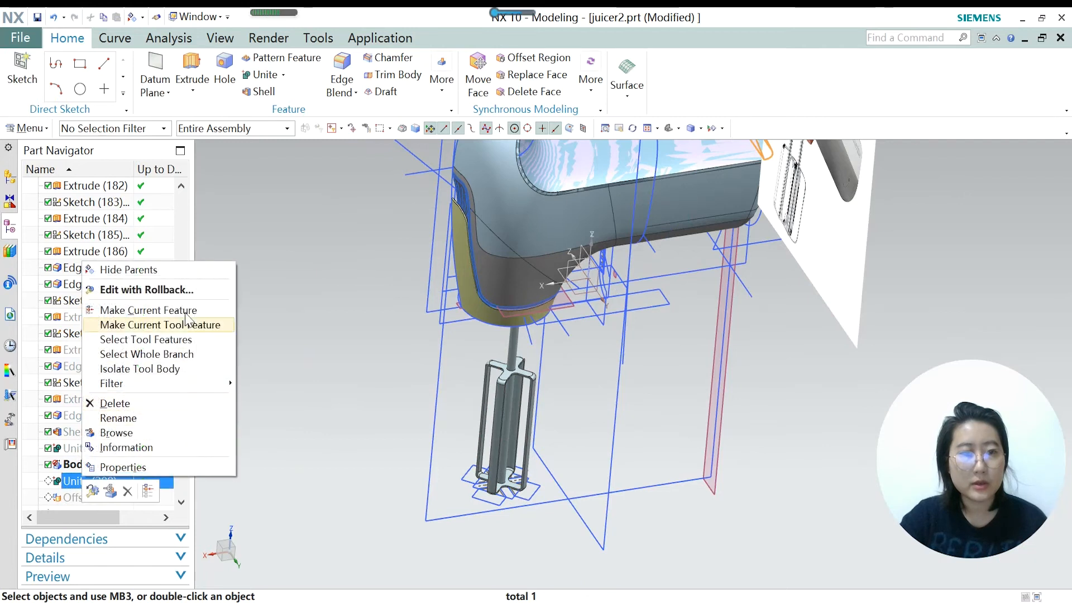
left_click(148, 310)
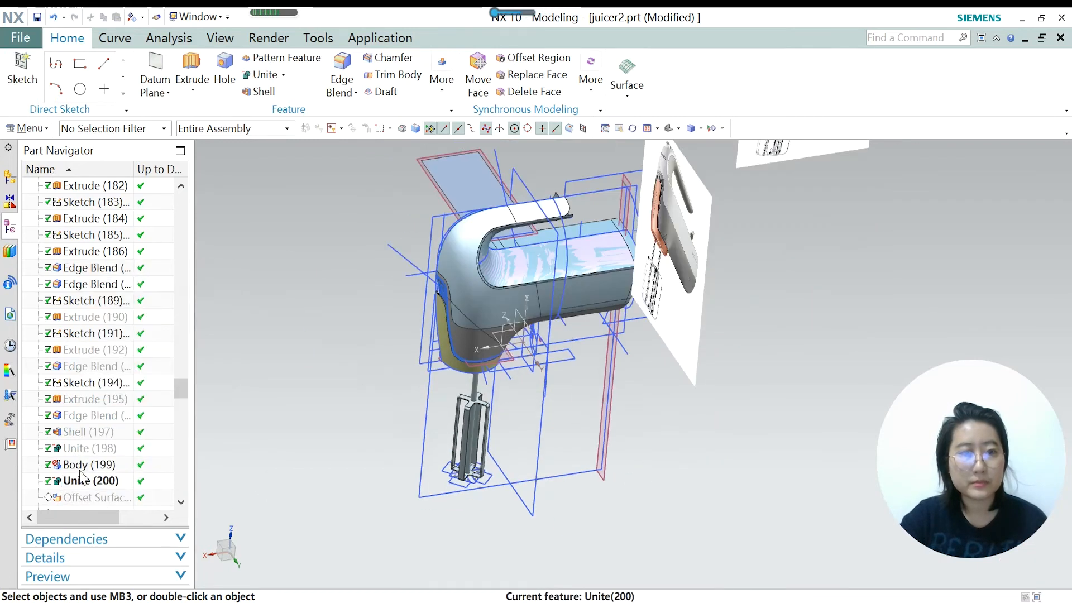
left_click(81, 481)
middle_click_drag(553, 263, 523, 268)
scroll(672, 258, "up", 6)
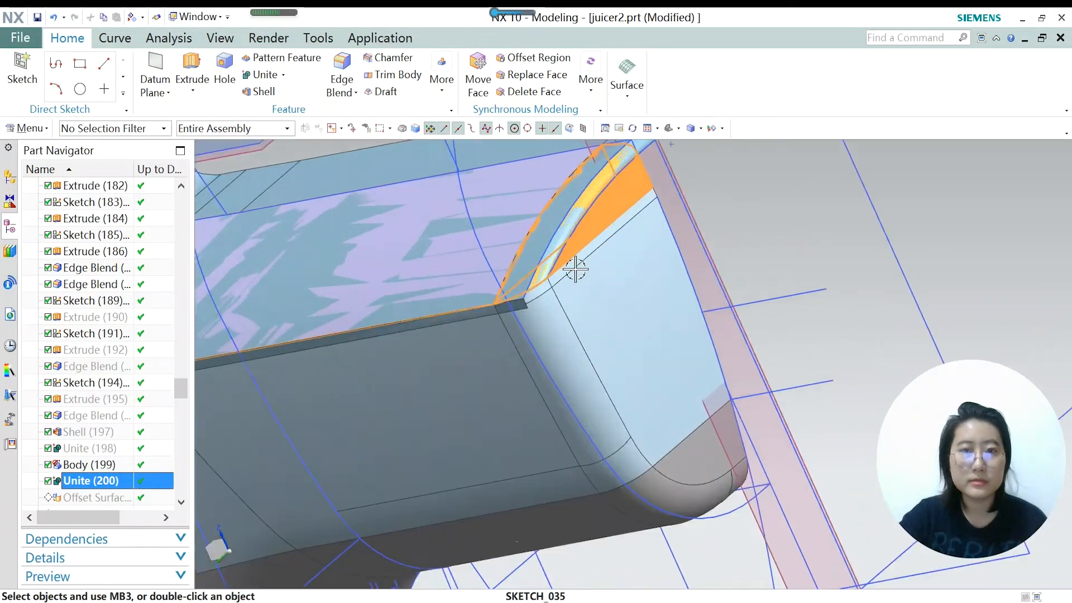
scroll(609, 315, "down", 3)
middle_click_drag(589, 346, 599, 349)
Review the target and tool bodies of Unite (200) on the main body without changing its settings.
double_click(82, 483)
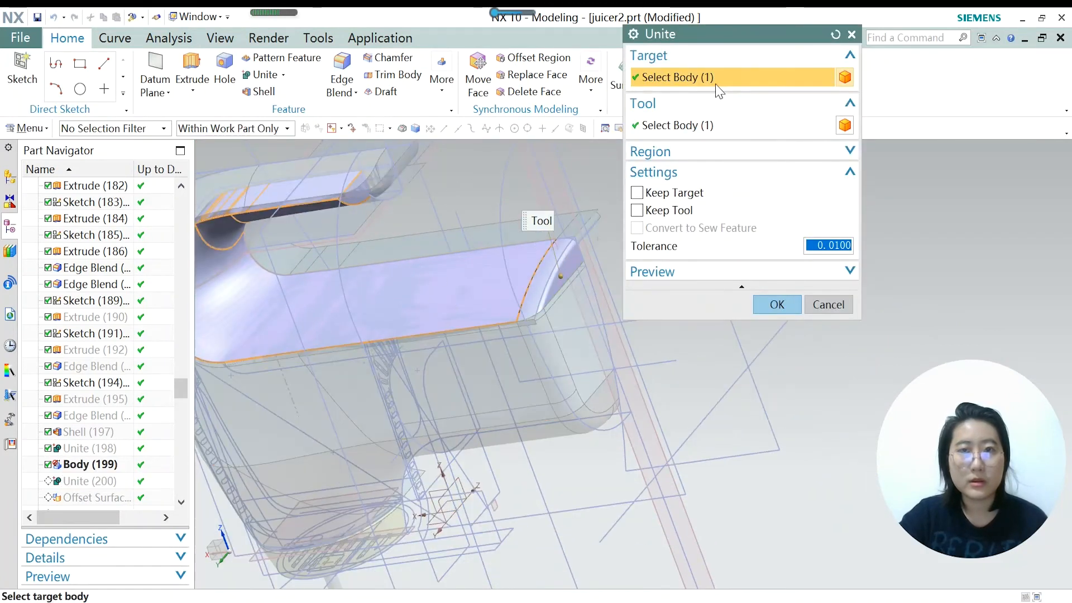
left_click(695, 126)
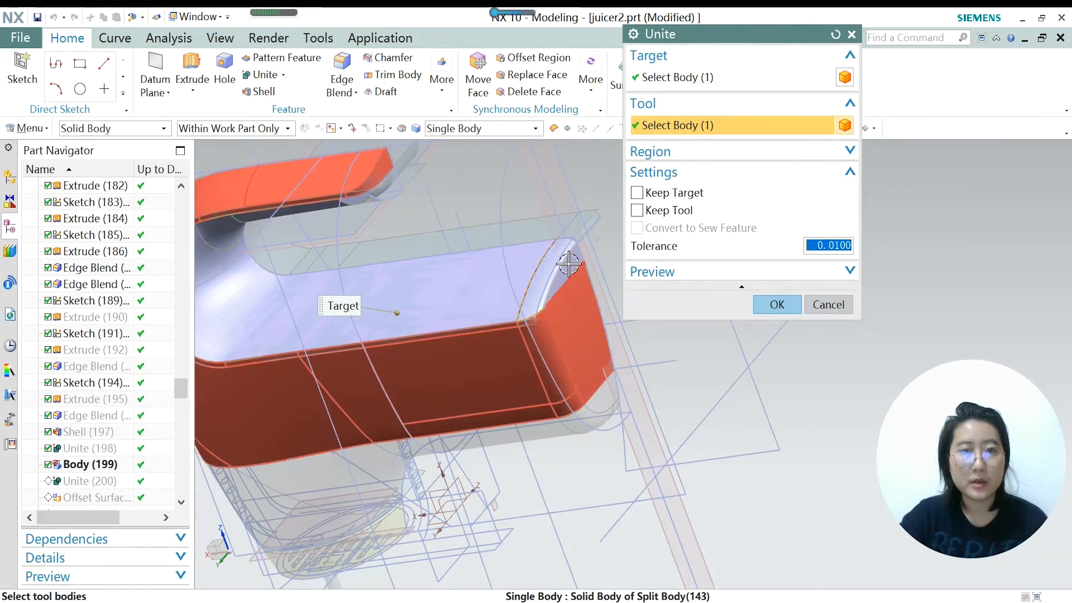
scroll(529, 274, "up", 2)
scroll(534, 279, "down", 3)
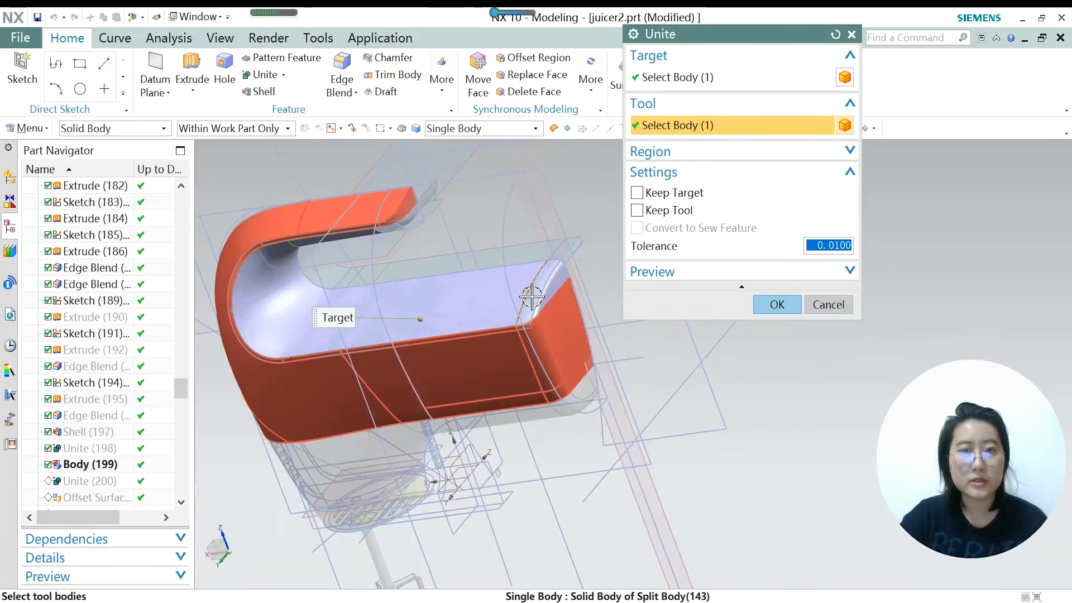
scroll(523, 294, "up", 1)
left_click(777, 304)
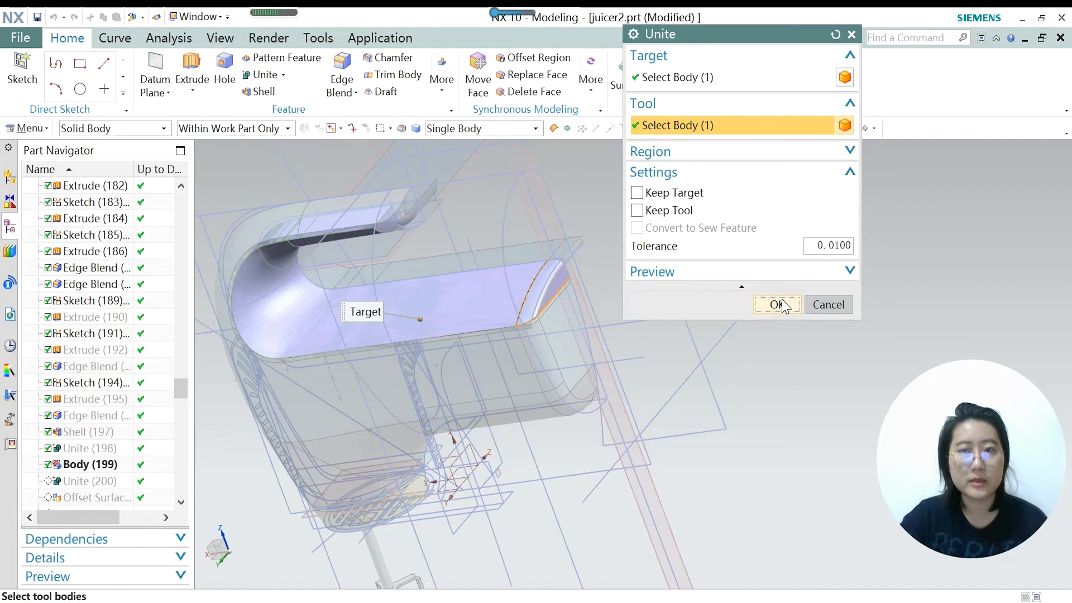
Review the faces and offset distance of the Offset Surface feature following Unite (200), keep its settings, and inspect the main body.
left_click(89, 502)
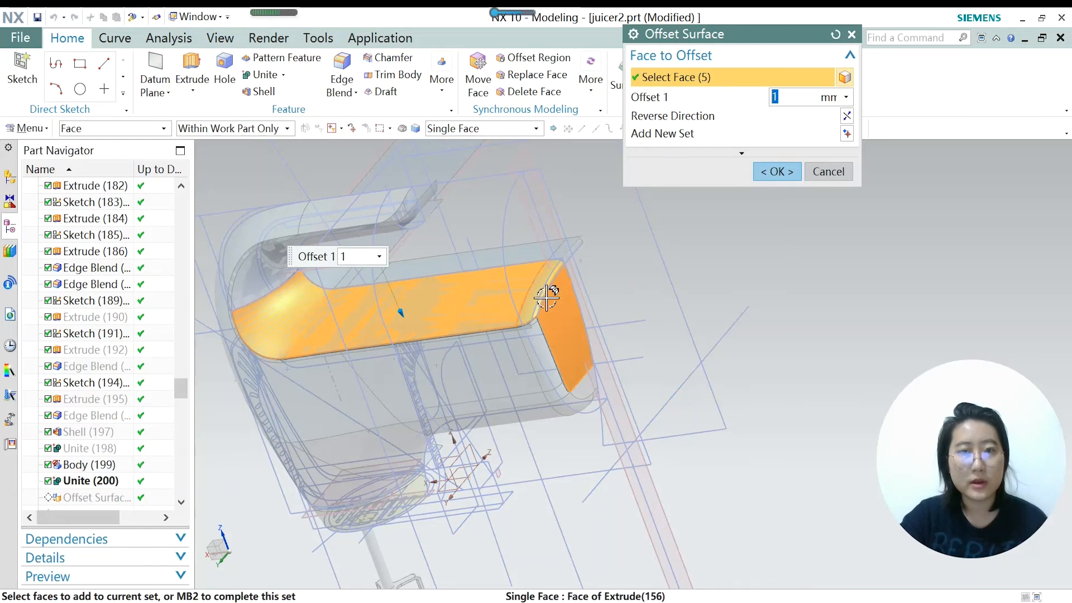
scroll(550, 293, "up", 5)
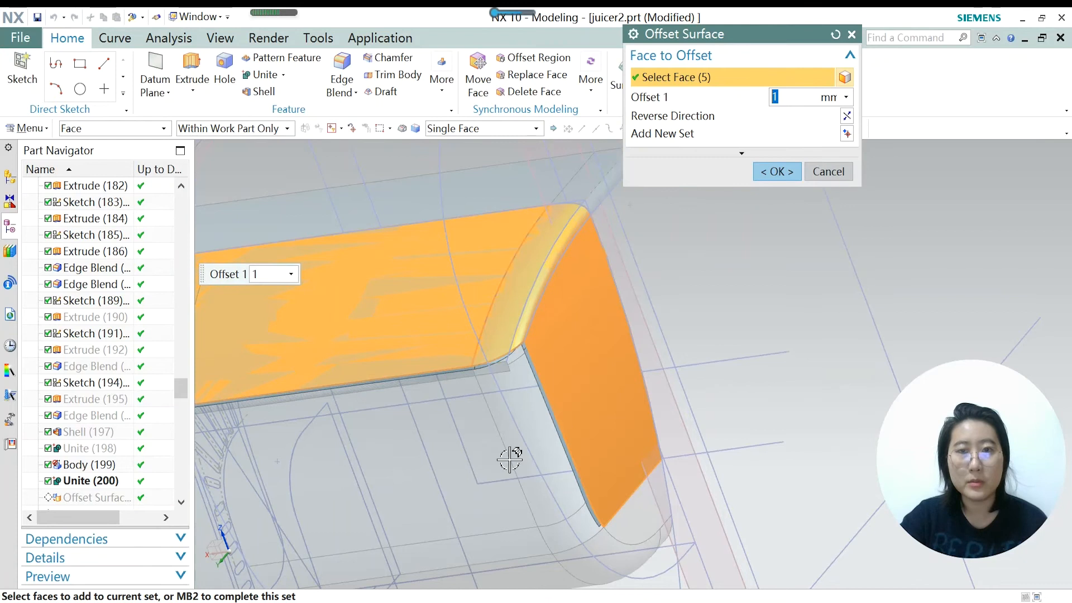
scroll(510, 459, "down", 2)
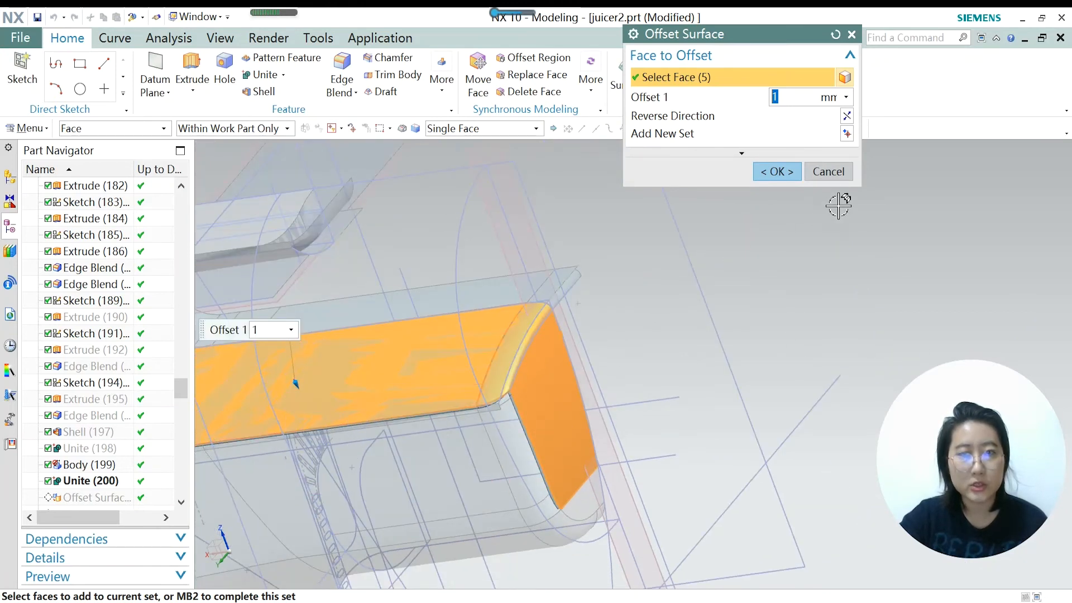
left_click(777, 171)
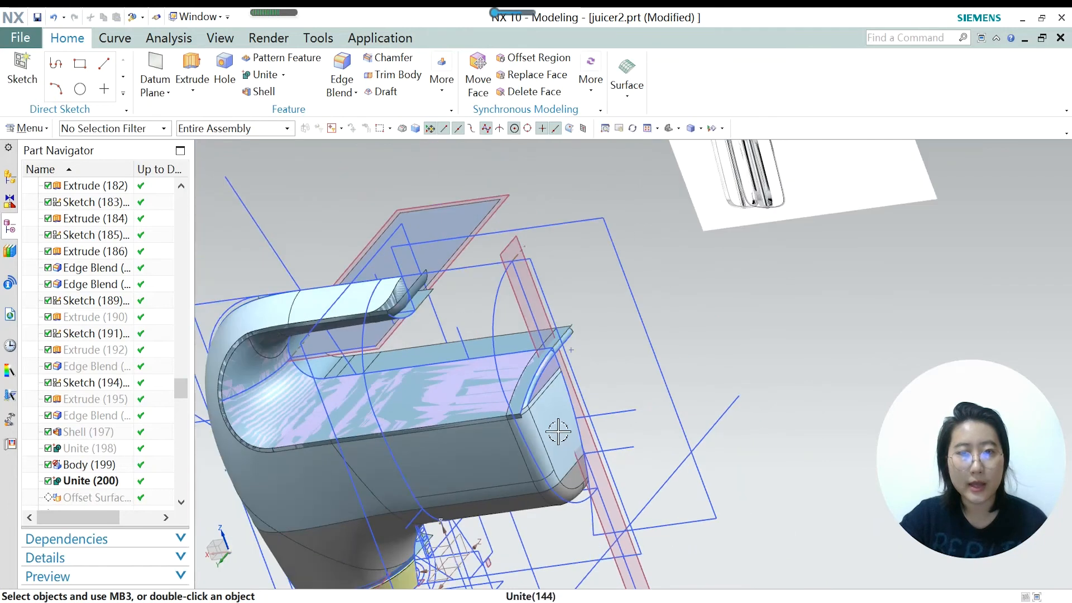
middle_click_drag(566, 246, 567, 313)
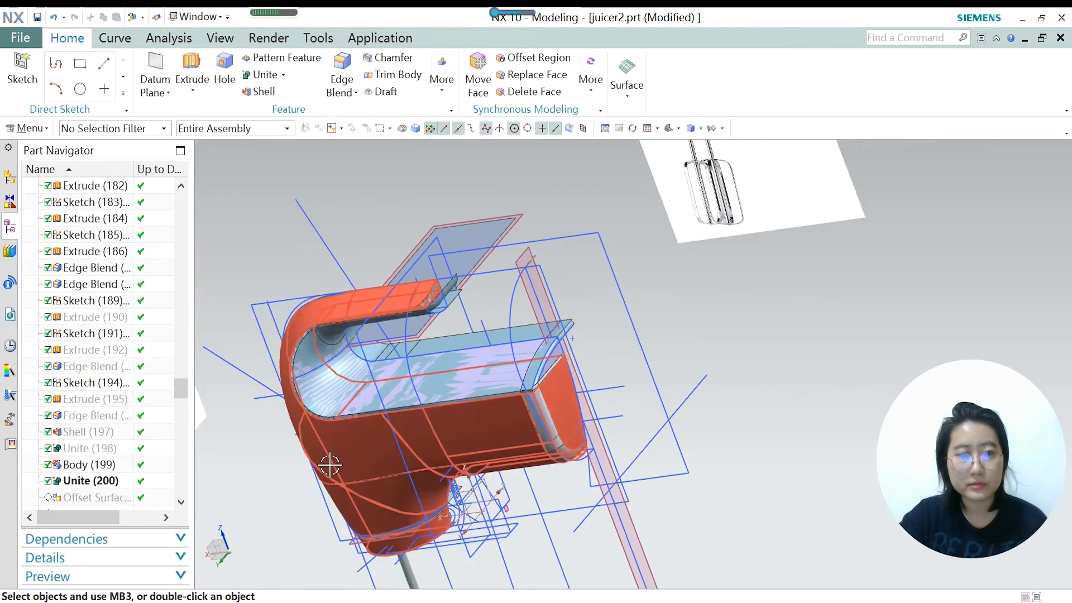
Roll the model back by making Body (199) the current feature.
left_click(98, 466)
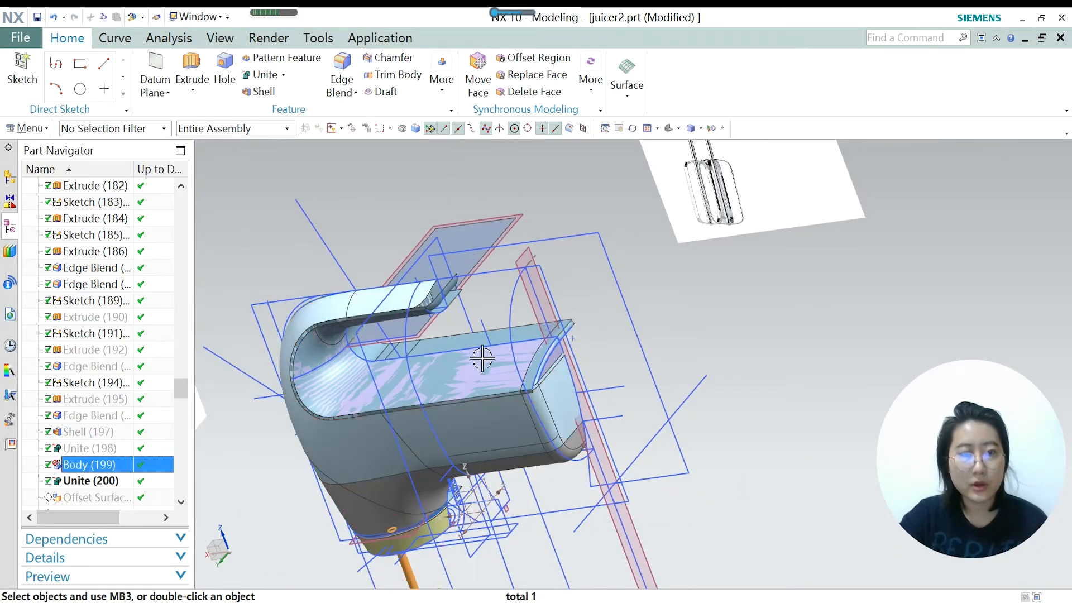
right_click(81, 471)
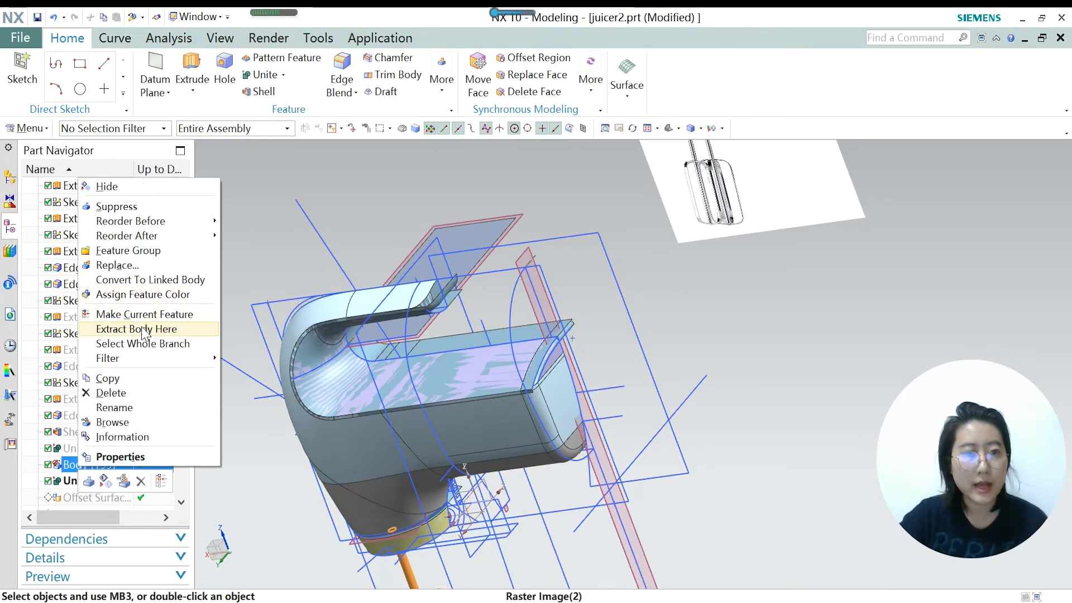
left_click(143, 314)
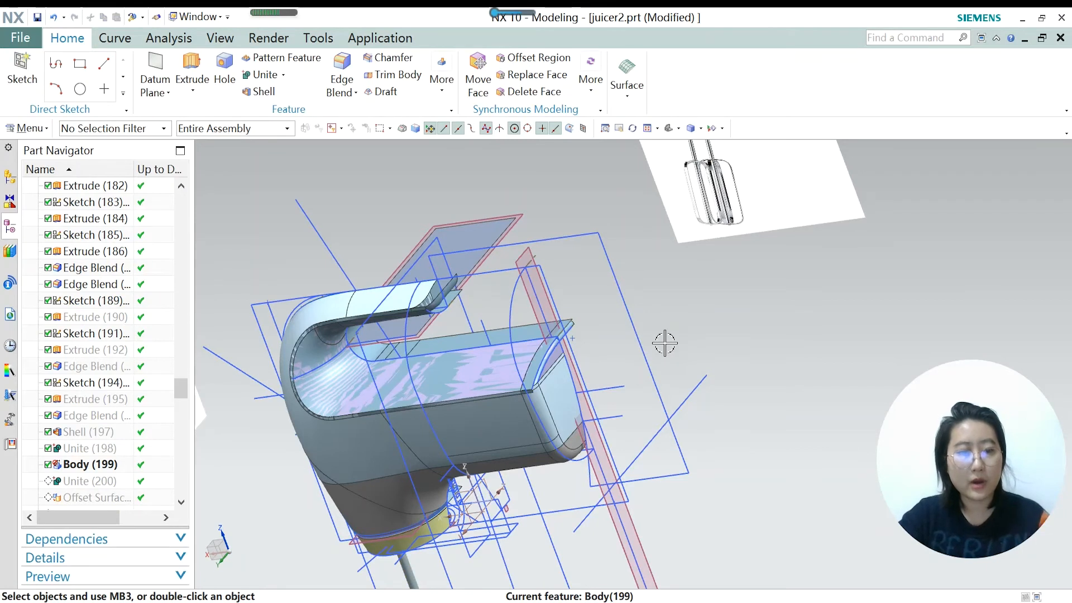
Hide all sheet bodies, curves, sketches and datums so only the solid juicer bodies and reference images are displayed.
key("ctrl+w")
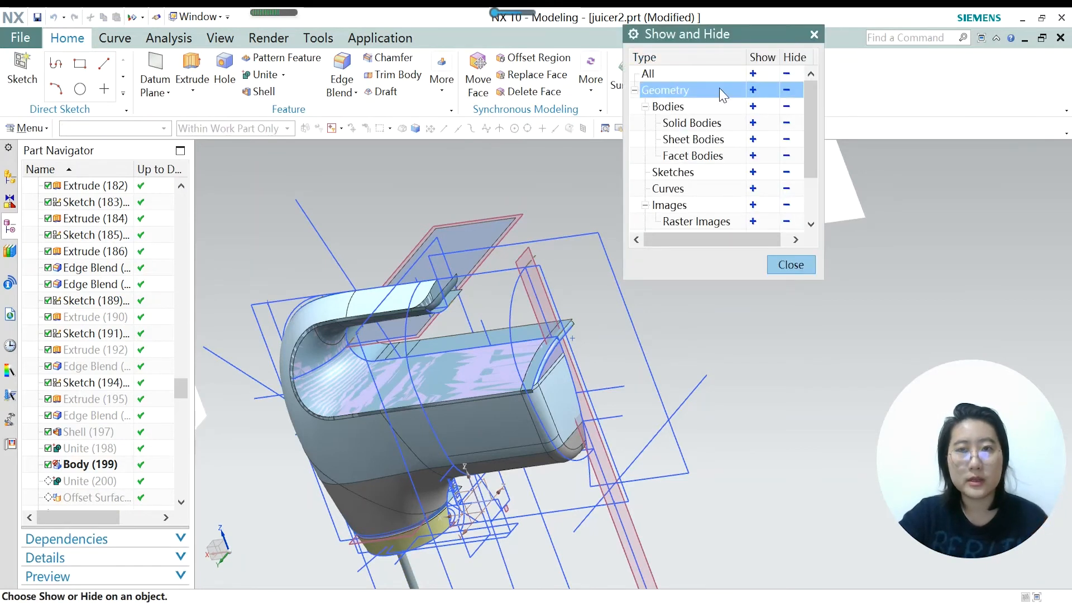
left_click(786, 140)
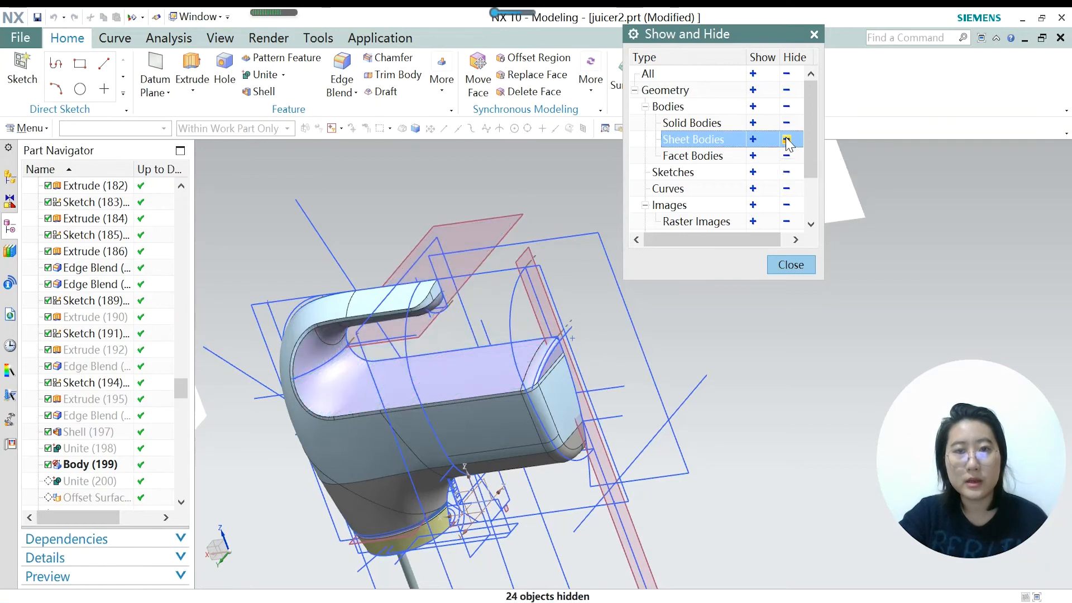
left_click(786, 191)
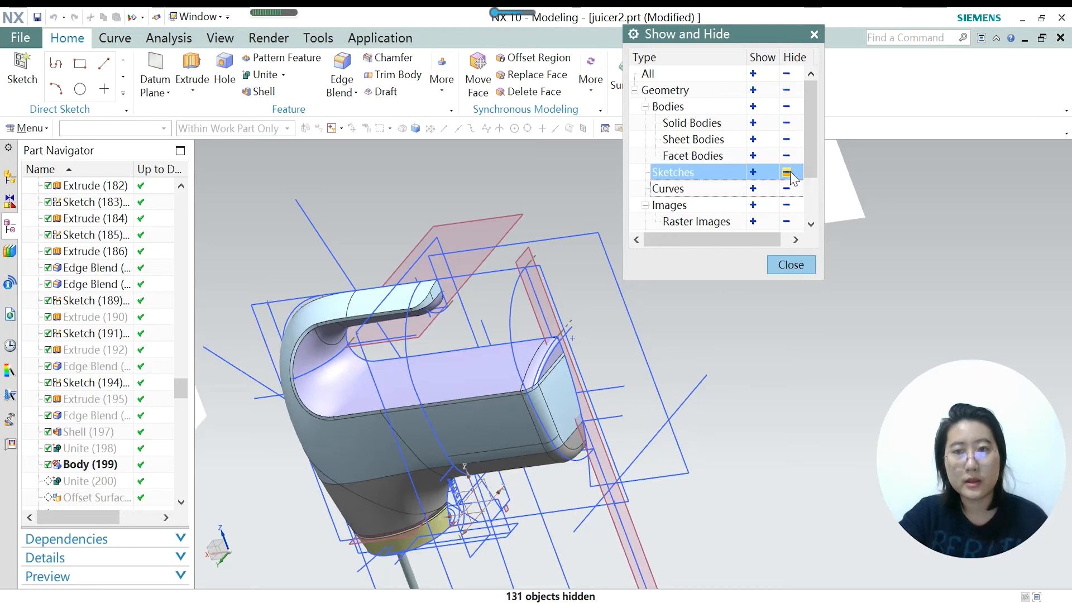
left_click(787, 172)
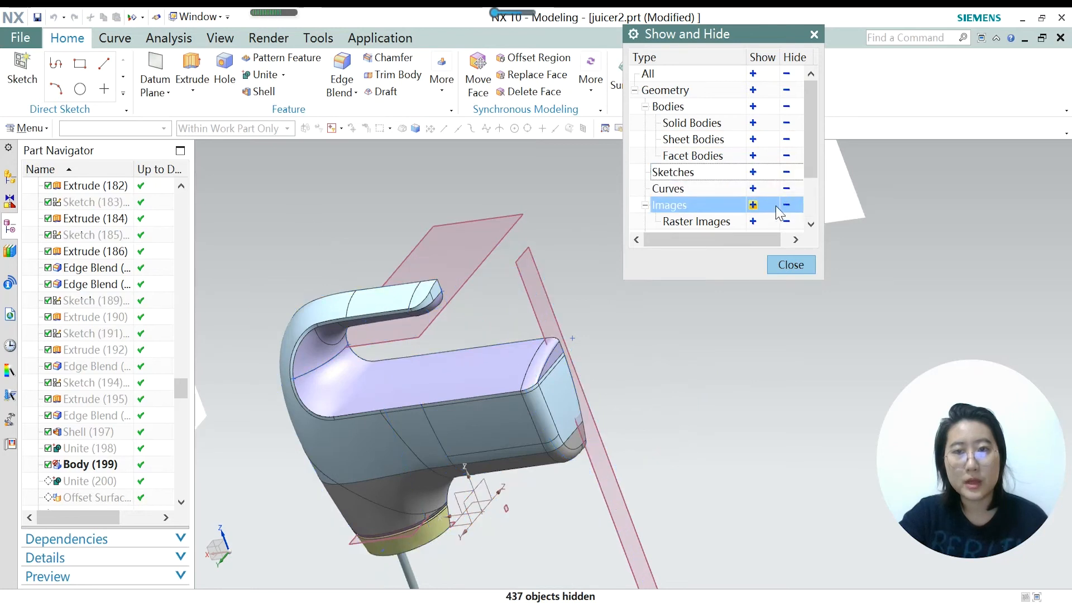
scroll(780, 204, "down", 2)
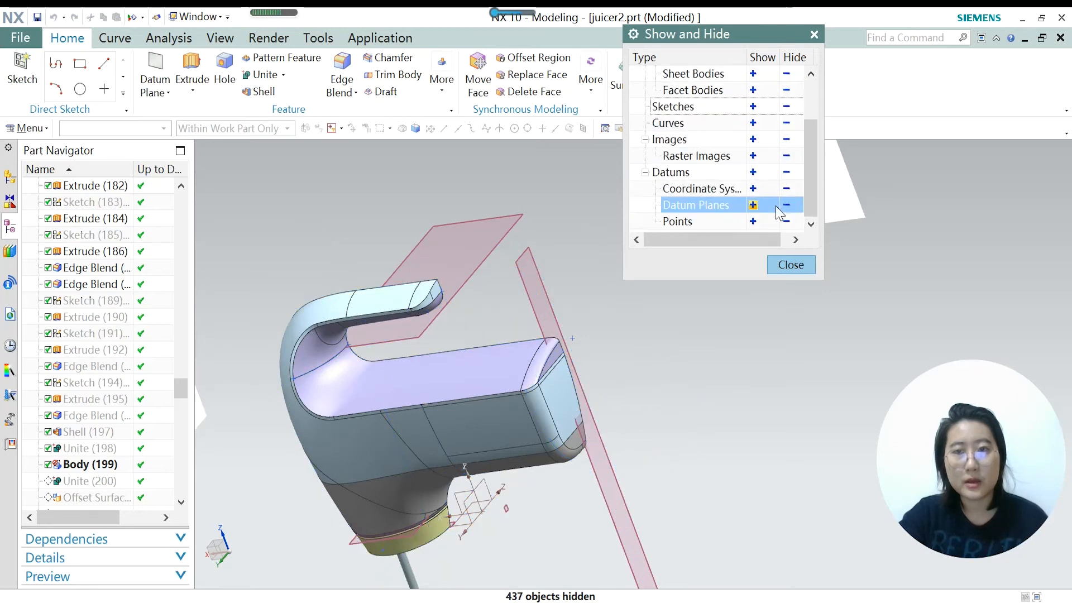
left_click(787, 173)
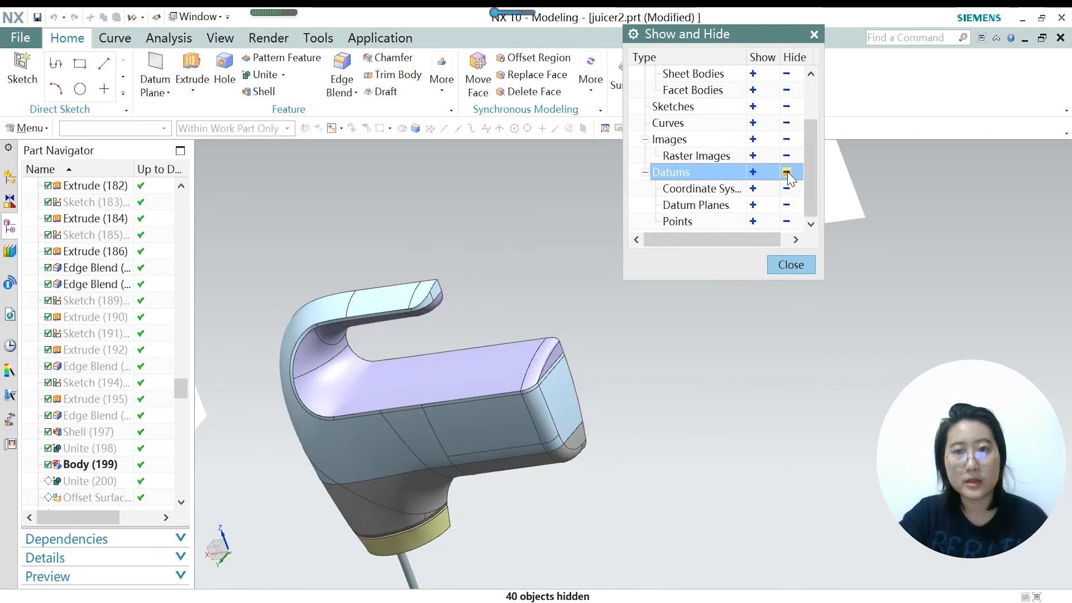
left_click(790, 264)
Make the Offset Surface feature following Unite (200) the current feature and inspect the juicer's body.
scroll(92, 488, "down", 1)
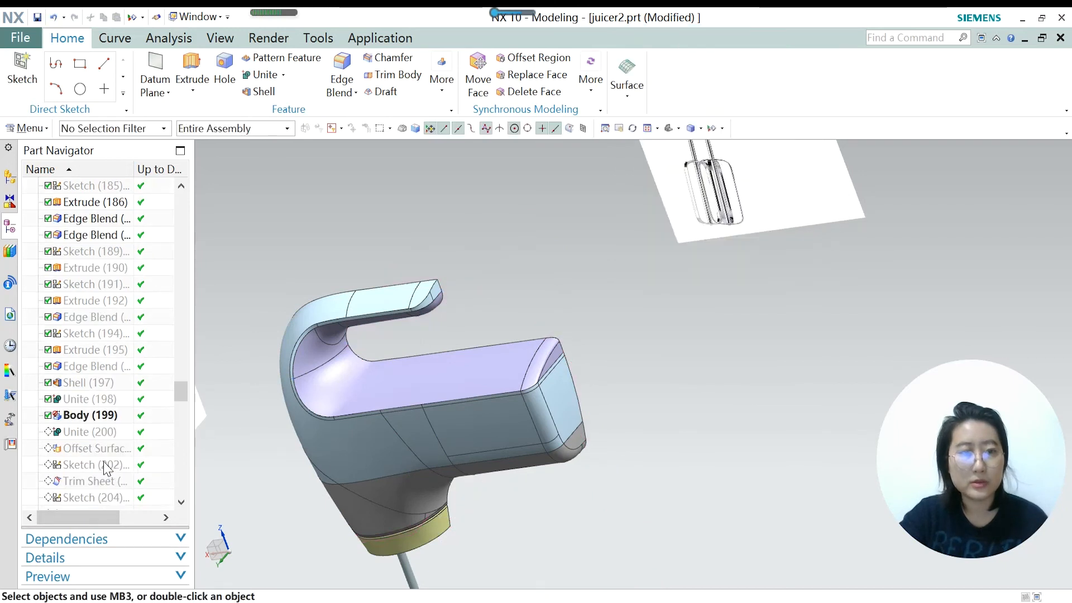
right_click(99, 452)
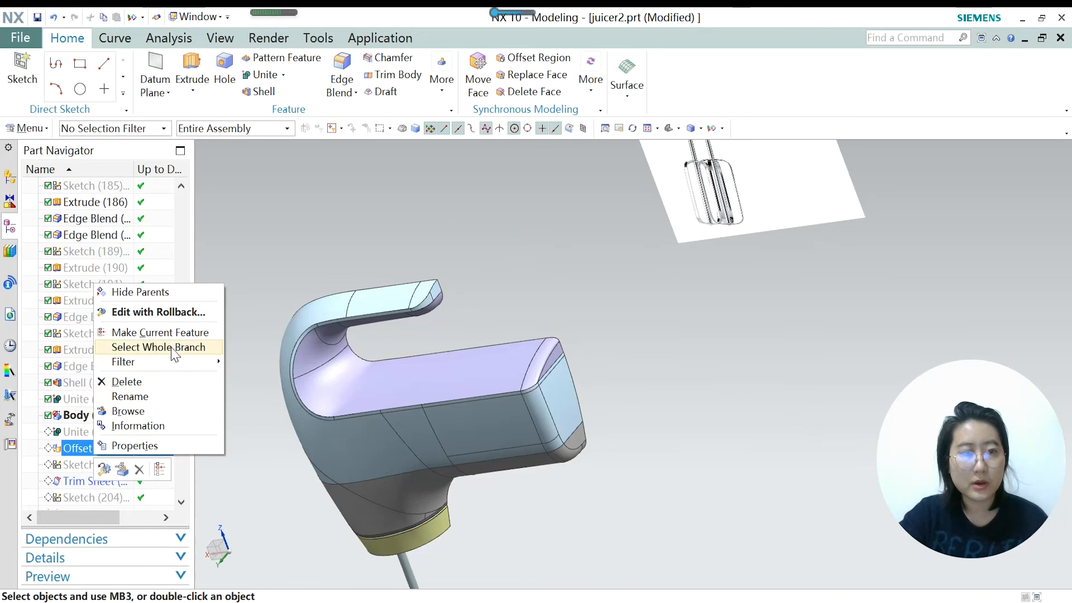
left_click(161, 332)
middle_click_drag(564, 378, 658, 407)
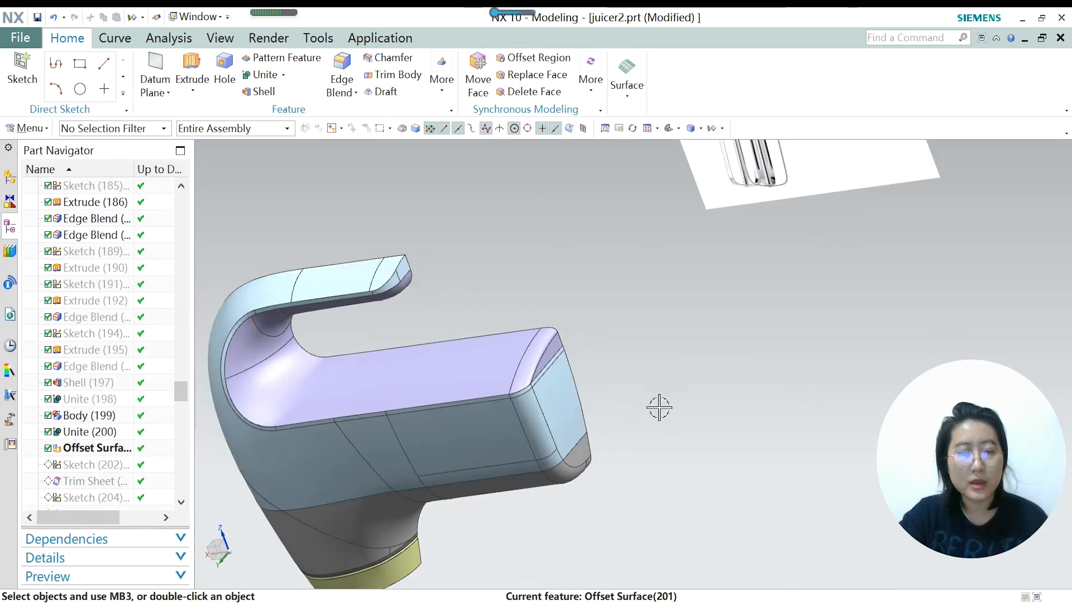
middle_click_drag(625, 285, 609, 307)
scroll(643, 294, "down", 3)
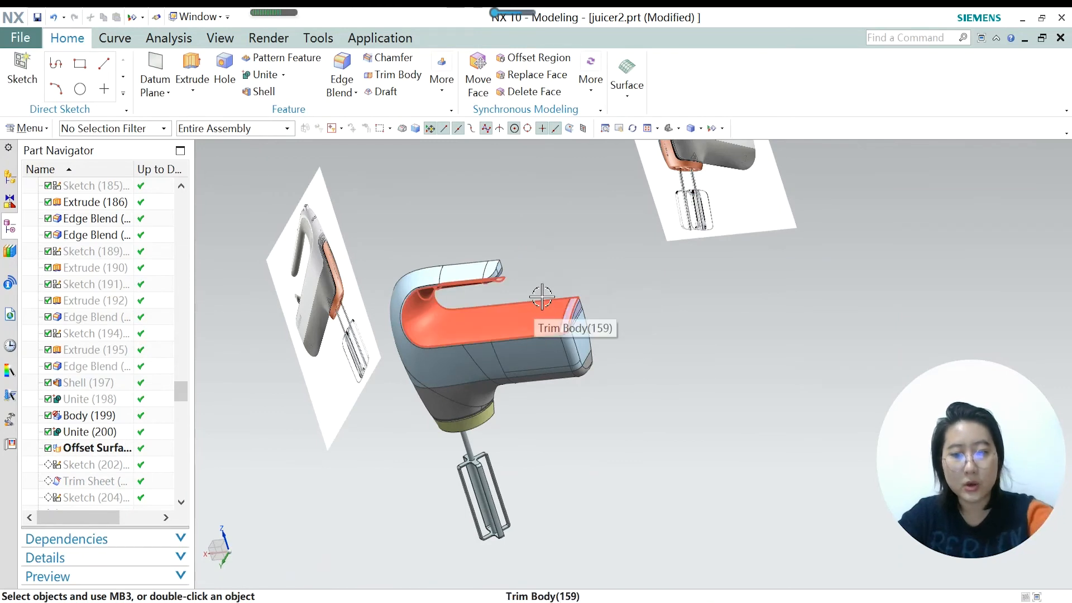
Set the translucency of the purple upper solid body inside the handle opening to 56.
key("ctrl+j")
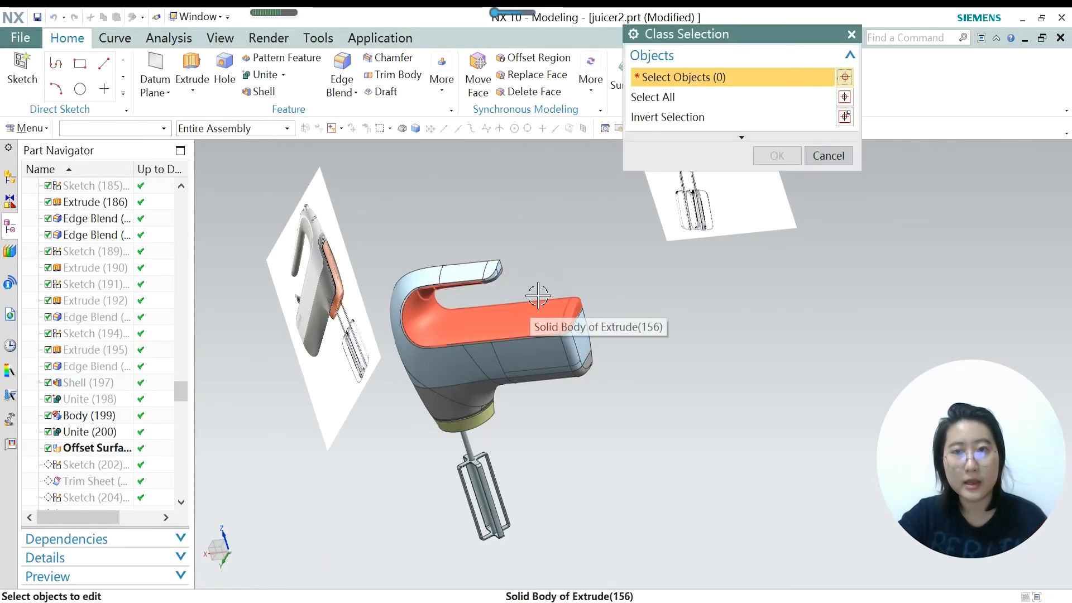
scroll(541, 292, "up", 3)
left_click(567, 306)
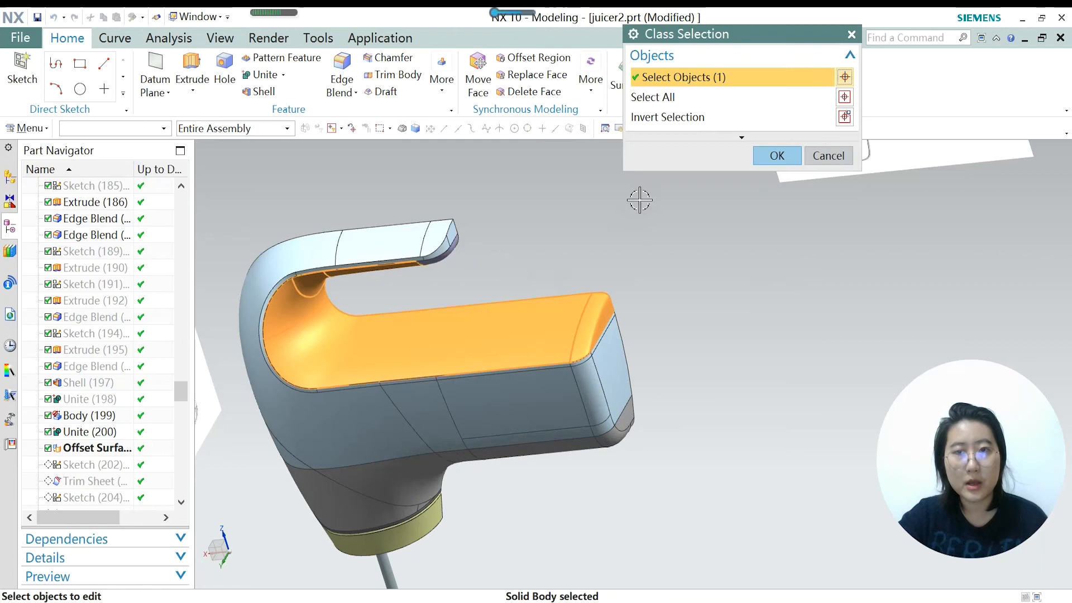
left_click(775, 156)
left_click_drag(655, 240, 761, 237)
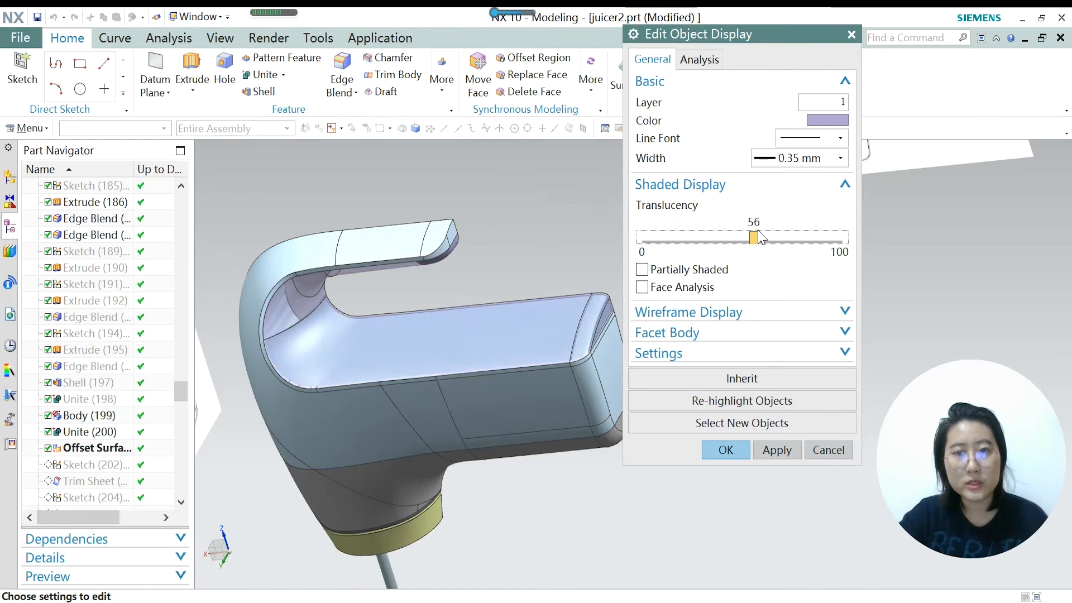
left_click(740, 457)
Inspect the rear upper corner of the translucent body and make Sketch (202) the current feature.
scroll(323, 426, "up", 5)
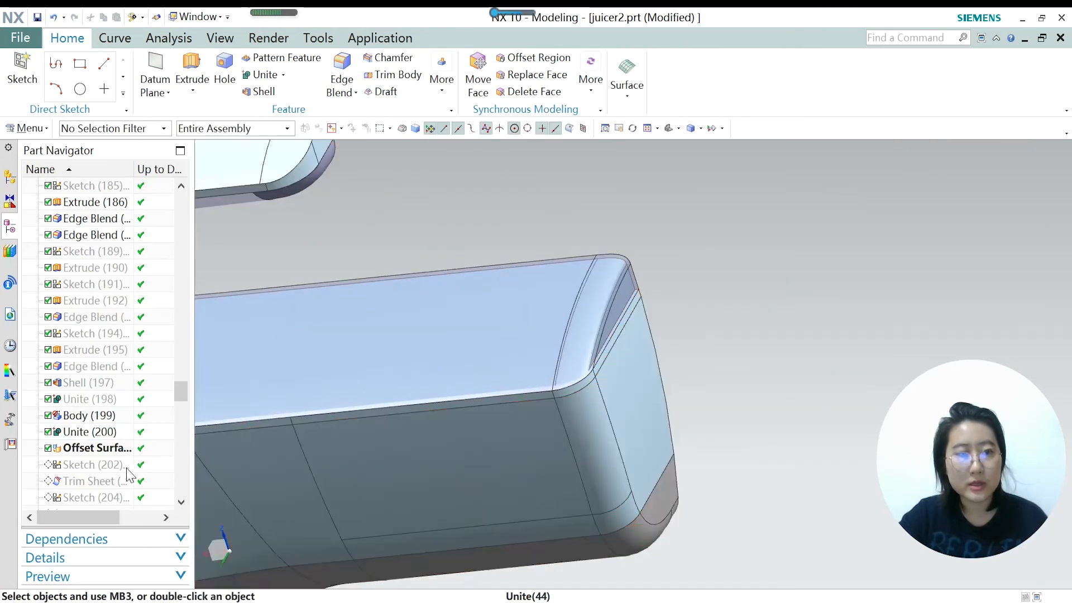
scroll(630, 267, "up", 5)
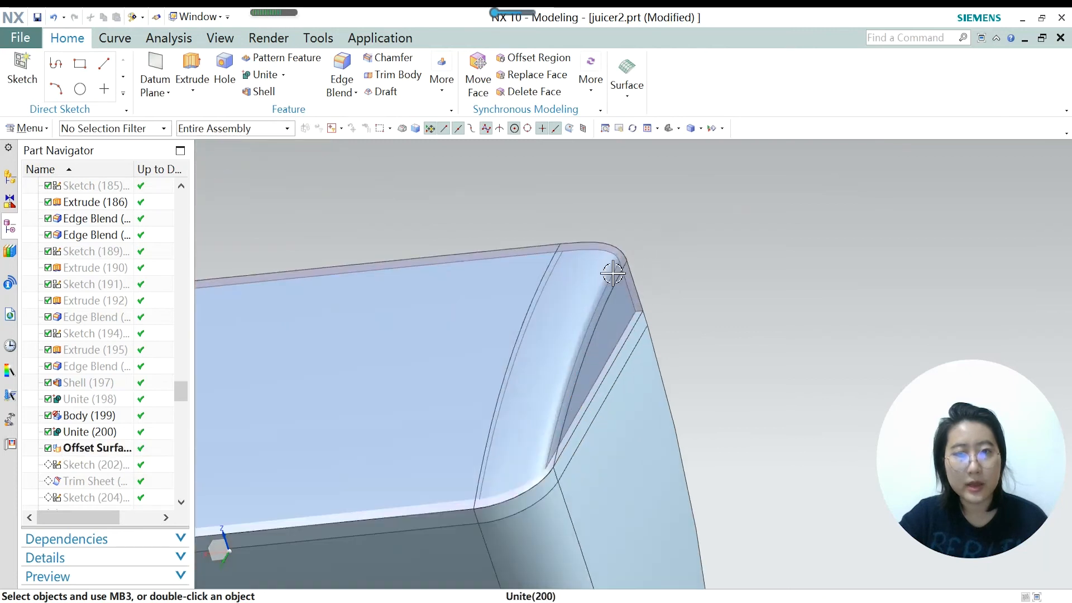
scroll(592, 252, "up", 1)
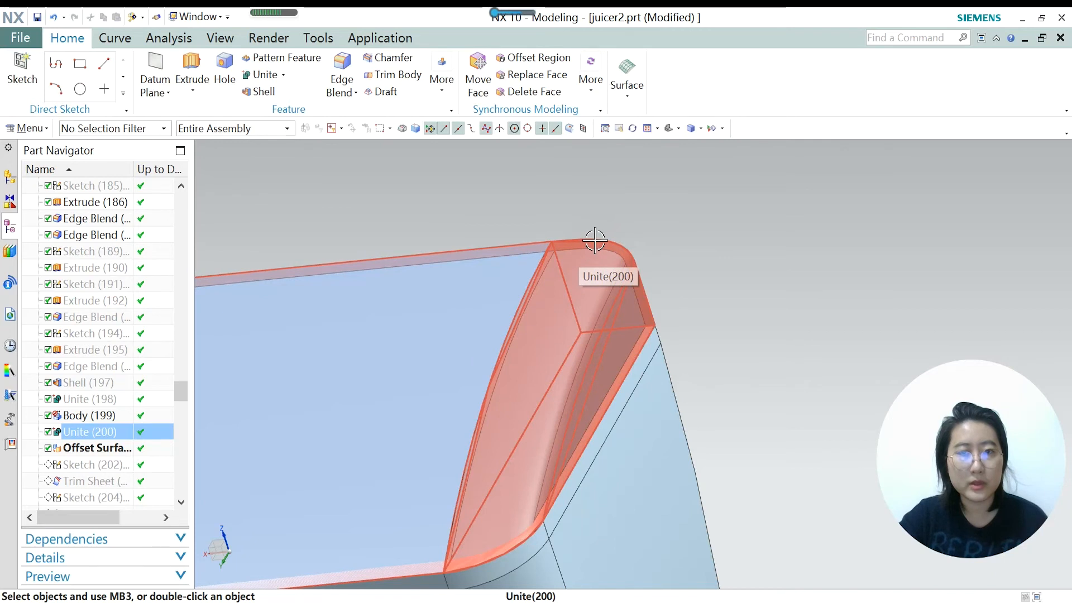
middle_click_drag(596, 240, 642, 240)
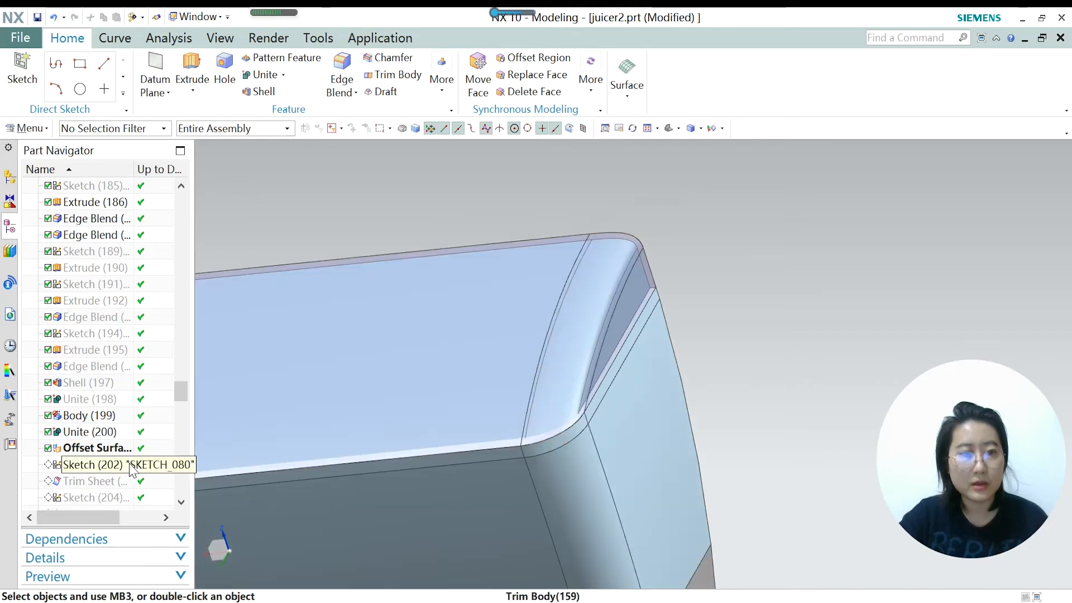
right_click(102, 469)
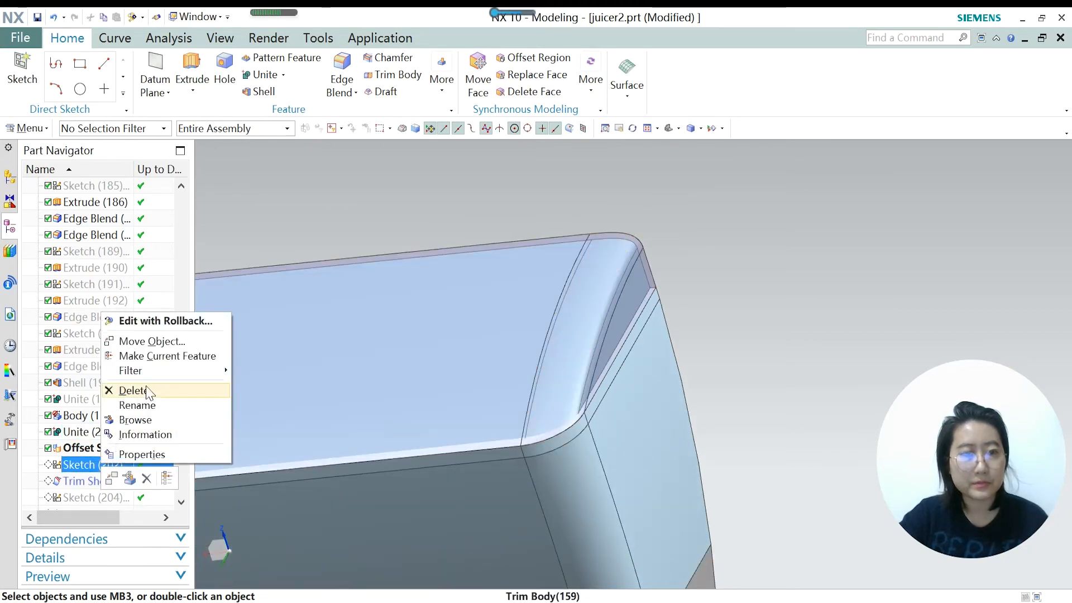
left_click(120, 359)
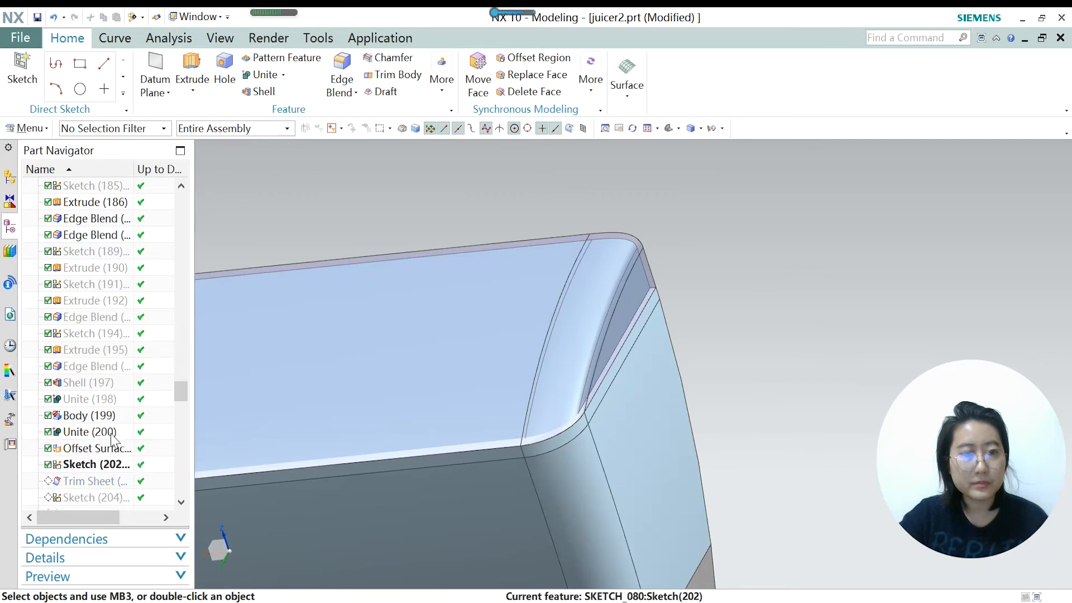
Open Sketch (202), review its rectangular profile with one rounded corner against the body, and finish the sketch without changes.
left_click(97, 463)
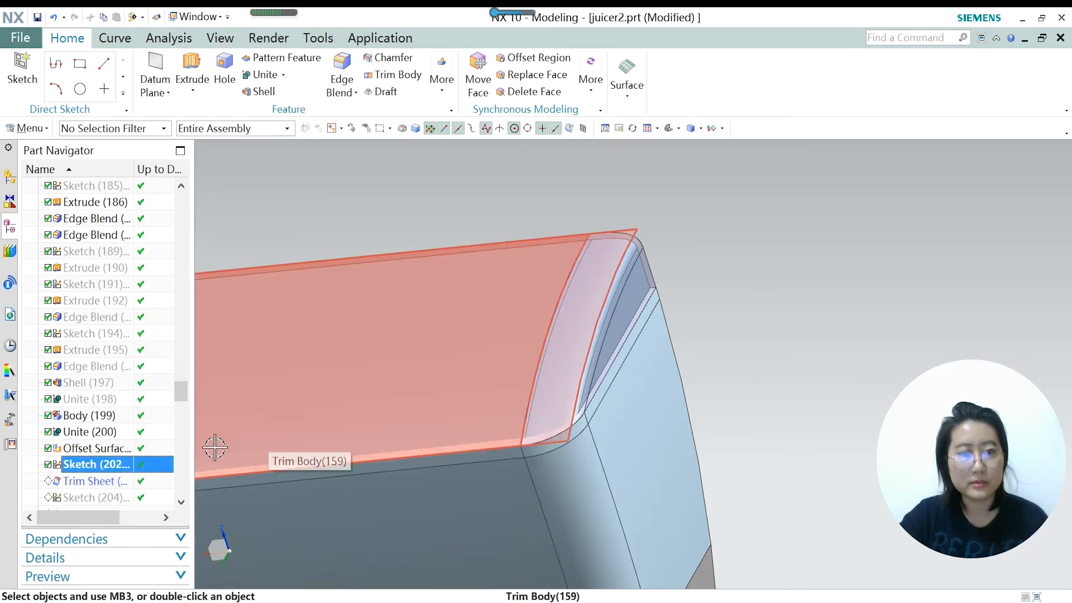
scroll(142, 399, "down", 1)
scroll(542, 331, "down", 4)
double_click(89, 415)
scroll(379, 316, "down", 2)
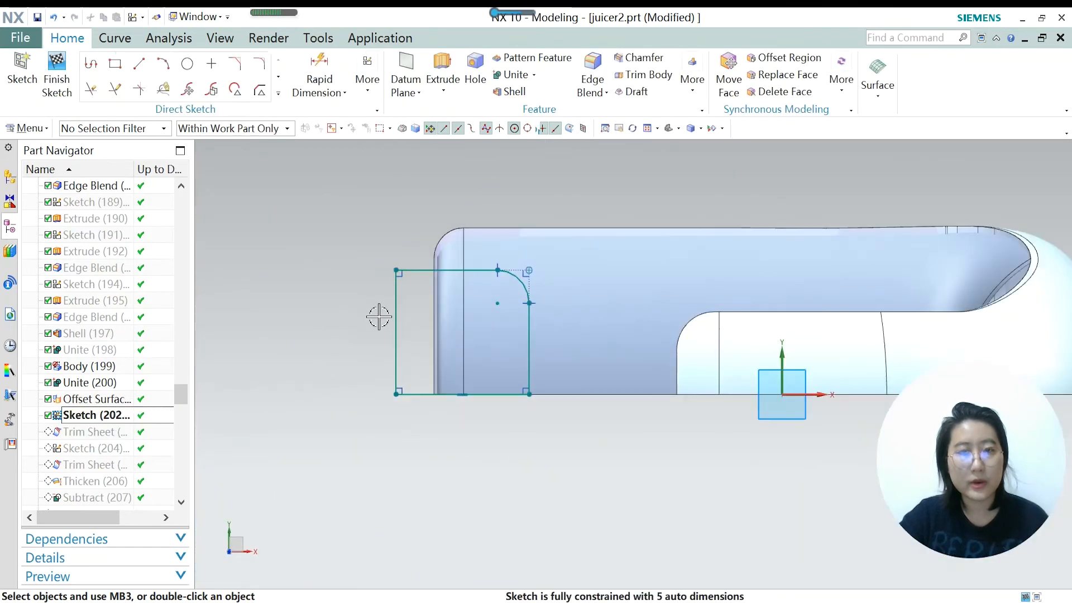
scroll(523, 288, "up", 1)
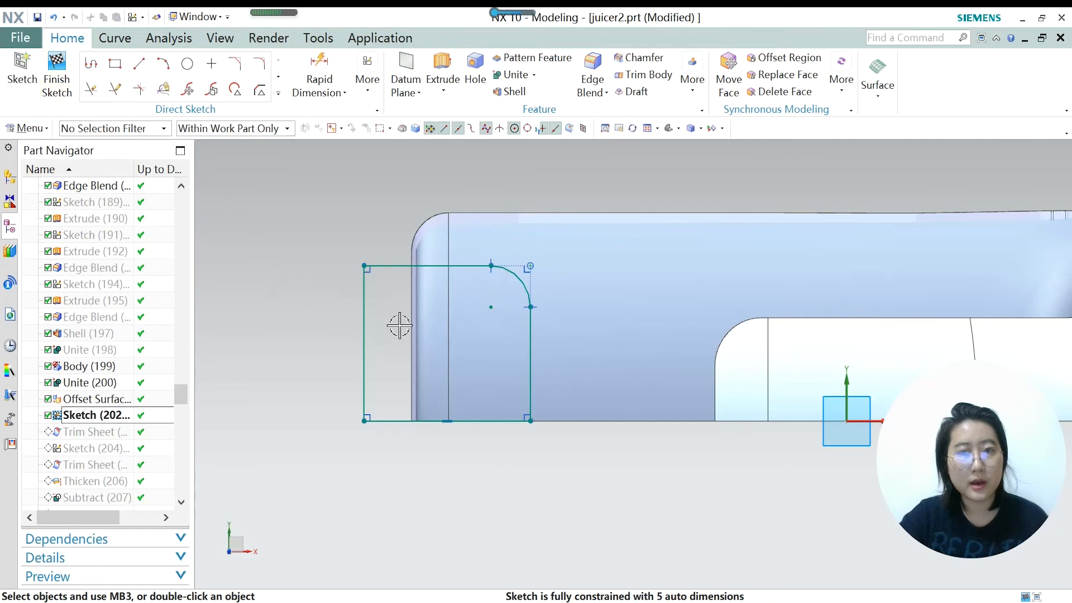
scroll(397, 321, "down", 4)
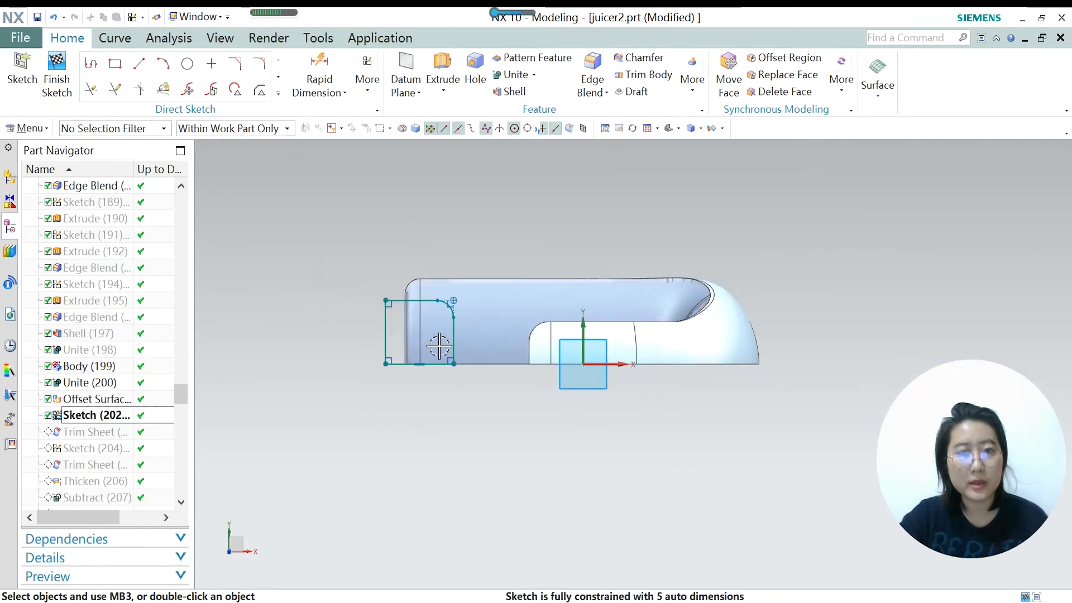
scroll(393, 329, "up", 4)
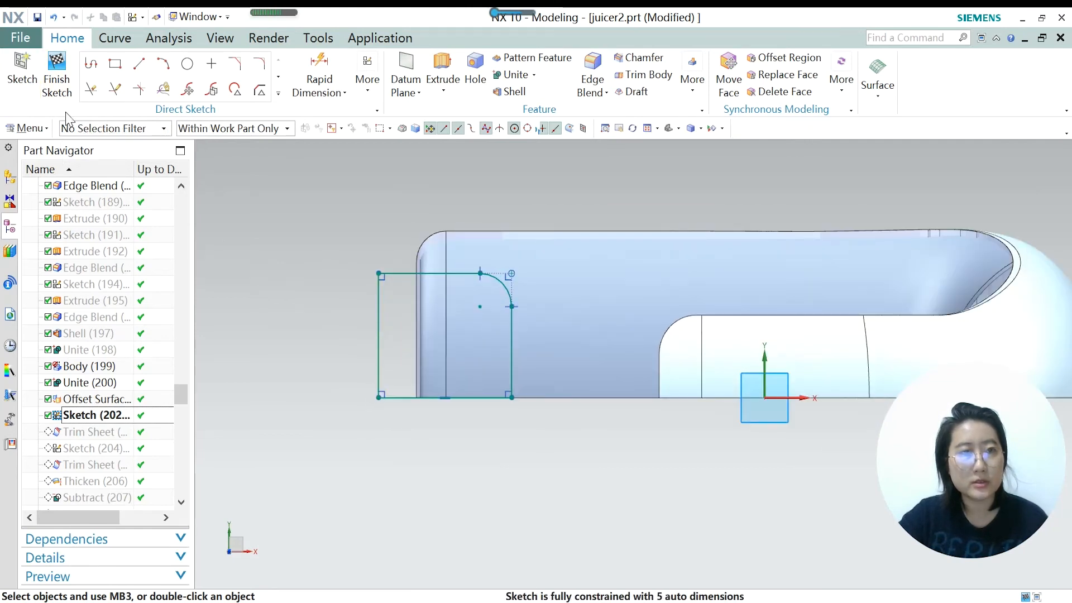
left_click(56, 75)
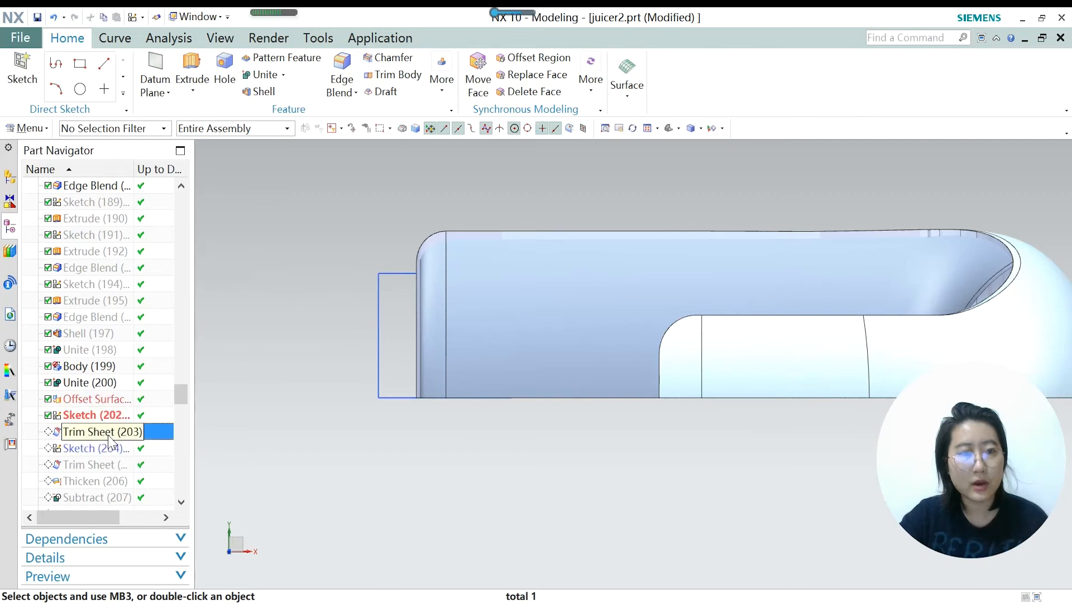
Locate the Trim Sheet command, make Trim Sheet (203) the current feature, and inspect the trimmed surface at the body's rear end.
left_click(442, 84)
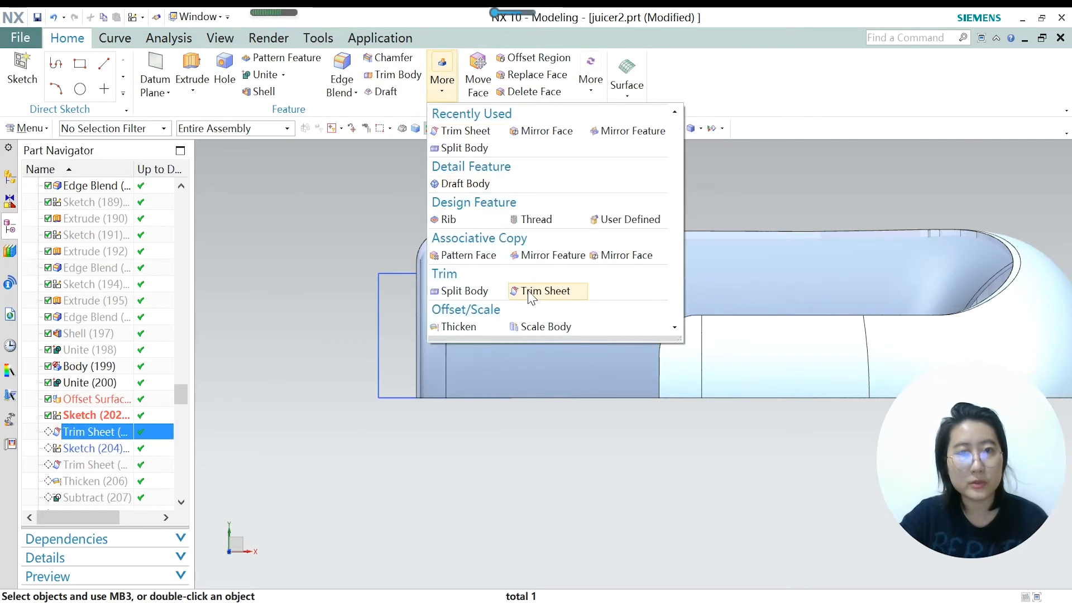
left_click(339, 264)
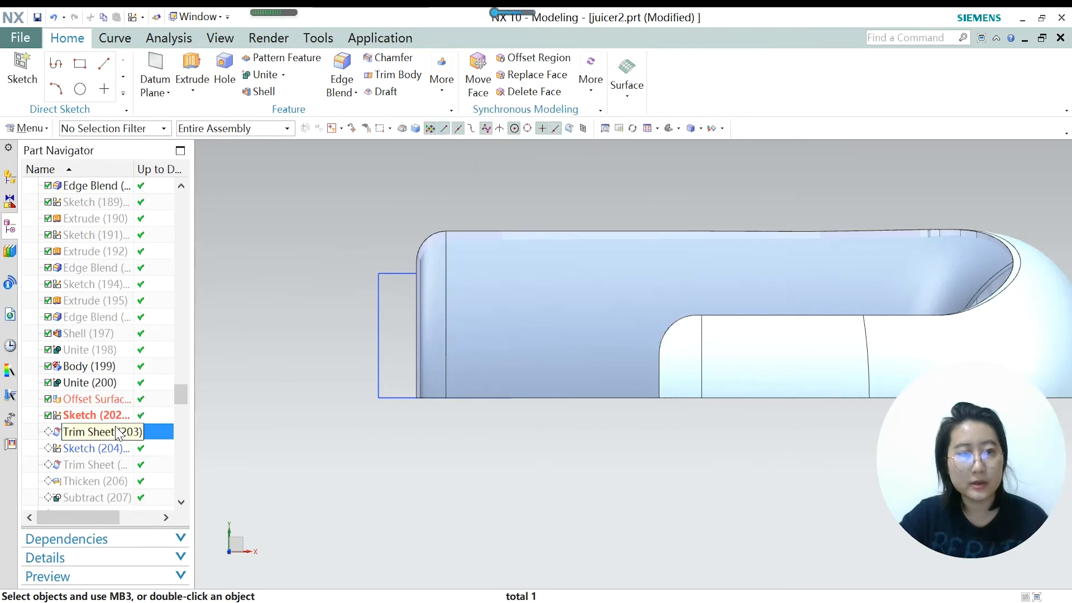
right_click(116, 434)
left_click(156, 474)
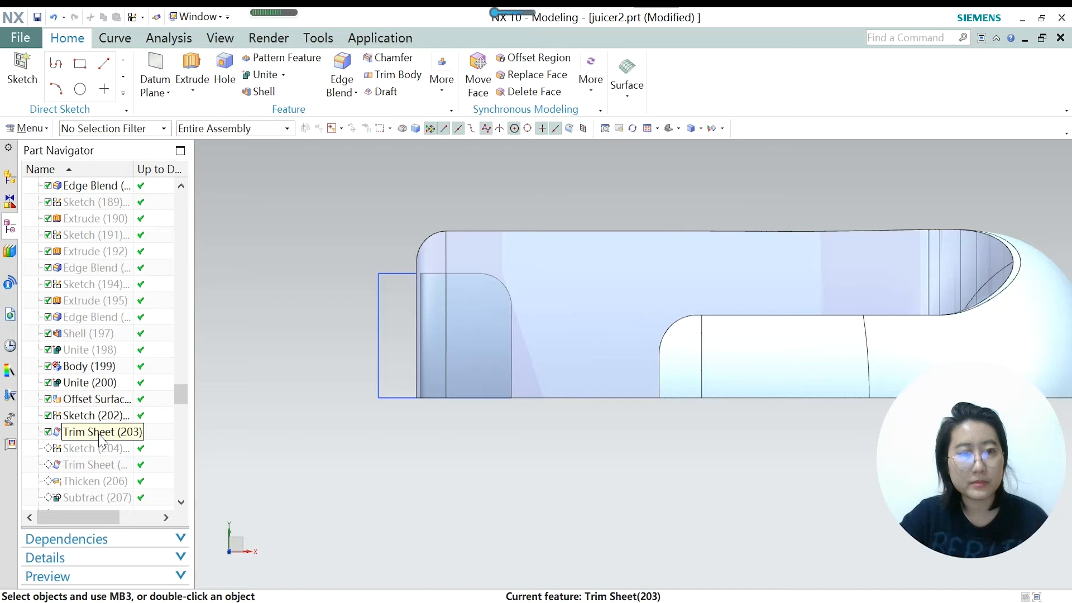
middle_click_drag(398, 349, 419, 308)
scroll(449, 399, "down", 2)
scroll(516, 498, "up", 1)
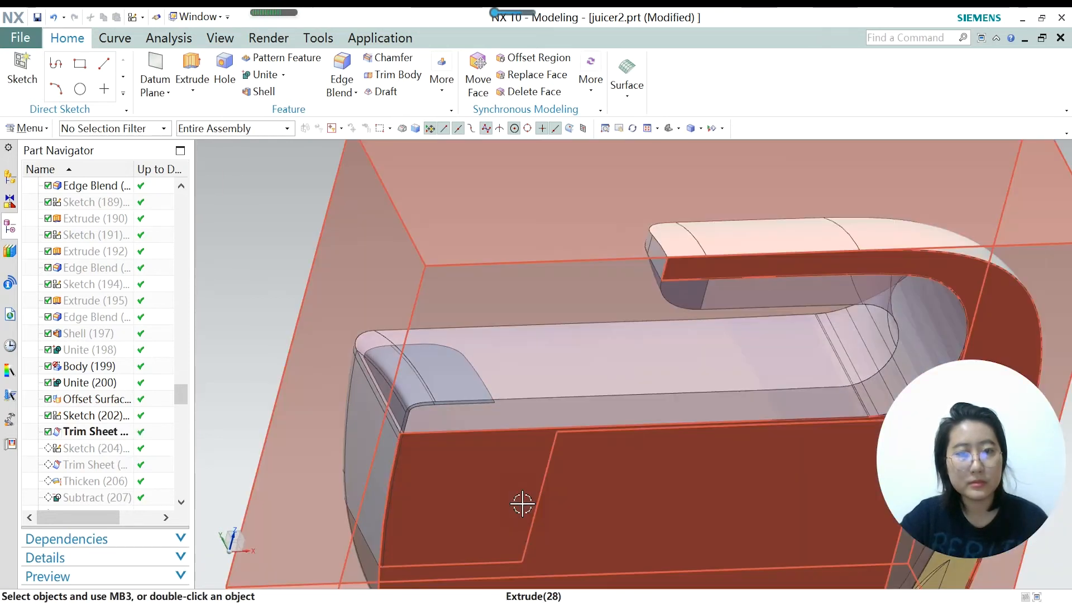
scroll(397, 386, "down", 1)
middle_click_drag(402, 463, 502, 388)
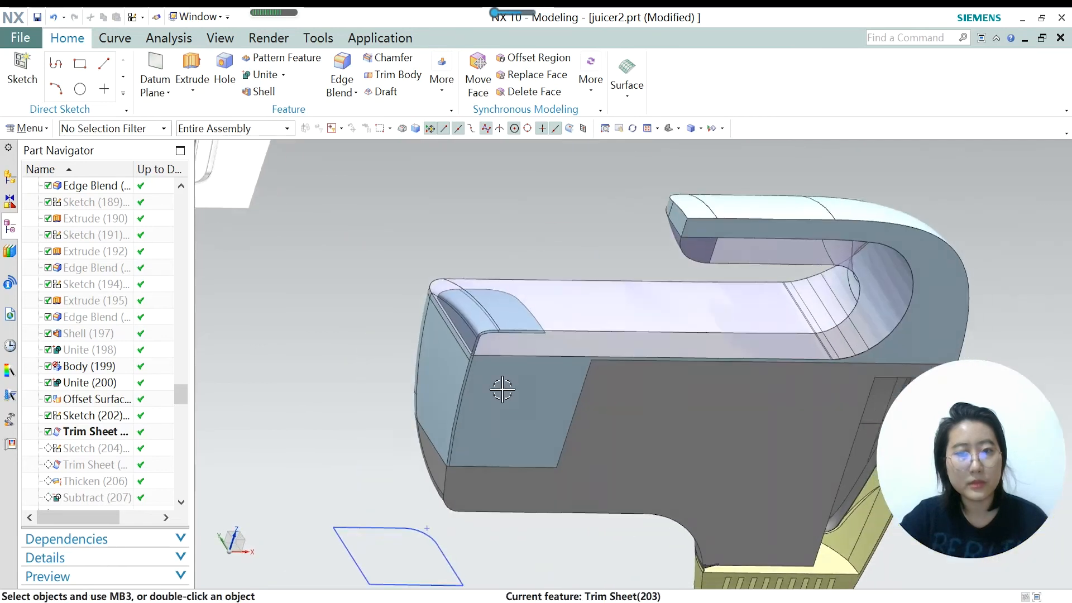
scroll(411, 359, "up", 2)
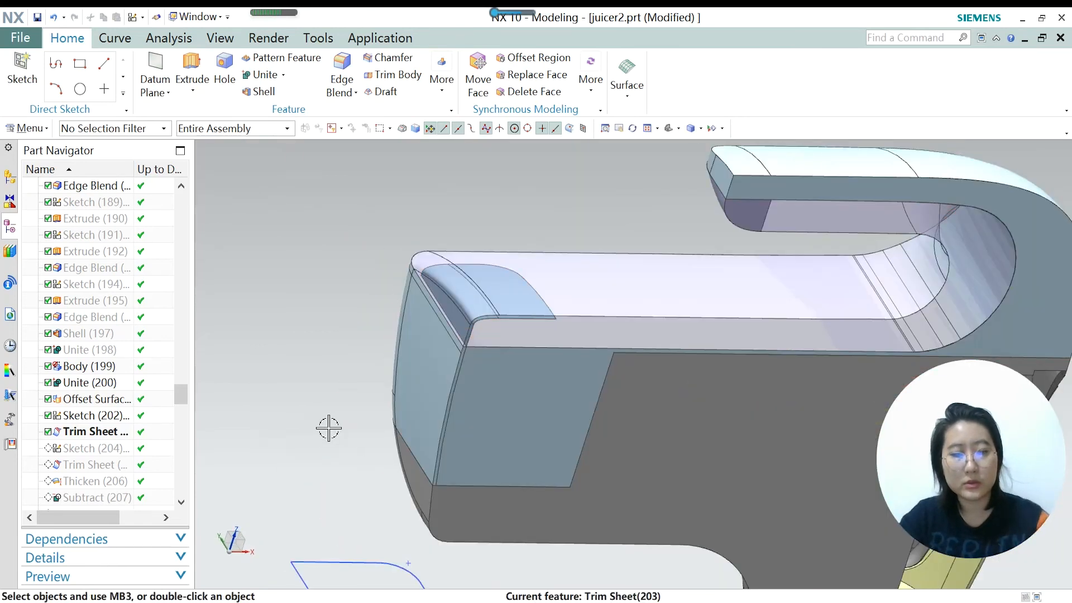
Set the translucency of the light blue main solid body to 44.
key("ctrl+j")
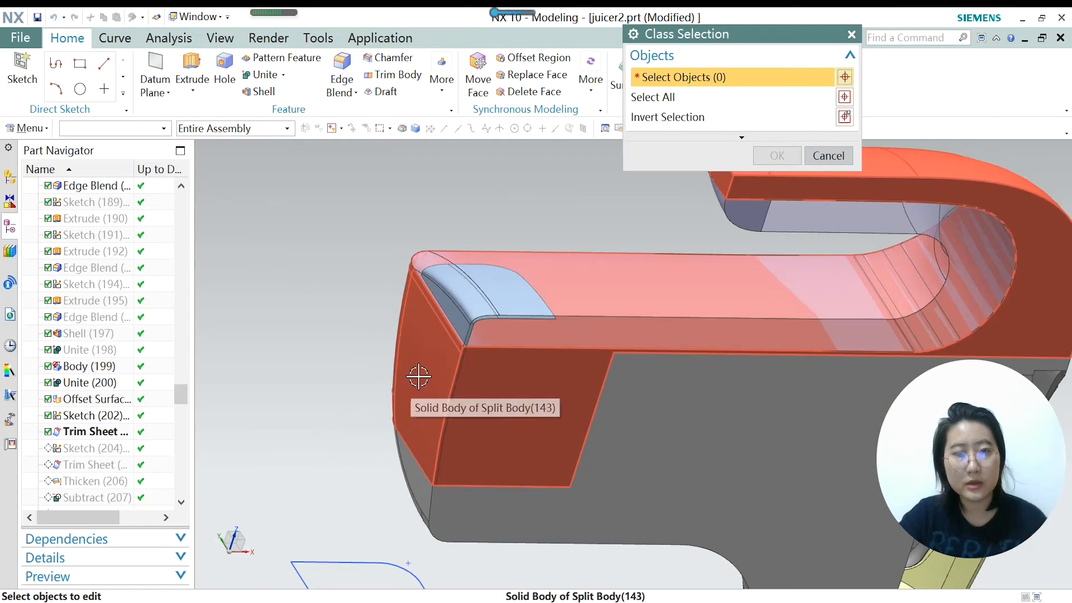
left_click(412, 363)
left_click(762, 159)
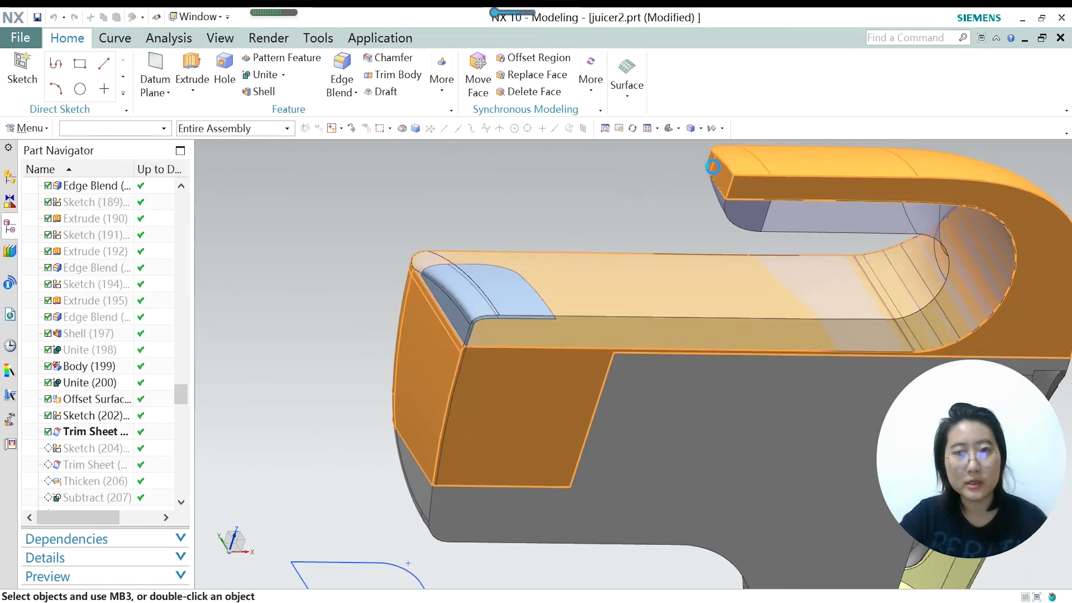
left_click_drag(646, 239, 731, 240)
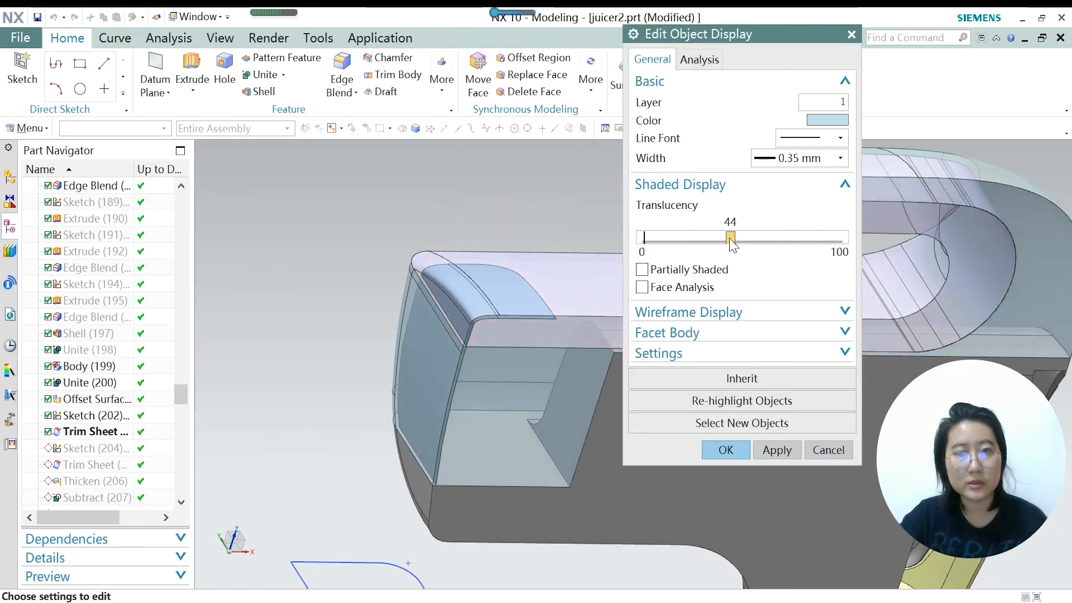
left_click(742, 455)
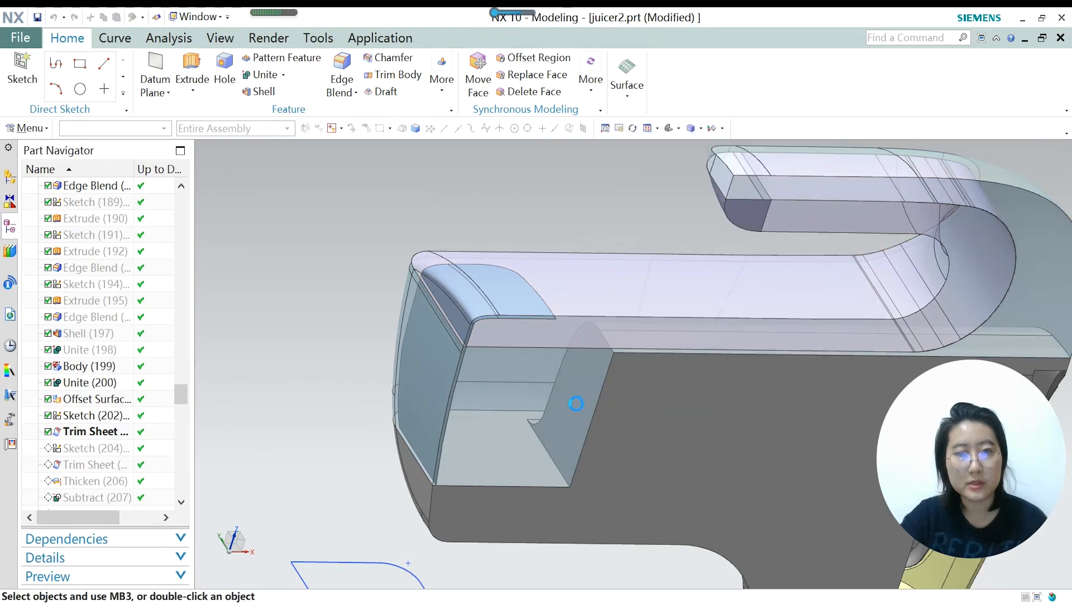
Highlight Sketch (202), Trim Sheet (203) and Offset Surface (201) in turn to compare the trimmed sheet with its source surface and profile.
left_click(105, 424)
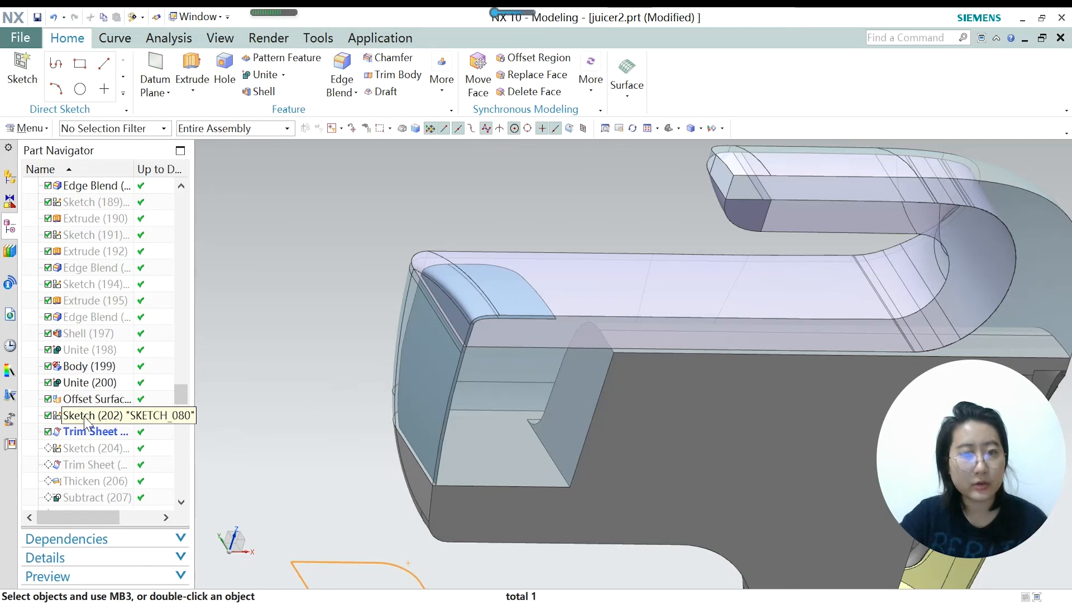
left_click(85, 417)
scroll(337, 282, "down", 3)
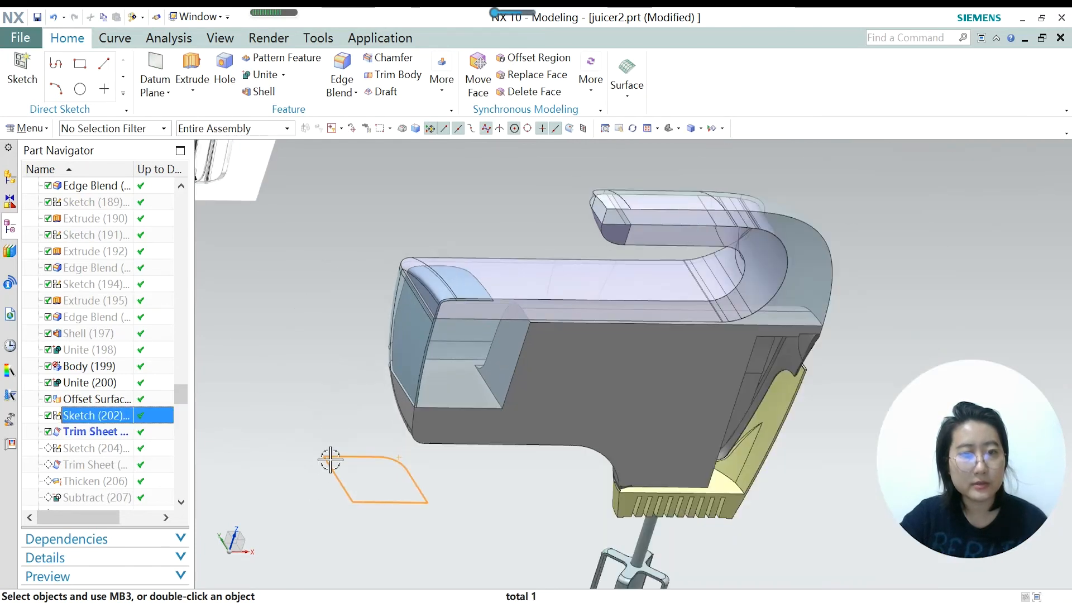
left_click(113, 438)
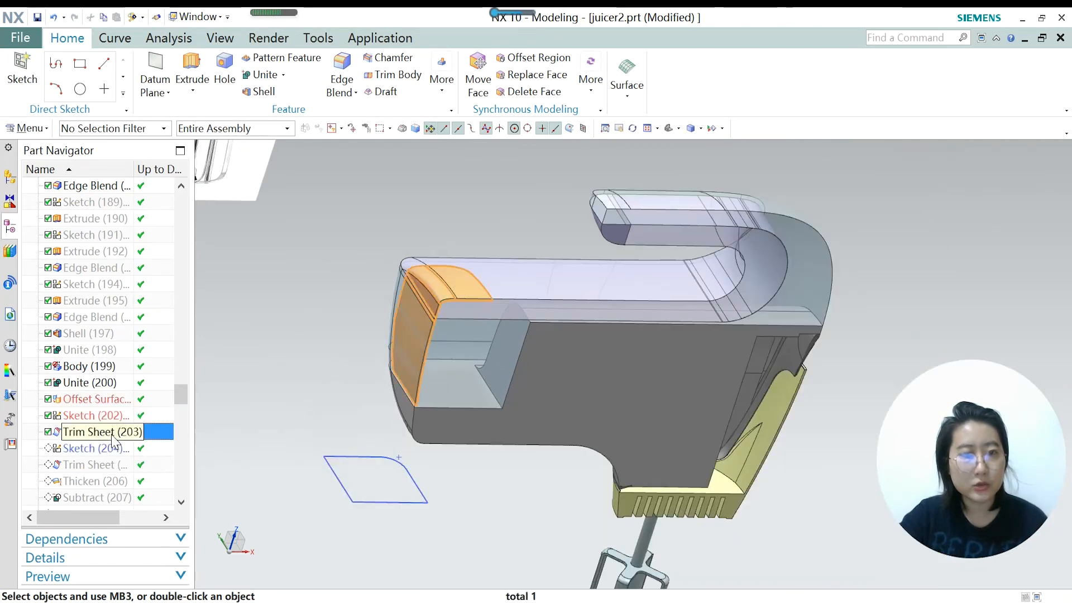
left_click(92, 398)
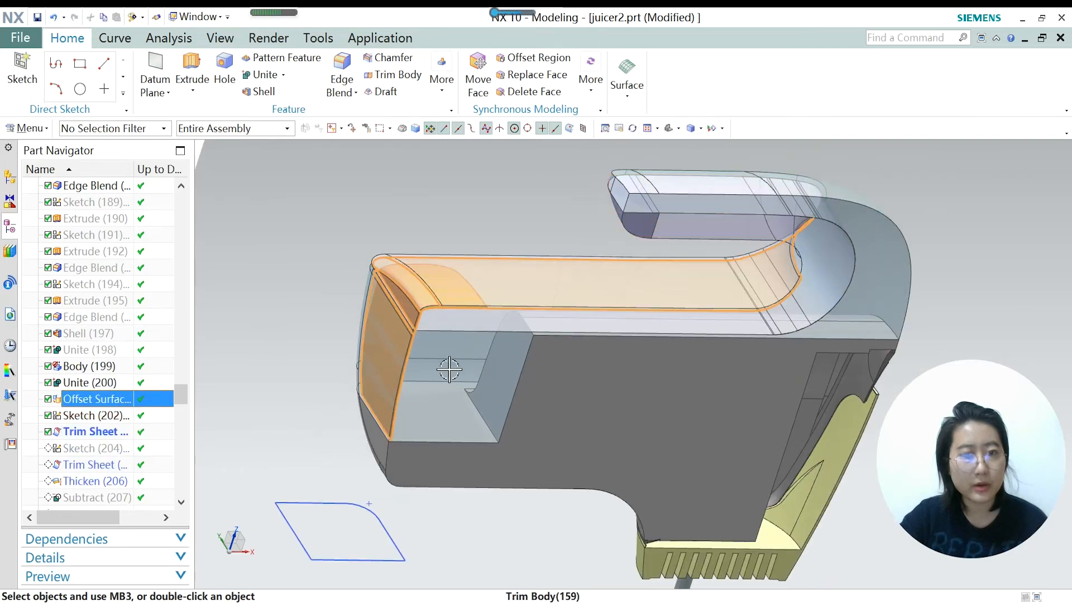
scroll(363, 332, "up", 2)
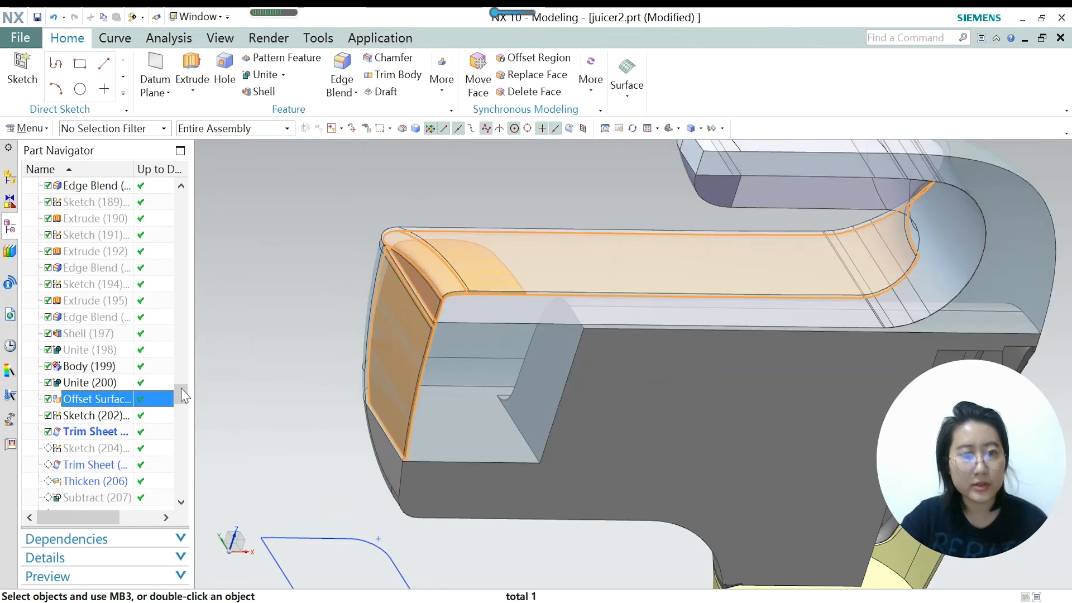
key("Escape")
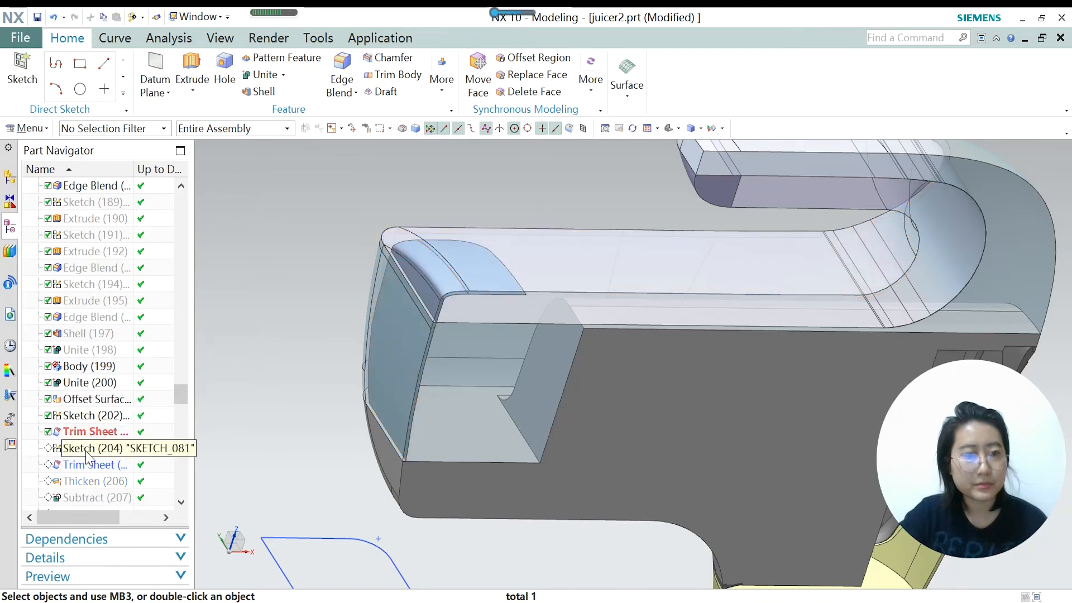
Make Sketch (204) the current feature, review its rounded-corner profile against the body's end face, and finish the sketch without changes.
right_click(89, 456)
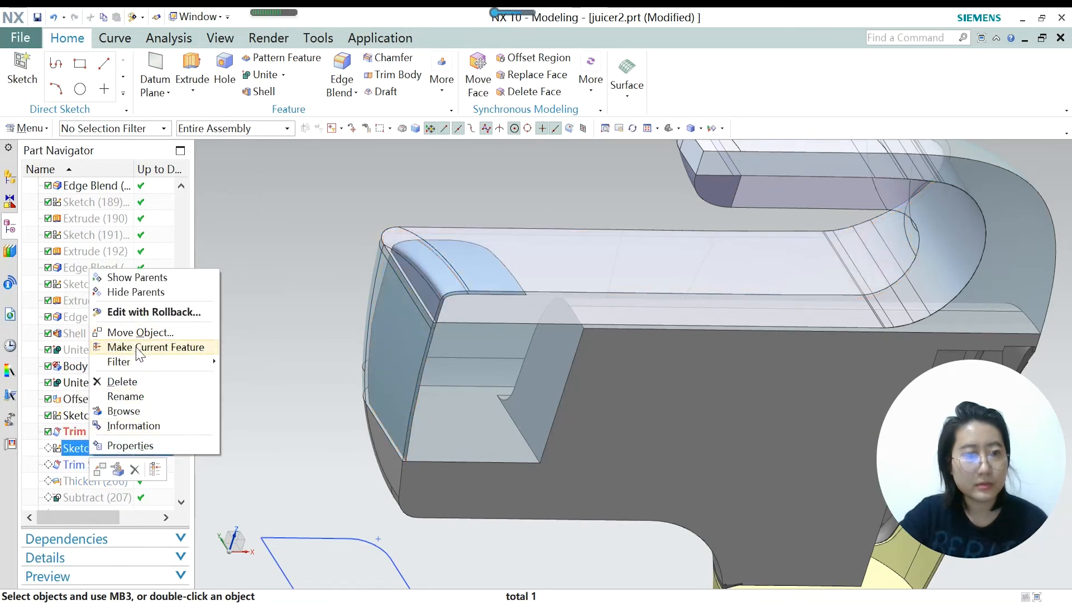
left_click(140, 347)
double_click(89, 448)
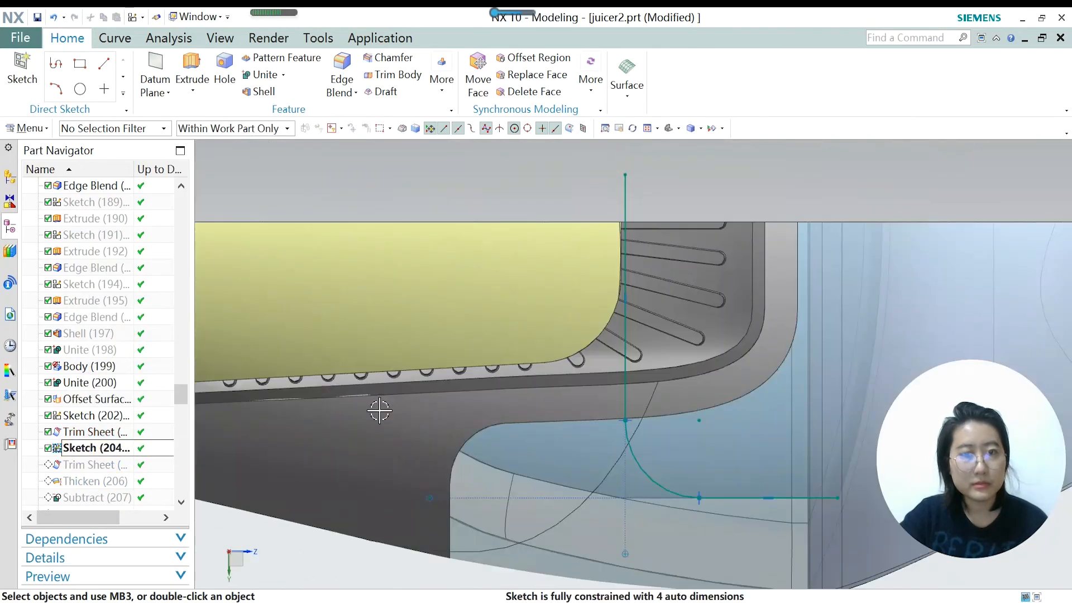
middle_click_drag(503, 243, 426, 293)
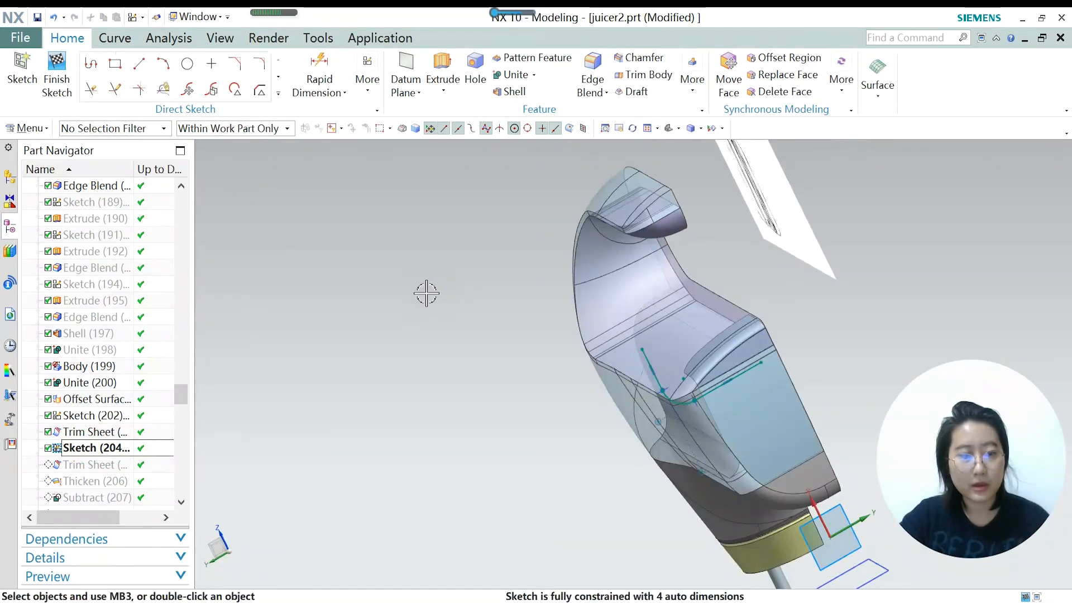
key("shift+F8")
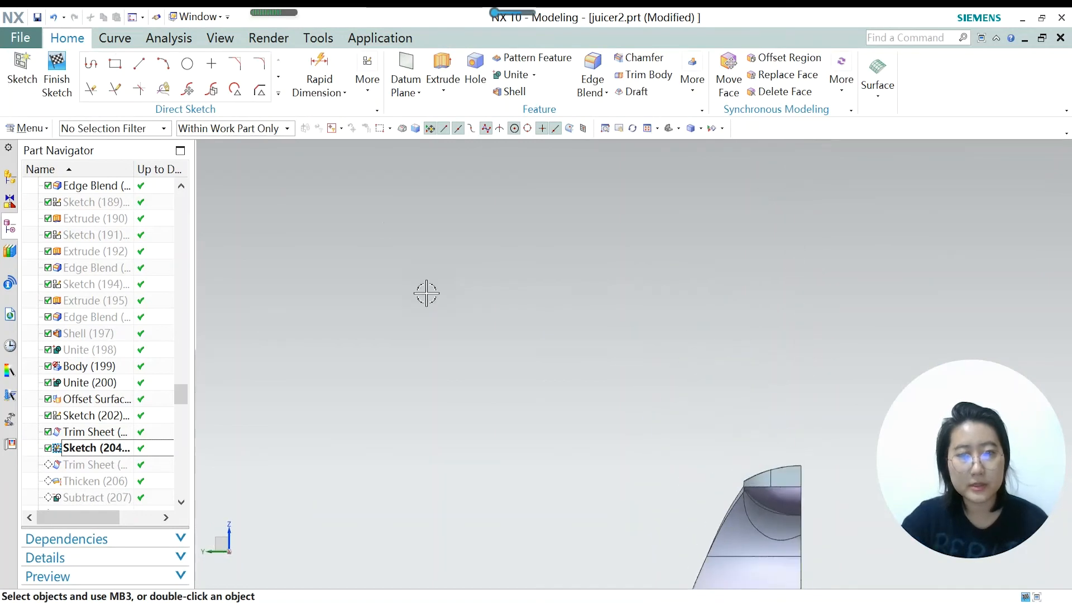
scroll(550, 418, "up", 5)
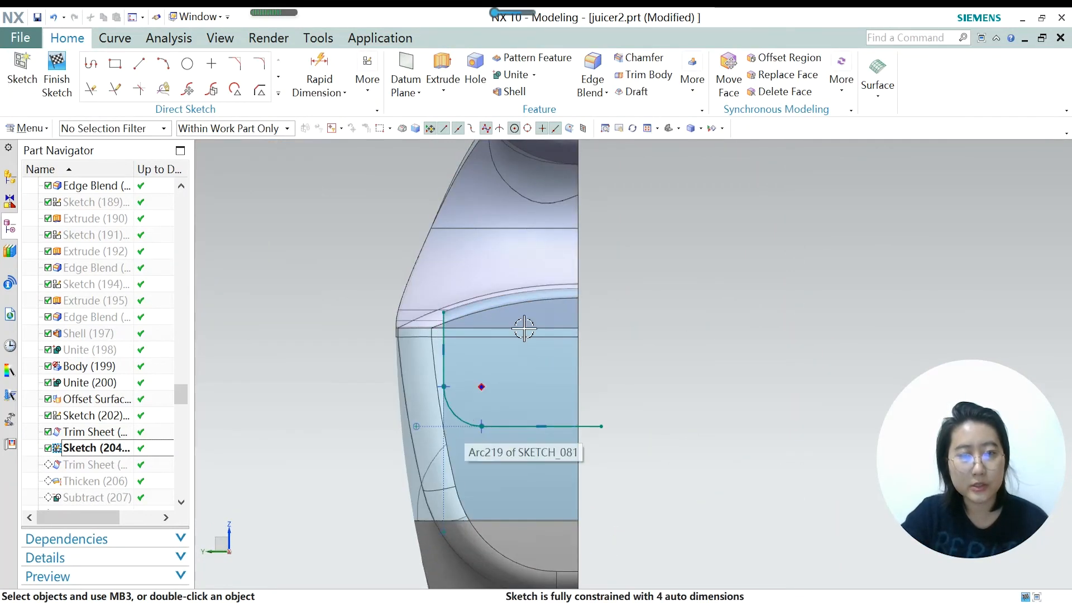
scroll(522, 325, "down", 5)
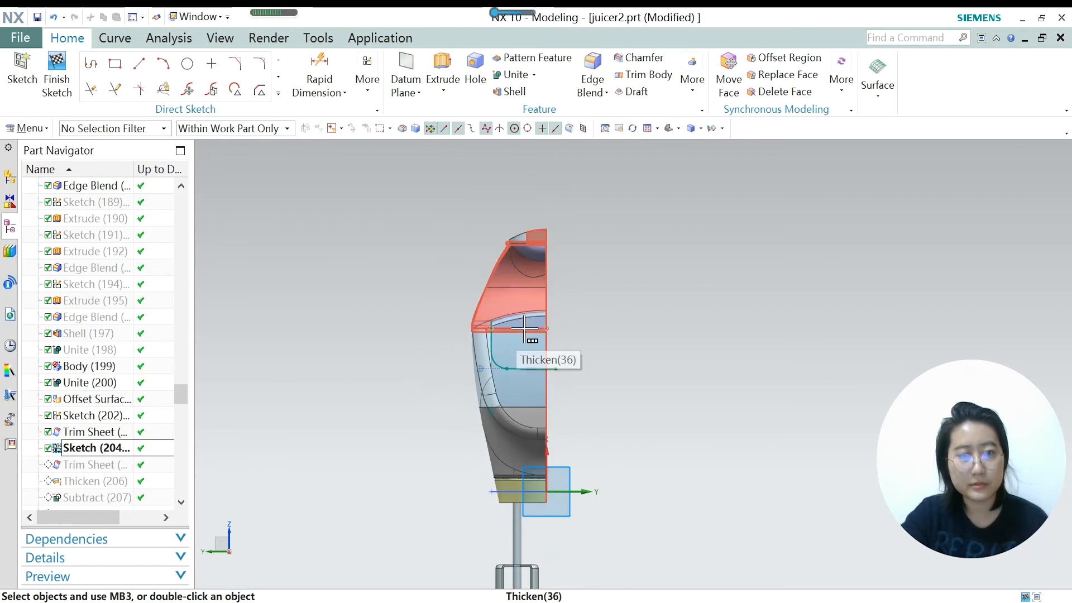
scroll(533, 356, "up", 2)
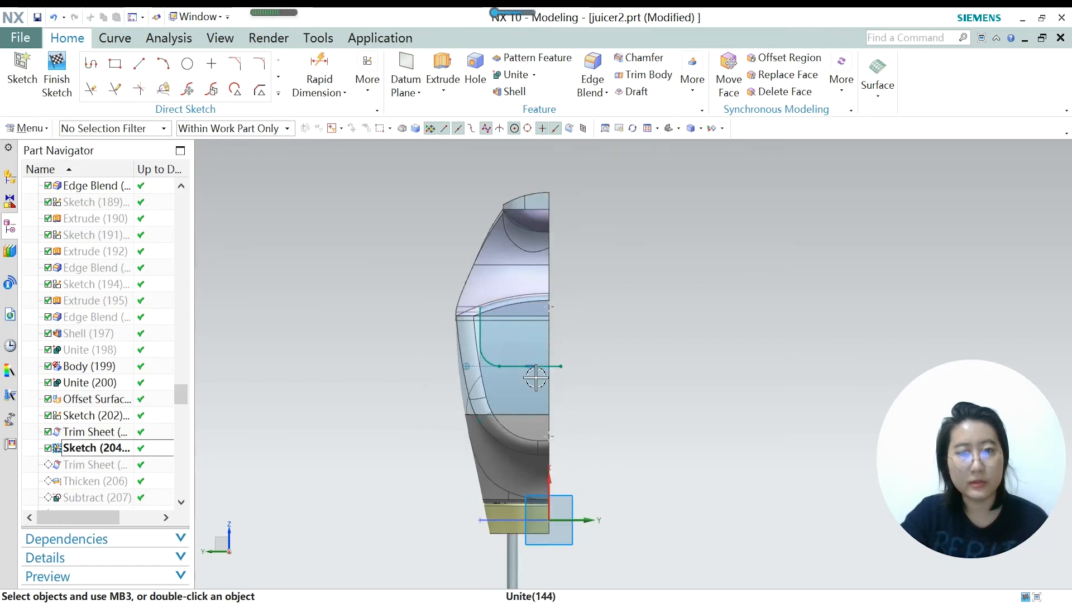
left_click(56, 76)
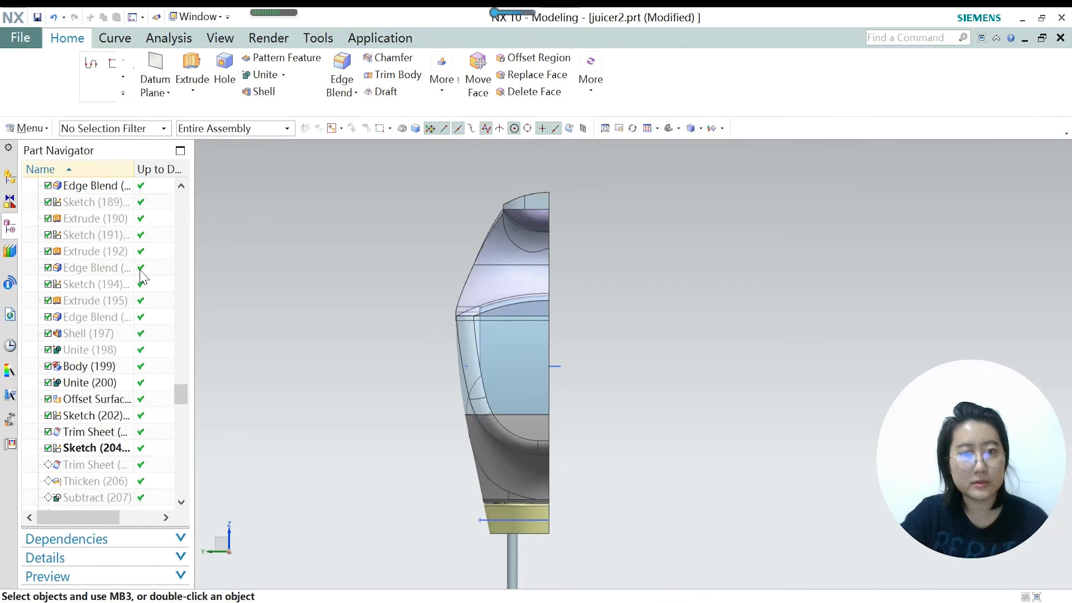
Make Trim Sheet (205) the current feature and compare its trimmed surface with that of Trim Sheet (203).
right_click(104, 465)
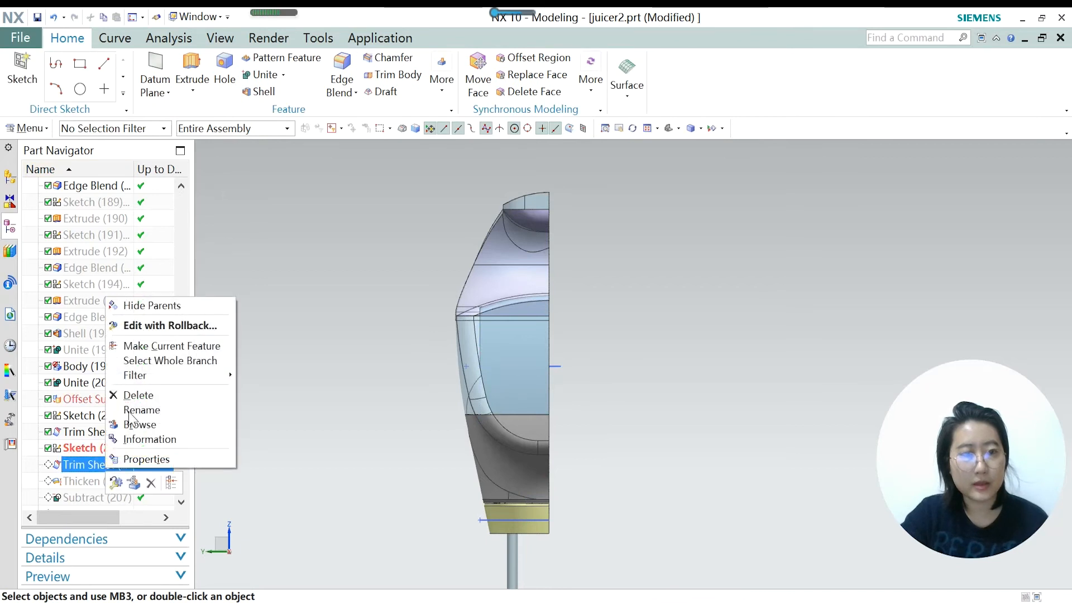
left_click(177, 344)
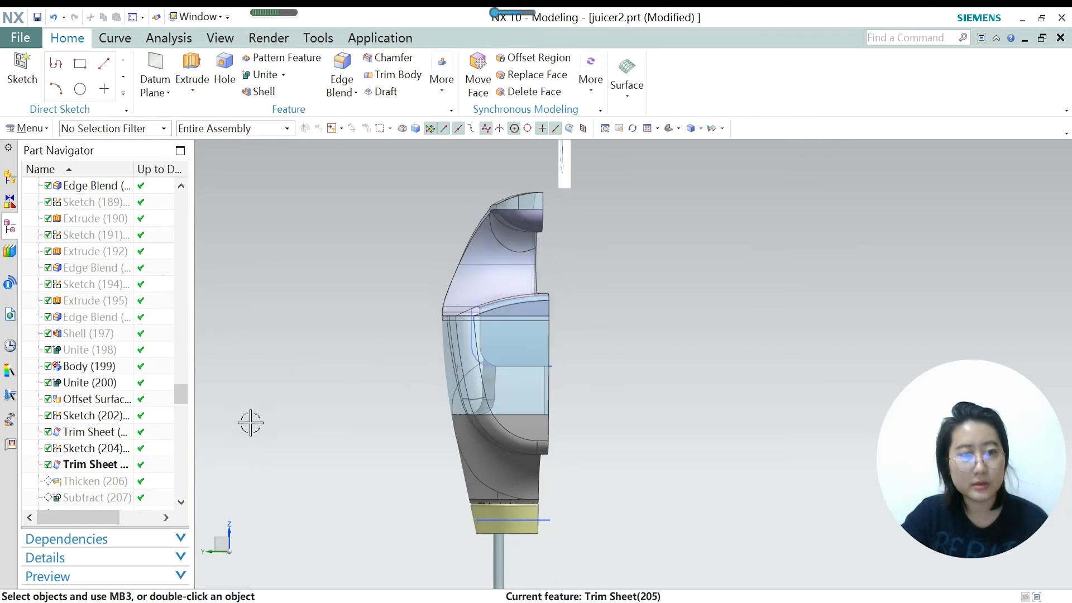
left_click(104, 438)
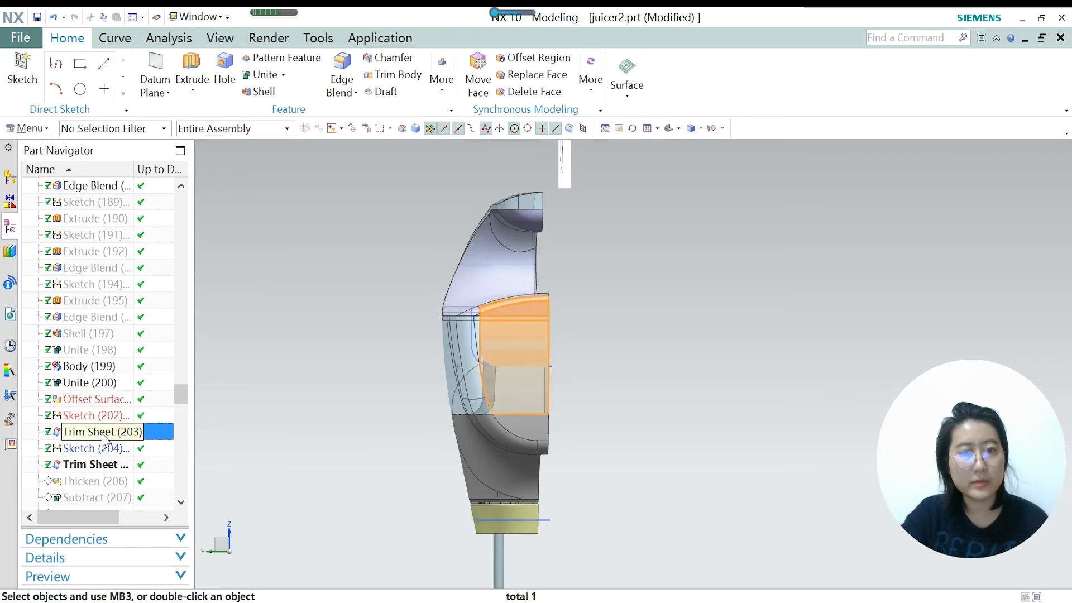
left_click(105, 468)
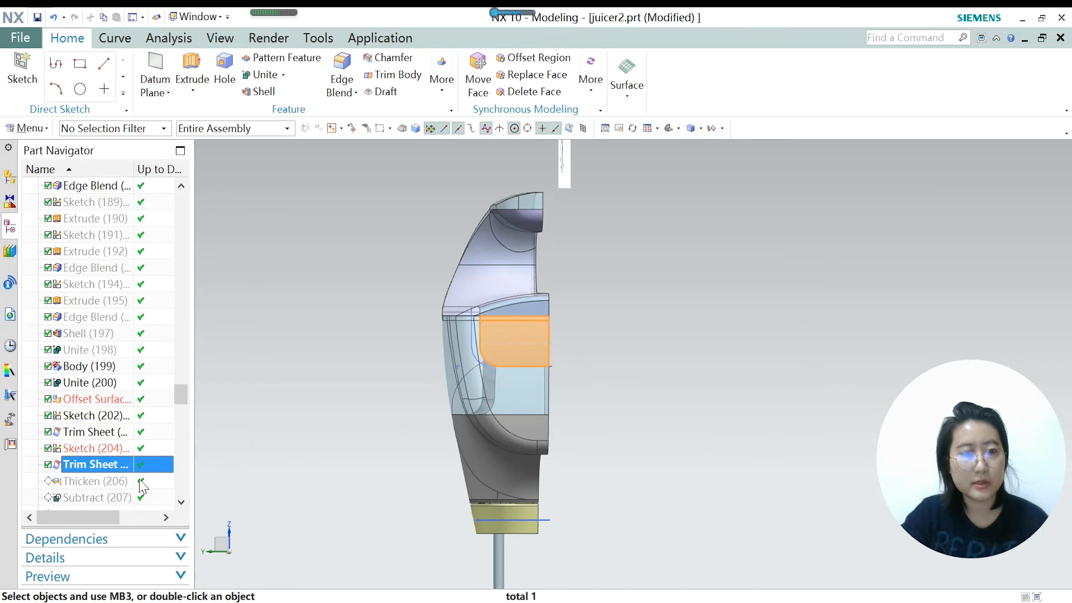
Make Thicken (206) the current feature, inspect the thickened cap at the body's end, and review its thickness settings without changes.
left_click(111, 480)
right_click(112, 480)
left_click(195, 358)
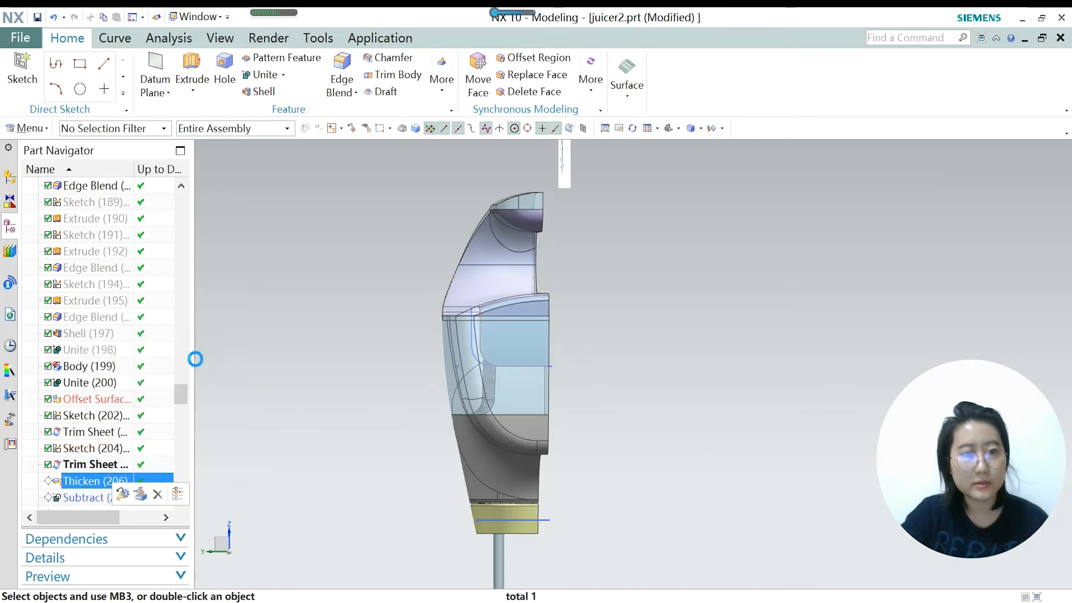
middle_click_drag(371, 364, 489, 344)
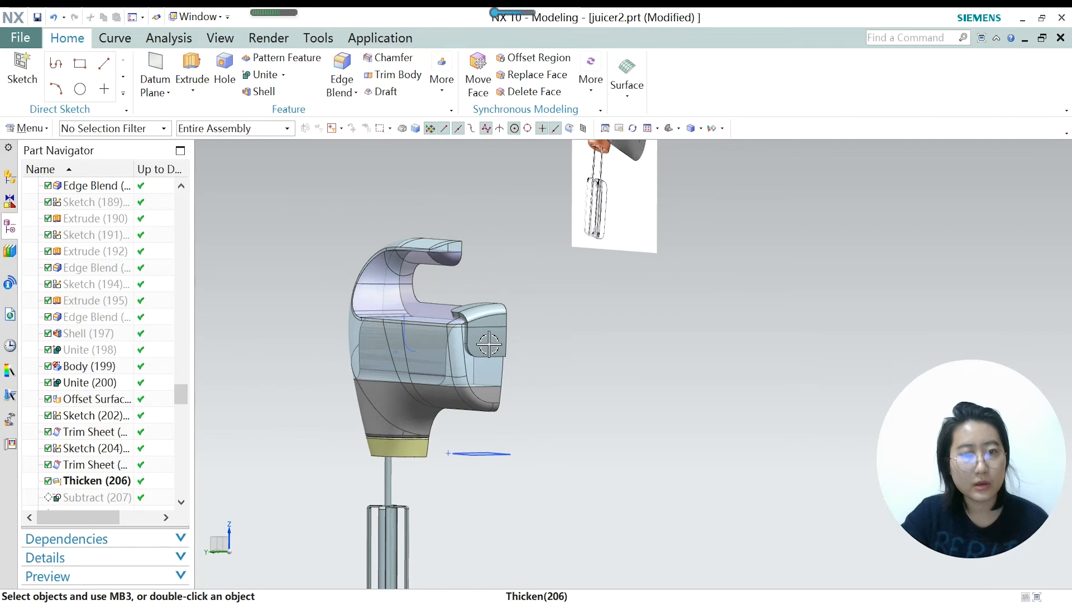
scroll(480, 348, "up", 5)
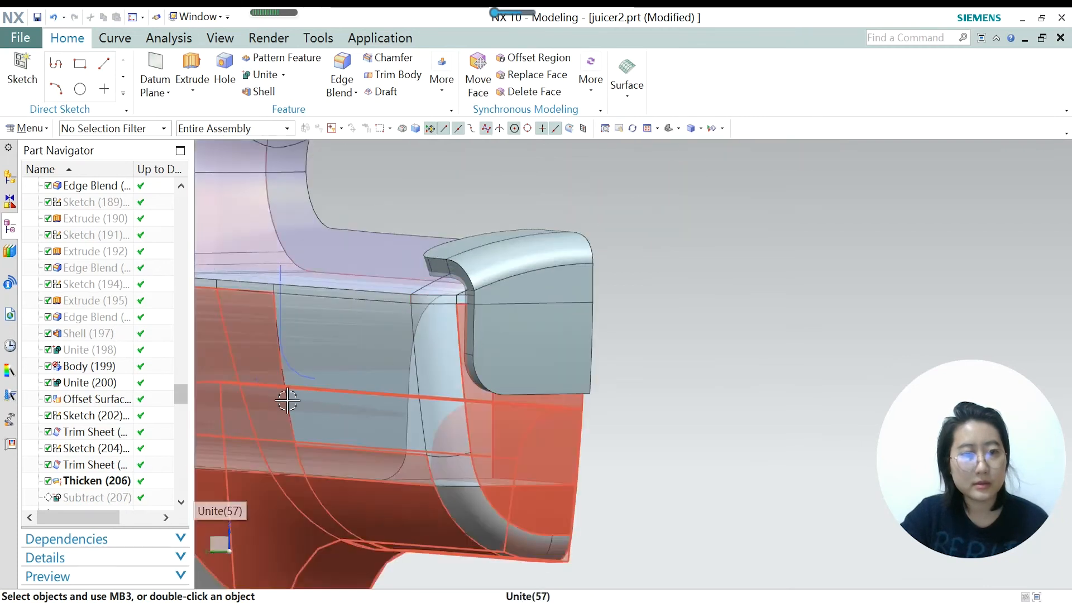
scroll(508, 282, "down", 1)
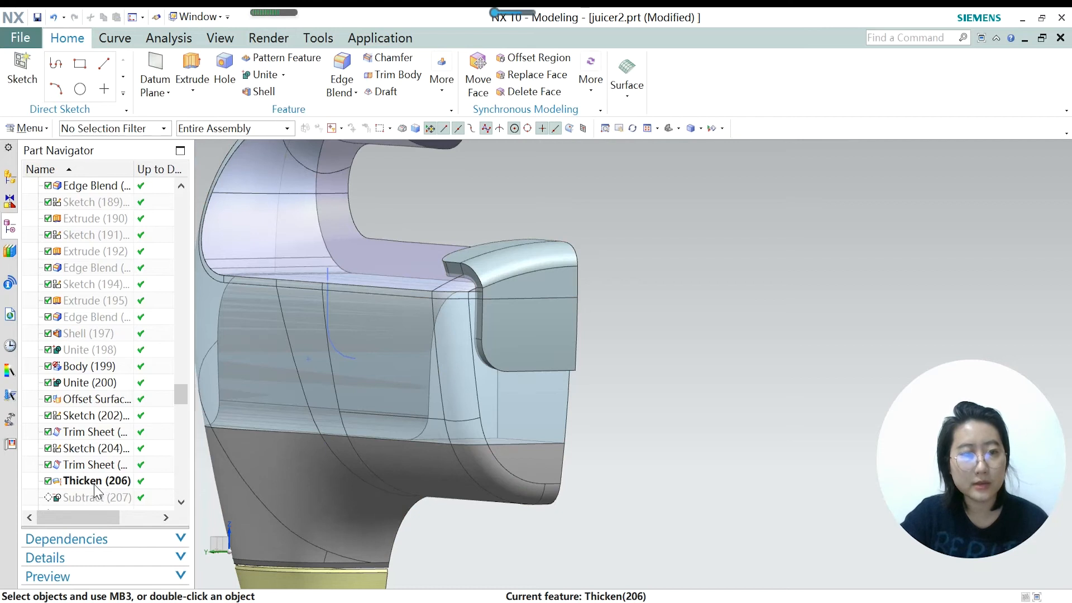
double_click(95, 482)
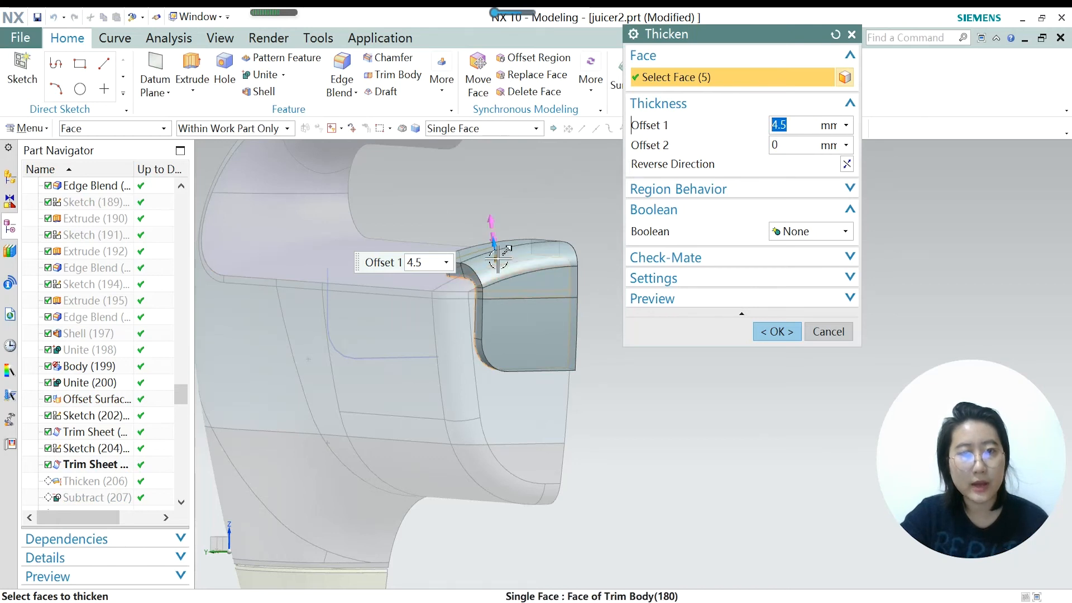
left_click(784, 337)
Make Subtract (207) the current feature.
scroll(93, 485, "down", 4)
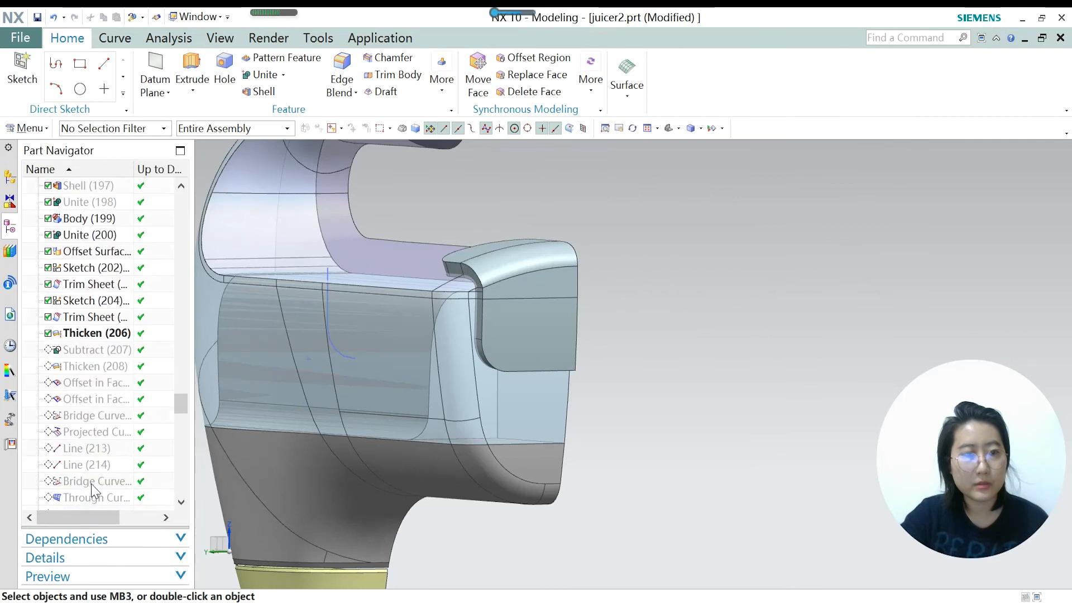
left_click(98, 298)
right_click(98, 298)
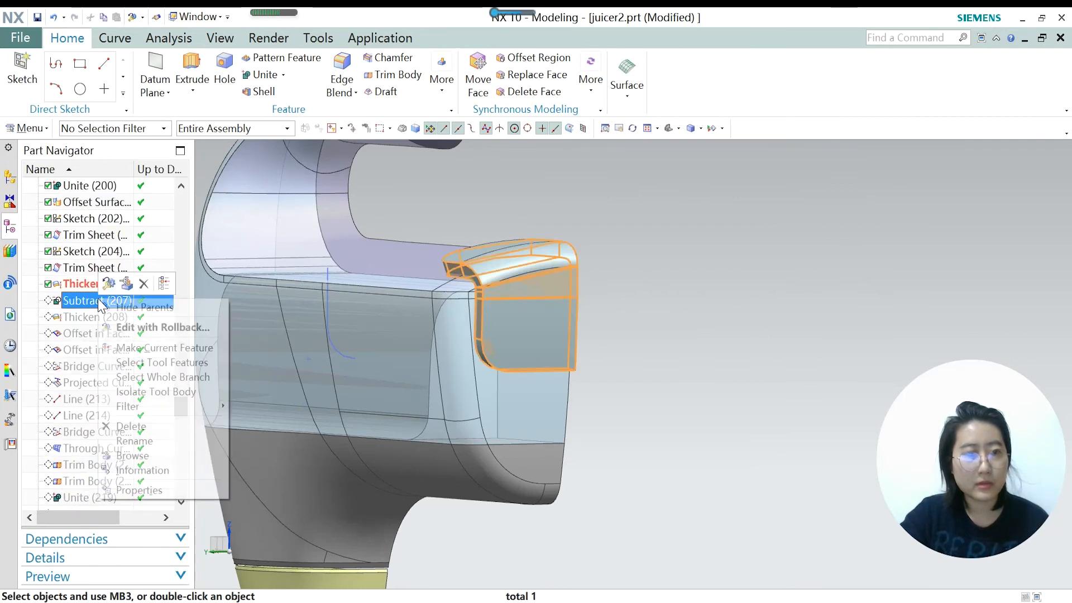
left_click(152, 351)
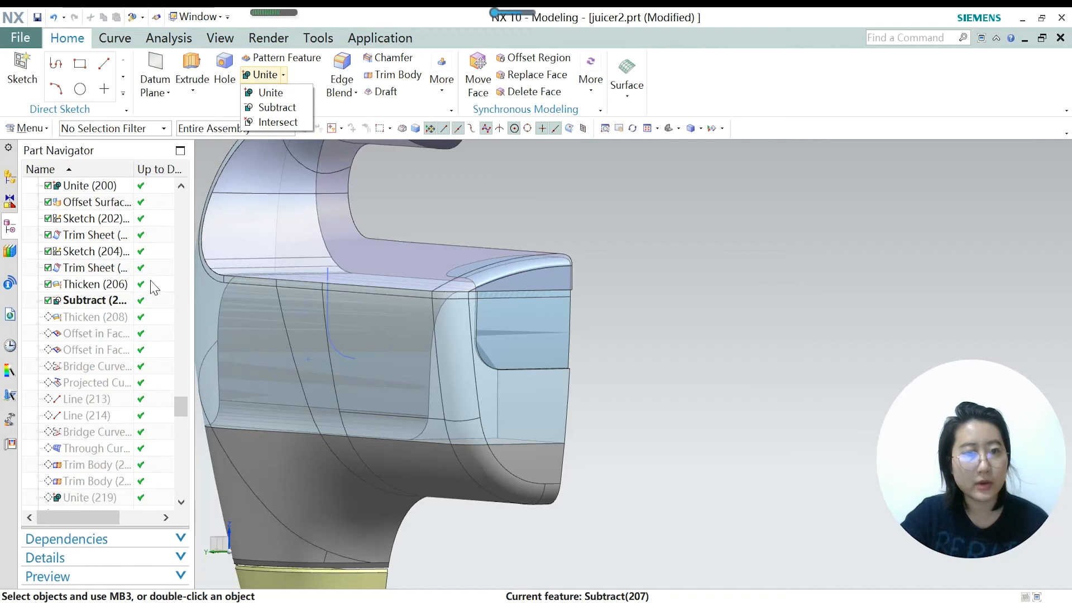
Open Subtract (207), review its target body and tool body around the end of the main body, and accept it without changes.
double_click(95, 301)
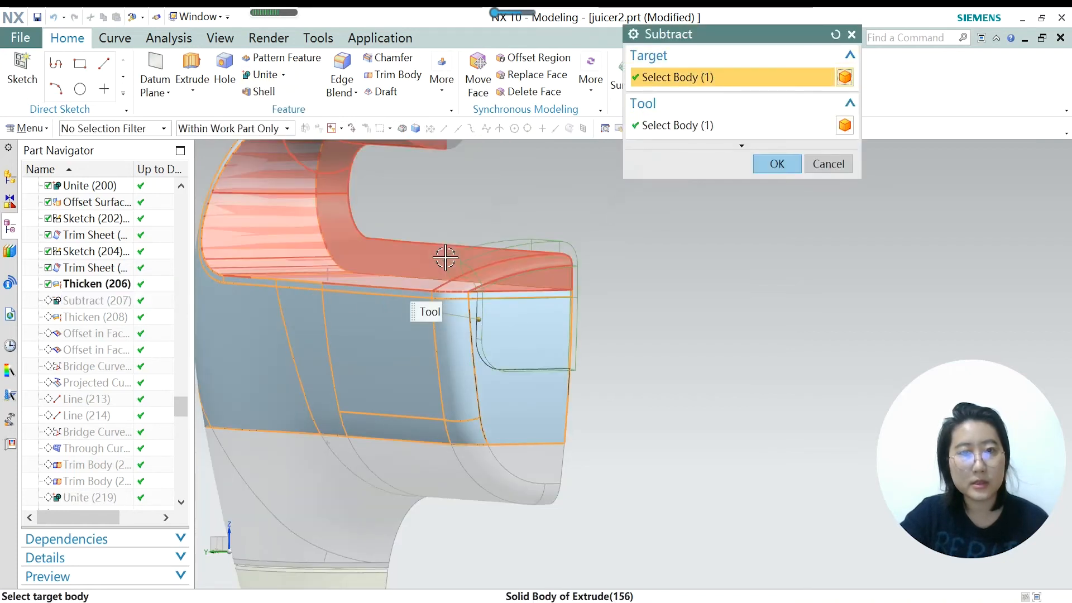
middle_click_drag(550, 252, 575, 263)
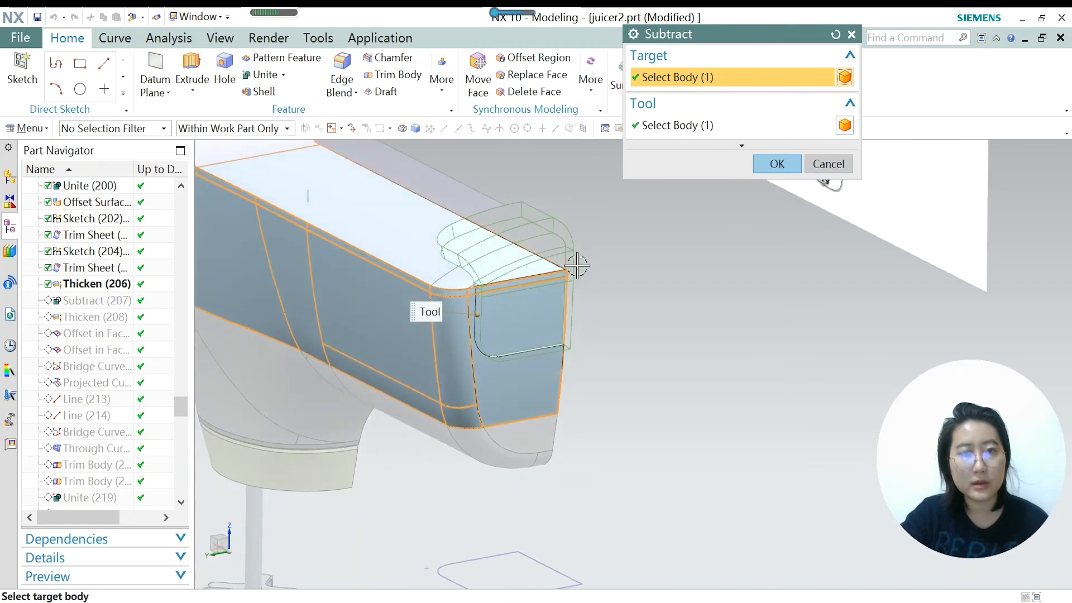
scroll(575, 263, "down", 3)
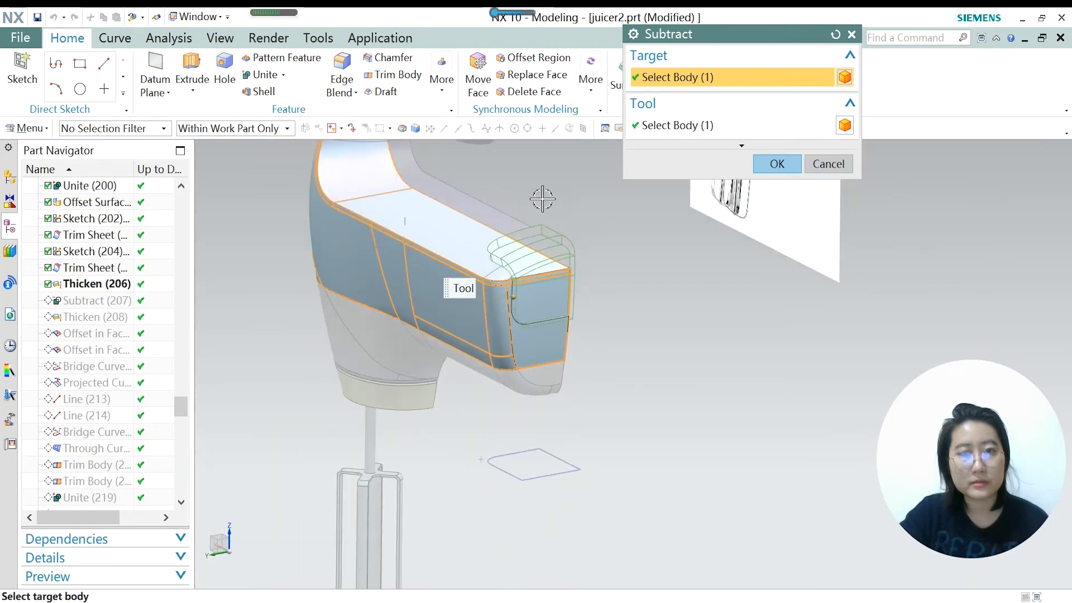
scroll(528, 346, "up", 2)
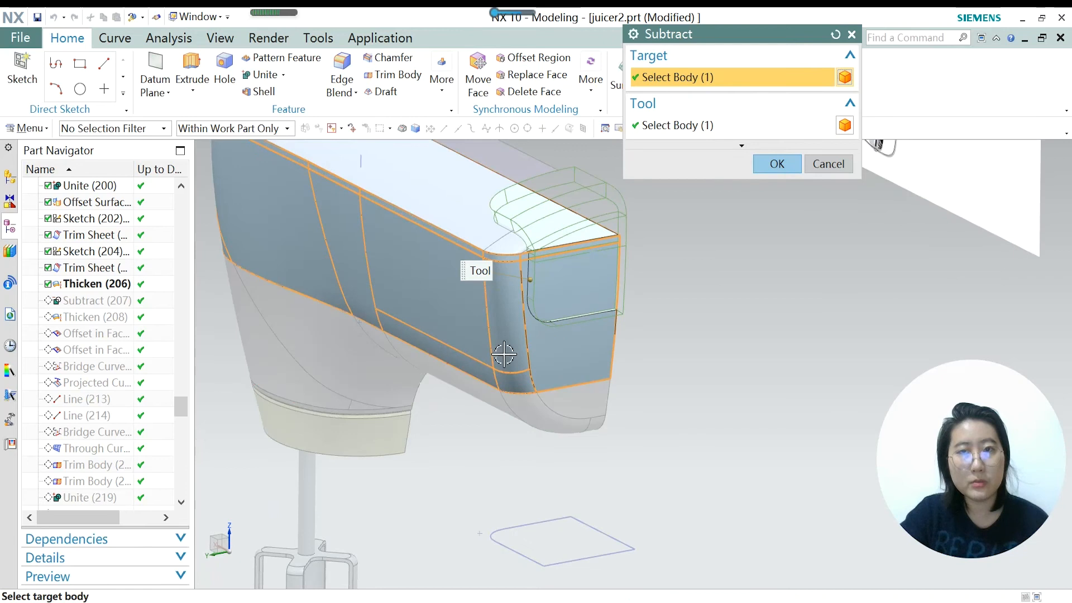
left_click(676, 125)
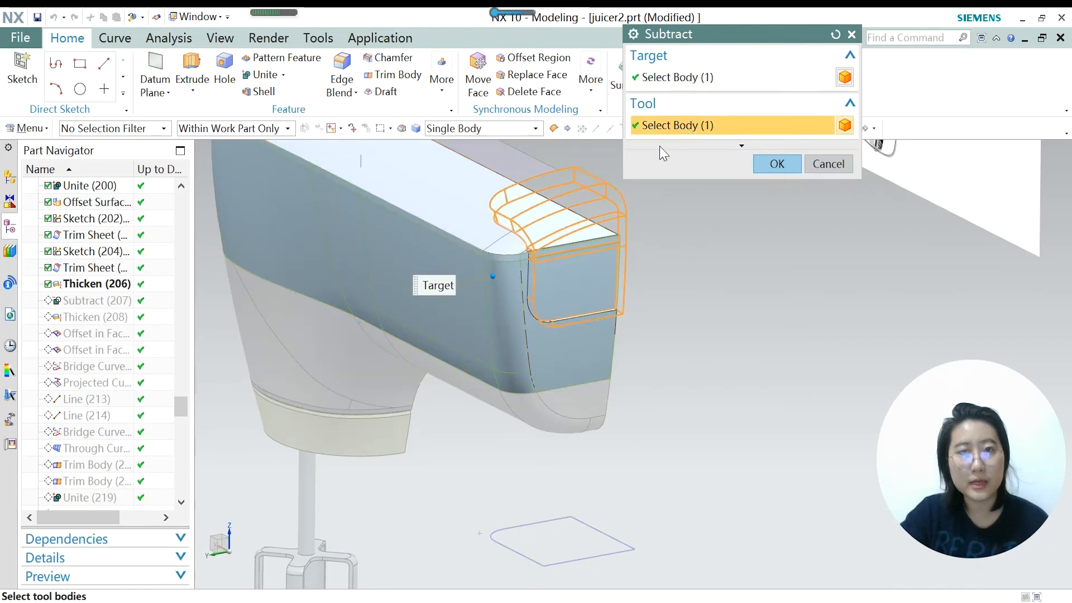
left_click(774, 166)
Inspect the recess cut into the body's end from several angles, checking its rounded lower edge and depth.
middle_click_drag(642, 282, 586, 315)
scroll(770, 329, "up", 3)
scroll(575, 349, "down", 2)
middle_click_drag(576, 352, 654, 339)
scroll(655, 338, "up", 4)
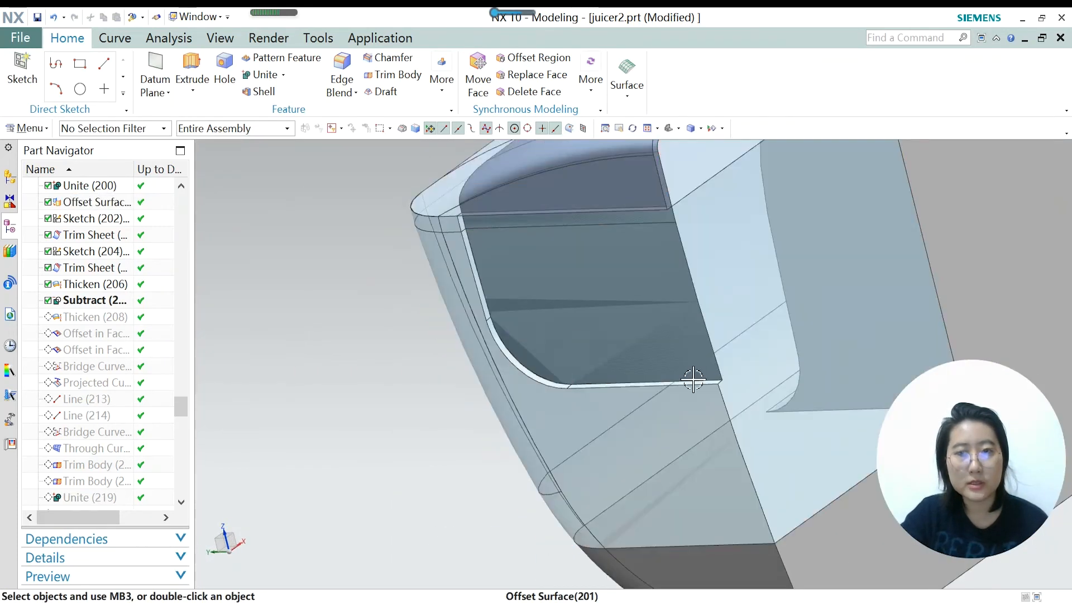
scroll(512, 403, "down", 3)
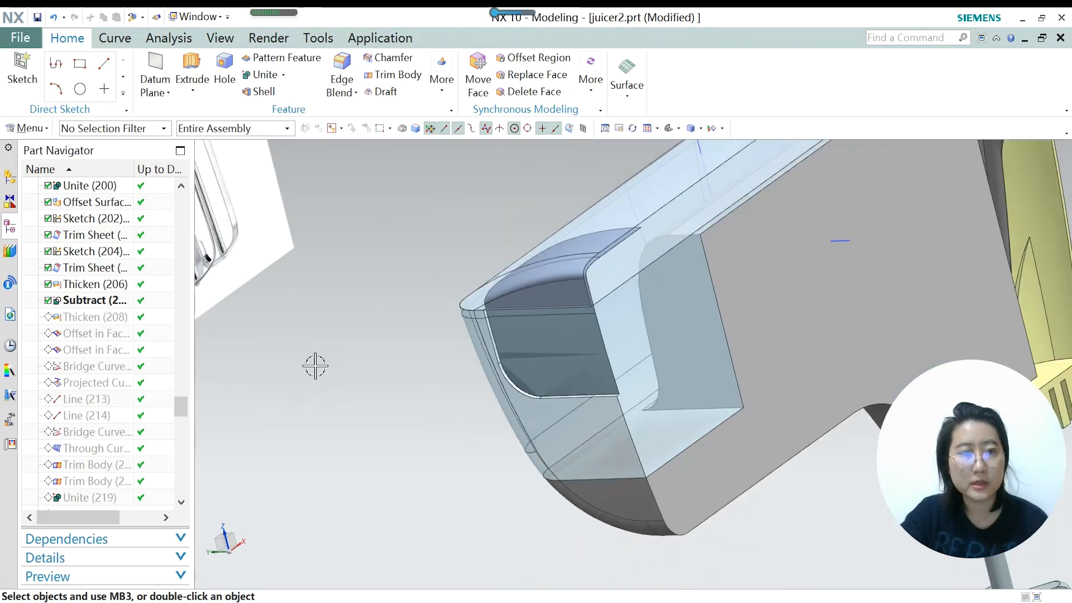
Make Thicken (208) the current feature.
left_click(118, 318)
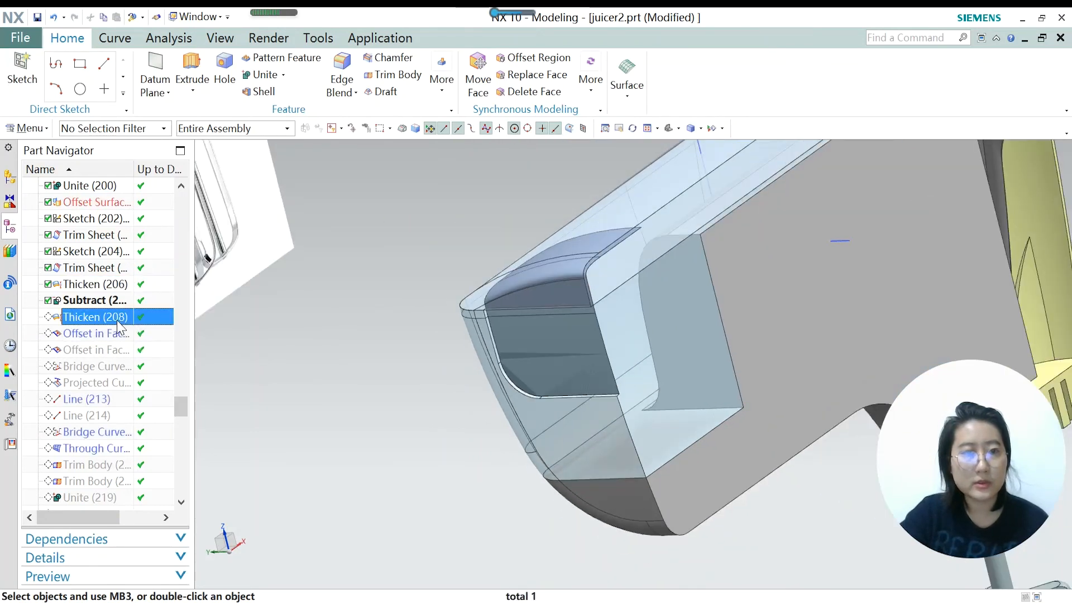
right_click(120, 325)
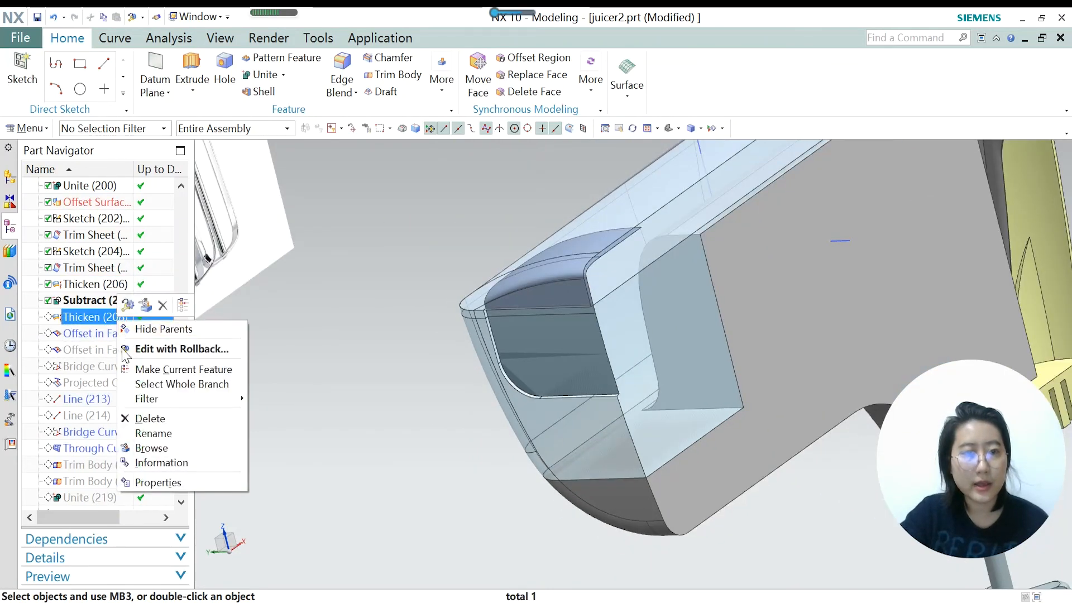
left_click(161, 369)
Open Thicken (208), review its faces, offsets and subtract target body, accept it without changes, and inspect the resulting cut.
double_click(119, 318)
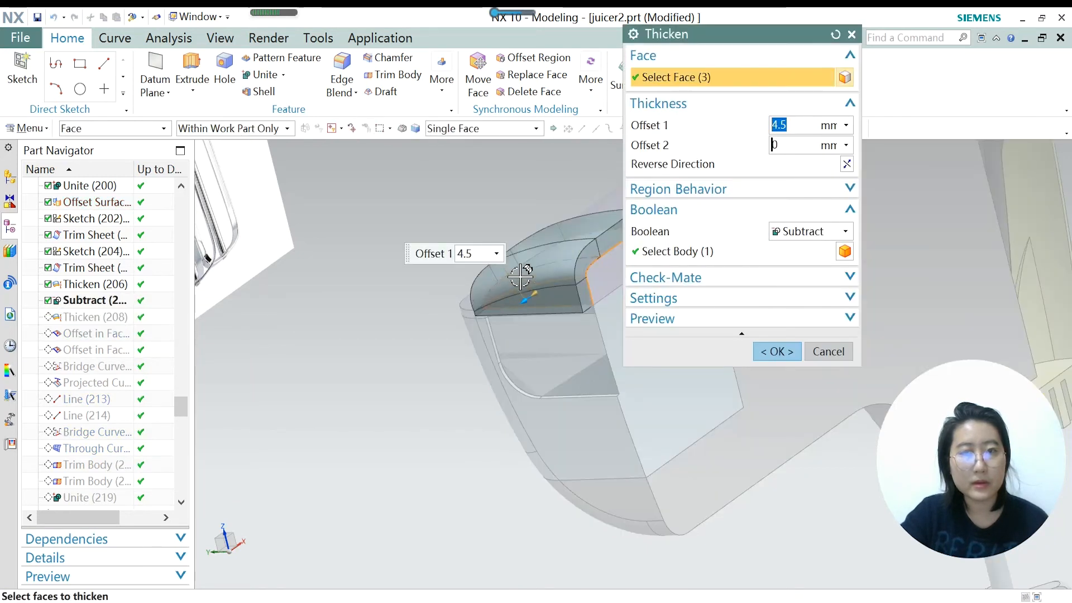
scroll(480, 291, "down", 2)
scroll(574, 259, "up", 2)
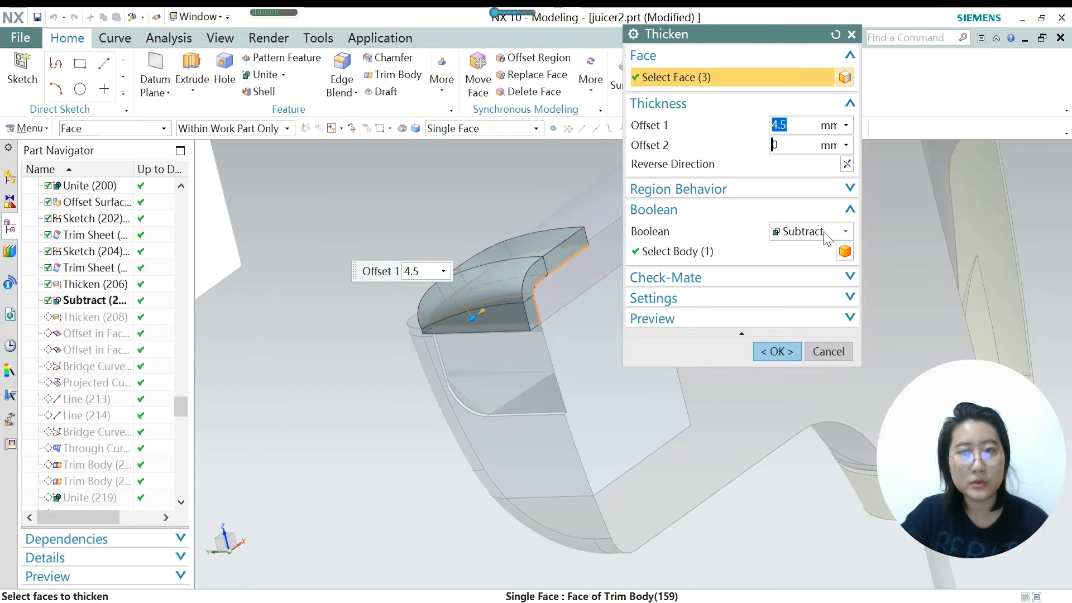
left_click(702, 256)
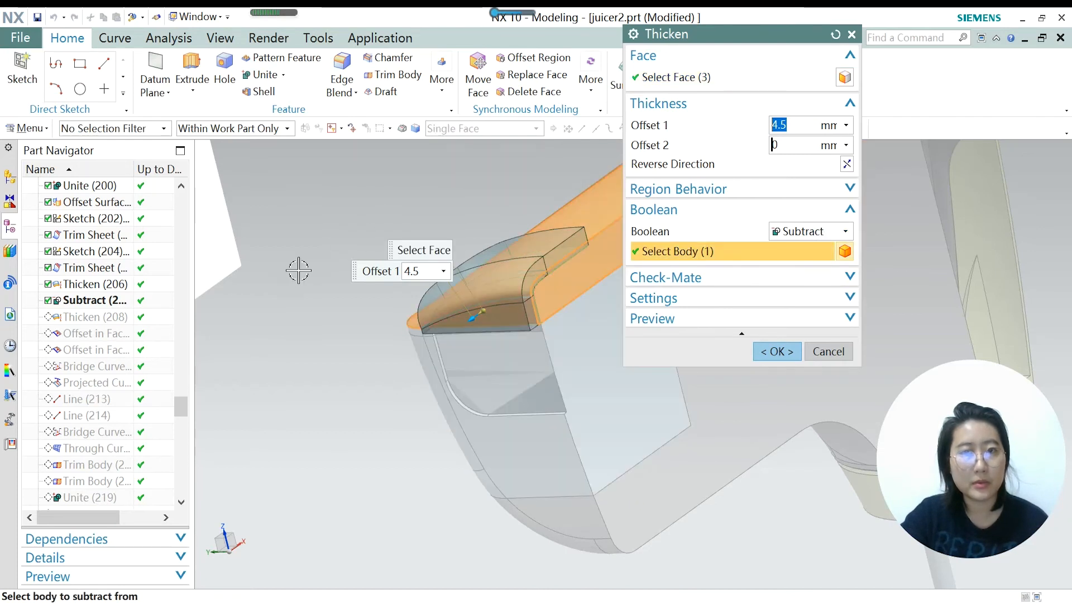
left_click(773, 351)
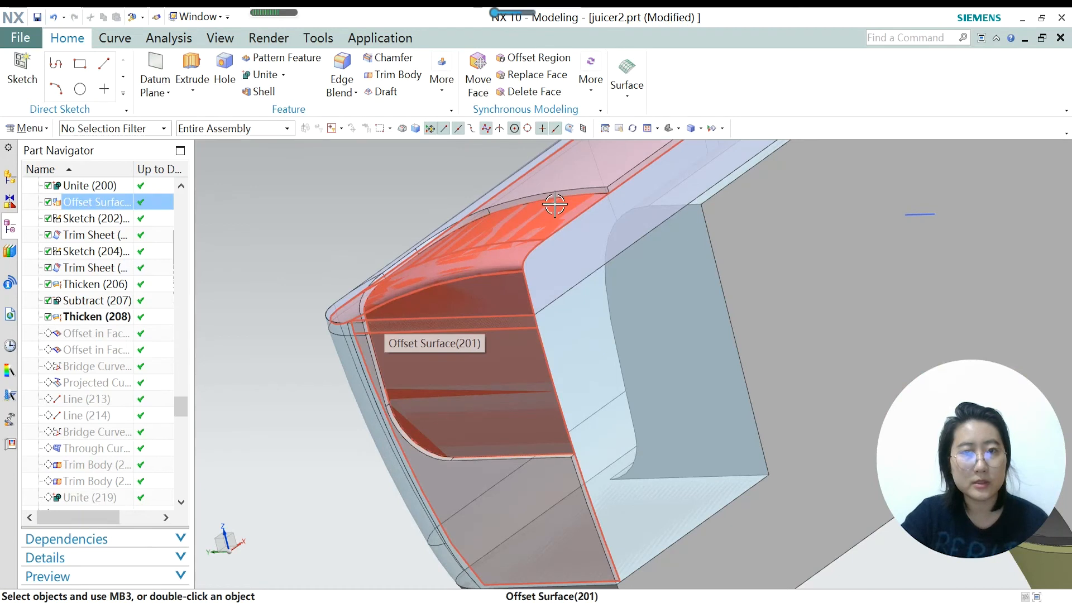
scroll(463, 380, "down", 2)
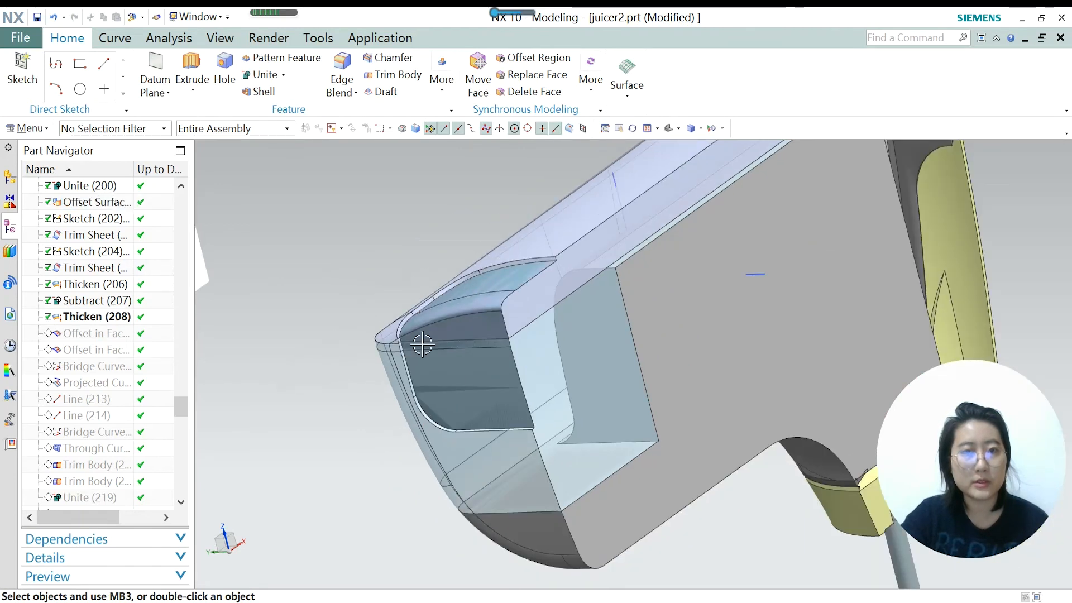
middle_click_drag(378, 411, 381, 411)
Make Offset in Face (209) the current feature and inspect the offset curve along the recess's upper edge.
left_click(92, 334)
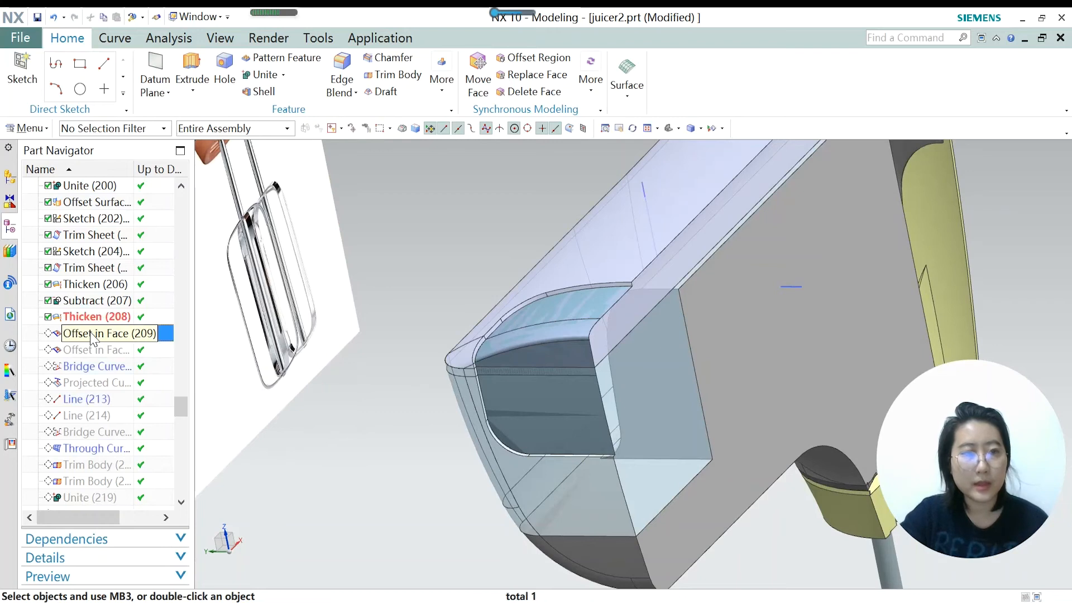
right_click(92, 335)
left_click(149, 410)
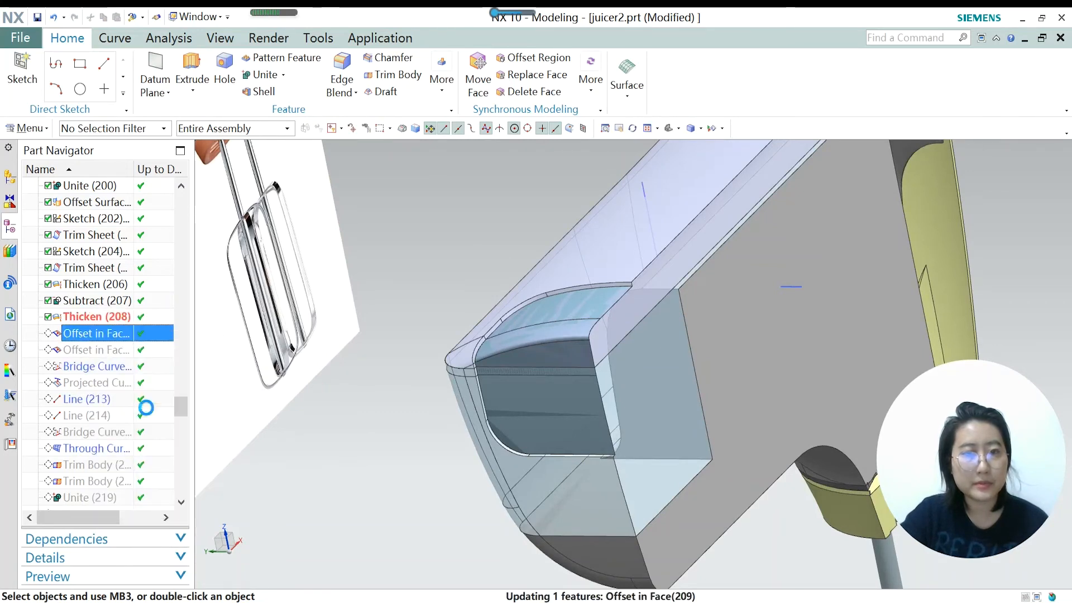
scroll(514, 270, "up", 2)
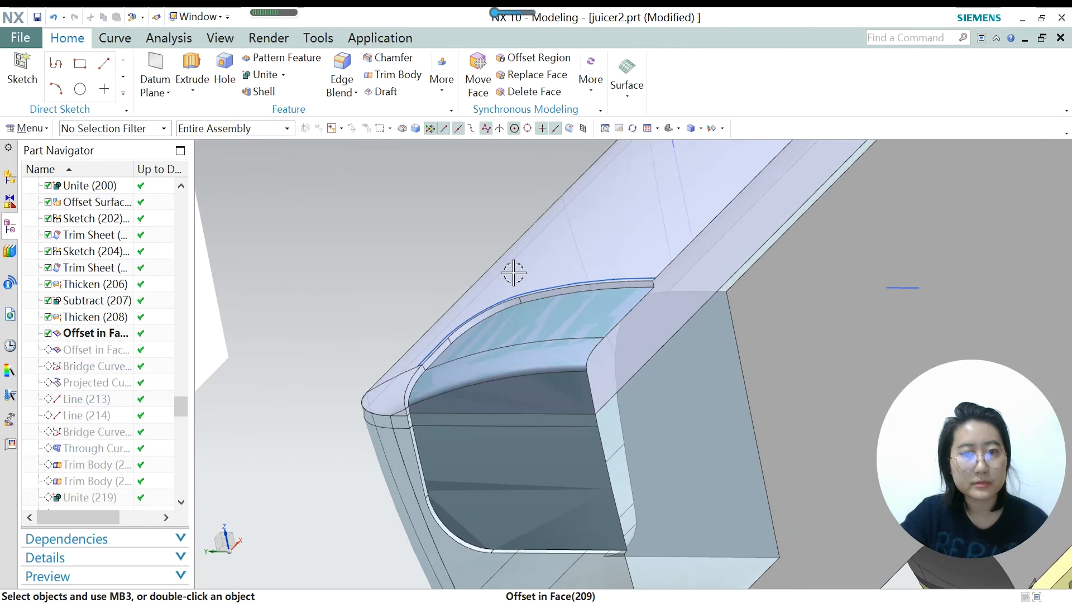
scroll(510, 277, "down", 2)
scroll(540, 309, "up", 2)
scroll(526, 305, "down", 3)
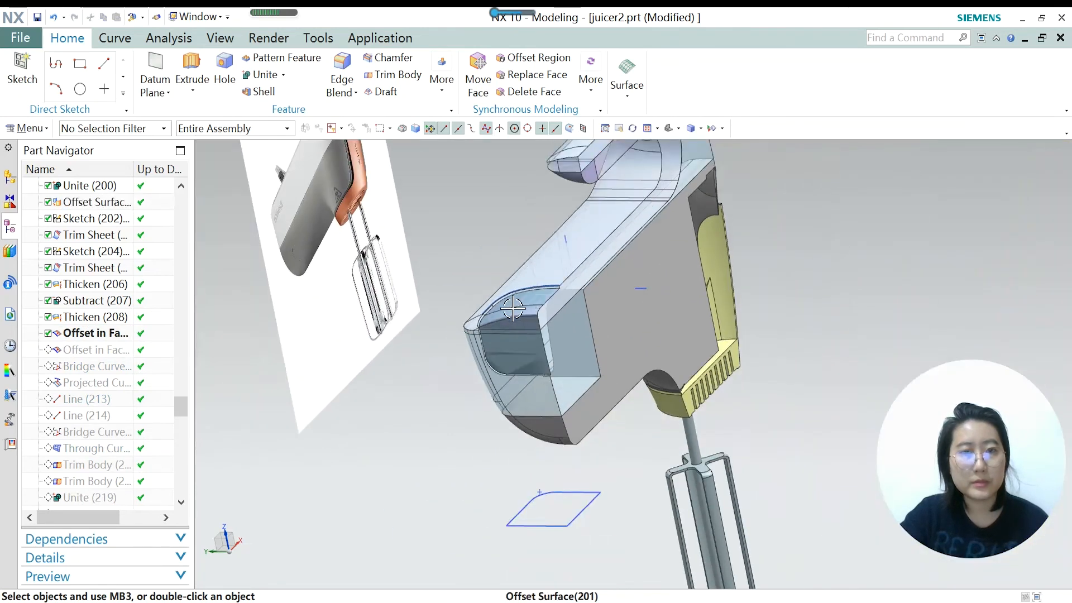
scroll(526, 306, "up", 5)
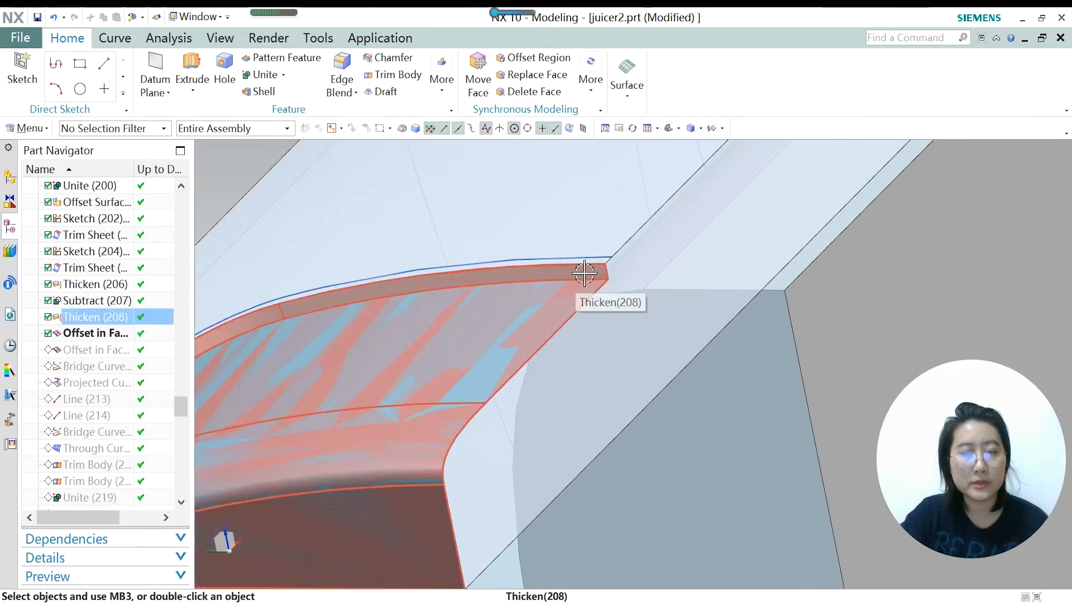
scroll(567, 258, "down", 2)
scroll(558, 262, "down", 3)
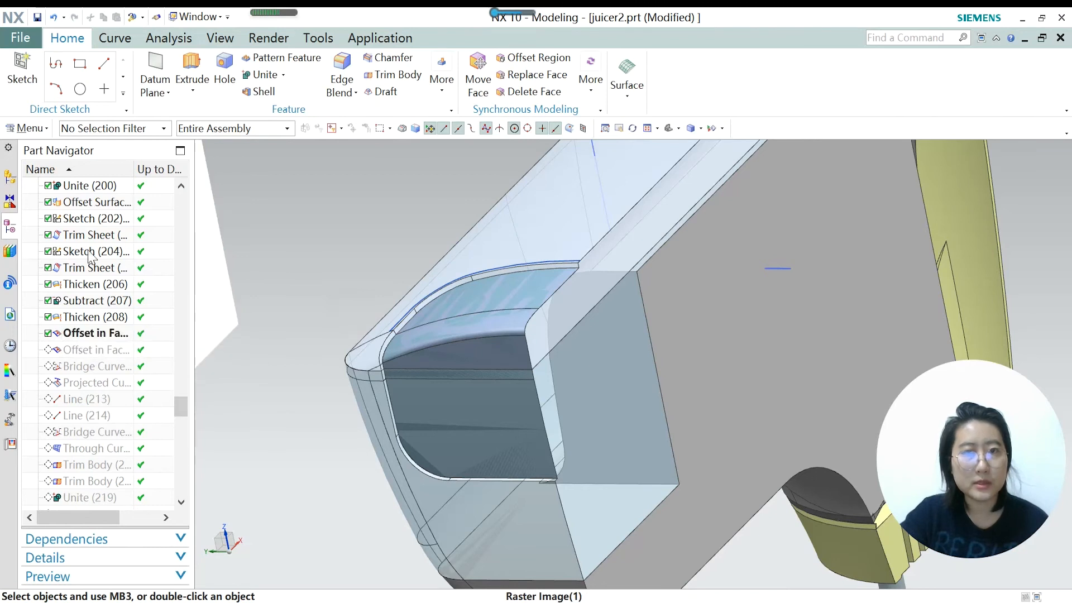
Open Offset in Face (209), review its edges, offset distance and reference faces, and accept it without changes.
left_click(109, 39)
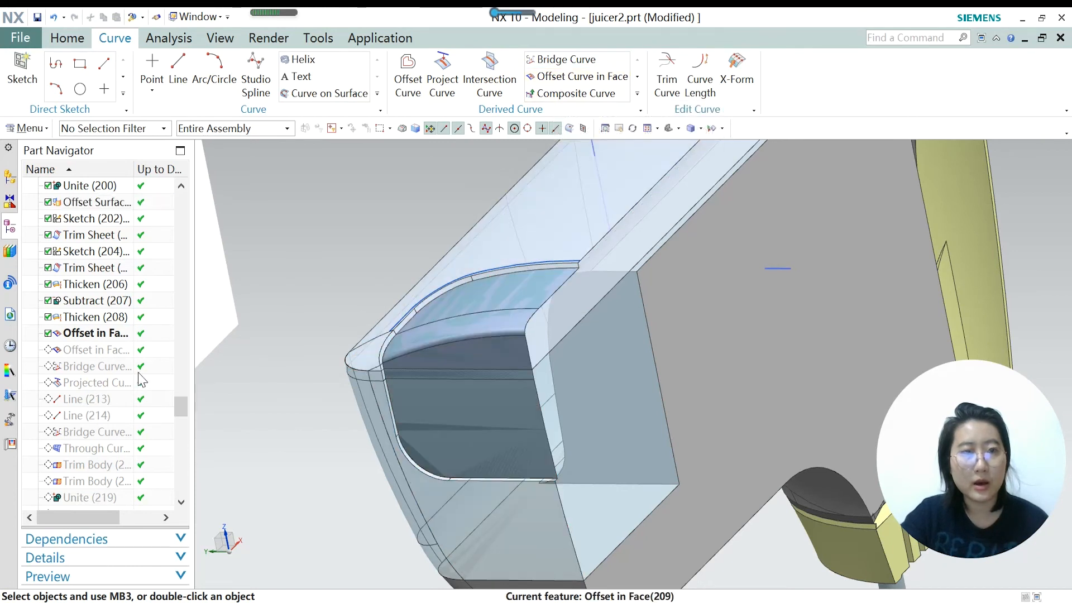
left_click(123, 333)
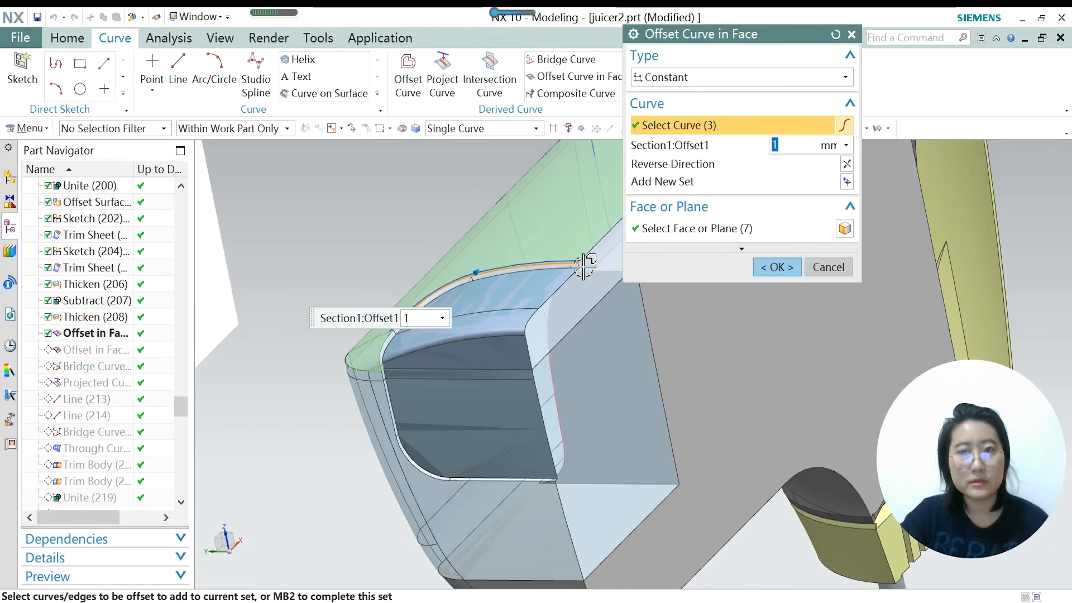
scroll(581, 260, "up", 1)
left_click(675, 230)
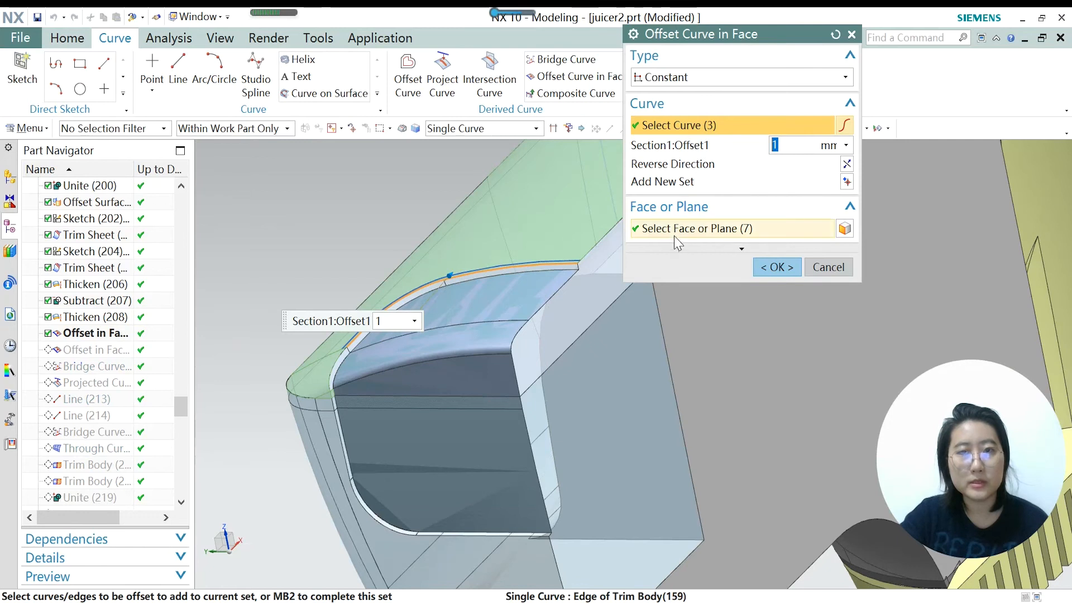
scroll(591, 249, "up", 3)
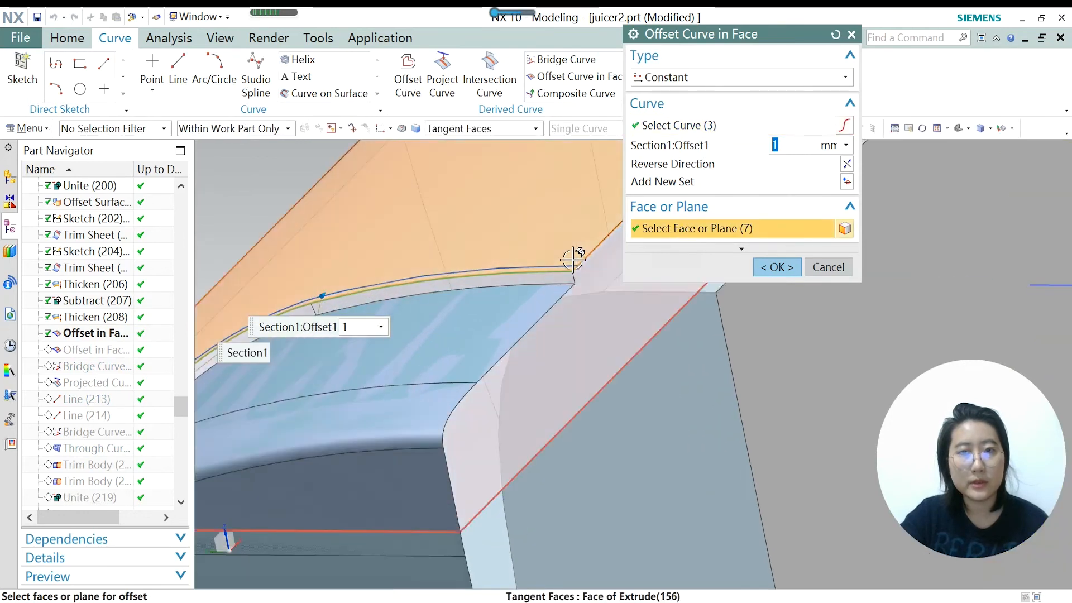
left_click(776, 267)
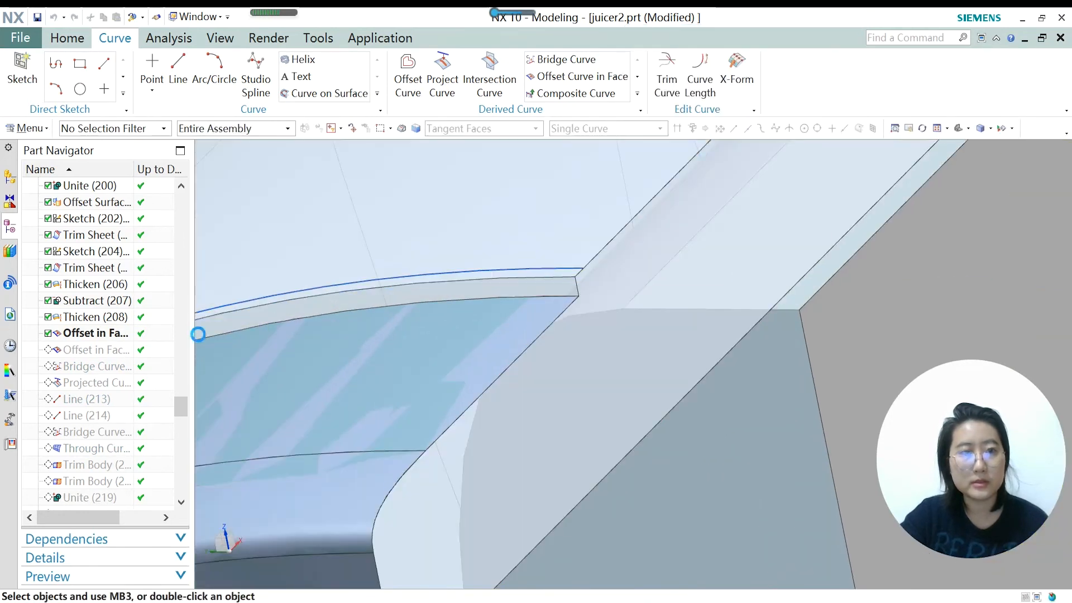
Make Offset in Face (210) the current feature and inspect the offset curve along the side and lower edge of the recess.
right_click(93, 349)
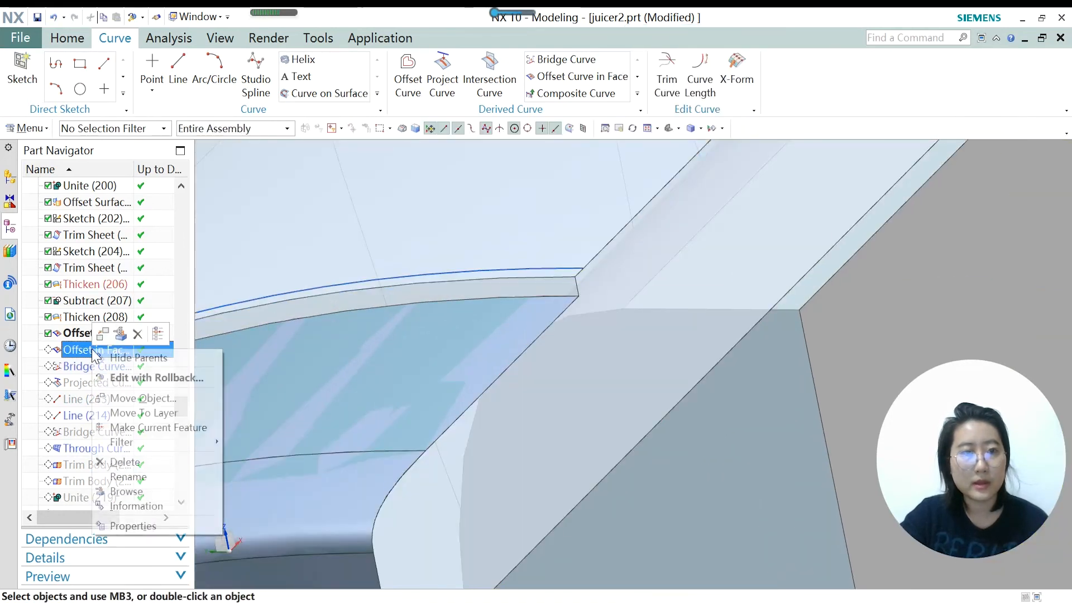
left_click(151, 428)
left_click(120, 353)
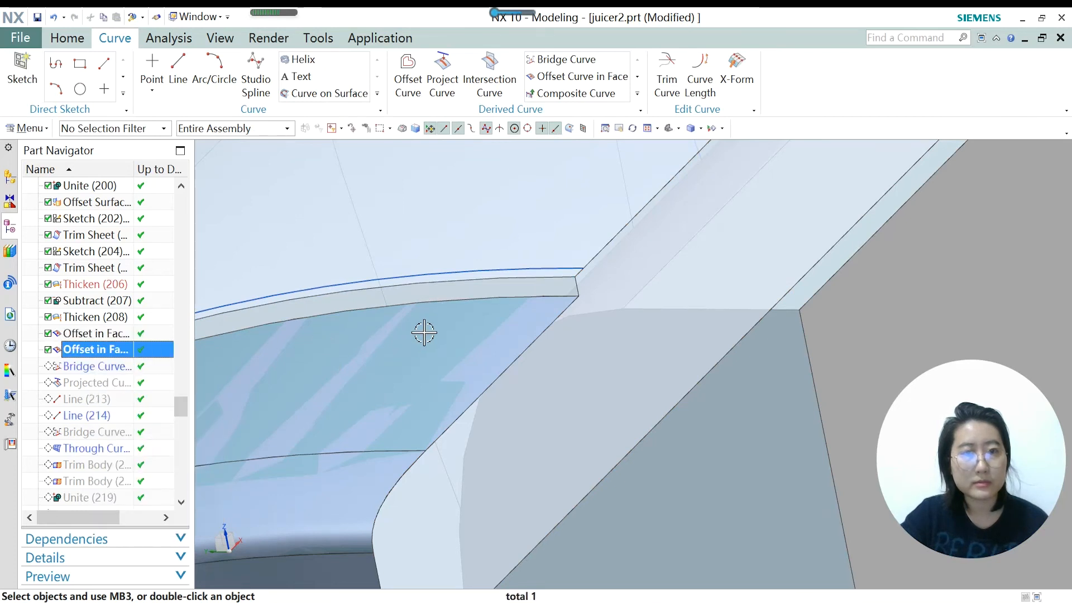
scroll(497, 294, "down", 7)
scroll(384, 394, "up", 3)
scroll(384, 394, "up", 2)
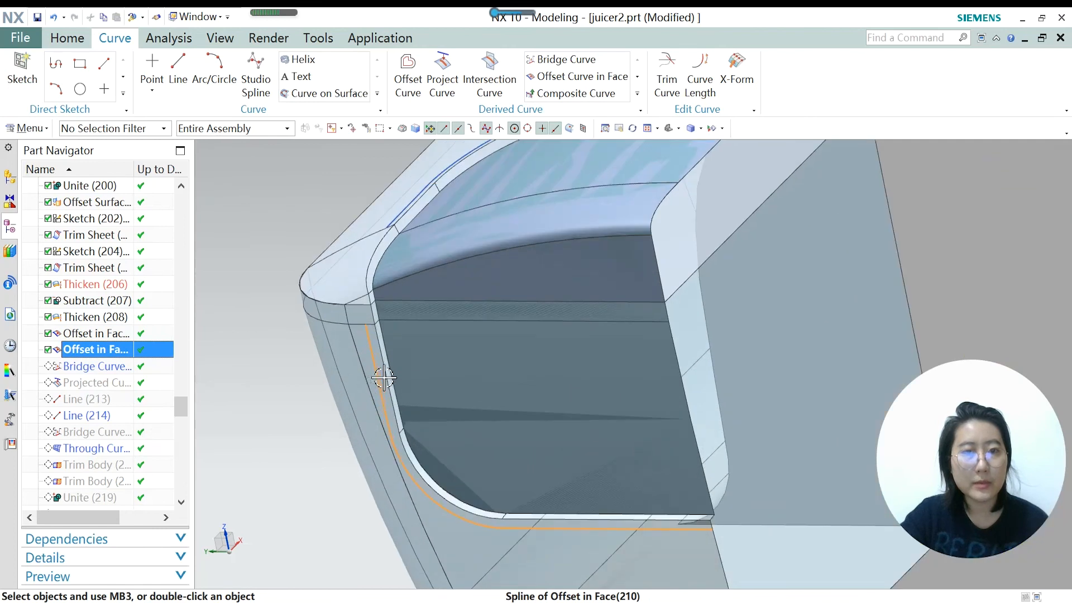
Make Bridge Curve (211) the current feature.
left_click(94, 368)
right_click(94, 368)
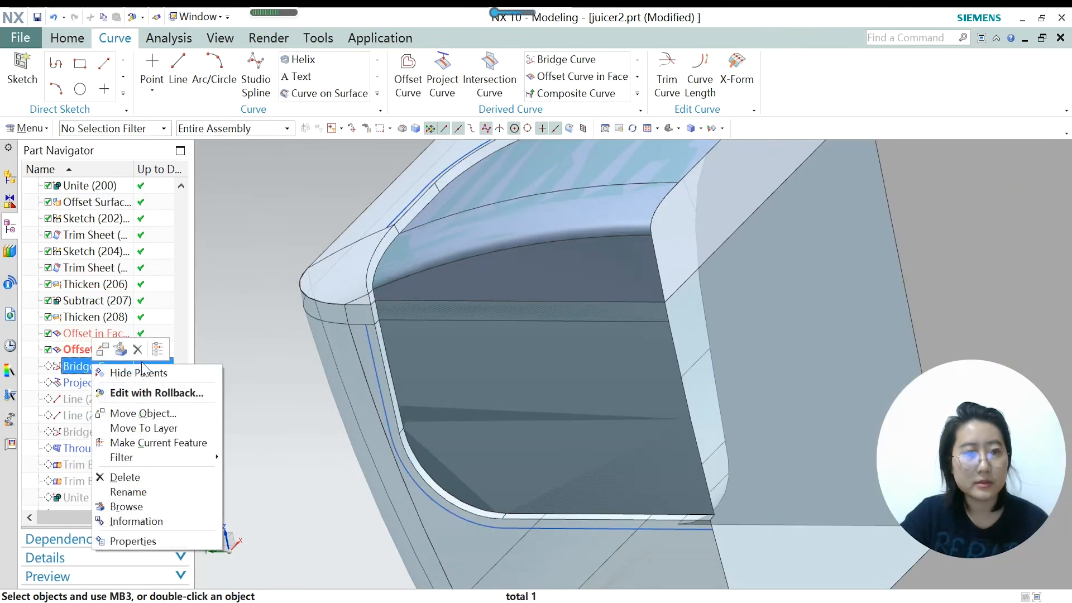
left_click(170, 444)
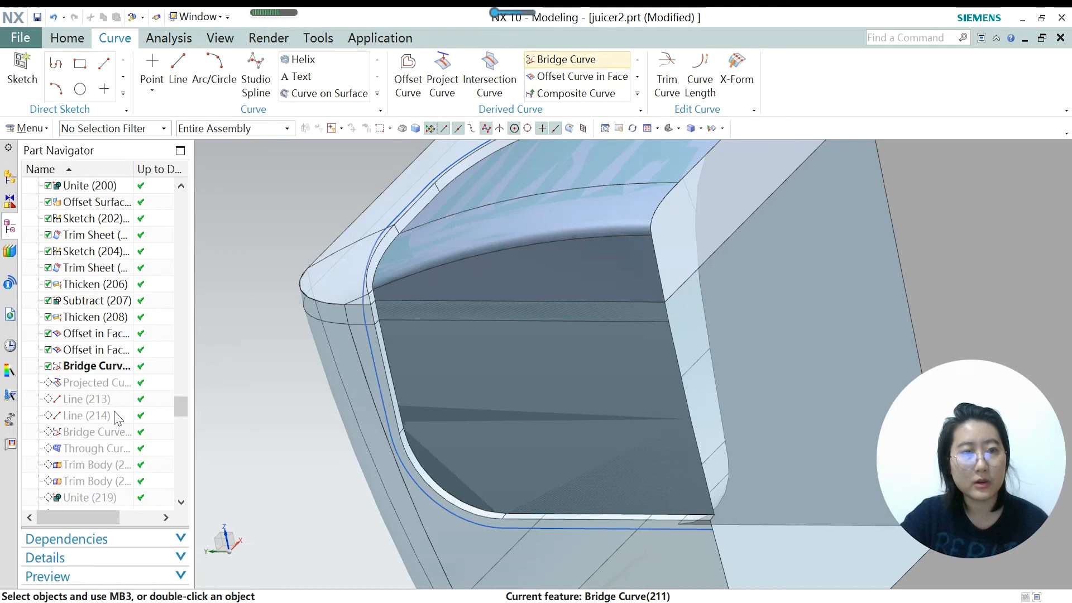
Open Bridge Curve (211), review how it joins the two offset curves around the corner, and accept it without changes.
double_click(106, 369)
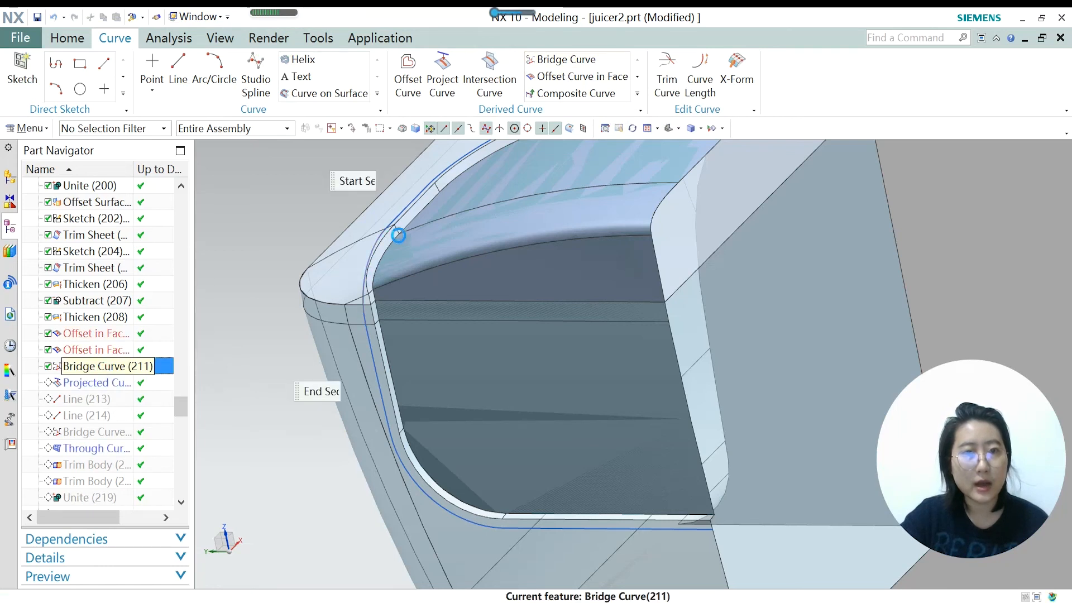
scroll(416, 194, "up", 4)
scroll(358, 281, "down", 4)
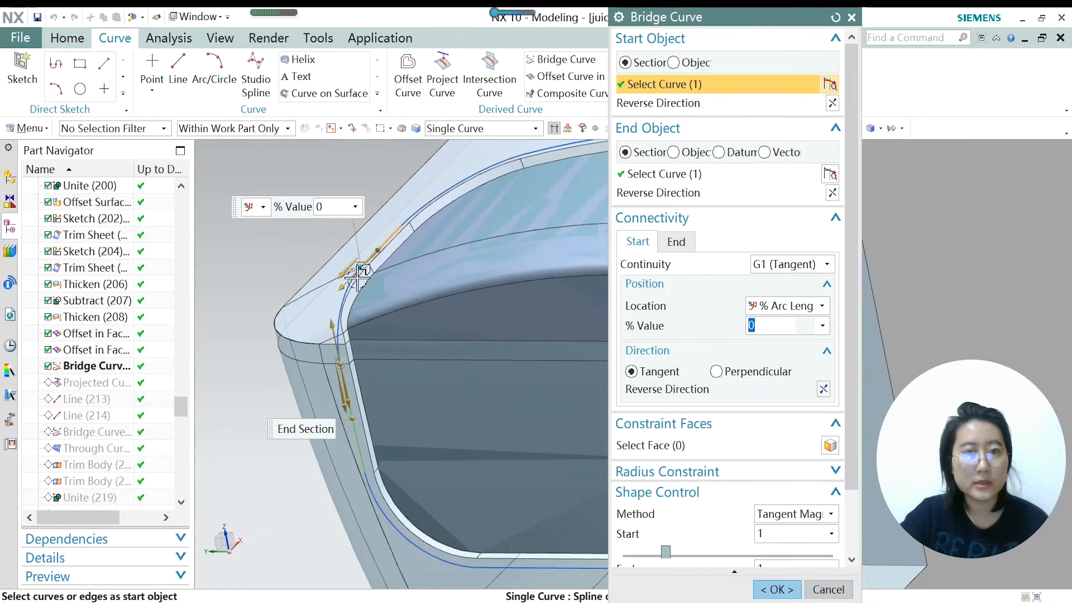
scroll(362, 442, "up", 2)
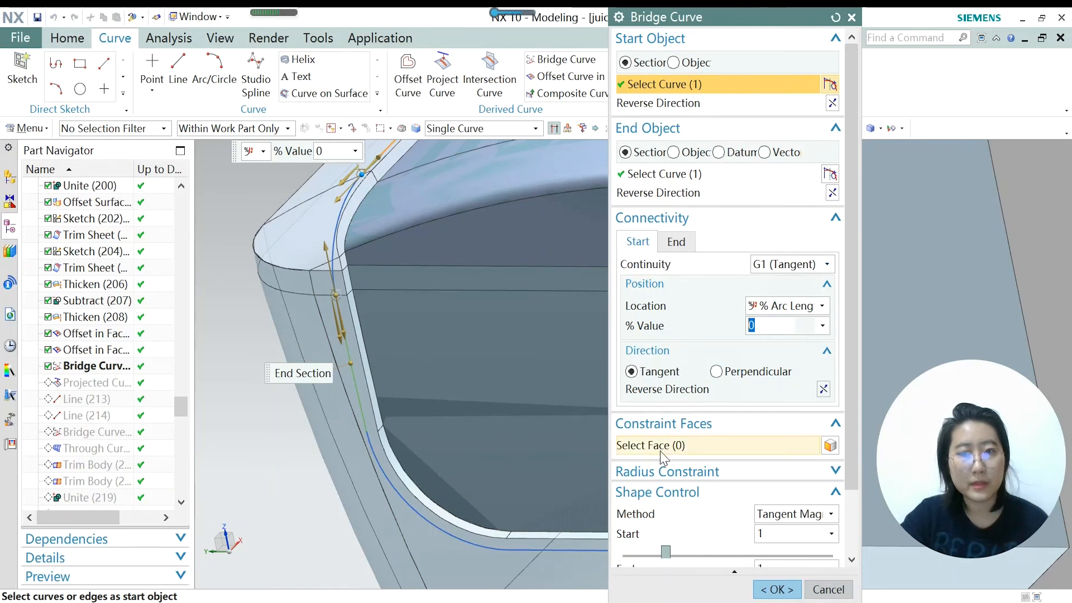
left_click(770, 586)
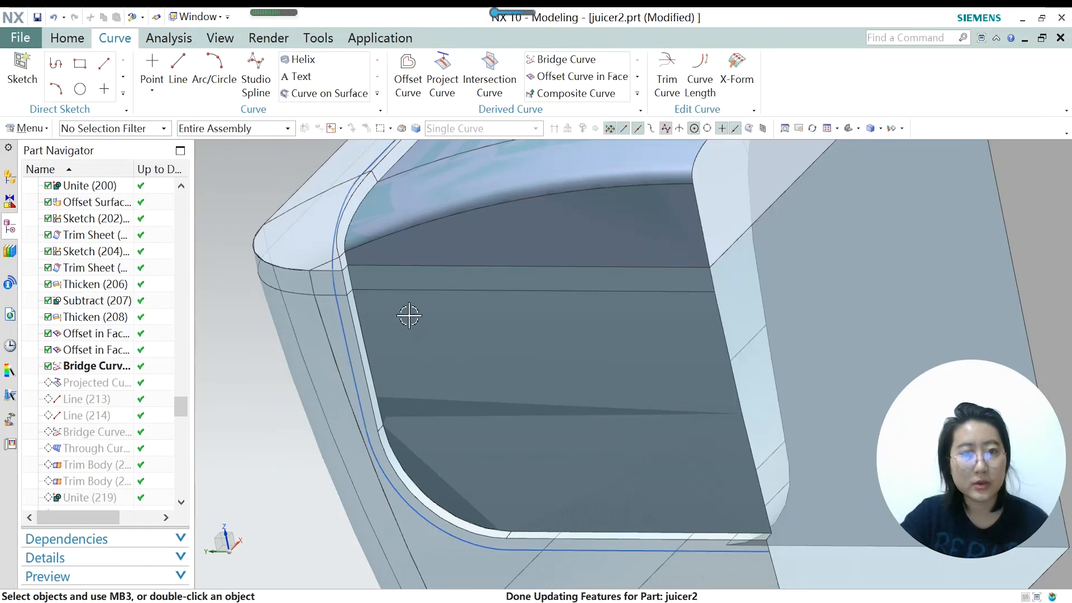
Make Projected Curve (212) the current feature and review its source curve, target faces and projection direction without changes.
right_click(110, 389)
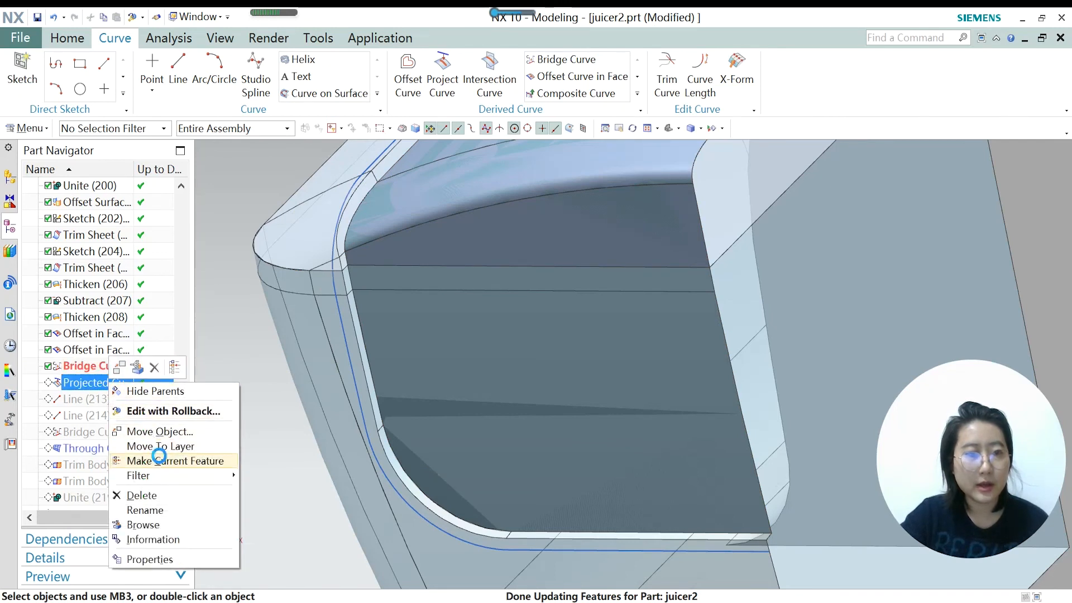
left_click(162, 459)
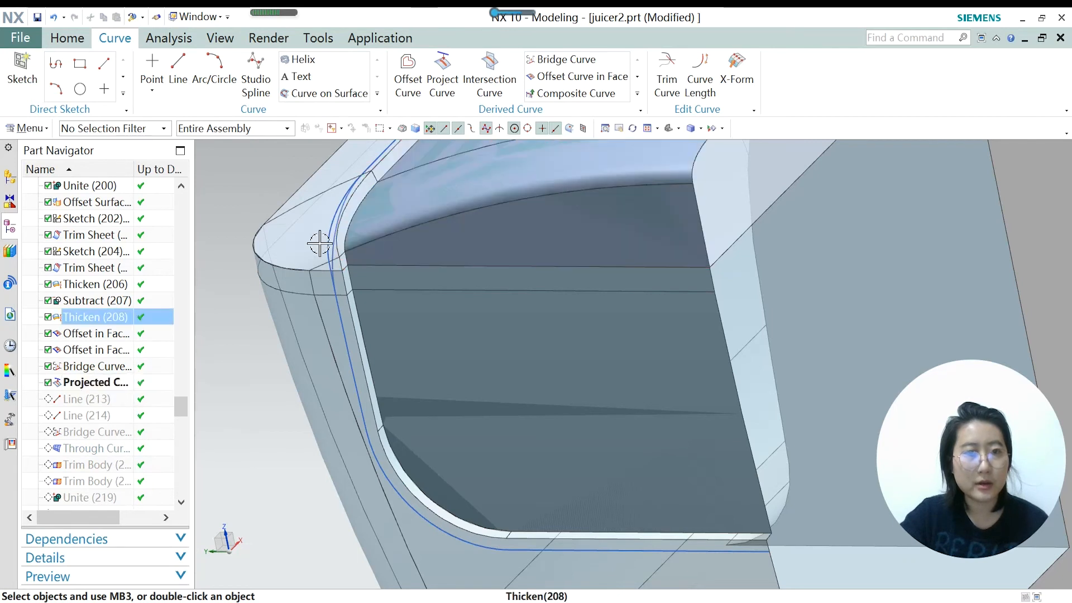
left_click(91, 383)
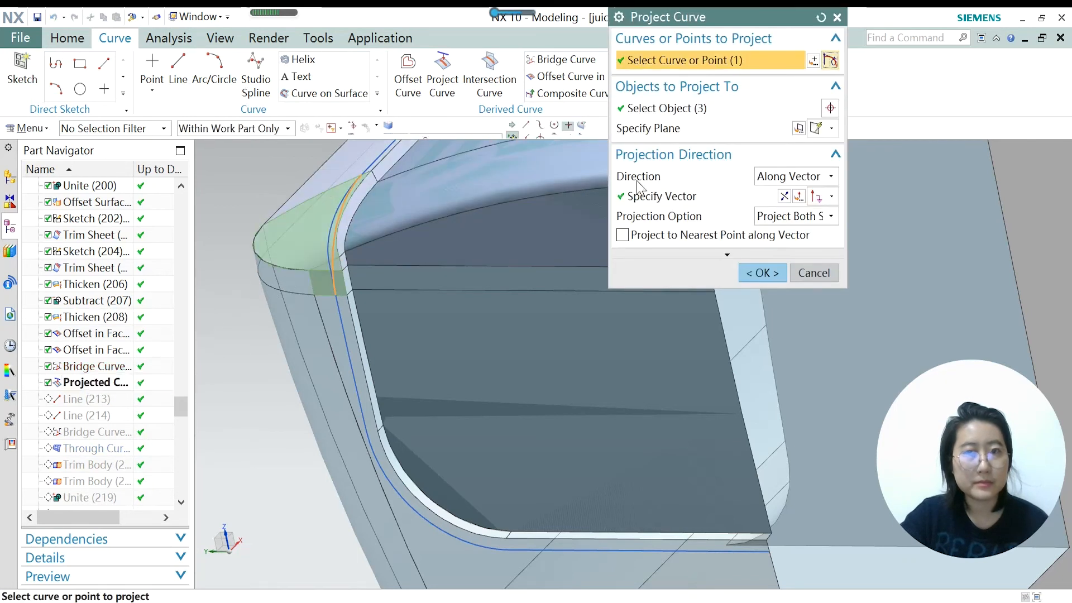
left_click(659, 109)
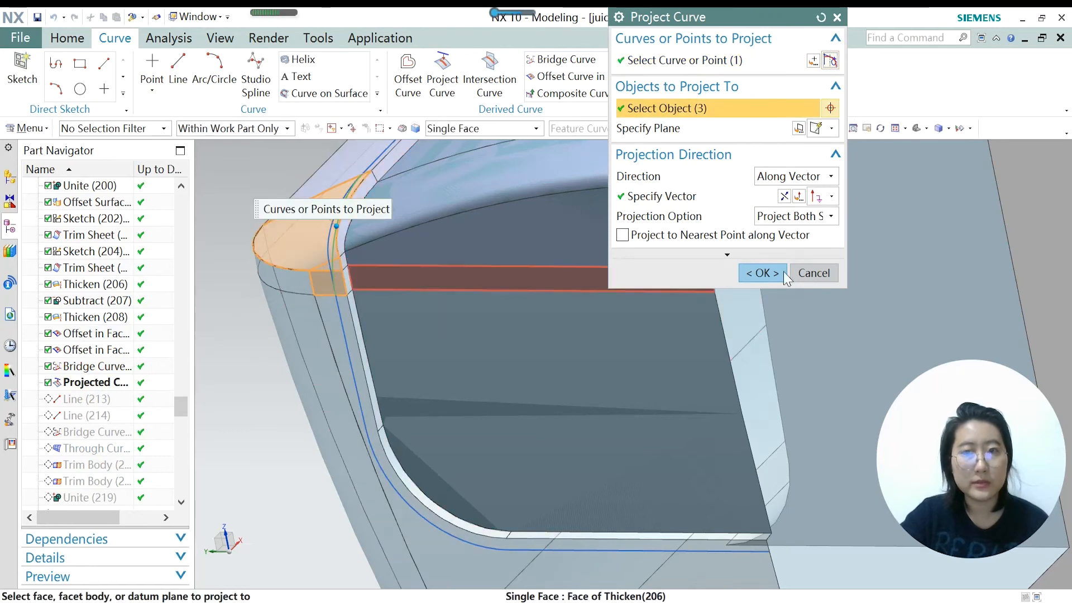
left_click(761, 273)
Examine the projected curve at the rounded corner of the recess from the other side, comparing it with the bridge curve.
scroll(347, 273, "down", 4)
middle_click_drag(357, 273, 398, 271)
scroll(399, 271, "down", 4)
middle_click_drag(507, 303, 528, 293)
scroll(531, 237, "up", 5)
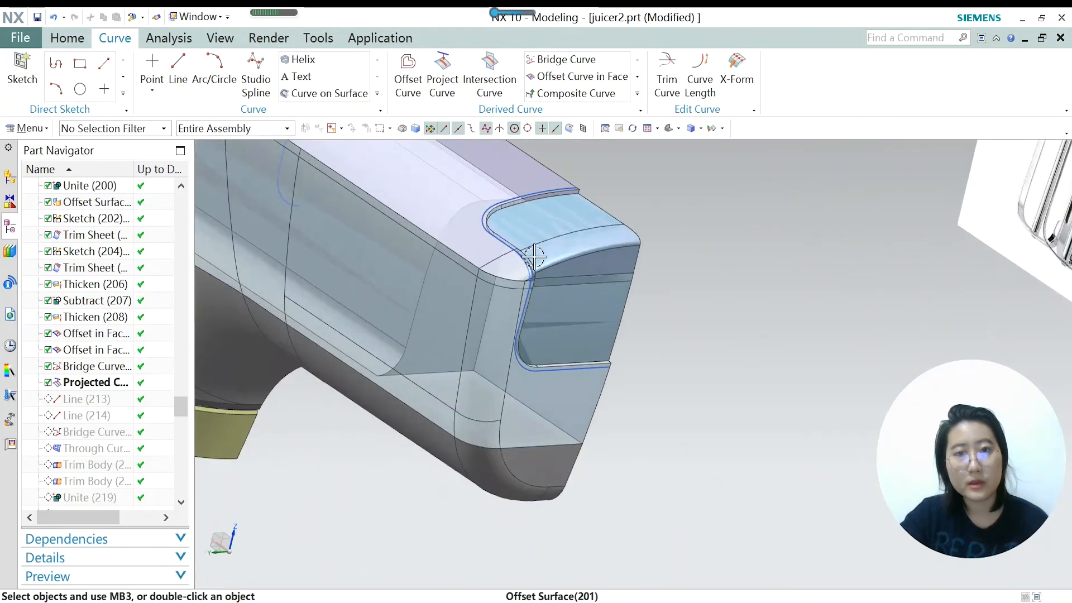
scroll(533, 317, "up", 1)
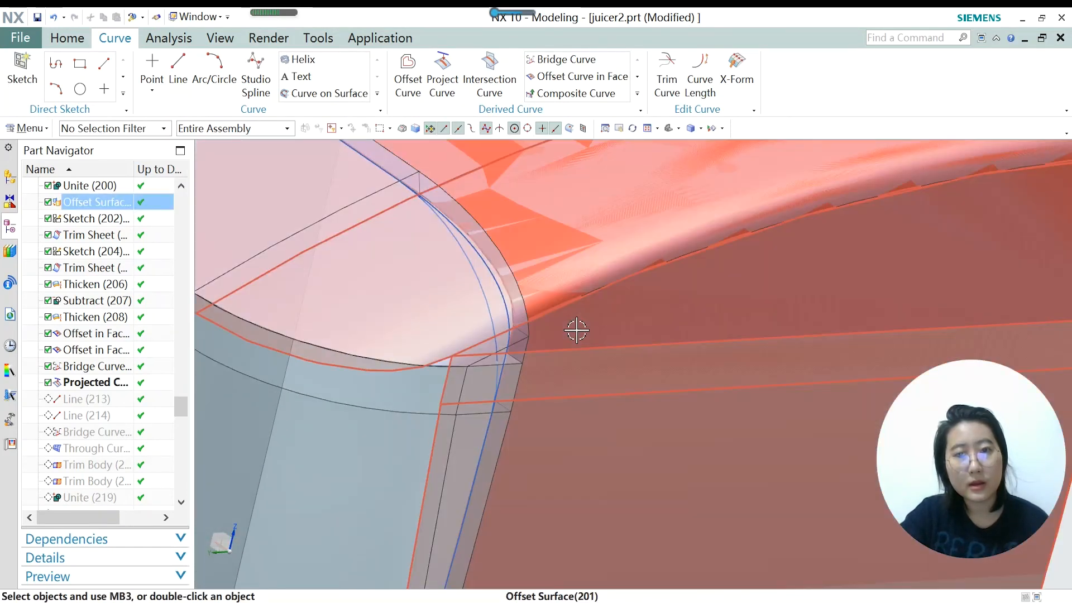
scroll(570, 325, "down", 2)
scroll(538, 296, "up", 2)
left_click(513, 286)
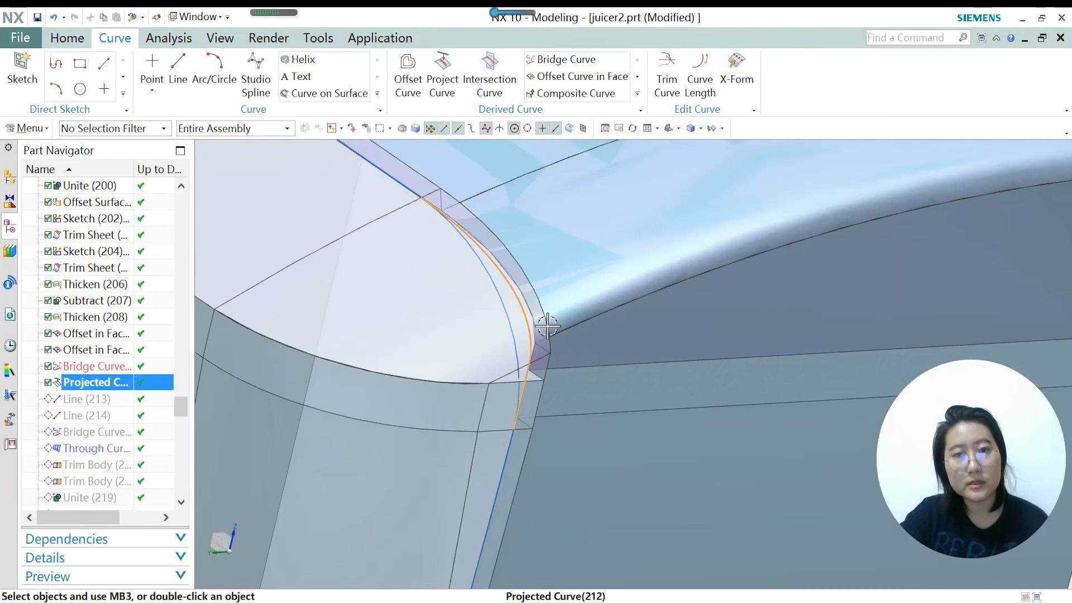
scroll(518, 302, "down", 1)
scroll(518, 302, "down", 2)
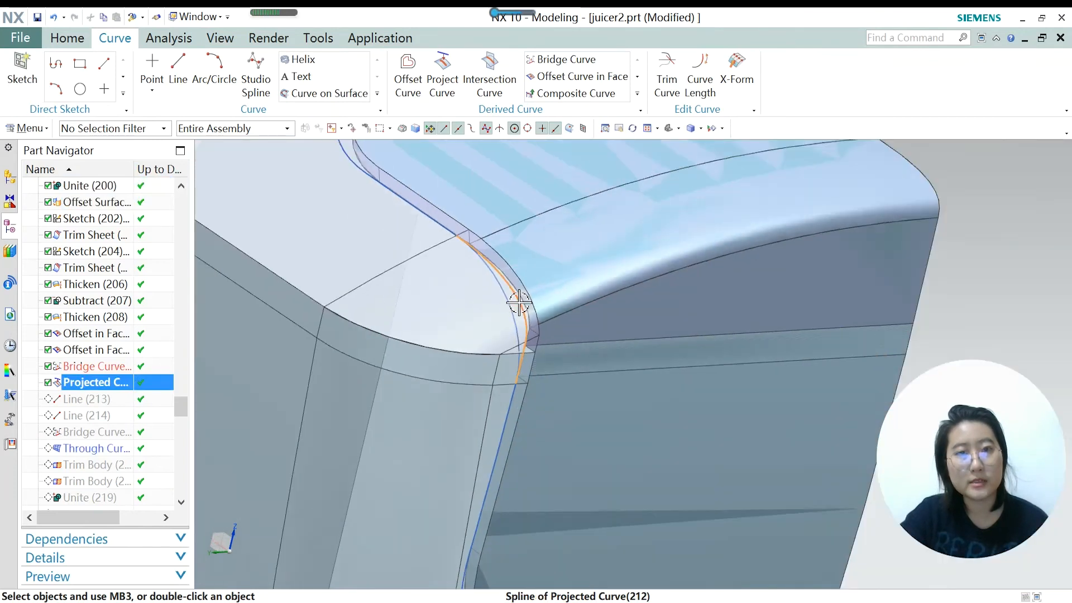
Make Line (213) the current feature.
scroll(490, 334, "up", 1)
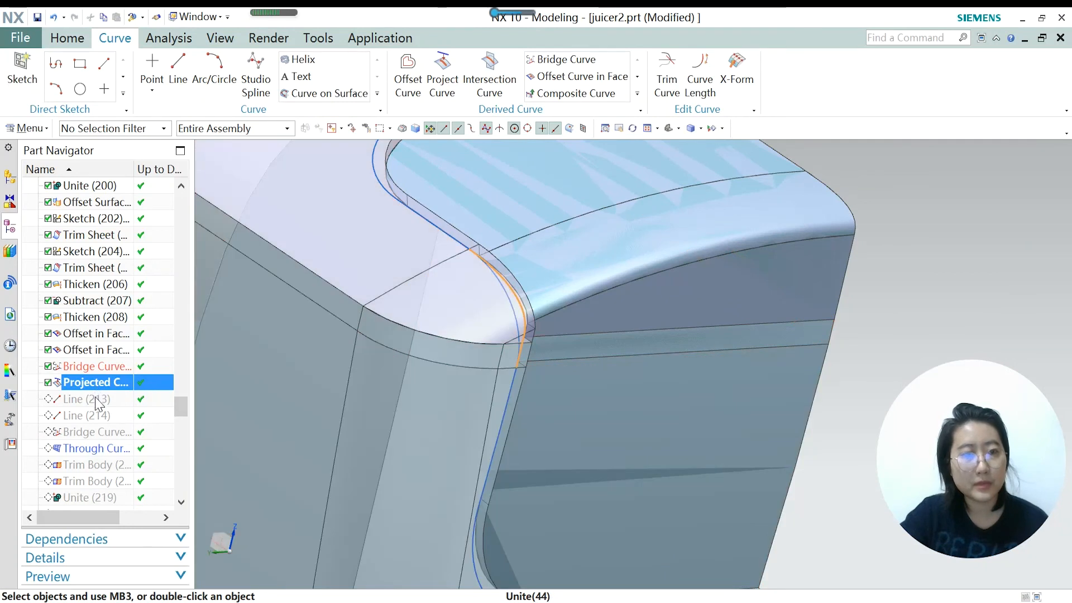
right_click(96, 401)
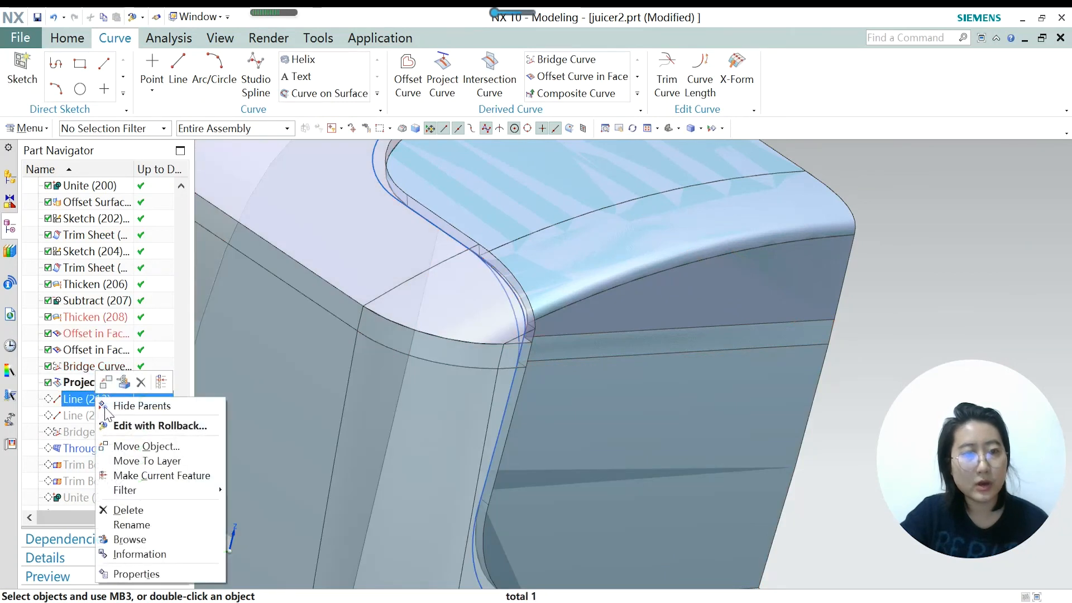
left_click(148, 474)
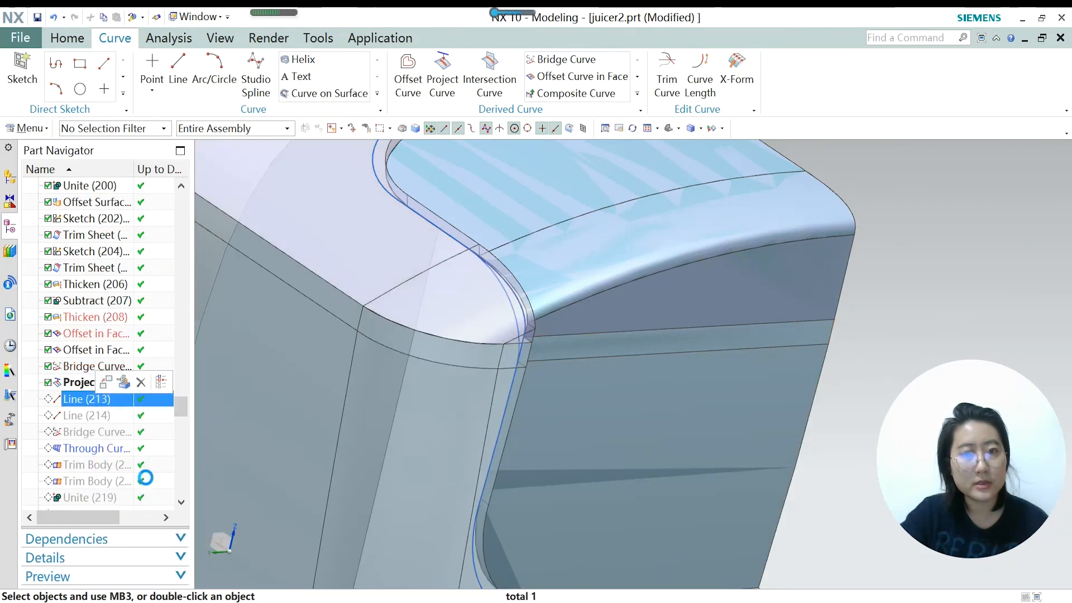
Open Line (213), review its start and end points at the end of the recess rim, and accept it without changes.
double_click(97, 401)
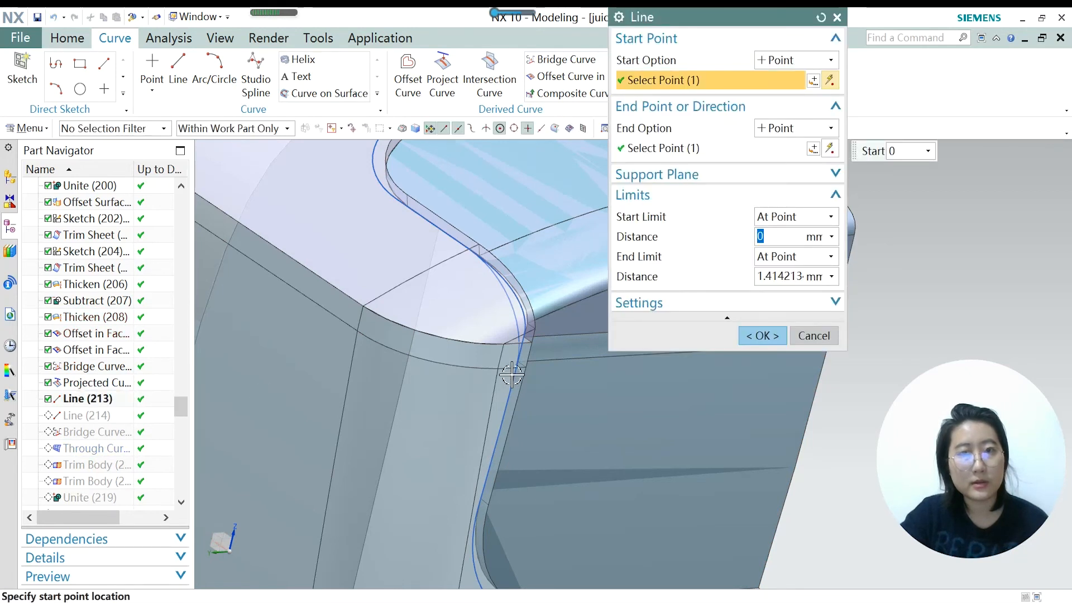
scroll(511, 375, "down", 3)
scroll(560, 232, "up", 3)
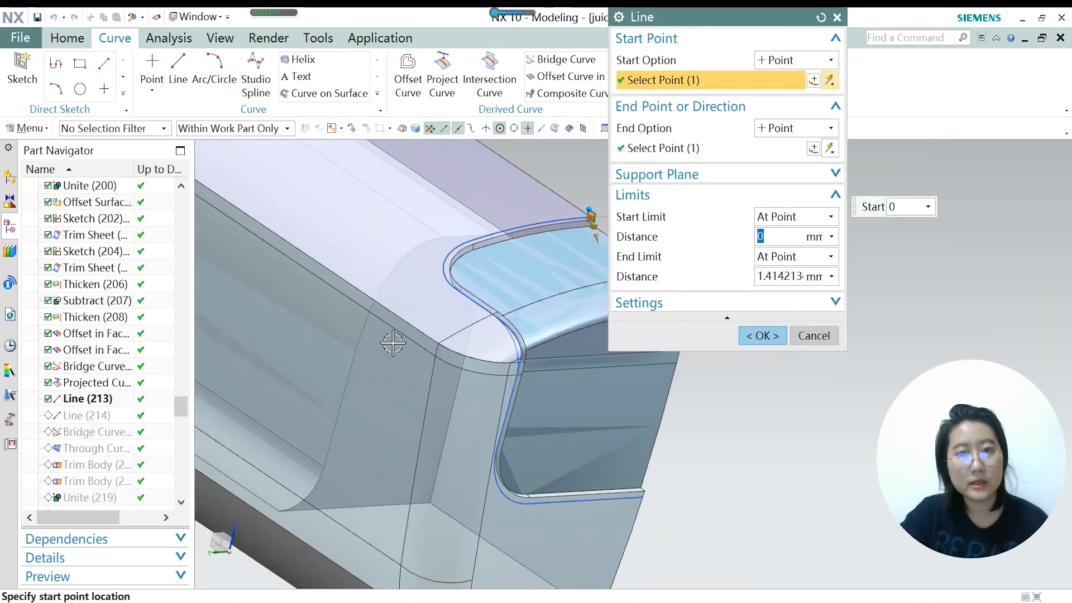
scroll(393, 342, "down", 3)
middle_click_drag(461, 346, 419, 350)
scroll(420, 351, "down", 4)
middle_click_drag(589, 332, 546, 318)
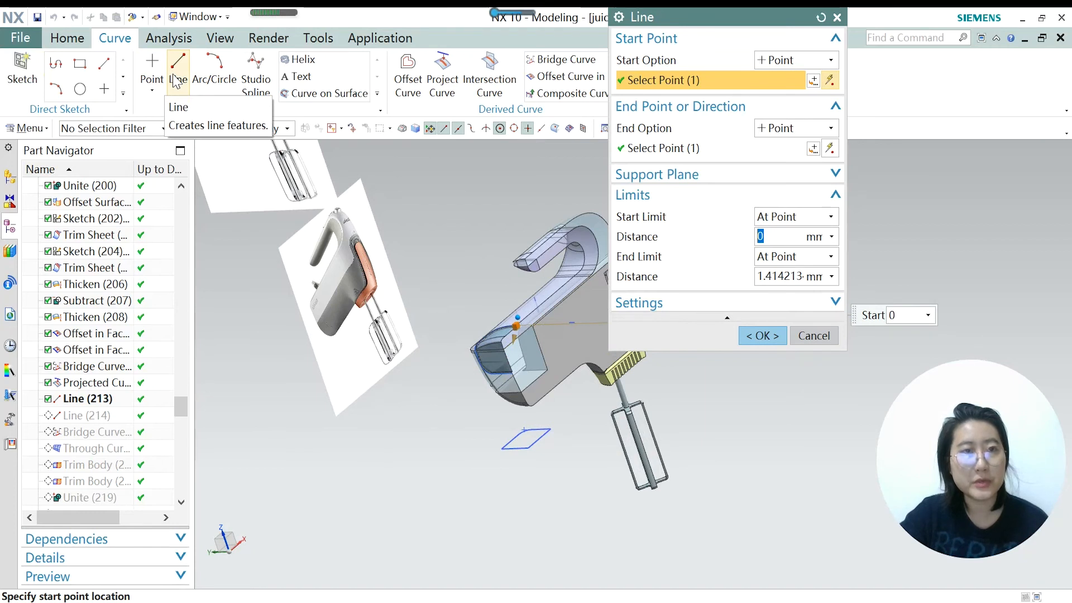
scroll(538, 337, "up", 8)
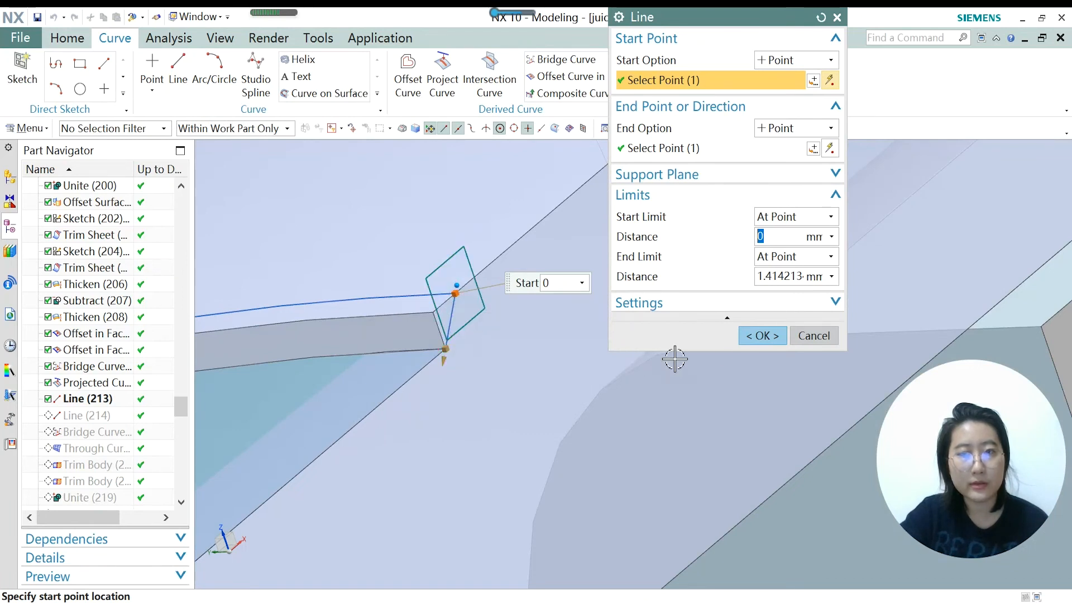
left_click(764, 336)
Make Line (214) the current feature, review its two end points at the lower end of the rim, and accept it without changes.
left_click(101, 416)
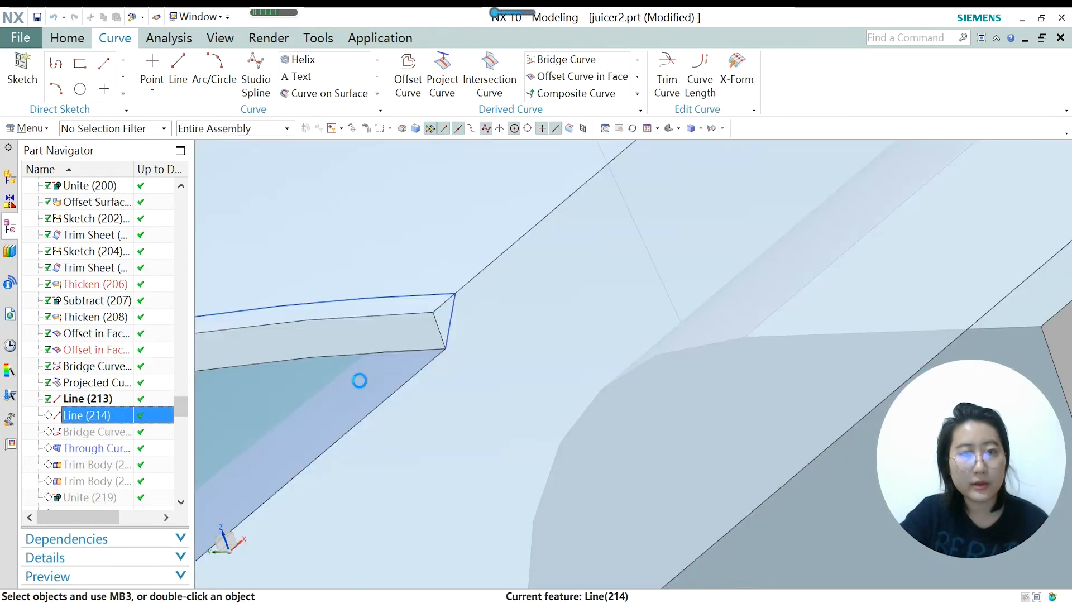
scroll(465, 427, "down", 6)
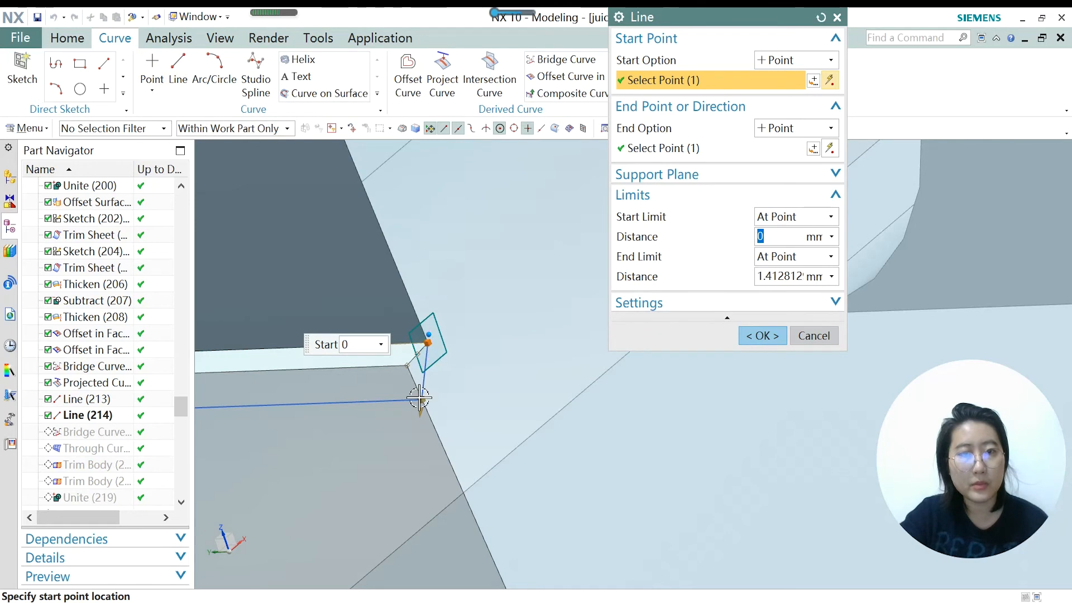
left_click(761, 340)
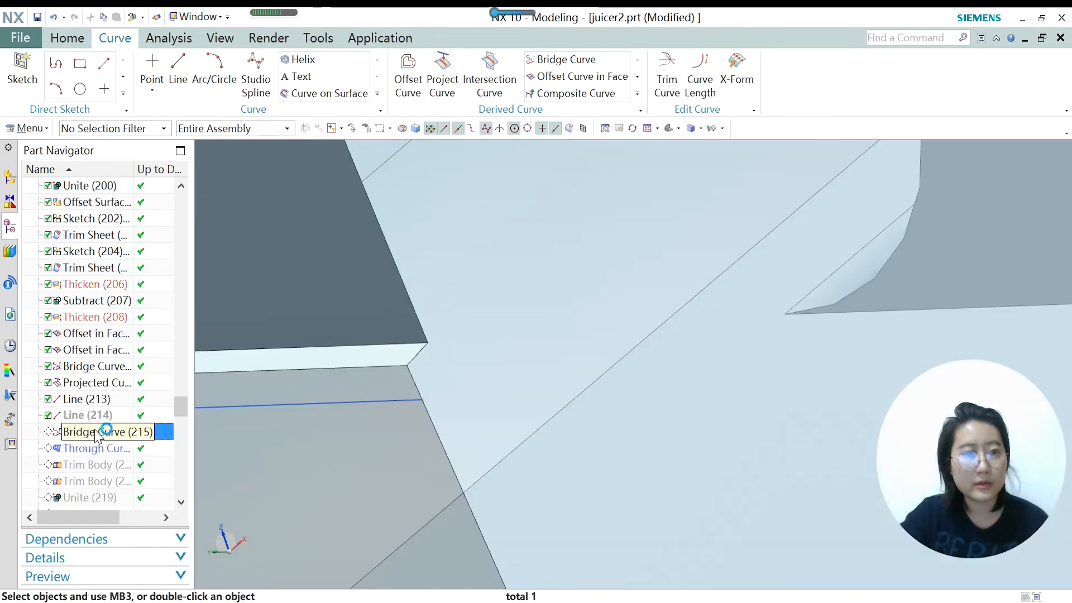
Make Bridge Curve (215) the current feature and highlight it in the model.
right_click(98, 435)
left_click(162, 320)
left_click(103, 433)
Examine Bridge Curve (215) at the rounded recess corner, review its start and end objects and continuity, and accept it without changes.
scroll(461, 431, "down", 5)
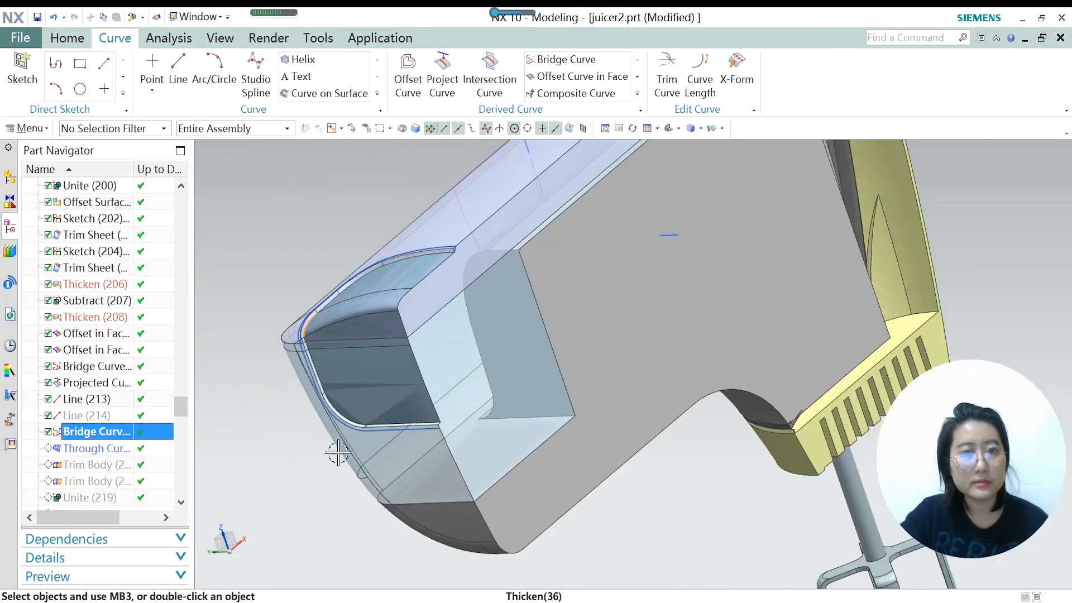
scroll(290, 349, "up", 5)
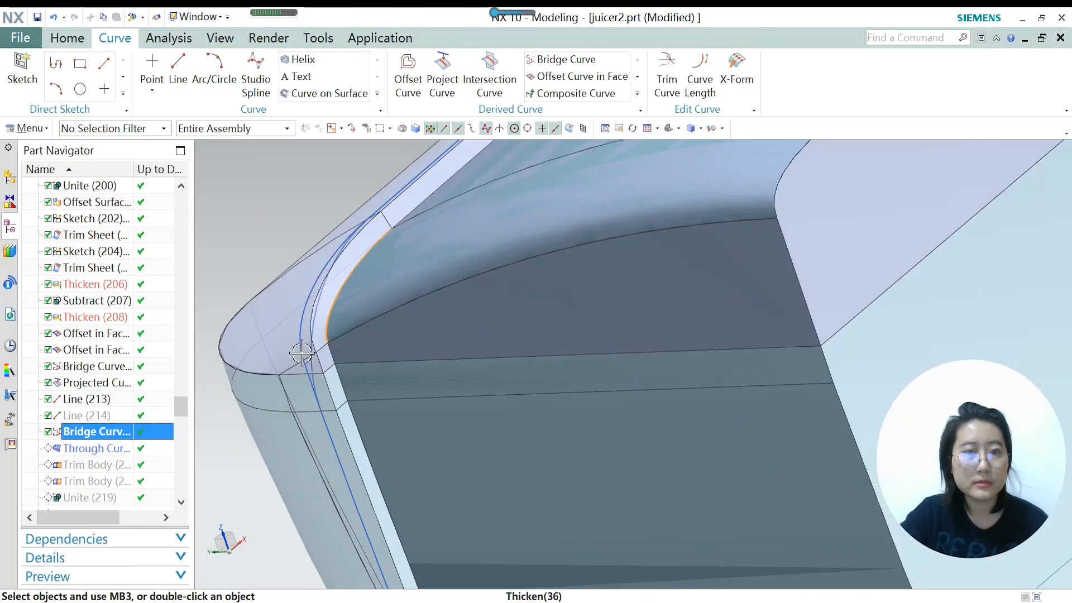
scroll(423, 294, "down", 2)
scroll(383, 273, "up", 3)
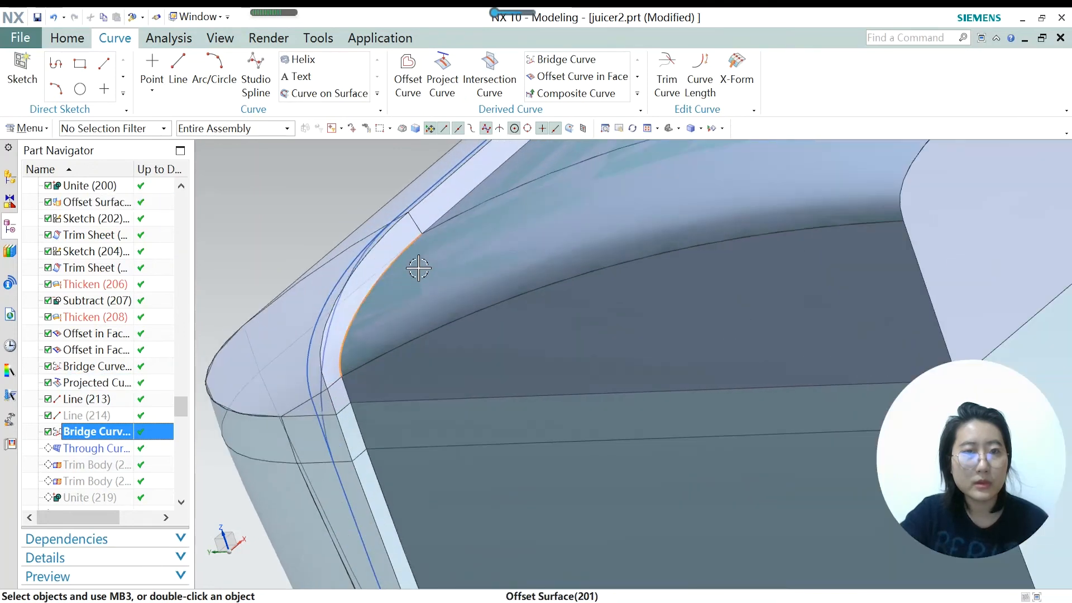
scroll(356, 360, "up", 1)
scroll(352, 373, "down", 3)
scroll(377, 304, "up", 2)
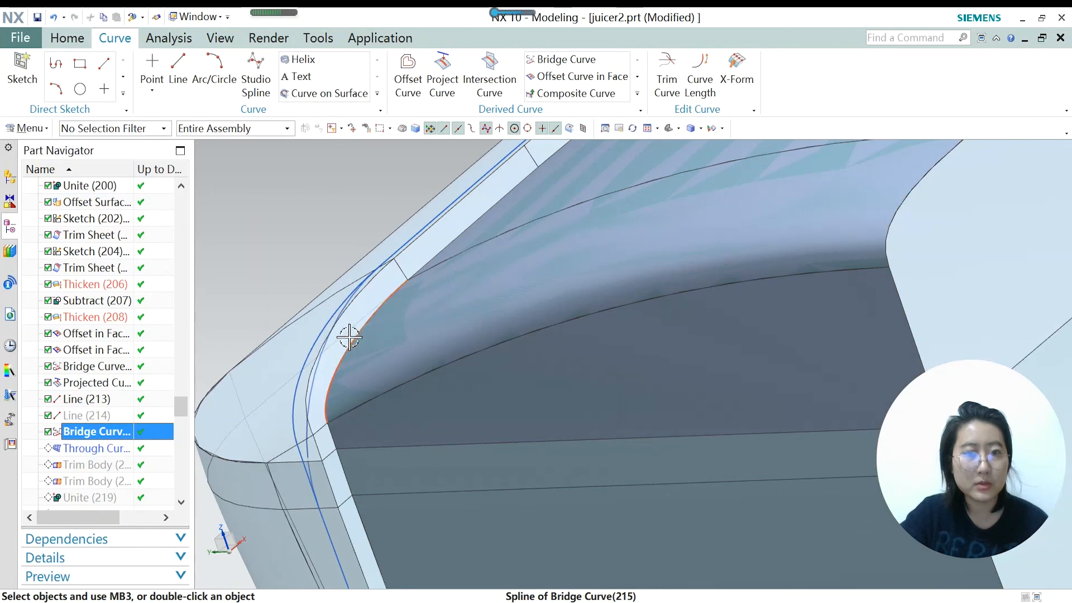
left_click(79, 431)
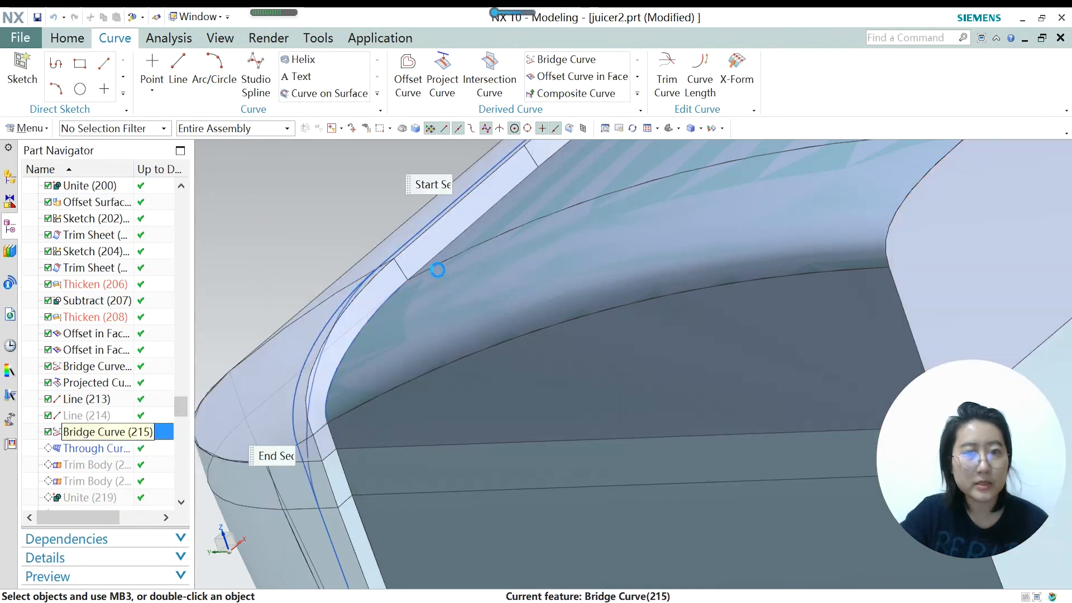
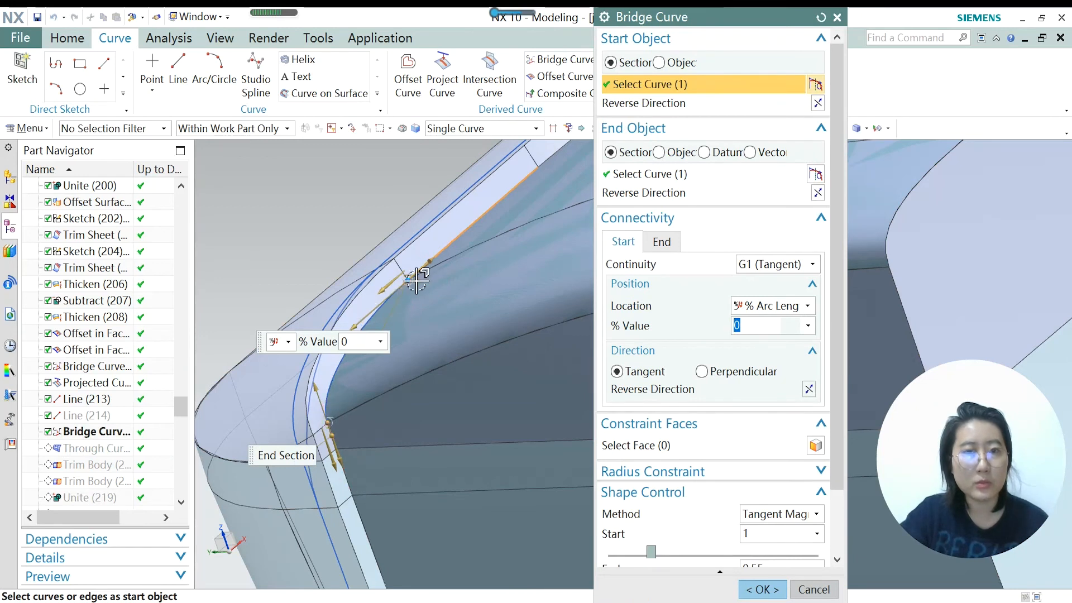
left_click(762, 586)
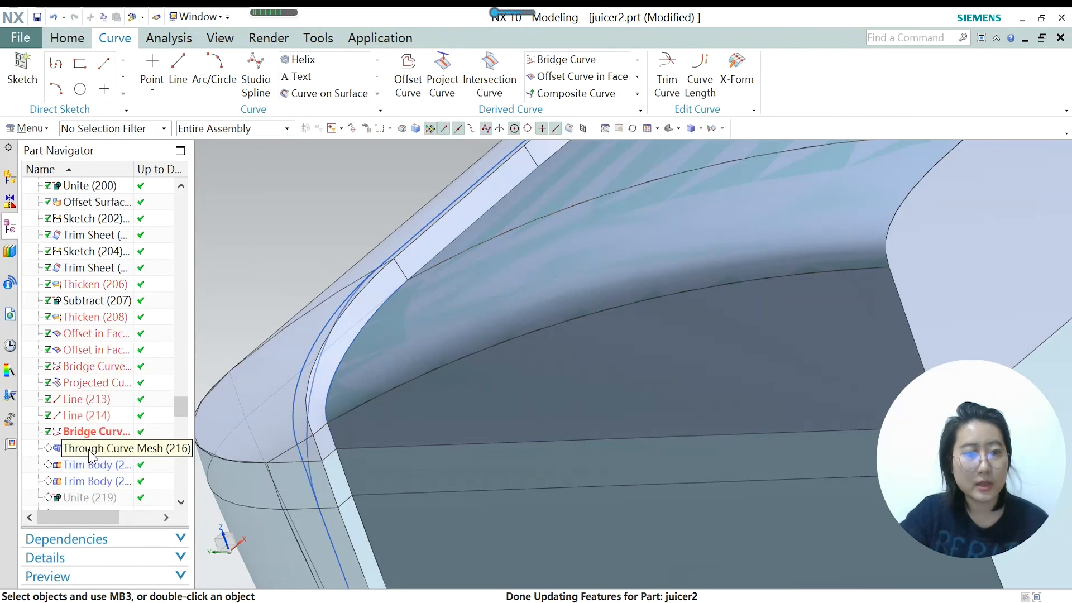
Make Through Curve Mesh (216) the current feature and inspect the mesh body running around the recess rim.
right_click(89, 448)
left_click(154, 328)
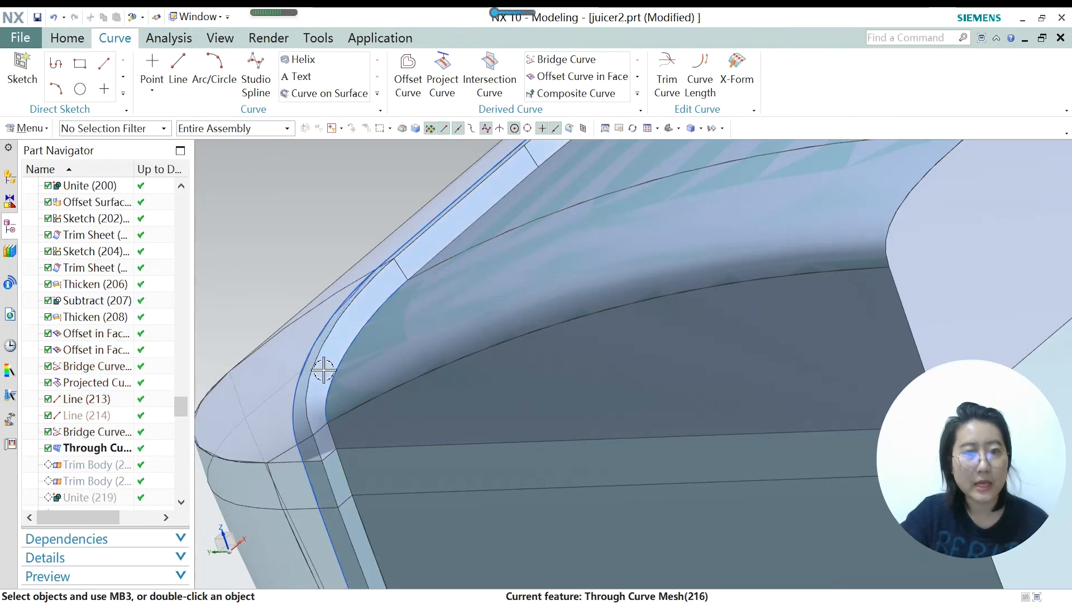
scroll(360, 319, "down", 5)
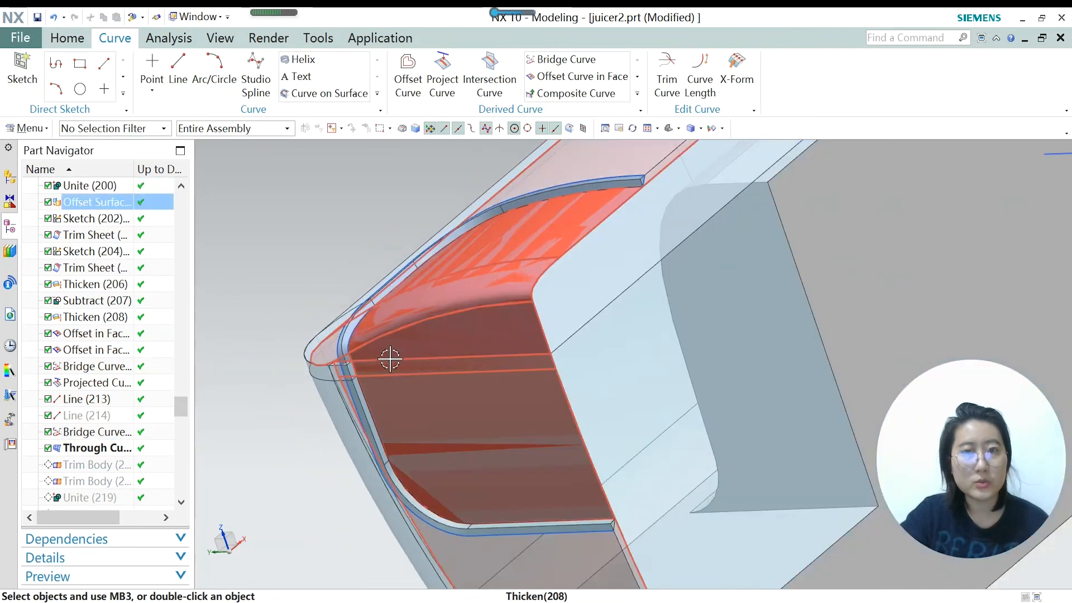
left_click(327, 362)
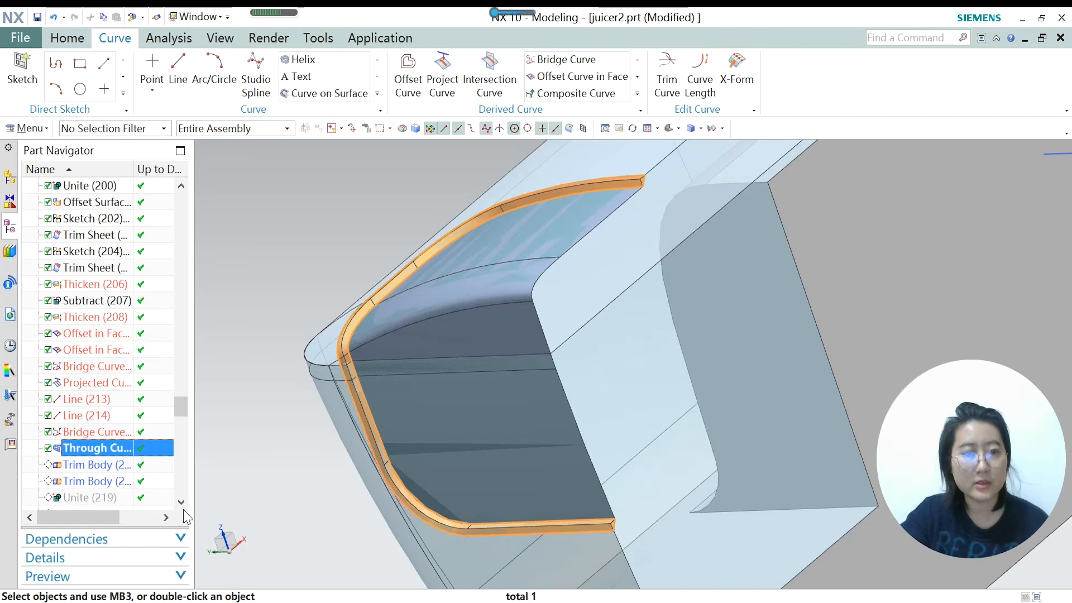
Make Trim Body (217) the current feature and inspect the trimmed upper portion of the rim.
right_click(102, 470)
left_click(157, 342)
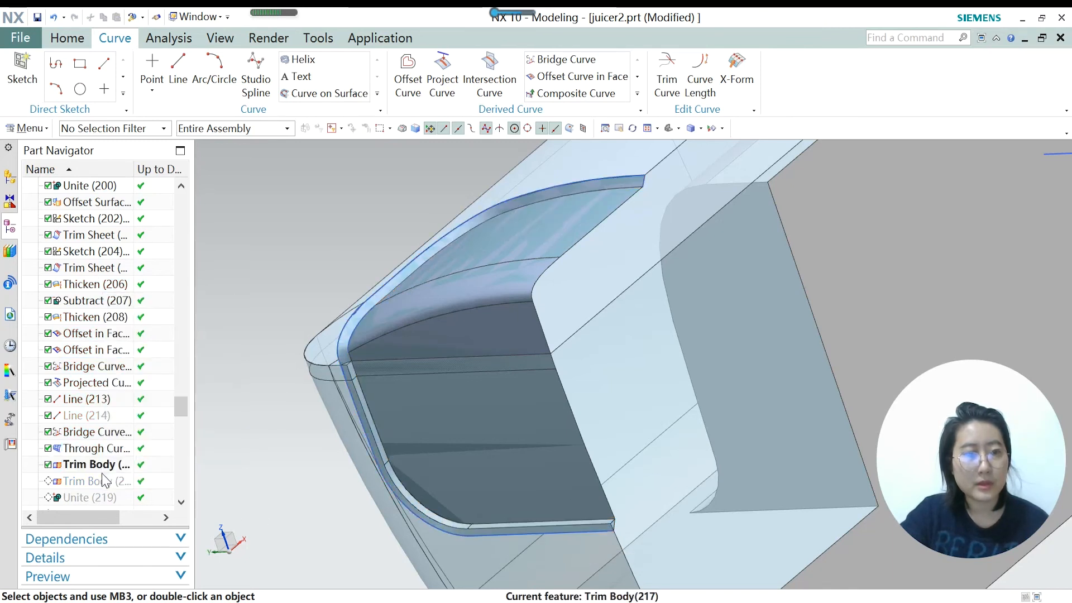
left_click(102, 470)
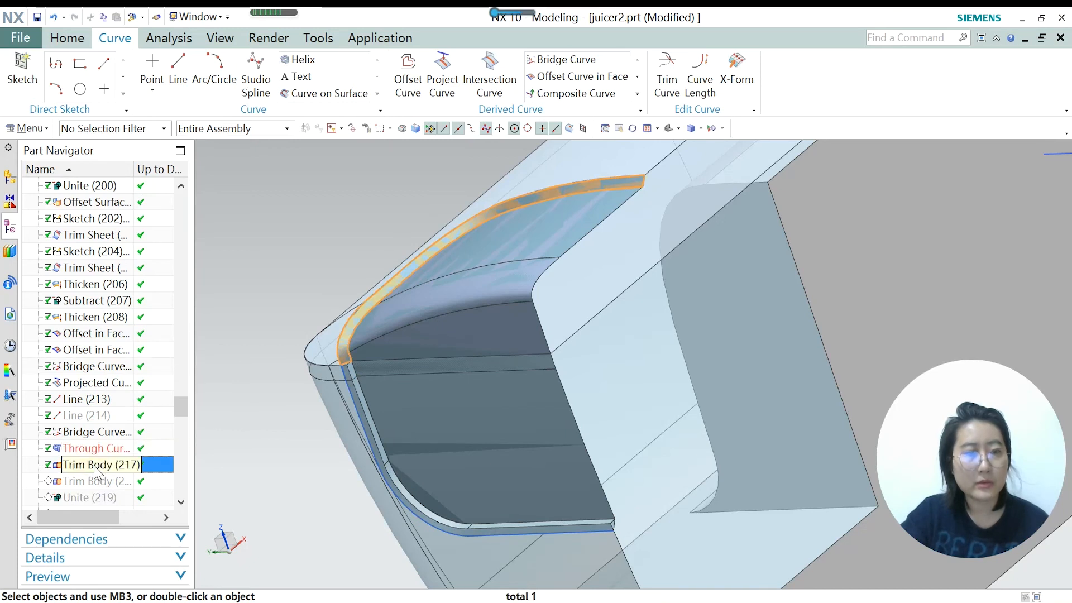
scroll(347, 320, "up", 2)
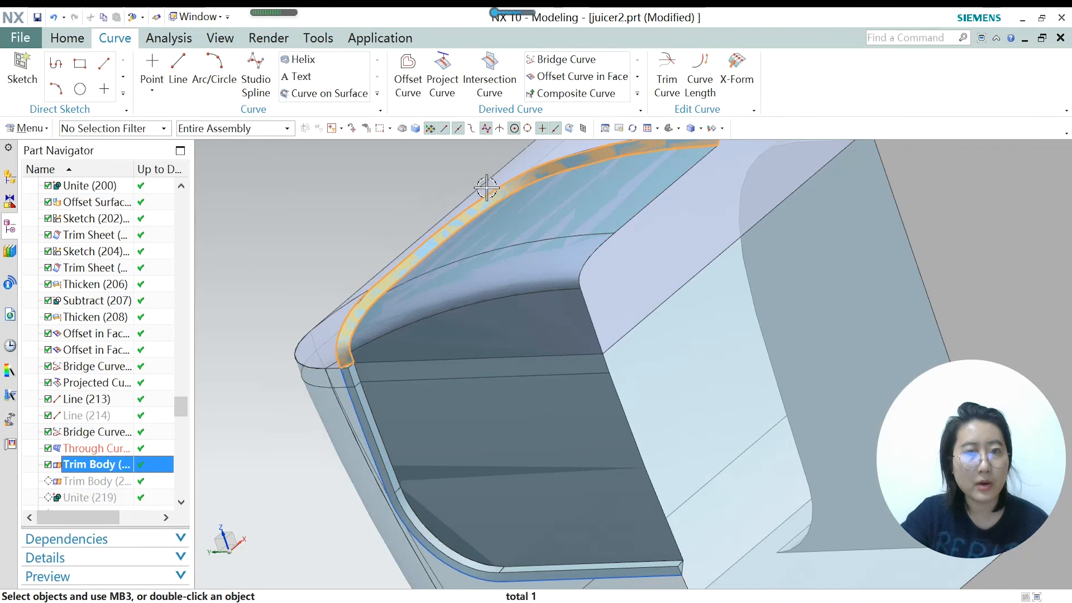
scroll(341, 328, "up", 1)
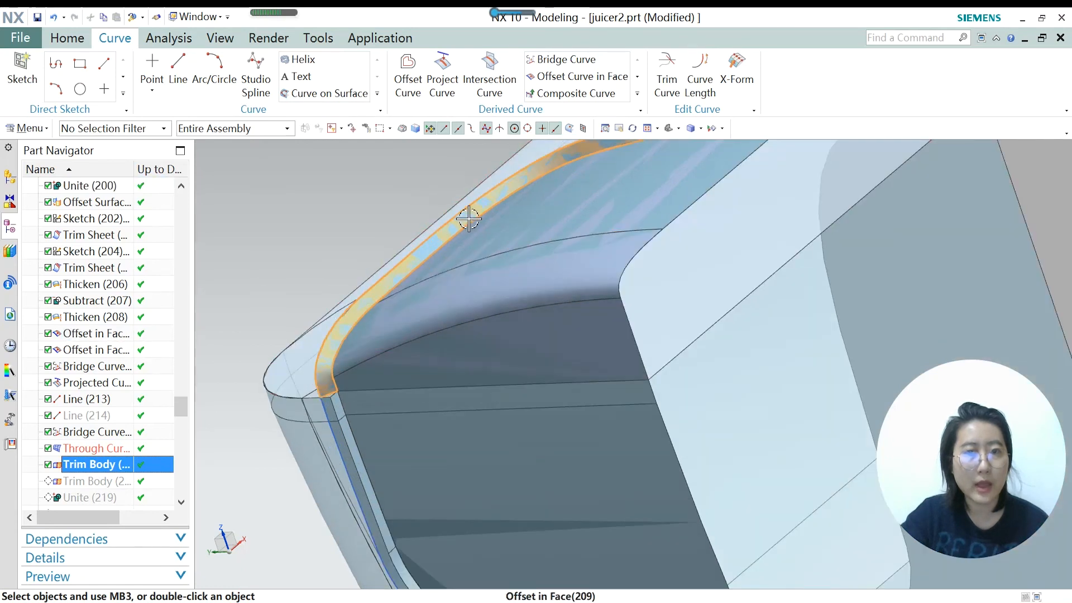
Make Trim Body (218) the current feature and inspect the trimmed lower portion of the rim.
right_click(100, 481)
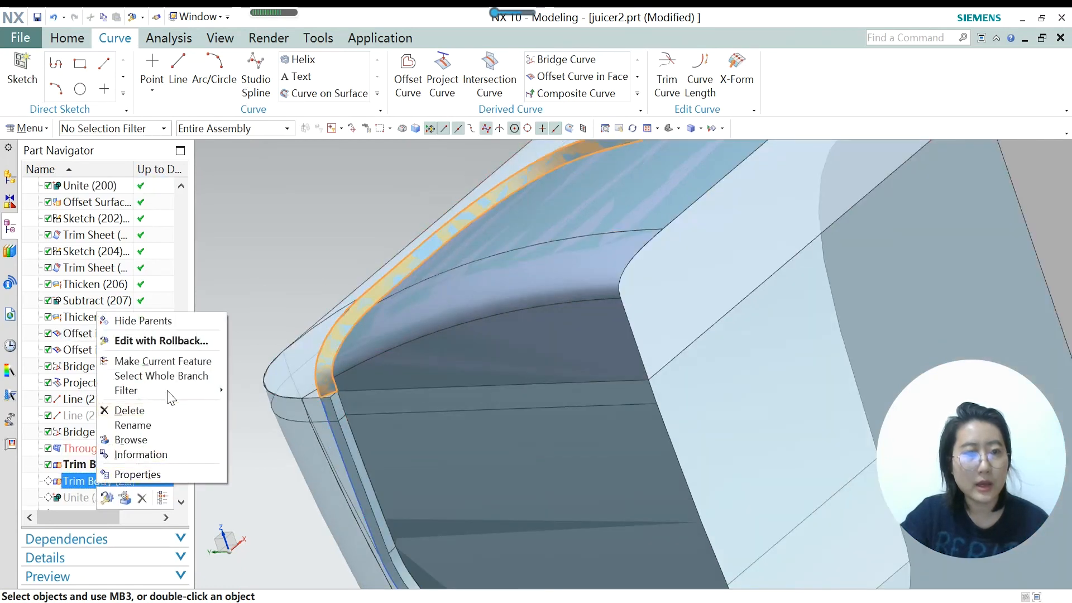
left_click(167, 363)
scroll(367, 330, "down", 3)
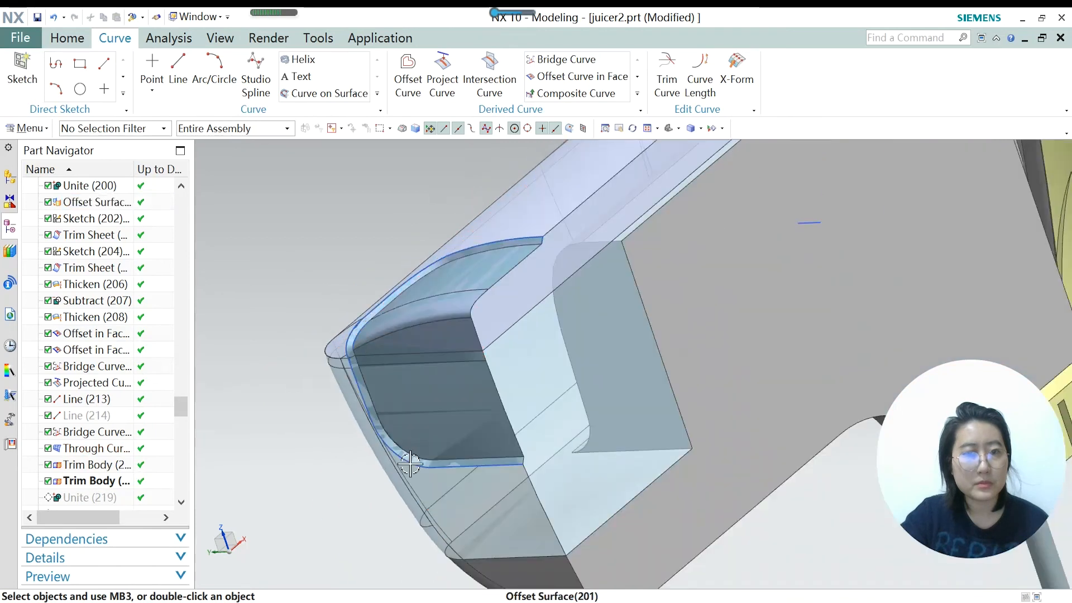
scroll(410, 463, "up", 1)
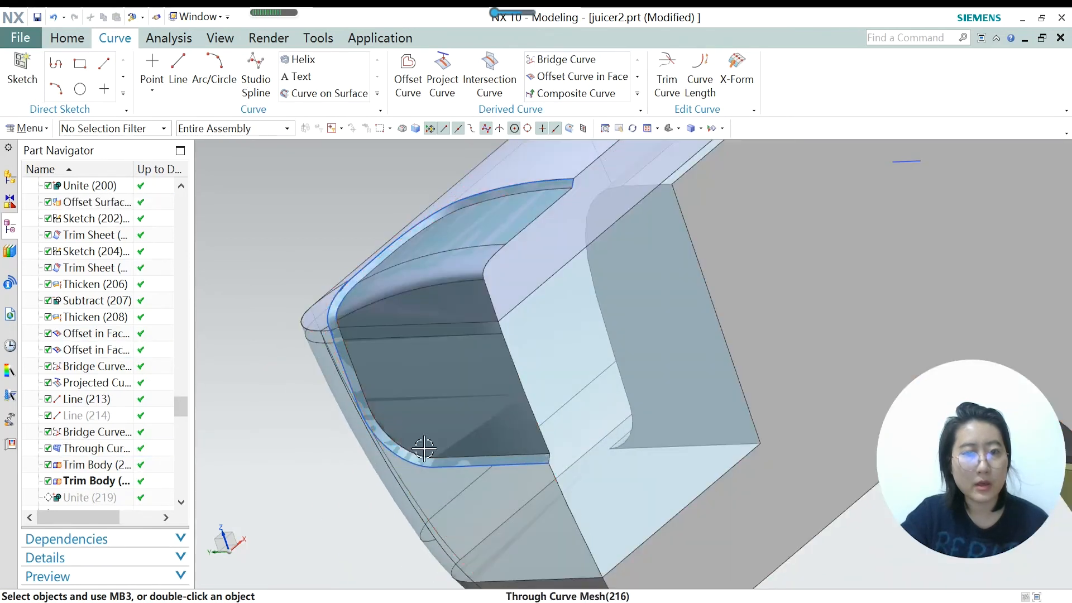
scroll(433, 461, "up", 1)
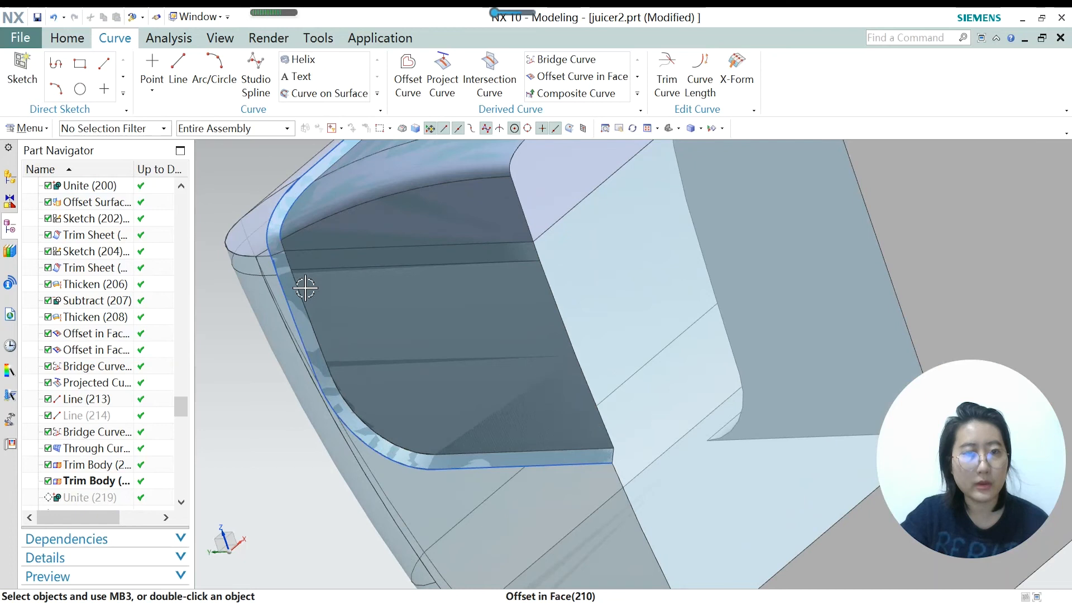
Make Unite (219) the current feature, review its target and tool bodies, and accept it without changes.
scroll(70, 441, "down", 2)
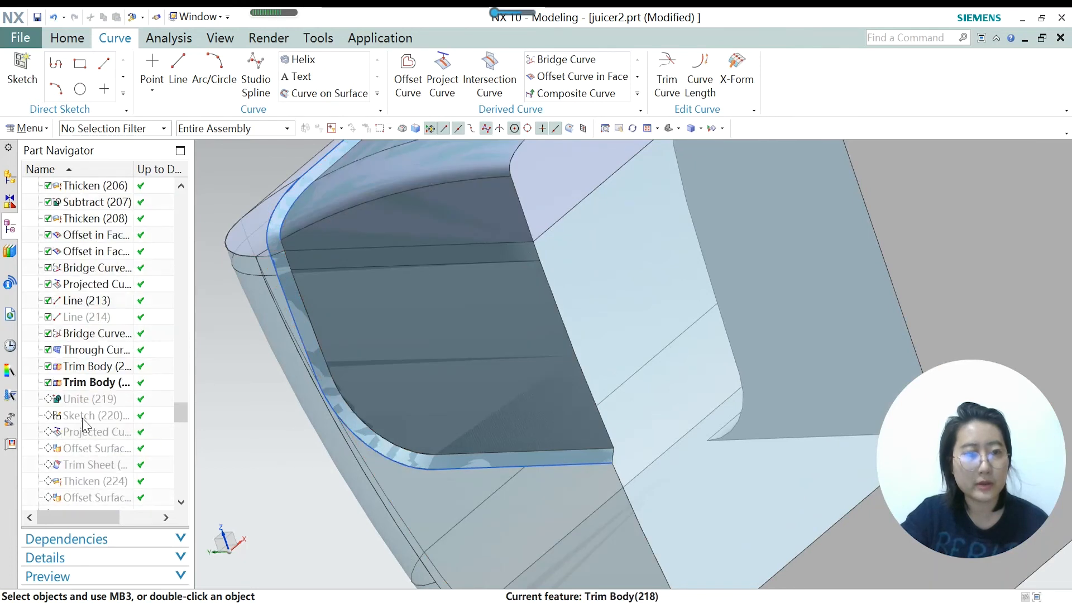
right_click(84, 398)
left_click(139, 227)
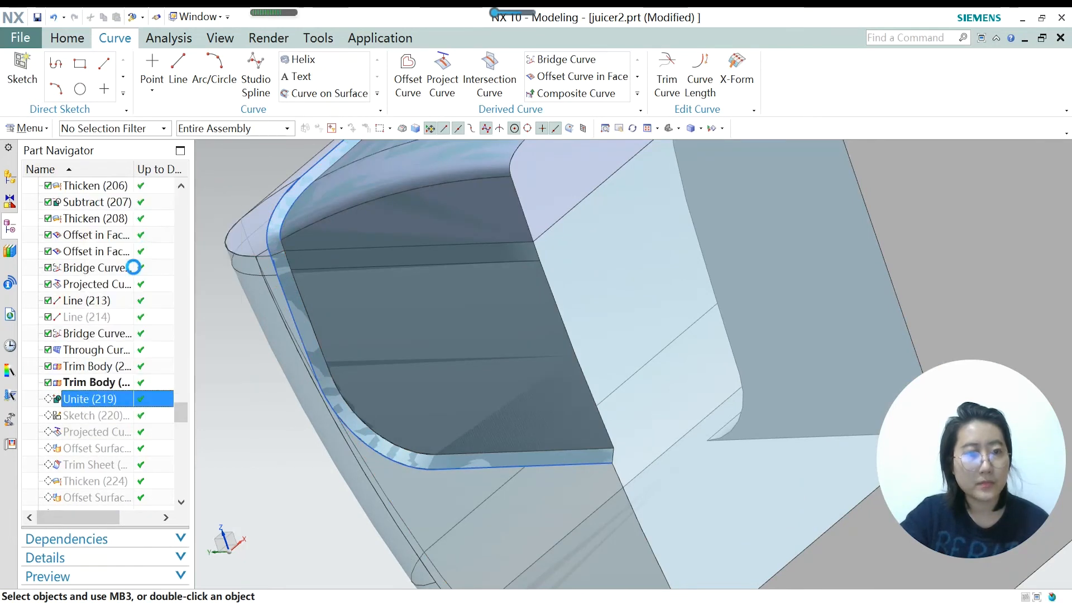
double_click(86, 403)
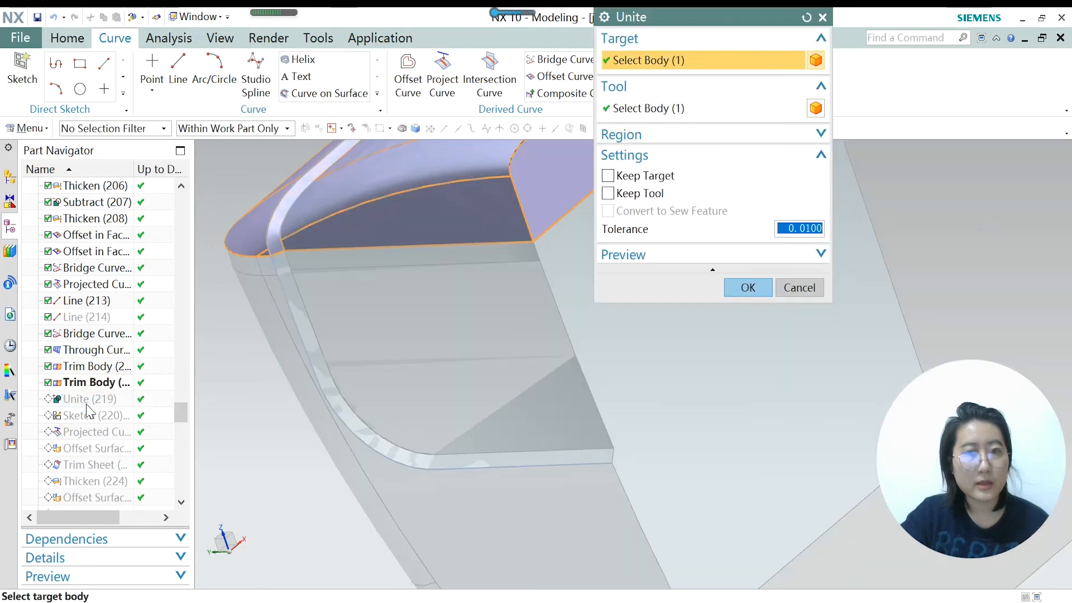
scroll(318, 415, "down", 3)
scroll(408, 234, "up", 2)
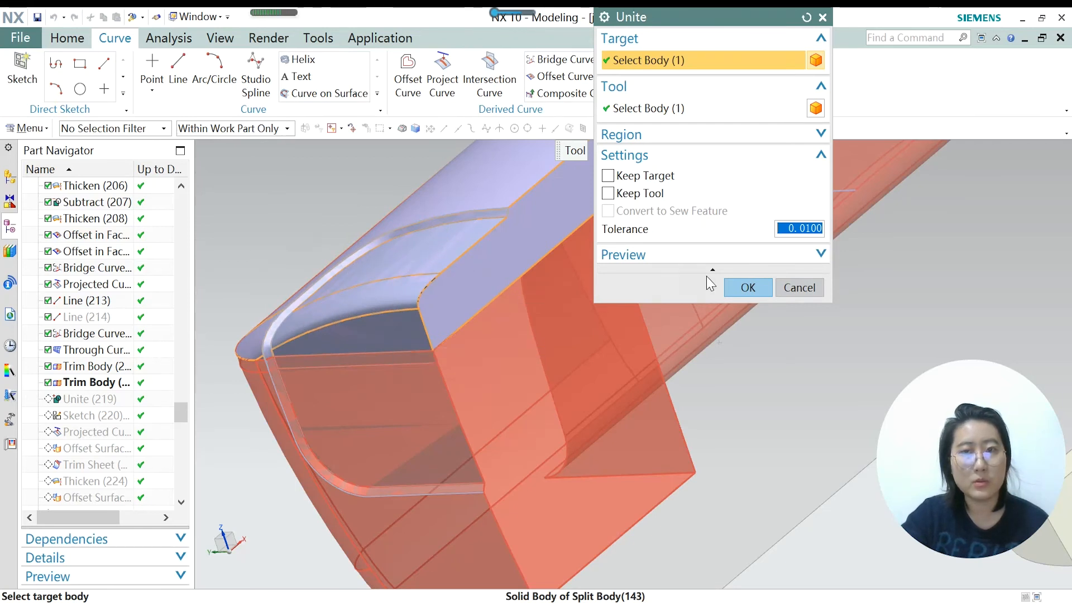
left_click(743, 287)
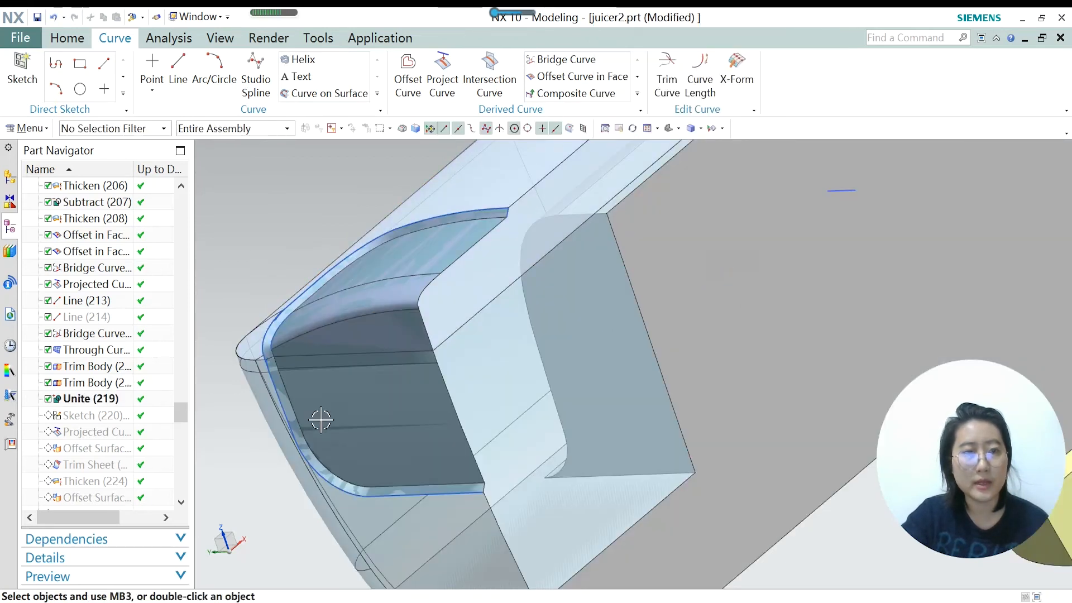
Make Sketch (220) the current feature.
right_click(93, 420)
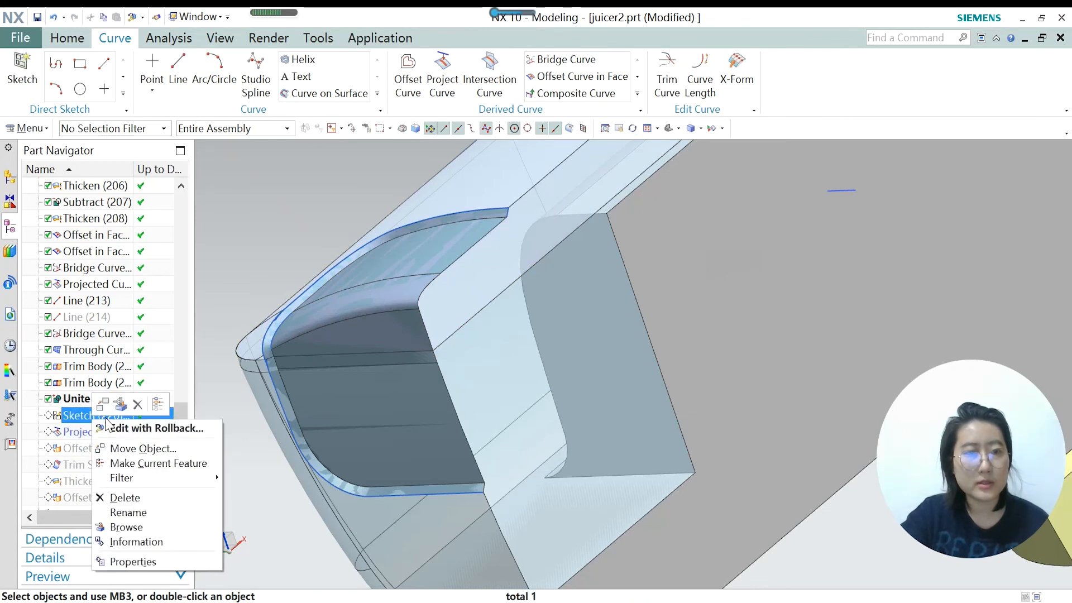
left_click(139, 461)
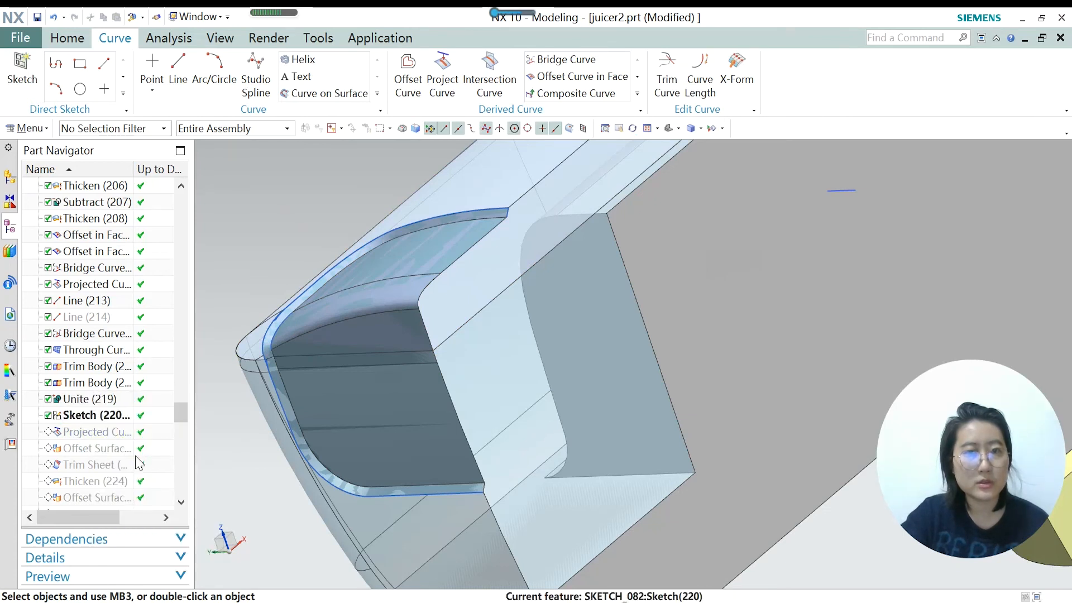
Open Sketch (220) for editing, compare its rounded slot profile with the small recess in the reference photo, and finish the sketch unchanged.
double_click(82, 416)
scroll(350, 360, "down", 5)
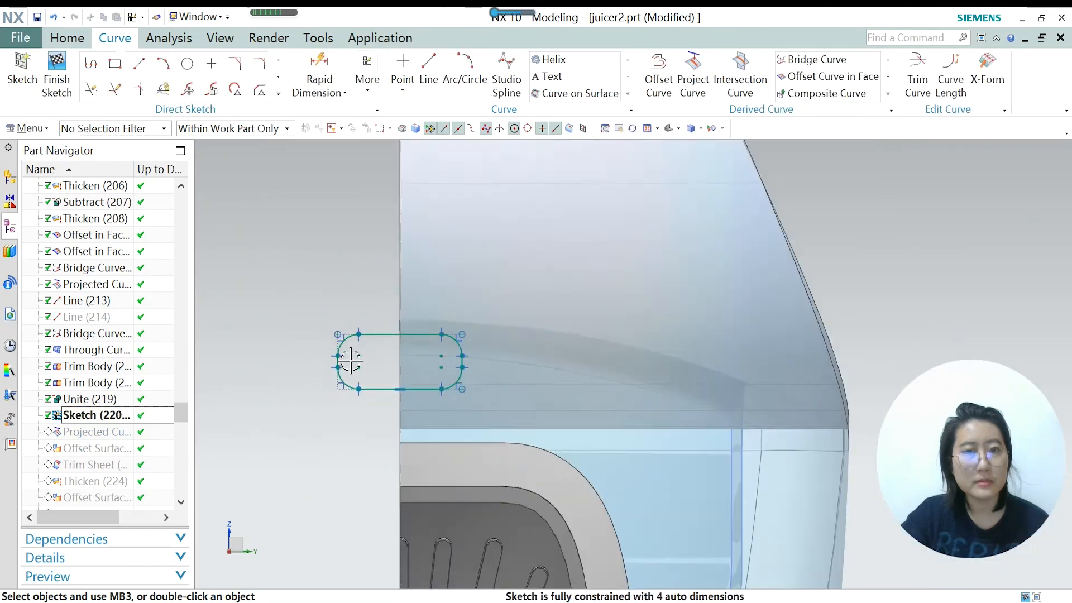
scroll(424, 307, "down", 2)
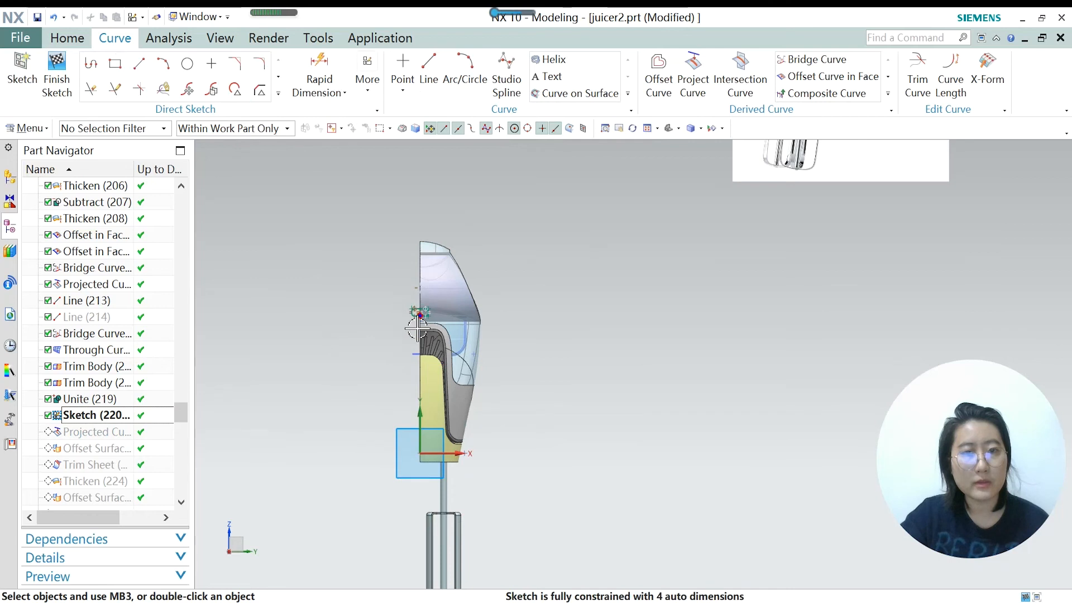
scroll(417, 362, "down", 1)
scroll(405, 401, "down", 4)
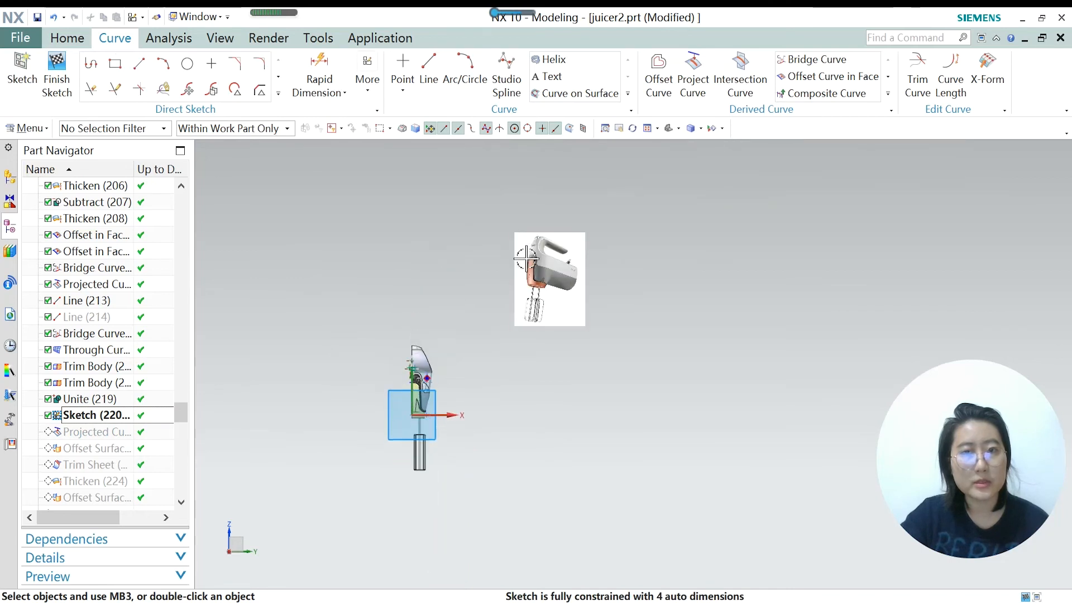
scroll(524, 258, "up", 7)
scroll(522, 257, "up", 4)
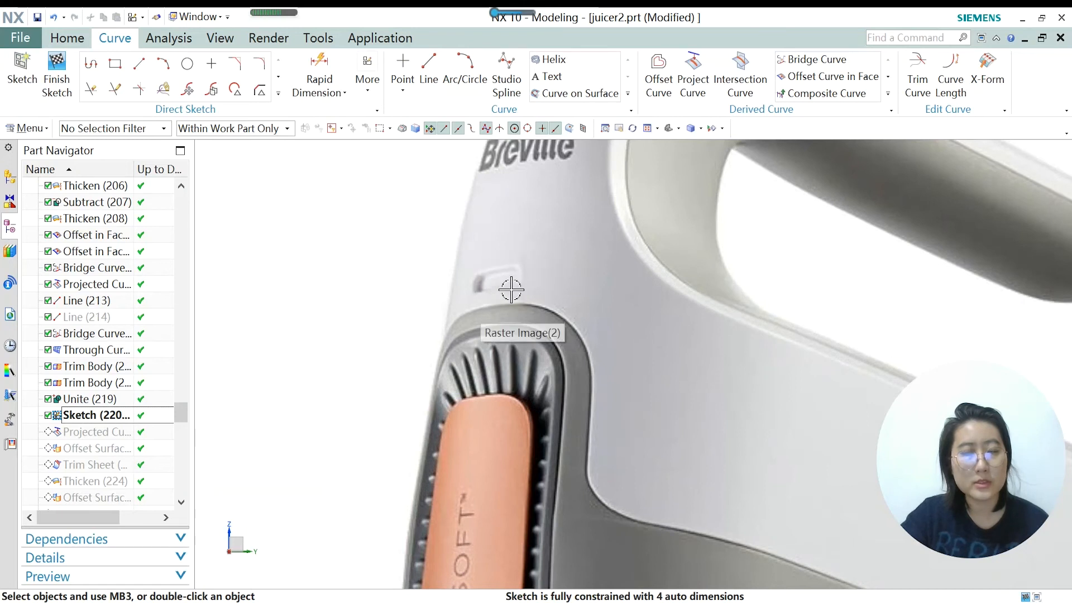
scroll(511, 290, "down", 10)
scroll(405, 389, "up", 3)
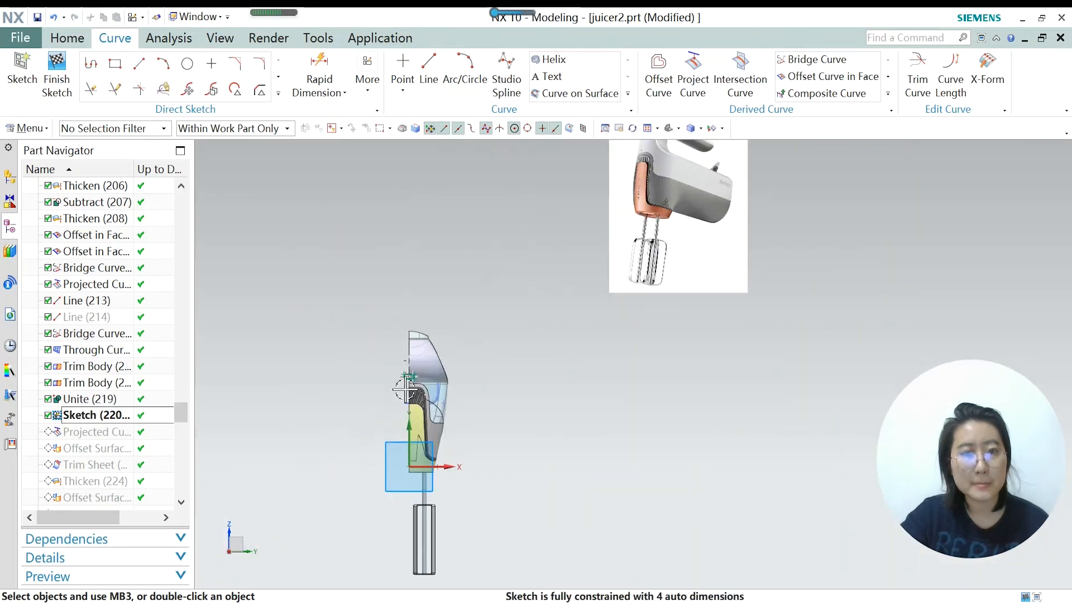
scroll(406, 389, "up", 3)
left_click(56, 78)
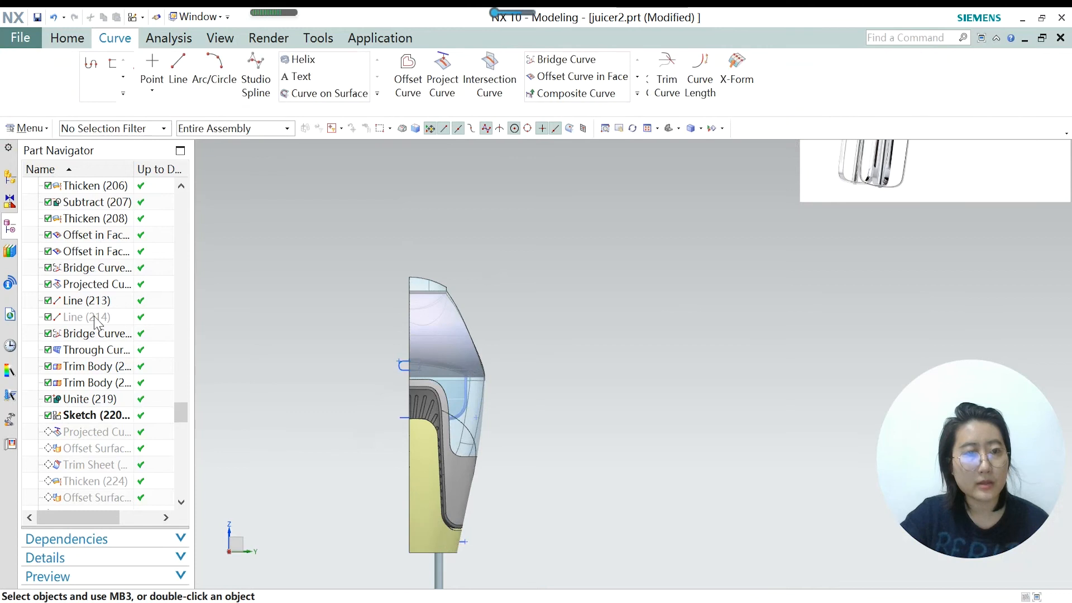
Make Projected Curve (221) the current feature, review its curves, target face and Along Vector direction, and accept it without changes.
right_click(88, 437)
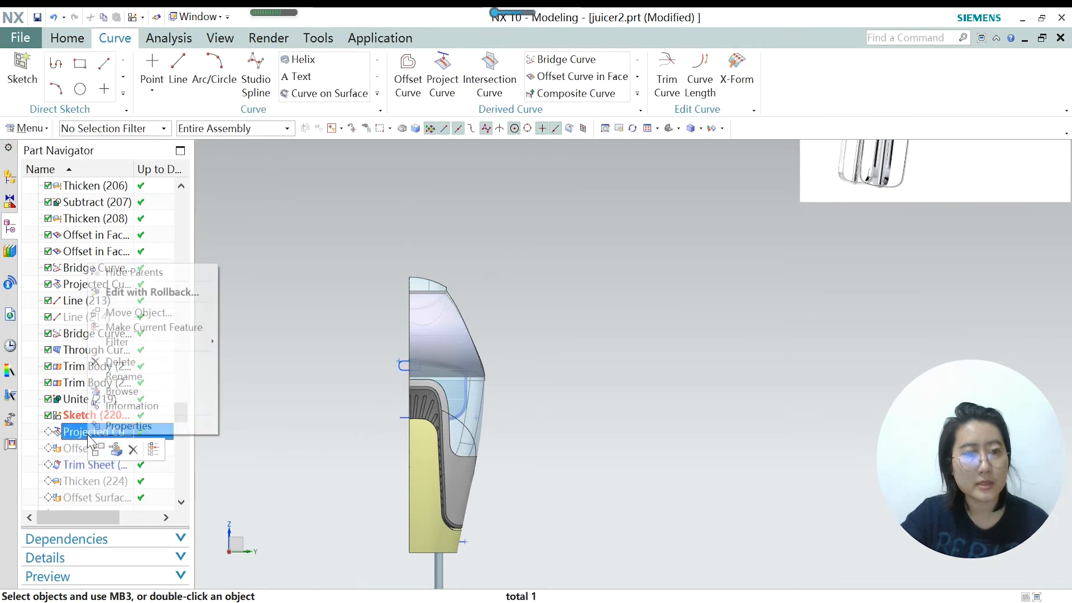
left_click(145, 328)
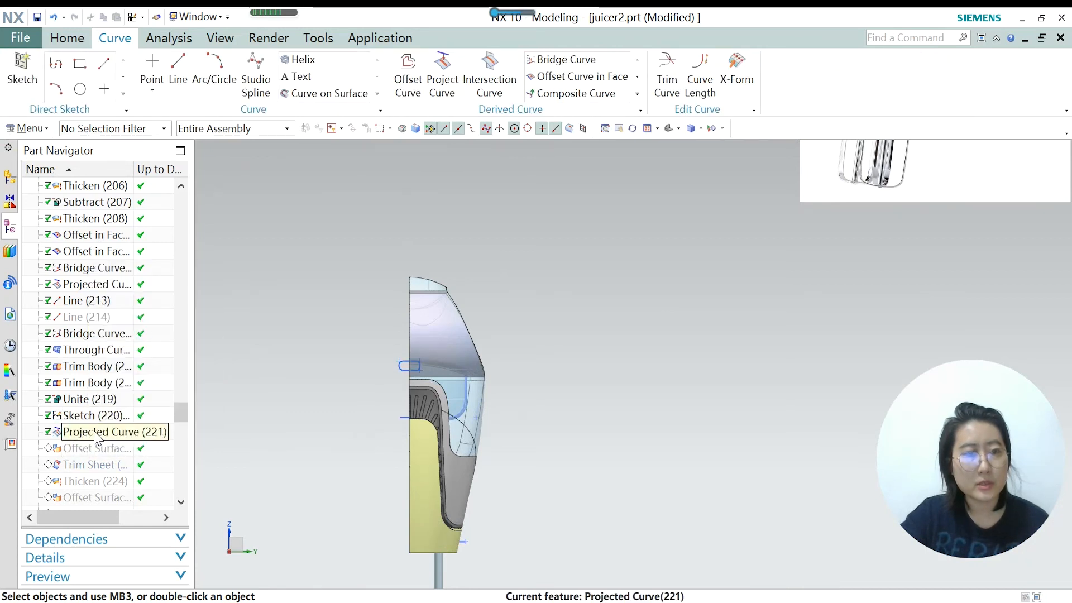
double_click(96, 434)
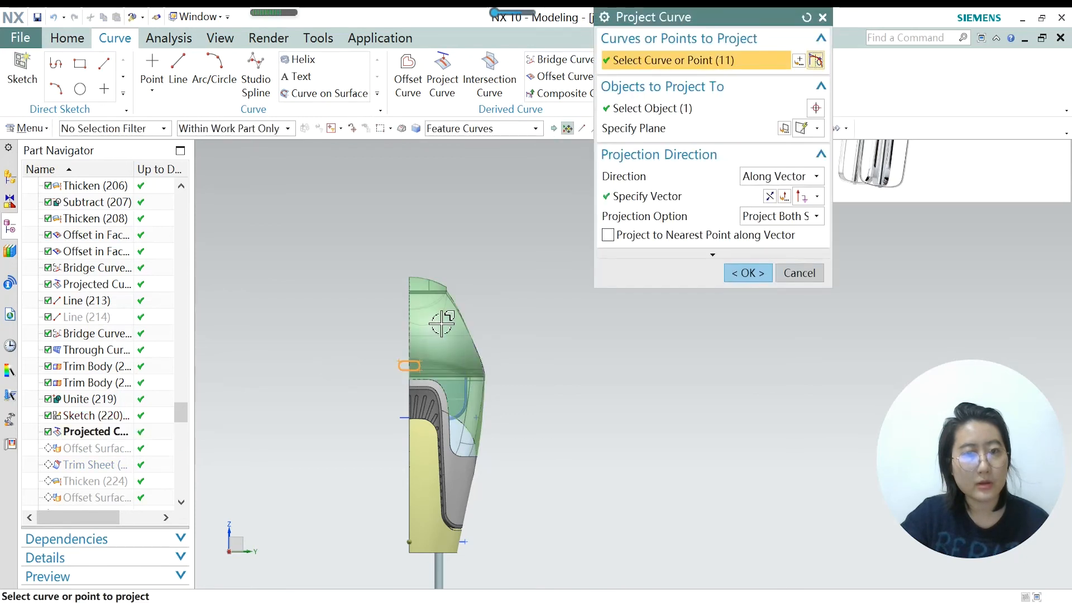
middle_click_drag(444, 441, 341, 422)
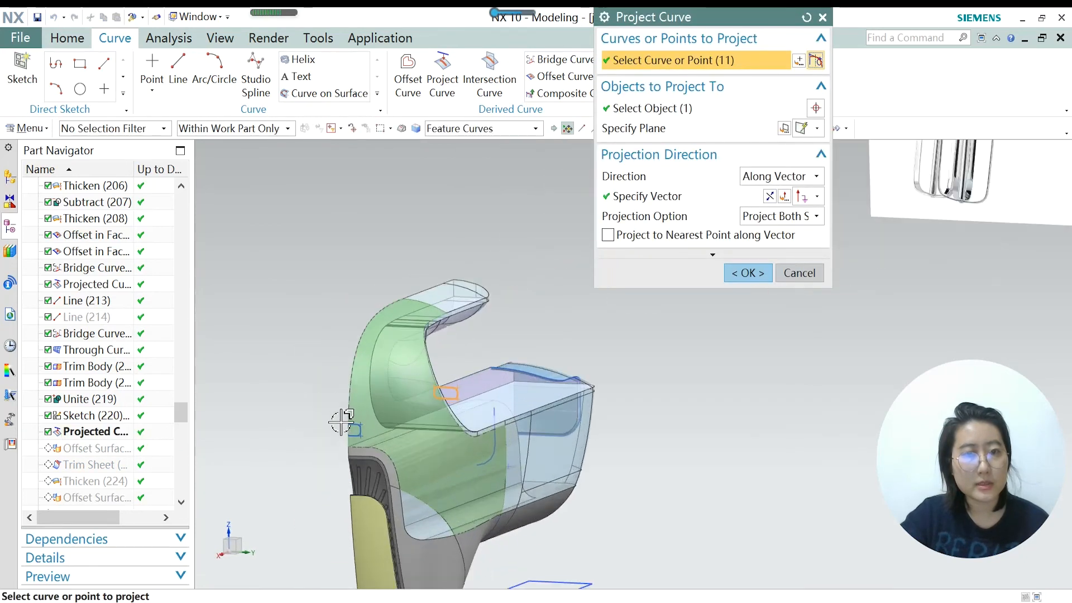
left_click(746, 272)
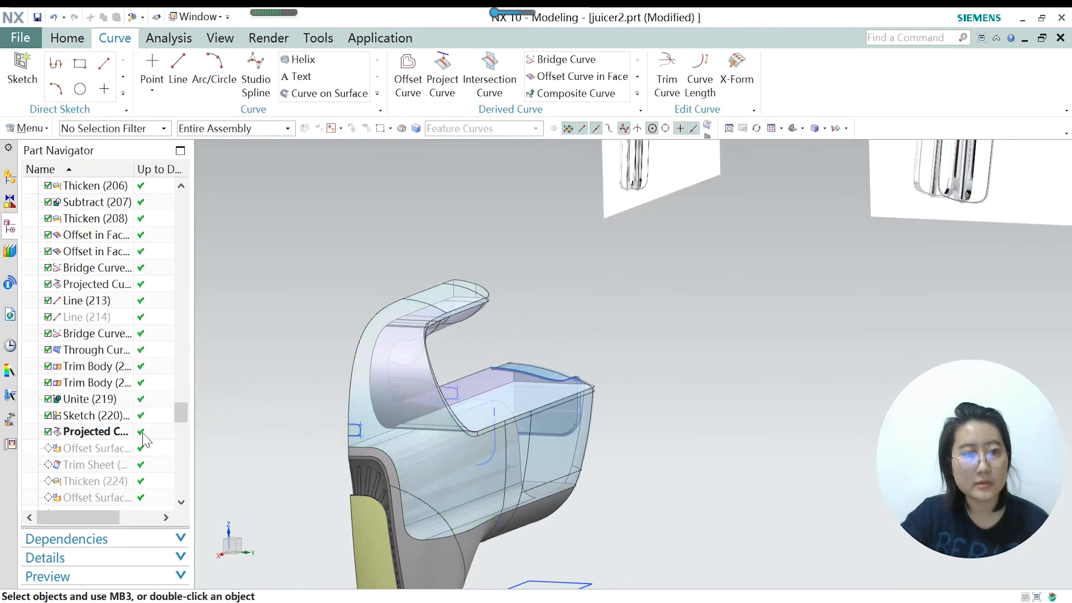
Make Offset Surface (222) the current feature, review its selected face and offset, and accept it without changes.
right_click(95, 448)
left_click(168, 328)
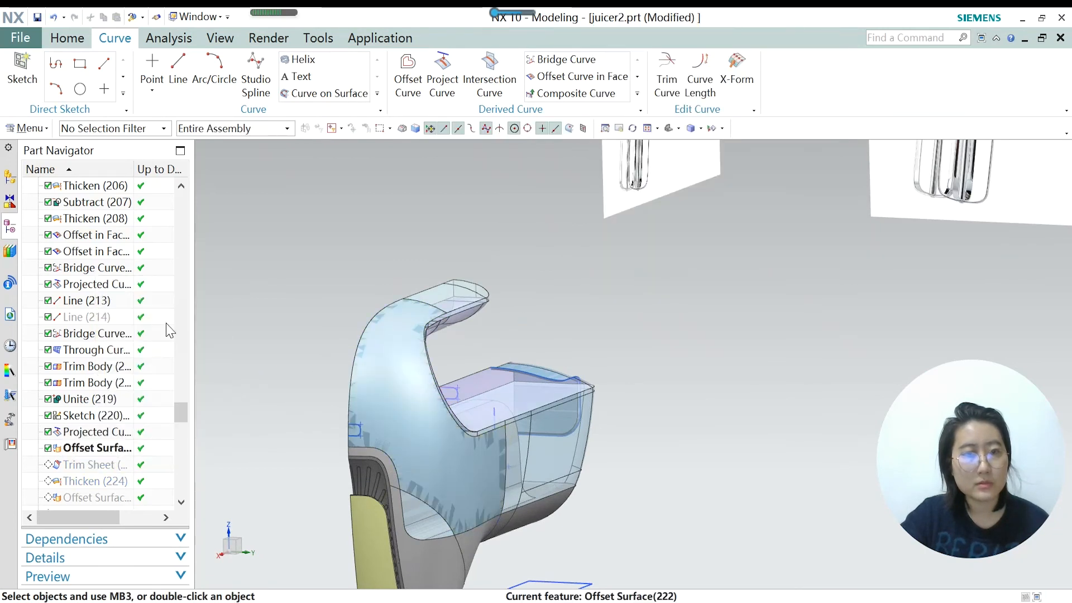
double_click(82, 449)
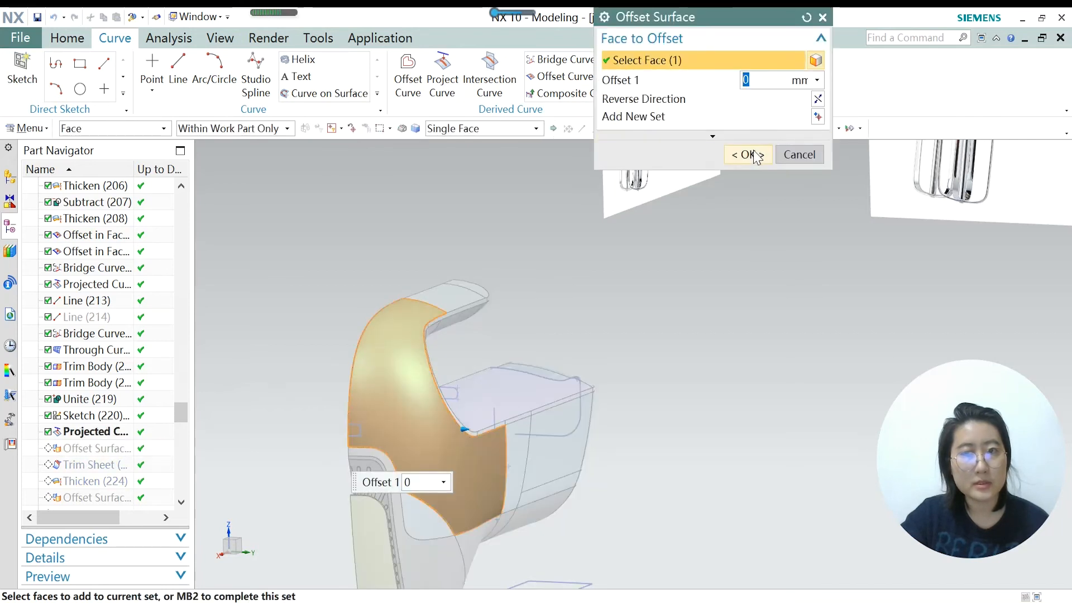
left_click(748, 155)
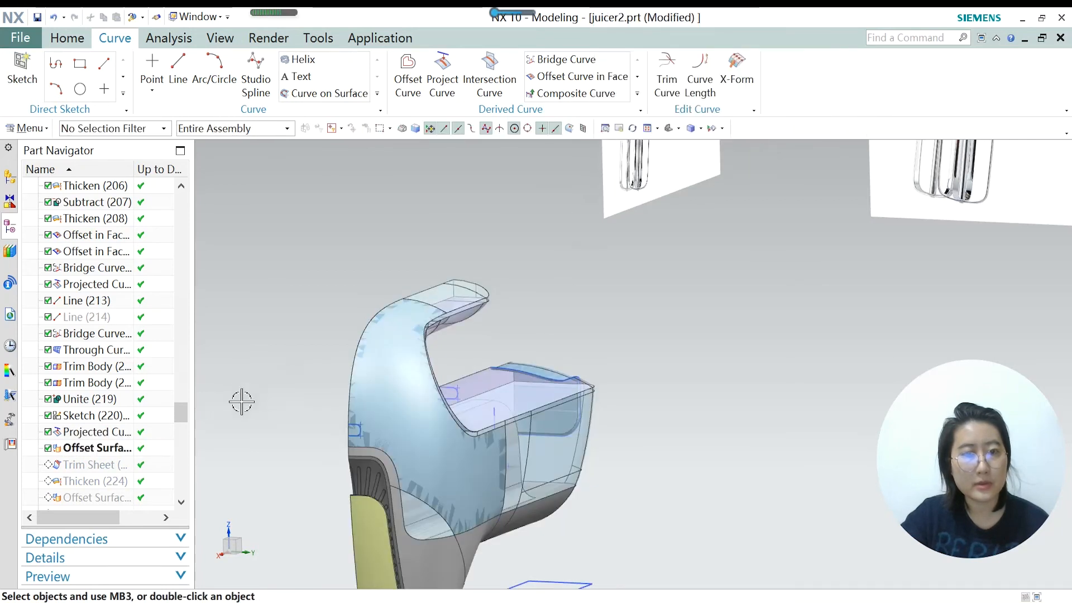
Make Trim Sheet (223) the current feature and inspect the slot-shaped sheet on the front of the body.
right_click(106, 469)
left_click(168, 345)
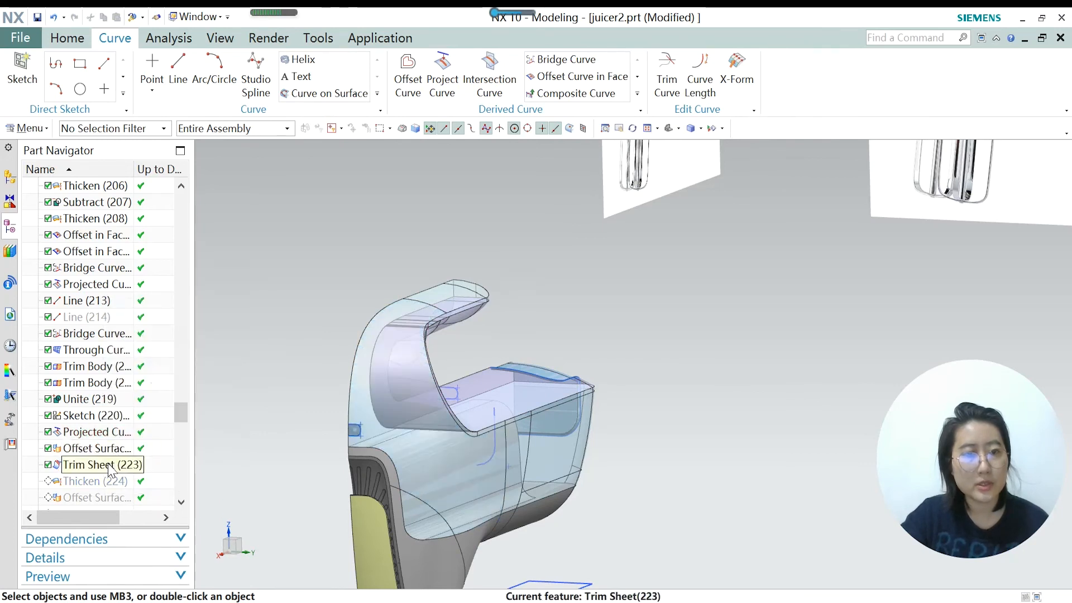
scroll(344, 436, "down", 5)
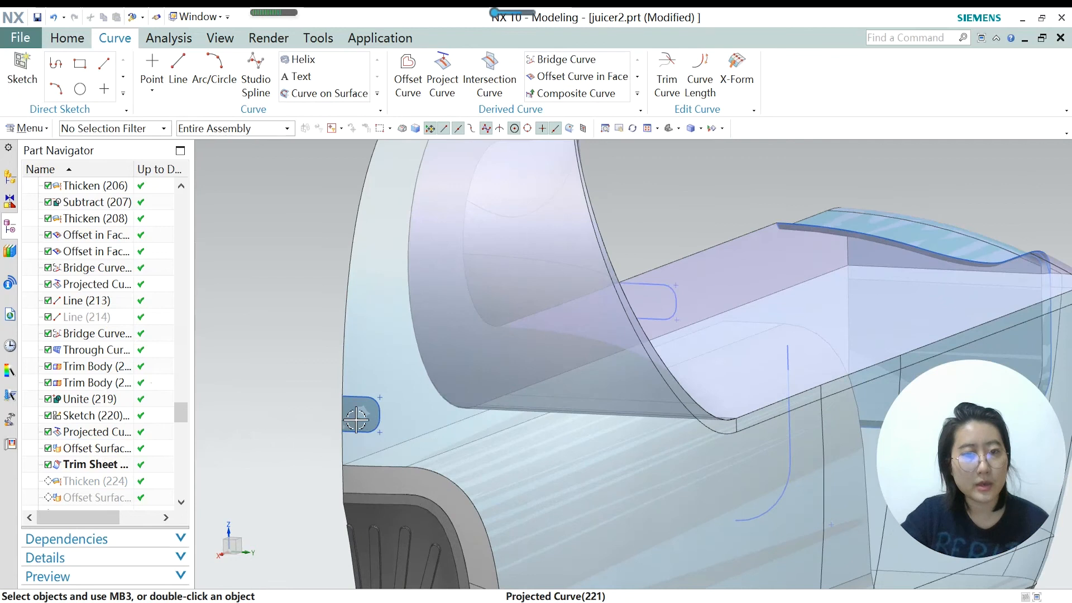
scroll(350, 418, "up", 3)
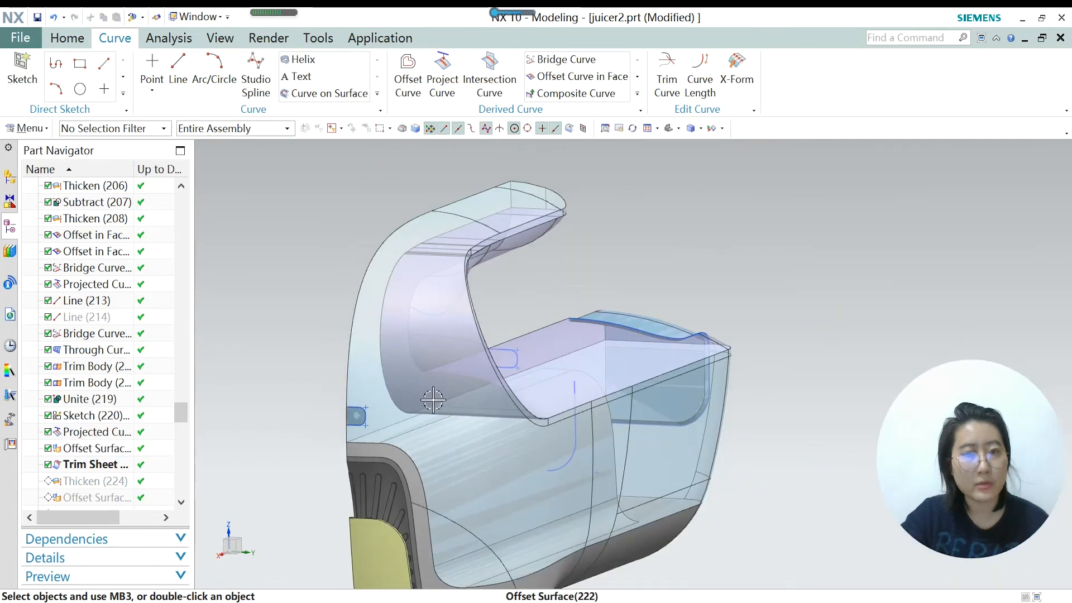
Make Thicken (224) the current feature, review its offsets, Subtract Boolean and target body, and accept it without changes.
right_click(83, 485)
left_click(137, 366)
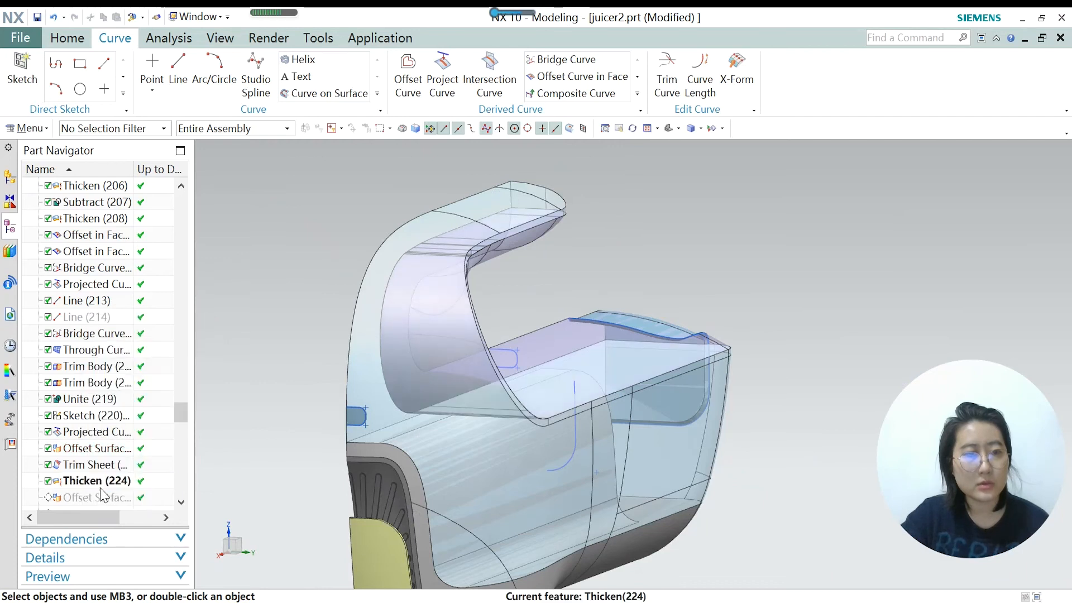
double_click(96, 482)
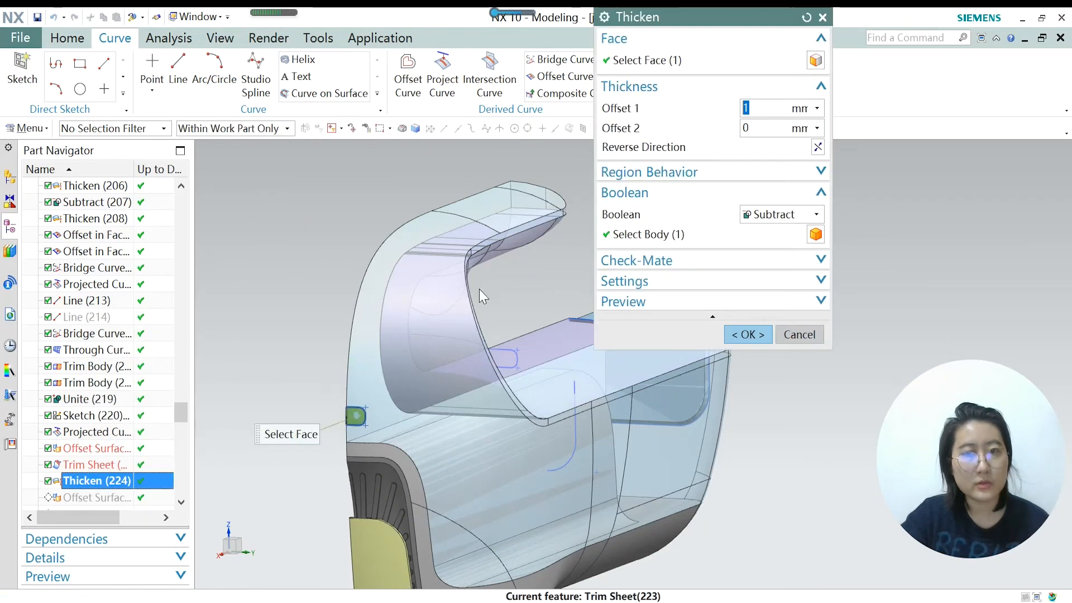
left_click(770, 234)
left_click(757, 334)
Advance the model history to Offset Surface (225).
scroll(123, 480, "down", 1)
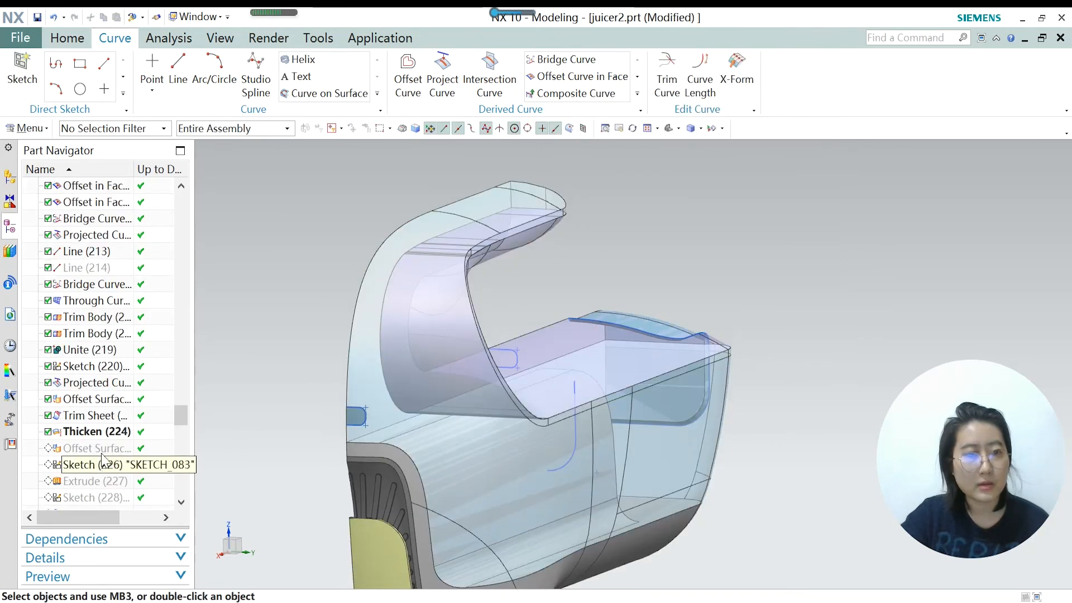
left_click(102, 454)
right_click(102, 457)
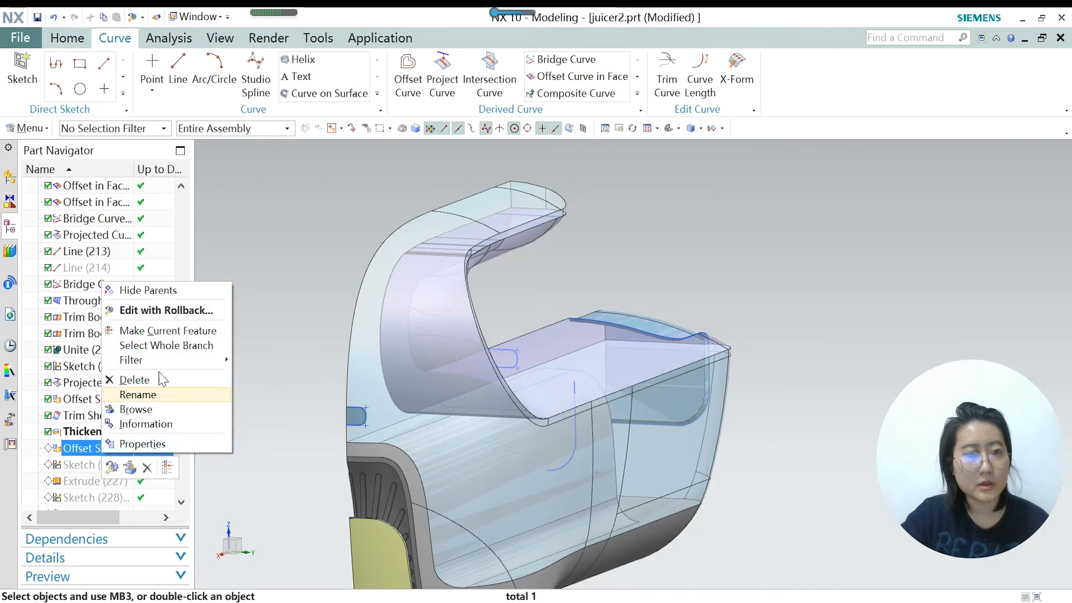
left_click(177, 334)
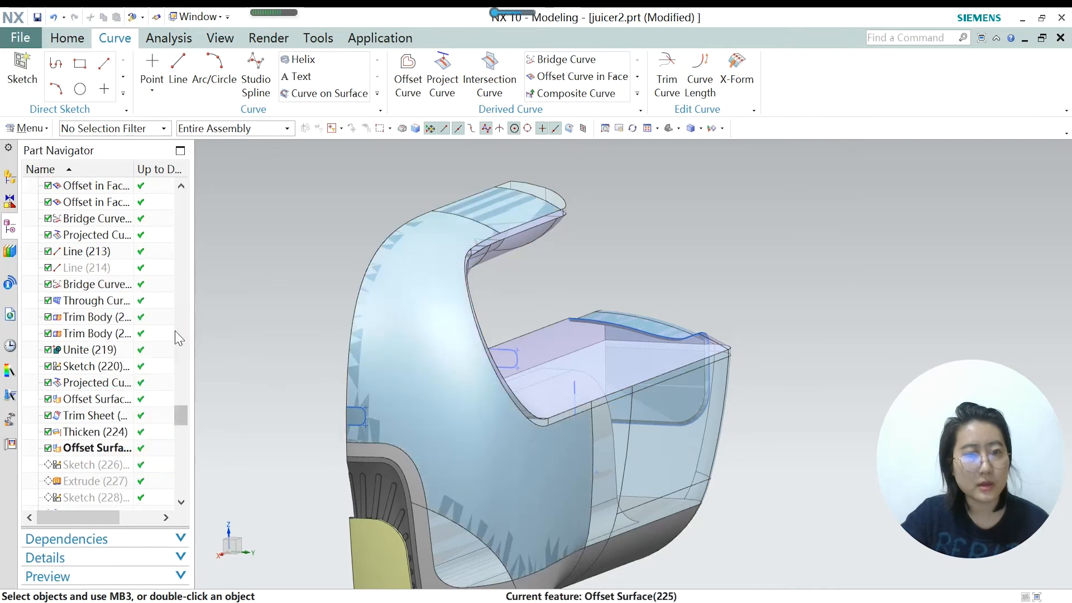
Return to Thicken (224) as the current feature, hide the slot-shaped sheet body, and inspect the recess cut into the front.
right_click(100, 432)
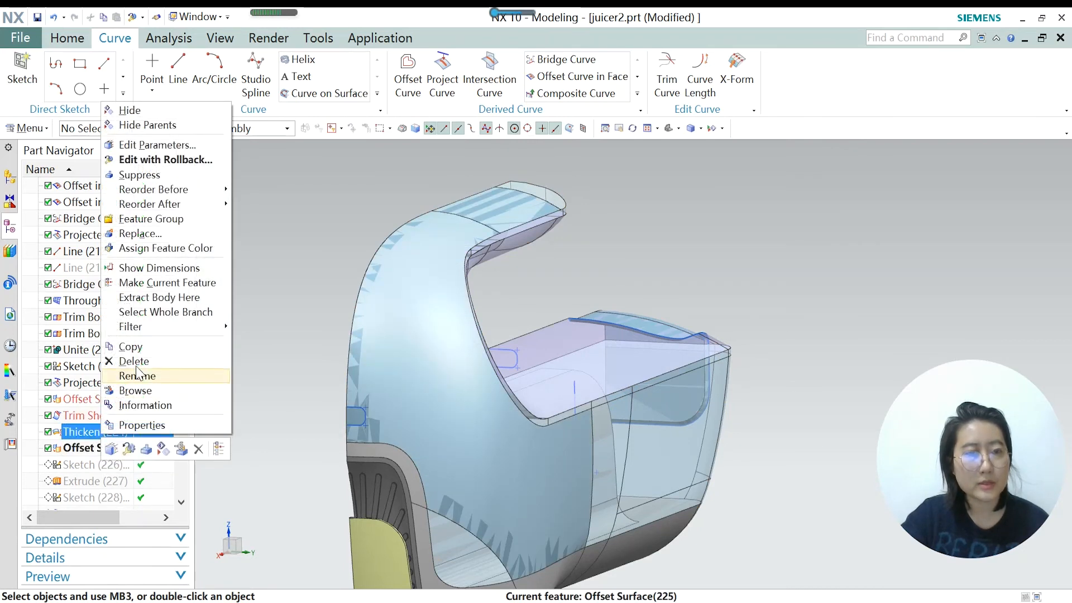
left_click(168, 281)
scroll(343, 419, "up", 3)
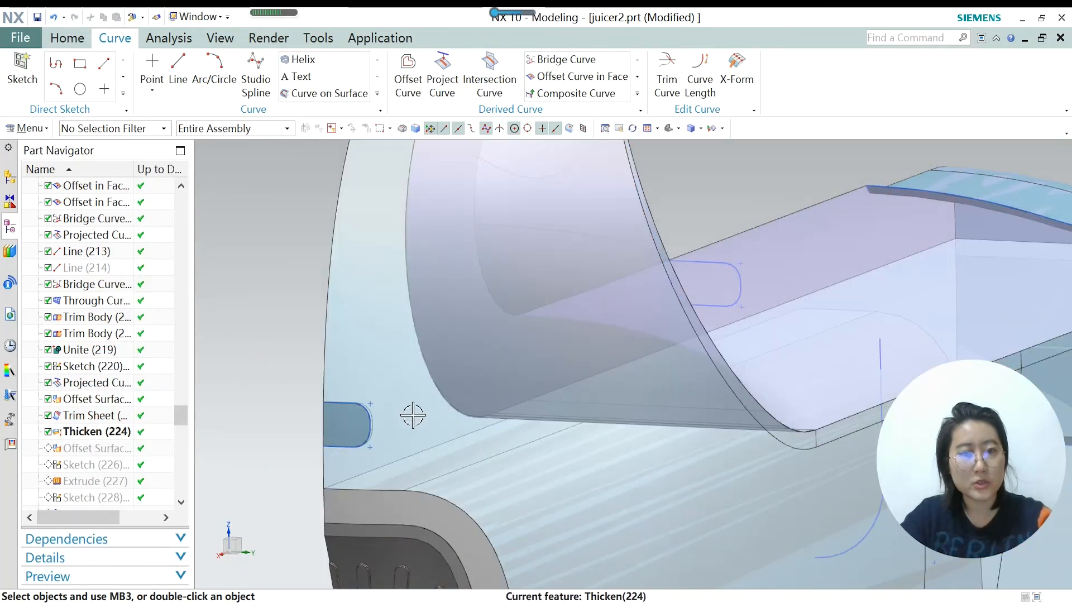
key("ctrl+b")
left_click(342, 424)
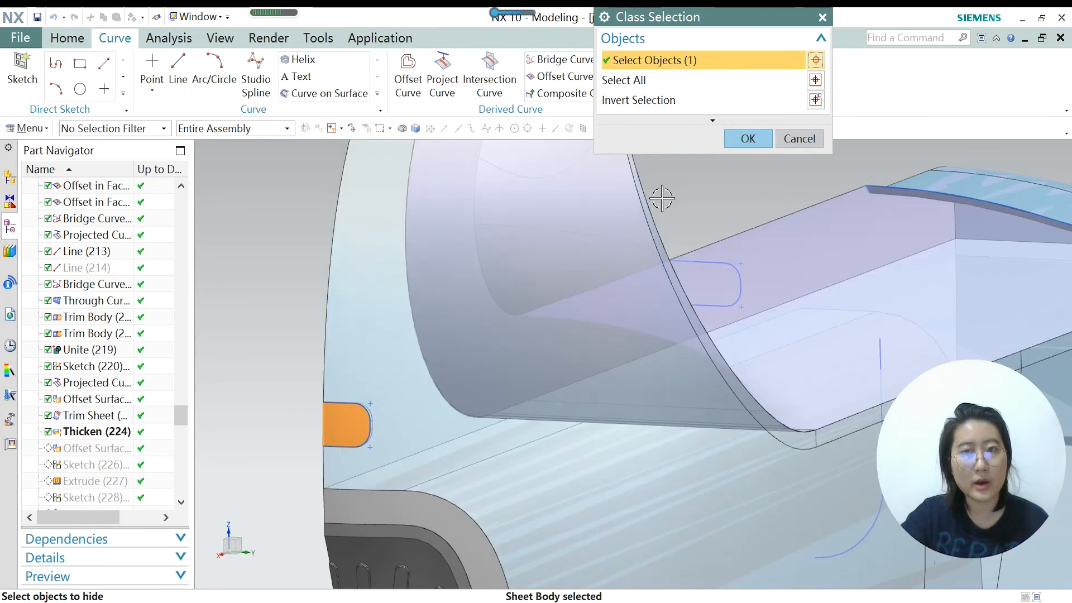
left_click(747, 144)
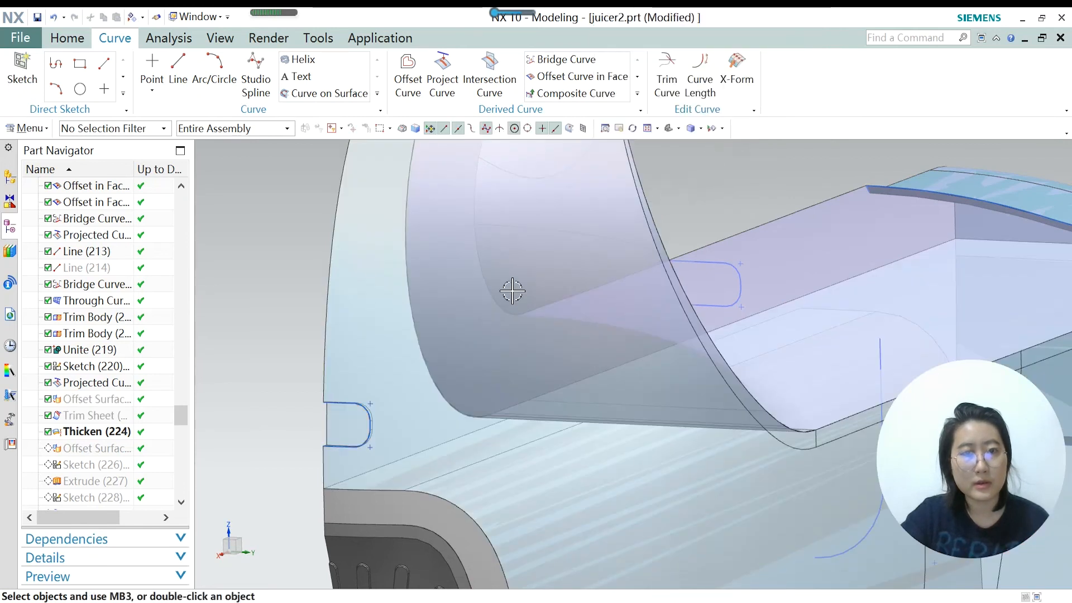
scroll(512, 291, "down", 4)
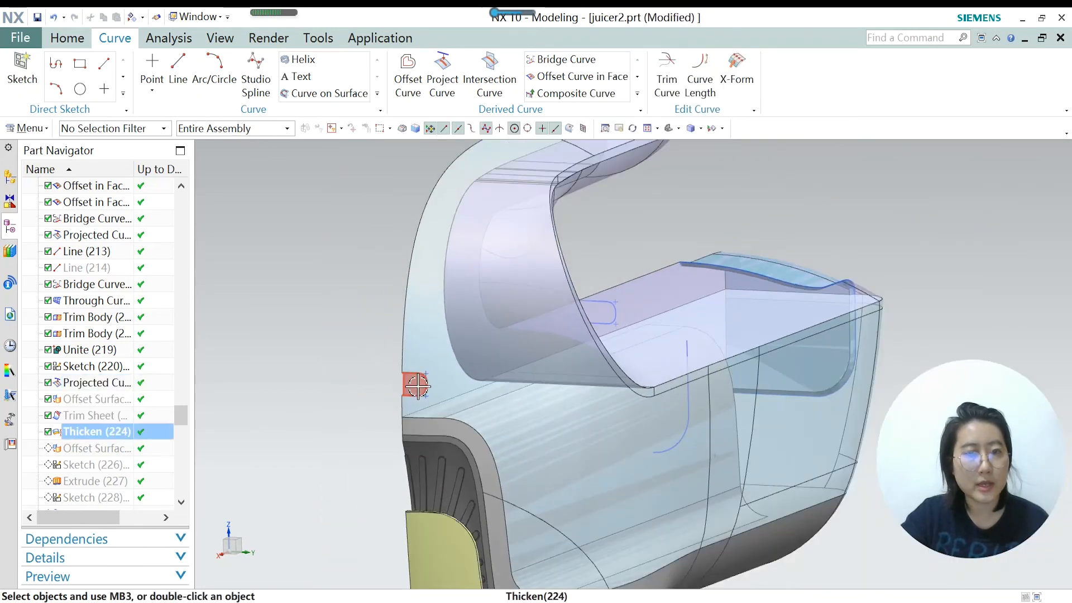
Make Offset Surface (225) the current feature and inspect the offset sheet over the upper body.
right_click(88, 452)
left_click(139, 326)
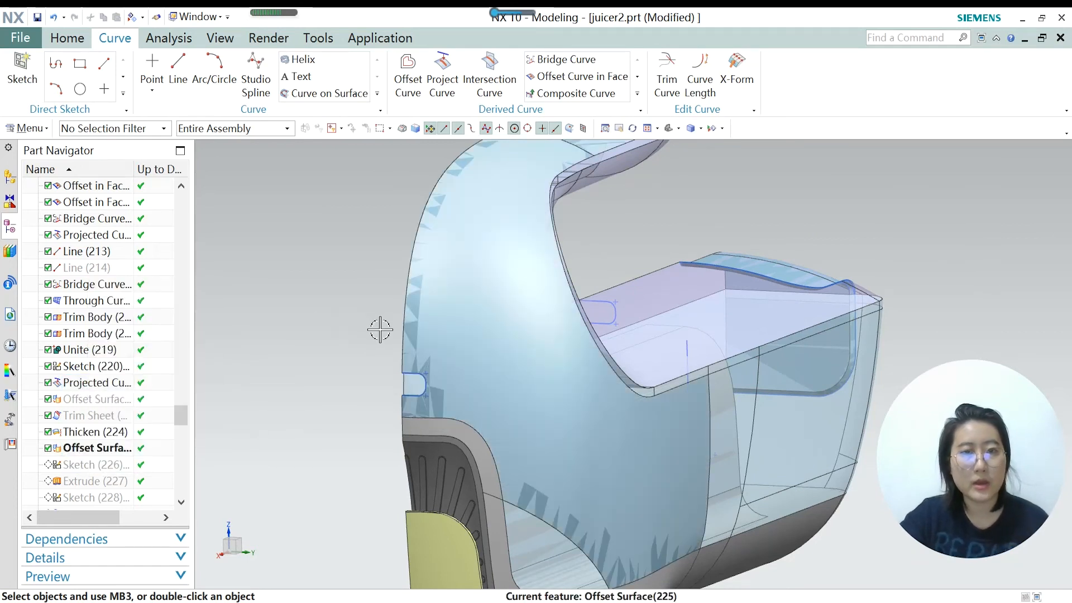
scroll(380, 329, "down", 4)
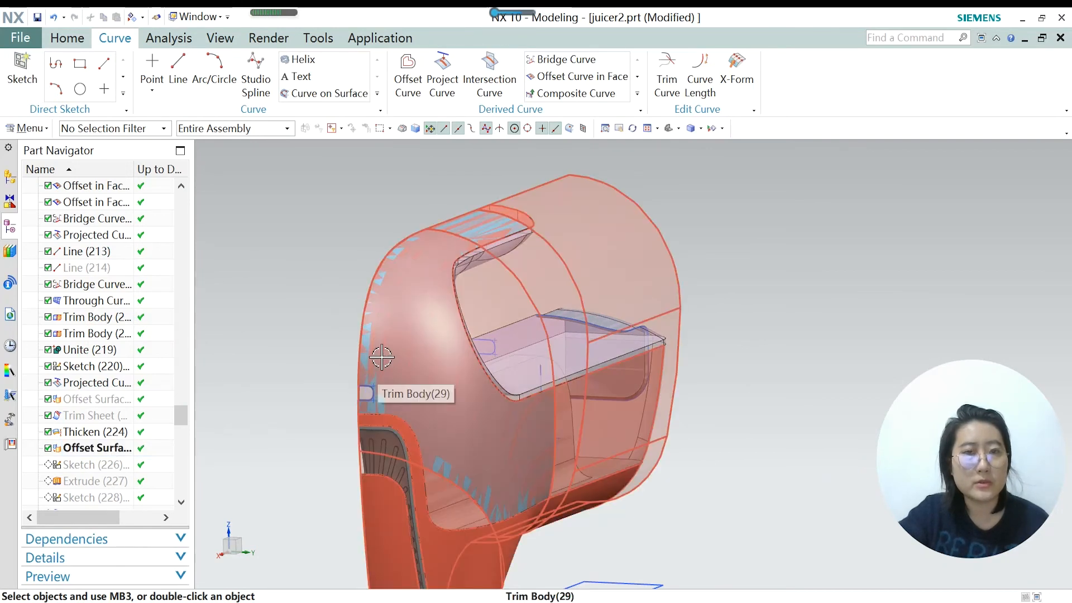
Make Sketch (226) the current feature and inspect its slanted line against the front of the body.
right_click(101, 472)
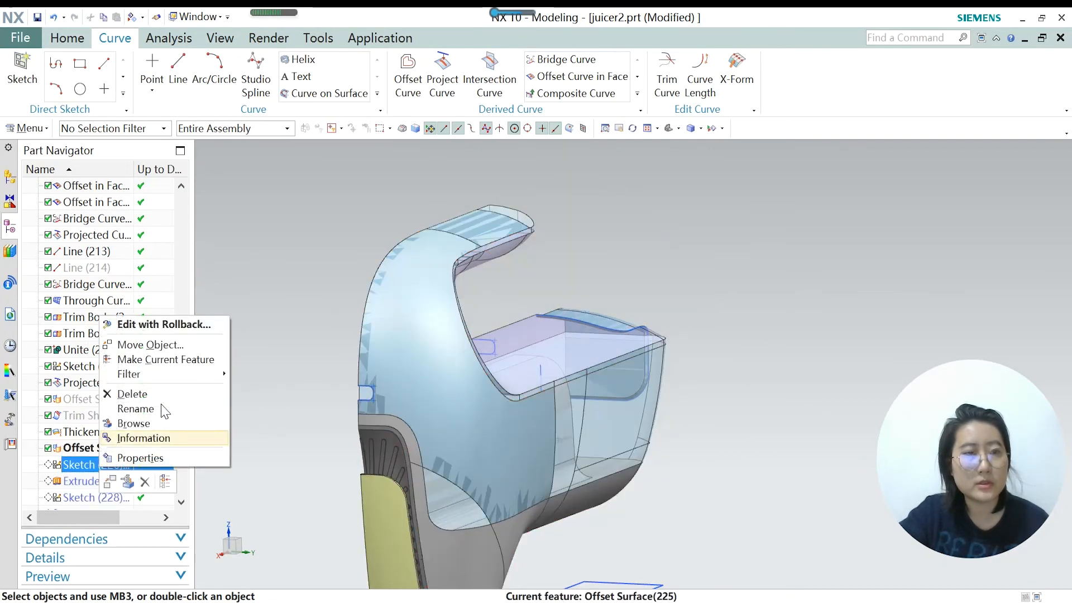
left_click(167, 357)
left_click(105, 469)
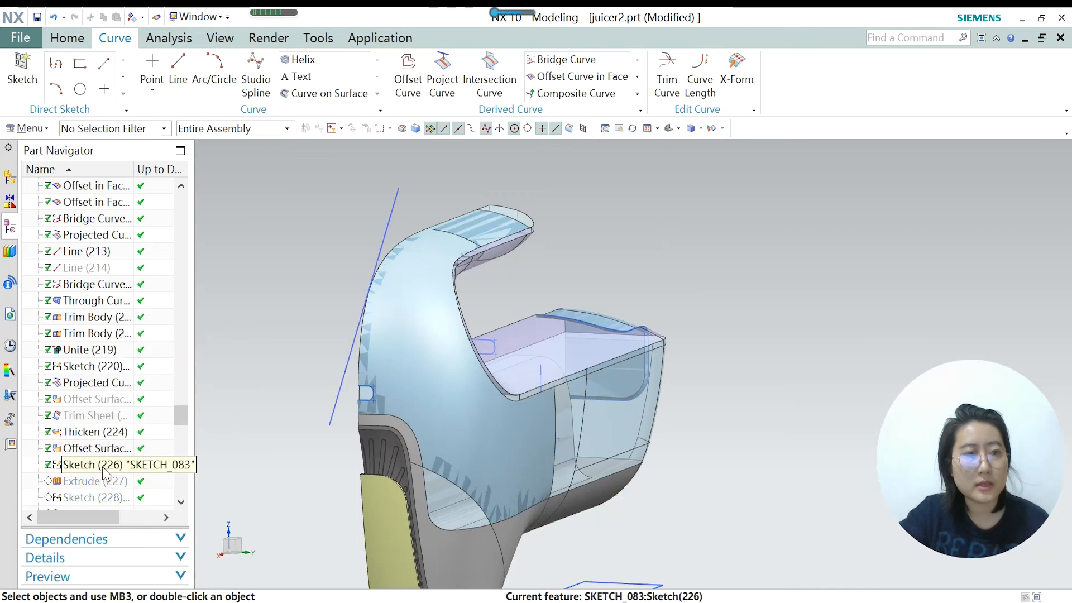
scroll(411, 383, "down", 3)
middle_click_drag(481, 483, 447, 470)
scroll(485, 468, "down", 3)
scroll(523, 456, "up", 2)
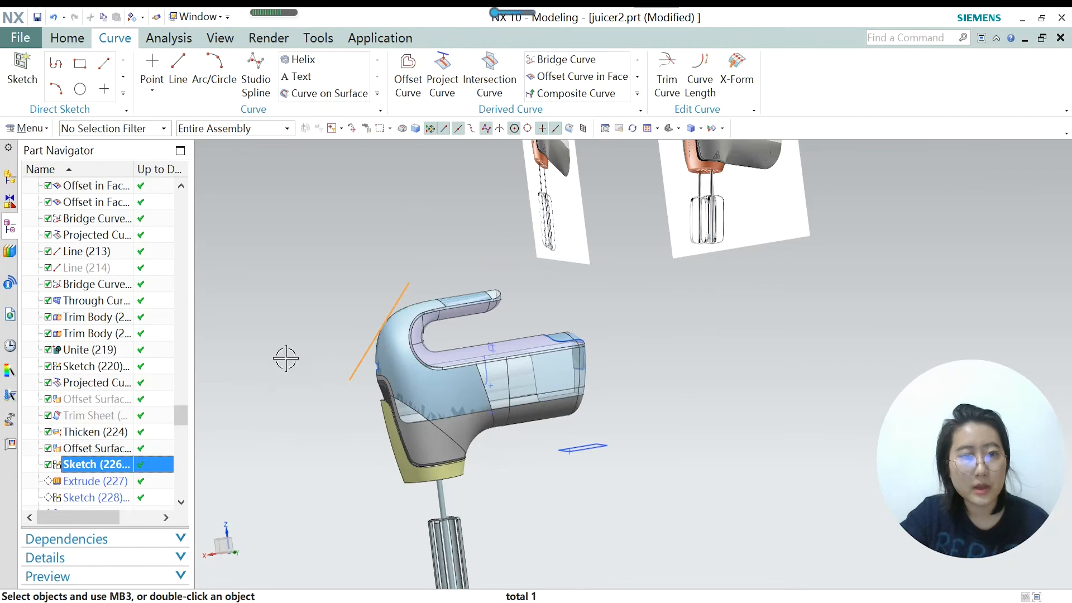
Look back through the earlier features in the model history, up to those around Sew (169).
scroll(97, 267, "up", 4)
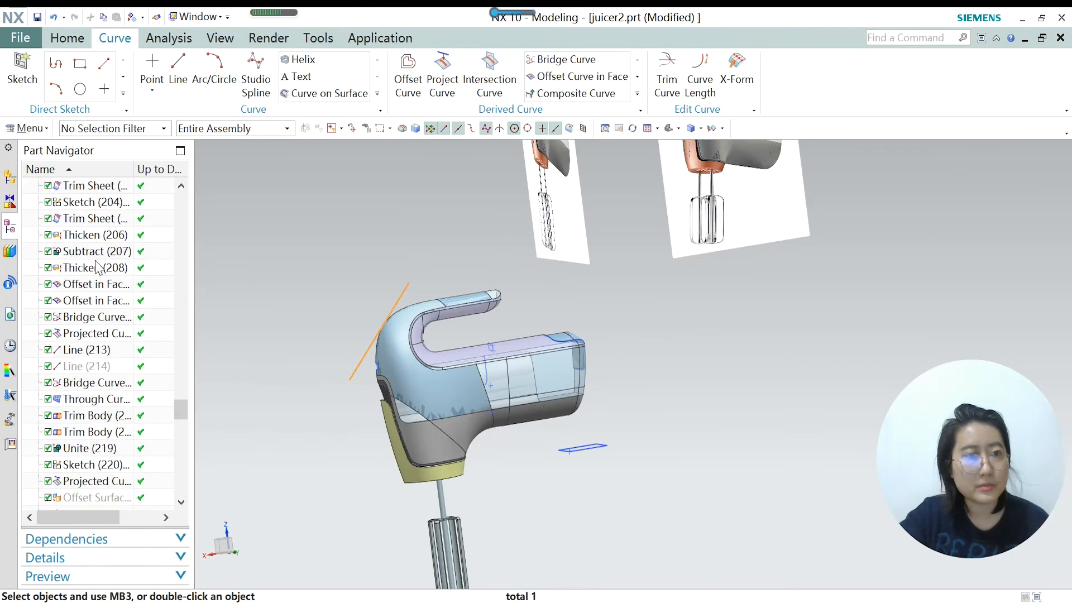
scroll(120, 279, "up", 12)
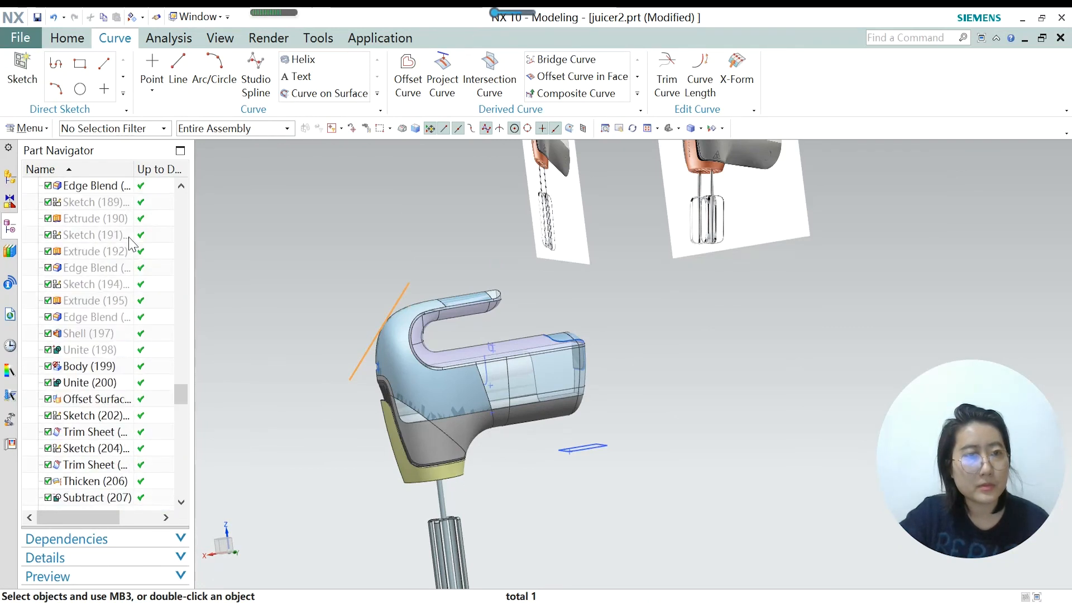
scroll(109, 313, "down", 4)
scroll(104, 330, "up", 1)
scroll(104, 331, "up", 3)
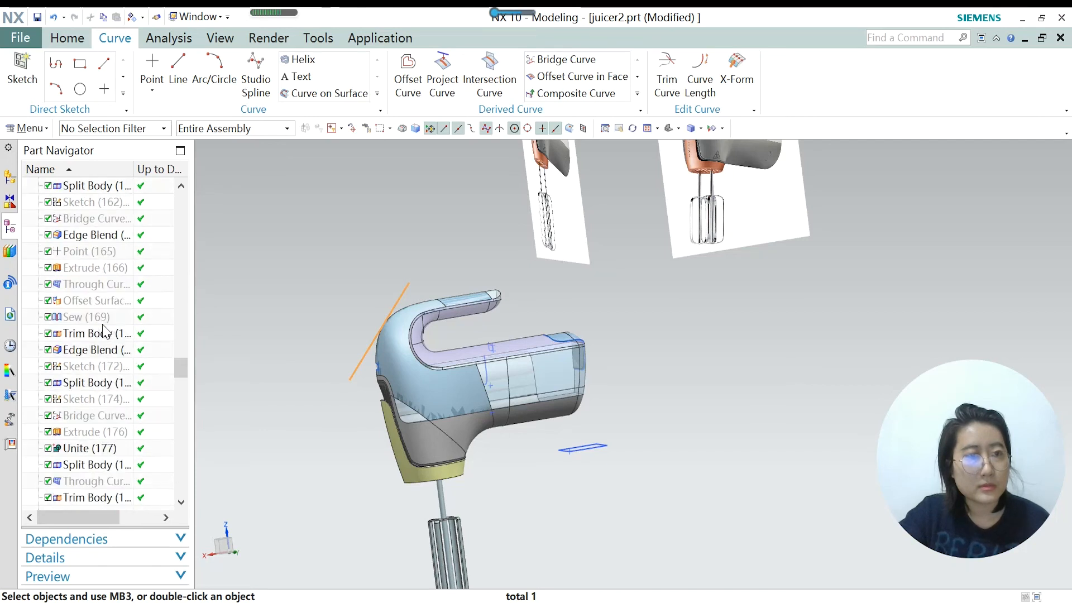
Show the hidden Datum Coordinate System (30) from the early part of the model history.
scroll(104, 330, "up", 8)
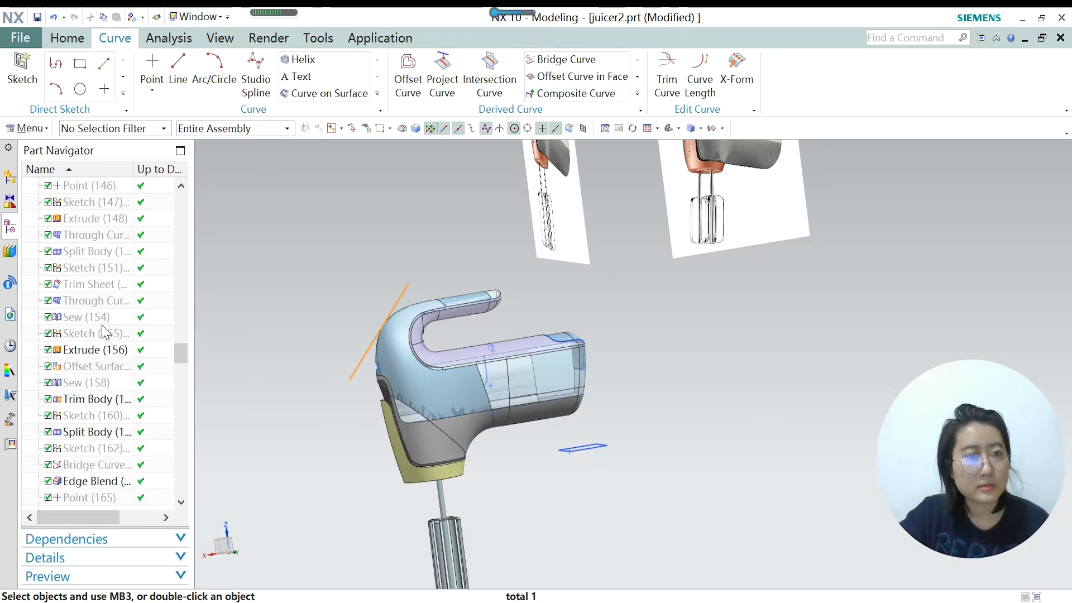
scroll(104, 330, "up", 9)
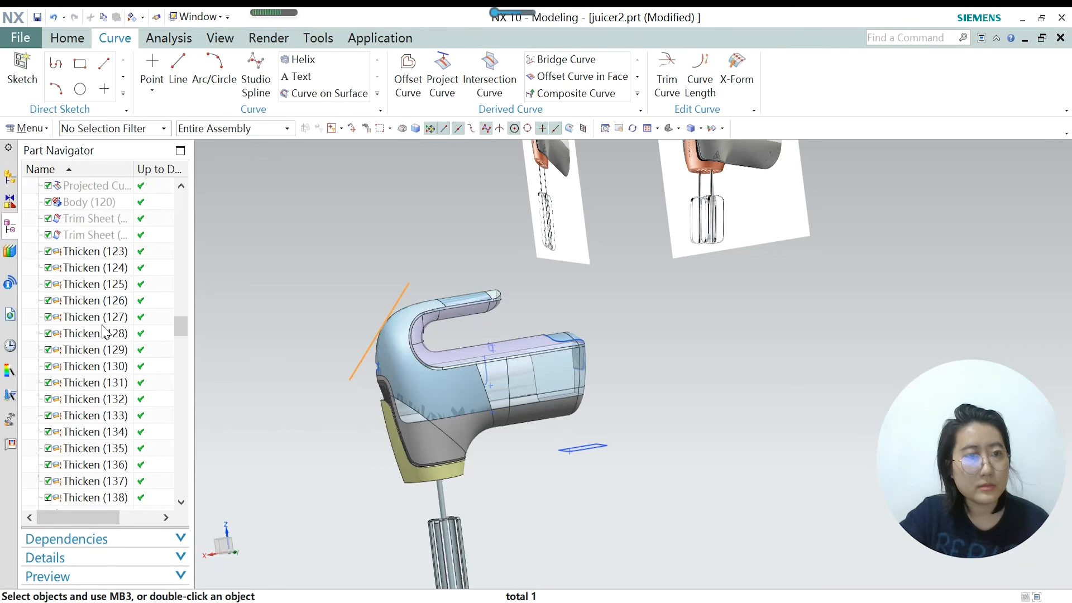
scroll(104, 330, "up", 6)
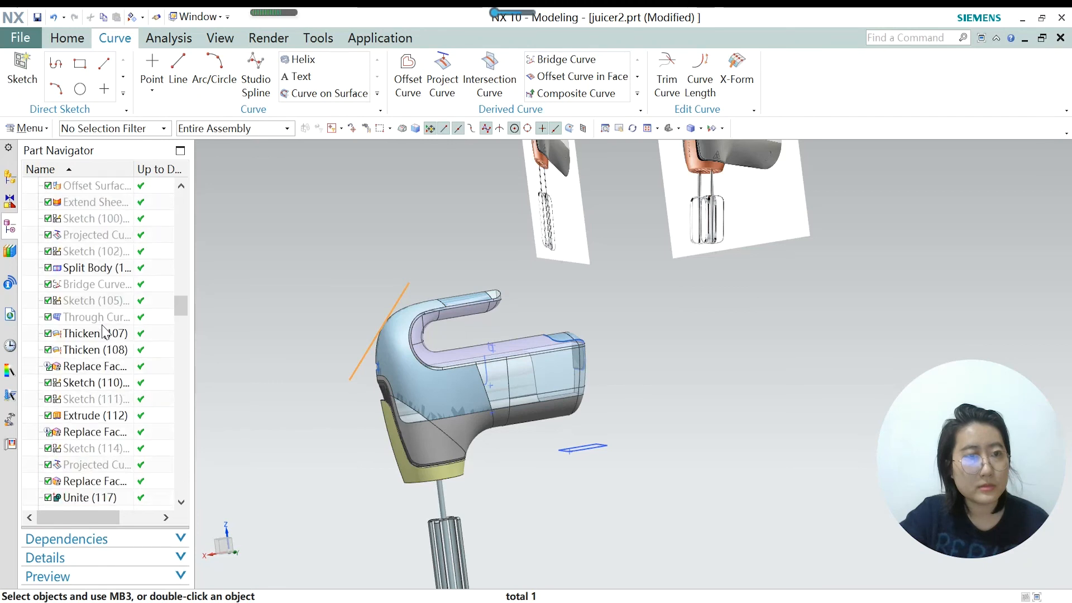
scroll(104, 331, "up", 3)
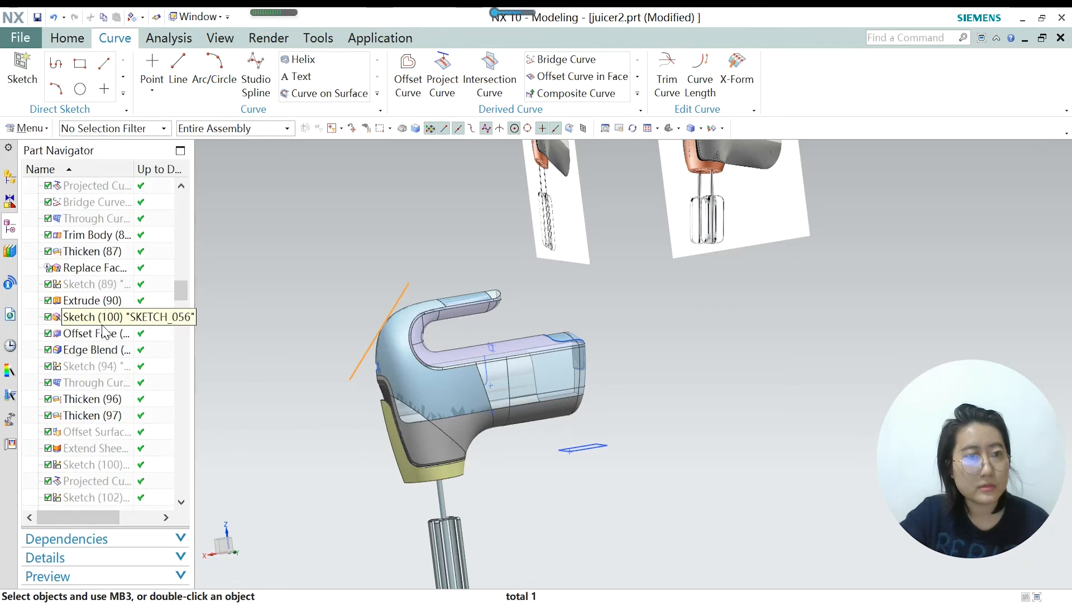
scroll(104, 330, "up", 2)
scroll(104, 330, "up", 3)
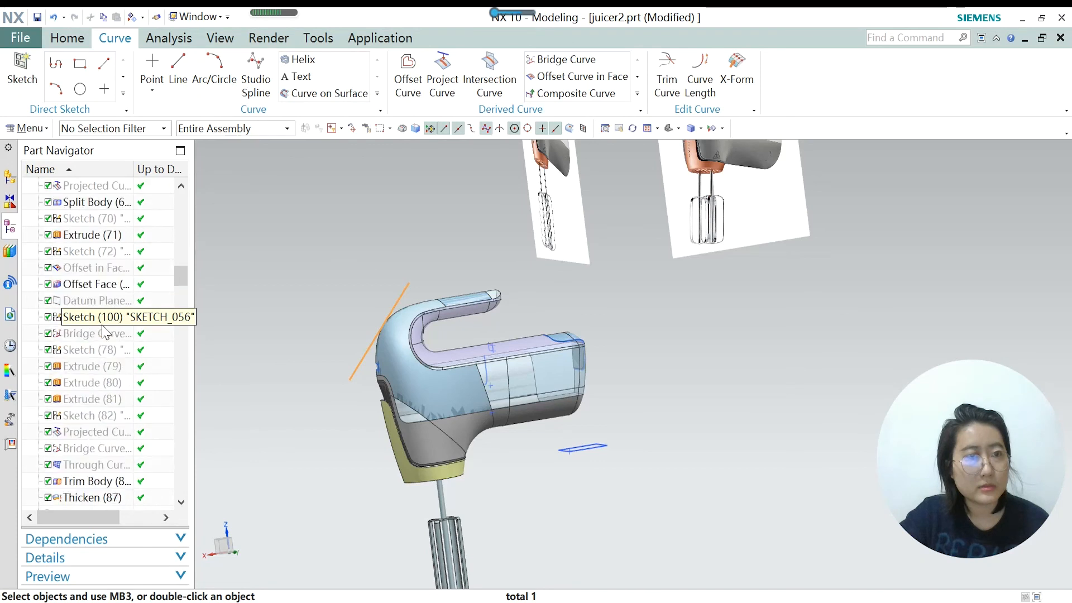
scroll(104, 331, "up", 4)
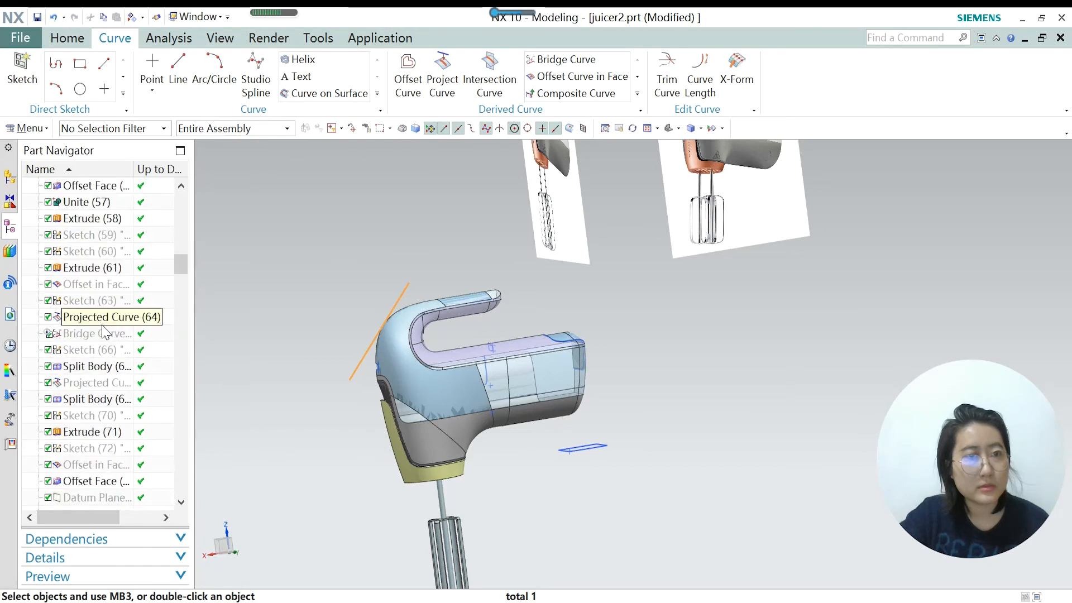
scroll(104, 331, "up", 2)
scroll(104, 331, "up", 3)
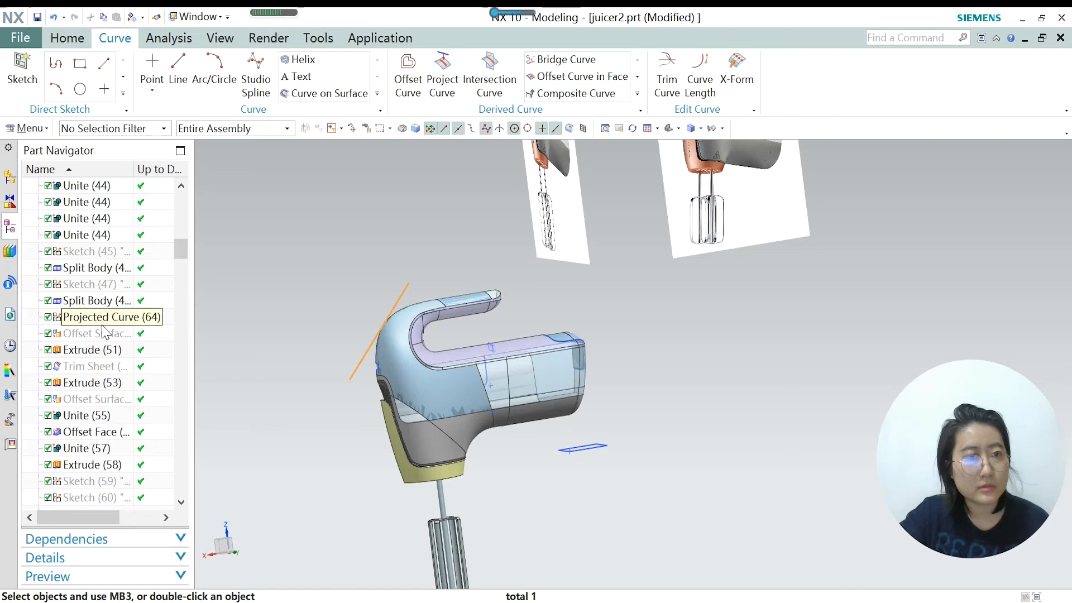
scroll(104, 331, "up", 2)
scroll(104, 332, "up", 3)
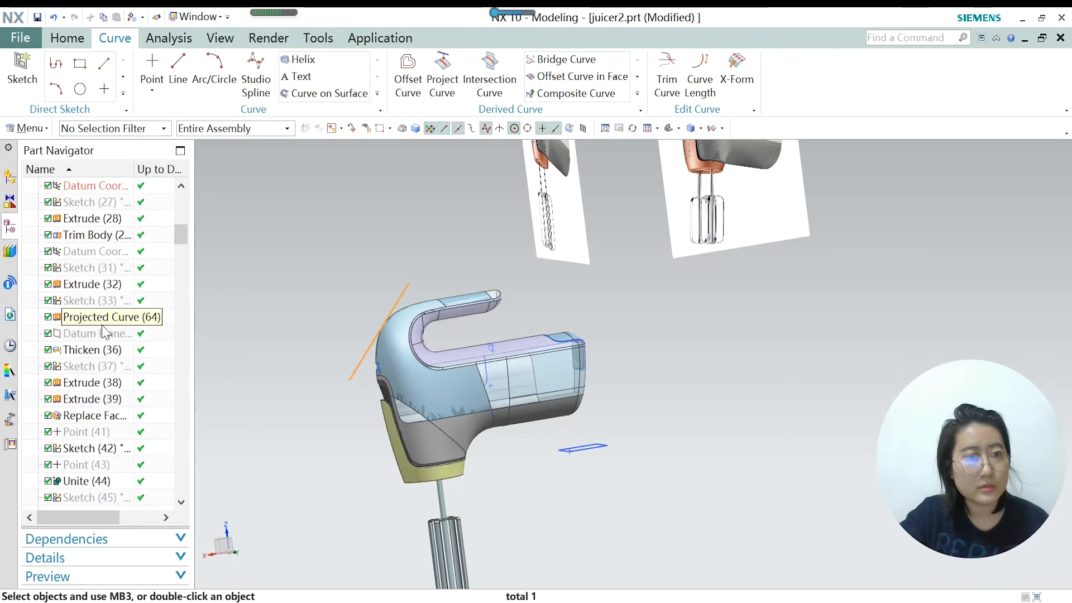
right_click(100, 251)
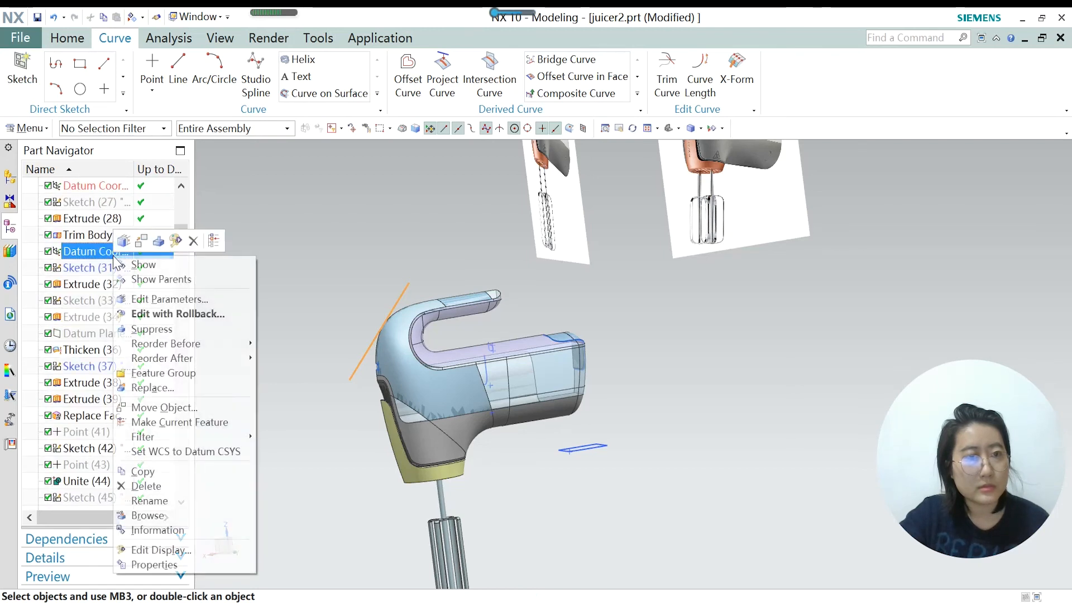
left_click(144, 265)
scroll(438, 424, "down", 3)
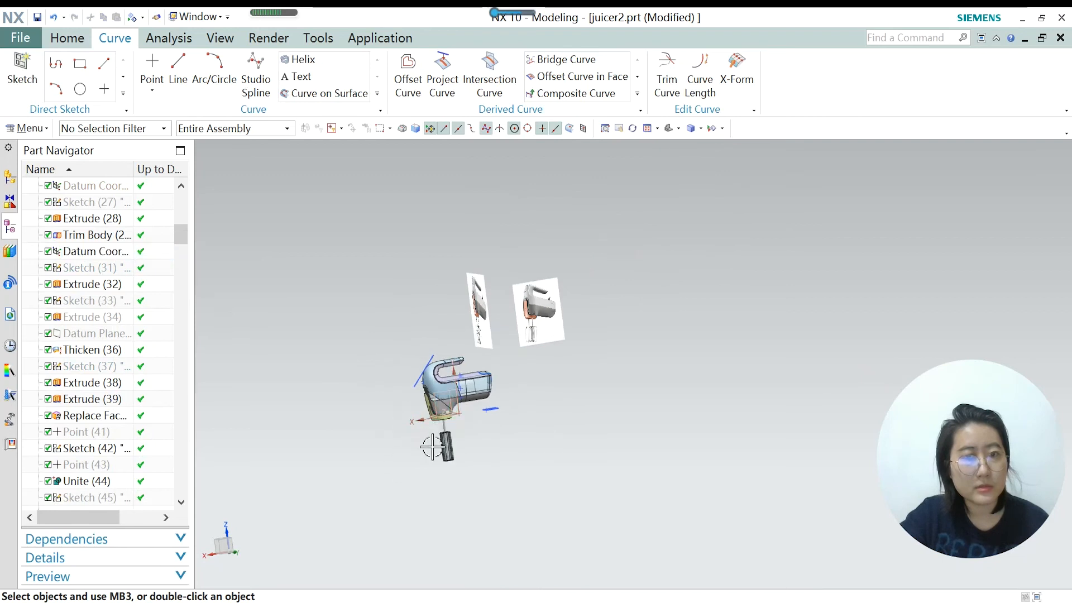
scroll(439, 431, "up", 6)
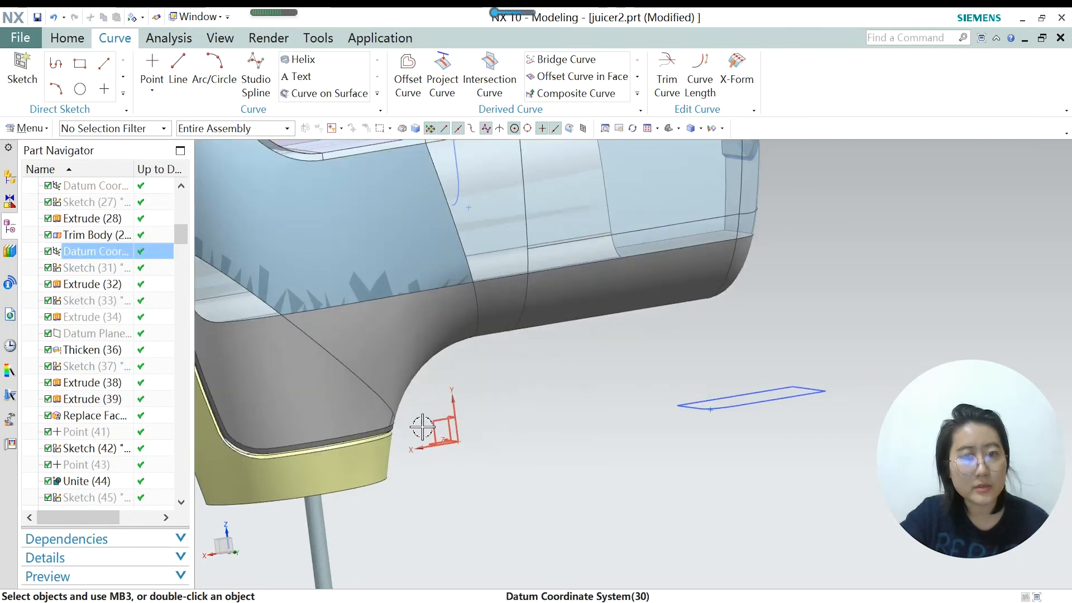
scroll(419, 427, "down", 5)
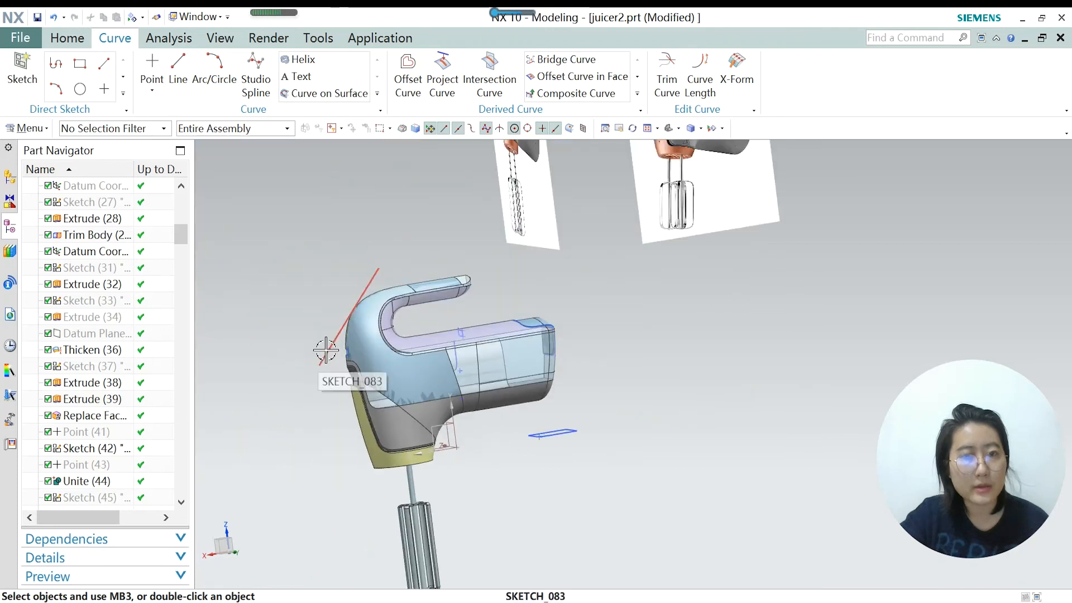
Locate SKETCH_083 in the model history from its line in the model and make Extrude (227) the current feature.
left_click(325, 356)
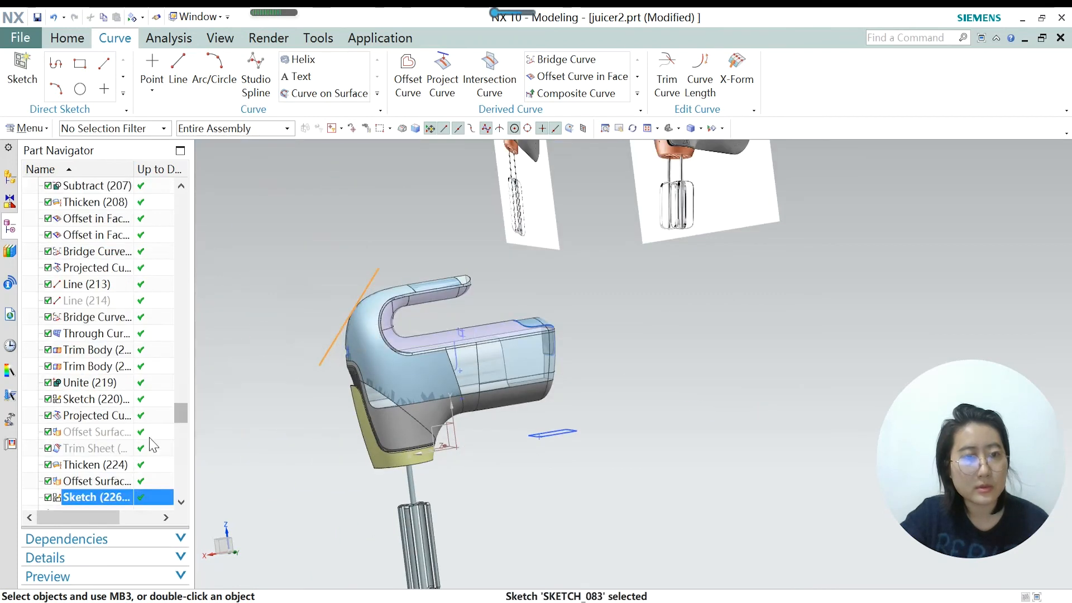
scroll(146, 435, "down", 3)
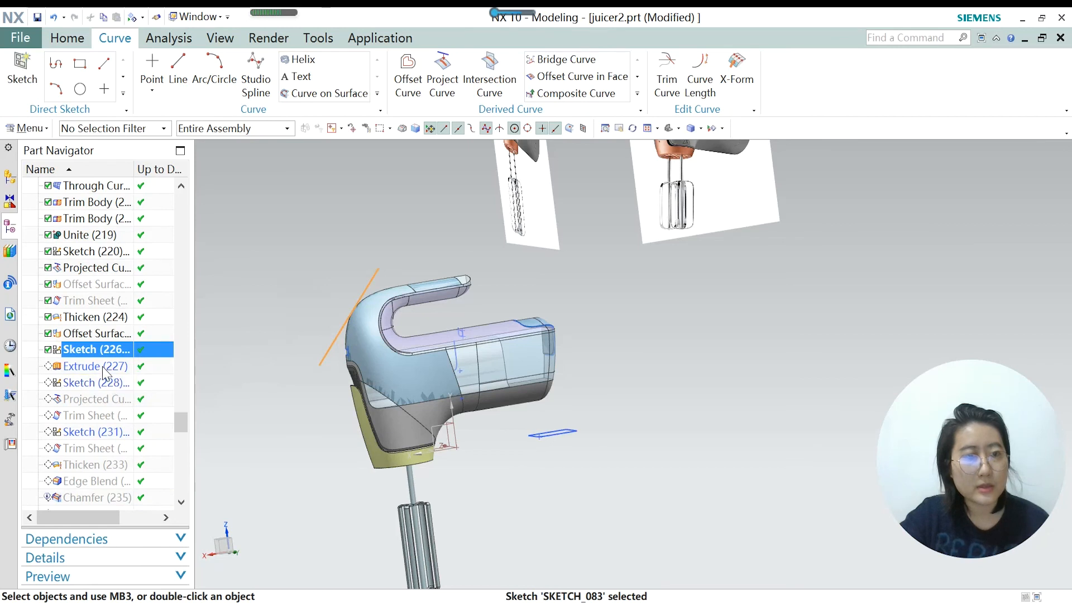
right_click(103, 368)
left_click(161, 433)
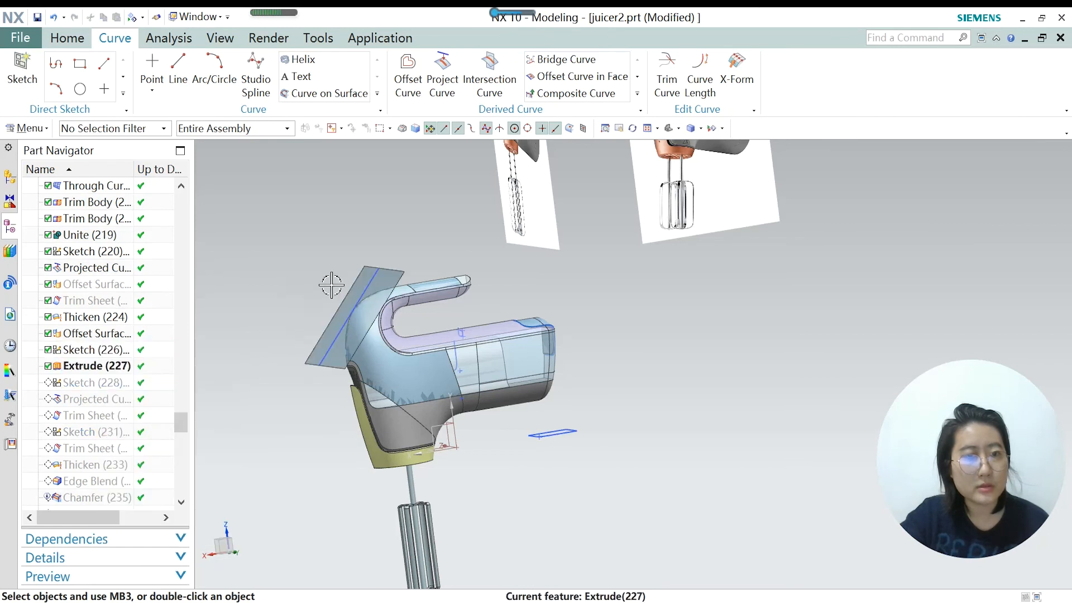
left_click(353, 289)
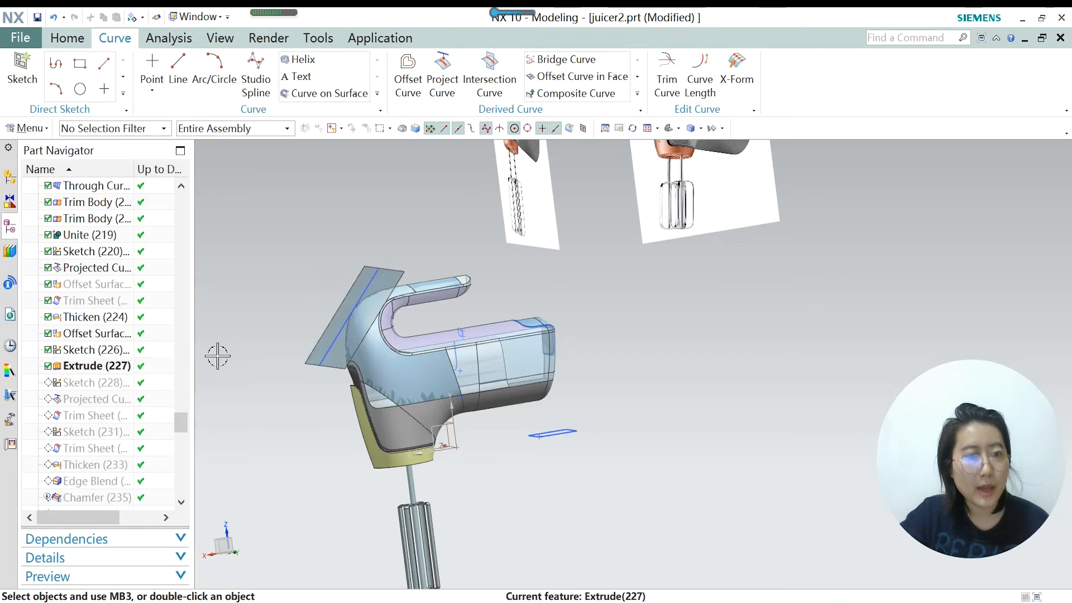
Make Sketch (228) the current feature and inspect its rectangle on the extruded sheet.
right_click(95, 388)
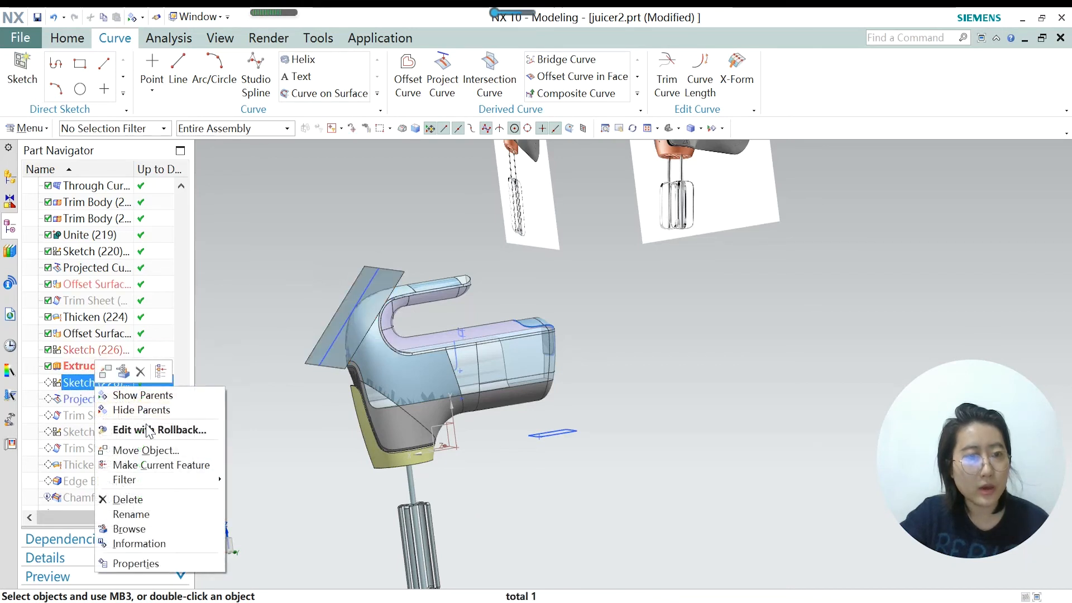
left_click(148, 465)
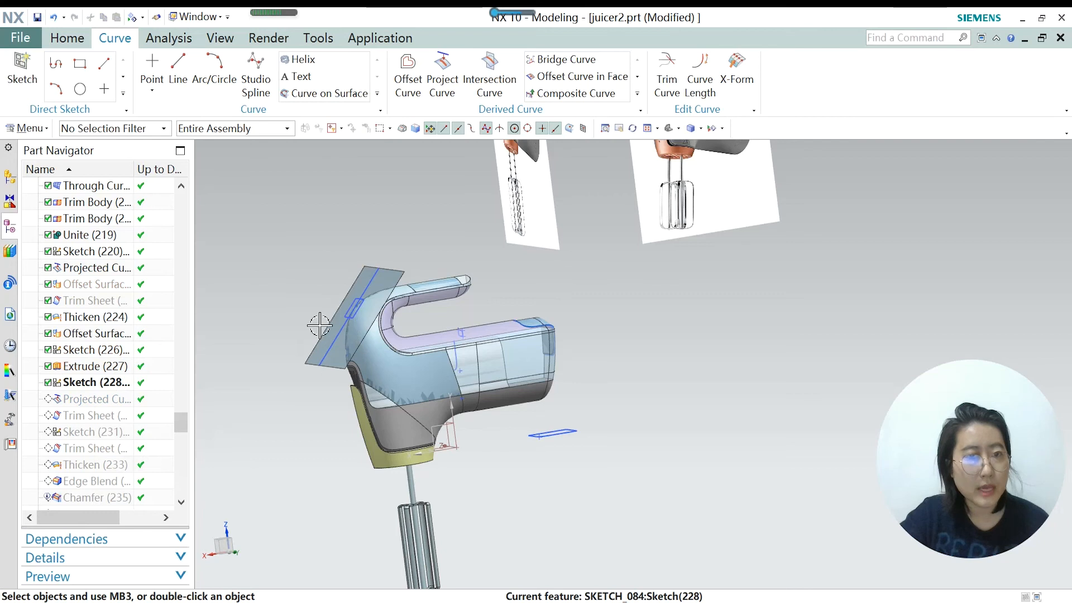
scroll(319, 325, "down", 4)
middle_click_drag(335, 334, 402, 336)
scroll(405, 337, "up", 2)
scroll(334, 294, "down", 2)
Make the Projected Curve feature after Sketch (228) current and inspect its outline on the offset surface.
left_click(122, 403)
right_click(120, 402)
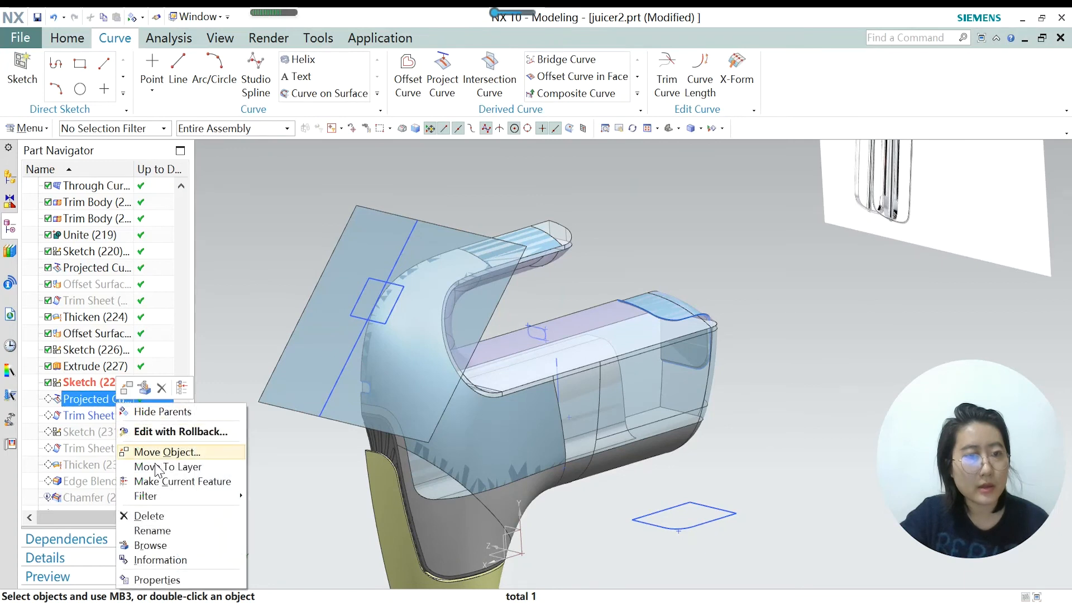
left_click(168, 481)
scroll(386, 289, "down", 1)
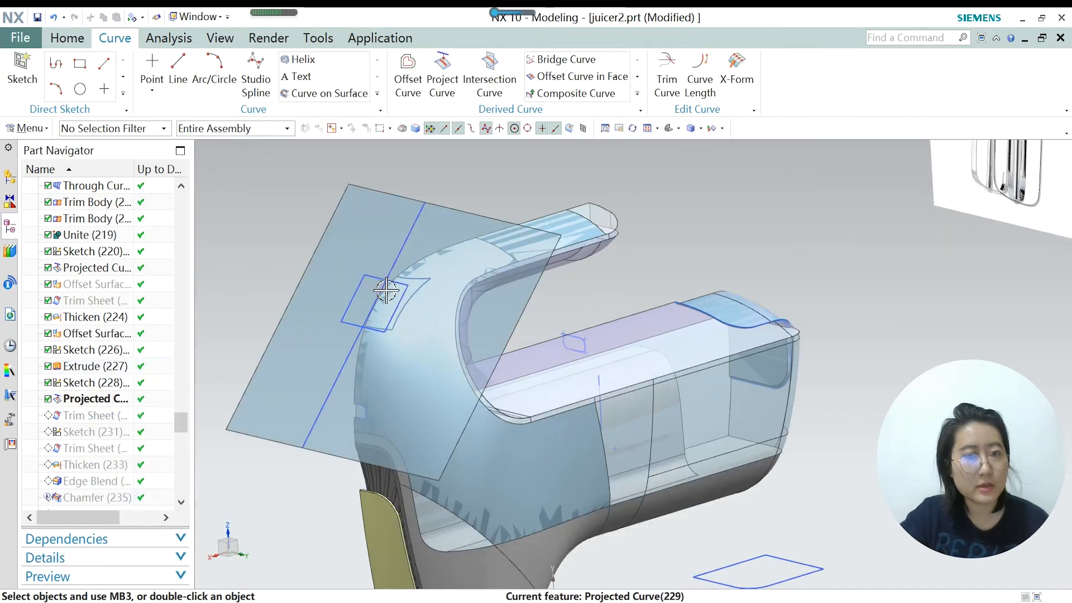
middle_click_drag(480, 369, 581, 263)
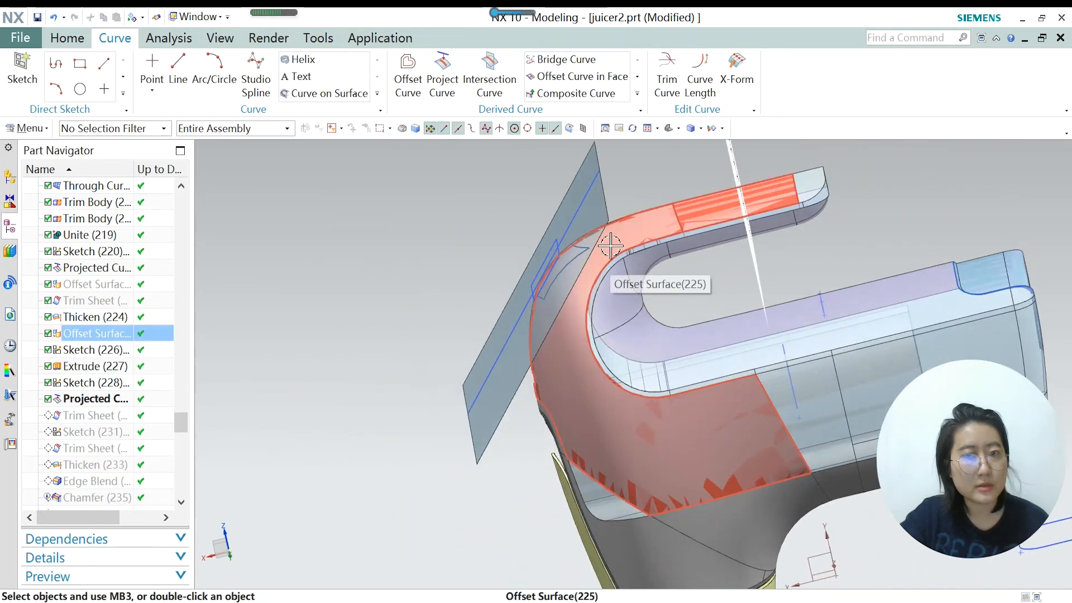
middle_click_drag(471, 321, 450, 351)
scroll(450, 351, "up", 5)
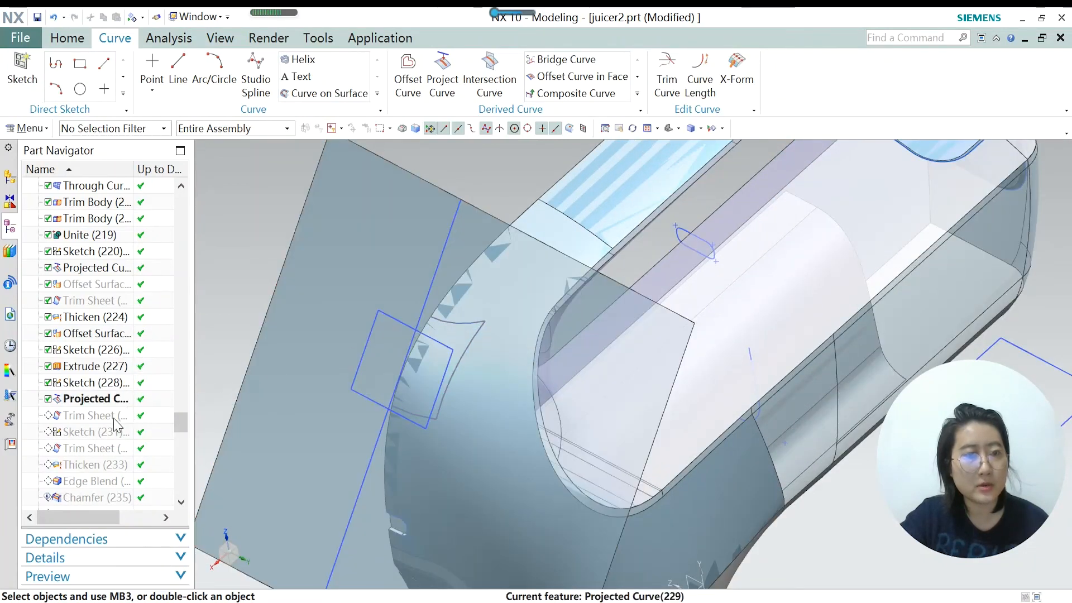
Make Trim Sheet (230) the current feature and inspect the surface patch on the handle's curved end.
right_click(96, 424)
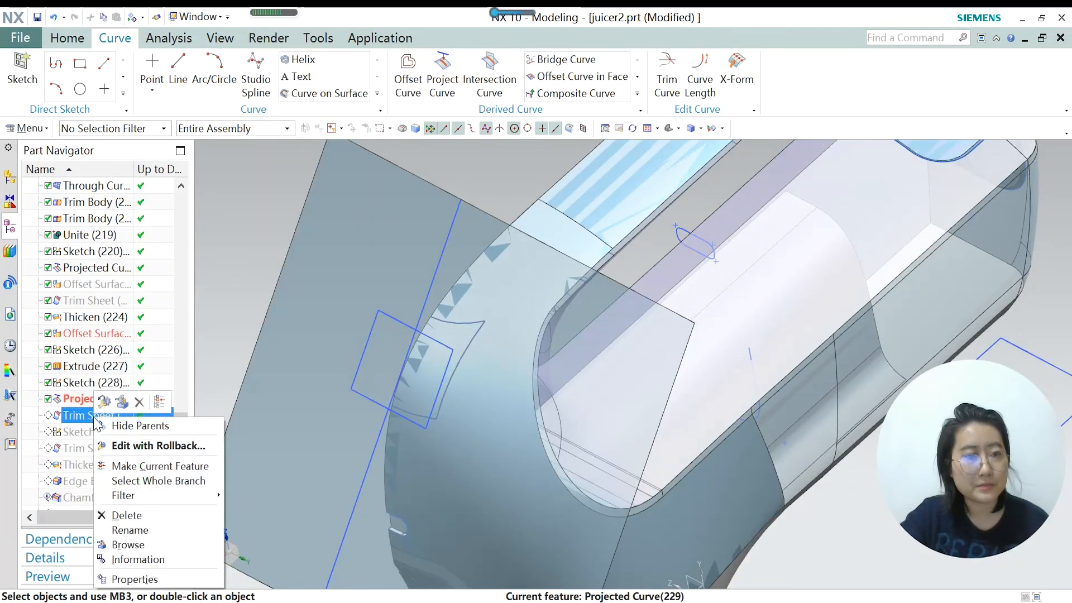
left_click(160, 466)
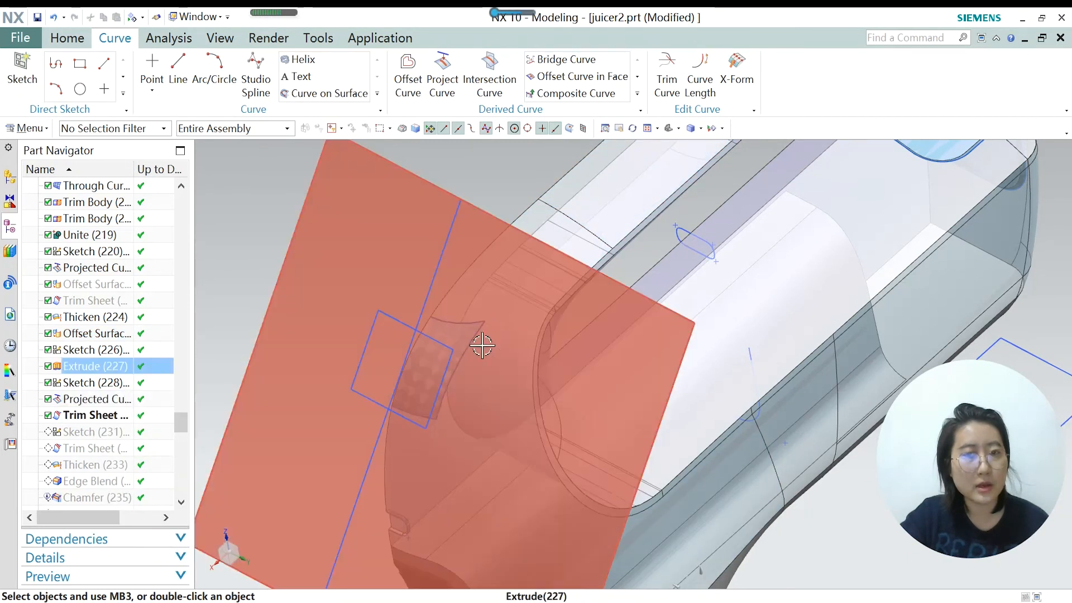
scroll(469, 365, "down", 1)
scroll(467, 364, "down", 1)
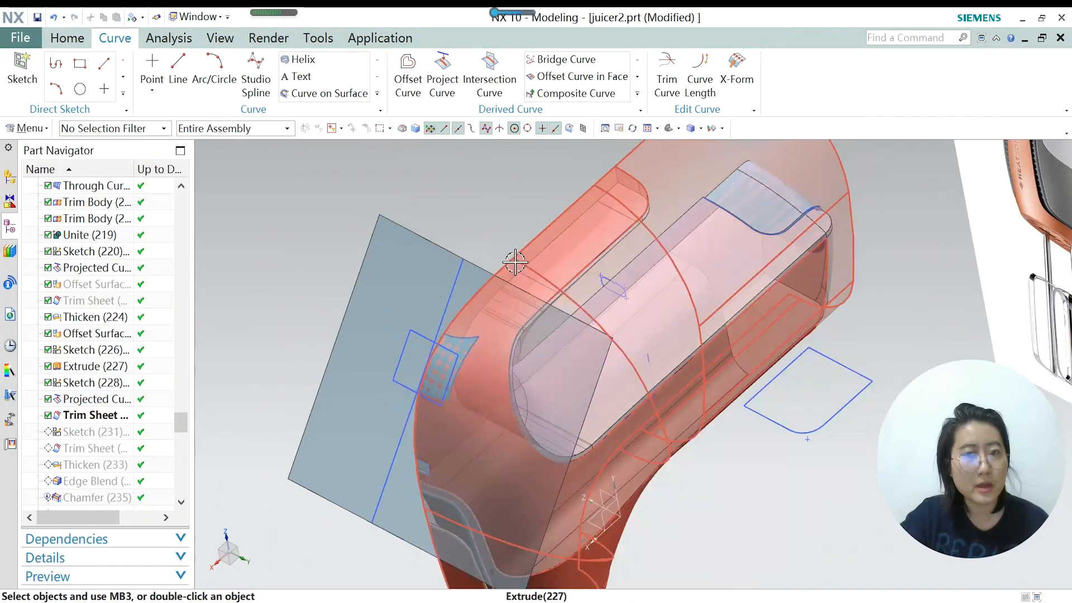
scroll(496, 285, "up", 2)
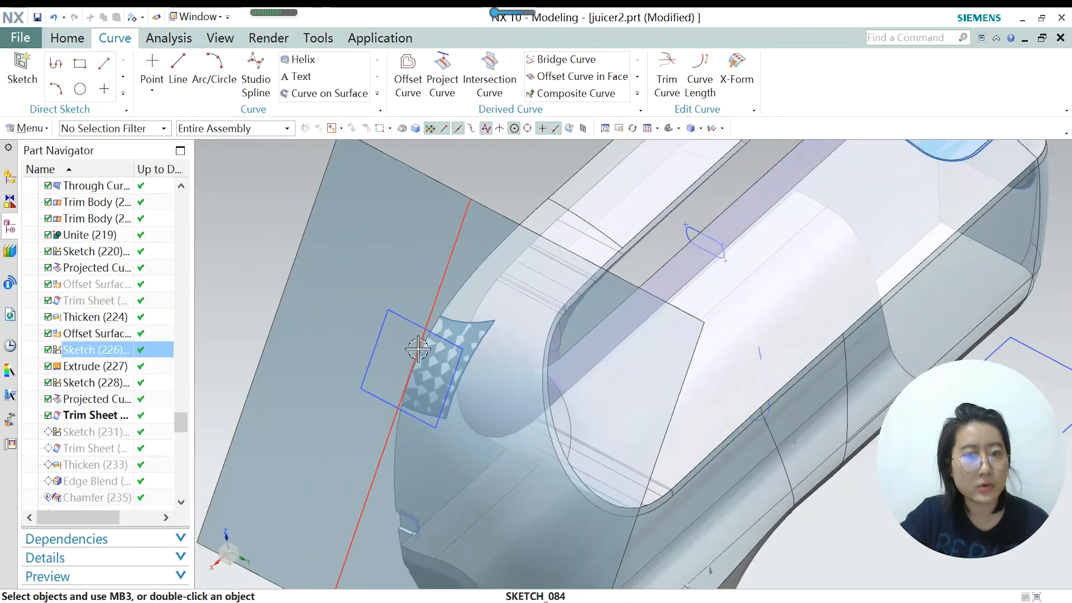
scroll(461, 315, "up", 1)
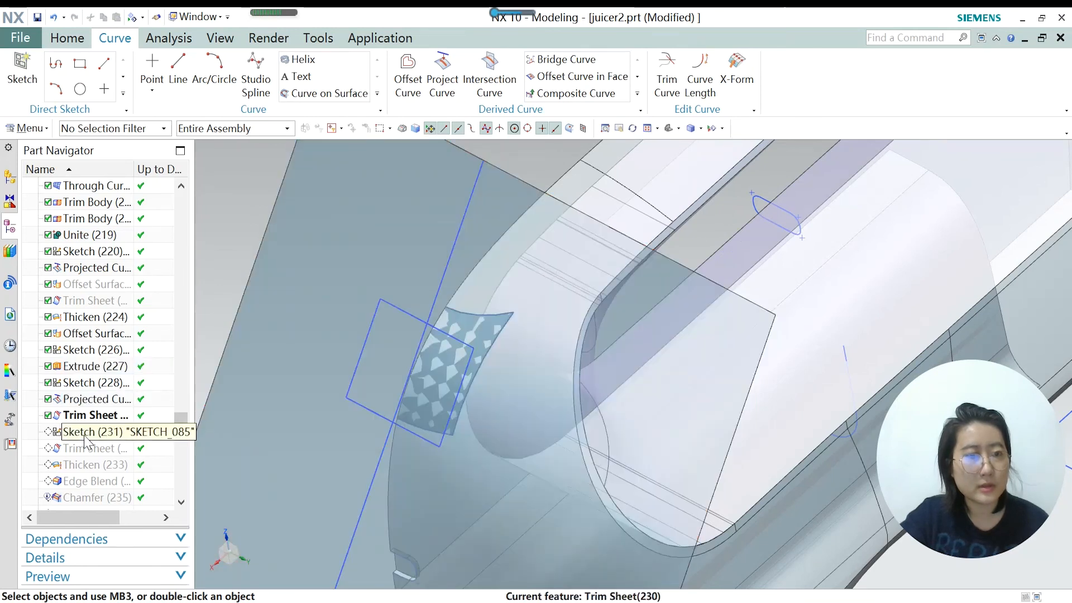
Make Sketch (231) the current feature, open it to examine its trimming line across the patch, and finish the sketch.
right_click(85, 437)
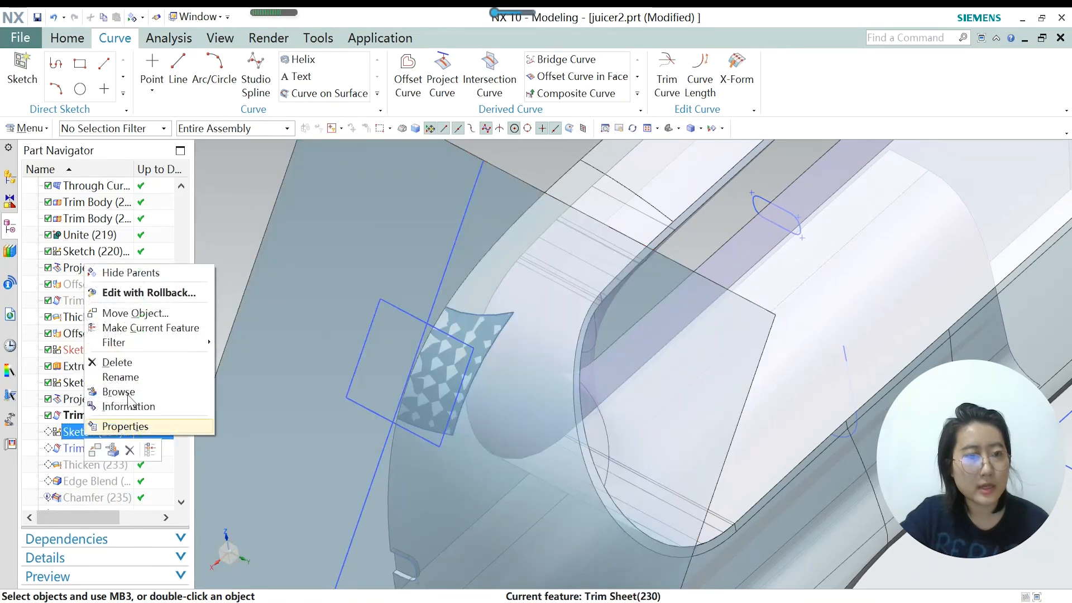
left_click(148, 327)
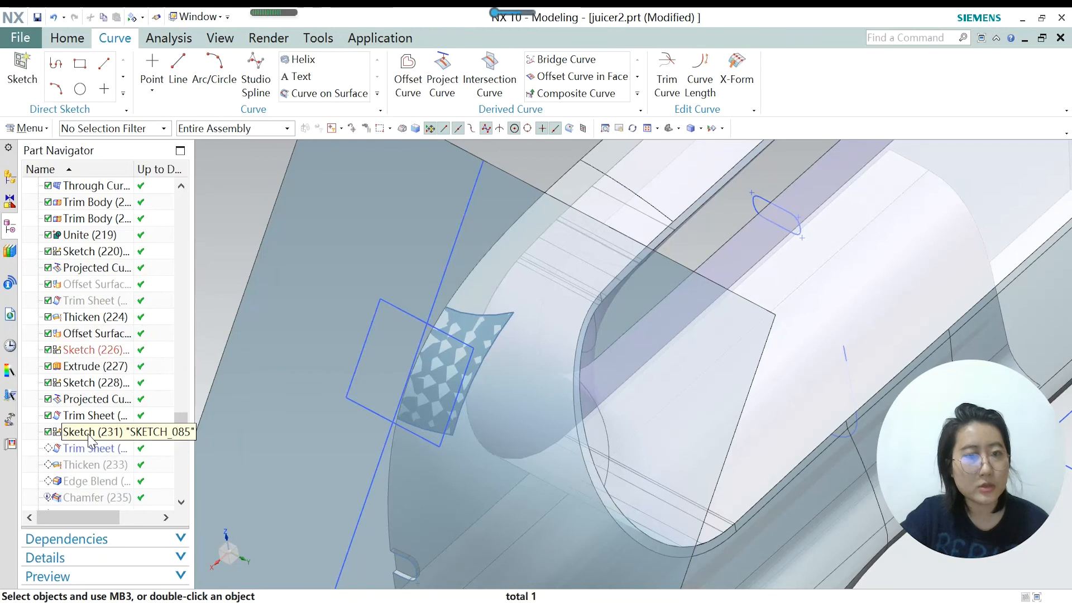
double_click(89, 435)
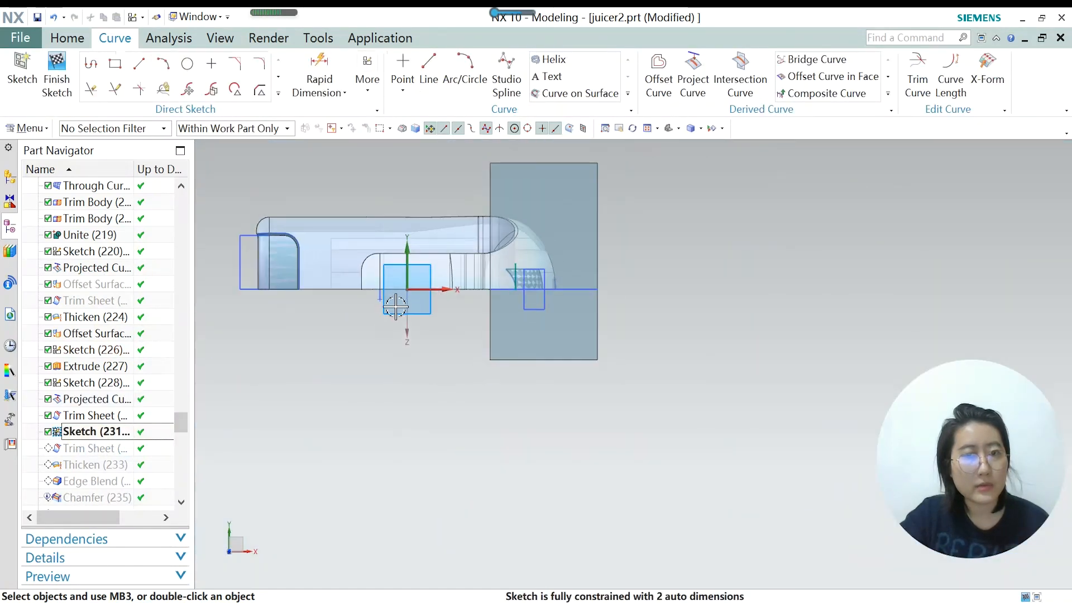
scroll(530, 269, "up", 5)
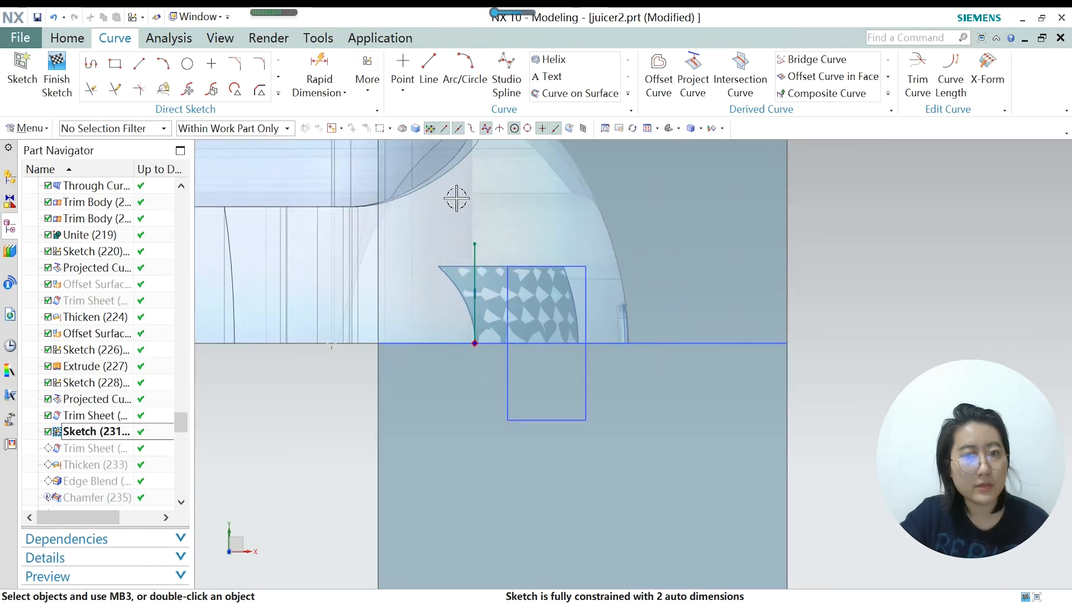
left_click(57, 76)
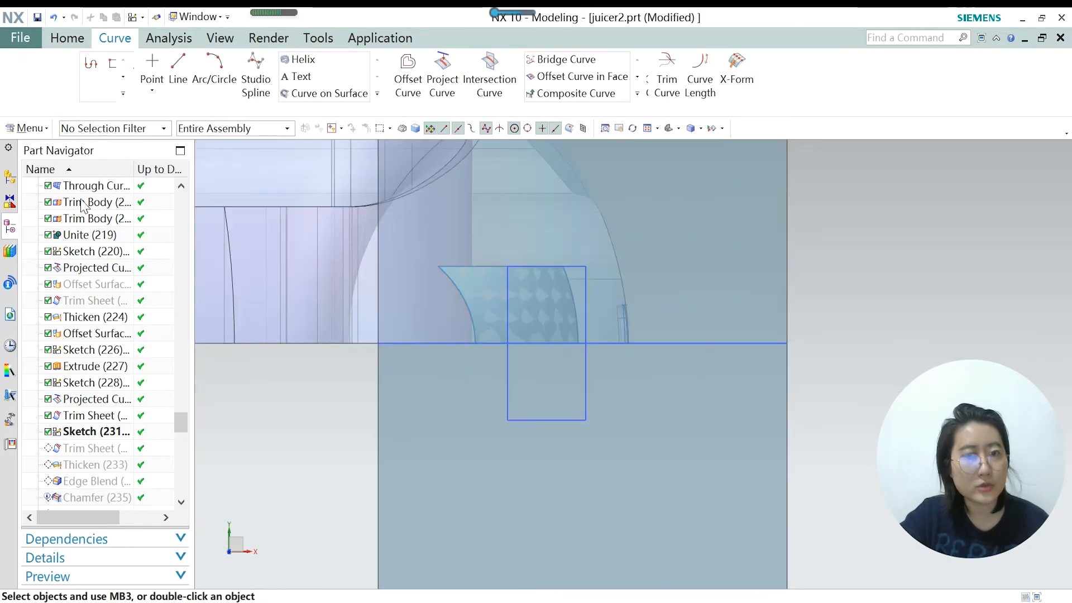
Make the Trim Sheet feature after Sketch (231) current and inspect the trimmed patch against the projected outline.
right_click(103, 452)
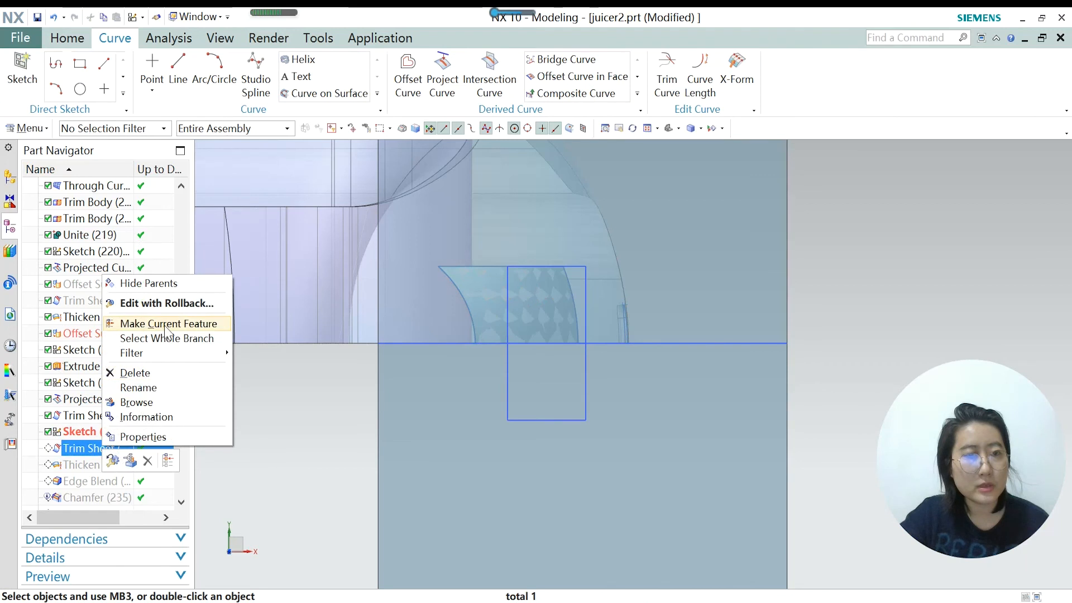
left_click(185, 322)
middle_click_drag(462, 333, 433, 309)
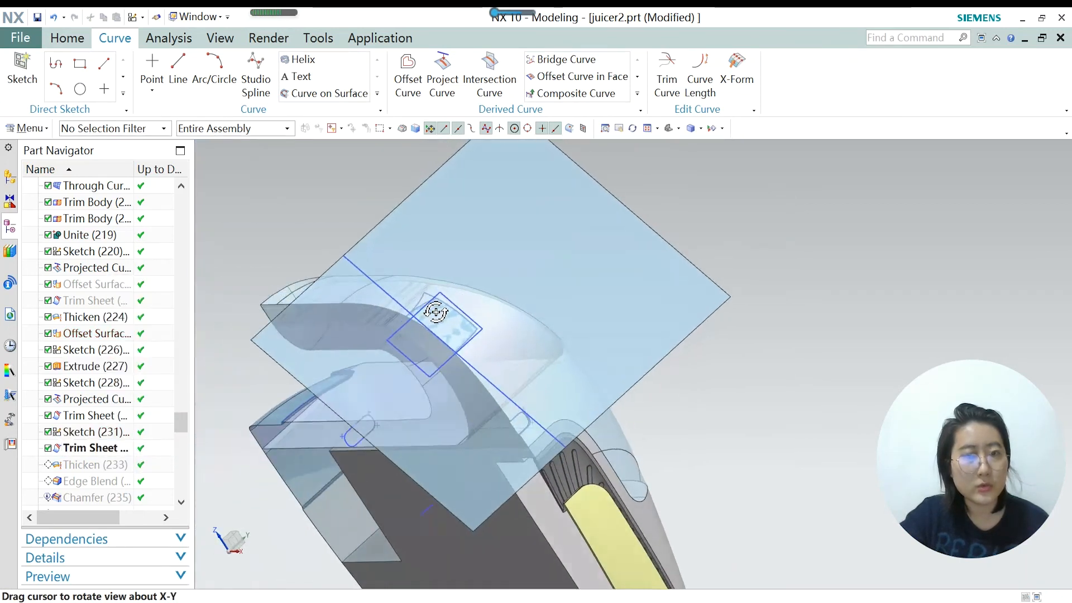
scroll(443, 328, "up", 6)
scroll(502, 292, "down", 2)
middle_click_drag(503, 292, 426, 266)
scroll(426, 266, "down", 6)
scroll(437, 335, "up", 7)
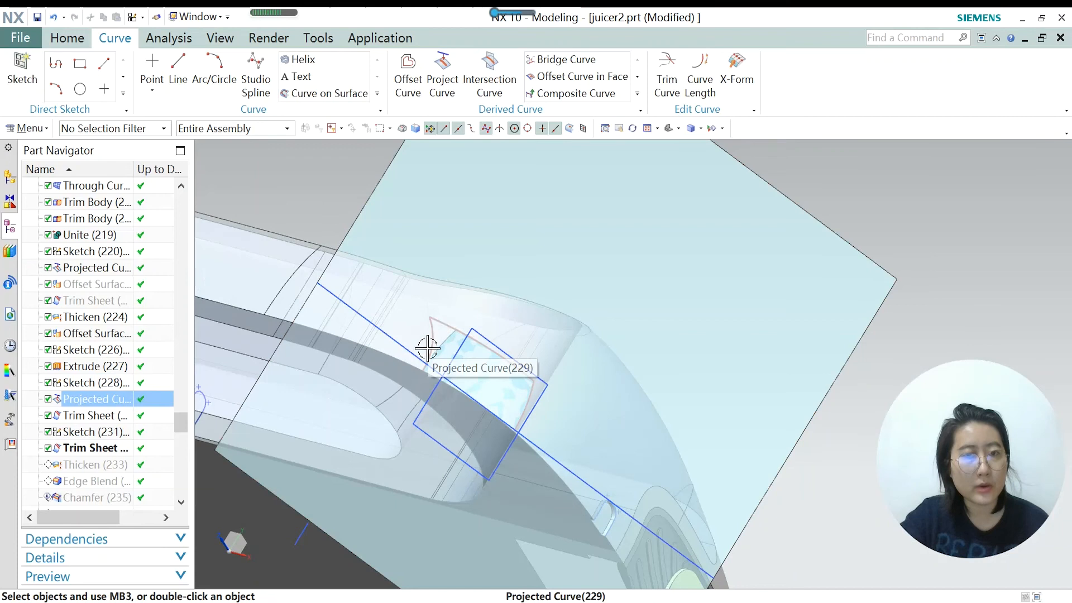
Make Thicken (233) the current feature and inspect the handle's curved end from another angle.
left_click(85, 466)
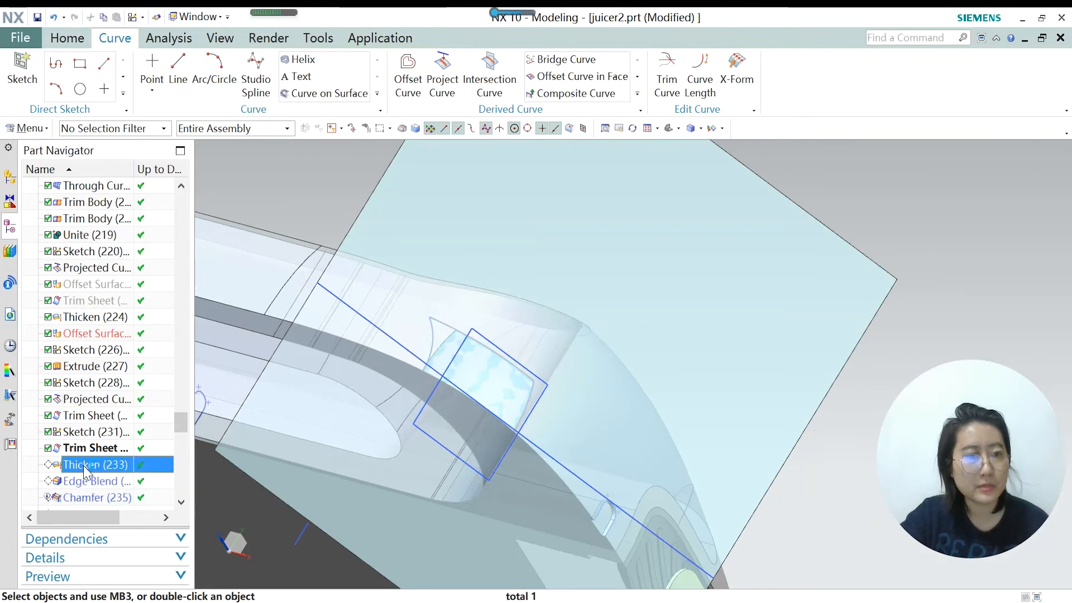
right_click(85, 472)
left_click(192, 342)
middle_click_drag(473, 382, 424, 355)
scroll(425, 355, "down", 2)
scroll(403, 336, "up", 2)
Hide the large Extrude (227) body that covers the handle's curved end.
left_click(438, 216)
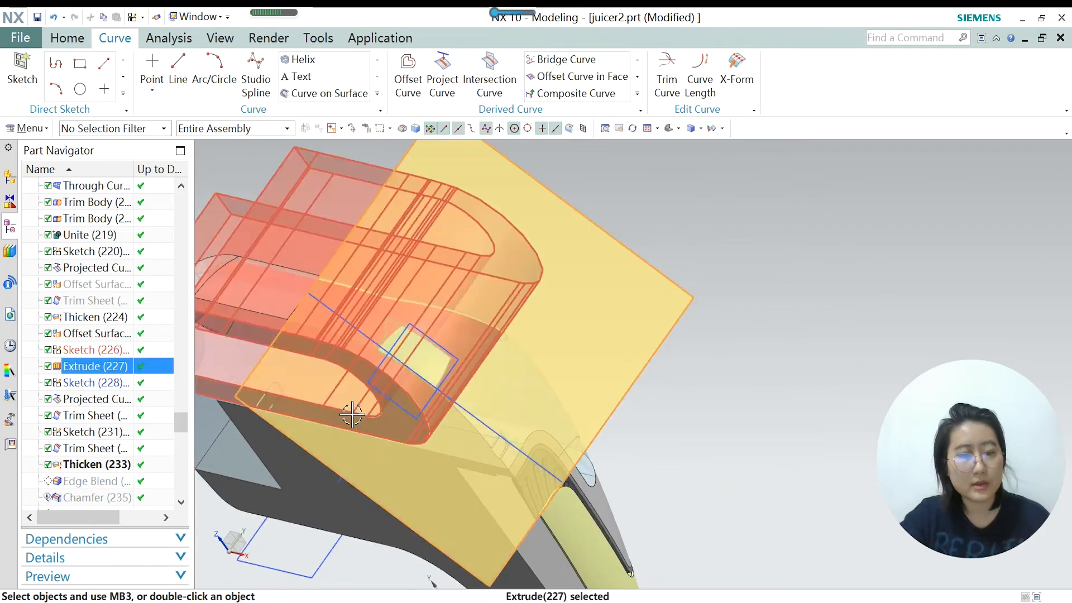
key("ctrl+b")
scroll(377, 330, "up", 2)
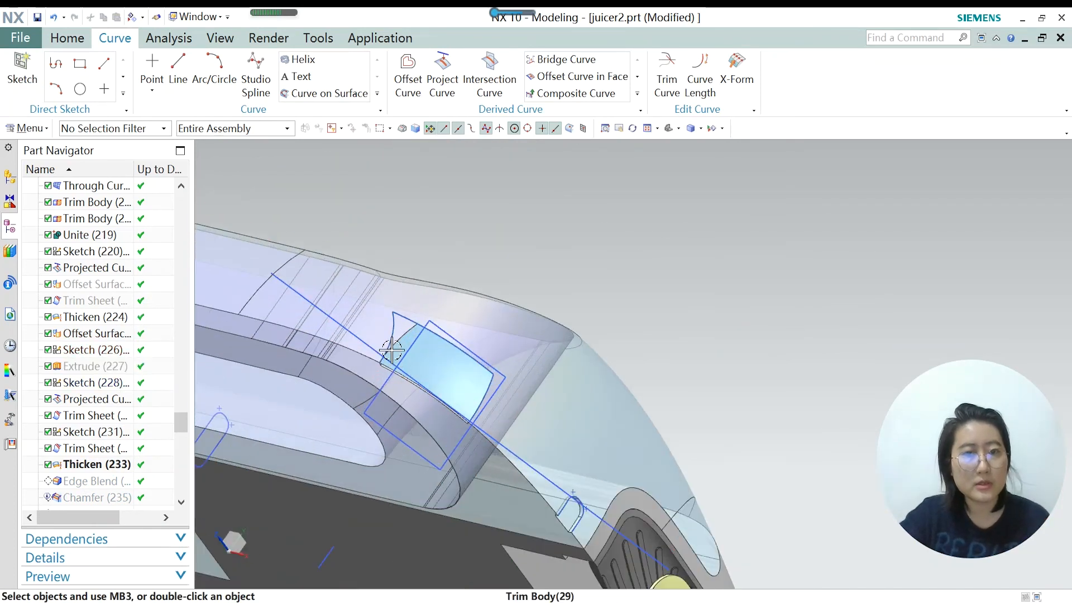
scroll(392, 350, "up", 3)
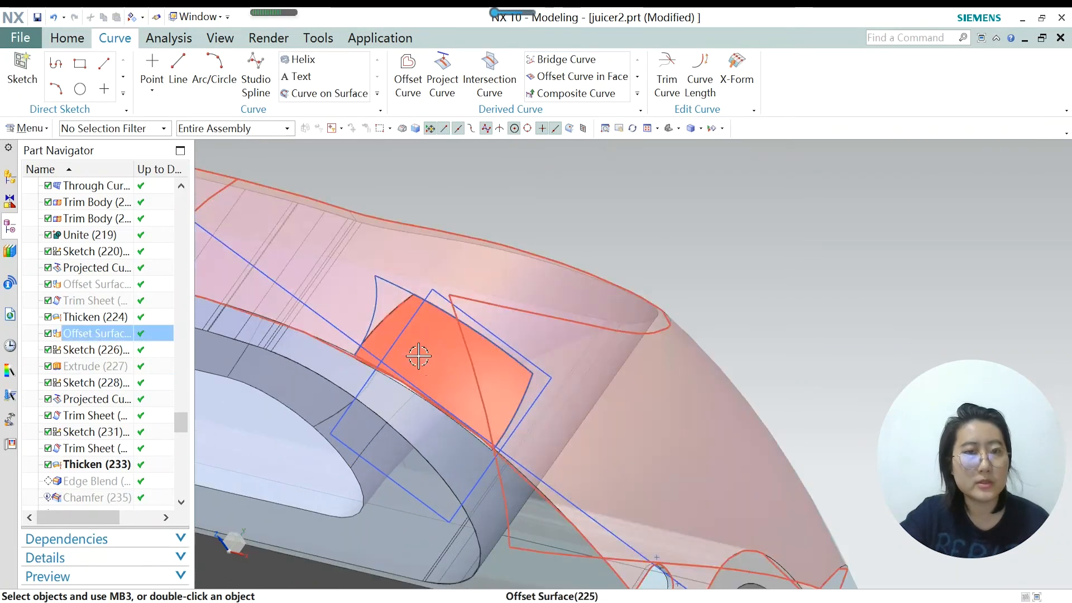
Open Thicken (233) with rollback to review its face, offsets and the body it subtracts from, and accept the existing settings.
left_click(93, 468)
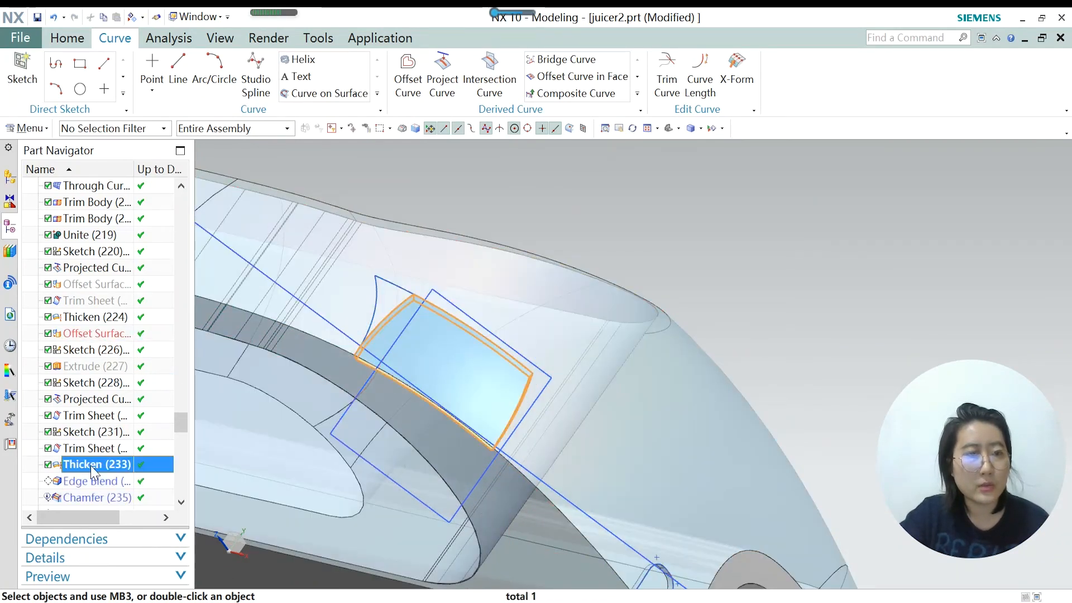
right_click(94, 468)
left_click(157, 219)
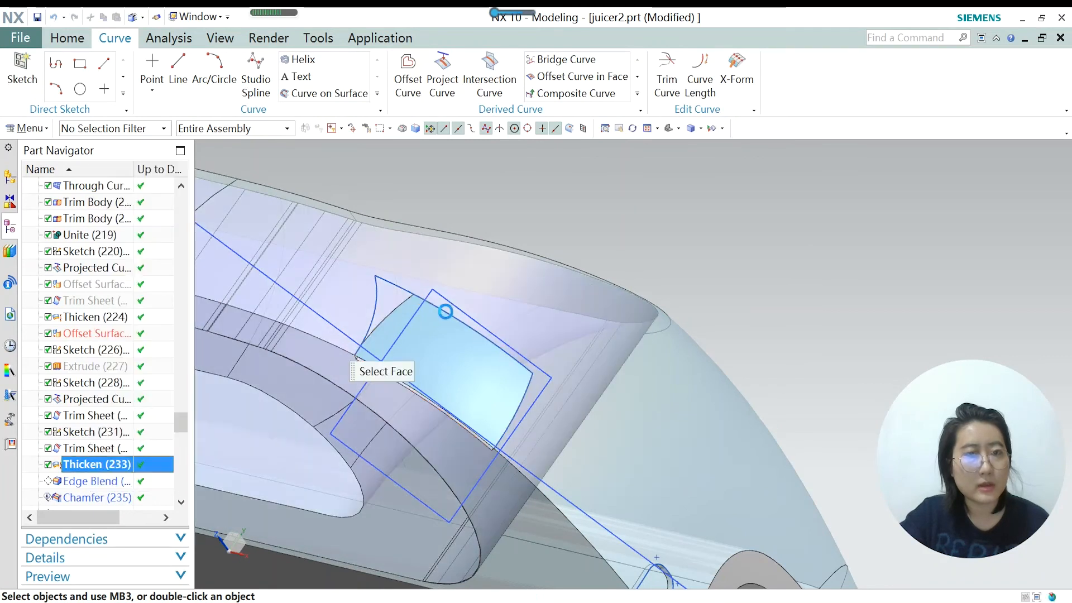
middle_click_drag(543, 318, 311, 443)
scroll(437, 366, "up", 5)
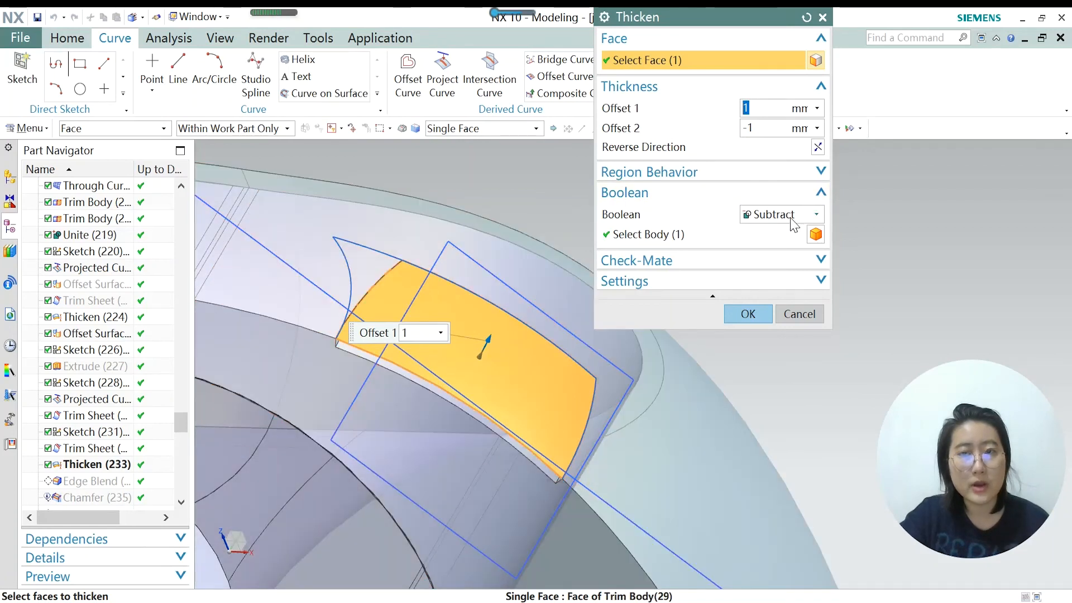
left_click(697, 239)
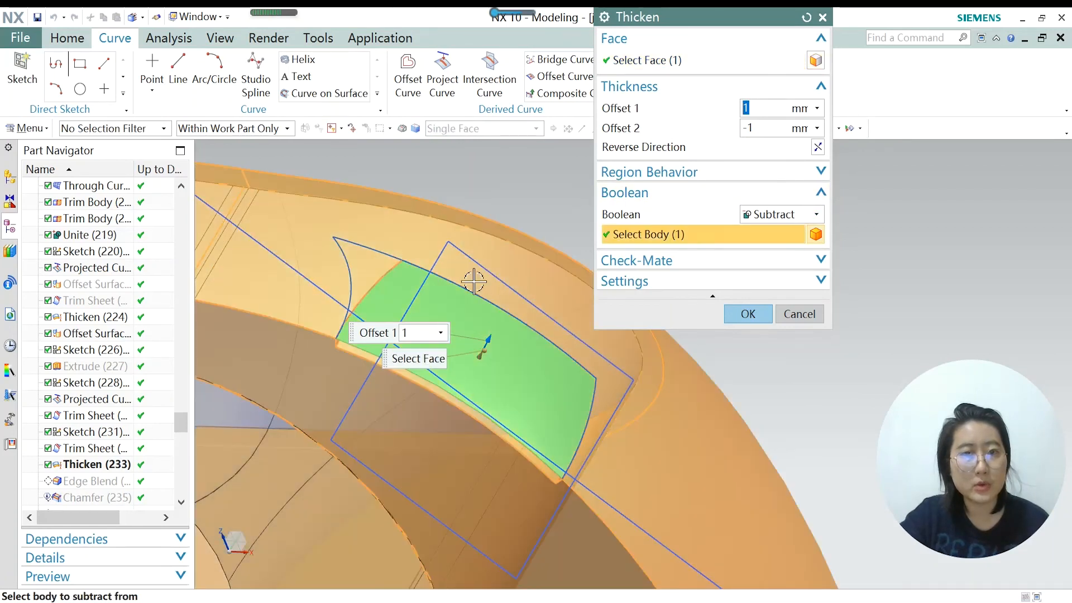
scroll(473, 281, "down", 2)
scroll(465, 375, "up", 1)
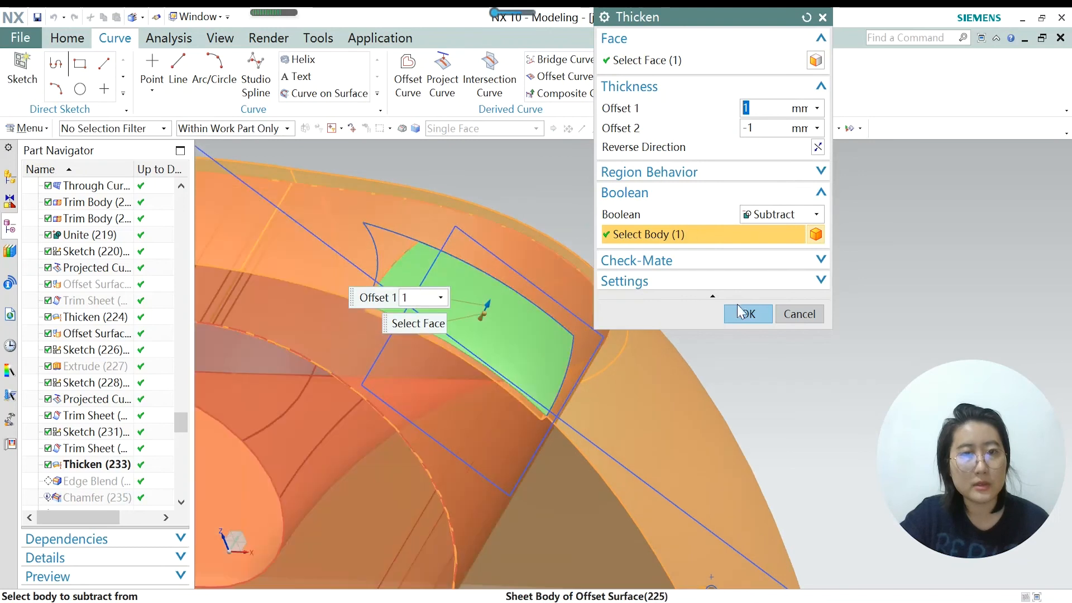
left_click(744, 313)
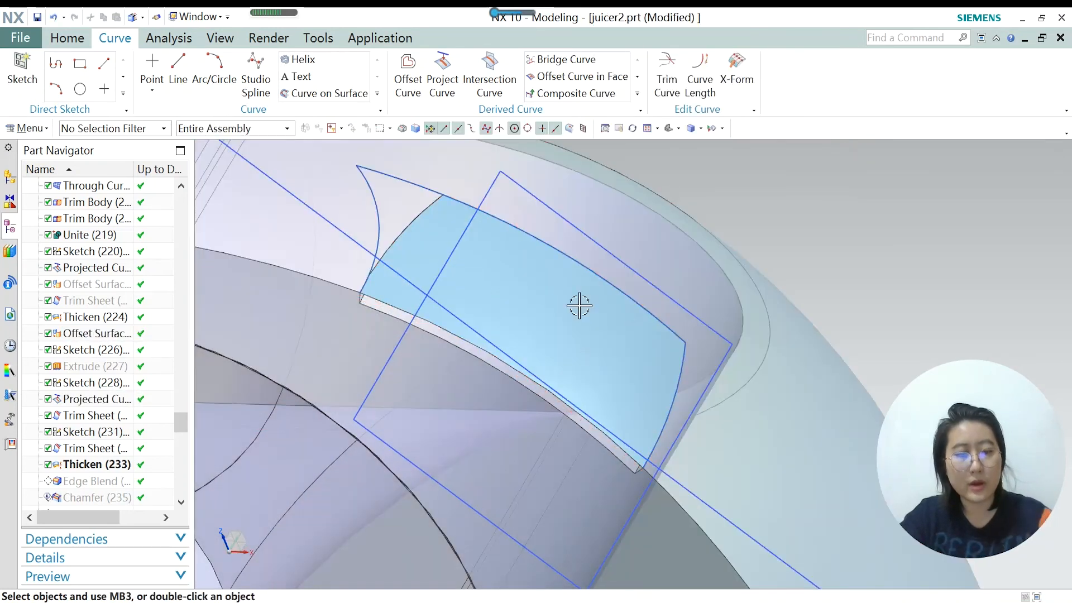
Hide the trimmed sheet patch on the handle's curved end to expose the recess cut by the Thicken.
key("ctrl+b")
left_click(522, 285)
left_click(747, 138)
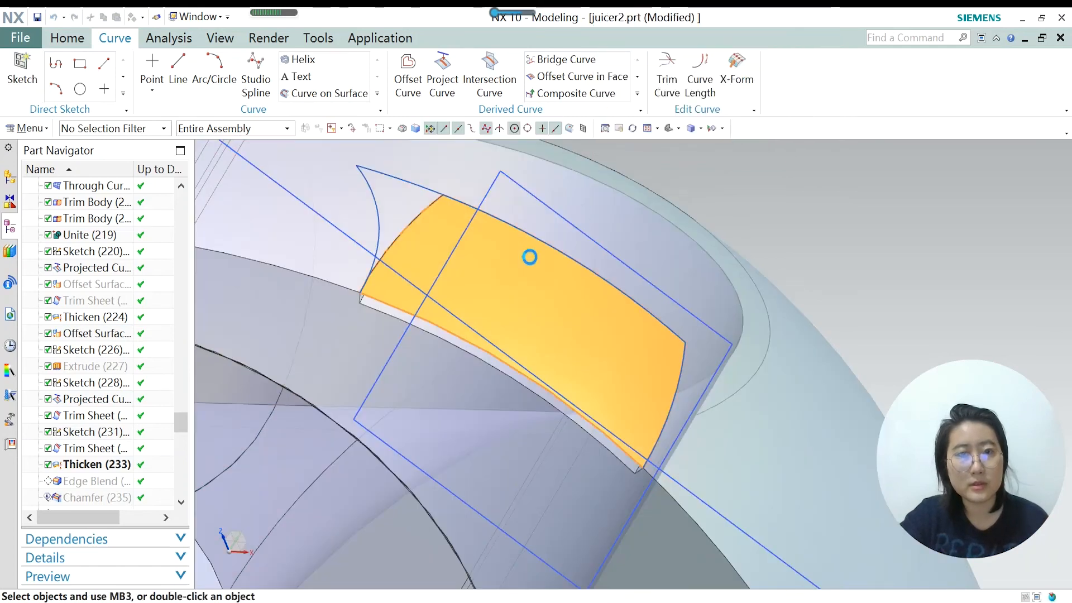
scroll(502, 282, "down", 3)
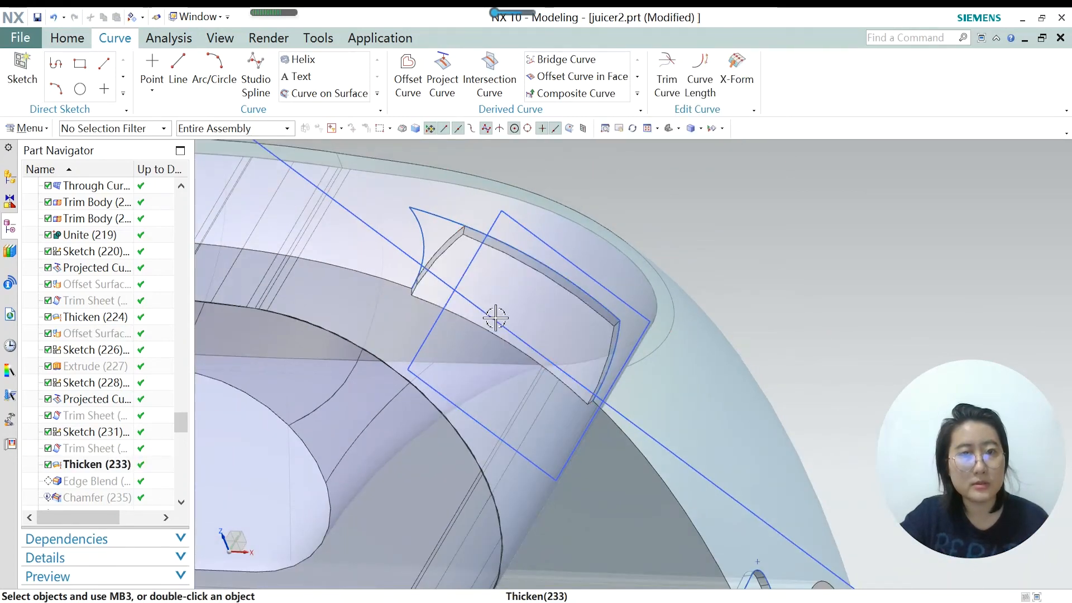
Make Edge Blend (234) the current feature and open it to review the blended recess corners and their radius, accepting the existing settings.
right_click(89, 480)
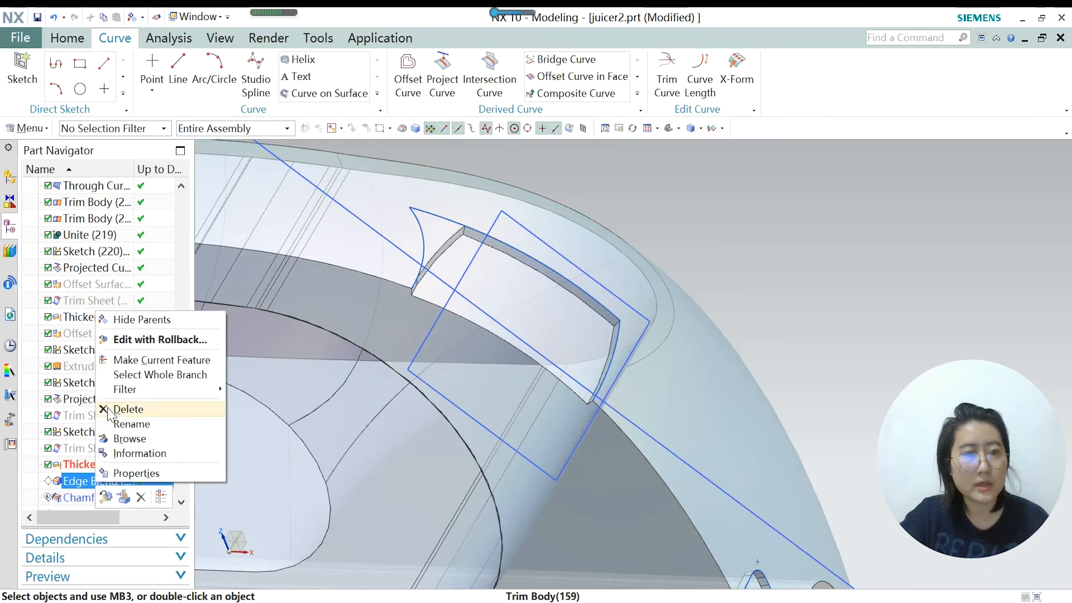
left_click(156, 359)
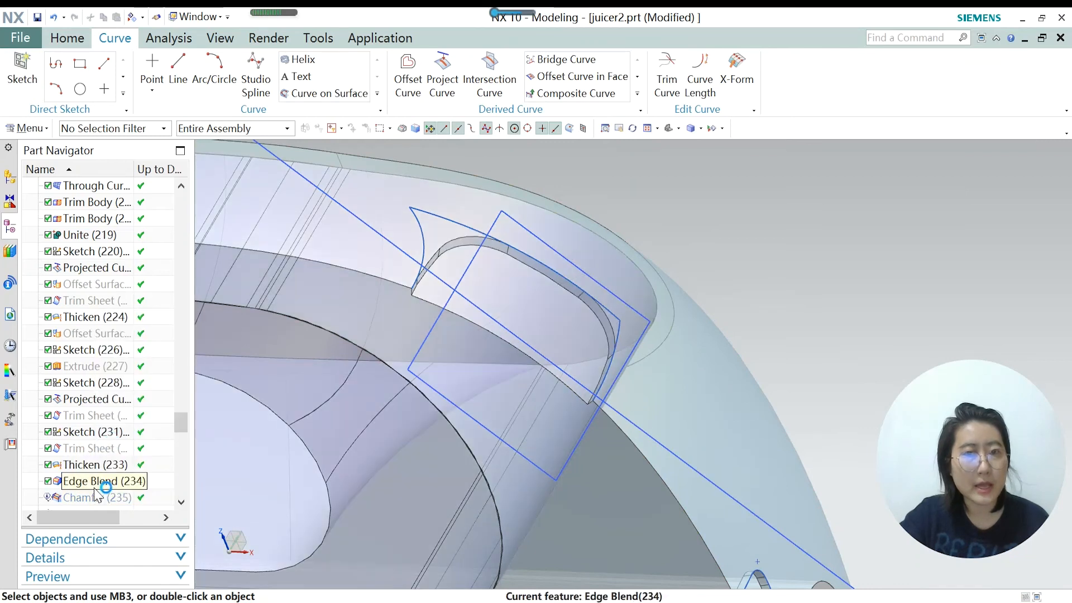
double_click(464, 242)
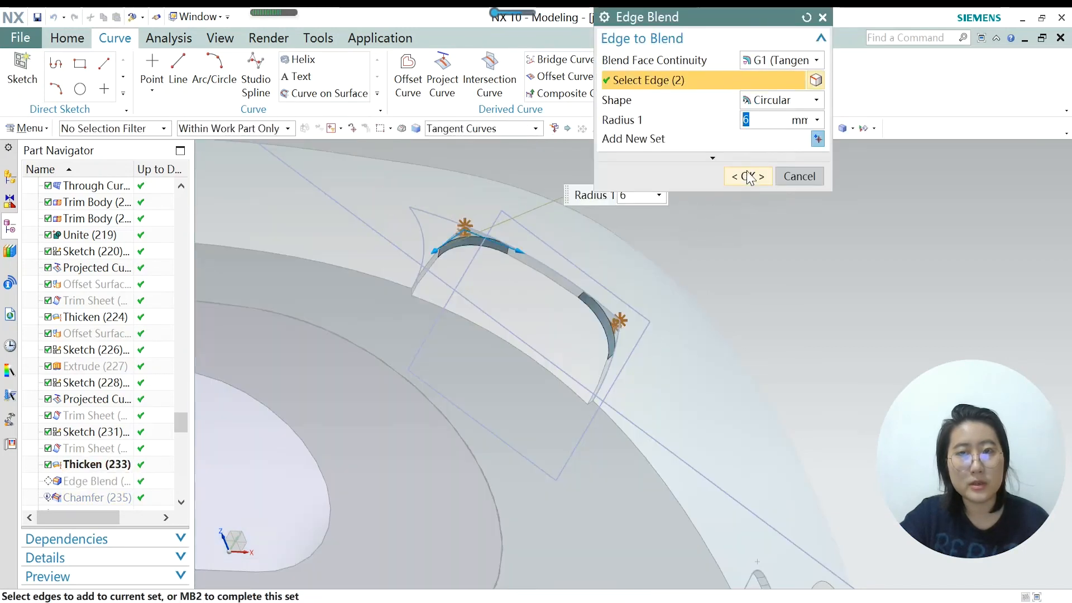
left_click(748, 176)
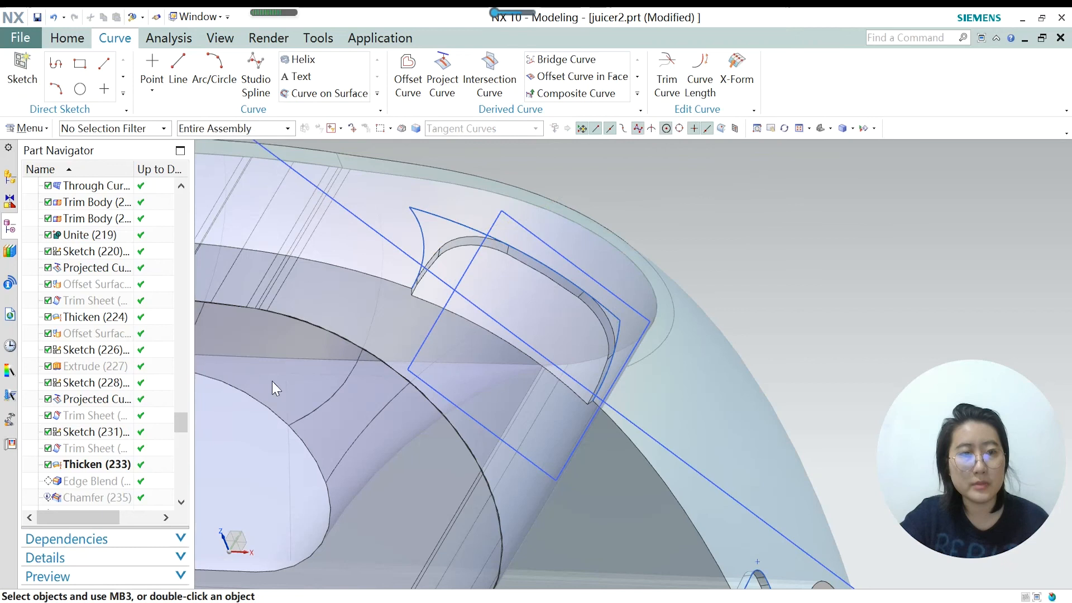
Make Chamfer (235) the current feature, inspect the chamfer along the recess rim and locate the Chamfer command.
scroll(115, 481, "down", 3)
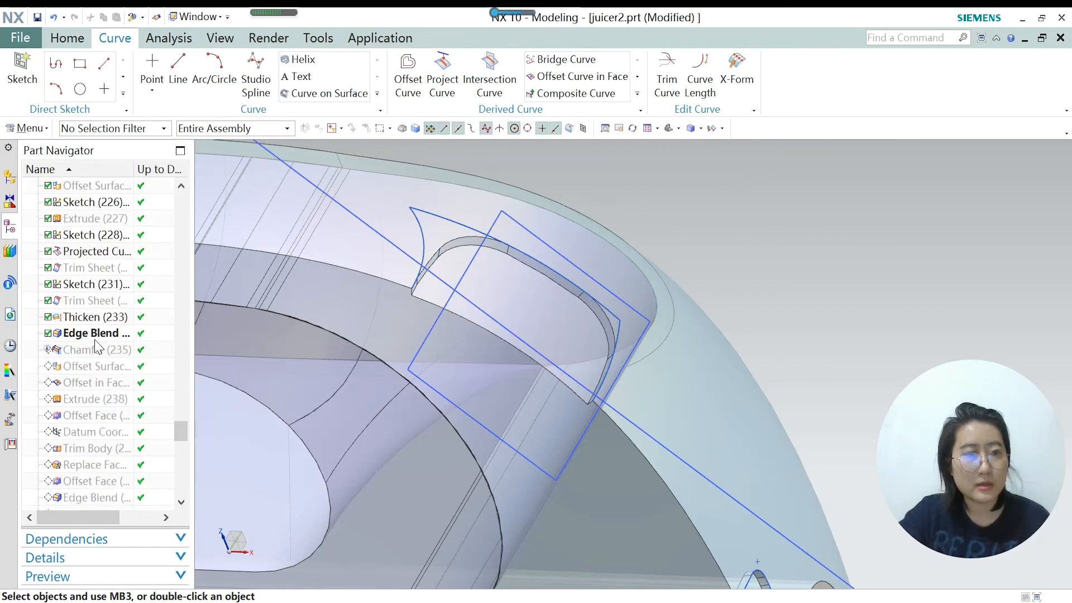
right_click(95, 350)
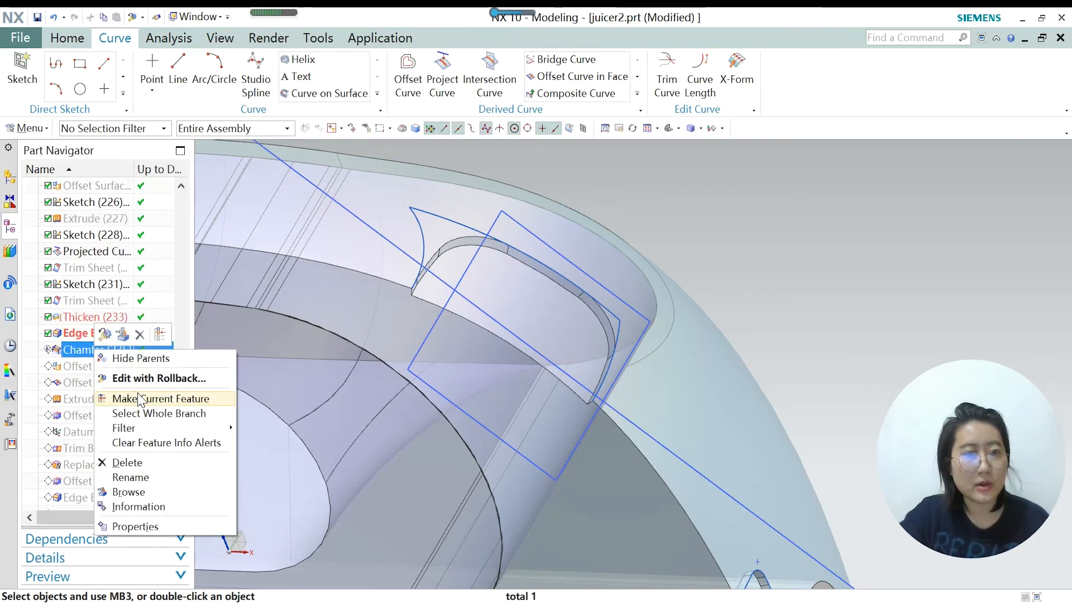
left_click(139, 398)
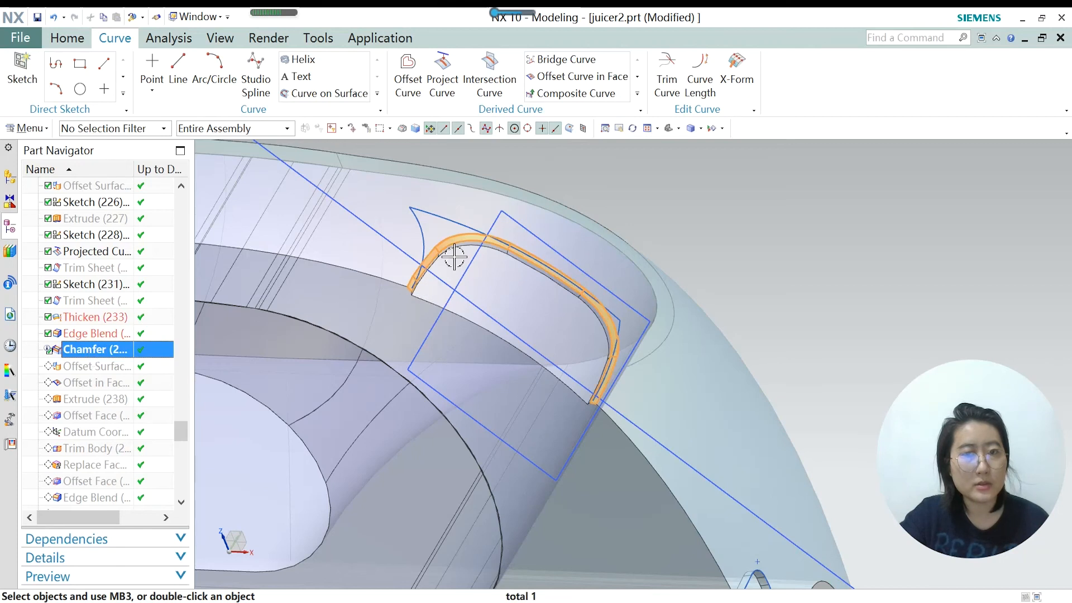
scroll(461, 242, "up", 2)
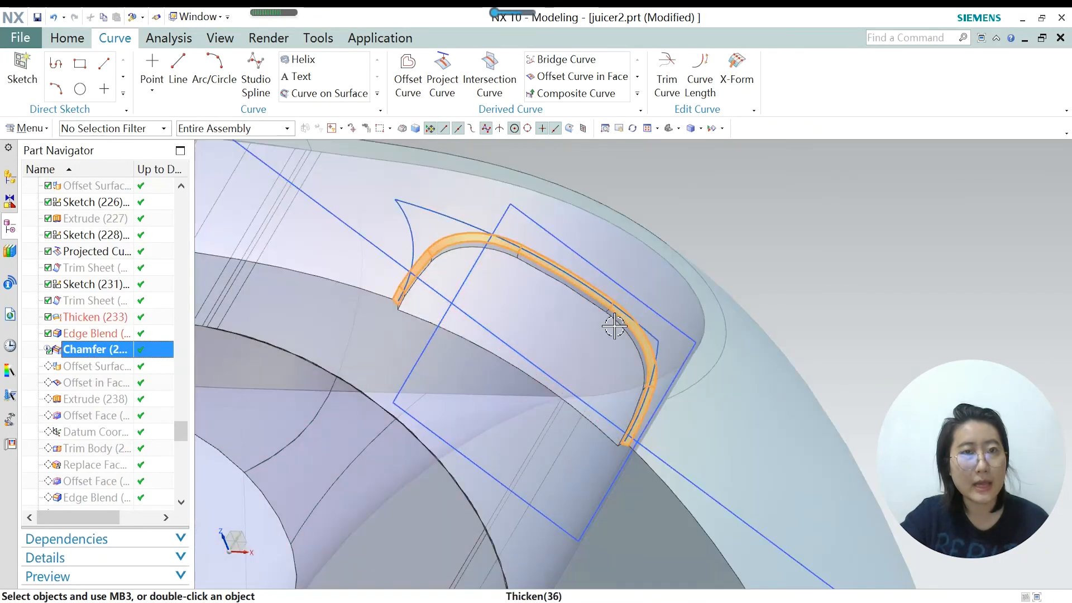
left_click(63, 40)
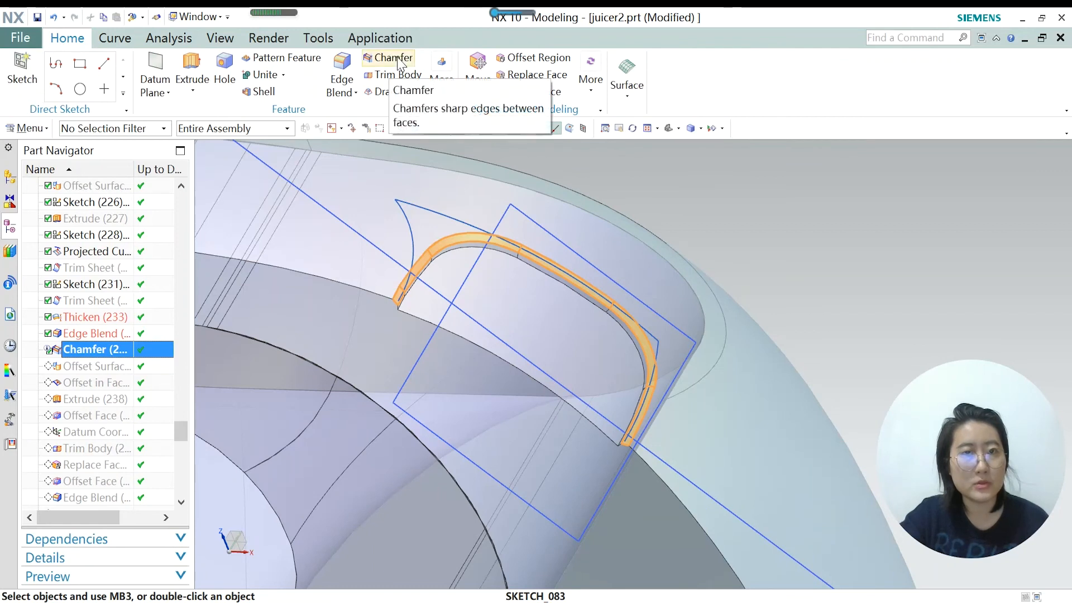
Make Offset Surface (236) the current feature and open it to review the offset of the recess floor face, accepting the existing settings.
right_click(100, 372)
left_click(145, 419)
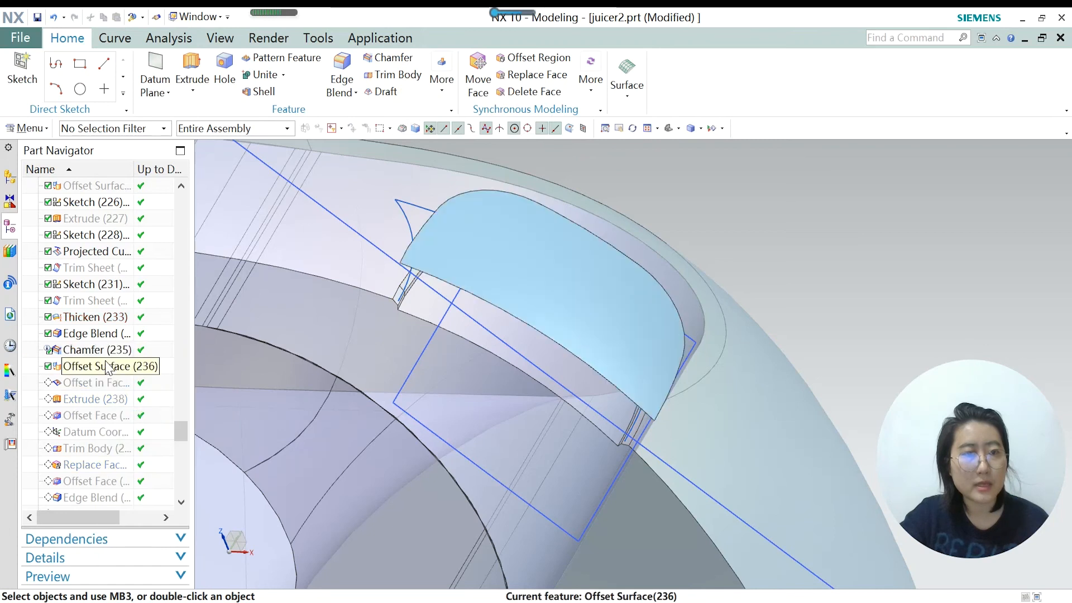
left_click(103, 372)
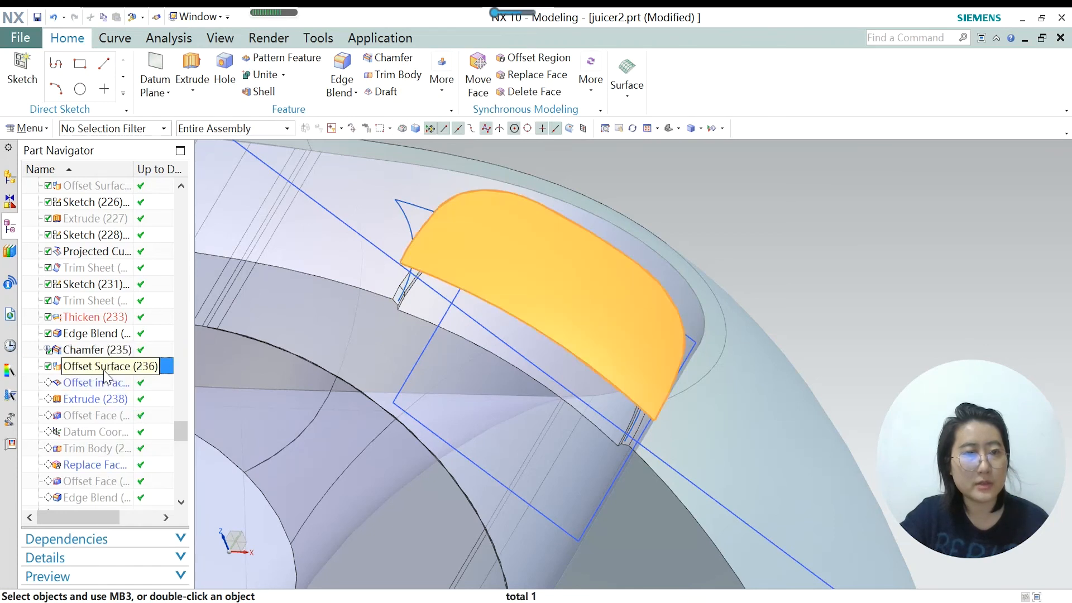
double_click(104, 371)
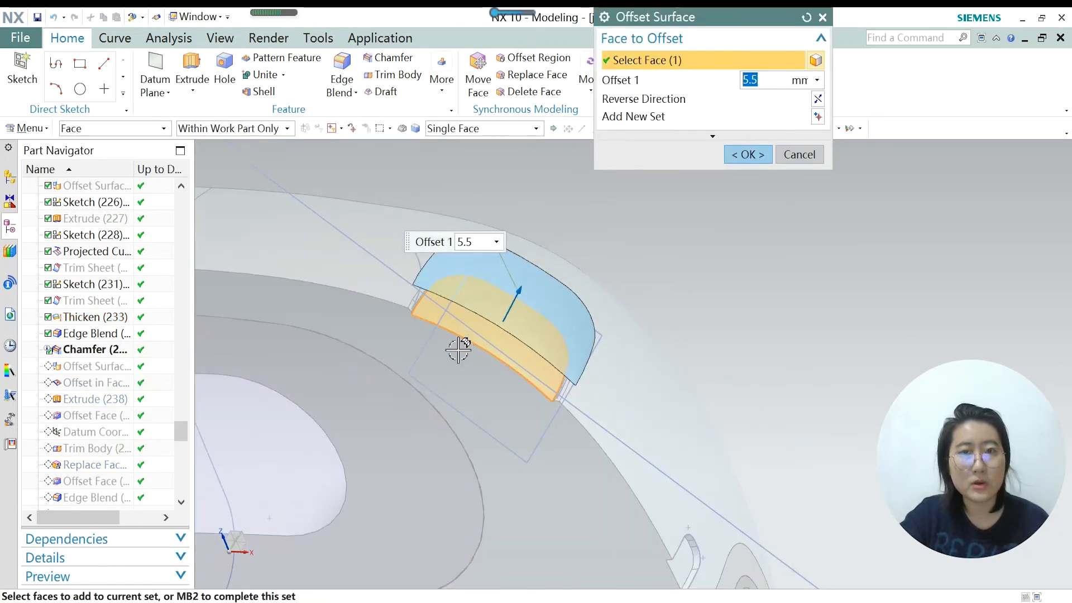
scroll(463, 340, "up", 2)
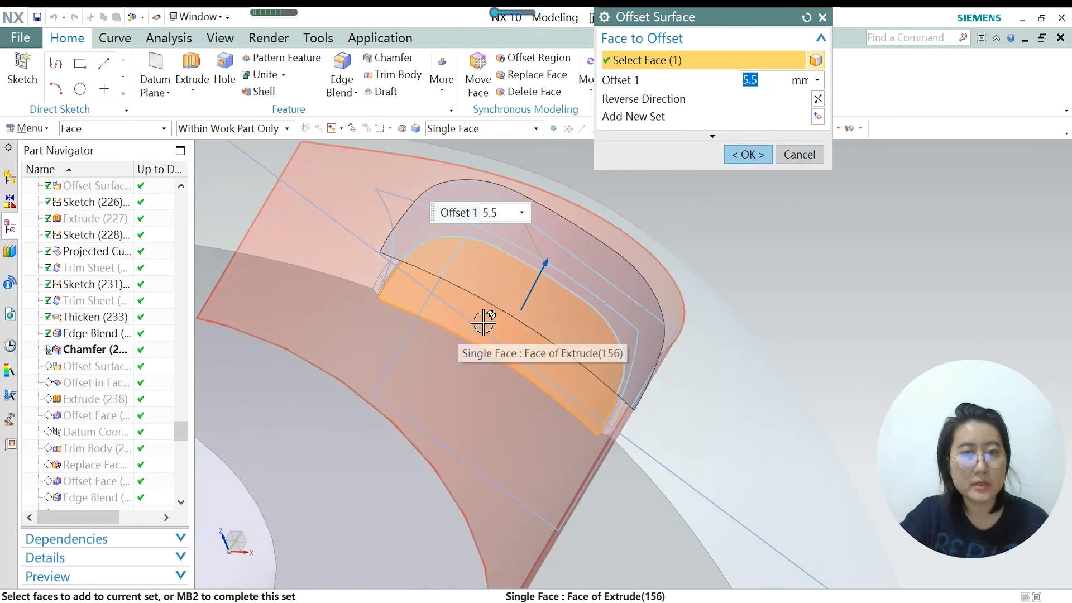
left_click(740, 151)
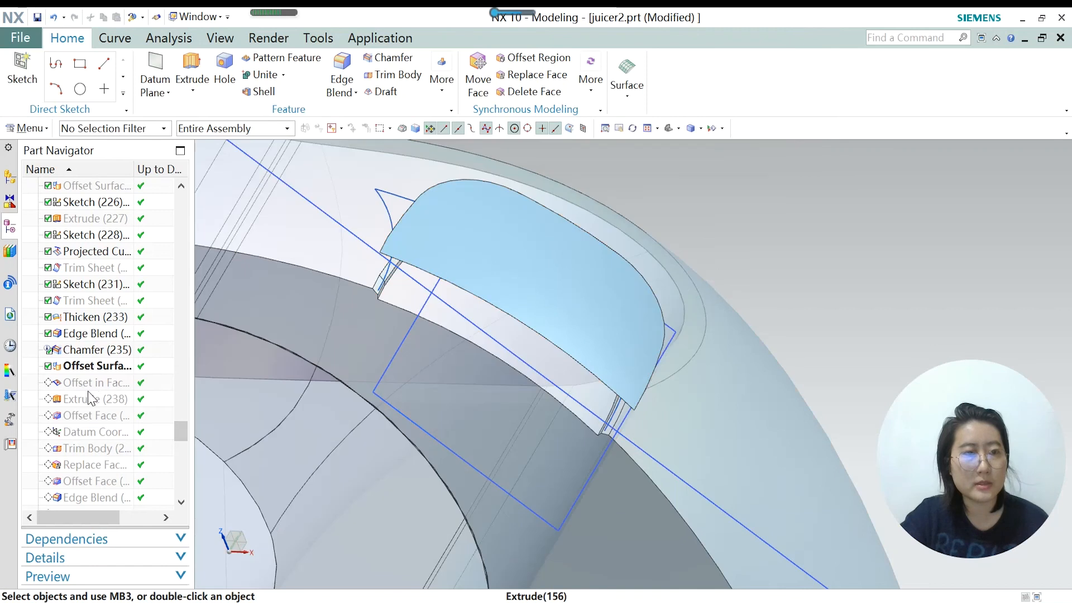
Make Offset in Face (237) current, locate the Offset Curve in Face command, and review the feature's curves, offset and face, accepting the existing settings.
left_click(92, 397)
right_click(88, 385)
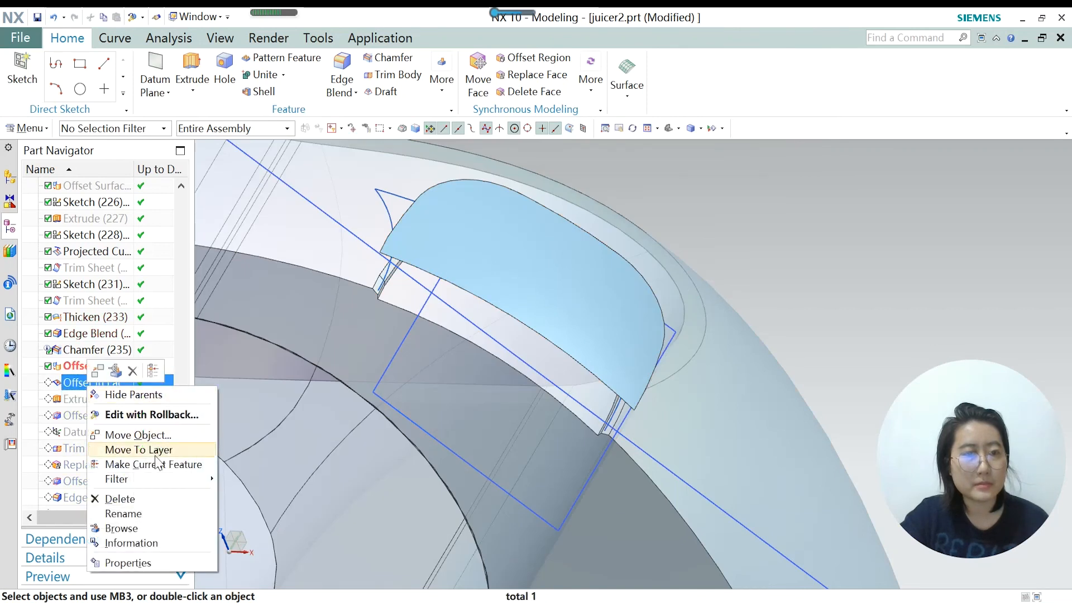
left_click(157, 464)
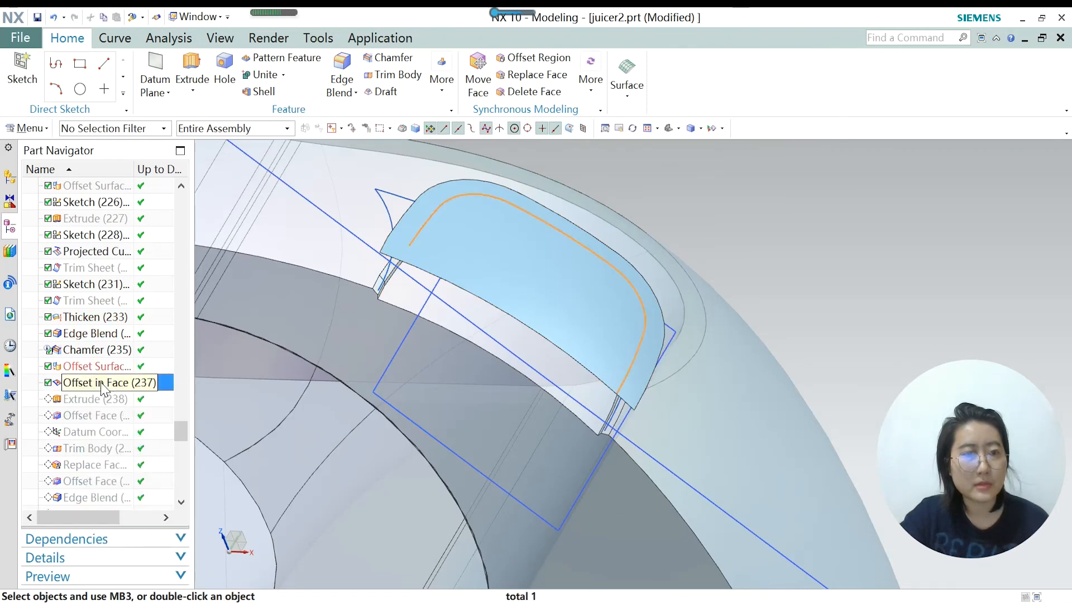
left_click(124, 39)
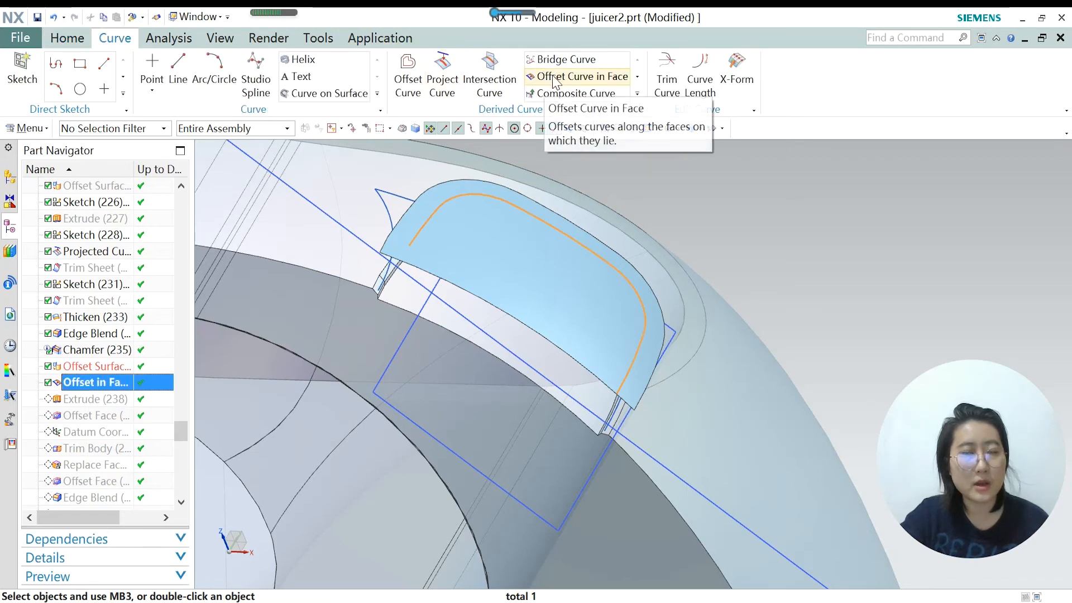
double_click(102, 380)
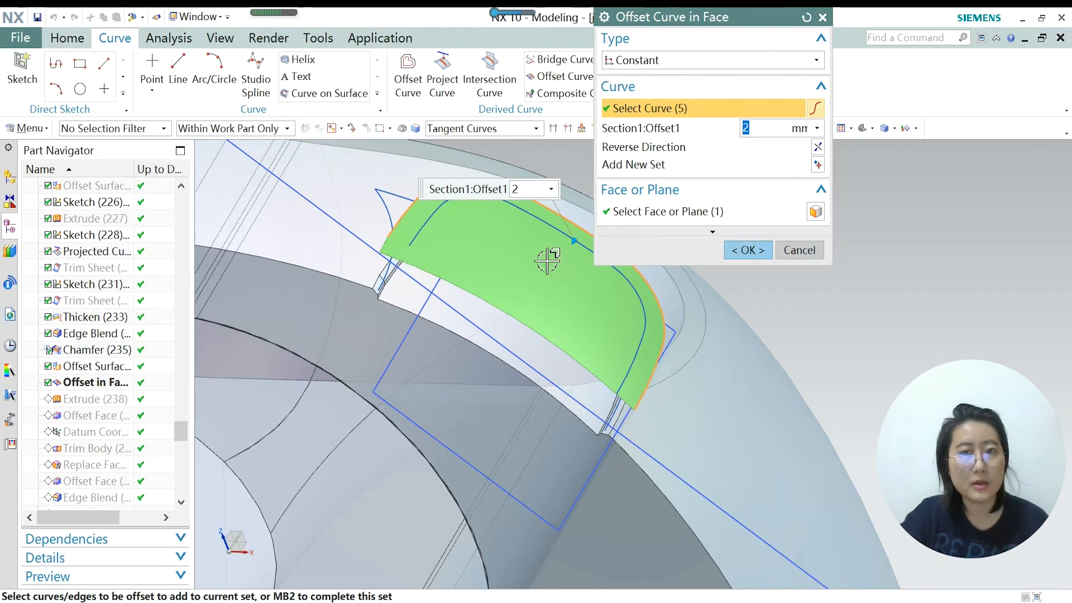
left_click(748, 250)
Make Extrude (238) the current feature and open it to review its section, direction and limits, accepting the existing settings.
left_click(88, 399)
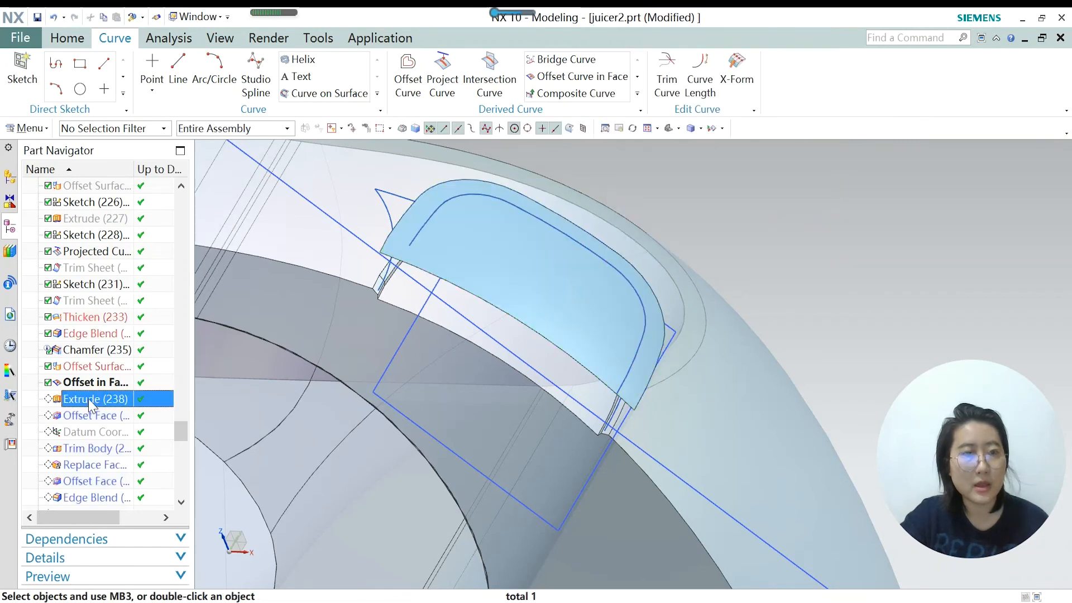
right_click(88, 399)
left_click(144, 448)
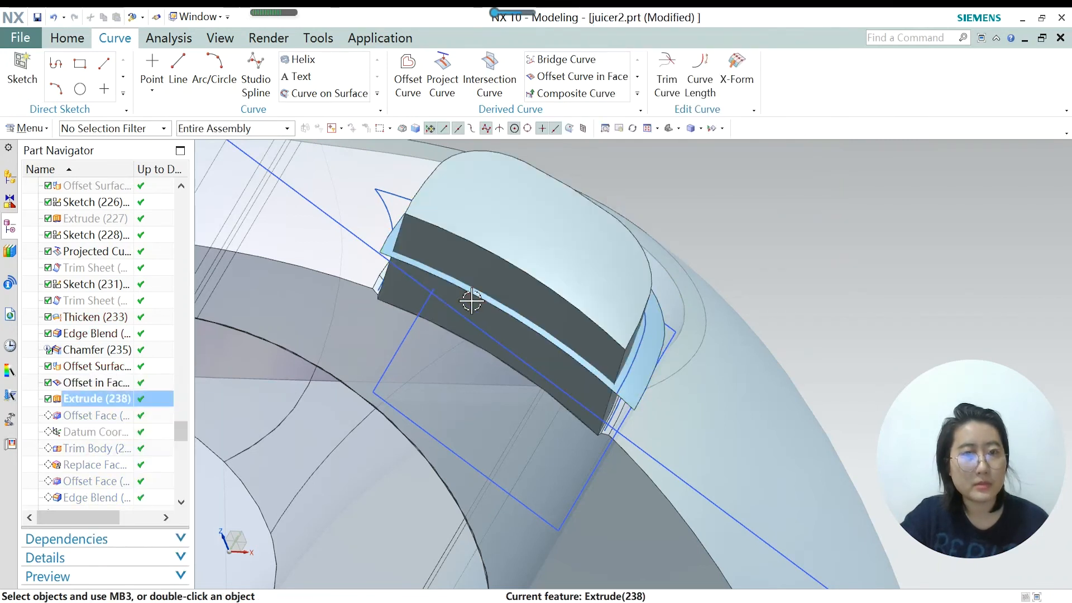
double_click(95, 398)
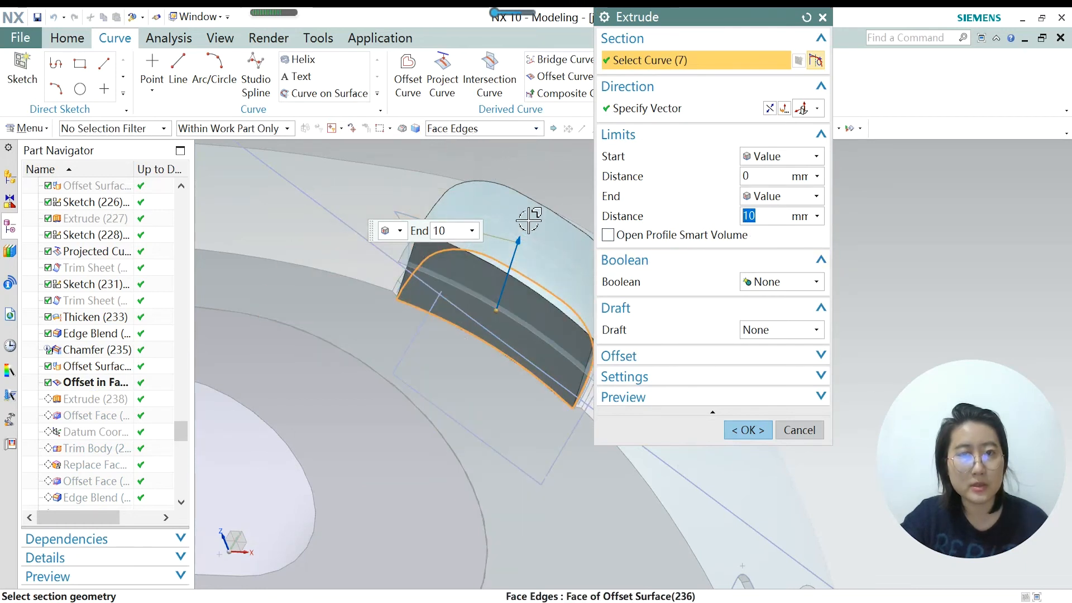
left_click(747, 430)
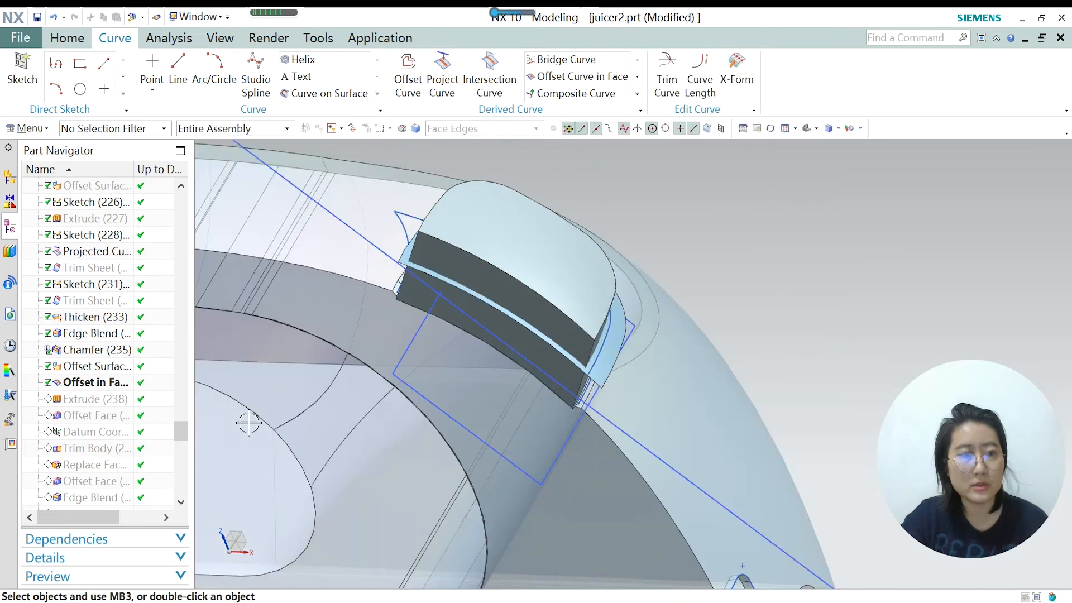
Make Offset Face (239) the current feature and inspect the widened button block on the handle's curved end.
right_click(110, 422)
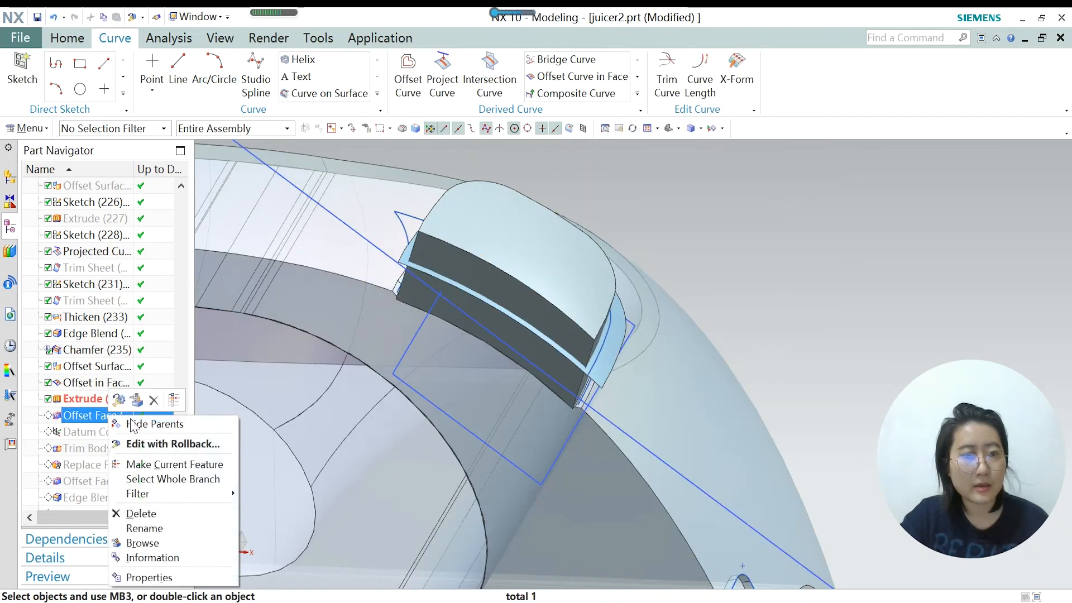
left_click(169, 470)
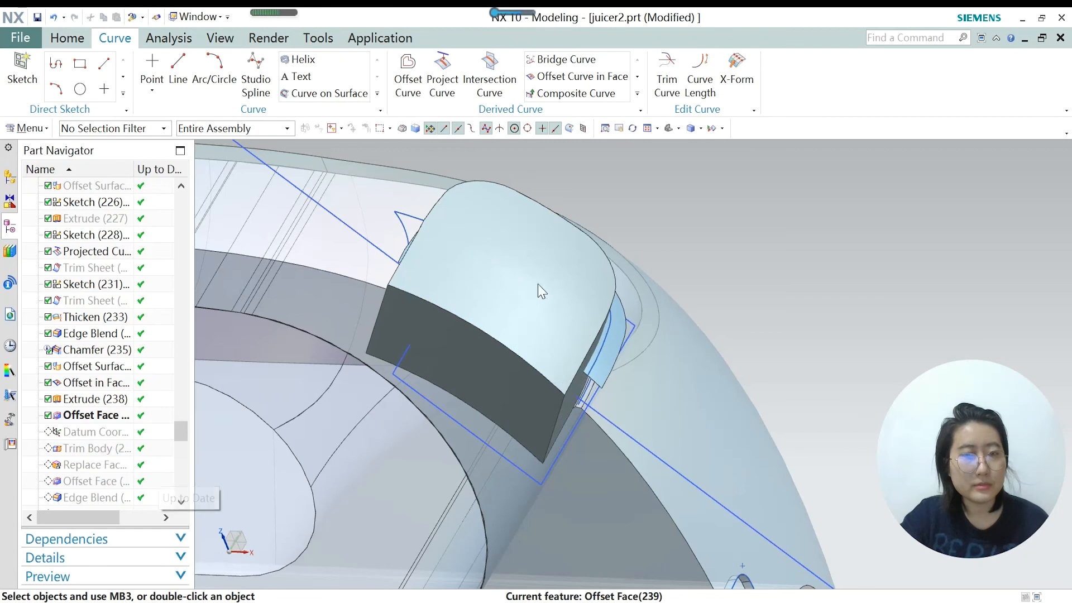
scroll(530, 286, "down", 2)
middle_click_drag(529, 287, 543, 280)
scroll(476, 294, "down", 4)
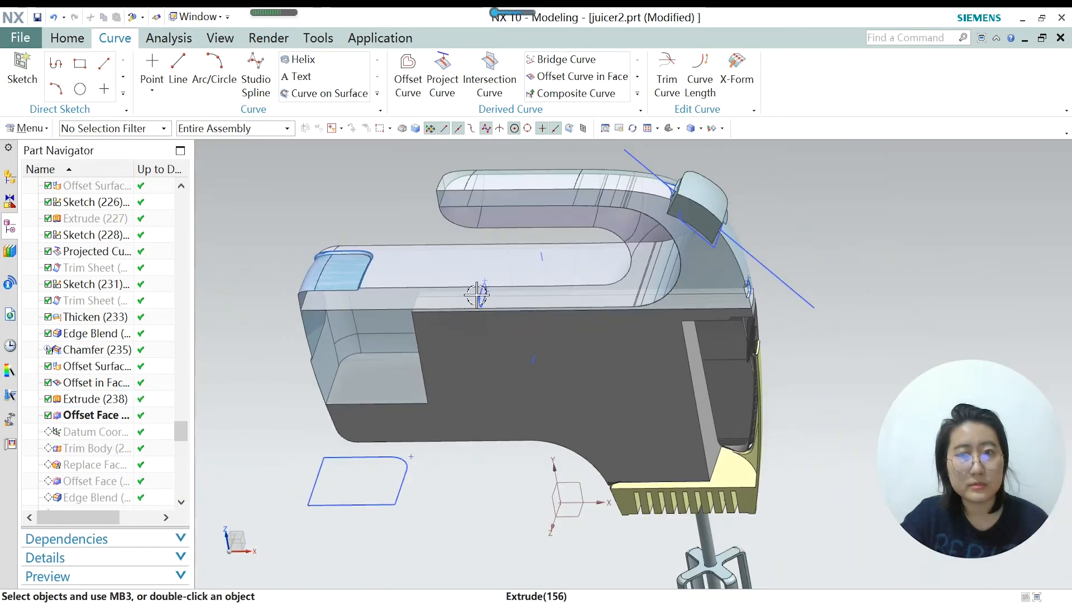
scroll(717, 178, "up", 4)
scroll(717, 178, "up", 2)
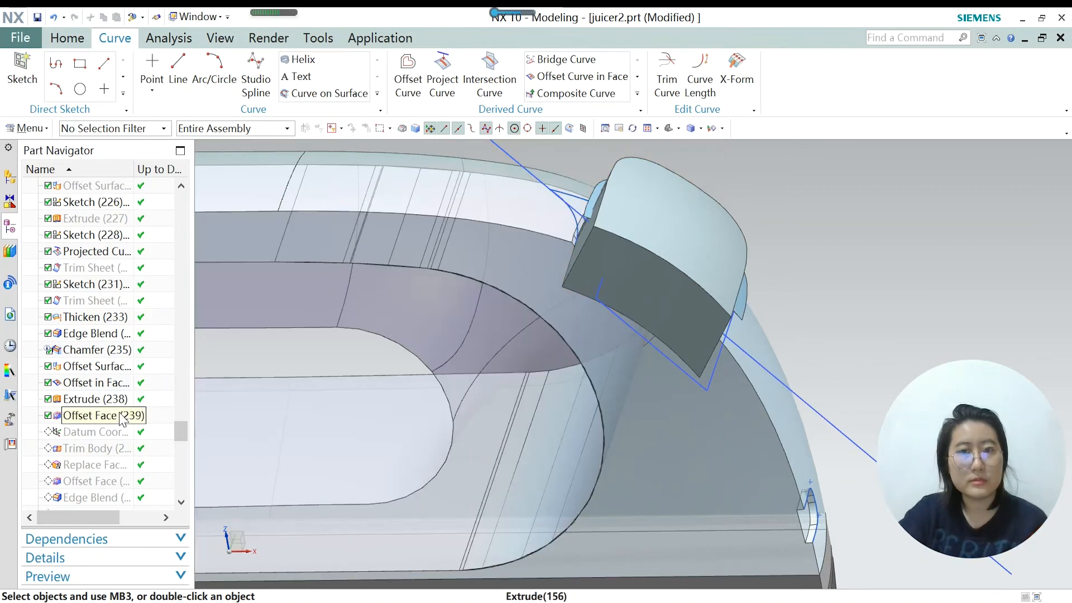
middle_click_drag(550, 251, 587, 238)
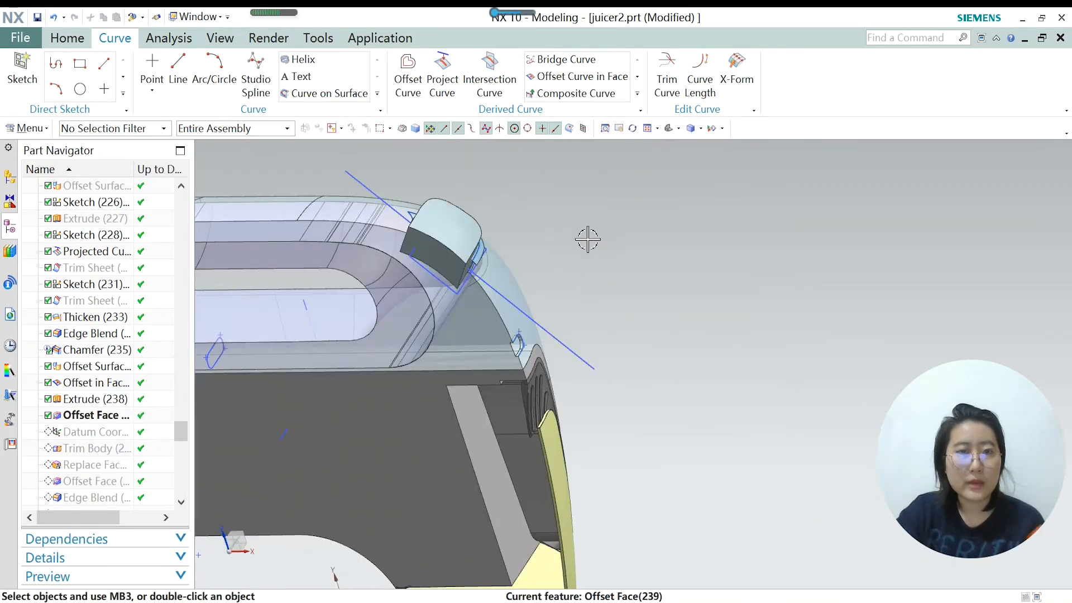
scroll(362, 227, "up", 2)
Undo the change of current feature and inspect the un-offset button block in a straight side view.
key("ctrl+z")
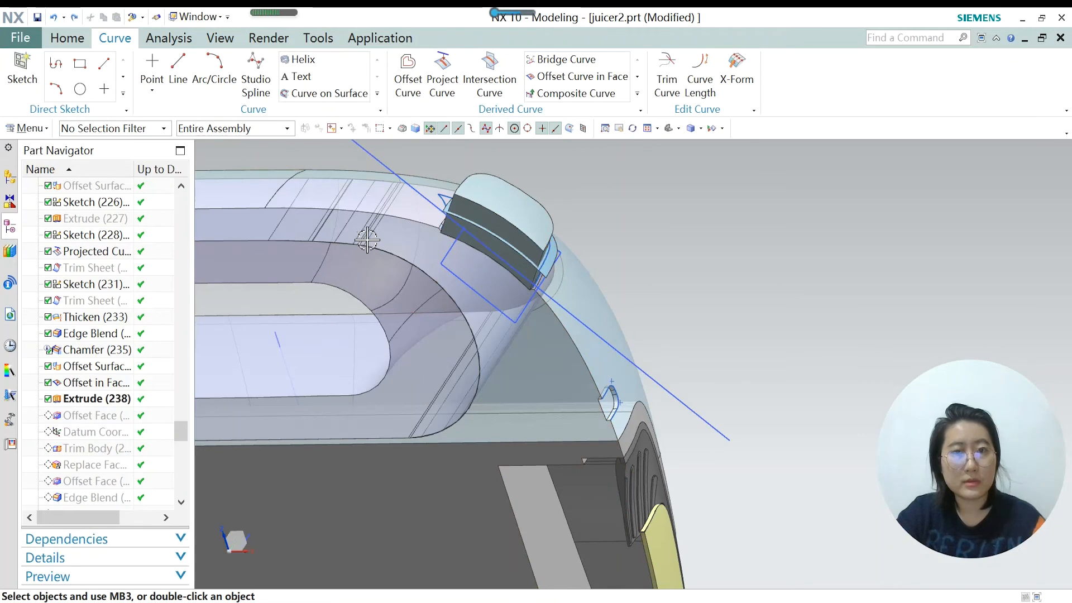
scroll(474, 207, "up", 1)
scroll(575, 244, "down", 4)
middle_click_drag(539, 286, 517, 280)
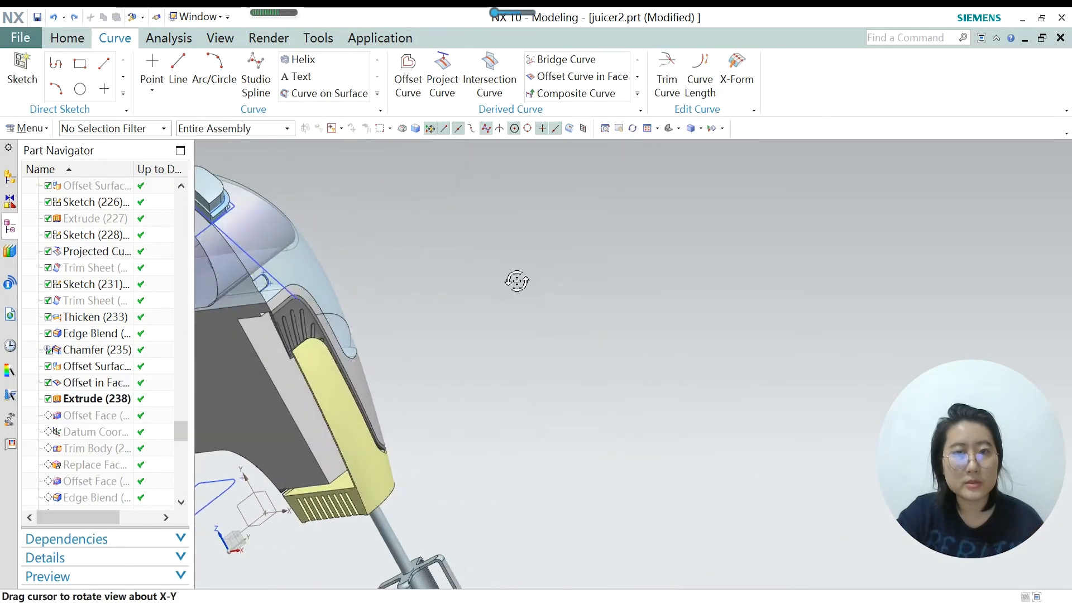
scroll(579, 301, "down", 5)
middle_click_drag(528, 317, 511, 317)
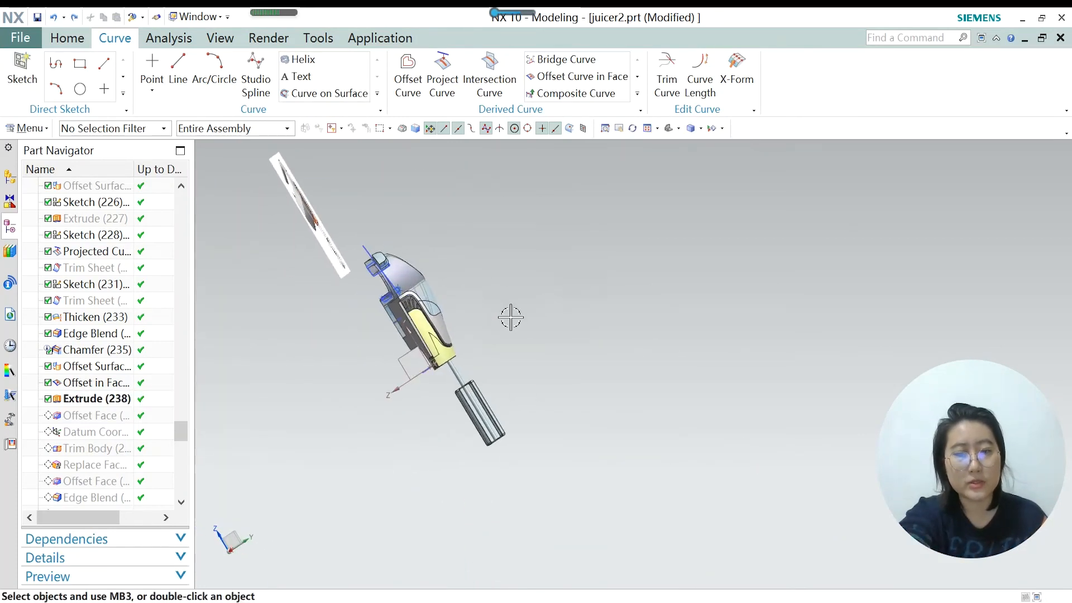
key("F8")
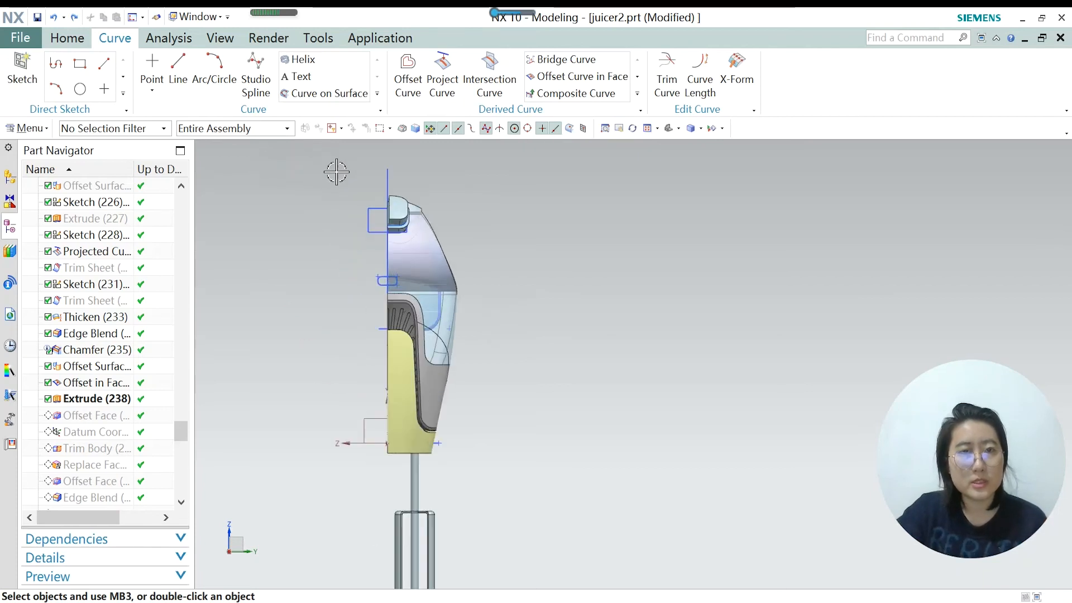
scroll(335, 172, "up", 6)
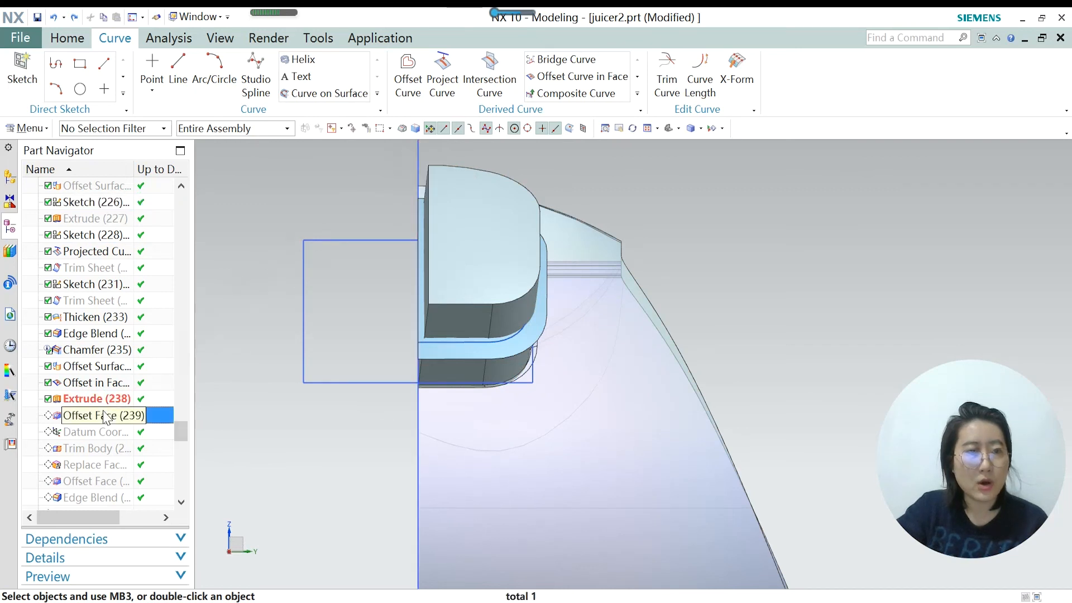
Make Offset Face (239) current, locate the Offset Face command, and review the feature's face and offset, accepting the existing settings.
right_click(105, 417)
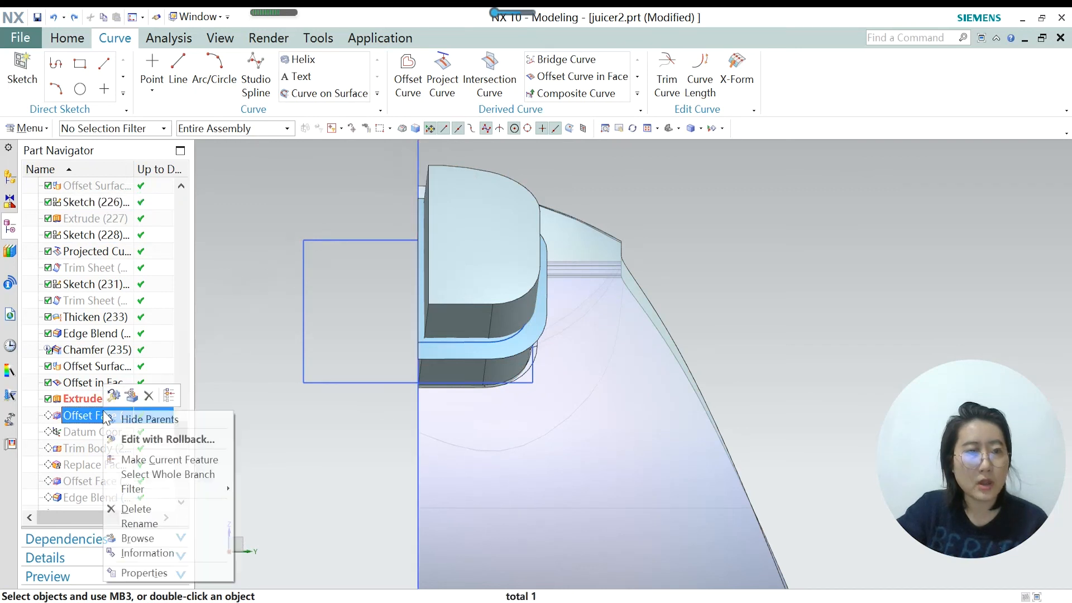
left_click(167, 460)
left_click(29, 129)
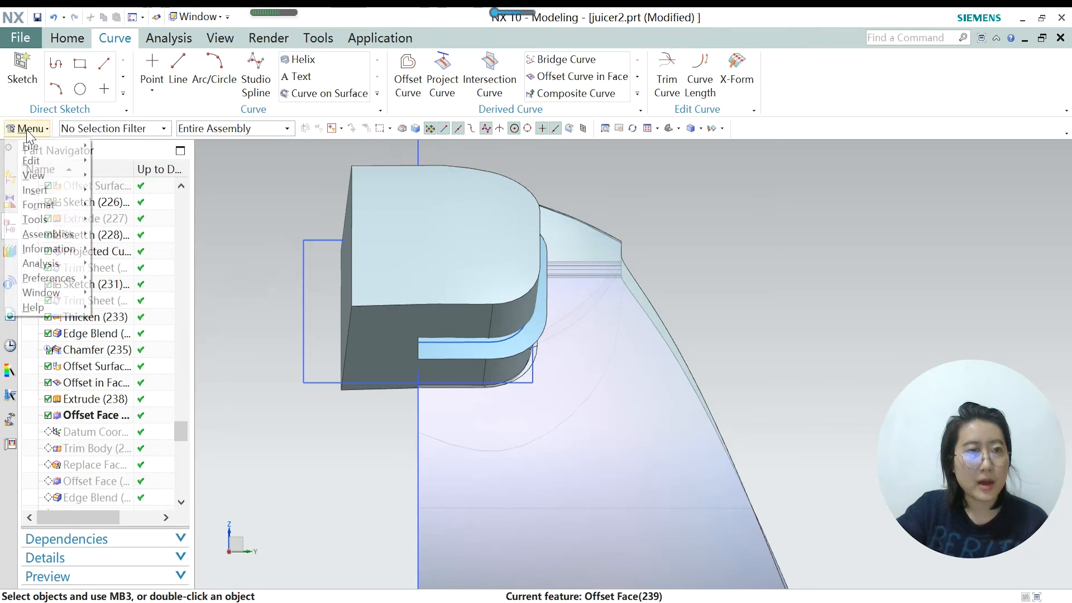
mouse_move(34, 190)
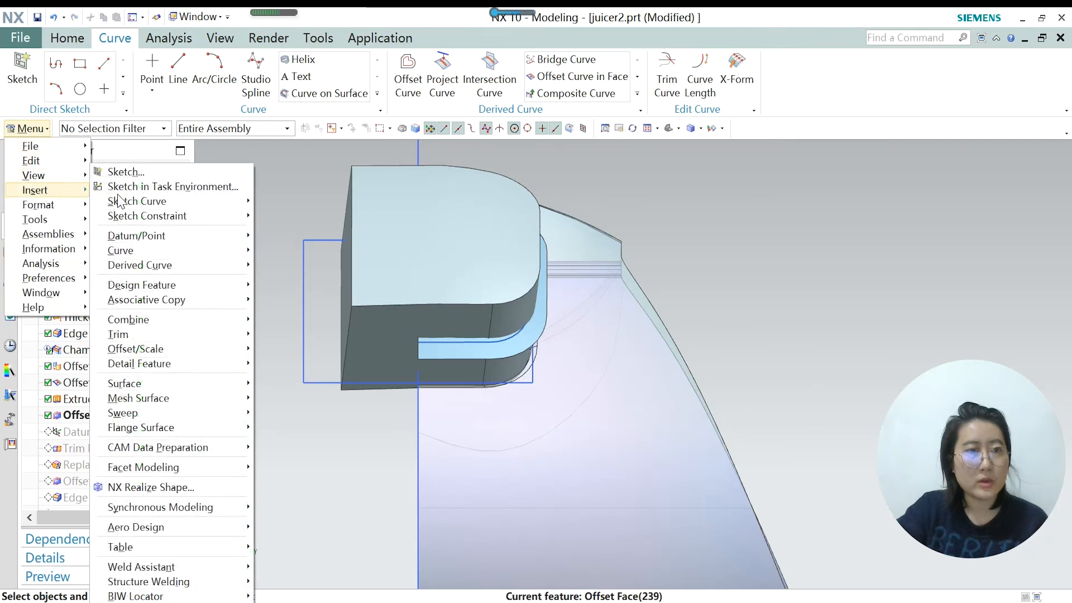
mouse_move(150, 348)
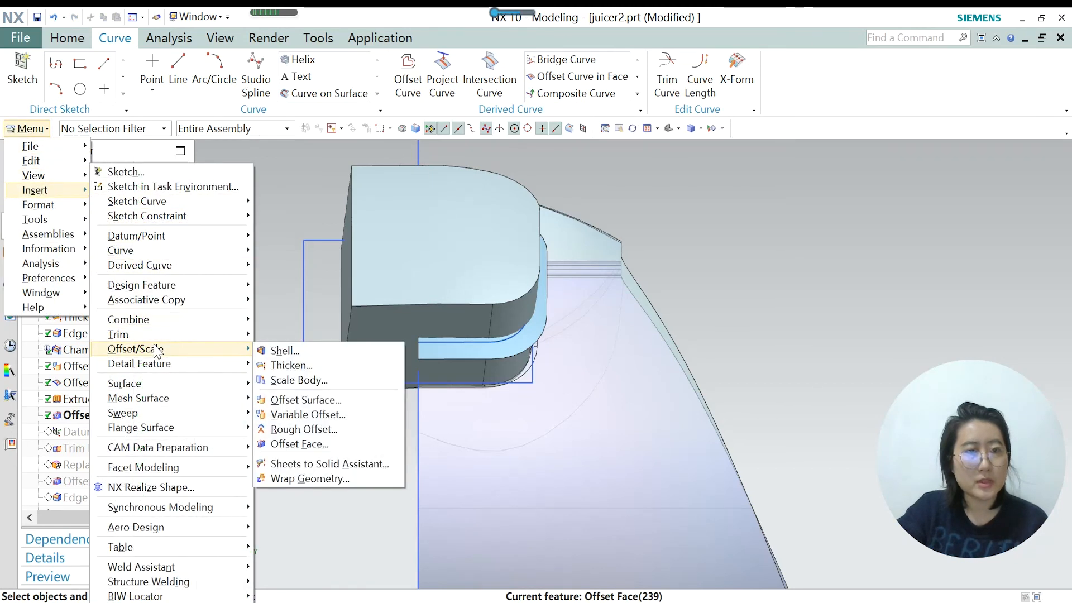
left_click(300, 444)
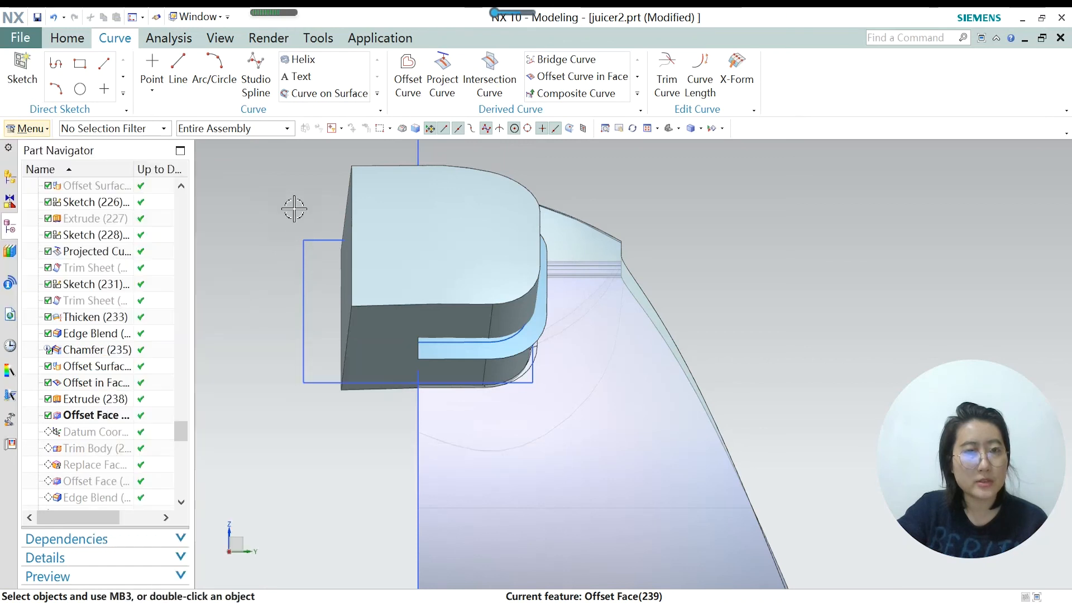
double_click(93, 416)
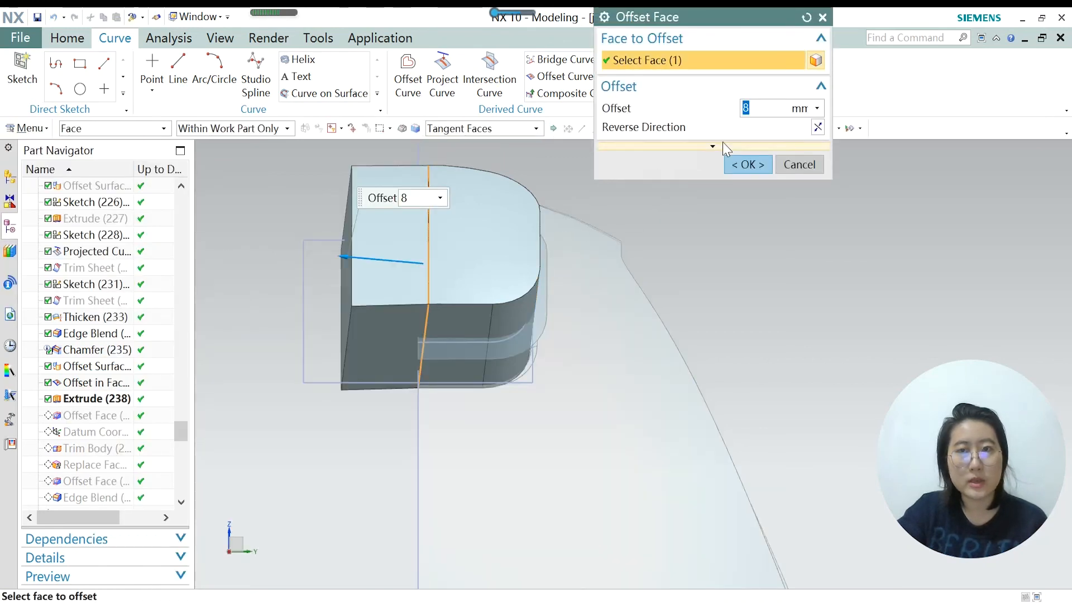
left_click(748, 165)
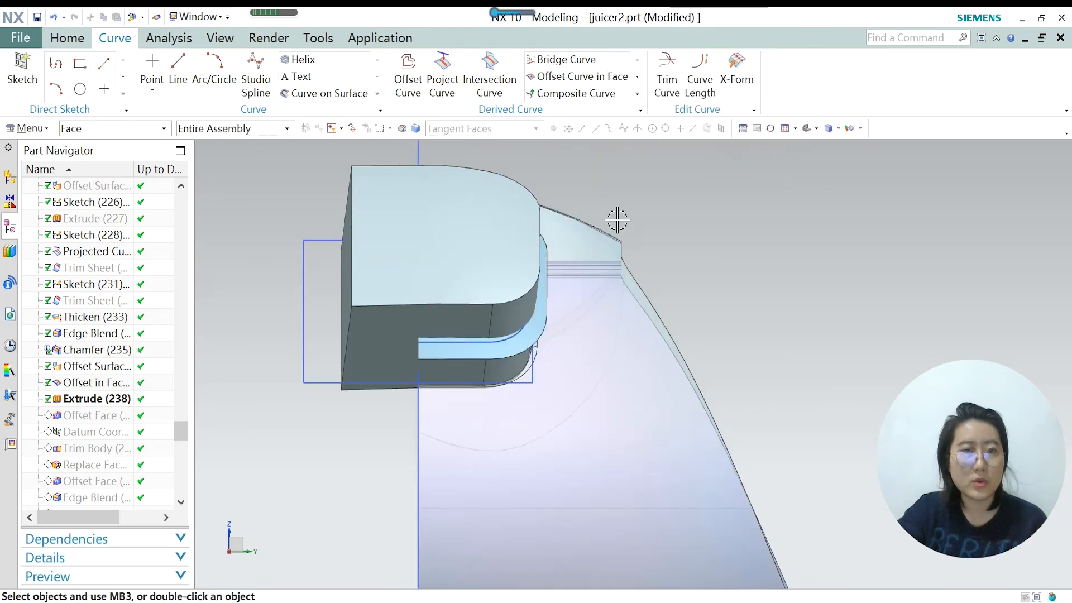
Make Datum Coordinate System (240) the current feature and view the button block against the mixer body.
right_click(91, 433)
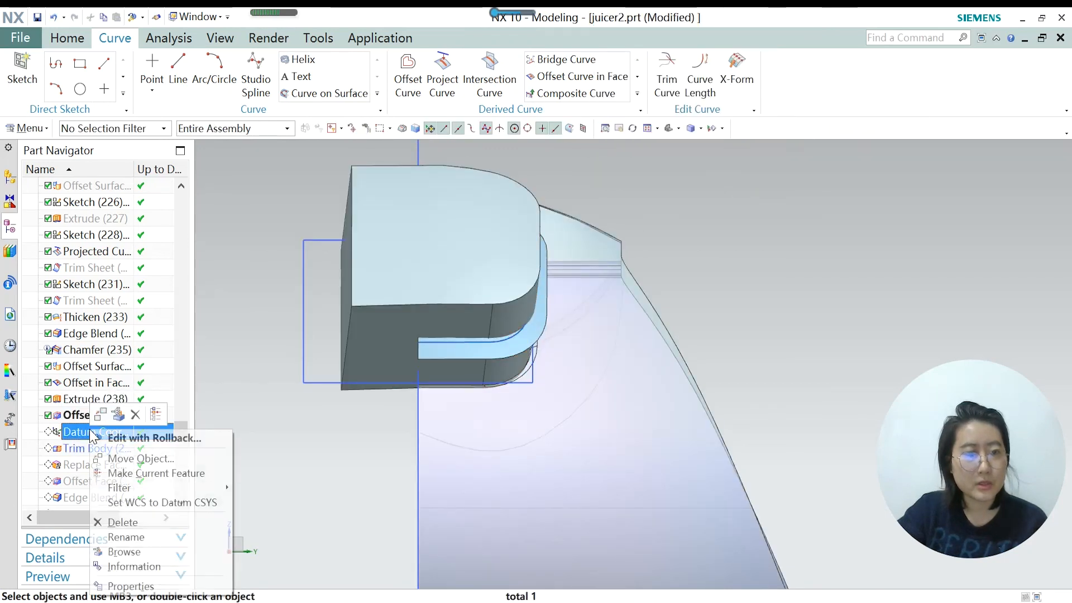
left_click(151, 474)
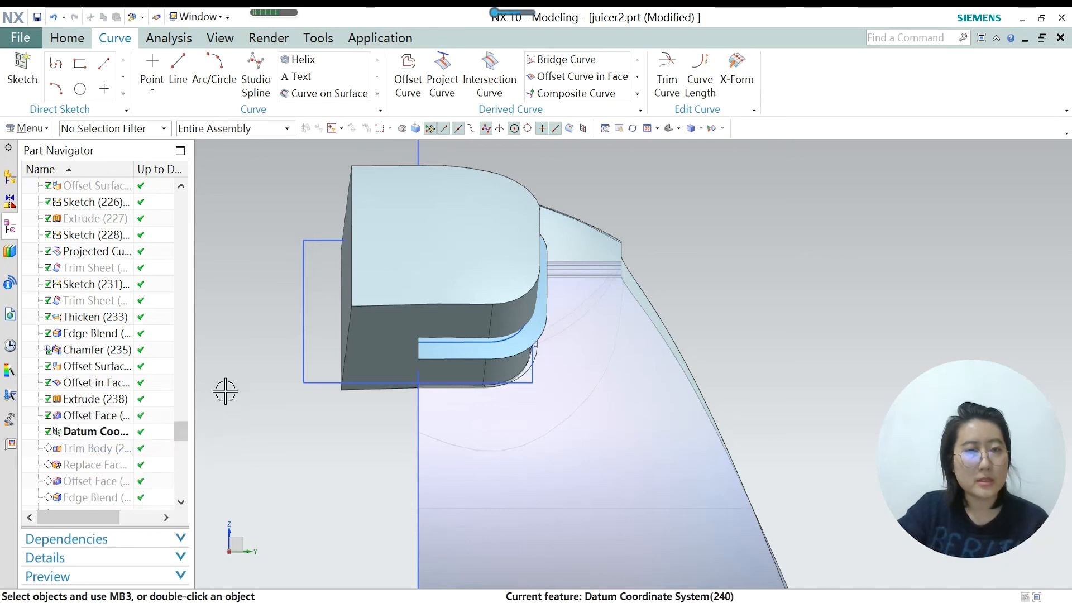
scroll(456, 225, "down", 5)
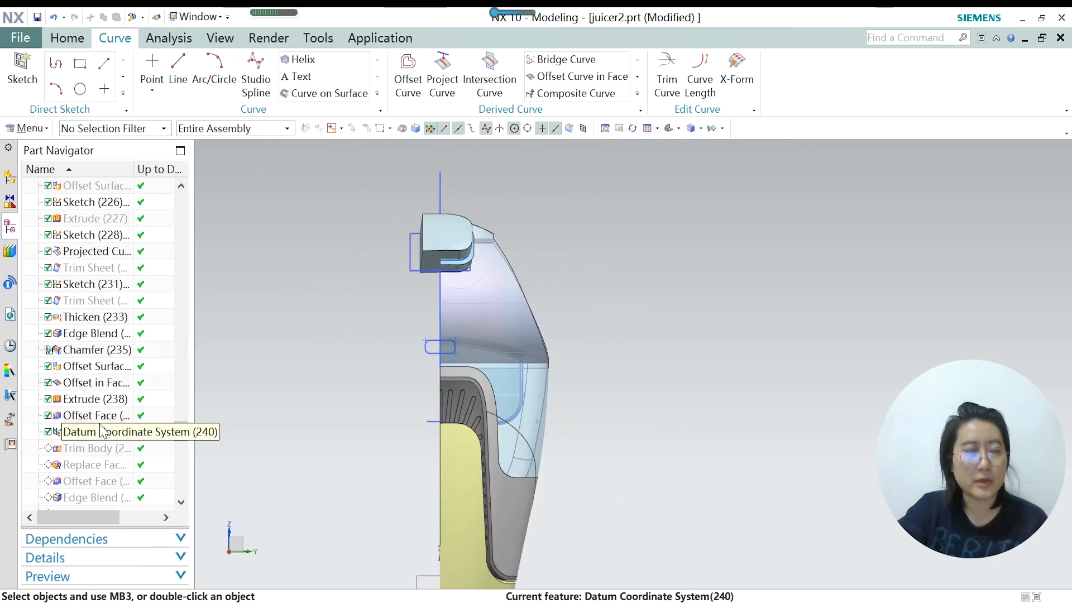
Make the Trim Body feature after Datum Coordinate System (240) current and select it to highlight its geometry.
left_click(100, 454)
right_click(100, 457)
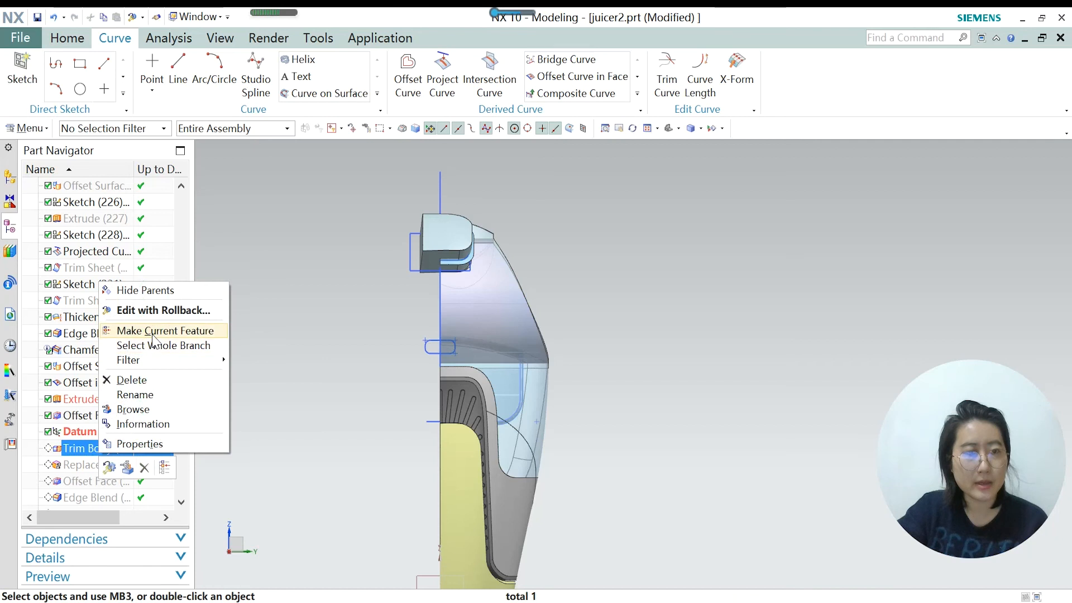
left_click(155, 330)
left_click(97, 452)
Examine the button block's trimmed mid-plane face at an angle and in a straight side view.
middle_click_drag(430, 343, 453, 385)
scroll(452, 386, "down", 2)
scroll(455, 424, "up", 5)
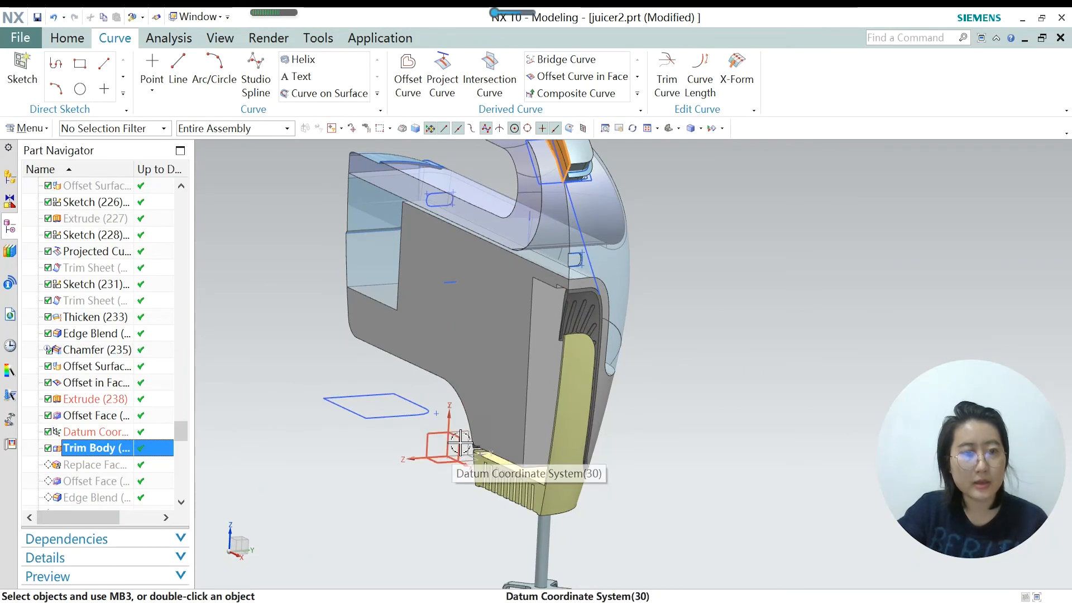
scroll(460, 444, "down", 2)
scroll(522, 263, "up", 4)
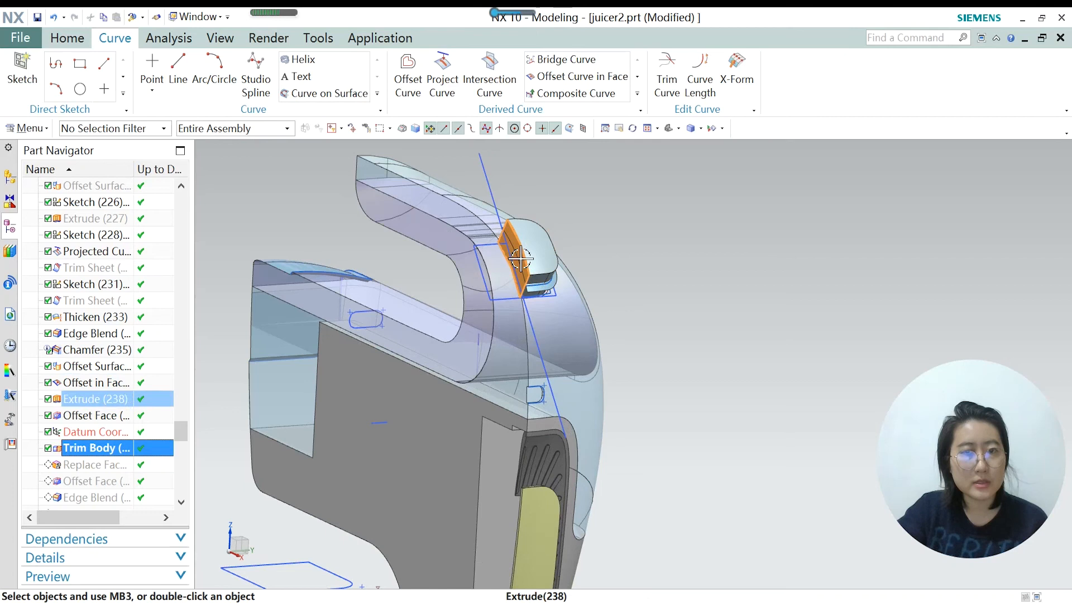
middle_click_drag(507, 353, 493, 356)
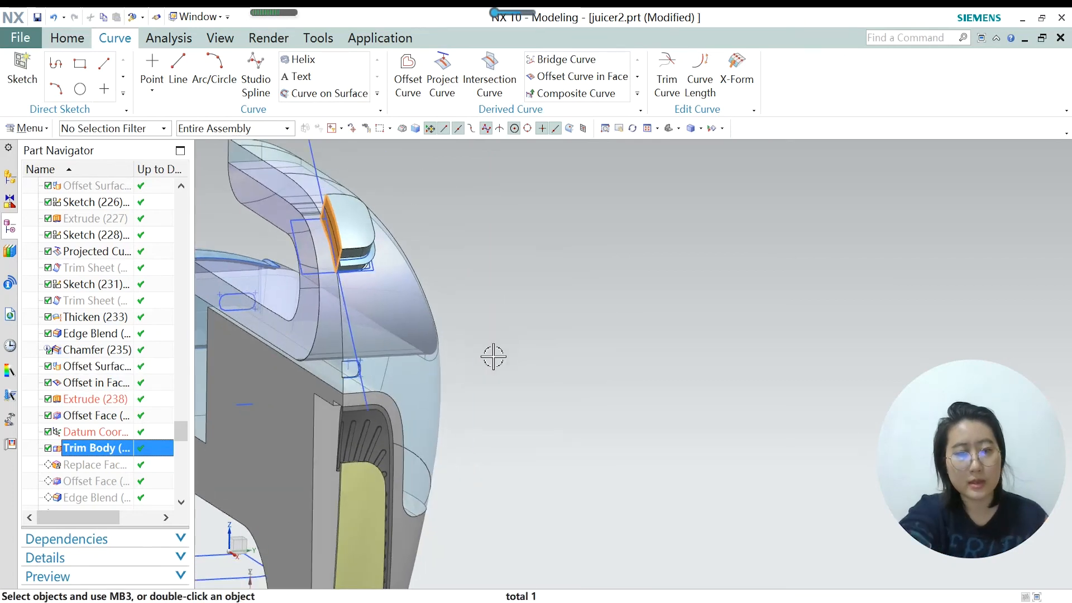
key("F8")
scroll(503, 386, "down", 6)
scroll(410, 304, "up", 4)
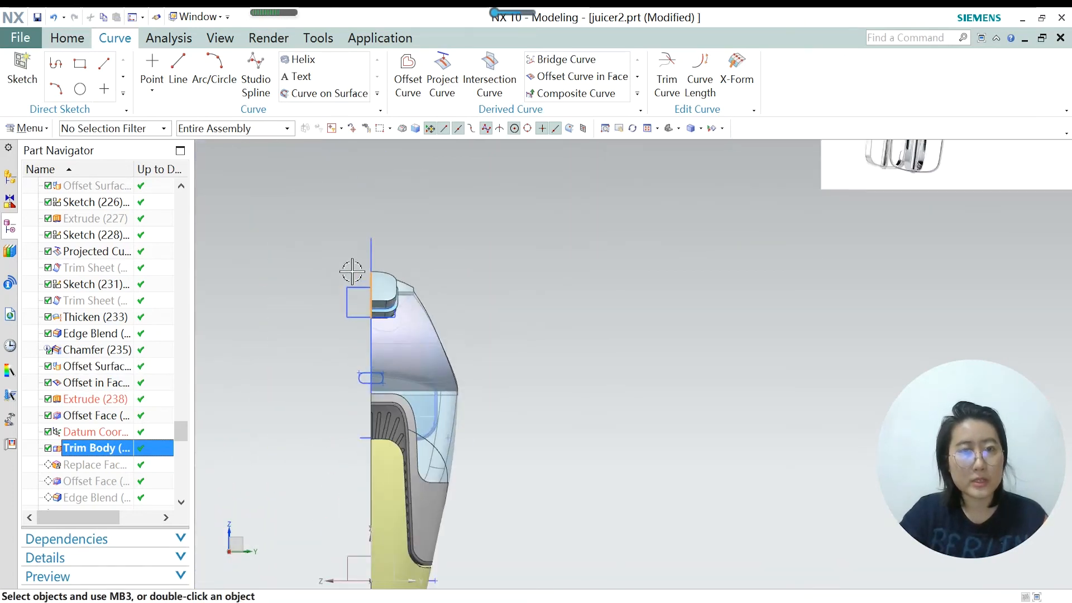
scroll(352, 272, "up", 4)
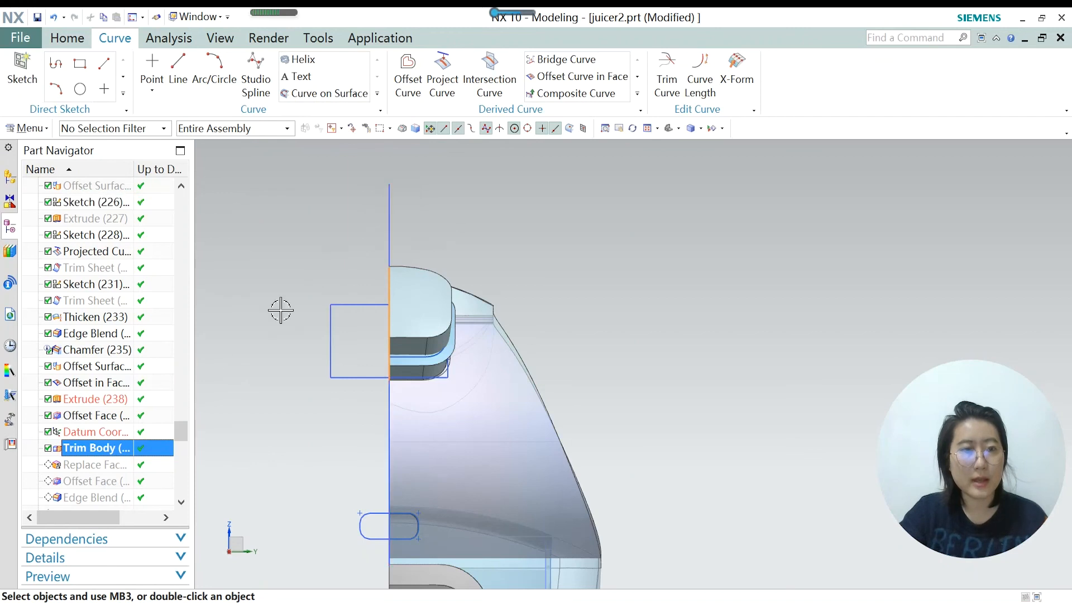
Make Replace Face (242) the current feature and view the button's lowered outer face.
left_click(96, 471)
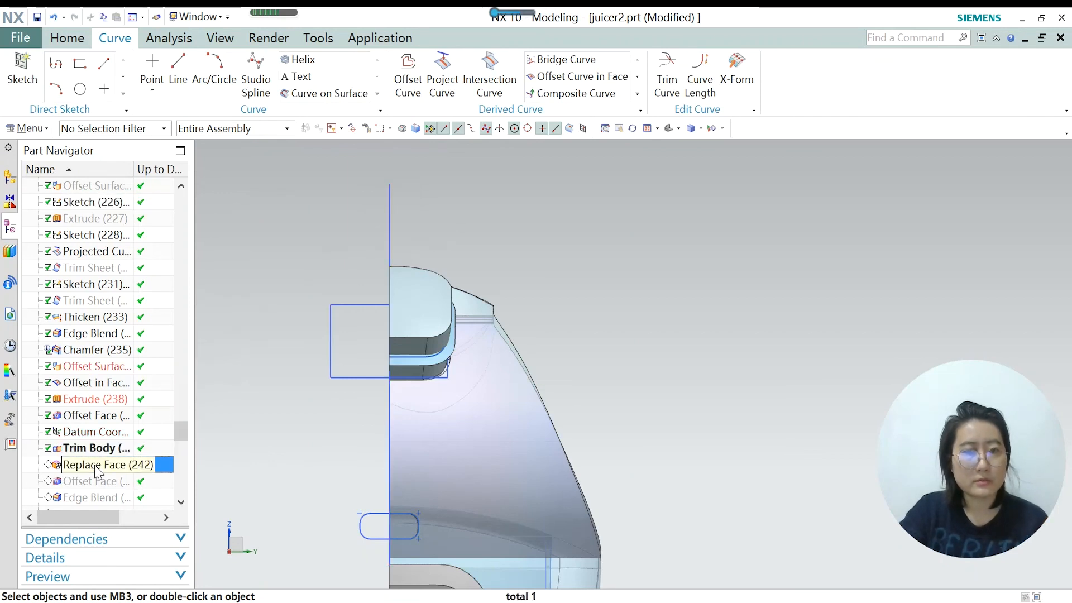
right_click(96, 470)
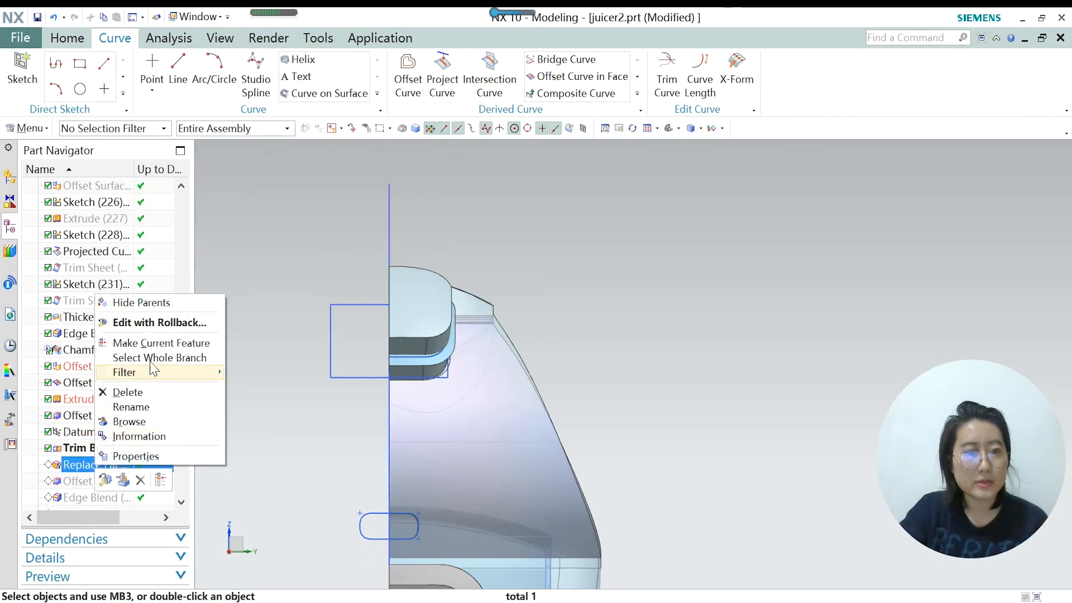
left_click(158, 342)
scroll(441, 268, "down", 3)
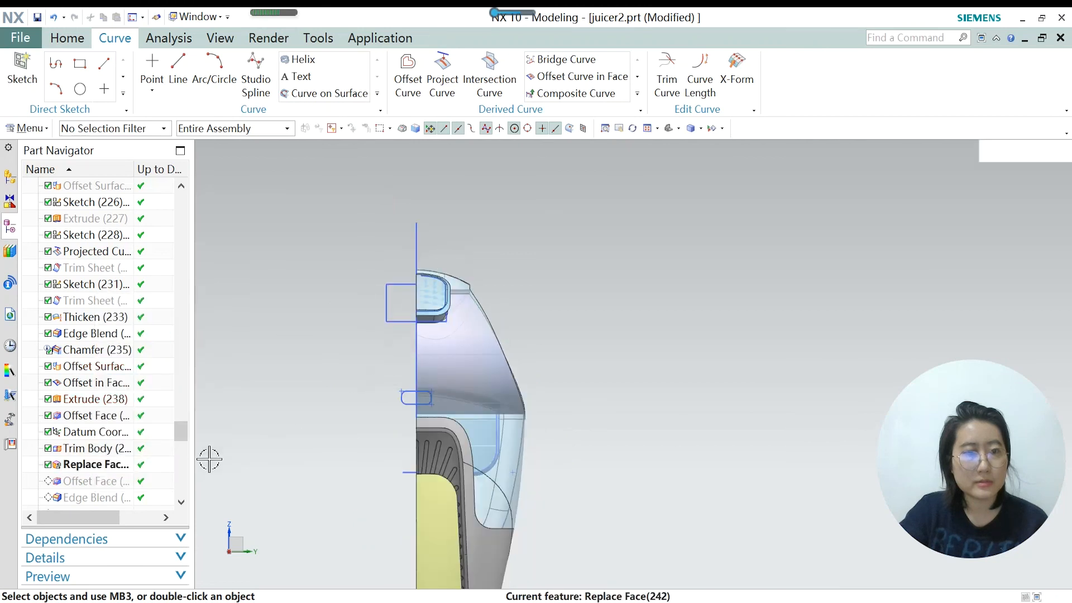
Open Replace Face (242) and review its face to replace, replacement face and offset distance, accepting the existing settings.
double_click(143, 465)
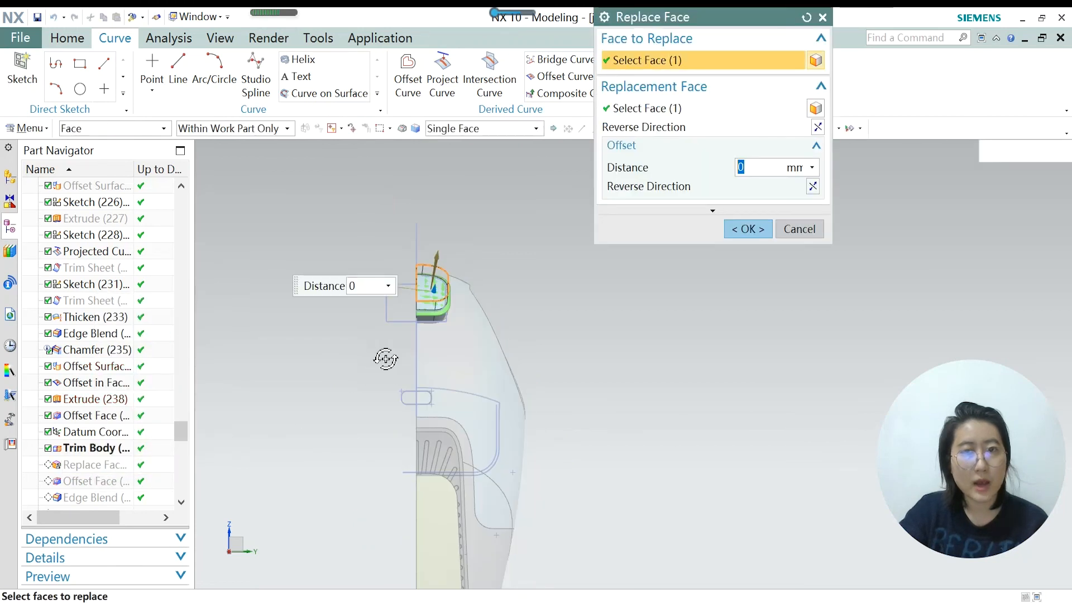
middle_click_drag(383, 354, 403, 360)
scroll(395, 350, "down", 3)
scroll(622, 330, "up", 5)
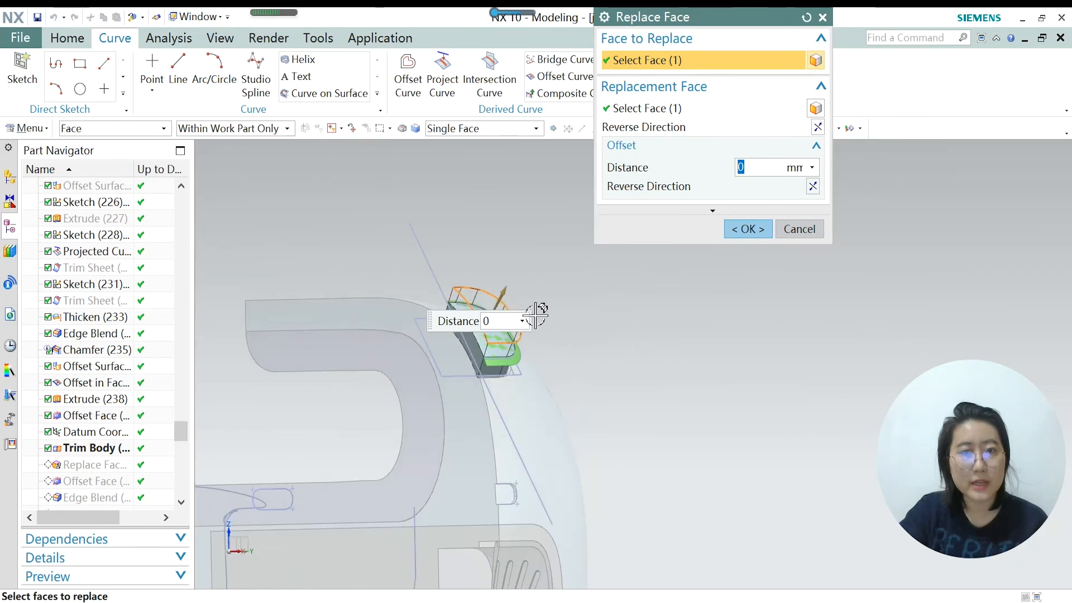
scroll(532, 314, "up", 2)
scroll(453, 332, "up", 1)
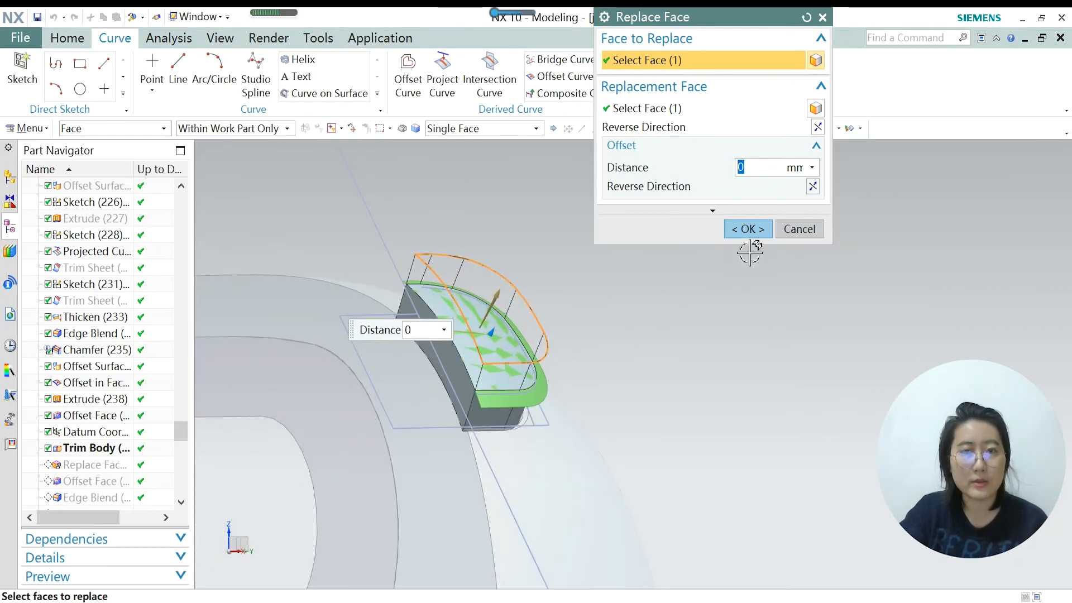
left_click(748, 229)
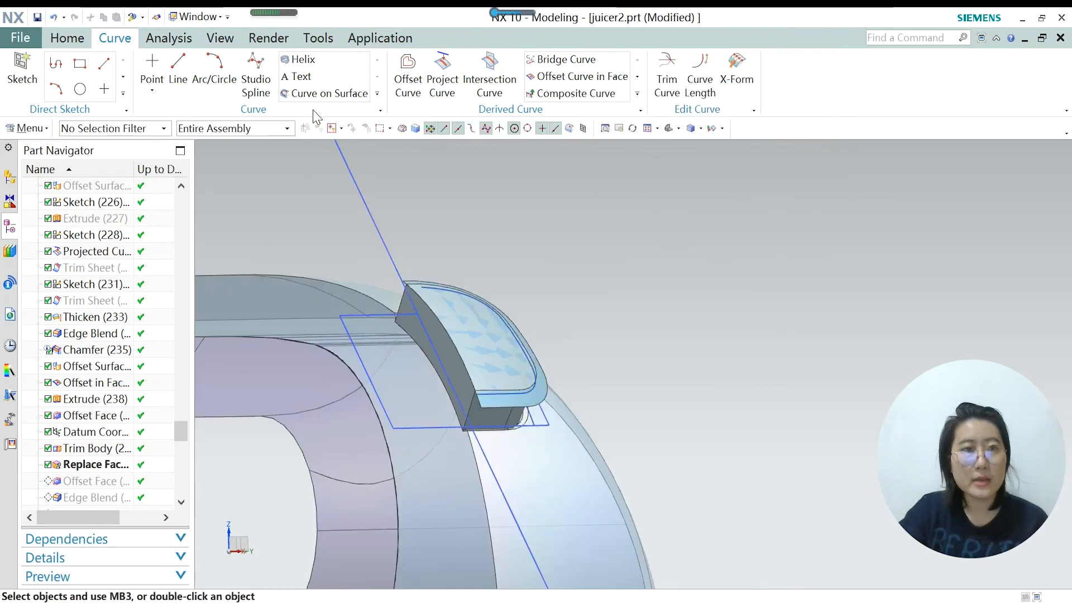
Locate the Replace Face command among the synchronous modeling tools and browse to the features following Replace Face (242).
left_click(61, 42)
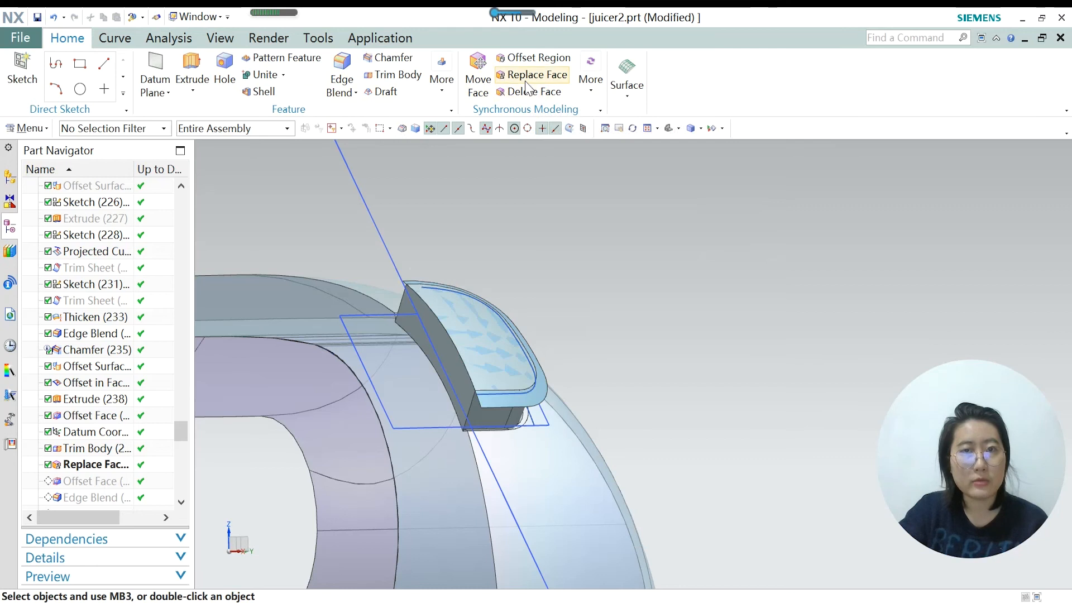
scroll(139, 455, "down", 2)
scroll(138, 455, "down", 1)
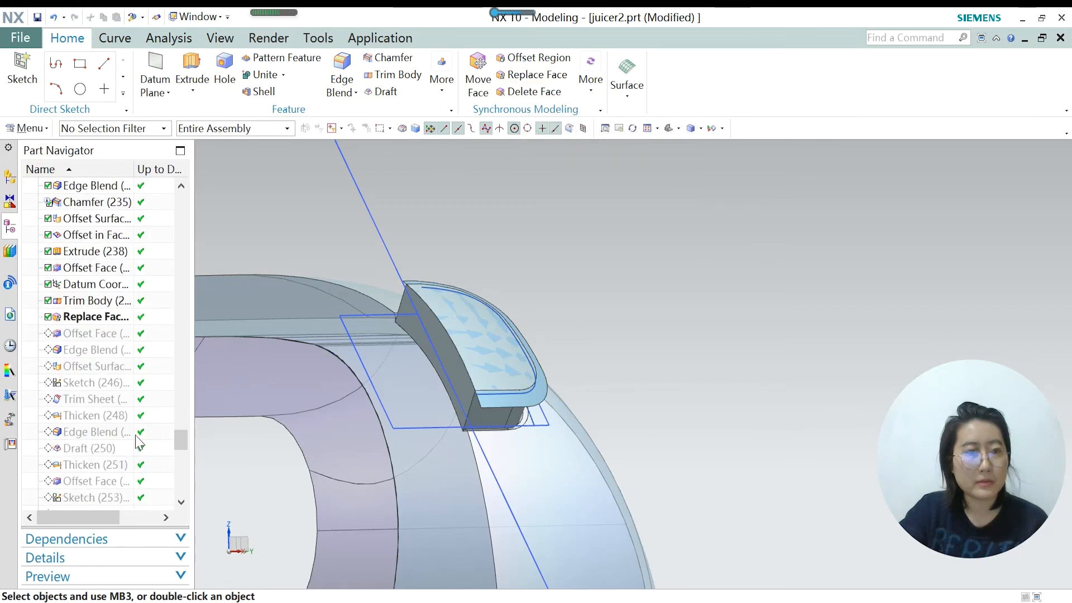
Make Offset Face (243) the current feature and review its selected faces and offset value, accepting the existing settings.
right_click(116, 335)
left_click(178, 384)
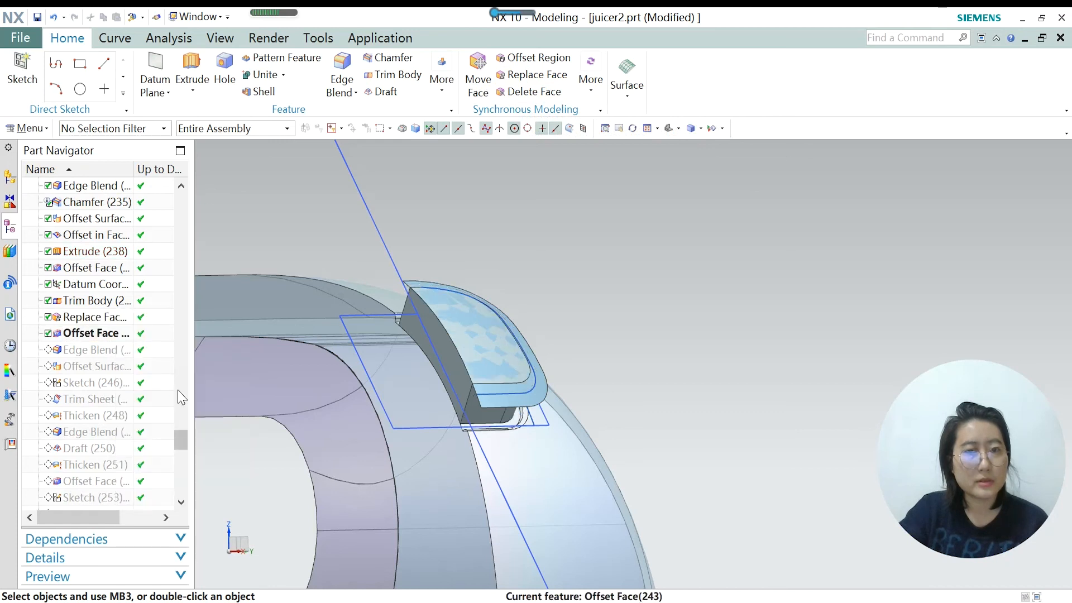
double_click(112, 335)
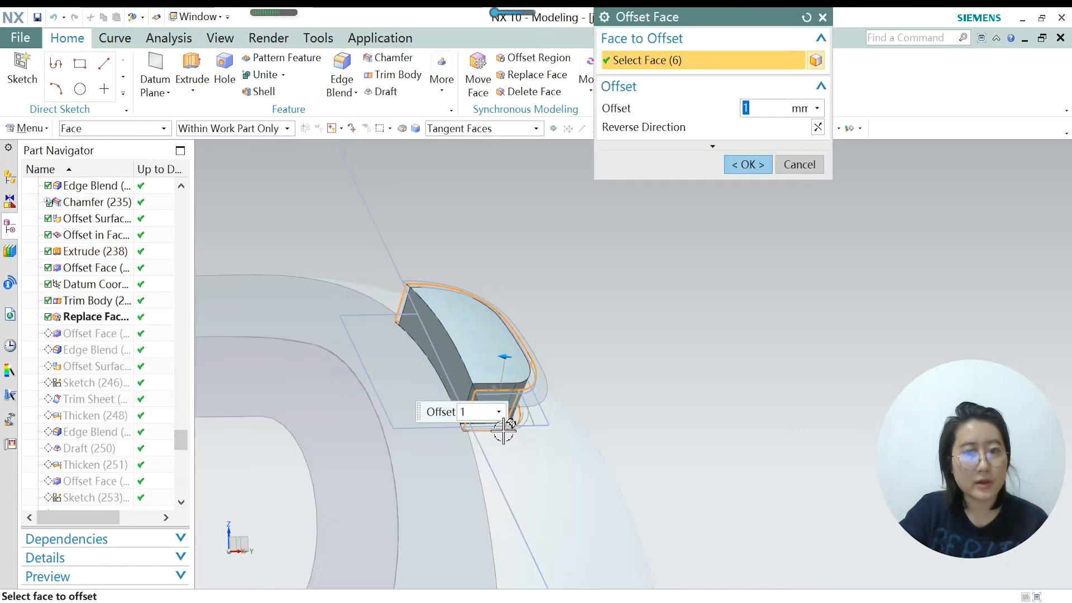
scroll(491, 424, "up", 4)
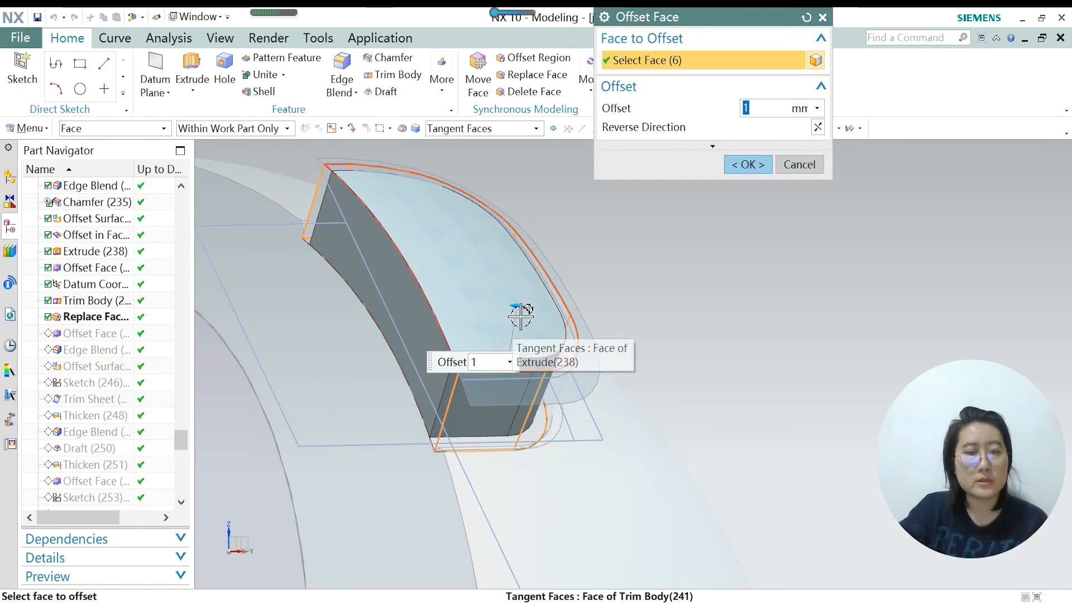
left_click(746, 171)
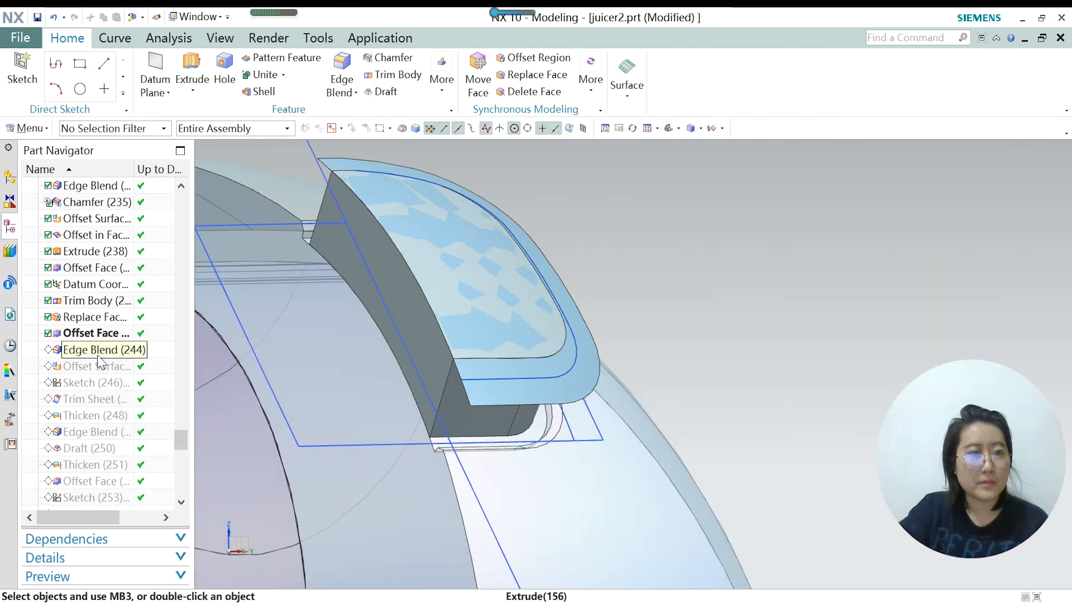
Make Edge Blend (244) the current feature and hide the offset surface covering the button.
right_click(98, 356)
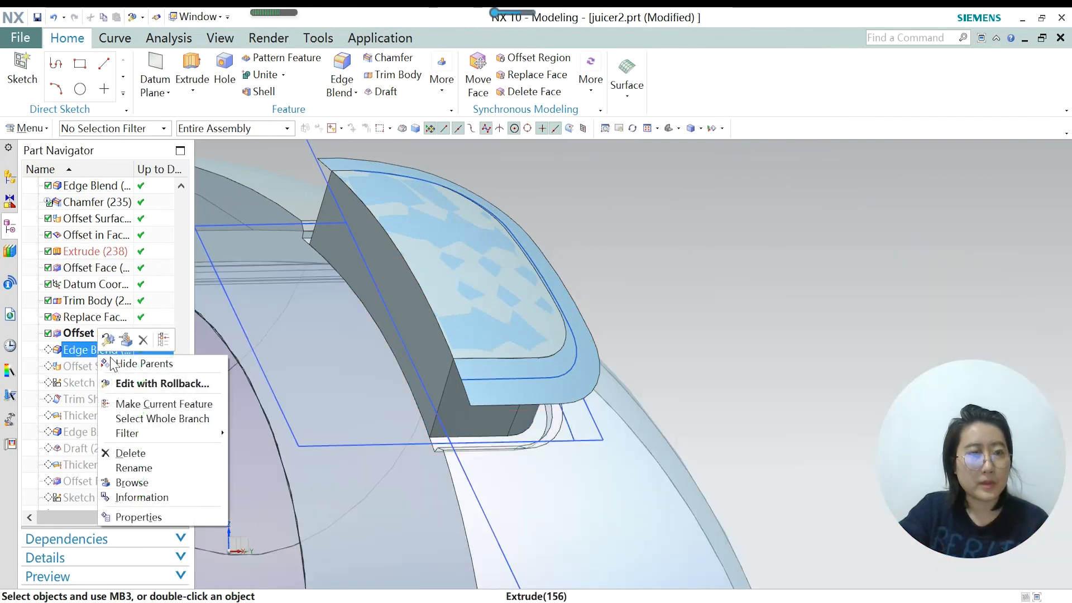
left_click(144, 404)
left_click(593, 367)
key("ctrl+b")
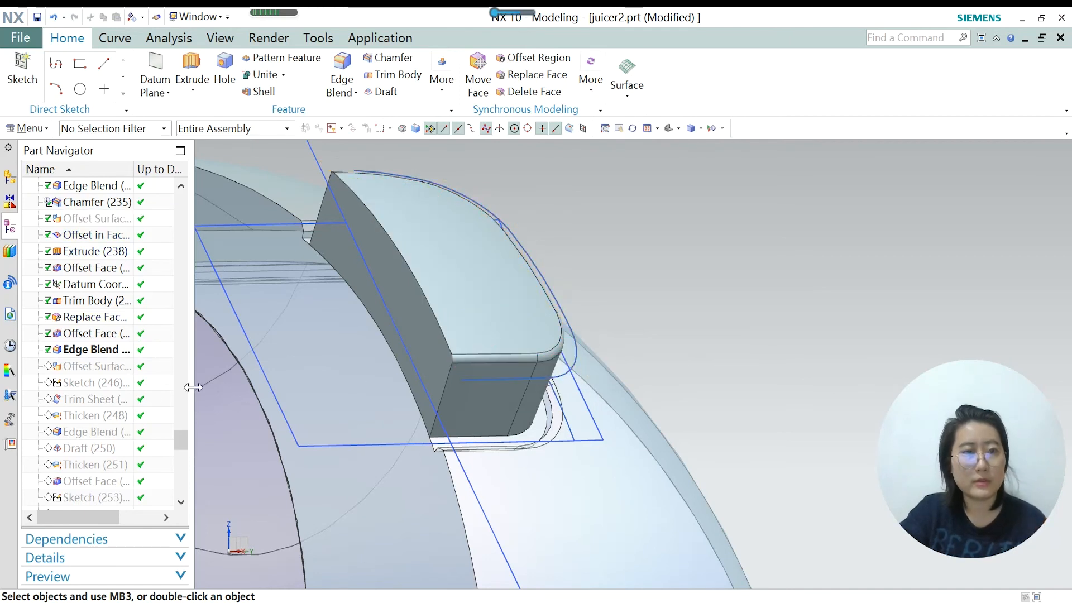
Open Edge Blend (244) and review its blended button edges and radius, accepting the existing settings.
double_click(94, 356)
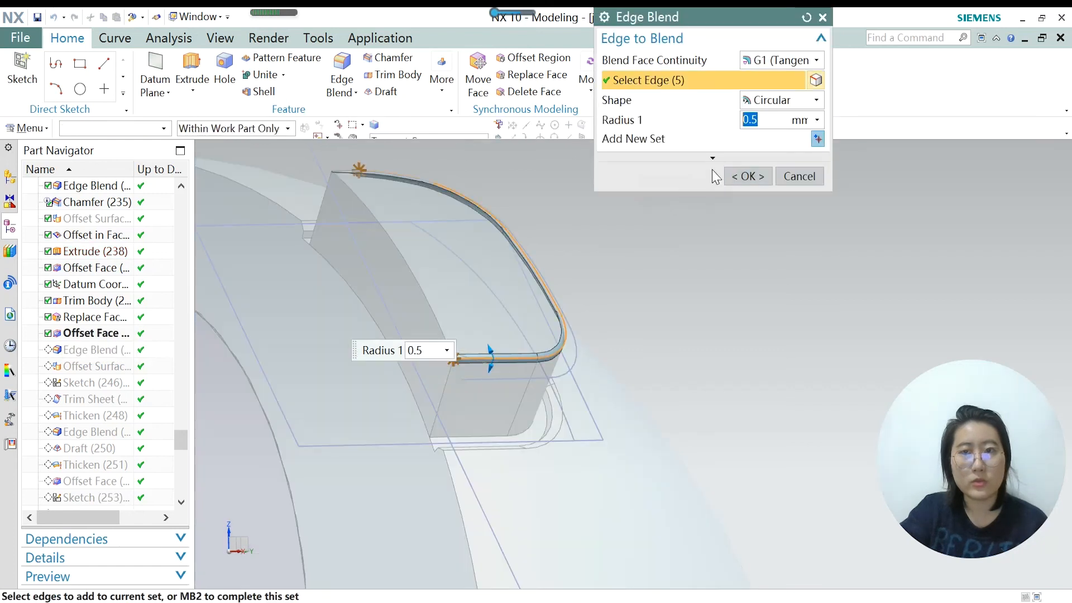
left_click(756, 181)
Make Offset Surface (245) the current feature and examine its highlighted extent over the whole handle.
right_click(114, 369)
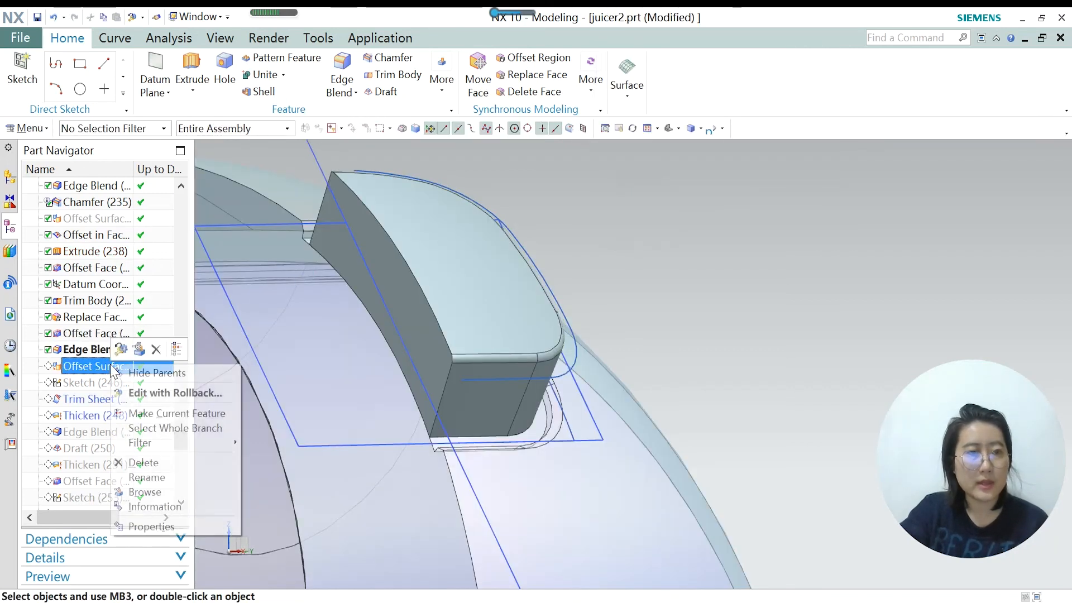
left_click(158, 413)
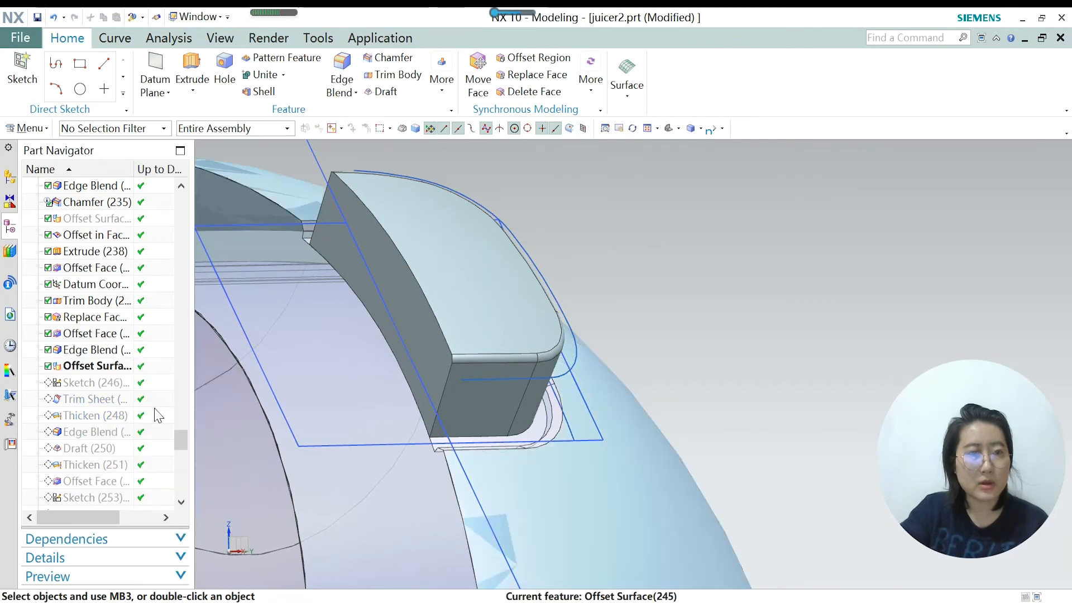
left_click(99, 367)
scroll(582, 278, "down", 8)
mouse_move(598, 397)
middle_mouse_down()
mouse_move(528, 404)
mouse_move(601, 391)
middle_mouse_up()
scroll(601, 391, "down", 4)
scroll(375, 368, "up", 3)
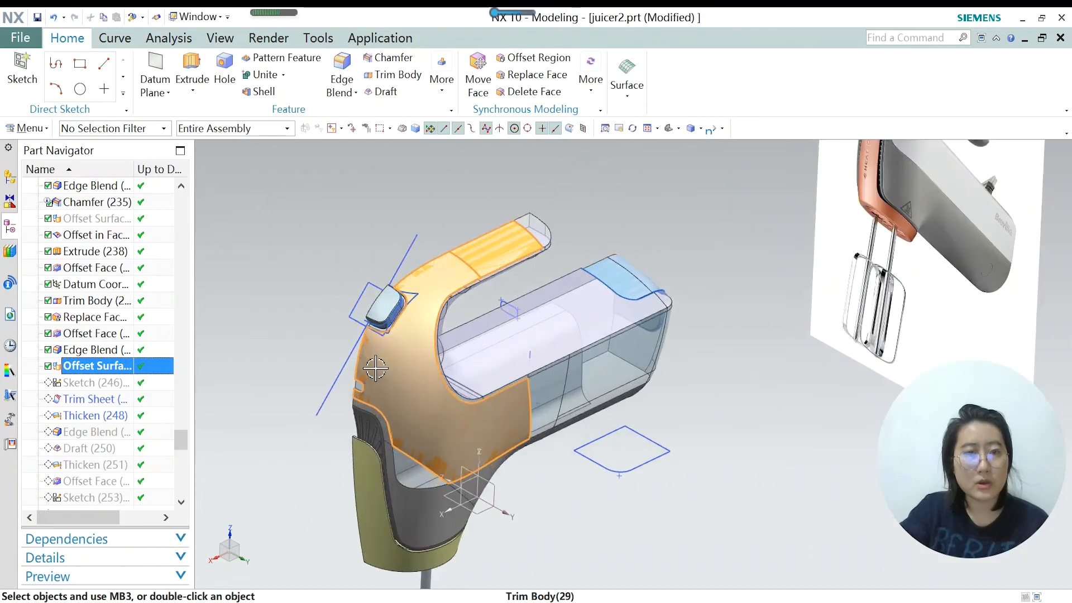
scroll(376, 368, "up", 3)
scroll(375, 369, "down", 3)
scroll(383, 352, "up", 3)
scroll(382, 352, "down", 2)
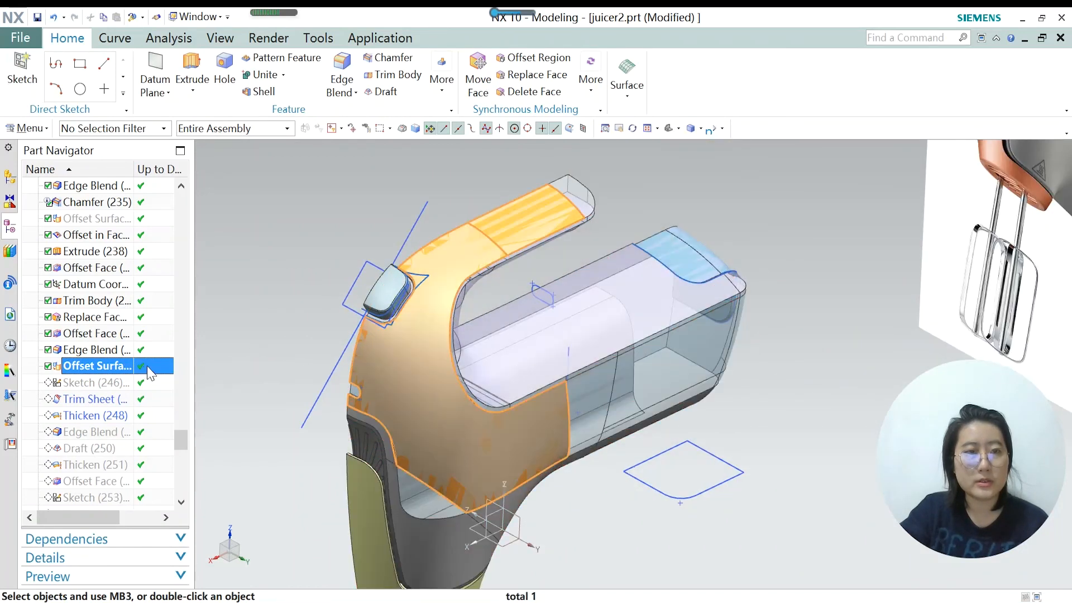
Make Sketch (246) the current feature and open it to examine the rectangle drawn across the handle's grip.
right_click(89, 388)
left_click(139, 425)
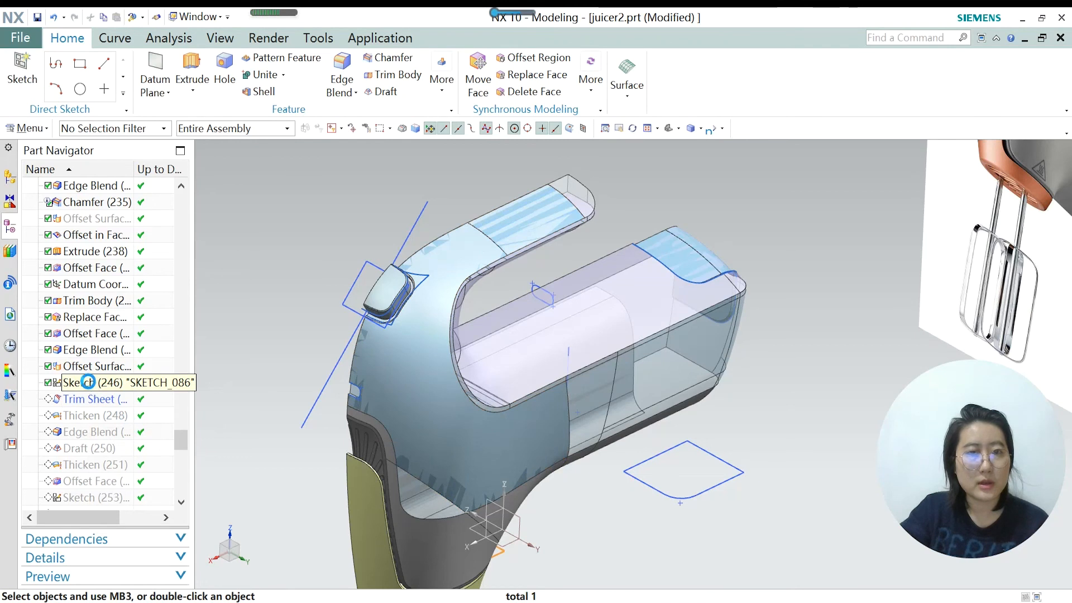
double_click(88, 382)
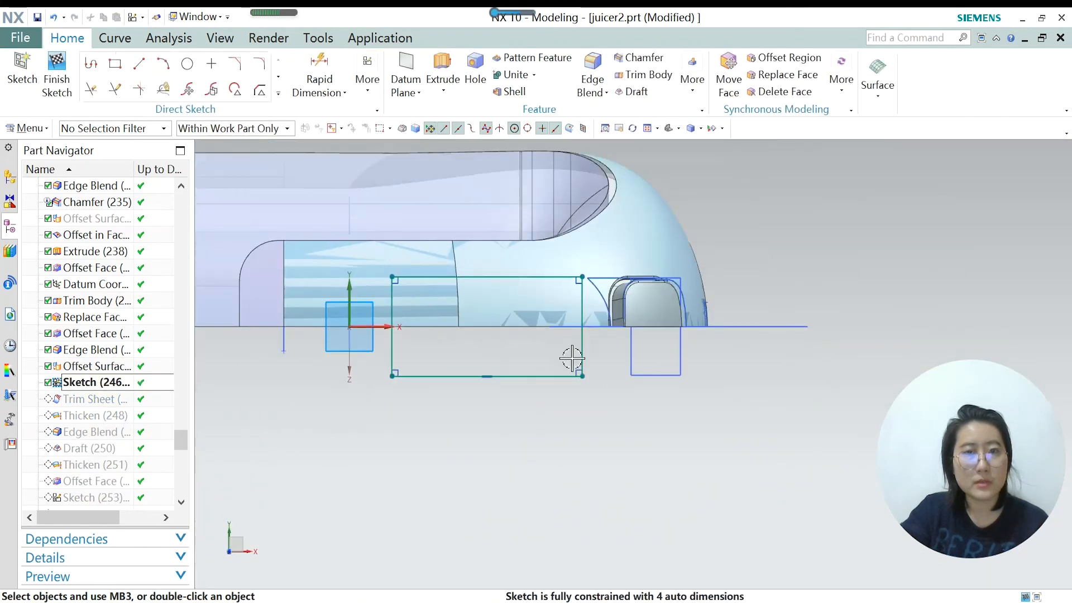
scroll(361, 396, "down", 1)
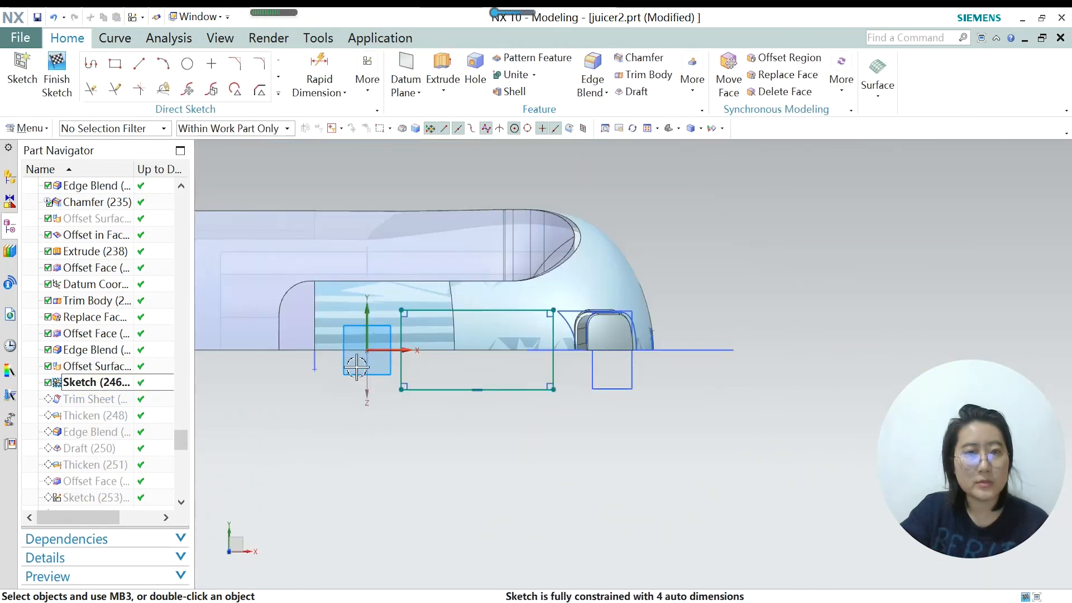
scroll(600, 369, "up", 2)
scroll(567, 413, "down", 1)
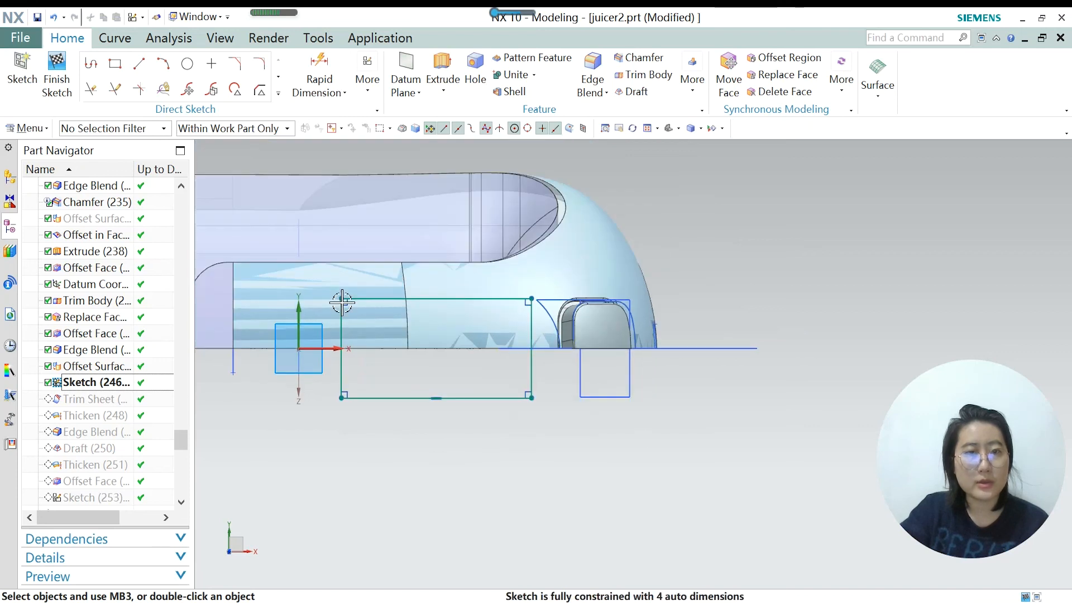
Start the Rectangle command, look over its creation methods, and leave it without drawing anything.
left_click(113, 64)
key("Escape")
left_click(99, 58)
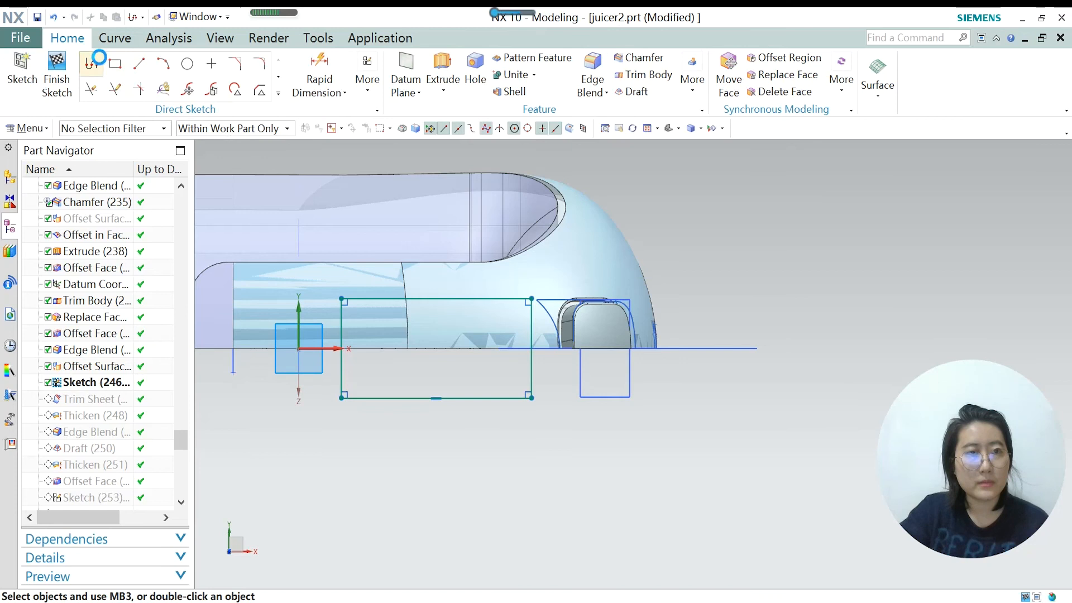
left_click(115, 64)
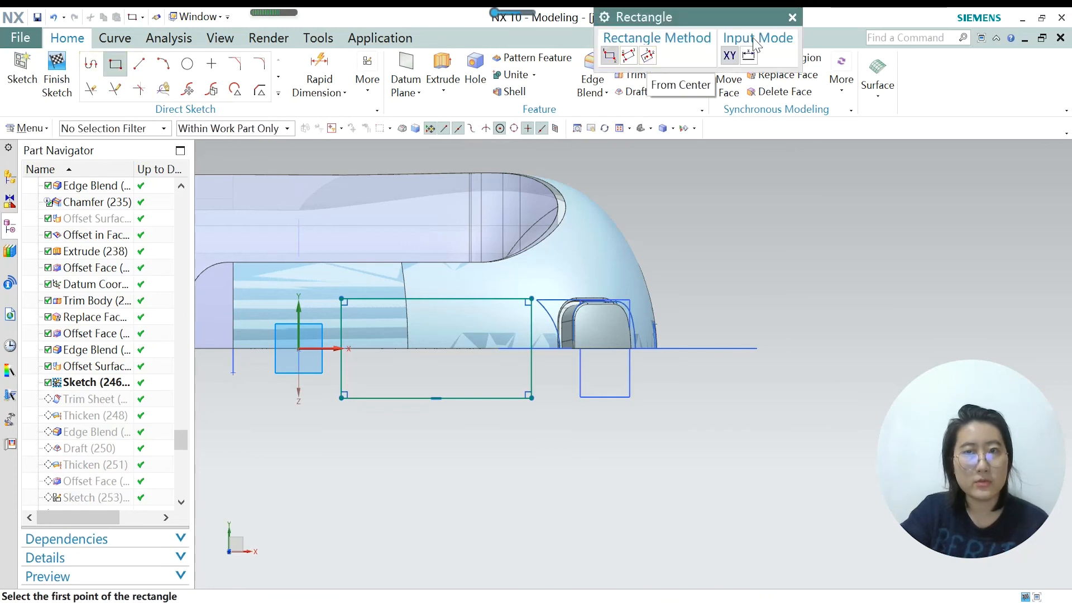
left_click(792, 18)
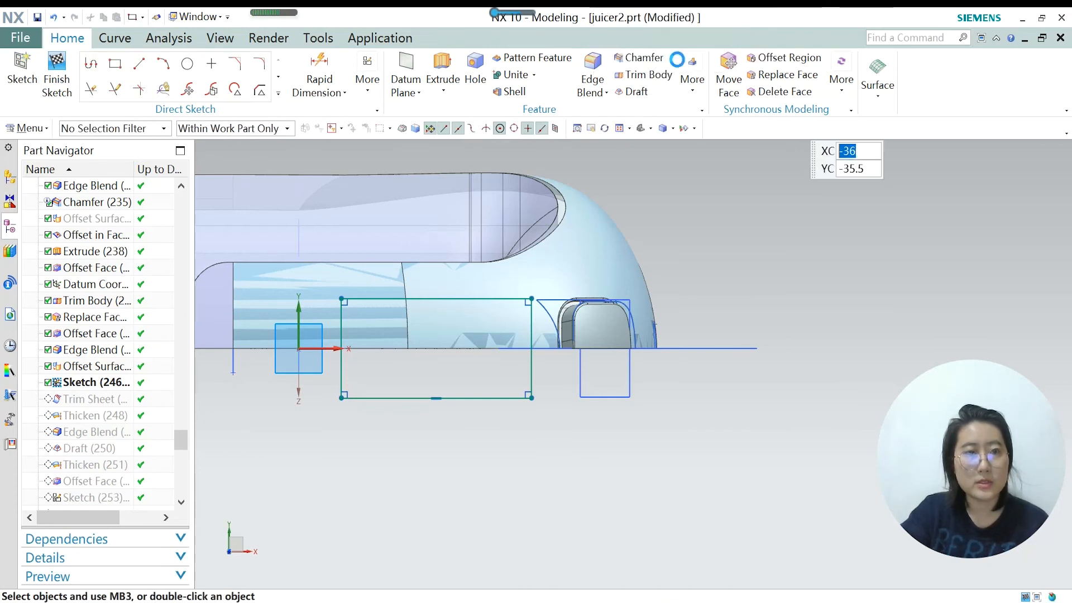
Make Trim Sheet (247) the current feature and highlight Offset Surface (245) to identify the sheet being trimmed.
right_click(104, 400)
left_click(162, 461)
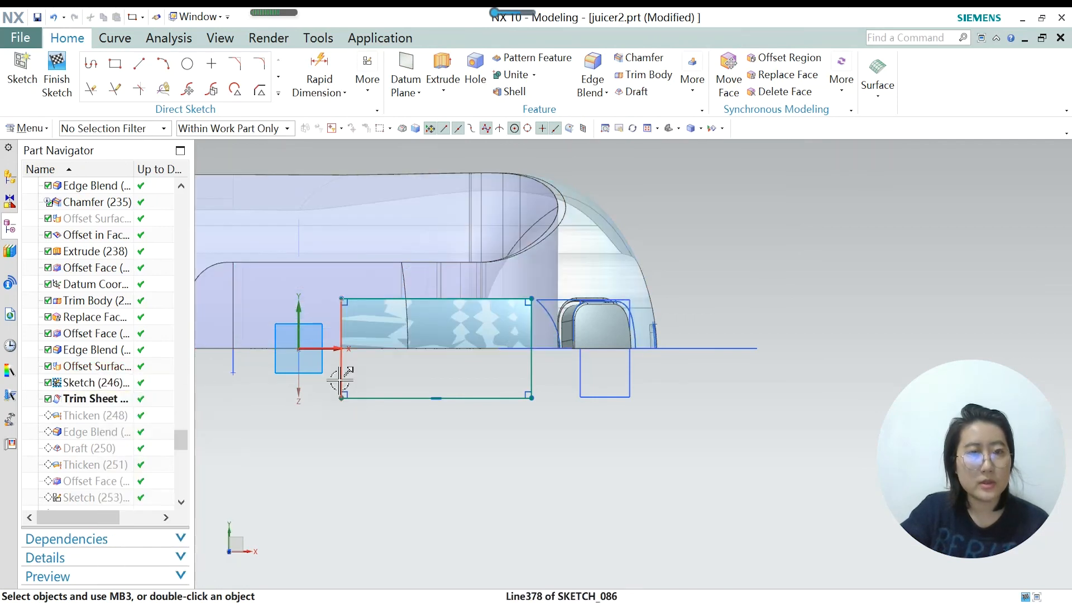
left_click(116, 371)
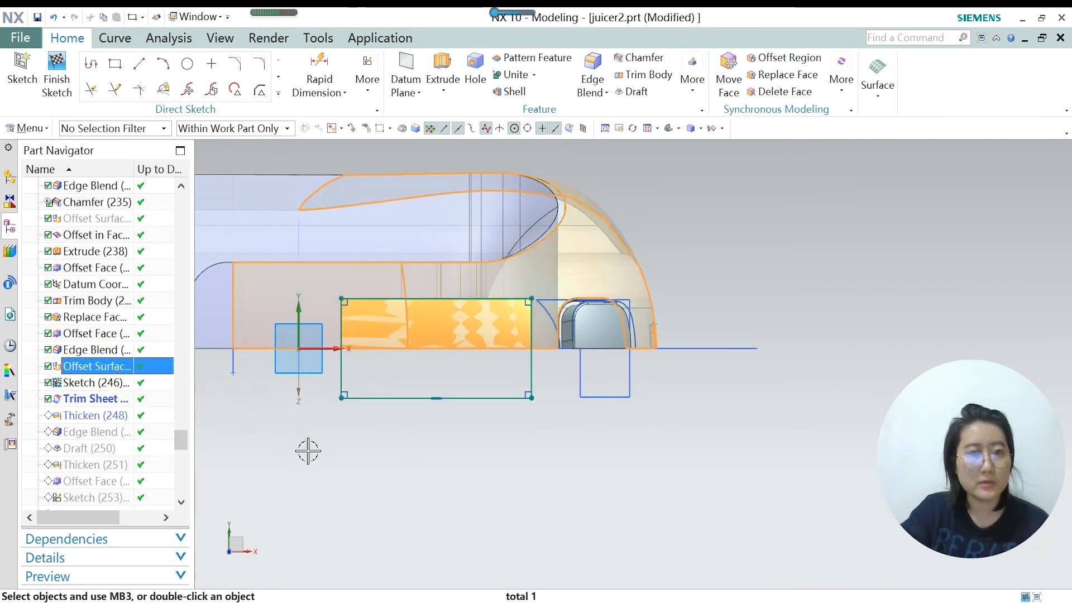
left_click(383, 469)
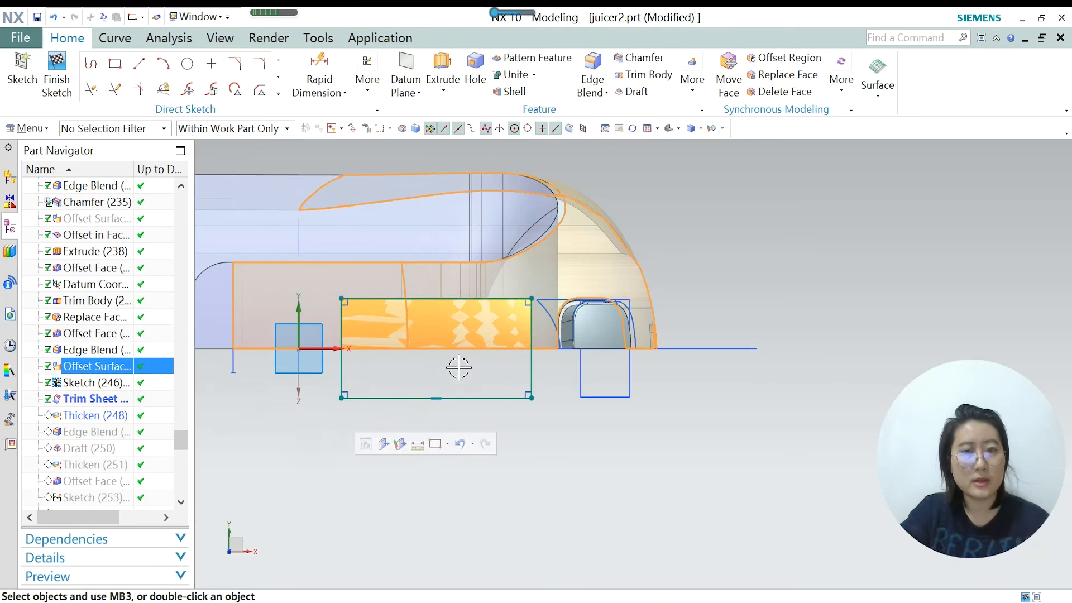
key("Escape")
Finish editing Sketch (246) and return to the model.
left_click(118, 415)
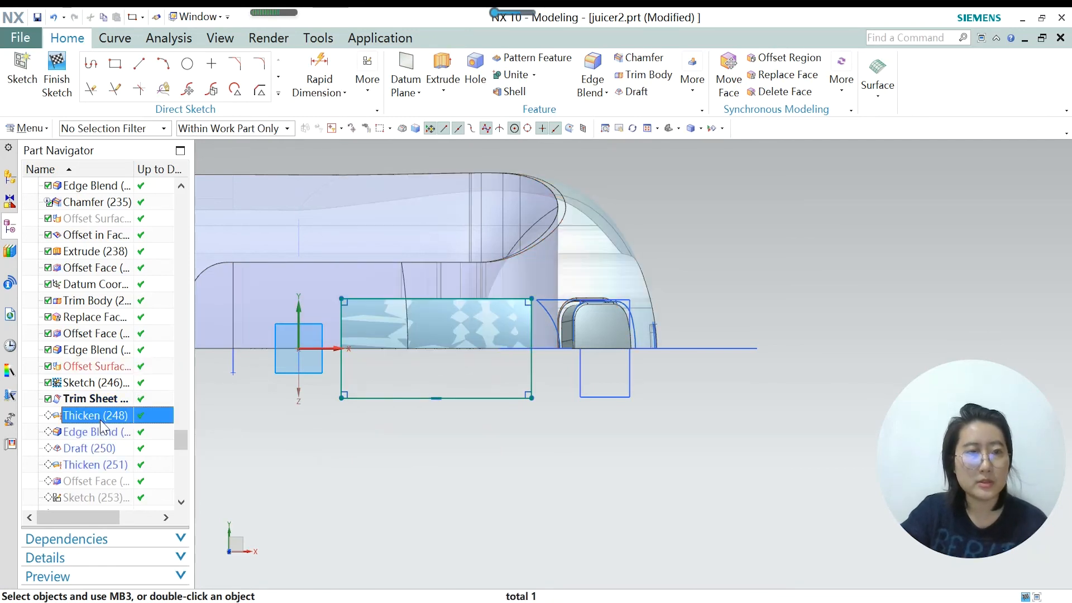
right_click(127, 413)
left_click(245, 414)
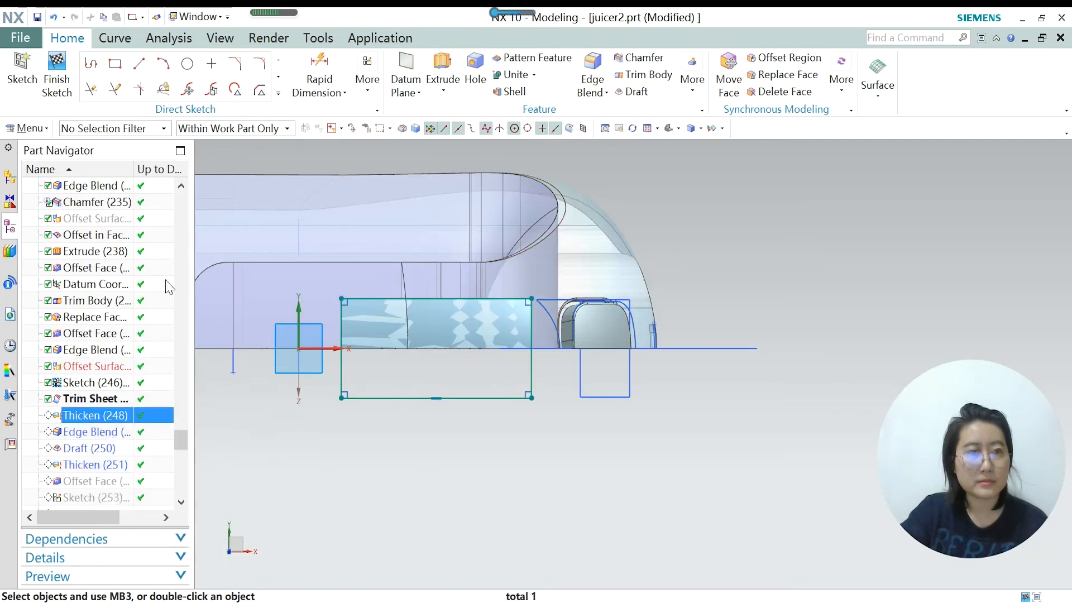
left_click(66, 87)
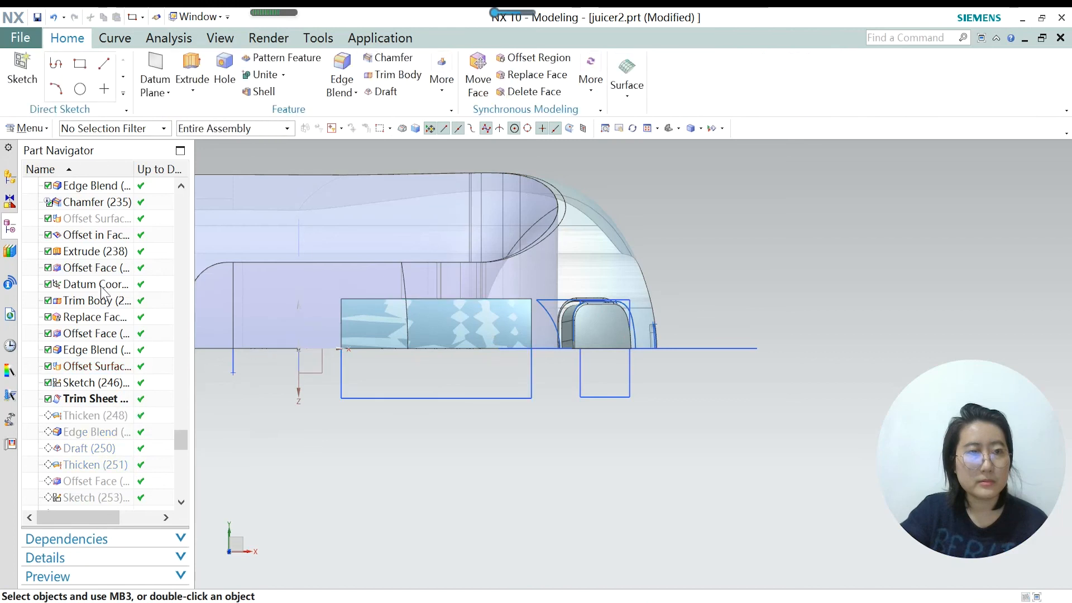
Make Thicken (248) the current feature and examine the handle's upper surface from the side.
right_click(95, 418)
left_click(148, 467)
middle_click_drag(409, 406, 383, 240)
scroll(377, 272, "up", 2)
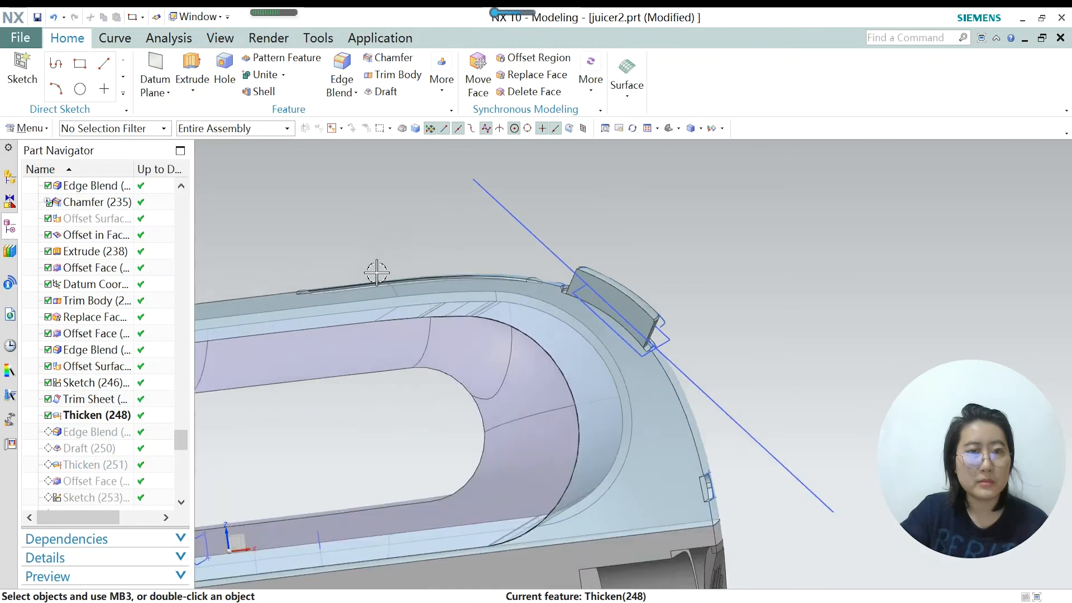
scroll(371, 277, "up", 3)
scroll(423, 230, "down", 2)
Open Thicken (248) and review its offsets, Subtract boolean and target body, accepting the existing settings.
left_click(96, 417)
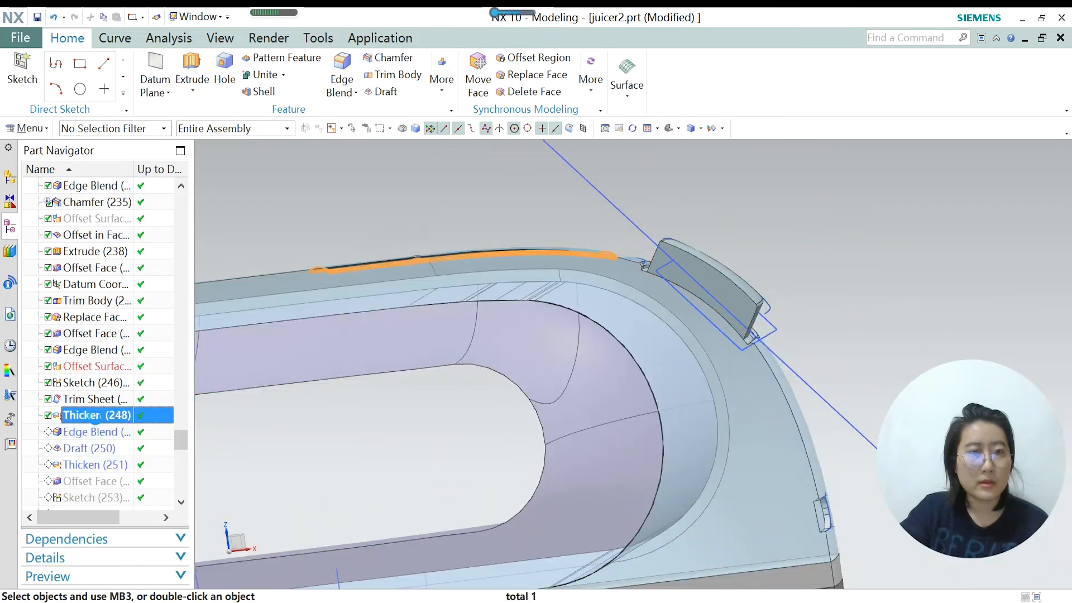
double_click(95, 416)
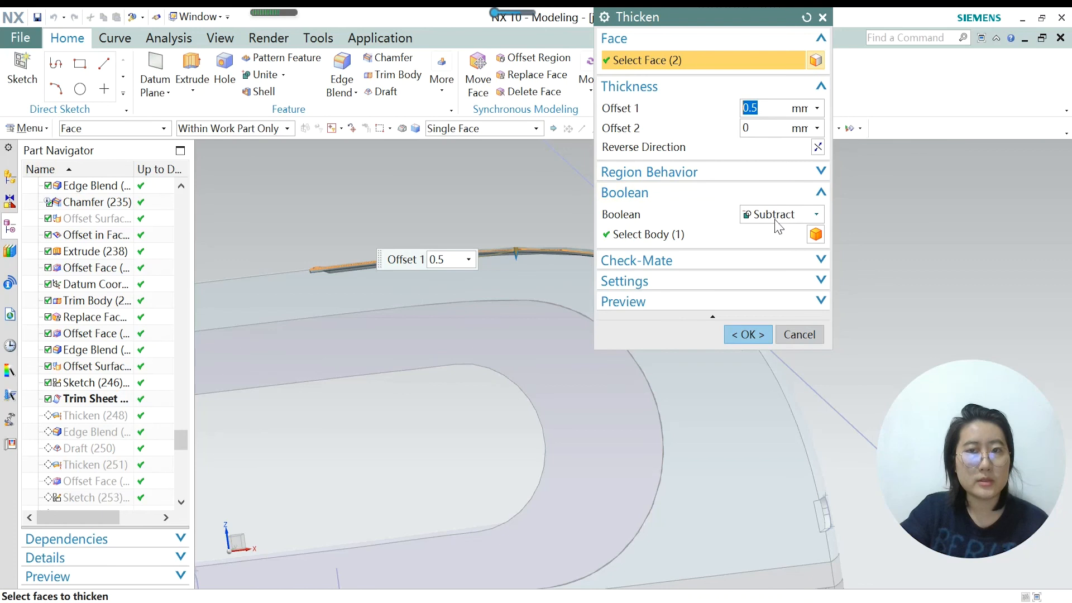
left_click(776, 234)
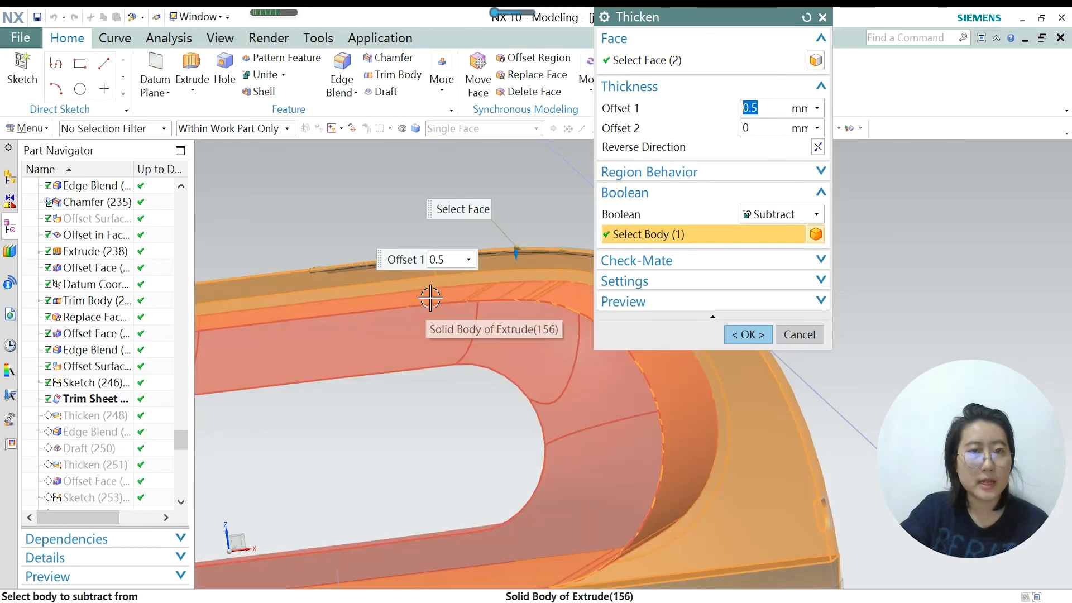
left_click(748, 334)
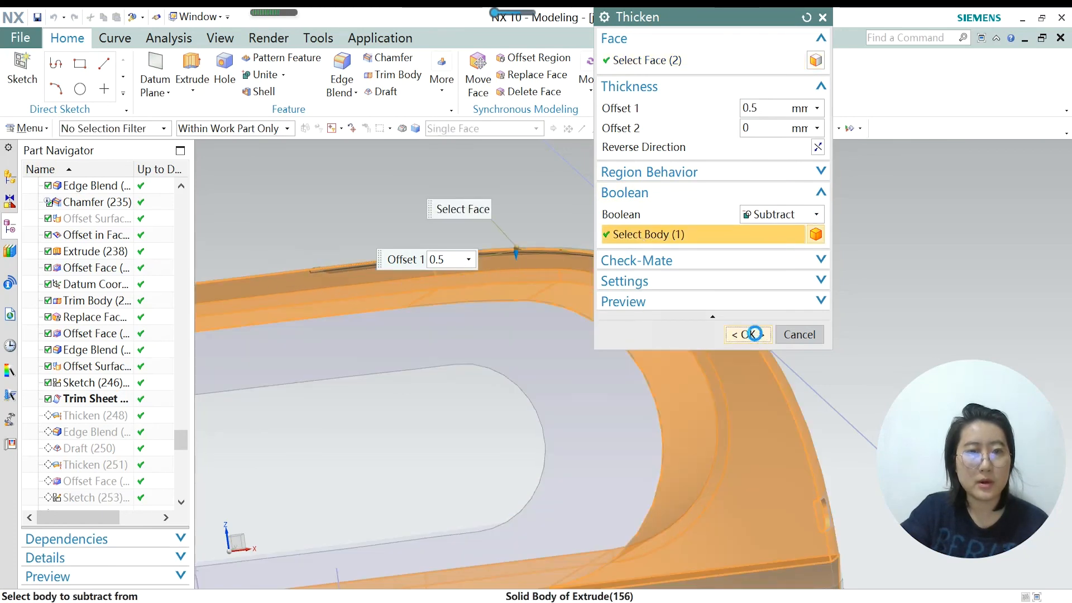
Hide the trimmed sheet covering the shallow recess on top of the handle.
left_click(92, 434)
right_click(92, 433)
middle_click_drag(419, 232, 423, 304)
scroll(426, 260, "down", 5)
scroll(423, 304, "down", 2)
scroll(414, 471, "up", 4)
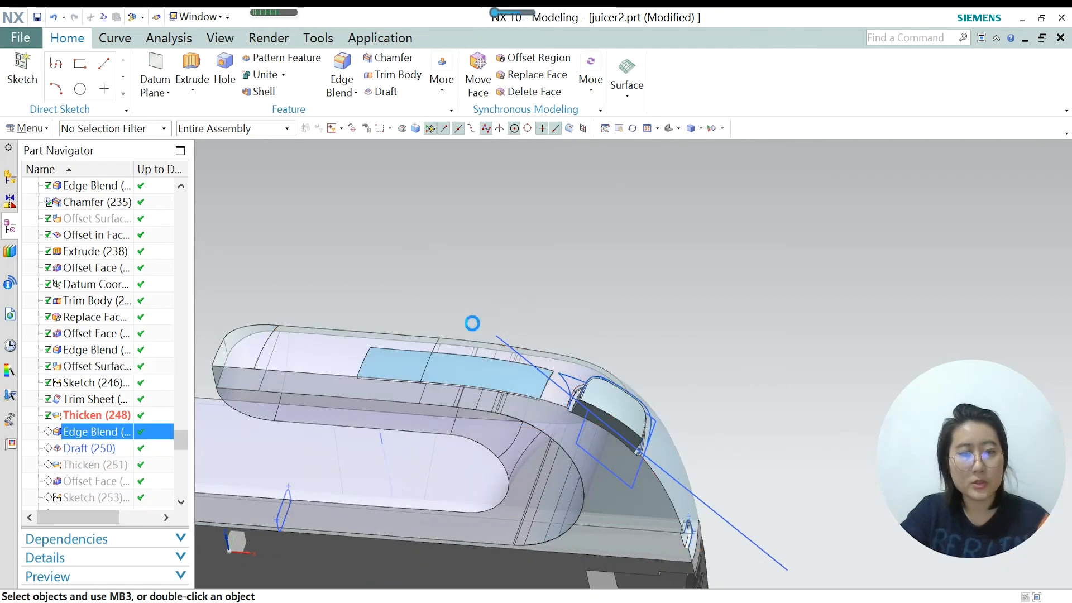
key("ctrl+b")
left_click(407, 360)
left_click(766, 139)
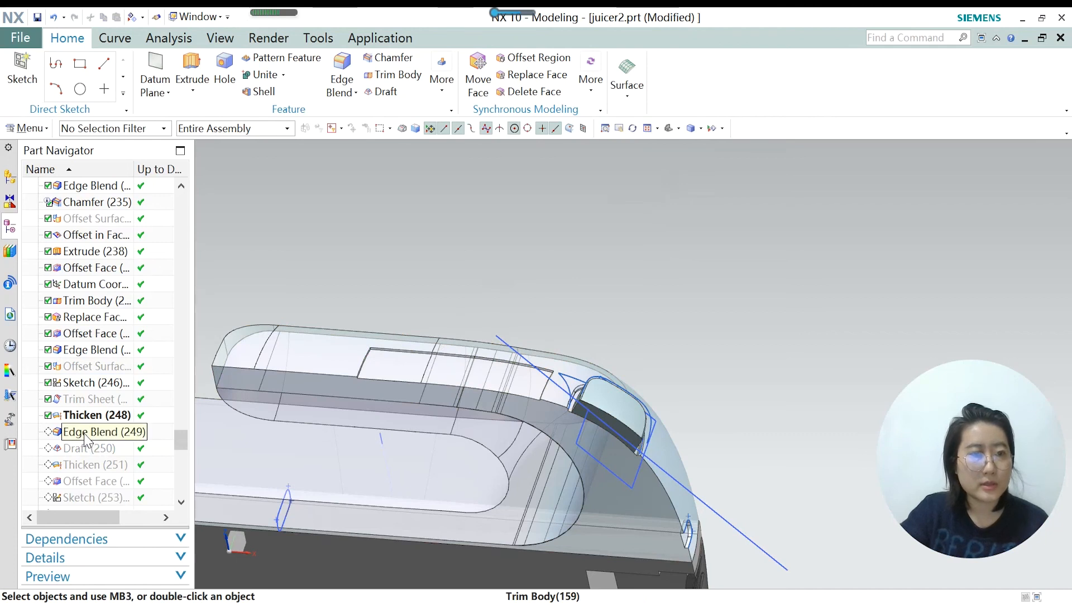
Make Edge Blend (249) the current feature and review its recess corner edges and radius, accepting the existing settings.
right_click(85, 439)
left_click(142, 481)
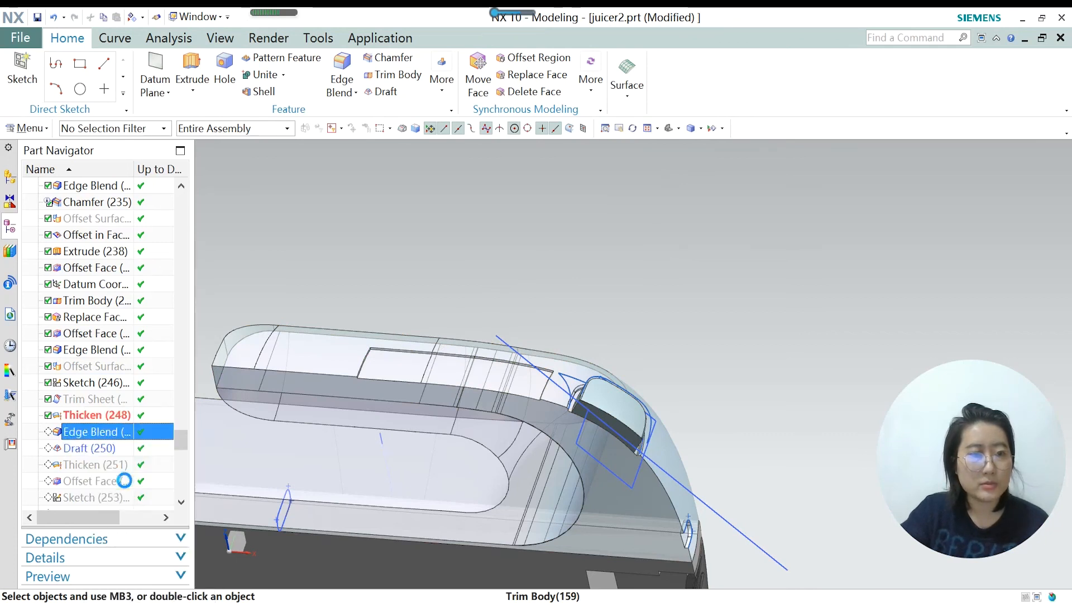
double_click(112, 432)
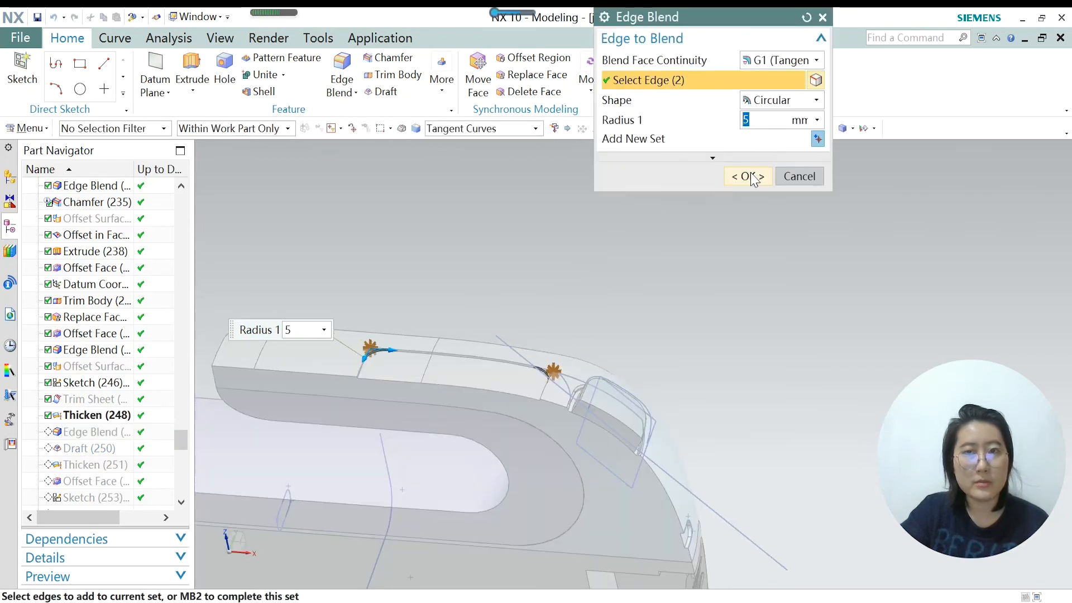
left_click(748, 176)
Make Draft (250) the current feature.
left_click(96, 450)
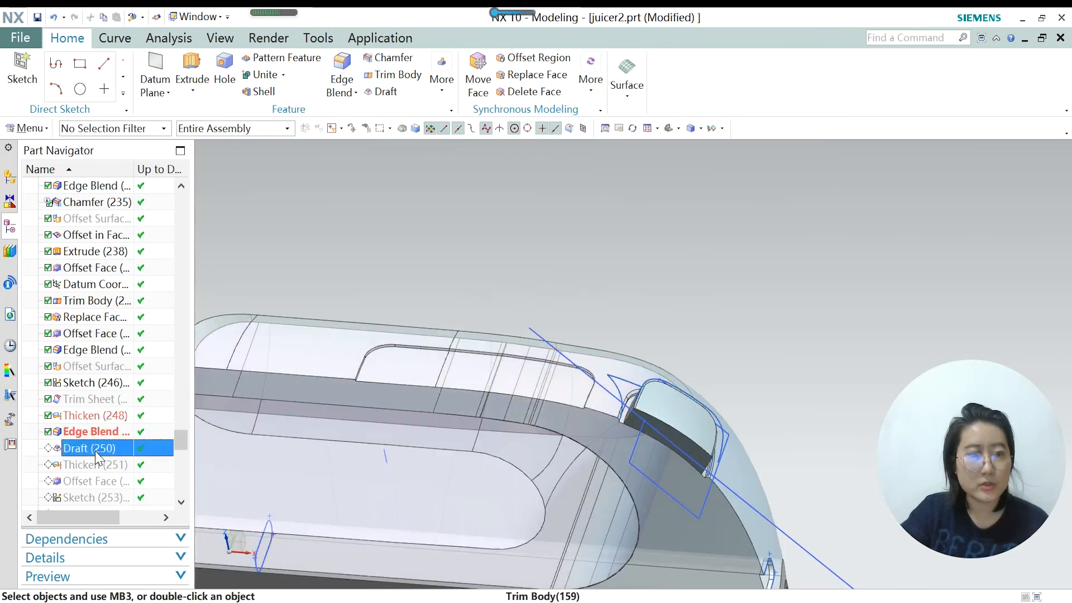
right_click(97, 453)
left_click(201, 329)
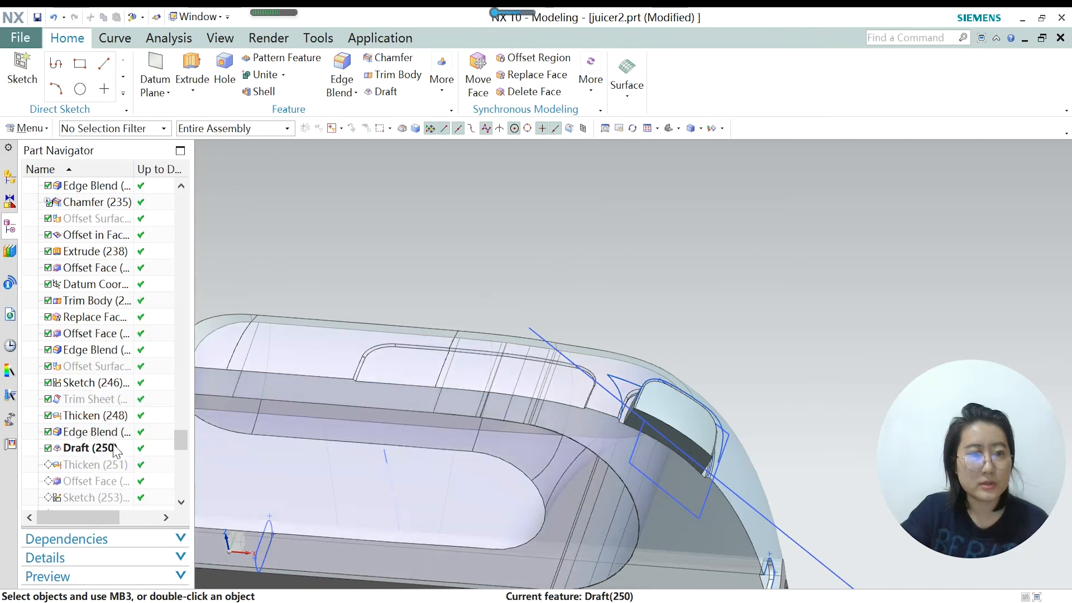
Open Draft (250) and review its draw direction, stationary faces, drafted faces and angle, accepting the existing settings.
double_click(96, 448)
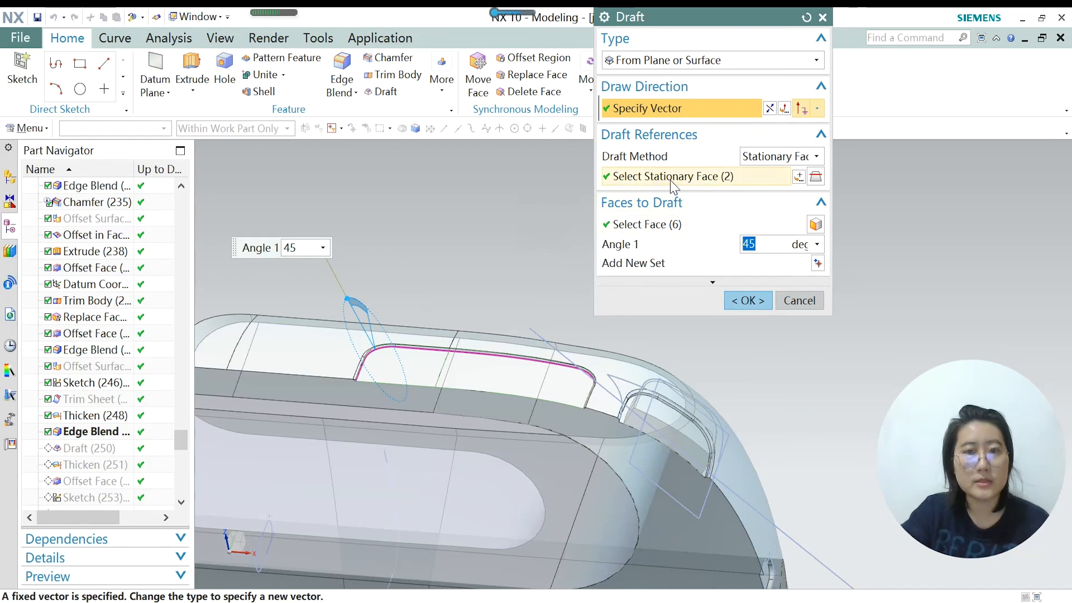
scroll(414, 369, "up", 2)
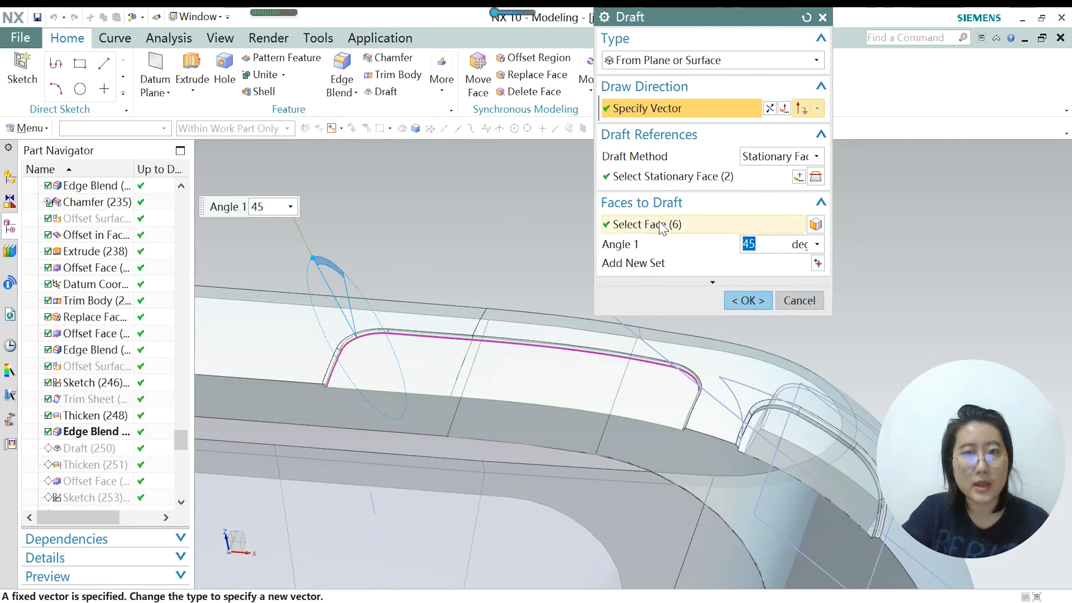
scroll(336, 379, "up", 2)
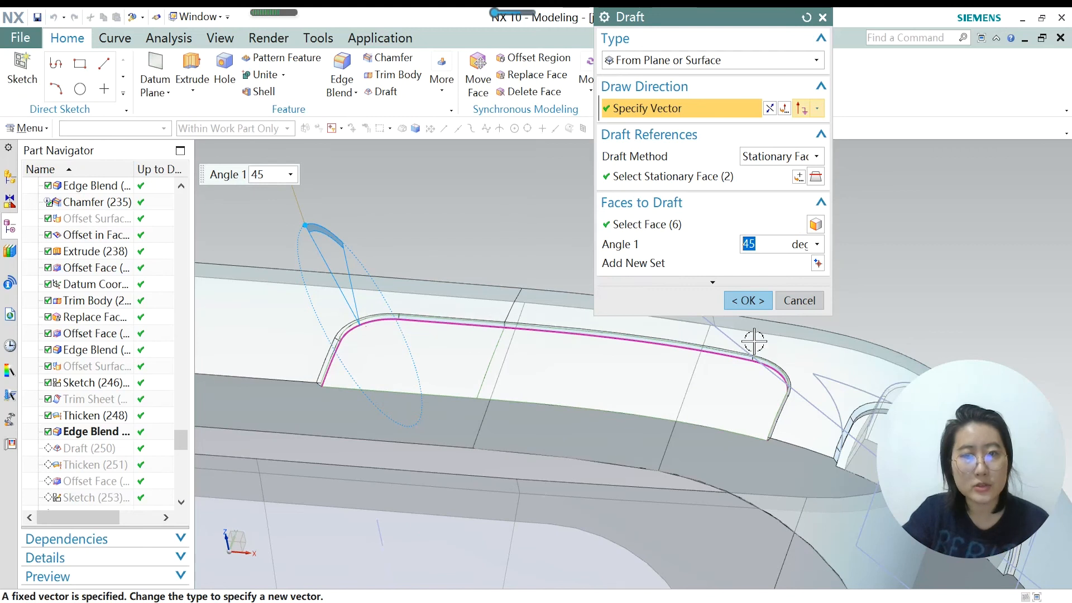
left_click(751, 299)
Try making Thicken (251) the current feature and undo that change to return to Draft (250).
left_click(85, 466)
right_click(84, 475)
left_click(106, 345)
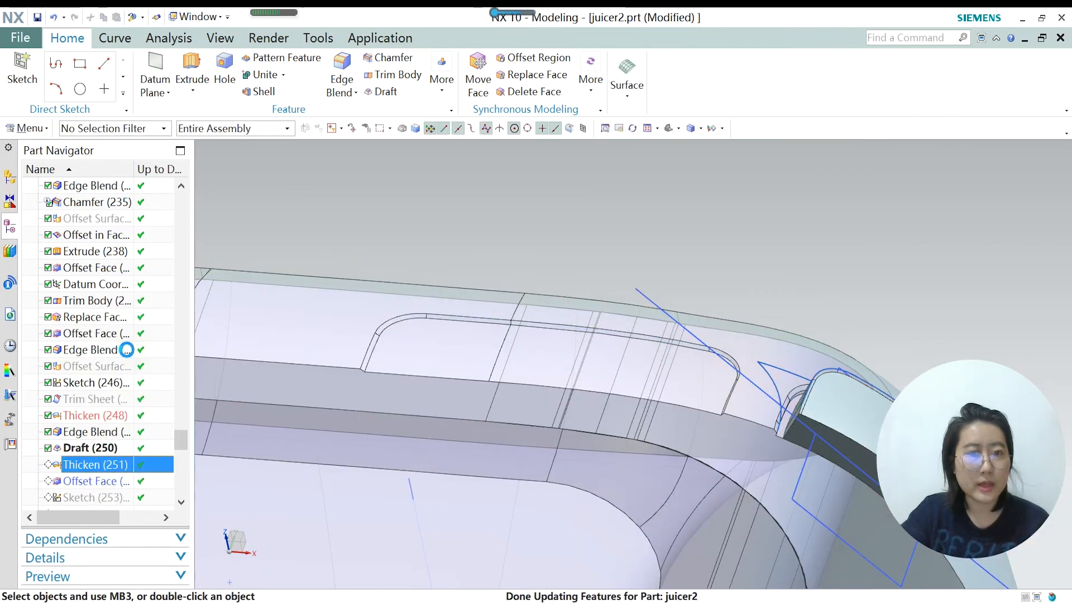
scroll(371, 370, "down", 5)
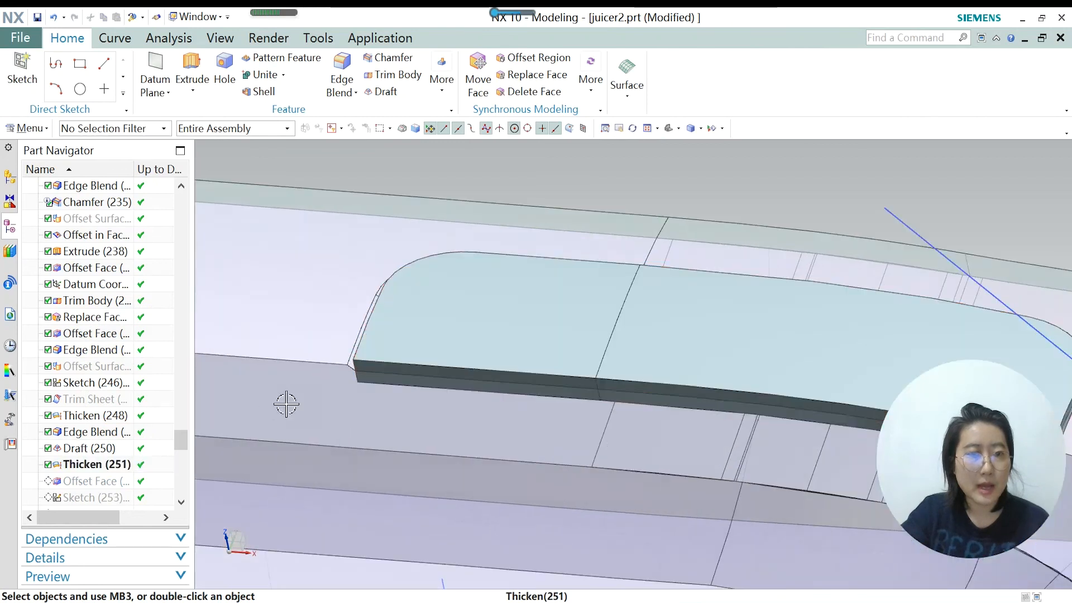
key("ctrl+z")
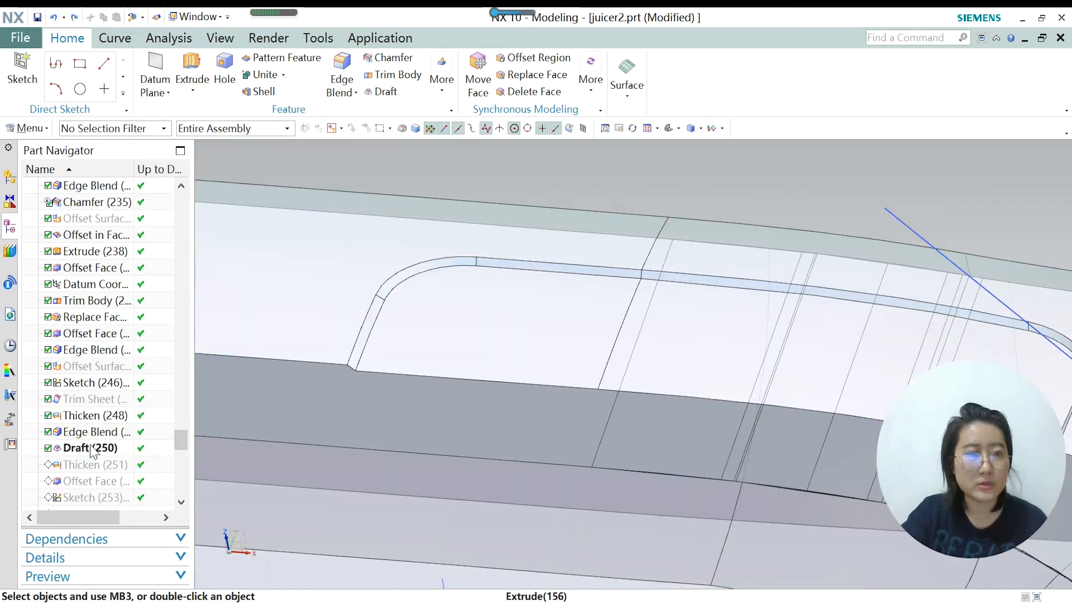
Make Thicken (251) the current feature and review its faces, two offsets and Boolean option, accepting the existing settings.
right_click(88, 468)
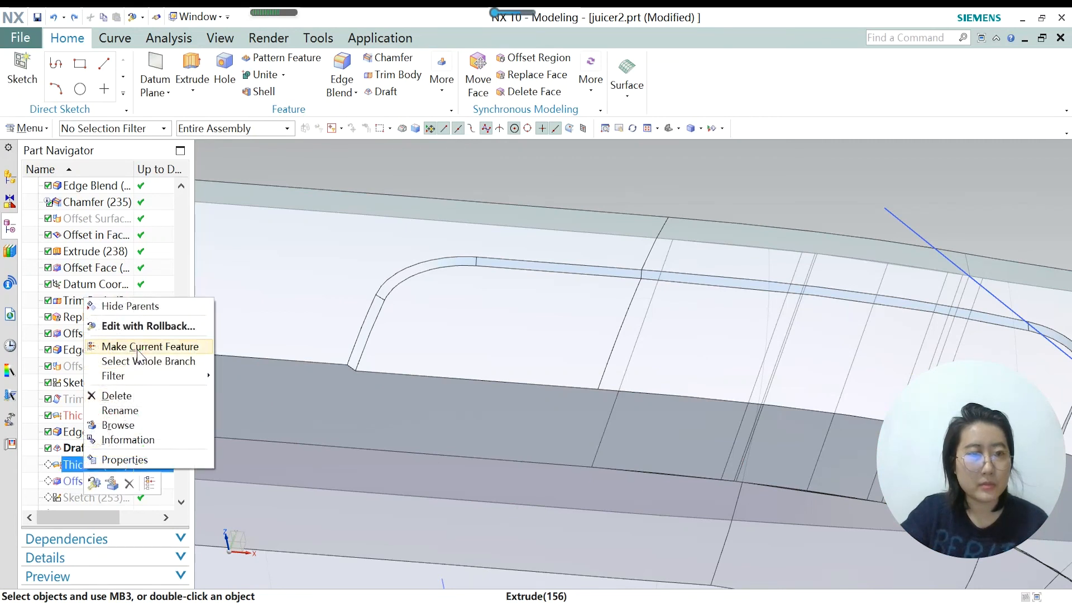
left_click(146, 345)
scroll(439, 218, "down", 1)
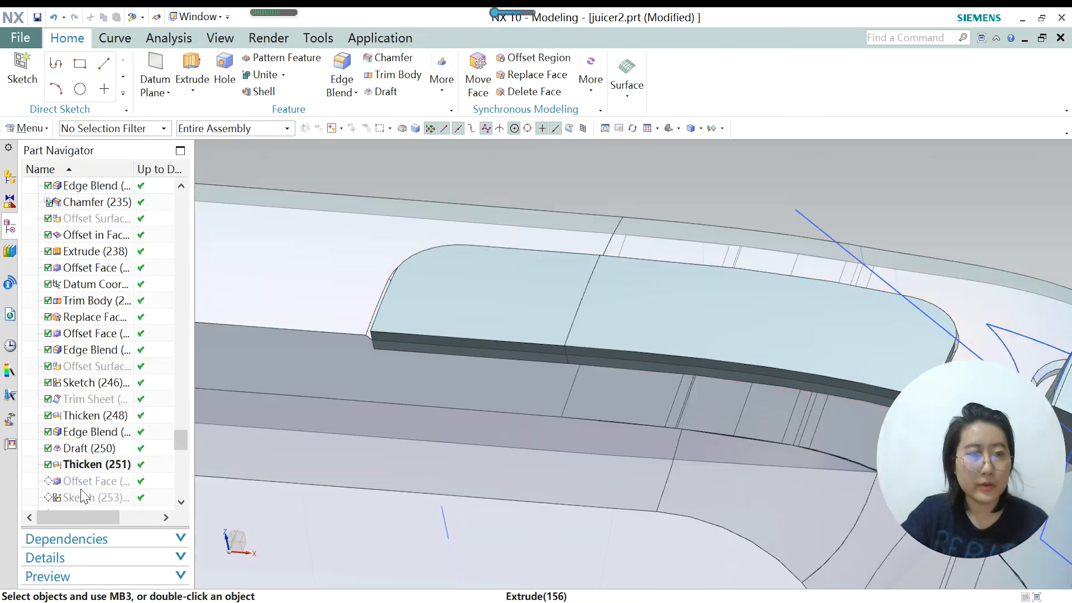
double_click(80, 466)
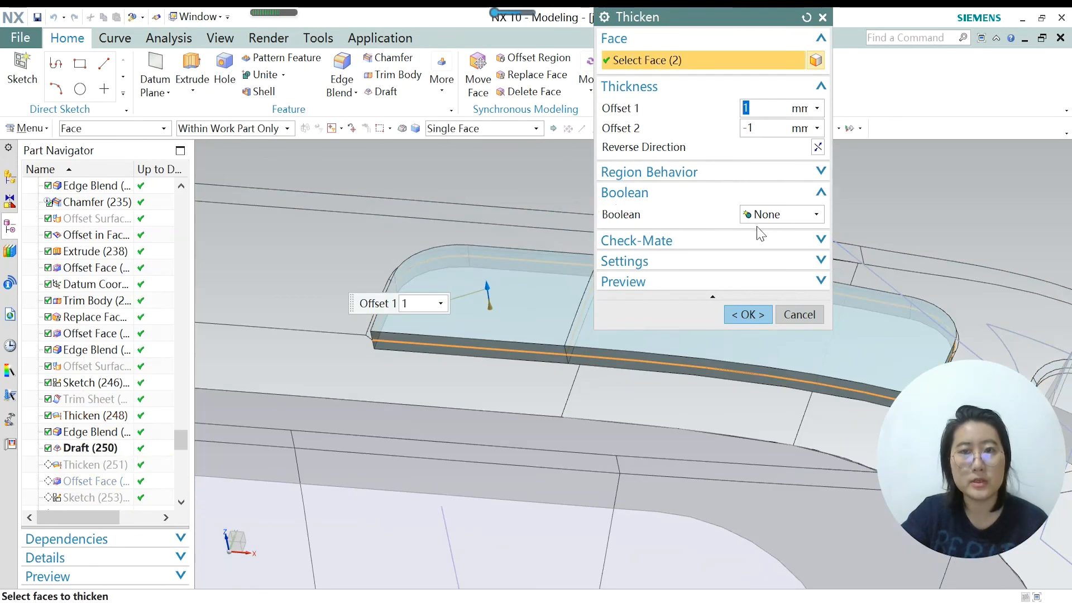
left_click(746, 315)
Make Offset Face (252) the current feature and review its selected side faces and offset distance, accepting the existing settings.
left_click(91, 482)
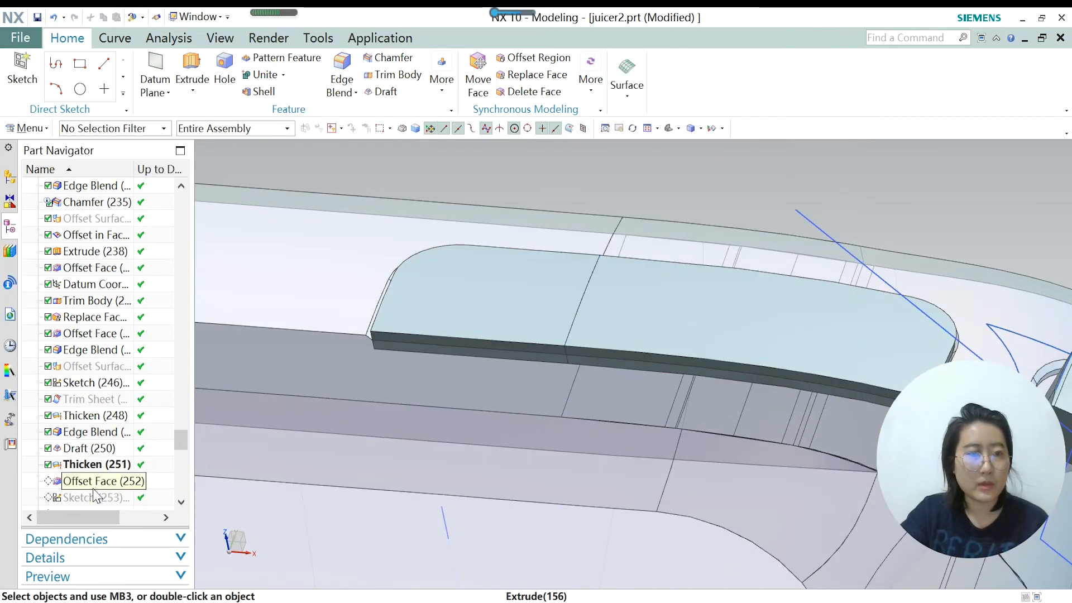
right_click(92, 484)
left_click(160, 366)
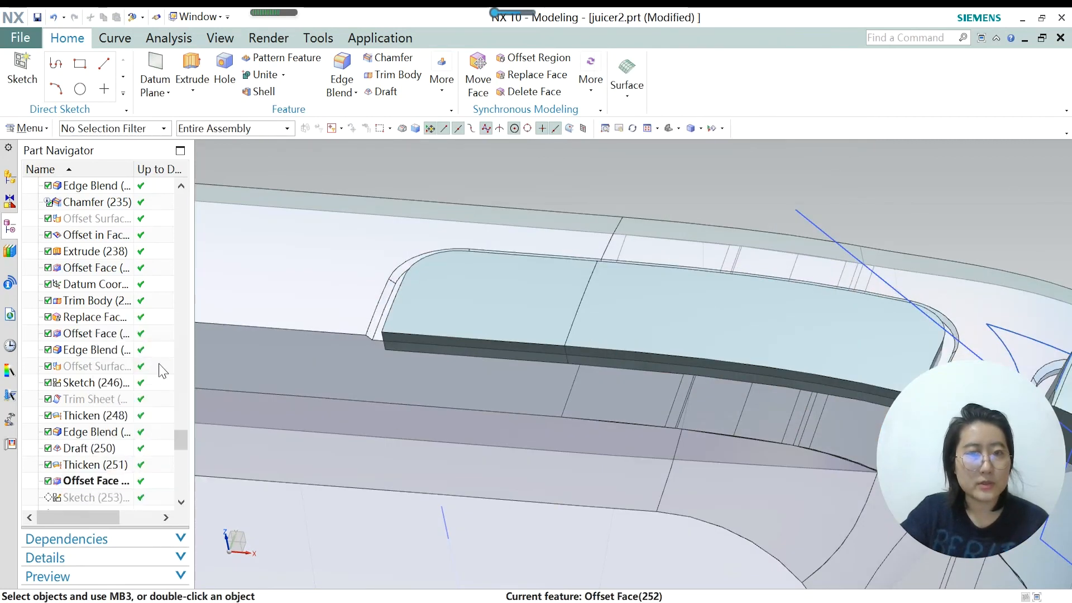
middle_click_drag(387, 305, 437, 322)
scroll(439, 322, "up", 3)
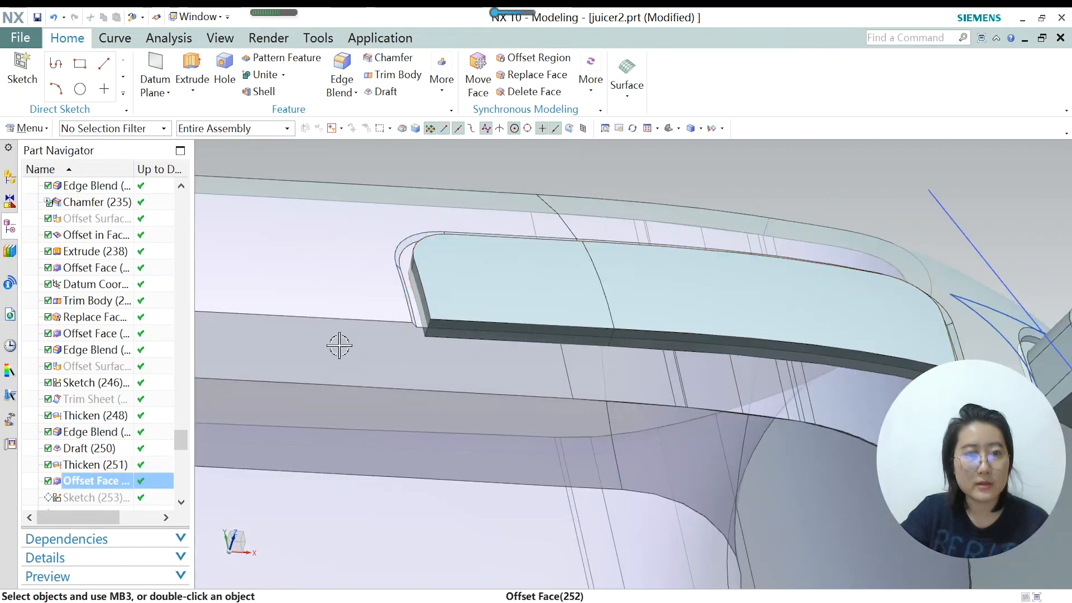
double_click(83, 484)
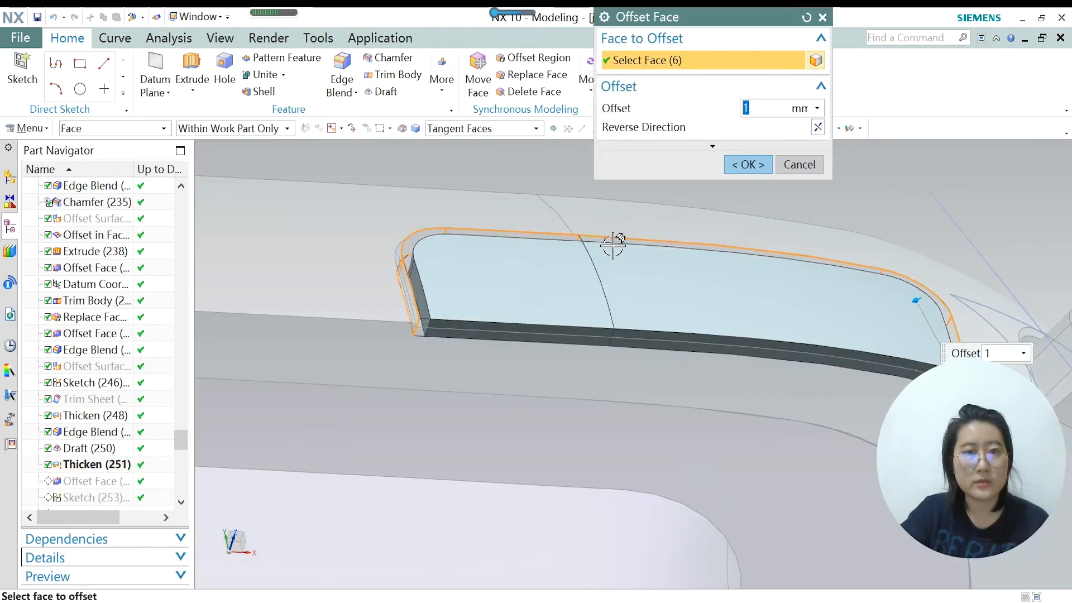
left_click(737, 171)
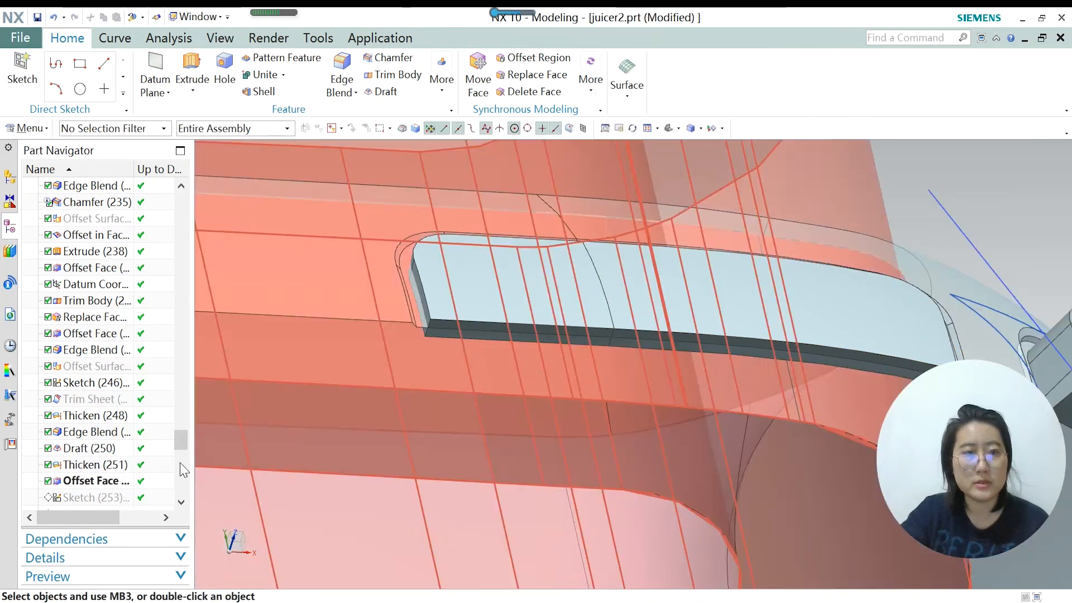
Make Sketch (253) the current feature, examine its narrow rectangle across the recess pad in the sketch plane, and finish the sketch.
right_click(106, 499)
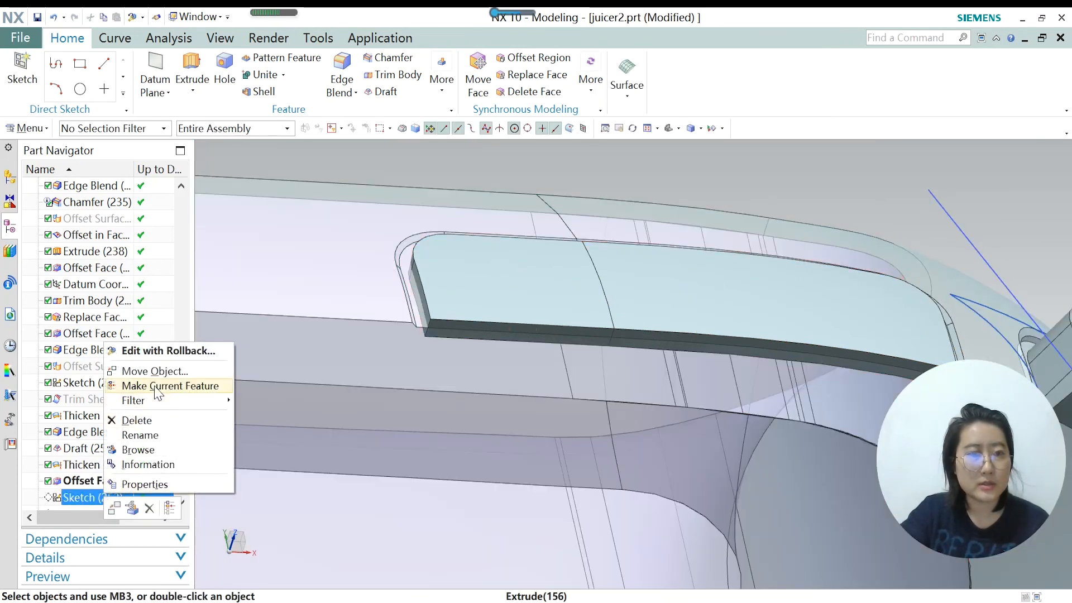
left_click(134, 385)
double_click(95, 498)
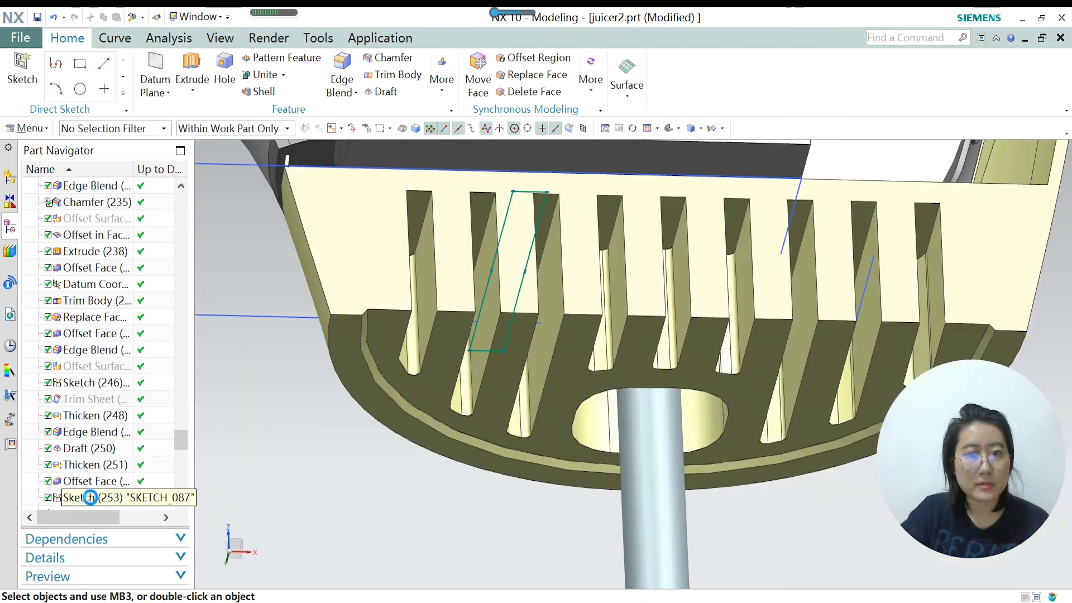
scroll(495, 297, "up", 2)
middle_click_drag(535, 203, 527, 366)
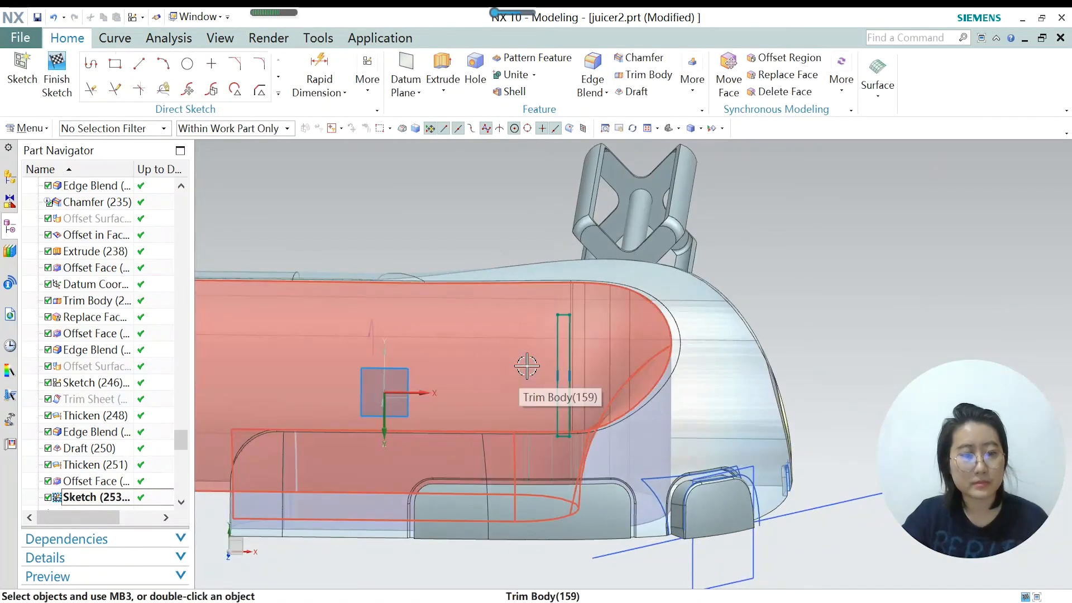
key("F8")
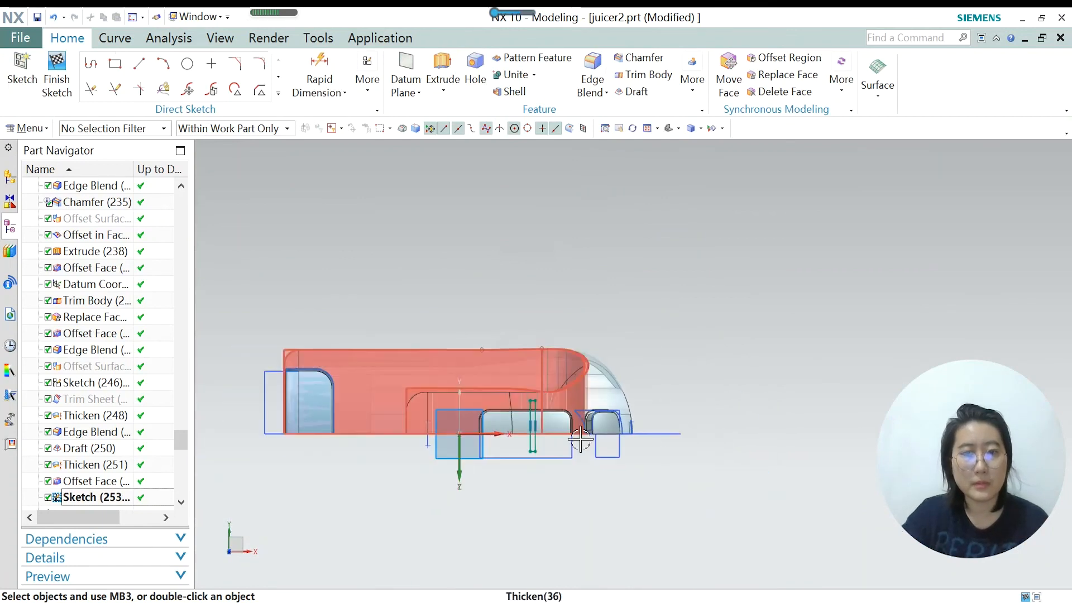
scroll(531, 442, "down", 2)
scroll(495, 428, "up", 1)
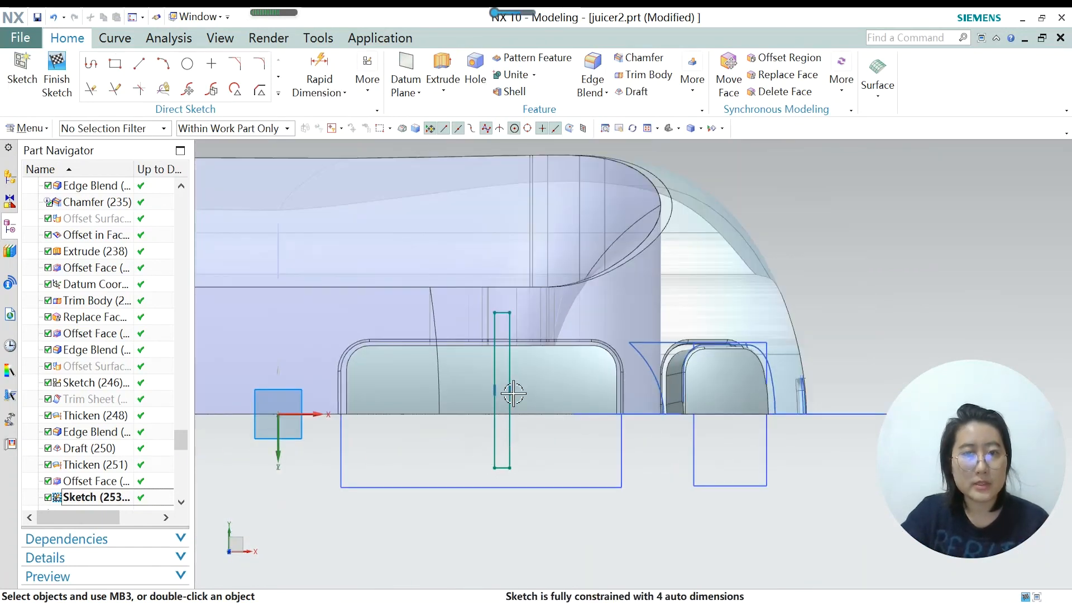
scroll(536, 453, "up", 1)
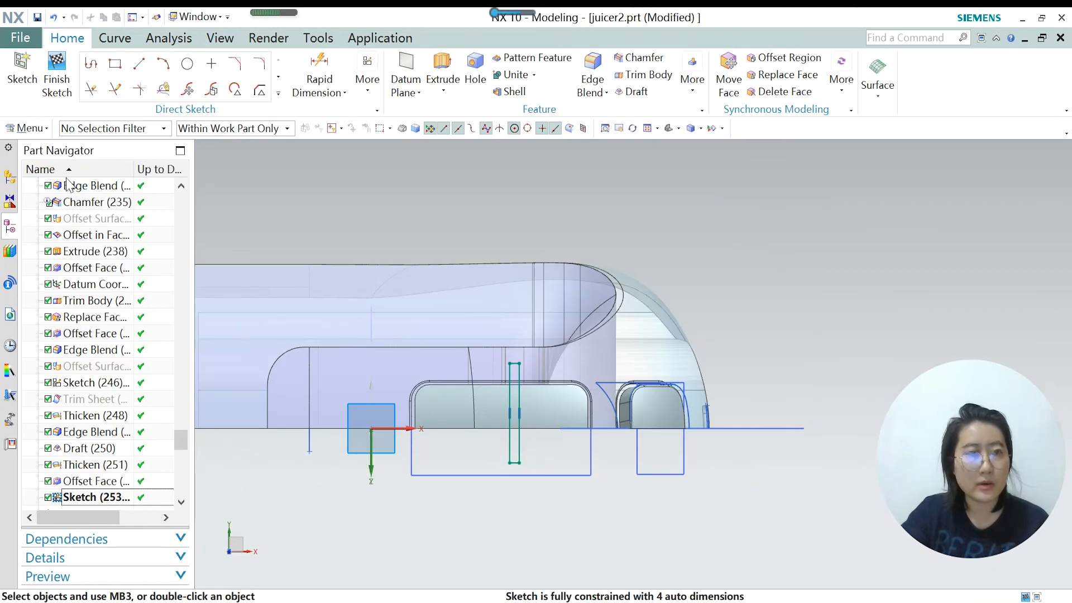
left_click(57, 78)
Make Extrude (254) the current feature and review its limits, Subtract boolean and target body, accepting the existing settings.
mouse_move(181, 440)
left_mouse_down()
mouse_move(183, 471)
mouse_move(180, 452)
left_mouse_up()
left_click(95, 268)
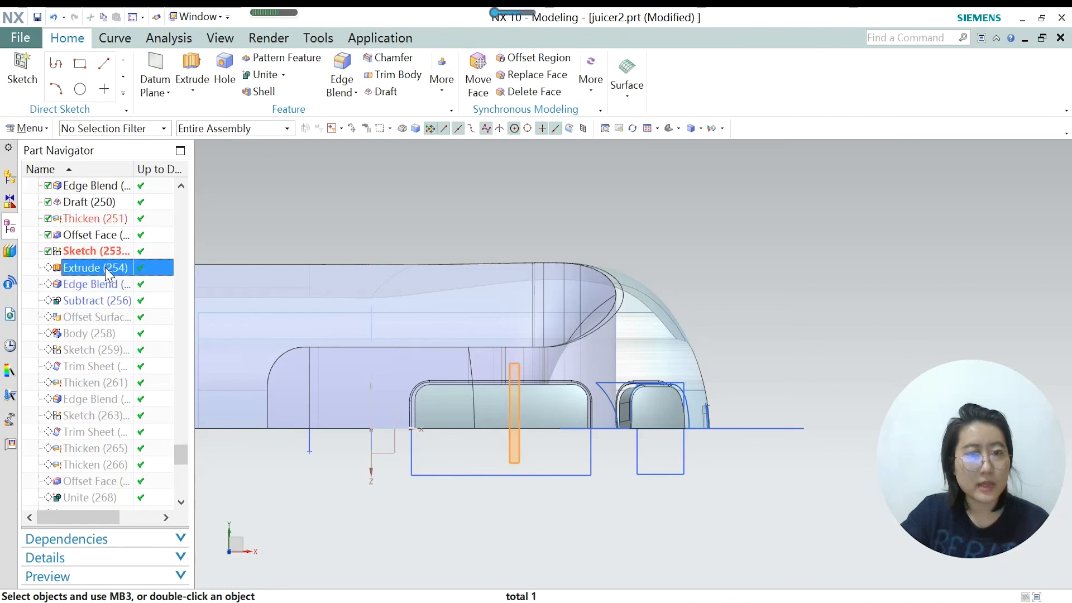
right_click(110, 273)
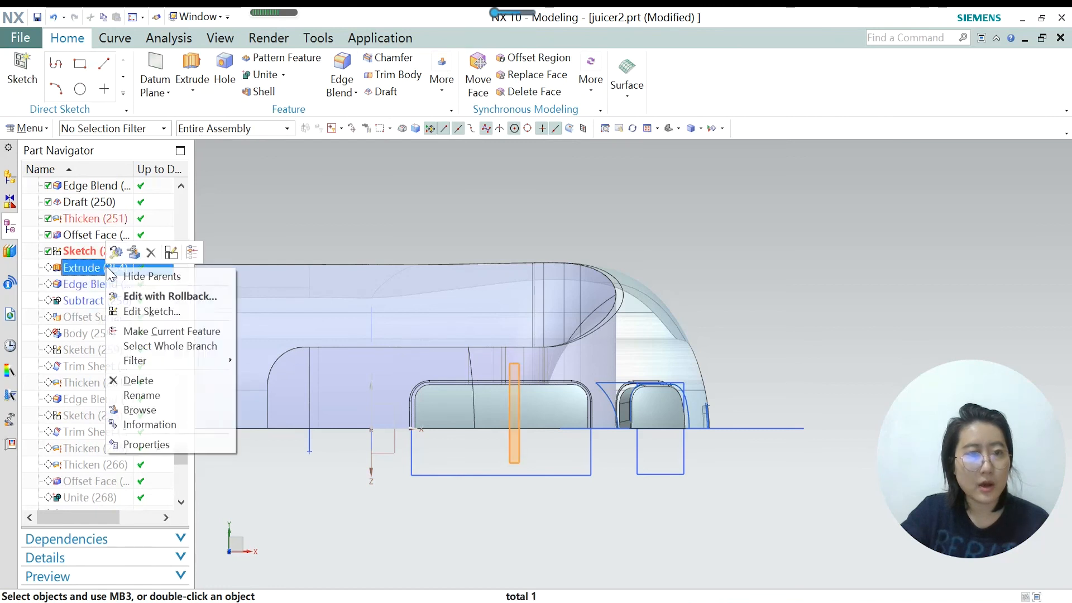
left_click(147, 333)
scroll(498, 443, "up", 2)
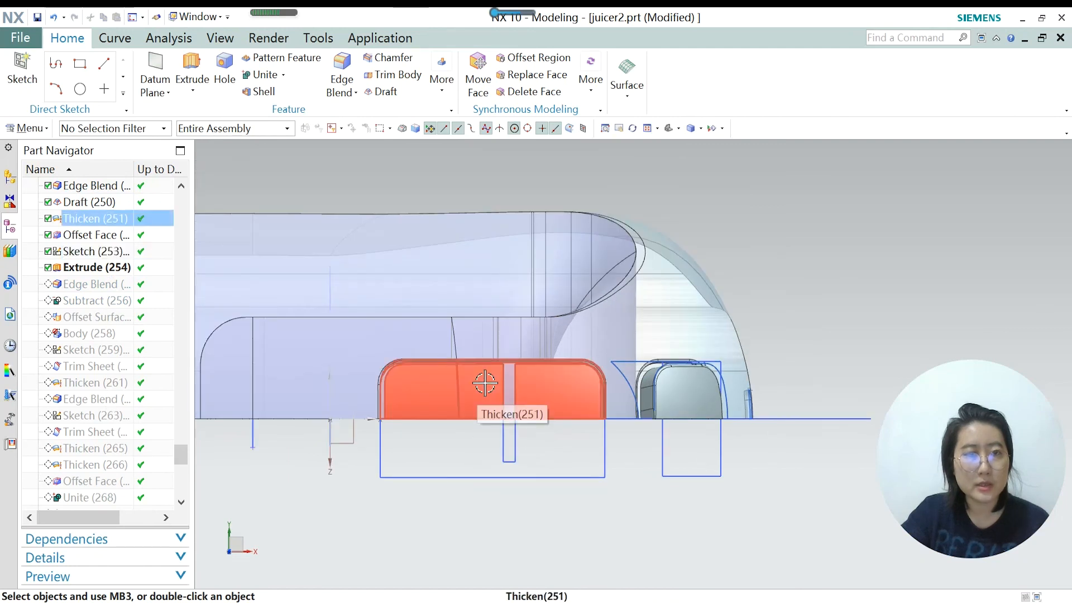
left_click(509, 391)
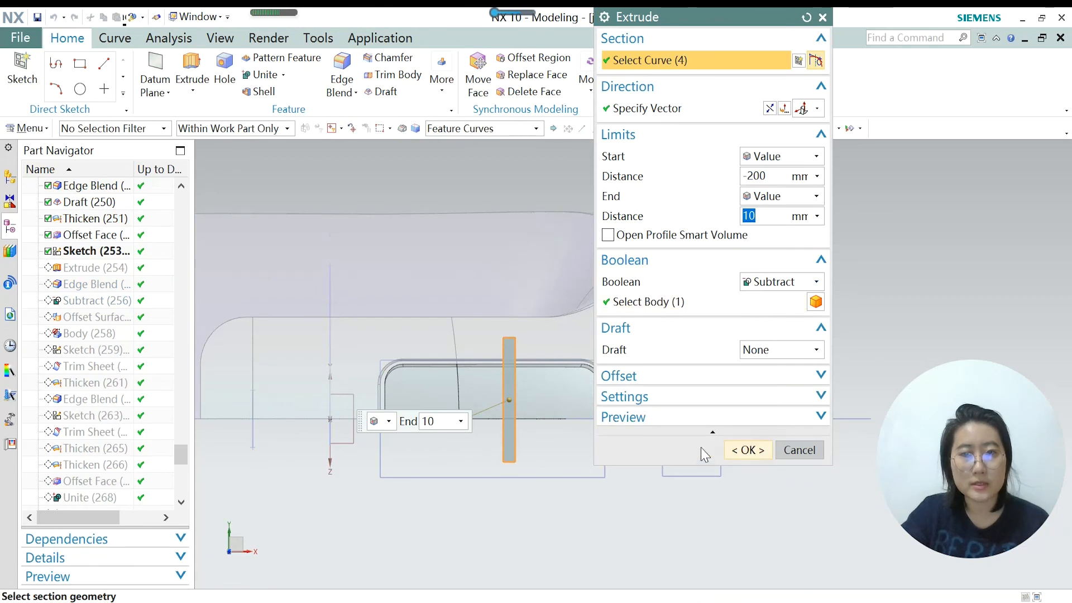
left_click(748, 450)
Make Edge Blend (255) the current feature and review its two corner edges and radius beside the slot, accepting the existing settings.
left_click(112, 284)
right_click(112, 284)
left_click(134, 329)
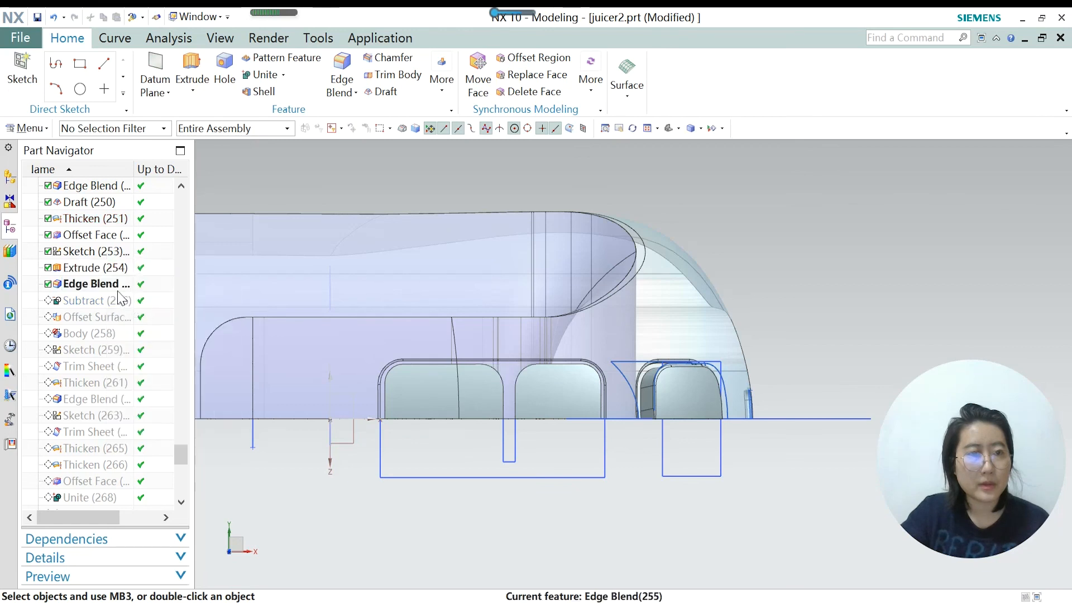
double_click(110, 287)
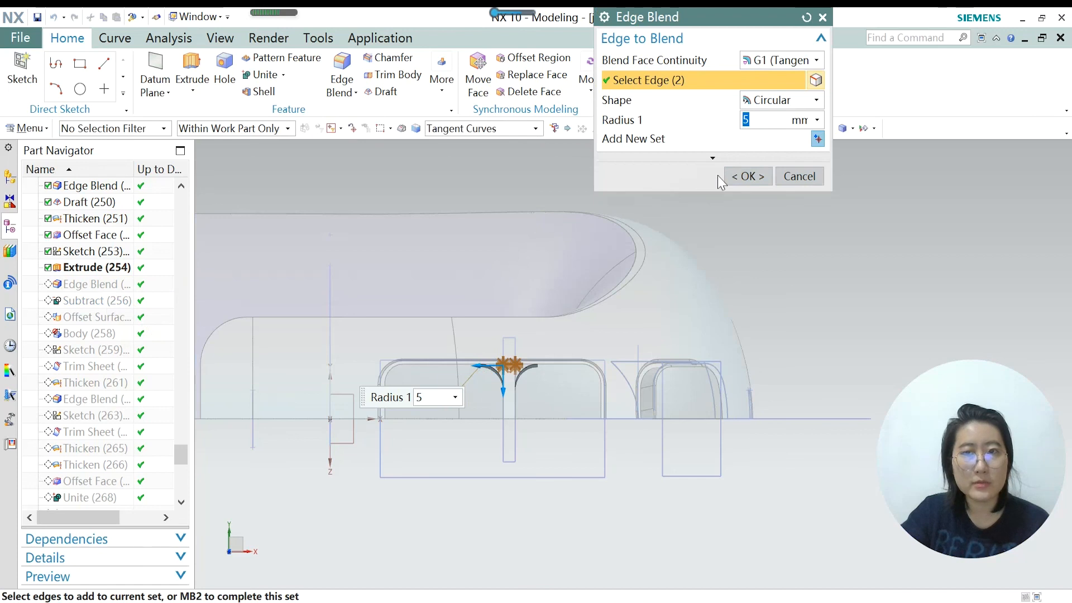
left_click(738, 175)
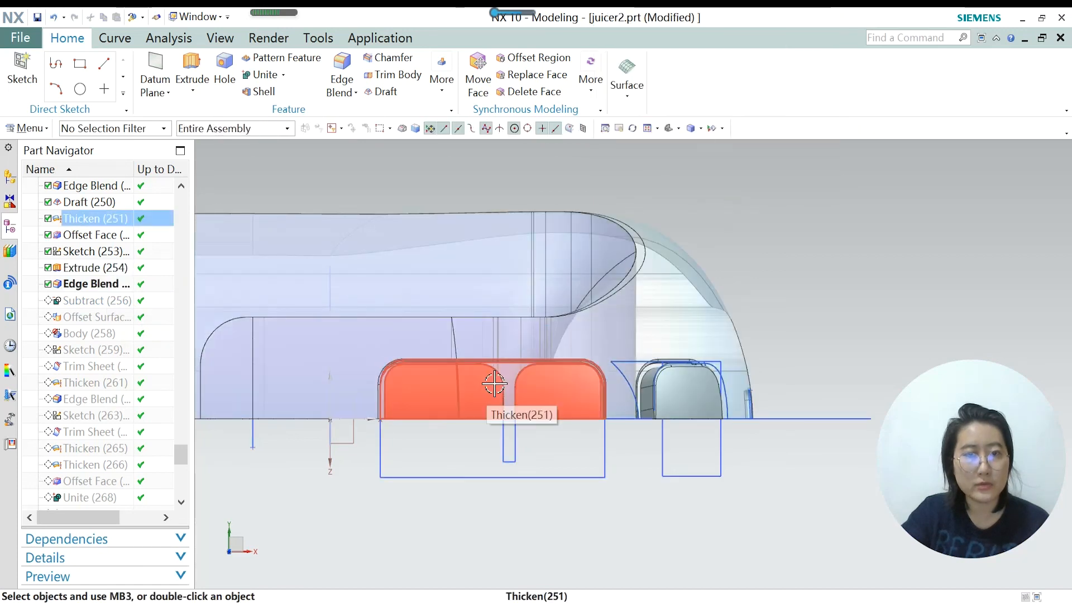
Make Subtract (256) the current feature and examine the deeper pocket it cuts inside the handle's shallow recess.
left_click(82, 305)
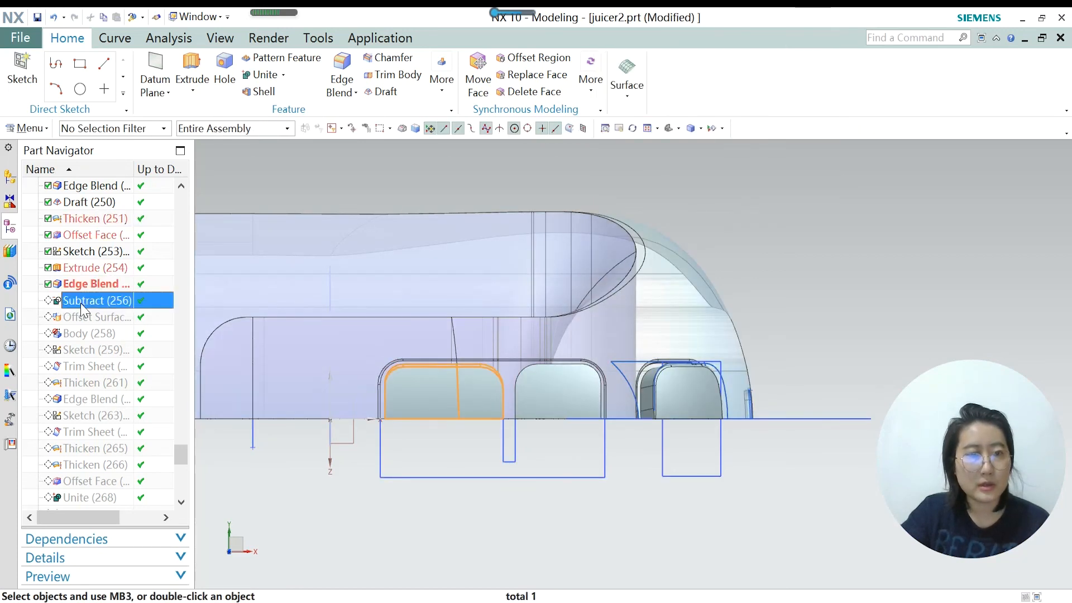
right_click(82, 305)
left_click(135, 357)
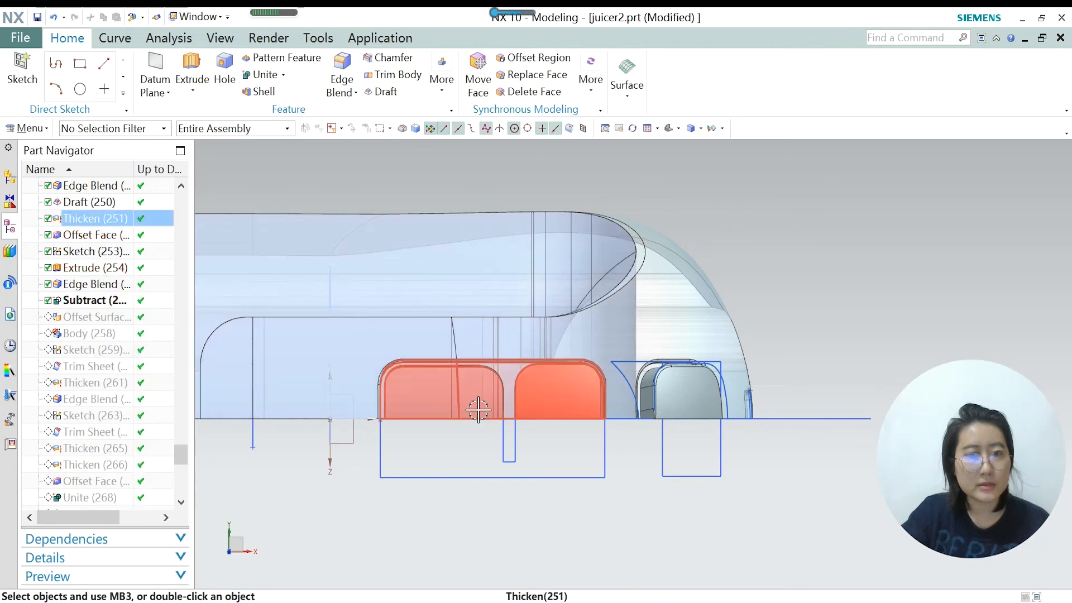
middle_click_drag(433, 466, 422, 344)
scroll(422, 344, "up", 2)
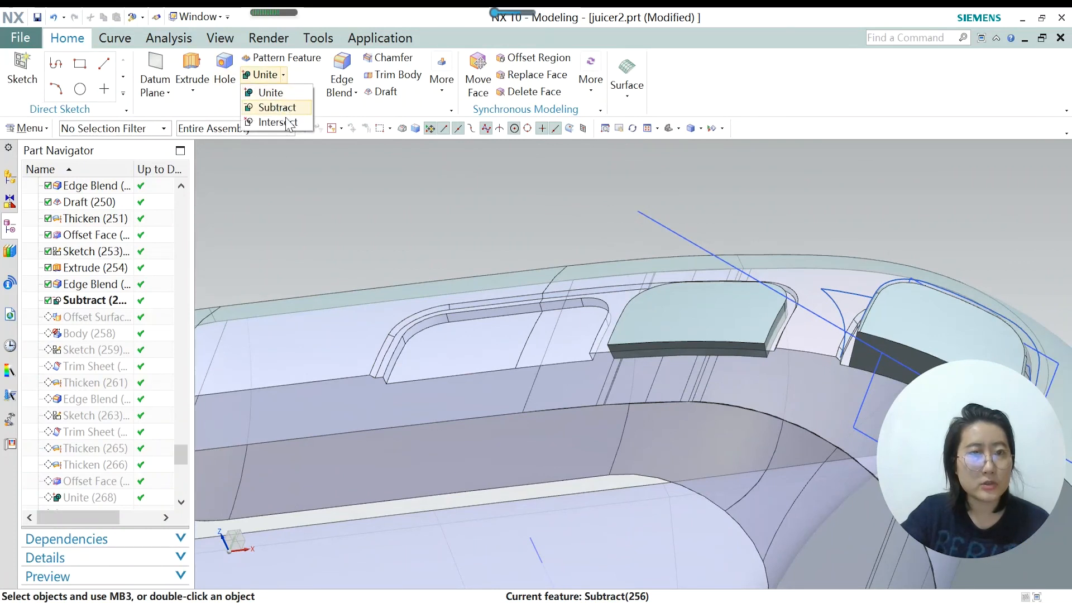
left_click(378, 228)
scroll(458, 364, "down", 2)
scroll(481, 362, "up", 1)
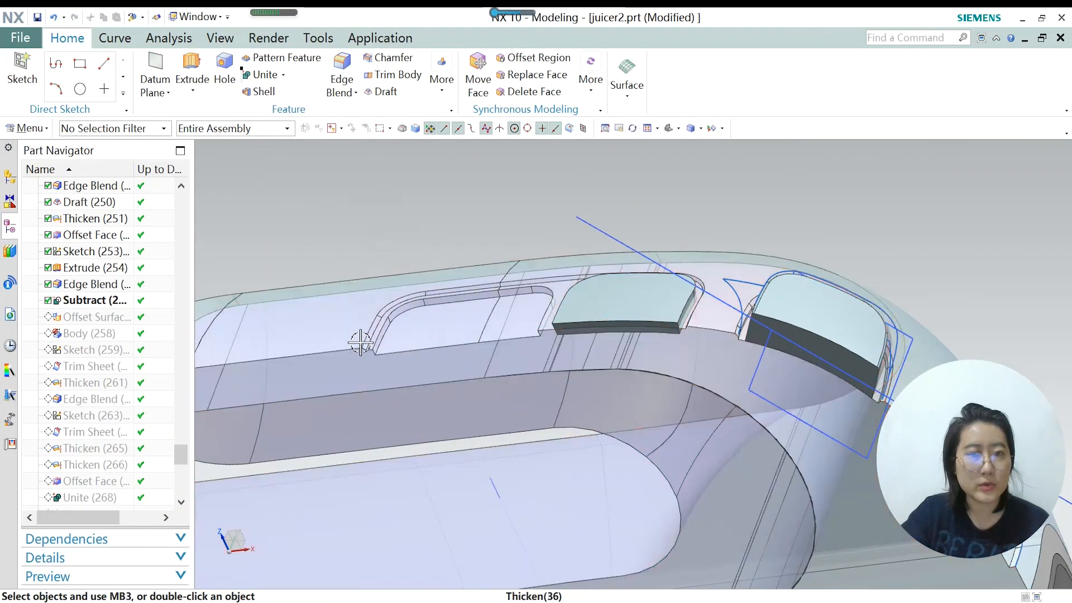
Make Offset Surface (257) the current feature.
left_click(96, 319)
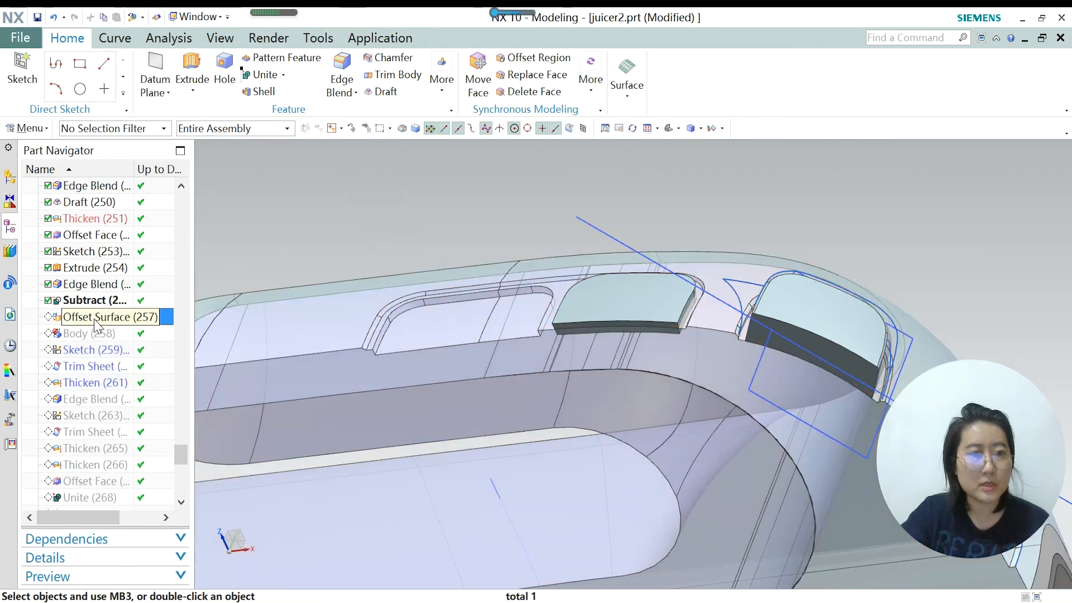
right_click(96, 324)
left_click(158, 366)
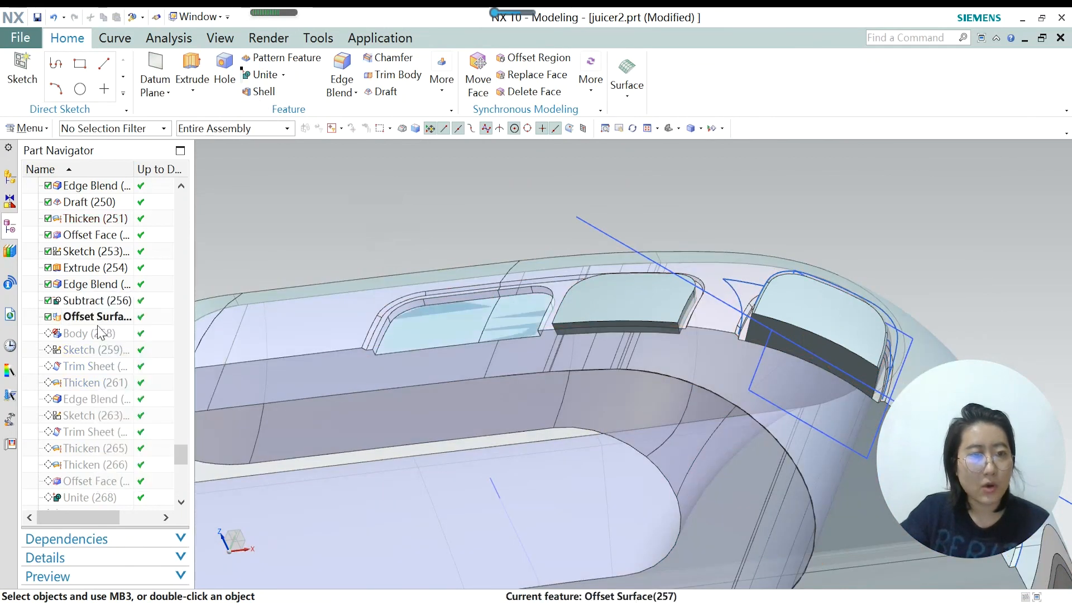
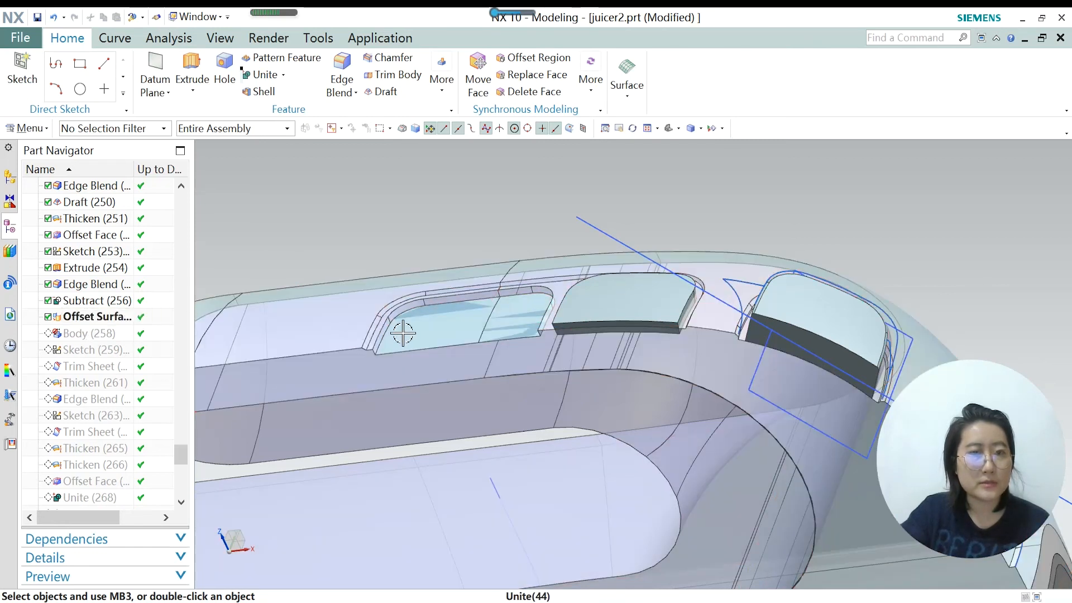
Make Body (258) the current feature and review the Move Object copy options for this sheet body, cancelling without moving it.
right_click(107, 338)
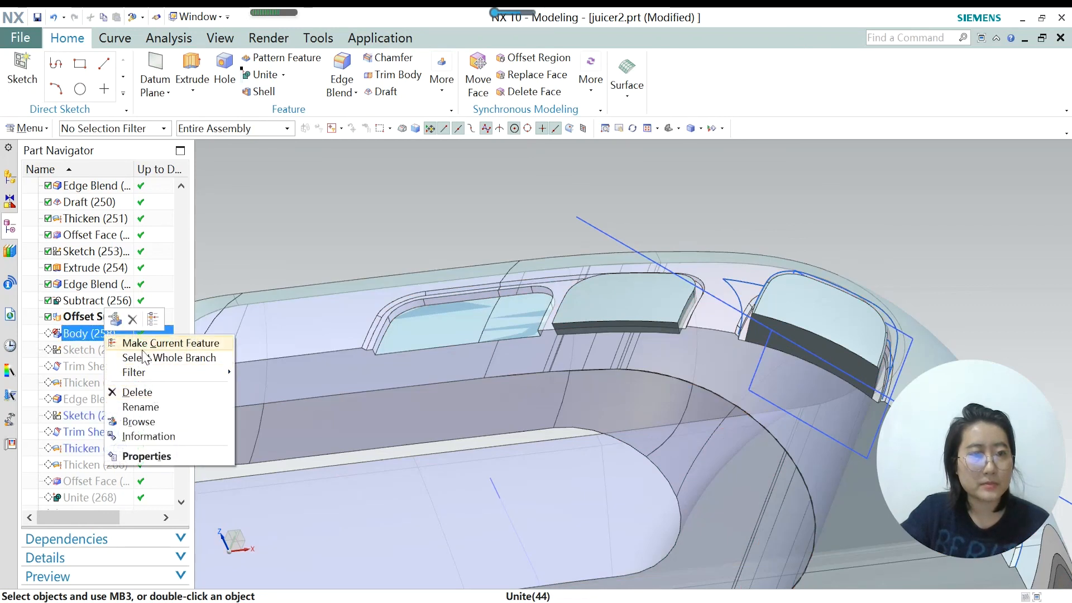
left_click(146, 343)
left_click(107, 339)
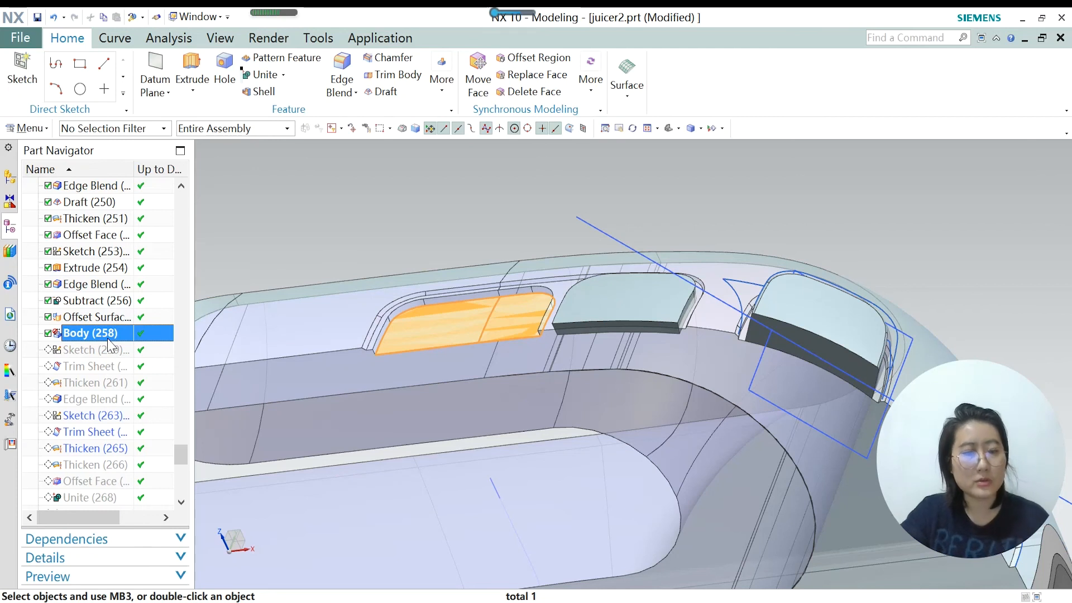
key("ctrl+t")
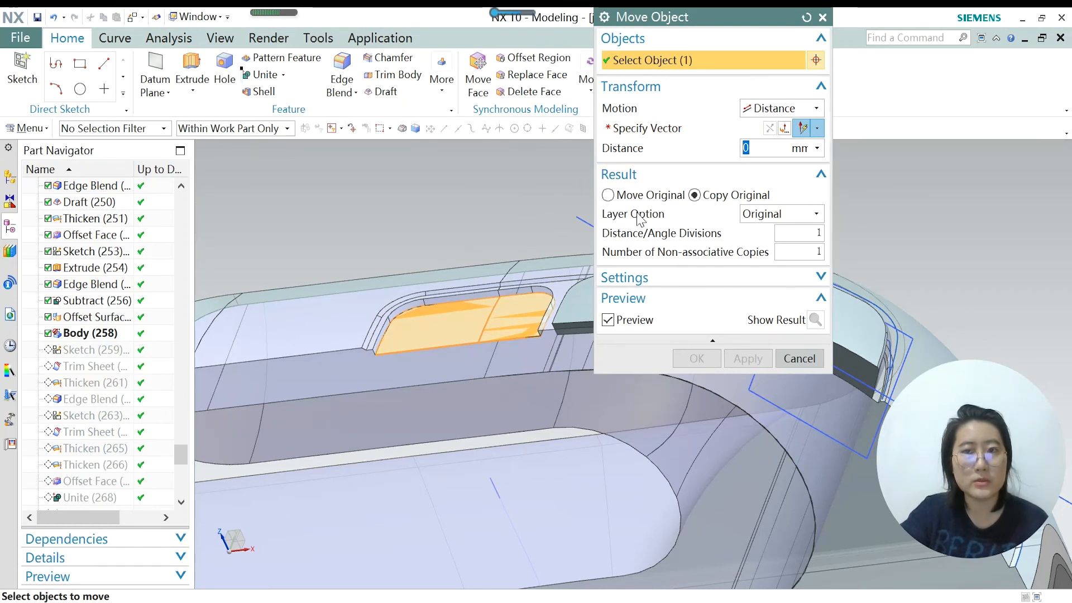
left_click(799, 358)
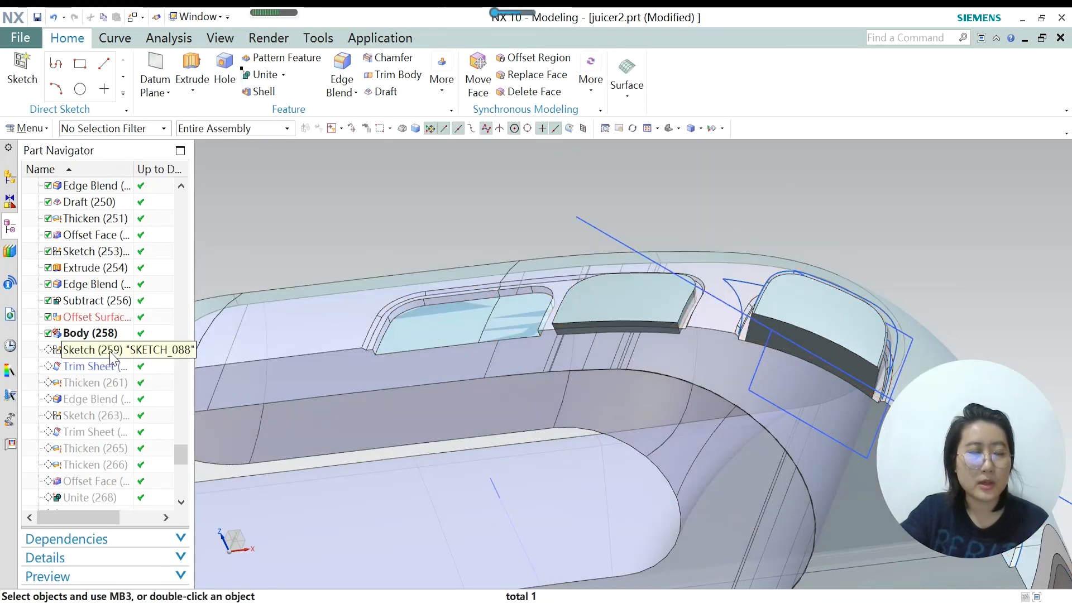
Make Sketch (259) the current feature, open it to examine the narrow rectangle inside the handle's recess, and finish the sketch.
right_click(111, 358)
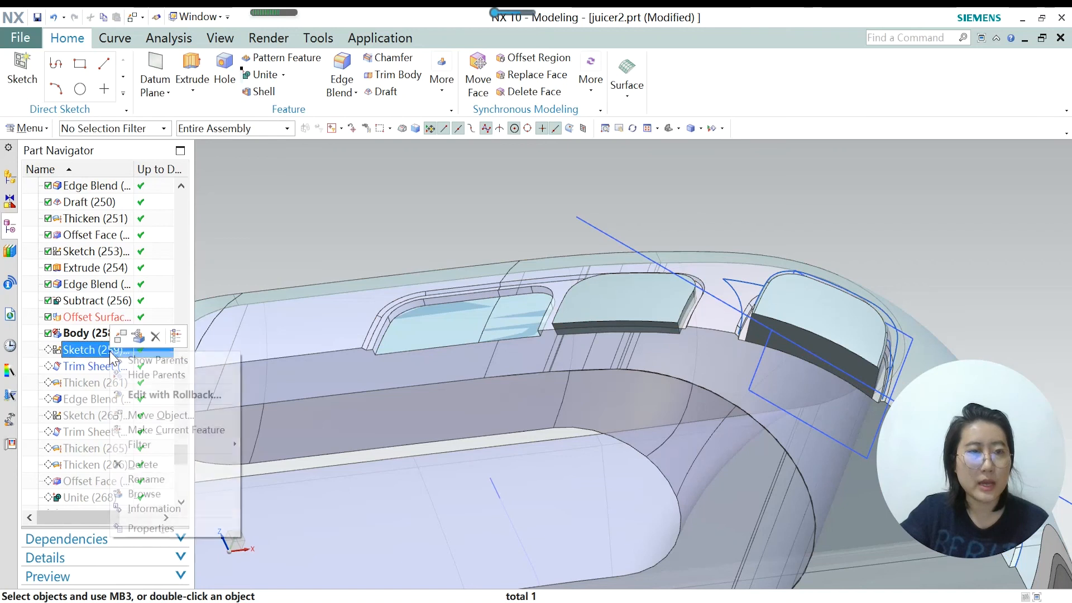
left_click(177, 428)
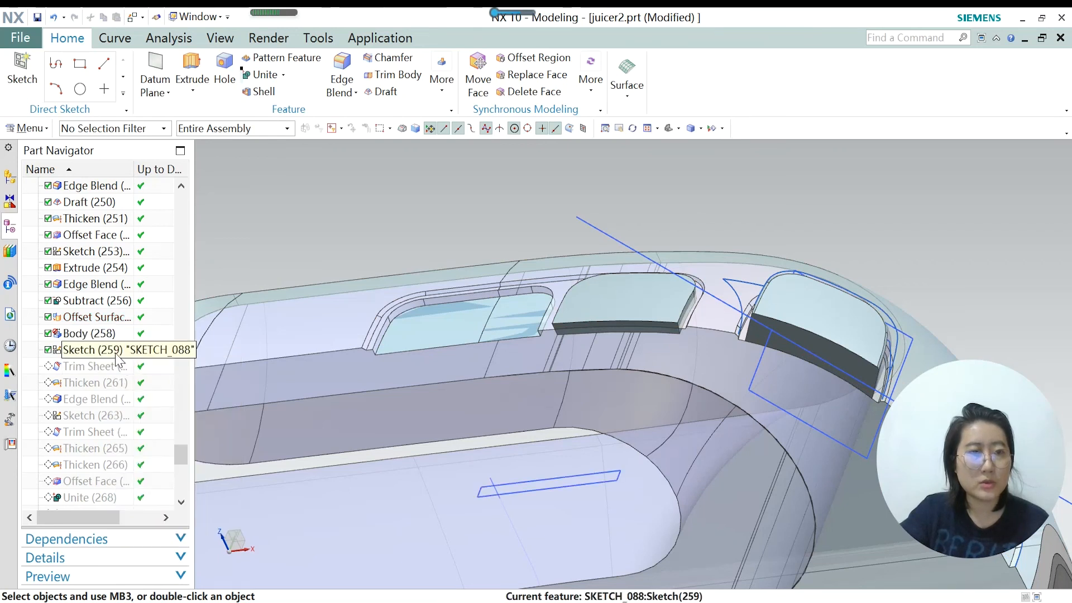
double_click(115, 358)
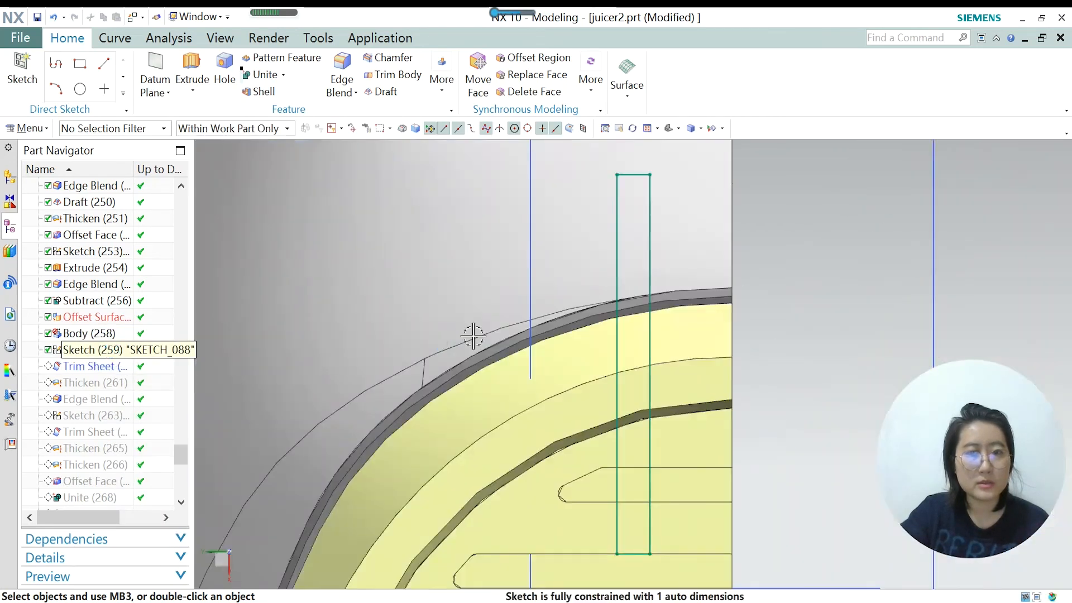
mouse_move(509, 370)
middle_mouse_down()
mouse_move(430, 385)
mouse_move(365, 361)
middle_mouse_up()
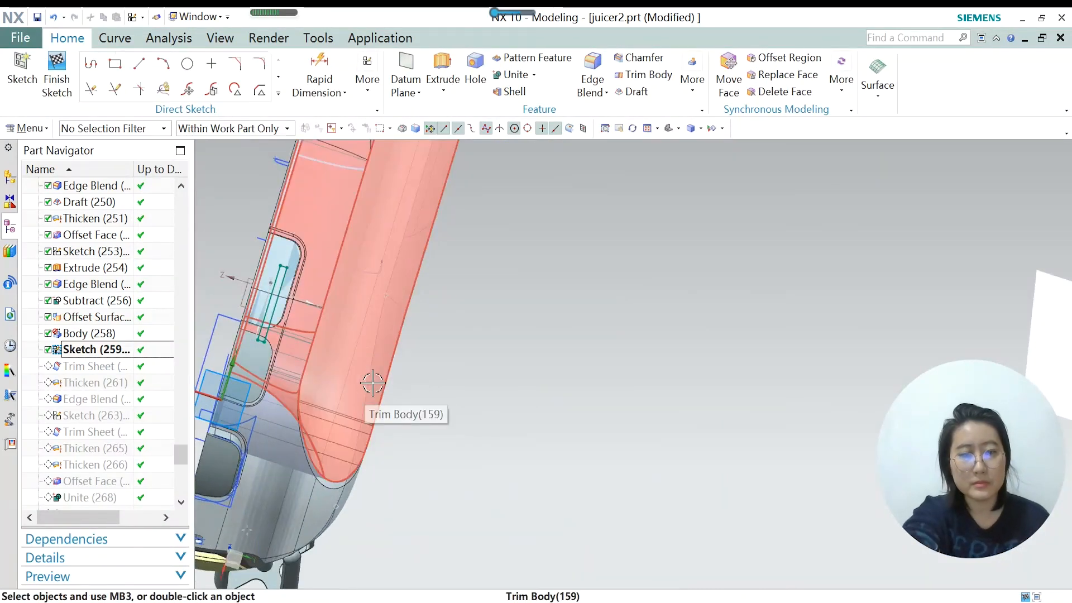
key("F8")
scroll(440, 331, "down", 3)
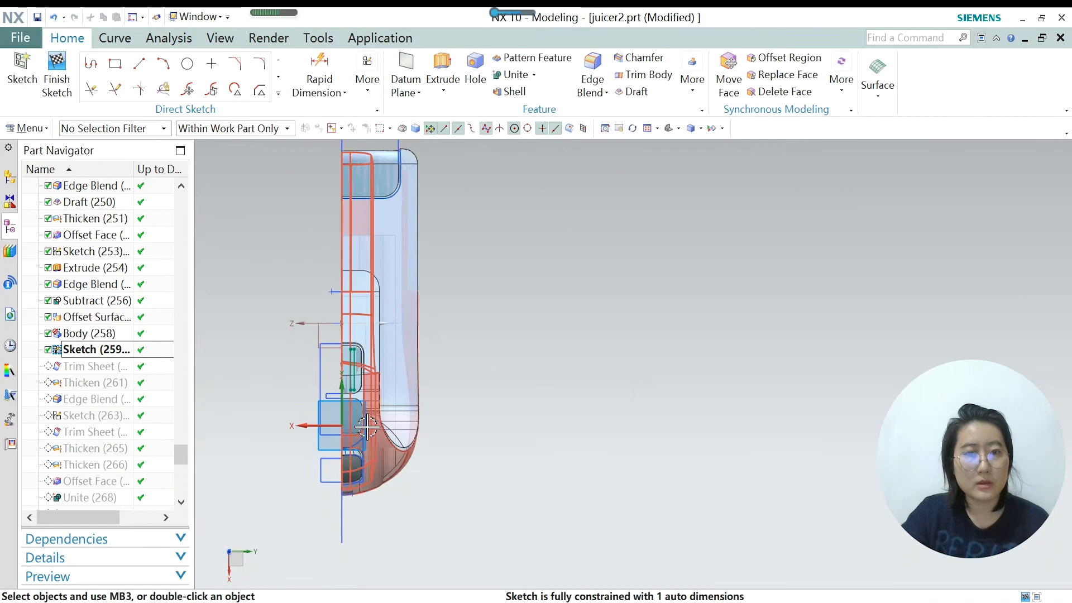
scroll(357, 394, "up", 3)
scroll(345, 311, "up", 4)
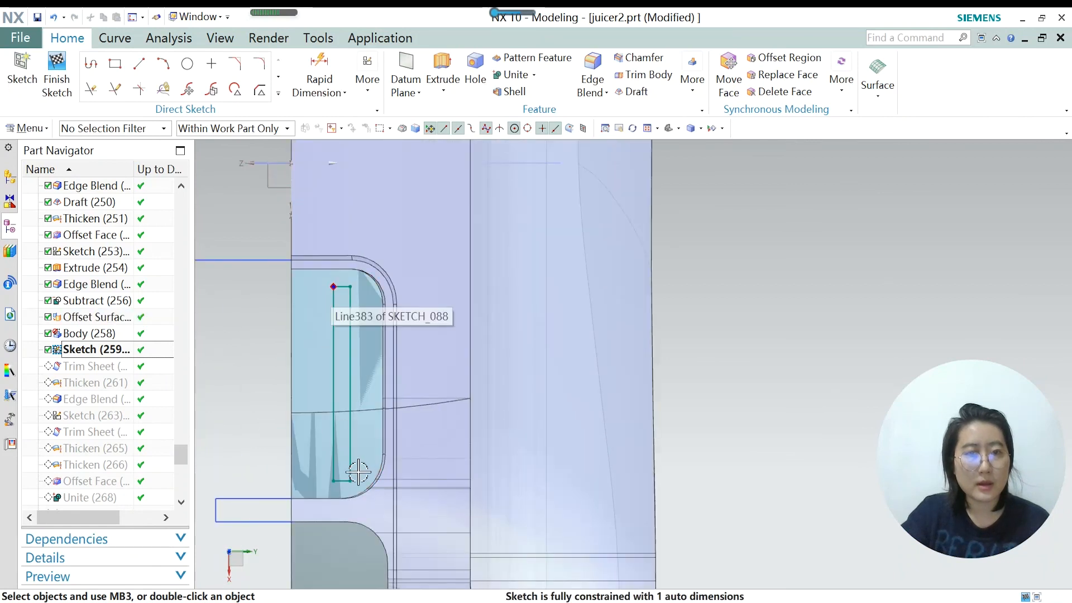
scroll(346, 296, "down", 2)
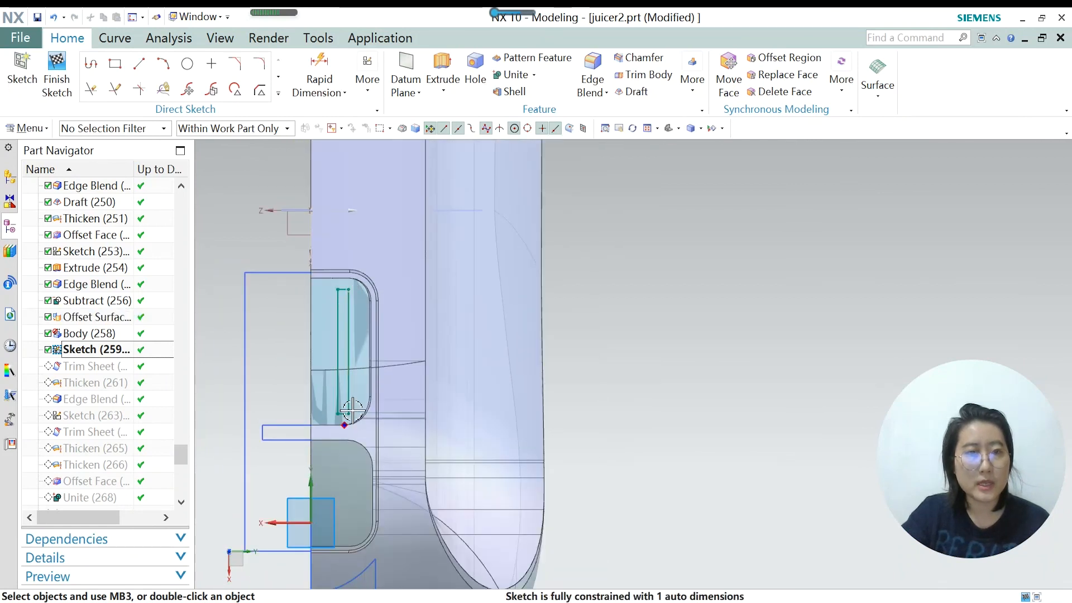
scroll(388, 402, "down", 3)
scroll(386, 324, "up", 5)
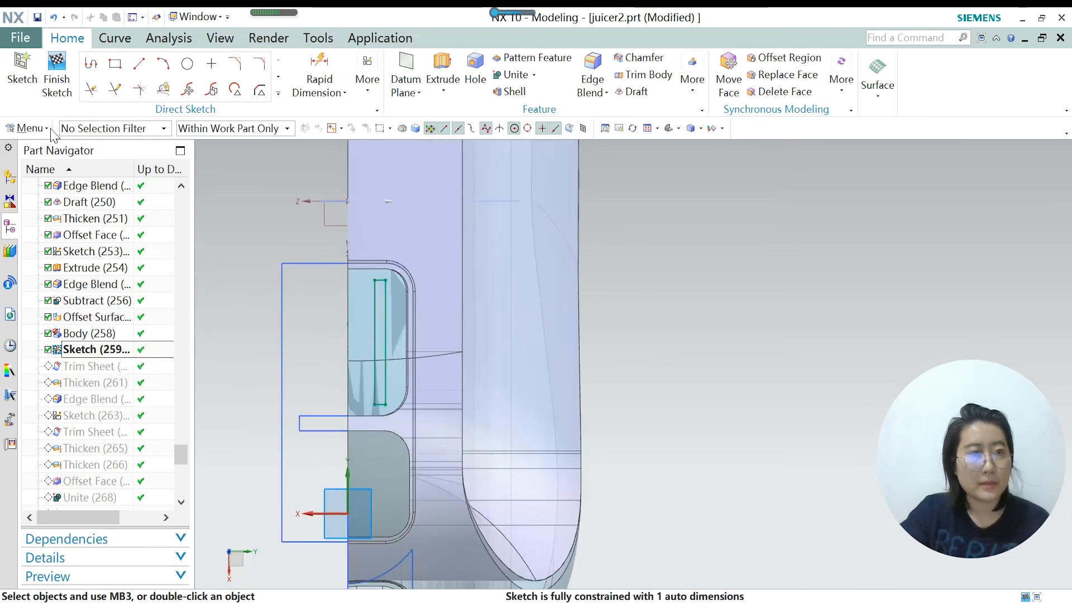
left_click(54, 81)
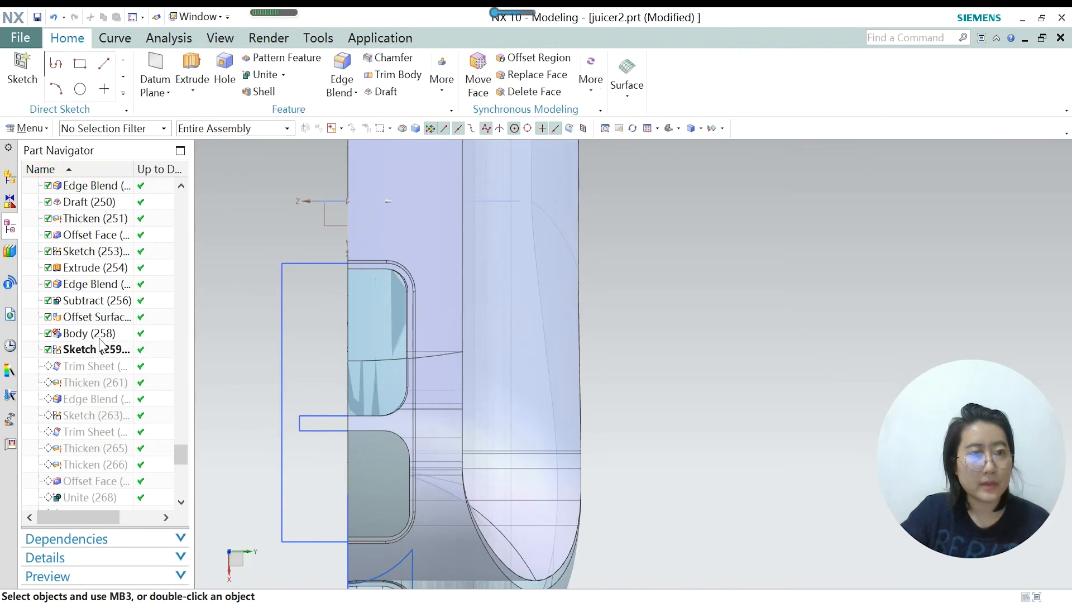
Review Trim Sheet (260)'s target sheet, boundary and discarded region, accept the existing settings, and make it the current feature.
double_click(98, 368)
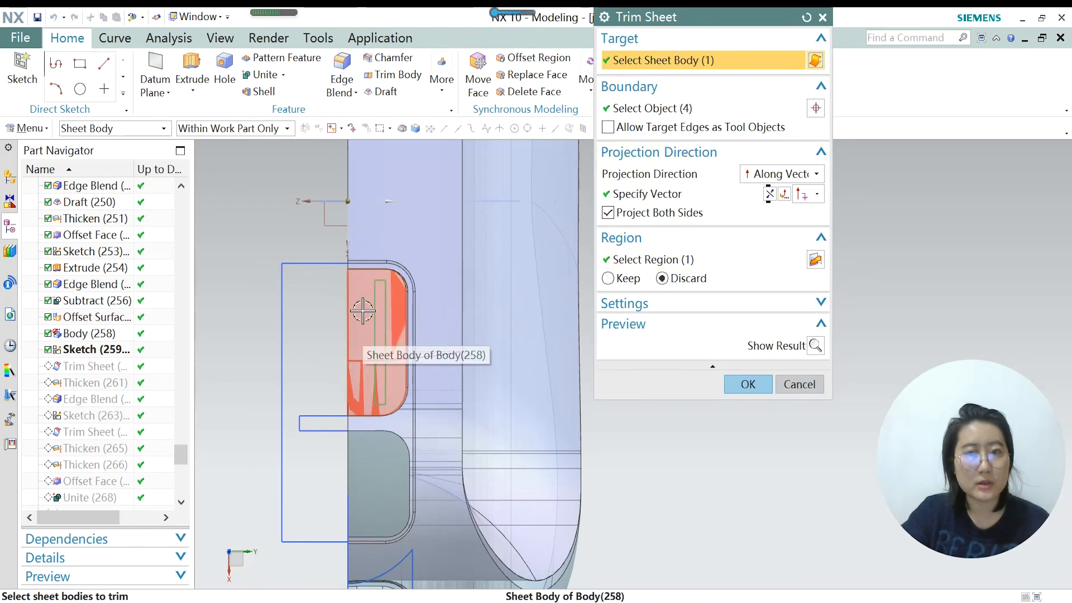
left_click(744, 385)
middle_click_drag(389, 366, 471, 347)
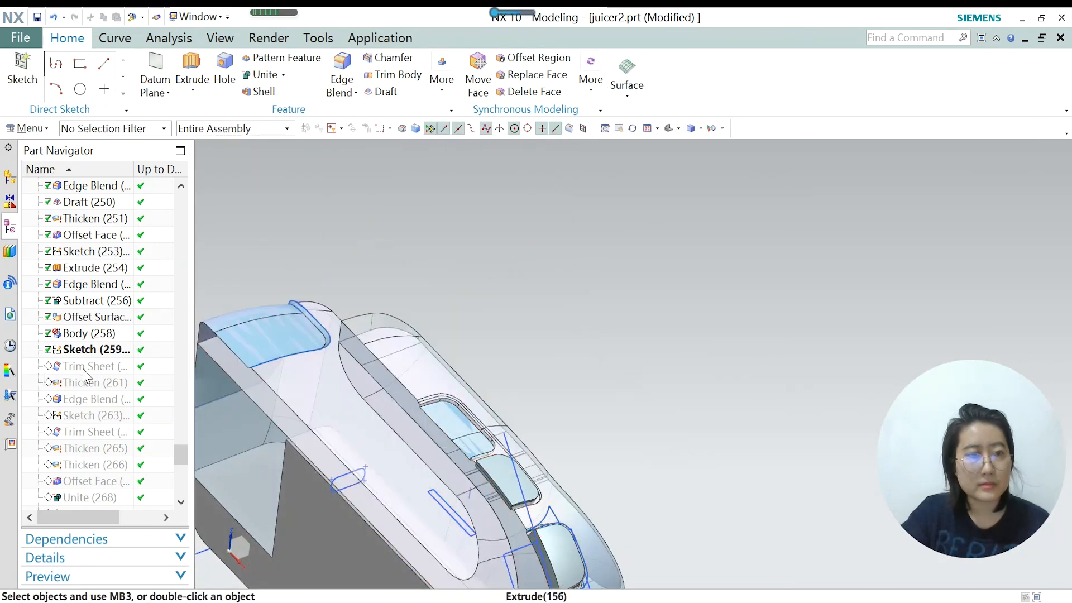
right_click(83, 367)
left_click(146, 418)
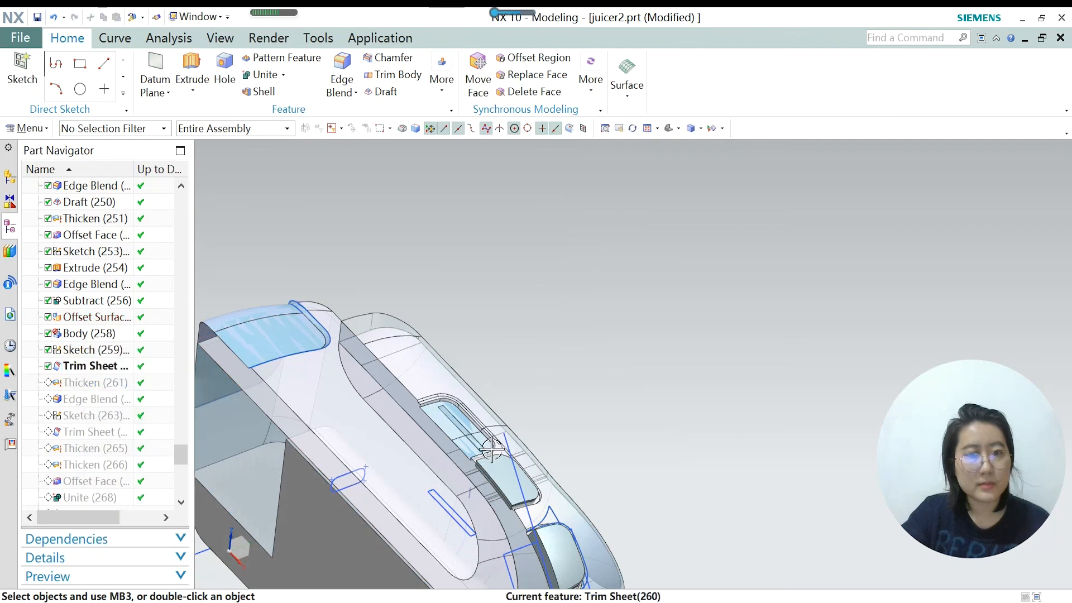
scroll(383, 375, "down", 5)
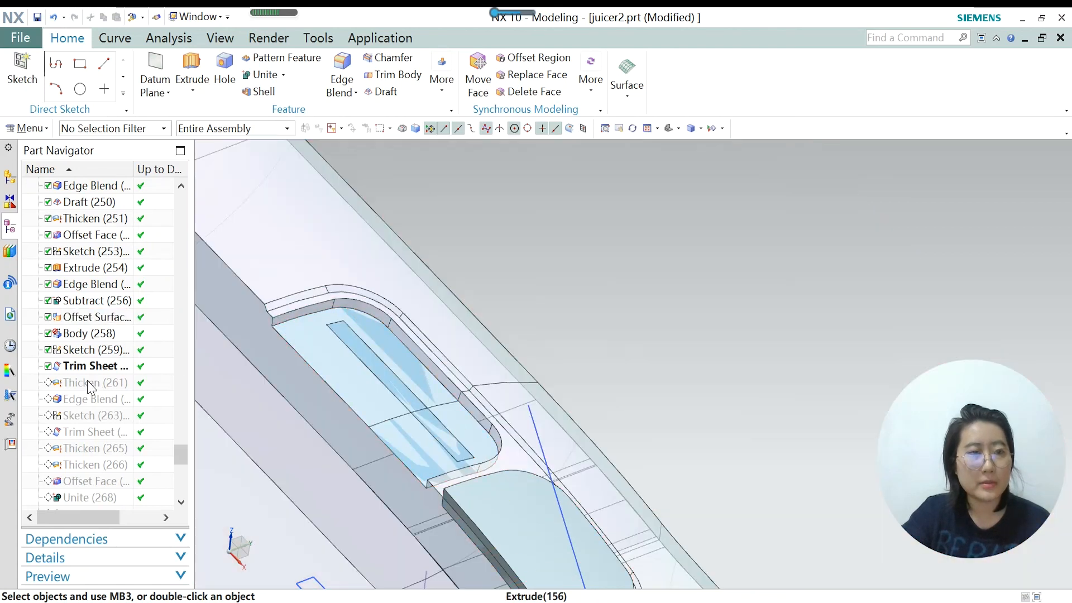
Make Thicken (261) the current feature and review its offsets, Subtract boolean and target body, accepting the existing settings.
right_click(88, 383)
left_click(146, 430)
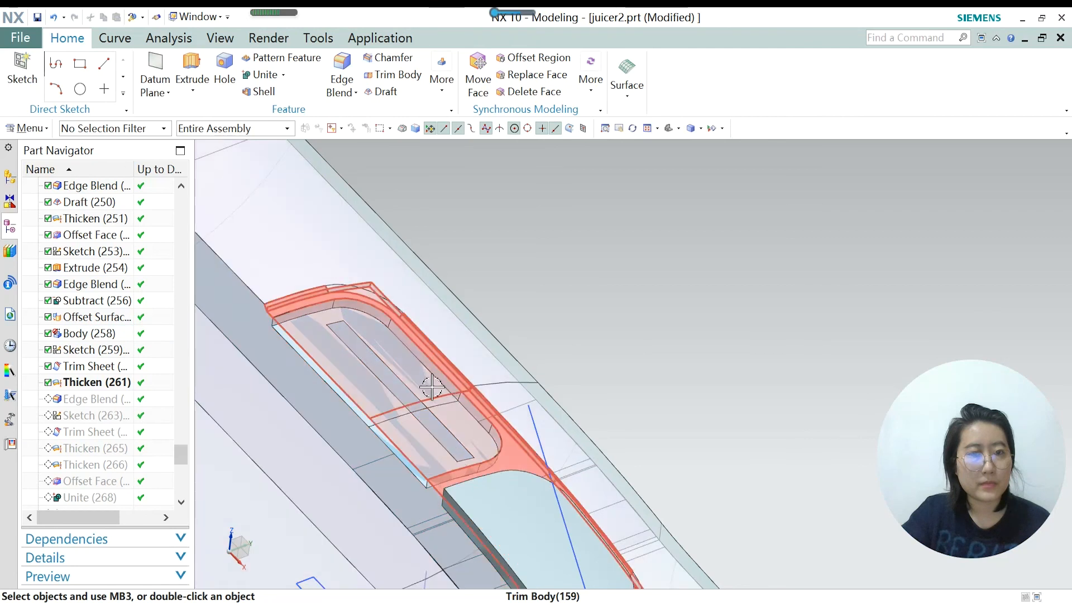
left_click(115, 385)
double_click(114, 384)
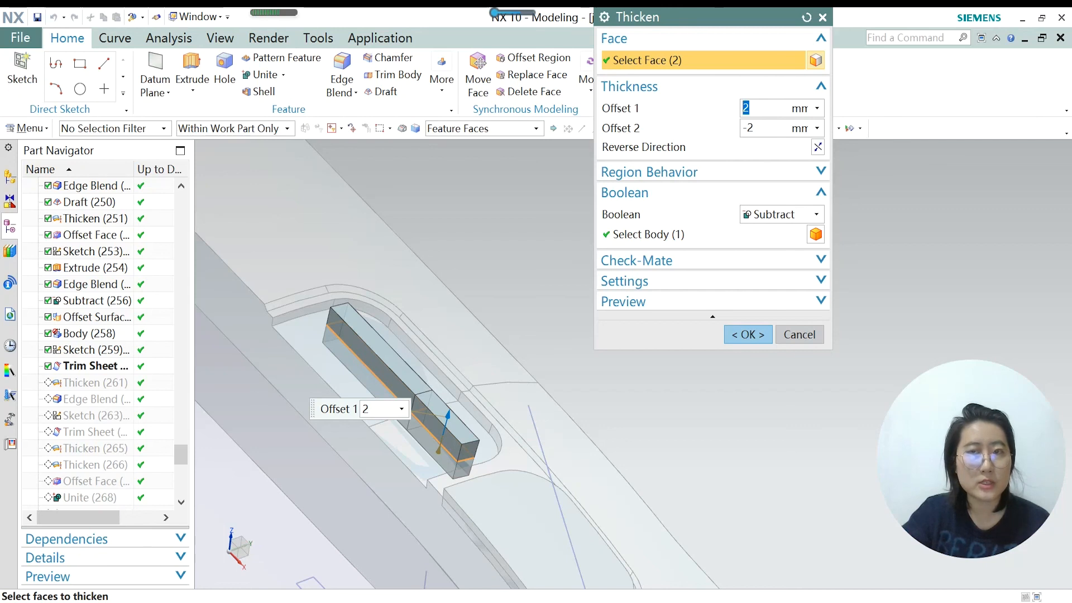
left_click(642, 238)
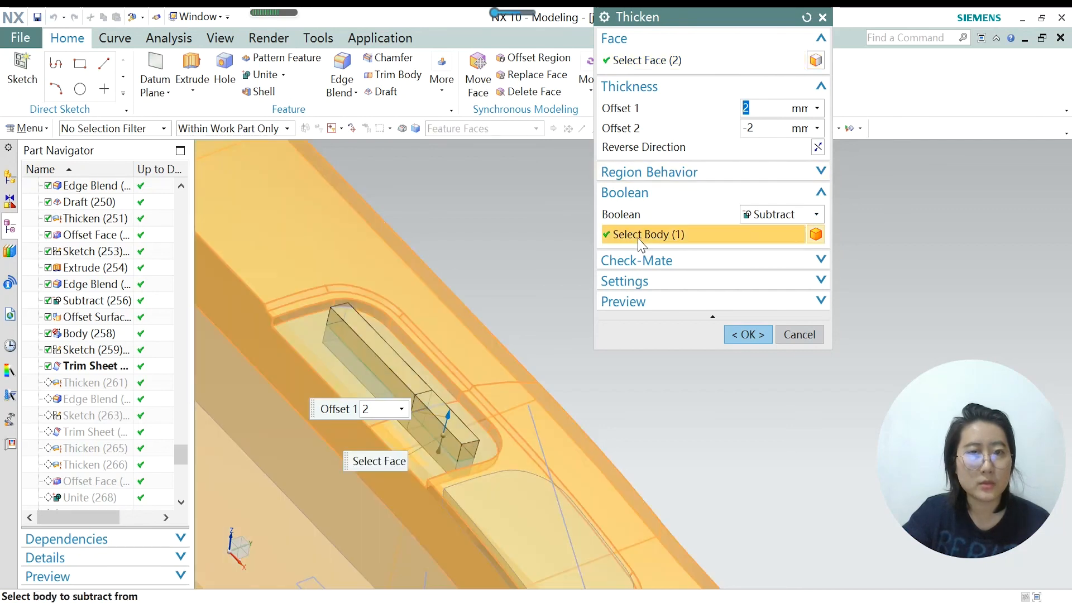
left_click(747, 334)
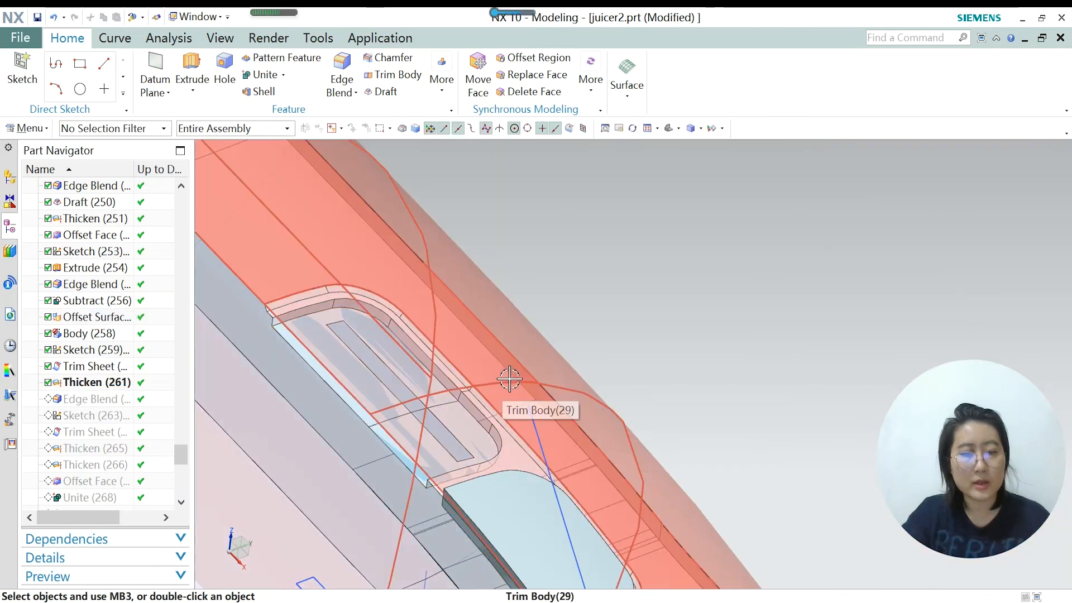
key("ctrl+b")
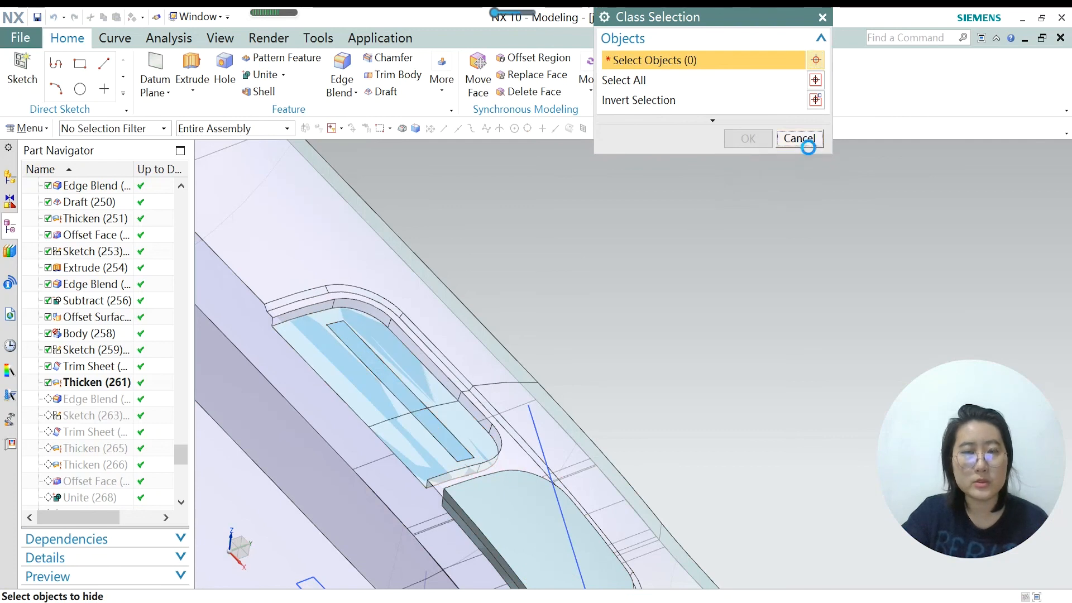
left_click(806, 144)
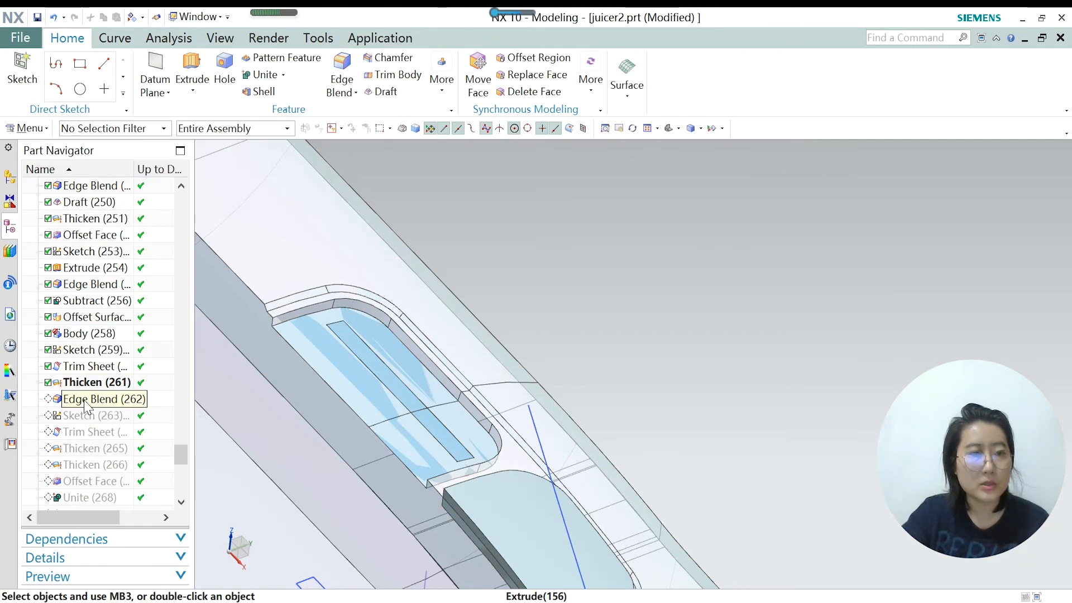
Make Edge Blend (262) the current feature and examine the blended corners at both ends of the narrow slot.
right_click(86, 402)
left_click(137, 448)
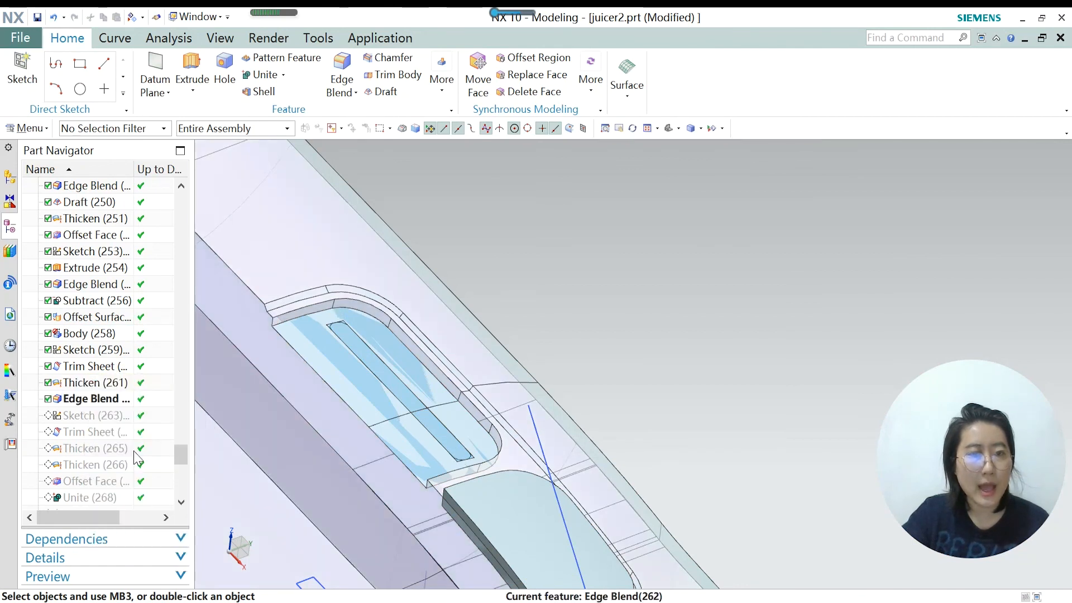
left_click(89, 399)
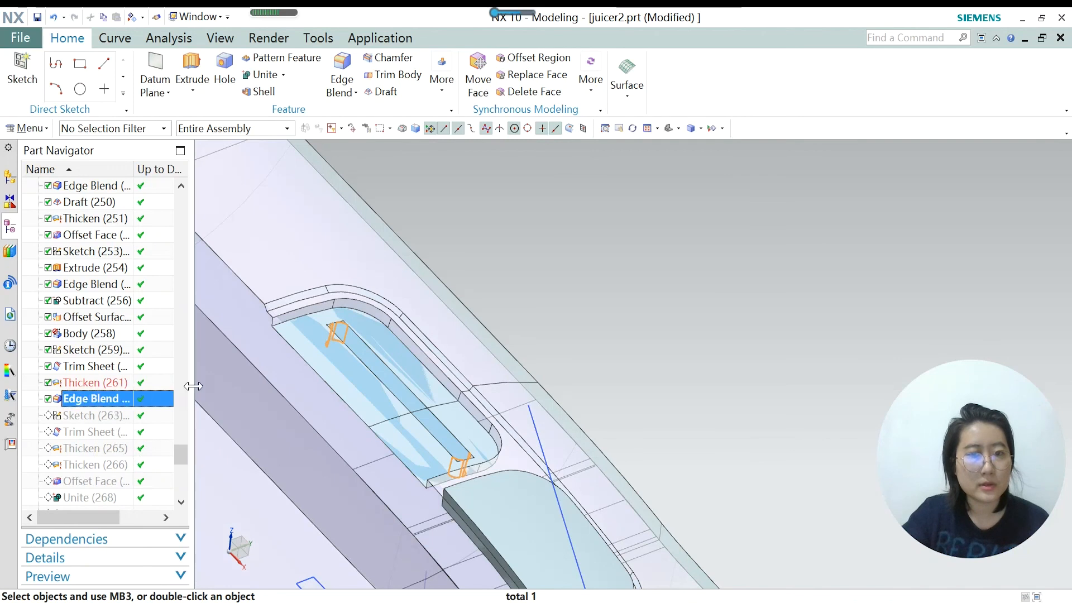
scroll(333, 336, "up", 2)
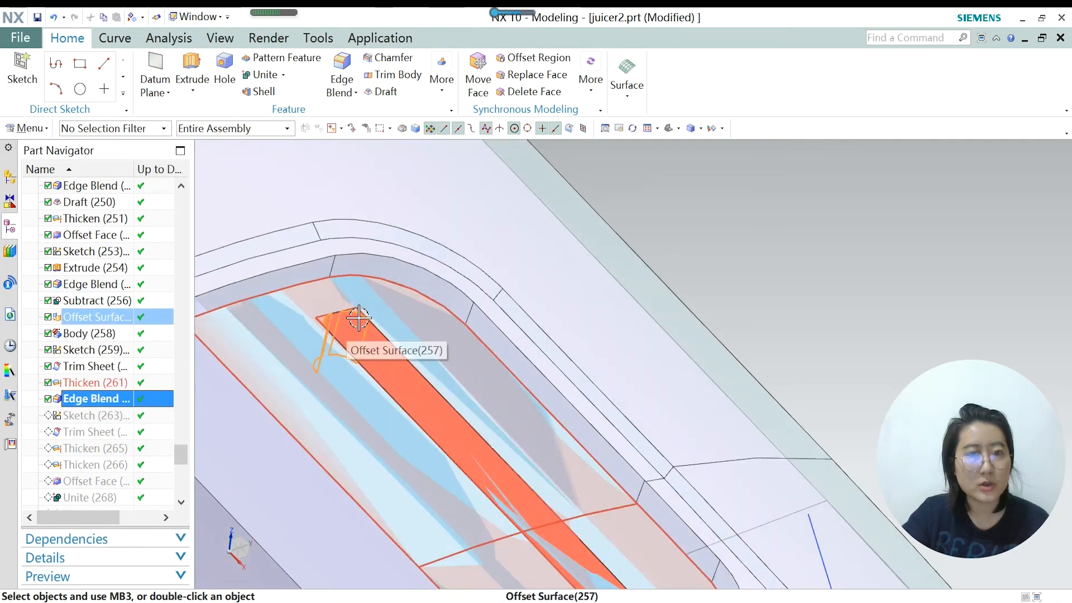
scroll(349, 324, "down", 2)
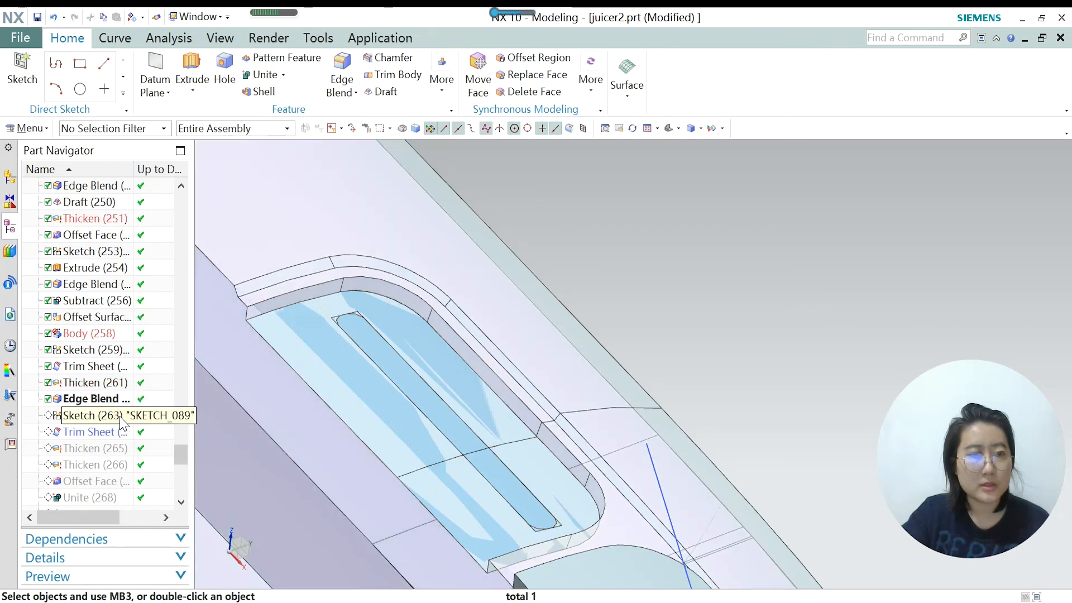
Make Sketch (263) the current feature, open it to examine the round-ended profile across the recess, and finish the sketch.
right_click(122, 423)
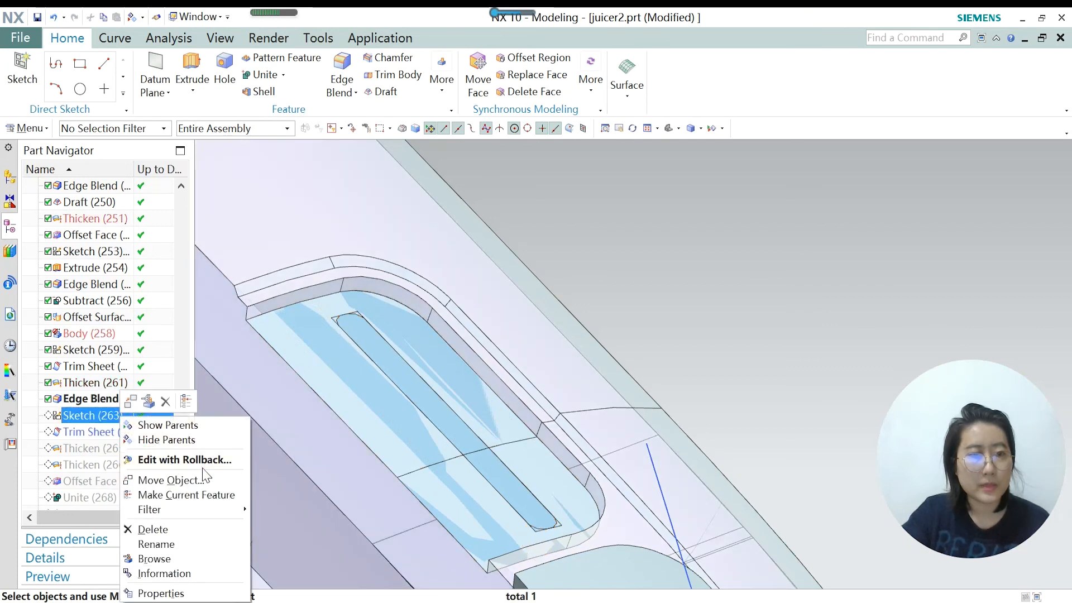
left_click(191, 495)
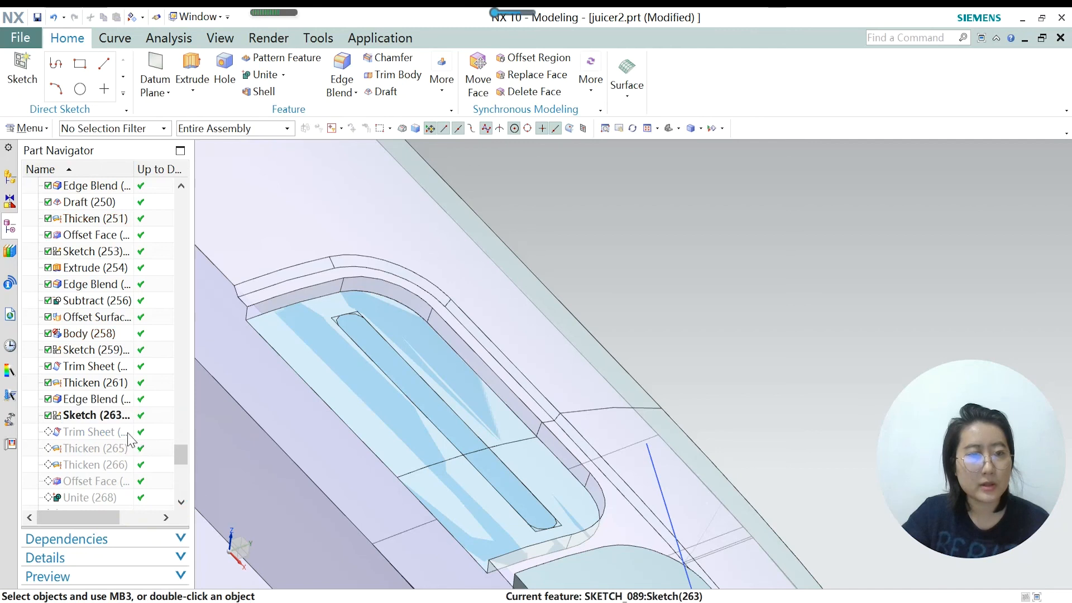
left_click(112, 418)
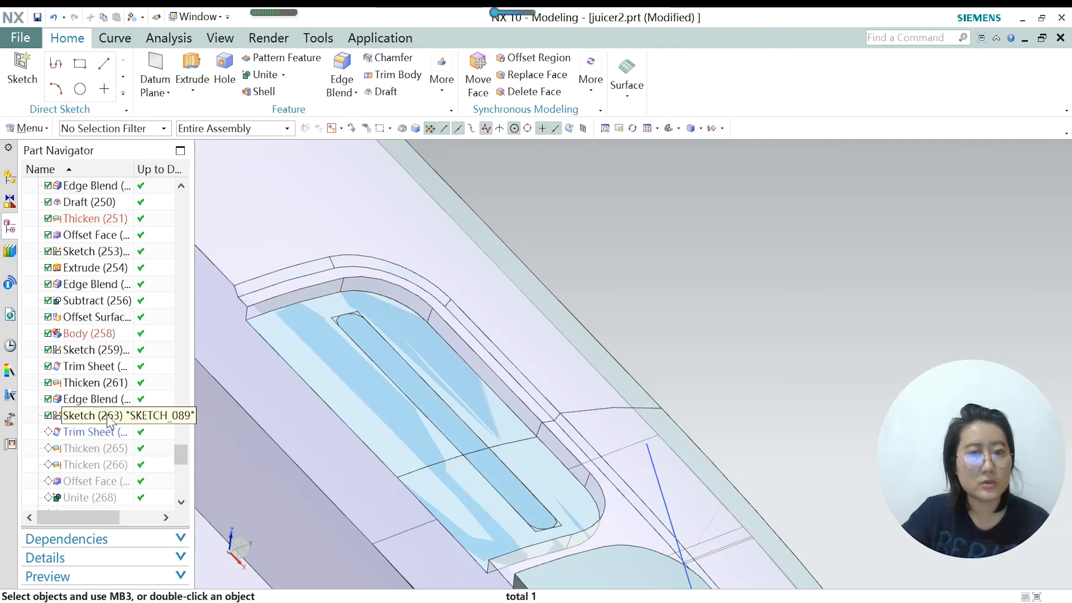
double_click(109, 422)
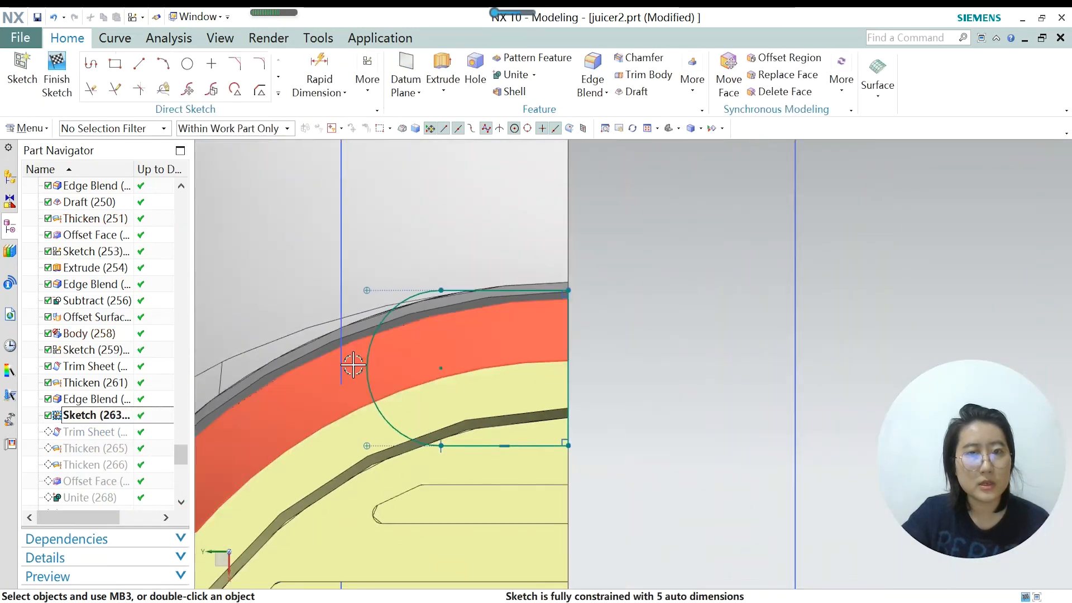
scroll(360, 362, "down", 4)
middle_click_drag(392, 300, 415, 373)
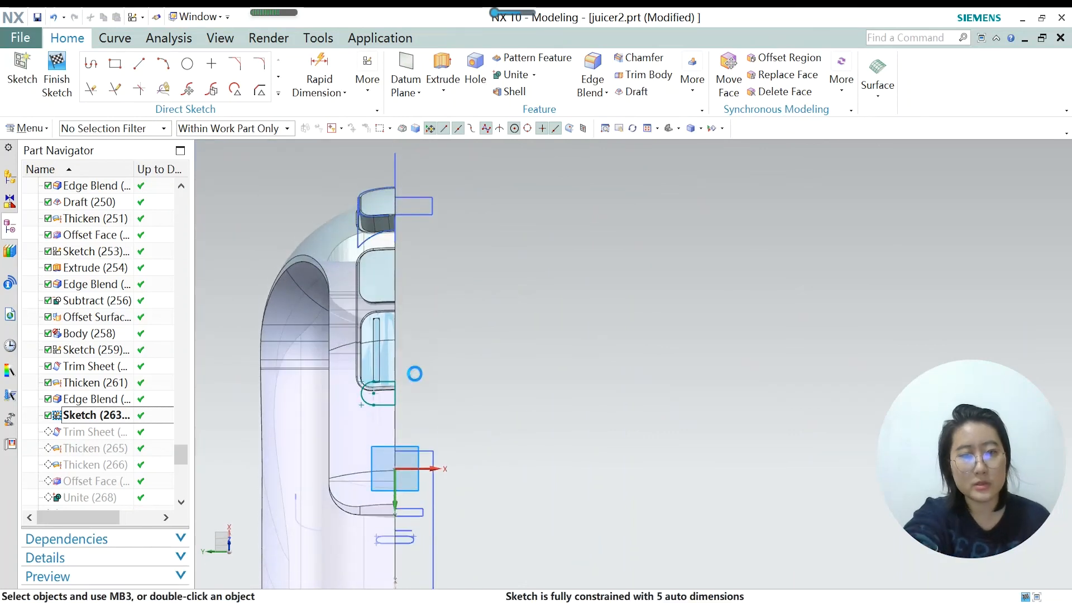
scroll(415, 374, "up", 5)
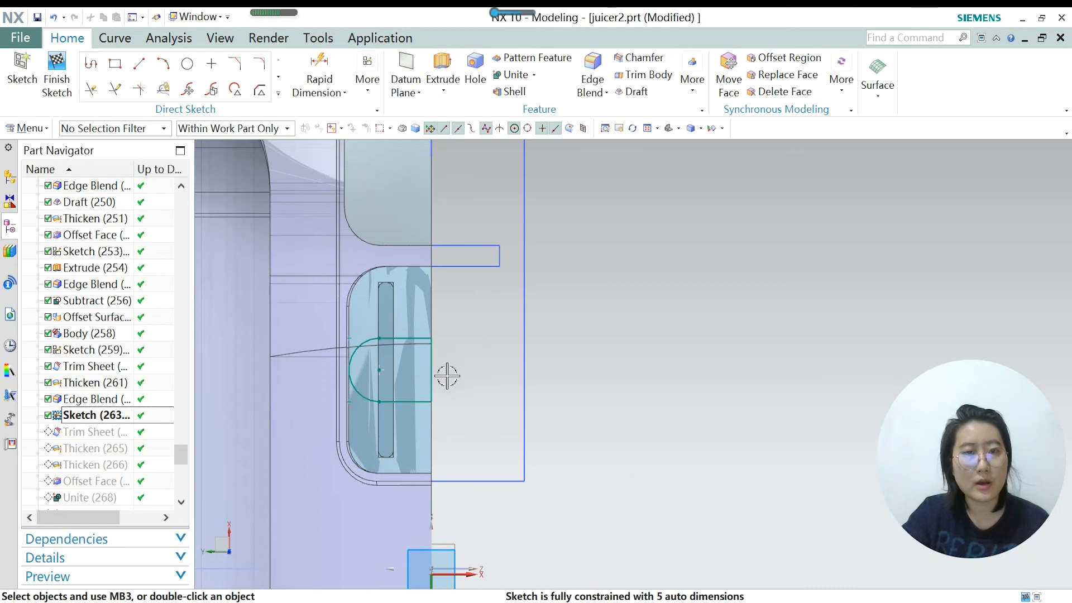
scroll(444, 391, "up", 1)
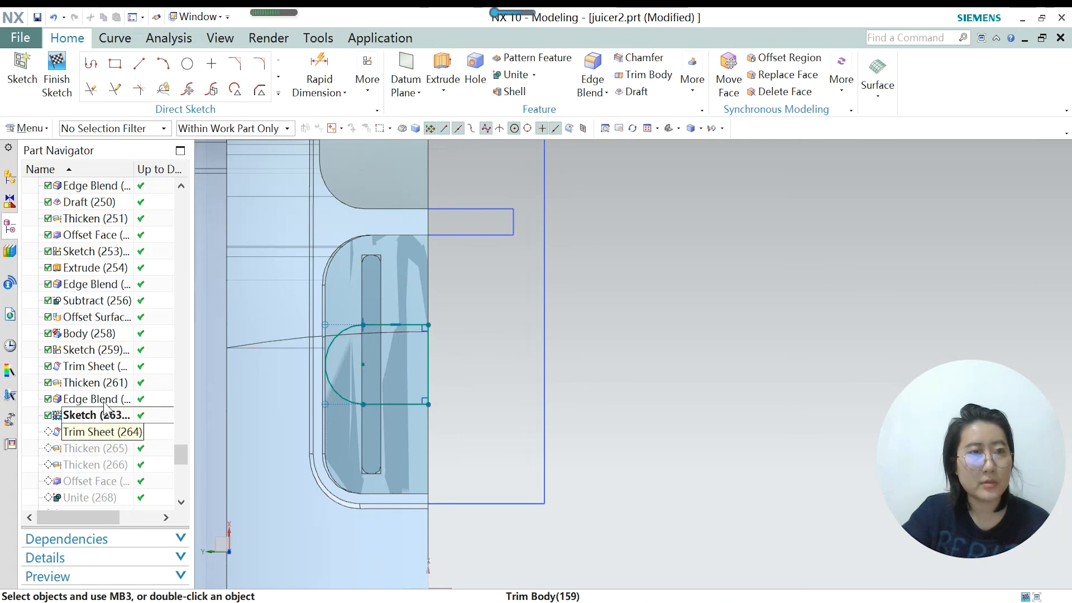
key("ctrl+q")
Advance the history through Trim Sheet (264) to Thicken (265), then review the thicken's faces, offsets and boolean, accepting the existing settings.
right_click(109, 432)
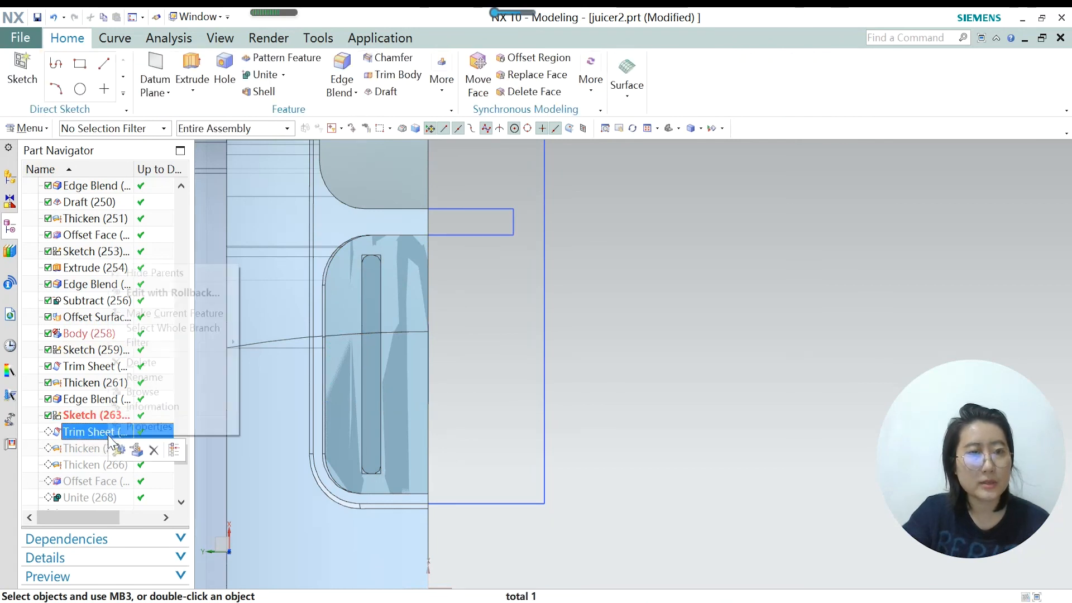
left_click(140, 314)
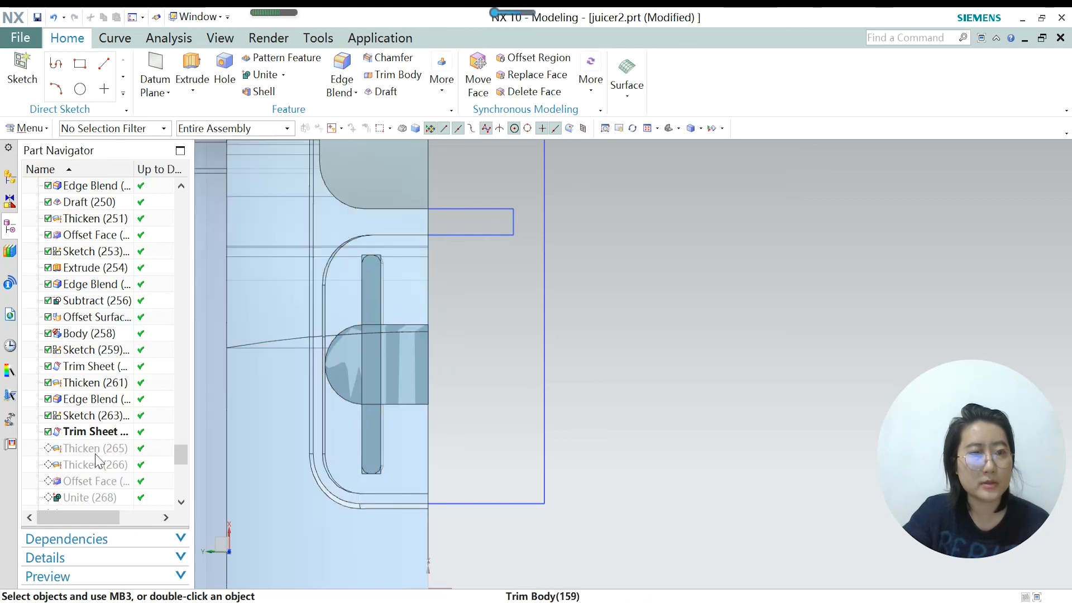
right_click(96, 452)
left_click(174, 330)
middle_click_drag(216, 323, 98, 492)
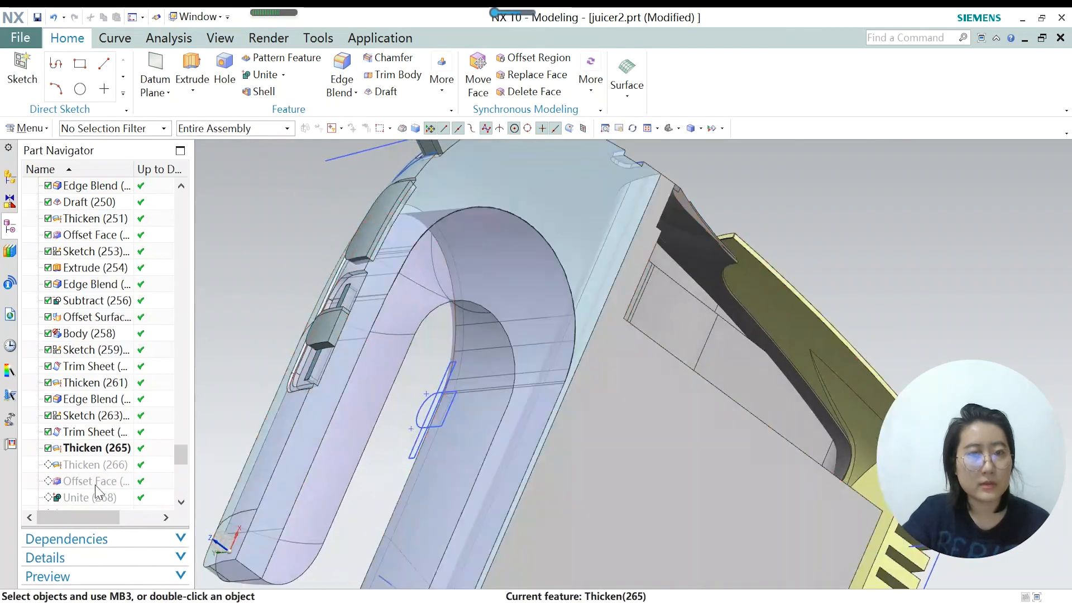
double_click(76, 450)
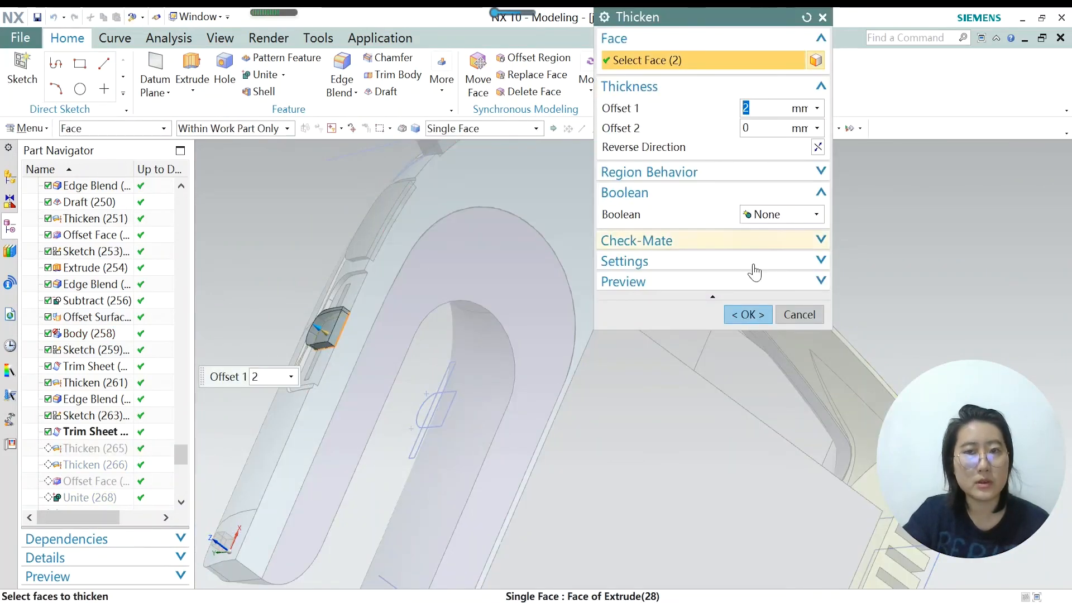
left_click(748, 314)
Make Thicken (266) the current feature and review its faces, offsets and boolean on the slider button, accepting the existing settings.
right_click(109, 469)
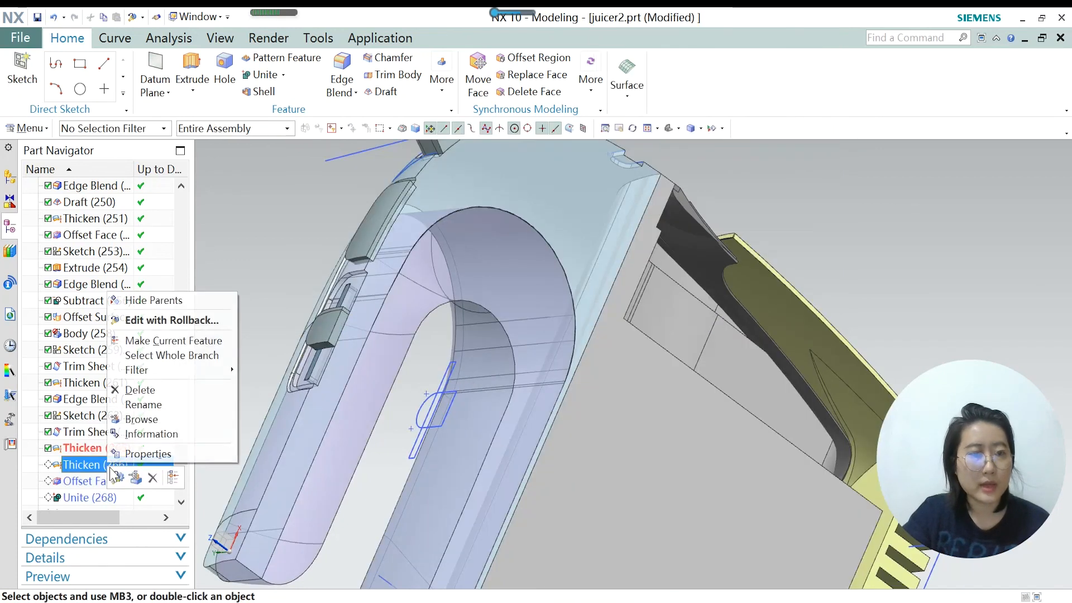
left_click(168, 338)
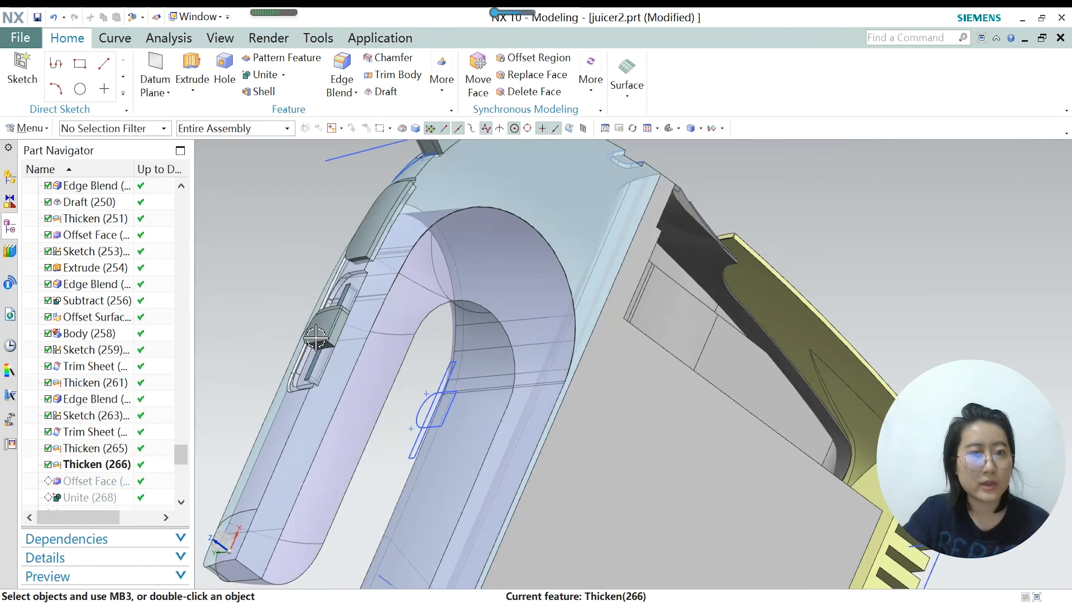
scroll(315, 337, "up", 5)
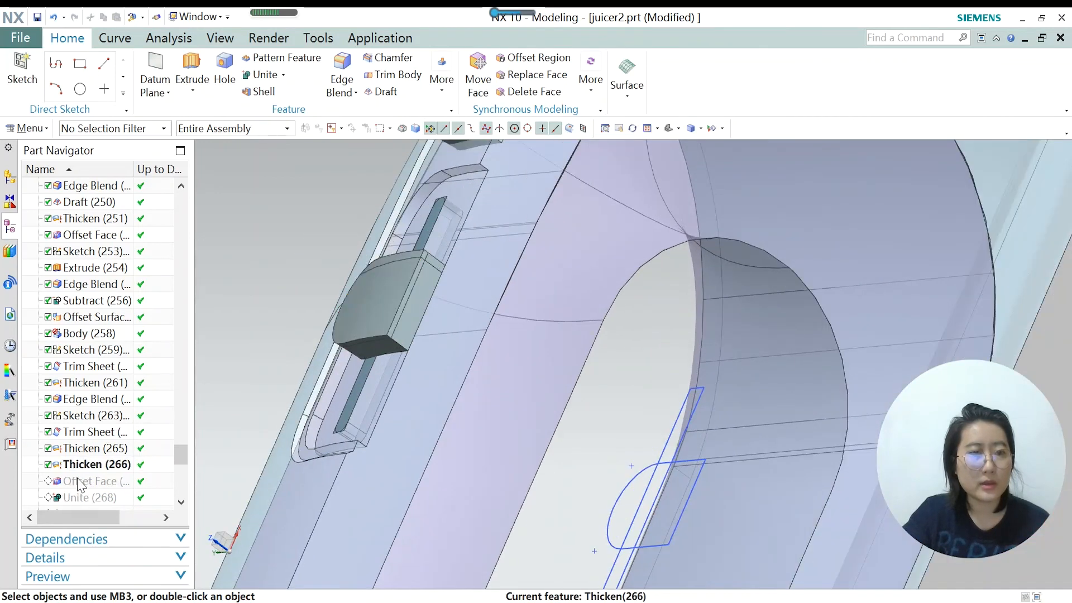
double_click(91, 466)
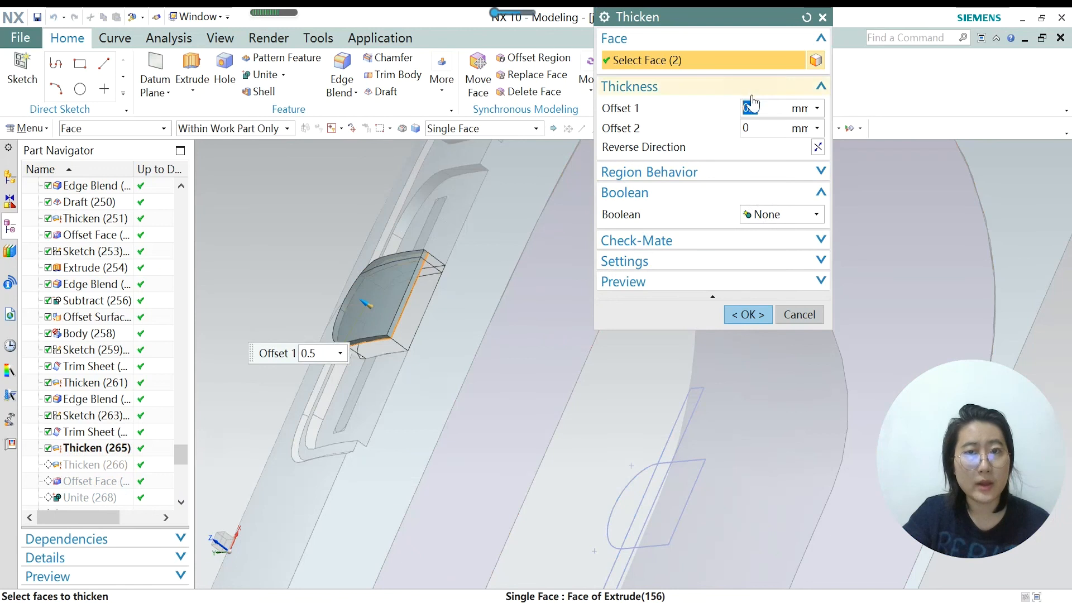
left_click(748, 315)
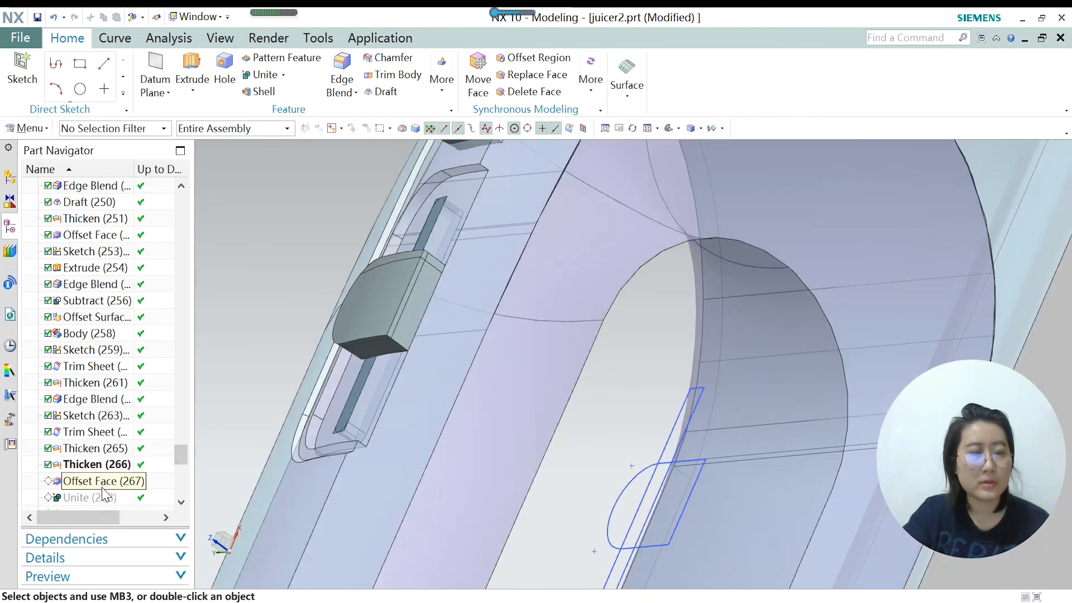
Make Offset Face (267) the current feature and review its selected faces and offset on the slider button, accepting the existing settings.
right_click(102, 488)
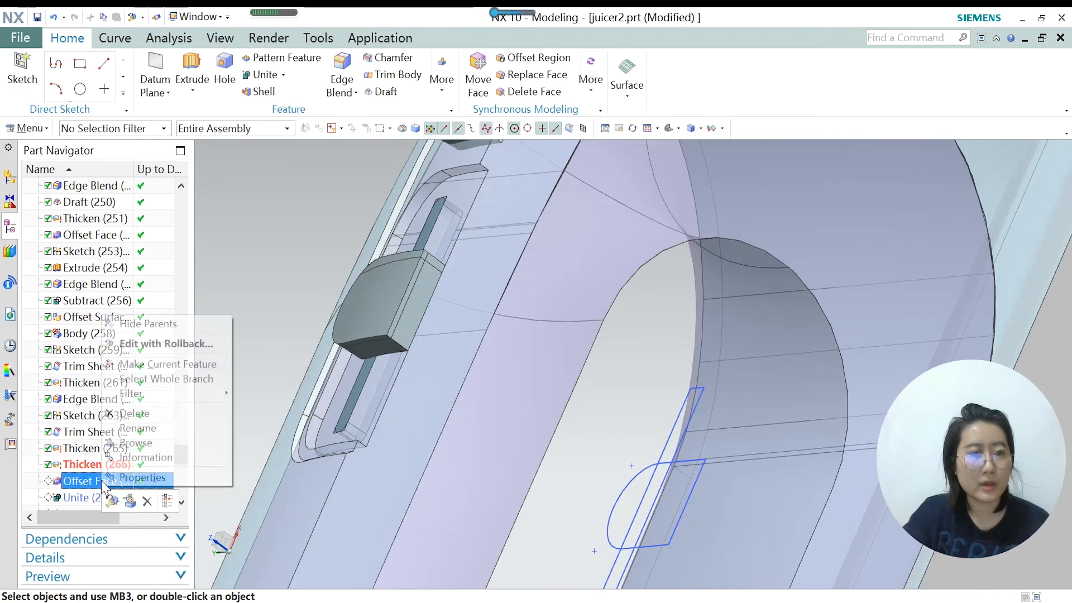
left_click(180, 365)
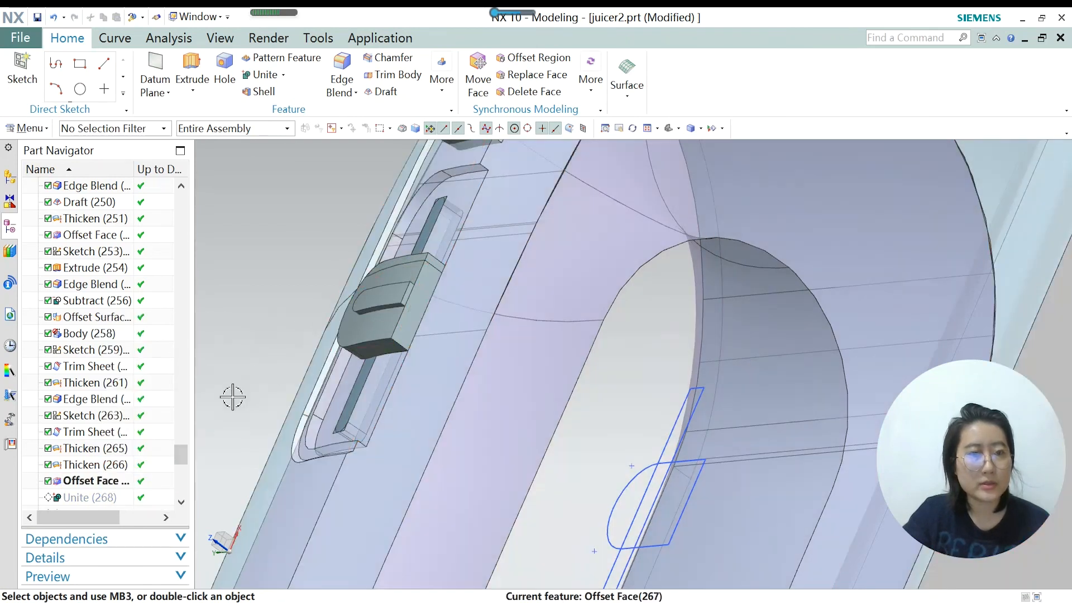
double_click(94, 481)
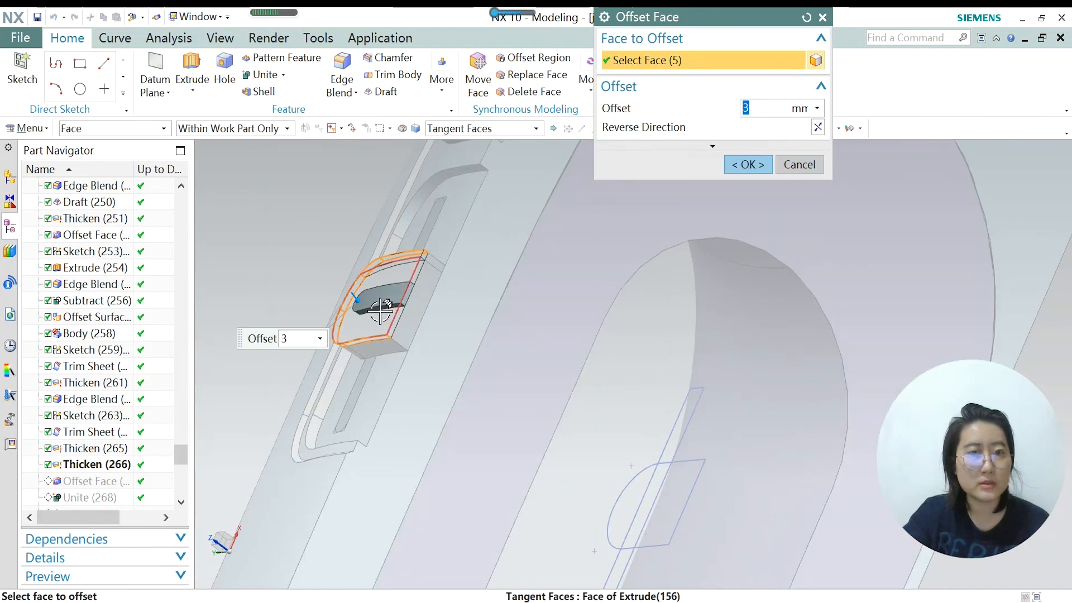
left_click(748, 164)
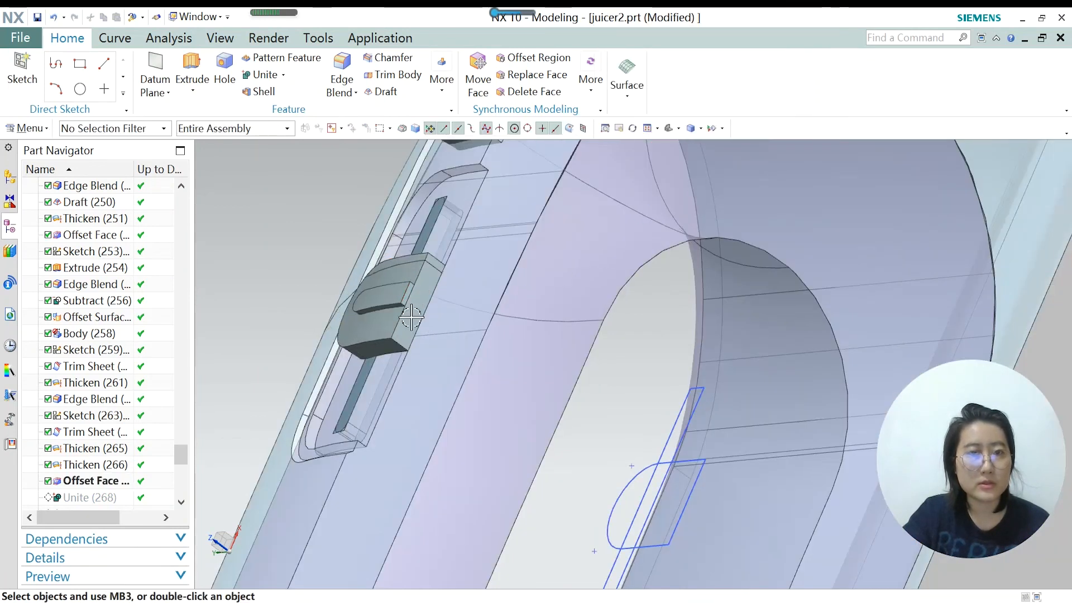
scroll(369, 312, "up", 2)
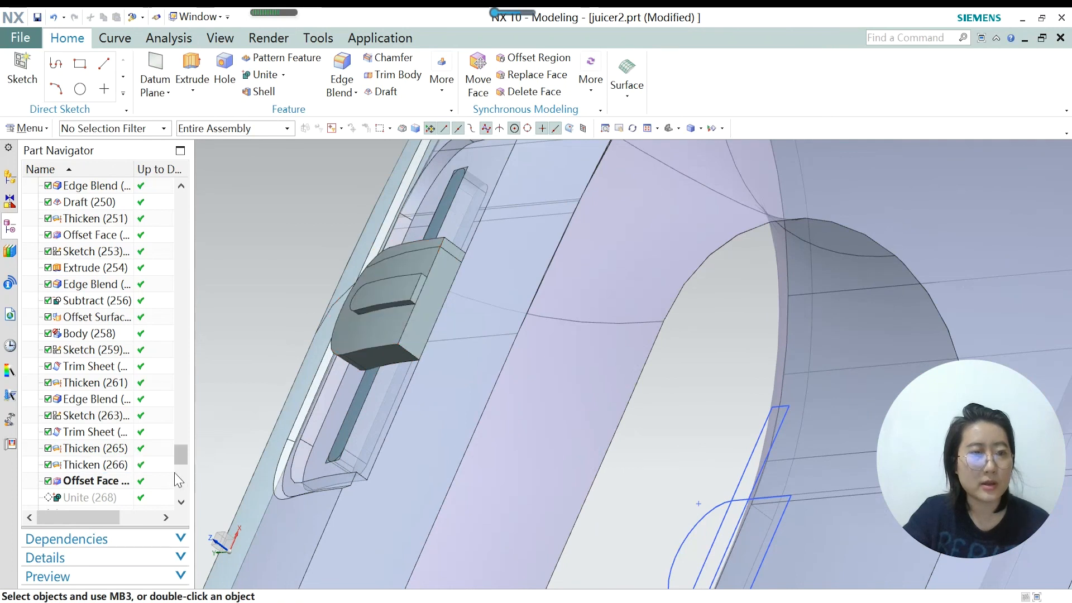
Make Unite (268) the current feature and examine the slider button joined with its raised grip.
right_click(72, 499)
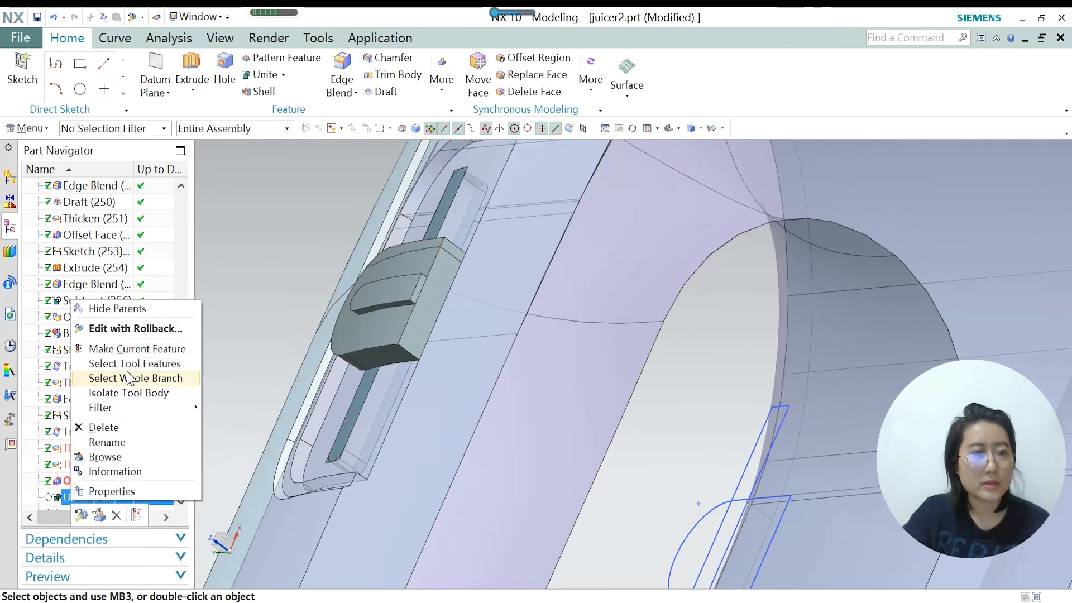
left_click(176, 345)
scroll(378, 353, "up", 2)
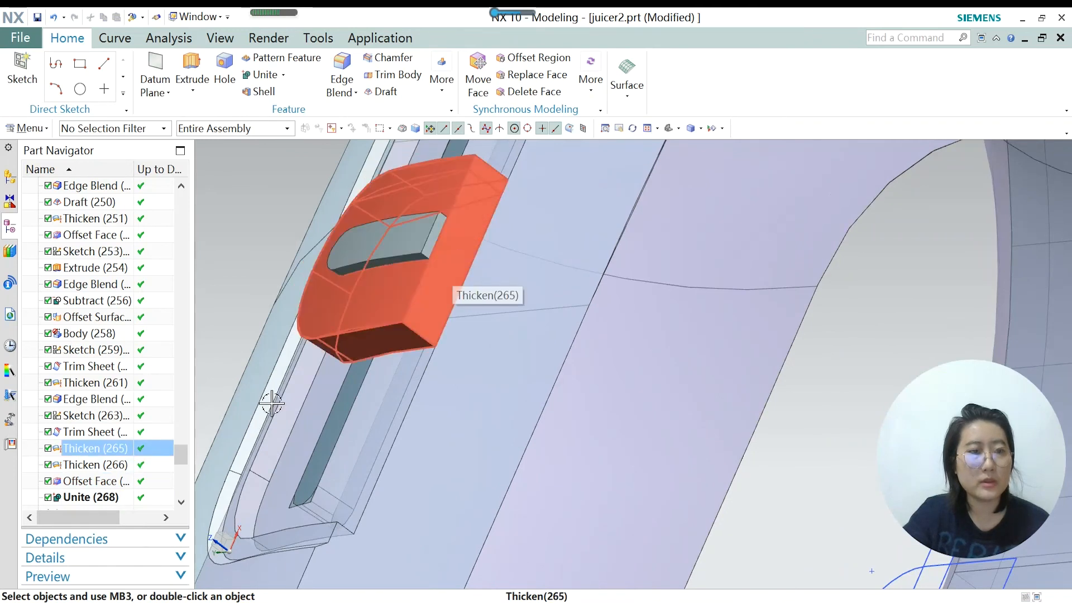
Make Edge Blend (269) the current feature and review its edges and radius at the grip's base, accepting the existing settings.
scroll(181, 488, "down", 6)
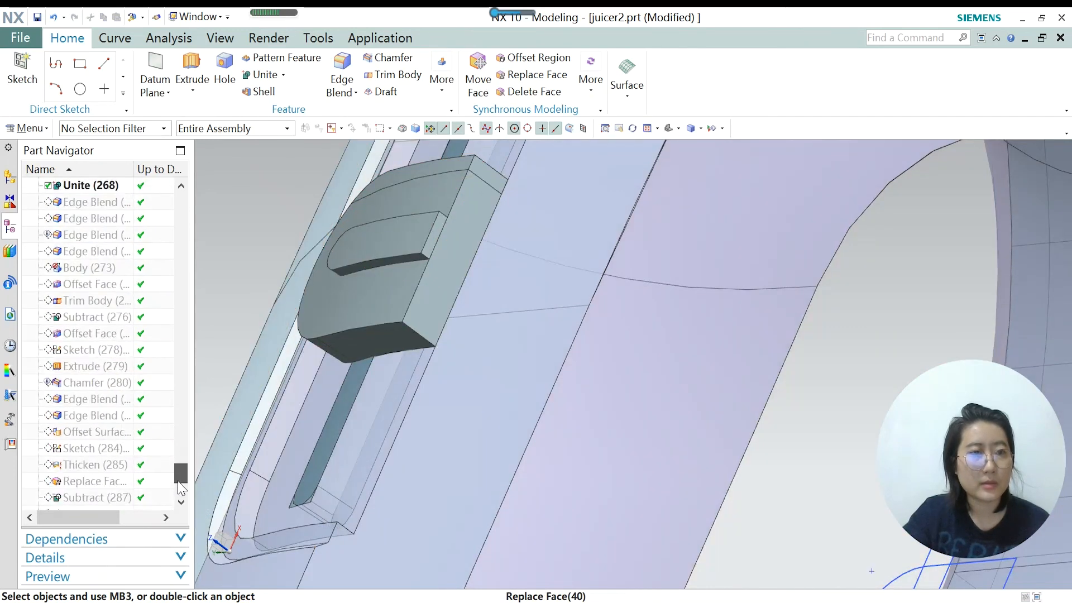
left_click(90, 202)
right_click(105, 205)
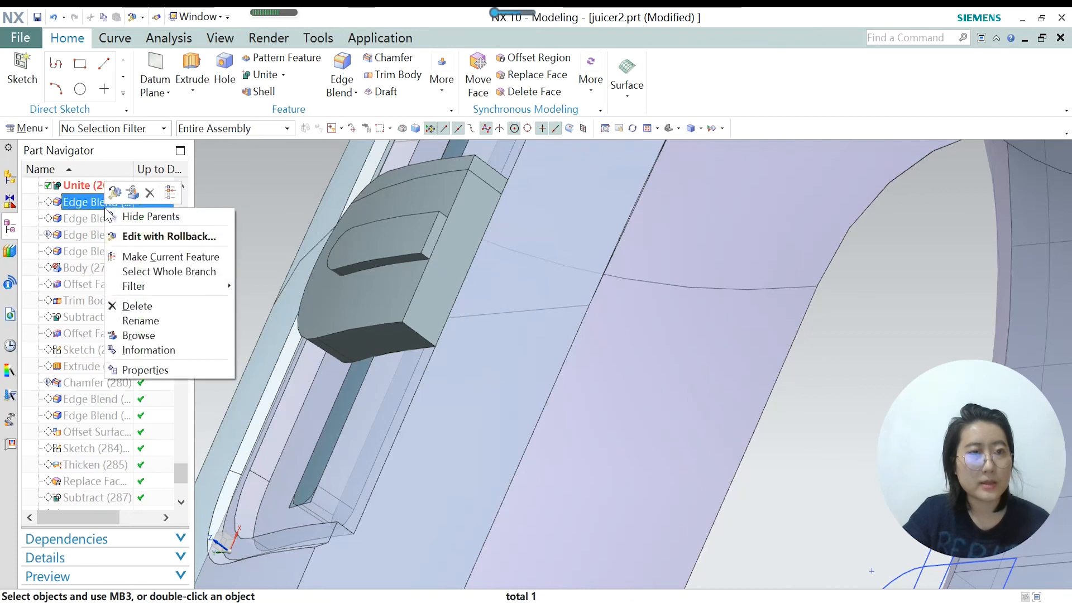
left_click(160, 257)
scroll(409, 262, "up", 1)
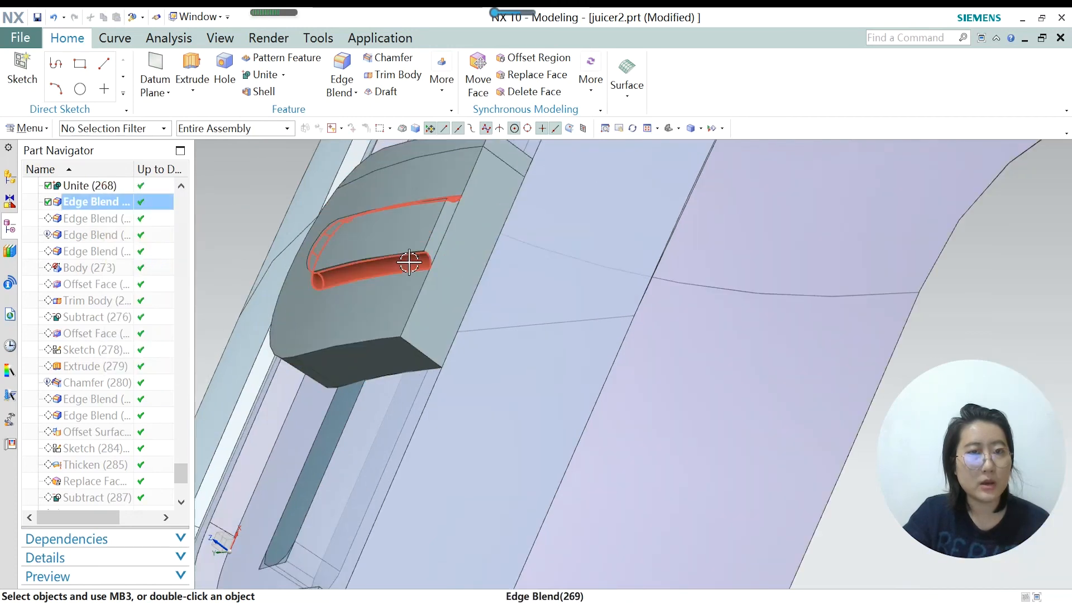
double_click(120, 202)
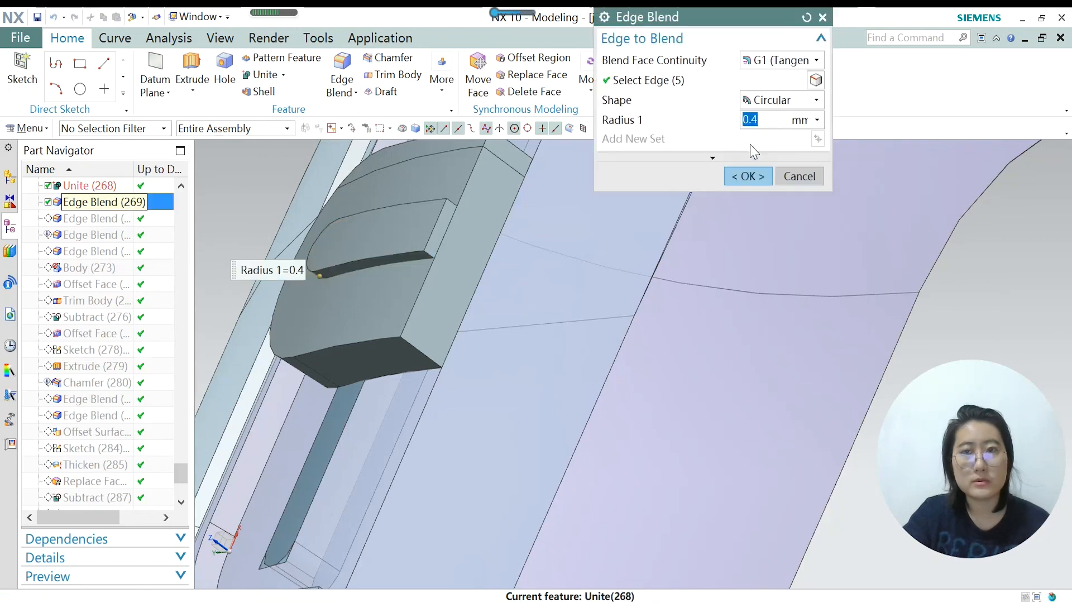
left_click(751, 176)
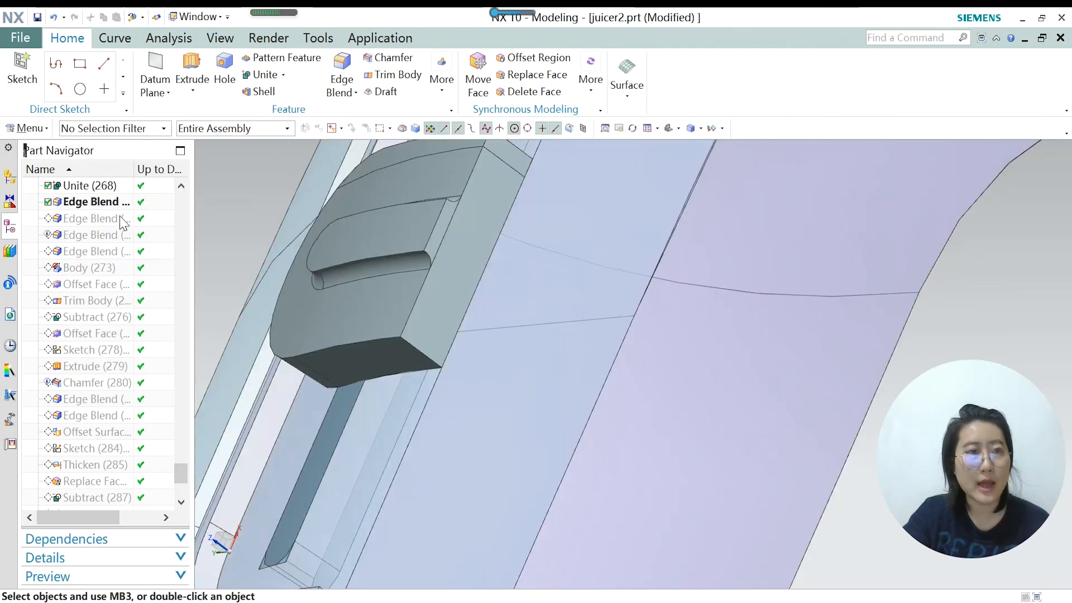
Make Edge Blend (272) the current feature and examine the blended edges of the slider button and its raised grip.
left_click(102, 218)
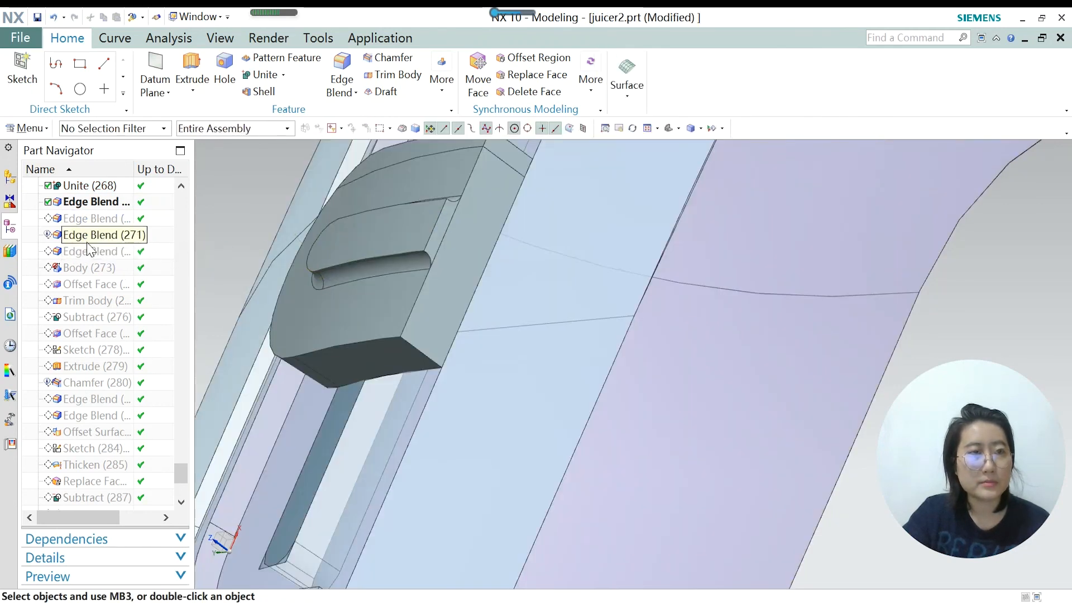
right_click(96, 256)
left_click(159, 301)
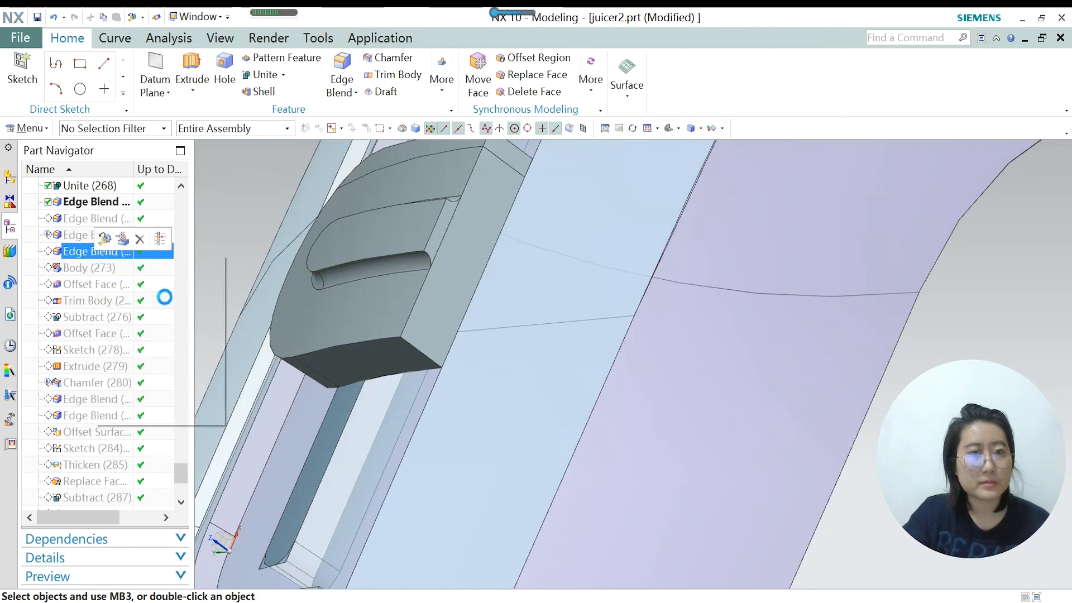
middle_click_drag(442, 255, 488, 316)
scroll(474, 318, "up", 5)
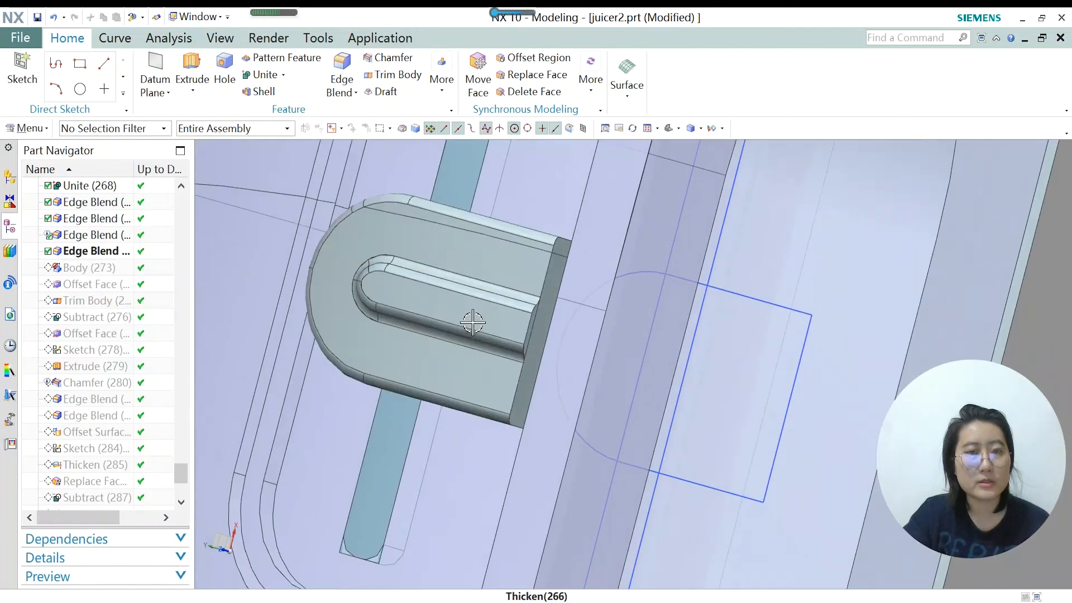
left_click(325, 298)
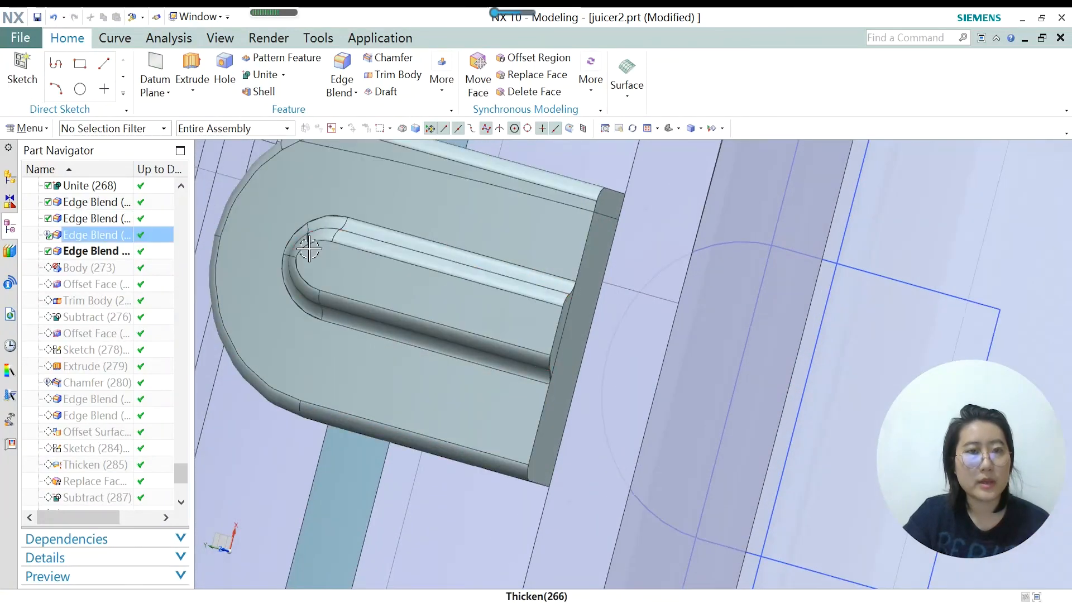
Make Body (273) the current feature and highlight its body to locate it on the handle above the slider recess.
left_click(105, 268)
right_click(105, 274)
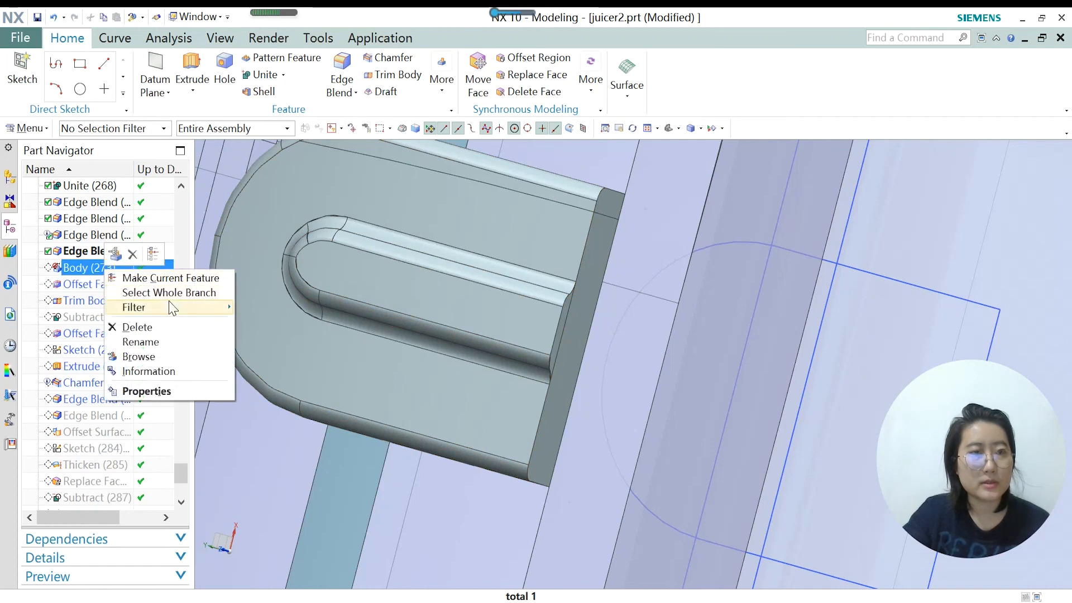
left_click(167, 278)
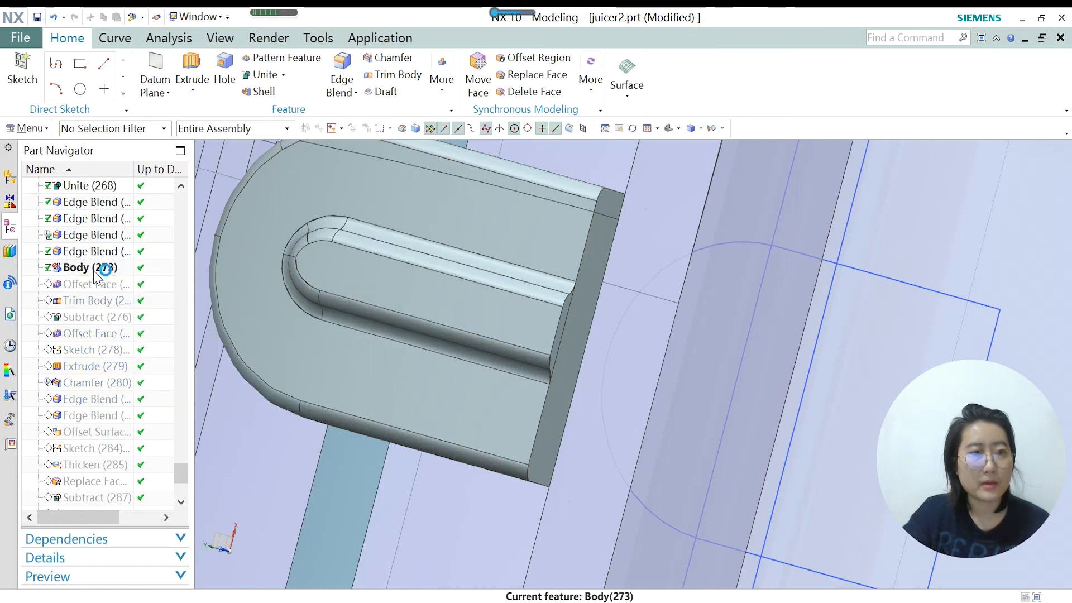
left_click(93, 270)
scroll(484, 372, "down", 9)
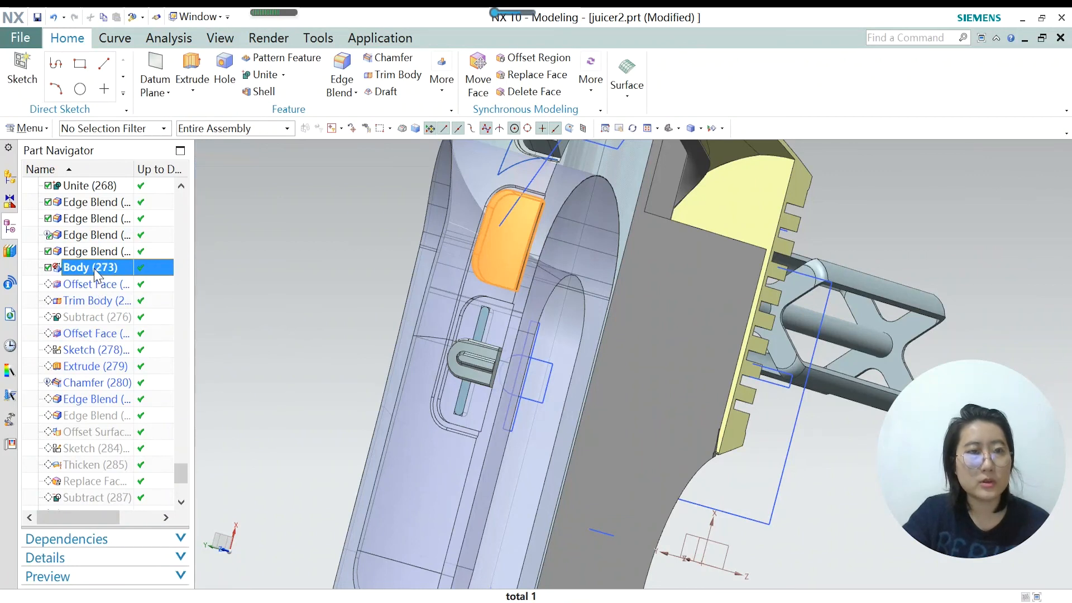
scroll(502, 240, "up", 2)
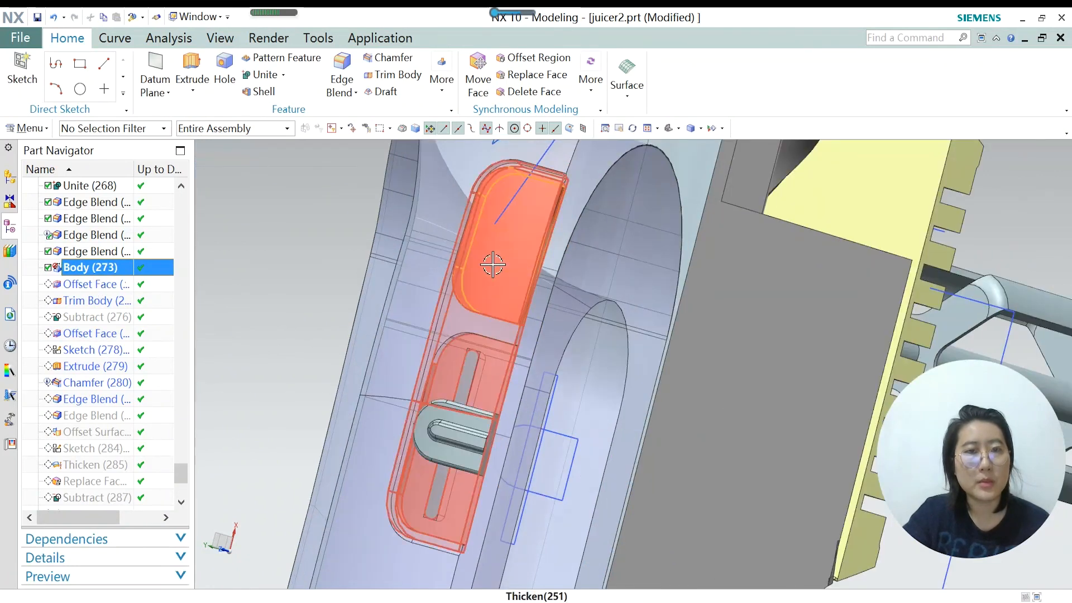
Make Offset Face (274) the current feature and highlight the offset end face of the button body.
left_click(114, 285)
right_click(114, 286)
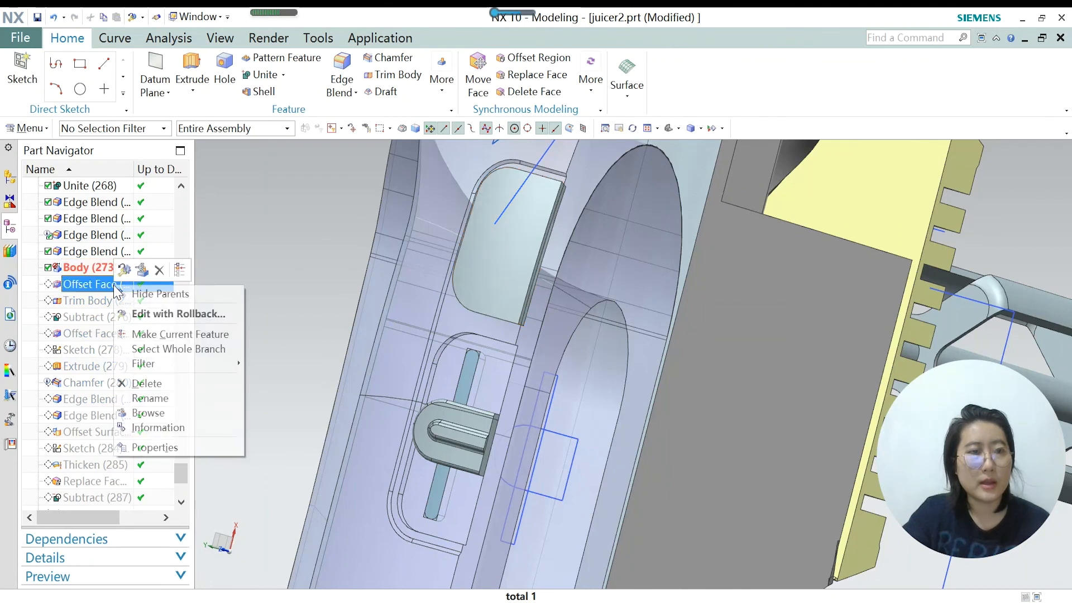
left_click(176, 335)
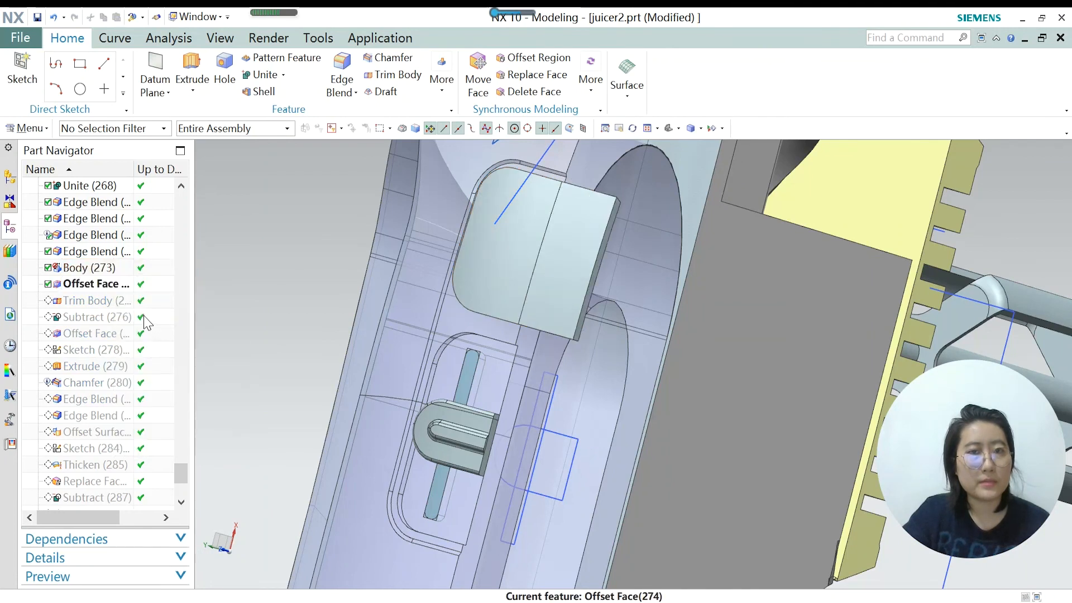
left_click(91, 289)
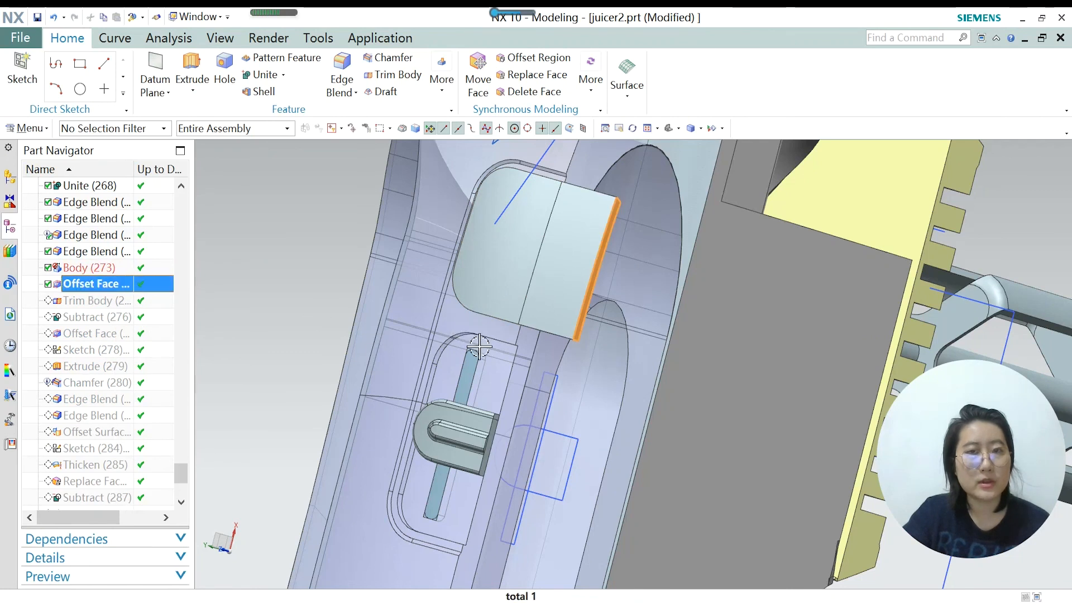
Roll the history back to Body (273) and examine the button bodies at the centre plane in a straight-on end view.
scroll(478, 347, "down", 2)
key("ctrl+shift+Left")
middle_click_drag(484, 325, 502, 431)
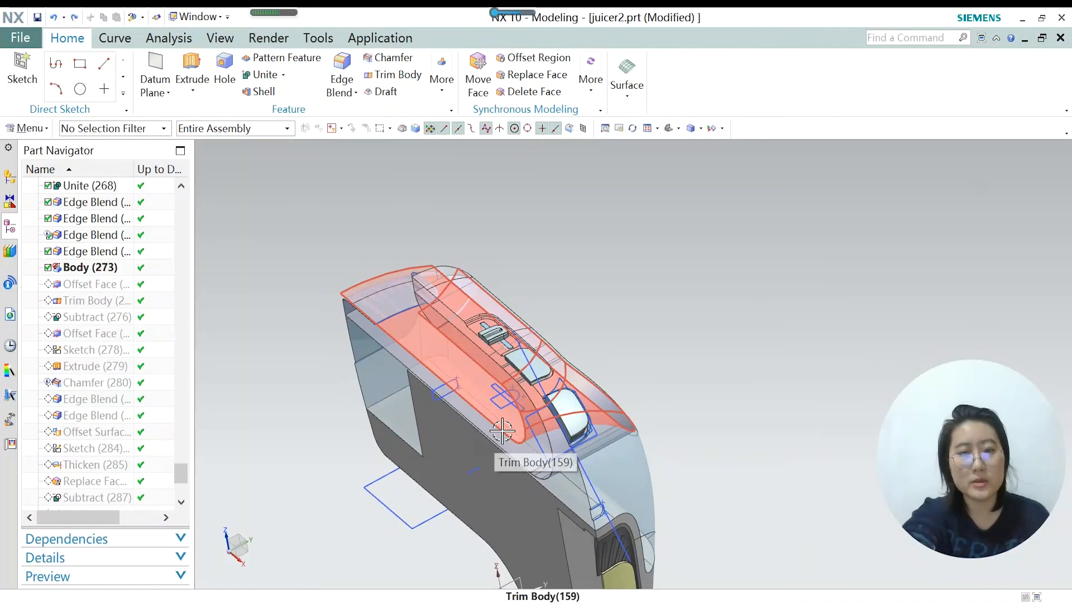
key("F8")
scroll(502, 368, "up", 5)
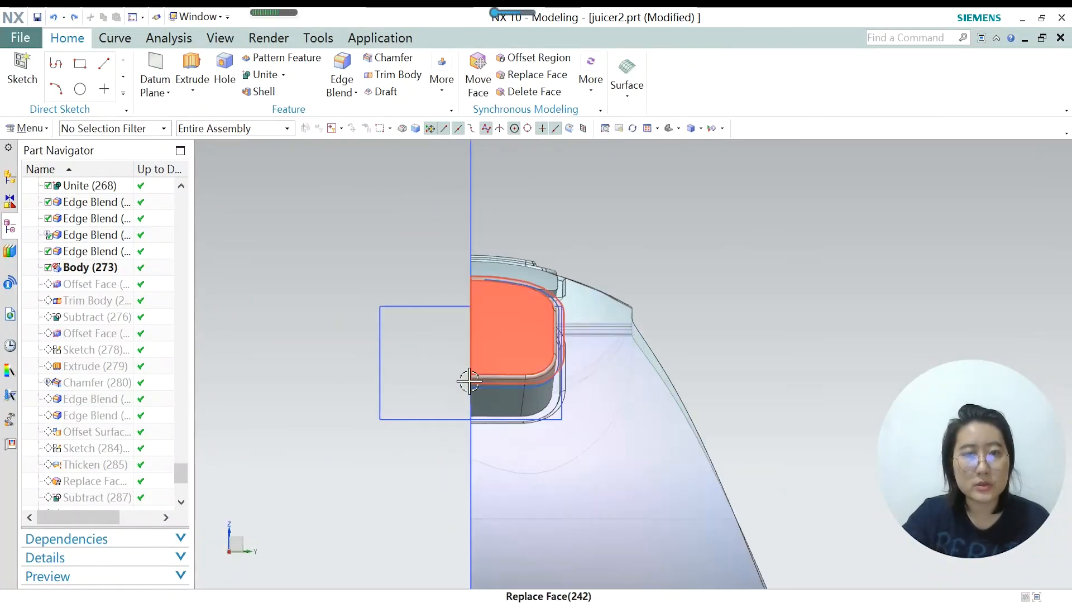
scroll(469, 381, "up", 4)
scroll(462, 335, "down", 3)
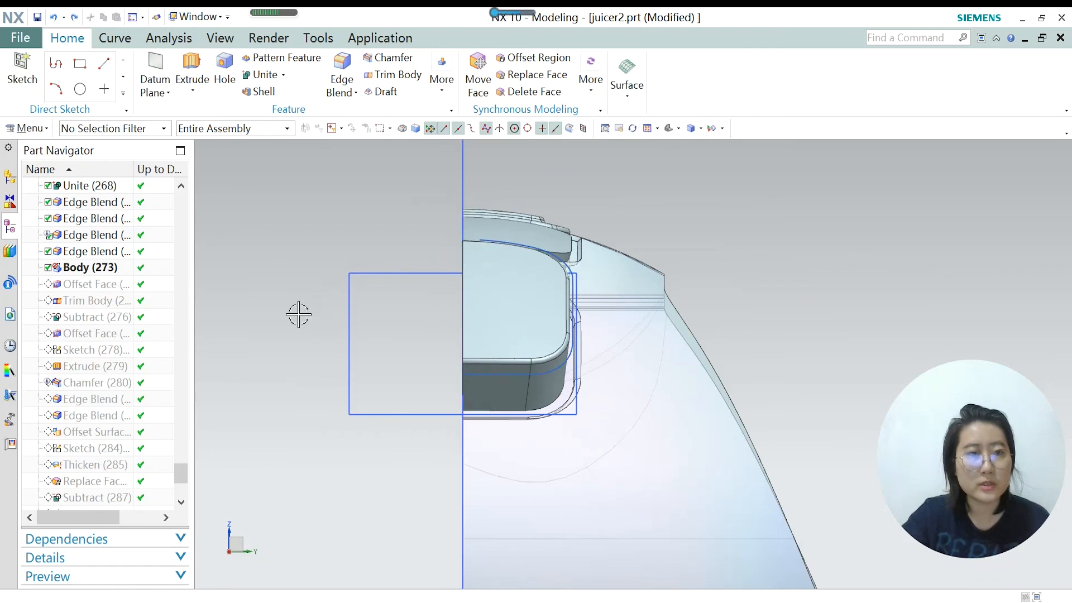
Make Offset Face (274) the current feature and examine how the button body extends past the centre plane.
right_click(110, 288)
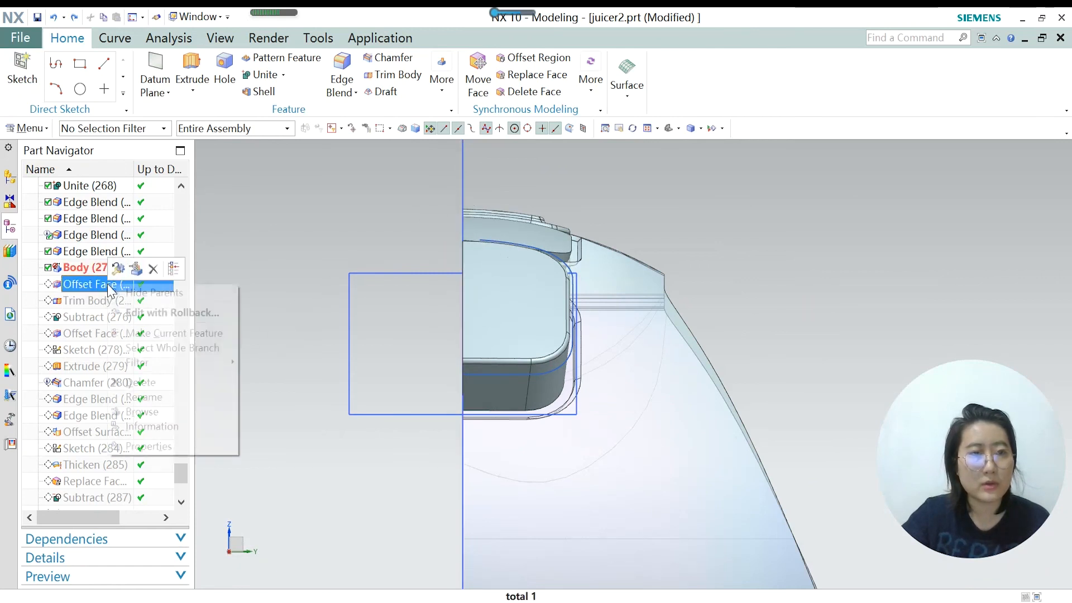
left_click(166, 335)
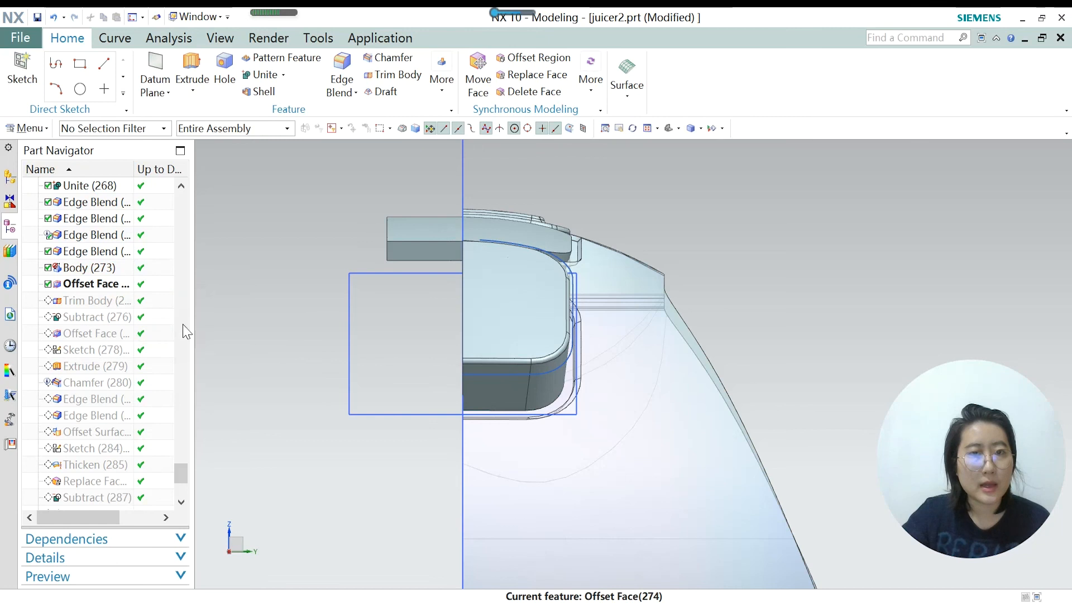
double_click(477, 229)
scroll(479, 227, "up", 4)
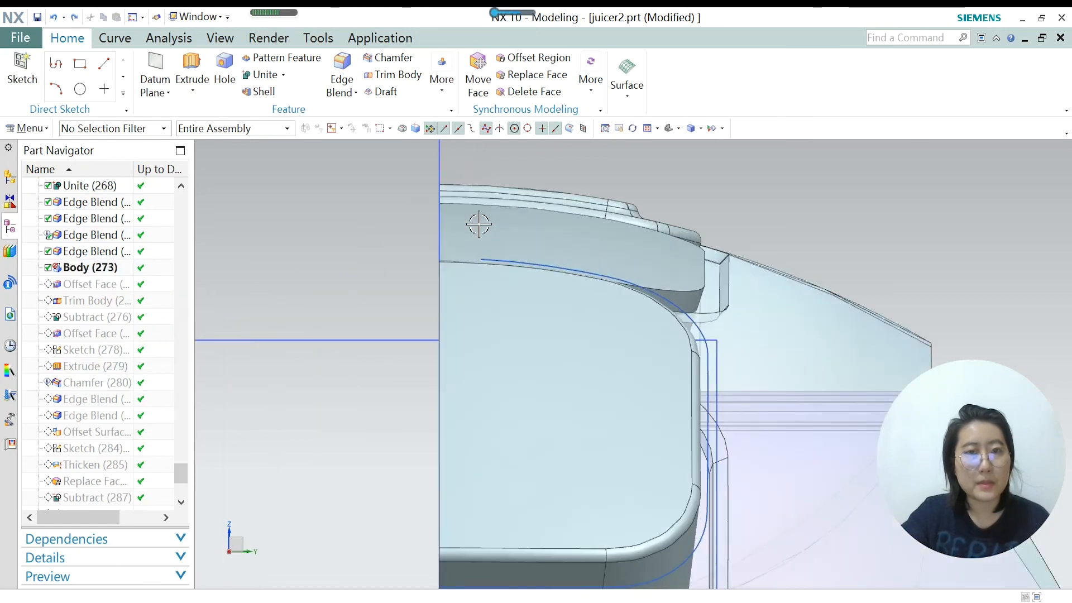
right_click(108, 289)
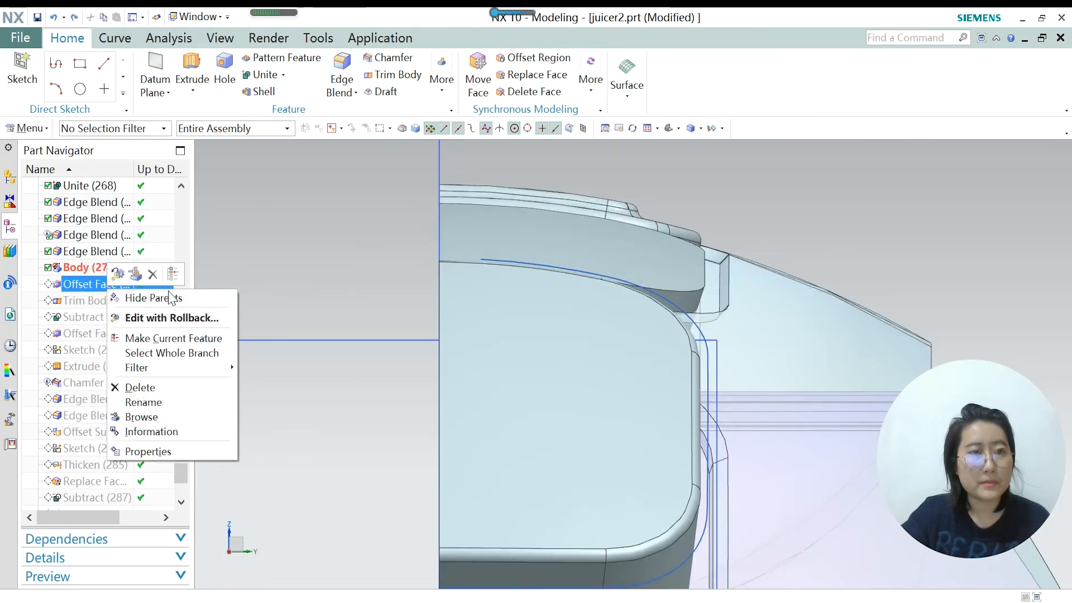
left_click(168, 336)
scroll(331, 312, "down", 1)
Locate the datum coordinate system on the whole mixer model and view the Trim Body command's target and tool options without applying it.
left_click(106, 304)
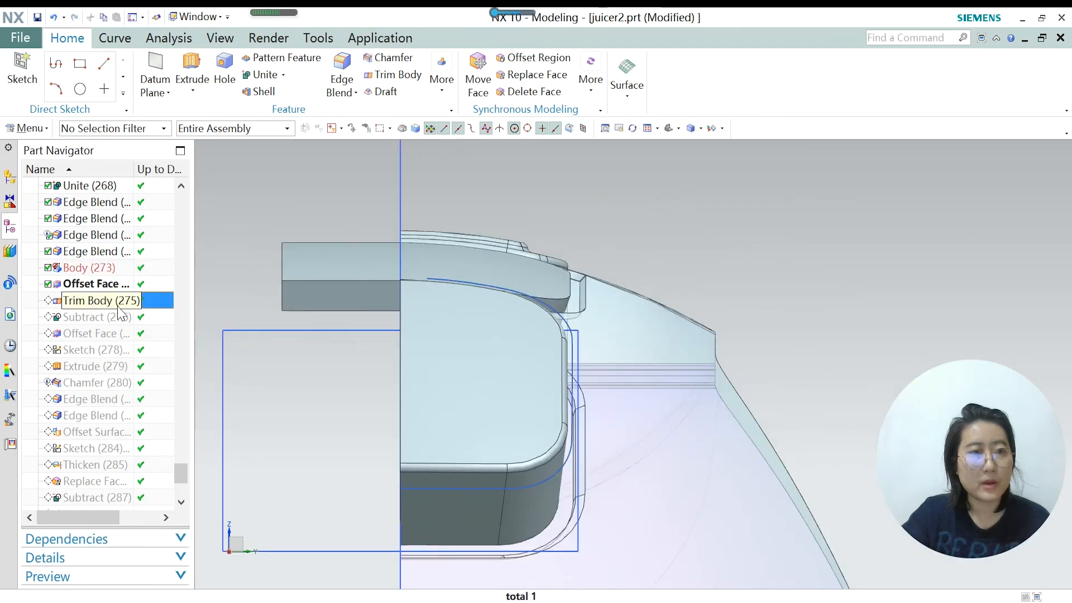
scroll(449, 286, "down", 5)
middle_click_drag(408, 361, 406, 292)
scroll(406, 292, "down", 6)
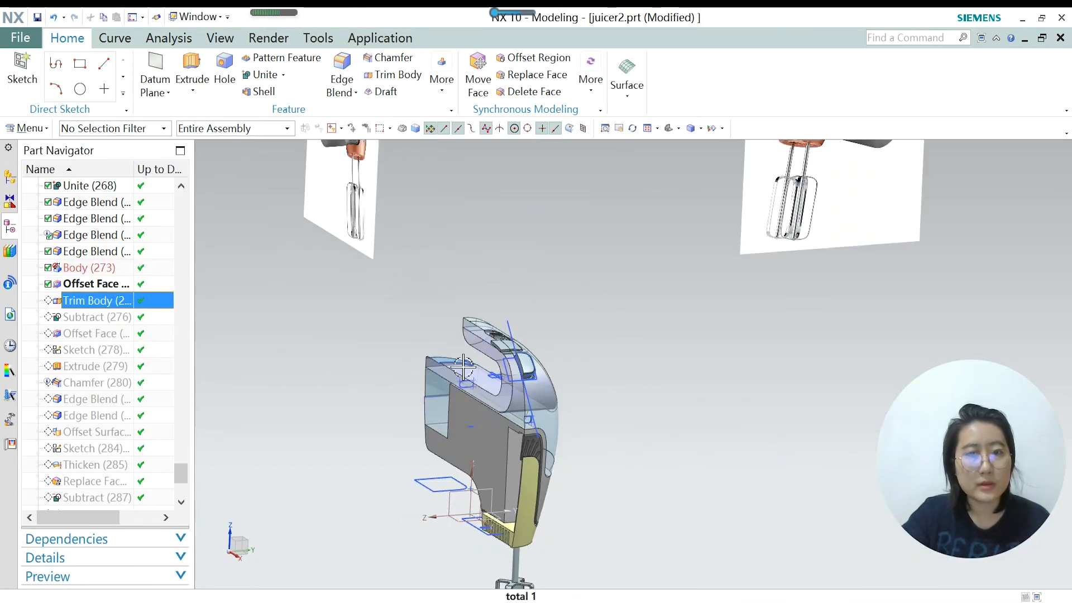
scroll(487, 524, "up", 1)
scroll(488, 524, "up", 3)
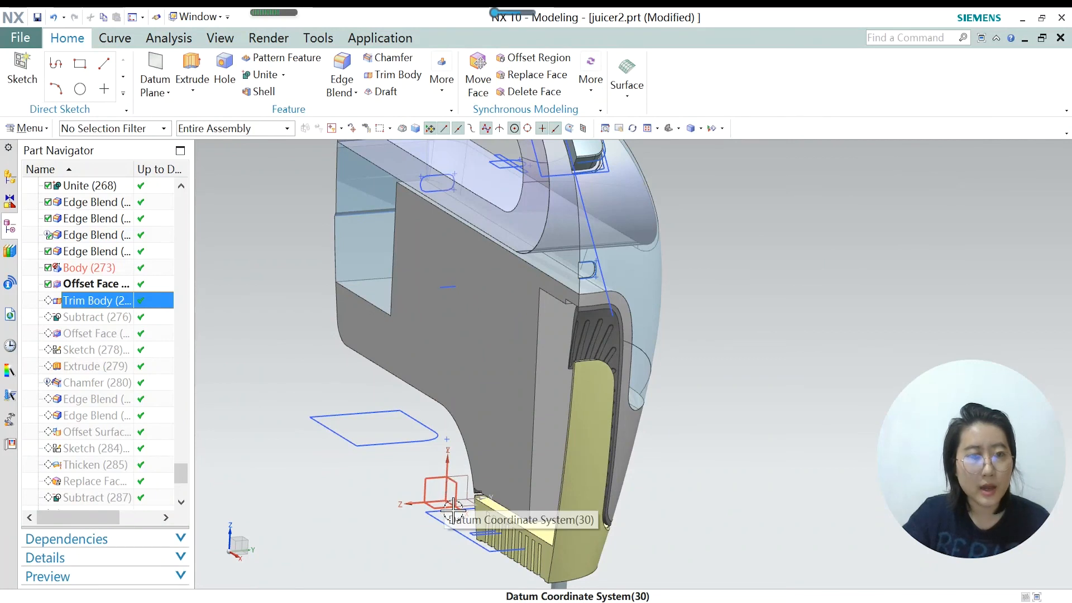
scroll(452, 510, "down", 2)
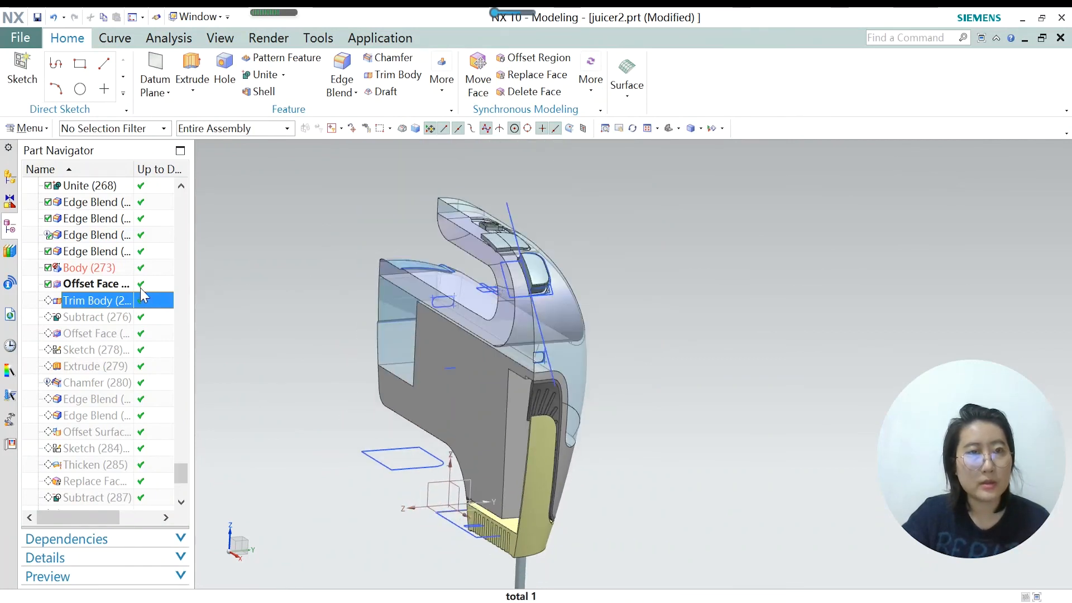
left_click(387, 75)
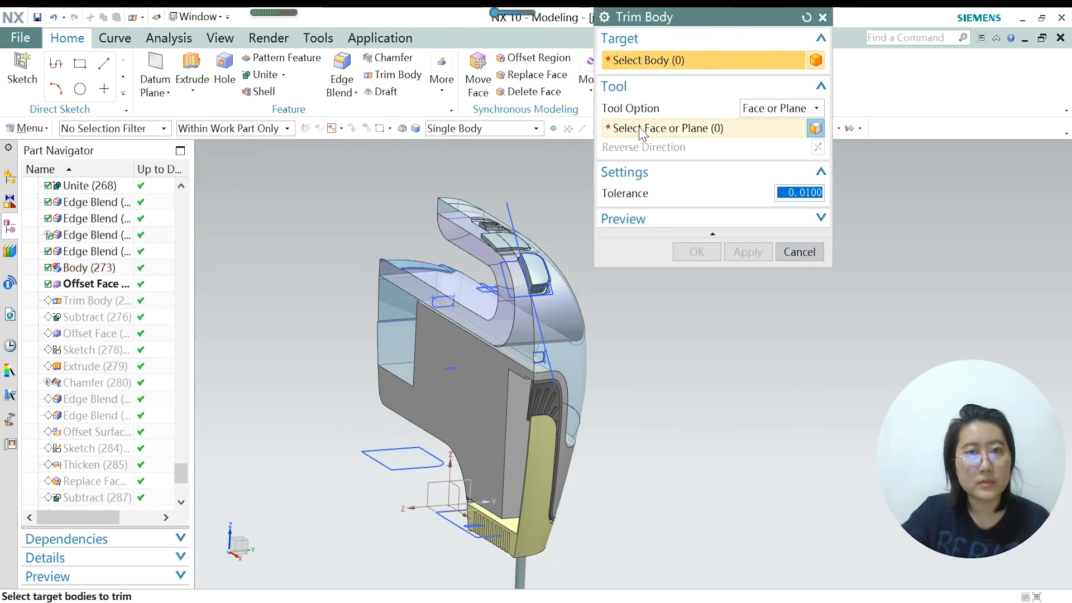
left_click(799, 251)
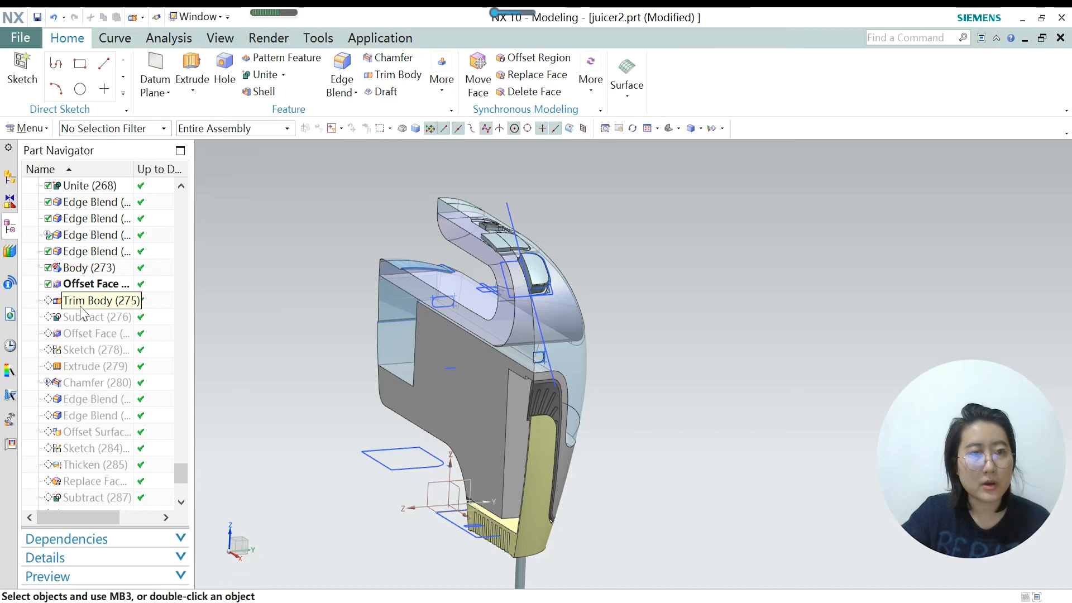
Open Trim Body (275) for editing, review its target body and trimming plane, and accept it unchanged.
right_click(82, 308)
left_click(167, 351)
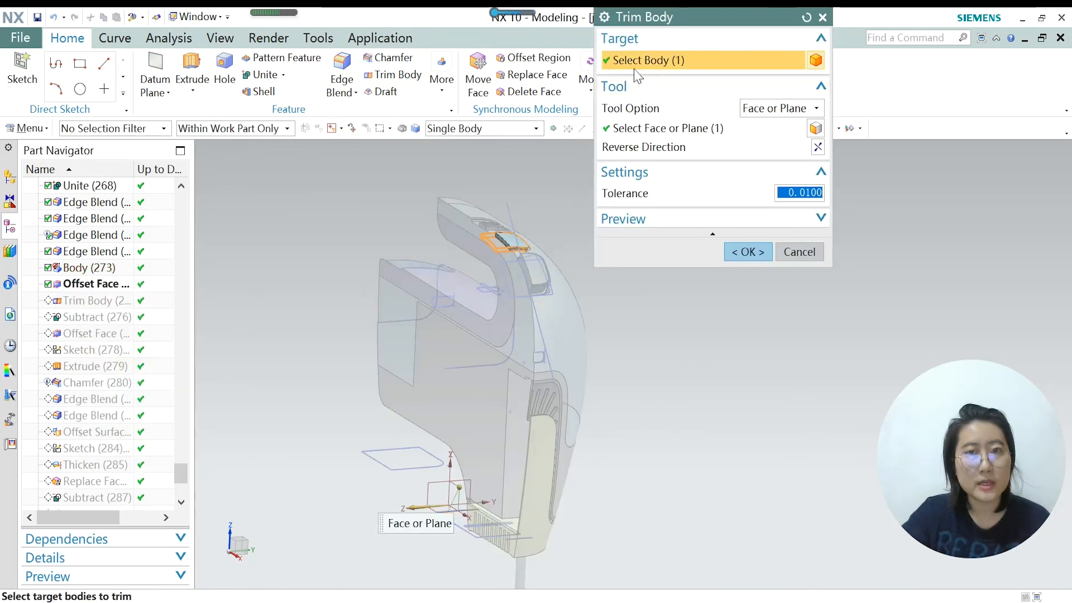
left_click(650, 136)
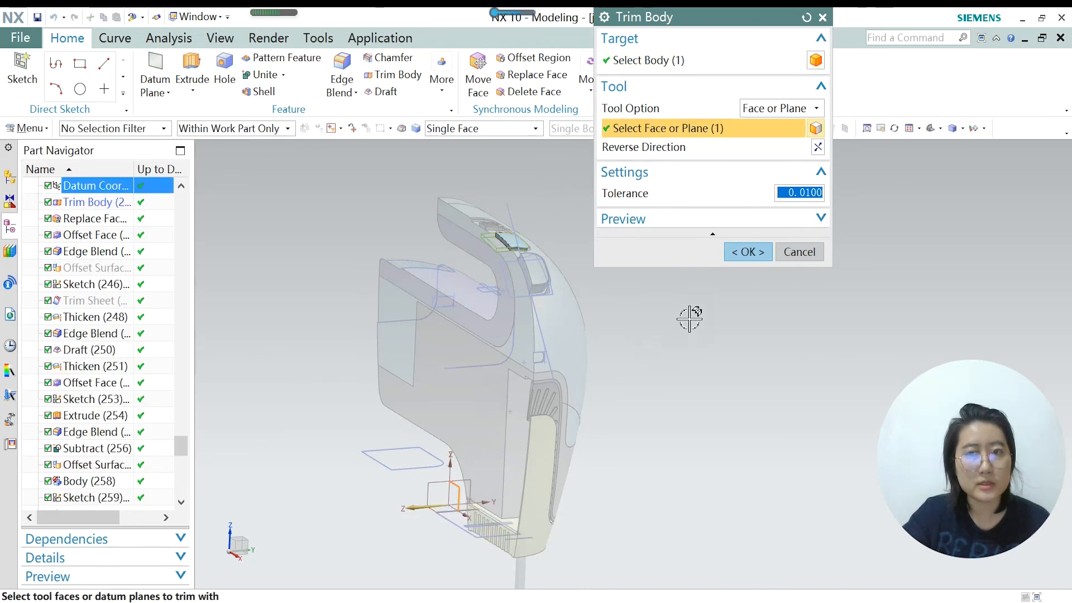
left_click(748, 252)
scroll(575, 233, "up", 6)
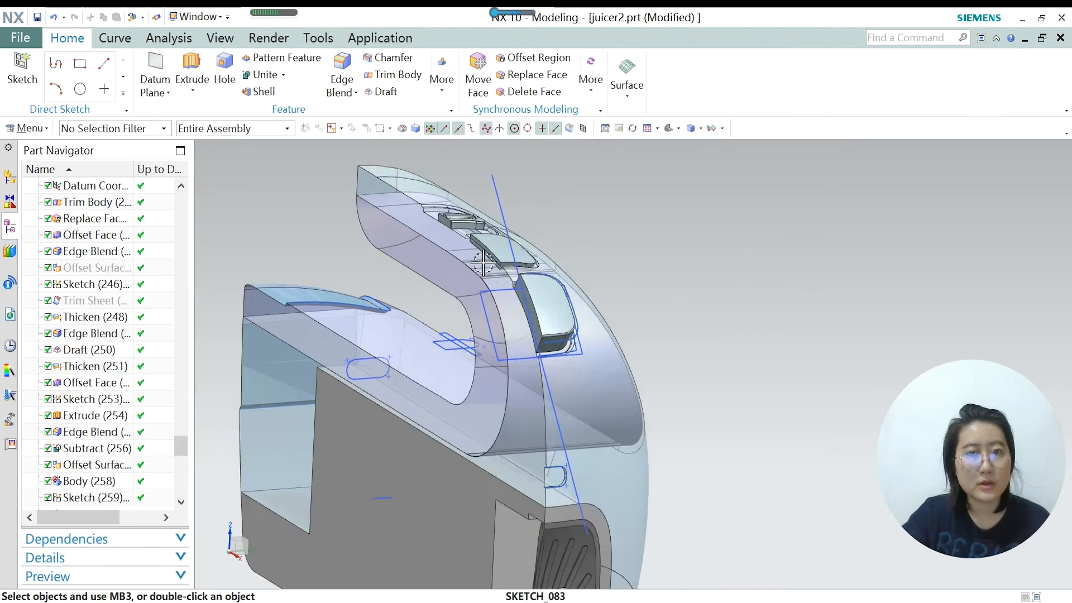
Make Subtract (276) the current feature and examine the button body, its trimmed centre face and the surrounding recess.
scroll(574, 234, "down", 3)
scroll(96, 341, "down", 10)
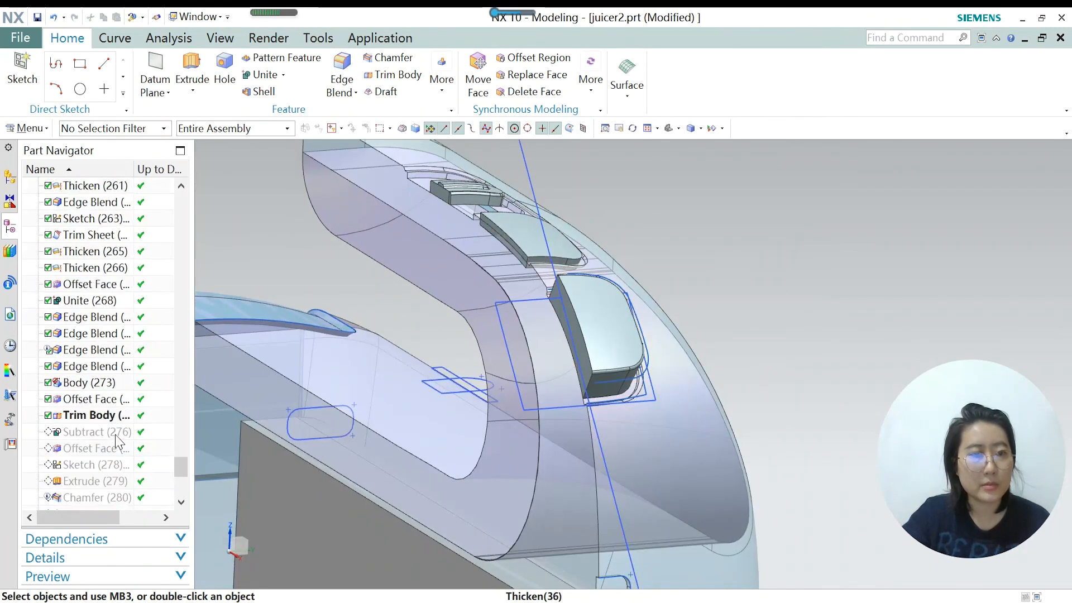
left_click(98, 235)
right_click(99, 237)
left_click(159, 283)
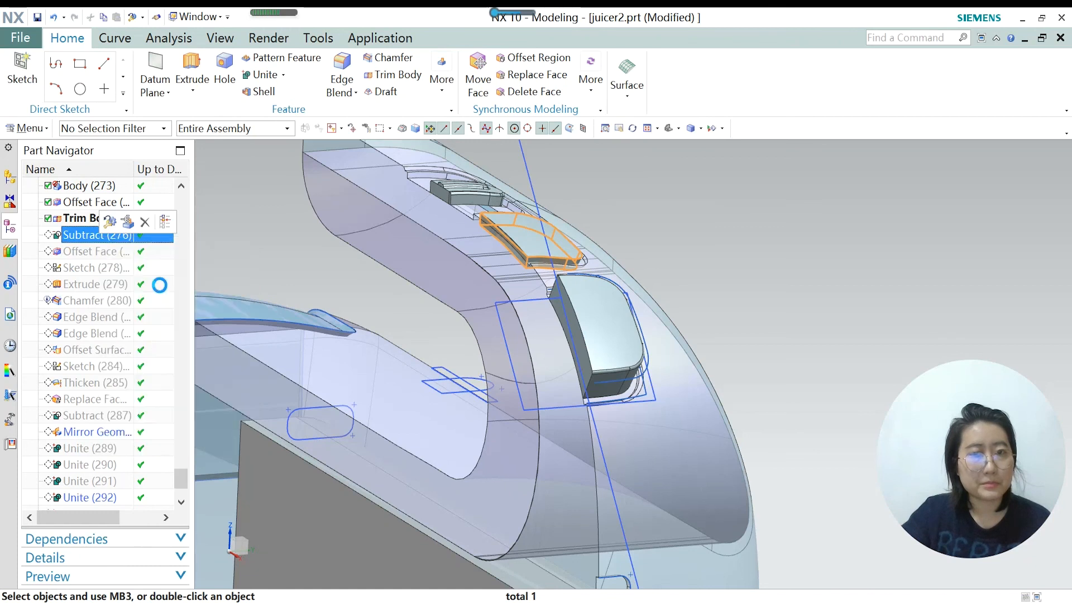
scroll(535, 251, "up", 5)
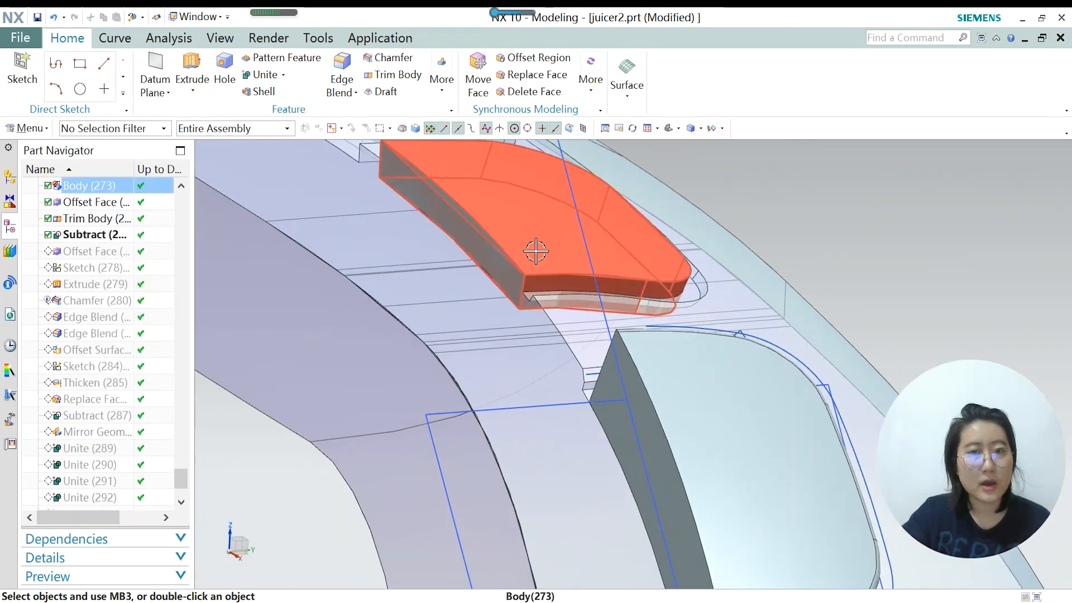
scroll(529, 304, "down", 2)
scroll(462, 249, "up", 1)
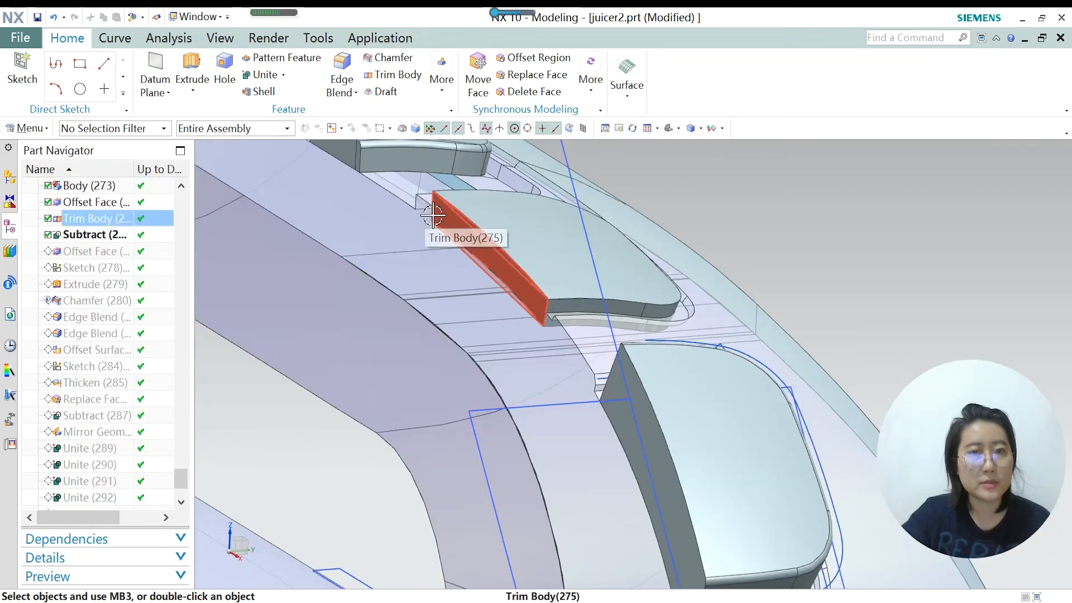
scroll(433, 215, "down", 3)
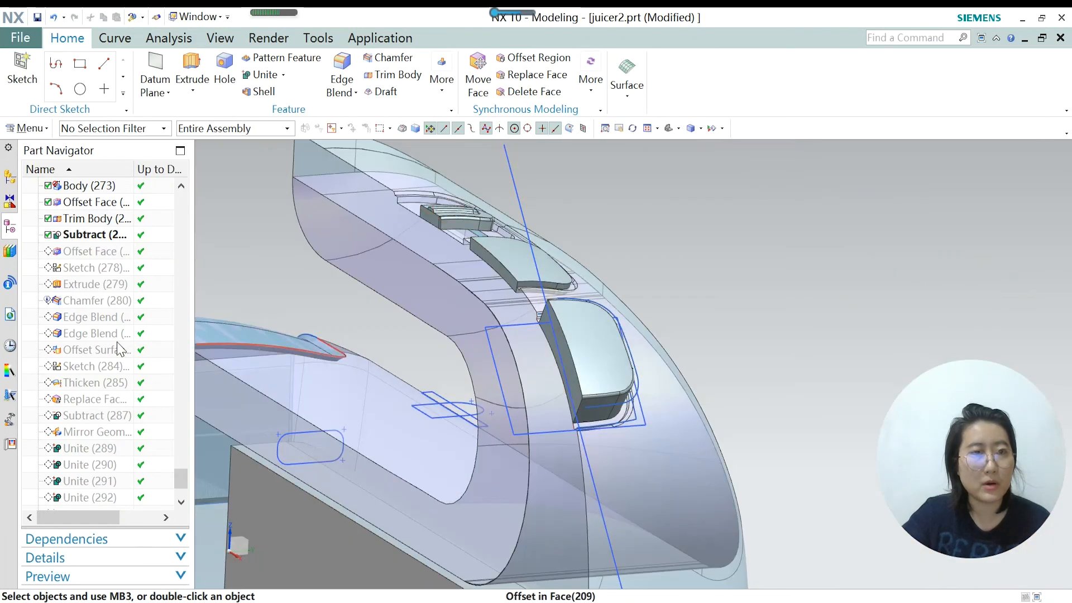
Make Offset Face (277) the current feature and review its selected button faces and offset value.
right_click(110, 256)
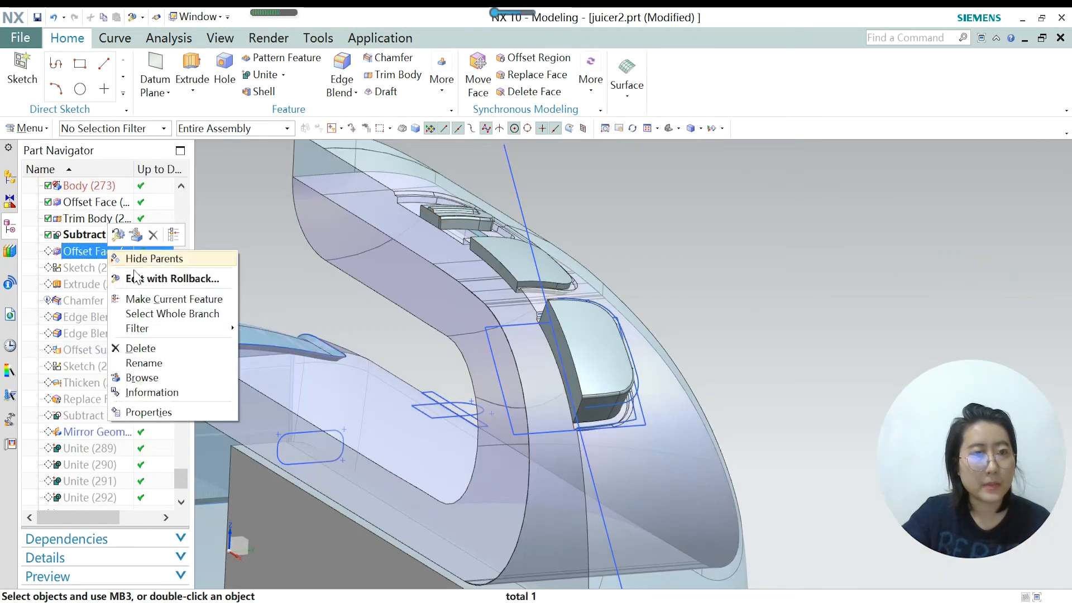
left_click(157, 297)
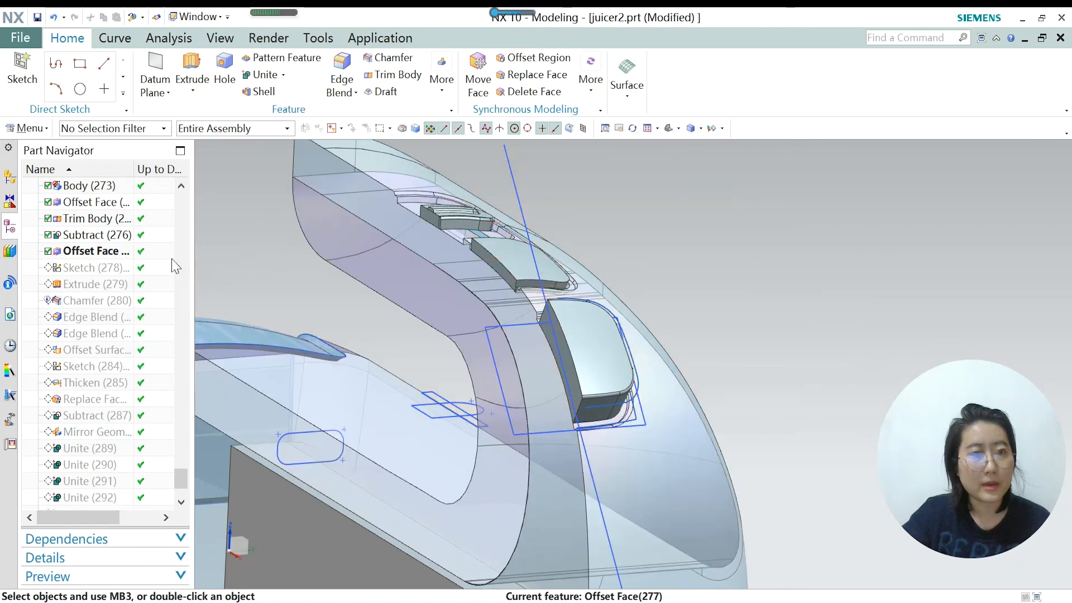
double_click(89, 254)
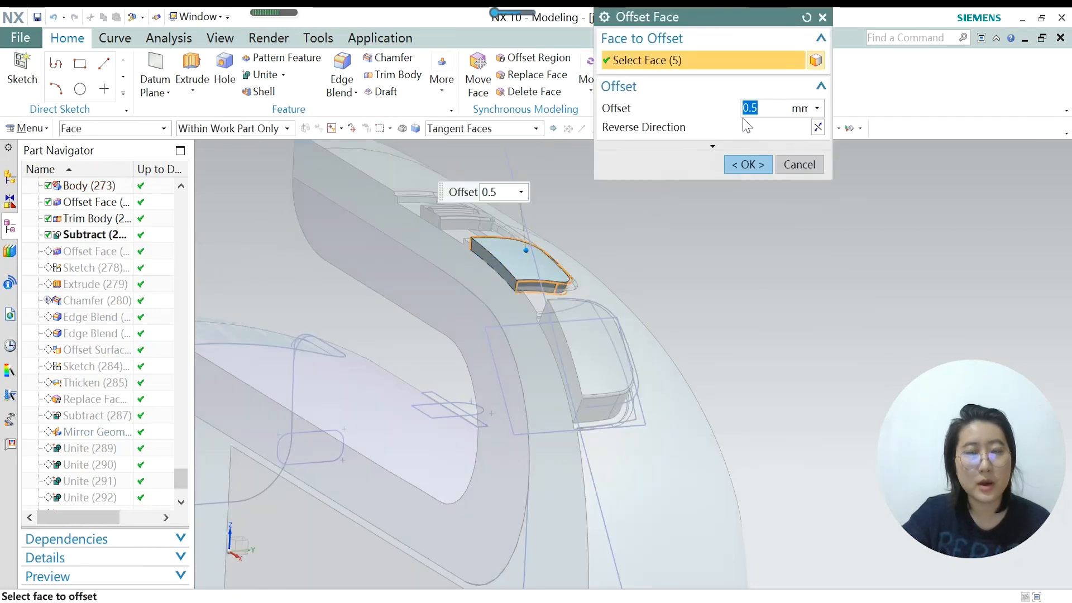
left_click(741, 164)
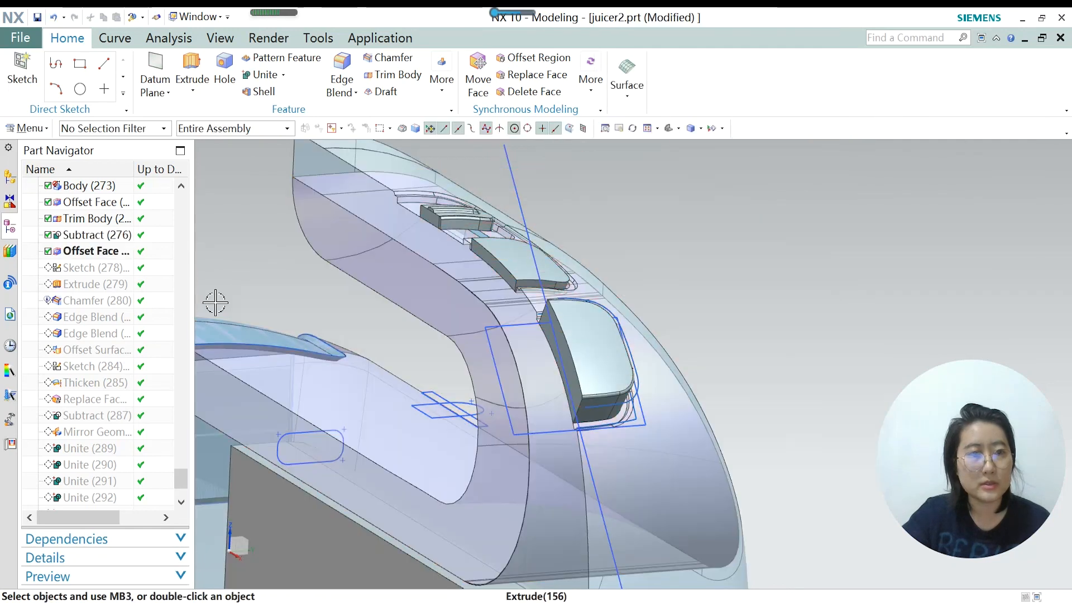
Make Sketch (278) the current feature, open it and examine the narrow profile crossing the button, then finish the sketch.
right_click(78, 272)
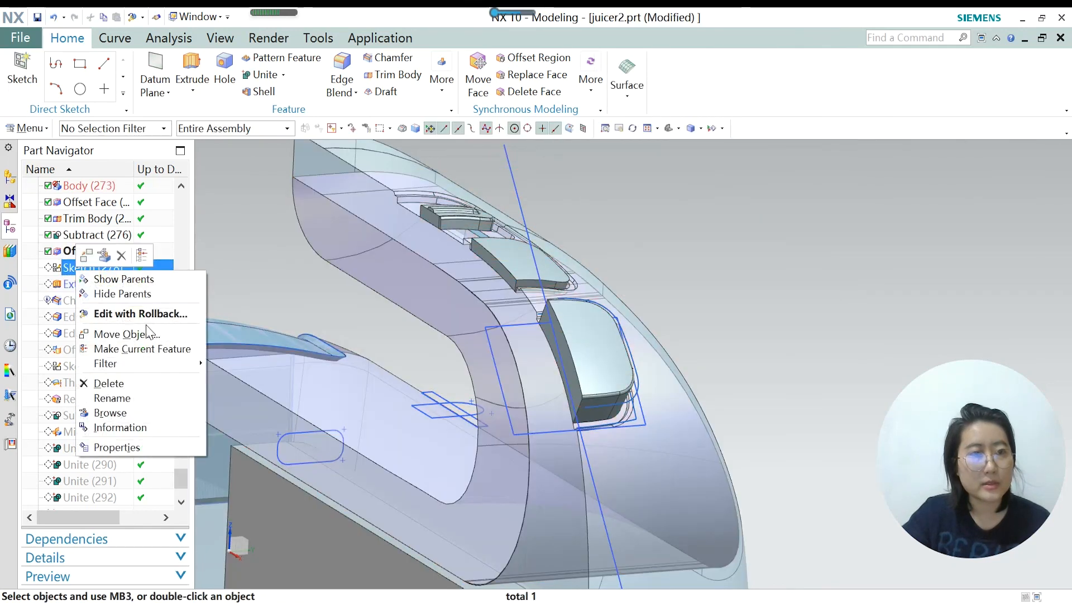
left_click(139, 349)
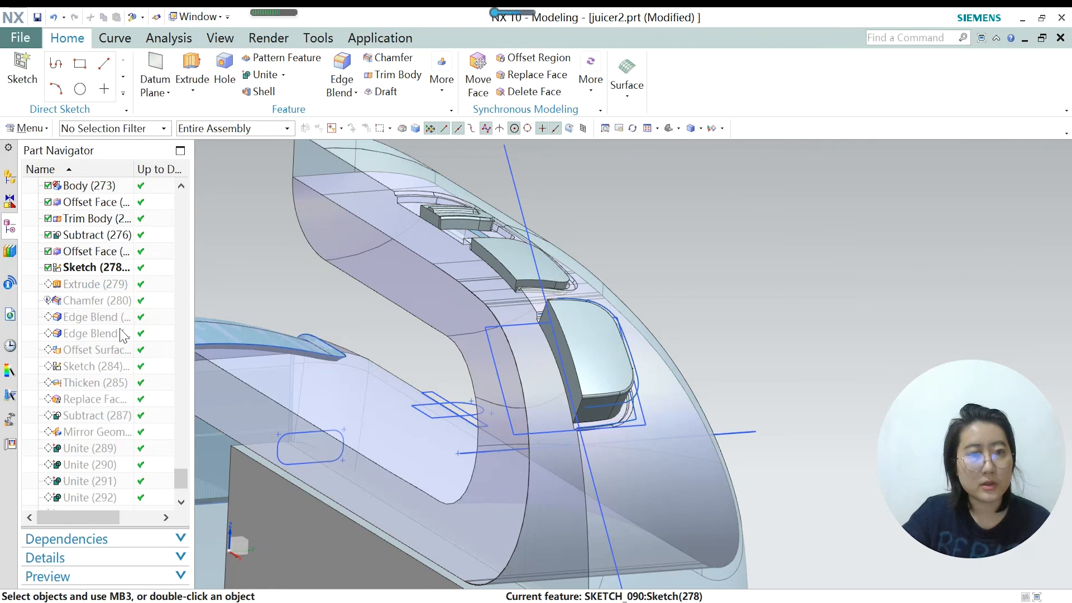
double_click(96, 267)
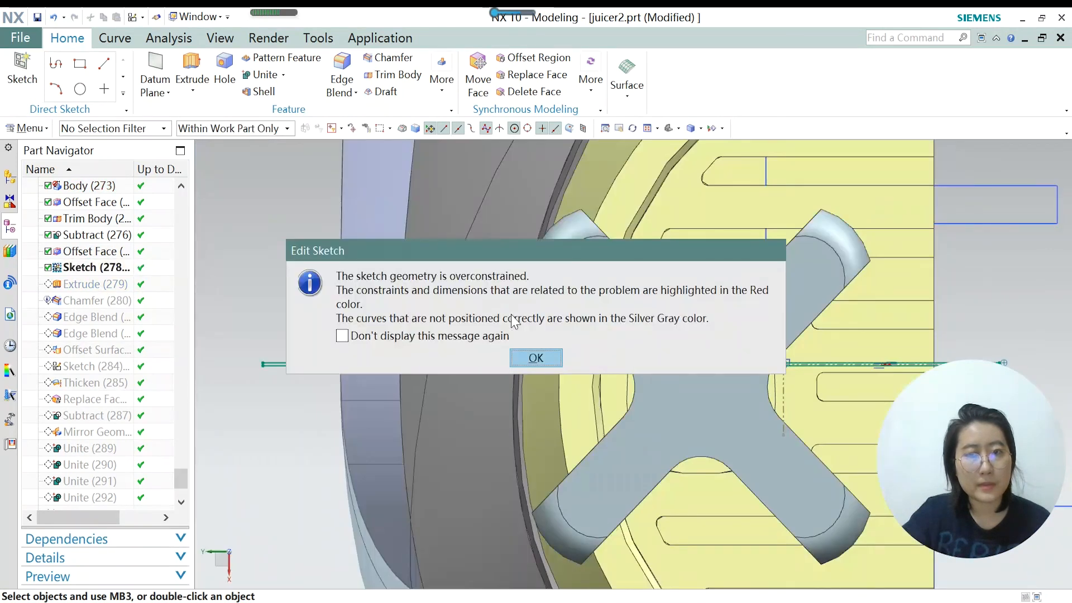
left_click(534, 357)
mouse_move(502, 379)
middle_mouse_down()
mouse_move(486, 375)
mouse_move(482, 413)
mouse_move(501, 407)
middle_mouse_up()
scroll(574, 201, "up", 6)
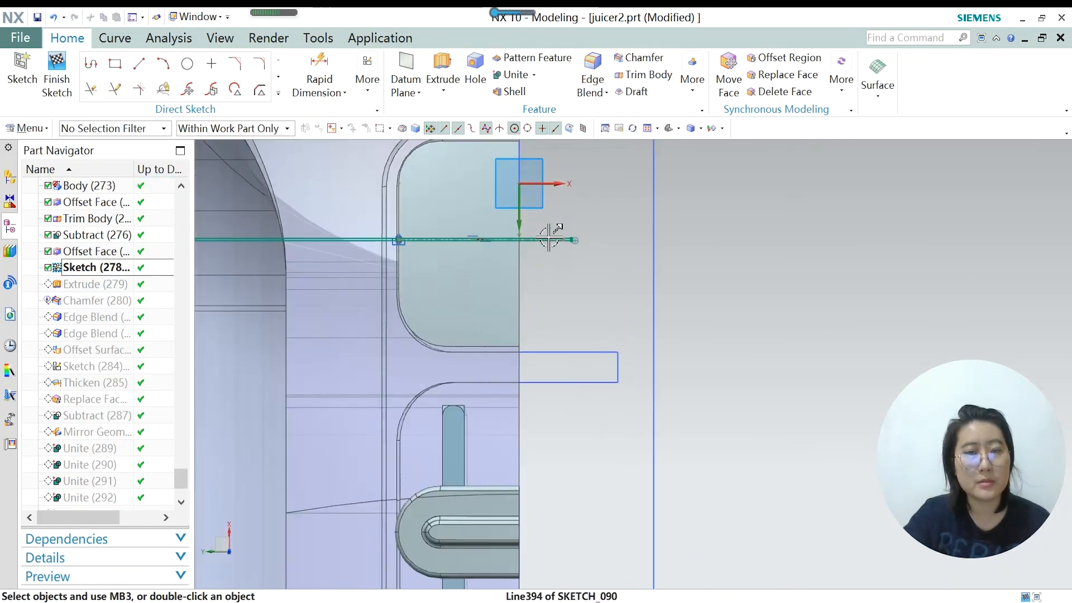
scroll(551, 239, "up", 3)
scroll(532, 289, "down", 3)
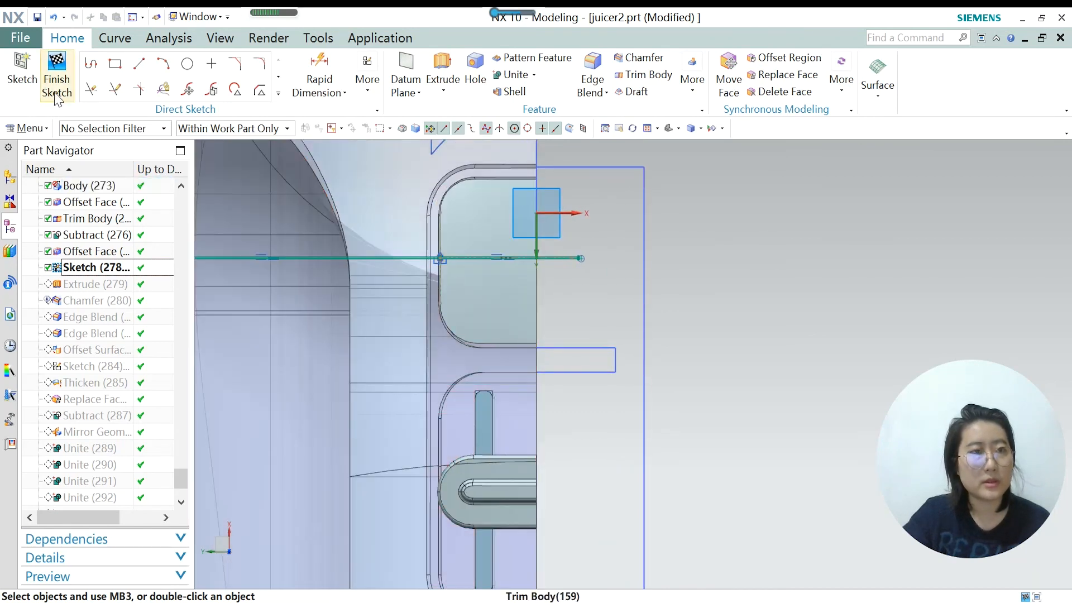
left_click(56, 70)
Make Extrude (279) the current feature and review its section, distance limits and Subtract target body.
left_click(104, 284)
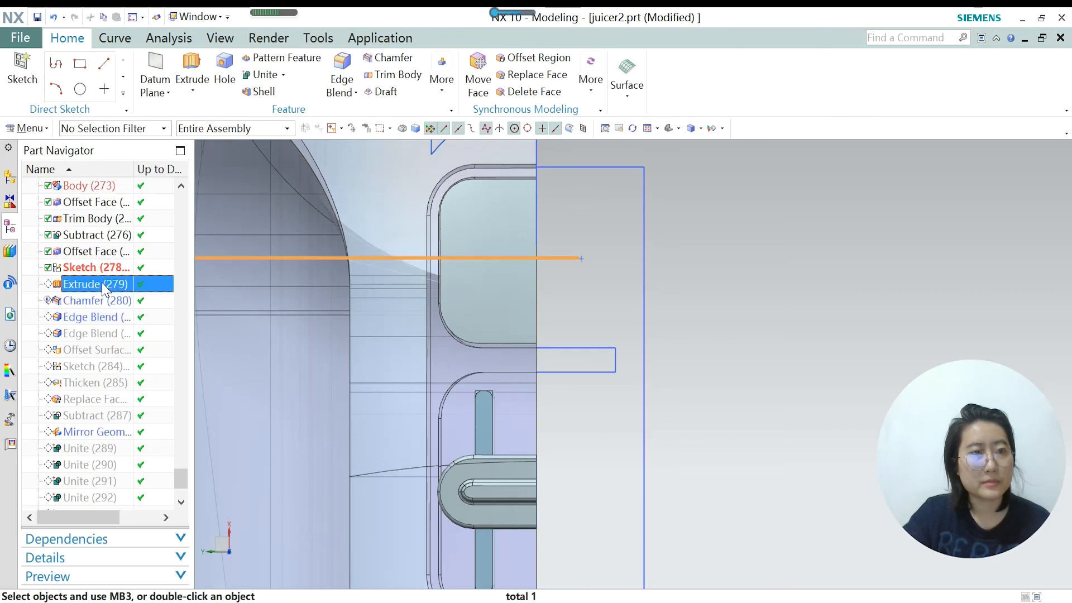
right_click(104, 285)
left_click(177, 346)
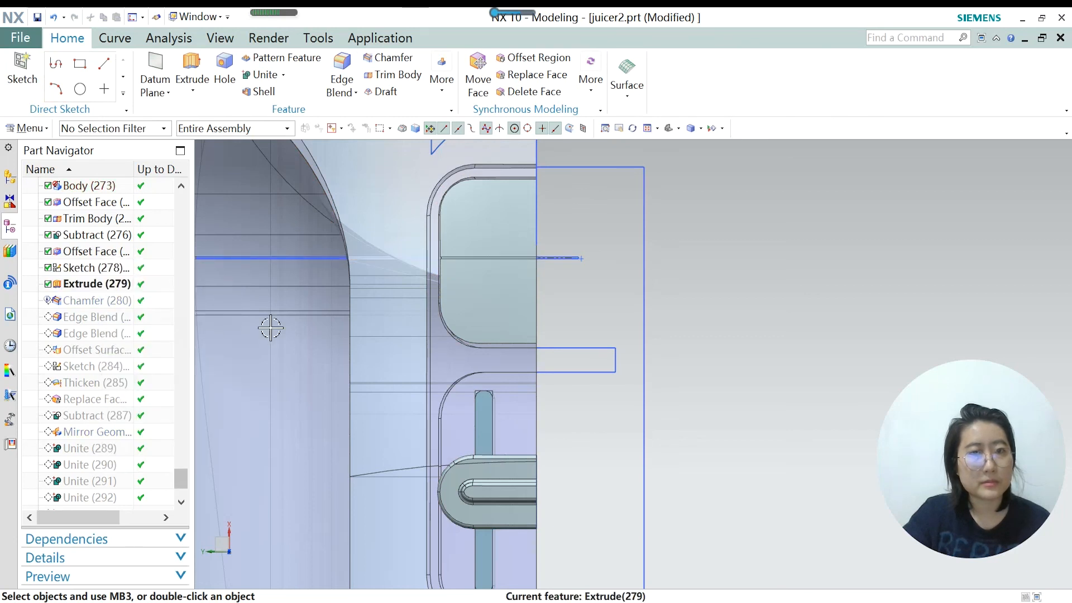
double_click(95, 284)
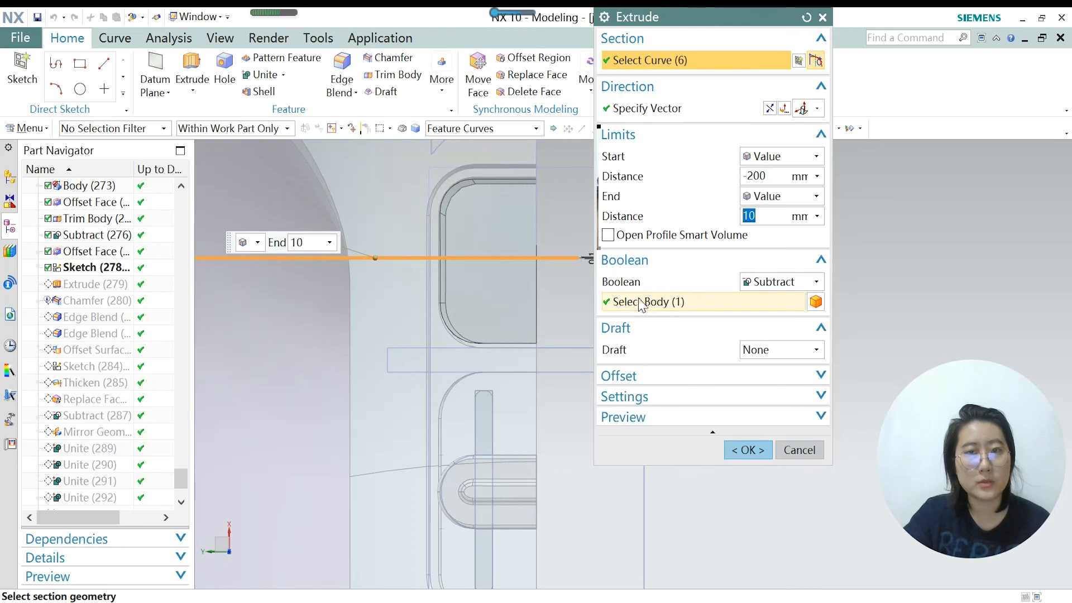
left_click(664, 302)
left_click(758, 456)
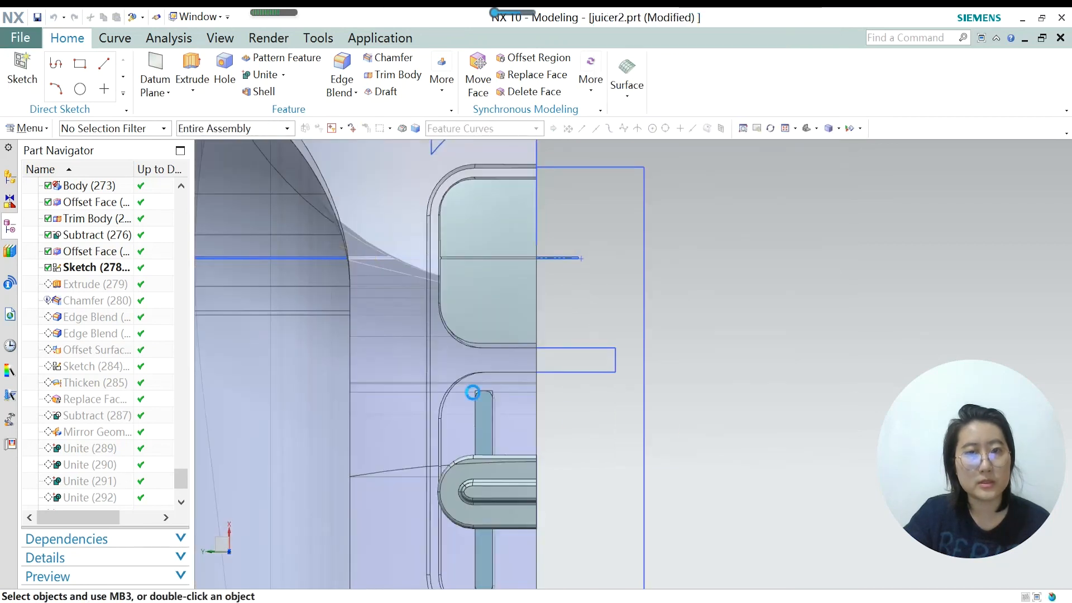
Make Chamfer (280) the current feature and examine the chamfered groove across the button from an angled view.
right_click(106, 304)
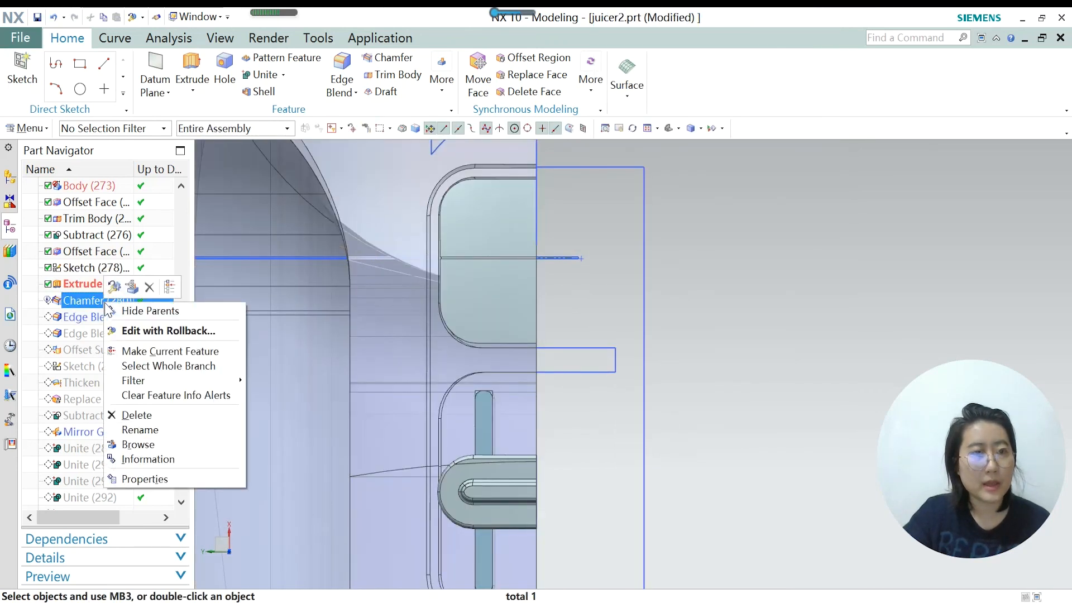
left_click(172, 351)
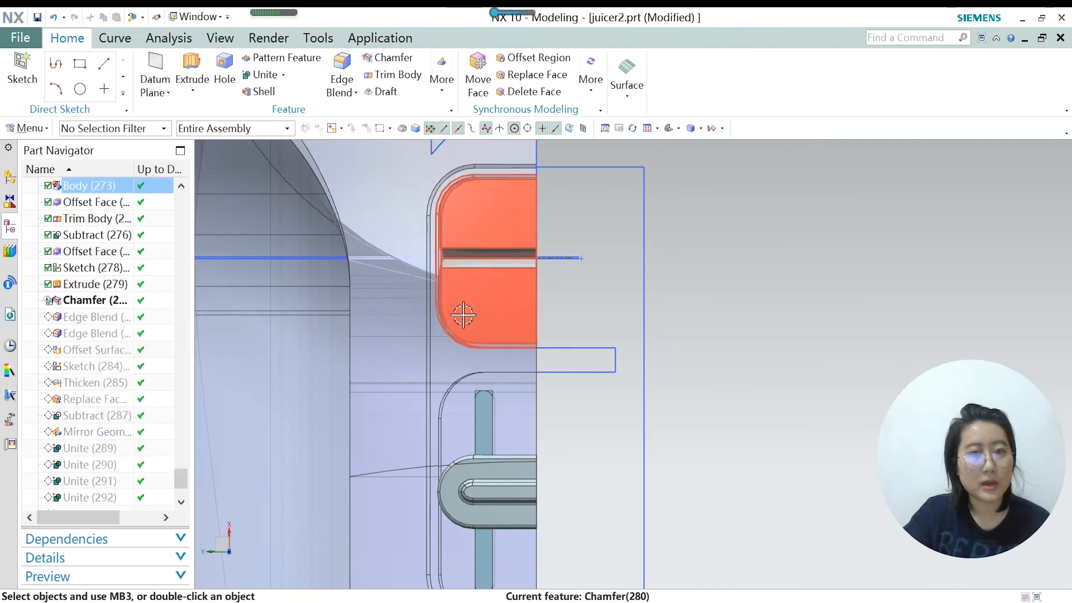
scroll(425, 368, "down", 2)
middle_click_drag(425, 368, 396, 251)
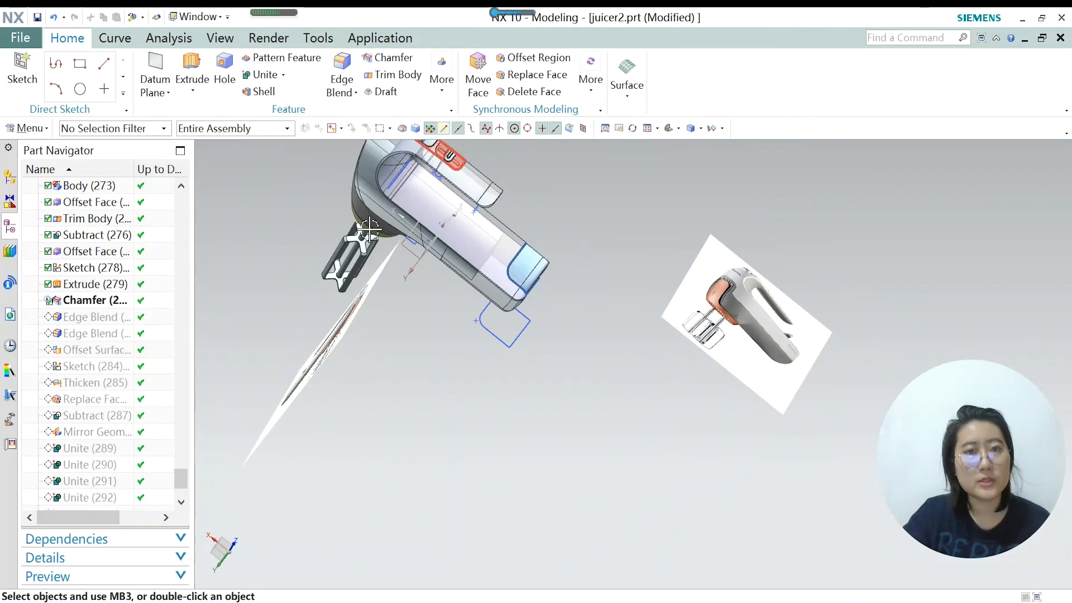
scroll(455, 274, "up", 6)
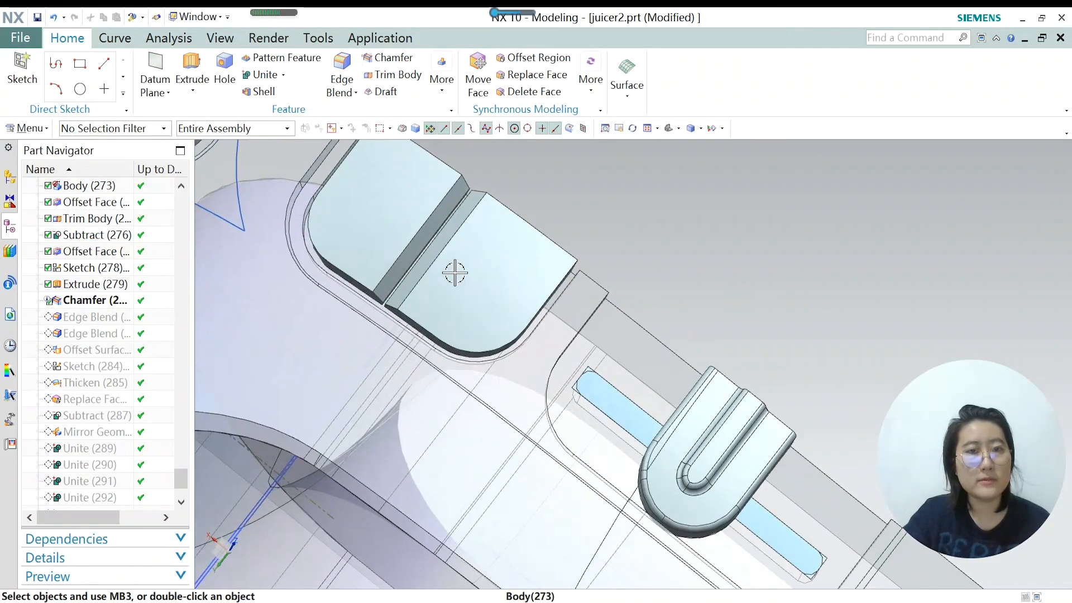
Review Chamfer (280)'s edges and distance, and make Edge Blend (281) the current feature to review its selected edges and radius.
double_click(419, 262)
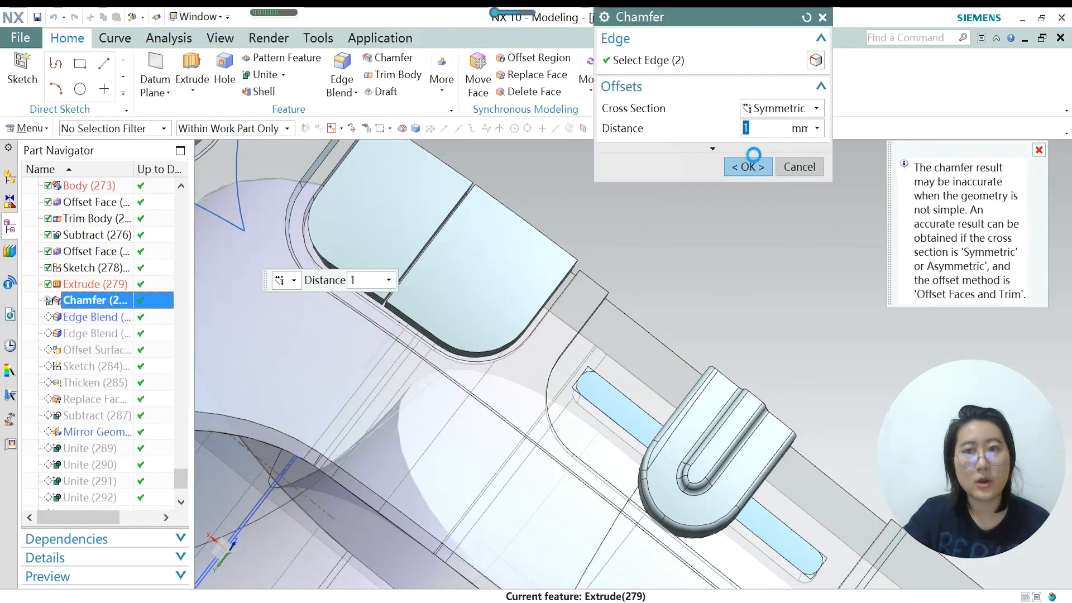
left_click(748, 166)
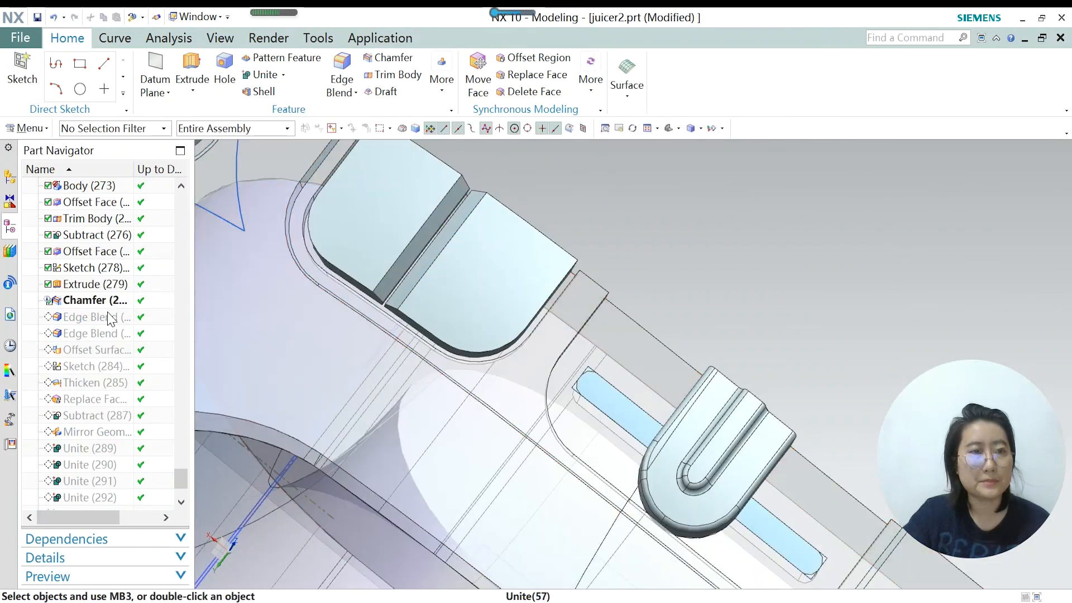
right_click(110, 317)
left_click(150, 361)
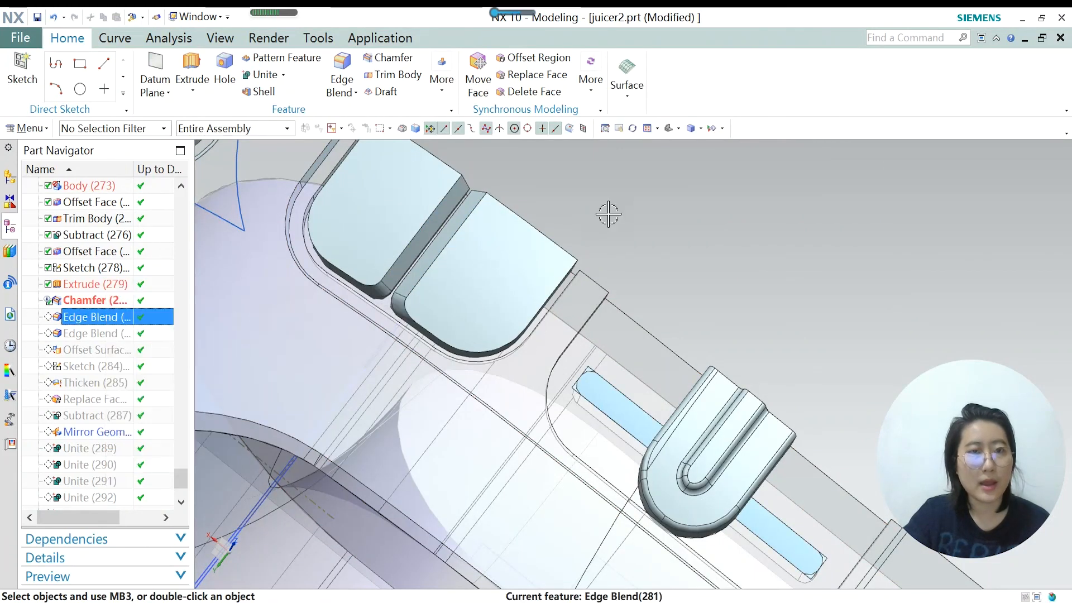
double_click(114, 317)
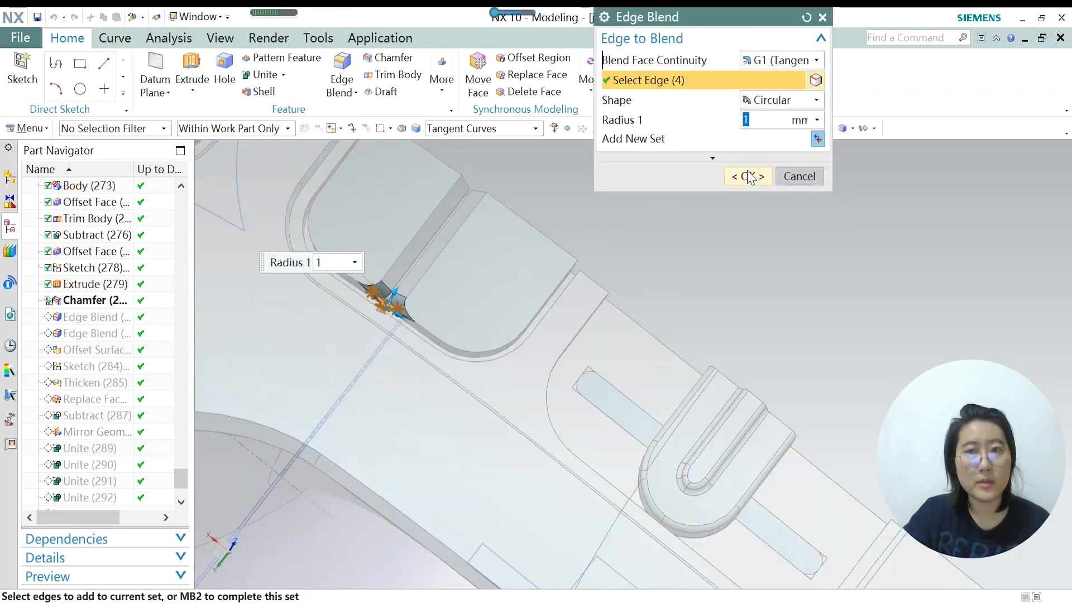
left_click(747, 176)
Make Edge Blend (282) the current feature and review its radius and the blended edge around the vented front cover's slotted end.
right_click(87, 344)
left_click(149, 387)
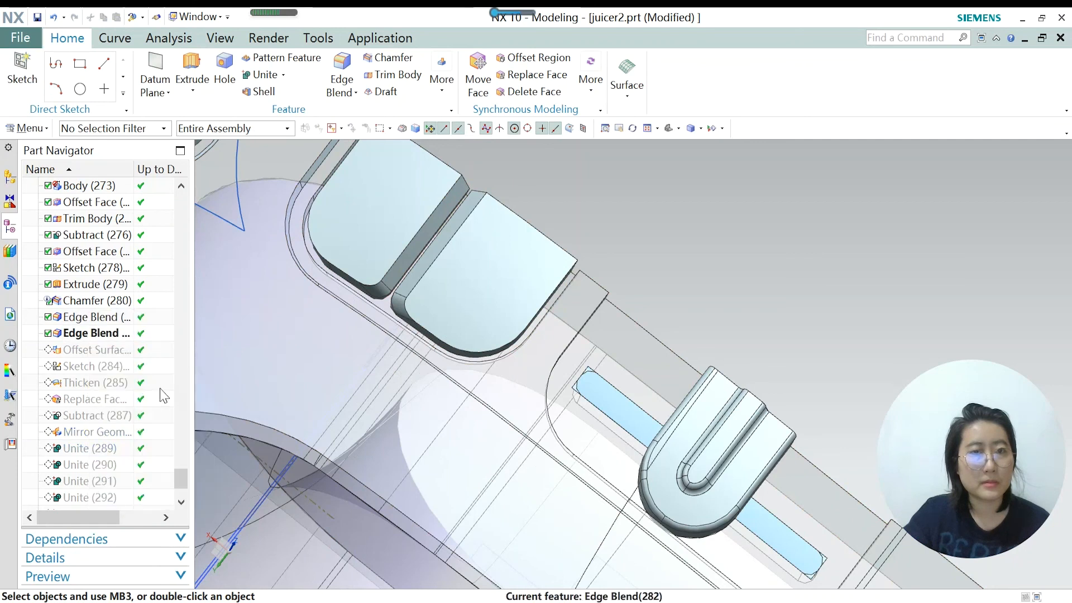
double_click(99, 334)
scroll(581, 275, "down", 5)
middle_click_drag(507, 413, 574, 340)
scroll(328, 515, "up", 5)
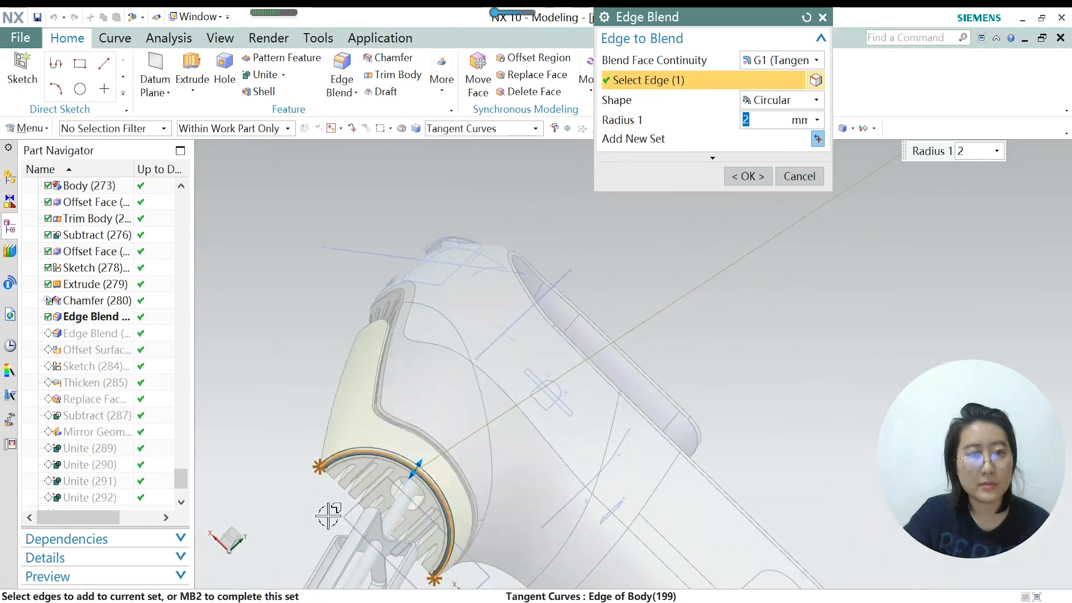
scroll(328, 514, "up", 4)
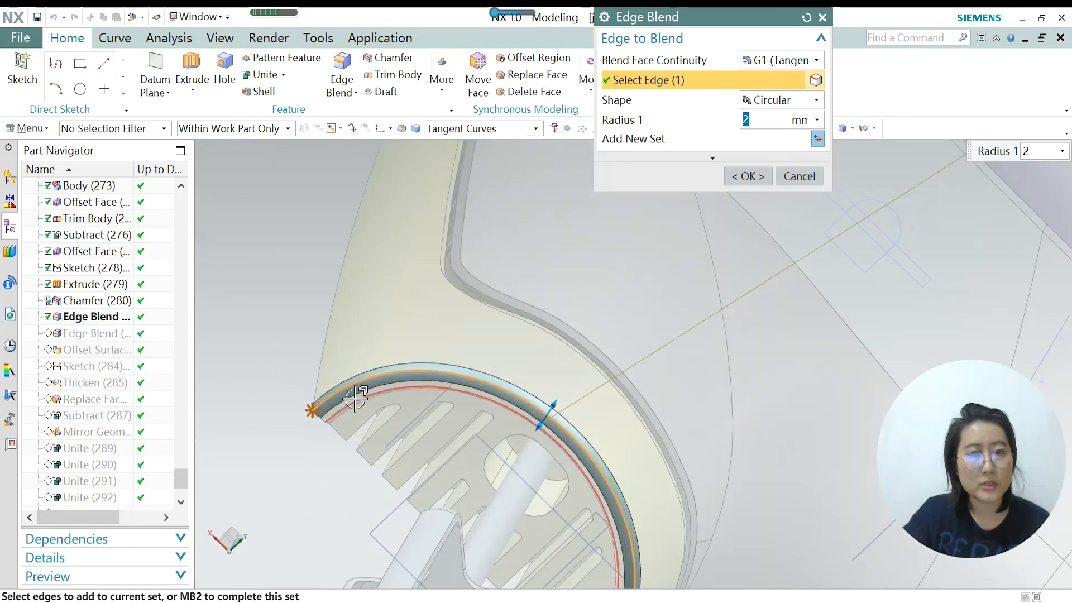
scroll(377, 363, "down", 4)
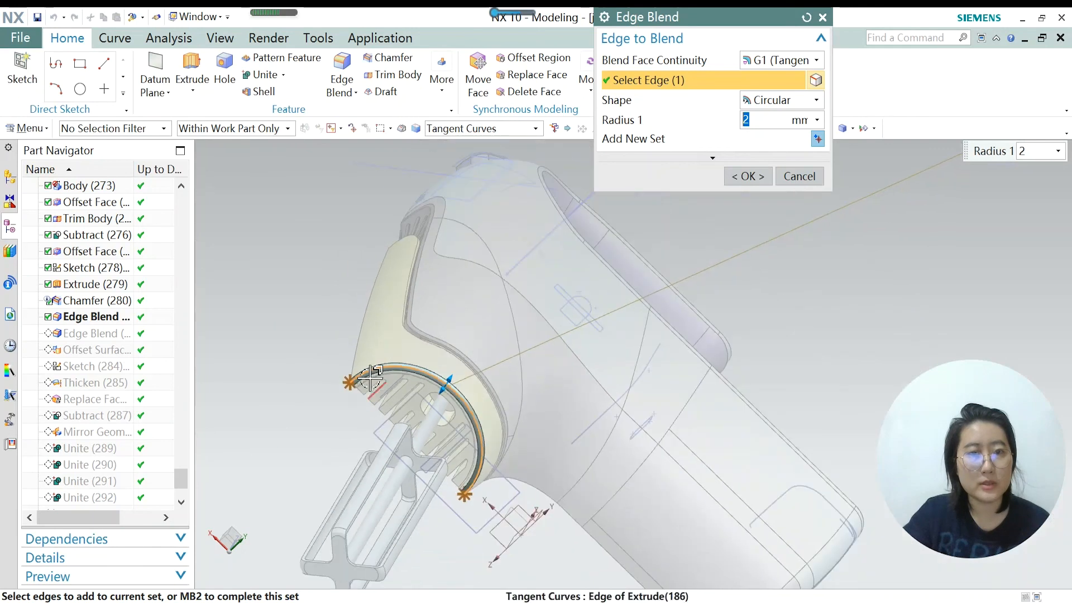
scroll(366, 373, "up", 2)
left_click(747, 176)
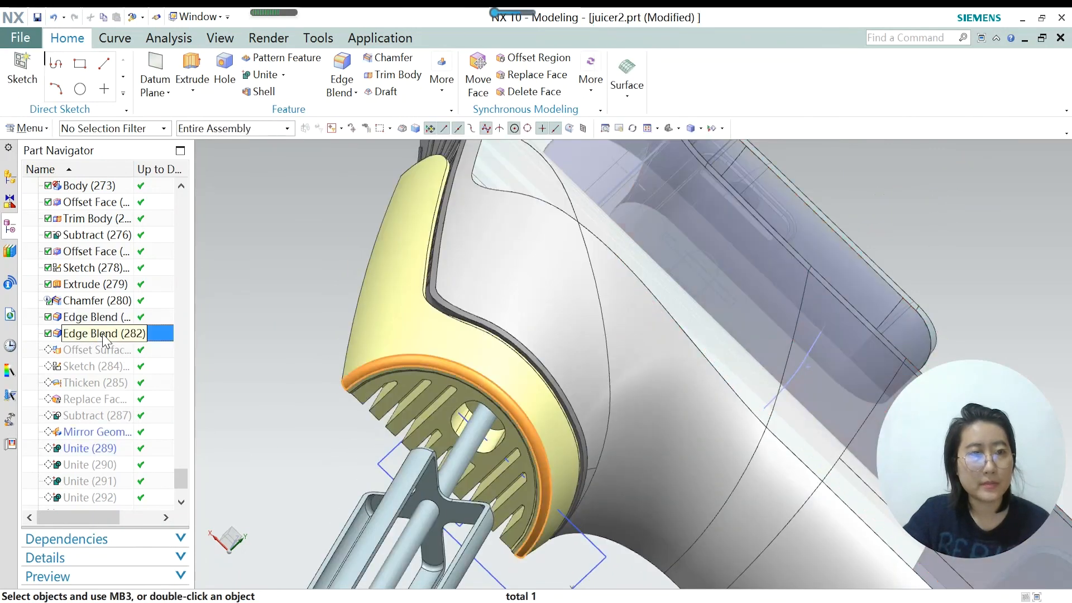
Make Offset Surface (283) the current feature and examine its selected inner cover face and offset value from several angles.
left_click(108, 318)
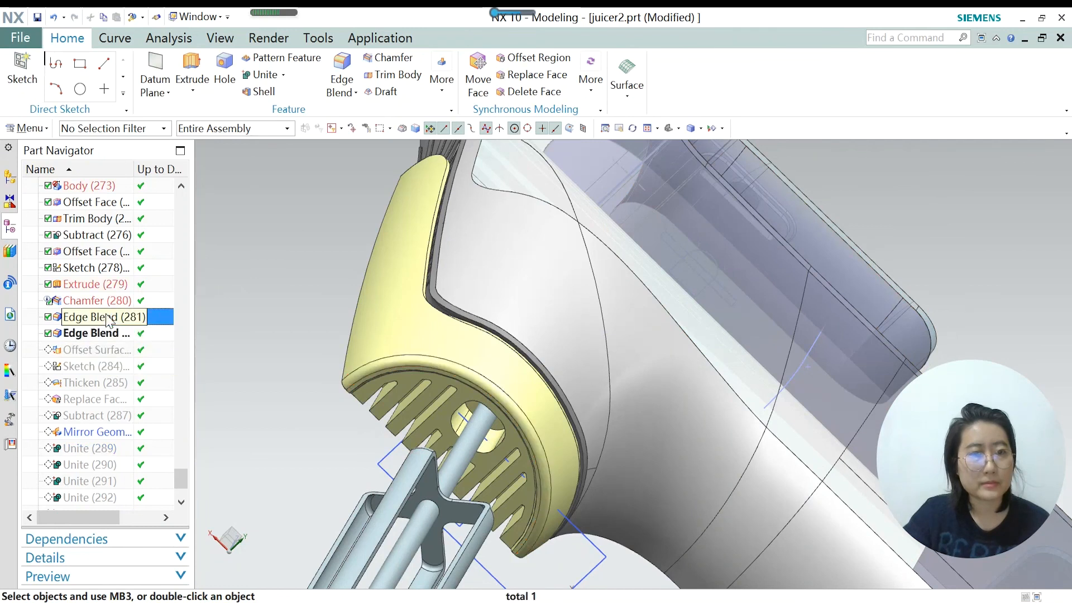
left_click(102, 352)
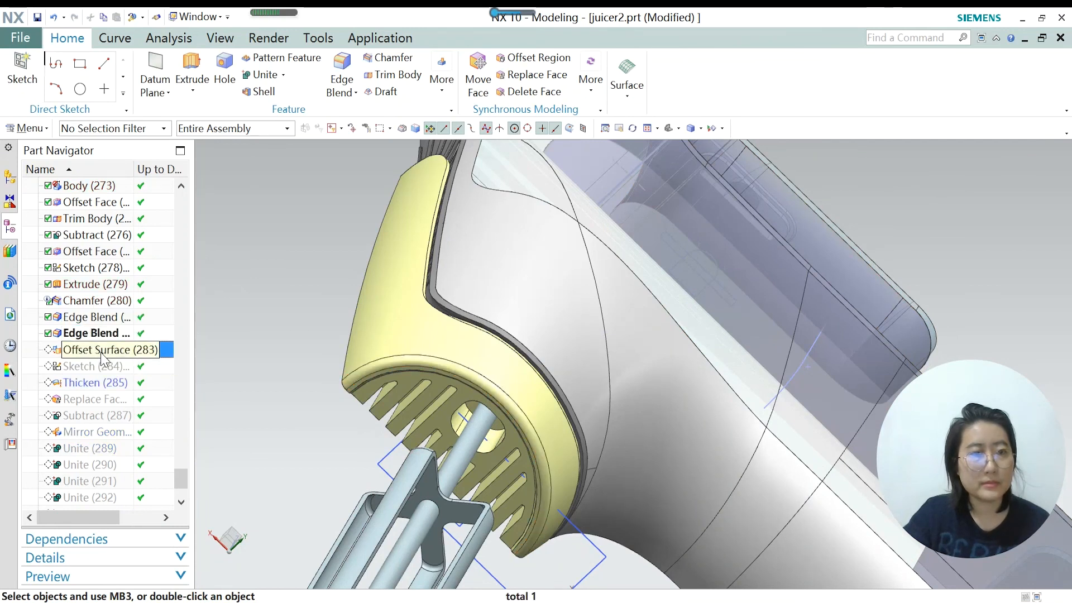
right_click(101, 355)
left_click(162, 400)
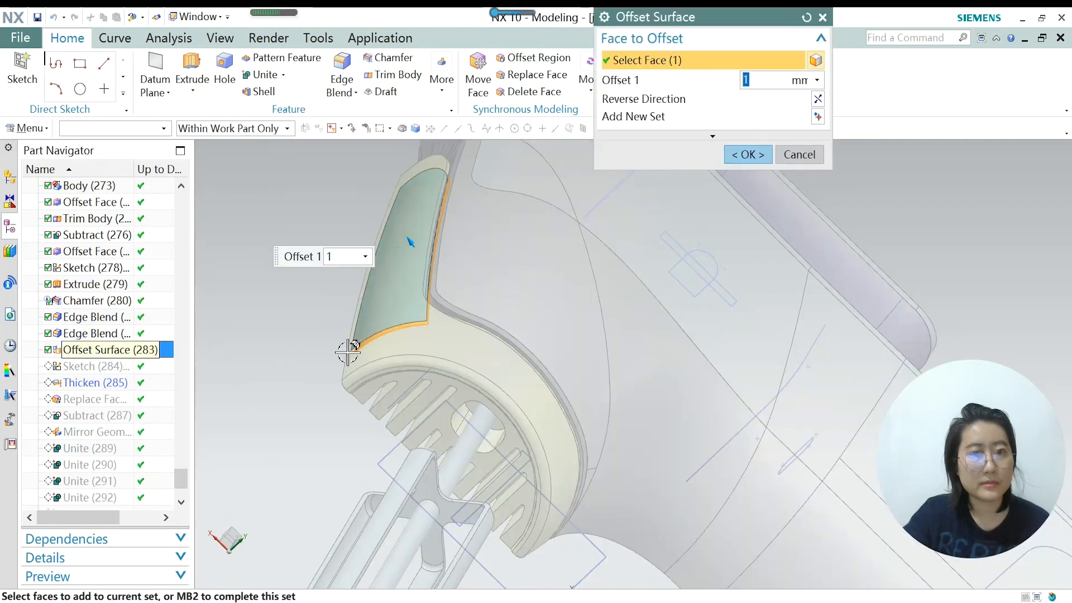
scroll(467, 312, "down", 3)
middle_click_drag(439, 272, 468, 398)
scroll(525, 290, "up", 4)
scroll(402, 314, "down", 3)
scroll(371, 342, "down", 5)
scroll(385, 300, "down", 4)
middle_click_drag(531, 419, 562, 416)
scroll(616, 414, "up", 8)
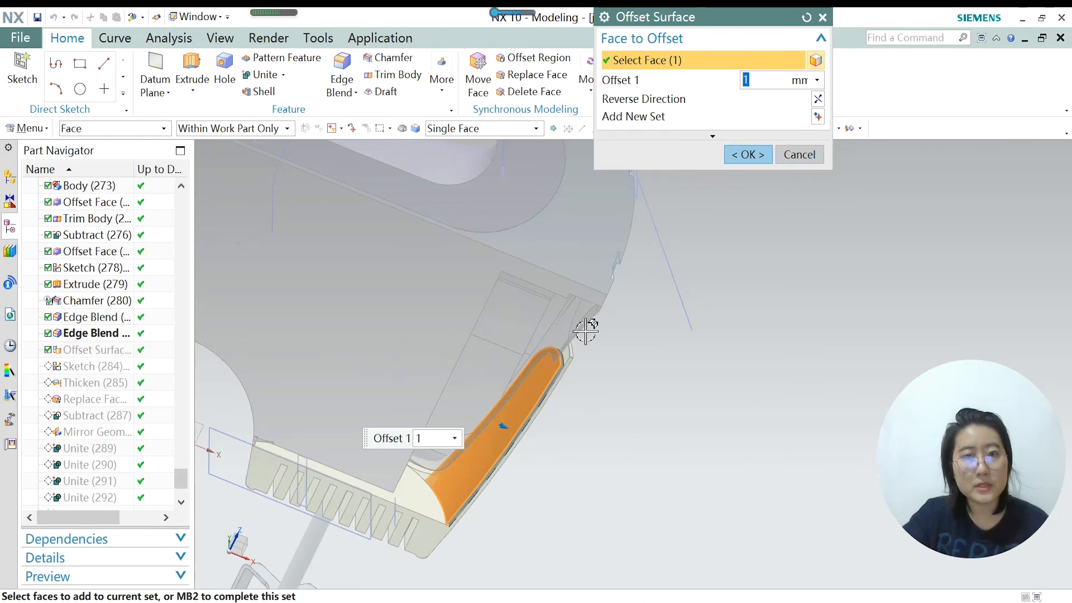
scroll(575, 359, "up", 2)
mouse_move(589, 352)
middle_mouse_down()
mouse_move(575, 407)
mouse_move(576, 353)
middle_mouse_up()
scroll(564, 381, "up", 2)
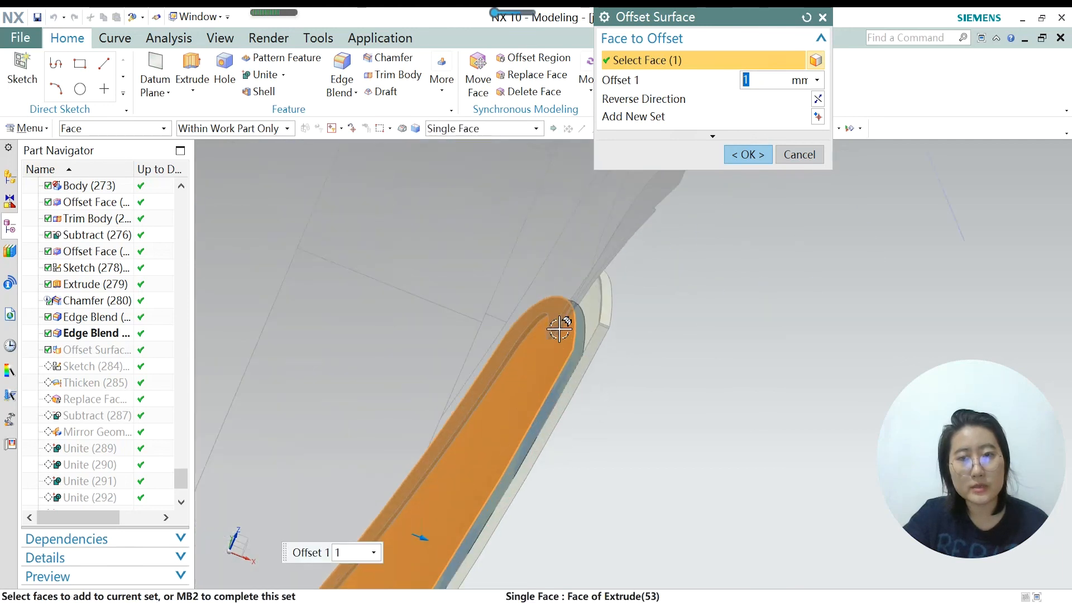
scroll(559, 328, "down", 4)
left_click(747, 154)
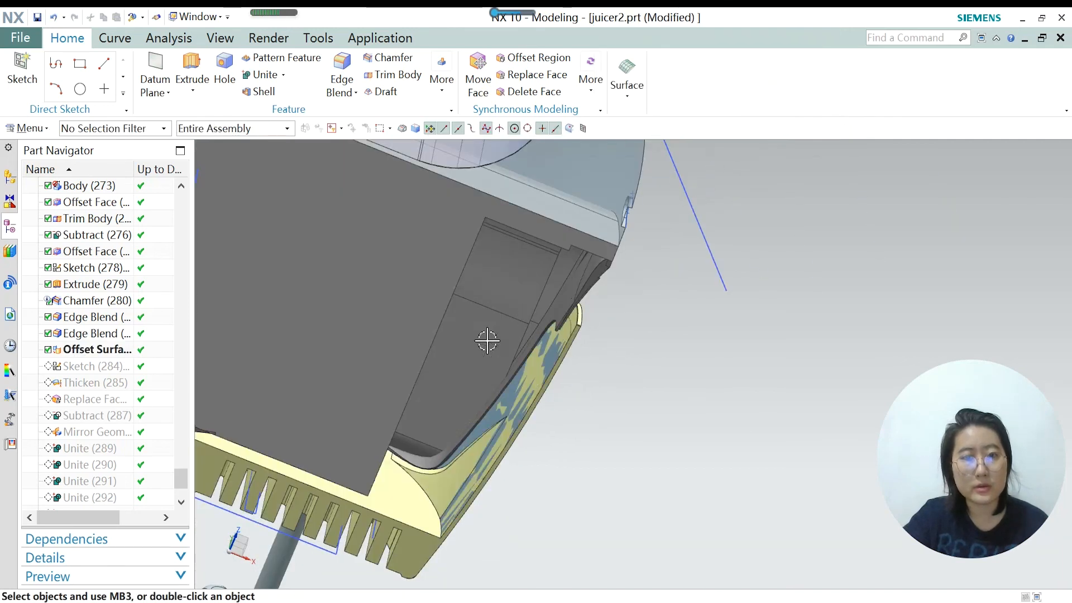
Hide the large dark grey housing body that includes Extrude (112) and inspect the offset surface inside the cover.
scroll(527, 375, "up", 2)
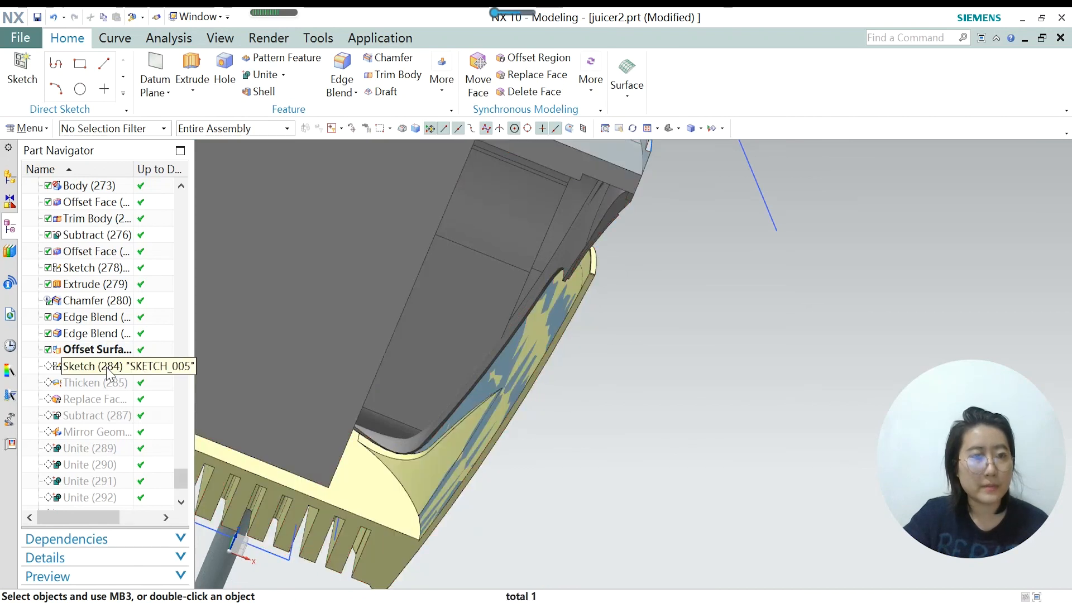
right_click(109, 371)
middle_click_drag(672, 433, 667, 431)
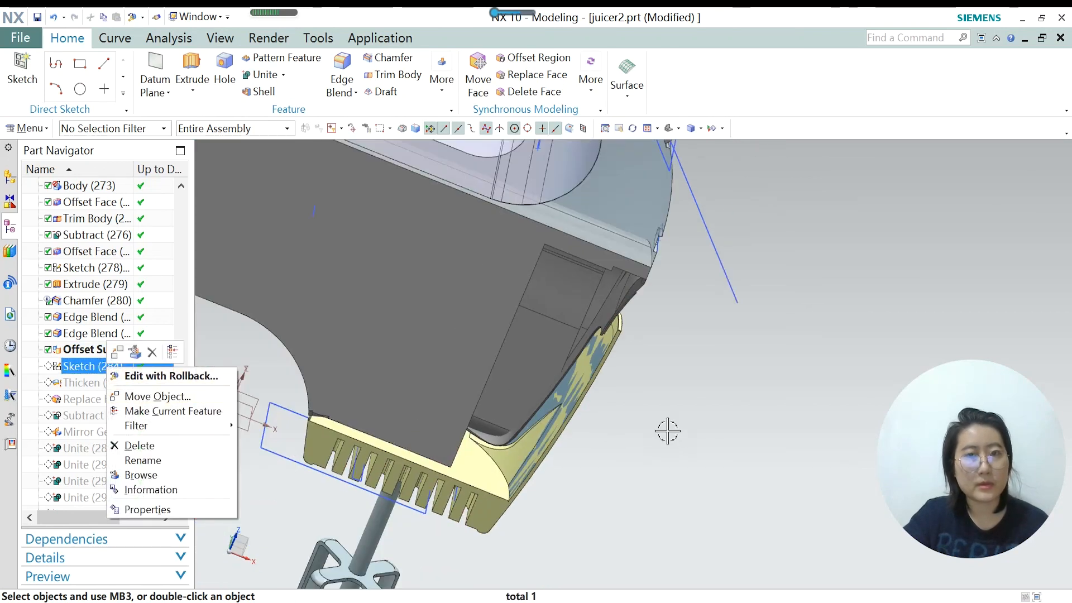
left_click(612, 389)
left_click(560, 328)
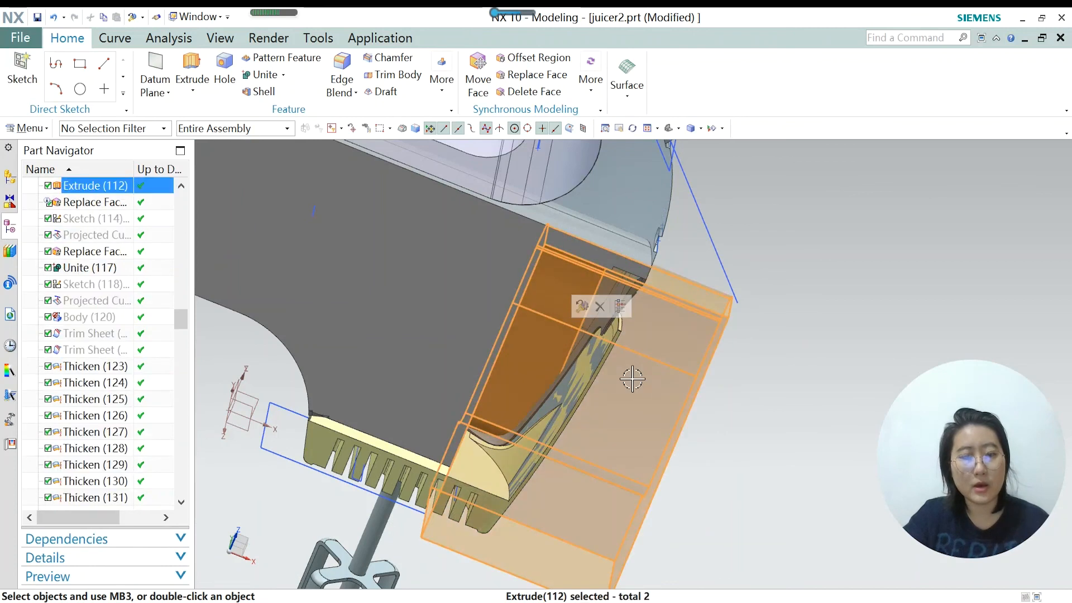
key("ctrl+b")
scroll(635, 413, "down", 2)
middle_click_drag(586, 402, 612, 413)
scroll(451, 350, "down", 3)
scroll(696, 440, "up", 1)
scroll(696, 441, "up", 6)
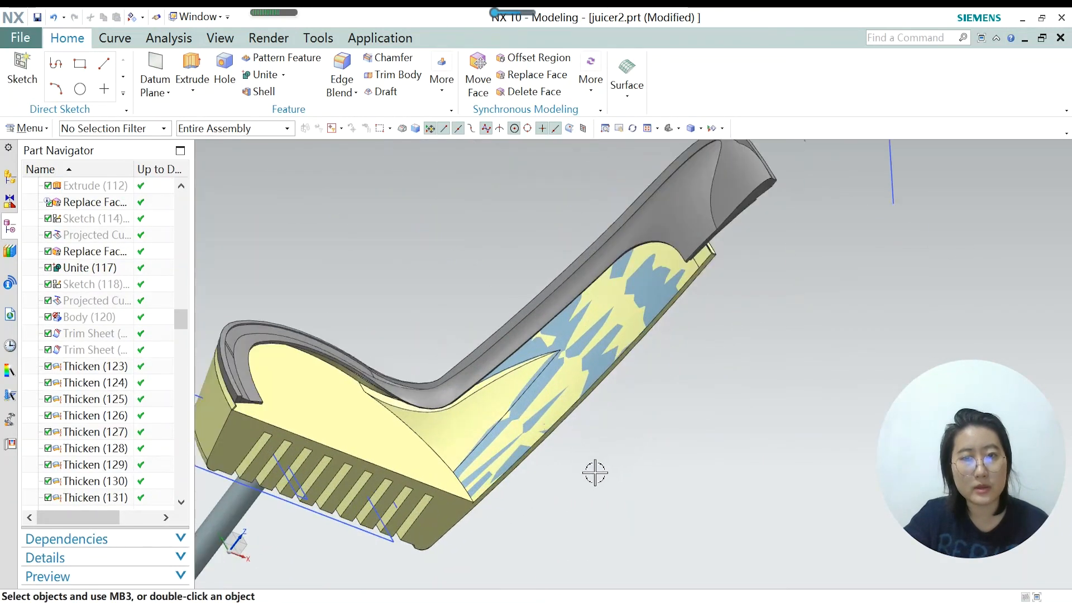
Make Sketch (284) the current feature, open it to examine its profile below the buttons, and finish the sketch.
scroll(115, 416, "down", 10)
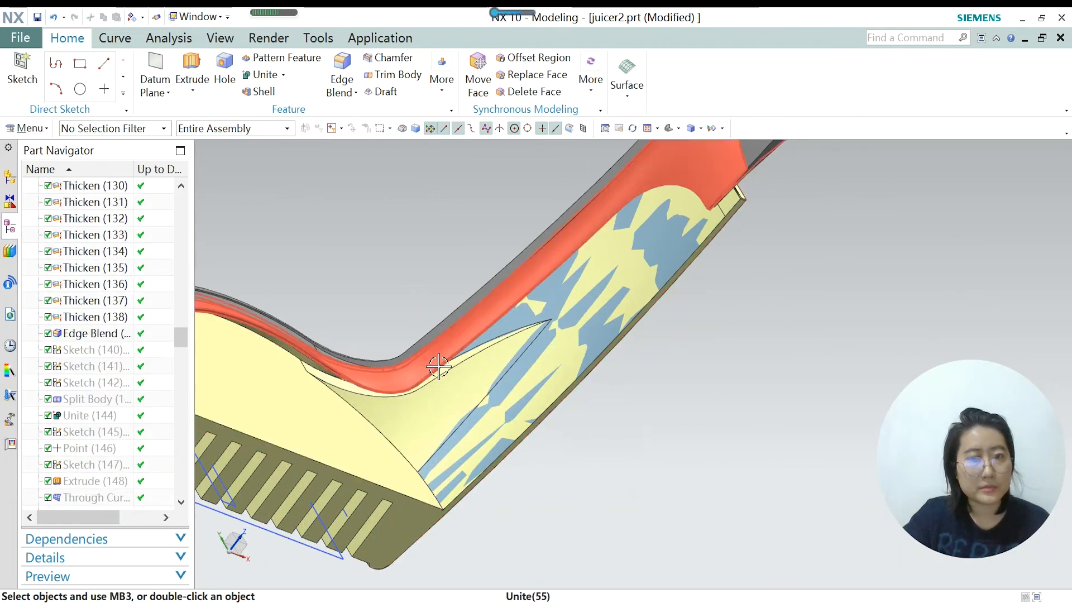
scroll(174, 424, "down", 20)
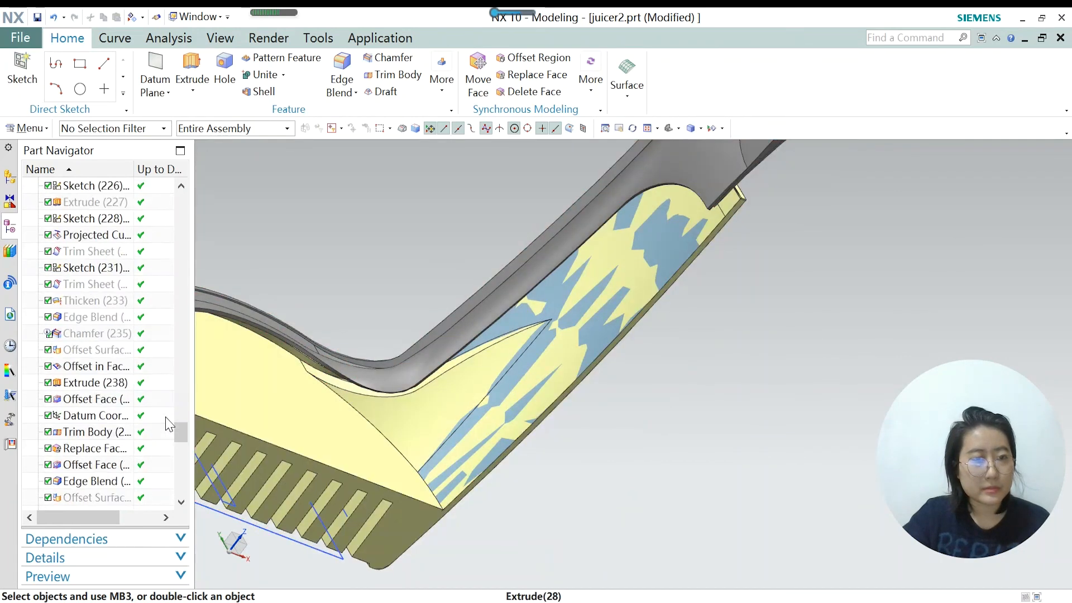
scroll(167, 424, "down", 8)
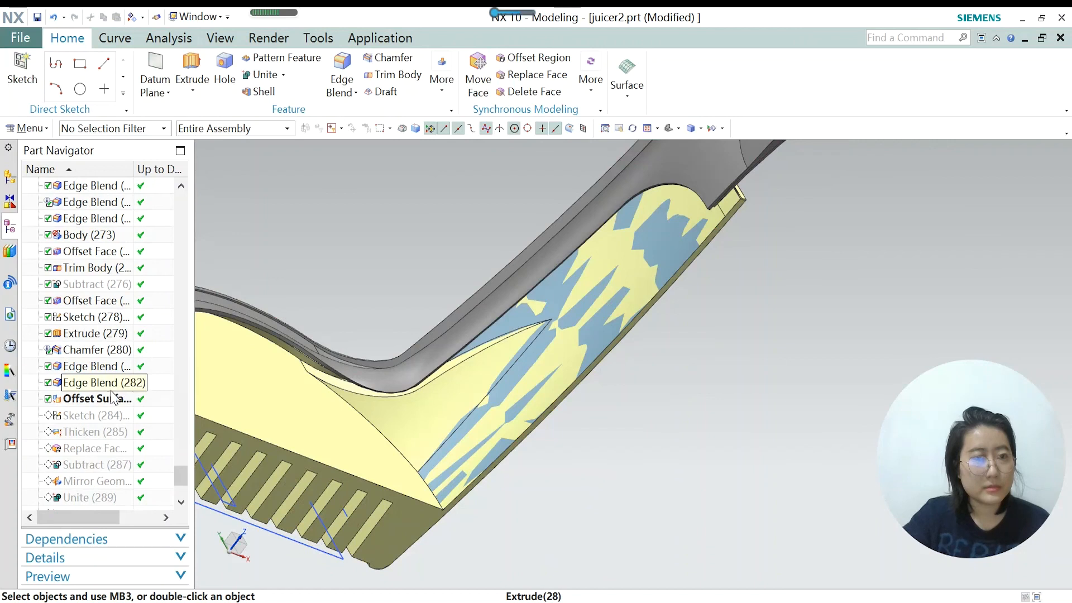
right_click(94, 377)
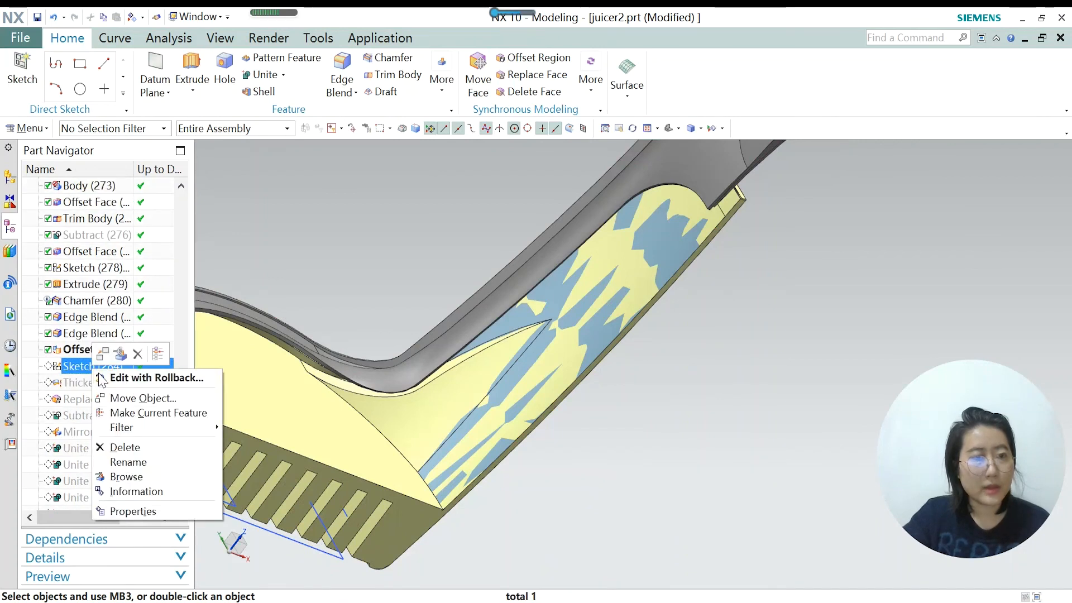
left_click(136, 429)
double_click(89, 365)
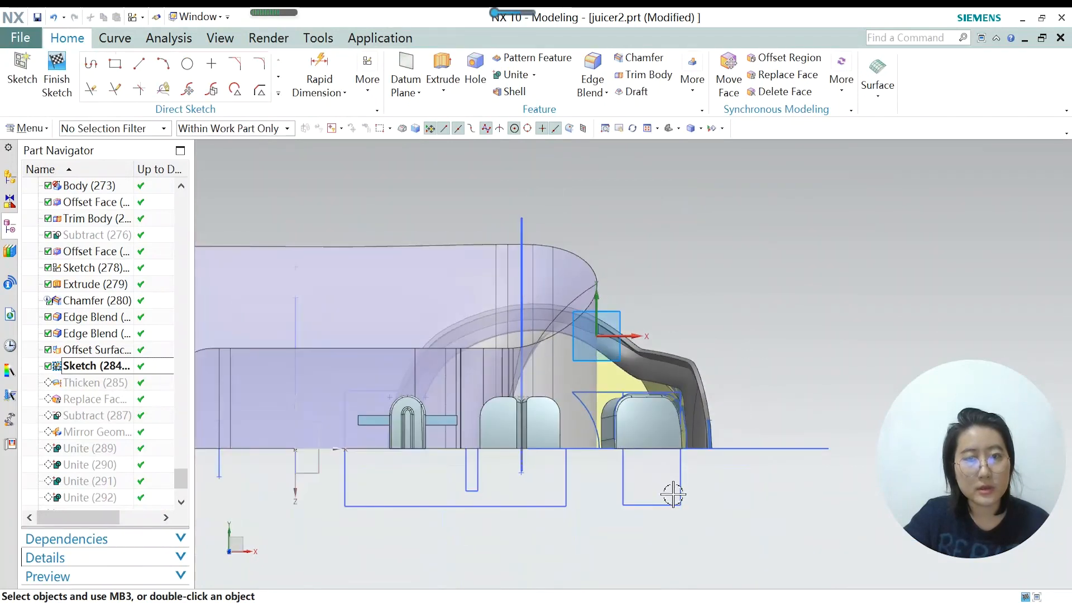
scroll(673, 495, "down", 3)
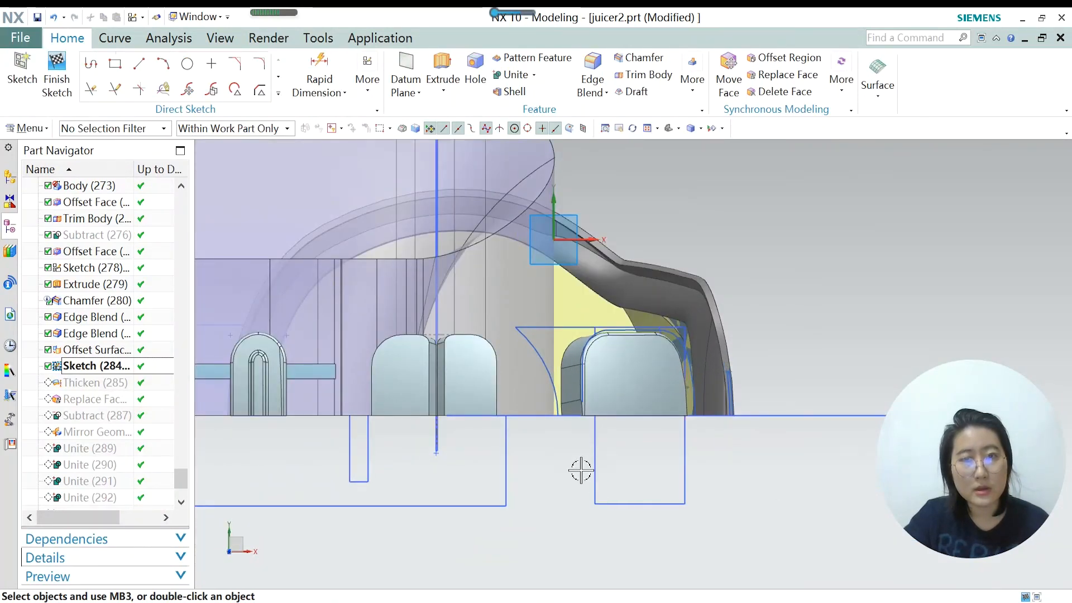
scroll(581, 470, "up", 2)
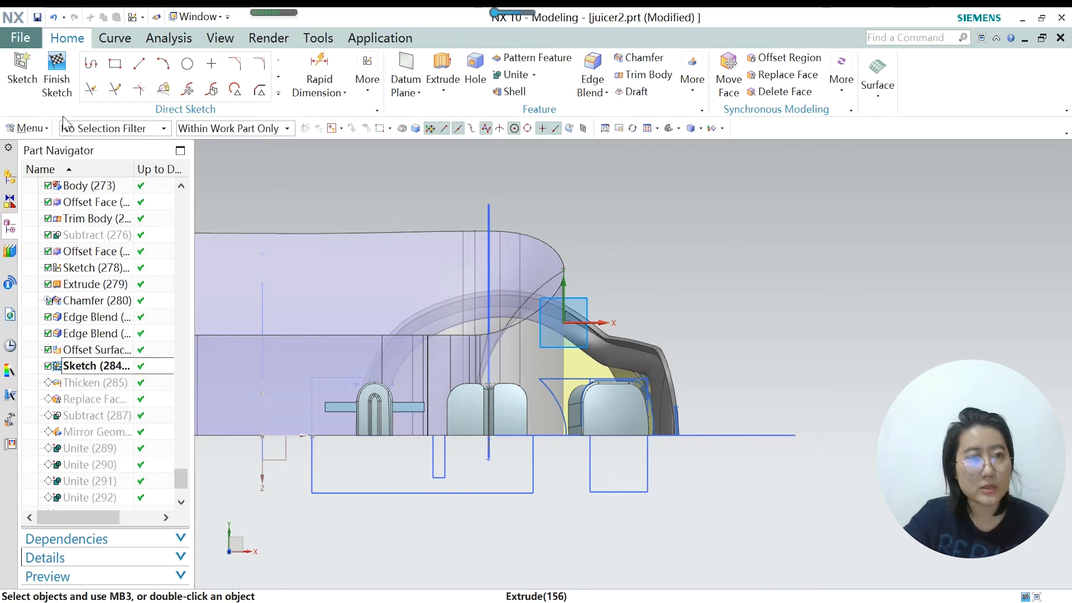
left_click(56, 84)
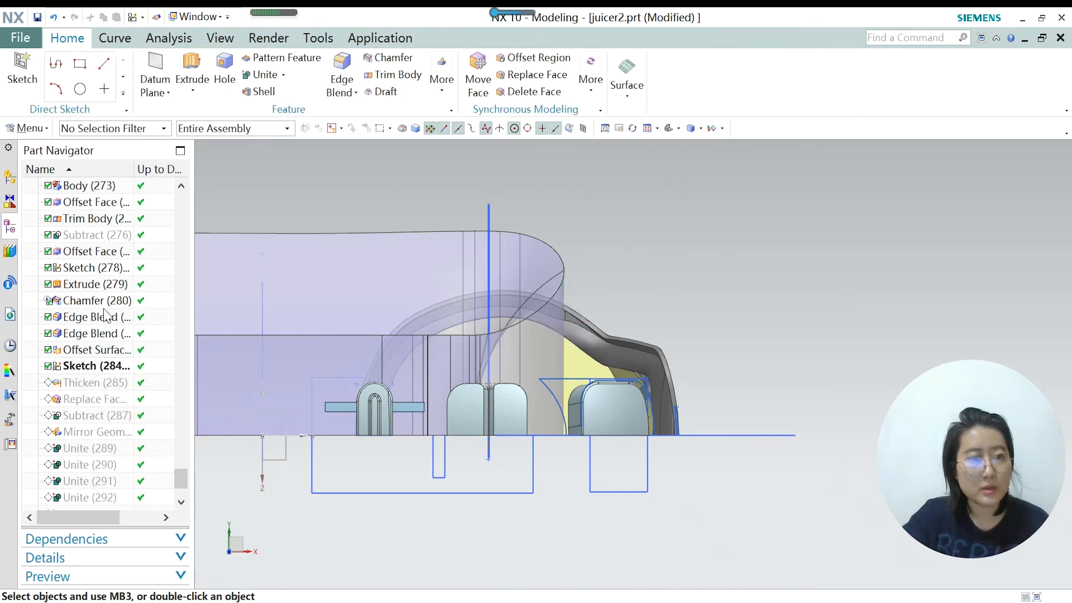
Make Thicken (285) the current feature and review its face, offset values and Boolean setting on the wall inside the cover.
right_click(97, 382)
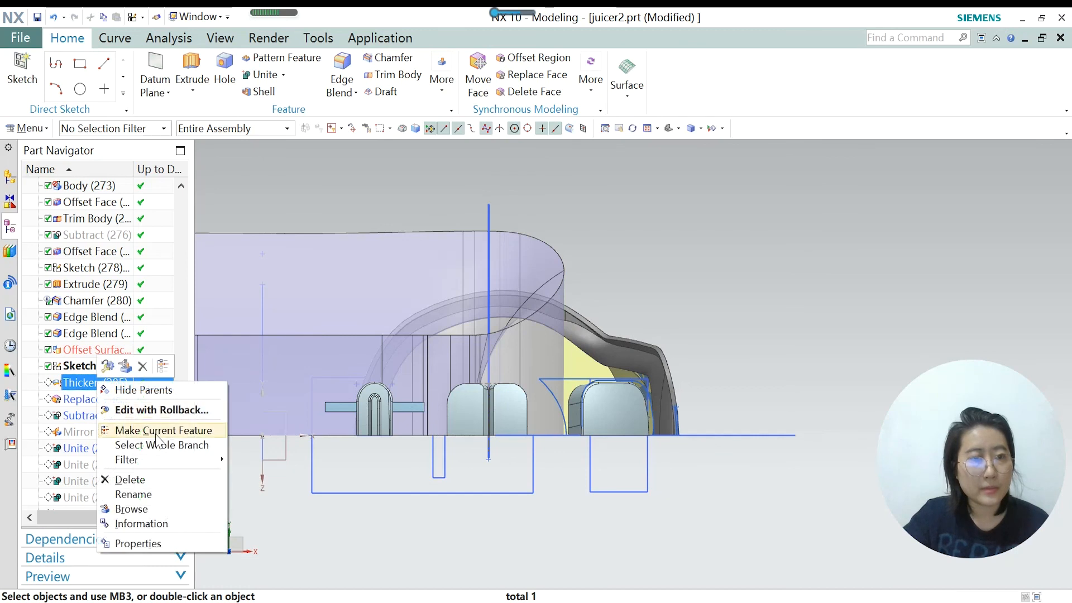
left_click(158, 431)
left_click(100, 384)
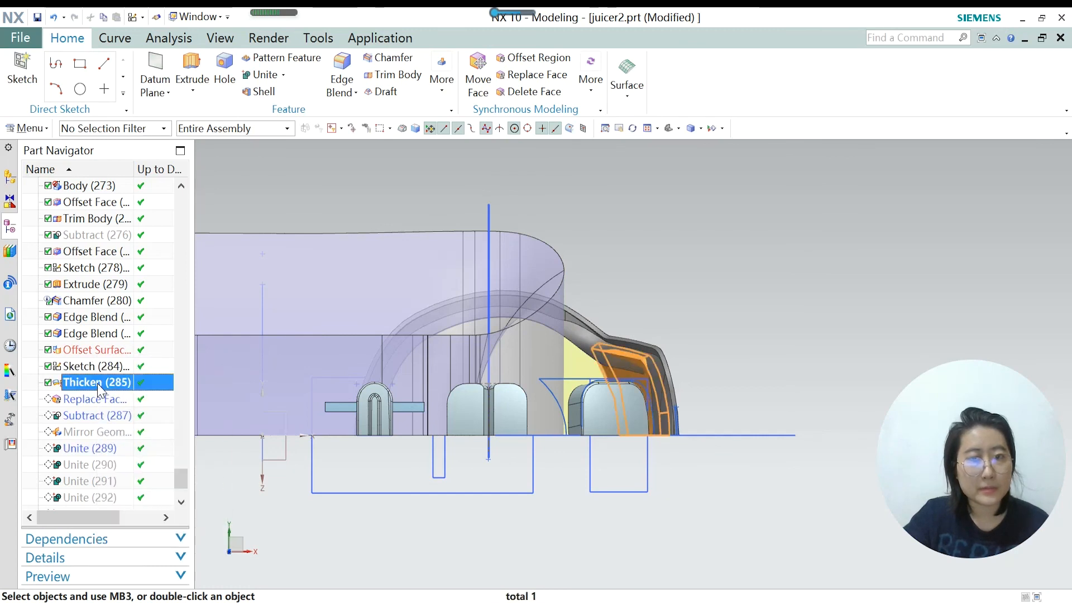
double_click(97, 383)
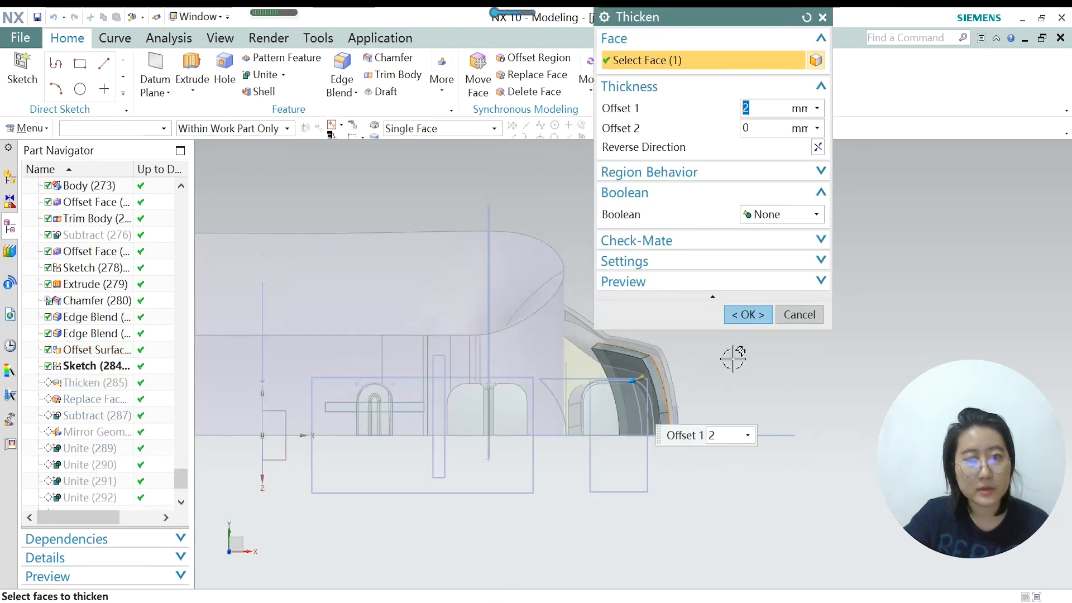
scroll(616, 396, "up", 5)
scroll(616, 396, "down", 5)
mouse_move(491, 368)
middle_mouse_down()
mouse_move(450, 363)
mouse_move(467, 330)
mouse_move(479, 355)
middle_mouse_up()
scroll(498, 370, "up", 5)
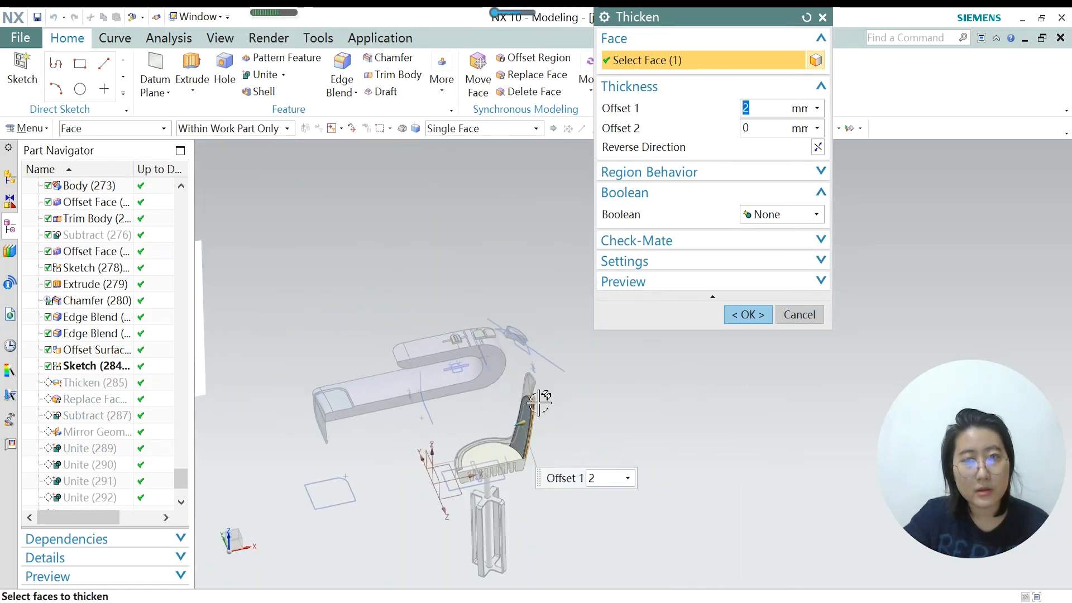
middle_click_drag(548, 379, 505, 367)
scroll(411, 231, "up", 1)
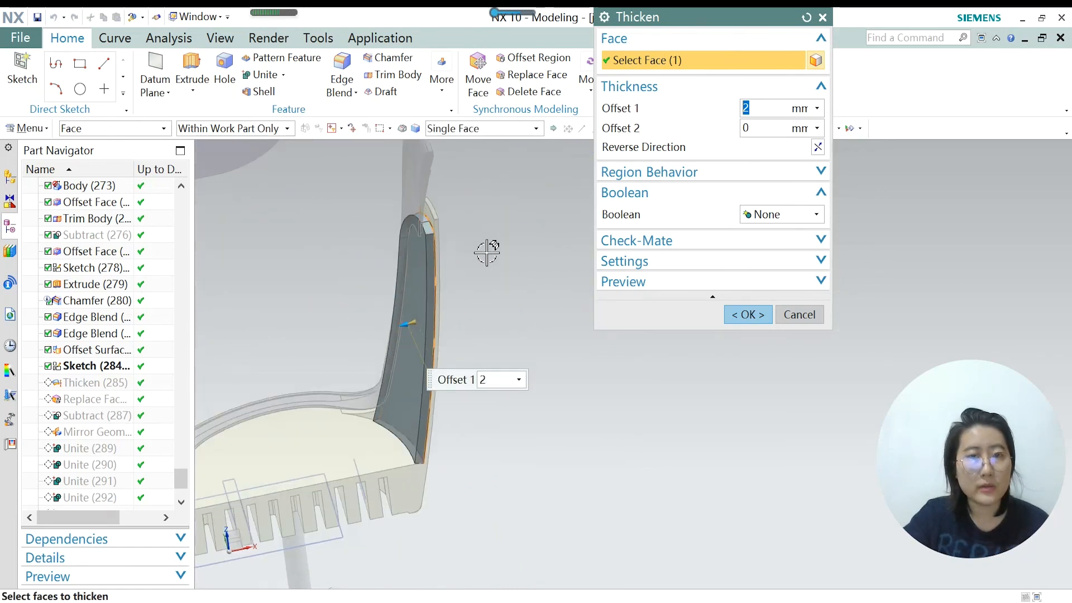
scroll(484, 259, "down", 1)
scroll(422, 240, "up", 2)
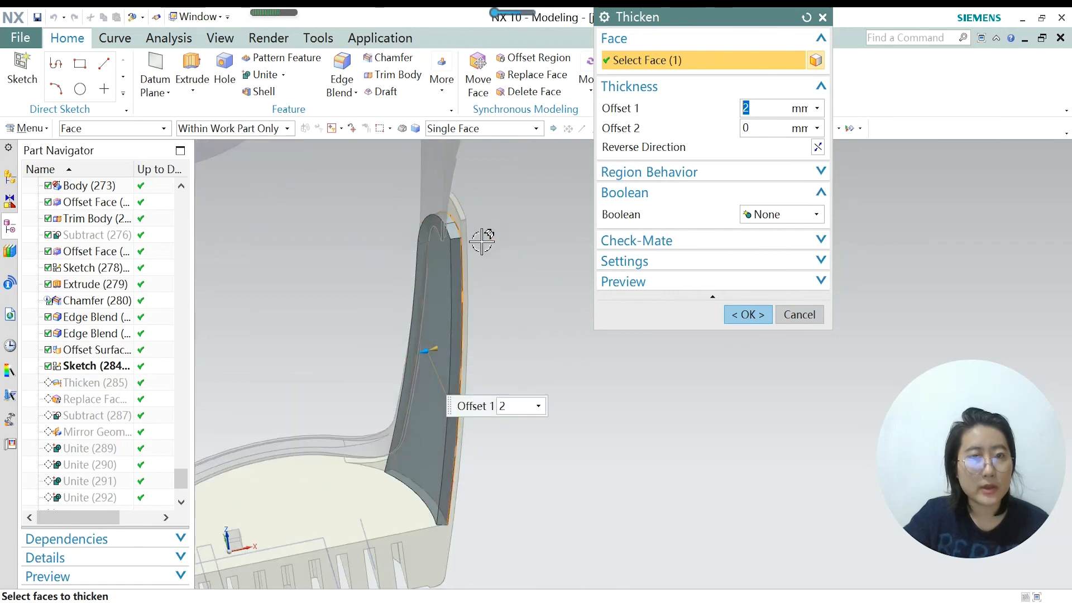
scroll(480, 240, "down", 2)
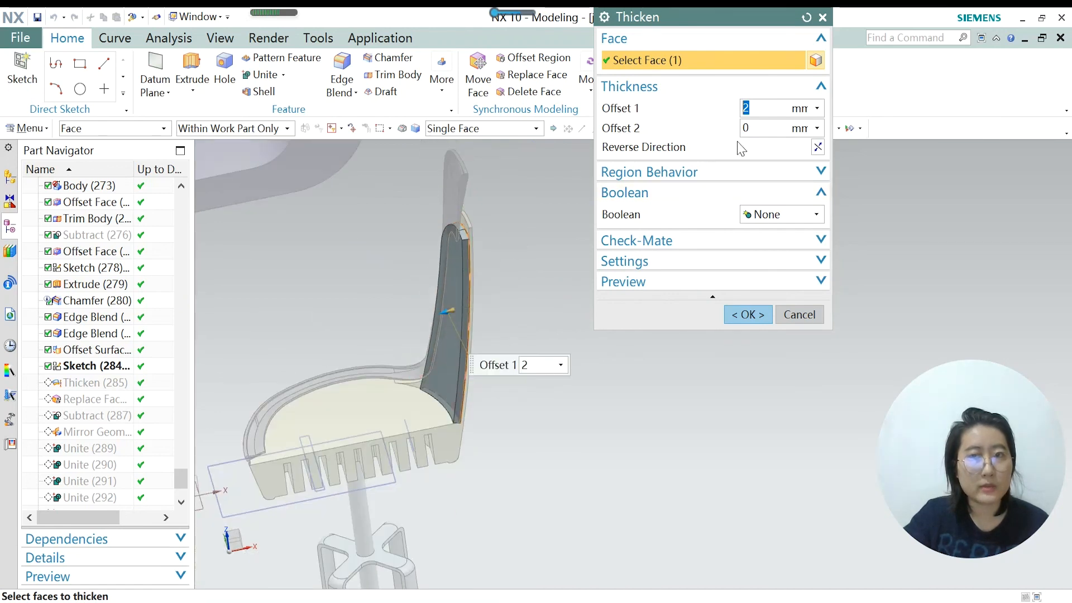
left_click(745, 316)
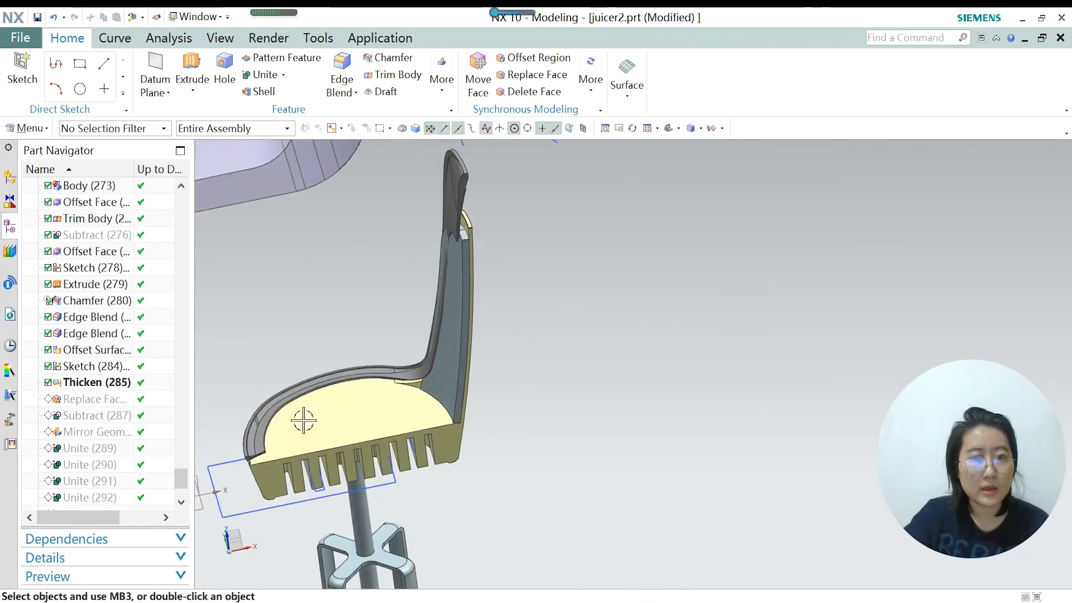
Open Replace Face (286) for editing and examine its face to replace and replacement face at the inner wall's lower end.
right_click(99, 400)
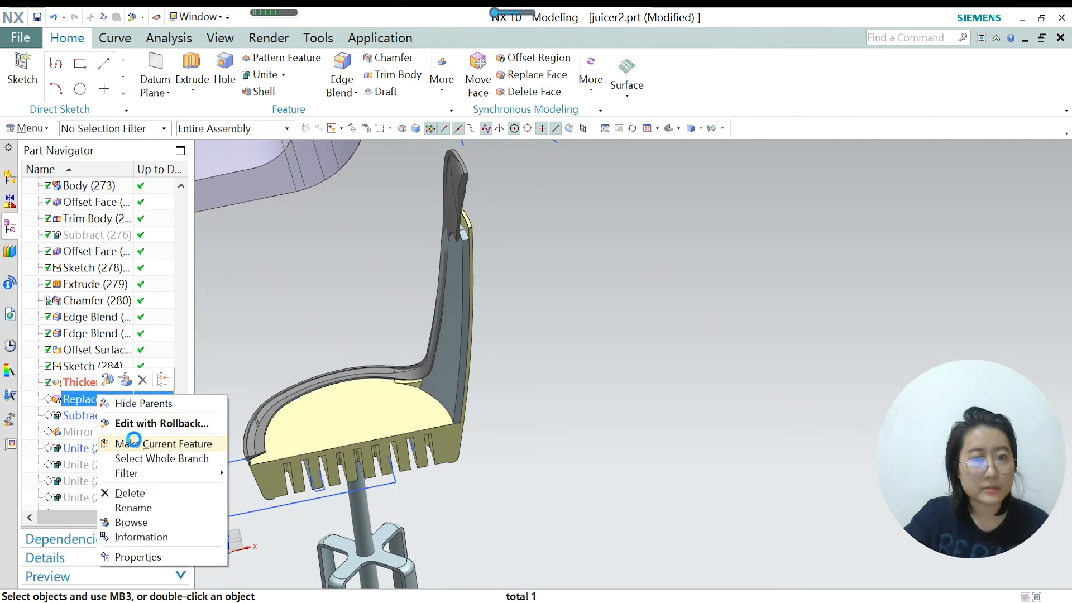
left_click(134, 442)
double_click(87, 397)
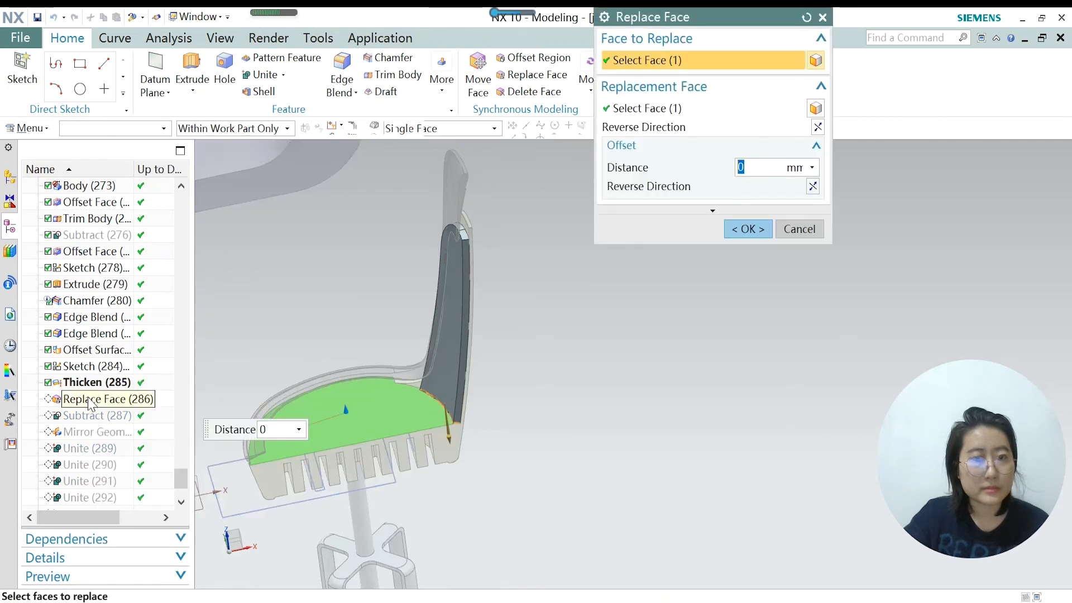
scroll(471, 422, "up", 3)
scroll(463, 446, "down", 3)
middle_click_drag(454, 457, 426, 385)
scroll(490, 467, "down", 5)
scroll(437, 326, "up", 3)
scroll(432, 339, "up", 4)
scroll(432, 339, "up", 7)
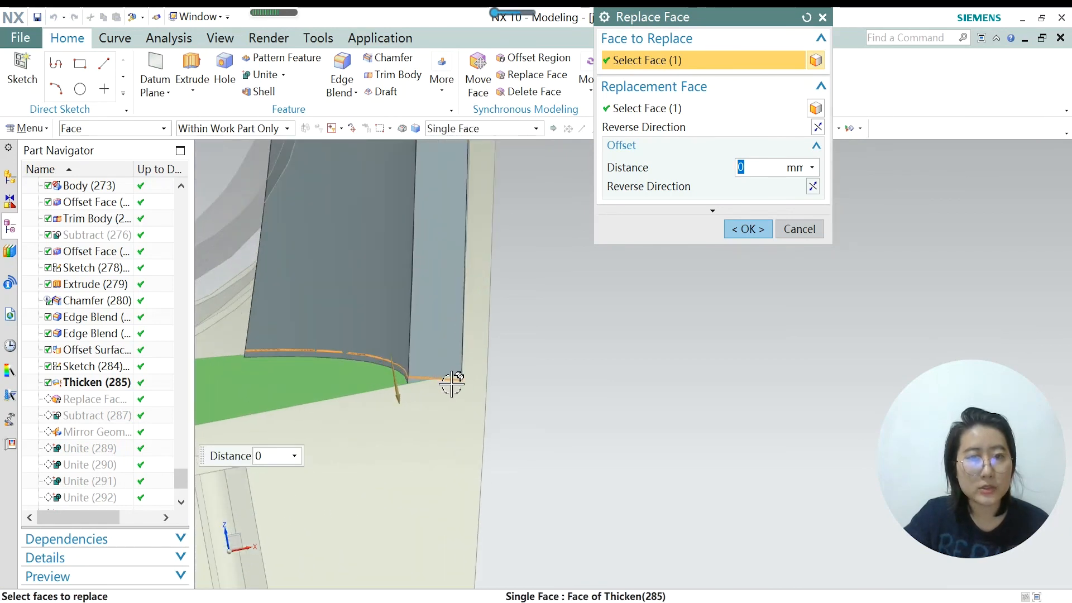
Check where the wall's bottom face meets the cover's floor and accept Replace Face (286) with a distance of 0 mm.
scroll(451, 383, "down", 4)
scroll(394, 381, "up", 2)
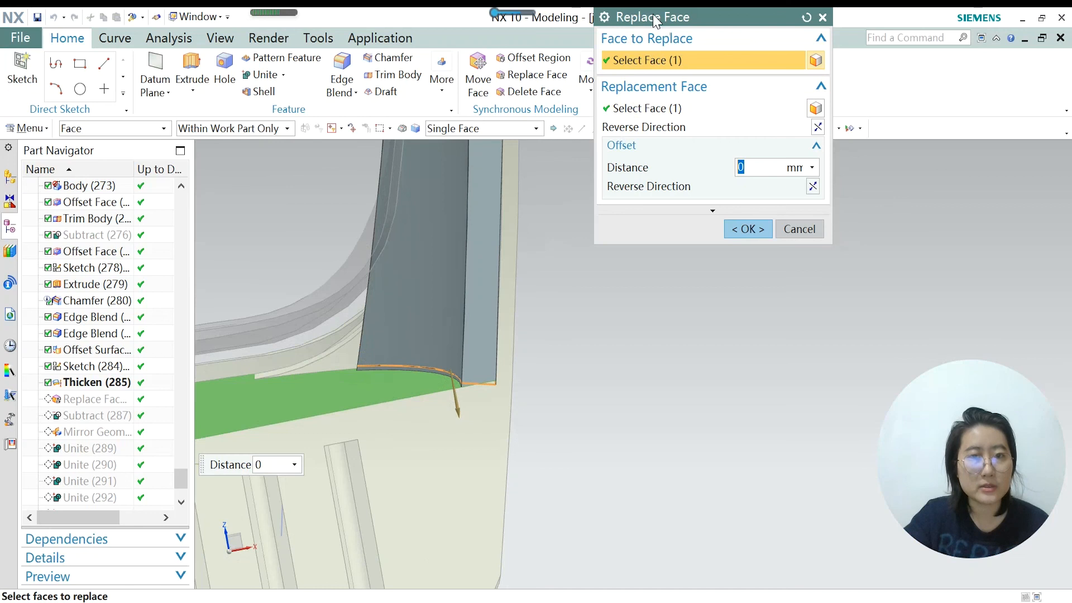
scroll(460, 386, "up", 2)
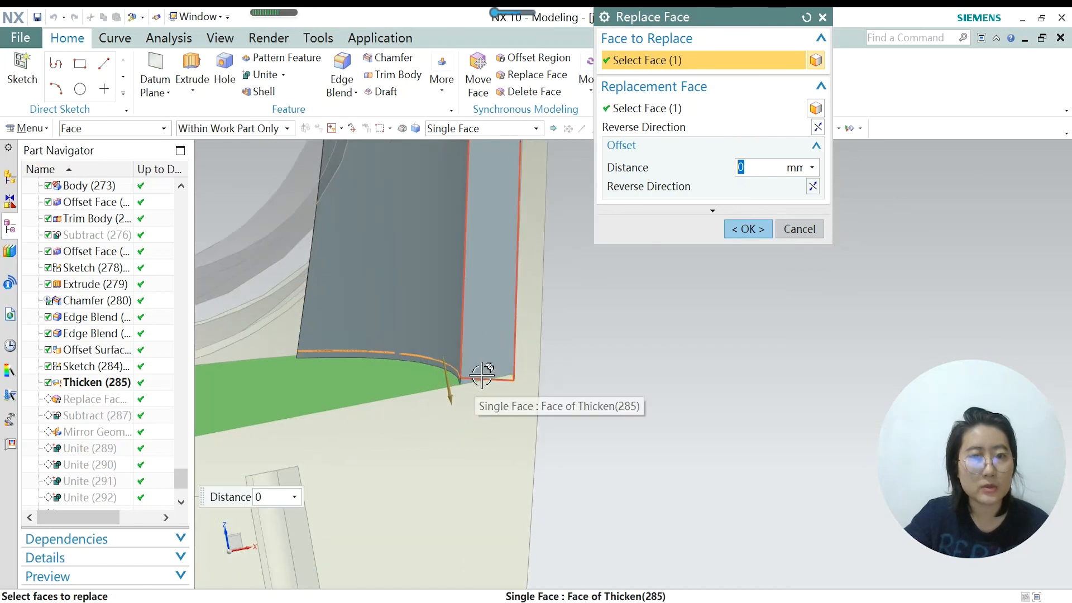
scroll(569, 332, "down", 2)
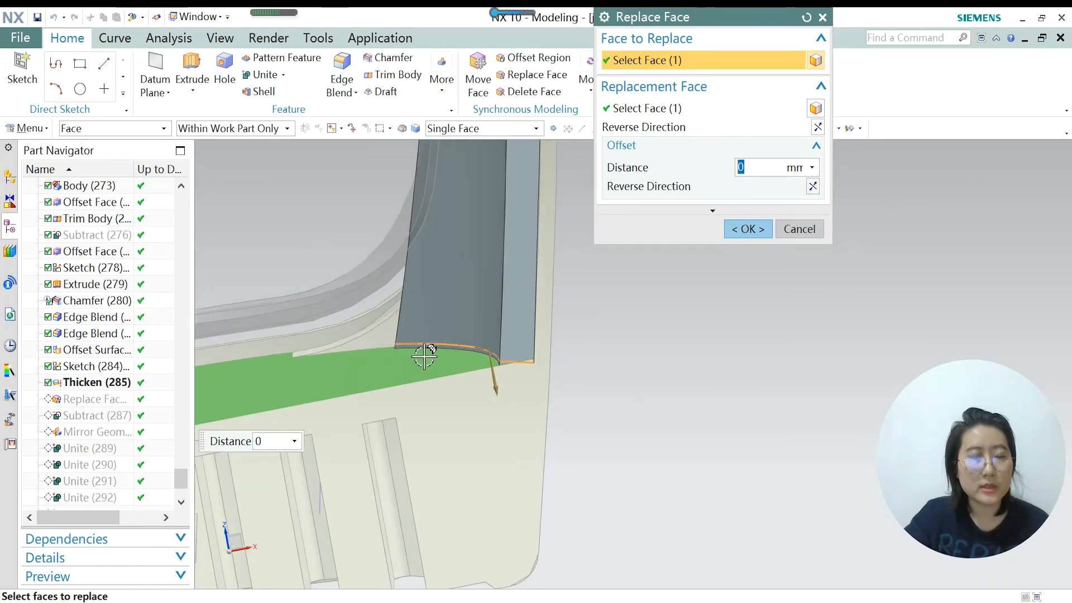
left_click(745, 230)
scroll(538, 358, "up", 2)
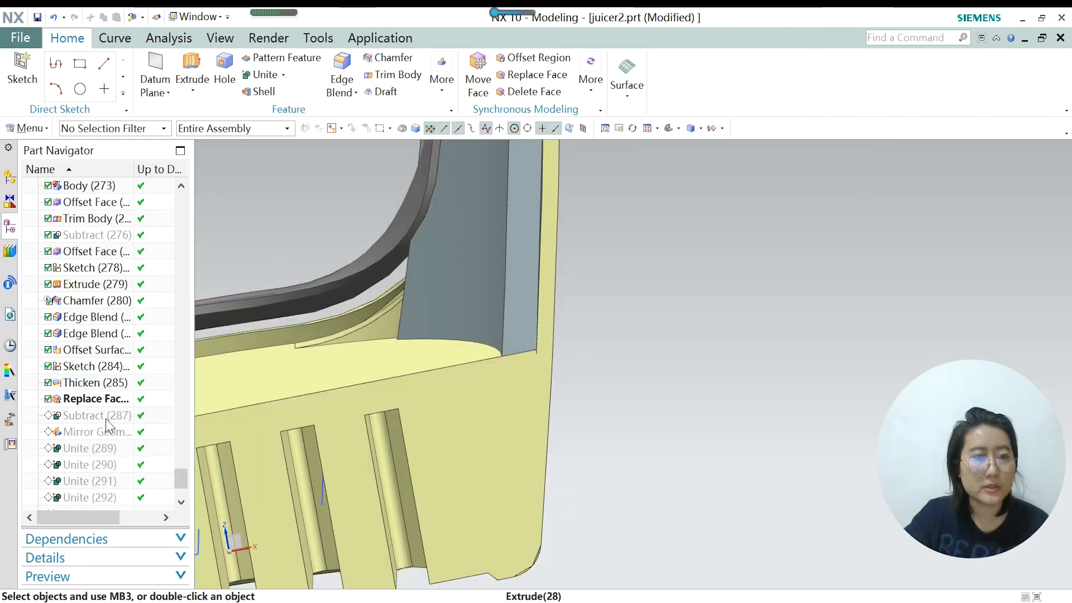
Make Subtract (287) the current feature and inspect the cut between the inner wall and the yellow cover.
left_click(109, 419)
right_click(106, 419)
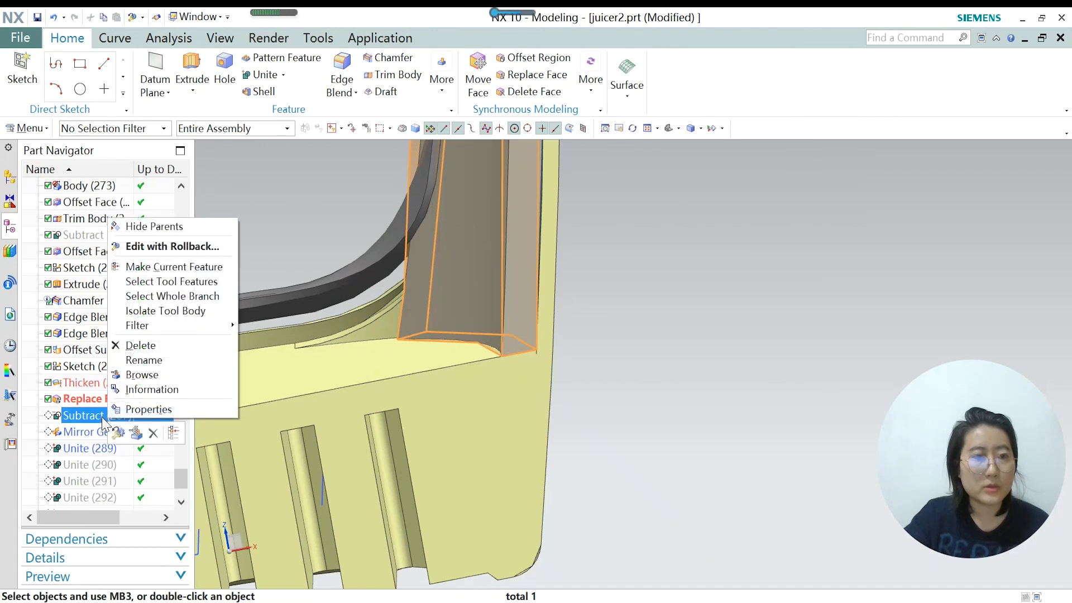
left_click(190, 267)
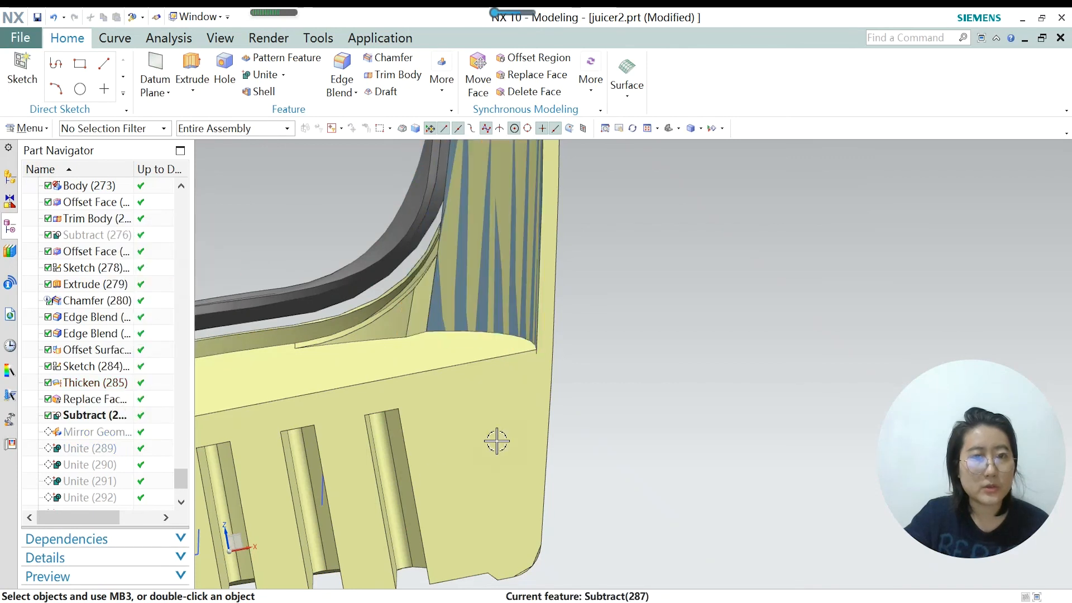
scroll(496, 441, "down", 2)
scroll(500, 441, "down", 2)
scroll(496, 283, "down", 2)
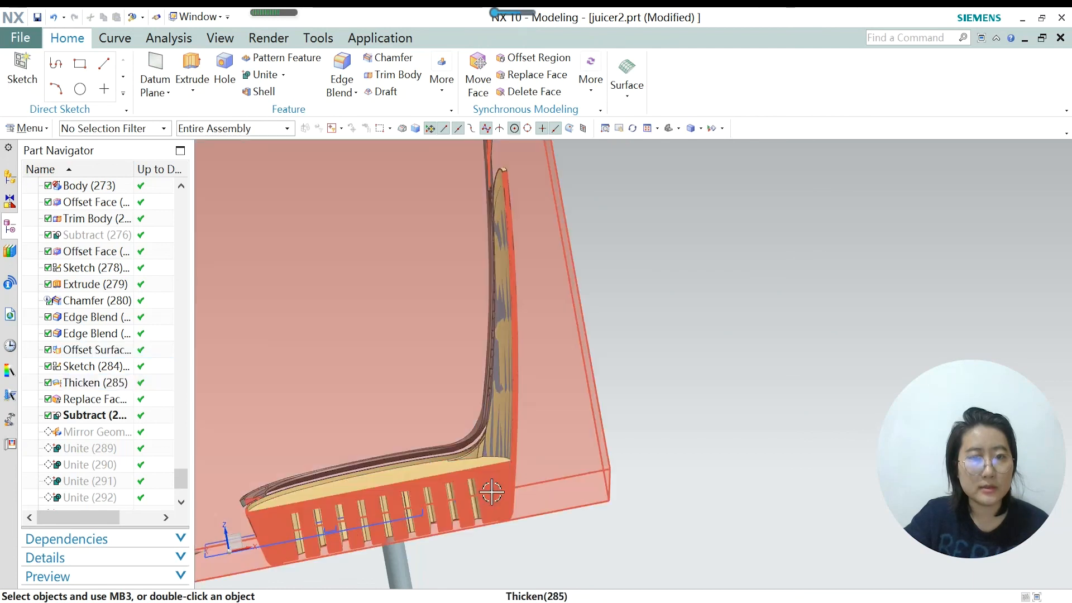
scroll(498, 464, "up", 2)
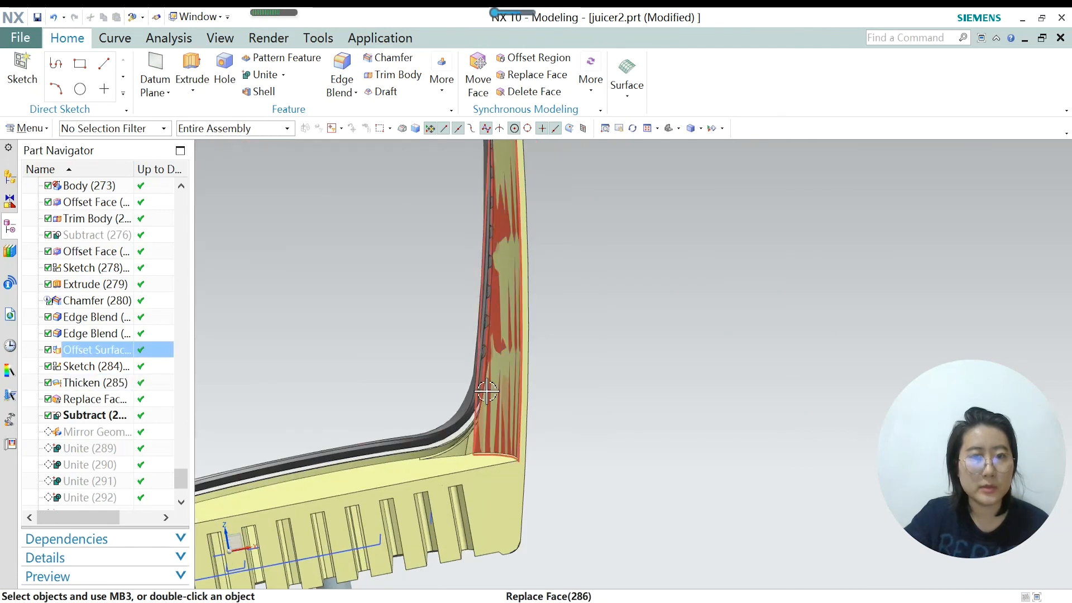
left_click(107, 439)
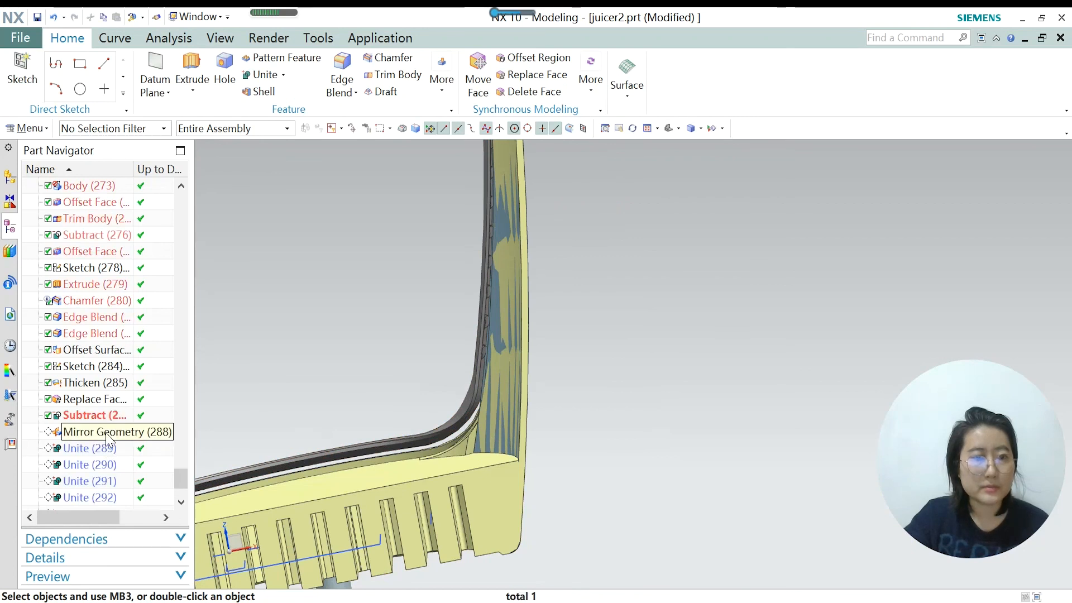
right_click(106, 435)
left_click(172, 498)
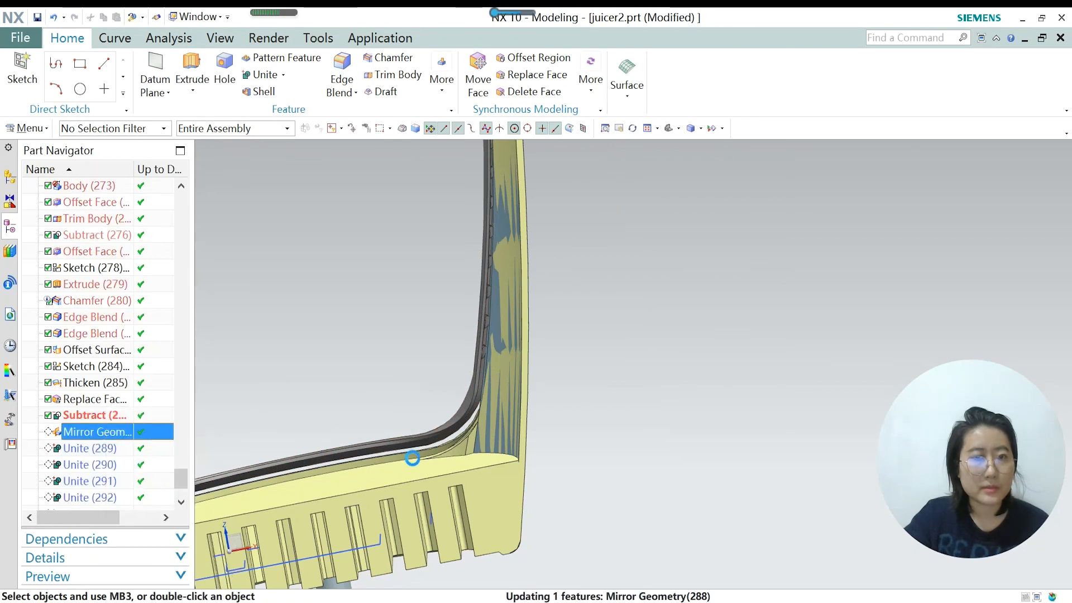
scroll(520, 391, "down", 3)
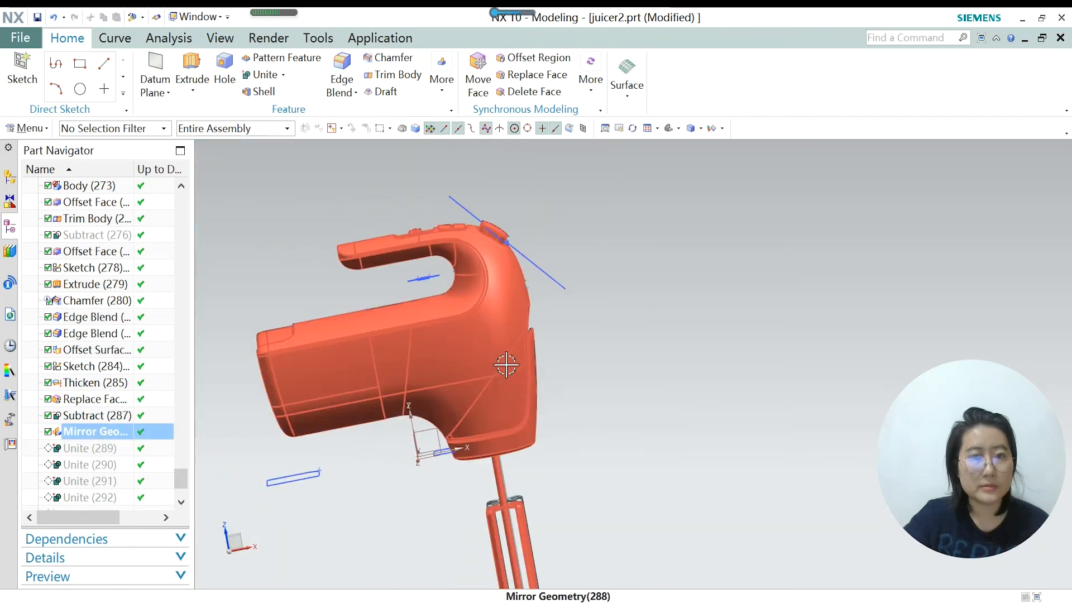
middle_click_drag(559, 357, 512, 374)
scroll(667, 358, "down", 1)
scroll(454, 400, "up", 3)
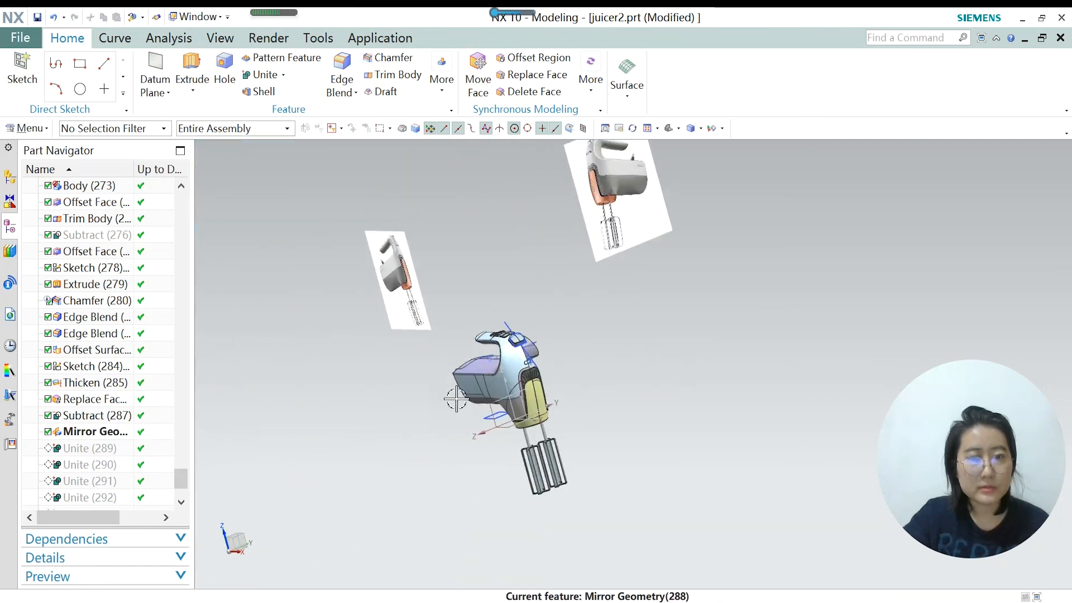
key("ctrl+z")
Show all solid bodies and hide all sheet bodies, sketches, curves and datums.
scroll(550, 399, "up", 3)
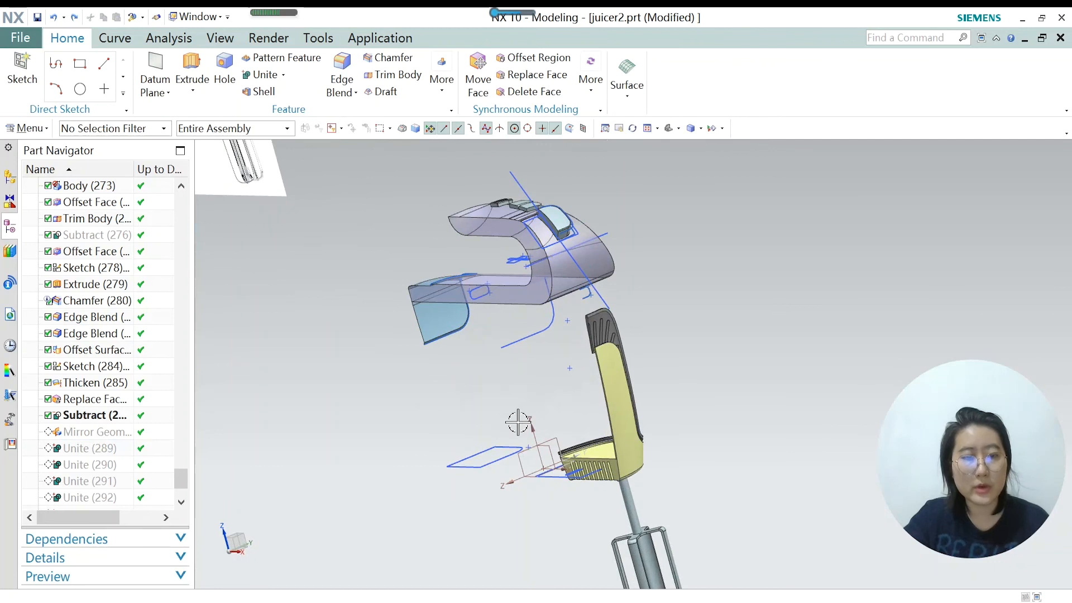
key("ctrl+w")
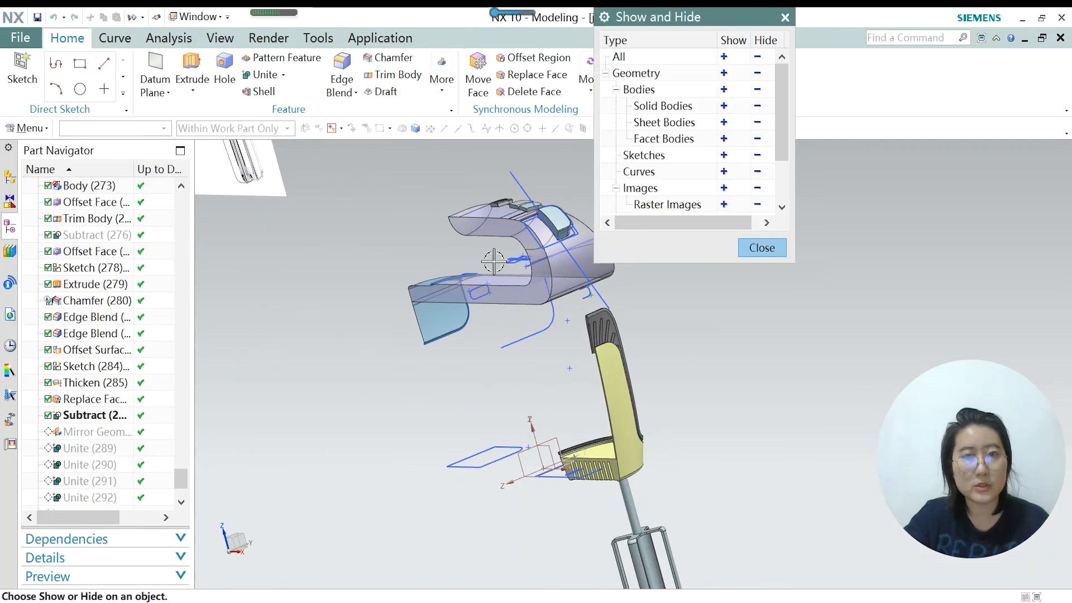
left_click(729, 109)
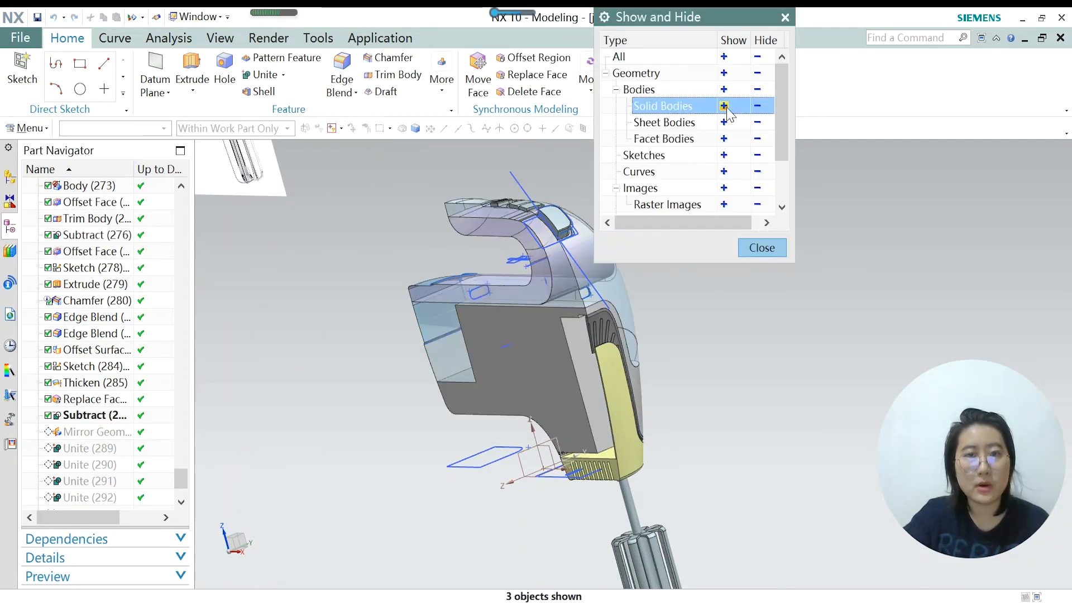
left_click(758, 124)
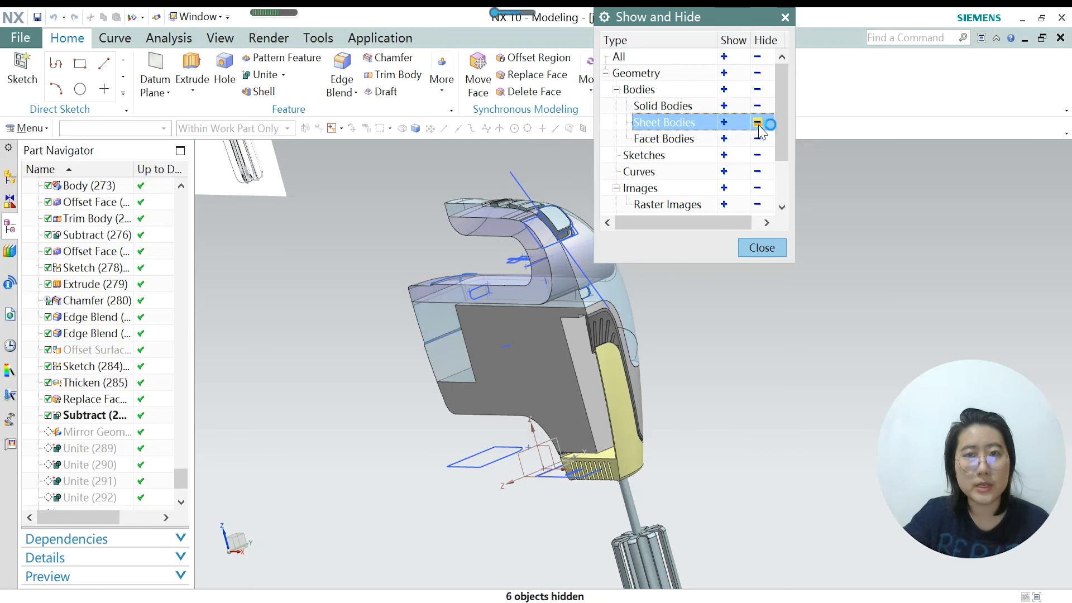
left_click(757, 156)
left_click(758, 172)
scroll(744, 190, "down", 2)
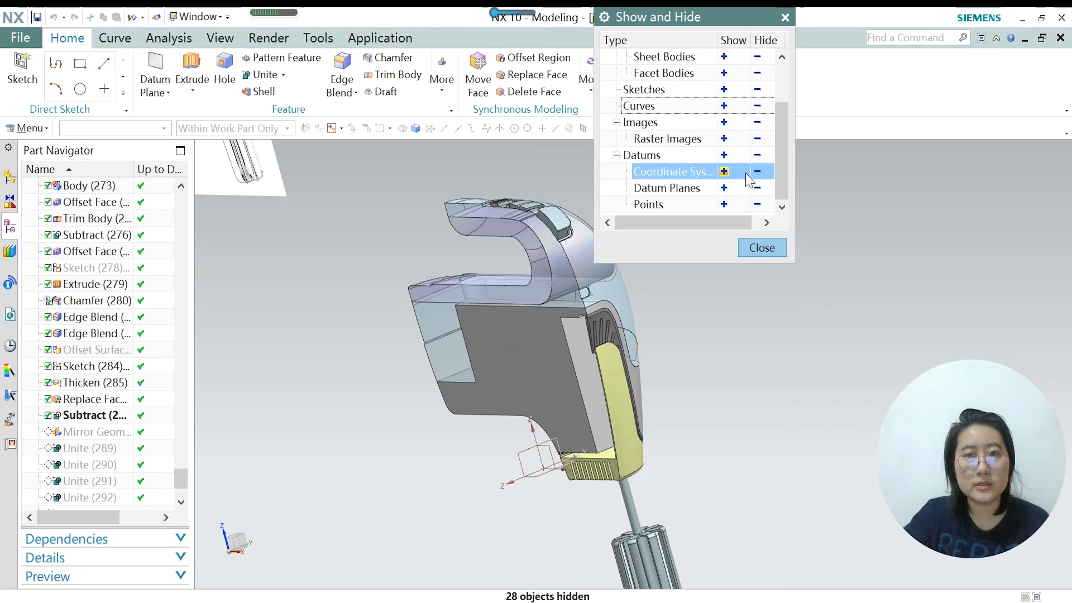
left_click(757, 157)
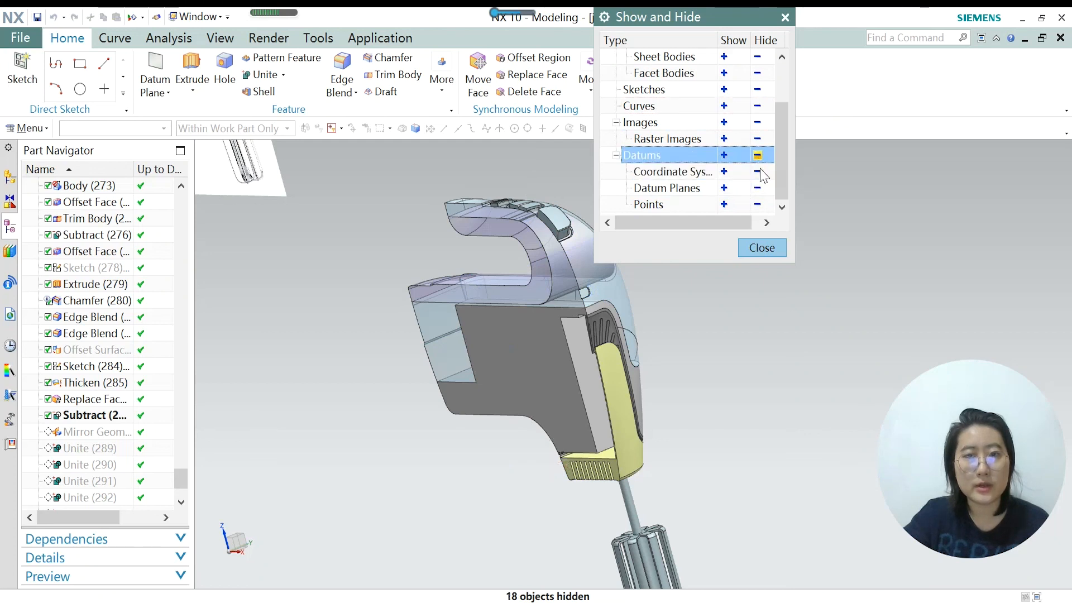
left_click(760, 248)
Set the translucency of the light blue housing body and the lavender handle body to 0.
middle_click_drag(653, 283, 588, 313)
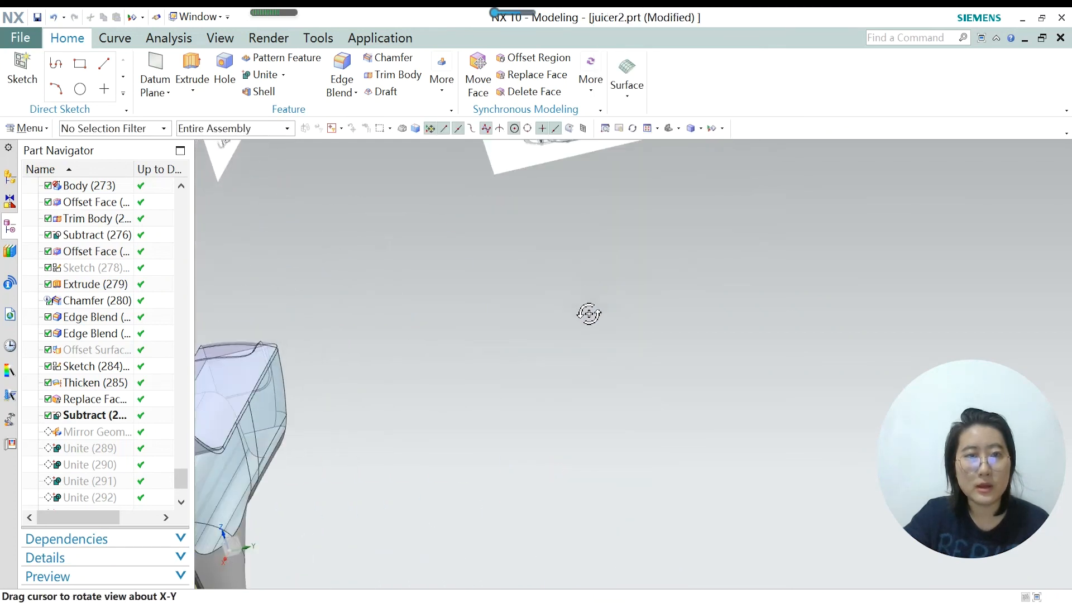
scroll(589, 307, "down", 4)
middle_click_drag(449, 363, 396, 385)
scroll(396, 385, "up", 2)
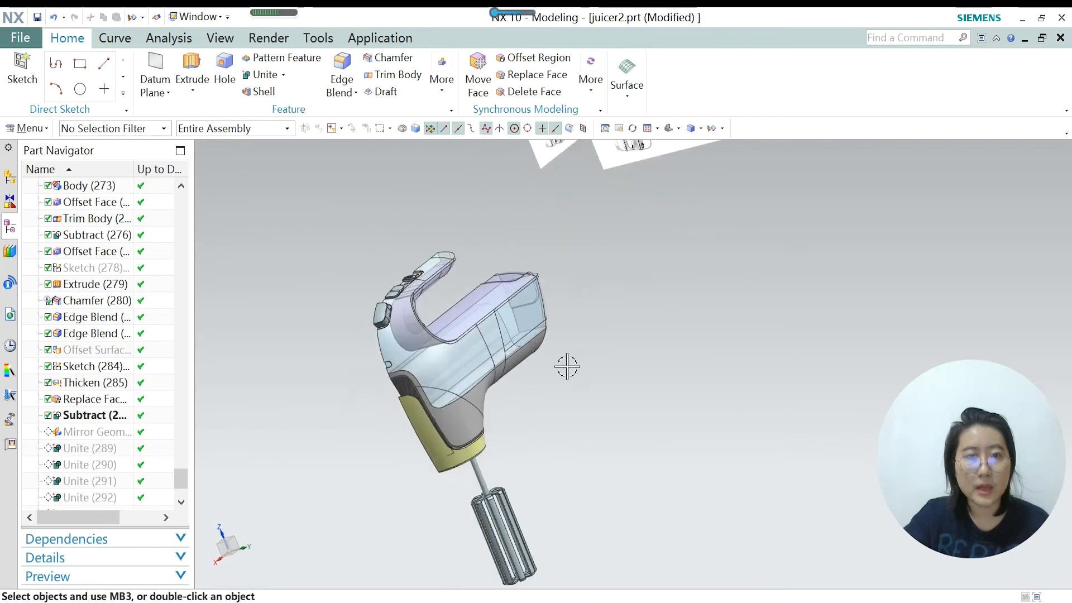
key("ctrl+j")
scroll(408, 354, "up", 3)
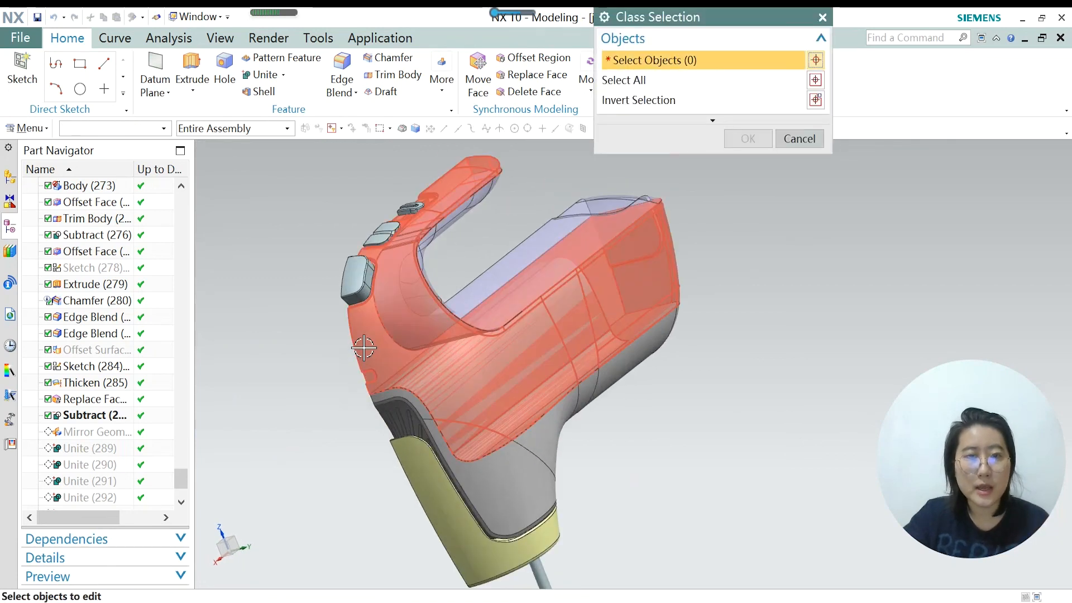
left_click(364, 347)
left_click(488, 285)
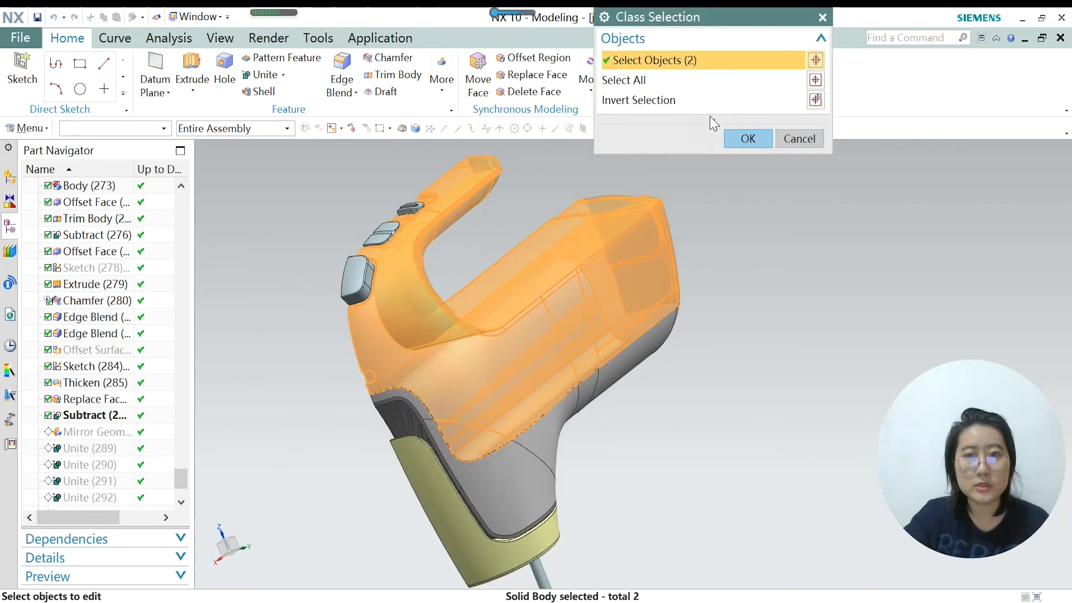
left_click(743, 140)
left_click_drag(615, 222, 505, 221)
left_click(694, 433)
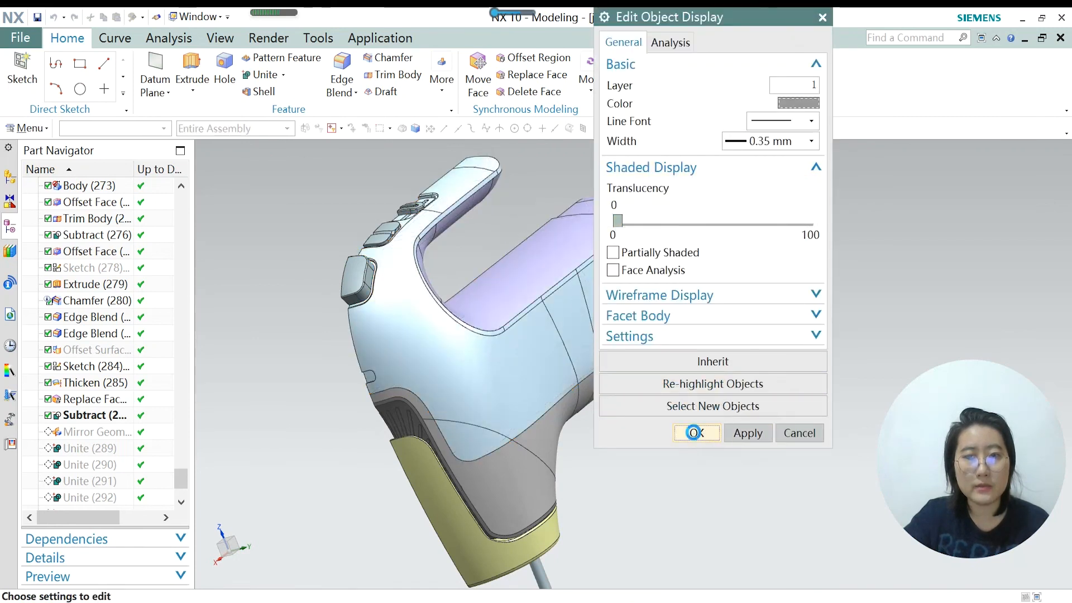
Make Mirror Geometry (288) the current feature and view the mirrored mixer with its two beaters.
scroll(629, 318, "down", 3)
middle_click_drag(489, 367, 559, 369)
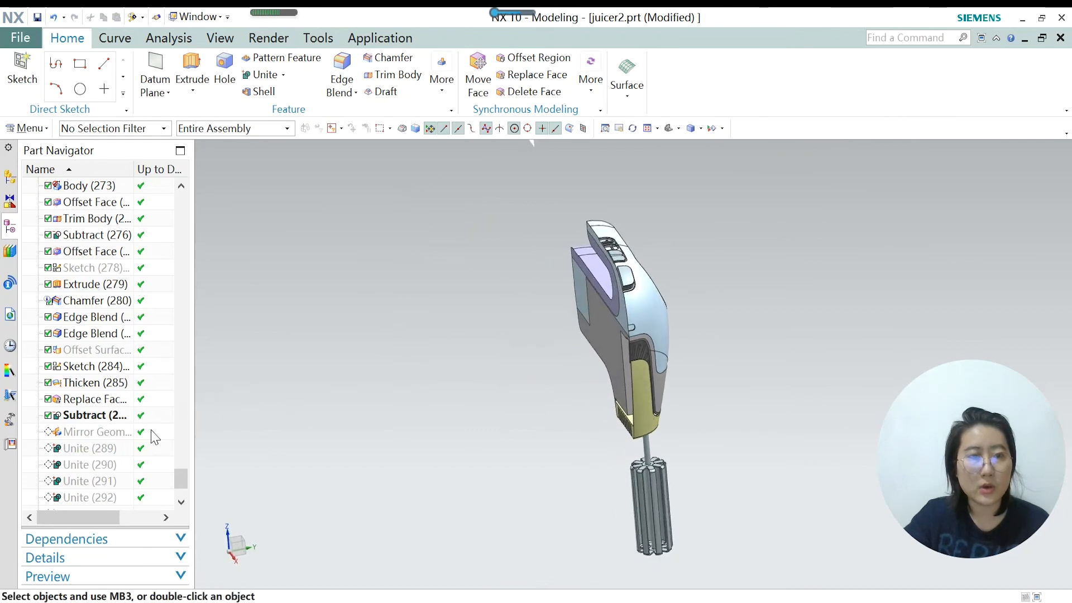
right_click(114, 431)
left_click(206, 494)
middle_click_drag(629, 413, 588, 415)
scroll(491, 386, "up", 5)
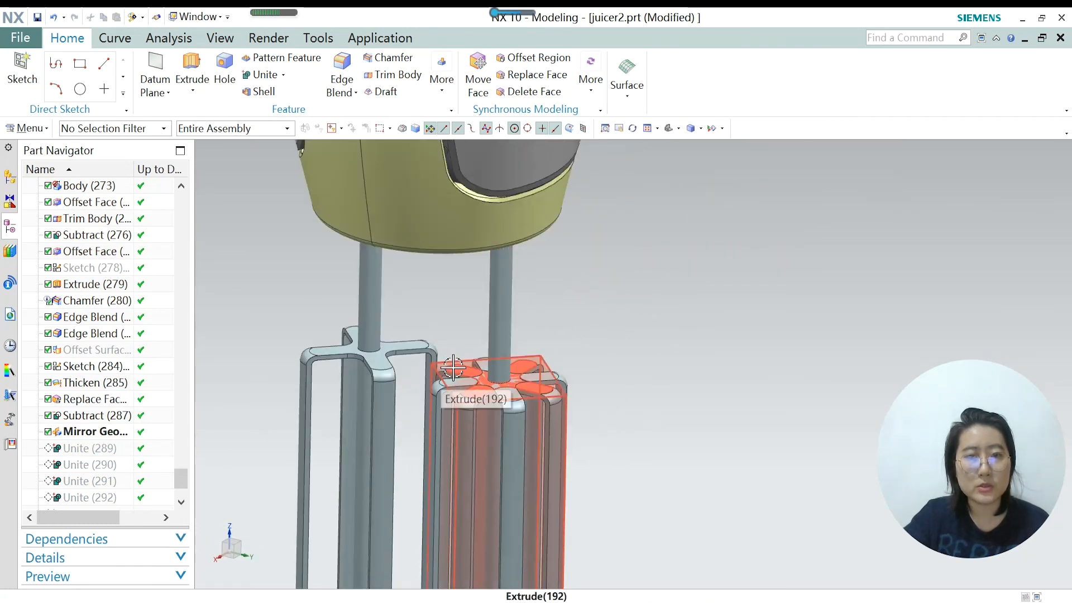
Hide the extra Extrude (192) body that fills one of the beaters.
left_click(453, 367)
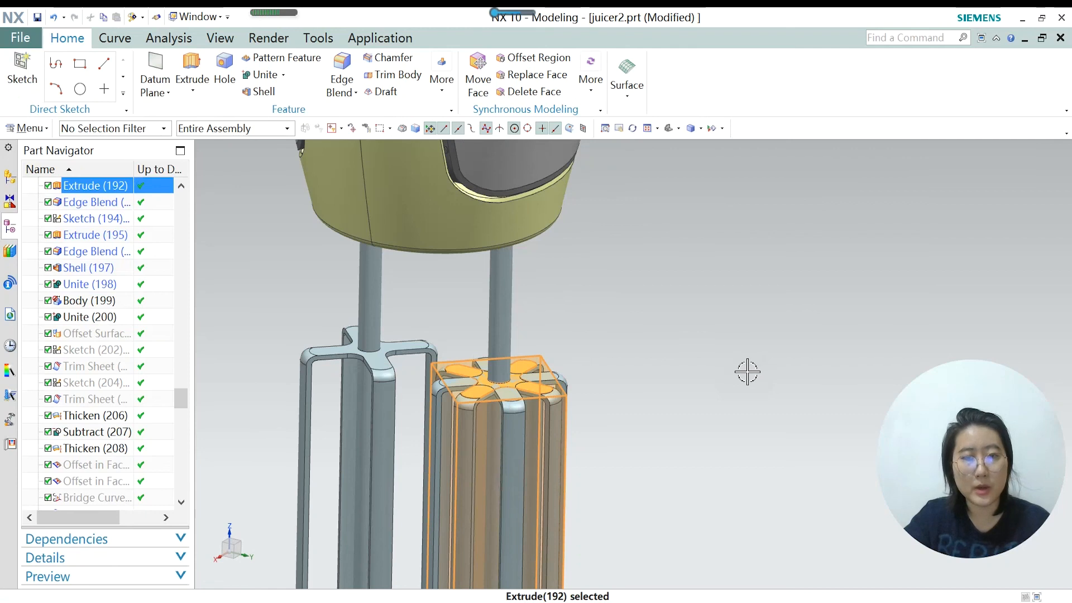
key("Escape")
scroll(635, 347, "down", 6)
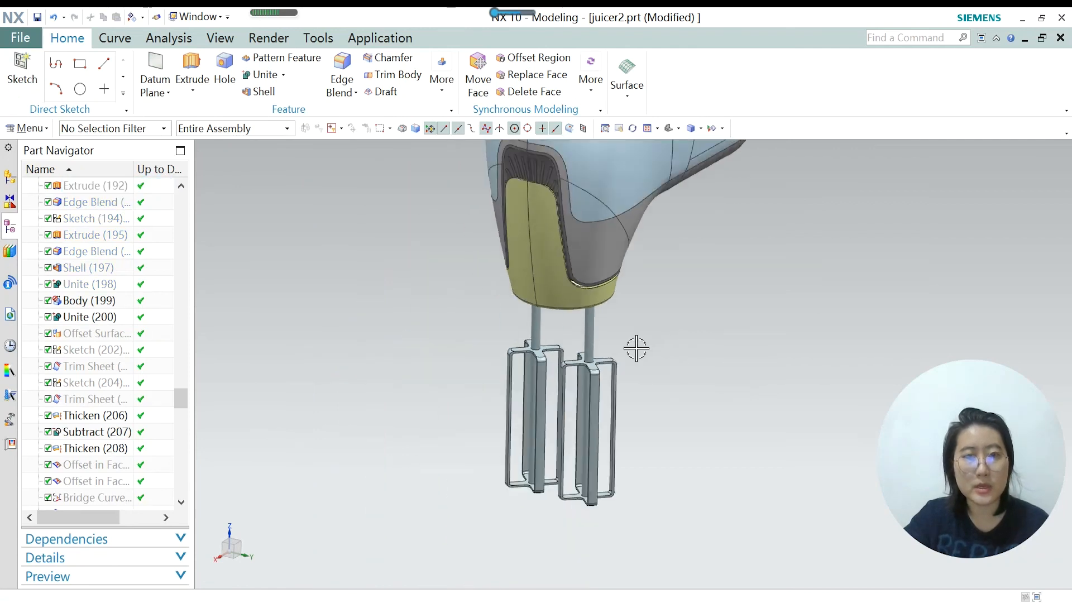
Locate the Mirror Geometry command among the associative copy commands without starting it.
scroll(139, 416, "down", 20)
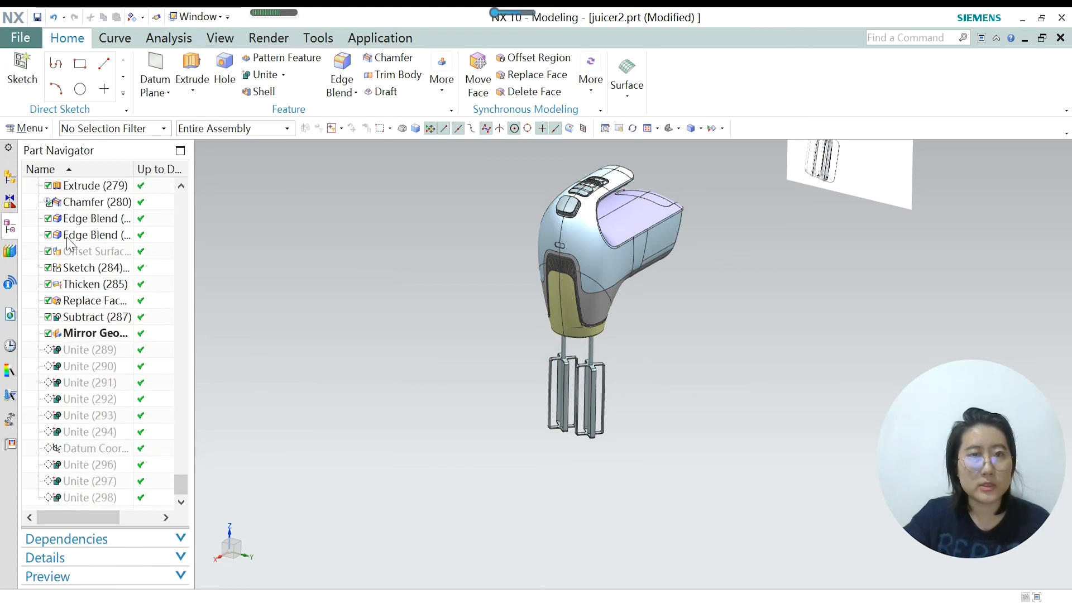
left_click(29, 129)
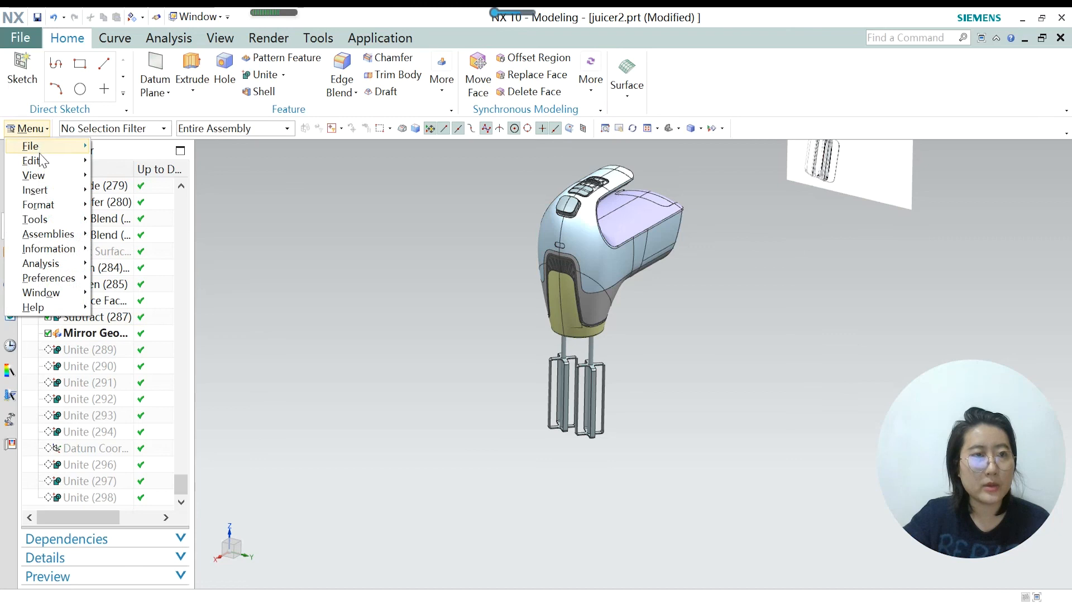
mouse_move(50, 193)
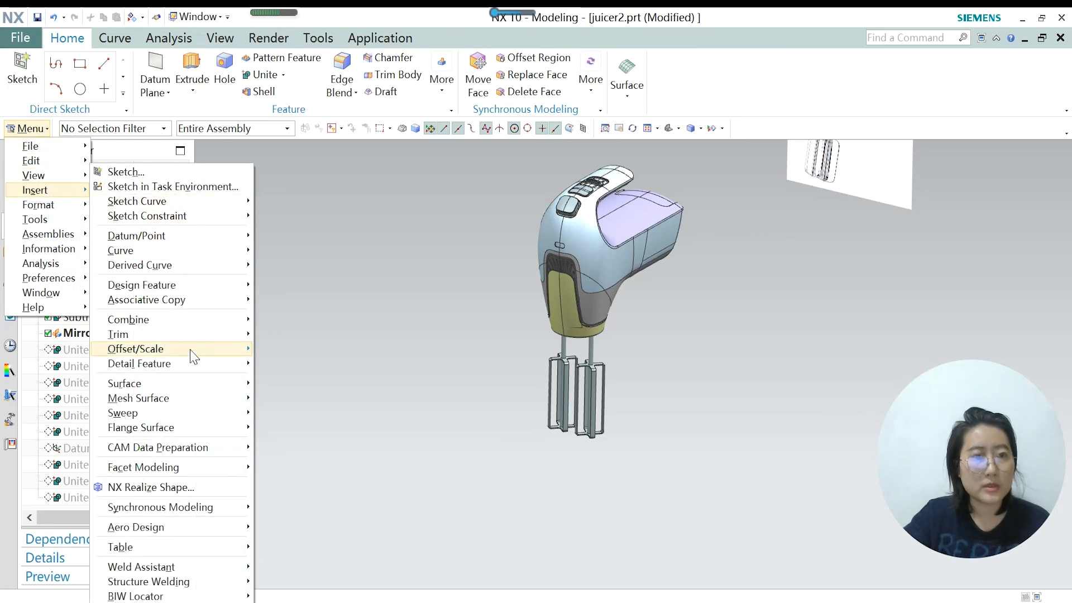
mouse_move(191, 351)
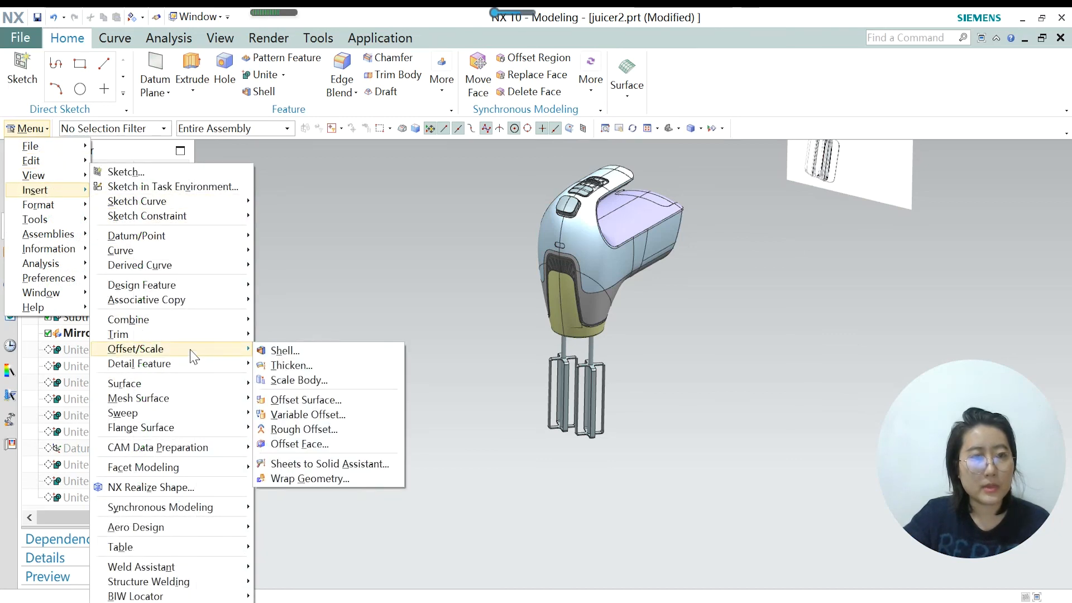
mouse_move(201, 302)
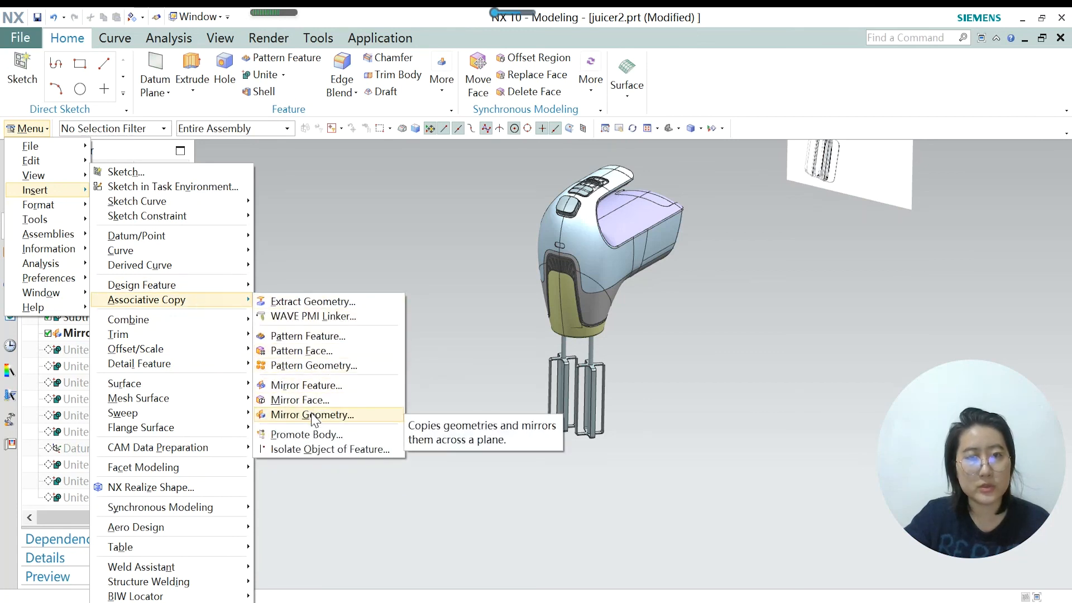
left_click(473, 362)
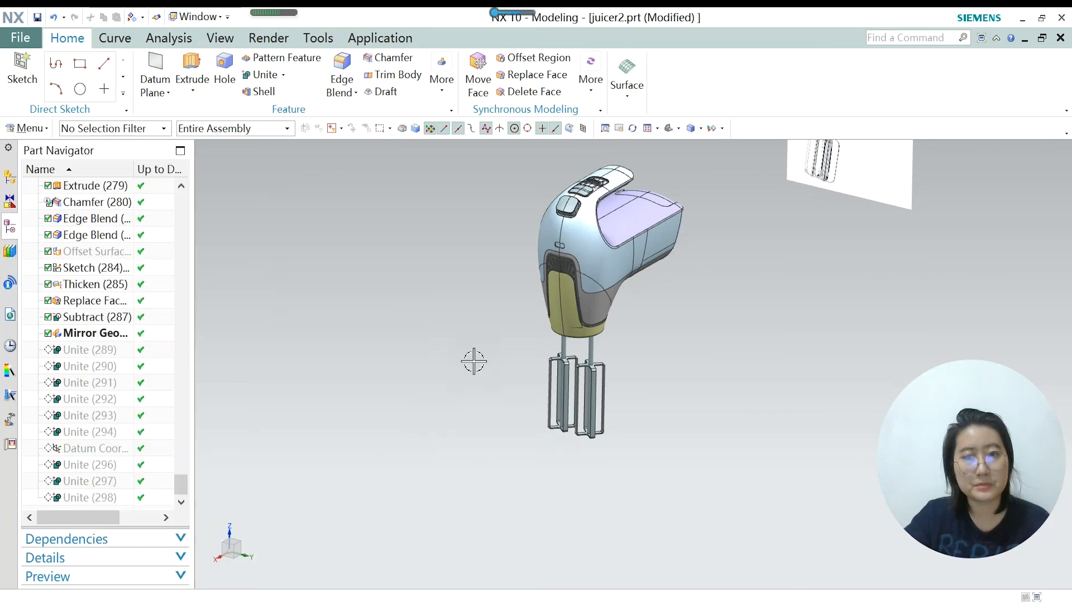
Roll the feature history forward by making Unite (294) the current feature.
left_click(99, 353)
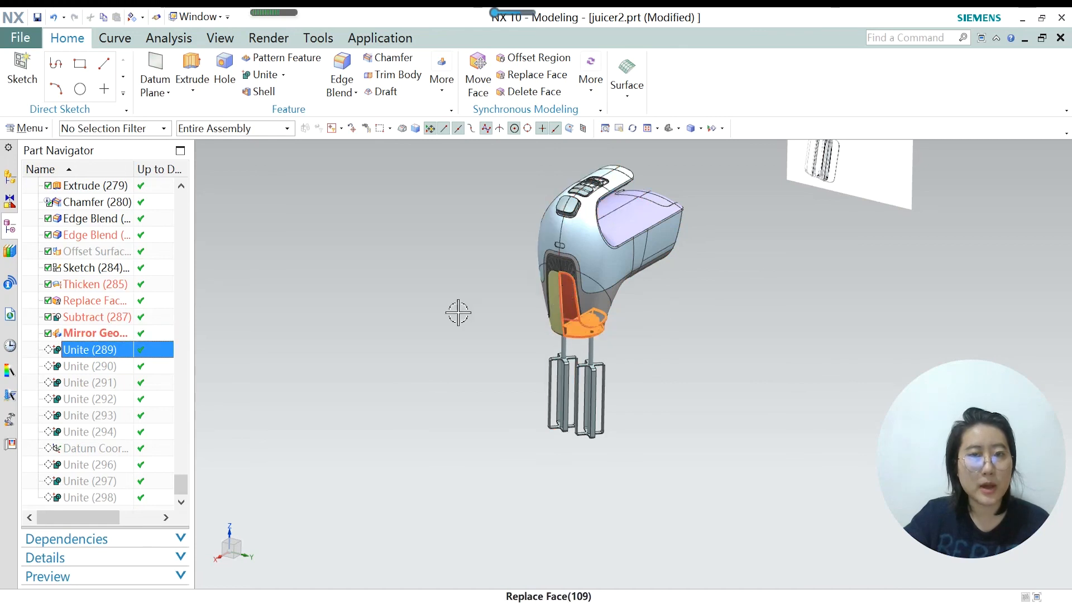
right_click(112, 435)
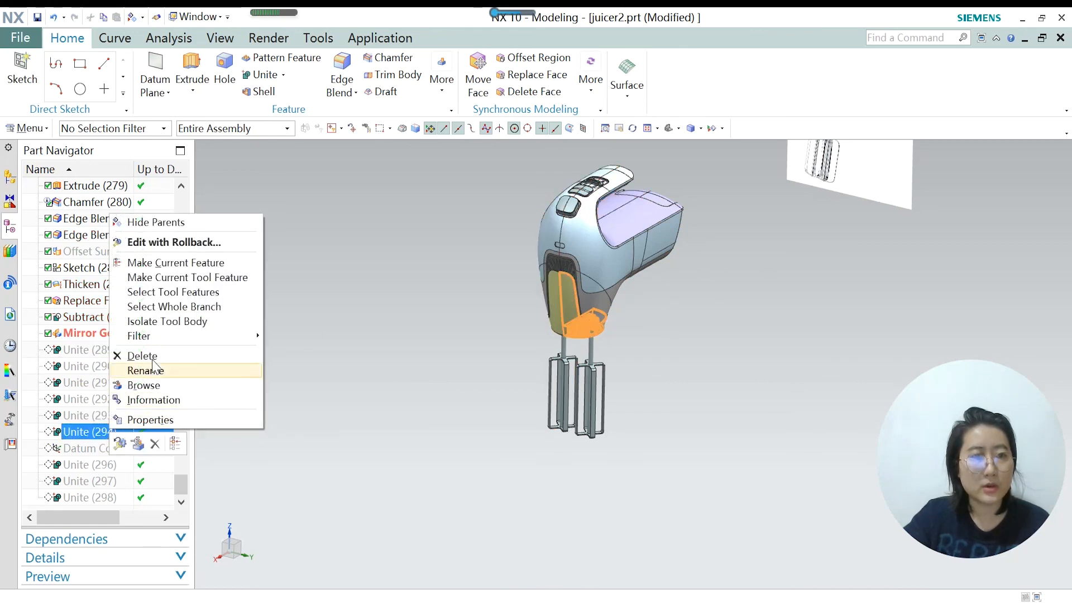
left_click(184, 263)
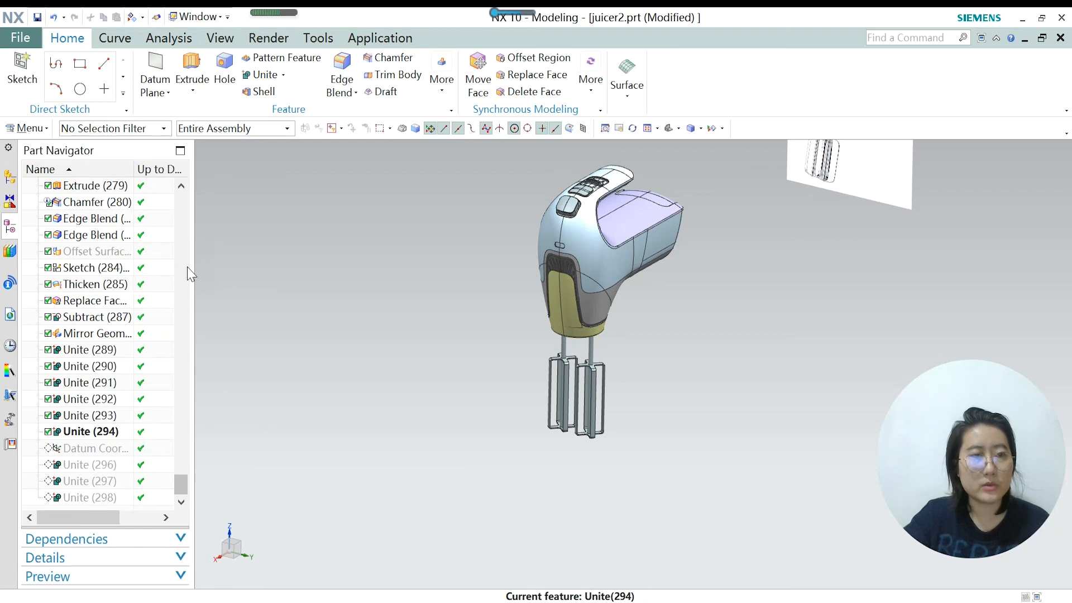
Highlight Unite (289), Unite (290) and Unite (291) in turn to examine which mirrored body each one joins.
scroll(575, 312, "up", 5)
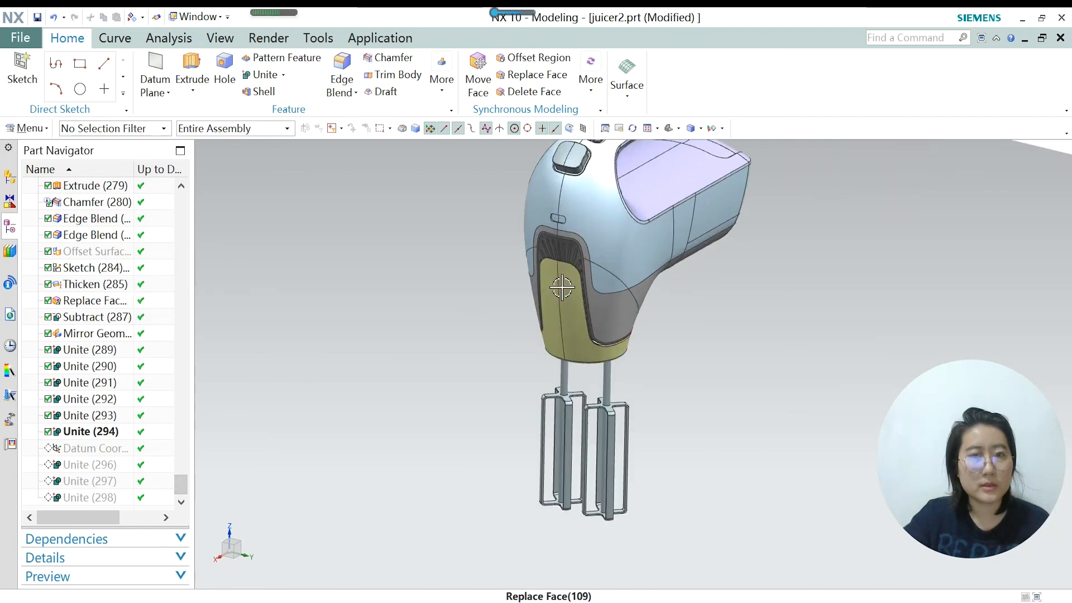
left_click(76, 349)
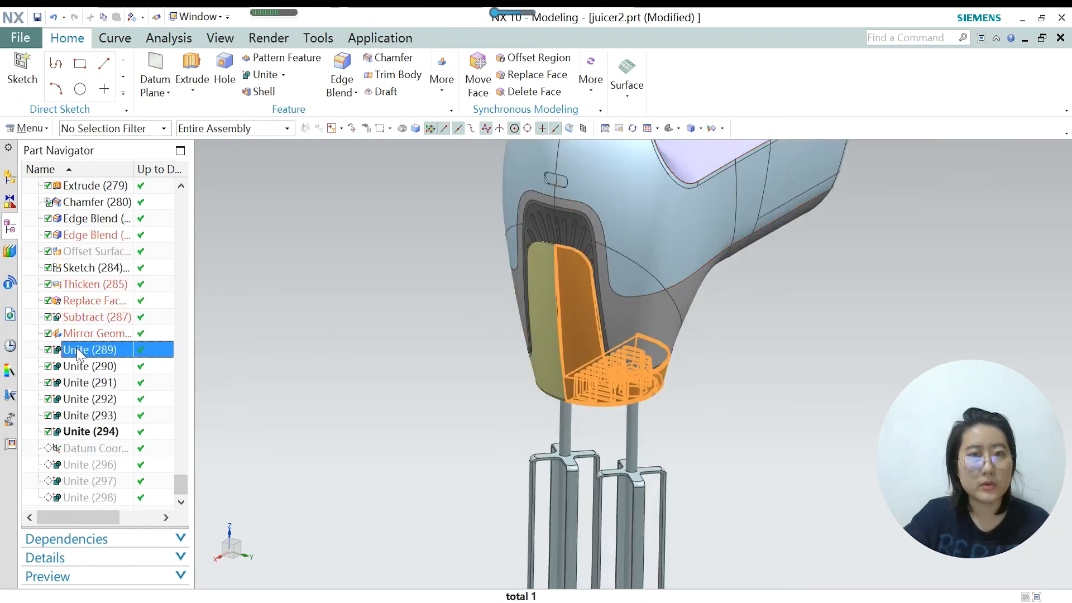
left_click(536, 321)
left_click(119, 368)
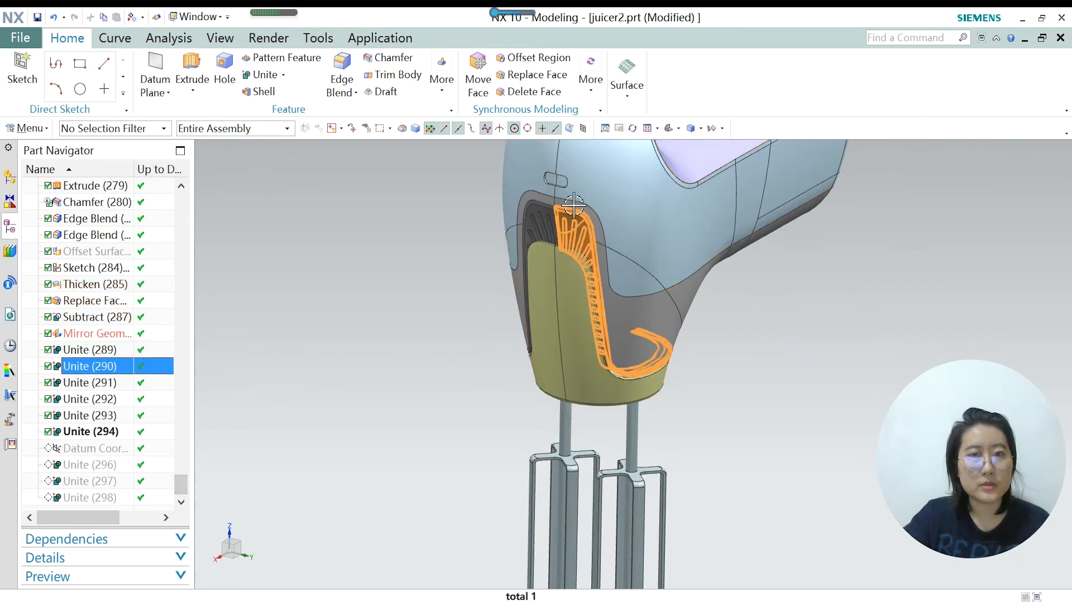
left_click(113, 383)
scroll(435, 373, "down", 3)
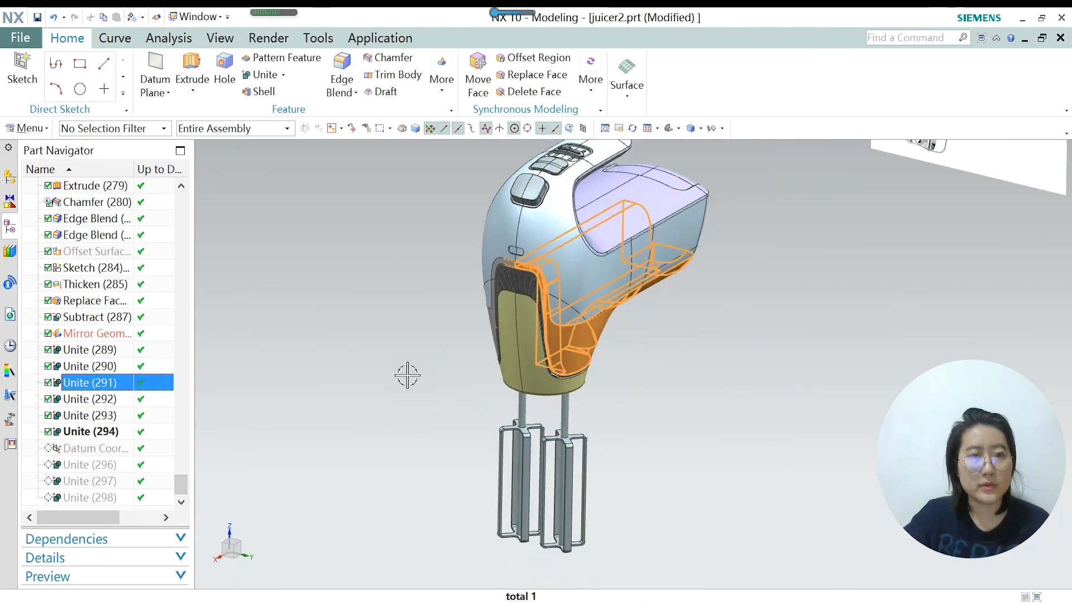
Make the datum coordinate system following Unite (294) the current feature and highlight Unite (296), (297) and (298) in turn.
right_click(115, 448)
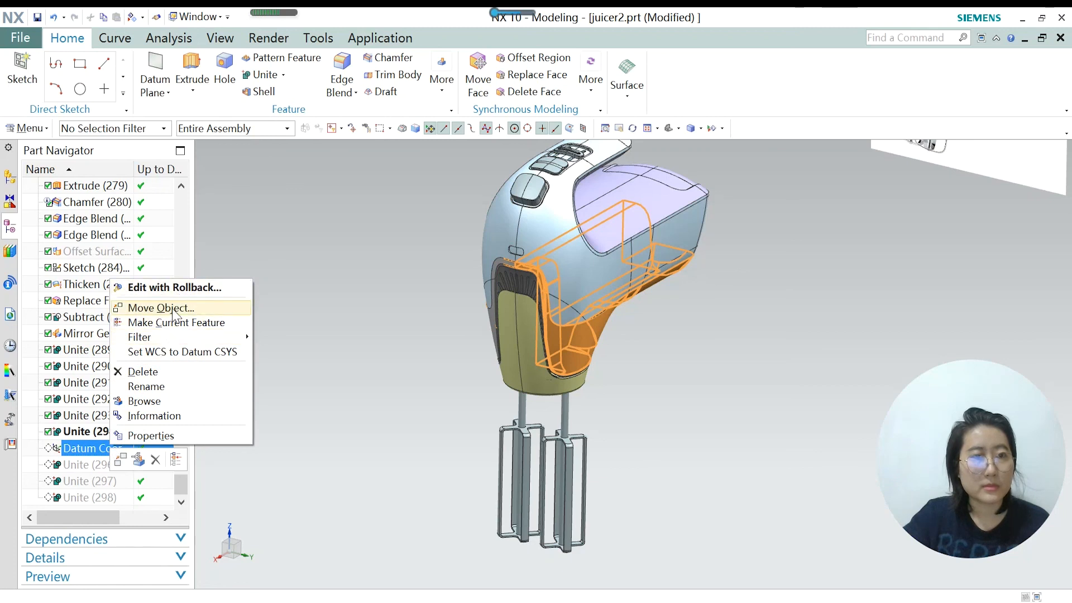
left_click(170, 322)
left_click(82, 466)
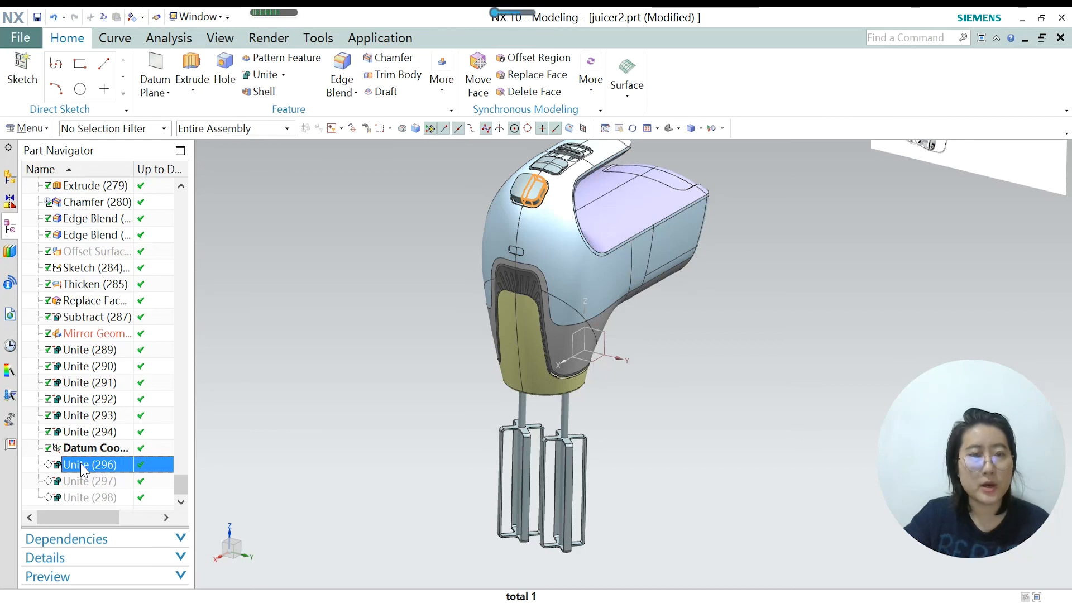
left_click(88, 481)
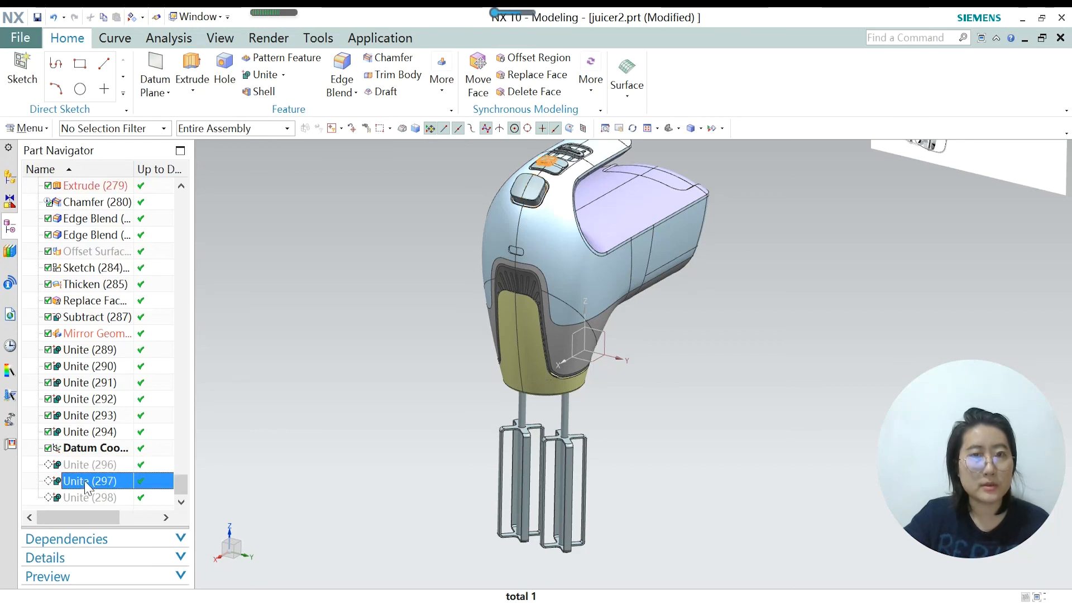
left_click(87, 498)
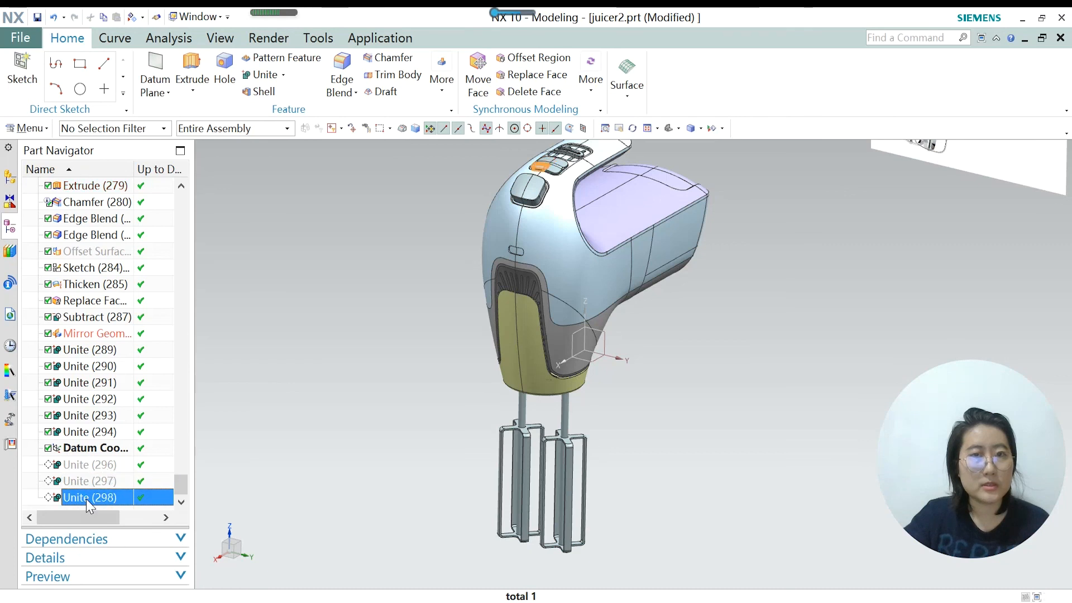
Make Unite (298), the last feature in the history, the current feature.
right_click(88, 503)
left_click(156, 348)
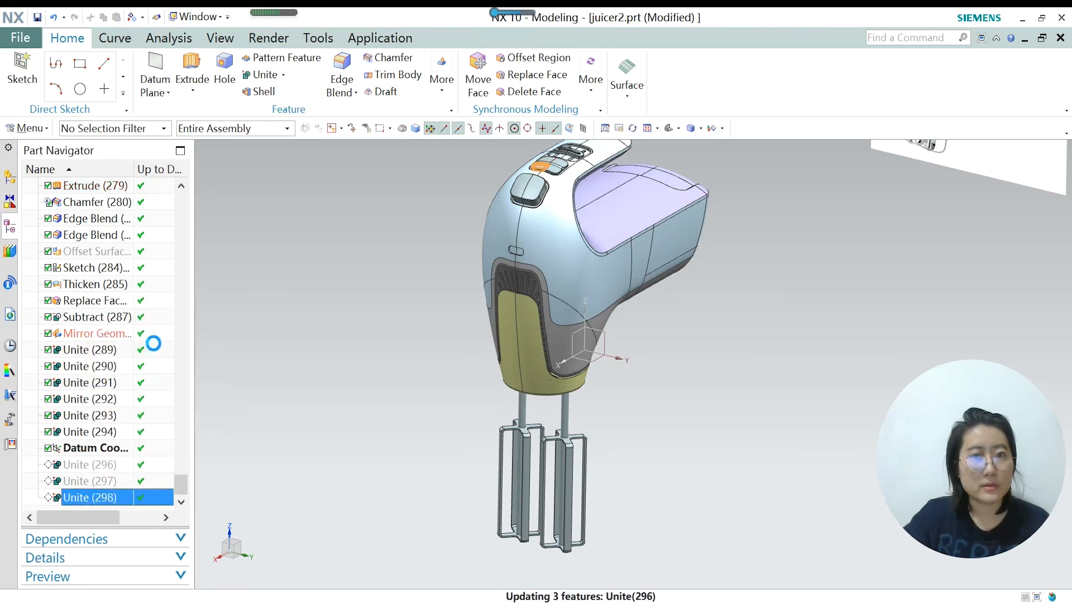
scroll(402, 397, "down", 3)
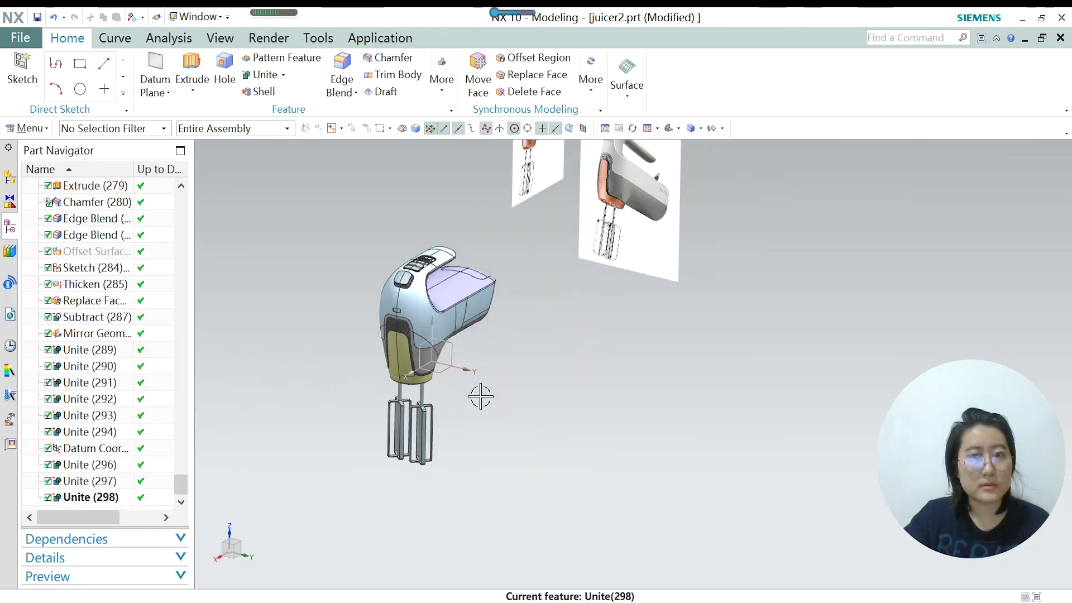
scroll(579, 290, "down", 2)
Hide all raster reference images around the mixer.
key("ctrl+w")
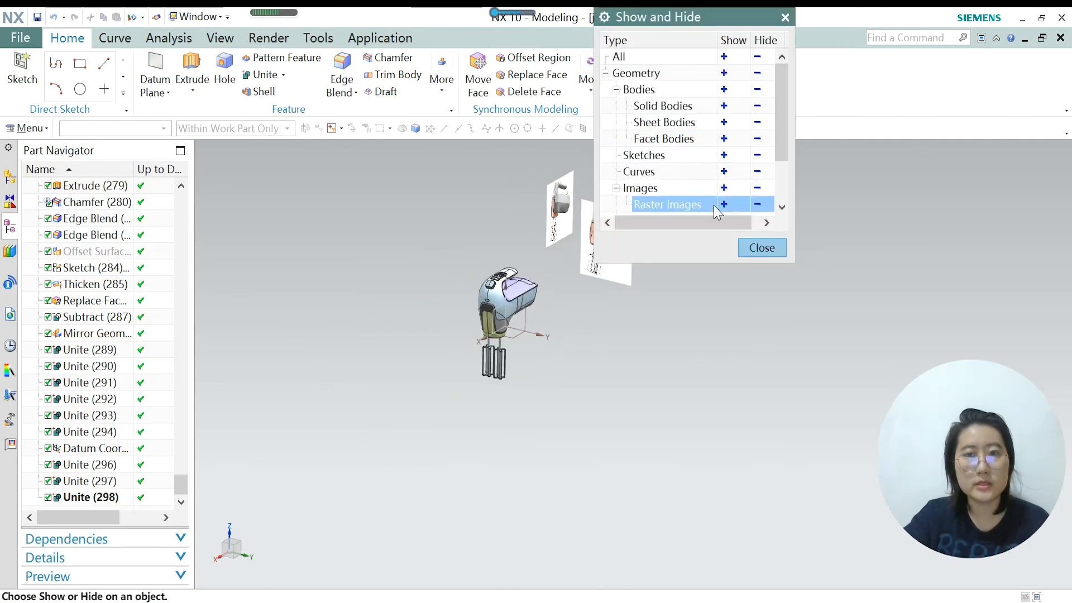
left_click(758, 206)
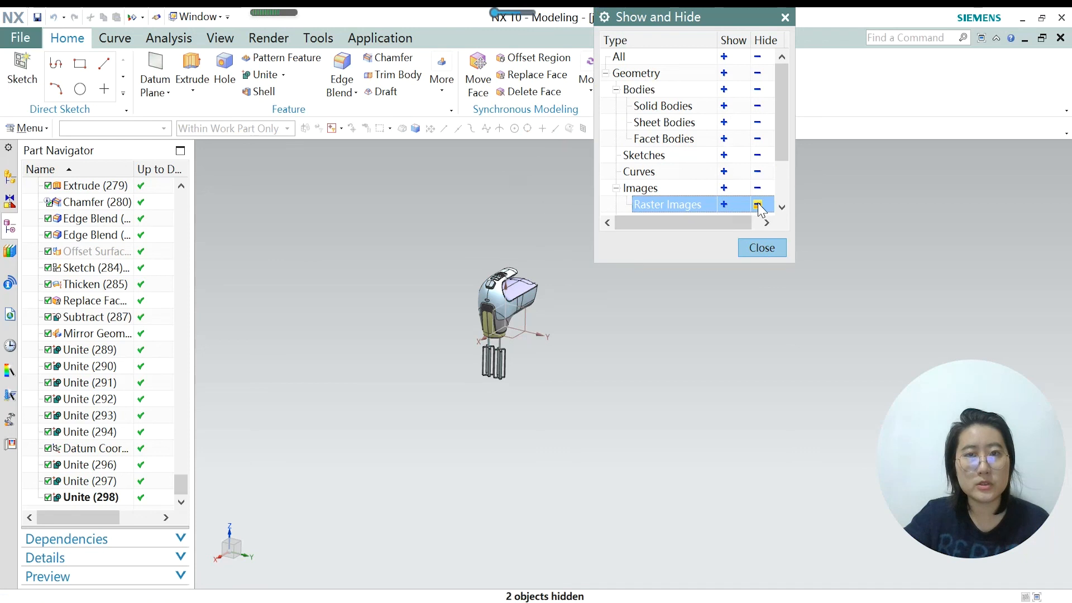
left_click(760, 247)
Hide all datums, including the coordinate system, and view the complete mixer on its own.
scroll(514, 371, "down", 1)
middle_click_drag(514, 371, 447, 342)
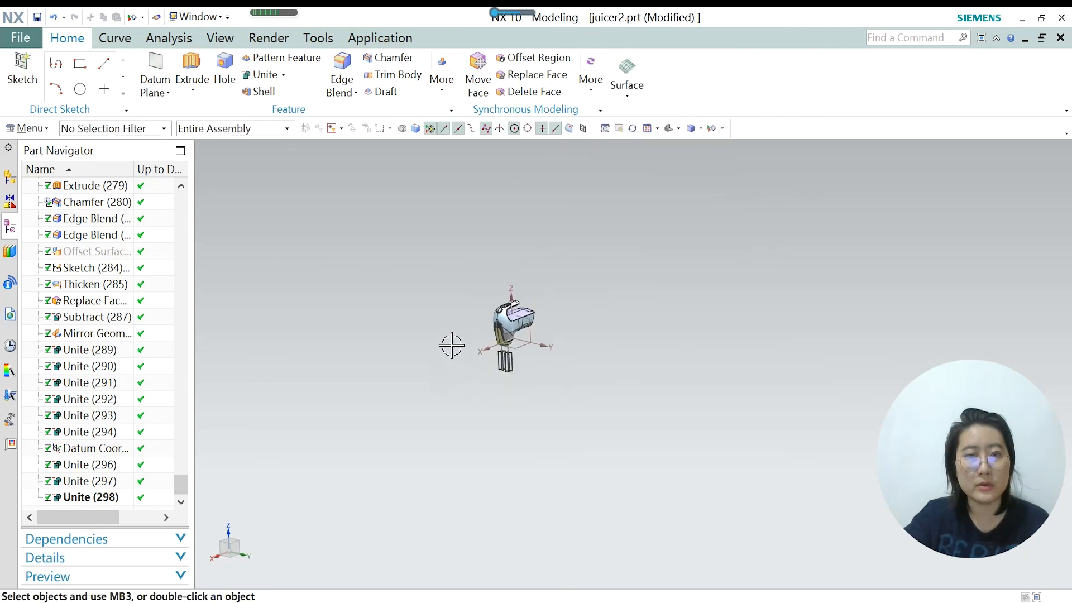
scroll(447, 342, "up", 2)
key("ctrl+w")
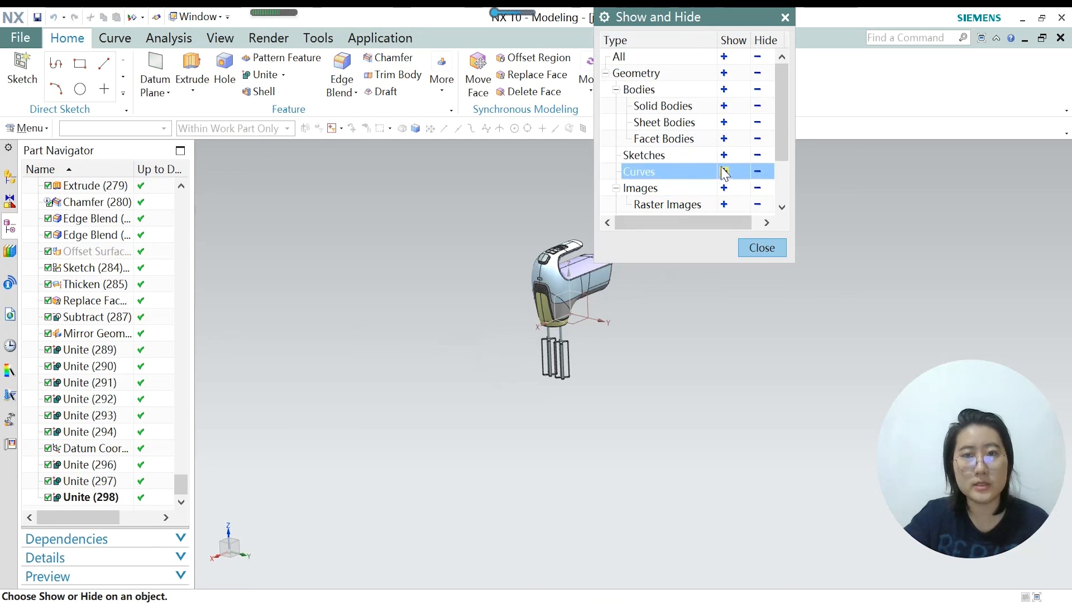
scroll(724, 173, "down", 1)
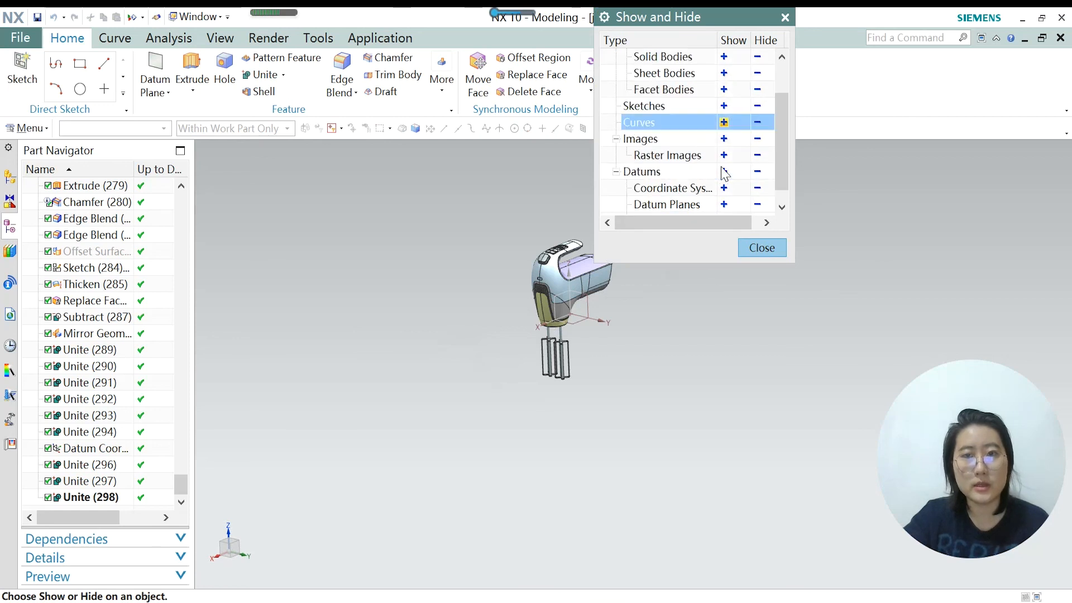
left_click(757, 172)
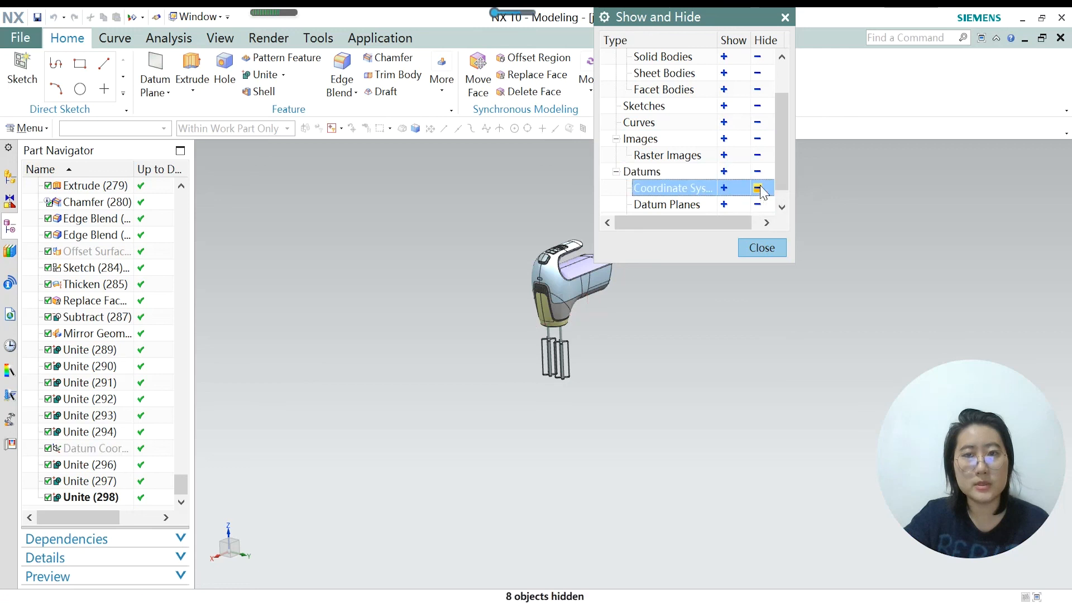
left_click(761, 247)
scroll(553, 282, "down", 2)
scroll(552, 282, "up", 3)
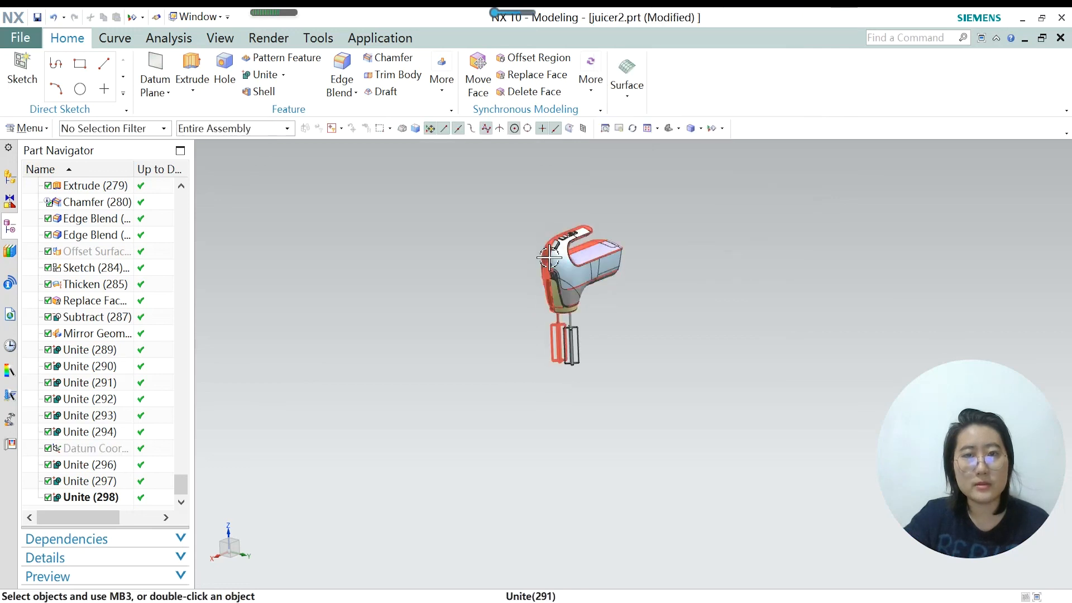
middle_click_drag(553, 304, 519, 324)
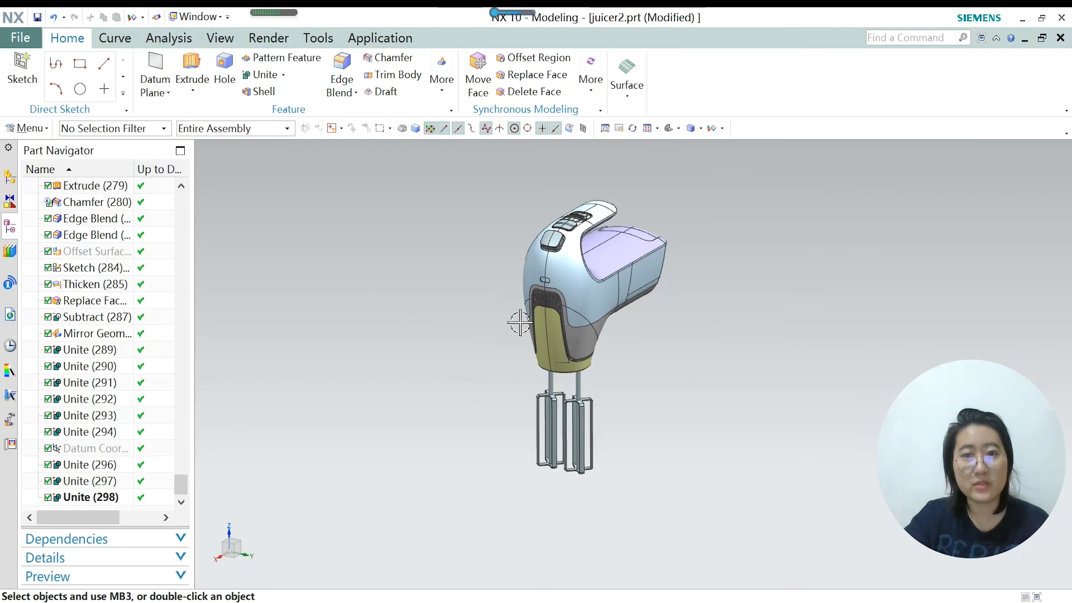